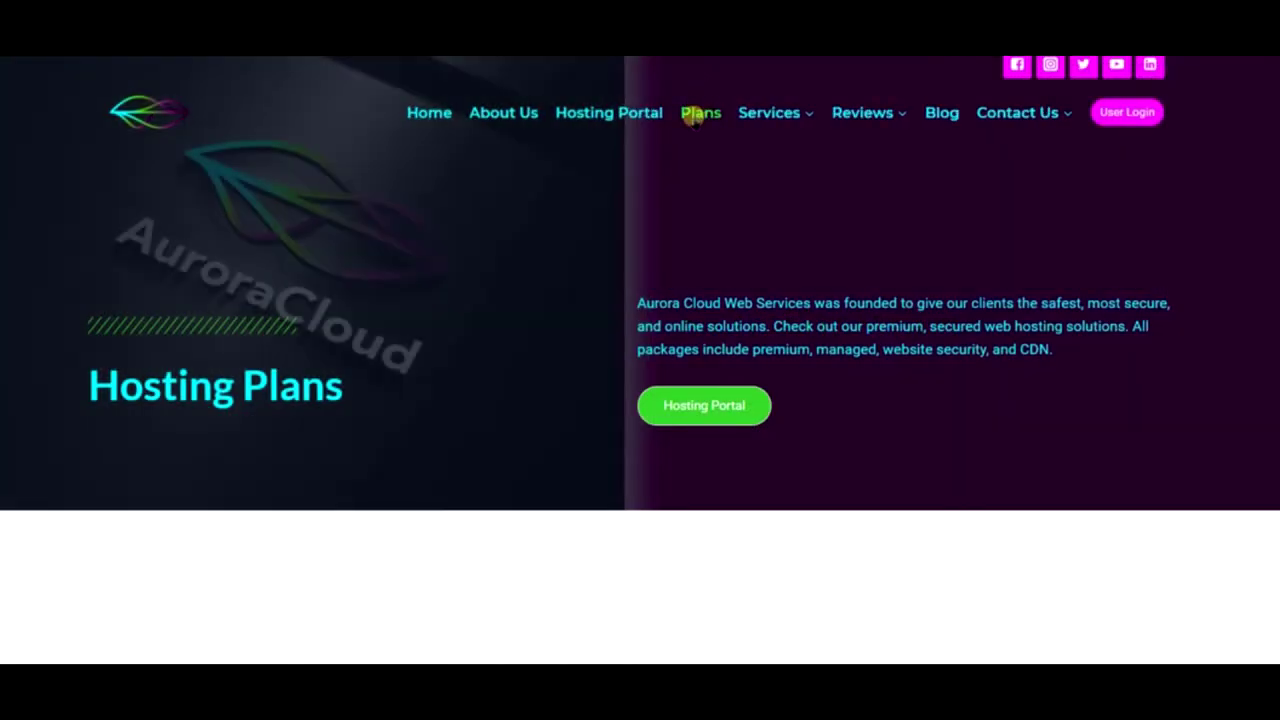
# - Browse the Cloud Hosting plans and the Agency Cloud plan page
pyautogui.scroll(-5, 686, 477)
pyautogui.scroll(-5, 705, 318)
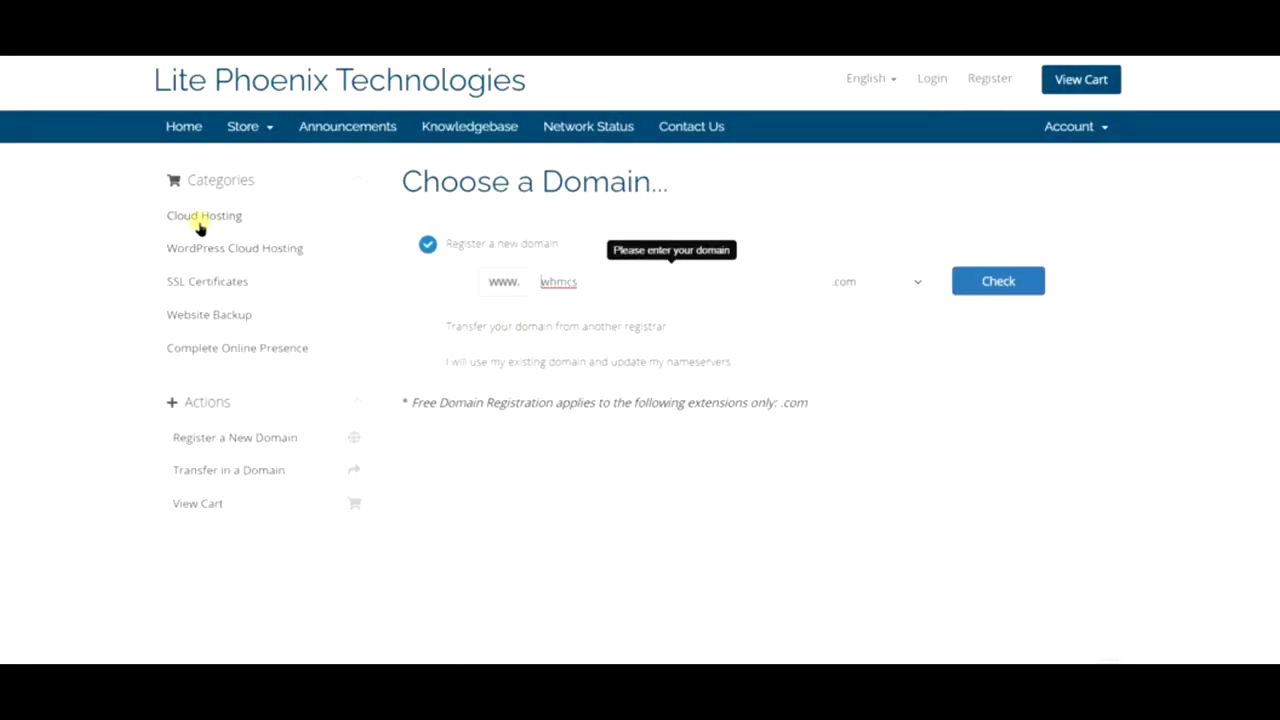
pyautogui.click(203, 220)
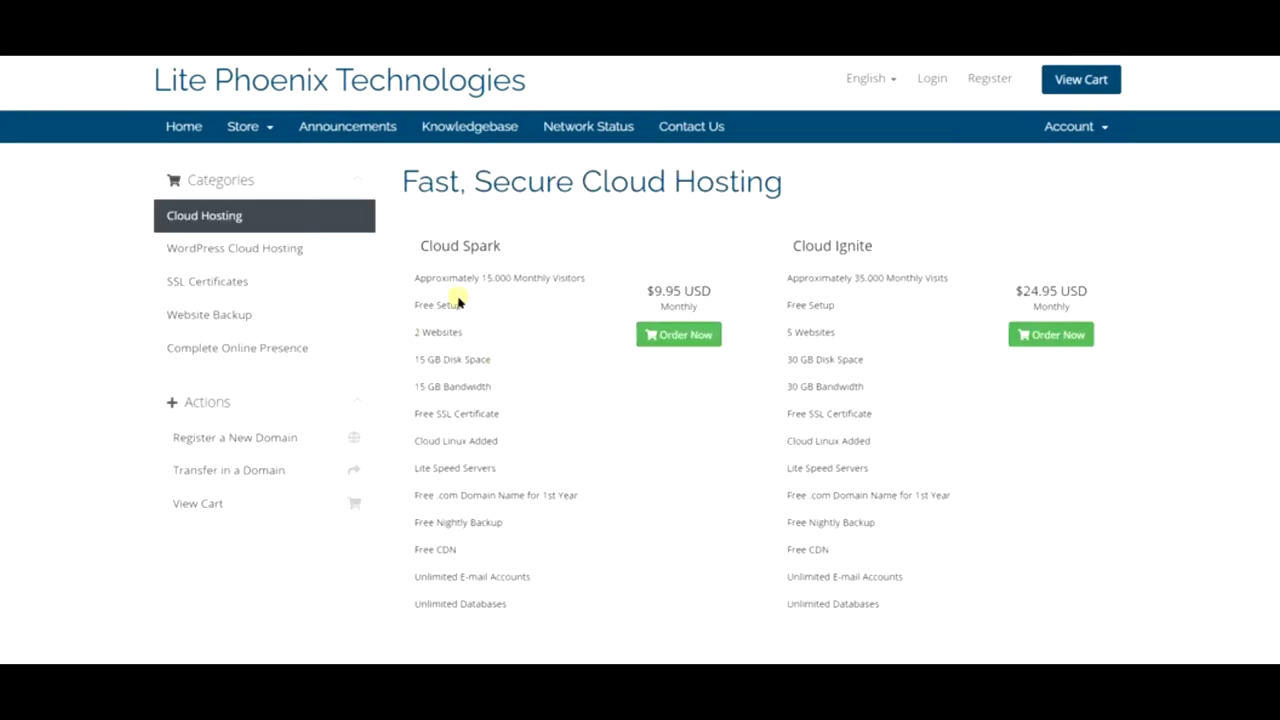
pyautogui.scroll(-1, 480, 380)
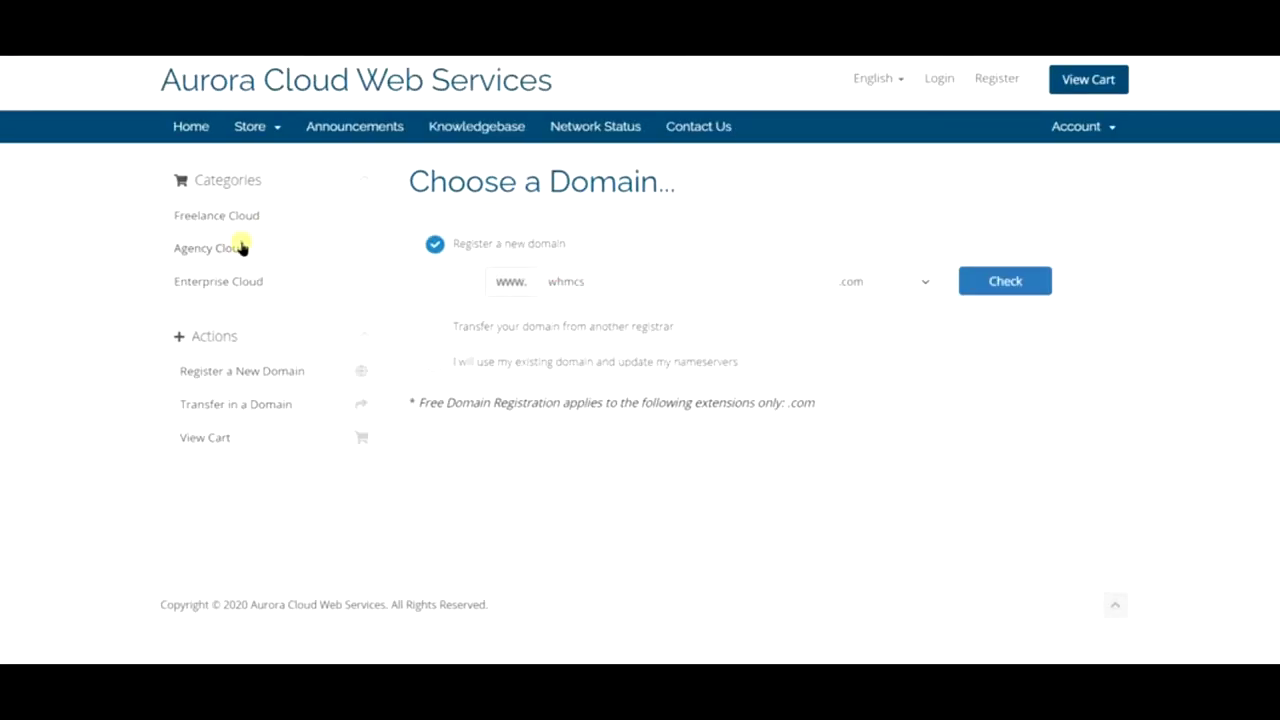
pyautogui.click(244, 248)
# - Switch to the Freelance Cloud plans and order the Freelance Starter plan
pyautogui.scroll(-5, 467, 371)
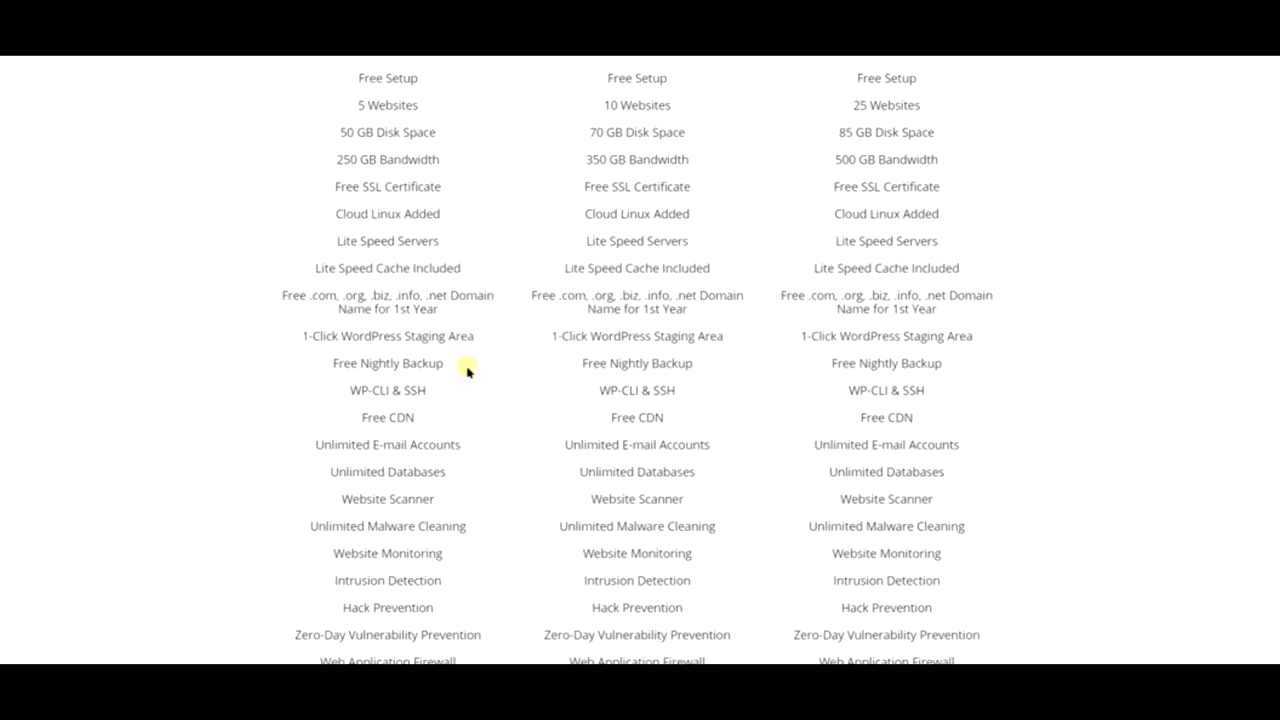
pyautogui.scroll(-3, 443, 362)
pyautogui.scroll(8, 443, 355)
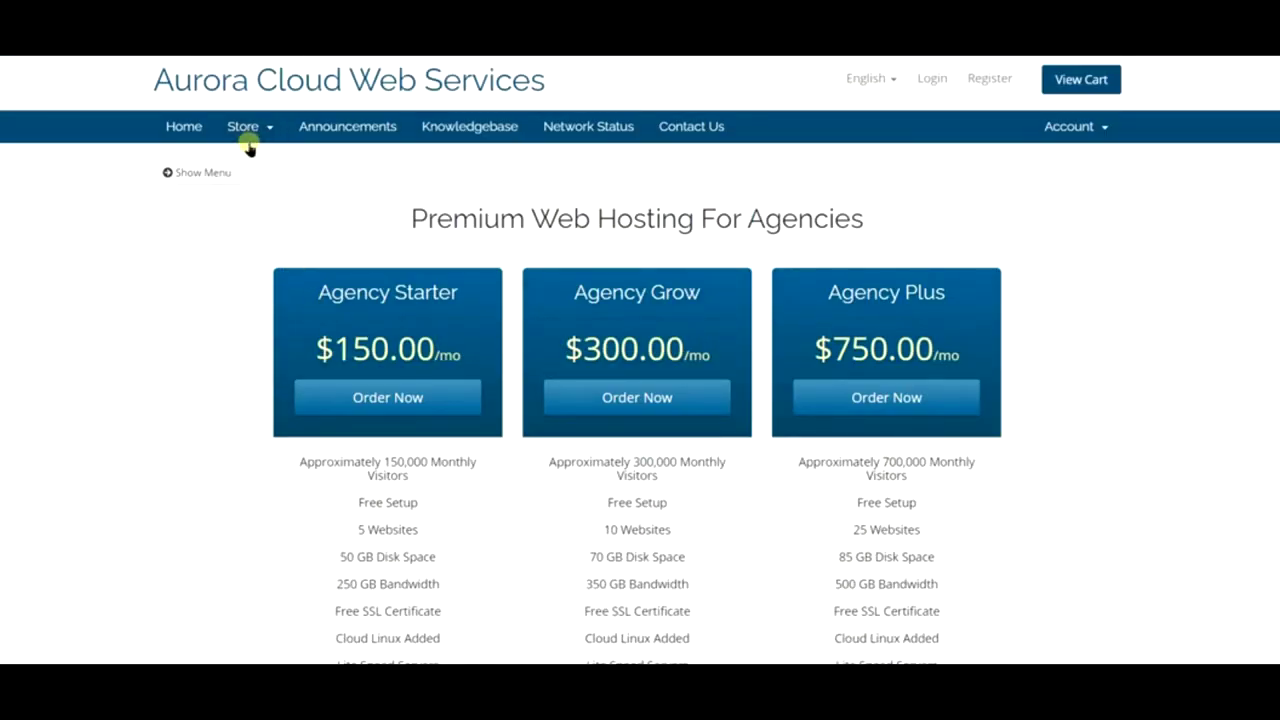
pyautogui.click(218, 173)
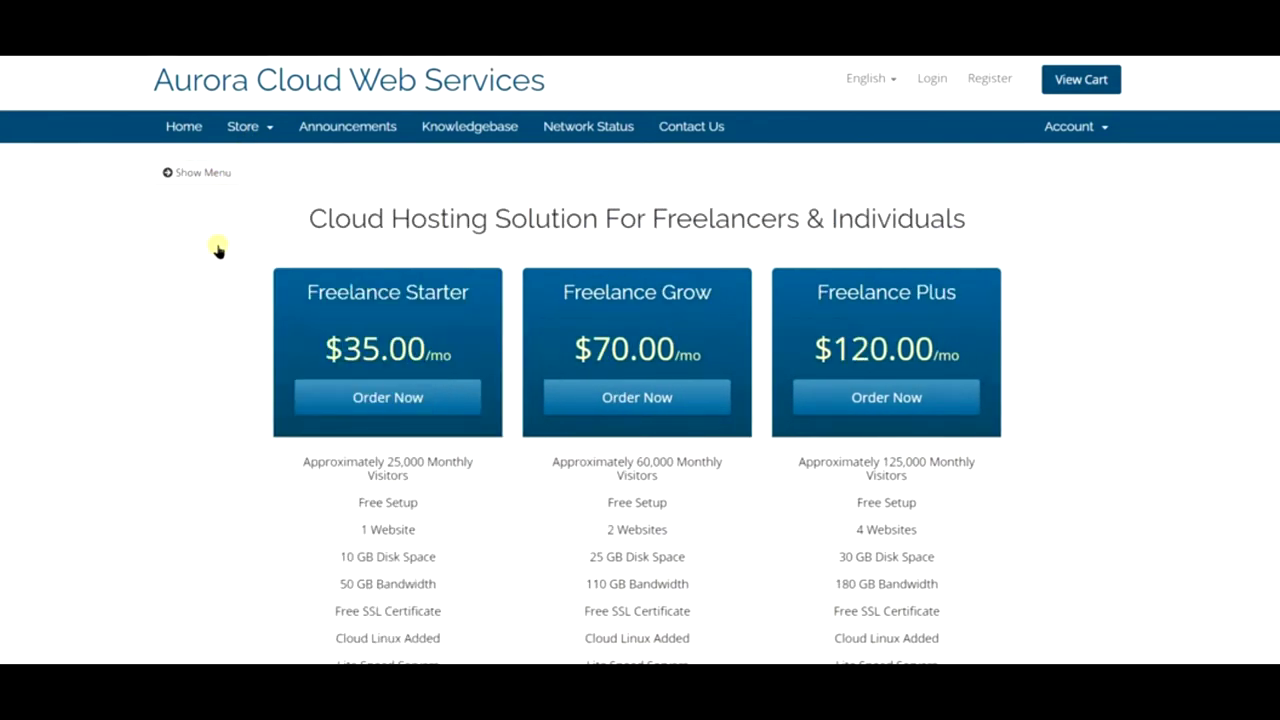
pyautogui.click(401, 400)
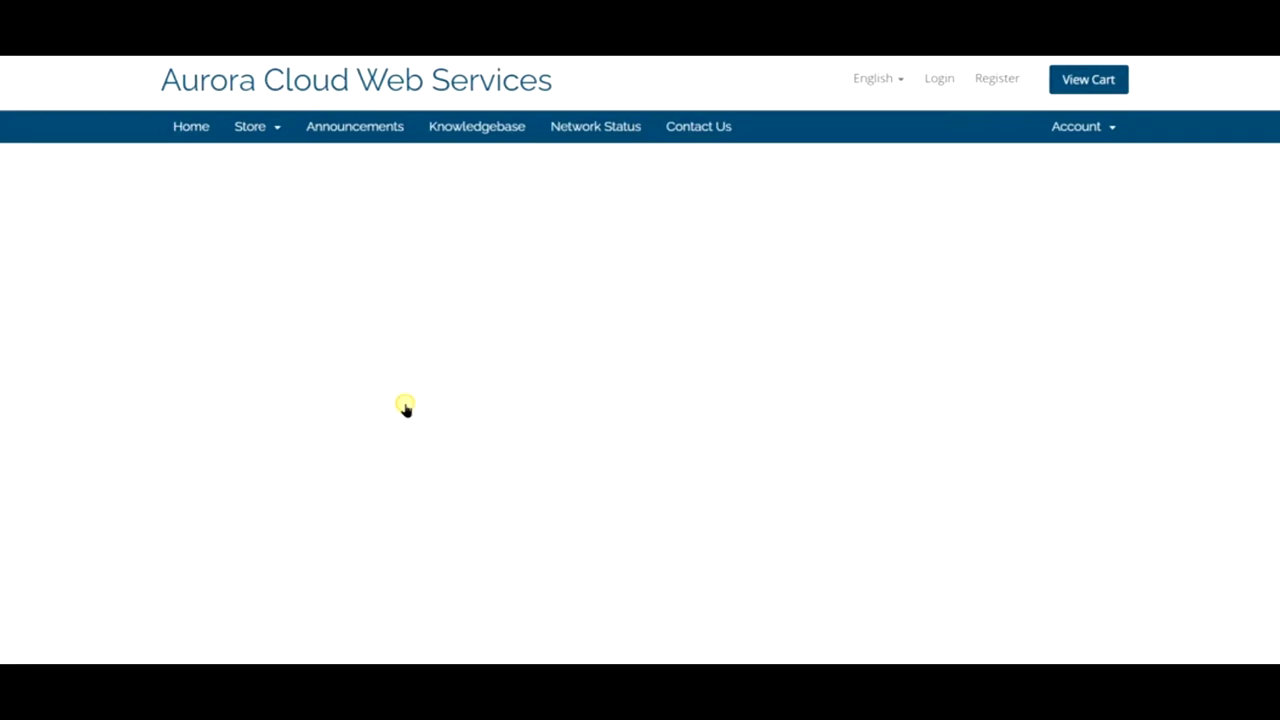
# - Check that pastryblogtutotorial.com is available and continue with registering it
pyautogui.doubleClick(613, 287)
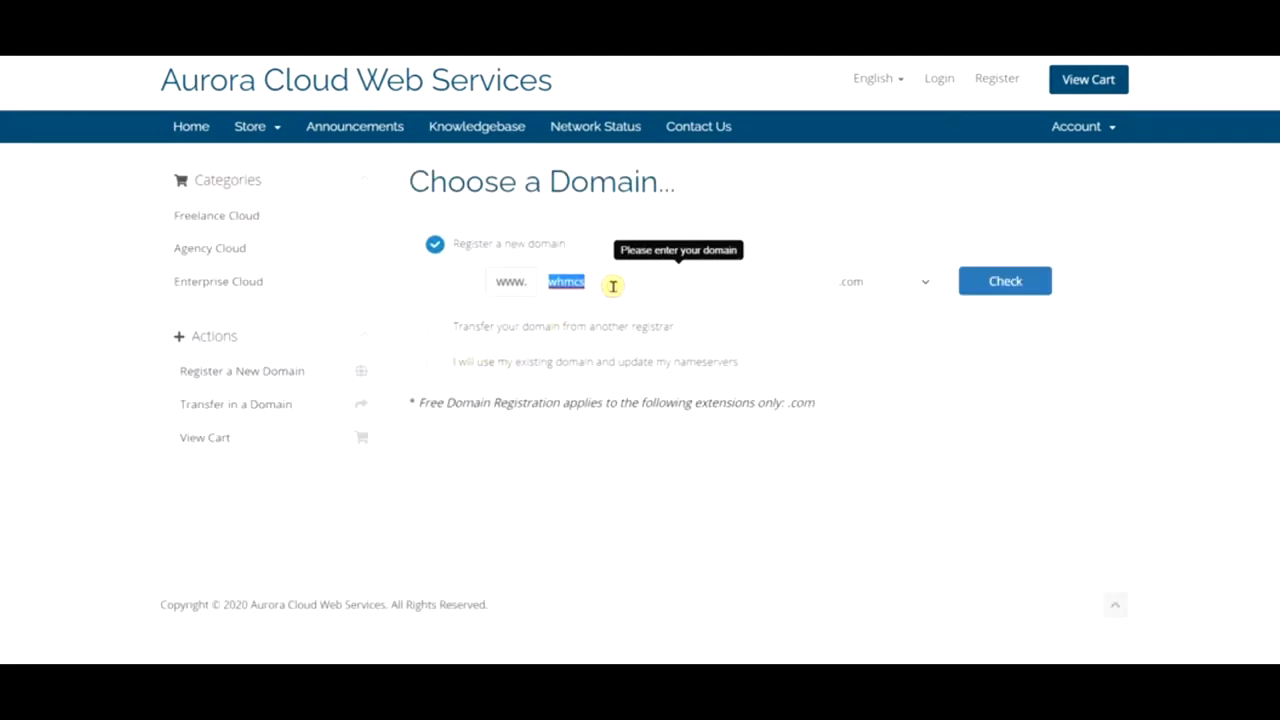
pyautogui.write('pastryblogtutotorial')
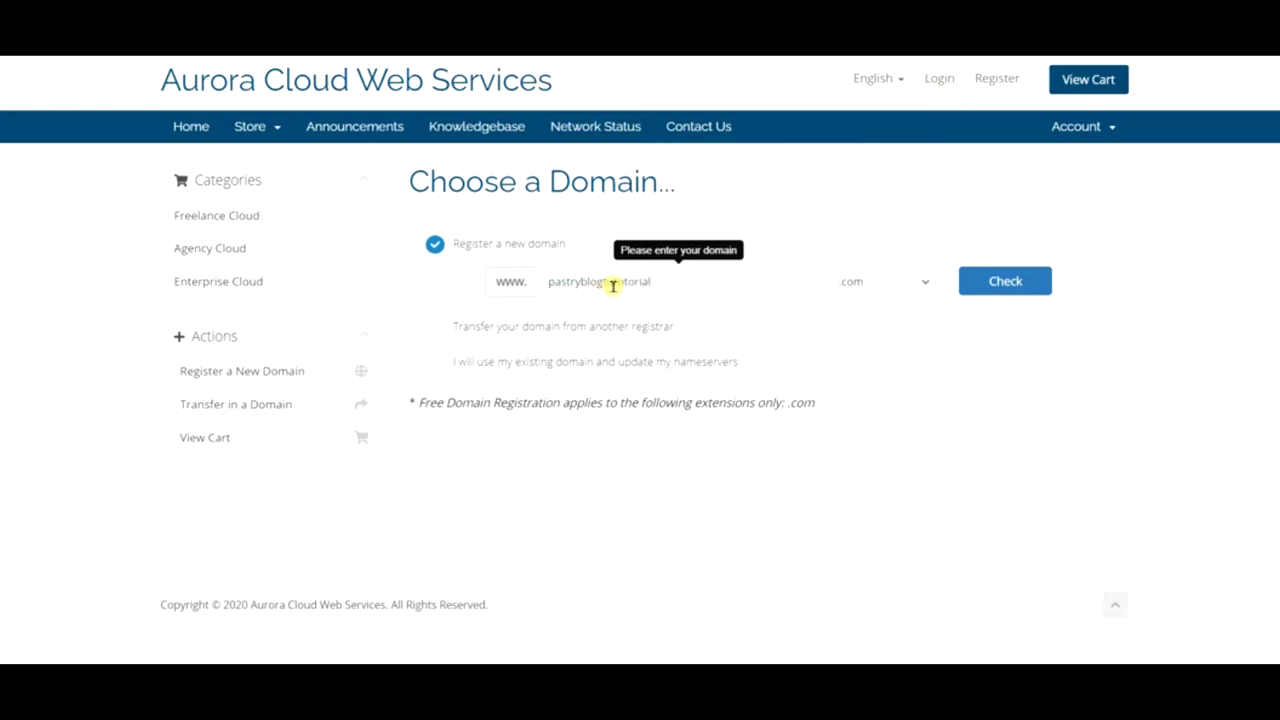
pyautogui.click(1030, 281)
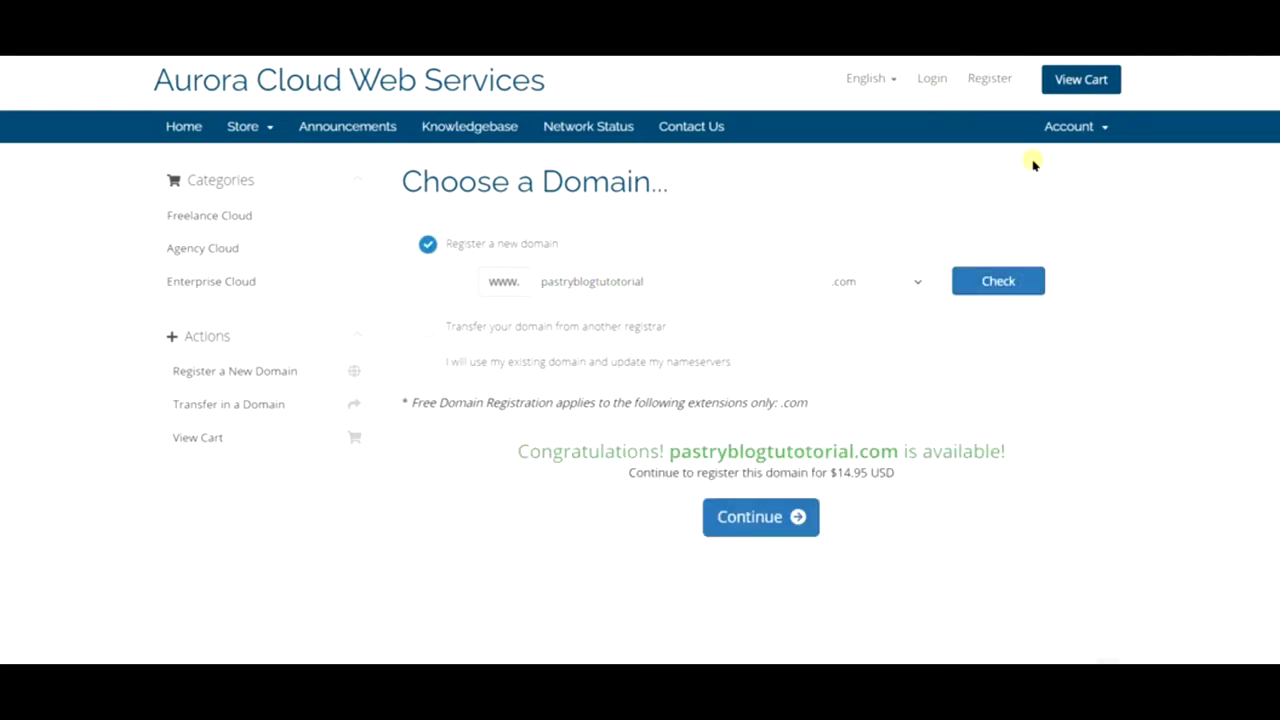
pyautogui.click(808, 515)
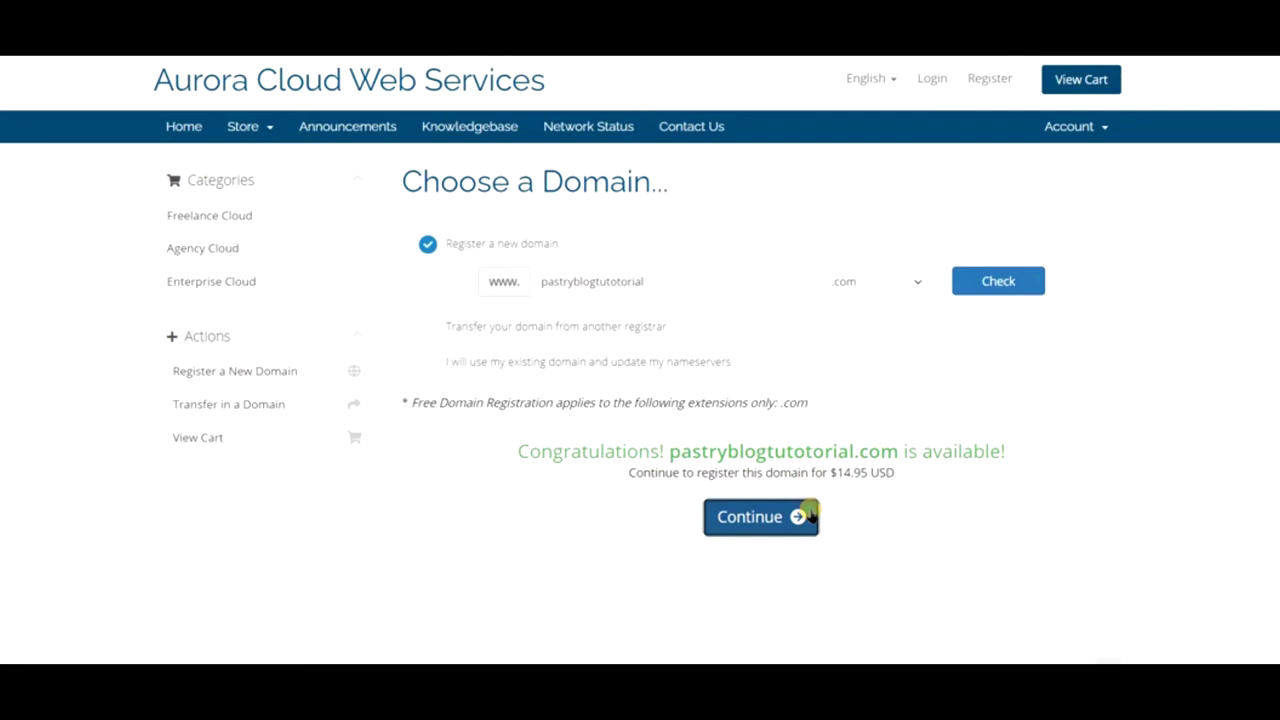
# - Set the Freelance Starter billing cycle to 12 Month Price and add it to the cart
pyautogui.scroll(-7, 809, 509)
pyautogui.scroll(3, 790, 485)
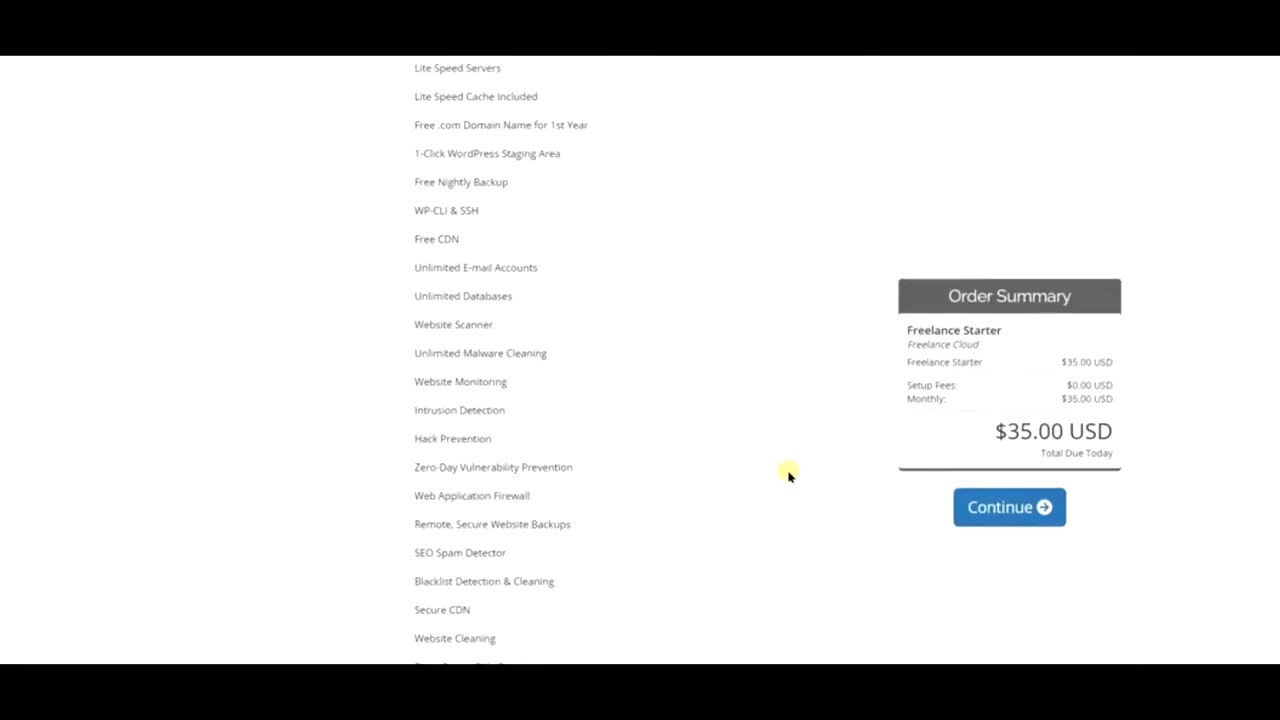
pyautogui.scroll(4, 788, 476)
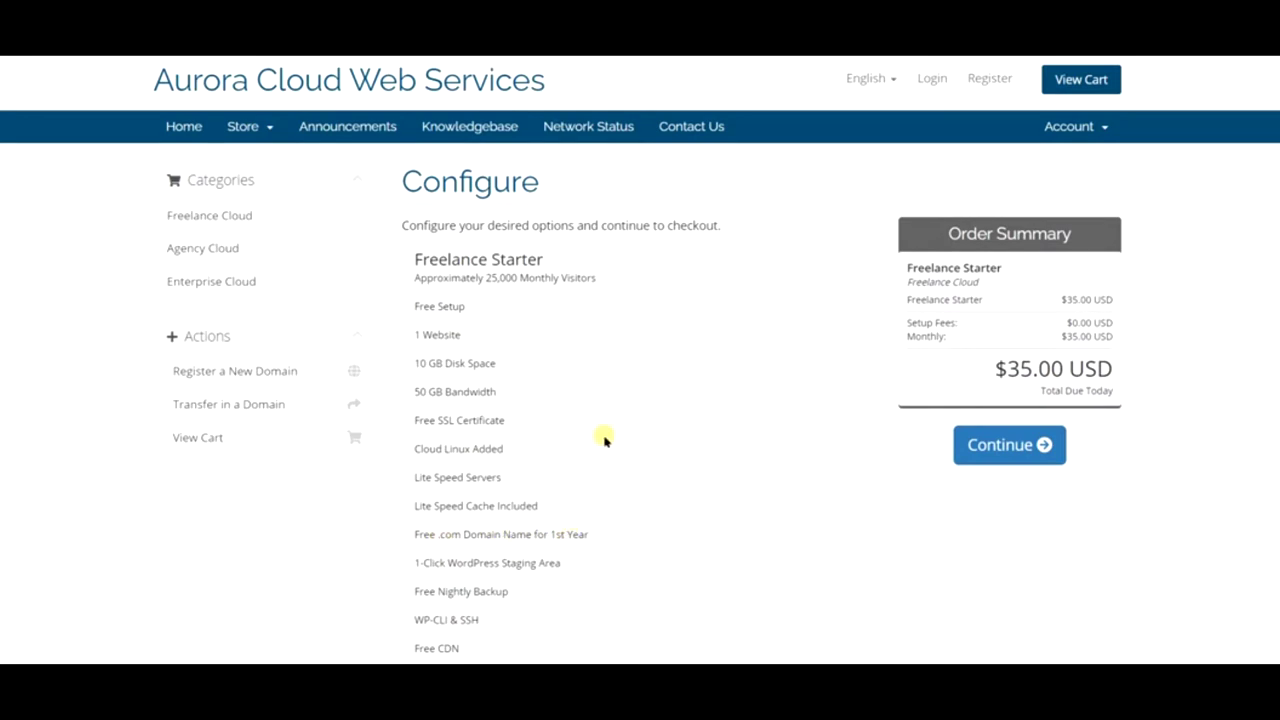
pyautogui.scroll(-10, 700, 290)
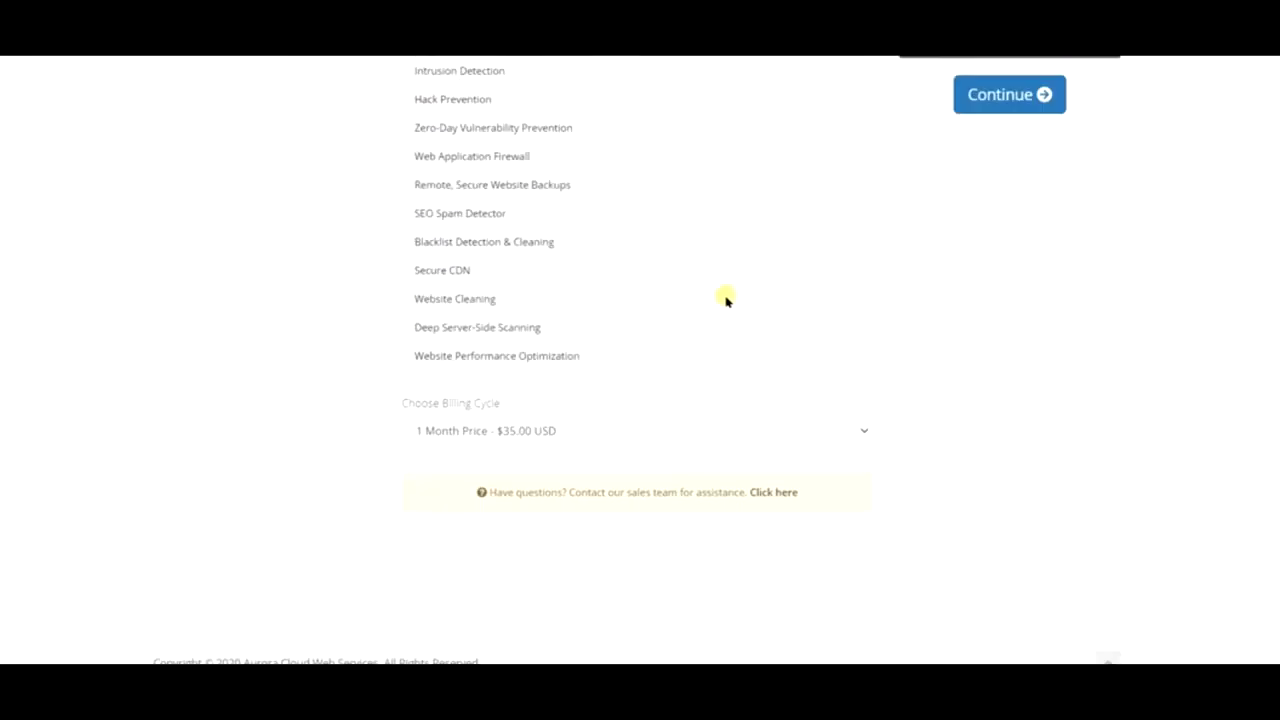
pyautogui.click(573, 436)
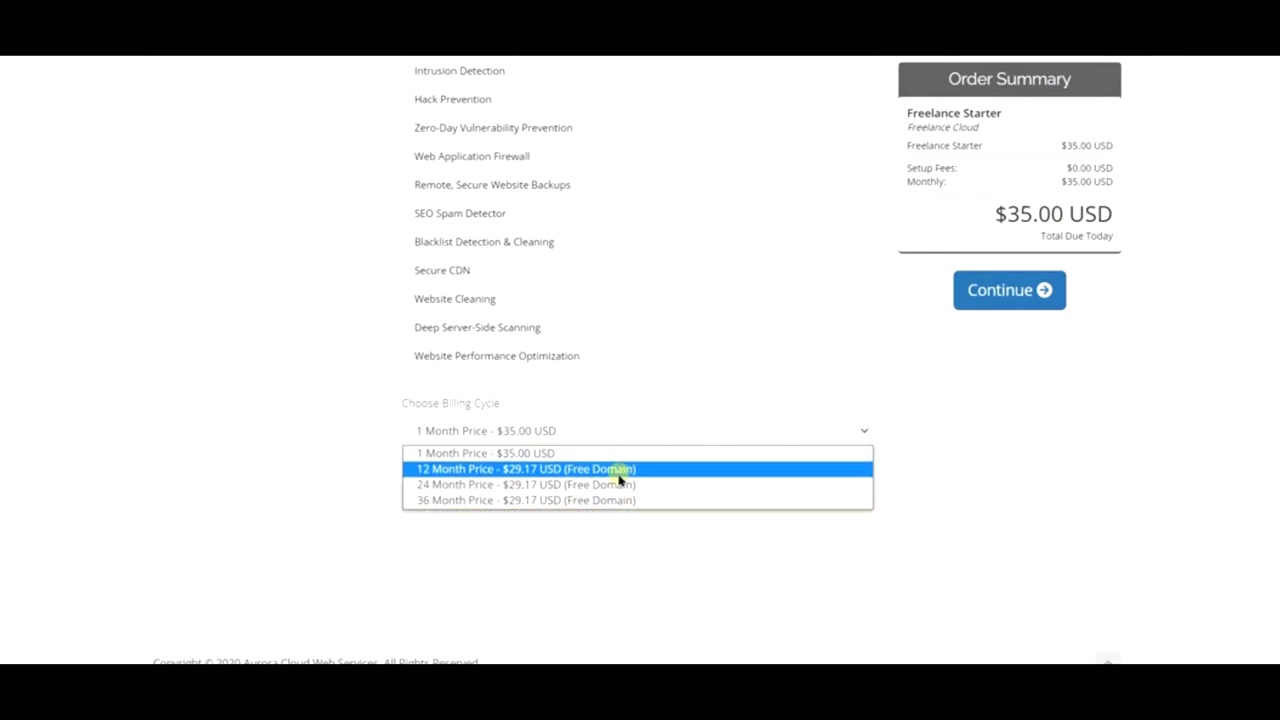
pyautogui.click(611, 474)
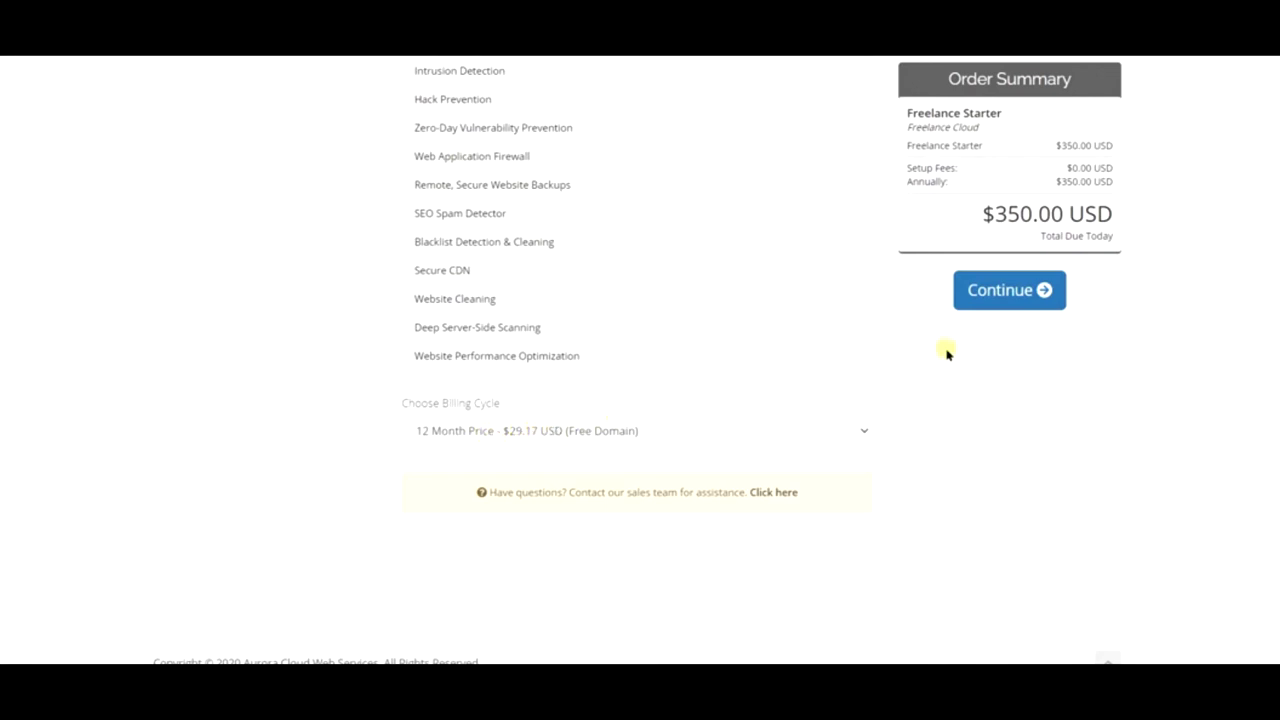
pyautogui.click(1030, 298)
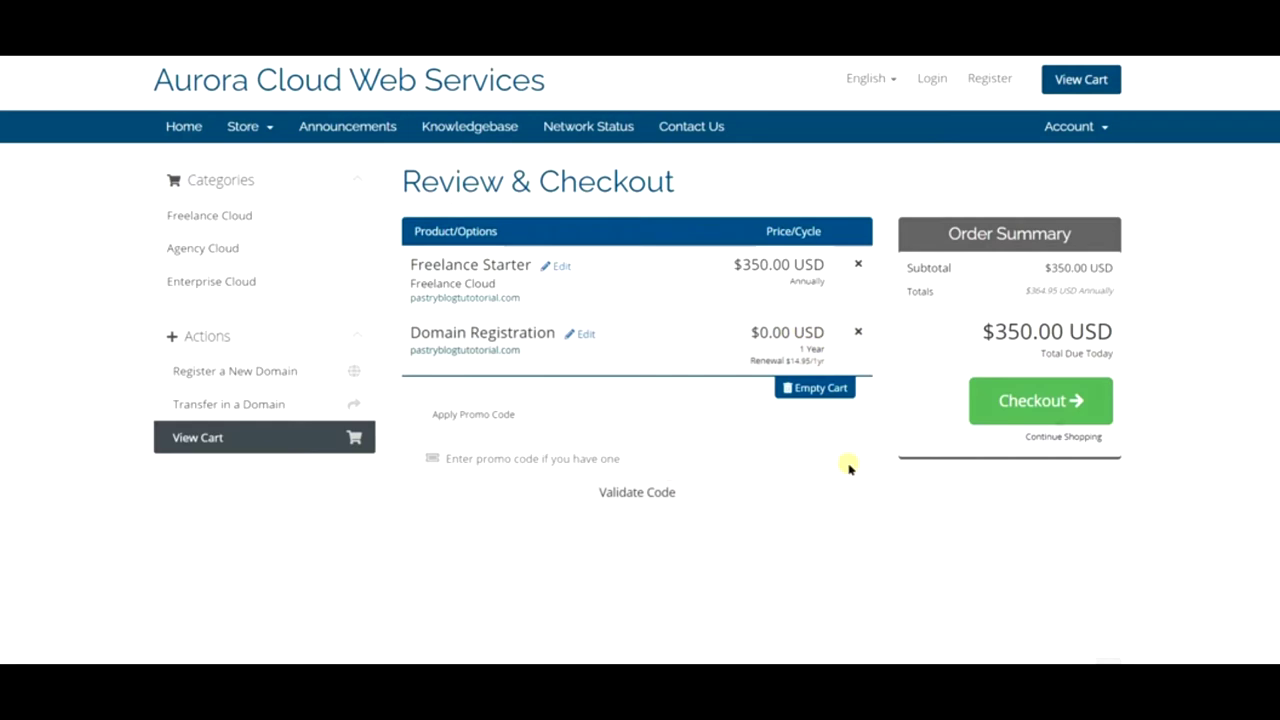
# - Proceed to checkout and look over the blank personal, billing and payment form
pyautogui.click(1071, 403)
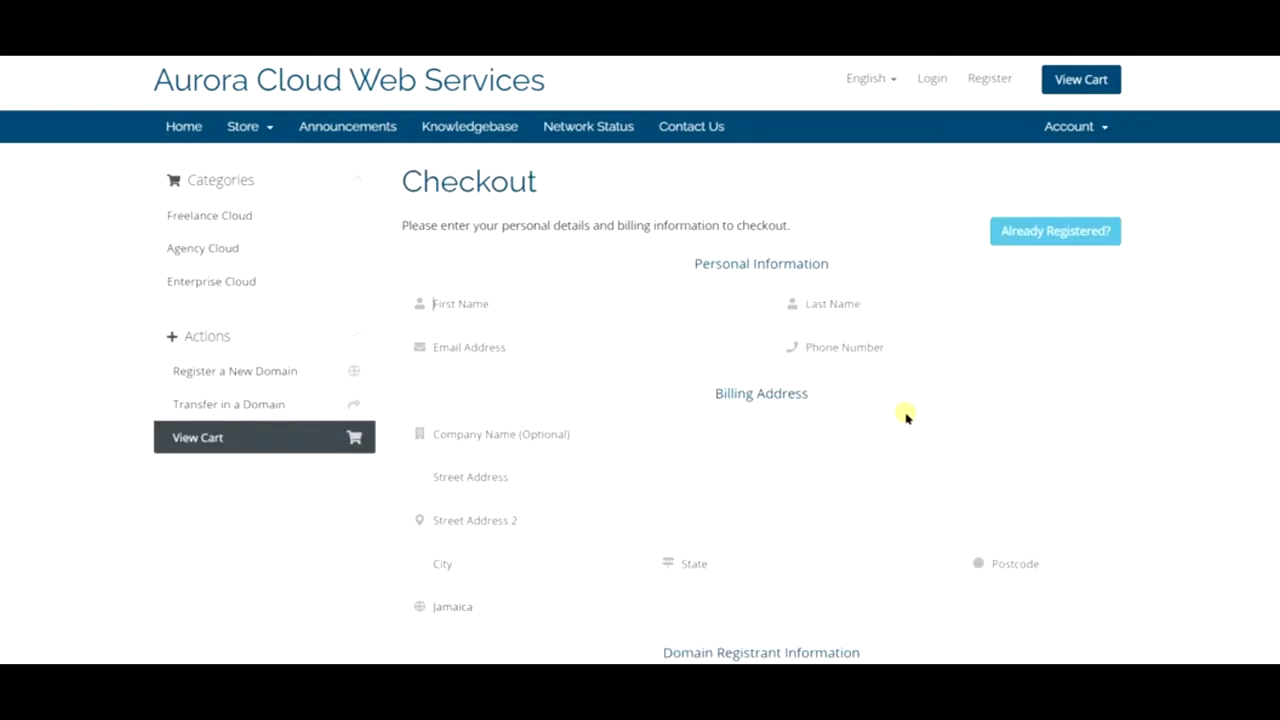
pyautogui.scroll(-3, 697, 332)
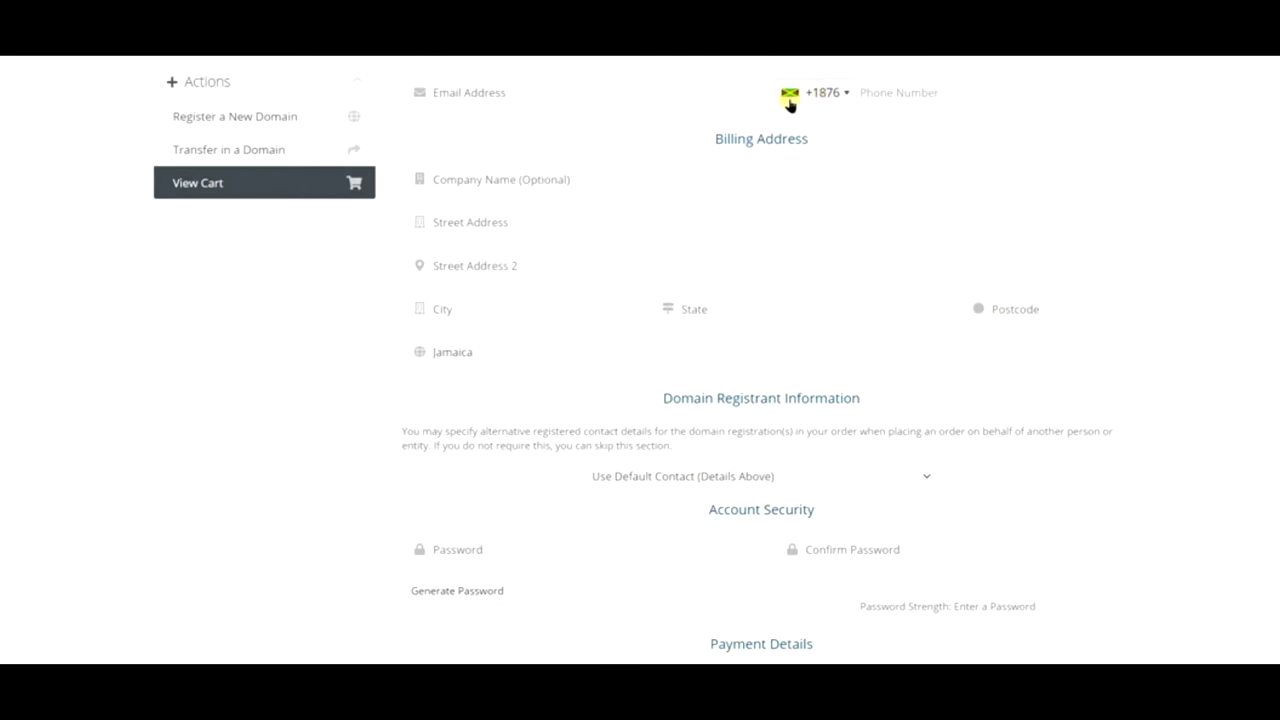
pyautogui.scroll(-6, 1002, 173)
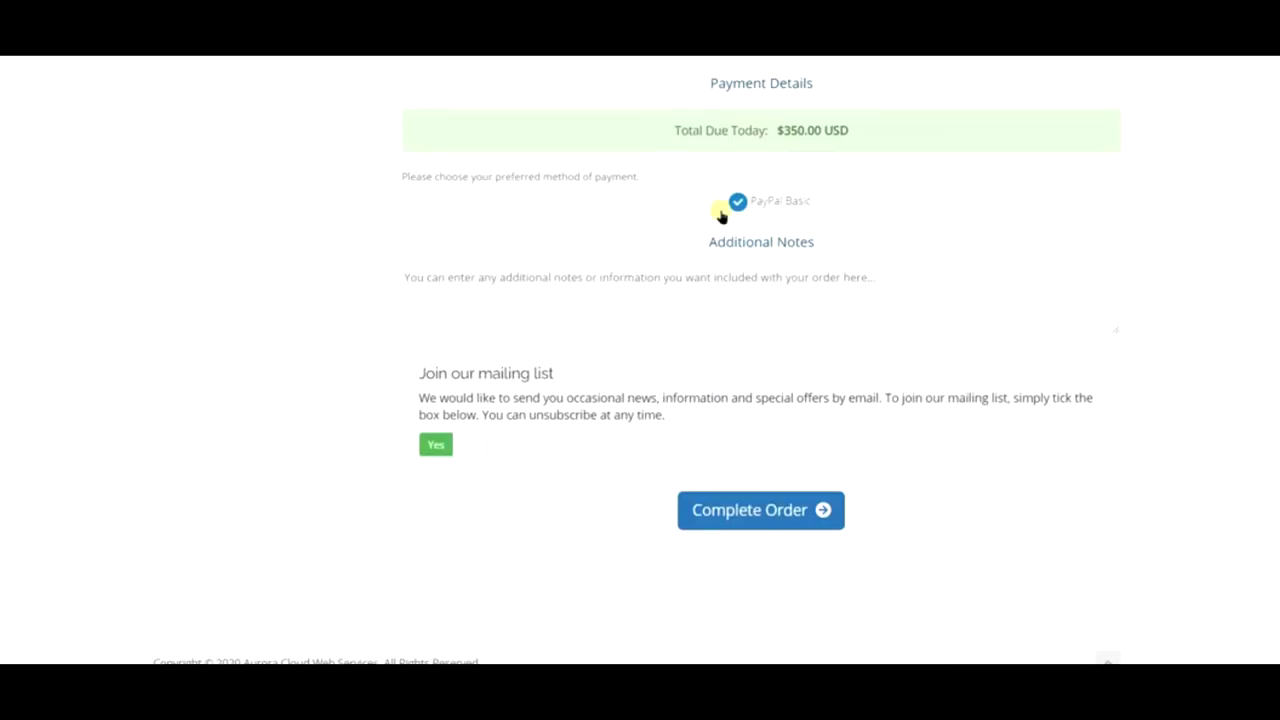
pyautogui.scroll(10, 706, 203)
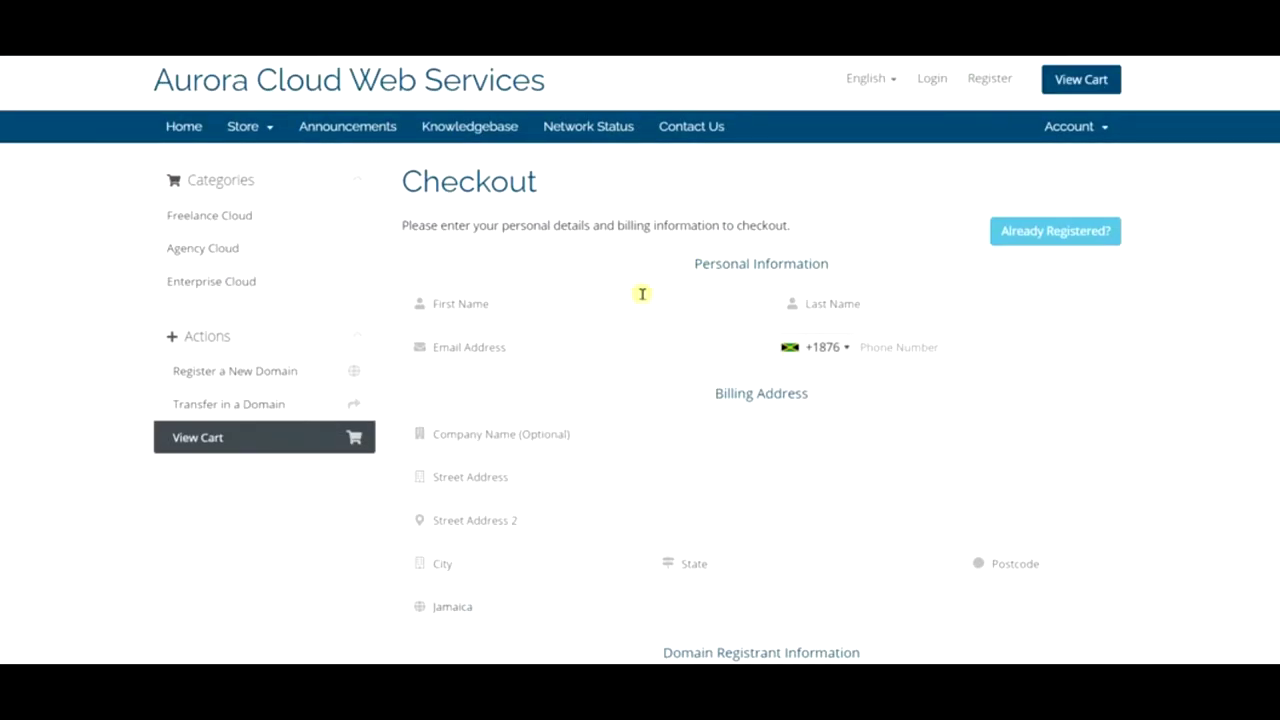
pyautogui.scroll(-8, 463, 370)
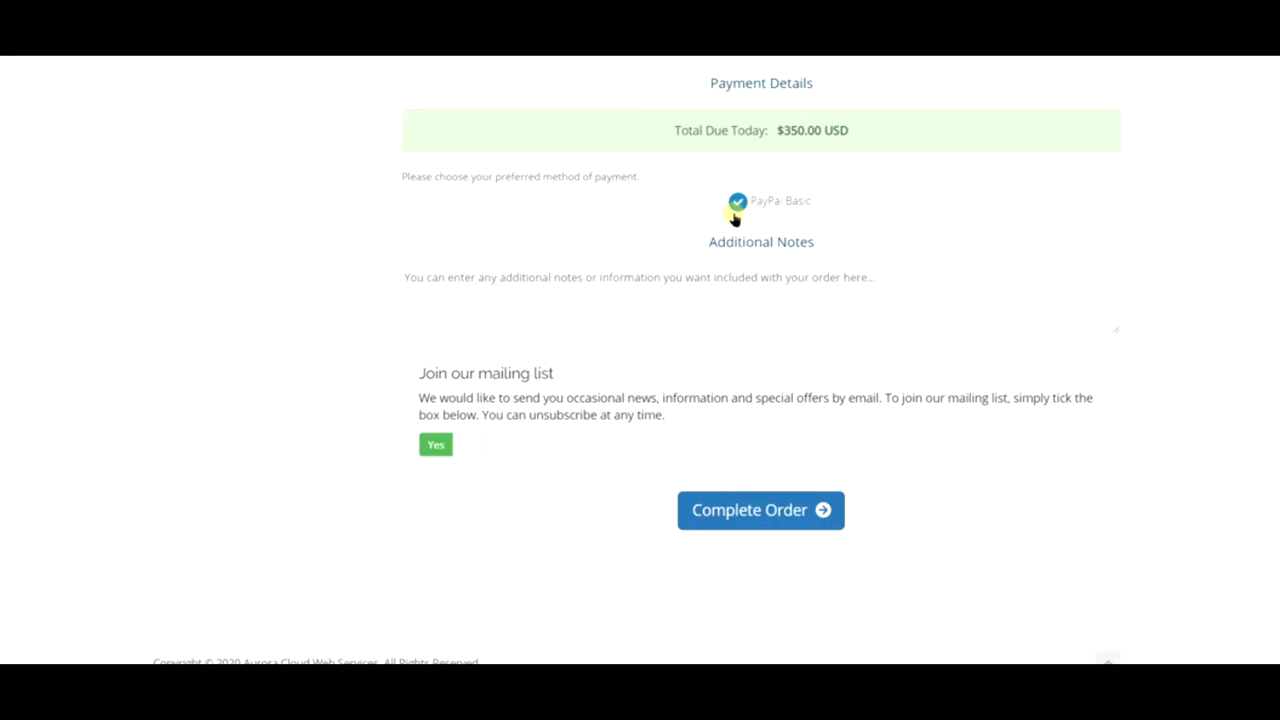
pyautogui.scroll(2, 894, 343)
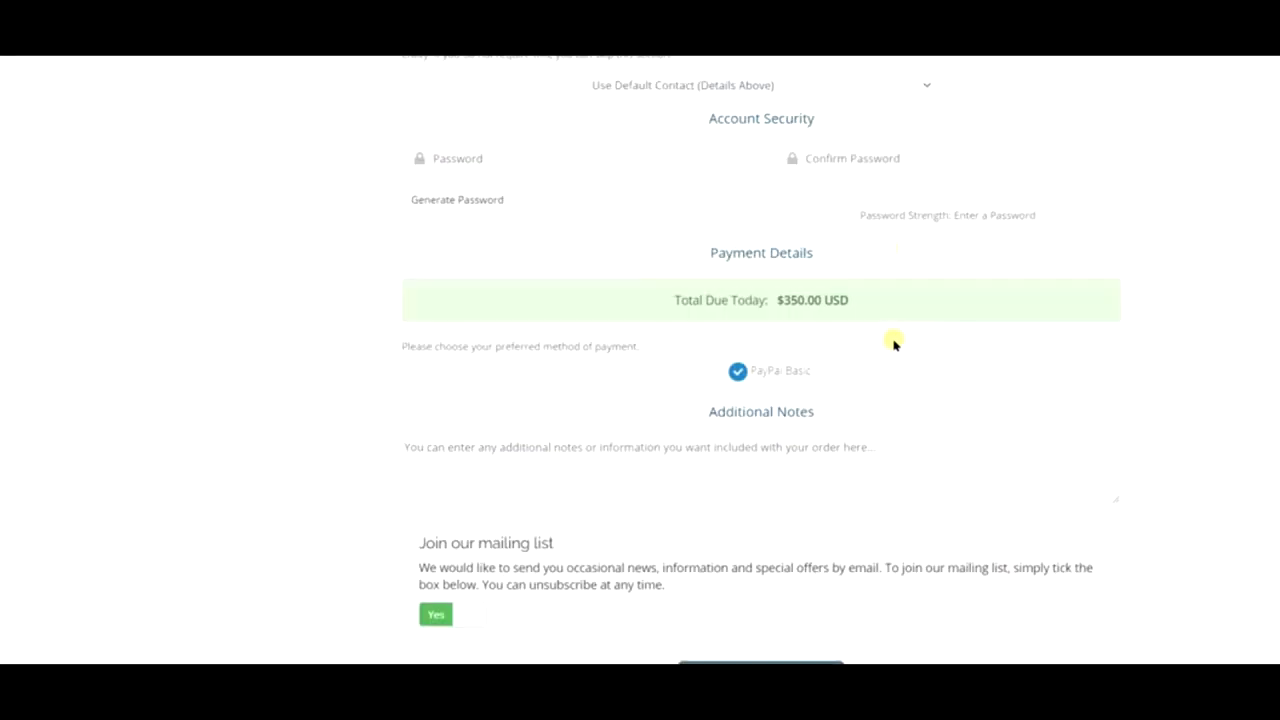
pyautogui.scroll(-2, 886, 337)
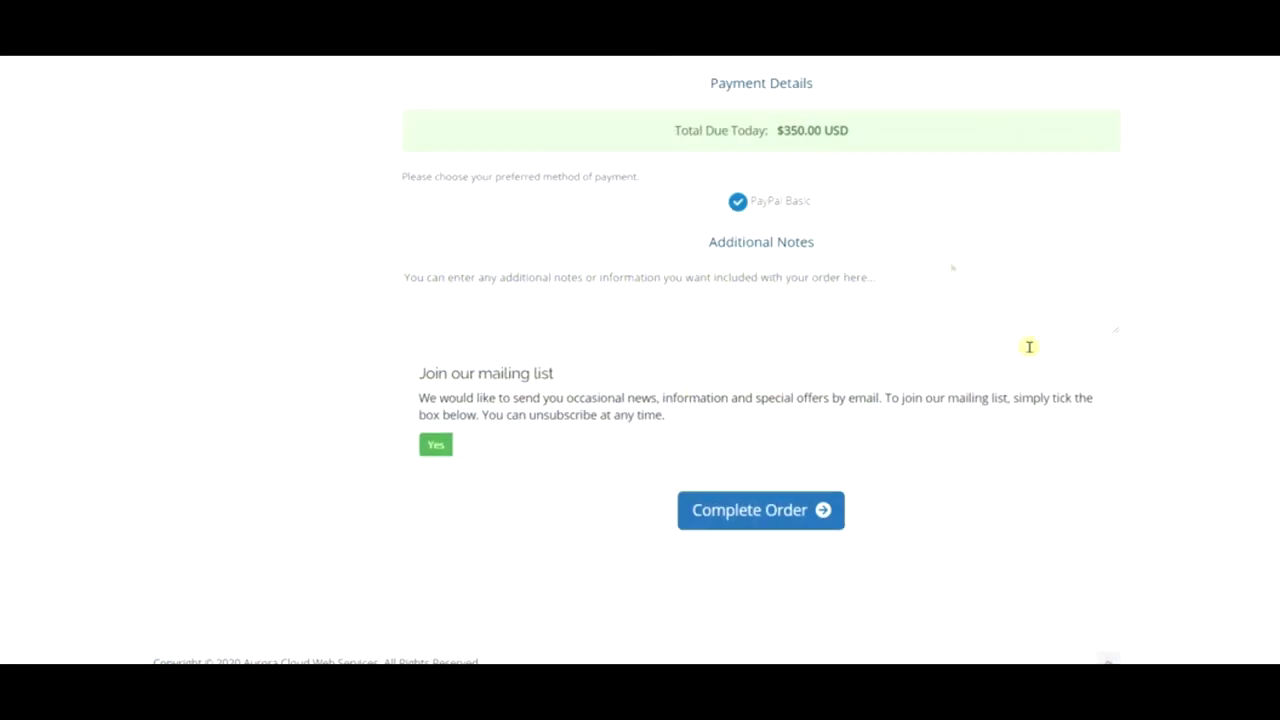
pyautogui.scroll(10, 808, 371)
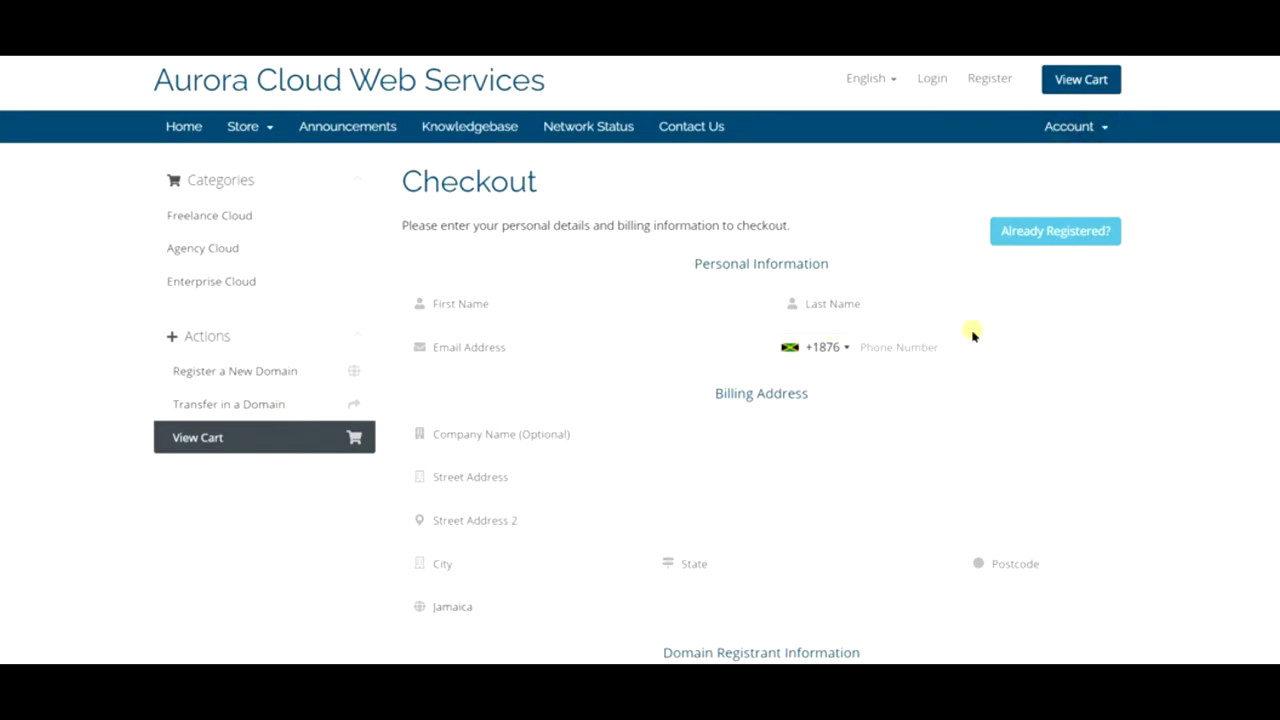
pyautogui.scroll(-3, 971, 340)
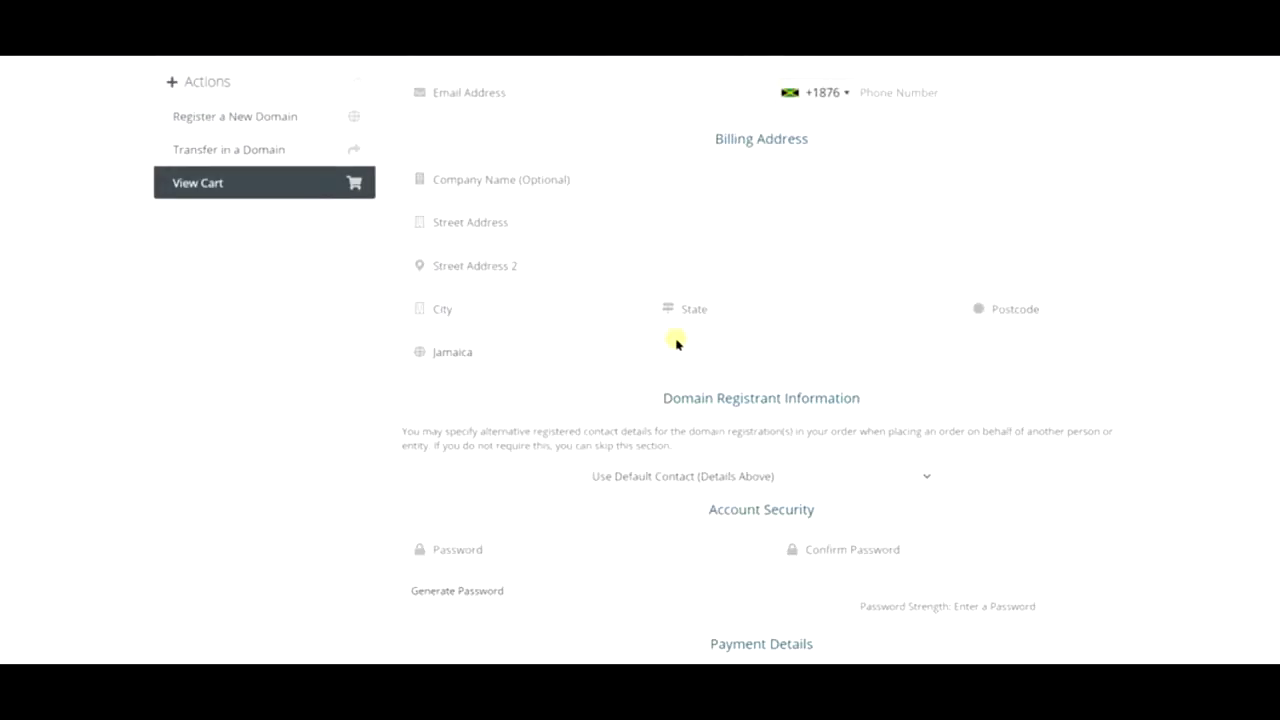
pyautogui.scroll(3, 715, 298)
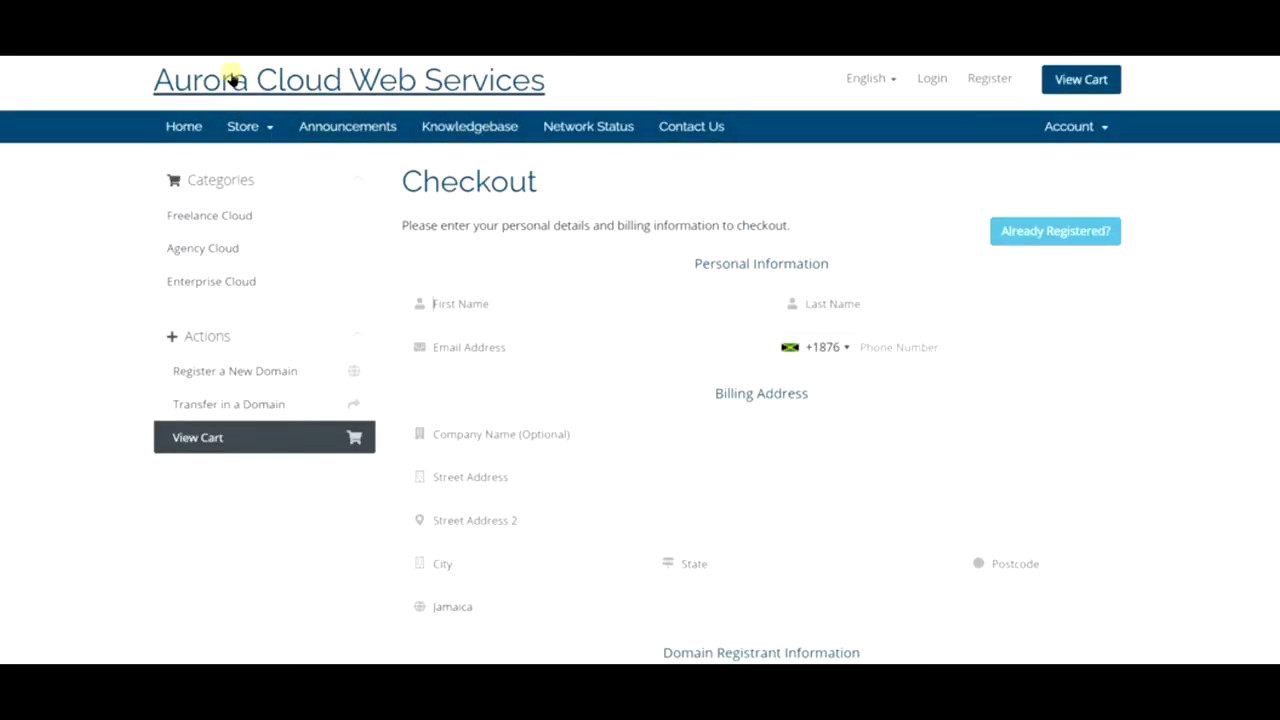
# - Go to the client area home, then use browser history to return to the Aurora Cloud Hosting Plans page
pyautogui.click(1090, 126)
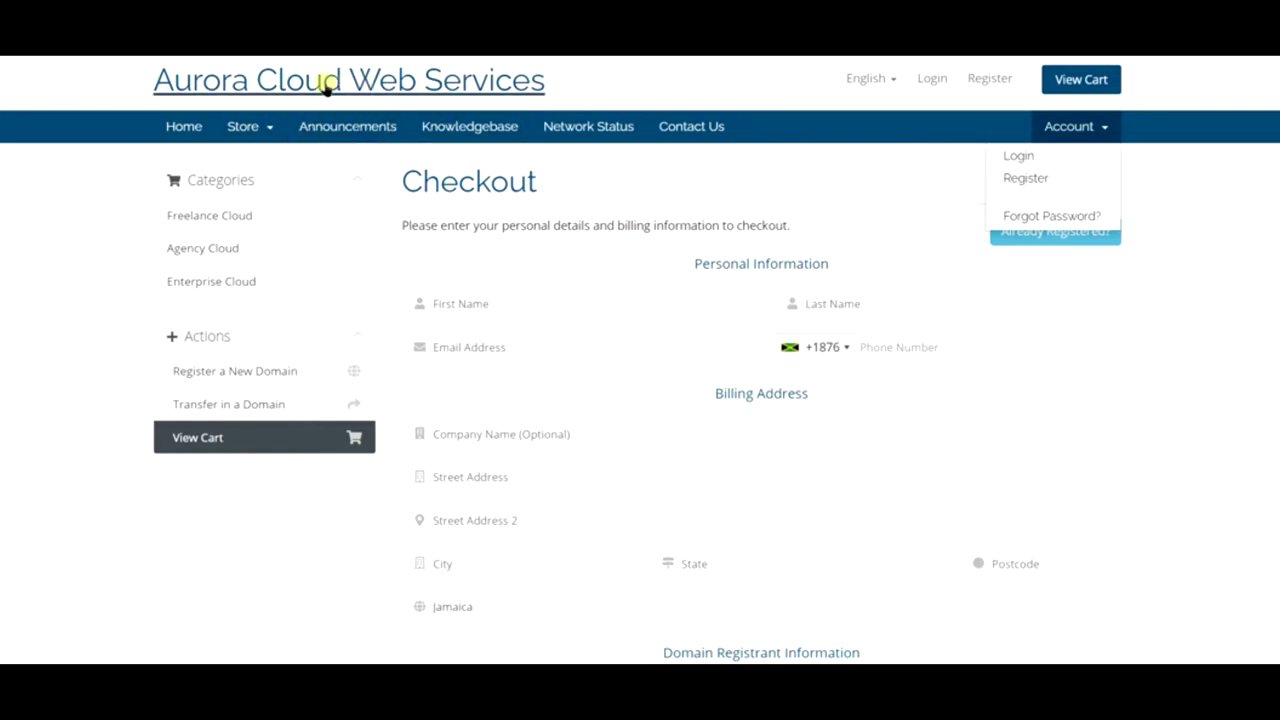
pyautogui.click(320, 83)
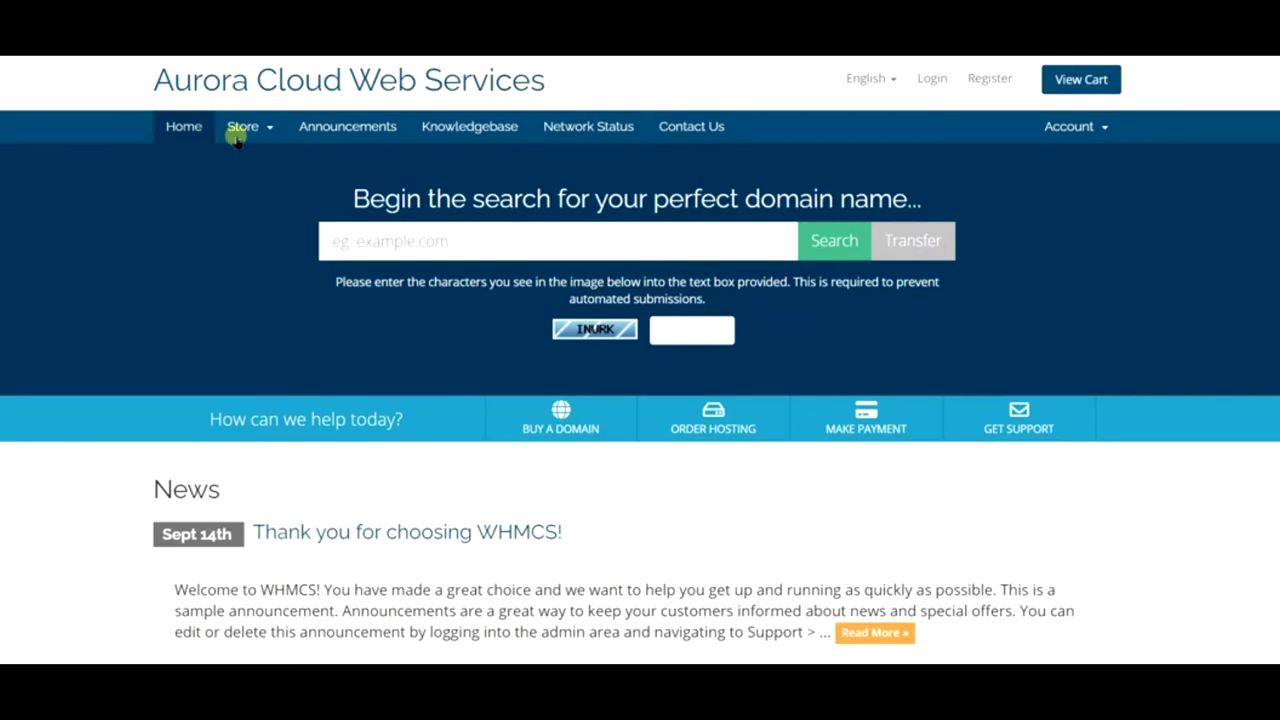
pyautogui.scroll(-2, 422, 168)
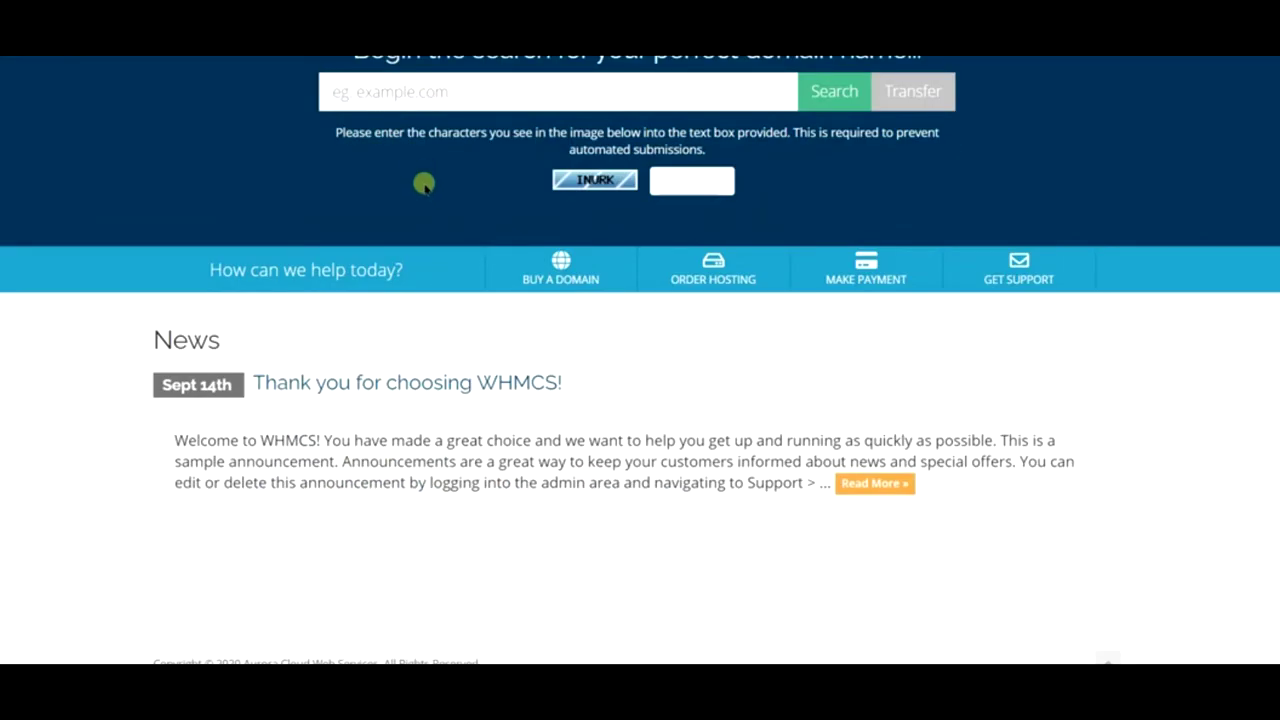
pyautogui.scroll(2, 424, 186)
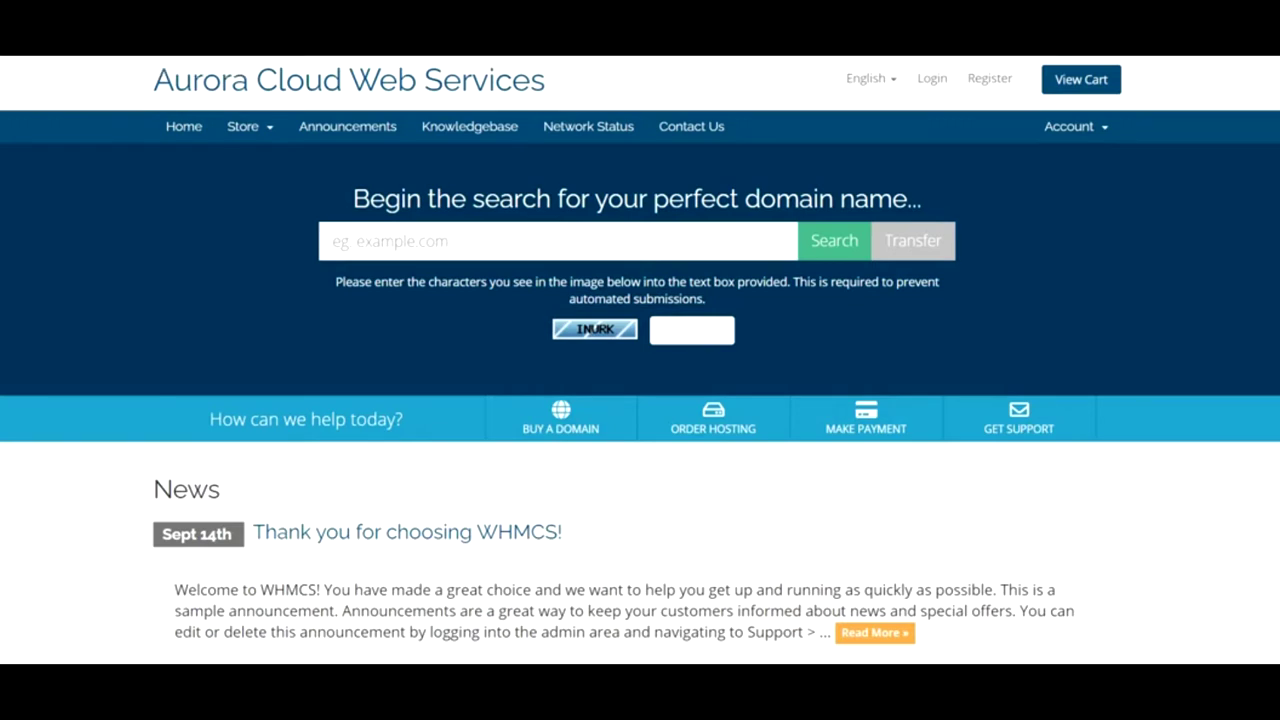
pyautogui.rightClick(20, 40)
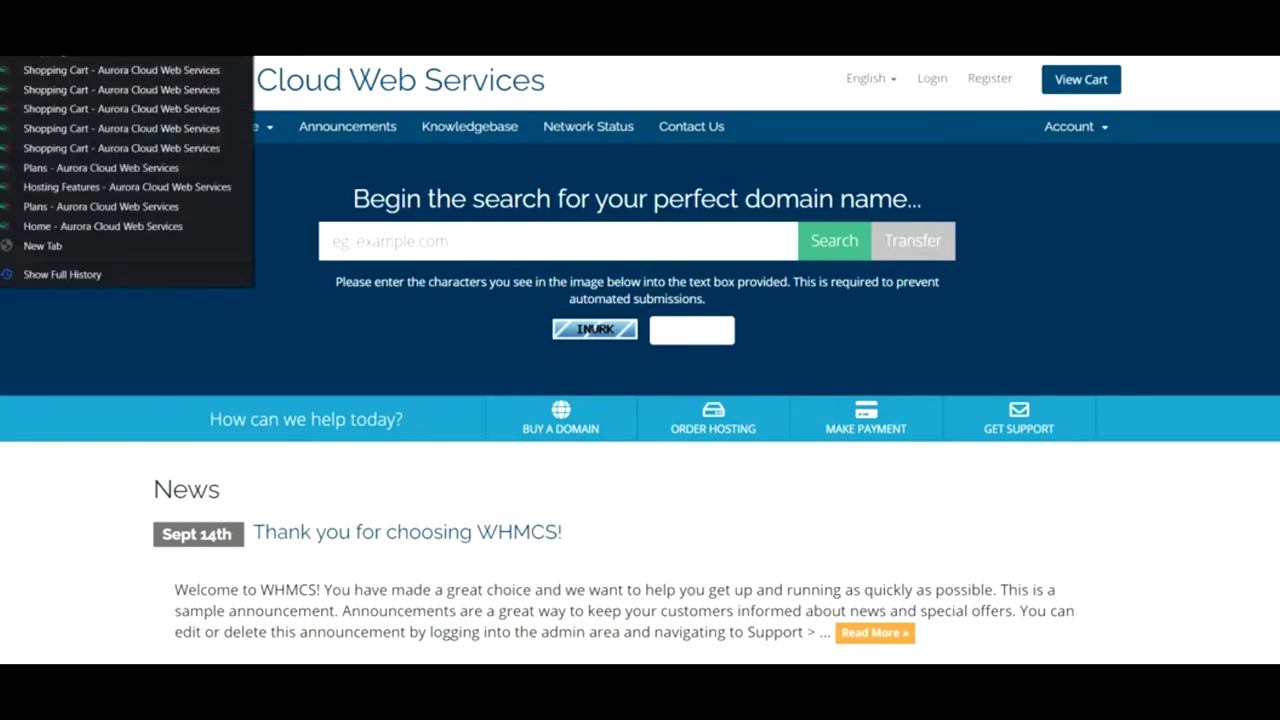
pyautogui.click(86, 128)
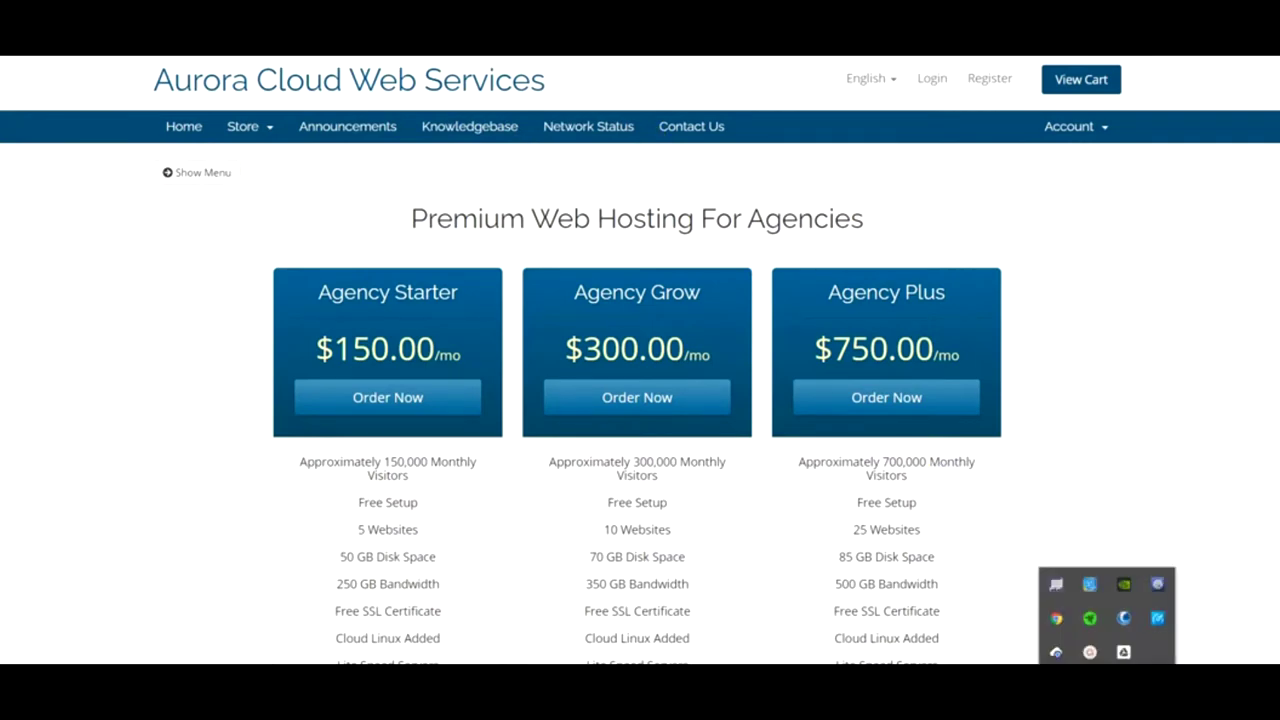
pyautogui.click(1096, 645)
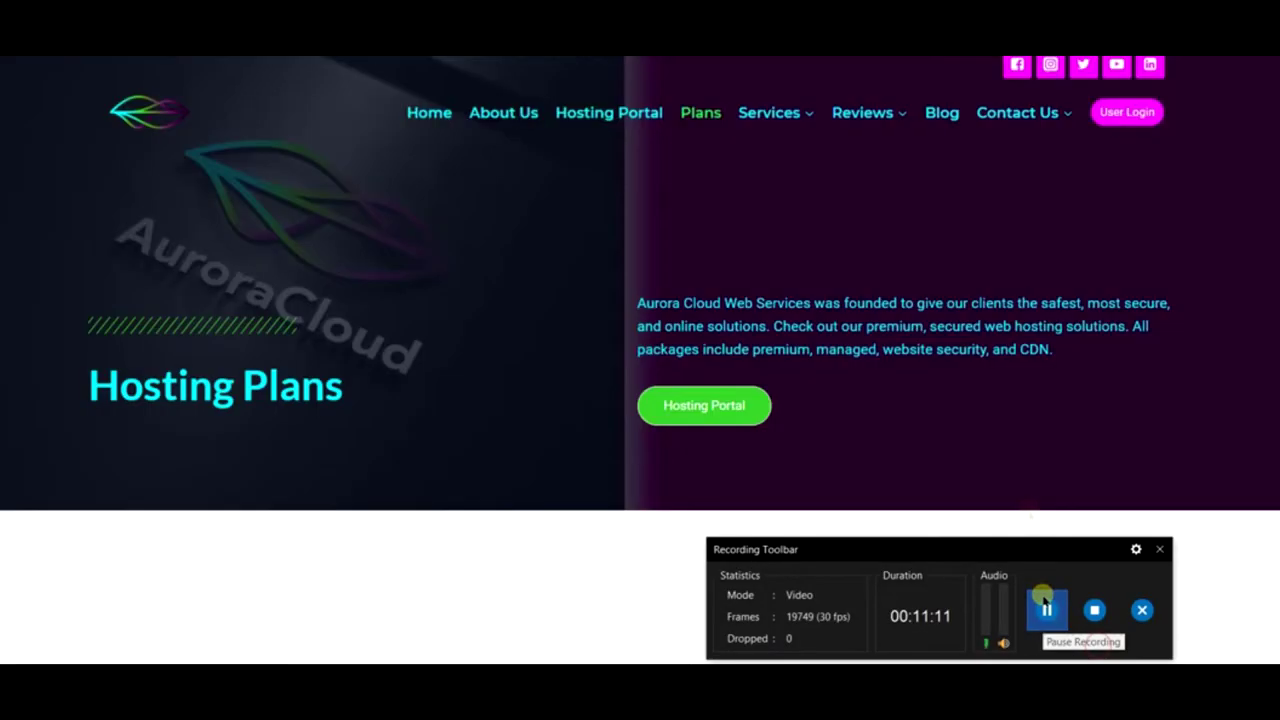
pyautogui.click(1159, 549)
pyautogui.click(1121, 430)
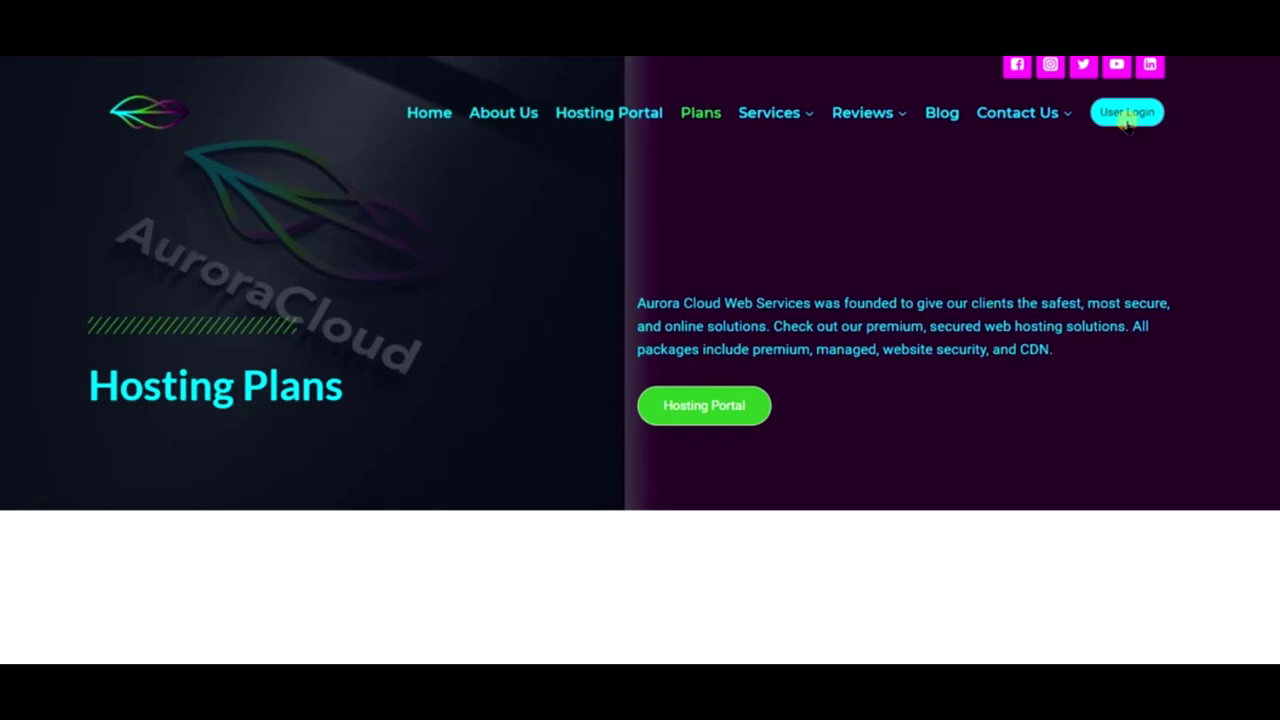
pyautogui.click(1111, 118)
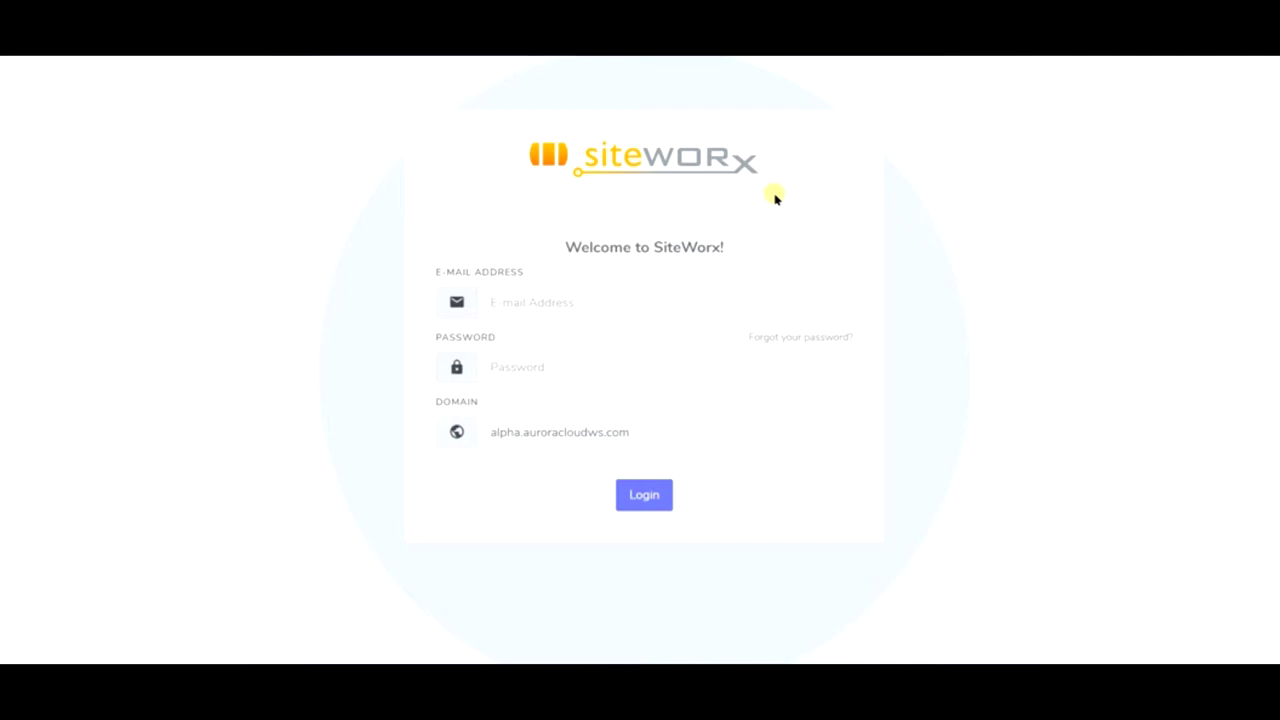
pyautogui.hotkey('alt', 'Left')
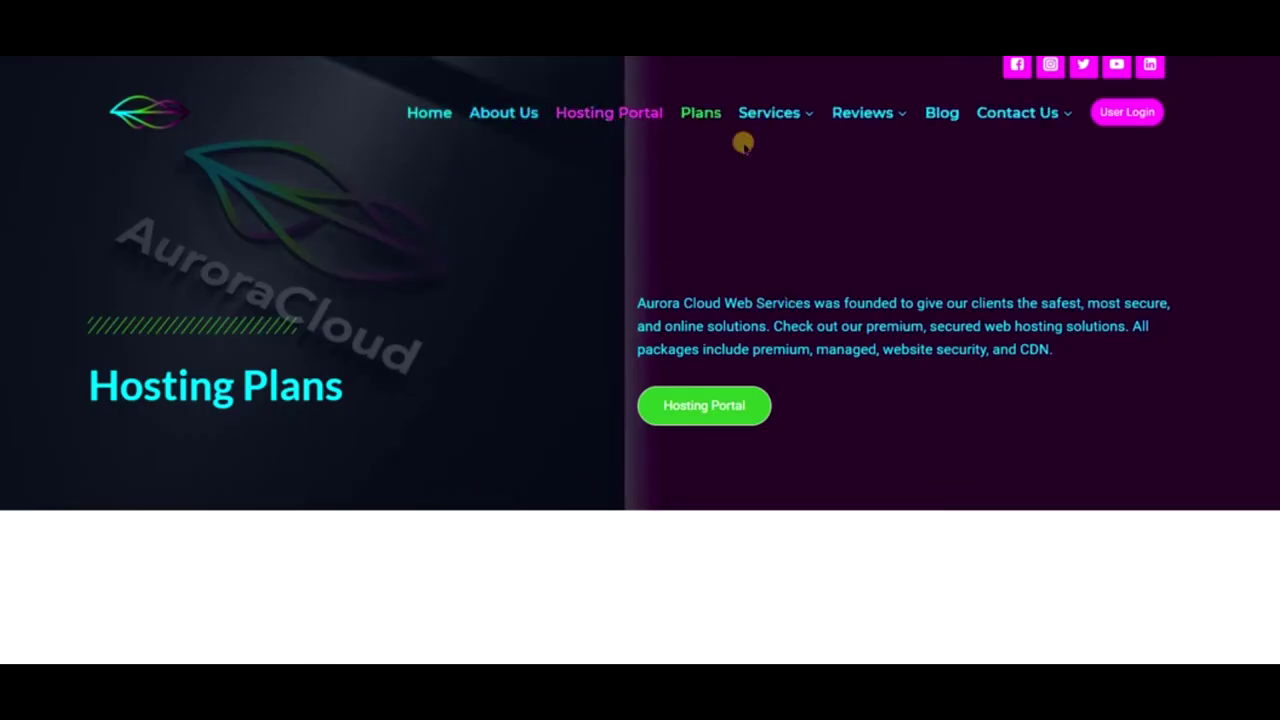
pyautogui.moveTo(760, 130)
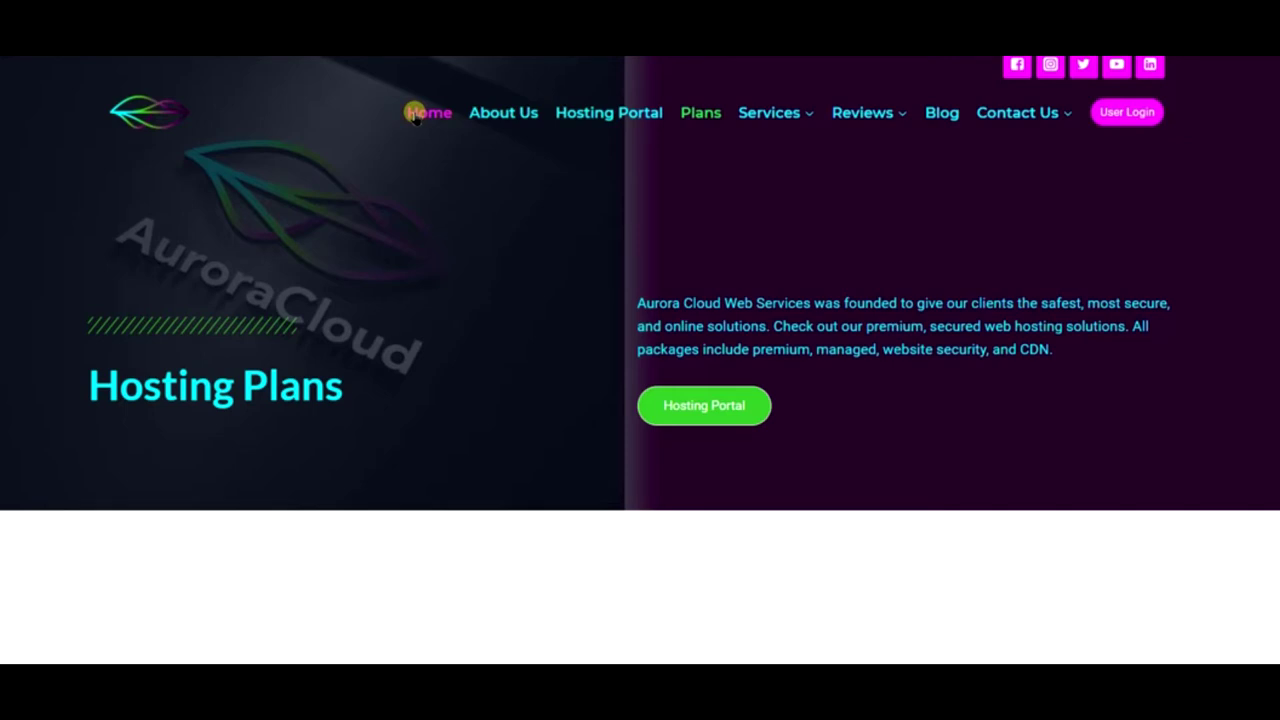
pyautogui.click(415, 114)
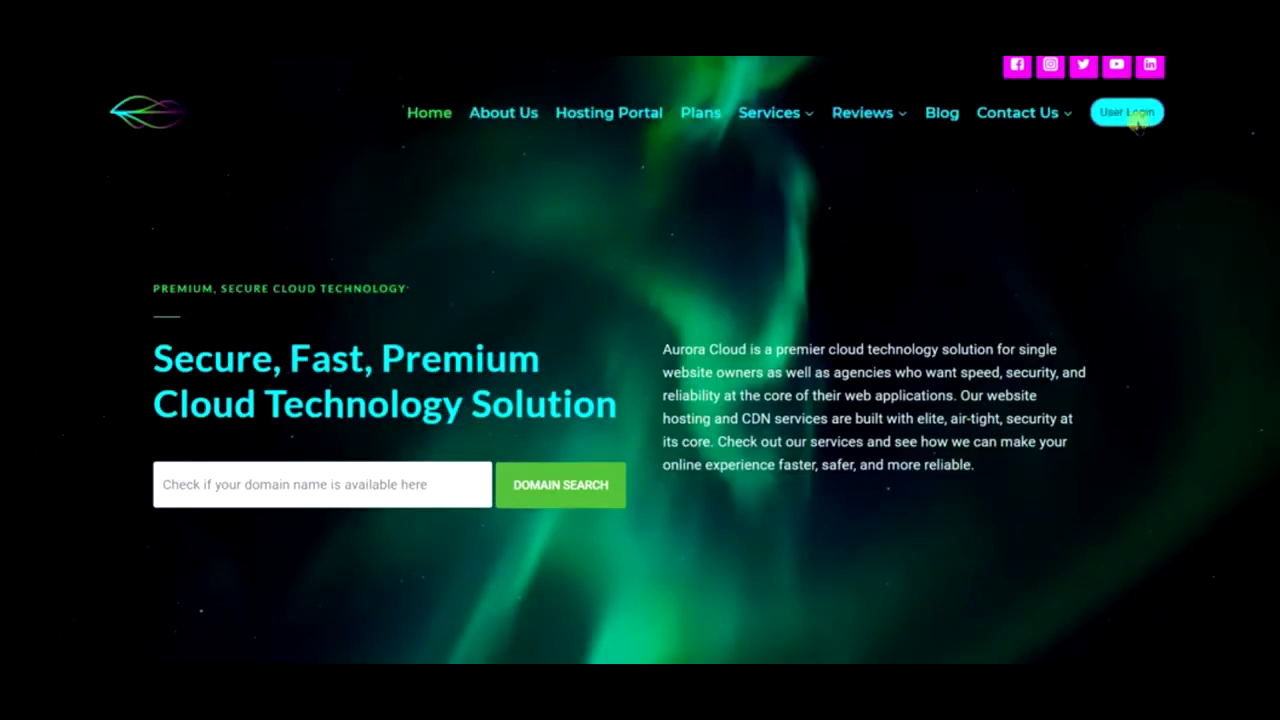
# - Open the SiteWorx login page and replace the Domain value with the pastry blog domain
pyautogui.click(1138, 118)
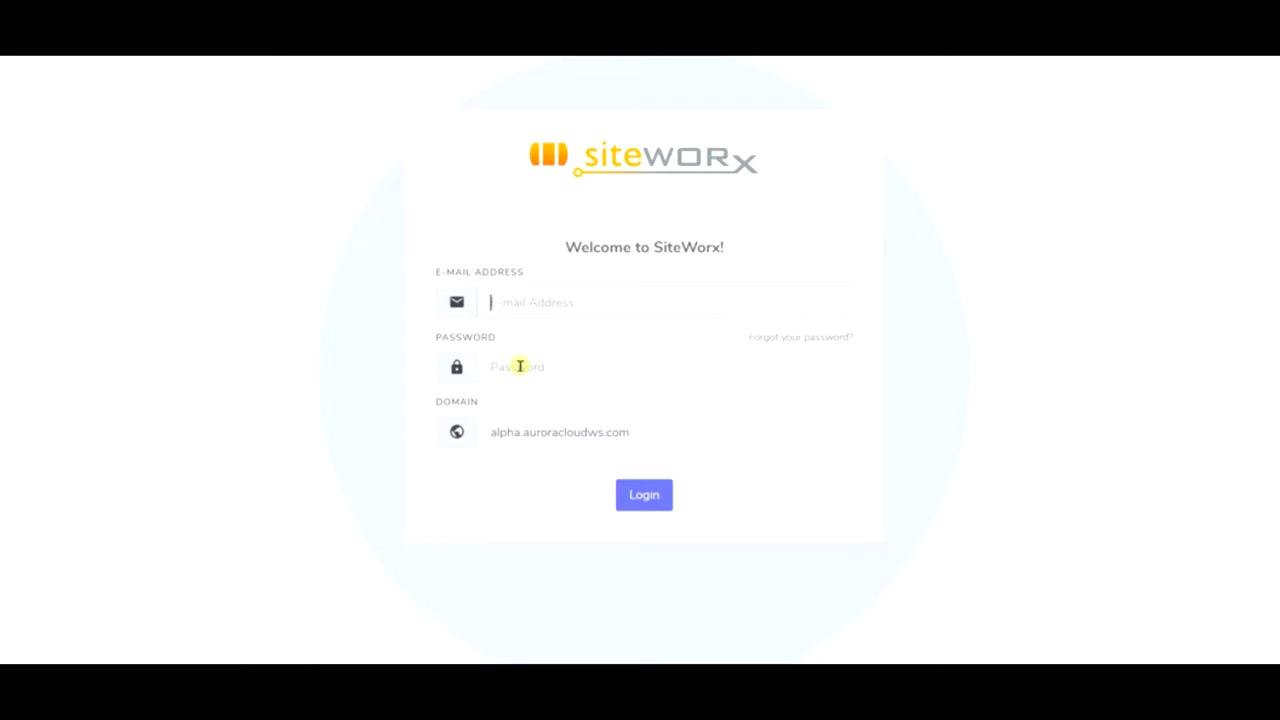
pyautogui.tripleClick(717, 440)
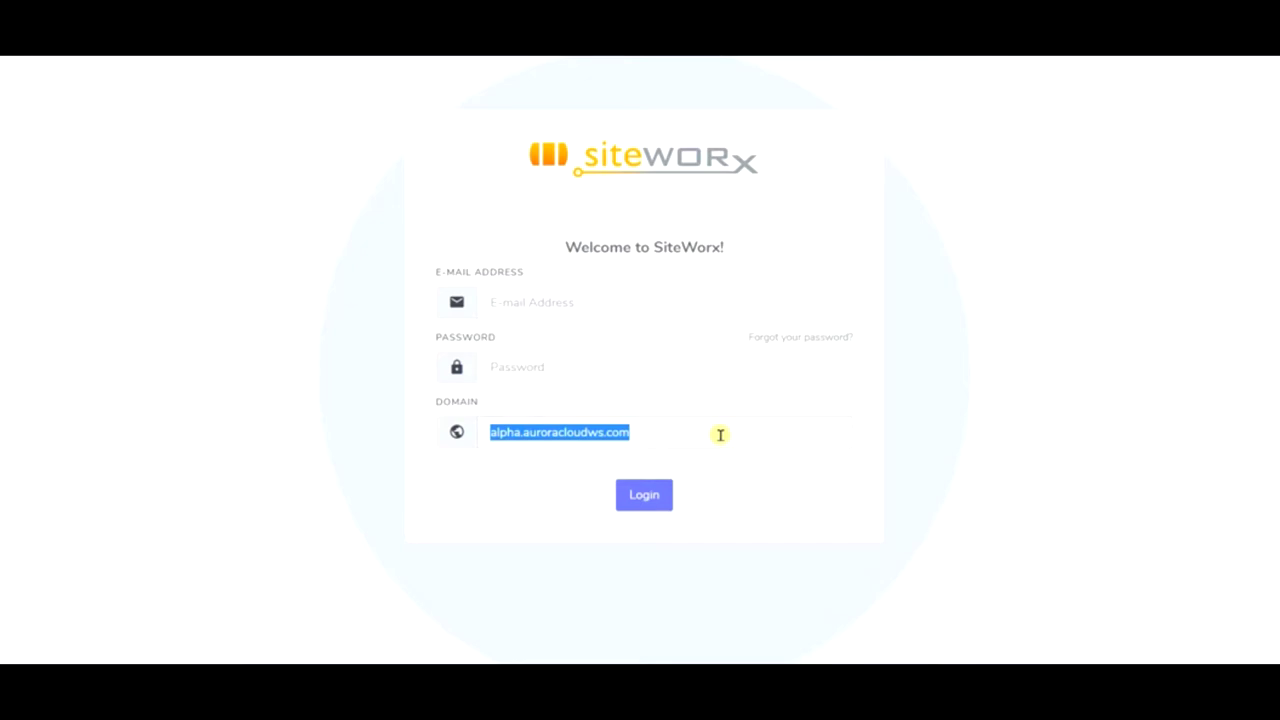
pyautogui.write('pas')
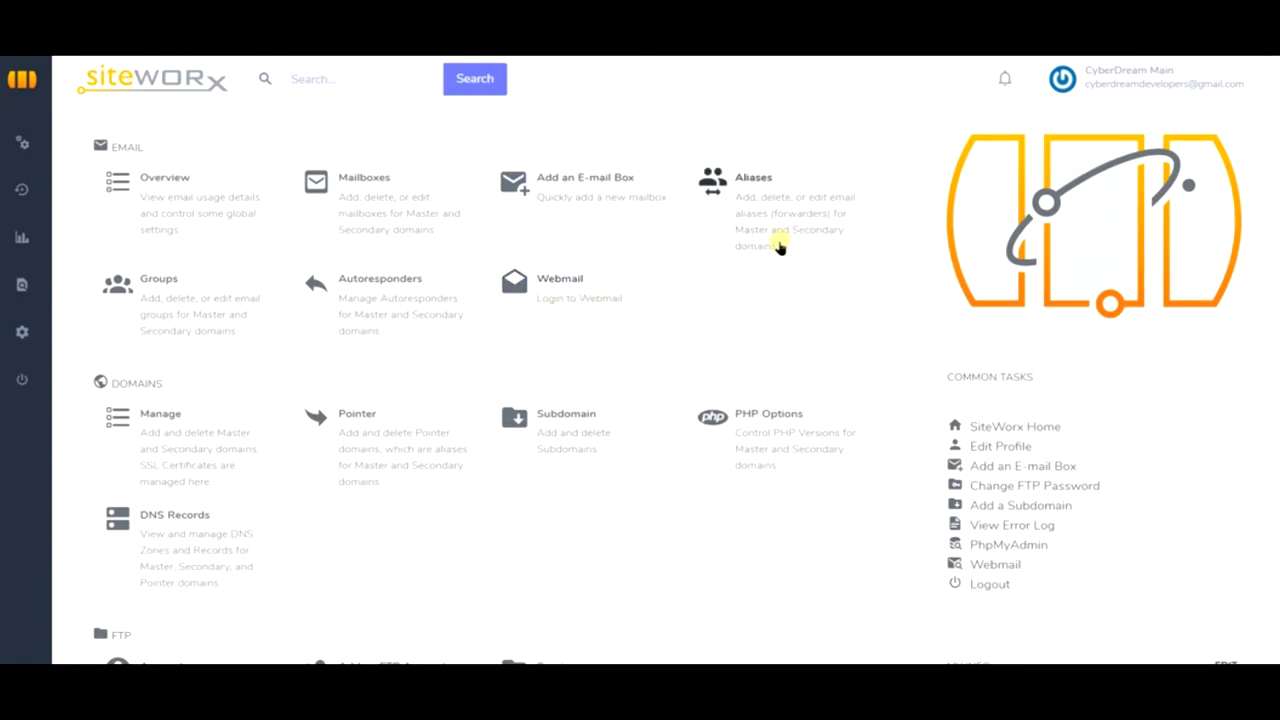
# - Generate Let's Encrypt SSL files for the secondary domain from Domains > Manage
pyautogui.click(484, 314)
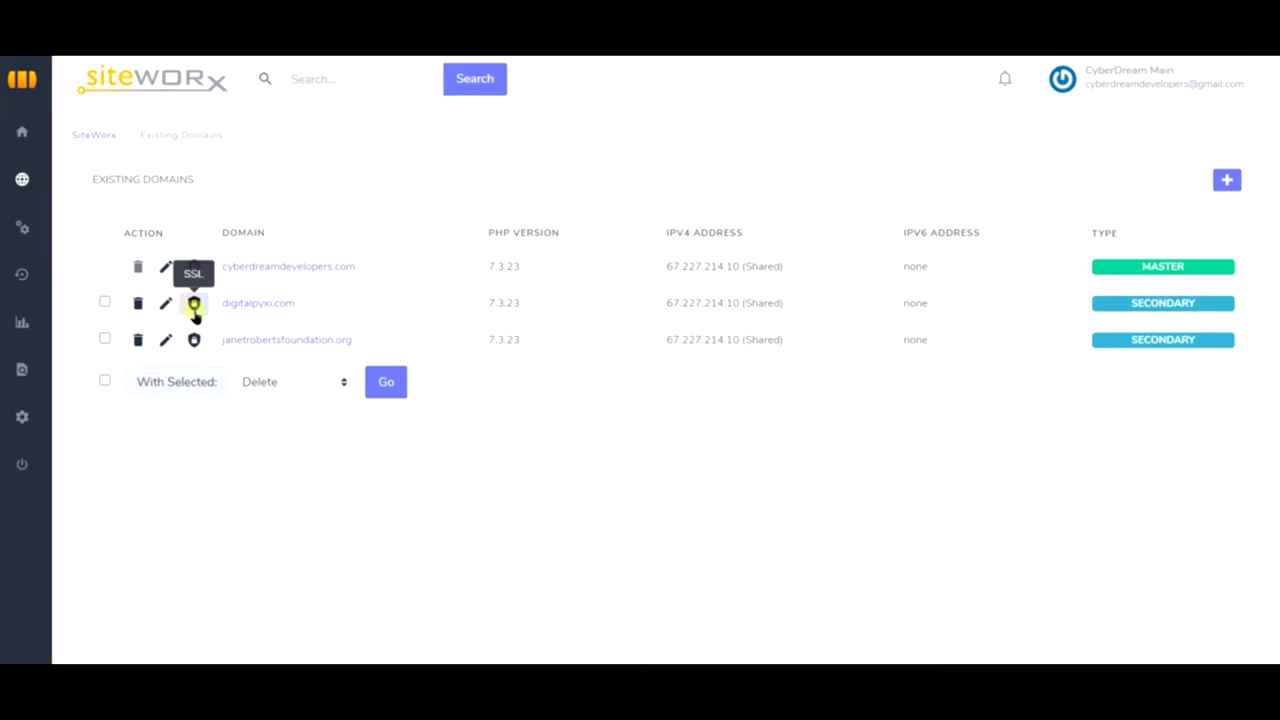
pyautogui.click(194, 340)
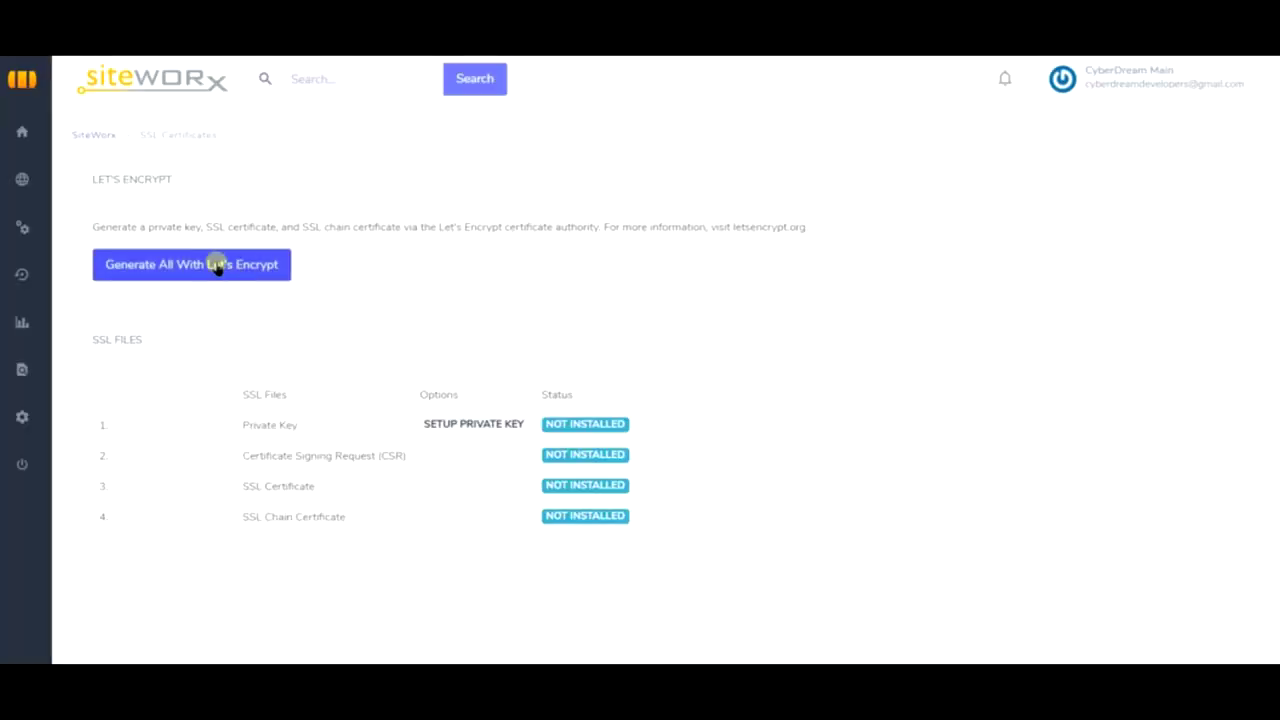
pyautogui.click(217, 266)
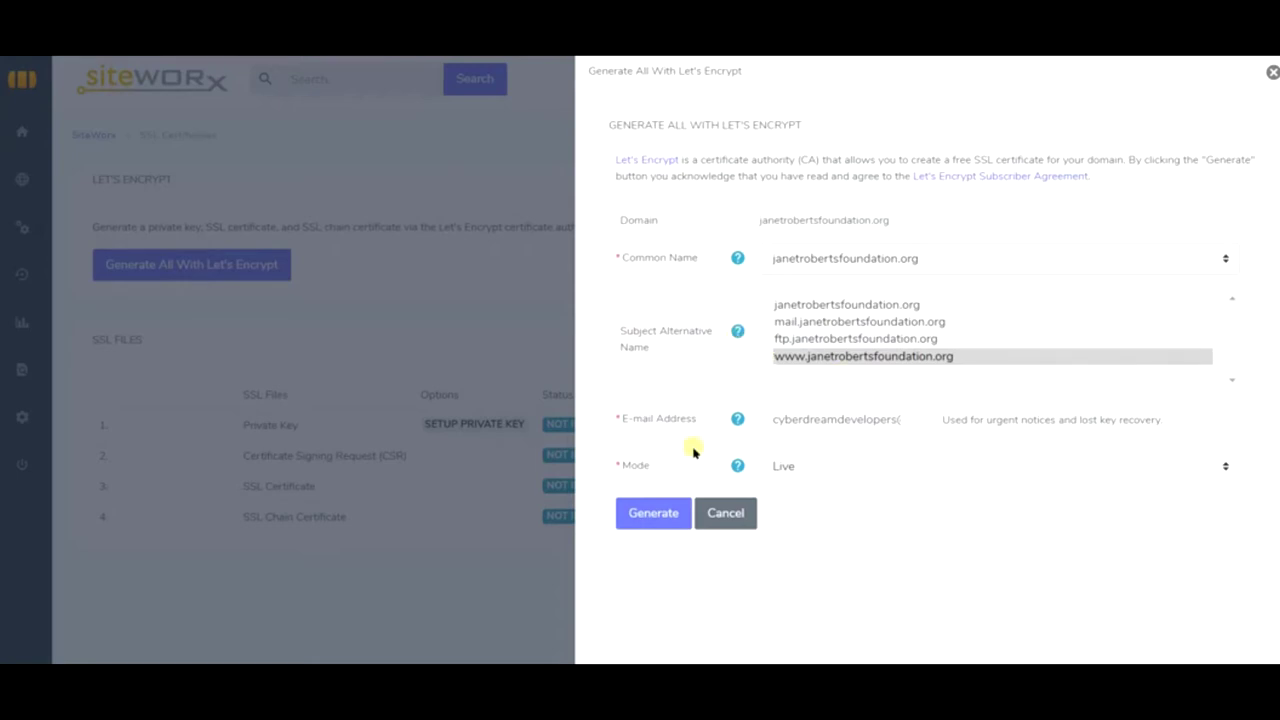
pyautogui.click(640, 515)
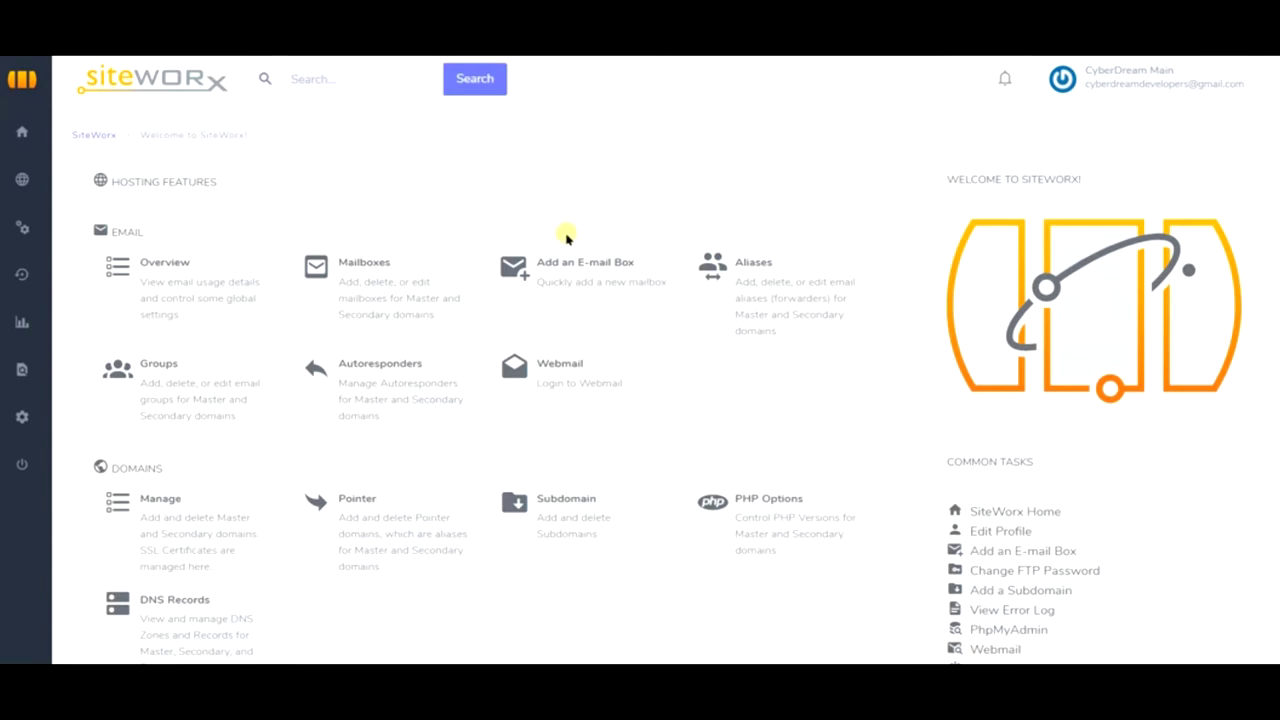
# - Launch Softaculous from the dashboard's Additional Features section
pyautogui.scroll(-4, 700, 206)
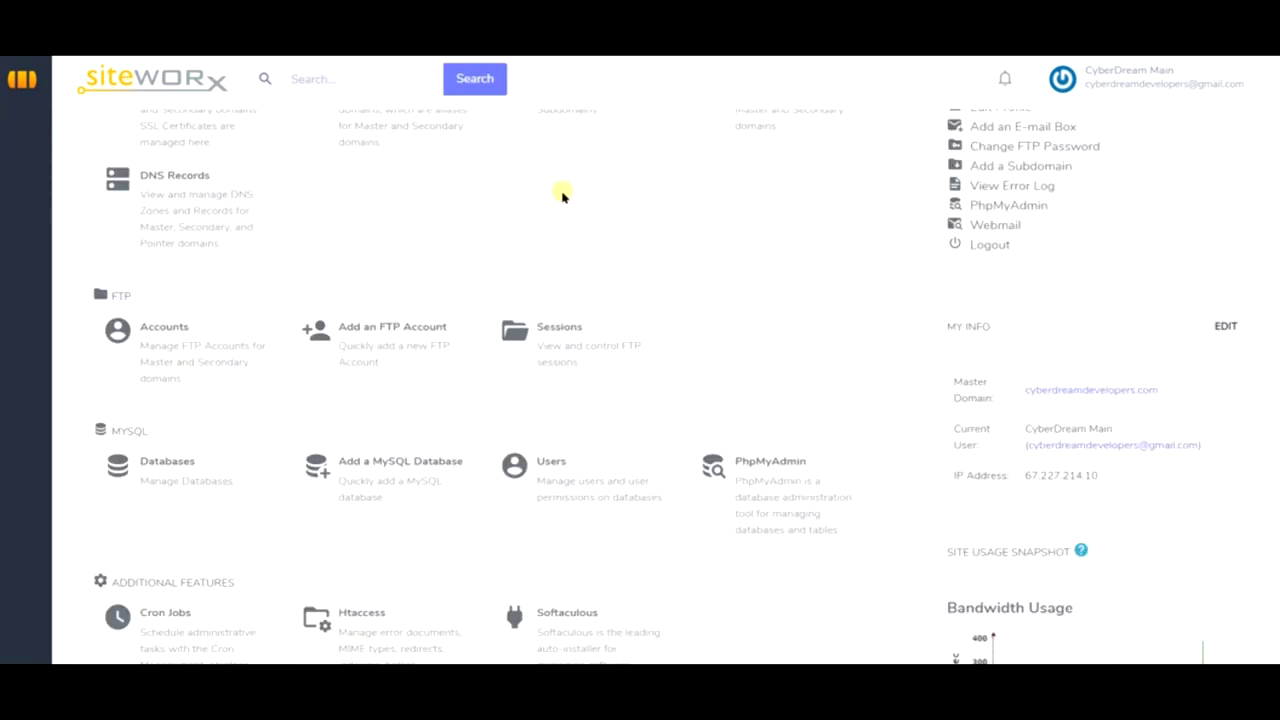
pyautogui.scroll(-3, 563, 194)
pyautogui.scroll(-4, 560, 197)
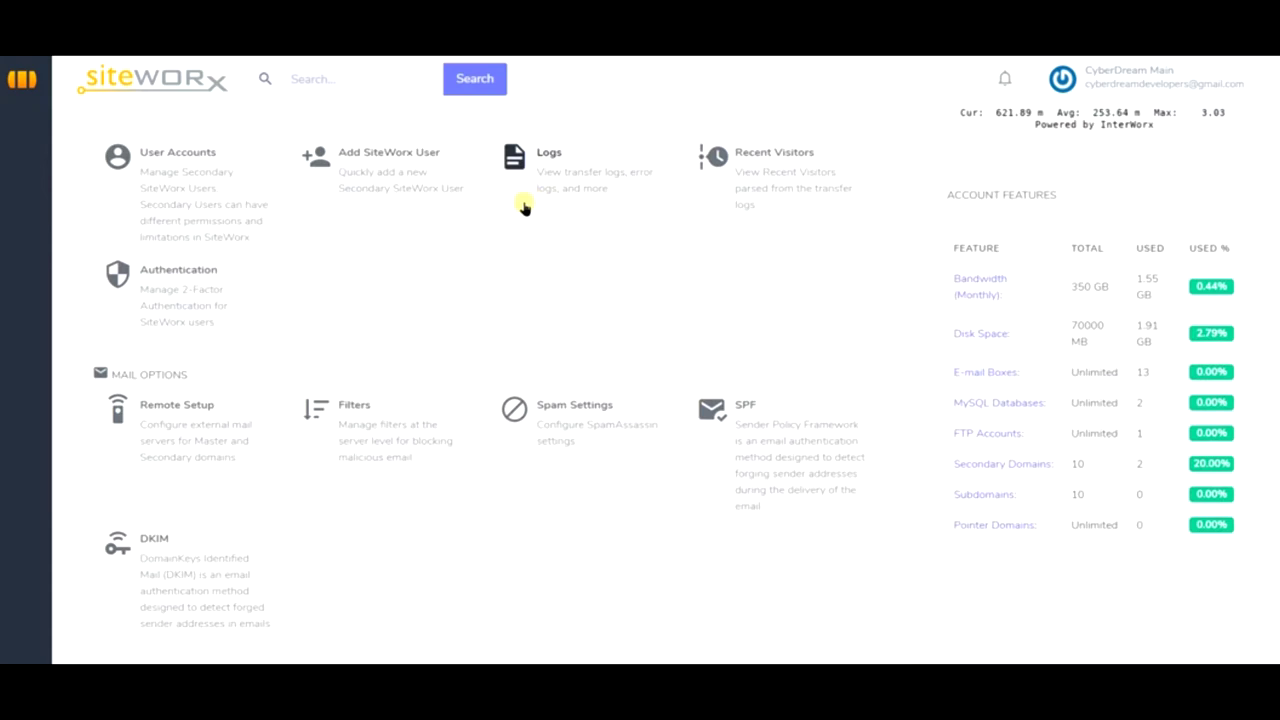
pyautogui.scroll(3, 526, 206)
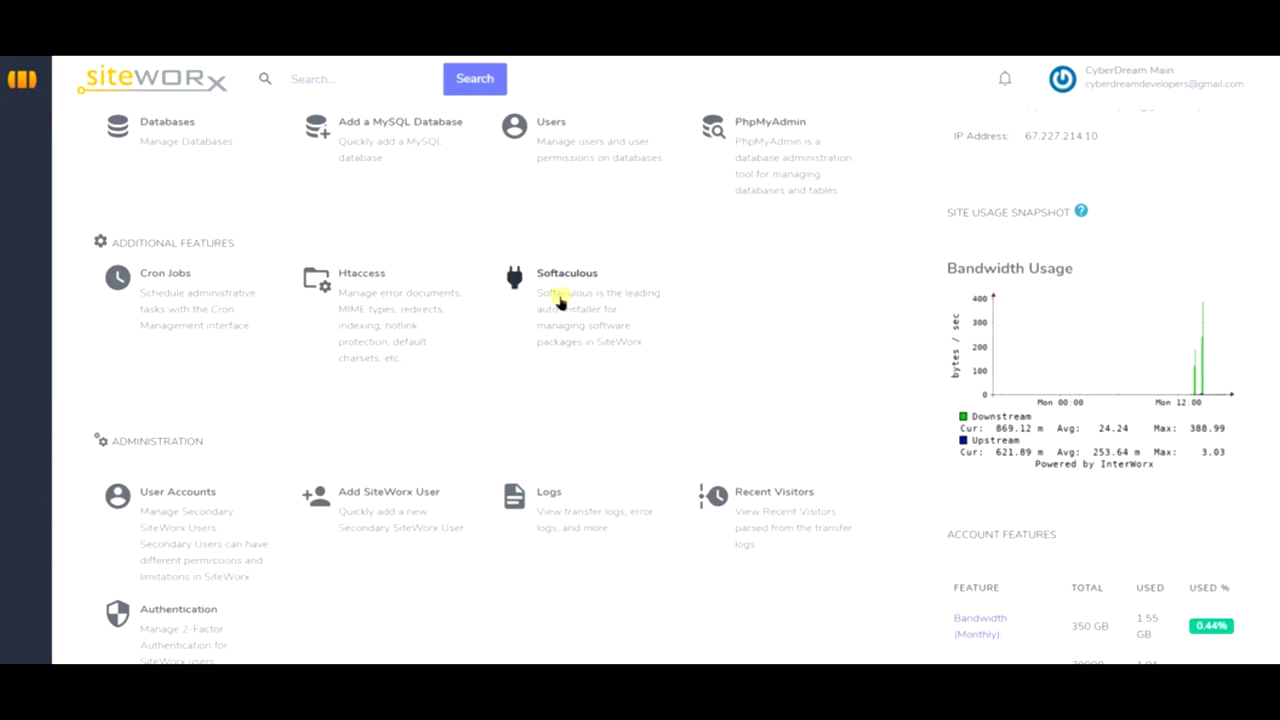
pyautogui.click(551, 294)
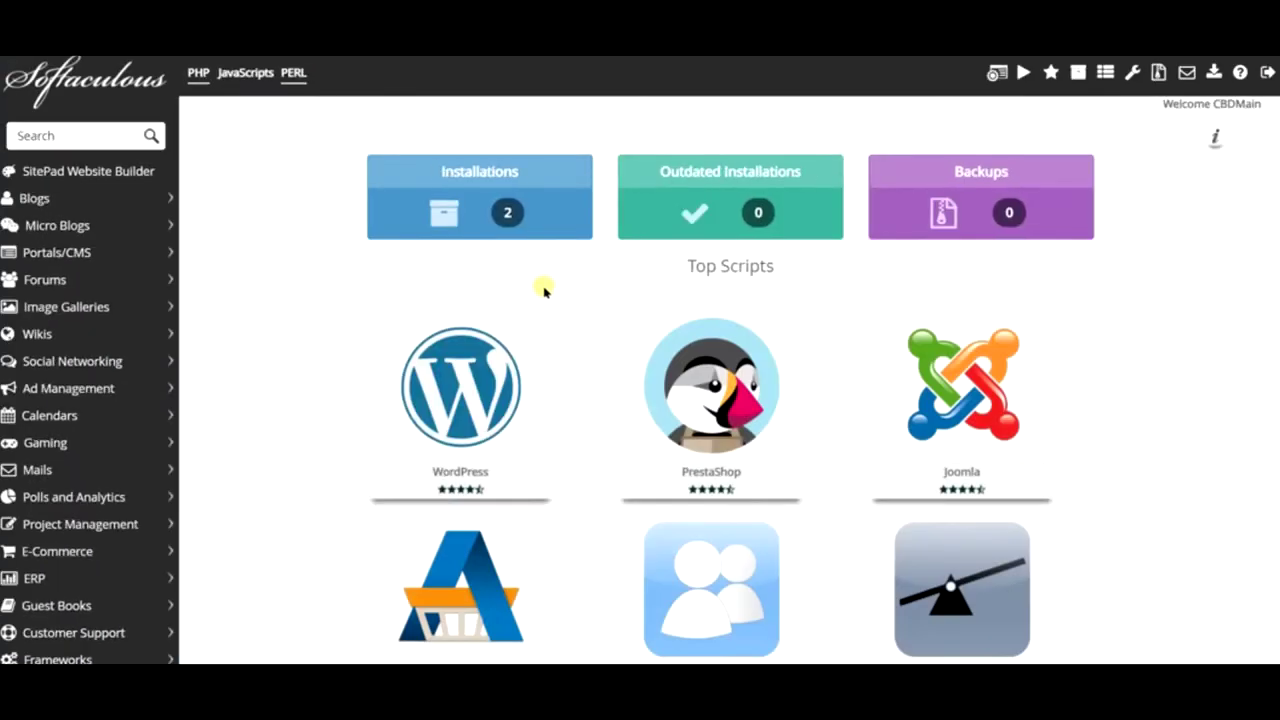
pyautogui.scroll(-3, 560, 302)
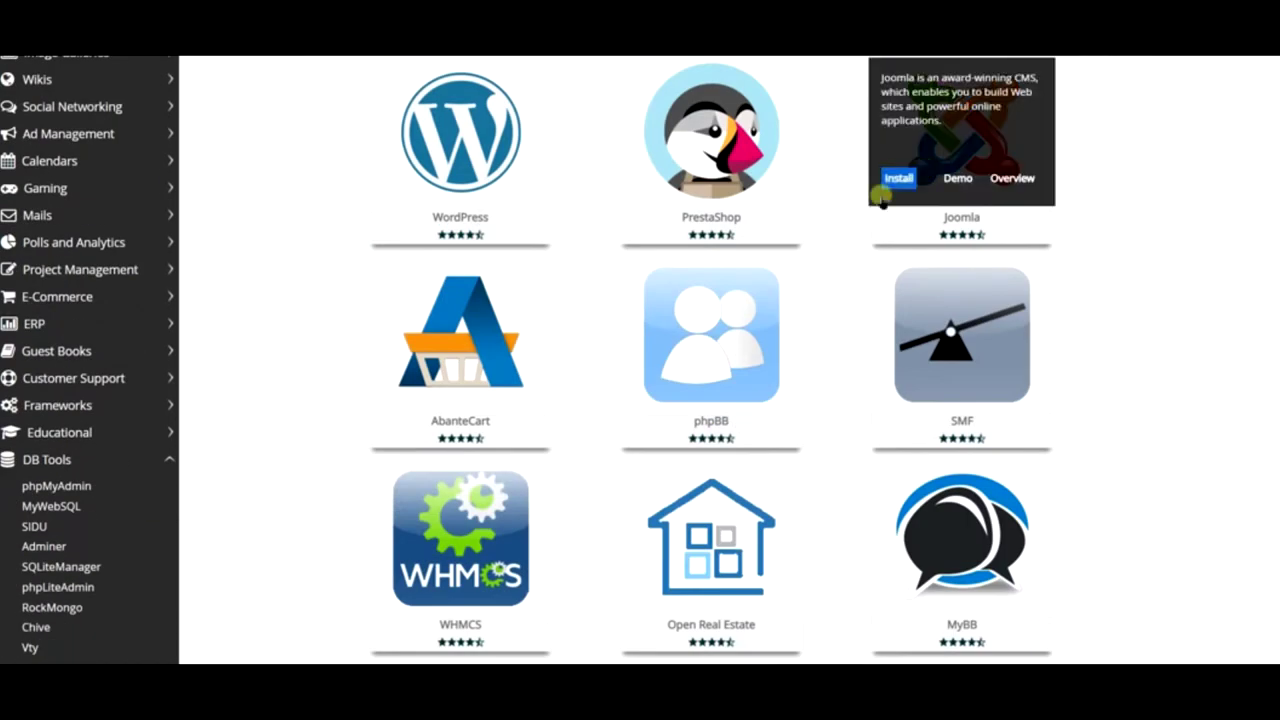
pyautogui.moveTo(690, 170)
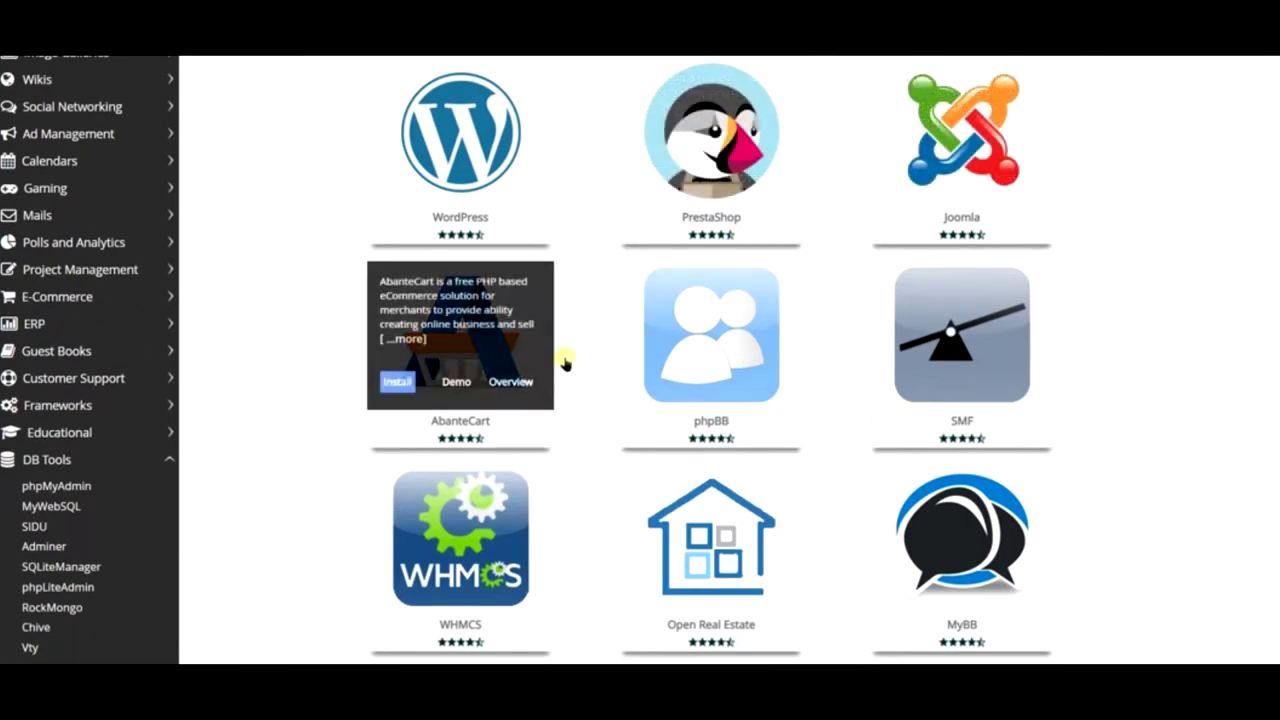
pyautogui.scroll(-5, 866, 346)
pyautogui.scroll(-1, 810, 340)
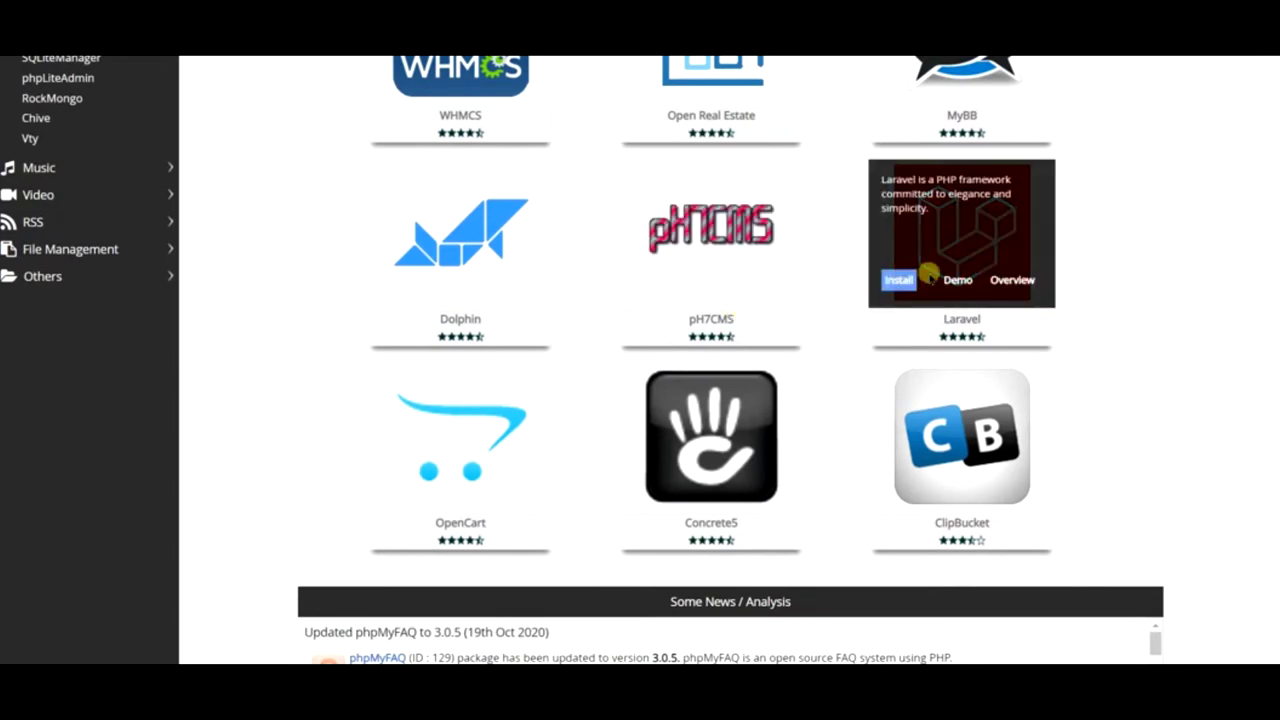
pyautogui.moveTo(456, 455)
pyautogui.scroll(5, 849, 310)
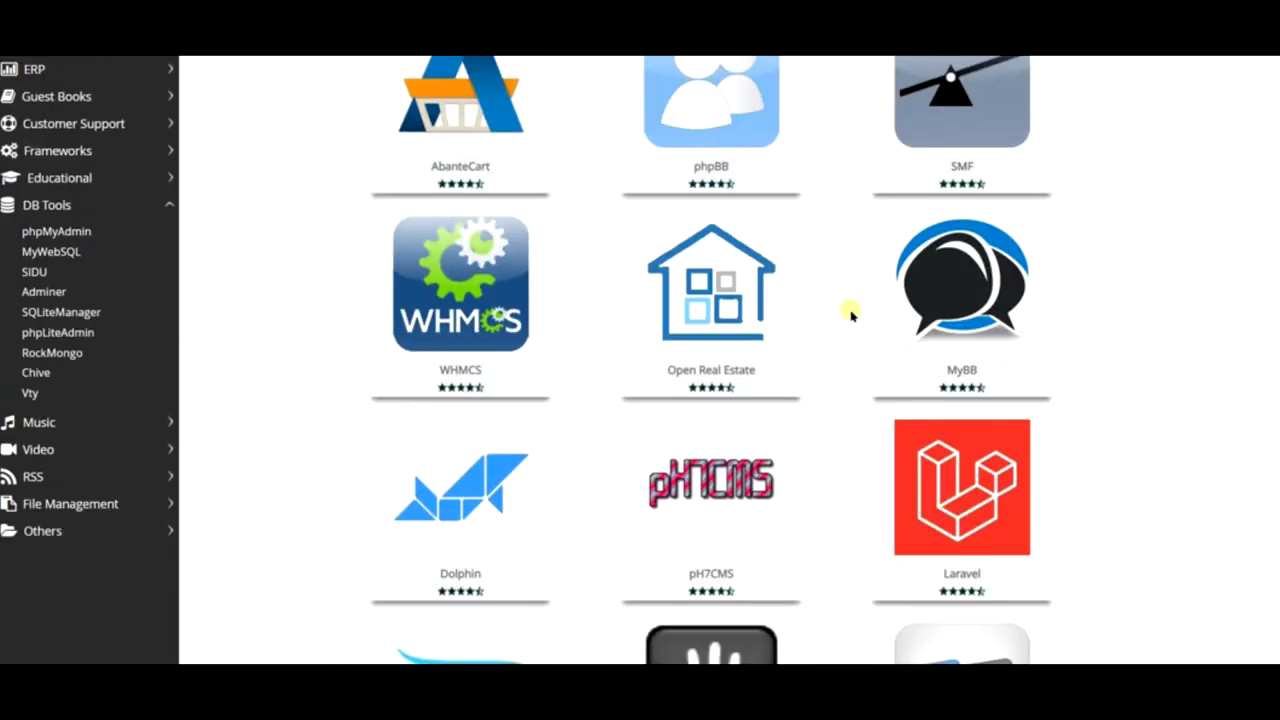
pyautogui.scroll(3, 845, 312)
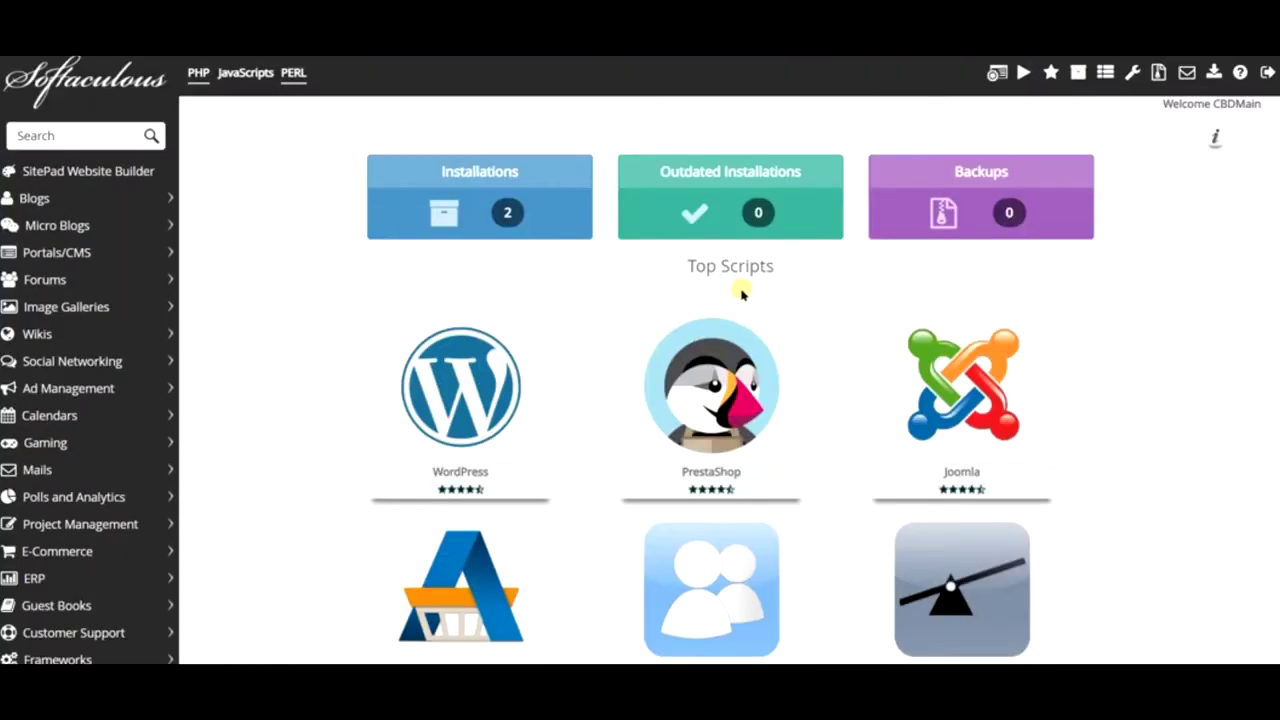
pyautogui.moveTo(443, 397)
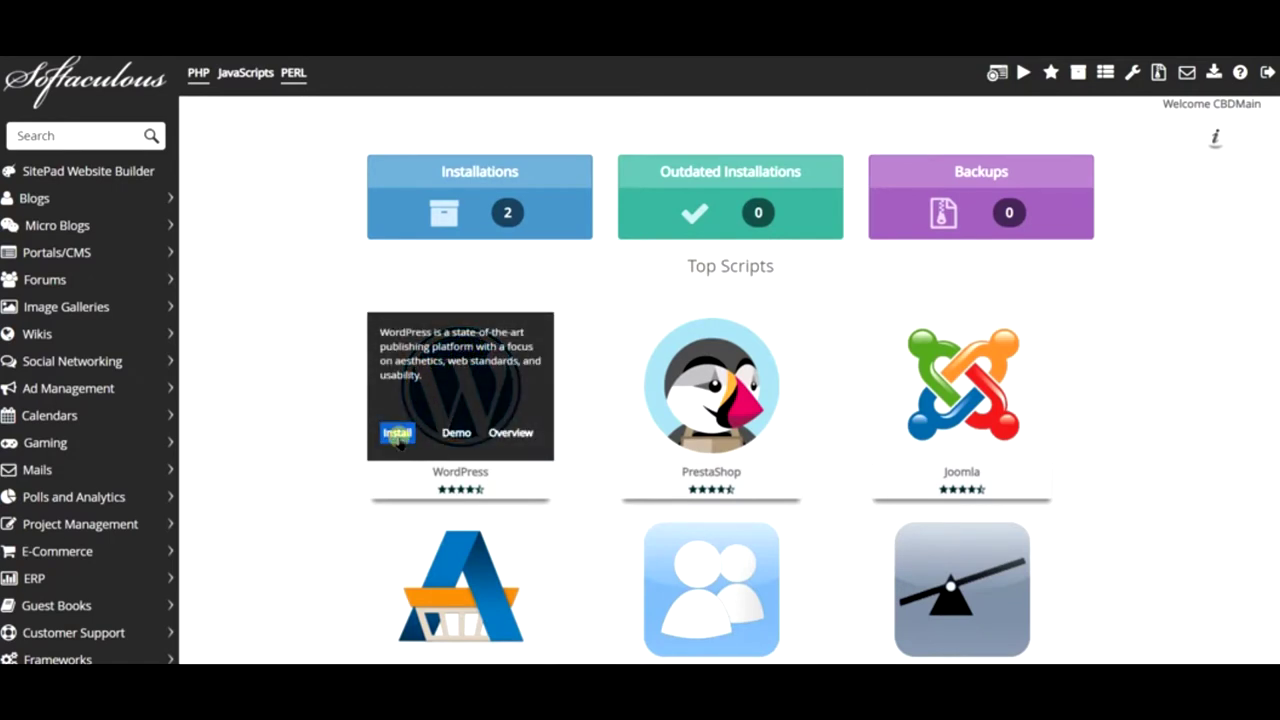
pyautogui.click(398, 434)
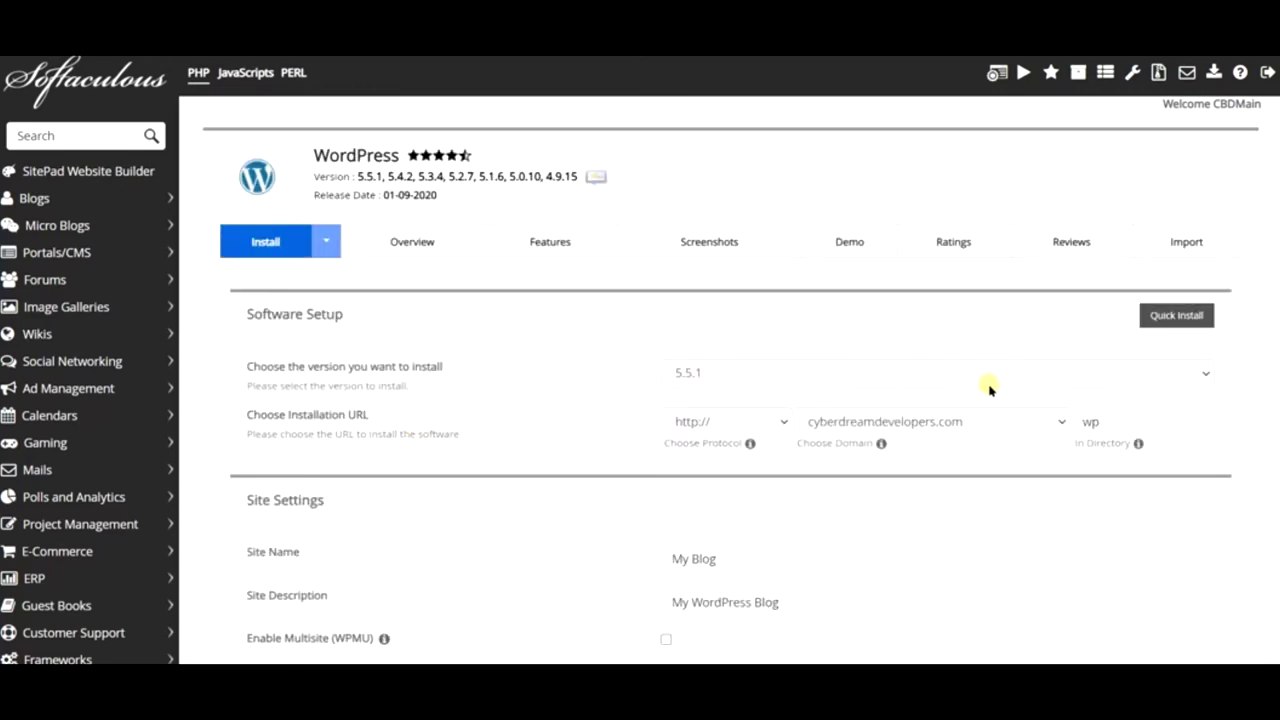
pyautogui.doubleClick(1109, 422)
pyautogui.press('BackSpace')
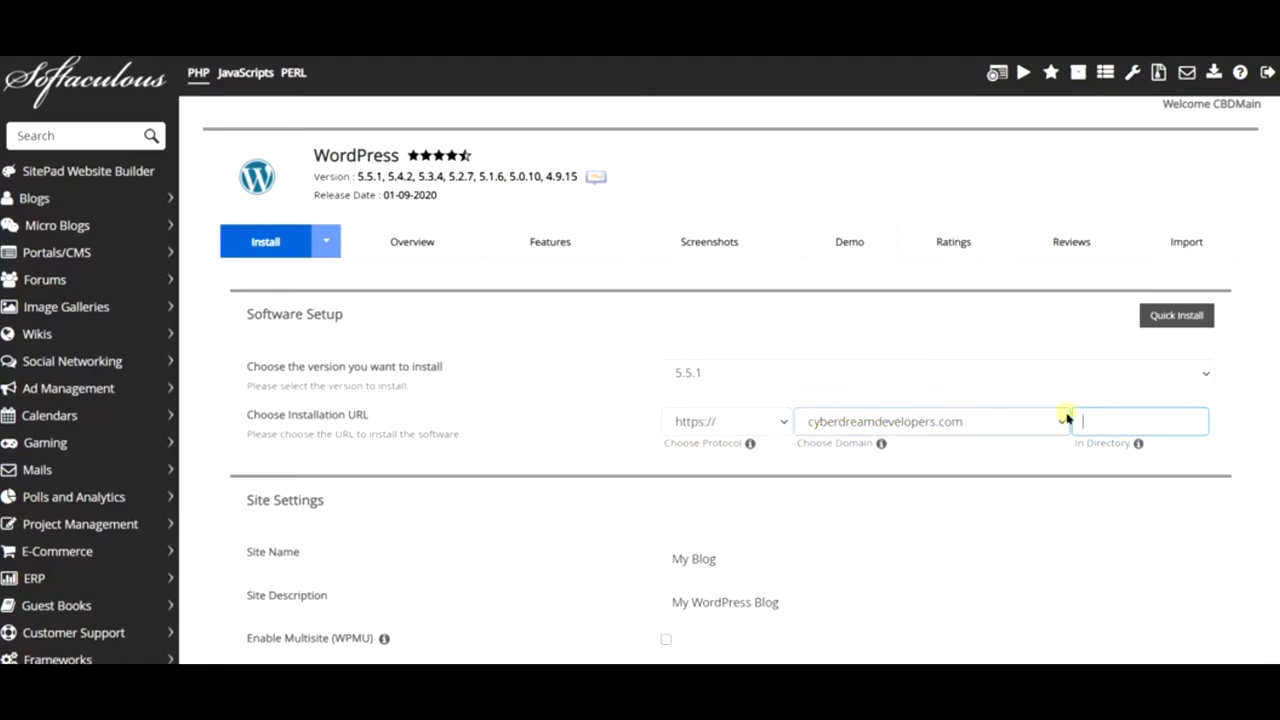
pyautogui.write('wp')
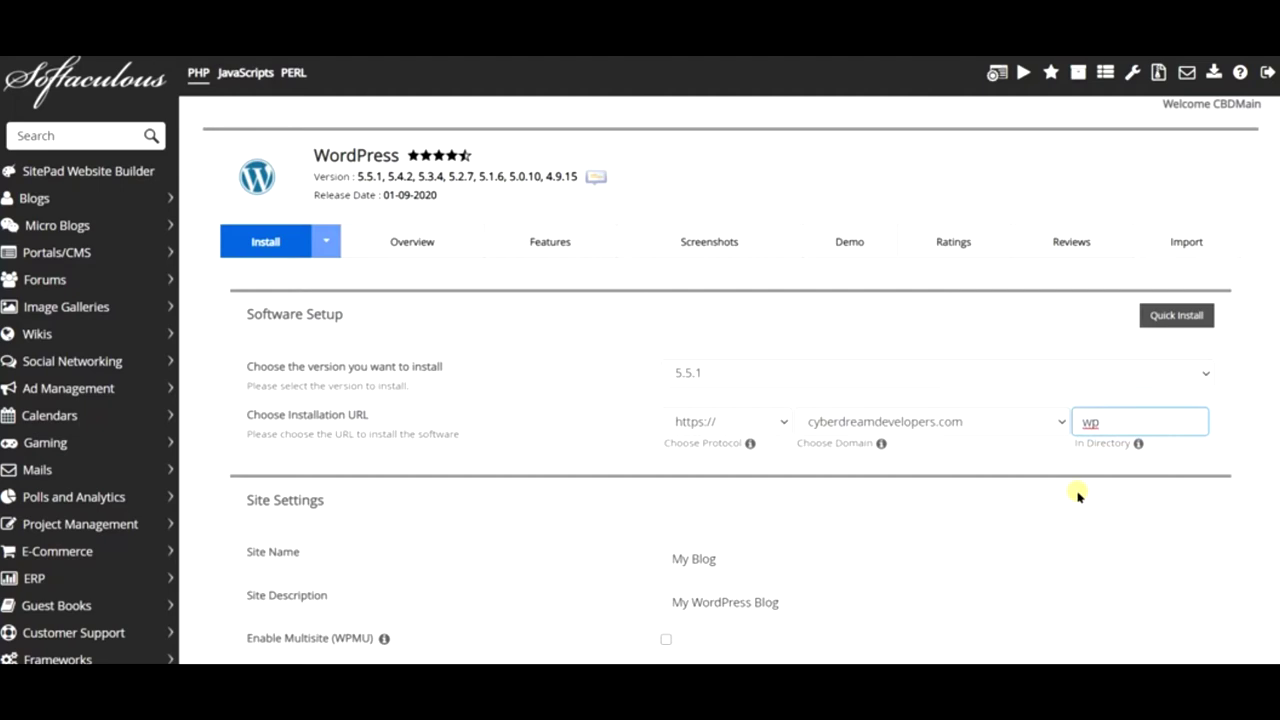
pyautogui.press('BackSpace')
pyautogui.click(672, 418)
pyautogui.click(697, 478)
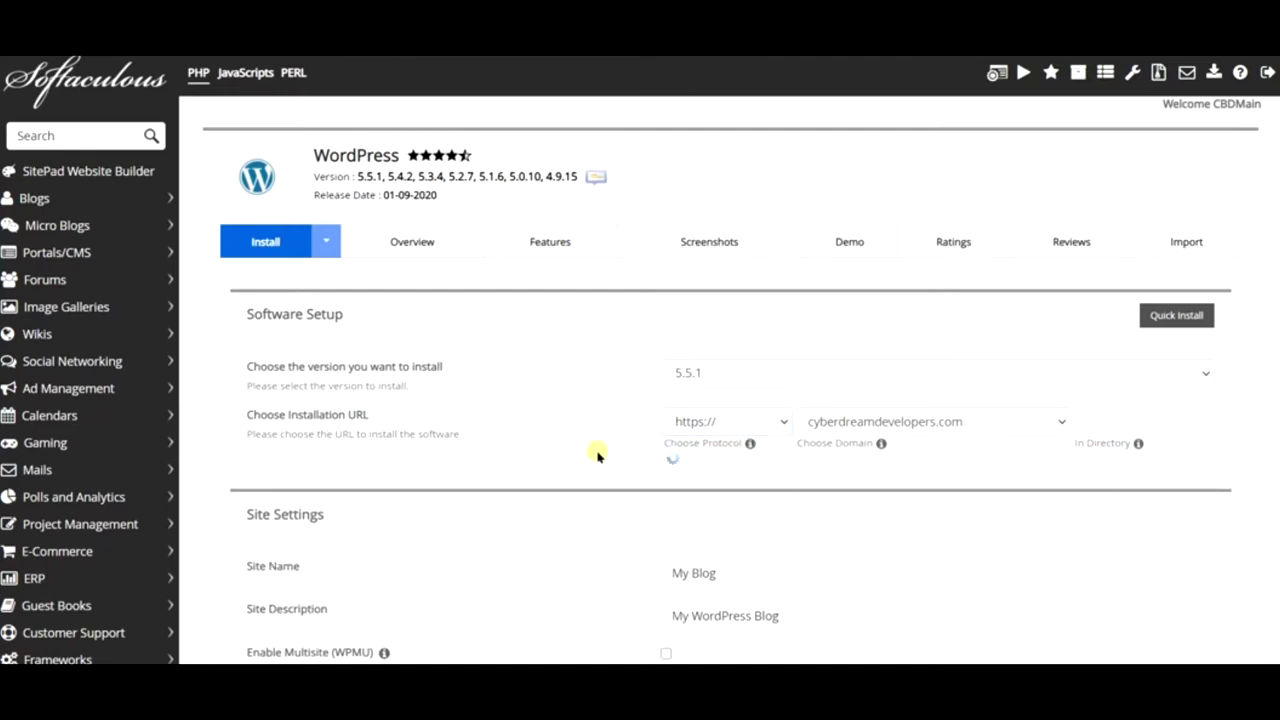
# - Keep cyberdreamdevelopers.com as the domain and rename the site to 'My Pastry Blog'
pyautogui.click(846, 423)
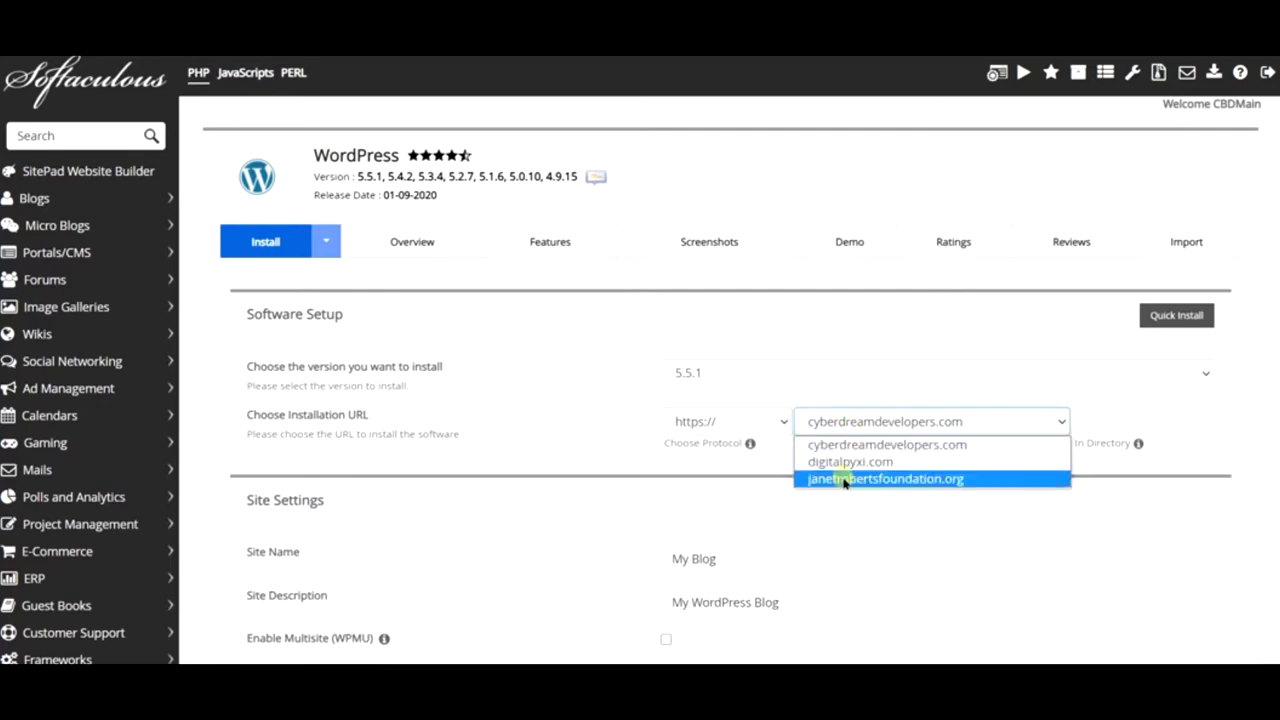
pyautogui.click(606, 528)
pyautogui.doubleClick(744, 563)
pyautogui.hotkey('ctrl', 'a')
pyautogui.write('My Pastry Blog')
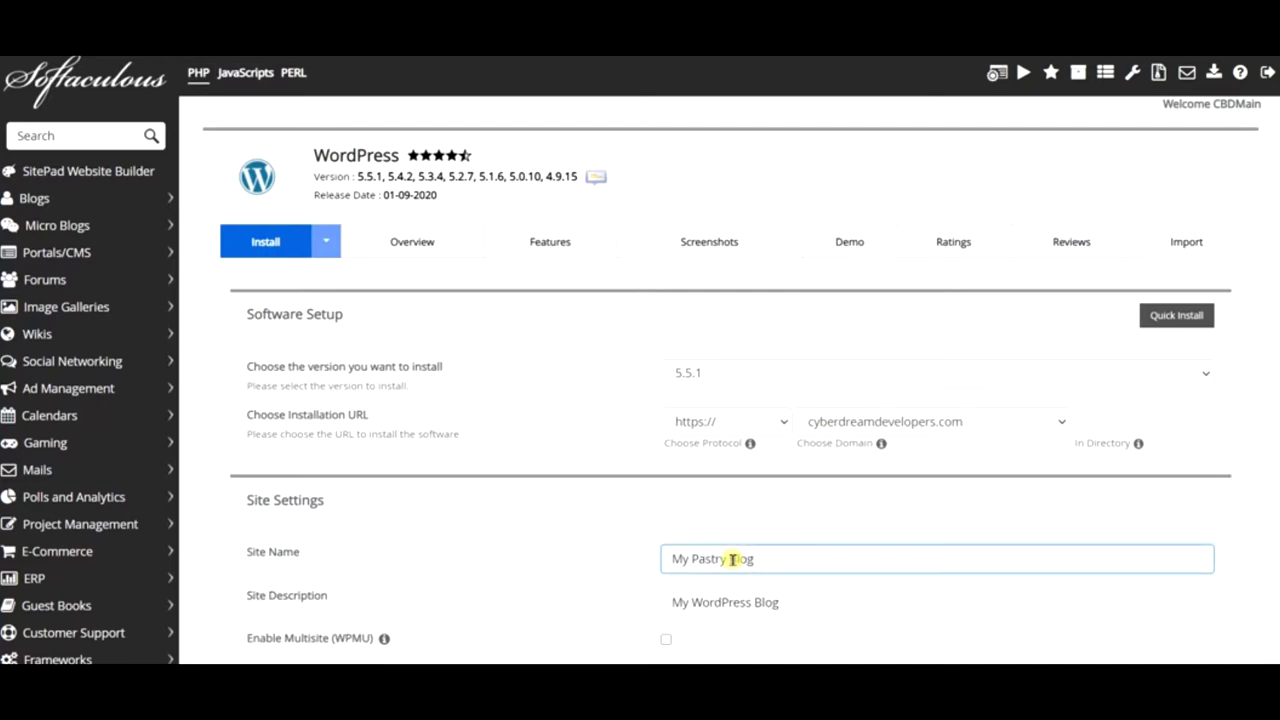
# - Change the site description to 'Tasty Treats In A Jiffy!'
pyautogui.scroll(-3, 728, 416)
pyautogui.moveTo(790, 350); pyautogui.dragTo(643, 338)
pyautogui.write('rvrwargqga')
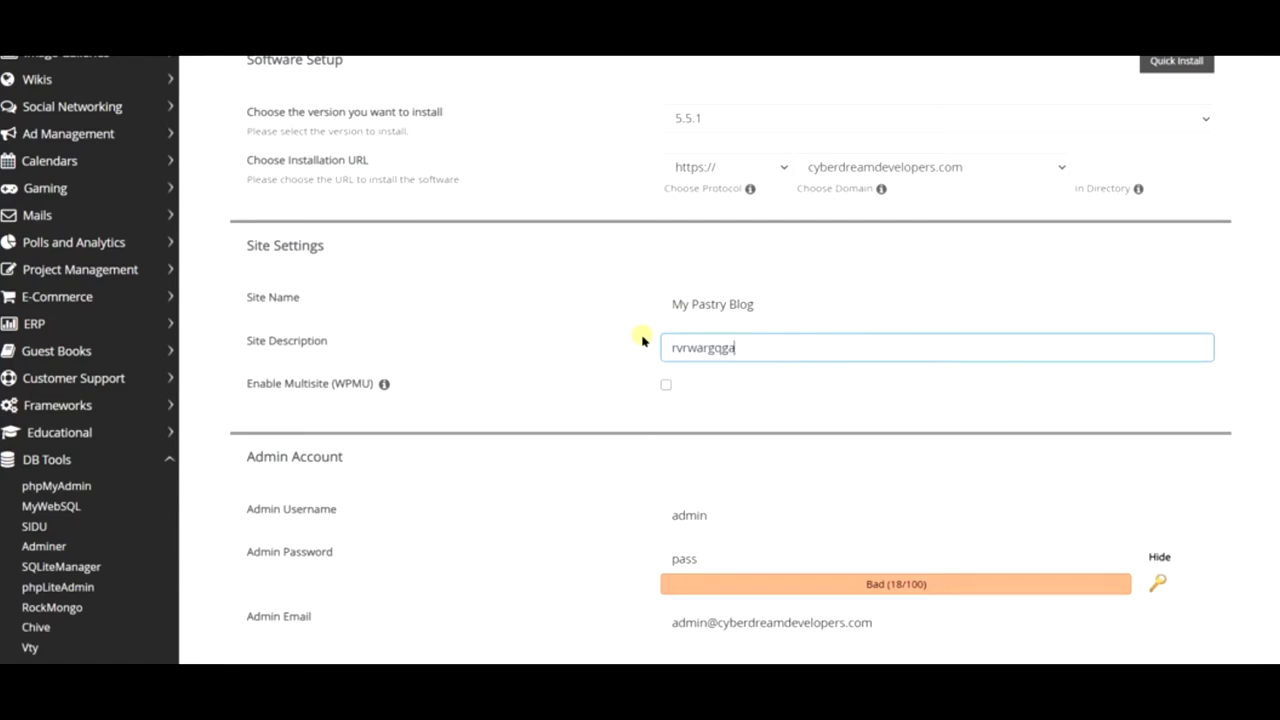
pyautogui.moveTo(666, 347); pyautogui.dragTo(743, 343)
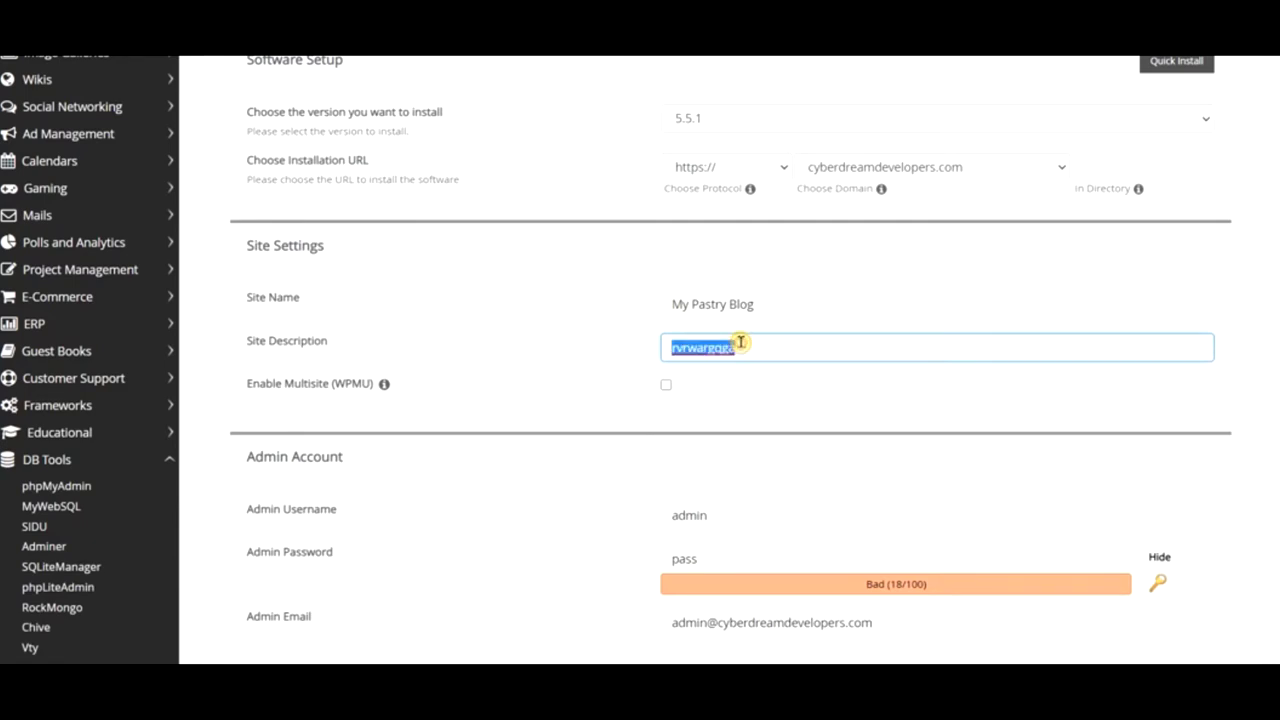
pyautogui.write('Tas')
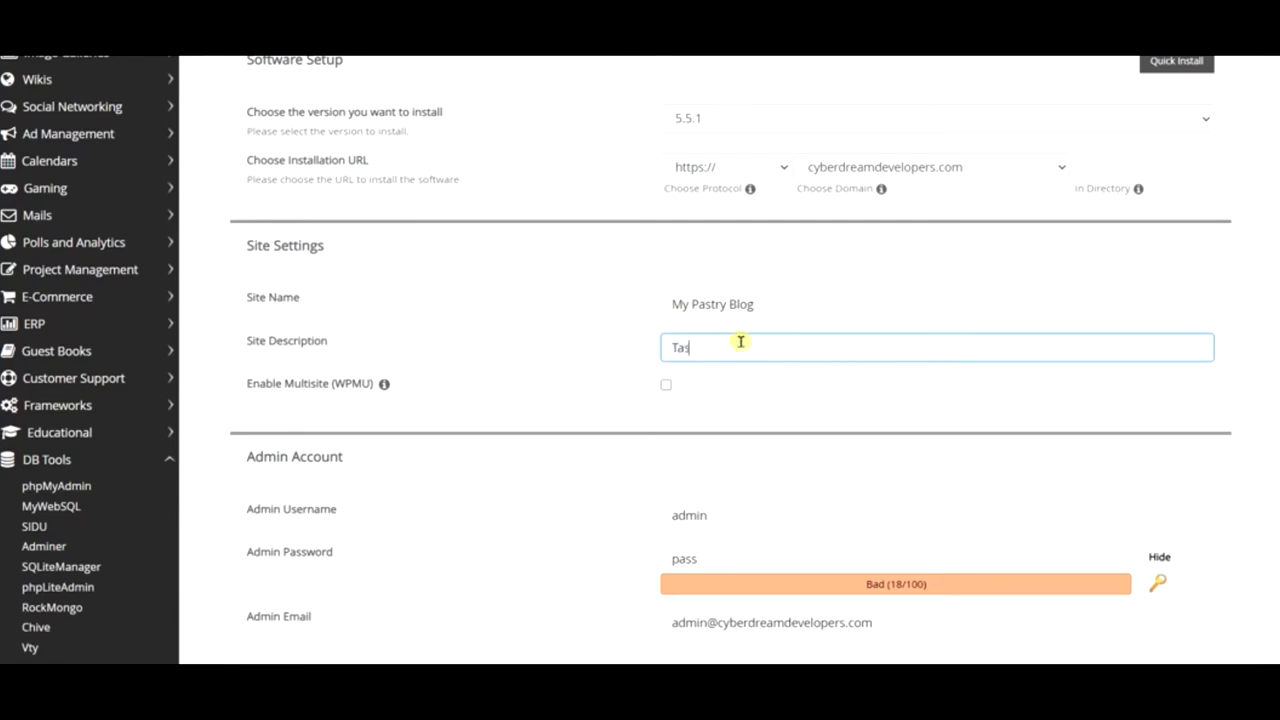
pyautogui.write('ty Treats in a')
pyautogui.press('BackSpace')
pyautogui.press('BackSpace')
pyautogui.write('A Jiff')
# - Fill in the suggested admin username, a generated strong password and the admin e-mail
pyautogui.scroll(-3, 790, 368)
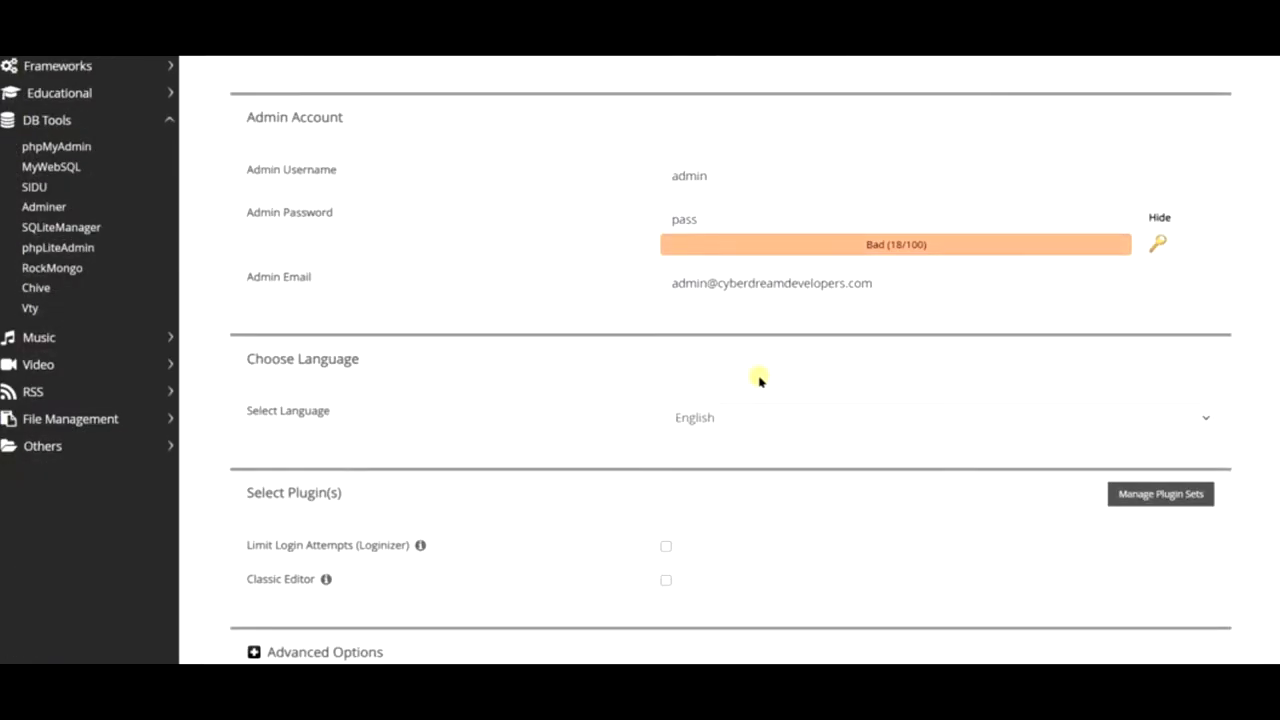
pyautogui.click(736, 183)
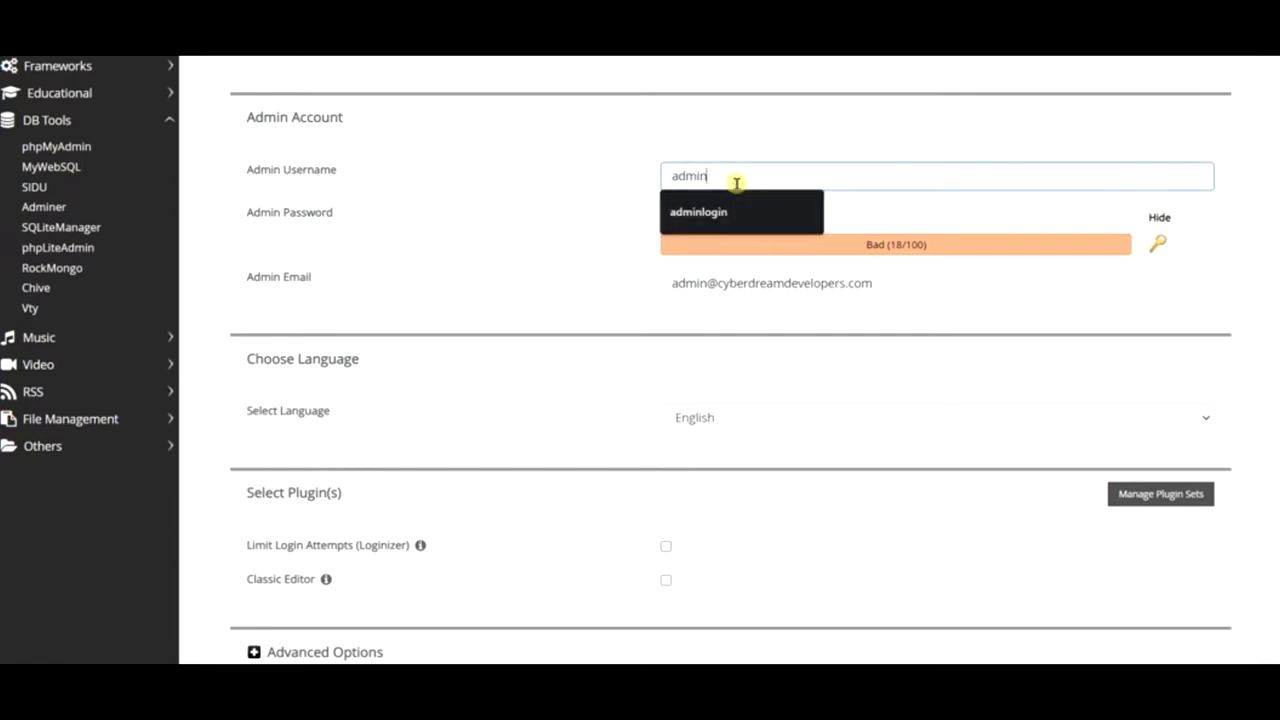
pyautogui.click(714, 208)
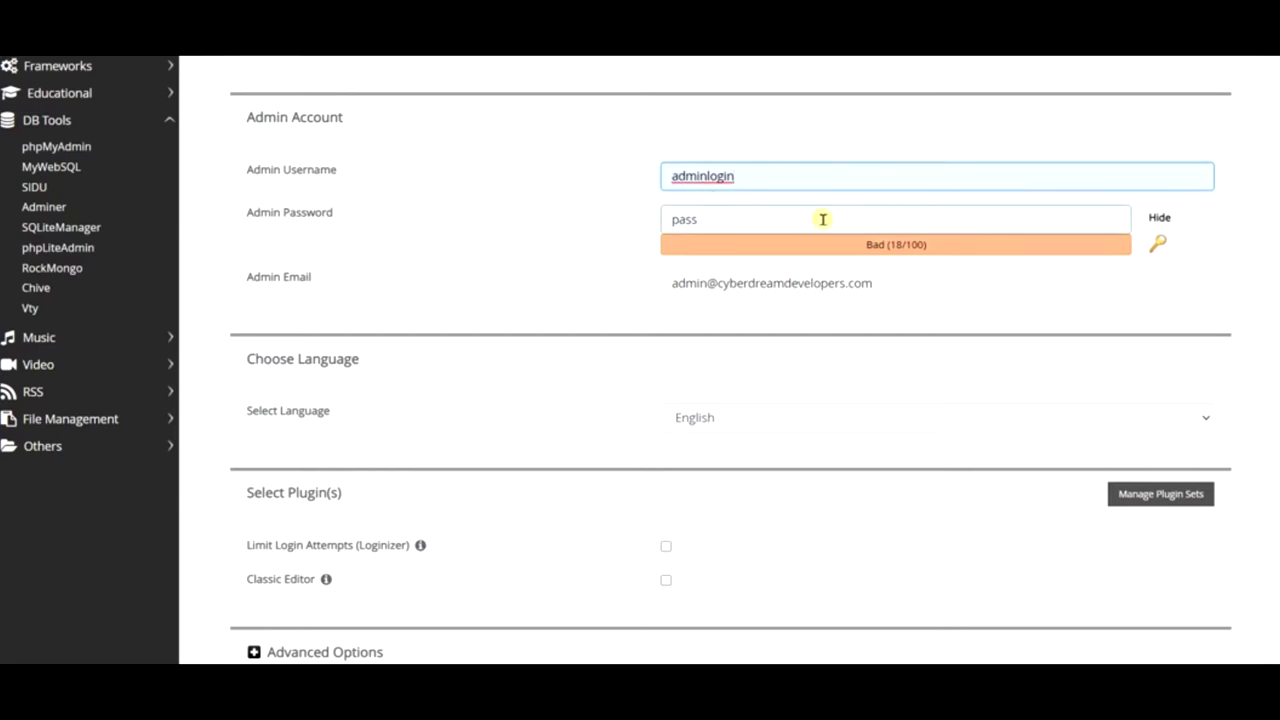
pyautogui.click(1158, 250)
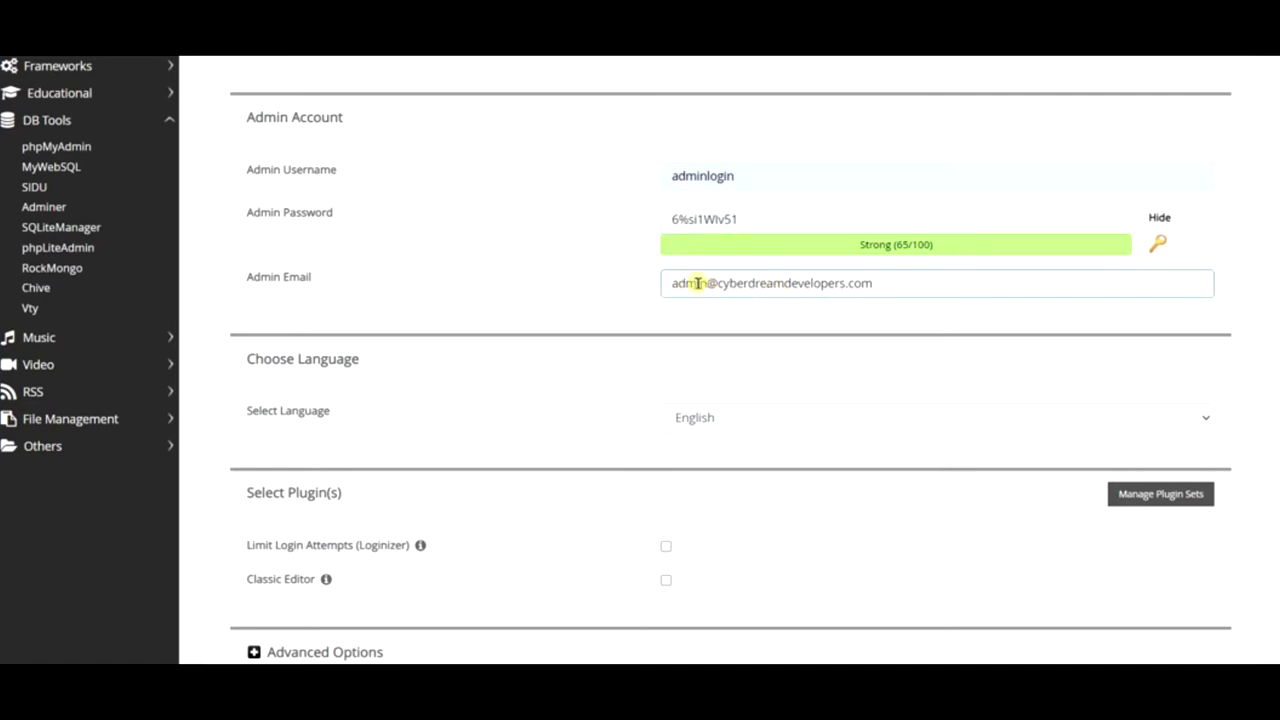
pyautogui.tripleClick(757, 283)
pyautogui.write('cyberdre')
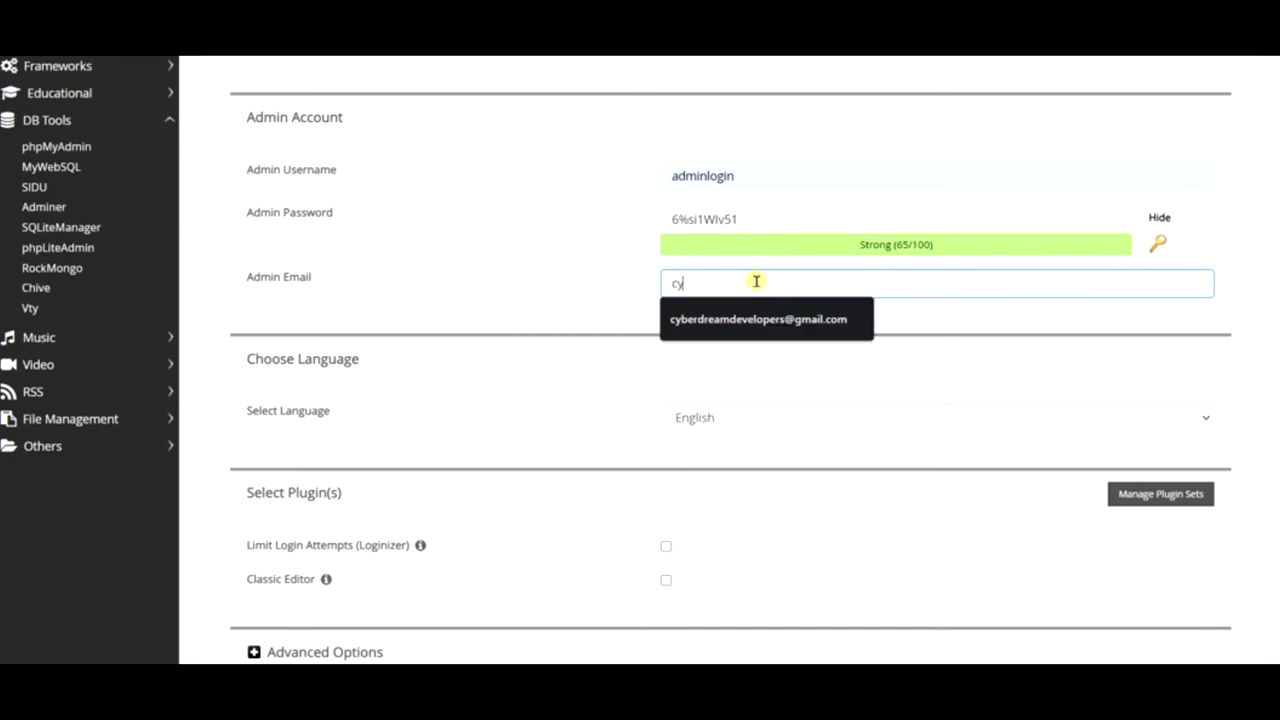
pyautogui.click(754, 320)
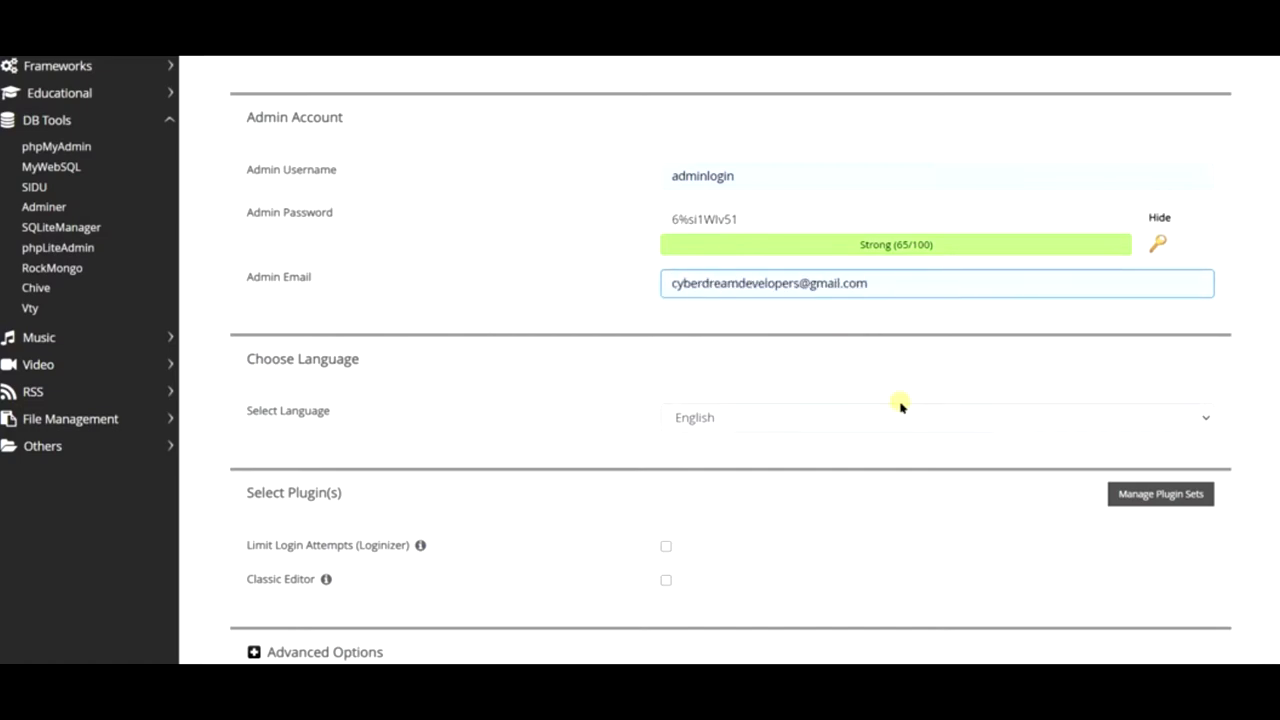
pyautogui.scroll(-4, 900, 406)
pyautogui.scroll(-3, 838, 353)
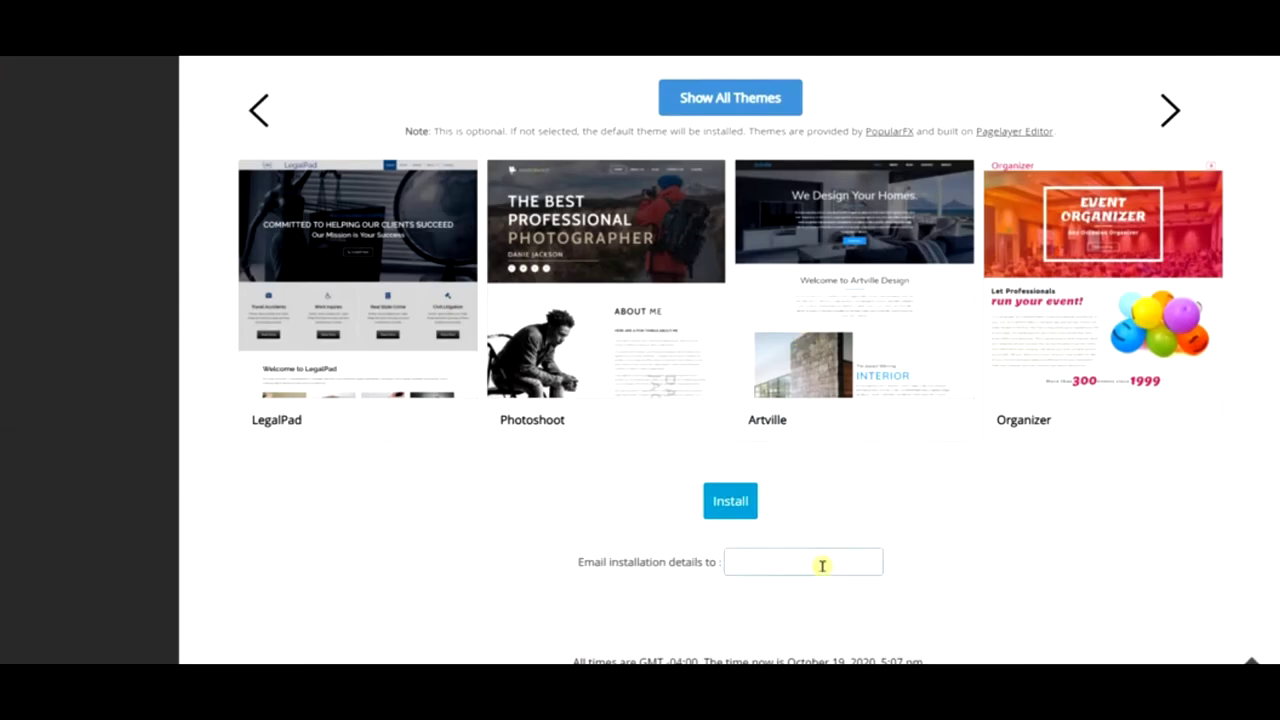
# - Send installation details to the admin e-mail and start the WordPress installation
pyautogui.click(821, 572)
pyautogui.write('c')
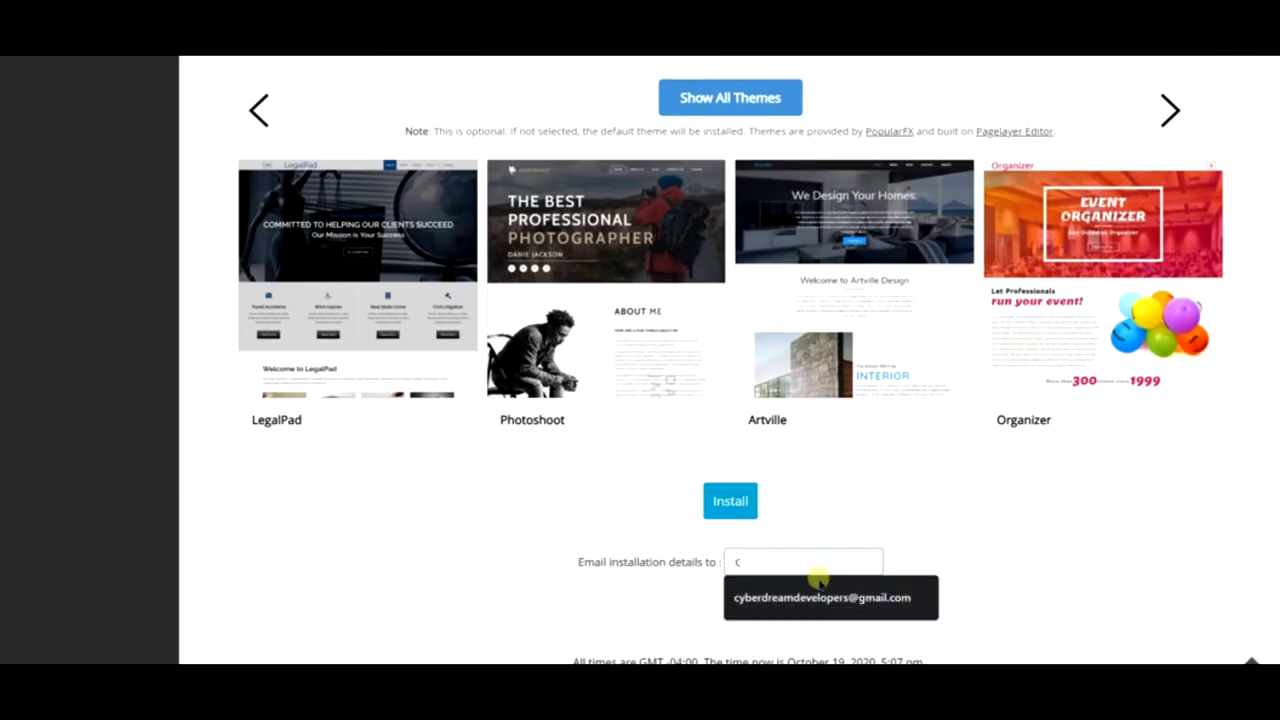
pyautogui.click(818, 604)
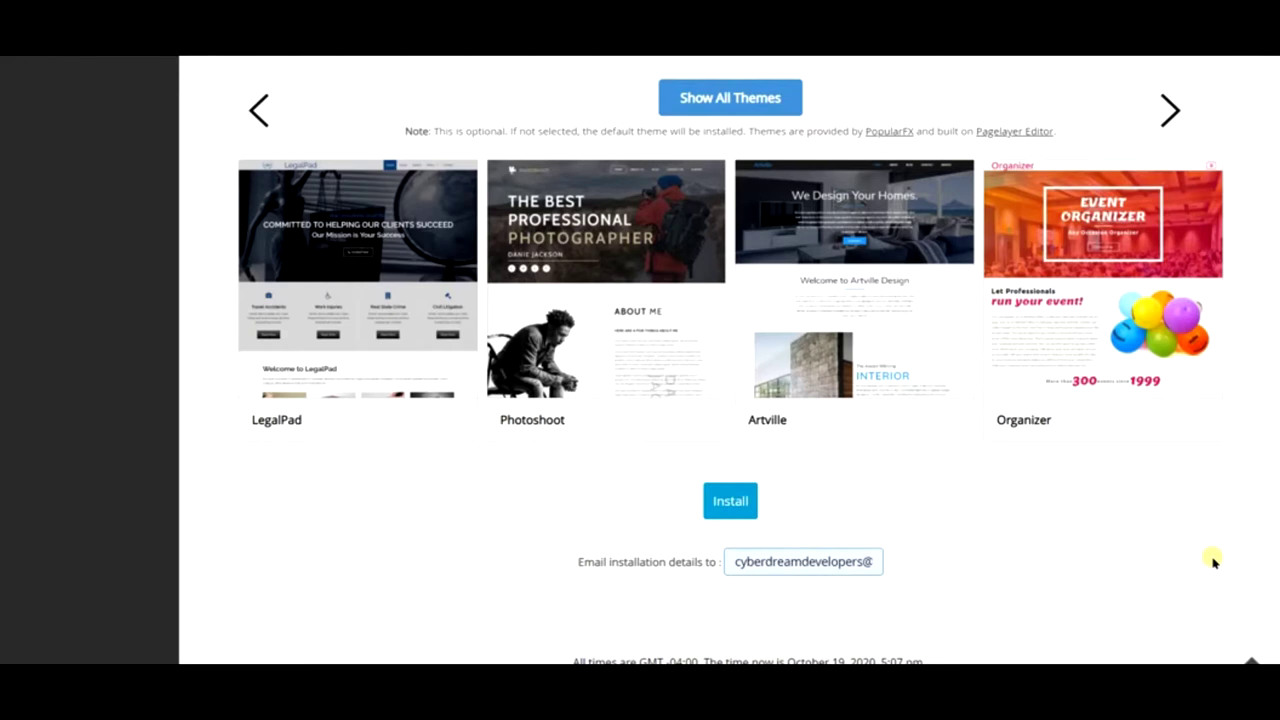
pyautogui.click(734, 508)
# - Briefly search Windows for Word, then dismiss the search panel
pyautogui.press('super')
pyautogui.write('w')
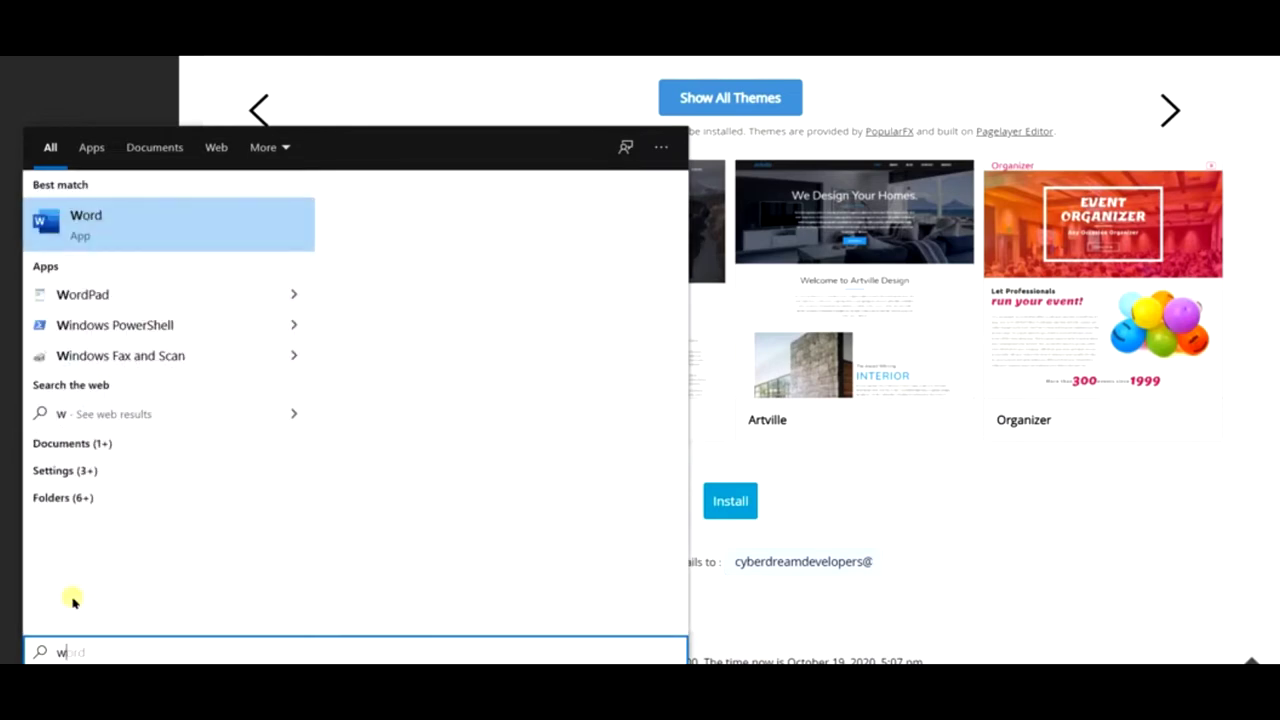
pyautogui.click(1030, 580)
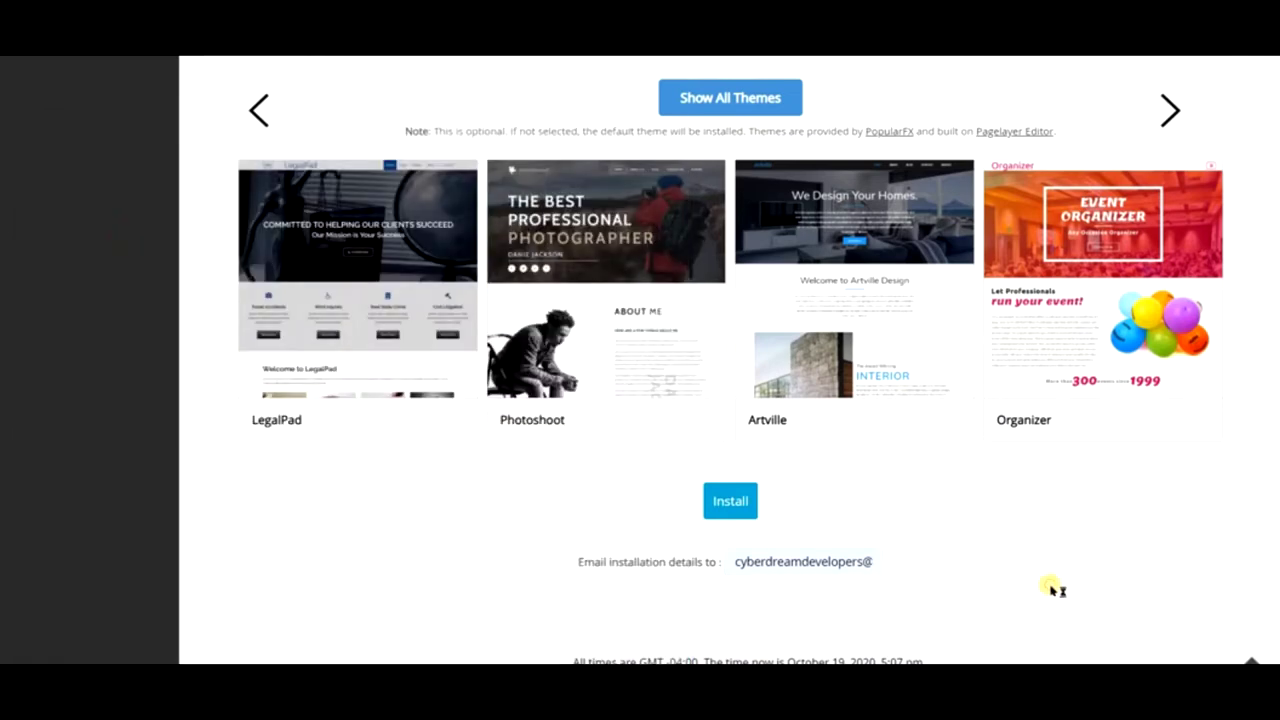
pyautogui.scroll(3, 922, 570)
pyautogui.scroll(9, 922, 555)
pyautogui.scroll(-5, 922, 555)
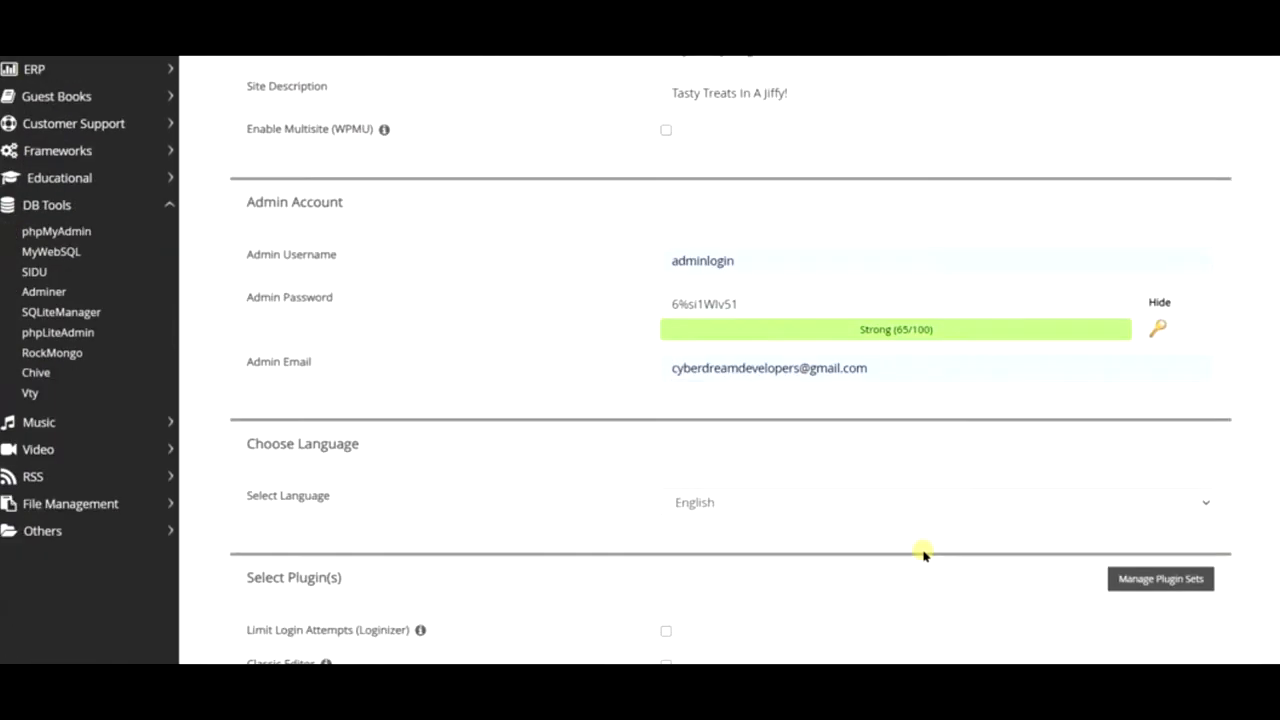
# - Bring Word forward, create a blank document and narrow its window
pyautogui.moveTo(414, 690)
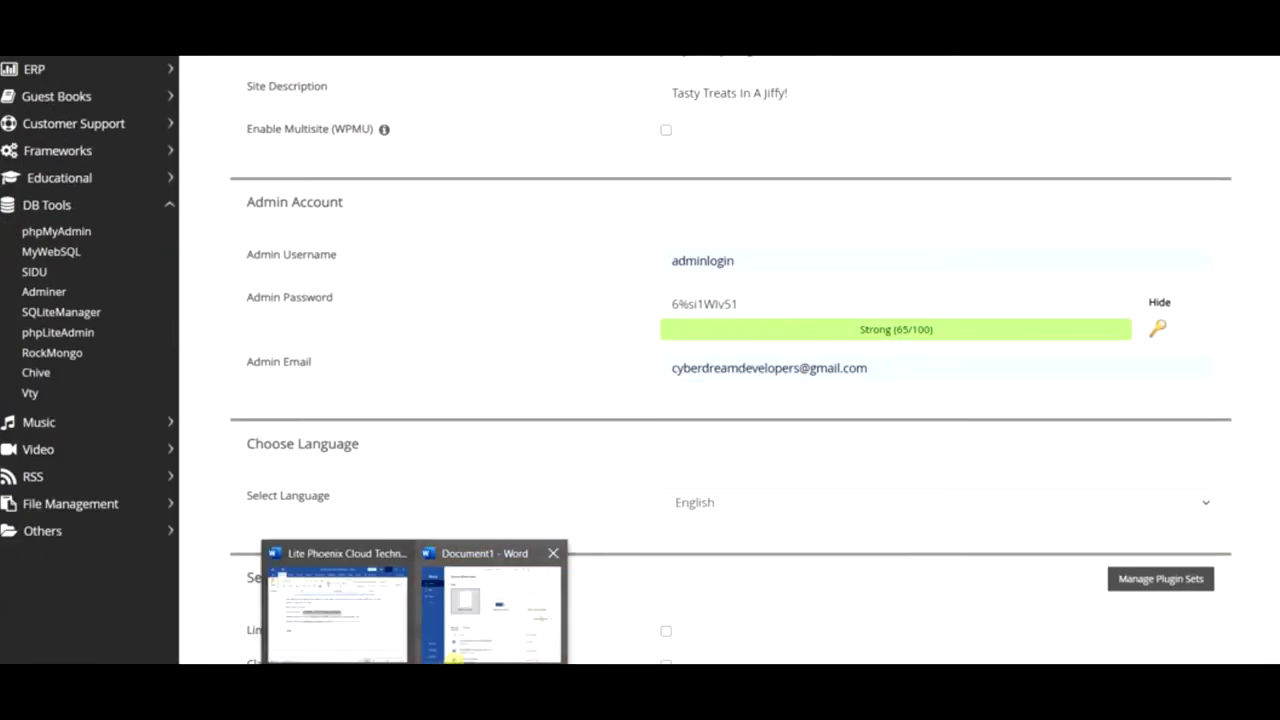
pyautogui.click(450, 622)
pyautogui.click(272, 290)
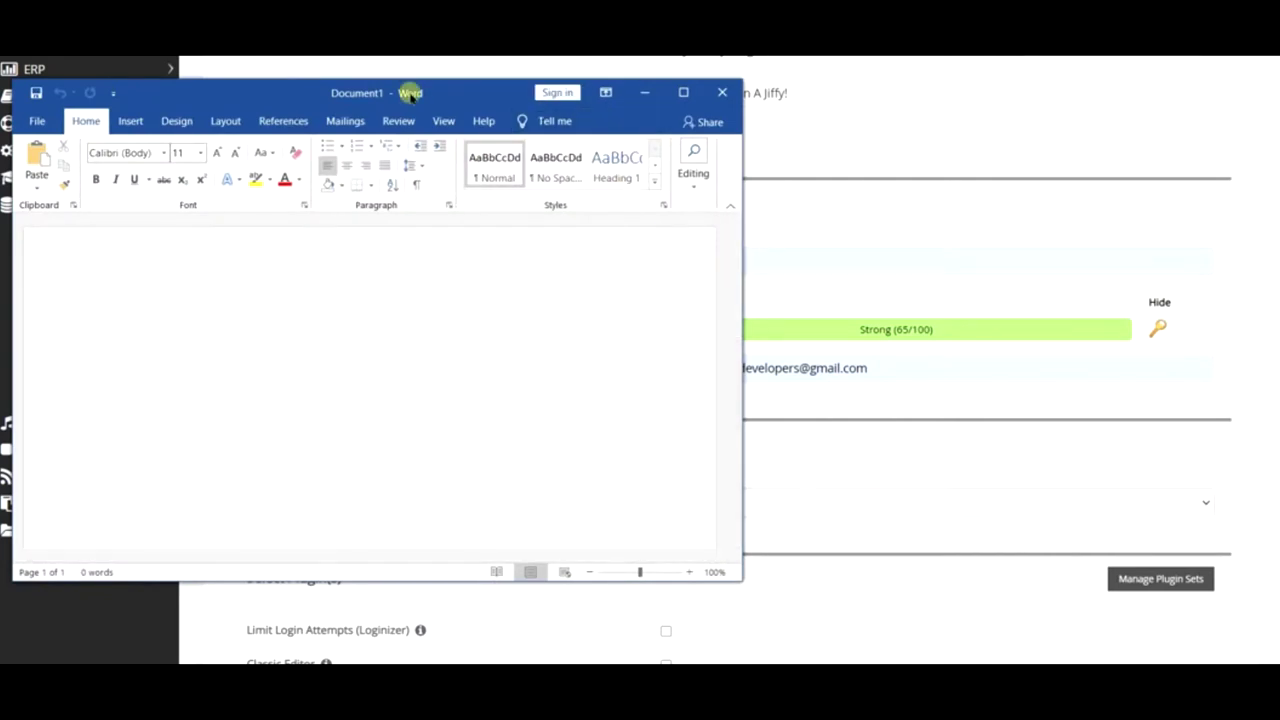
pyautogui.moveTo(742, 218); pyautogui.dragTo(546, 205)
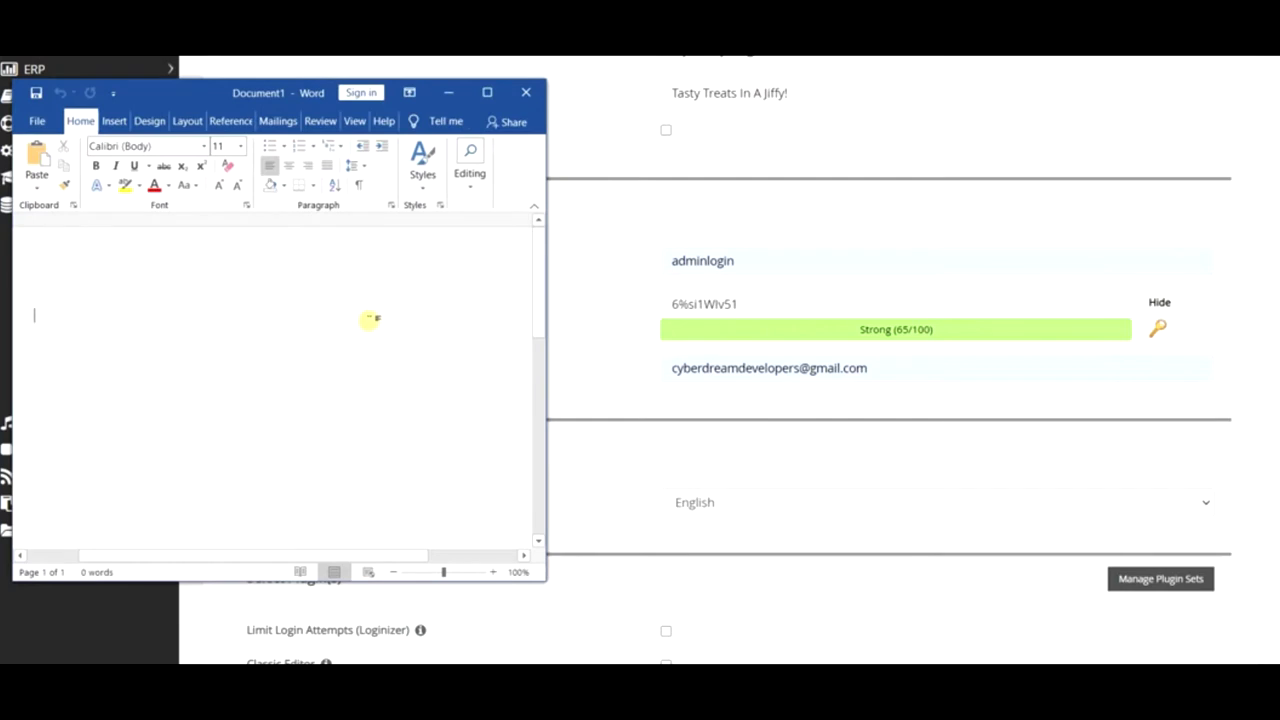
# - Add the title 'Pastry Blog Tutorial:' at the top of the page
pyautogui.press('Return')
pyautogui.write('Pastry ')
pyautogui.write('Blof')
pyautogui.press('BackSpace')
pyautogui.press('BackSpace')
pyautogui.write('g Tutorial')
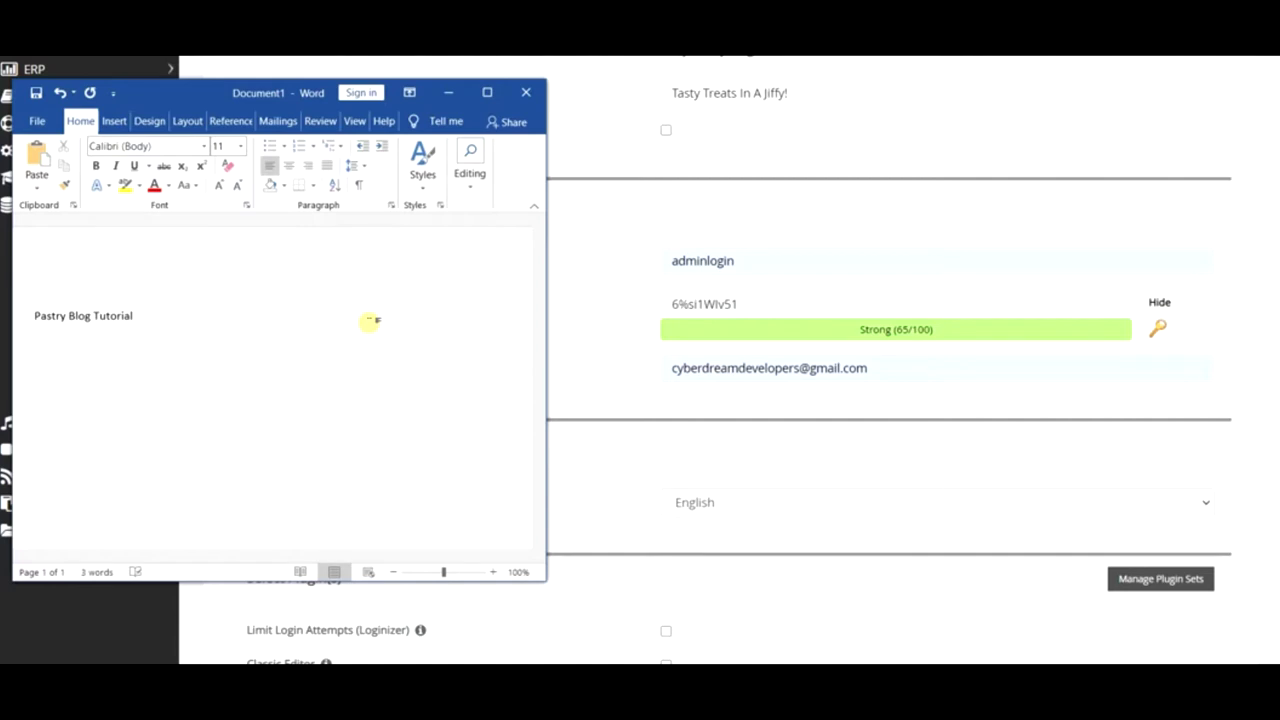
pyautogui.write(':')
pyautogui.press('Return')
# - Type the numbered list labels 'Username:', 'Password:' and 'Email:'
pyautogui.write('1. Usernmae')
pyautogui.press('BackSpace')
pyautogui.press('BackSpace')
pyautogui.press('BackSpace')
pyautogui.write('mae')
pyautogui.press('BackSpace')
pyautogui.press('BackSpace')
pyautogui.press('BackSpace')
pyautogui.press('BackSpace')
pyautogui.press('BackSpace')
pyautogui.write('rname:')
pyautogui.press('Return')
pyautogui.write('PAsswor')
pyautogui.press('BackSpace')
pyautogui.press('BackSpace')
pyautogui.press('BackSpace')
pyautogui.press('BackSpace')
pyautogui.press('BackSpace')
pyautogui.press('BackSpace')
pyautogui.write('asword:')
pyautogui.press('Return')
pyautogui.write('Email:')
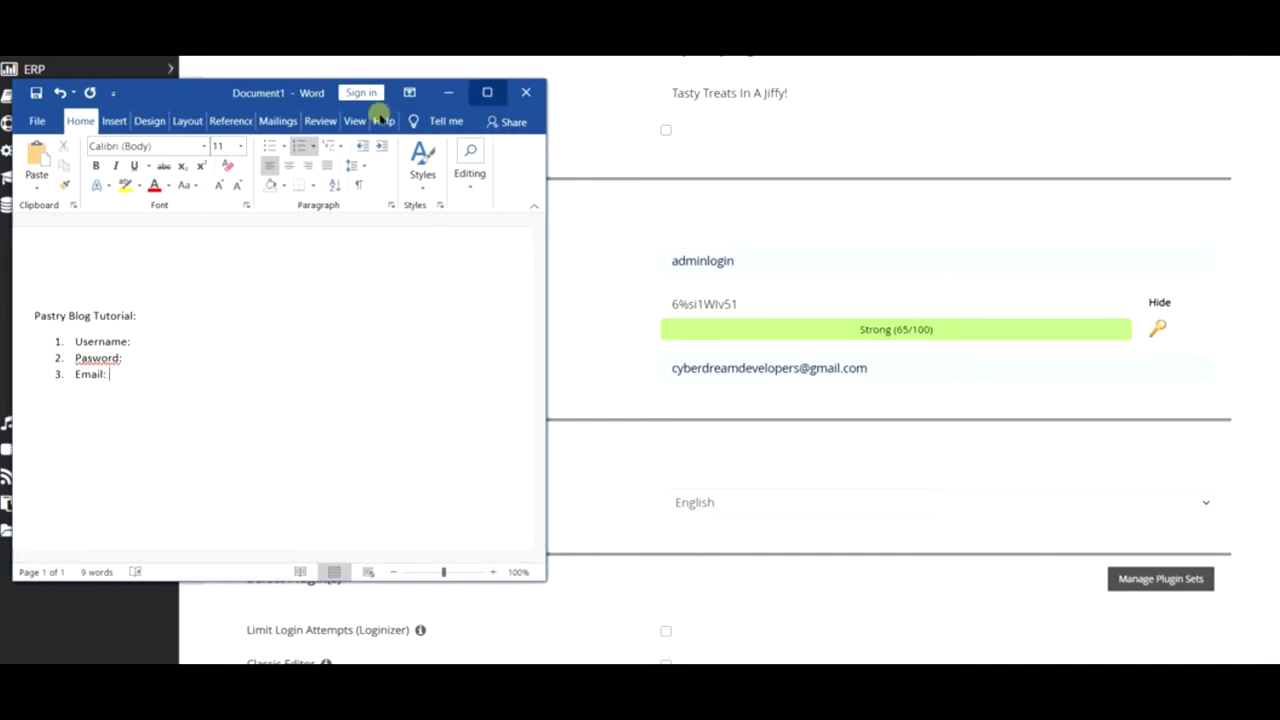
# - Fill in the login username, password and email, then close Word without saving
pyautogui.click(161, 346)
pyautogui.write('adm')
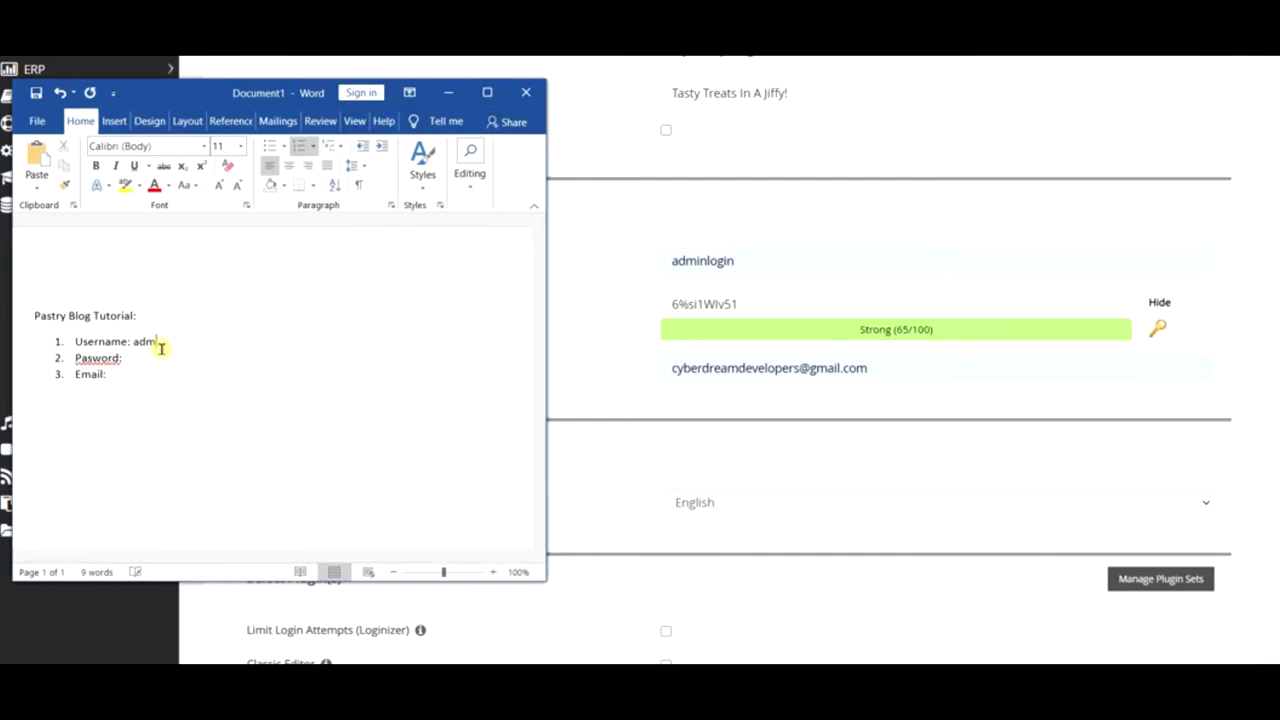
pyautogui.write('inlogin')
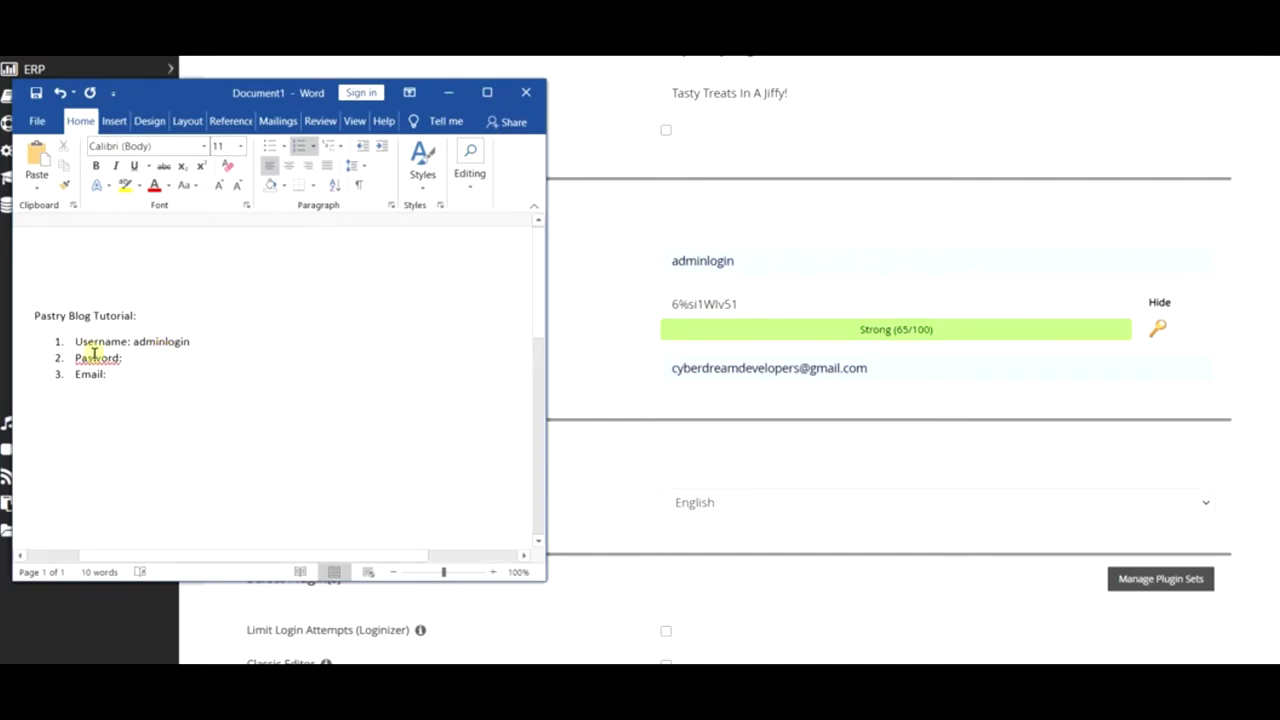
pyautogui.click(141, 366)
pyautogui.write('????????')
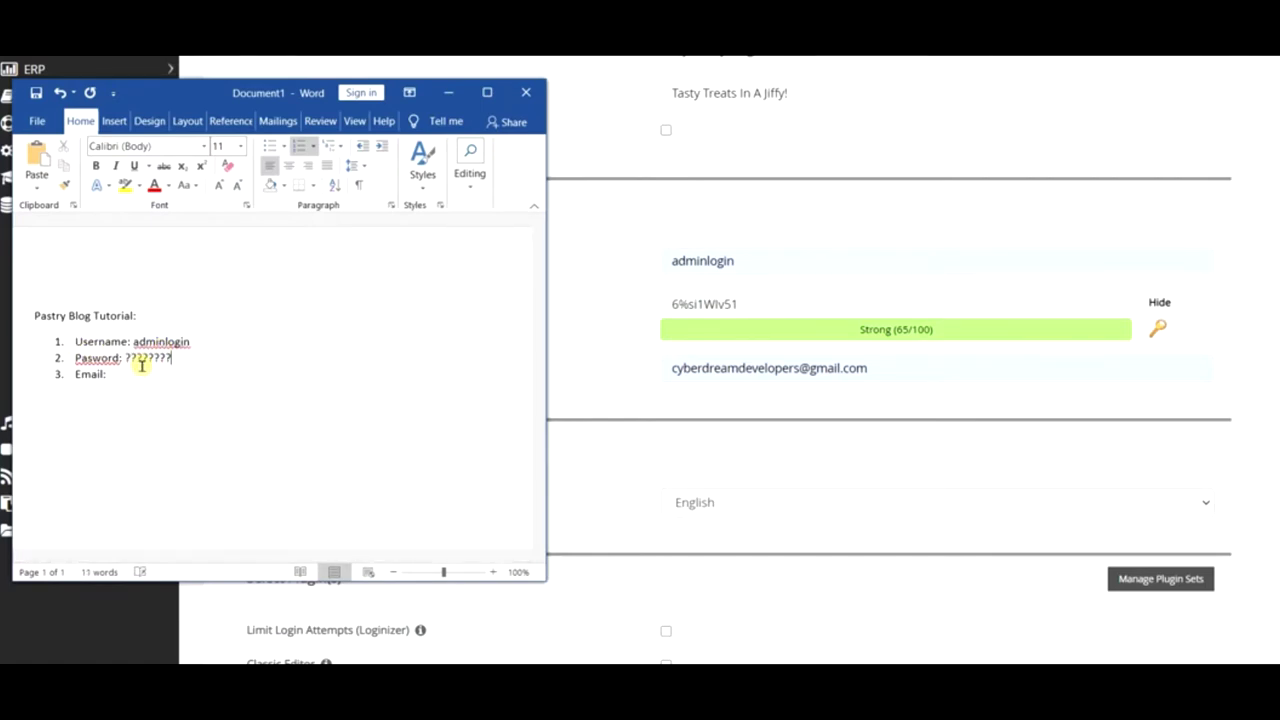
pyautogui.press('Down')
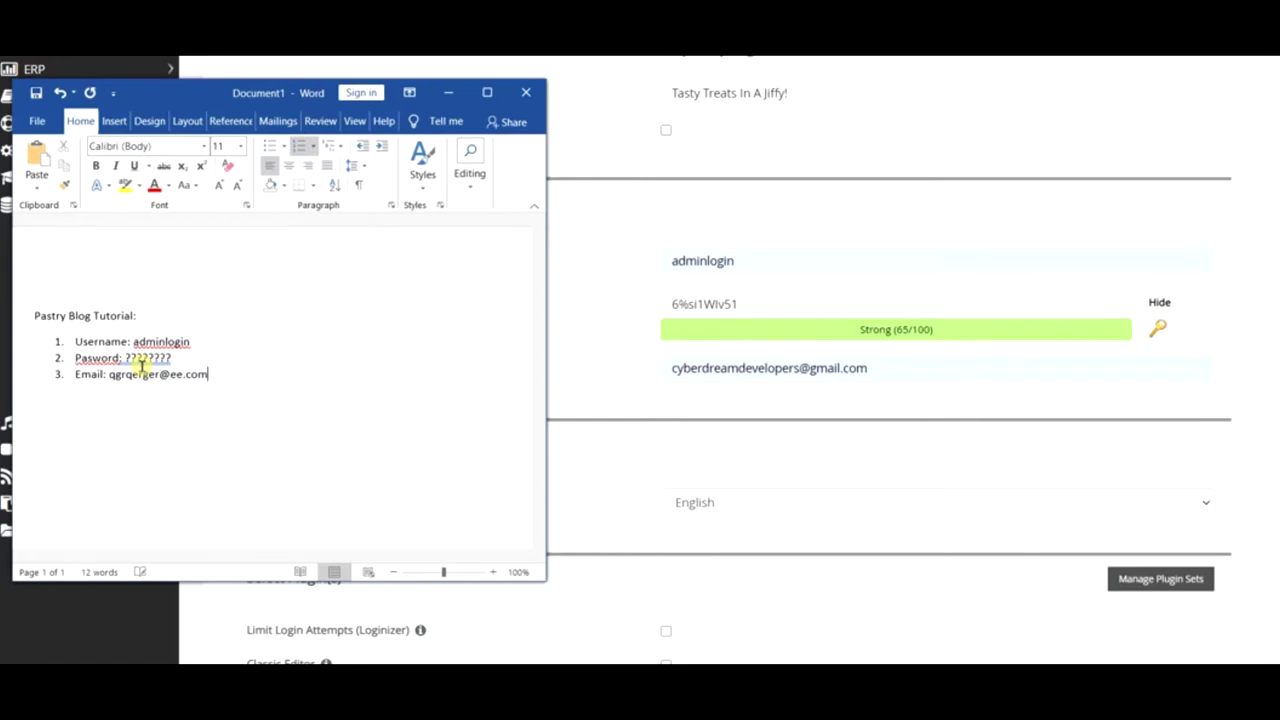
pyautogui.click(526, 92)
pyautogui.click(660, 374)
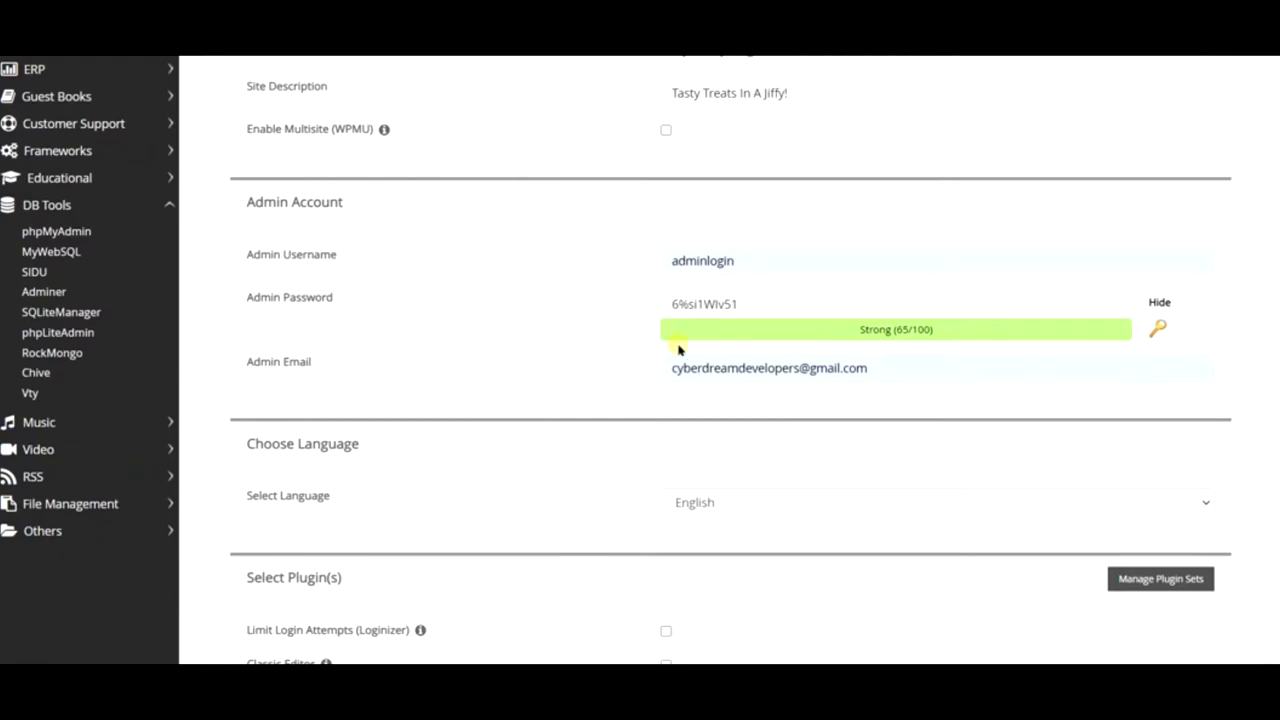
# - Scroll down the Softaculous install form and back up
pyautogui.scroll(-7, 811, 263)
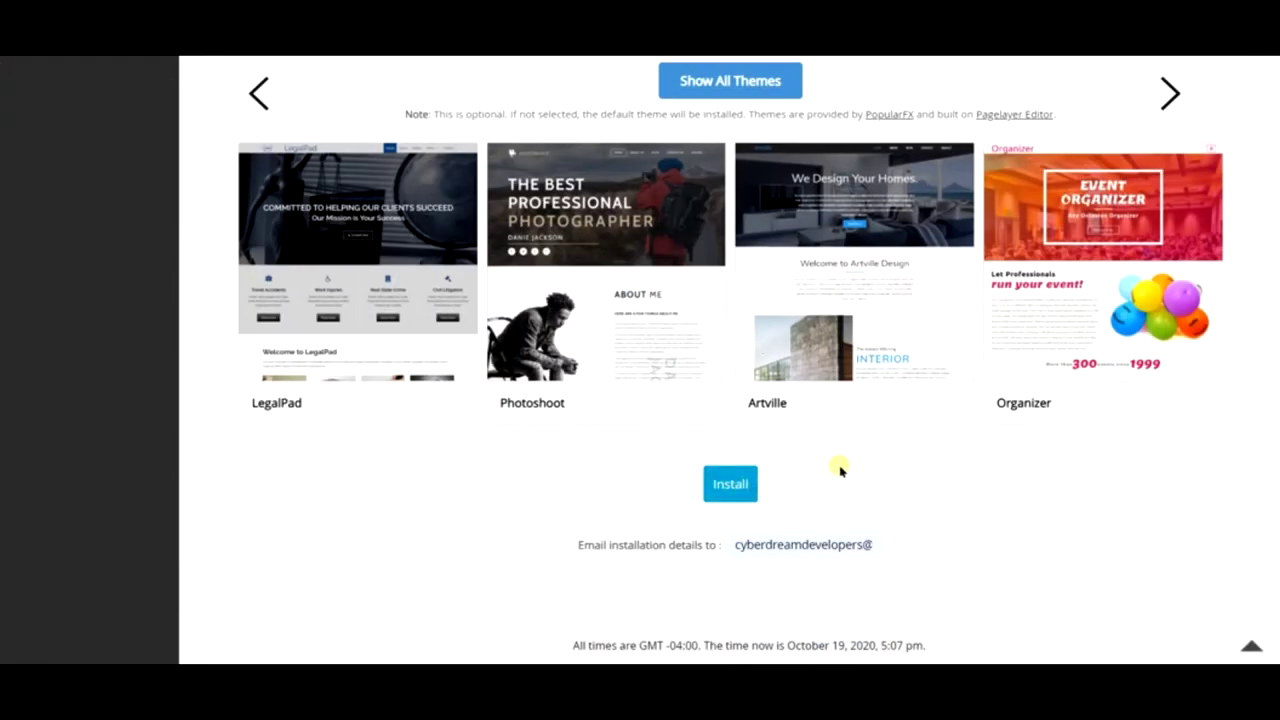
pyautogui.scroll(10, 843, 466)
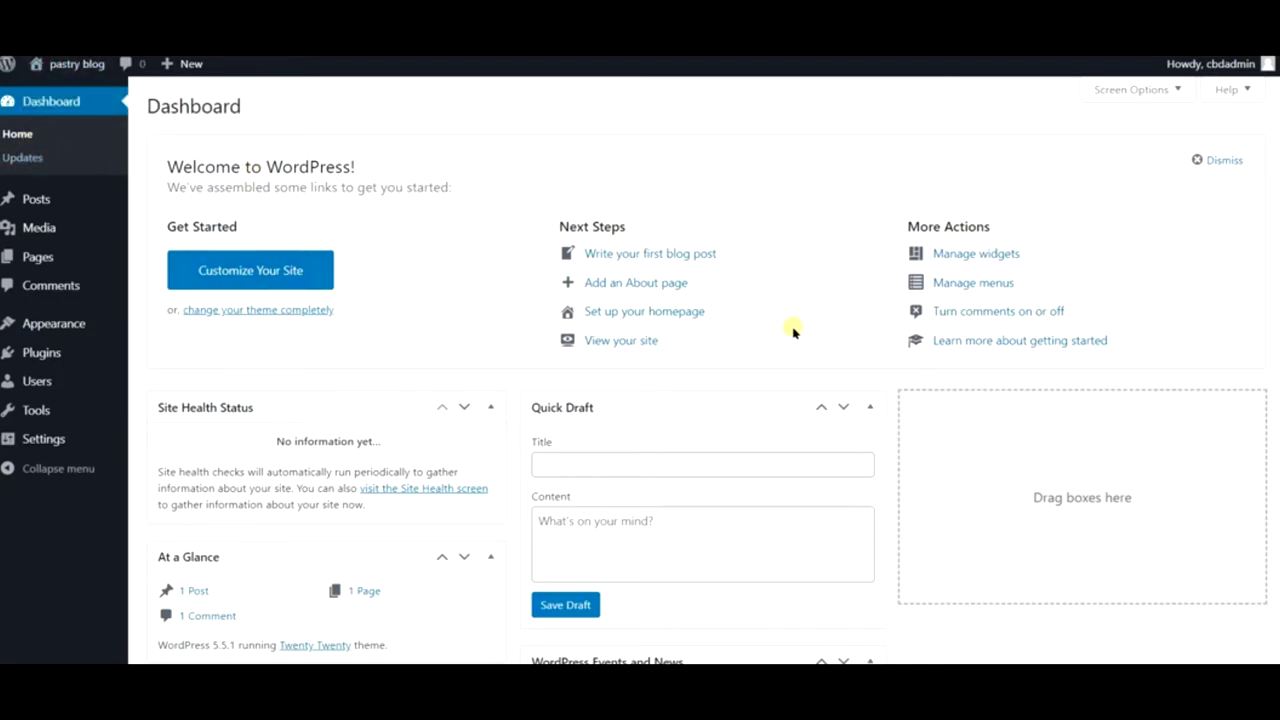
# - Scroll the pastry blog Dashboard, then return to the top at the admin bar site name
pyautogui.scroll(-3, 793, 330)
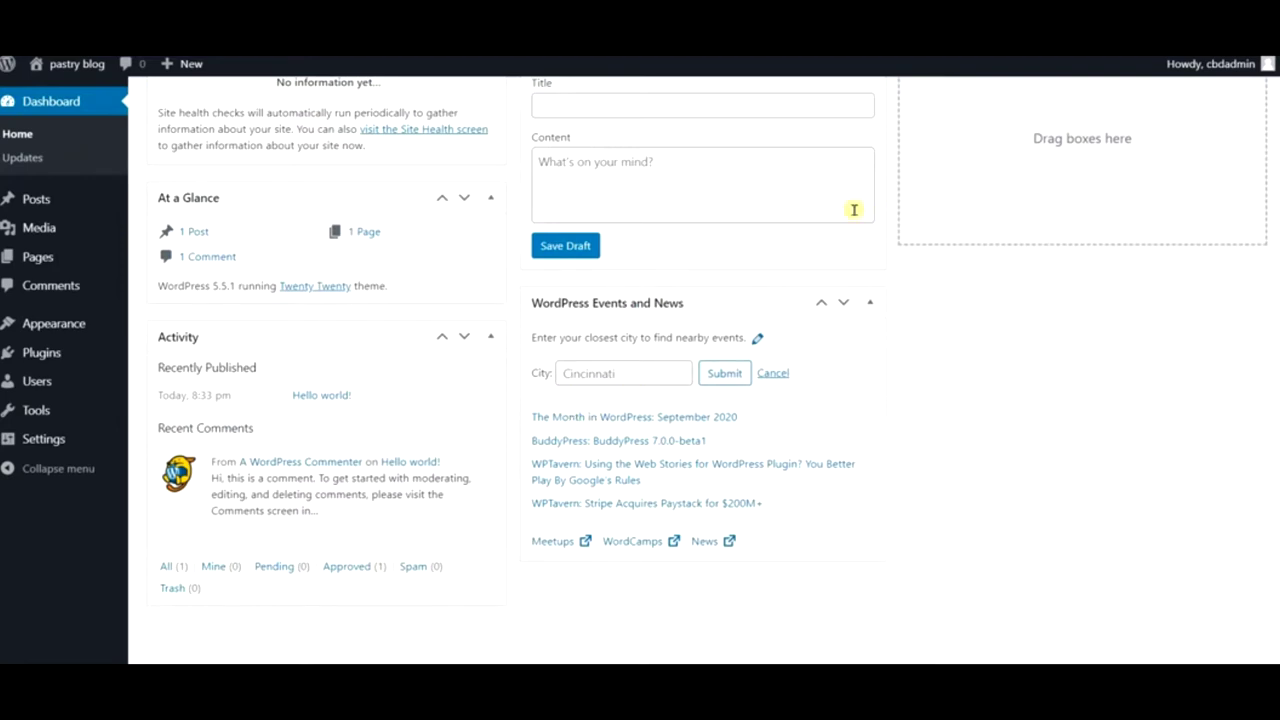
pyautogui.moveTo(78, 252)
pyautogui.scroll(4, 660, 170)
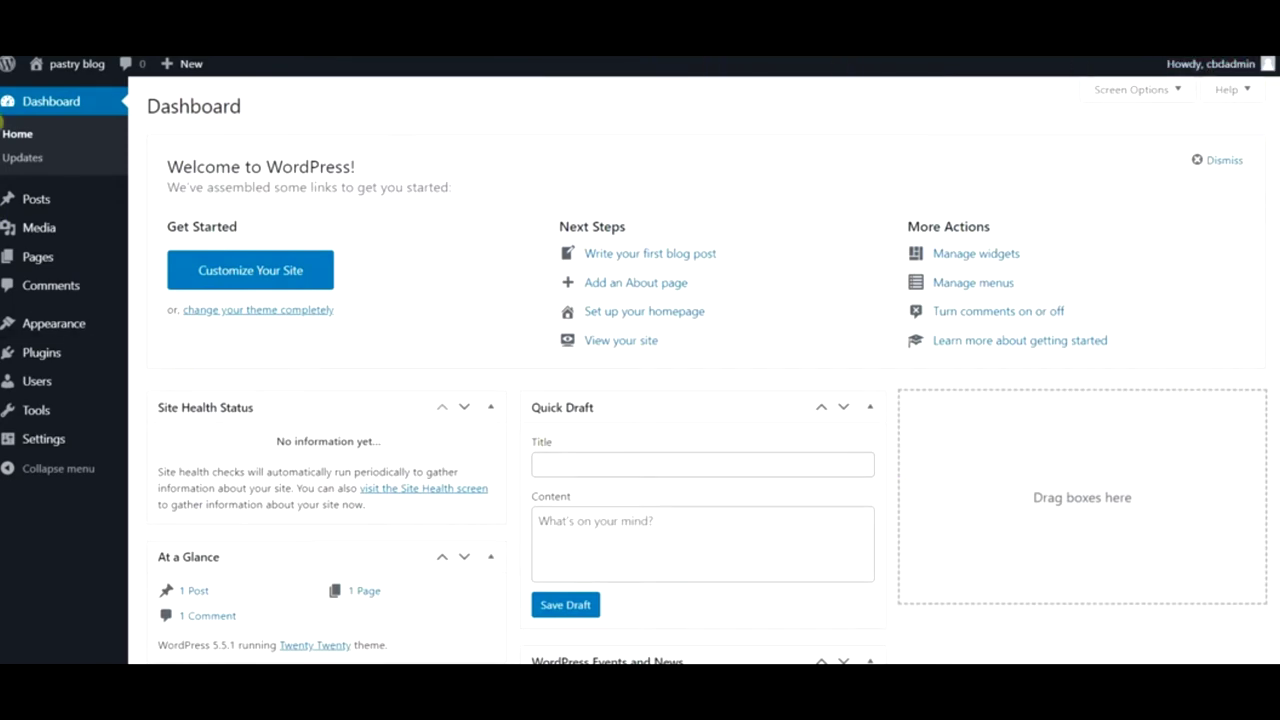
pyautogui.moveTo(75, 68)
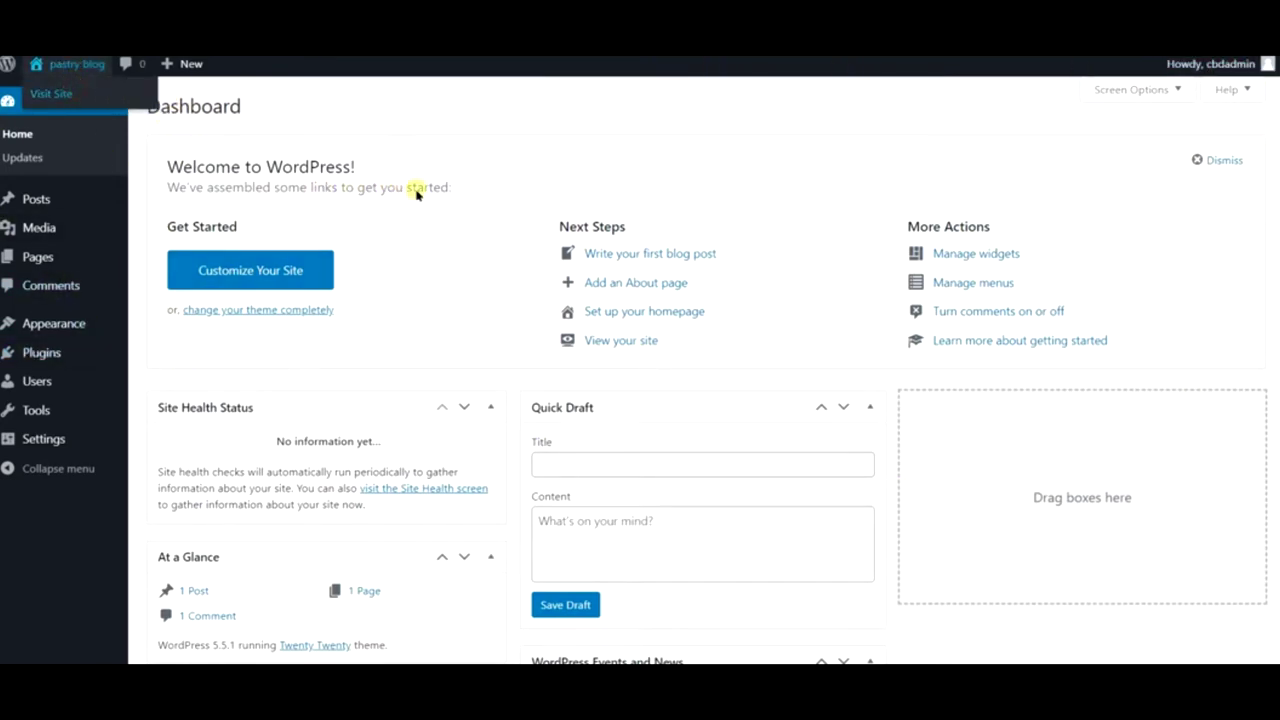
# - Scroll through the live site's Hello world! post, widgets and footer, then back up
pyautogui.scroll(-5, 618, 300)
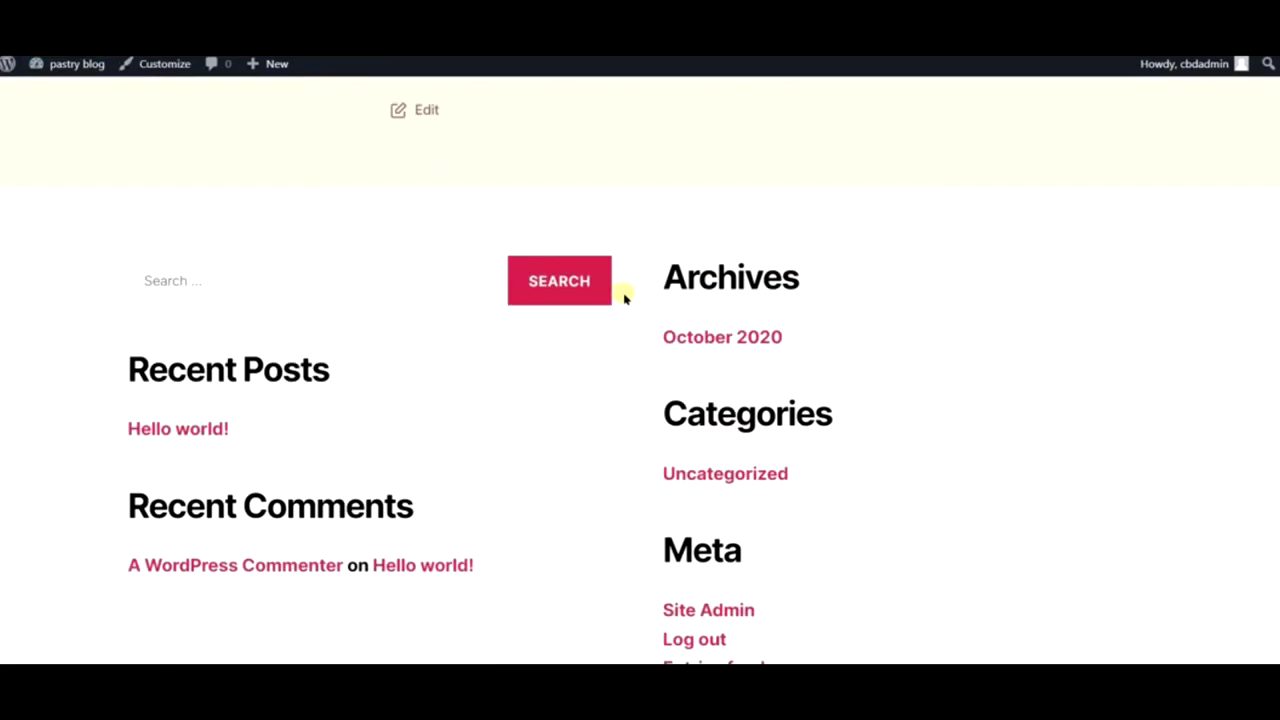
pyautogui.scroll(-3, 622, 290)
pyautogui.scroll(8, 615, 275)
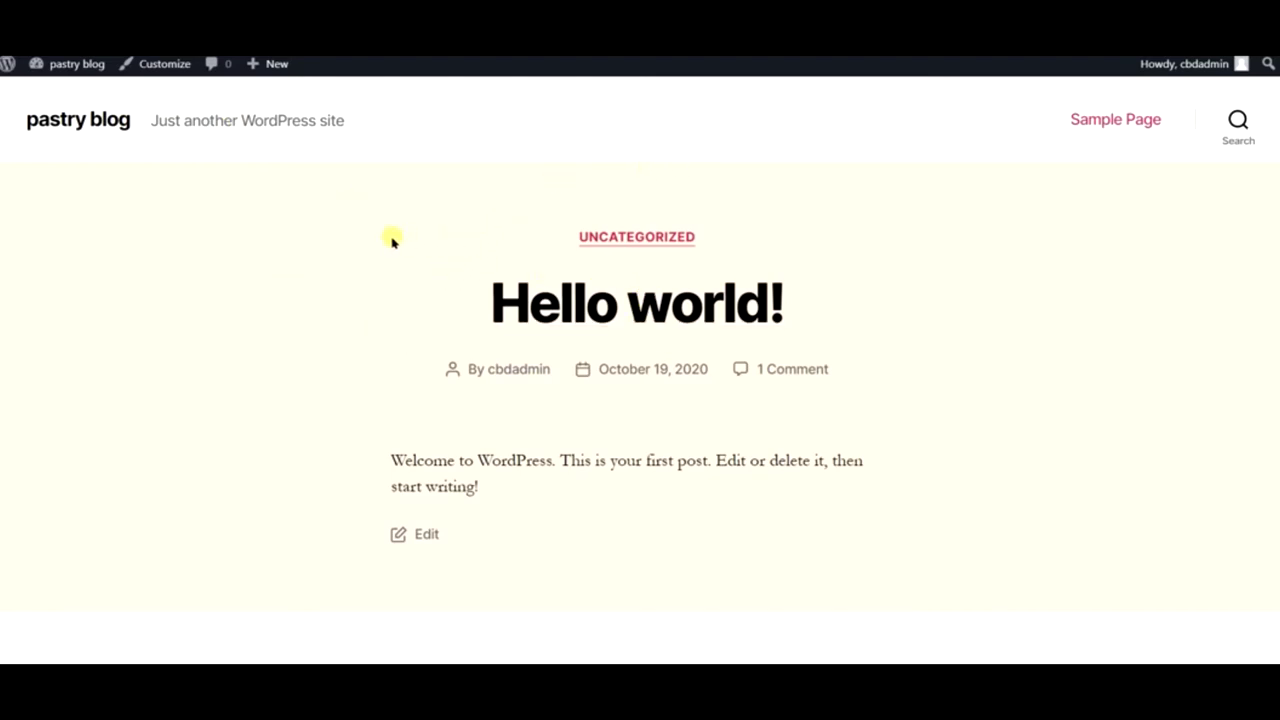
pyautogui.scroll(-3, 391, 240)
pyautogui.scroll(1, 391, 240)
pyautogui.scroll(-2, 391, 240)
pyautogui.scroll(-2, 391, 240)
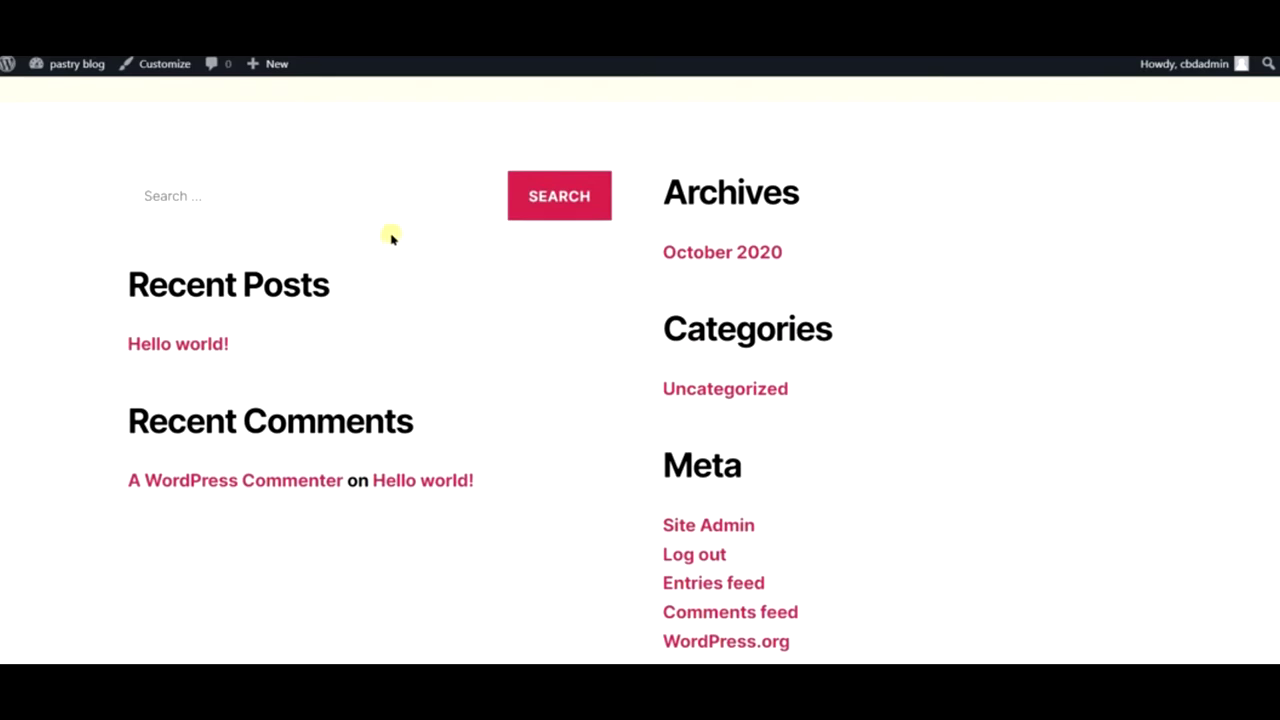
pyautogui.scroll(-1, 688, 162)
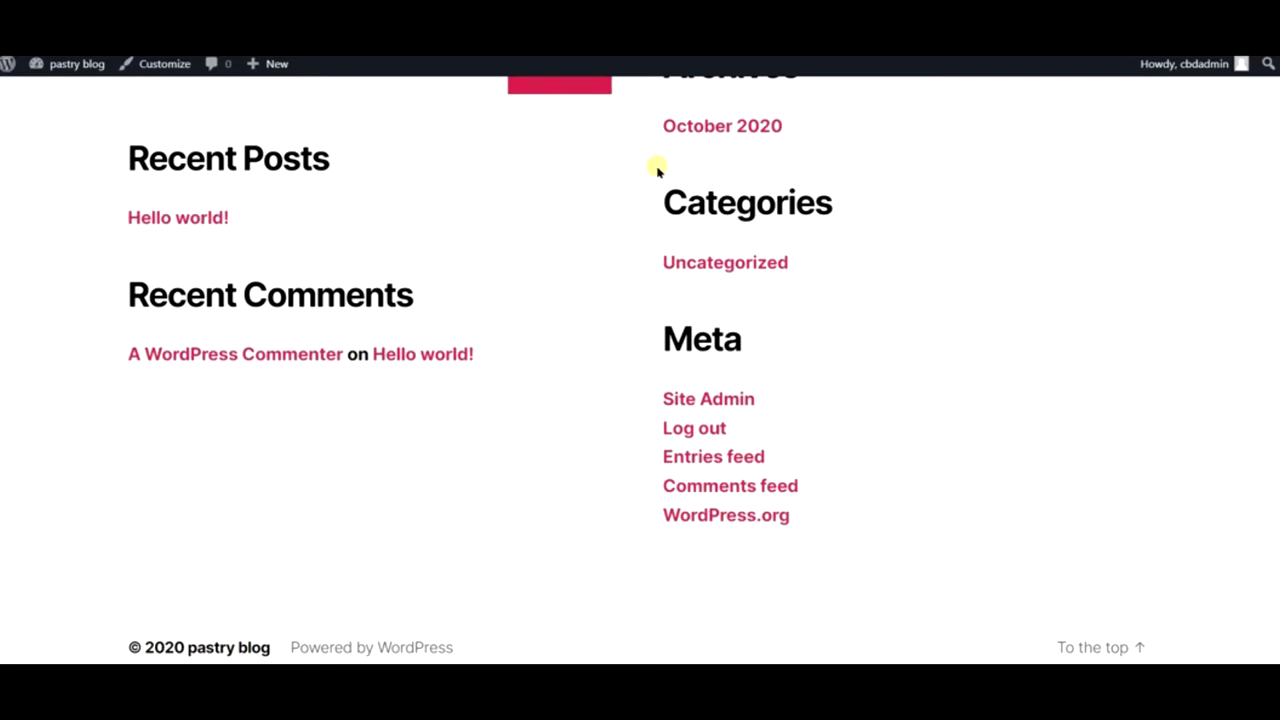
pyautogui.scroll(10, 626, 177)
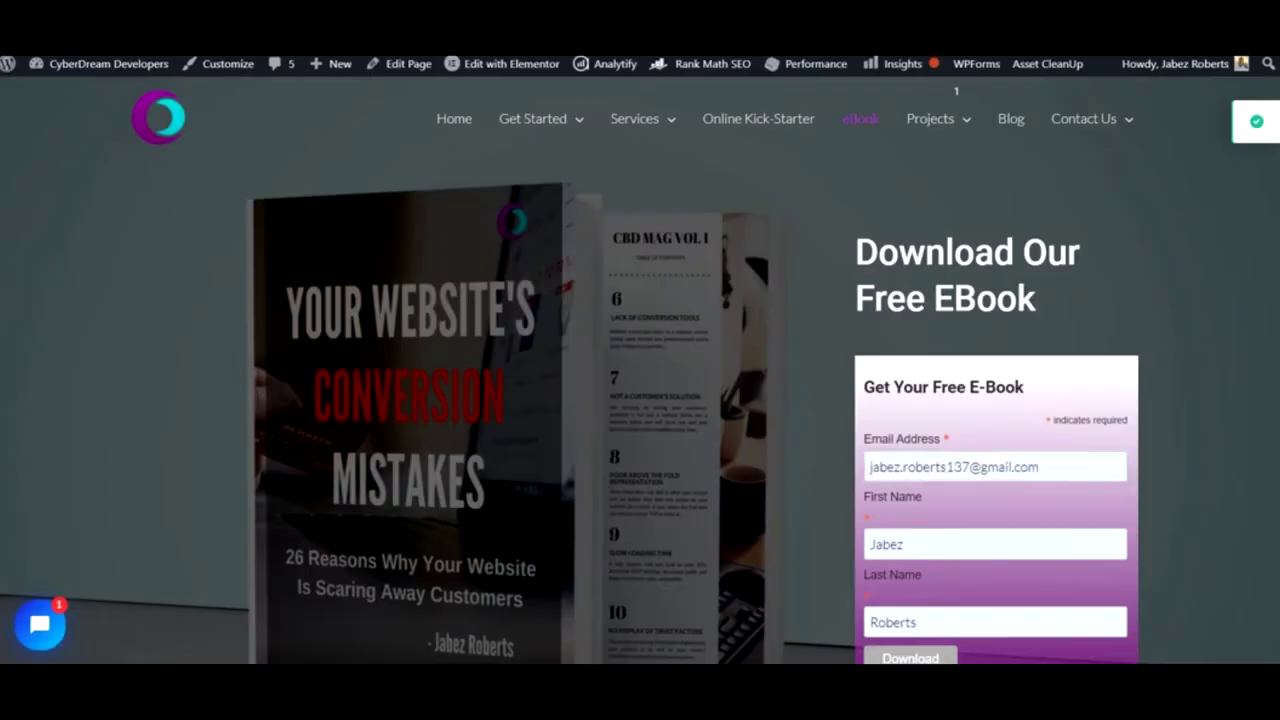
# - Open the CyberDream Developers Home page and scroll through its service cards and back
pyautogui.scroll(-2, 668, 220)
pyautogui.scroll(2, 668, 220)
pyautogui.click(456, 126)
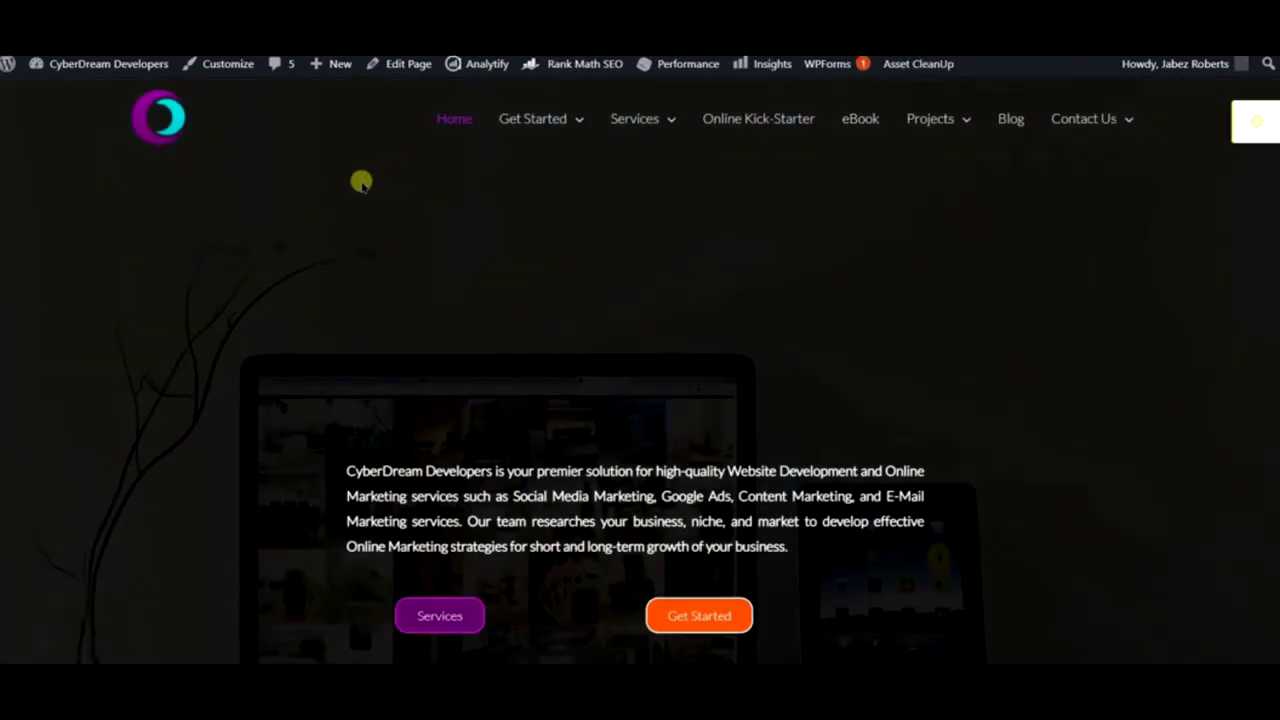
pyautogui.scroll(-3, 748, 194)
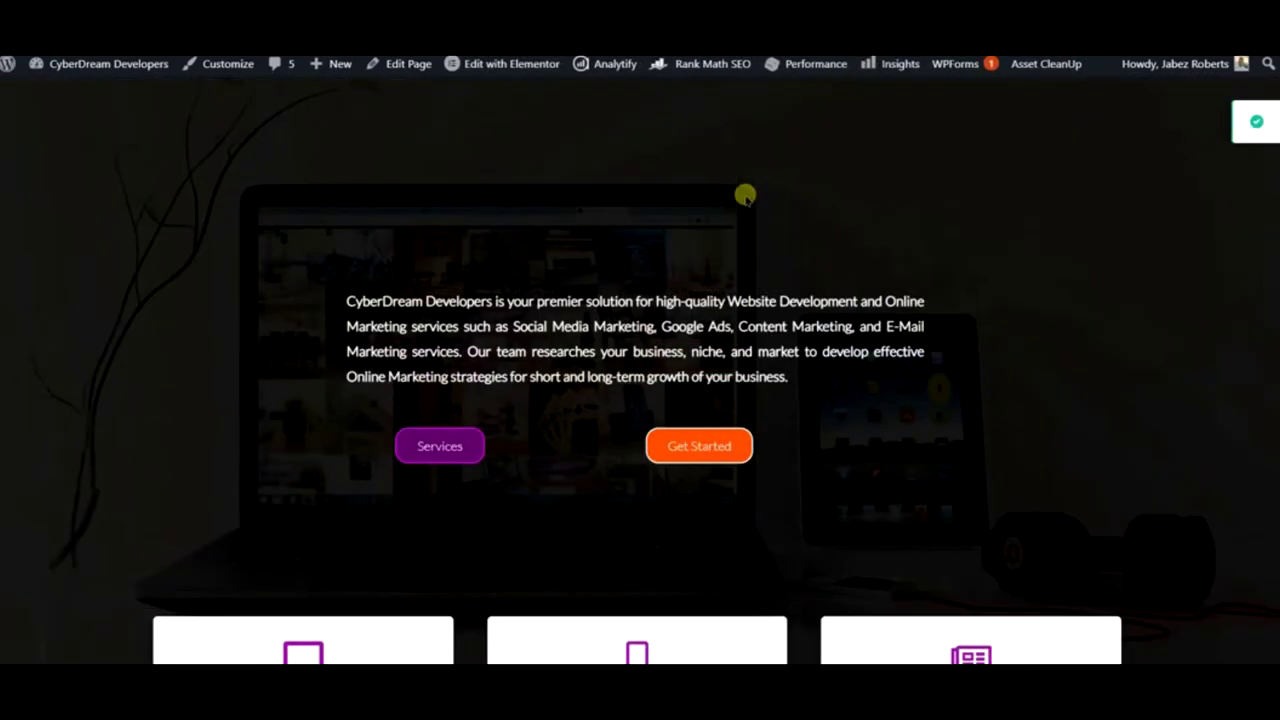
pyautogui.scroll(-3, 694, 195)
pyautogui.scroll(-3, 680, 196)
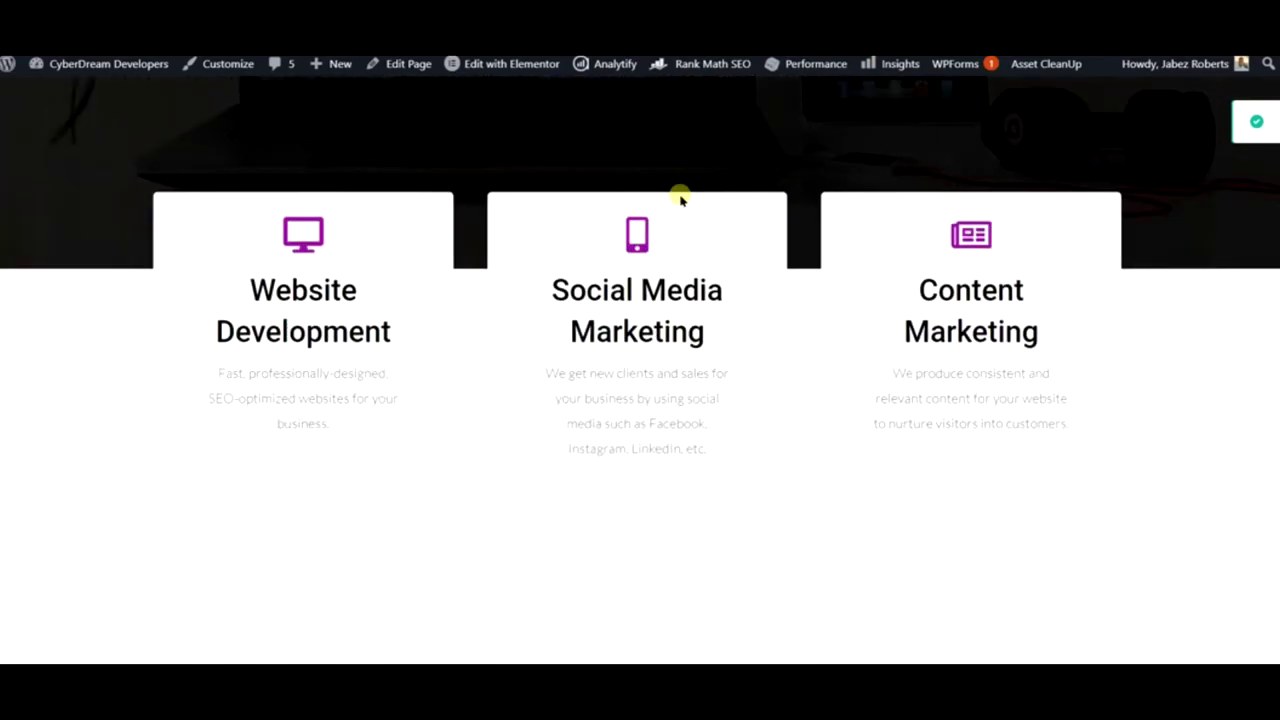
pyautogui.scroll(3, 676, 195)
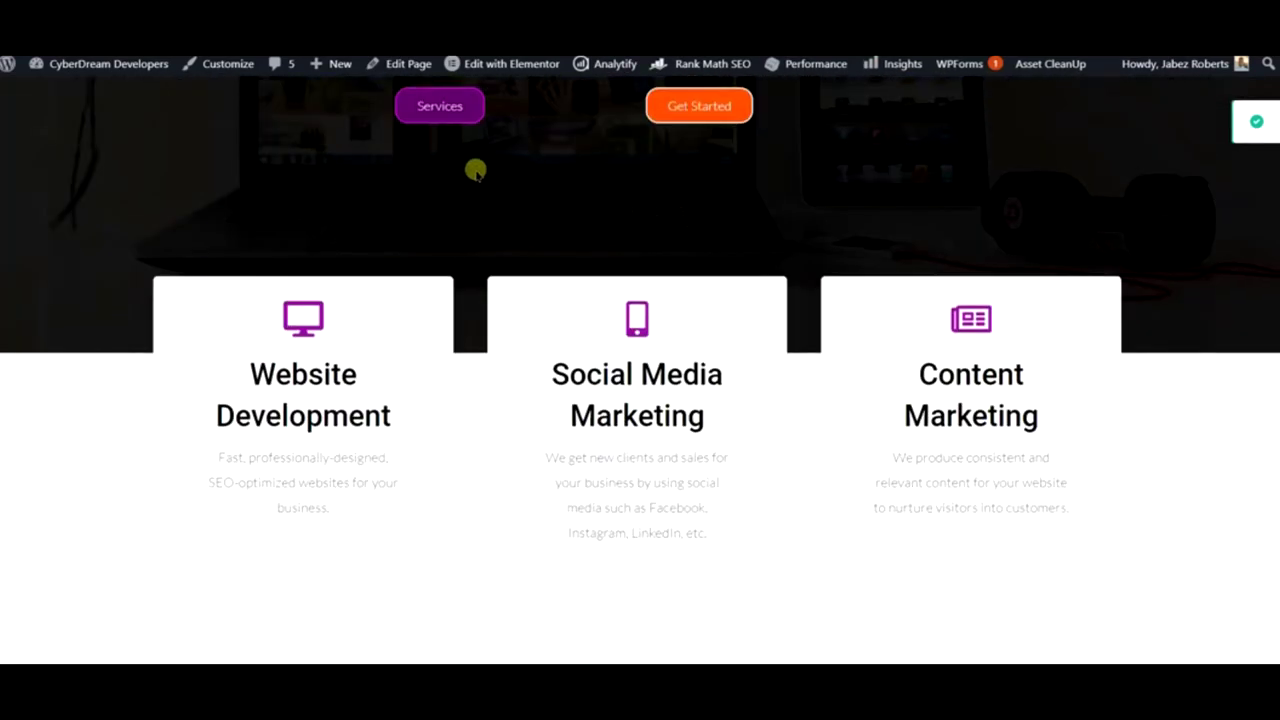
pyautogui.scroll(5, 475, 172)
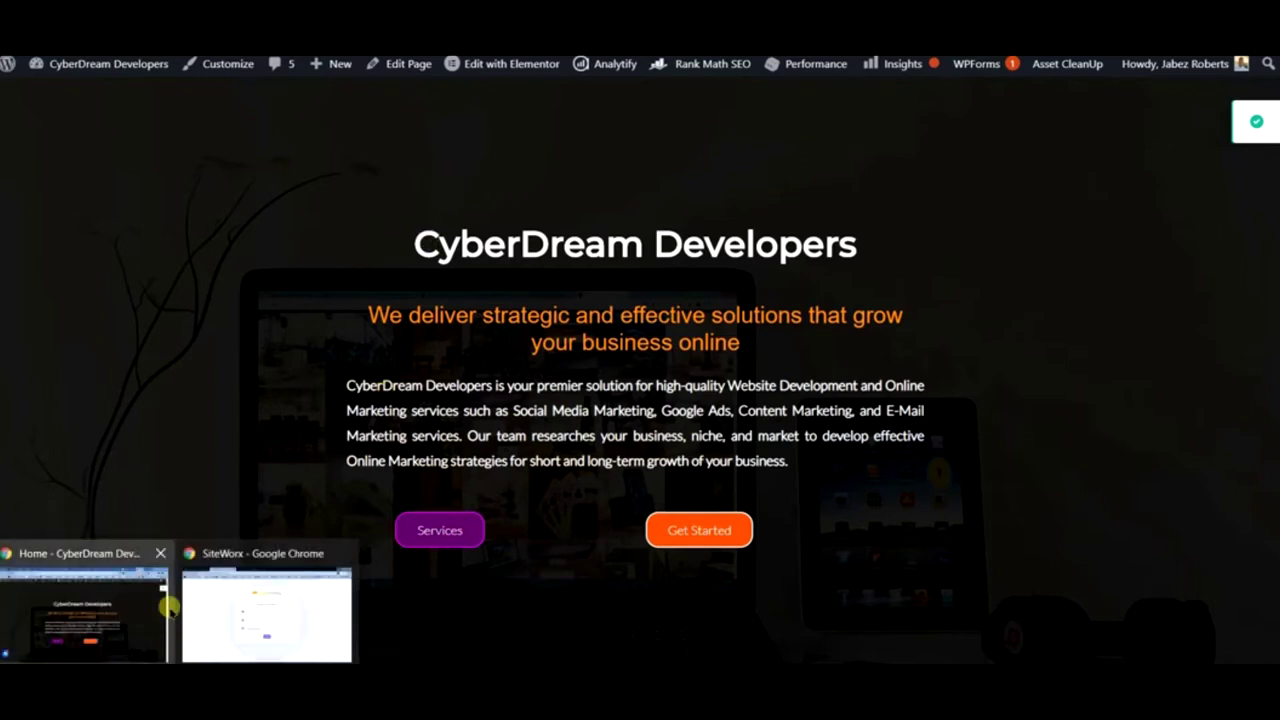
pyautogui.click(228, 598)
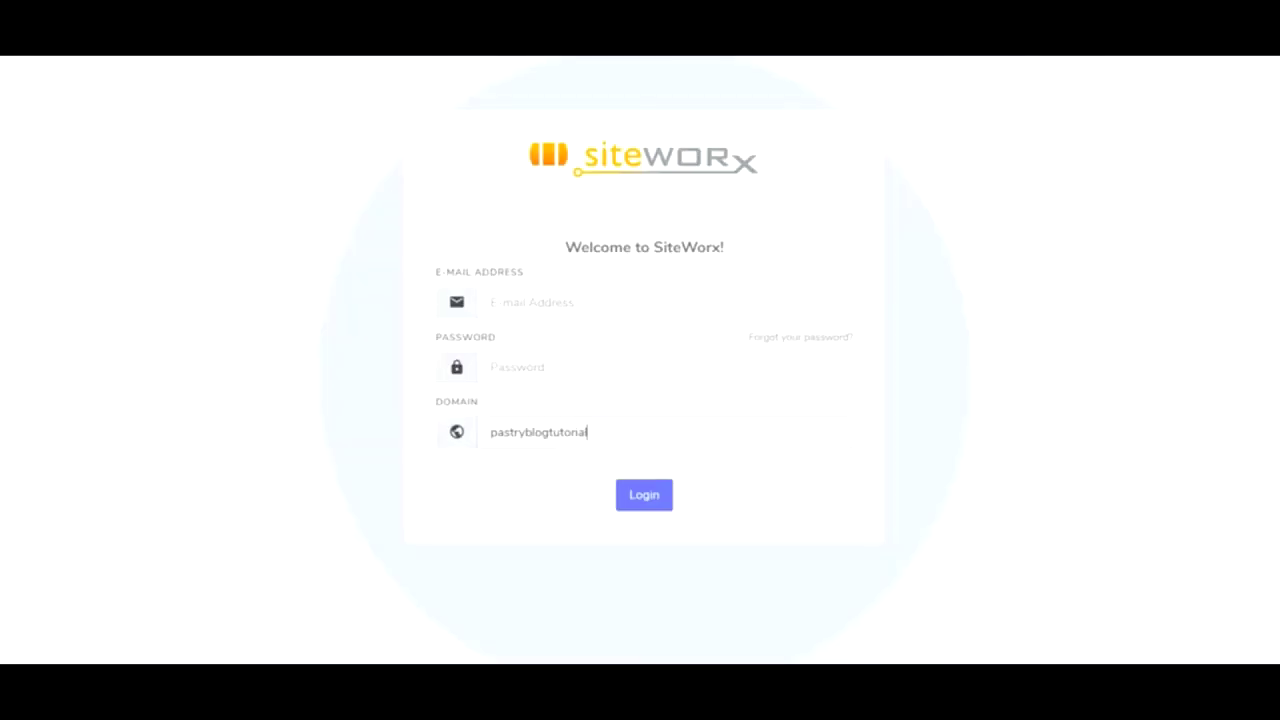
pyautogui.rightClick(55, 57)
pyautogui.press('Escape')
pyautogui.click(60, 57)
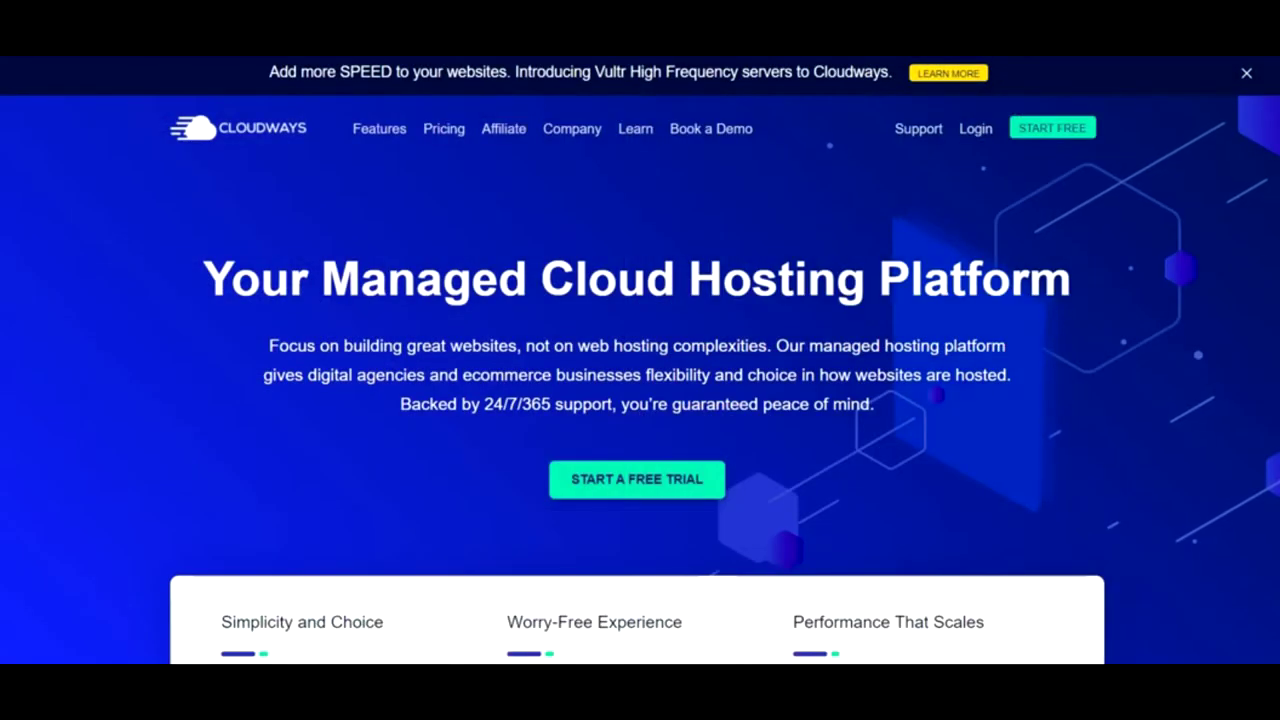
pyautogui.write('digit')
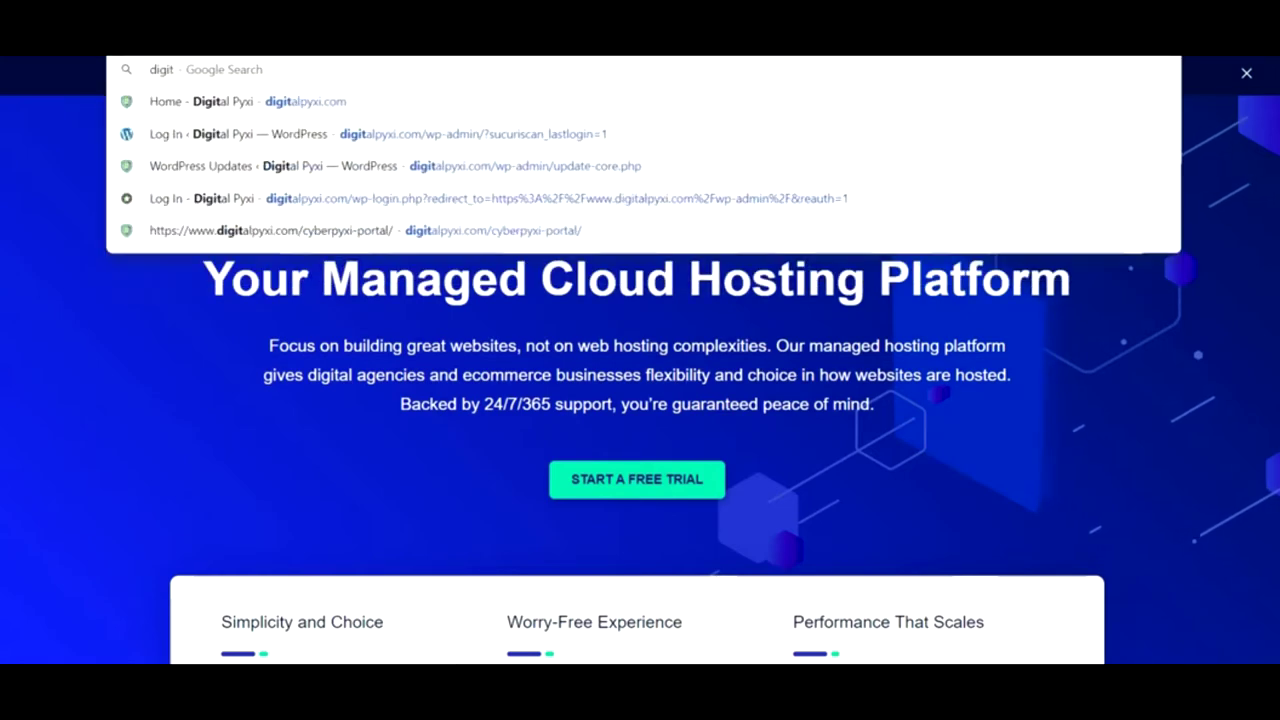
pyautogui.press('Return')
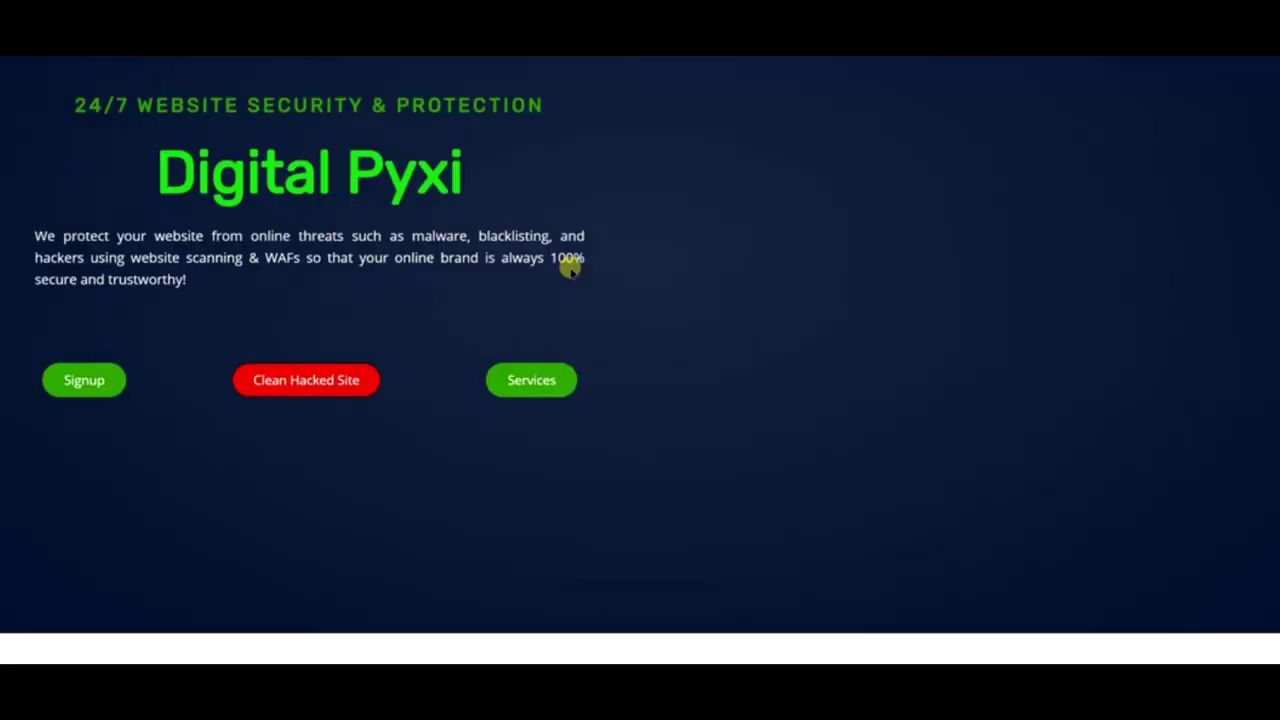
pyautogui.scroll(-3, 569, 268)
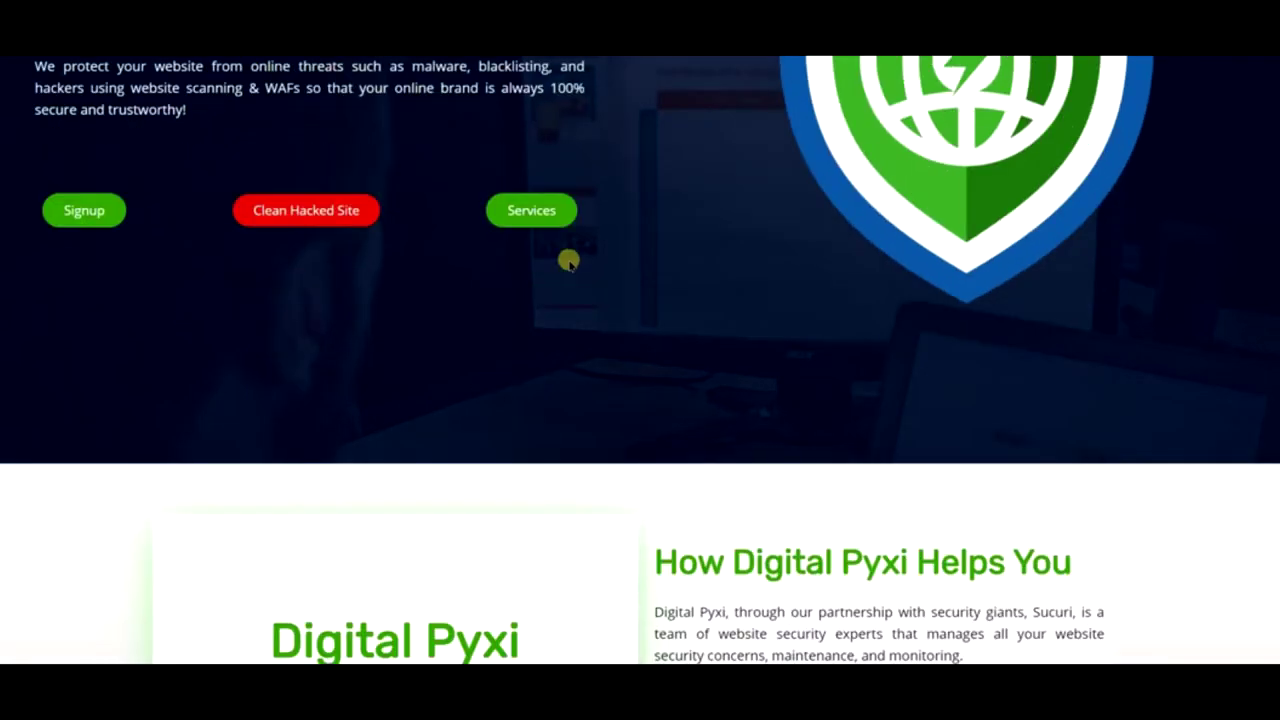
pyautogui.scroll(3, 569, 262)
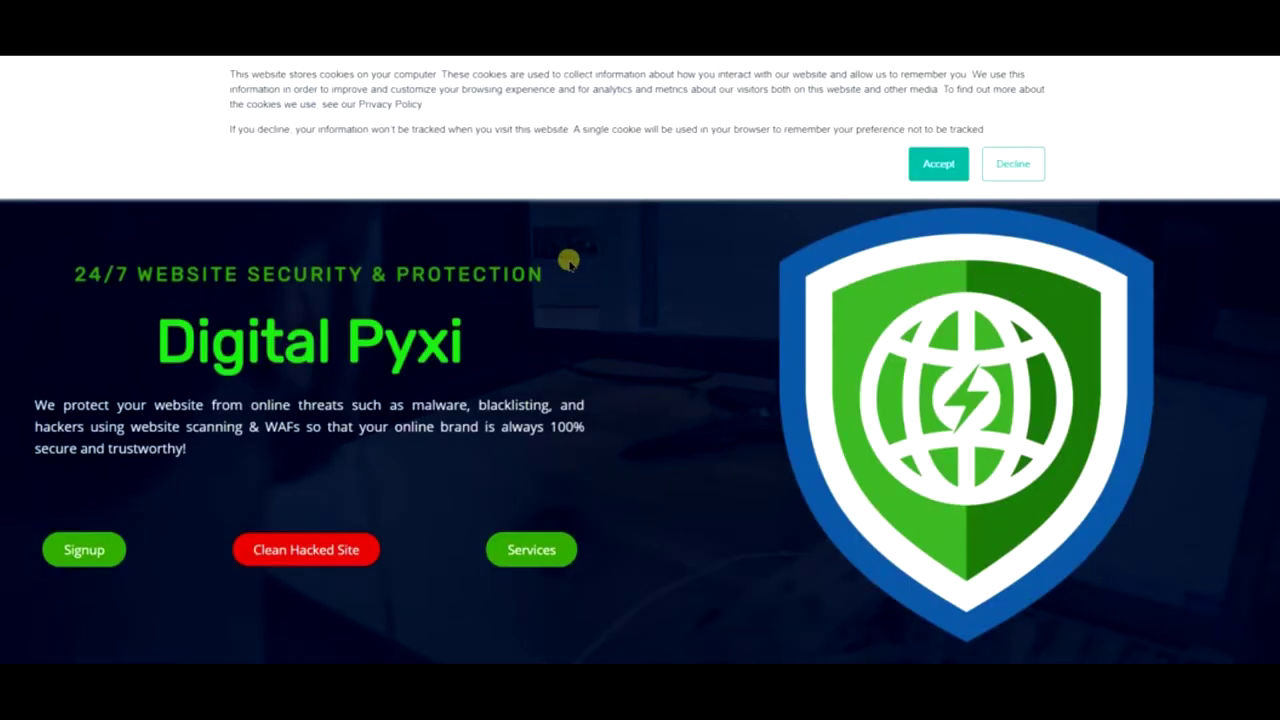
pyautogui.click(929, 157)
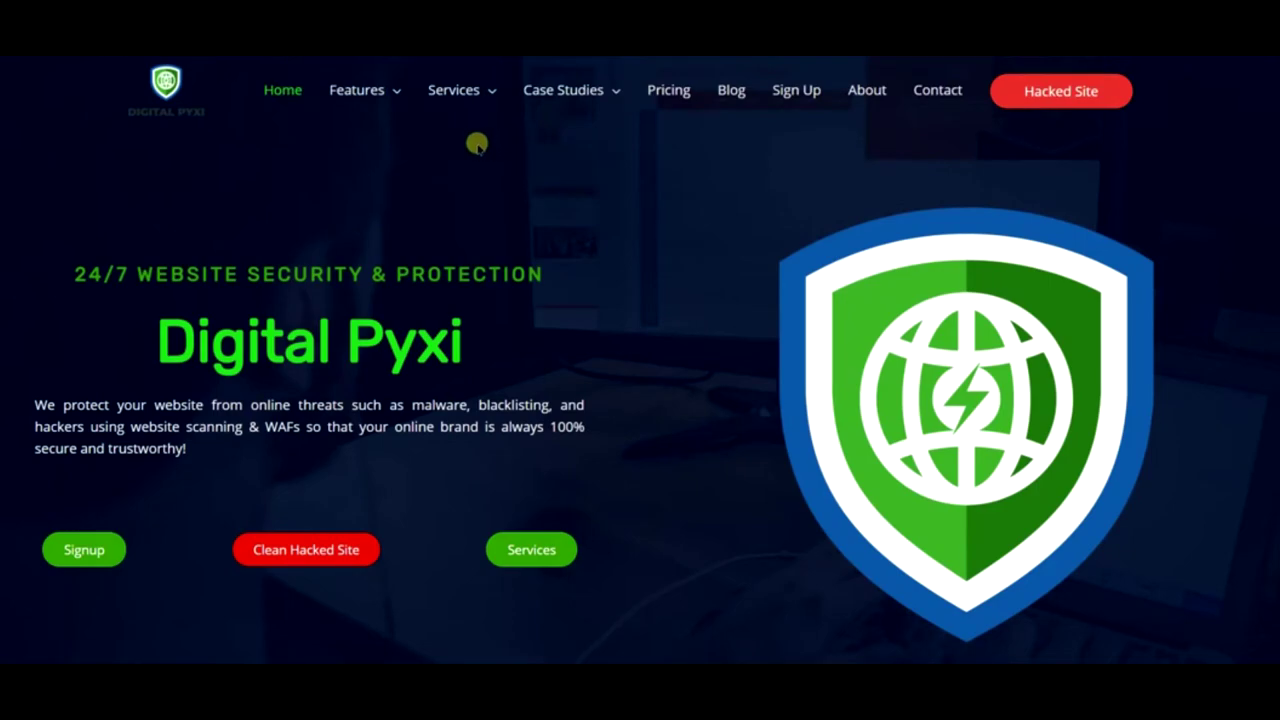
pyautogui.scroll(-3, 704, 168)
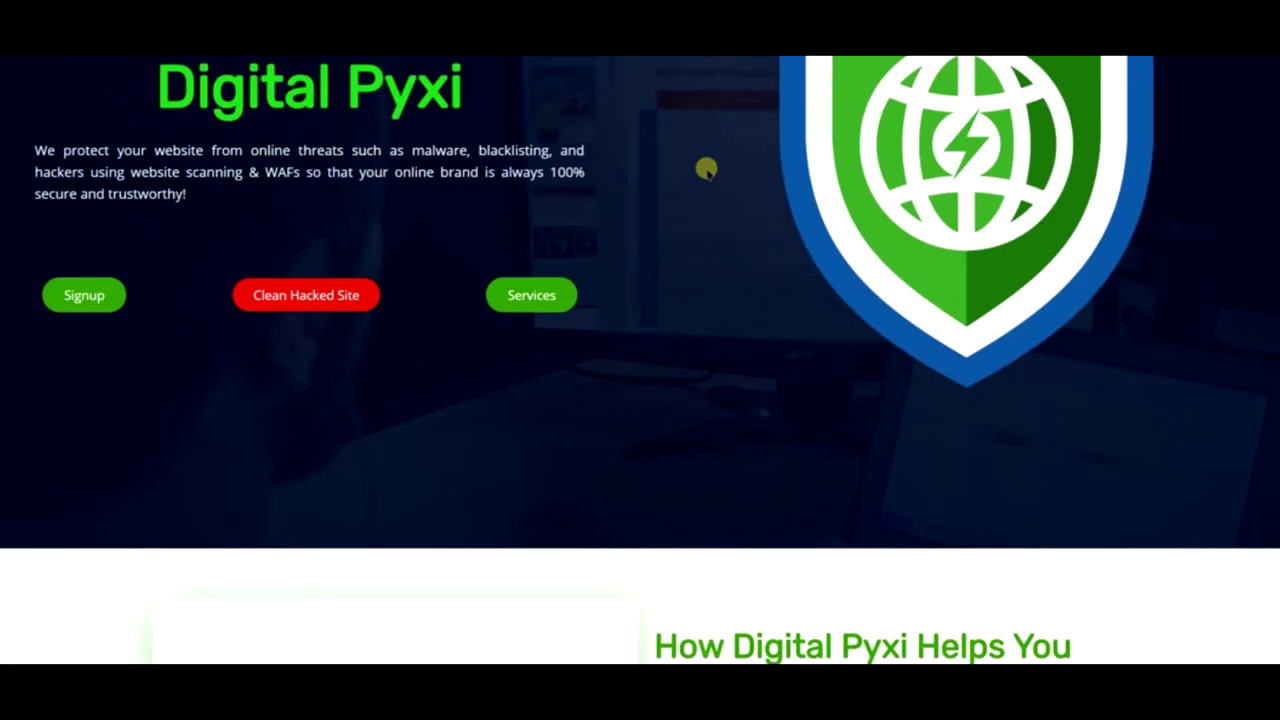
pyautogui.scroll(-10, 706, 170)
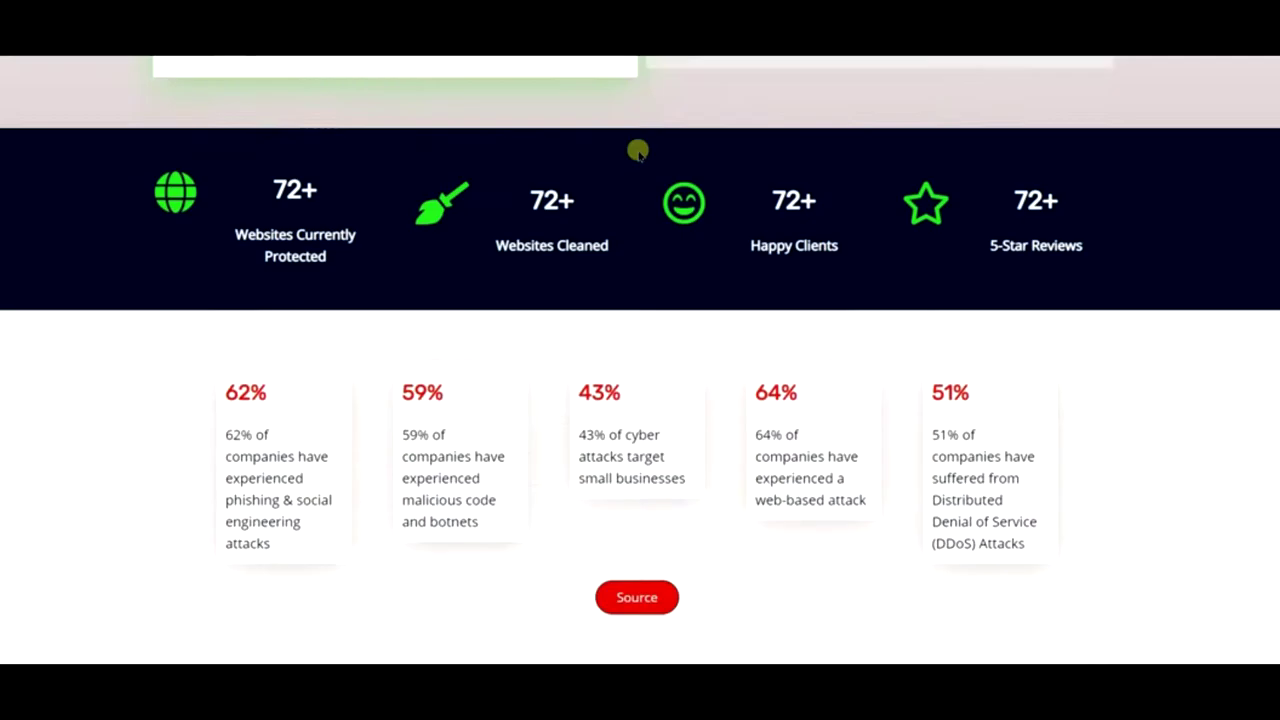
pyautogui.scroll(-2, 620, 160)
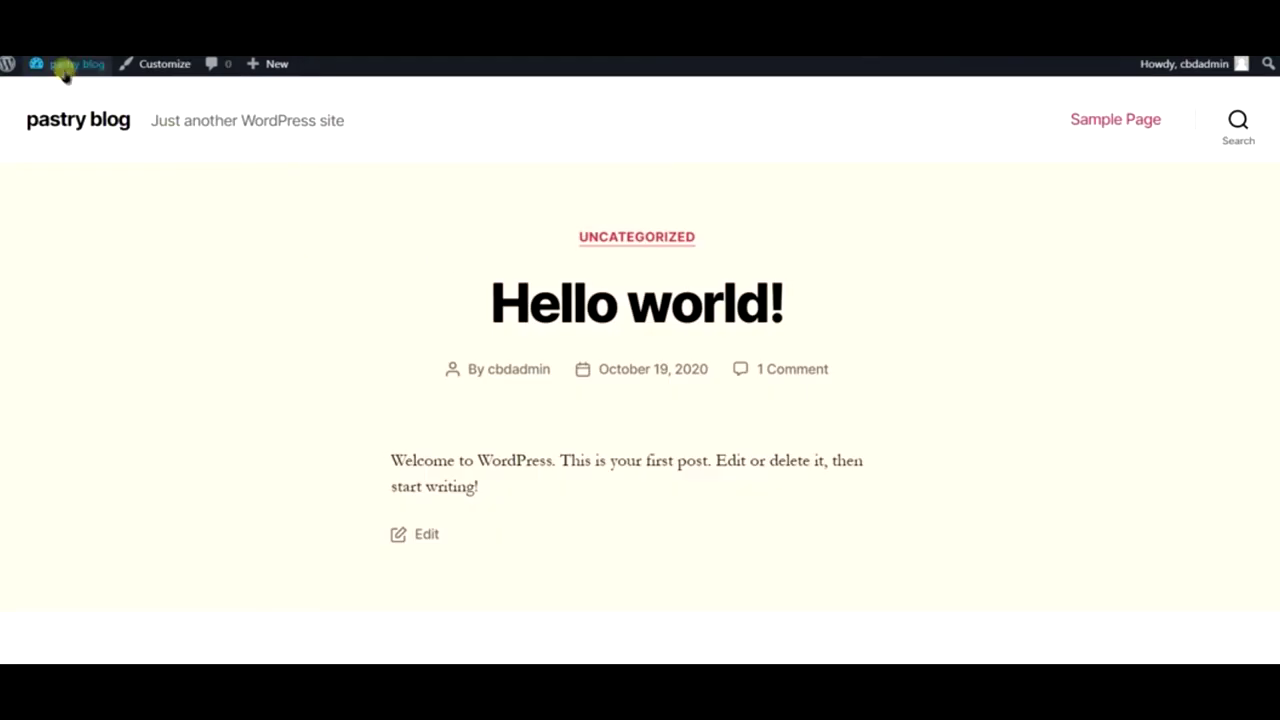
# - Return to the pastry blog's Dashboard from the admin bar's site-name menu
pyautogui.moveTo(64, 66)
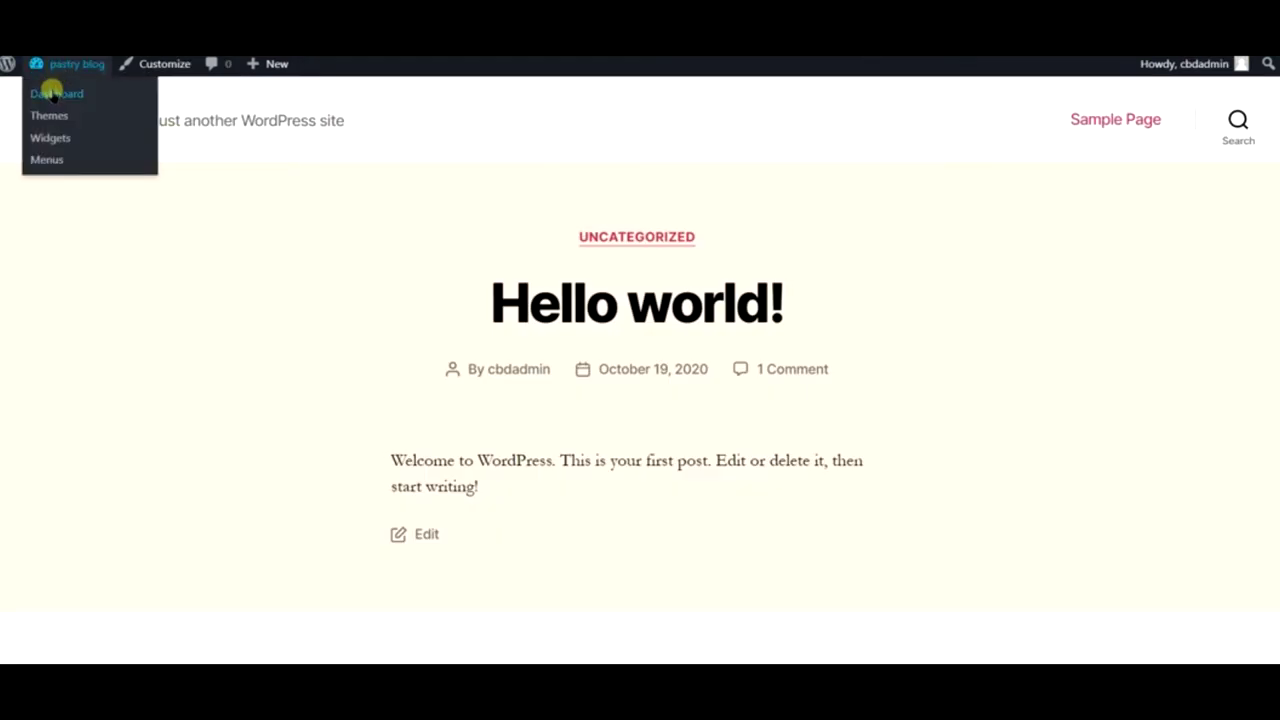
pyautogui.click(52, 93)
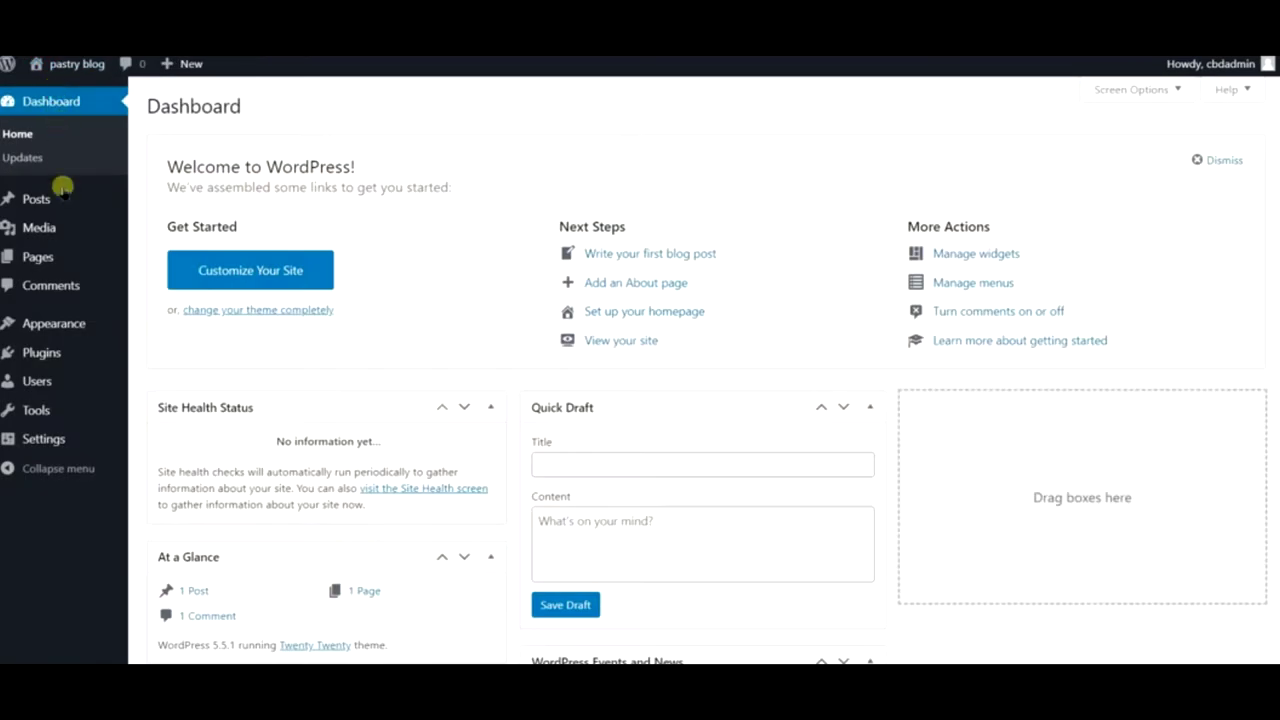
pyautogui.moveTo(63, 221)
pyautogui.moveTo(56, 316)
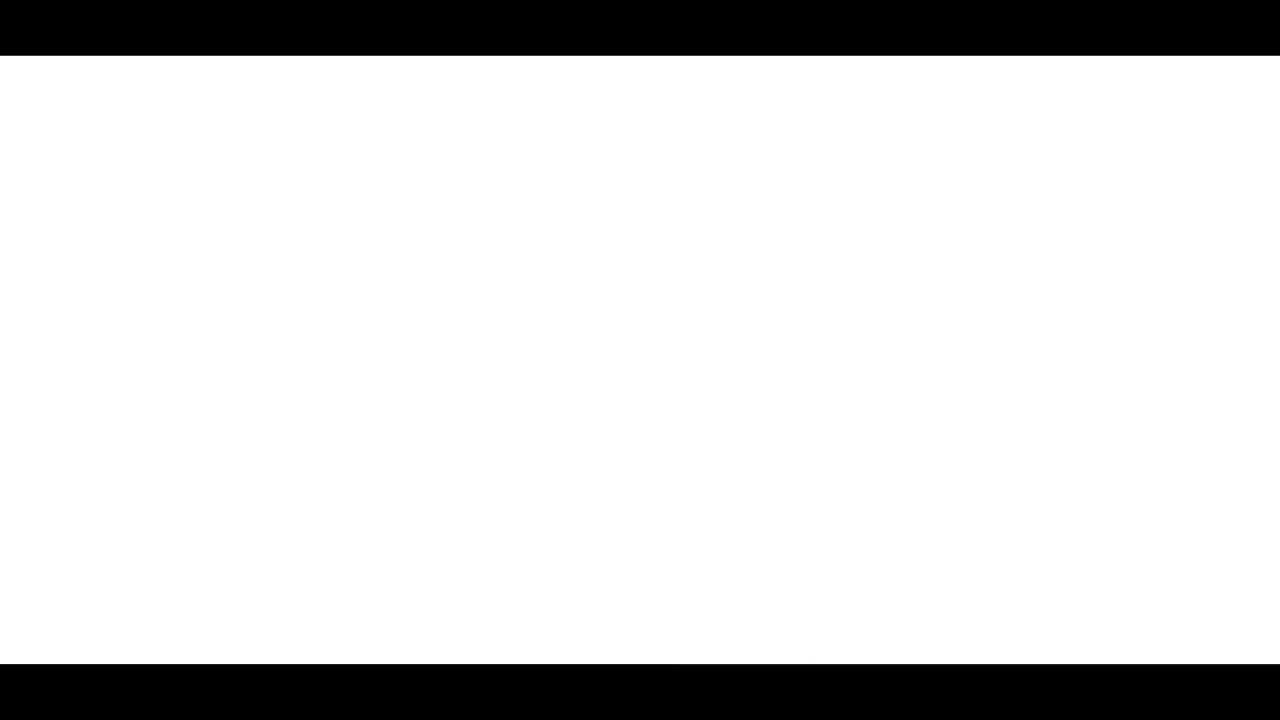
# - Open Astra's Ready to Import Websites page and scroll through the starter template grid
pyautogui.write('astr')
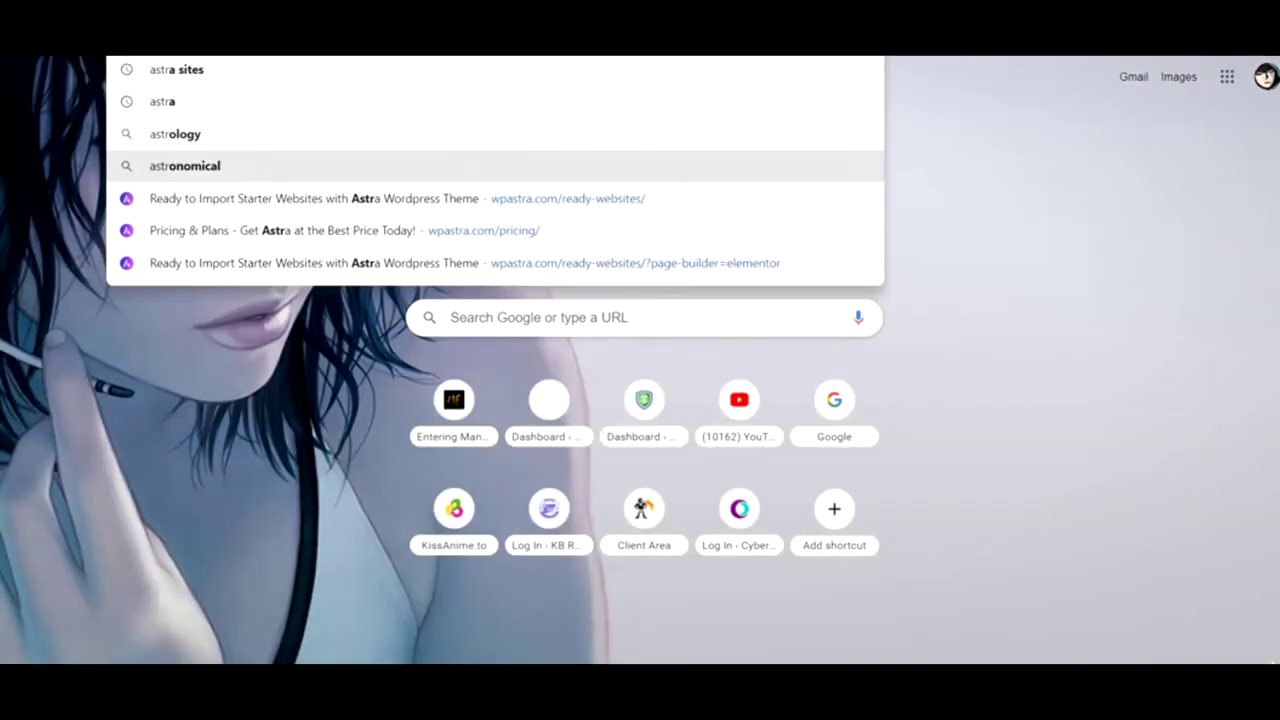
pyautogui.press('Escape')
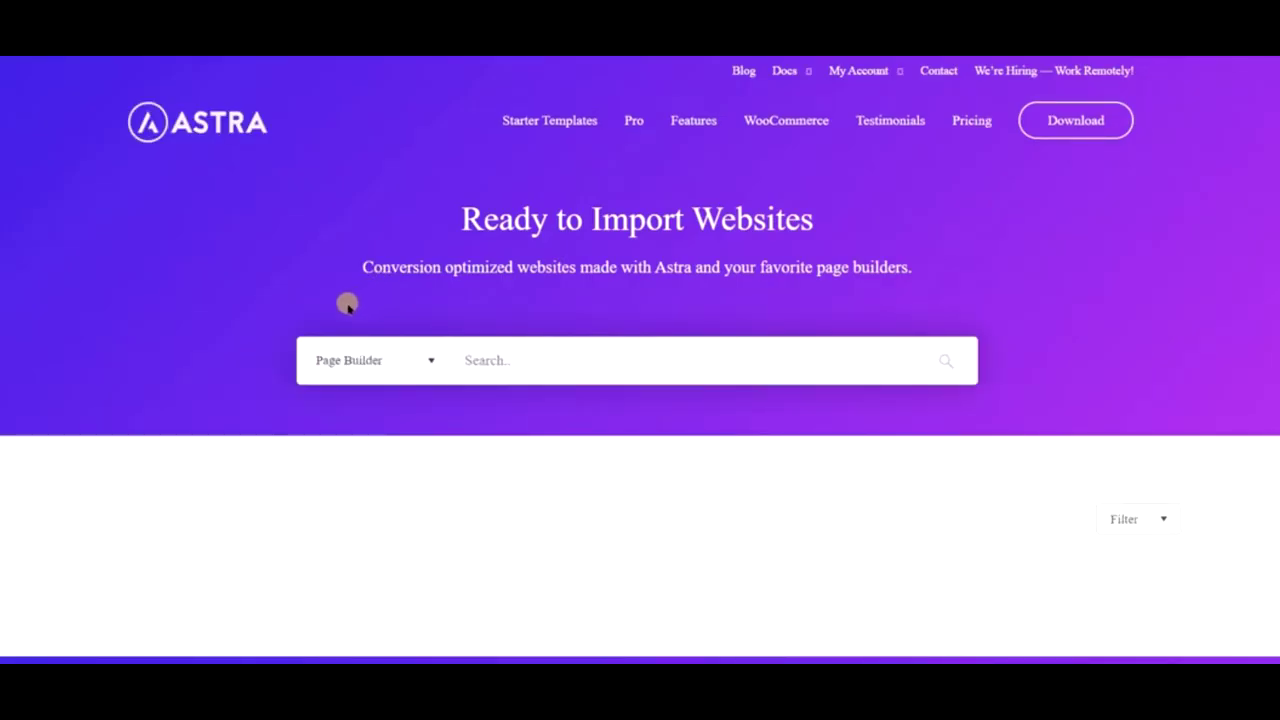
pyautogui.scroll(-2, 409, 232)
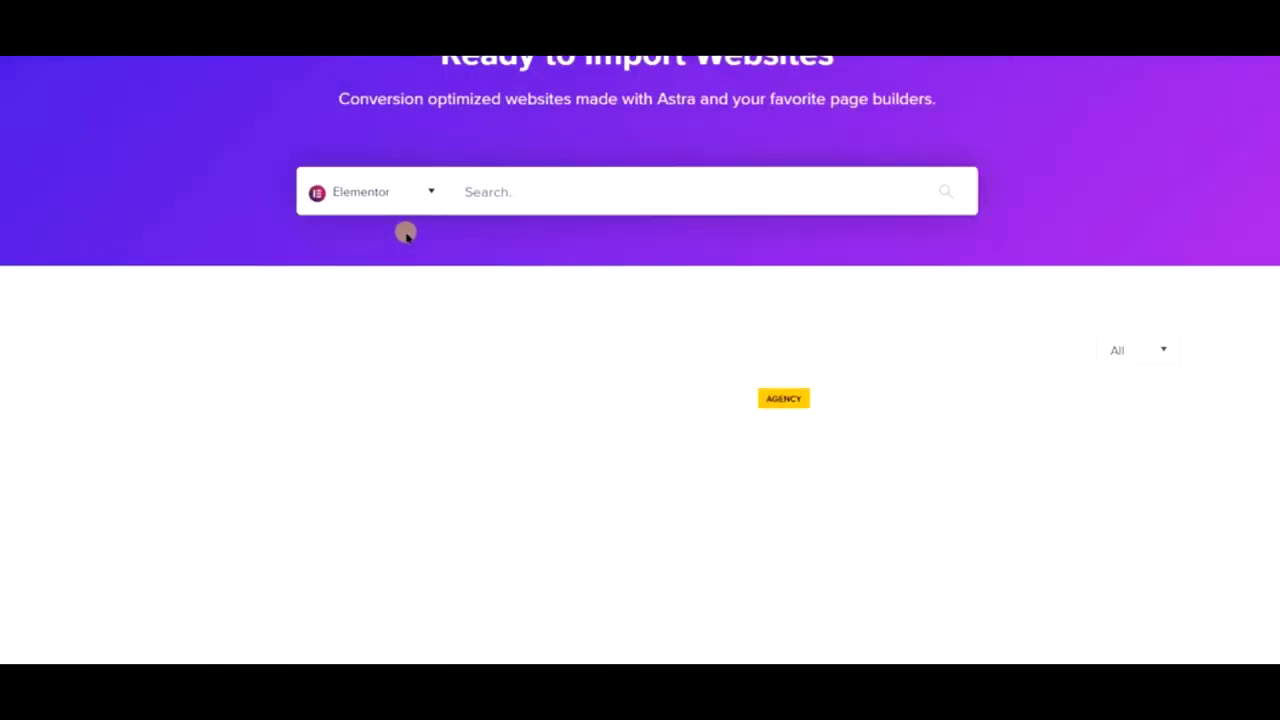
pyautogui.scroll(-3, 390, 252)
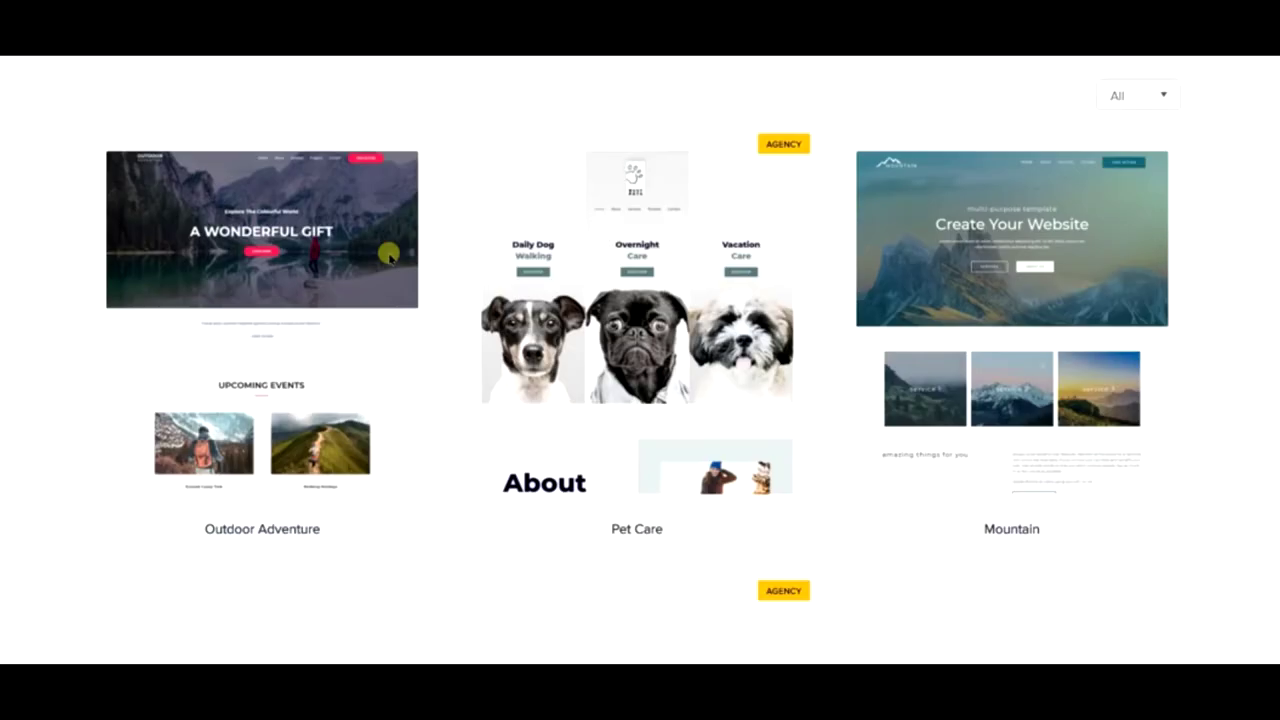
pyautogui.scroll(-2, 390, 257)
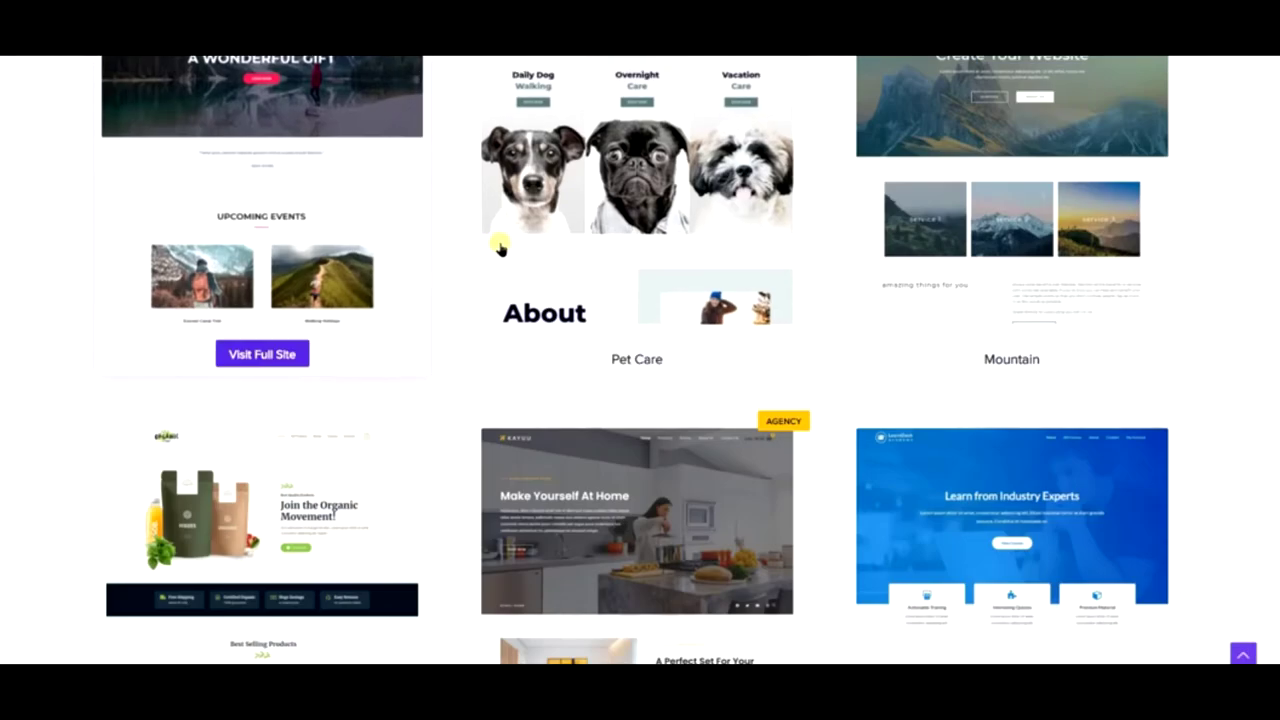
pyautogui.scroll(-3, 815, 270)
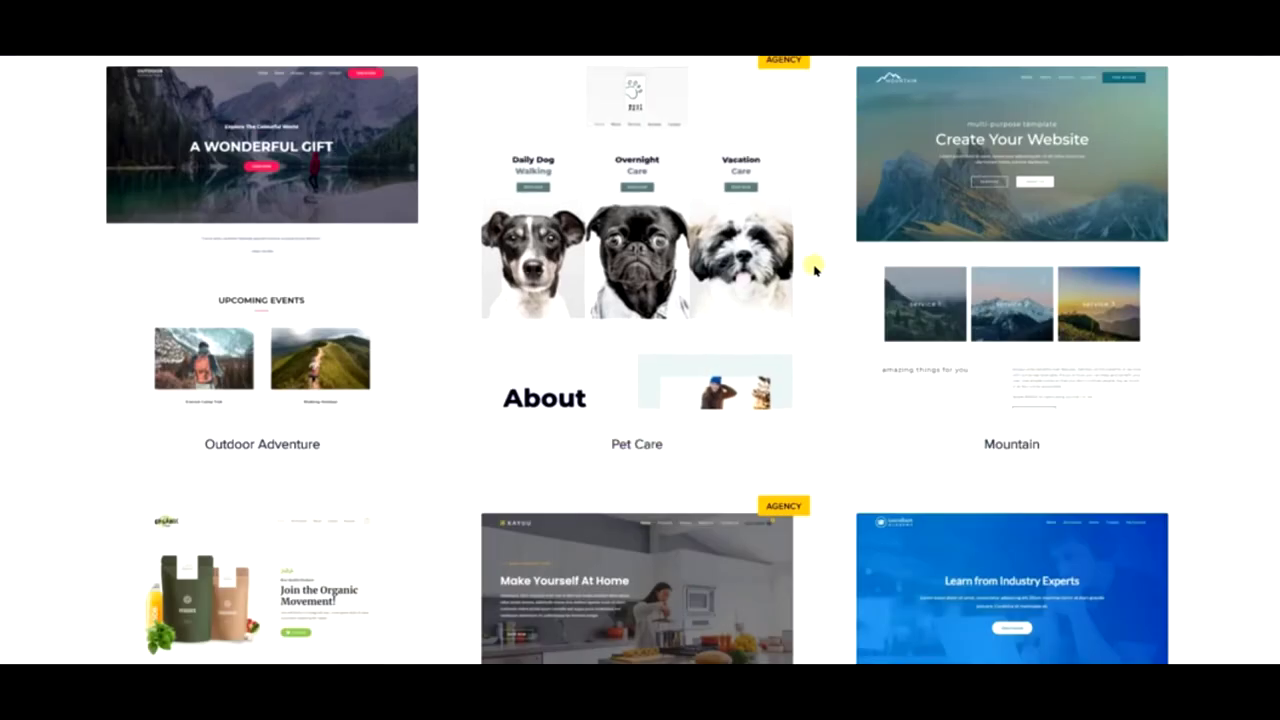
pyautogui.scroll(-3, 484, 270)
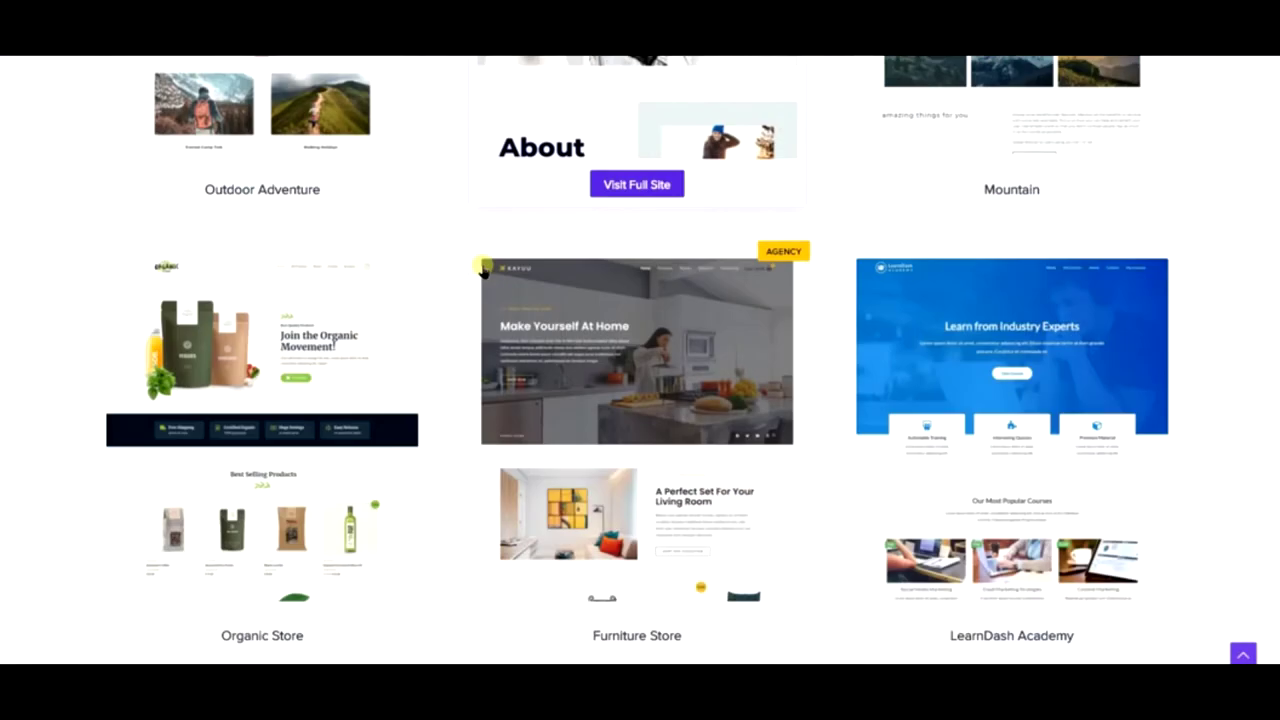
pyautogui.scroll(-2, 484, 270)
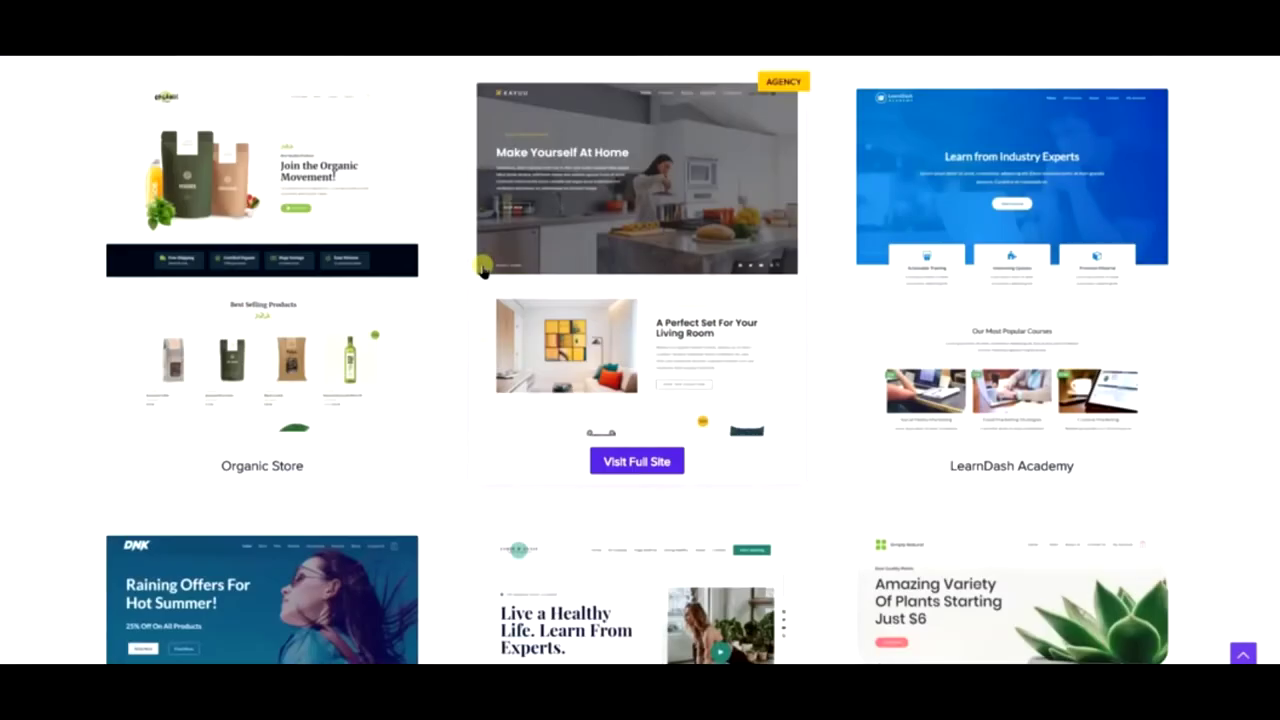
pyautogui.scroll(-1, 484, 270)
pyautogui.scroll(-3, 469, 263)
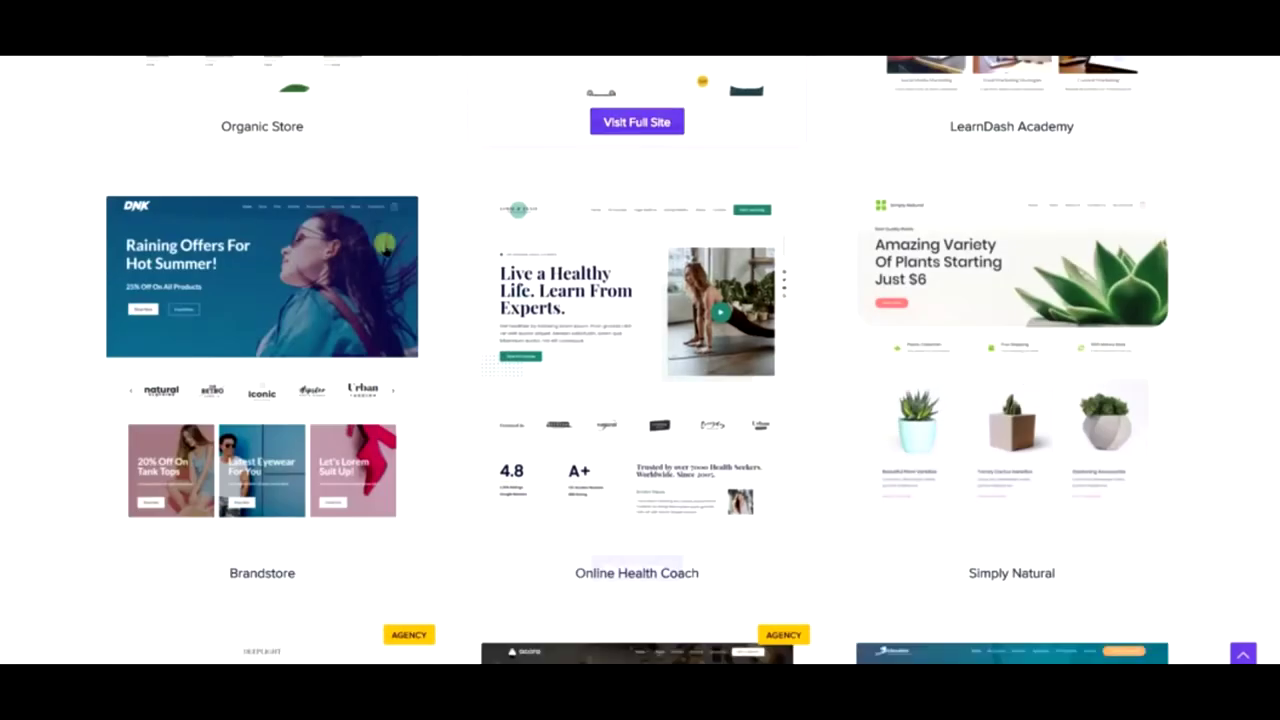
pyautogui.scroll(-4, 608, 340)
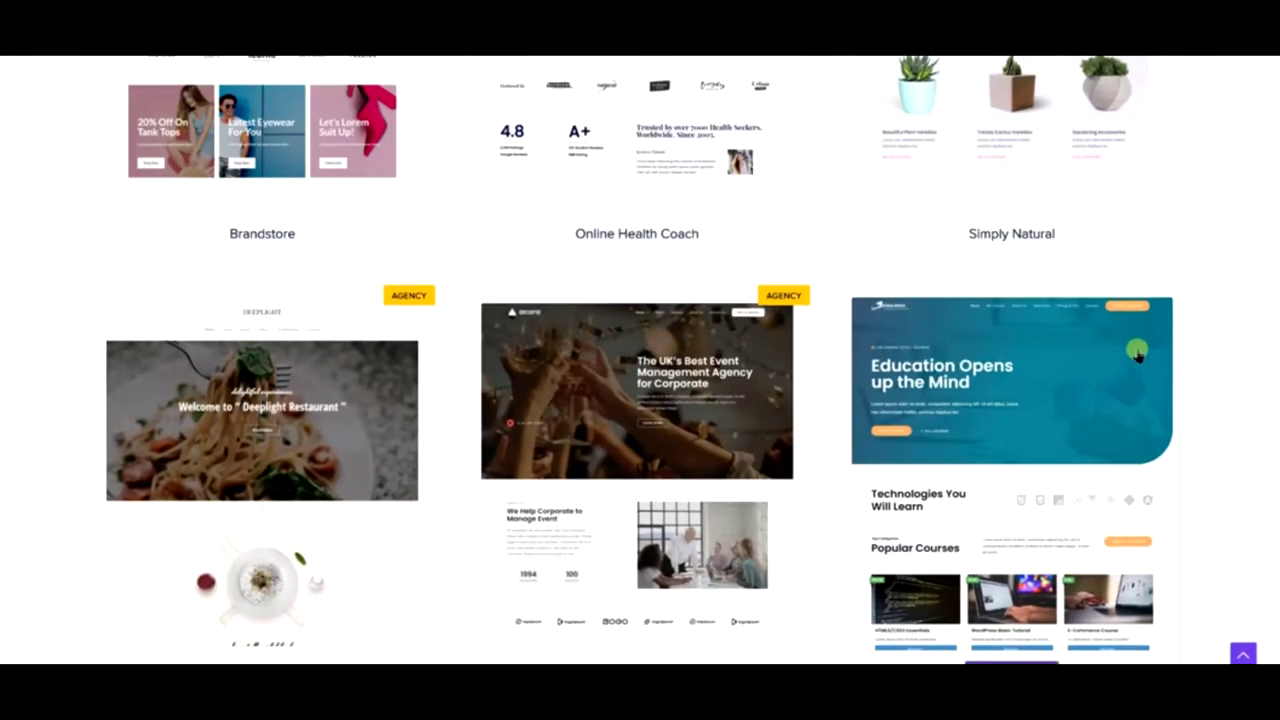
pyautogui.scroll(-6, 1127, 355)
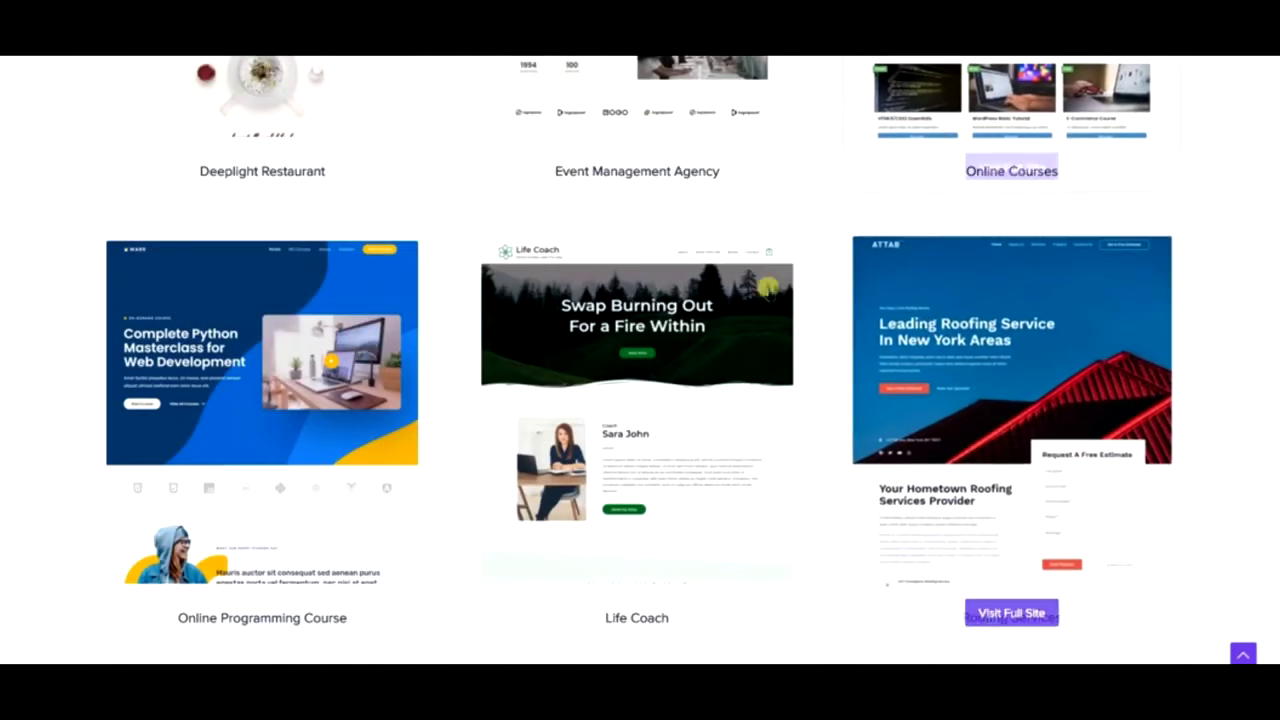
pyautogui.scroll(-9, 1030, 310)
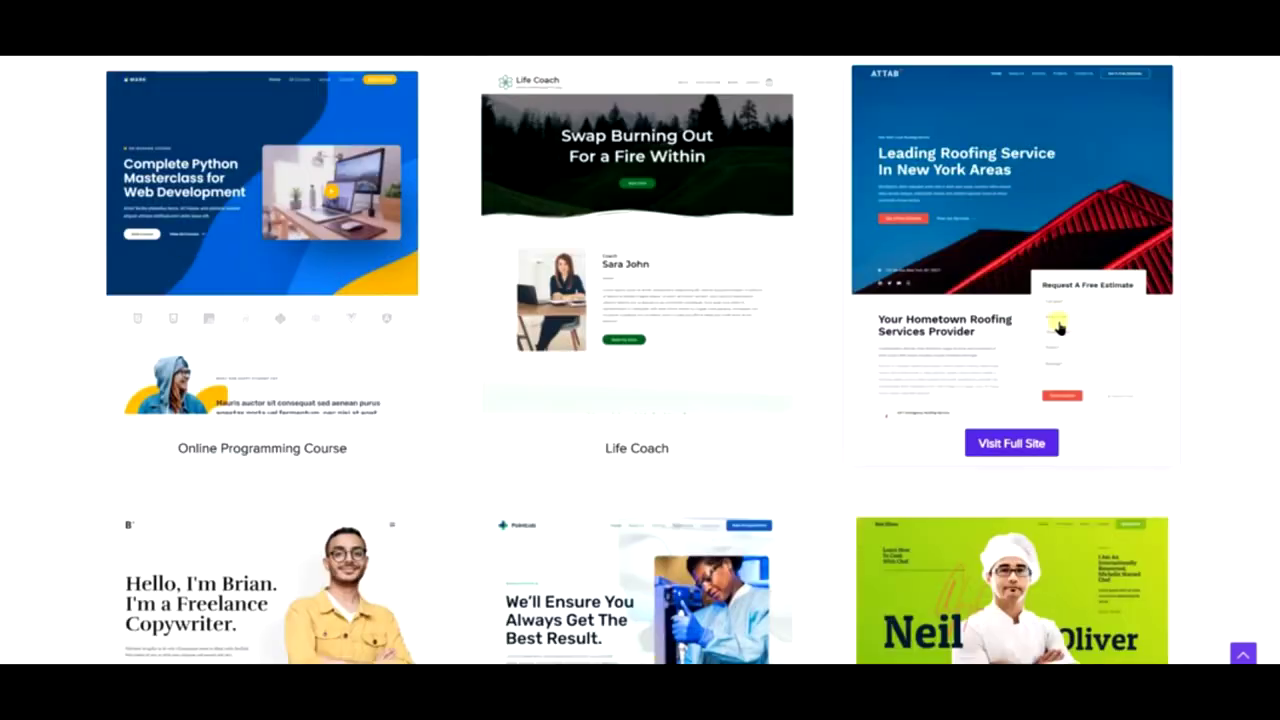
pyautogui.scroll(15, 1030, 296)
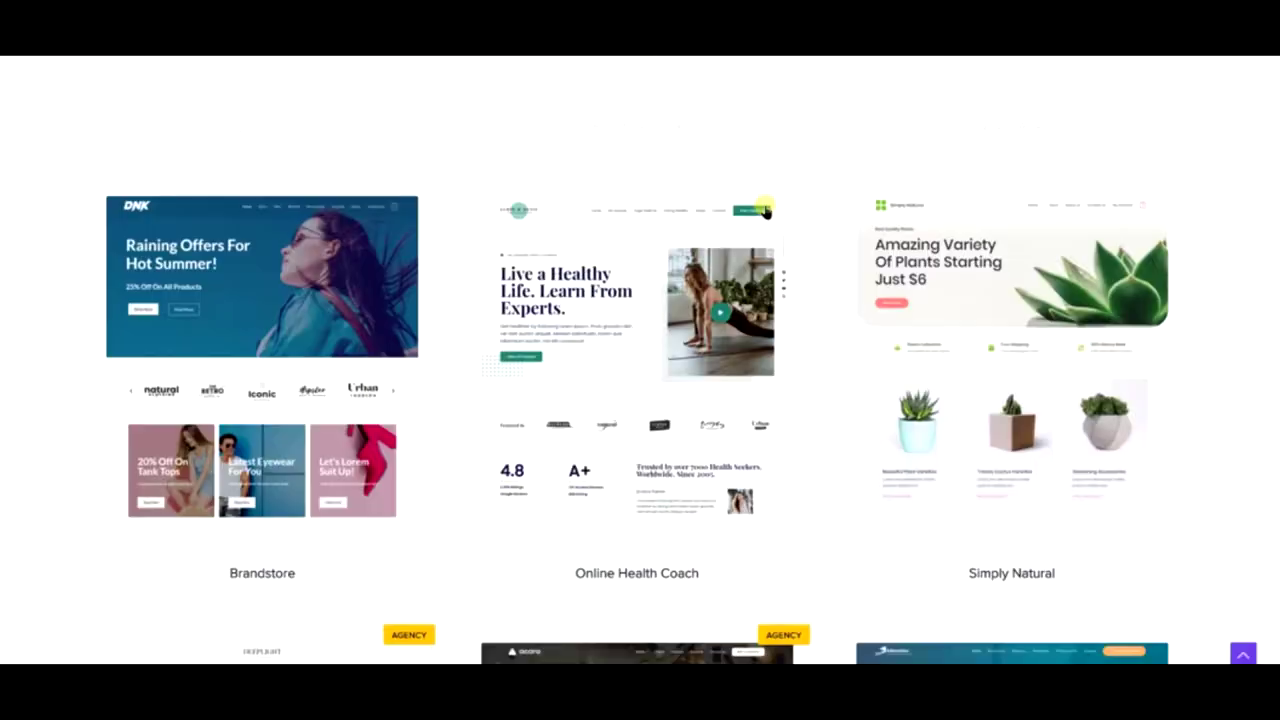
pyautogui.scroll(15, 766, 209)
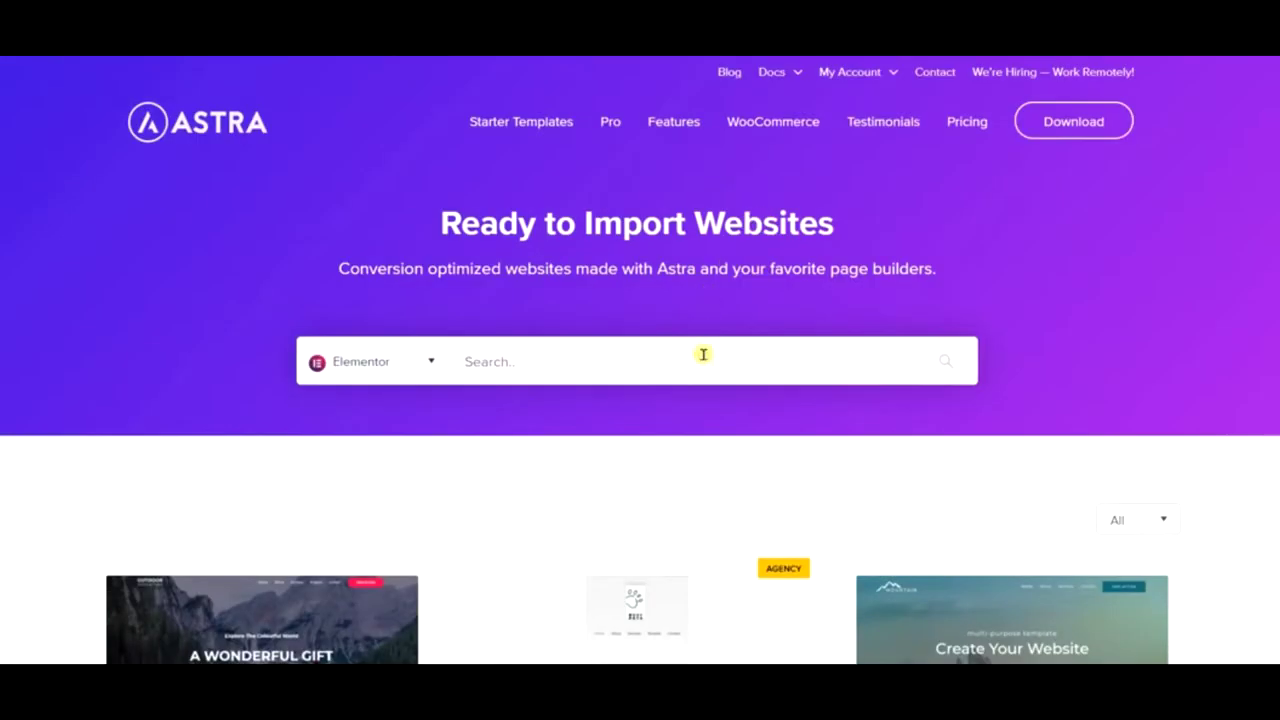
# - Enter wpastra.com in the search field, then replace it with kadence-theme.com
pyautogui.click(703, 354)
pyautogui.write('w')
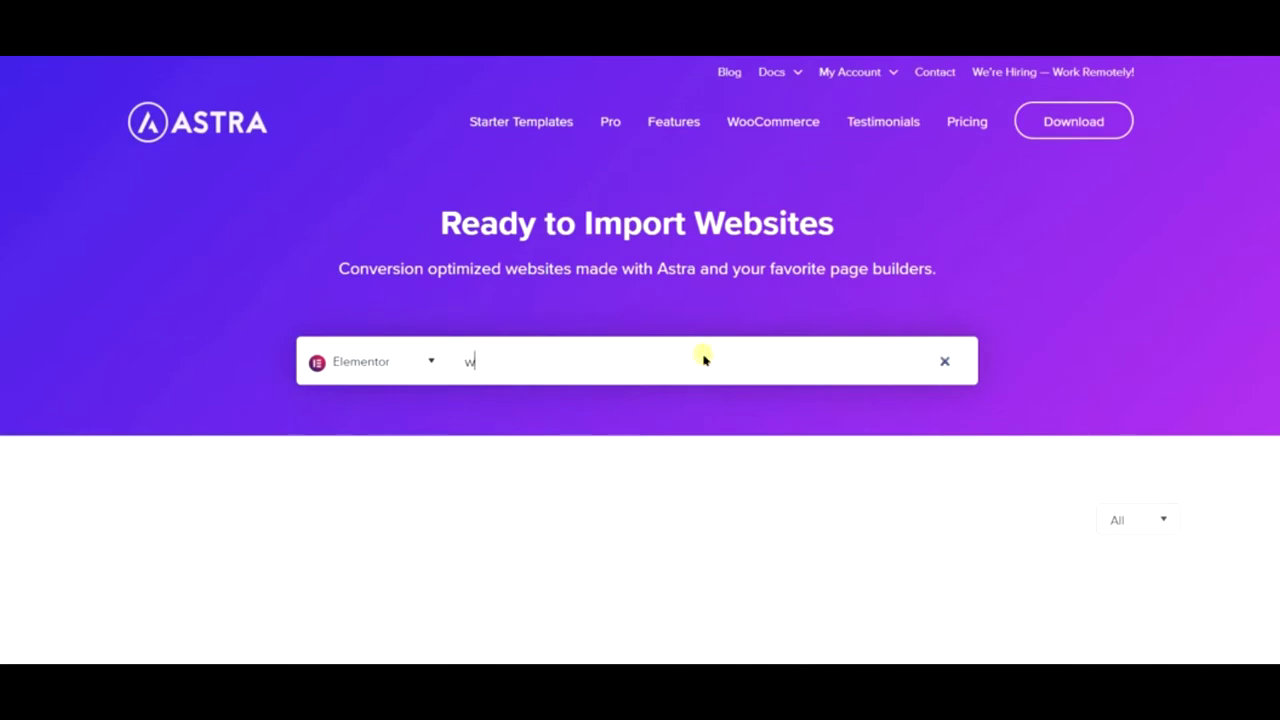
pyautogui.write('pastra/cp.m')
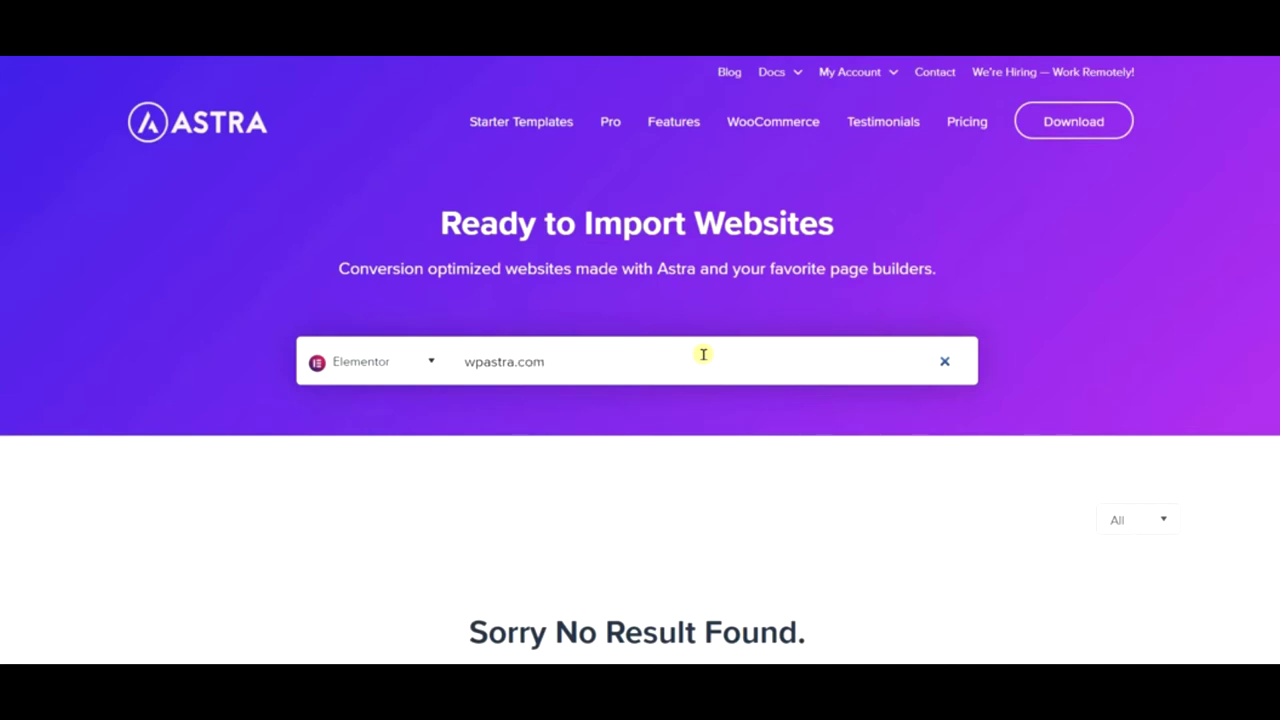
pyautogui.hotkey('ctrl', 'a')
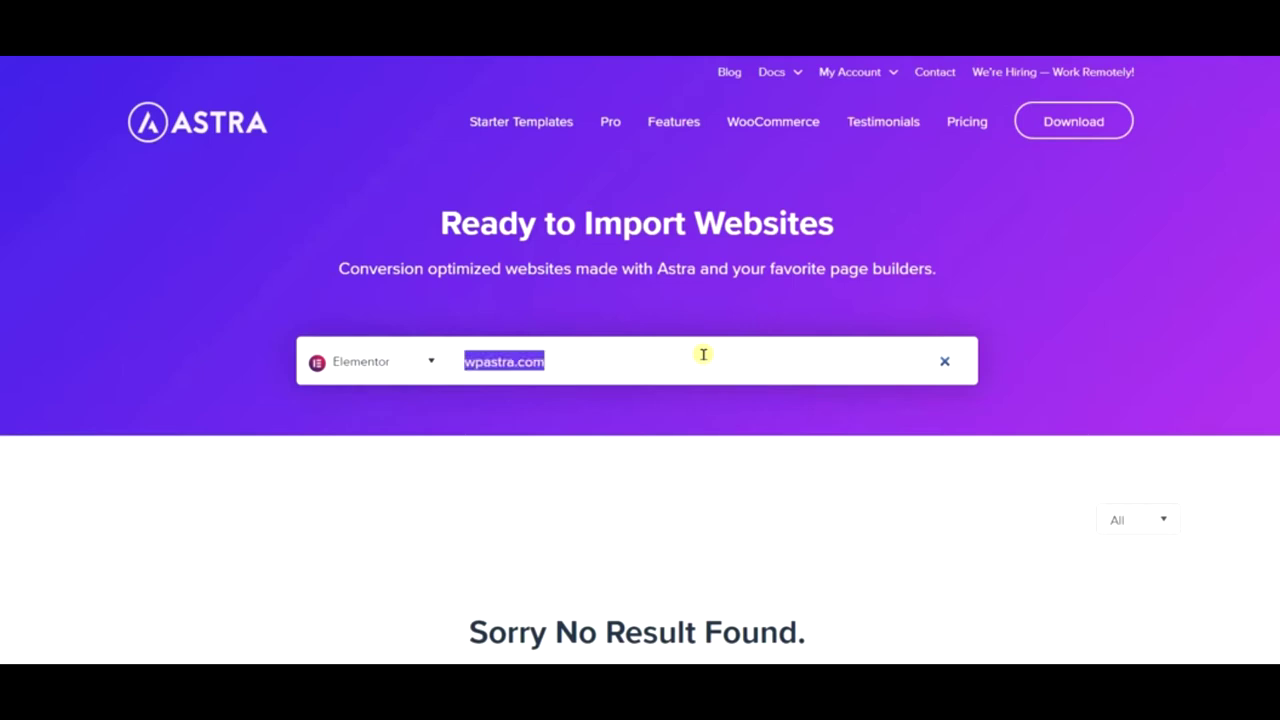
pyautogui.write('kadence-theme')
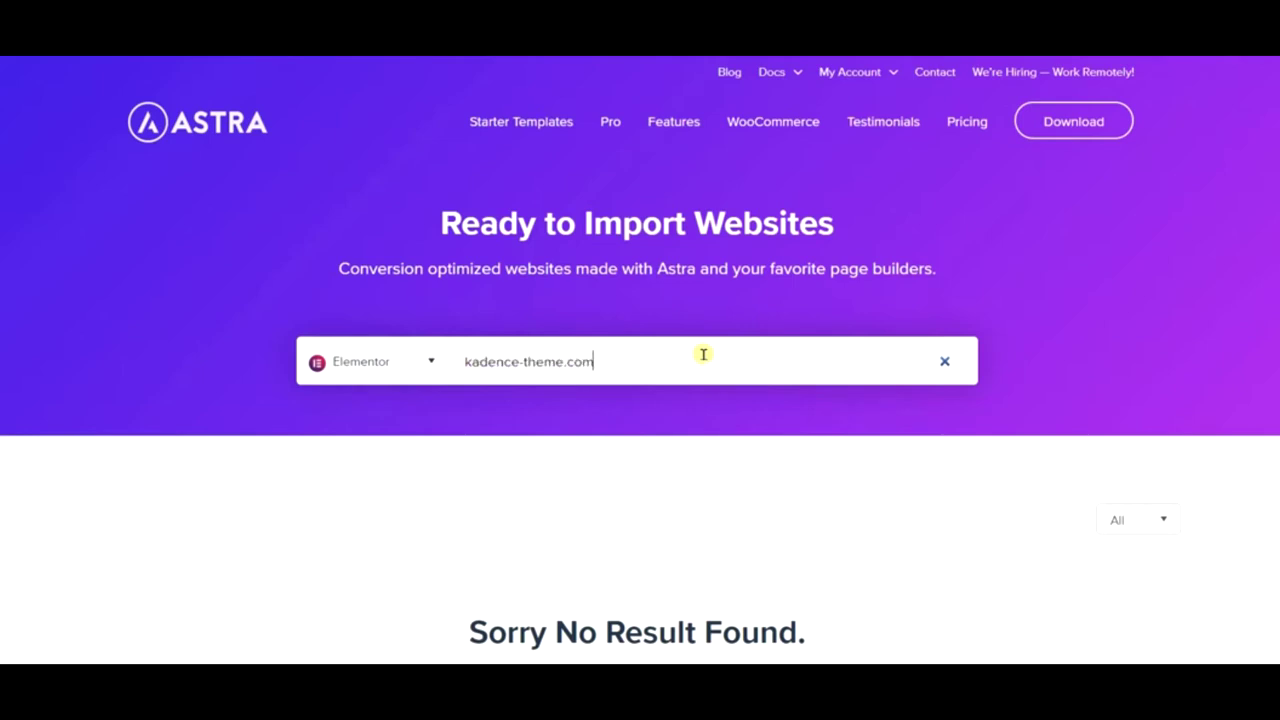
pyautogui.write('.com')
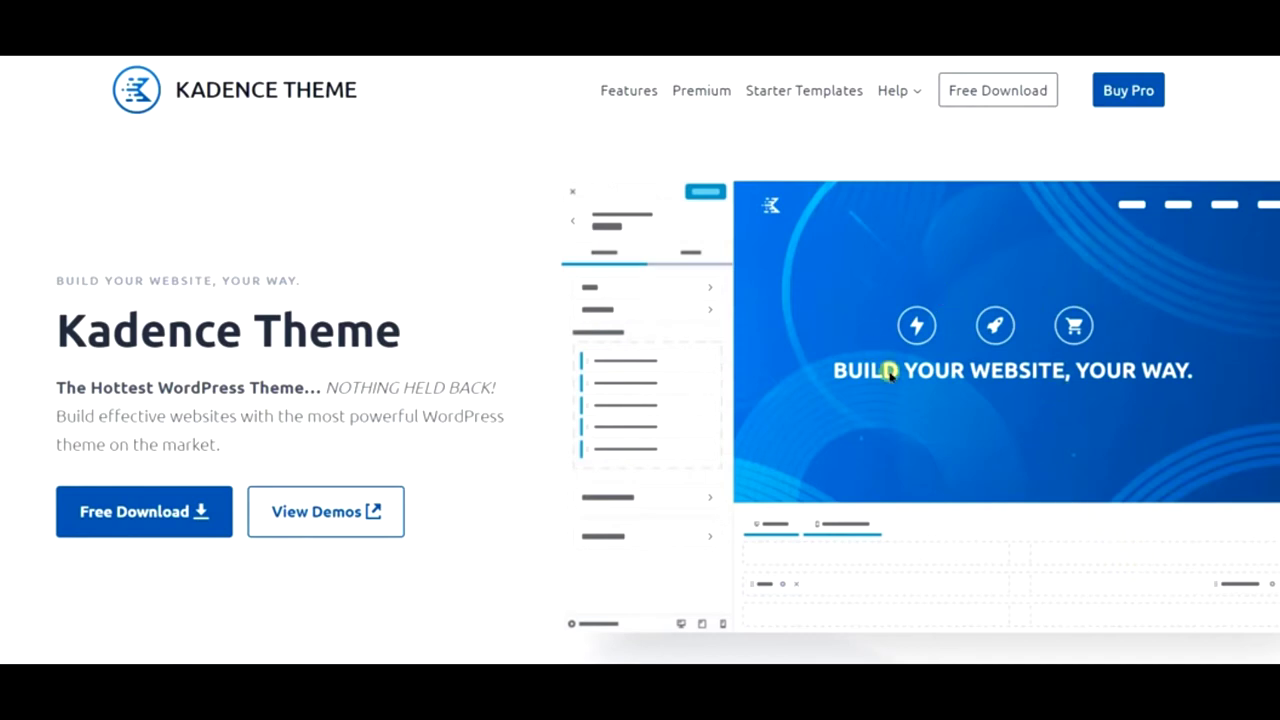
# - Scroll through the Kadence Theme homepage and back to its hero
pyautogui.scroll(-3, 890, 372)
pyautogui.scroll(-1, 889, 370)
pyautogui.scroll(2, 889, 369)
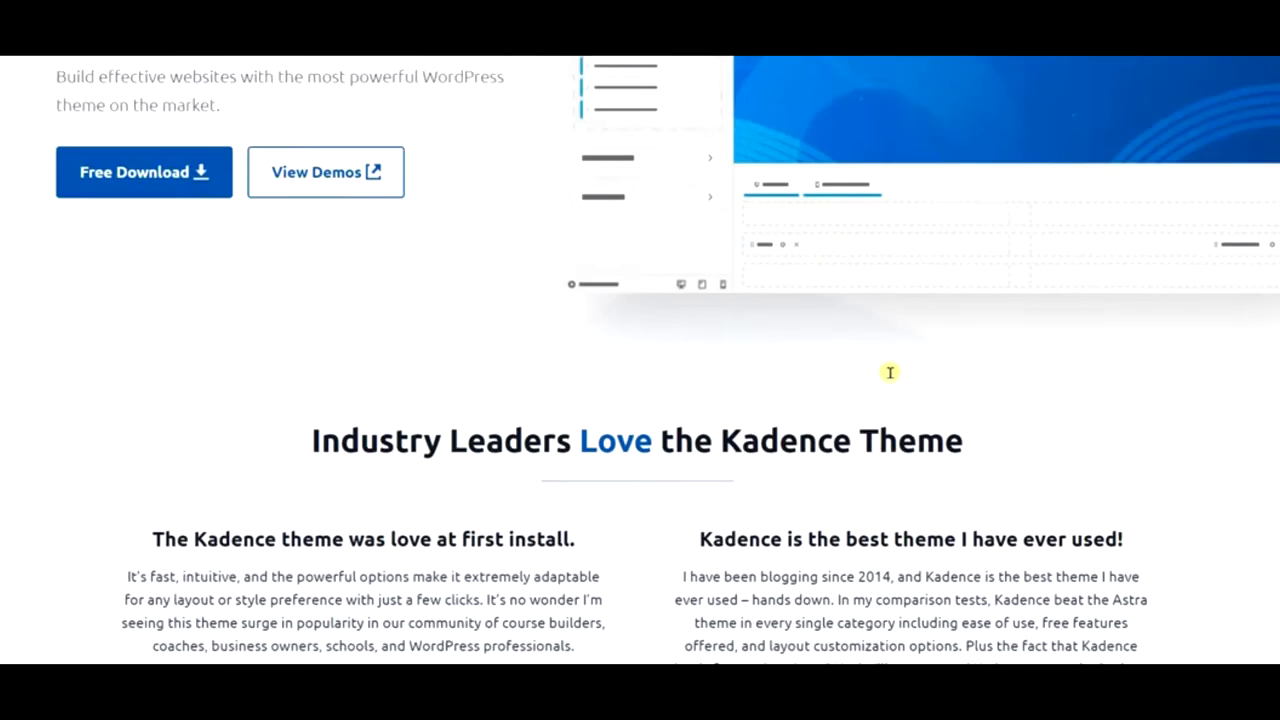
pyautogui.scroll(2, 1020, 335)
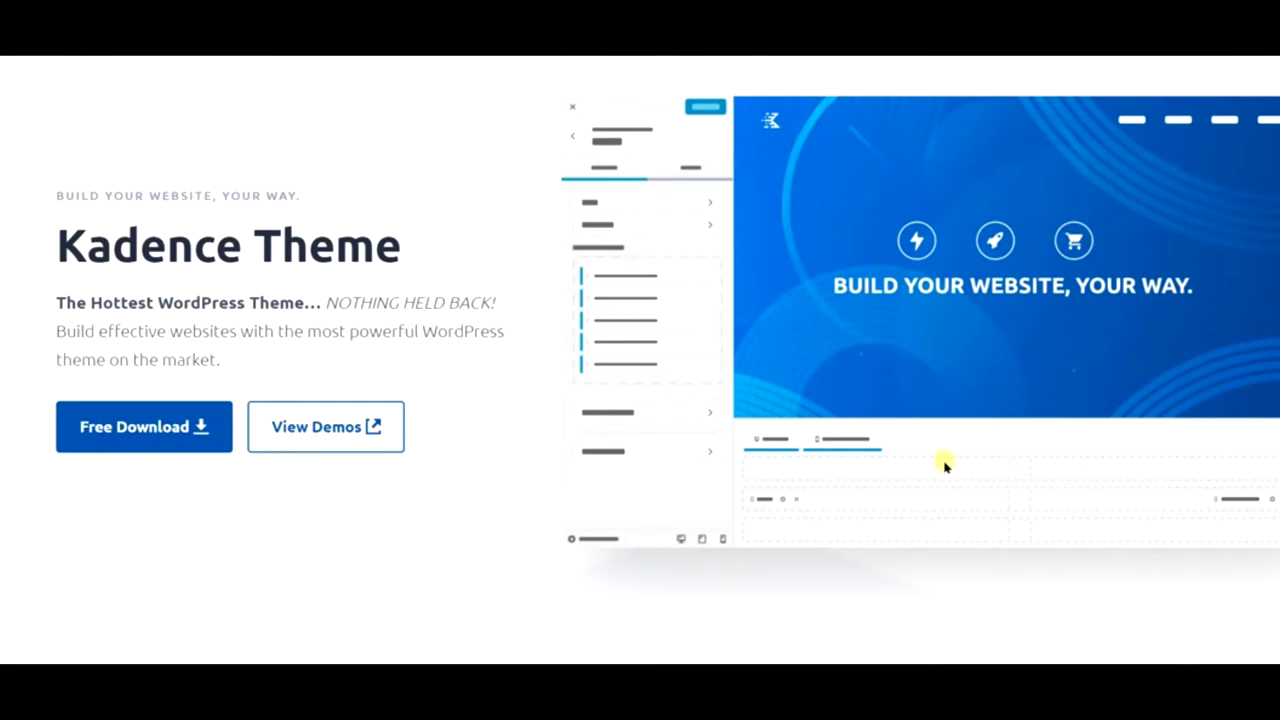
pyautogui.scroll(-2, 940, 470)
pyautogui.scroll(3, 940, 470)
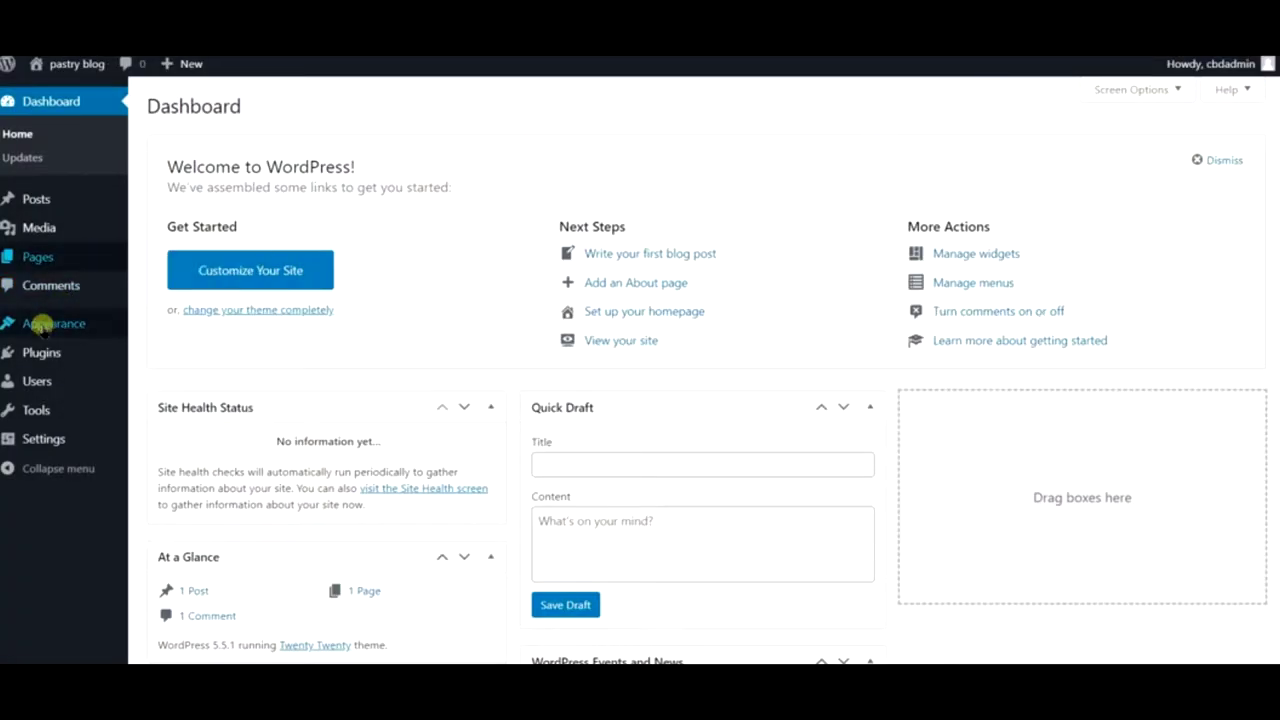
pyautogui.moveTo(40, 328)
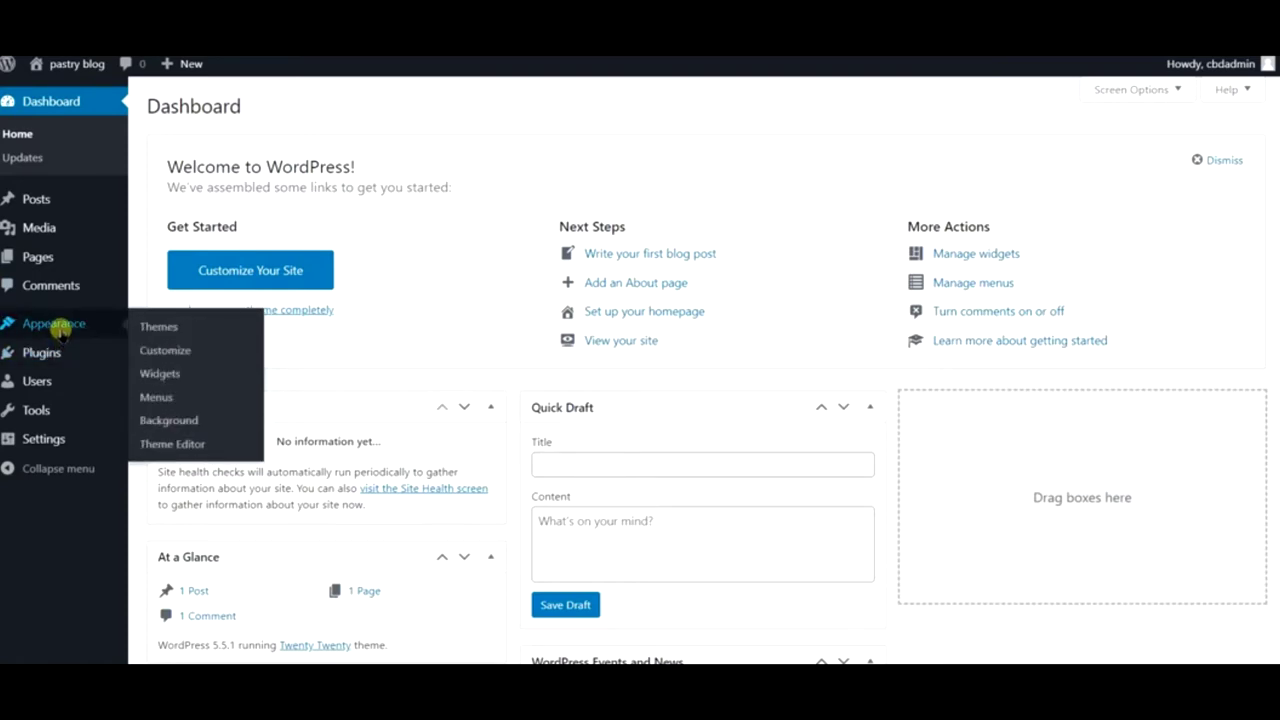
pyautogui.moveTo(75, 438)
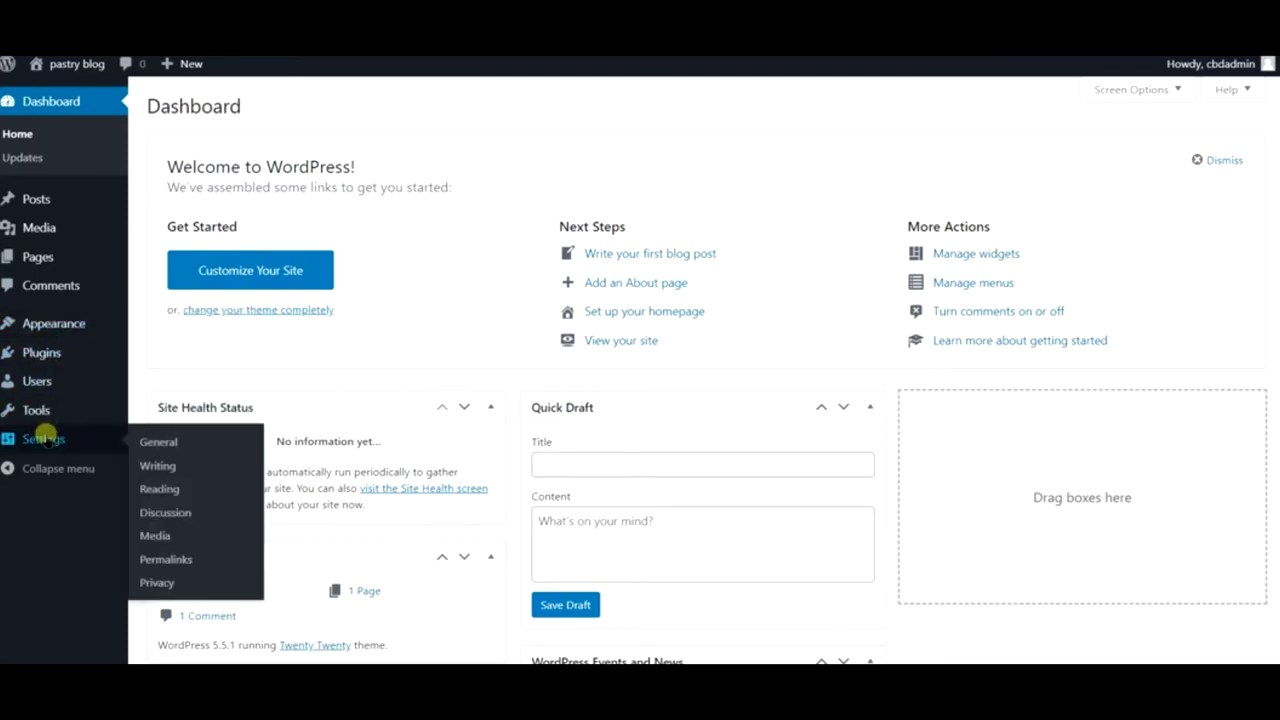
pyautogui.click(142, 440)
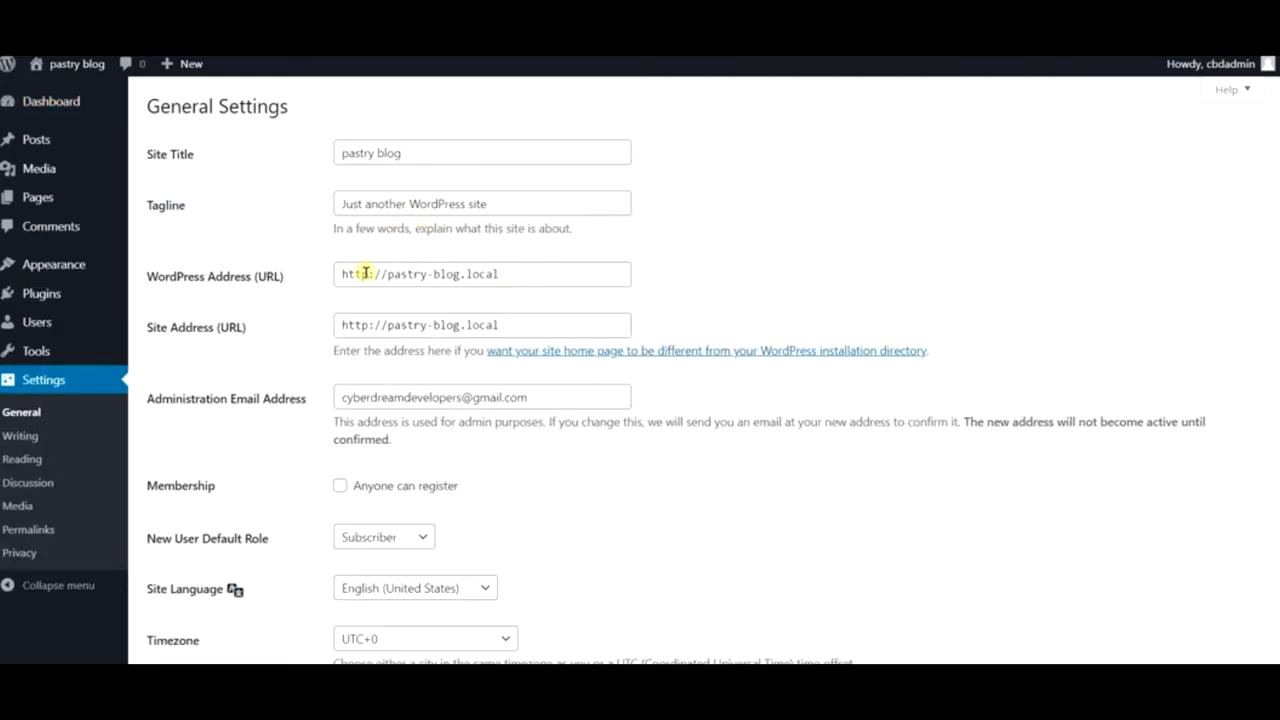
pyautogui.doubleClick(370, 273)
pyautogui.click(371, 273)
pyautogui.write('s')
pyautogui.click(369, 325)
pyautogui.write('s')
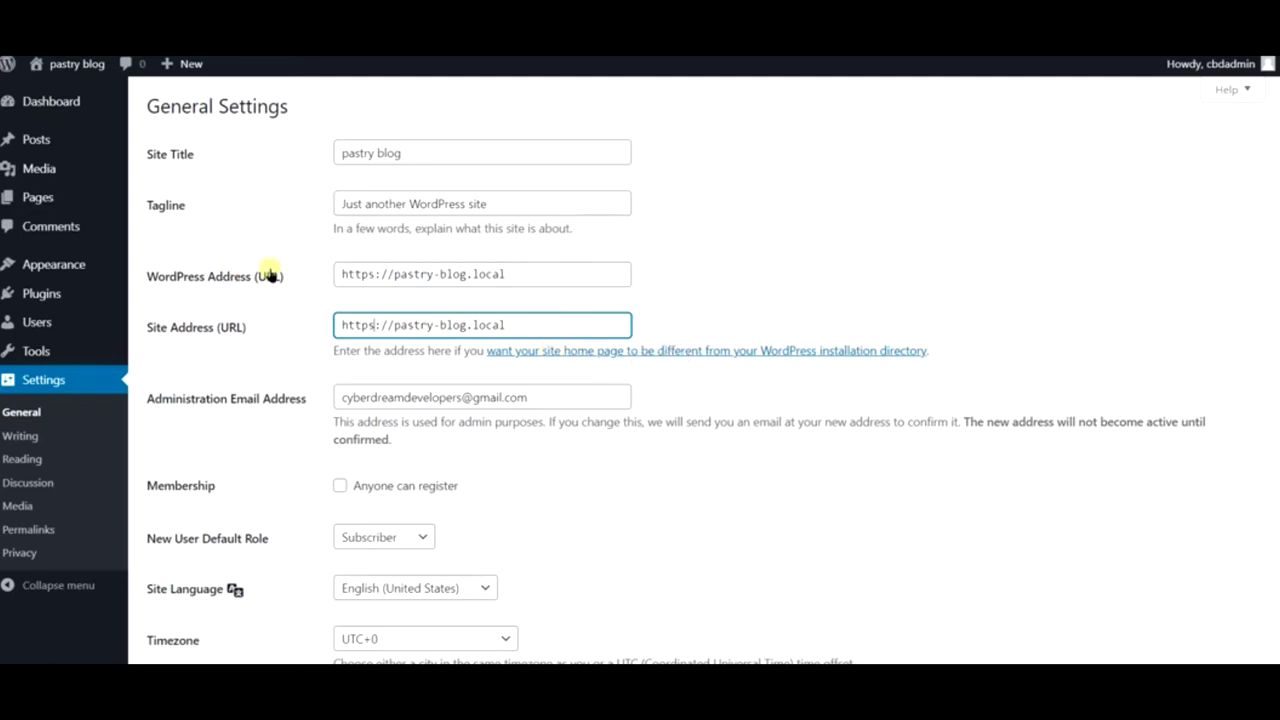
pyautogui.scroll(-5, 374, 289)
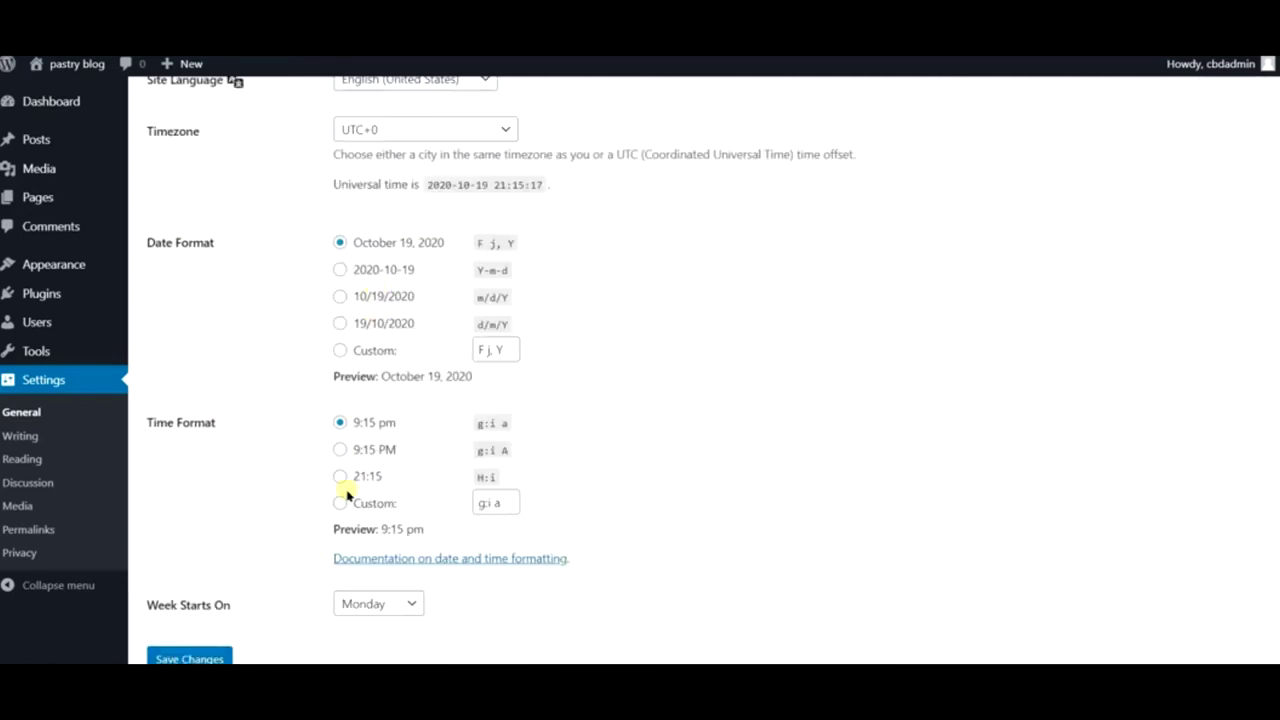
pyautogui.scroll(2, 291, 349)
pyautogui.scroll(3, 406, 214)
pyautogui.scroll(1, 413, 233)
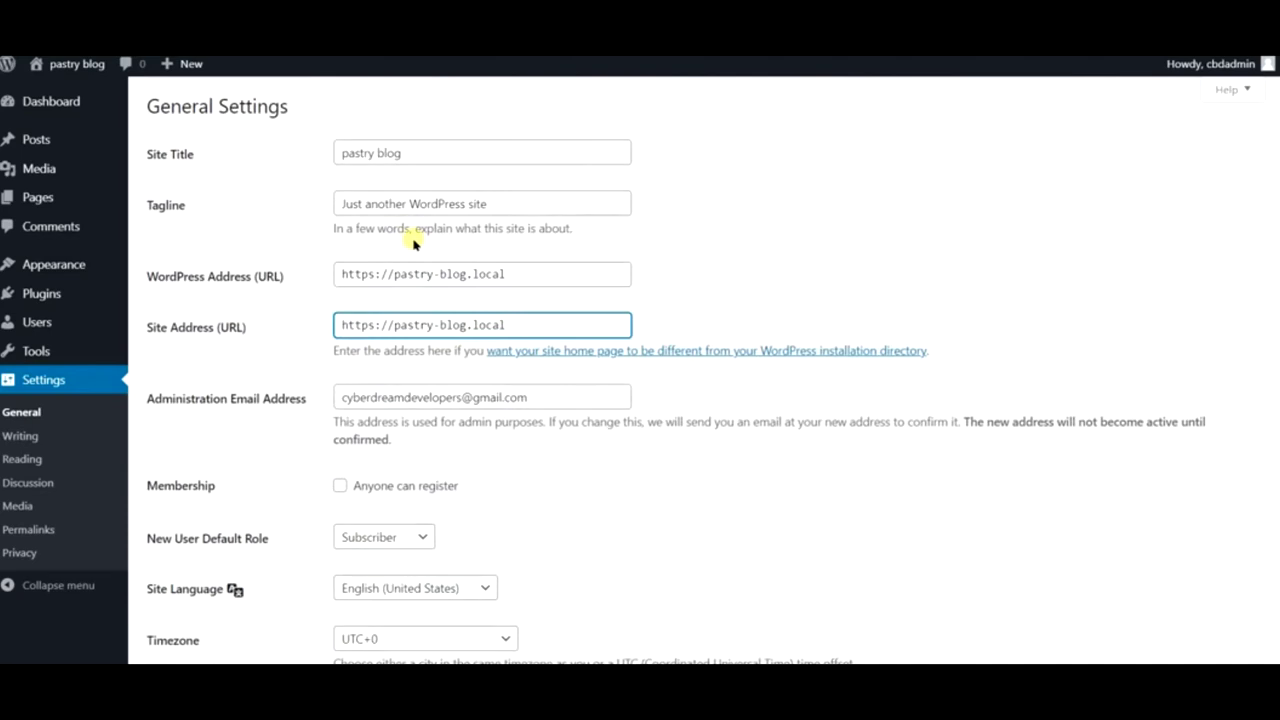
# - Save the Post name permalink structure under Settings > Permalinks
pyautogui.click(62, 530)
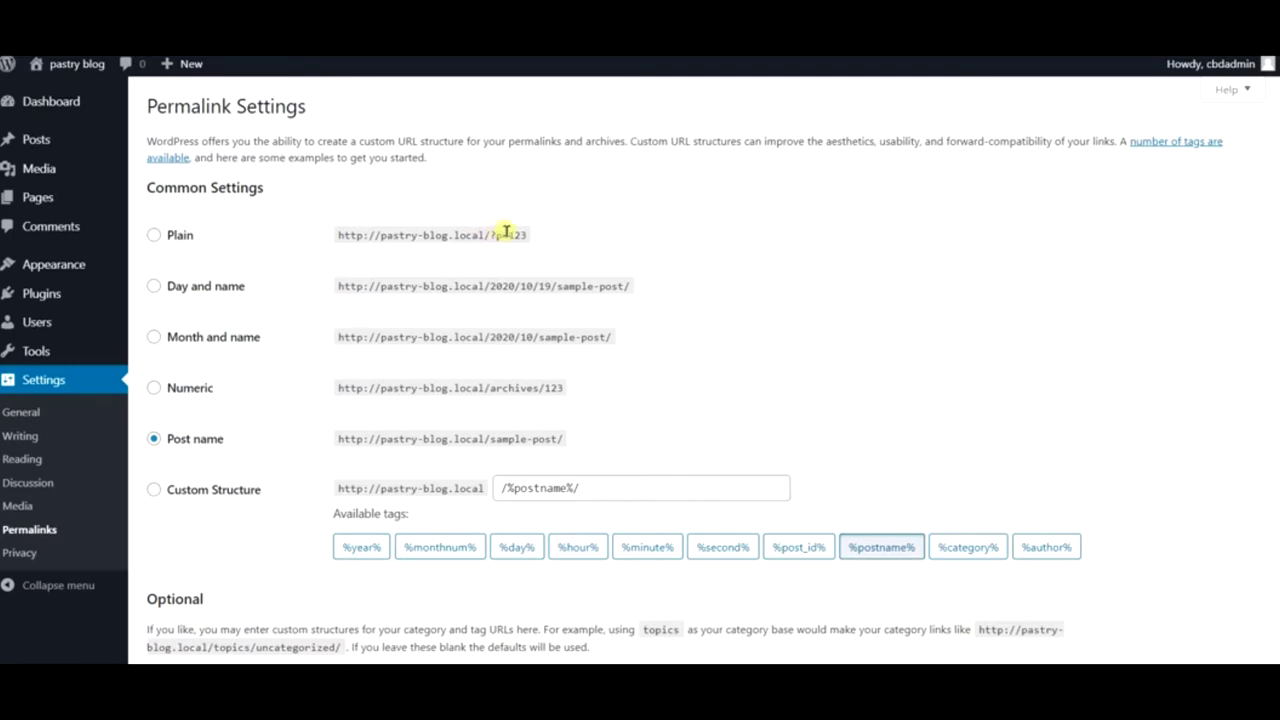
pyautogui.scroll(-2, 488, 270)
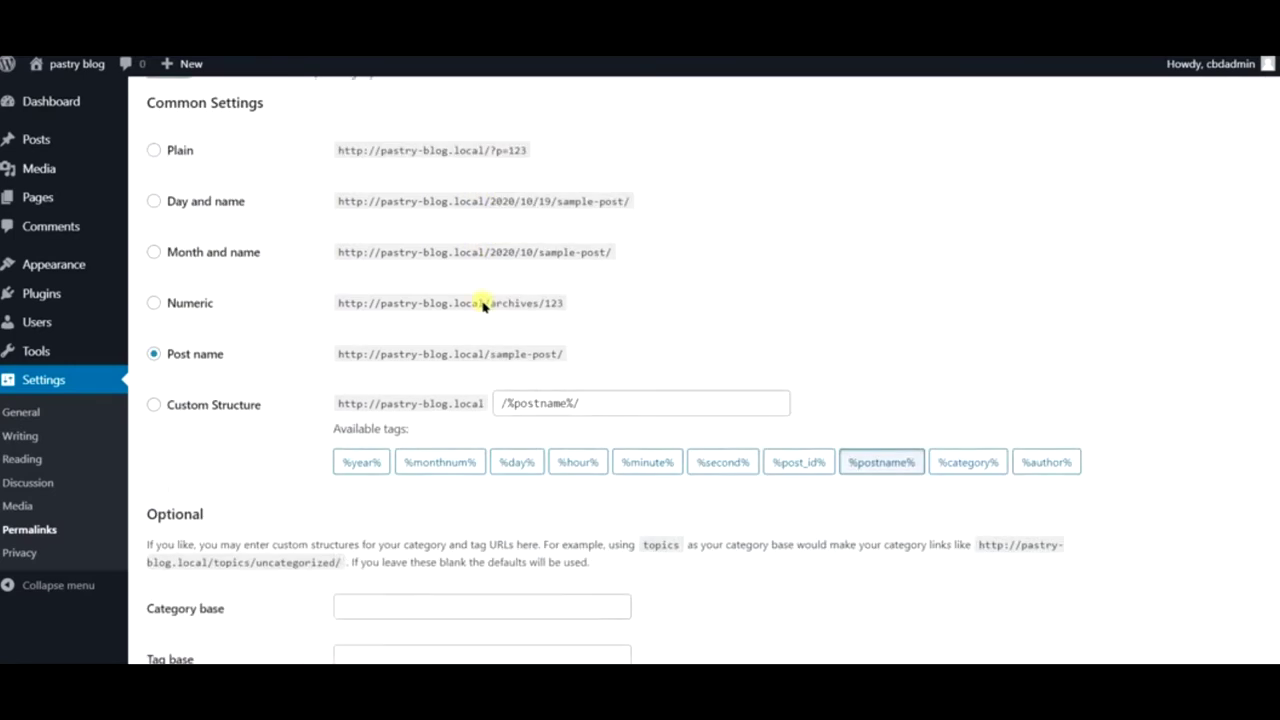
pyautogui.click(222, 568)
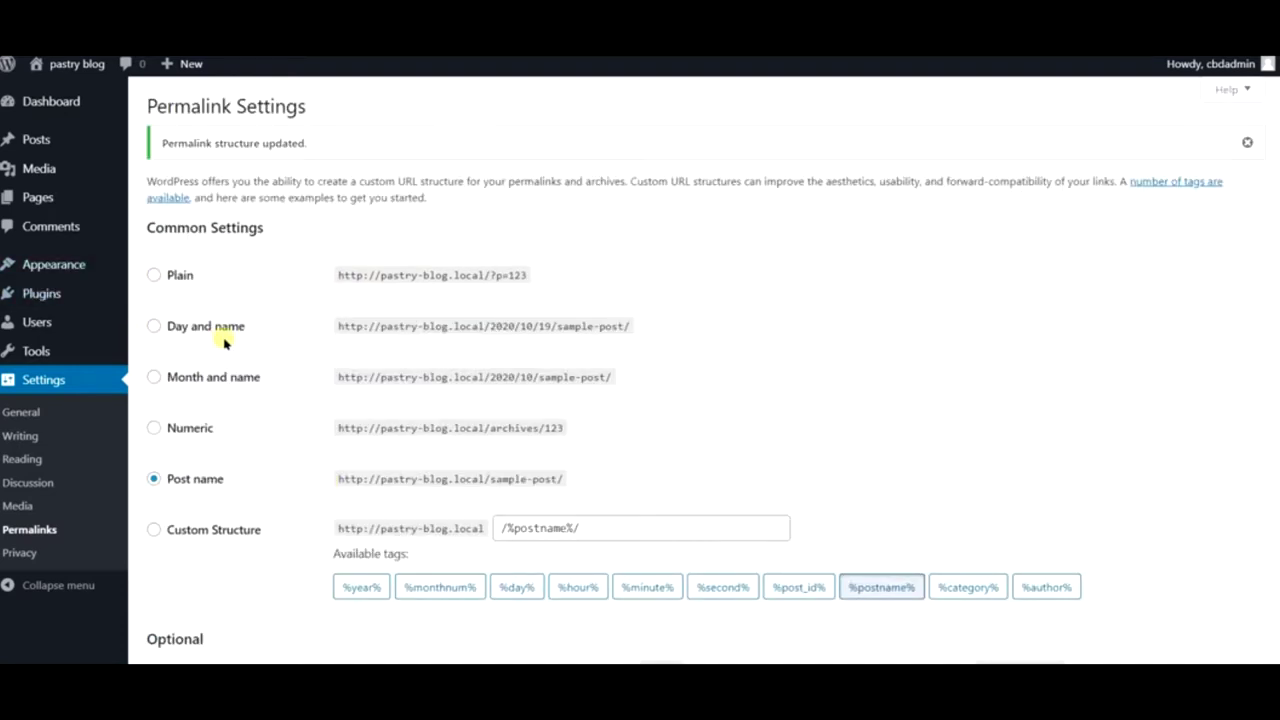
pyautogui.moveTo(34, 260)
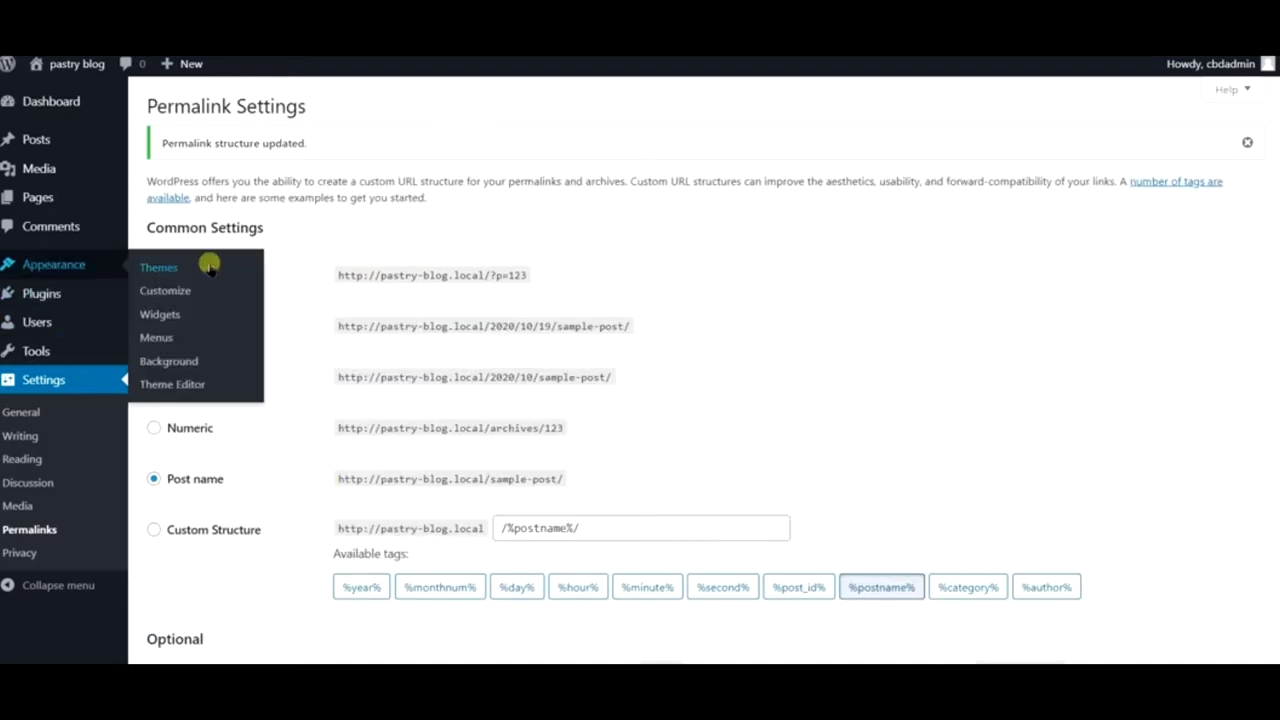
# - Delete the Twenty Seventeen and Twenty Nineteen themes from the installed themes
pyautogui.click(159, 267)
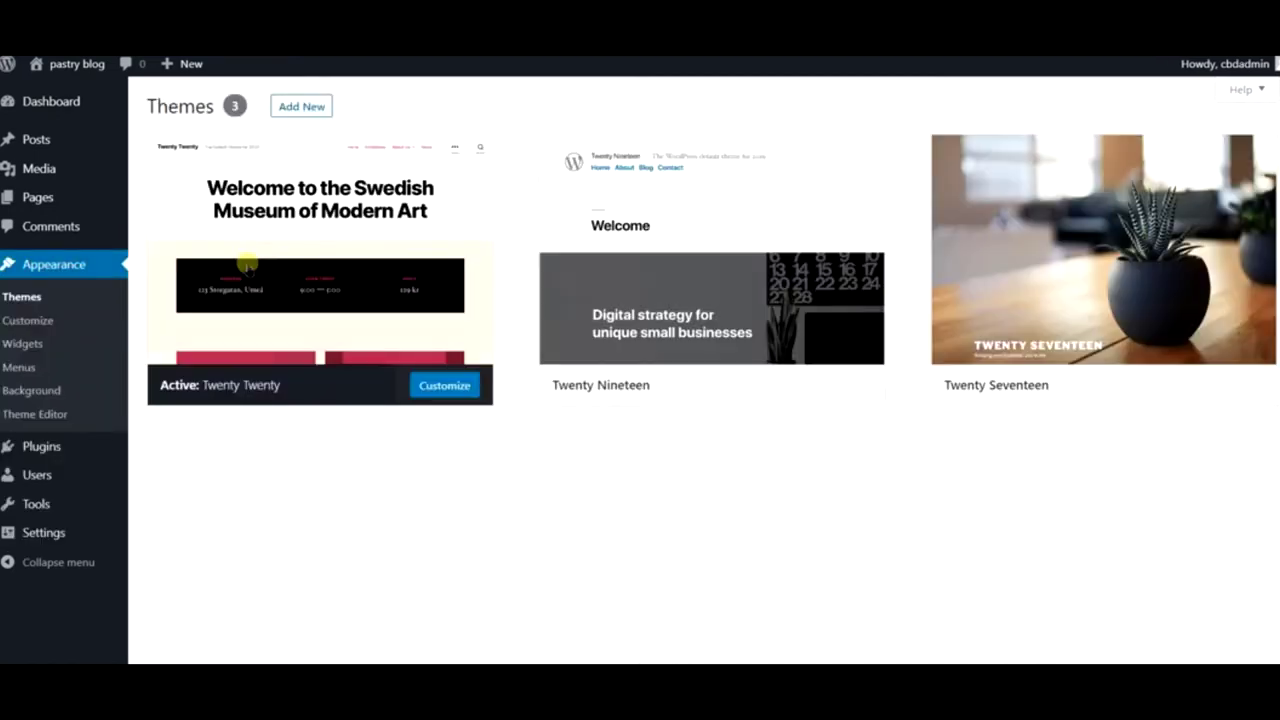
pyautogui.click(1066, 300)
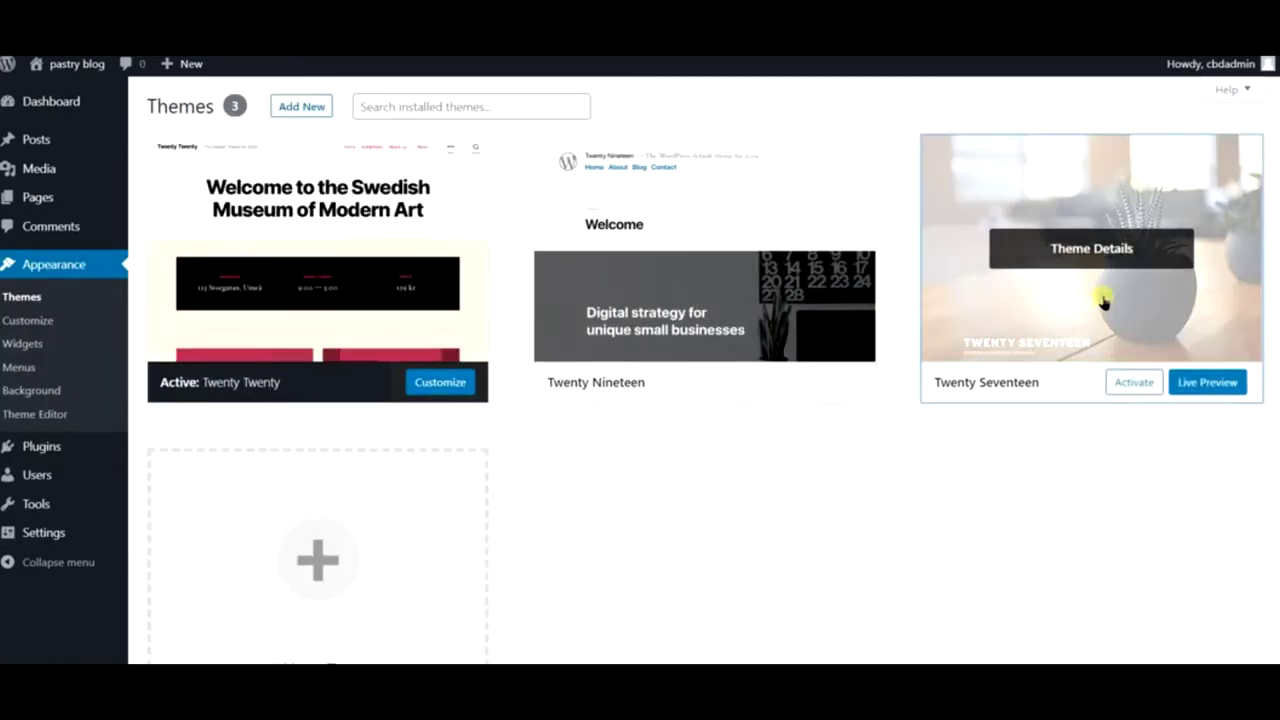
pyautogui.click(1222, 654)
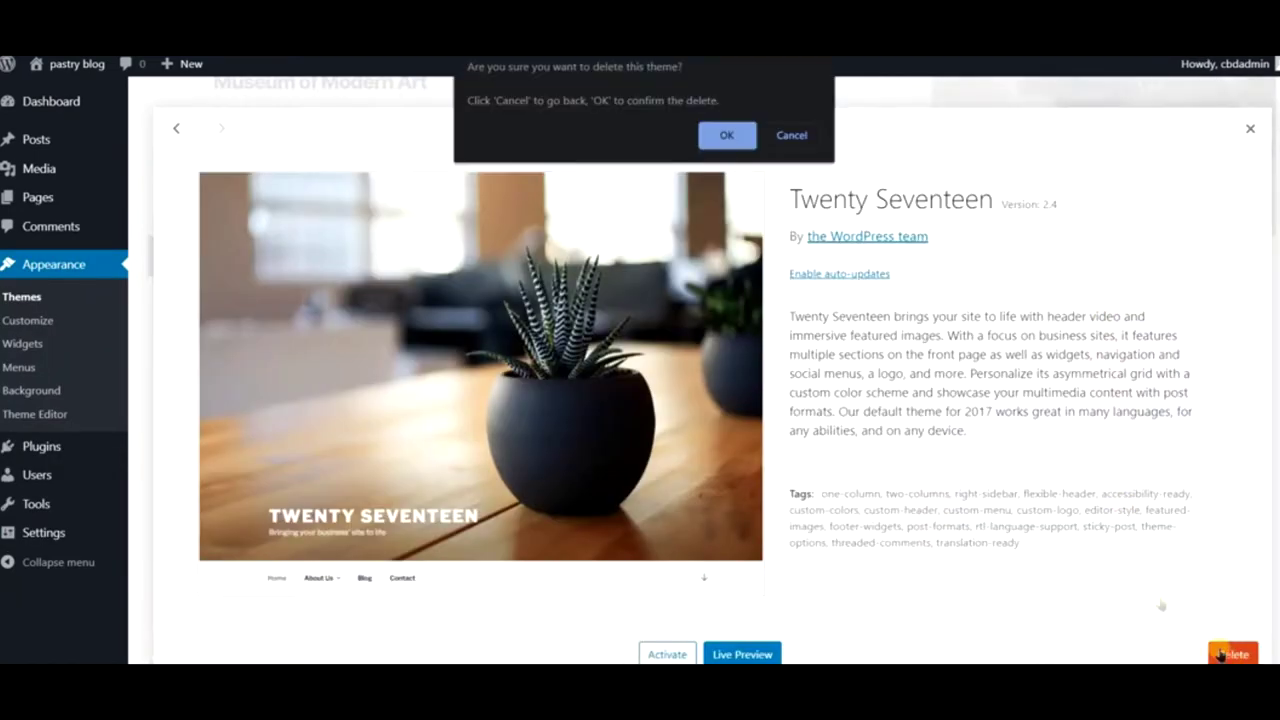
pyautogui.click(727, 135)
pyautogui.click(790, 216)
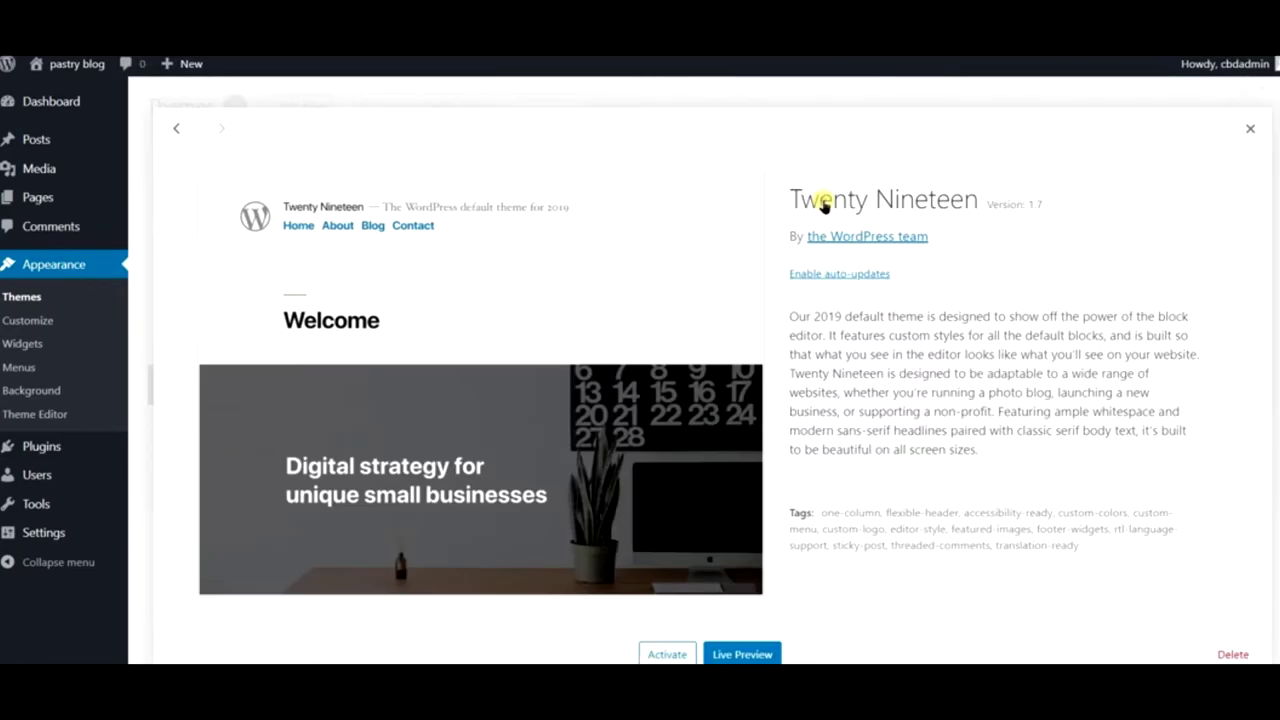
pyautogui.click(1232, 654)
pyautogui.click(726, 135)
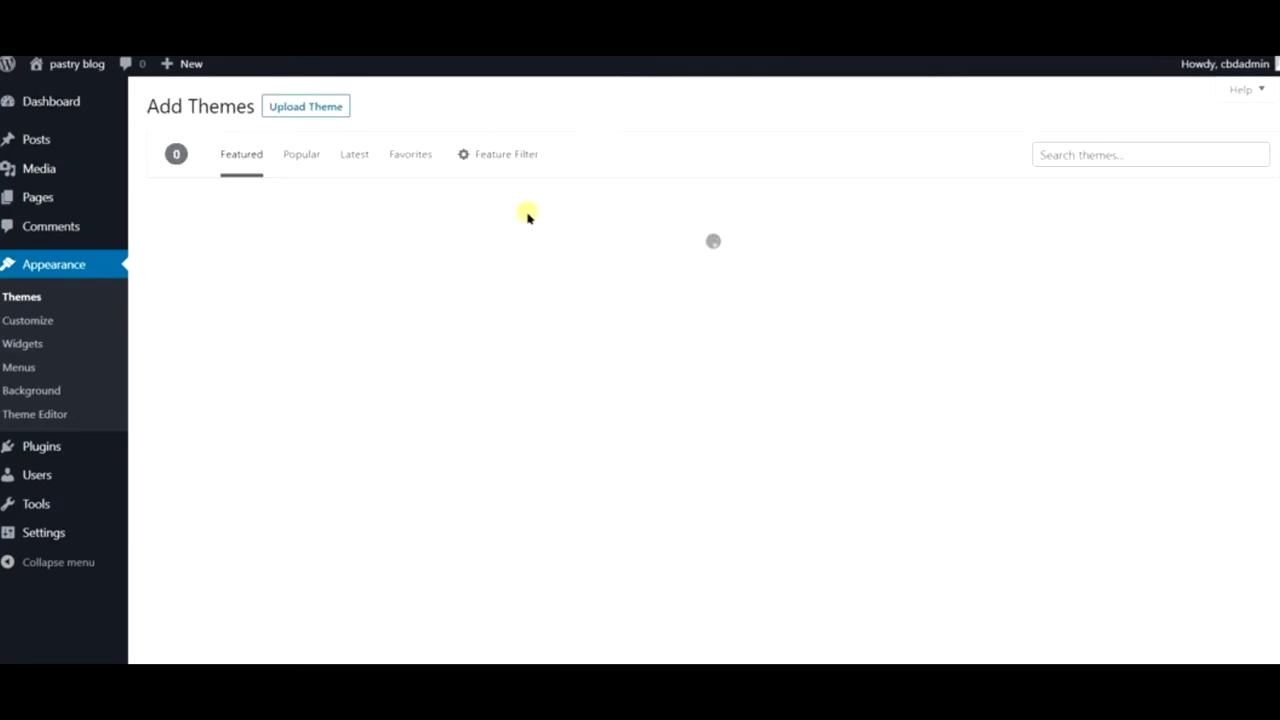
# - Search themes for 'astra', then install and activate the Astra theme
pyautogui.click(1100, 155)
pyautogui.write('wp')
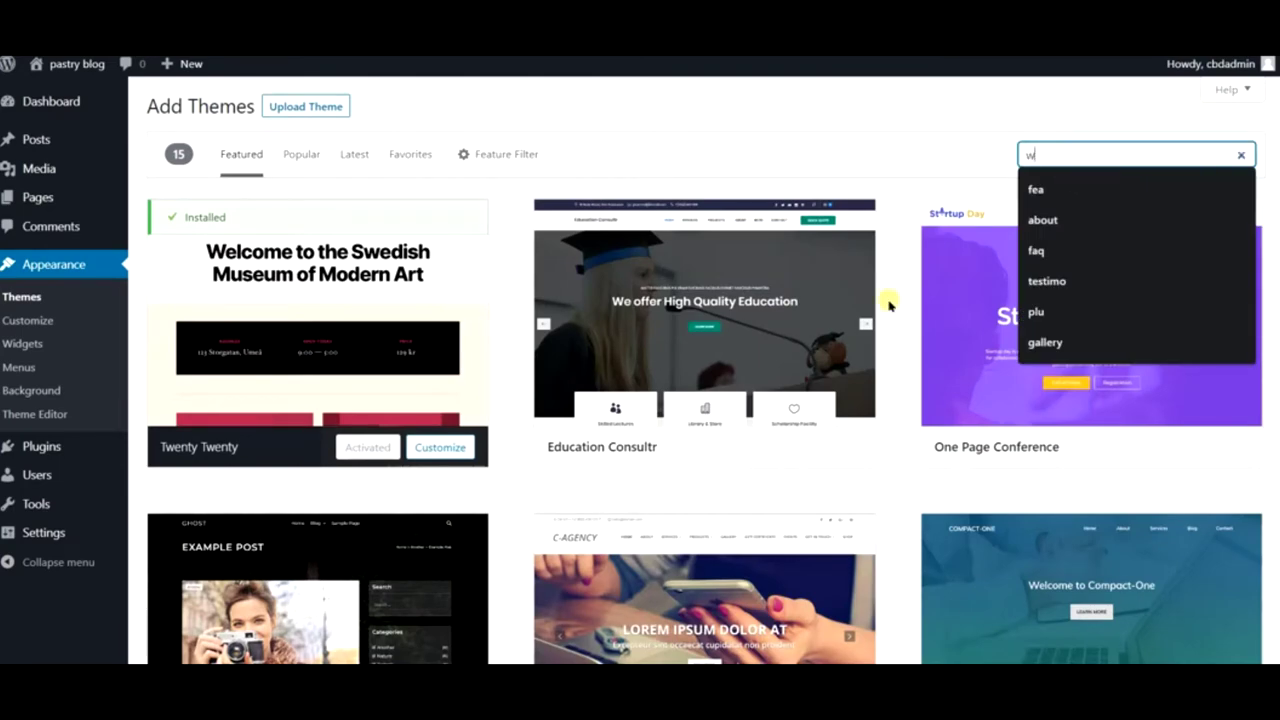
pyautogui.press('BackSpace')
pyautogui.press('BackSpace')
pyautogui.write('a')
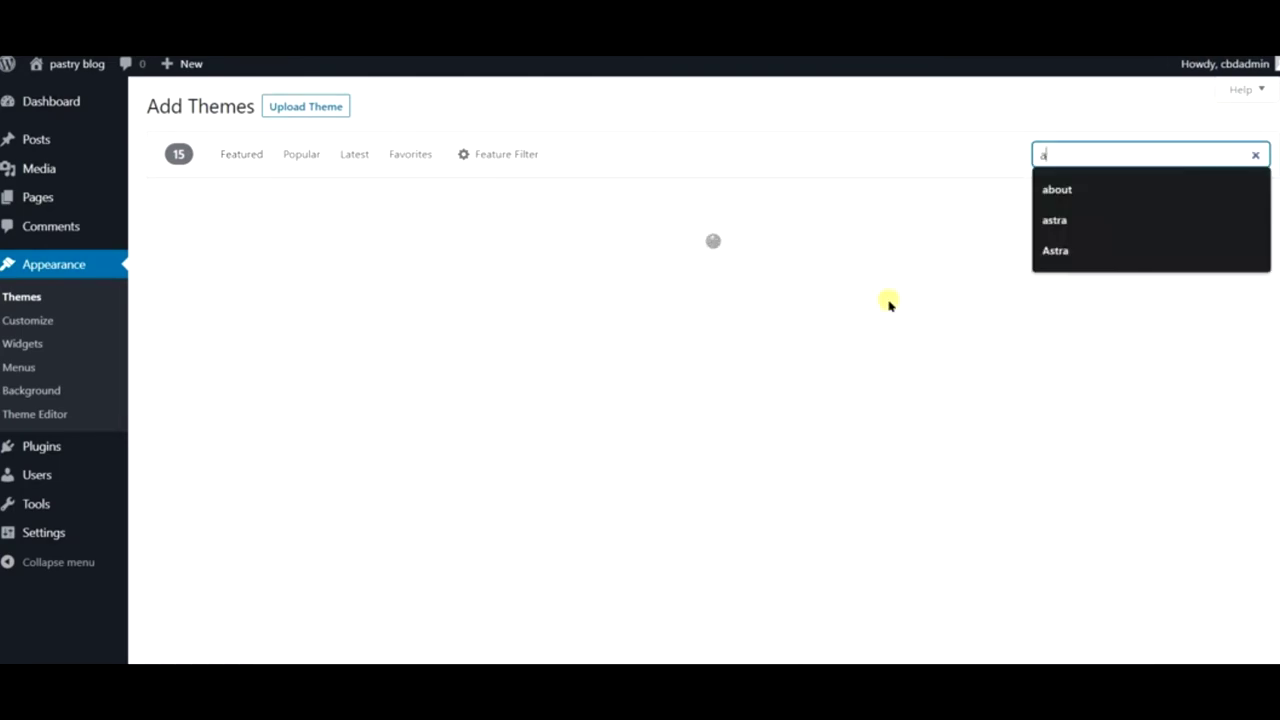
pyautogui.write('stra')
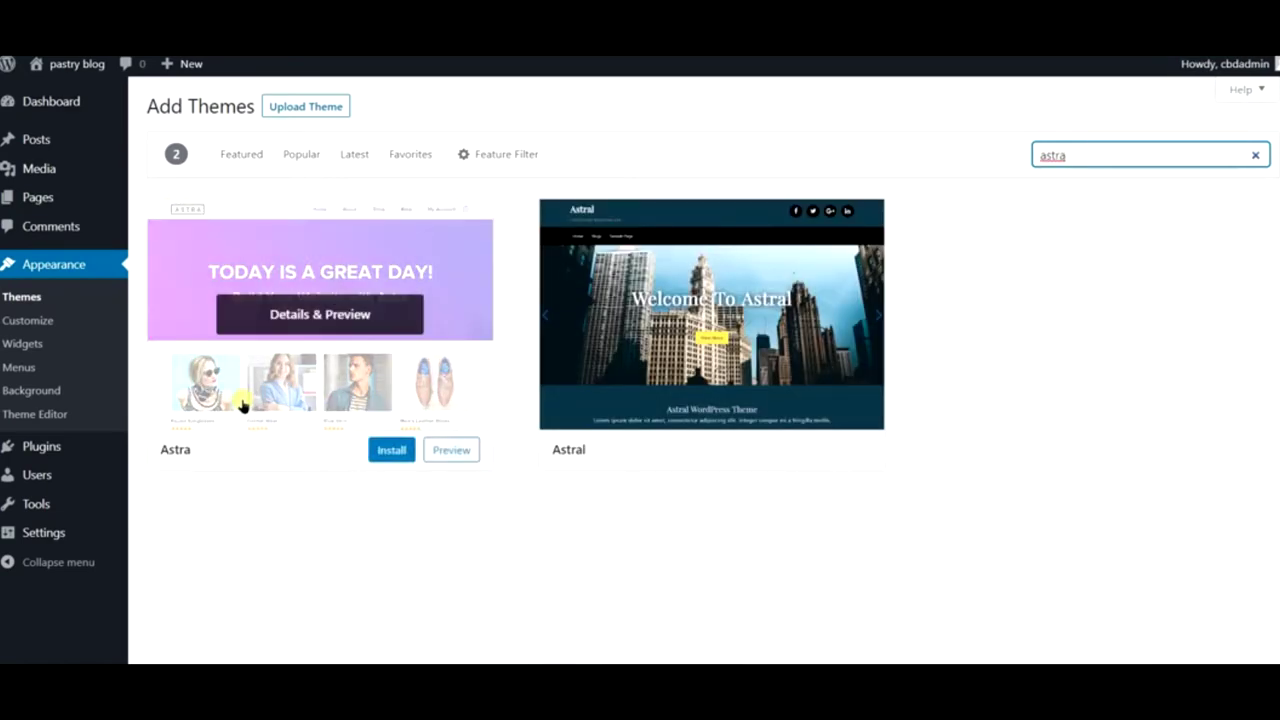
pyautogui.click(391, 450)
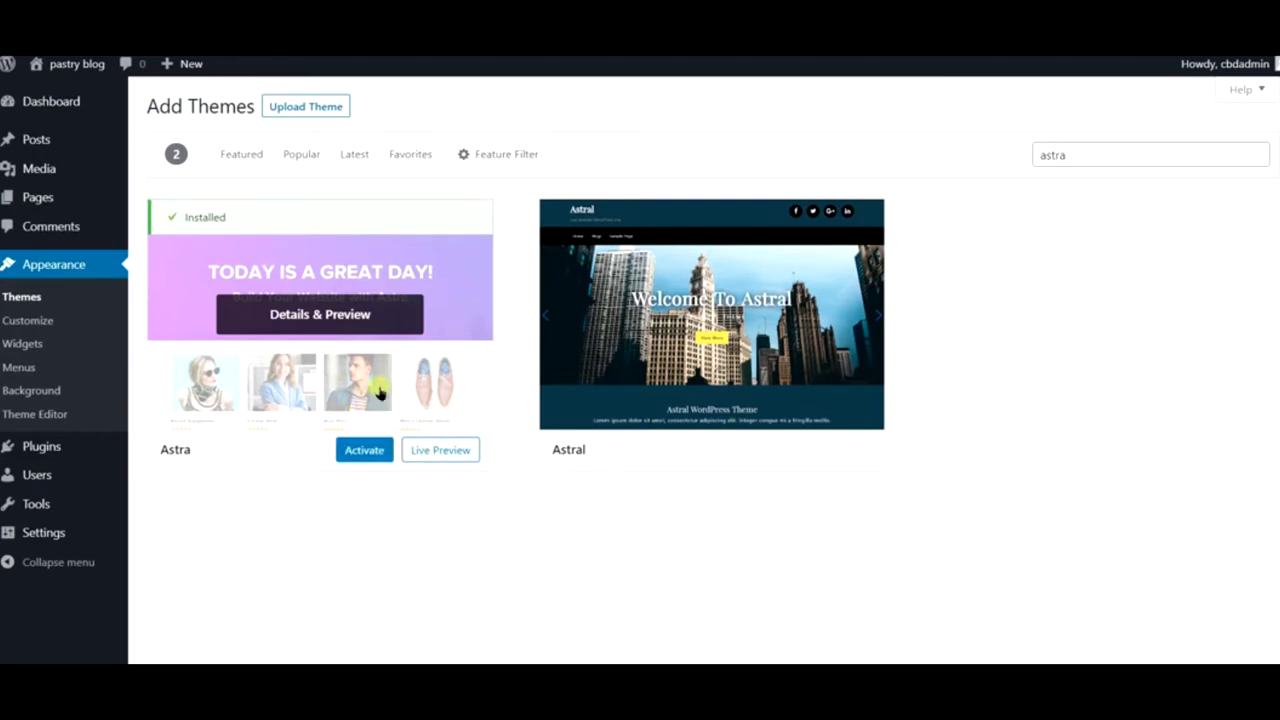
pyautogui.click(366, 450)
pyautogui.click(363, 449)
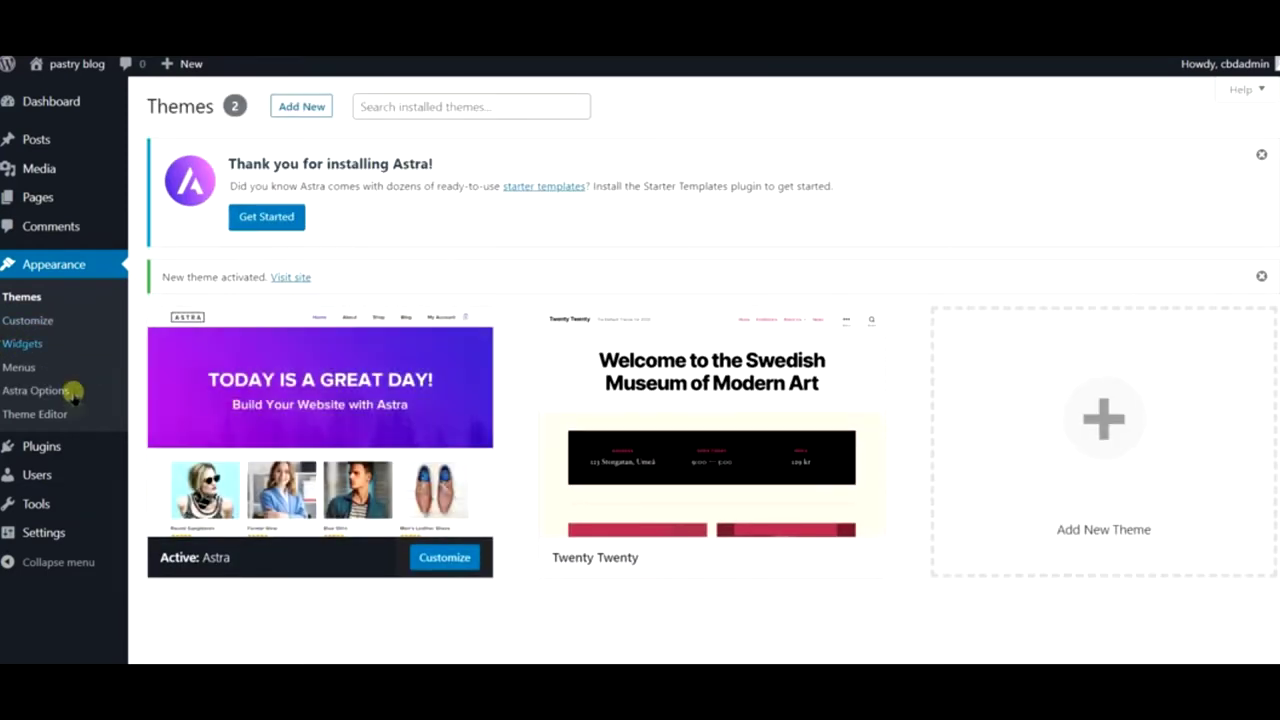
pyautogui.moveTo(77, 448)
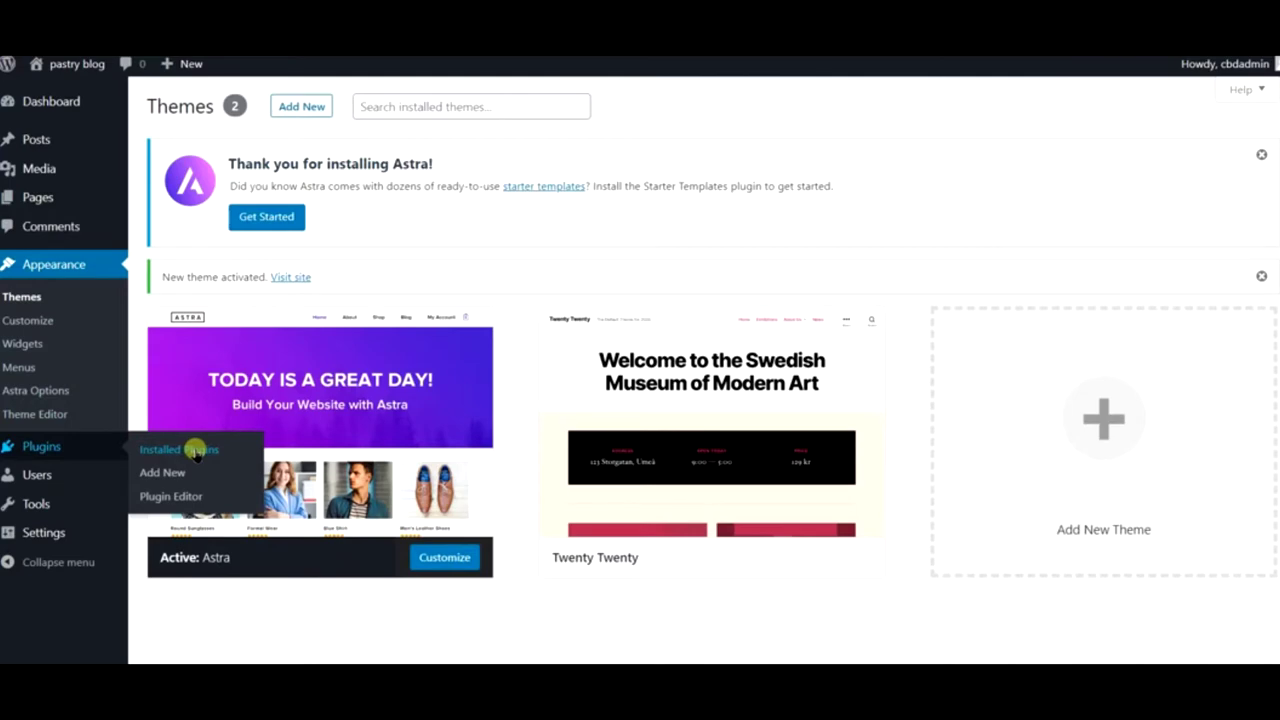
# - Search the plugin directory for 'elementor'
pyautogui.moveTo(586, 383)
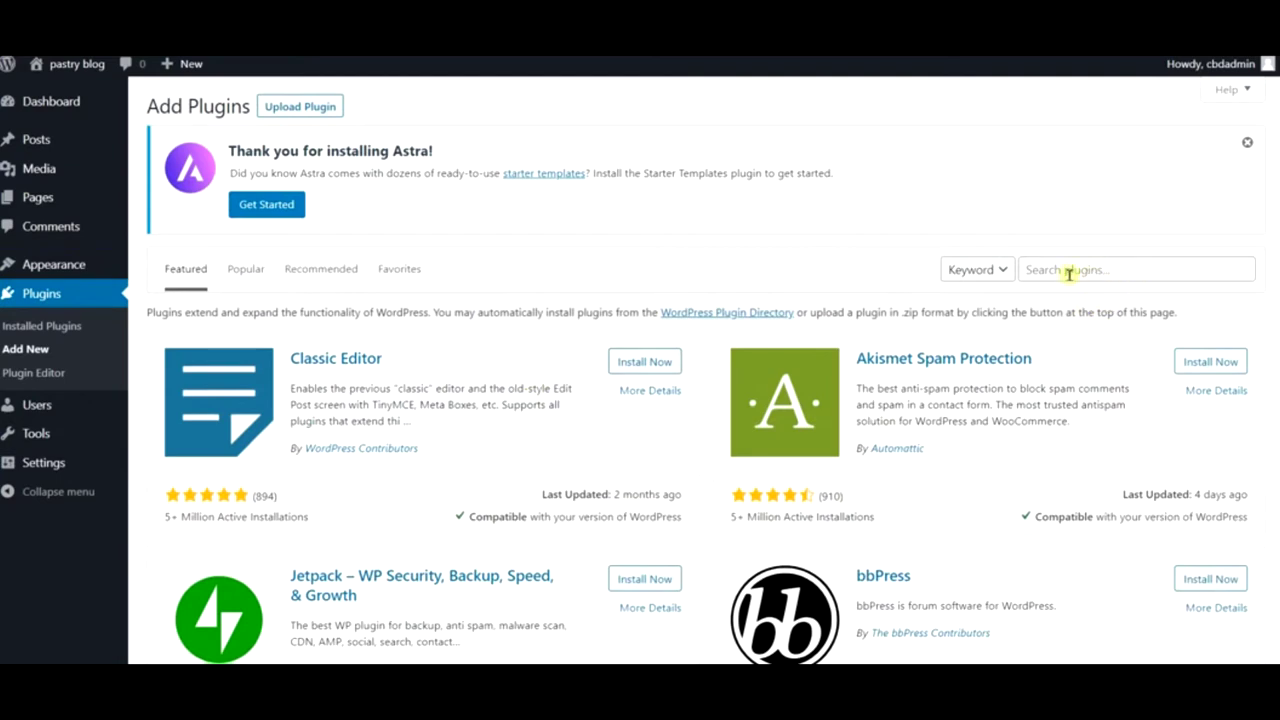
pyautogui.click(1055, 273)
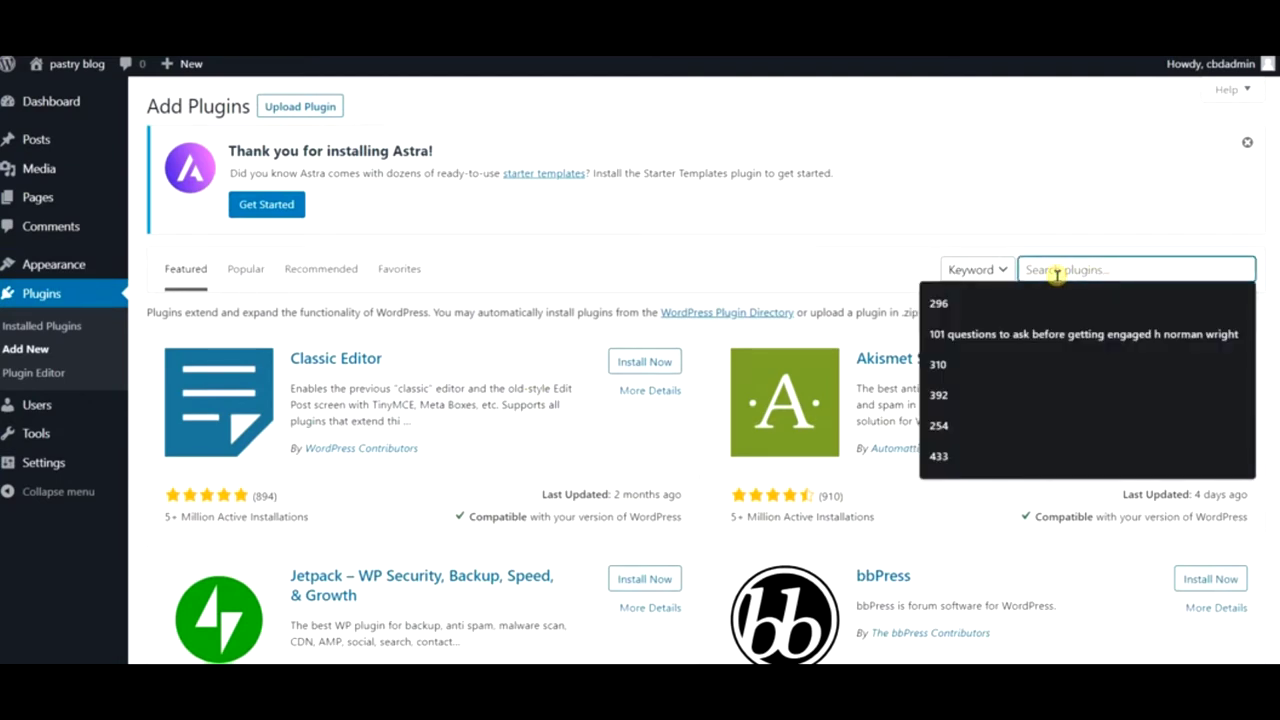
pyautogui.write('elementor')
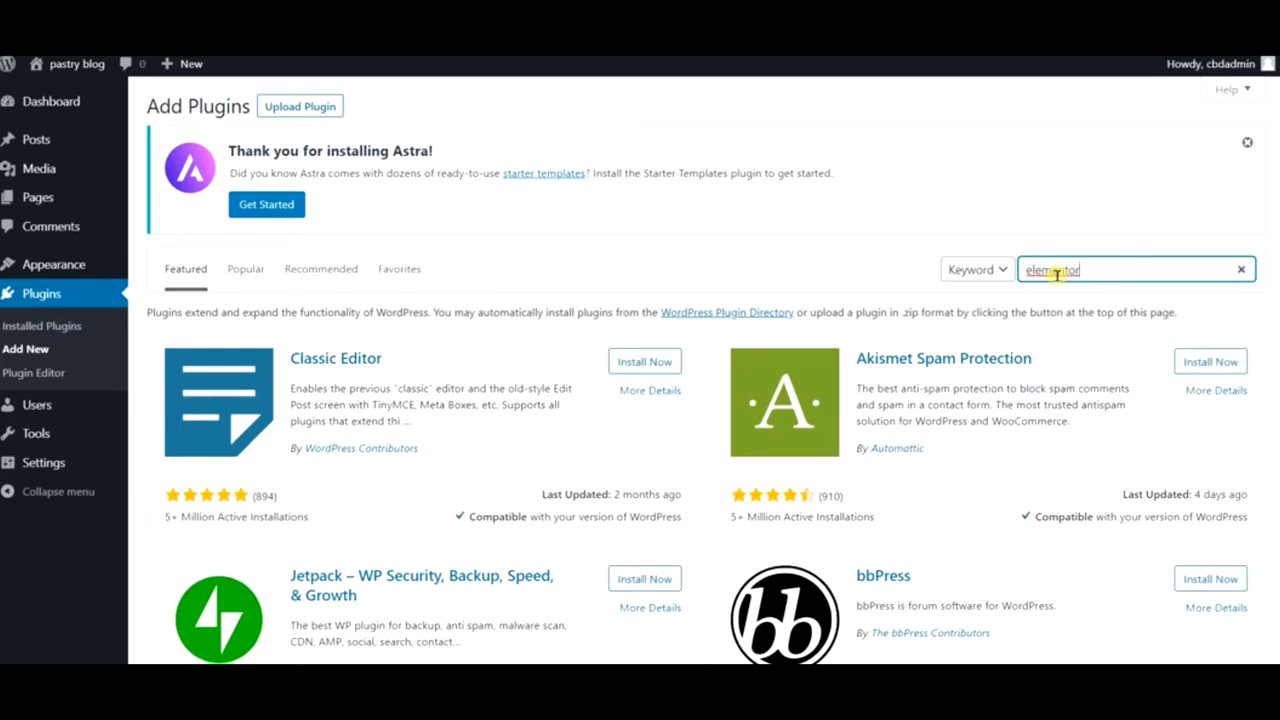
pyautogui.press('Return')
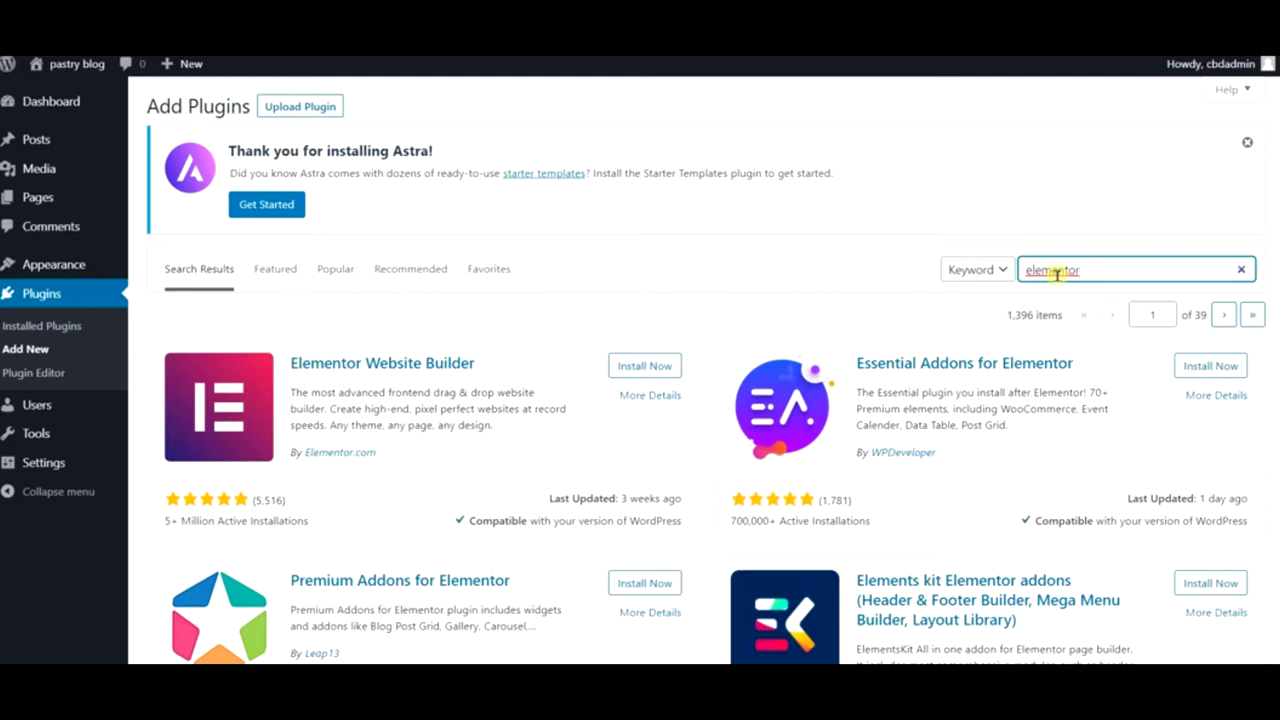
pyautogui.click(1056, 274)
# - Install Elementor Website Builder, Essential Addons, Premium Addons and the Elements kit addons
pyautogui.click(645, 366)
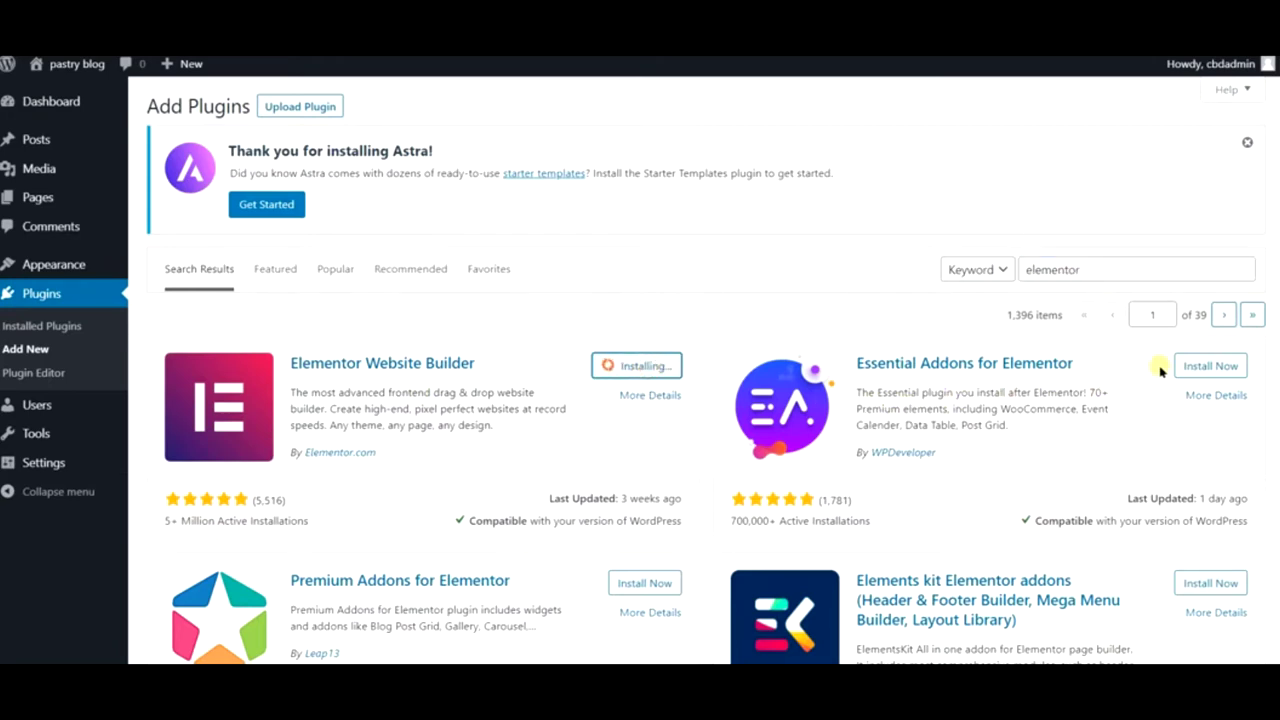
pyautogui.click(1190, 368)
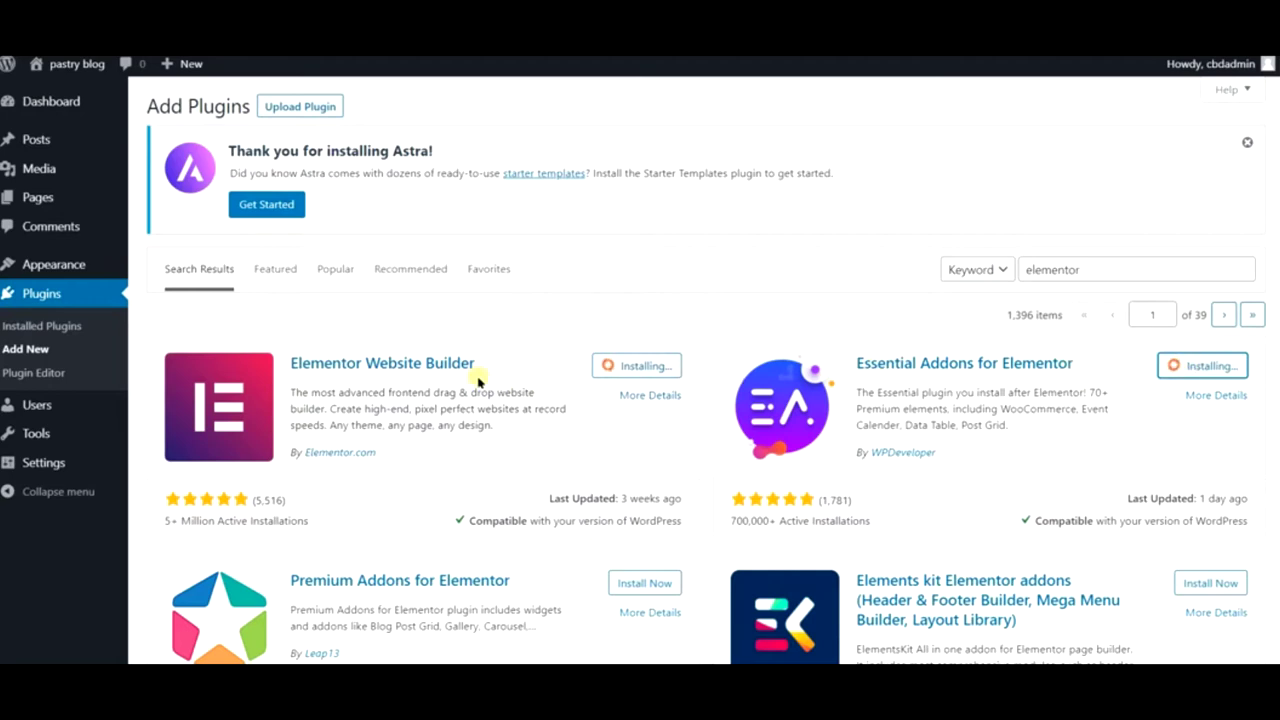
pyautogui.click(630, 584)
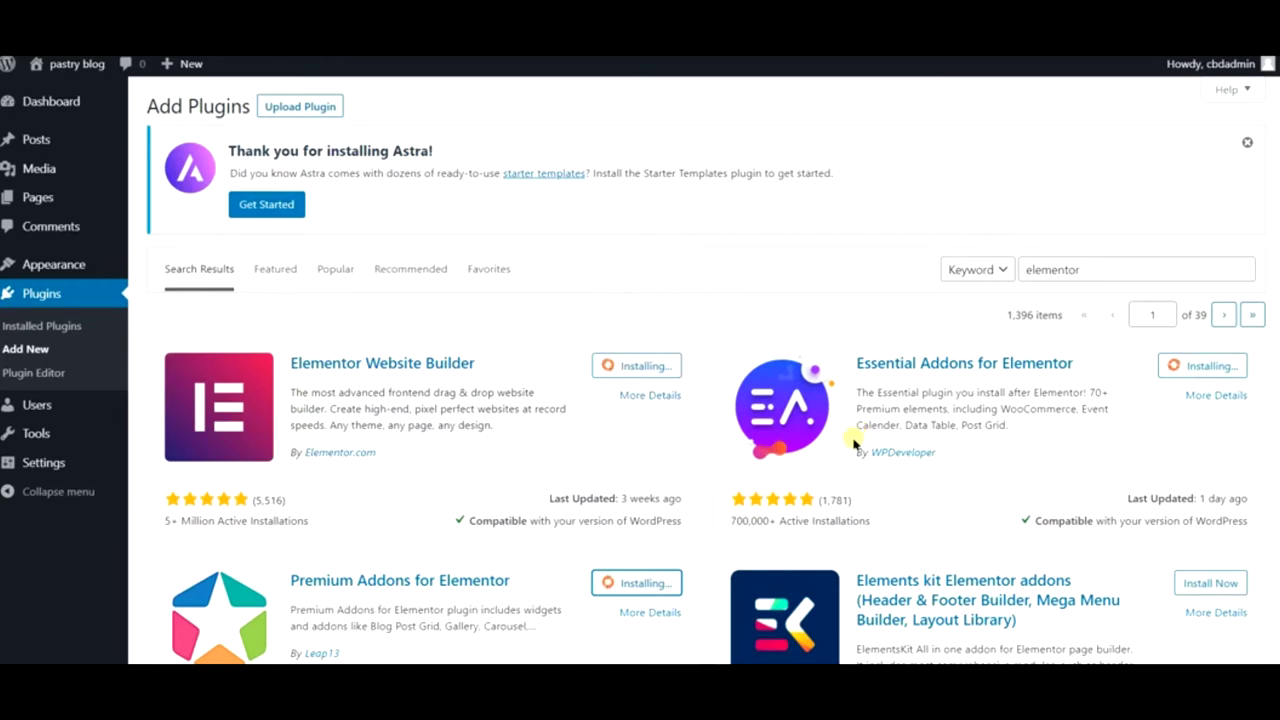
pyautogui.click(1213, 586)
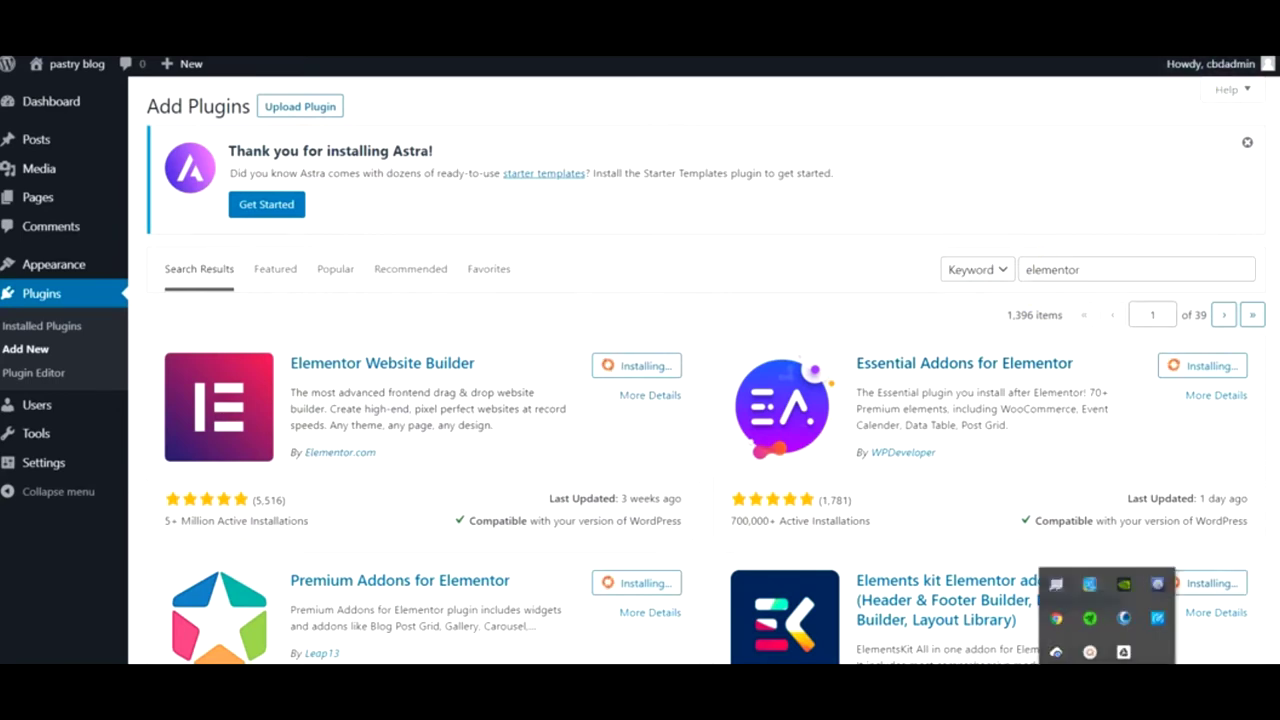
pyautogui.click(1097, 655)
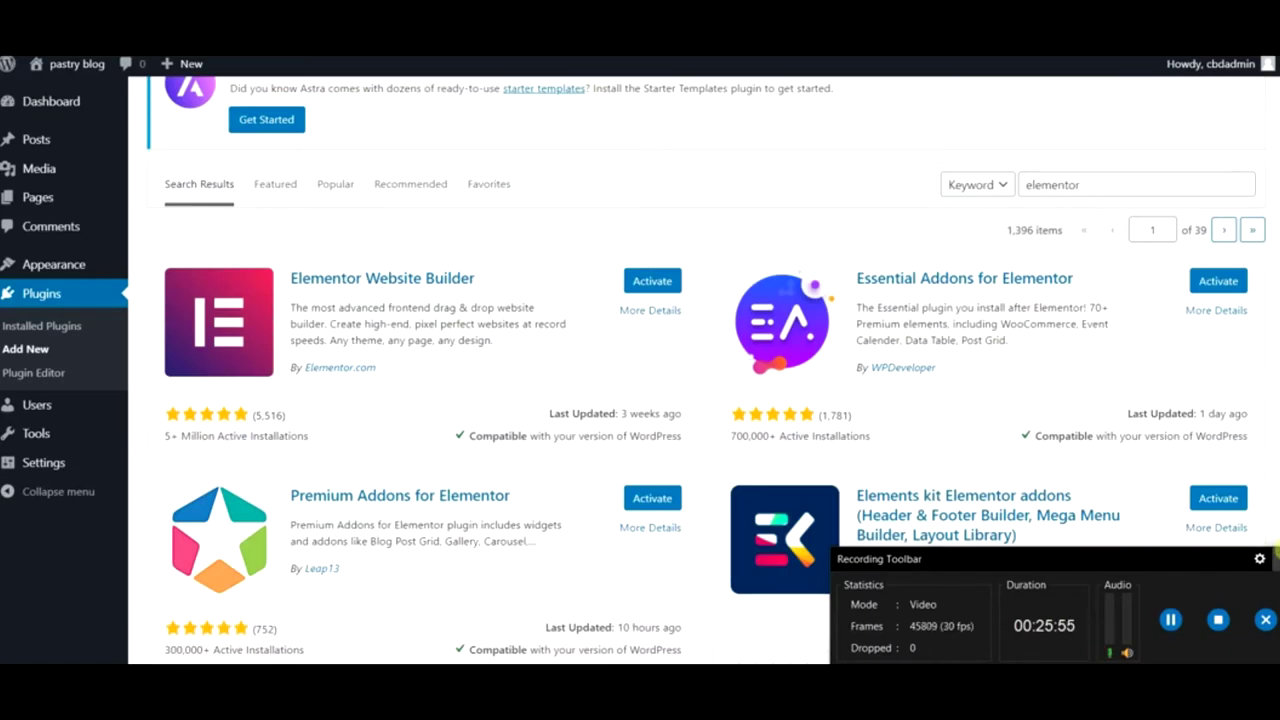
pyautogui.click(1126, 477)
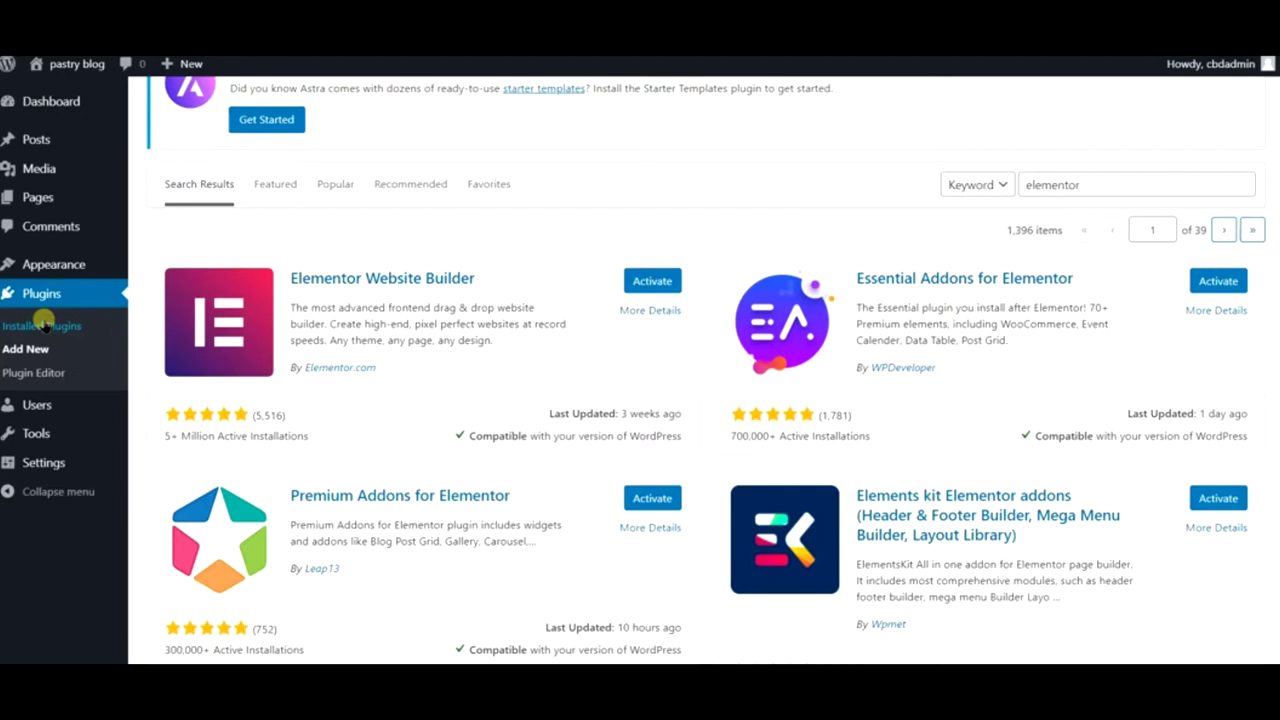
# - Open the installed plugins list and start, then cancel, deleting ElementsKit Lite
pyautogui.click(43, 325)
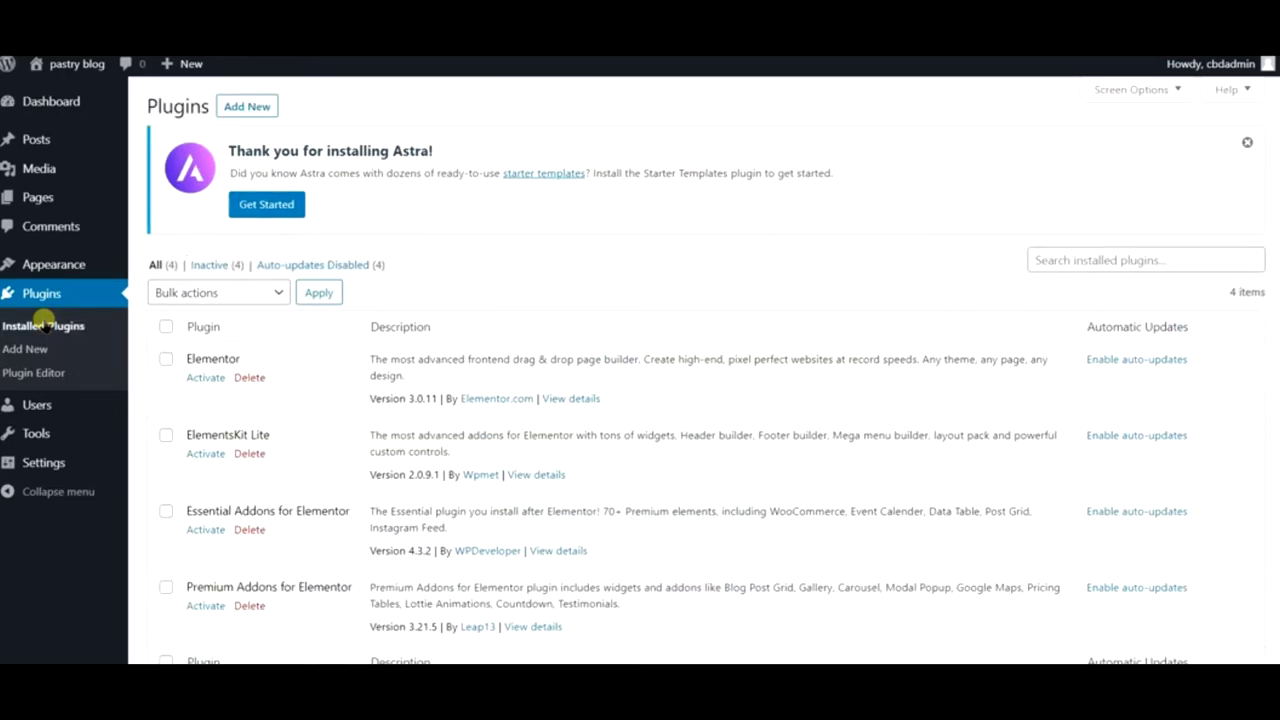
pyautogui.scroll(-1, 537, 374)
pyautogui.scroll(1, 493, 385)
pyautogui.scroll(-1, 493, 385)
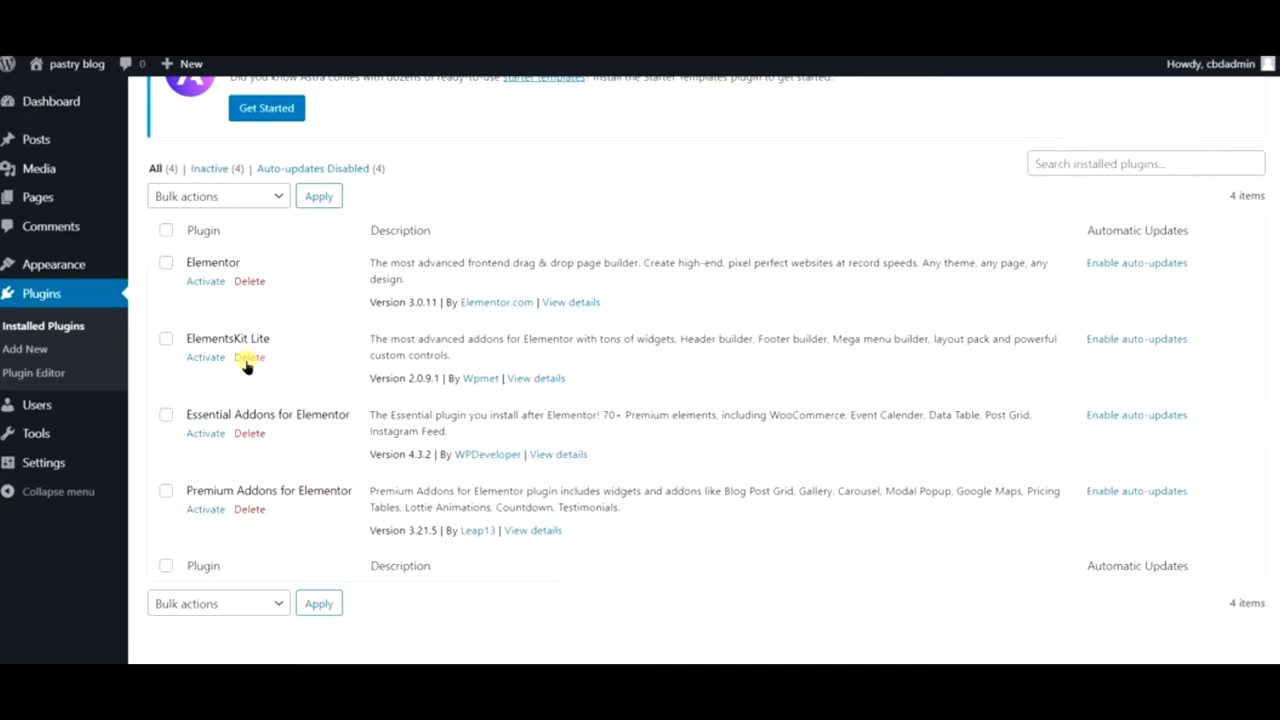
pyautogui.click(250, 358)
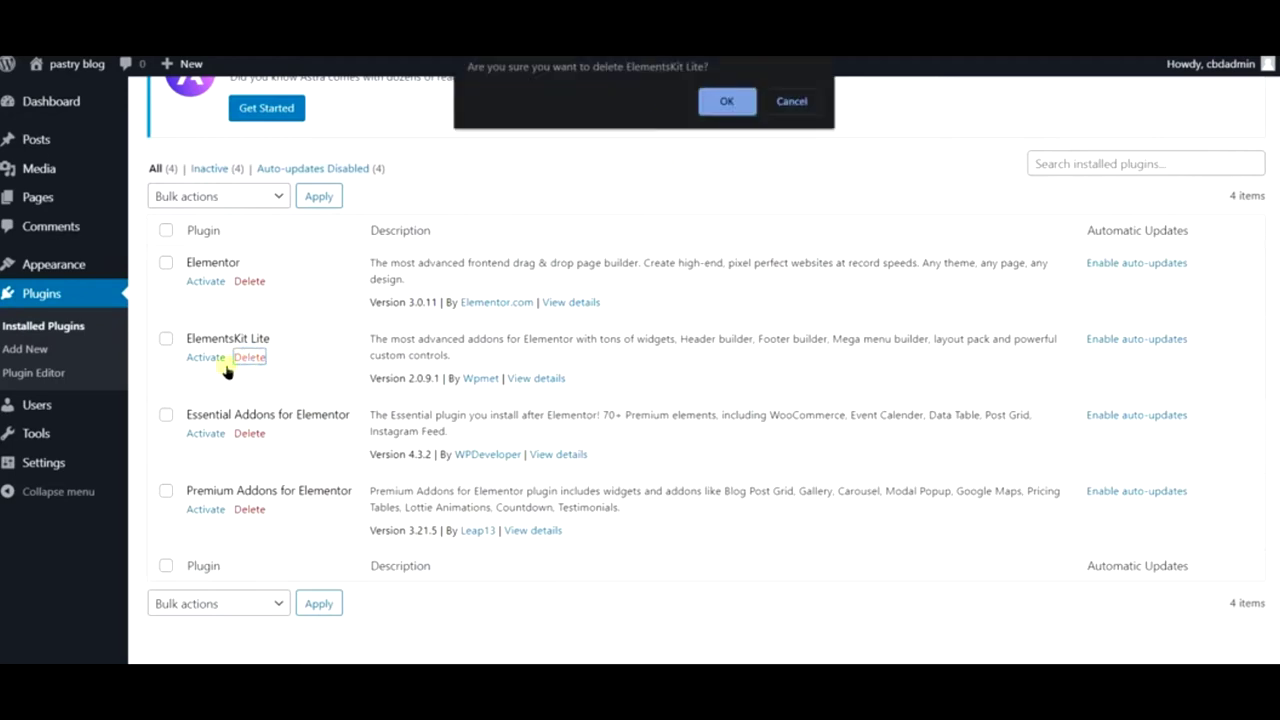
pyautogui.click(785, 98)
# - Delete ElementsKit Lite after abandoning a bulk selection of plugins
pyautogui.click(166, 339)
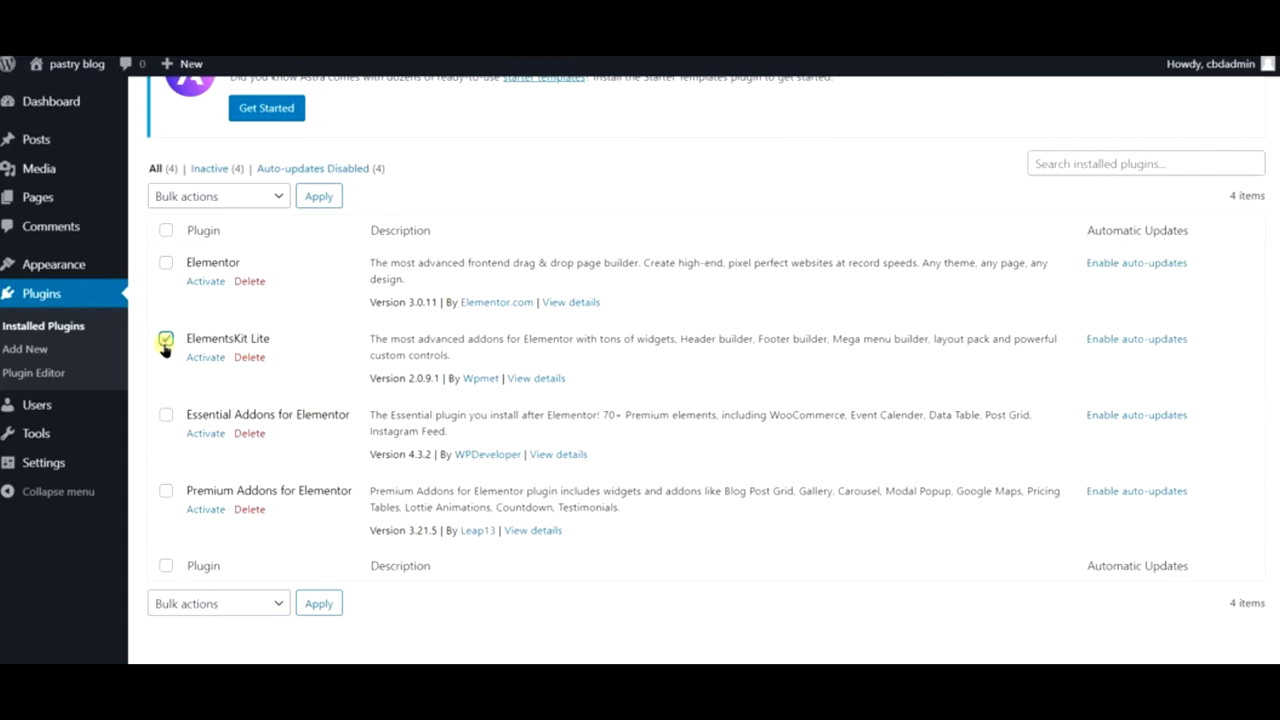
pyautogui.click(166, 262)
pyautogui.click(166, 414)
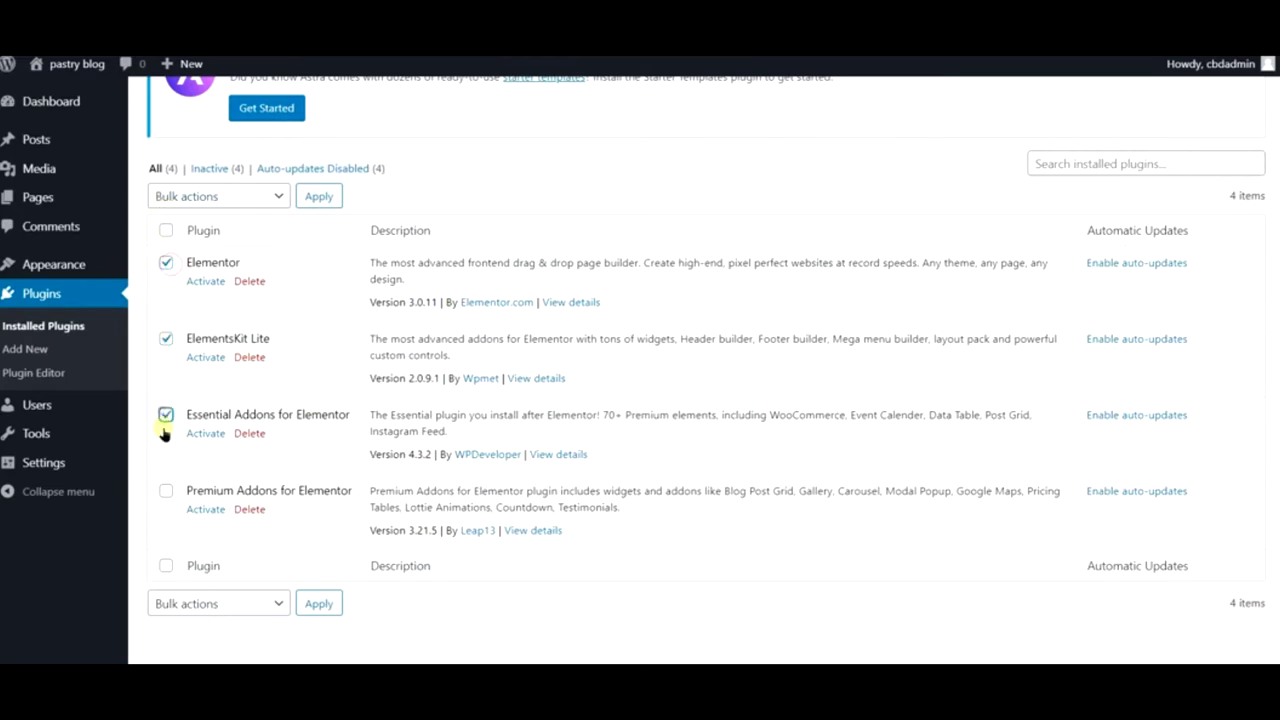
pyautogui.click(184, 197)
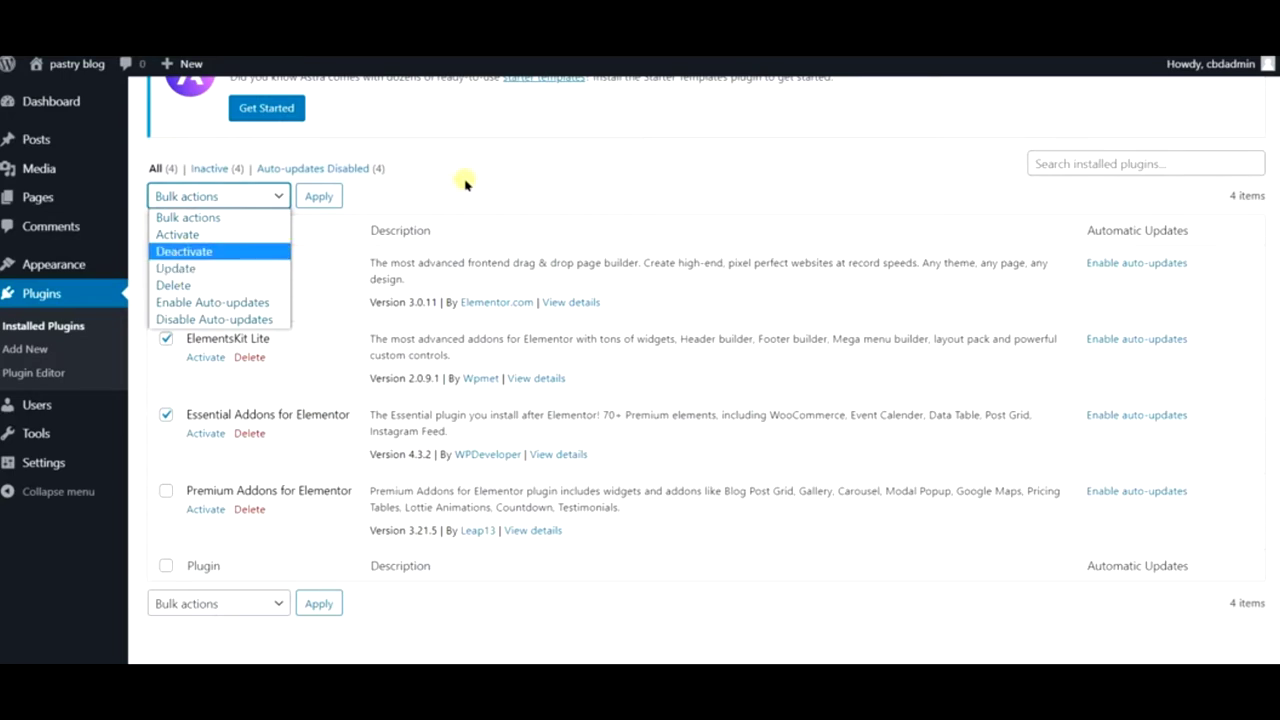
pyautogui.click(213, 358)
pyautogui.click(166, 262)
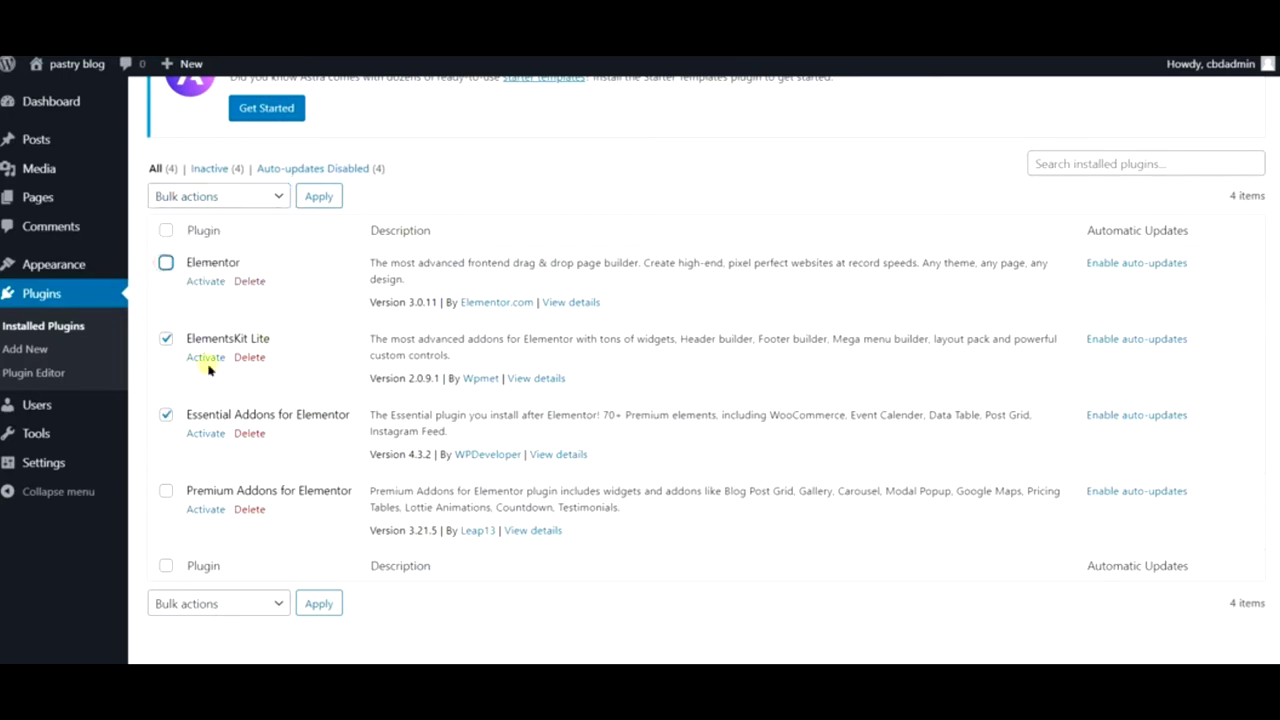
pyautogui.click(166, 416)
pyautogui.click(249, 357)
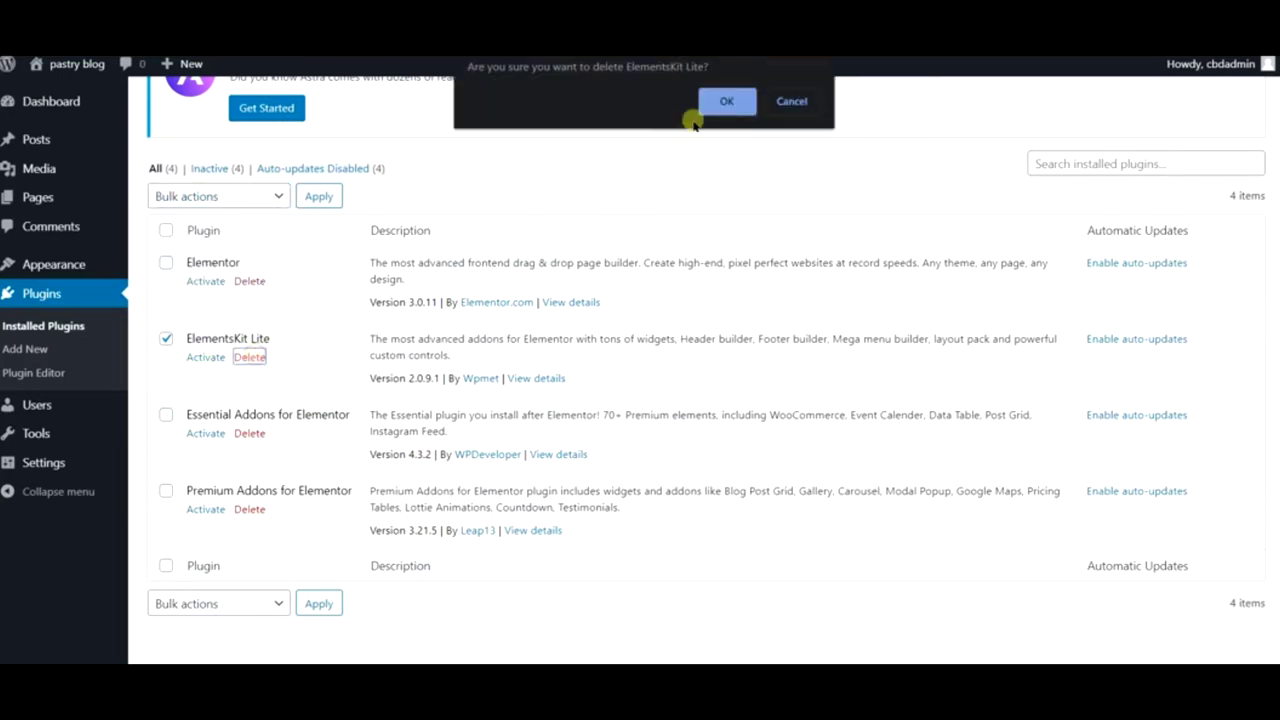
pyautogui.click(724, 98)
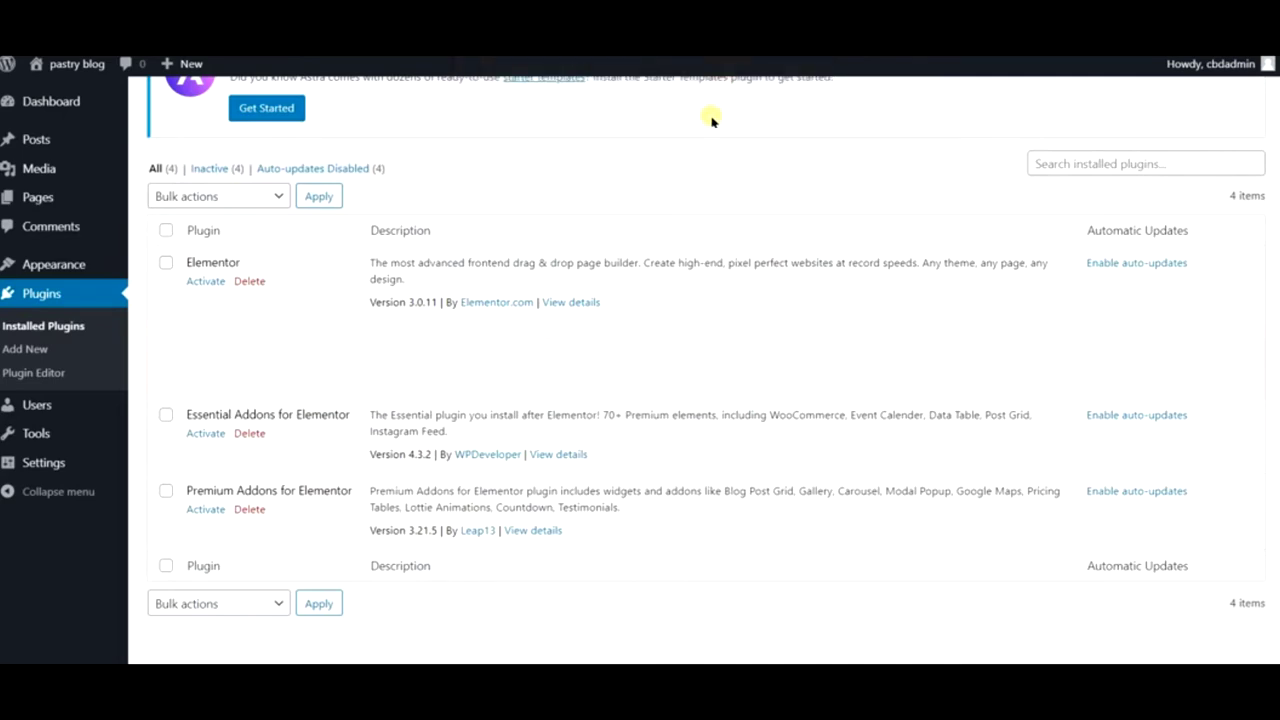
# - Bulk-activate Elementor, Essential Addons and Premium Addons together
pyautogui.click(166, 274)
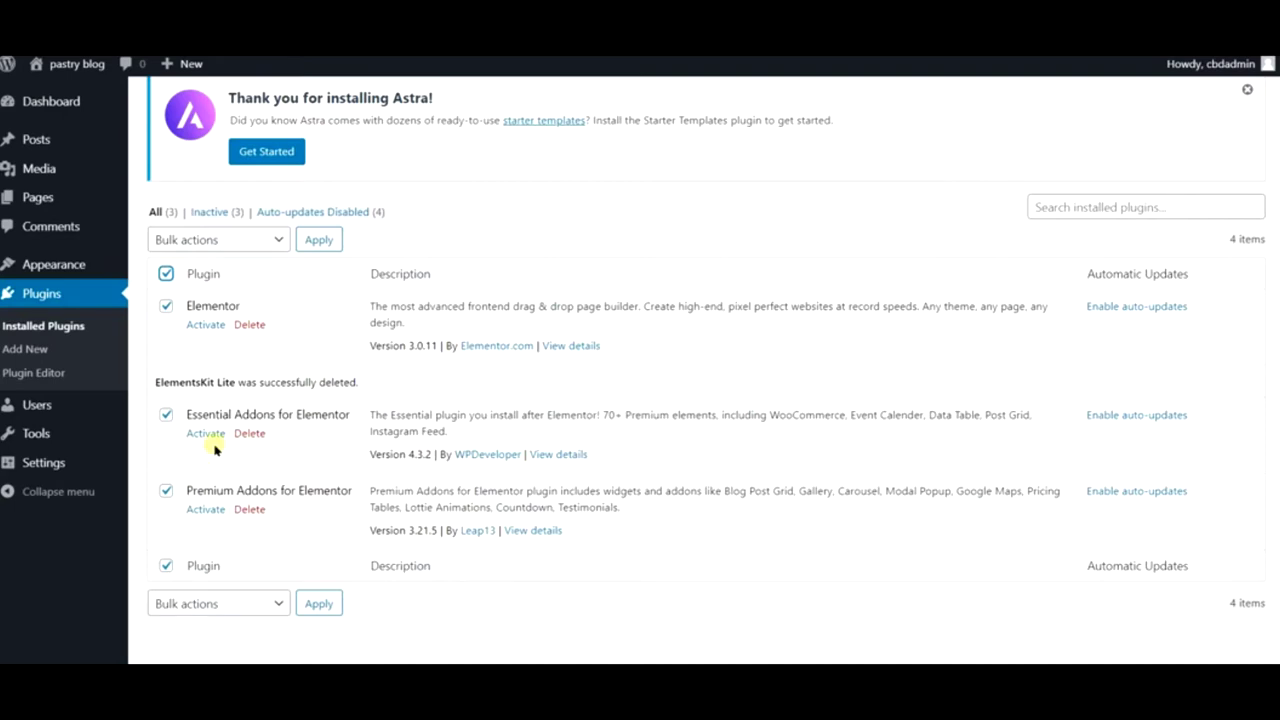
pyautogui.click(239, 247)
pyautogui.click(234, 277)
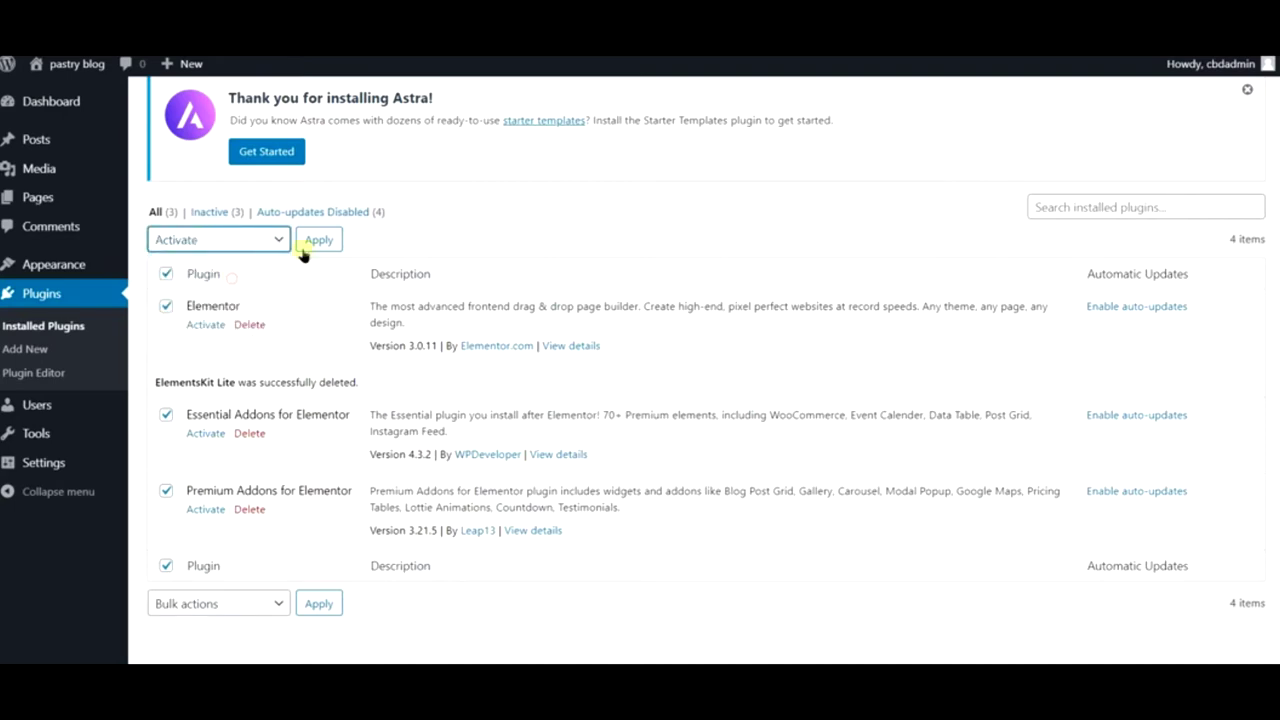
pyautogui.click(317, 245)
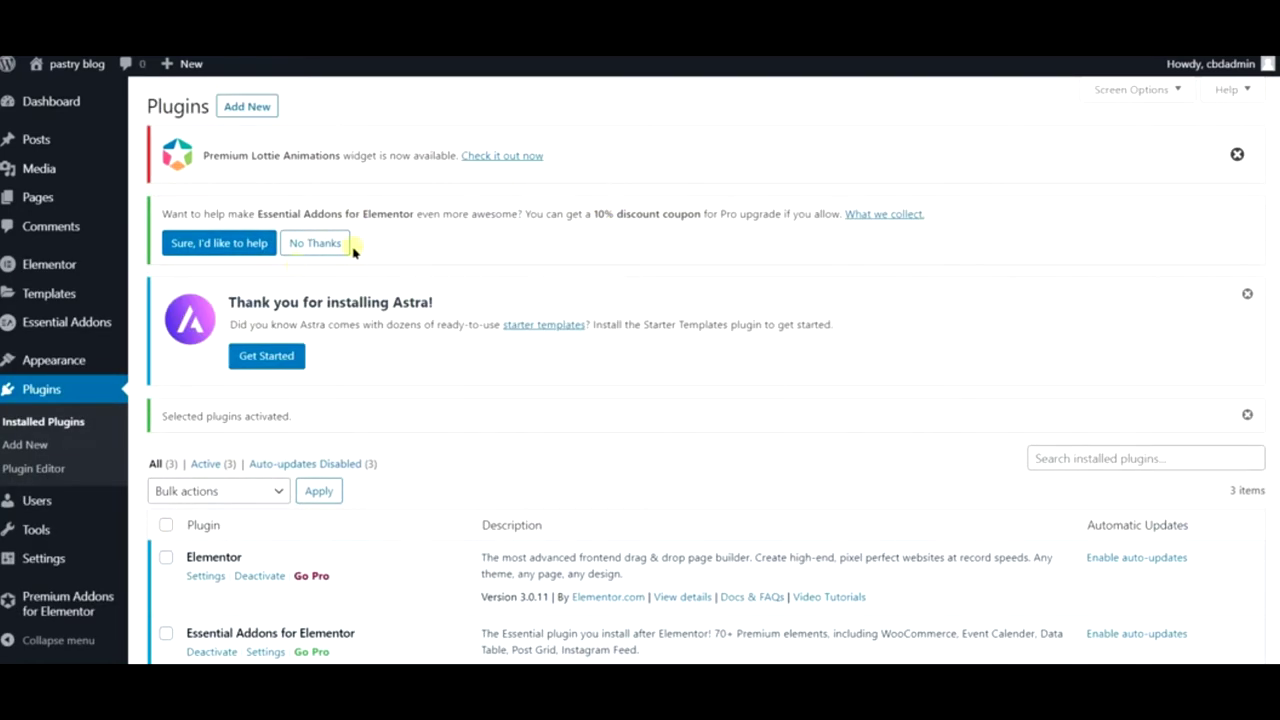
# - Visit the Add New plugins page, then return to the admin Dashboard
pyautogui.moveTo(52, 281)
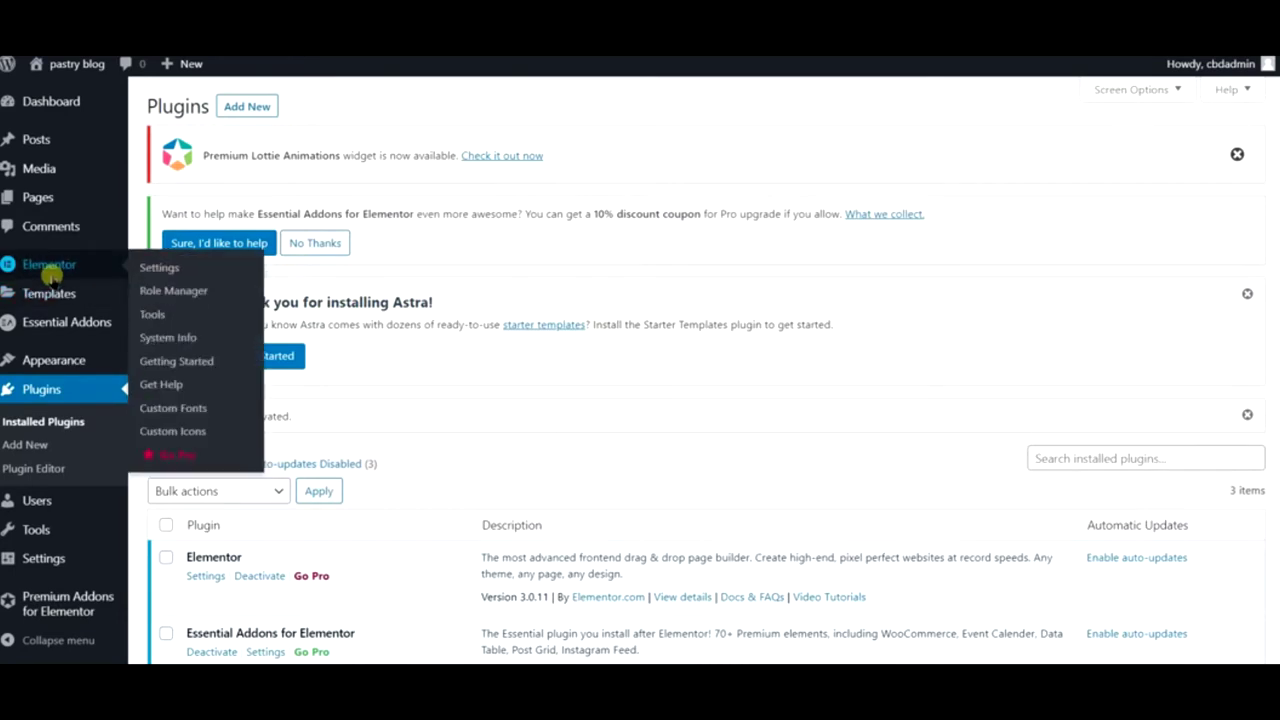
pyautogui.moveTo(65, 358)
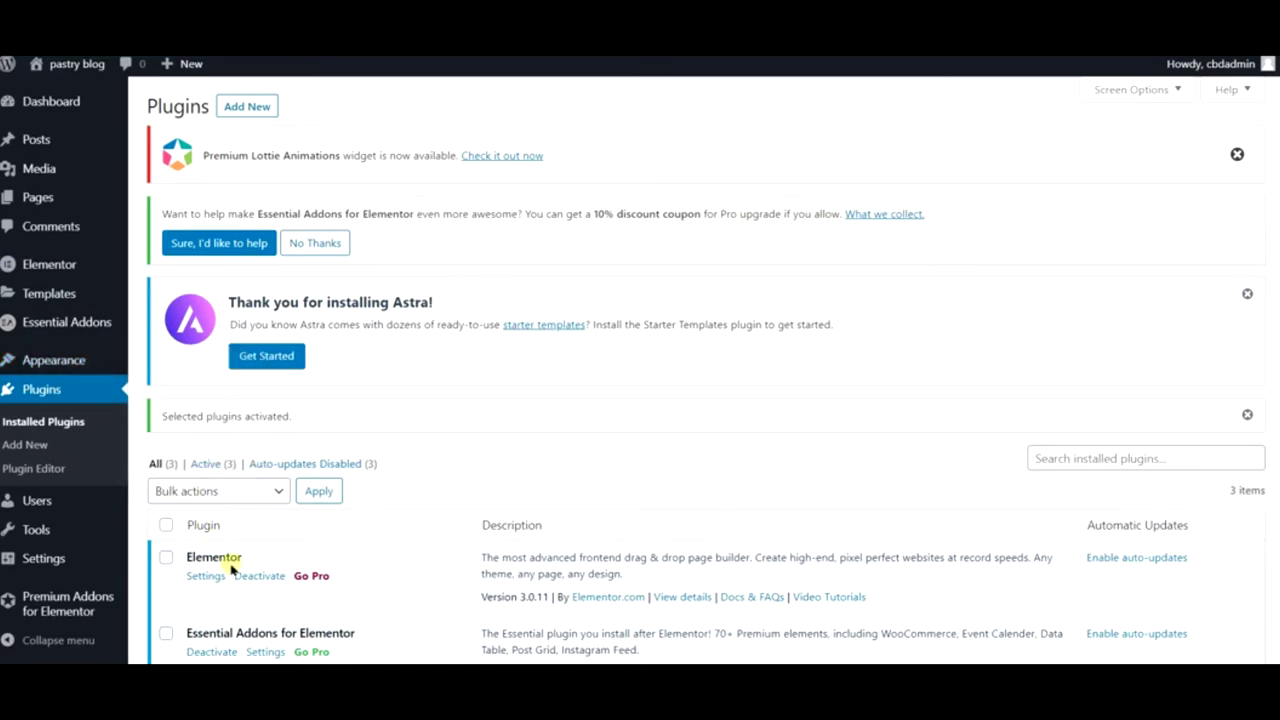
pyautogui.moveTo(48, 512)
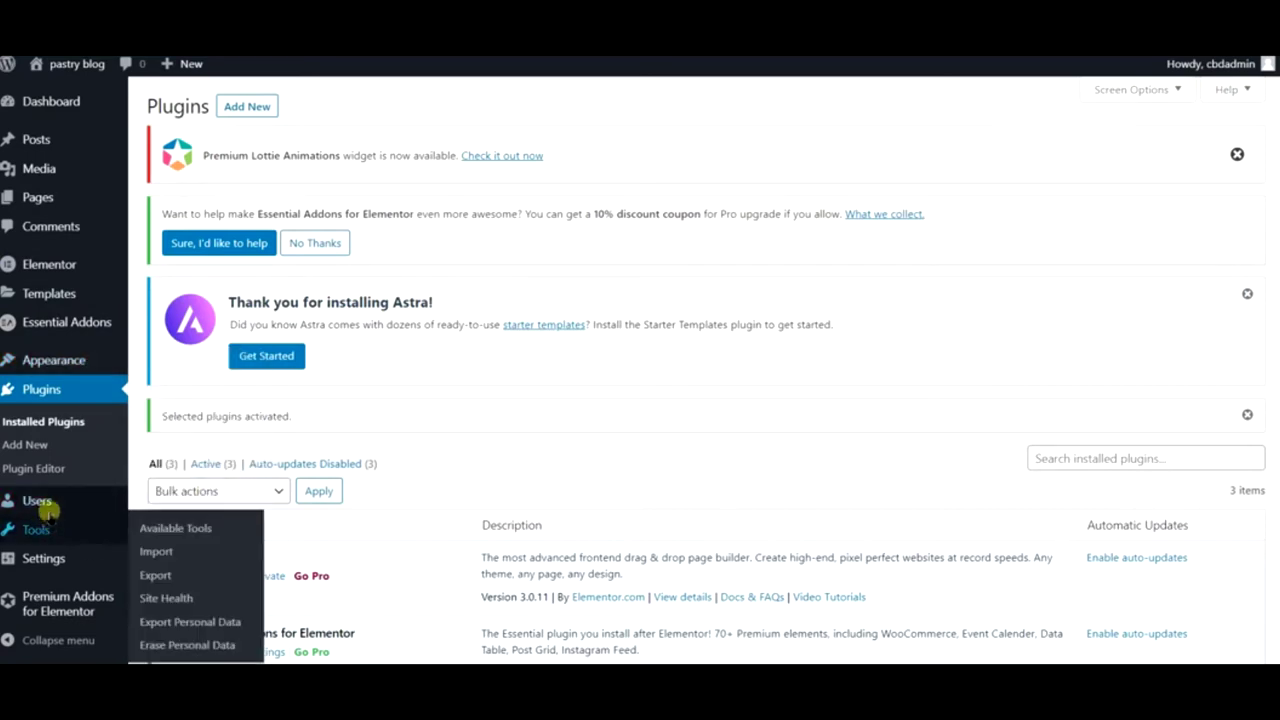
pyautogui.click(57, 442)
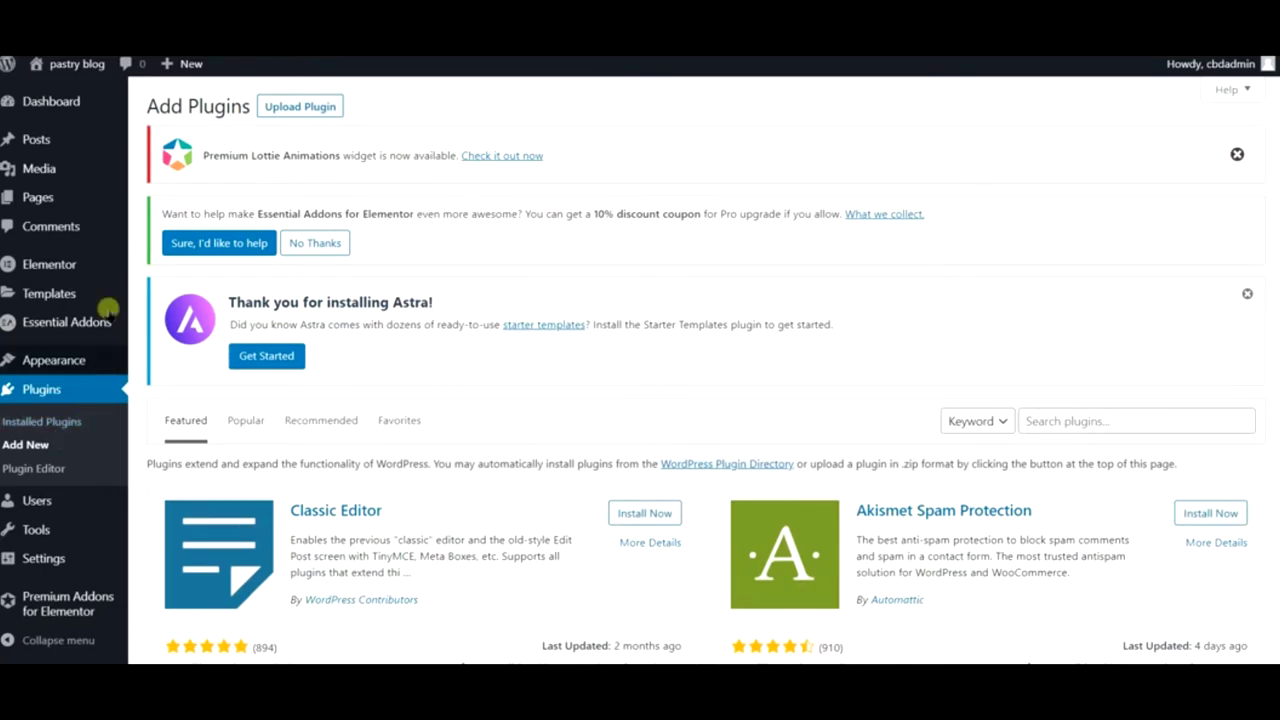
pyautogui.moveTo(60, 103)
pyautogui.click(58, 103)
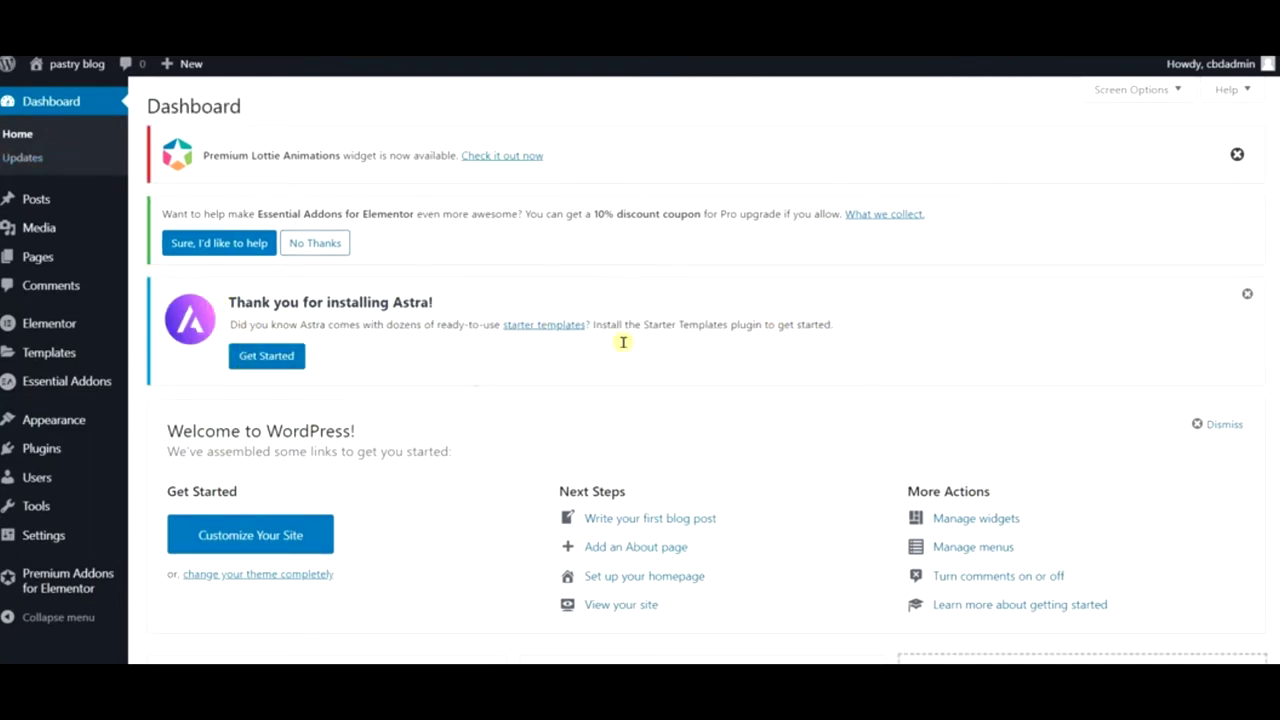
# - Launch the Astra starter templates setup from the Get Started notice
pyautogui.click(284, 357)
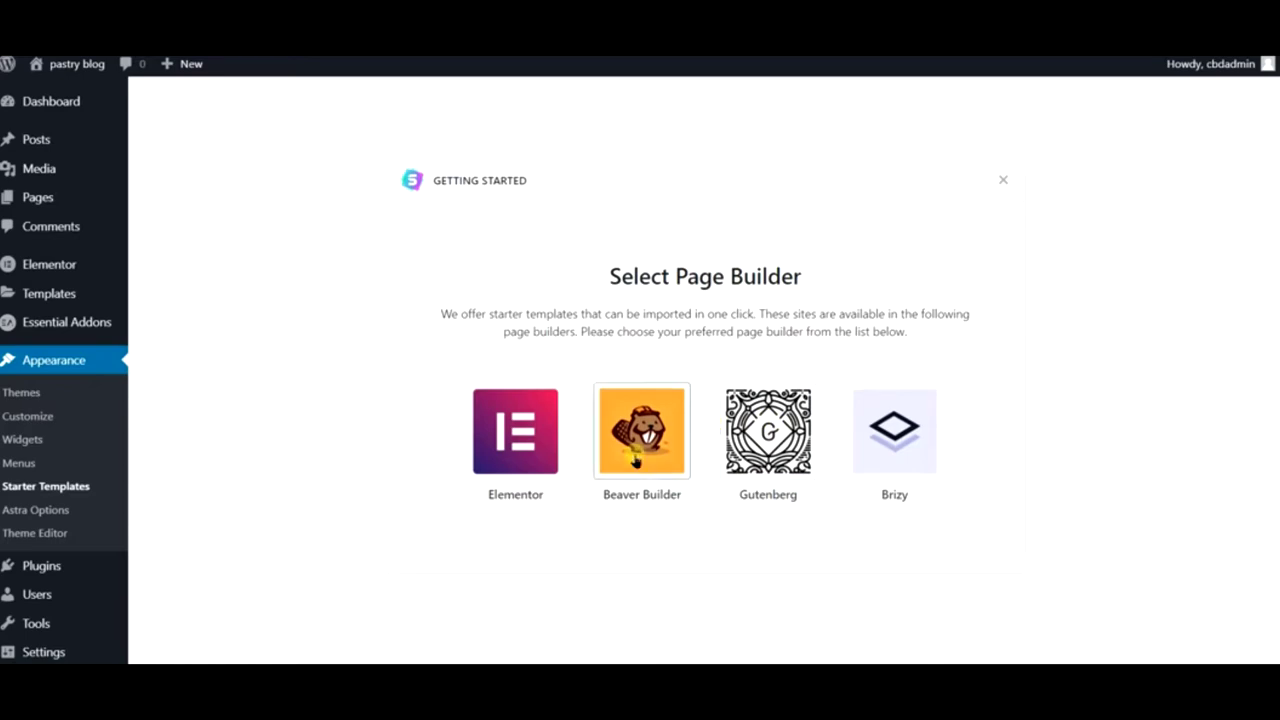
# - Choose Elementor as the page builder and select the Furniture Store Home page template
pyautogui.click(520, 430)
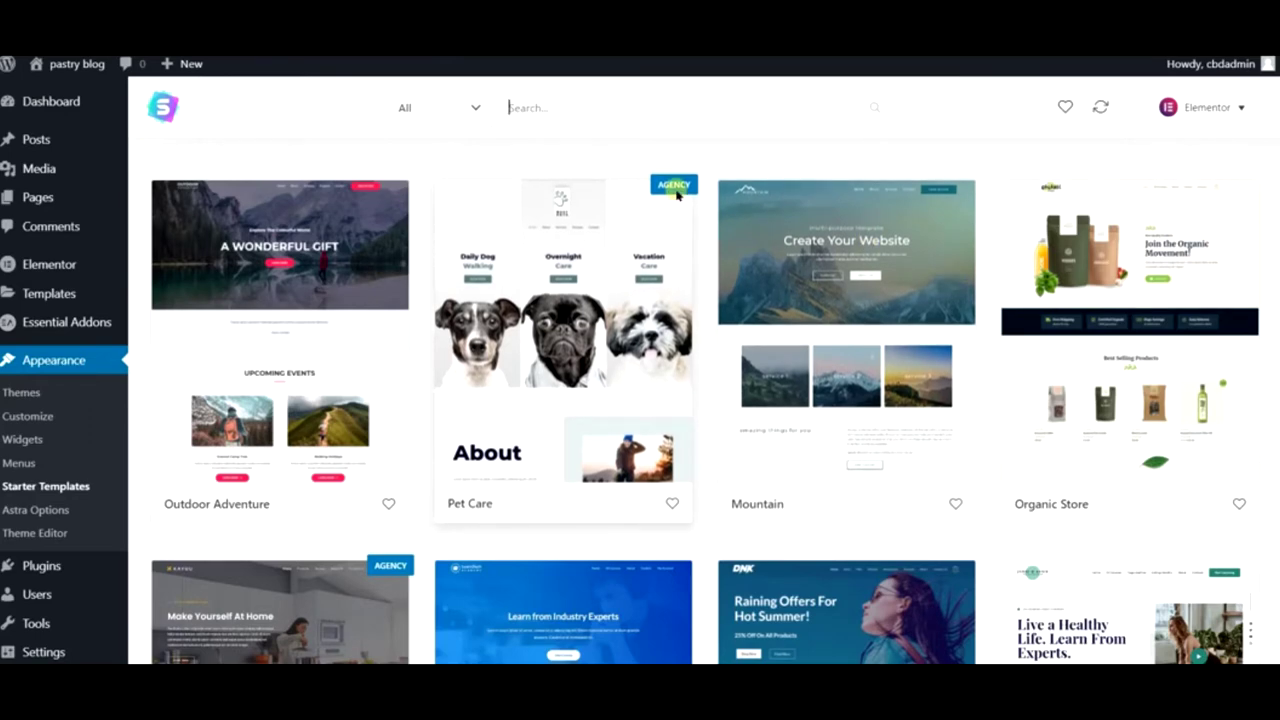
pyautogui.scroll(-3, 305, 378)
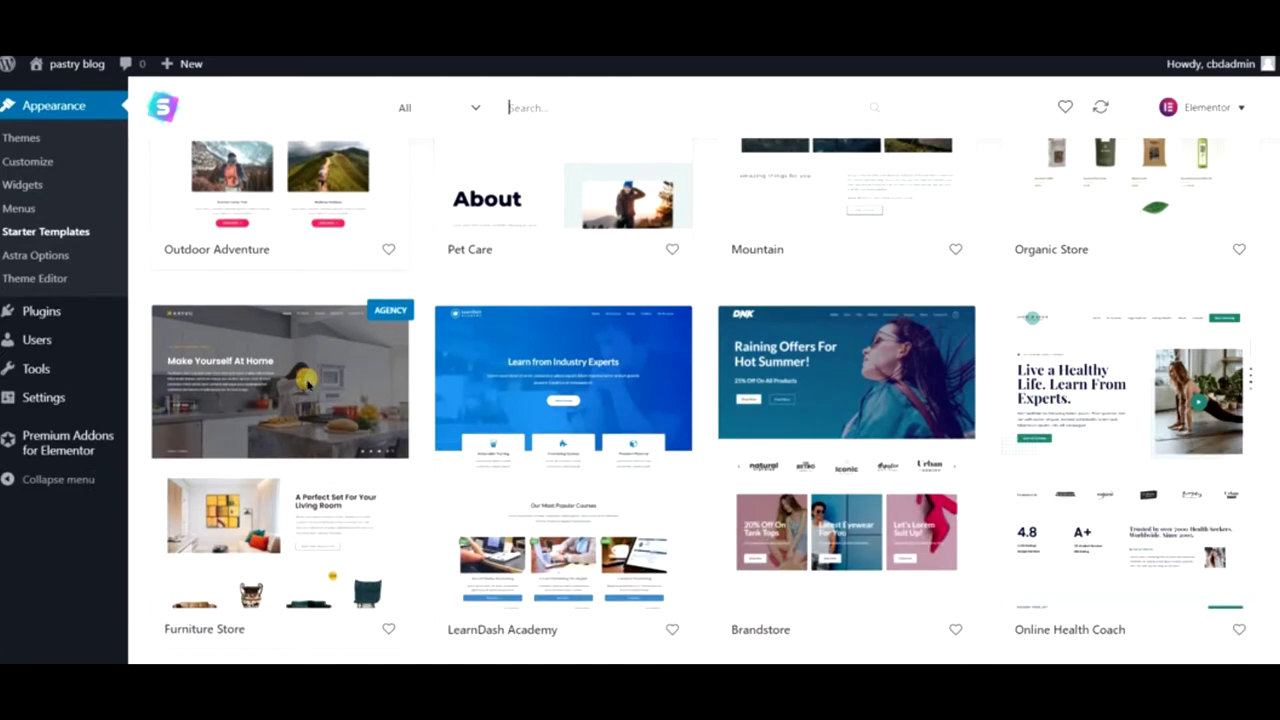
pyautogui.click(305, 378)
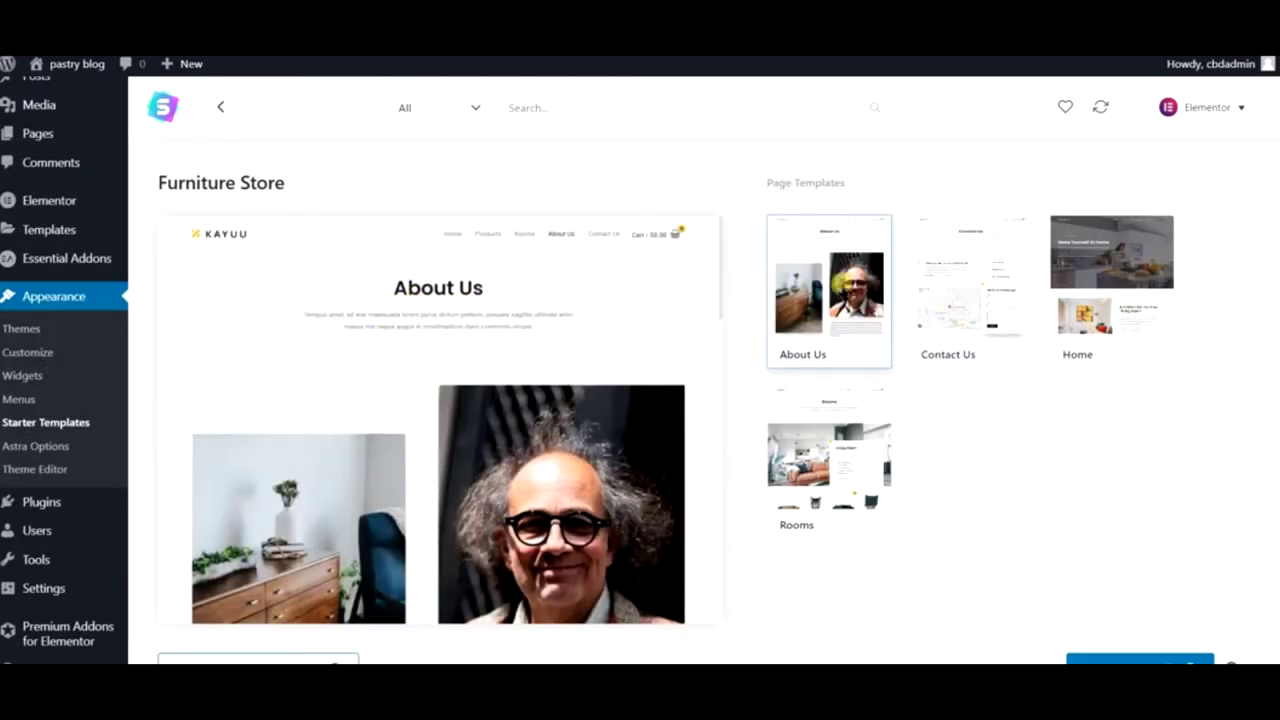
pyautogui.click(1062, 280)
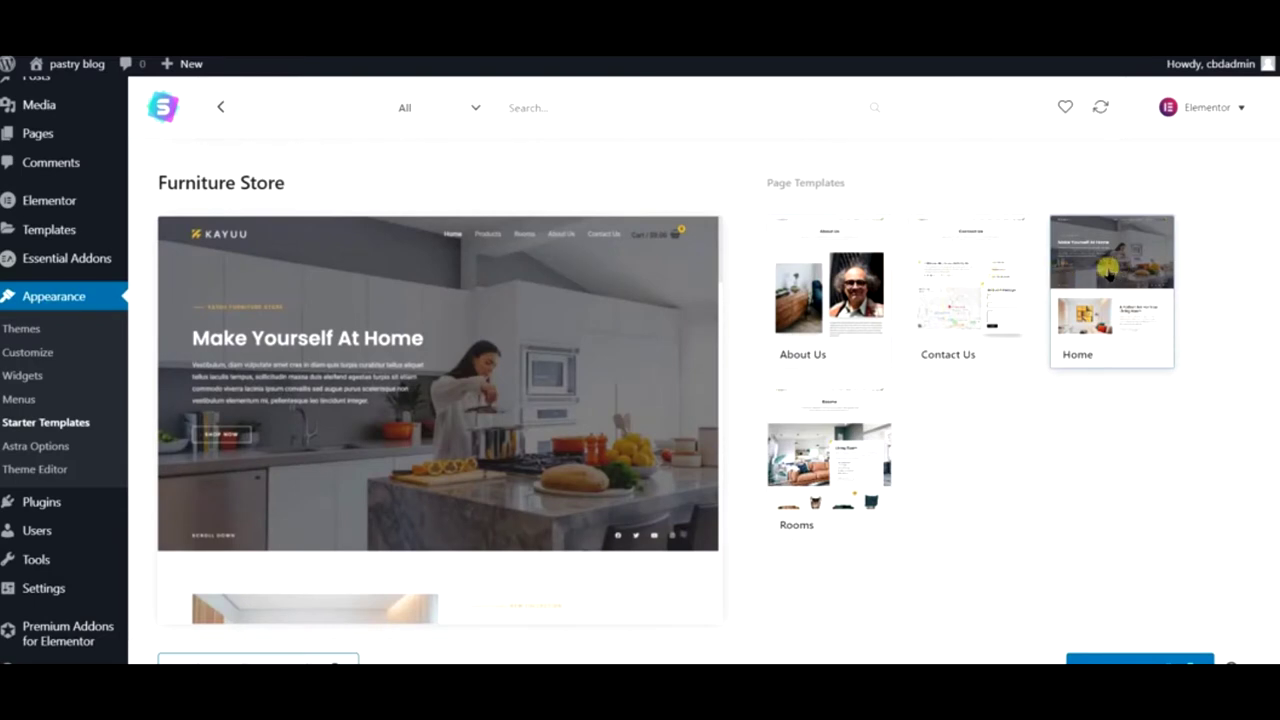
# - Scroll through the Furniture Store live preview, then return to the template grid
pyautogui.click(286, 658)
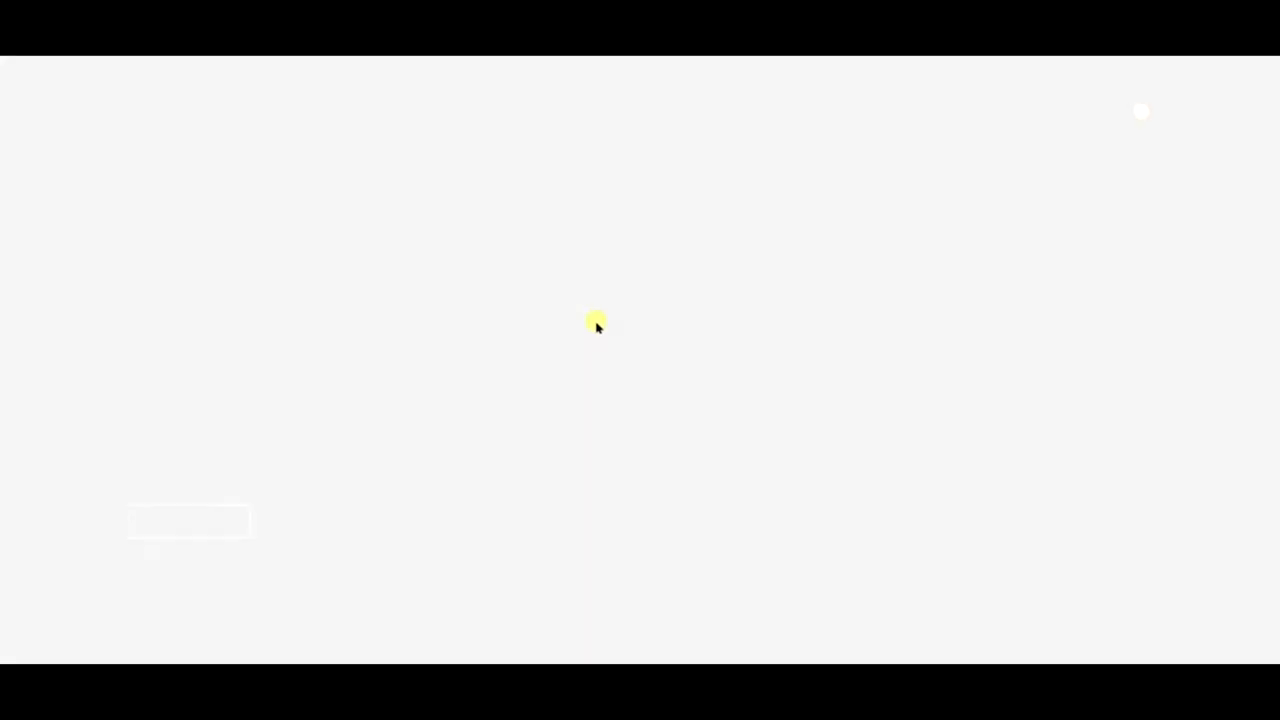
pyautogui.scroll(-5, 600, 328)
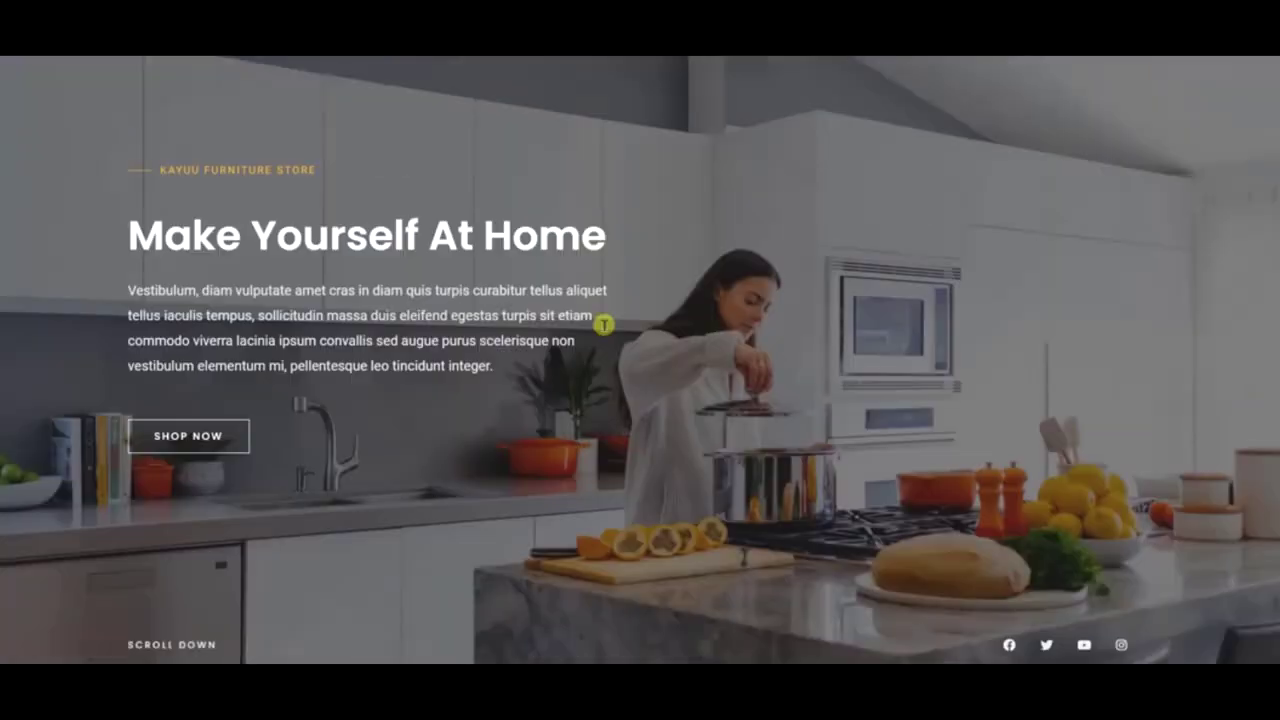
pyautogui.scroll(-7, 604, 328)
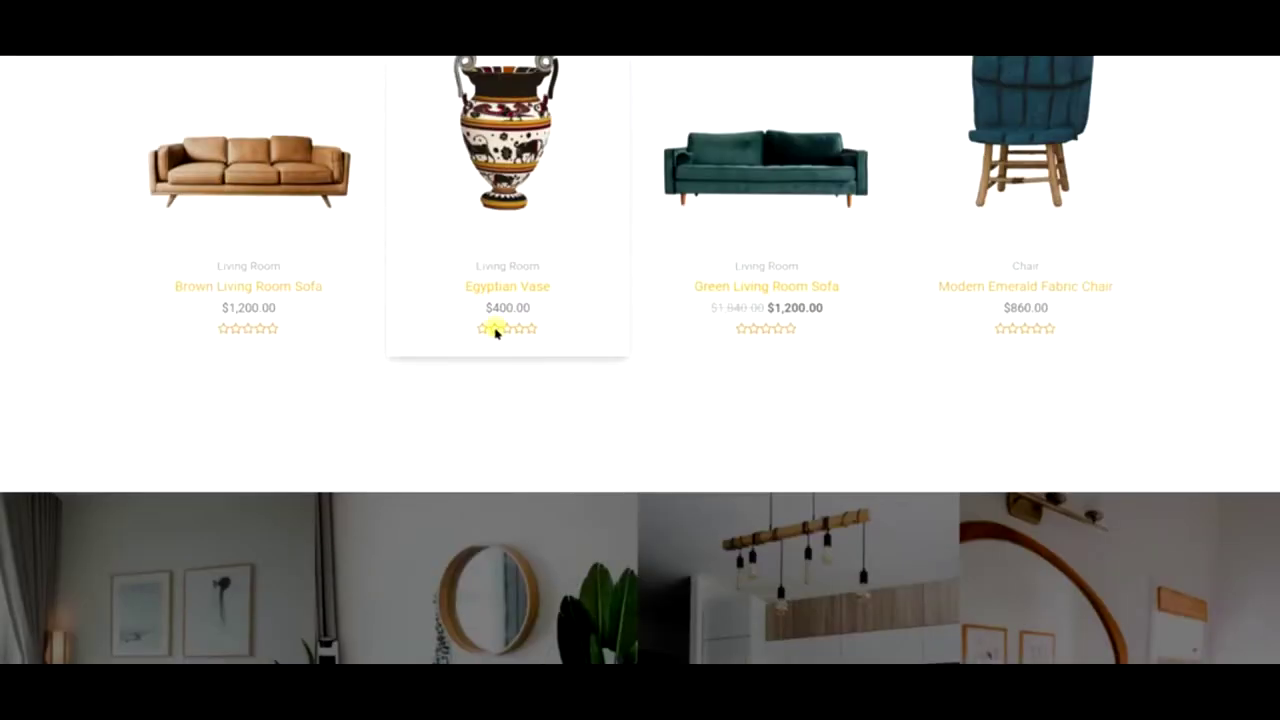
pyautogui.scroll(2, 677, 314)
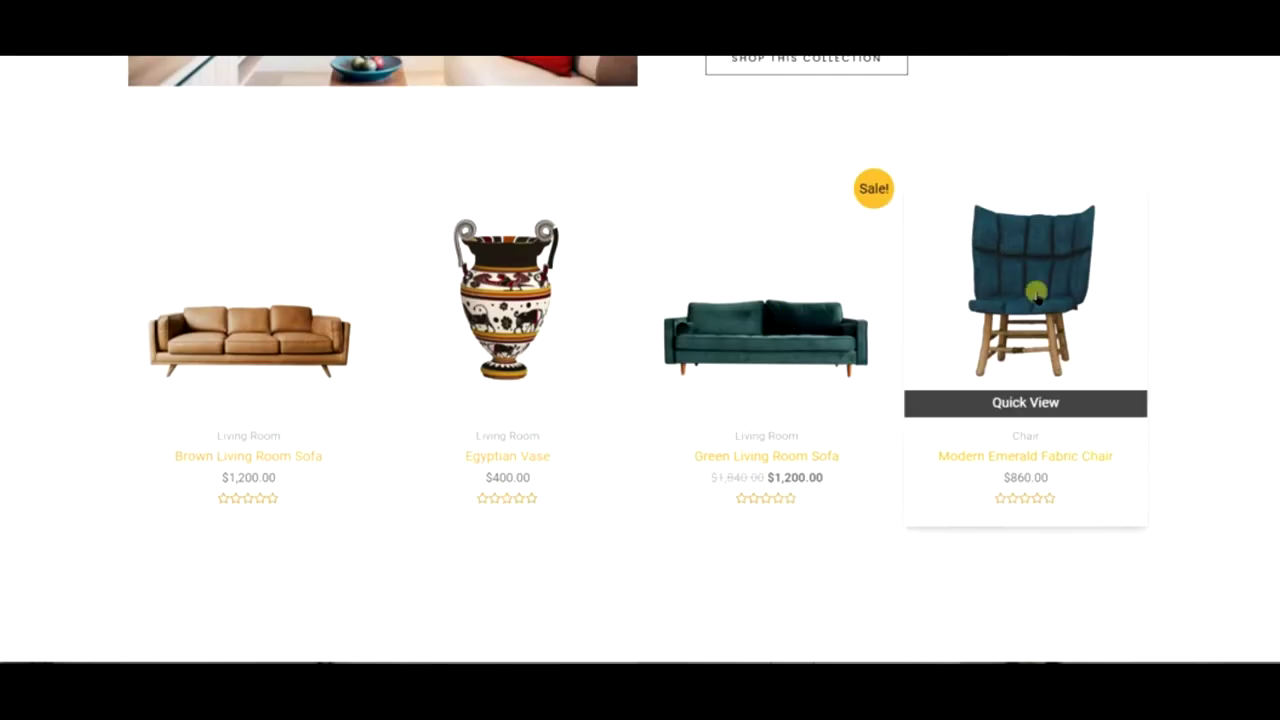
pyautogui.scroll(-1, 951, 314)
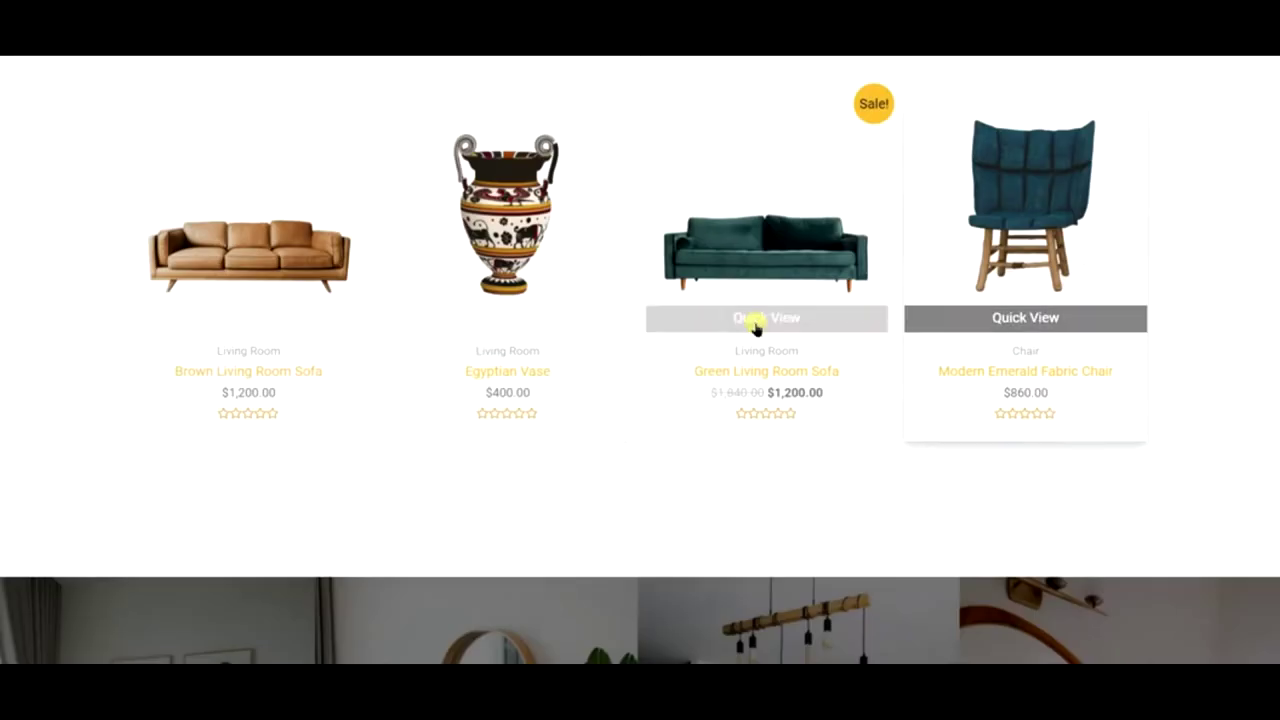
pyautogui.scroll(-6, 748, 320)
pyautogui.scroll(-12, 746, 323)
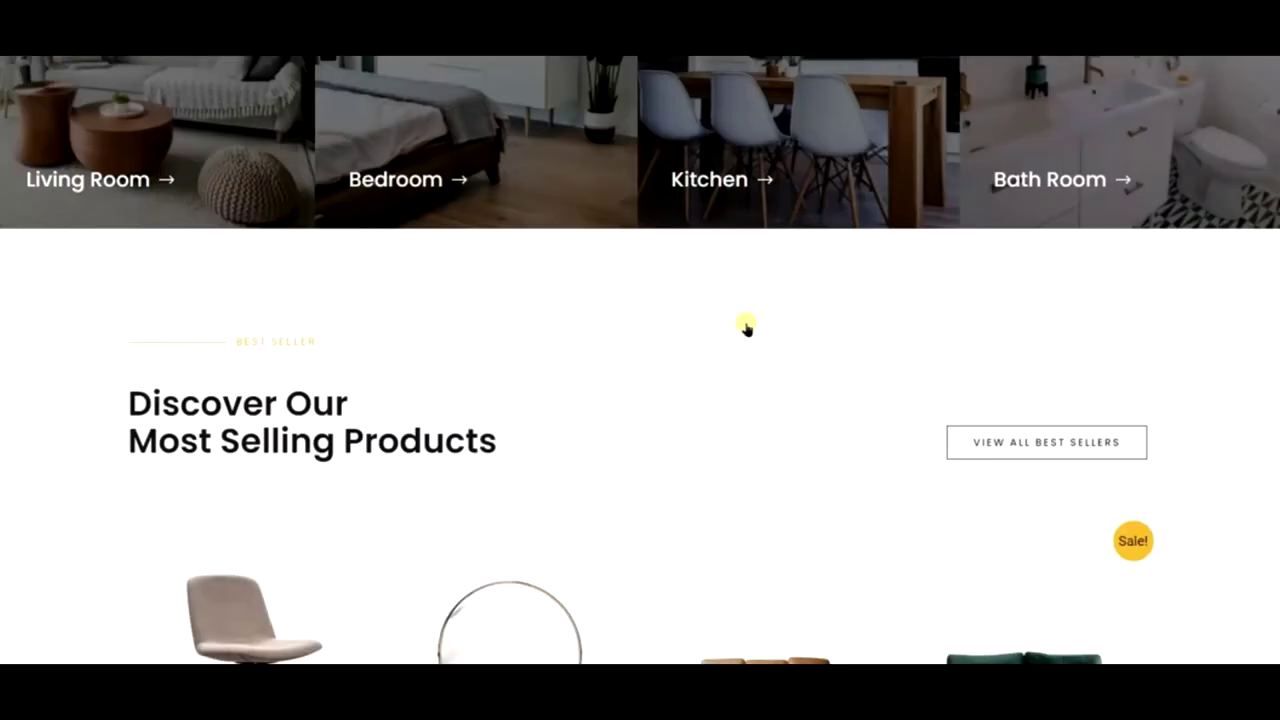
pyautogui.scroll(-3, 745, 322)
pyautogui.scroll(10, 734, 317)
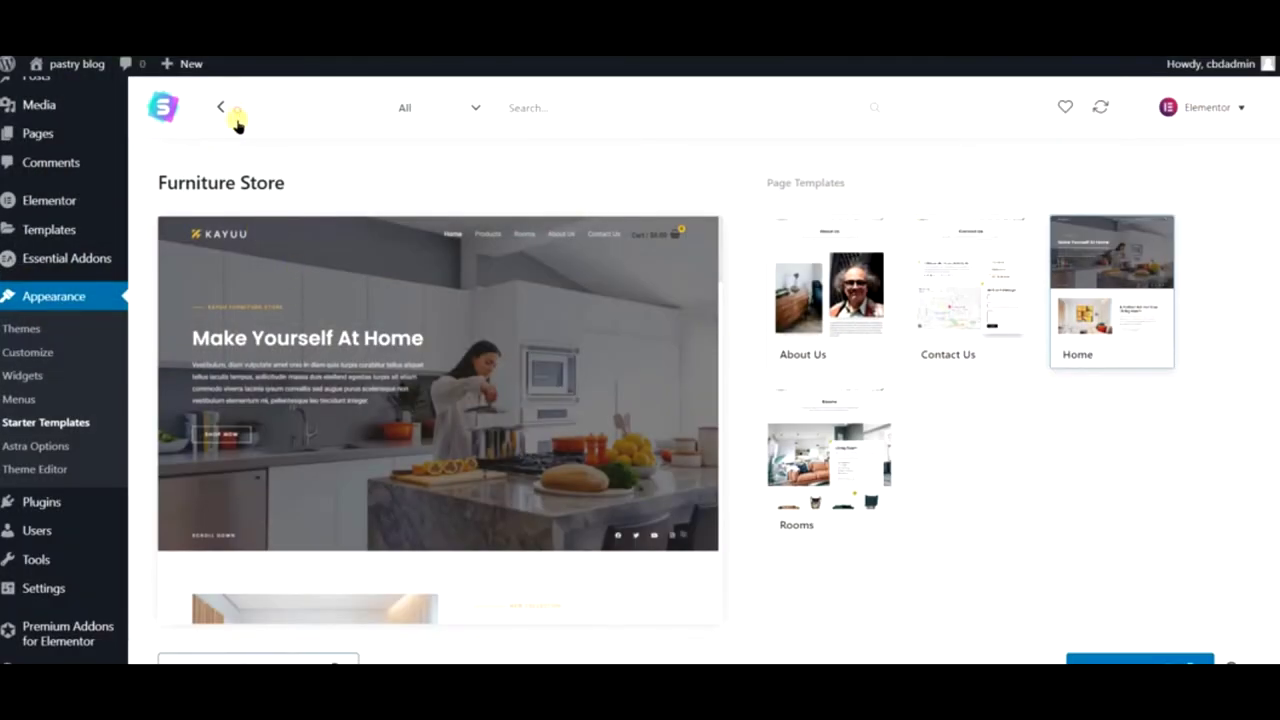
pyautogui.click(234, 116)
# - Filter the template library to Free and open the Online Cooking Courses template
pyautogui.click(447, 110)
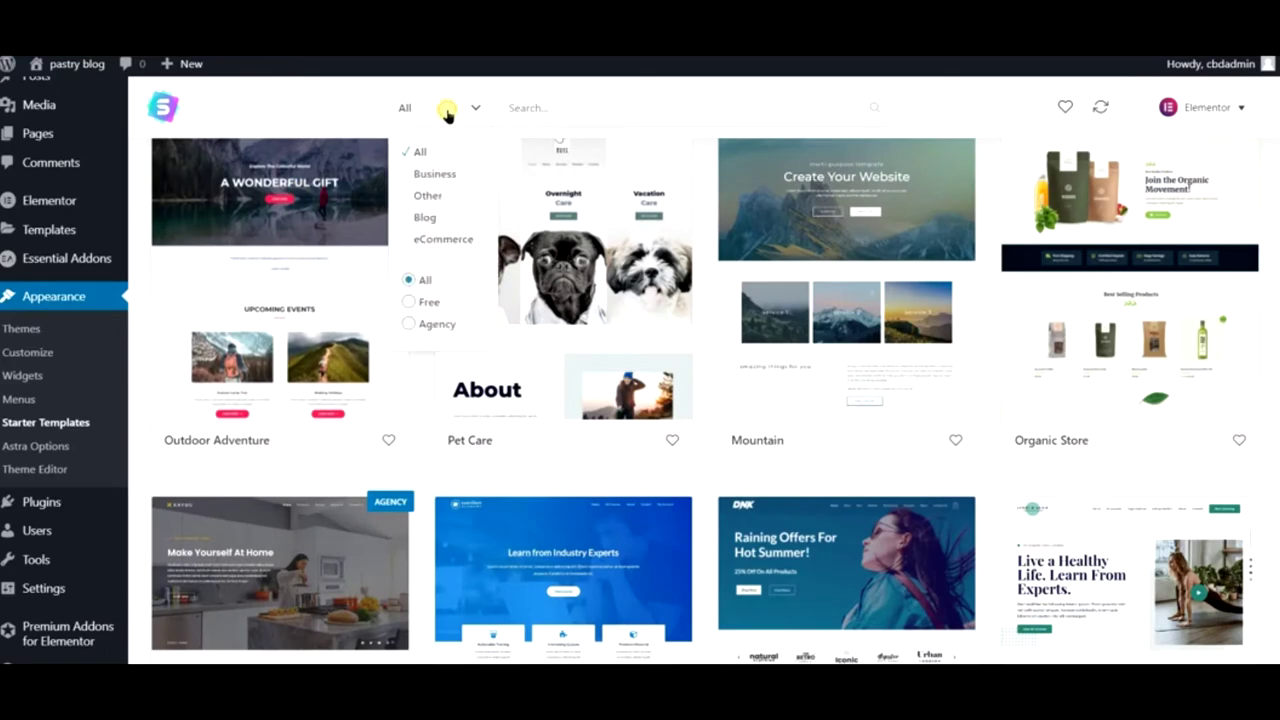
pyautogui.click(432, 306)
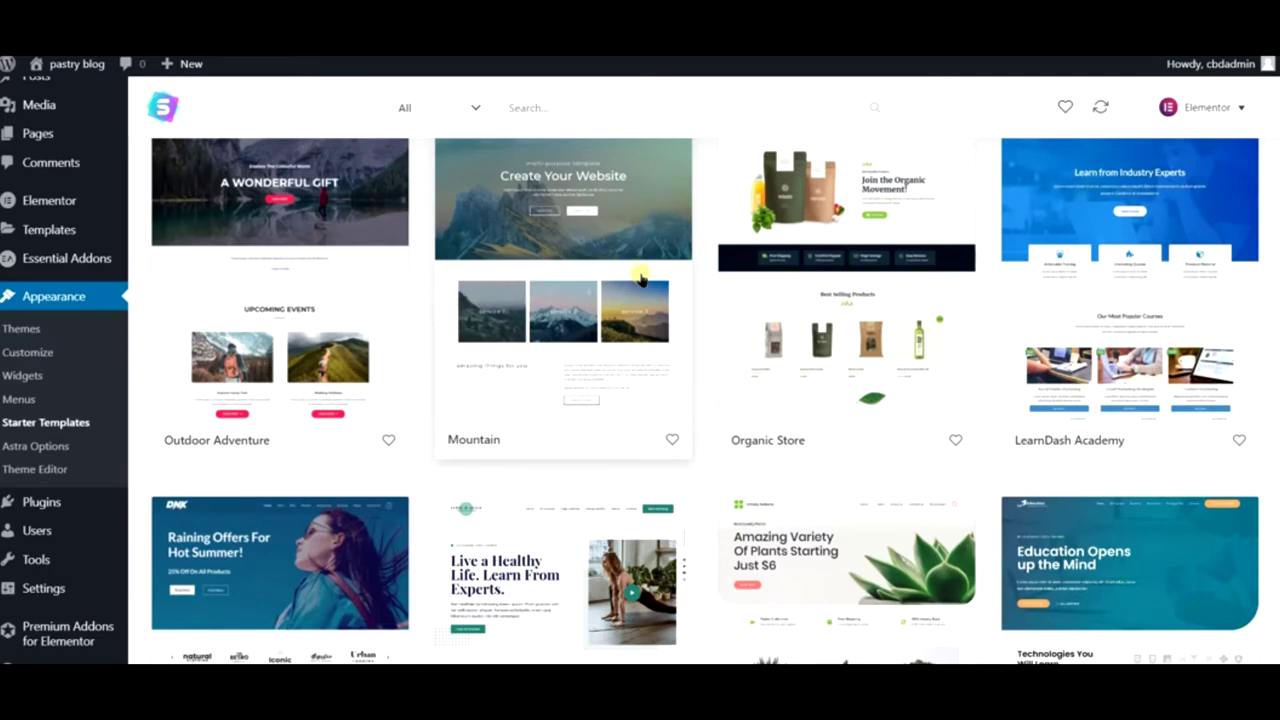
pyautogui.scroll(-5, 609, 263)
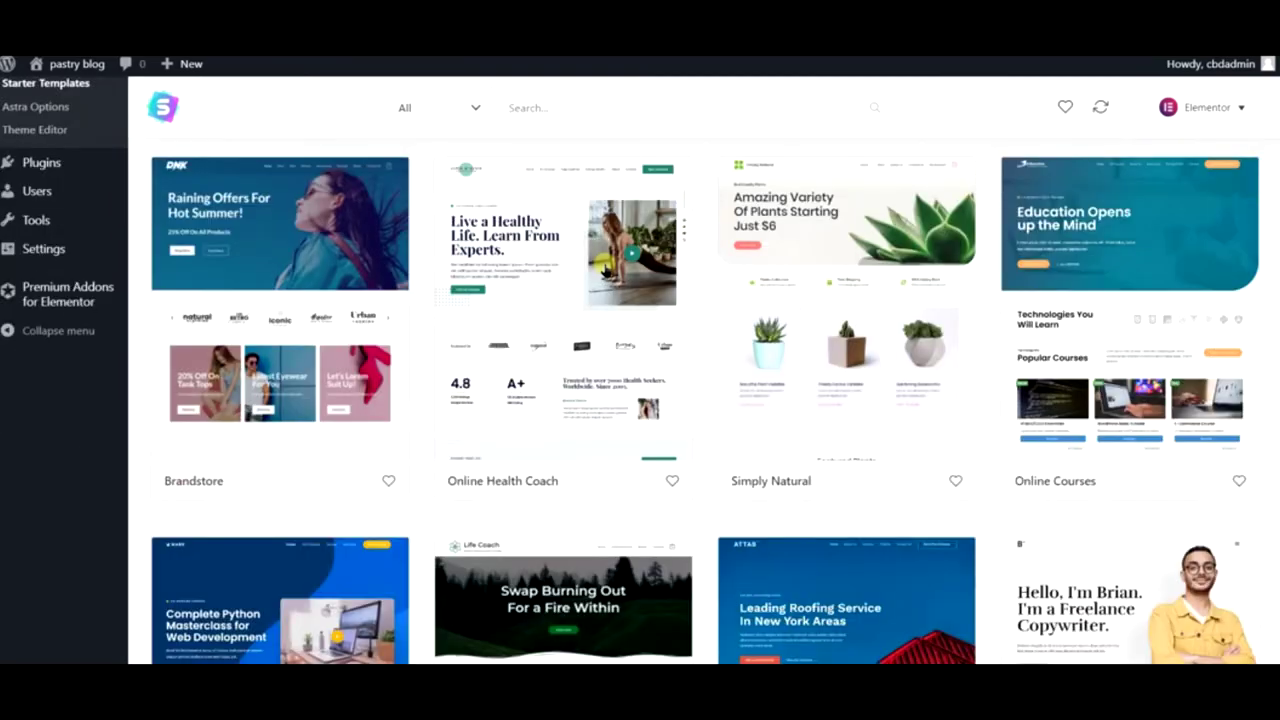
pyautogui.scroll(-4, 603, 268)
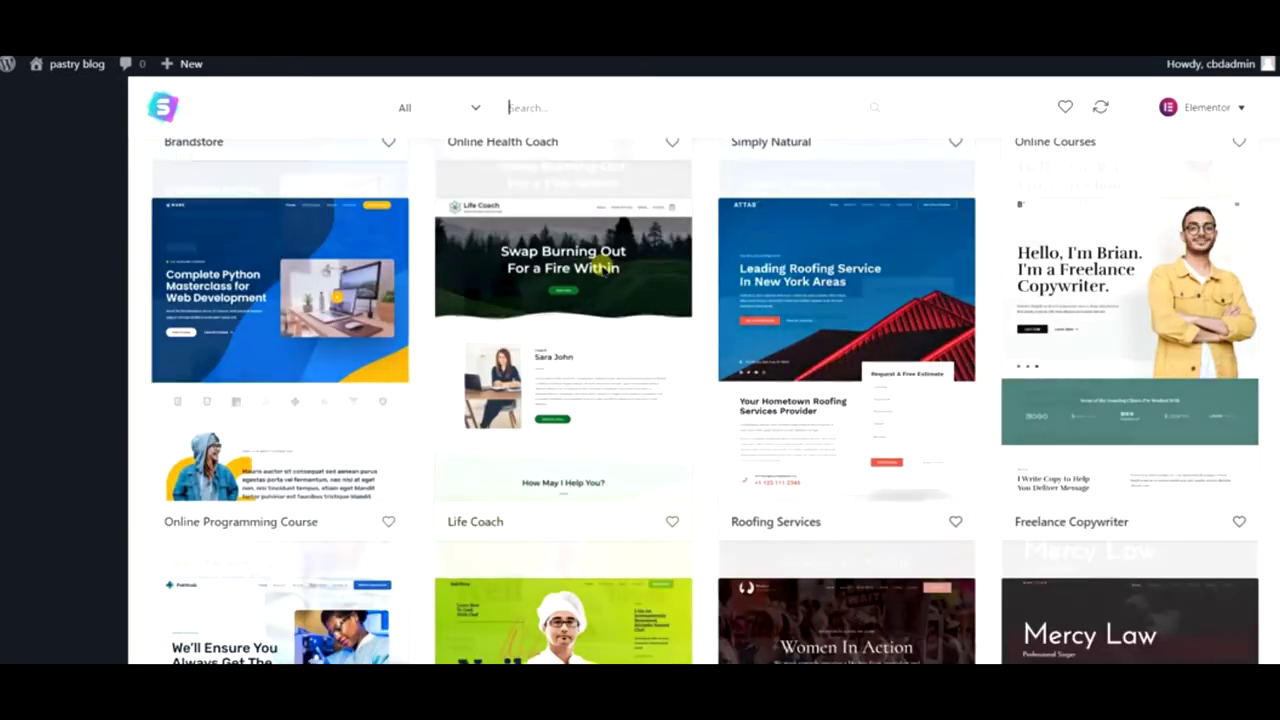
pyautogui.scroll(-3, 602, 270)
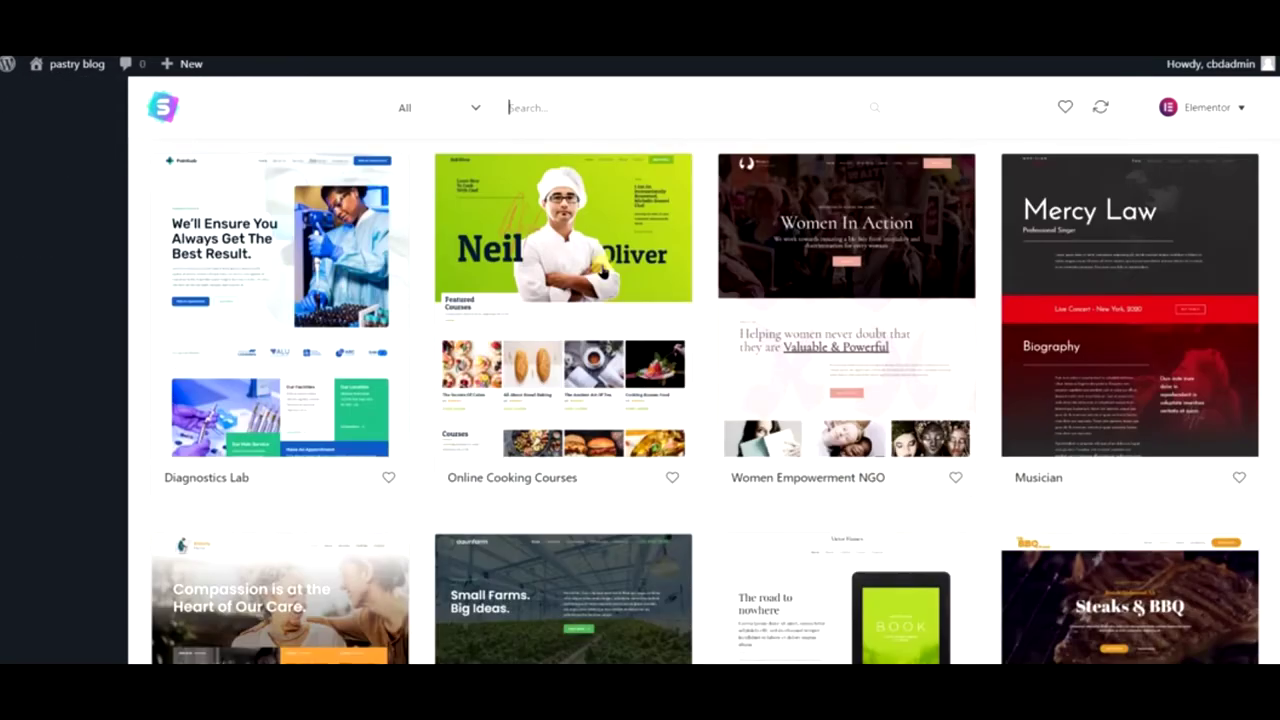
pyautogui.click(577, 343)
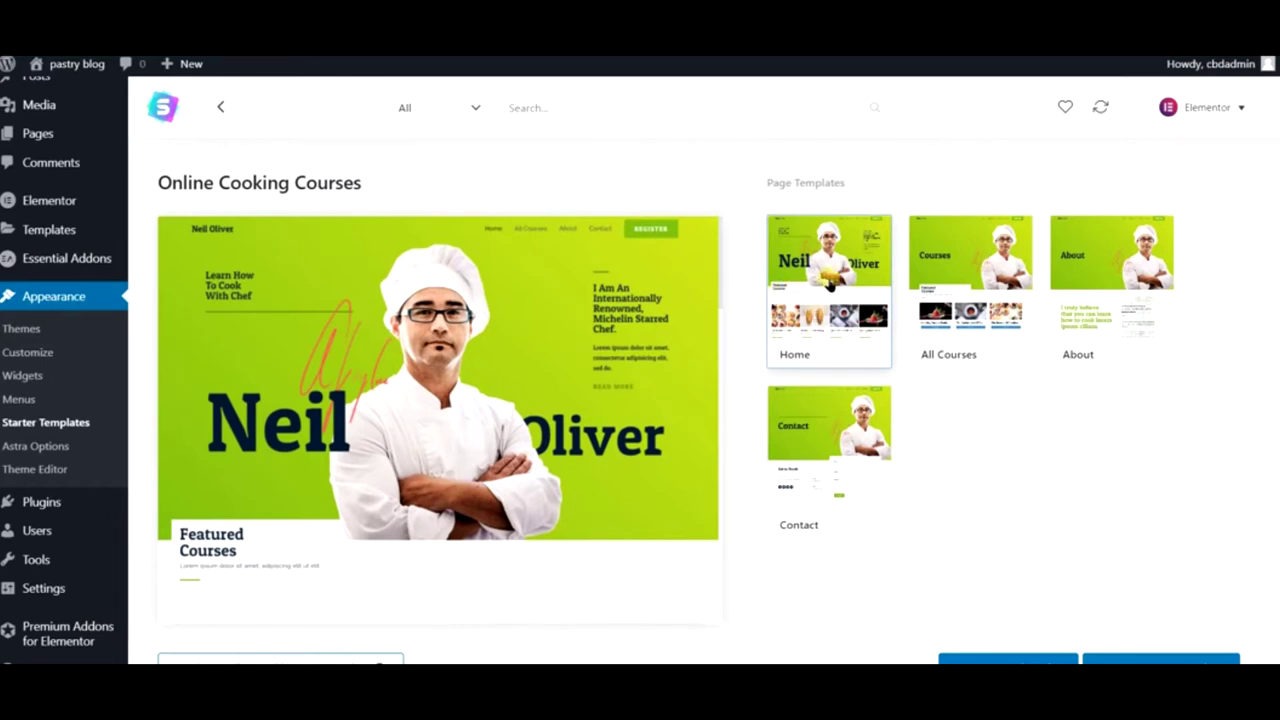
# - Live-preview the Online Cooking Courses demo, browsing its All Courses page
pyautogui.scroll(1, 828, 285)
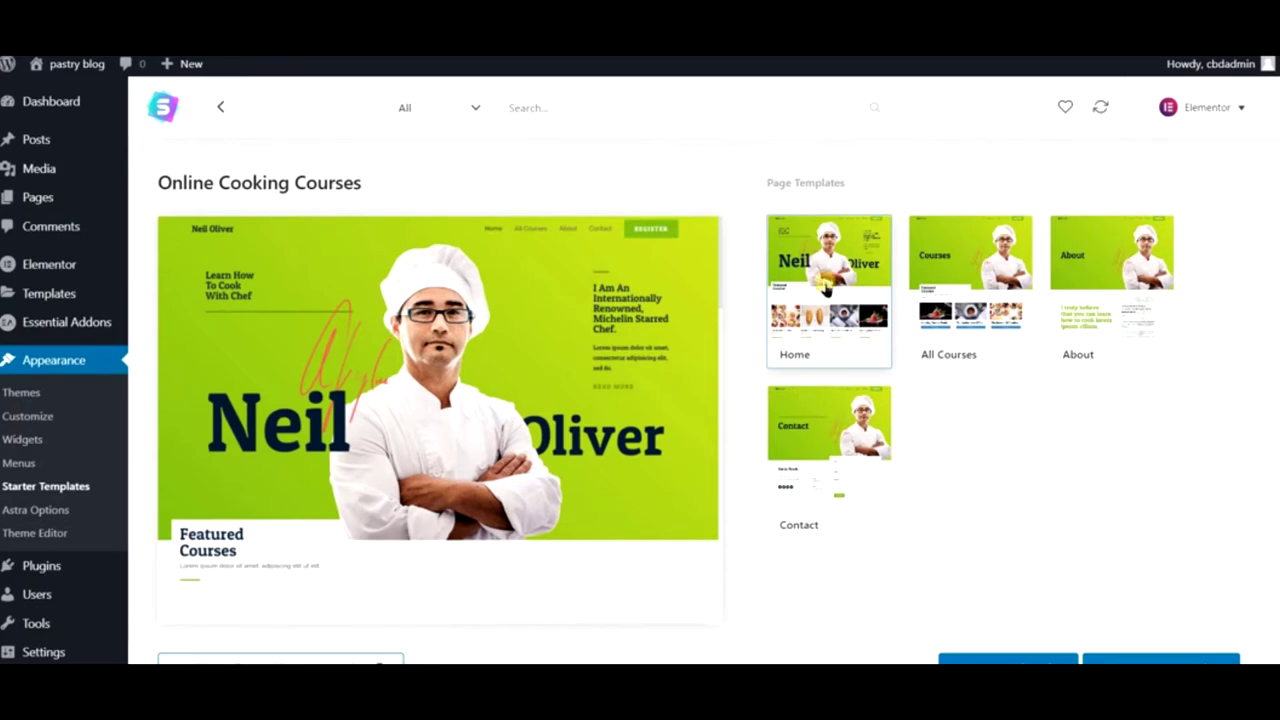
pyautogui.click(290, 660)
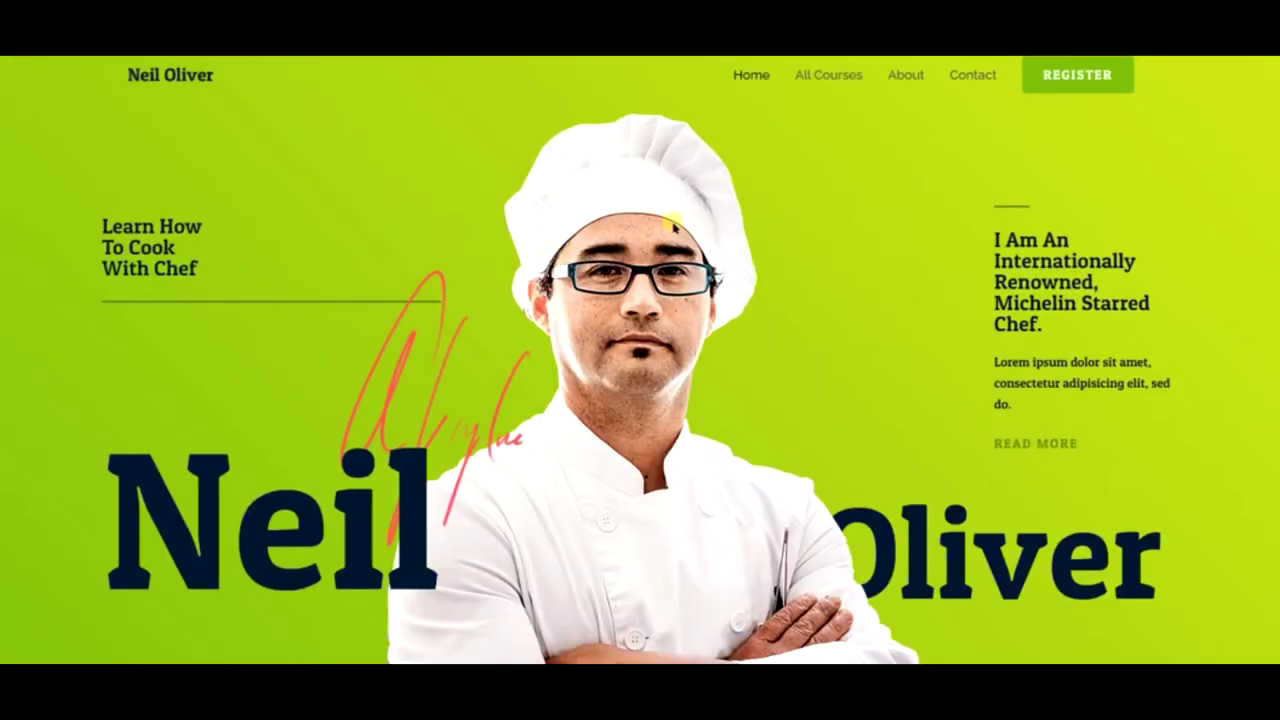
pyautogui.click(829, 84)
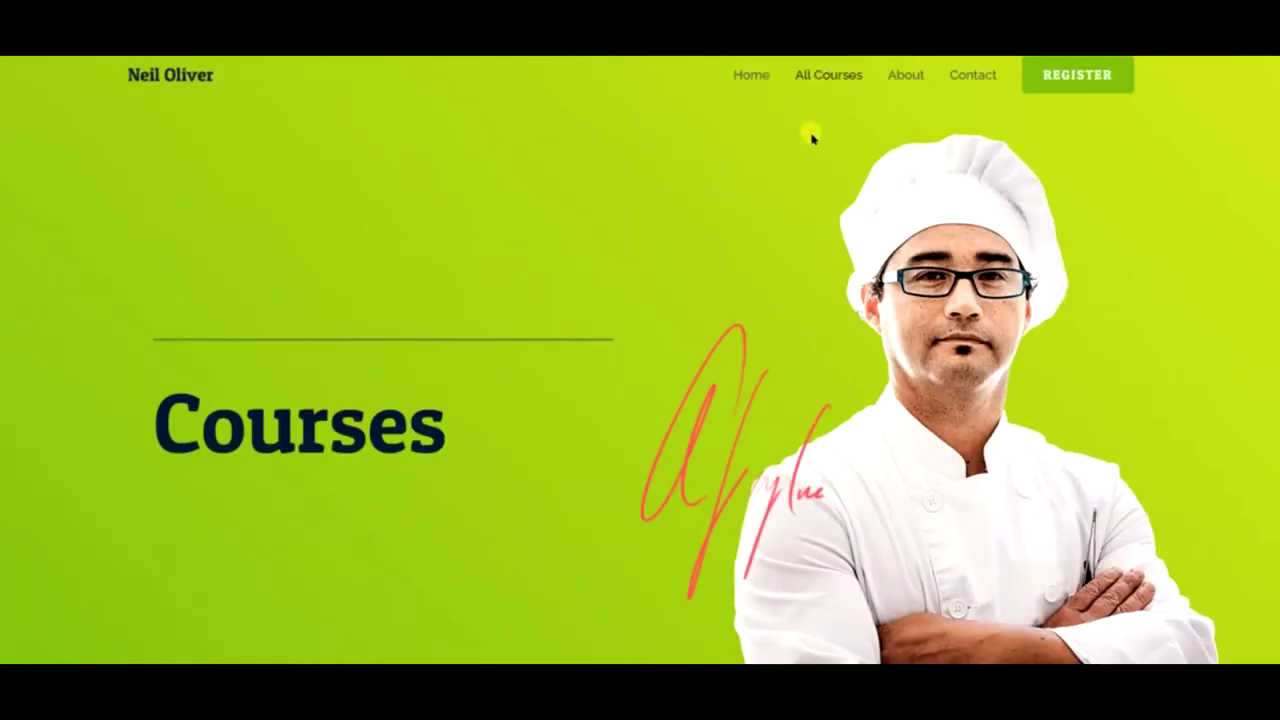
pyautogui.scroll(-5, 794, 149)
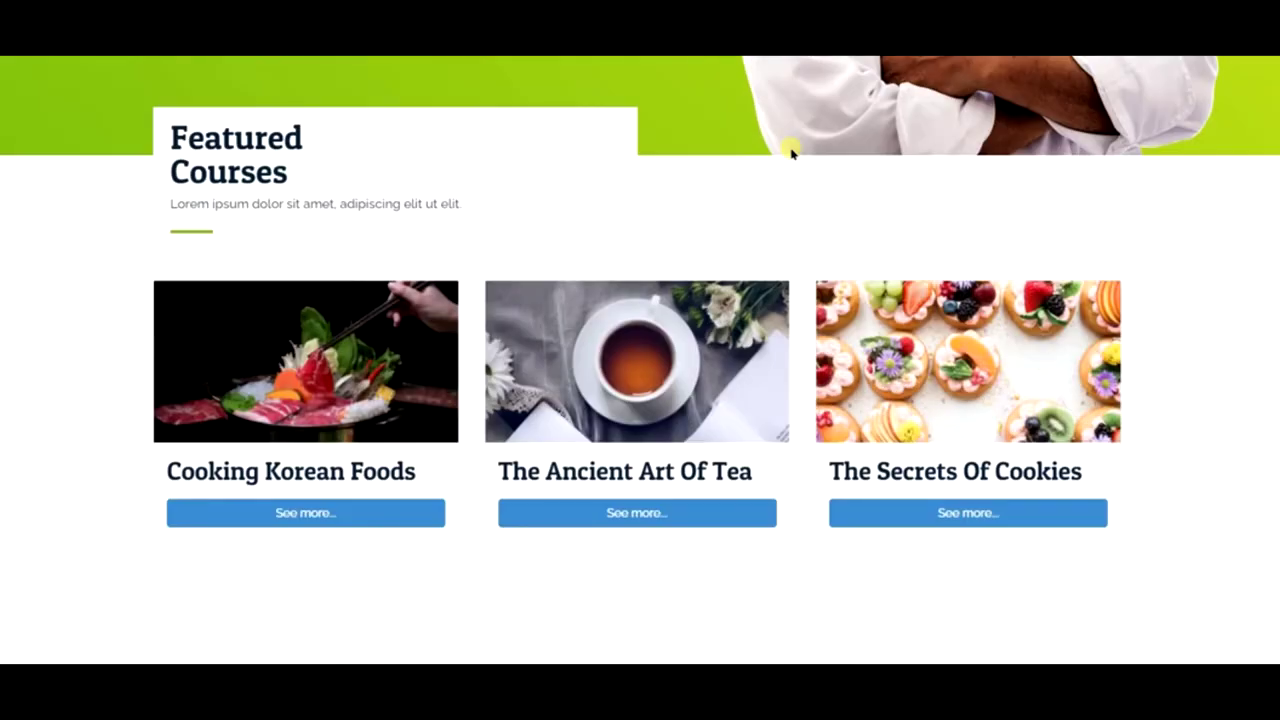
pyautogui.scroll(-2, 789, 150)
pyautogui.scroll(-3, 349, 294)
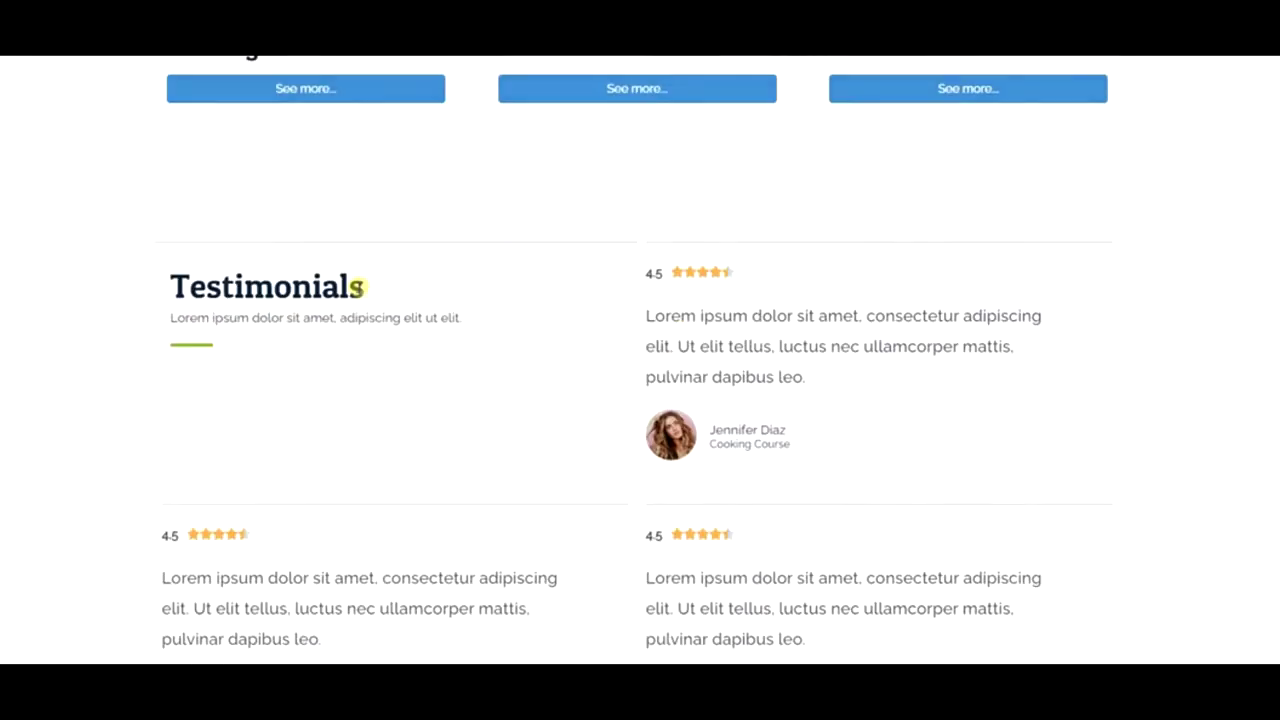
pyautogui.scroll(-10, 360, 288)
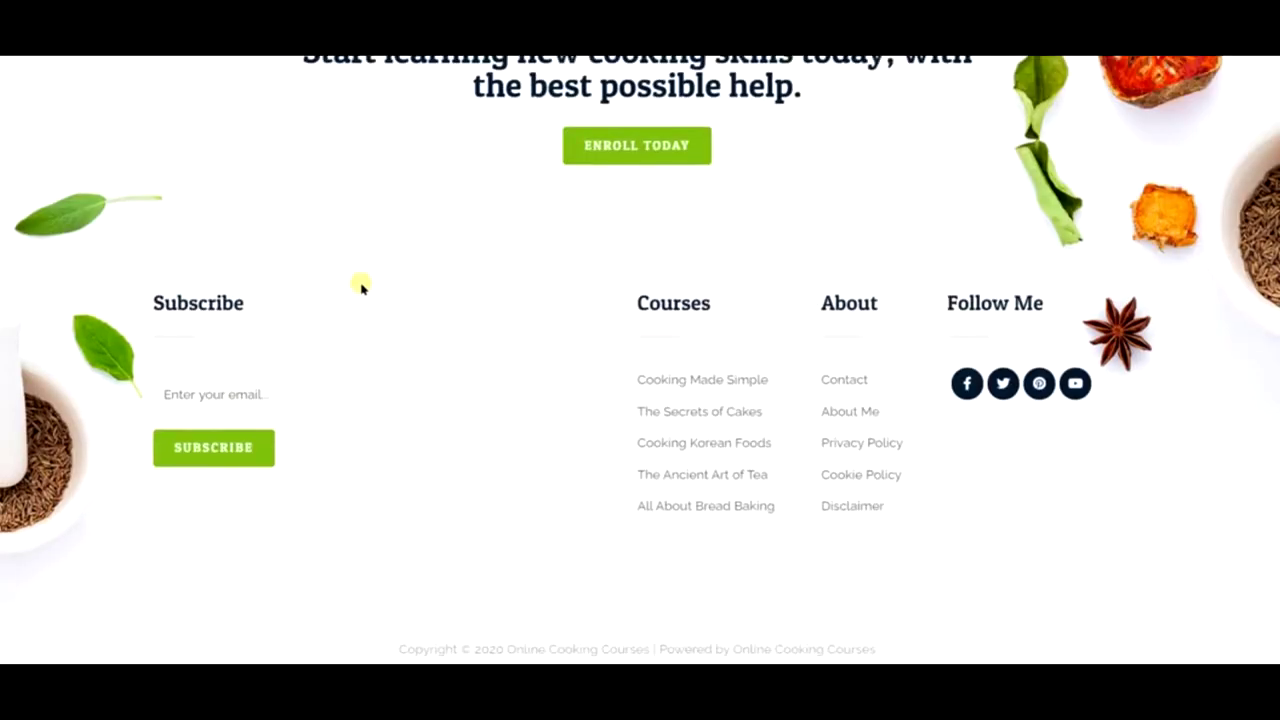
pyautogui.scroll(20, 362, 286)
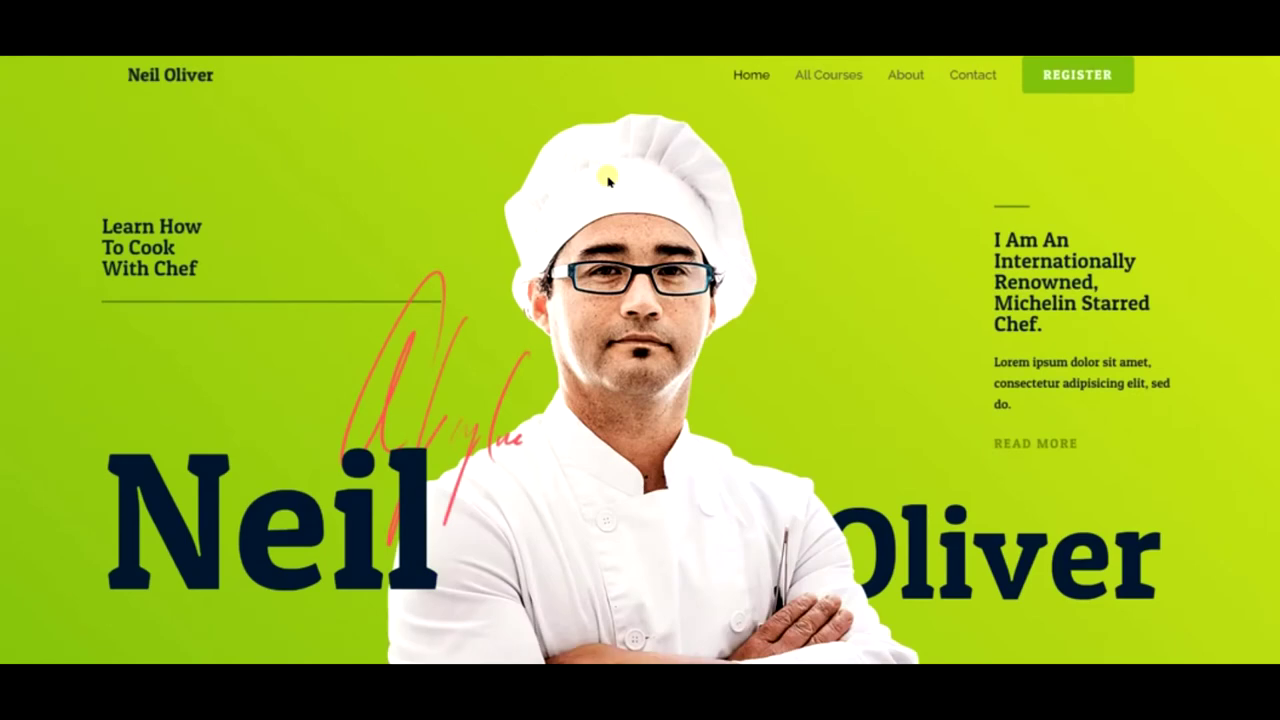
pyautogui.scroll(-10, 608, 180)
pyautogui.scroll(-10, 608, 180)
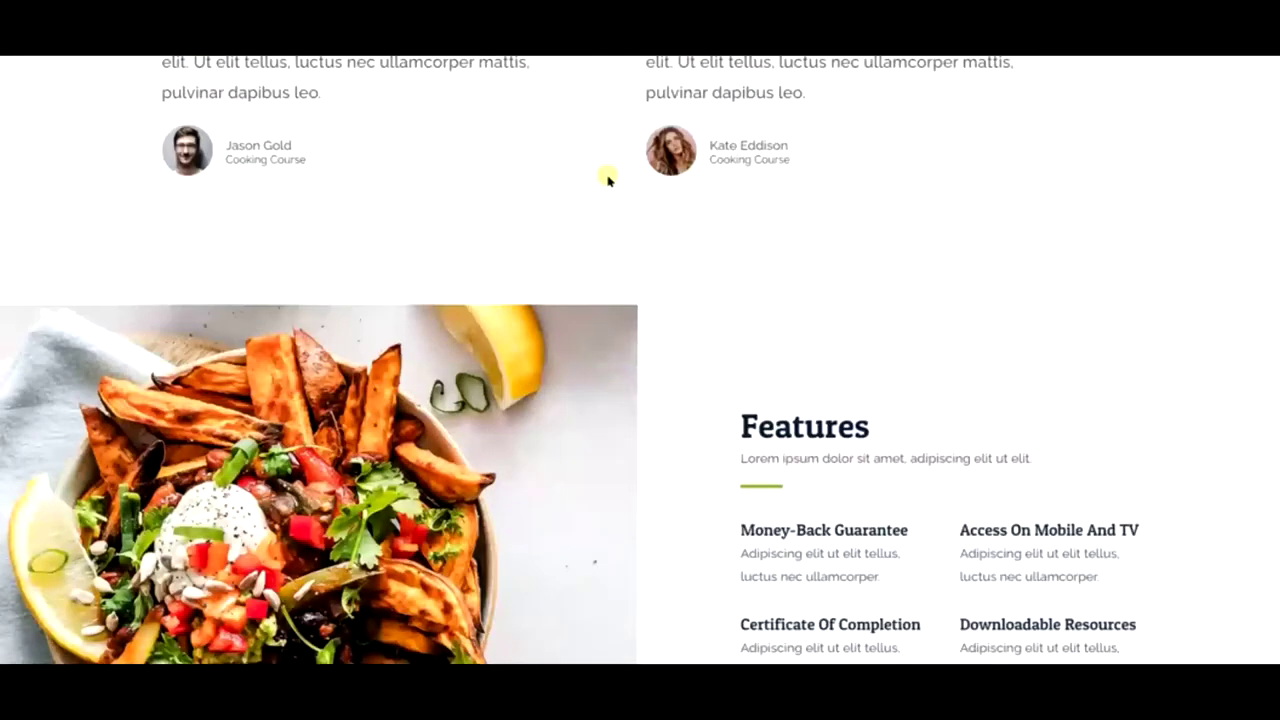
pyautogui.scroll(-10, 608, 180)
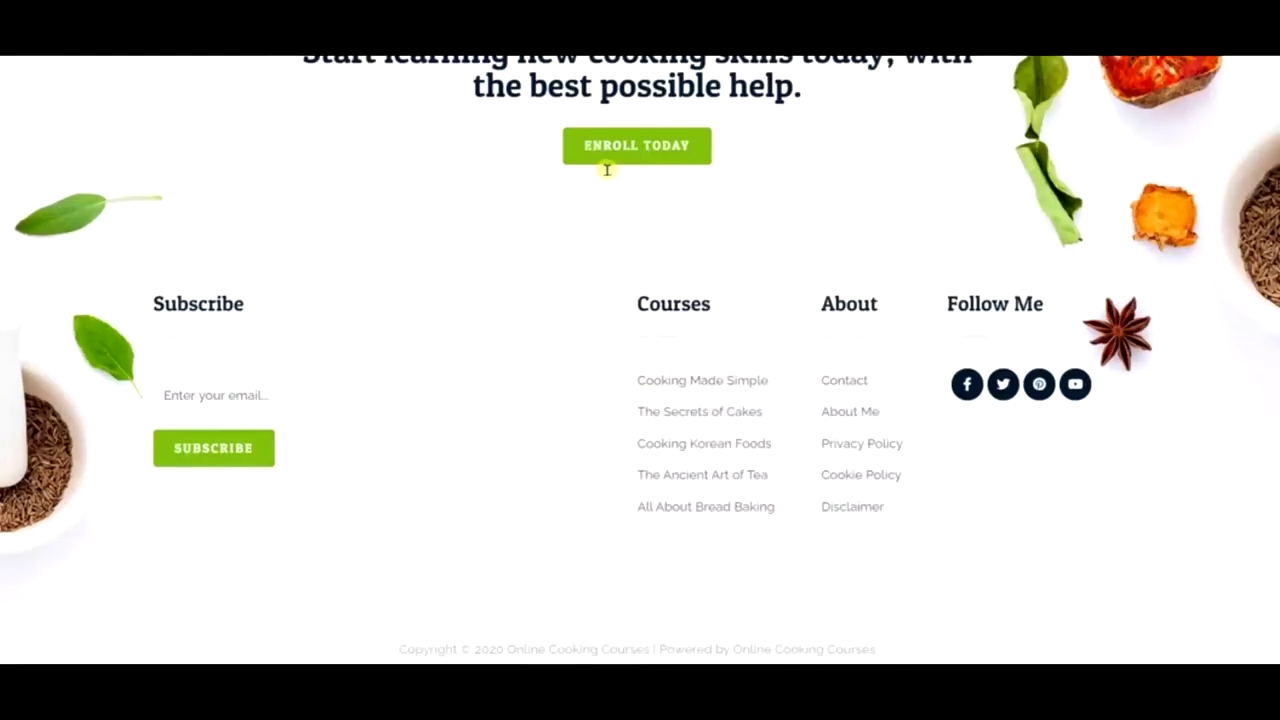
pyautogui.scroll(10, 606, 170)
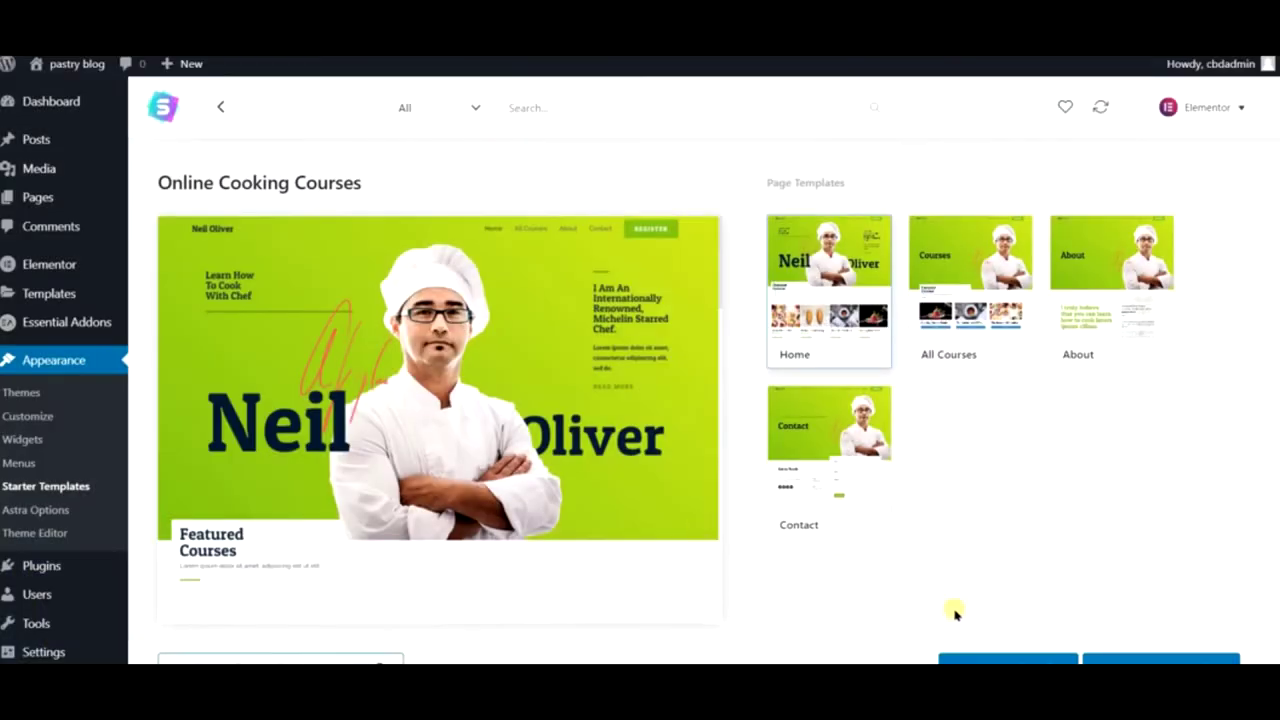
# - Attempt the Online Cooking Courses full-site import and dismiss the missing LearnDash premium plugins warning
pyautogui.click(1040, 660)
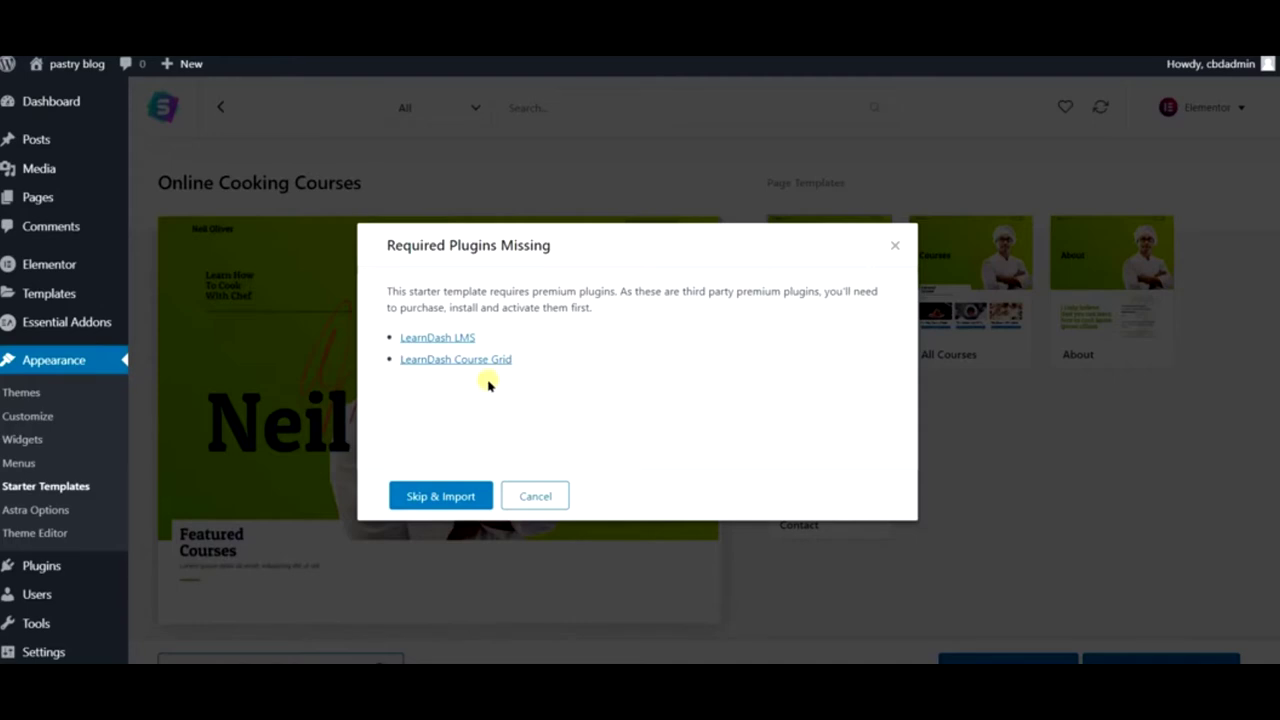
pyautogui.click(893, 246)
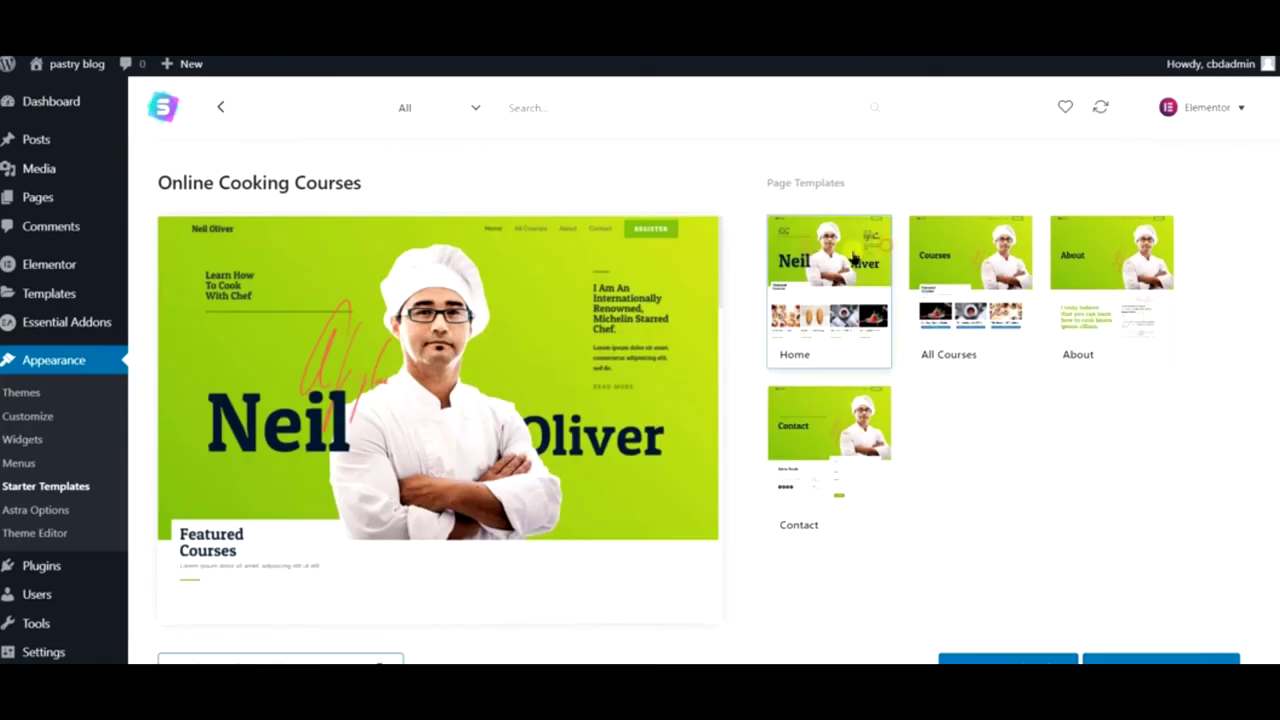
pyautogui.click(214, 108)
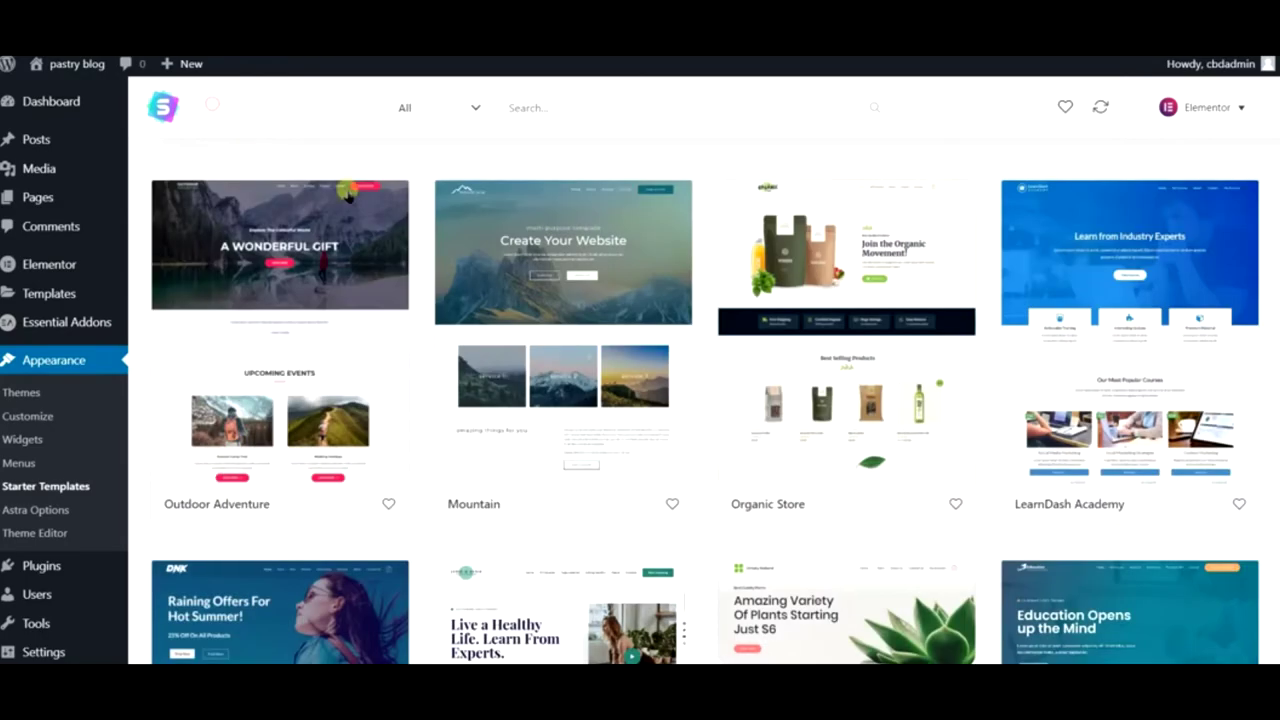
pyautogui.scroll(-4, 495, 318)
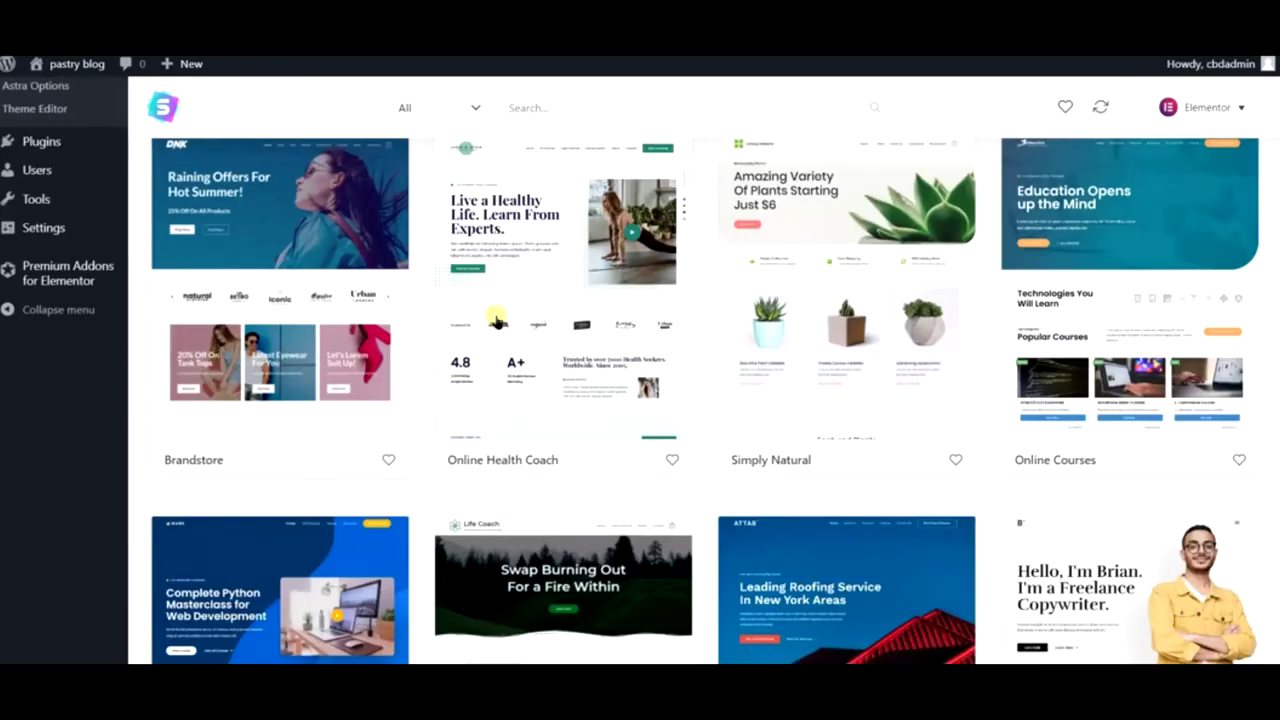
pyautogui.scroll(-3, 495, 318)
pyautogui.scroll(3, 495, 318)
pyautogui.scroll(-4, 495, 318)
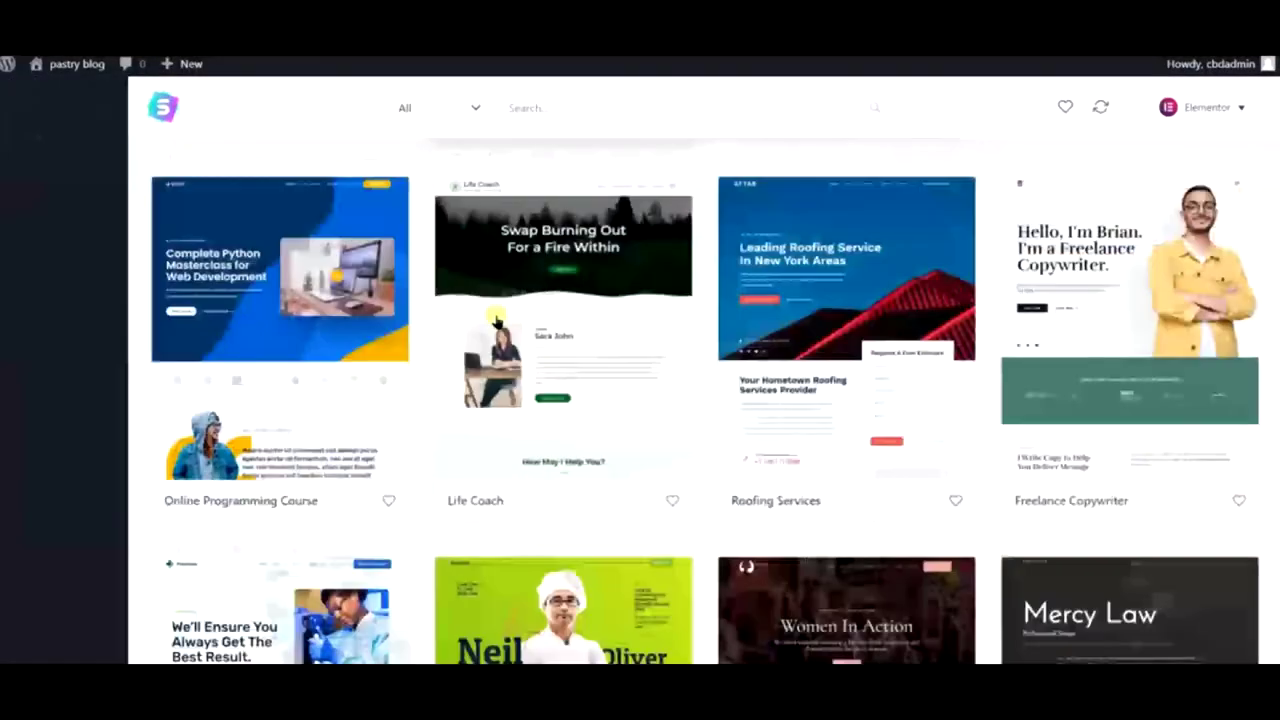
pyautogui.scroll(-3, 495, 318)
pyautogui.scroll(1, 495, 318)
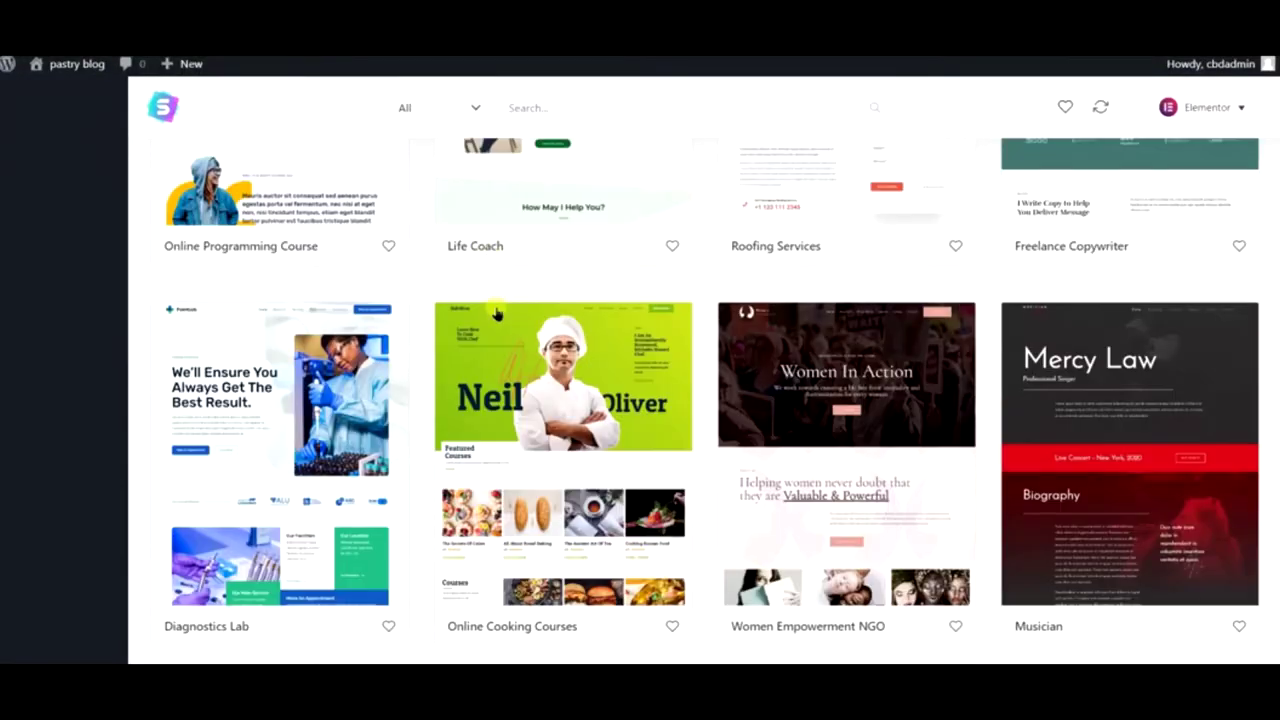
pyautogui.click(472, 112)
pyautogui.click(430, 217)
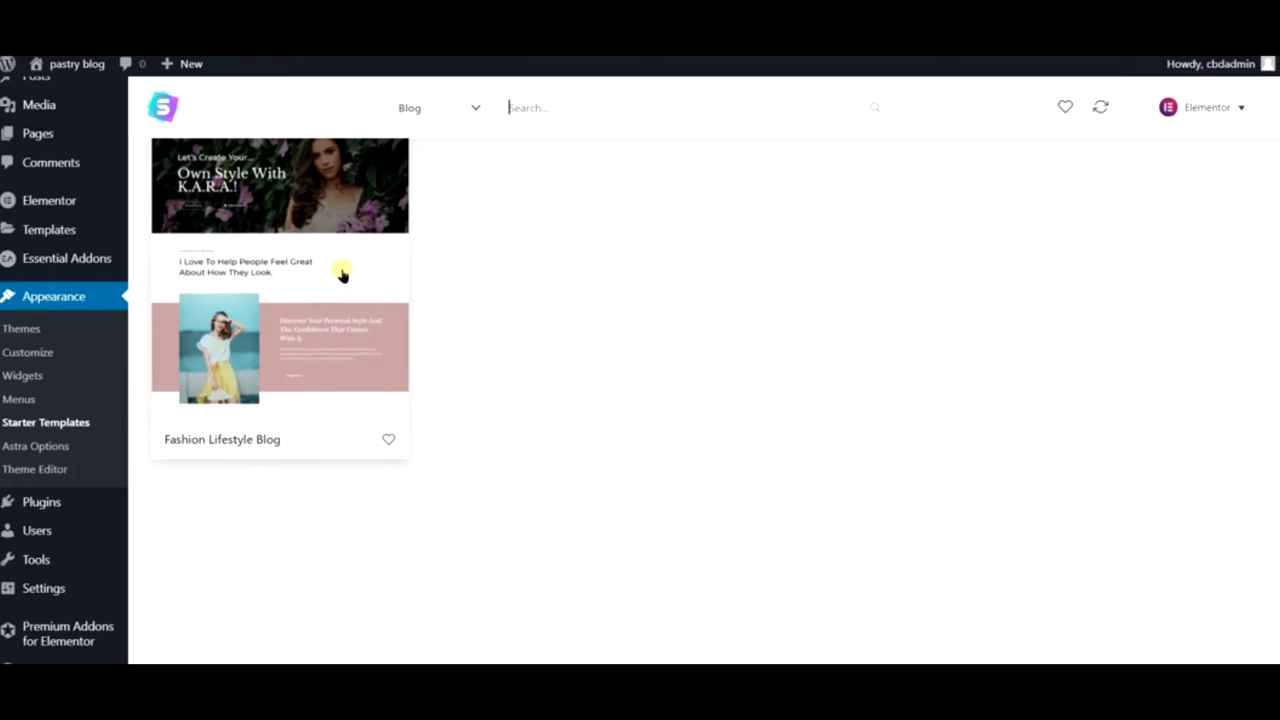
pyautogui.click(466, 112)
pyautogui.click(450, 151)
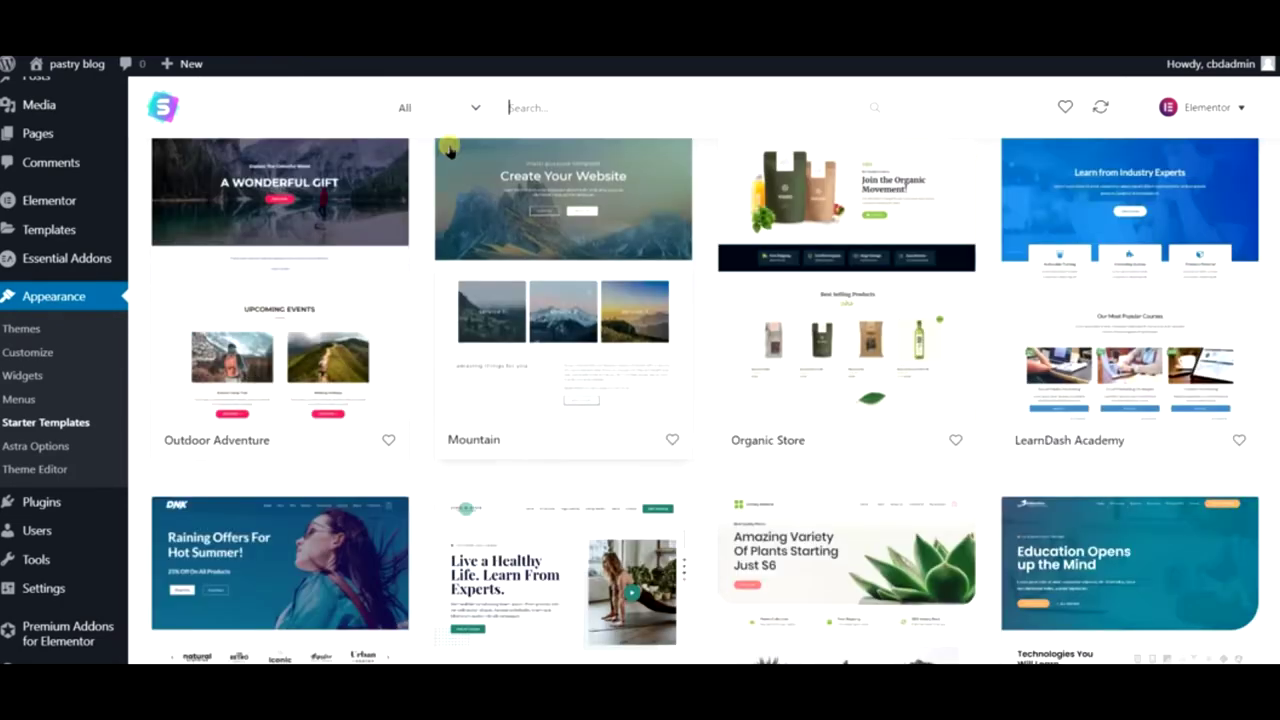
pyautogui.scroll(-5, 886, 335)
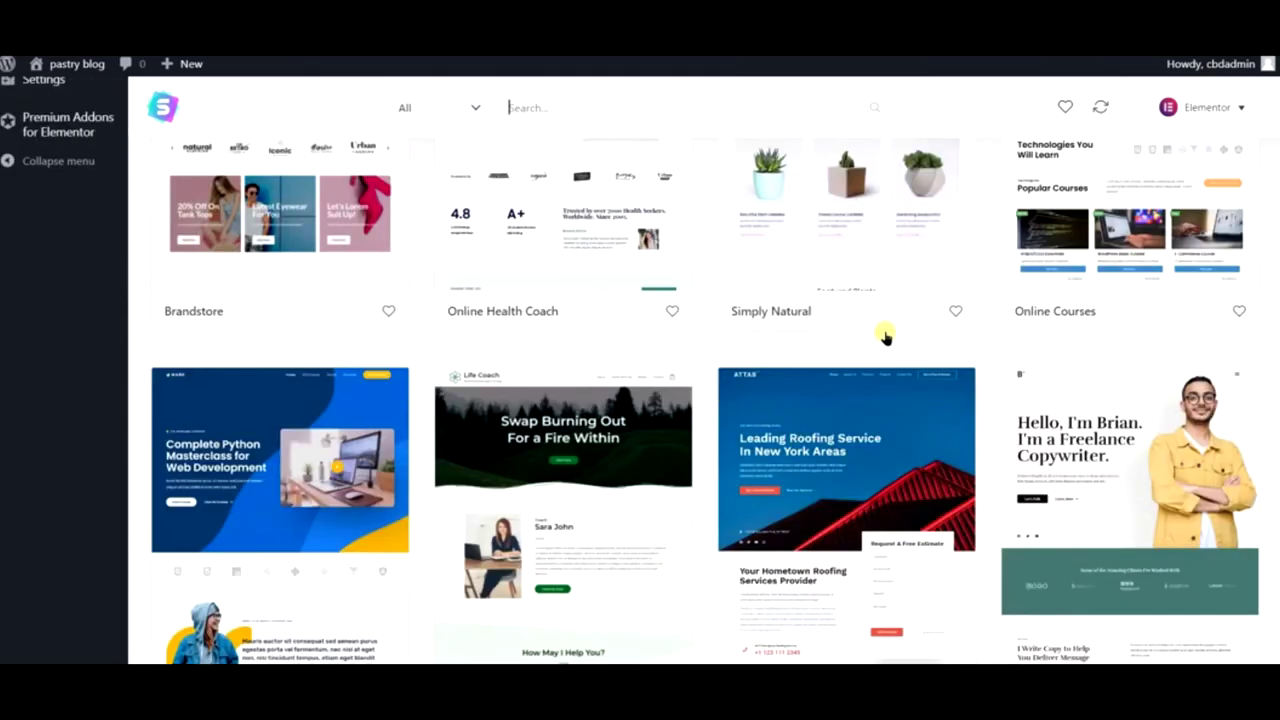
pyautogui.scroll(-9, 886, 337)
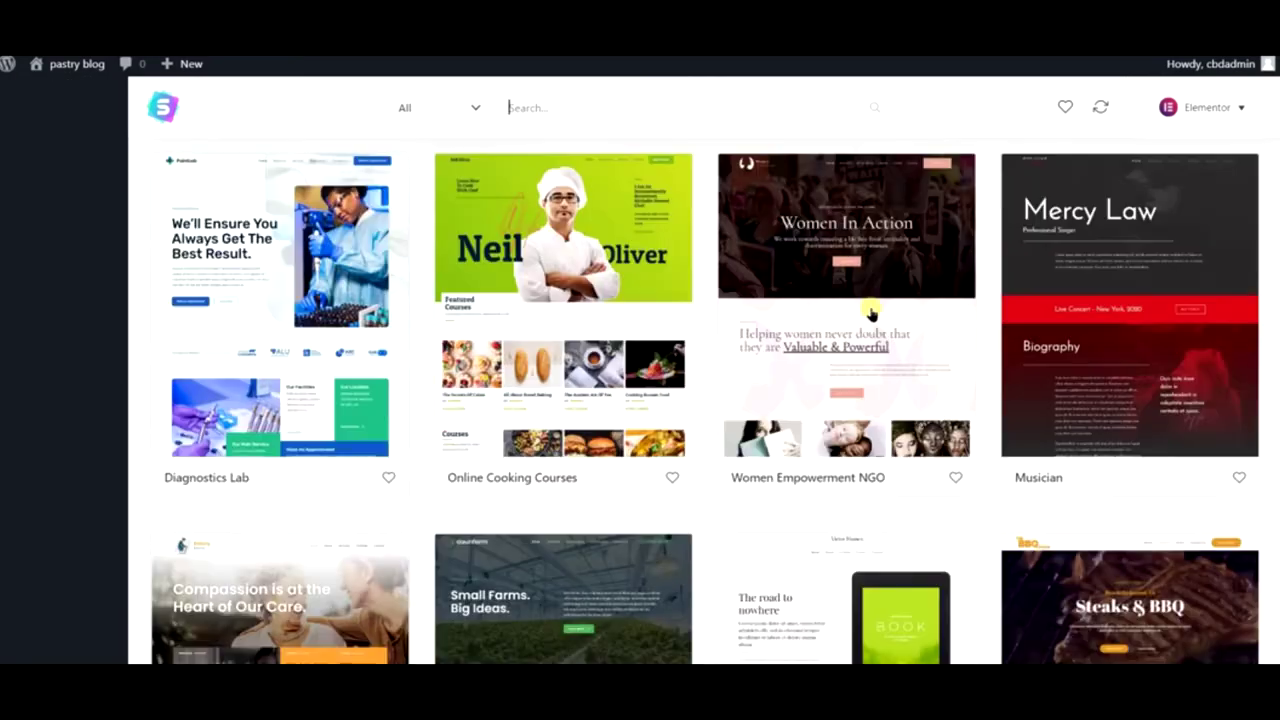
pyautogui.scroll(-2, 870, 313)
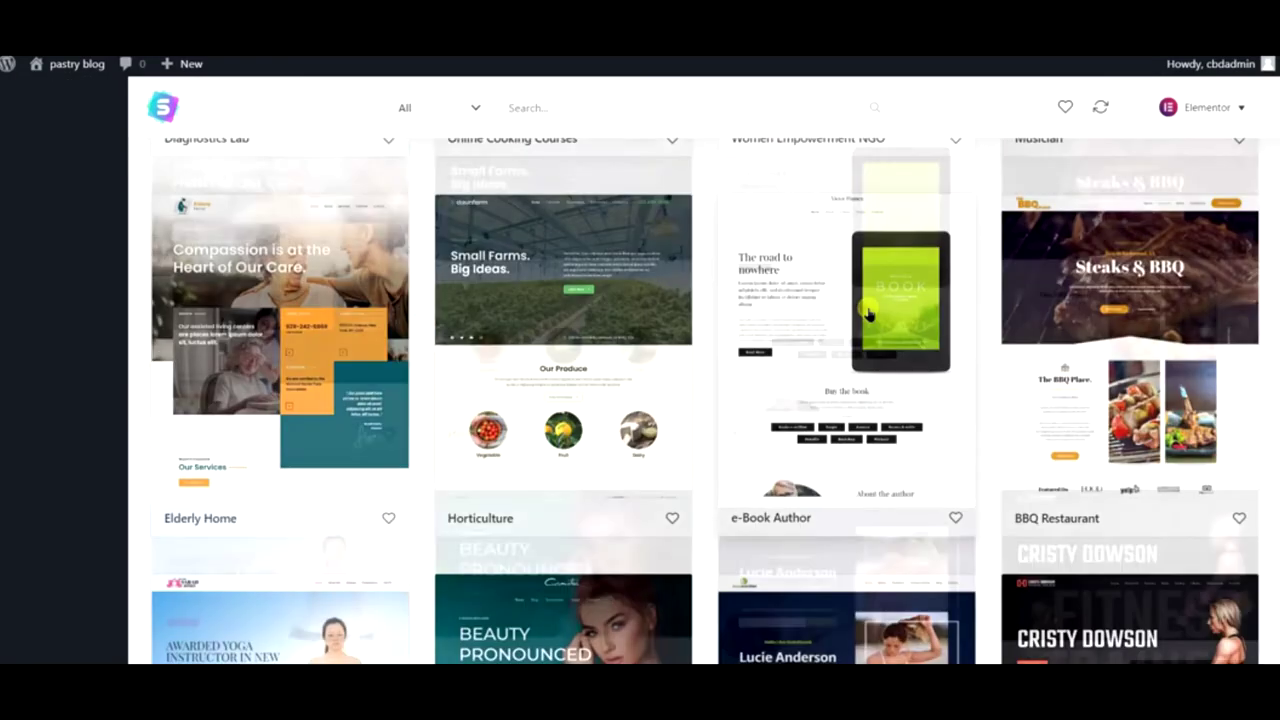
pyautogui.scroll(-3, 531, 283)
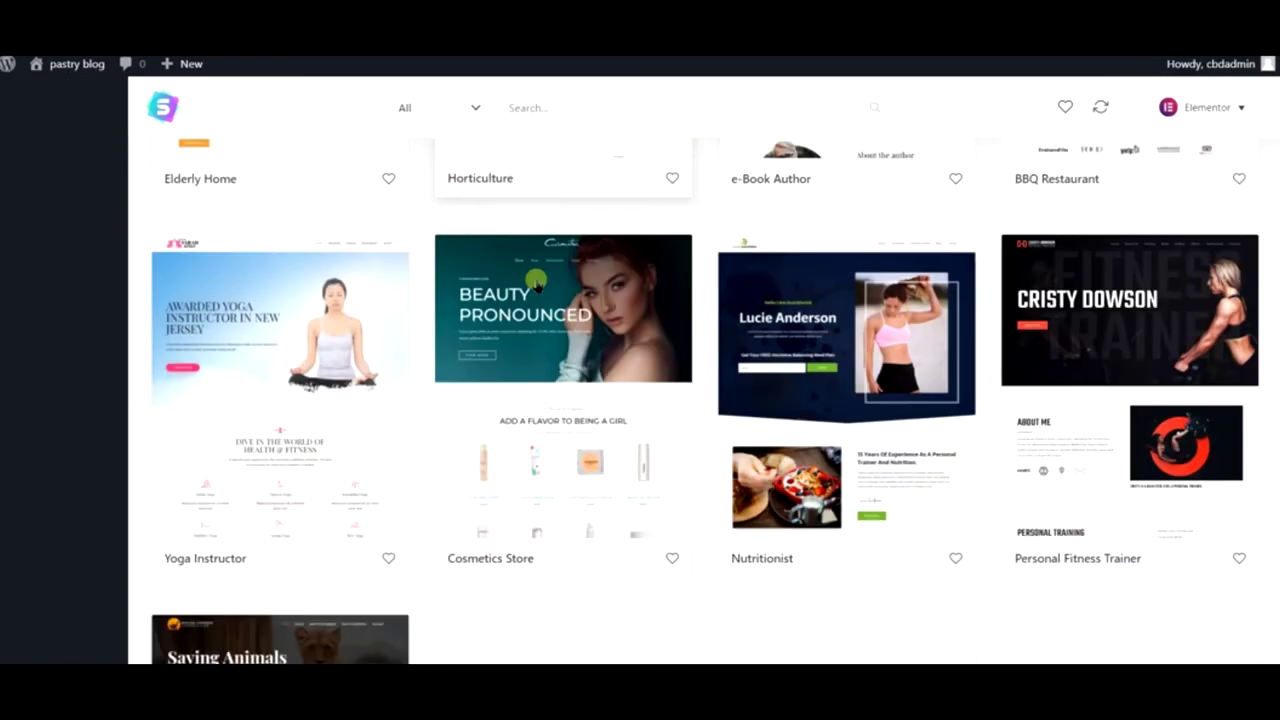
pyautogui.scroll(-1, 536, 284)
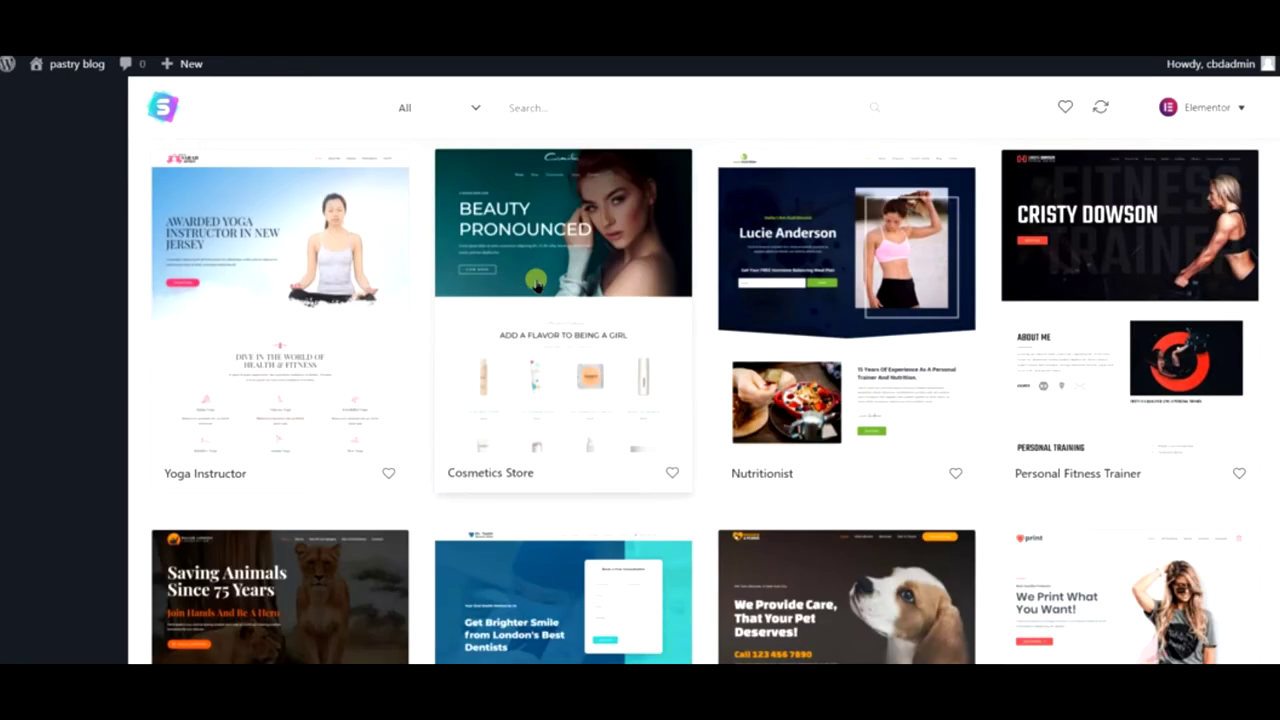
pyautogui.scroll(-4, 554, 280)
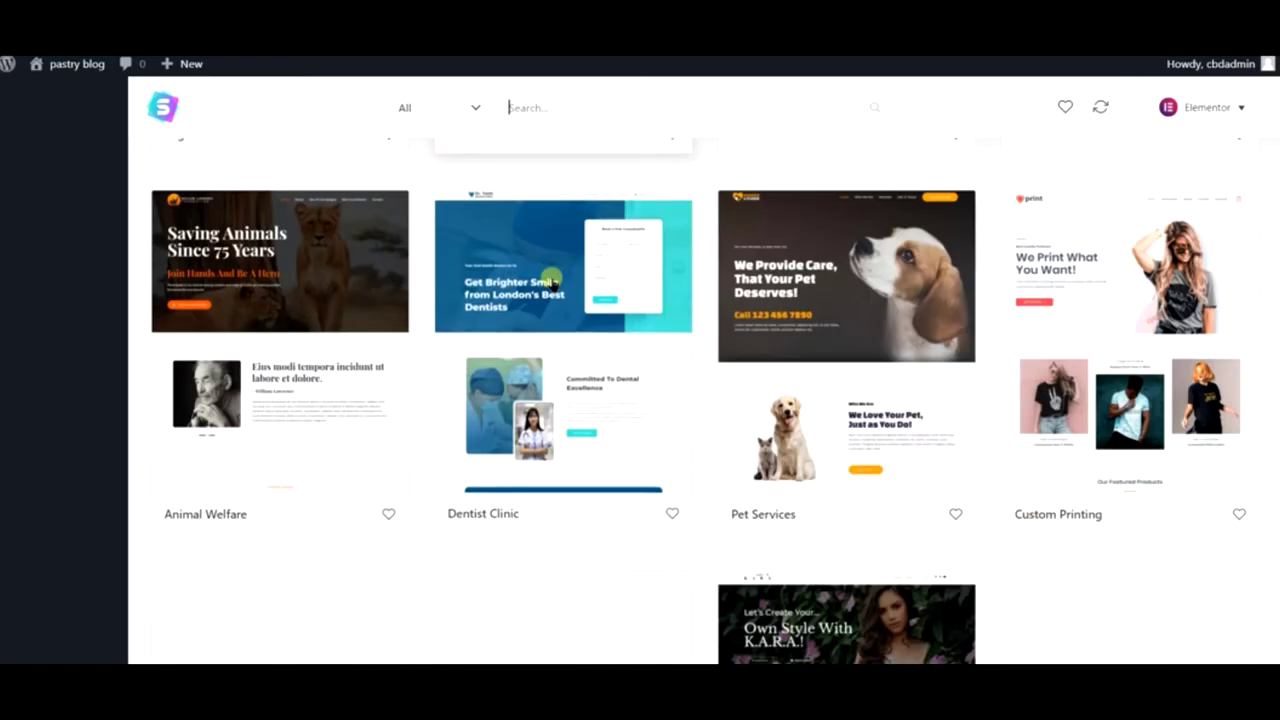
pyautogui.scroll(-3, 551, 280)
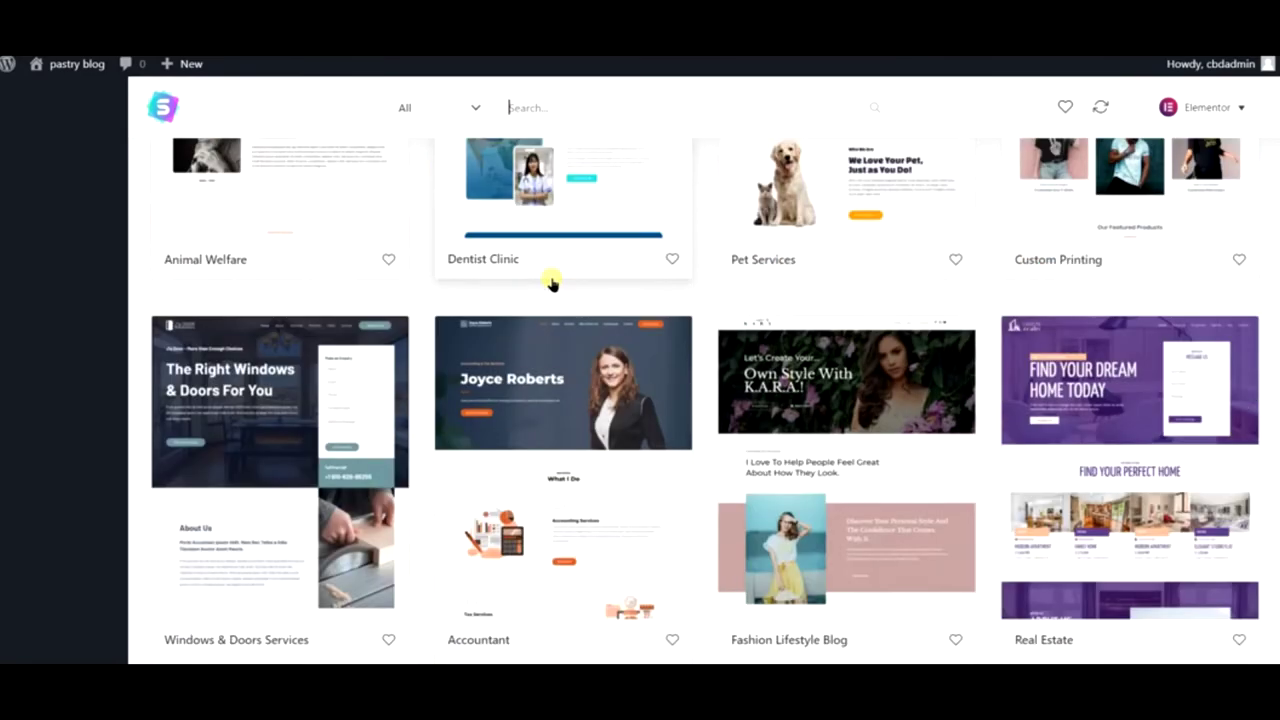
pyautogui.scroll(5, 551, 280)
pyautogui.scroll(-13, 551, 280)
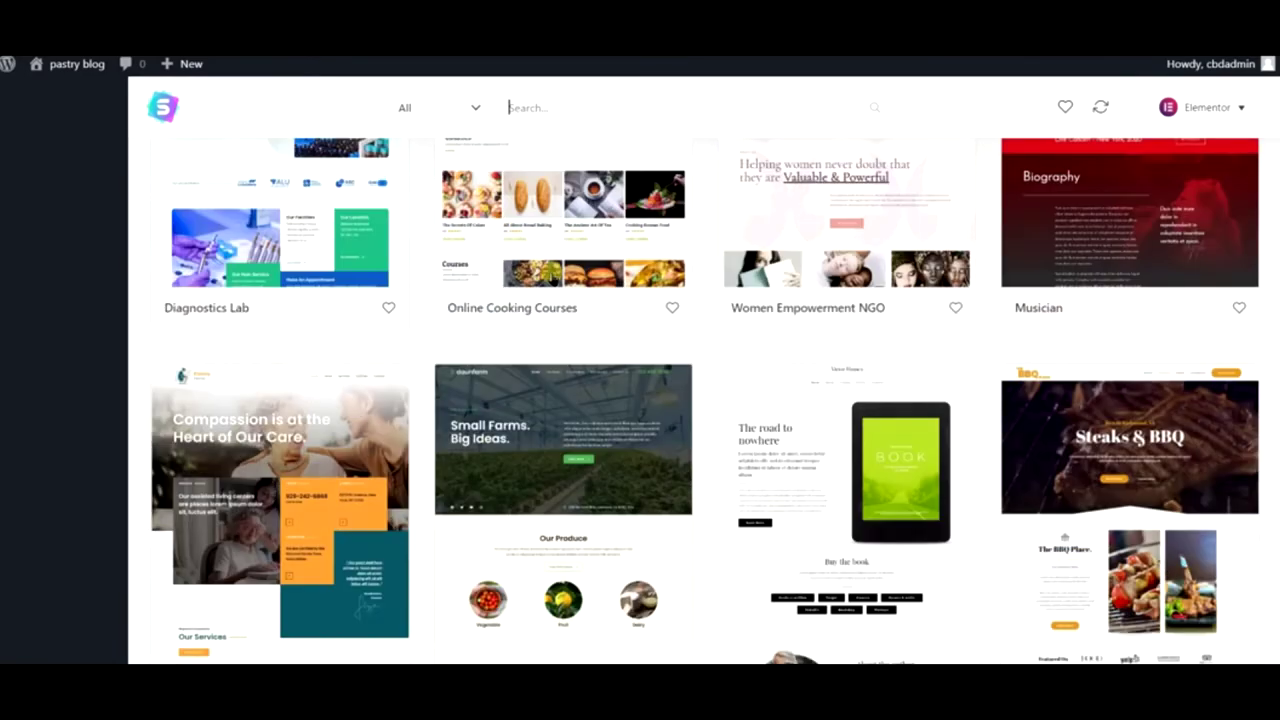
pyautogui.scroll(-3, 553, 282)
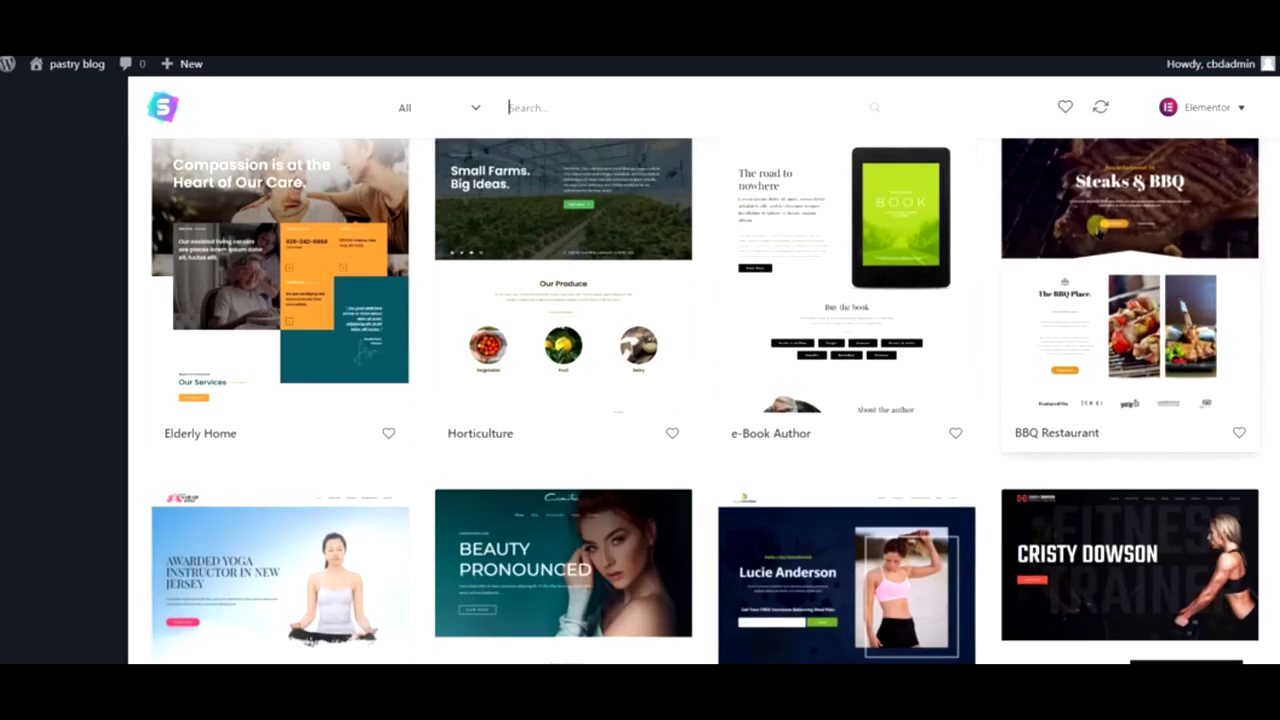
pyautogui.scroll(7, 1097, 228)
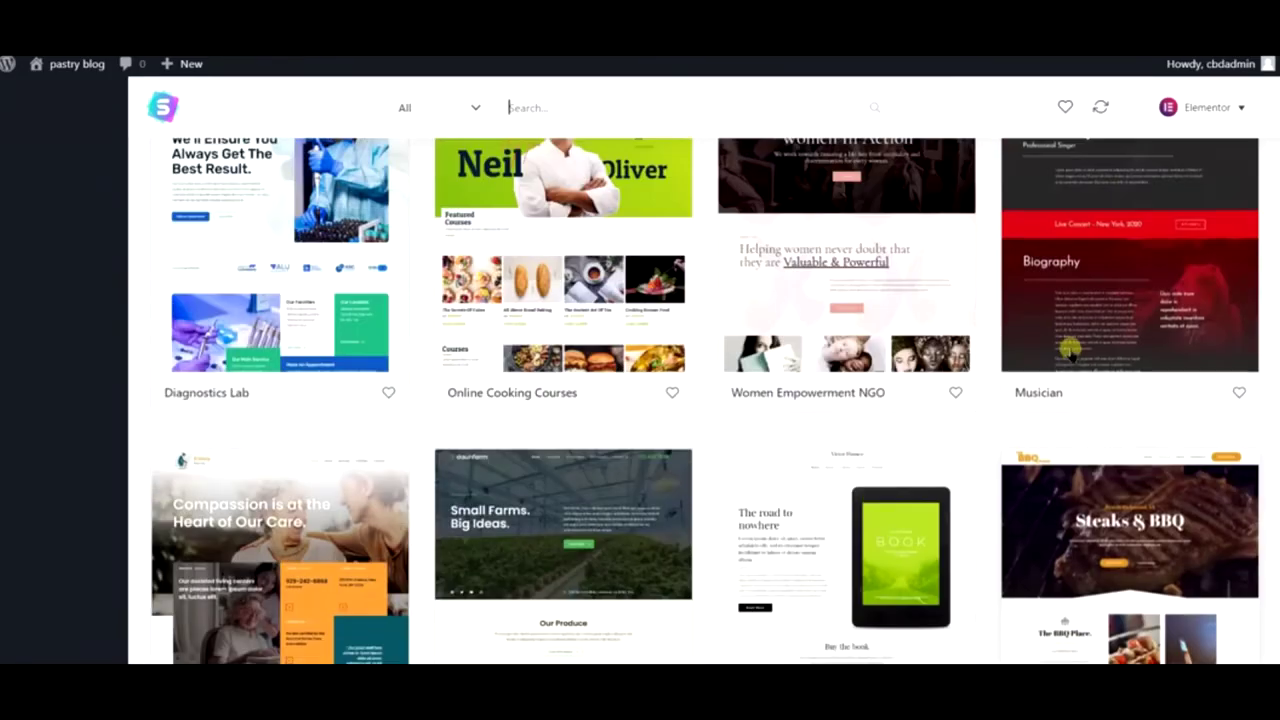
pyautogui.scroll(6, 1070, 356)
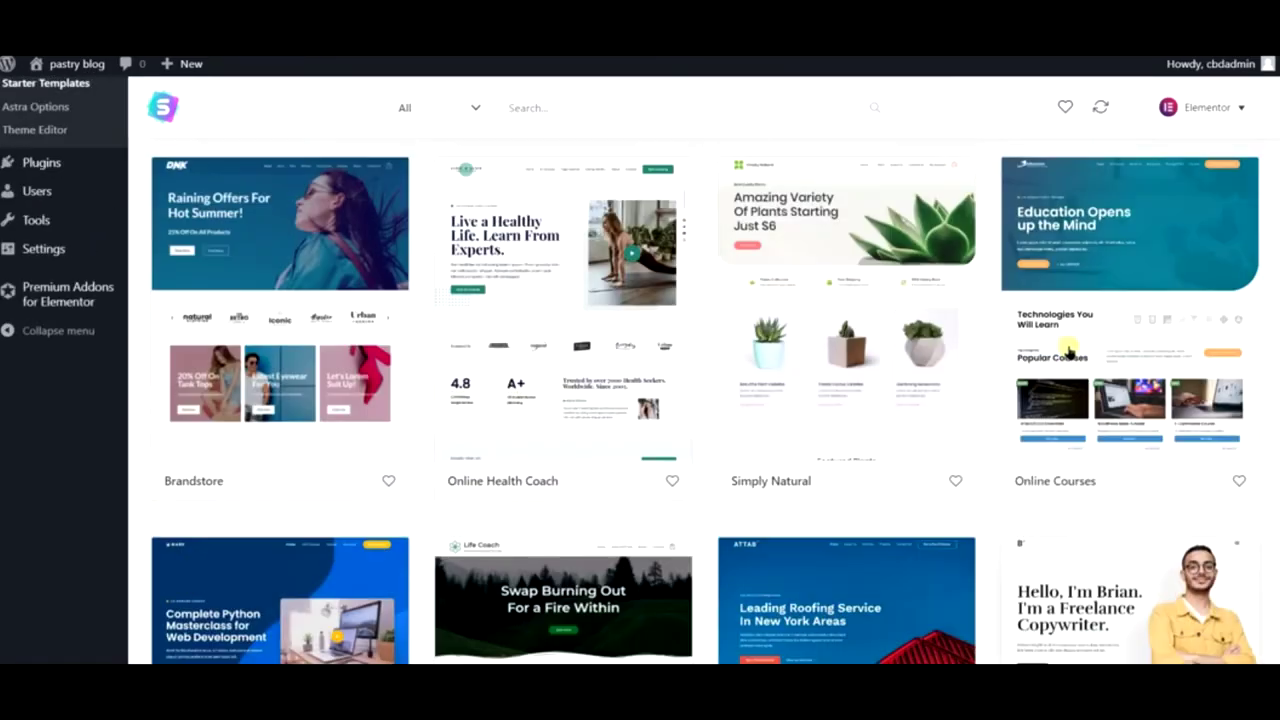
pyautogui.scroll(-3, 1062, 341)
pyautogui.scroll(-15, 1062, 341)
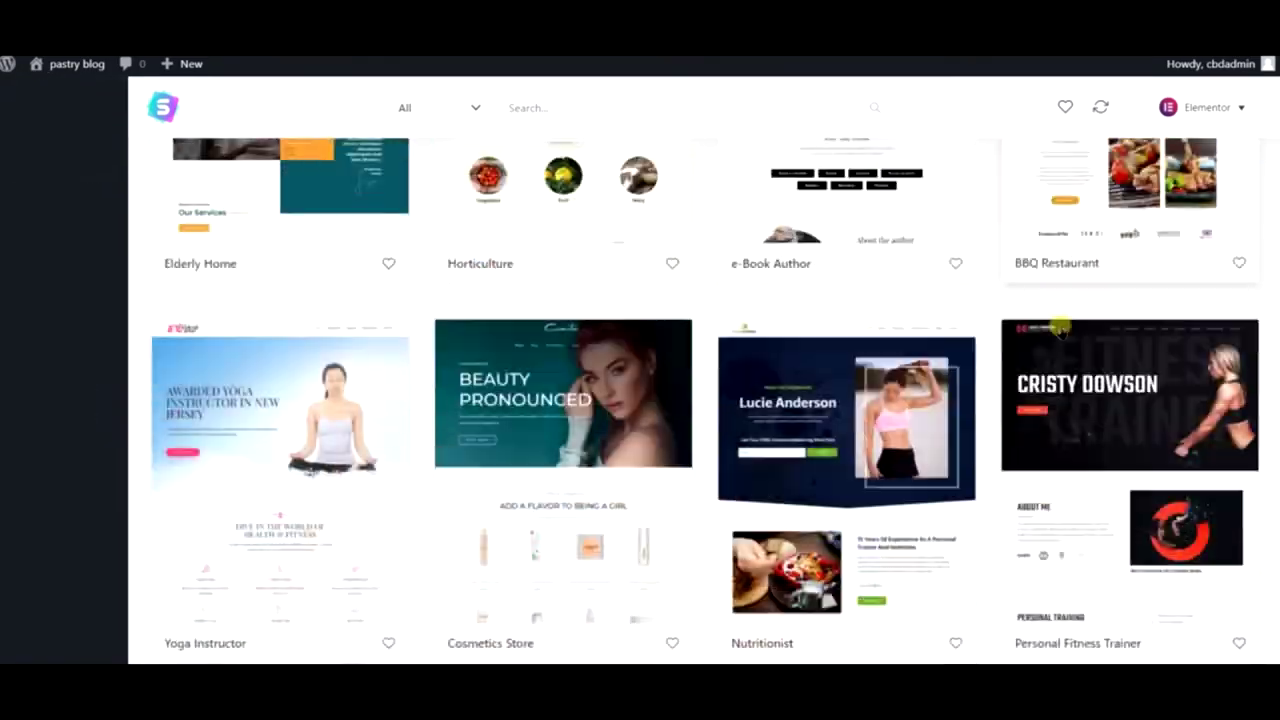
pyautogui.scroll(-10, 1060, 332)
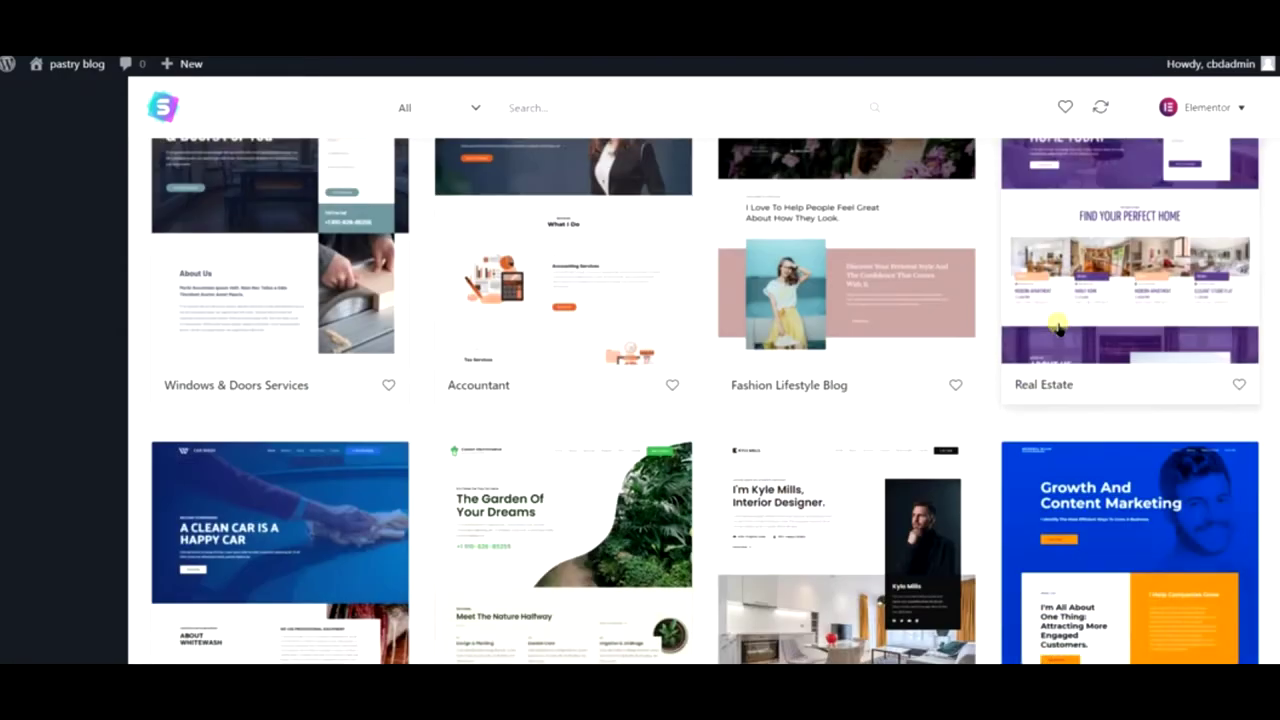
pyautogui.scroll(-6, 1055, 323)
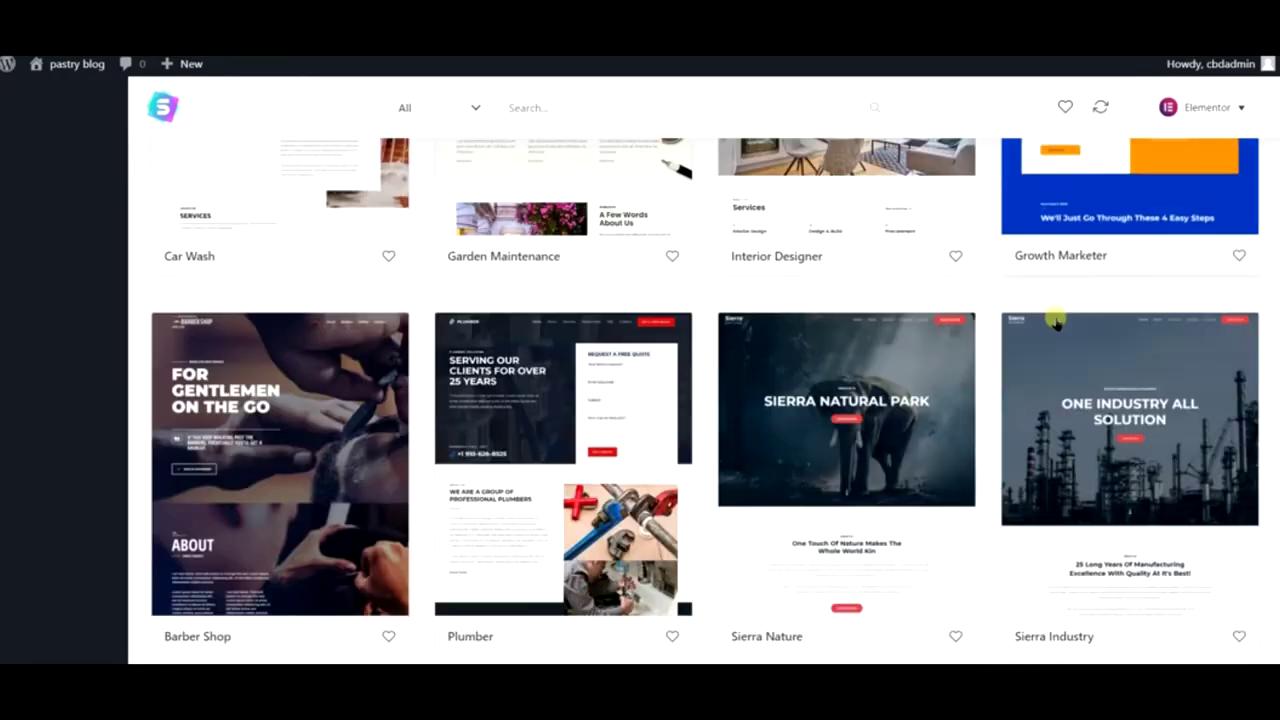
pyautogui.scroll(-3, 1053, 322)
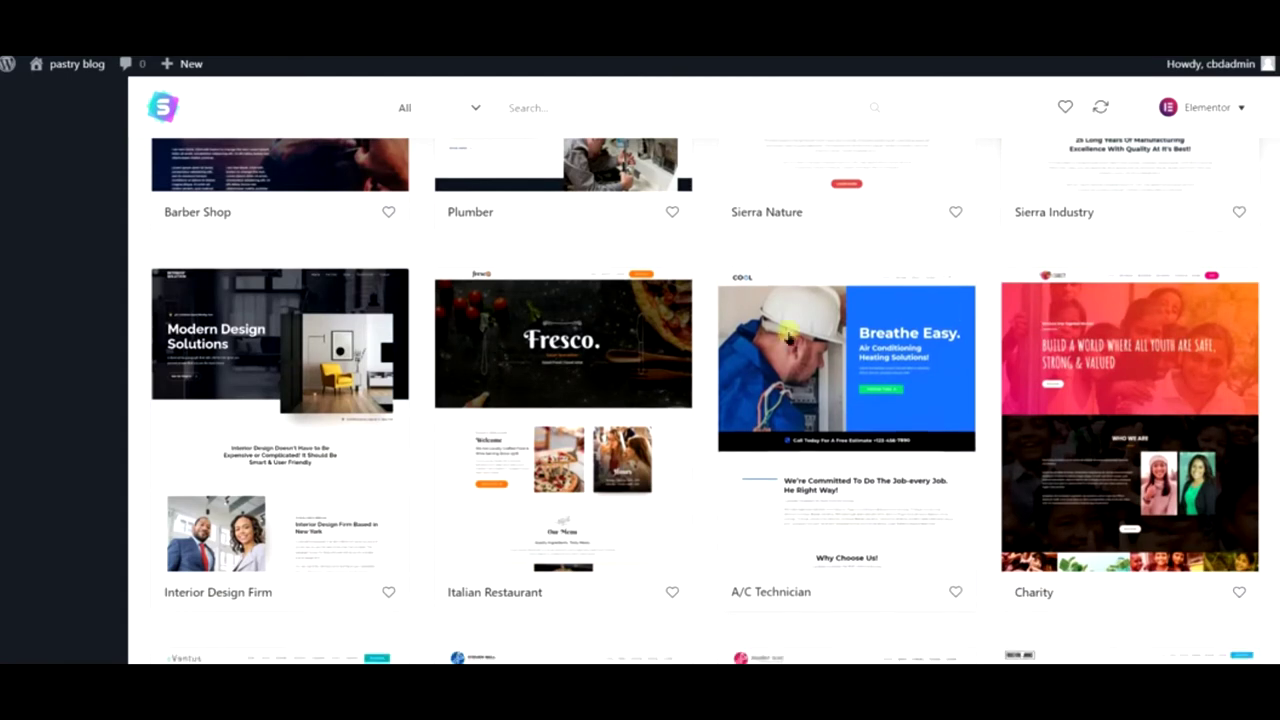
# - Import the Astra Italian Restaurant starter template and dismiss the 'Imported Successfully!' message
pyautogui.click(638, 355)
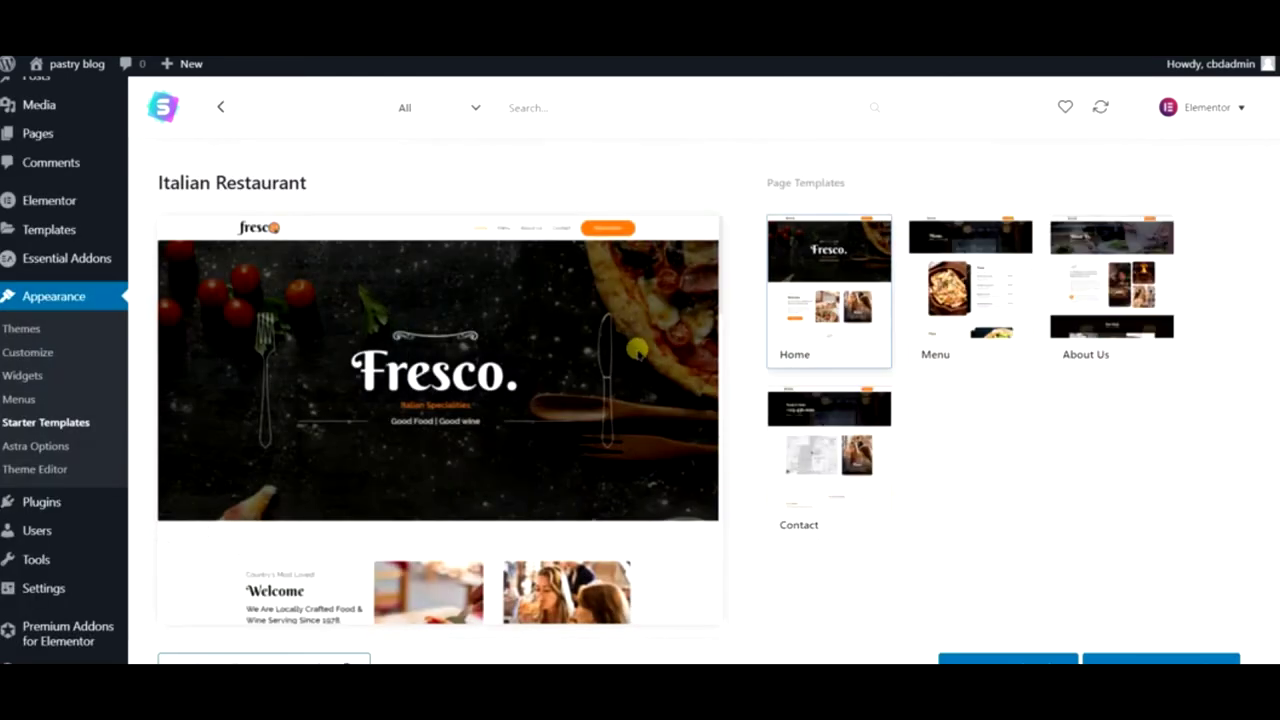
pyautogui.click(1027, 658)
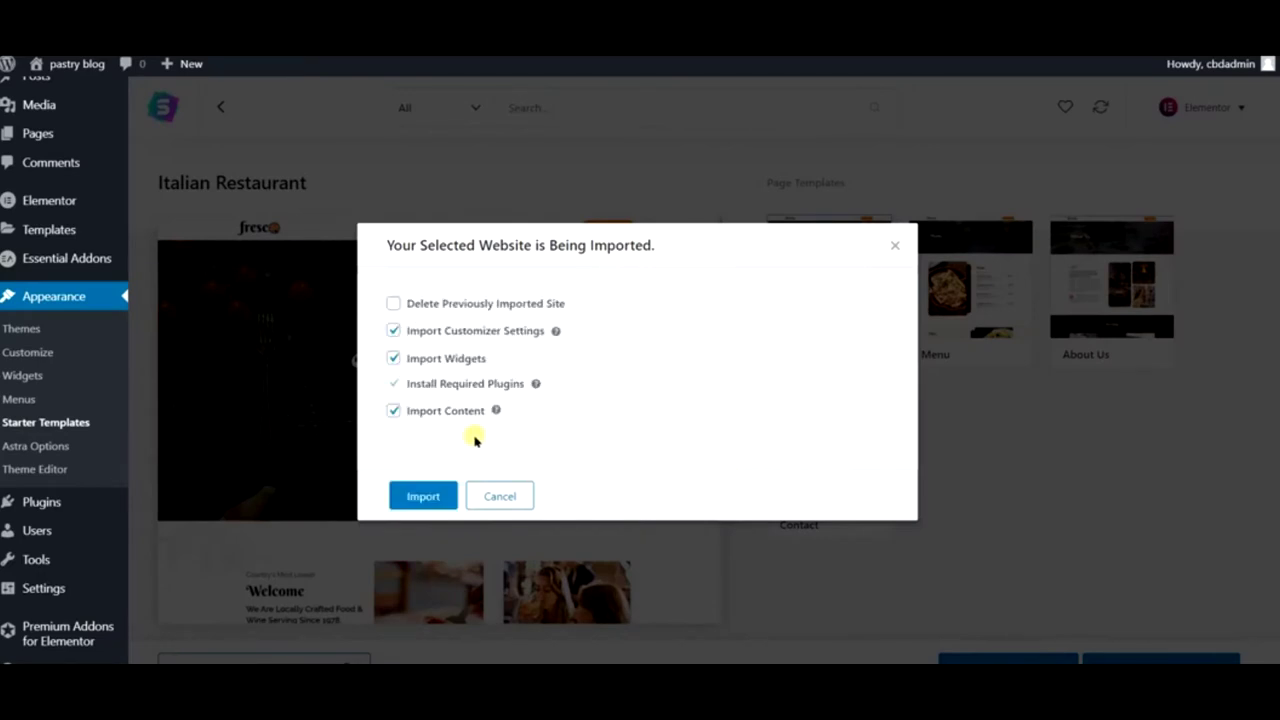
pyautogui.click(412, 499)
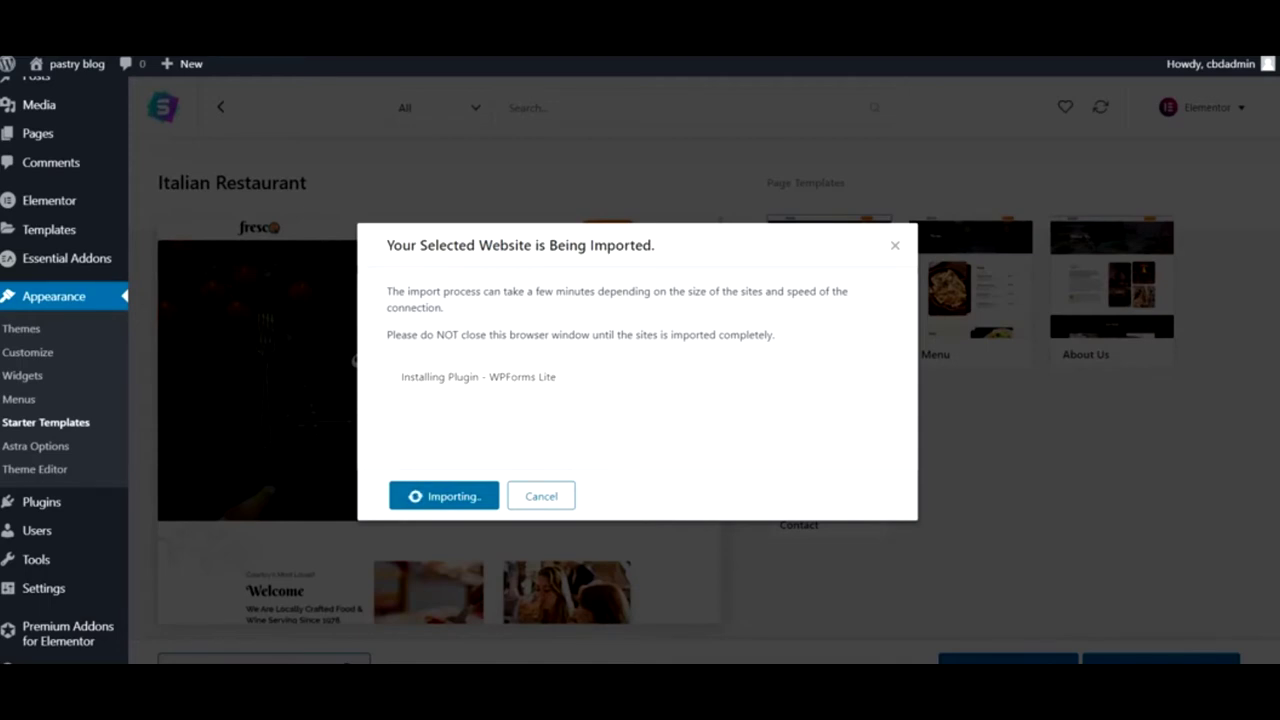
pyautogui.click(1107, 662)
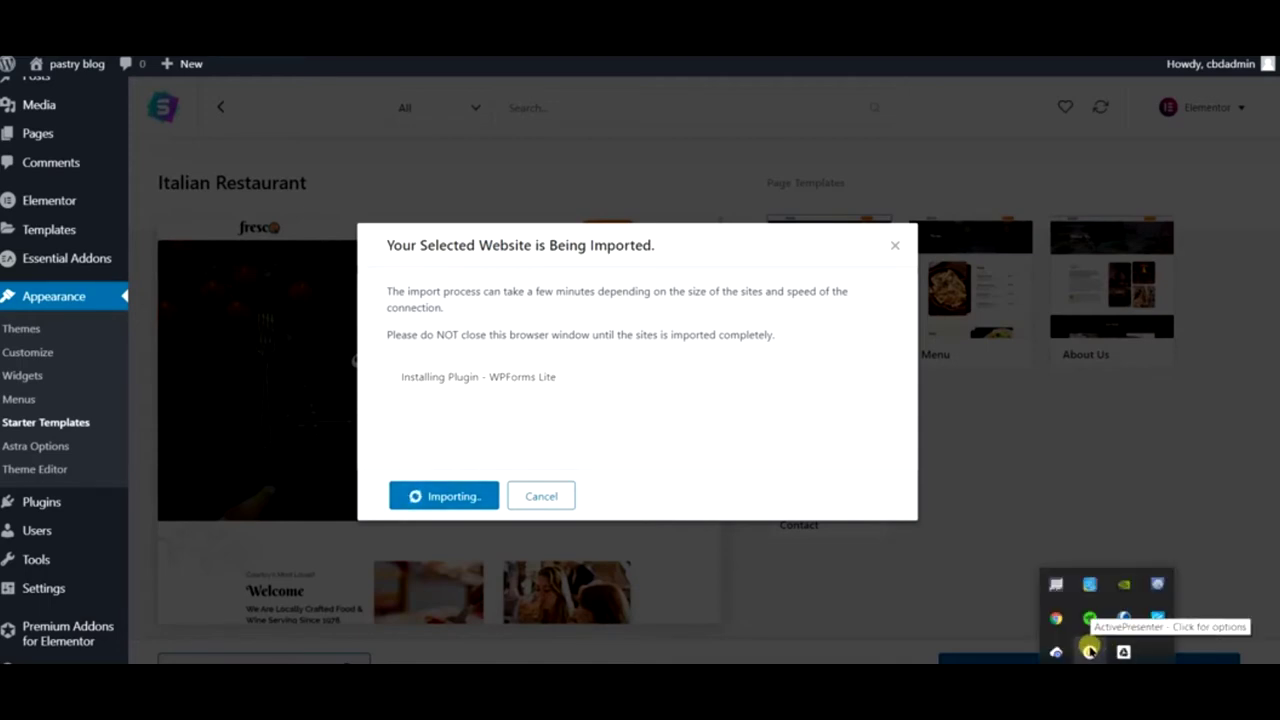
pyautogui.click(1088, 636)
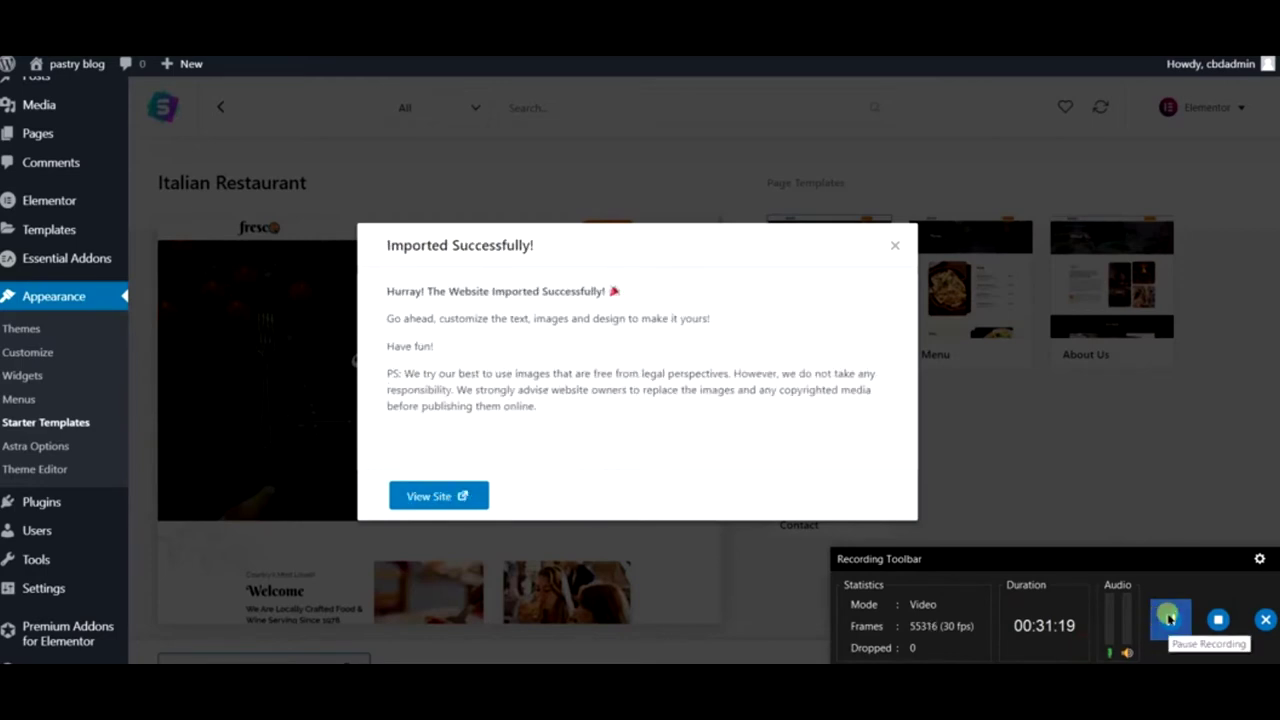
pyautogui.click(1189, 512)
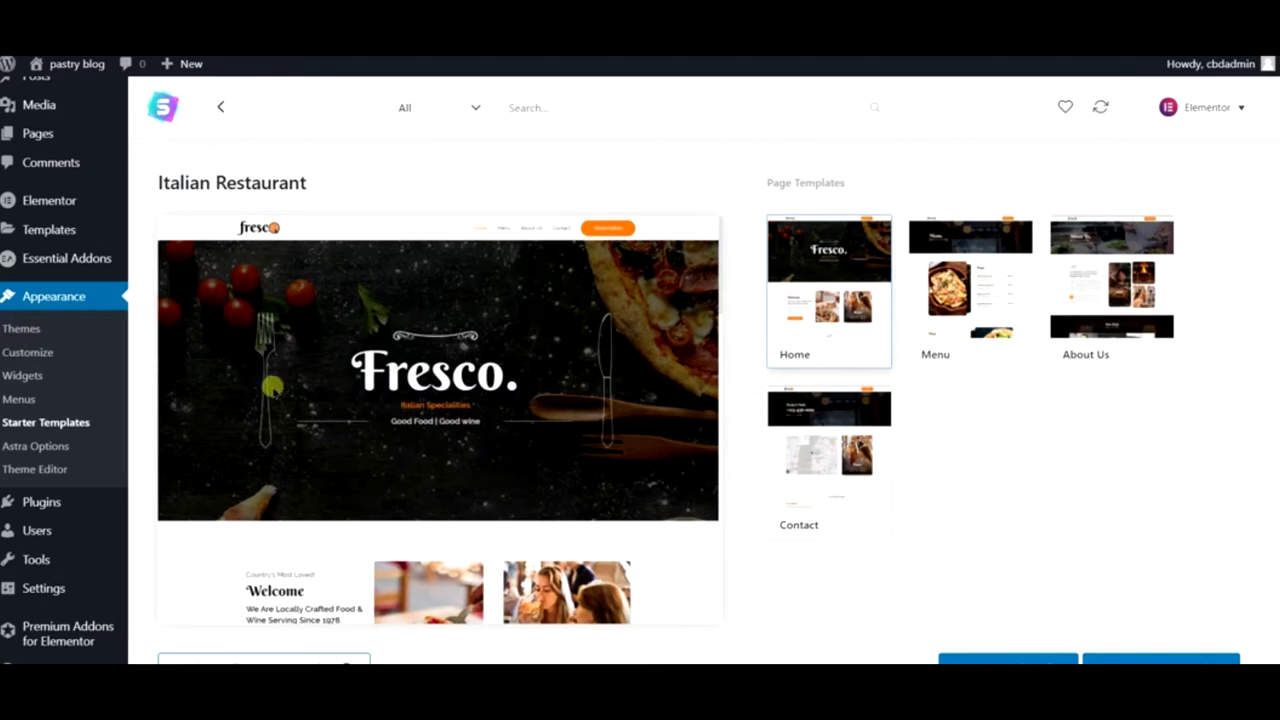
pyautogui.moveTo(78, 72)
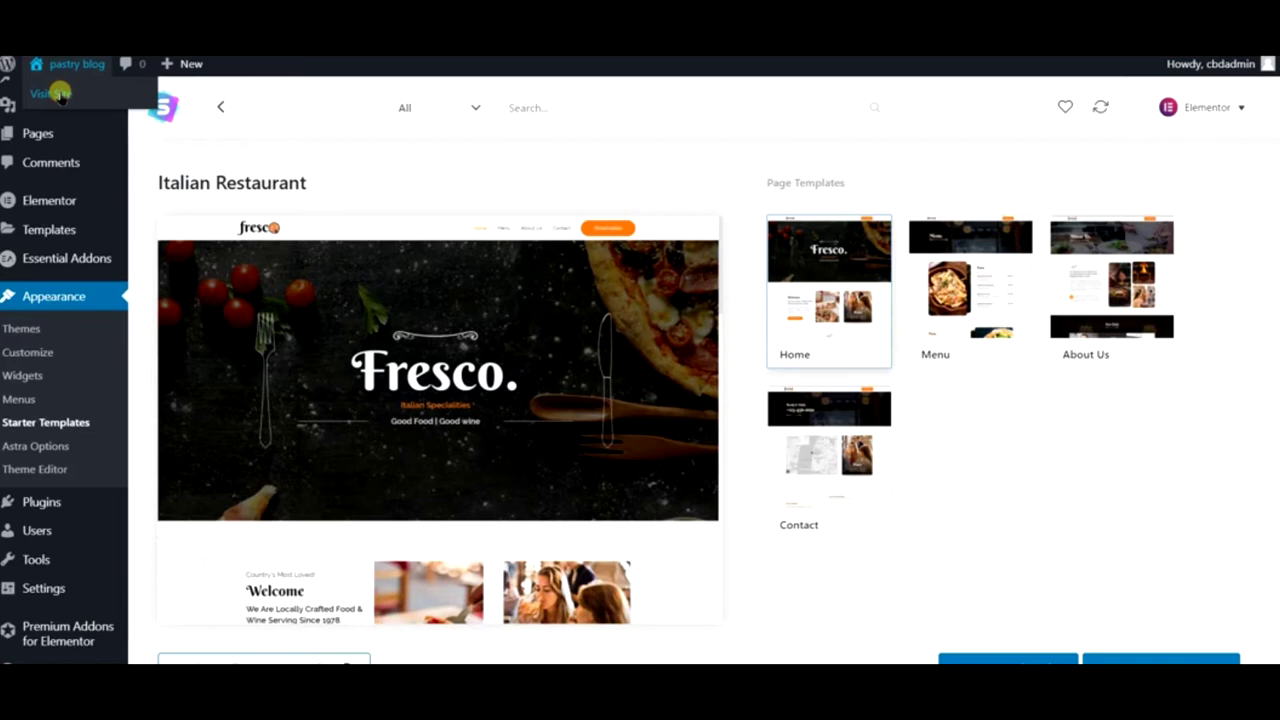
# - Scroll the Fresco homepage past the menu, Happy Hours and reservations to the footer, then back up
pyautogui.moveTo(90, 126)
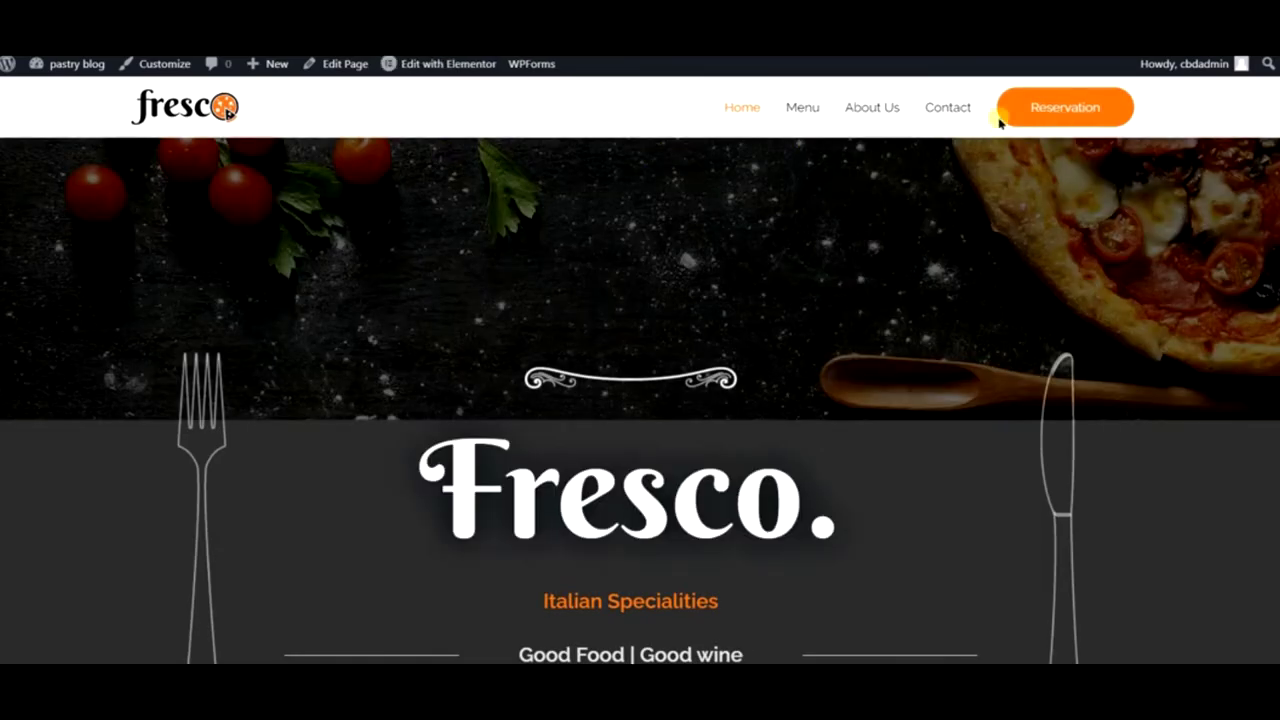
pyautogui.scroll(-5, 520, 254)
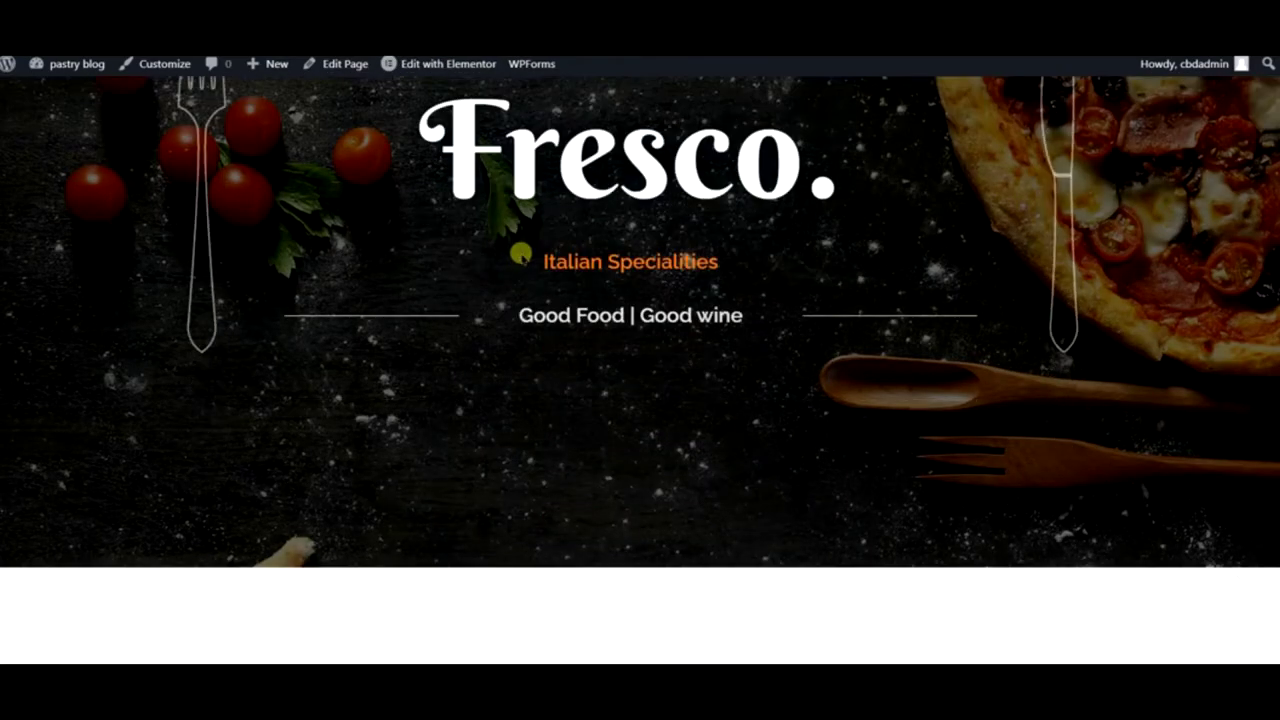
pyautogui.scroll(-2, 520, 258)
pyautogui.scroll(-6, 823, 209)
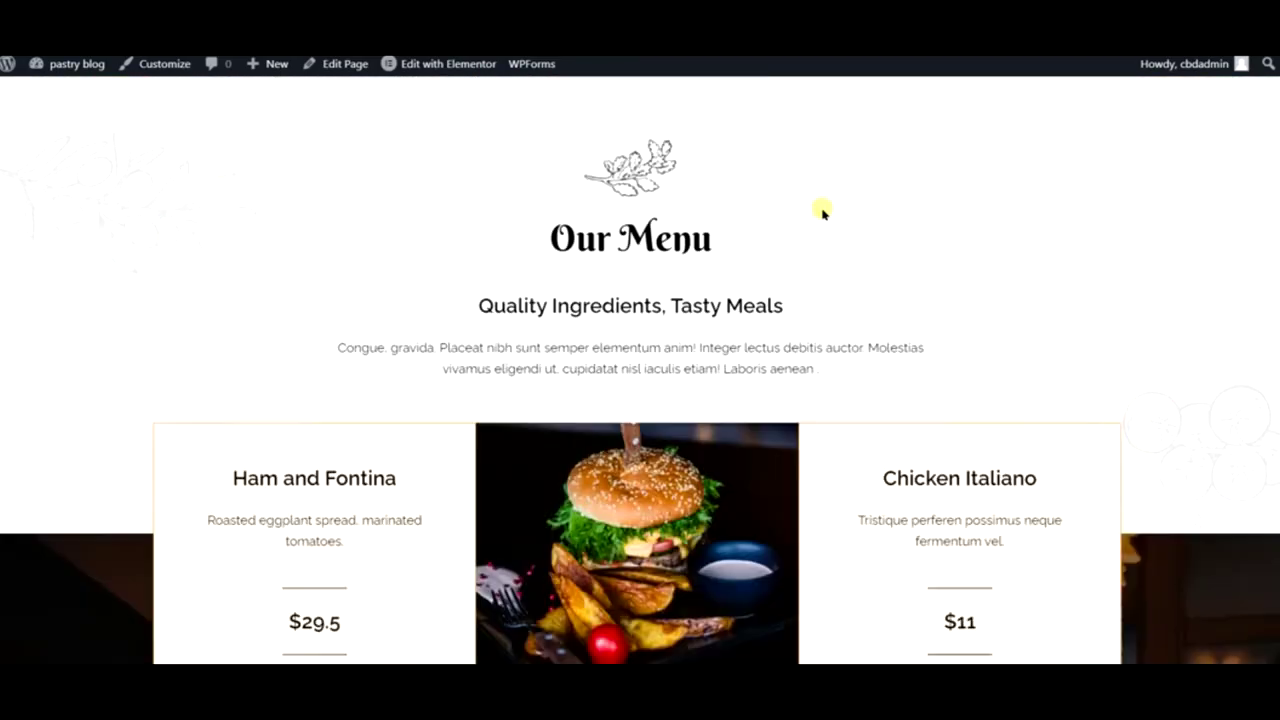
pyautogui.scroll(-8, 823, 209)
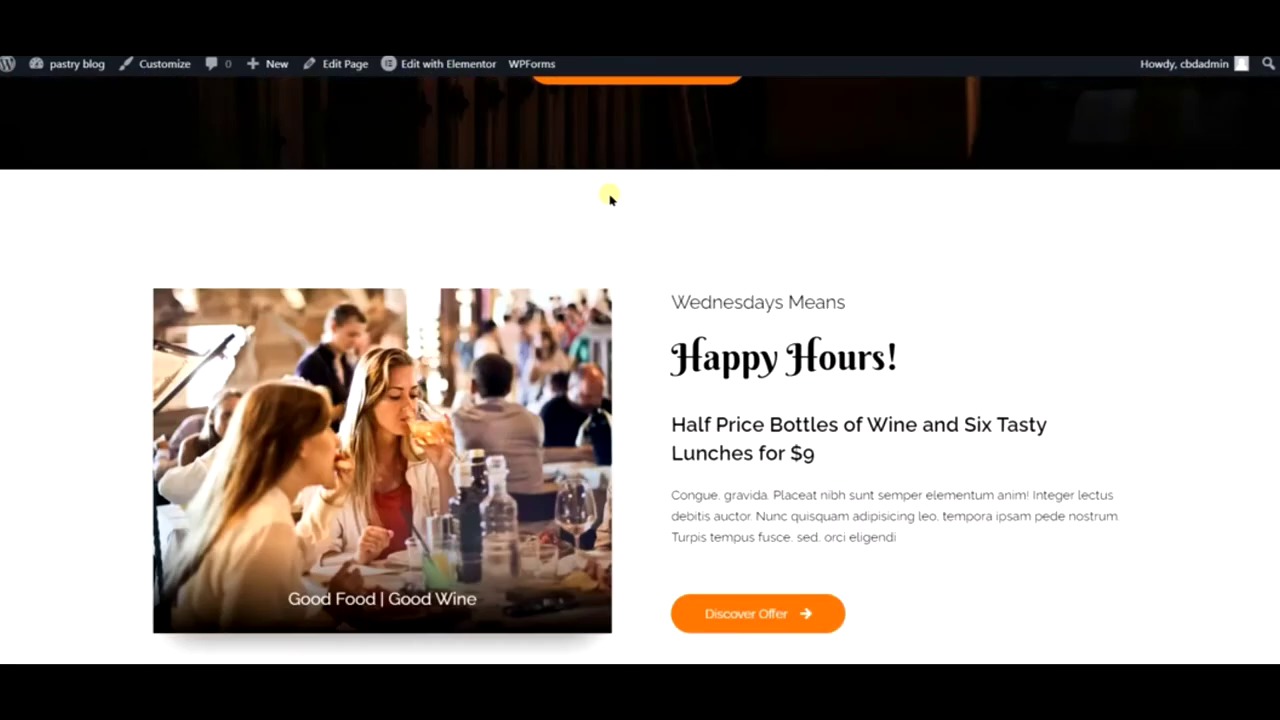
pyautogui.scroll(-8, 609, 197)
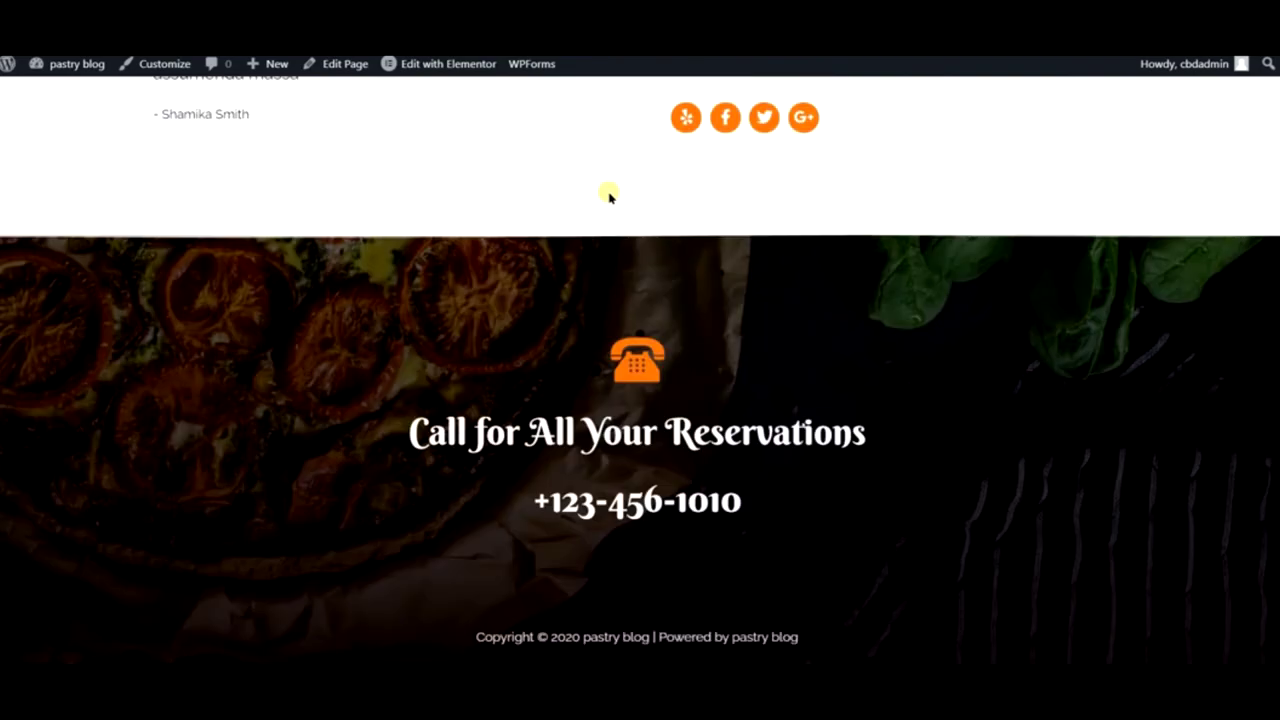
pyautogui.scroll(20, 609, 197)
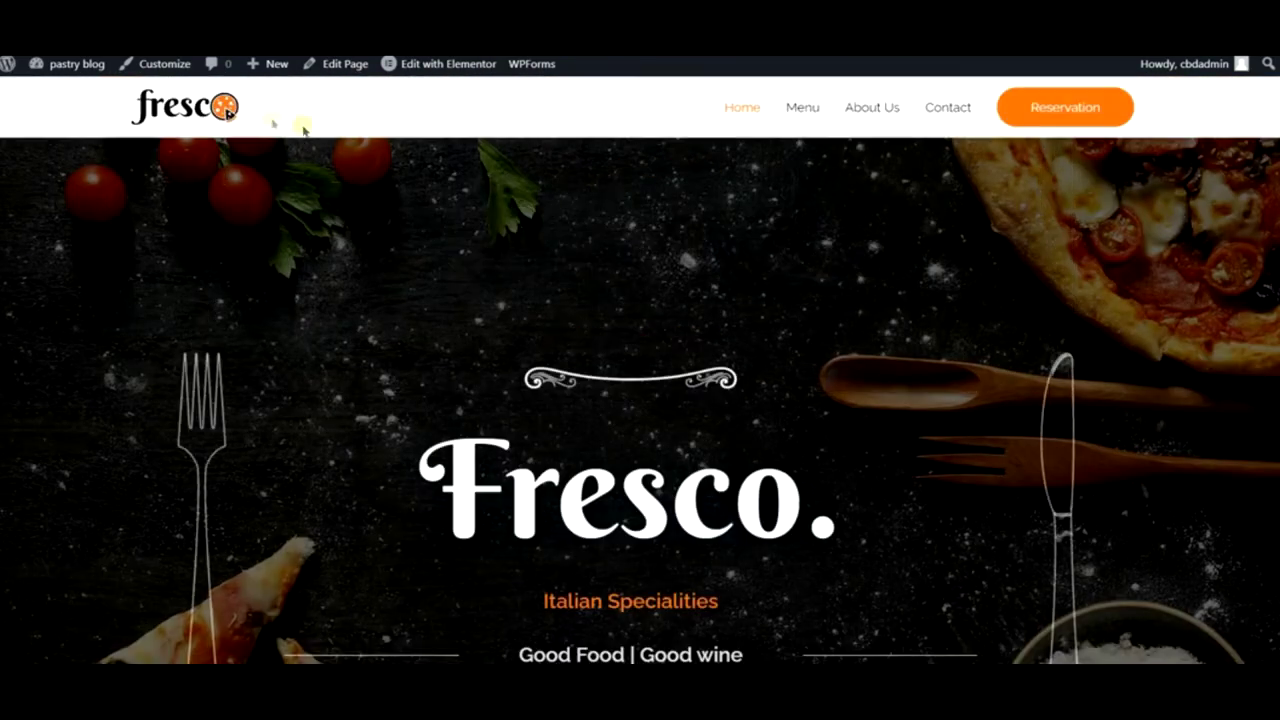
pyautogui.moveTo(68, 66)
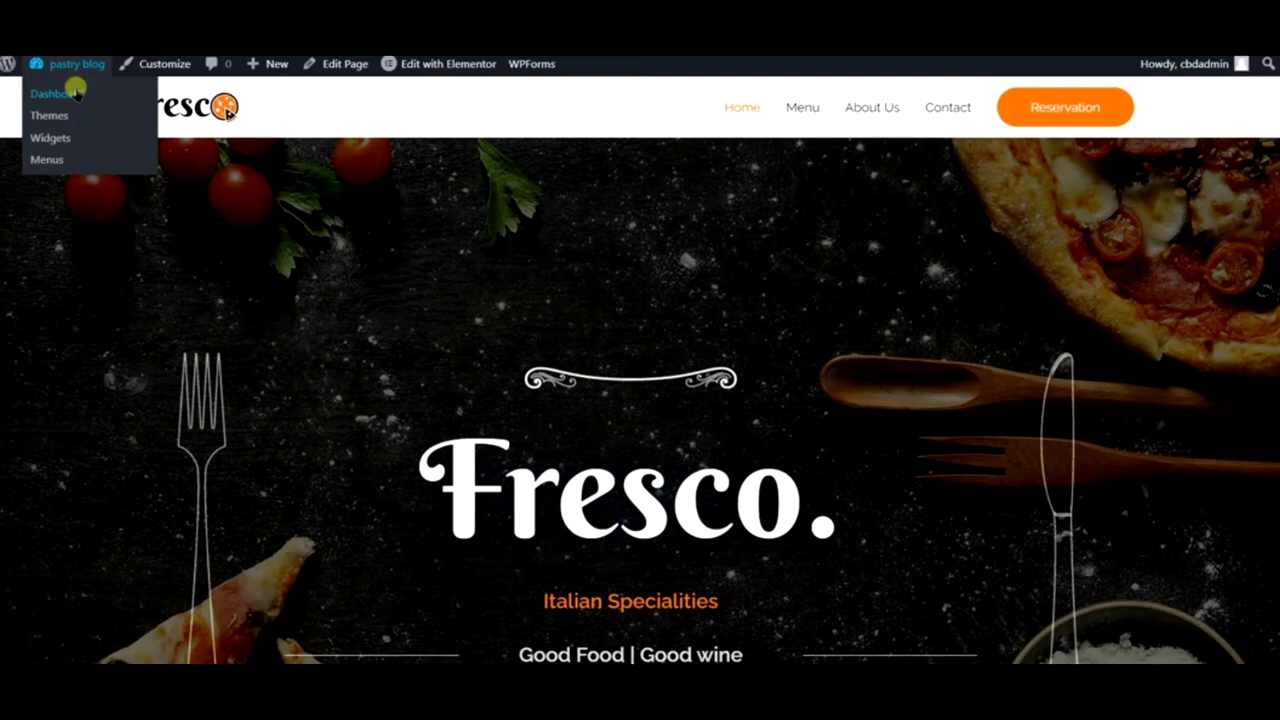
# - From the Dashboard, go to All Pages and move Sample Page to the Trash
pyautogui.click(80, 63)
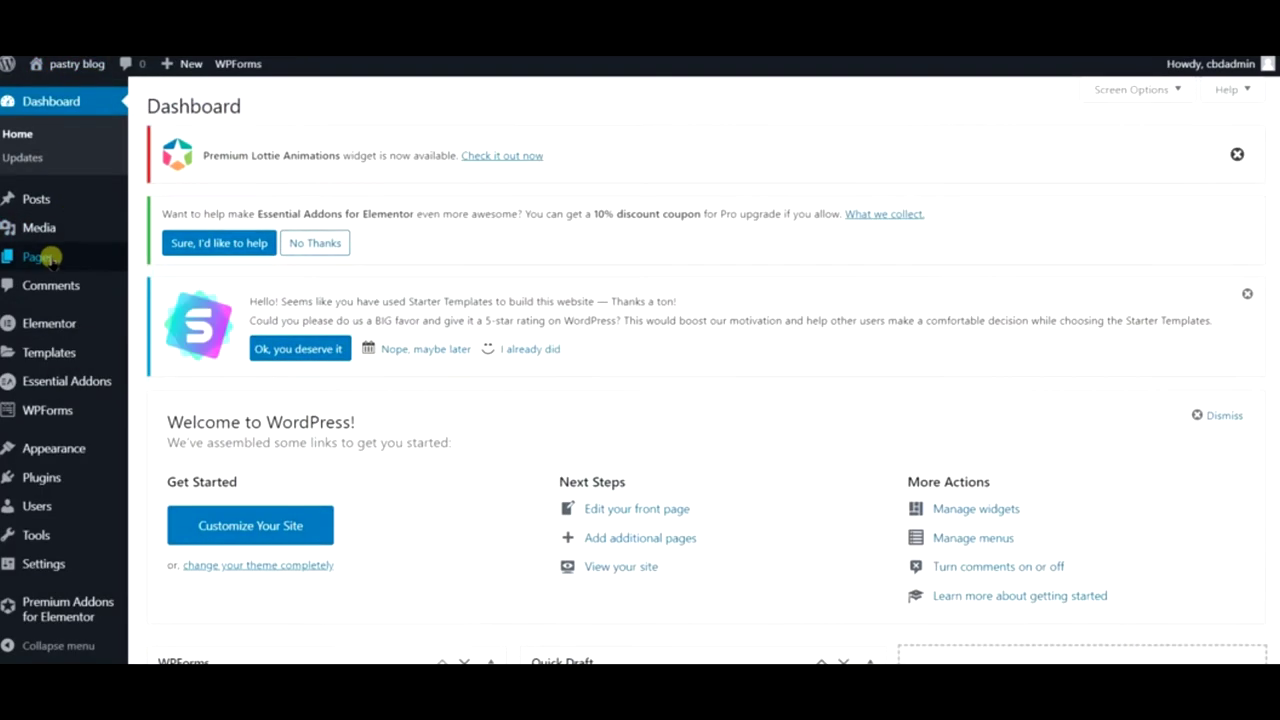
pyautogui.moveTo(52, 255)
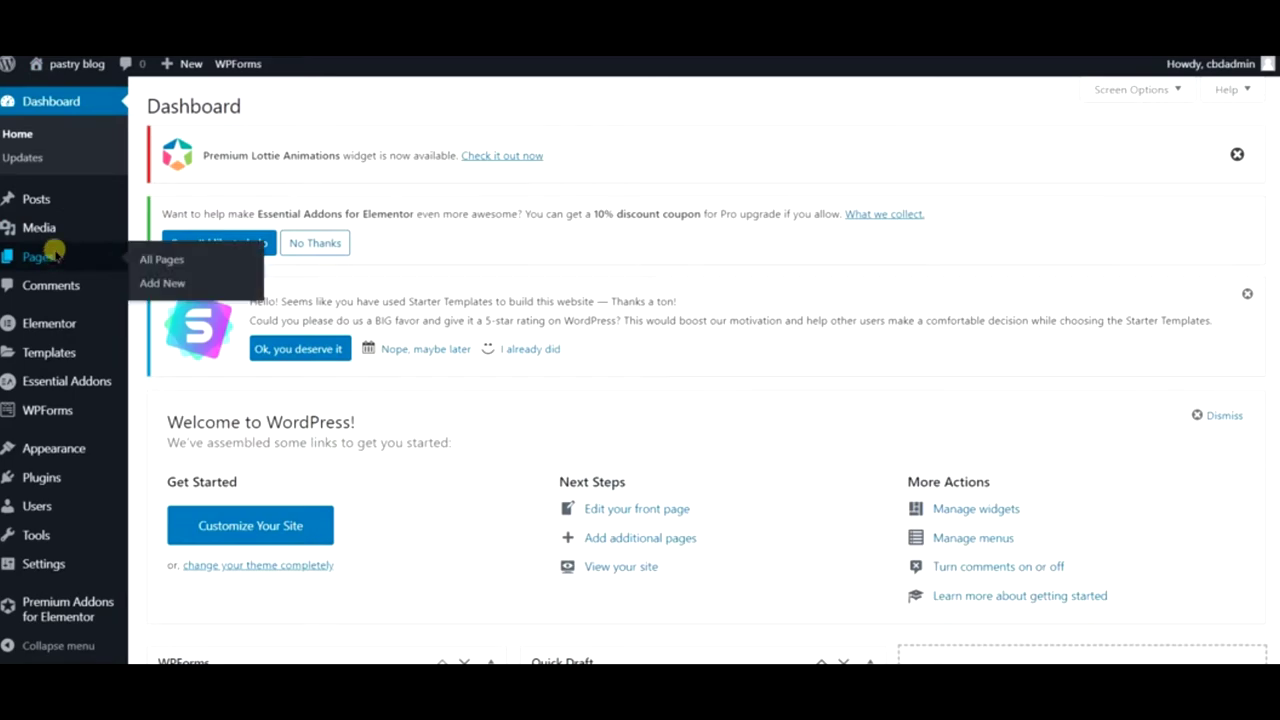
pyautogui.click(52, 252)
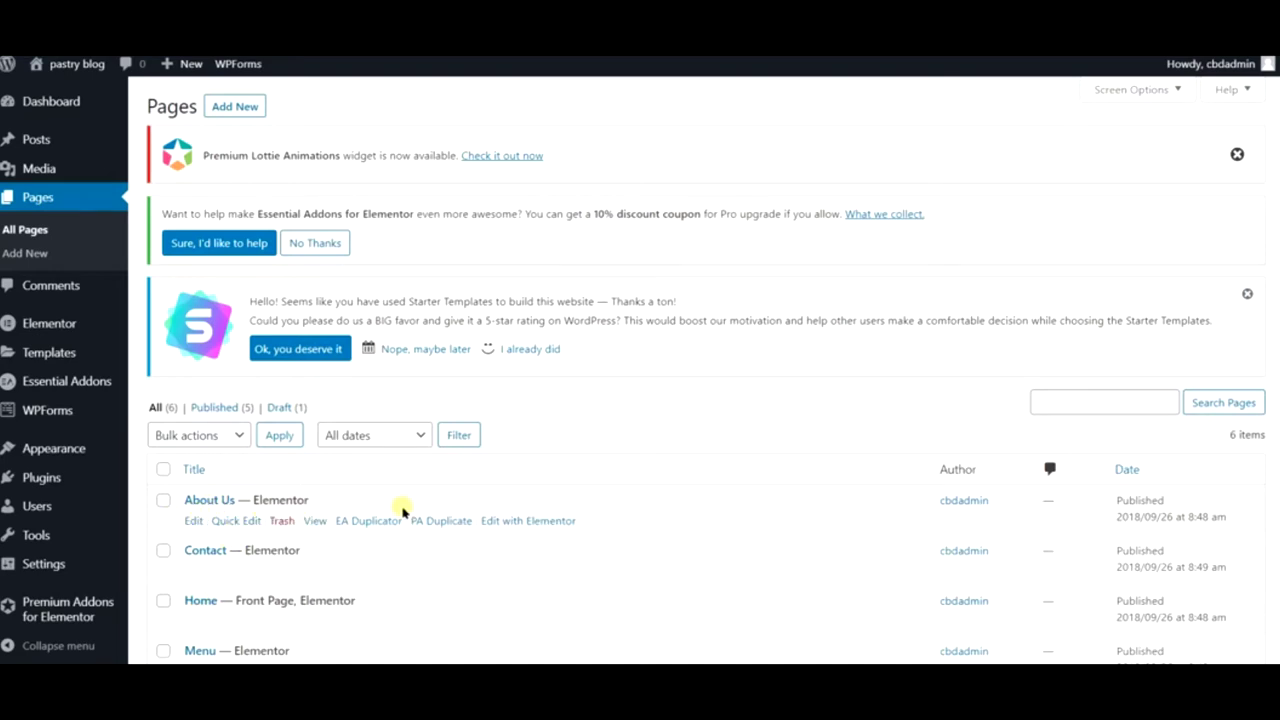
pyautogui.scroll(-3, 243, 569)
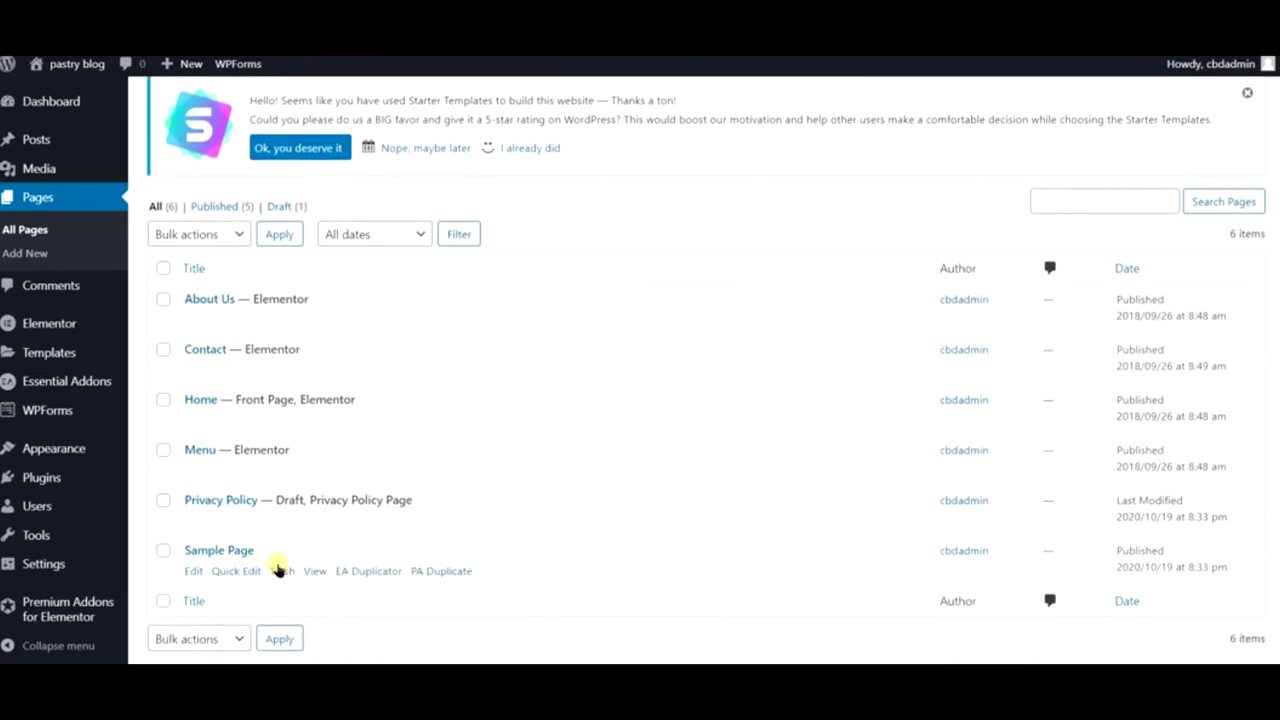
pyautogui.click(282, 571)
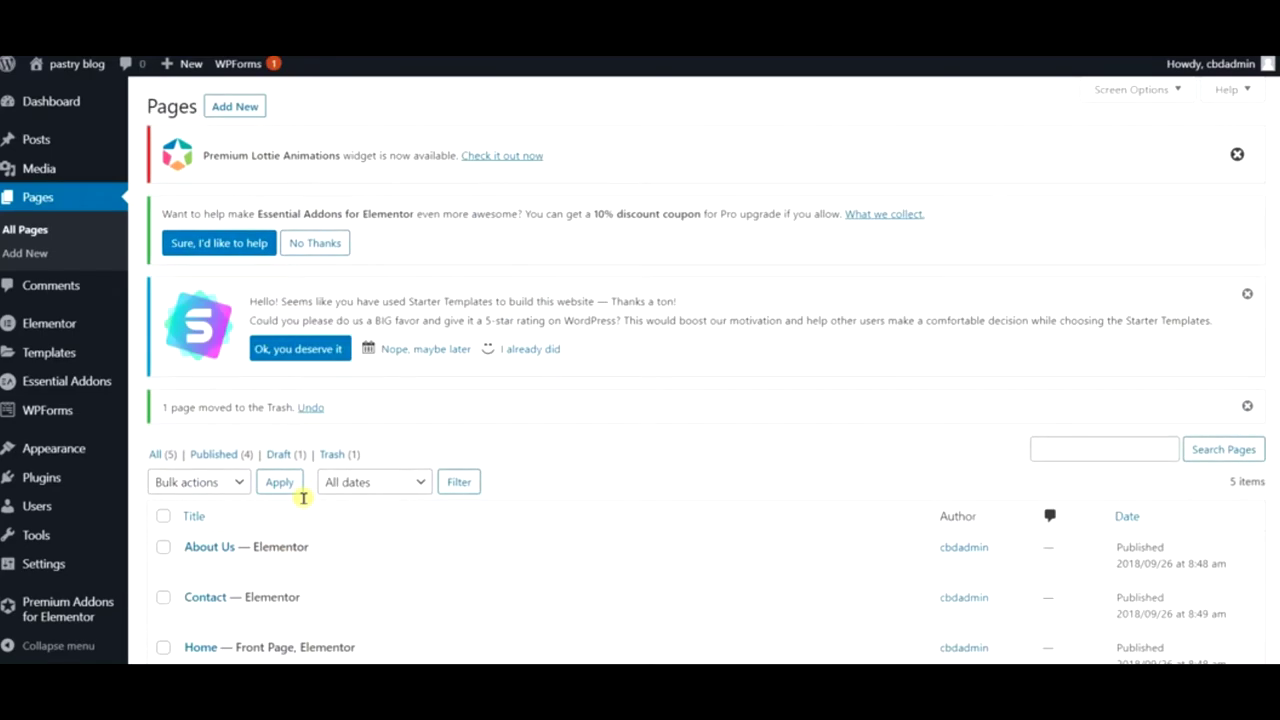
# - Review the Pages list: About Us, Contact, Home, Menu and draft Privacy Policy remain
pyautogui.scroll(-2, 303, 497)
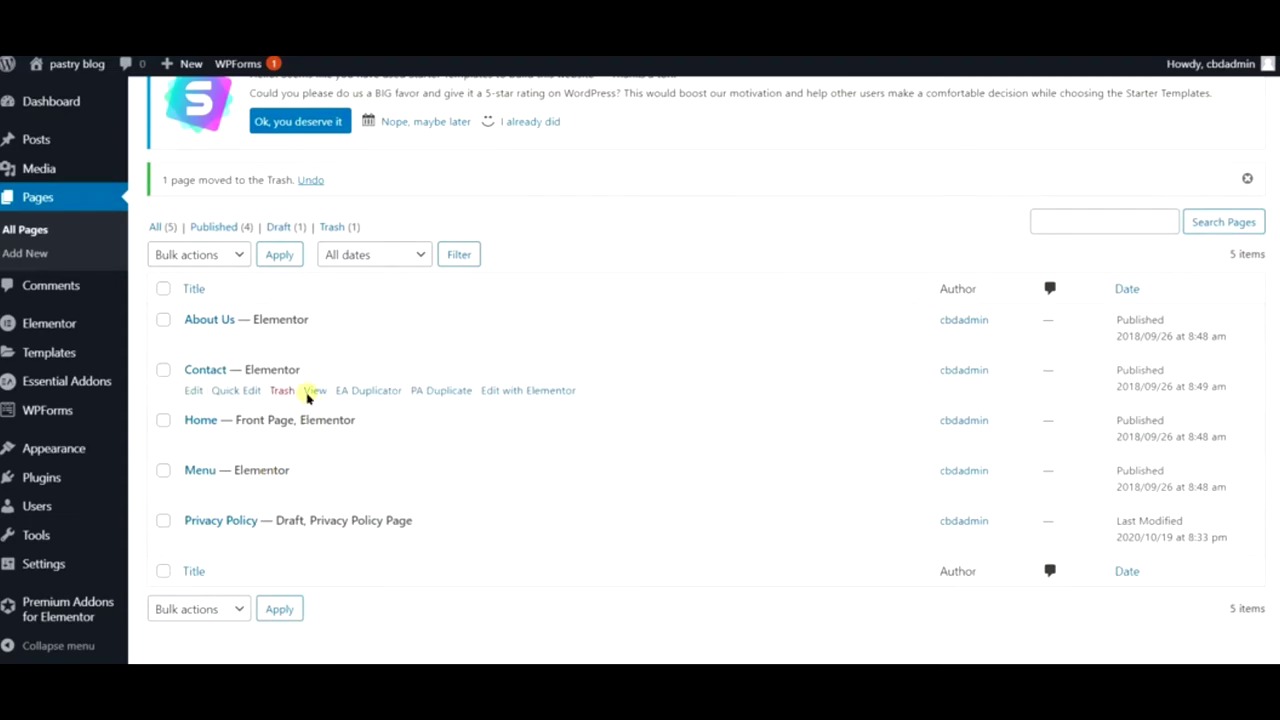
pyautogui.scroll(2, 307, 396)
pyautogui.moveTo(190, 64)
pyautogui.click(213, 92)
pyautogui.scroll(-2, 271, 623)
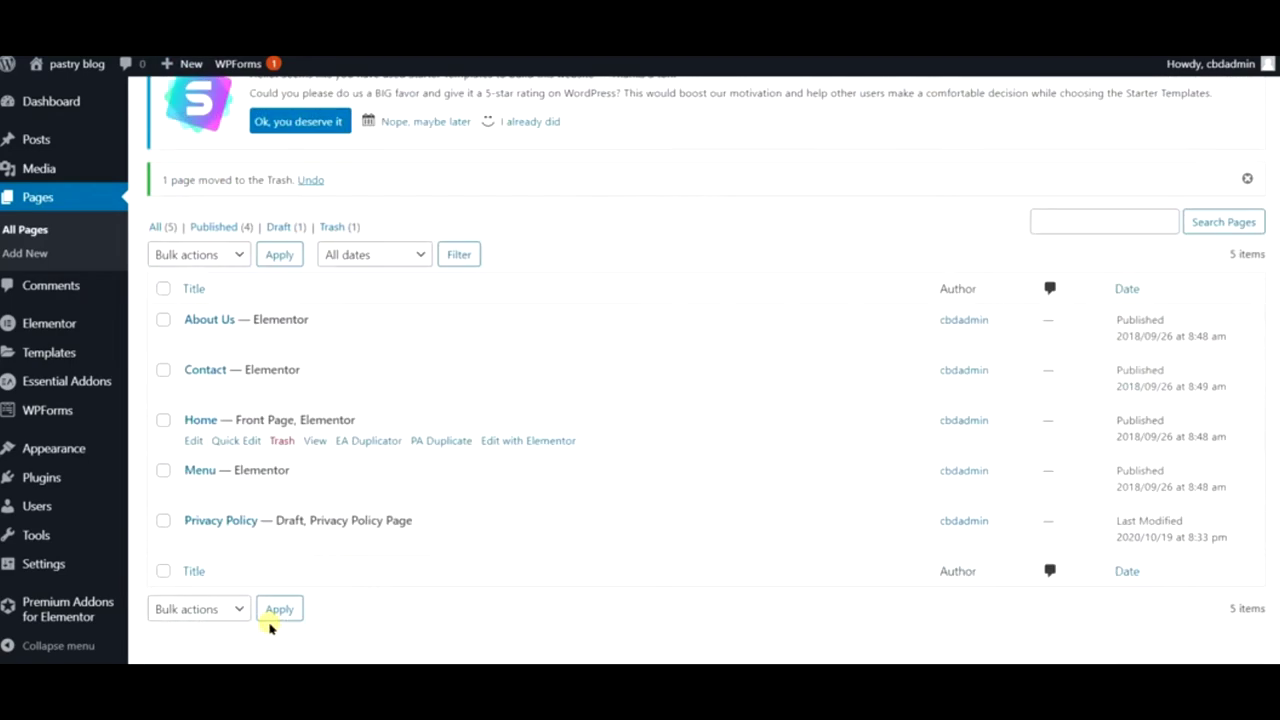
pyautogui.moveTo(237, 497)
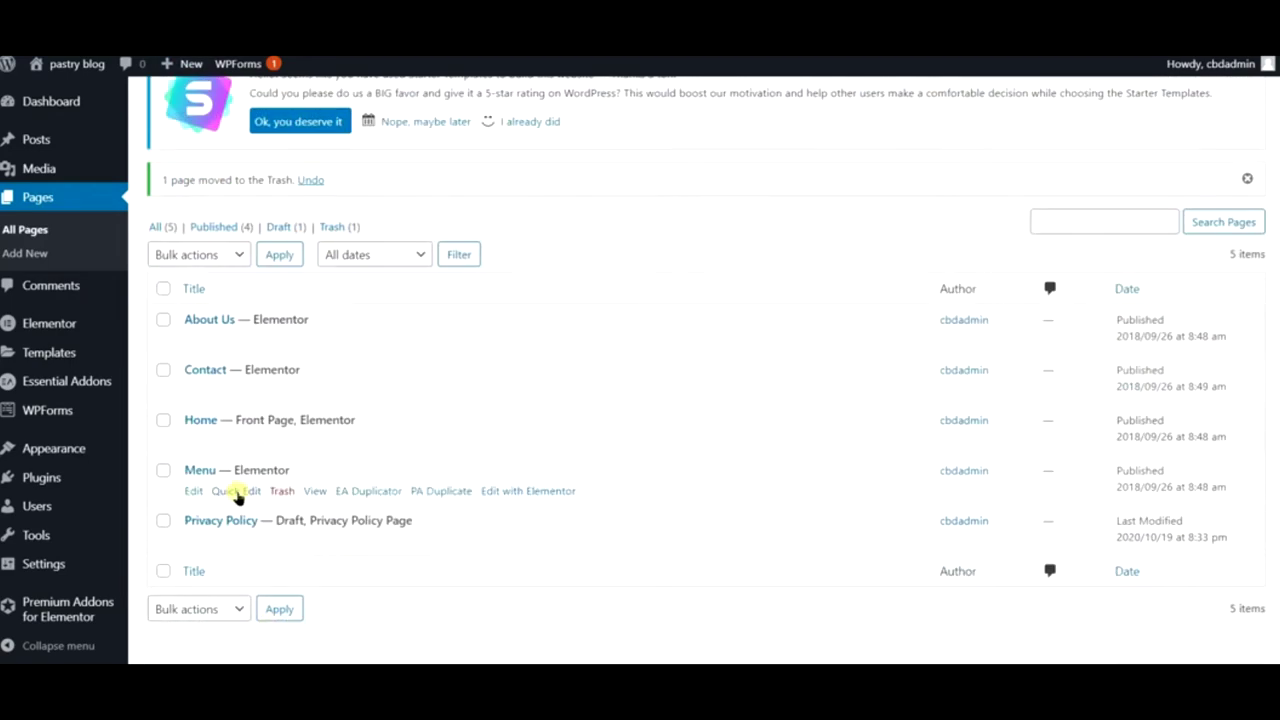
pyautogui.scroll(2, 323, 246)
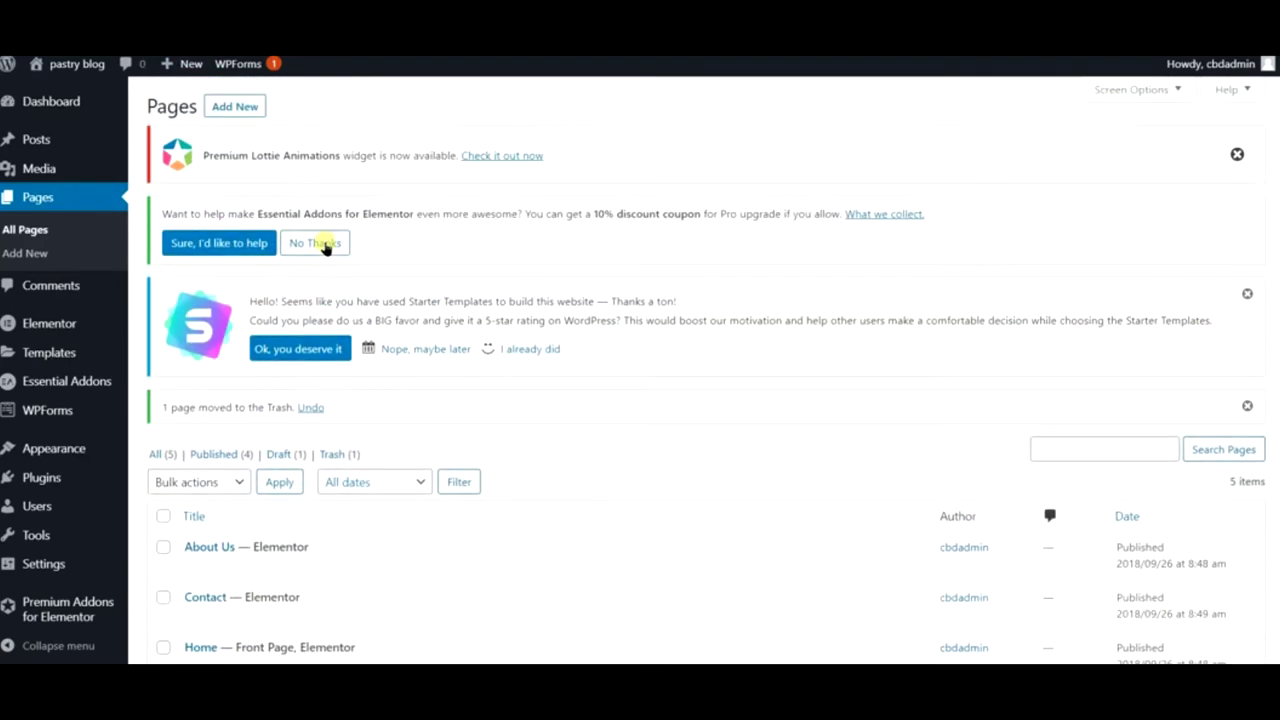
# - Create a new page titled 'Blog', publish it, and view the live page
pyautogui.click(233, 107)
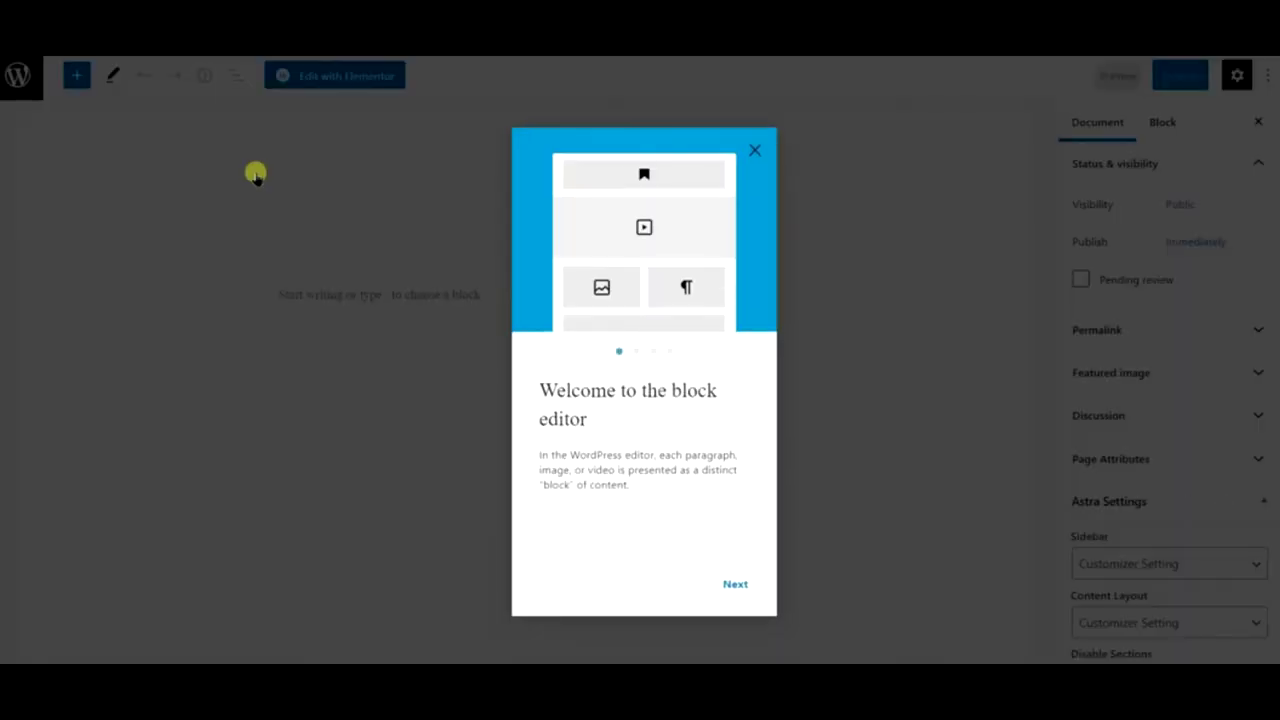
pyautogui.click(755, 151)
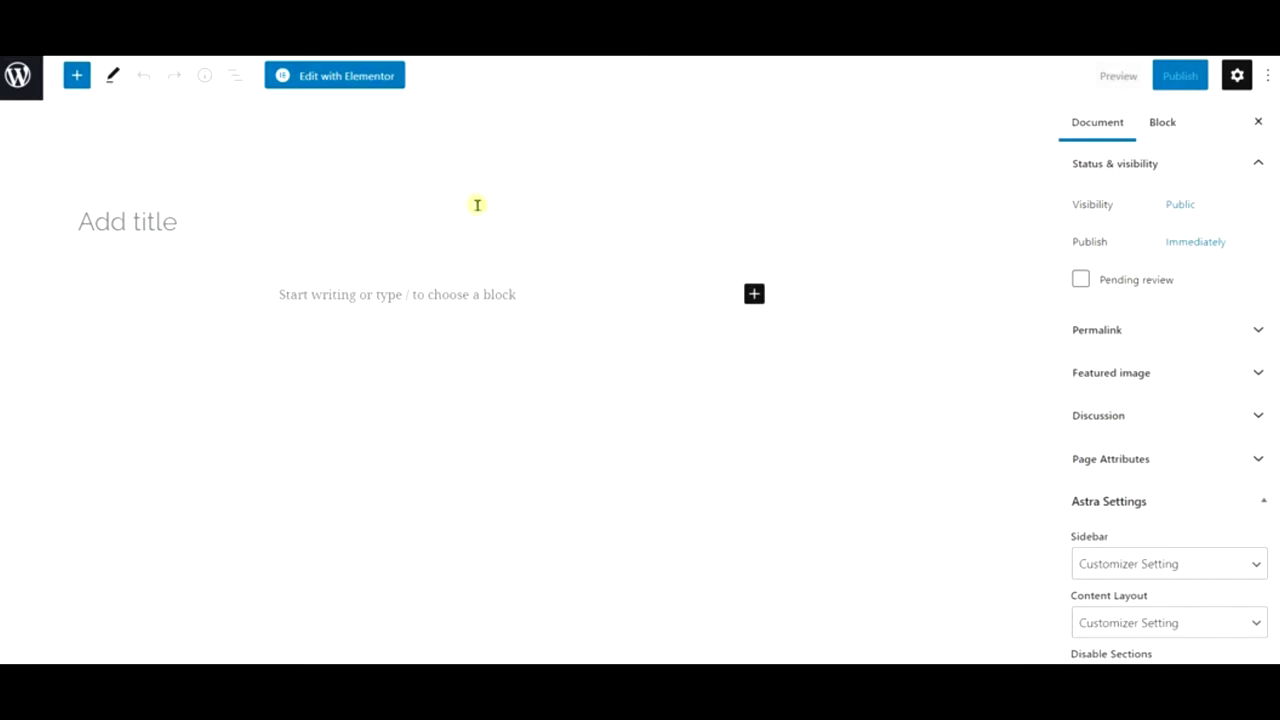
pyautogui.click(437, 226)
pyautogui.write('Blog')
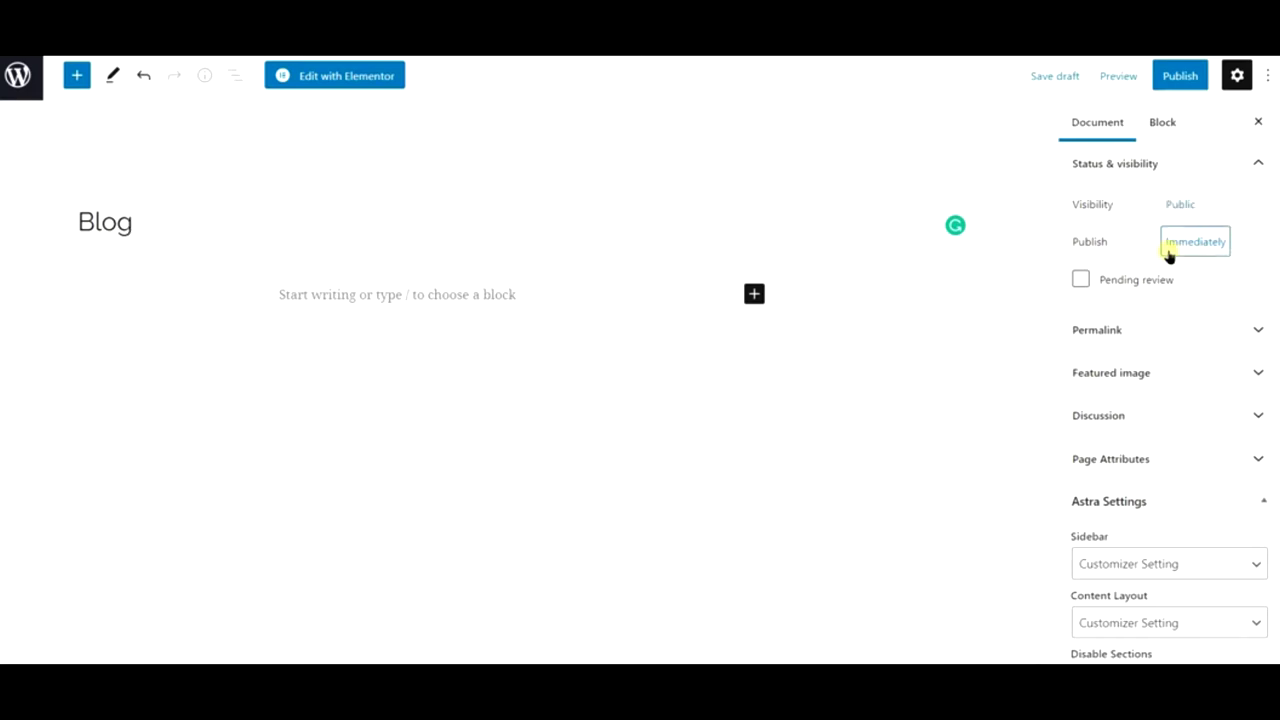
pyautogui.scroll(-2, 1127, 383)
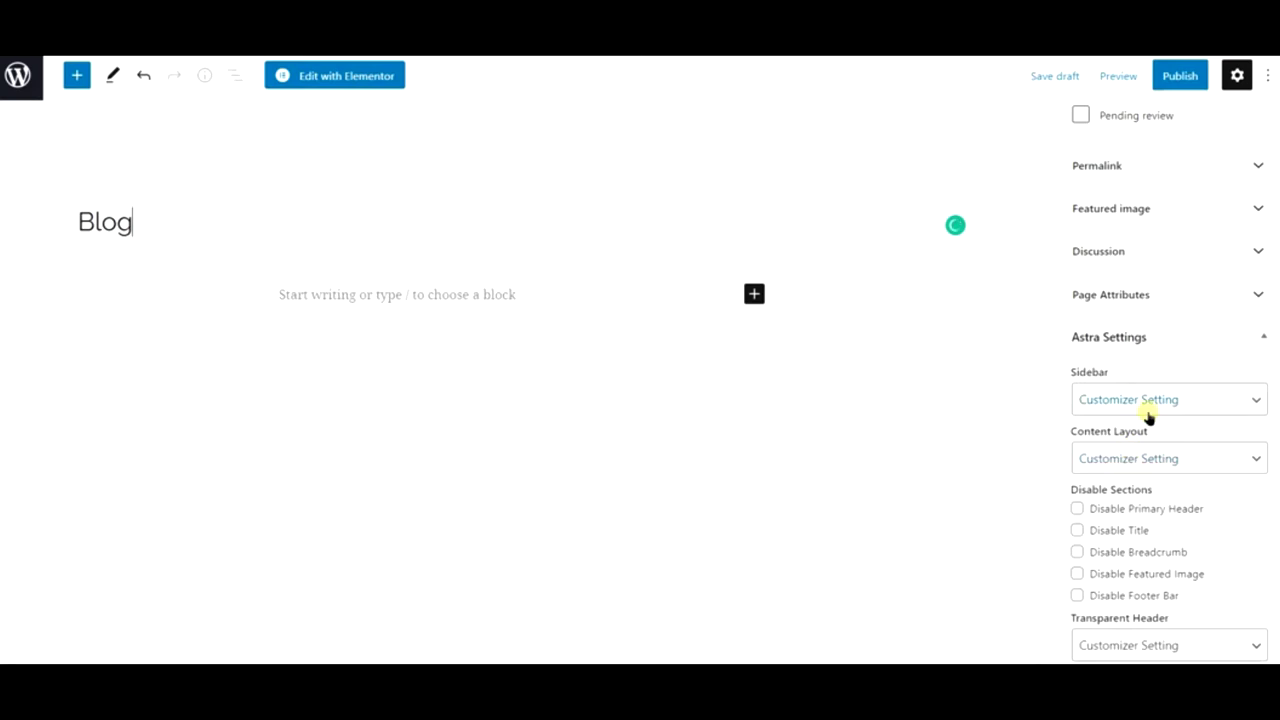
pyautogui.click(1178, 84)
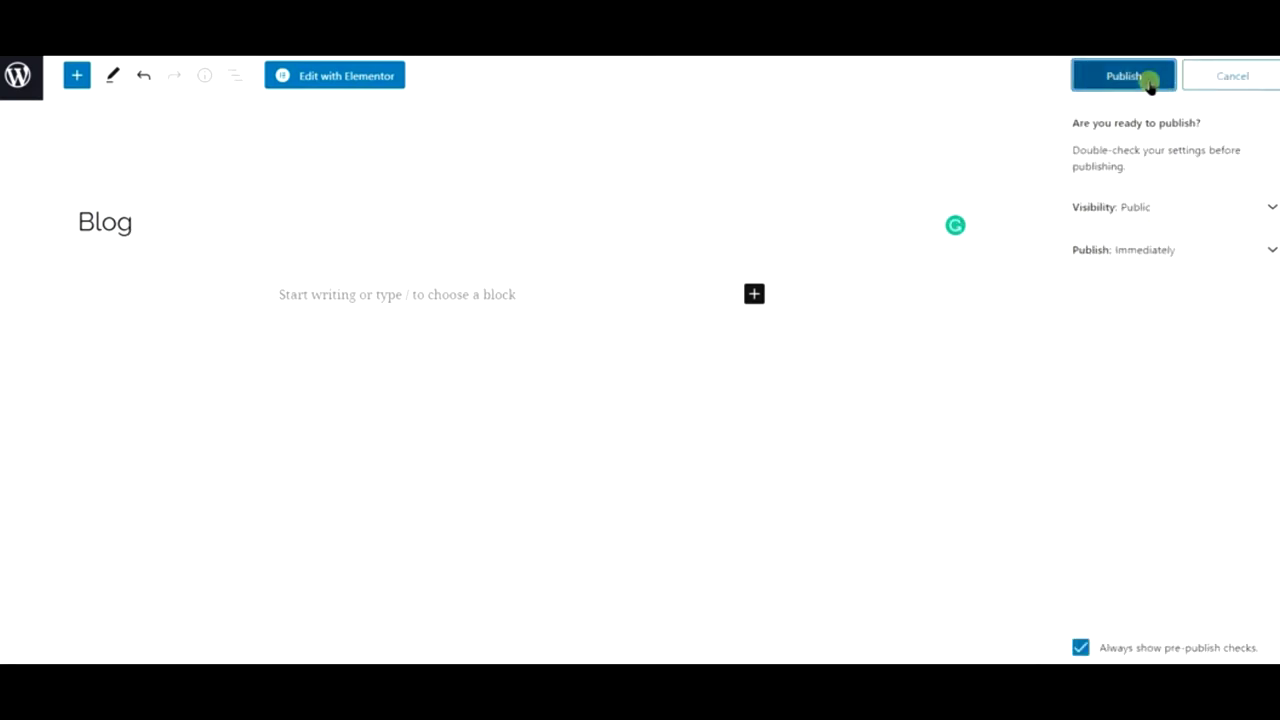
pyautogui.click(1151, 83)
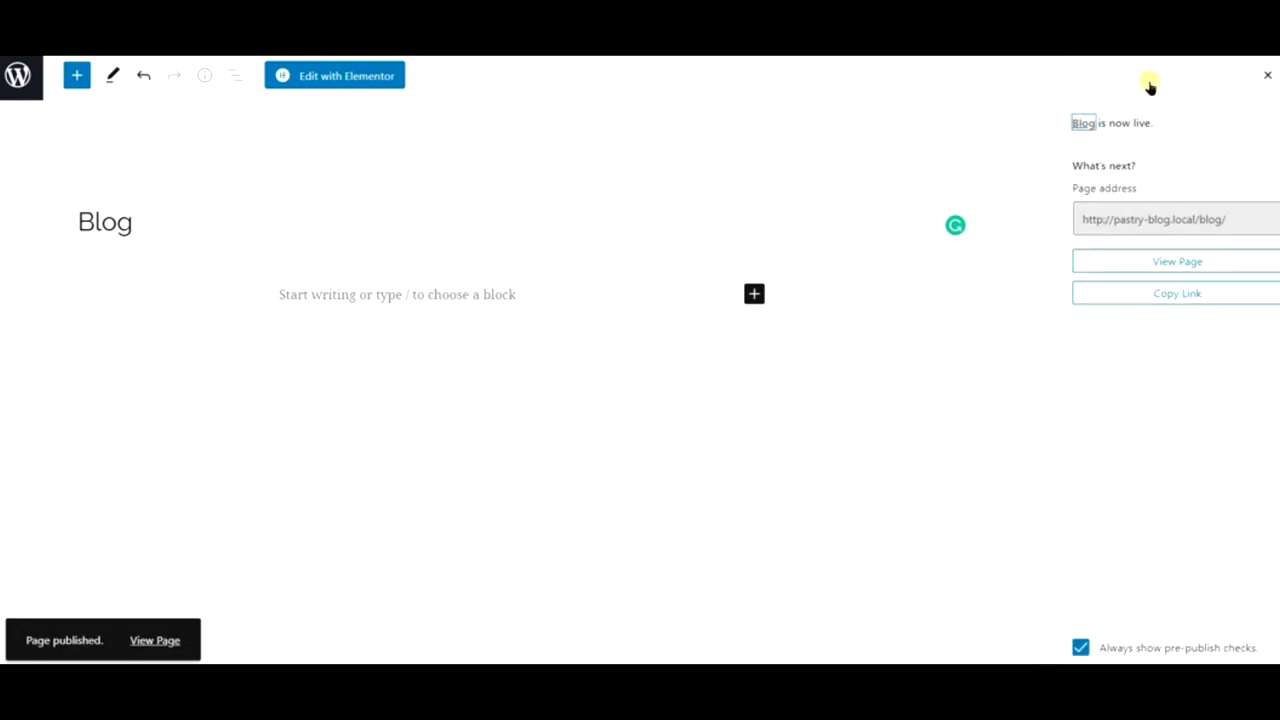
pyautogui.click(156, 640)
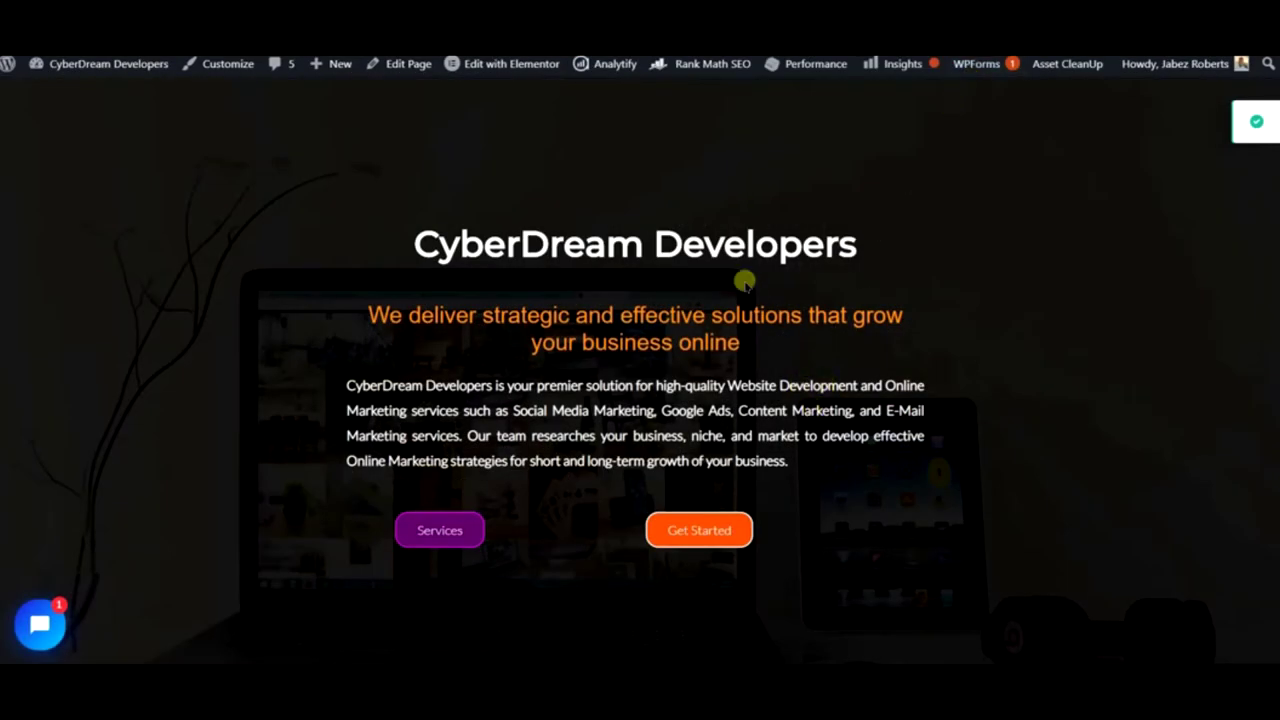
# - Scroll up to the CyberDream Developers header menu: Home, Get Started, Services, eBook, Projects, Blog, Contact Us
pyautogui.scroll(1, 695, 330)
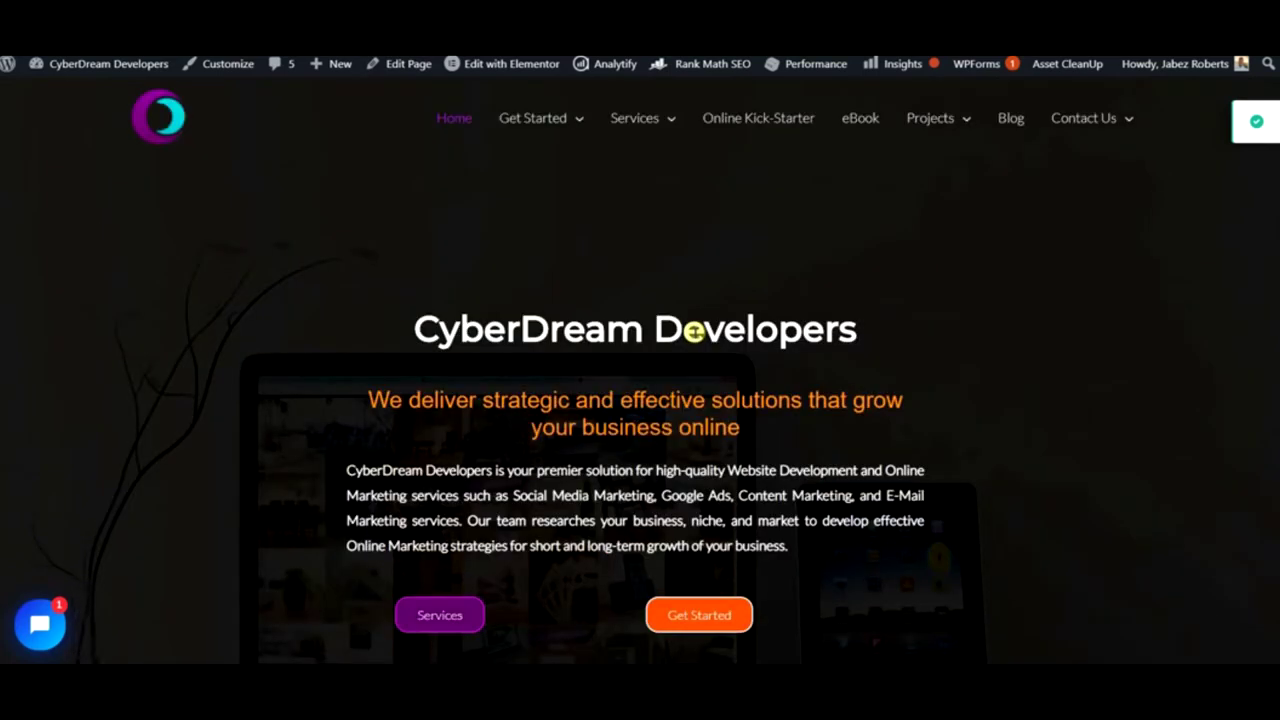
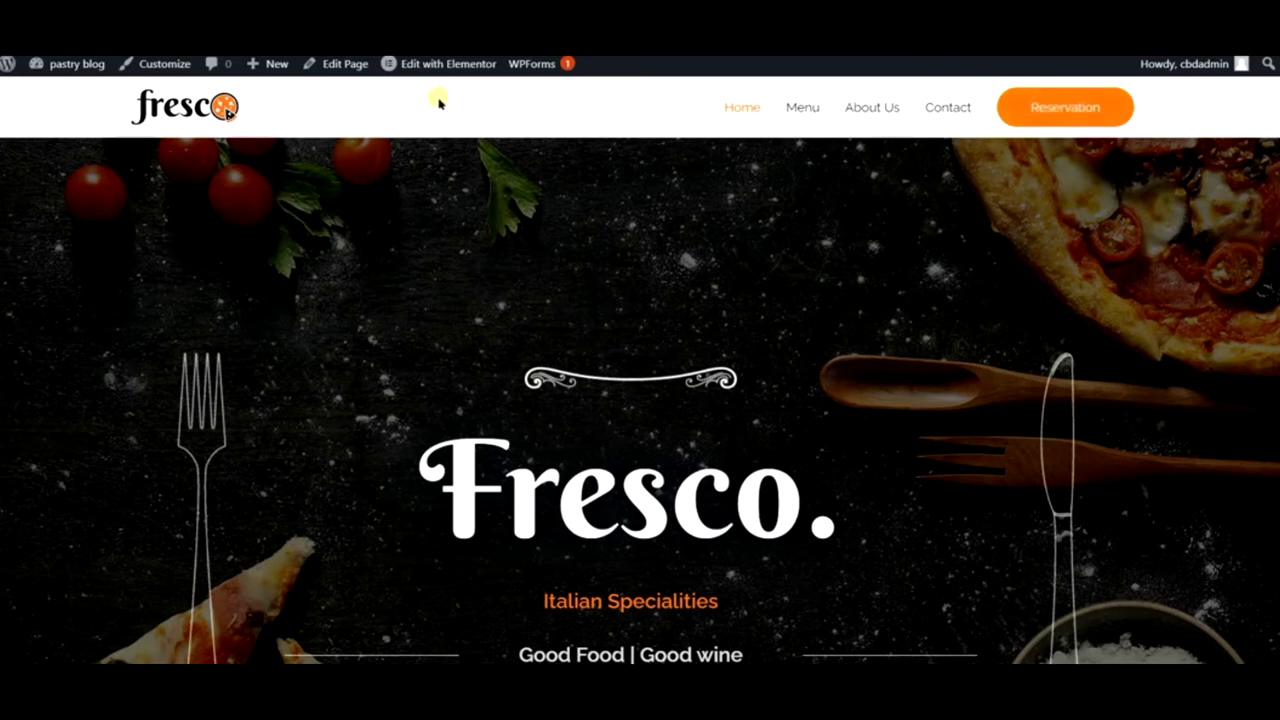
# - Create a new page titled 'Recipes', publish it, and return to the Pages list
pyautogui.moveTo(262, 66)
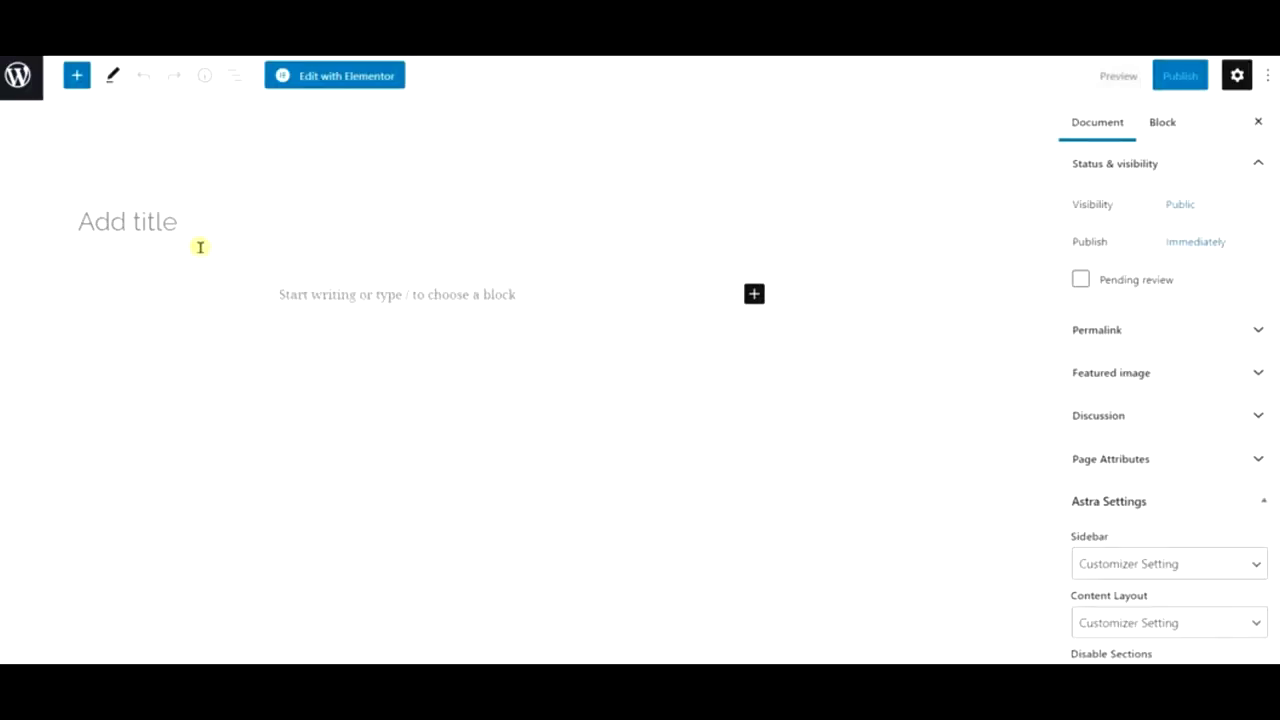
pyautogui.click(252, 218)
pyautogui.write('P')
pyautogui.press('BackSpace')
pyautogui.write('Res')
pyautogui.press('BackSpace')
pyautogui.write('cipes')
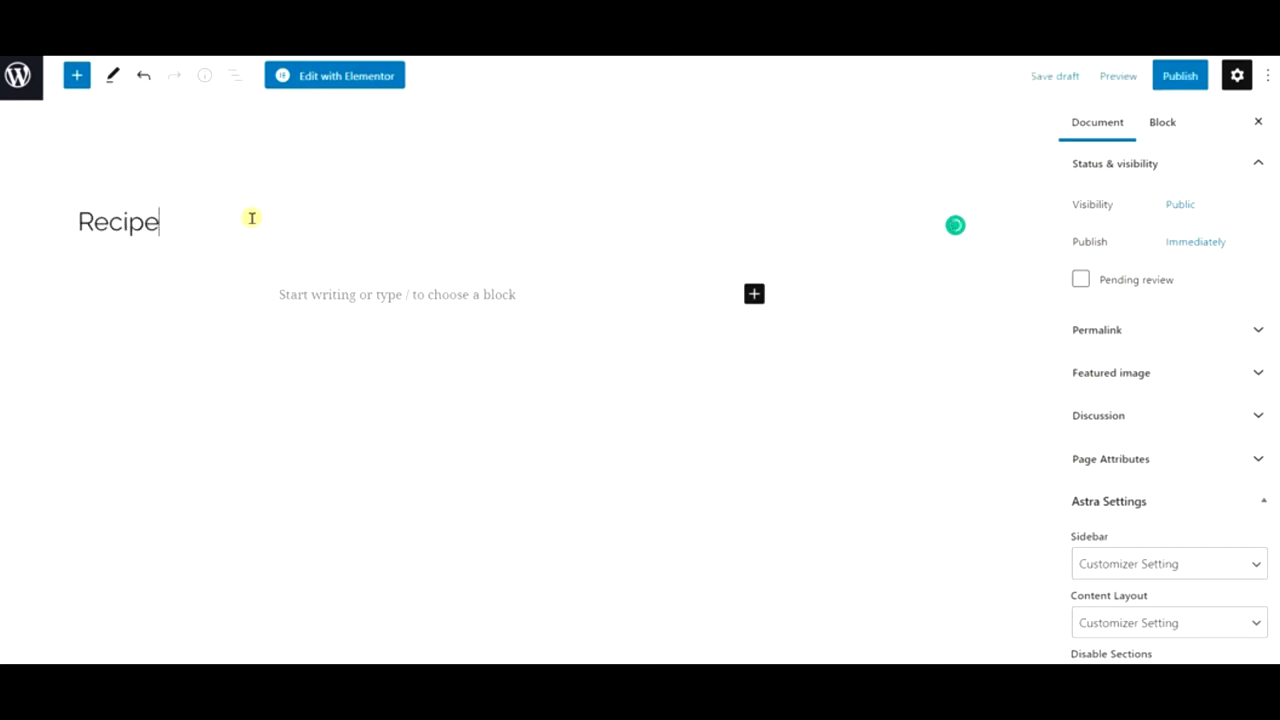
pyautogui.click(1173, 86)
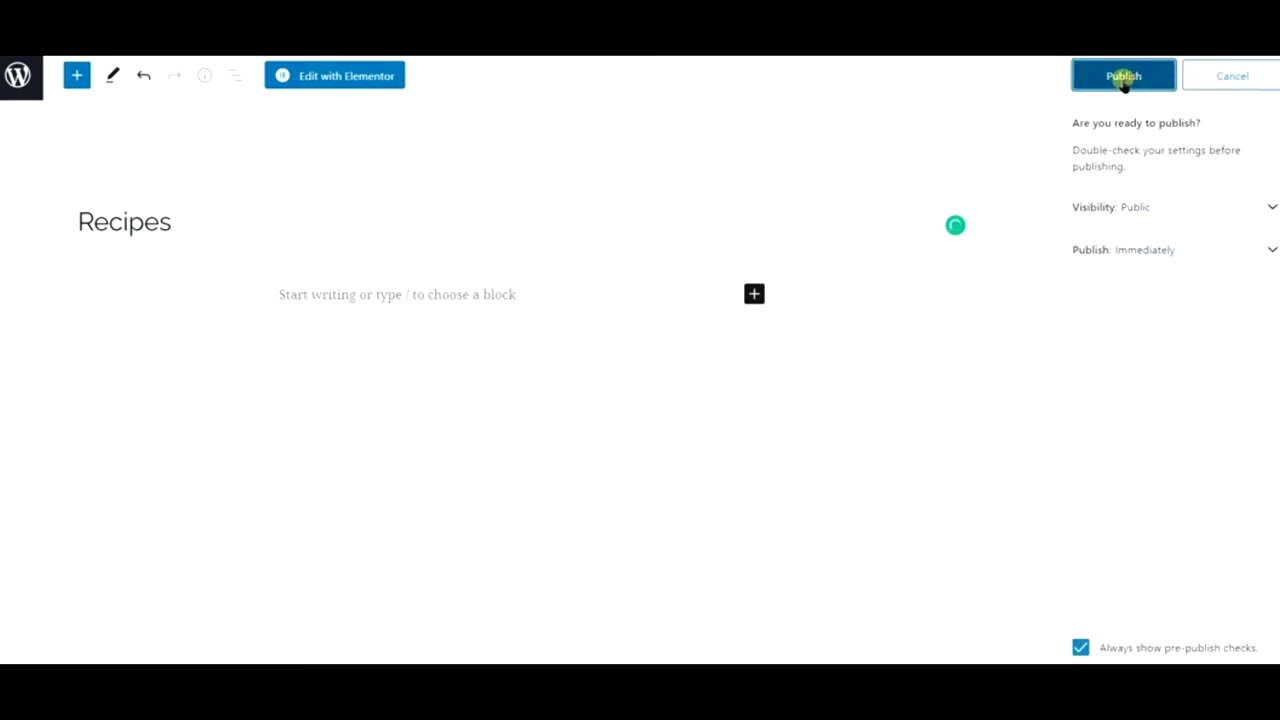
pyautogui.click(1123, 82)
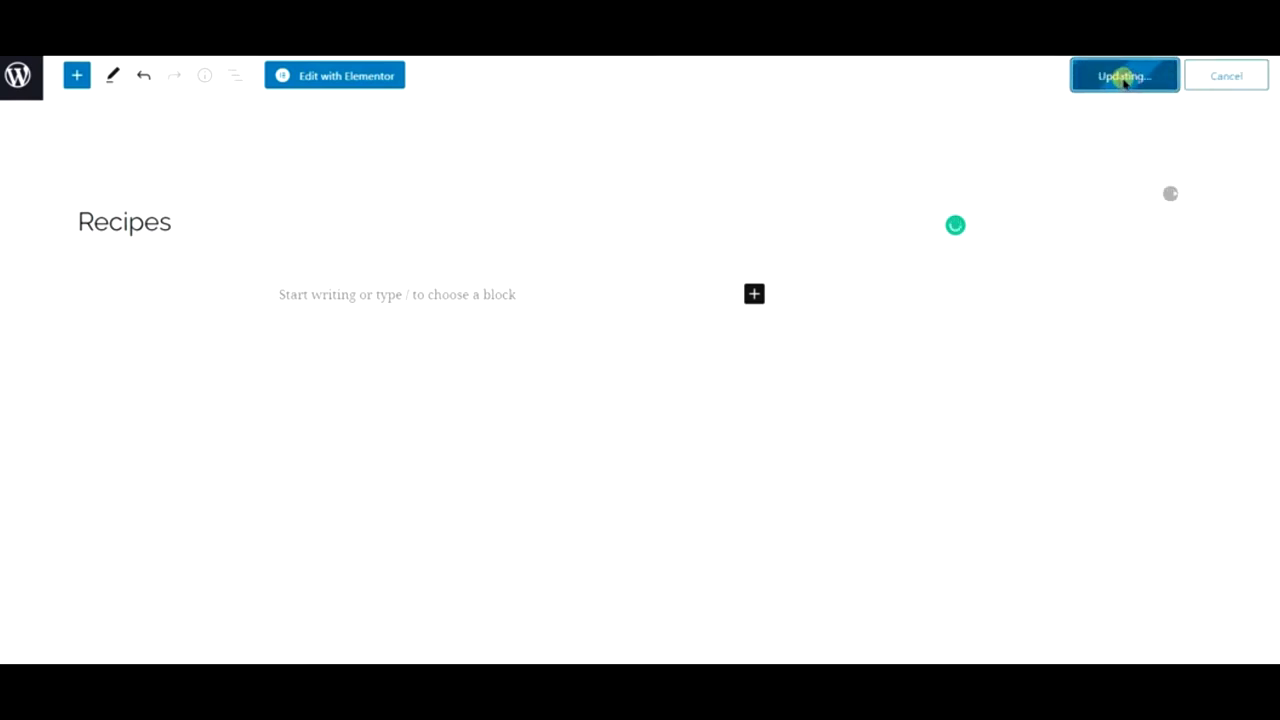
pyautogui.click(22, 85)
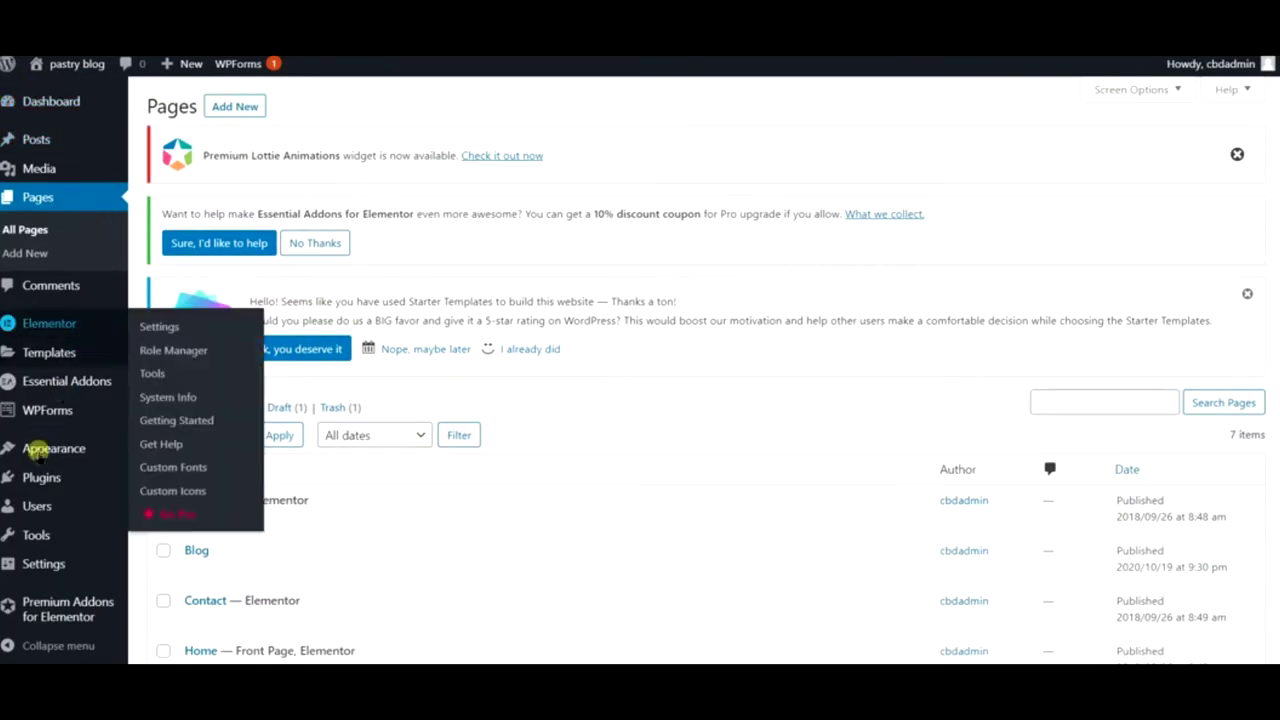
# - Add the Recipes and Blog pages to the Primary Menu
pyautogui.moveTo(38, 452)
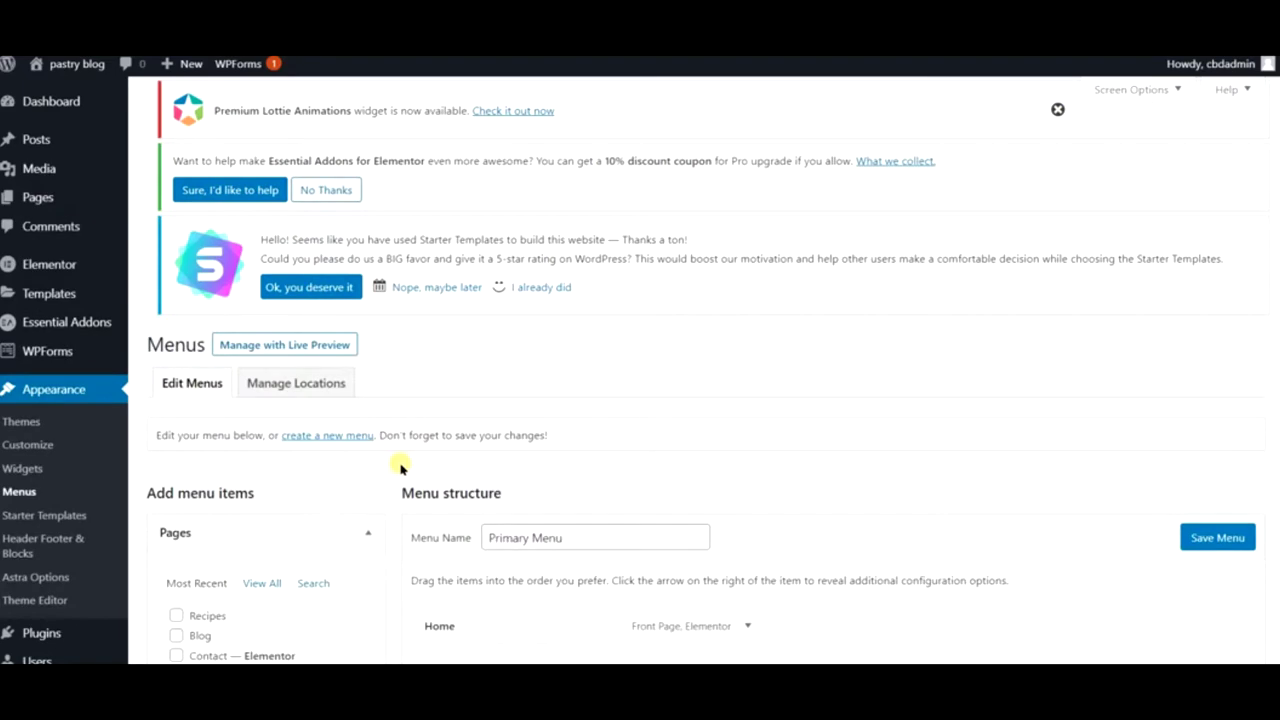
pyautogui.scroll(-3, 612, 360)
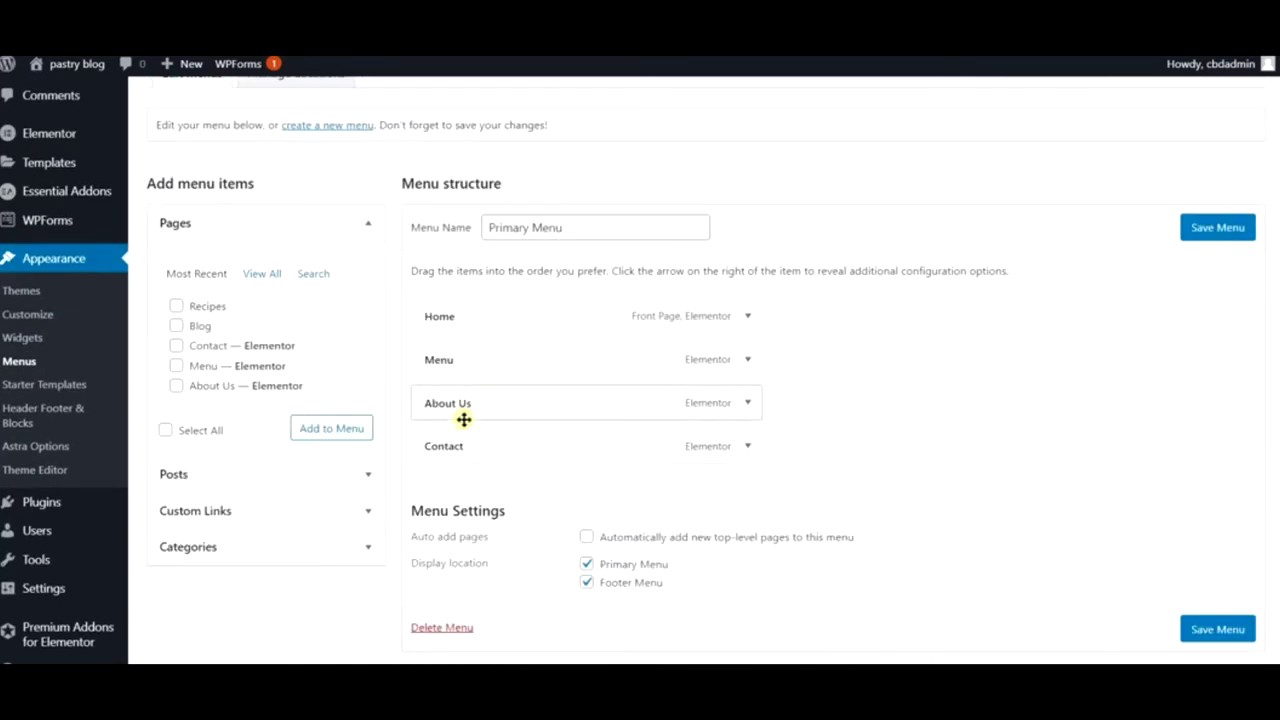
pyautogui.click(175, 307)
pyautogui.click(175, 326)
pyautogui.click(332, 430)
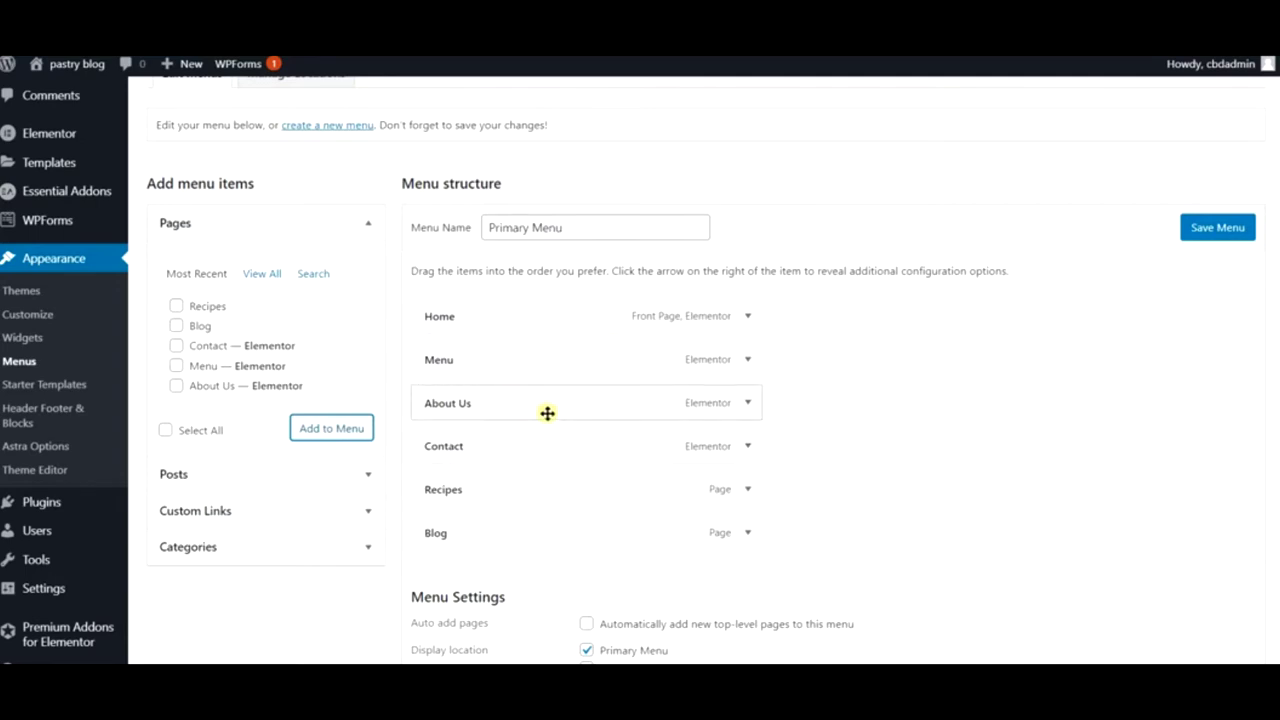
# - Reorder the menu items, nest Menu under Recipes, and save the Primary Menu
pyautogui.moveTo(549, 400); pyautogui.dragTo(531, 372)
pyautogui.moveTo(503, 540); pyautogui.dragTo(497, 463)
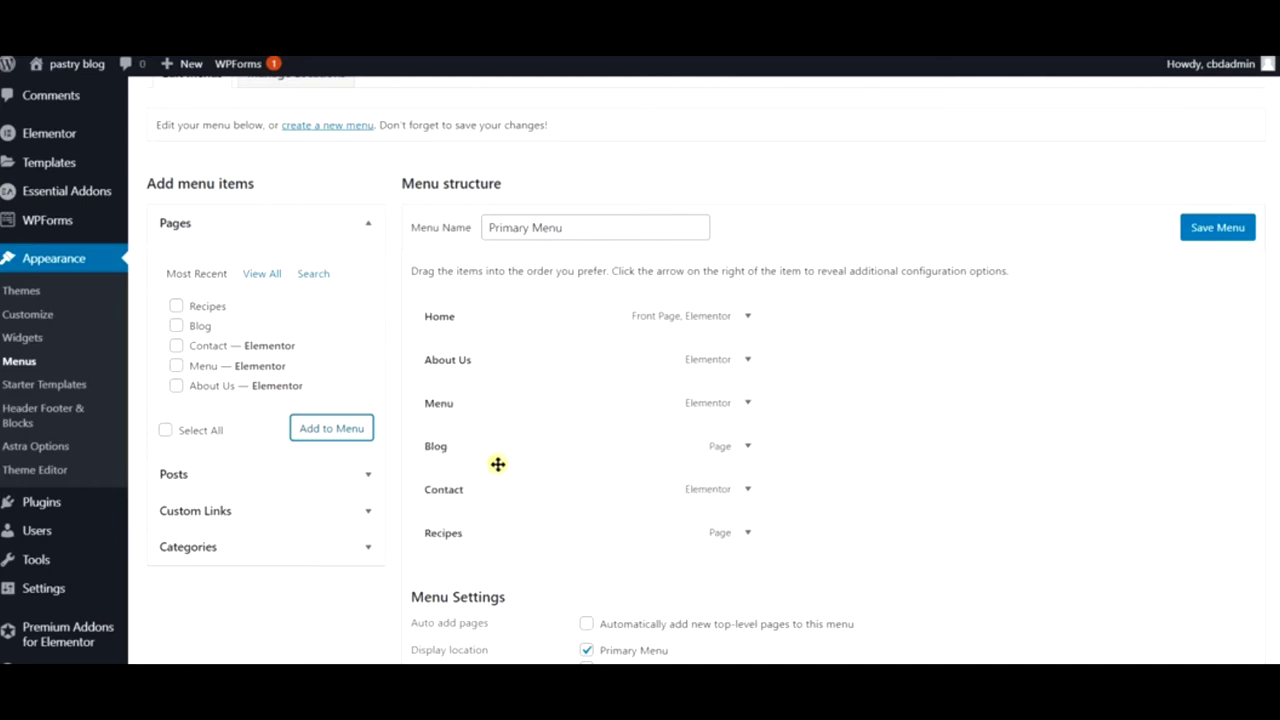
pyautogui.moveTo(497, 534); pyautogui.dragTo(472, 447)
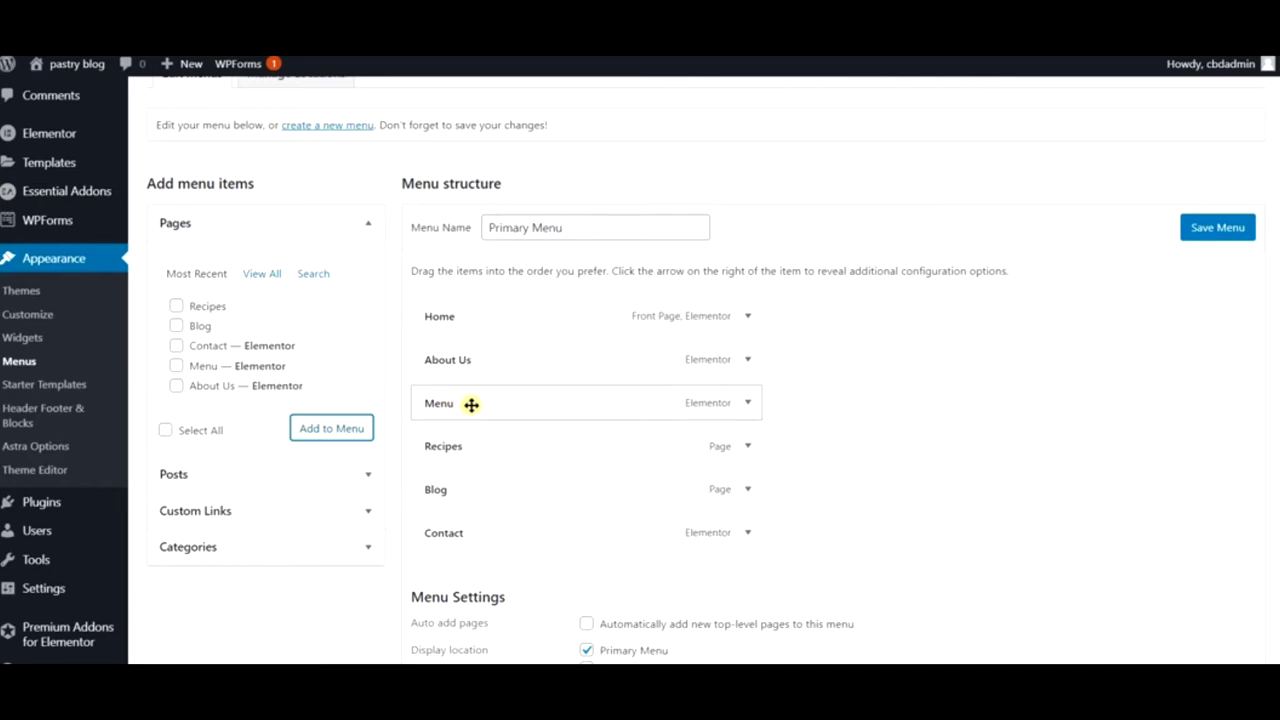
pyautogui.moveTo(471, 404); pyautogui.dragTo(520, 446)
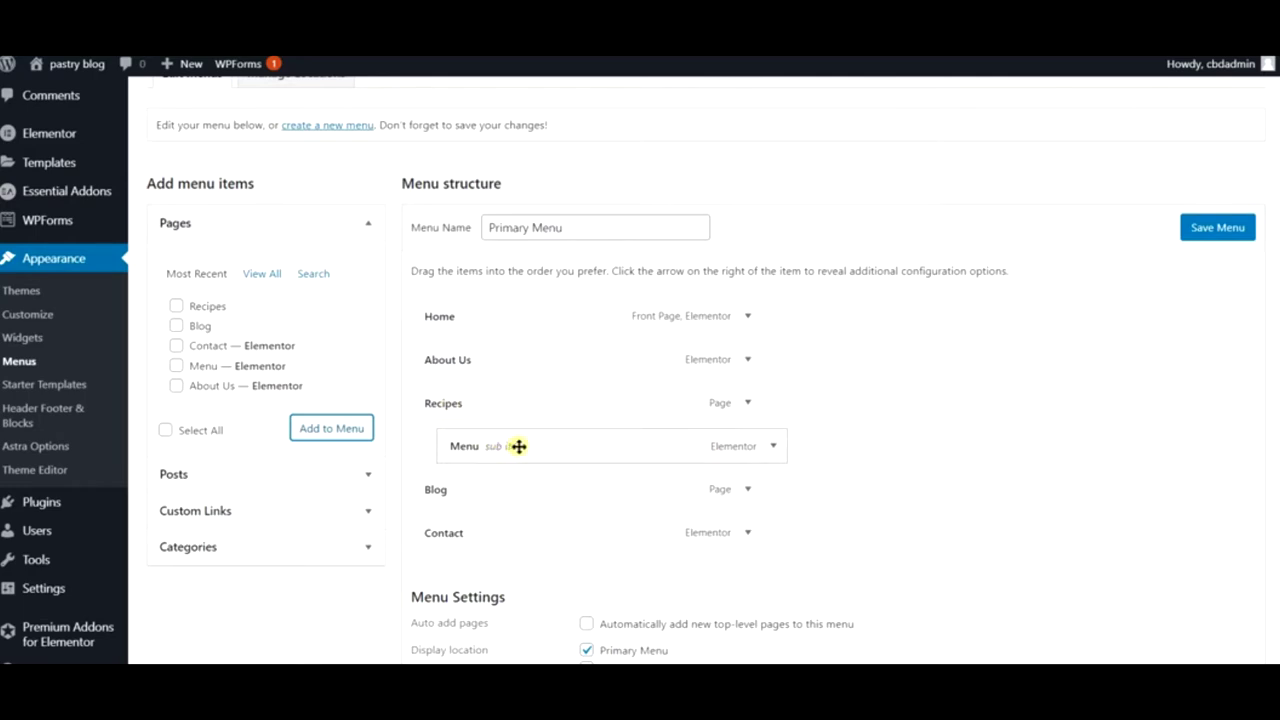
pyautogui.click(1193, 232)
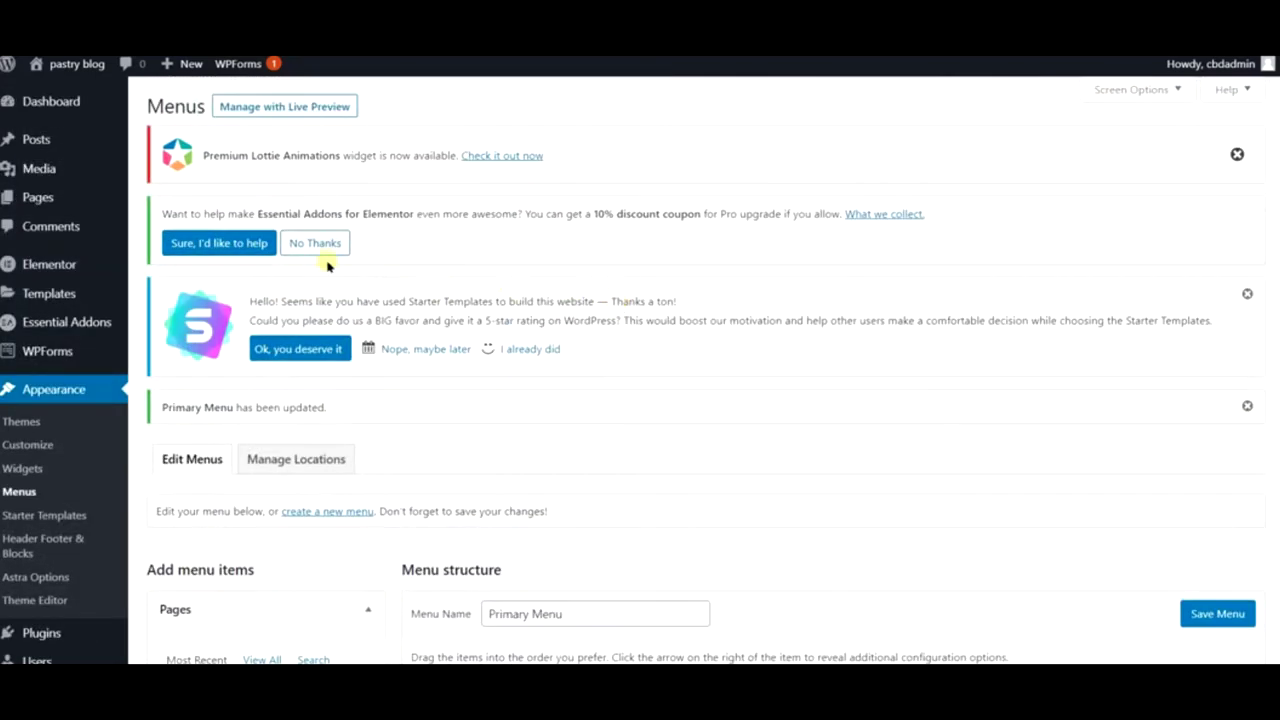
# - Visit the live site and check that Recipes shows a Menu dropdown in the header
pyautogui.moveTo(68, 64)
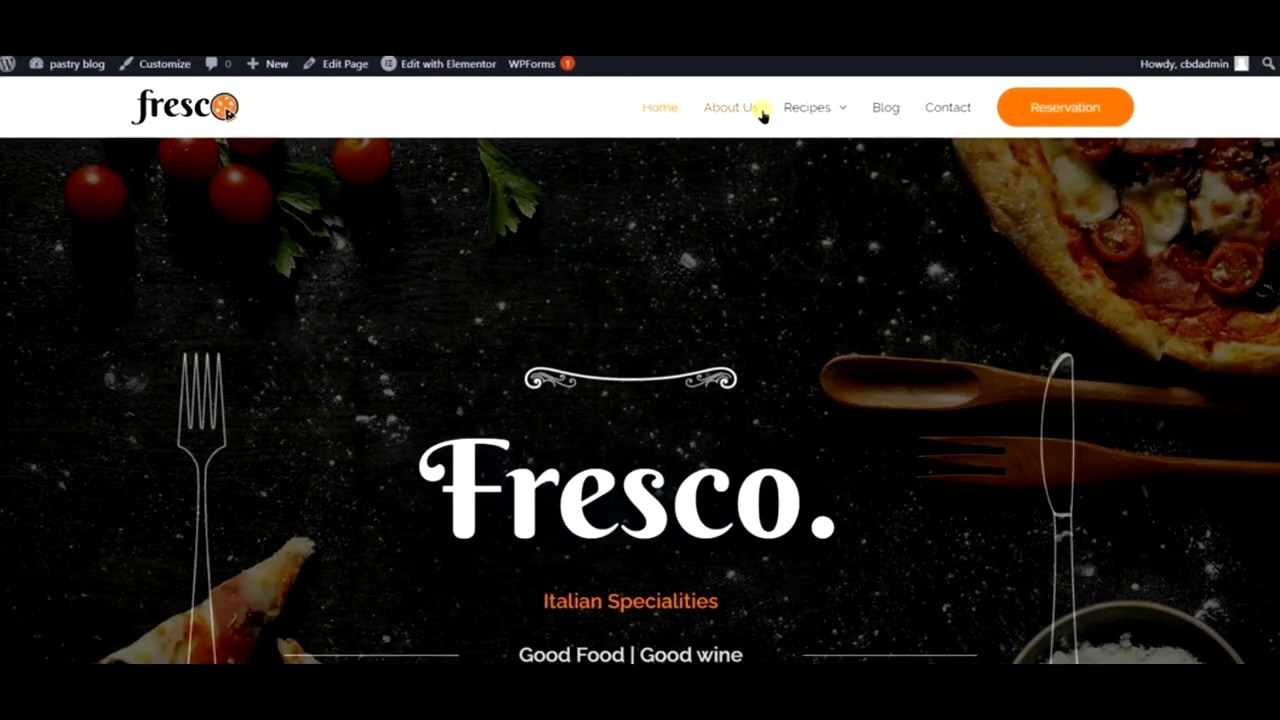
pyautogui.moveTo(816, 114)
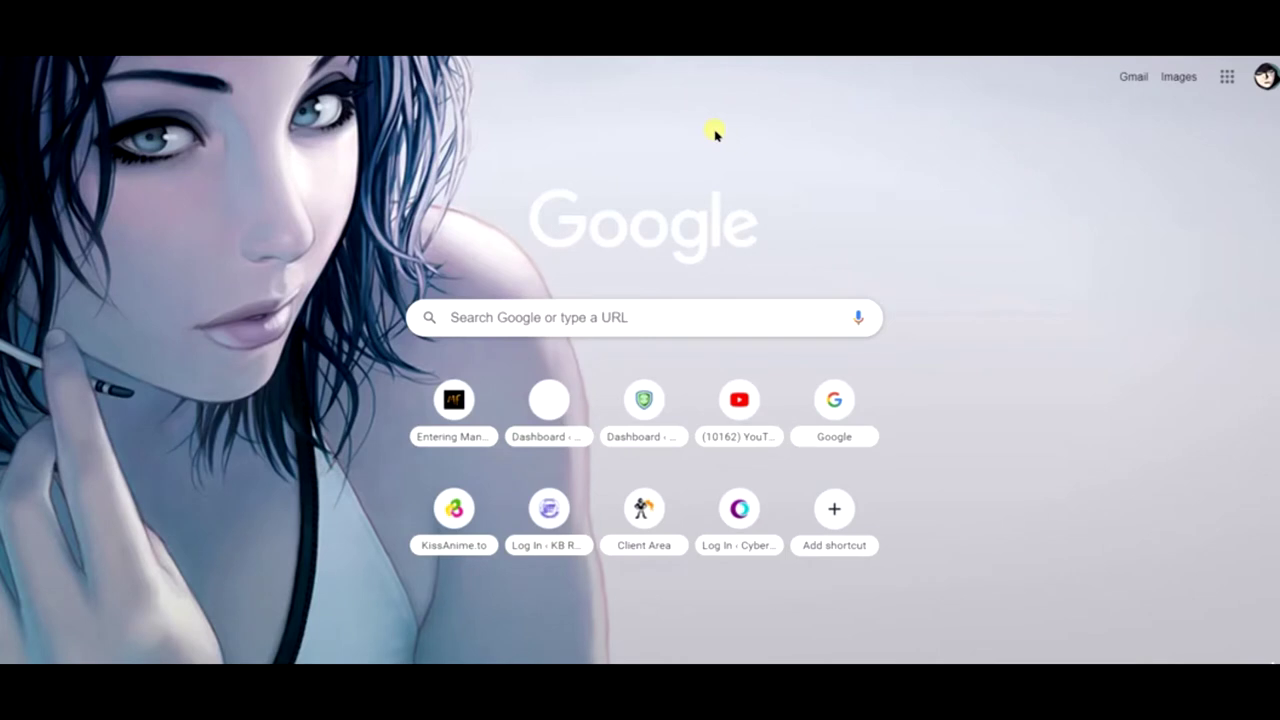
# - Search Google for 'coolors' and open the Coolors colour schemes generator site
pyautogui.click(593, 316)
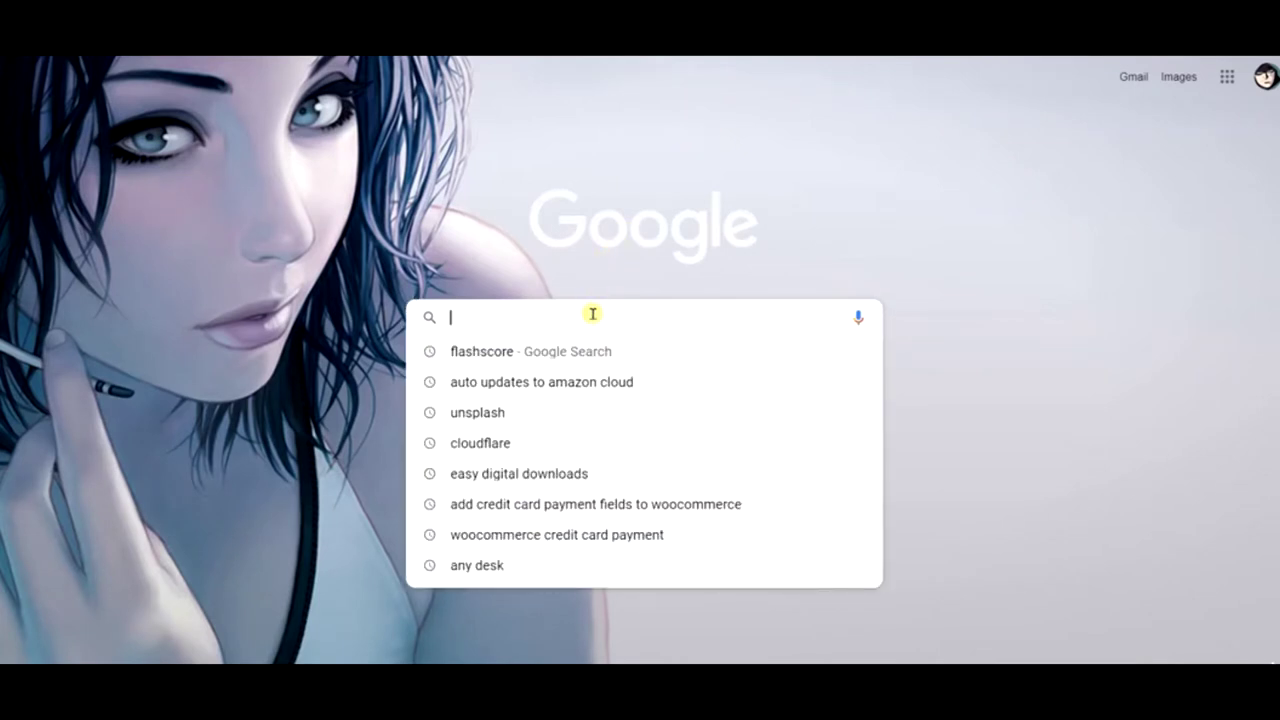
pyautogui.write('coolors')
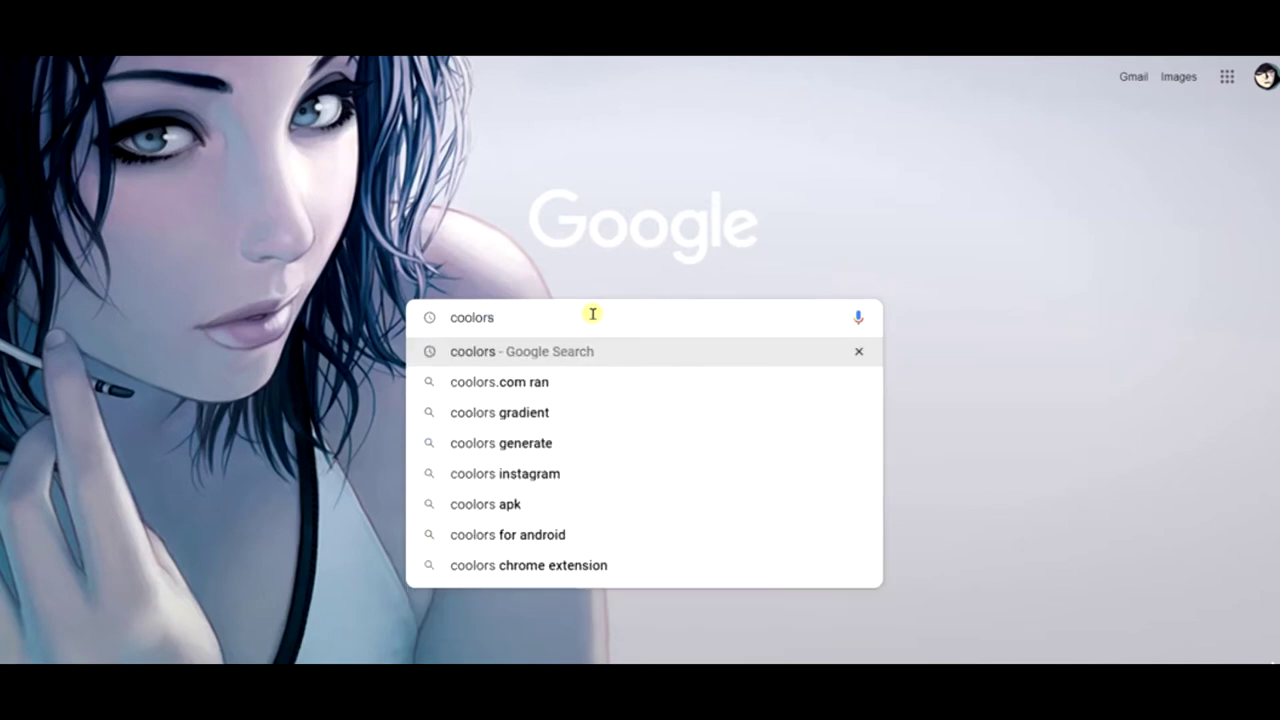
pyautogui.press('Return')
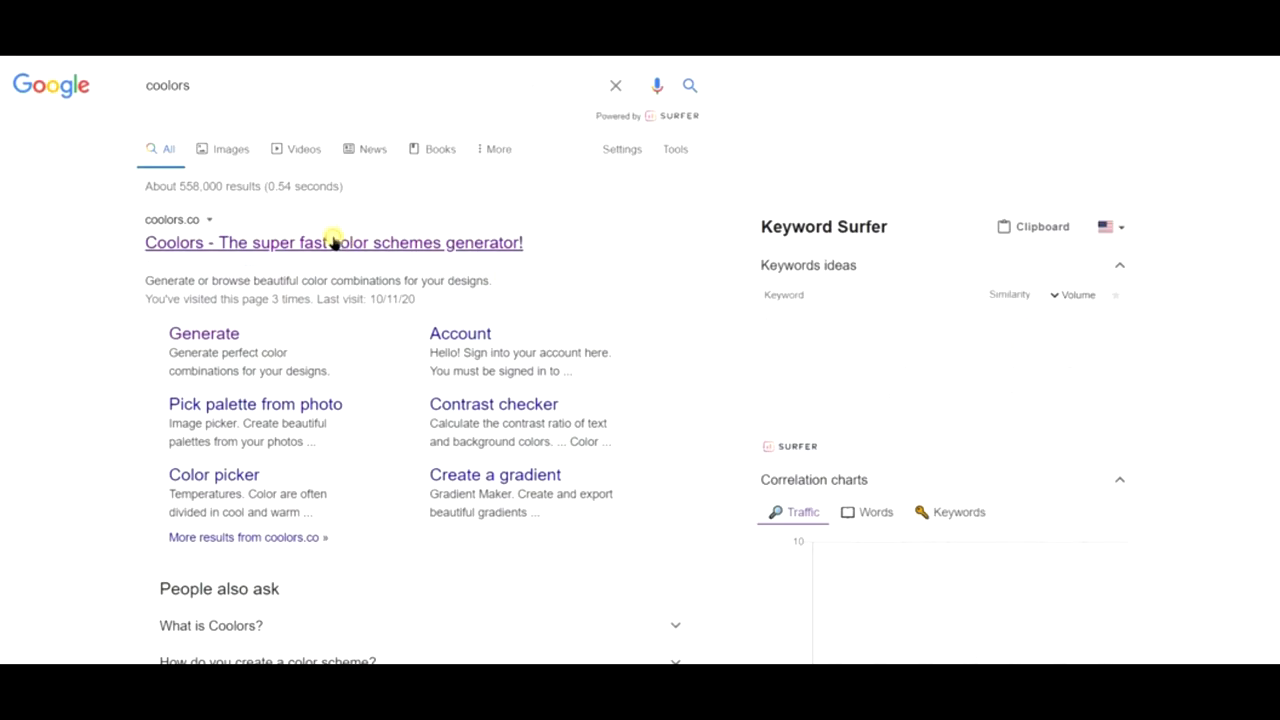
pyautogui.click(334, 243)
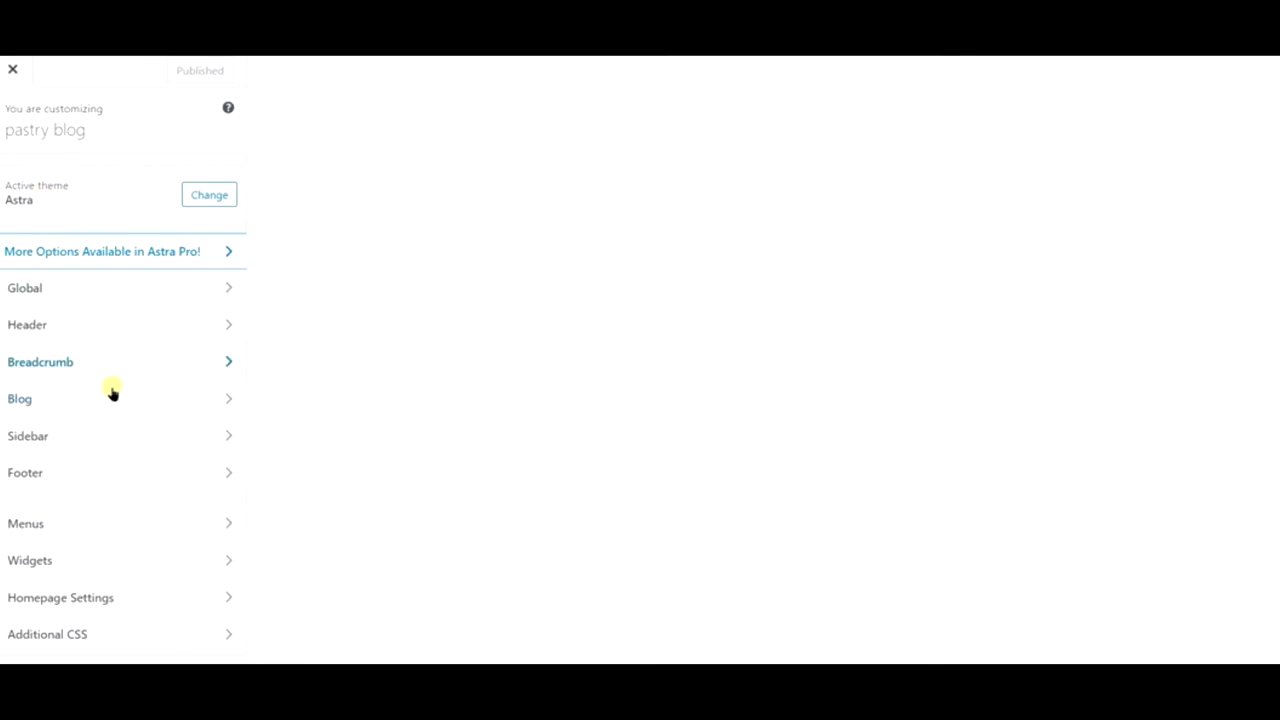
# - Navigate the Customizer to the Header > Primary Menu settings
pyautogui.click(104, 525)
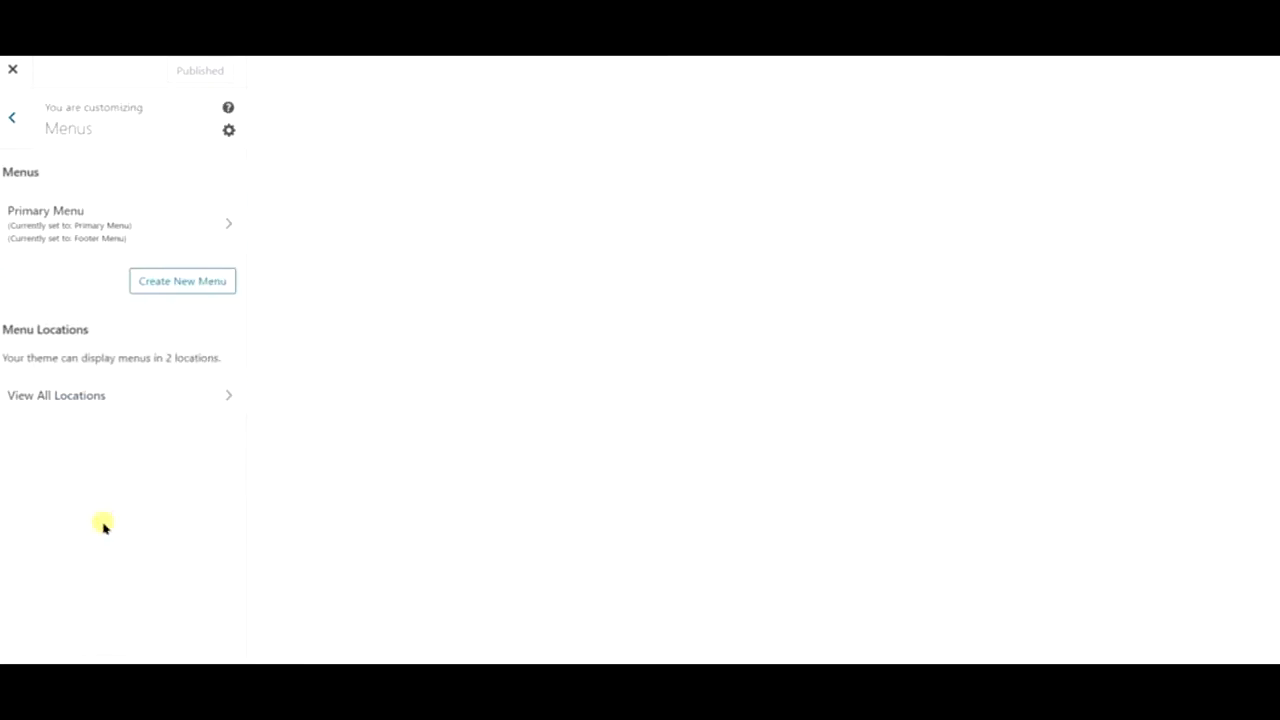
pyautogui.click(17, 120)
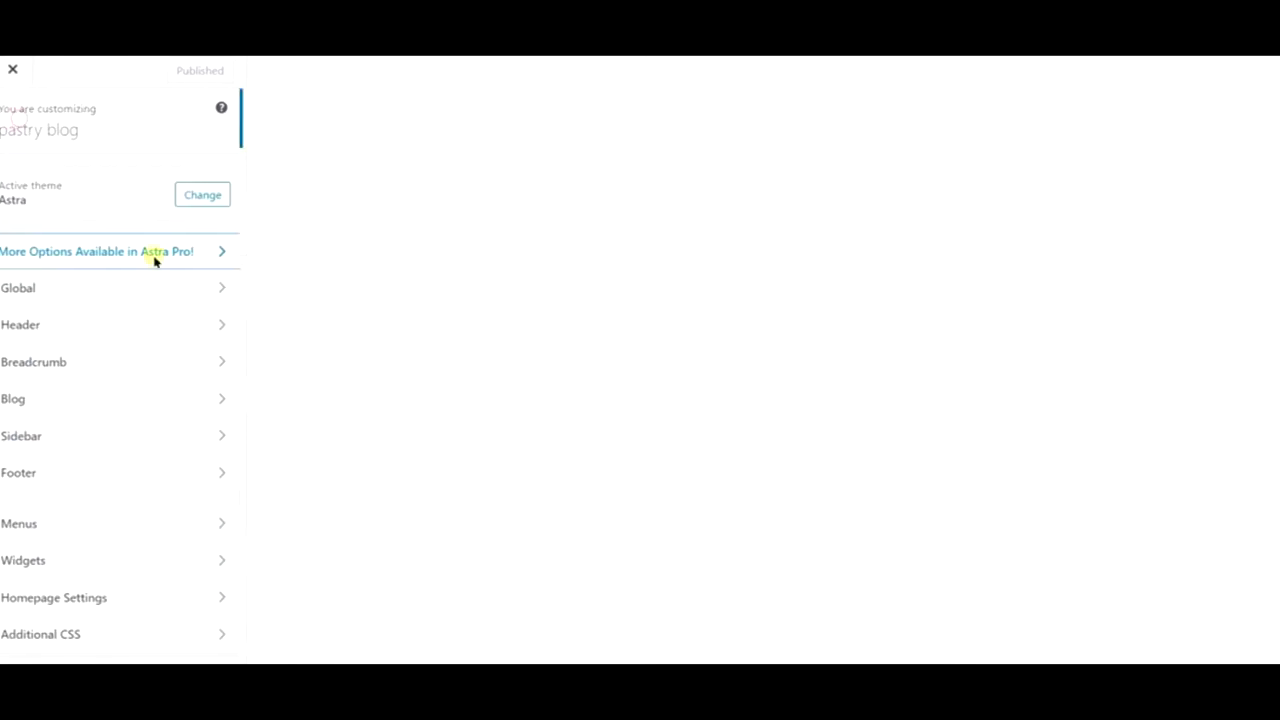
pyautogui.click(92, 326)
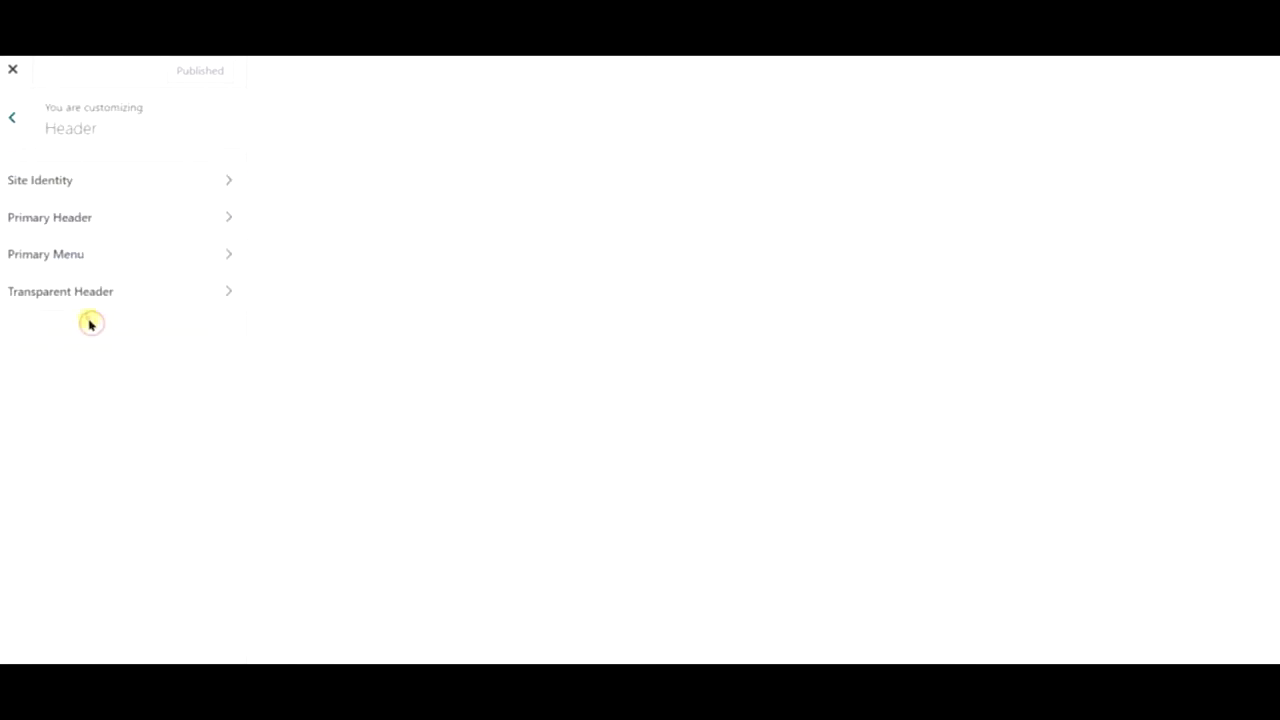
pyautogui.click(107, 254)
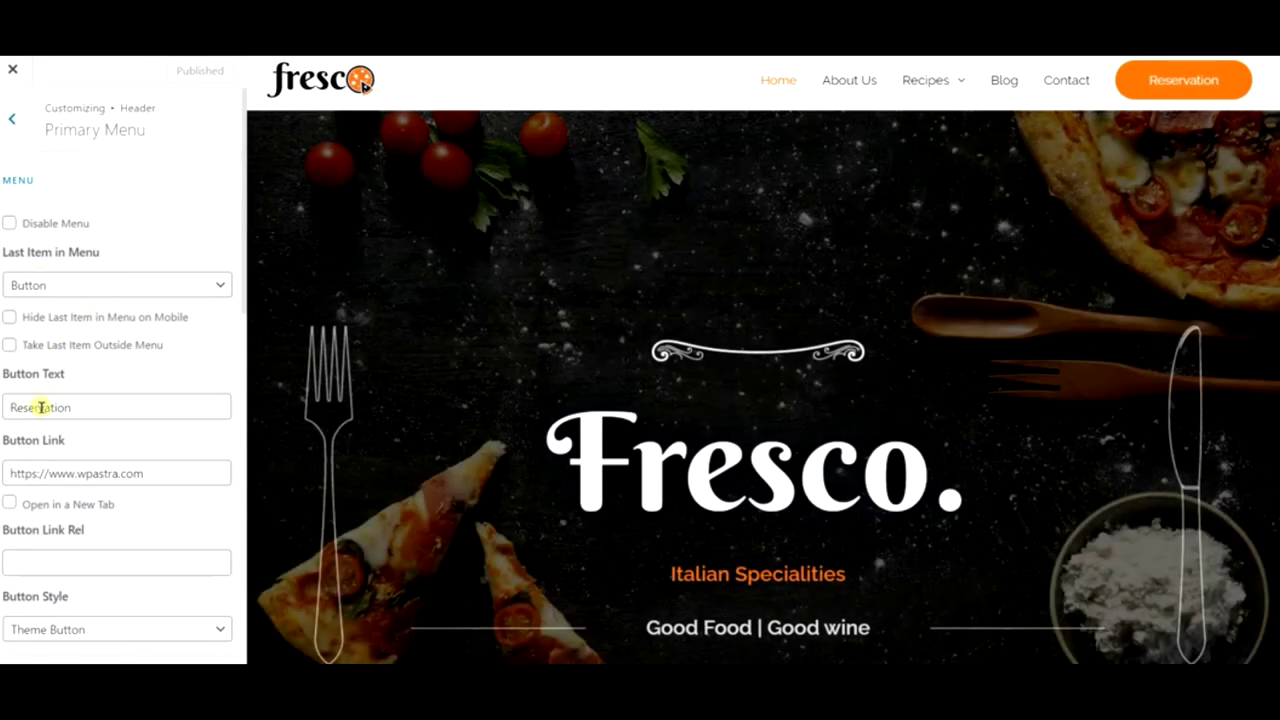
# - Relabel the Reservation header button to 'Download Recipe'
pyautogui.moveTo(40, 407); pyautogui.dragTo(94, 408)
pyautogui.doubleClick(95, 410)
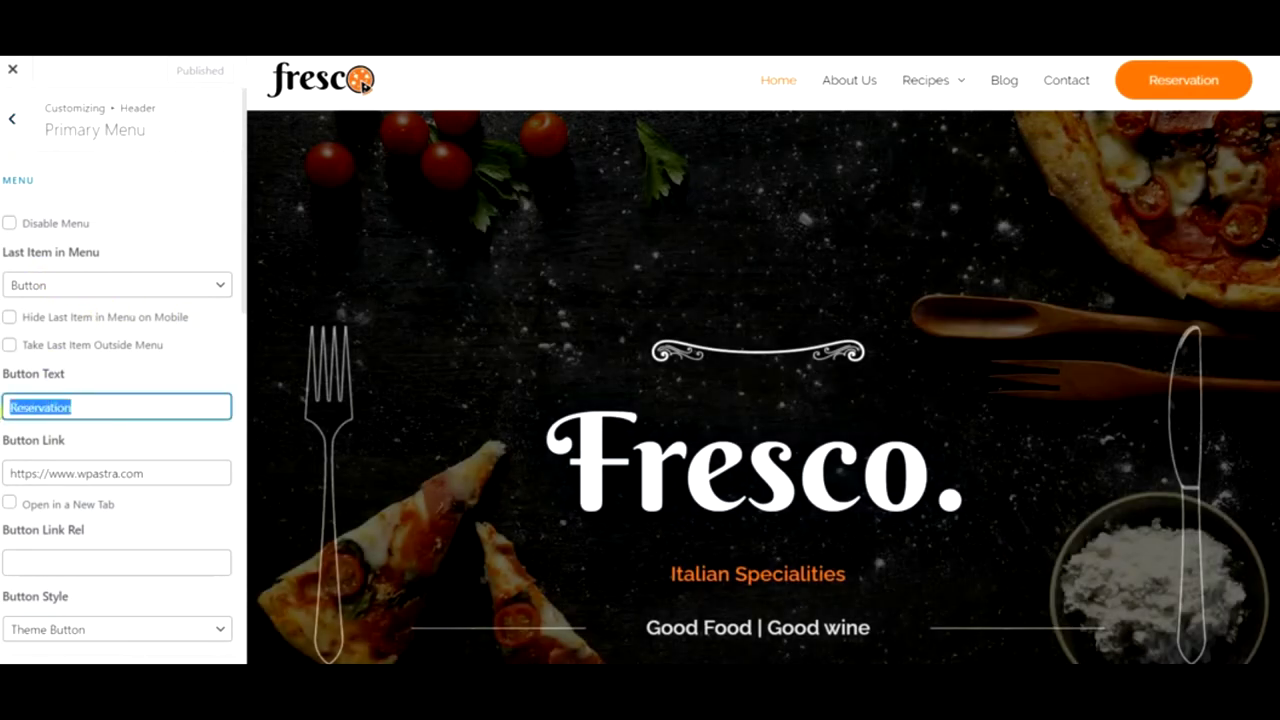
pyautogui.write('Download Recep')
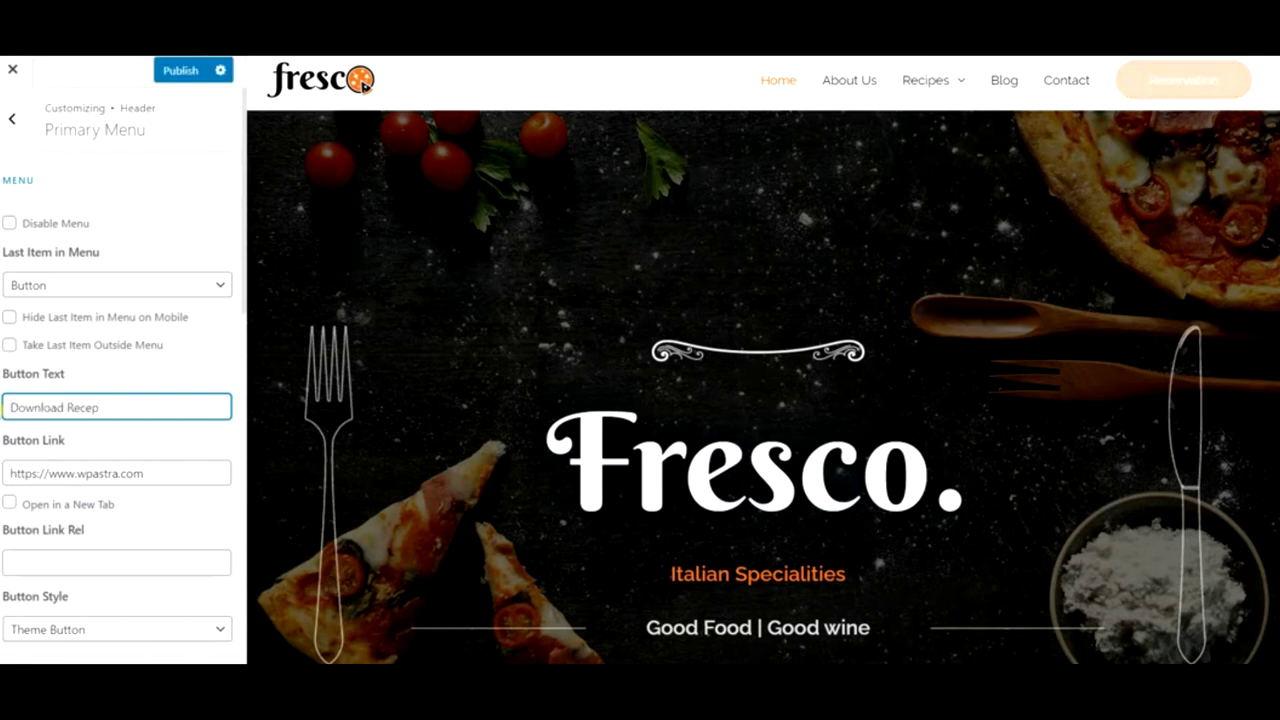
pyautogui.press('BackSpace')
pyautogui.press('BackSpace')
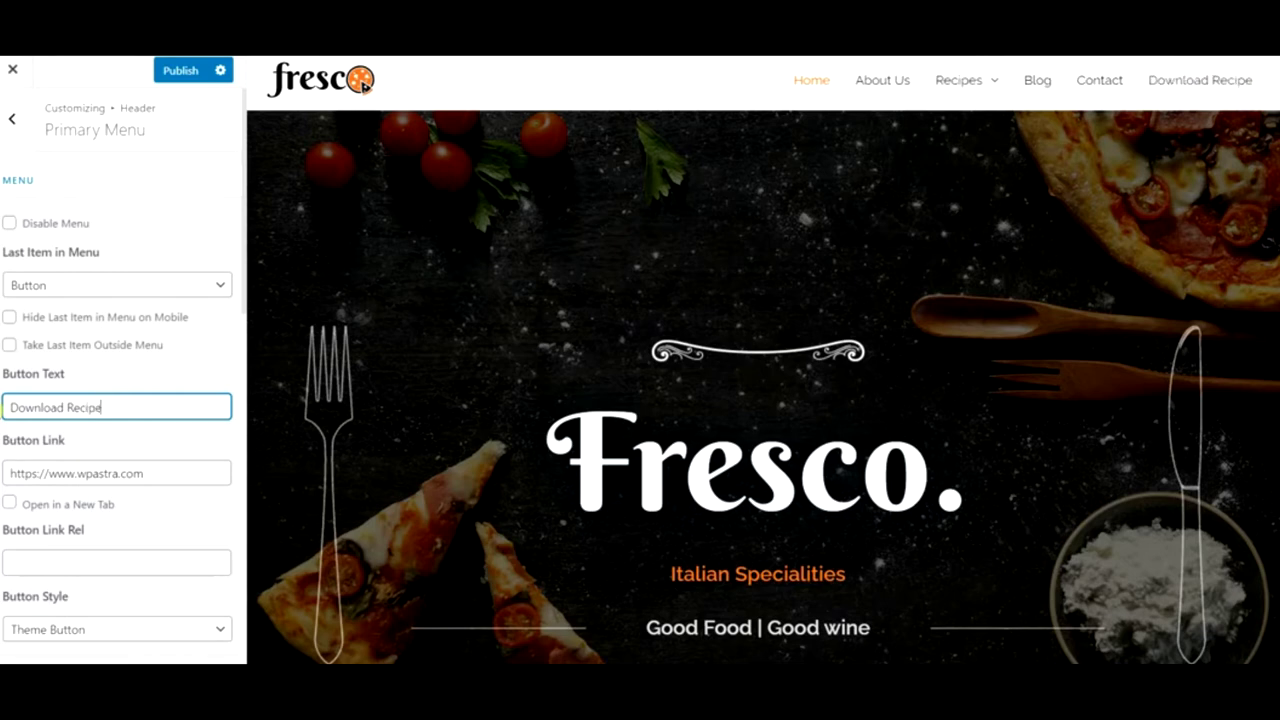
pyautogui.tripleClick(148, 476)
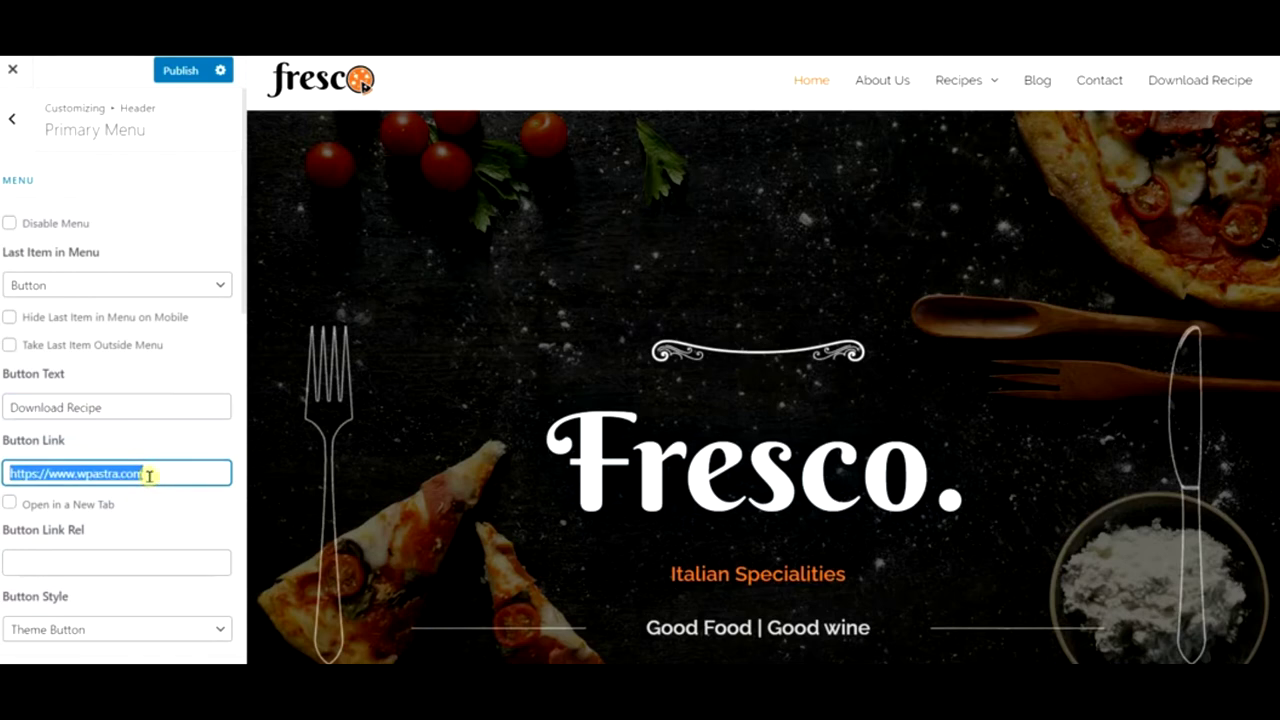
pyautogui.write('recipes')
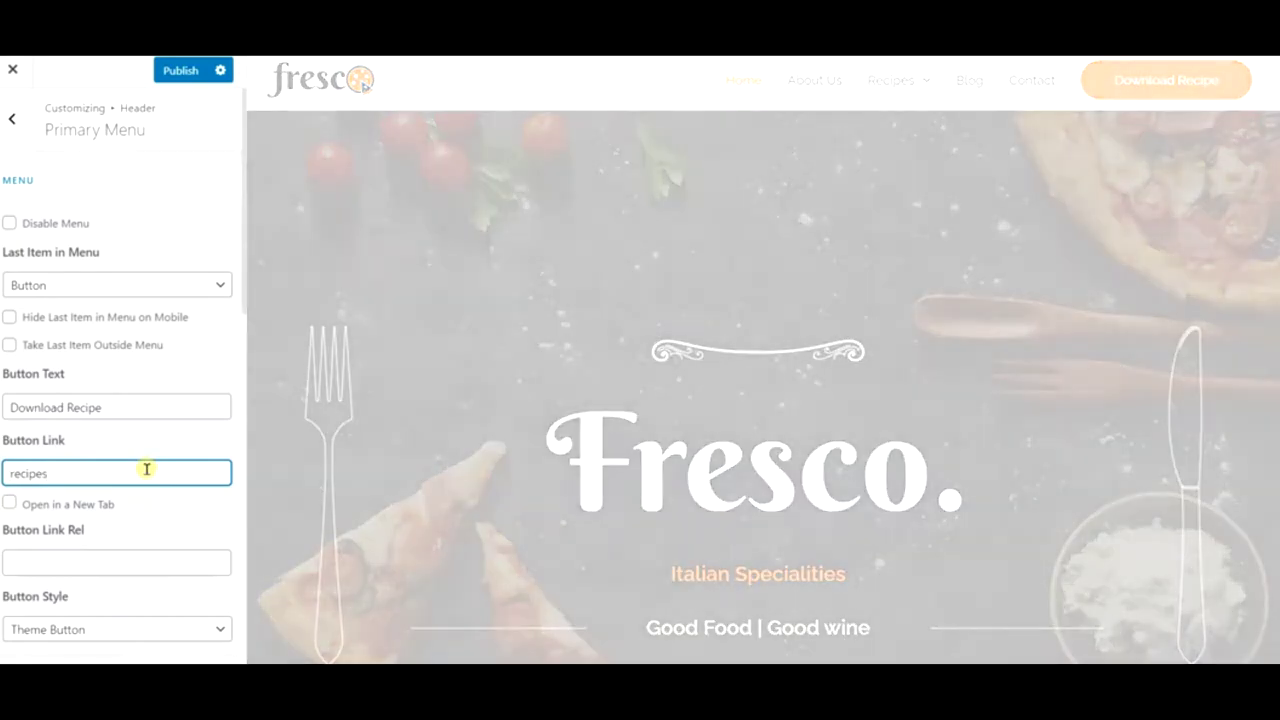
pyautogui.write('www')
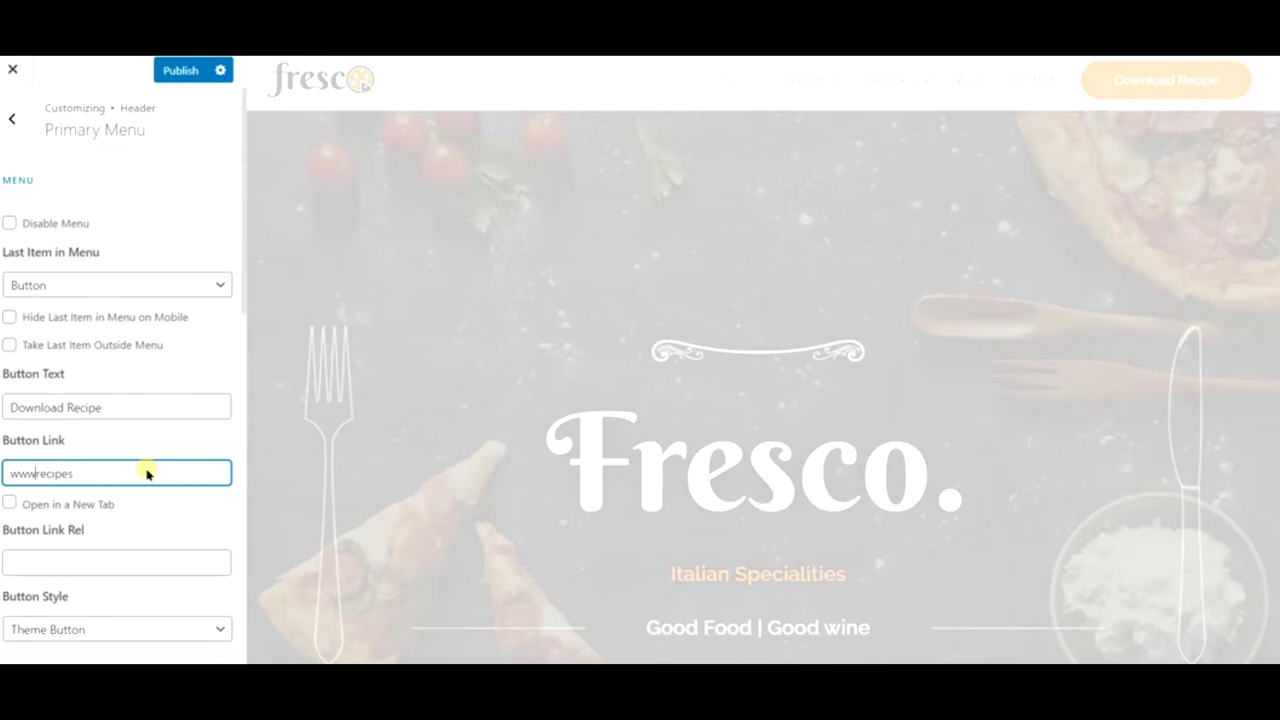
pyautogui.write('.pastry')
pyautogui.press('BackSpace')
pyautogui.write('blog.com/')
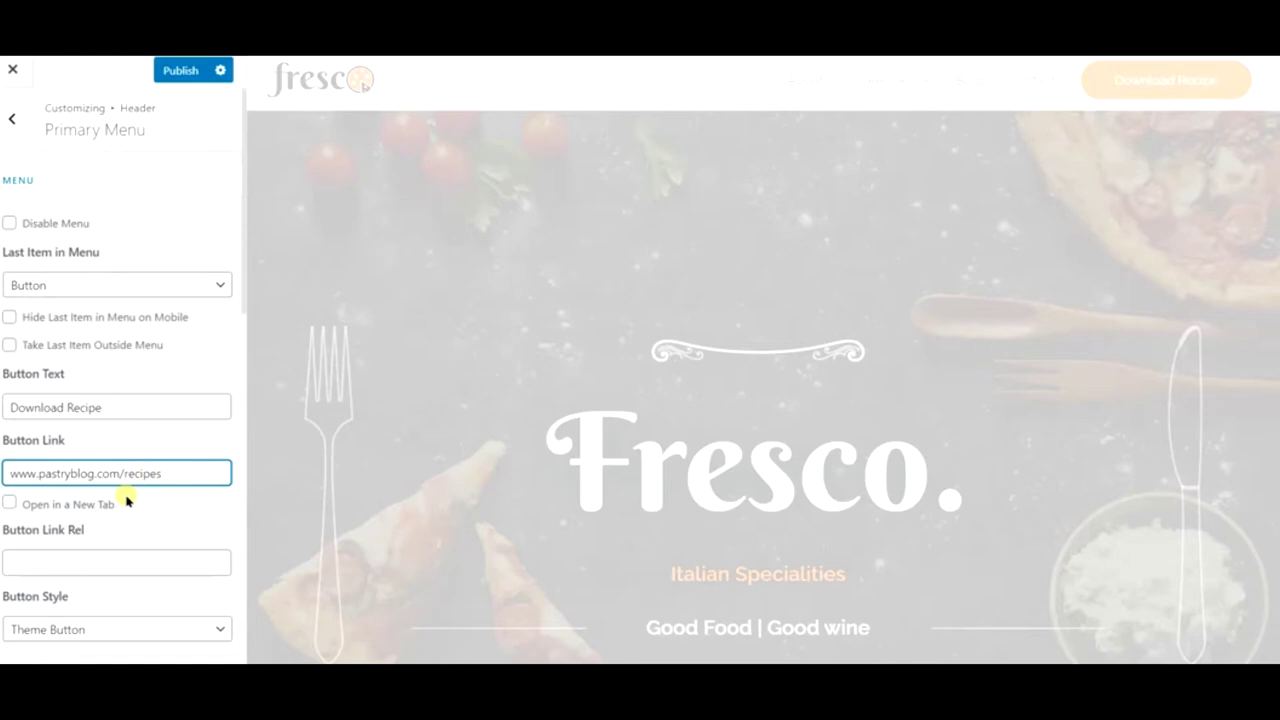
pyautogui.scroll(-12, 126, 500)
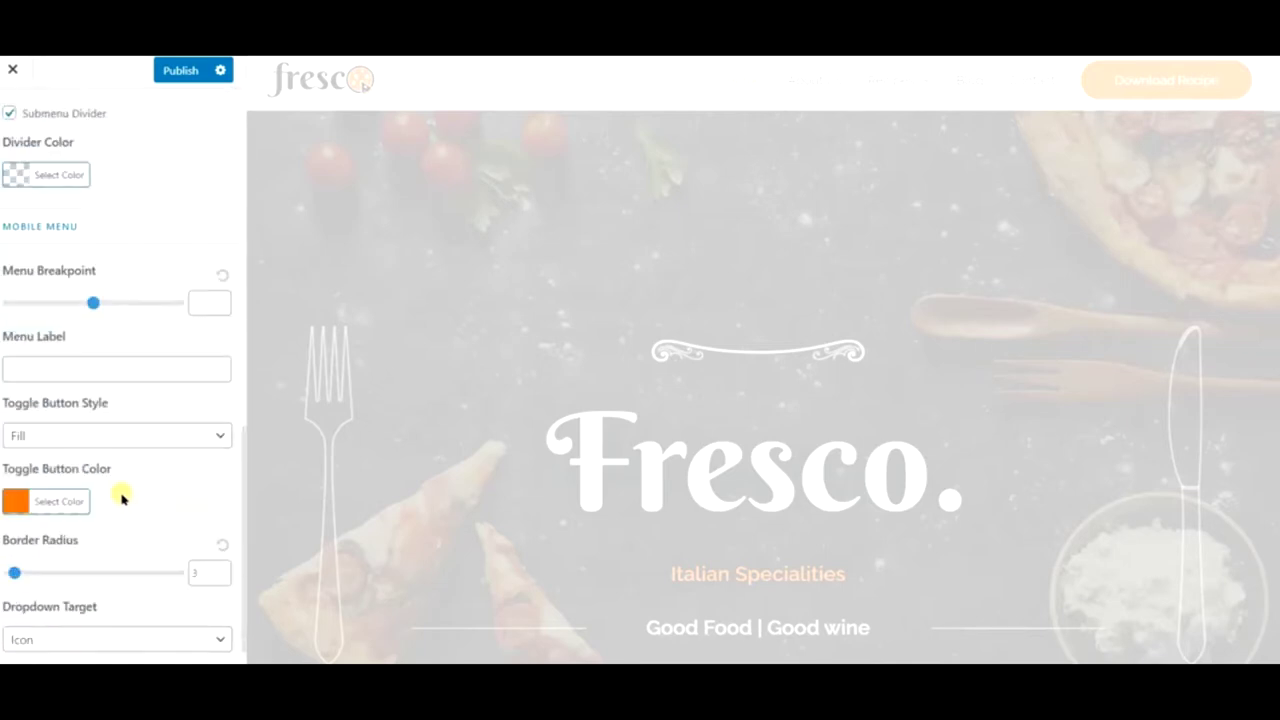
pyautogui.click(172, 74)
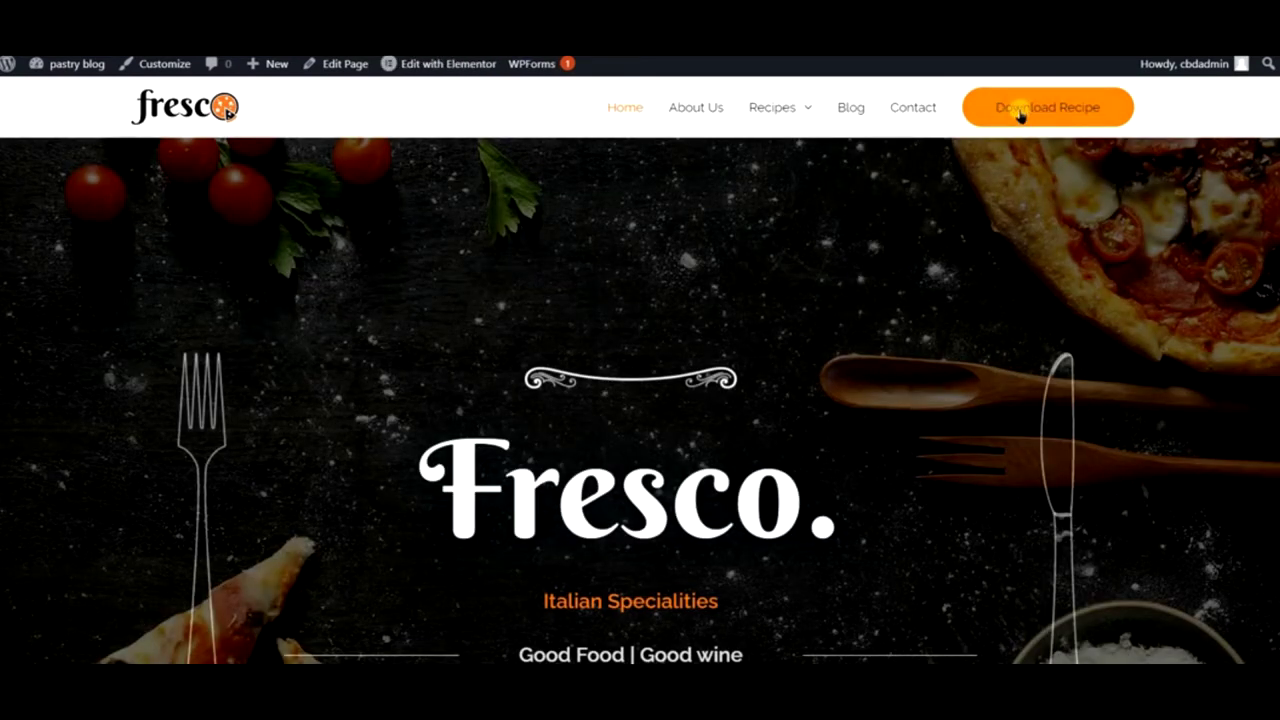
# - Test the Download Recipe button on the live site, then reopen the Customizer
pyautogui.click(1020, 118)
pyautogui.moveTo(76, 66)
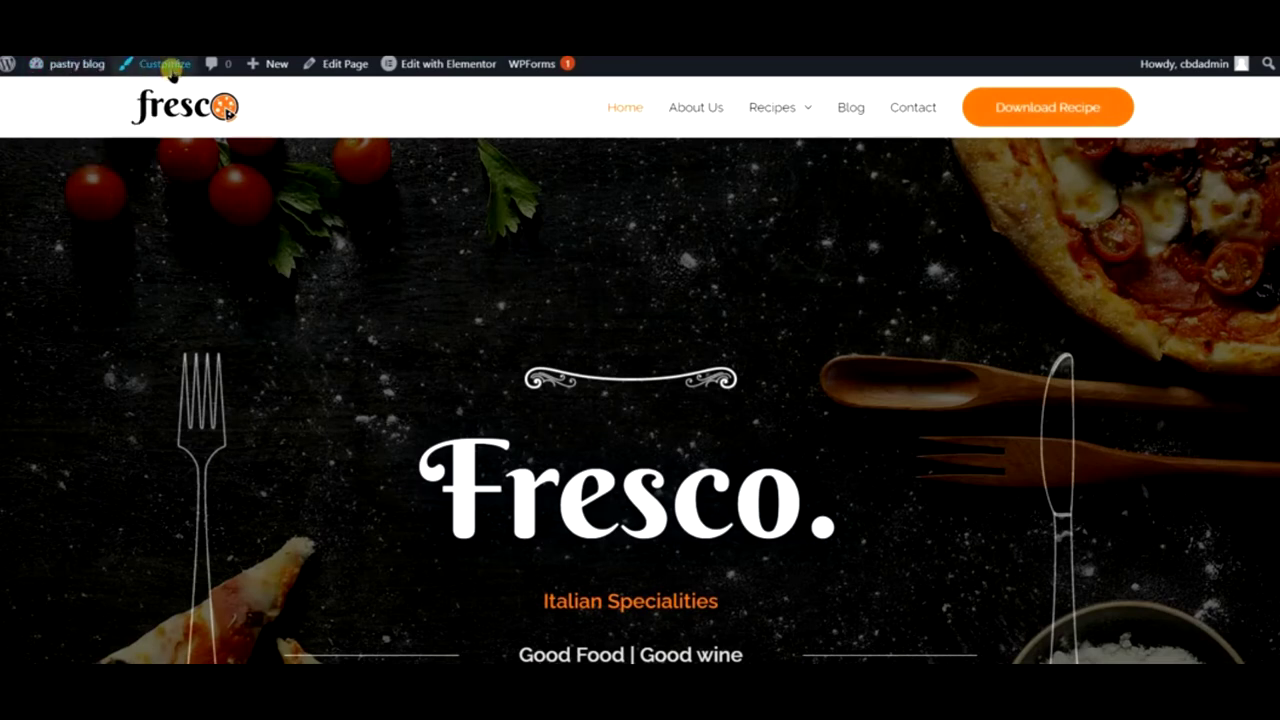
pyautogui.click(168, 64)
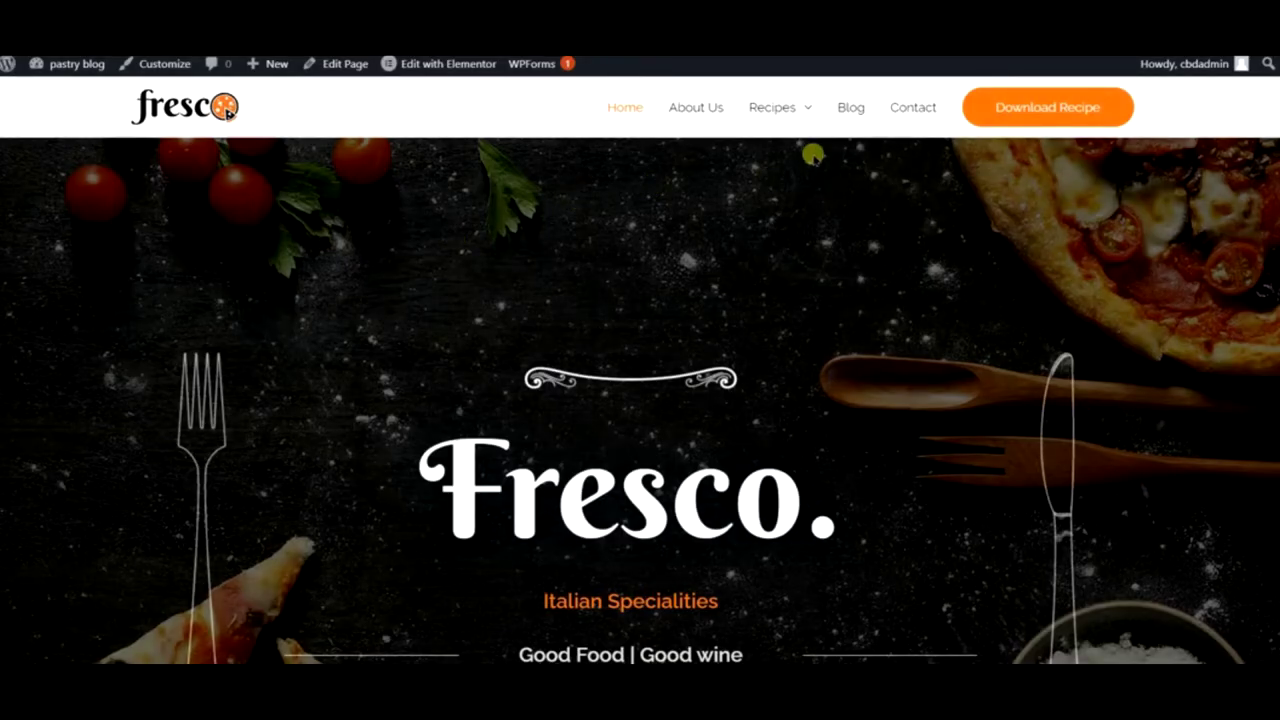
# - Wait for the Customizer to finish loading its settings sections
pyautogui.moveTo(770, 114)
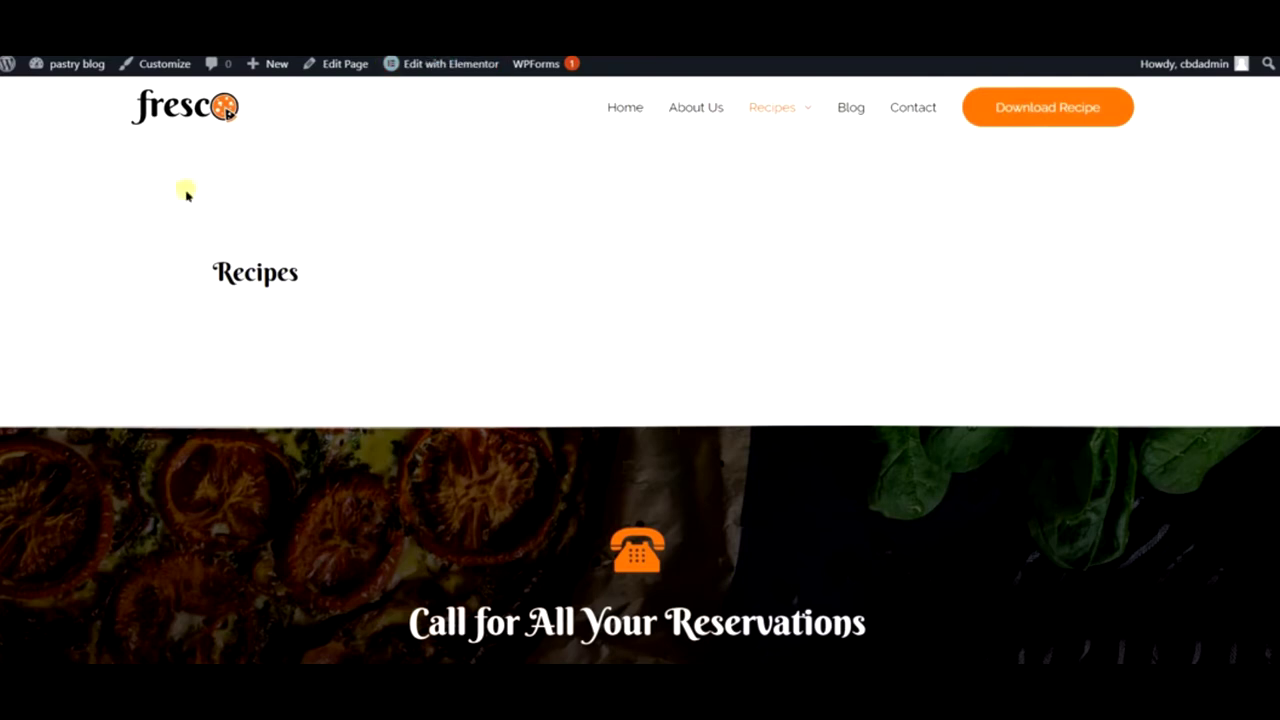
pyautogui.moveTo(86, 80)
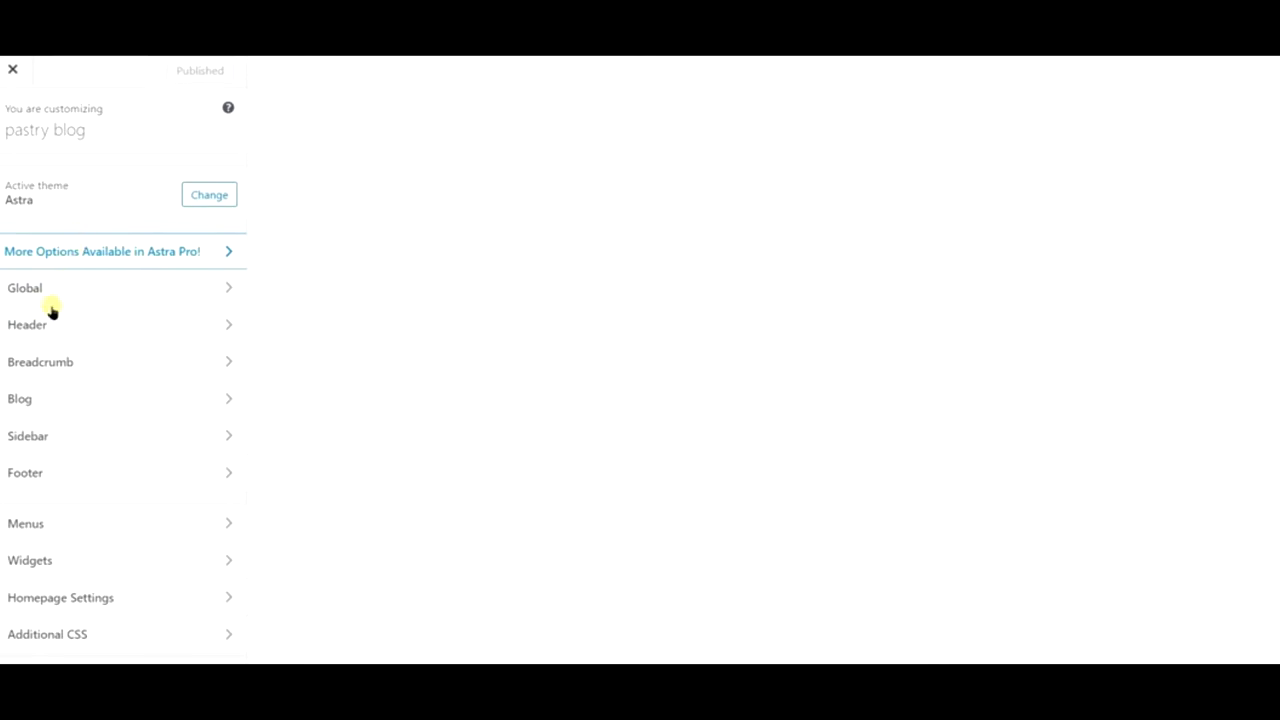
# - Open the Customizer's Header > Primary Menu settings and scroll to the button link
pyautogui.click(47, 326)
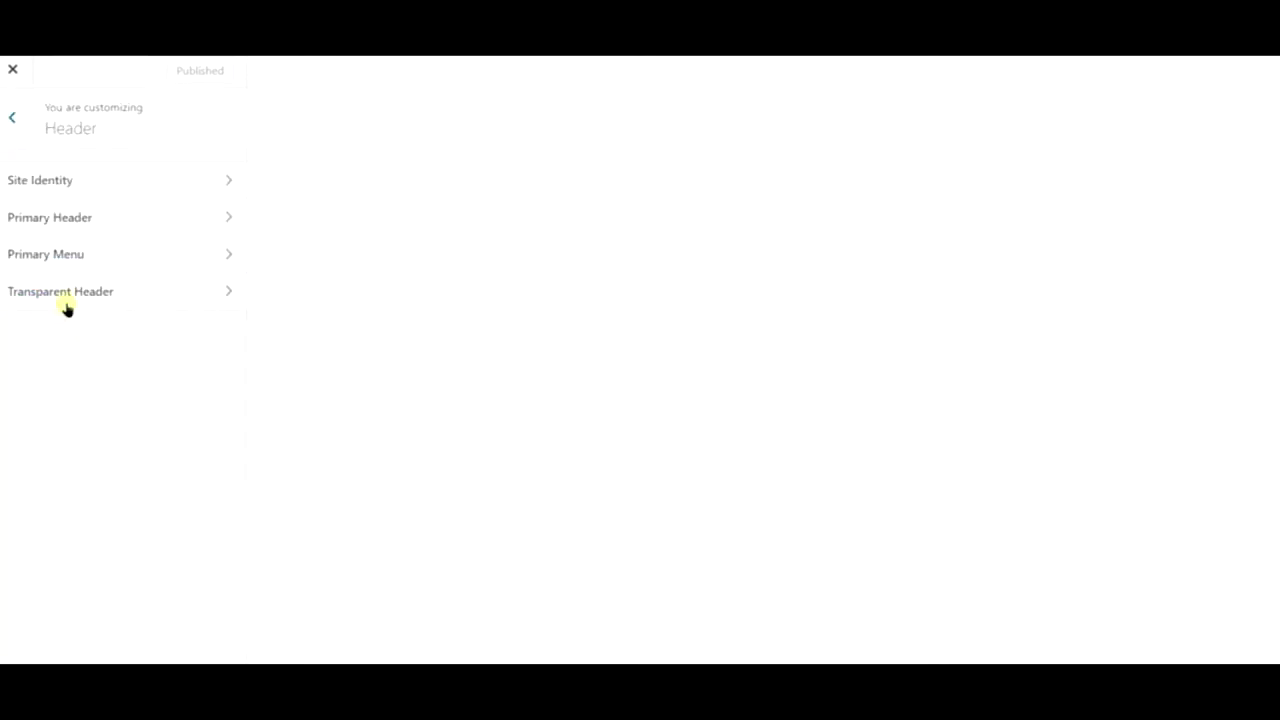
pyautogui.click(88, 260)
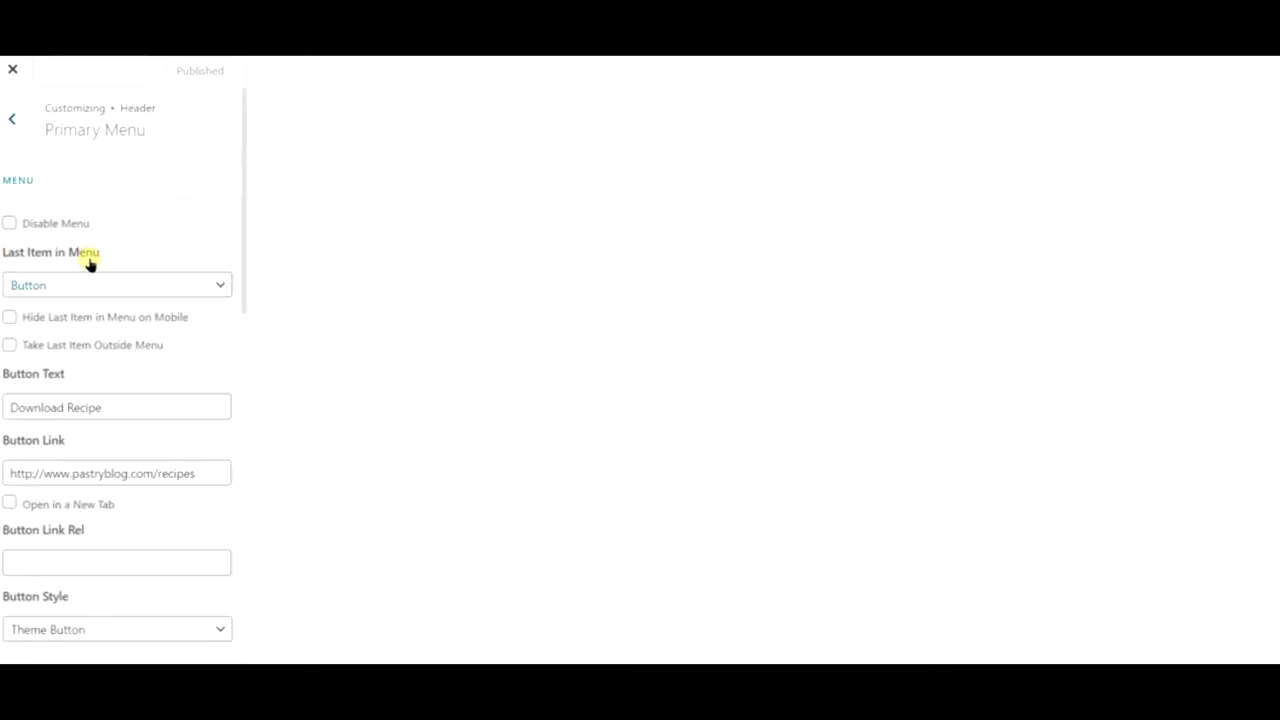
pyautogui.scroll(-2, 129, 368)
pyautogui.scroll(-1, 129, 368)
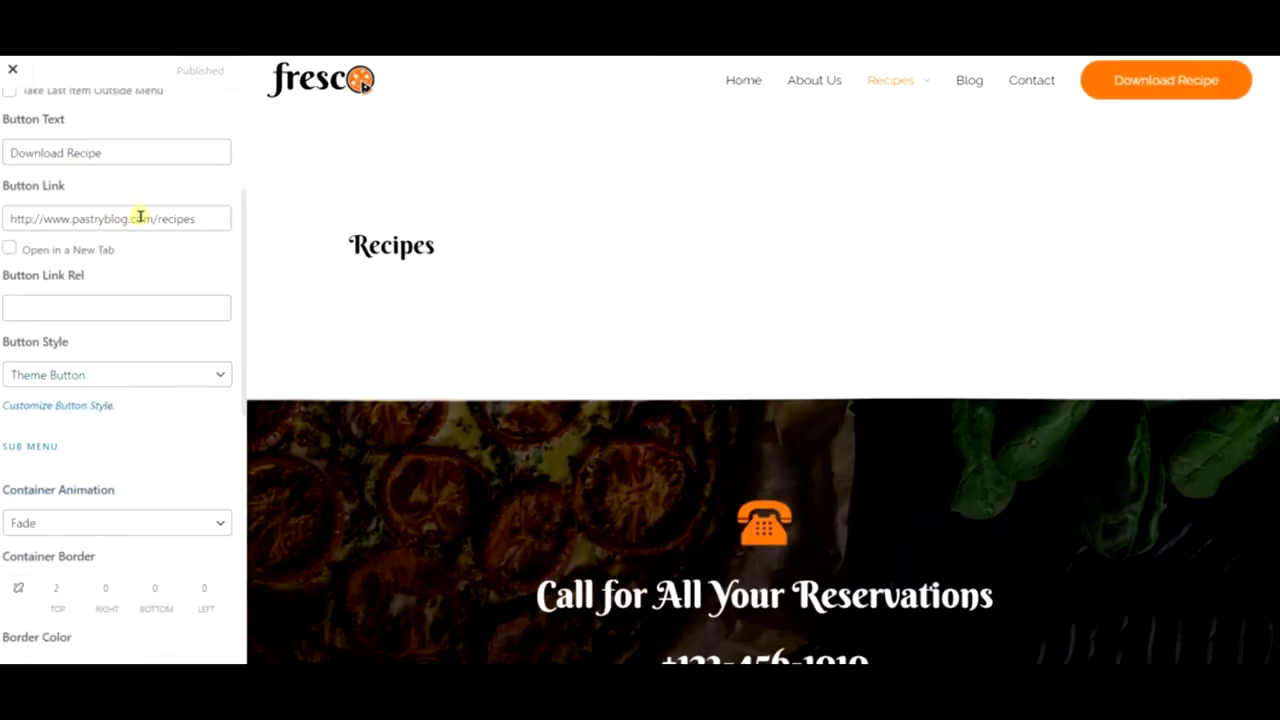
pyautogui.click(137, 220)
pyautogui.doubleClick(138, 226)
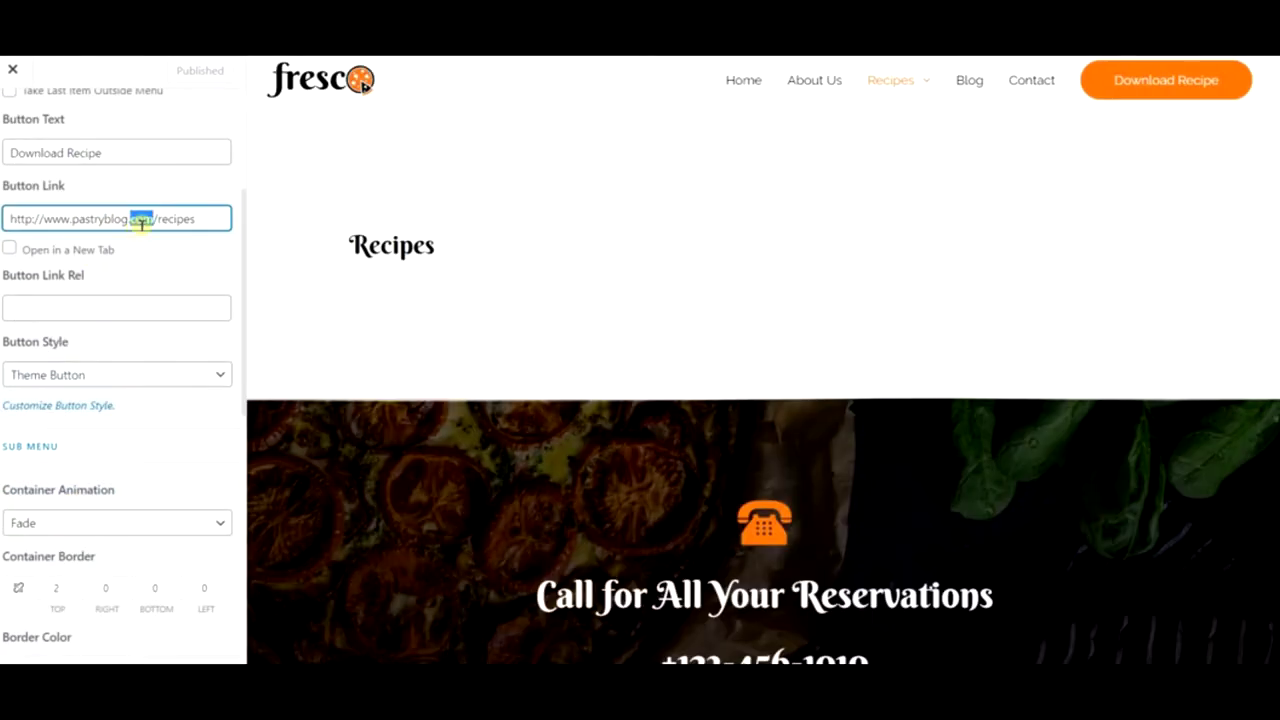
pyautogui.write('local')
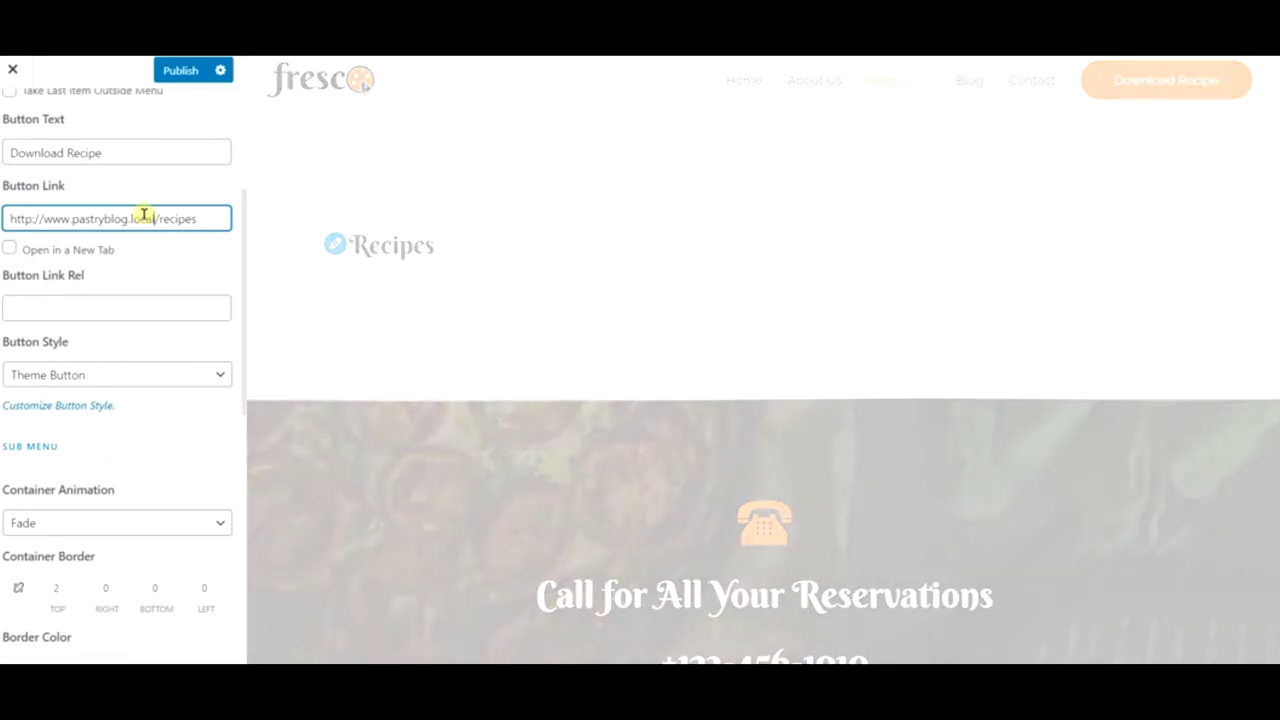
pyautogui.tripleClick(144, 215)
pyautogui.press('BackSpace')
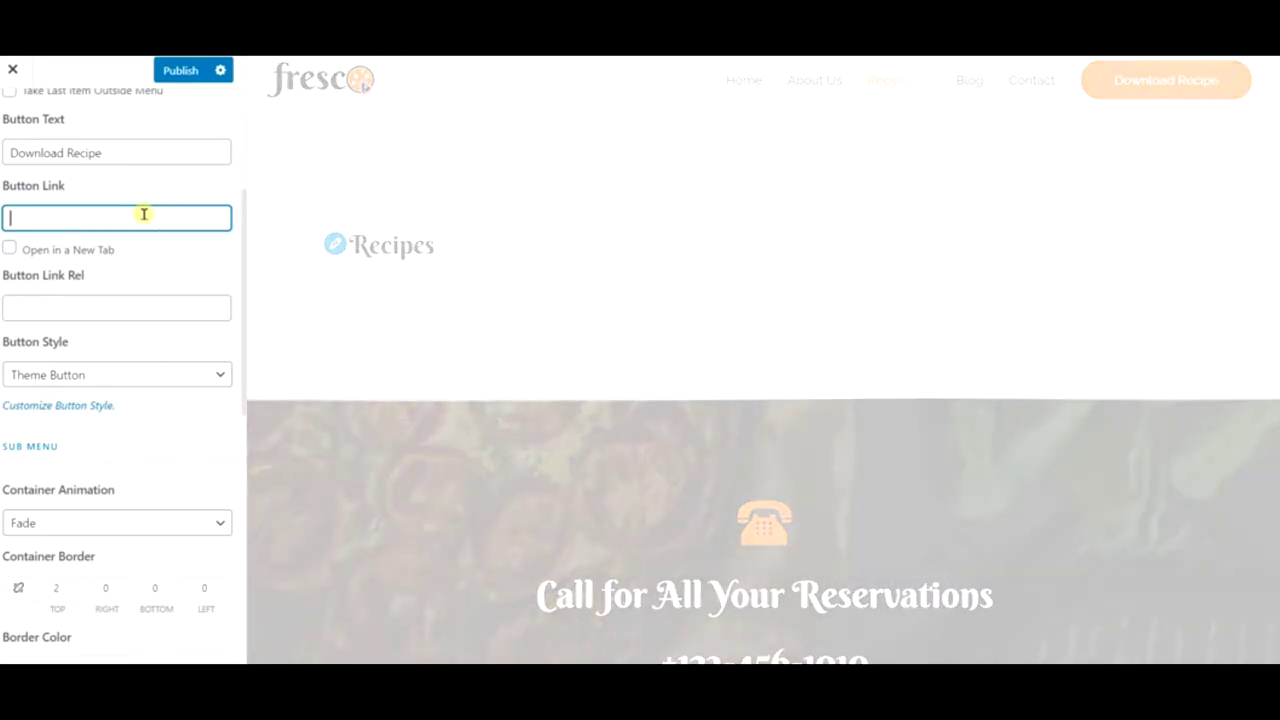
pyautogui.write('http://pastry-blog.local/recipes/')
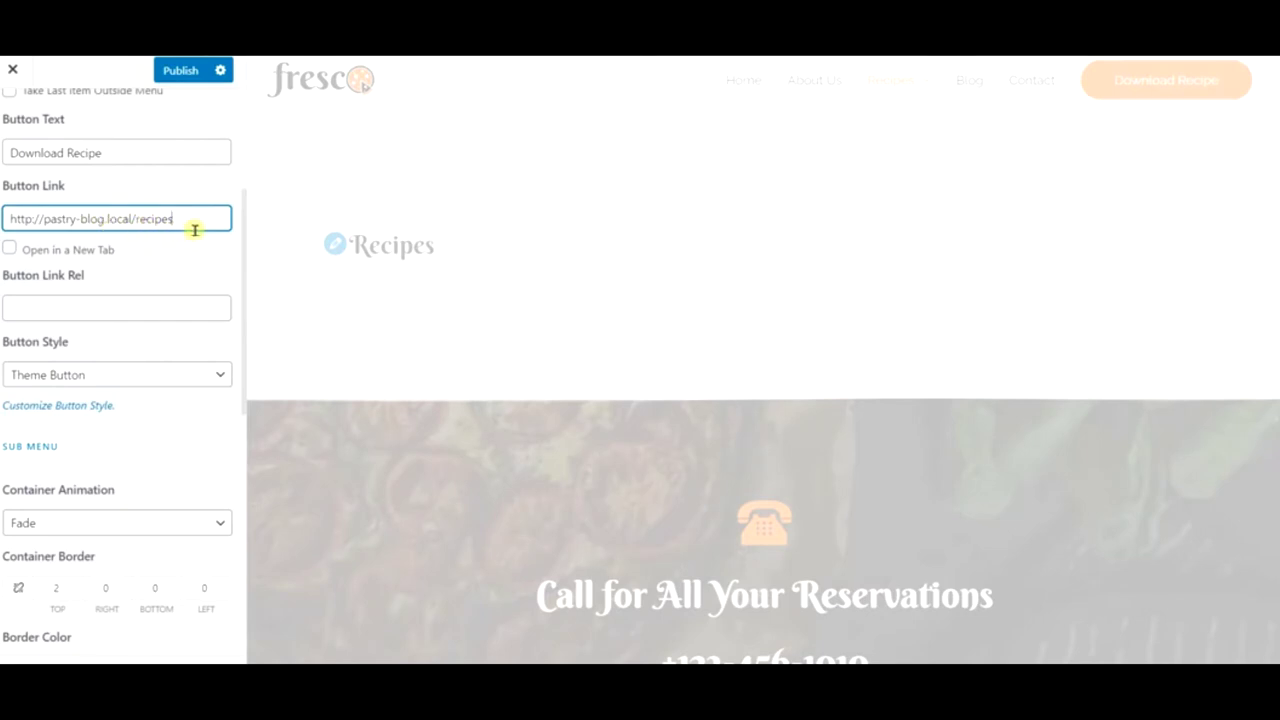
pyautogui.click(172, 66)
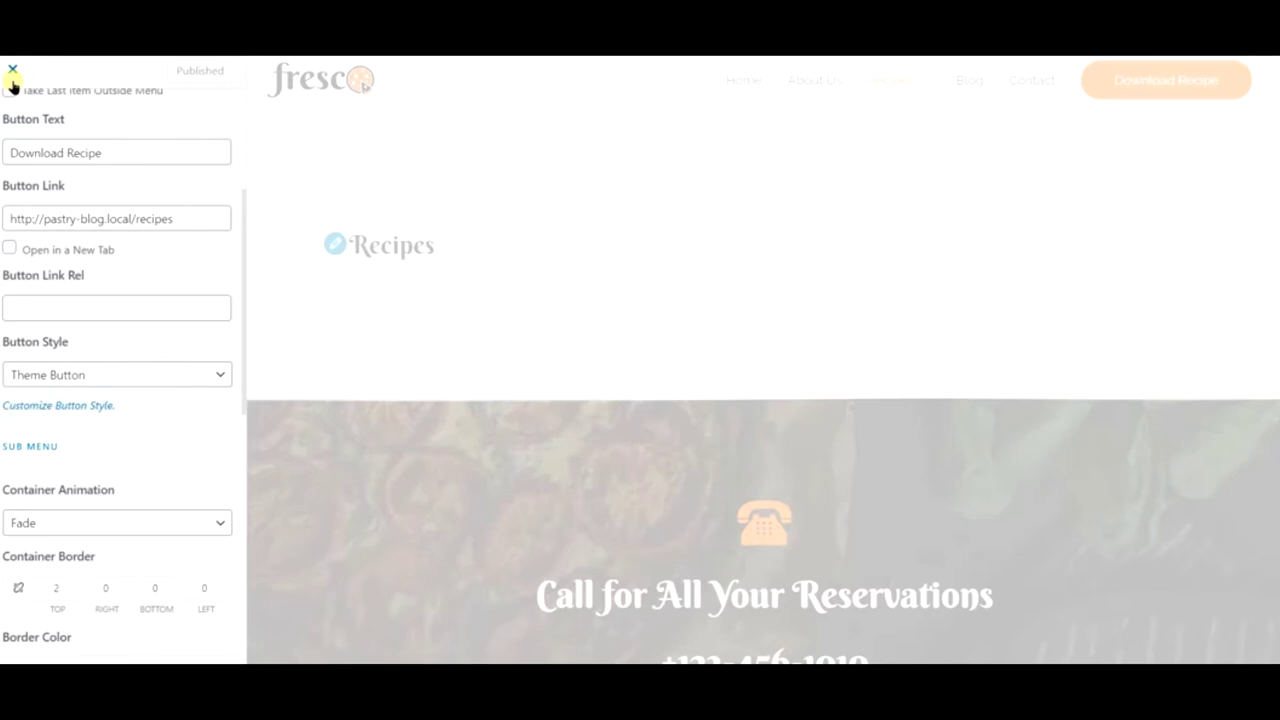
pyautogui.click(12, 70)
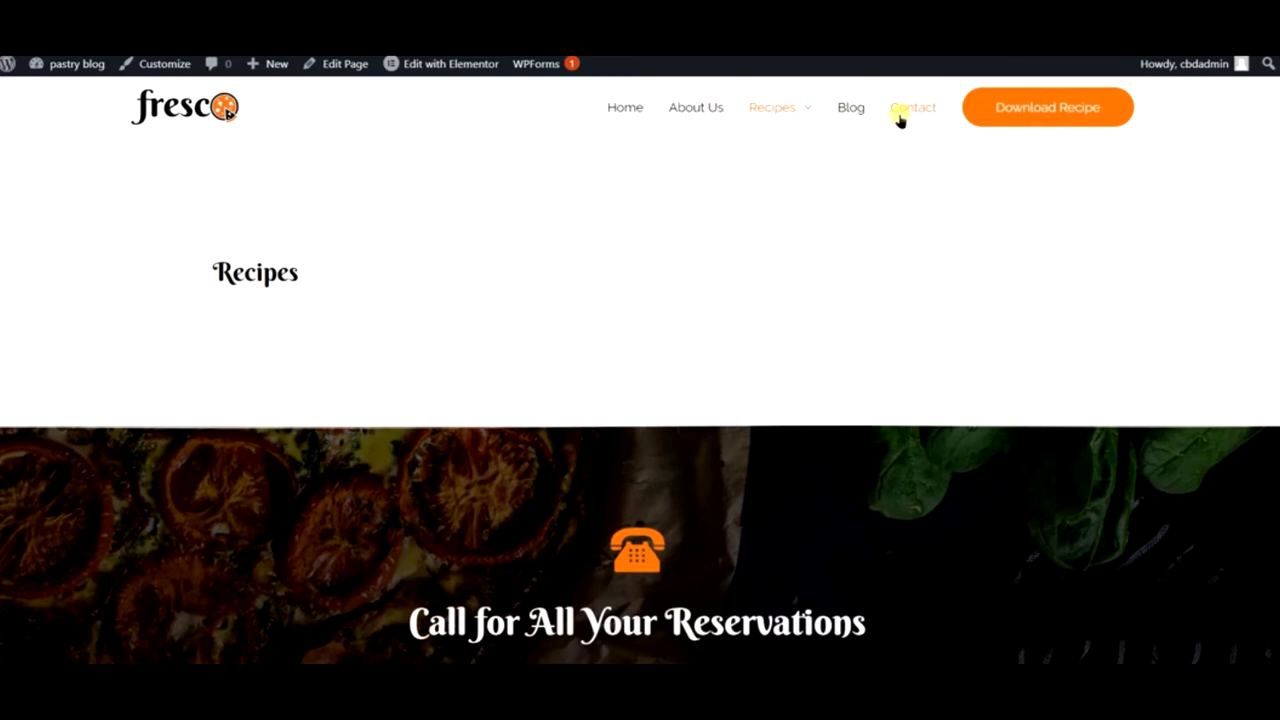
# - From the Contact page, confirm the Download Recipe button opens the Recipes page
pyautogui.click(911, 119)
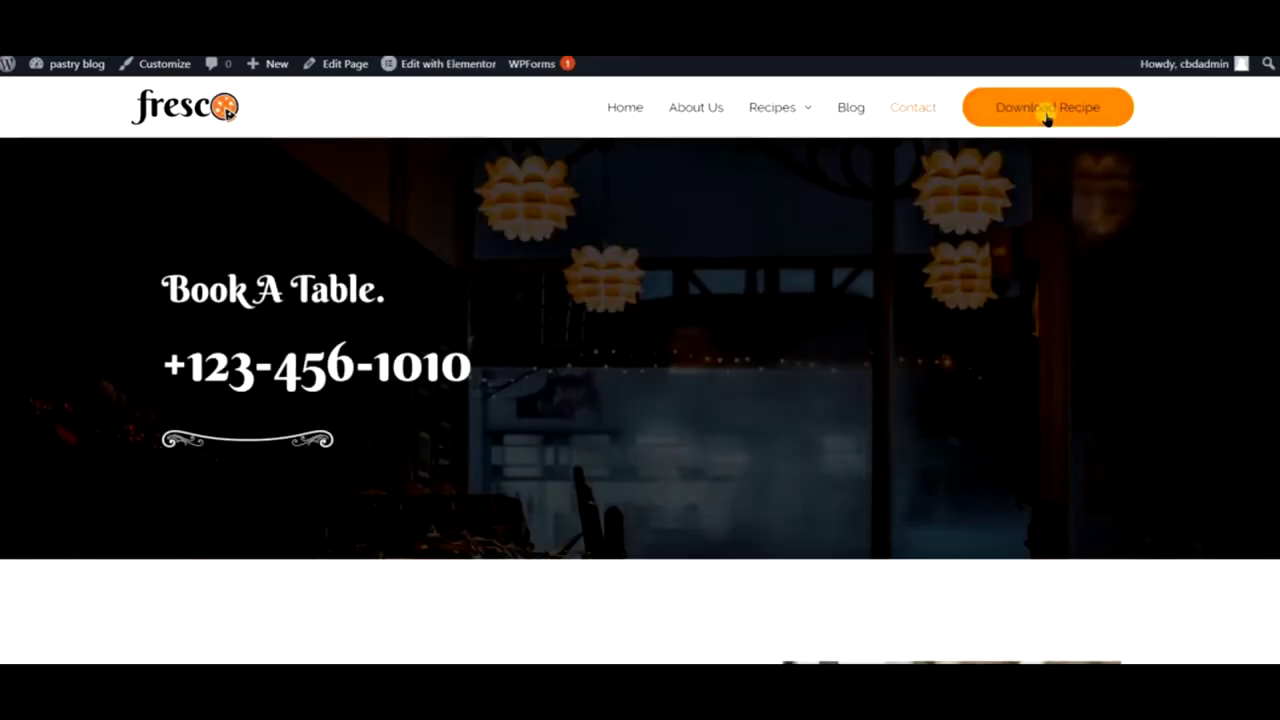
pyautogui.click(1040, 120)
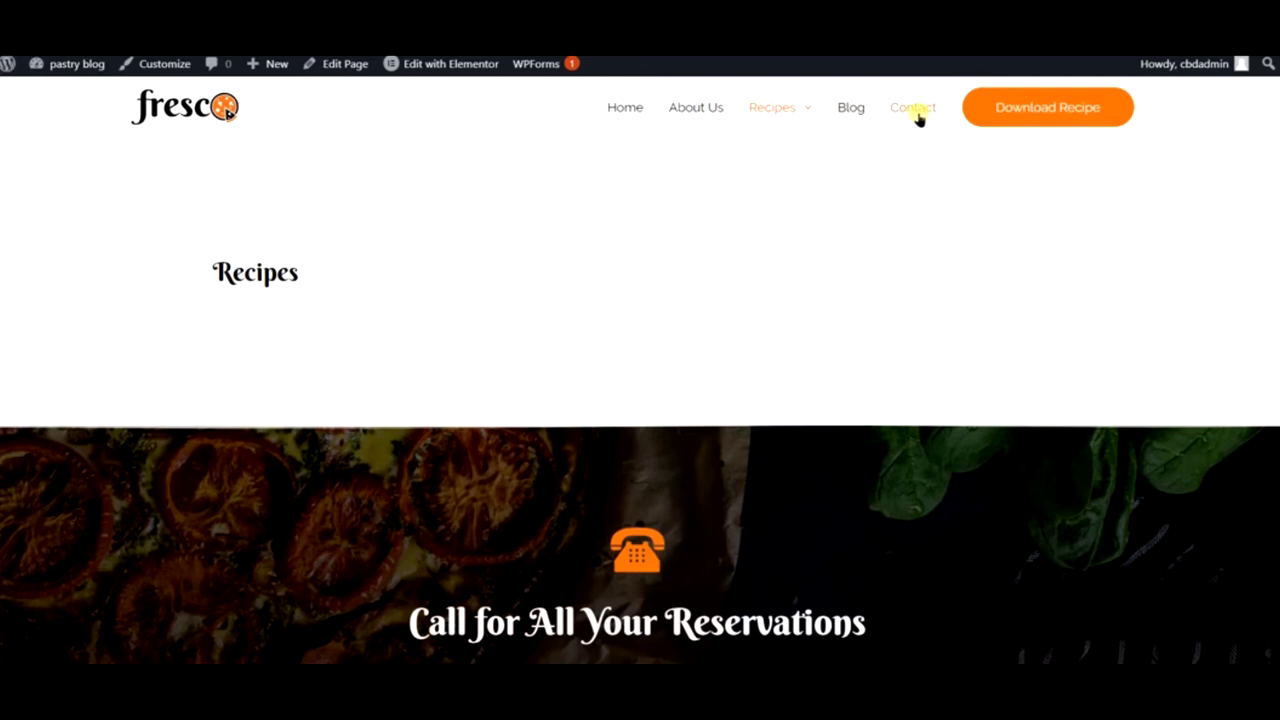
# - Return to the Contact page and scroll through its content
pyautogui.click(918, 112)
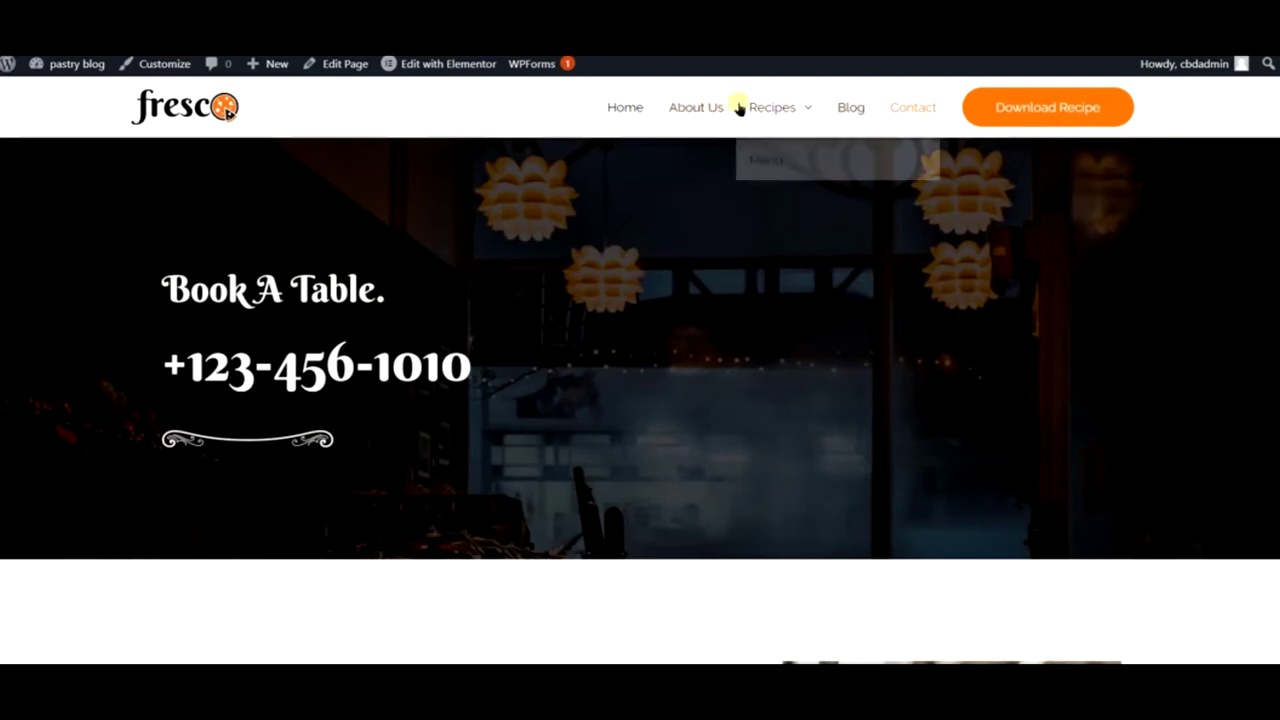
pyautogui.moveTo(781, 120)
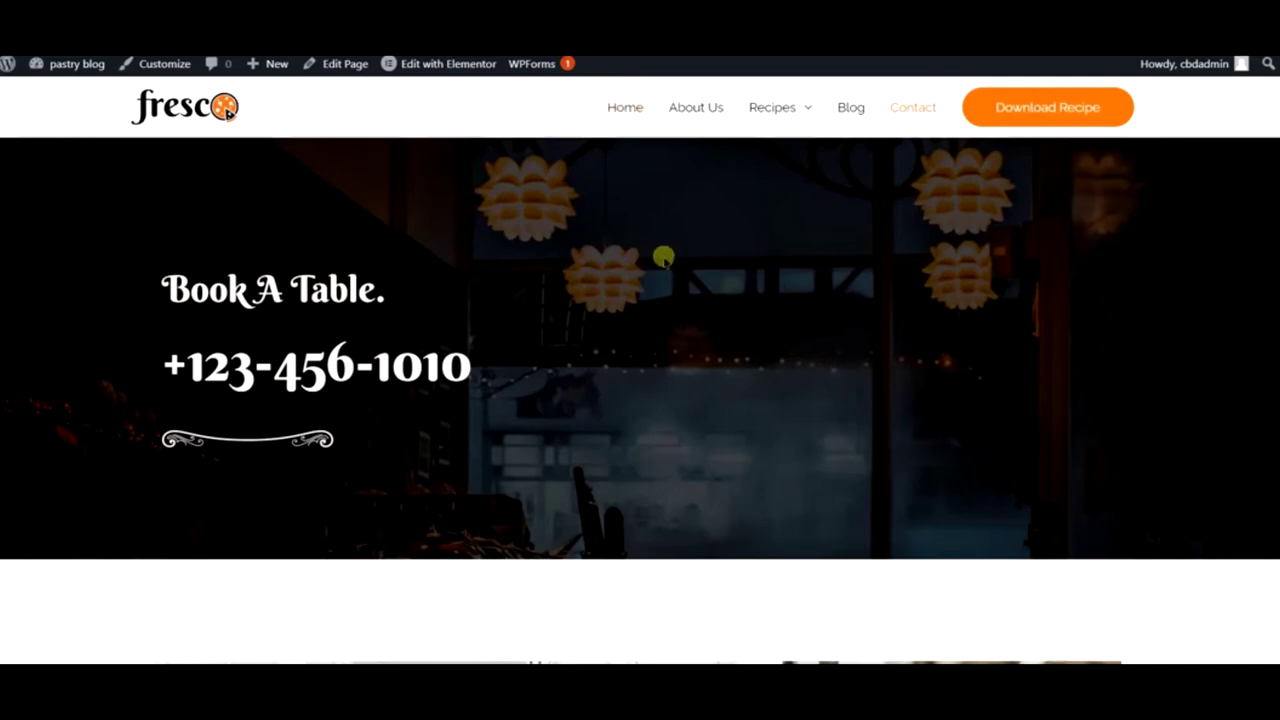
pyautogui.scroll(-3, 600, 263)
pyautogui.scroll(-15, 600, 263)
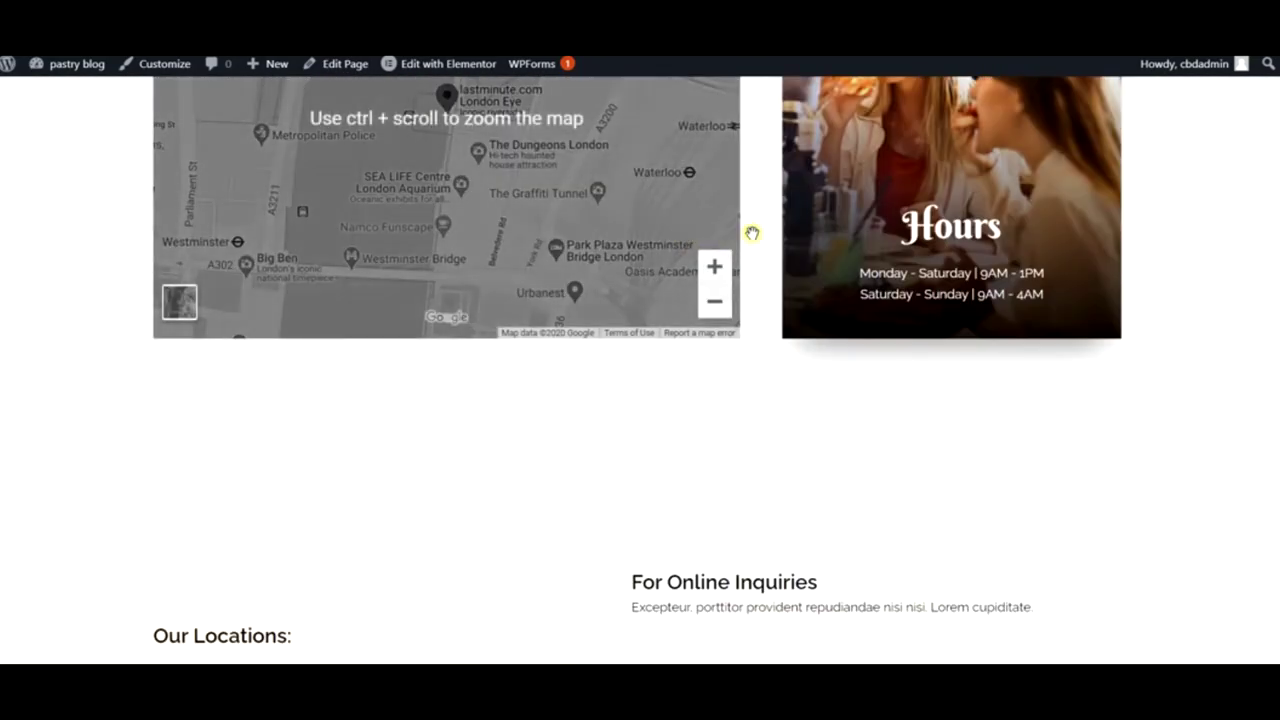
pyautogui.scroll(-2, 604, 232)
pyautogui.scroll(12, 603, 222)
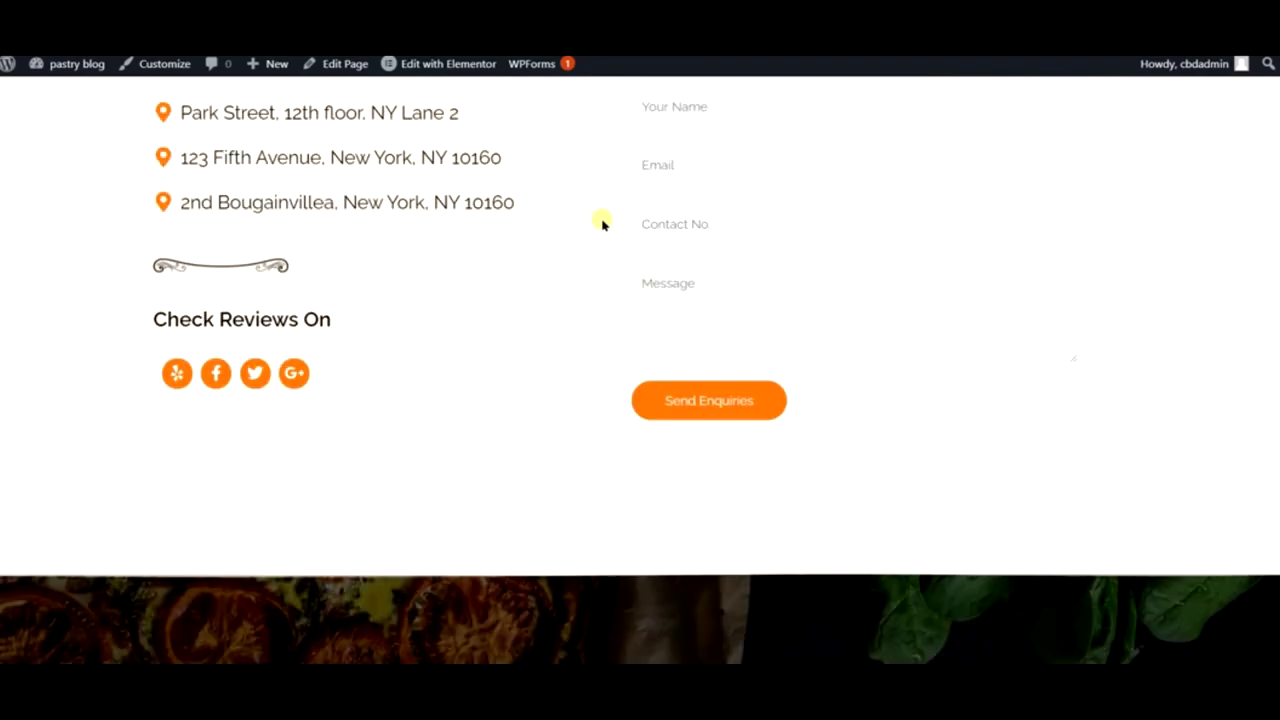
pyautogui.scroll(5, 603, 222)
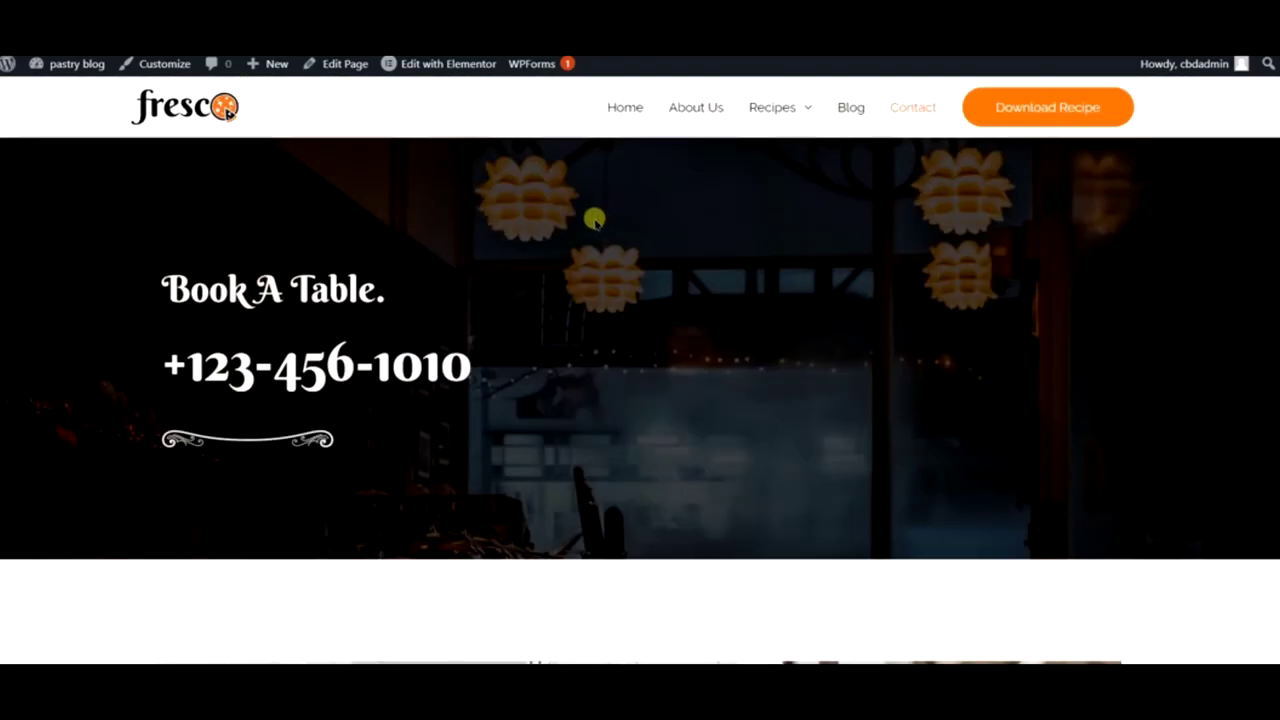
pyautogui.moveTo(408, 66)
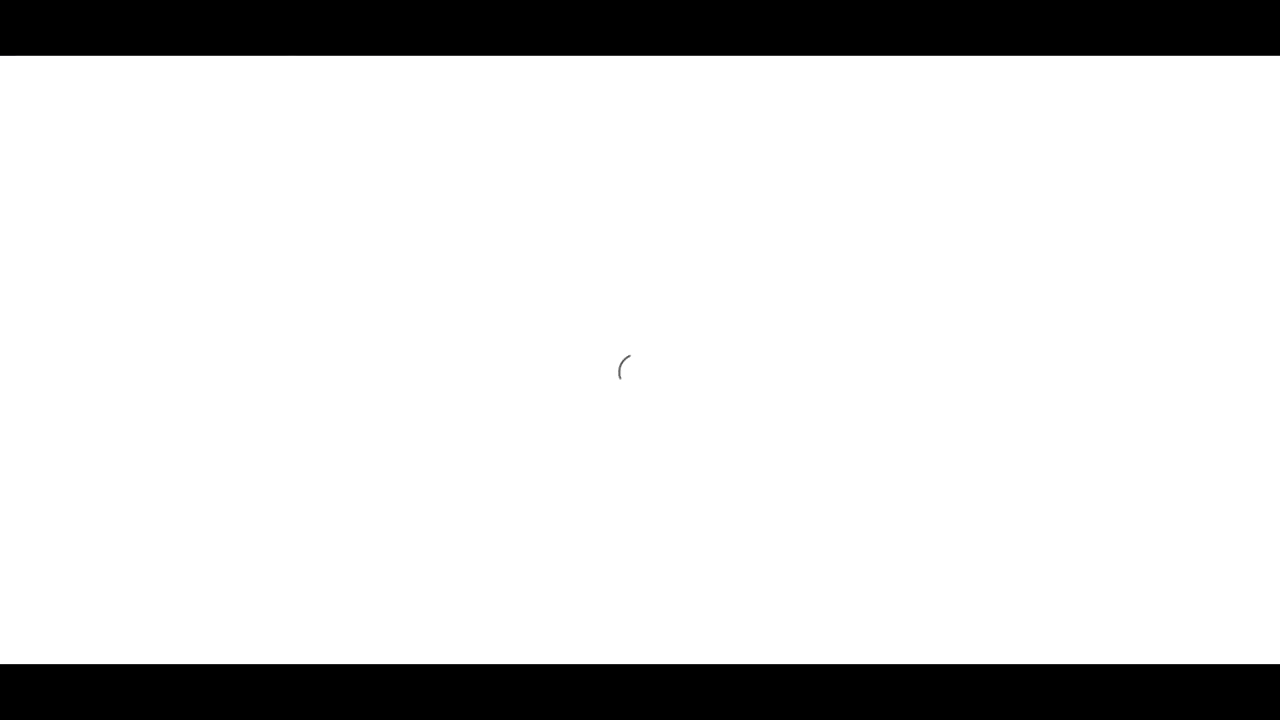
# - Start the Coolors palette generator from the Coolors homepage
pyautogui.scroll(-1, 664, 267)
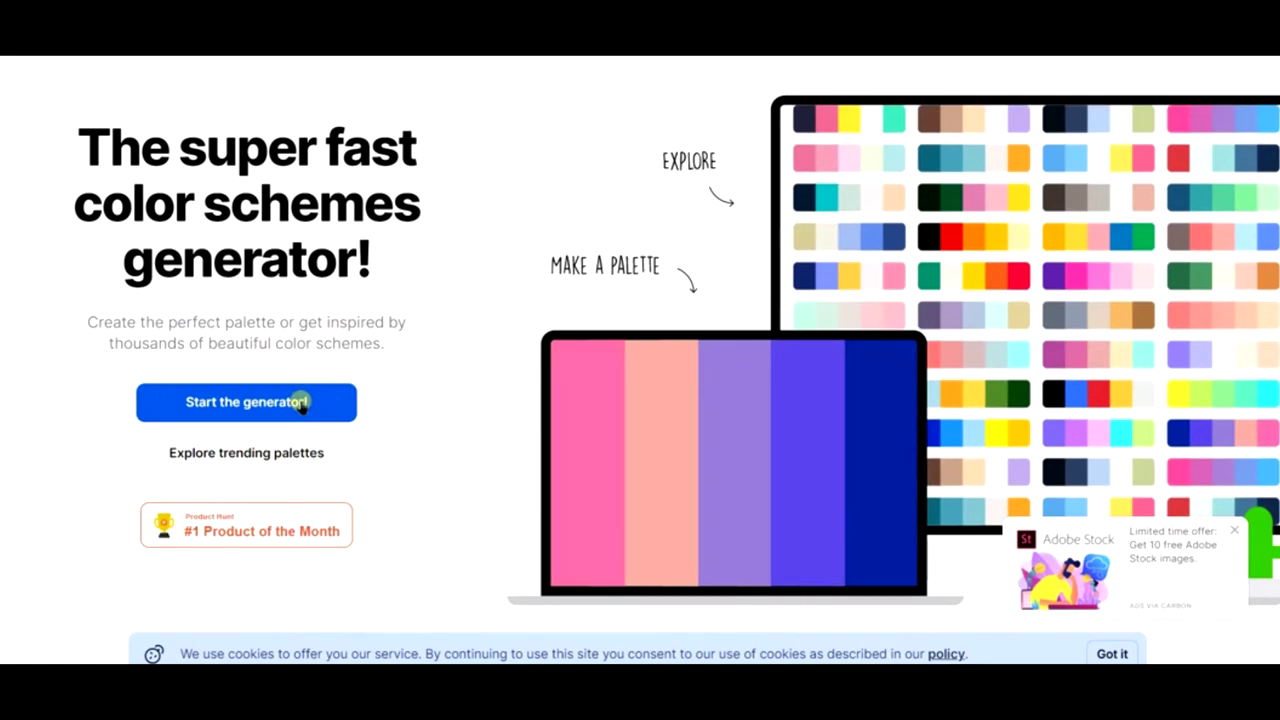
pyautogui.click(301, 402)
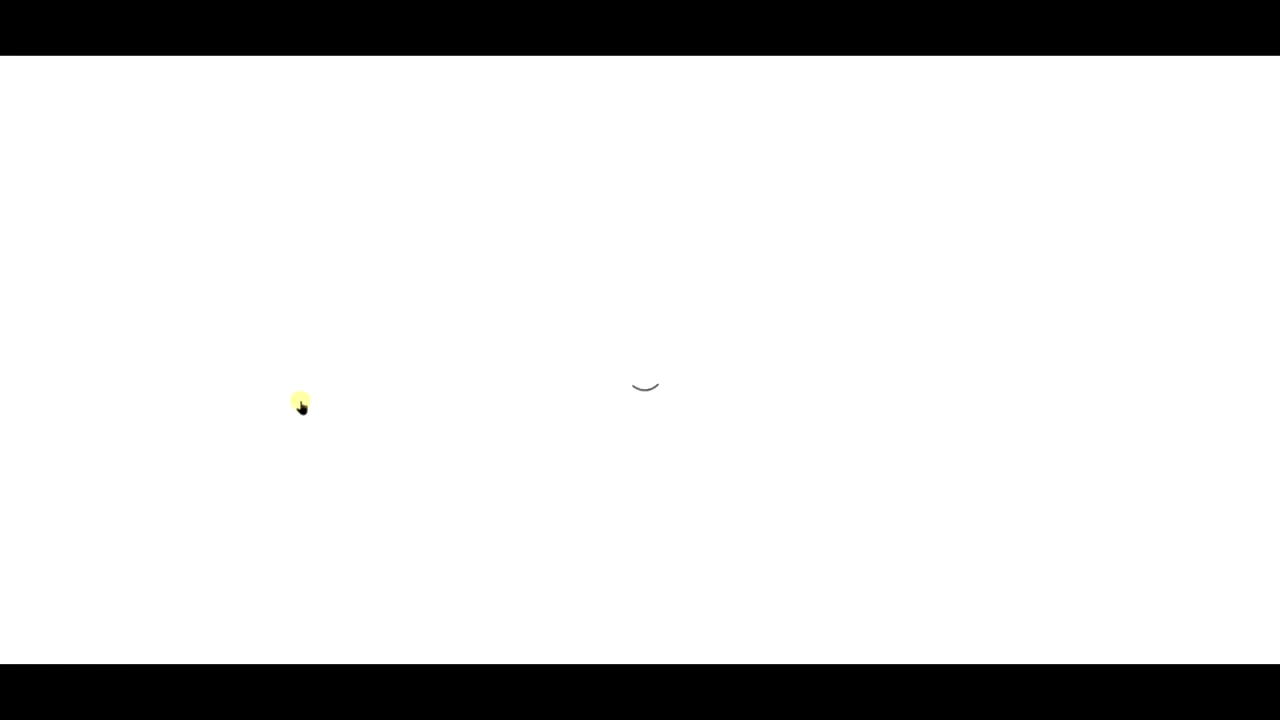
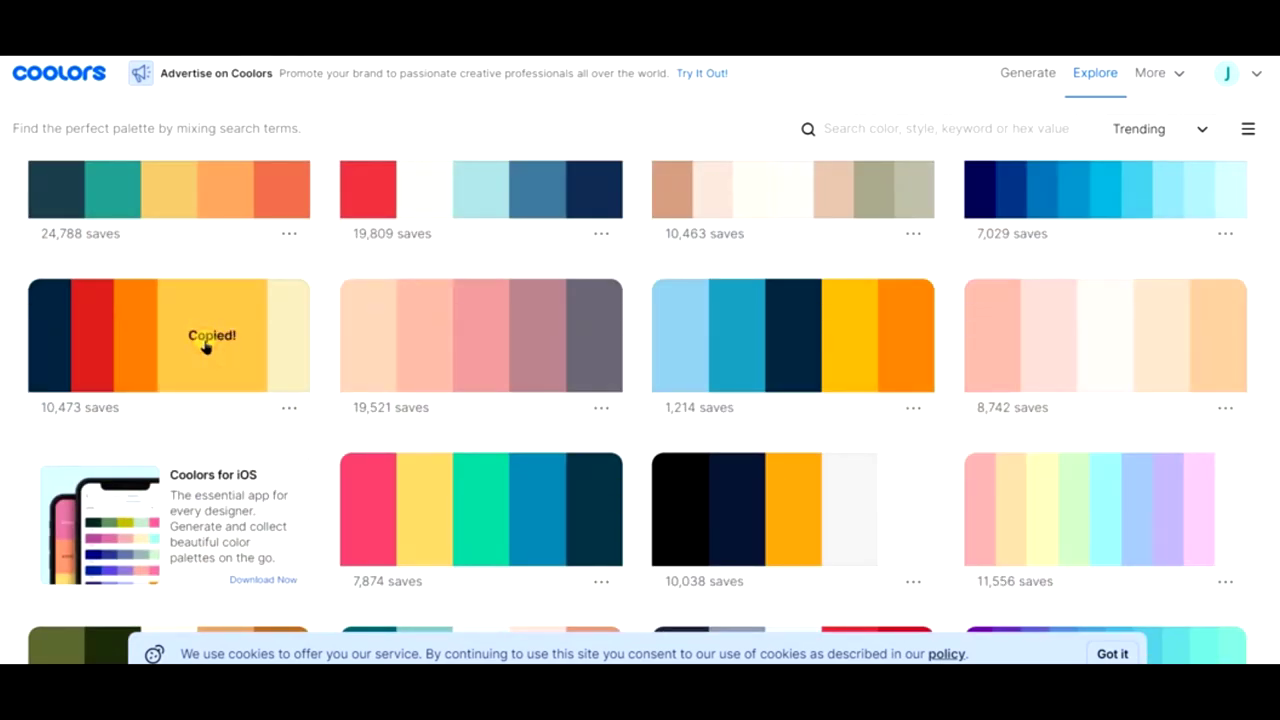
# - Open the View palette details for the navy, red, orange, yellow and cream Coolors palette
pyautogui.click(288, 408)
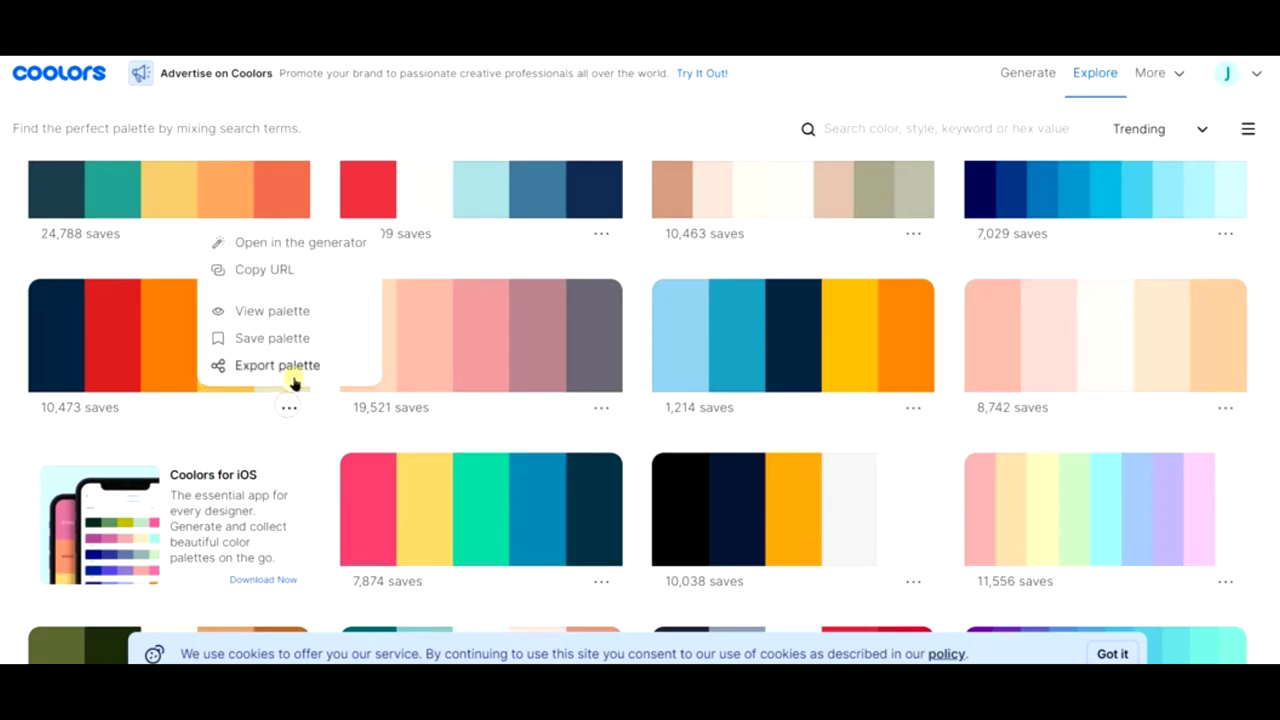
pyautogui.click(298, 312)
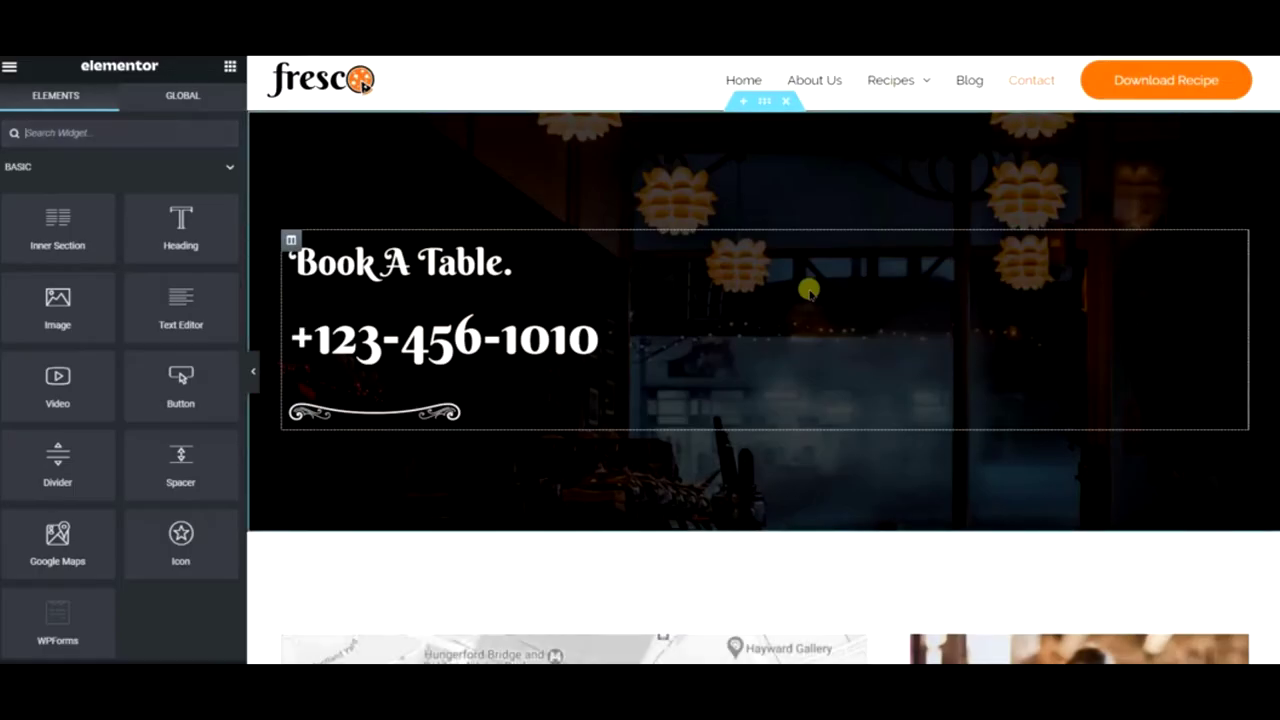
pyautogui.click(1120, 664)
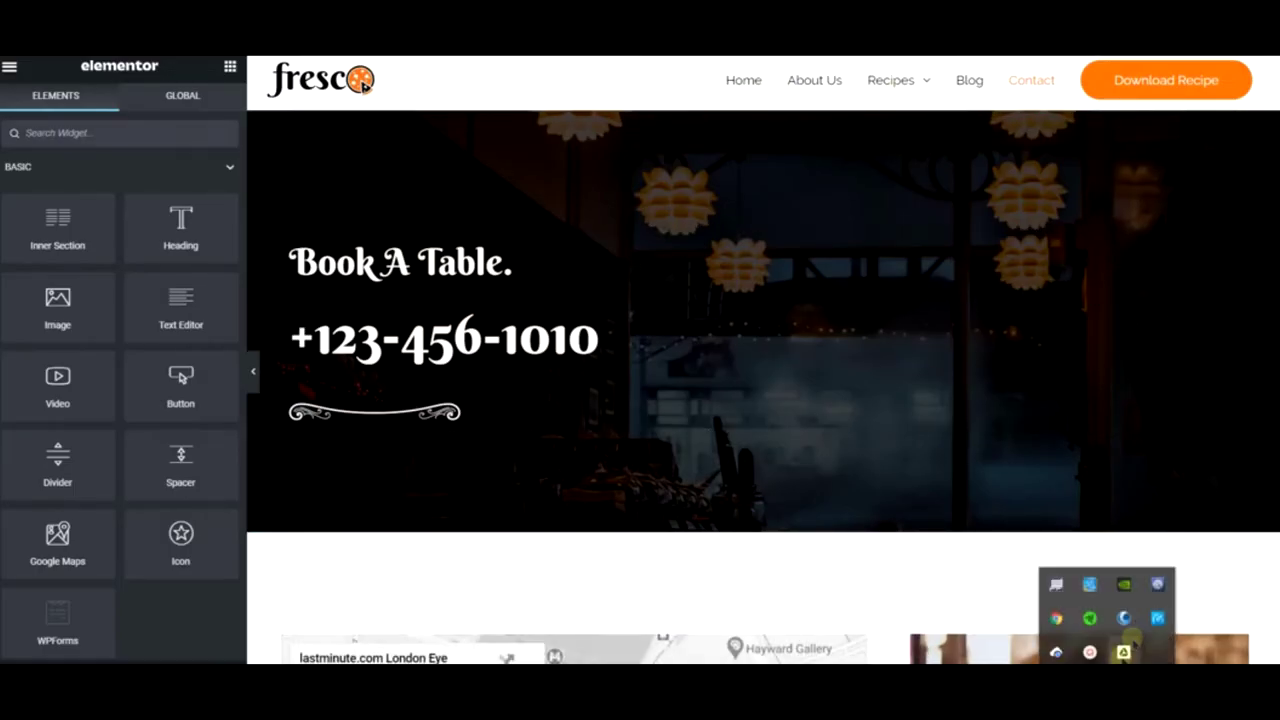
pyautogui.click(1128, 620)
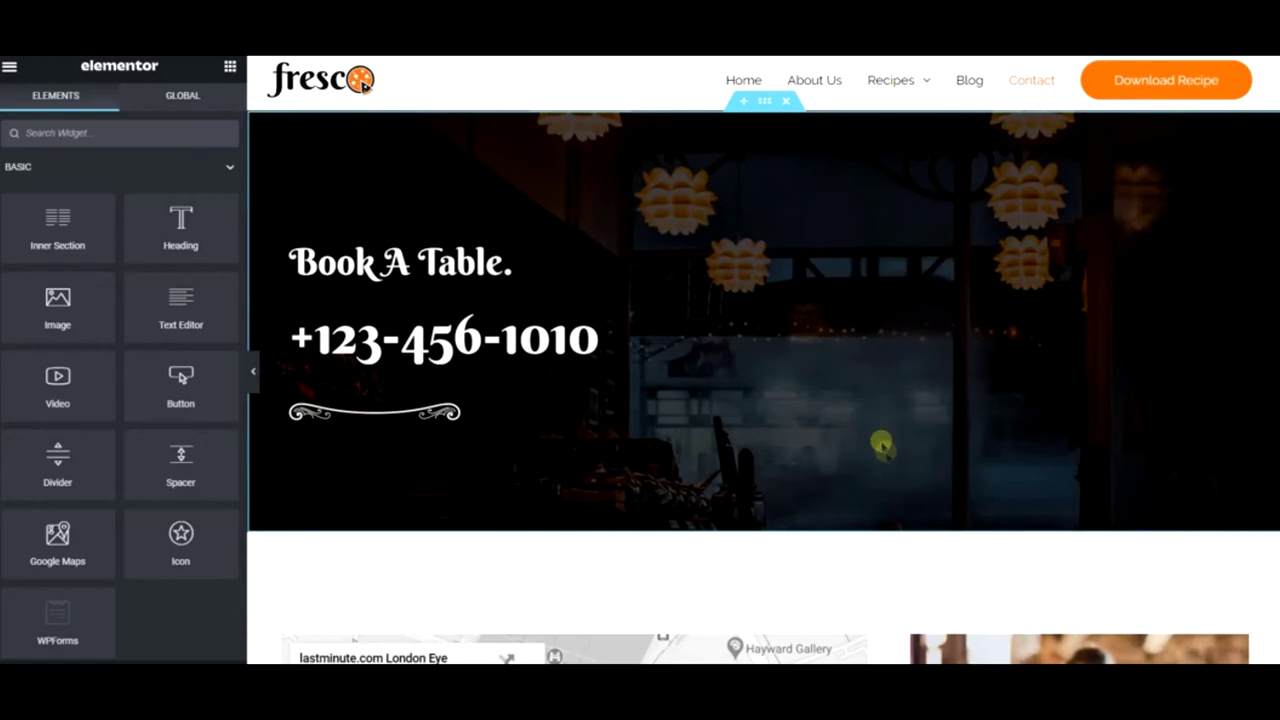
pyautogui.scroll(-4, 760, 391)
pyautogui.scroll(-5, 738, 377)
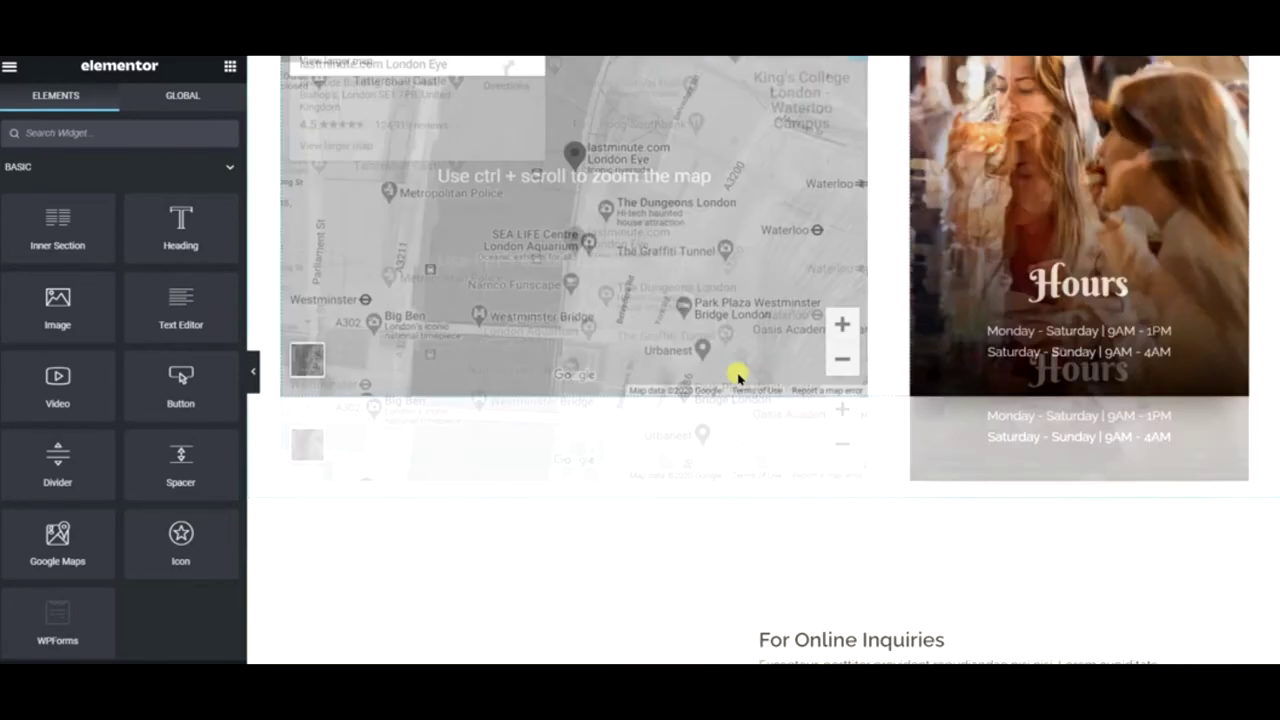
pyautogui.scroll(-4, 634, 414)
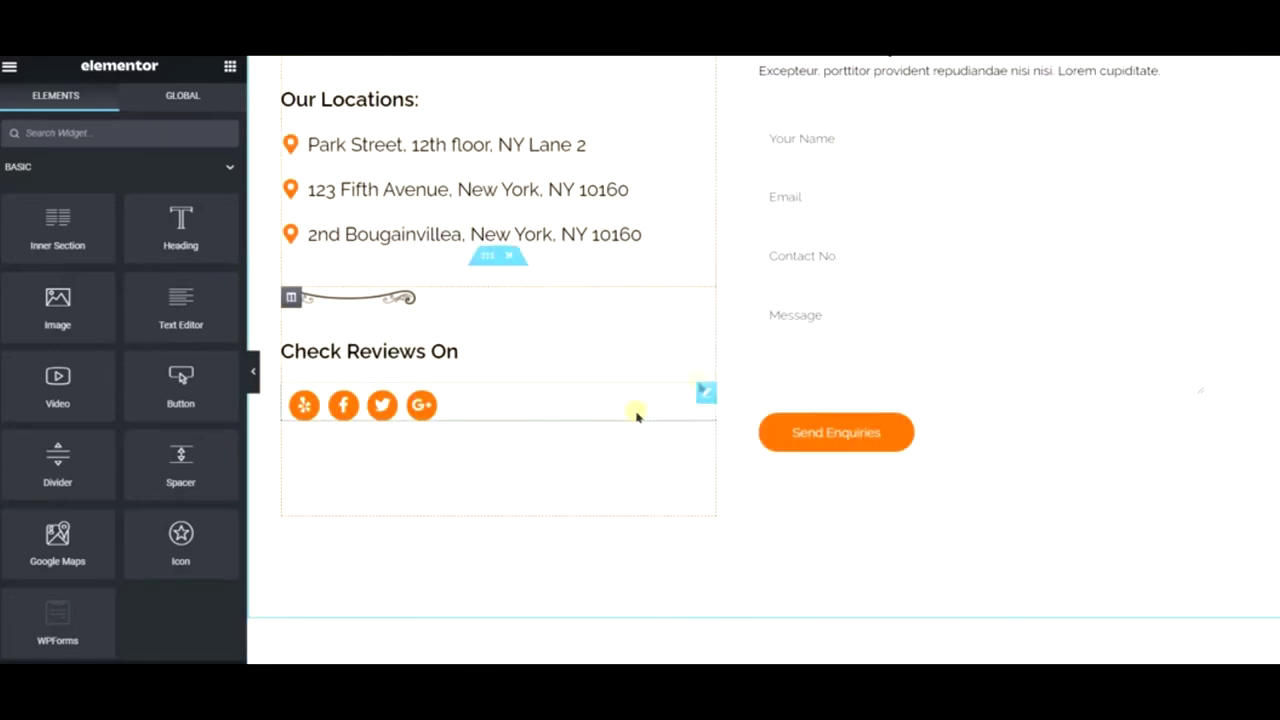
pyautogui.scroll(-3, 577, 457)
pyautogui.scroll(15, 790, 396)
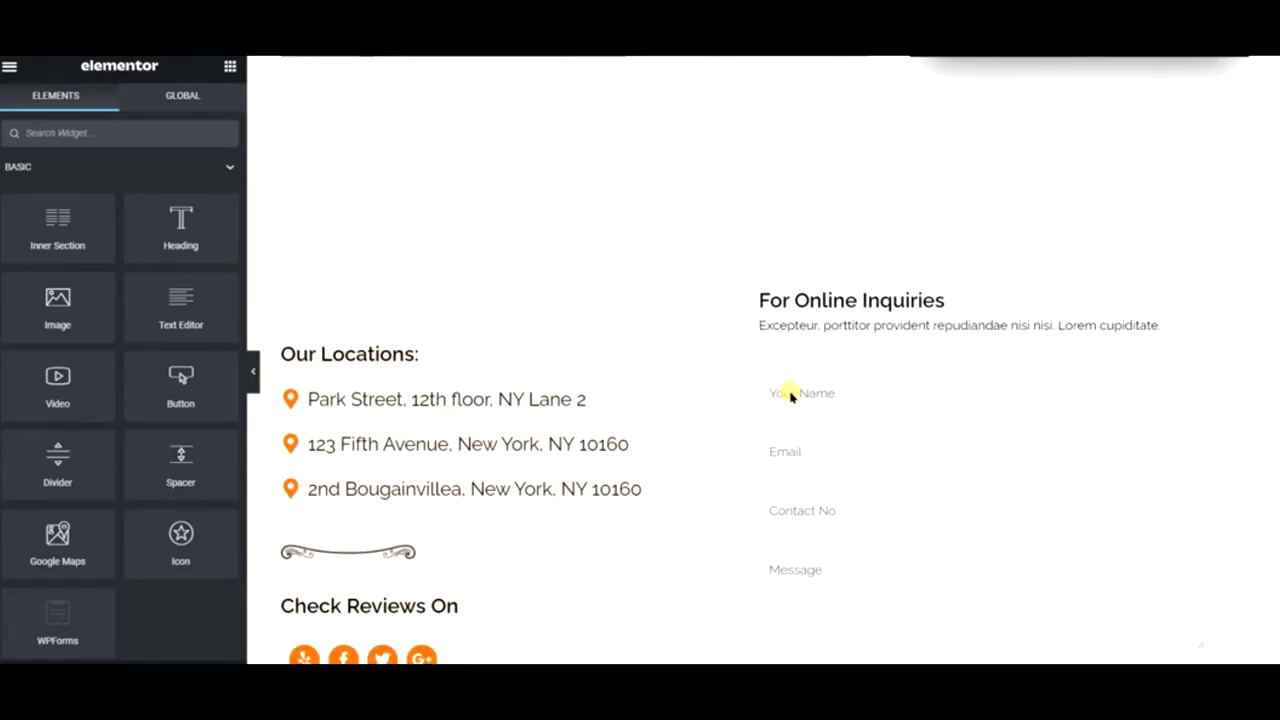
pyautogui.scroll(1, 785, 396)
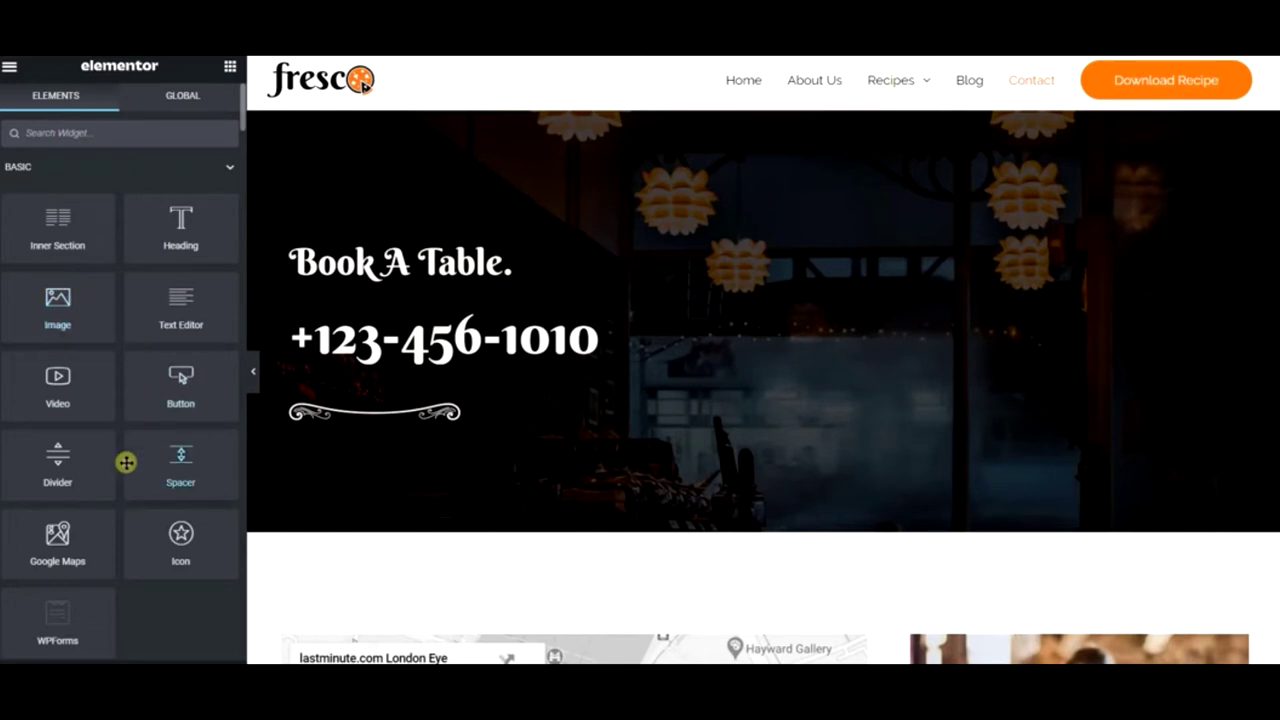
pyautogui.scroll(-1, 126, 462)
pyautogui.scroll(-1, 124, 477)
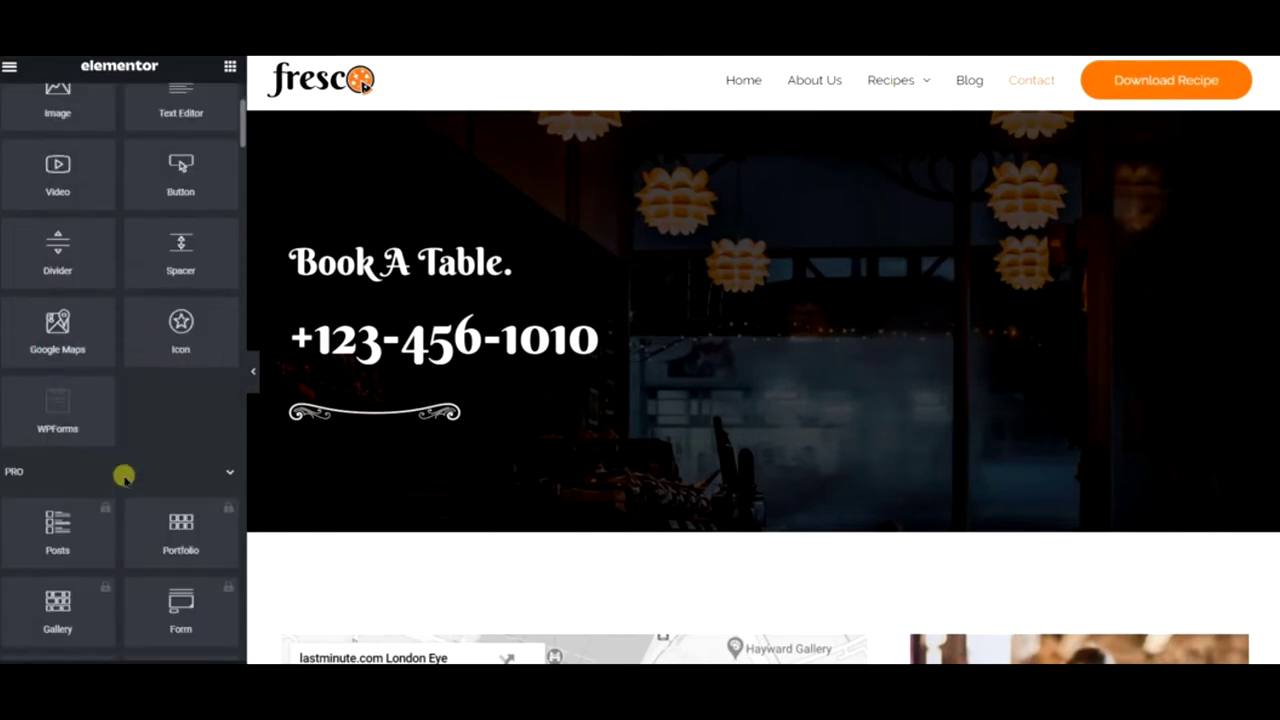
pyautogui.scroll(-4, 163, 455)
pyautogui.scroll(-14, 163, 455)
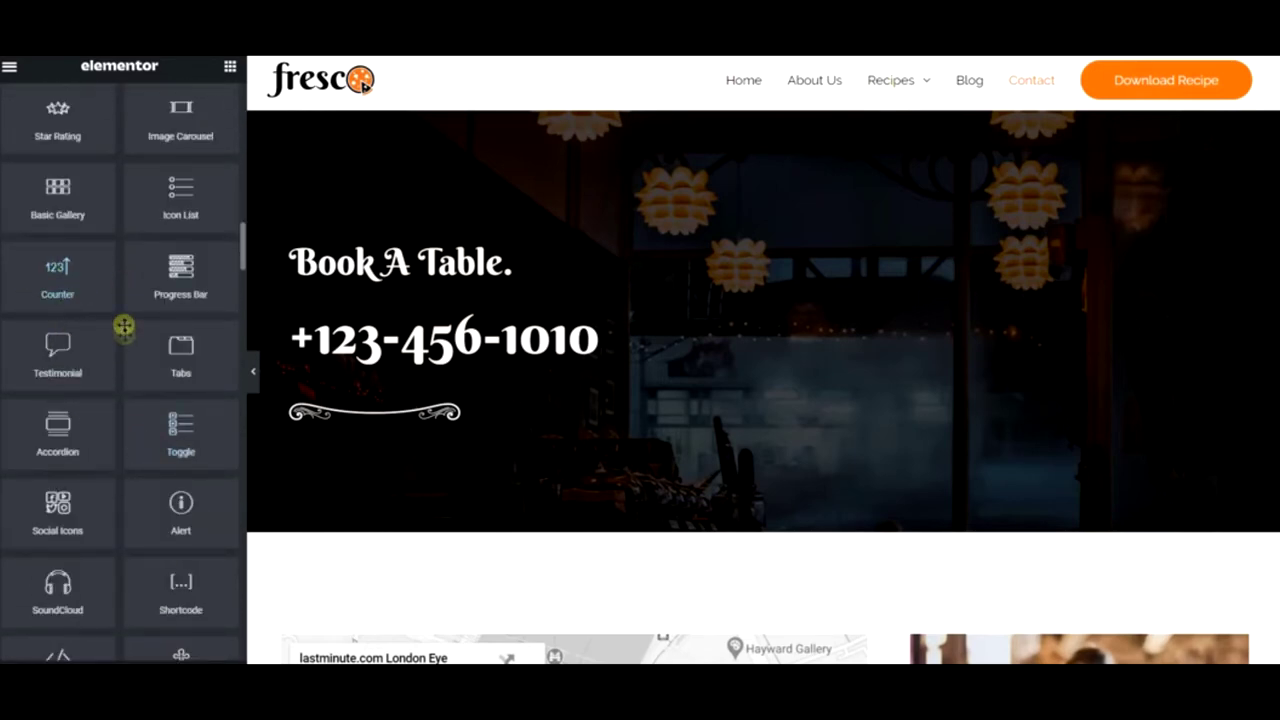
pyautogui.scroll(15, 124, 327)
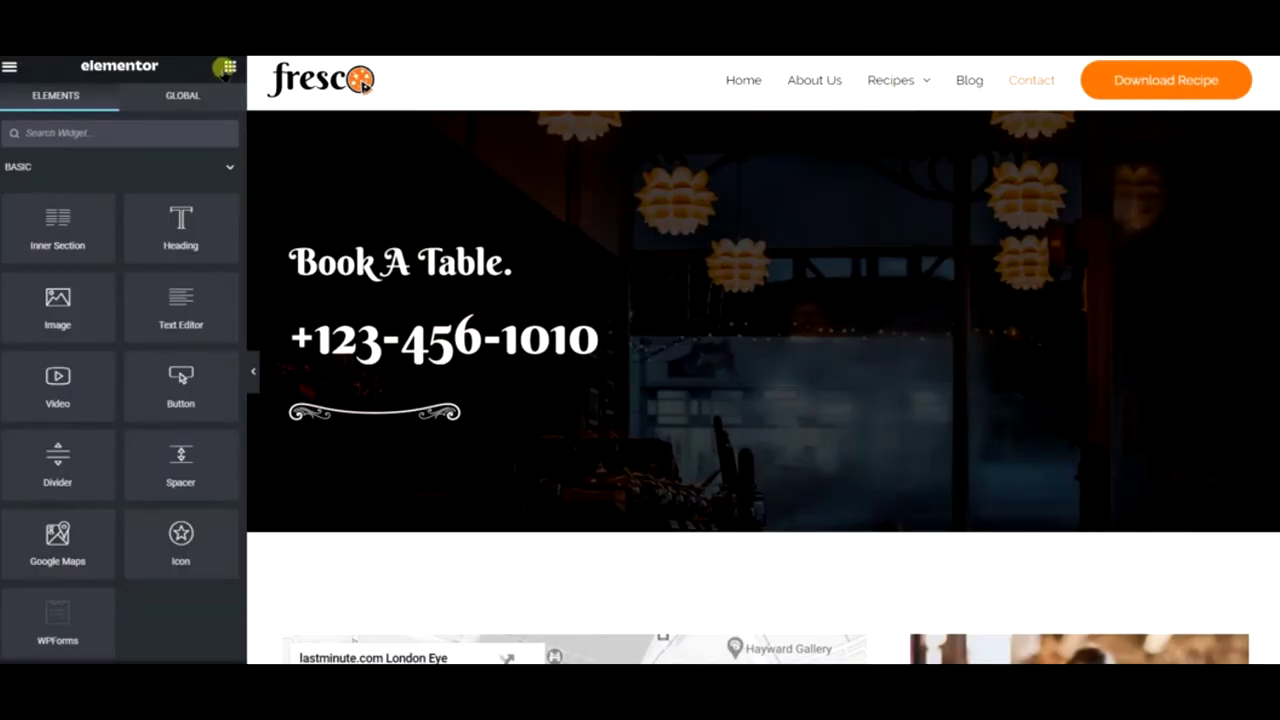
# - Go to Site Settings > Global Colors and start editing the Primary colour (#6EC1E4)
pyautogui.click(11, 70)
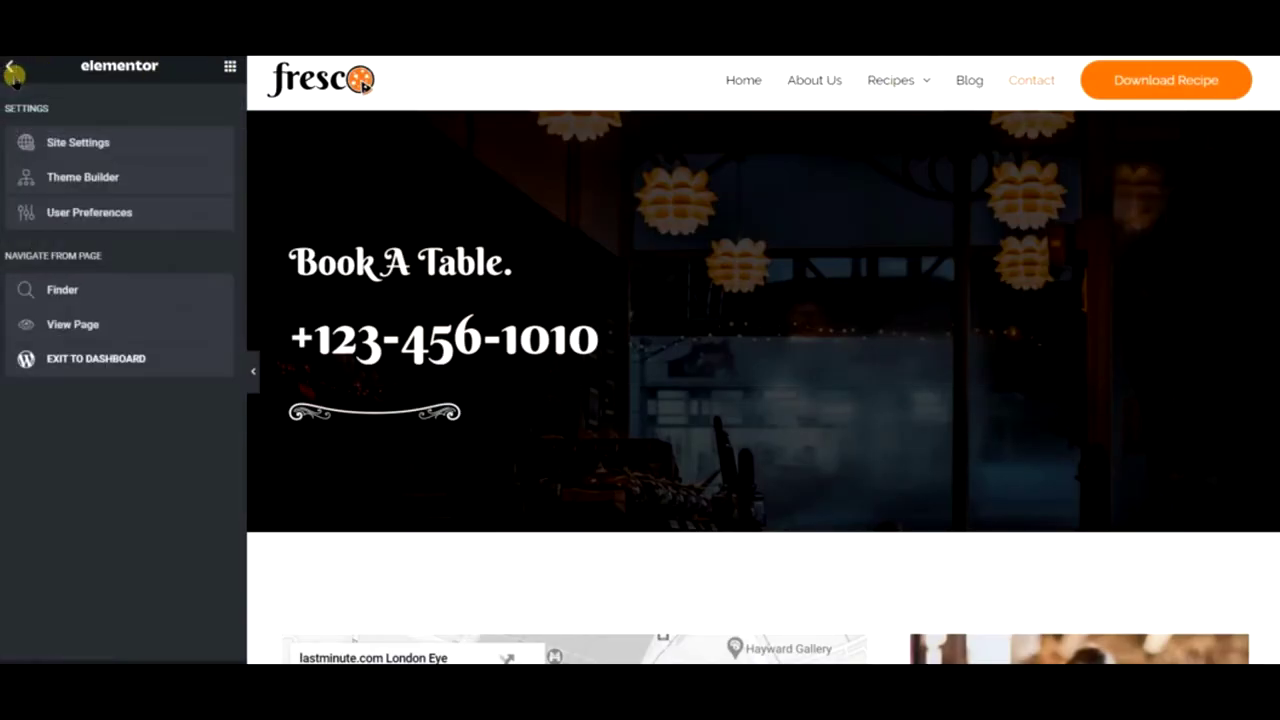
pyautogui.click(108, 146)
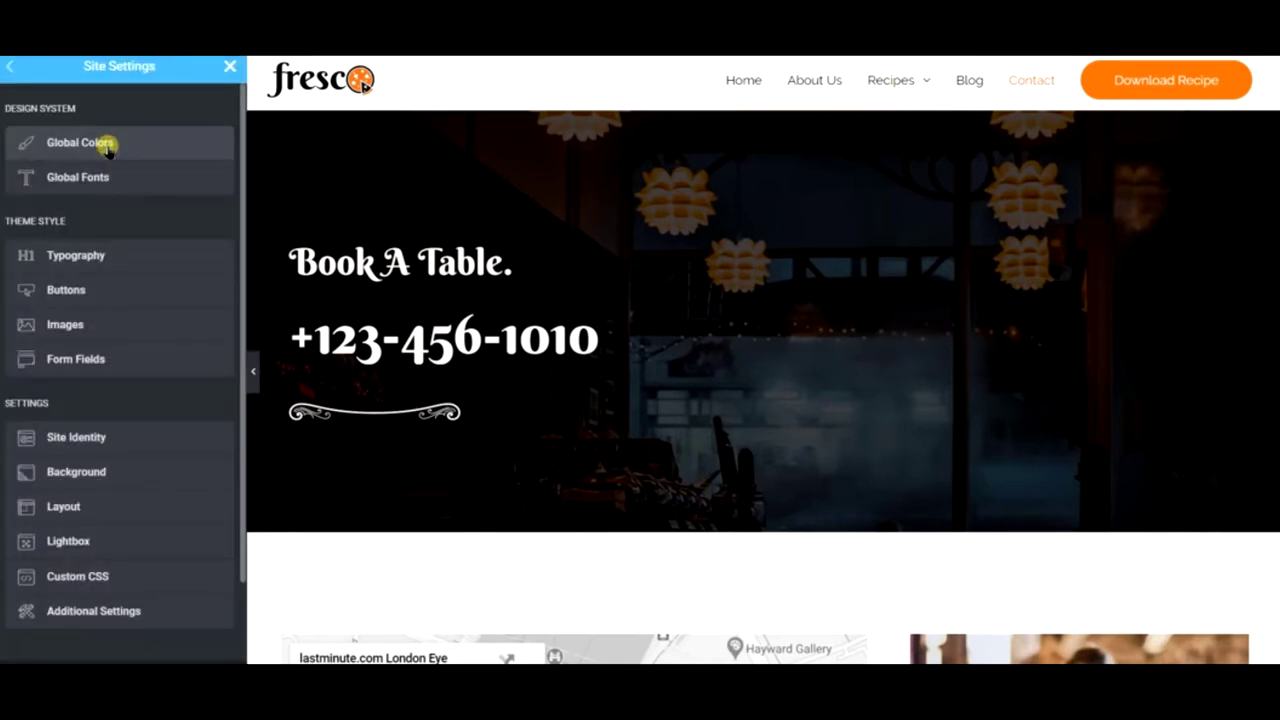
pyautogui.click(108, 146)
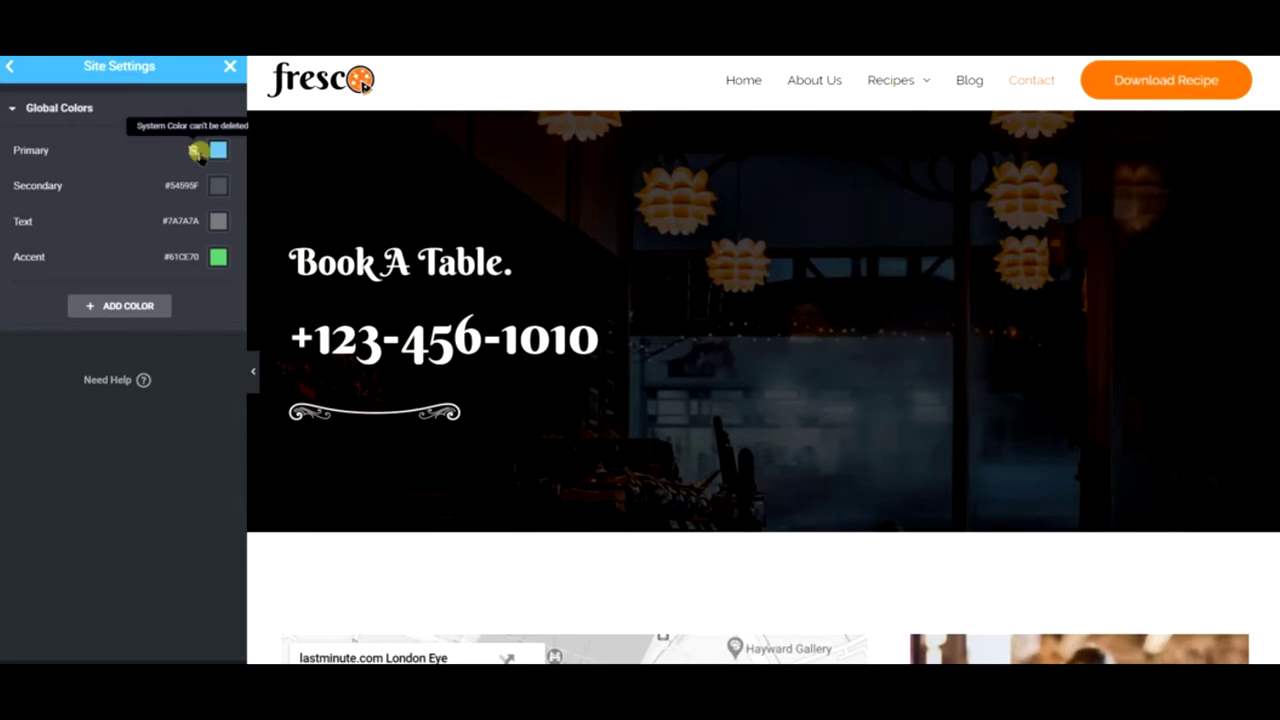
pyautogui.scroll(-9, 691, 241)
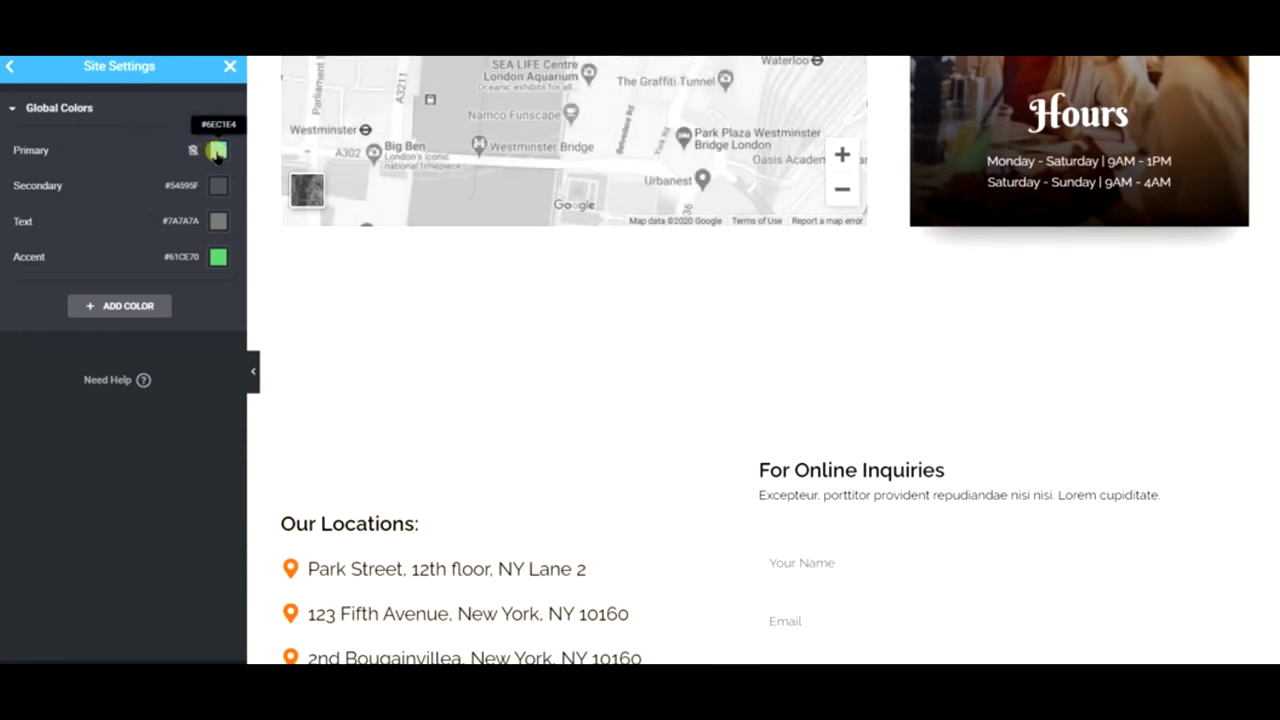
pyautogui.click(217, 152)
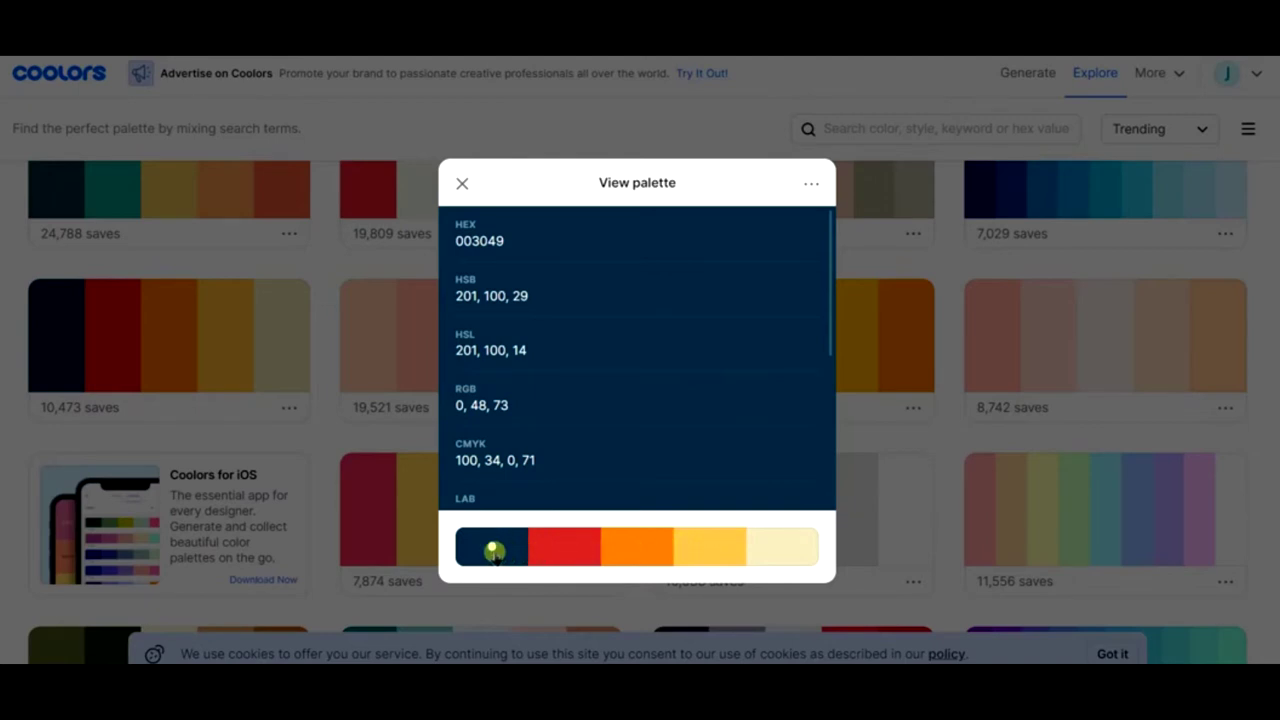
# - Set the global Primary colour to the palette's red, D62828
pyautogui.click(553, 550)
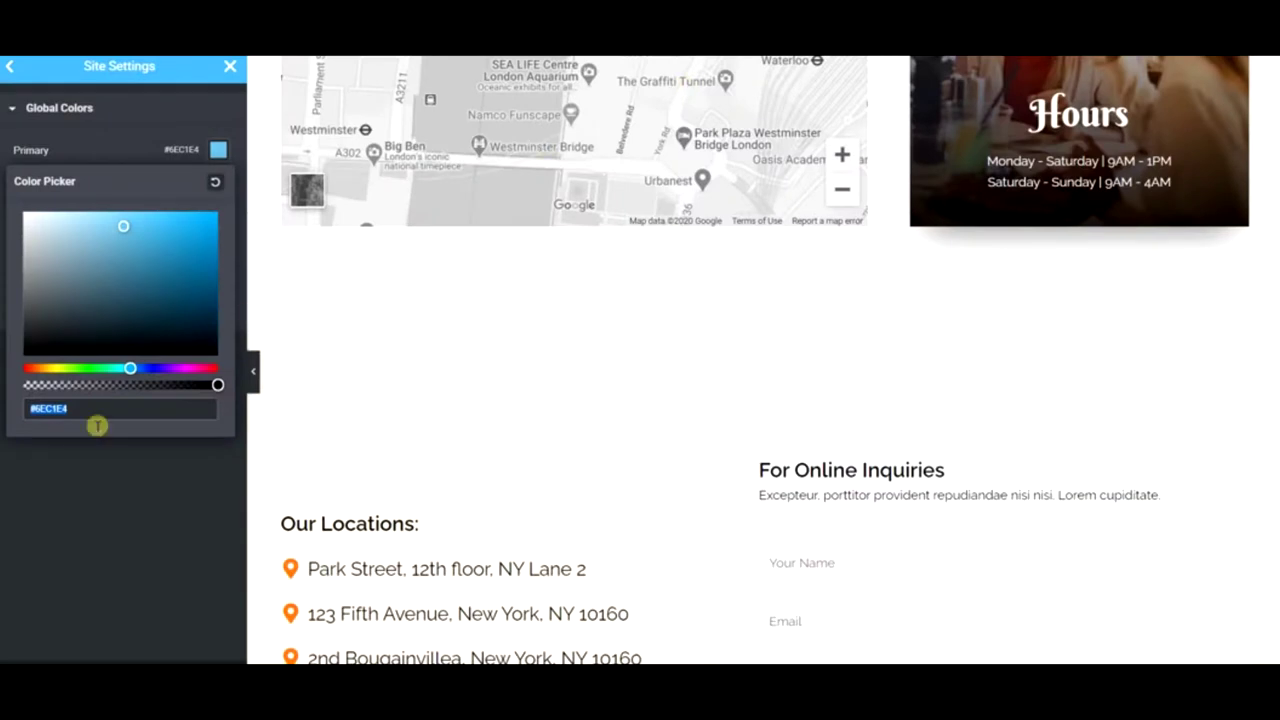
pyautogui.write('D62828')
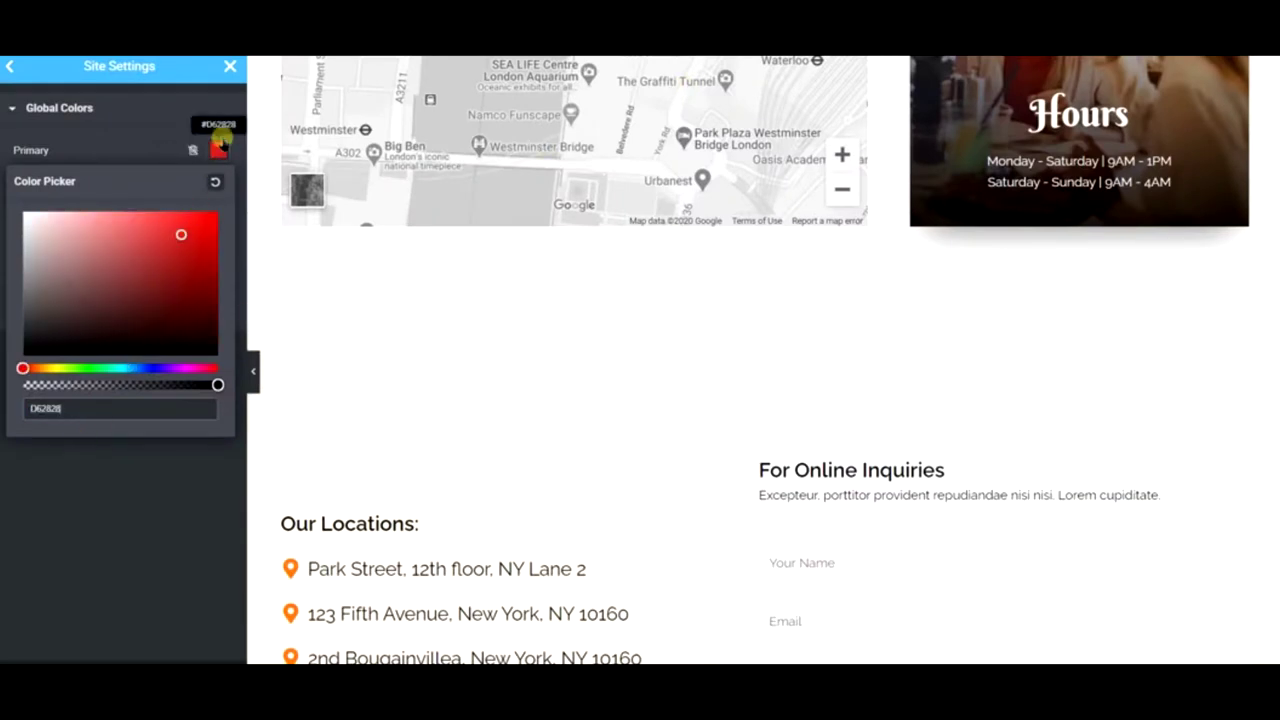
pyautogui.click(195, 117)
pyautogui.click(193, 118)
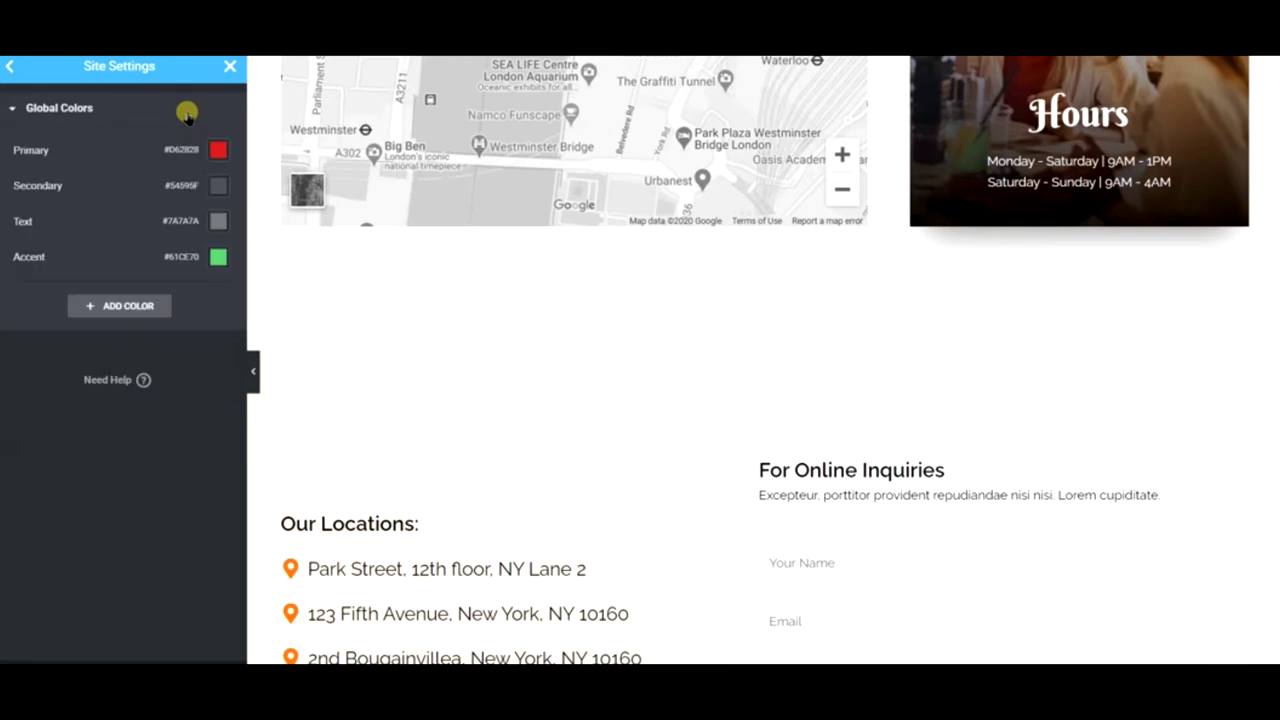
# - Set the global Secondary colour to the palette's yellow, FCBF49
pyautogui.click(221, 188)
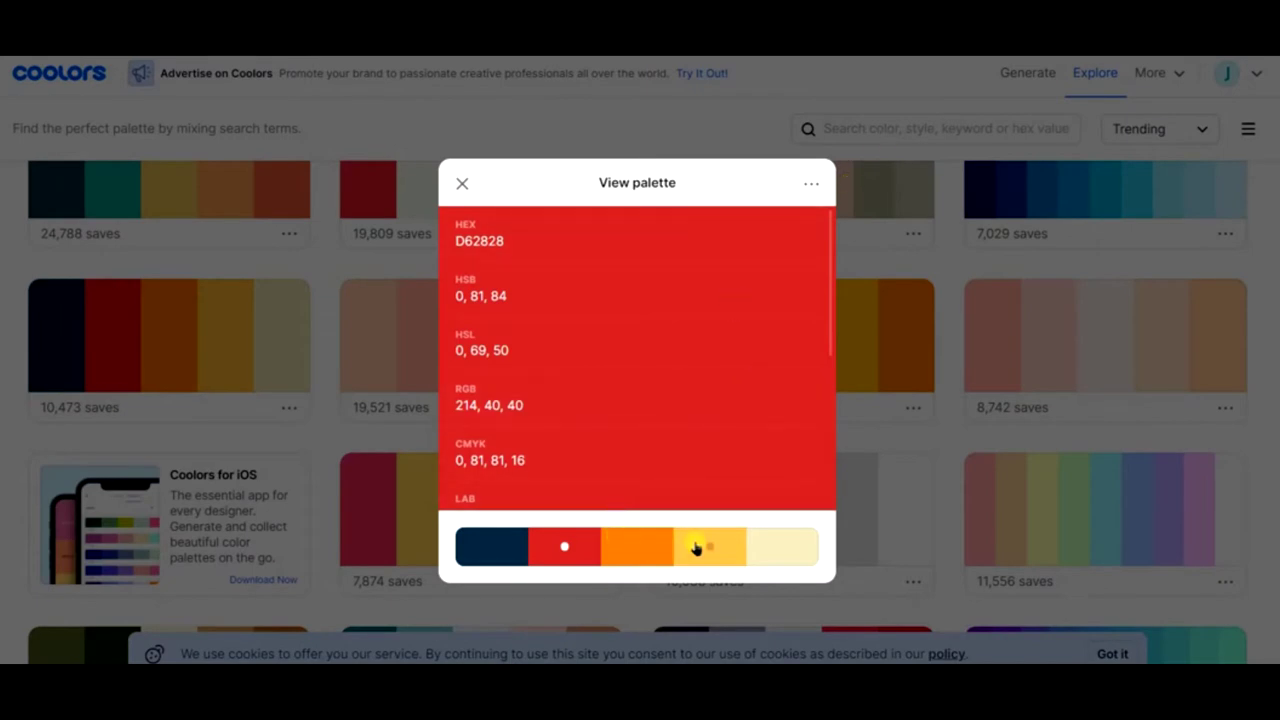
pyautogui.click(696, 549)
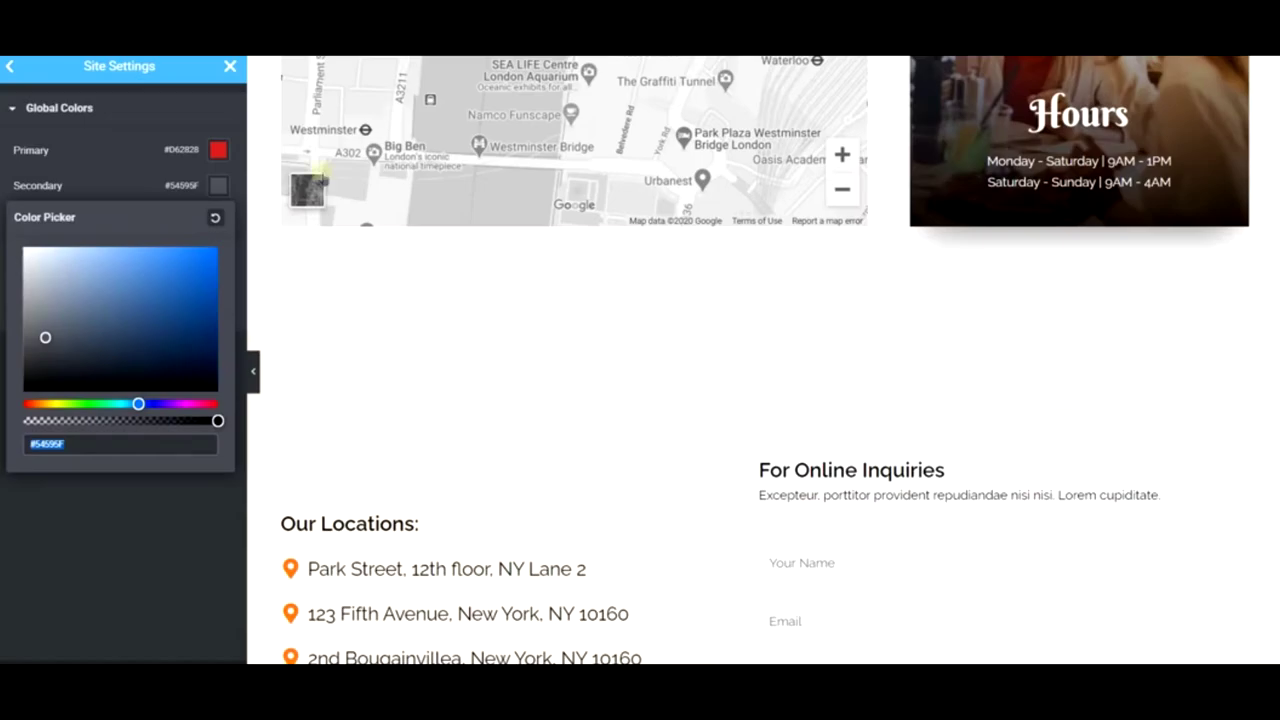
pyautogui.write('FCBF49')
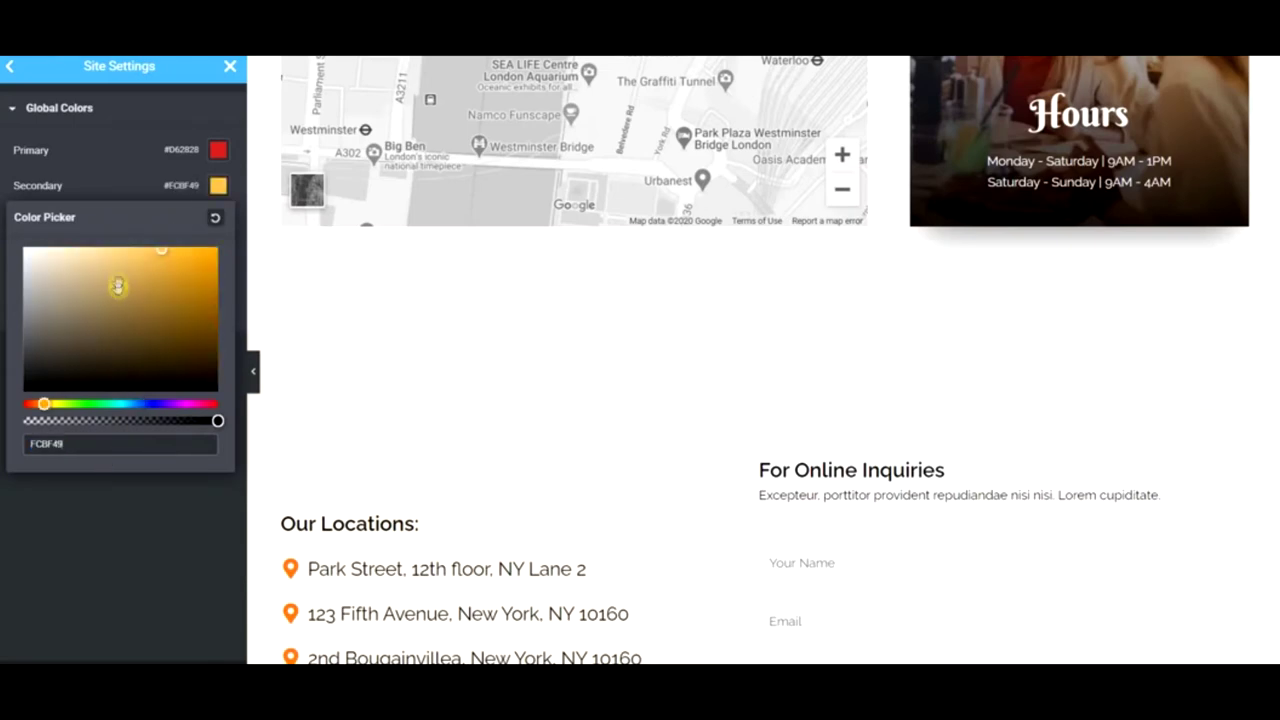
pyautogui.click(86, 552)
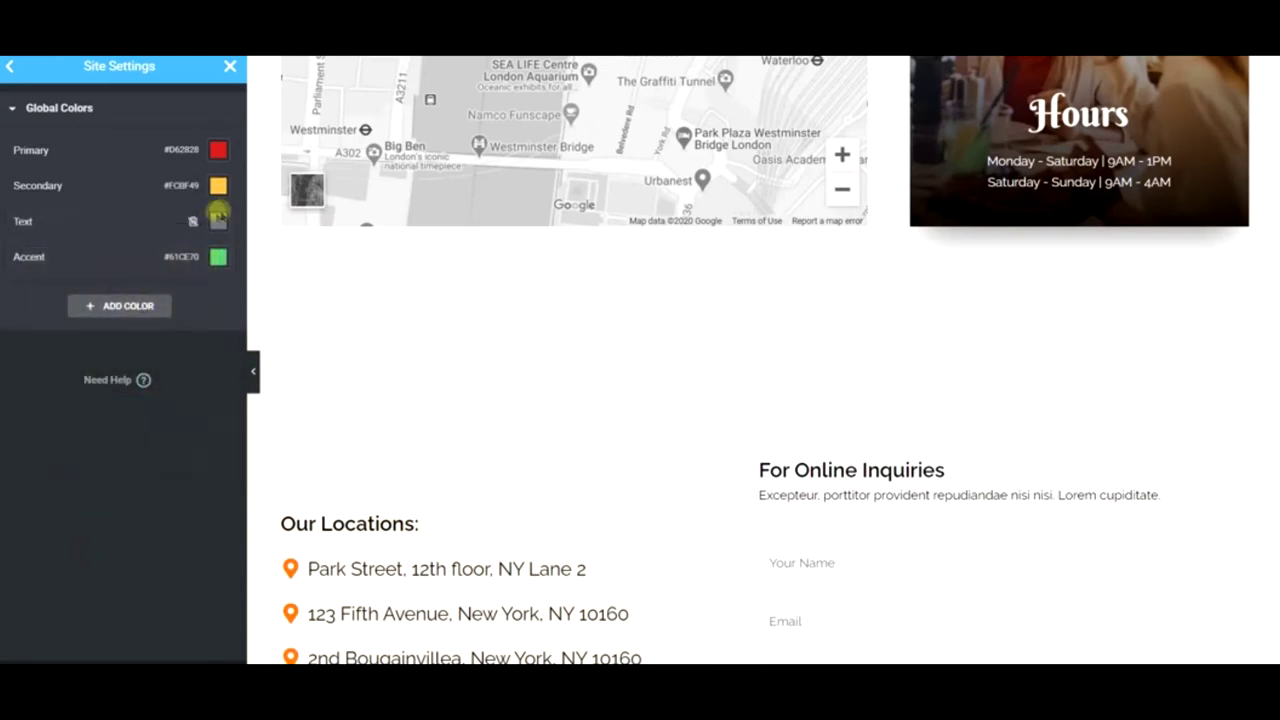
# - Set the global Text colour to the palette's navy, 003049
pyautogui.click(218, 220)
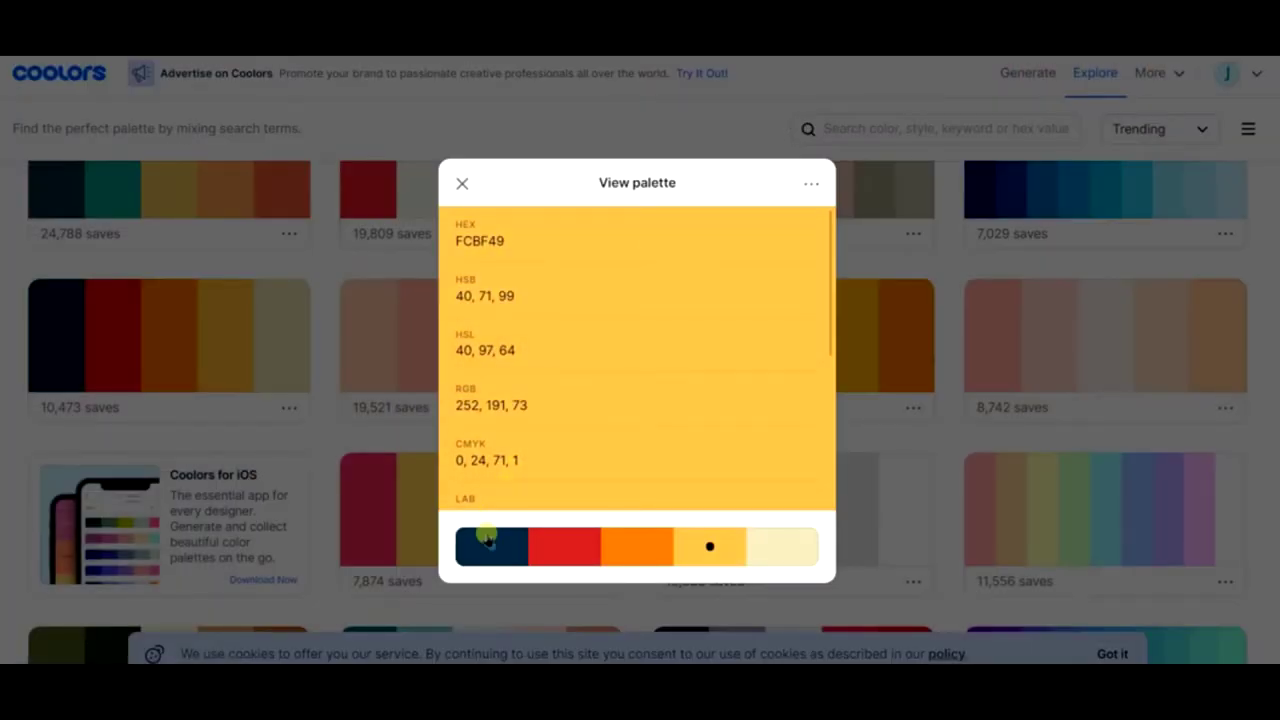
pyautogui.click(489, 540)
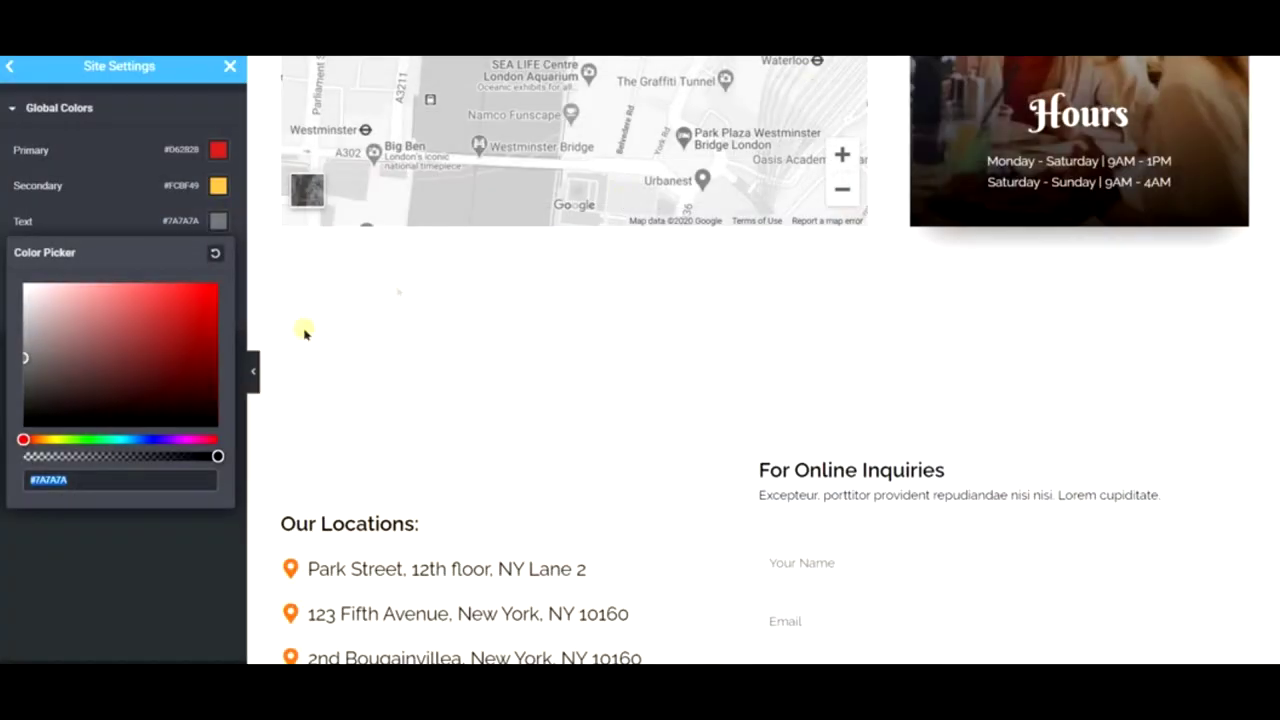
pyautogui.write('003049')
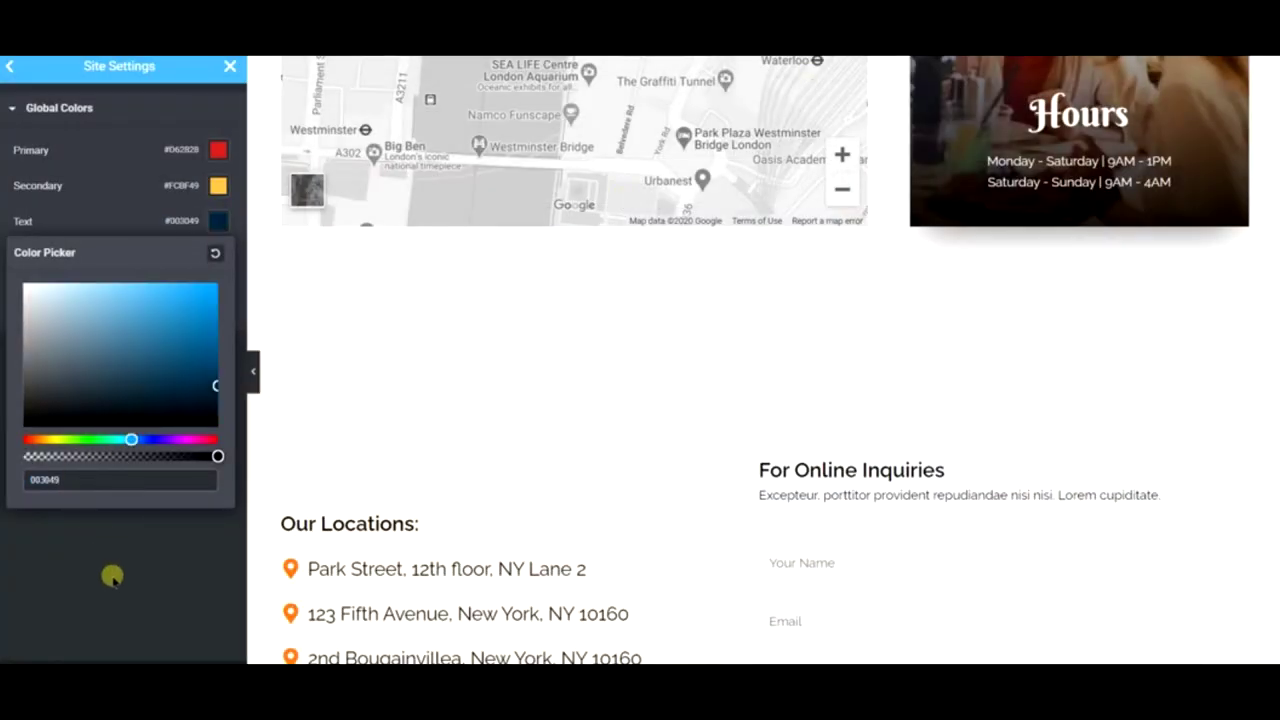
pyautogui.click(112, 577)
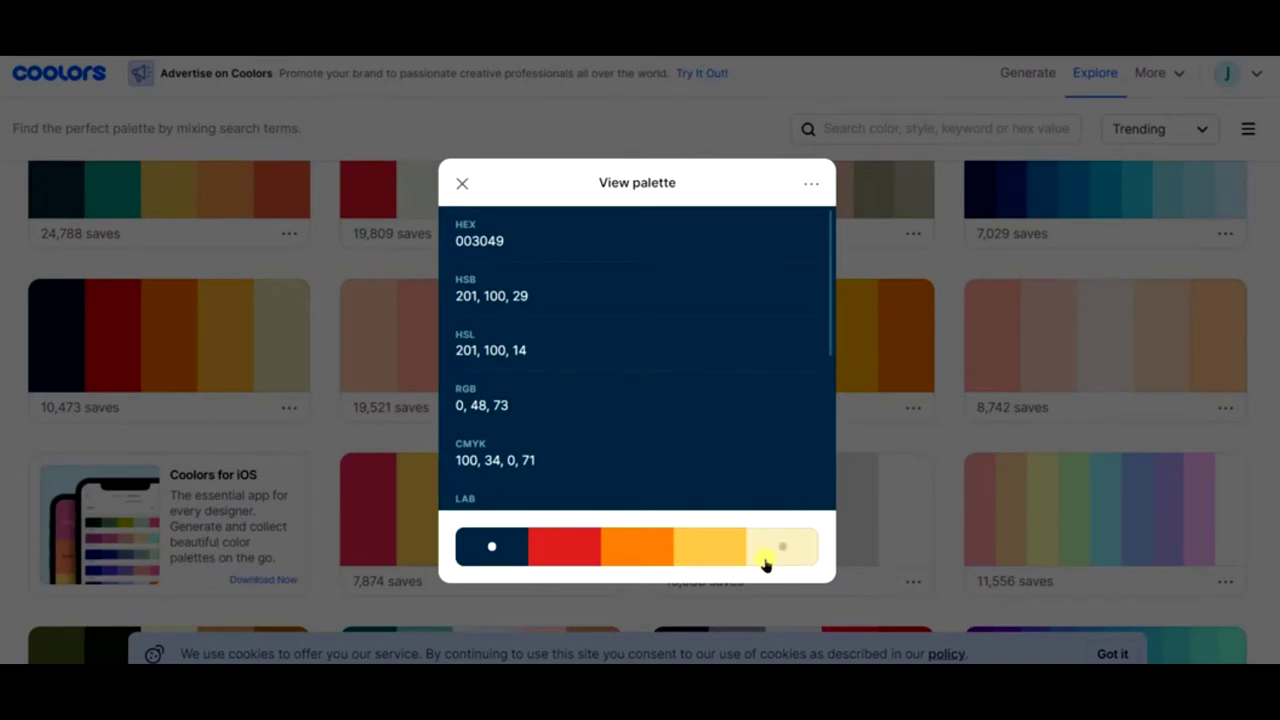
pyautogui.click(620, 553)
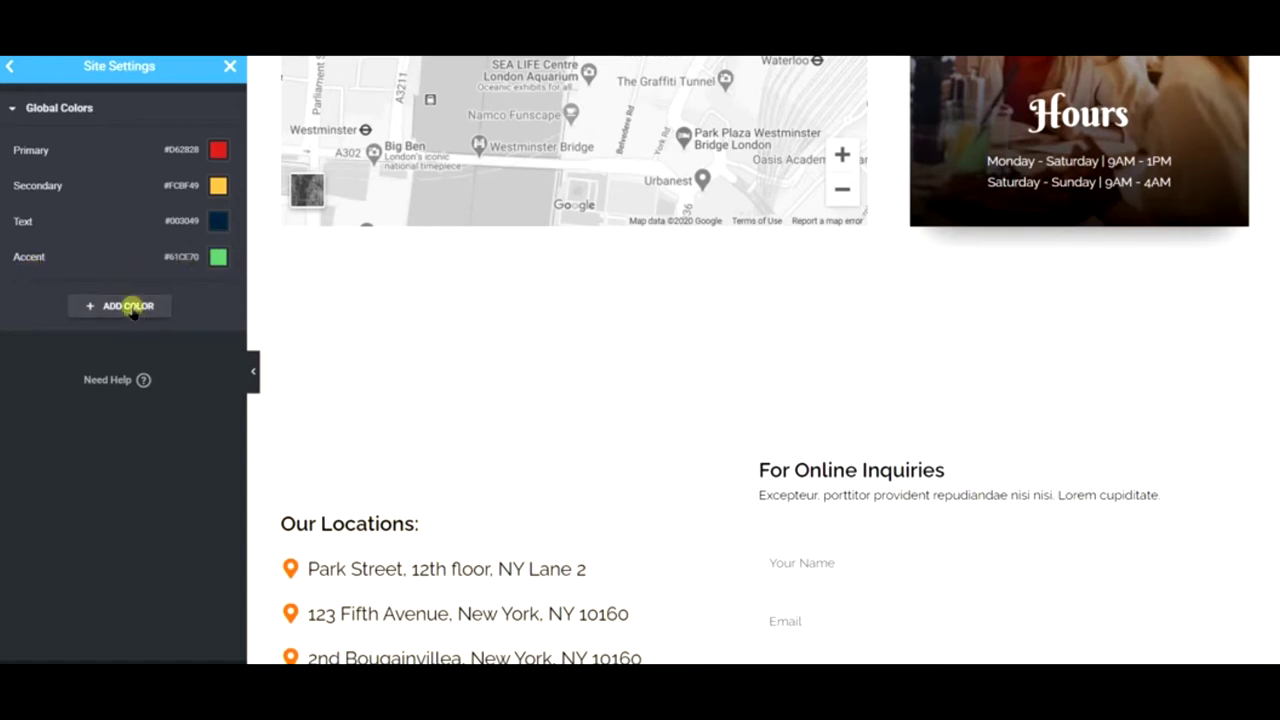
# - Add a new global colour, New Item #1, set to orange F77F00
pyautogui.click(128, 306)
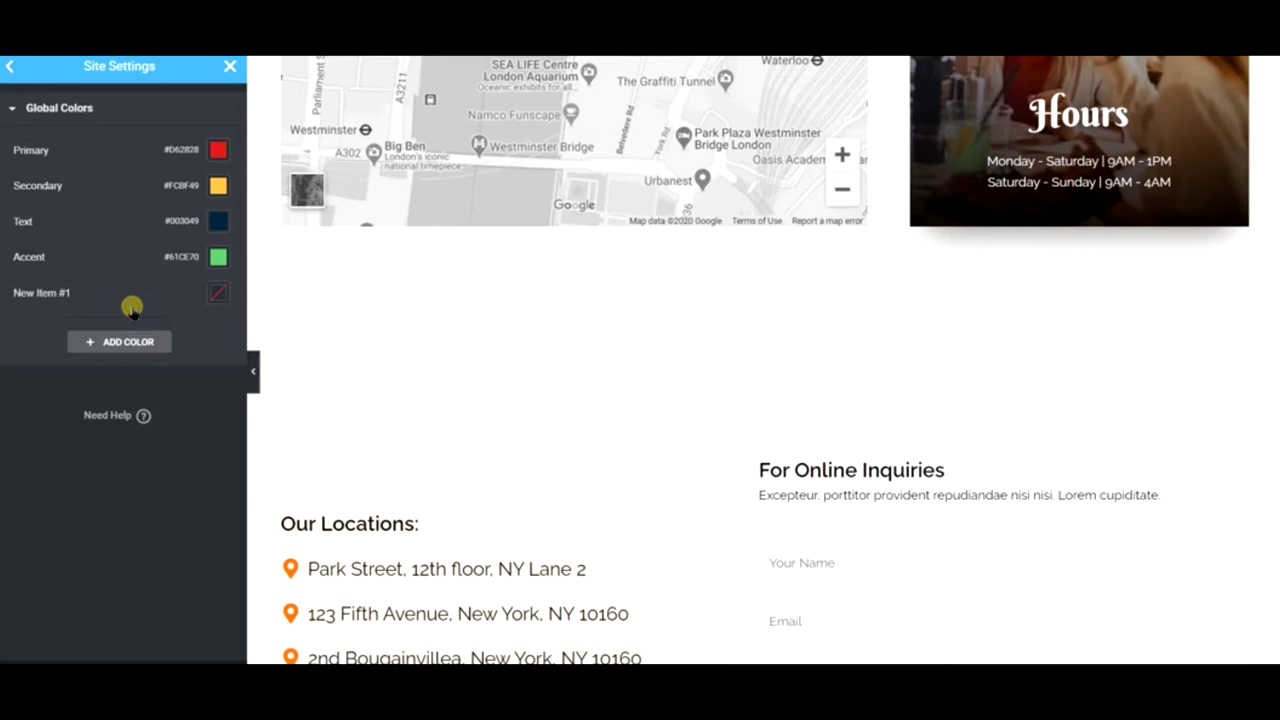
pyautogui.click(216, 290)
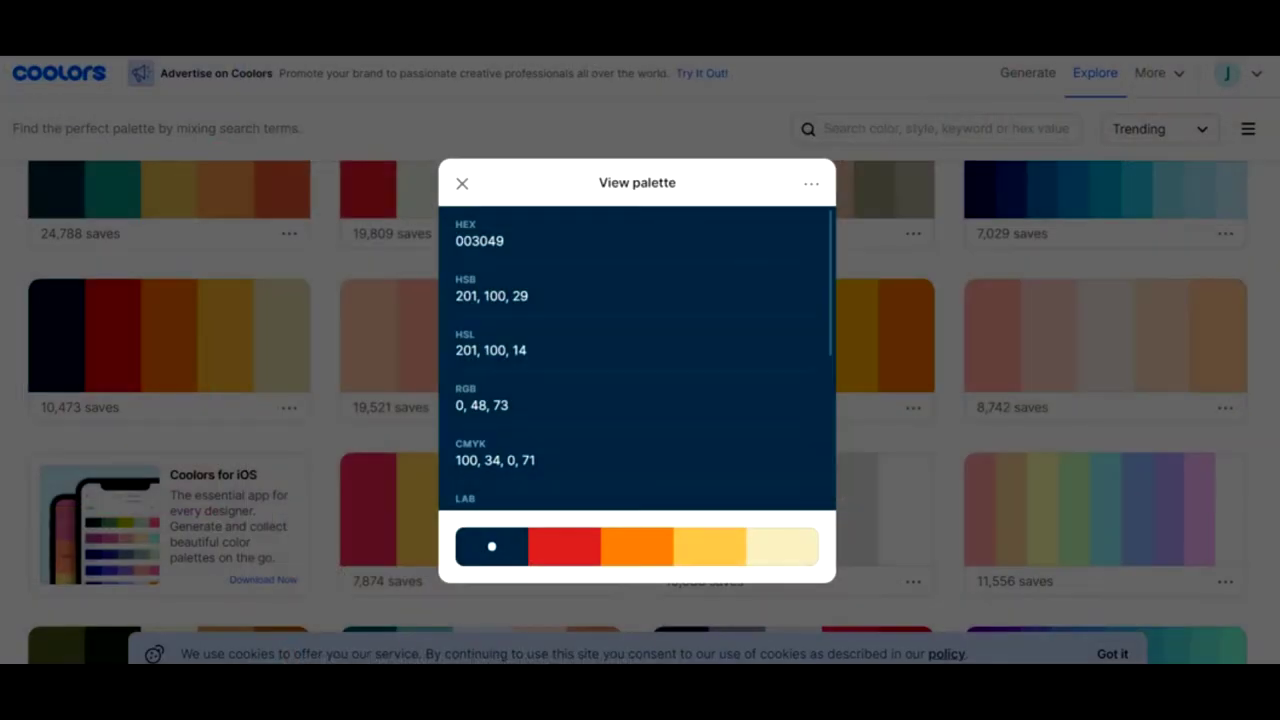
pyautogui.click(617, 553)
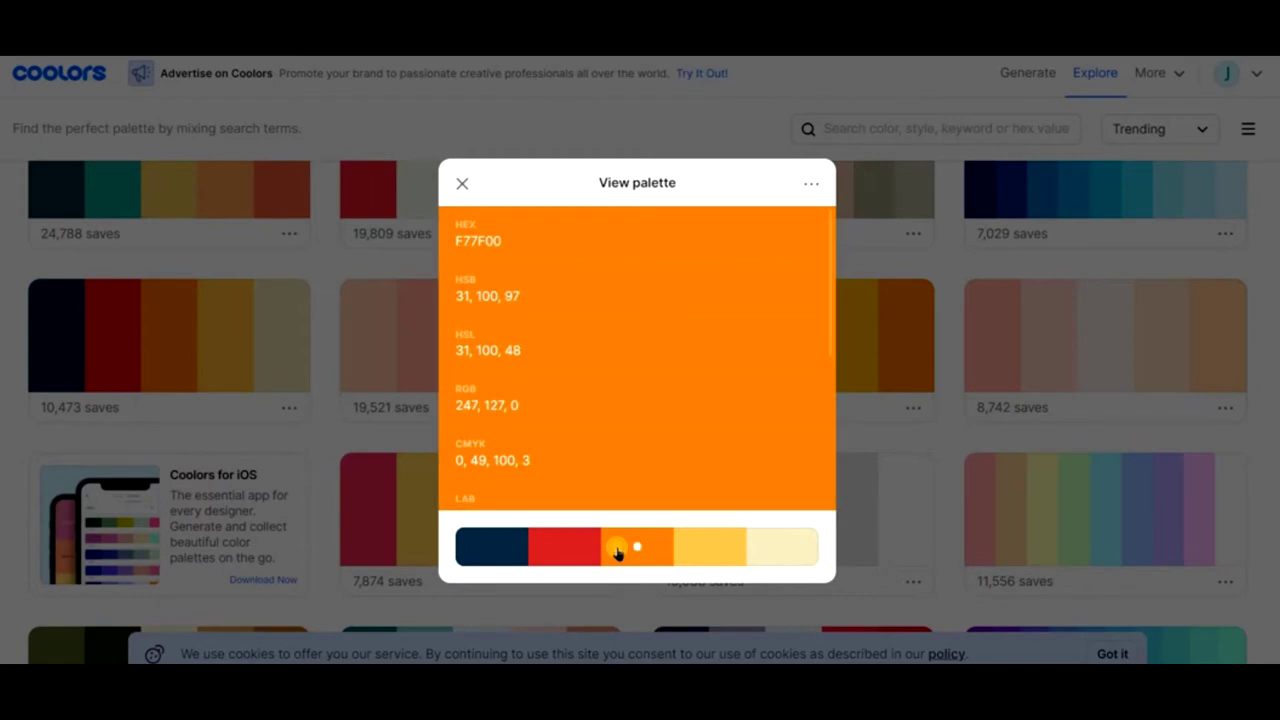
pyautogui.click(797, 233)
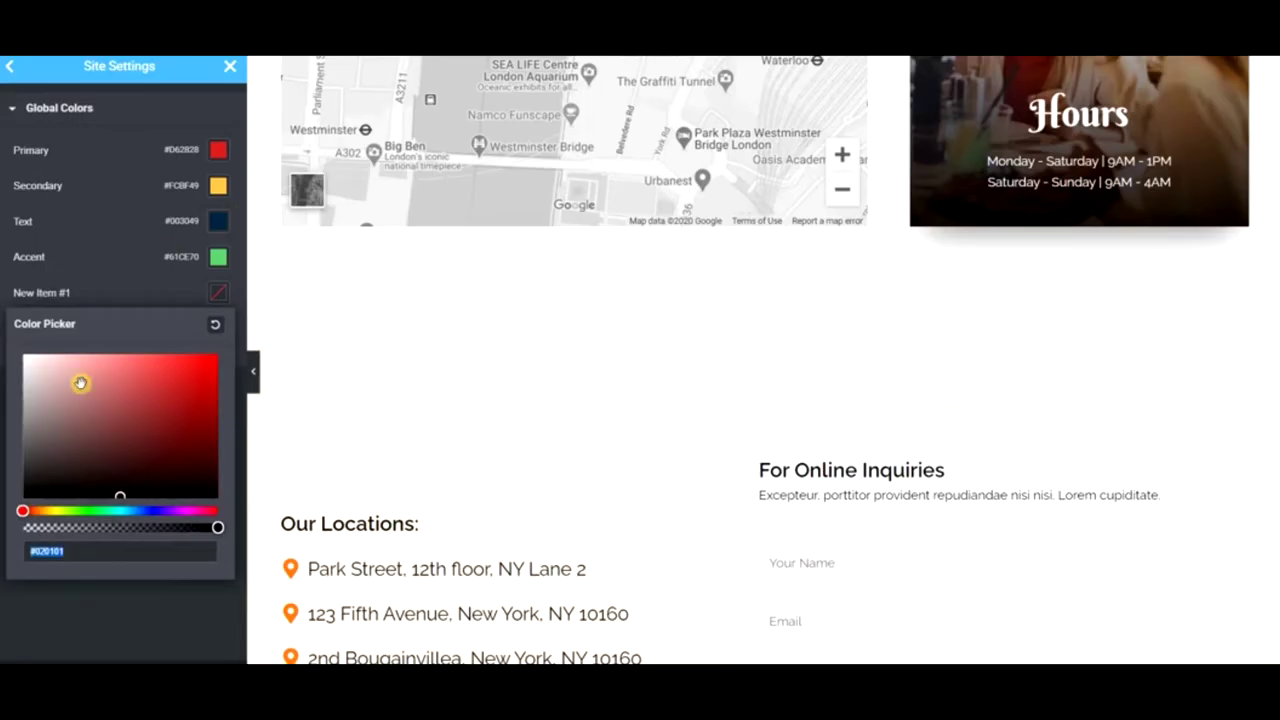
pyautogui.write('F77F00')
pyautogui.click(126, 632)
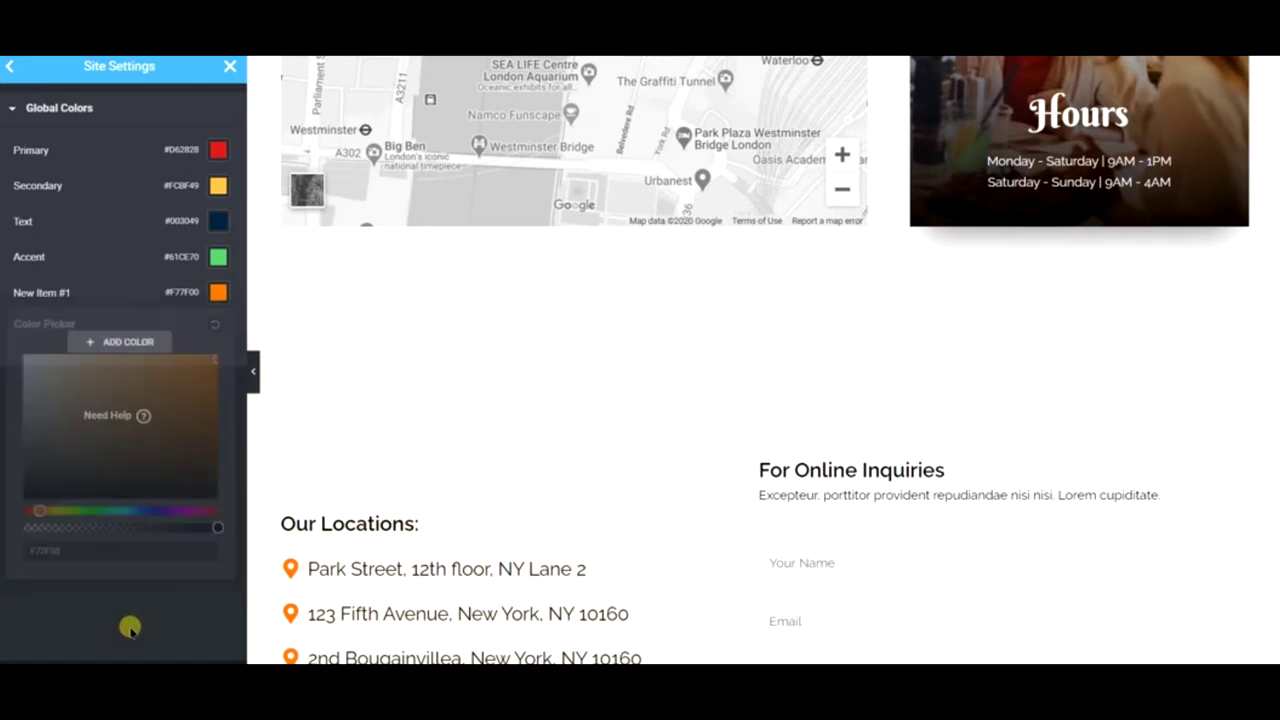
# - Add a second global colour, New Item #2, set to pale yellow EAE2B7
pyautogui.click(140, 348)
pyautogui.click(218, 328)
pyautogui.hotkey('ctrl', 'Tab')
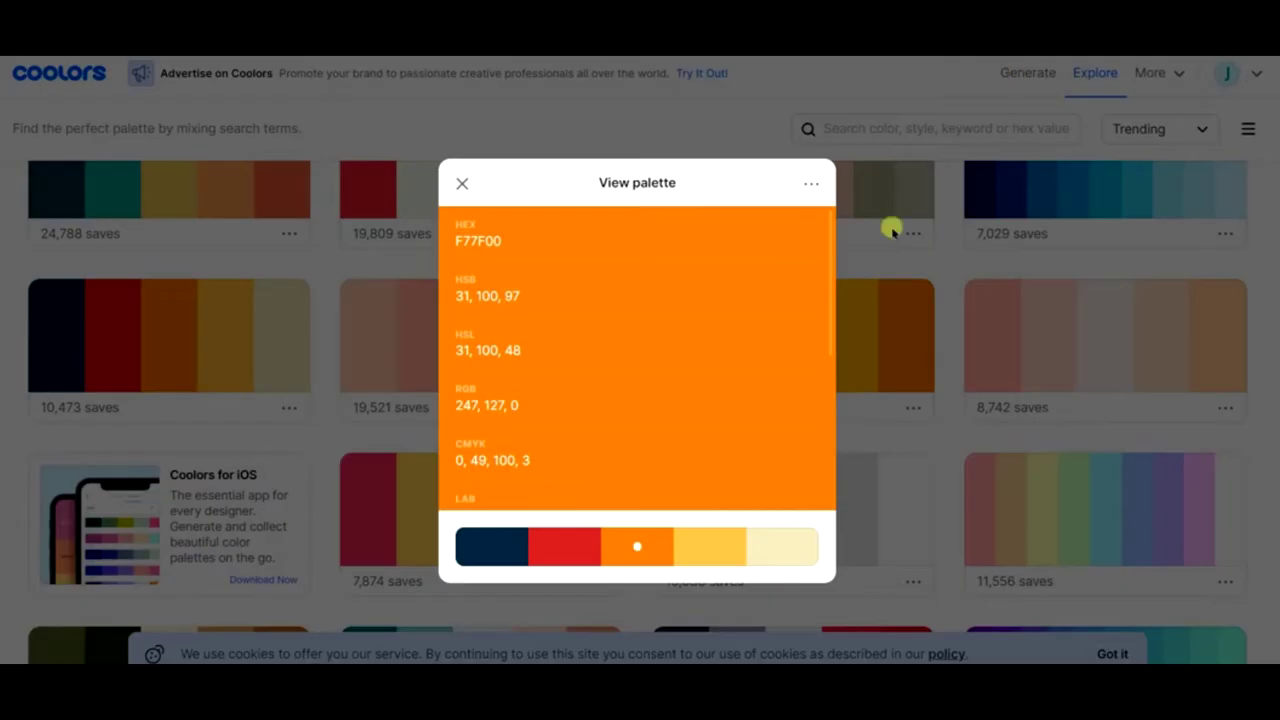
pyautogui.click(767, 551)
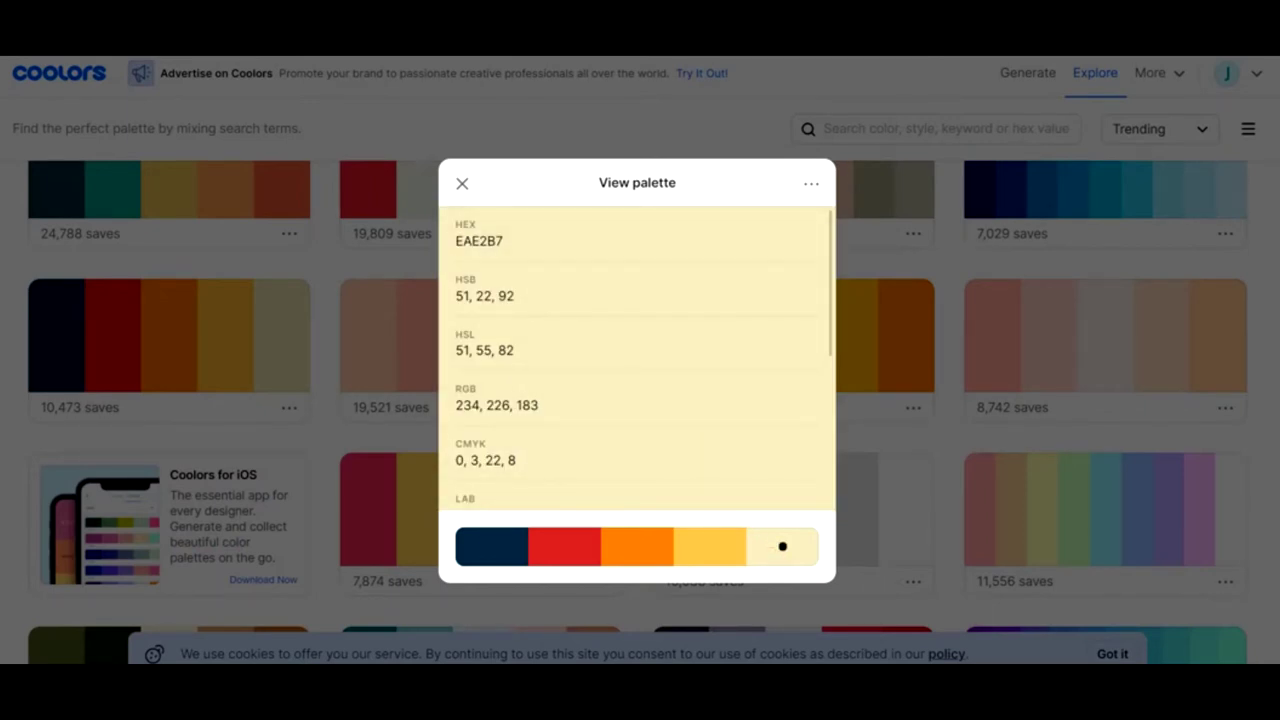
pyautogui.hotkey('ctrl', 'shift', 'Tab')
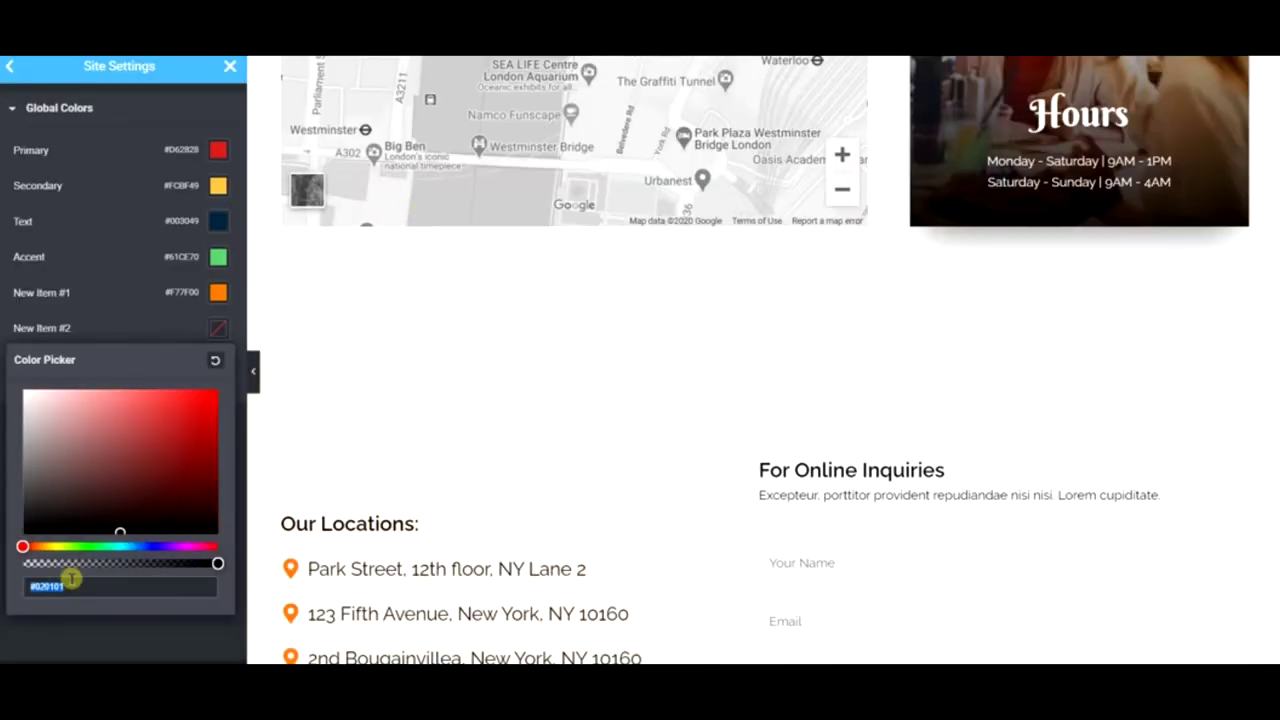
pyautogui.write('EAE2B7')
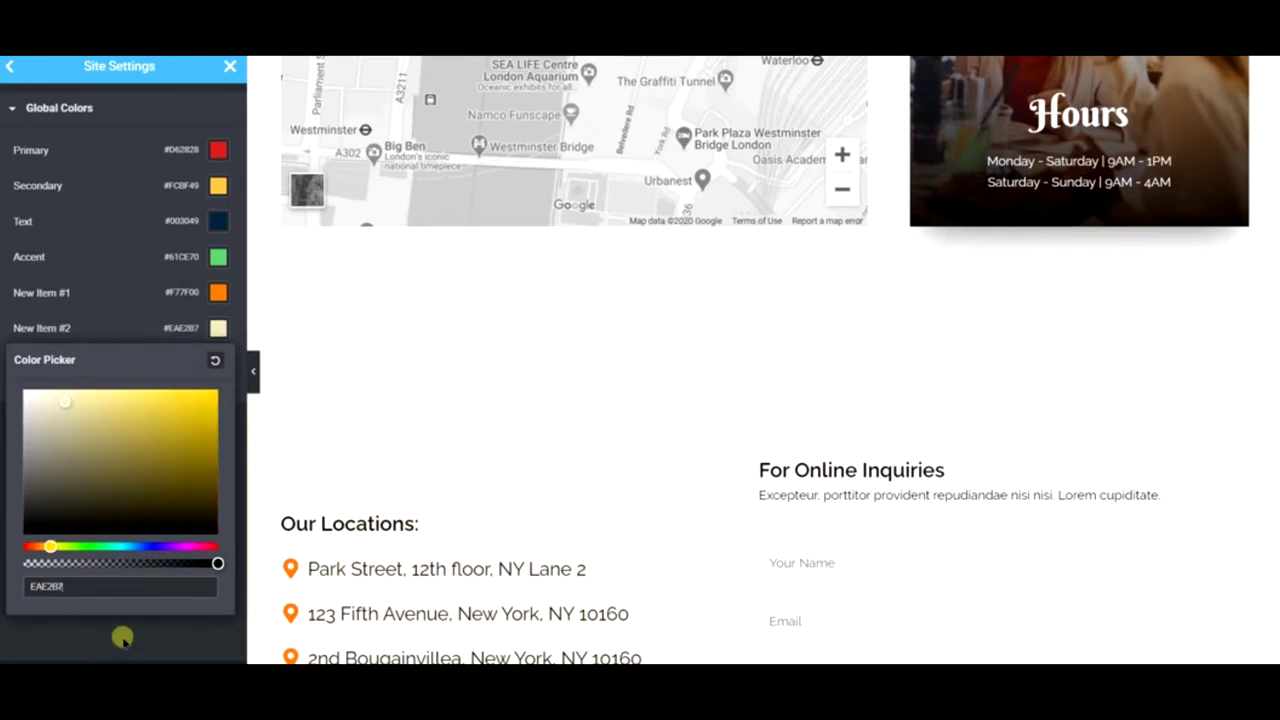
pyautogui.click(122, 637)
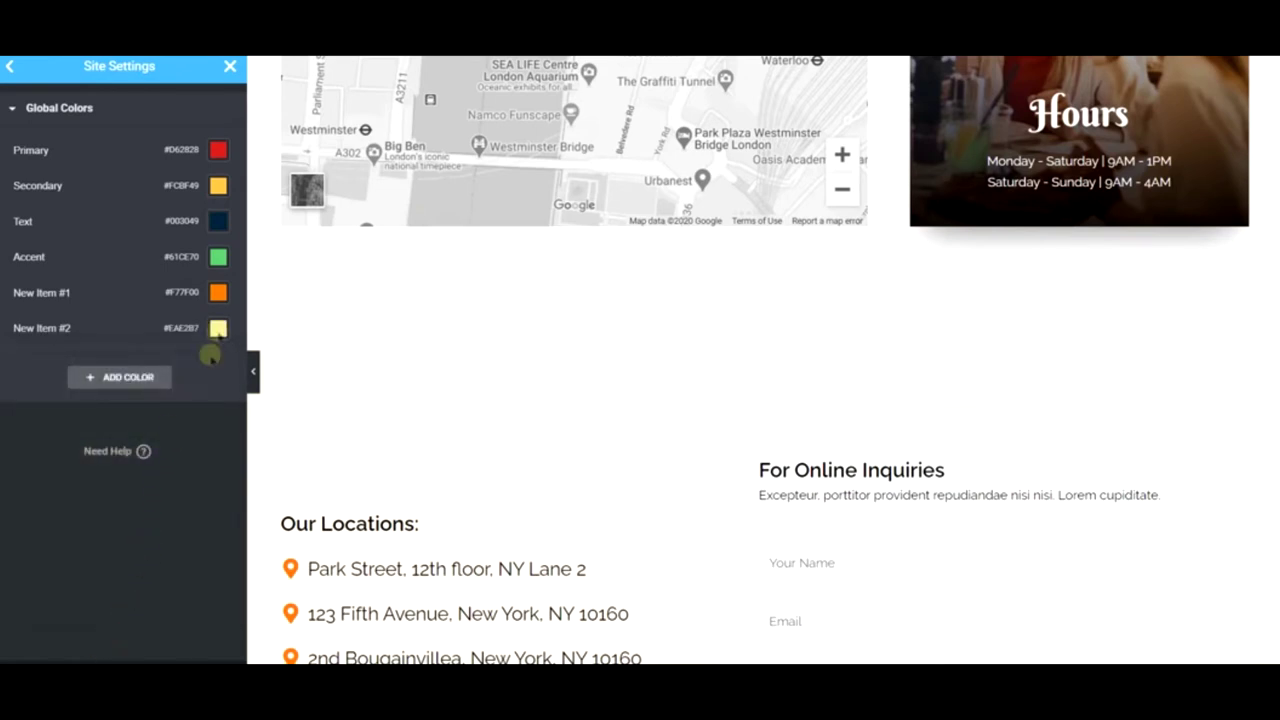
# - Retune the Accent colour from green #61CE70 to a fully saturated bright aqua, #0AFBD5
pyautogui.click(216, 256)
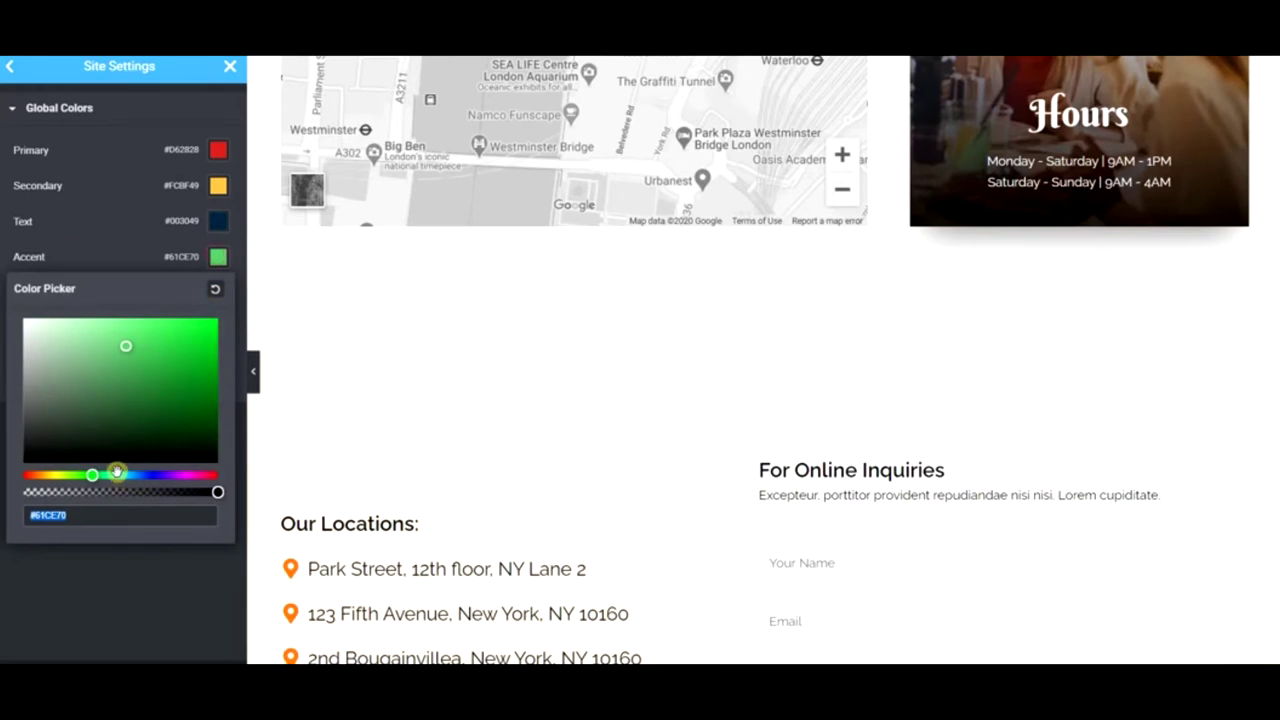
pyautogui.click(115, 475)
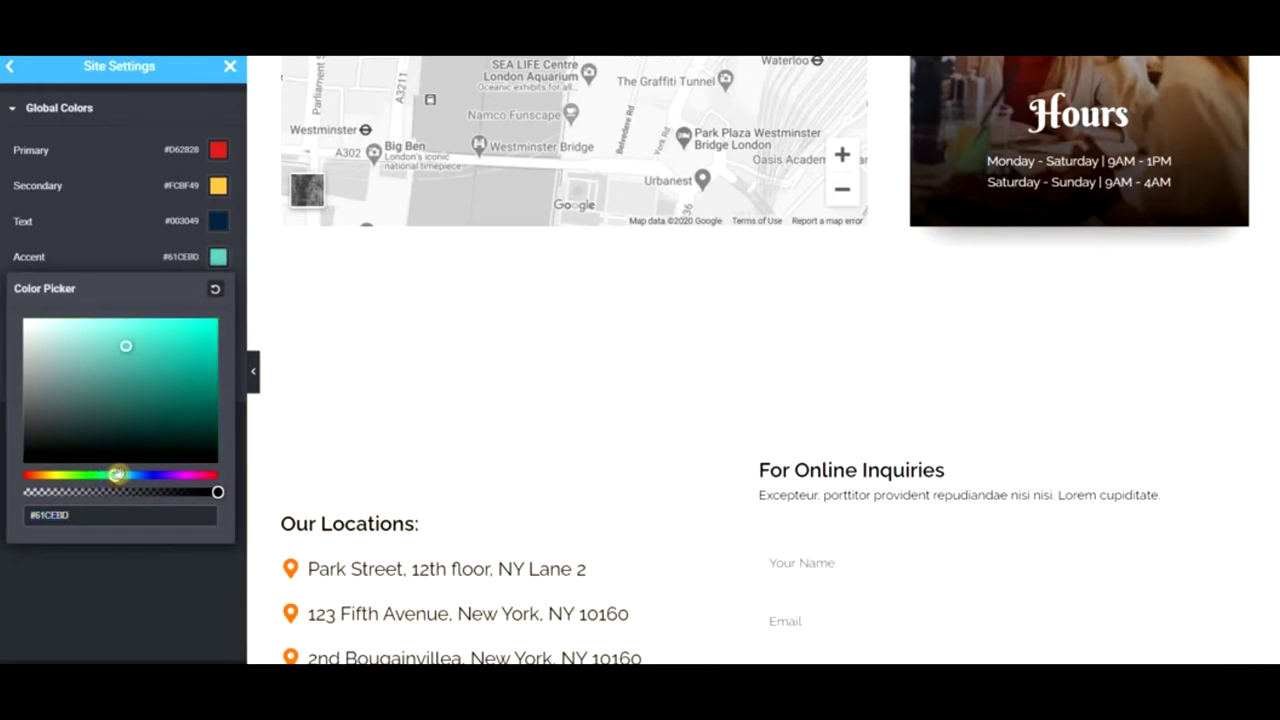
pyautogui.moveTo(122, 474); pyautogui.dragTo(127, 473)
pyautogui.click(192, 345)
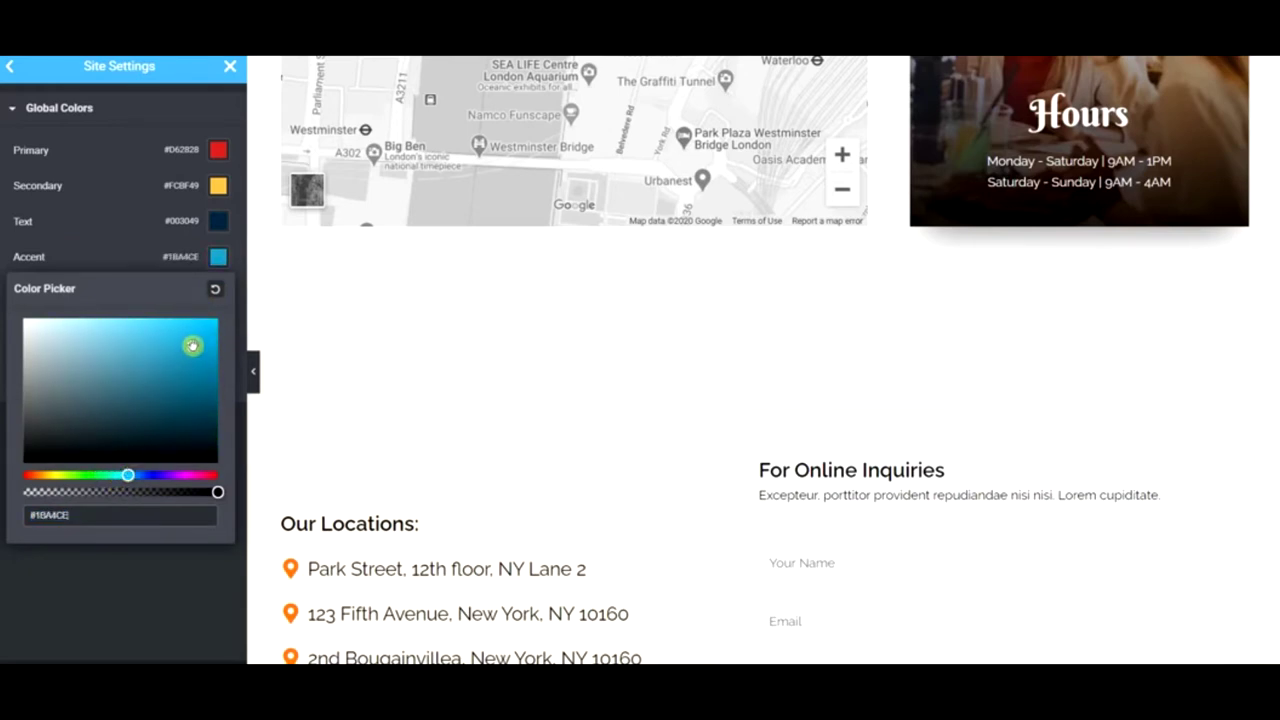
pyautogui.click(120, 476)
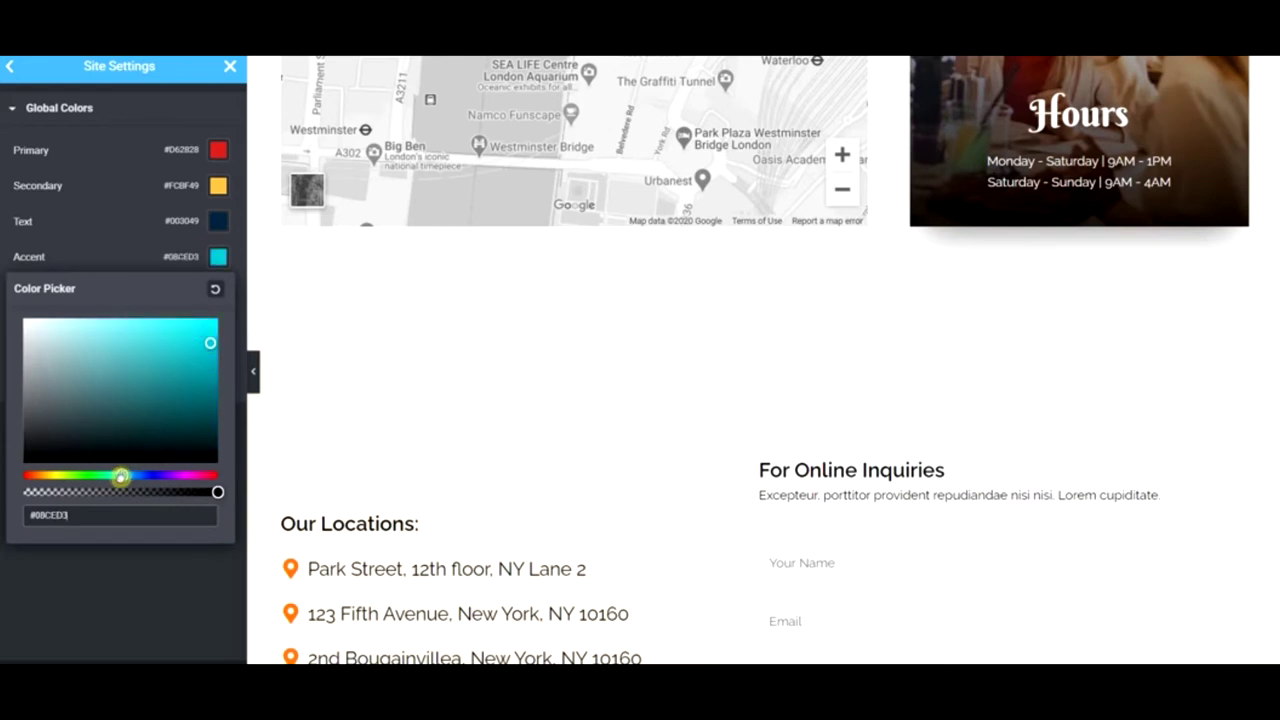
pyautogui.moveTo(118, 478); pyautogui.dragTo(117, 475)
pyautogui.moveTo(205, 350); pyautogui.dragTo(210, 322)
pyautogui.moveTo(122, 478); pyautogui.dragTo(116, 481)
pyautogui.click(131, 557)
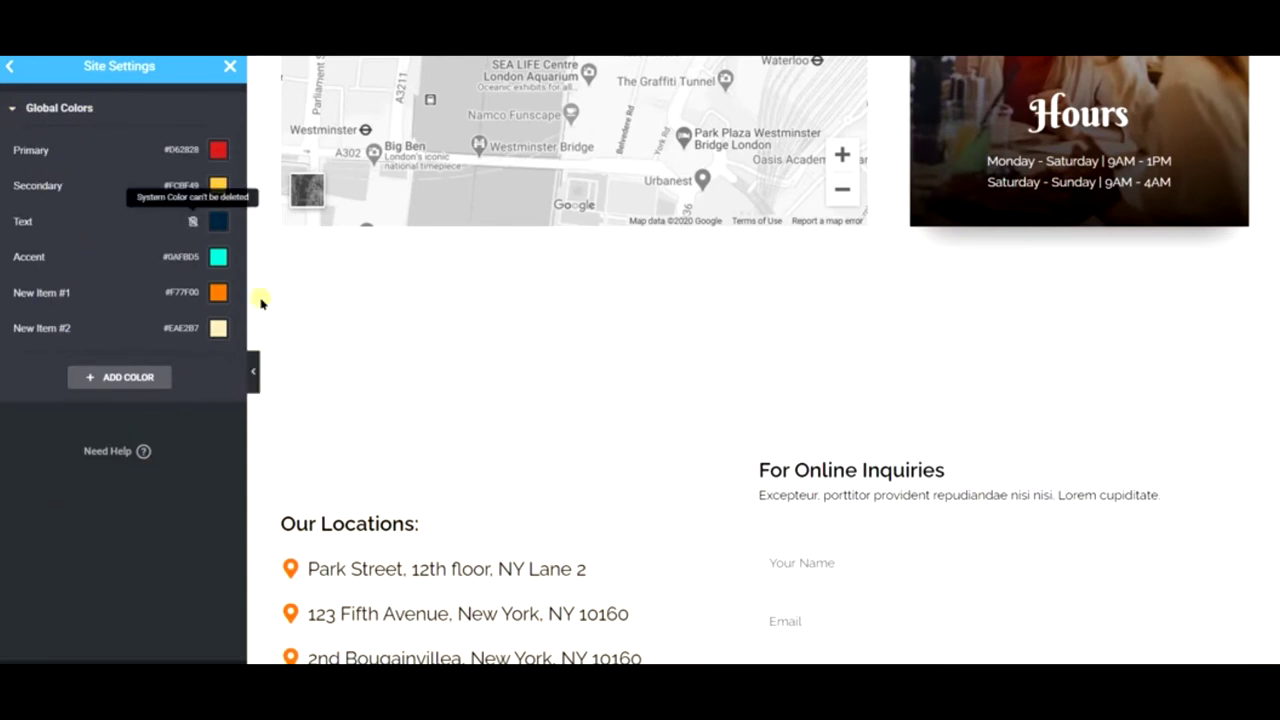
# - Update the Site Settings to save the six global colours, then go back to the page editor
pyautogui.scroll(1, 289, 459)
pyautogui.scroll(-4, 460, 492)
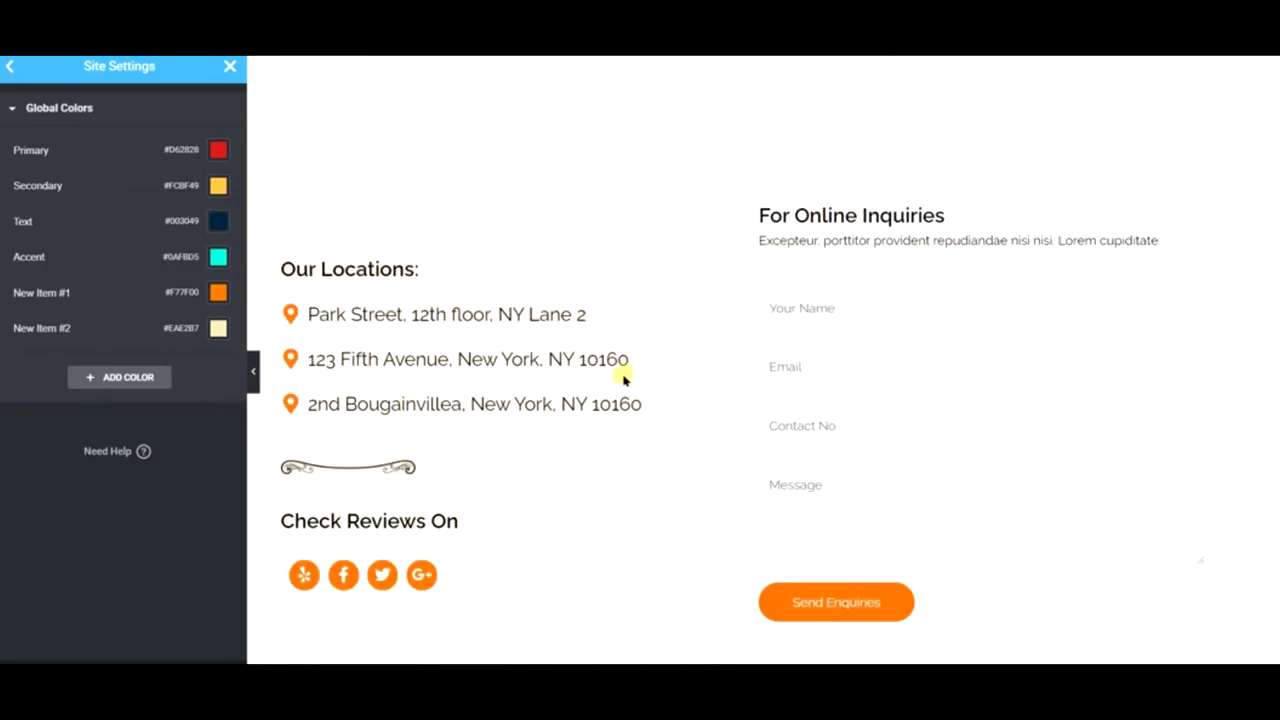
pyautogui.scroll(10, 622, 375)
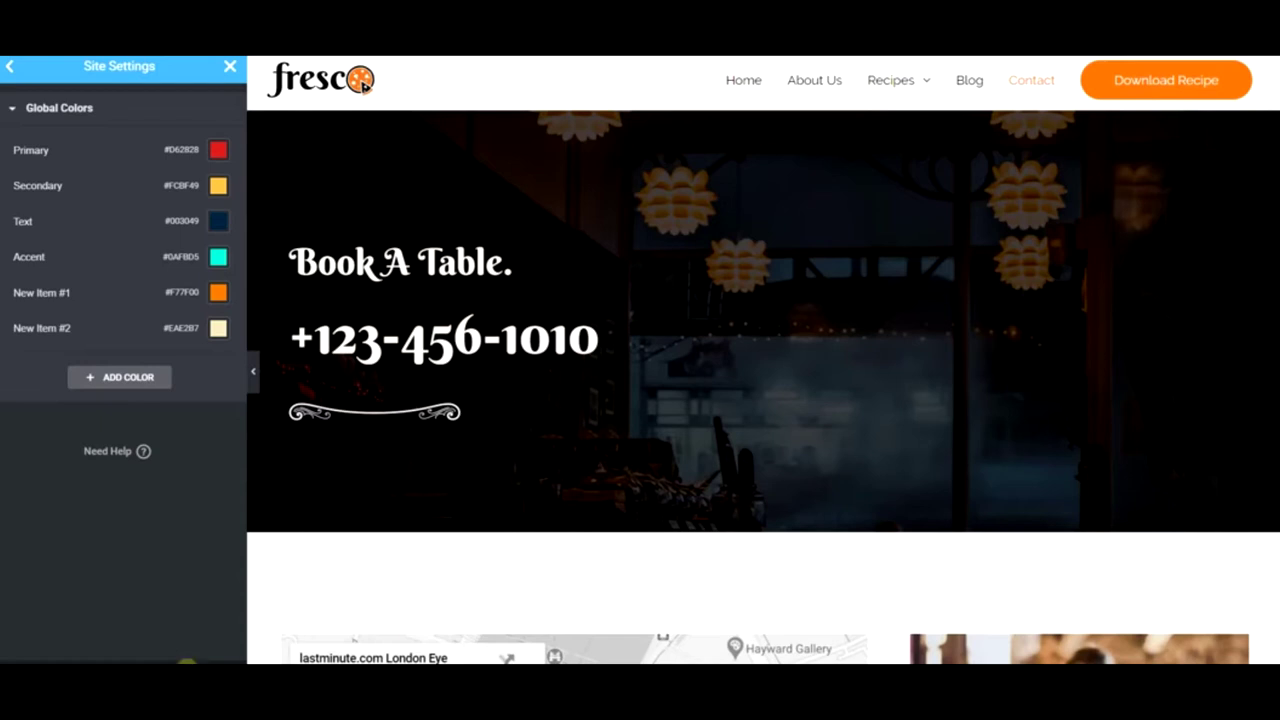
pyautogui.click(187, 660)
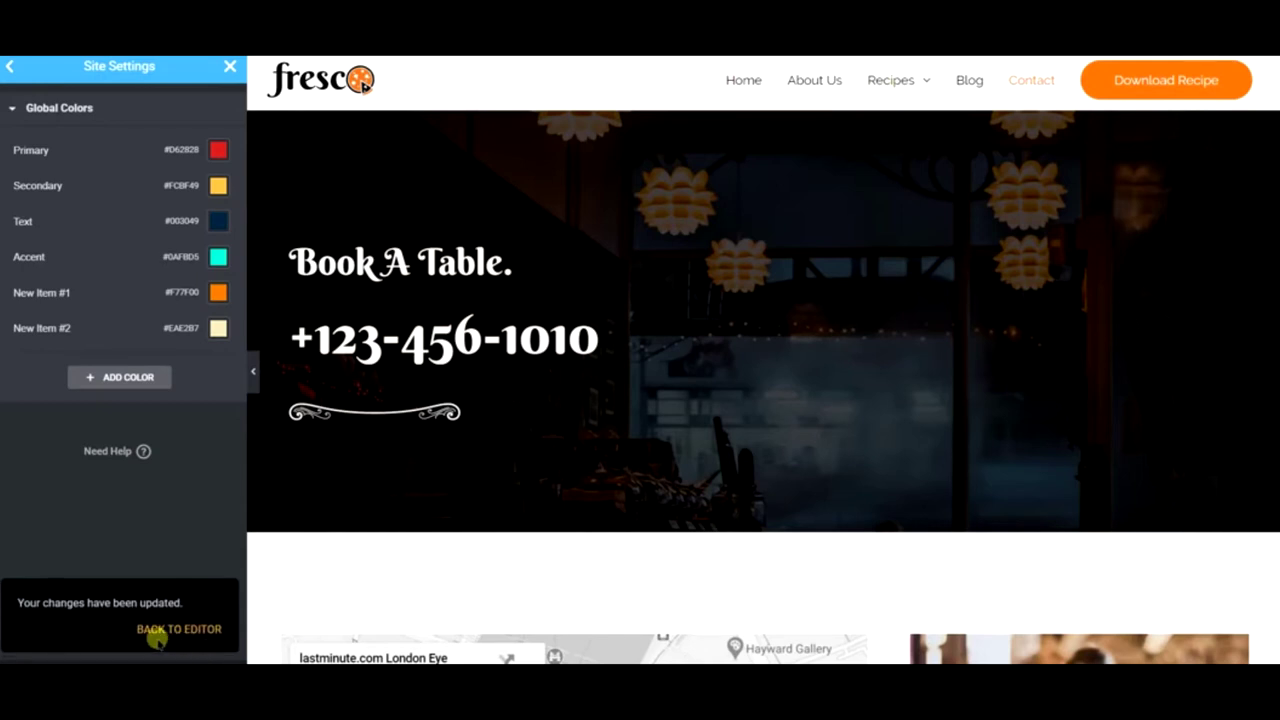
pyautogui.click(168, 630)
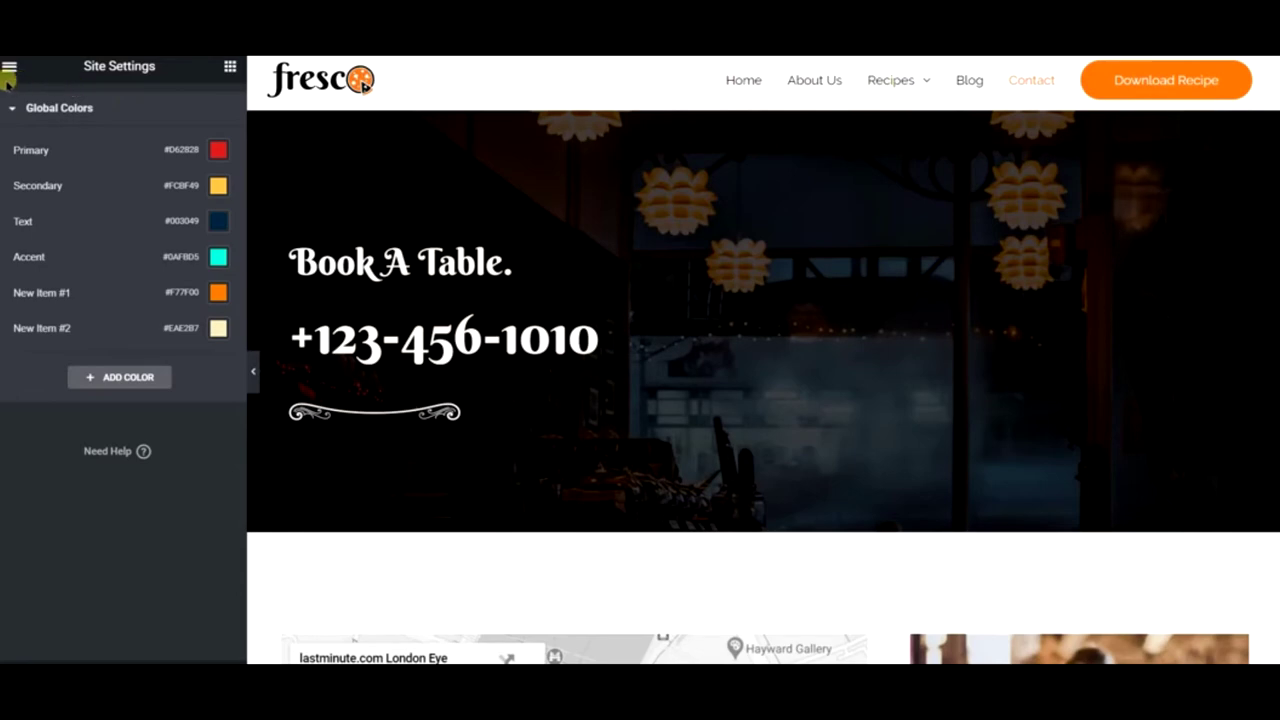
pyautogui.scroll(-3, 705, 335)
pyautogui.scroll(3, 705, 335)
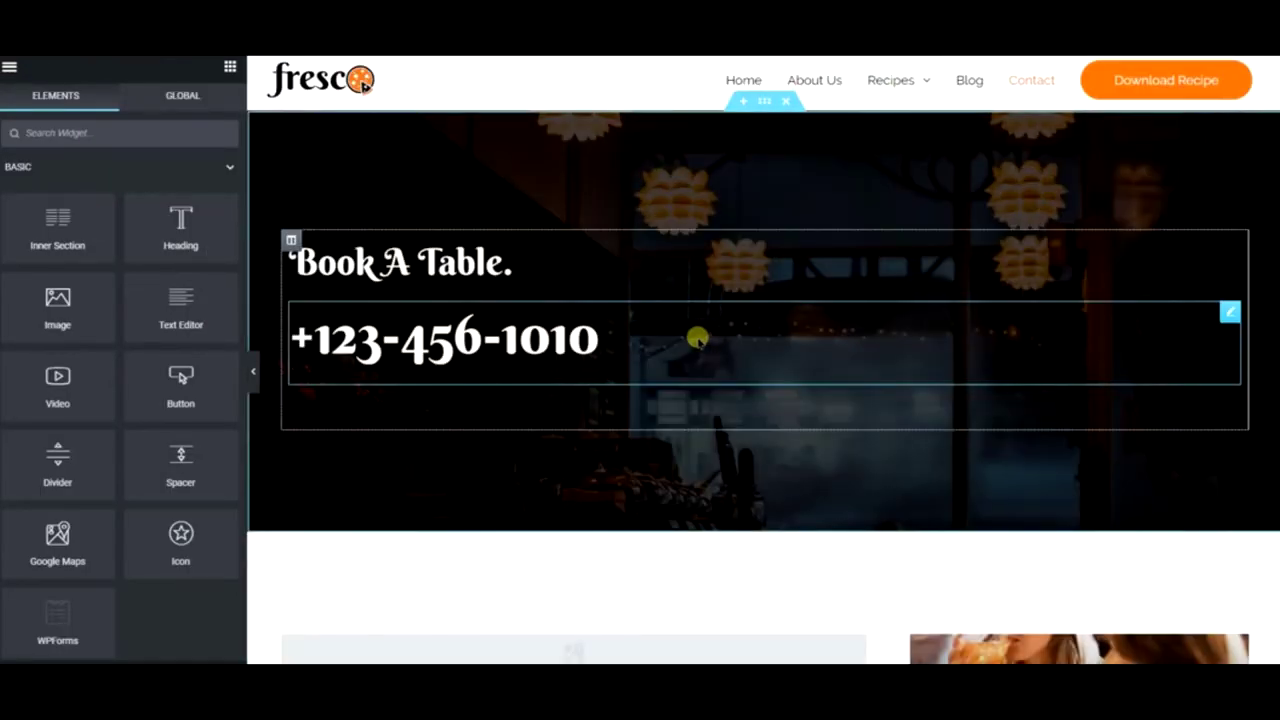
pyautogui.scroll(-8, 626, 266)
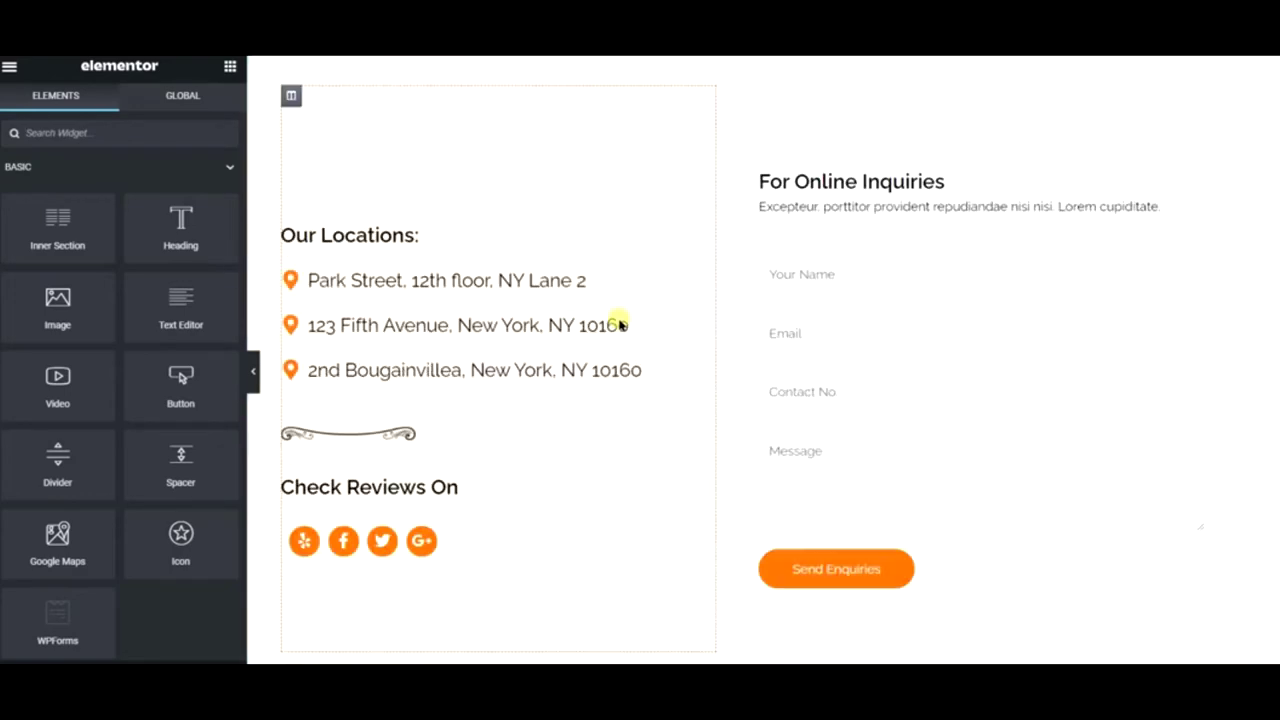
pyautogui.scroll(10, 620, 318)
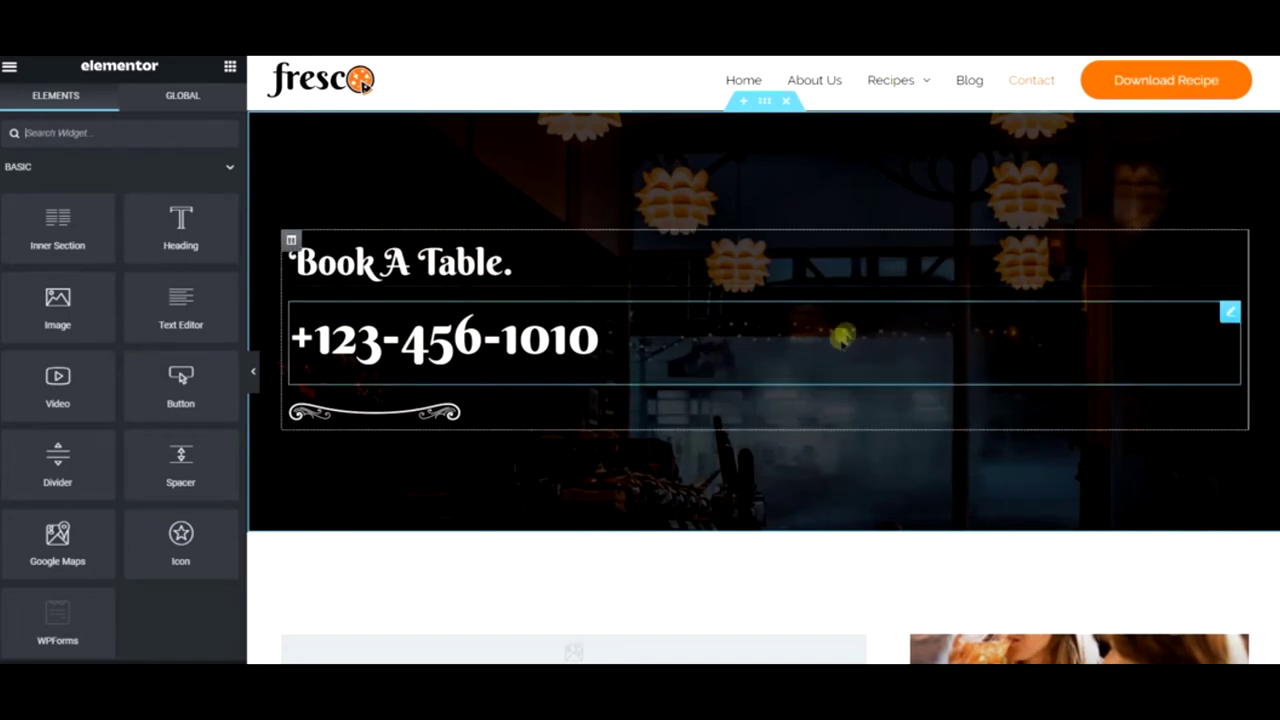
# - Edit the Book A Table hero section and show its Style background settings (image, Center Right, Cover)
pyautogui.rightClick(638, 156)
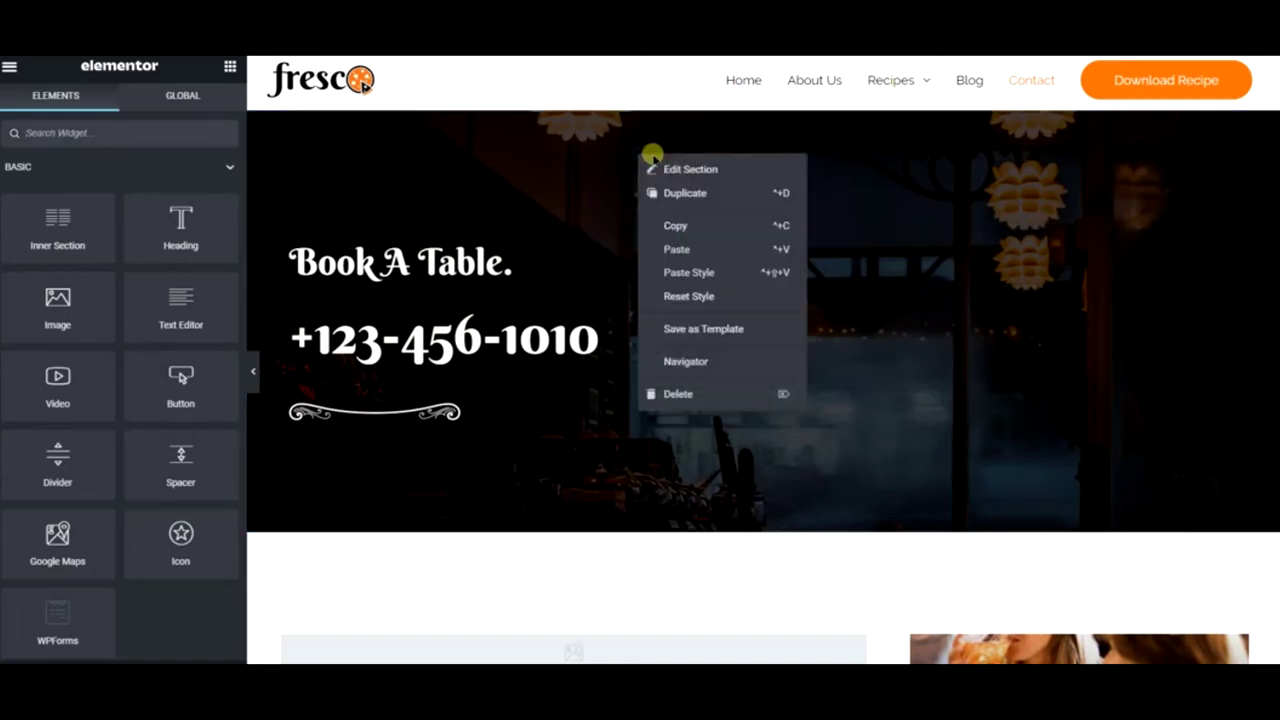
pyautogui.click(717, 168)
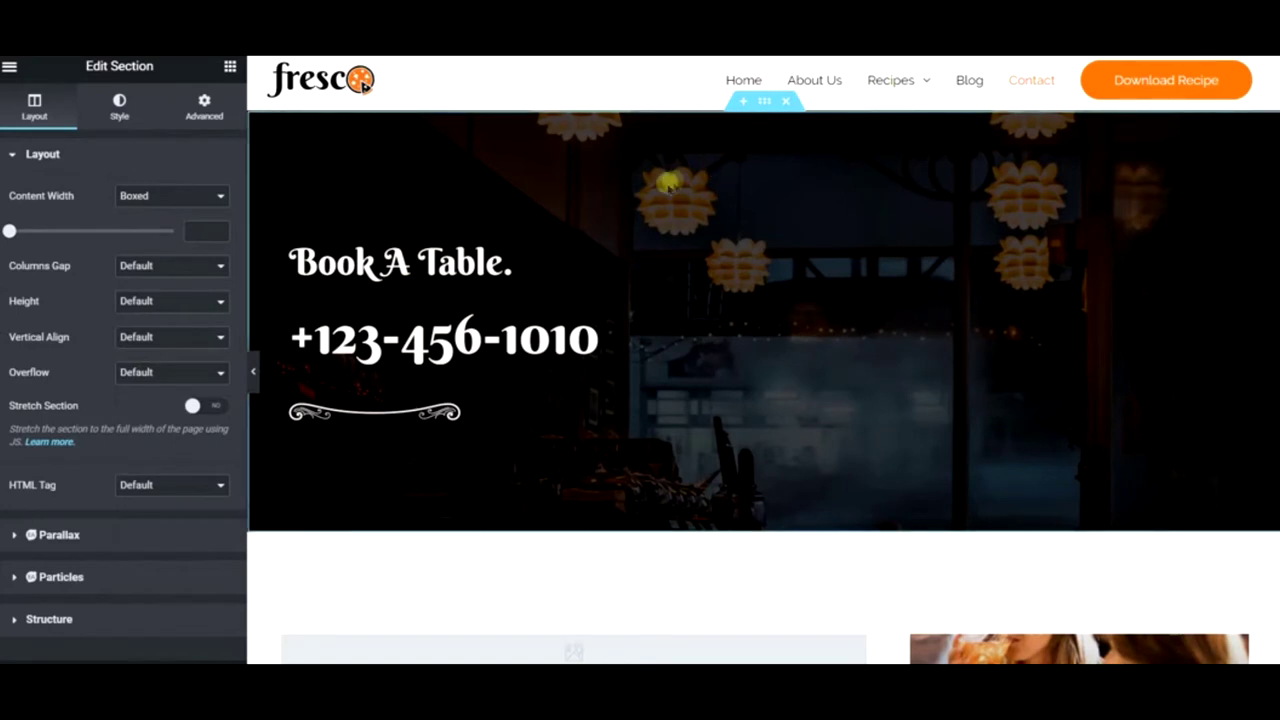
pyautogui.click(136, 100)
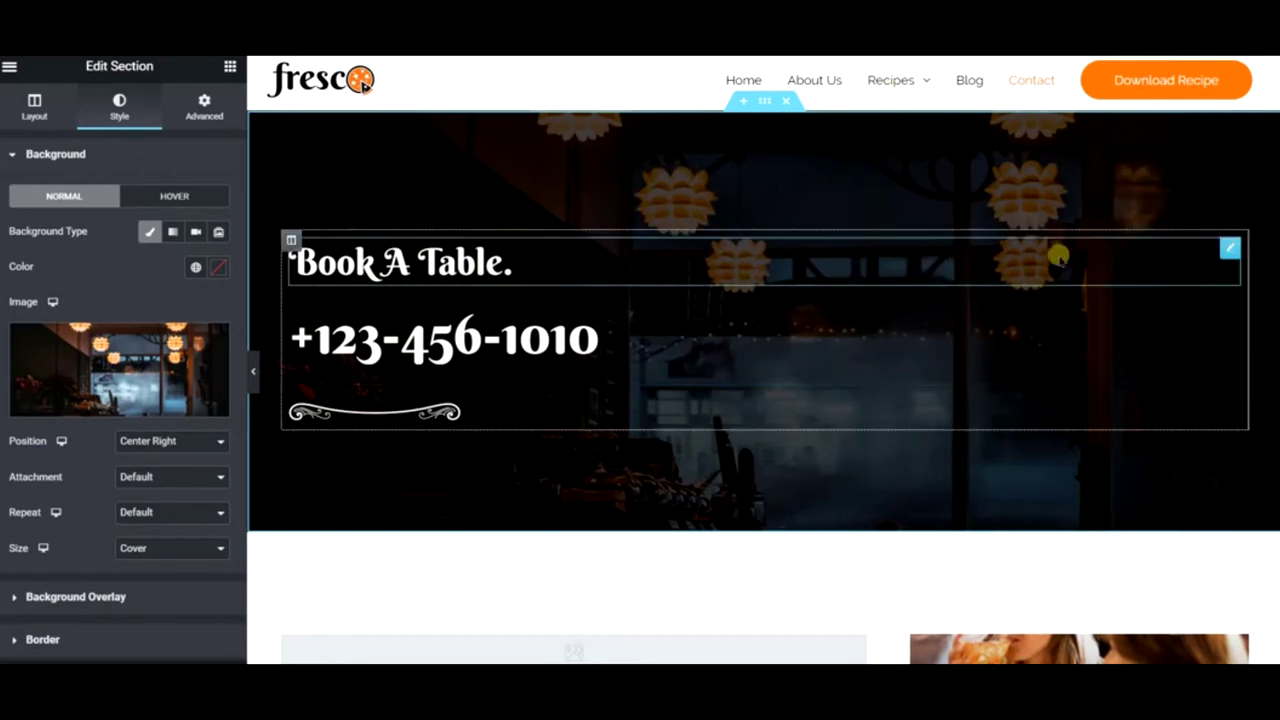
pyautogui.rightClick(628, 183)
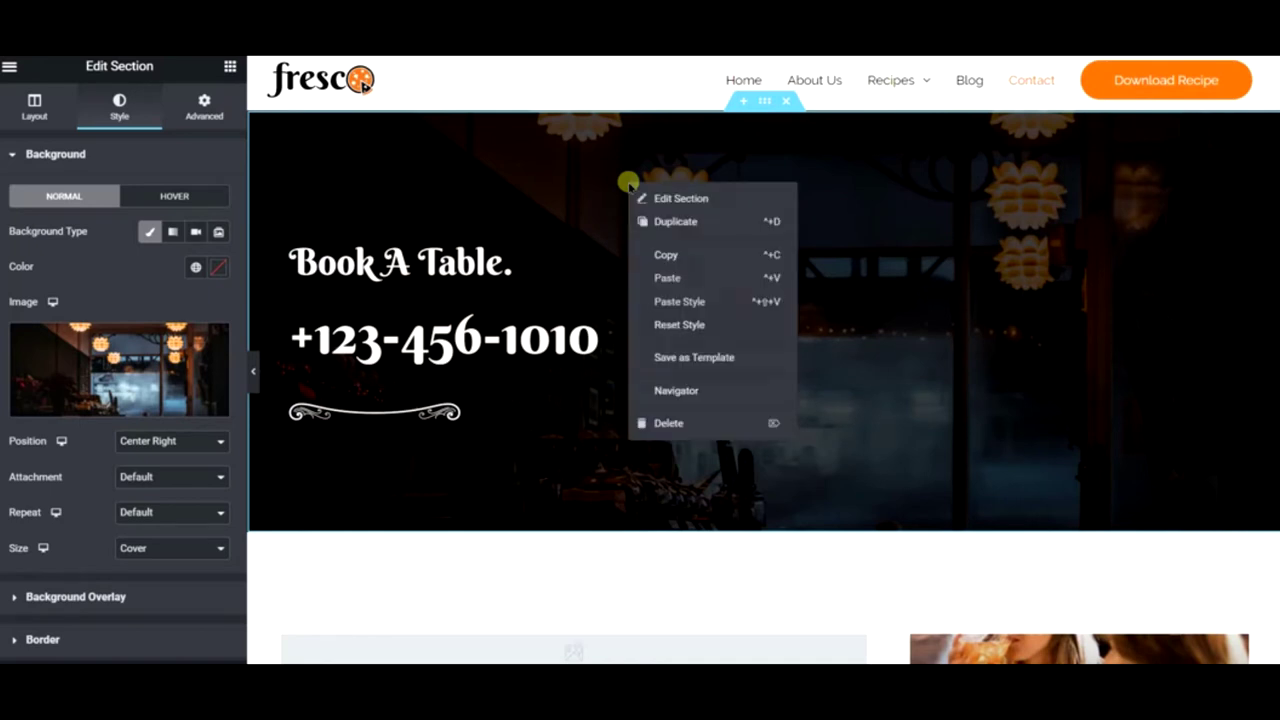
pyautogui.click(701, 197)
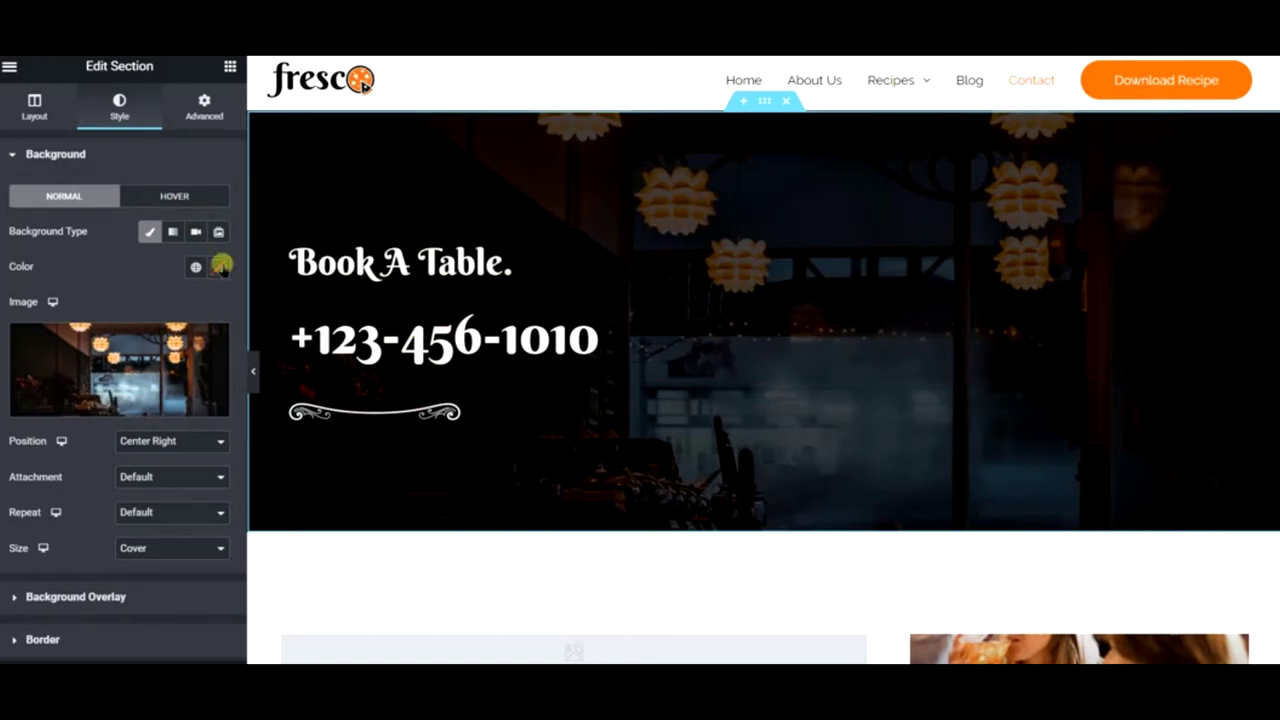
pyautogui.scroll(-3, 140, 291)
pyautogui.scroll(3, 140, 370)
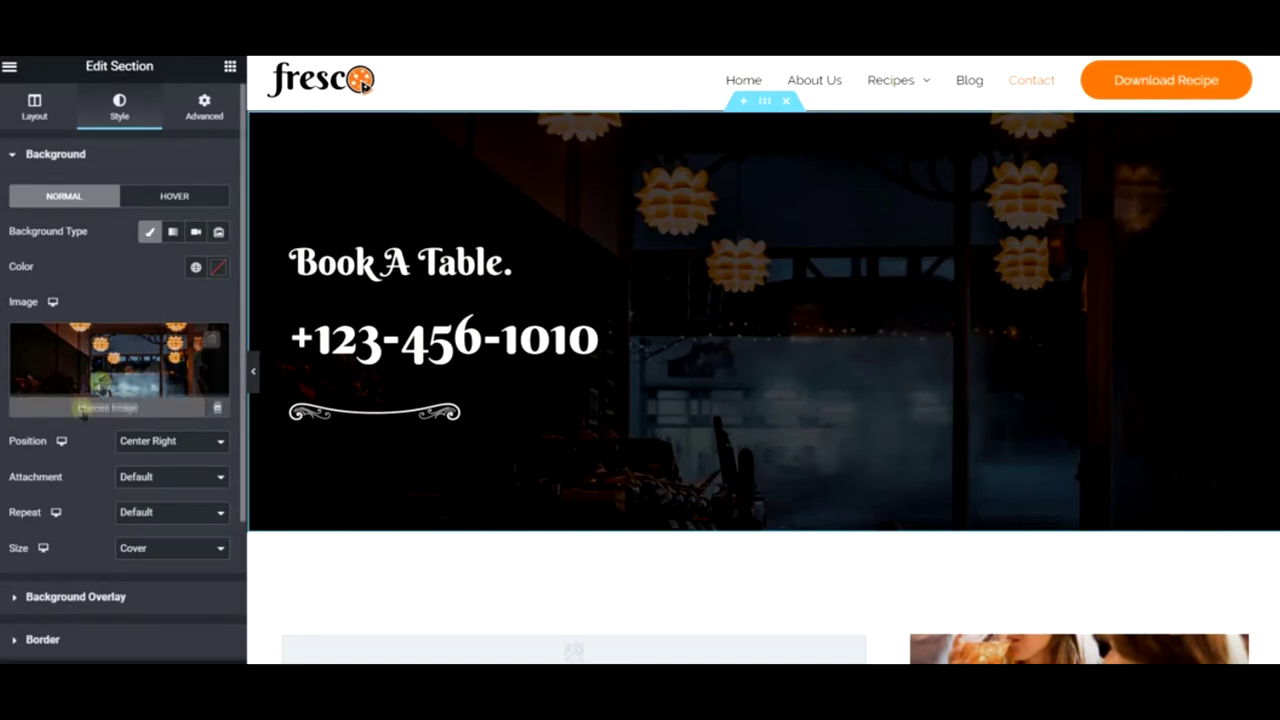
# - Give the Book A Table hero's black background overlay an opacity of 0.7
pyautogui.click(113, 598)
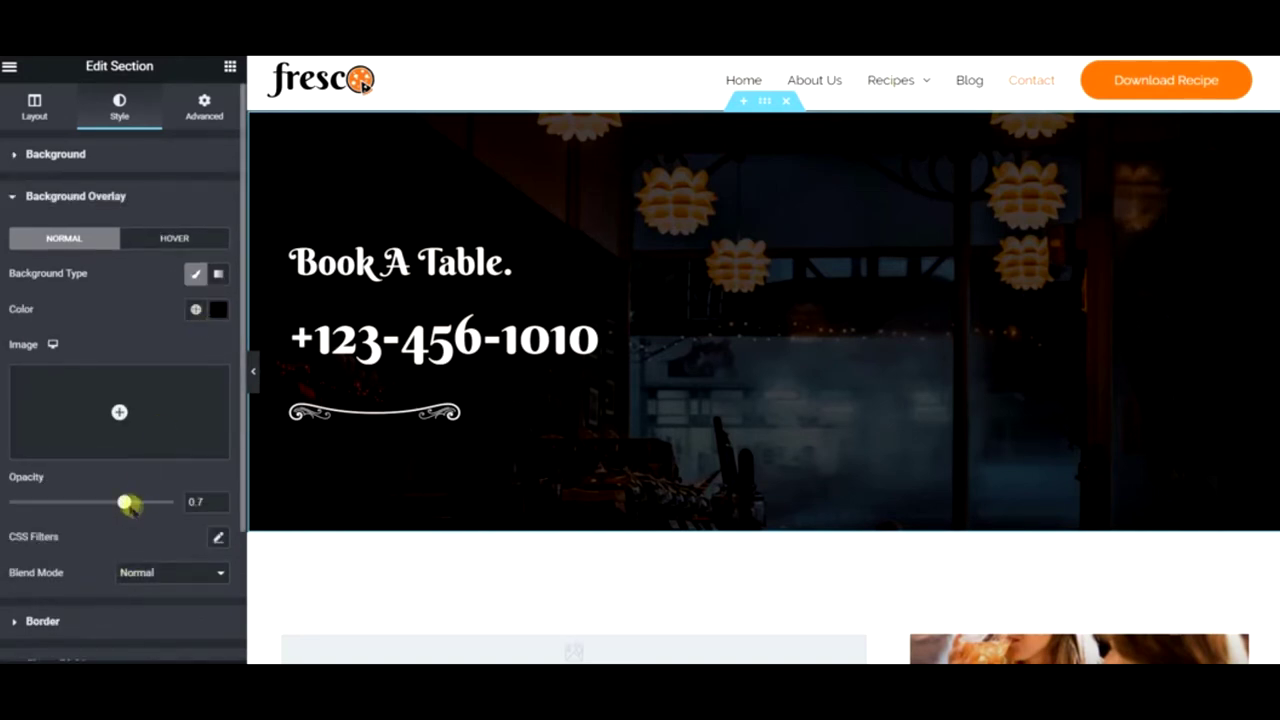
pyautogui.moveTo(127, 505); pyautogui.dragTo(133, 503)
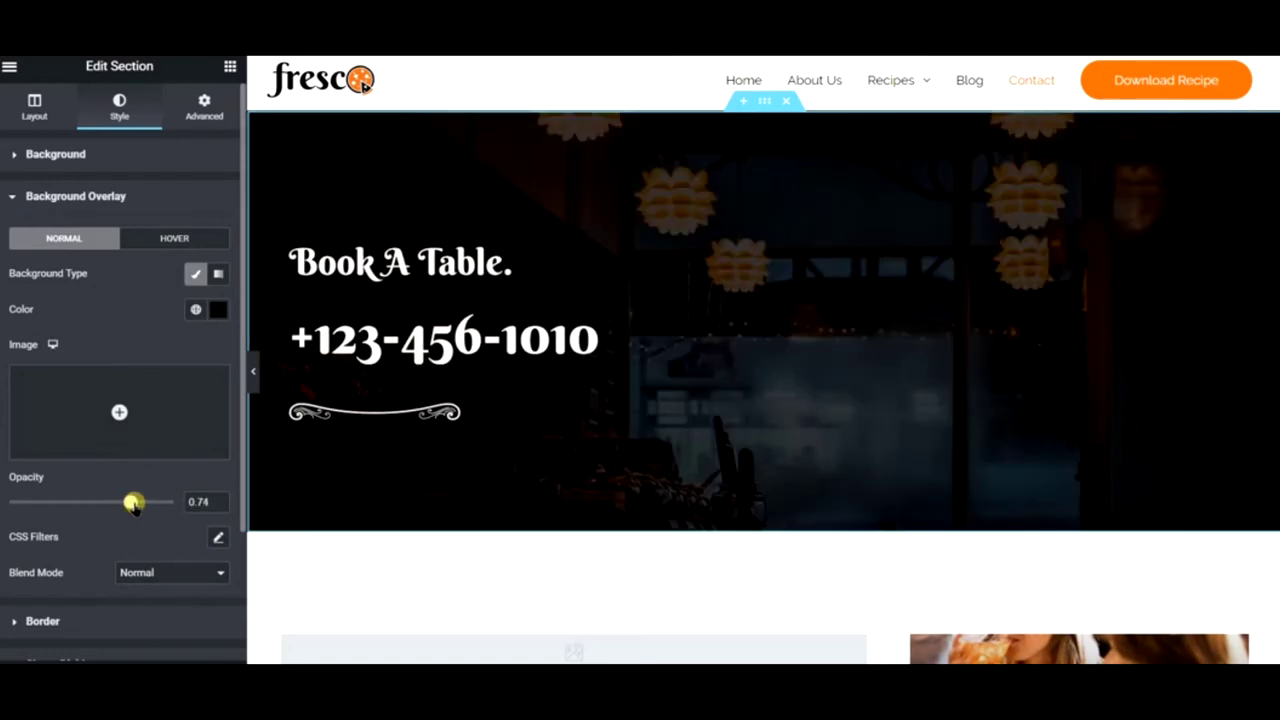
pyautogui.moveTo(133, 503); pyautogui.dragTo(199, 502)
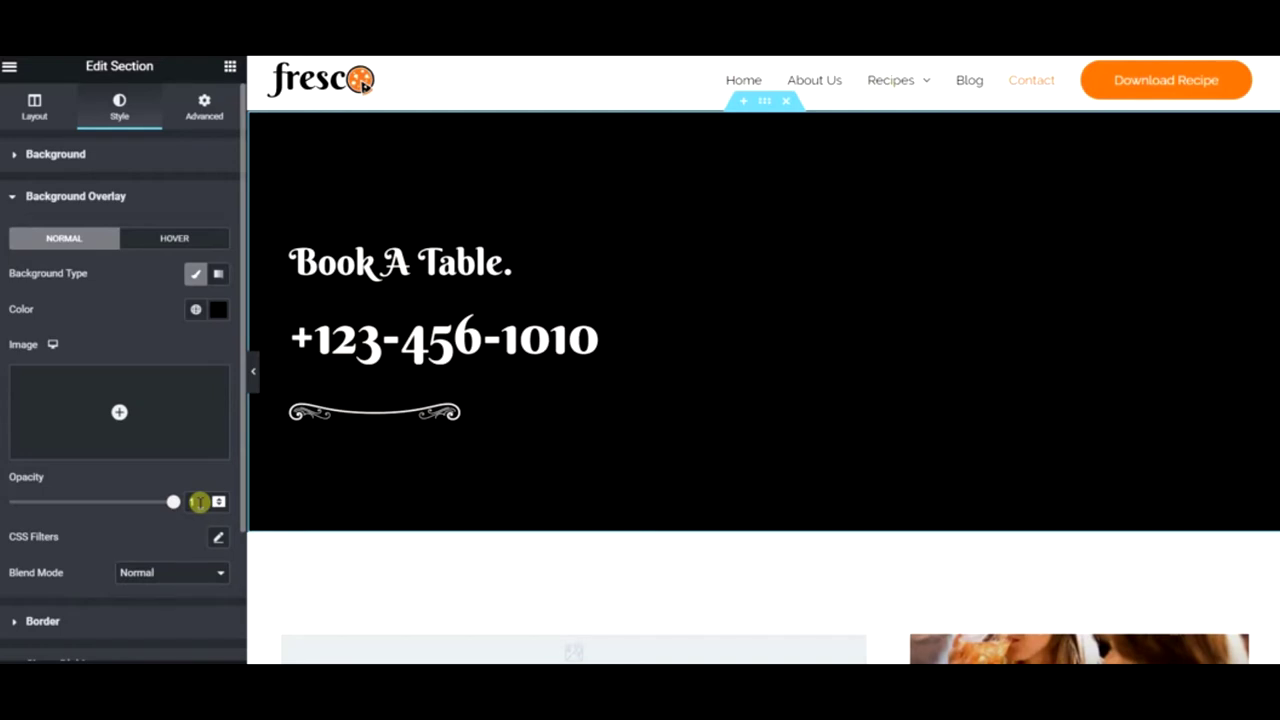
pyautogui.moveTo(199, 502); pyautogui.dragTo(8, 515)
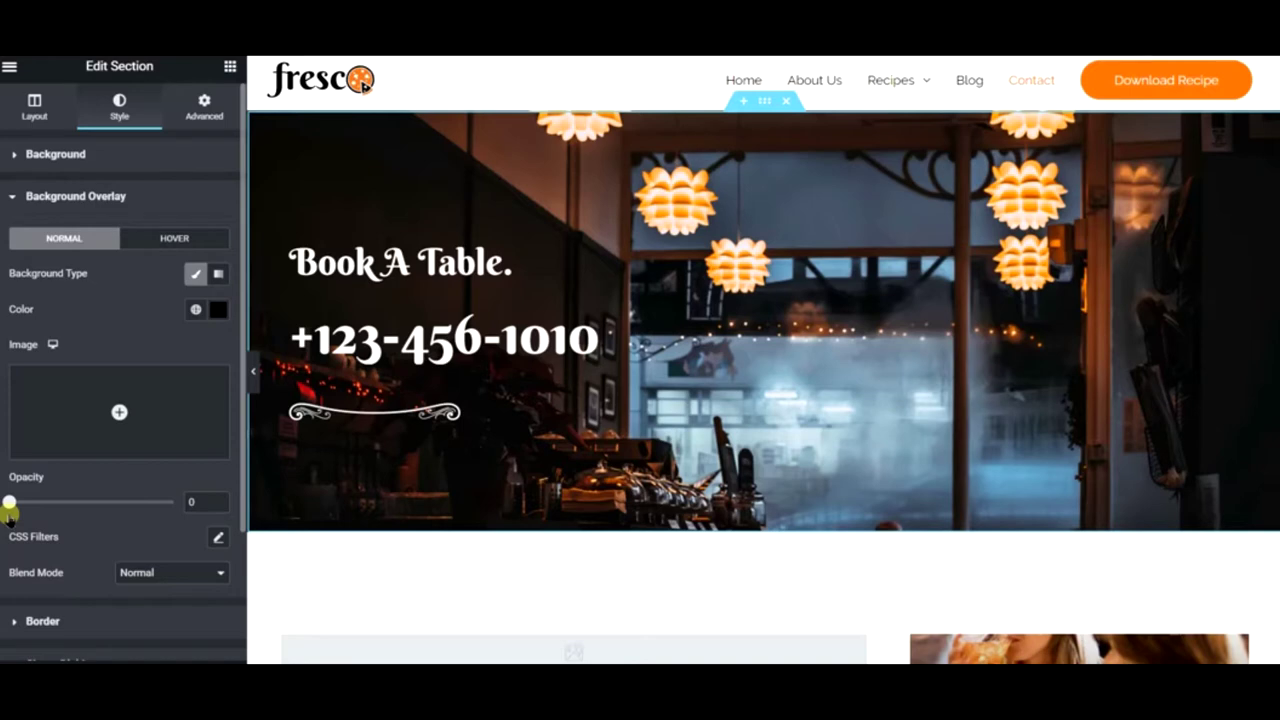
pyautogui.moveTo(22, 518); pyautogui.dragTo(134, 520)
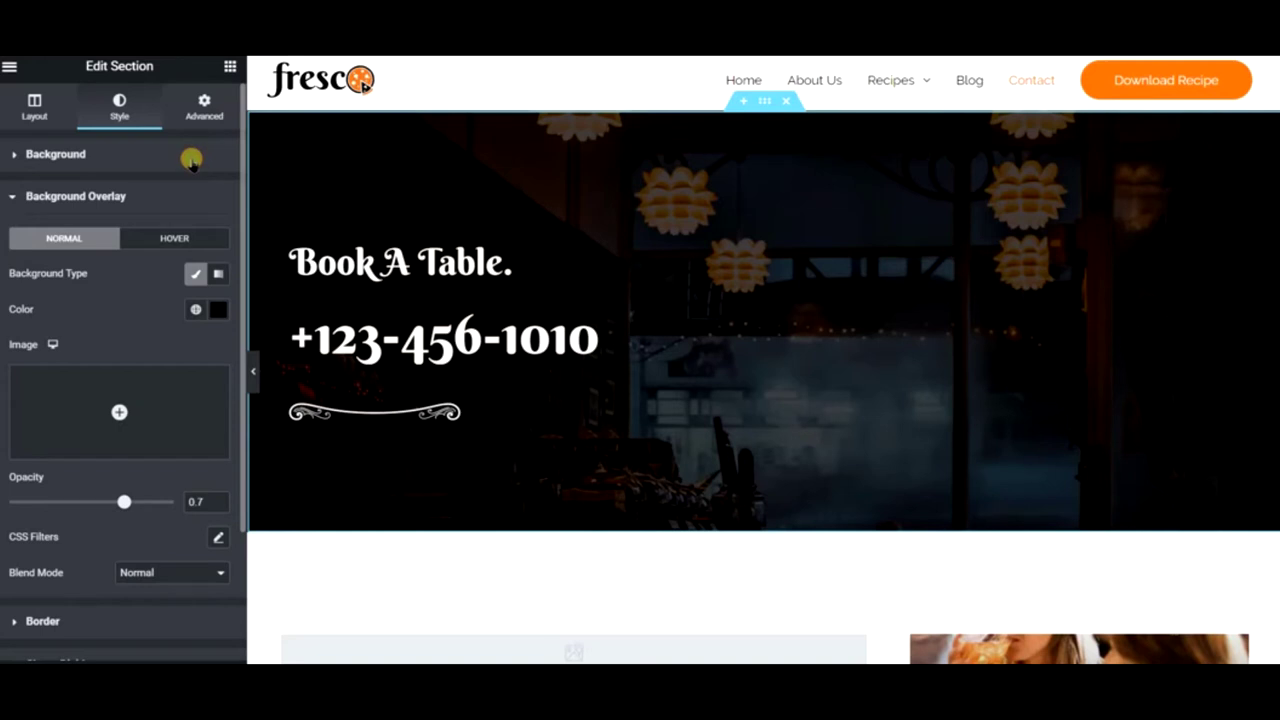
pyautogui.click(191, 157)
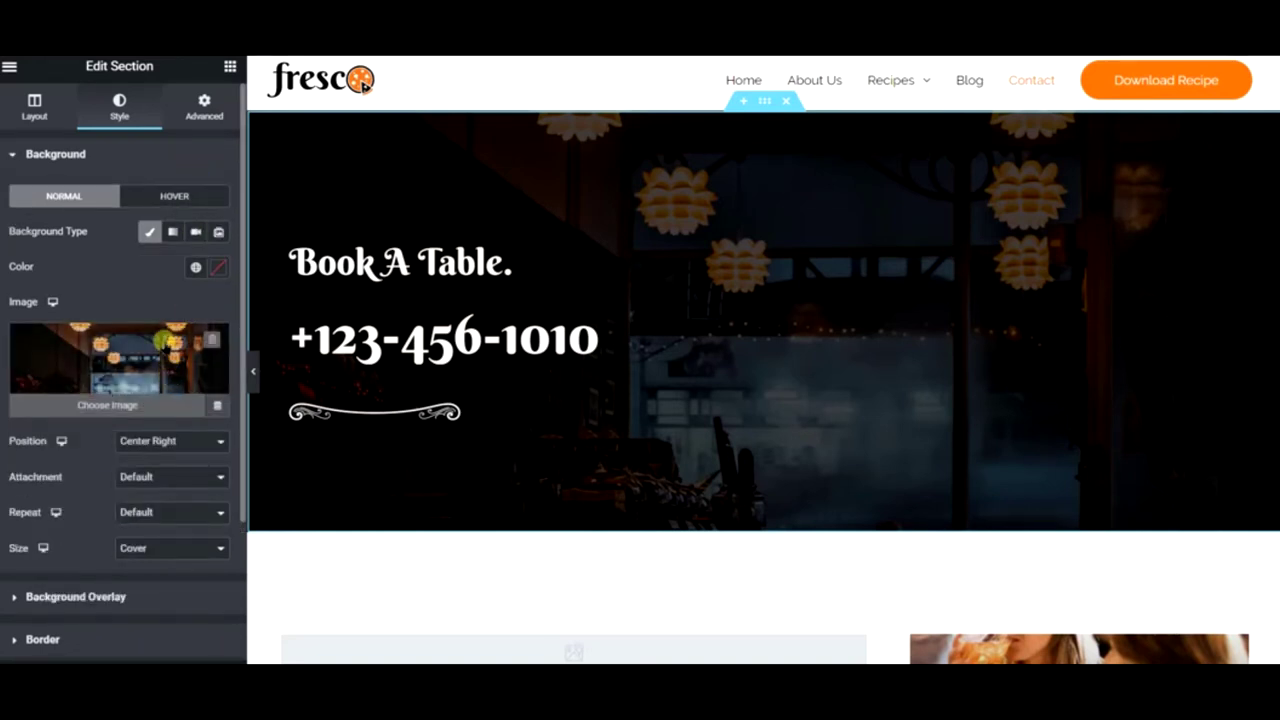
# - Search Pixabay free images for 'ice cream sundae' from the hero background picker and browse the results
pyautogui.click(163, 344)
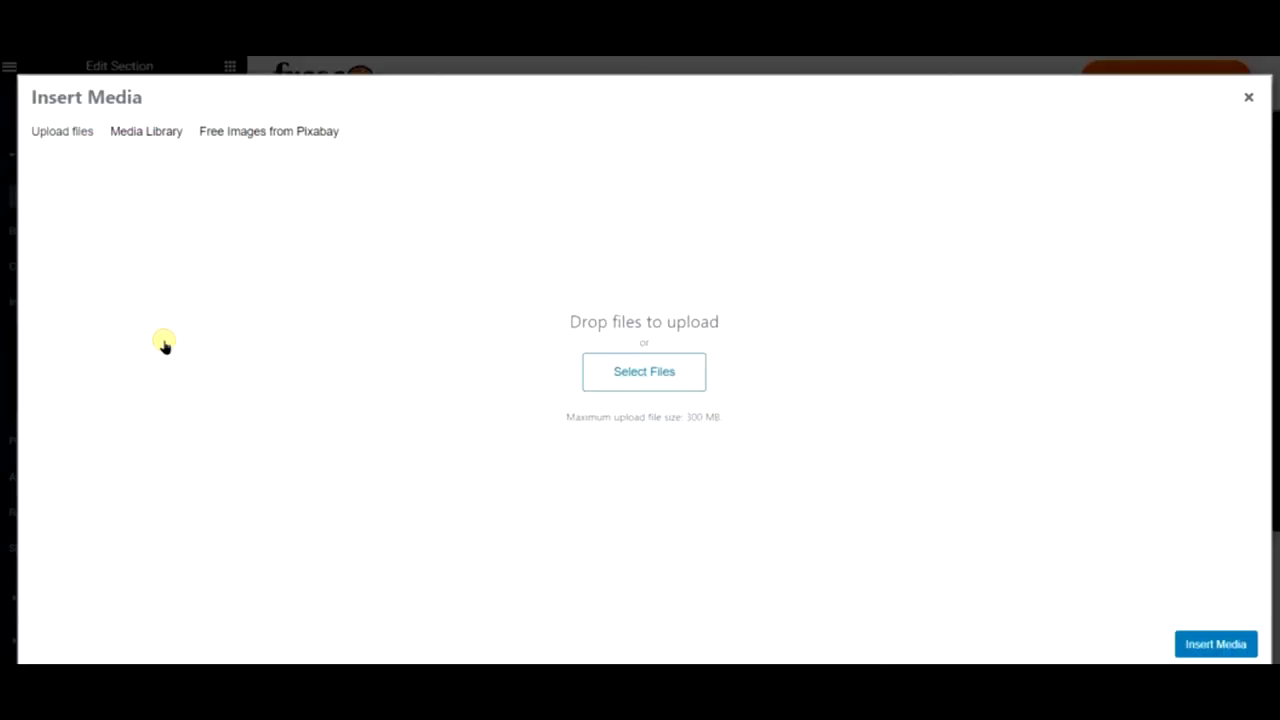
pyautogui.click(287, 146)
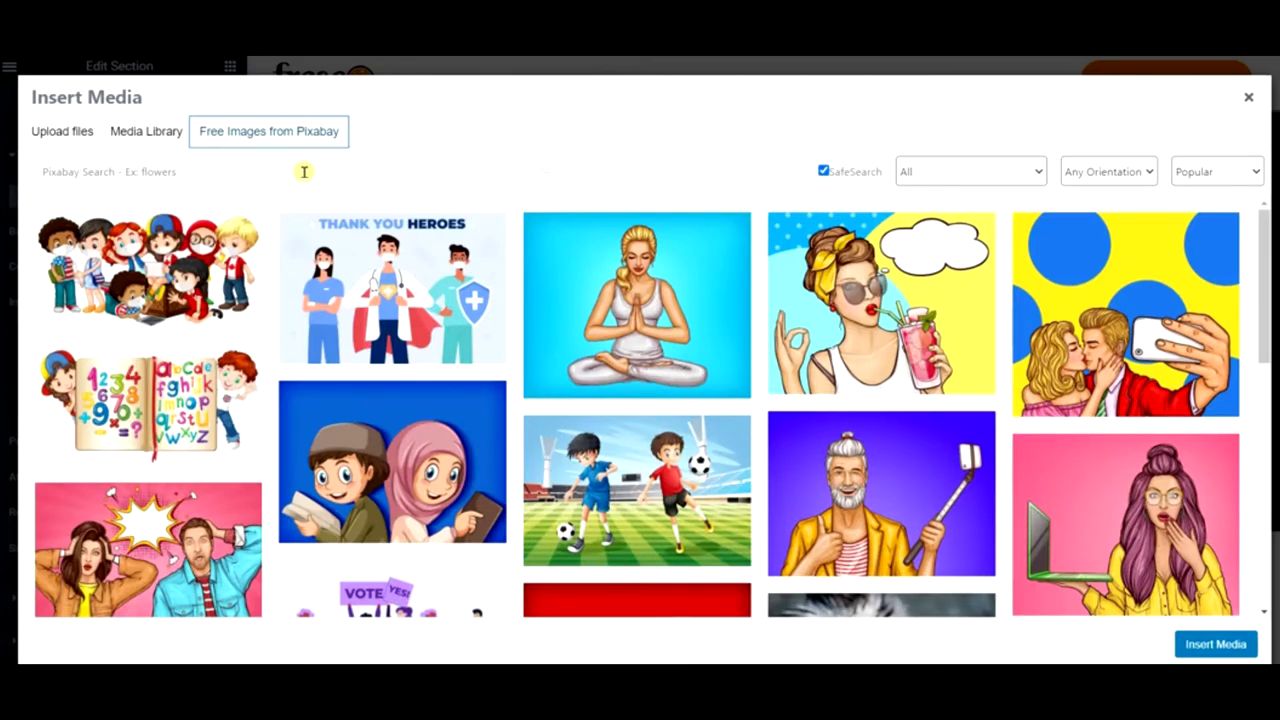
pyautogui.click(304, 172)
pyautogui.write('l')
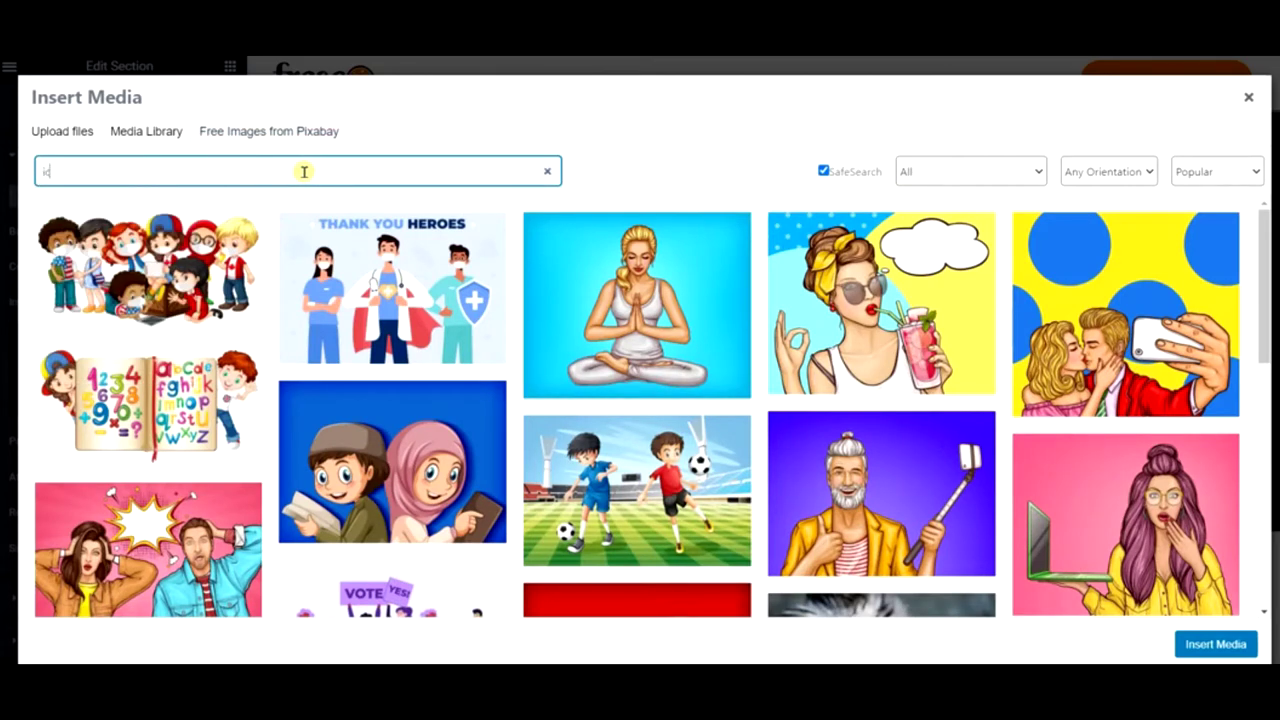
pyautogui.write('ce cream sunday')
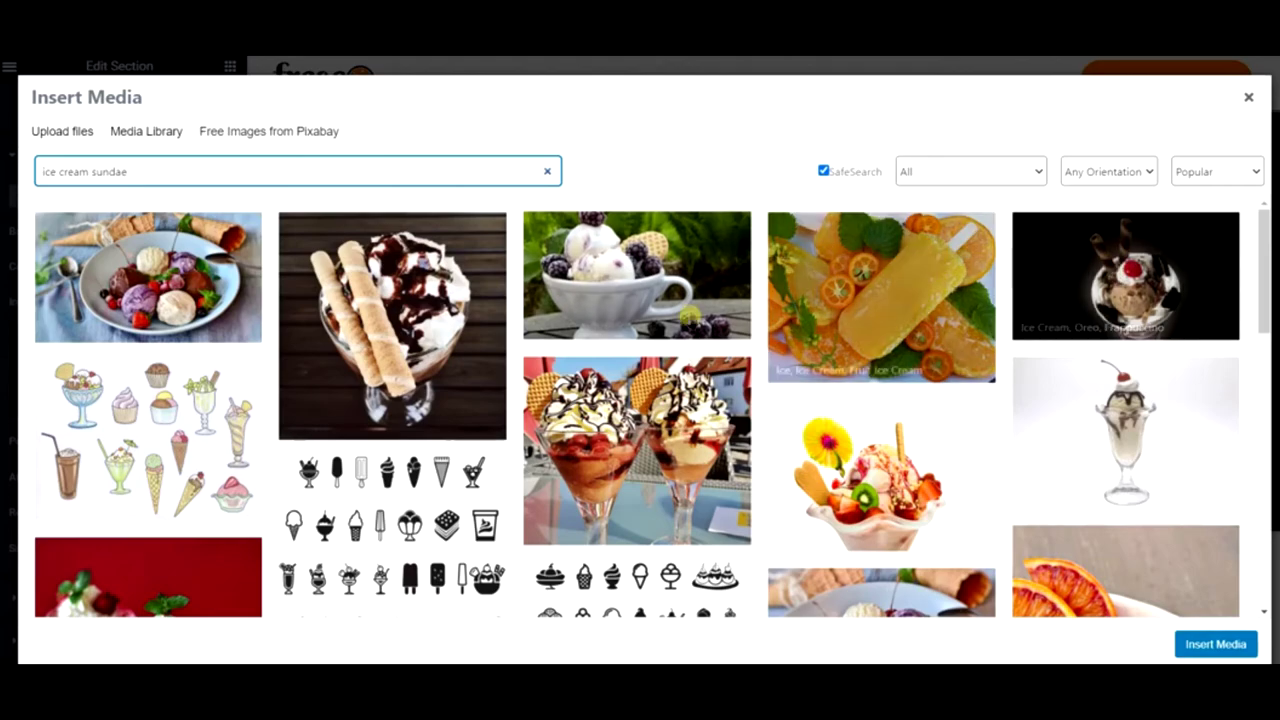
pyautogui.scroll(-3, 400, 320)
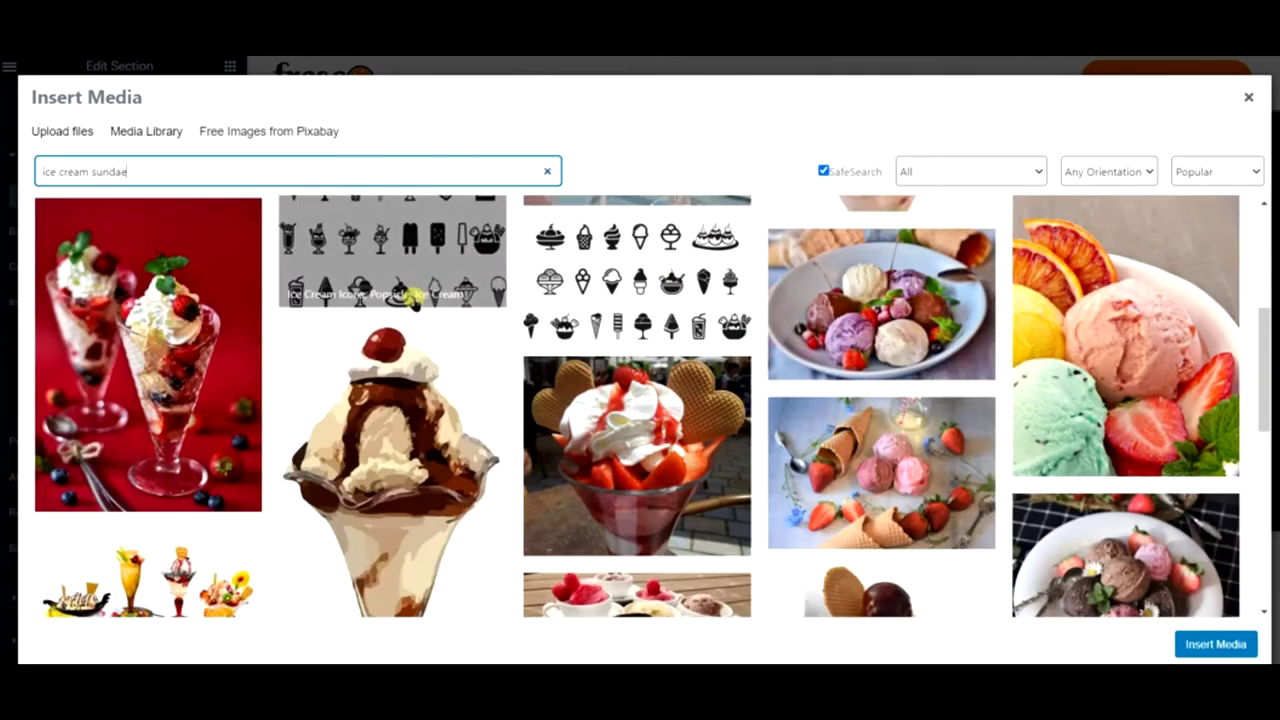
pyautogui.scroll(-3, 413, 302)
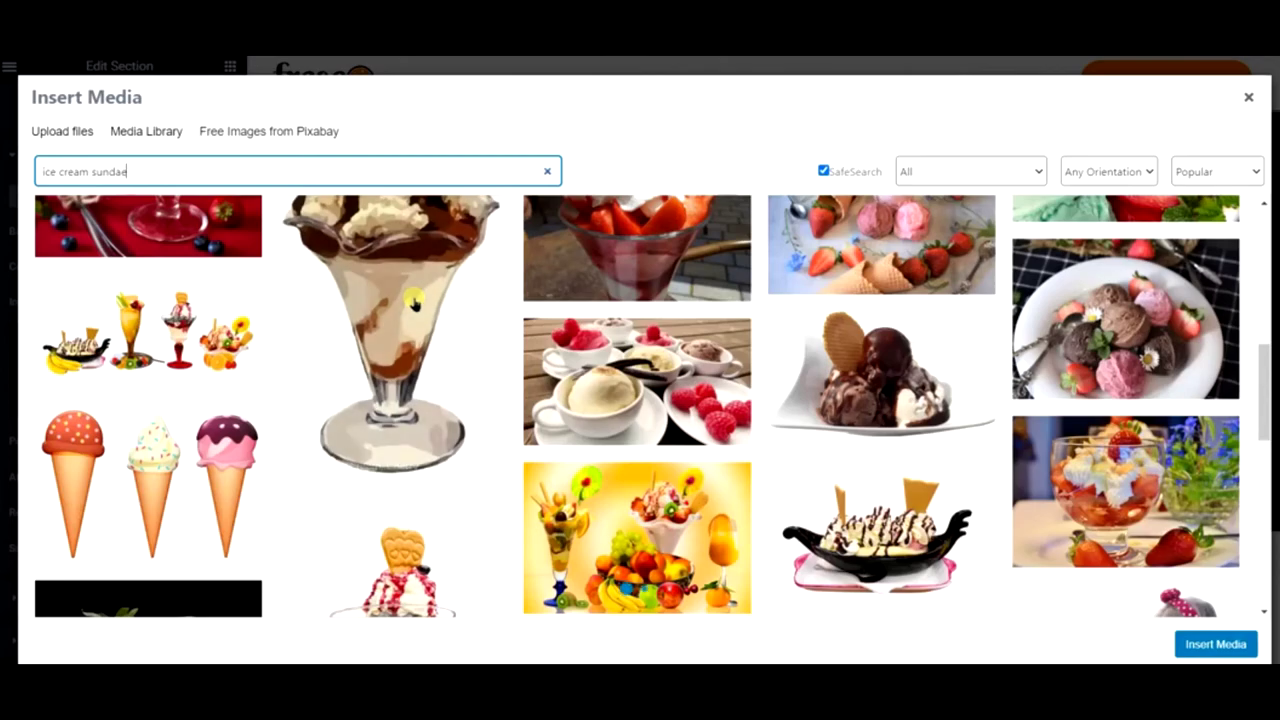
pyautogui.scroll(-3, 413, 300)
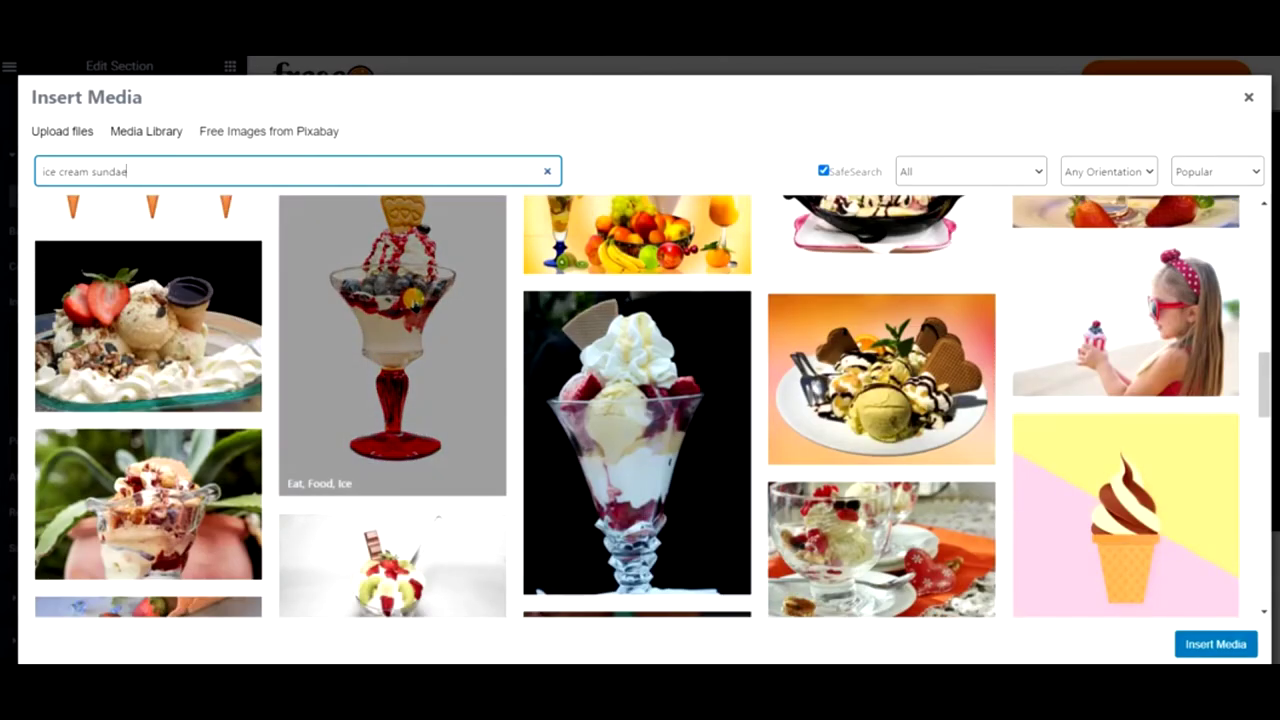
pyautogui.scroll(-1, 413, 330)
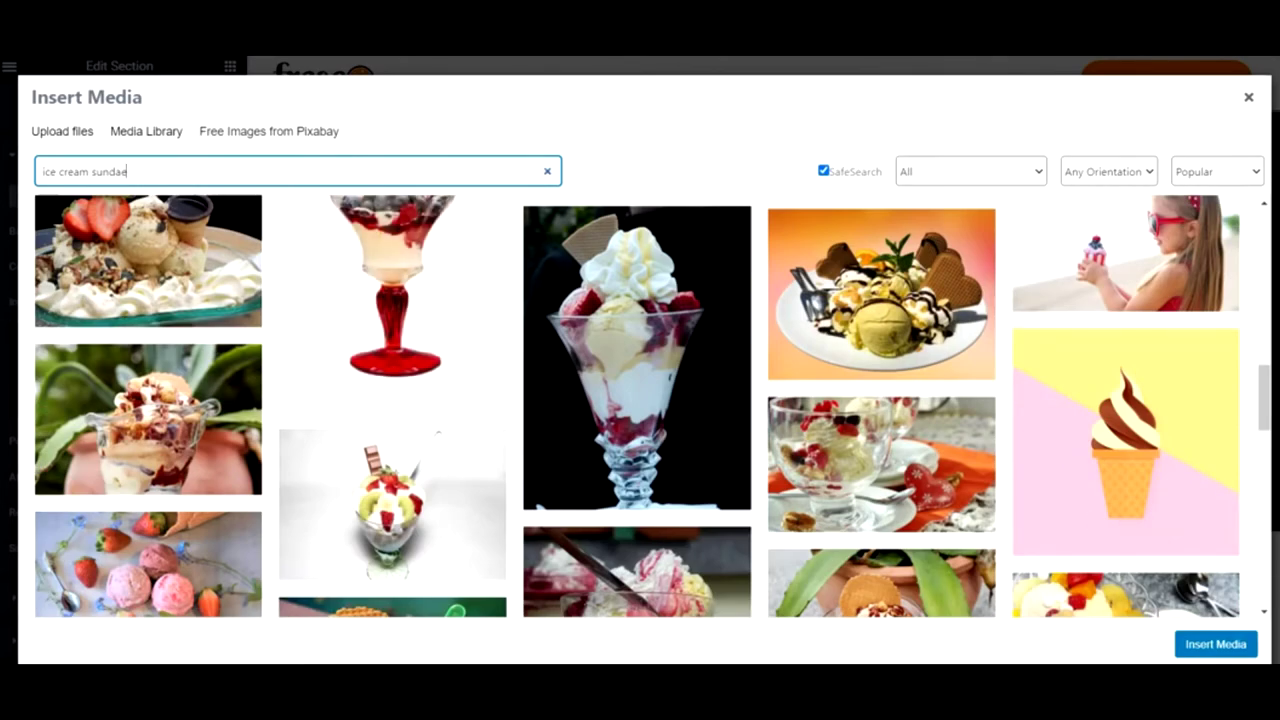
pyautogui.scroll(-5, 535, 438)
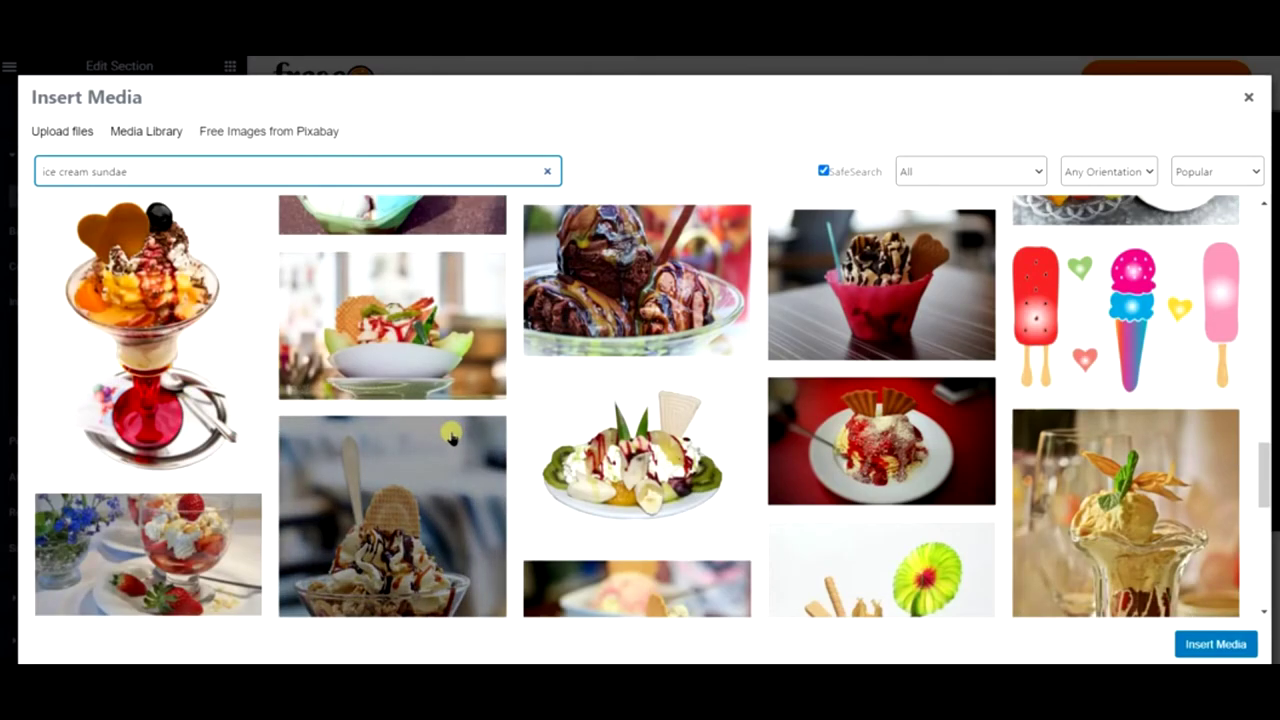
pyautogui.scroll(-5, 450, 437)
pyautogui.scroll(7, 450, 437)
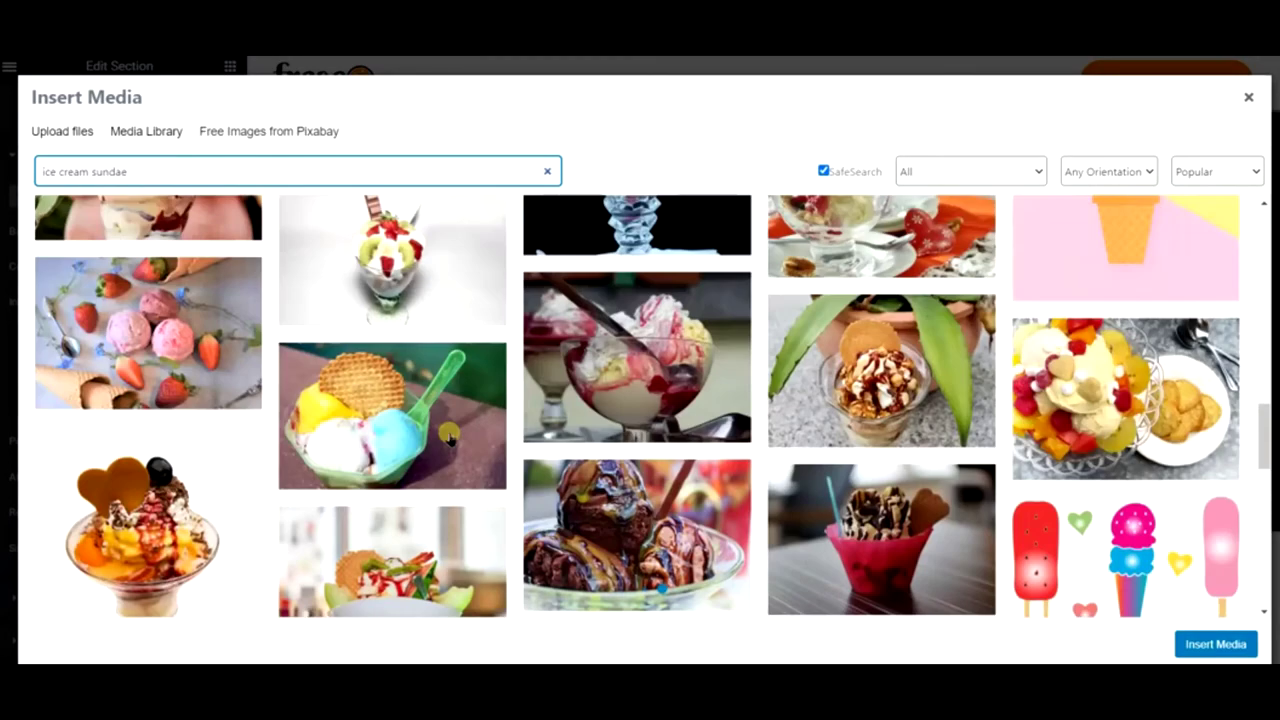
pyautogui.scroll(-5, 449, 437)
pyautogui.scroll(3, 437, 432)
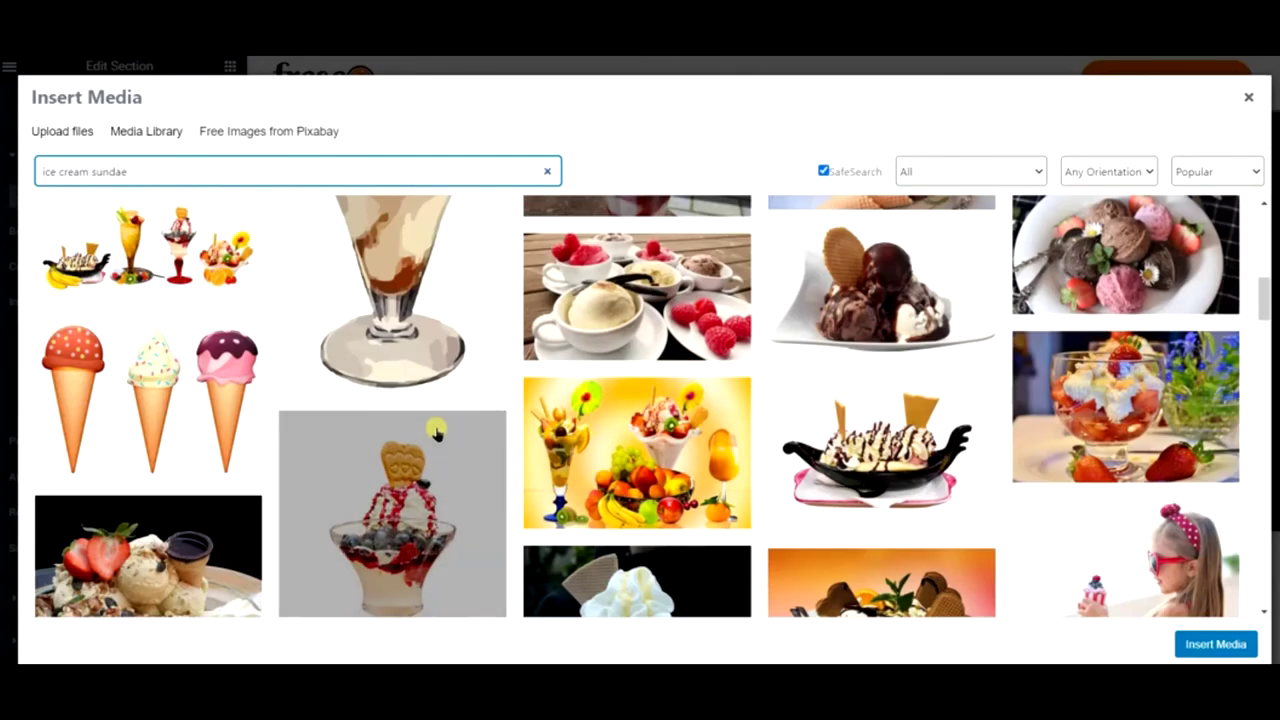
pyautogui.scroll(-5, 435, 430)
pyautogui.scroll(7, 433, 429)
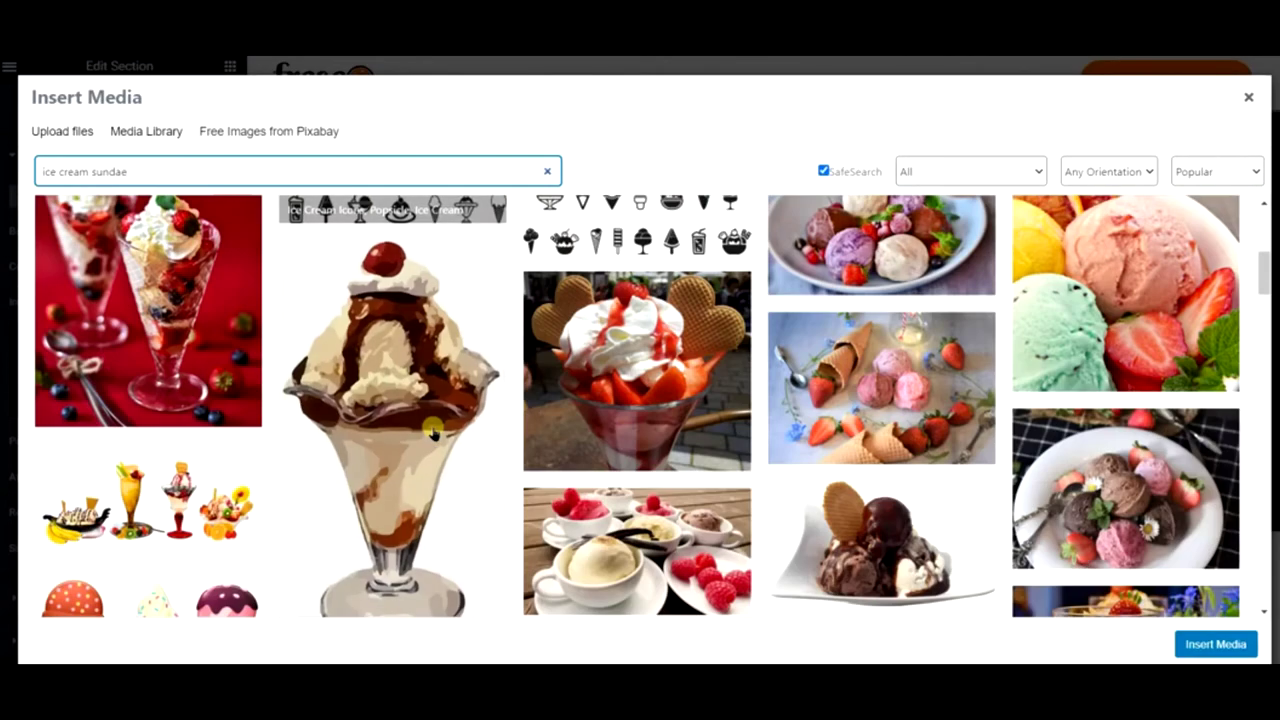
pyautogui.scroll(-4, 430, 430)
pyautogui.scroll(2, 427, 430)
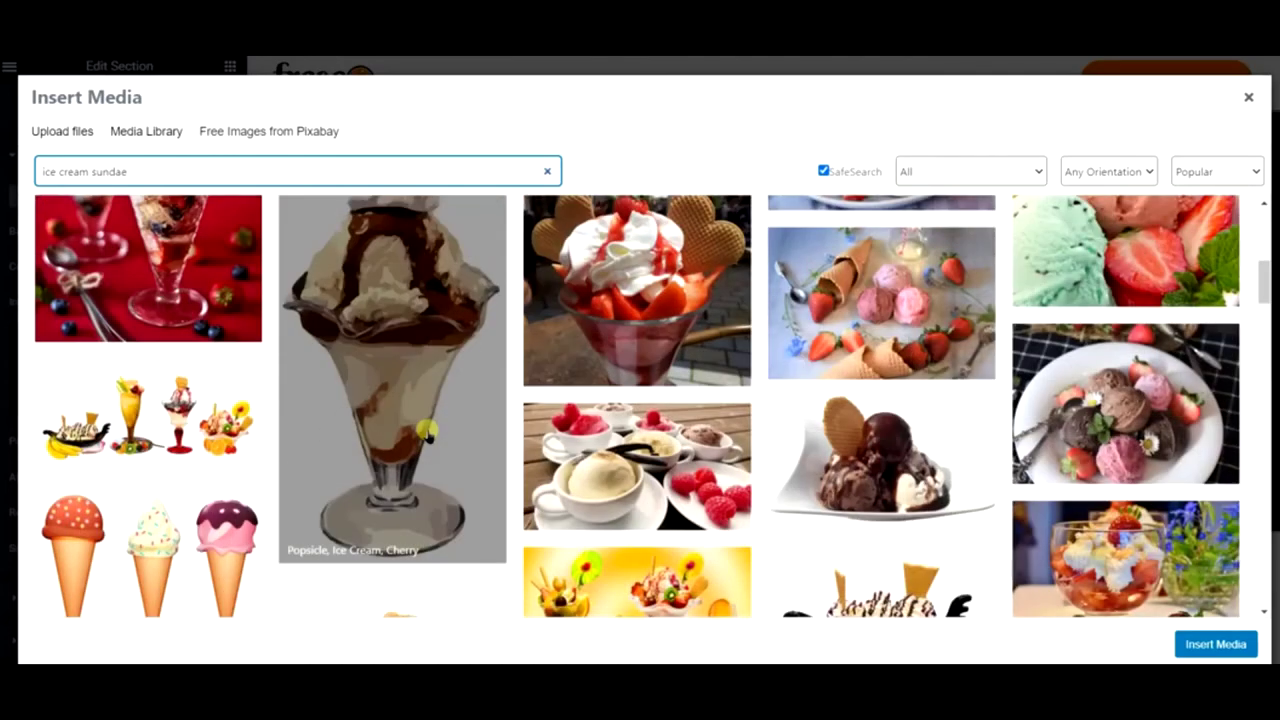
pyautogui.scroll(5, 425, 432)
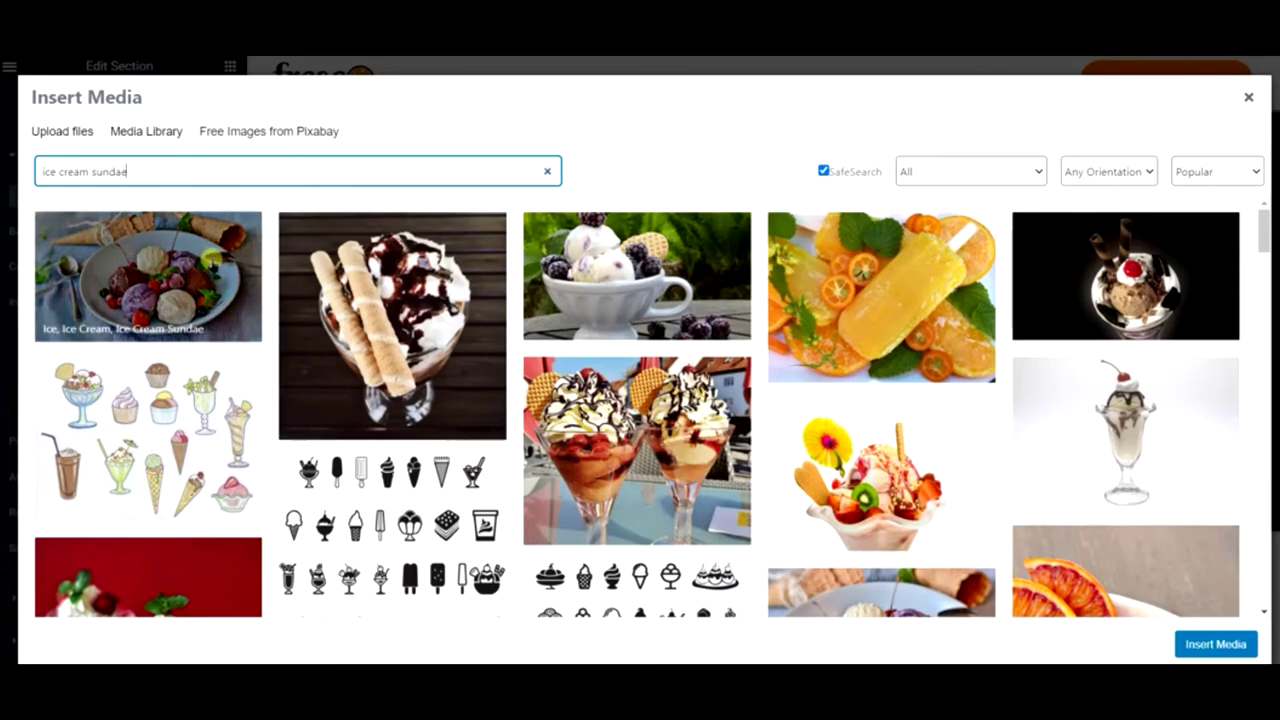
# - Preview the ice cream scoops-in-a-bowl photo and insert it as the hero background image
pyautogui.click(210, 258)
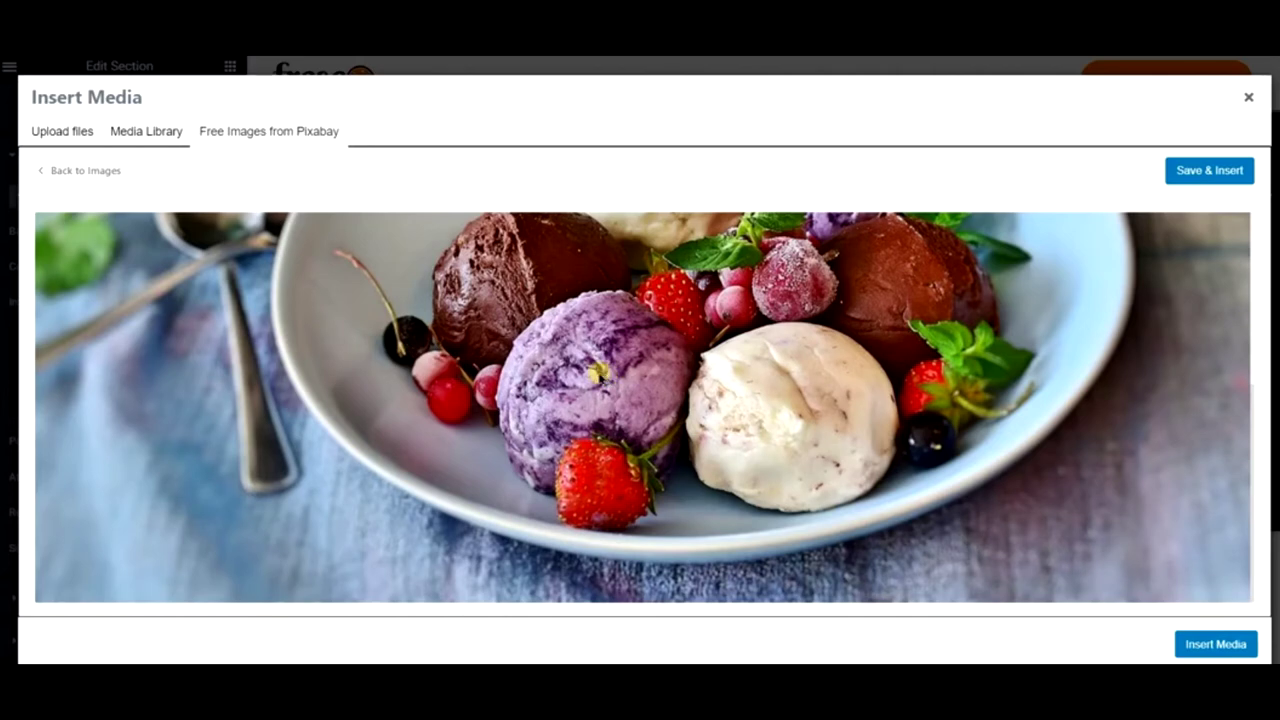
pyautogui.scroll(3, 598, 372)
pyautogui.scroll(-3, 598, 372)
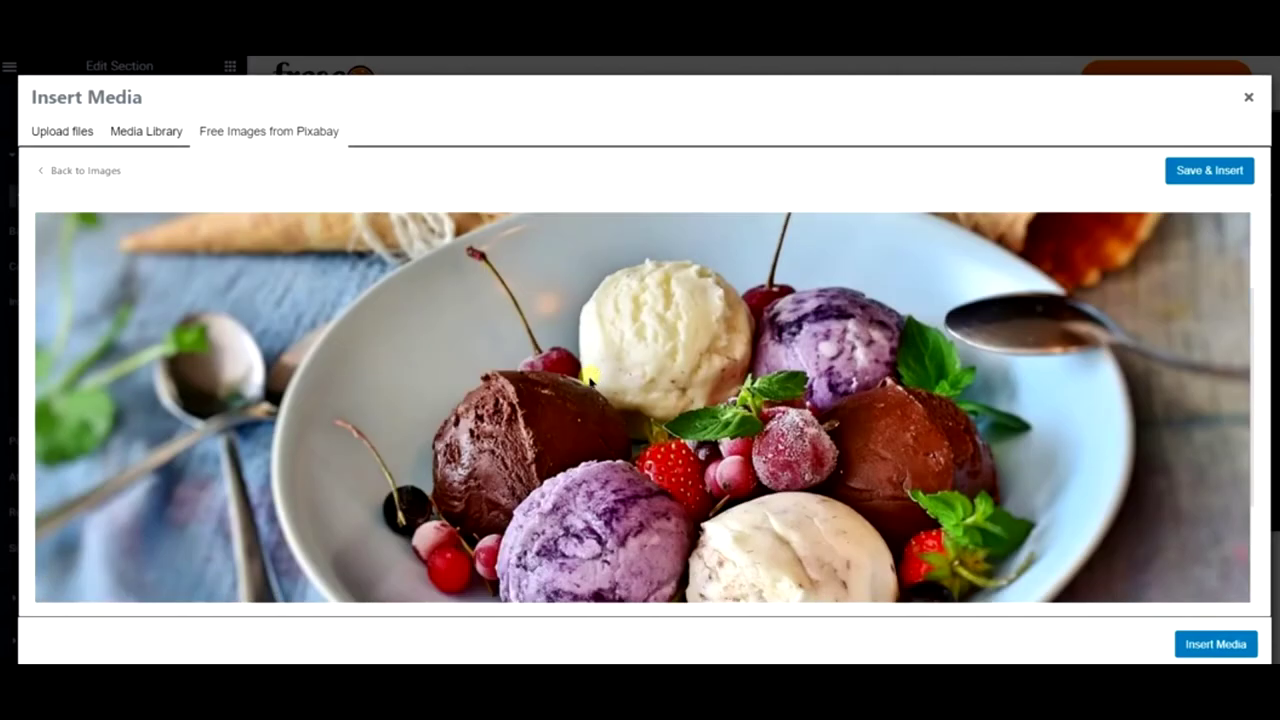
pyautogui.click(1208, 170)
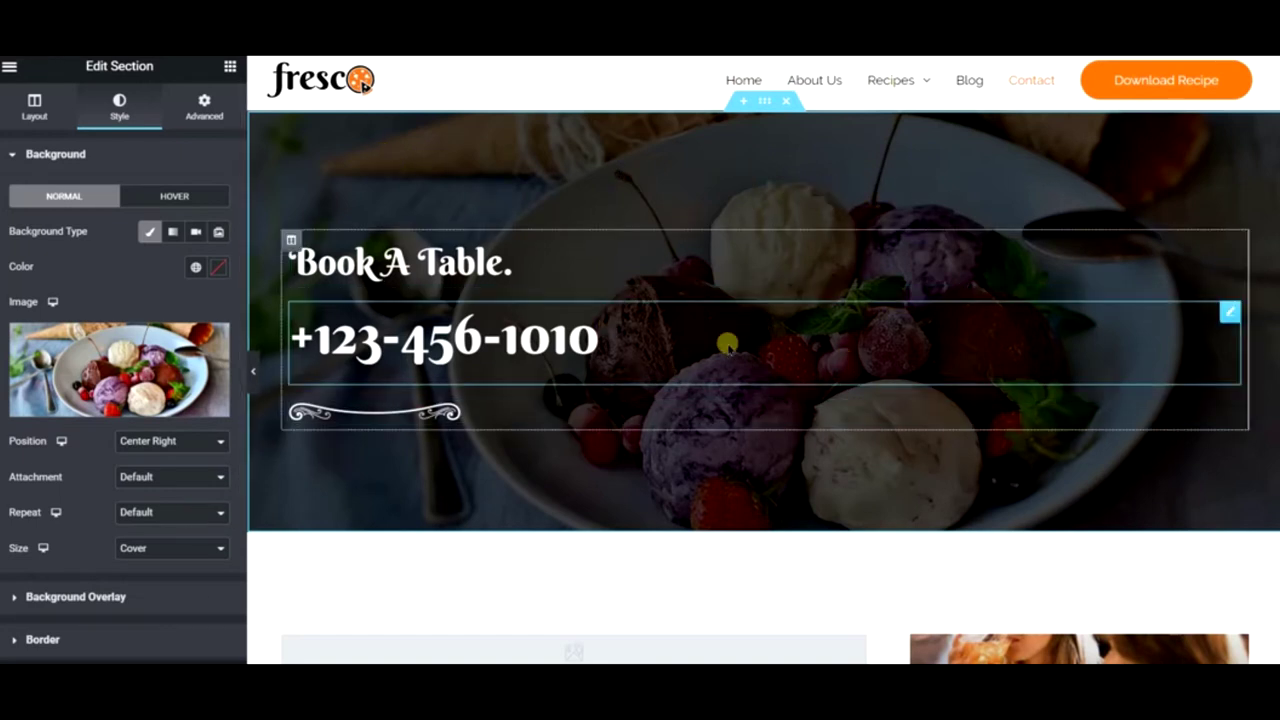
# - Set the hero section's Background Overlay opacity to 0.3
pyautogui.scroll(-2, 25, 540)
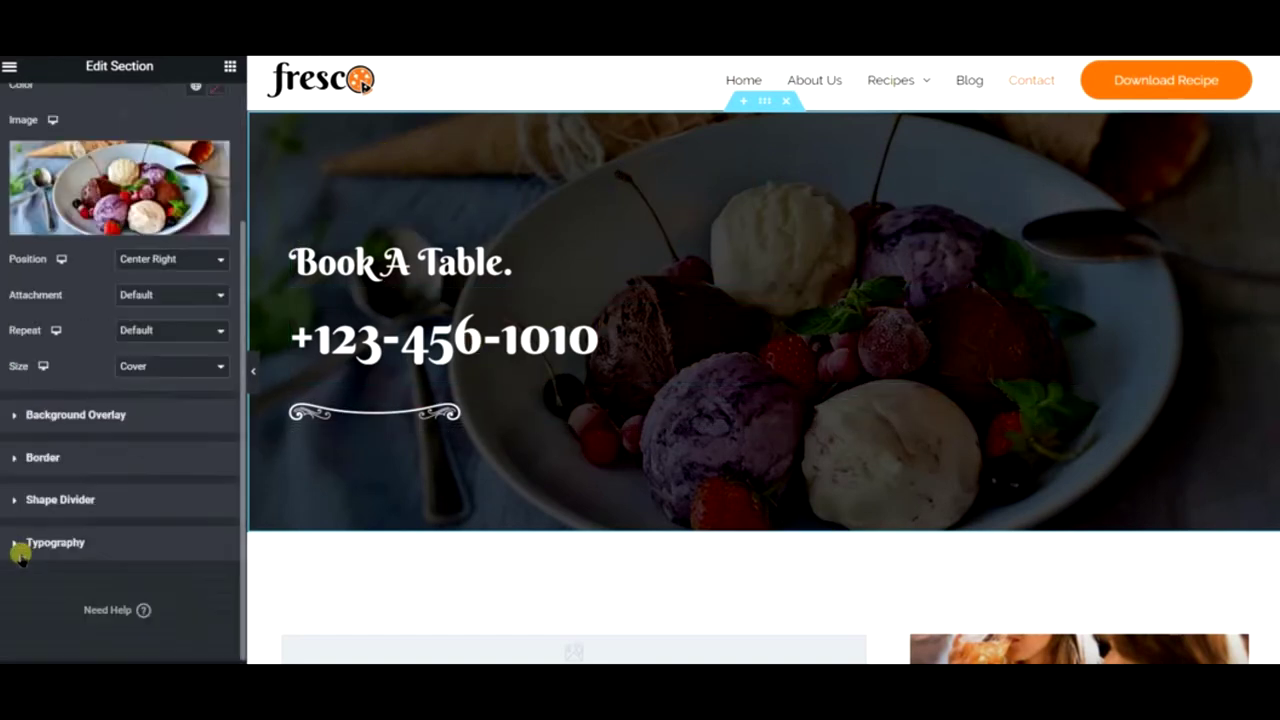
pyautogui.click(84, 457)
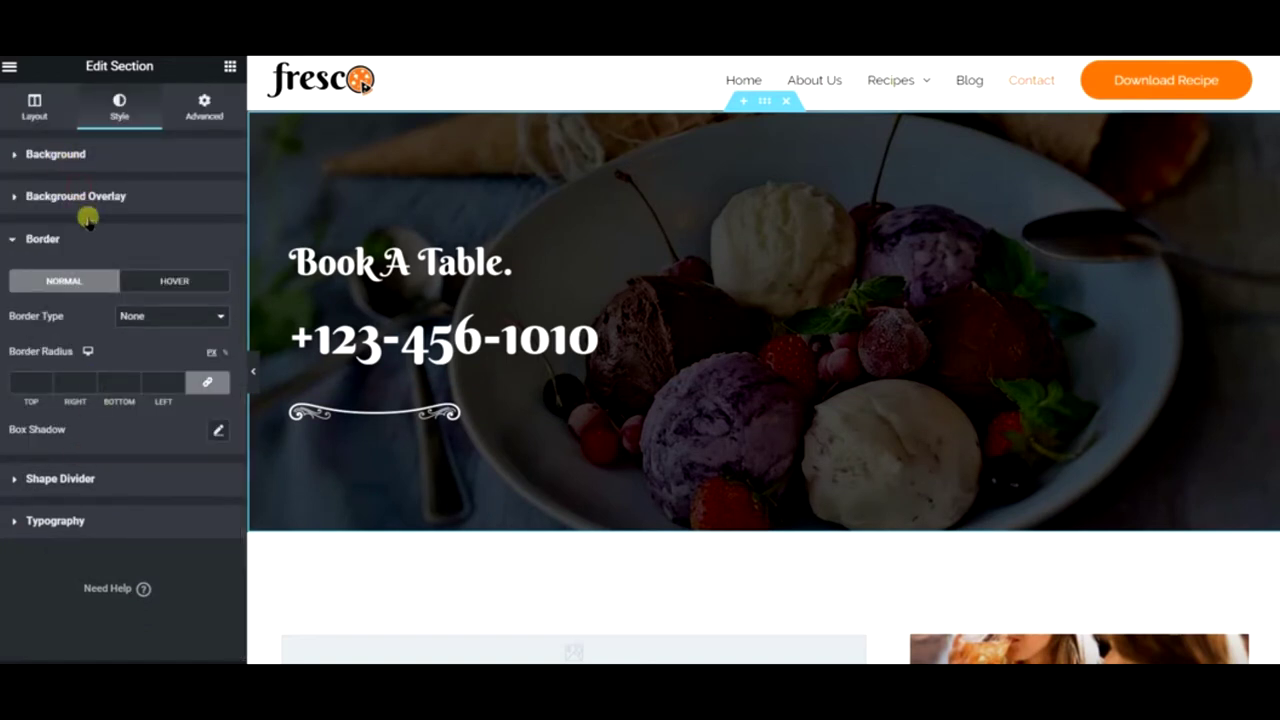
pyautogui.click(84, 198)
pyautogui.moveTo(122, 506); pyautogui.dragTo(5, 512)
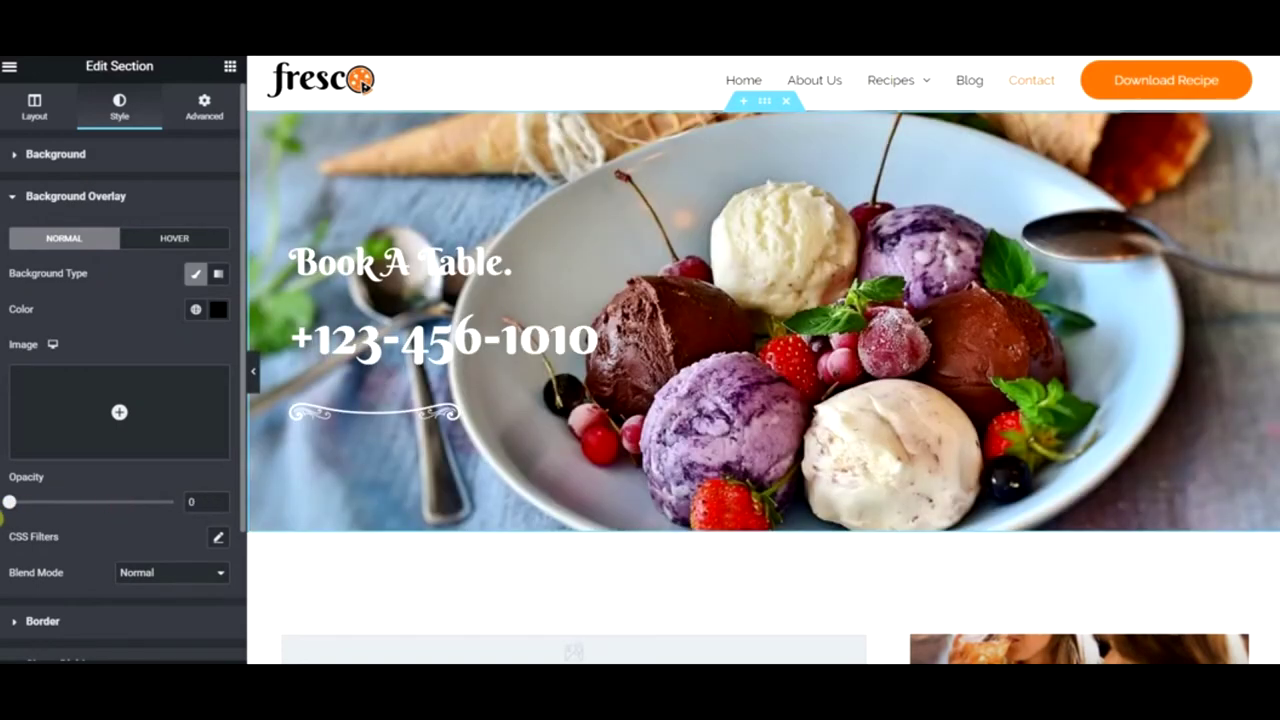
pyautogui.moveTo(5, 512); pyautogui.dragTo(61, 505)
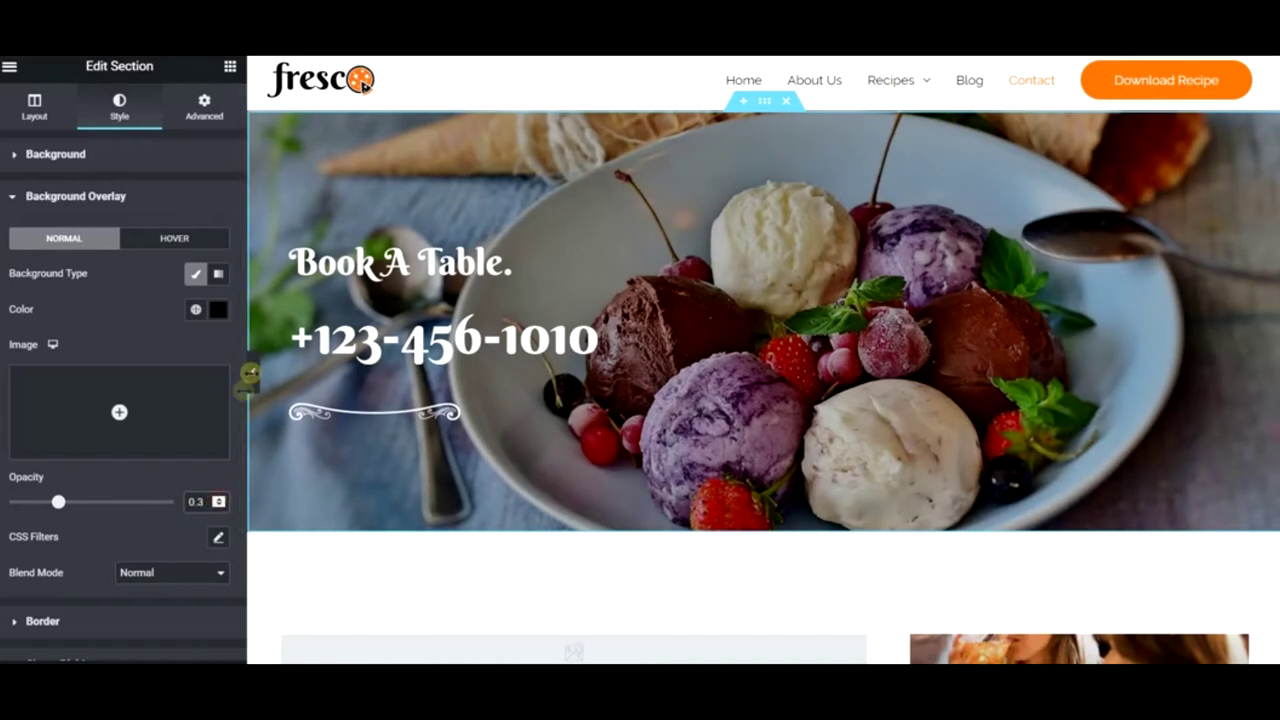
# - Preview the page full width with the editing panel hidden, then restore the panel
pyautogui.click(253, 371)
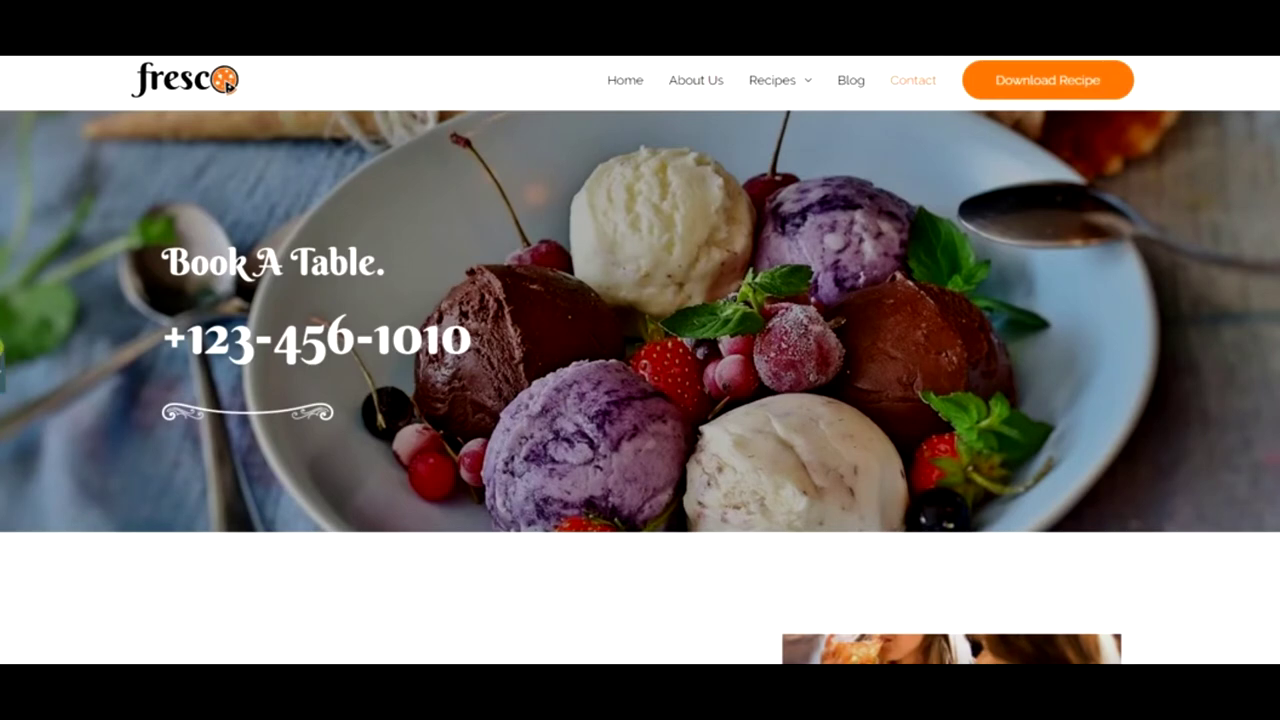
pyautogui.click(5, 370)
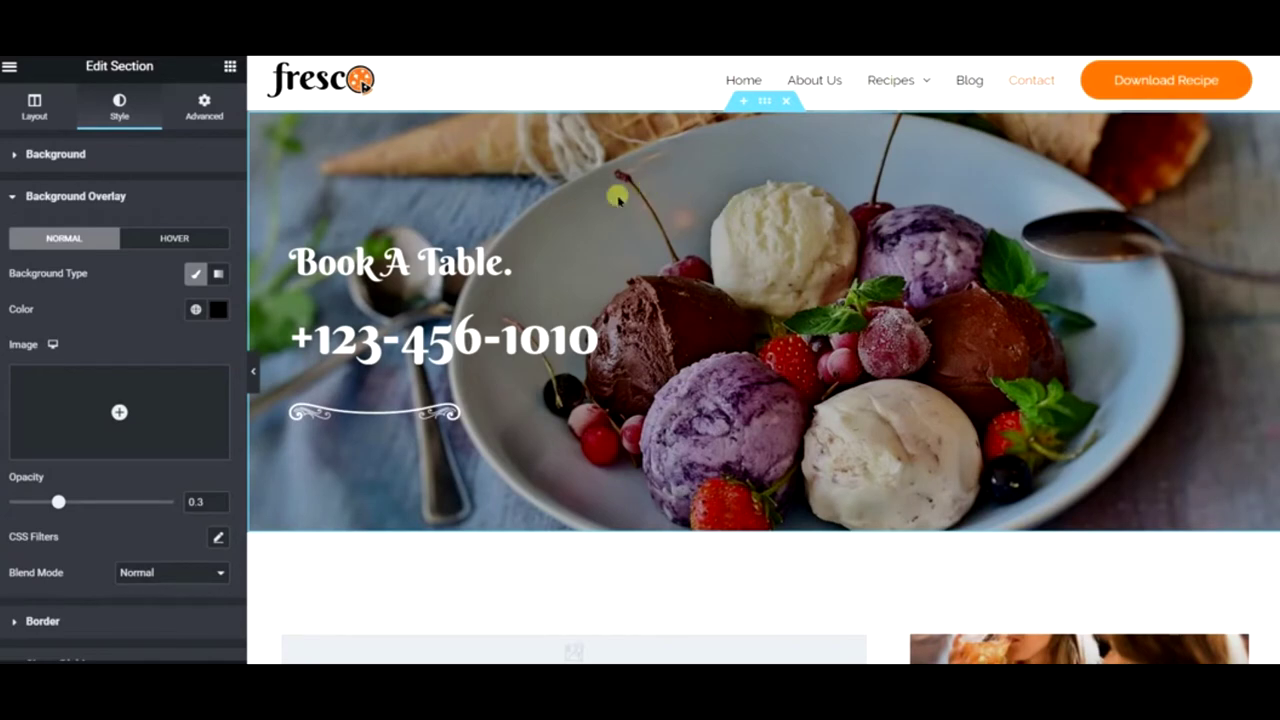
pyautogui.click(253, 371)
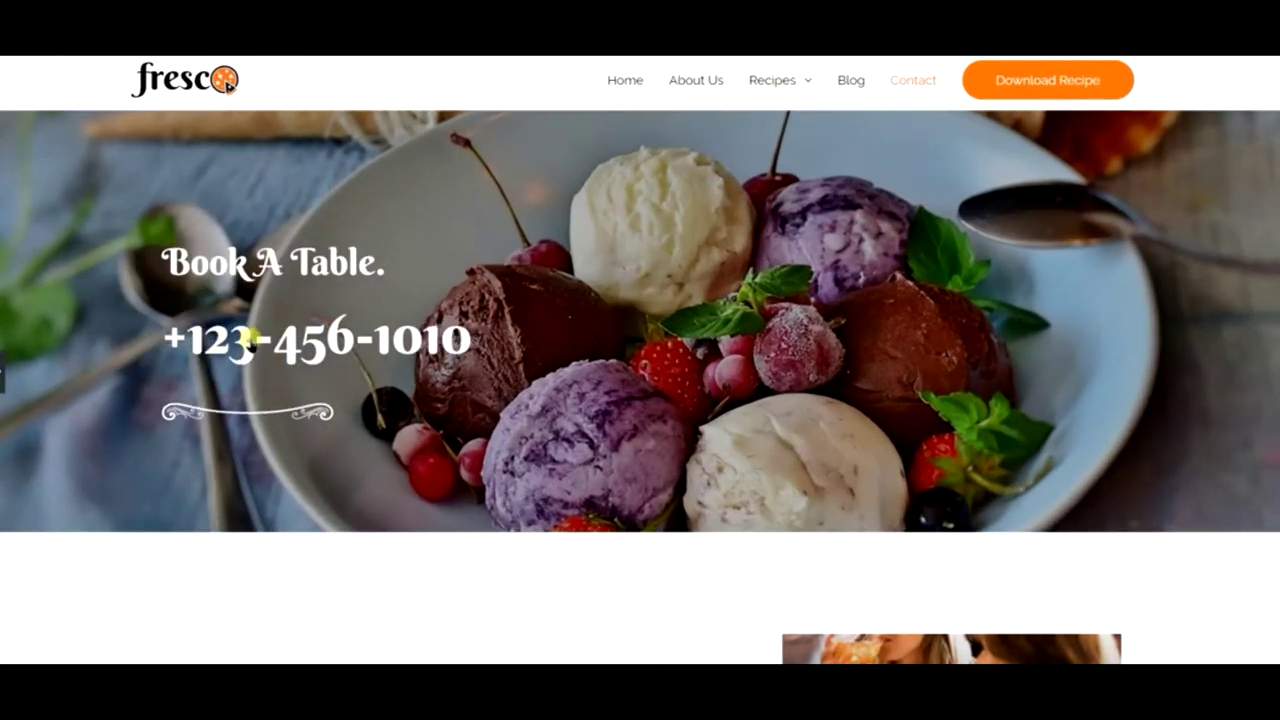
pyautogui.click(3, 370)
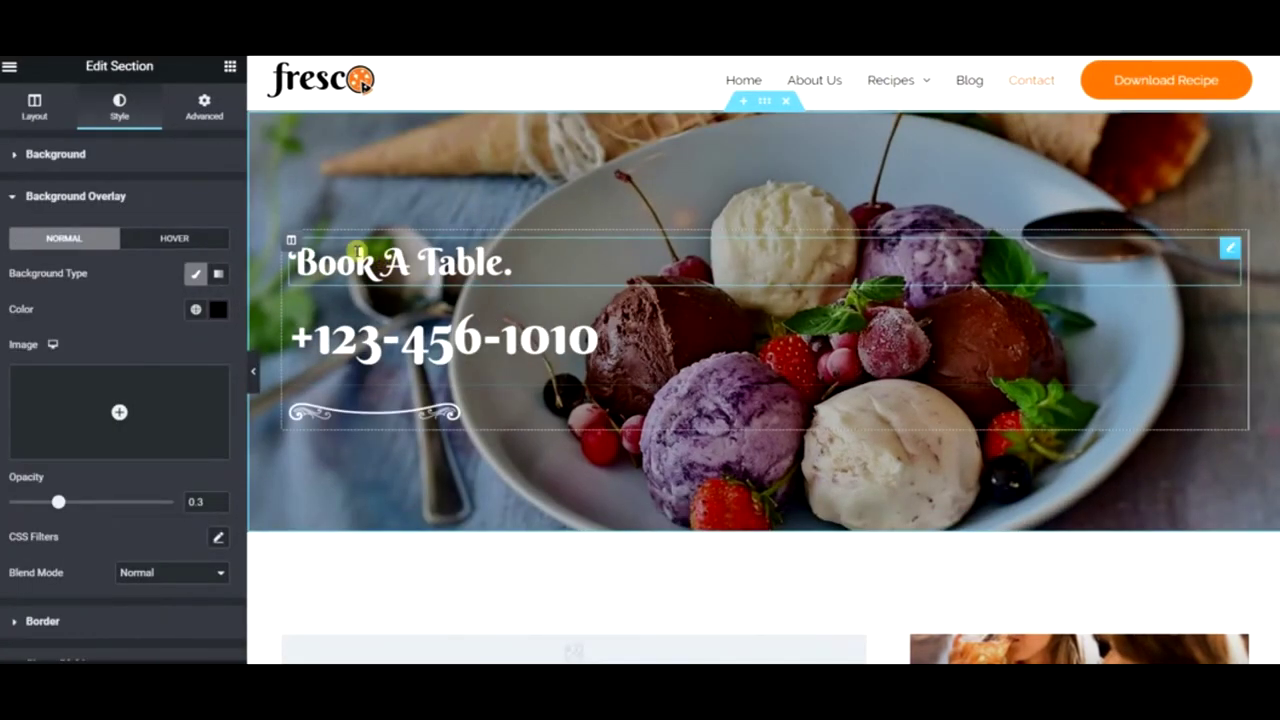
# - Make the 'Book A Table.' heading an H1 with a typography size of 50
pyautogui.click(357, 250)
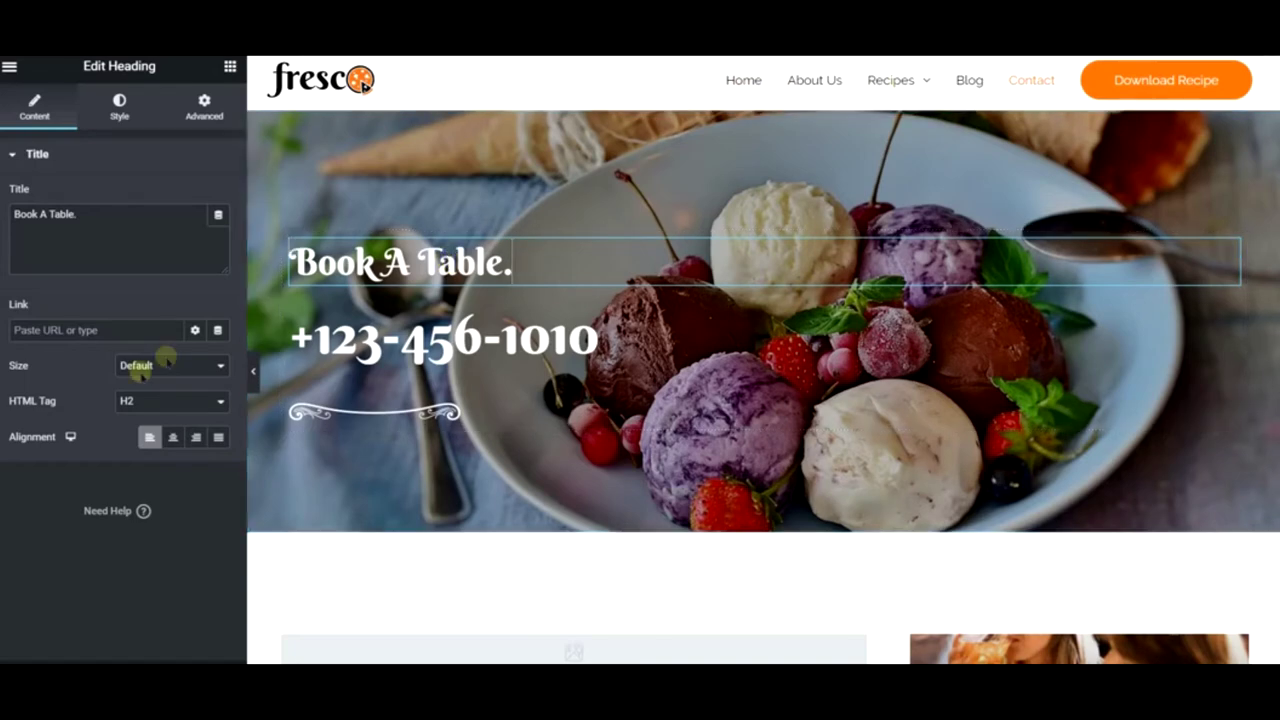
pyautogui.click(143, 400)
pyautogui.click(153, 418)
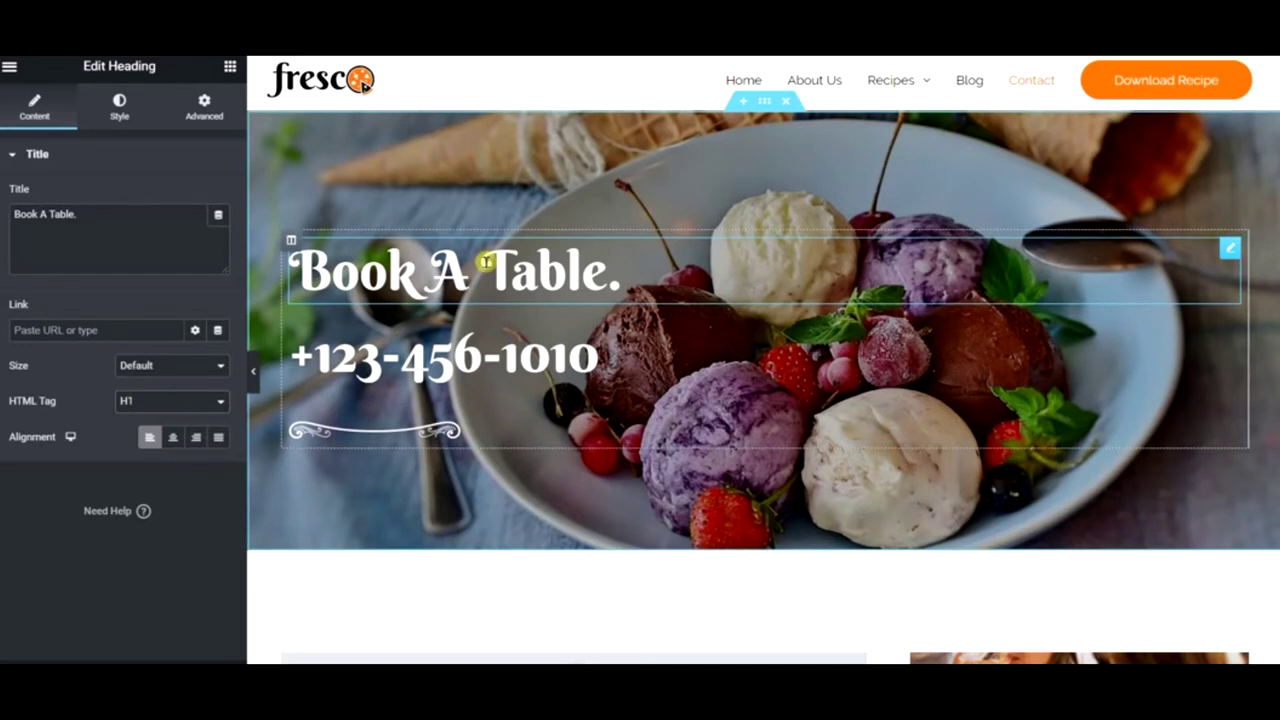
pyautogui.click(112, 112)
pyautogui.click(218, 234)
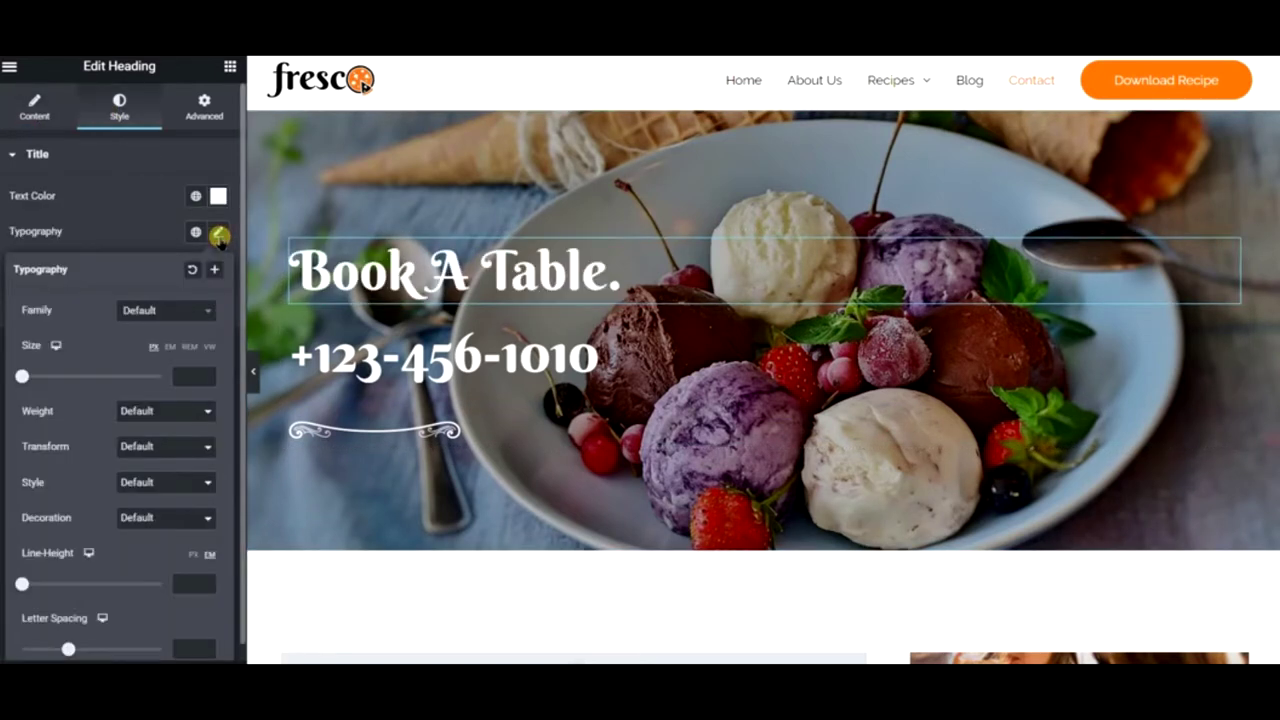
pyautogui.moveTo(22, 376); pyautogui.dragTo(56, 376)
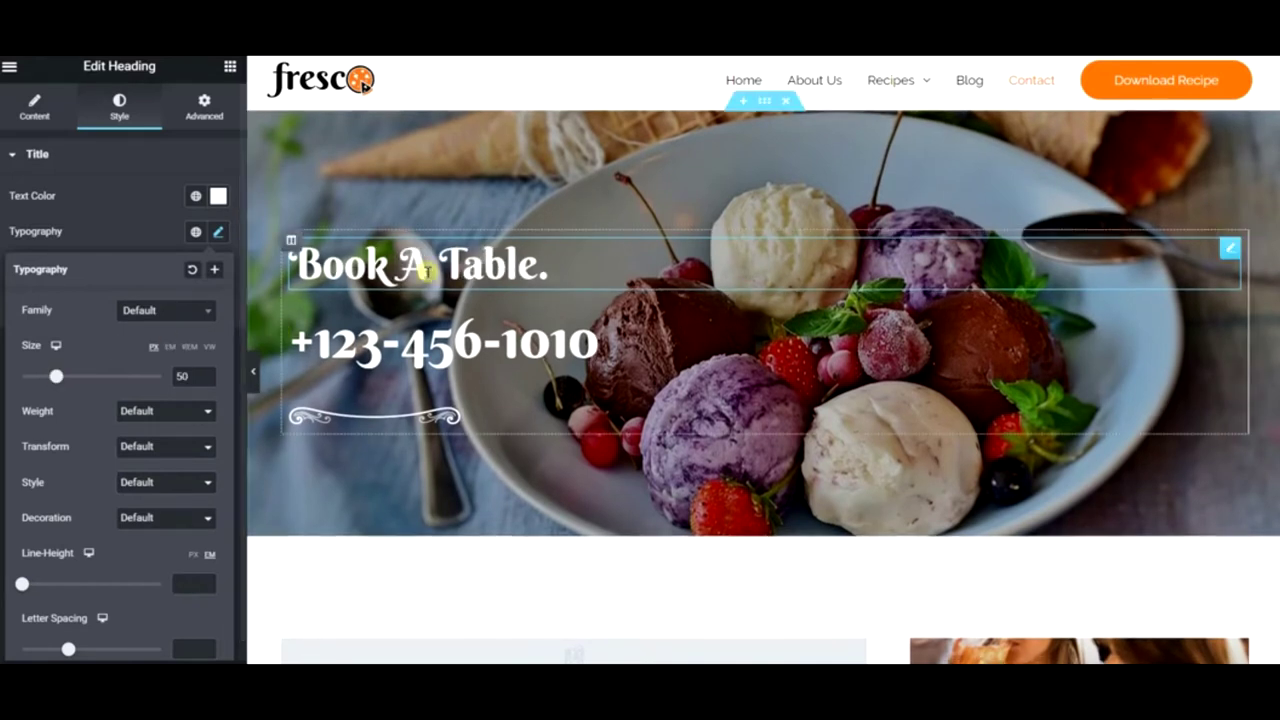
# - Replace the heading's title text with 'Contact'
pyautogui.click(34, 105)
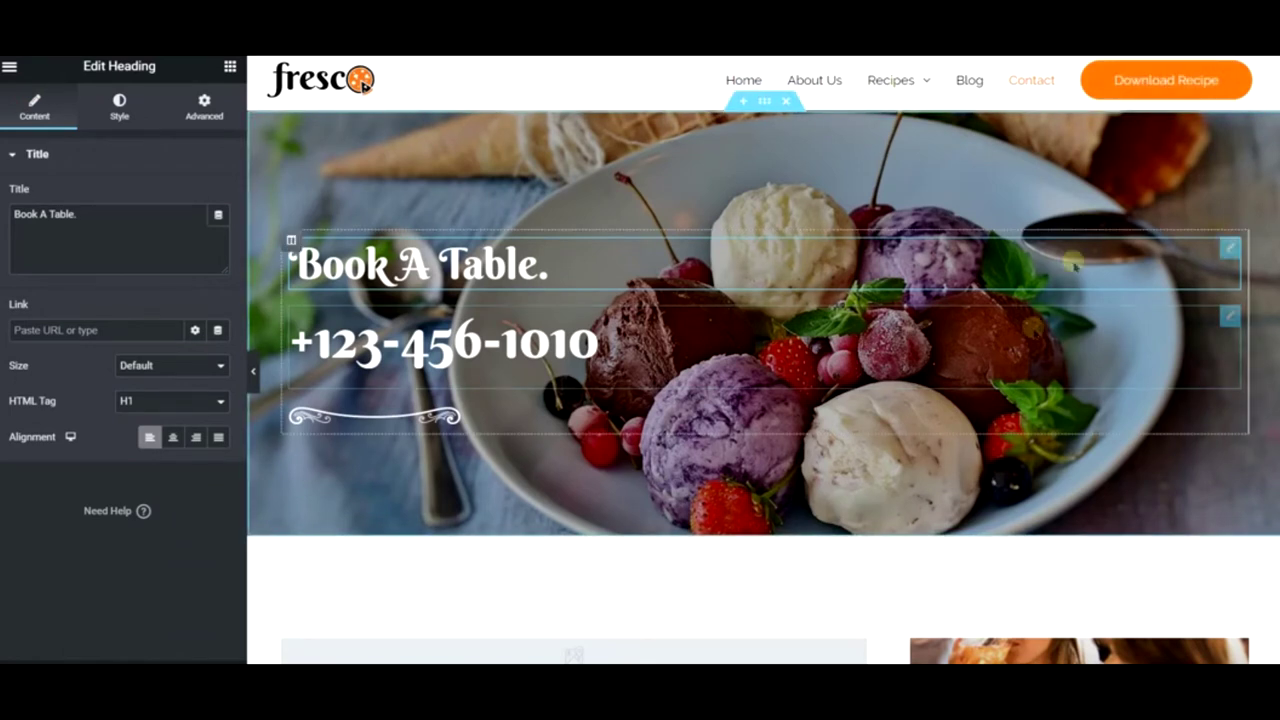
pyautogui.moveTo(180, 249); pyautogui.dragTo(3, 245)
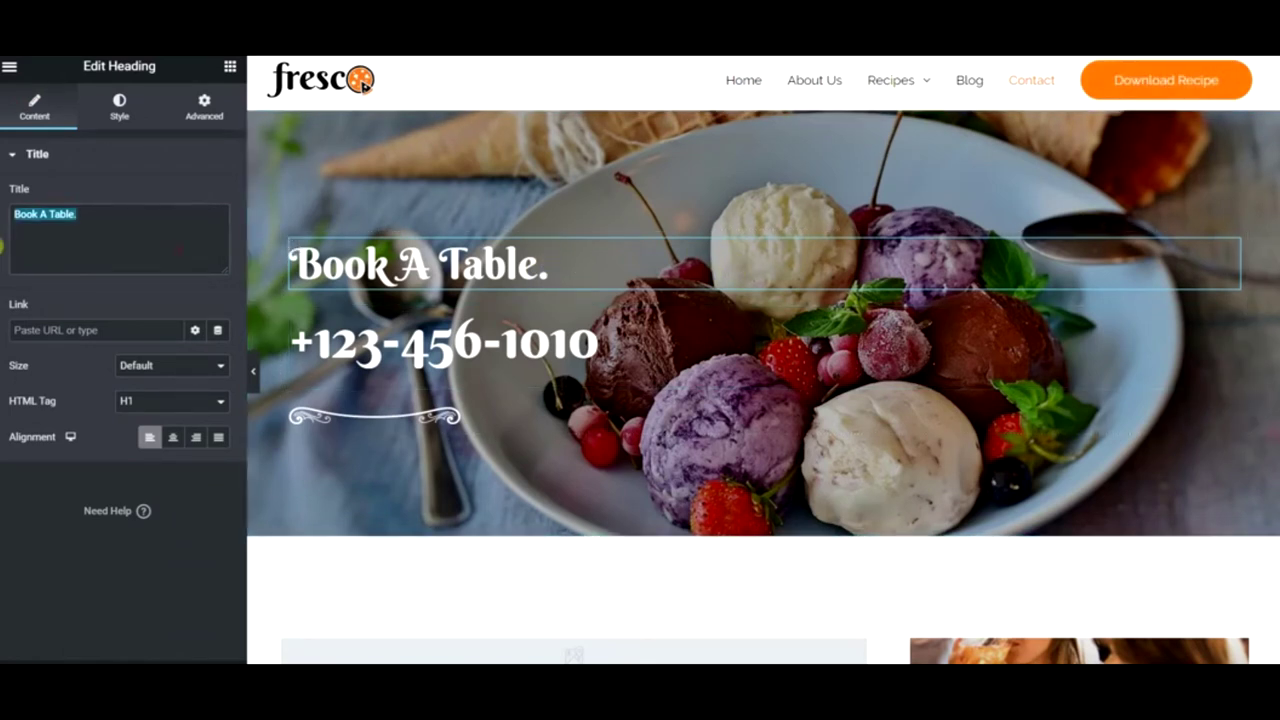
pyautogui.write('Con')
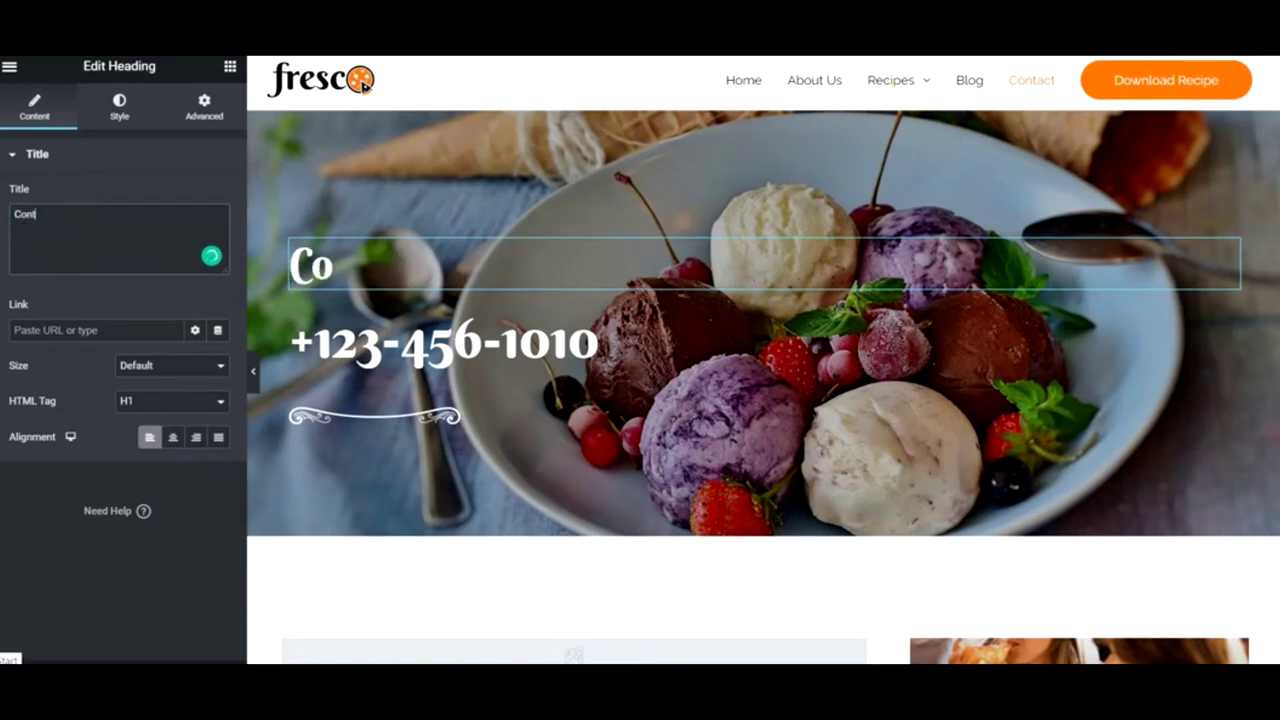
pyautogui.write('tact Us')
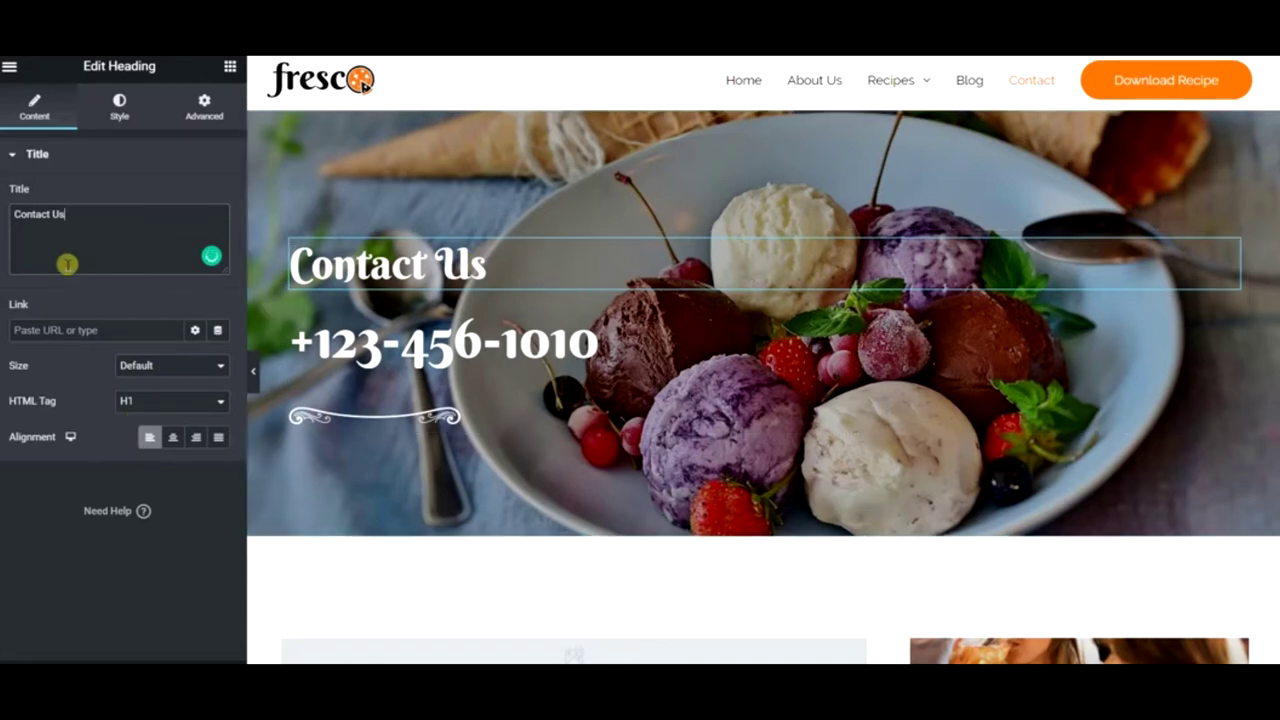
# - Try the global Text colour on the Contact Us heading and preview it
pyautogui.click(120, 106)
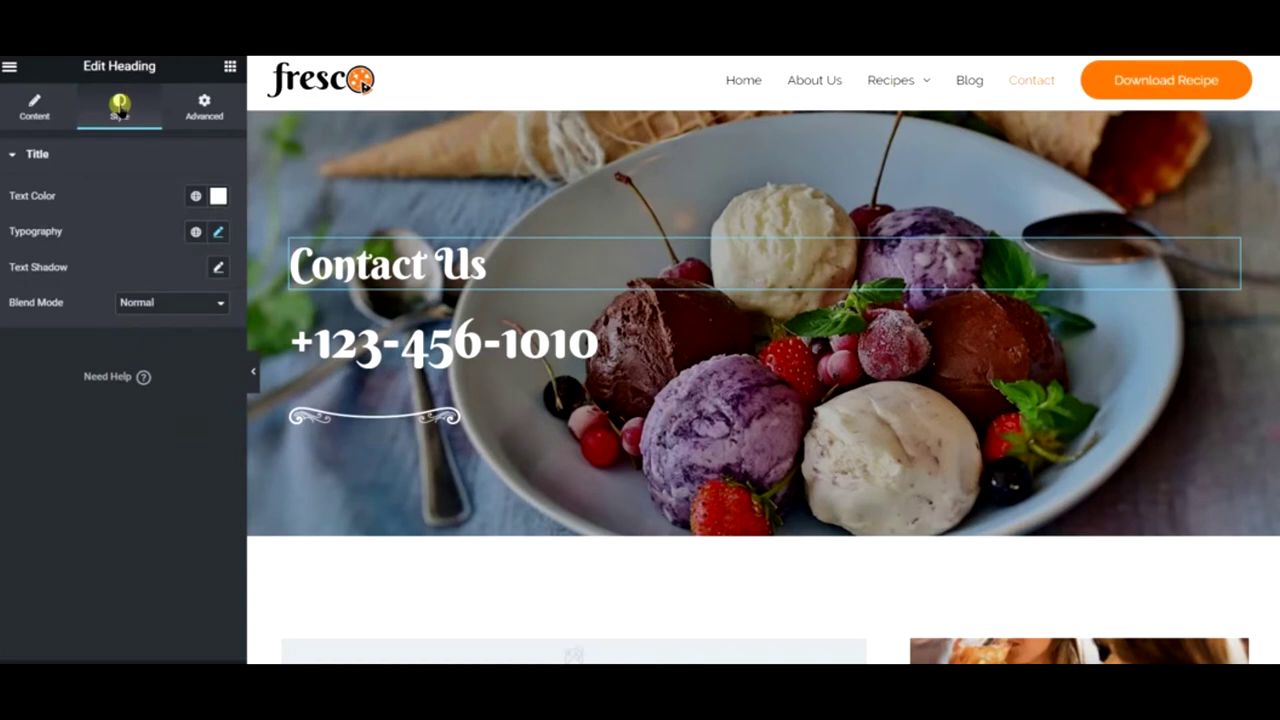
pyautogui.click(197, 199)
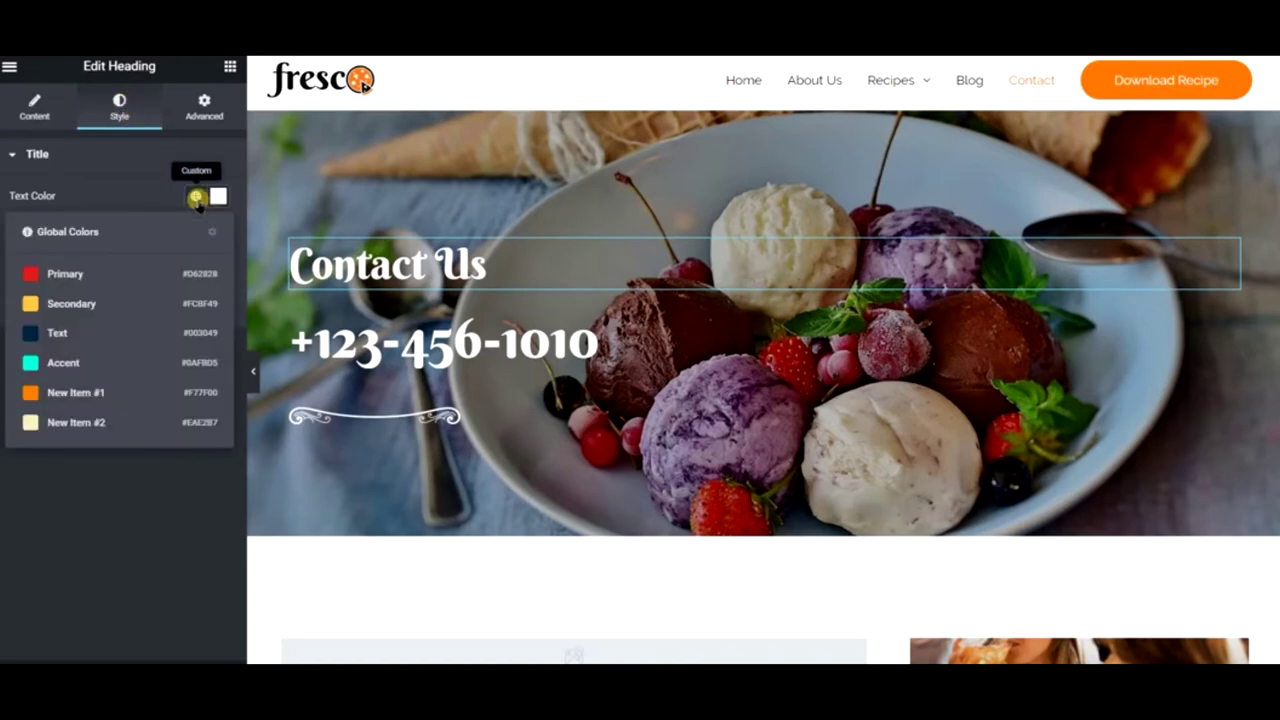
pyautogui.click(72, 332)
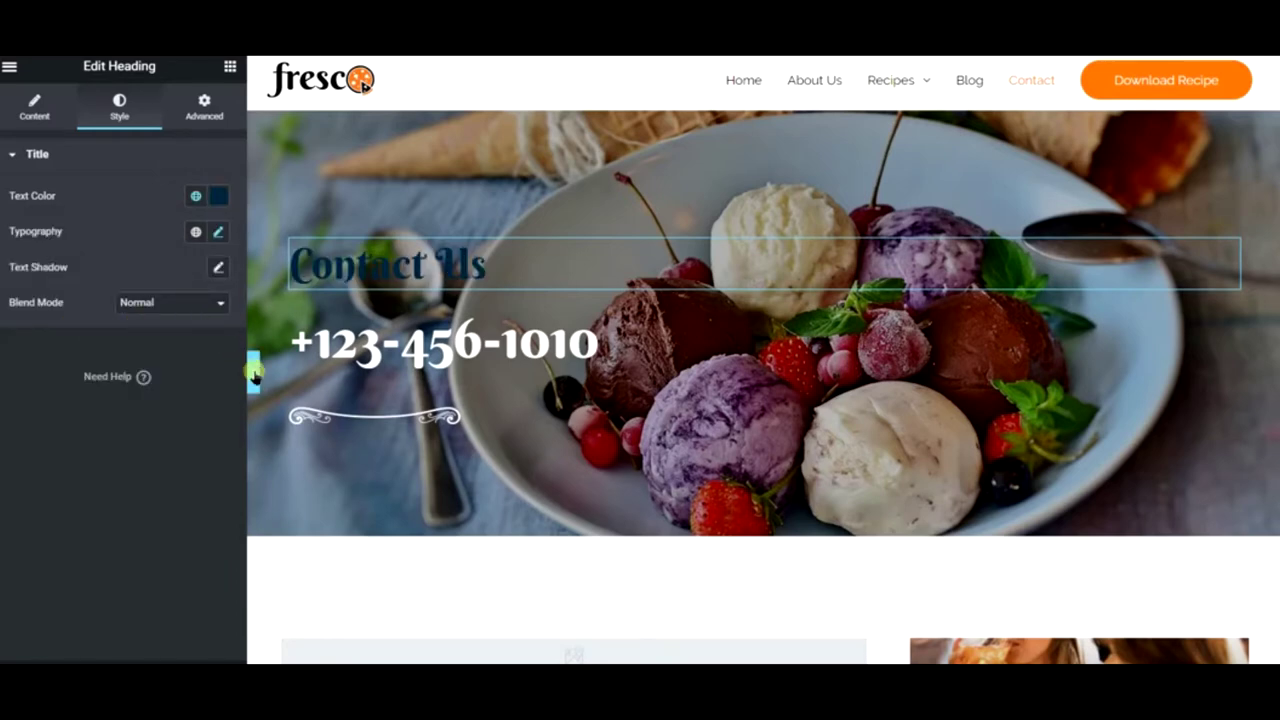
pyautogui.click(253, 371)
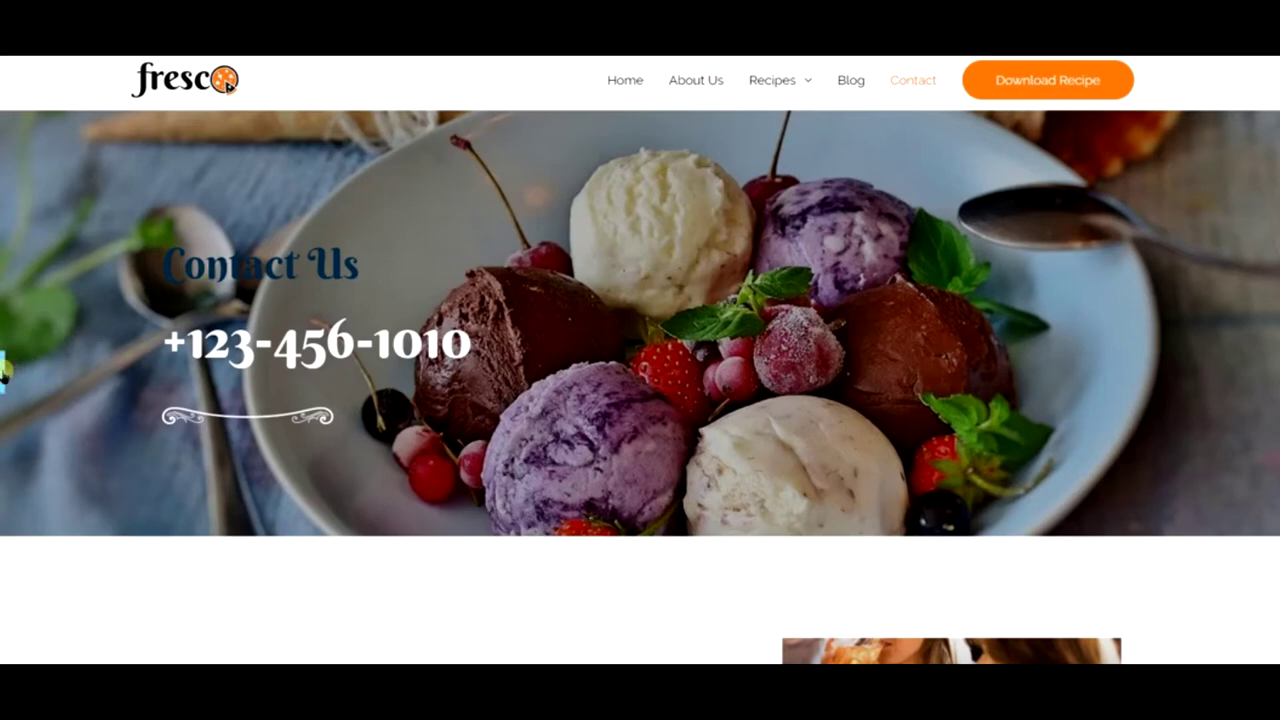
pyautogui.click(4, 372)
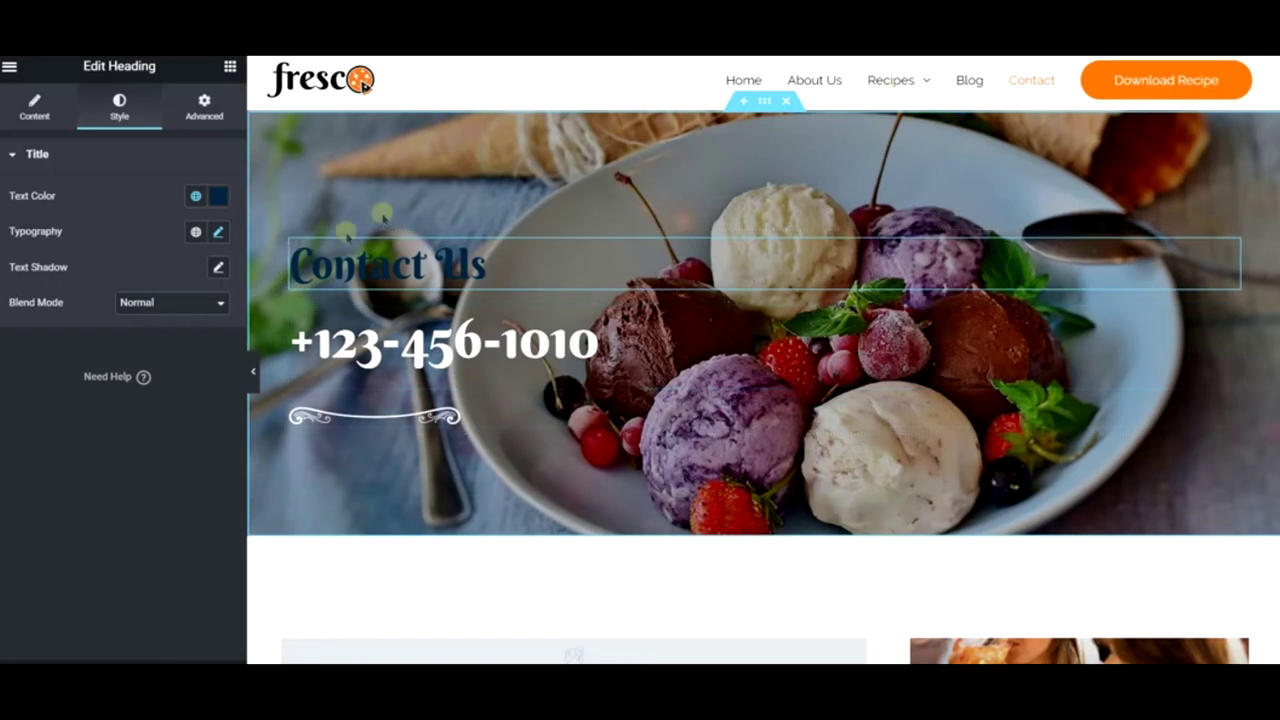
# - Switch the heading's text colour to the gold Secondary global colour and preview the result
pyautogui.click(195, 196)
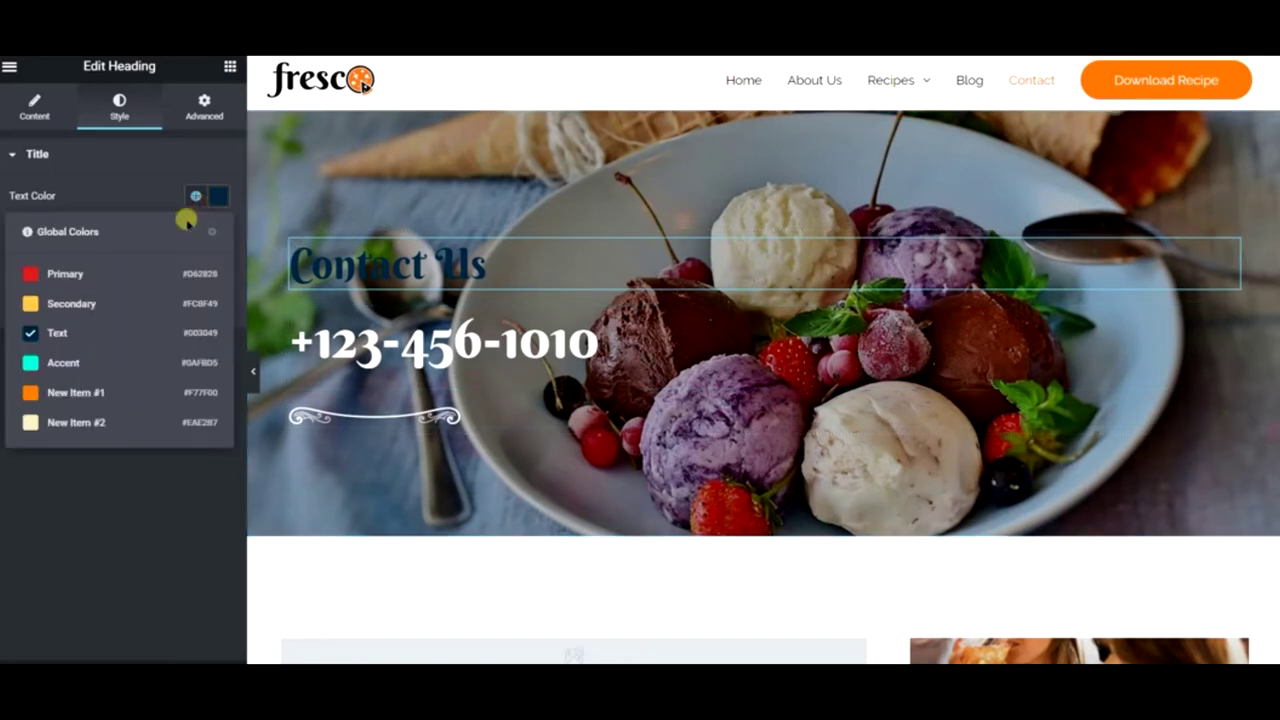
pyautogui.click(110, 300)
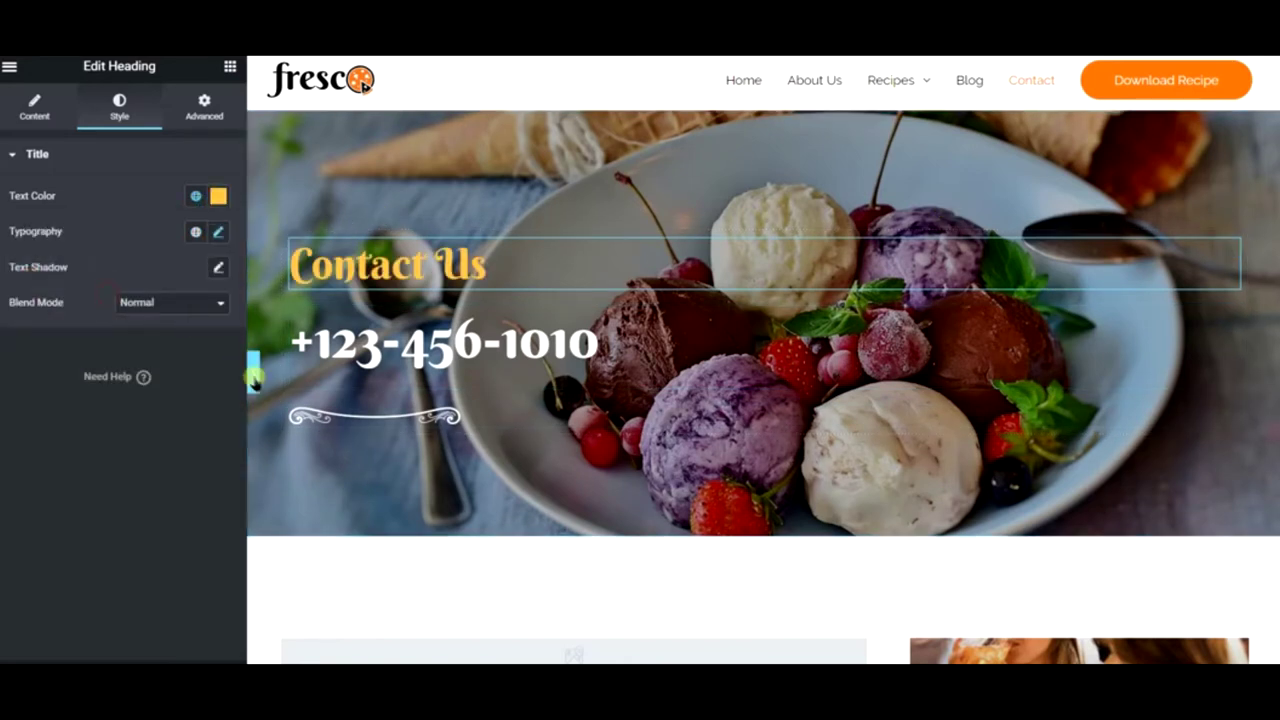
pyautogui.click(254, 378)
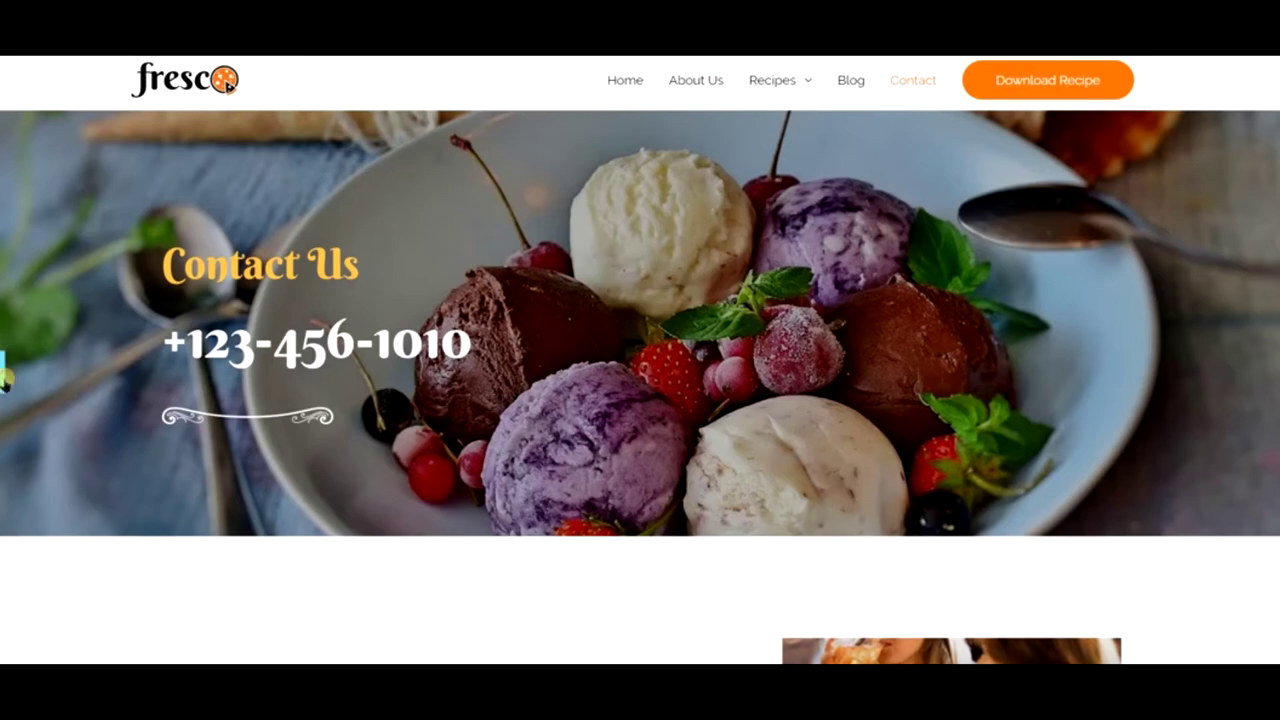
pyautogui.click(3, 378)
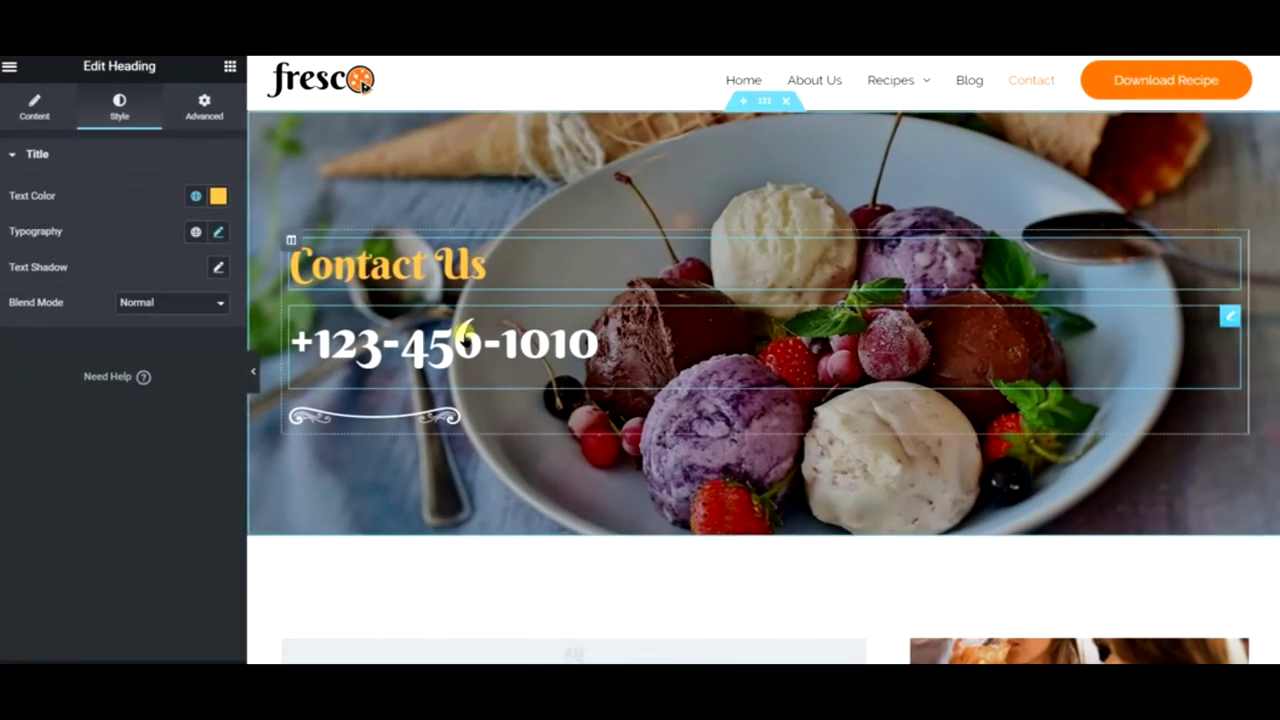
pyautogui.click(463, 334)
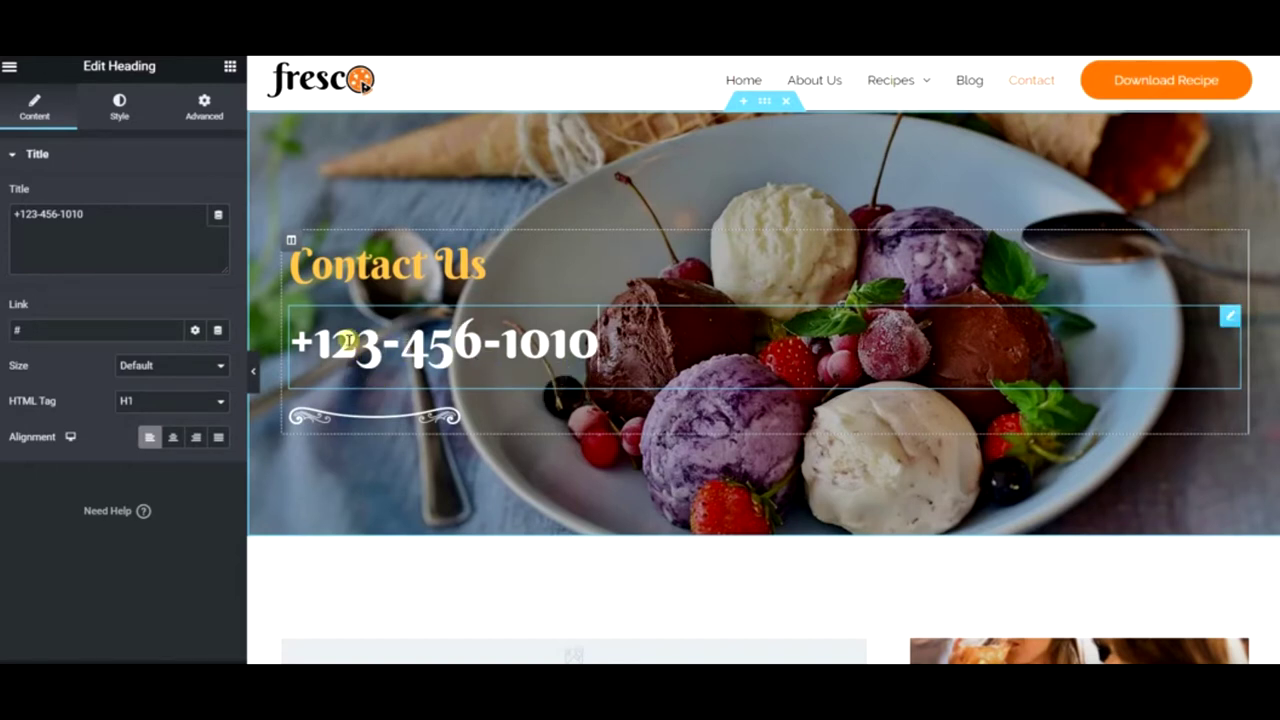
# - Drop a two-column Inner Section under Contact Us and a Button widget into its left column
pyautogui.click(229, 66)
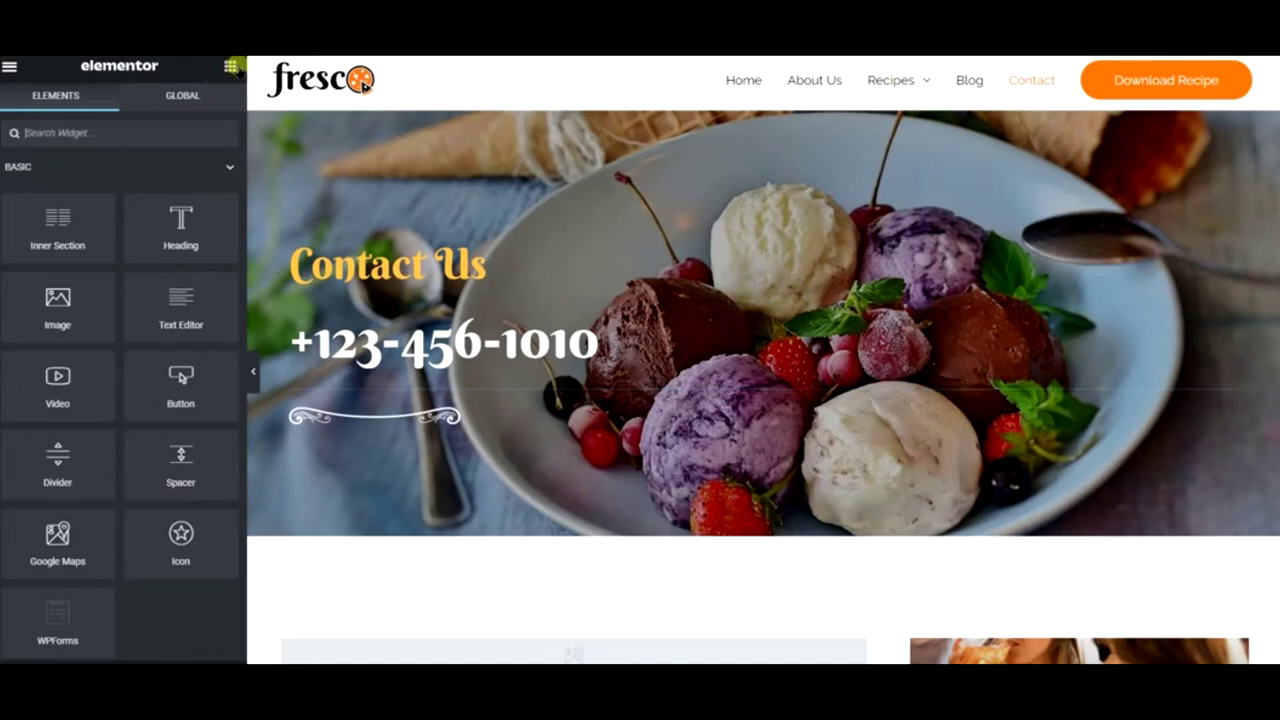
pyautogui.moveTo(68, 246); pyautogui.dragTo(440, 318)
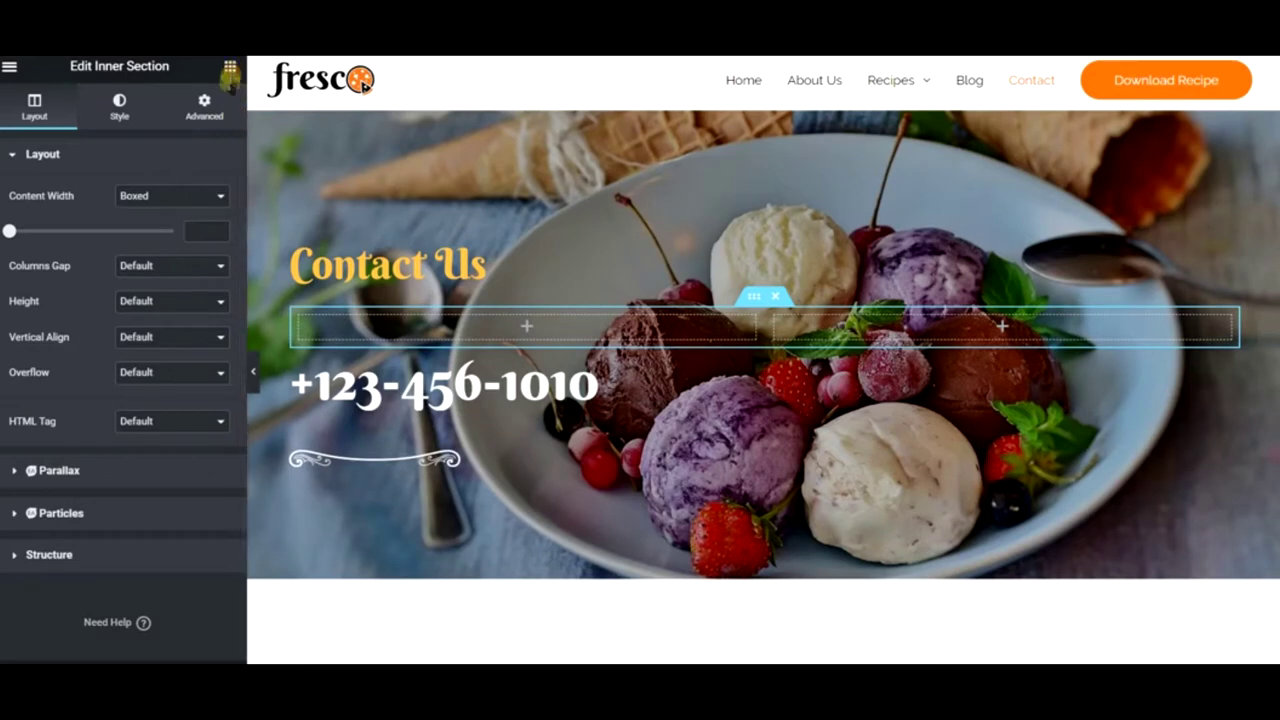
pyautogui.click(231, 68)
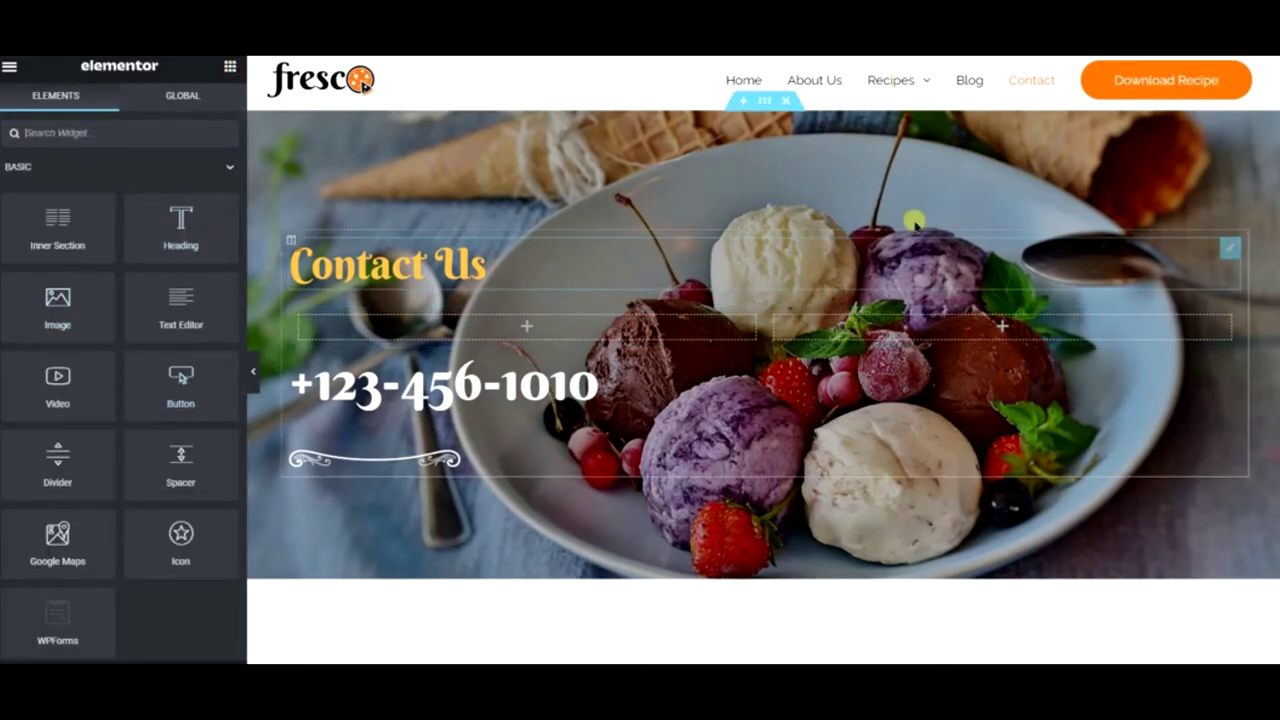
pyautogui.click(254, 380)
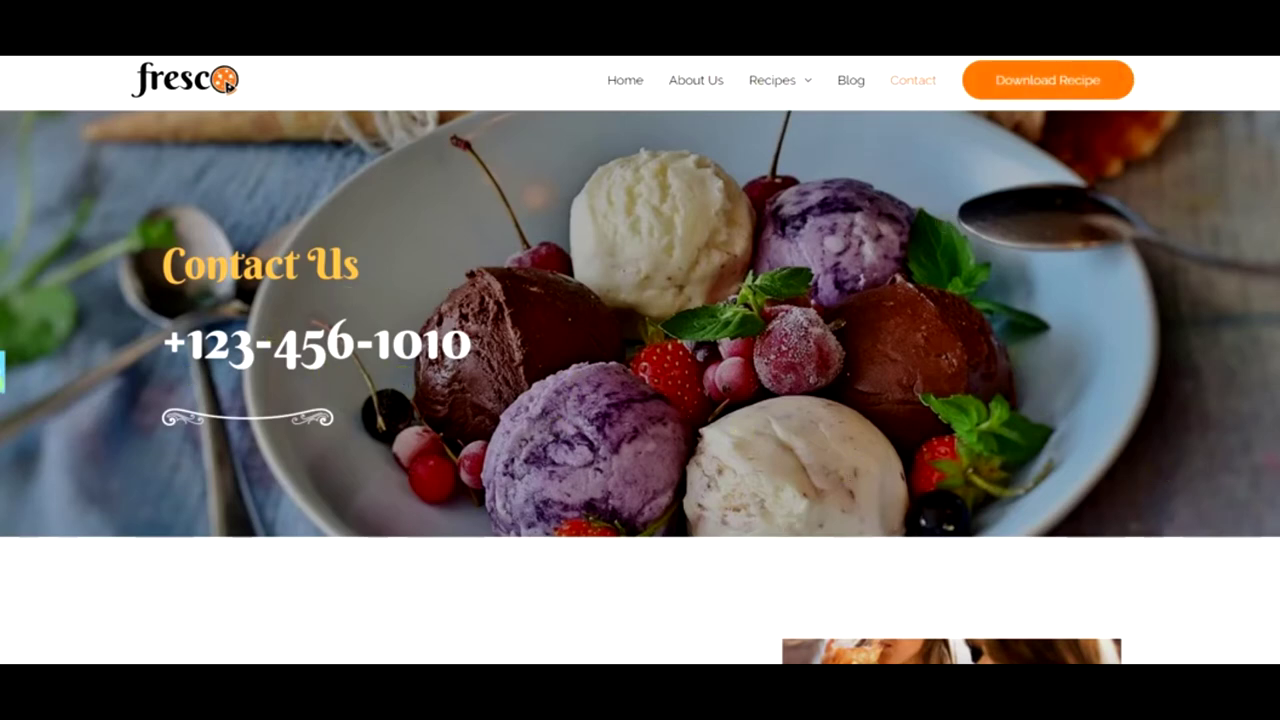
pyautogui.click(4, 376)
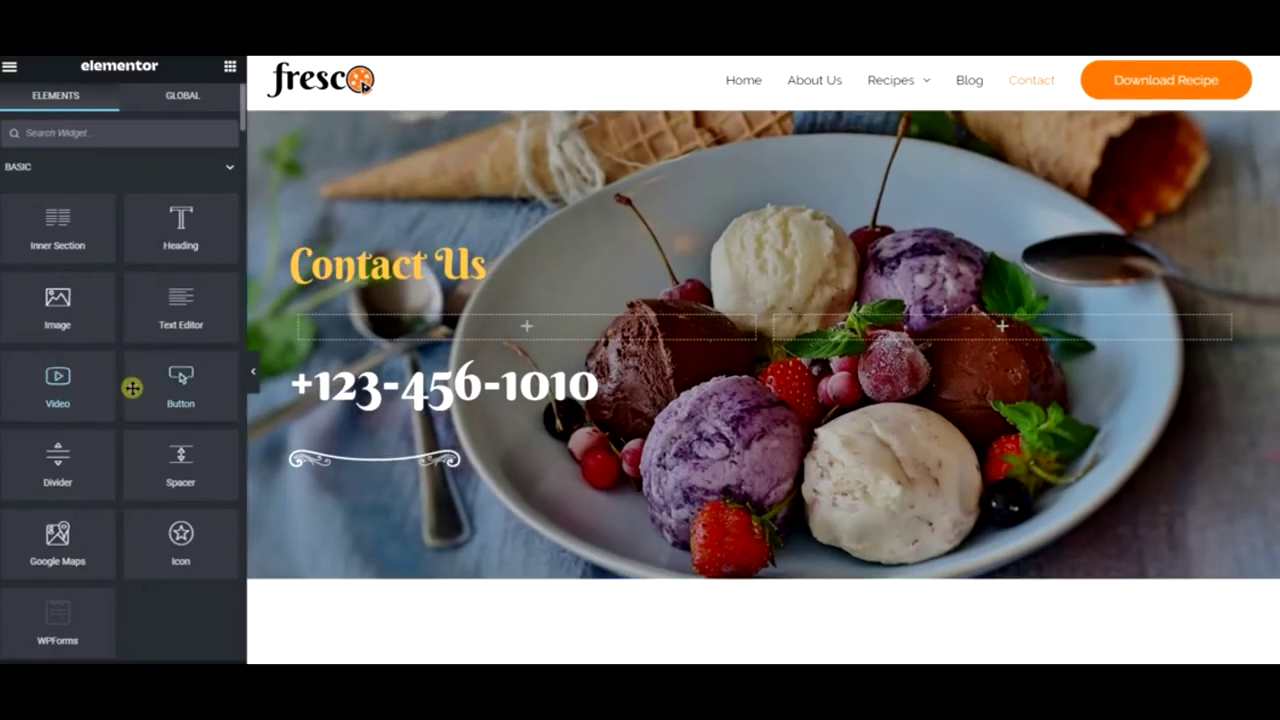
pyautogui.moveTo(159, 390); pyautogui.dragTo(465, 335)
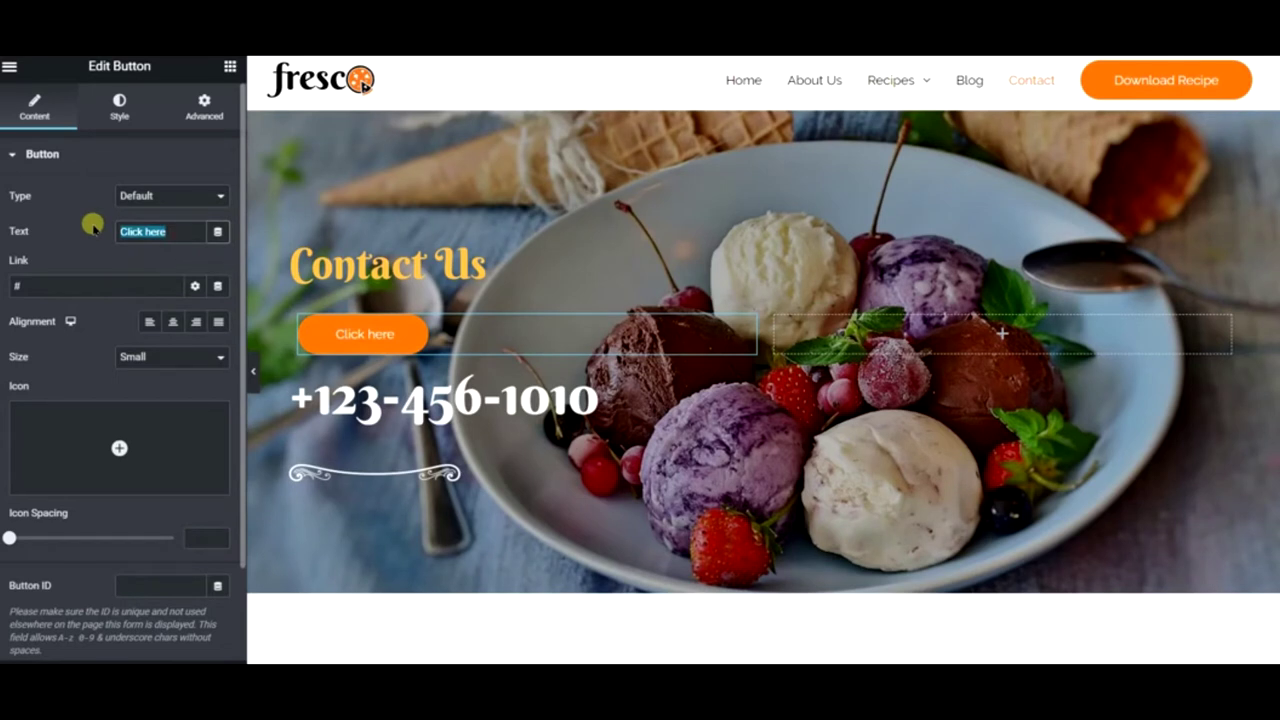
# - Label the left button 'Call Us' with a callto: phone link, and add a second Button on the right
pyautogui.write('Call Us')
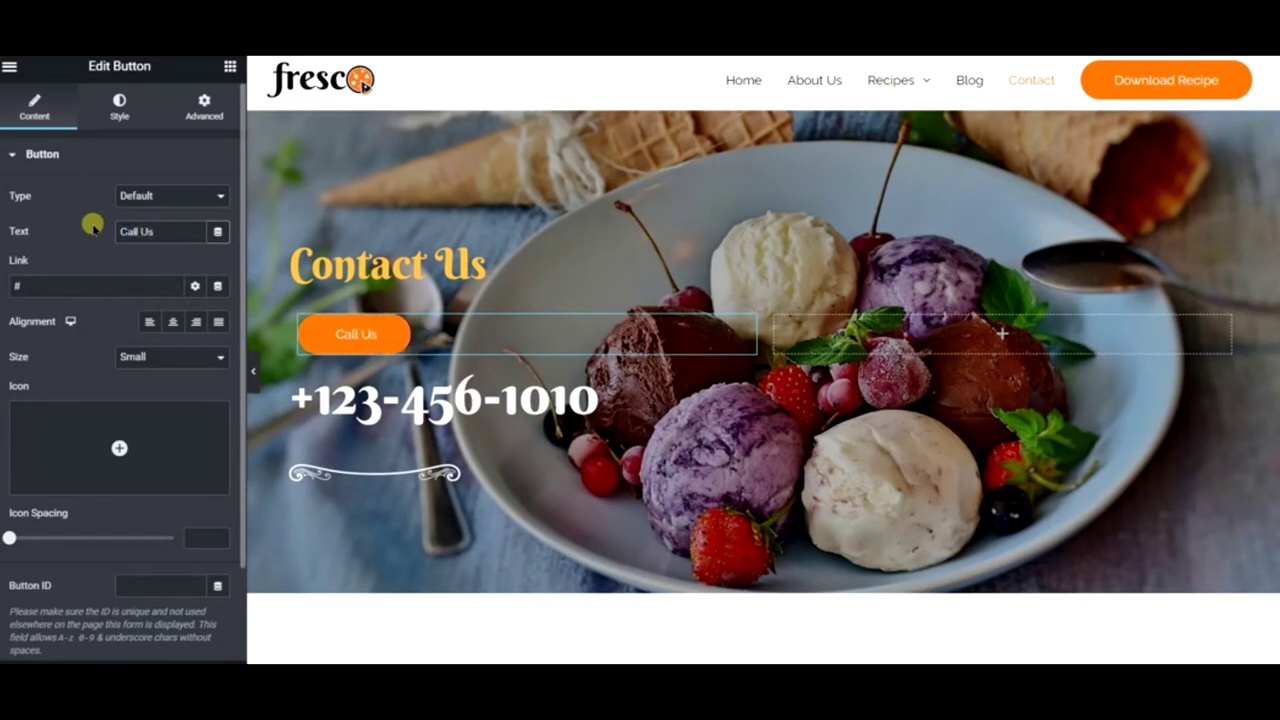
pyautogui.click(86, 281)
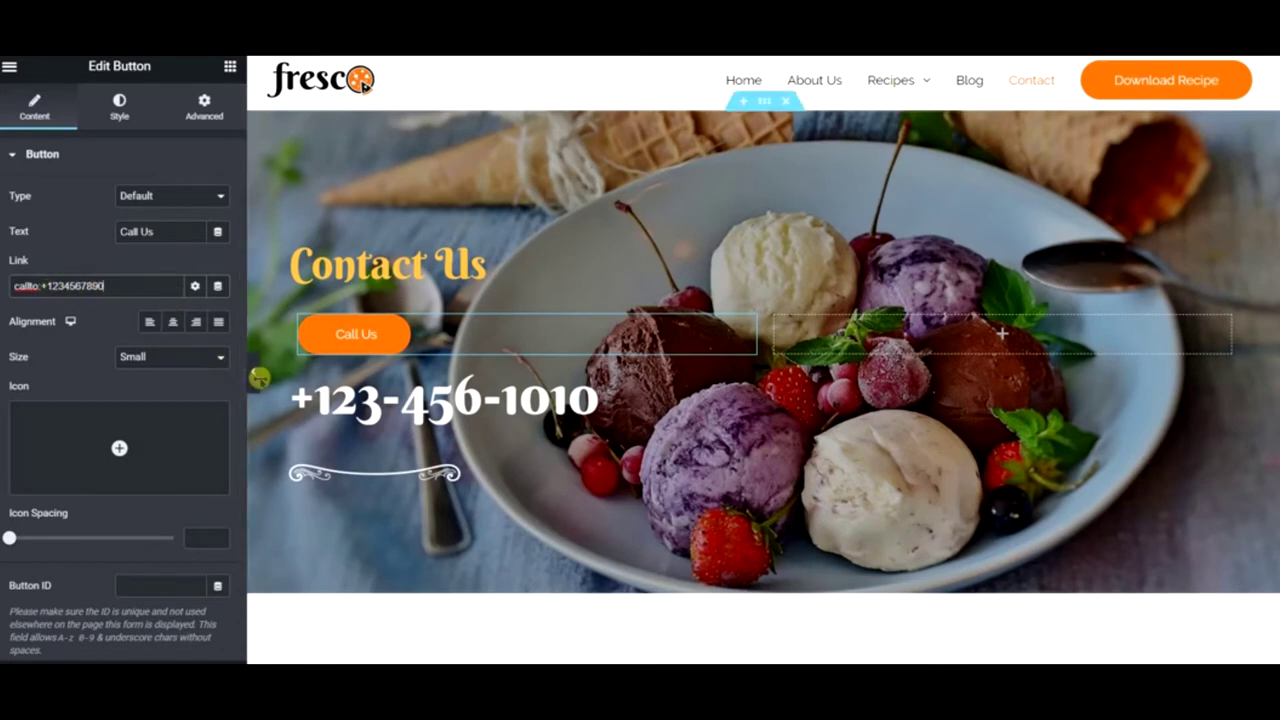
pyautogui.click(256, 375)
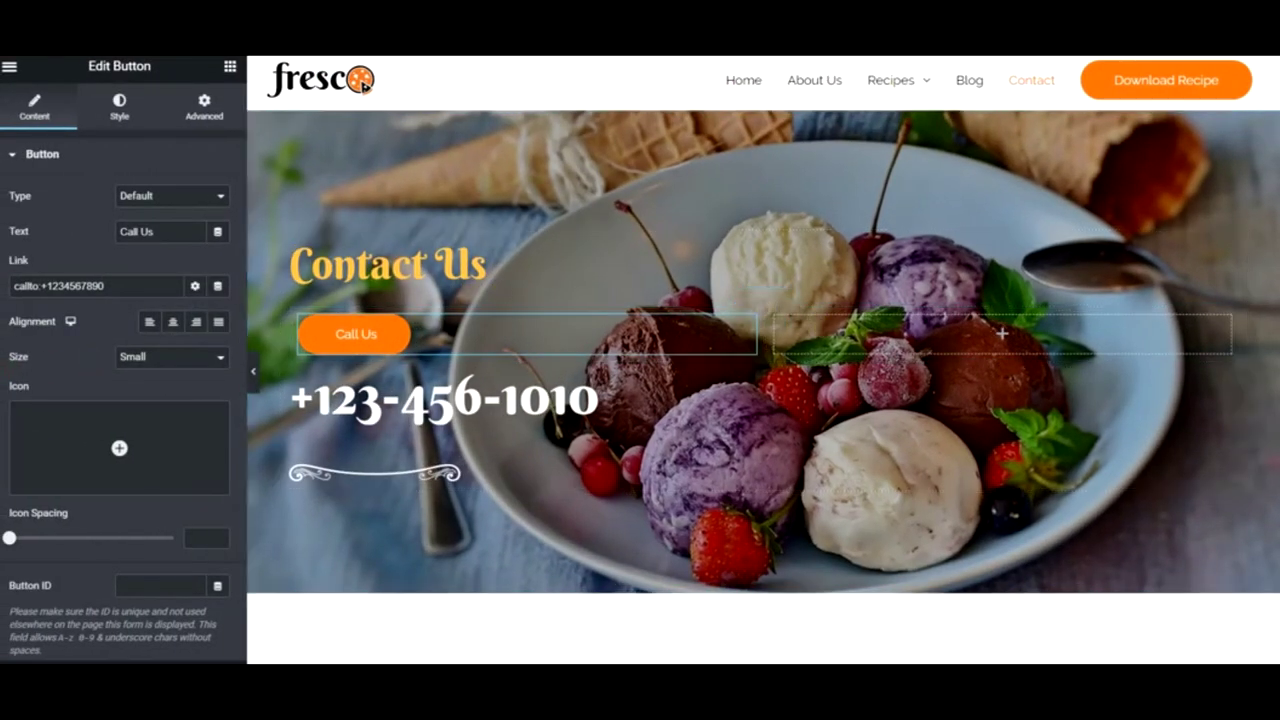
pyautogui.click(230, 70)
pyautogui.moveTo(153, 374); pyautogui.dragTo(878, 326)
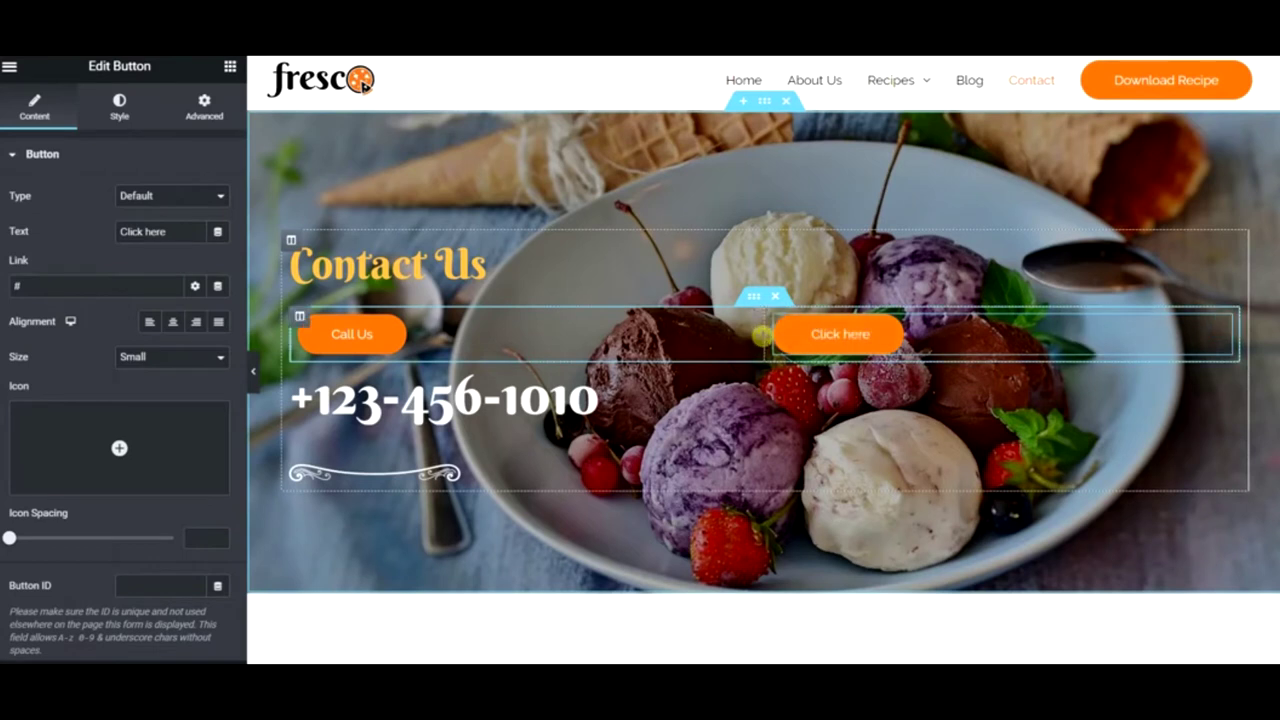
# - Narrow the Call Us column so the two buttons sit together, and preview
pyautogui.moveTo(762, 336); pyautogui.dragTo(462, 336)
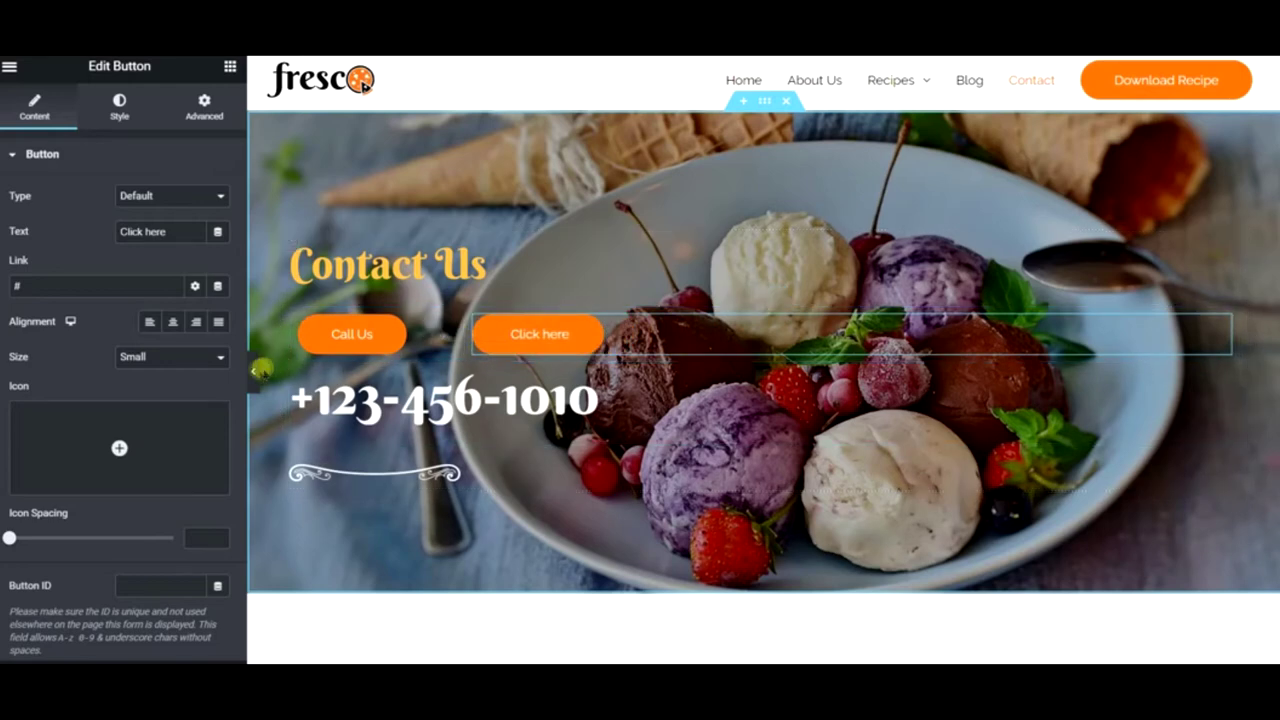
pyautogui.click(260, 370)
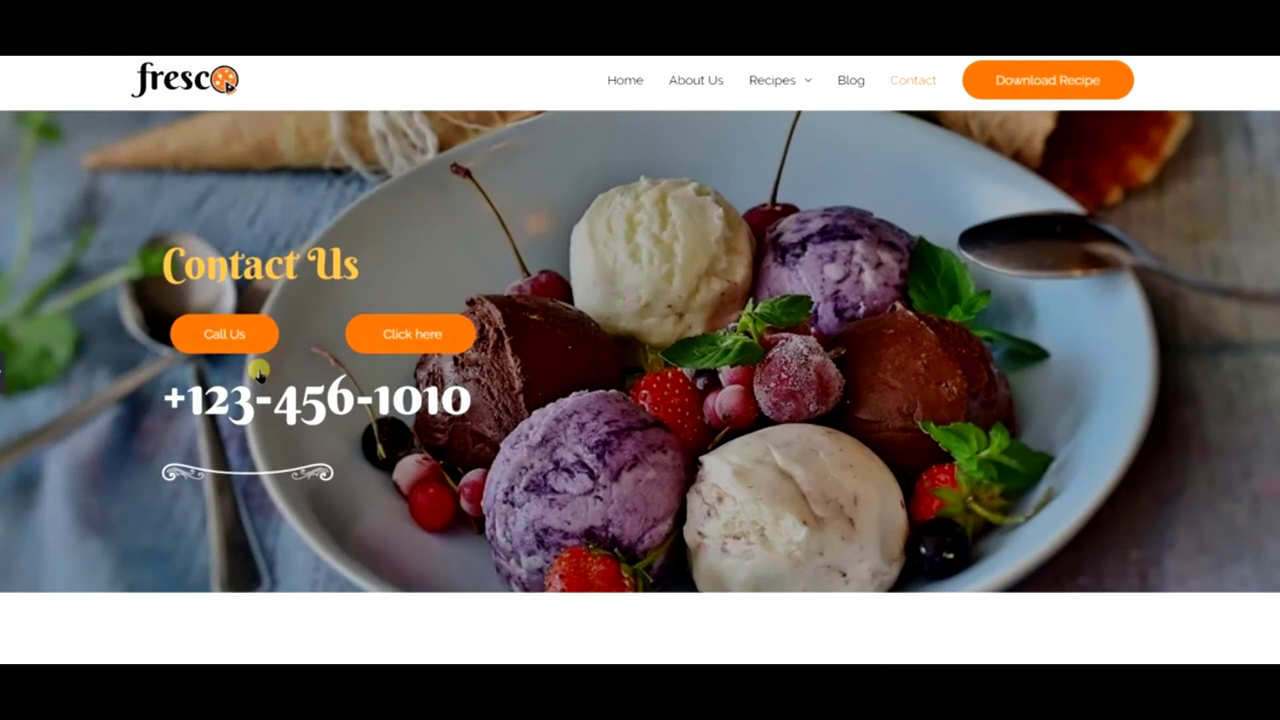
pyautogui.click(6, 372)
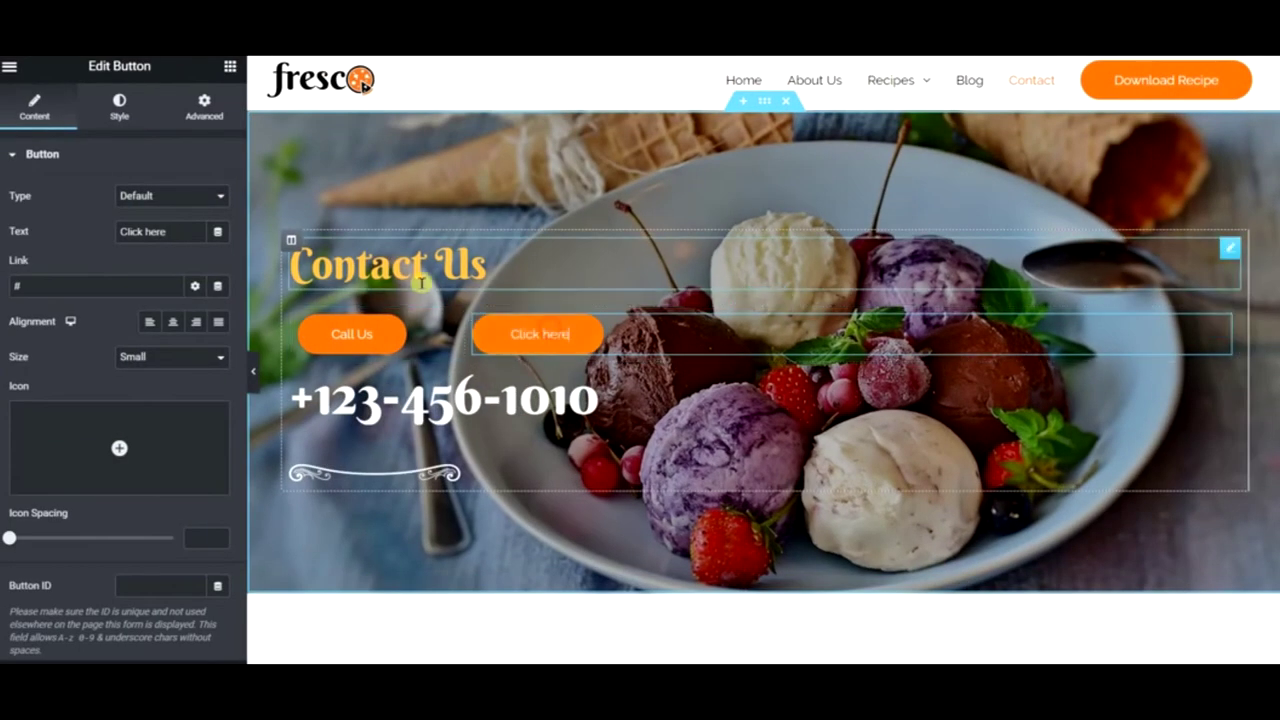
# - Relabel the second button 'Download Recipes' and link it to the Recipes page
pyautogui.moveTo(168, 232); pyautogui.dragTo(75, 242)
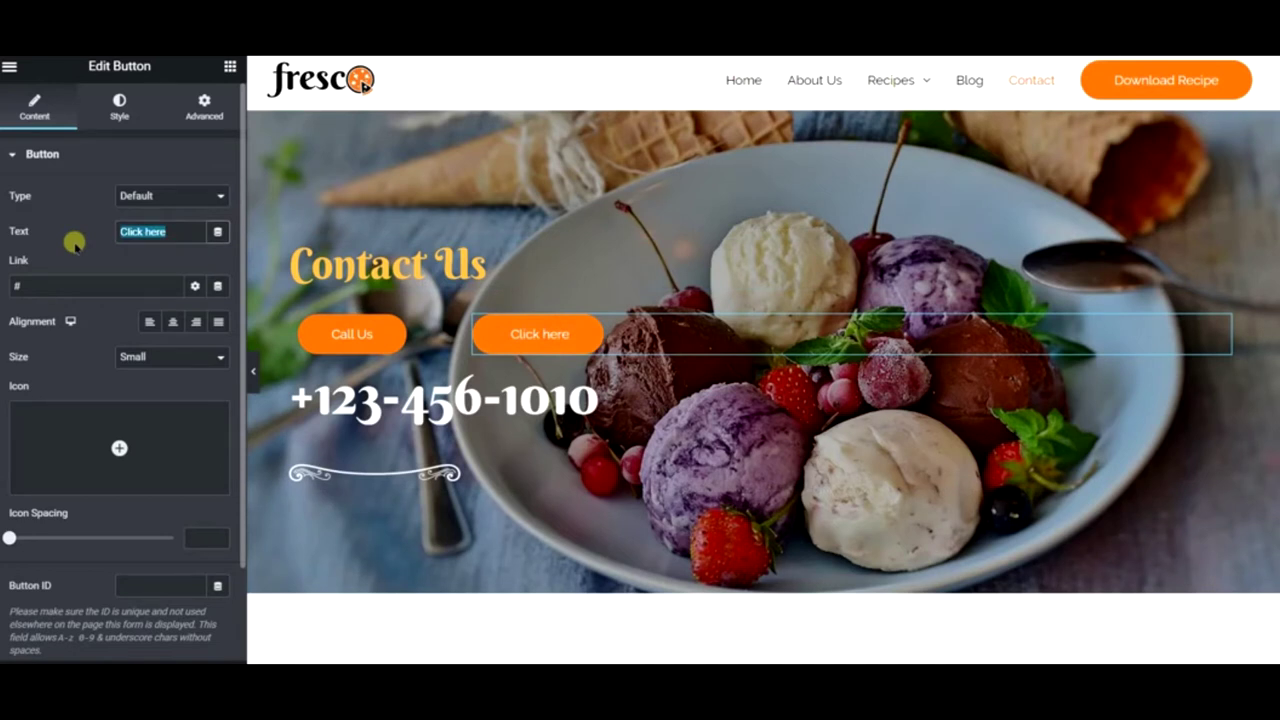
pyautogui.write('Downloa')
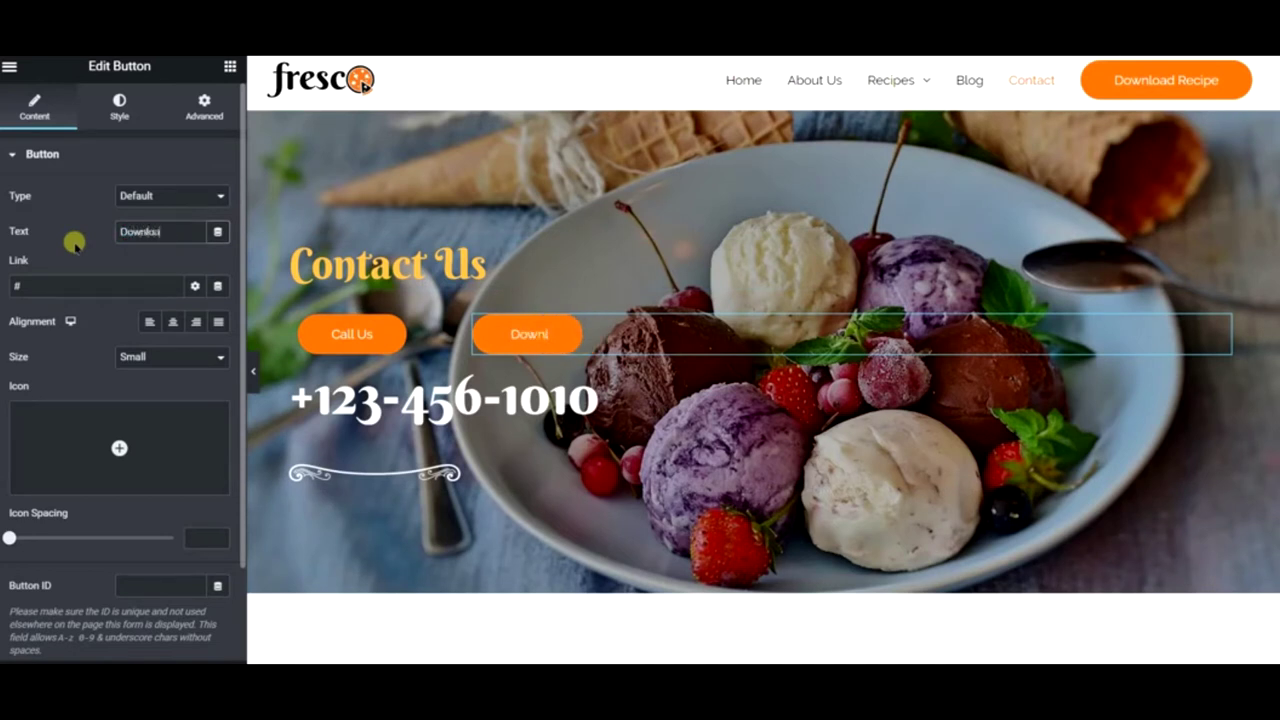
pyautogui.write('d Receipes')
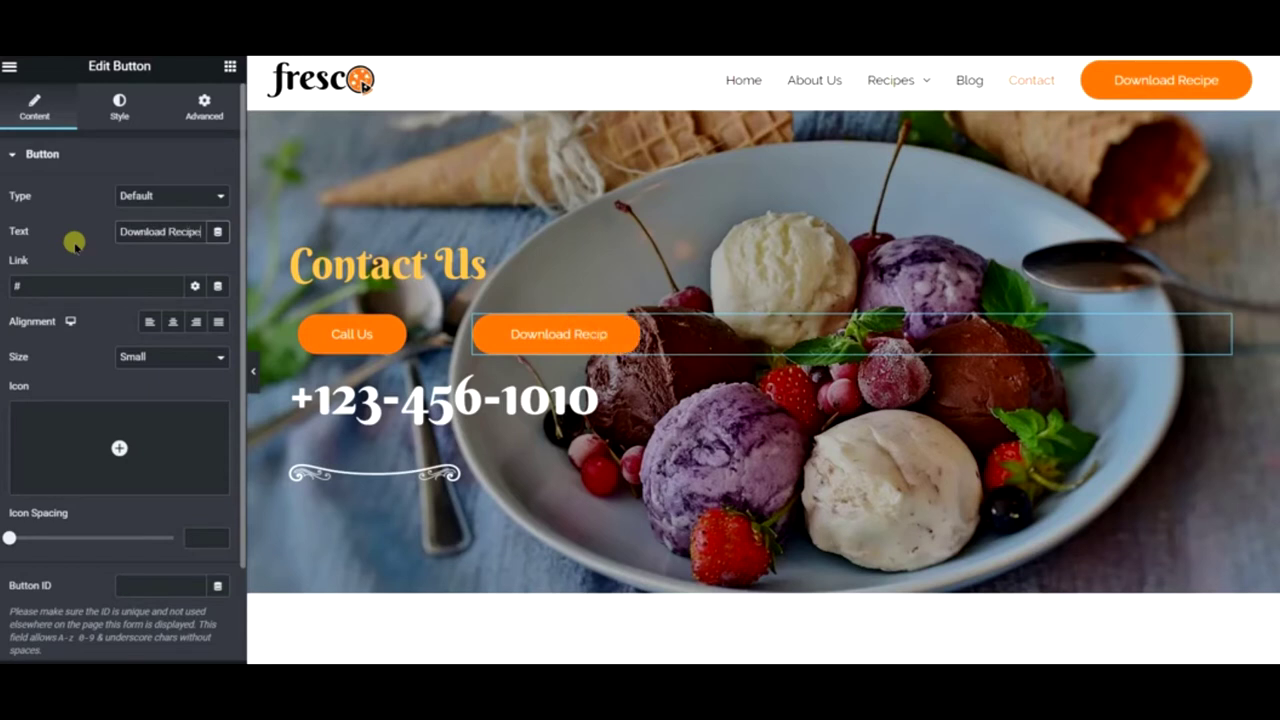
pyautogui.click(107, 281)
pyautogui.moveTo(903, 77)
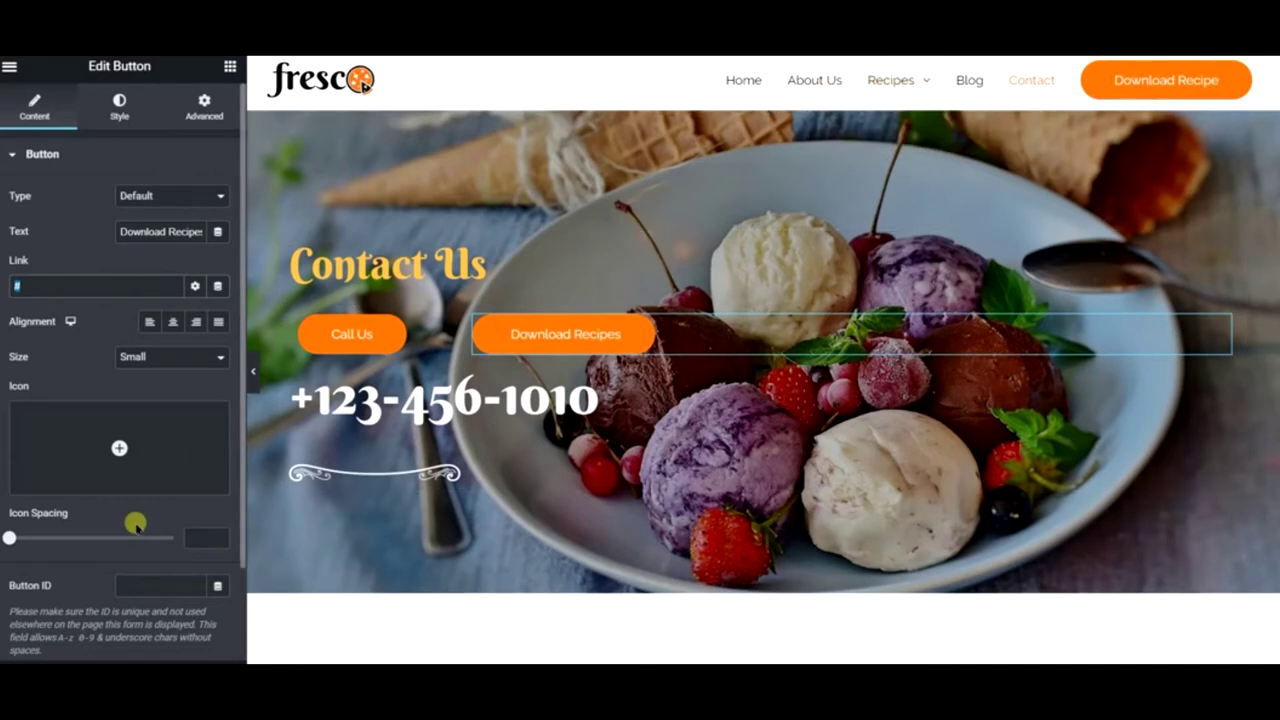
pyautogui.write('recipes')
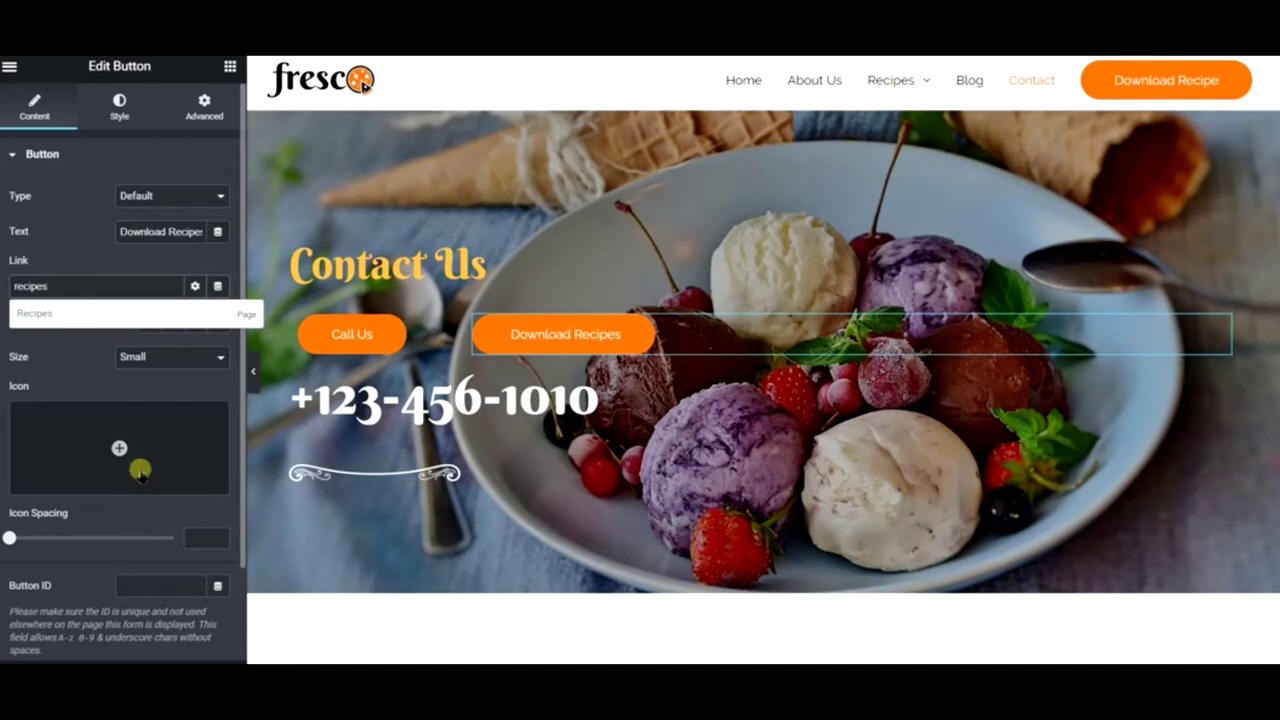
pyautogui.click(217, 314)
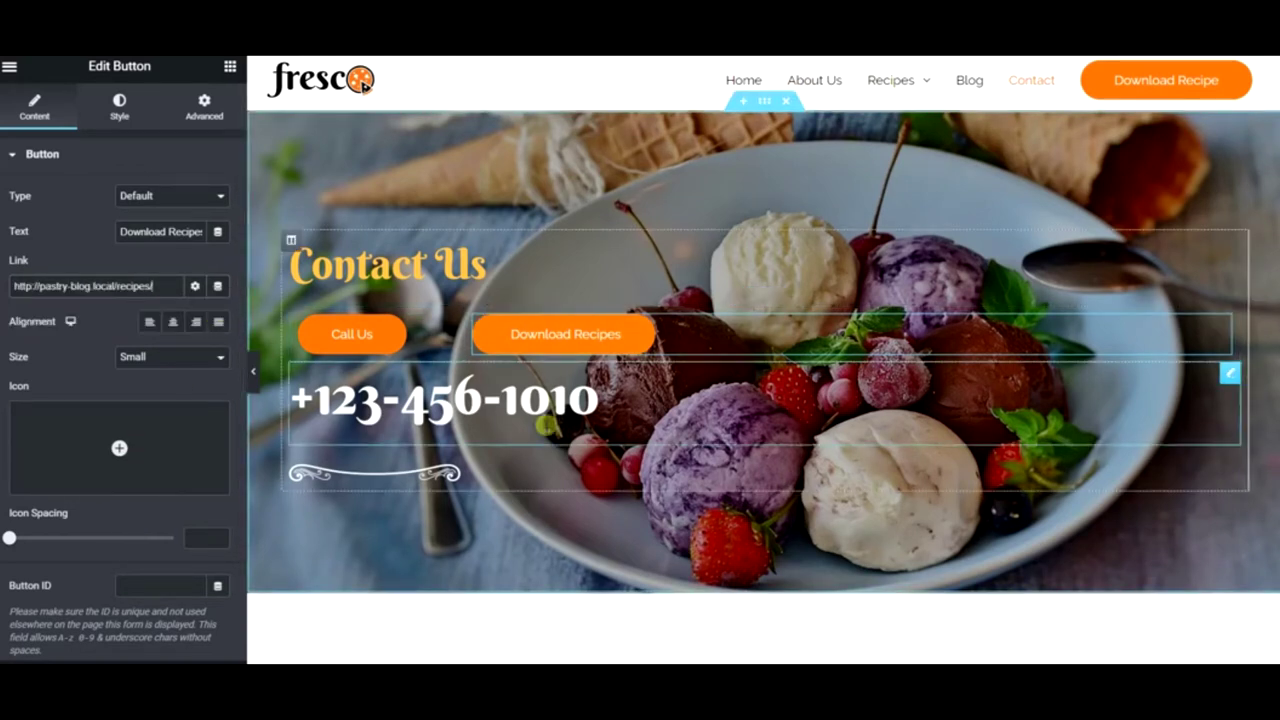
# - Delete the phone-number heading from the hero
pyautogui.rightClick(422, 403)
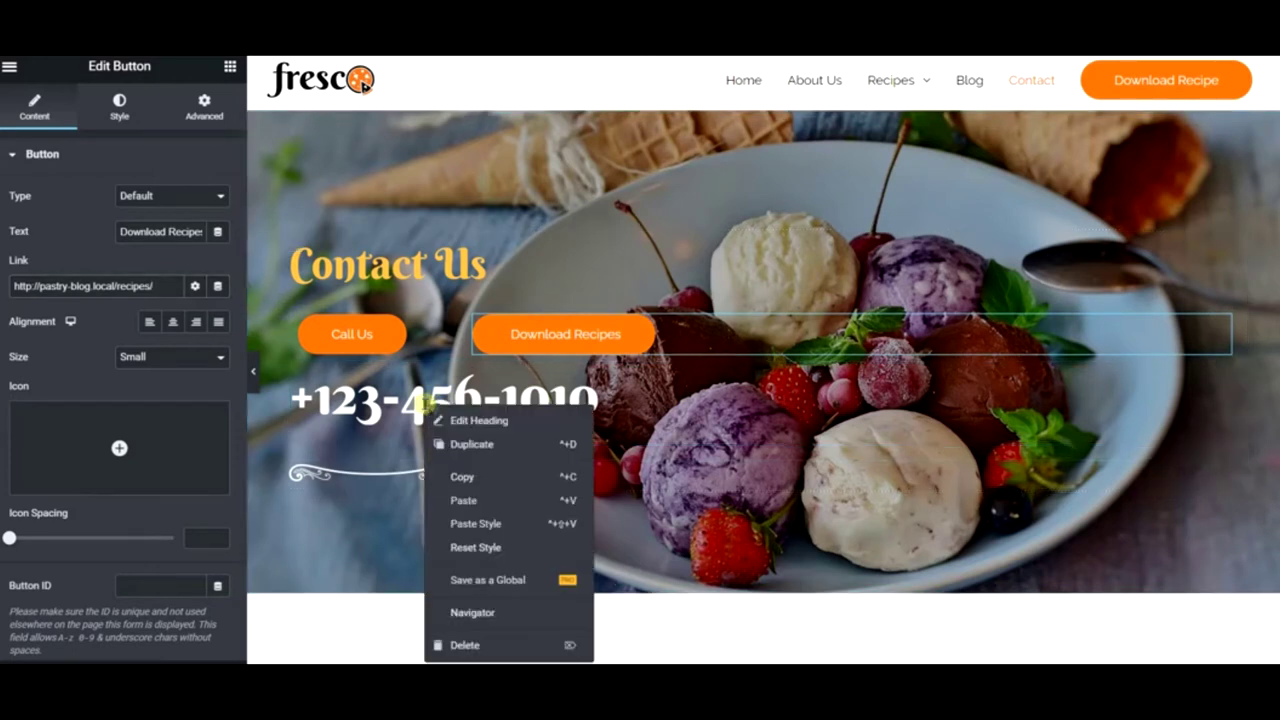
pyautogui.rightClick(363, 385)
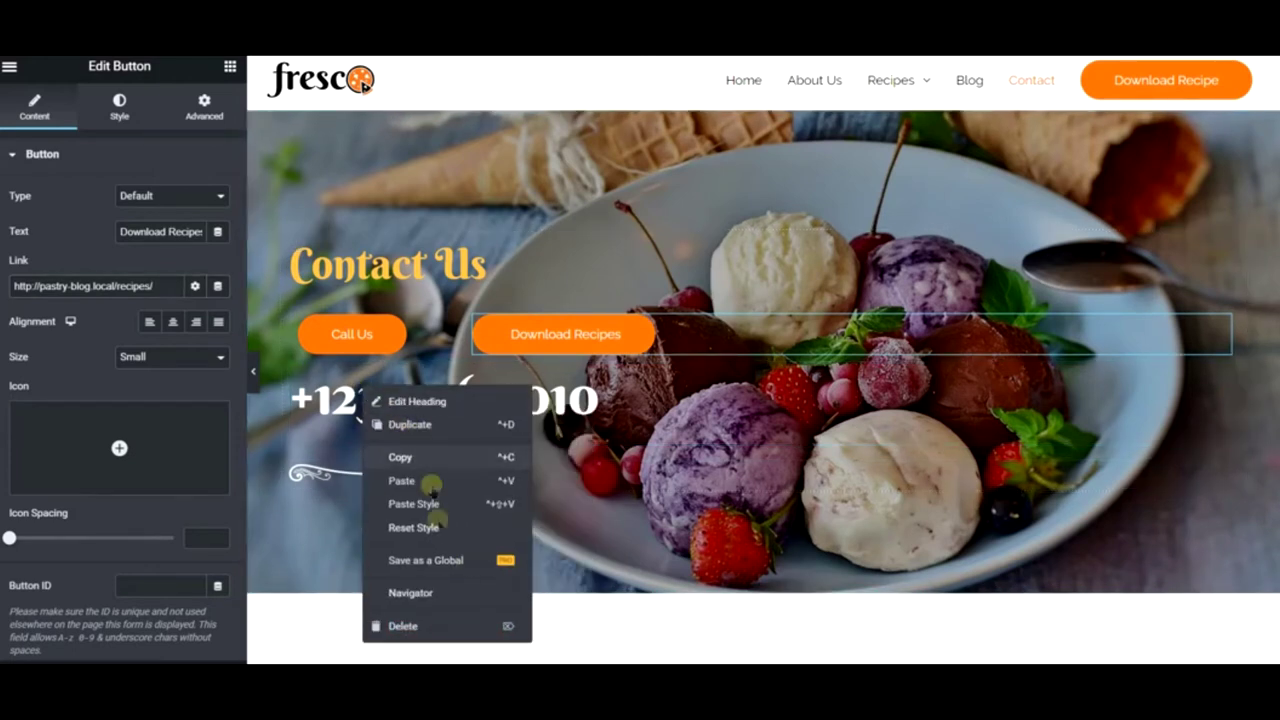
pyautogui.click(438, 623)
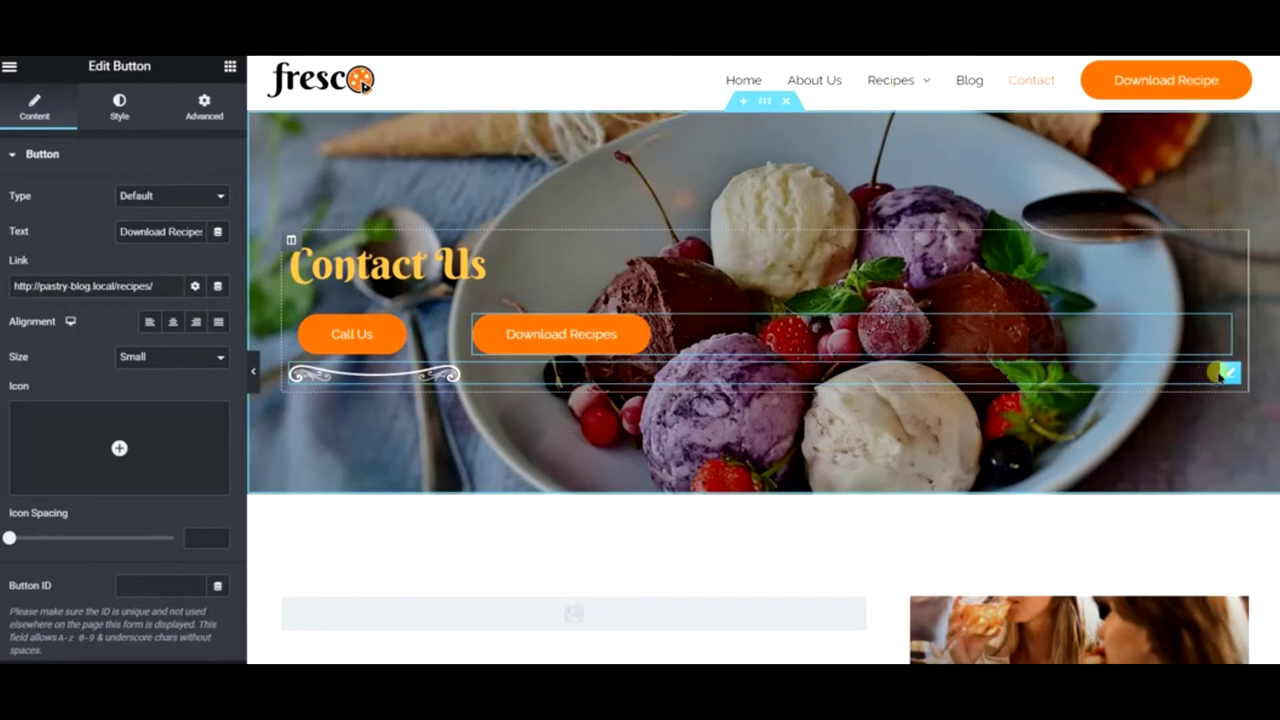
# - Move the divider image up directly beneath the Contact Us heading
pyautogui.moveTo(1229, 371); pyautogui.dragTo(404, 282)
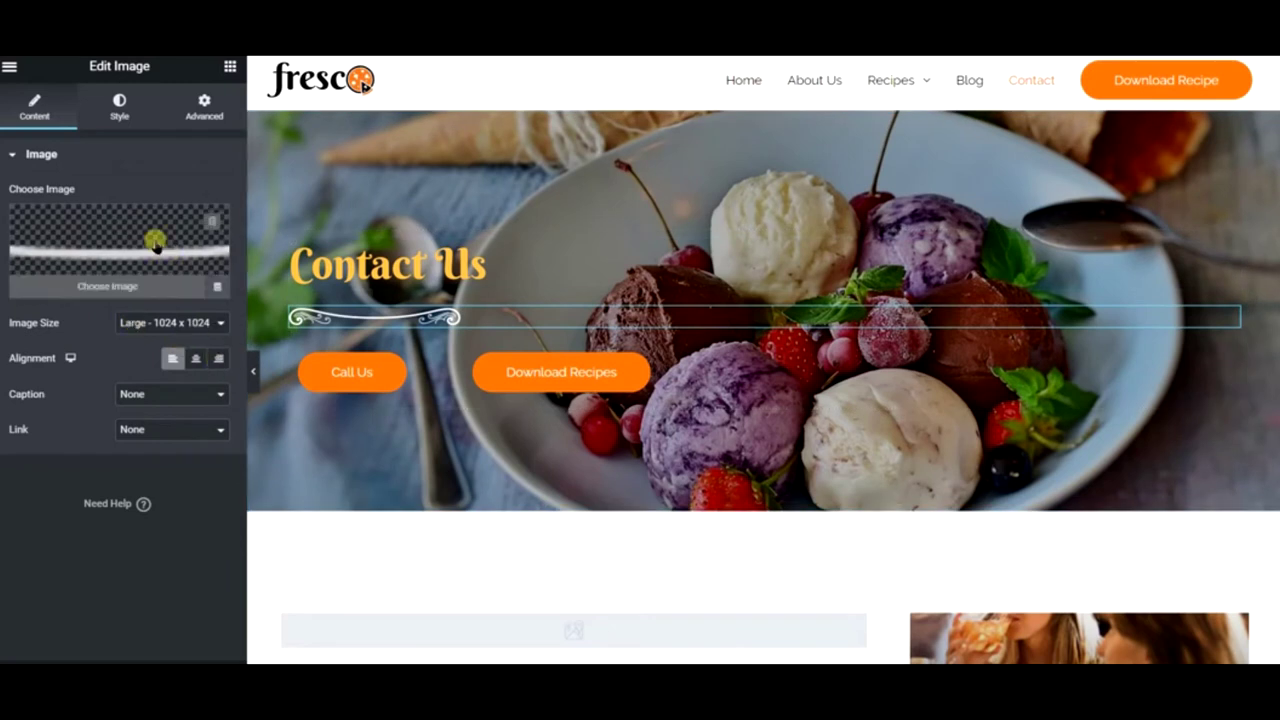
pyautogui.click(128, 106)
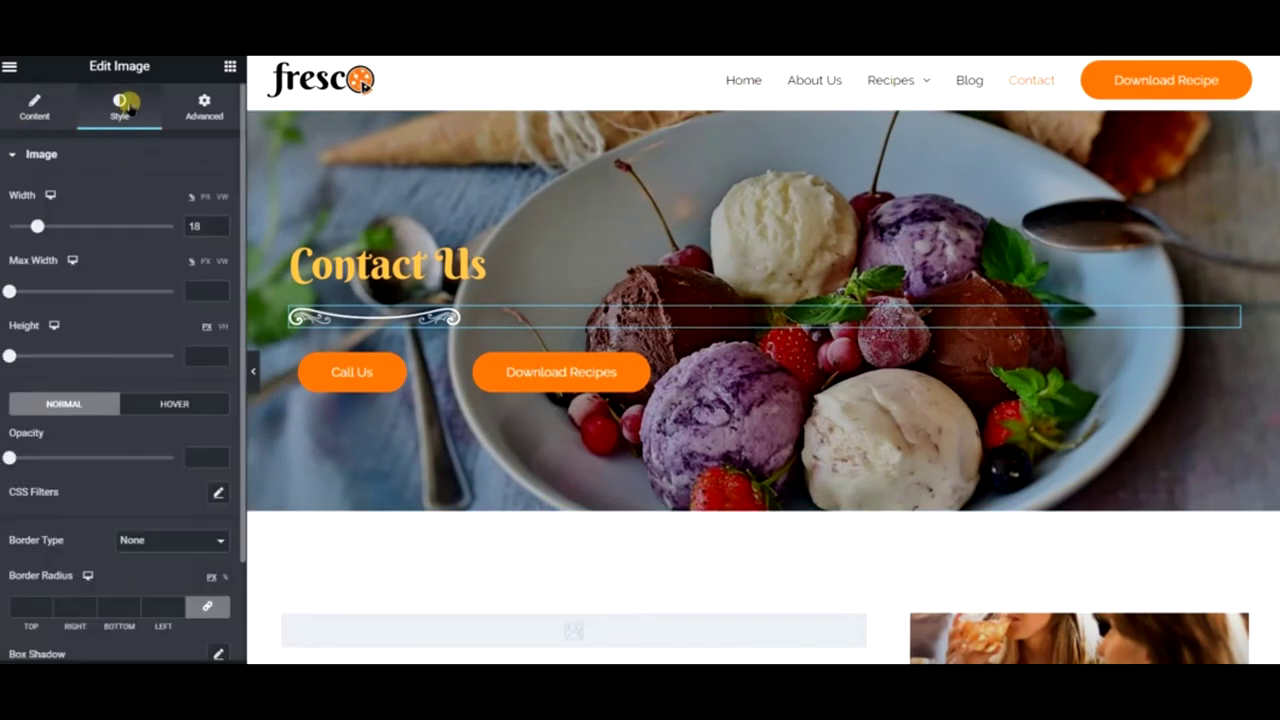
pyautogui.scroll(-2, 134, 489)
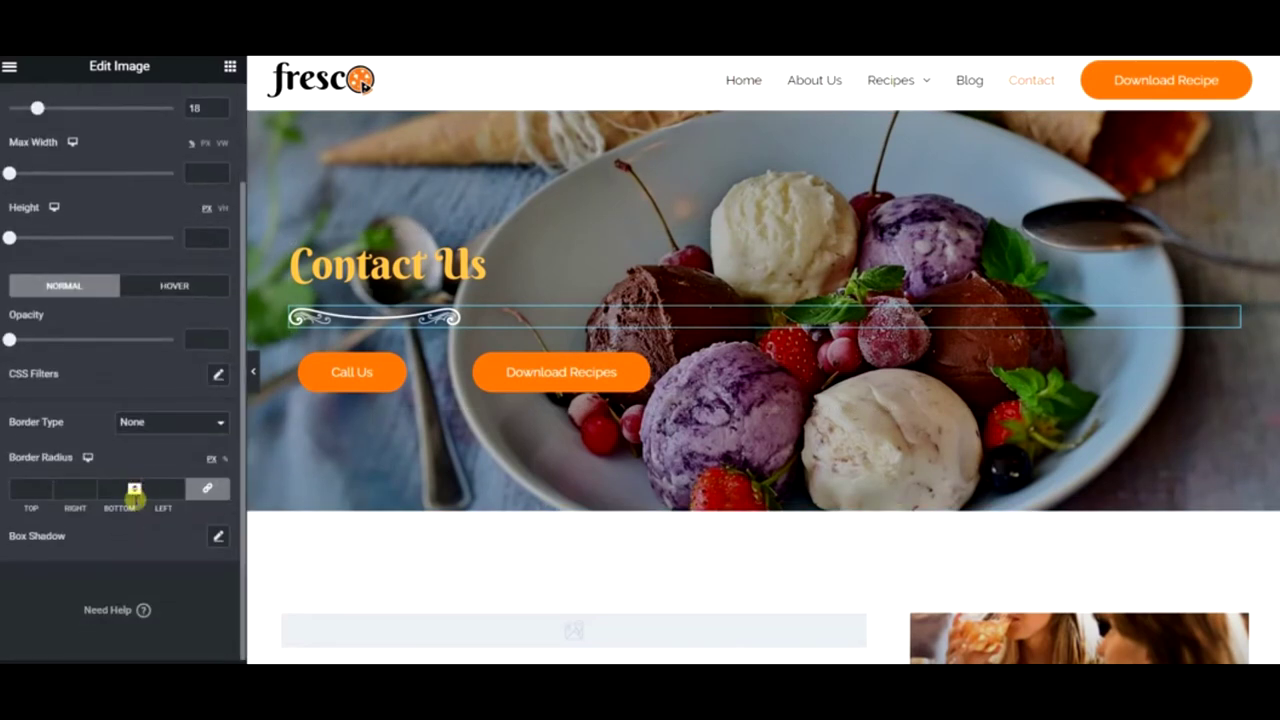
pyautogui.scroll(2, 134, 500)
pyautogui.scroll(-2, 135, 500)
pyautogui.scroll(2, 135, 500)
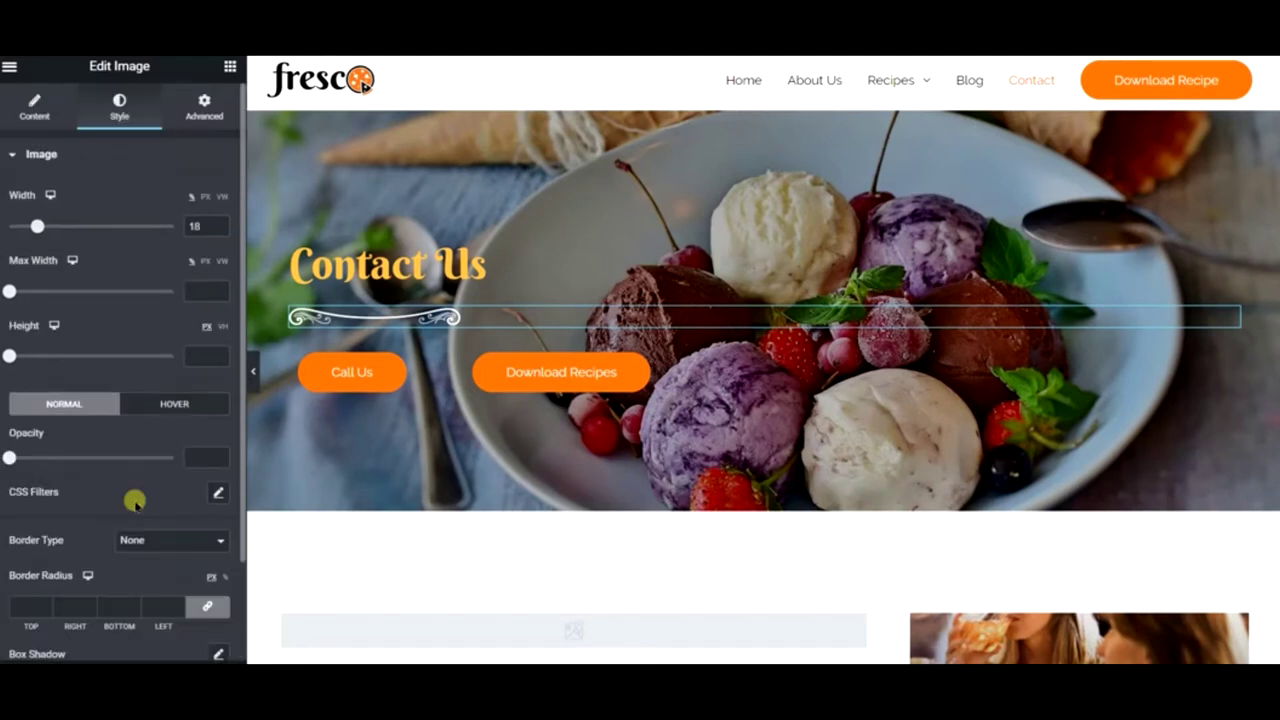
# - Try a gradient background on the divider, revert it to Classic, and preview the page
pyautogui.click(201, 110)
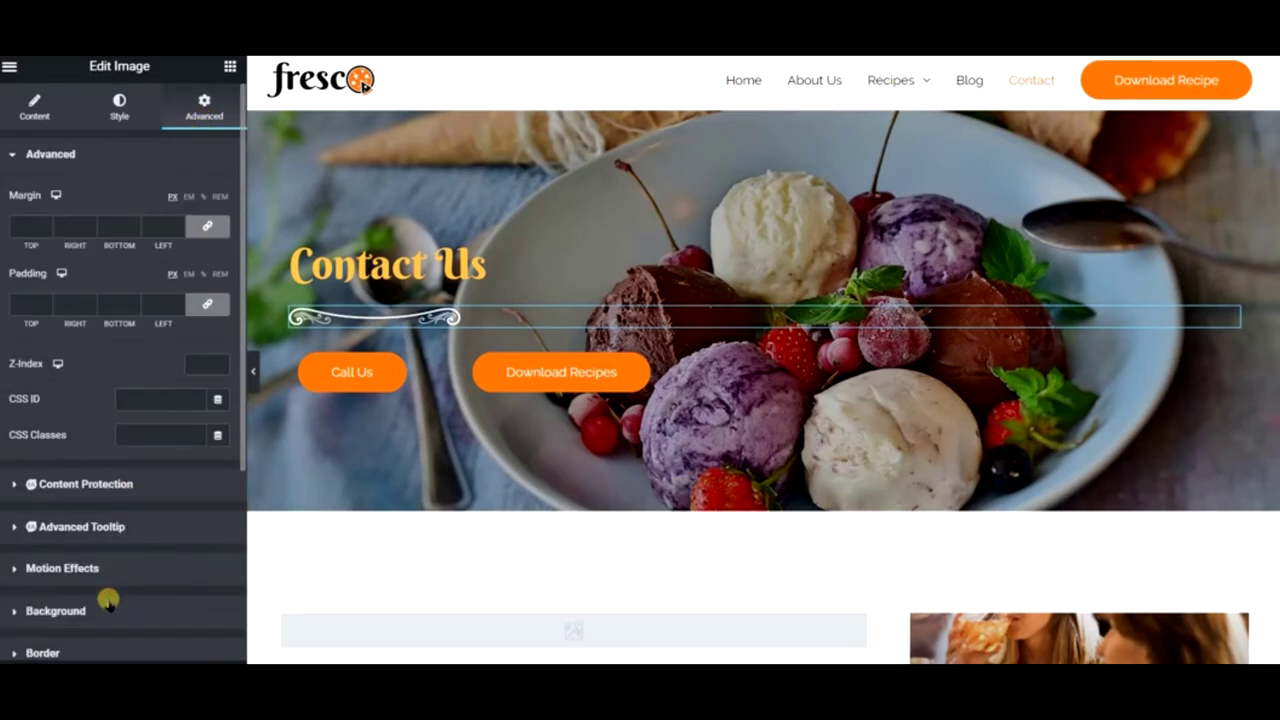
pyautogui.click(107, 603)
pyautogui.click(210, 401)
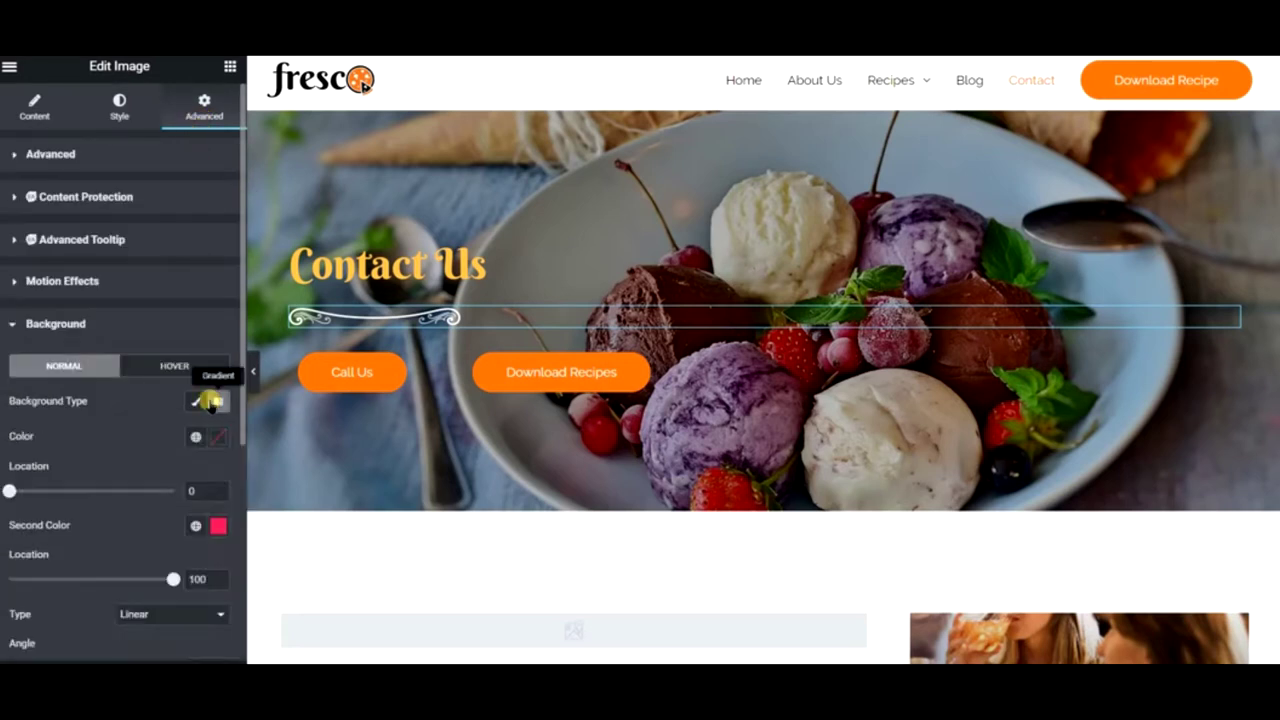
pyautogui.click(196, 401)
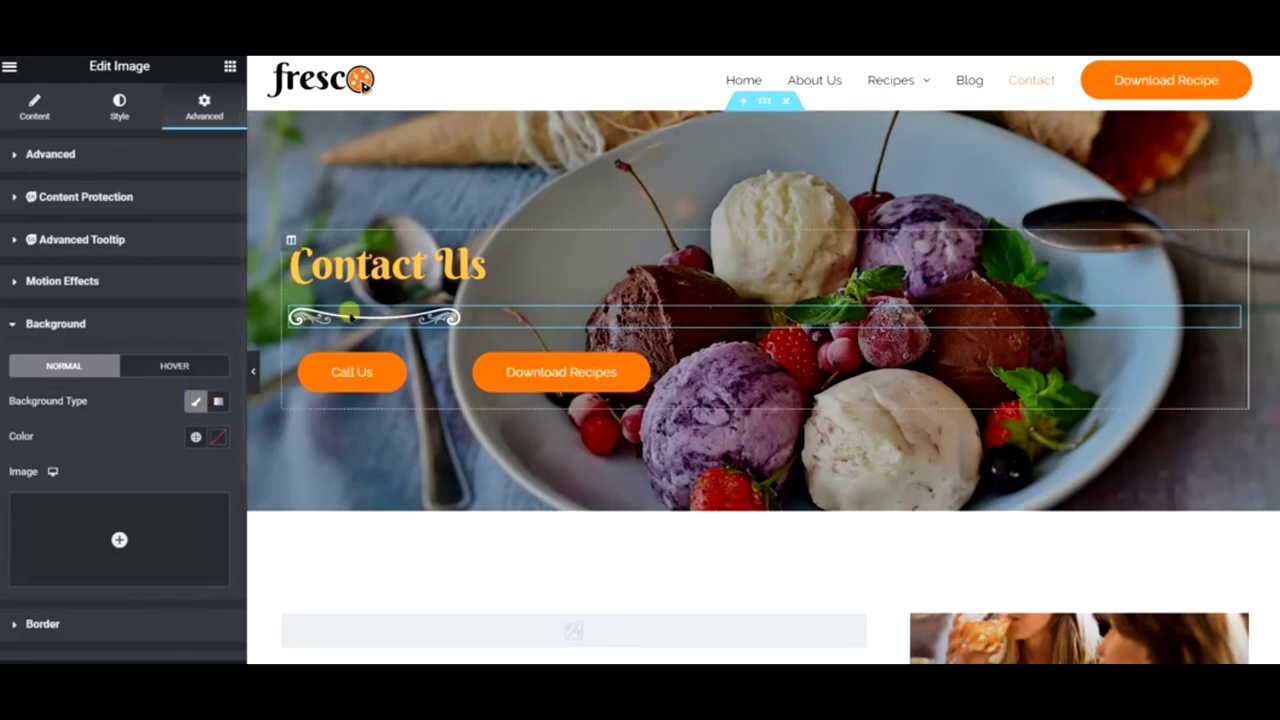
pyautogui.click(260, 369)
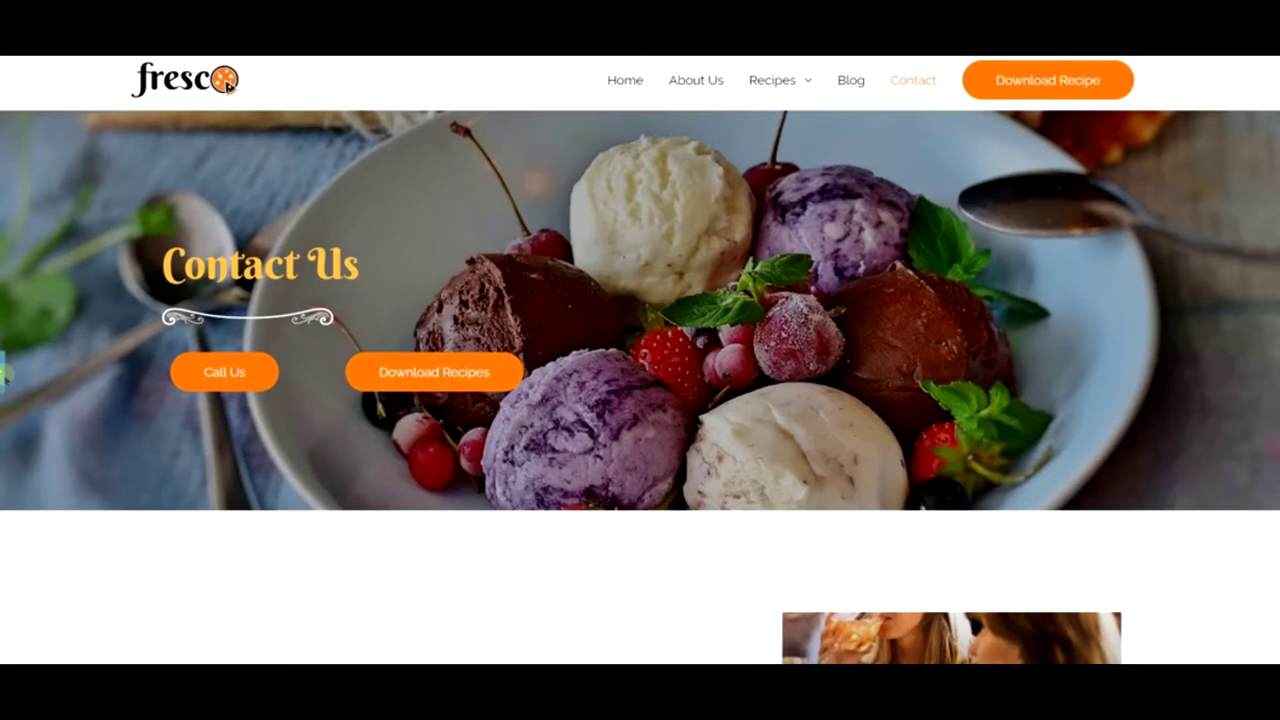
pyautogui.click(3, 372)
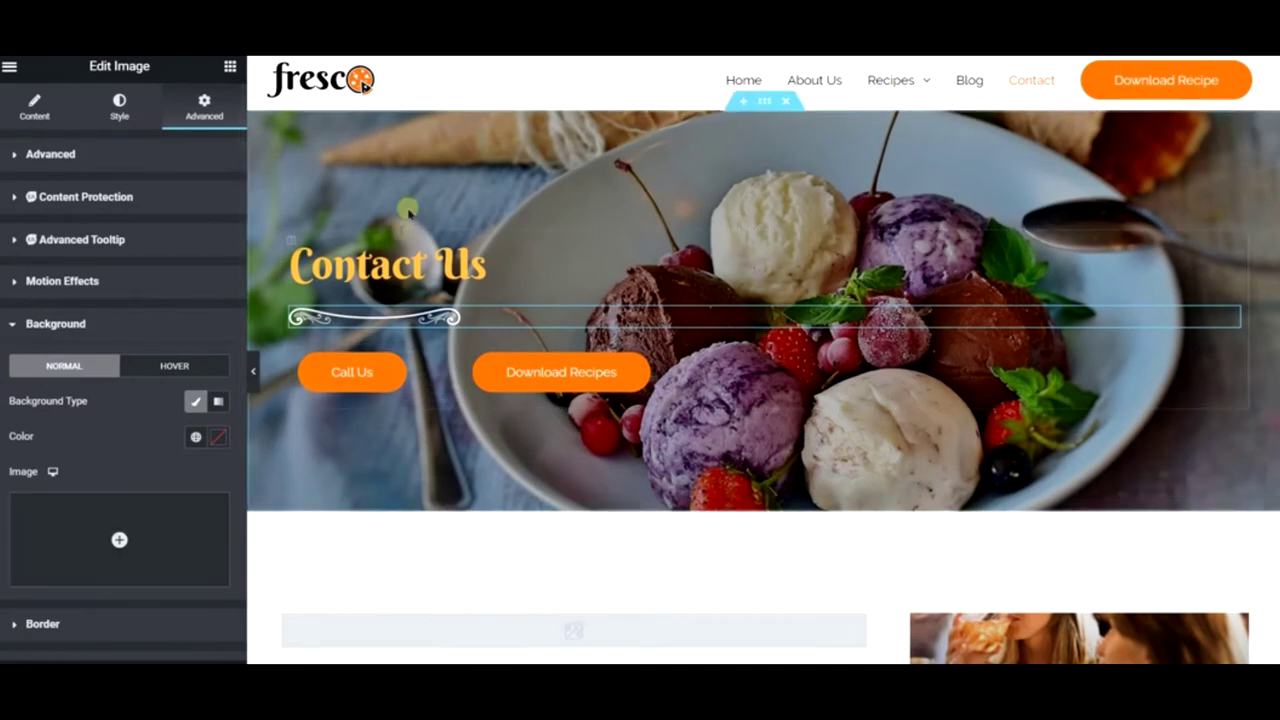
# - Set the hero section's Background Overlay to 0.39 opacity and make it a Gradient
pyautogui.rightClick(410, 158)
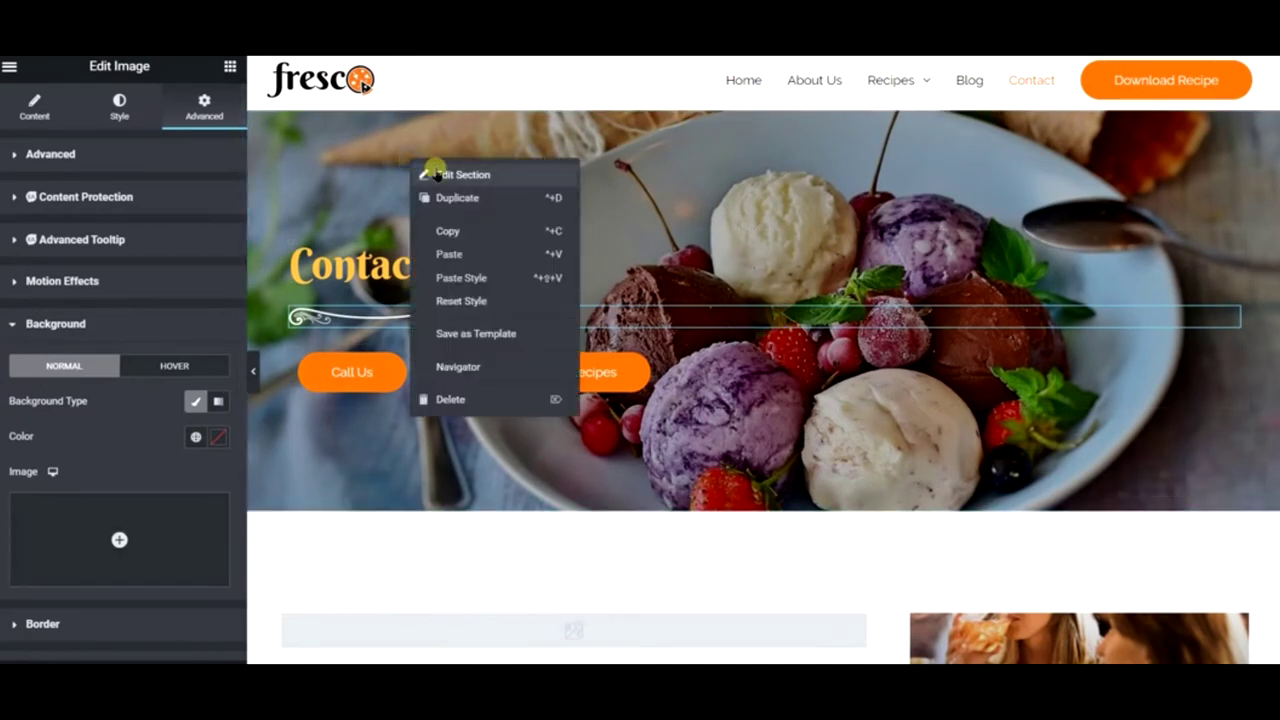
pyautogui.click(436, 170)
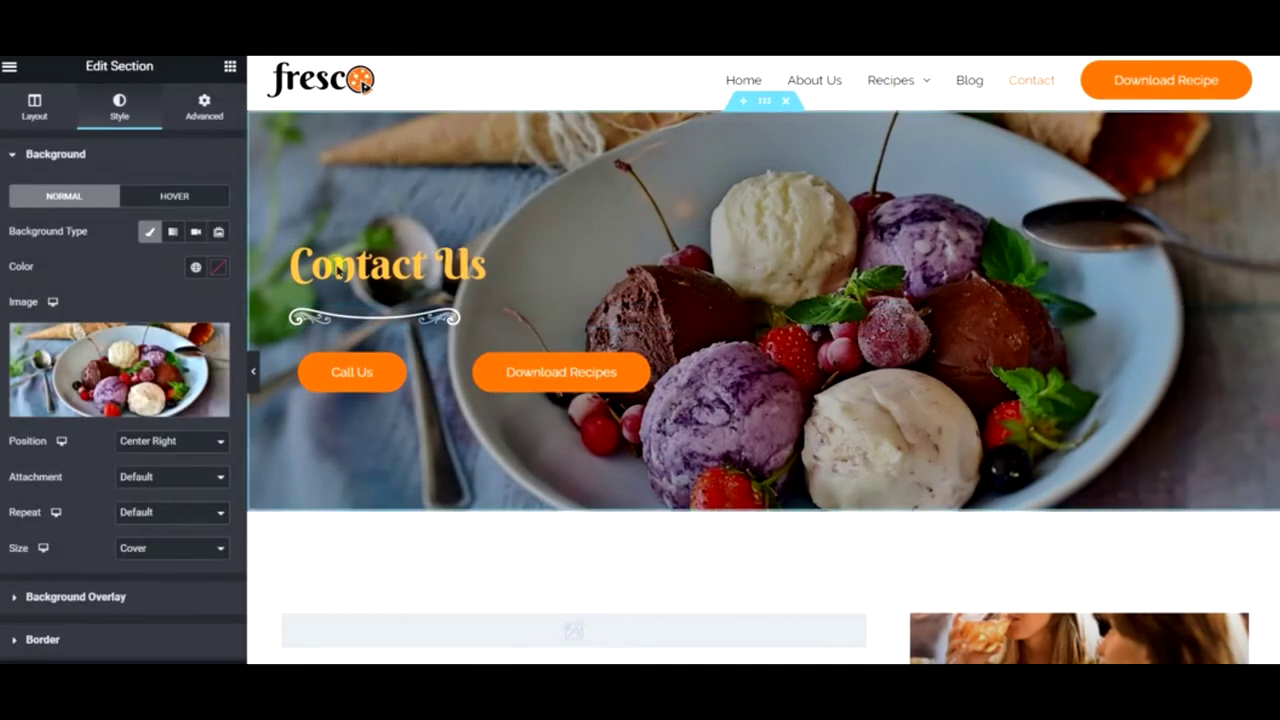
pyautogui.click(76, 598)
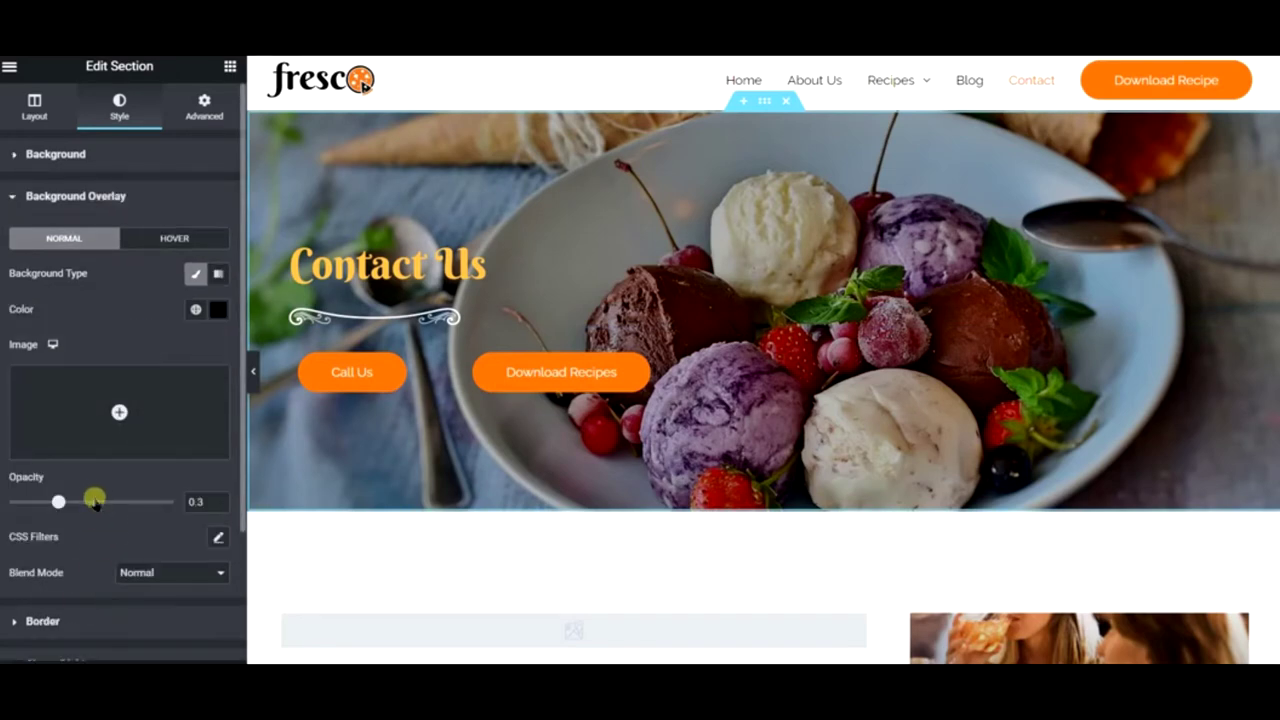
pyautogui.moveTo(58, 503); pyautogui.dragTo(132, 503)
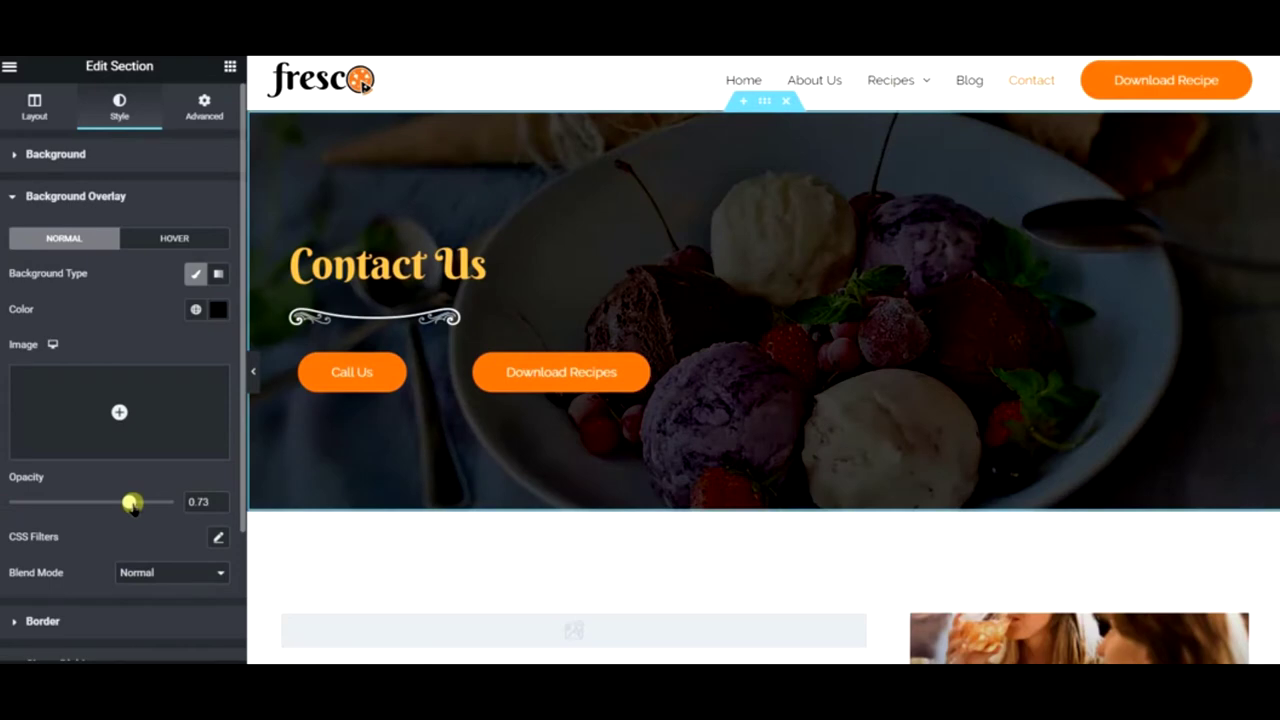
pyautogui.moveTo(132, 503); pyautogui.dragTo(73, 502)
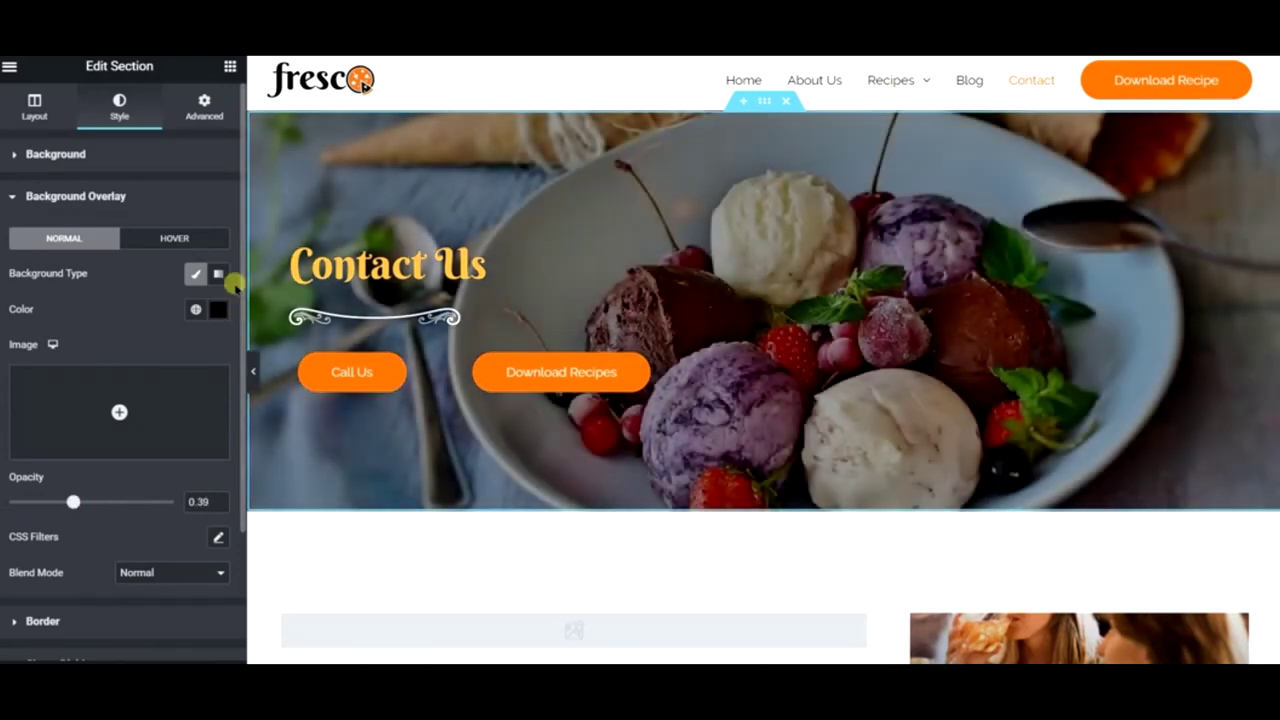
pyautogui.click(222, 275)
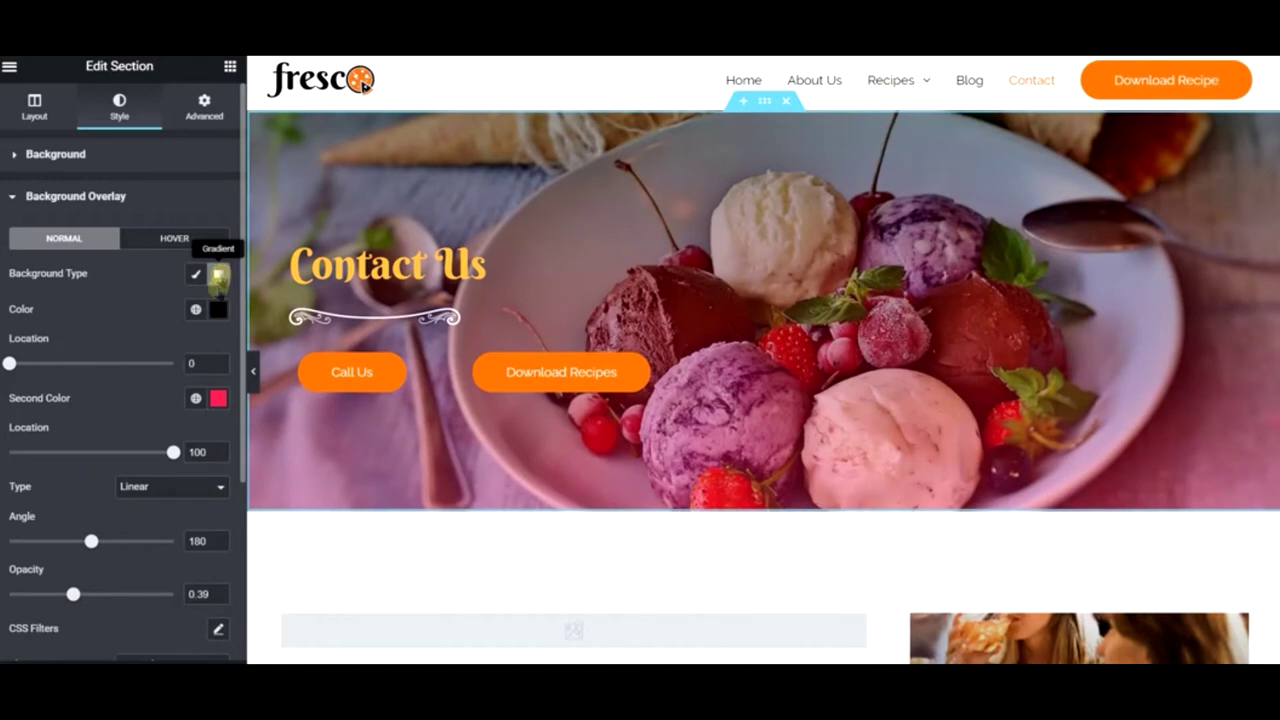
# - Set the gradient location values to 45 and 4
pyautogui.doubleClick(200, 363)
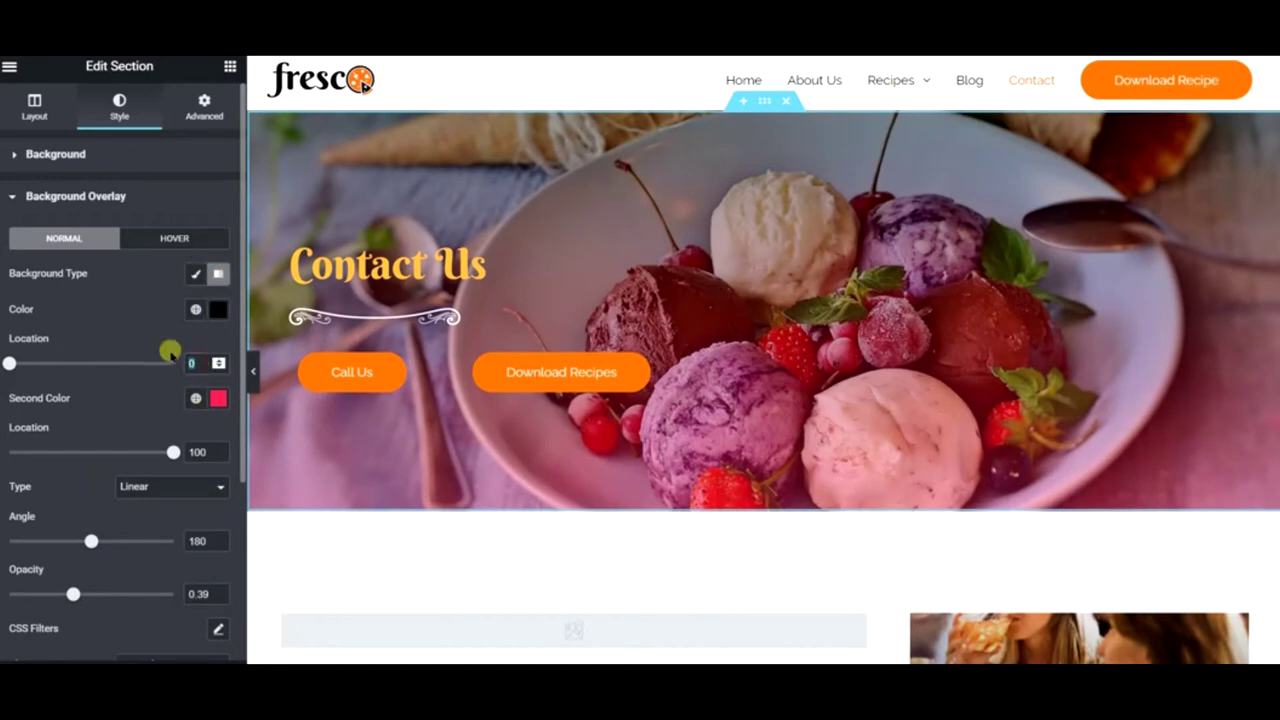
pyautogui.write('45')
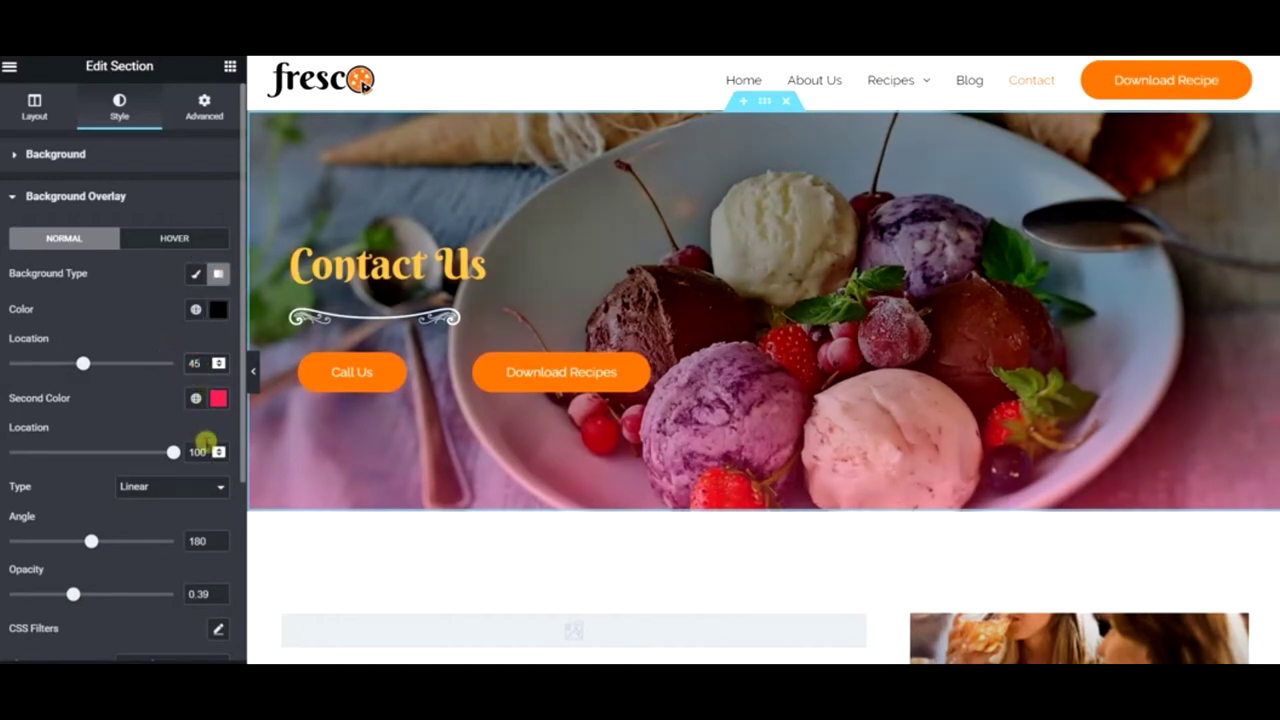
pyautogui.doubleClick(203, 450)
pyautogui.write('45')
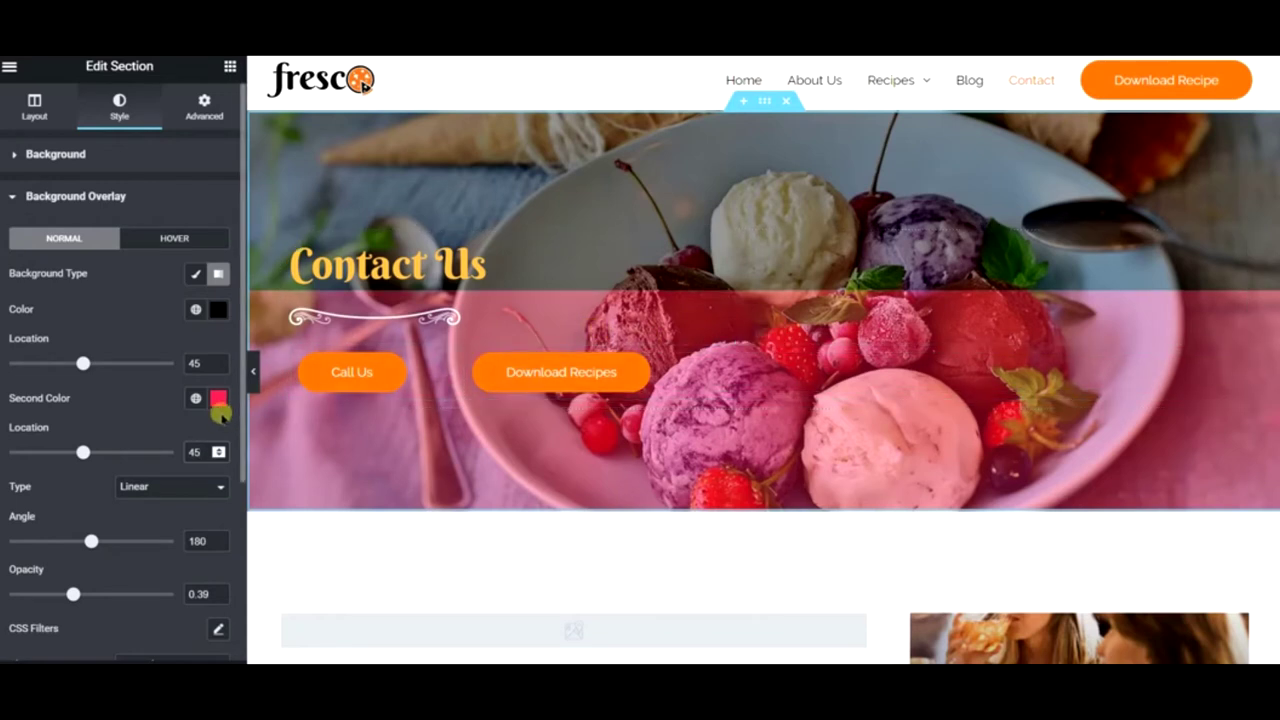
# - Change the overlay's second colour to a partly transparent near-black #060505
pyautogui.click(219, 311)
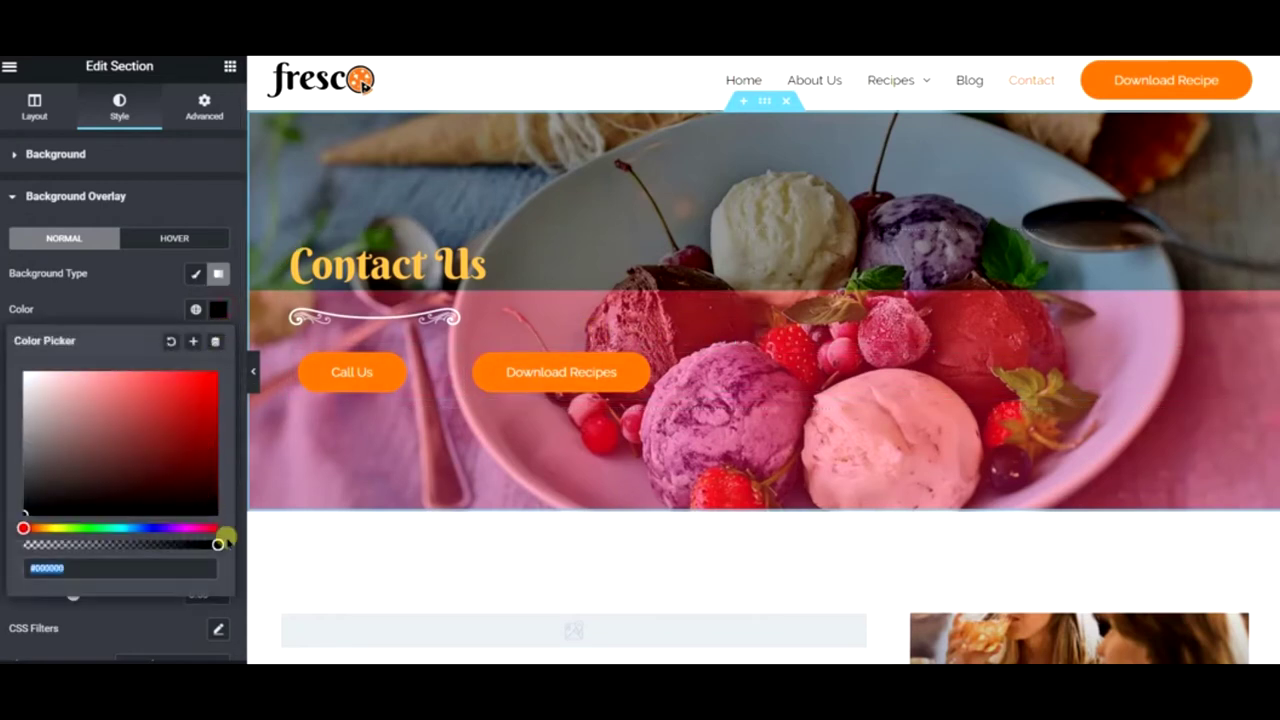
pyautogui.click(150, 299)
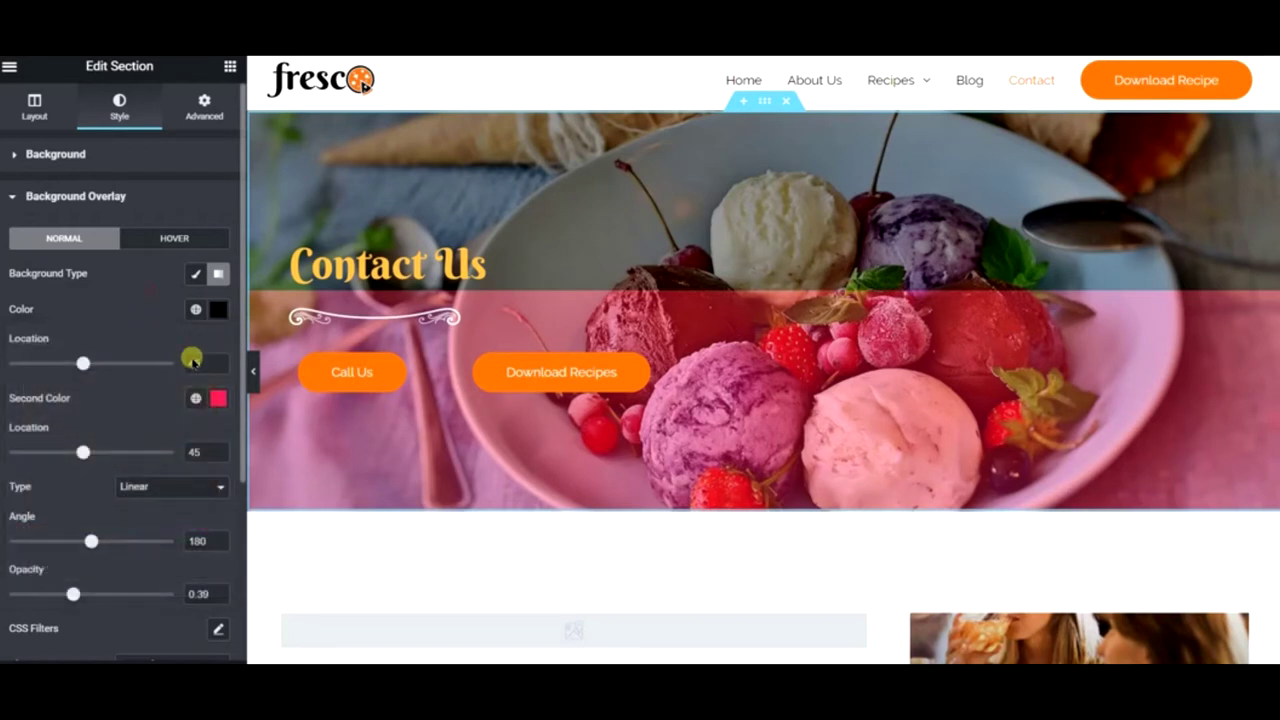
pyautogui.click(219, 400)
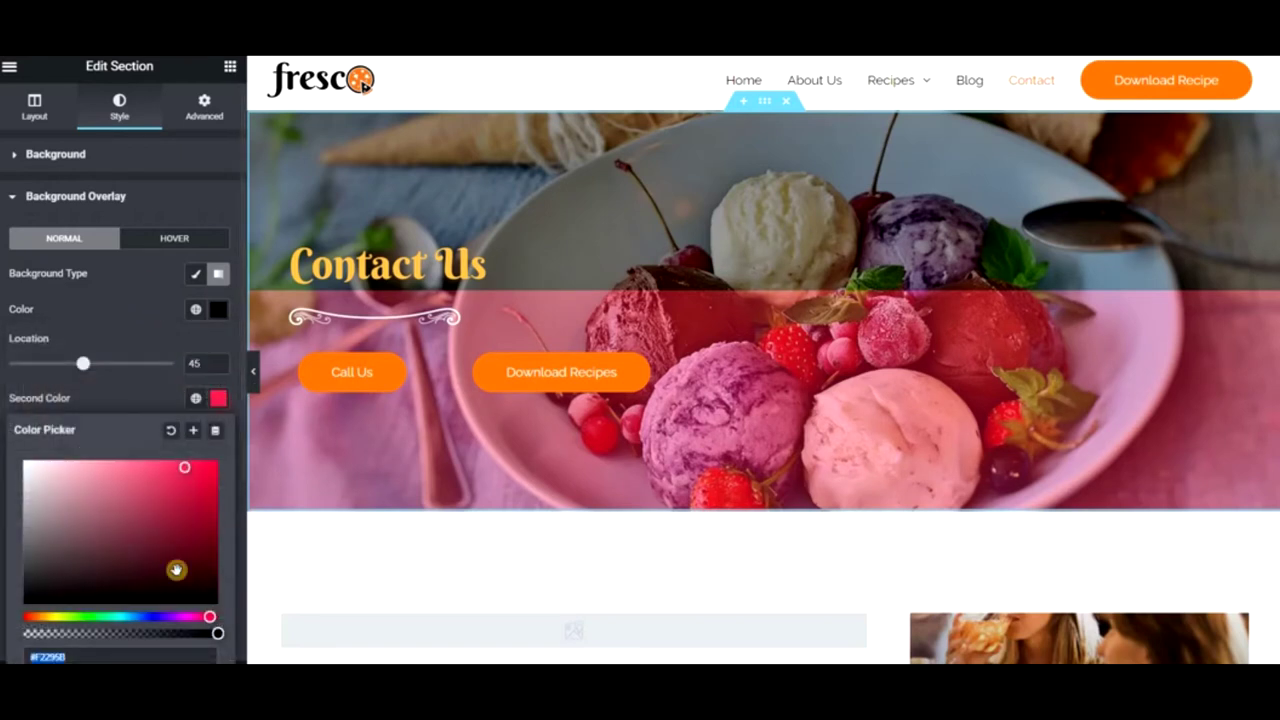
pyautogui.click(38, 600)
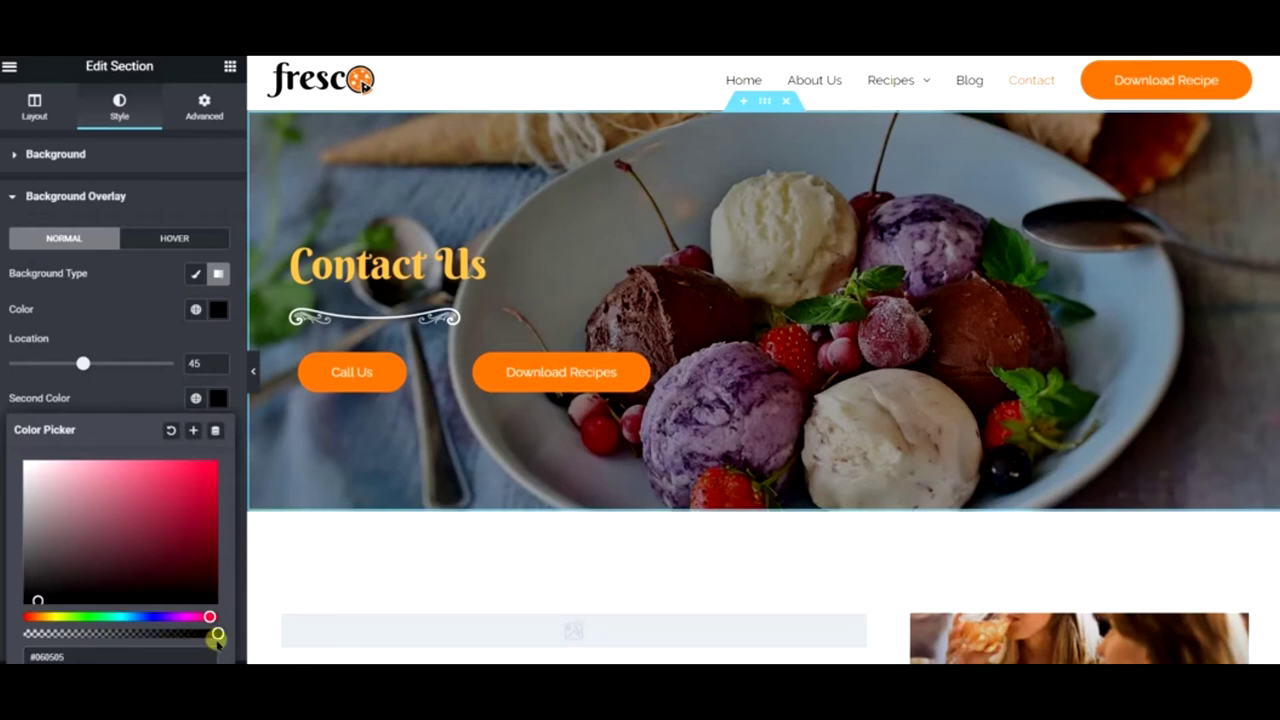
pyautogui.moveTo(213, 635); pyautogui.dragTo(160, 635)
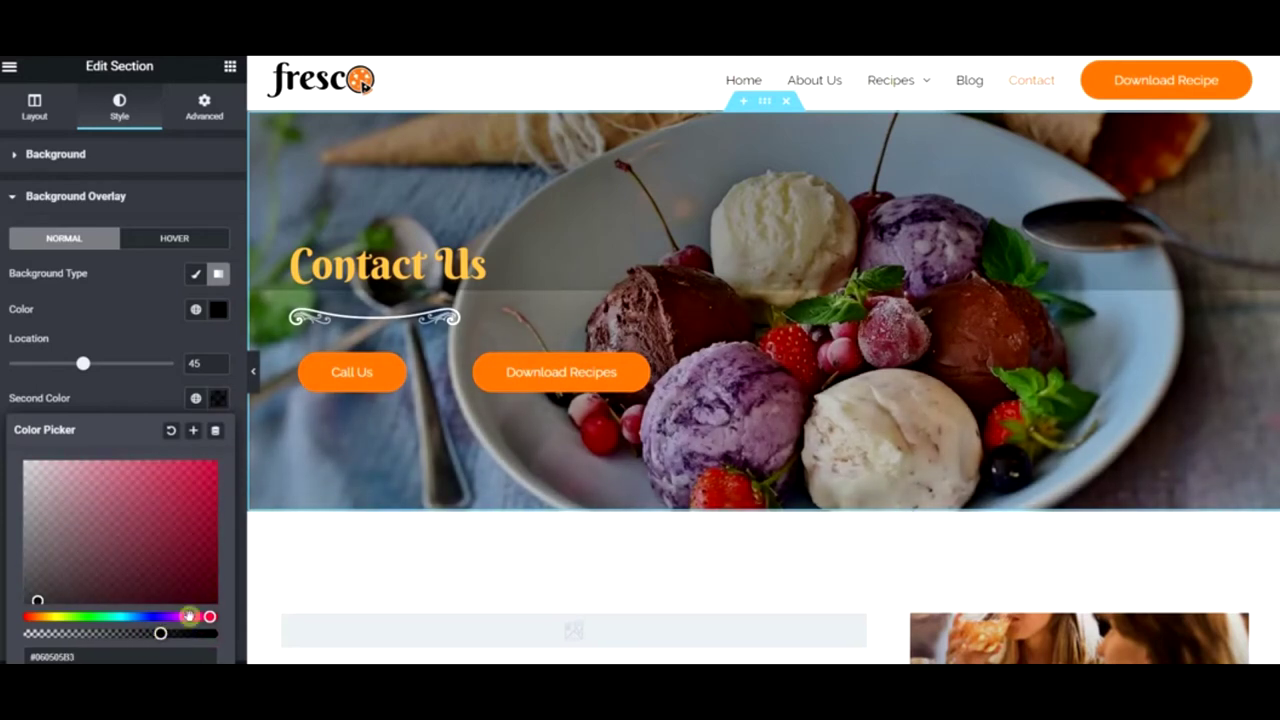
pyautogui.click(149, 298)
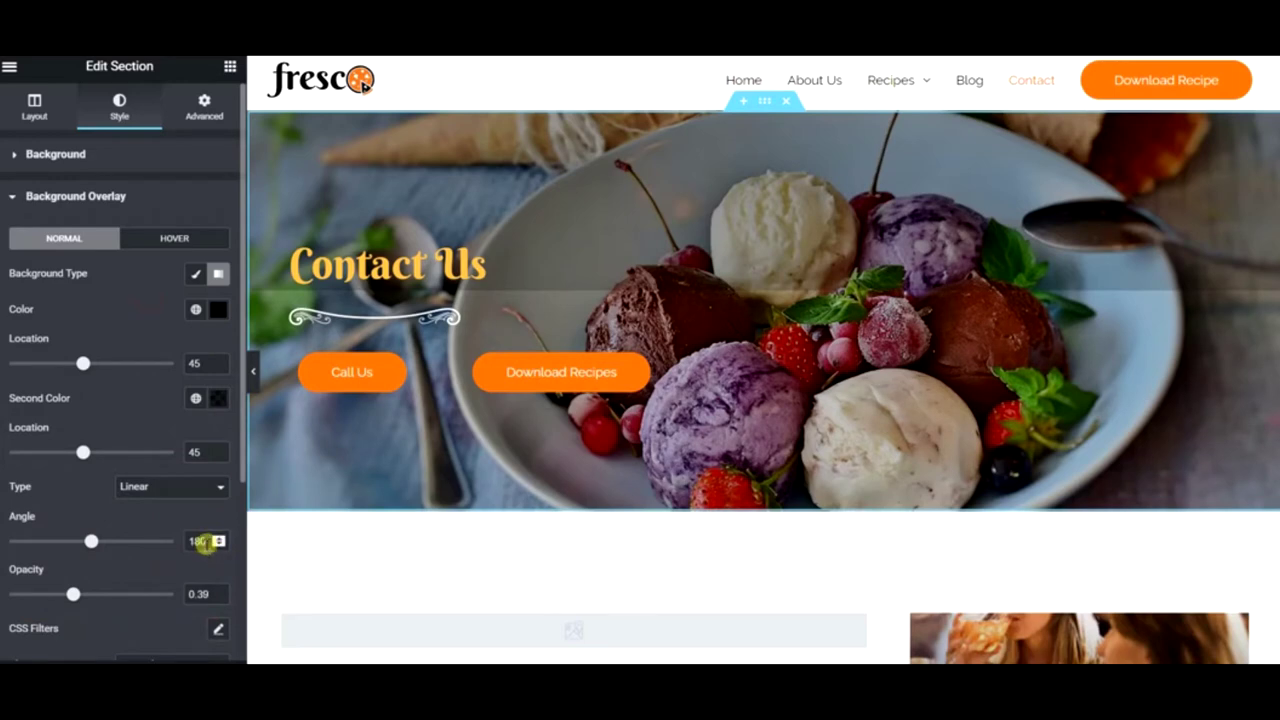
# - Set the Linear overlay angle to 90°, raise its opacity, and move the first stop to 41
pyautogui.moveTo(201, 540); pyautogui.dragTo(173, 543)
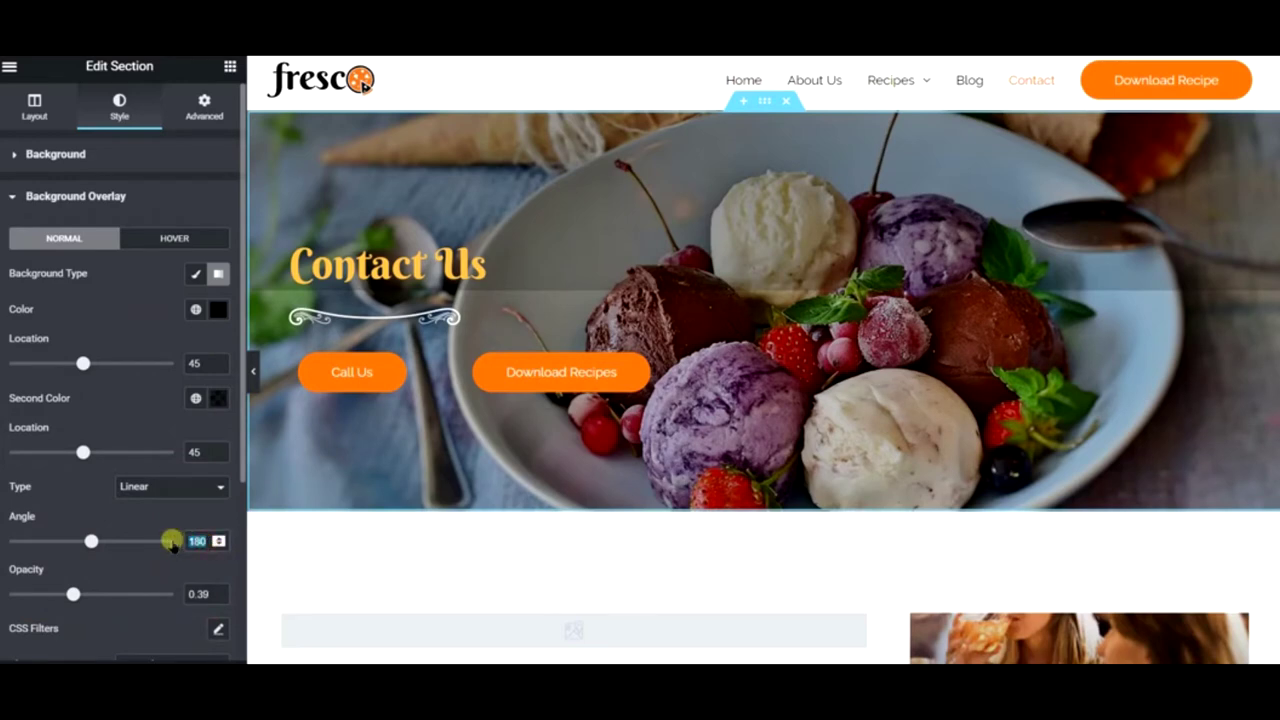
pyautogui.write('90')
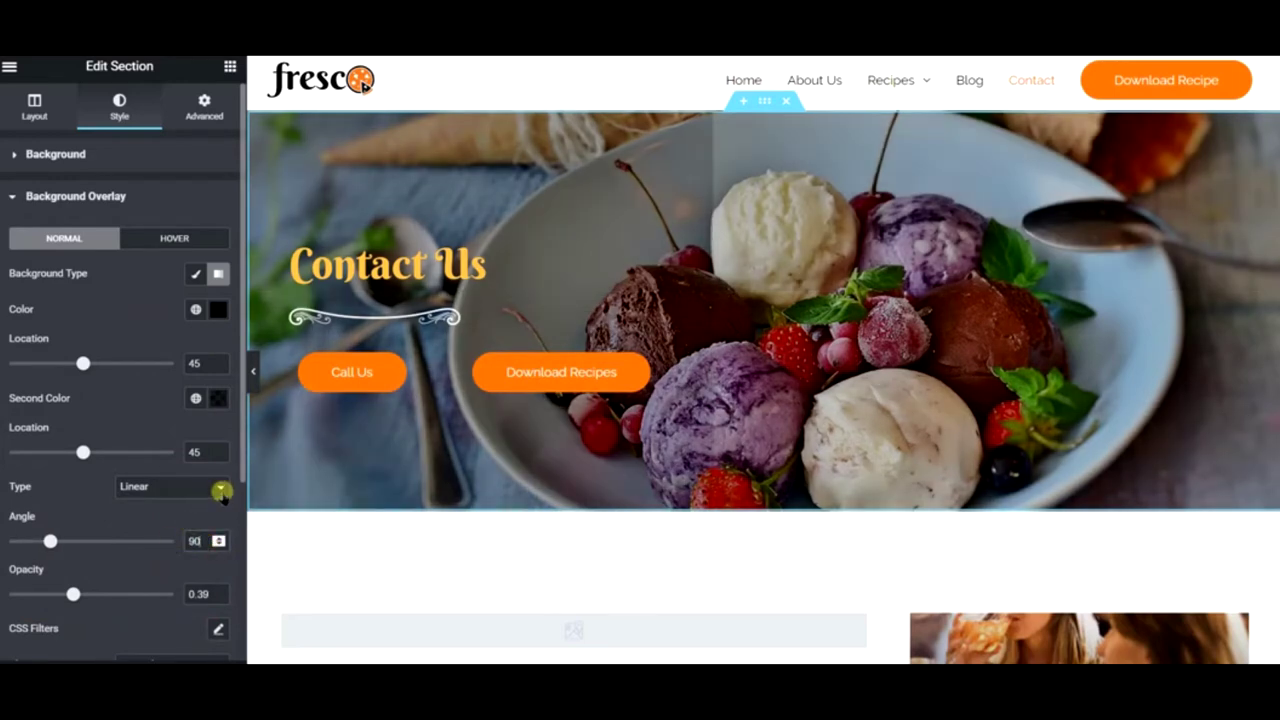
pyautogui.click(254, 376)
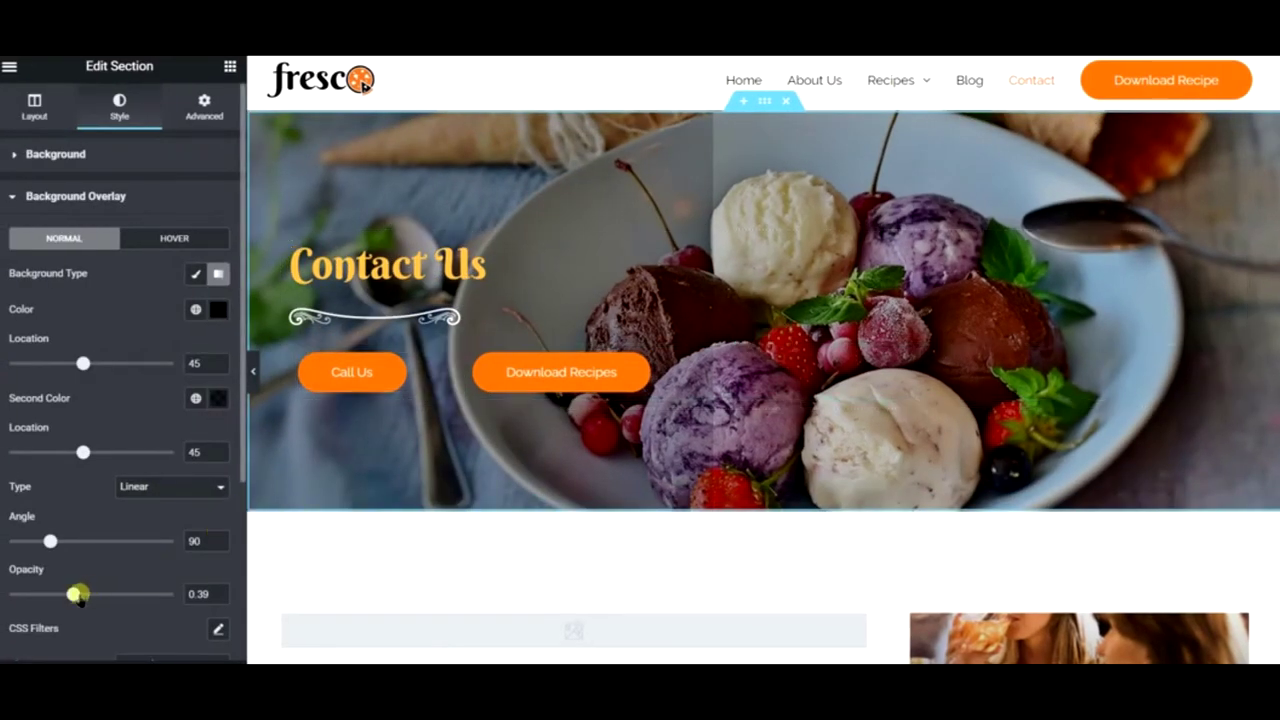
pyautogui.moveTo(84, 594); pyautogui.dragTo(114, 594)
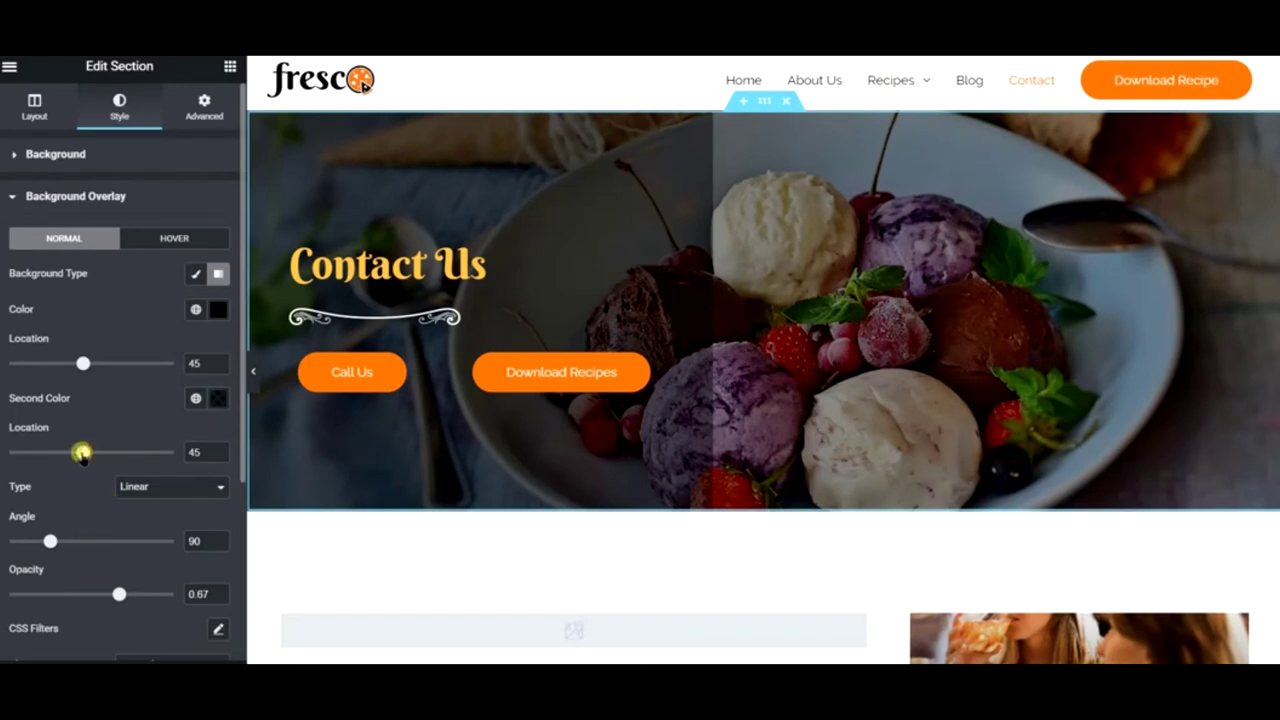
pyautogui.moveTo(64, 453); pyautogui.dragTo(61, 453)
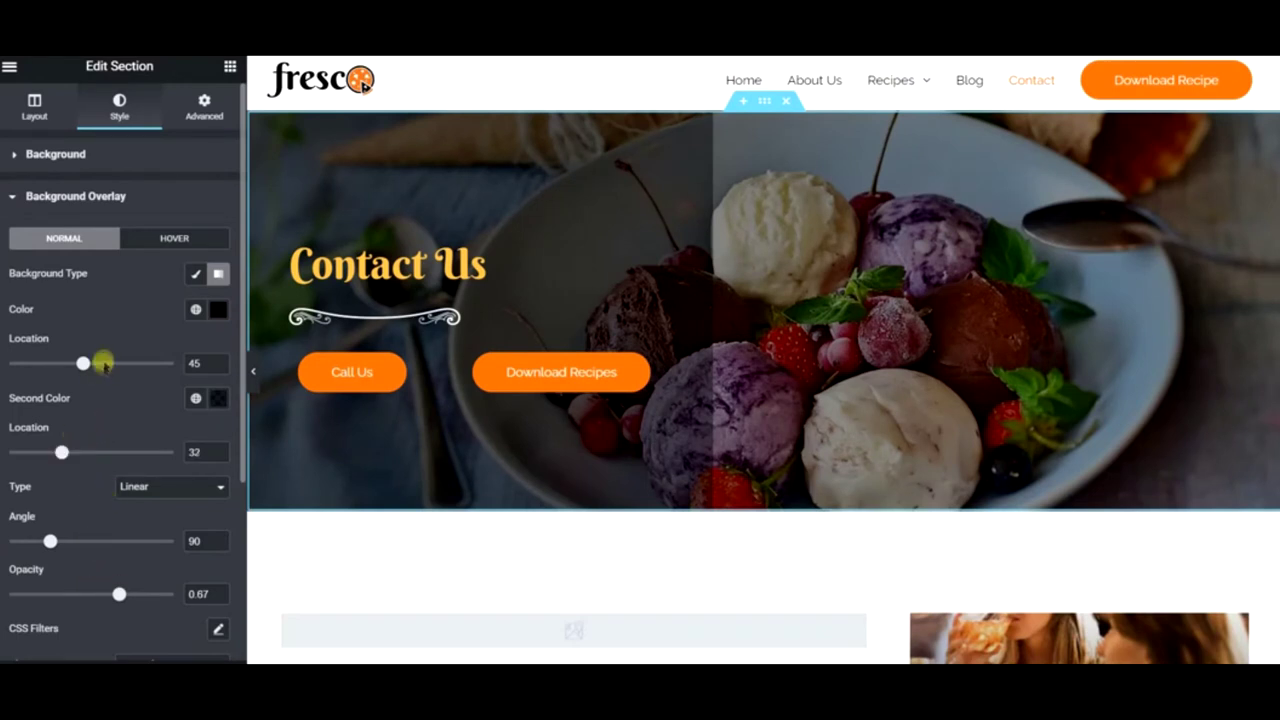
pyautogui.moveTo(82, 363); pyautogui.dragTo(76, 368)
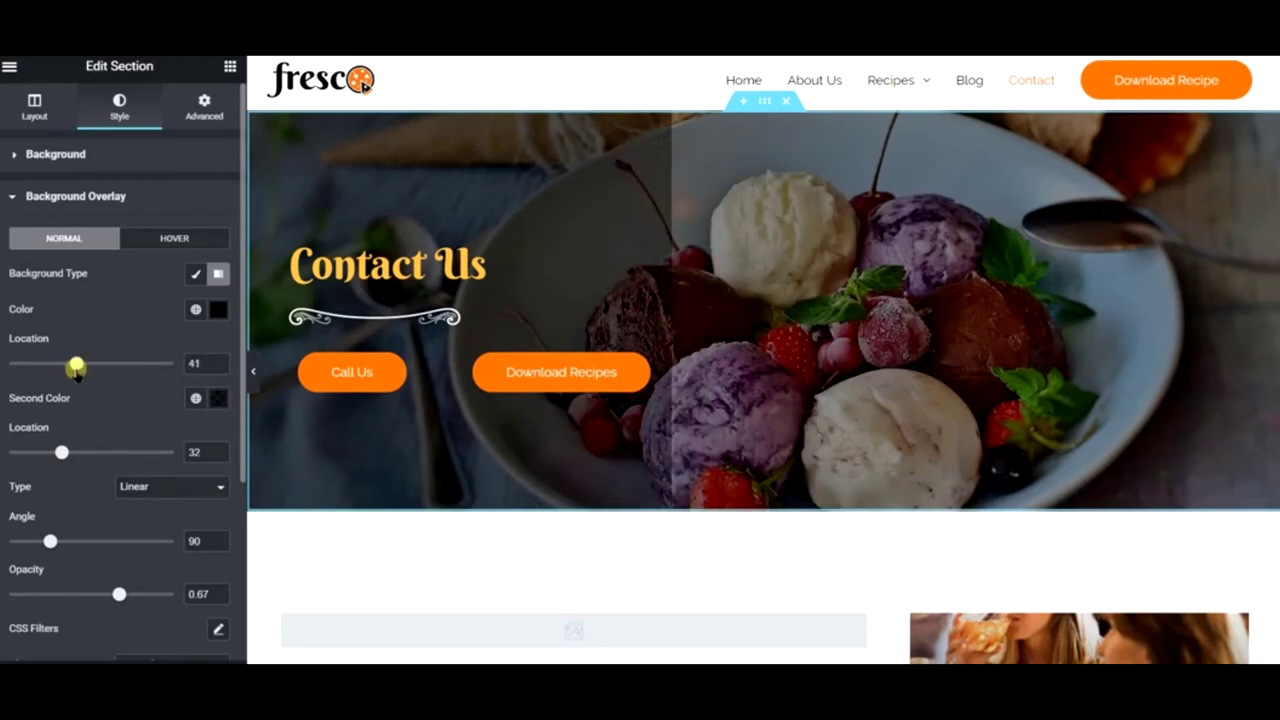
pyautogui.click(136, 484)
pyautogui.click(136, 484)
# - Push the second stop to 100, lower both colour alphas, set opacity to 0.88, and preview
pyautogui.moveTo(59, 451); pyautogui.dragTo(190, 456)
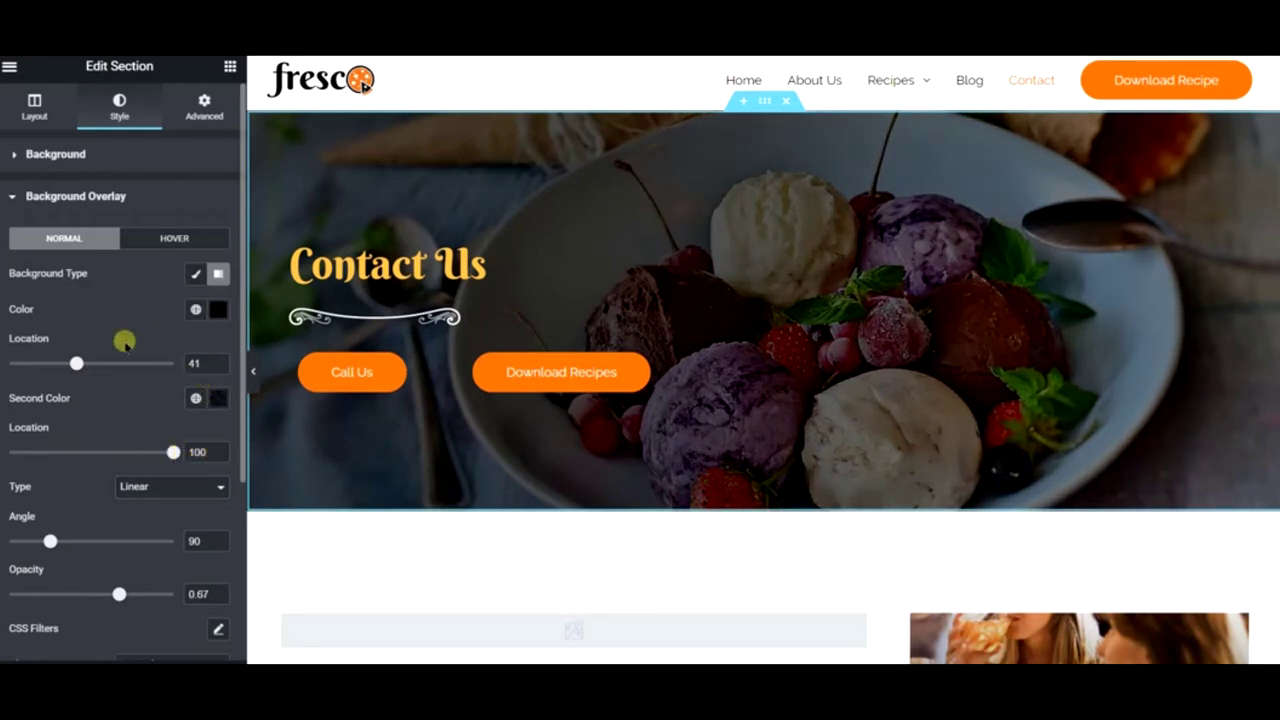
pyautogui.click(217, 309)
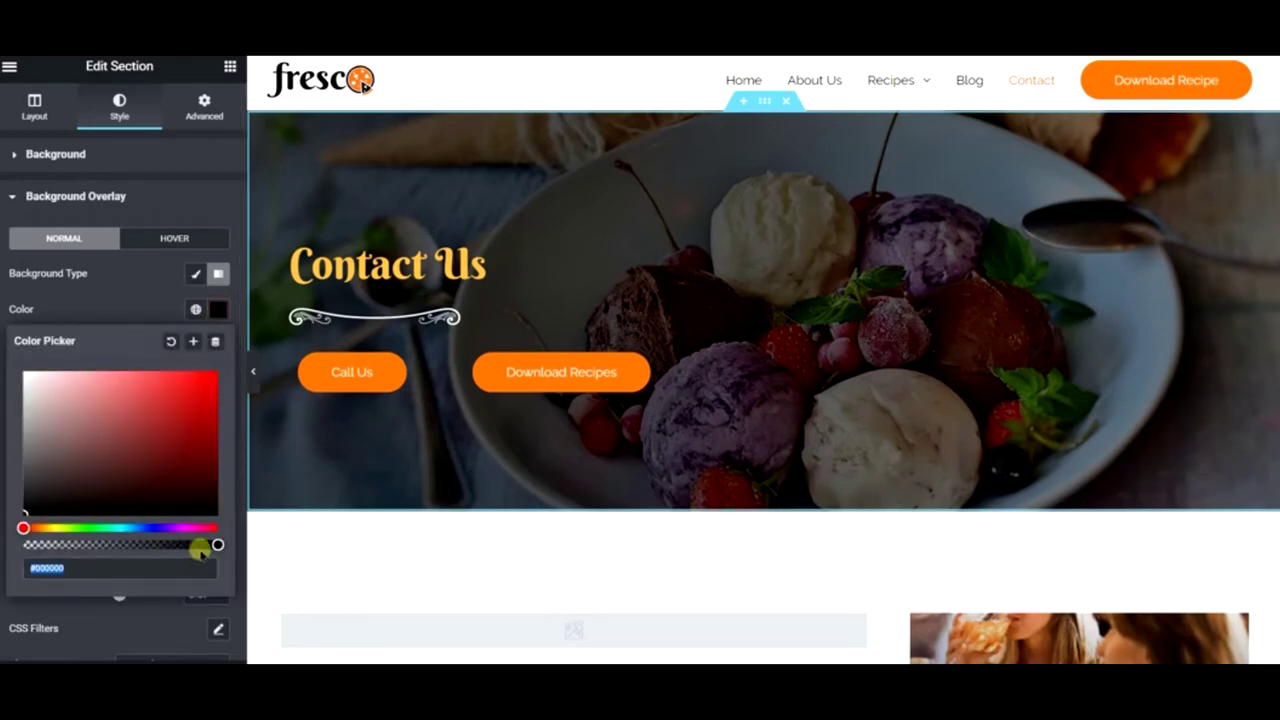
pyautogui.moveTo(217, 544); pyautogui.dragTo(270, 540)
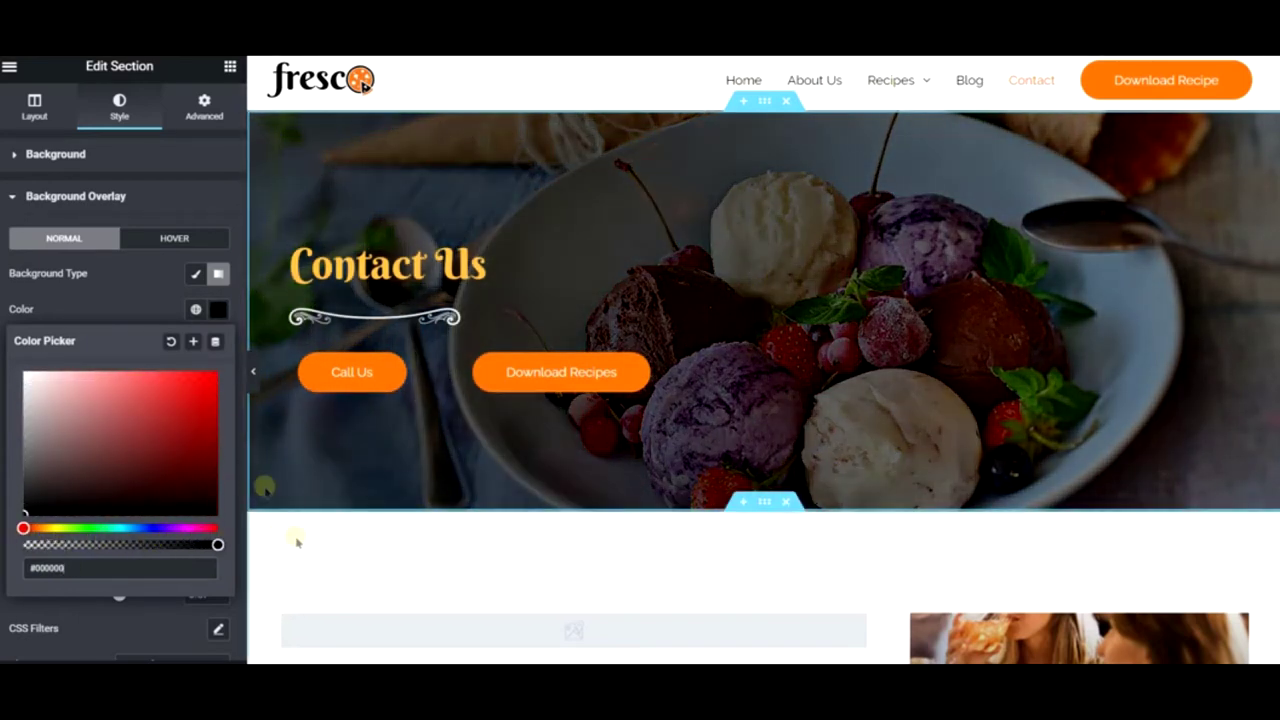
pyautogui.click(160, 303)
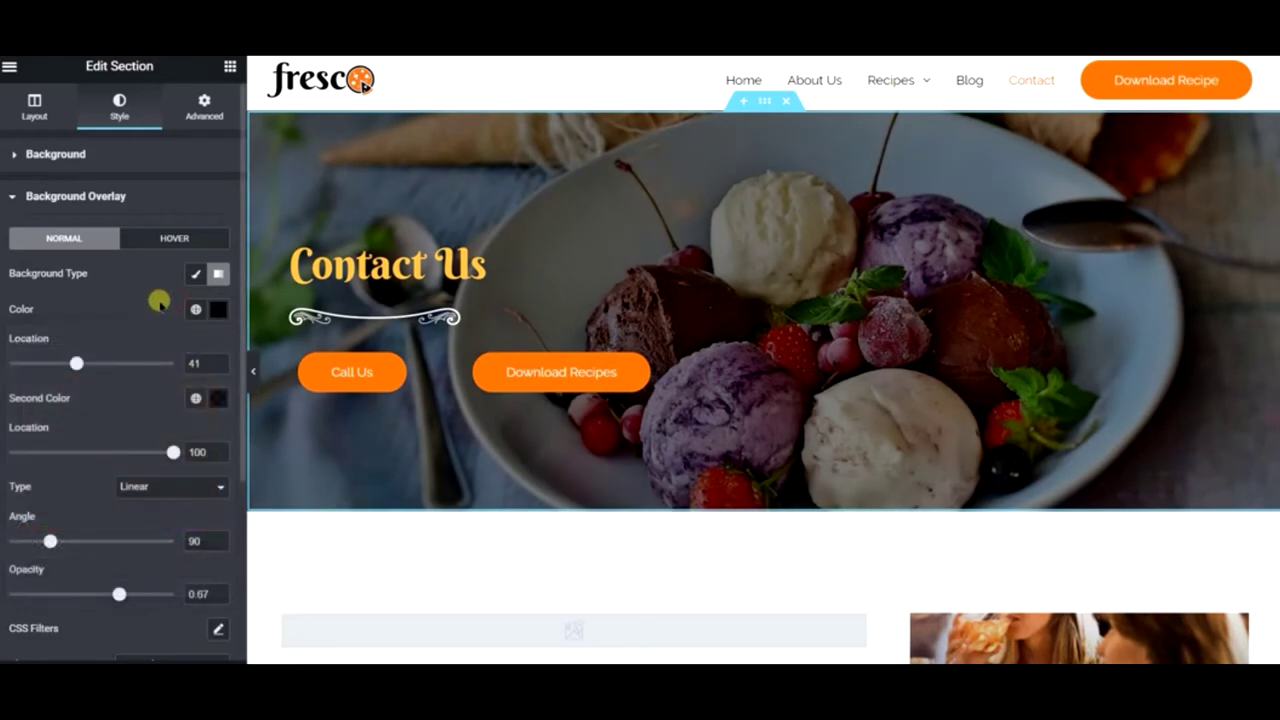
pyautogui.click(217, 398)
pyautogui.moveTo(209, 633); pyautogui.dragTo(5, 612)
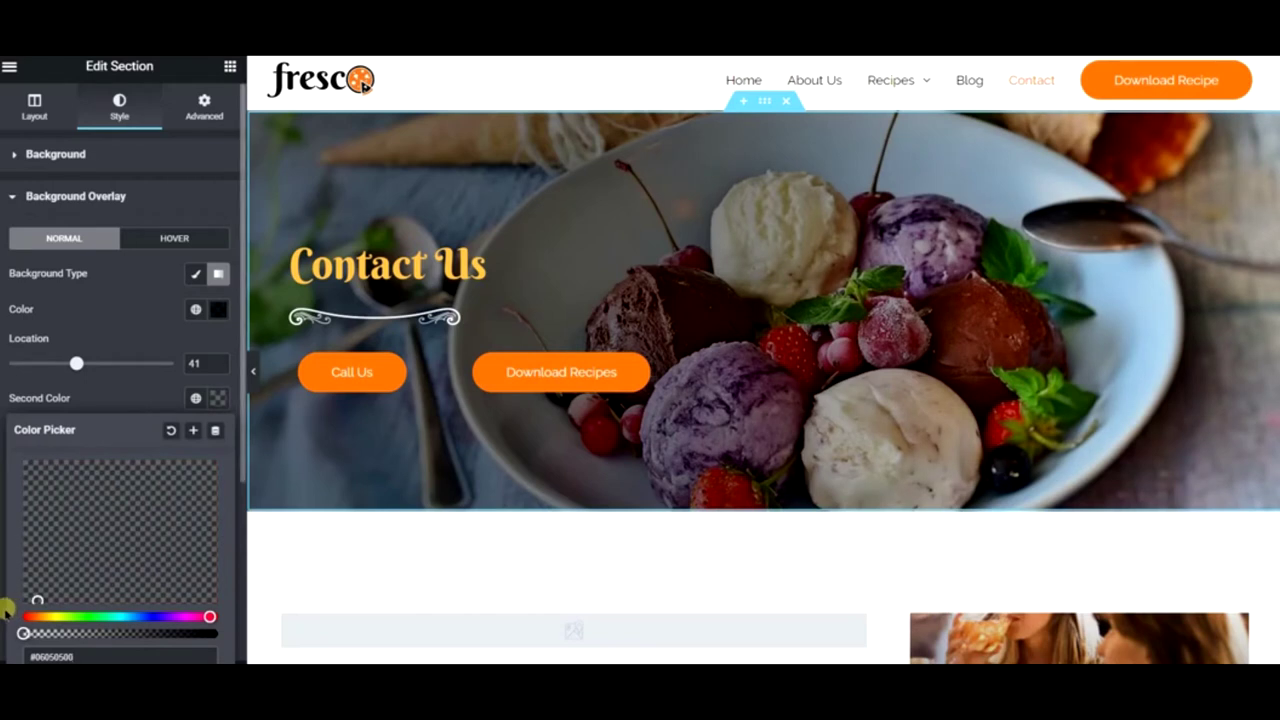
pyautogui.click(147, 320)
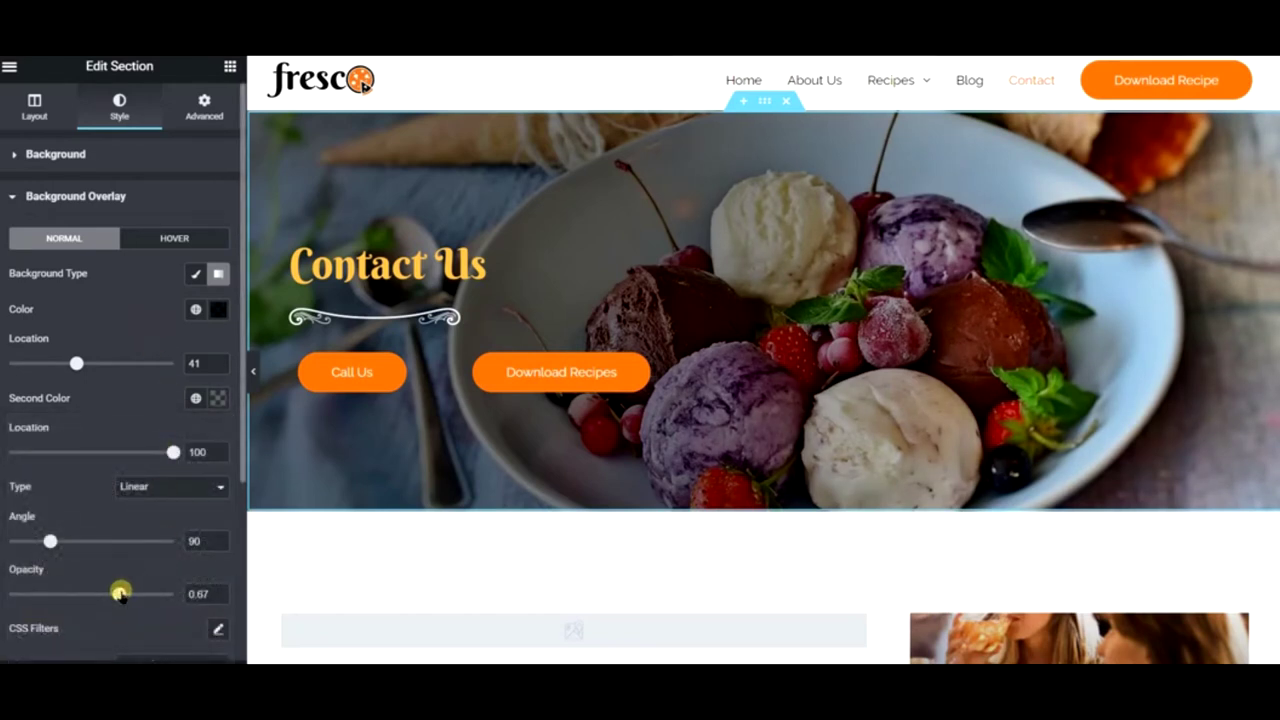
pyautogui.moveTo(130, 594); pyautogui.dragTo(156, 594)
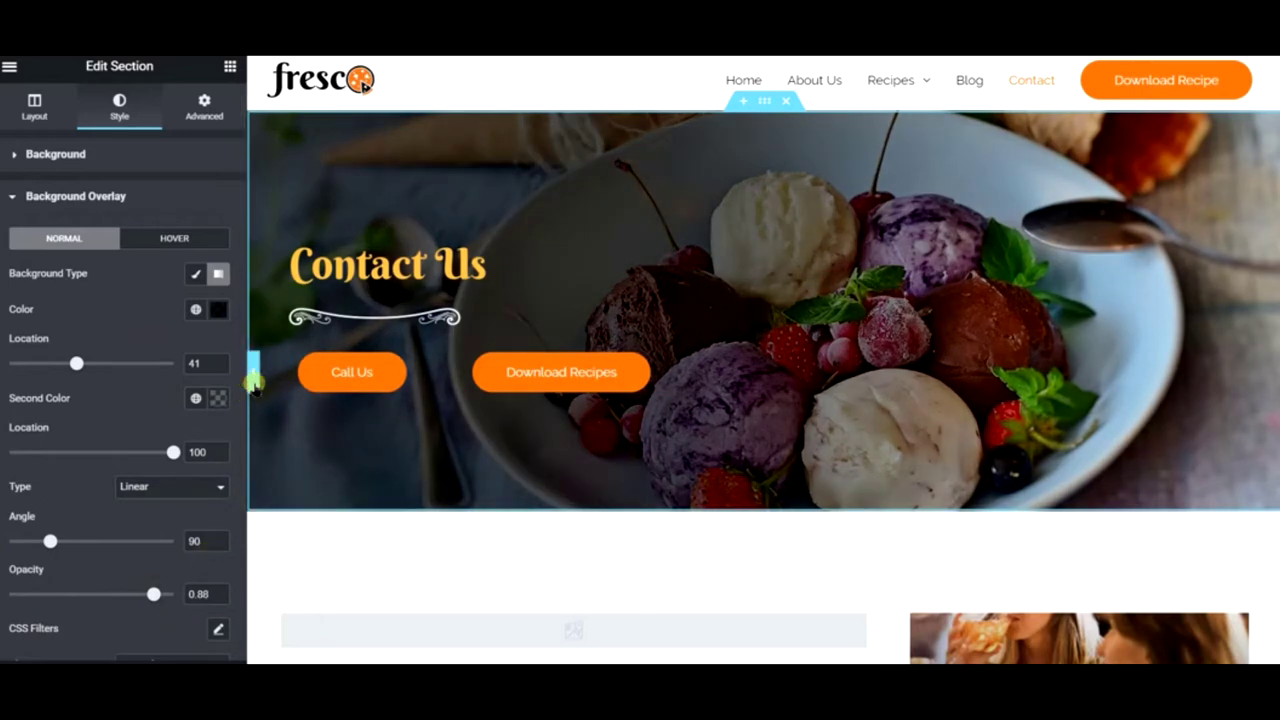
pyautogui.click(247, 376)
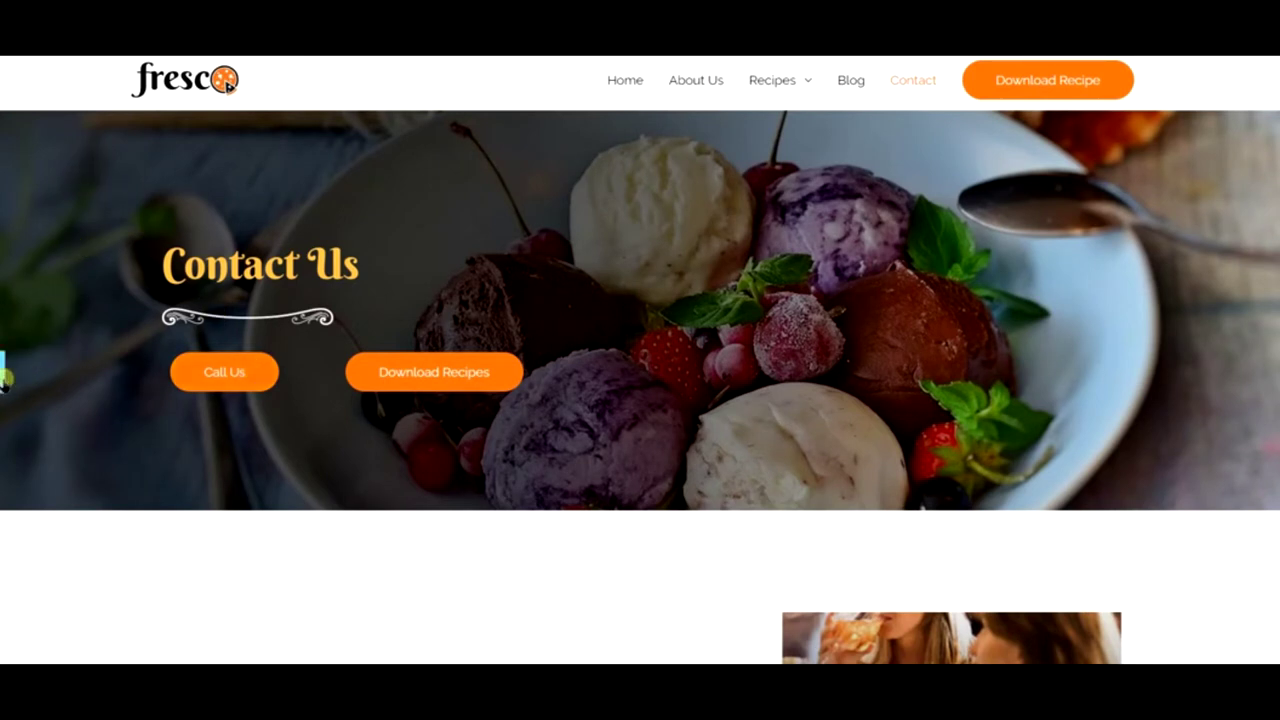
pyautogui.click(3, 372)
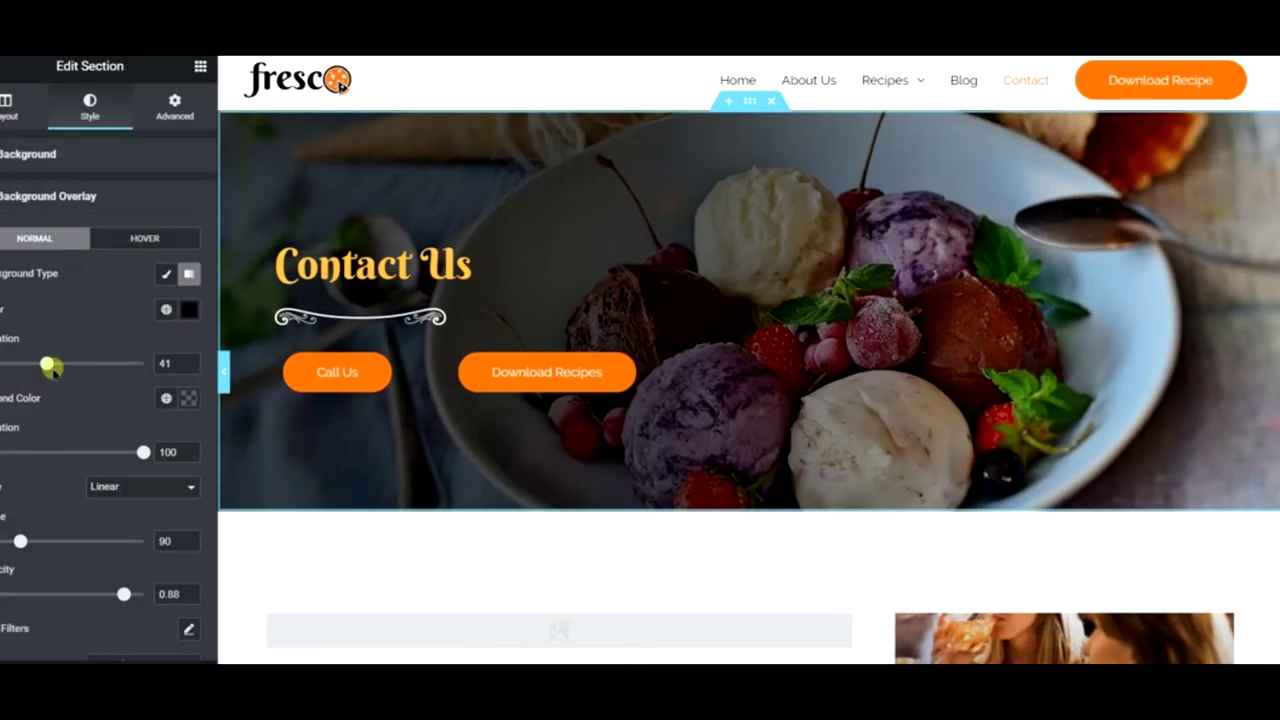
pyautogui.rightClick(397, 142)
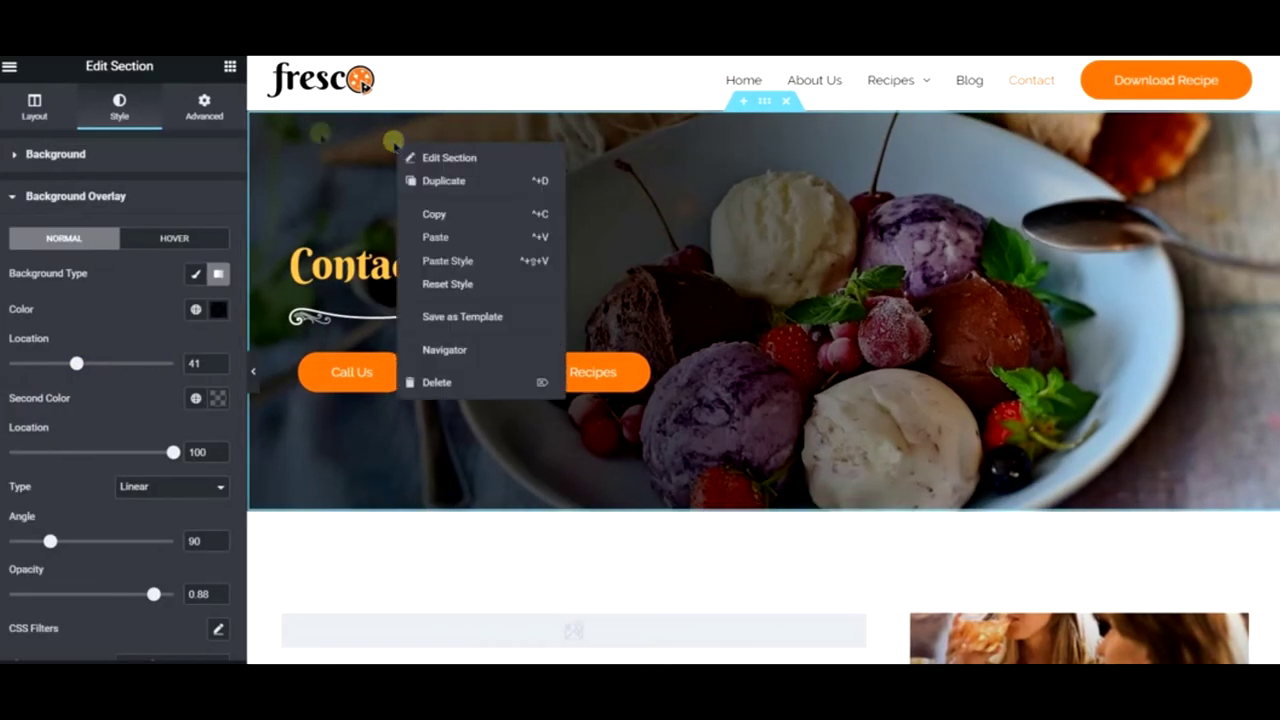
pyautogui.click(120, 150)
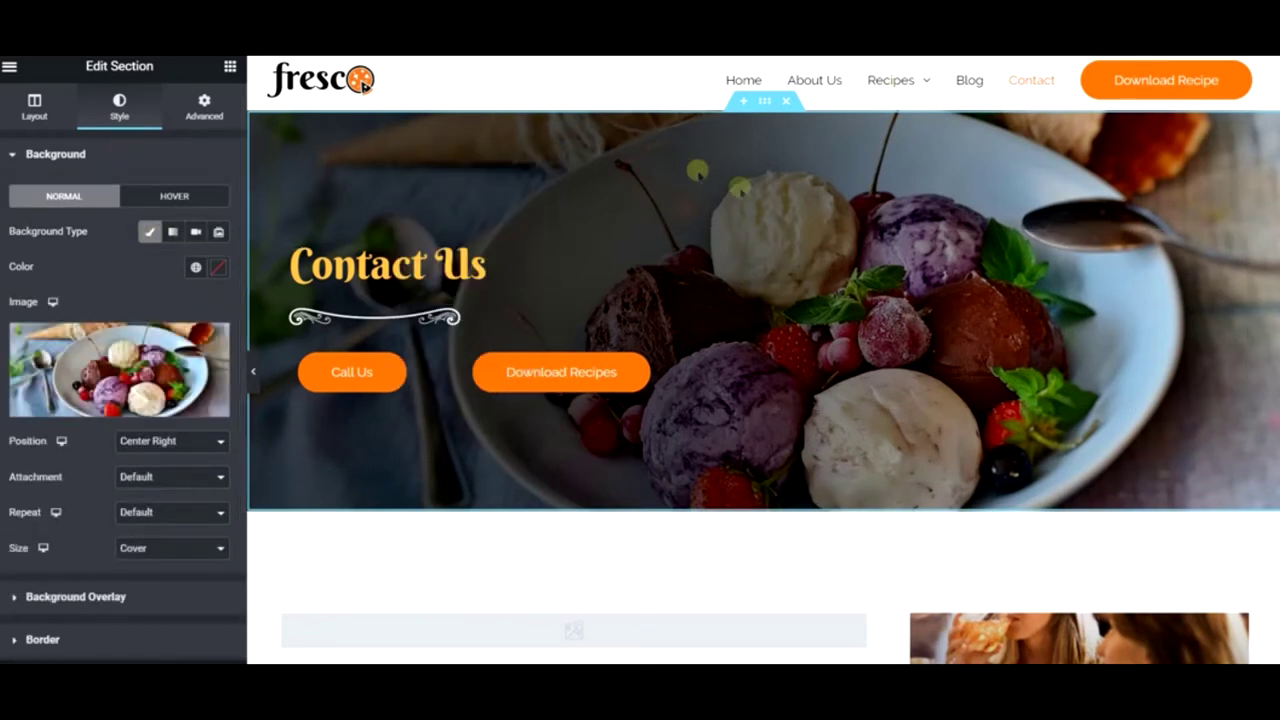
pyautogui.click(146, 446)
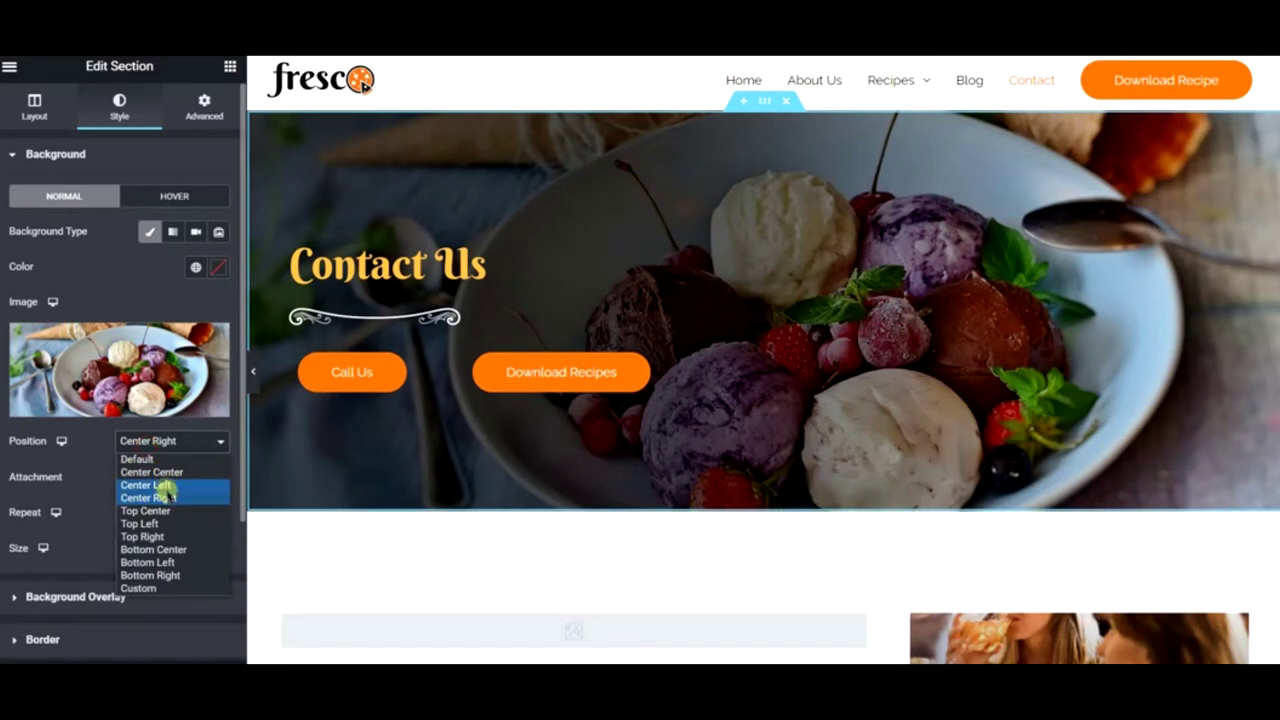
pyautogui.click(160, 485)
pyautogui.click(150, 443)
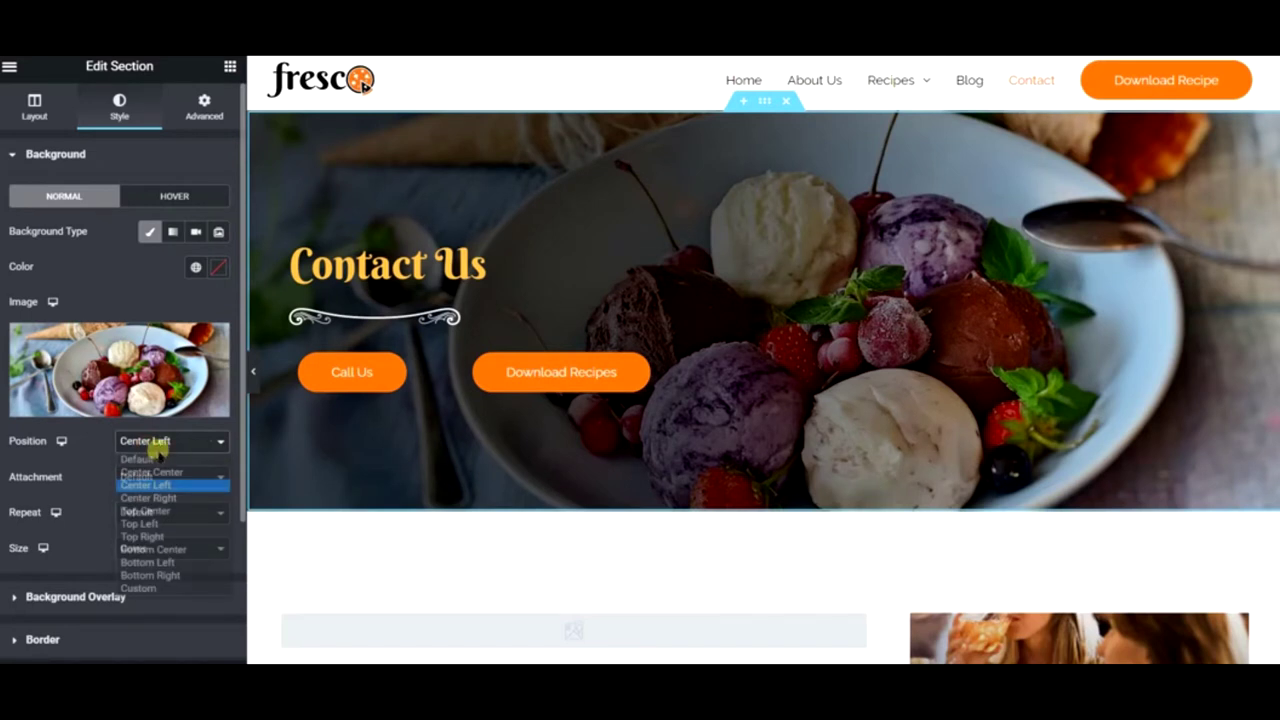
pyautogui.click(176, 471)
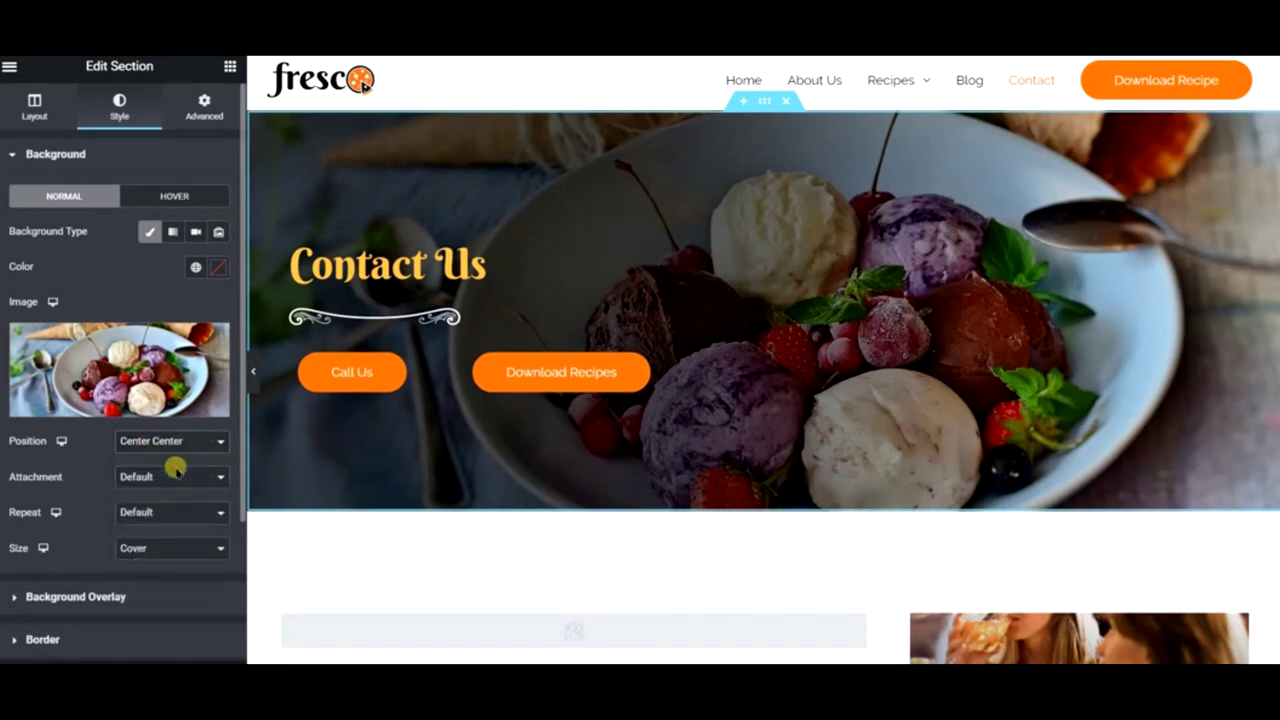
pyautogui.click(178, 549)
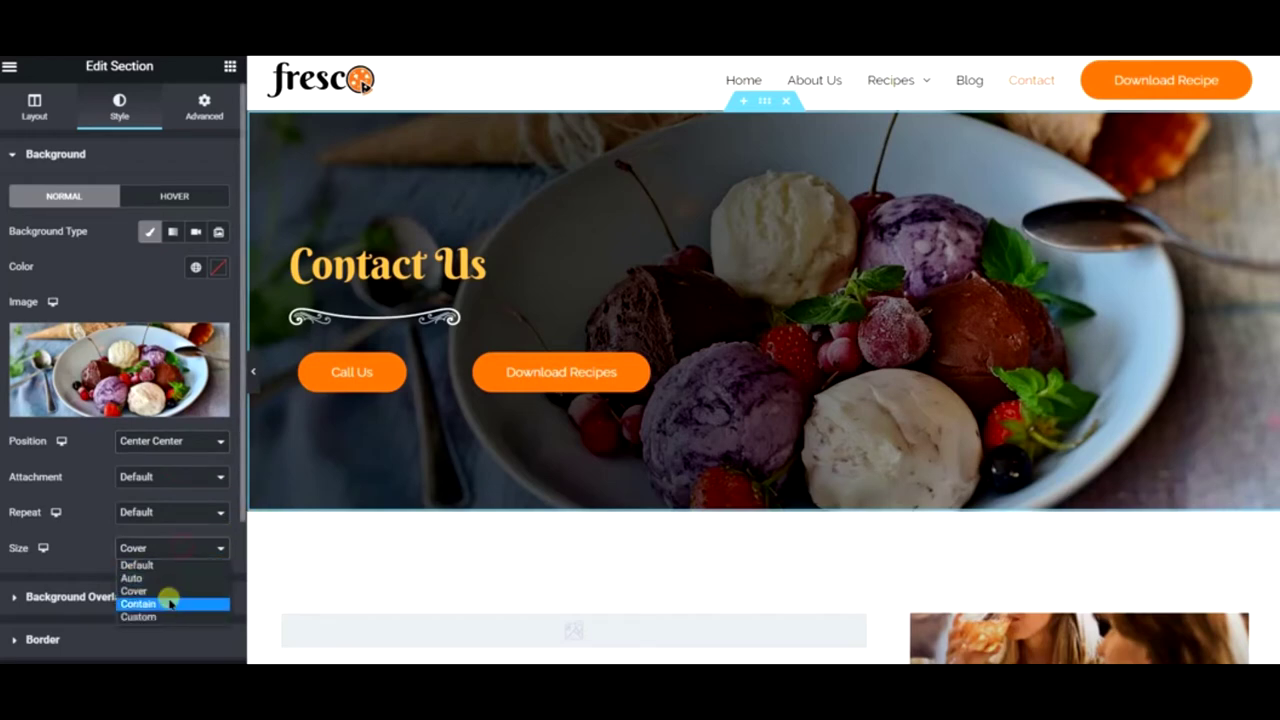
pyautogui.click(170, 603)
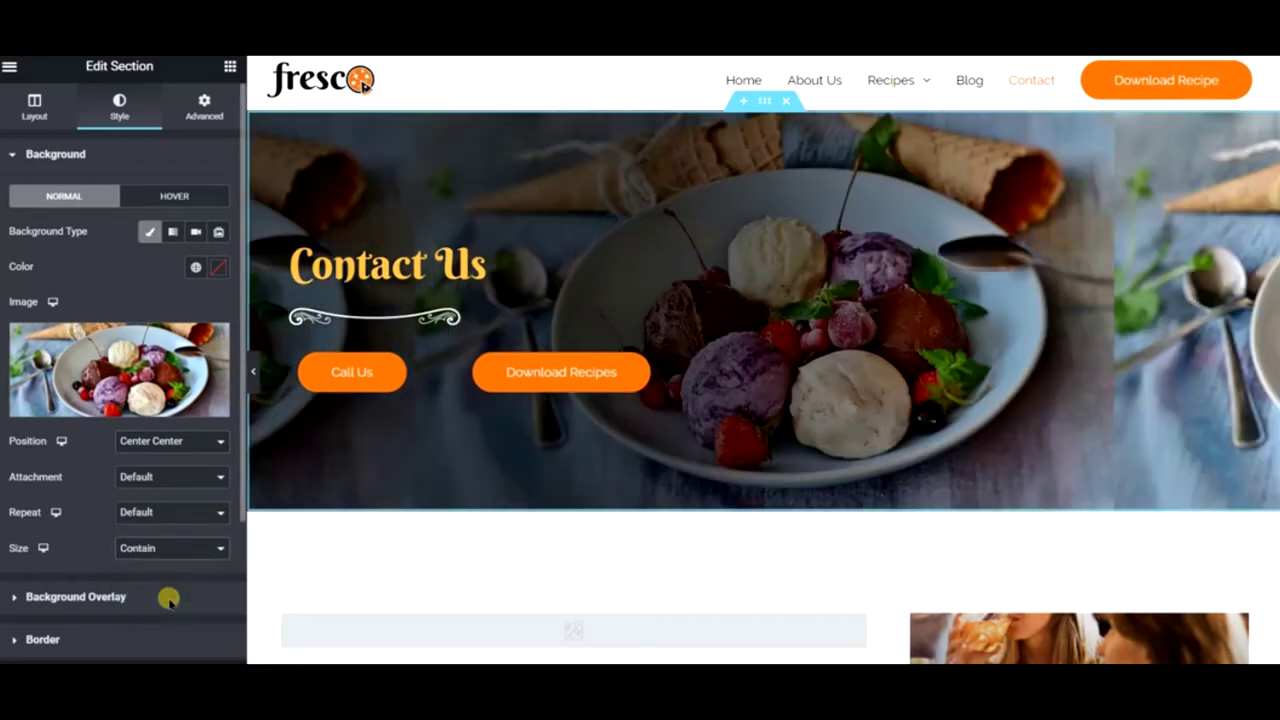
pyautogui.click(170, 441)
pyautogui.click(67, 578)
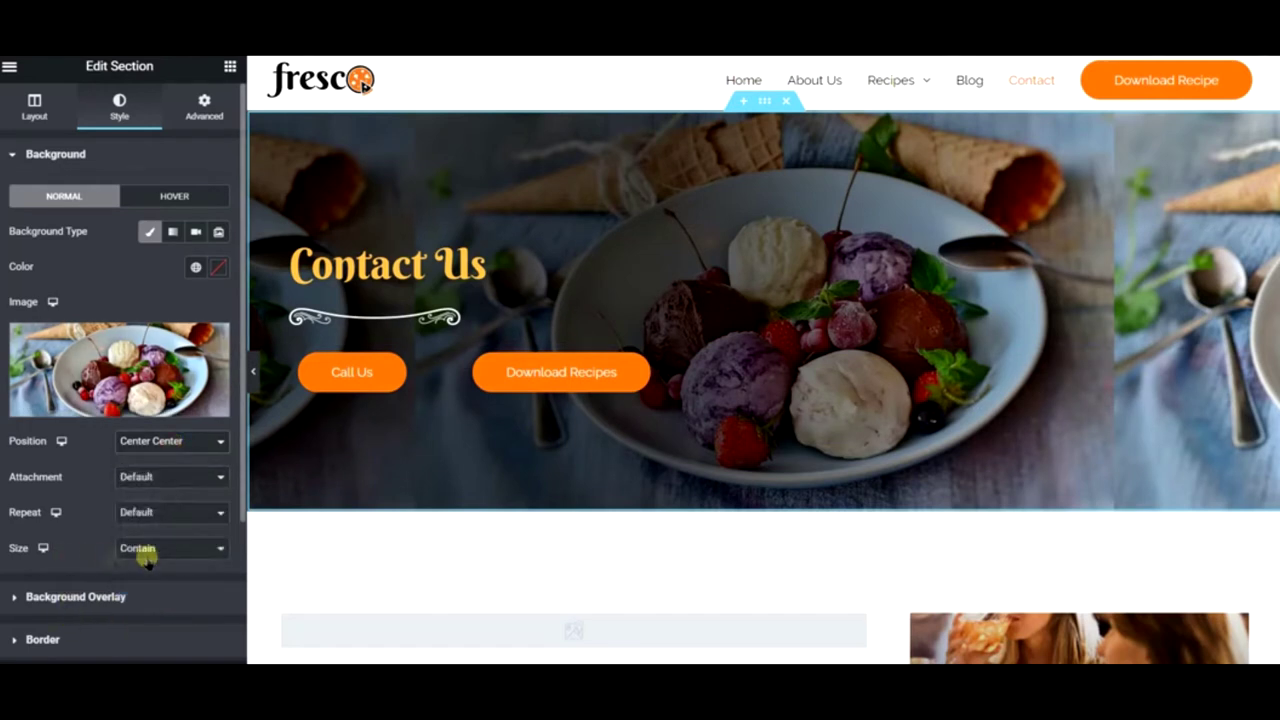
pyautogui.click(157, 550)
pyautogui.click(166, 591)
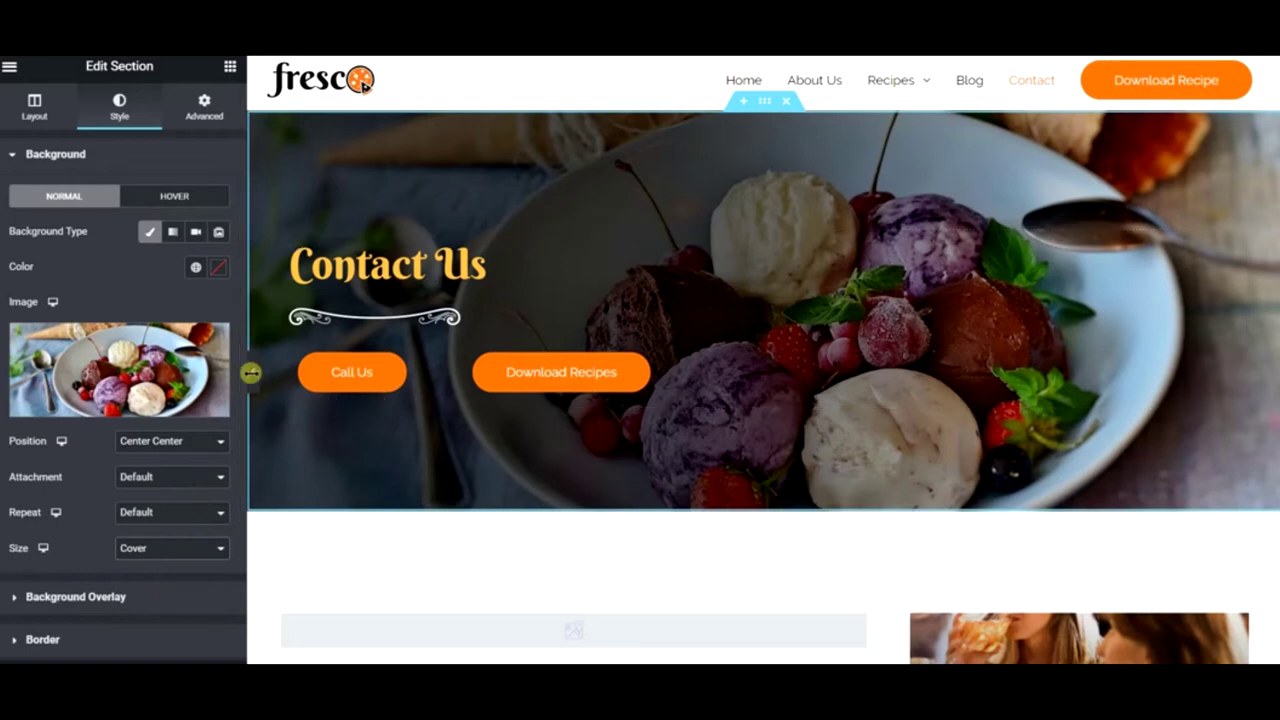
pyautogui.click(255, 378)
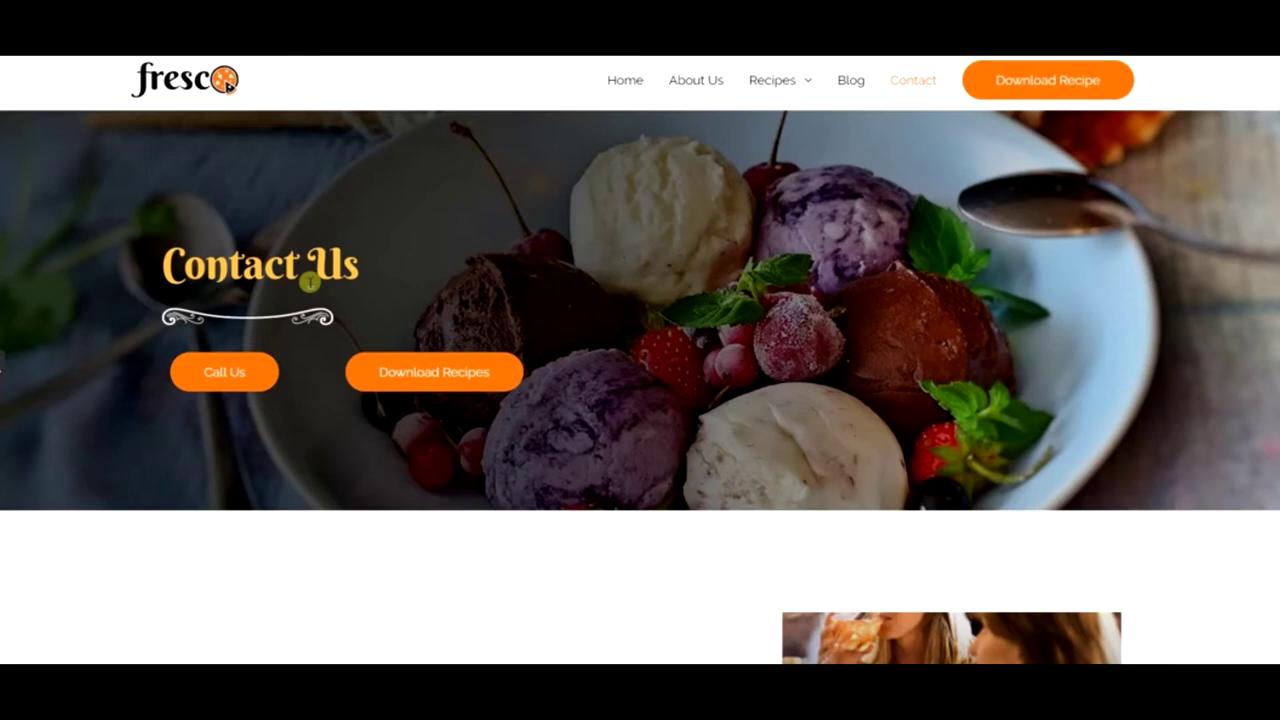
pyautogui.click(8, 370)
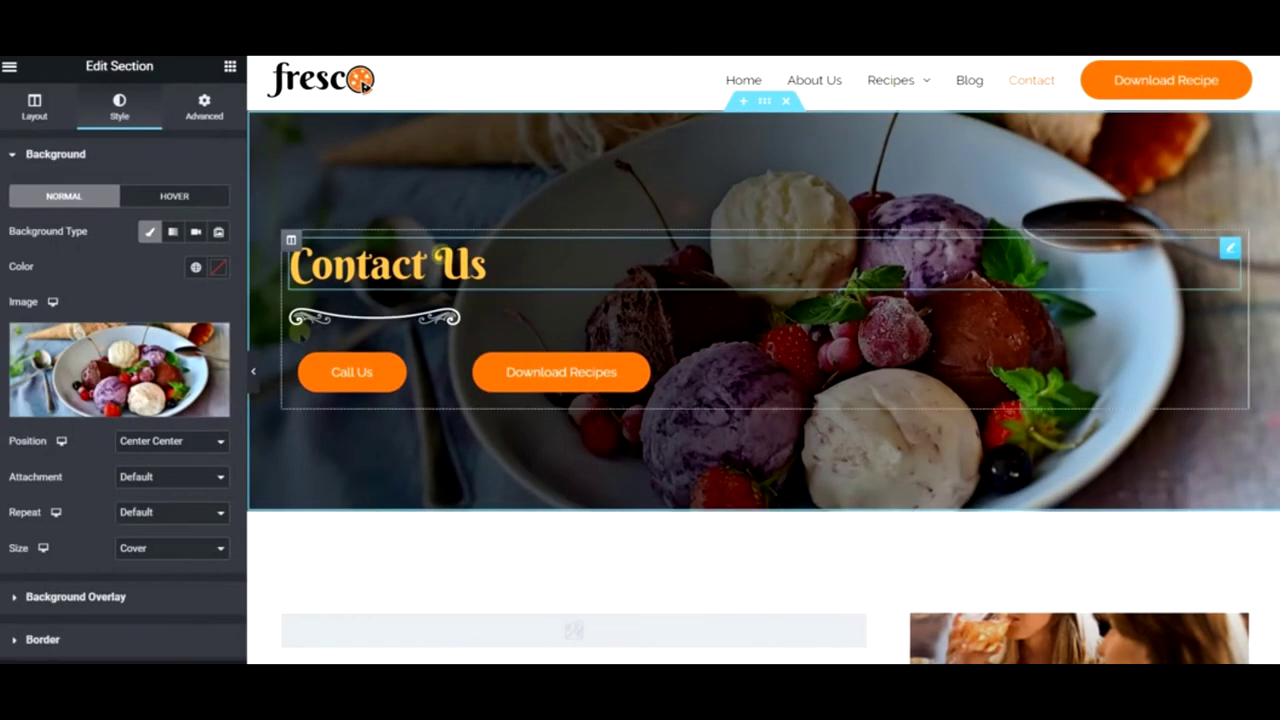
# - Change the hero's background overlay from gradient to Classic at 0.3 opacity, then preview the brighter photo
pyautogui.click(149, 597)
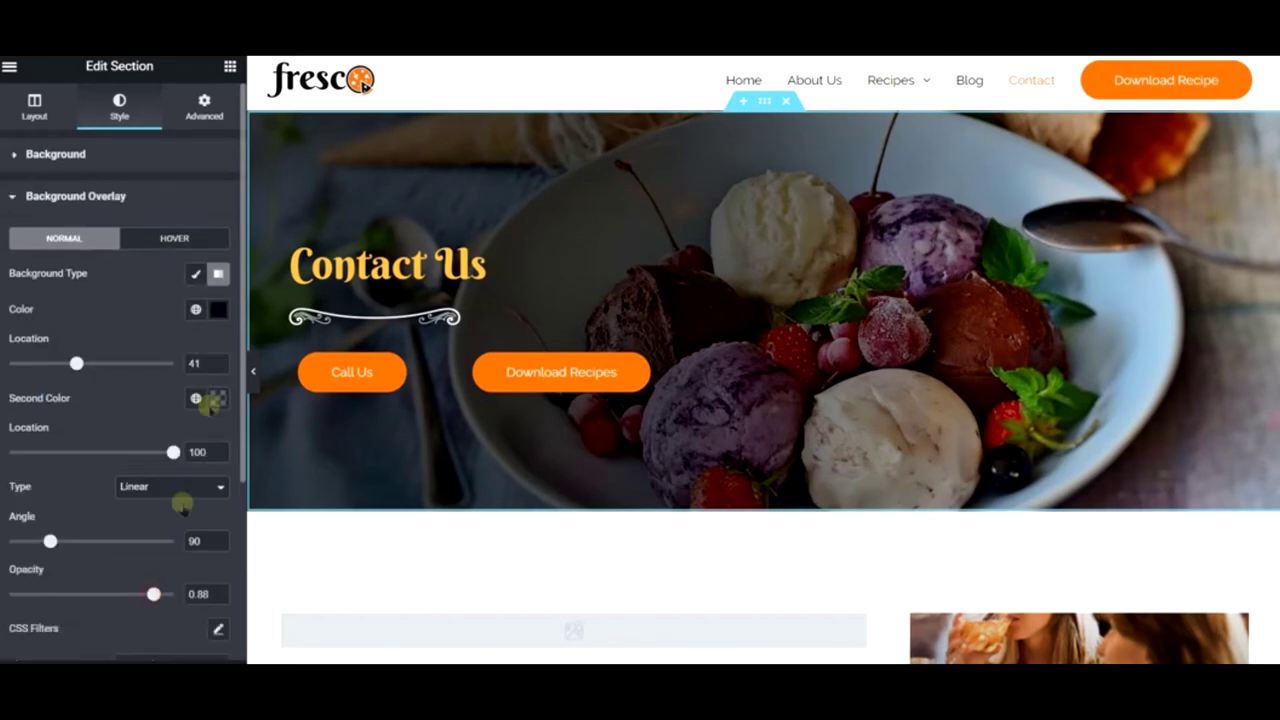
pyautogui.click(200, 272)
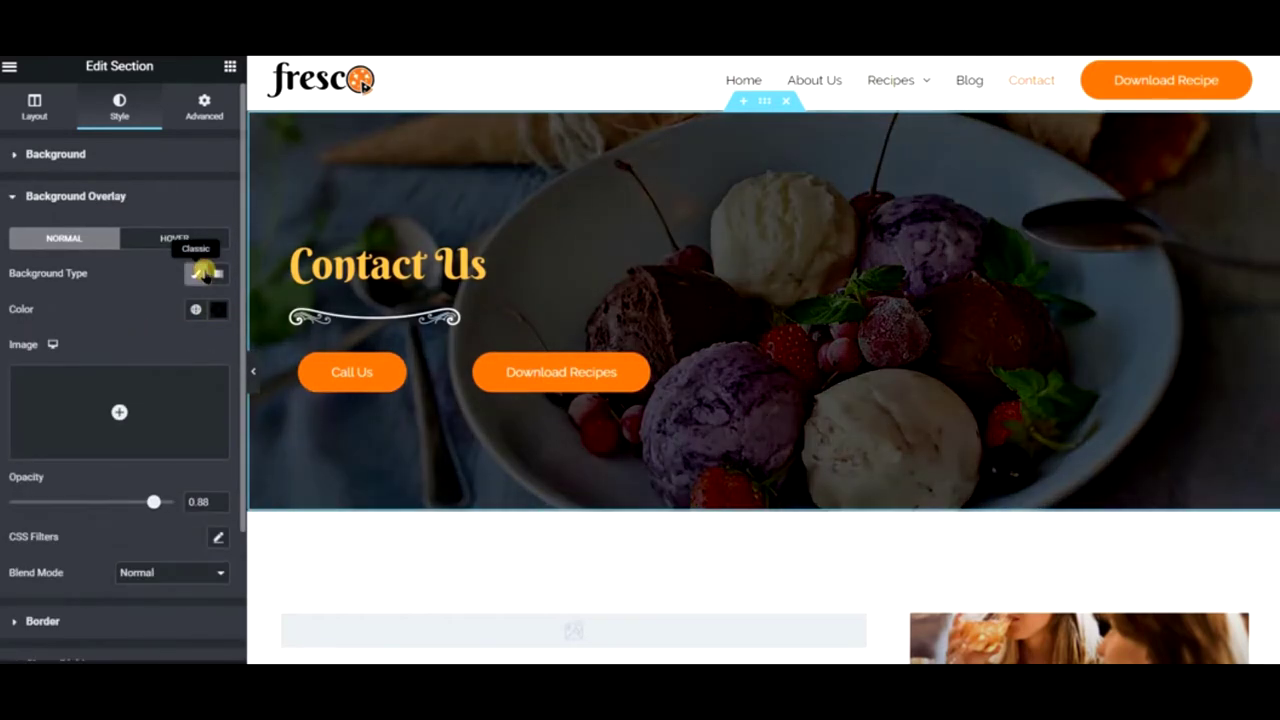
pyautogui.moveTo(156, 502); pyautogui.dragTo(68, 510)
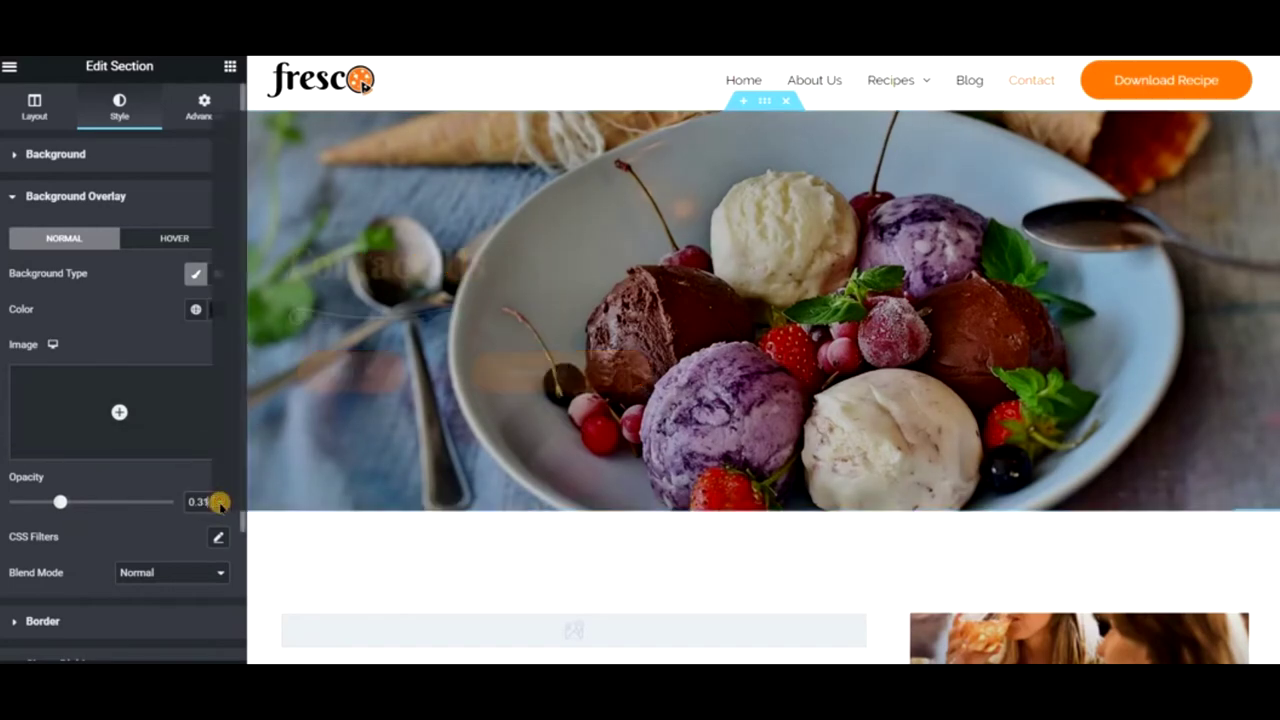
pyautogui.click(253, 370)
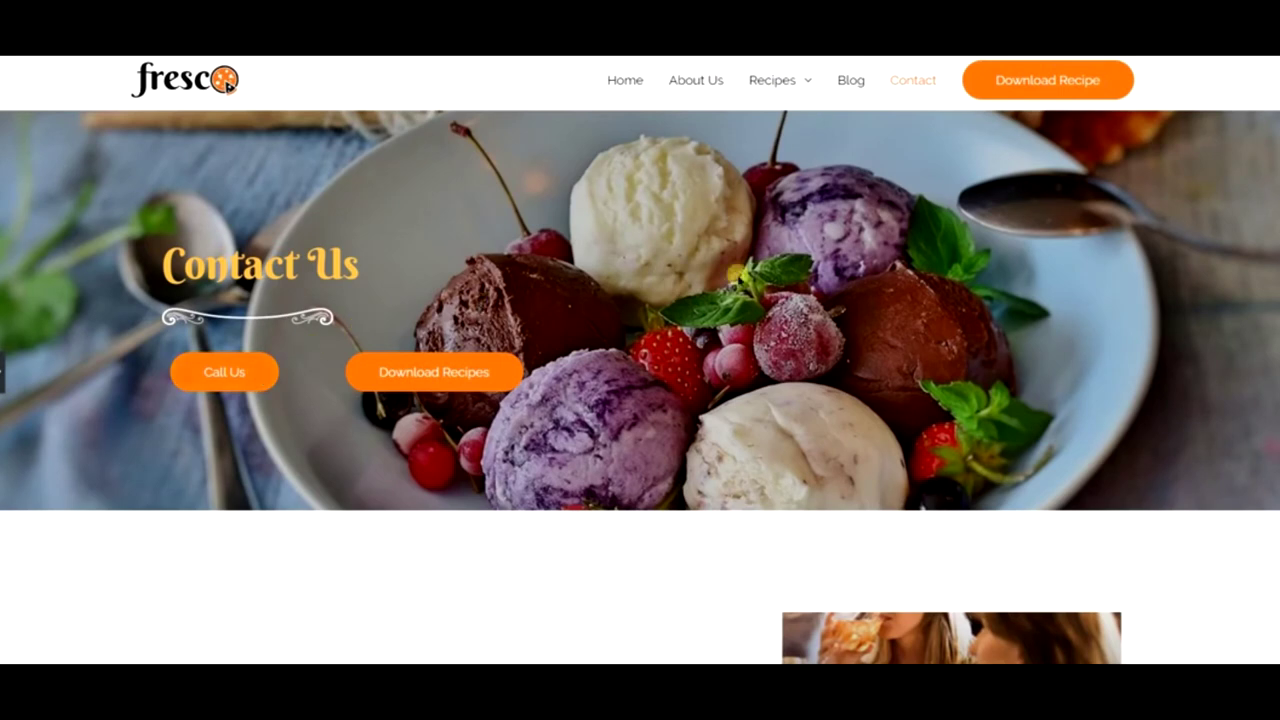
pyautogui.click(14, 383)
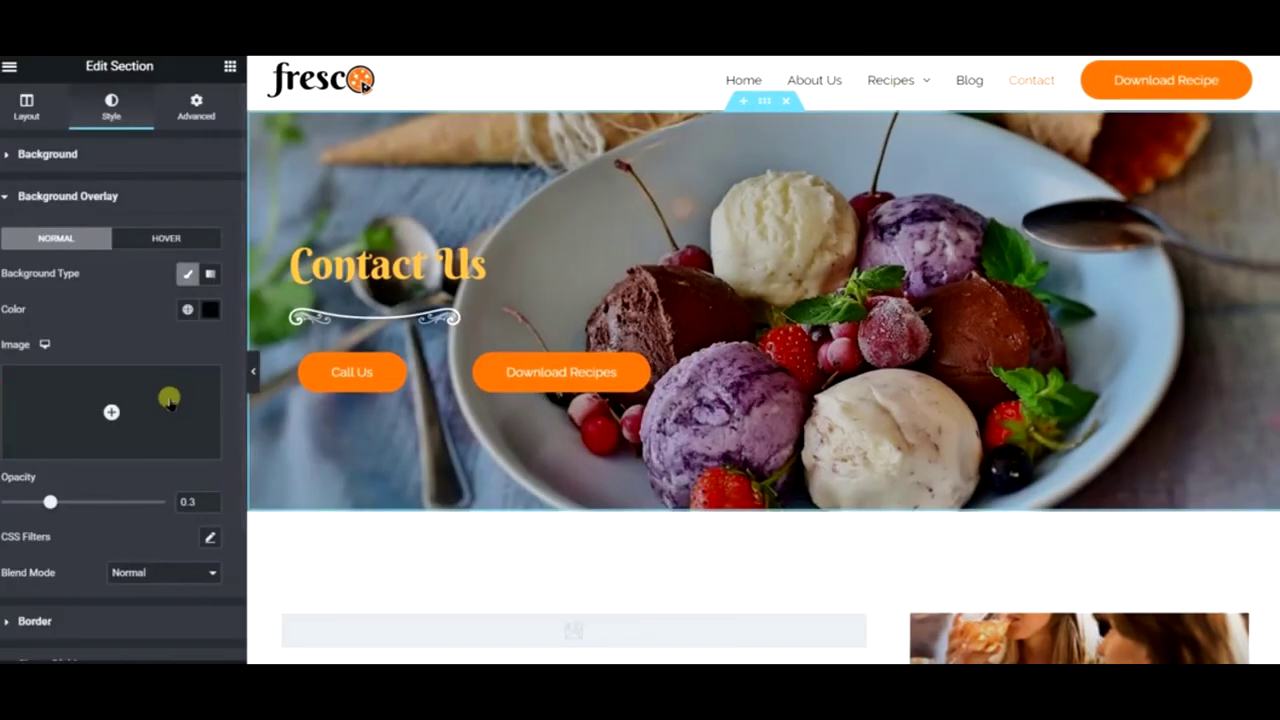
pyautogui.scroll(-3, 750, 366)
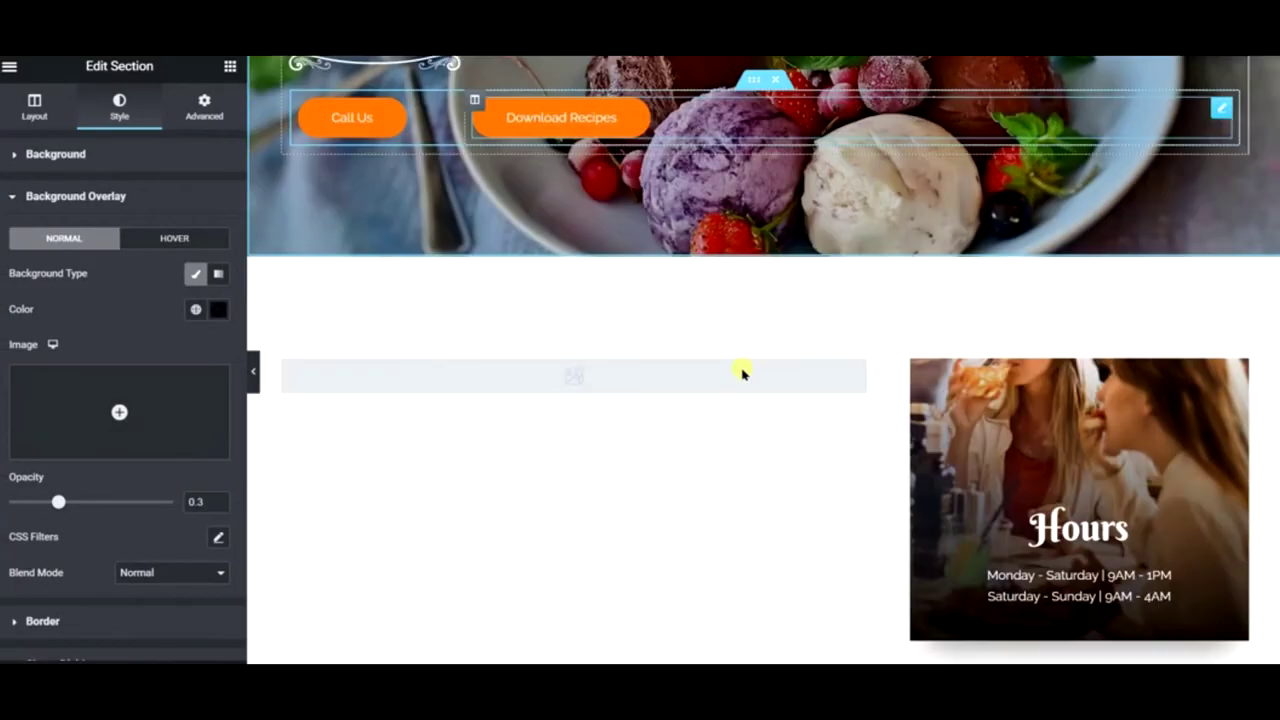
pyautogui.scroll(-3, 755, 493)
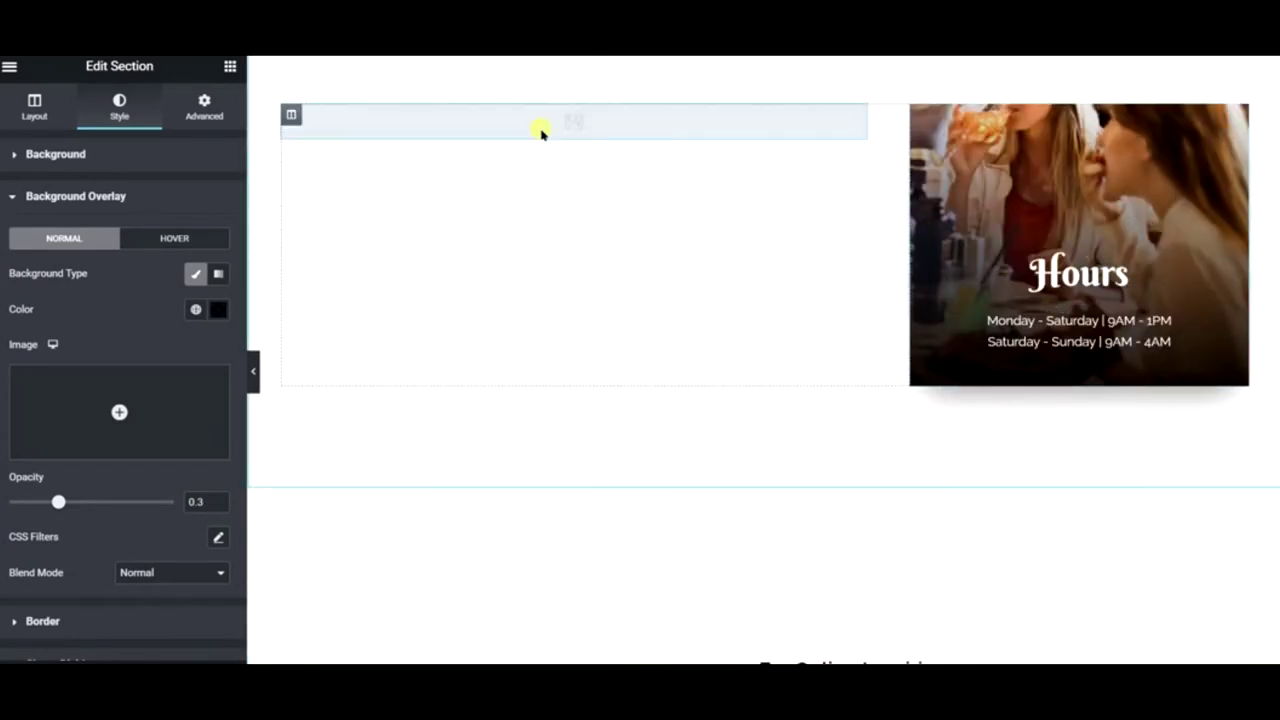
pyautogui.scroll(-5, 563, 186)
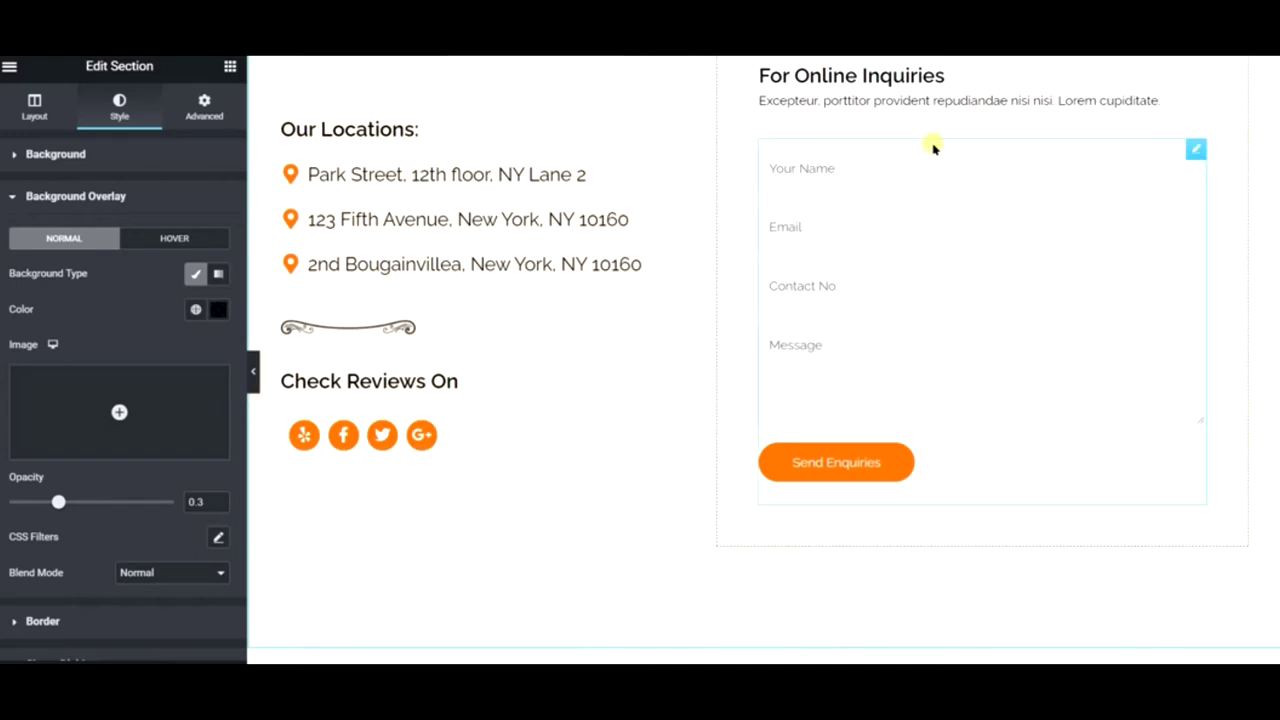
pyautogui.scroll(-8, 895, 332)
pyautogui.scroll(8, 784, 441)
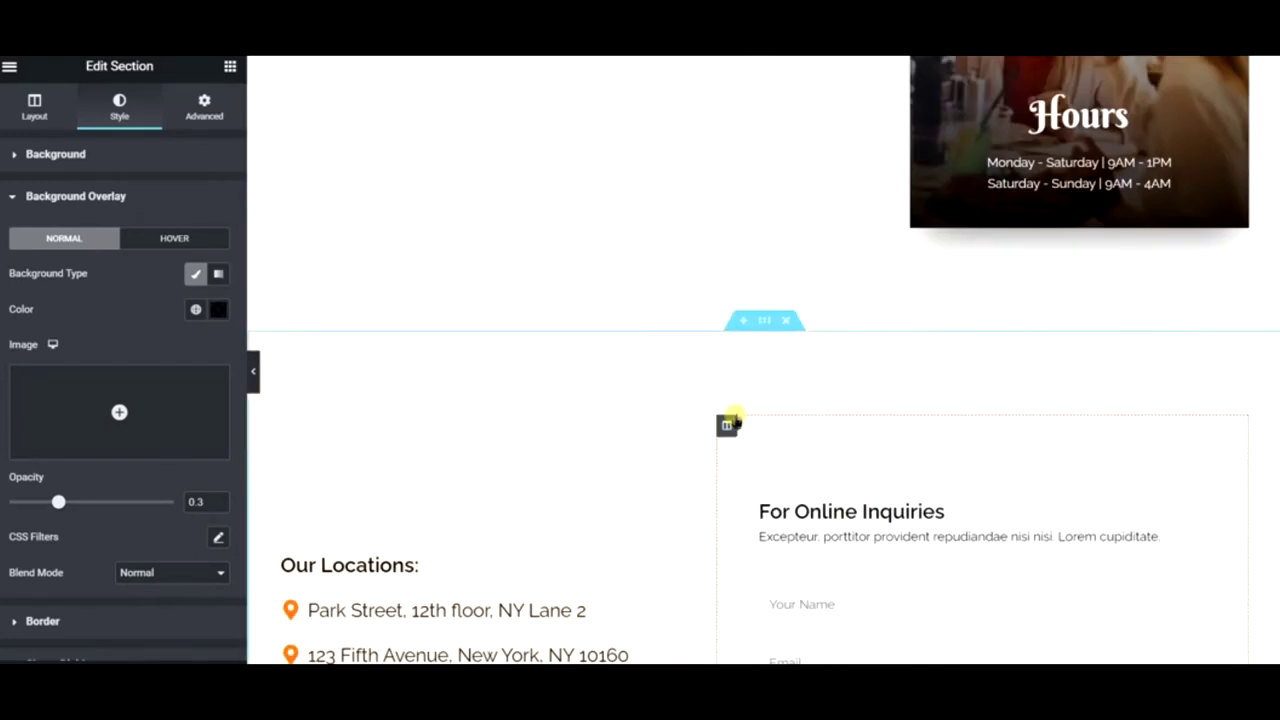
pyautogui.scroll(-5, 770, 415)
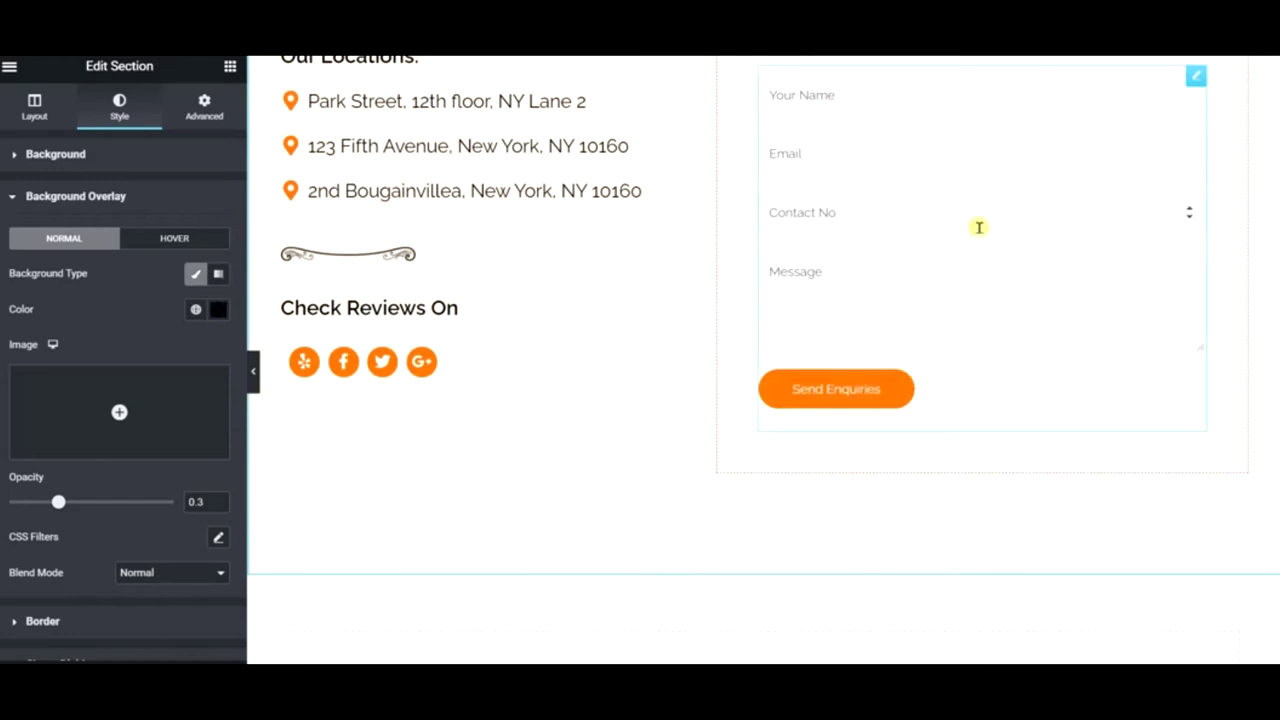
pyautogui.scroll(3, 979, 227)
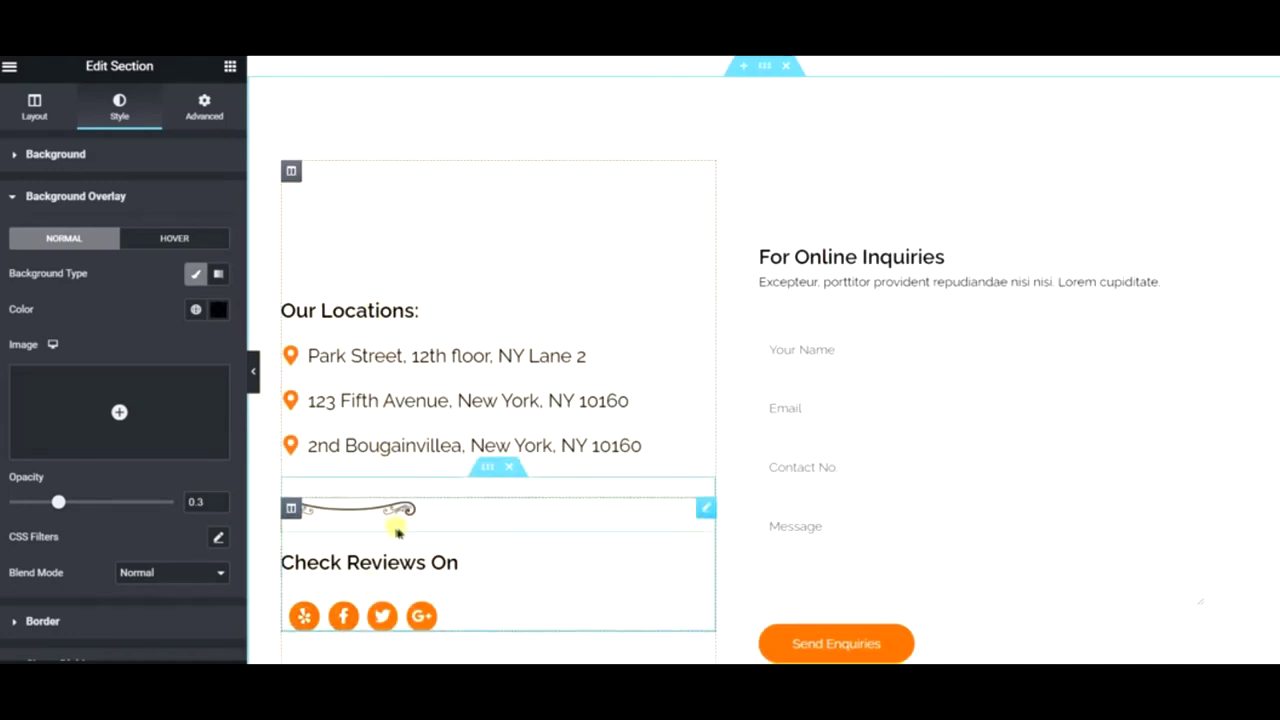
pyautogui.scroll(2, 420, 524)
pyautogui.scroll(4, 435, 525)
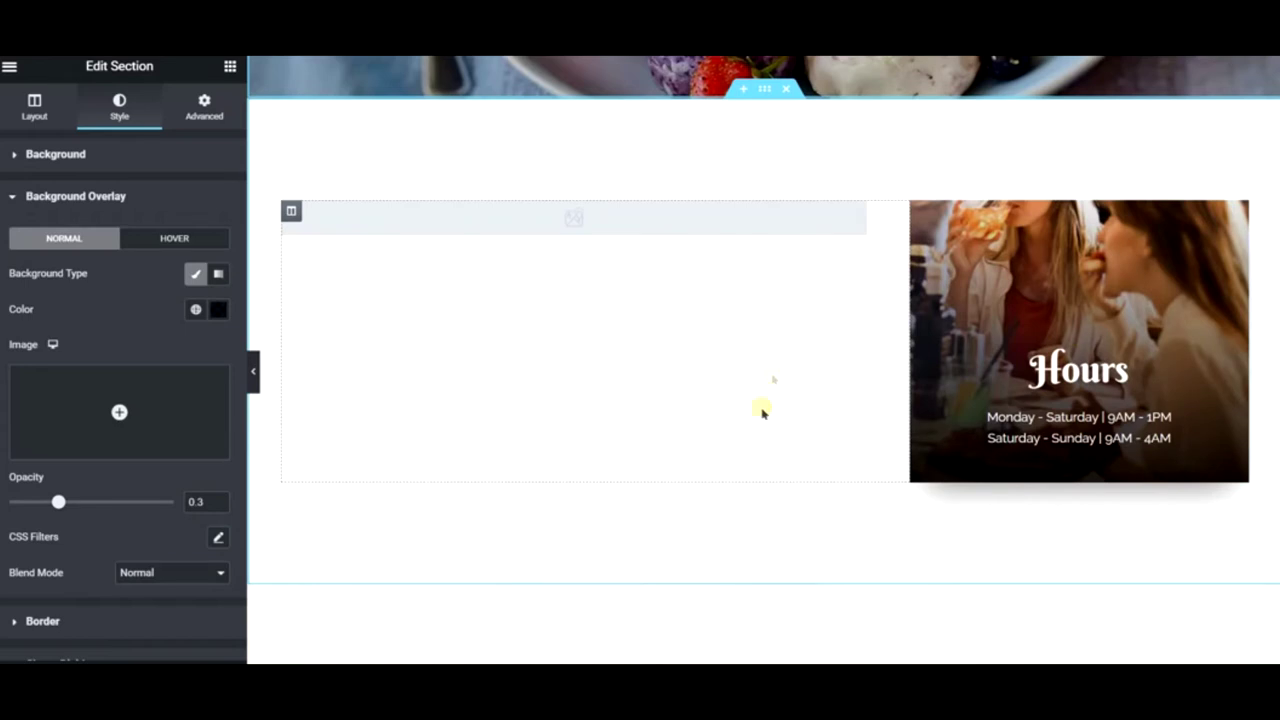
# - Add a section below the hero and import a Features block from the template library
pyautogui.scroll(-3, 640, 302)
pyautogui.scroll(5, 714, 309)
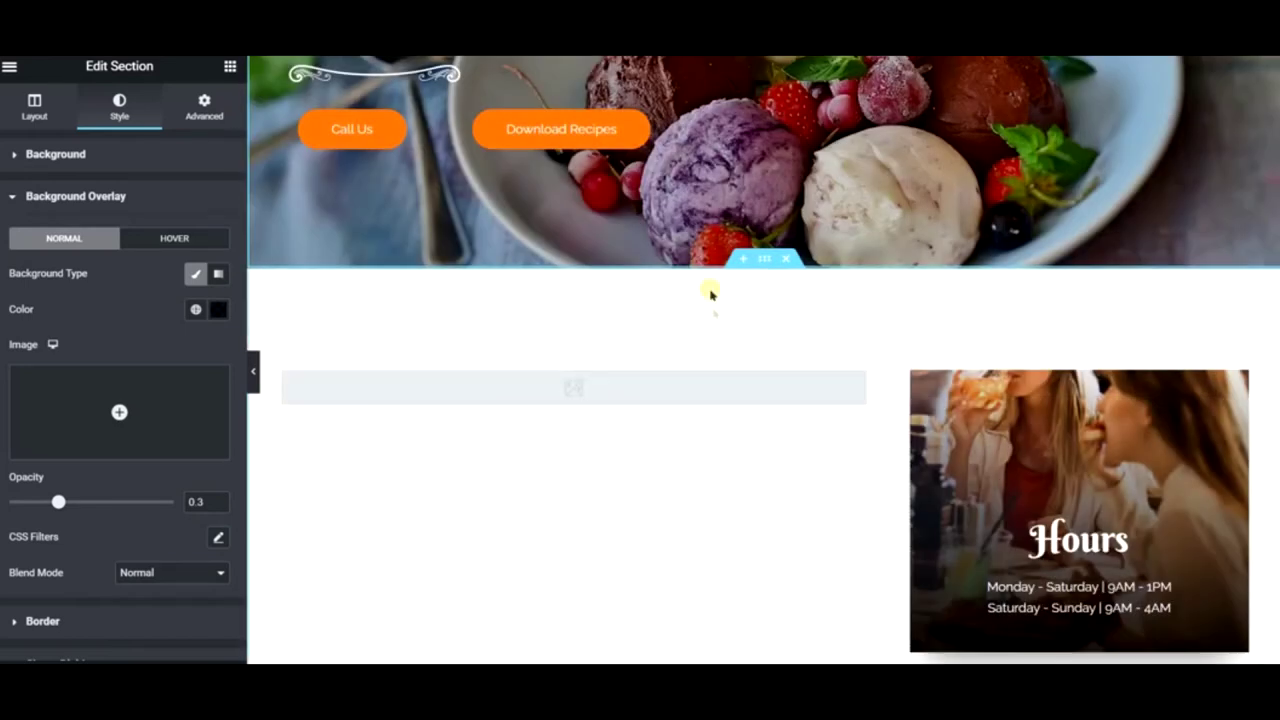
pyautogui.click(741, 262)
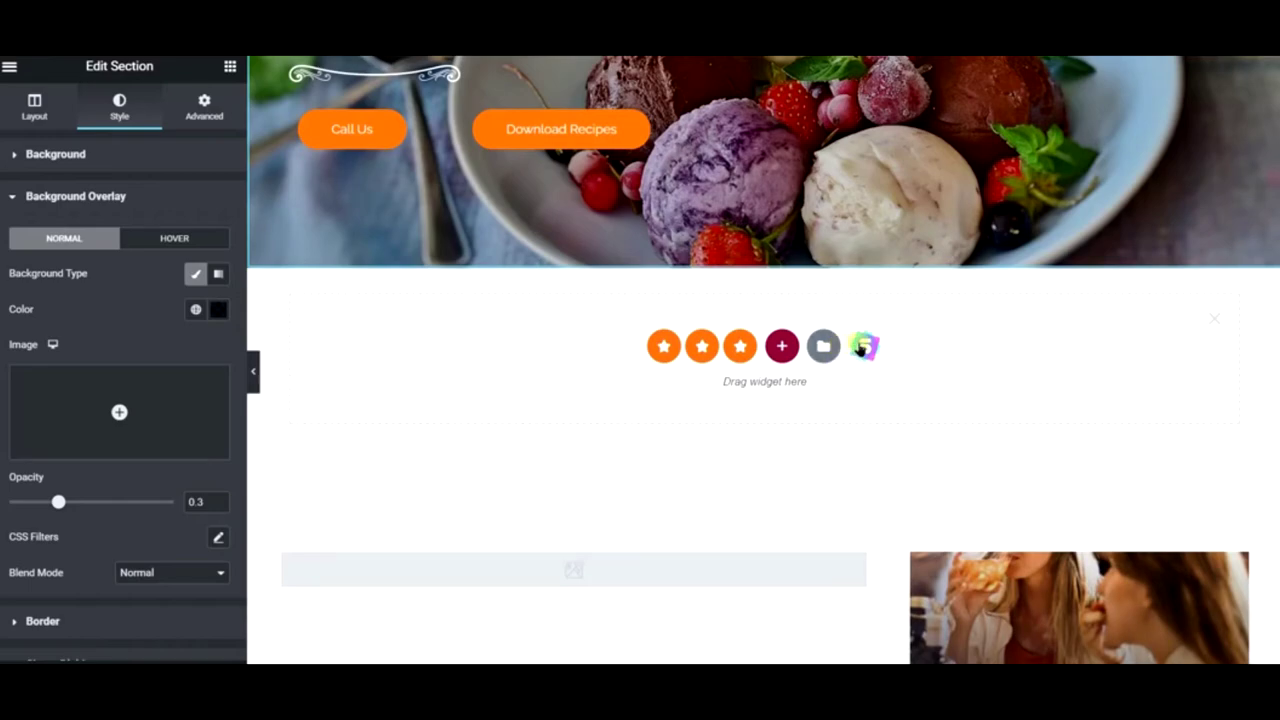
pyautogui.click(862, 347)
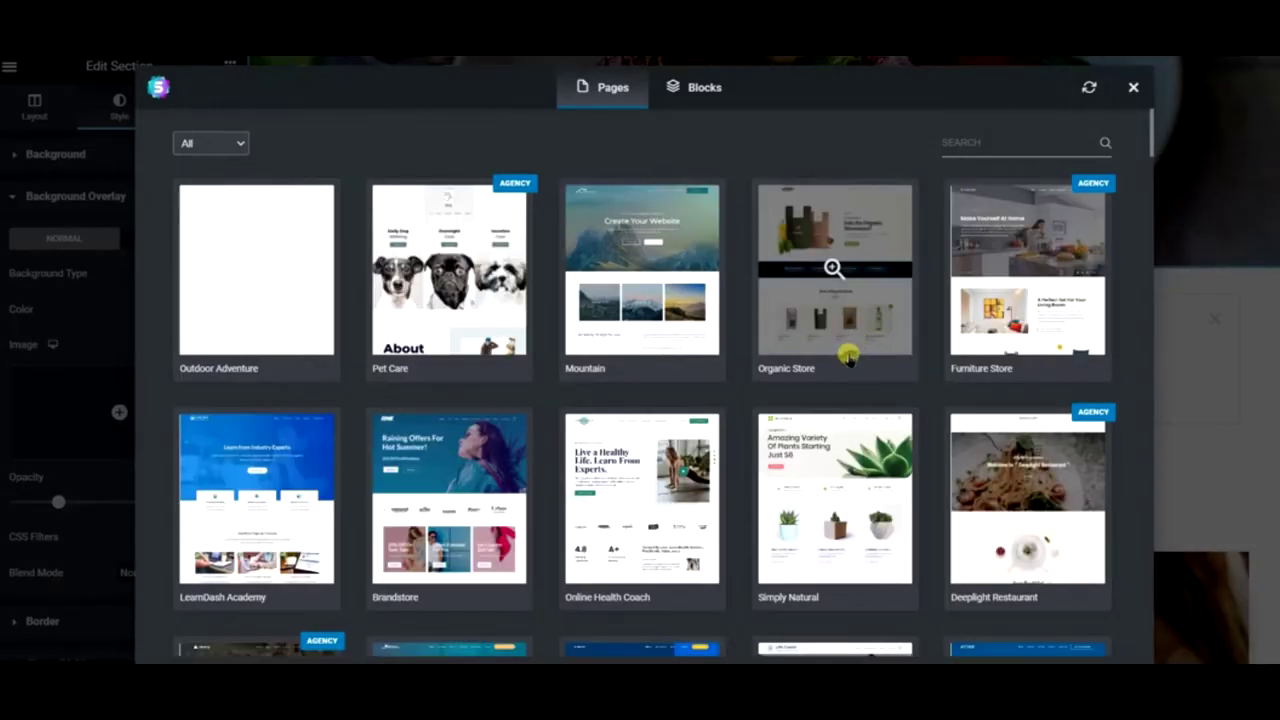
pyautogui.click(695, 88)
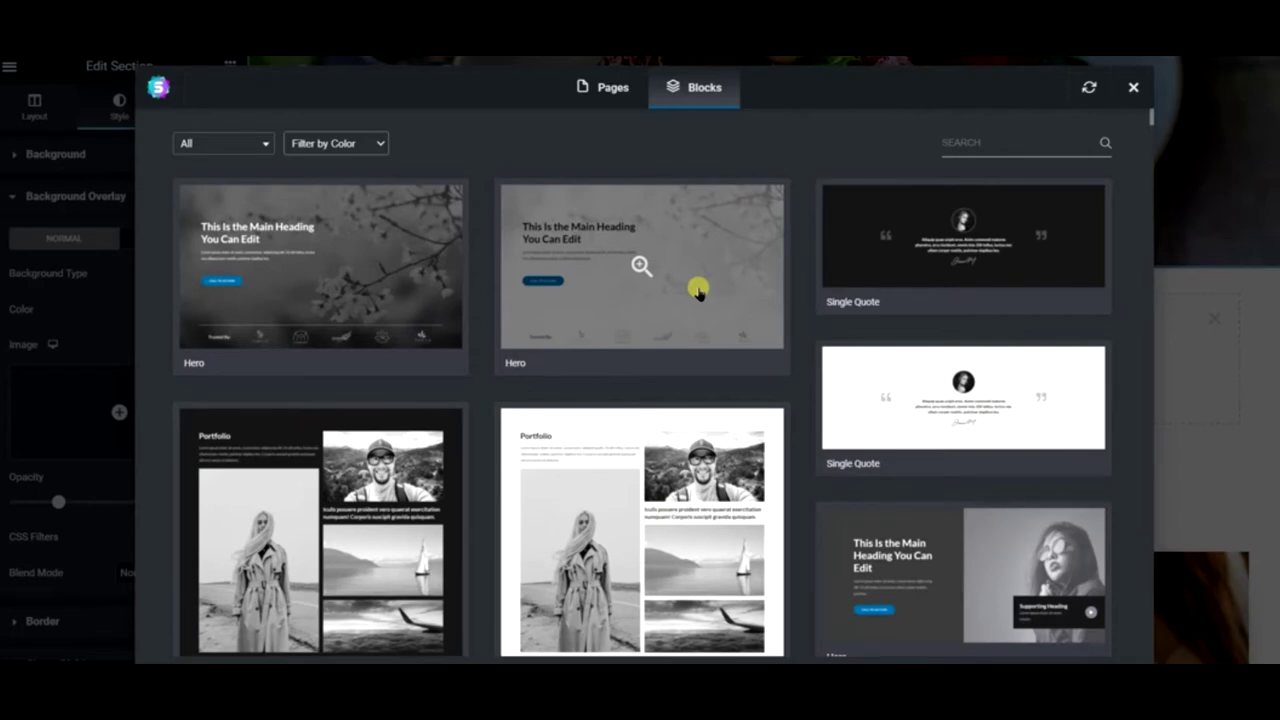
pyautogui.scroll(-10, 697, 290)
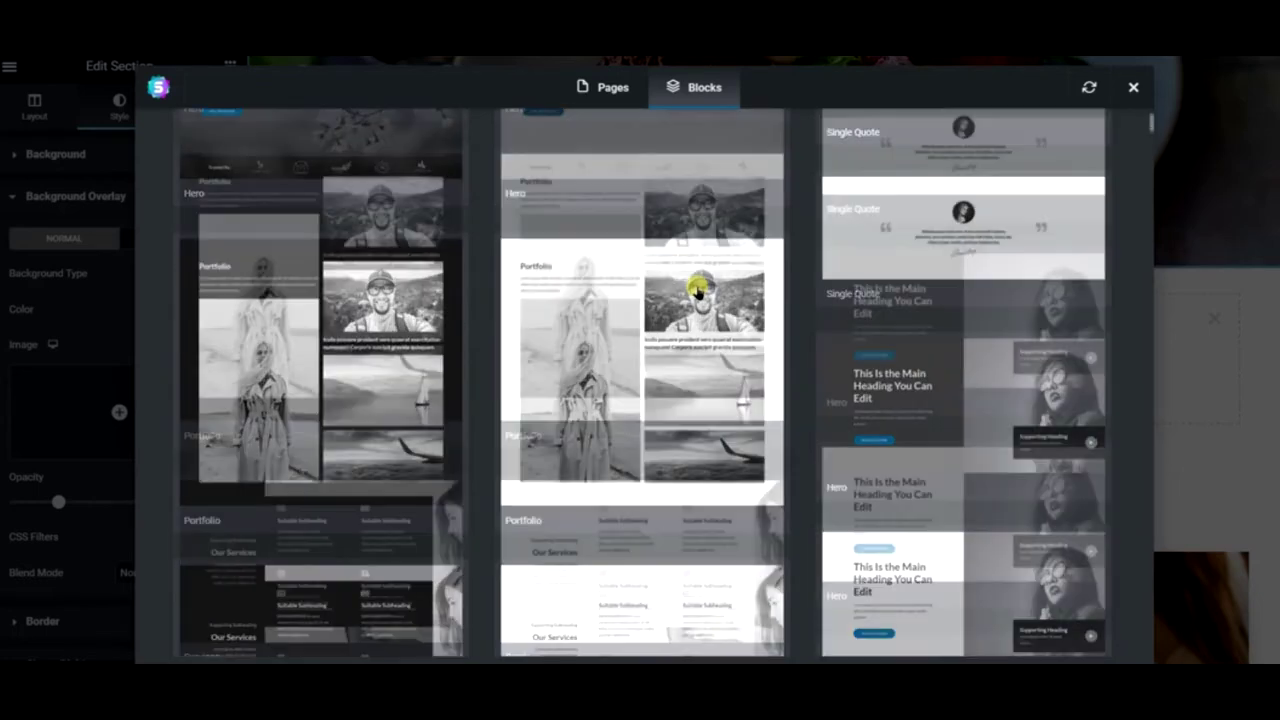
pyautogui.scroll(-5, 697, 290)
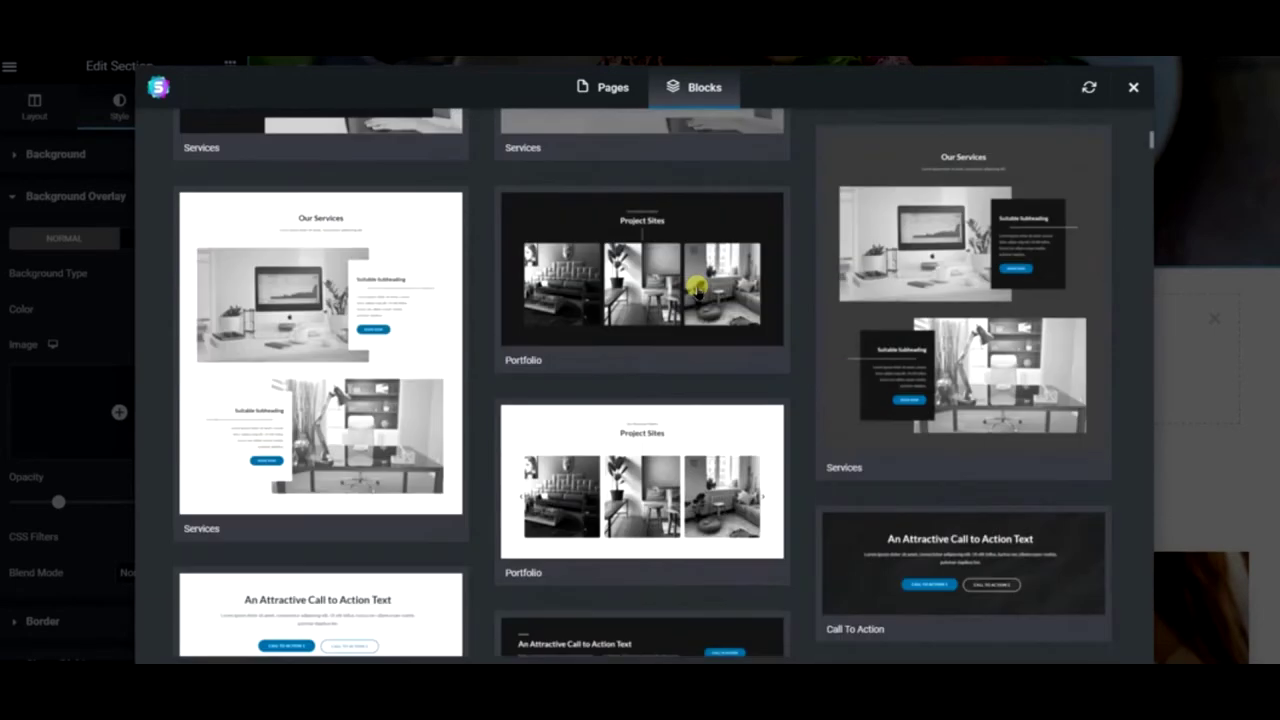
pyautogui.scroll(-15, 697, 290)
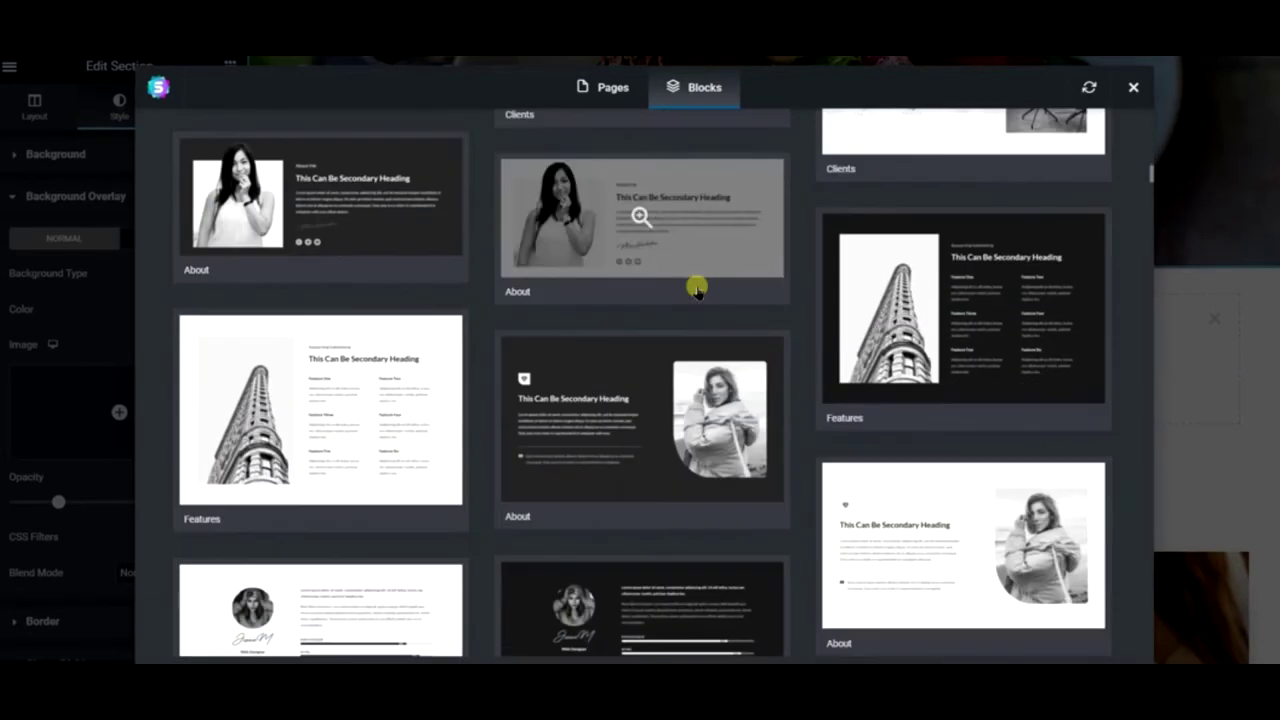
pyautogui.scroll(-3, 697, 290)
pyautogui.scroll(3, 695, 288)
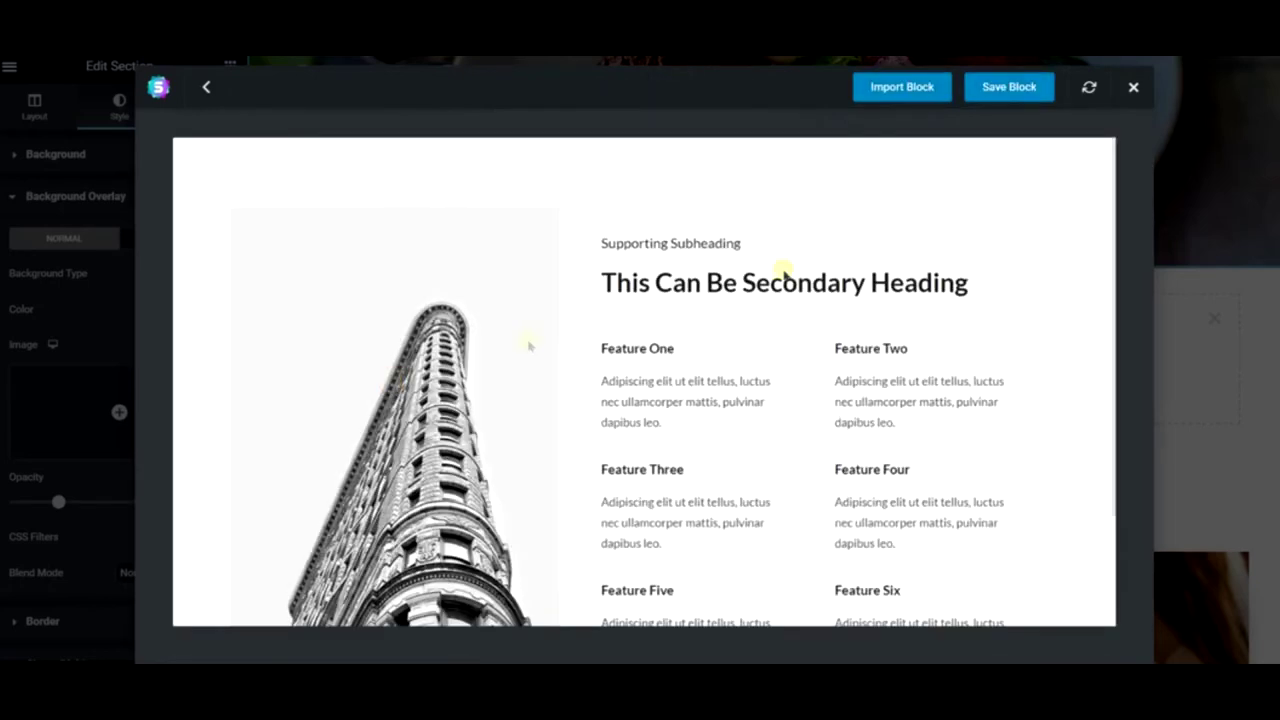
pyautogui.click(922, 92)
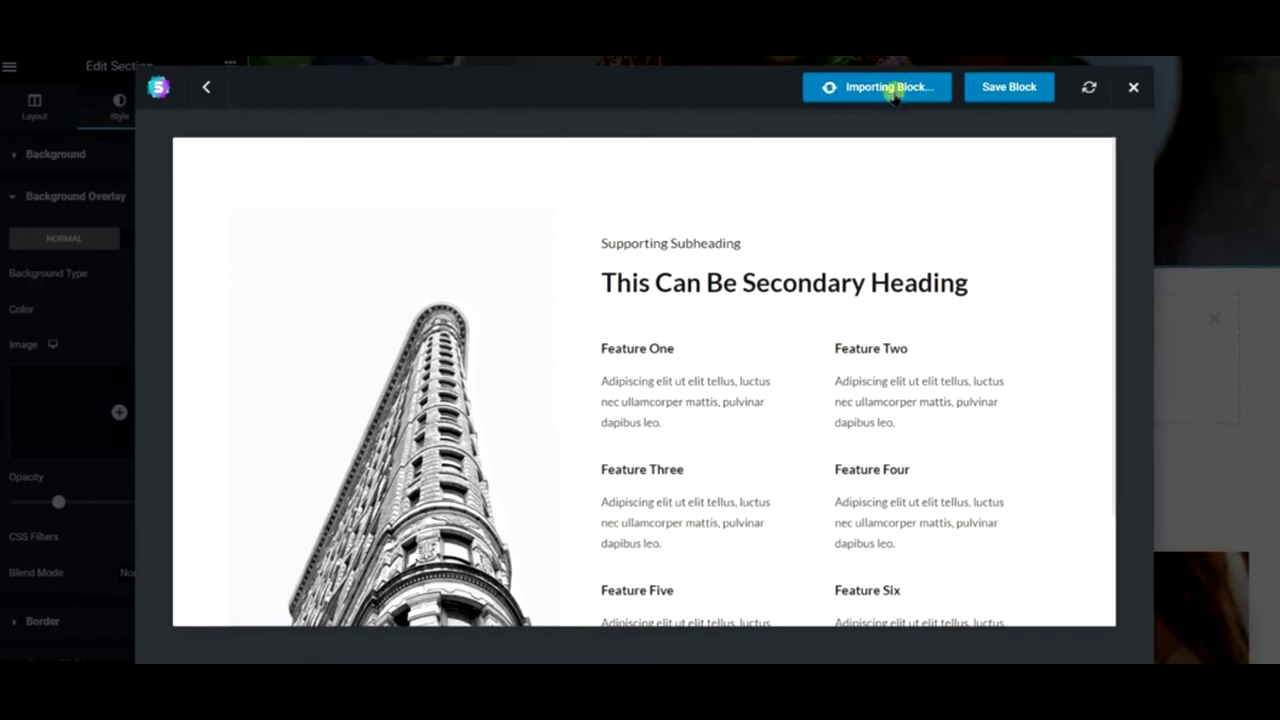
pyautogui.click(1134, 88)
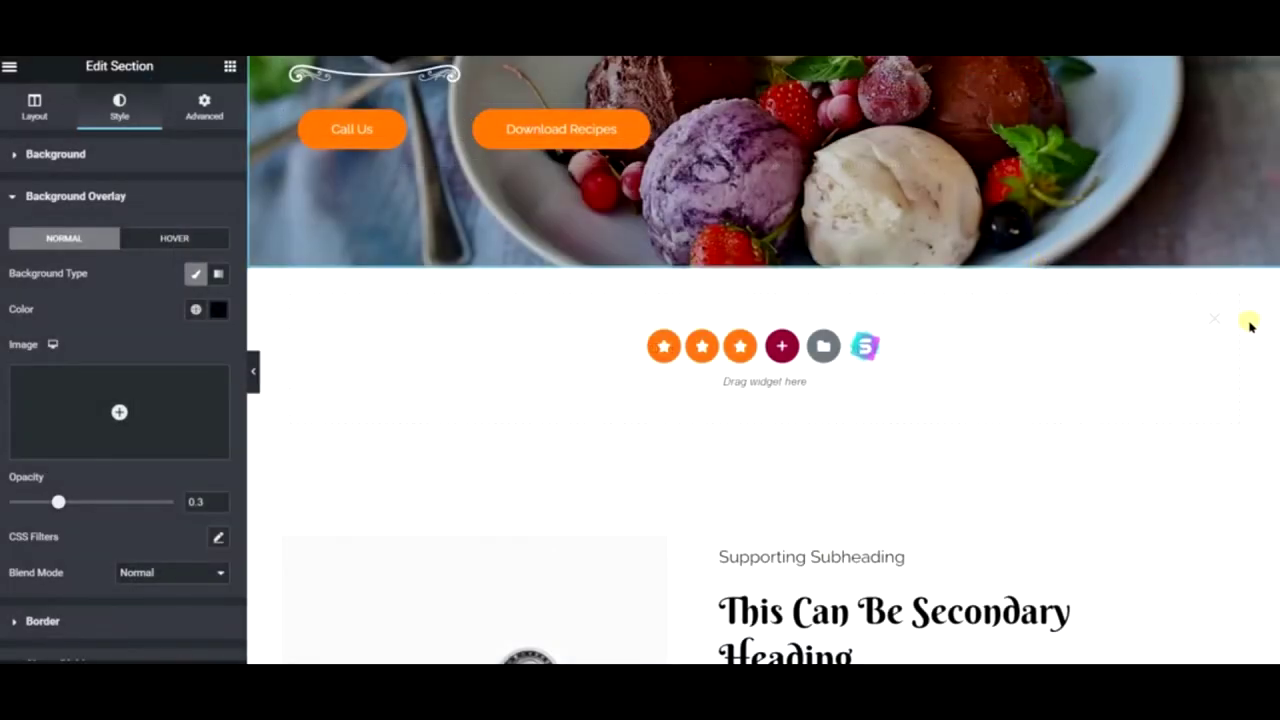
# - Delete the building image from the imported Features block
pyautogui.scroll(-6, 749, 317)
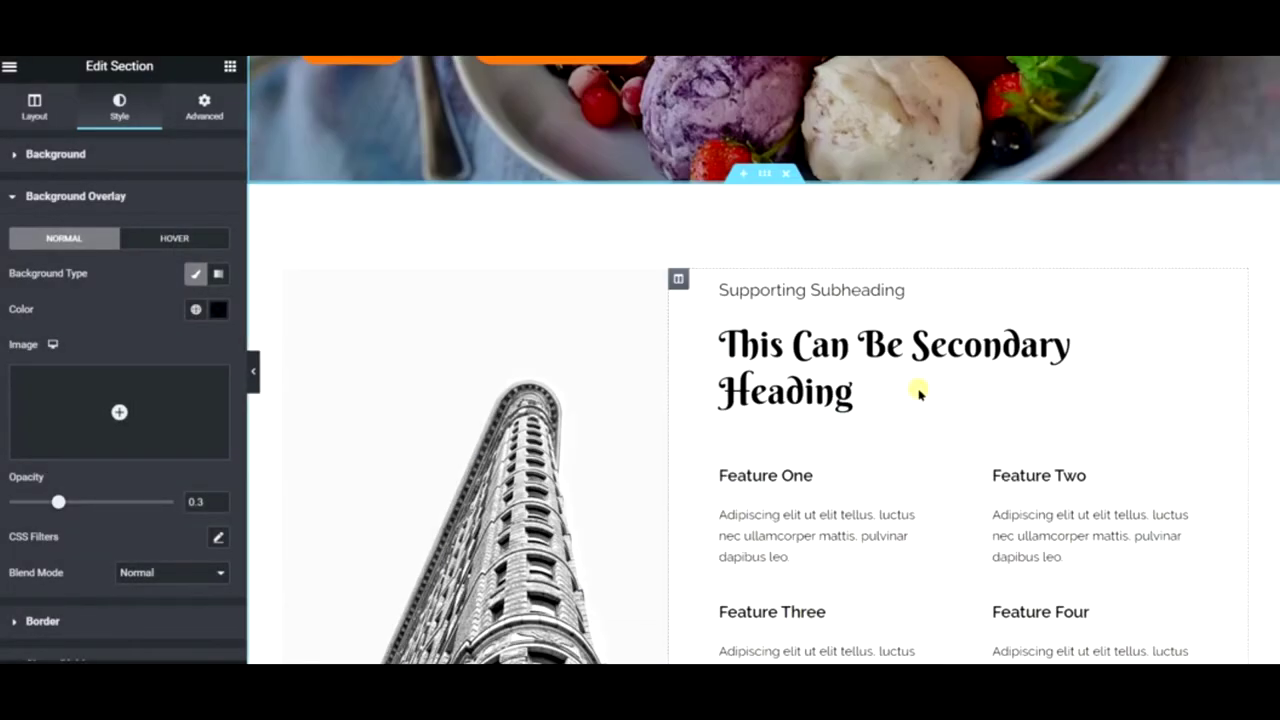
pyautogui.scroll(4, 632, 257)
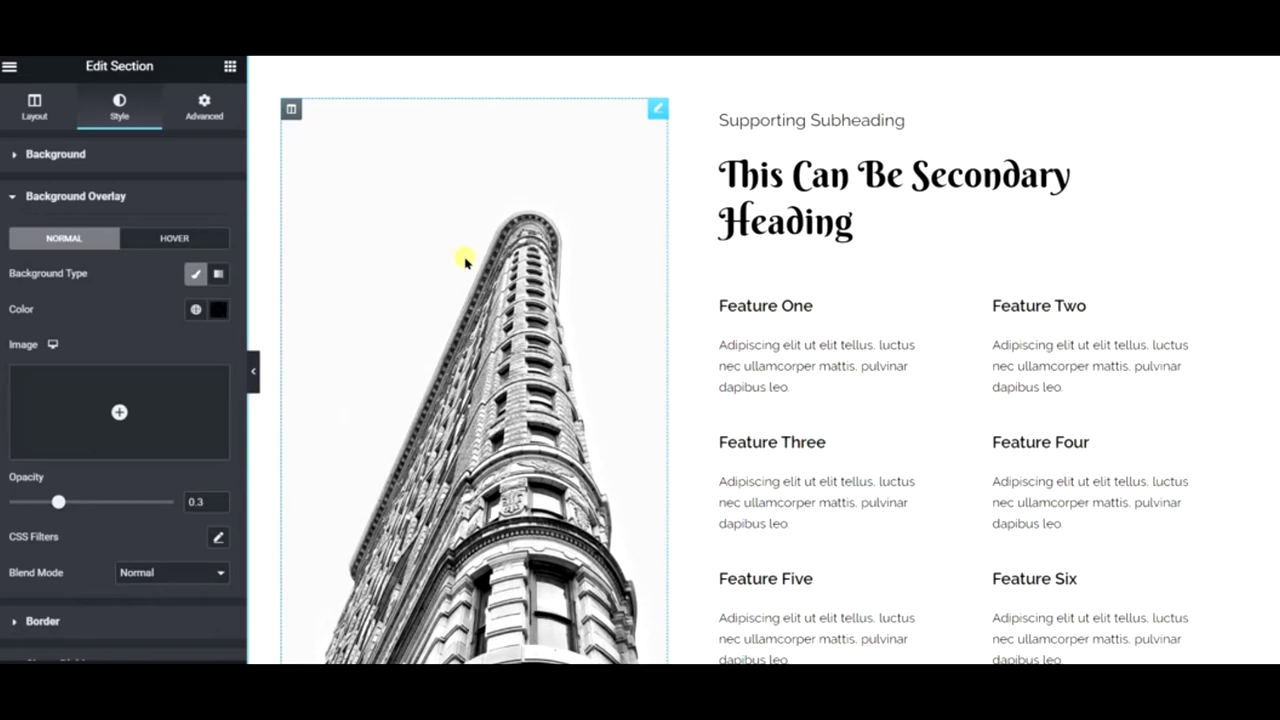
pyautogui.rightClick(468, 261)
pyautogui.click(493, 273)
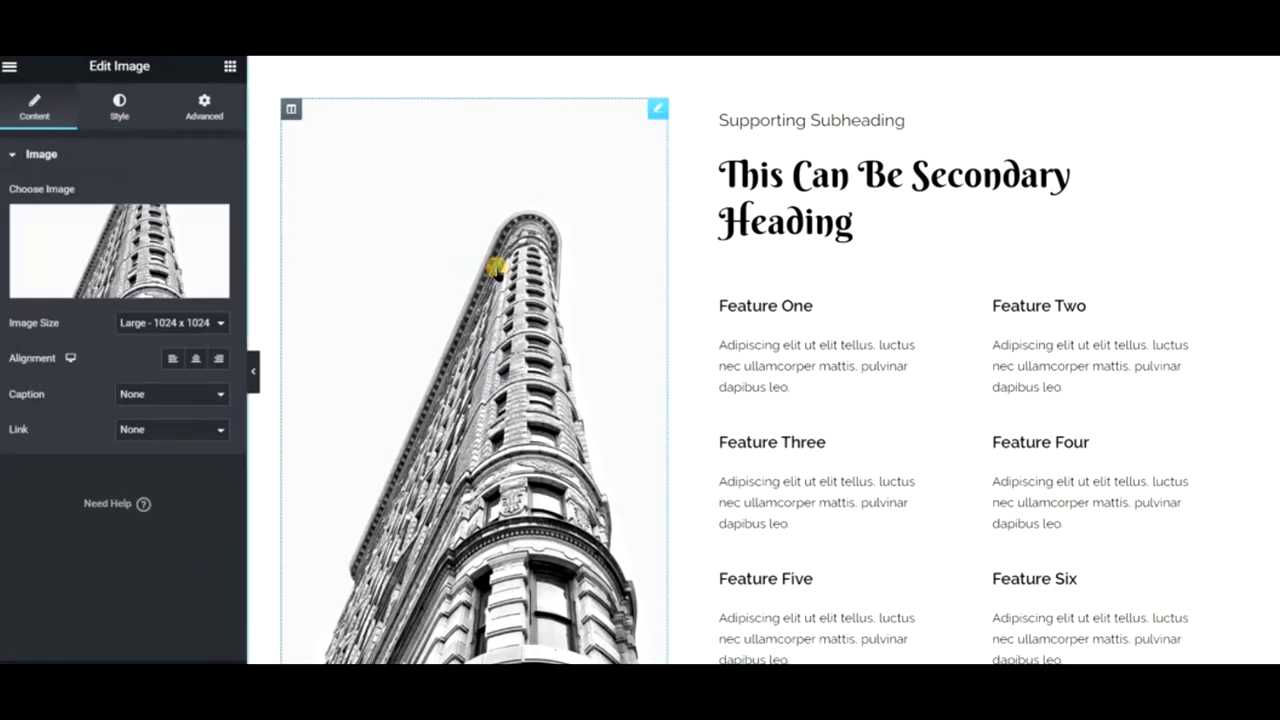
pyautogui.rightClick(496, 268)
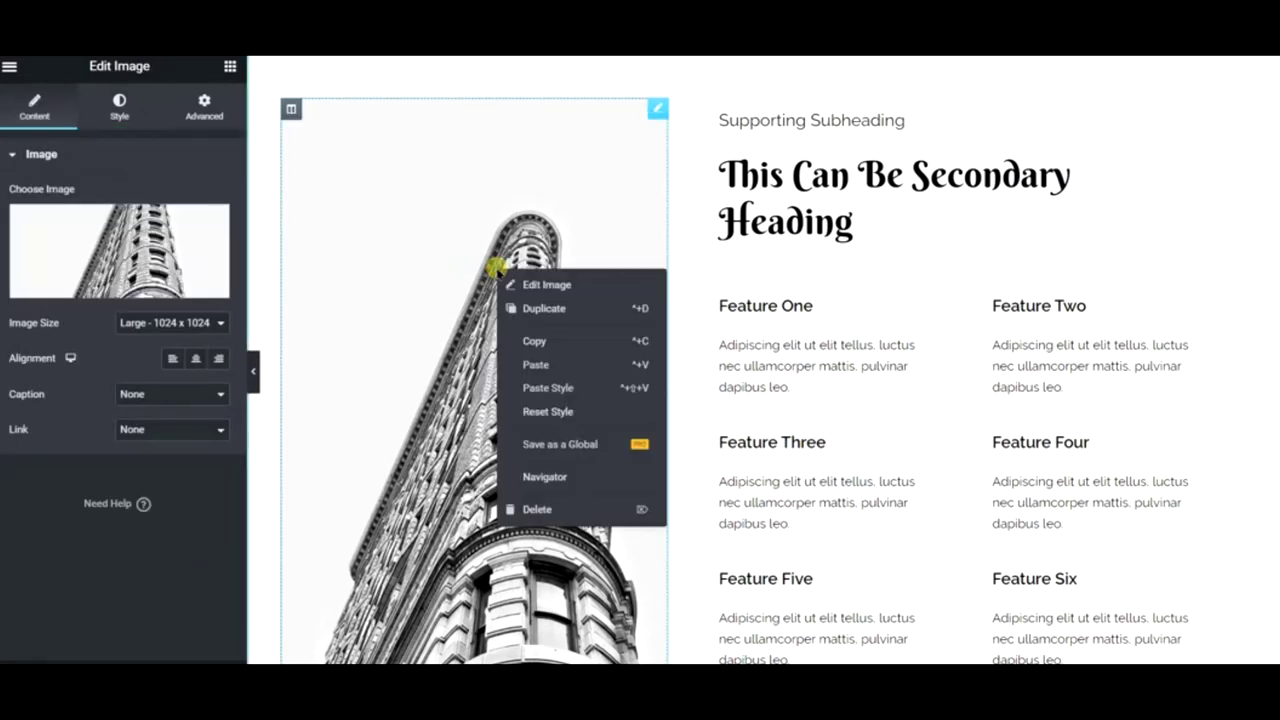
pyautogui.click(557, 500)
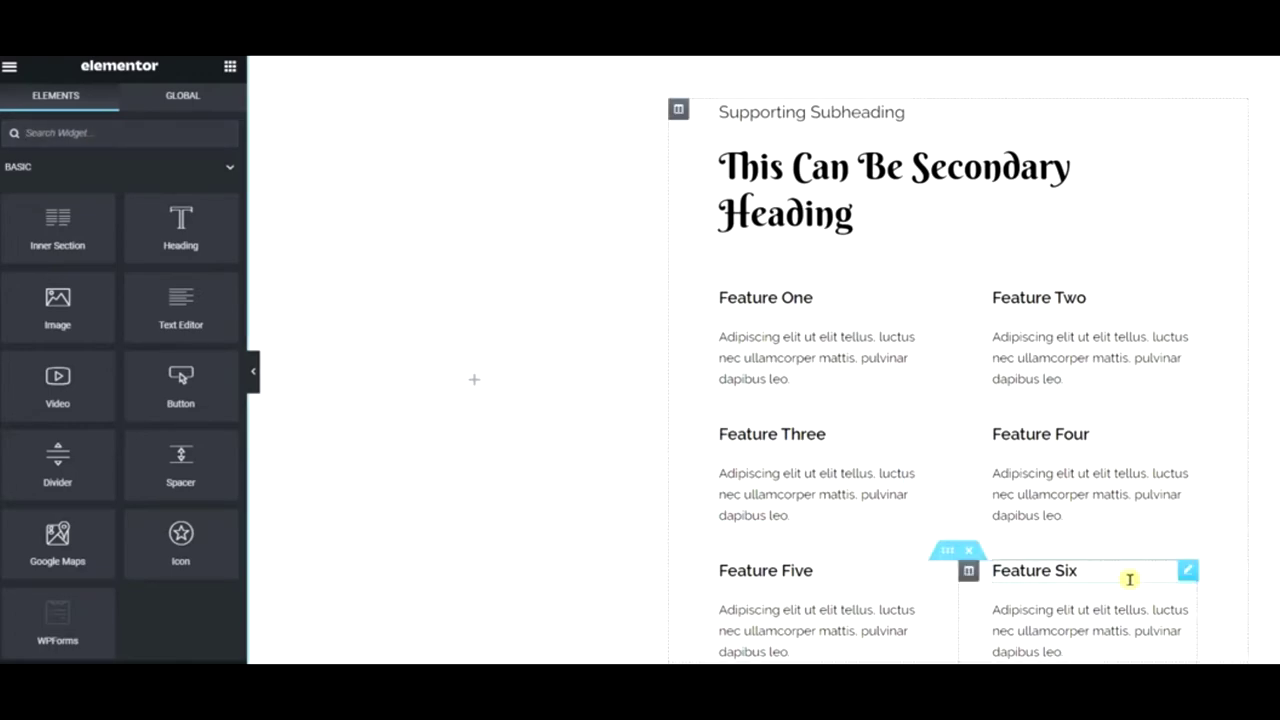
# - Copy the inquiry form's shortcode [wpforms id="5"]
pyautogui.scroll(-5, 1129, 578)
pyautogui.scroll(-8, 1129, 578)
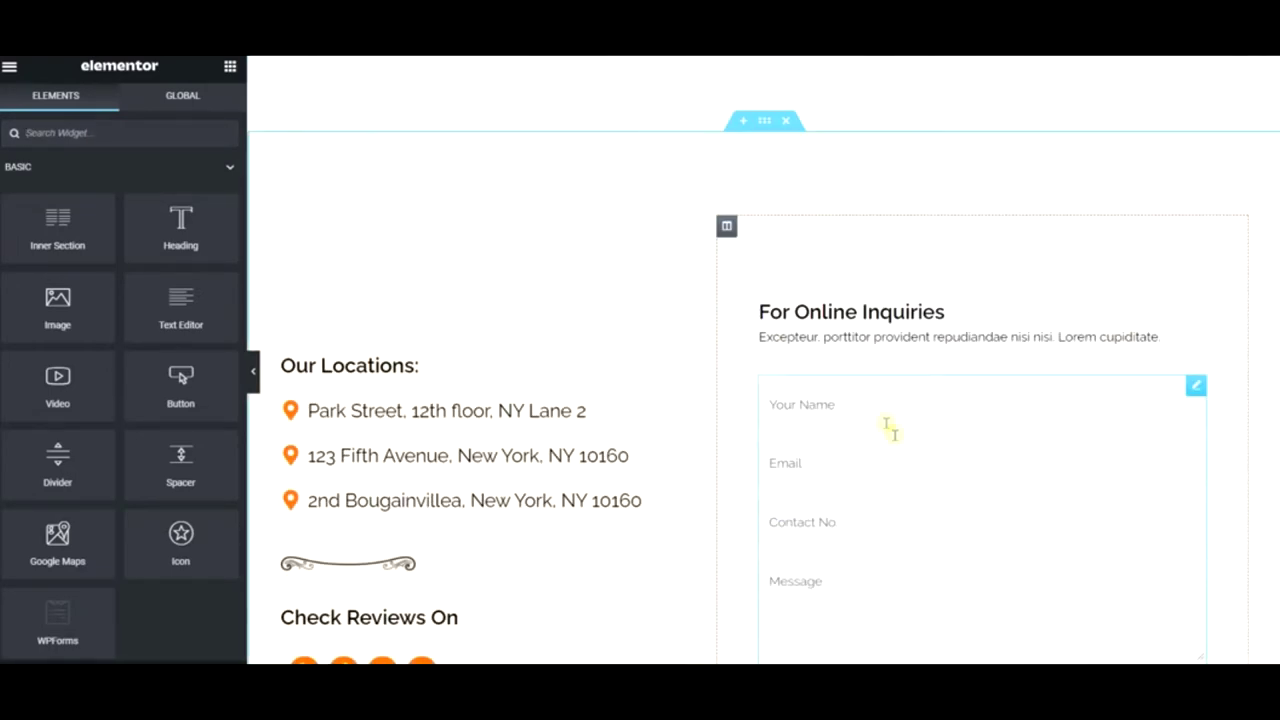
pyautogui.click(977, 319)
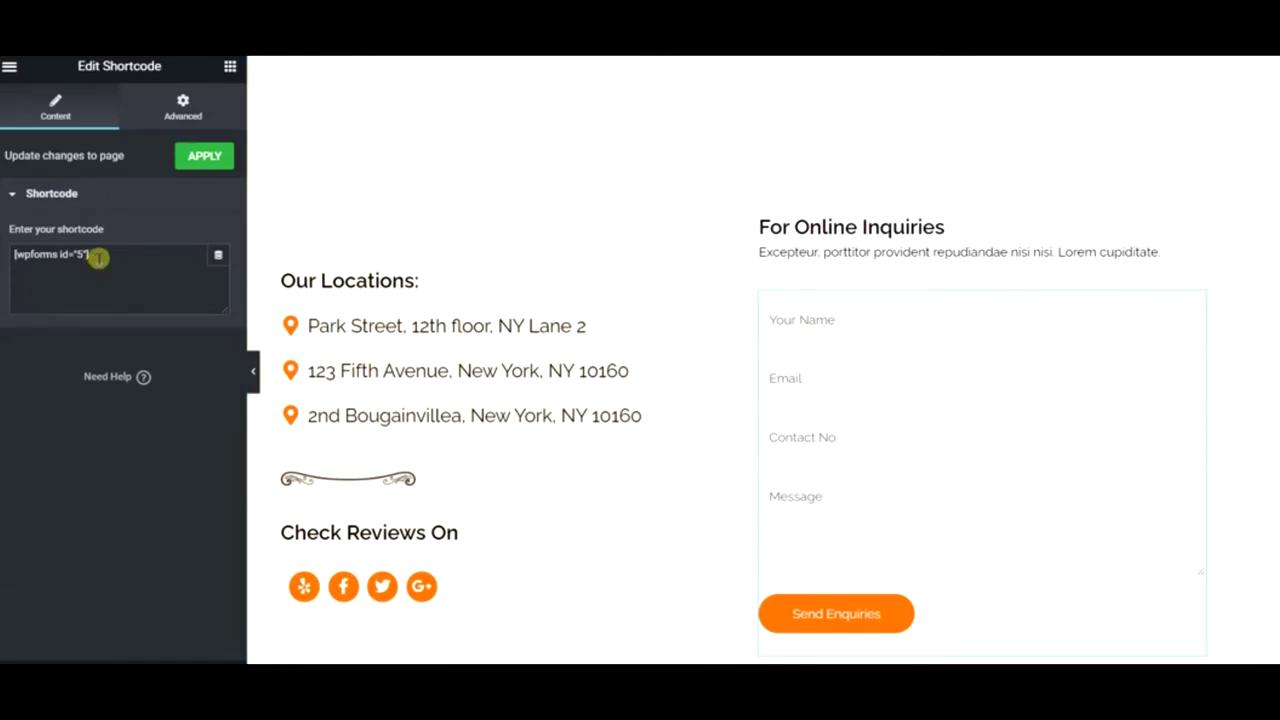
pyautogui.moveTo(98, 258); pyautogui.dragTo(8, 257)
pyautogui.rightClick(16, 255)
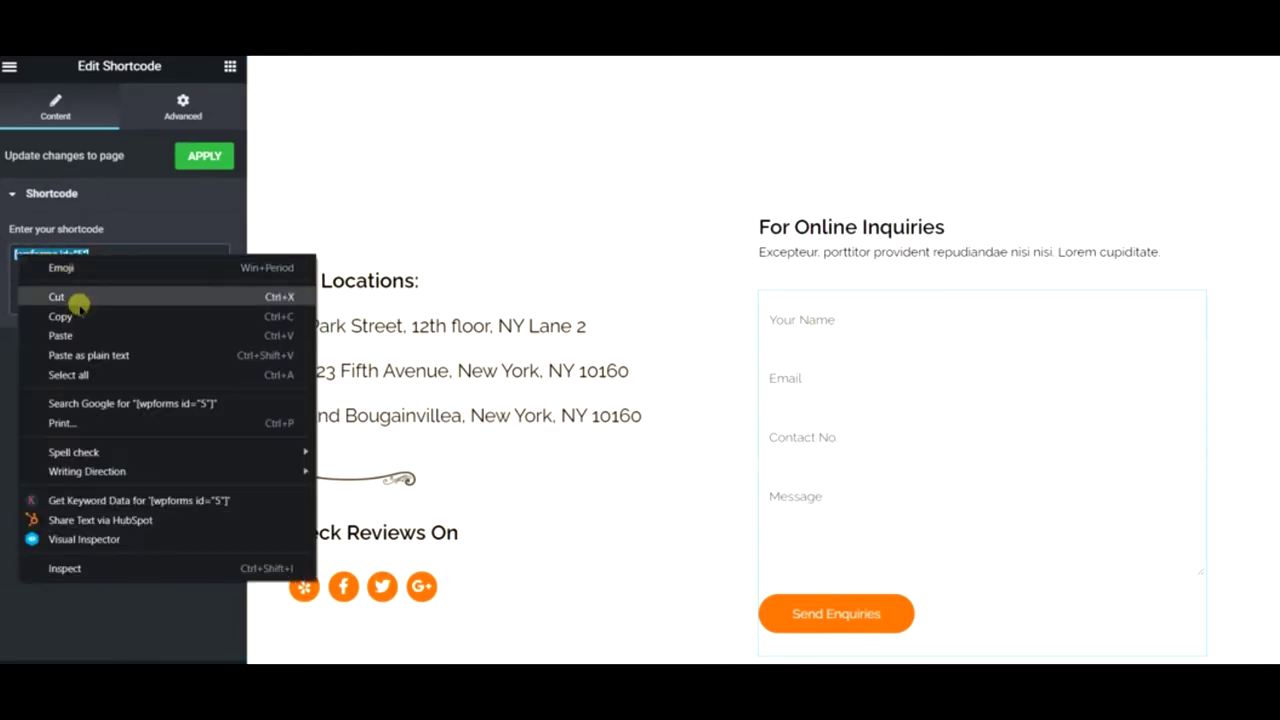
pyautogui.click(77, 310)
# - Drop a Shortcode widget into the empty column and apply the pasted form shortcode
pyautogui.scroll(3, 610, 398)
pyautogui.scroll(5, 610, 398)
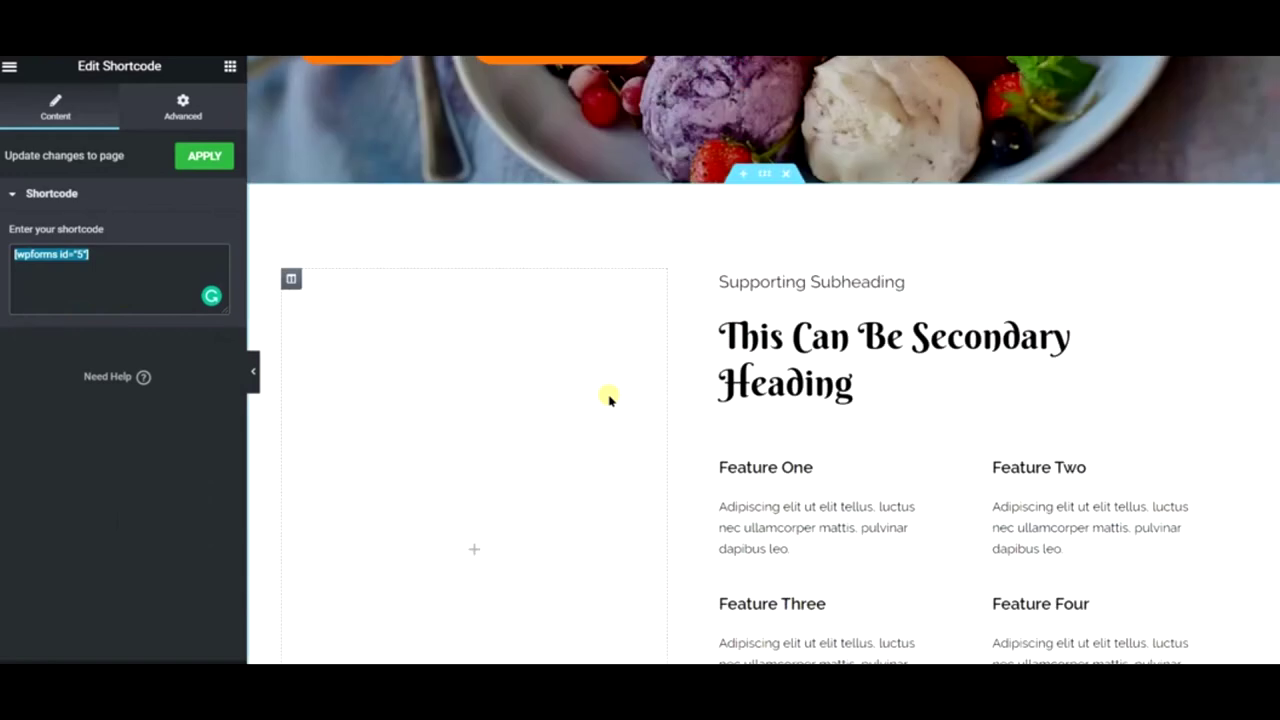
pyautogui.click(577, 437)
pyautogui.click(229, 66)
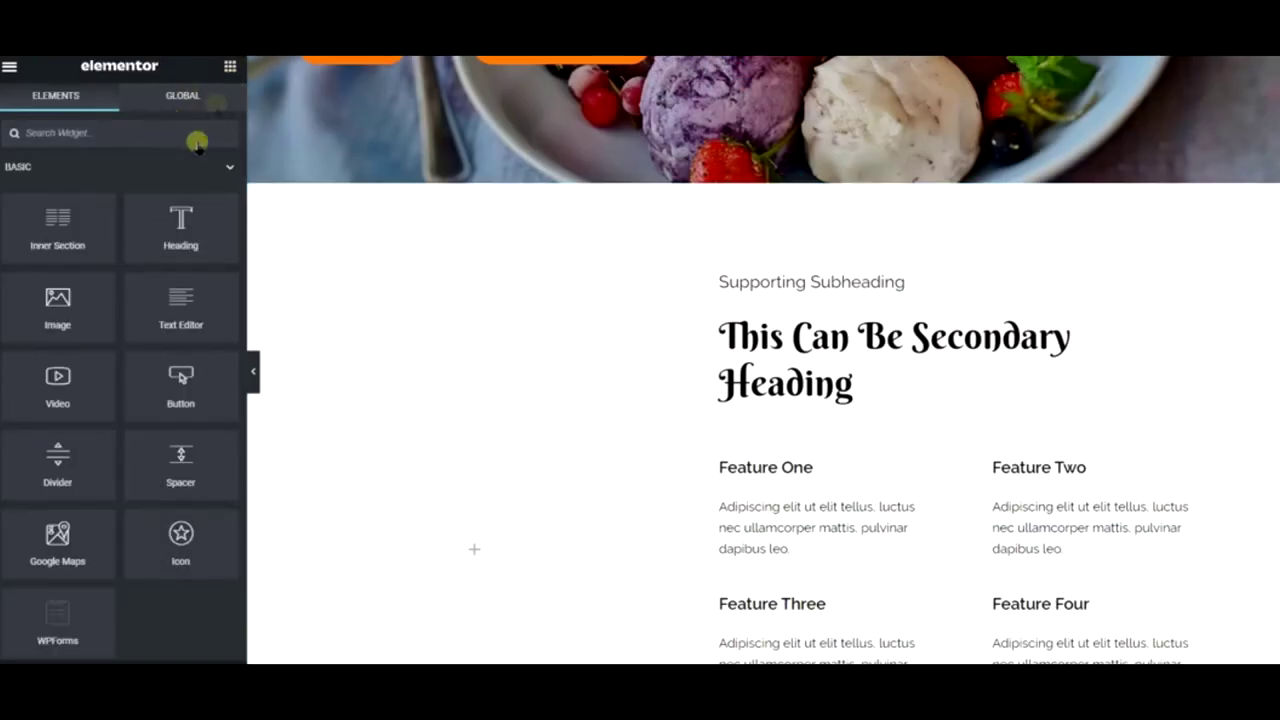
pyautogui.write('sho')
pyautogui.moveTo(100, 197); pyautogui.dragTo(491, 457)
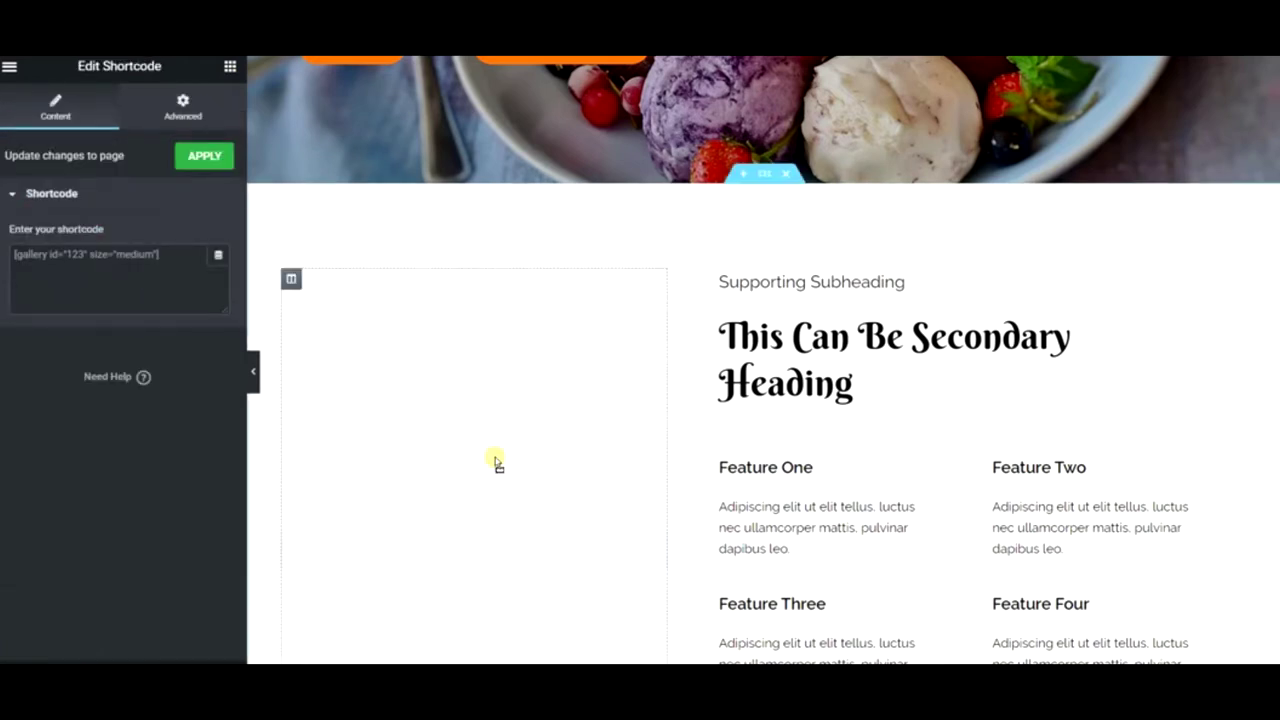
pyautogui.hotkey('ctrl', 'v')
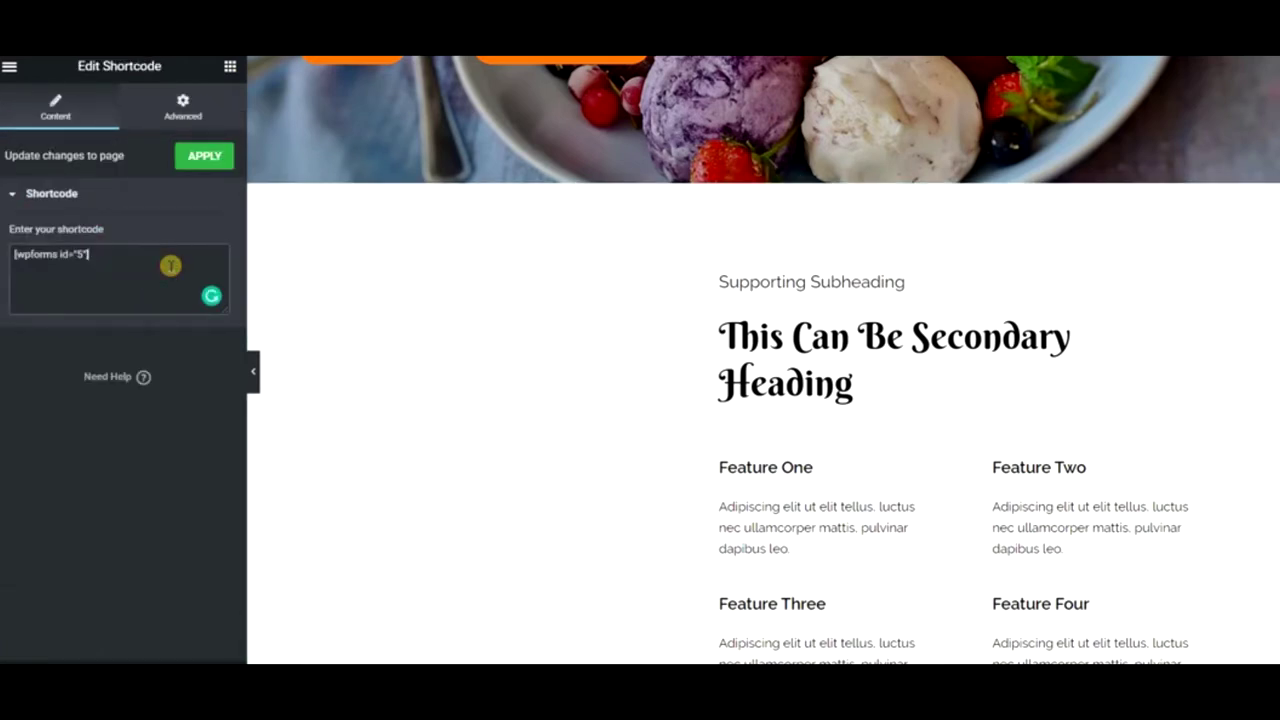
pyautogui.click(190, 155)
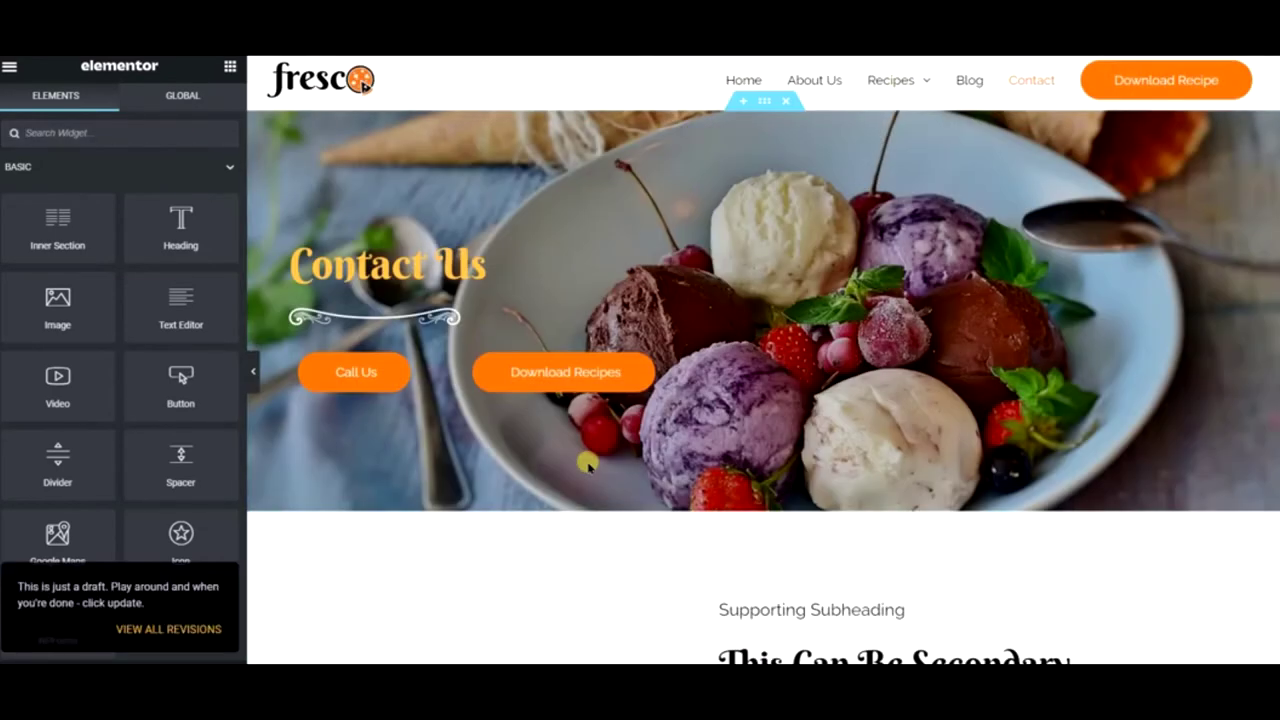
pyautogui.scroll(-4, 588, 465)
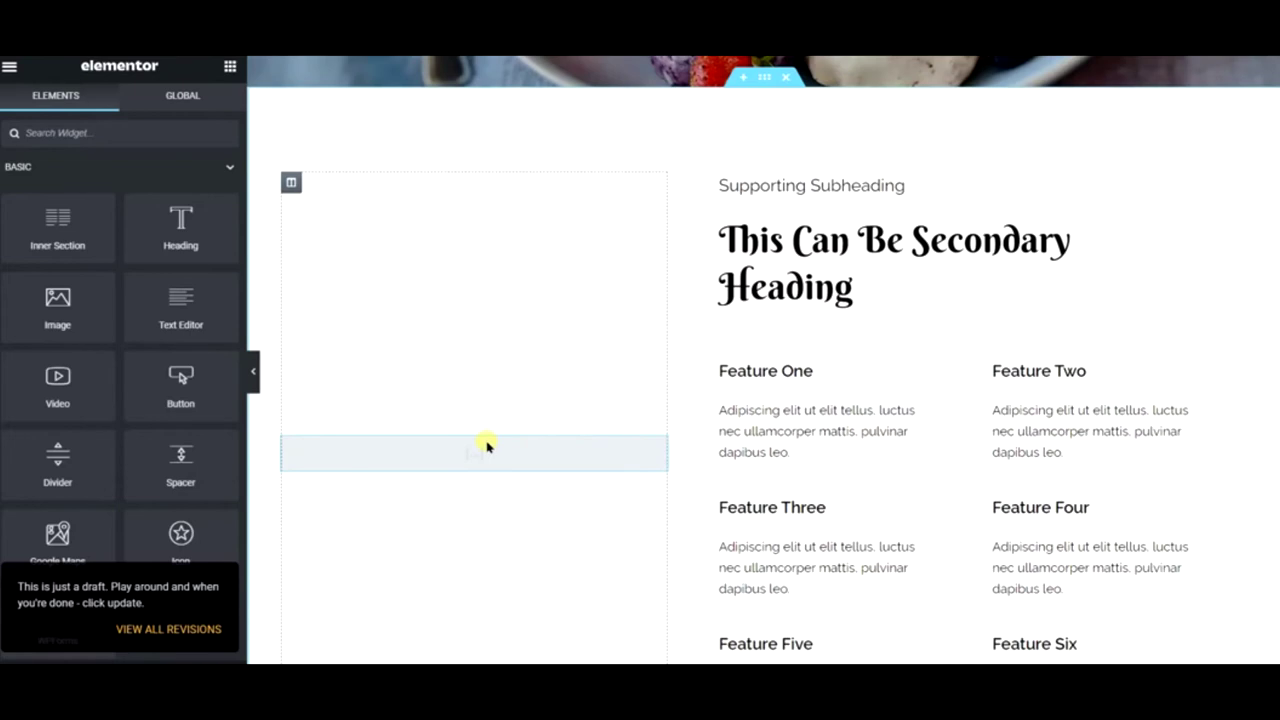
pyautogui.click(482, 449)
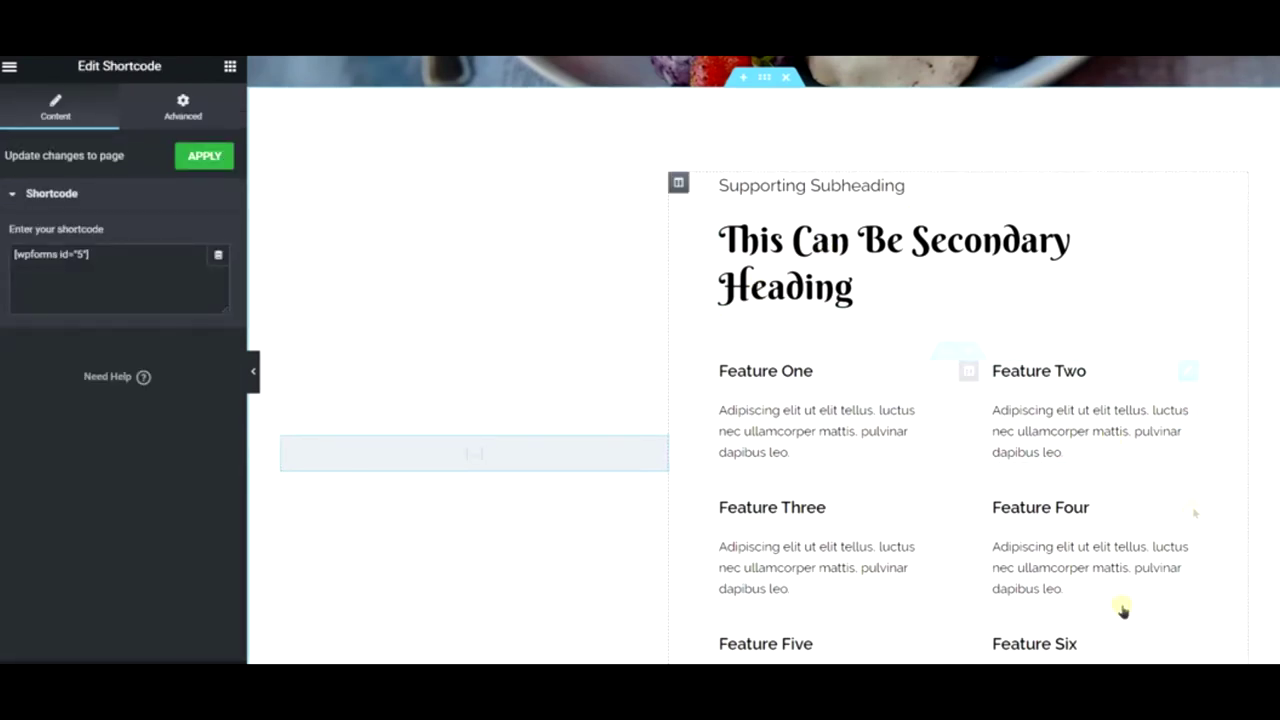
pyautogui.scroll(-3, 923, 466)
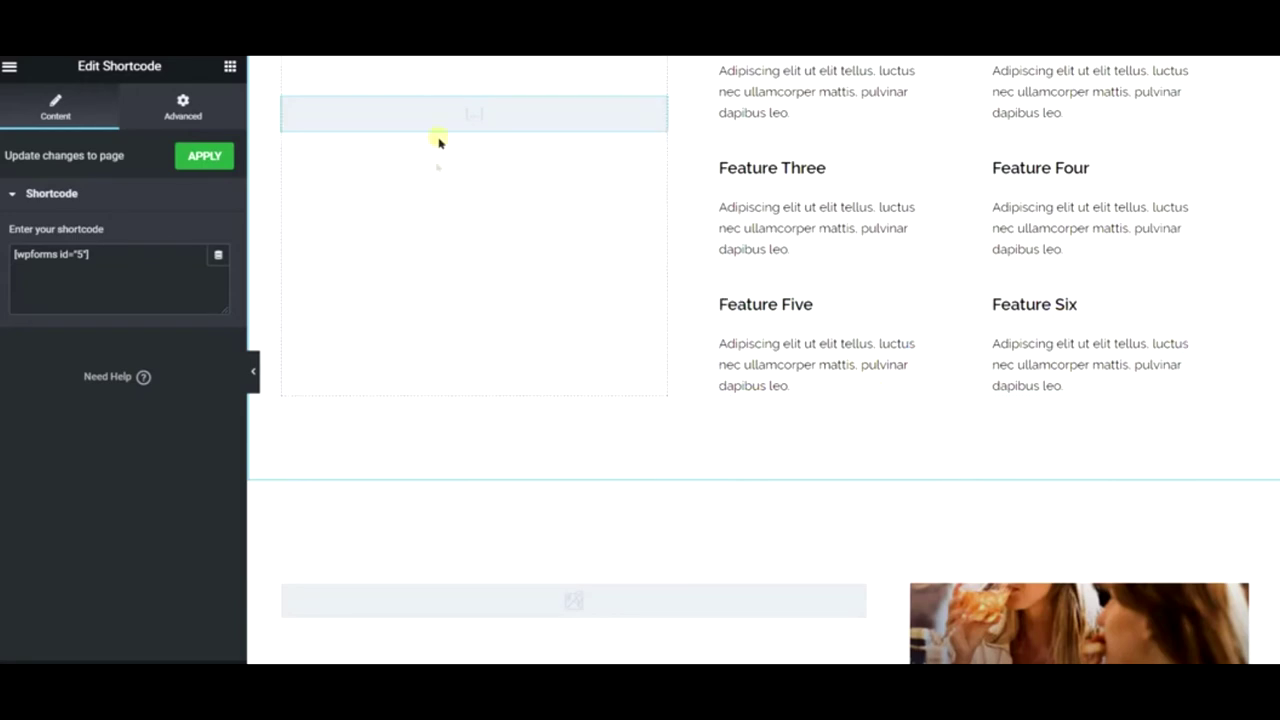
pyautogui.scroll(-10, 585, 229)
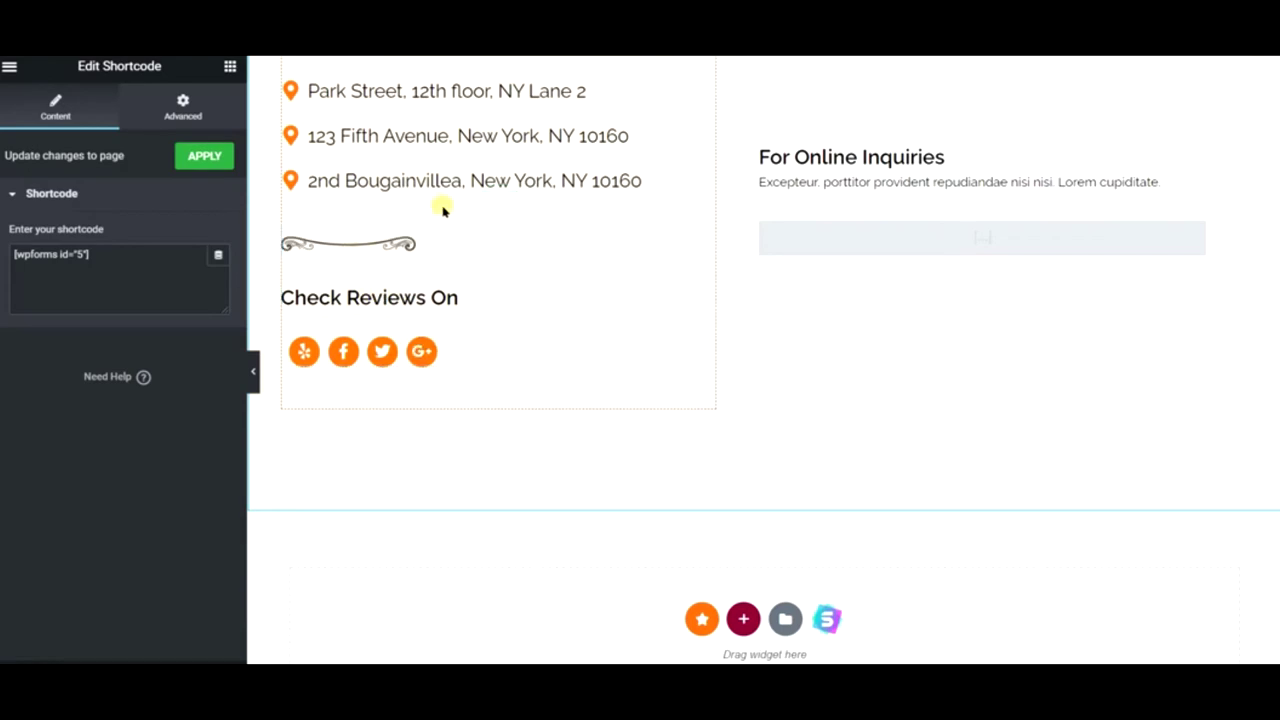
pyautogui.moveTo(487, 201); pyautogui.dragTo(414, 211)
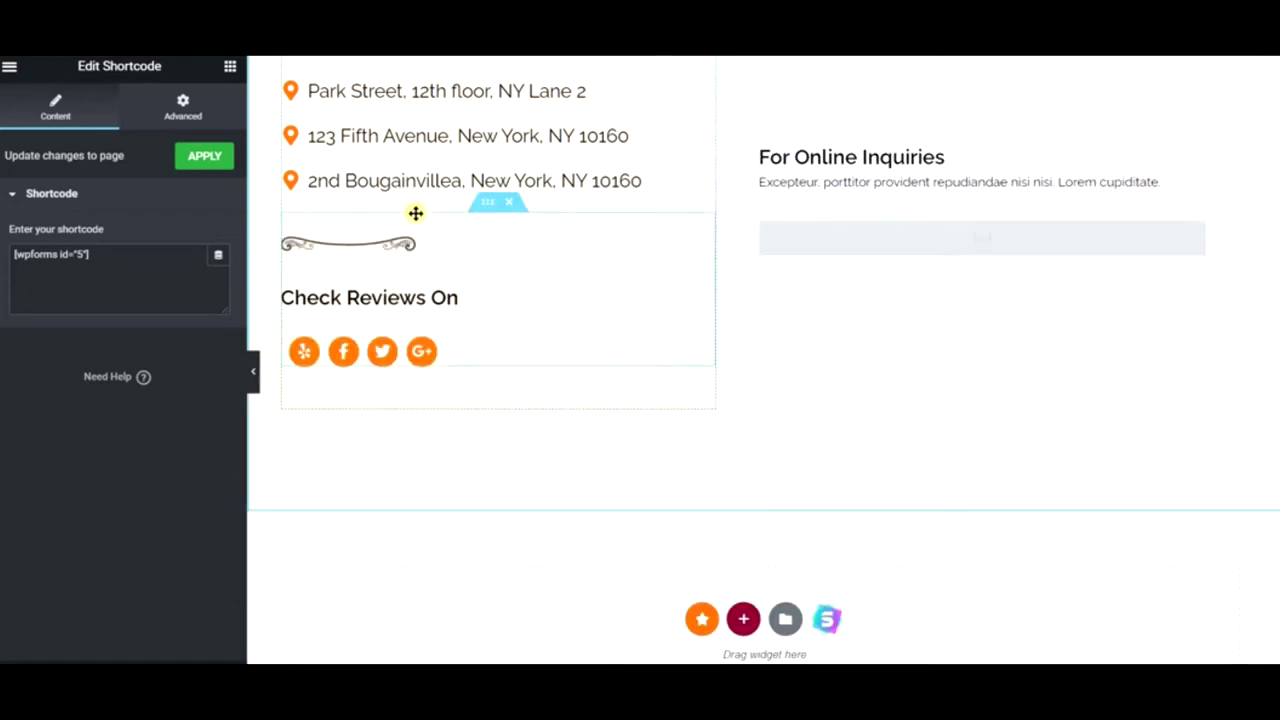
pyautogui.scroll(10, 553, 332)
pyautogui.scroll(5, 553, 332)
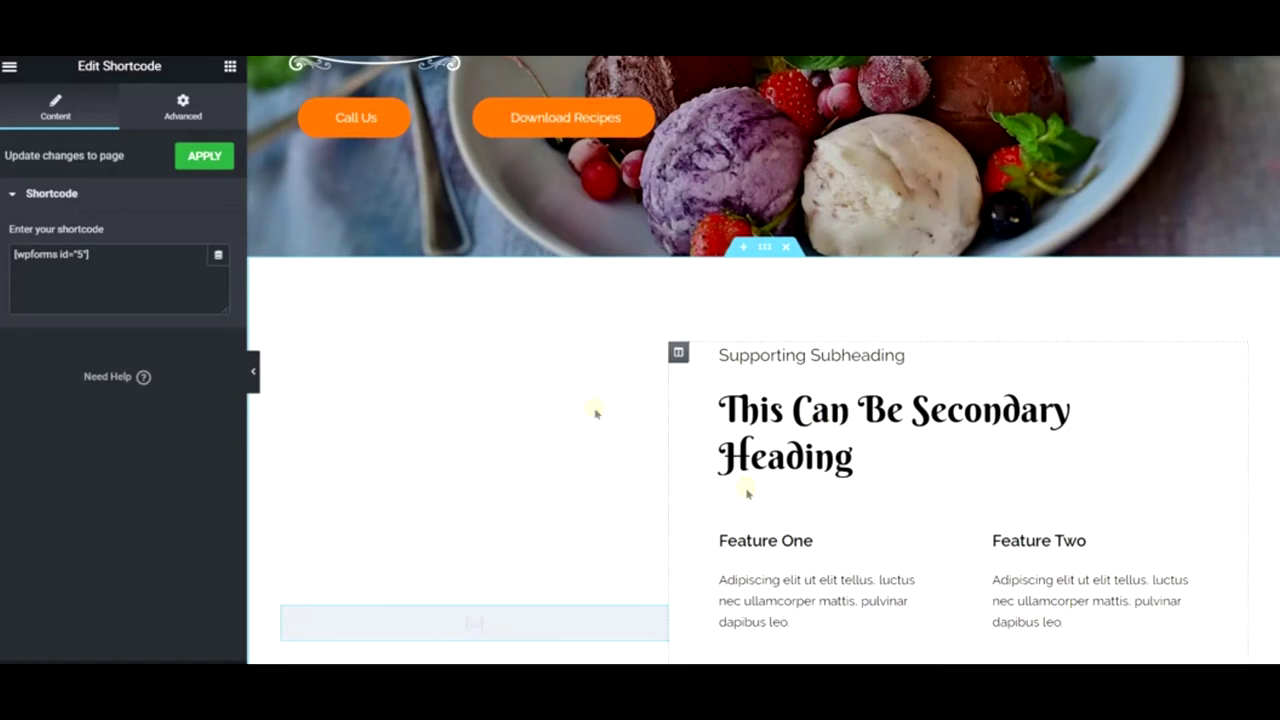
pyautogui.scroll(-3, 905, 466)
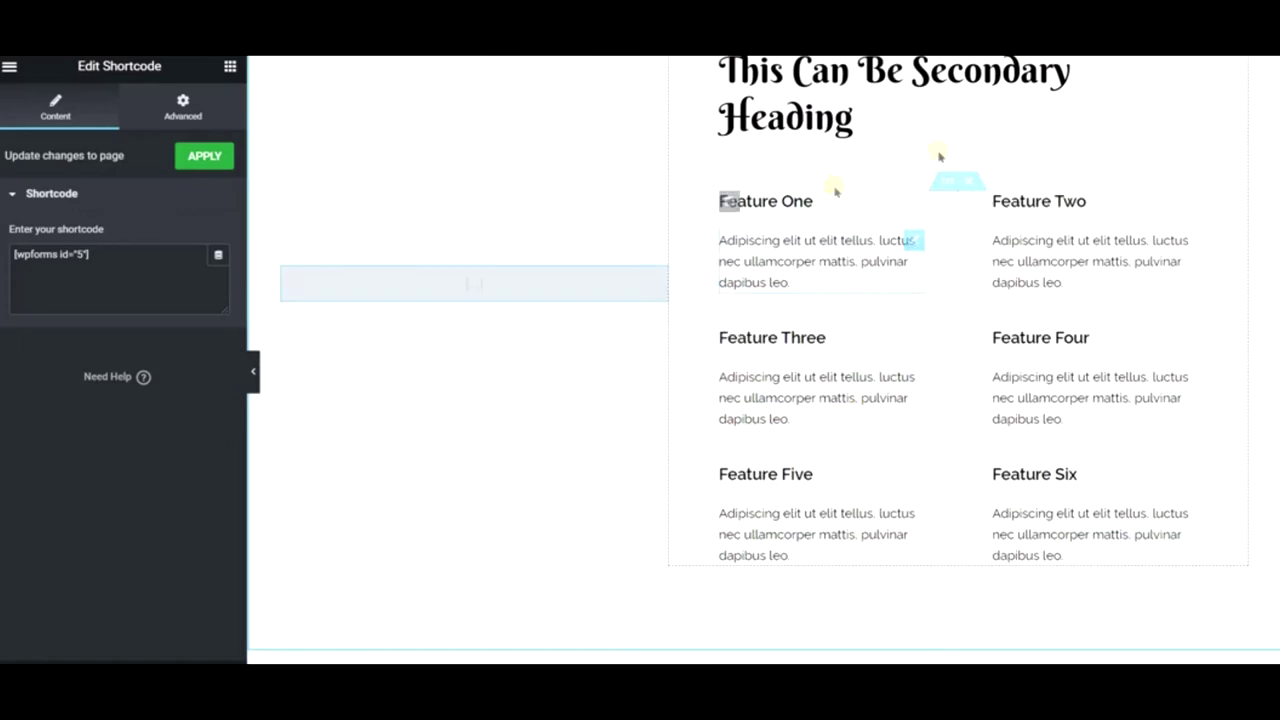
pyautogui.scroll(1, 930, 430)
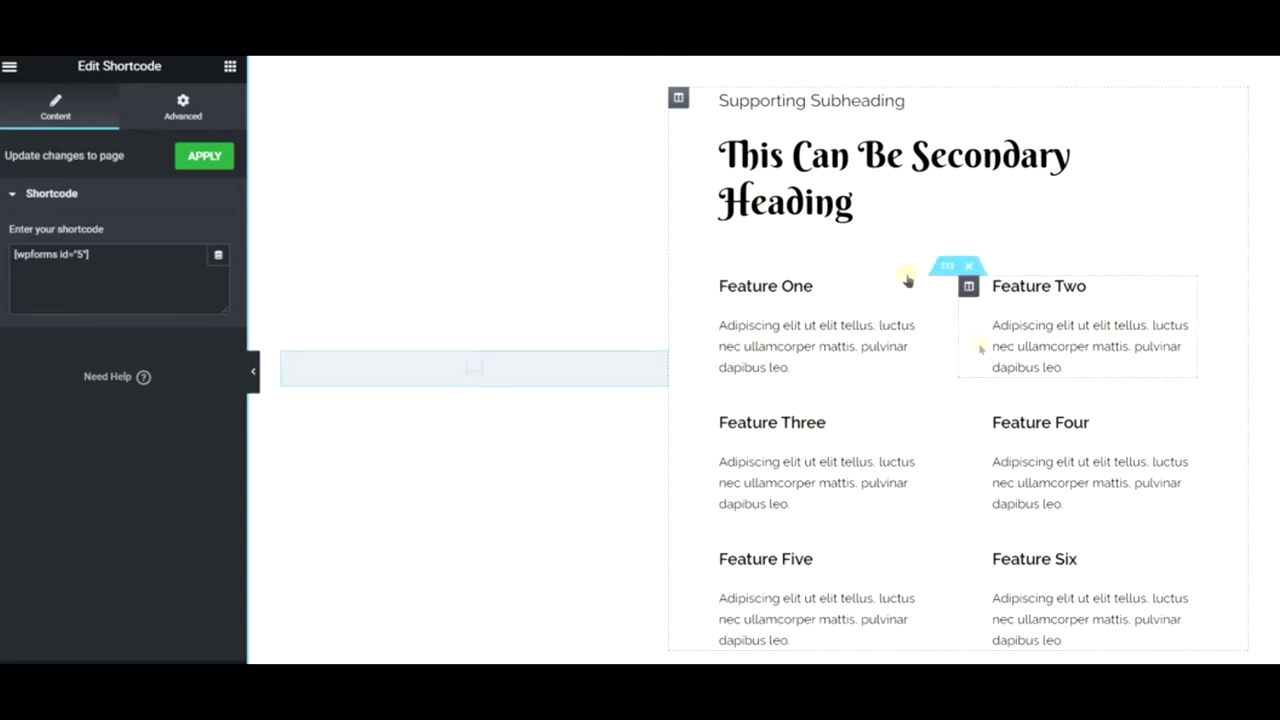
pyautogui.scroll(3, 737, 423)
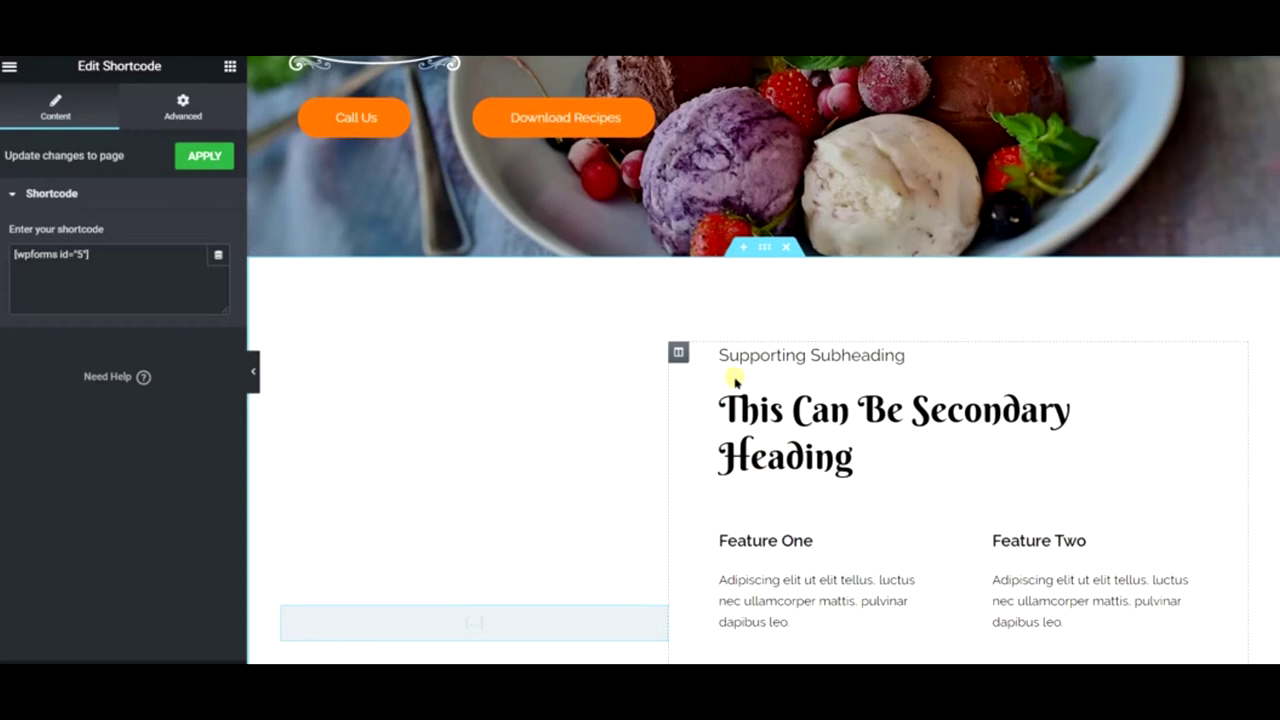
# - Replace the features column with an empty column and move the For Online Inquiries box above the form
pyautogui.rightClick(678, 354)
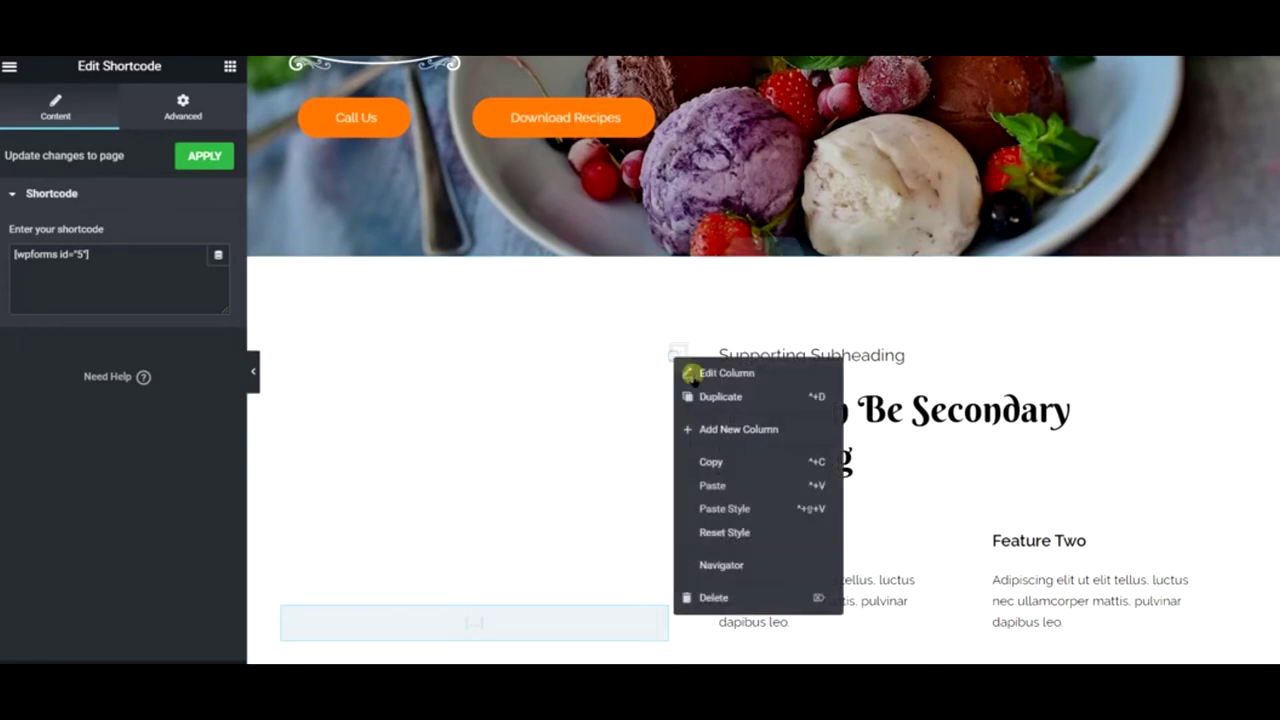
pyautogui.click(724, 430)
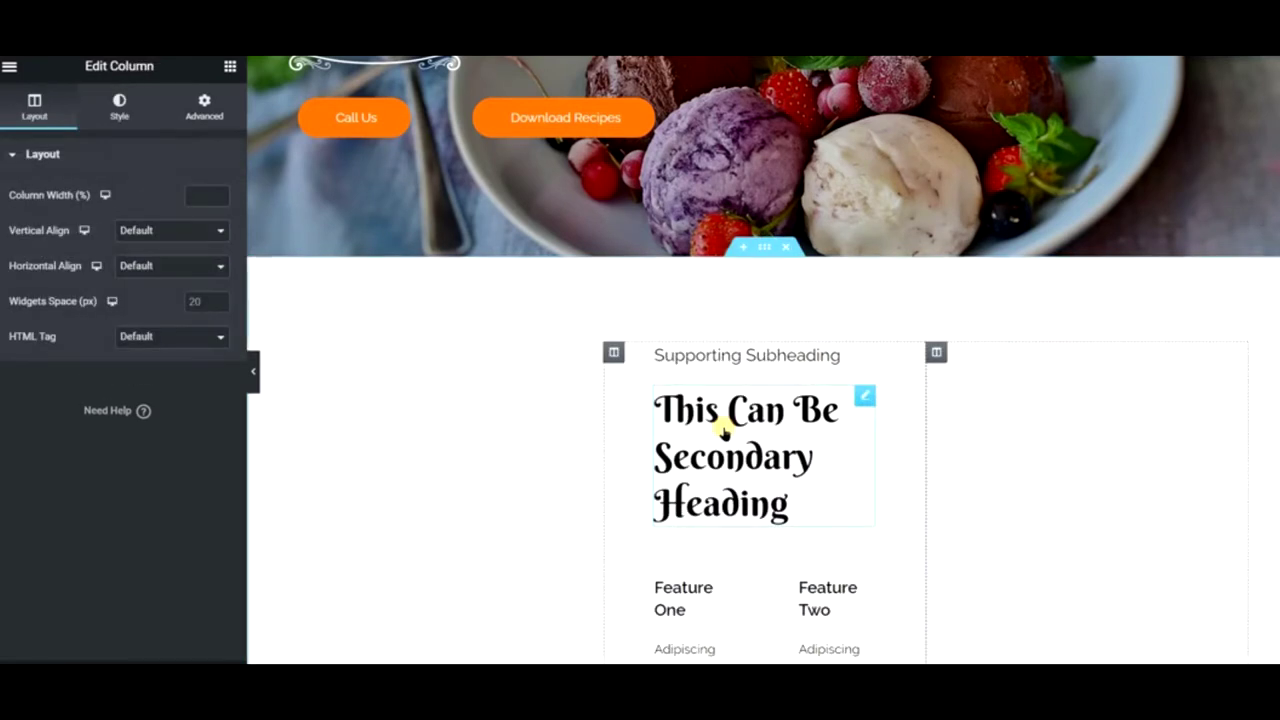
pyautogui.rightClick(616, 356)
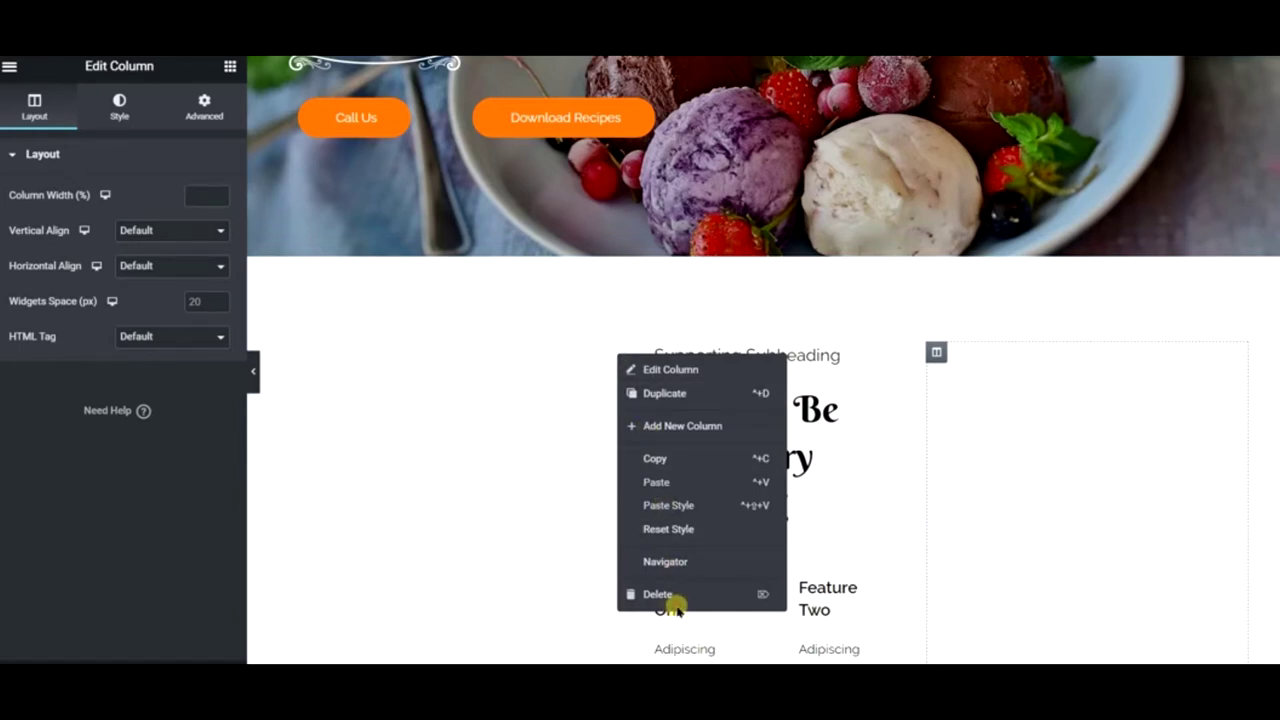
pyautogui.click(672, 596)
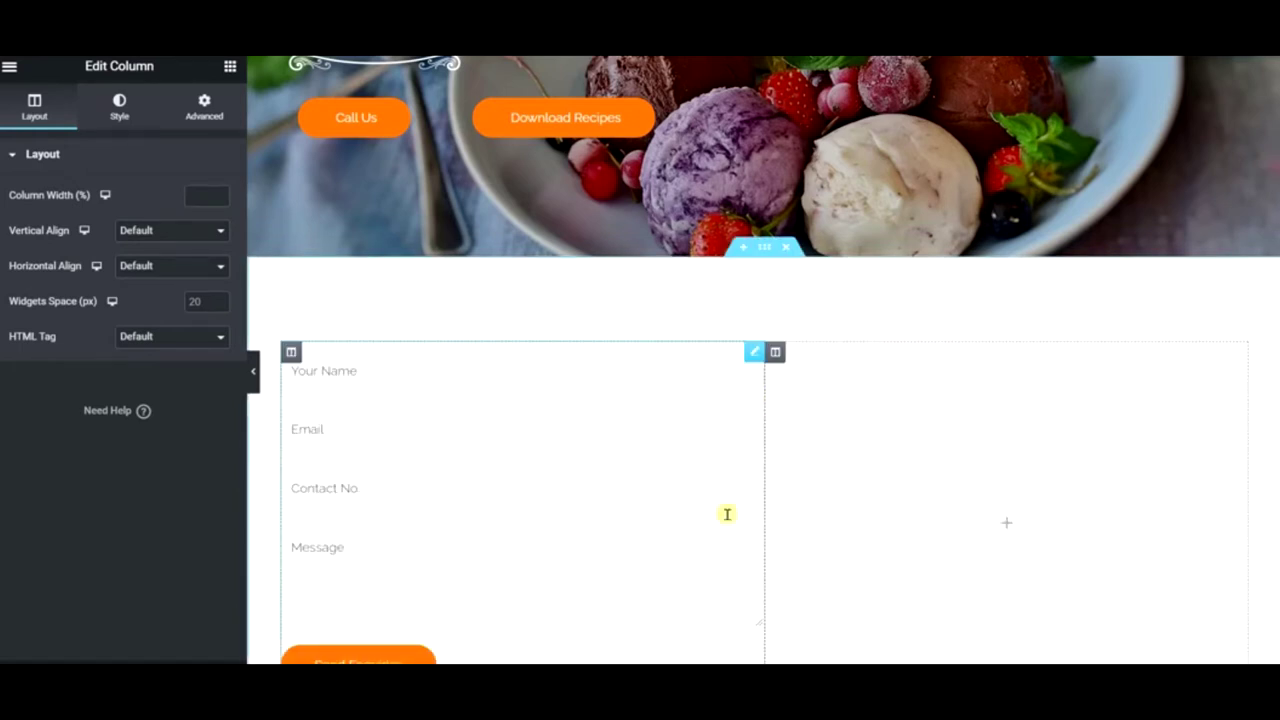
pyautogui.scroll(-10, 626, 384)
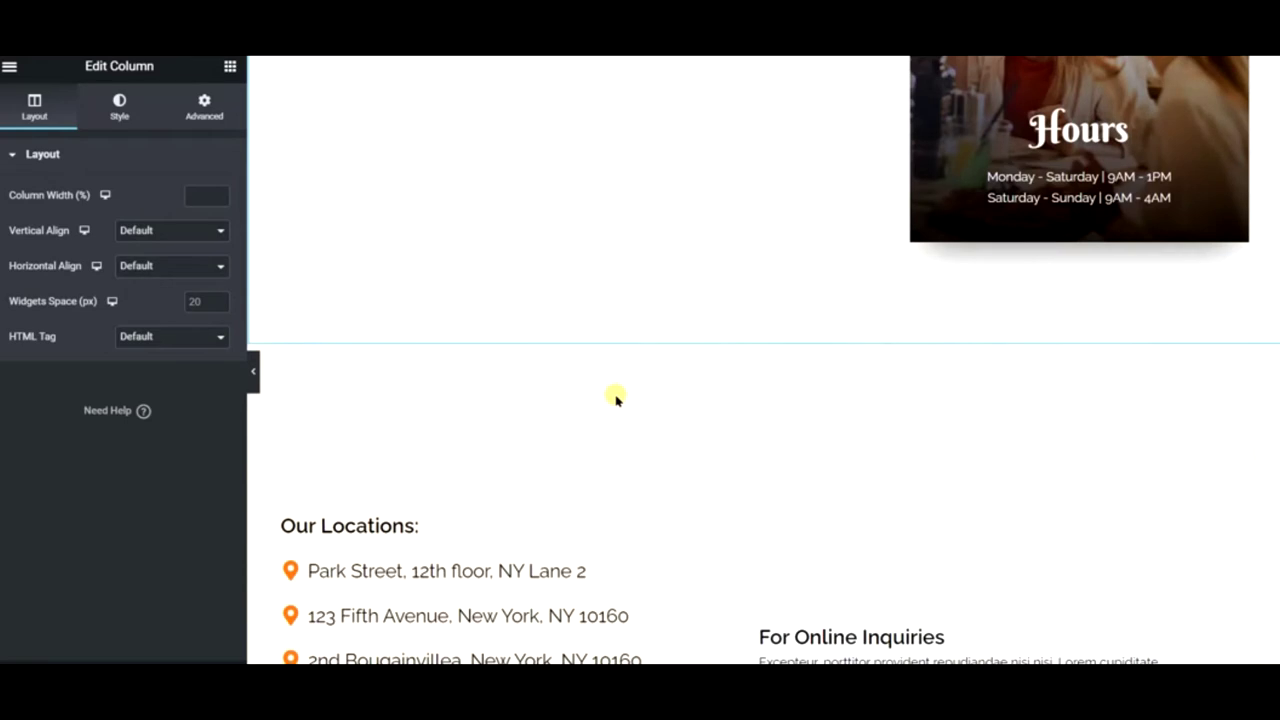
pyautogui.moveTo(1195, 425); pyautogui.dragTo(474, 194)
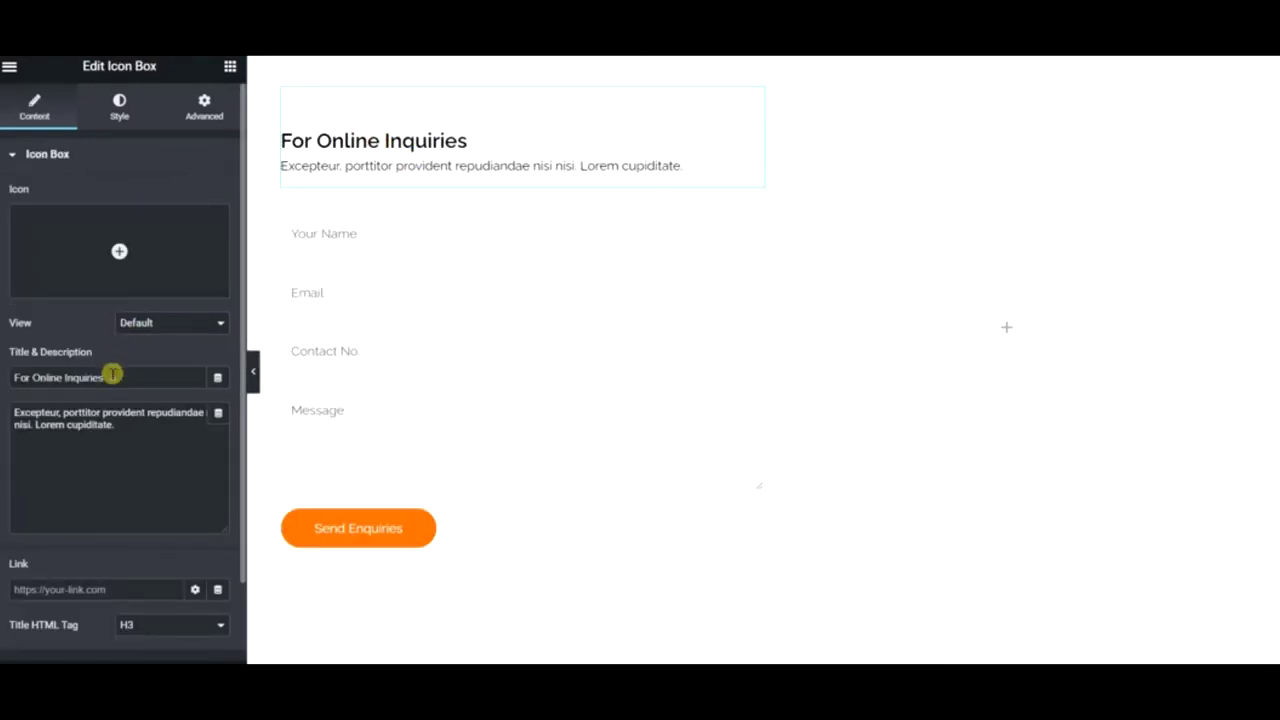
# - Replace the icon box title 'For Online Inquiries' with 'We Are Waiting To Talk To You'
pyautogui.moveTo(111, 377); pyautogui.dragTo(3, 385)
pyautogui.write('We are Waiting To Talk To You')
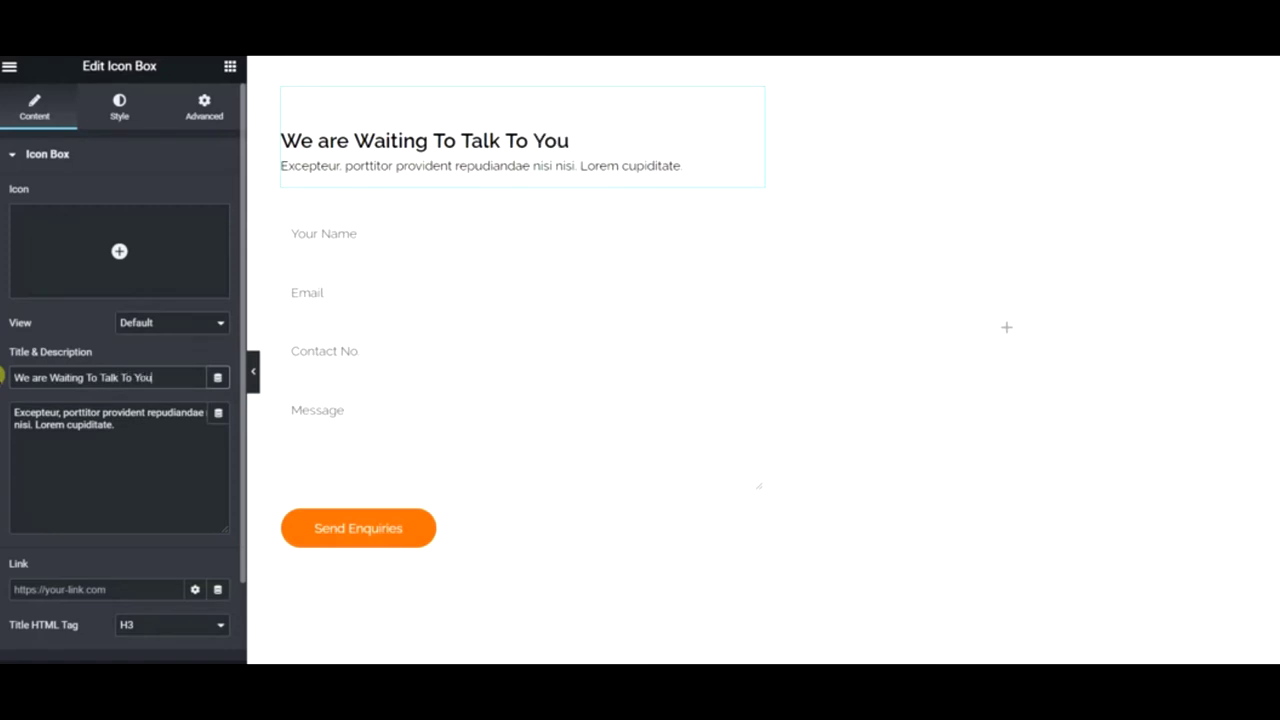
pyautogui.press('BackSpace')
pyautogui.write('A')
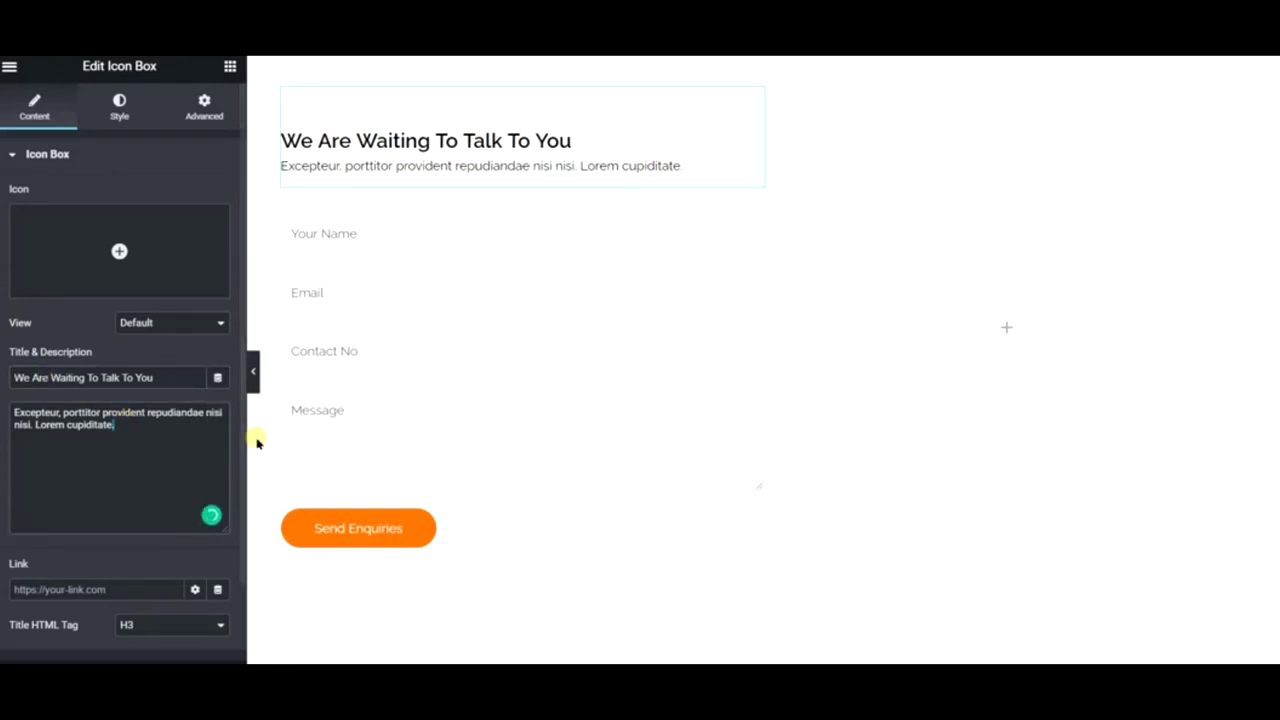
pyautogui.scroll(-10, 1031, 355)
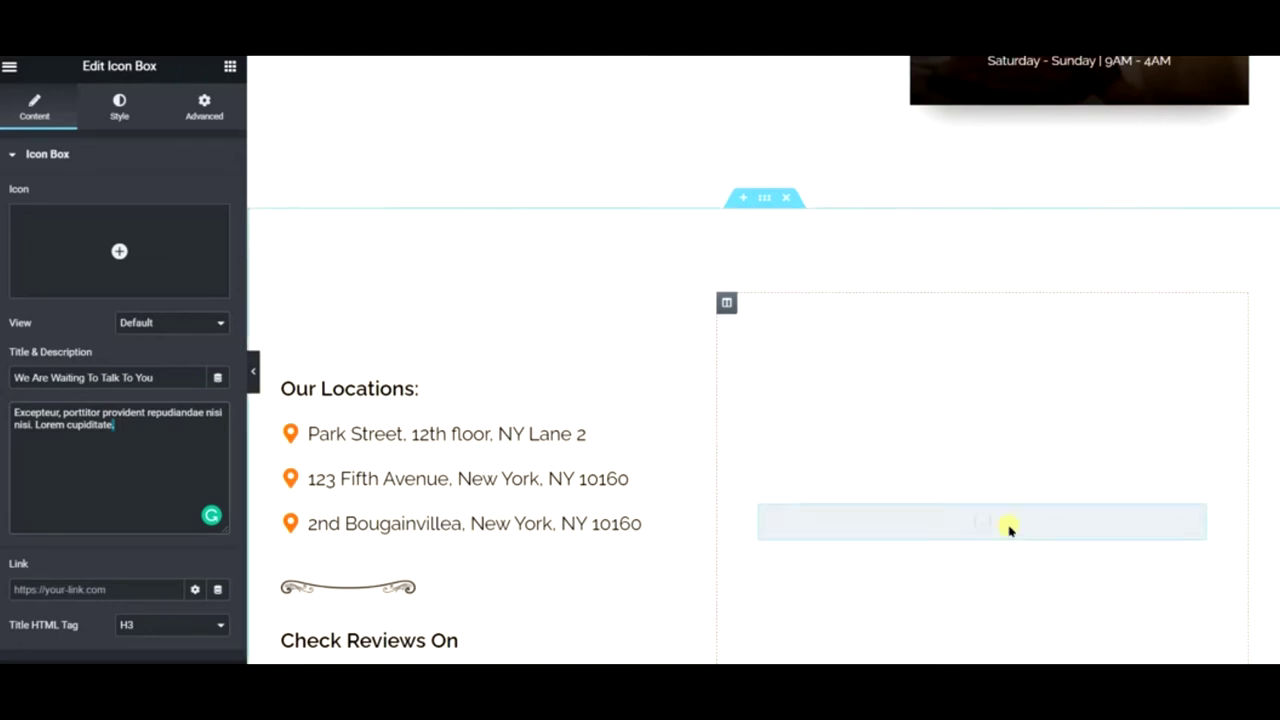
pyautogui.scroll(10, 917, 520)
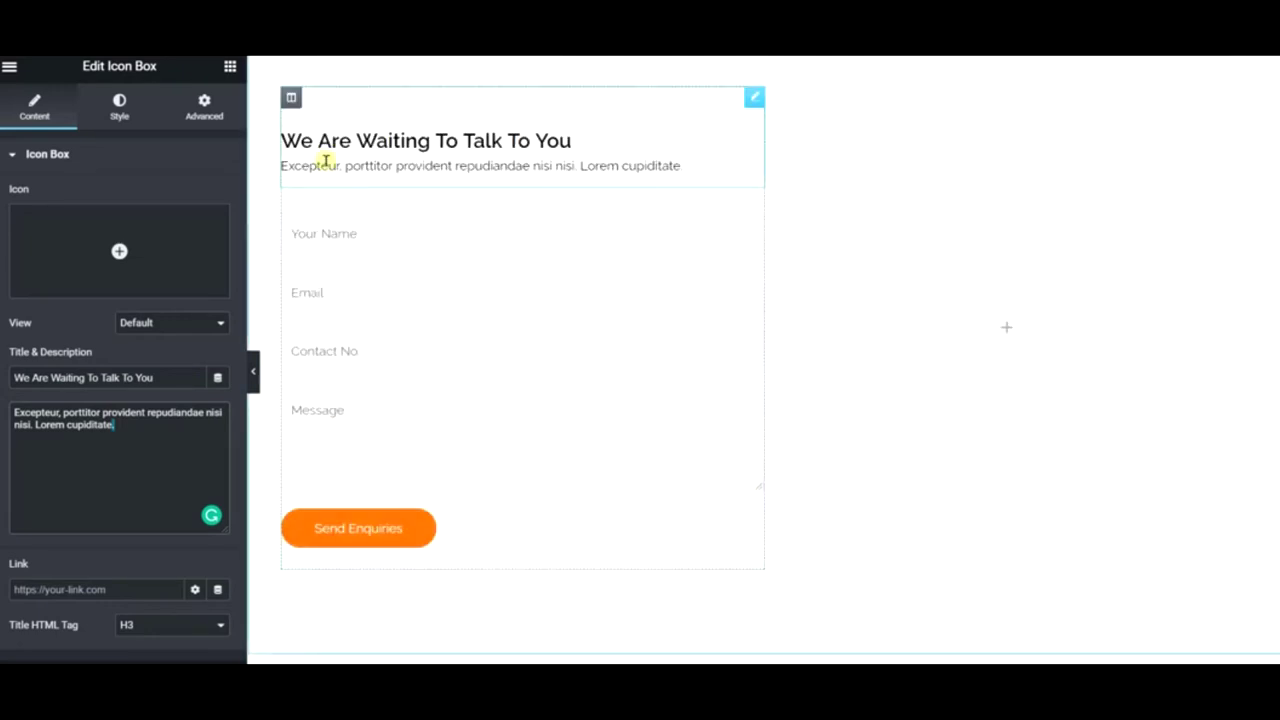
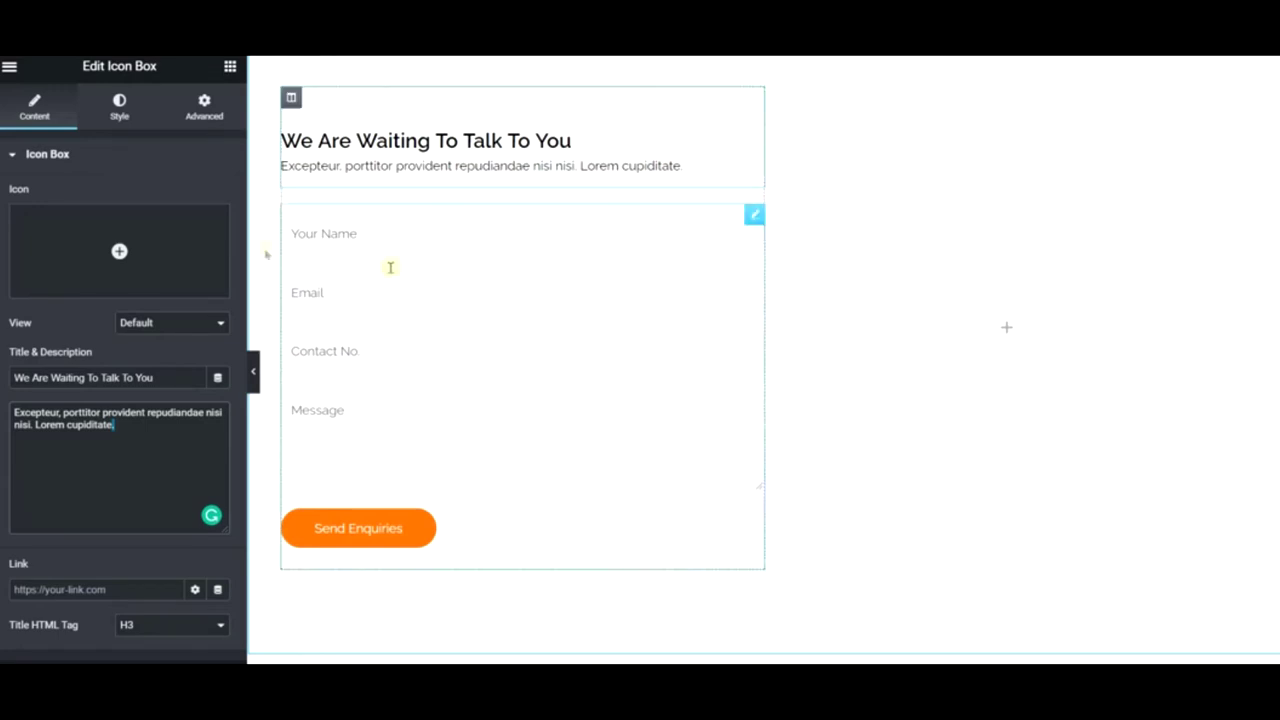
# - Drop a two-column Inner Section beside the enquiry form and narrow its left column to about 40%
pyautogui.click(229, 68)
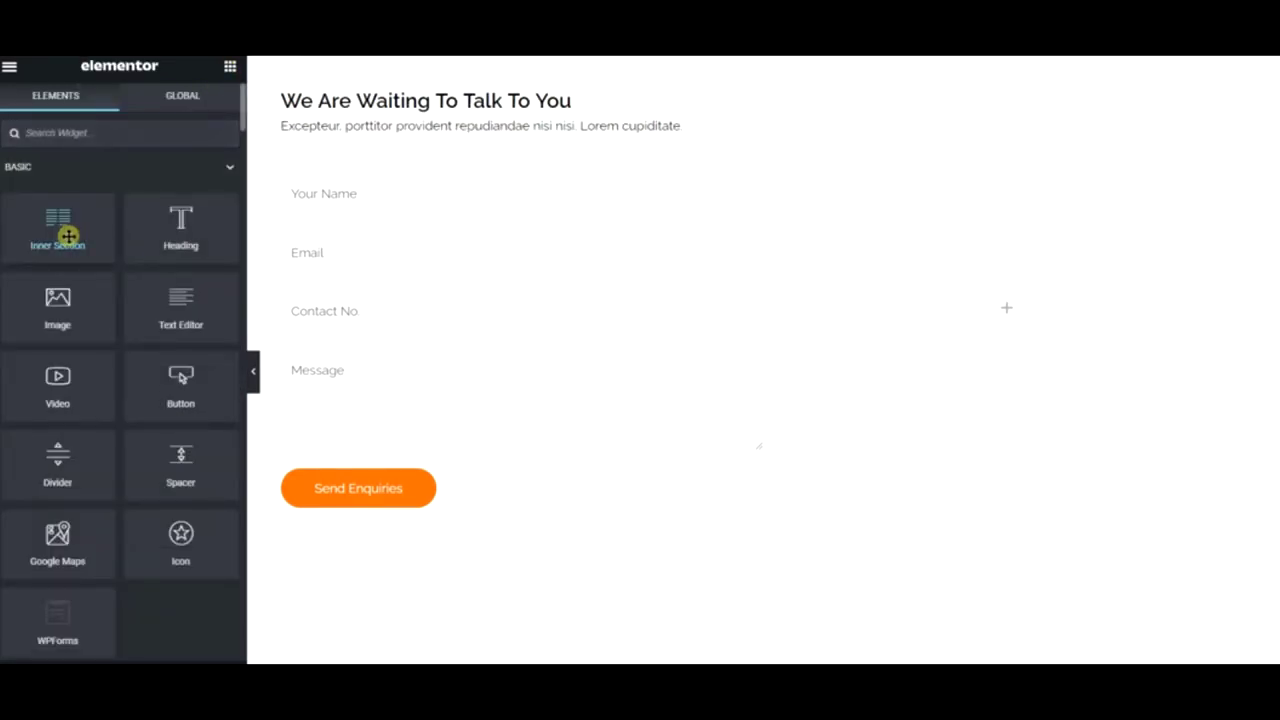
pyautogui.moveTo(62, 236); pyautogui.dragTo(945, 191)
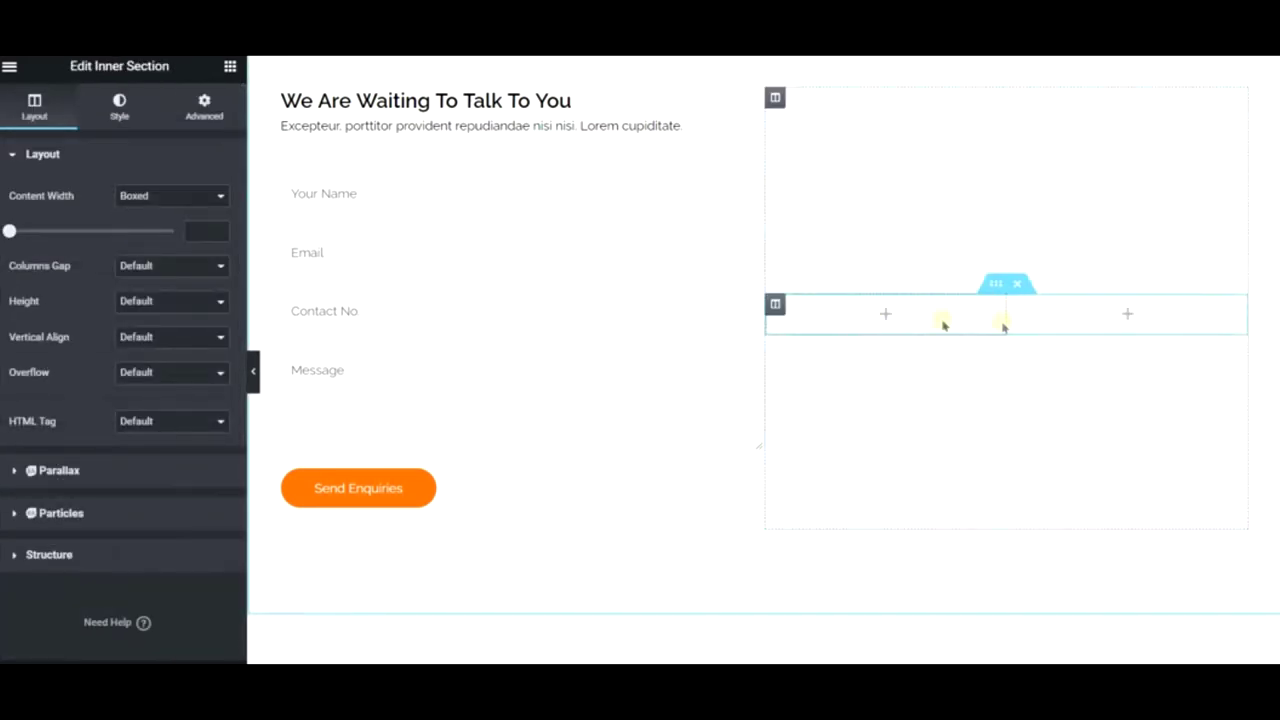
pyautogui.moveTo(1004, 312); pyautogui.dragTo(956, 314)
# - Add a Google Maps widget showing the London Eye at zoom 10 to the inner section's left column
pyautogui.click(228, 70)
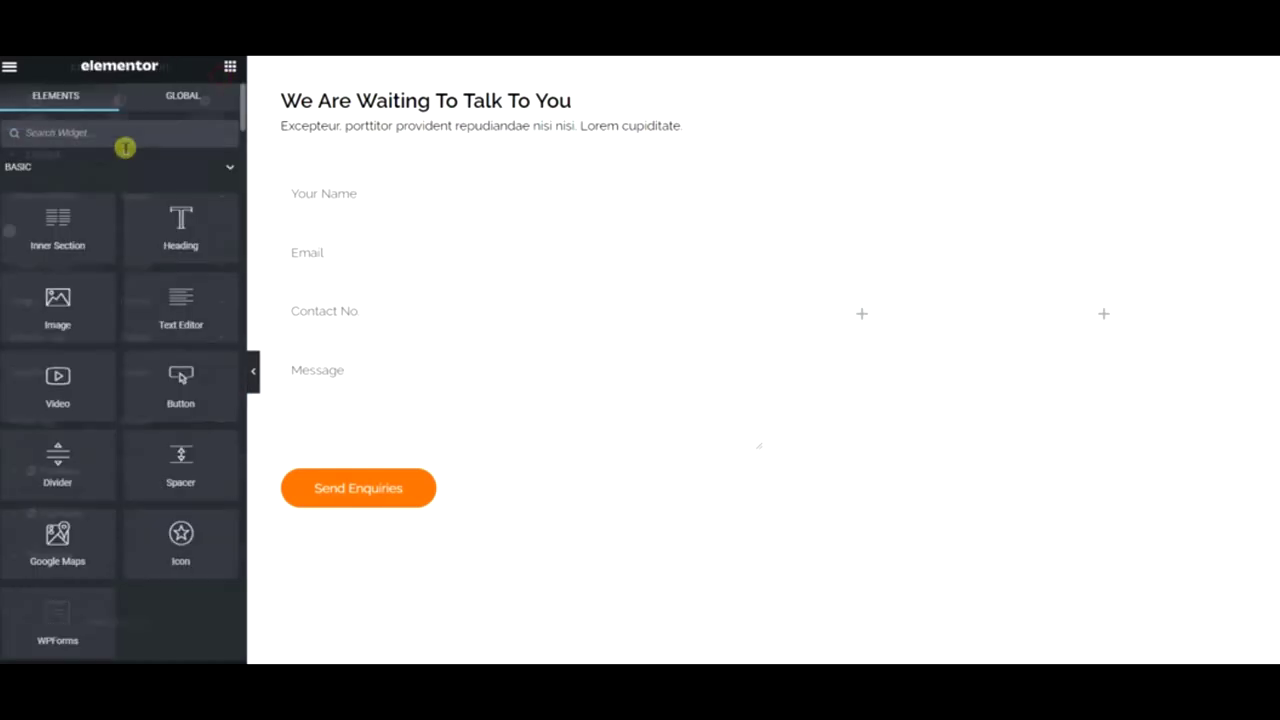
pyautogui.write('ma')
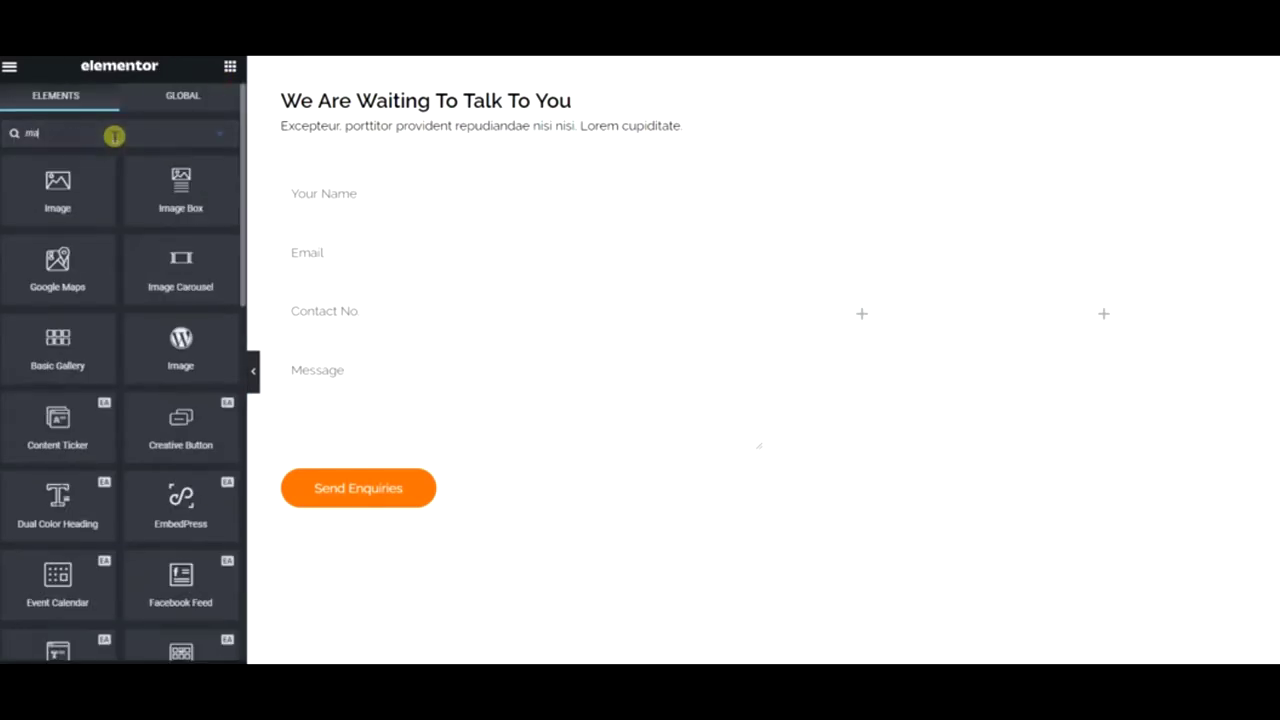
pyautogui.moveTo(57, 260); pyautogui.dragTo(1057, 315)
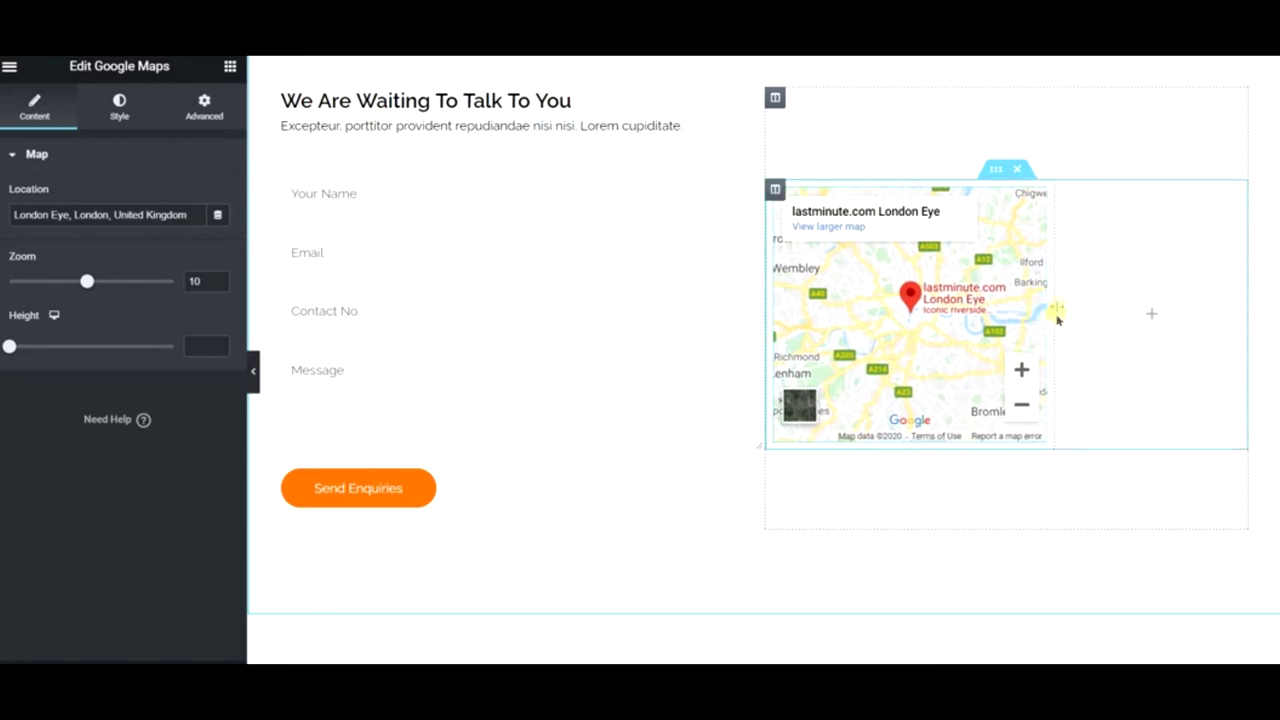
pyautogui.moveTo(1013, 178); pyautogui.dragTo(1031, 491)
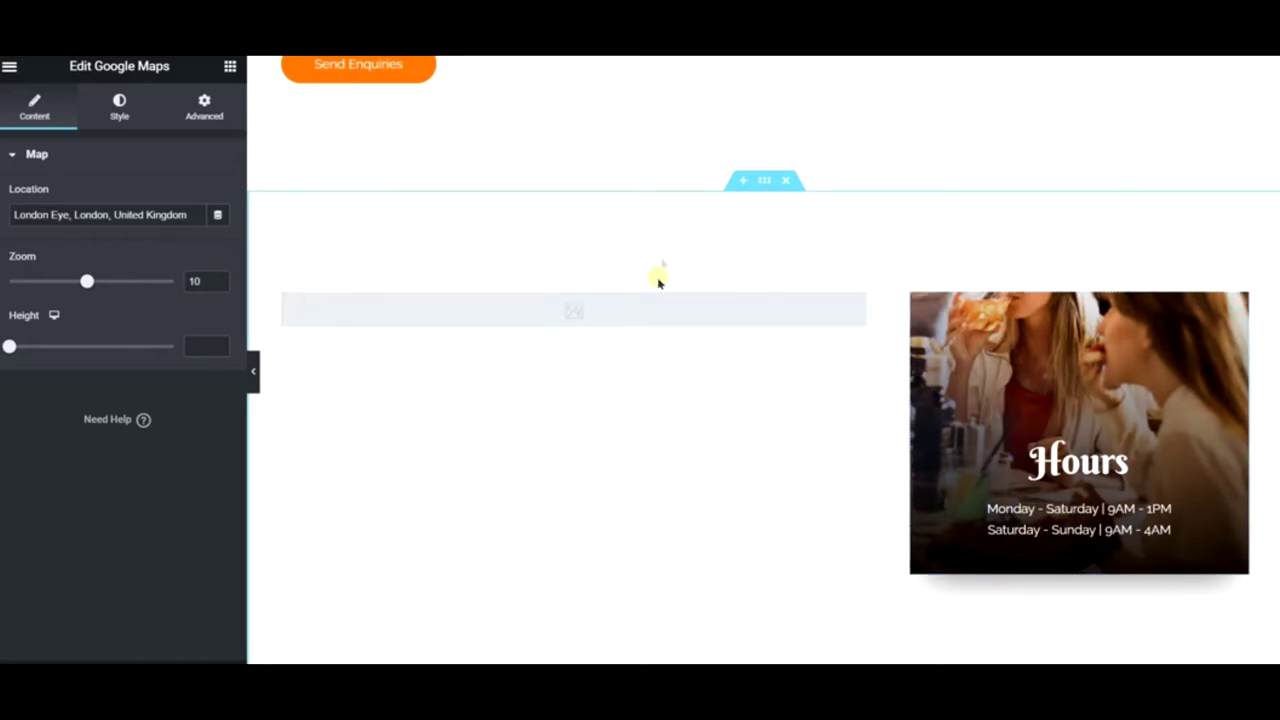
# - Delete the section holding the Hours card
pyautogui.click(781, 189)
pyautogui.scroll(3, 957, 243)
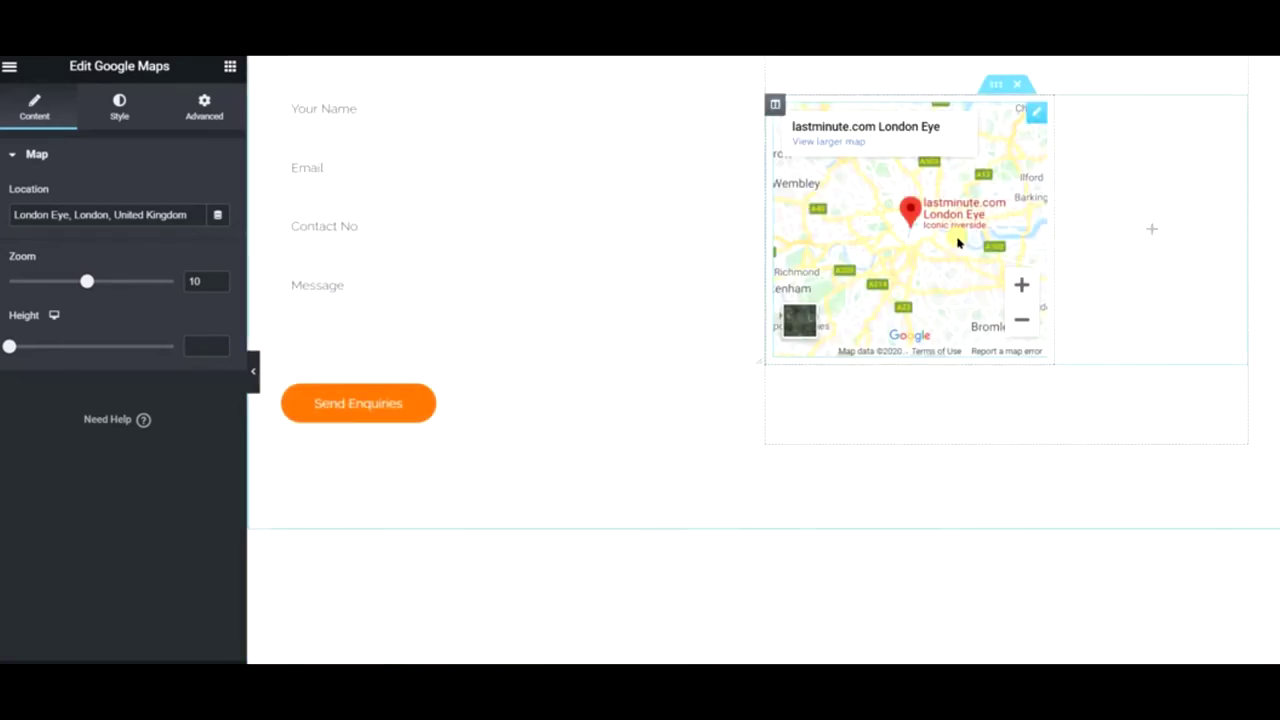
pyautogui.scroll(3, 957, 243)
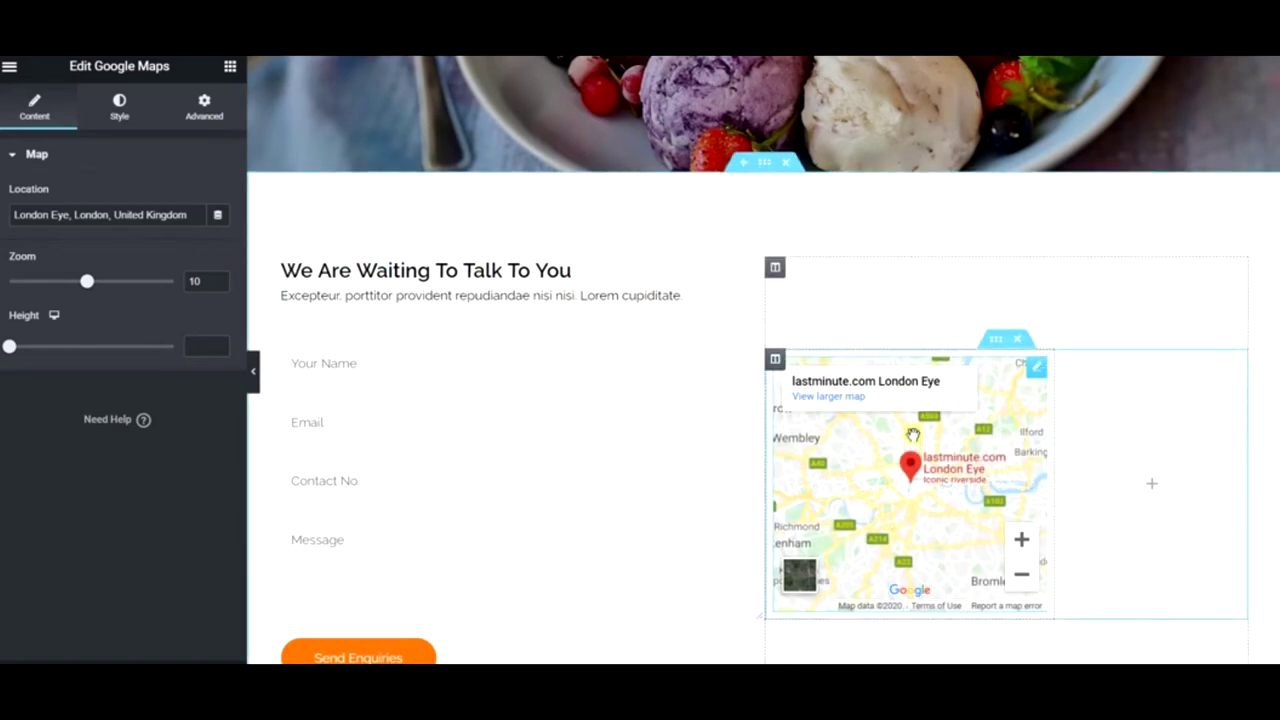
# - Delete the empty column beside the map so it spans, and start another inner section below
pyautogui.rightClick(1067, 359)
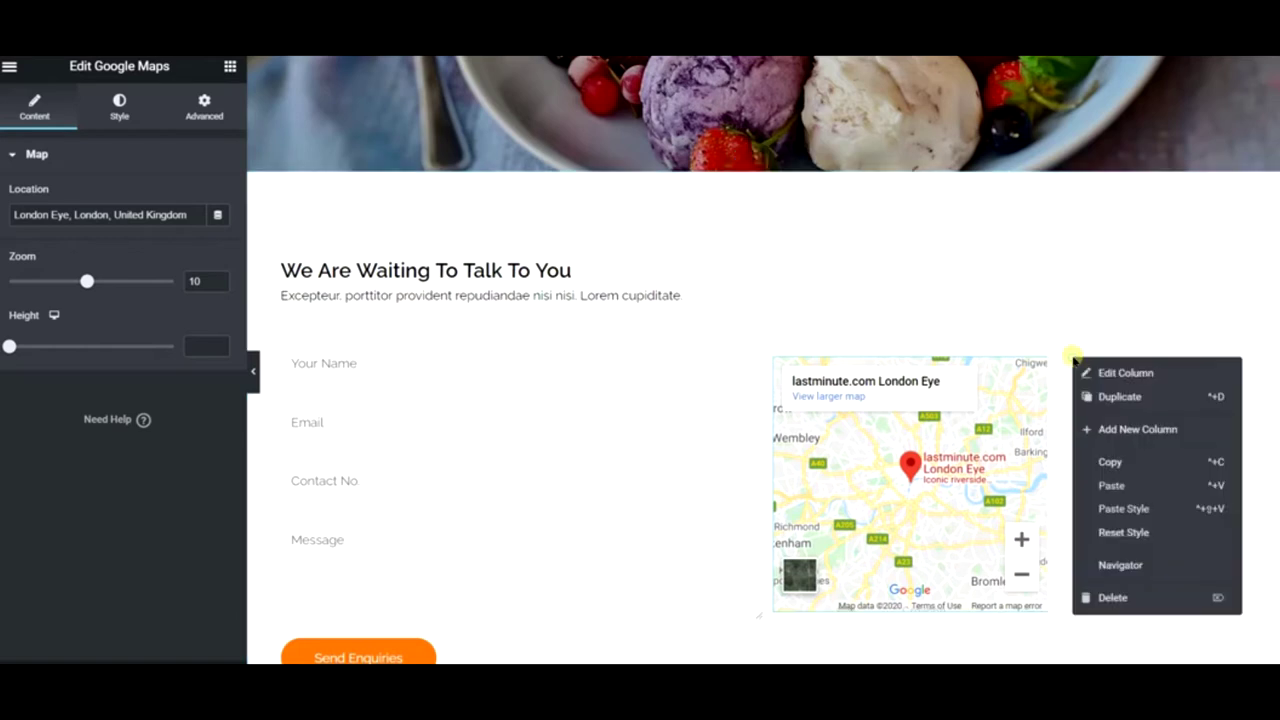
pyautogui.click(1090, 486)
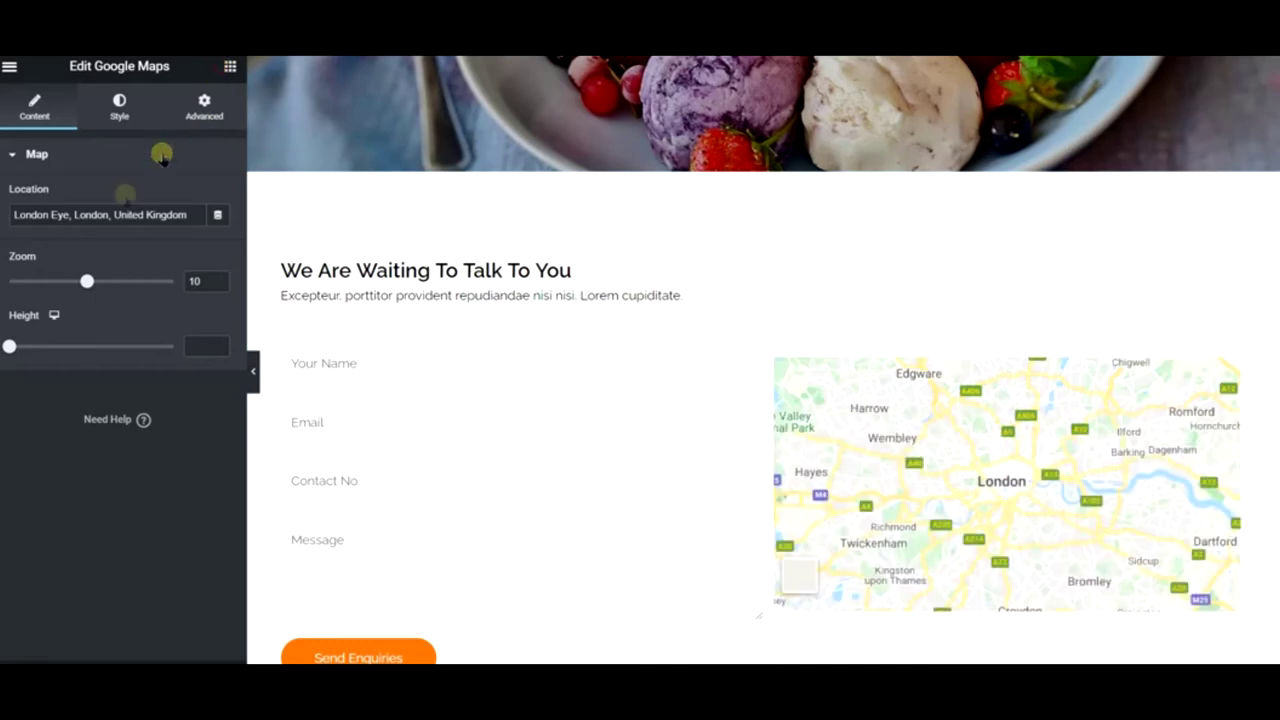
pyautogui.moveTo(74, 223)
pyautogui.mouseDown()
pyautogui.moveTo(953, 497)
pyautogui.moveTo(983, 531)
pyautogui.moveTo(966, 596)
pyautogui.moveTo(1022, 514)
pyautogui.moveTo(1015, 481)
pyautogui.moveTo(1030, 609)
pyautogui.moveTo(990, 356)
pyautogui.moveTo(259, 277)
pyautogui.moveTo(63, 208)
pyautogui.moveTo(112, 230)
pyautogui.moveTo(880, 243)
pyautogui.moveTo(962, 210)
pyautogui.moveTo(894, 217)
pyautogui.moveTo(907, 234)
pyautogui.moveTo(551, 271)
pyautogui.mouseUp()
pyautogui.scroll(-3, 808, 362)
pyautogui.scroll(3, 551, 271)
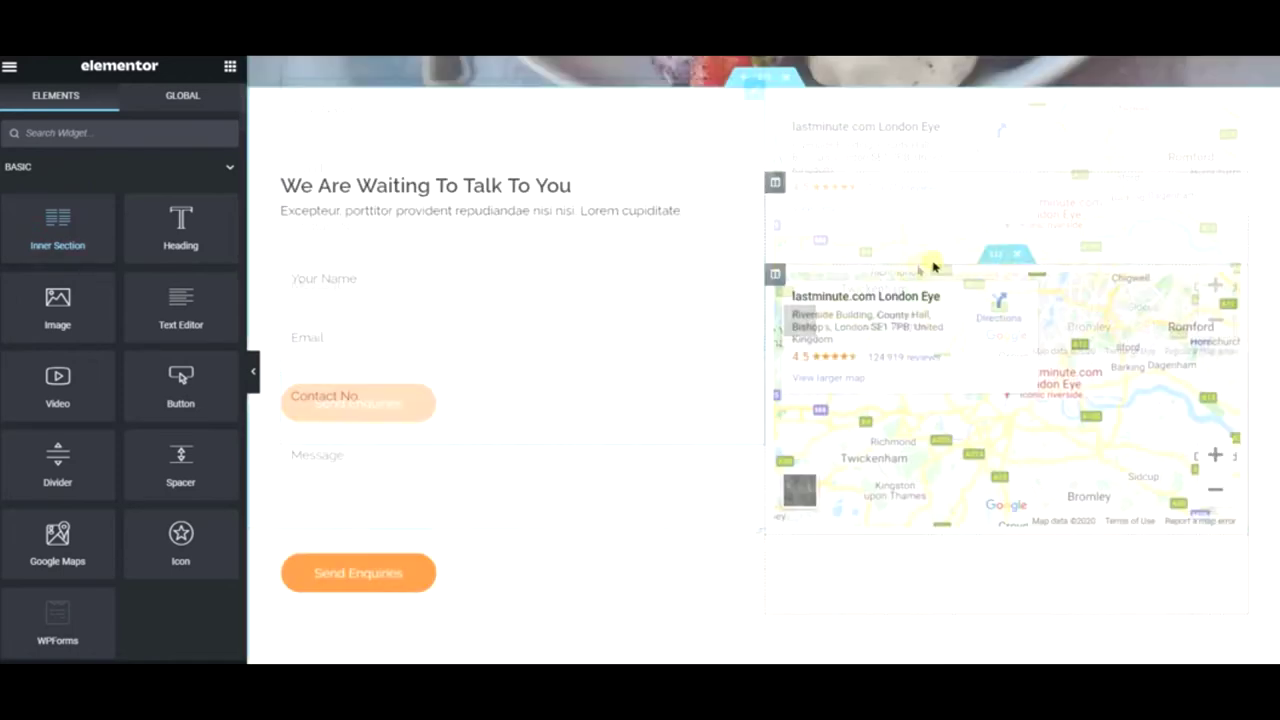
# - Duplicate the map's inner section below it and add two new columns to the copy
pyautogui.rightClick(993, 258)
pyautogui.click(1040, 300)
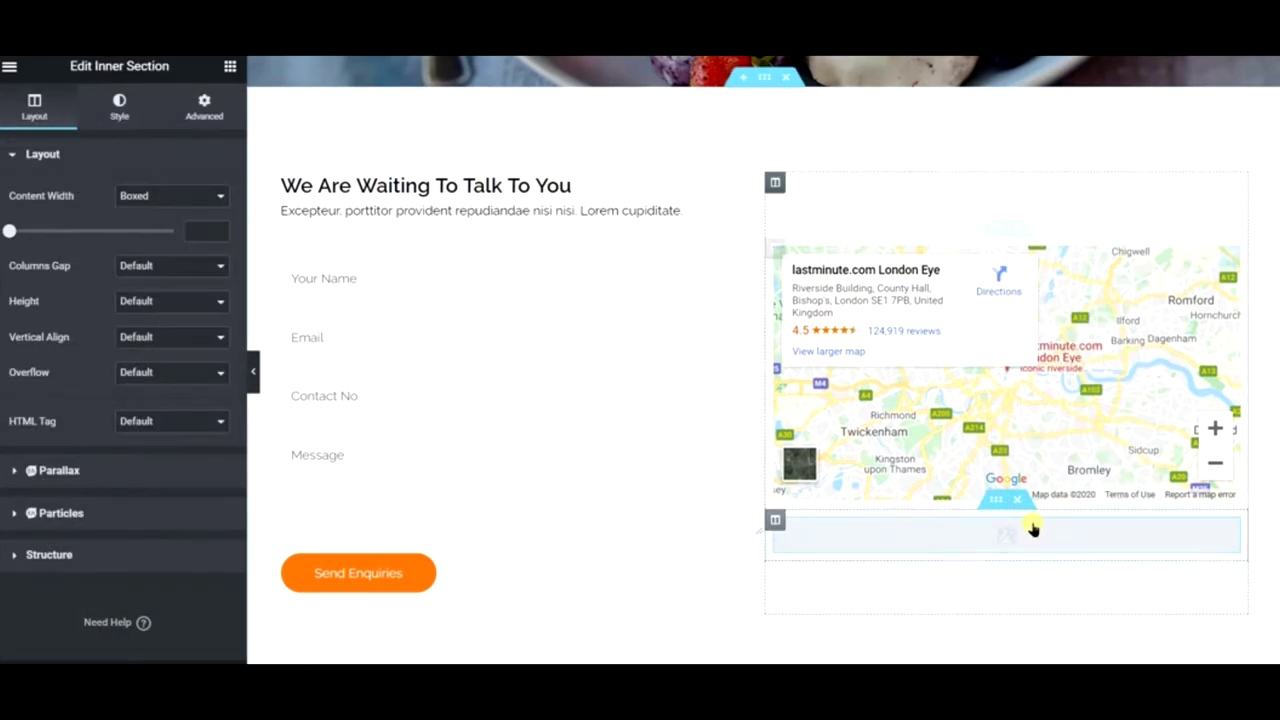
pyautogui.rightClick(775, 520)
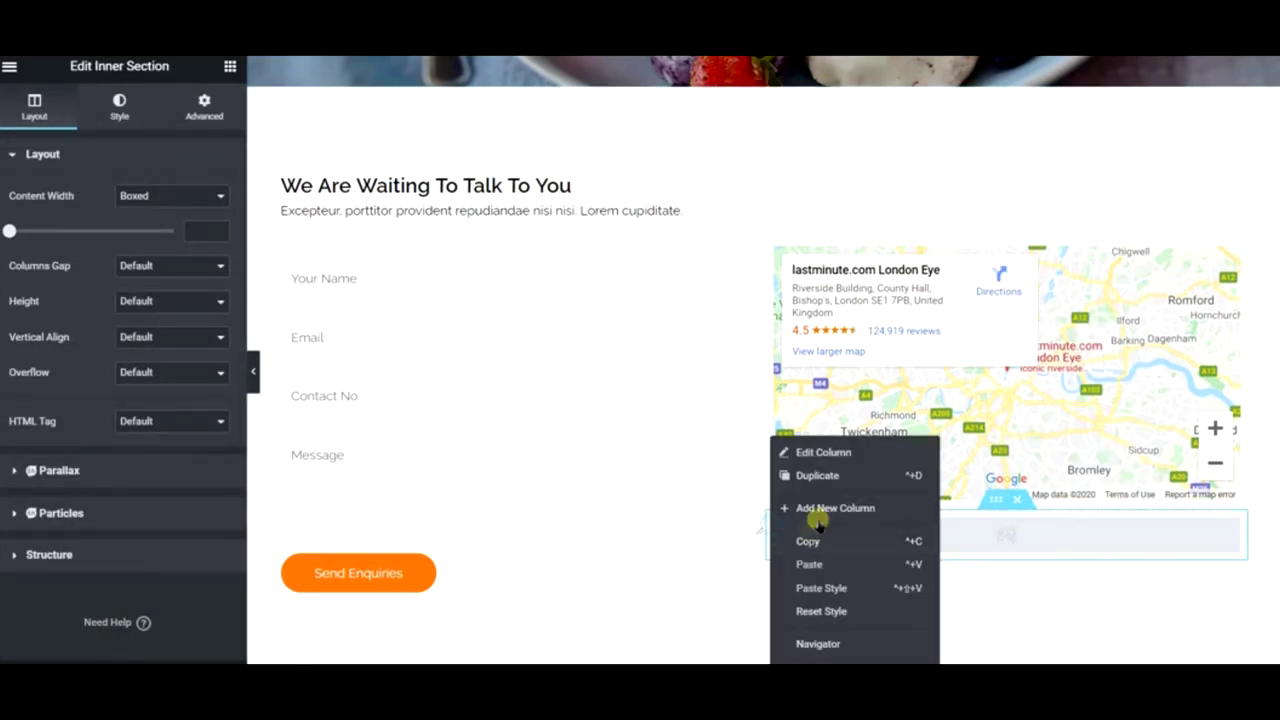
pyautogui.click(817, 510)
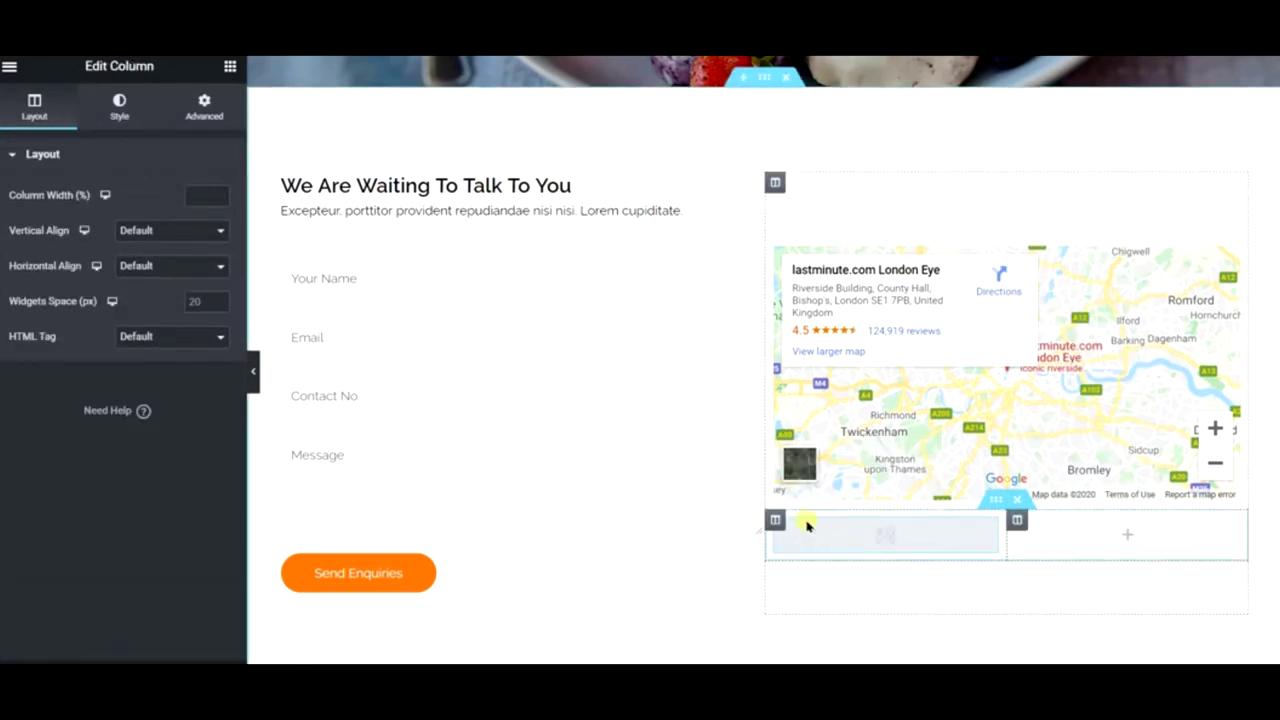
pyautogui.rightClick(780, 520)
pyautogui.click(836, 538)
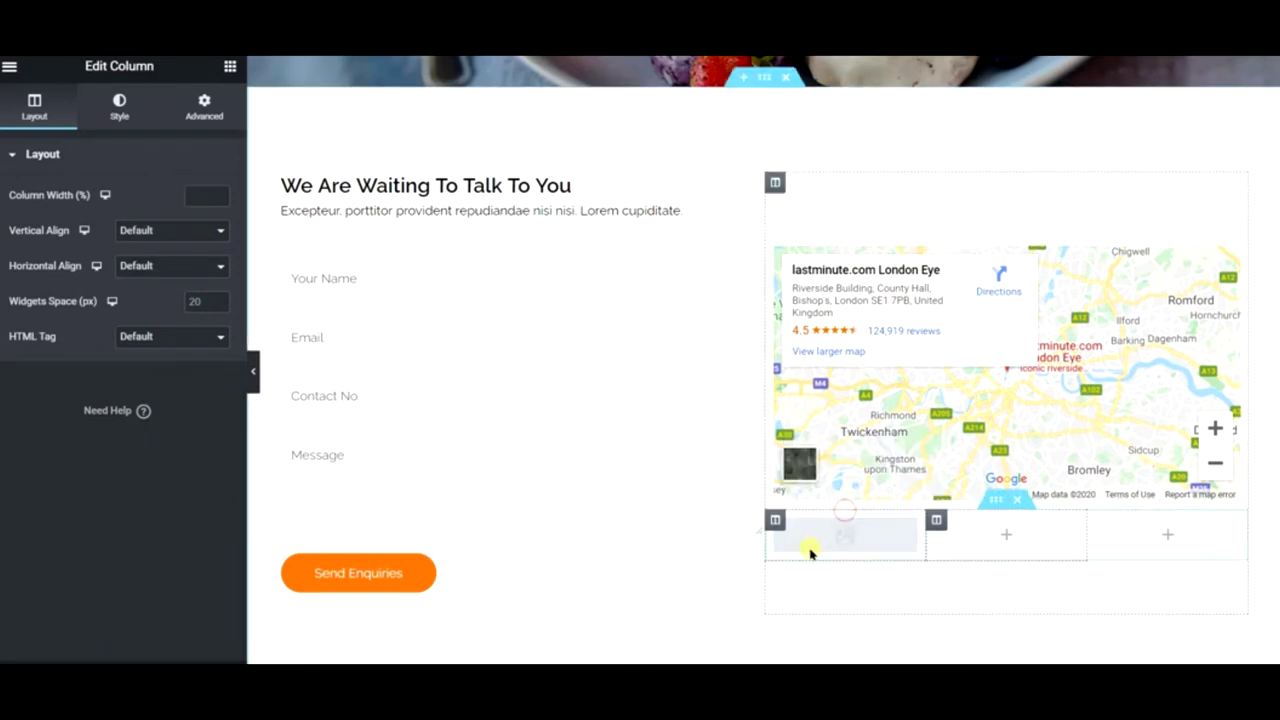
# - Delete the column holding the copied map, leaving two empty columns under the map
pyautogui.rightClick(771, 520)
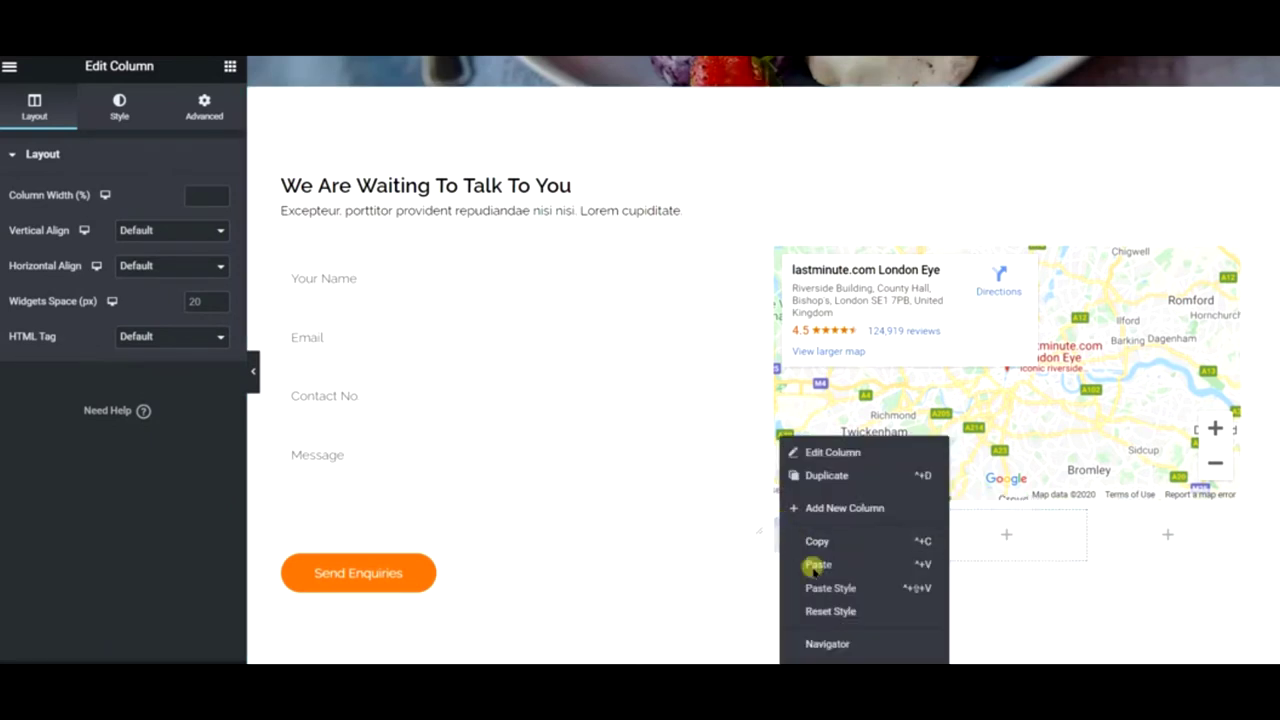
pyautogui.click(871, 548)
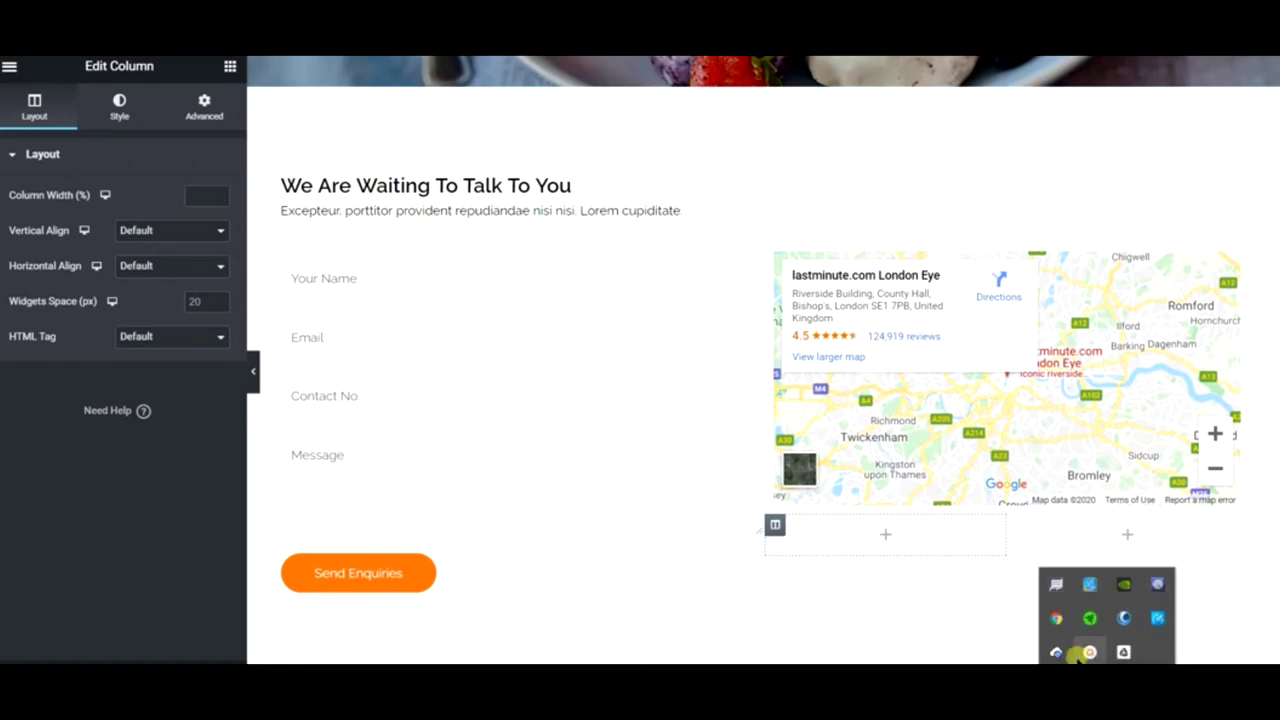
pyautogui.click(1083, 651)
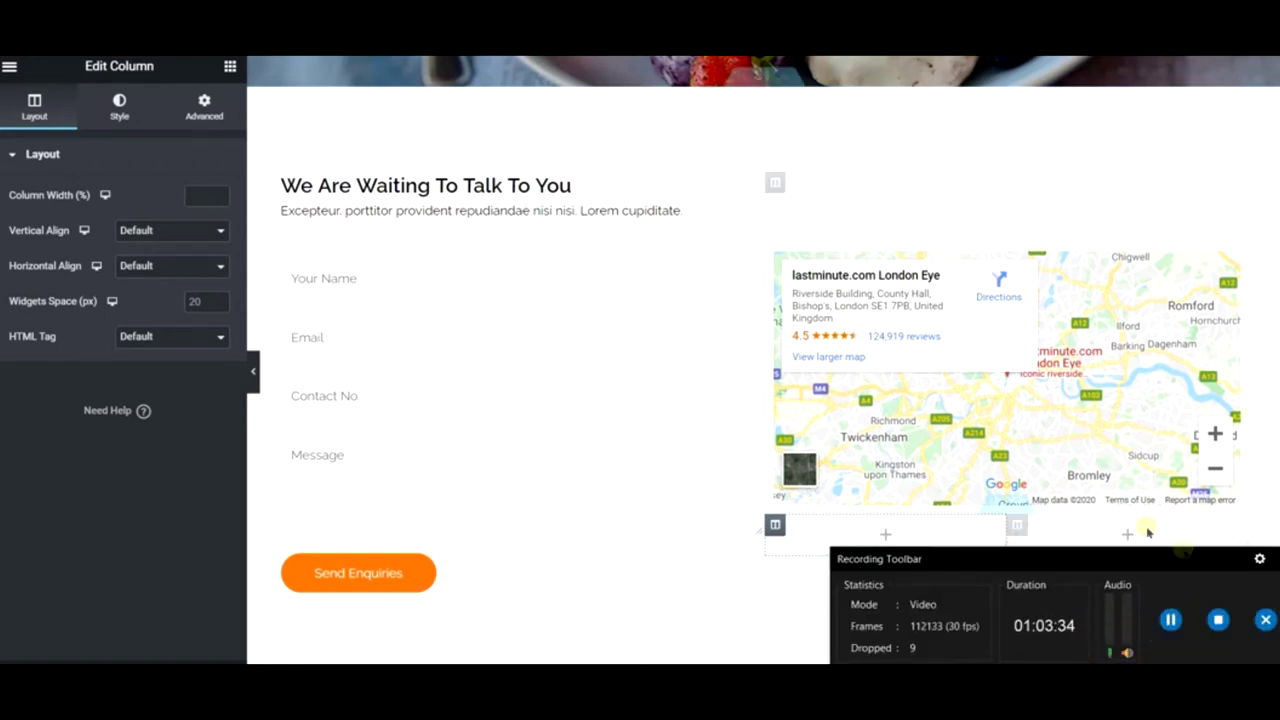
pyautogui.click(1275, 557)
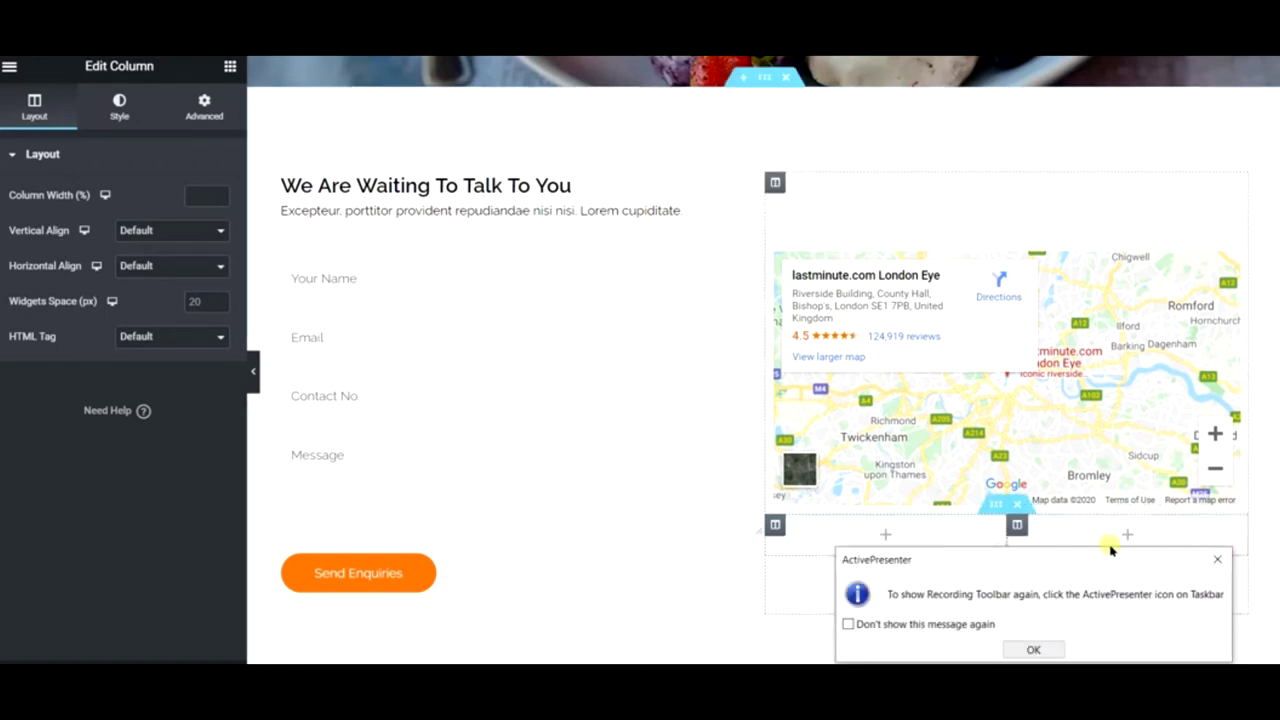
pyautogui.press('Return')
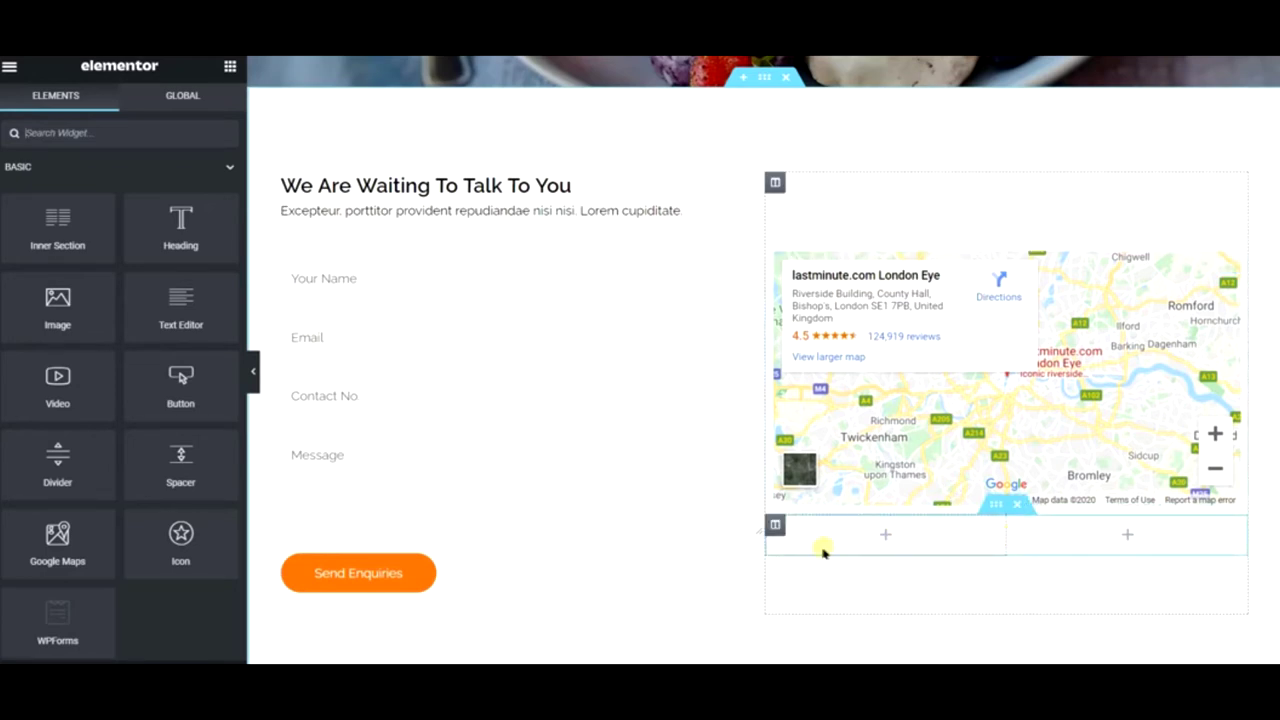
# - Add an Icon Box below the map using the Location arrow icon
pyautogui.scroll(-1, 190, 480)
pyautogui.scroll(1, 175, 400)
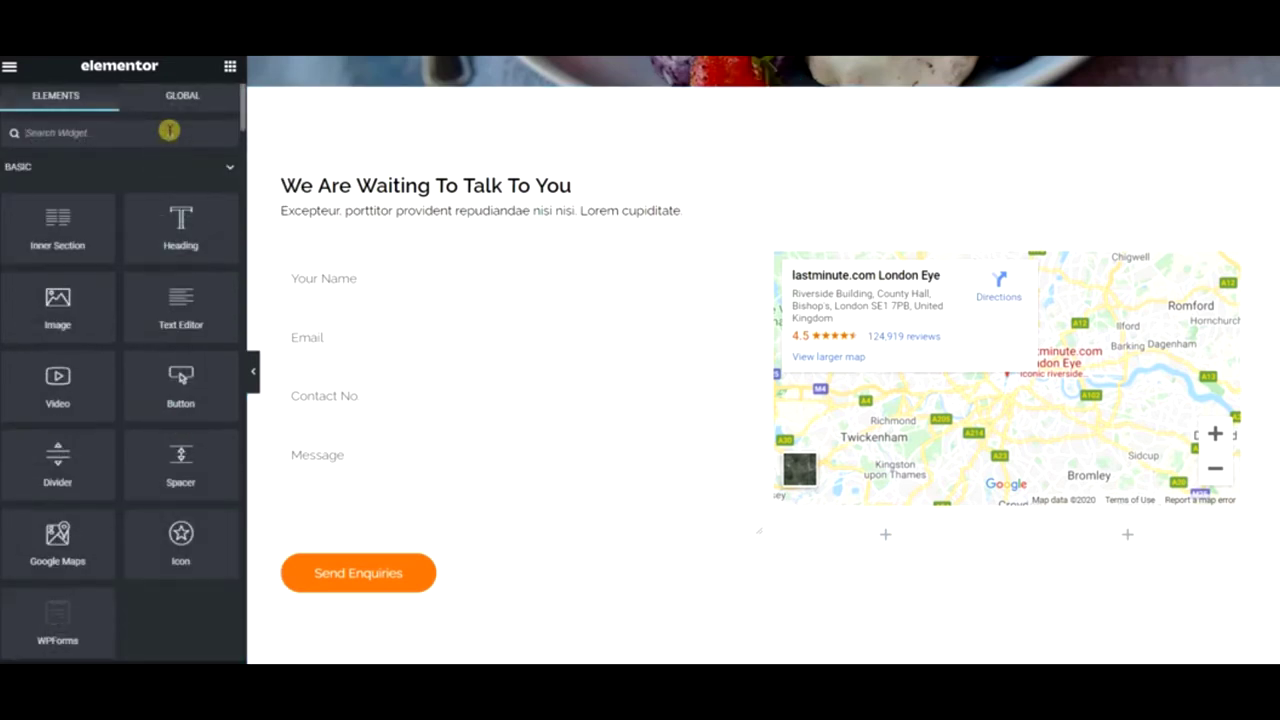
pyautogui.write('icon')
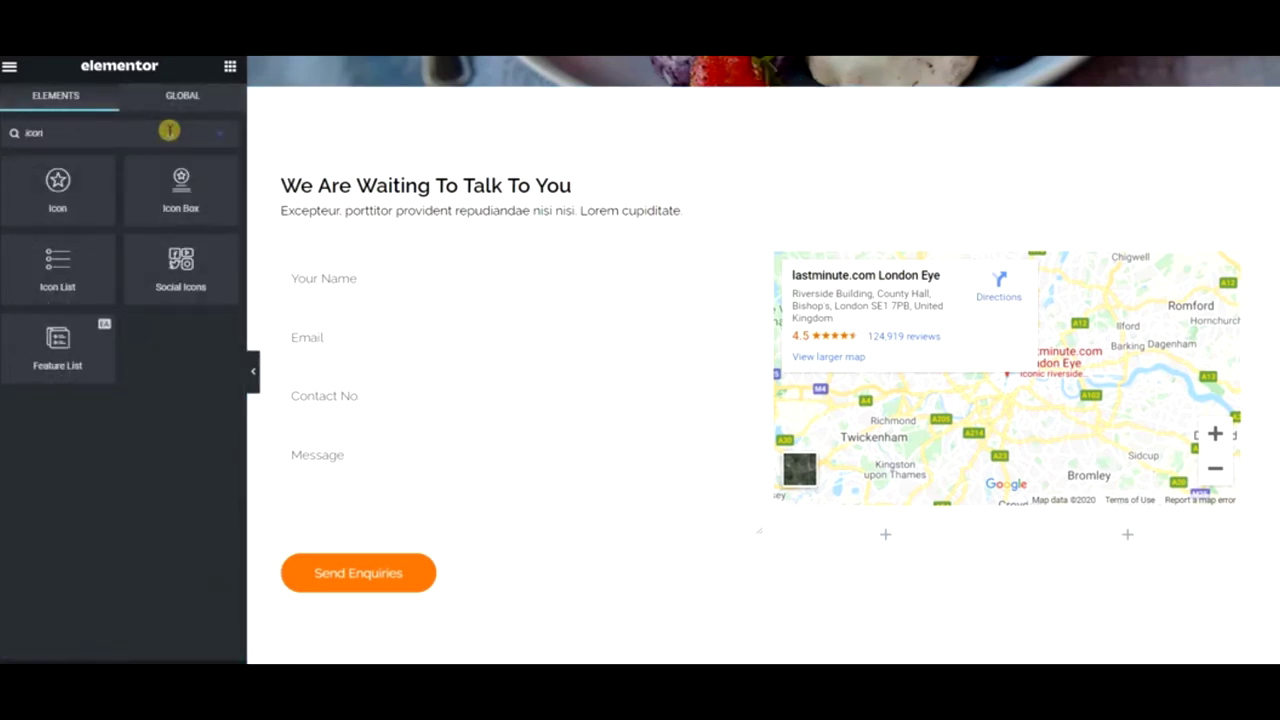
pyautogui.moveTo(174, 163); pyautogui.dragTo(860, 530)
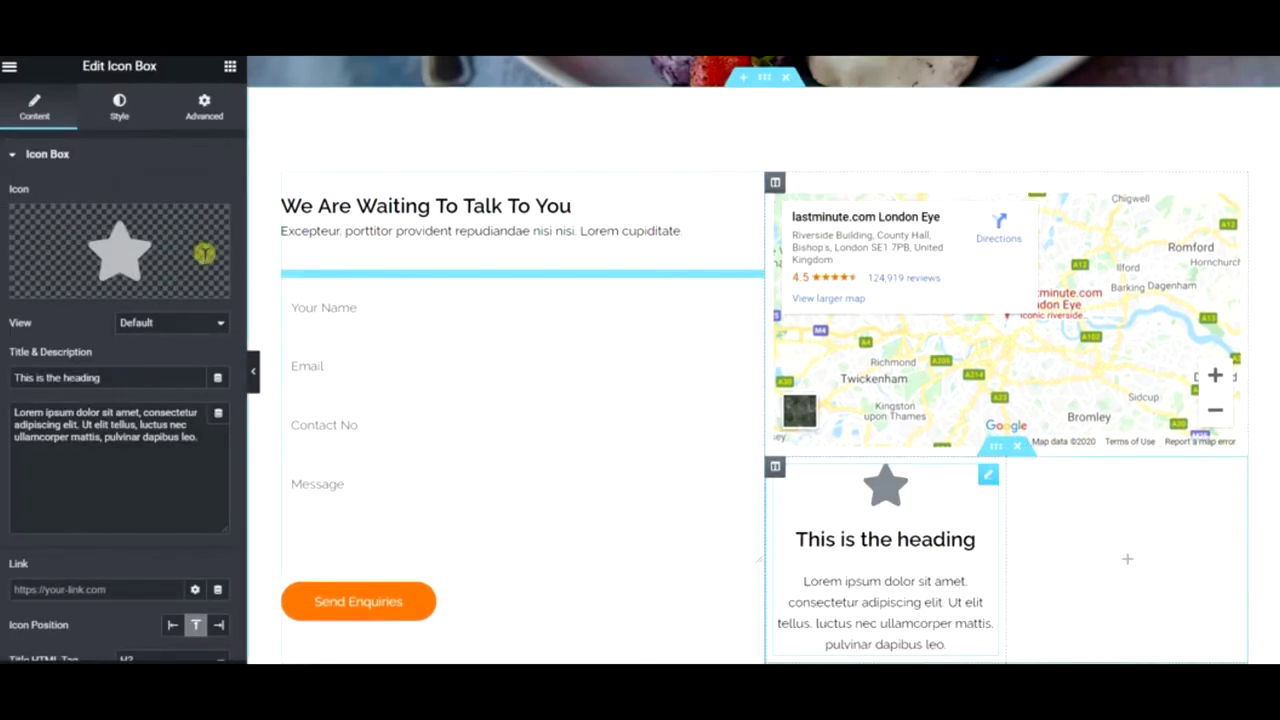
pyautogui.click(157, 241)
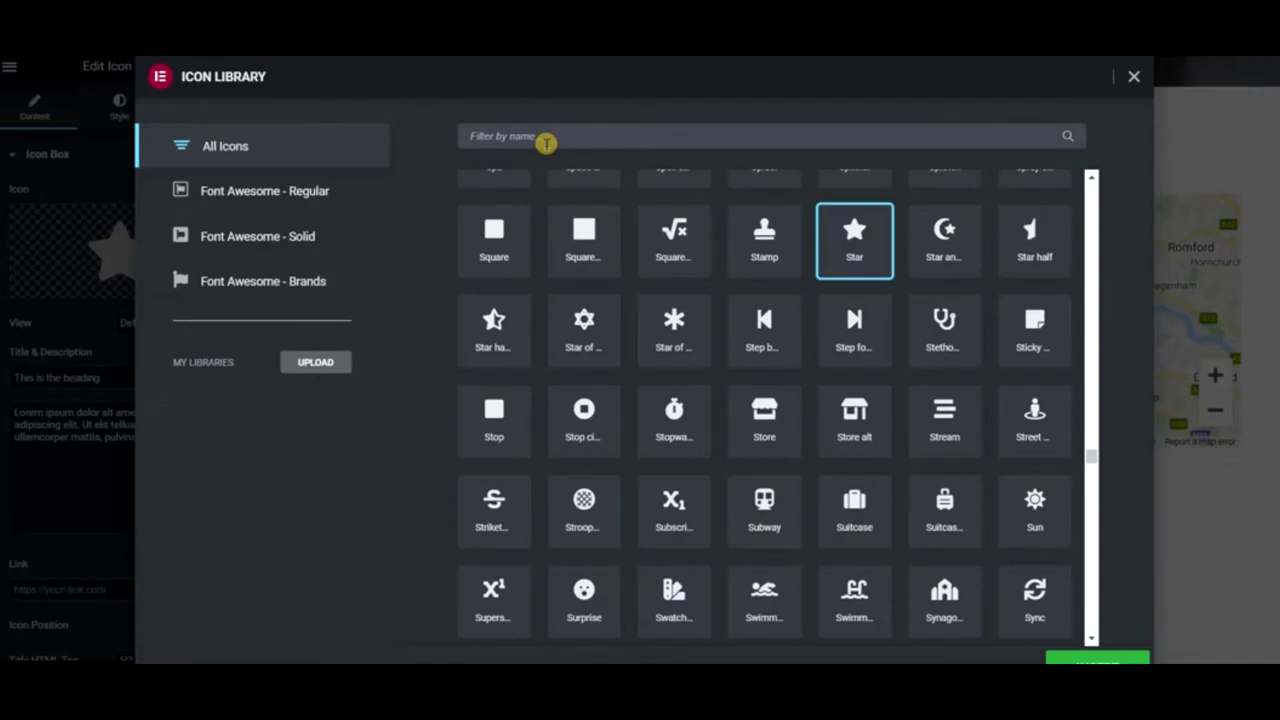
pyautogui.write('locat')
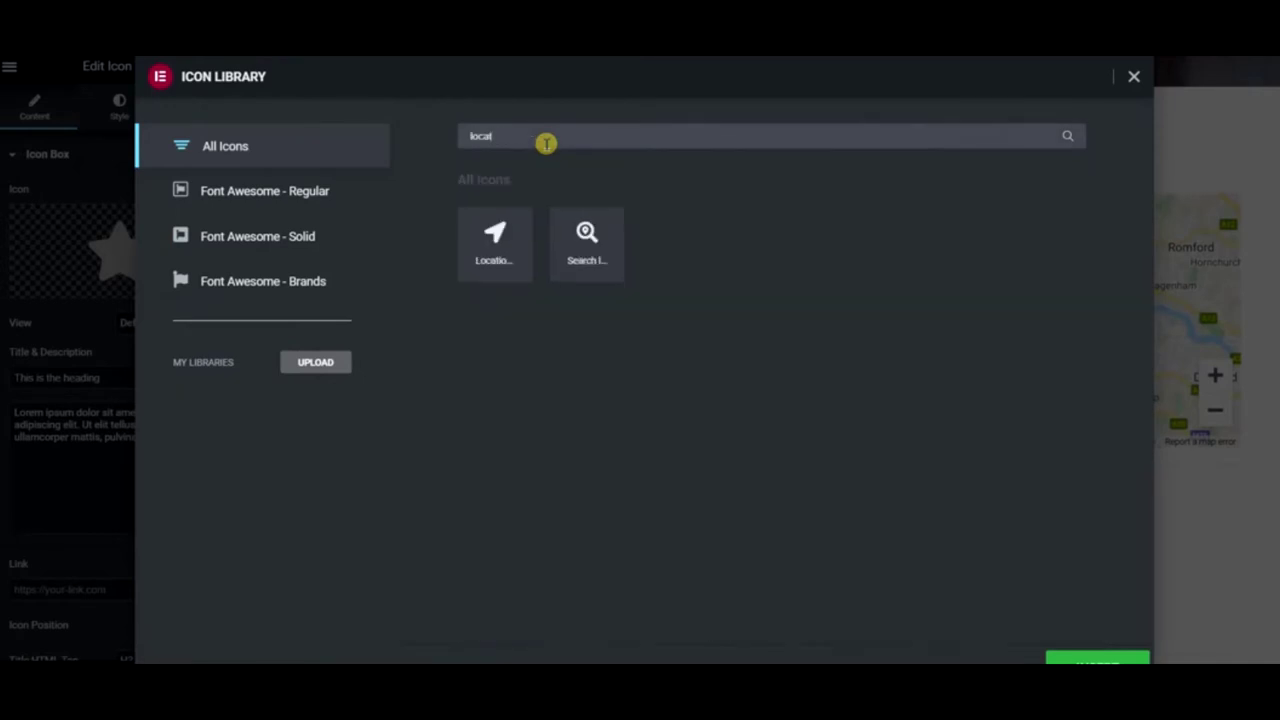
pyautogui.click(516, 240)
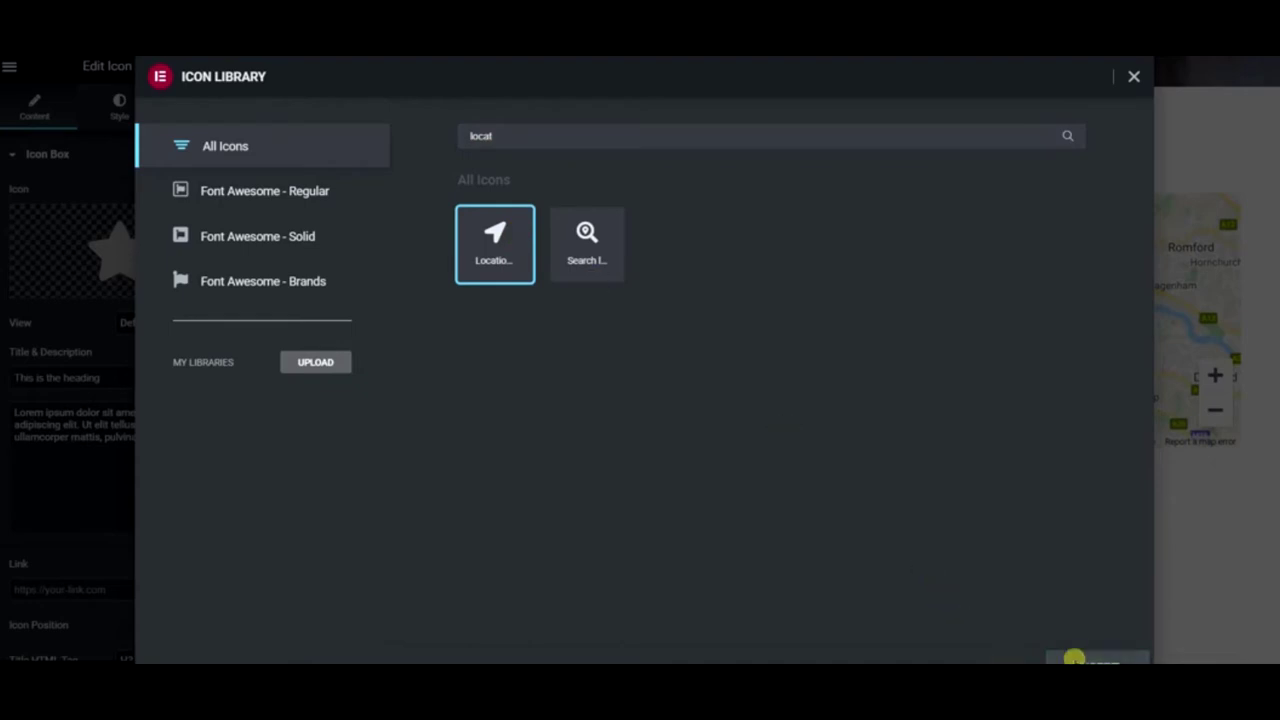
pyautogui.click(1074, 654)
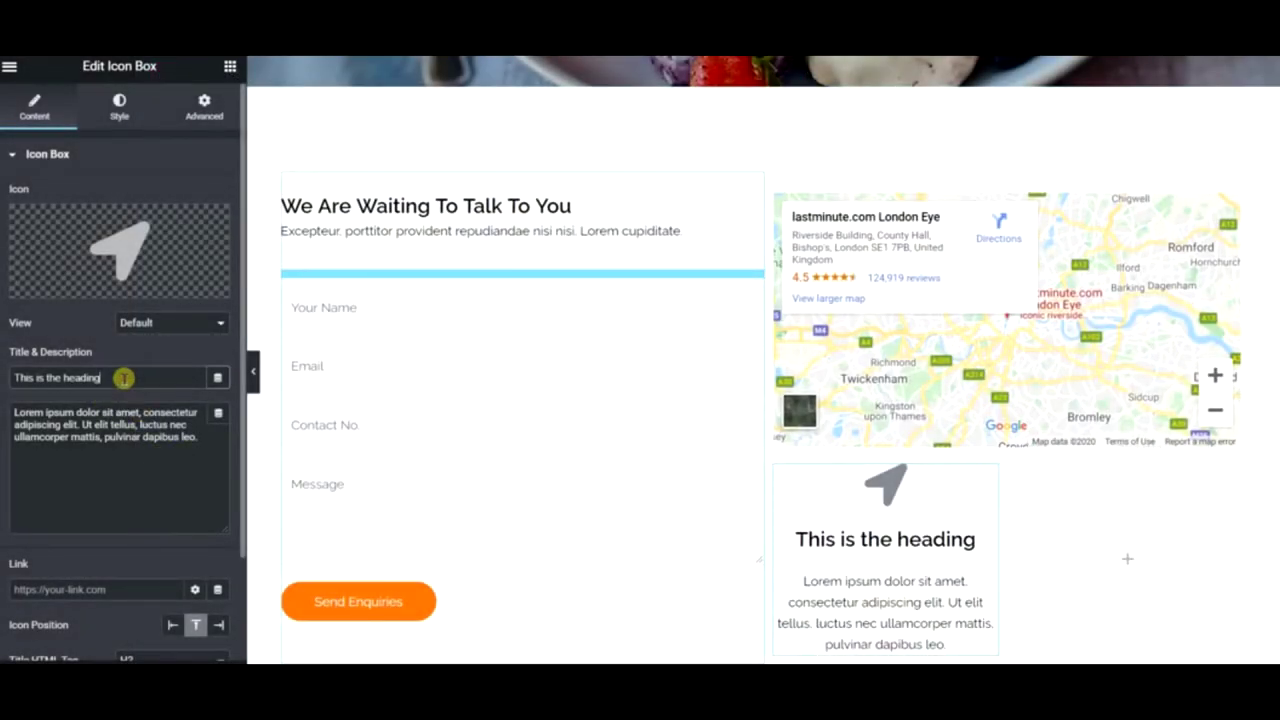
# - Clear the icon box description and set Icon Position to Left
pyautogui.moveTo(198, 447); pyautogui.dragTo(3, 412)
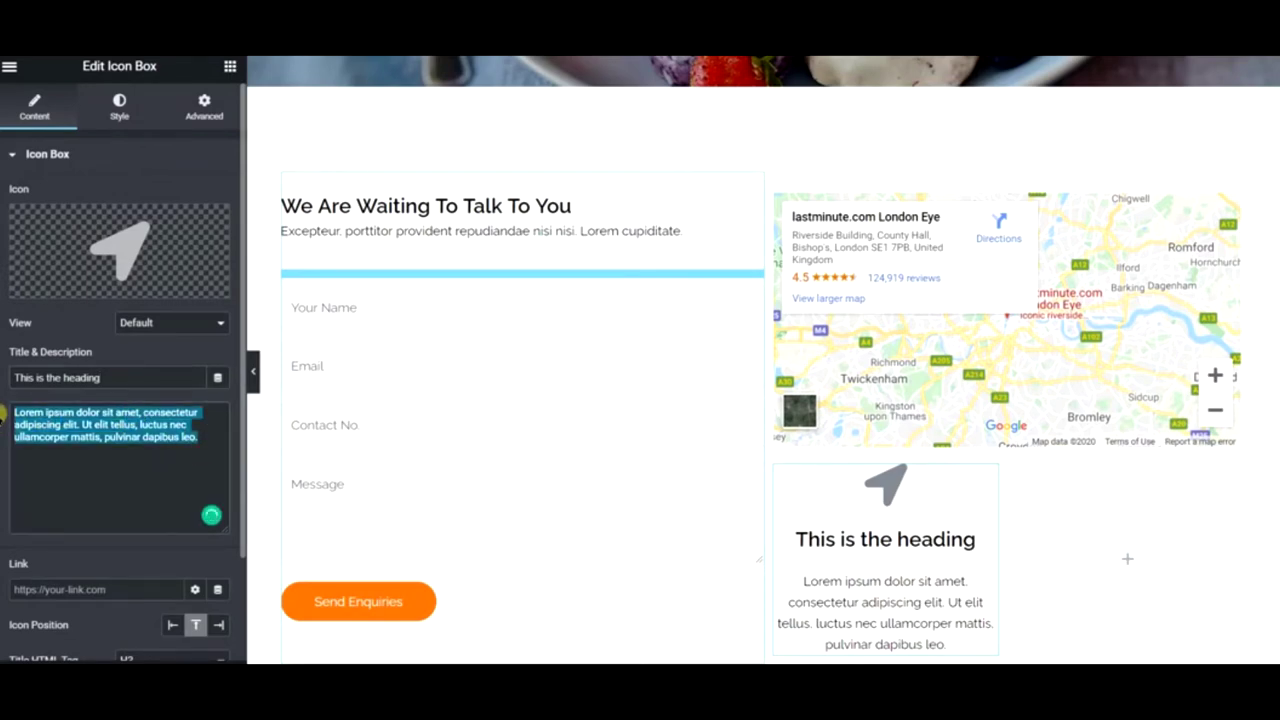
pyautogui.press('BackSpace')
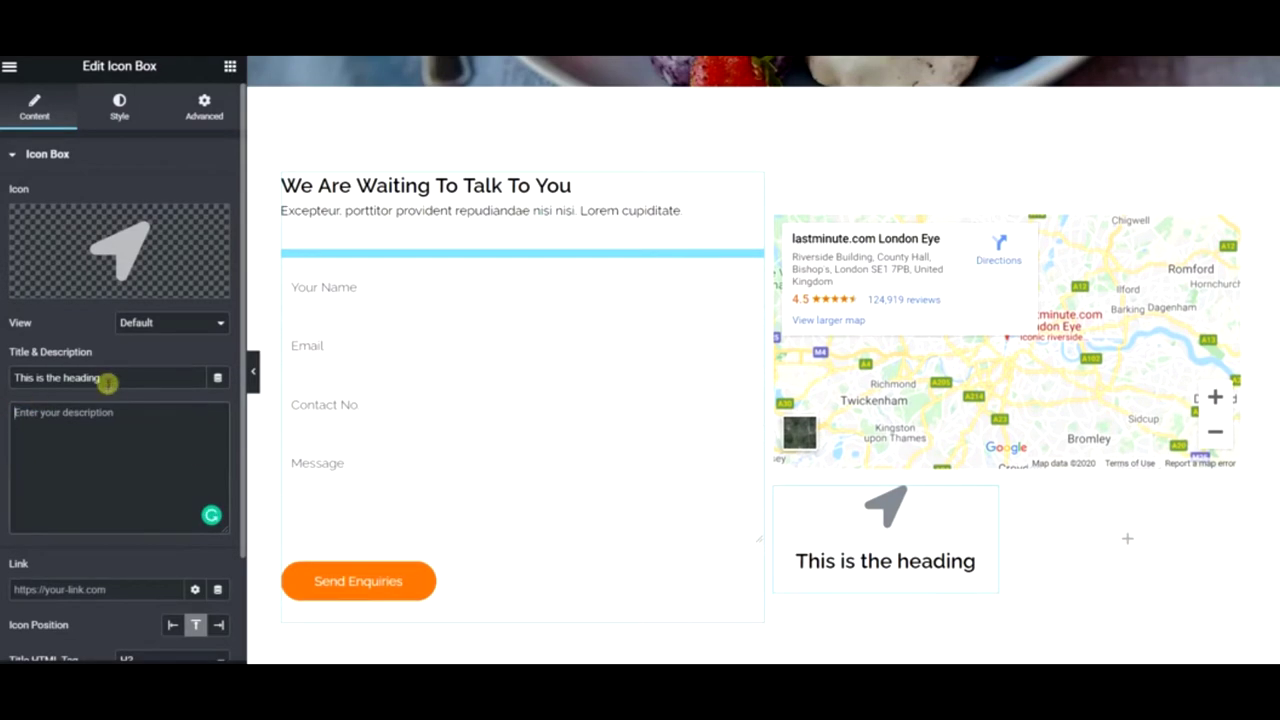
pyautogui.click(170, 625)
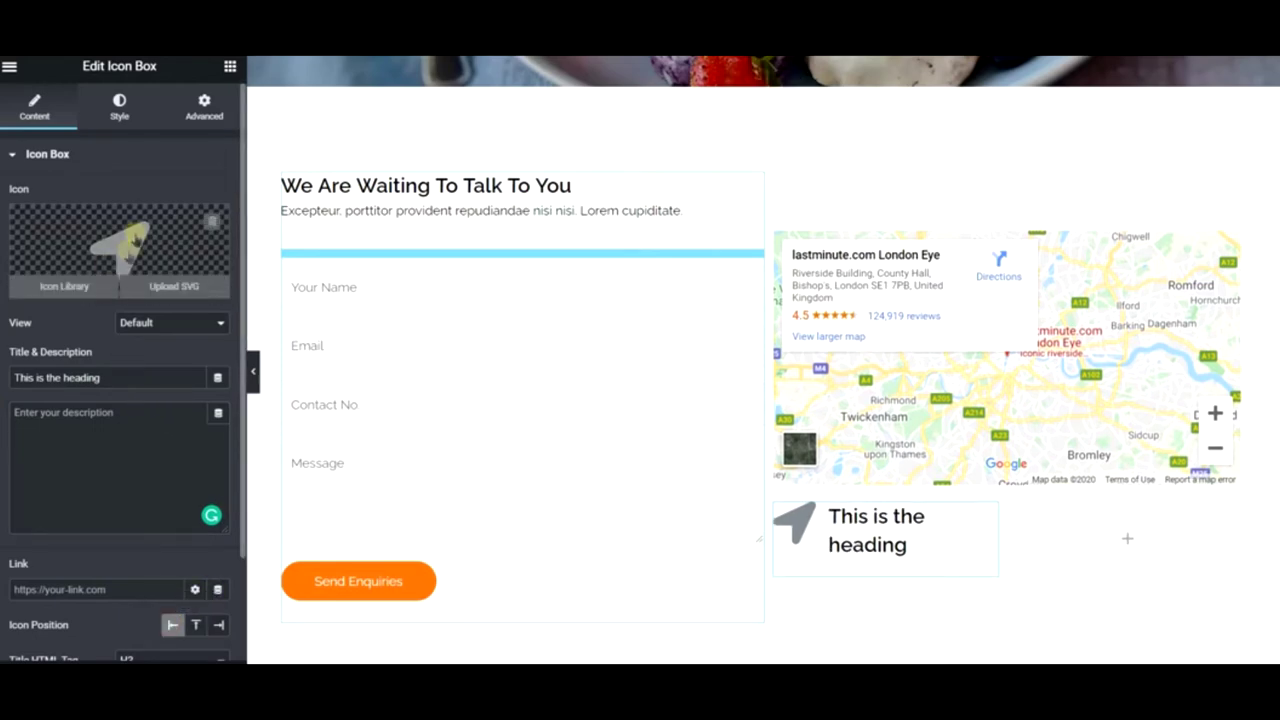
# - Copy 'Park Street, 12th floor, NY Lane 2' from the Our Locations box into the new icon box title
pyautogui.scroll(-6, 760, 529)
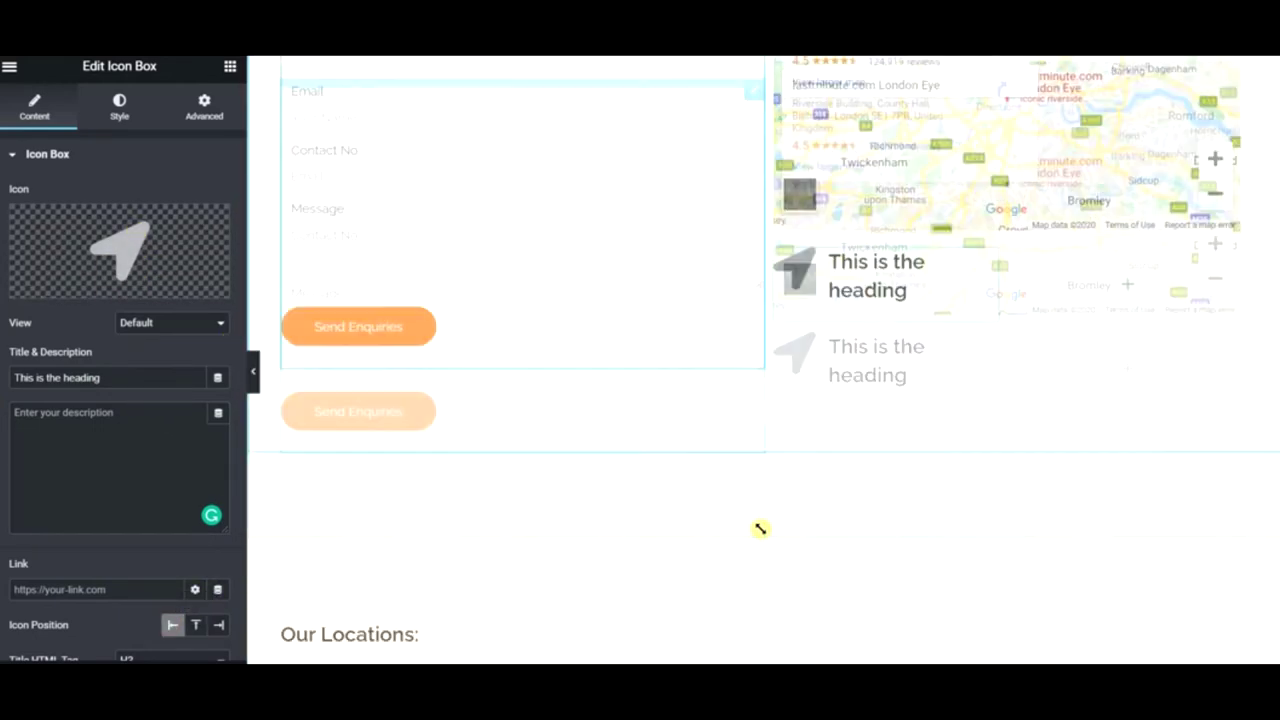
pyautogui.click(407, 338)
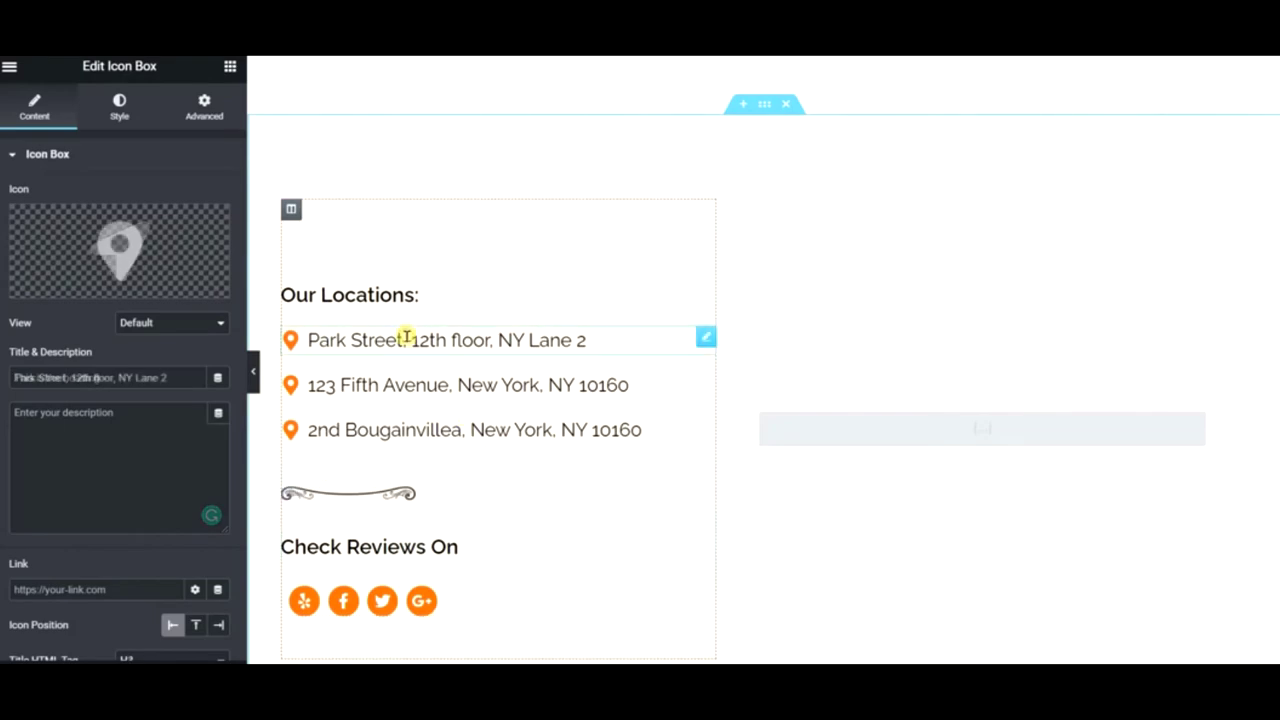
pyautogui.click(120, 225)
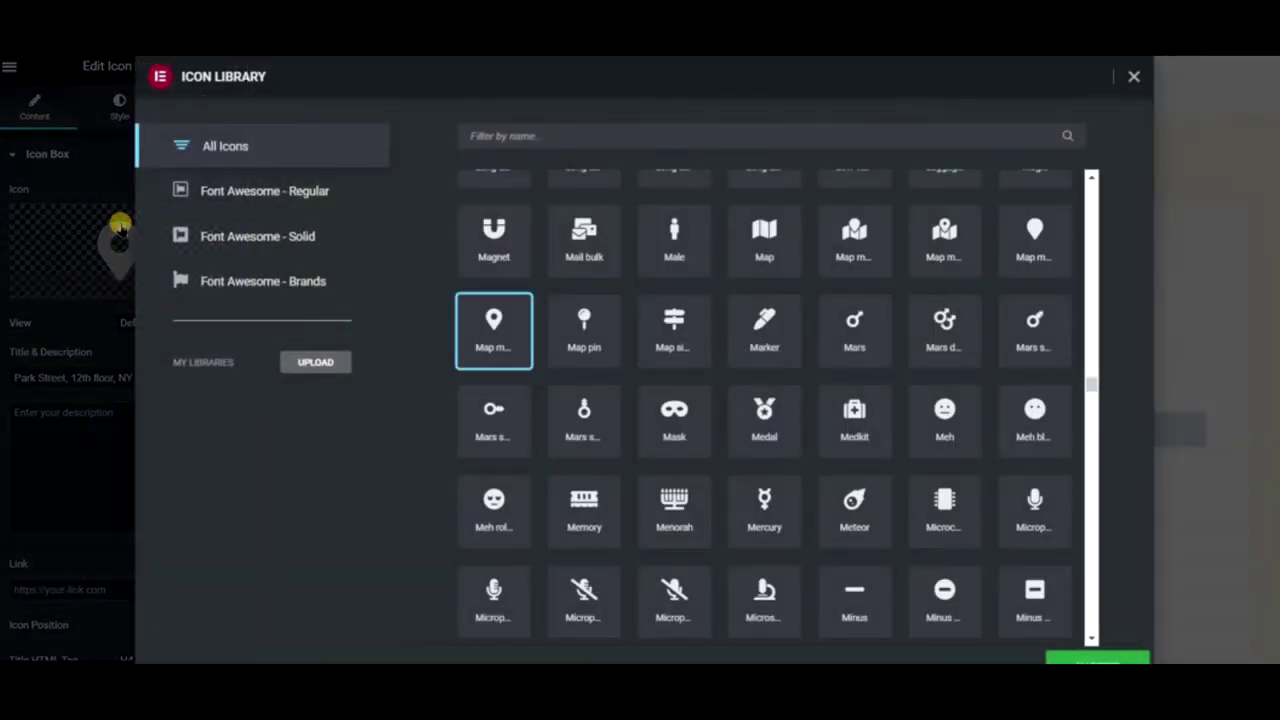
pyautogui.click(1135, 77)
pyautogui.moveTo(192, 377); pyautogui.dragTo(20, 377)
pyautogui.hotkey('ctrl', 'c')
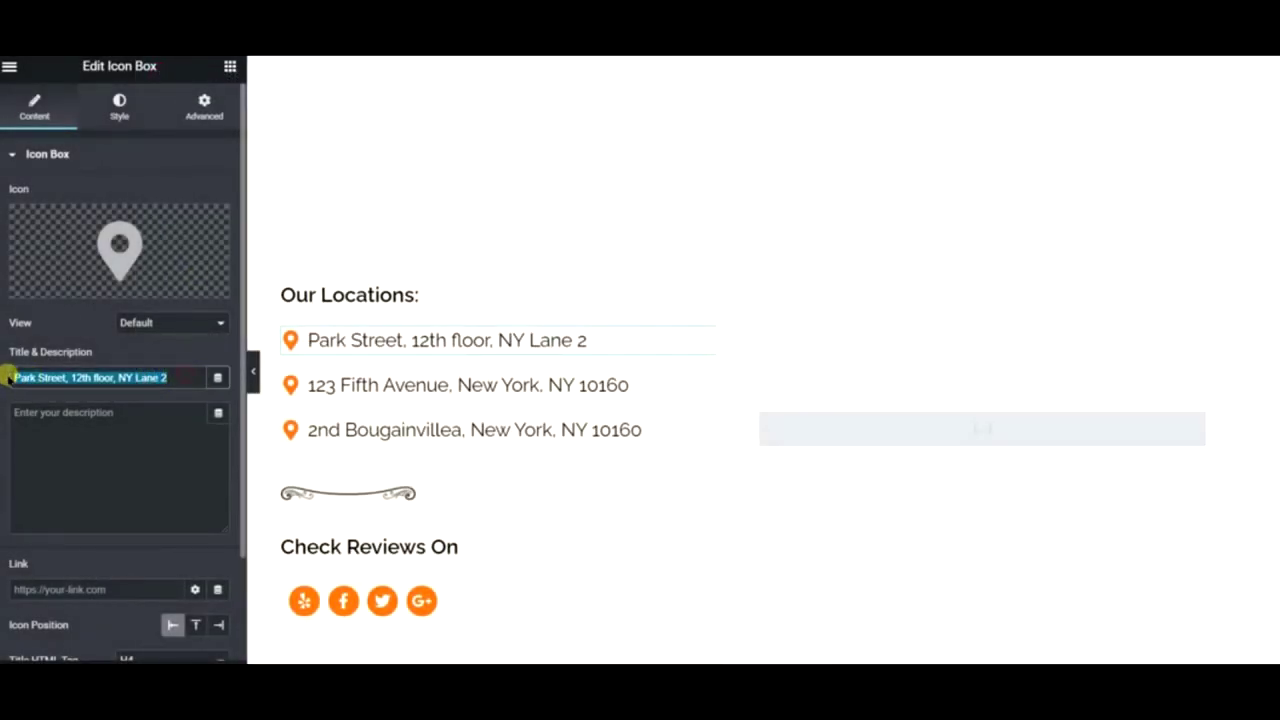
pyautogui.scroll(3, 1026, 320)
pyautogui.click(863, 360)
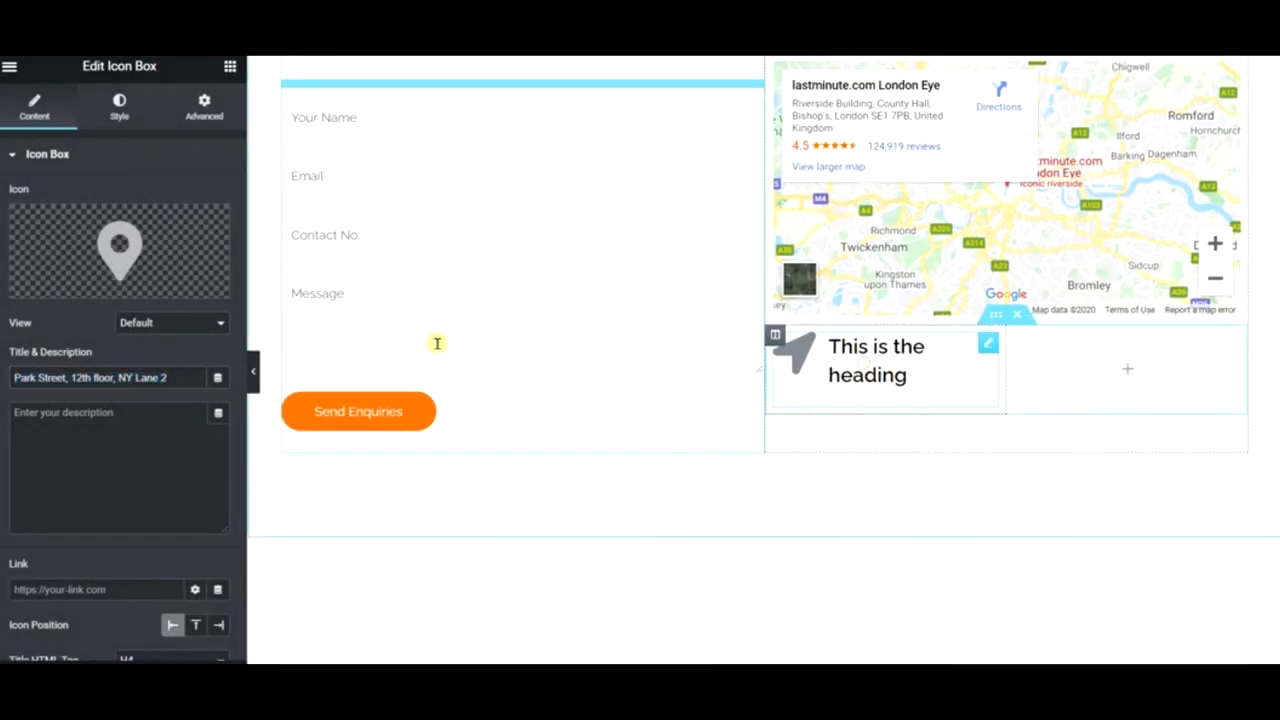
pyautogui.doubleClick(147, 370)
pyautogui.hotkey('ctrl', 'v')
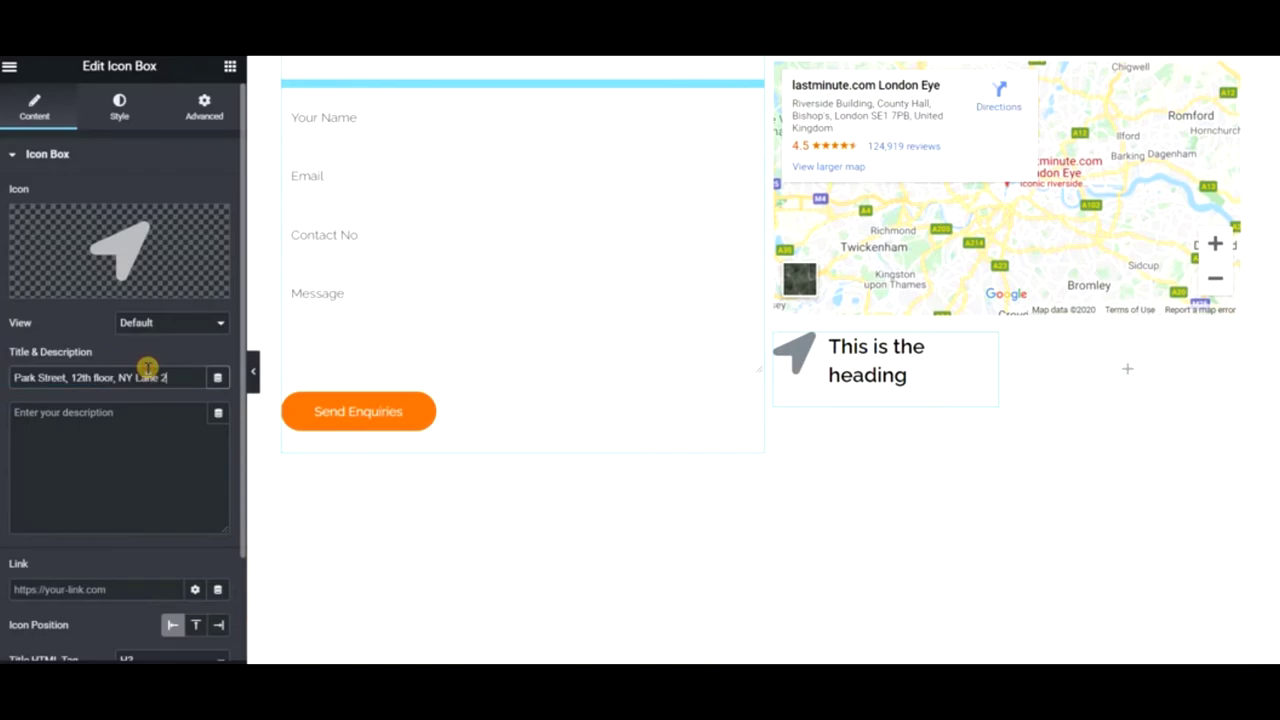
# - Replace the icon box's icon with a map-marker from the Icon Library
pyautogui.click(104, 227)
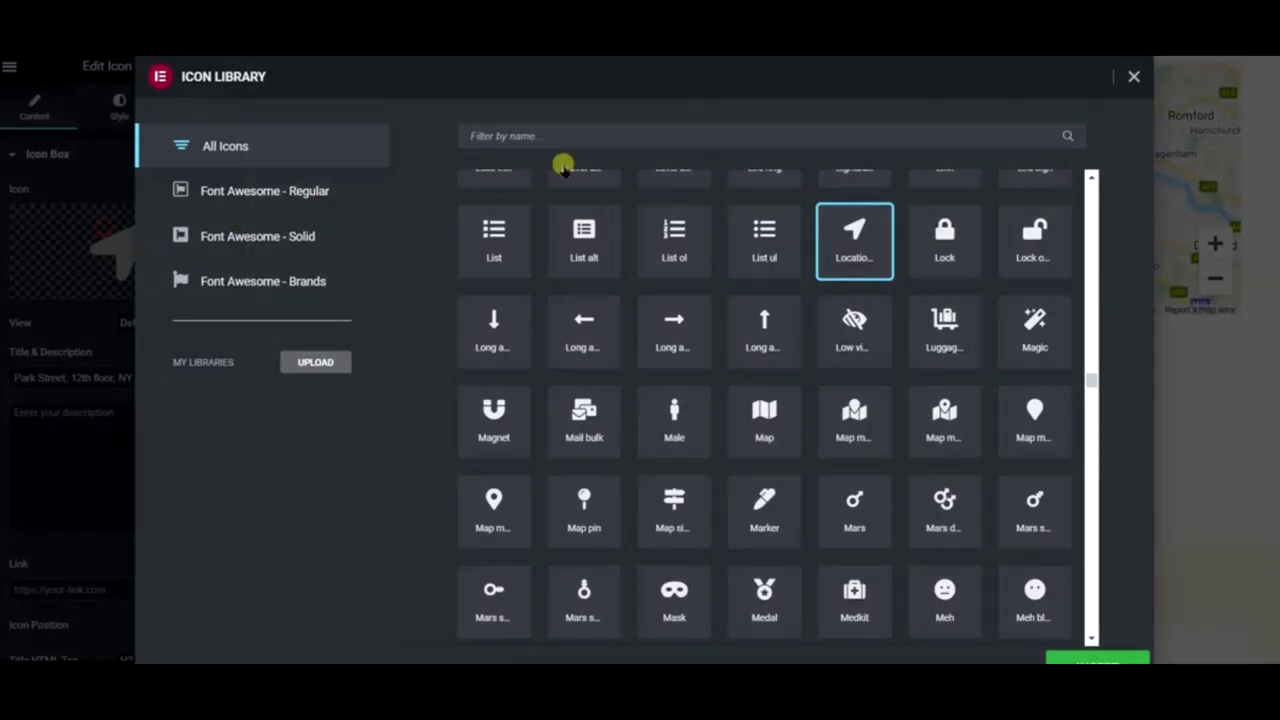
pyautogui.click(650, 137)
pyautogui.write('ma')
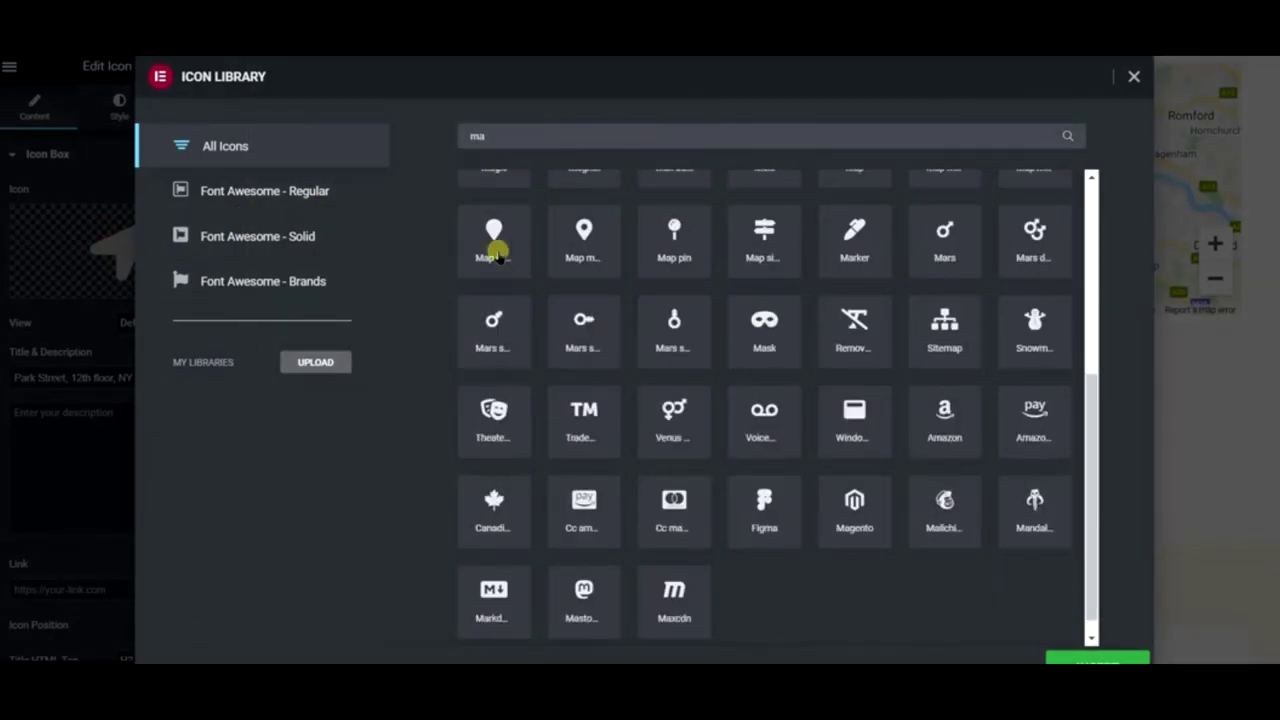
pyautogui.click(513, 256)
pyautogui.click(1098, 656)
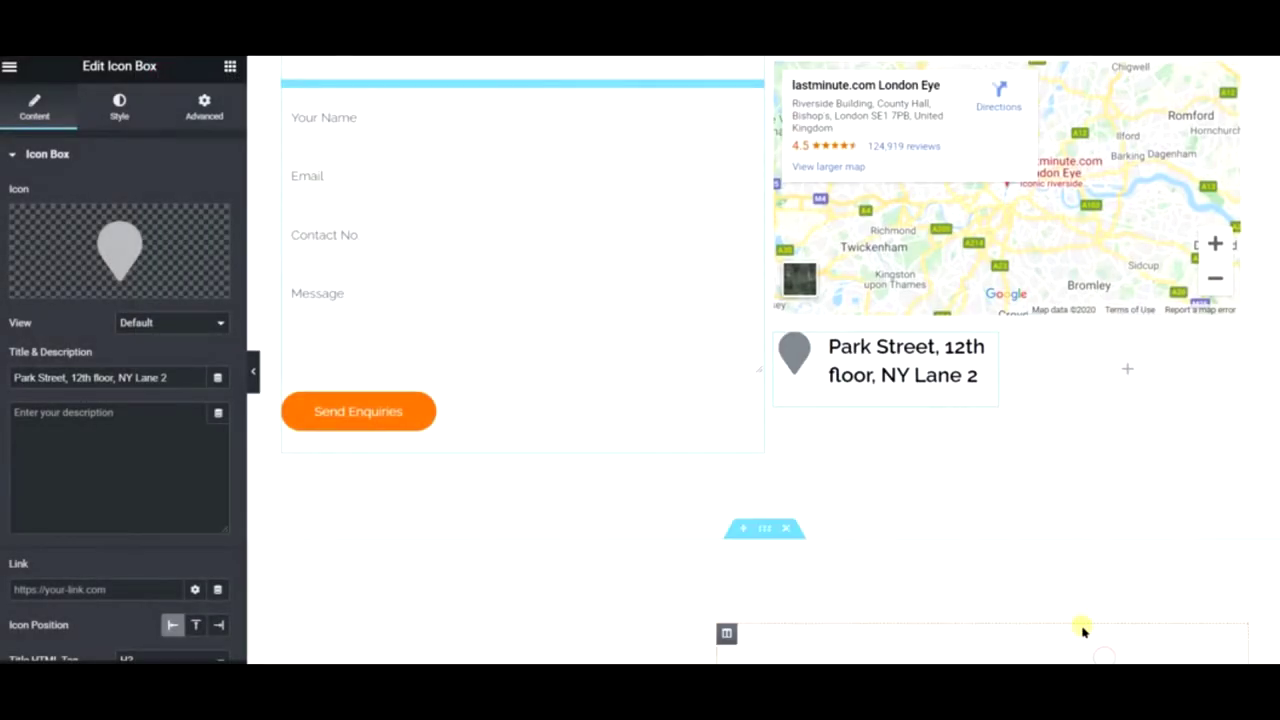
pyautogui.click(60, 286)
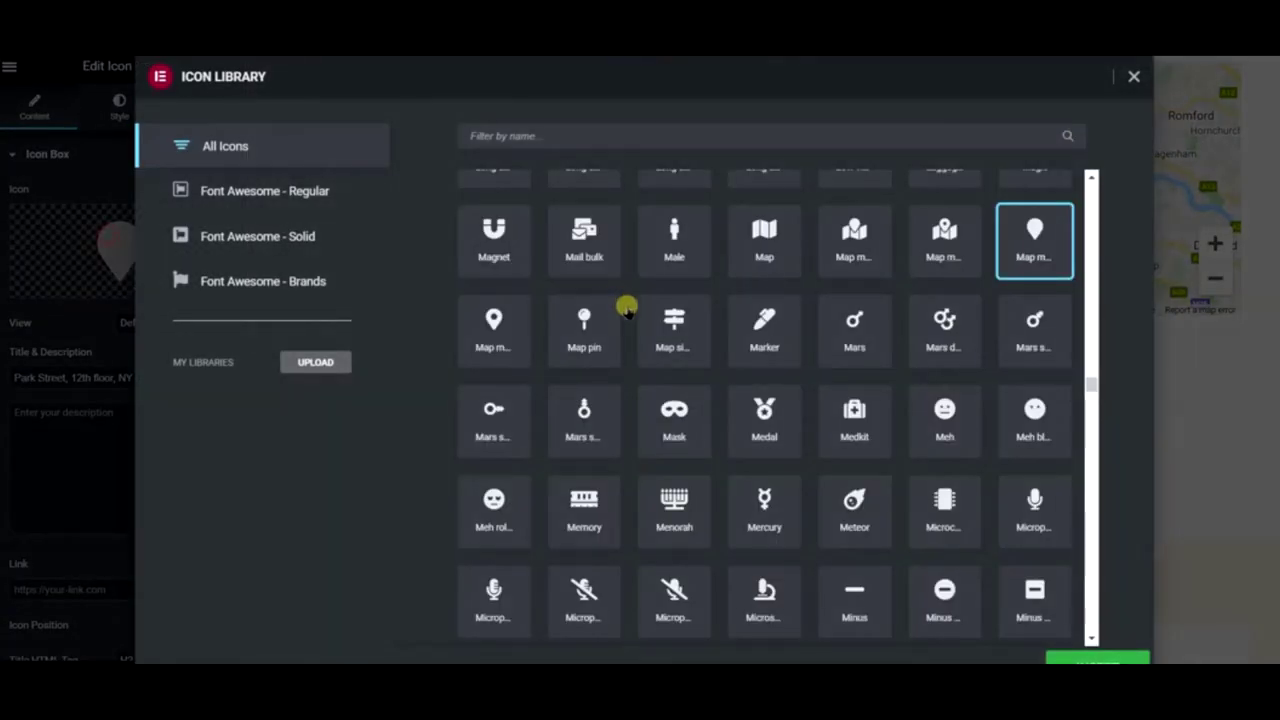
pyautogui.click(1108, 655)
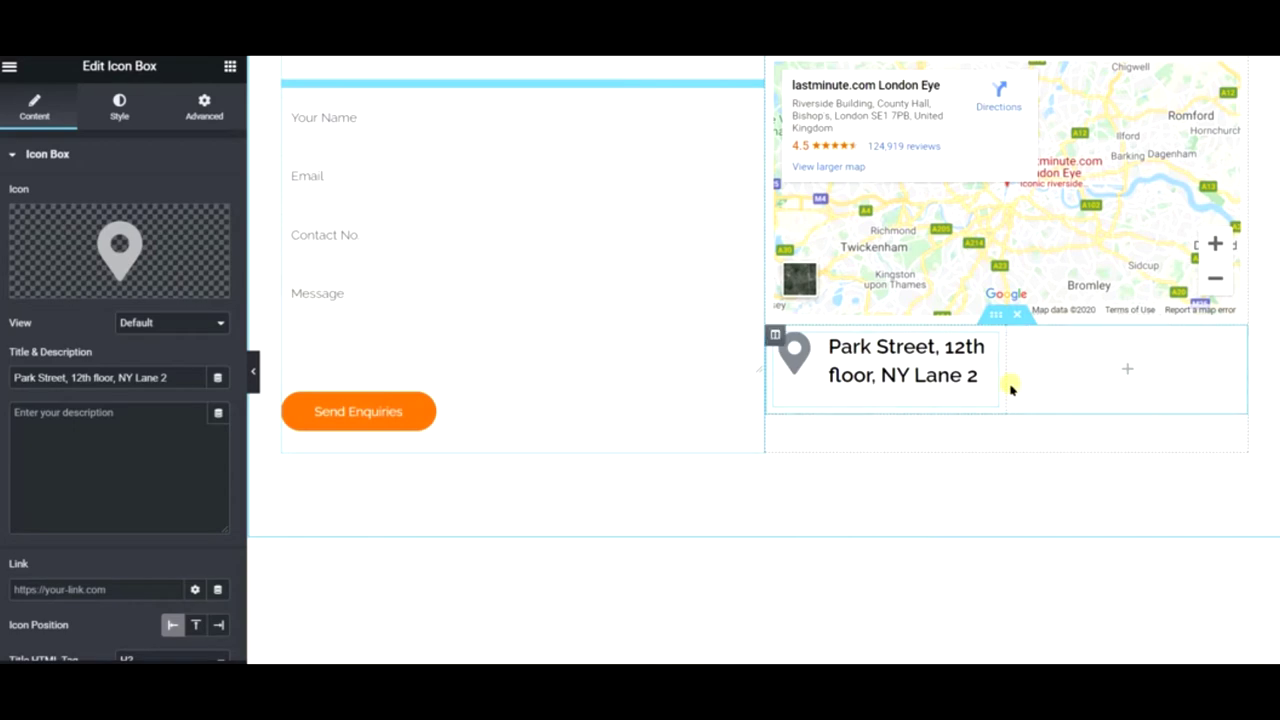
pyautogui.scroll(-2, 94, 534)
pyautogui.scroll(-5, 473, 541)
pyautogui.scroll(-3, 472, 539)
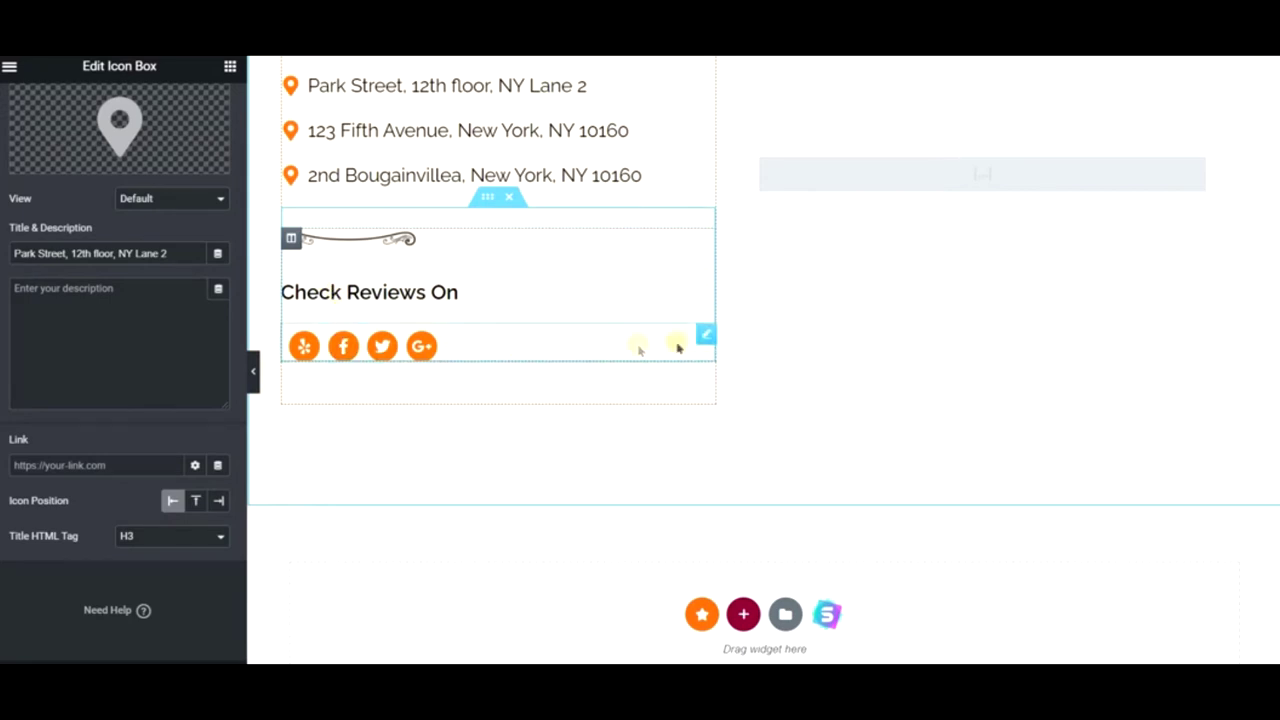
# - Move the Social Icons widget beside the address, remove Google Plus and add Instagram
pyautogui.moveTo(704, 340); pyautogui.dragTo(1125, 197)
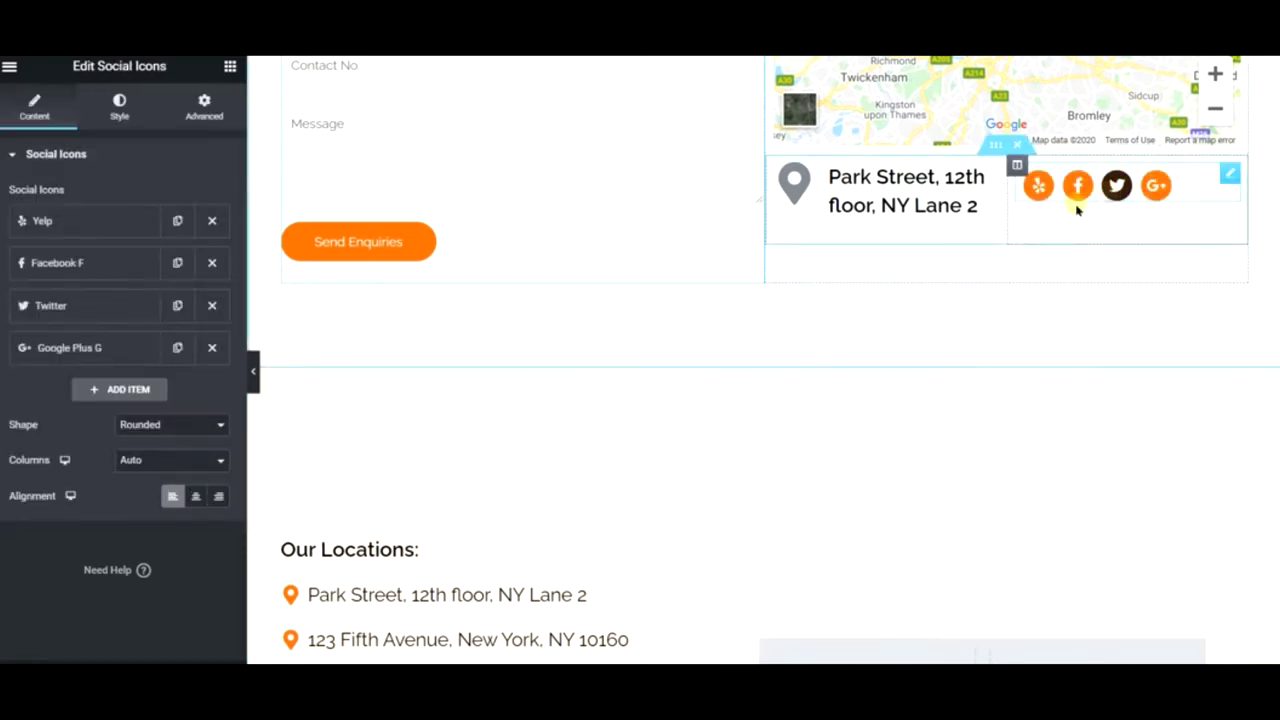
pyautogui.click(212, 348)
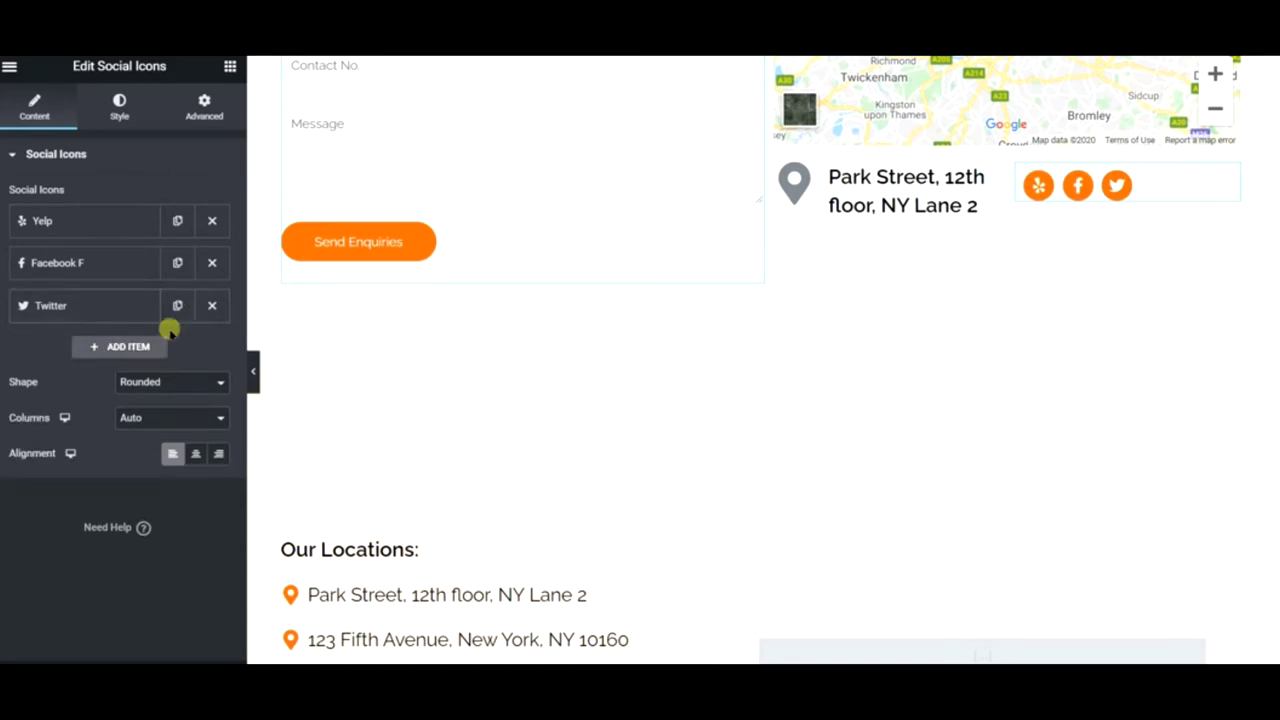
pyautogui.click(140, 346)
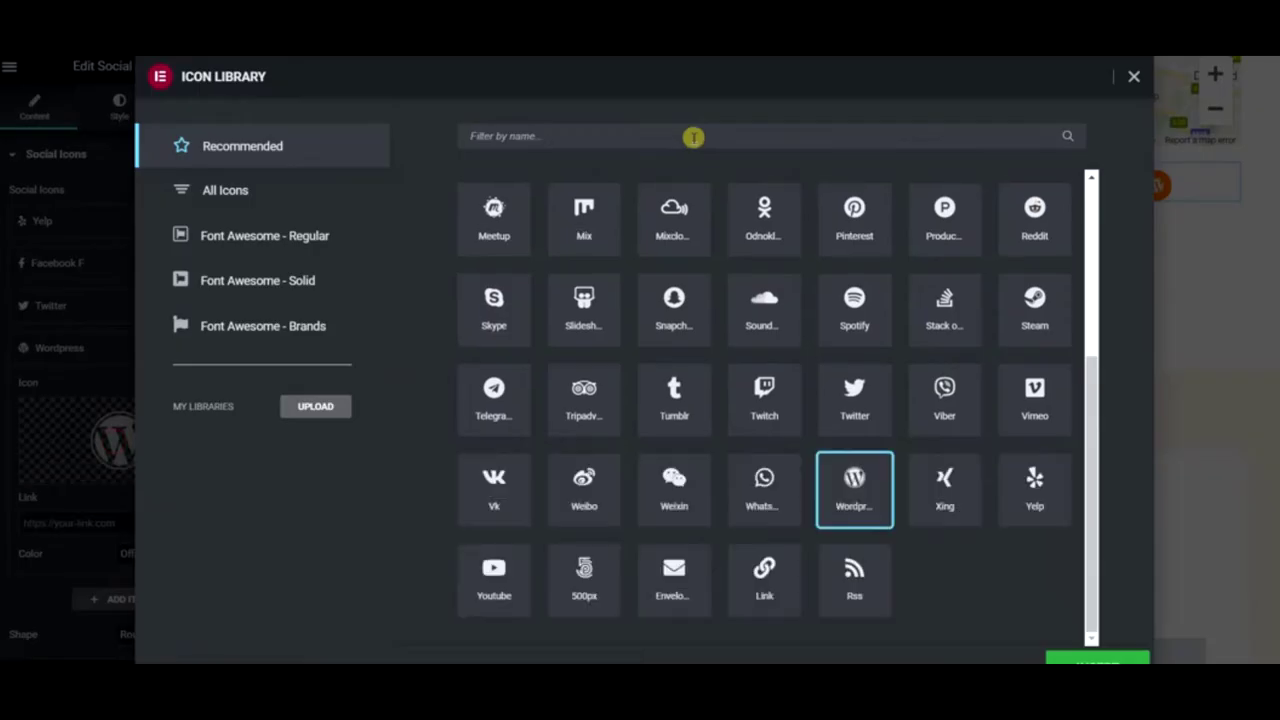
pyautogui.write('ins')
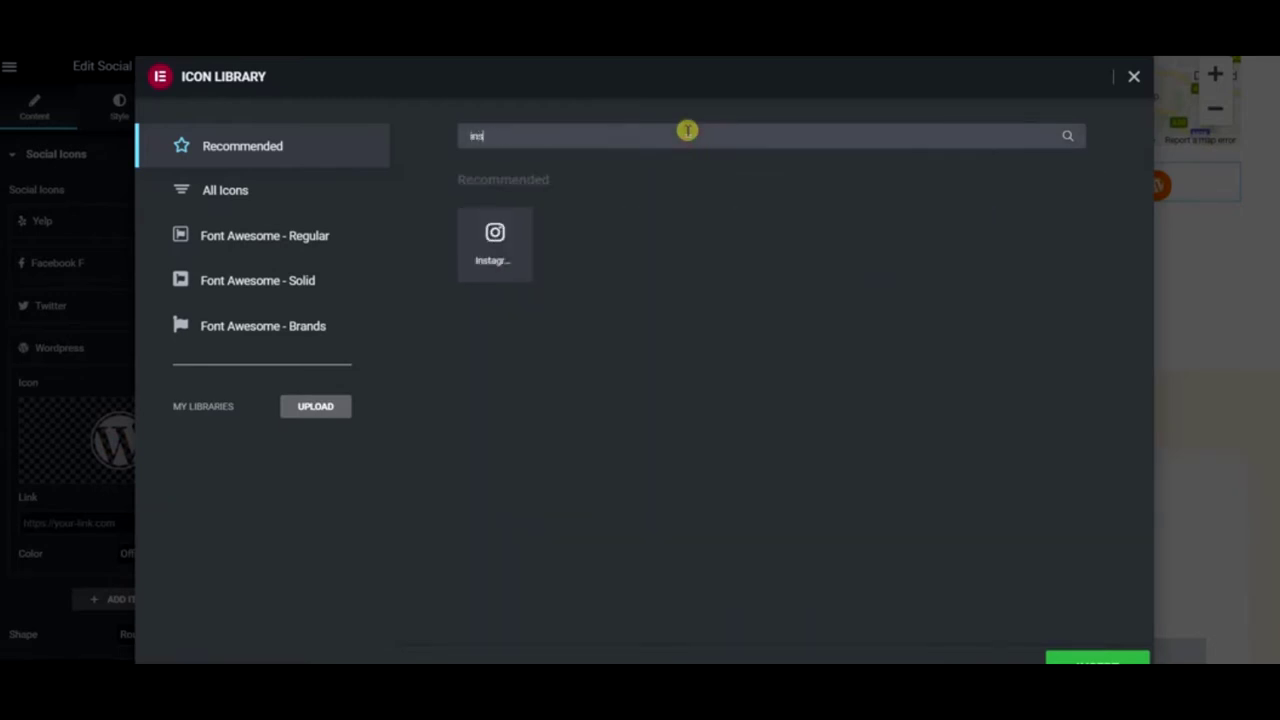
pyautogui.click(459, 235)
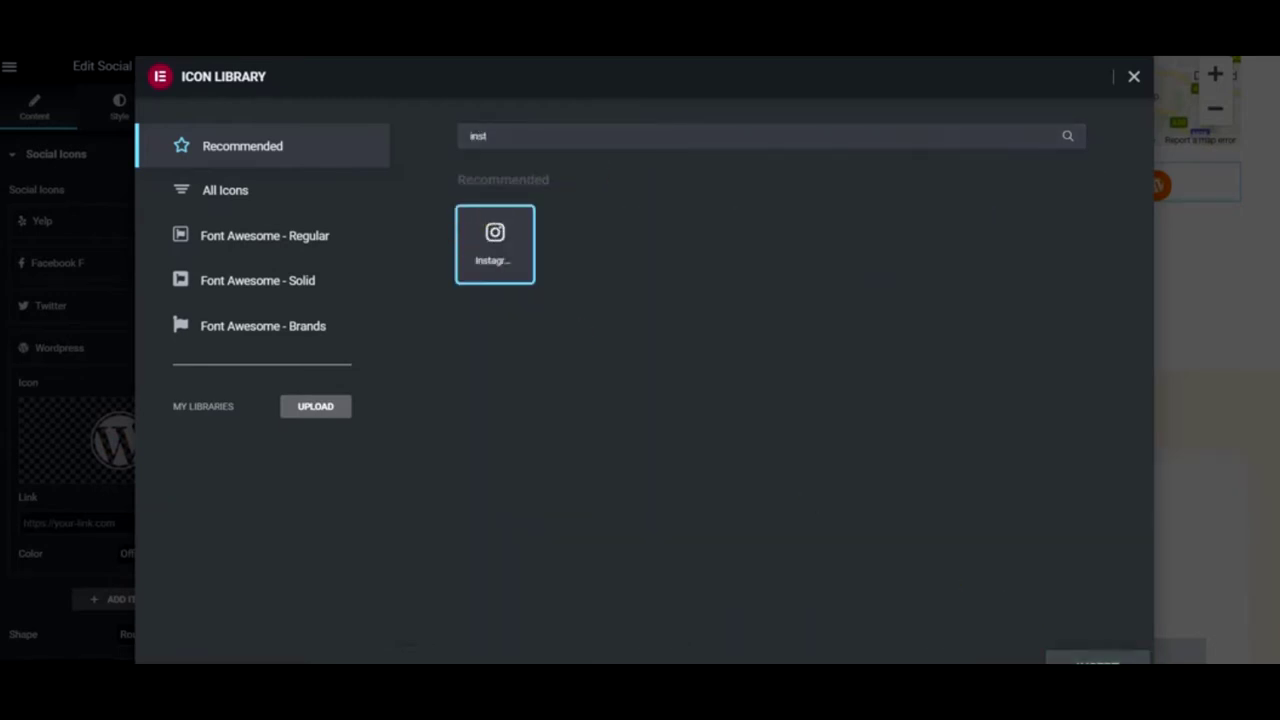
pyautogui.click(1097, 658)
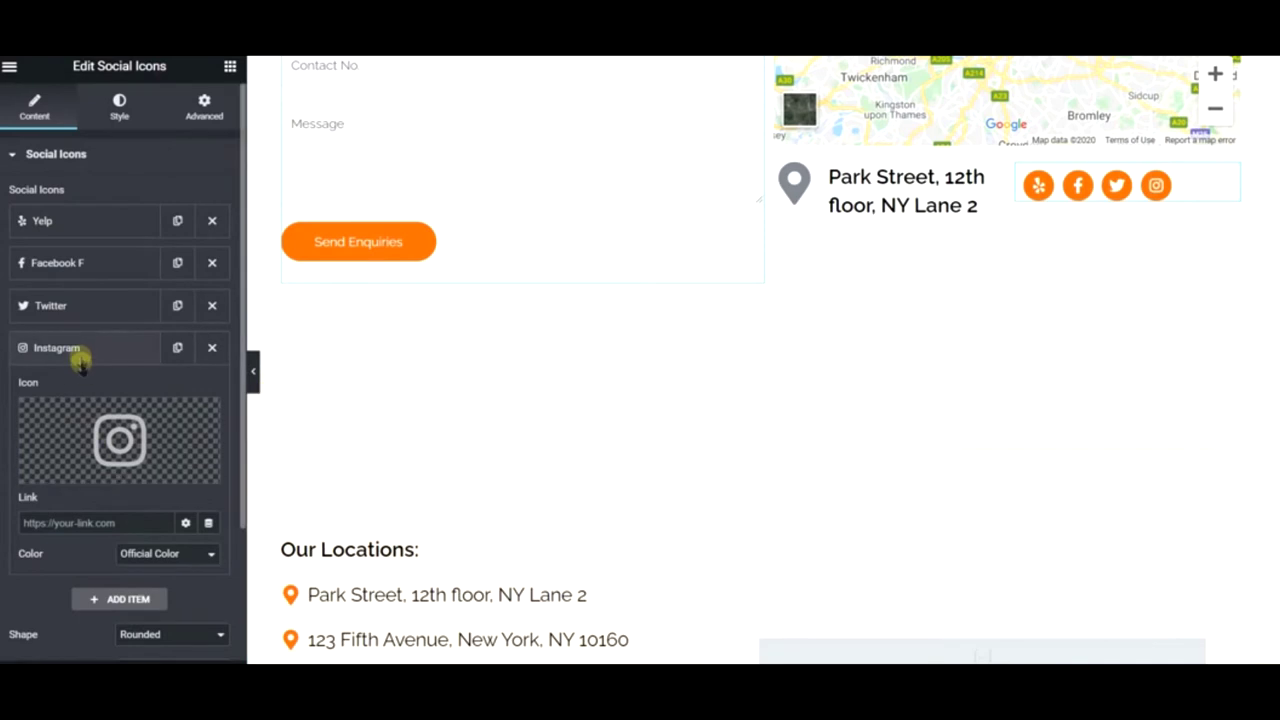
# - Order the icons Facebook first, Instagram second, and add YouTube as the last icon
pyautogui.moveTo(80, 266); pyautogui.dragTo(78, 224)
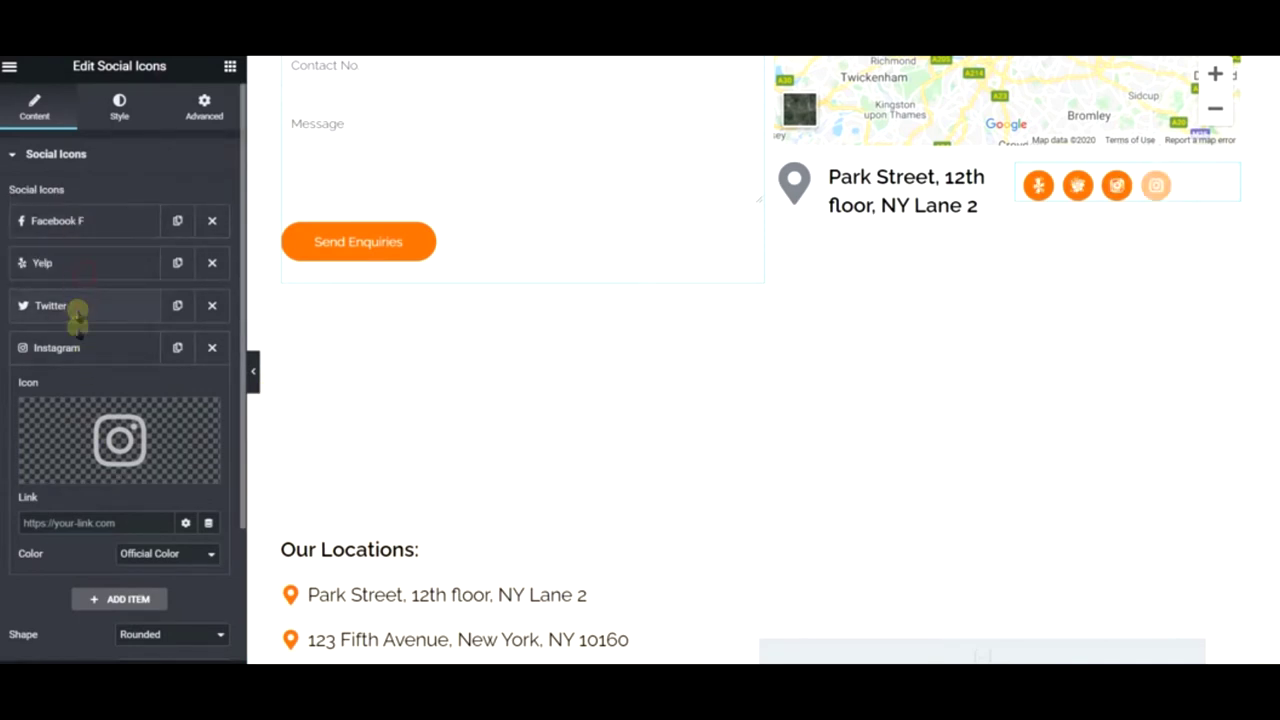
pyautogui.moveTo(77, 347); pyautogui.dragTo(88, 292)
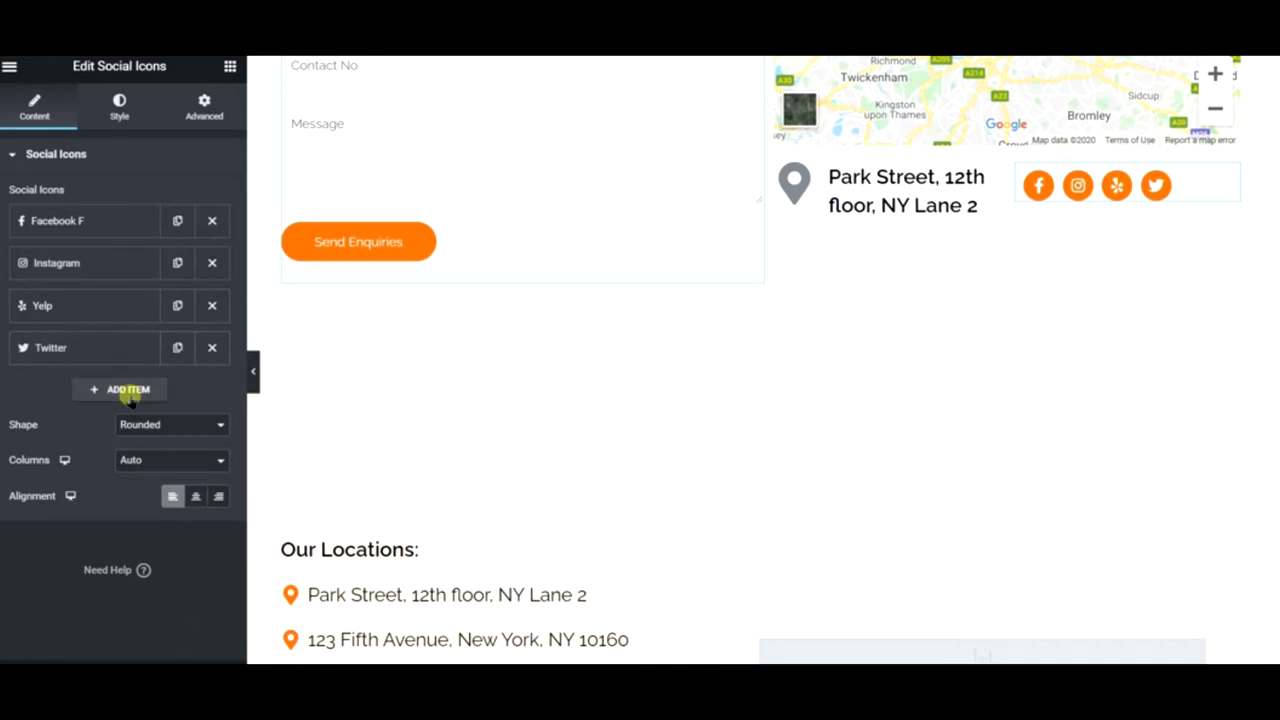
pyautogui.click(128, 392)
pyautogui.click(112, 470)
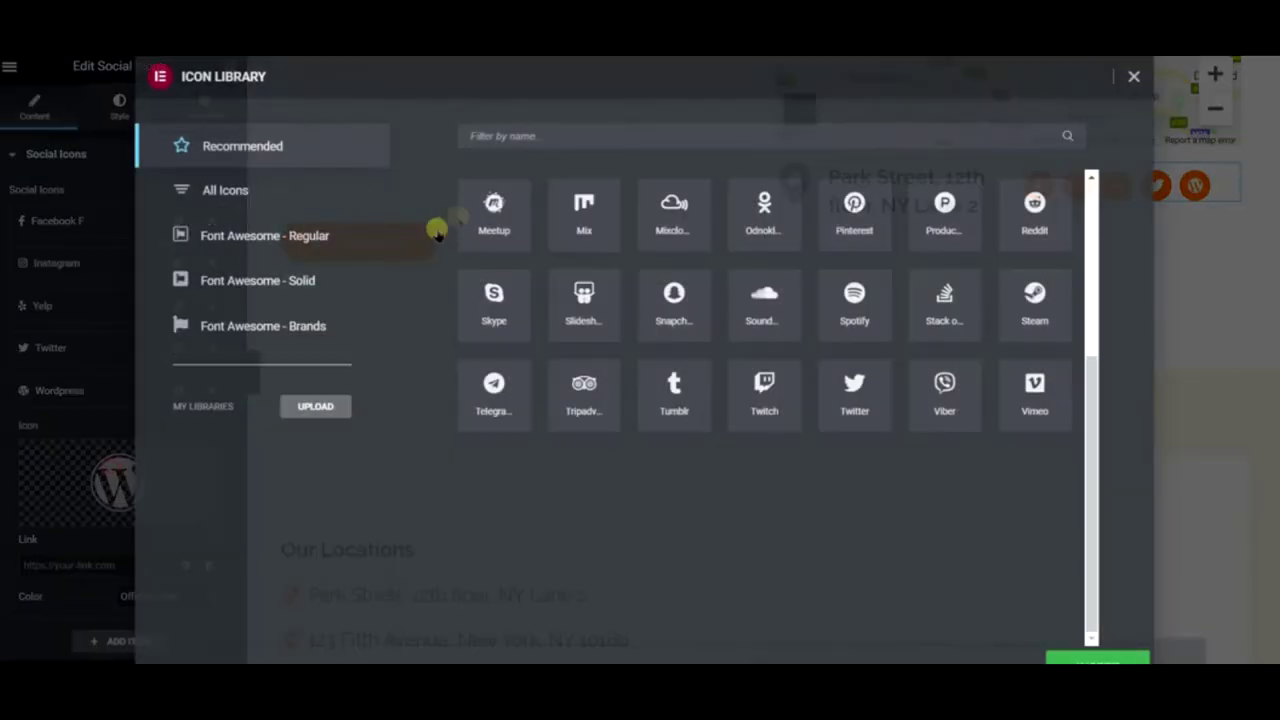
pyautogui.click(838, 132)
pyautogui.write('yo')
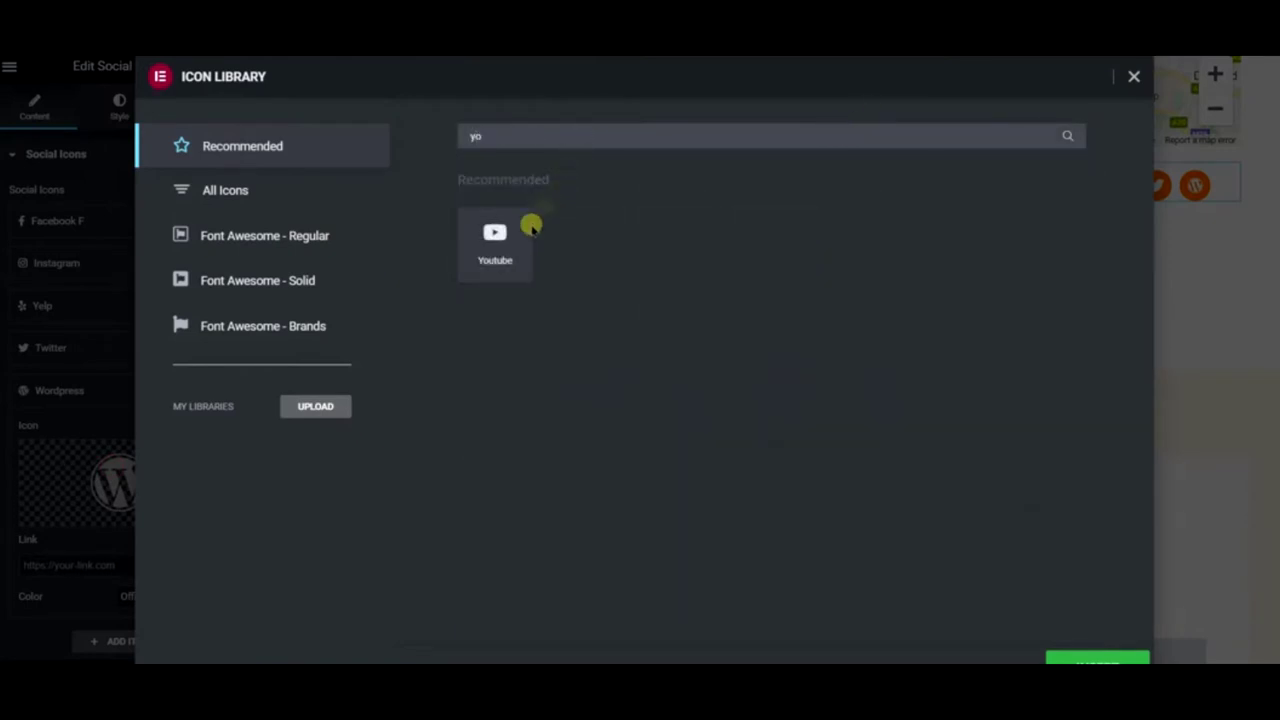
pyautogui.click(530, 216)
pyautogui.click(1148, 653)
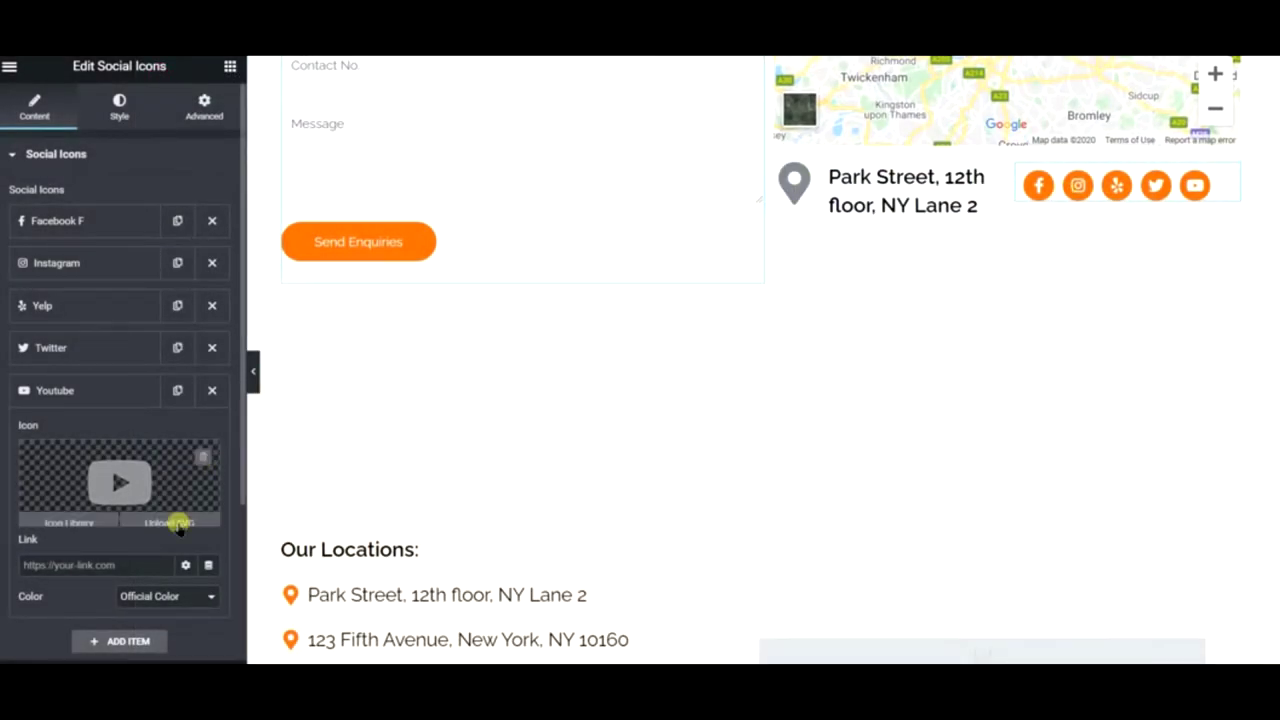
pyautogui.scroll(-3, 157, 189)
pyautogui.scroll(3, 178, 380)
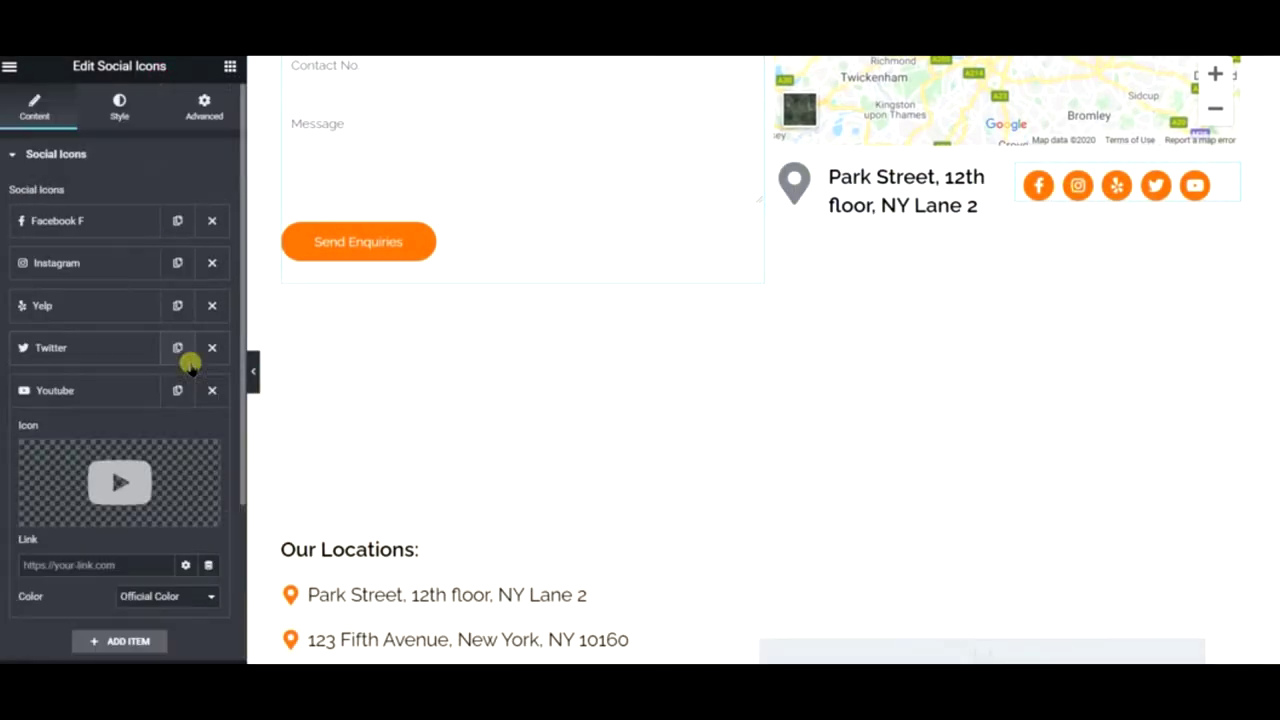
# - Set the social icons' colour to the Primary red global colour
pyautogui.click(122, 108)
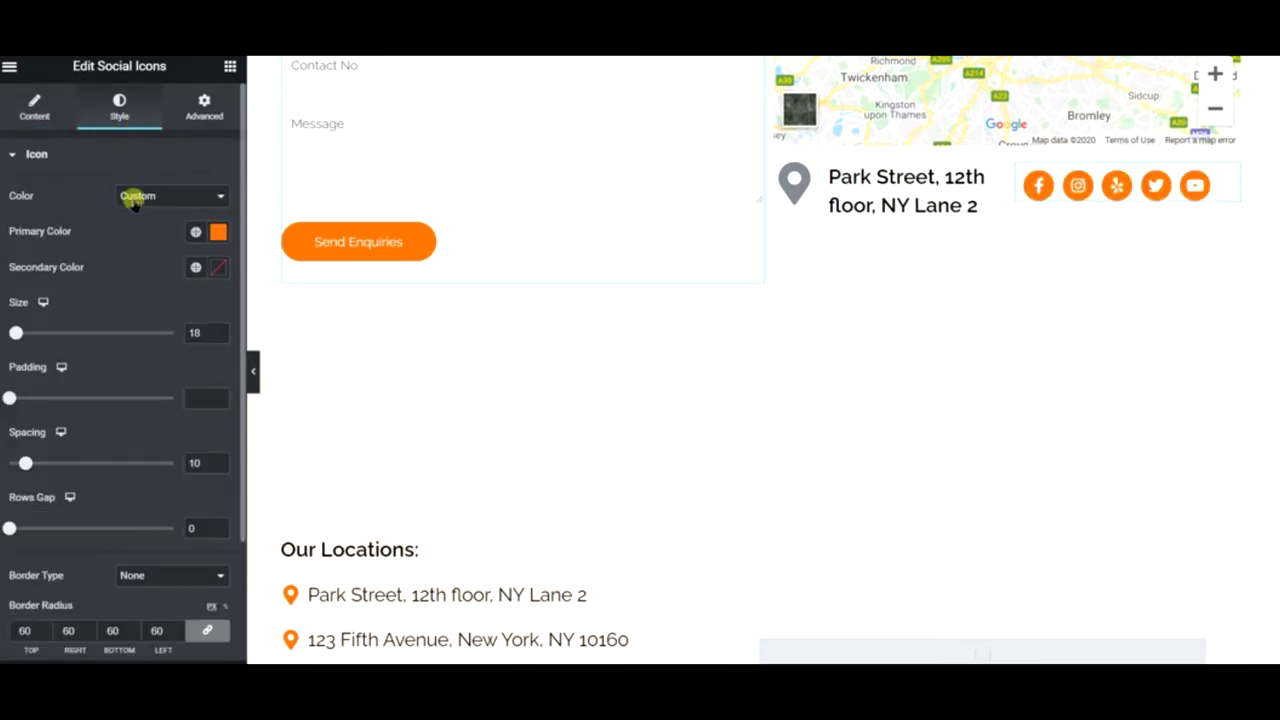
pyautogui.click(192, 235)
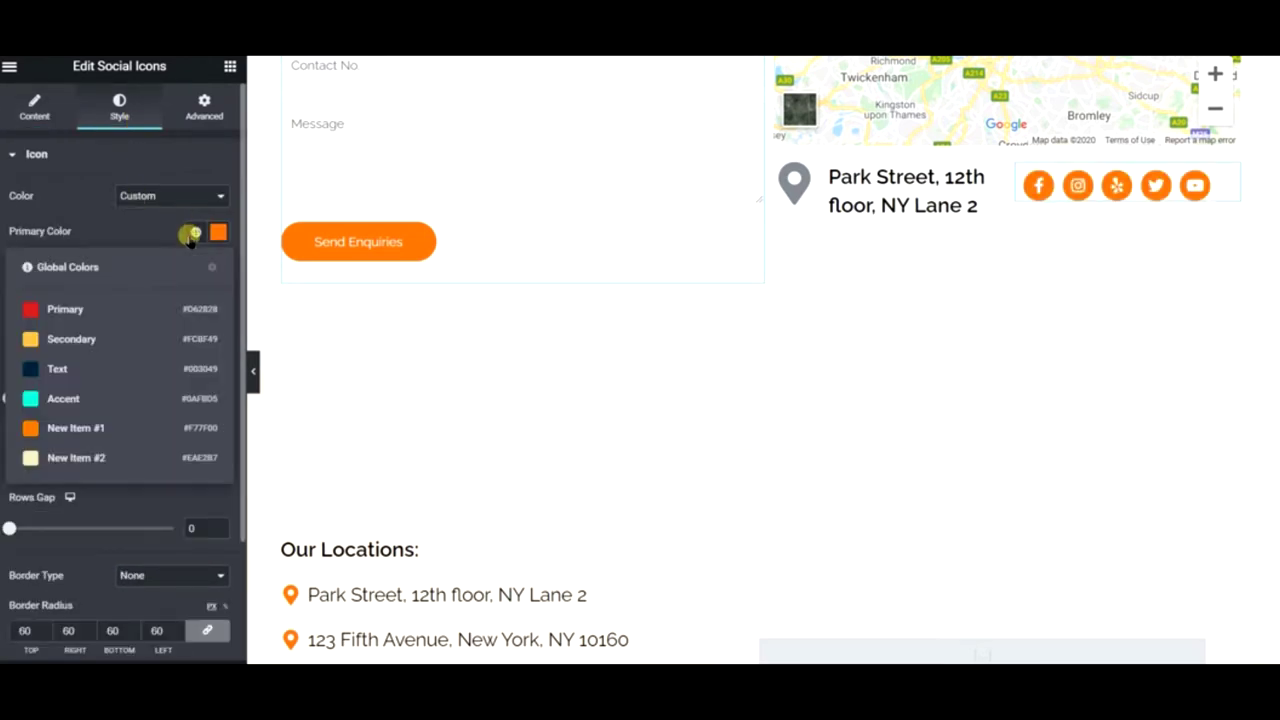
pyautogui.click(100, 306)
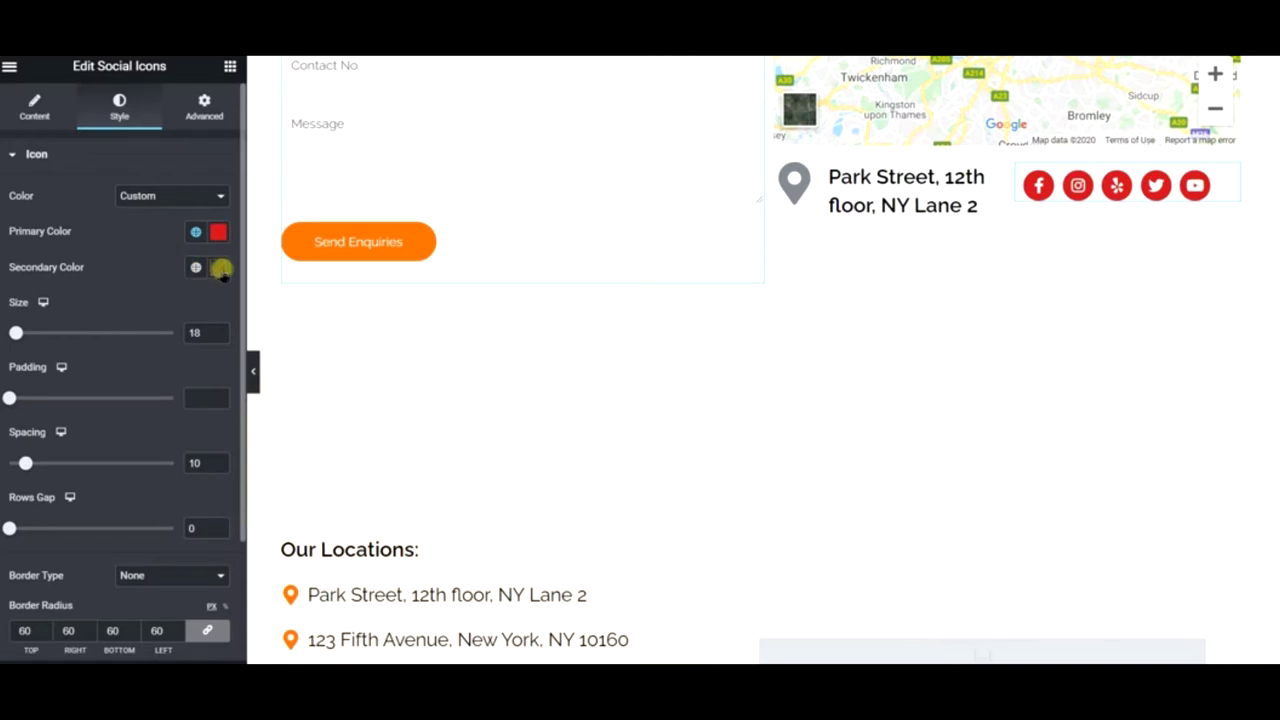
# - Give the icons a Pulse Grow hover animation, yellow Secondary hover primary and red Primary hover secondary
pyautogui.scroll(-2, 133, 378)
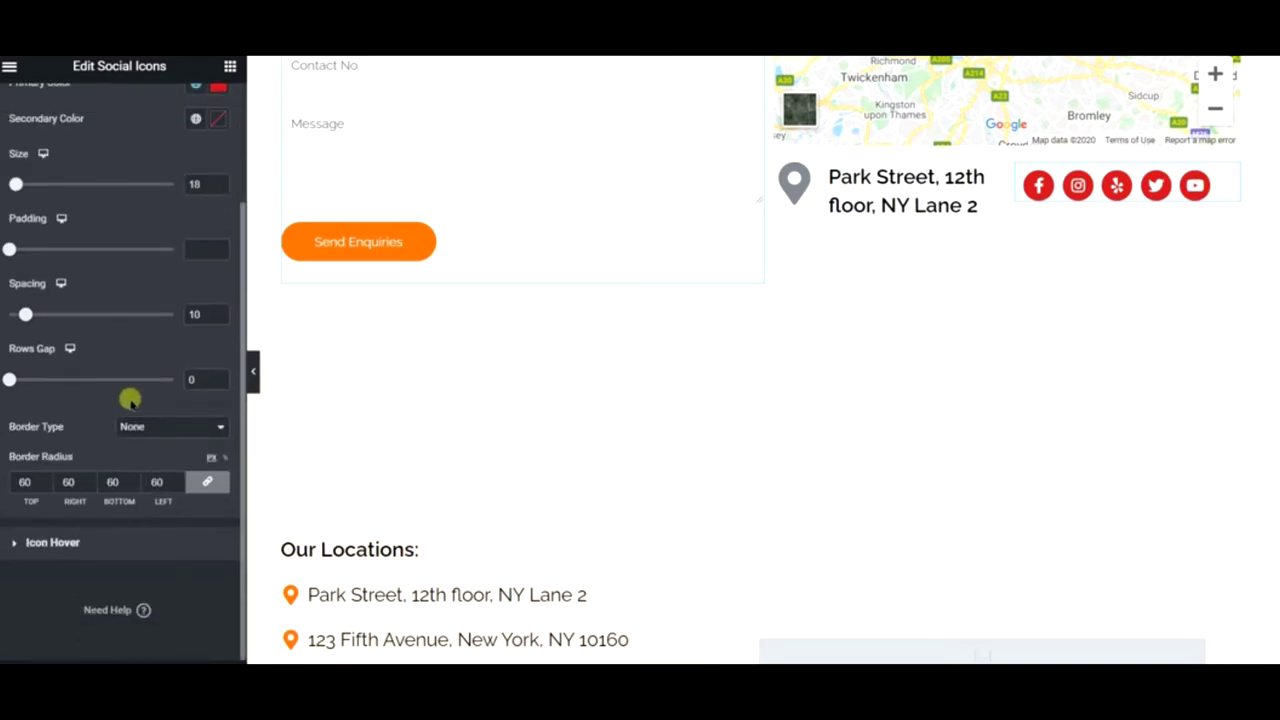
pyautogui.click(88, 542)
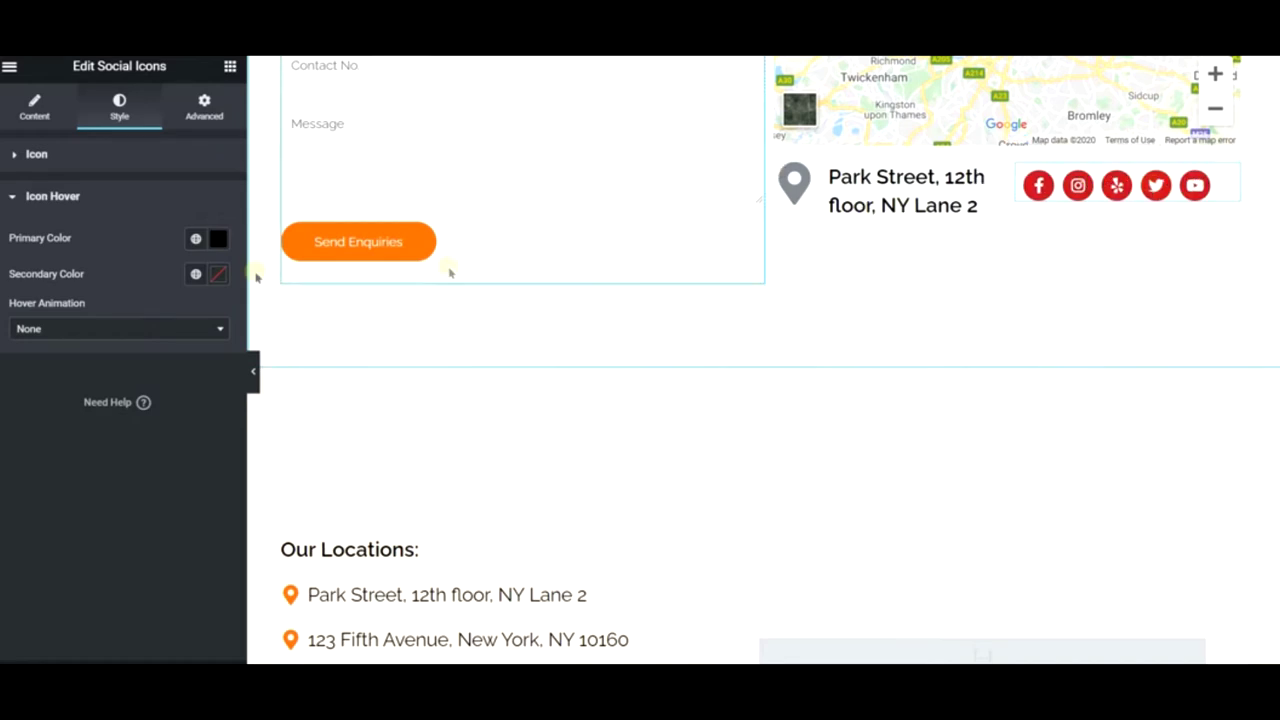
pyautogui.click(143, 328)
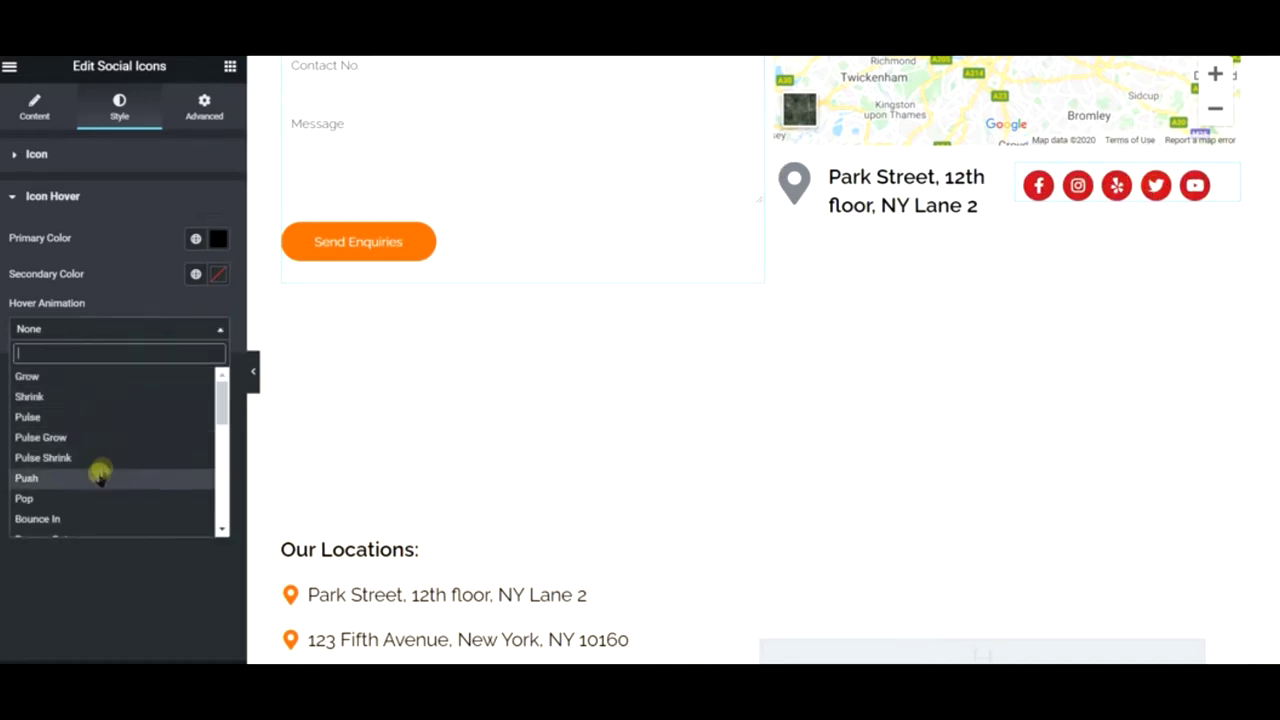
pyautogui.click(93, 438)
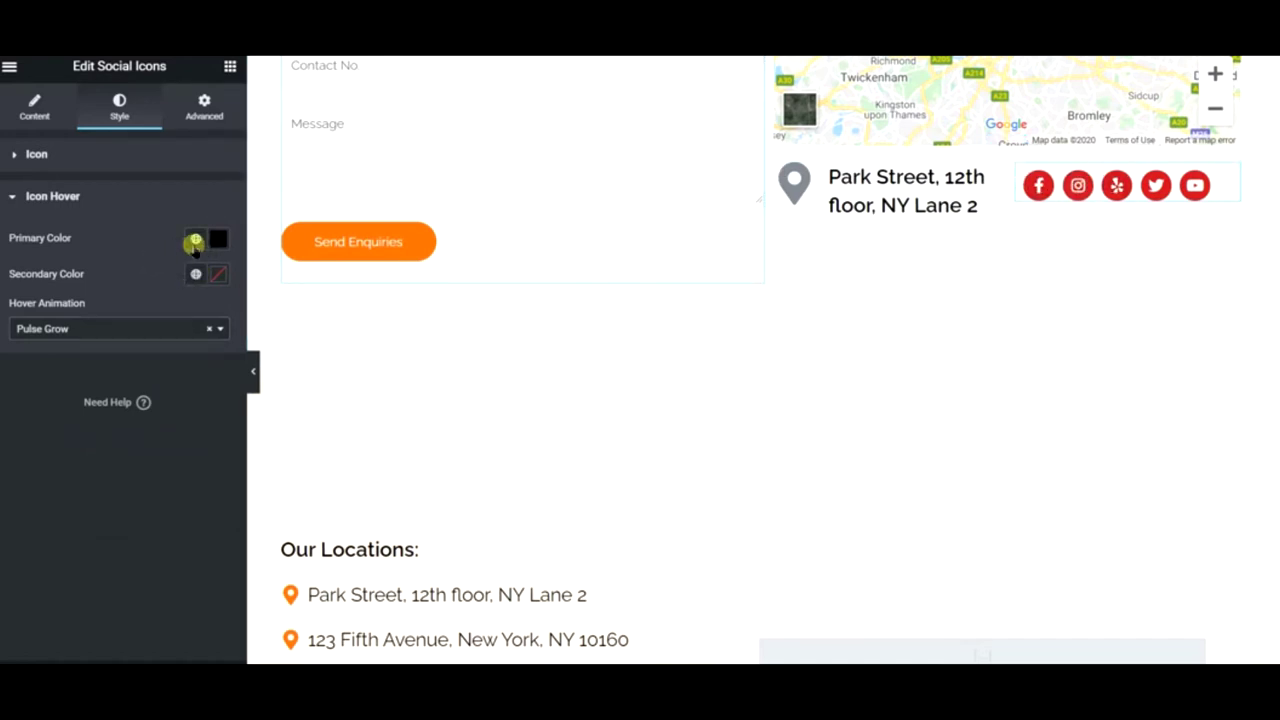
pyautogui.click(196, 242)
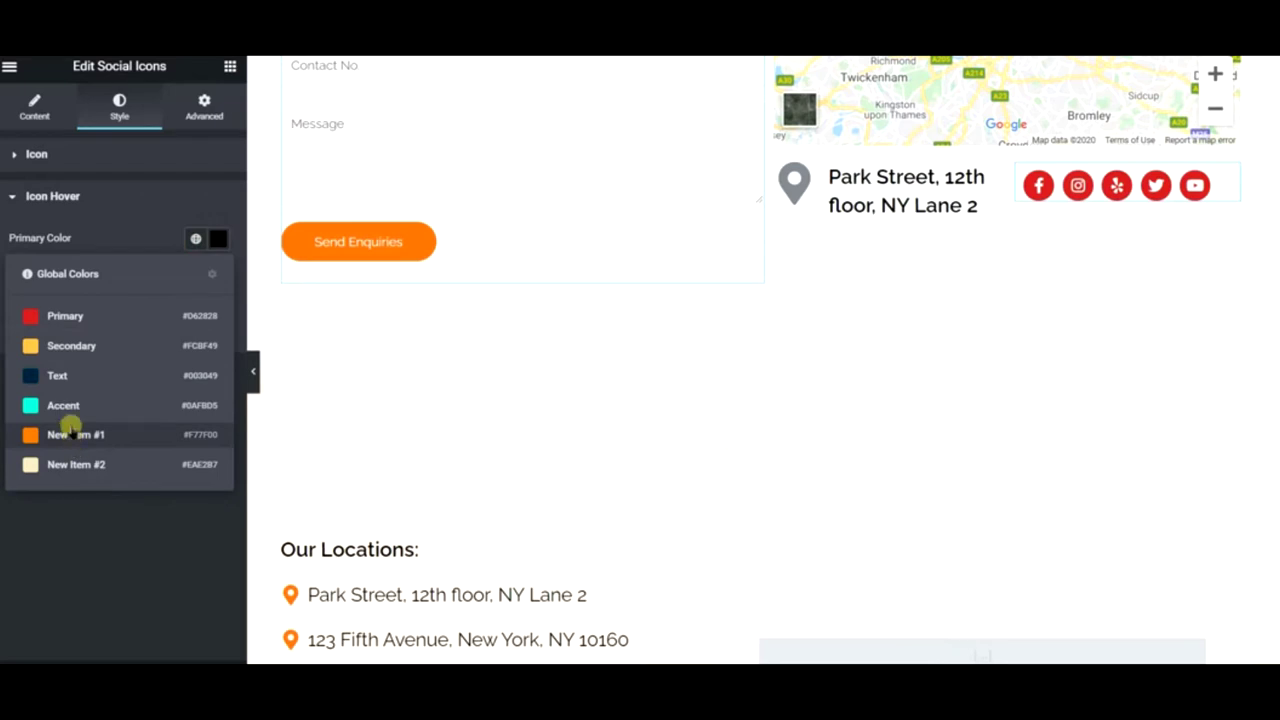
pyautogui.click(70, 350)
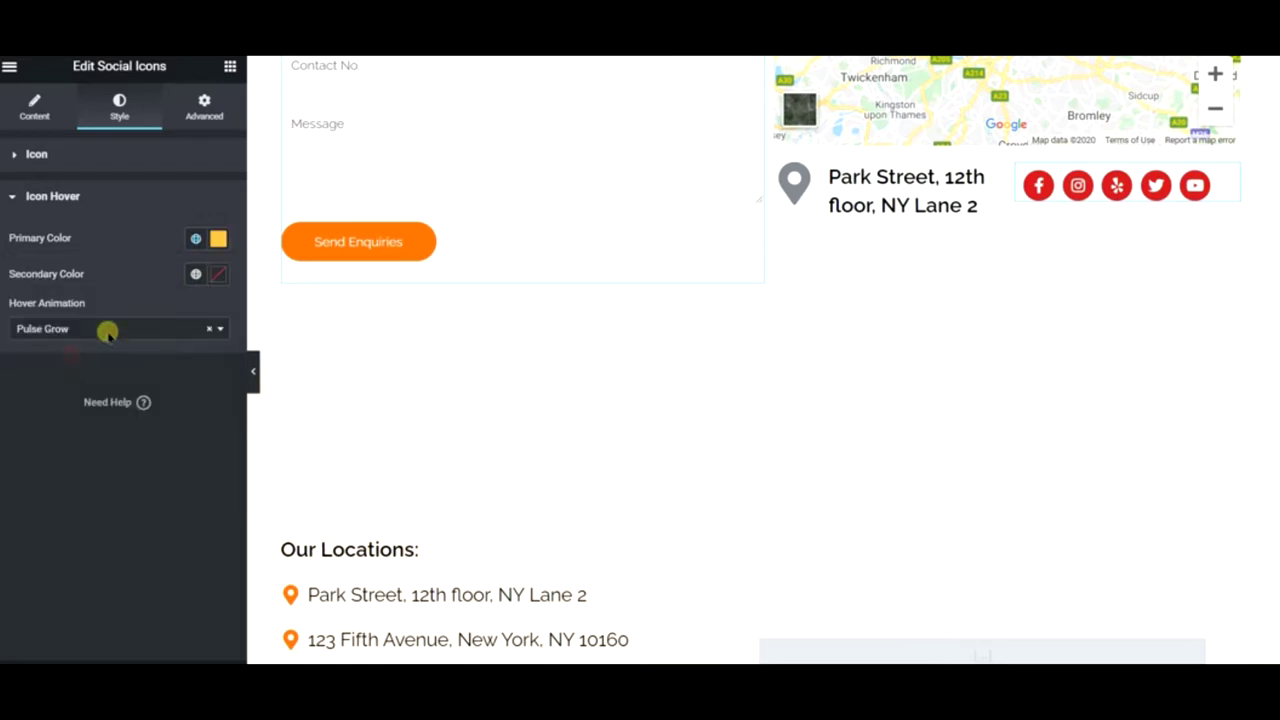
pyautogui.click(196, 273)
pyautogui.click(89, 357)
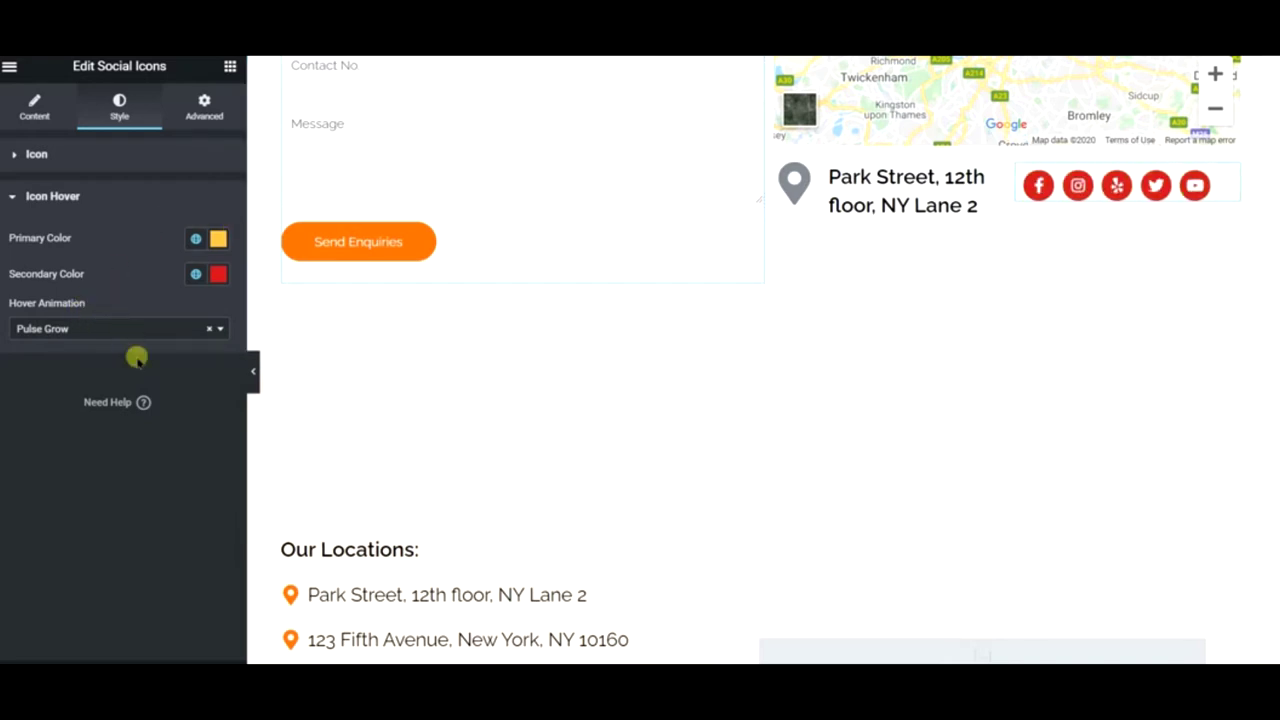
# - Make the address icon box's pin icon the red Primary global colour
pyautogui.click(847, 204)
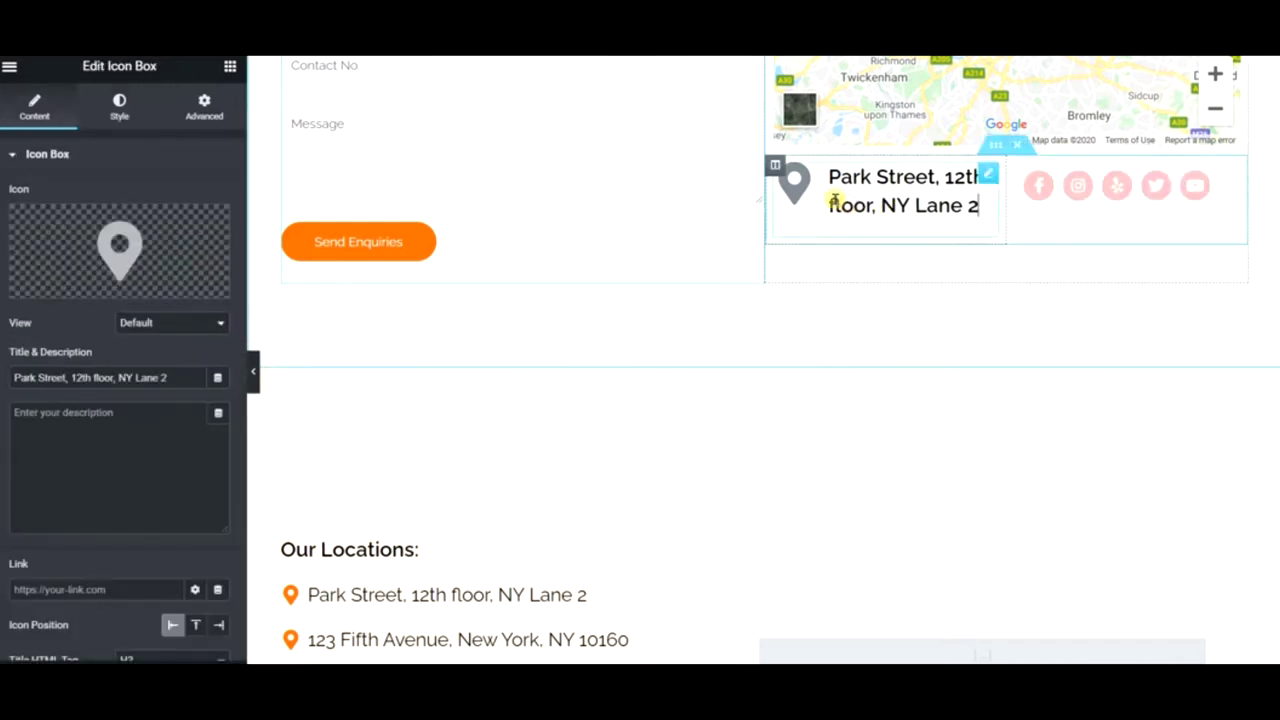
pyautogui.click(117, 108)
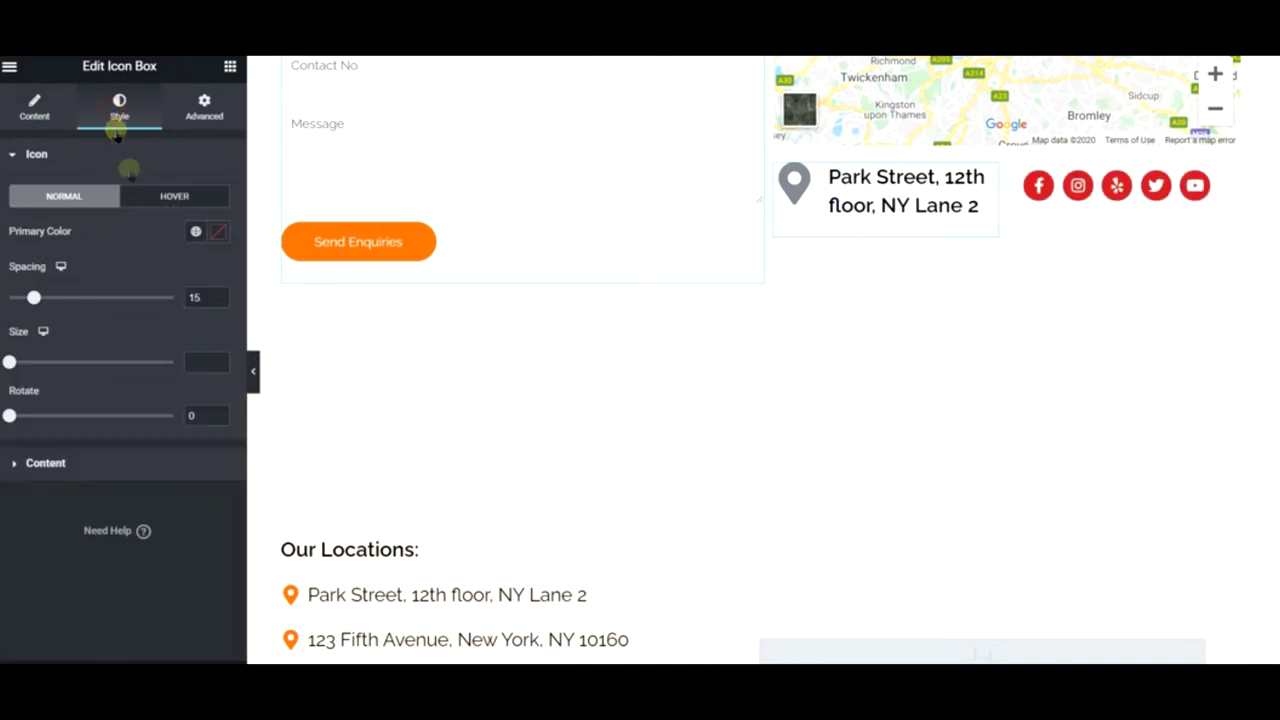
pyautogui.click(190, 231)
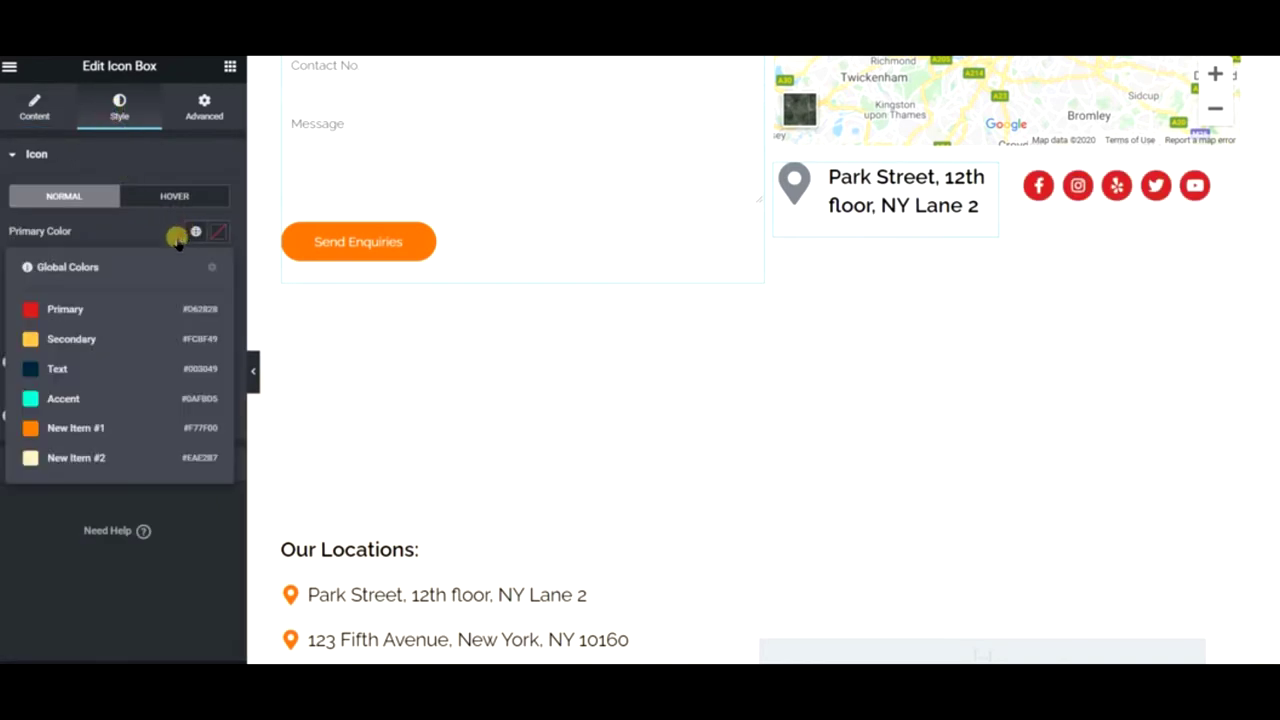
pyautogui.click(84, 304)
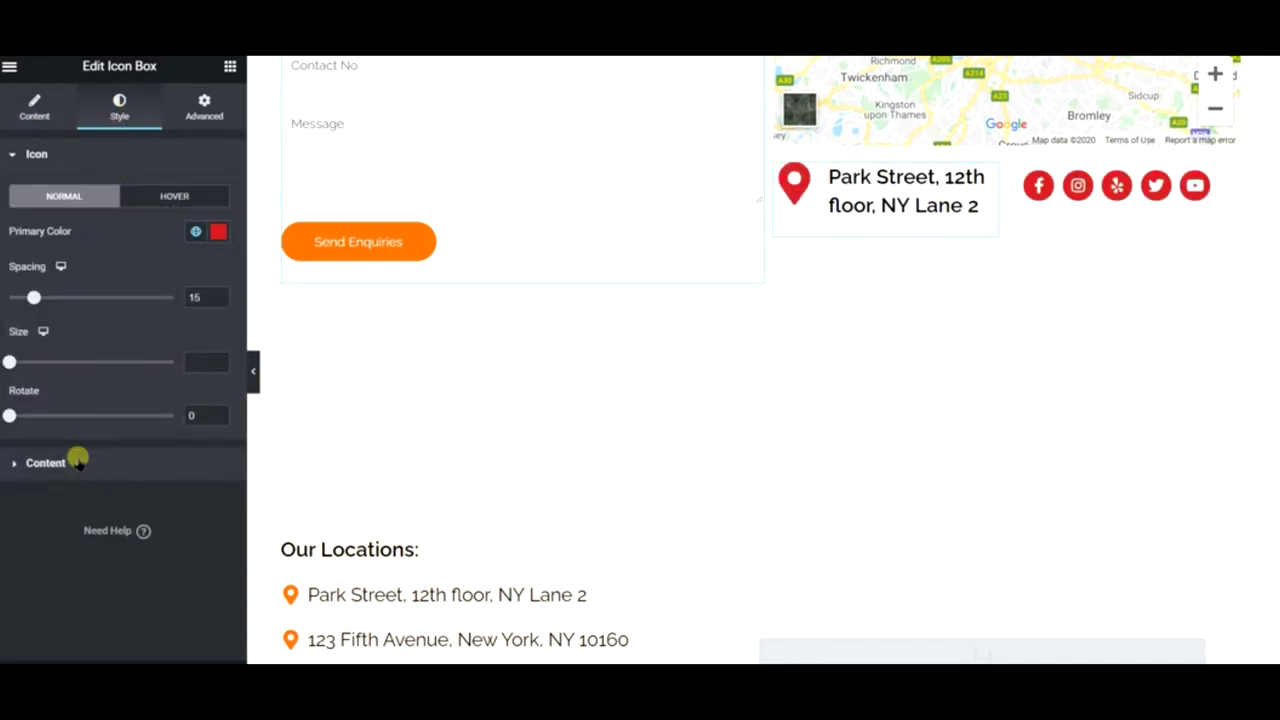
# - Set the address title typography to weight 600 and size 18
pyautogui.click(45, 463)
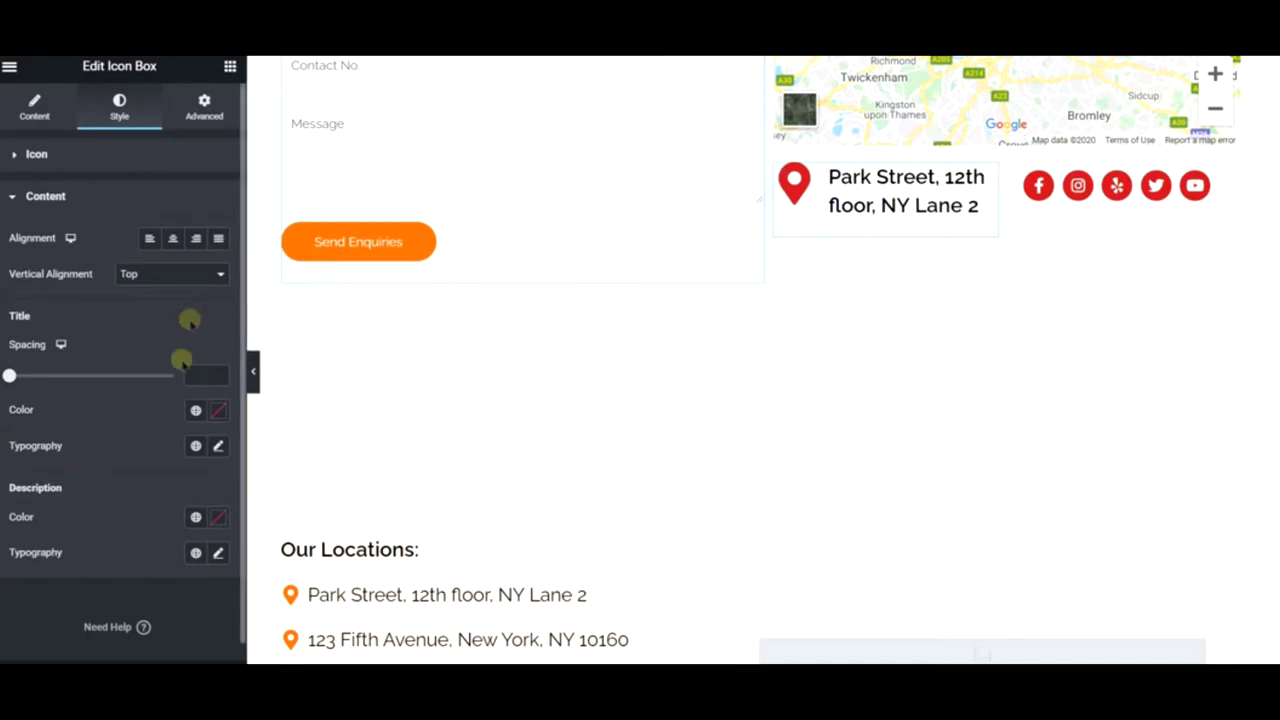
pyautogui.click(216, 446)
pyautogui.scroll(-3, 143, 523)
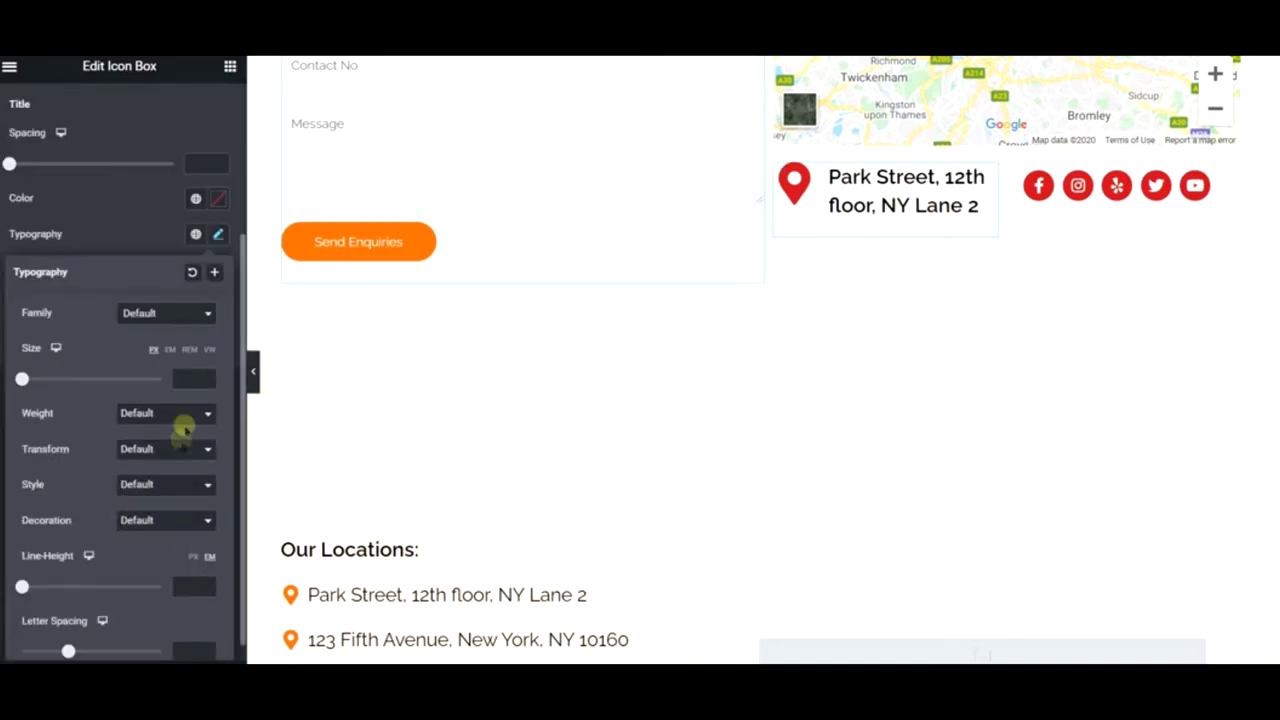
pyautogui.click(167, 415)
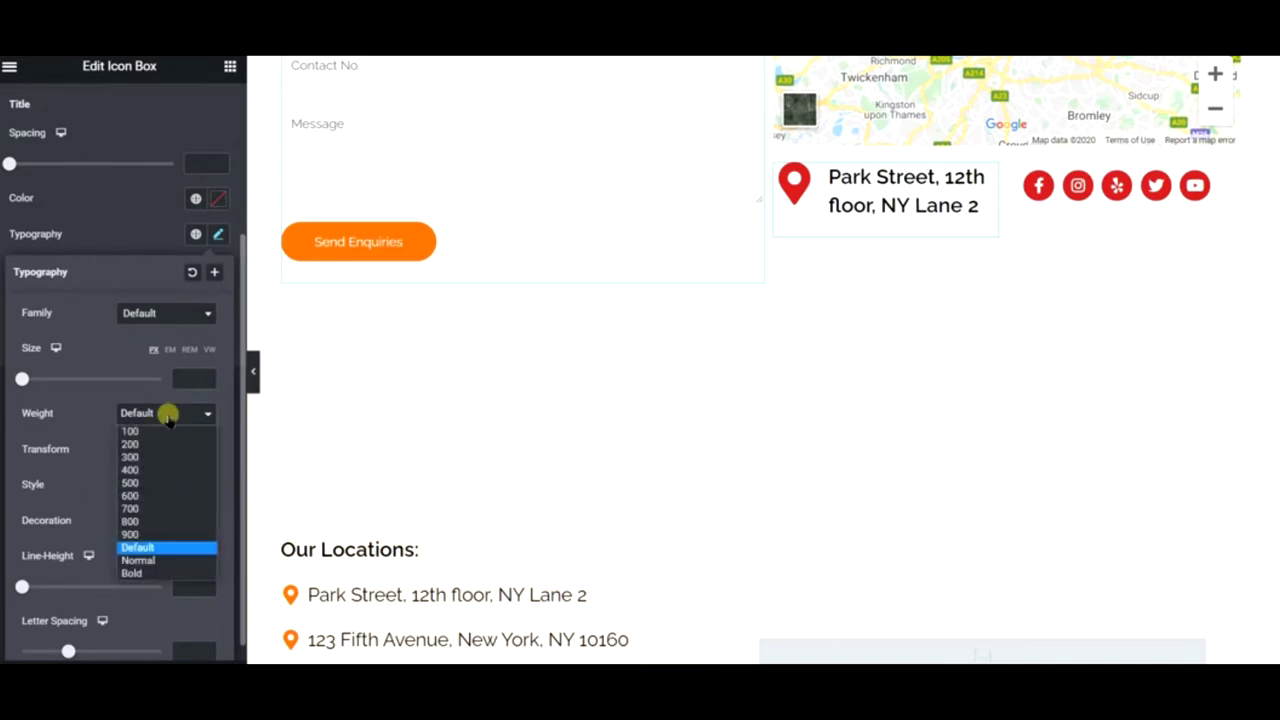
pyautogui.click(151, 496)
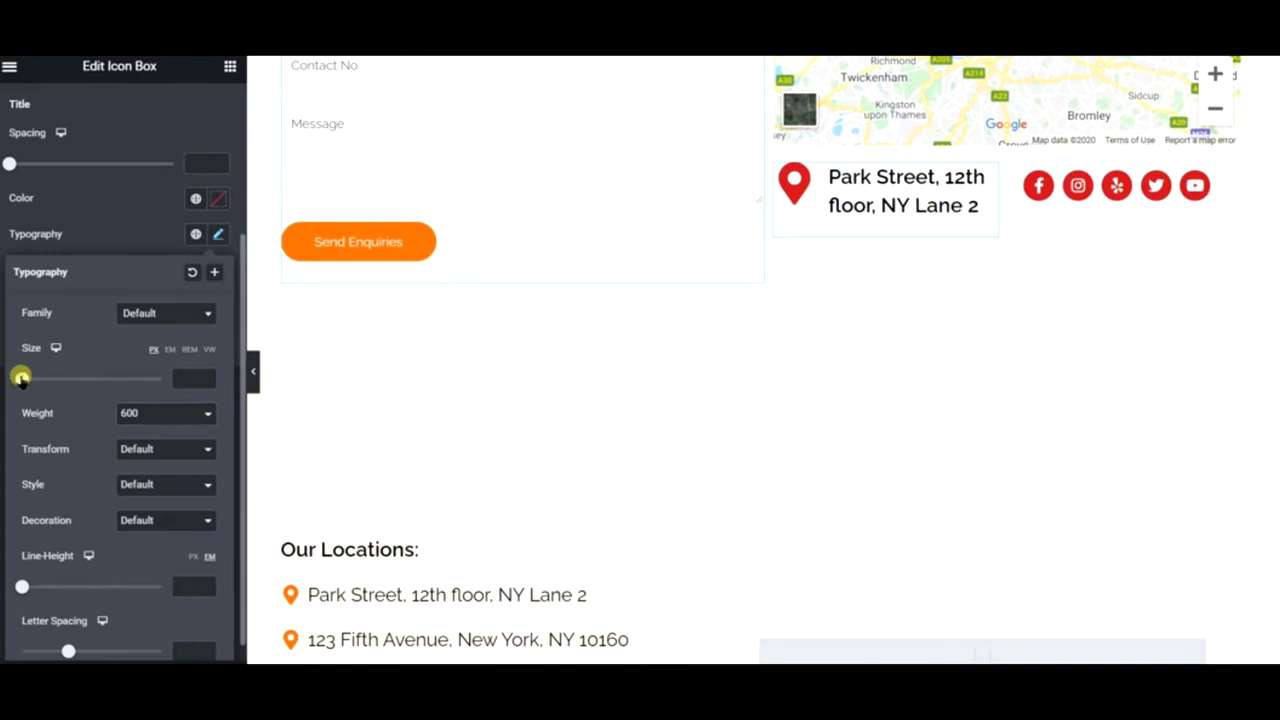
pyautogui.moveTo(21, 378); pyautogui.dragTo(31, 380)
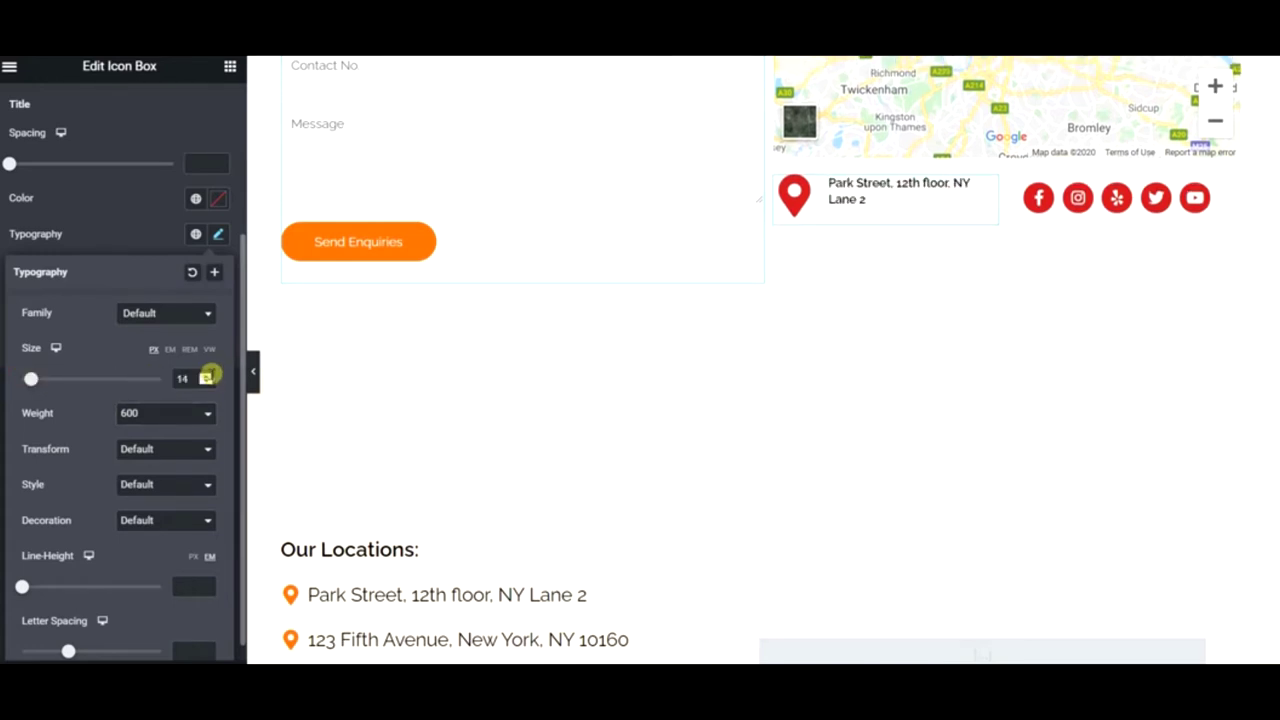
pyautogui.click(208, 376)
pyautogui.click(208, 376)
pyautogui.click(208, 376)
pyautogui.click(208, 376)
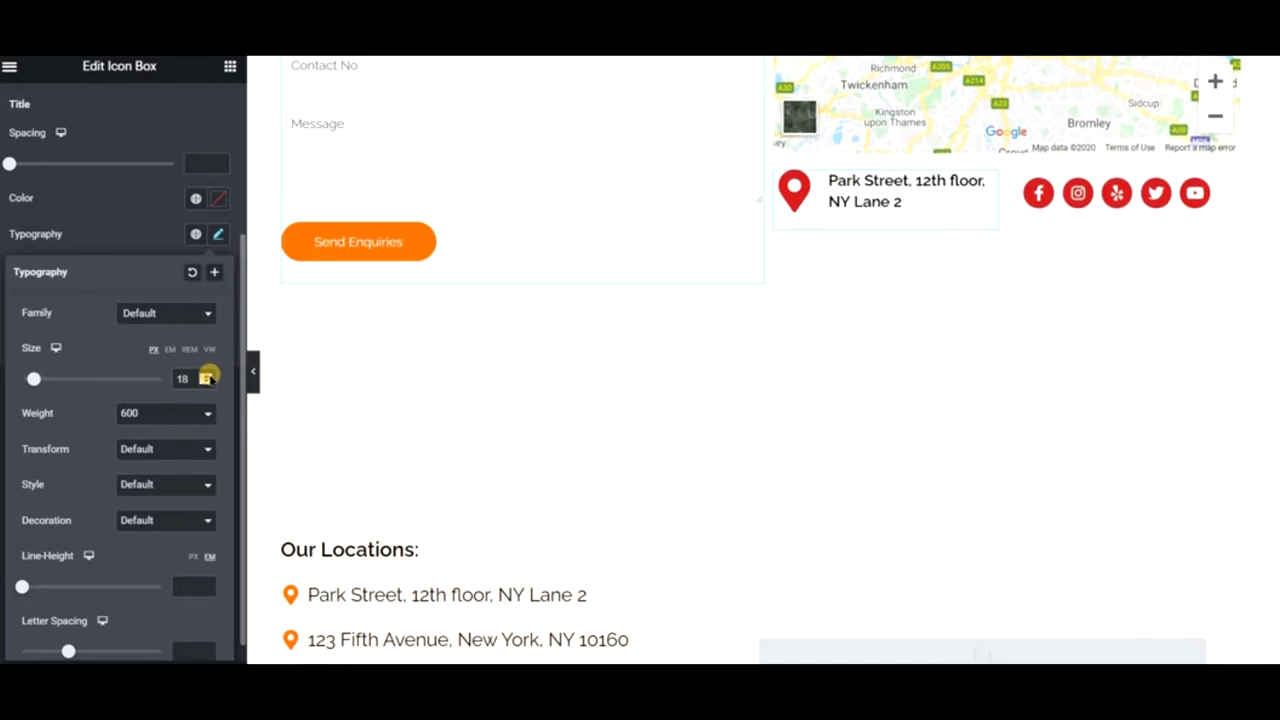
pyautogui.click(208, 376)
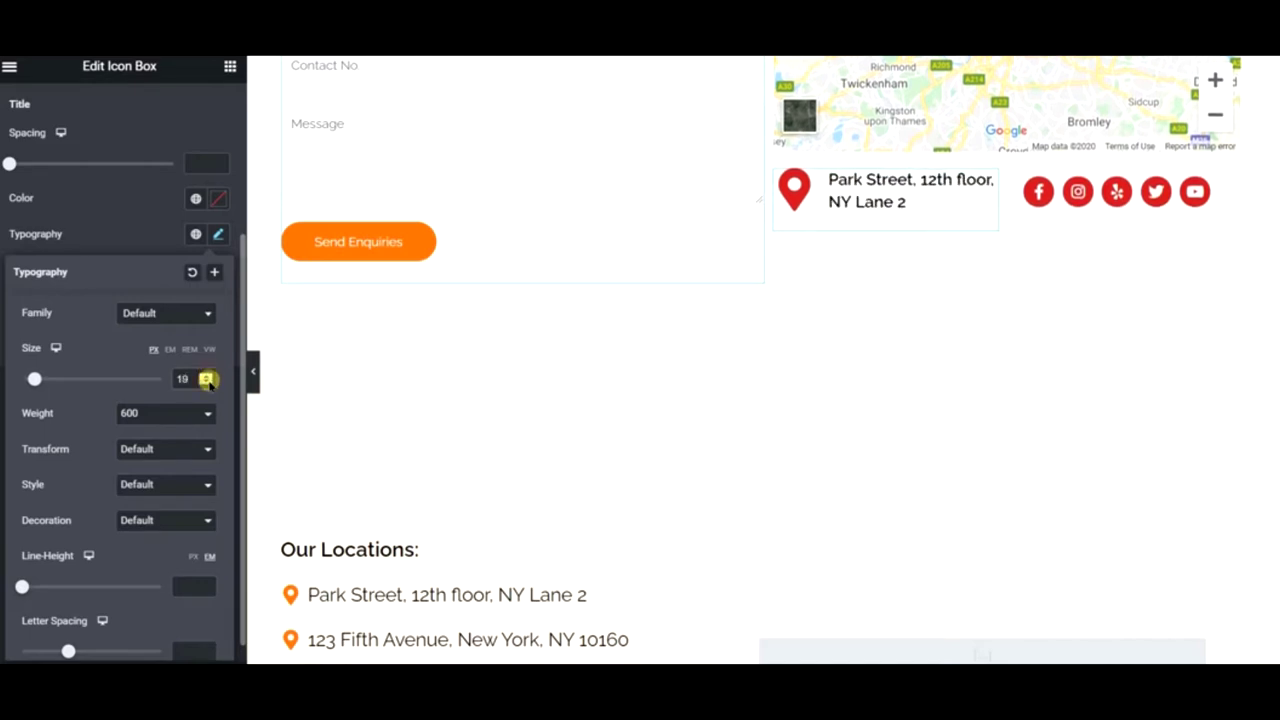
pyautogui.click(207, 382)
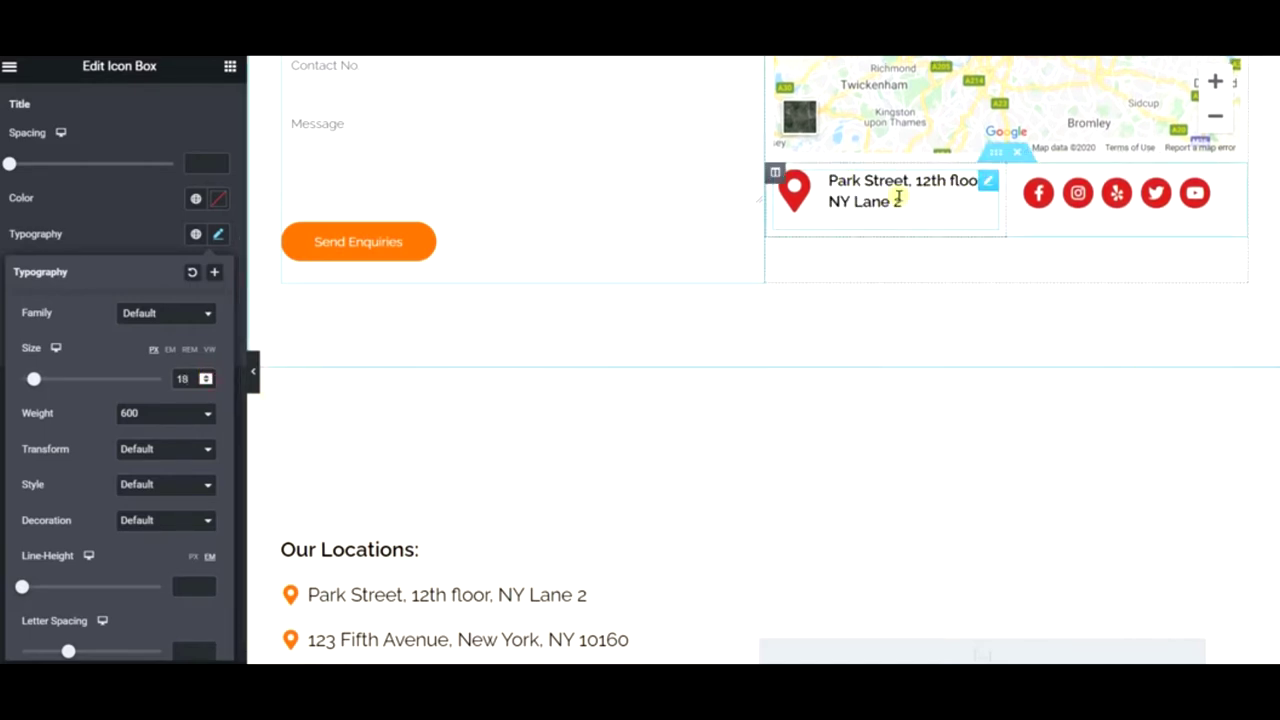
# - Close the typography settings and preview the Contact page full width with the panel hidden
pyautogui.scroll(4, 623, 257)
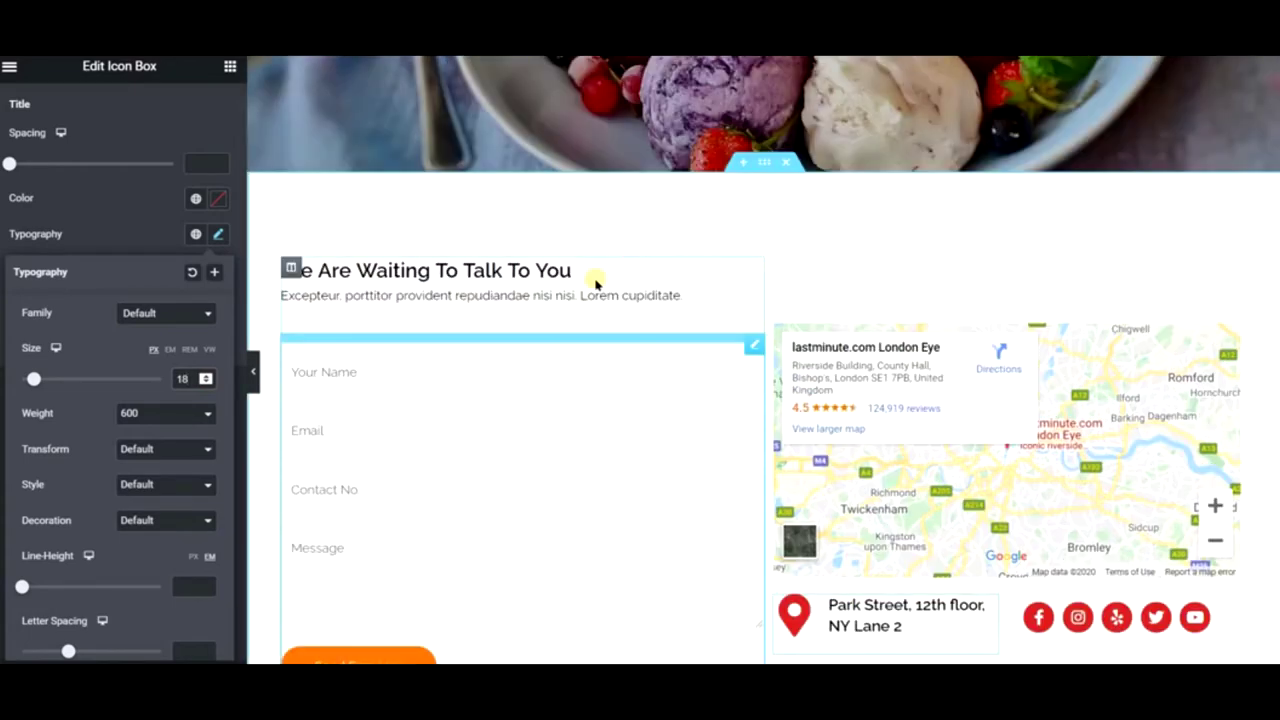
pyautogui.click(249, 384)
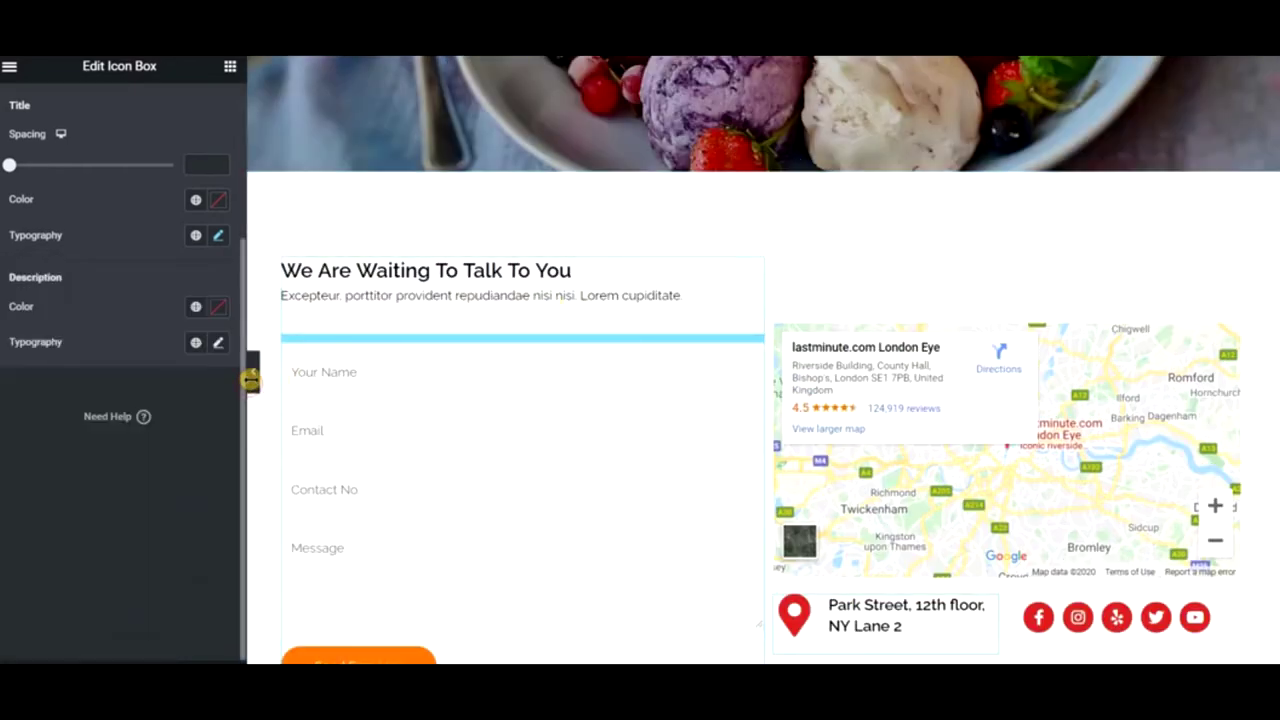
pyautogui.click(250, 380)
pyautogui.scroll(4, 363, 335)
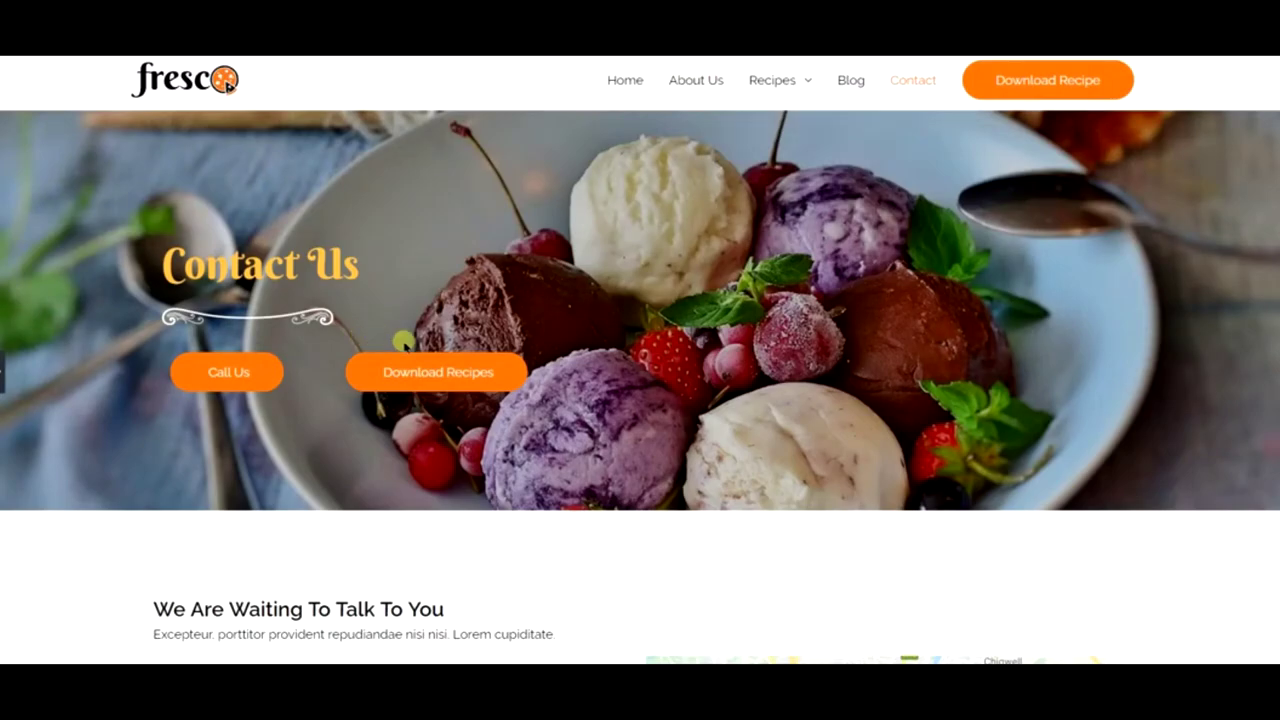
pyautogui.scroll(-3, 534, 266)
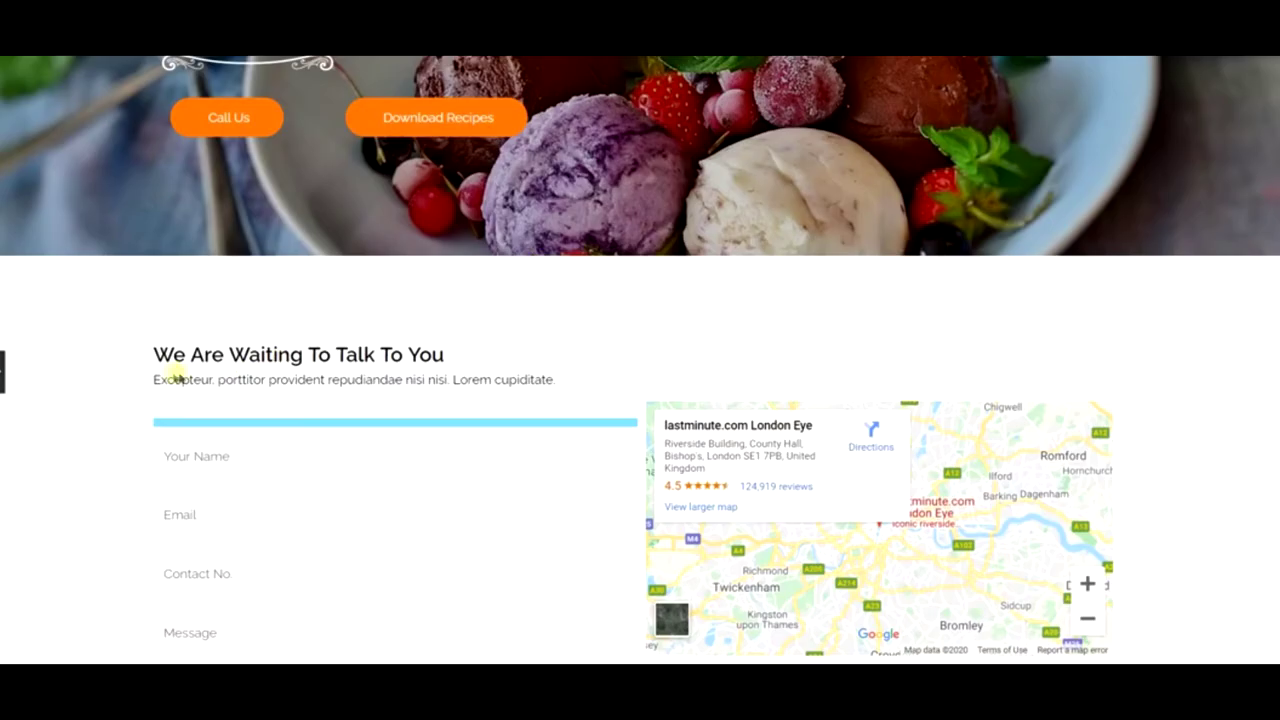
# - Return to the editor and select the enquiry form's Shortcode widget
pyautogui.scroll(-2, 452, 373)
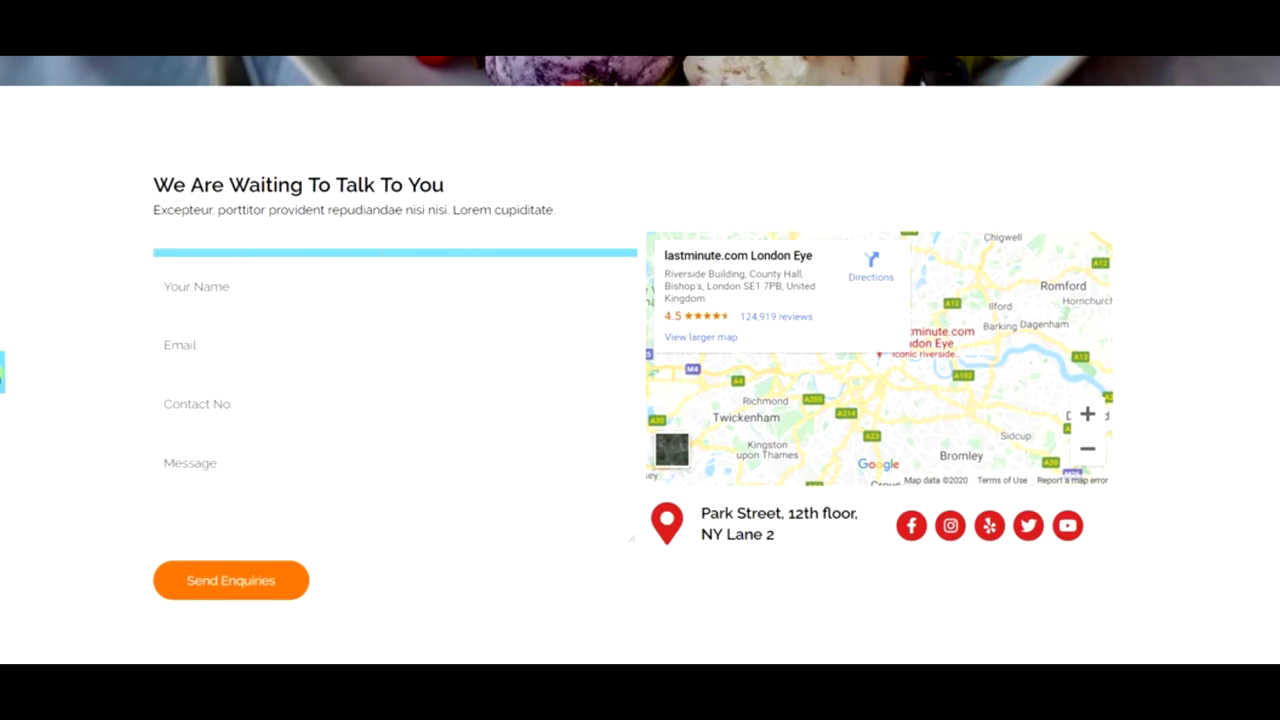
pyautogui.click(3, 372)
pyautogui.click(458, 258)
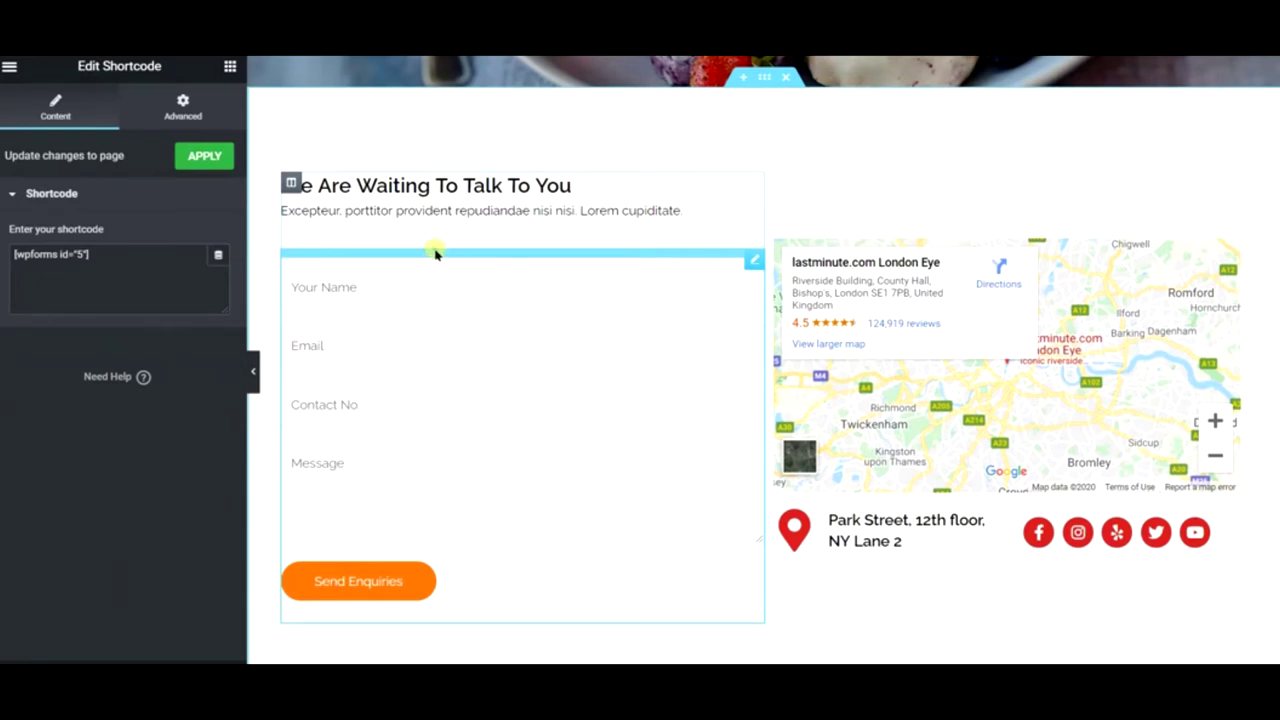
# - Select the enquiry form and review its advanced, border and background settings
pyautogui.click(434, 205)
pyautogui.click(390, 250)
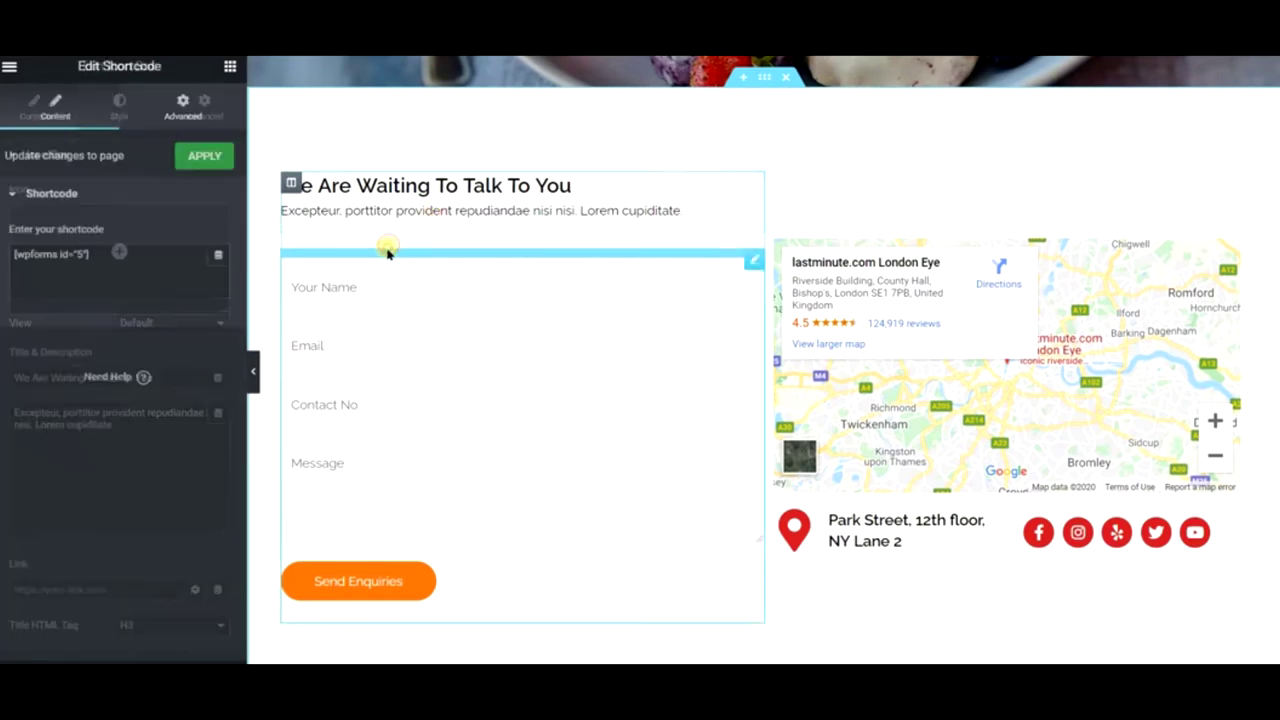
pyautogui.click(175, 108)
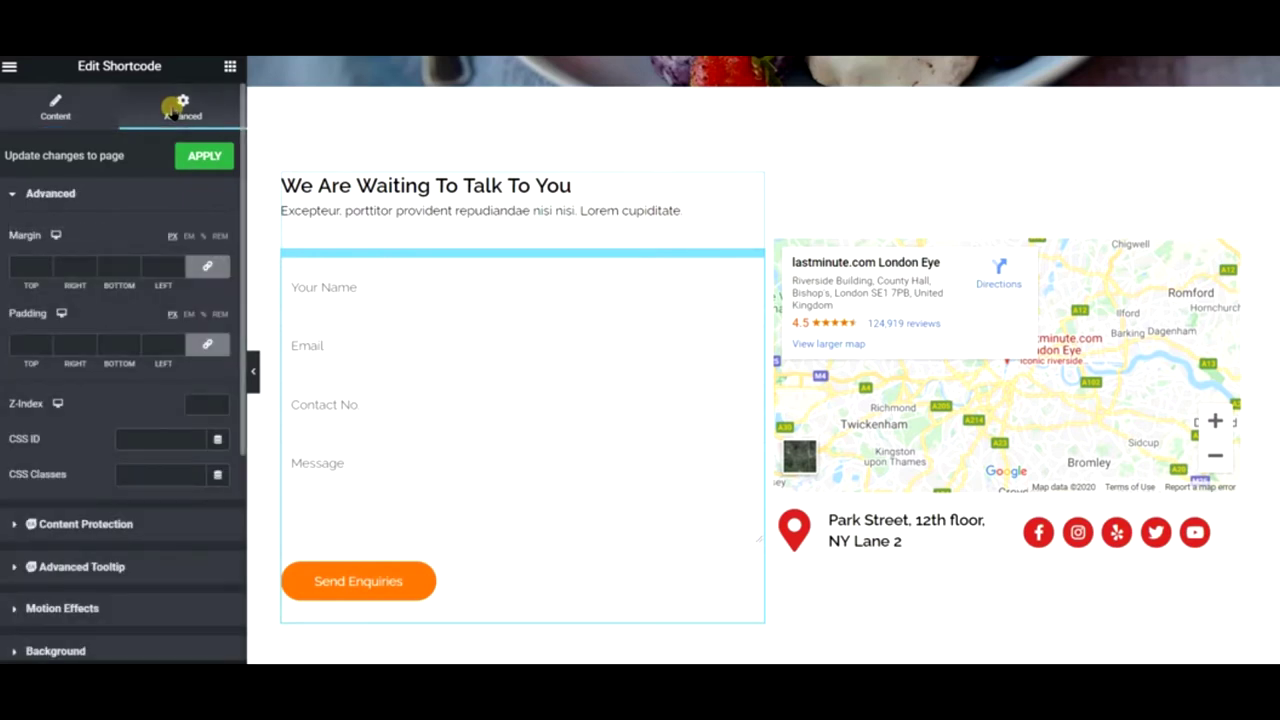
pyautogui.scroll(-3, 114, 600)
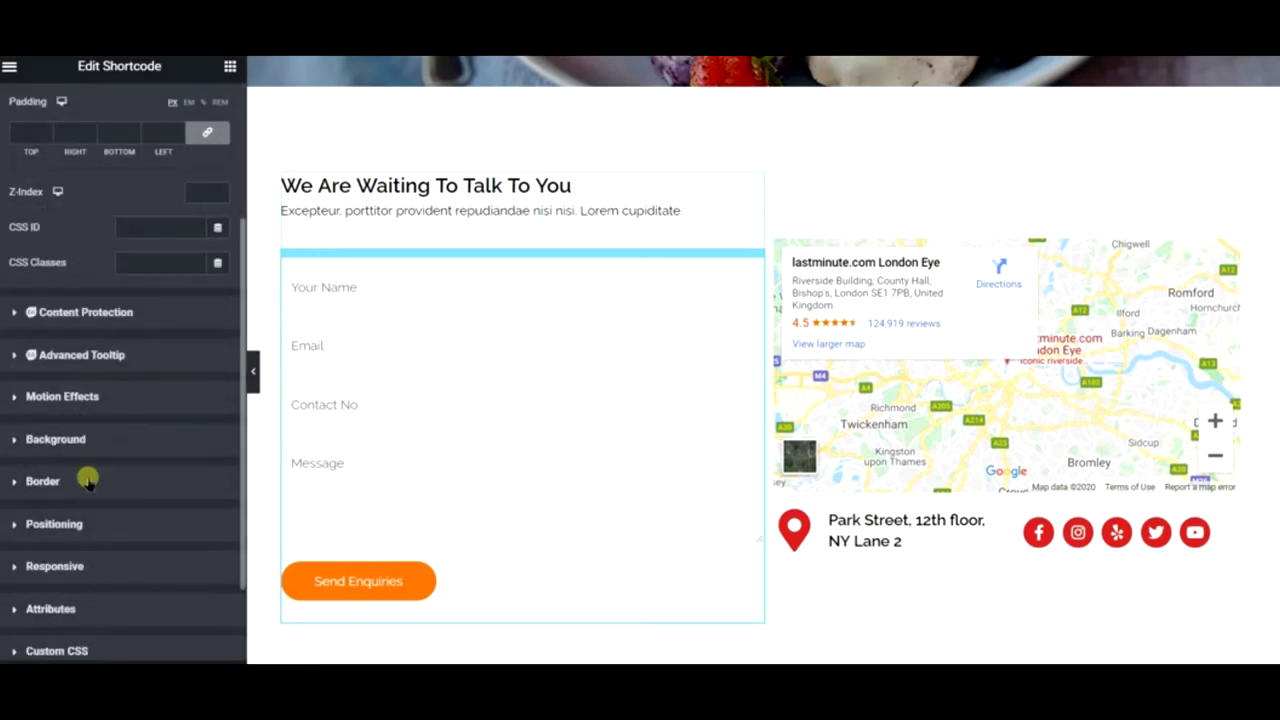
pyautogui.click(88, 478)
pyautogui.scroll(-3, 140, 531)
pyautogui.scroll(3, 141, 537)
pyautogui.click(99, 340)
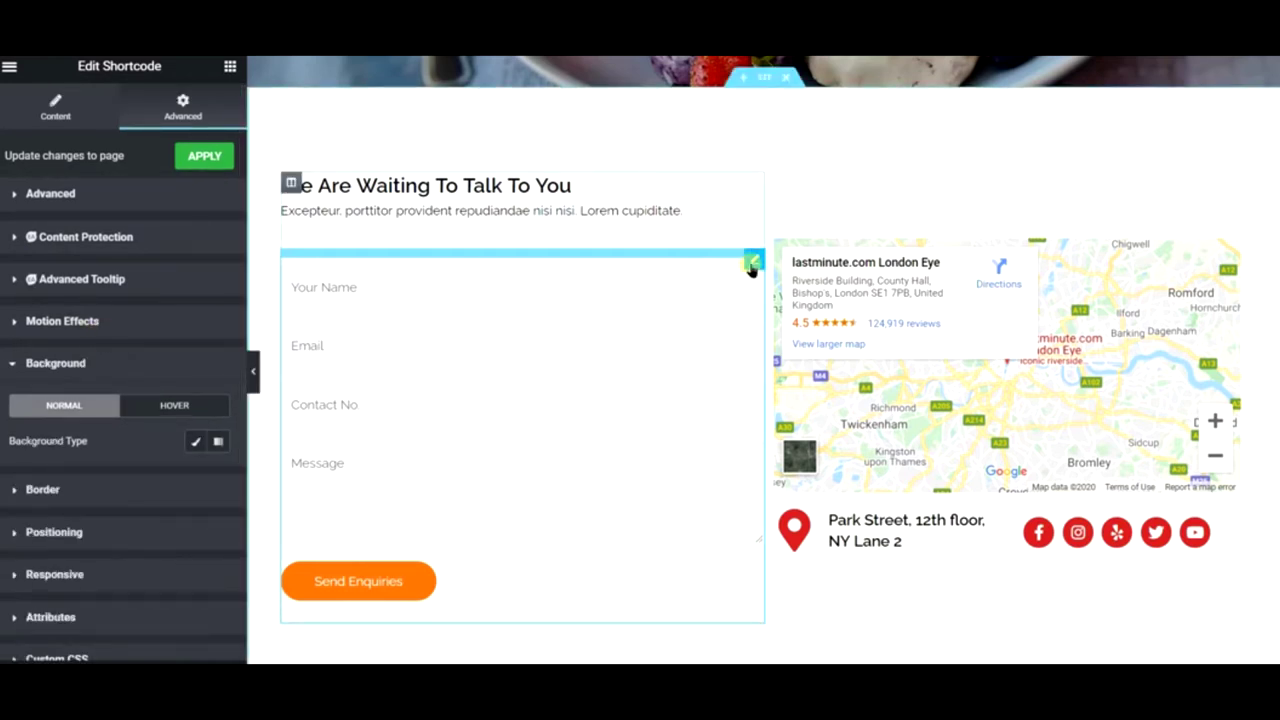
# - Duplicate the enquiry form widget, delete the copy, and collapse the editor panel
pyautogui.rightClick(752, 266)
pyautogui.click(800, 303)
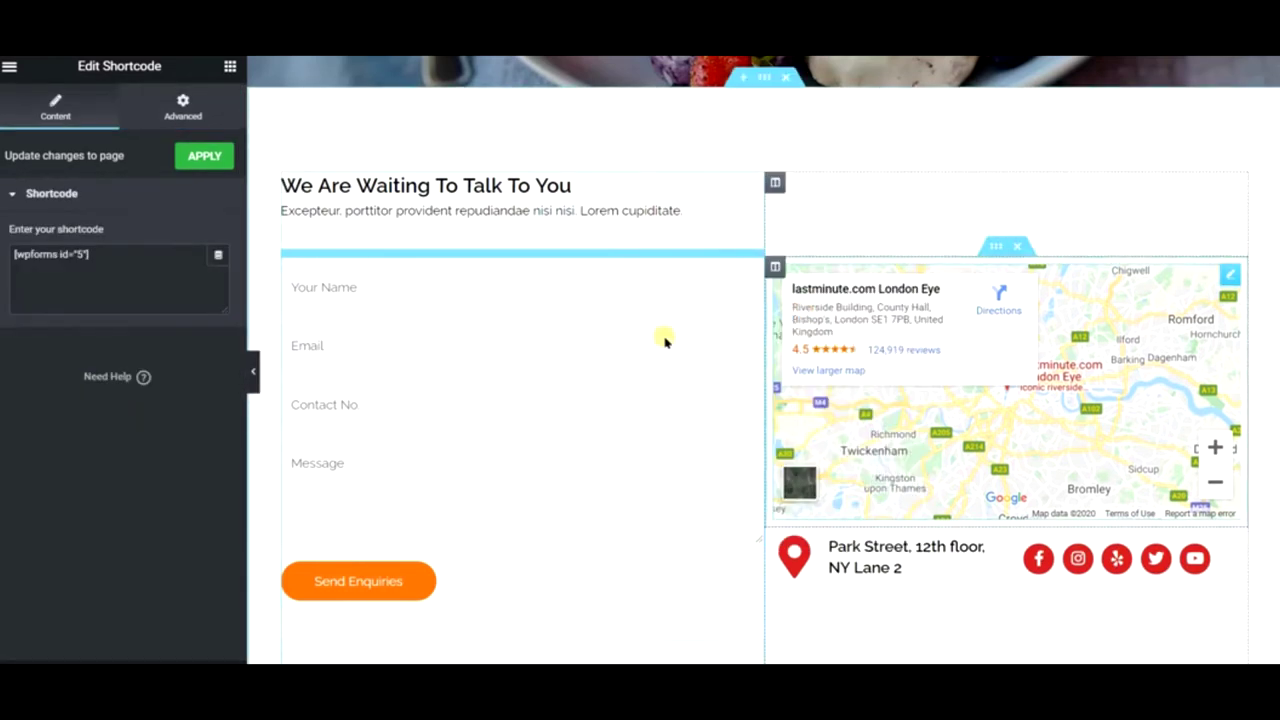
pyautogui.scroll(-1, 640, 330)
pyautogui.scroll(-1, 622, 324)
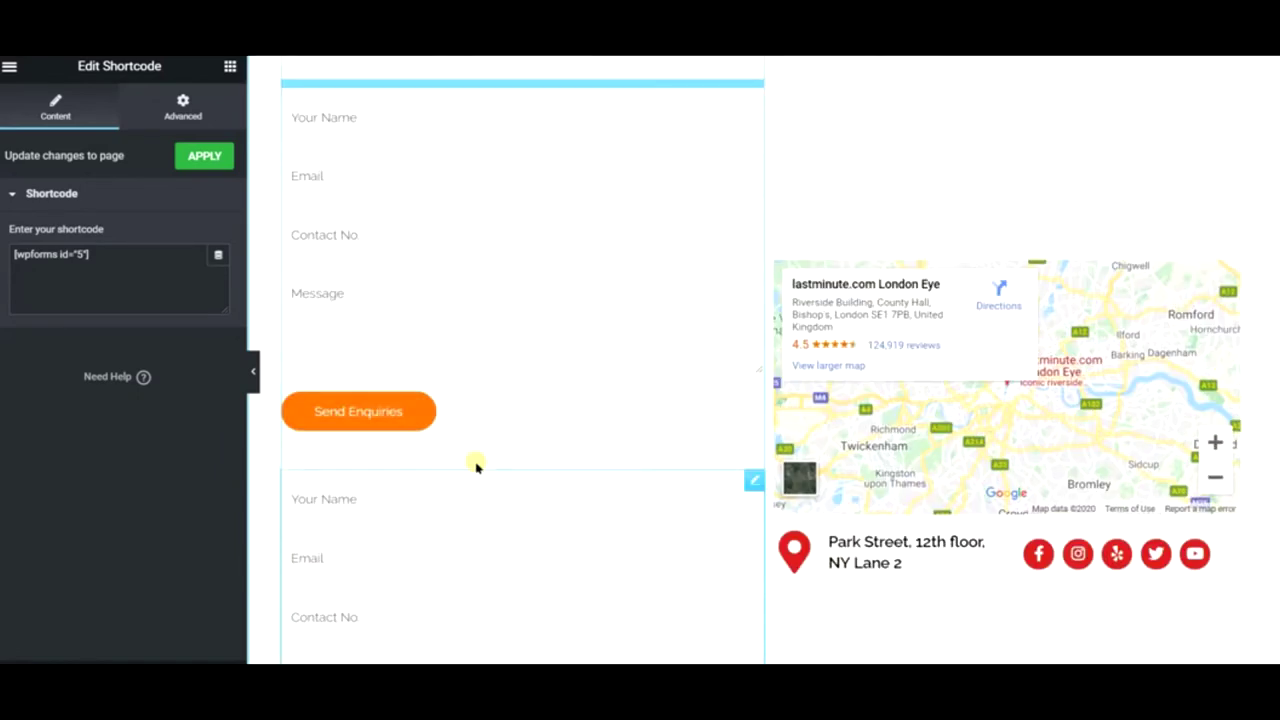
pyautogui.rightClick(608, 213)
pyautogui.click(648, 454)
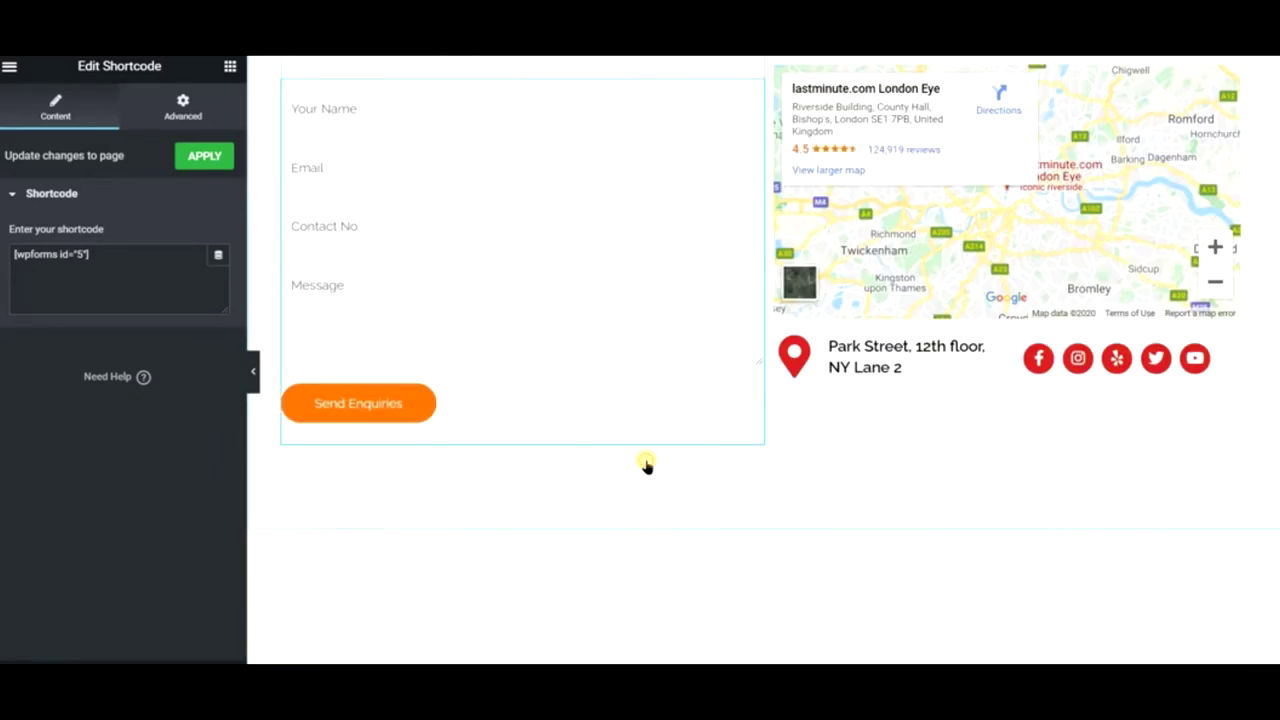
pyautogui.scroll(2, 600, 430)
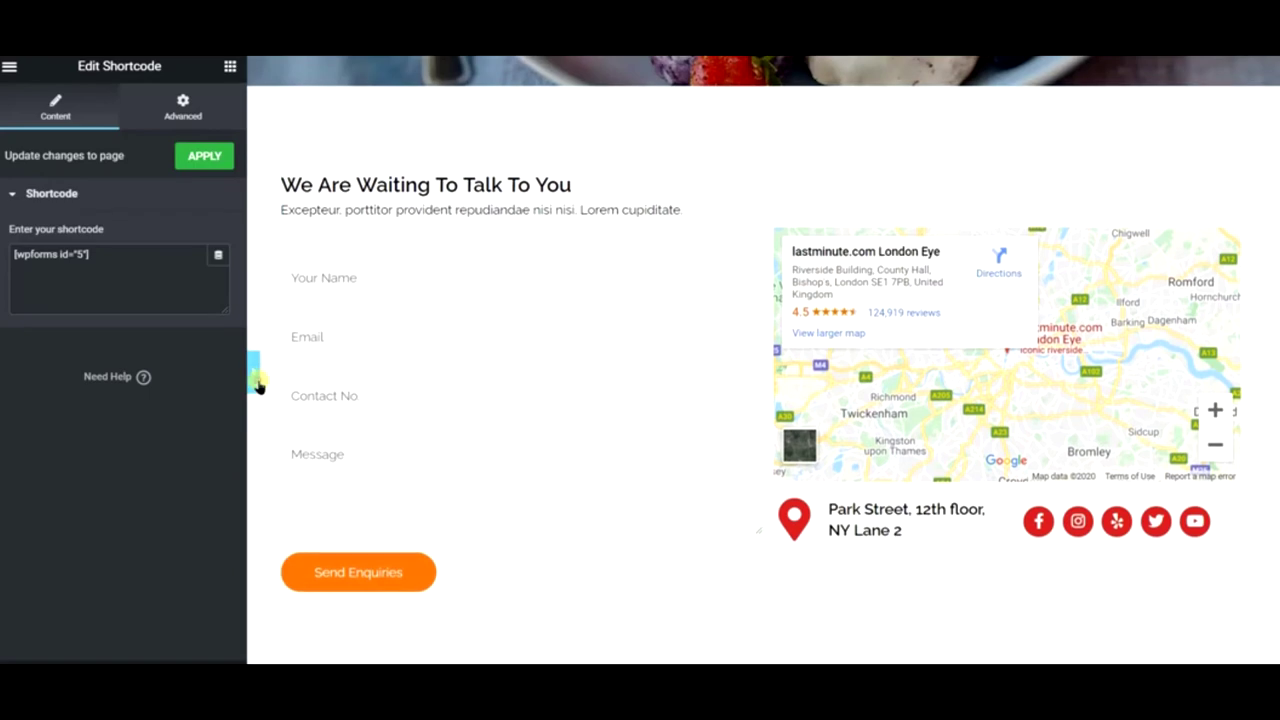
pyautogui.click(253, 372)
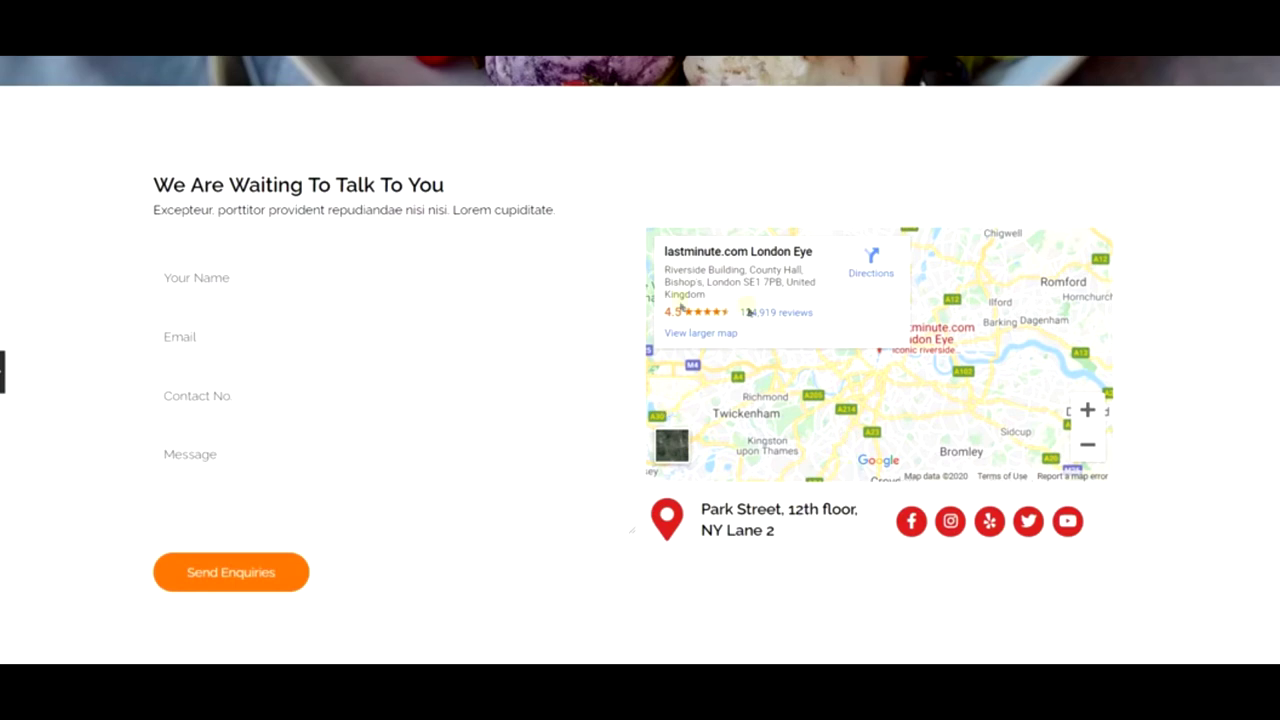
# - Insert a single-column section above Our Locations and drop an Inner Section into it
pyautogui.scroll(-8, 309, 243)
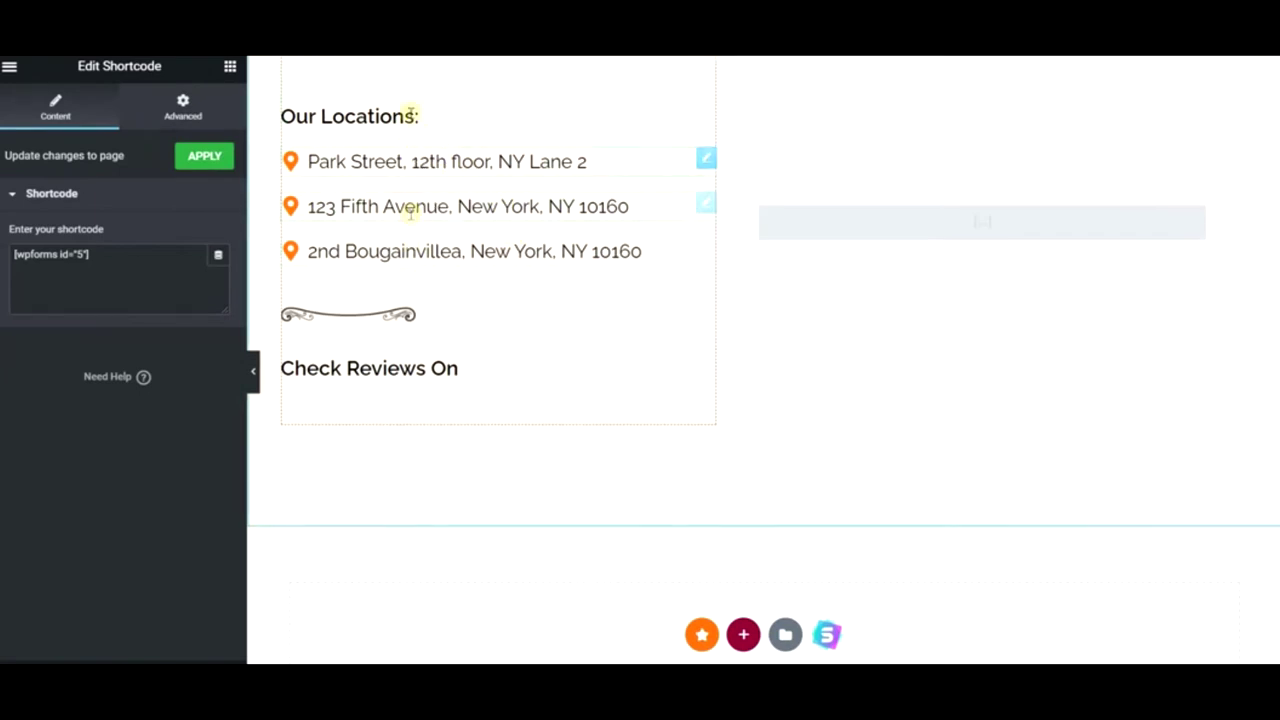
pyautogui.scroll(1, 373, 265)
pyautogui.scroll(4, 373, 265)
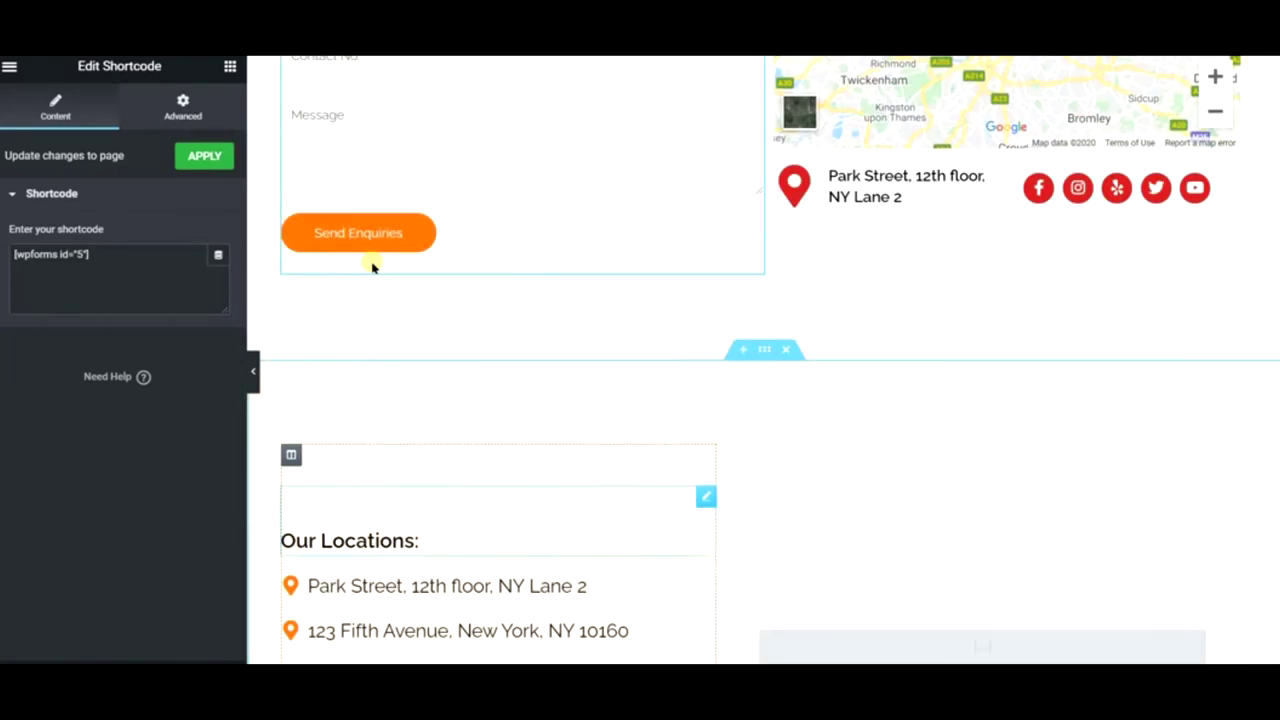
pyautogui.click(742, 349)
pyautogui.click(743, 437)
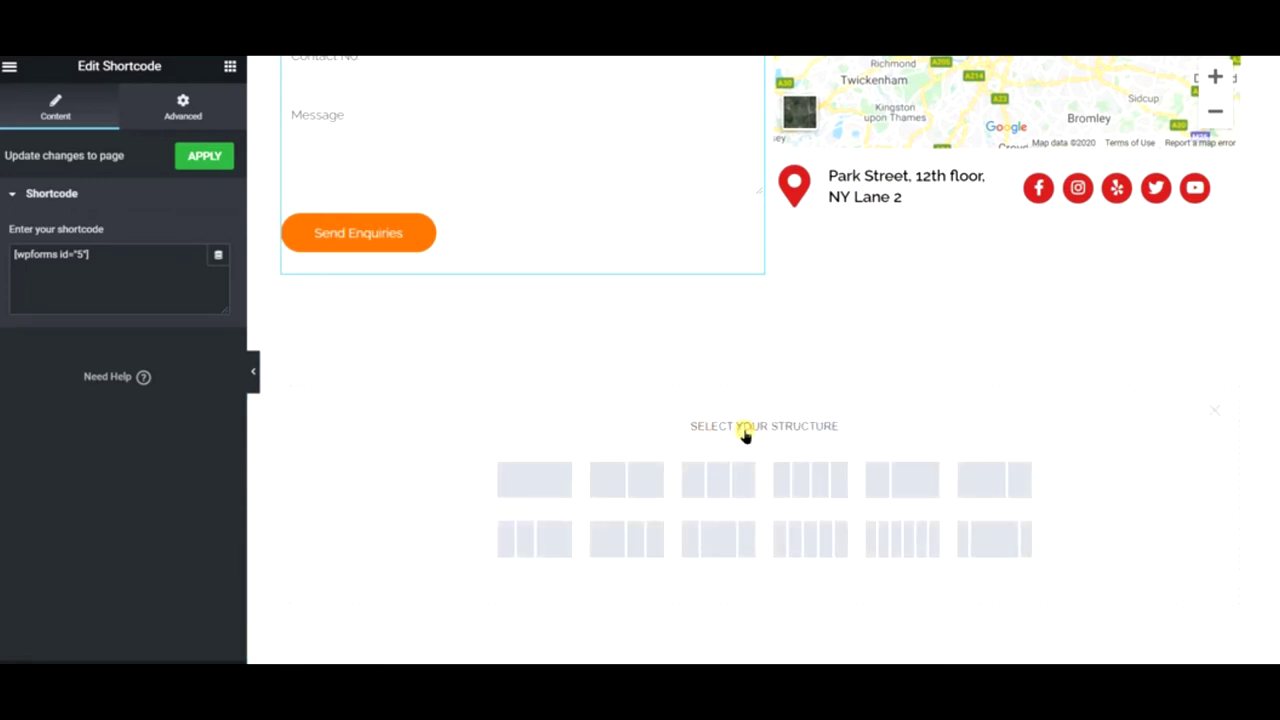
pyautogui.click(534, 480)
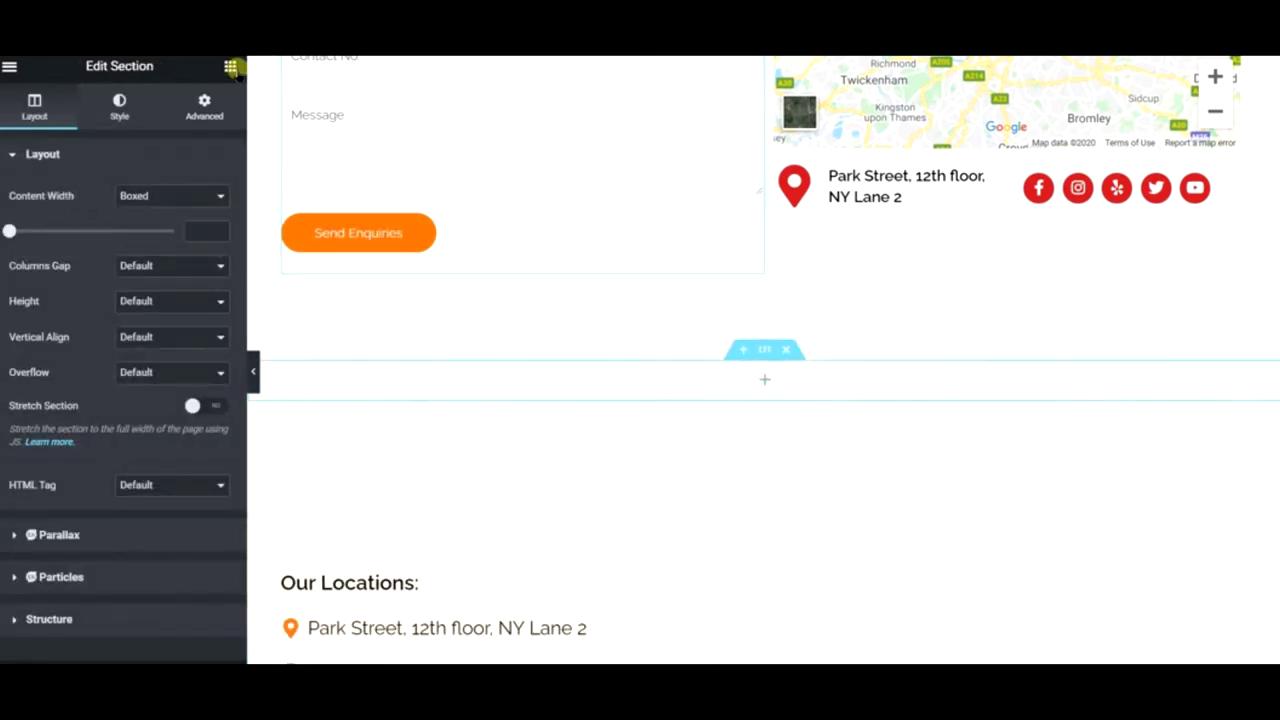
pyautogui.moveTo(71, 237); pyautogui.dragTo(762, 386)
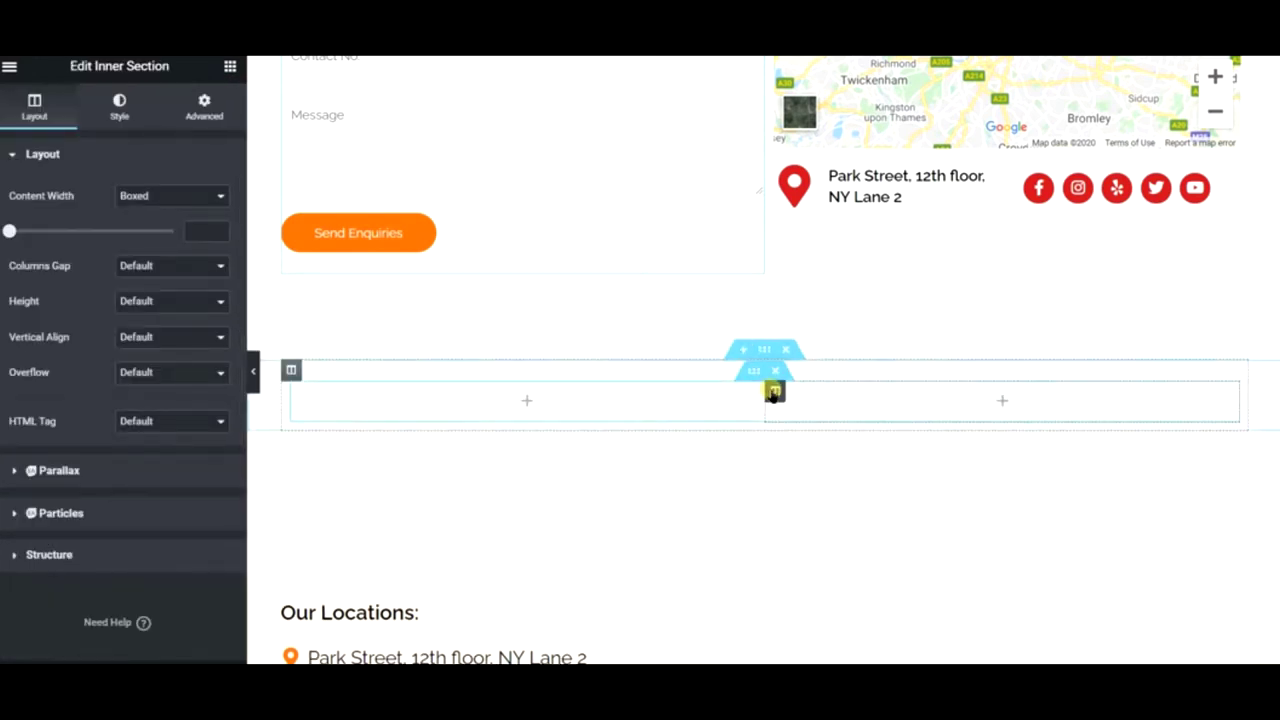
# - Add a third column to the inner section and duplicate the three-column row
pyautogui.rightClick(775, 392)
pyautogui.click(836, 462)
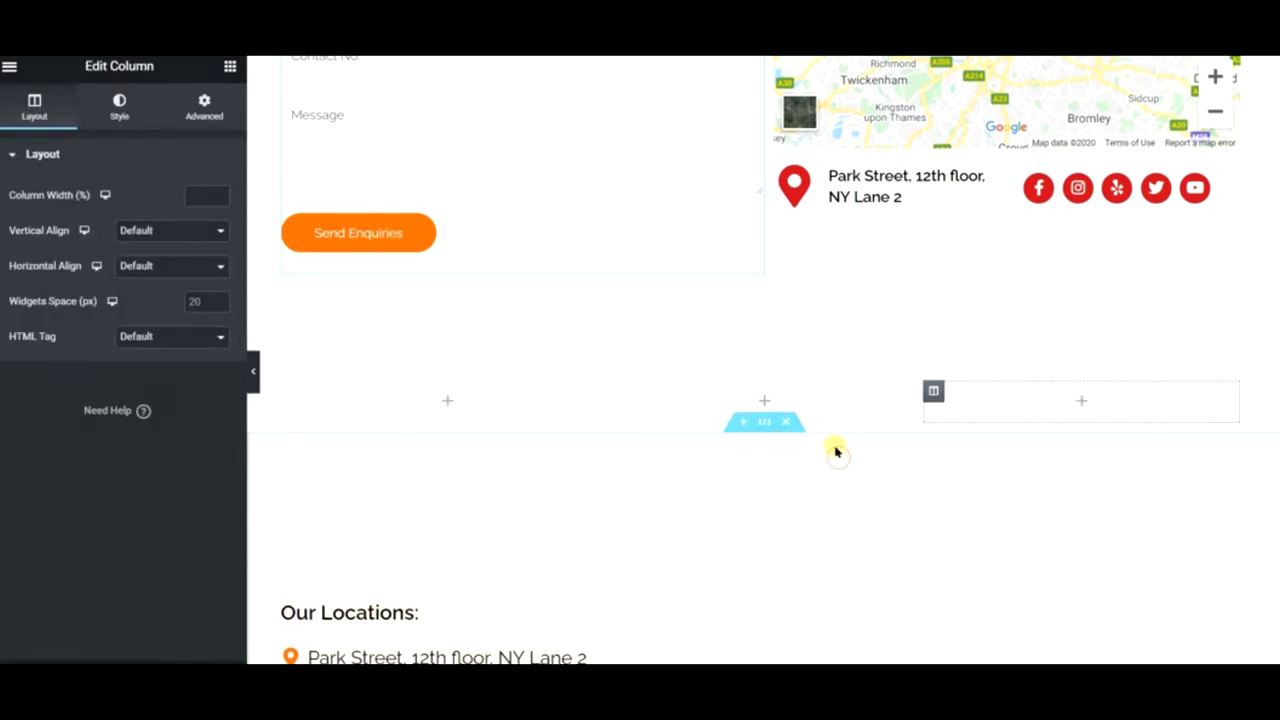
pyautogui.scroll(-1, 450, 550)
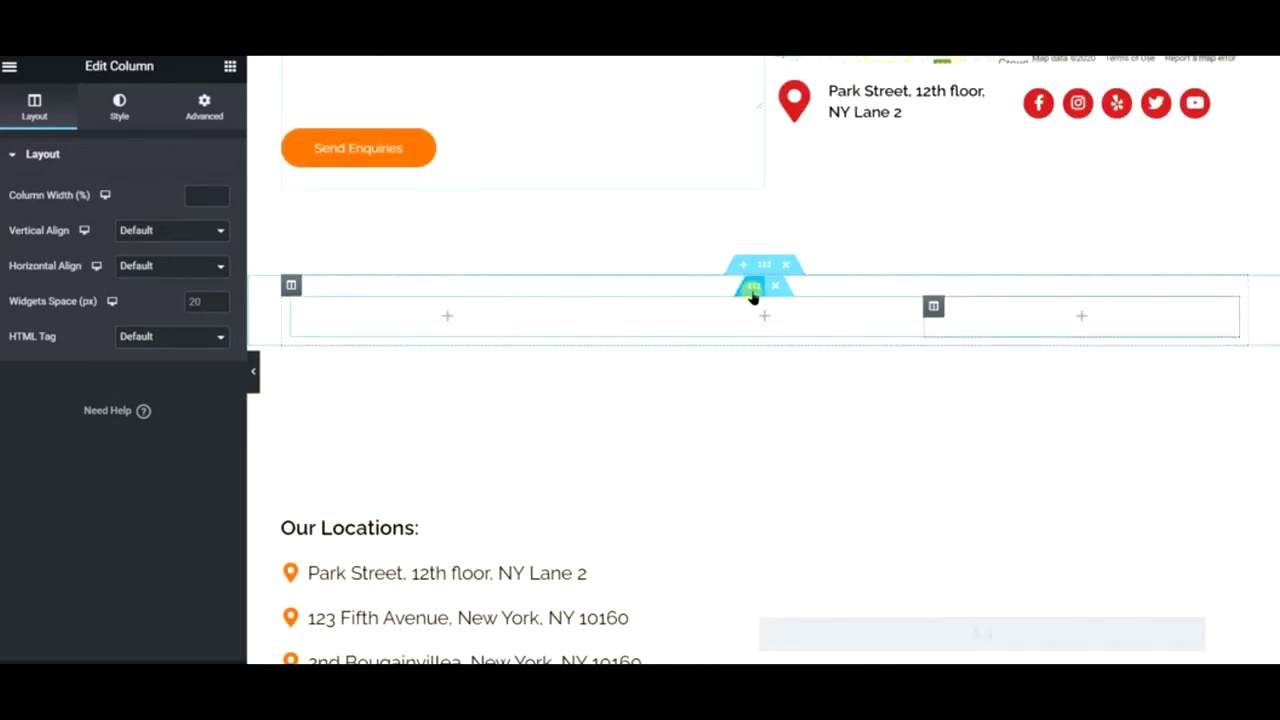
pyautogui.rightClick(752, 292)
pyautogui.click(790, 336)
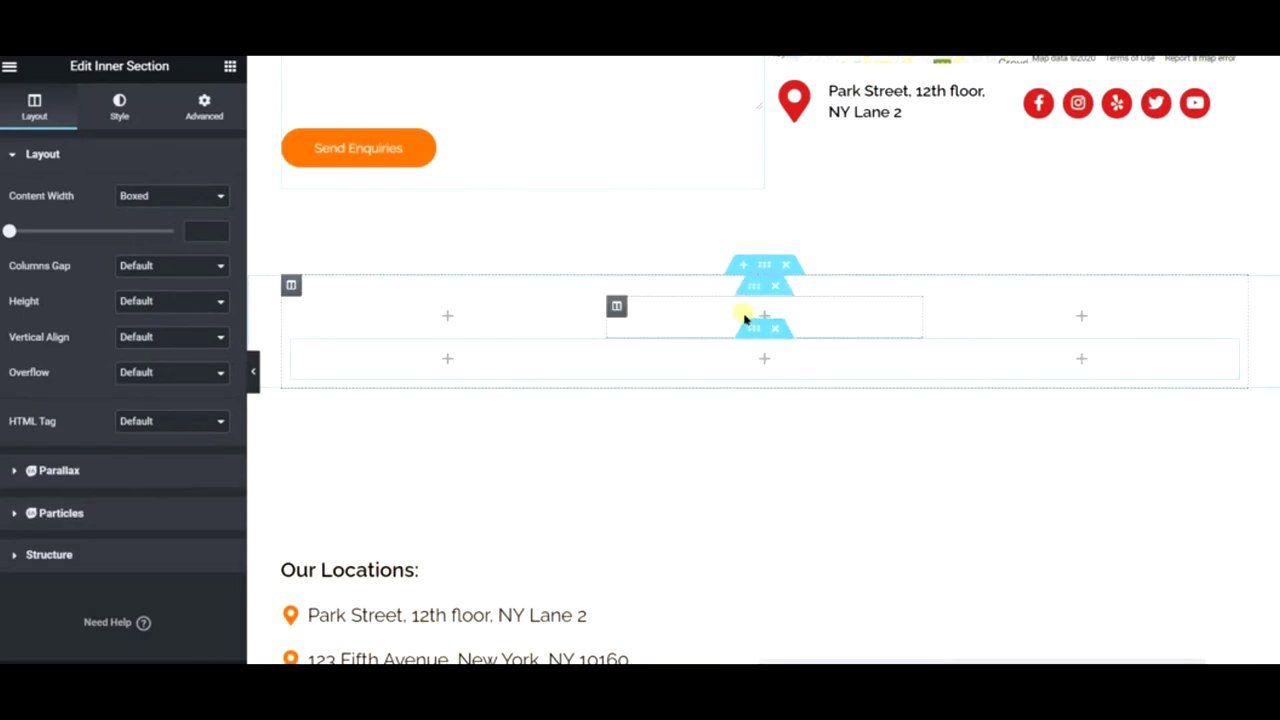
# - Restructure the top inner row to 25/50/25 column widths
pyautogui.rightClick(756, 292)
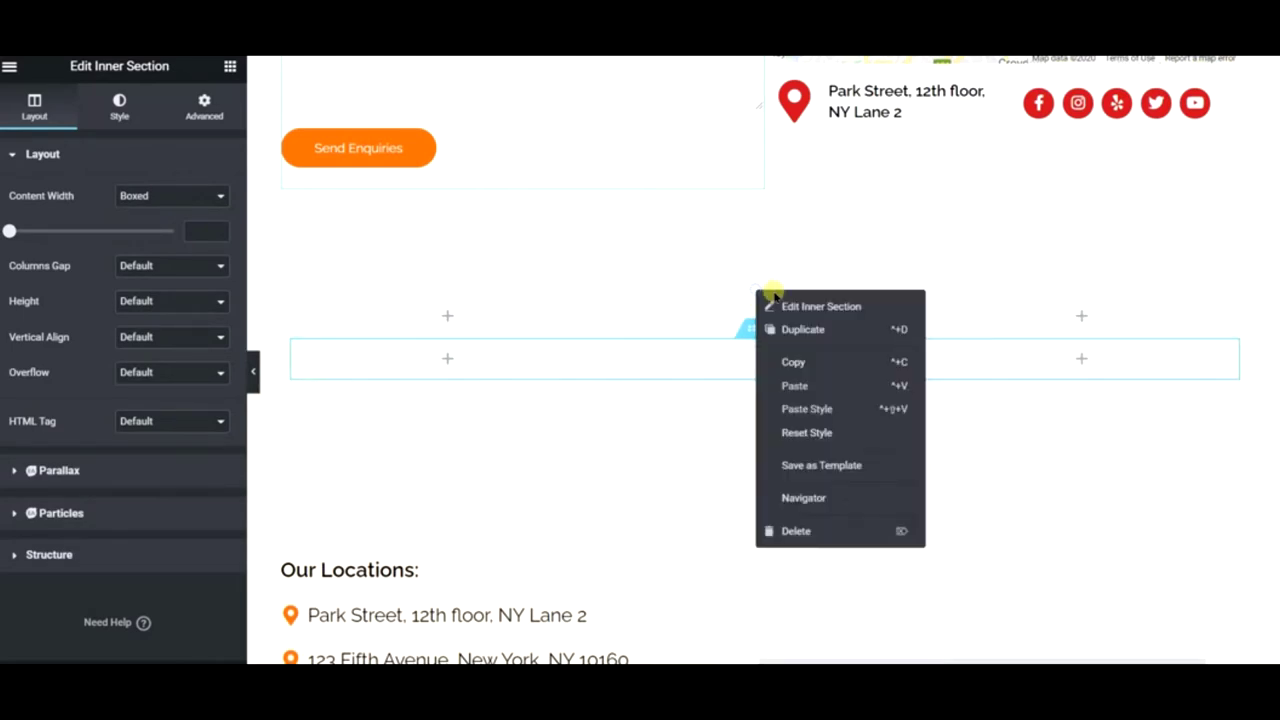
pyautogui.press('Escape')
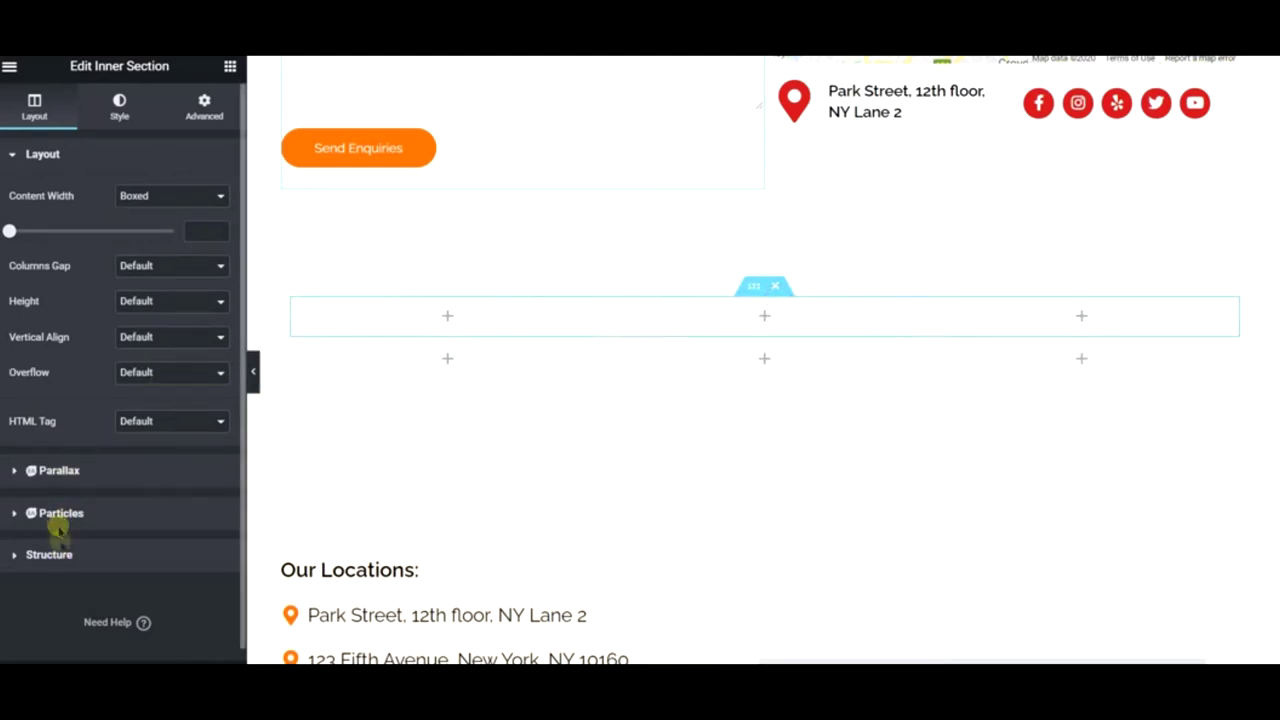
pyautogui.click(50, 554)
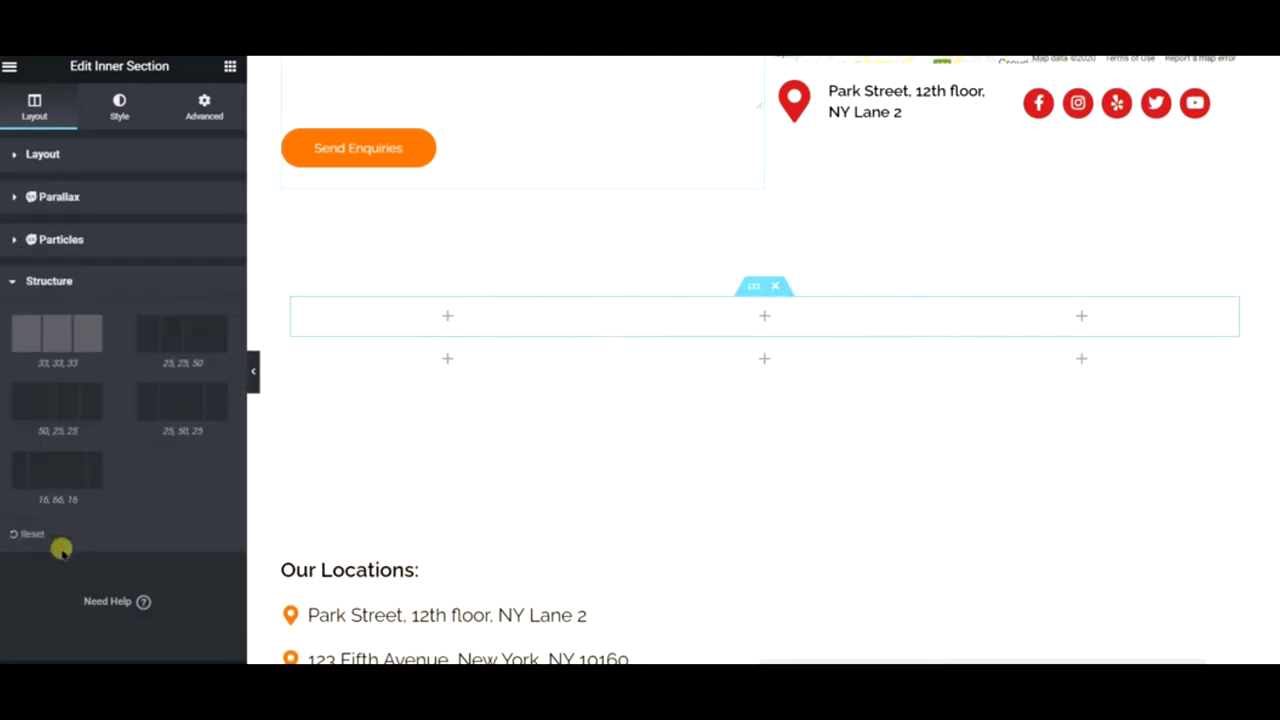
pyautogui.click(173, 413)
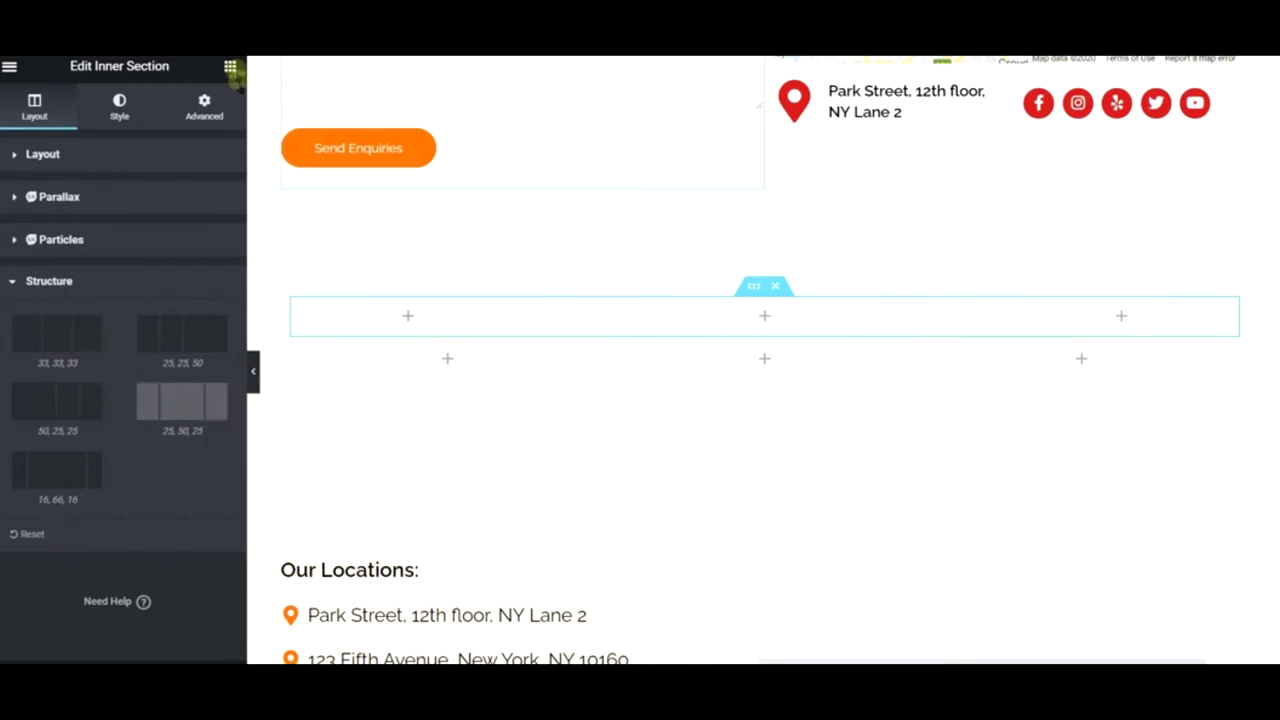
pyautogui.click(230, 66)
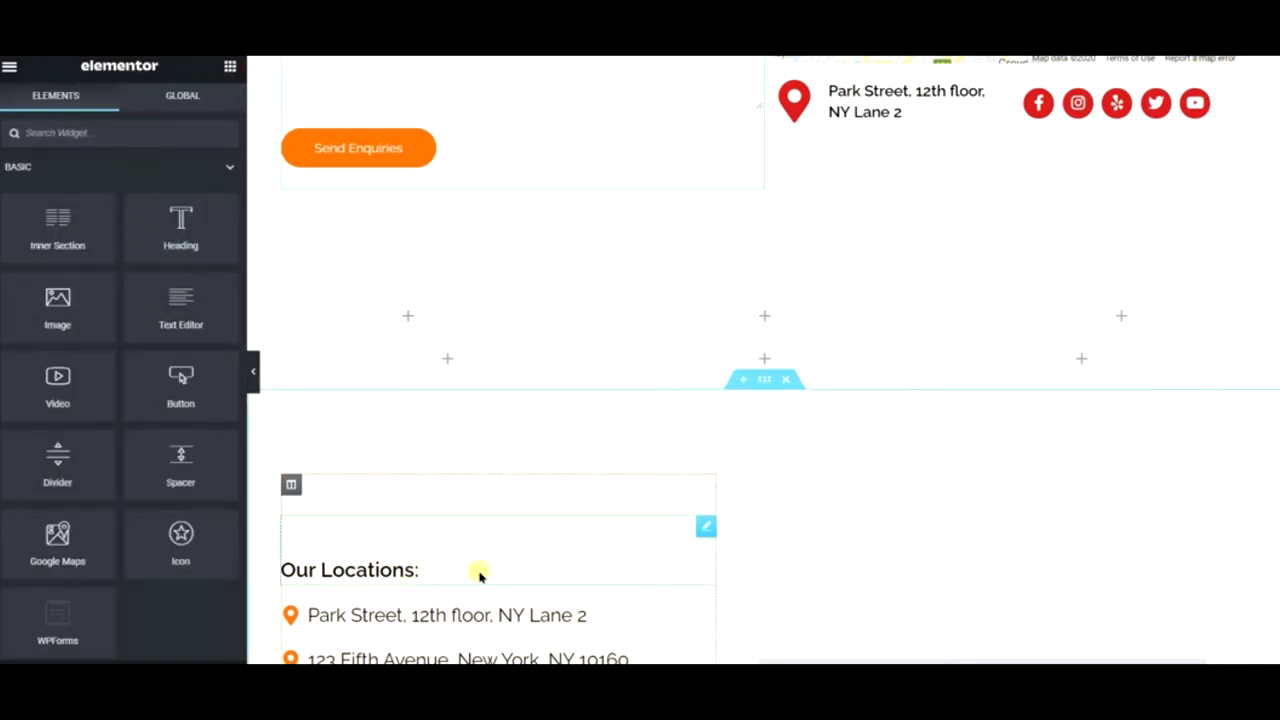
# - Add a Heading reading 'Our Locations' to the middle column of the top row
pyautogui.moveTo(704, 528); pyautogui.dragTo(690, 528)
pyautogui.click(705, 527)
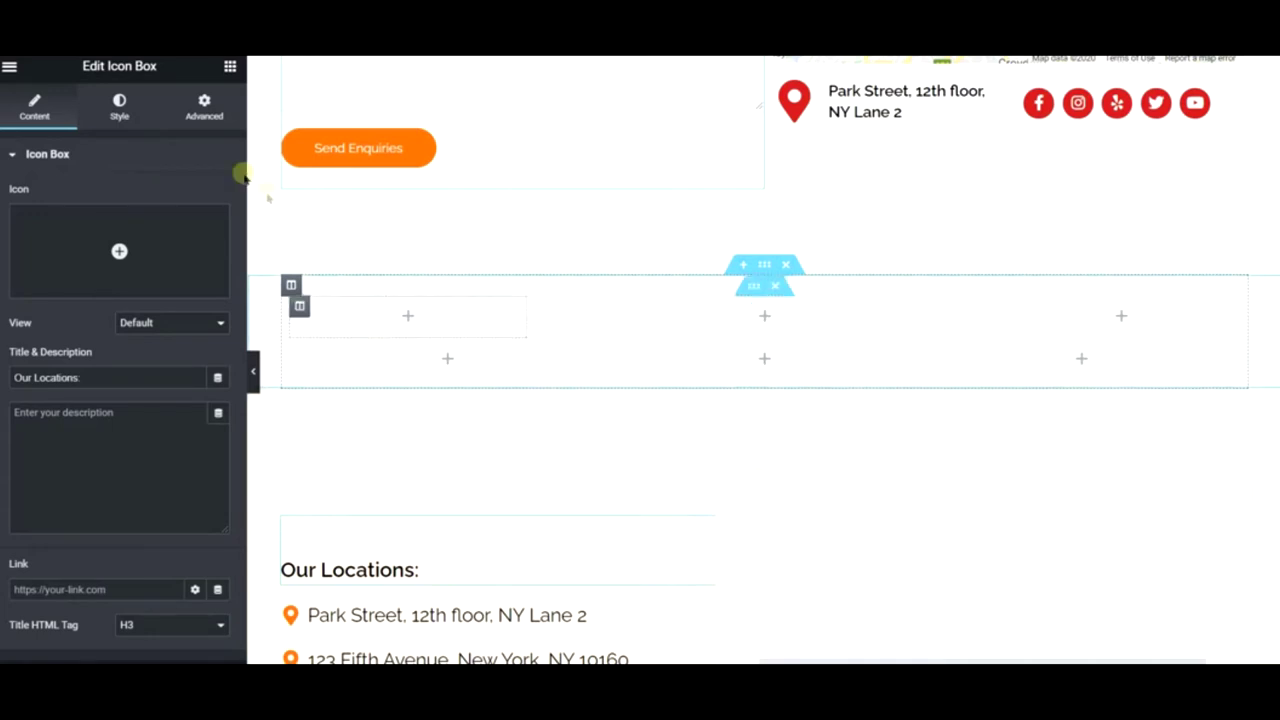
pyautogui.click(230, 66)
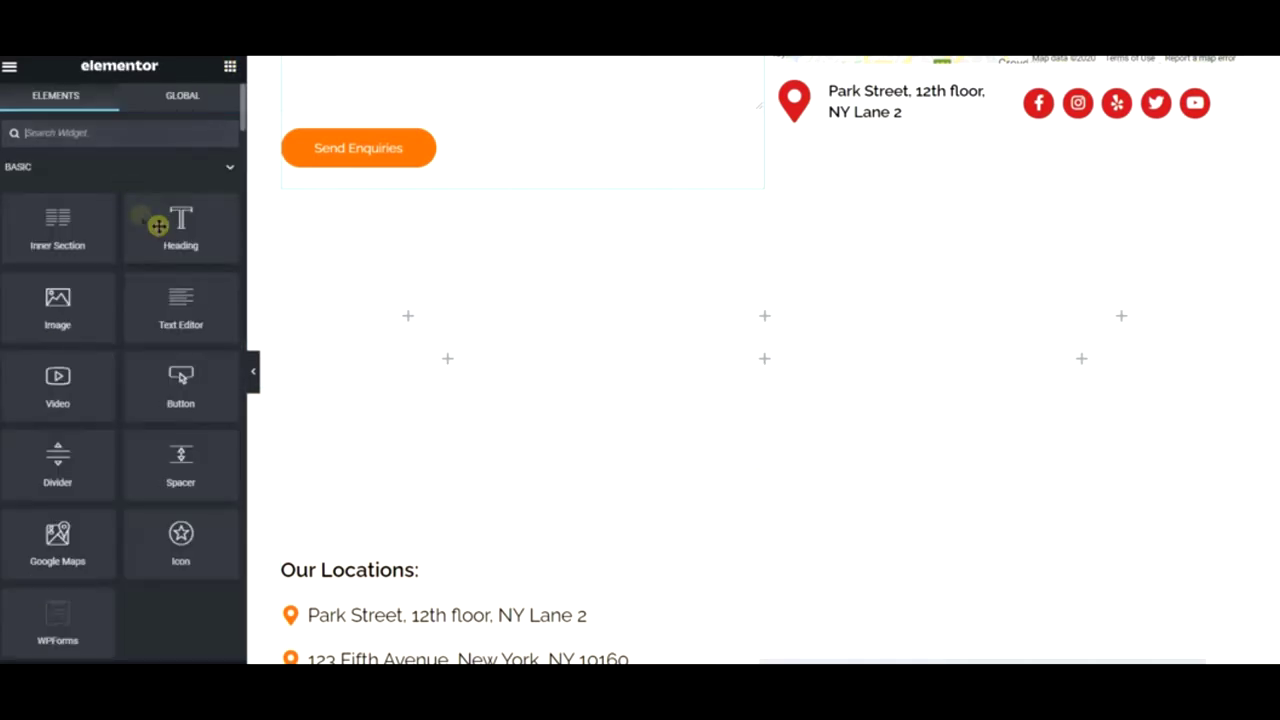
pyautogui.moveTo(160, 223); pyautogui.dragTo(765, 309)
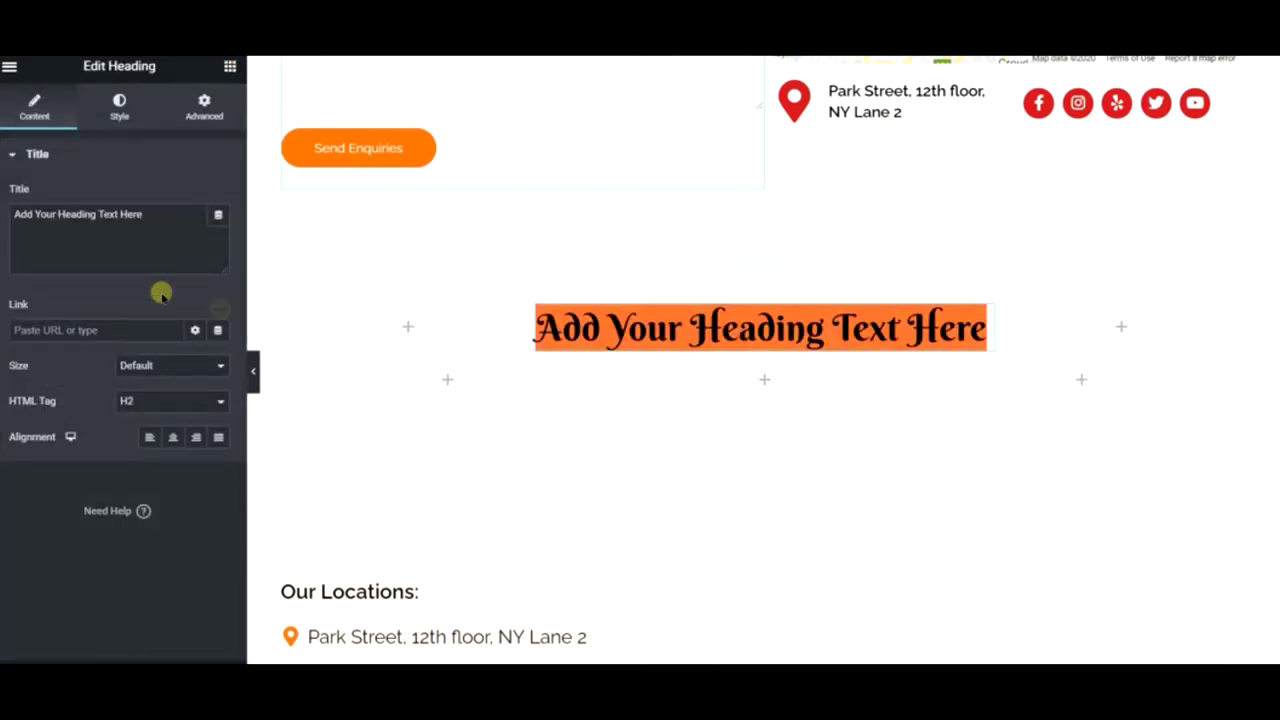
pyautogui.tripleClick(143, 247)
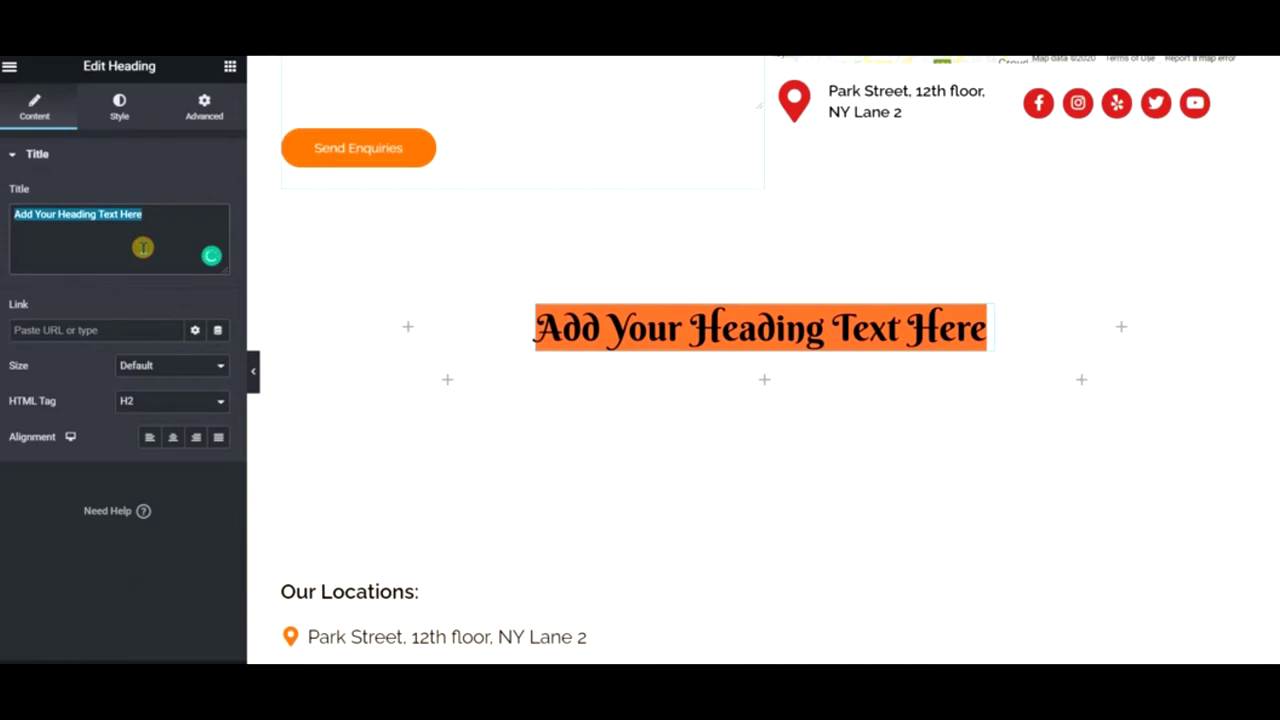
pyautogui.write('Oiur Loca')
pyautogui.press('BackSpace')
pyautogui.press('BackSpace')
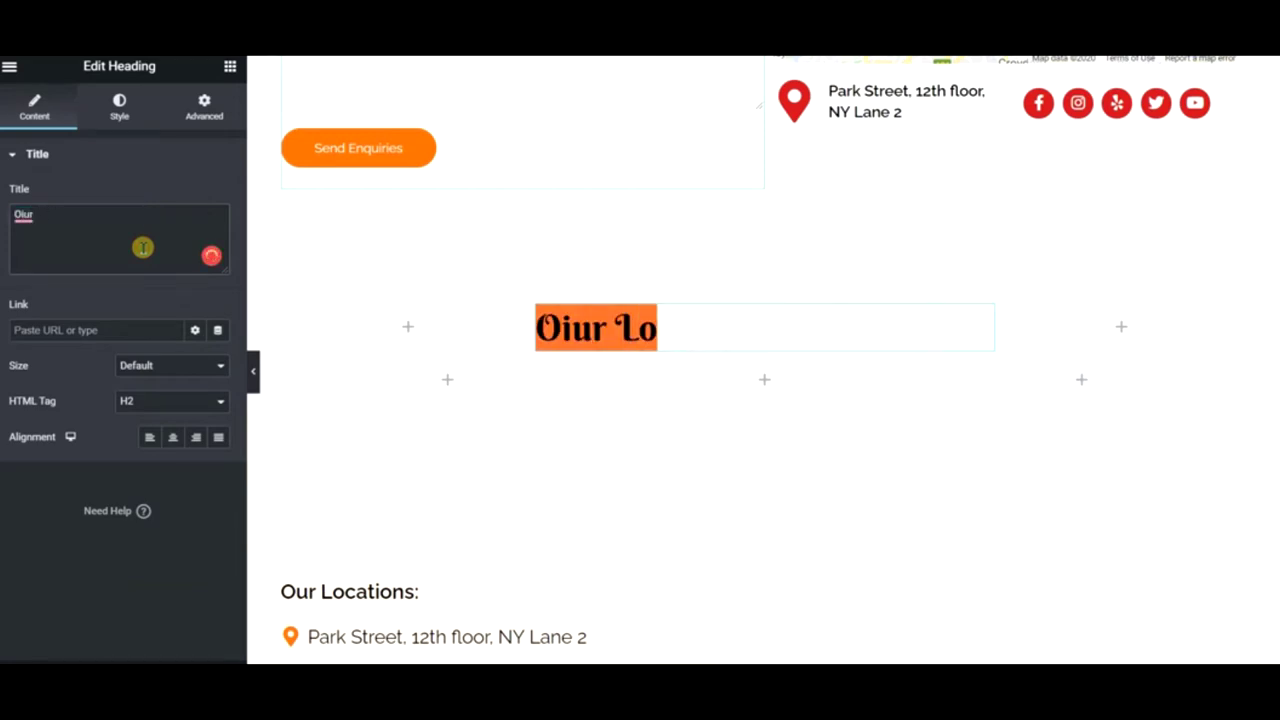
pyautogui.press('BackSpace')
pyautogui.press('BackSpace')
pyautogui.press('BackSpace')
pyautogui.press('BackSpace')
pyautogui.press('BackSpace')
pyautogui.press('BackSpace')
pyautogui.write('ur Loca')
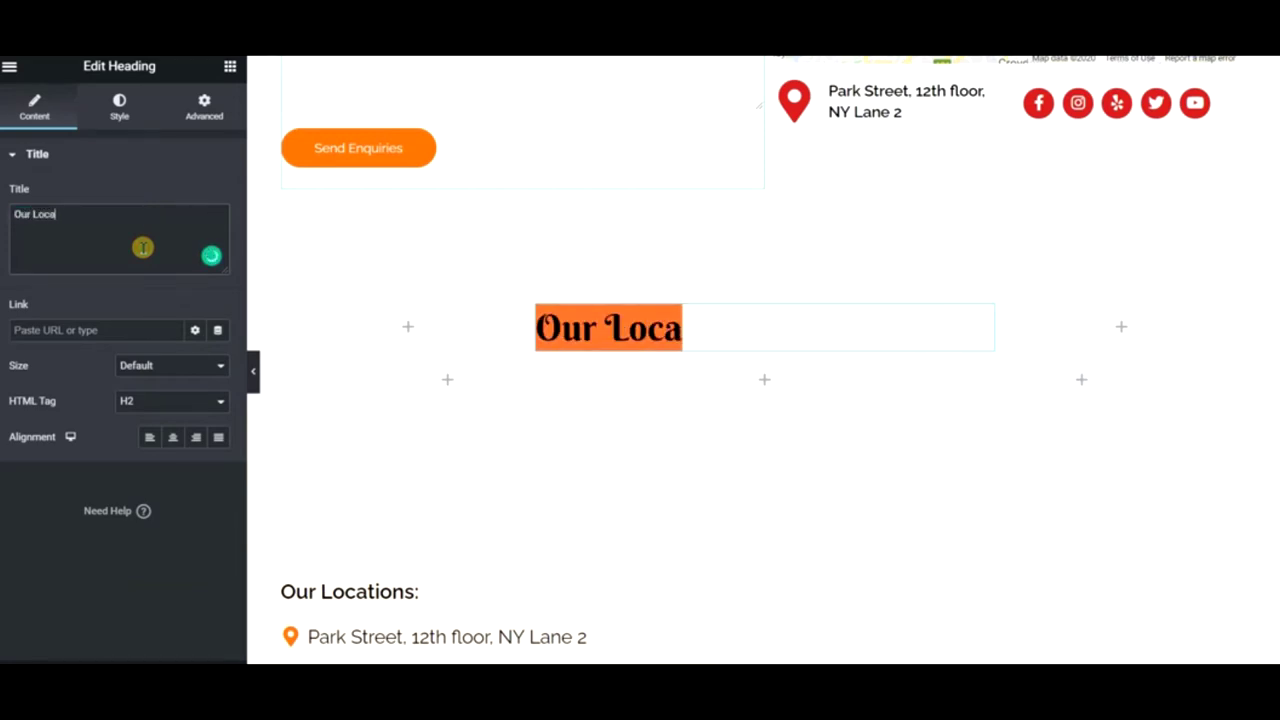
pyautogui.write('tions')
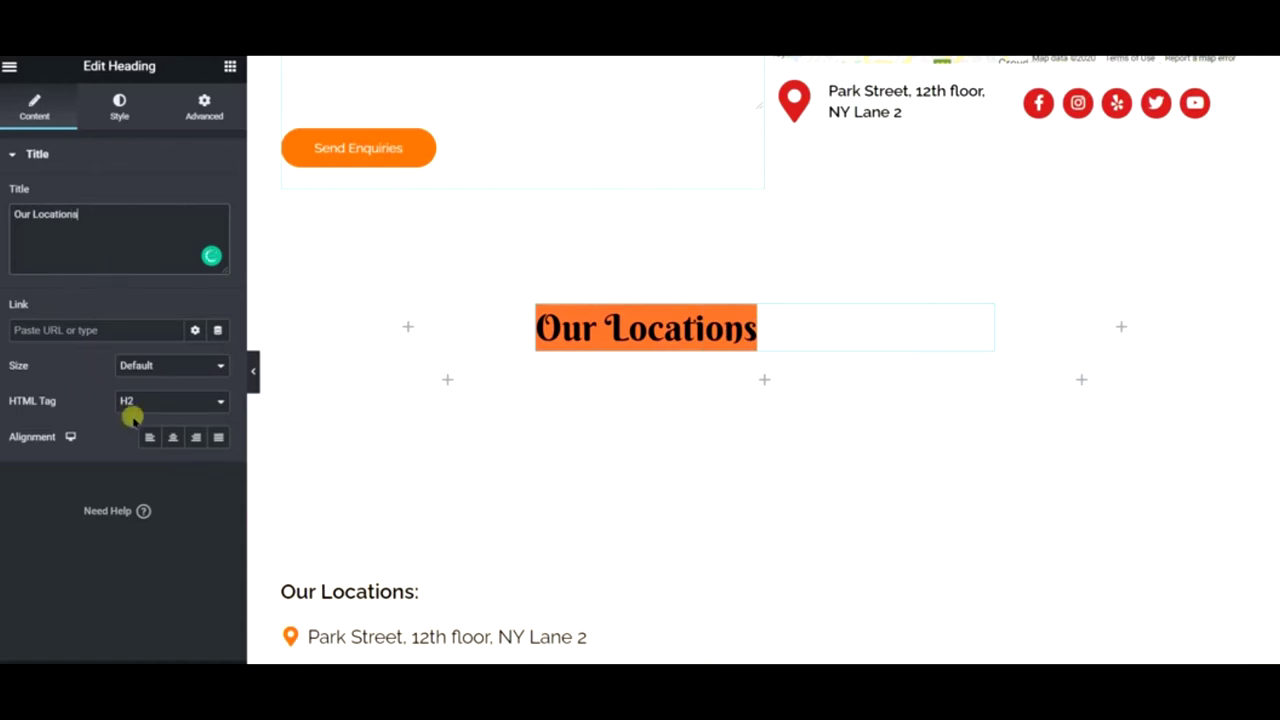
# - Centre the Our Locations heading and set its background to the classic type
pyautogui.click(172, 437)
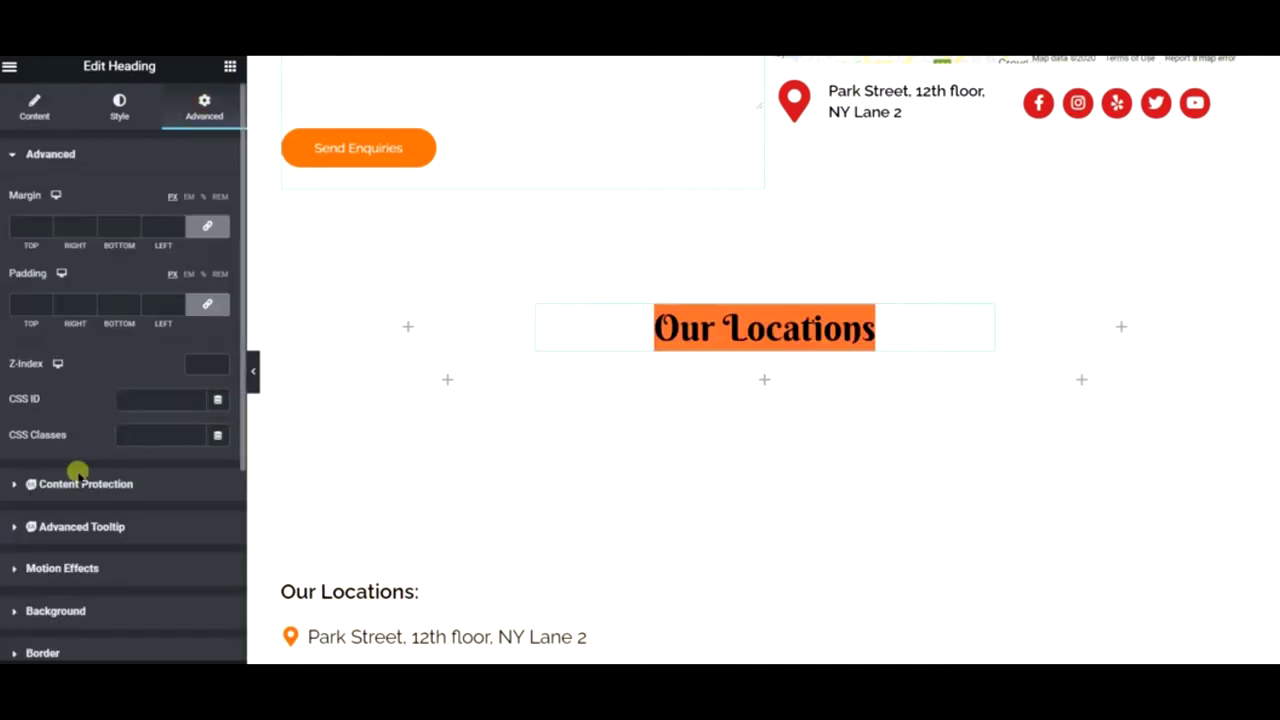
pyautogui.scroll(-3, 80, 478)
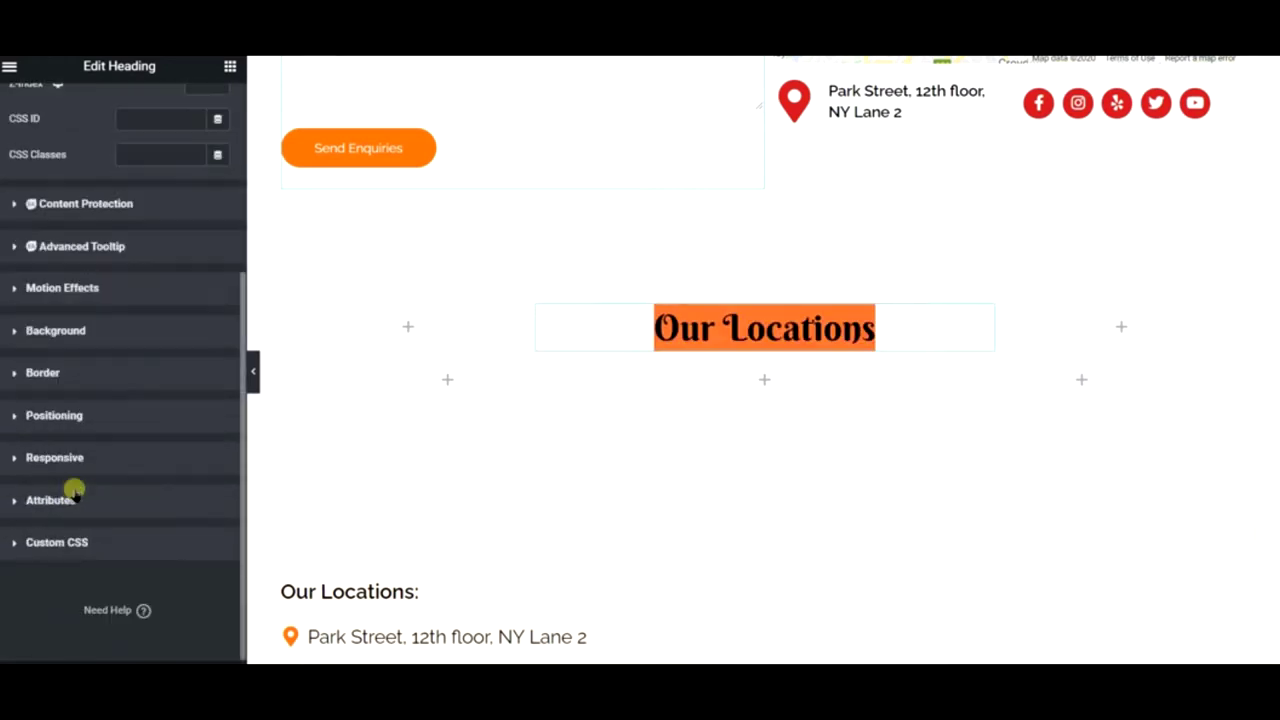
pyautogui.click(84, 371)
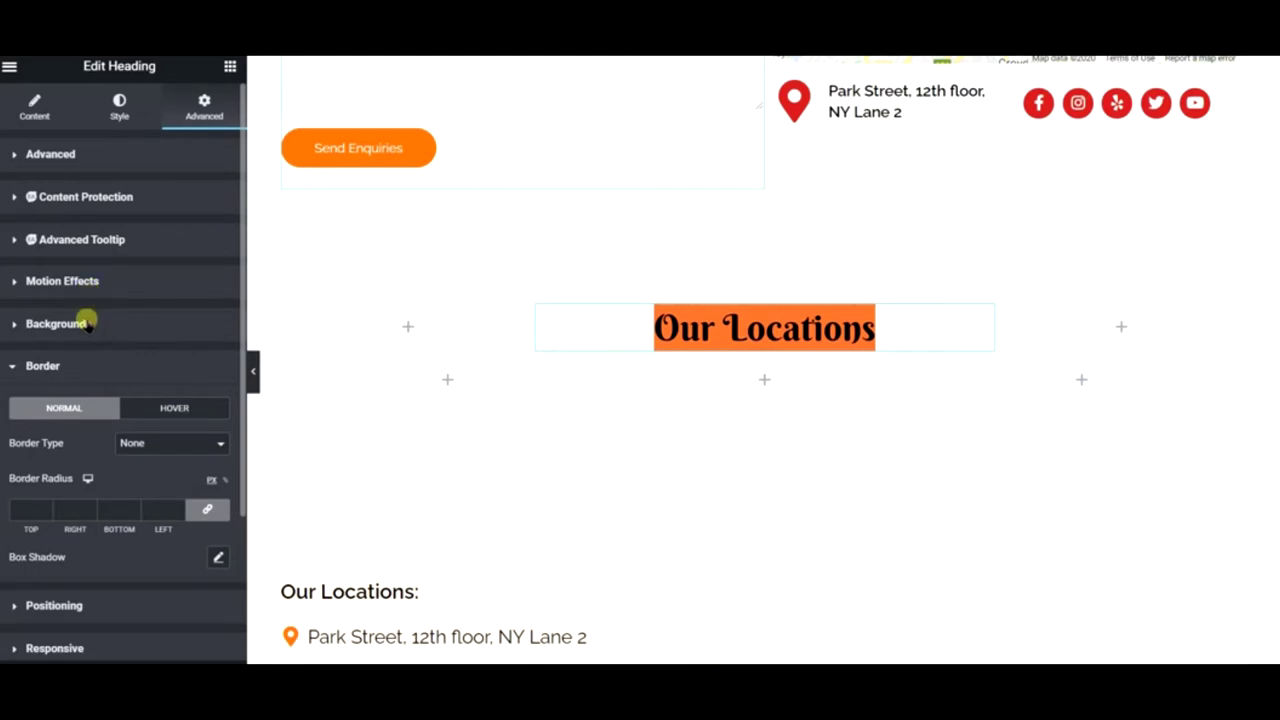
pyautogui.click(87, 322)
pyautogui.click(190, 401)
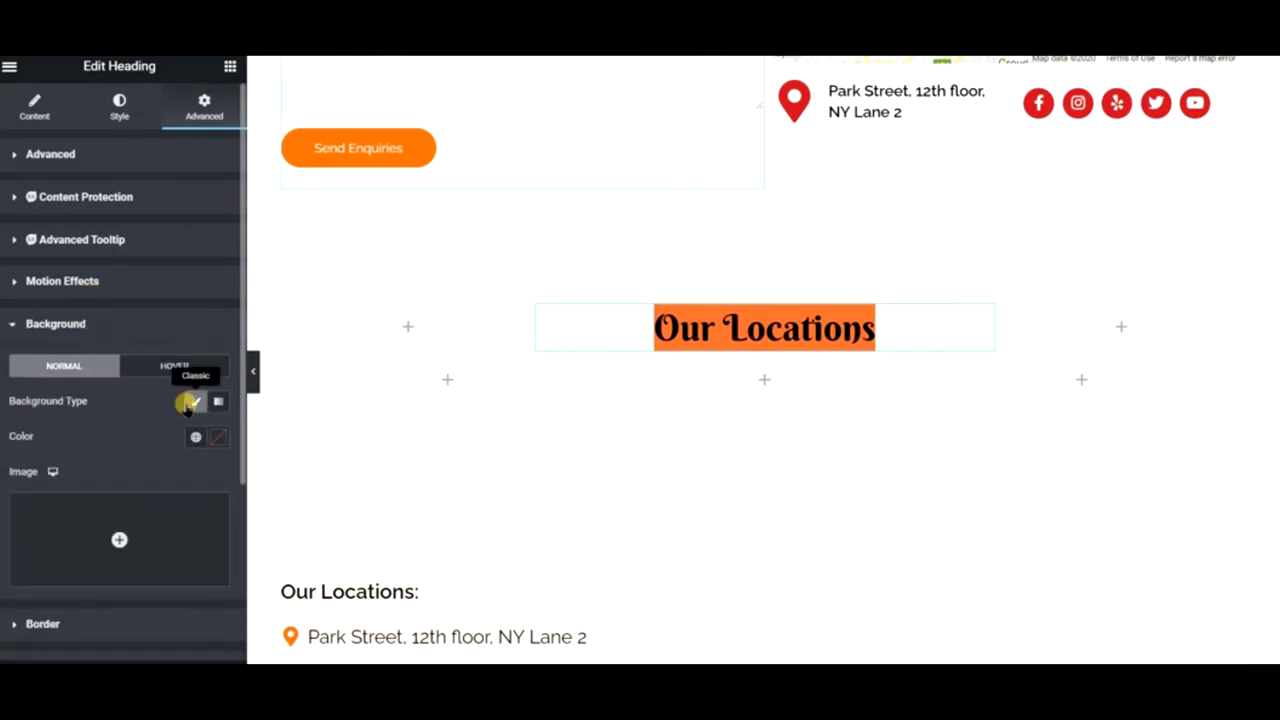
pyautogui.click(591, 326)
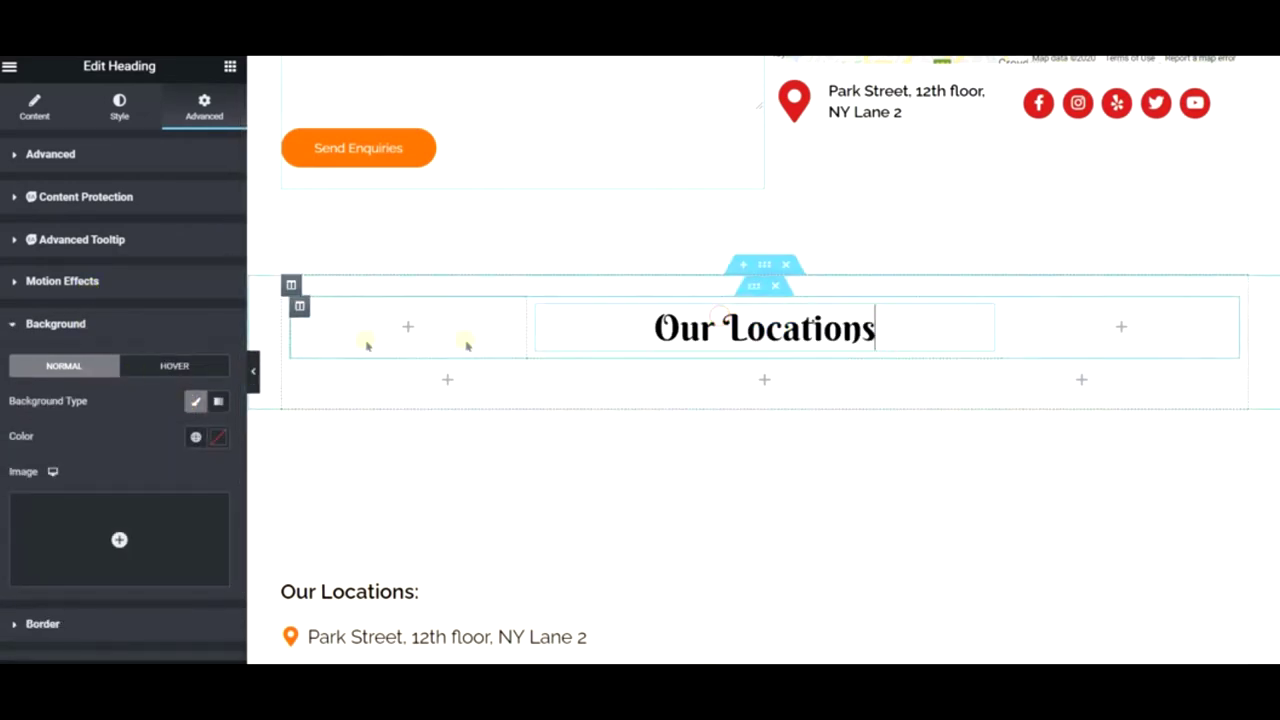
pyautogui.scroll(-3, 700, 330)
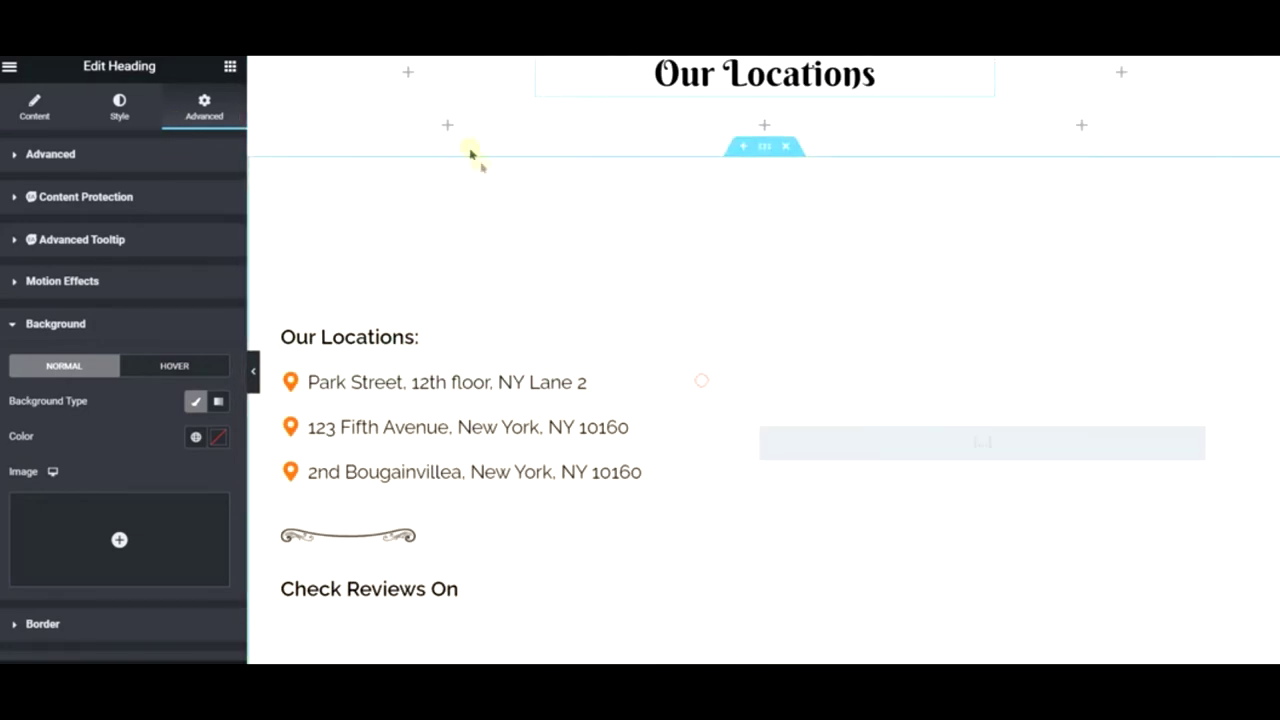
# - Copy the Park Street address item into the empty left column
pyautogui.scroll(1, 491, 502)
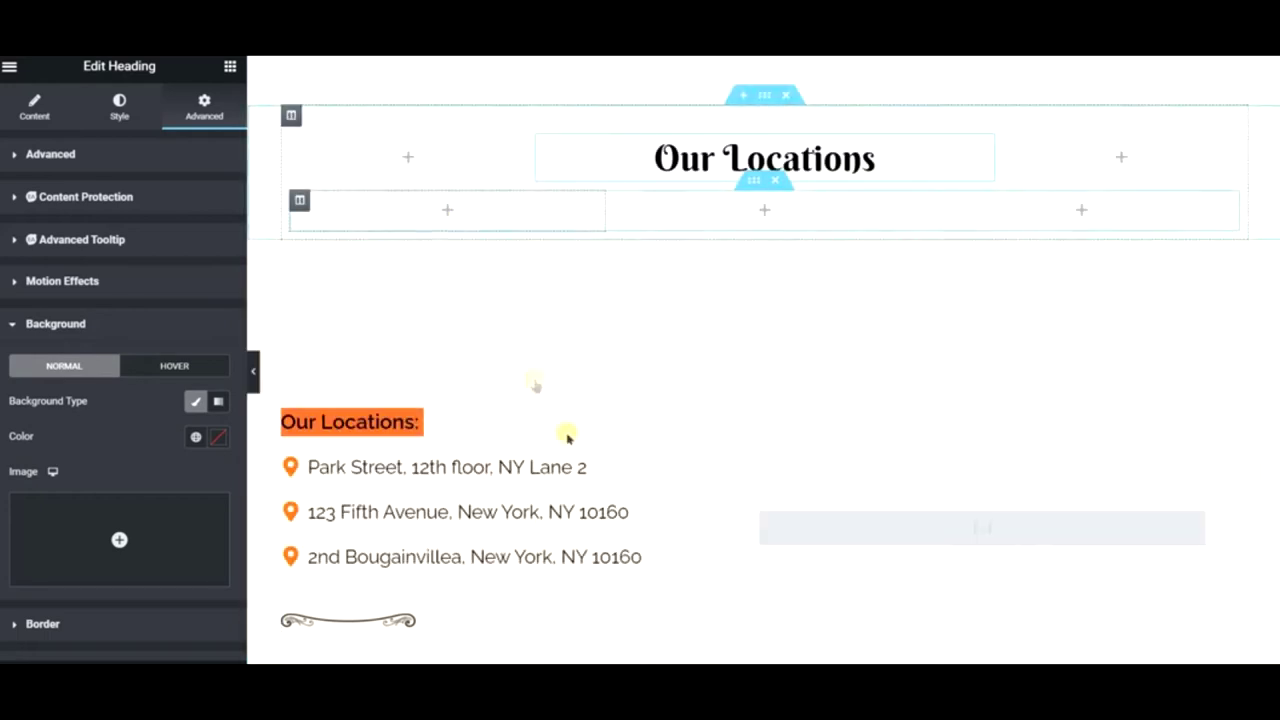
pyautogui.click(692, 468)
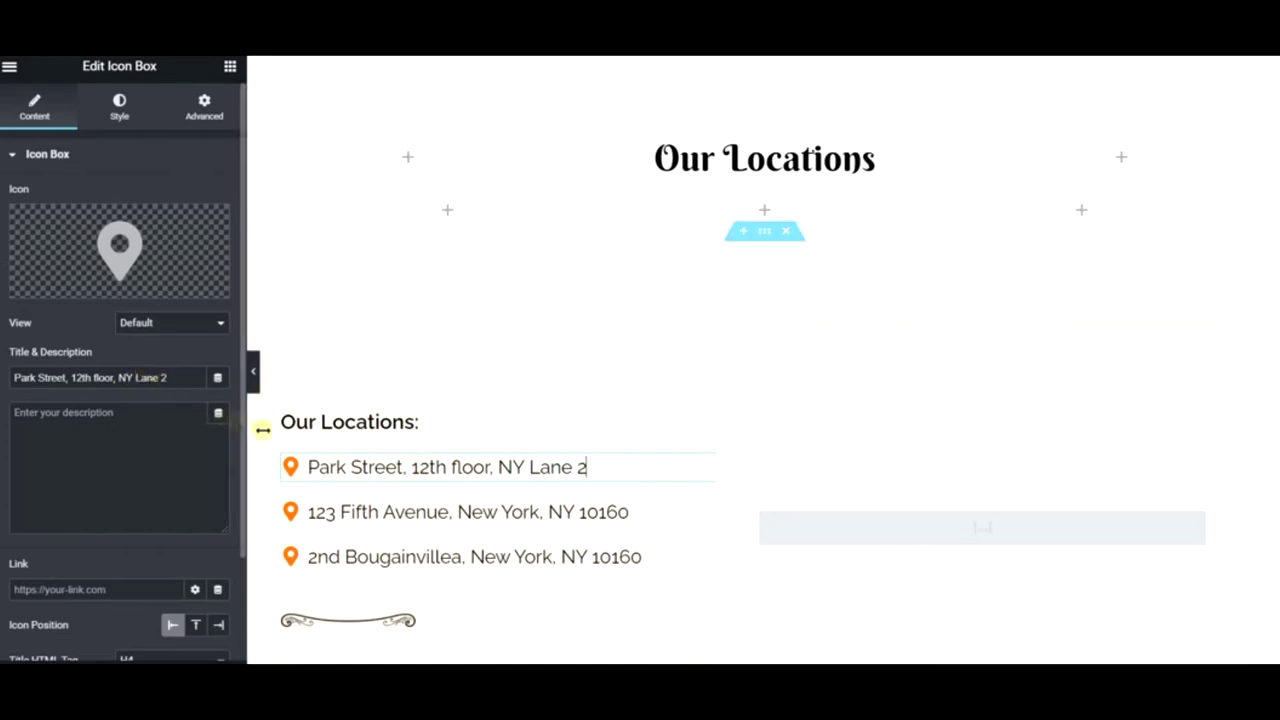
pyautogui.rightClick(295, 467)
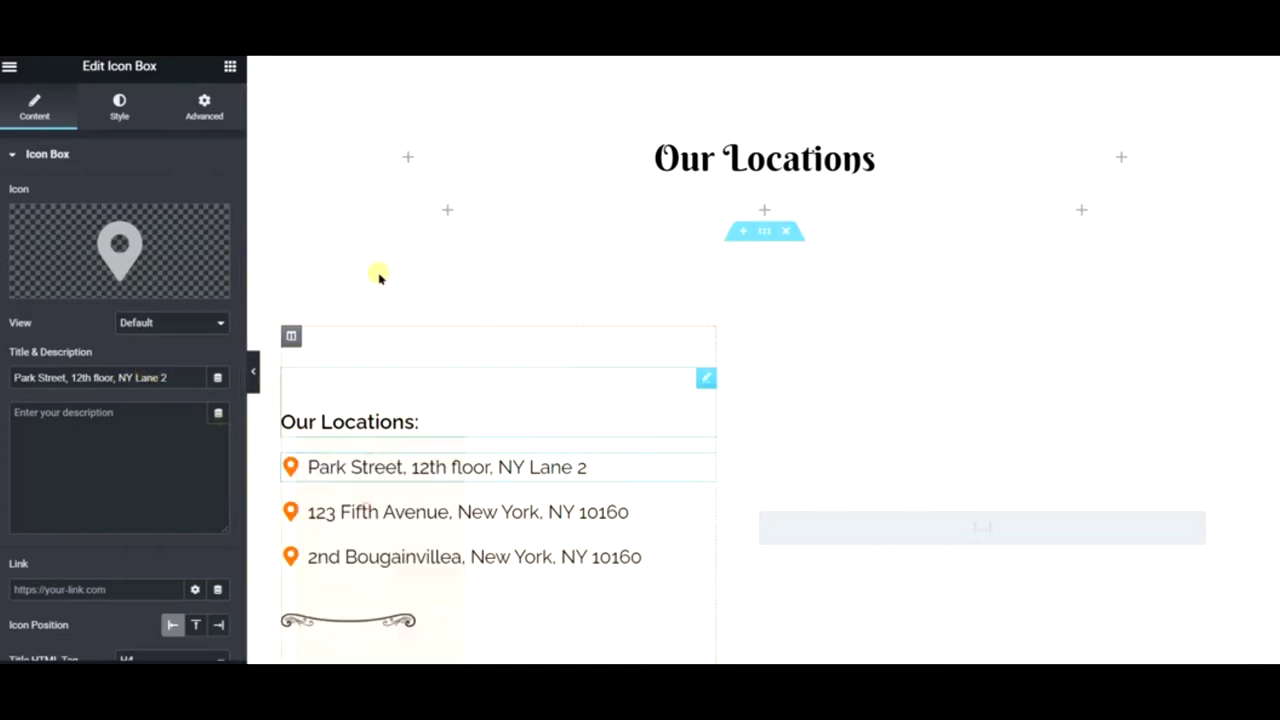
pyautogui.rightClick(395, 215)
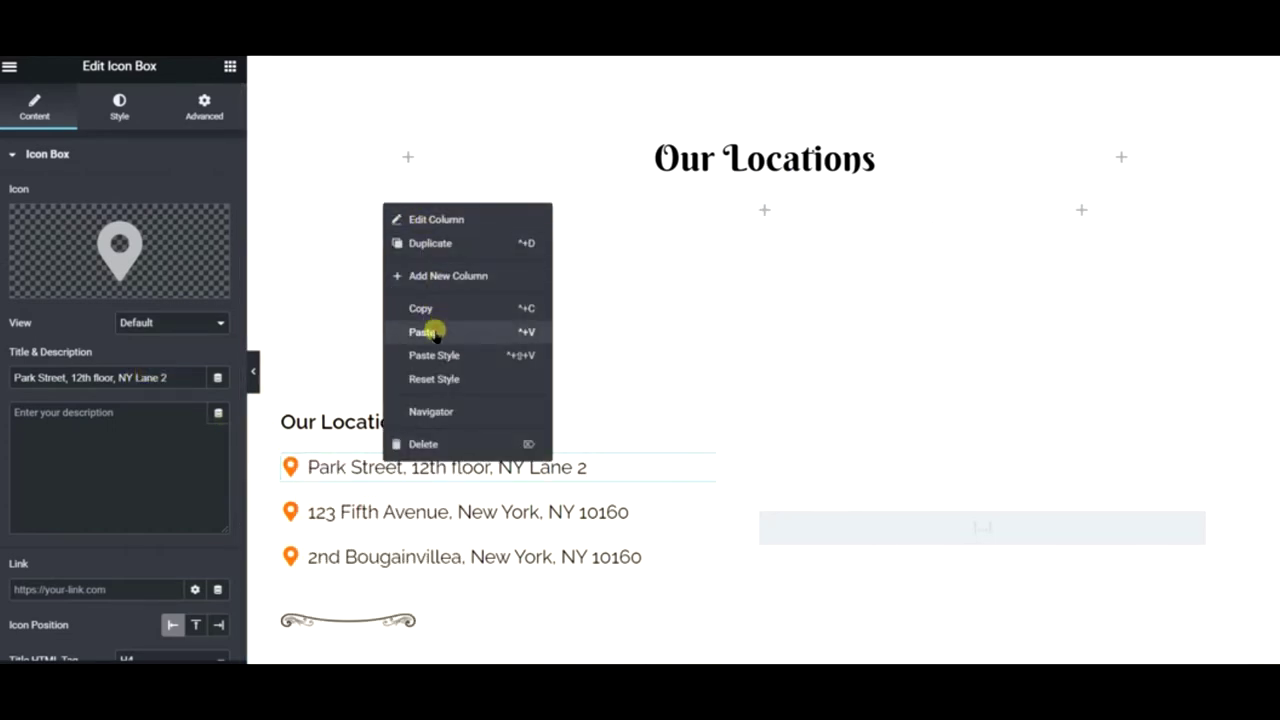
pyautogui.click(434, 331)
# - Copy the 123 Fifth Avenue and 2nd Bougainvillea items into the middle and right columns
pyautogui.rightClick(420, 518)
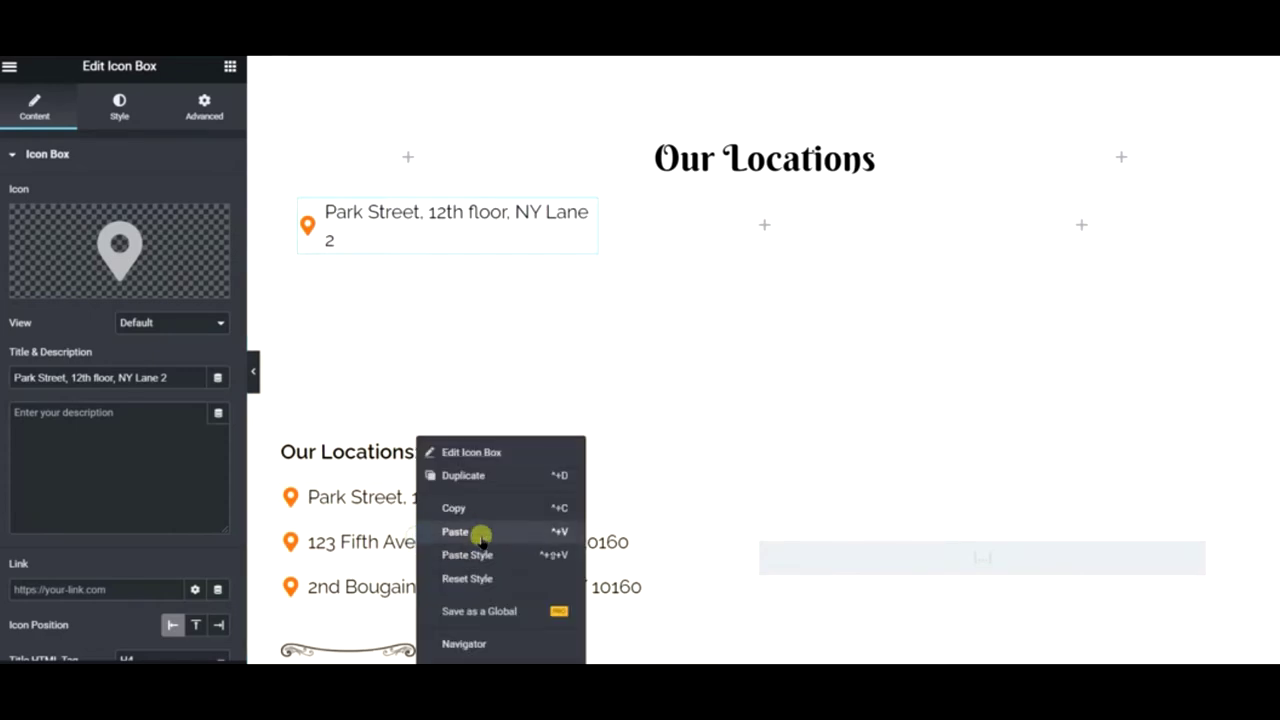
pyautogui.click(477, 503)
pyautogui.rightClick(797, 216)
pyautogui.click(880, 341)
pyautogui.rightClick(503, 594)
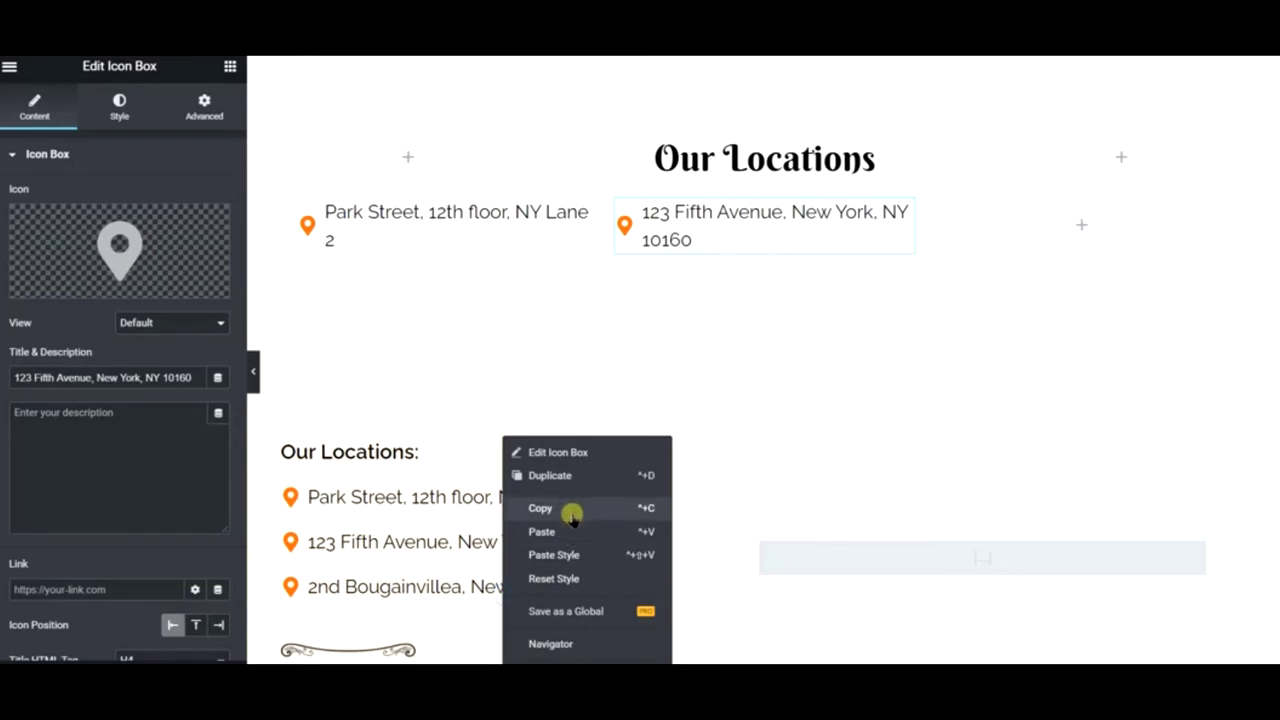
pyautogui.click(565, 506)
pyautogui.rightClick(1038, 234)
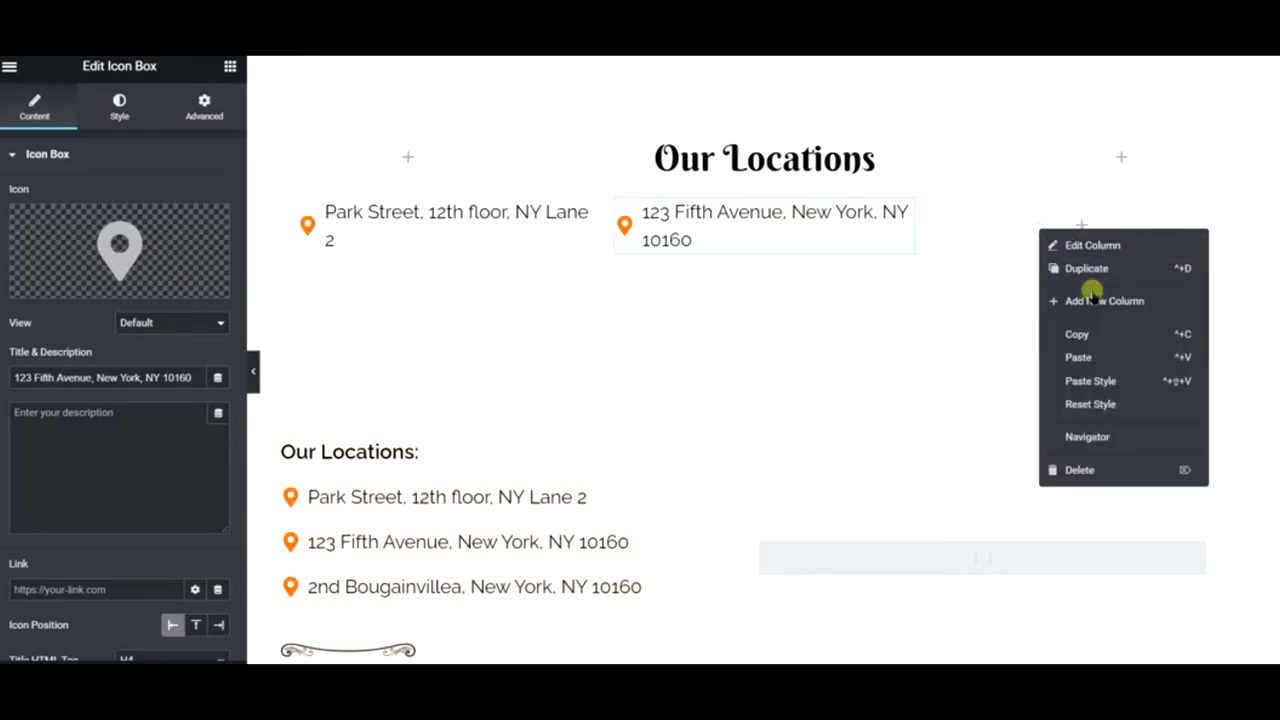
pyautogui.click(1078, 357)
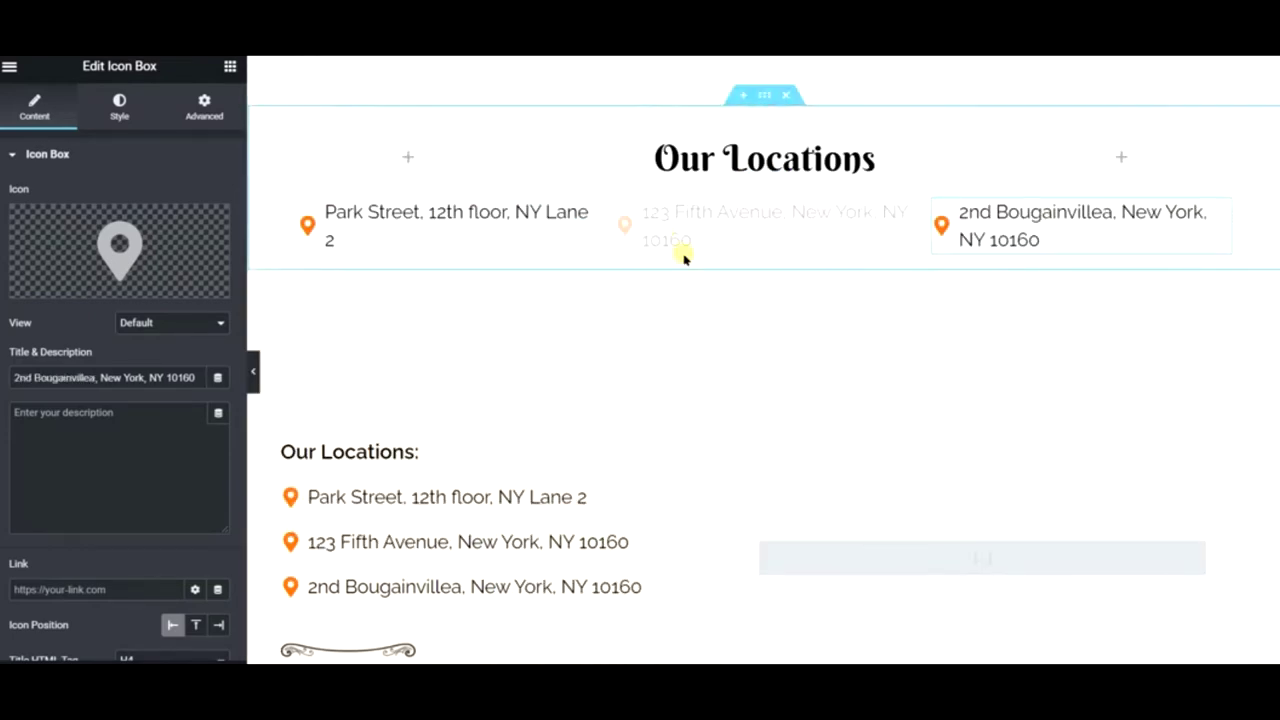
pyautogui.scroll(5, 700, 280)
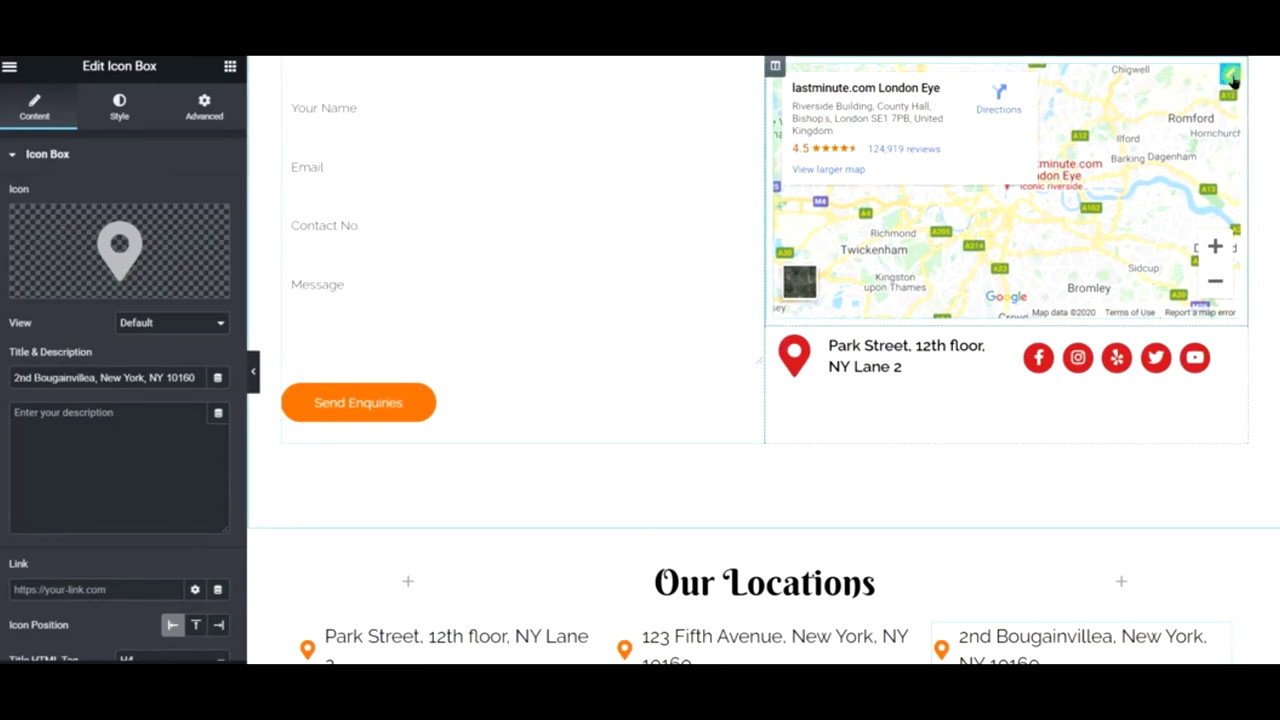
pyautogui.rightClick(1240, 84)
# - Paste copies of the contact map beneath the address items under Our Locations
pyautogui.click(1181, 148)
pyautogui.scroll(-3, 351, 443)
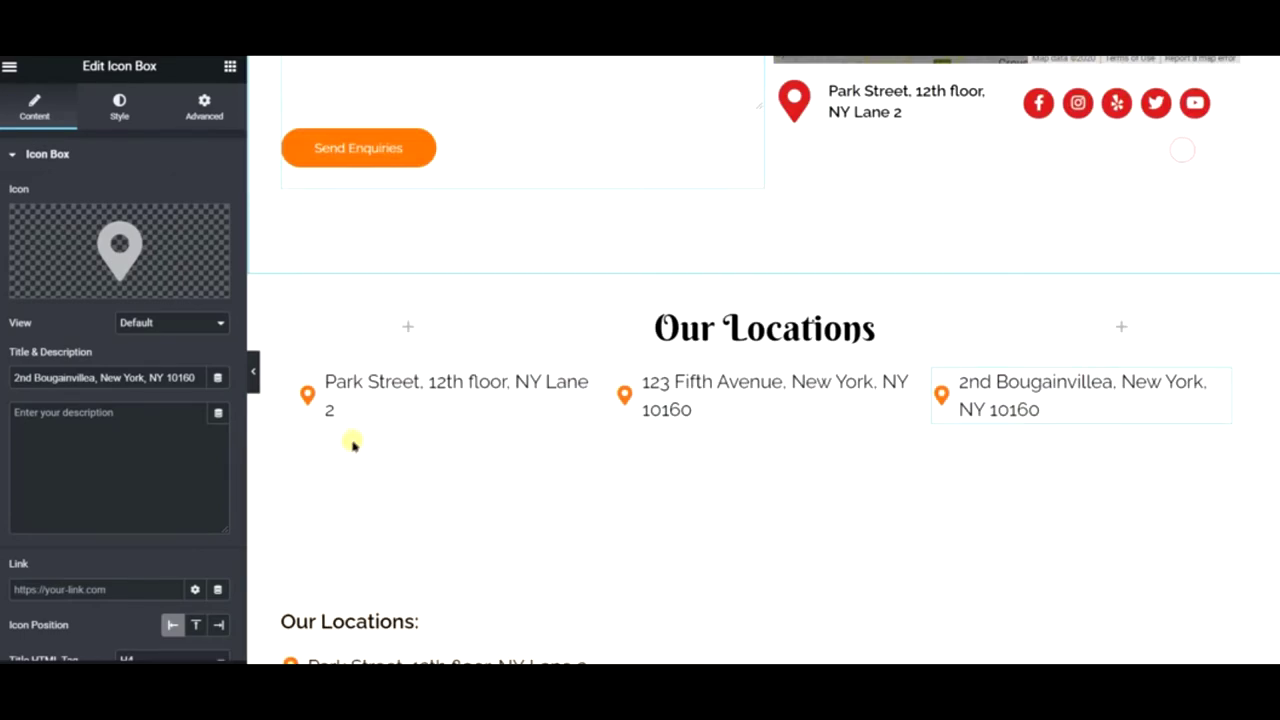
pyautogui.rightClick(406, 303)
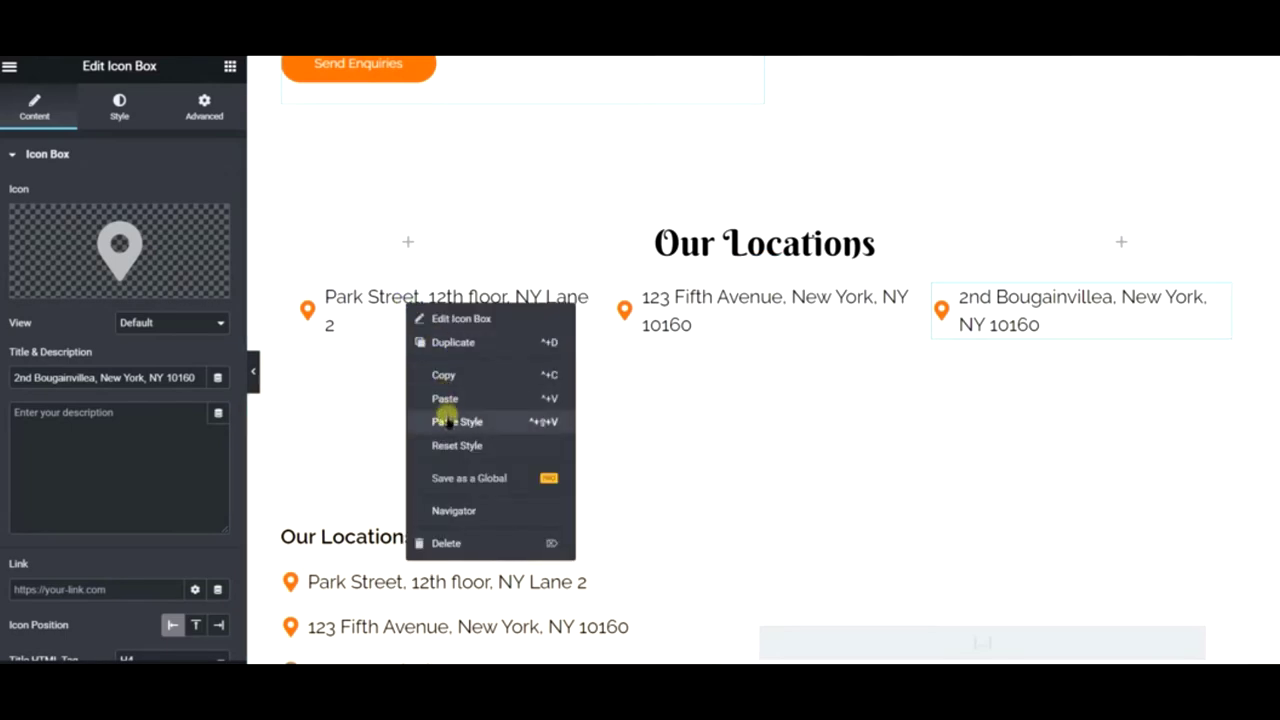
pyautogui.click(445, 400)
pyautogui.rightClick(768, 302)
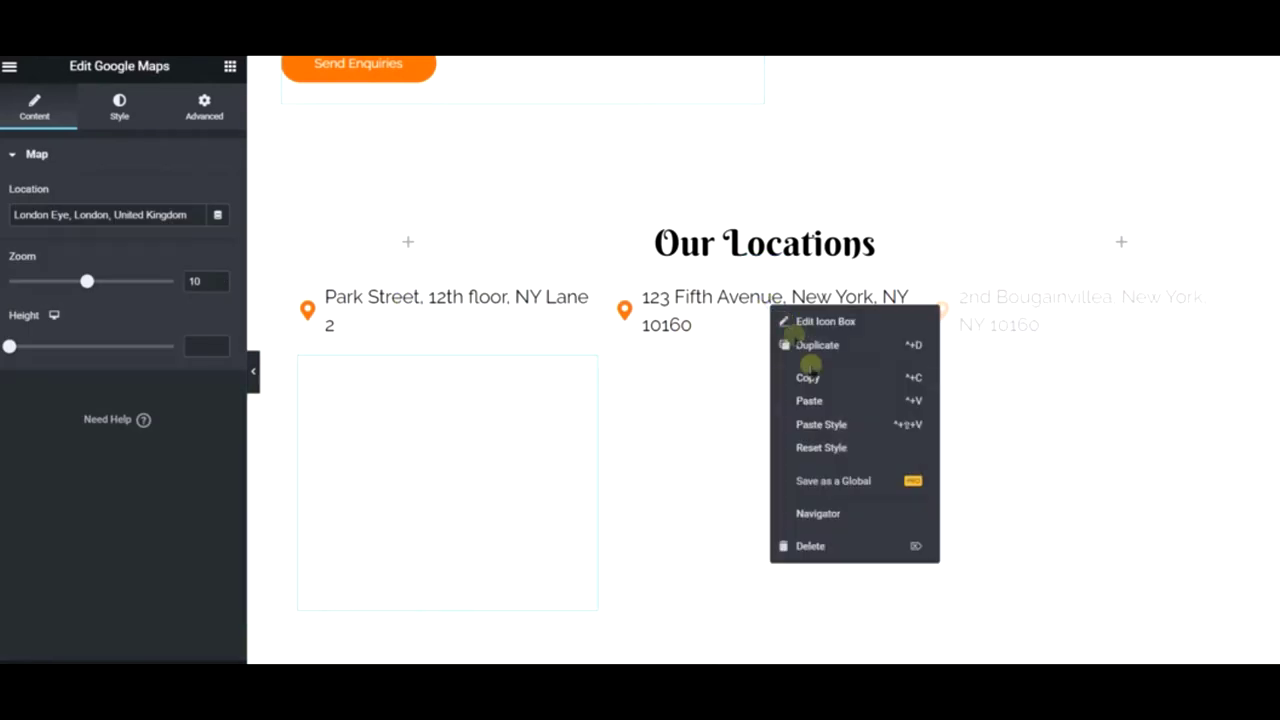
pyautogui.rightClick(1039, 300)
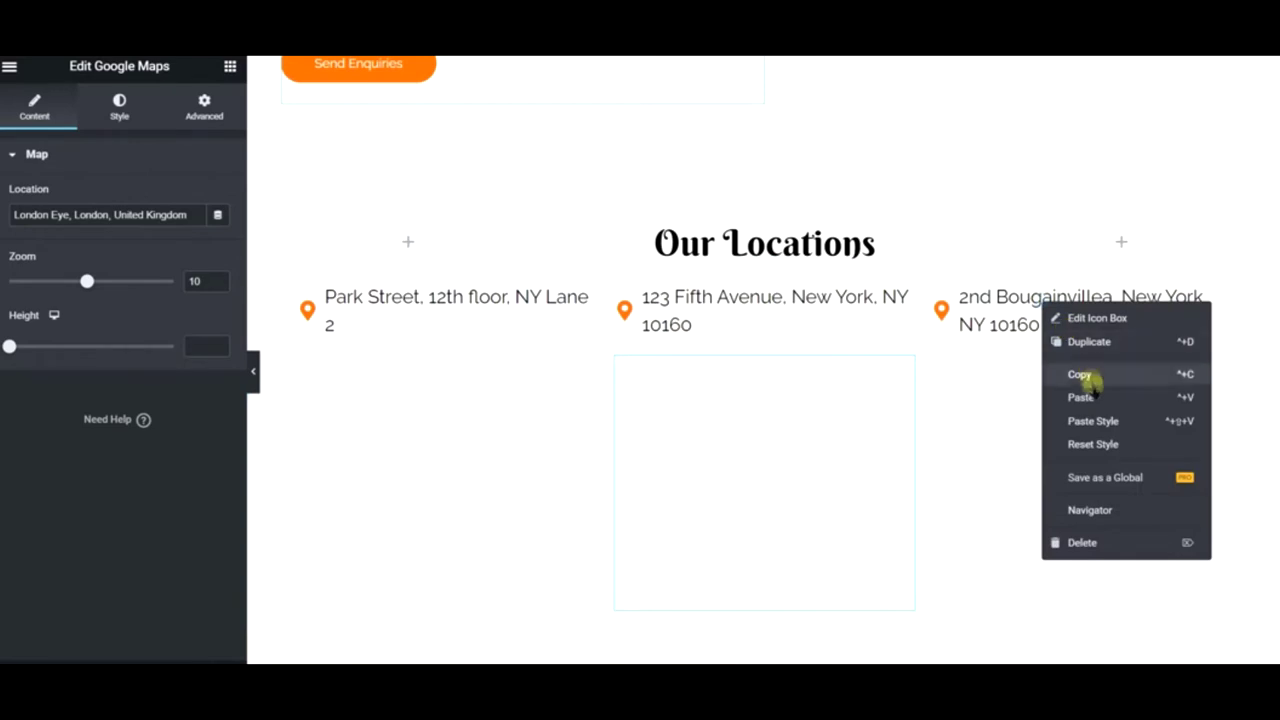
pyautogui.click(1090, 393)
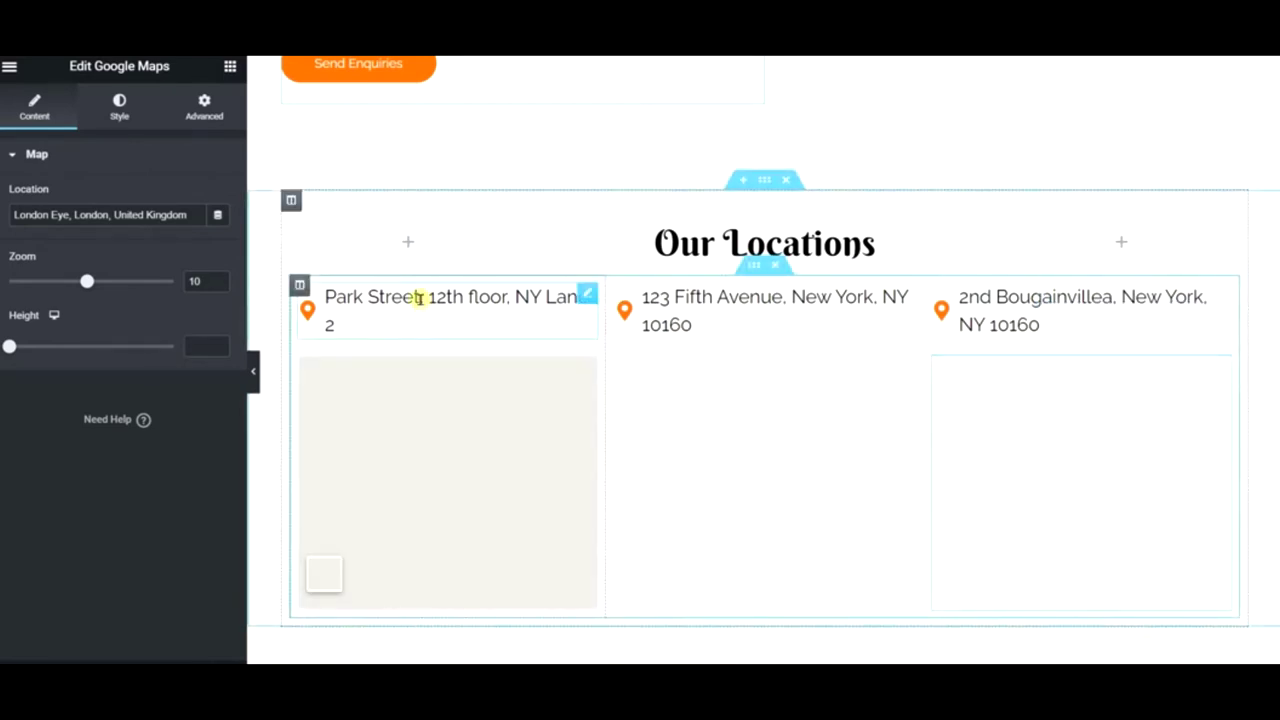
pyautogui.click(117, 230)
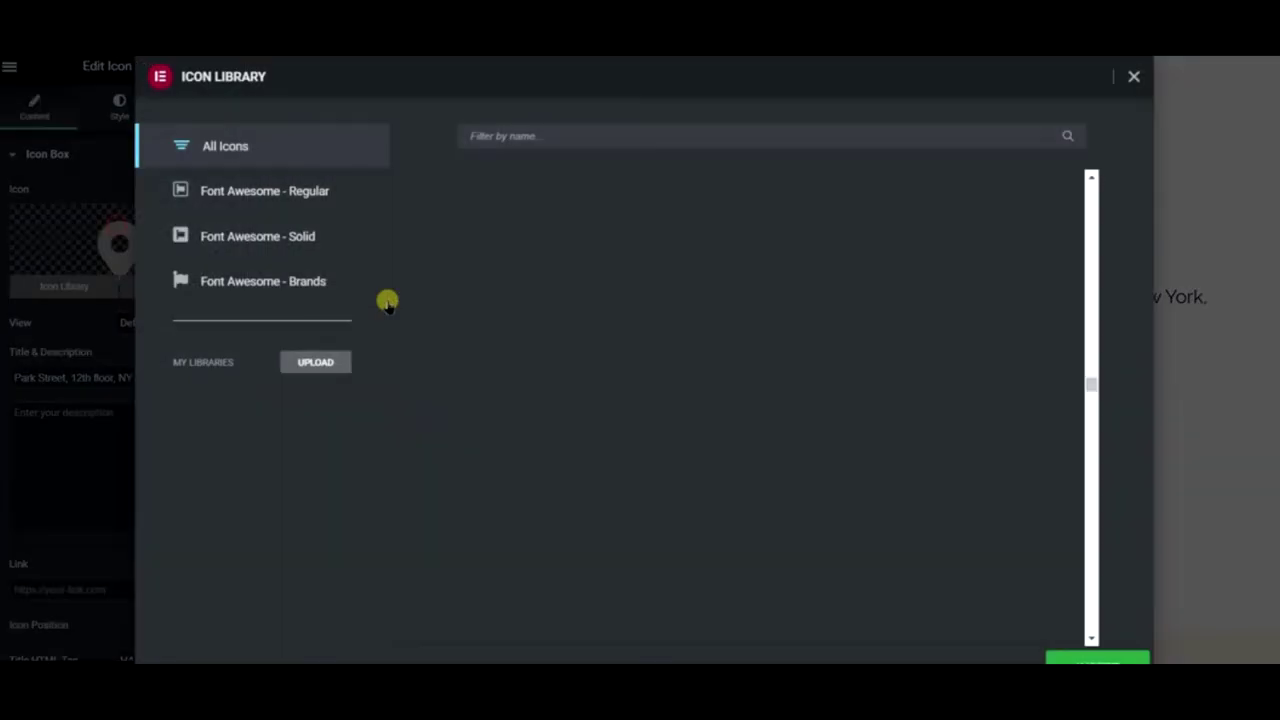
pyautogui.click(1140, 78)
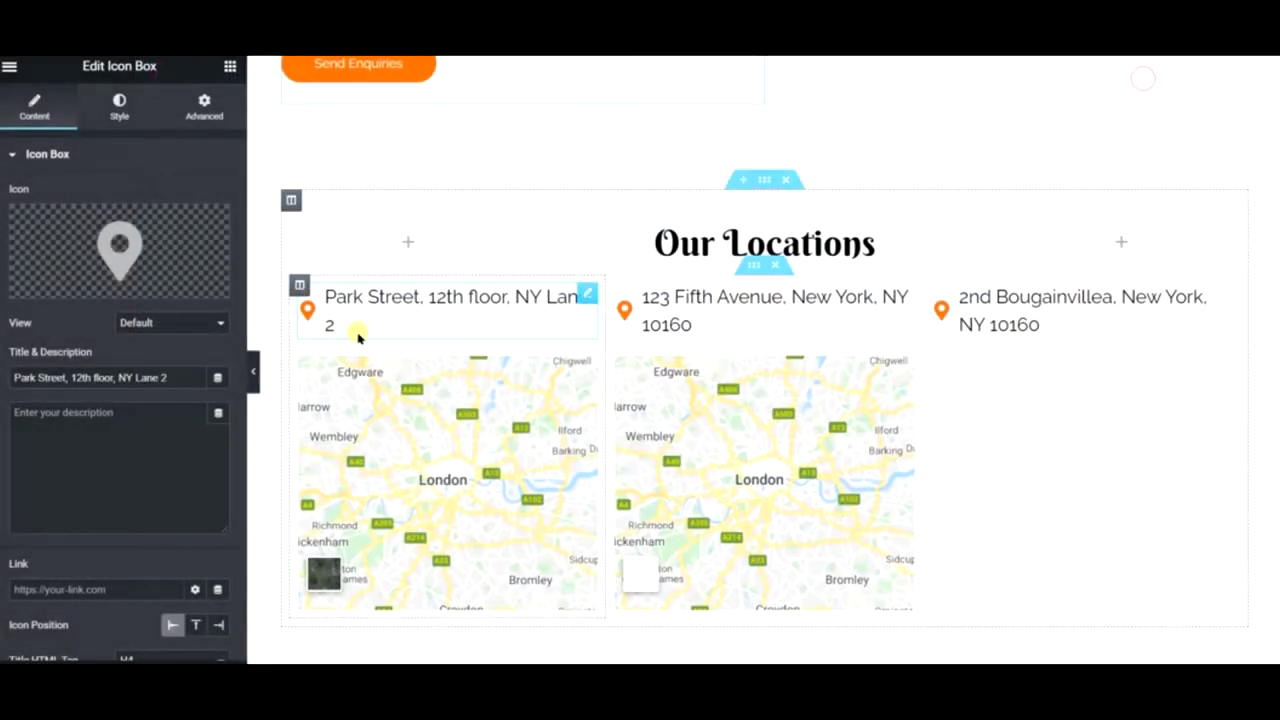
# - Set the first map's location to the Park Street, 12th floor, NY Lane 2 address
pyautogui.tripleClick(172, 372)
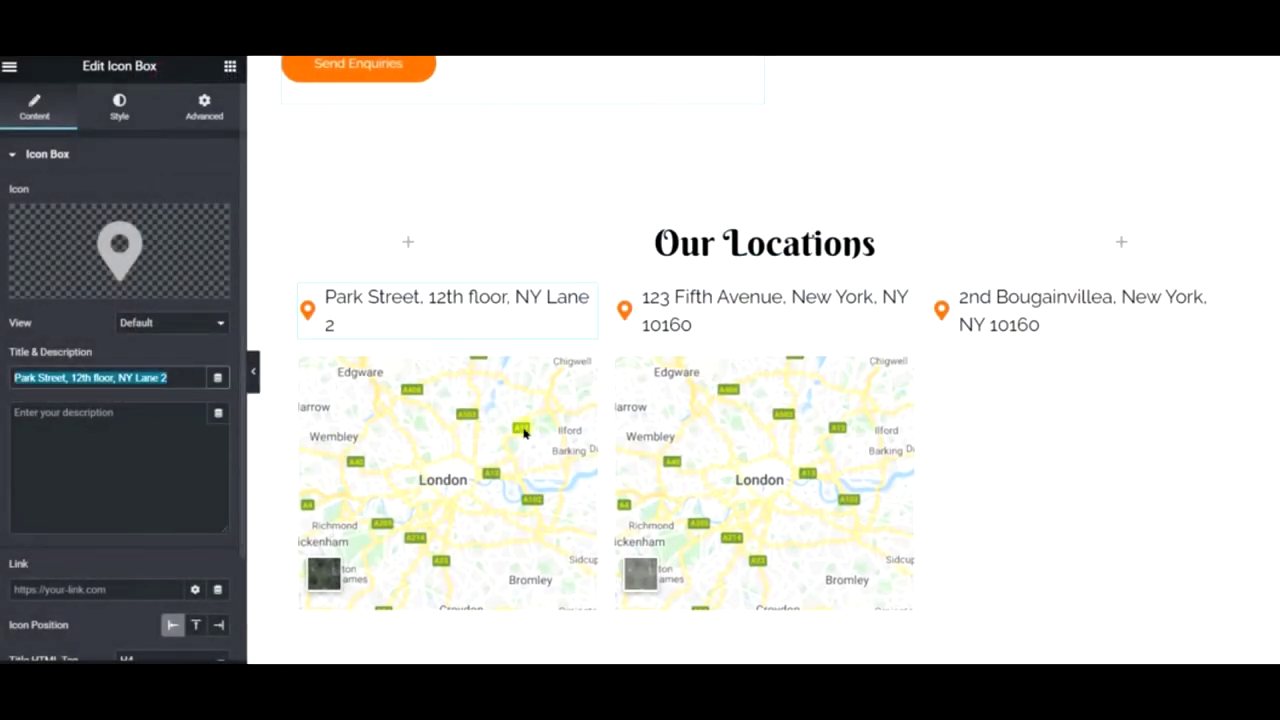
pyautogui.rightClick(625, 377)
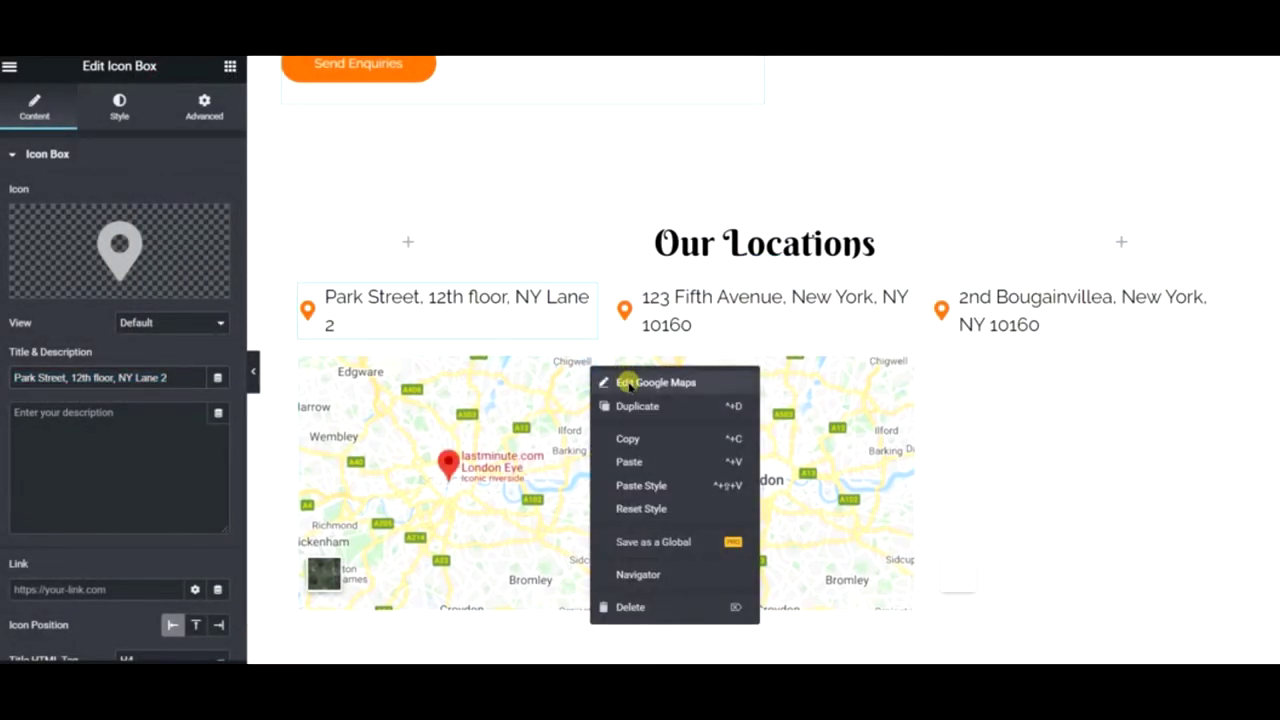
pyautogui.click(626, 381)
pyautogui.tripleClick(133, 215)
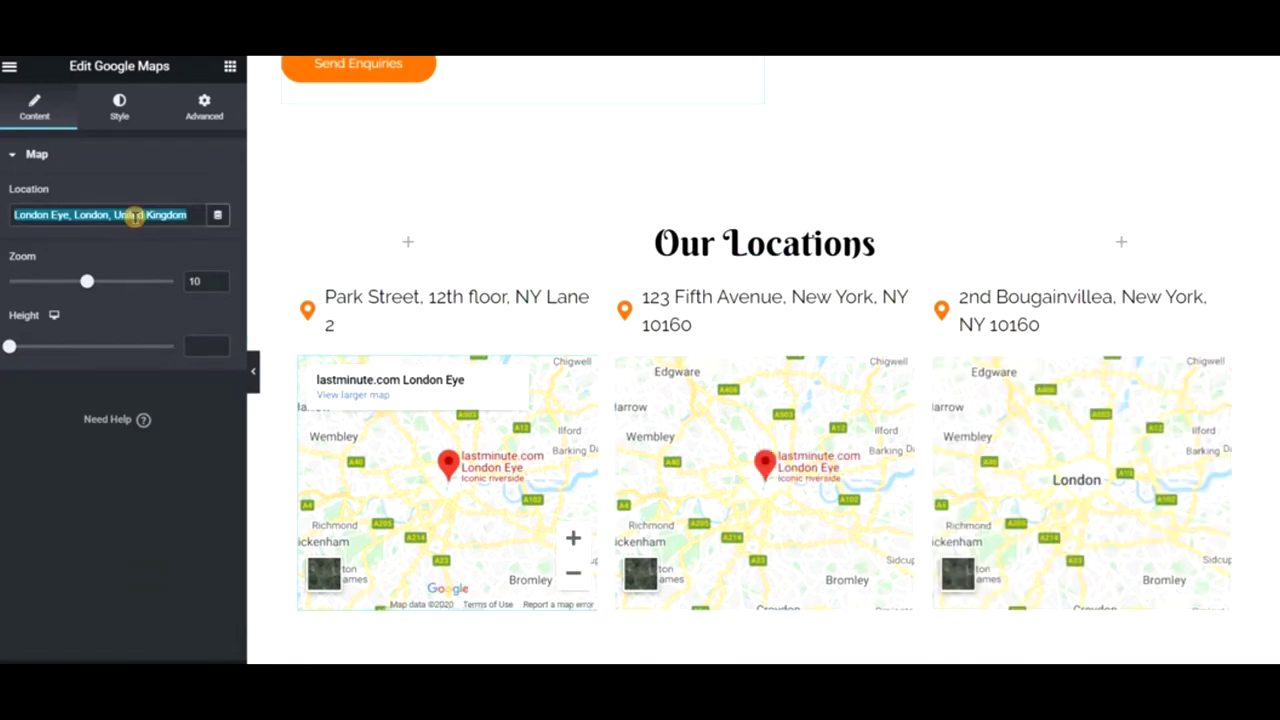
pyautogui.hotkey('ctrl', 'v')
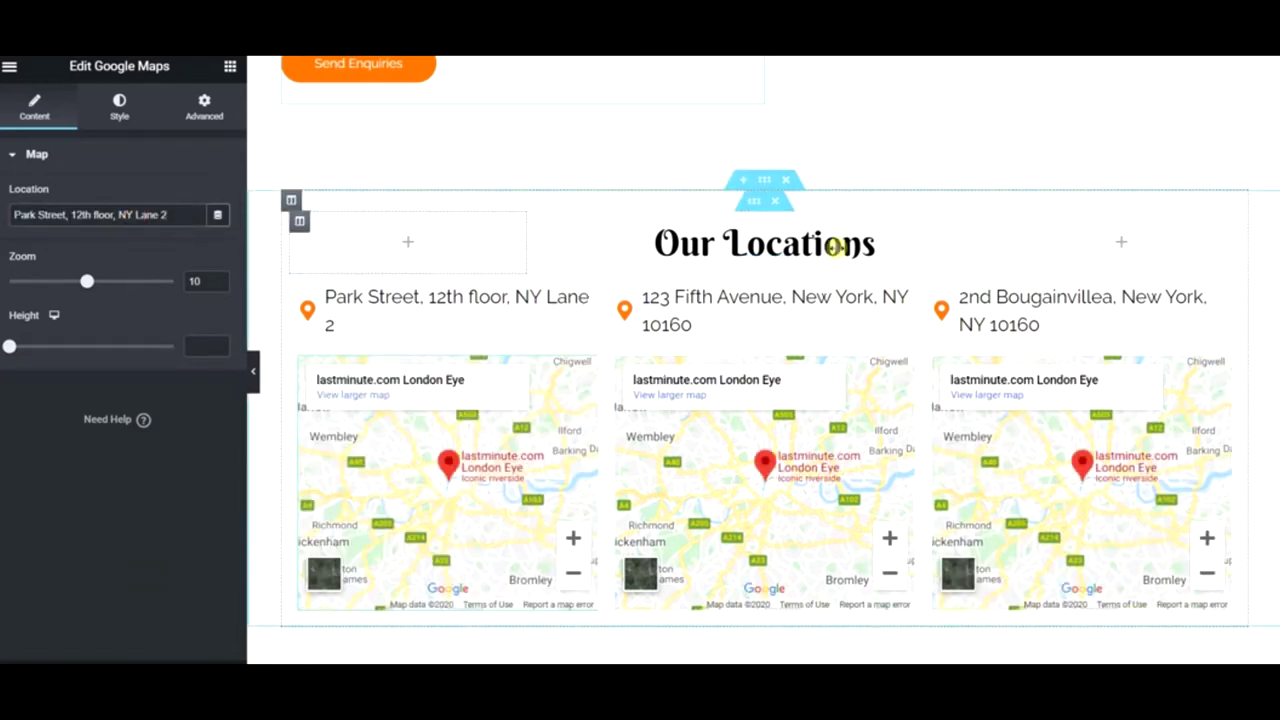
# - Copy the Check Reviews On heading from below the Bougainvillea address
pyautogui.scroll(-5, 760, 410)
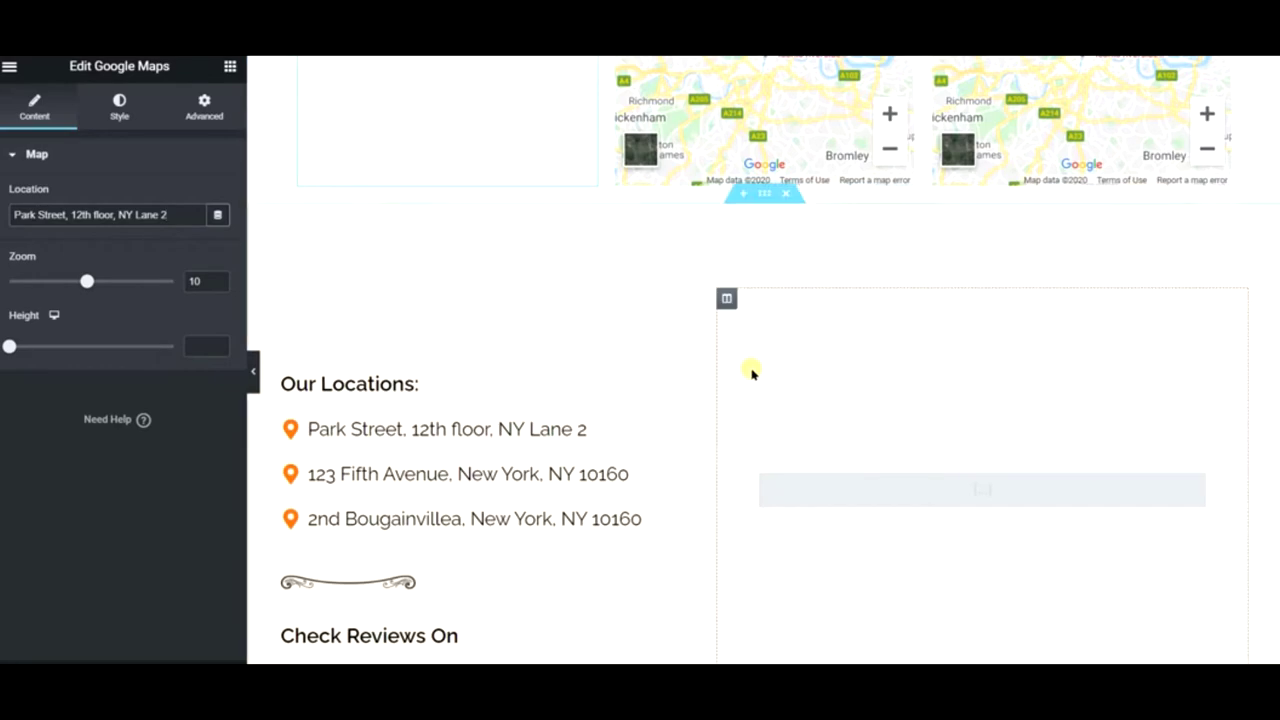
pyautogui.scroll(-2, 711, 329)
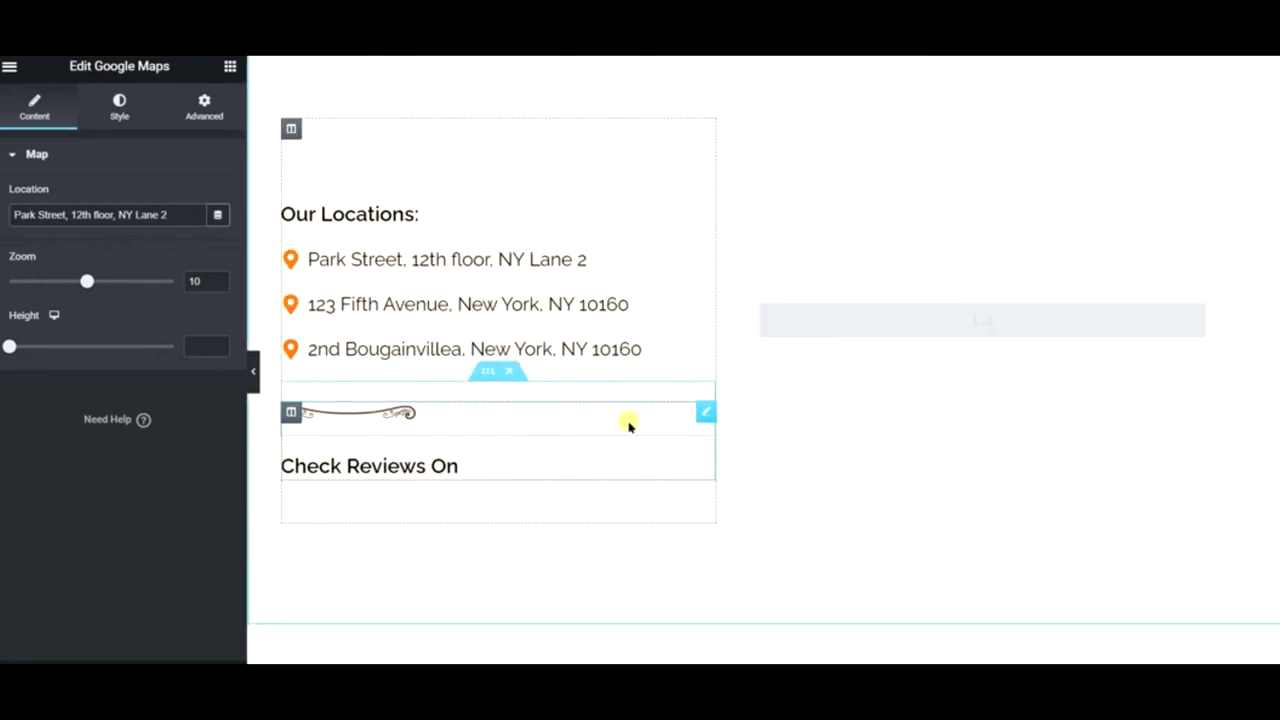
pyautogui.scroll(8, 629, 426)
pyautogui.scroll(-2, 780, 400)
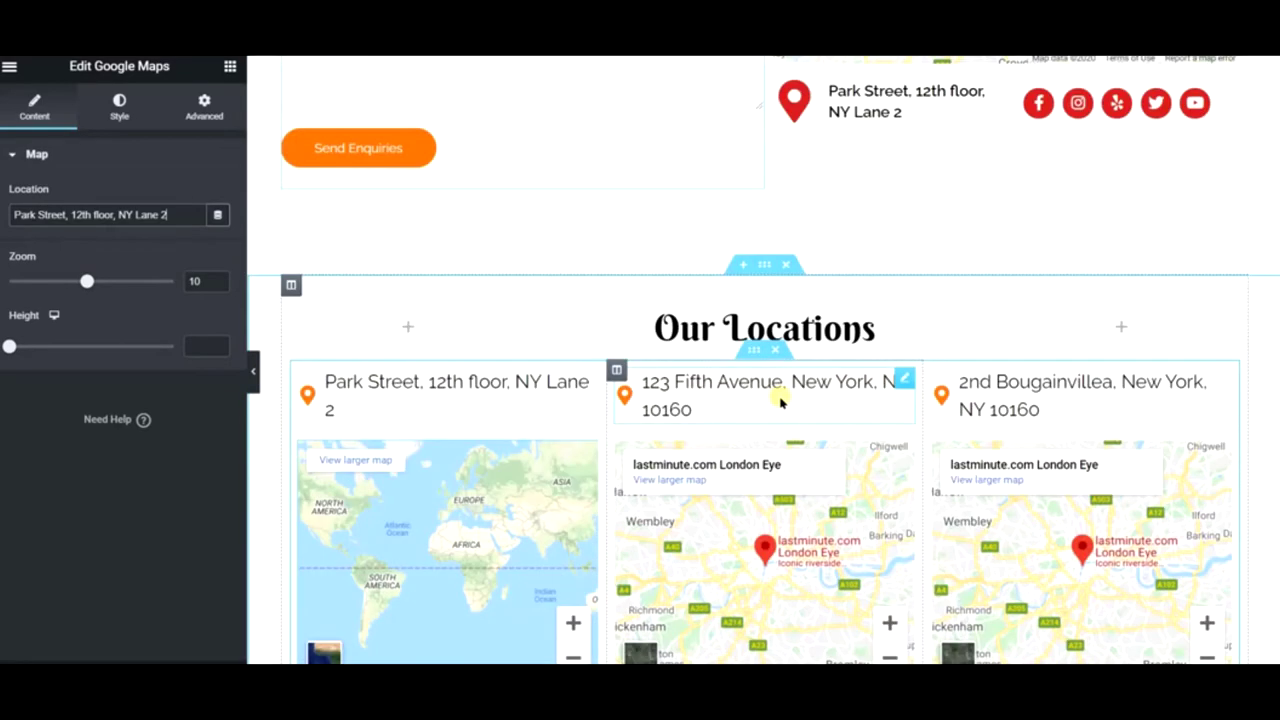
pyautogui.scroll(-6, 782, 400)
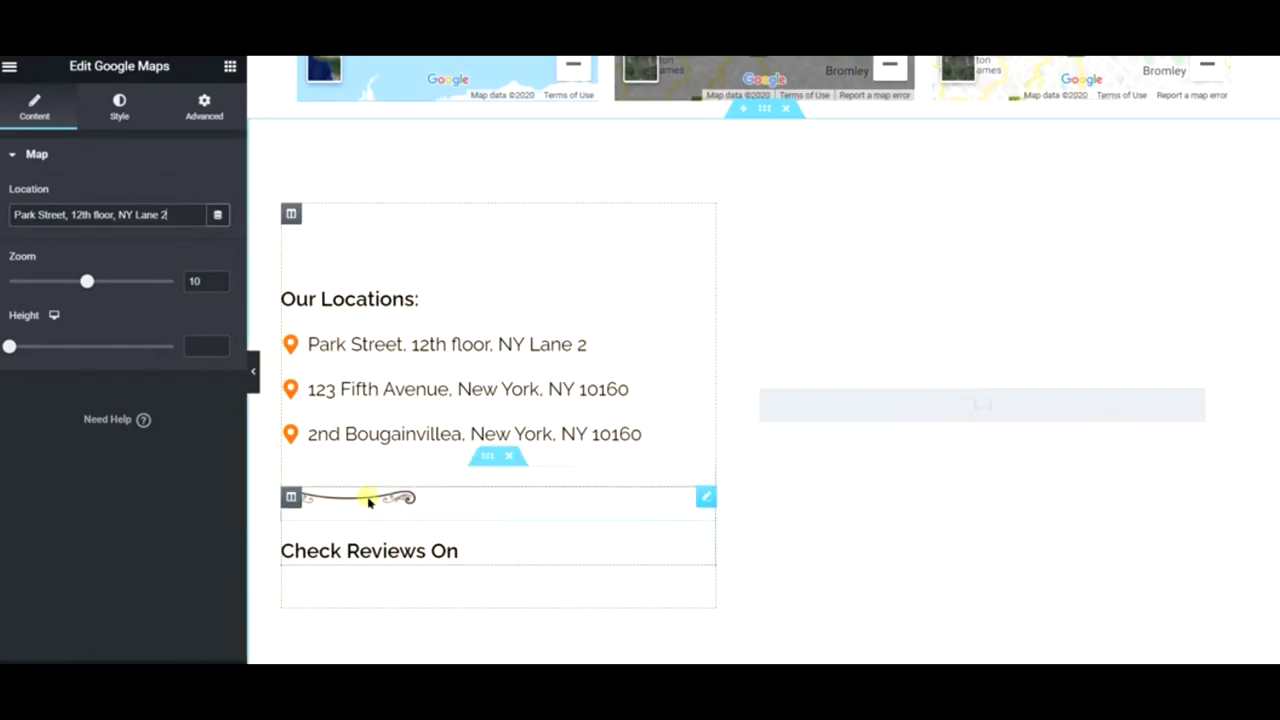
pyautogui.tripleClick(697, 418)
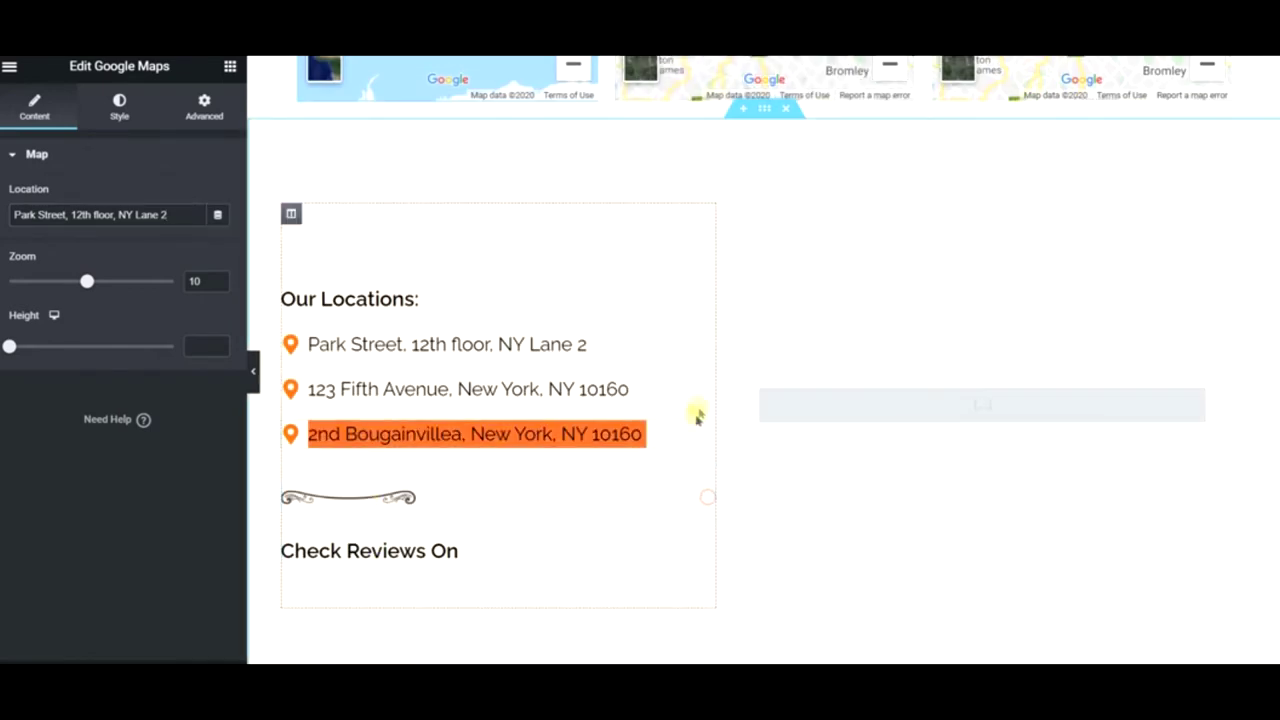
pyautogui.click(449, 489)
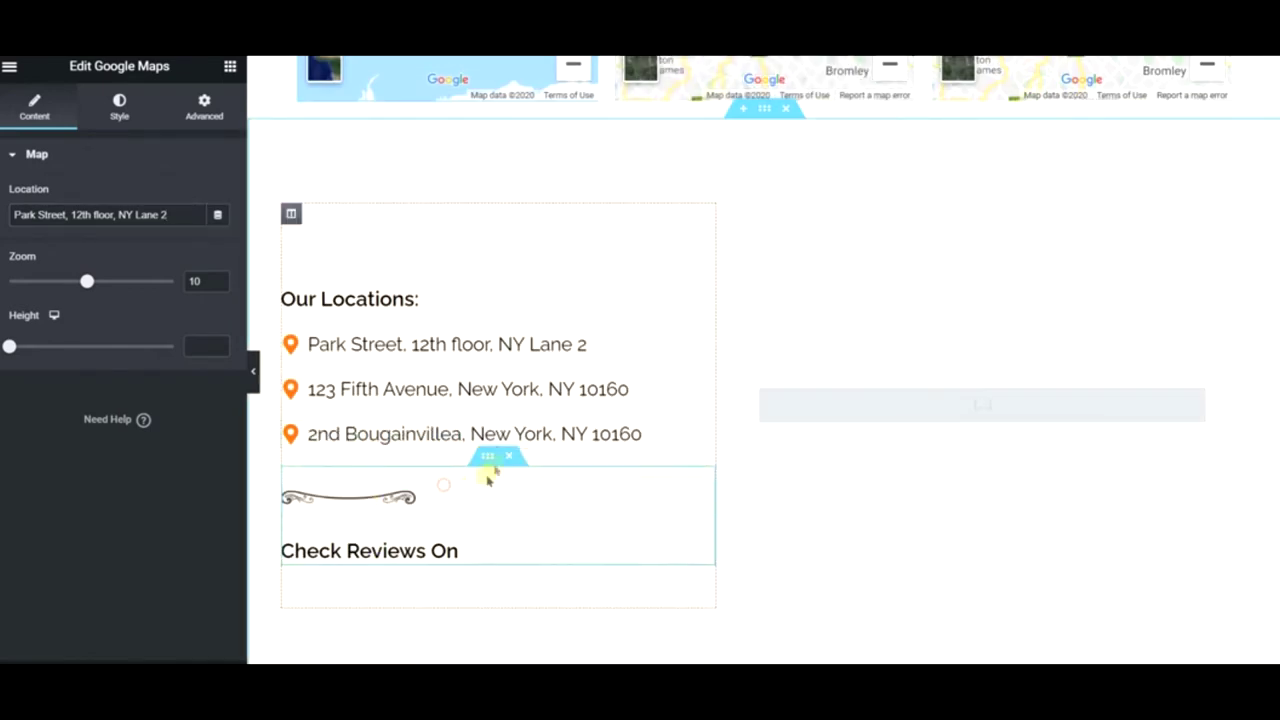
pyautogui.rightClick(482, 553)
pyautogui.click(560, 517)
pyautogui.scroll(2, 851, 480)
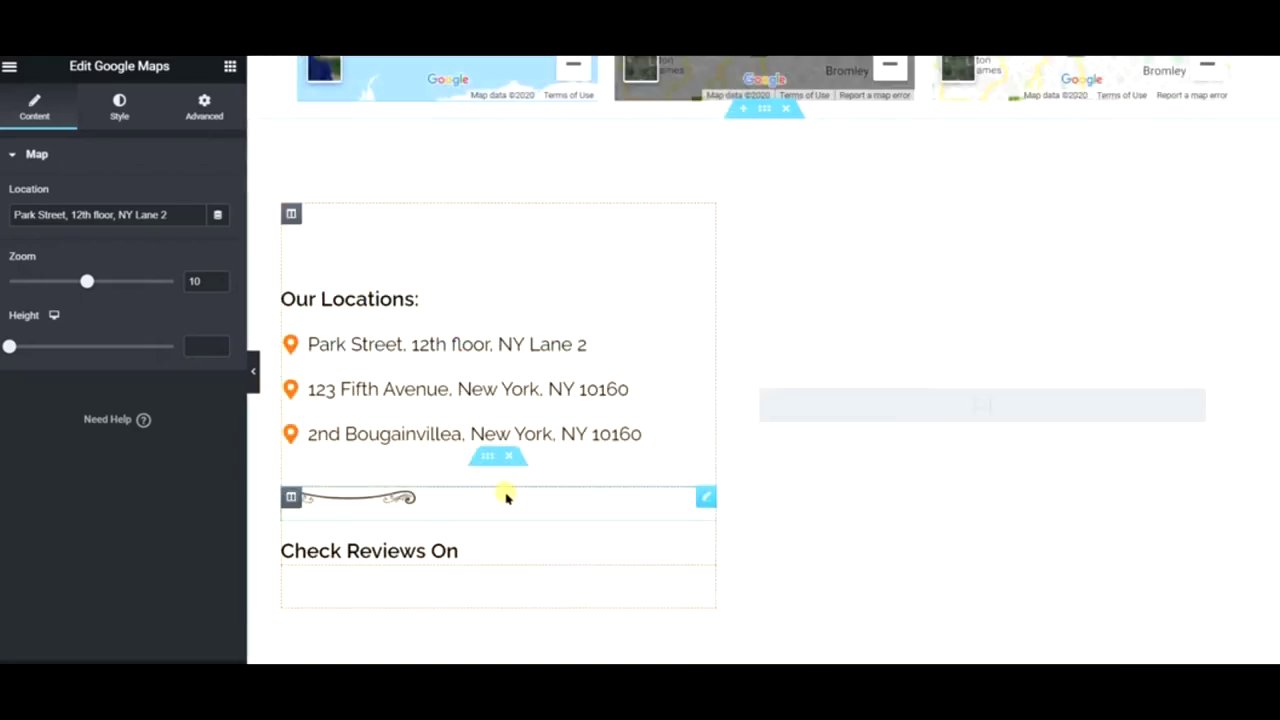
pyautogui.scroll(-2, 506, 494)
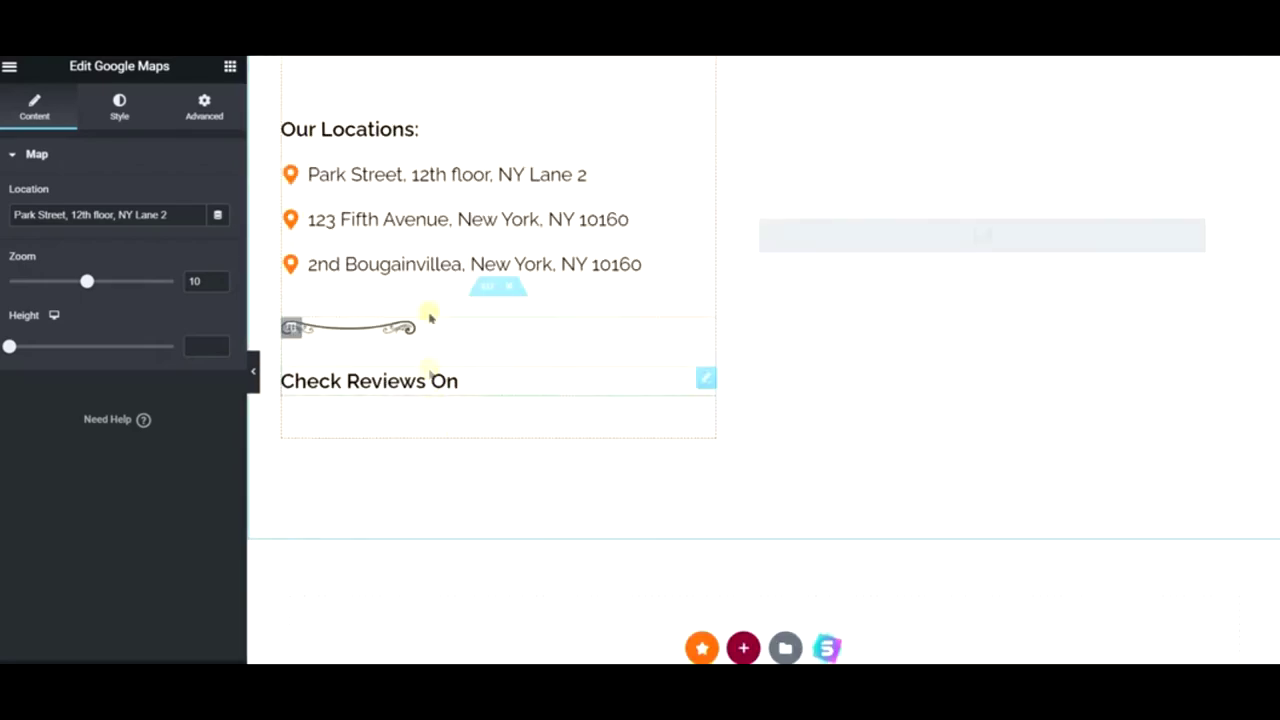
# - Copy the divider image, duplicate the address and icons row, and delete the duplicate address
pyautogui.rightClick(707, 333)
pyautogui.click(783, 403)
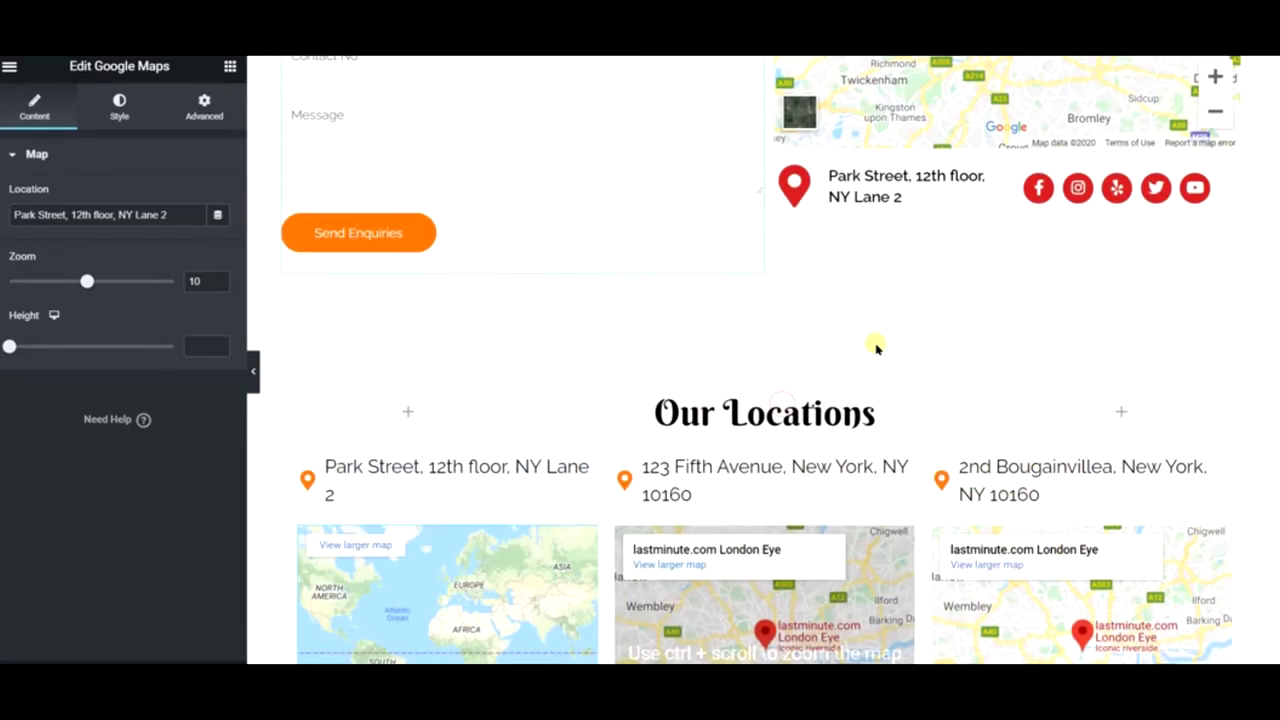
pyautogui.rightClick(990, 157)
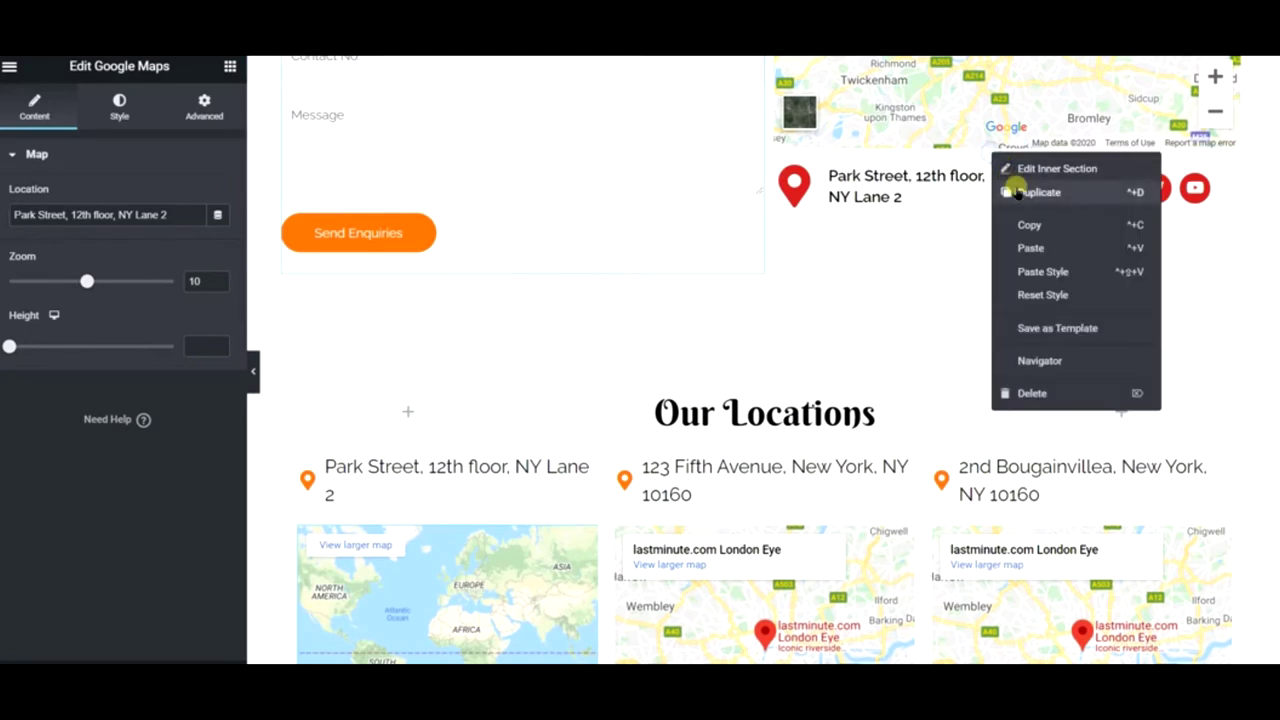
pyautogui.click(1018, 193)
pyautogui.rightClick(882, 160)
pyautogui.click(962, 389)
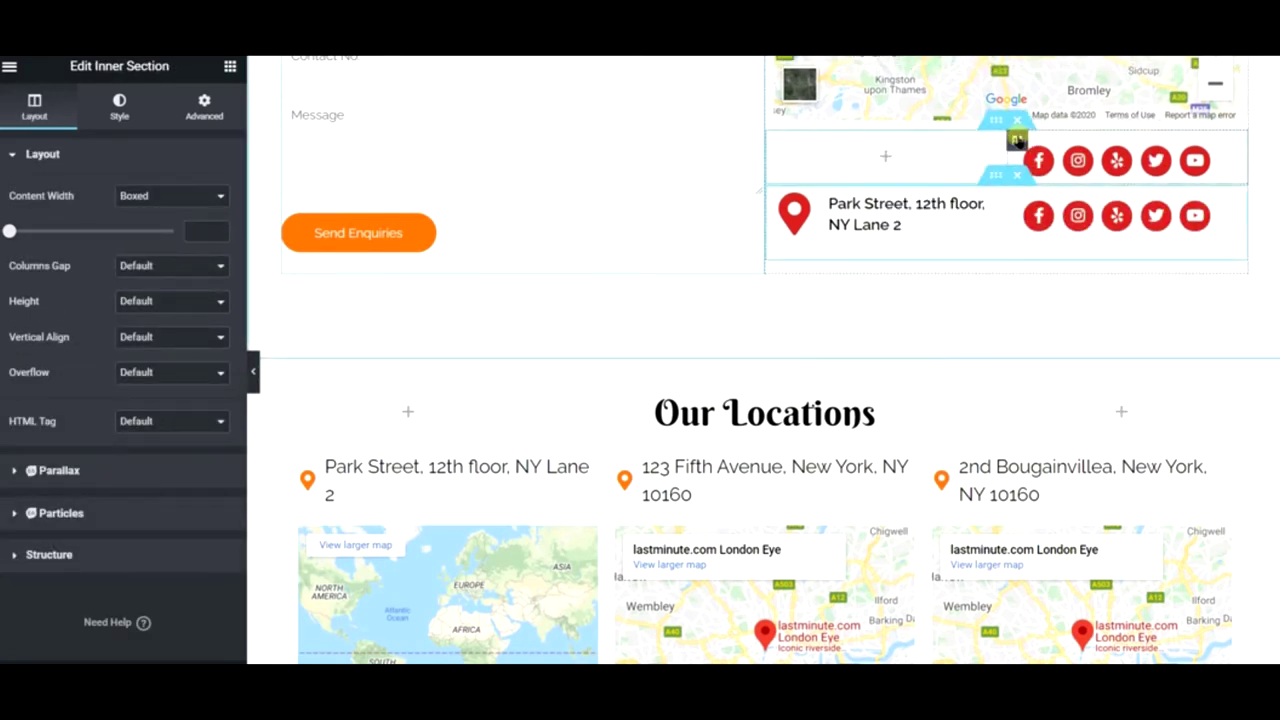
# - Paste the divider image into the emptied column and centre it
pyautogui.rightClick(1017, 139)
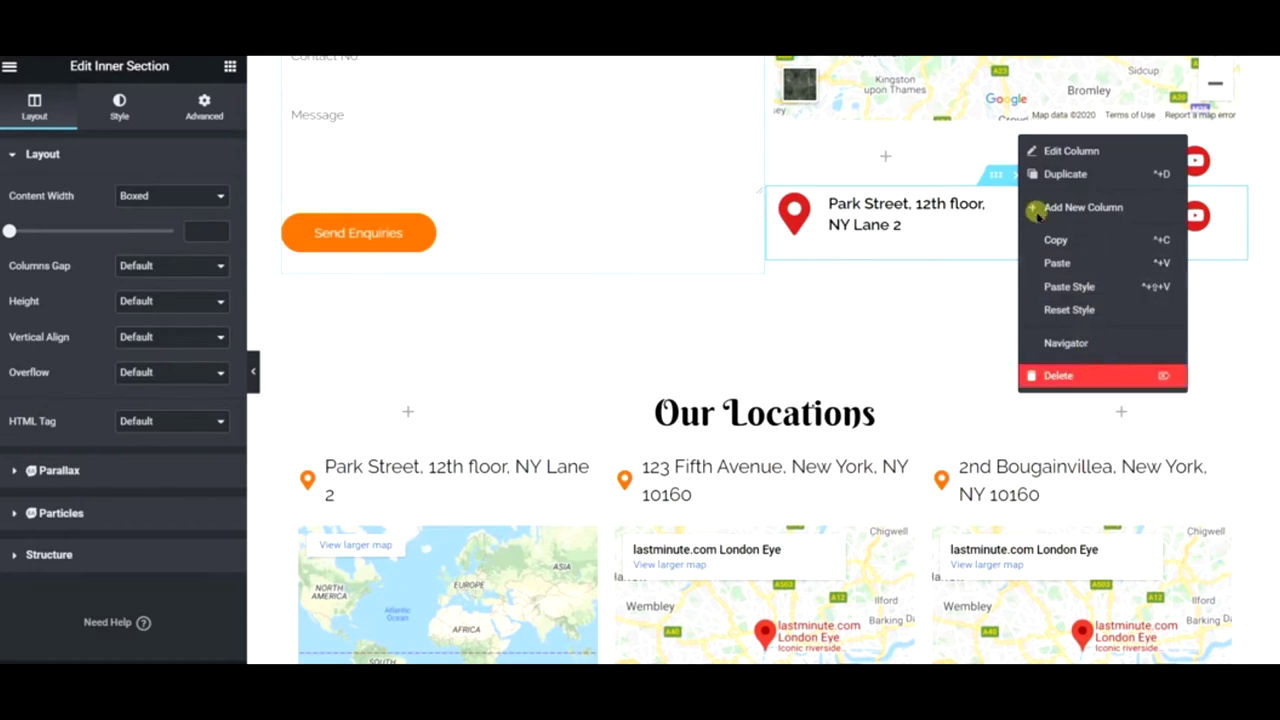
pyautogui.click(1052, 240)
pyautogui.rightClick(986, 157)
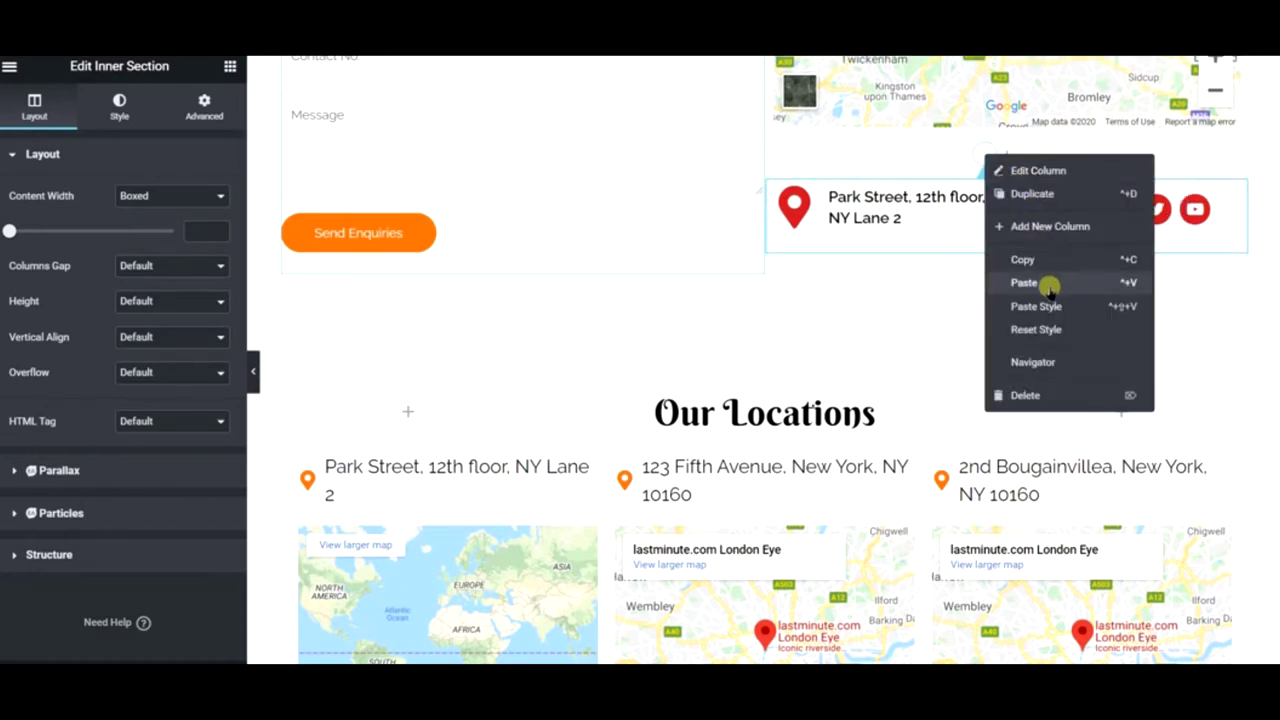
pyautogui.click(1045, 283)
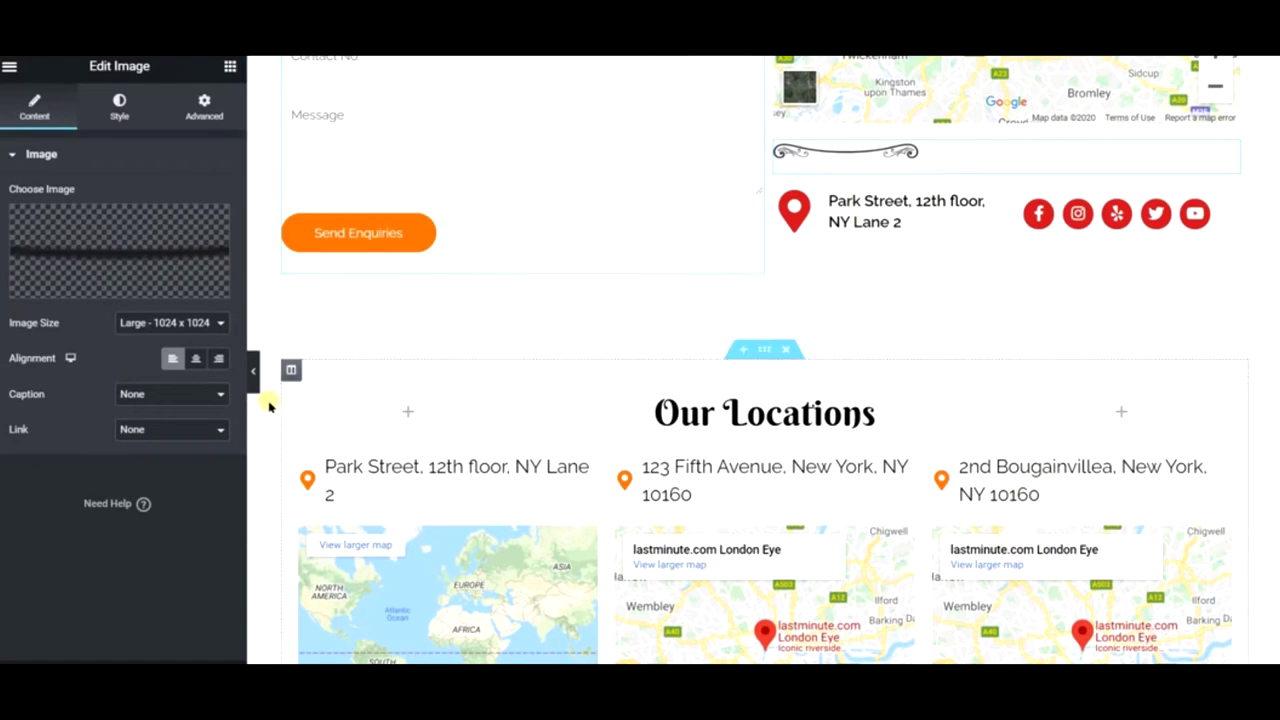
pyautogui.click(195, 358)
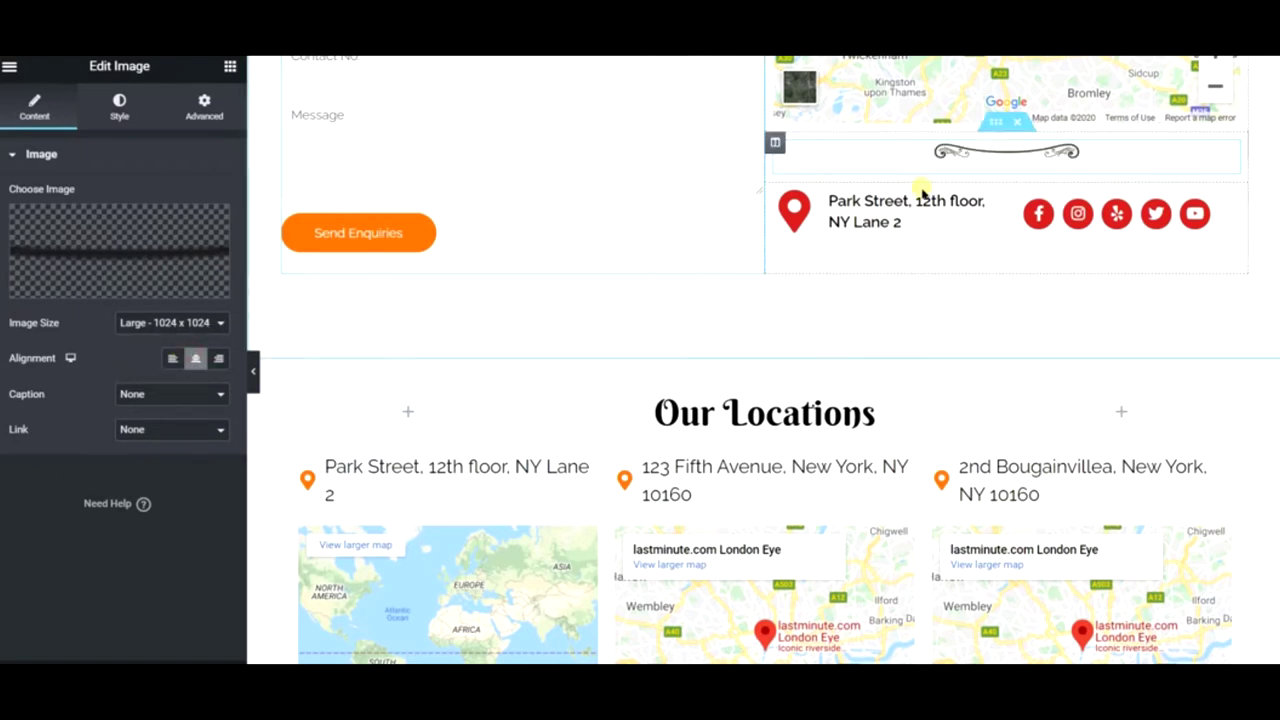
pyautogui.scroll(4, 918, 185)
pyautogui.rightClick(777, 188)
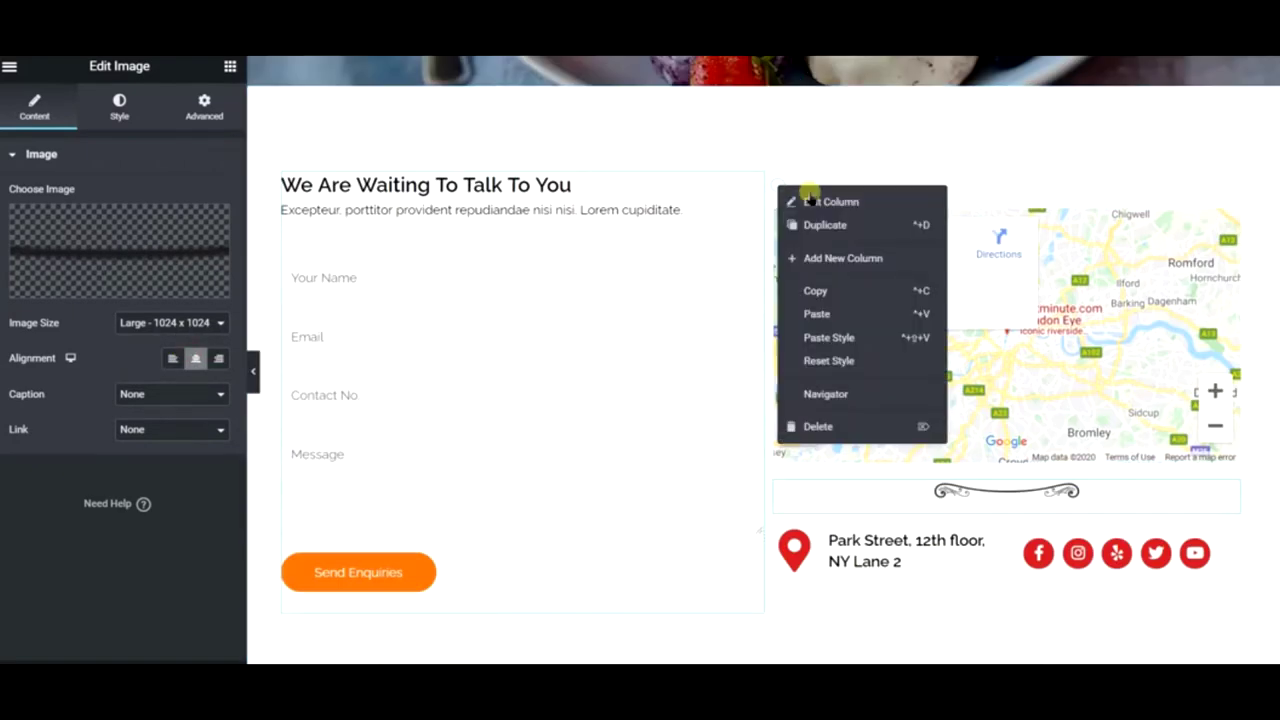
# - Give the enquiry form column padding of 20 top, 10 sides and 40 bottom
pyautogui.click(810, 199)
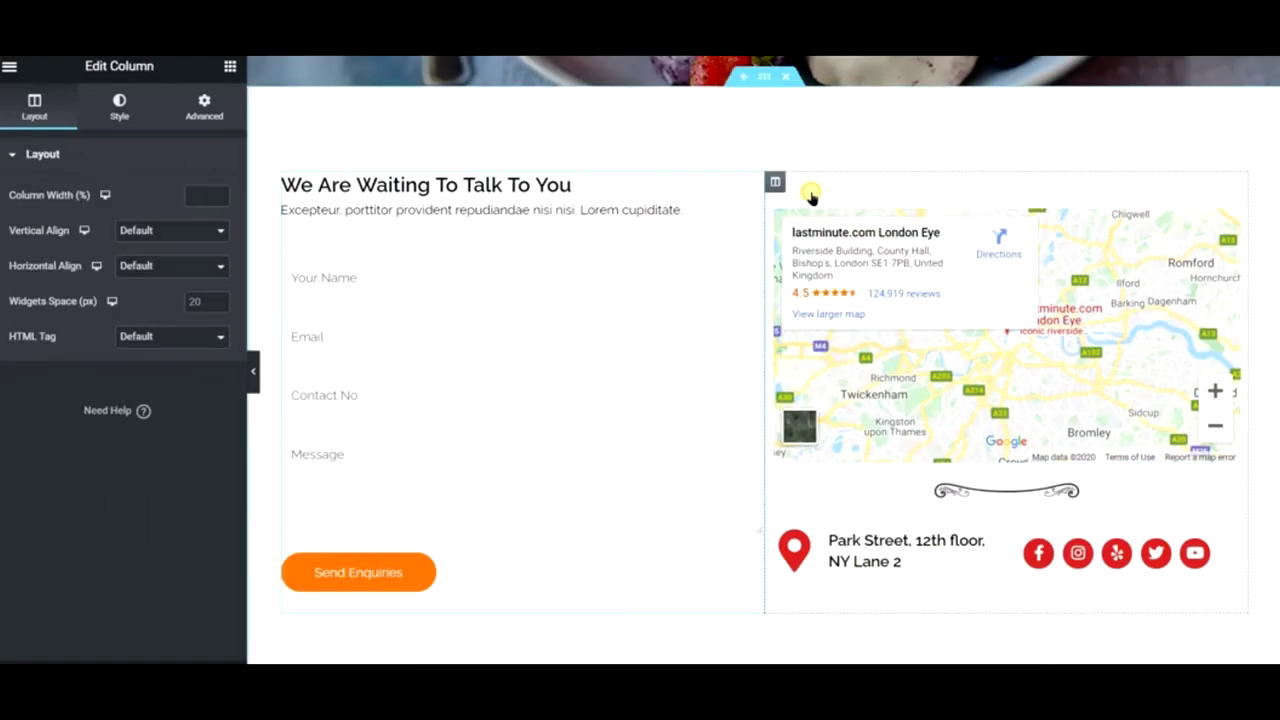
pyautogui.rightClick(285, 186)
pyautogui.click(312, 203)
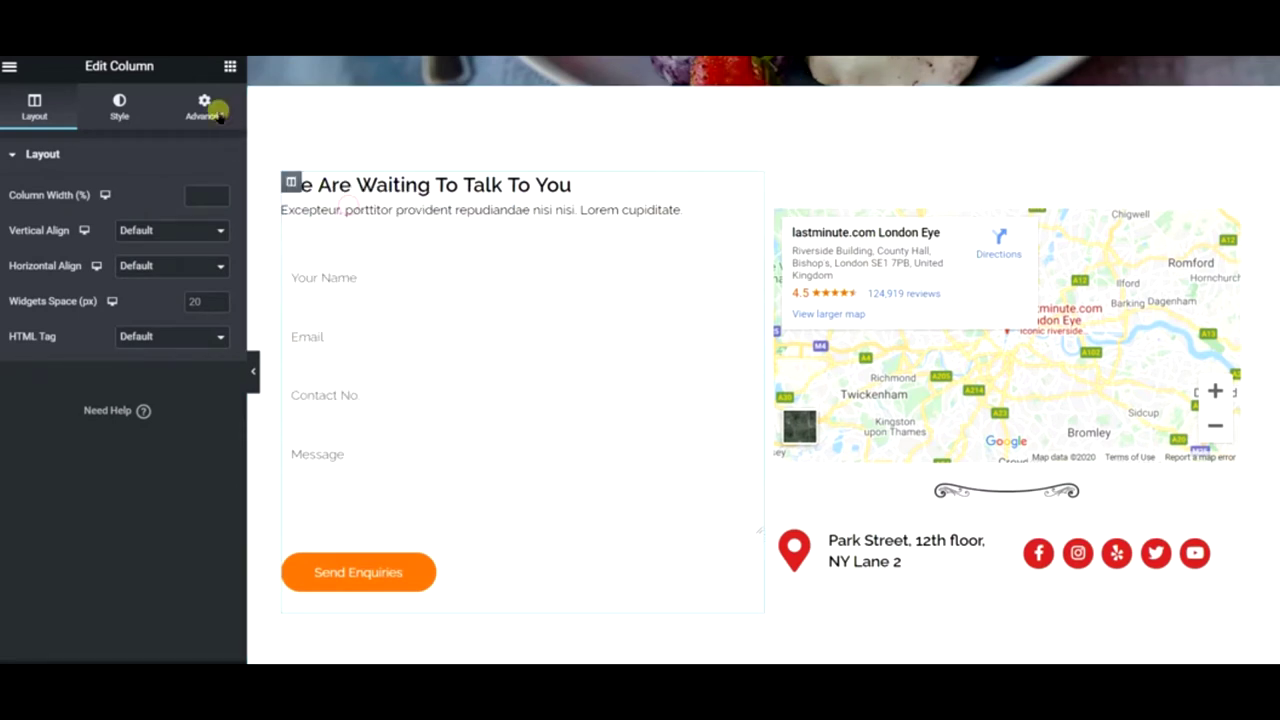
pyautogui.click(219, 119)
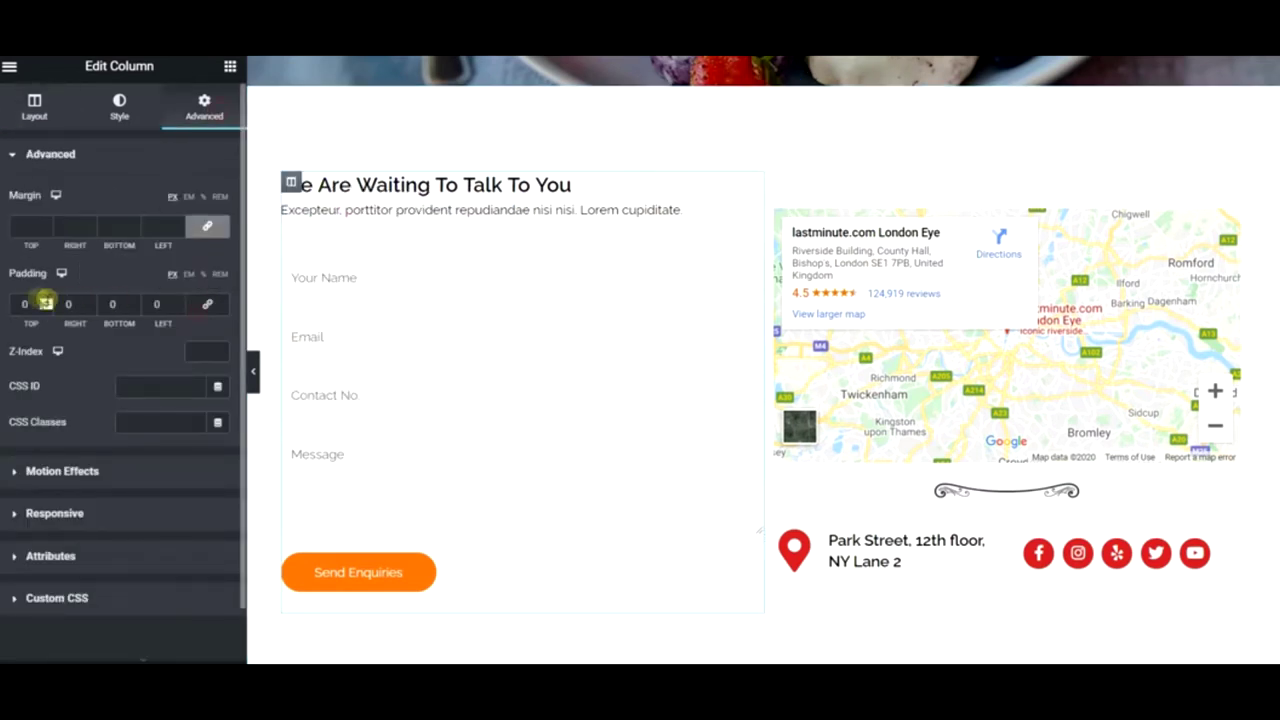
pyautogui.click(22, 300)
pyautogui.write('20')
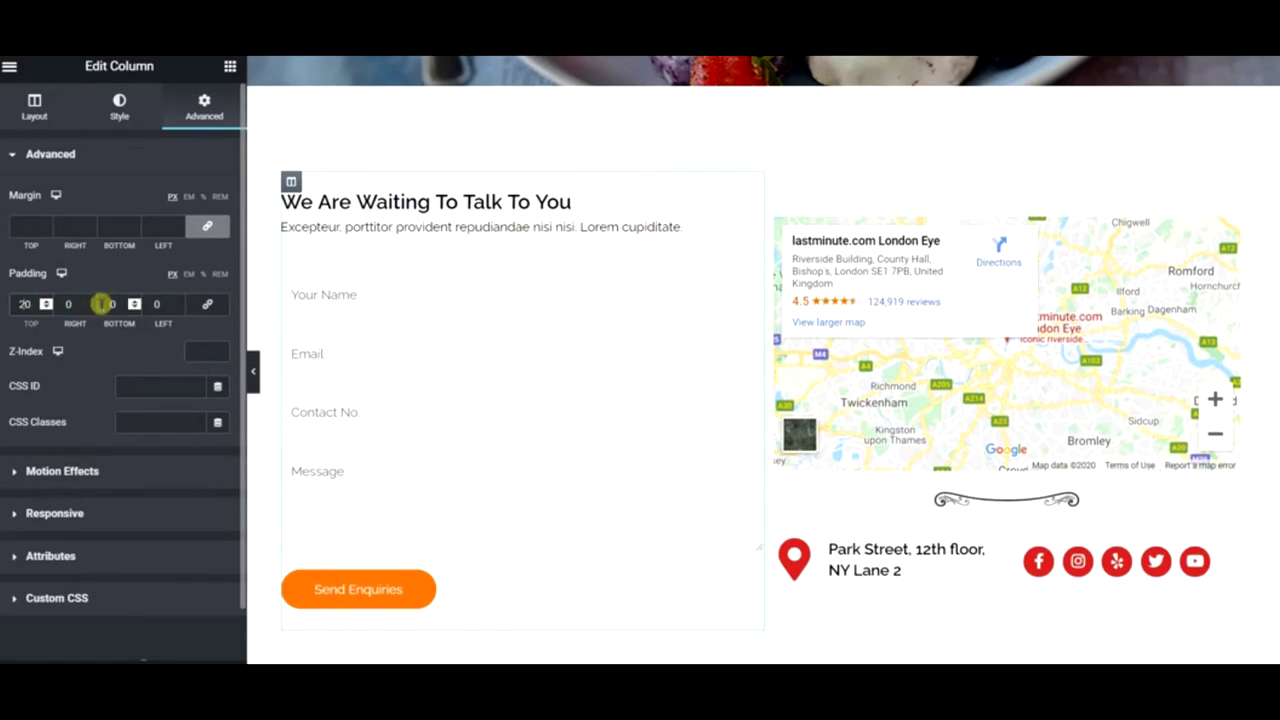
pyautogui.click(104, 303)
pyautogui.write('40')
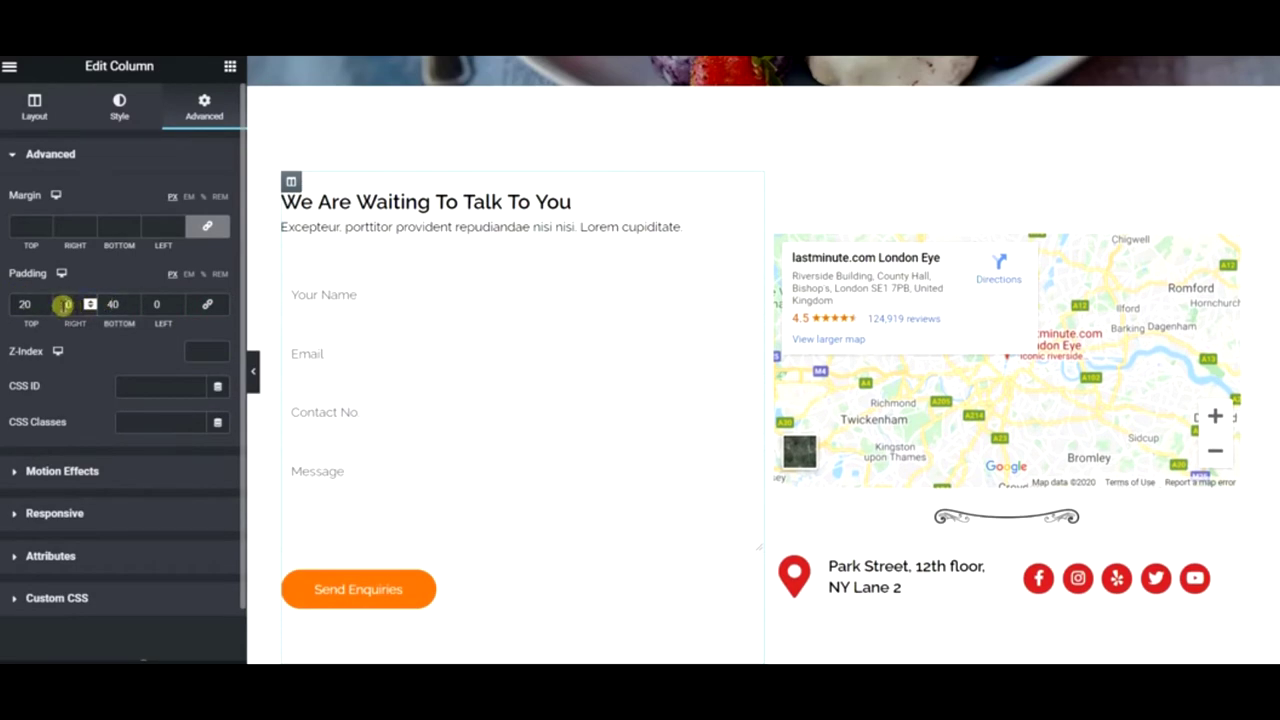
pyautogui.click(152, 304)
pyautogui.write('10')
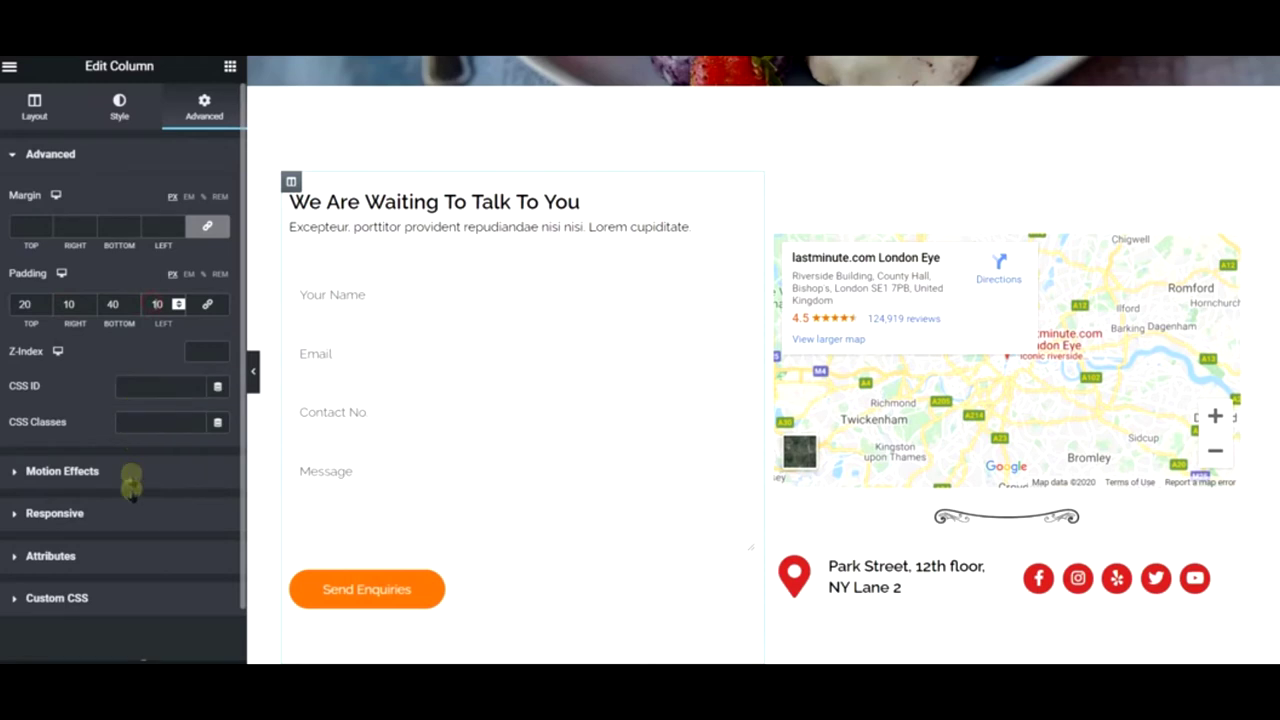
# - Add a soft box shadow and 15 px rounded corners to the form column
pyautogui.click(141, 114)
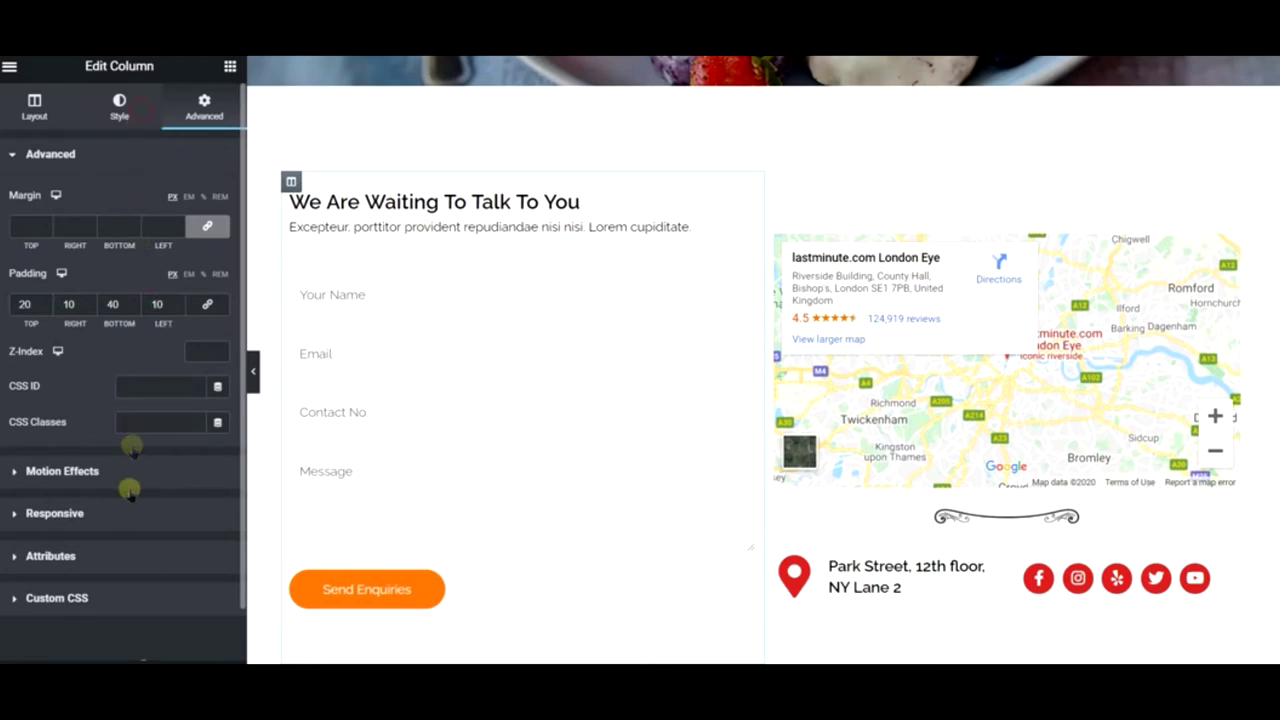
pyautogui.click(81, 292)
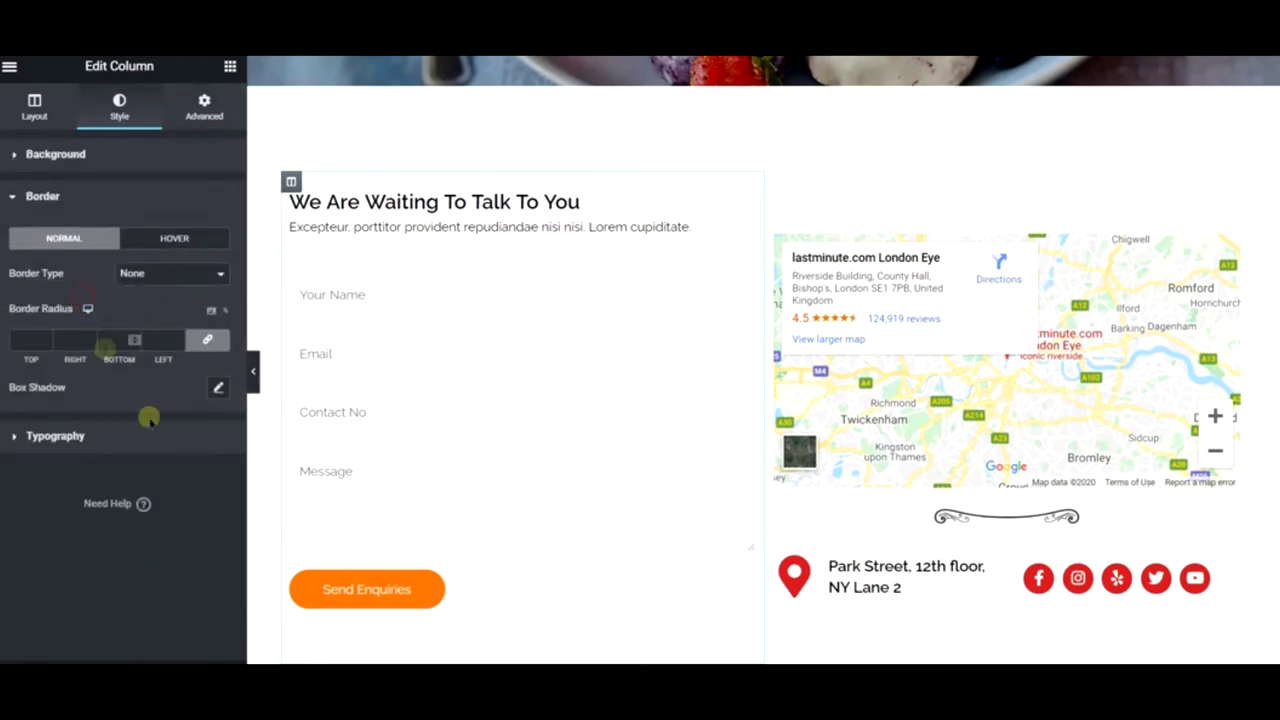
pyautogui.click(217, 389)
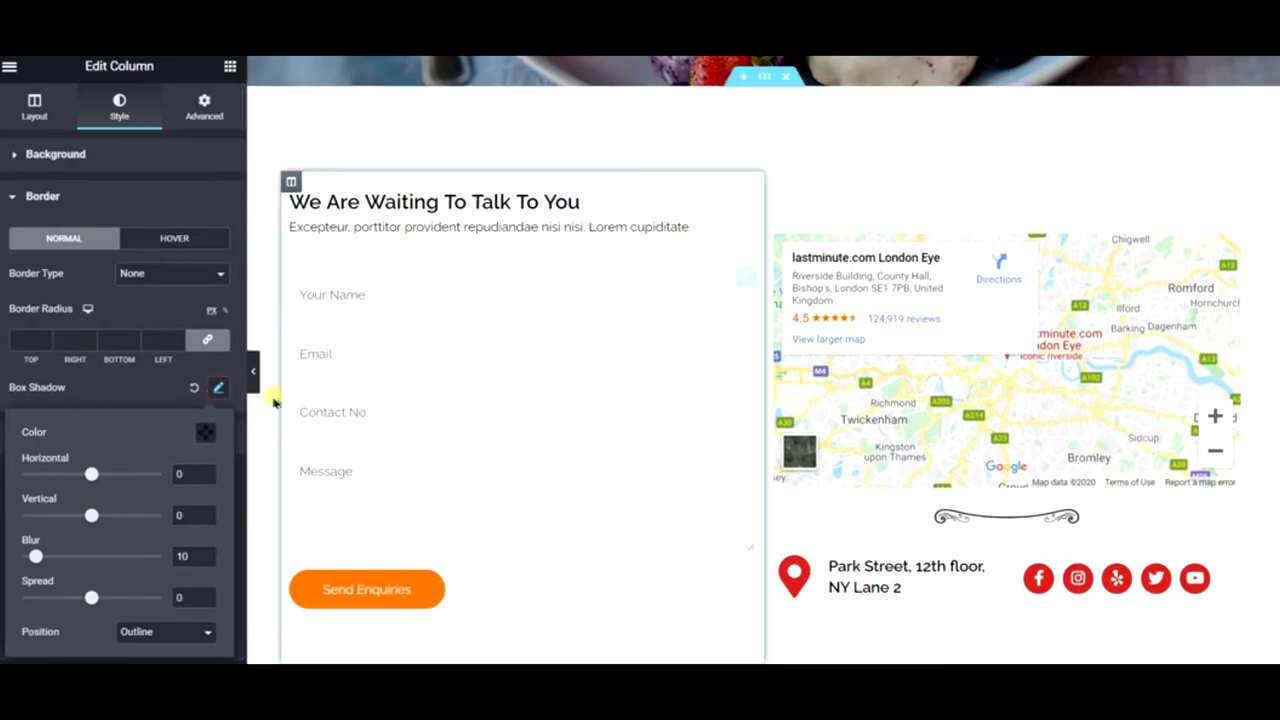
pyautogui.click(44, 340)
pyautogui.write('15')
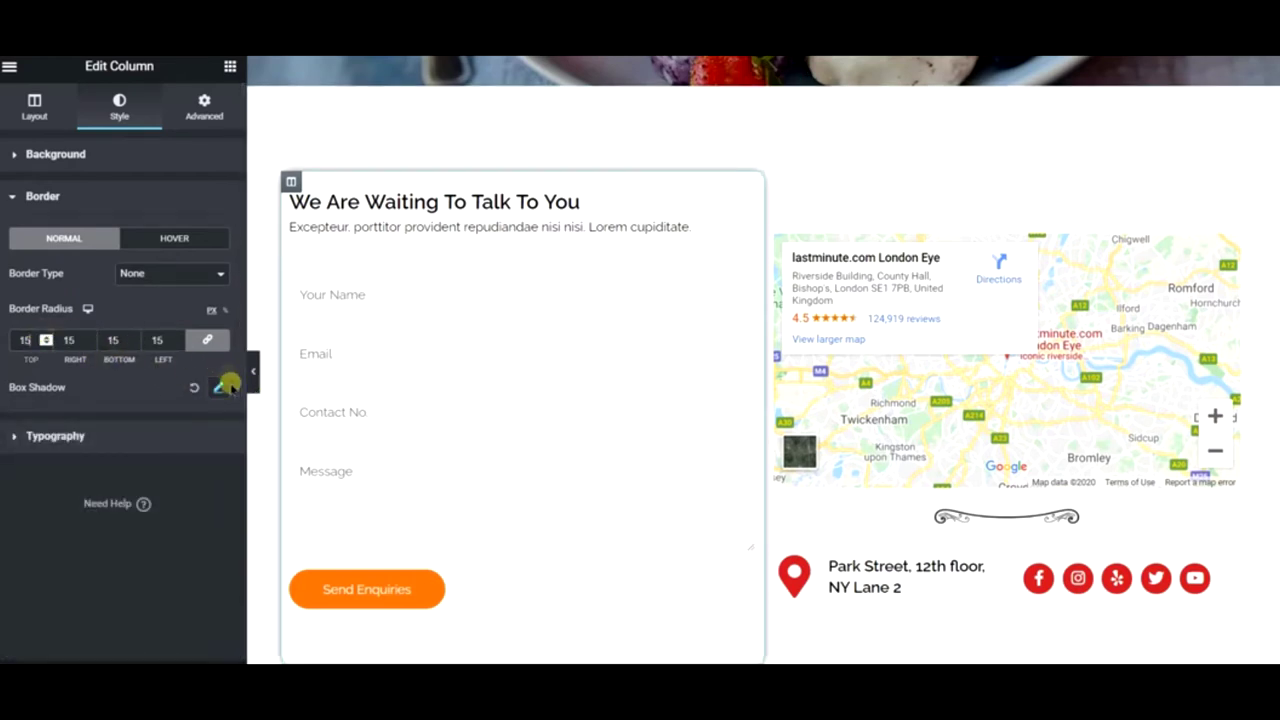
pyautogui.click(252, 380)
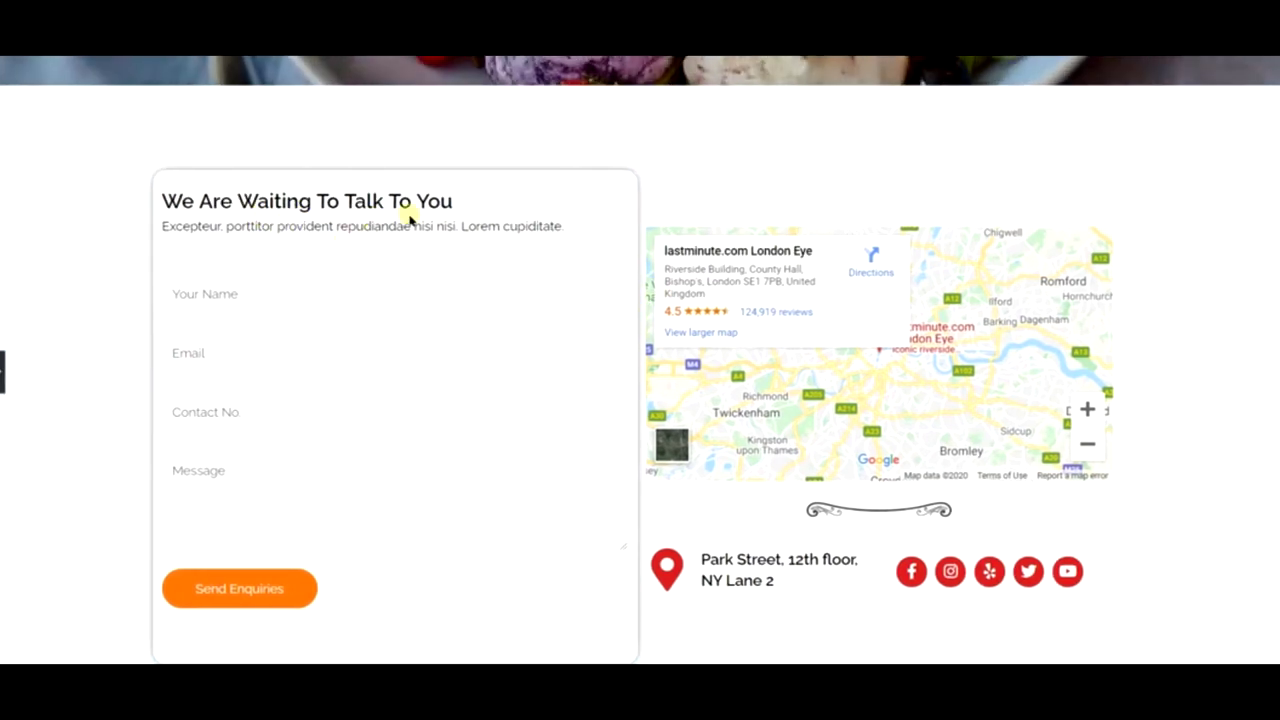
# - Reopen the editor panel and open the Our Locations: section's style settings
pyautogui.scroll(-2, 686, 194)
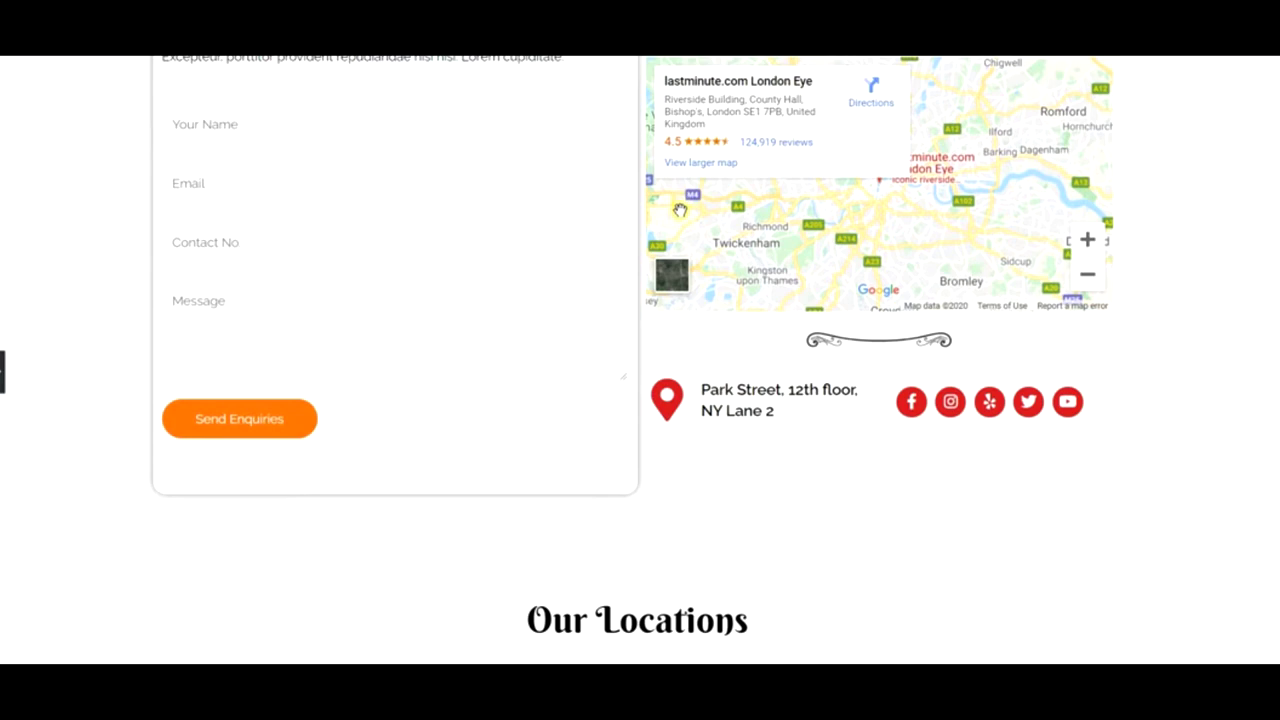
pyautogui.scroll(-6, 803, 348)
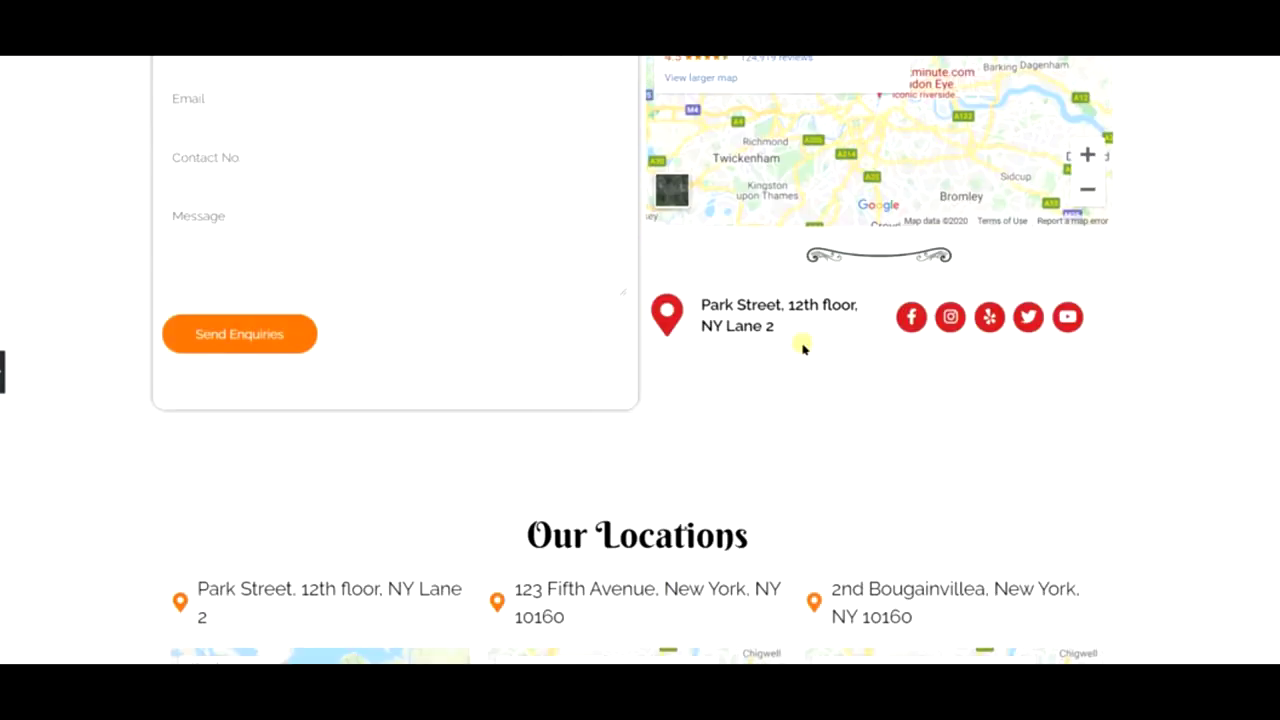
pyautogui.scroll(-4, 700, 333)
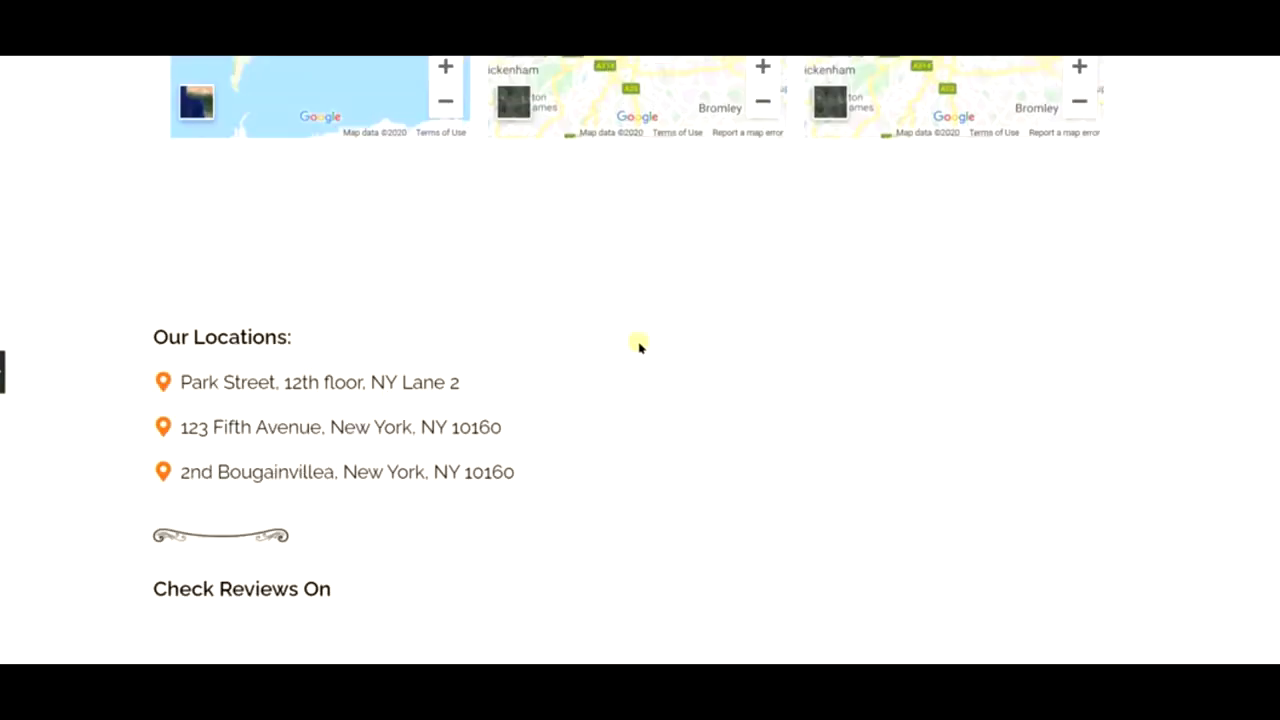
pyautogui.scroll(10, 343, 423)
pyautogui.scroll(3, 343, 423)
pyautogui.scroll(-10, 343, 423)
pyautogui.click(3, 370)
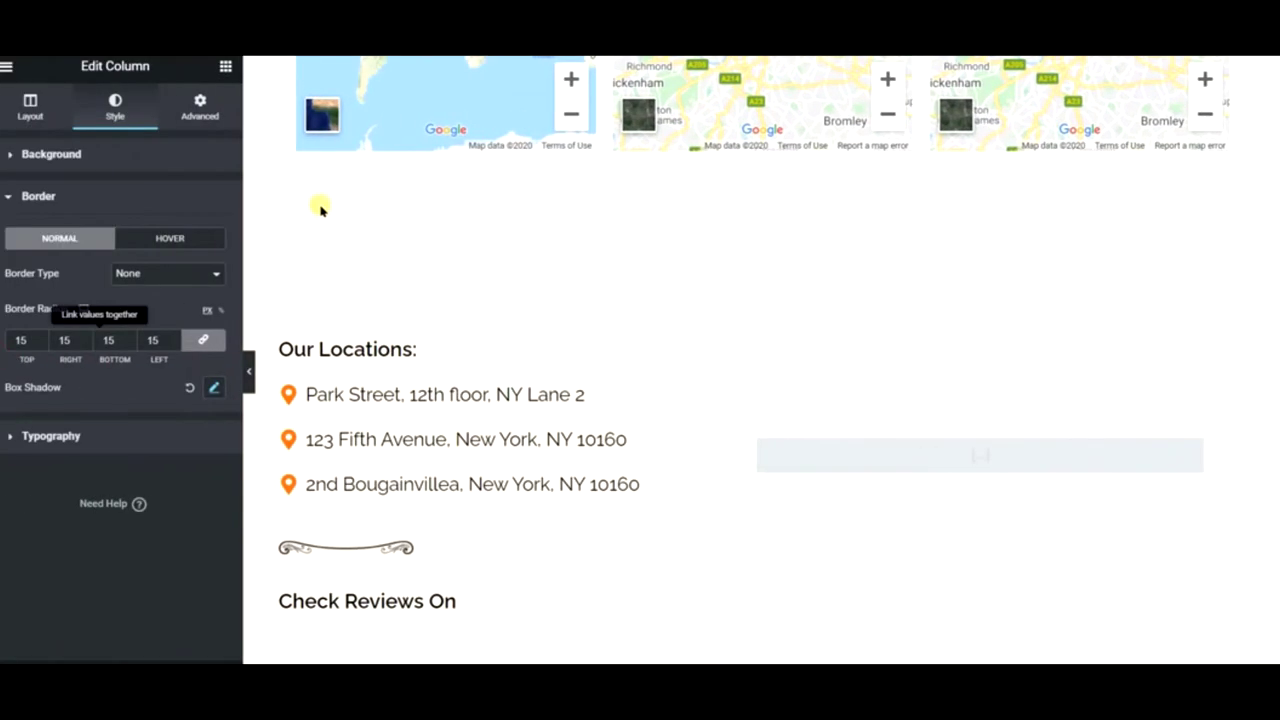
pyautogui.rightClick(320, 208)
pyautogui.click(373, 215)
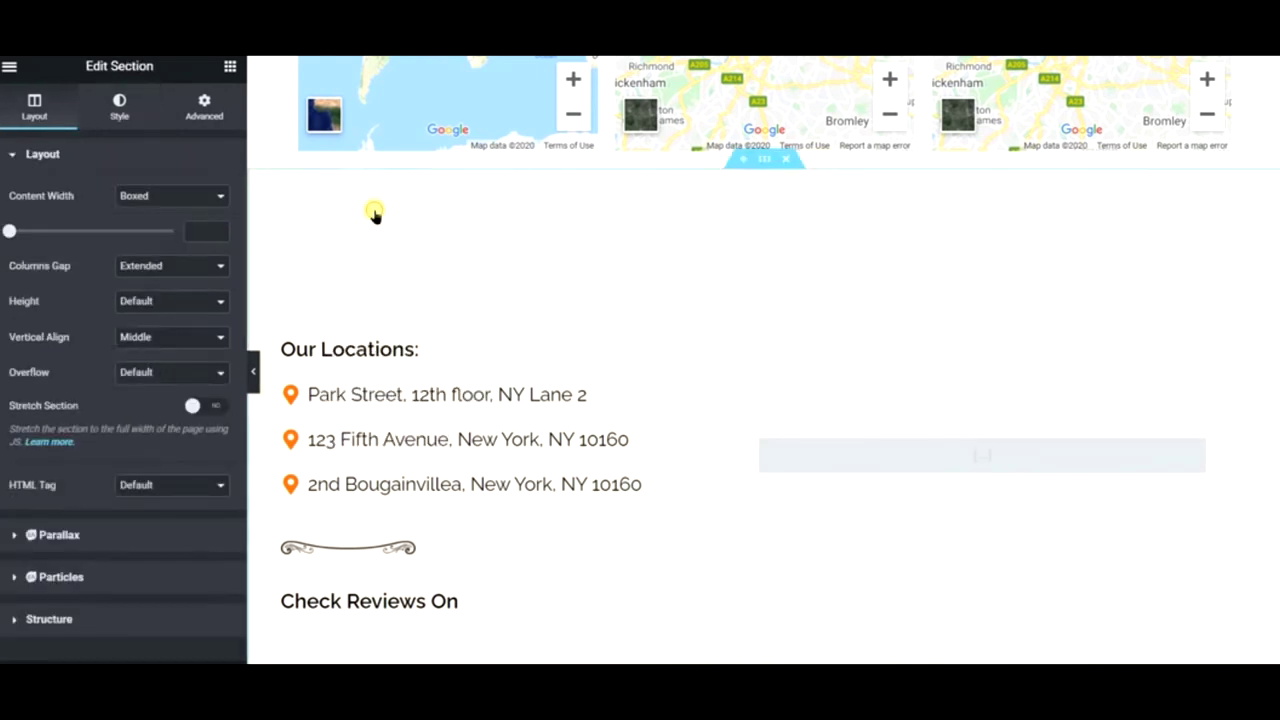
pyautogui.click(131, 118)
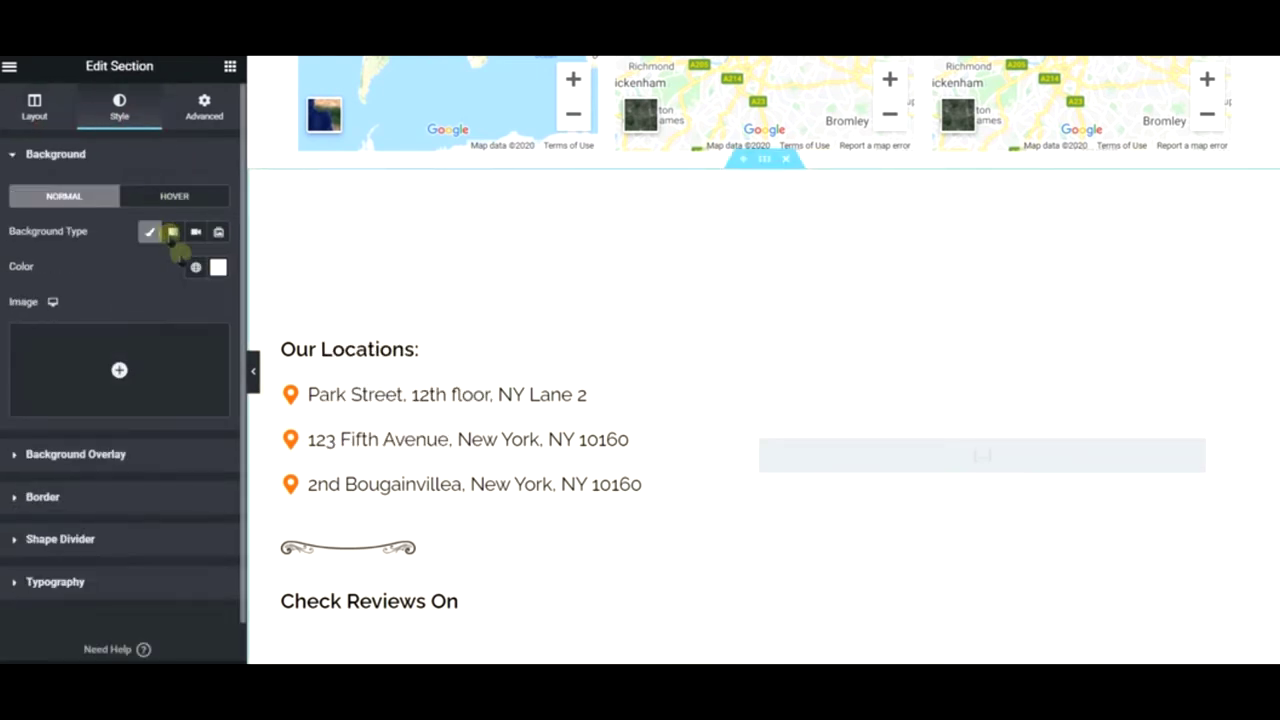
# - Save the section's #FFFAF2 background colour as a new global colour
pyautogui.click(220, 268)
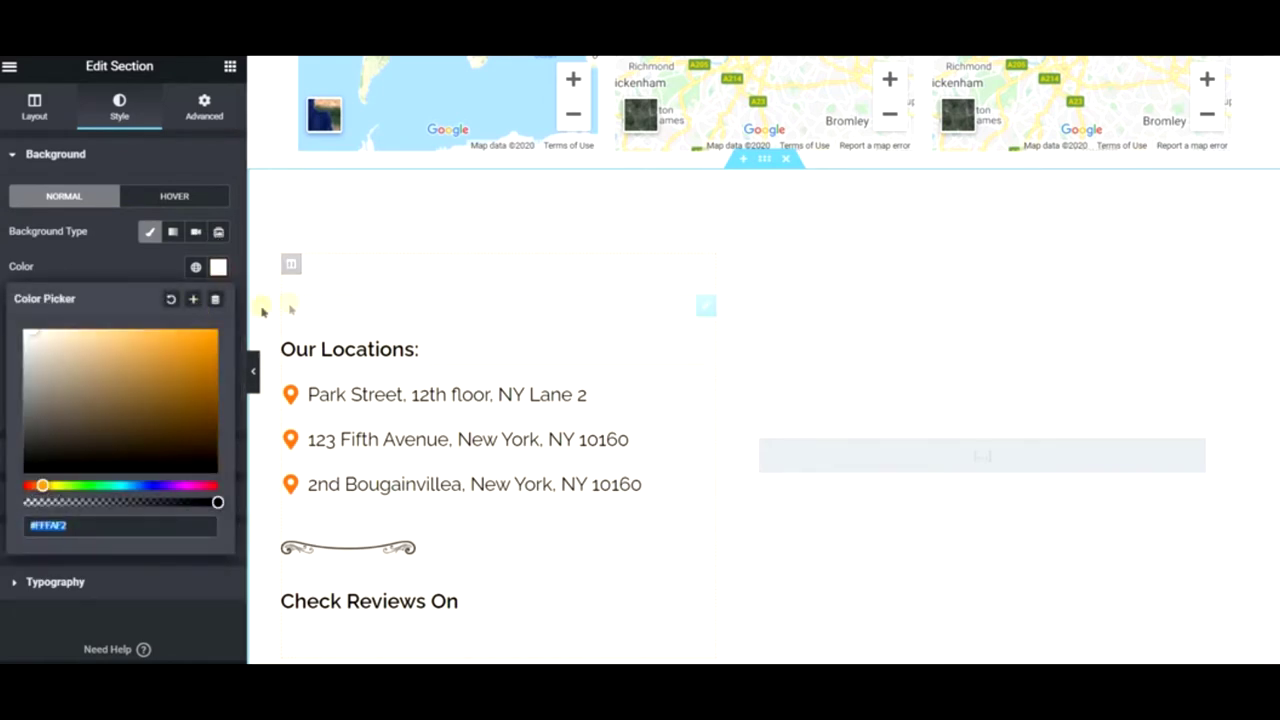
pyautogui.click(193, 299)
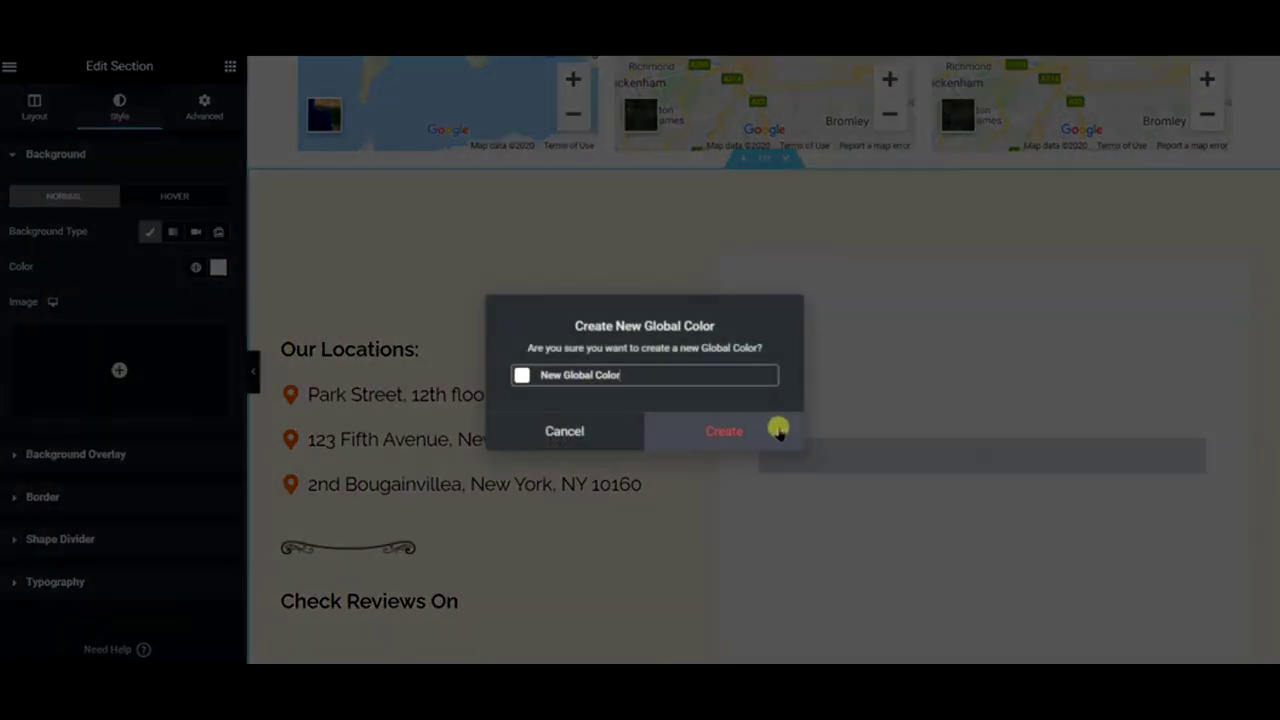
pyautogui.click(778, 431)
pyautogui.scroll(10, 775, 431)
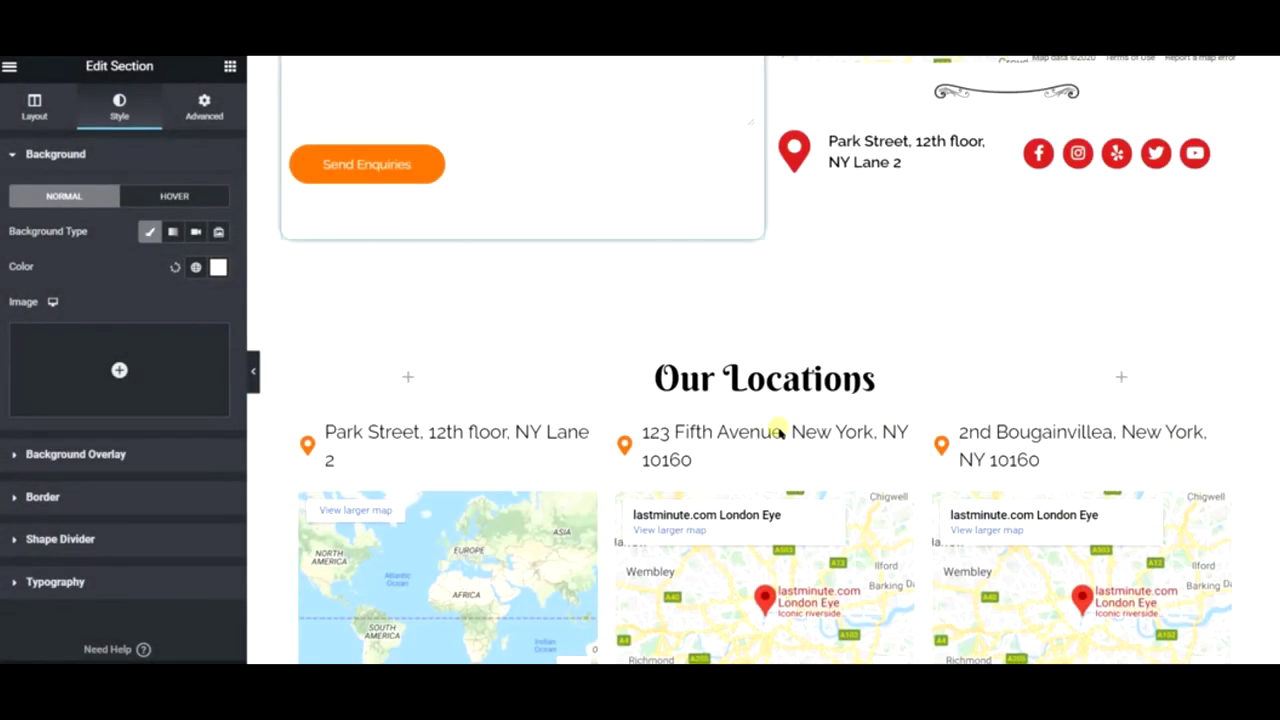
# - Give the enquiry form section a classic background in the new white global colour #FFFAF2, then preview it full width
pyautogui.rightClick(526, 123)
pyautogui.click(612, 195)
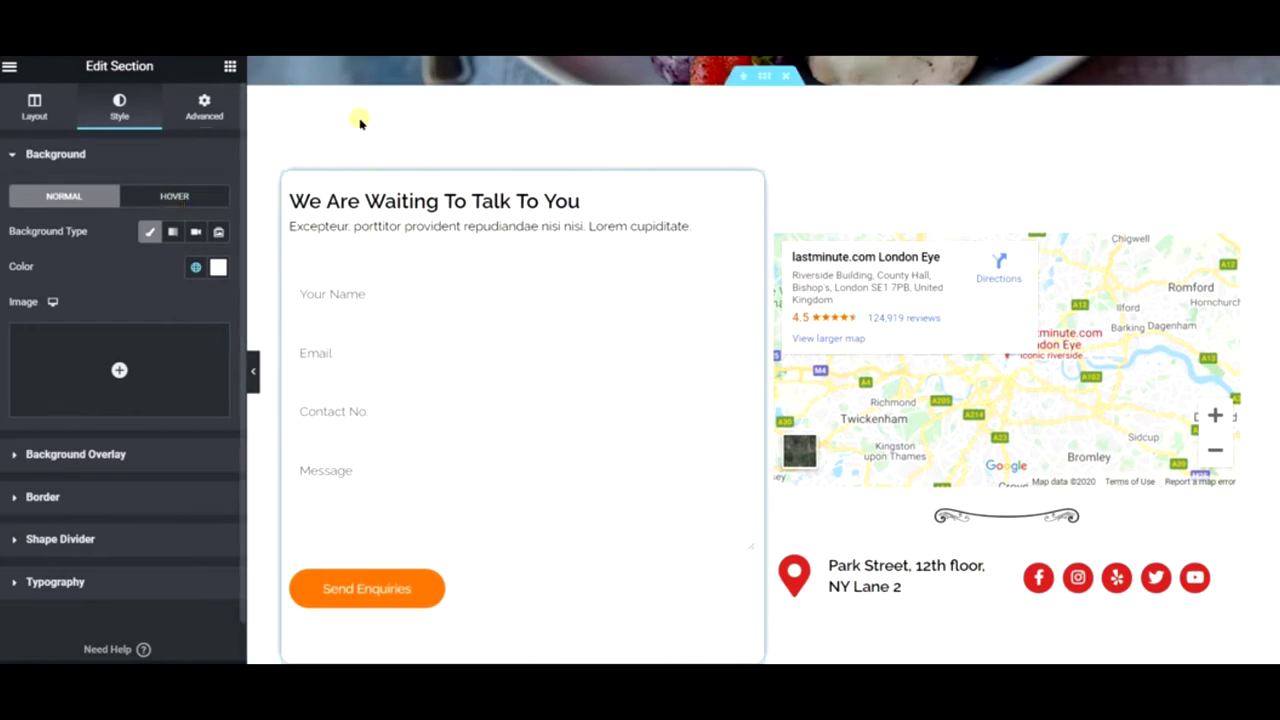
pyautogui.rightClick(407, 122)
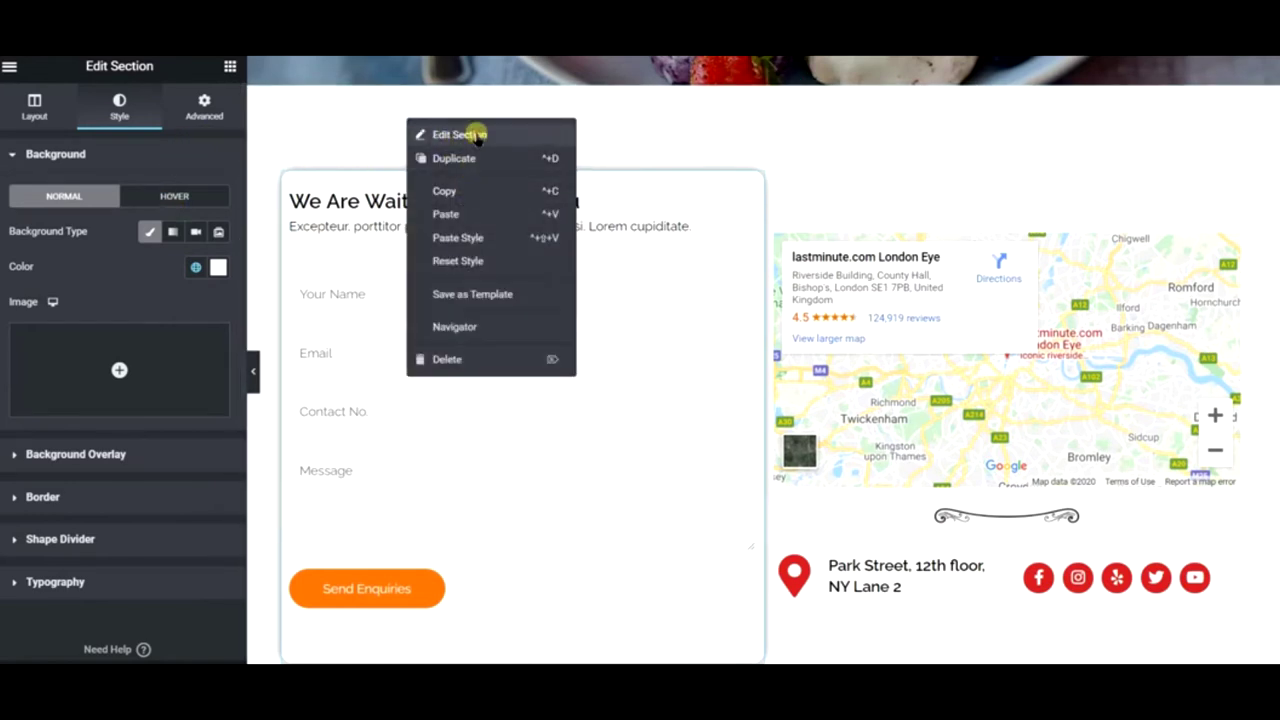
pyautogui.click(477, 136)
pyautogui.click(110, 118)
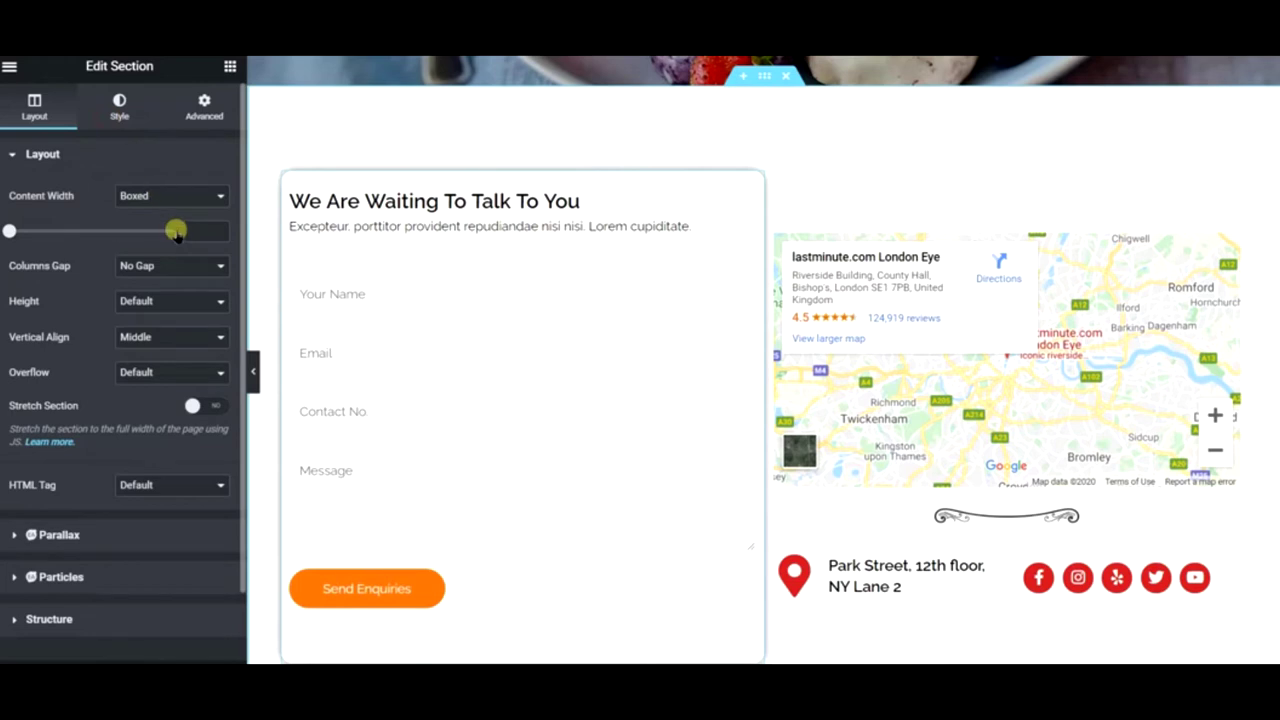
pyautogui.click(152, 232)
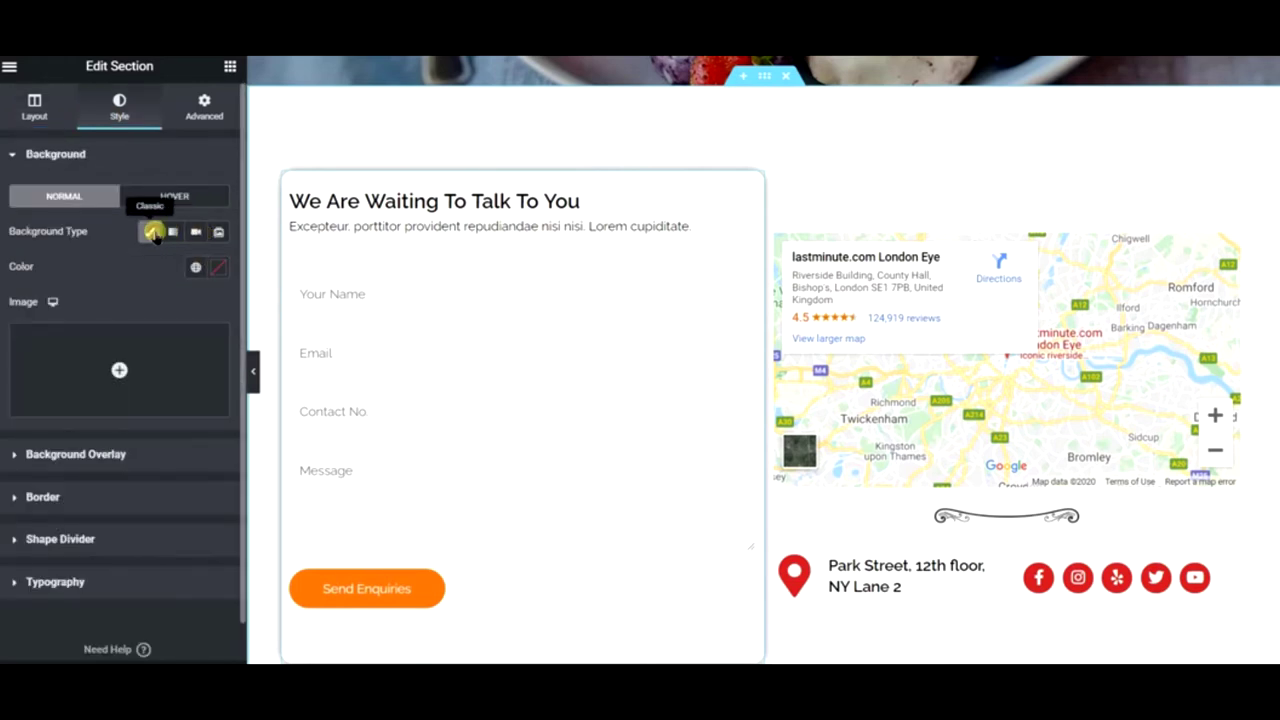
pyautogui.click(198, 269)
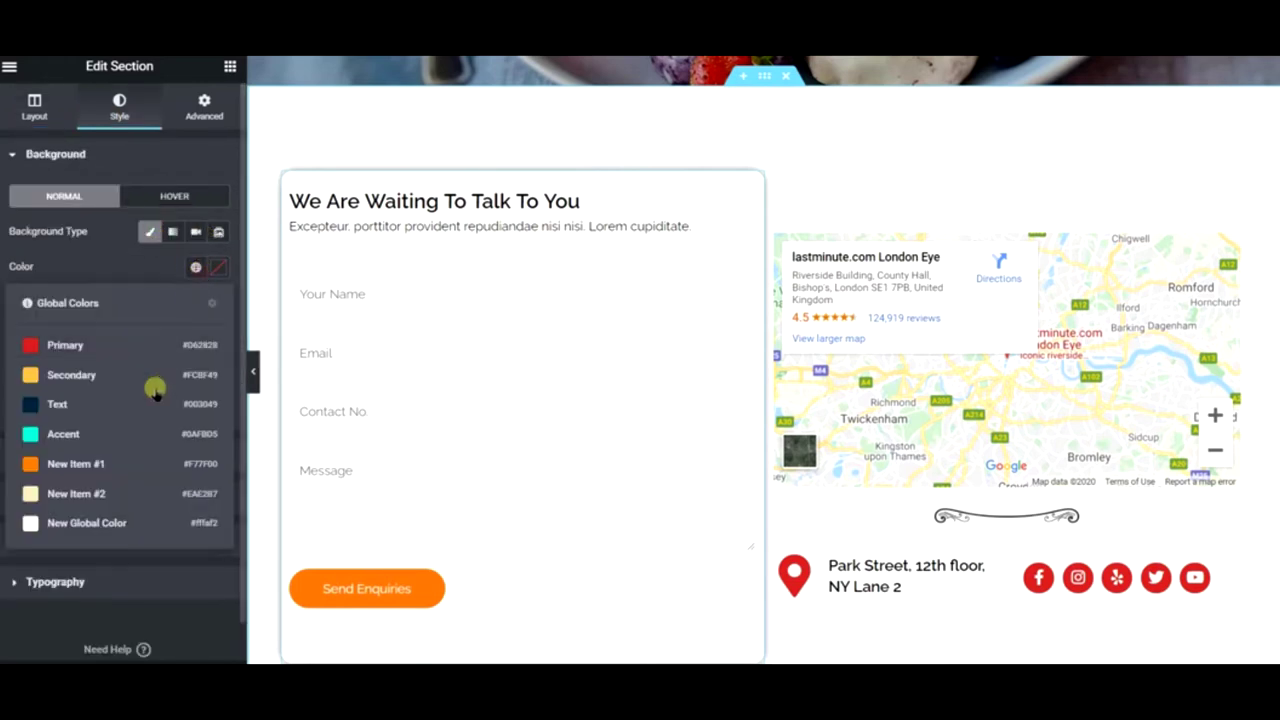
pyautogui.click(130, 520)
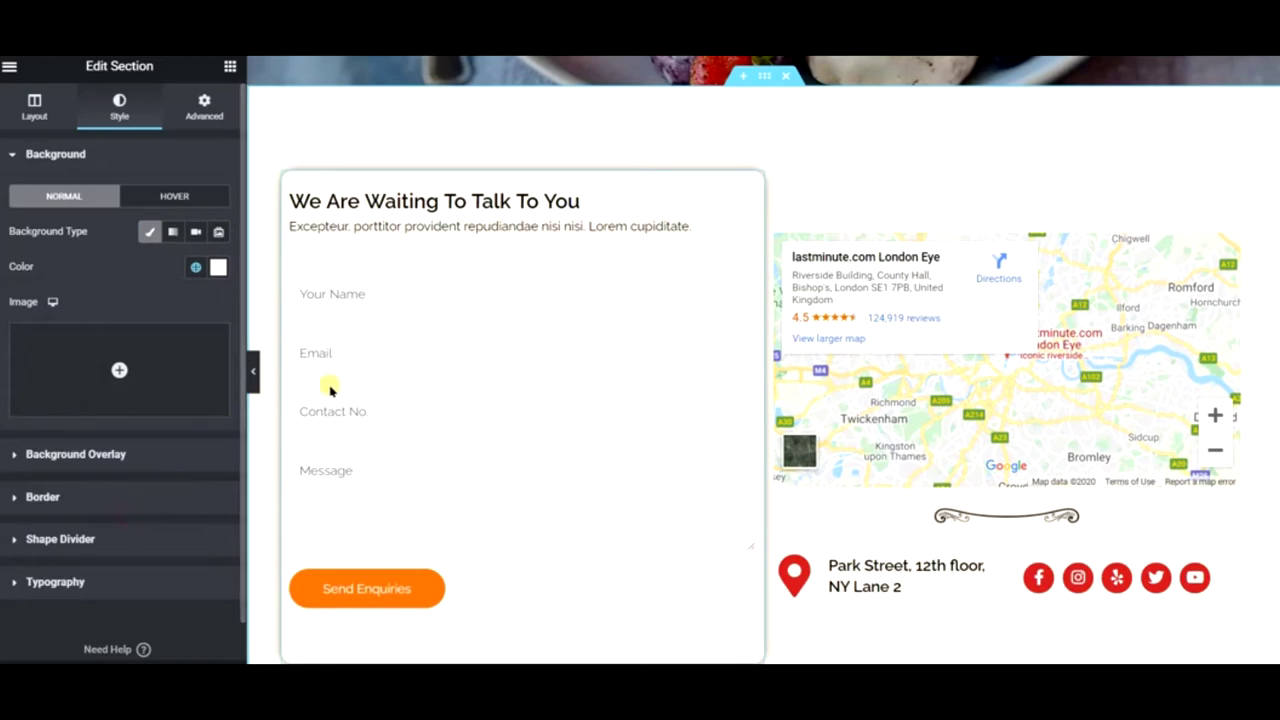
pyautogui.click(256, 372)
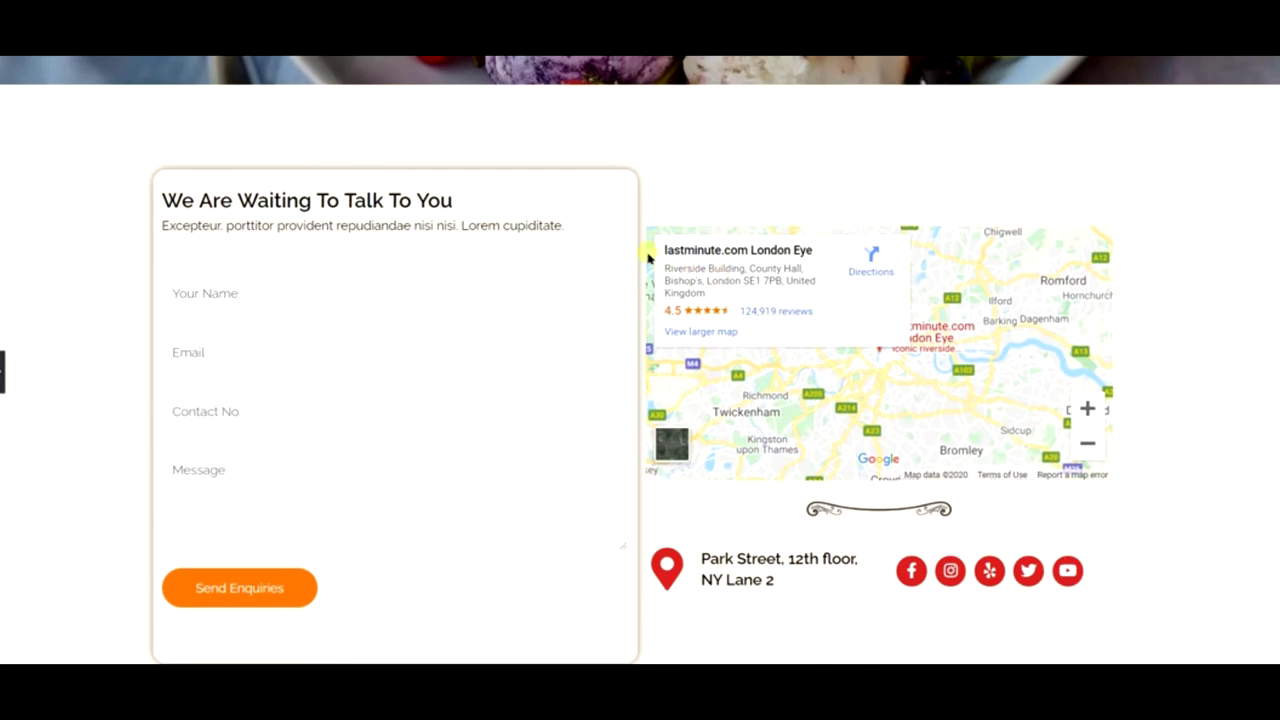
# - Unlink the map column's margins and set its left margin to 30 px
pyautogui.scroll(-1, 648, 258)
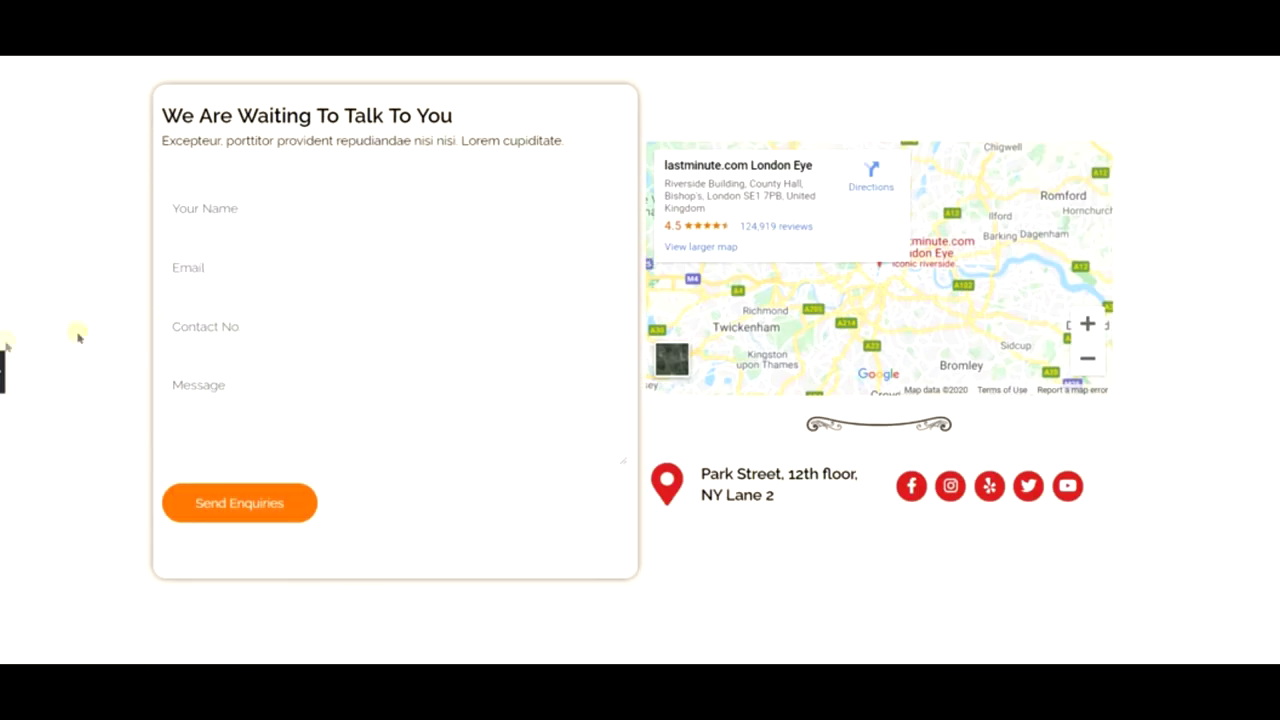
pyautogui.click(3, 372)
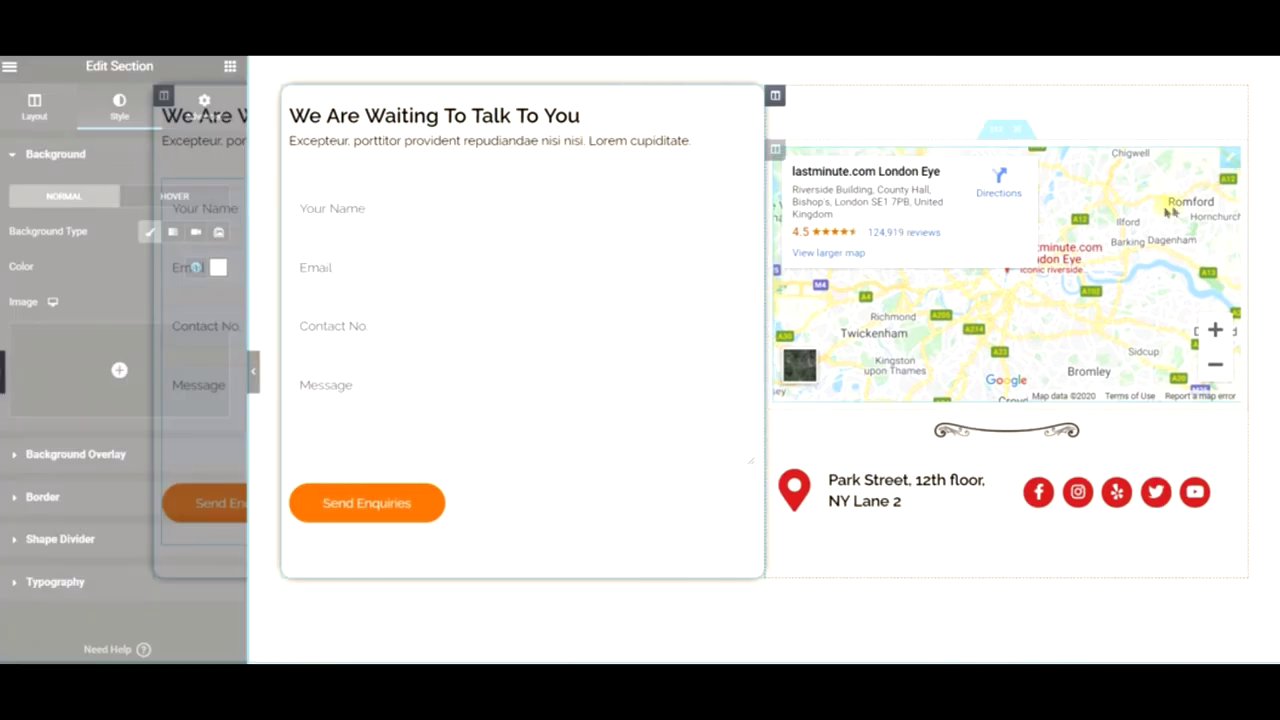
pyautogui.rightClick(781, 99)
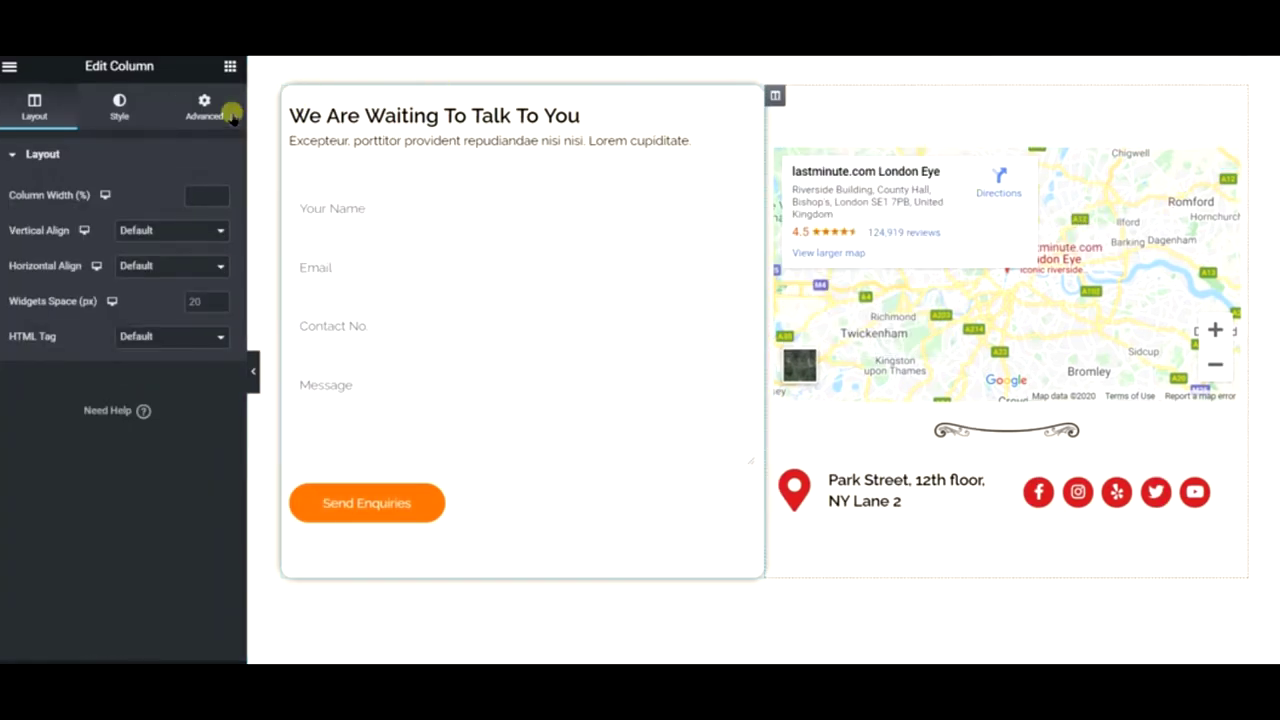
pyautogui.click(204, 106)
pyautogui.click(210, 228)
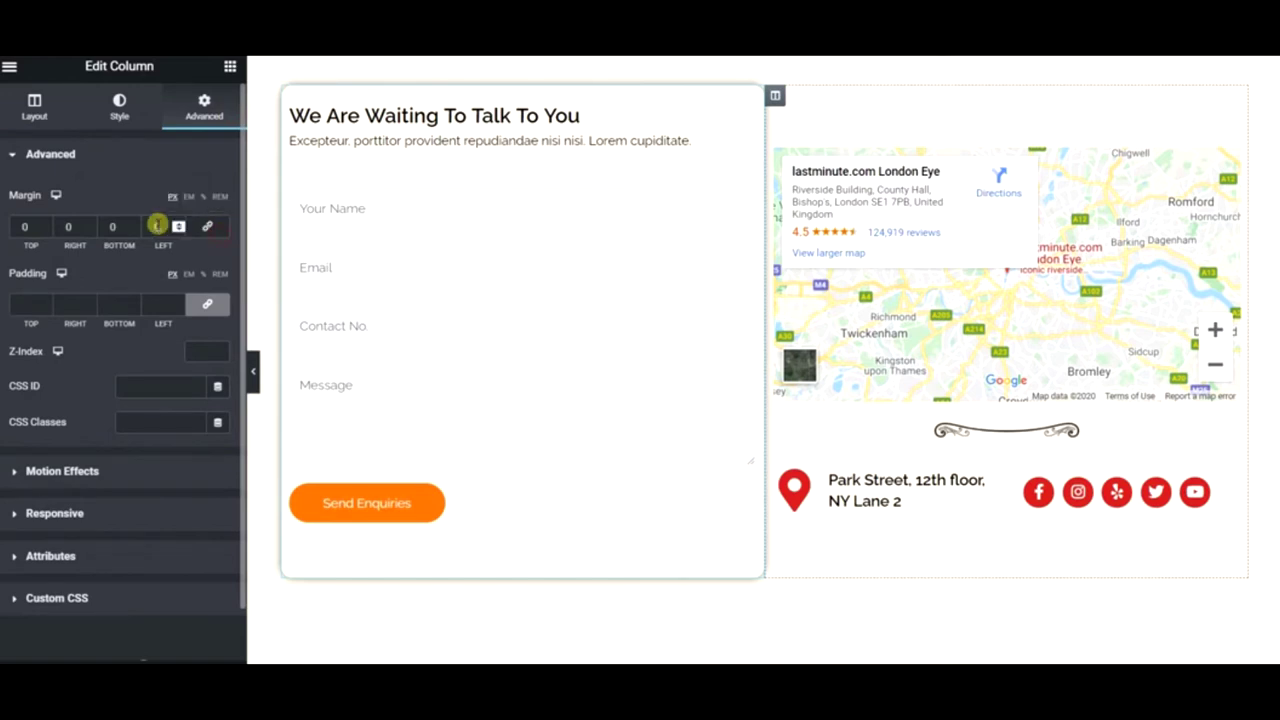
pyautogui.click(155, 226)
pyautogui.write('30')
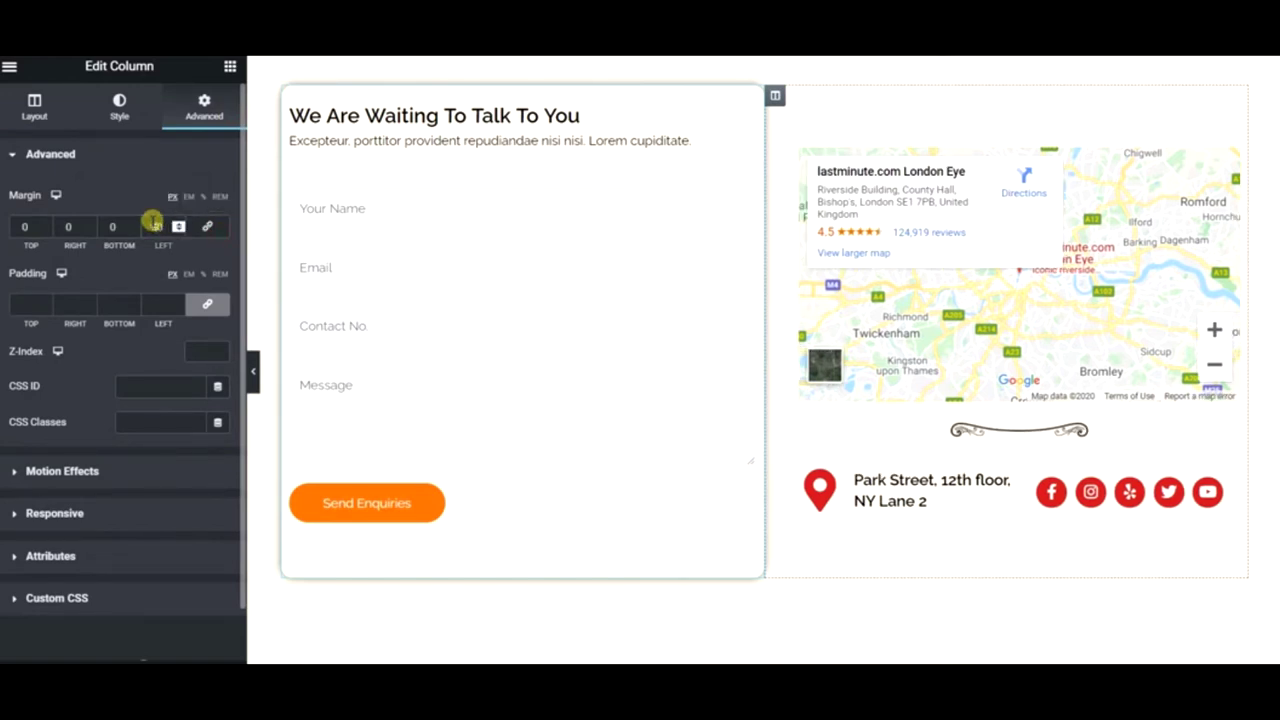
# - Preview the page without the panel to check the new column spacing
pyautogui.click(254, 370)
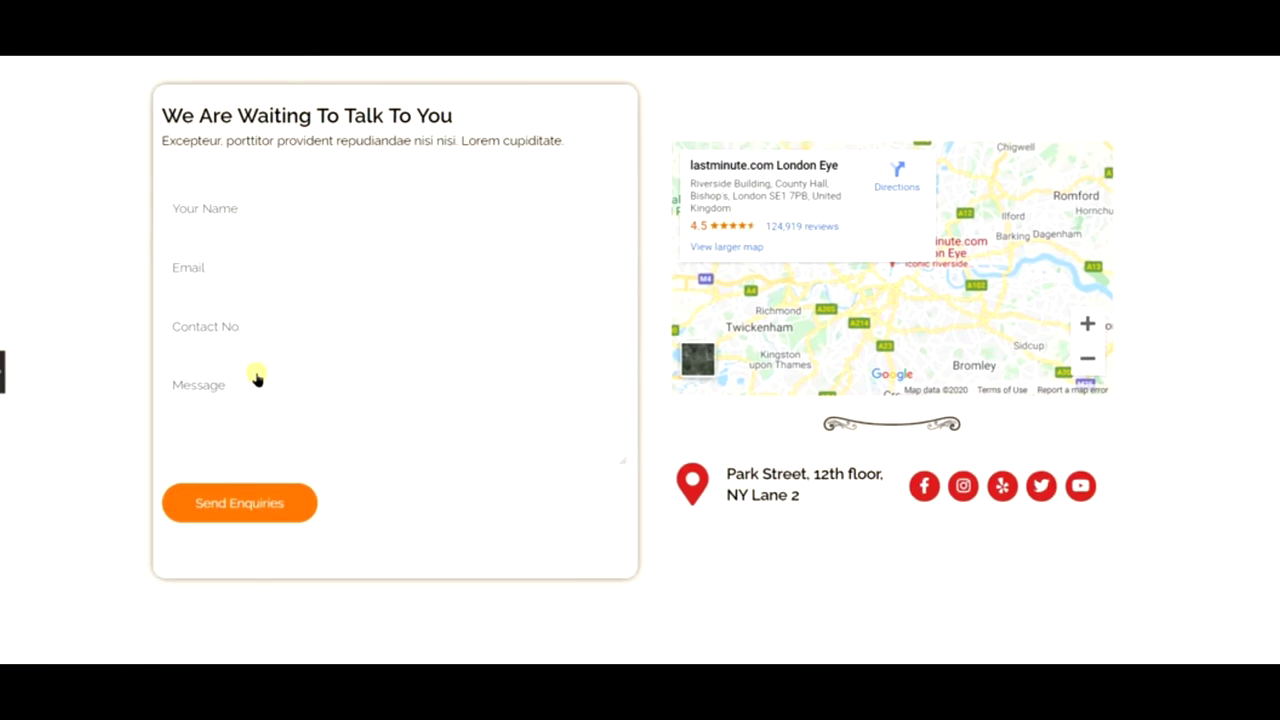
pyautogui.scroll(-5, 256, 373)
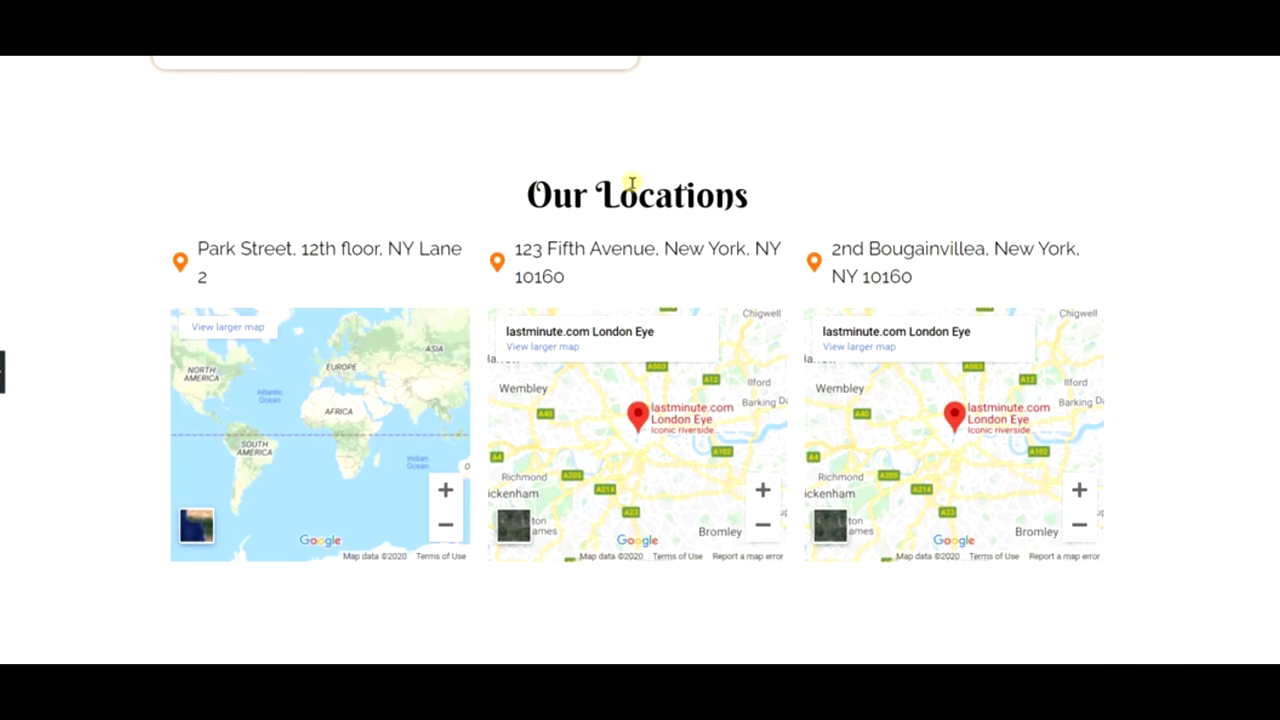
pyautogui.scroll(-5, 632, 181)
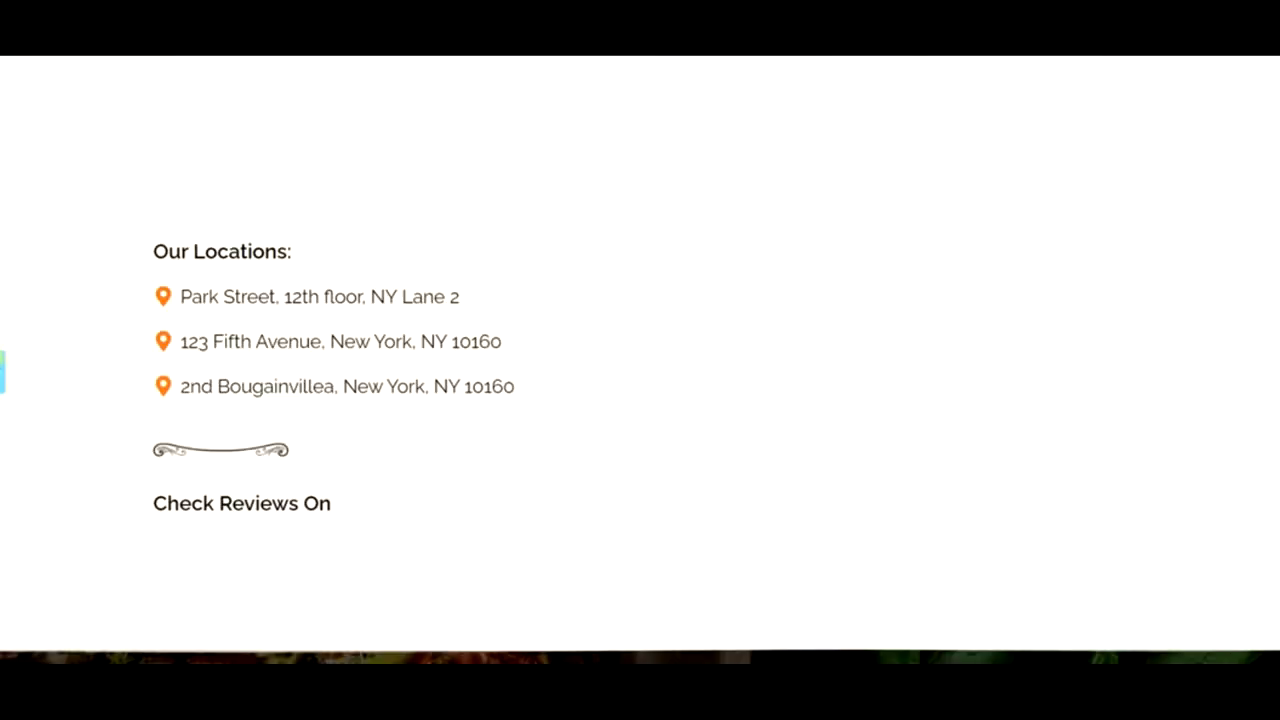
pyautogui.hotkey('ctrl', 'p')
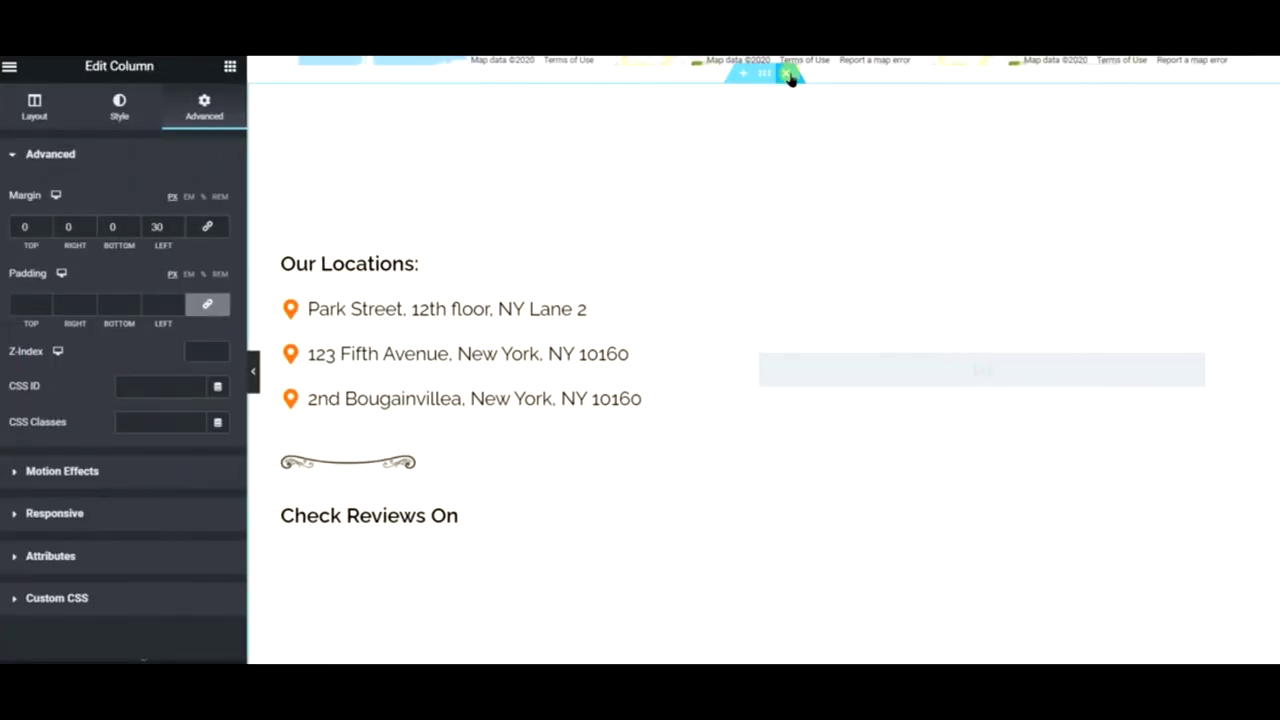
# - Delete the 'Our Locations:' address list section and scroll back up the page
pyautogui.click(789, 75)
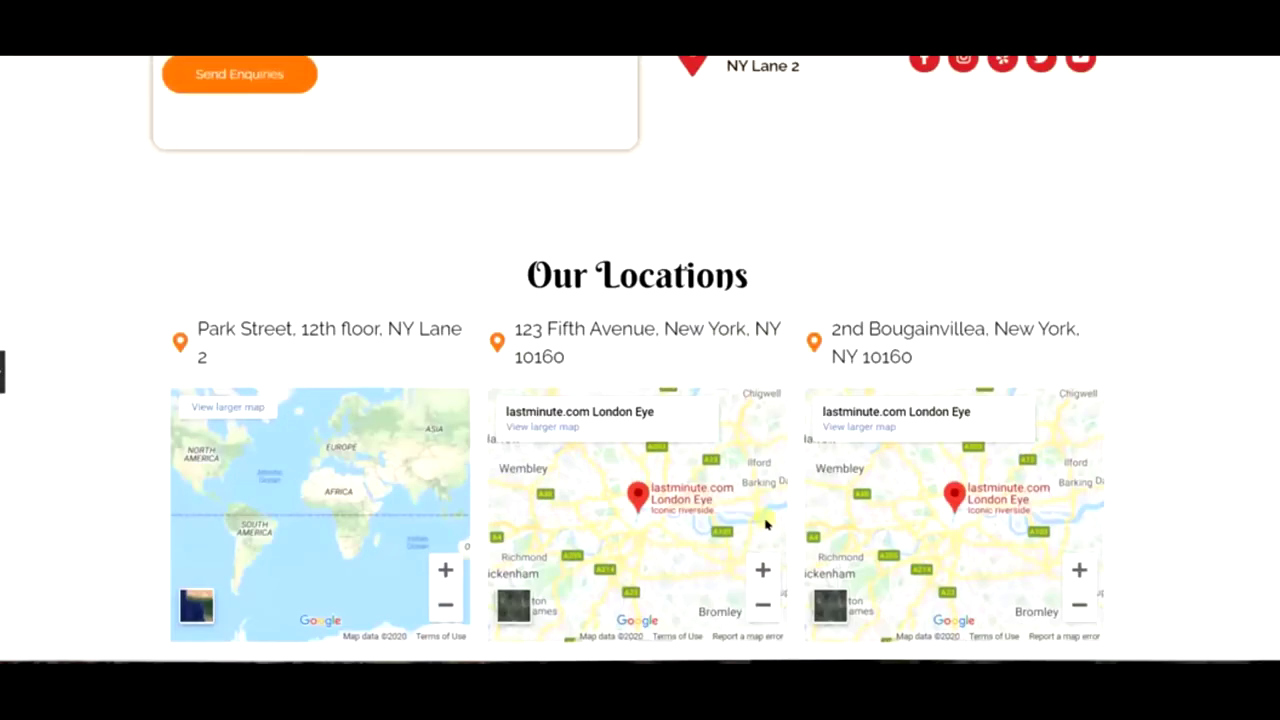
pyautogui.scroll(3, 766, 524)
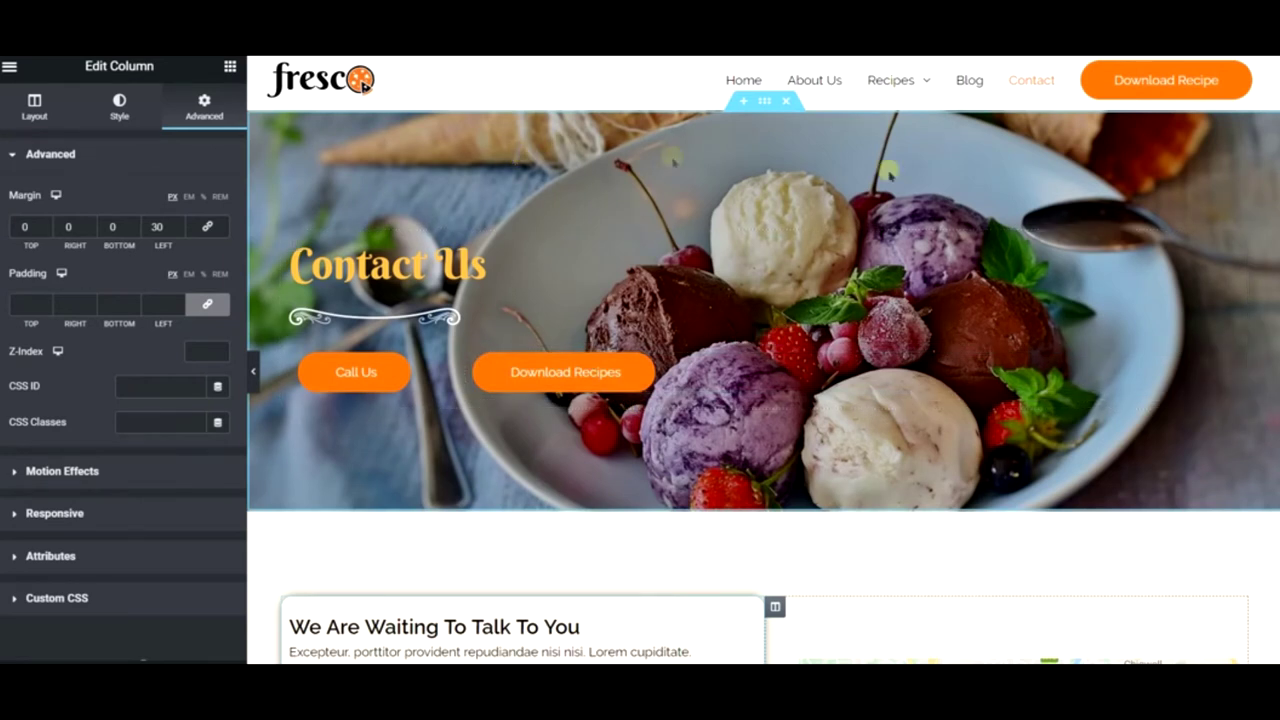
# - Open the published Contact page on the live site using View Page in the editor's main menu
pyautogui.click(12, 68)
pyautogui.rightClick(72, 356)
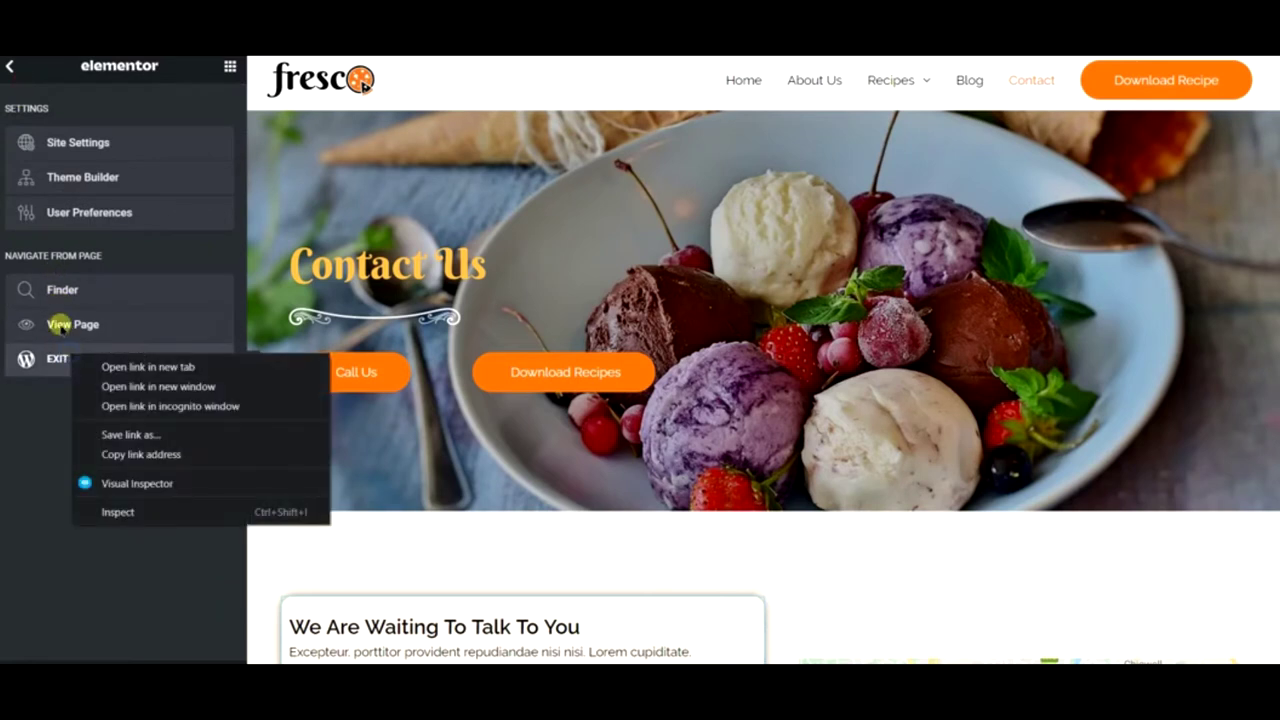
pyautogui.click(168, 338)
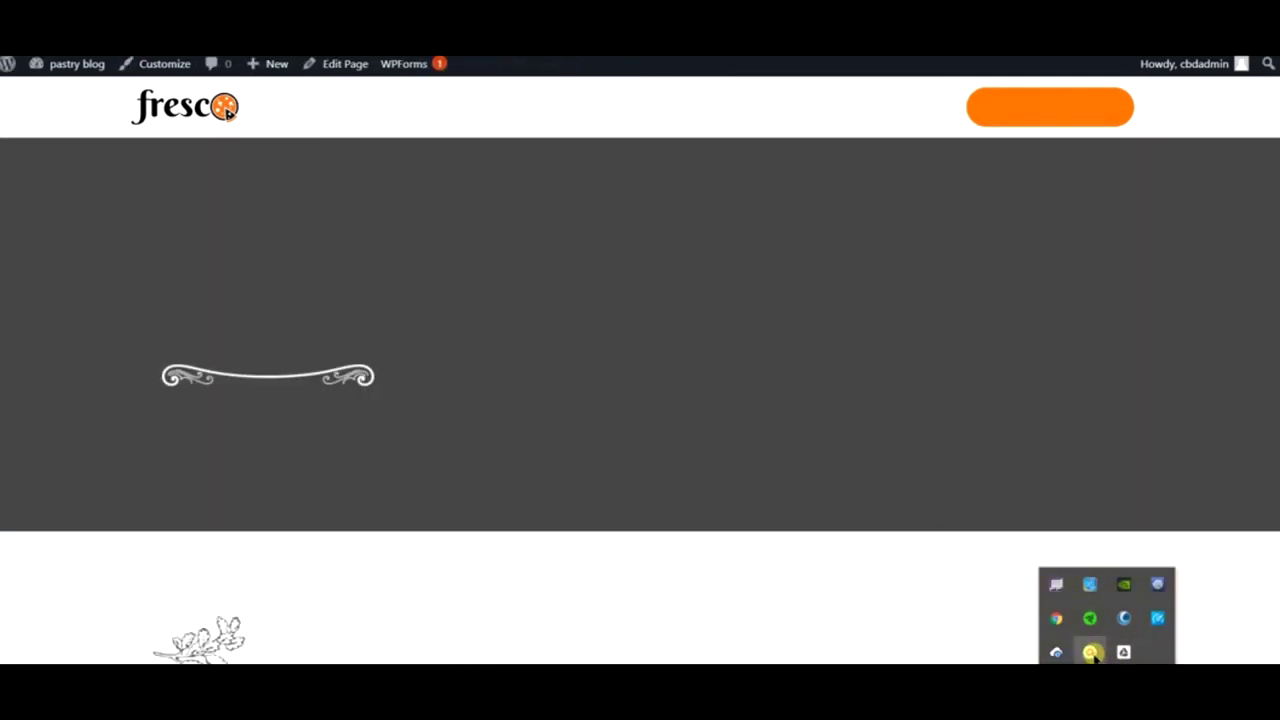
# - Browse the About Us page, then start a Google search for 'bacon ip' in a new tab
pyautogui.click(1094, 651)
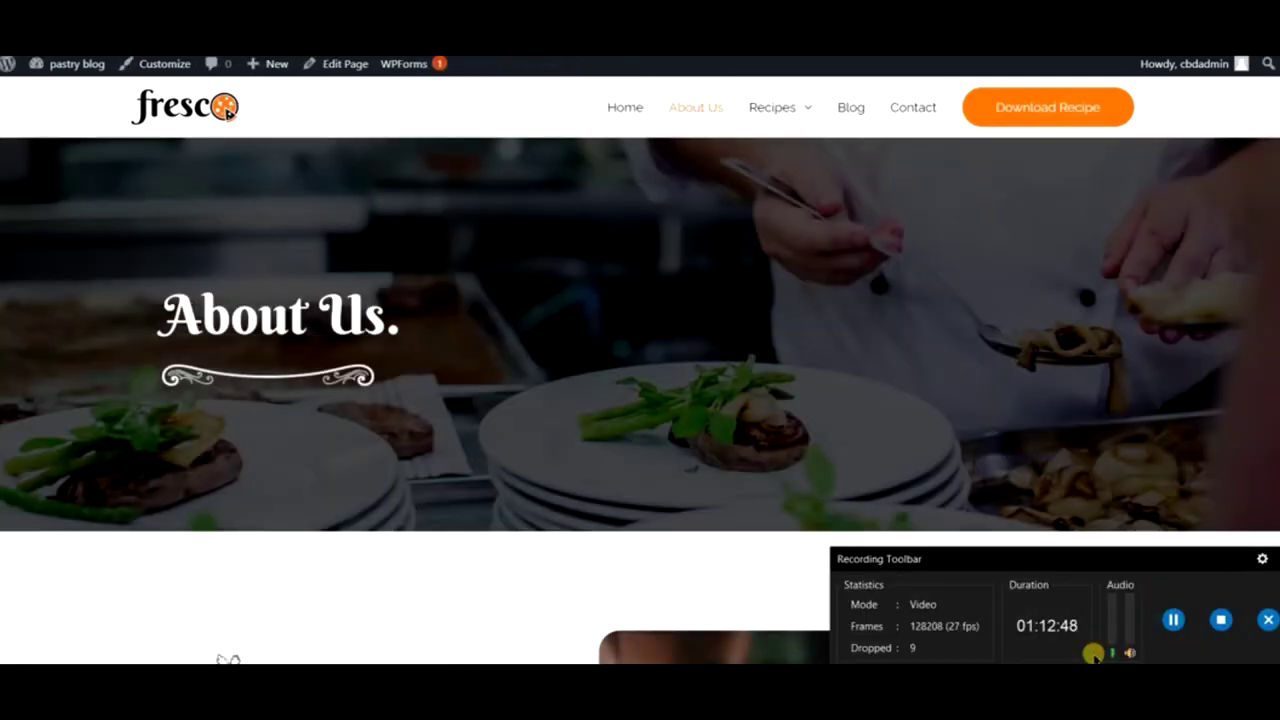
pyautogui.click(1277, 557)
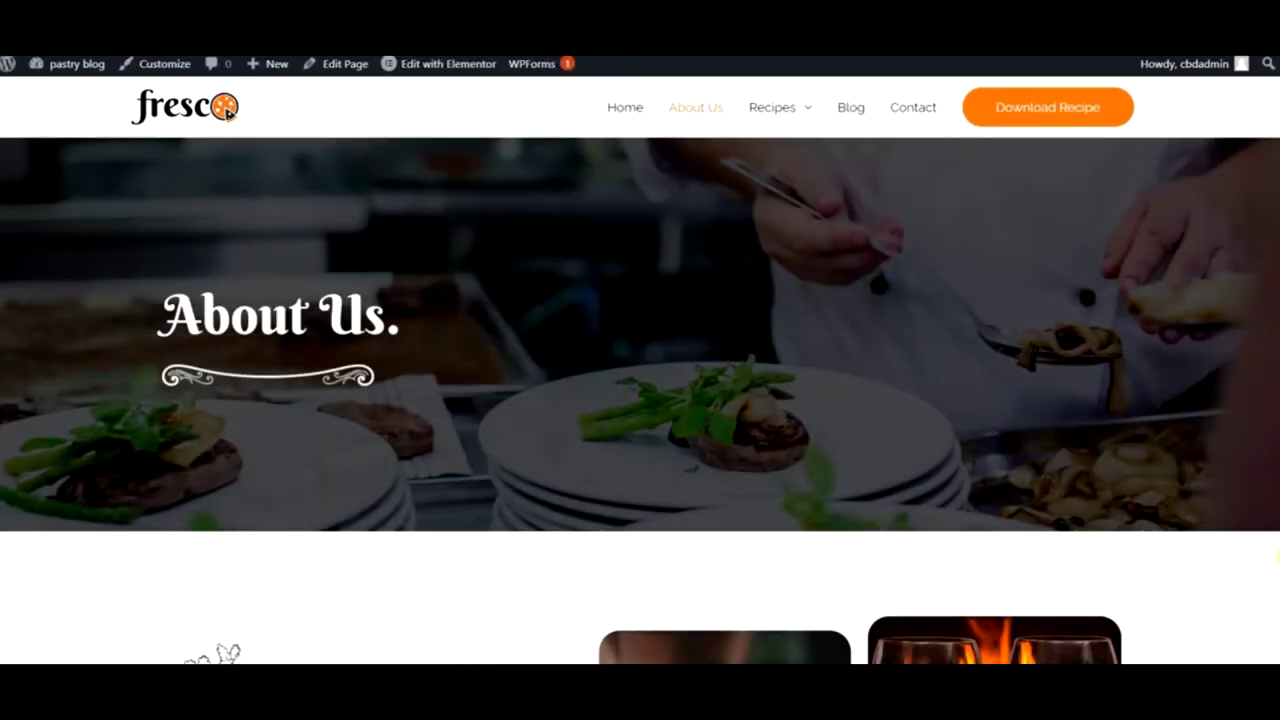
pyautogui.press('Return')
pyautogui.scroll(-7, 471, 329)
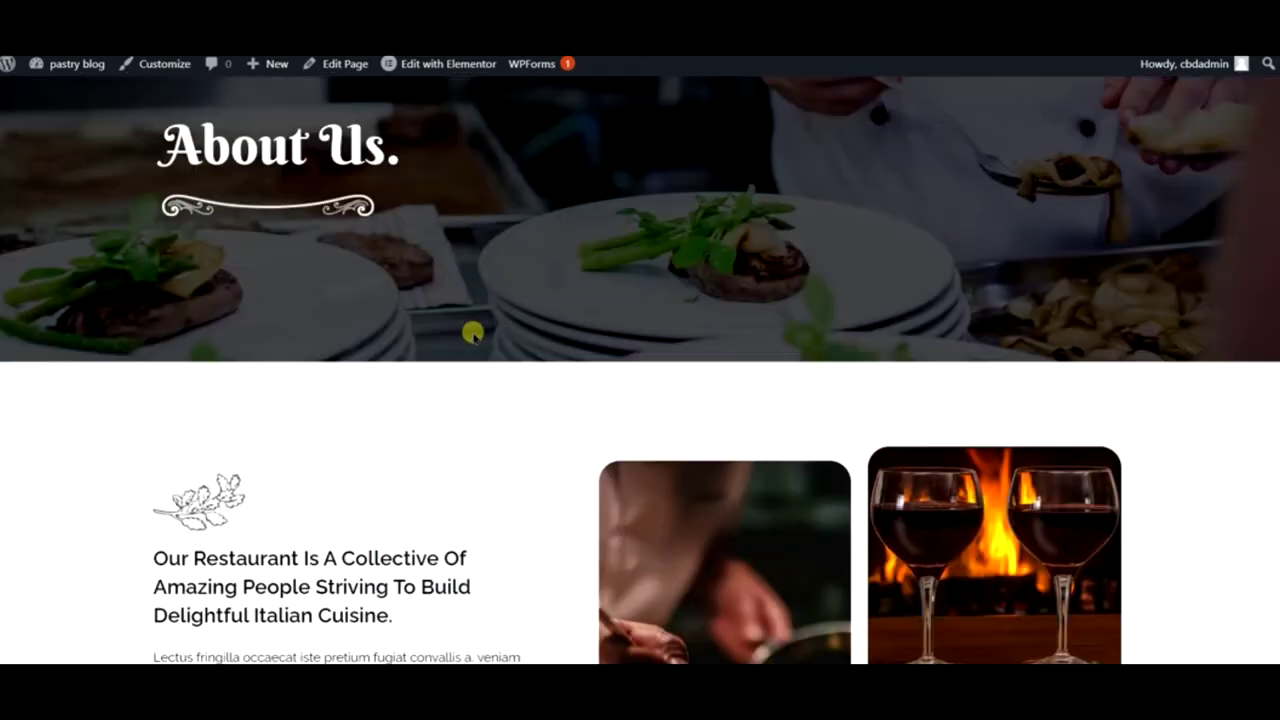
pyautogui.scroll(-10, 475, 334)
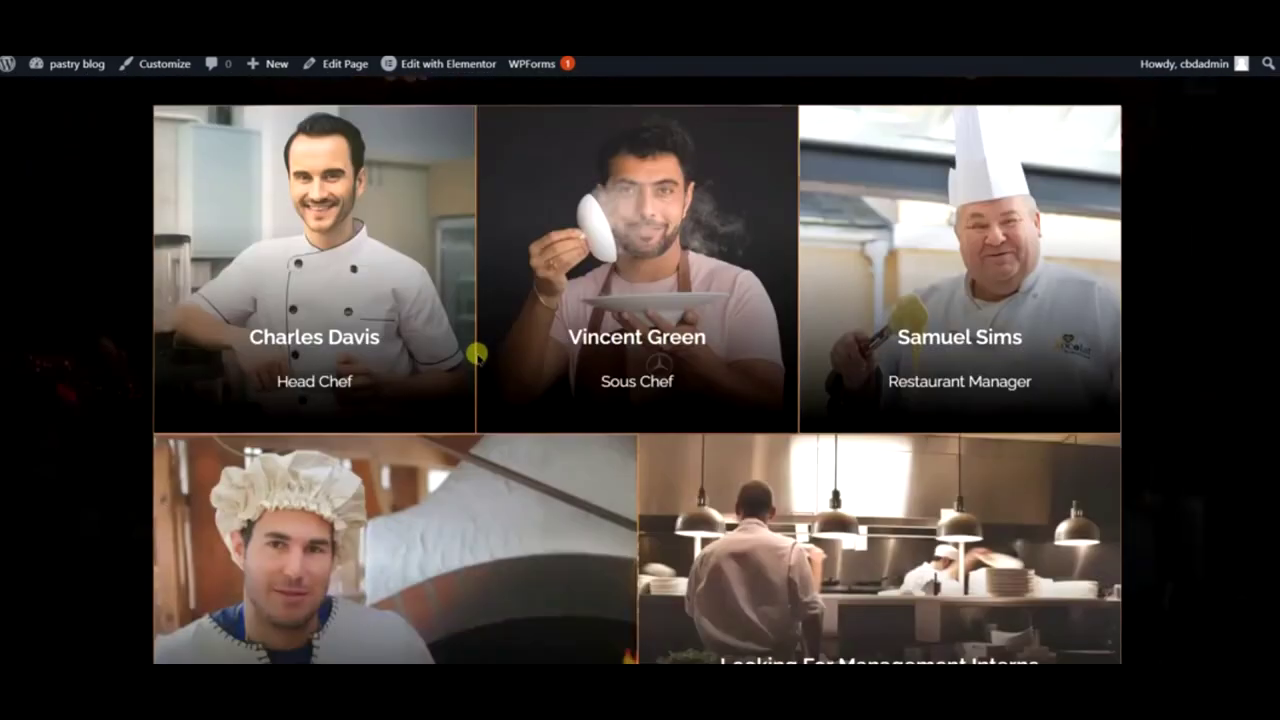
pyautogui.scroll(-6, 478, 357)
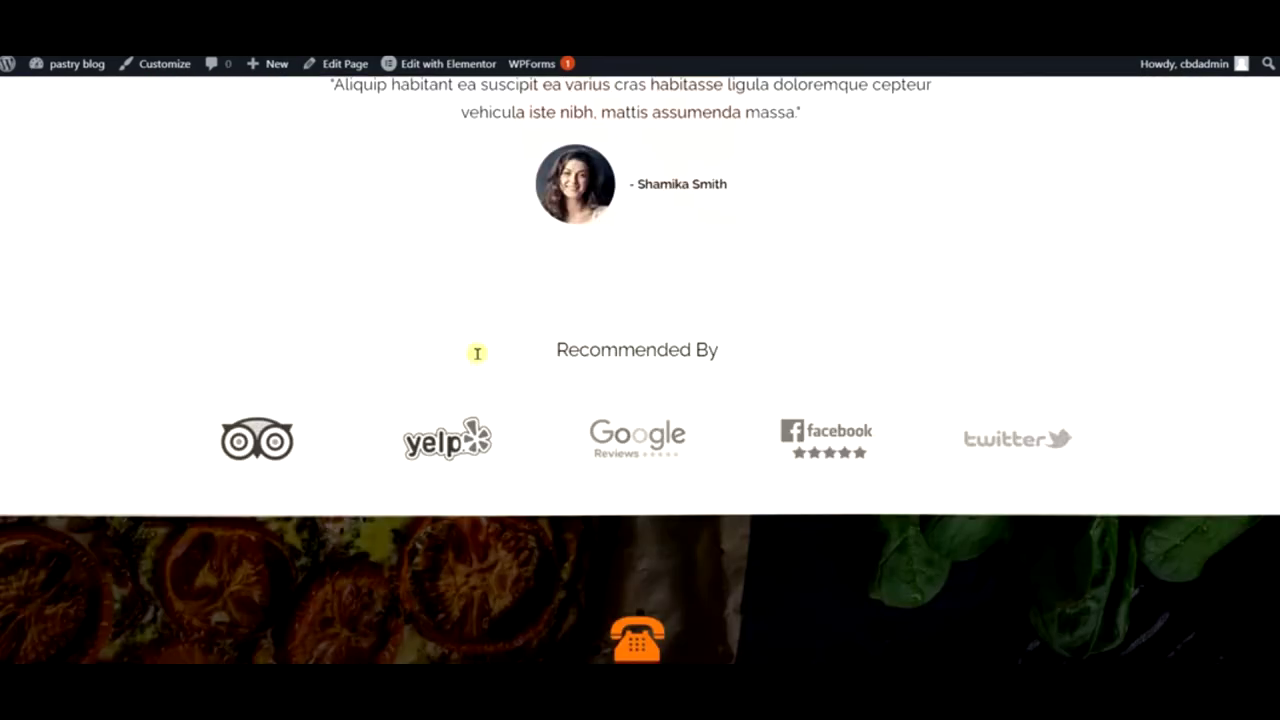
pyautogui.scroll(10, 481, 357)
pyautogui.scroll(8, 481, 357)
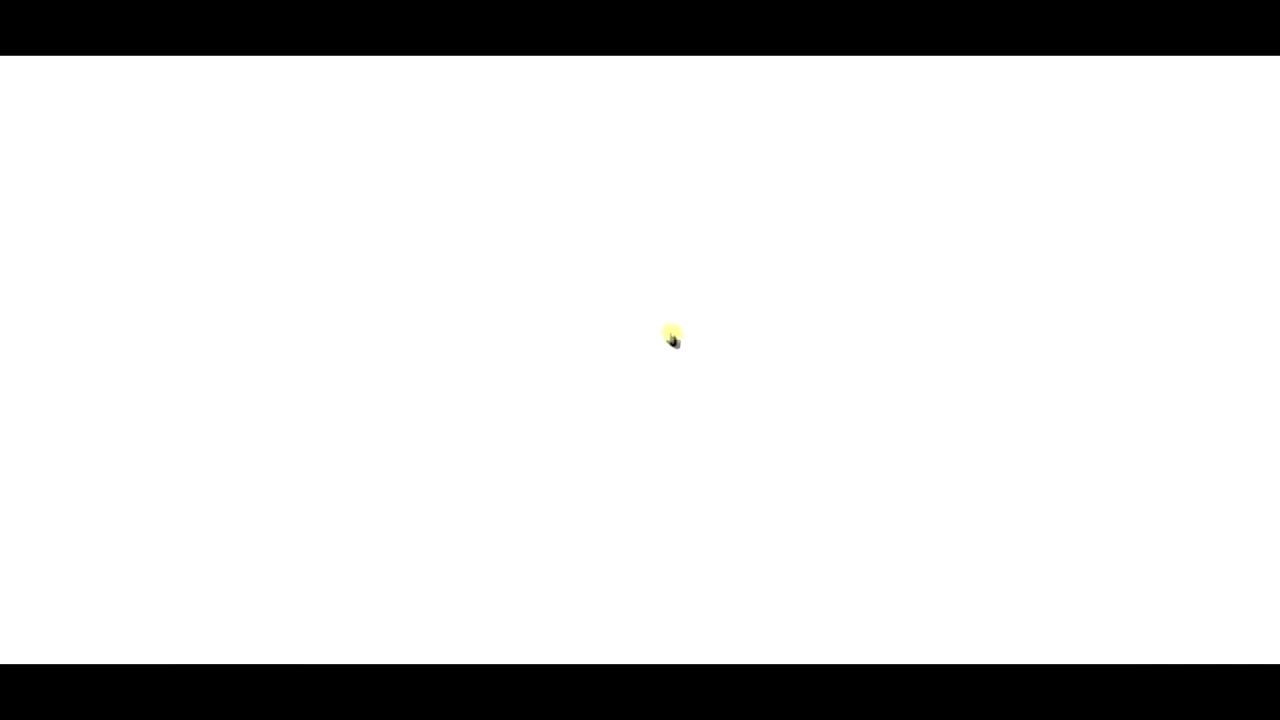
pyautogui.click(614, 318)
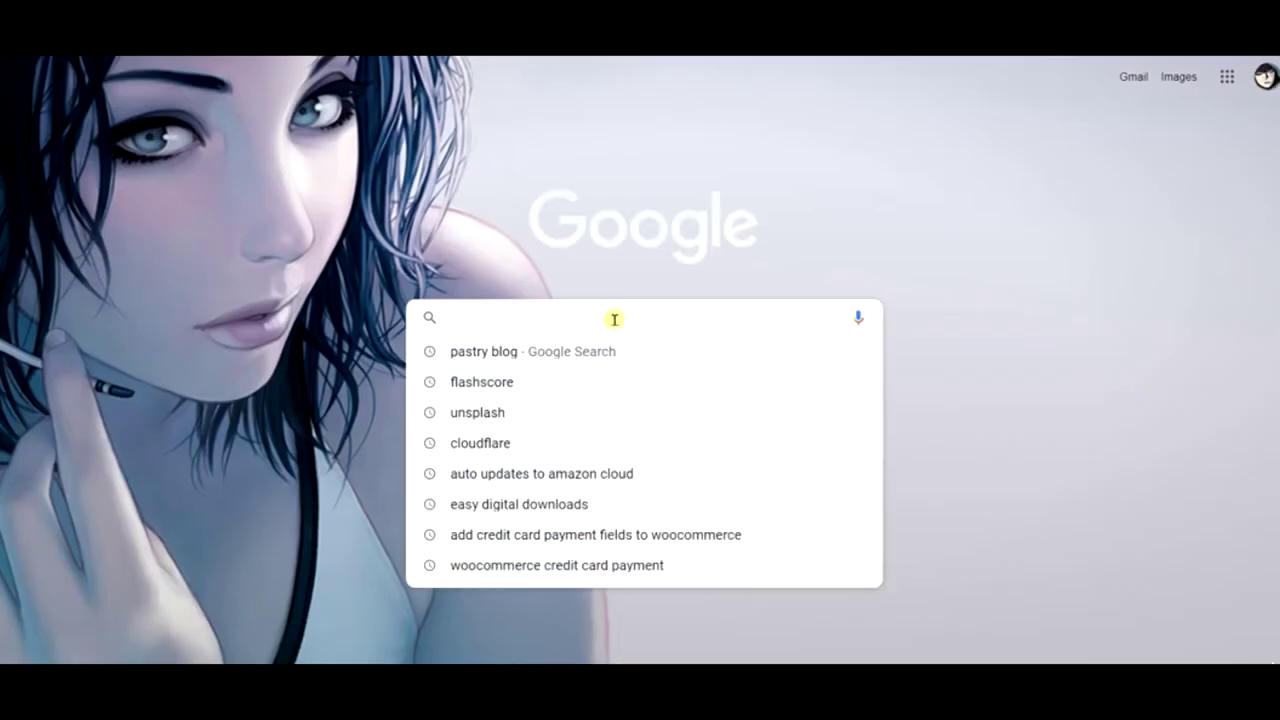
pyautogui.write('bacon ip')
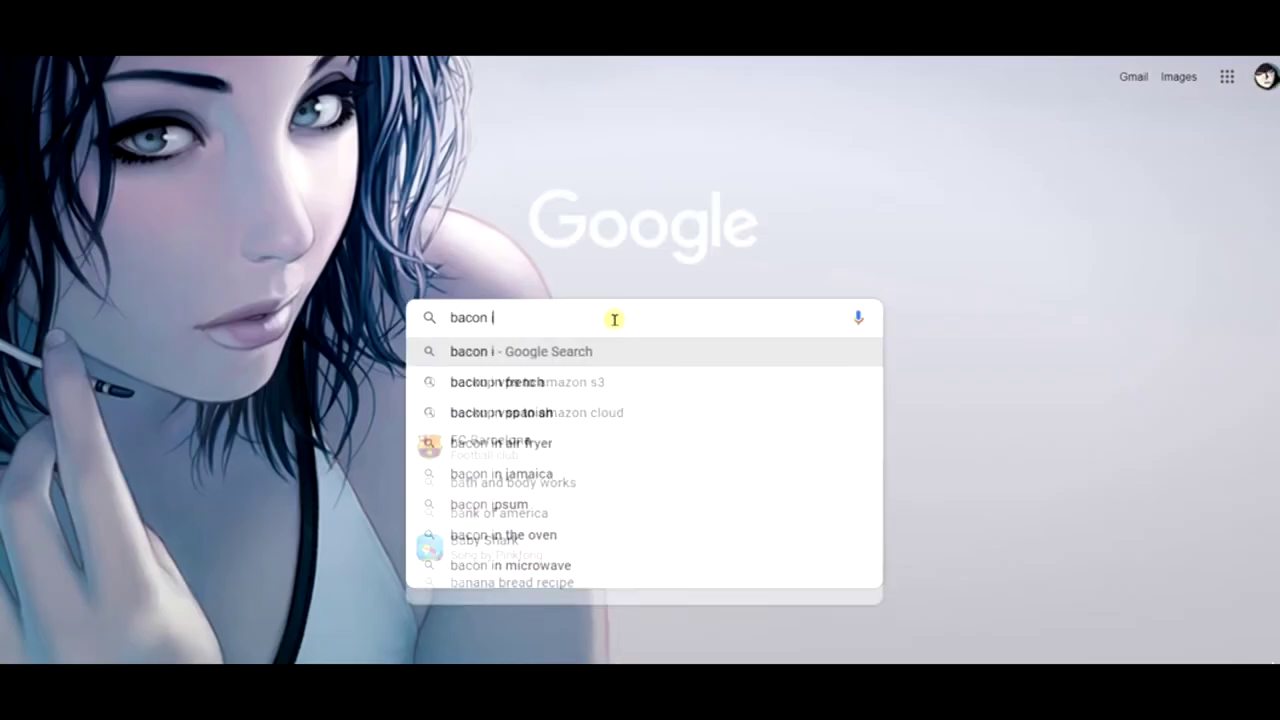
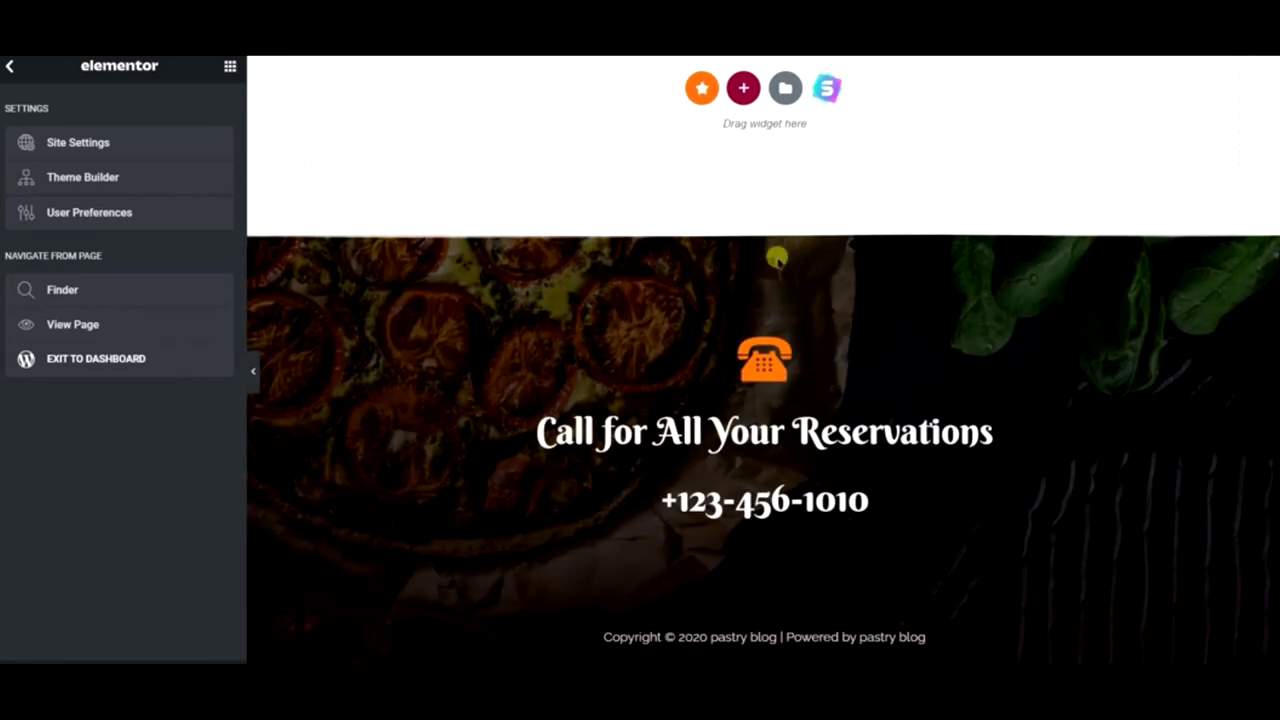
# - Copy the Contact page's ice-cream hero section and load the About Us page in Elementor
pyautogui.scroll(15, 776, 252)
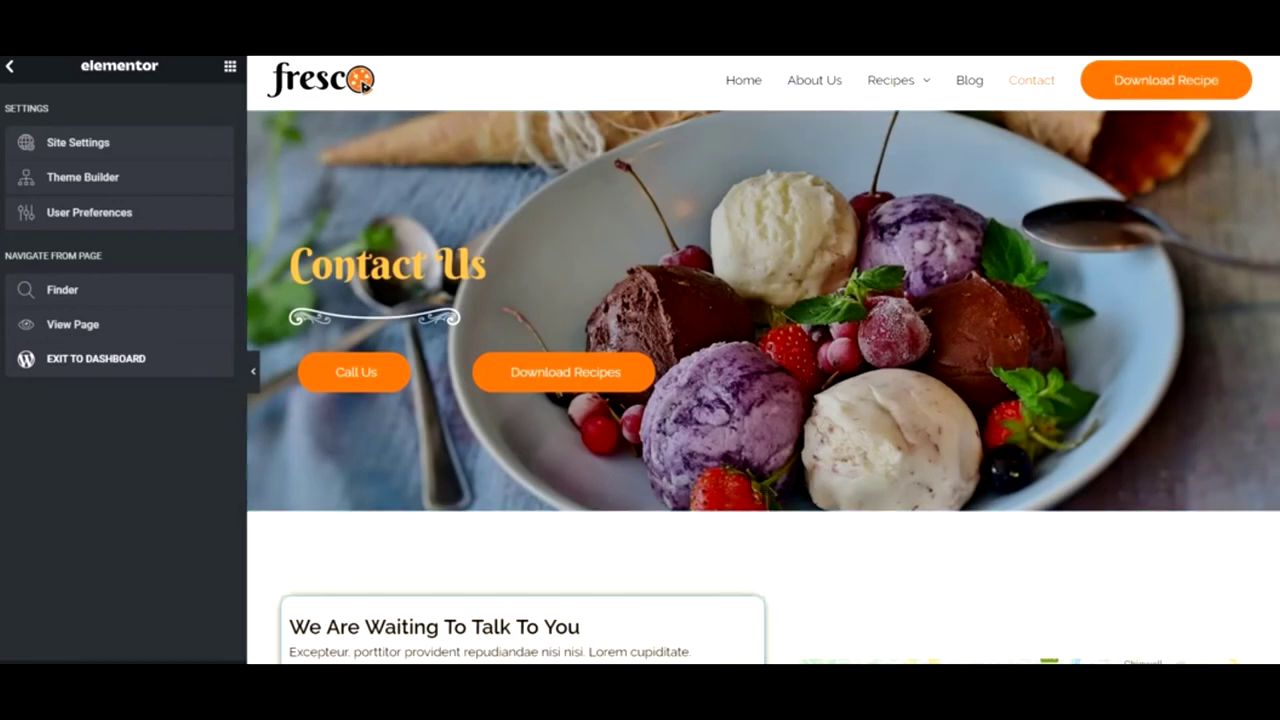
pyautogui.click(364, 86)
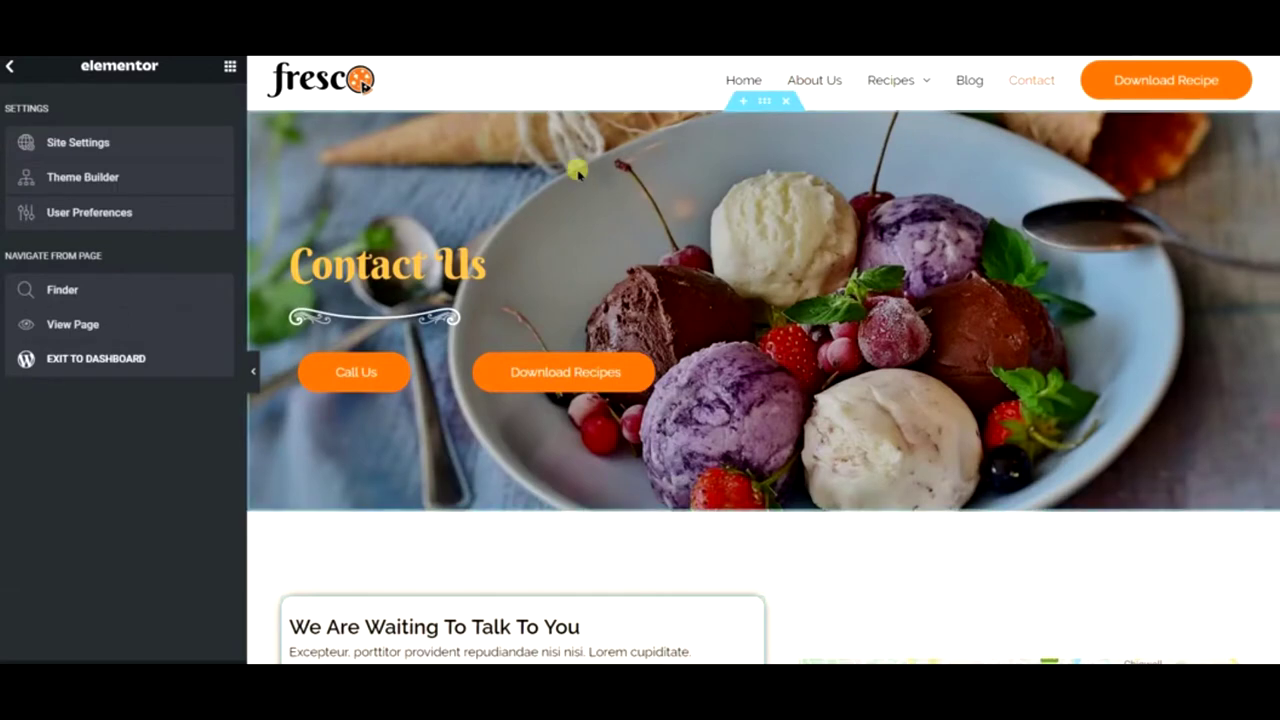
pyautogui.rightClick(578, 166)
pyautogui.click(620, 235)
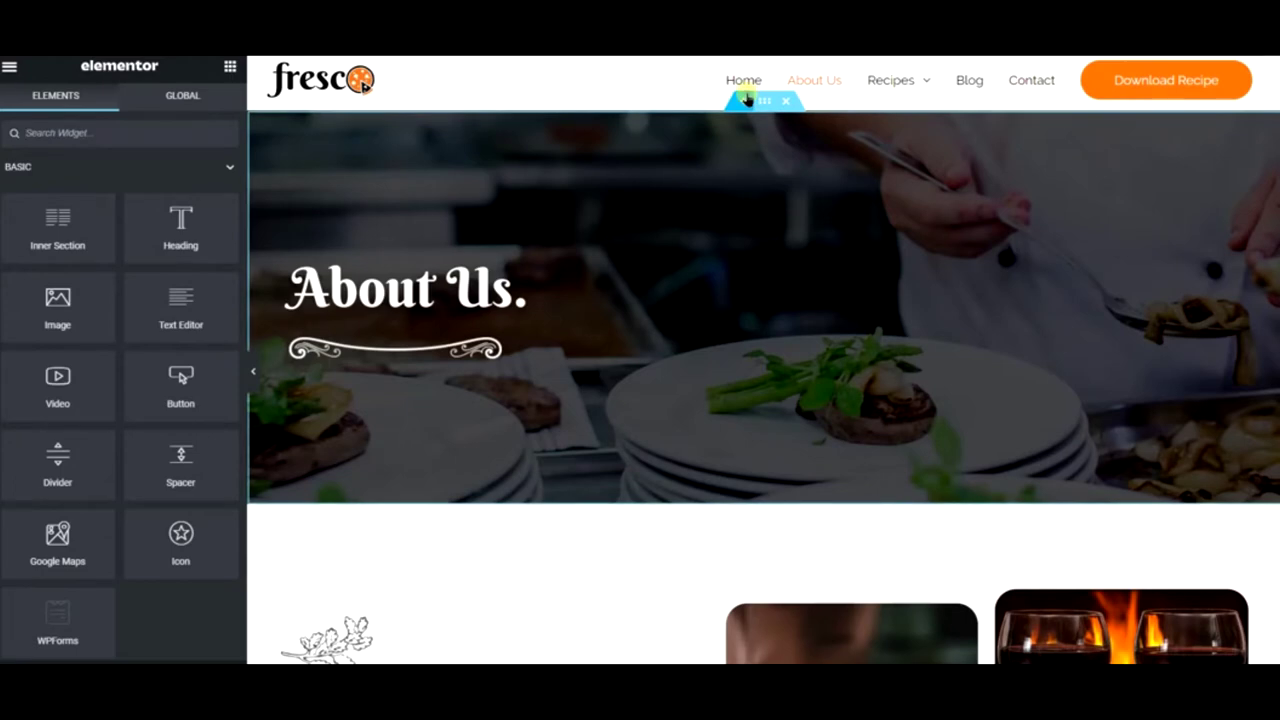
# - Paste the copied Contact Us hero into a new section above and delete the original About Us hero
pyautogui.click(743, 100)
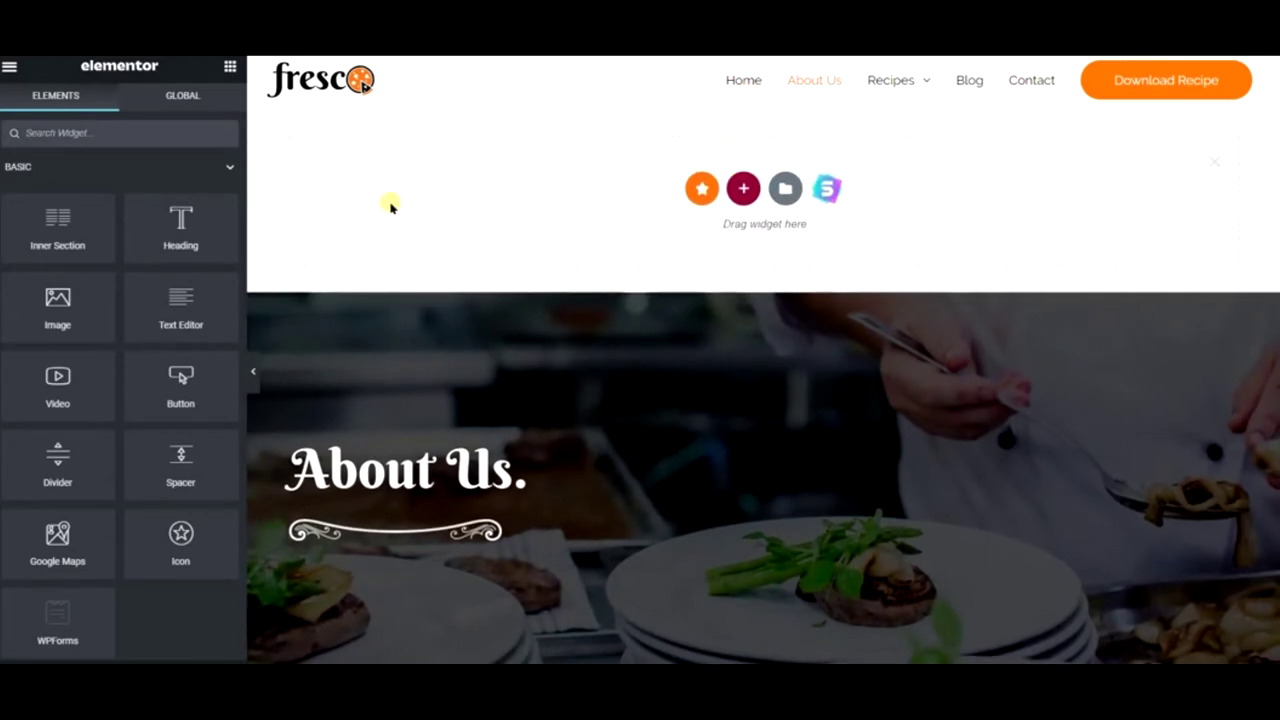
pyautogui.rightClick(391, 205)
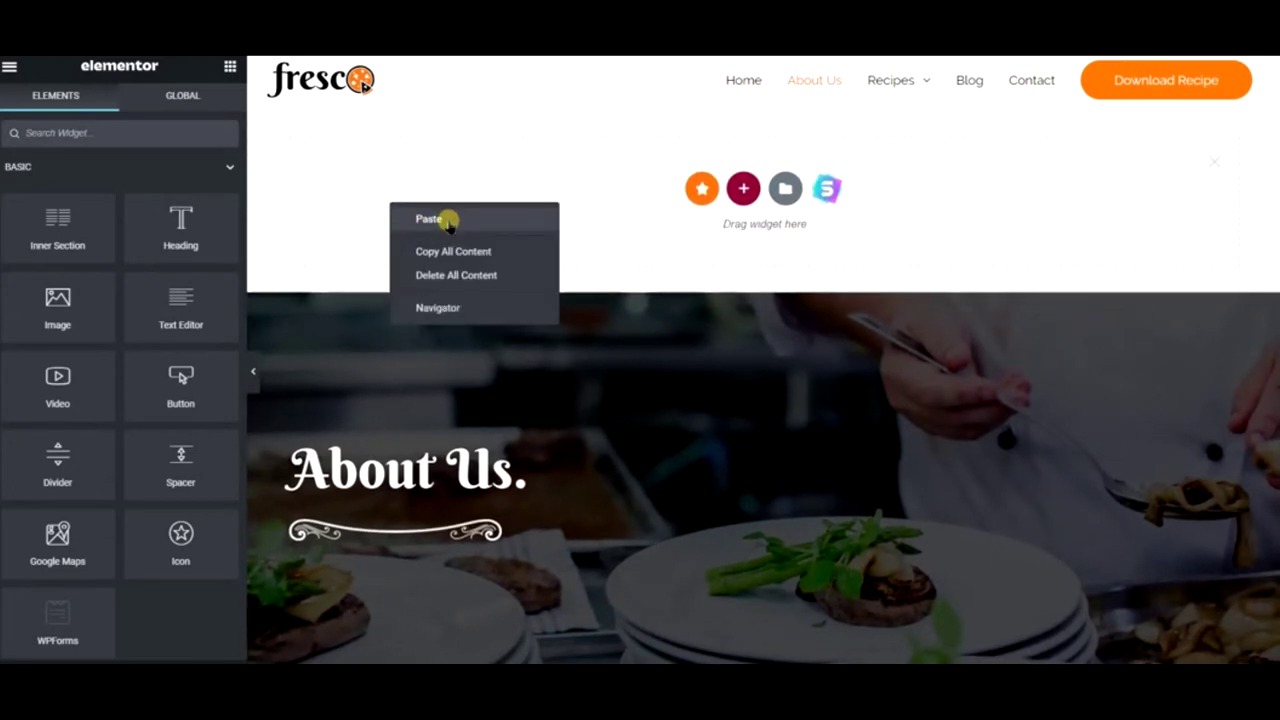
pyautogui.click(430, 219)
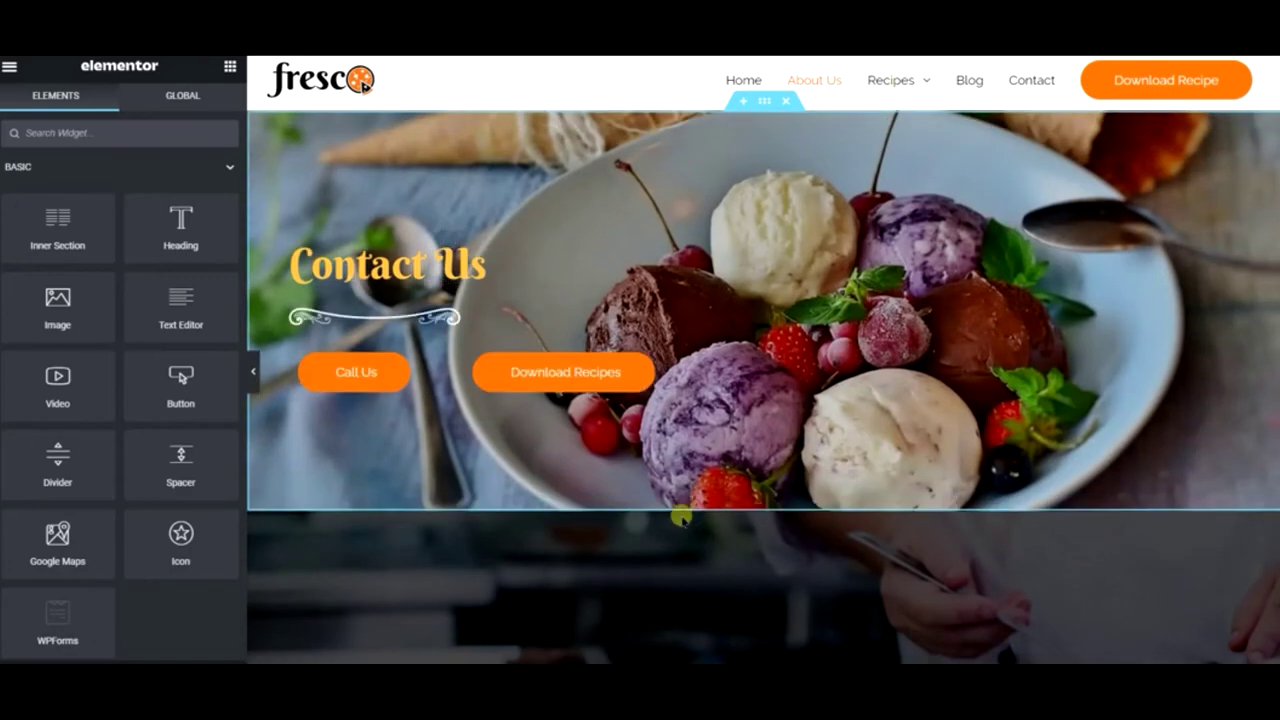
pyautogui.scroll(-3, 794, 543)
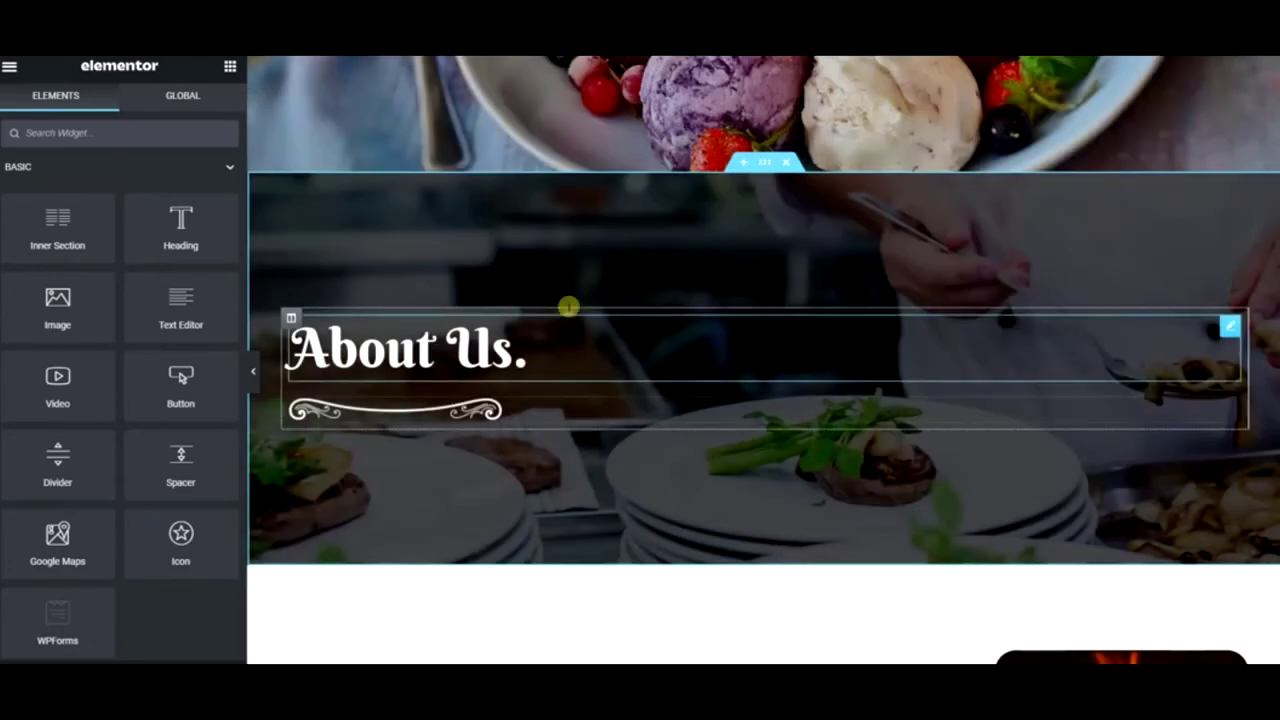
pyautogui.scroll(1, 886, 292)
pyautogui.click(786, 248)
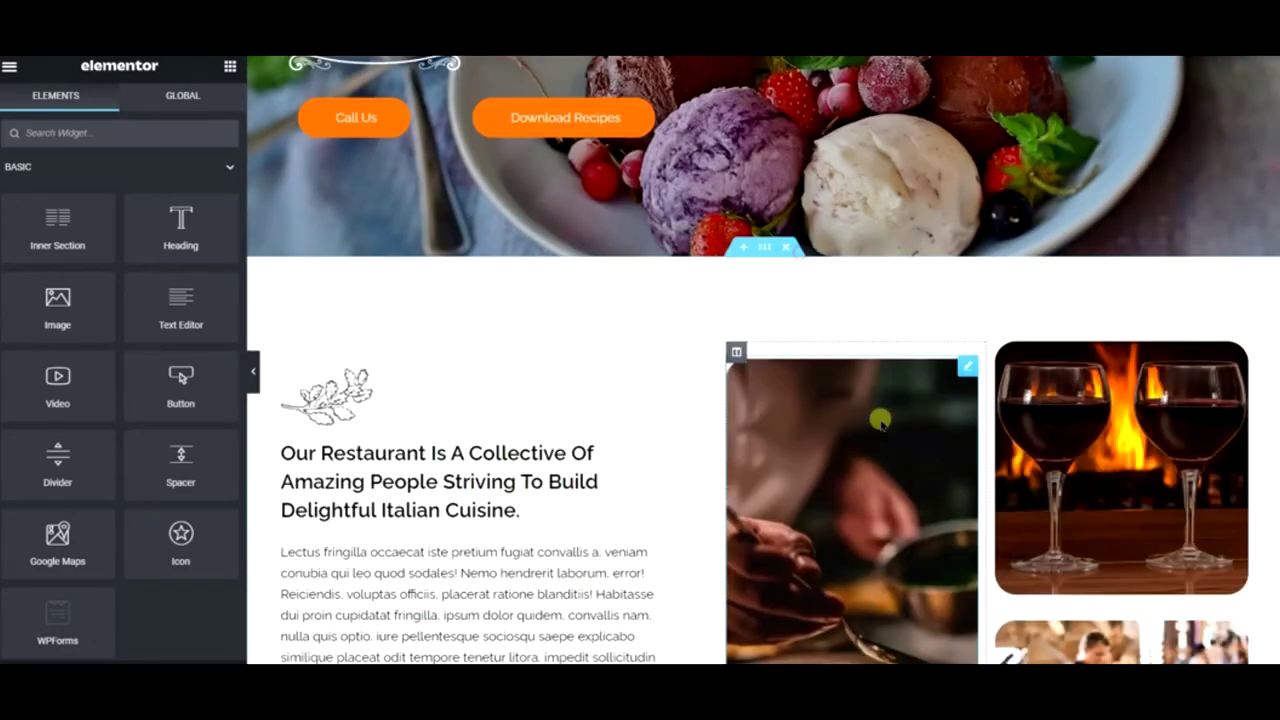
# - Change the pasted hero heading from 'Contact Us' to 'About'
pyautogui.scroll(3, 770, 418)
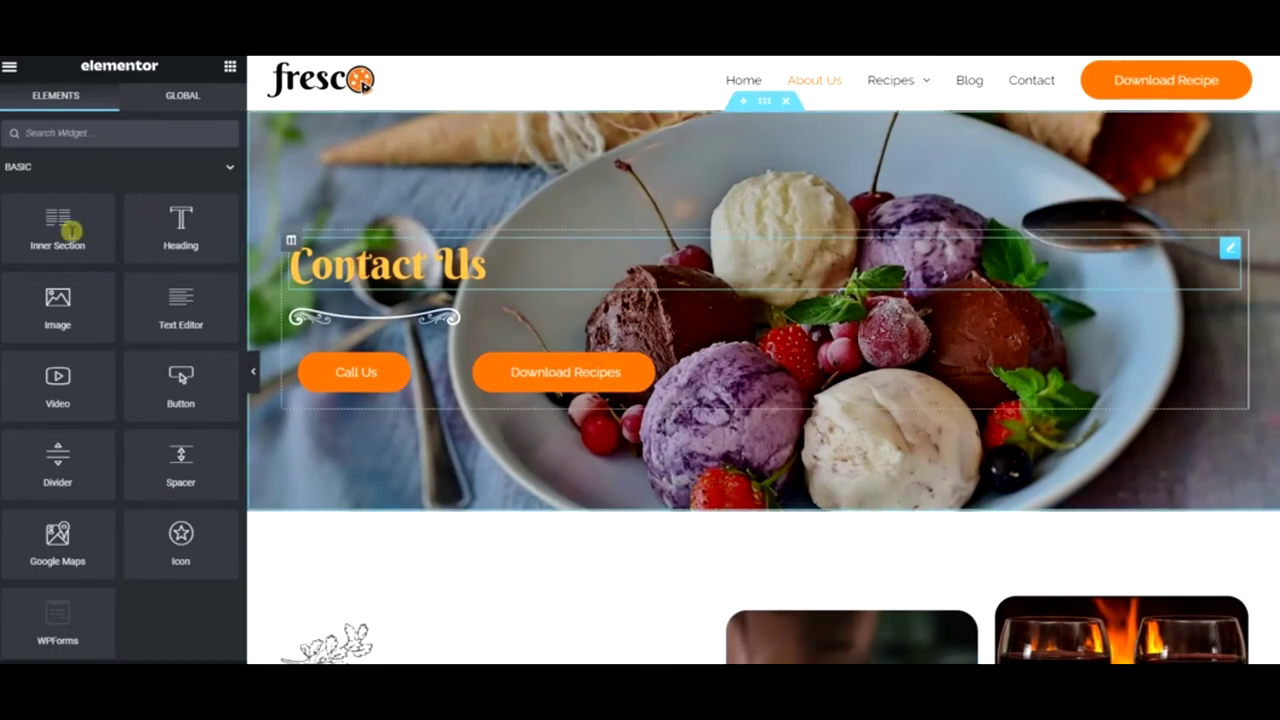
pyautogui.click(356, 265)
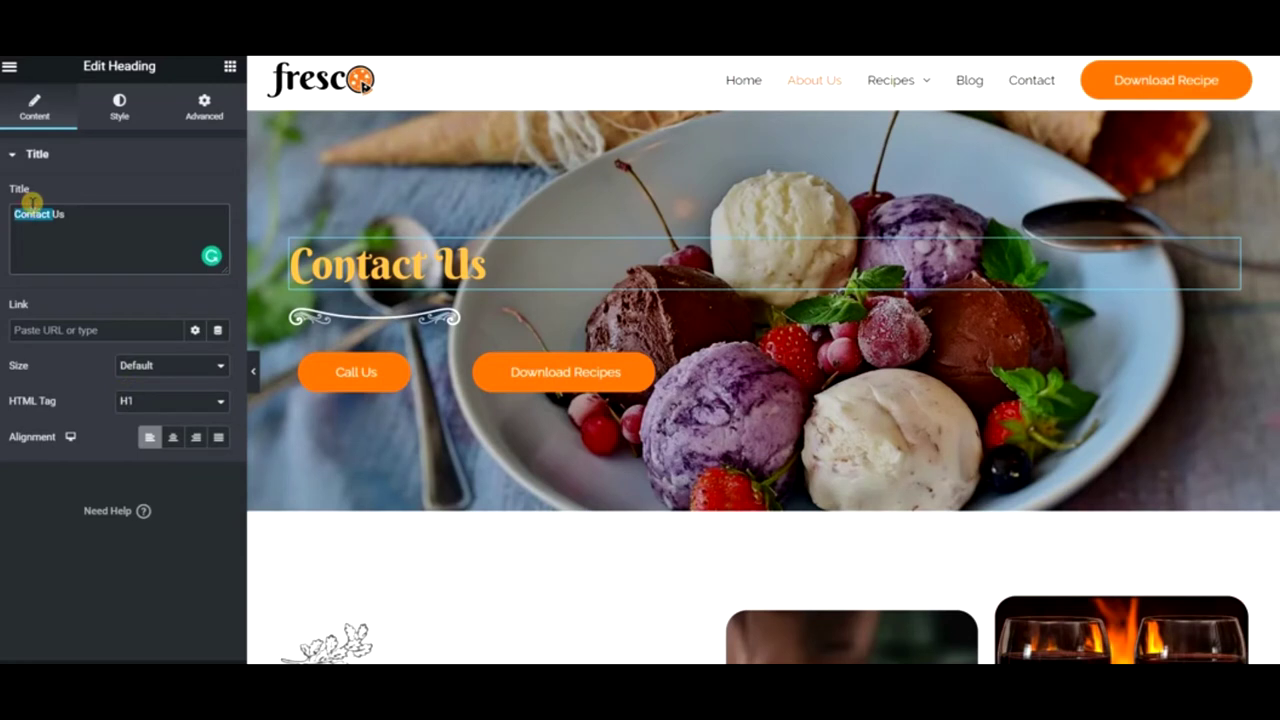
pyautogui.write('About')
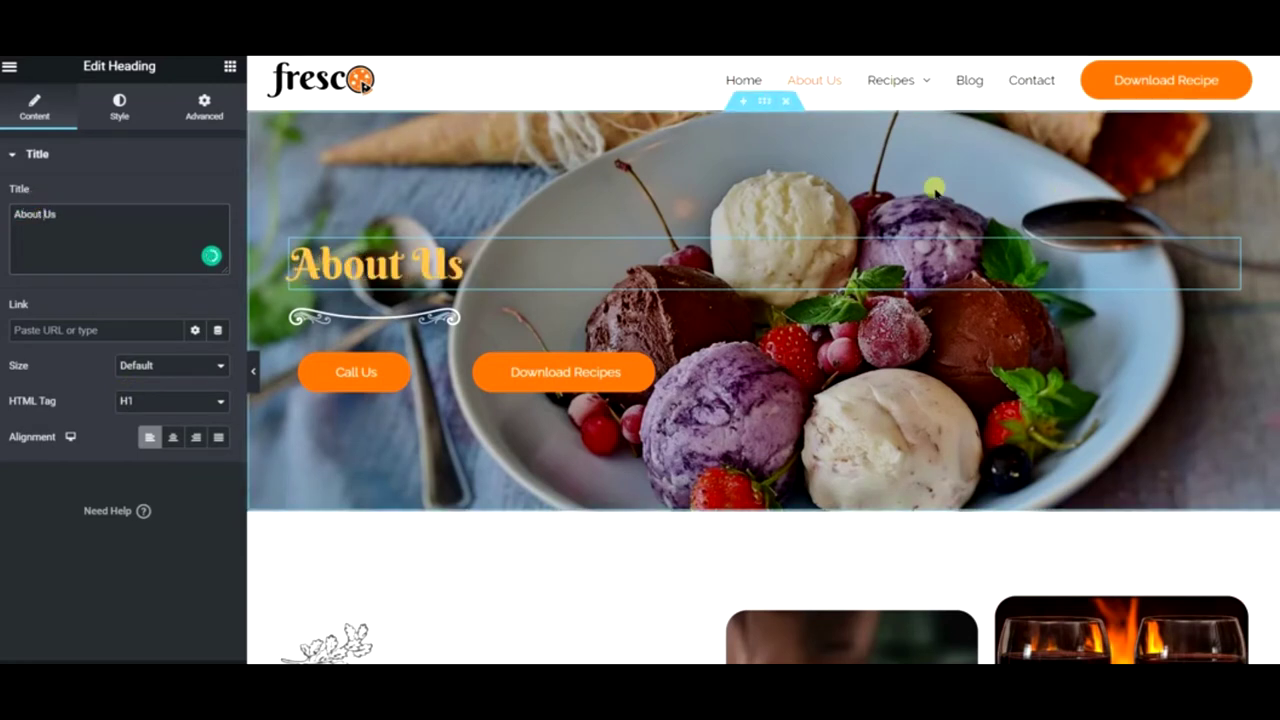
# - Open the hero section's background image picker in the Pixabay library, then close it unused
pyautogui.rightClick(852, 157)
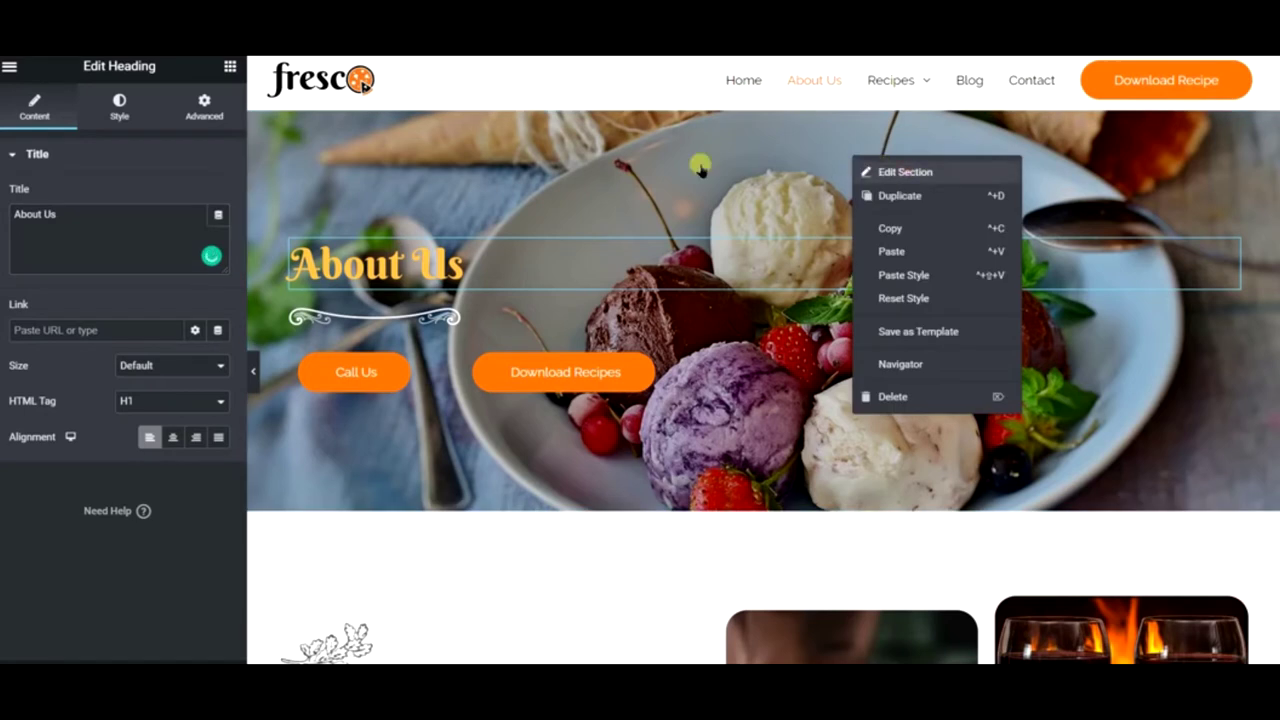
pyautogui.click(338, 146)
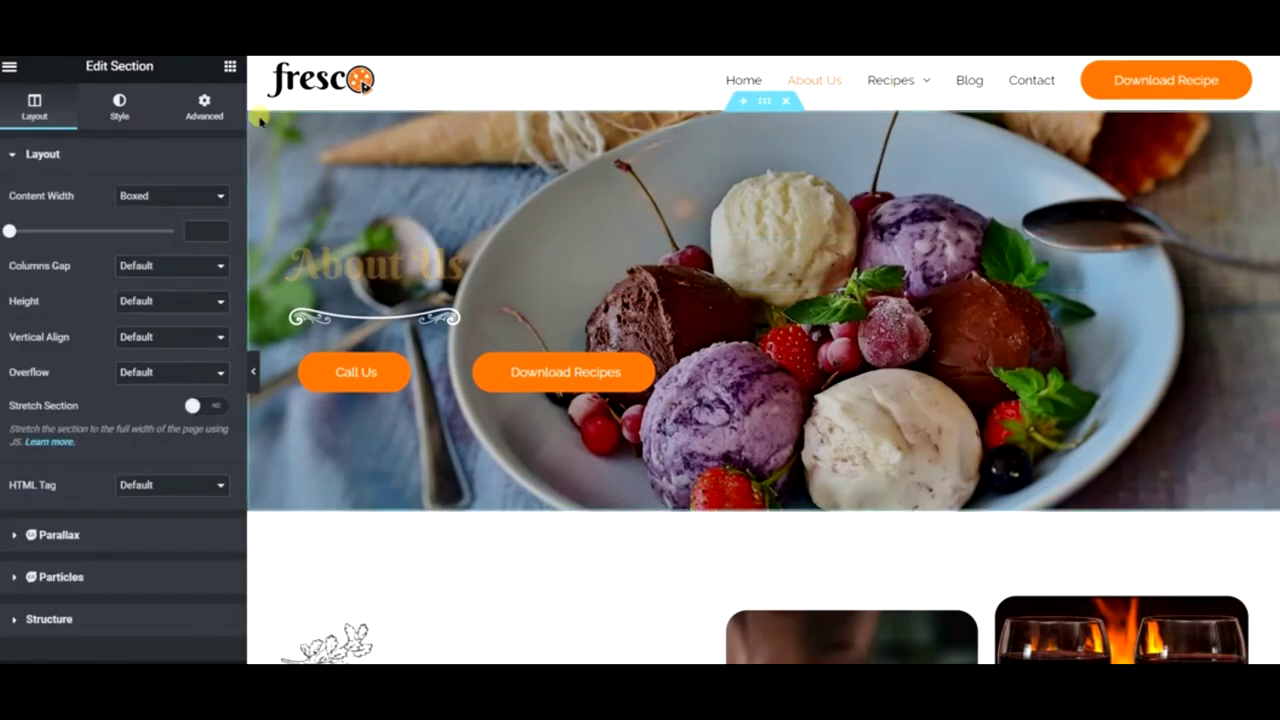
pyautogui.click(120, 112)
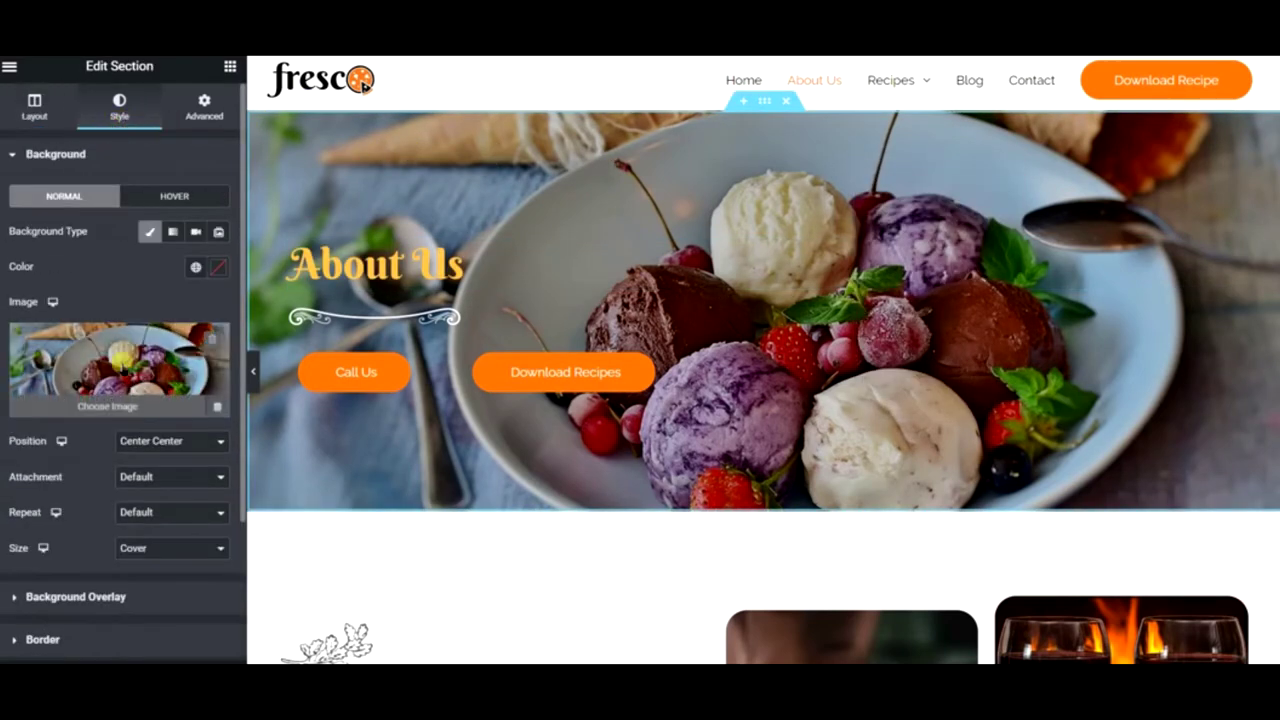
pyautogui.click(226, 326)
pyautogui.click(301, 141)
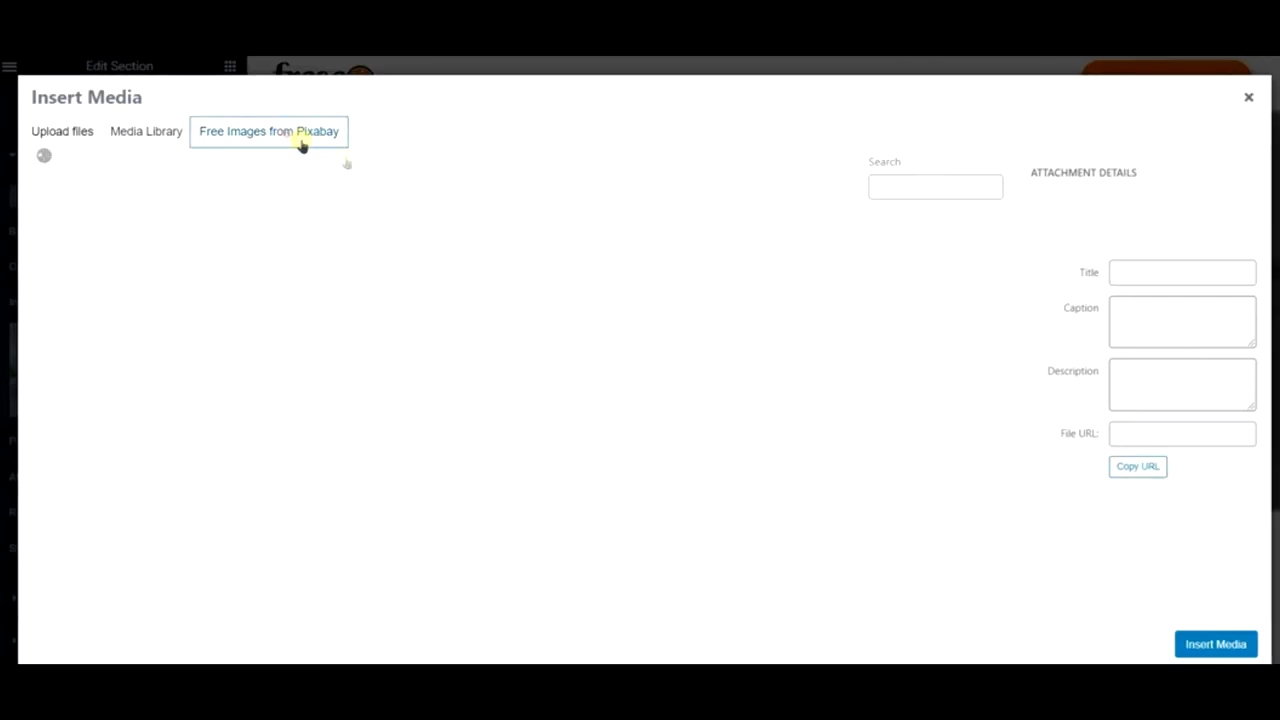
pyautogui.click(502, 180)
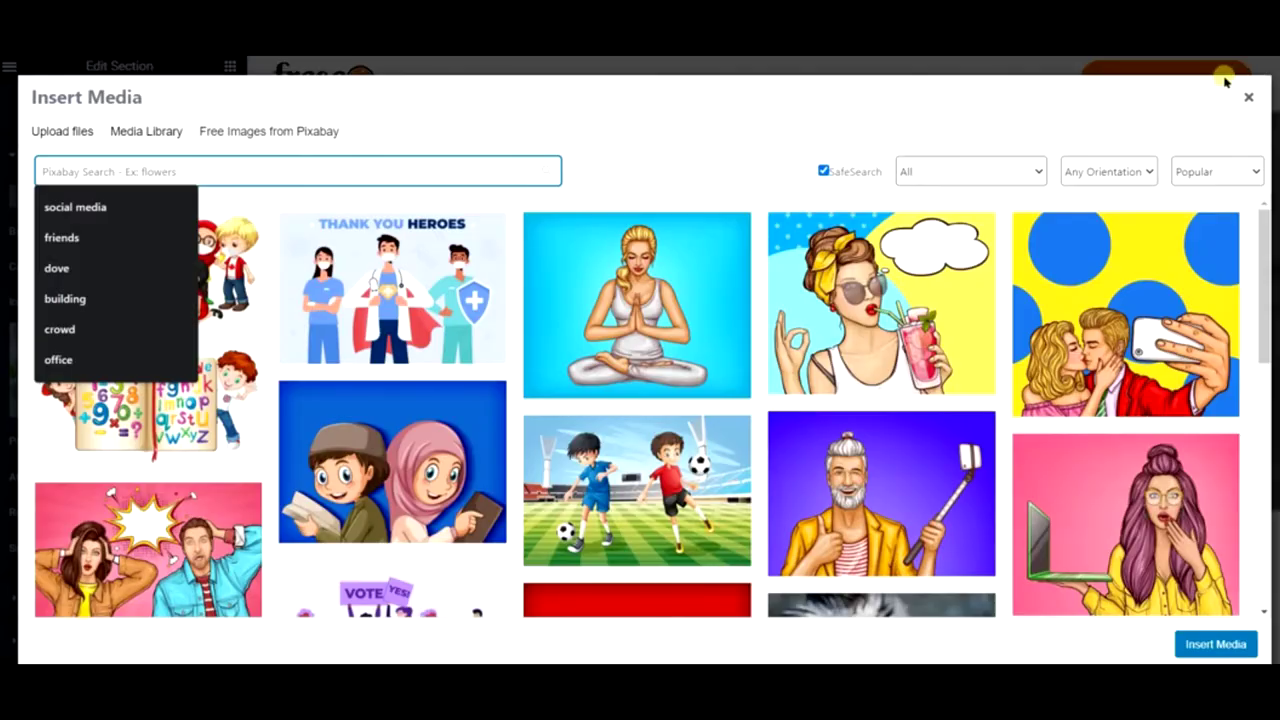
pyautogui.click(1247, 100)
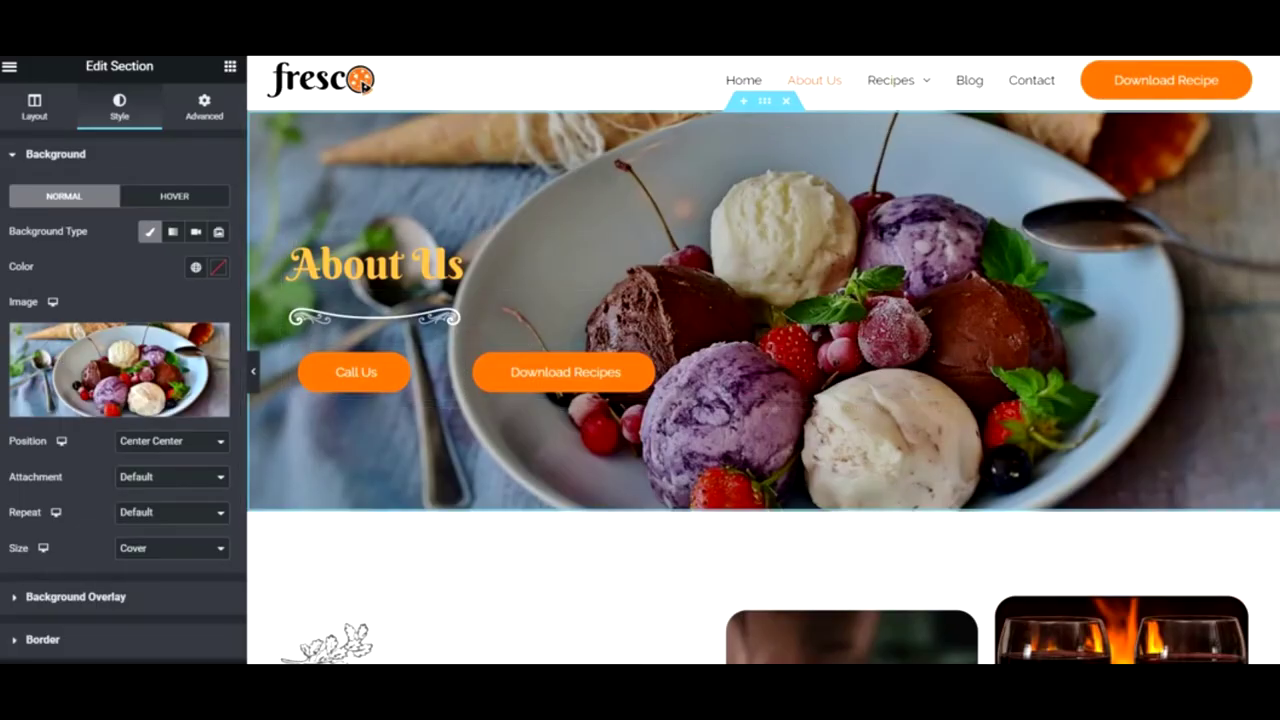
# - Search Pixabay for 'balerker' and insert the muffin photo as the hero background
pyautogui.rightClick(699, 193)
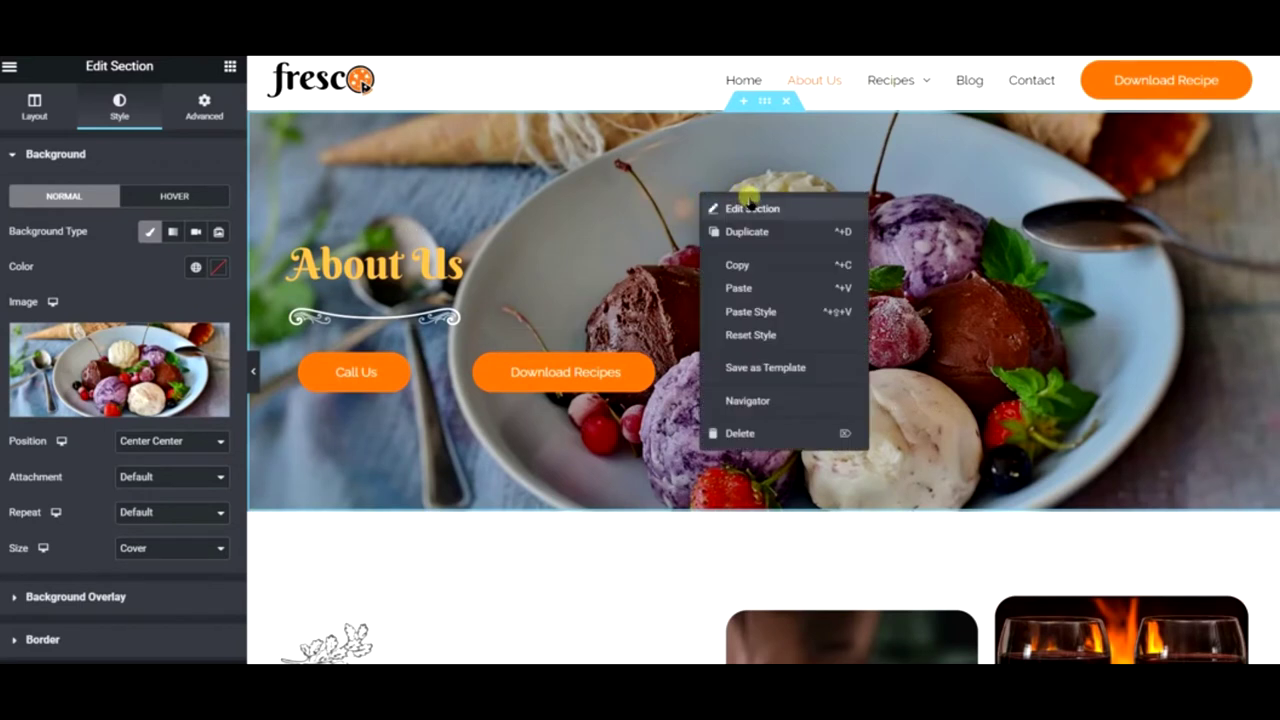
pyautogui.click(750, 205)
pyautogui.click(157, 355)
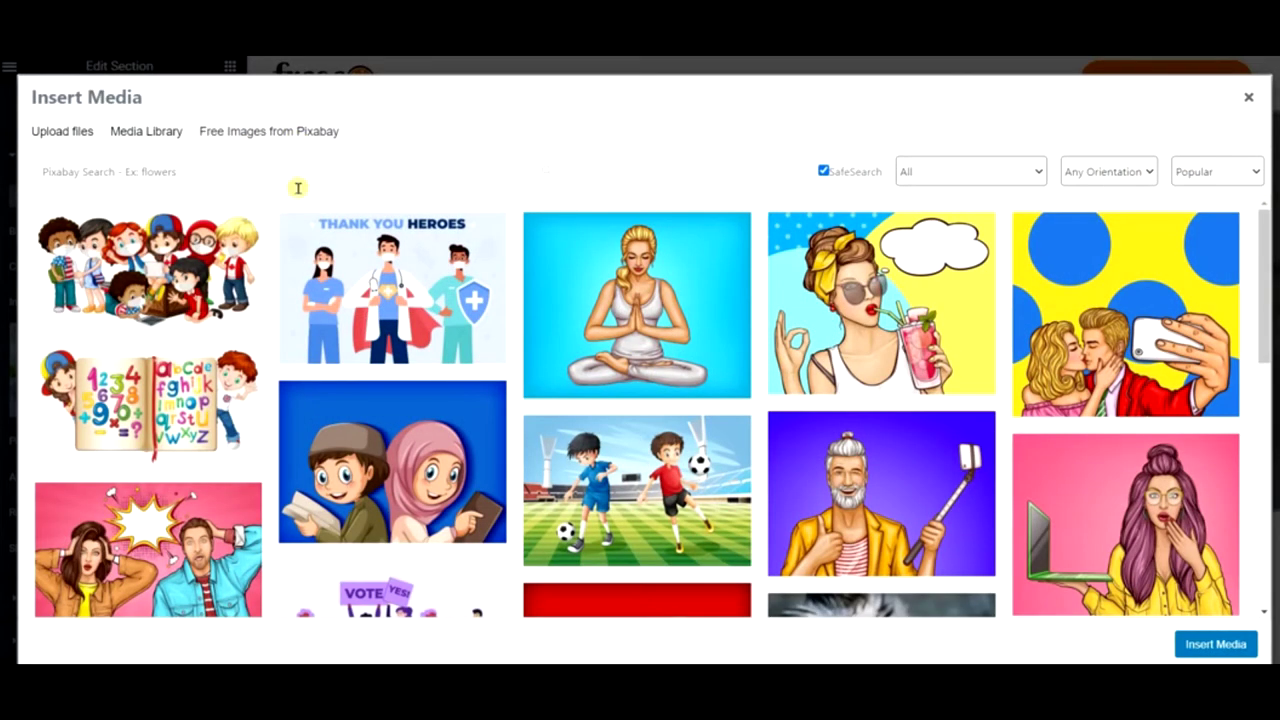
pyautogui.click(305, 172)
pyautogui.write('baler')
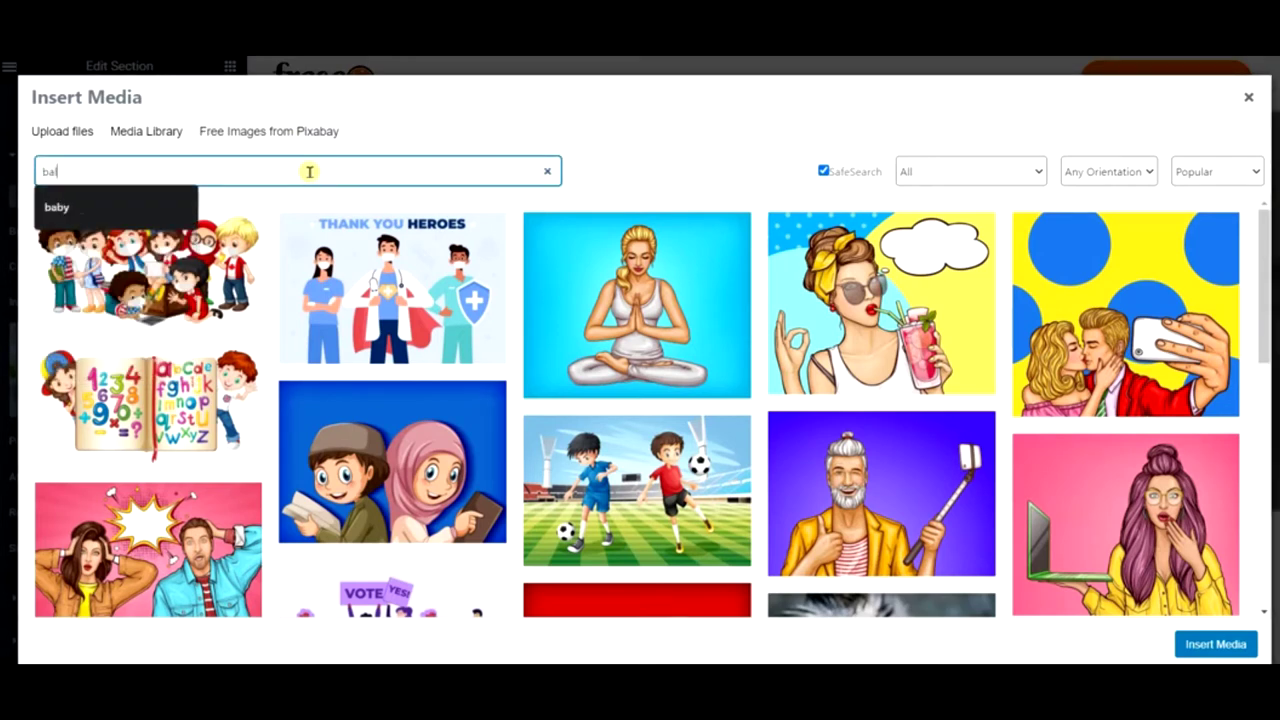
pyautogui.write('ker')
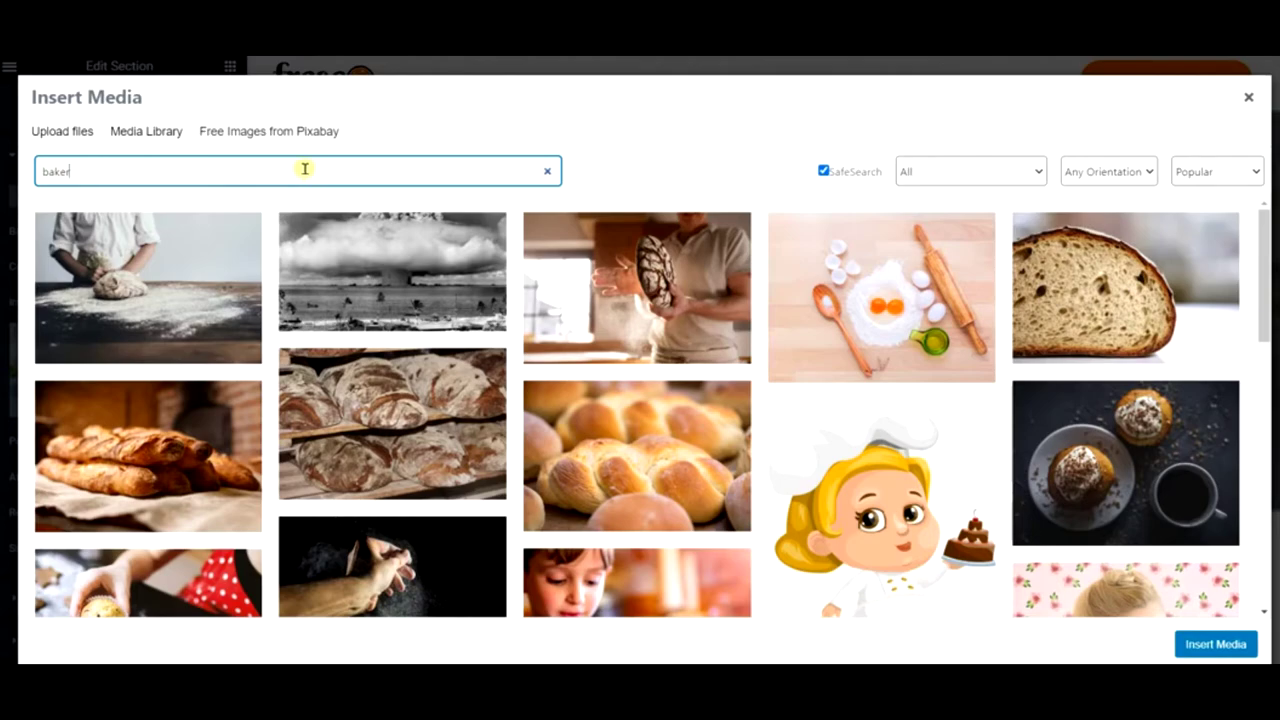
pyautogui.scroll(-5, 543, 347)
pyautogui.scroll(-2, 543, 347)
pyautogui.scroll(-3, 543, 347)
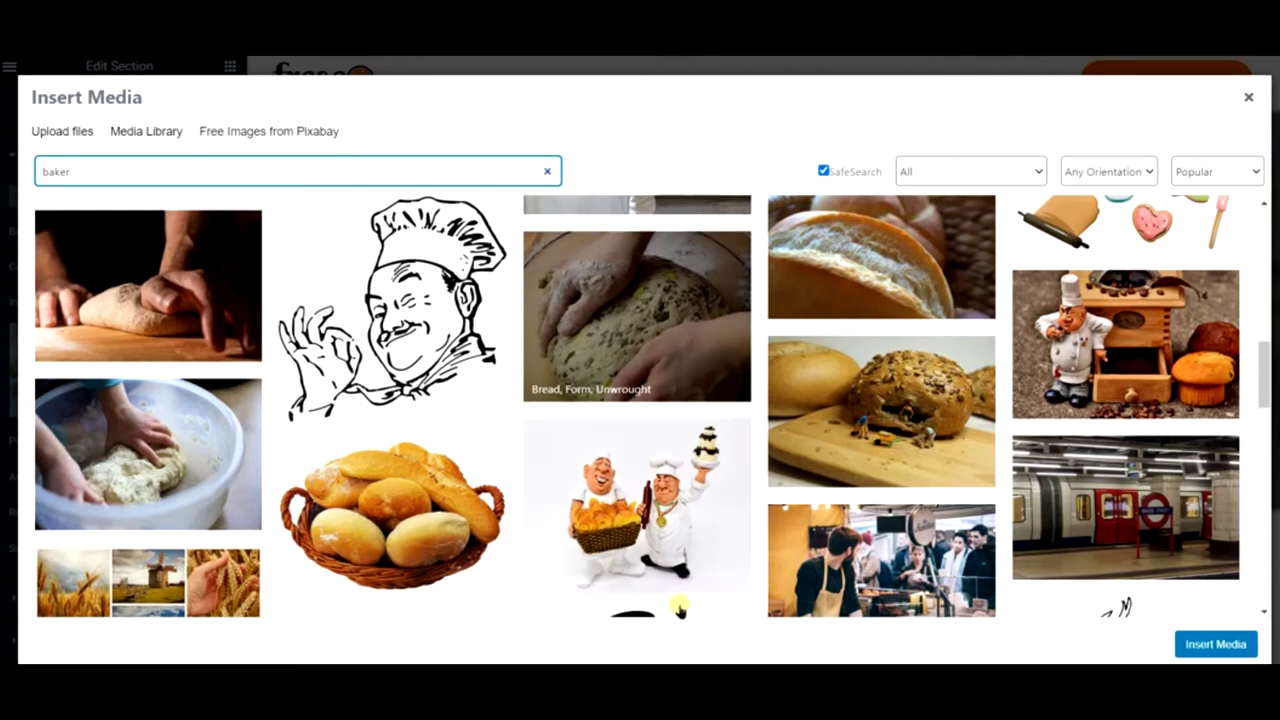
pyautogui.scroll(5, 790, 487)
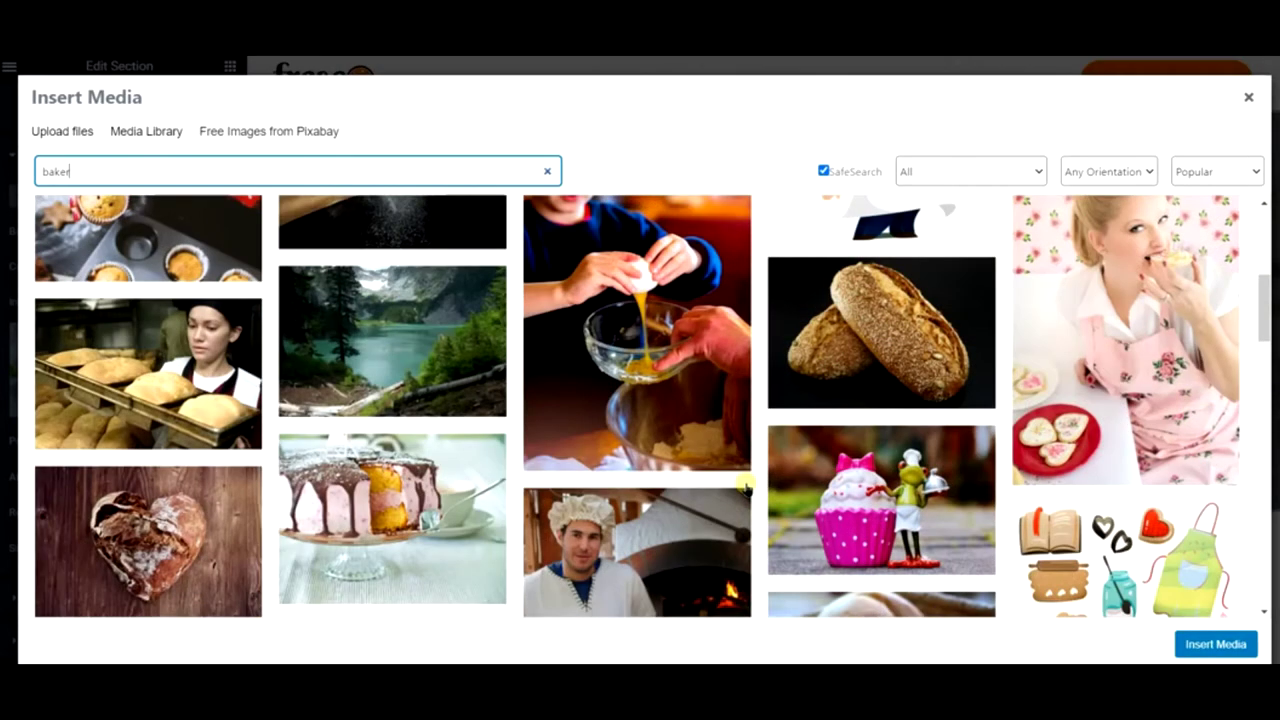
pyautogui.scroll(2, 996, 455)
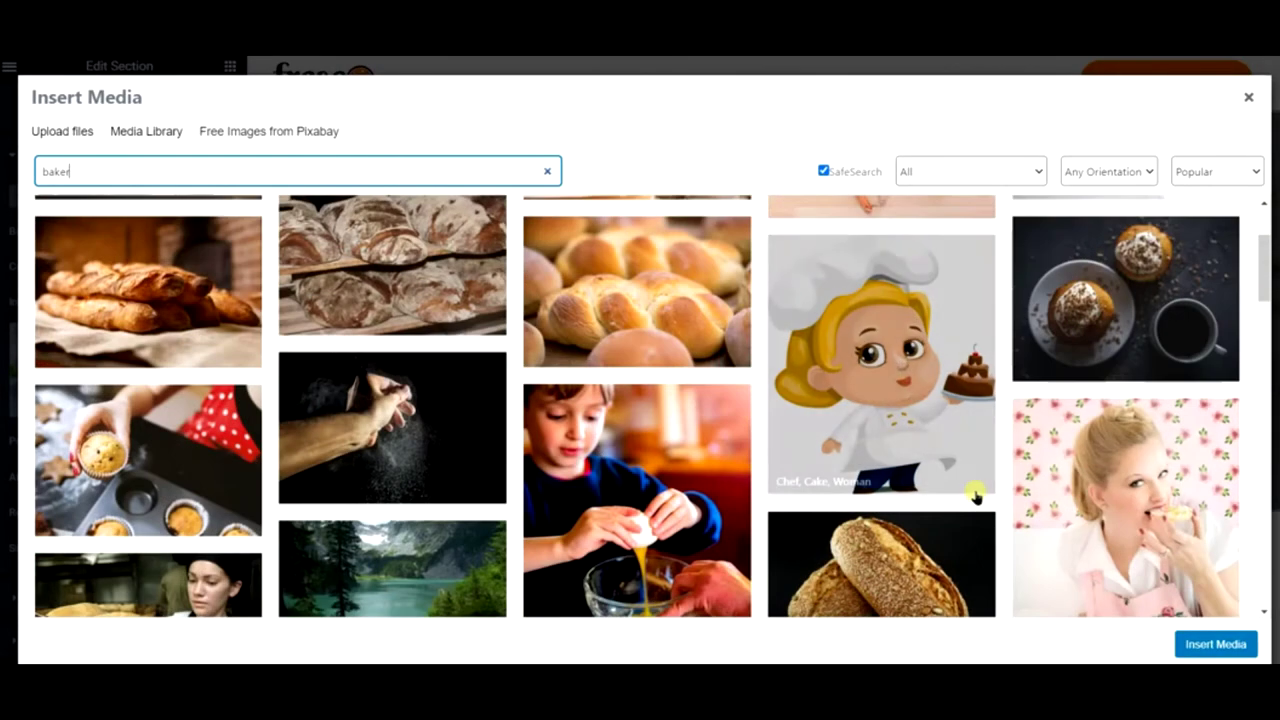
pyautogui.click(166, 440)
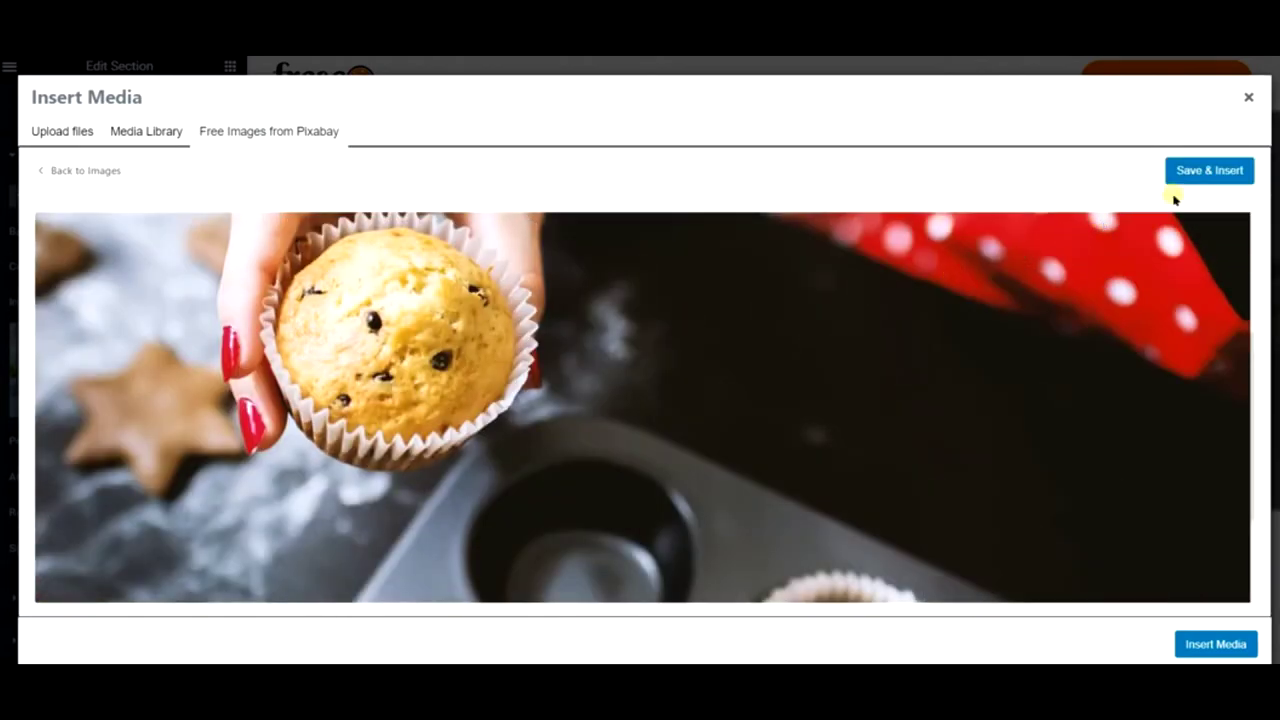
pyautogui.click(1199, 178)
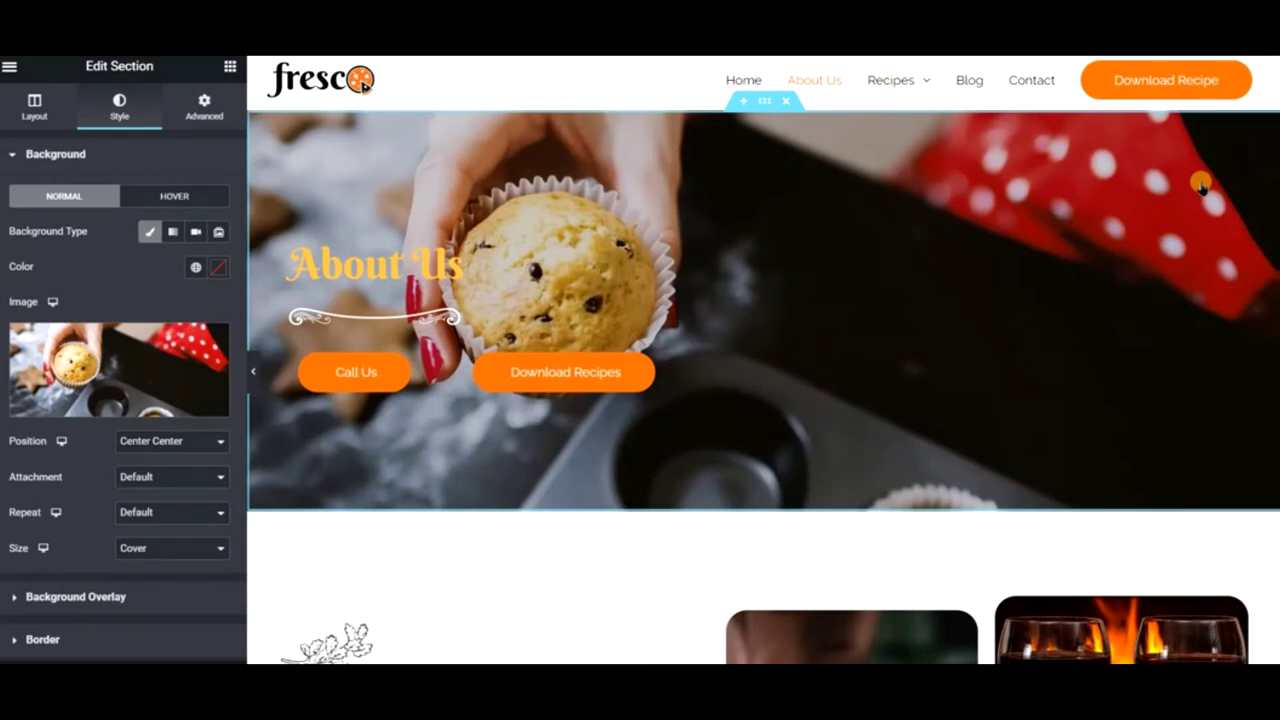
# - Set the background position to Center Left and collapse the panel to preview full width
pyautogui.click(185, 443)
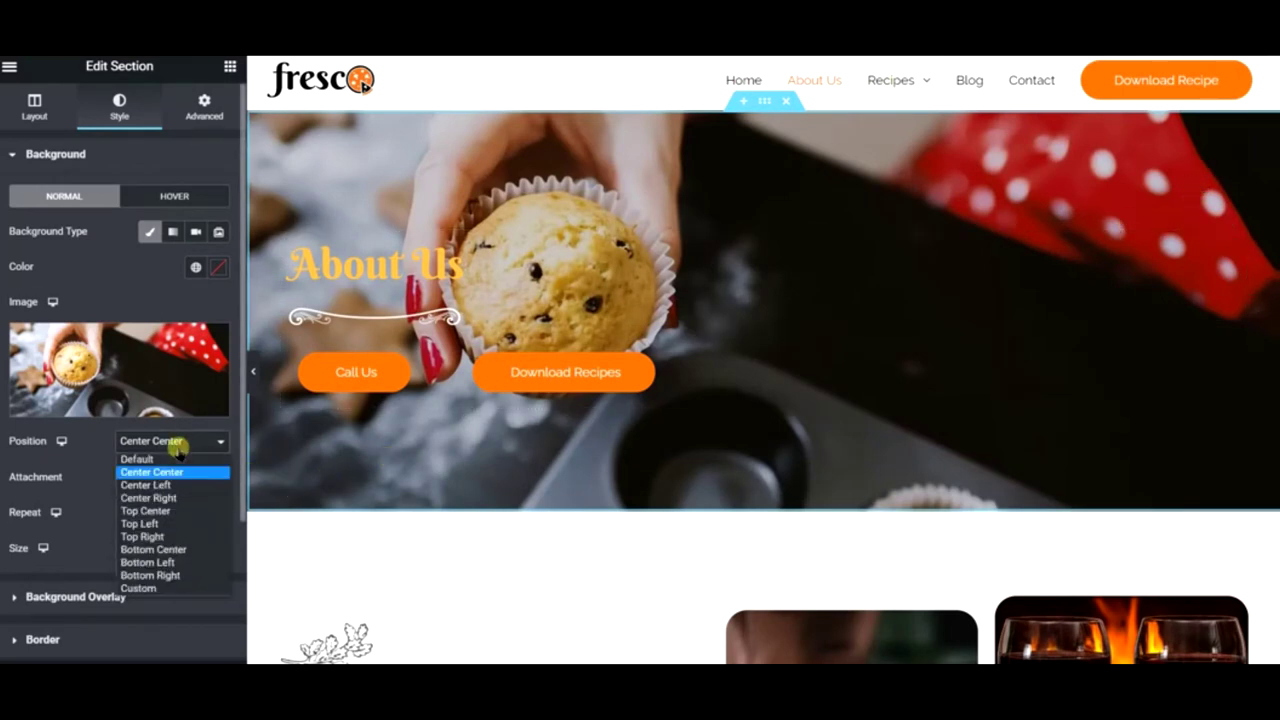
pyautogui.click(180, 484)
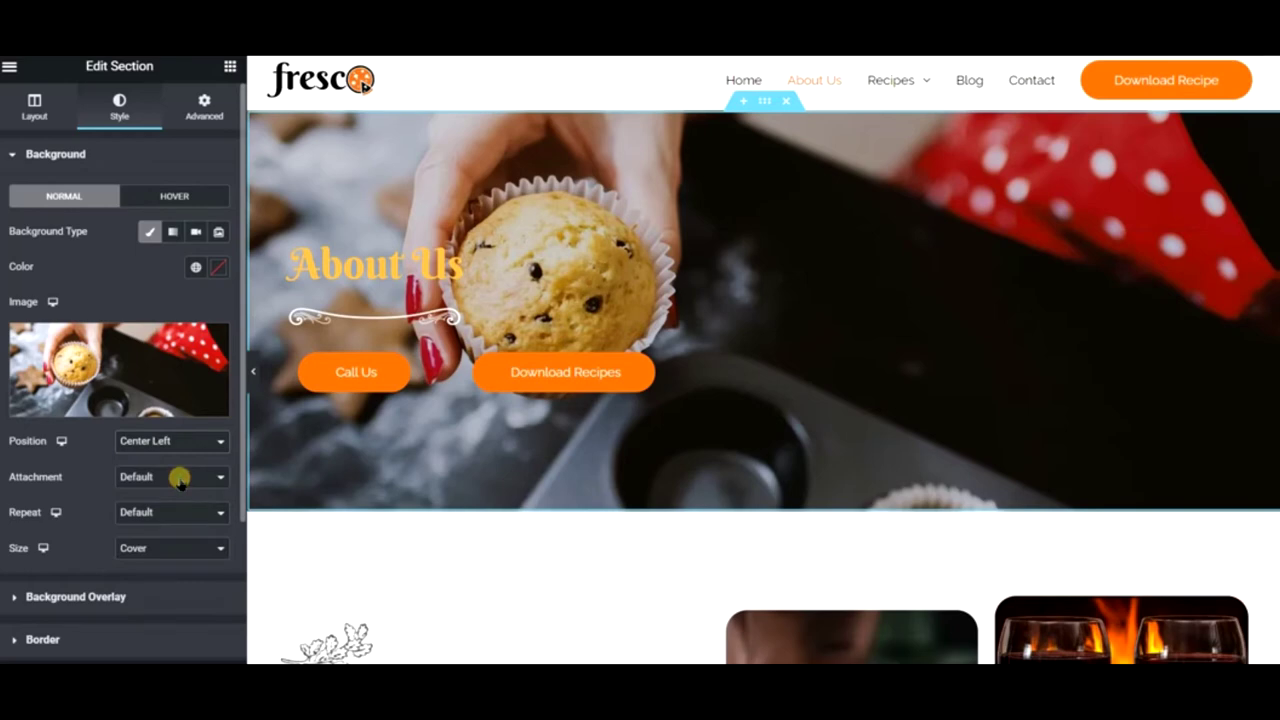
pyautogui.click(253, 378)
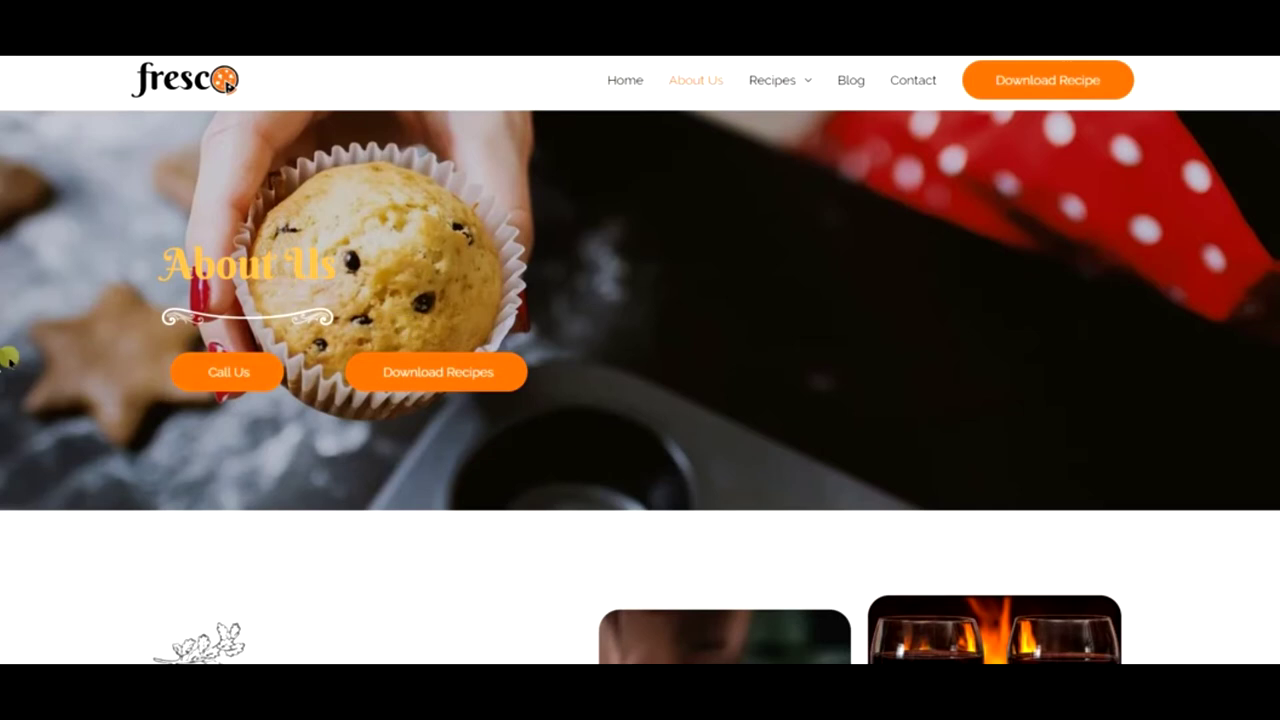
pyautogui.click(634, 100)
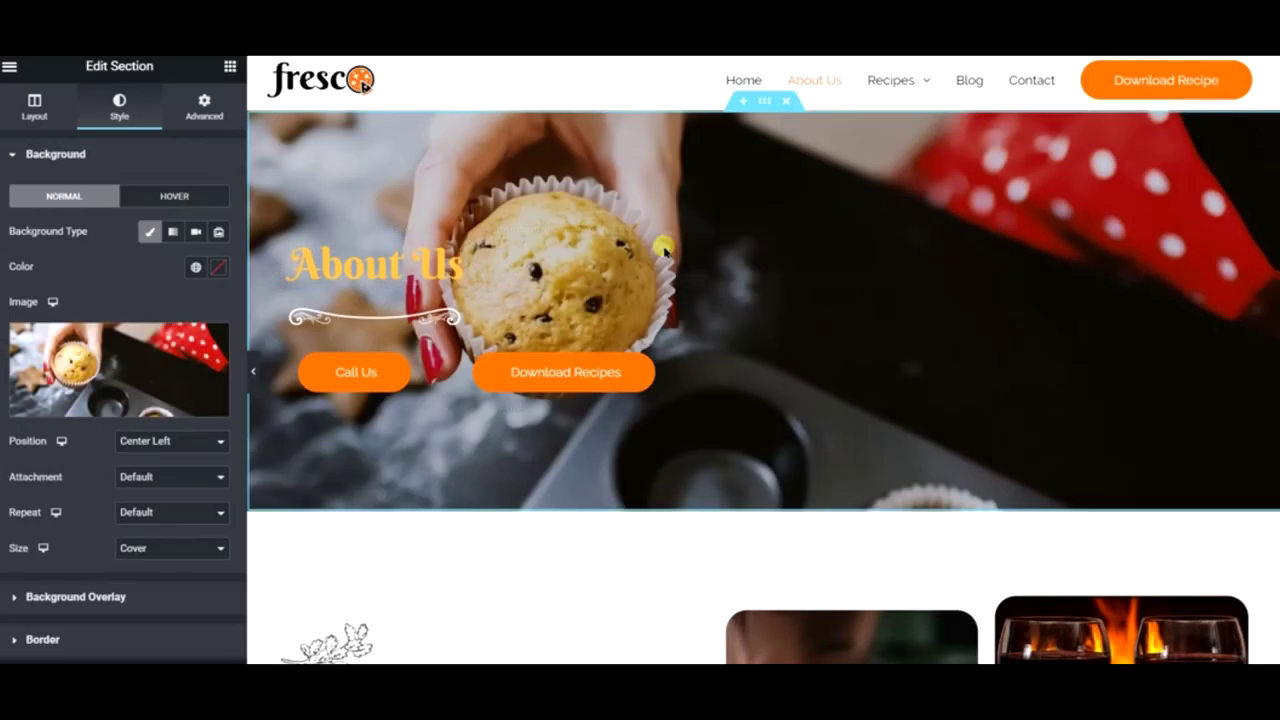
# - Search the Pixabay free images for 'baker' from the hero's background image picker
pyautogui.rightClick(710, 162)
pyautogui.click(140, 345)
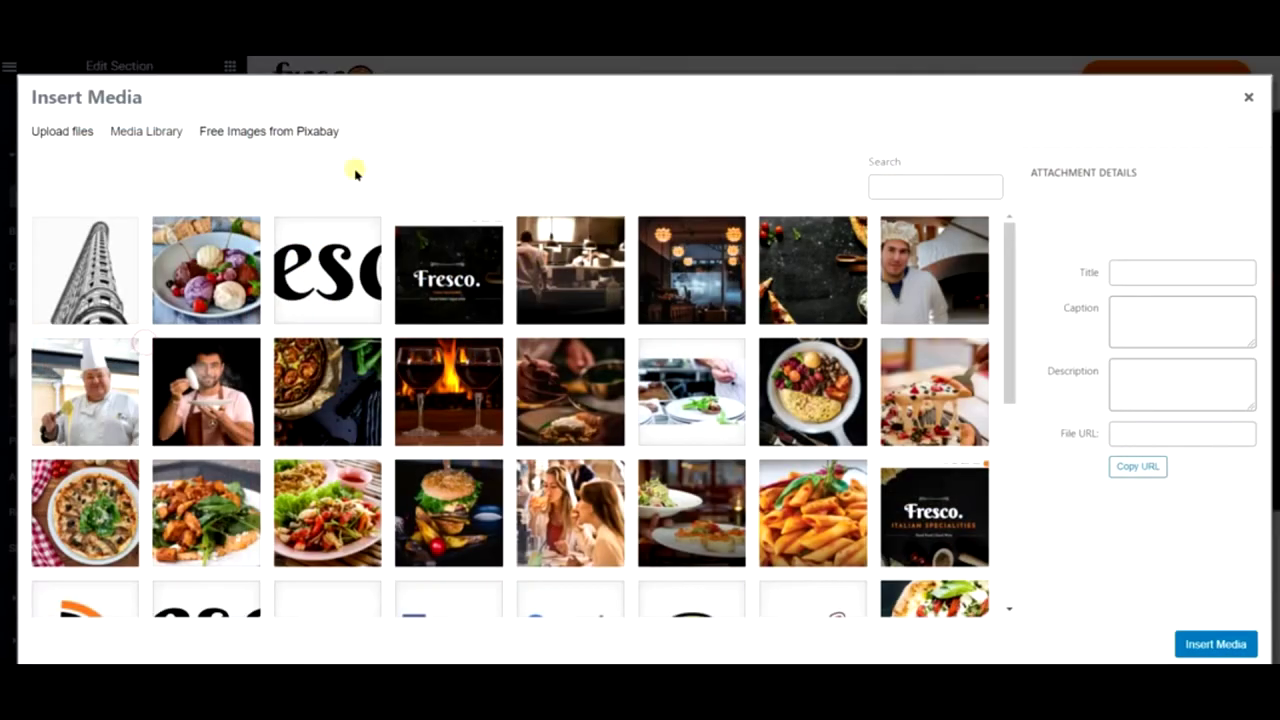
pyautogui.click(300, 138)
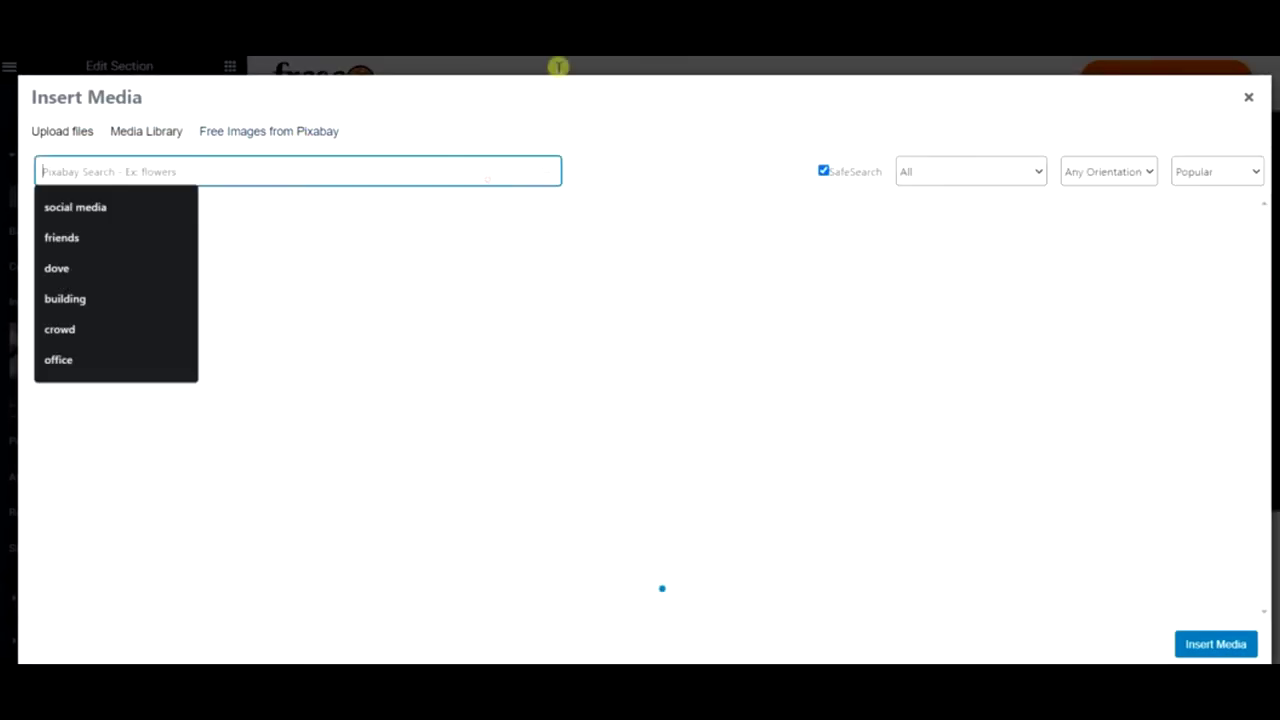
pyautogui.write('baker')
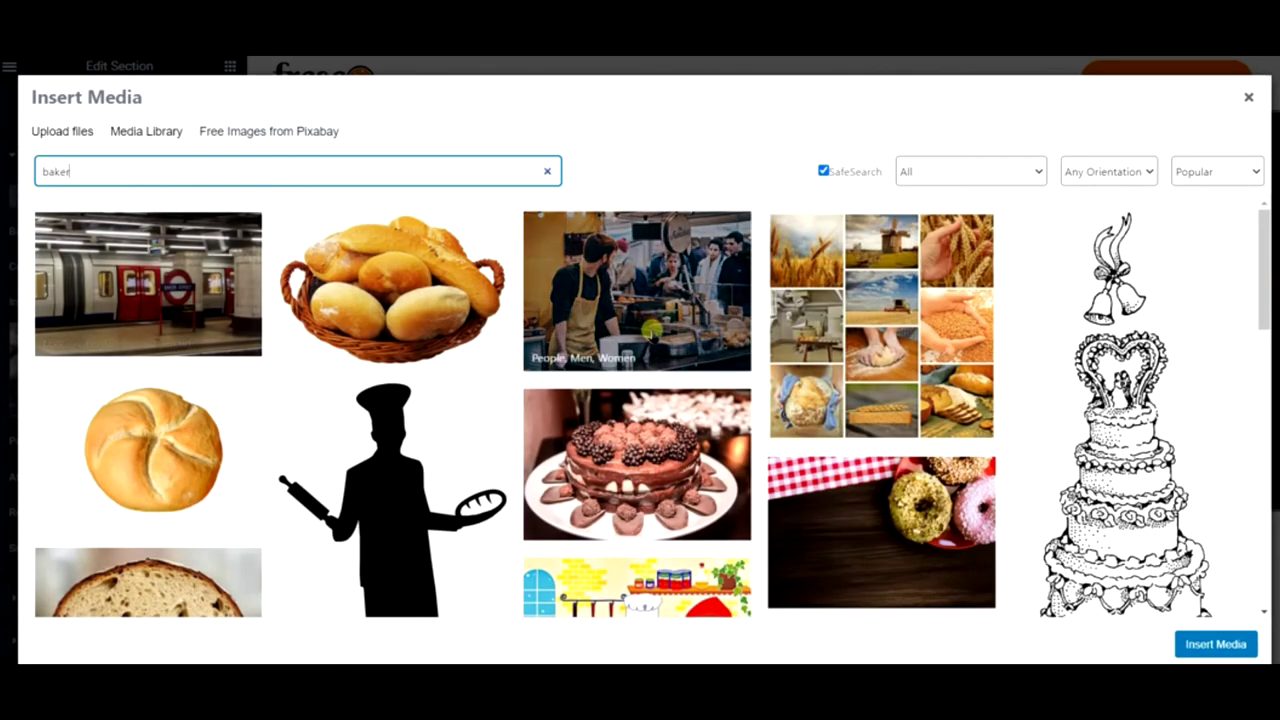
# - Save and insert the photo of bakers rolling dough as the hero background
pyautogui.scroll(-3, 698, 340)
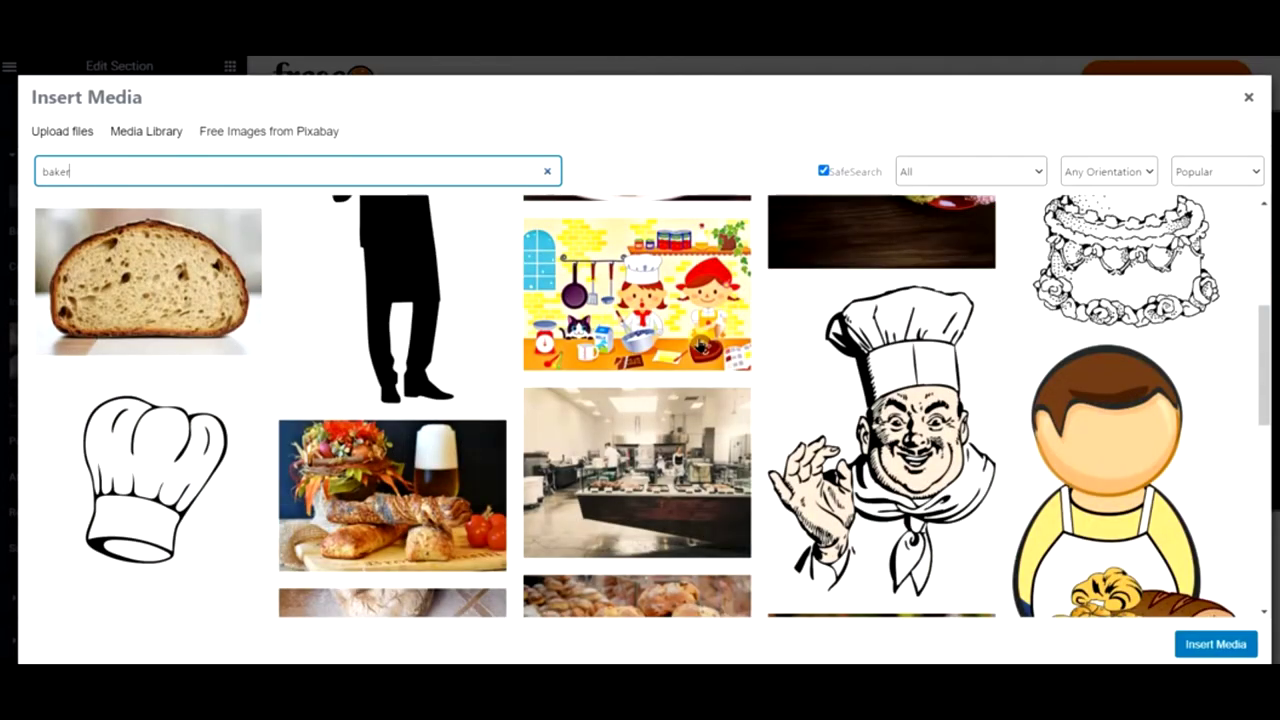
pyautogui.scroll(-1, 699, 345)
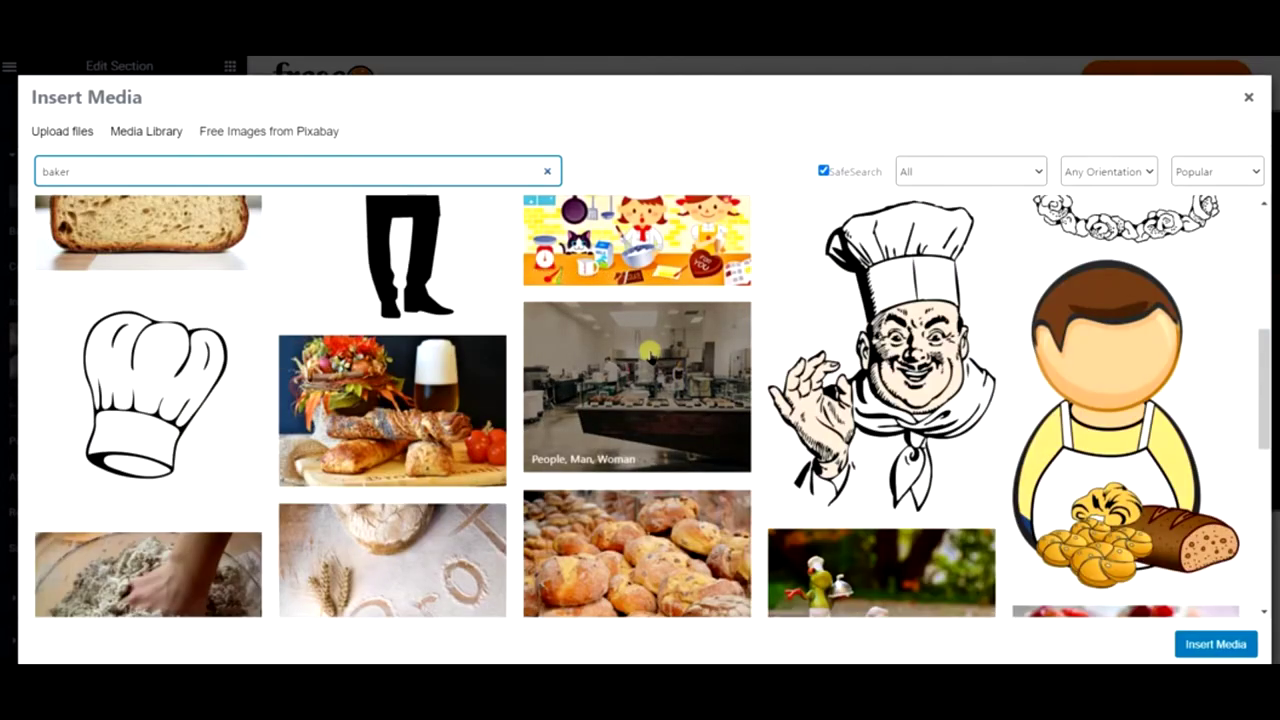
pyautogui.scroll(-2, 650, 352)
pyautogui.scroll(-2, 617, 376)
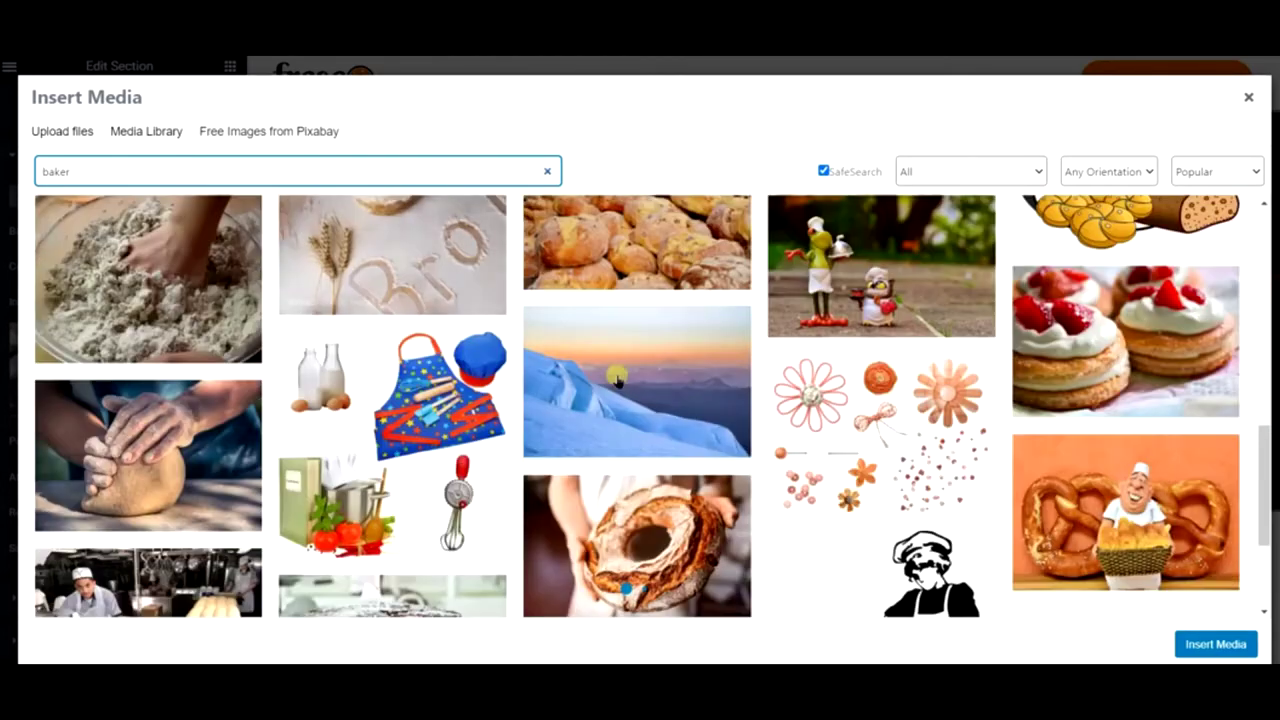
pyautogui.scroll(-2, 800, 363)
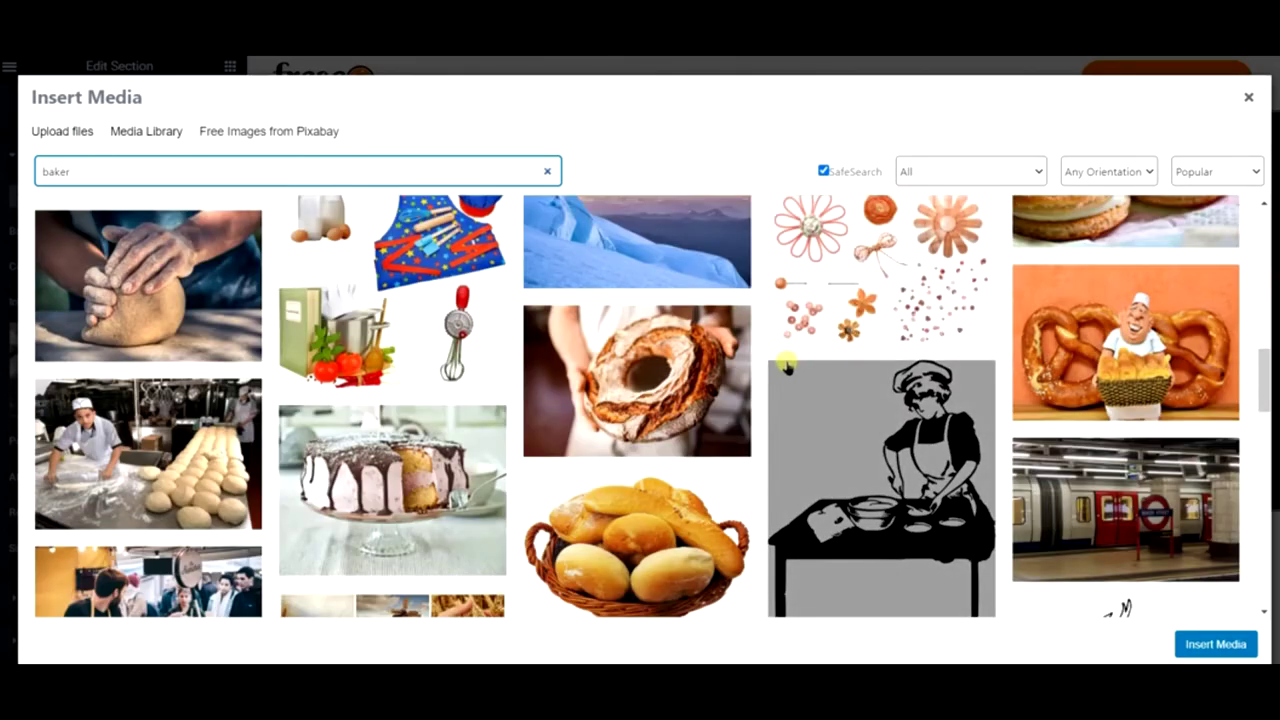
pyautogui.scroll(-2, 780, 365)
pyautogui.scroll(-1, 285, 380)
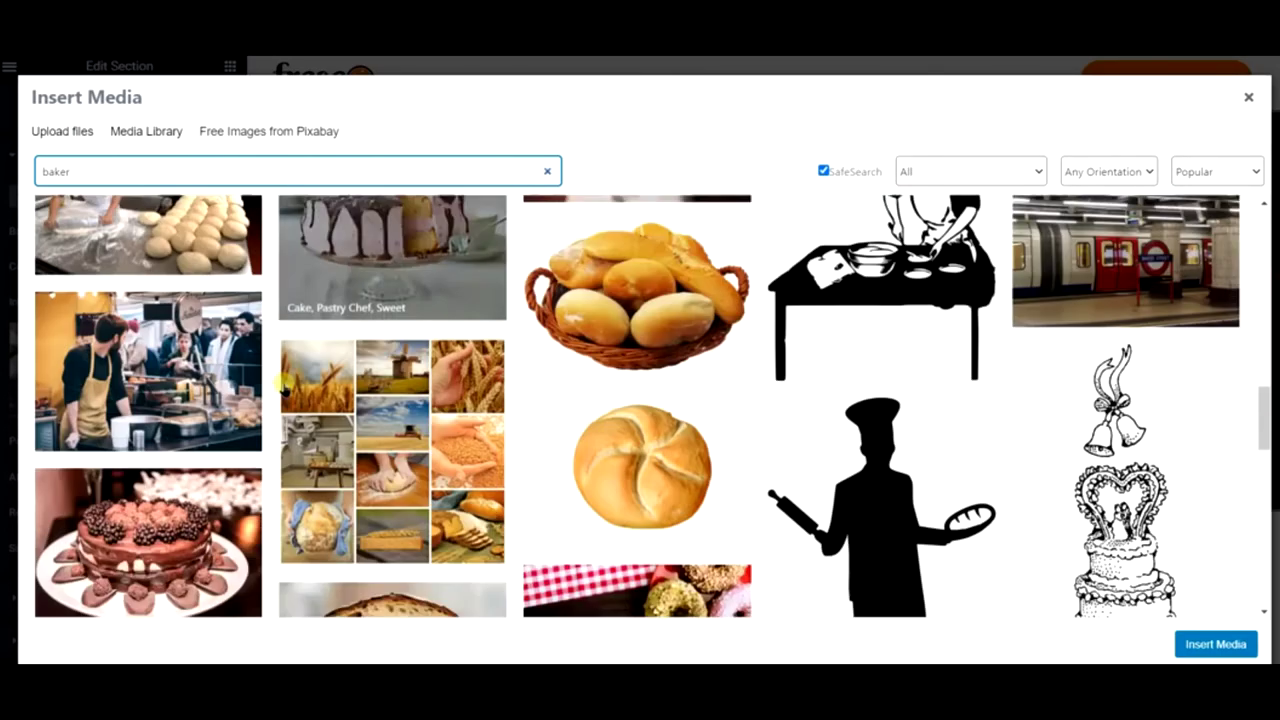
pyautogui.scroll(-1, 284, 382)
pyautogui.scroll(3, 284, 387)
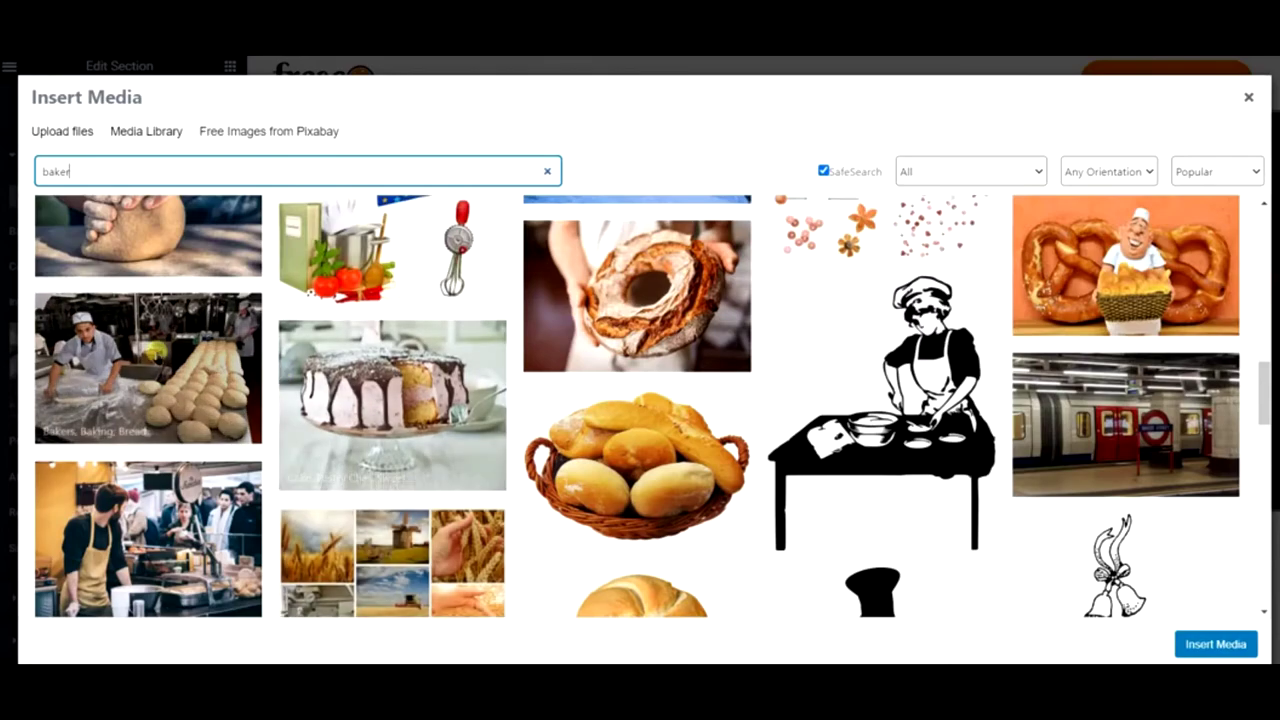
pyautogui.click(222, 368)
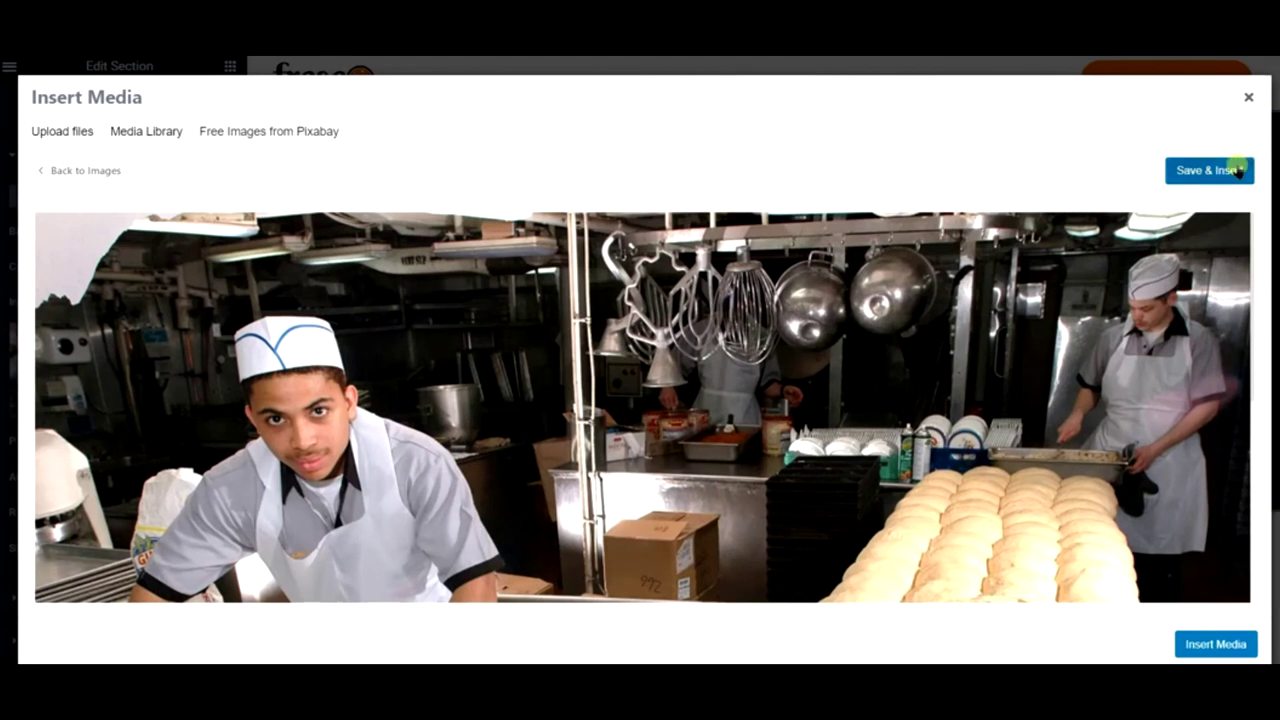
pyautogui.click(1234, 170)
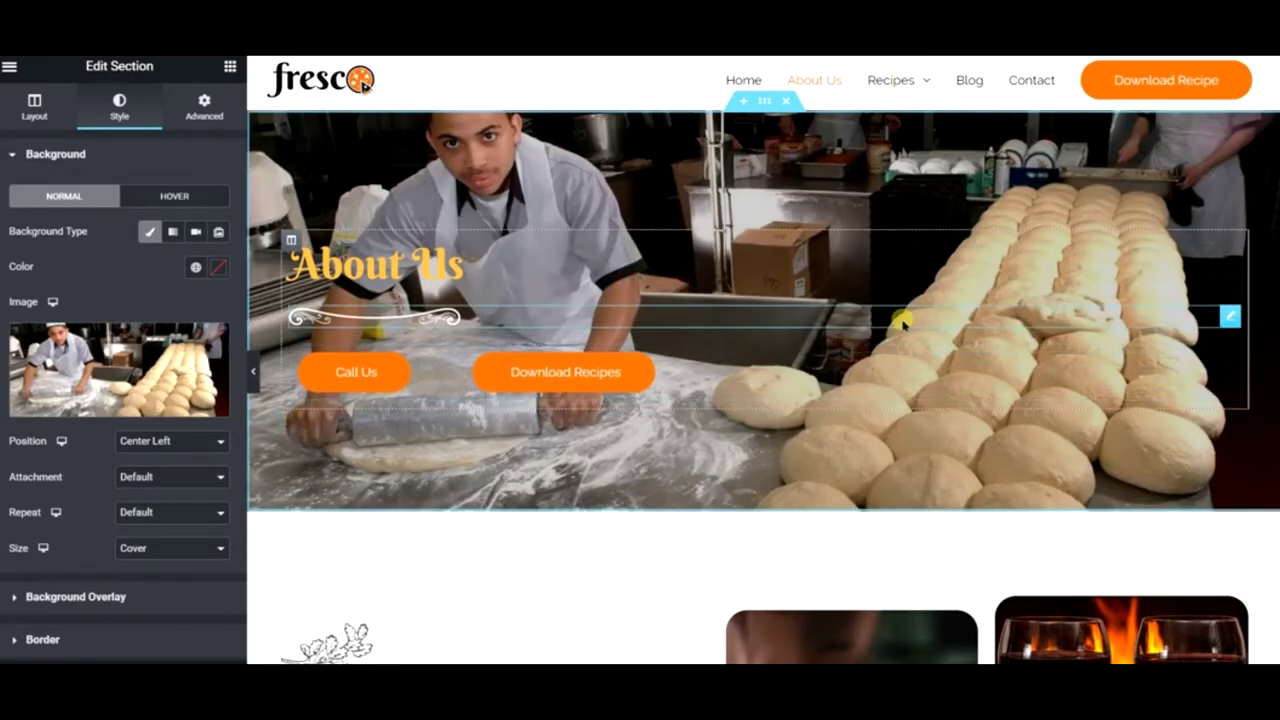
pyautogui.scroll(-2, 903, 323)
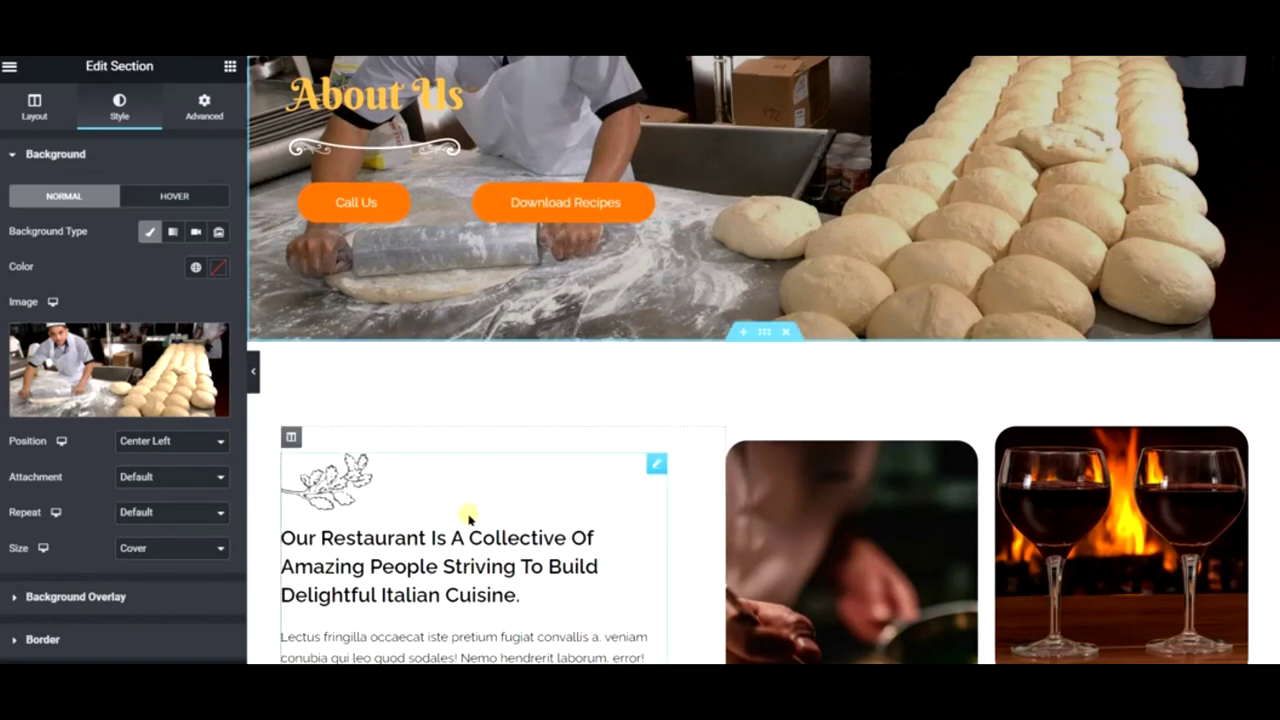
pyautogui.scroll(-4, 469, 518)
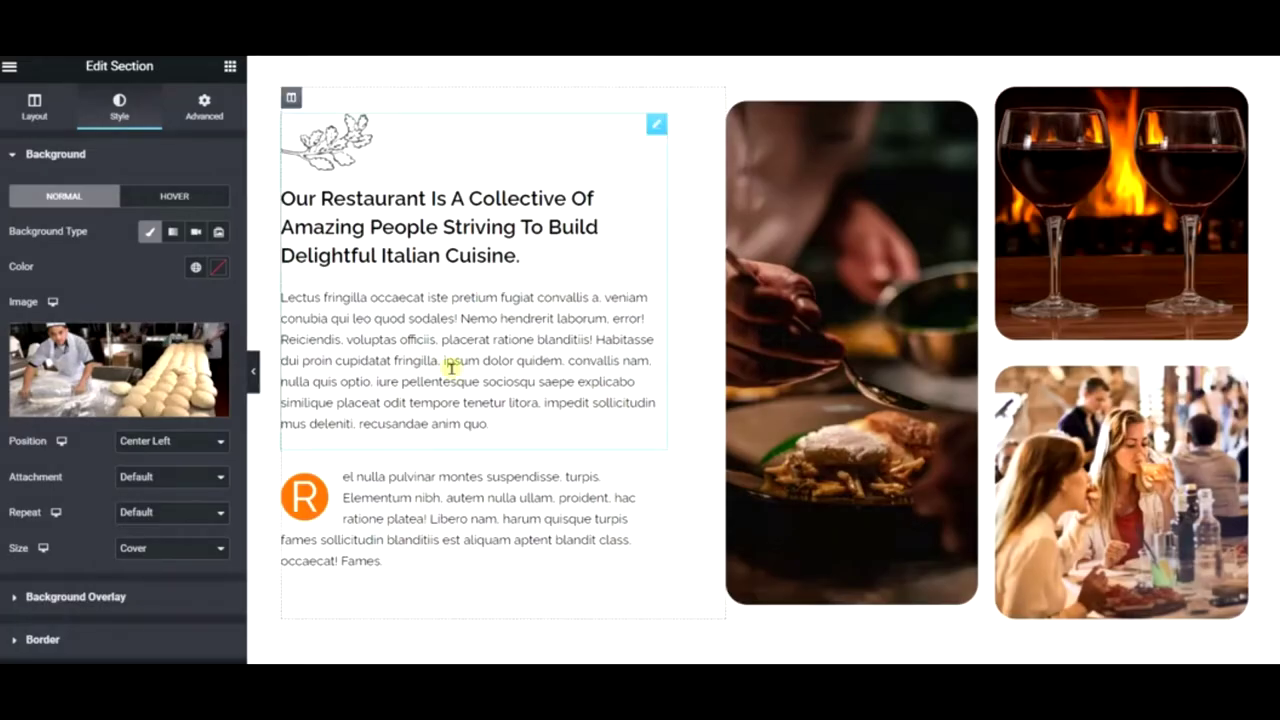
pyautogui.scroll(-10, 580, 429)
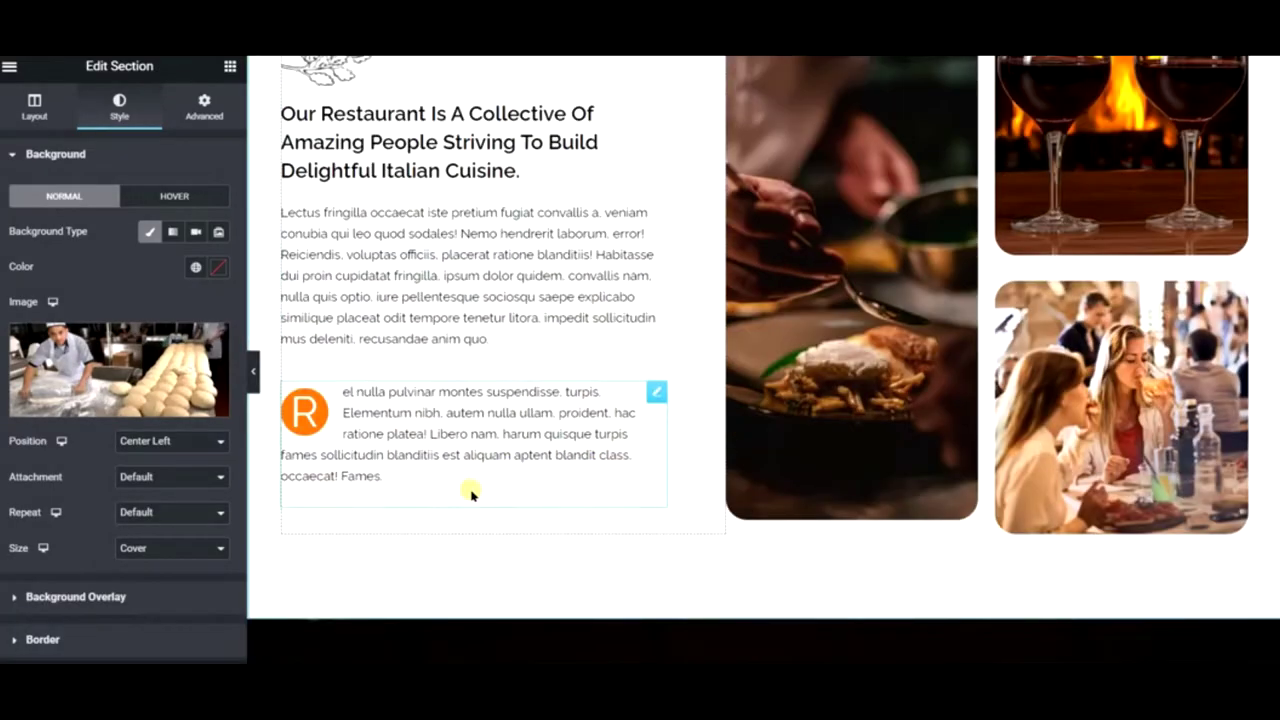
pyautogui.scroll(-8, 684, 416)
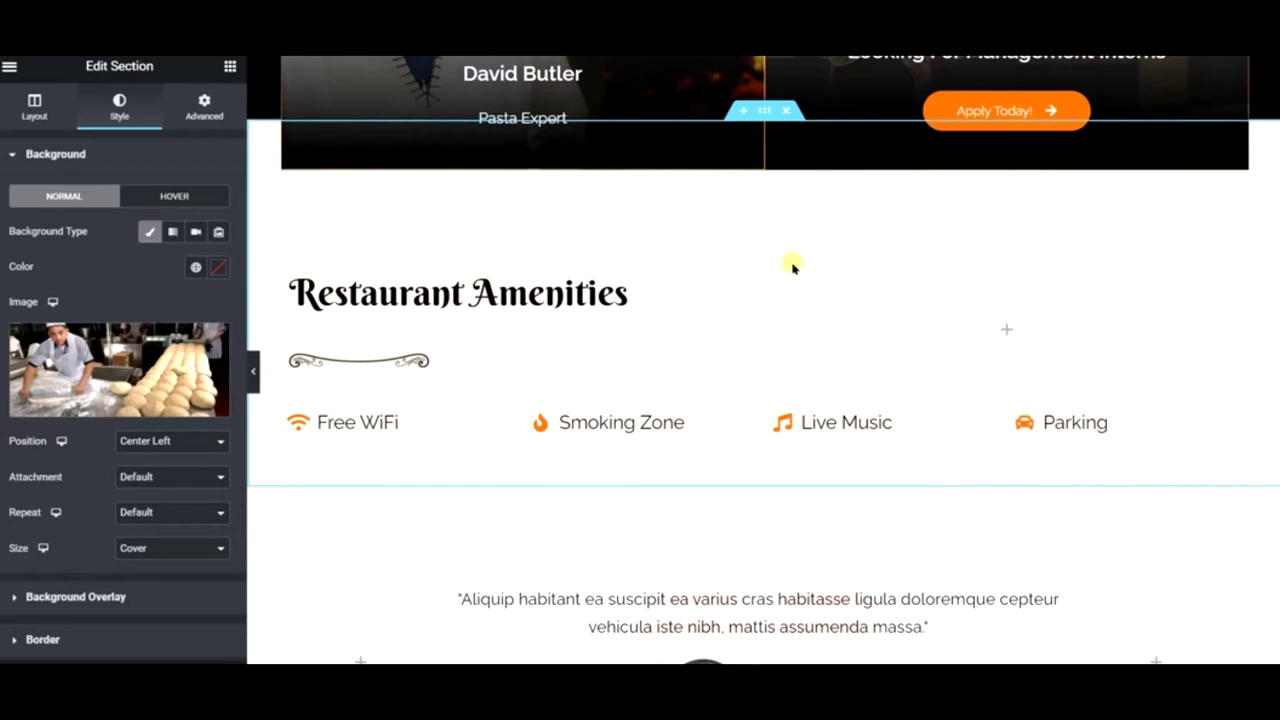
pyautogui.scroll(-5, 772, 371)
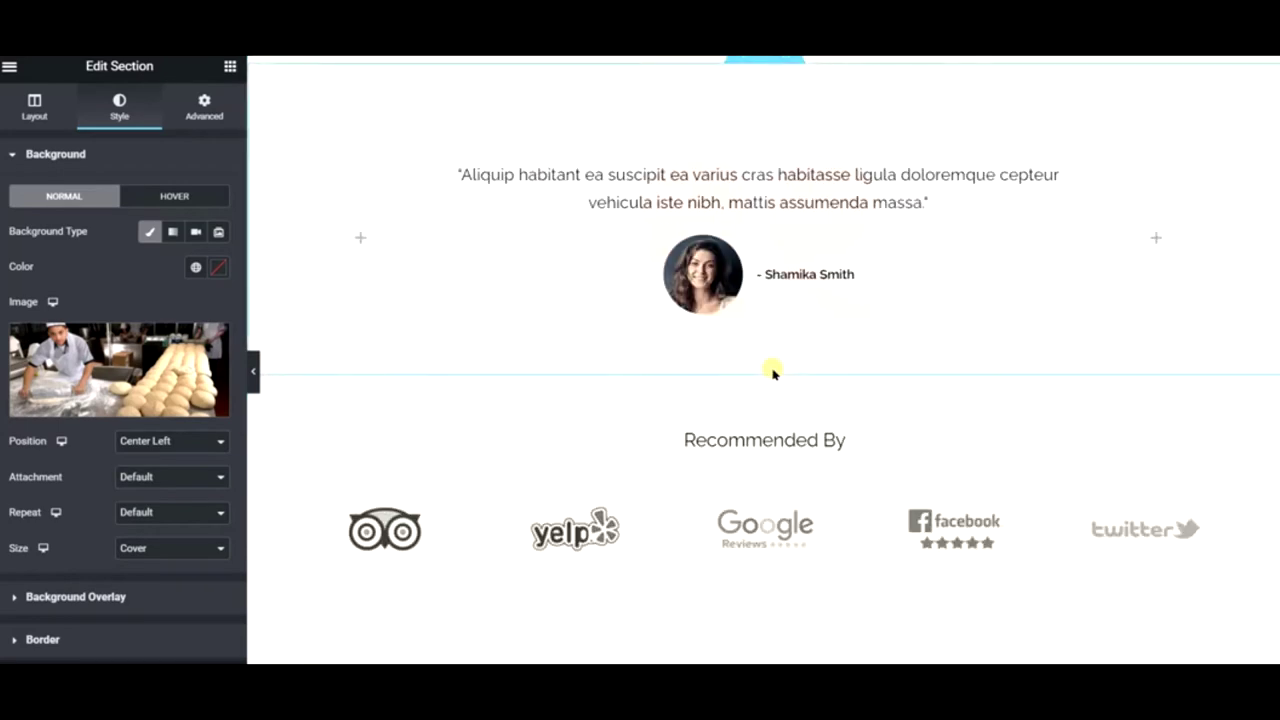
pyautogui.scroll(-4, 771, 371)
pyautogui.scroll(3, 700, 360)
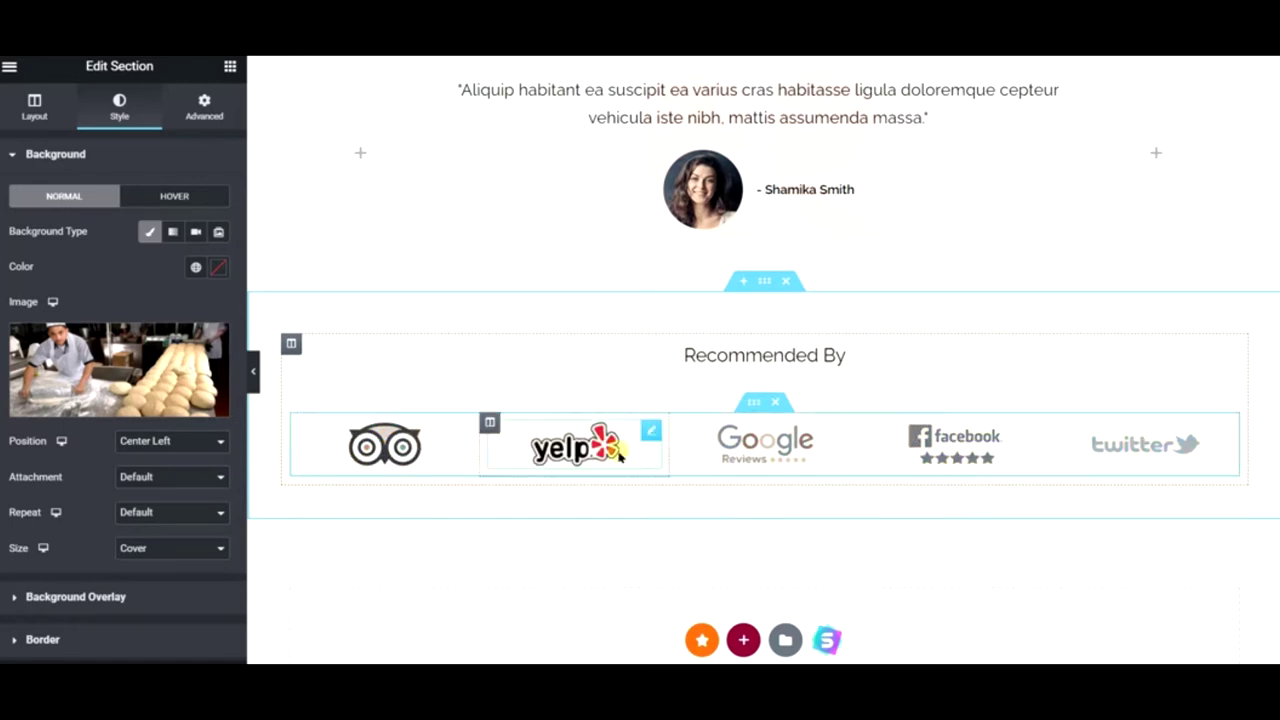
pyautogui.scroll(2, 737, 345)
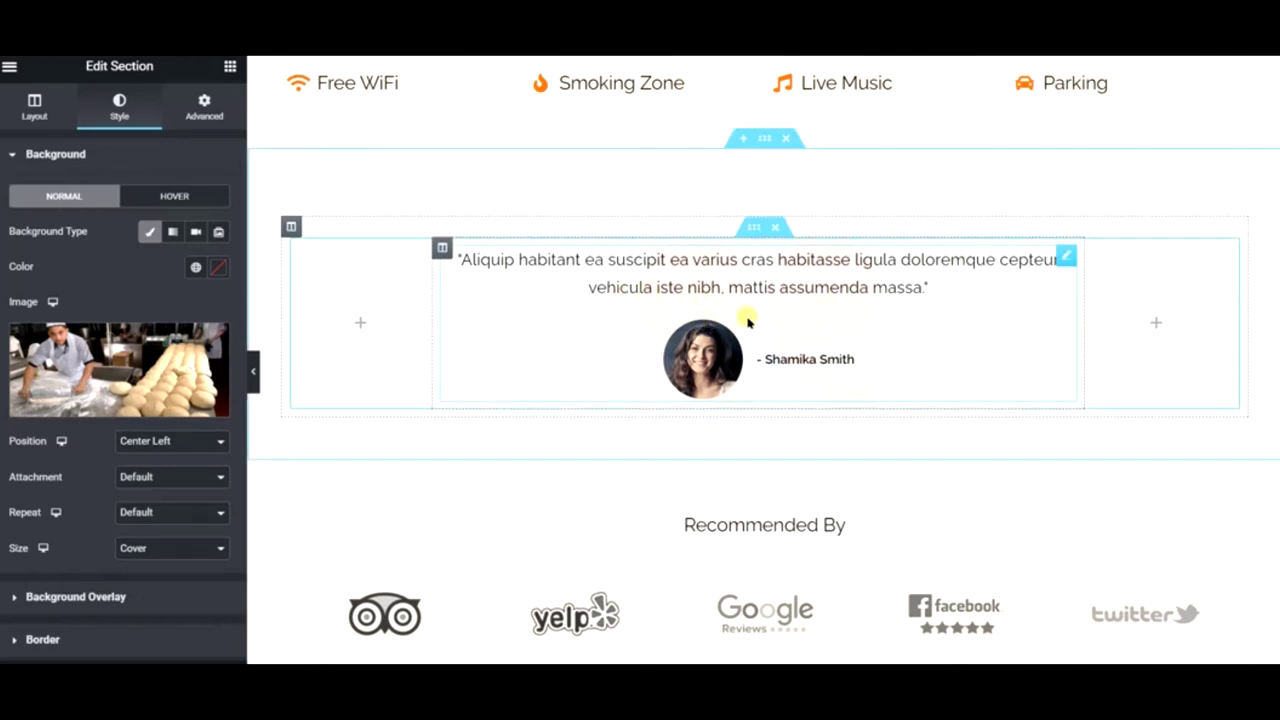
pyautogui.scroll(1, 750, 320)
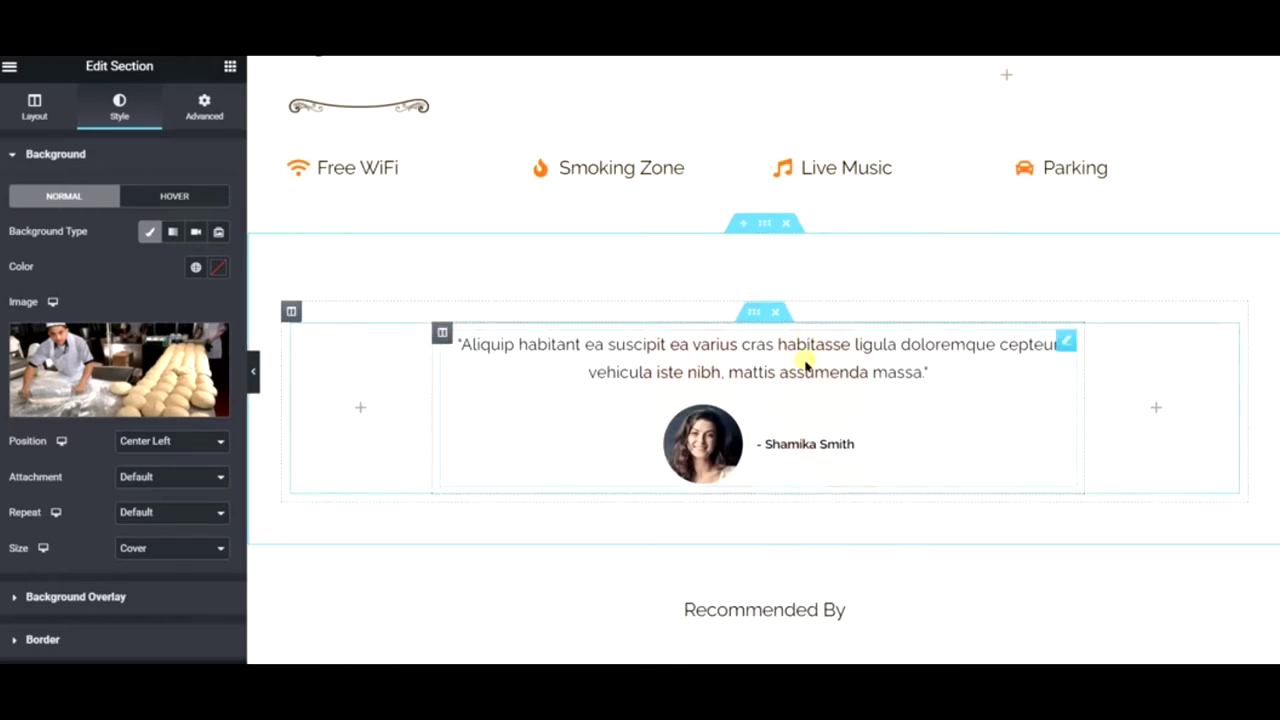
pyautogui.scroll(4, 800, 380)
pyautogui.scroll(5, 494, 429)
pyautogui.scroll(10, 510, 415)
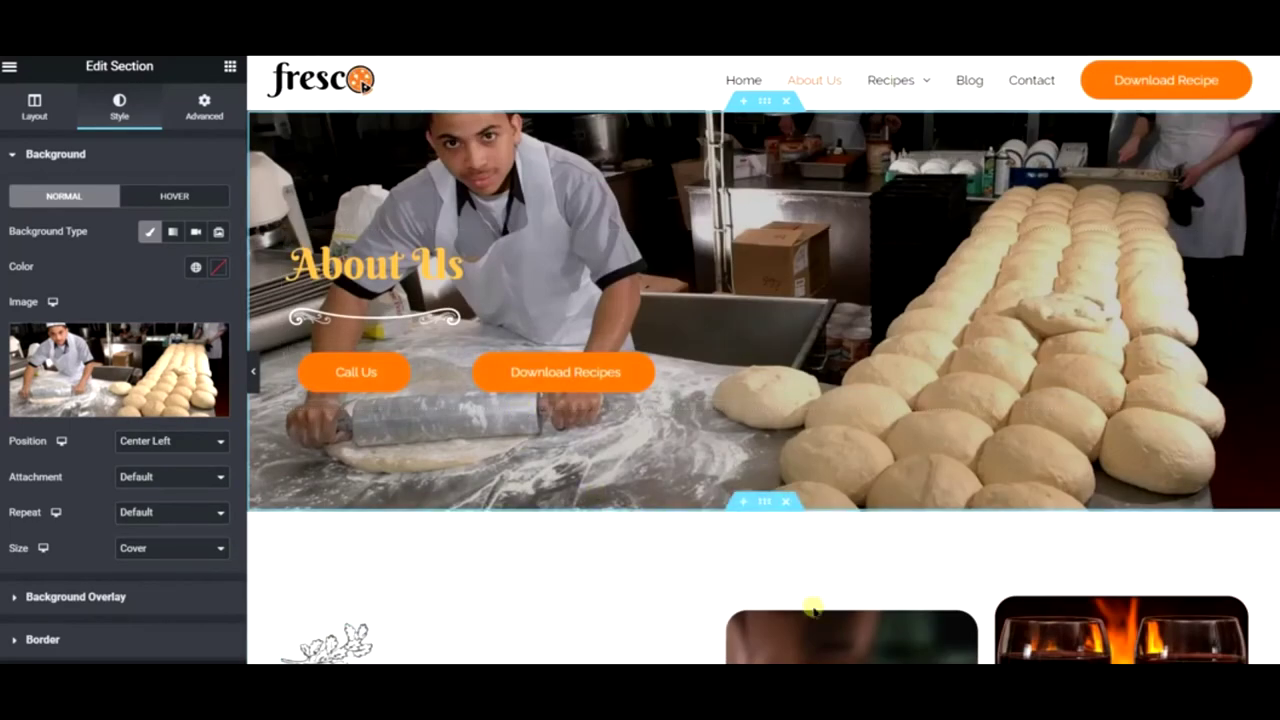
pyautogui.scroll(-5, 812, 607)
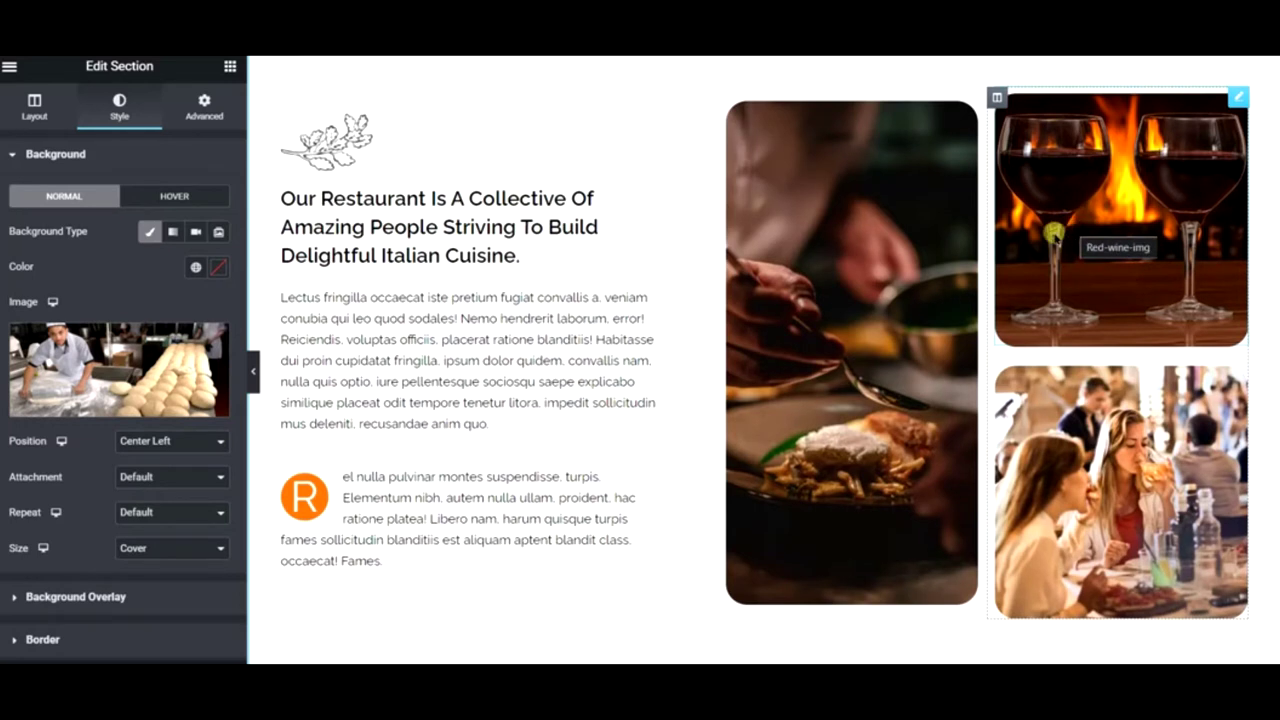
# - Replace the tall serving-chef image with a Pixabay berry milkshake photo from a 'milkshake' search
pyautogui.click(891, 214)
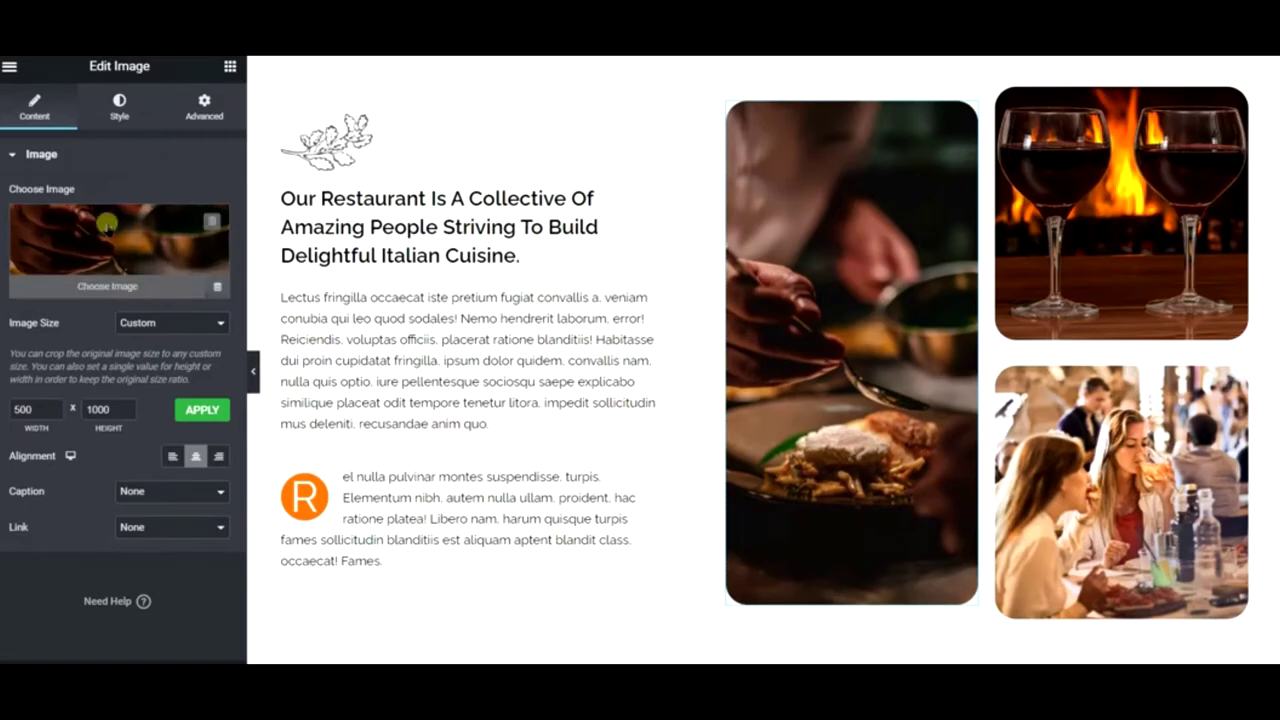
pyautogui.click(107, 226)
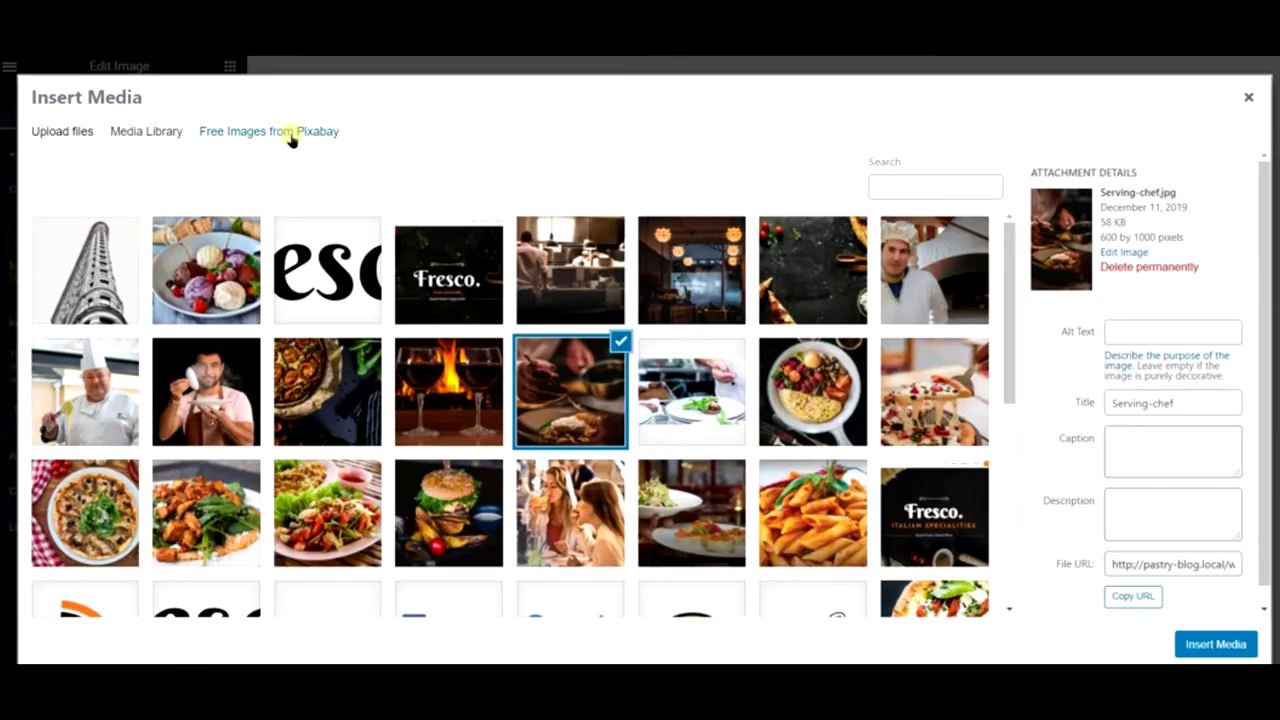
pyautogui.click(289, 135)
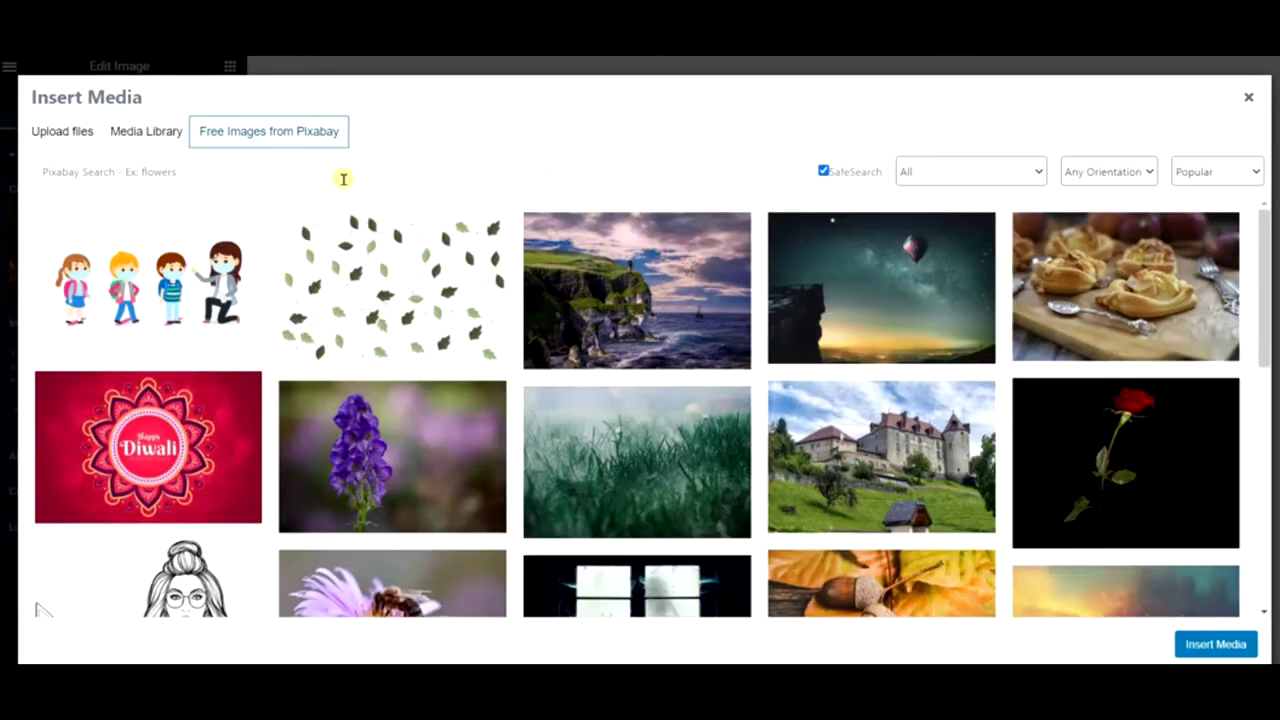
pyautogui.click(343, 179)
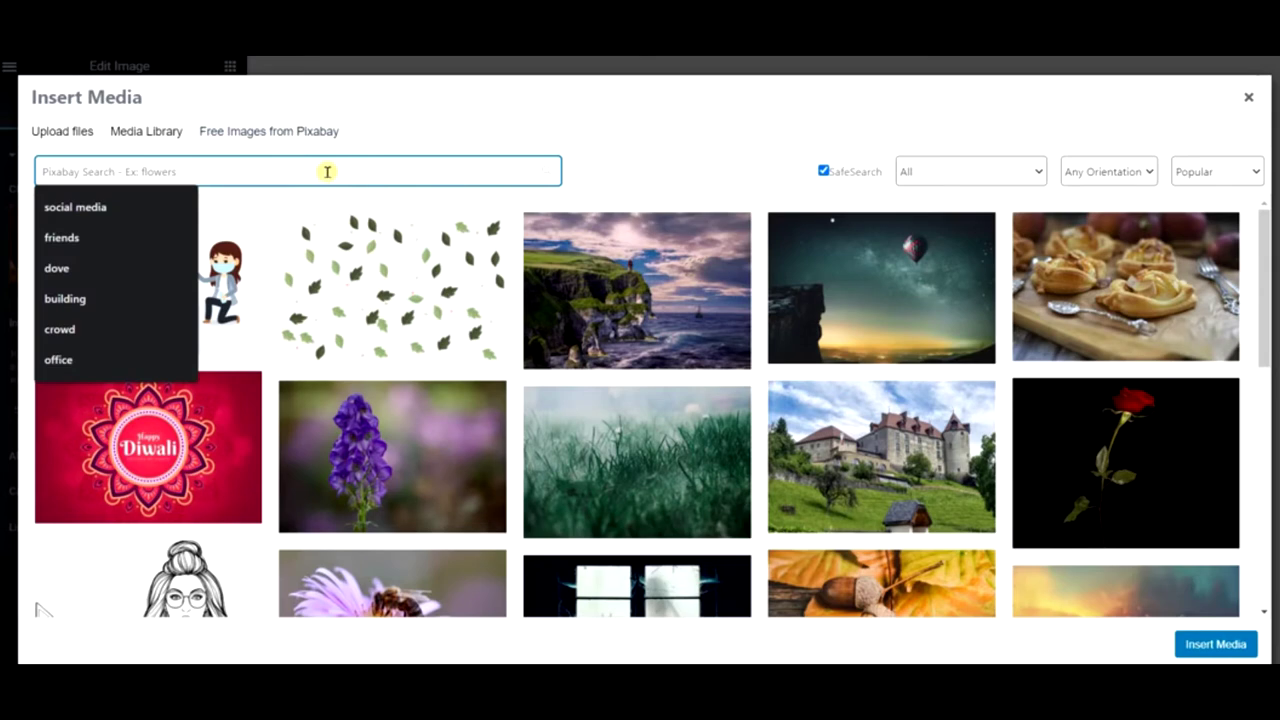
pyautogui.write('mi')
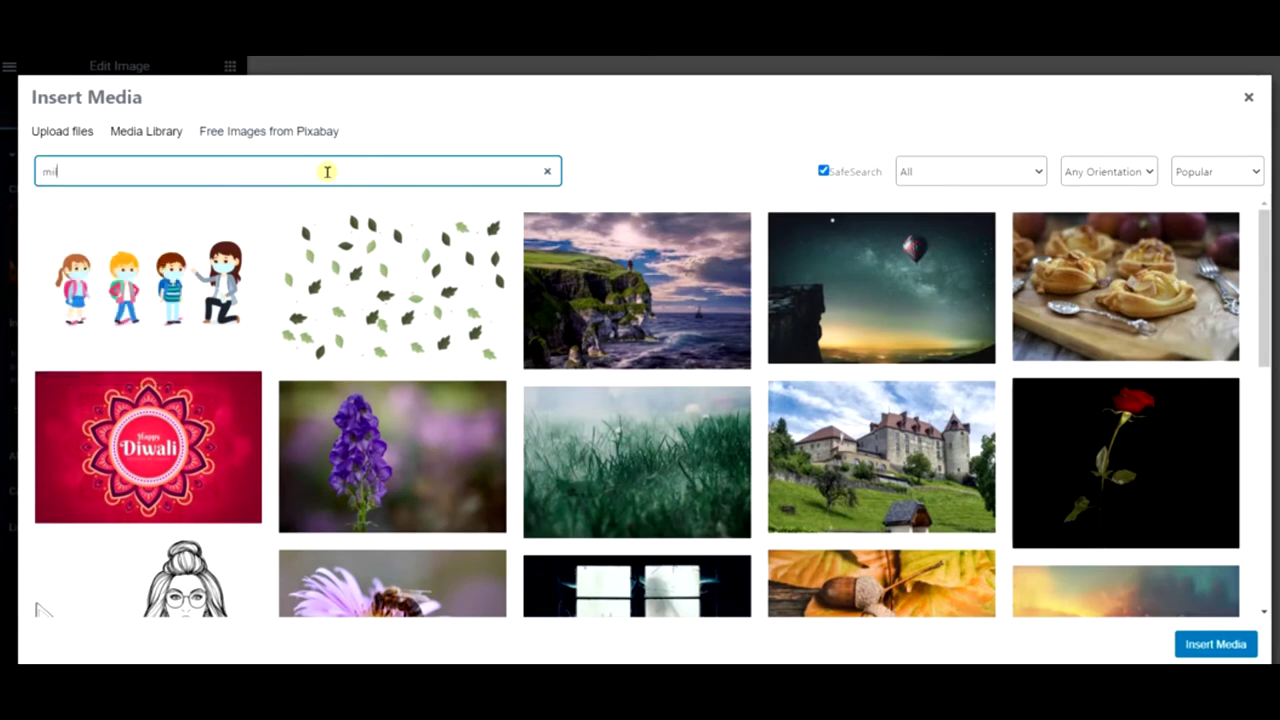
pyautogui.write('lkshake')
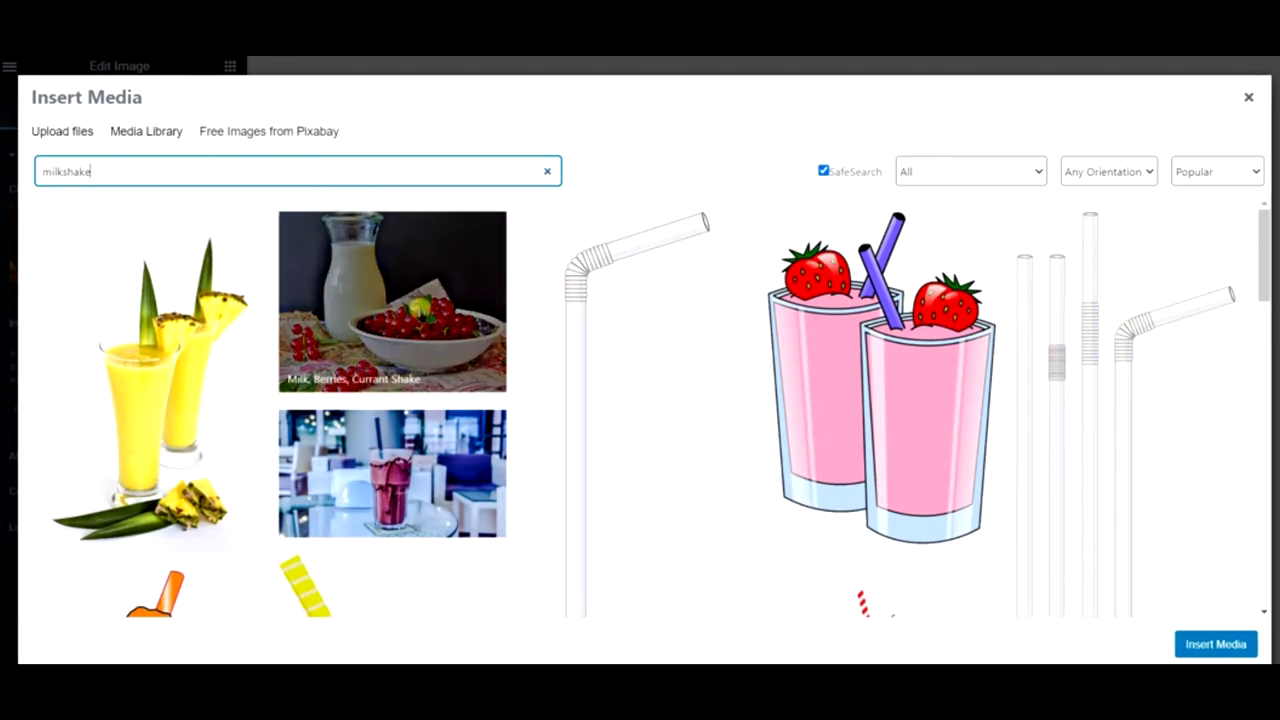
pyautogui.scroll(-6, 418, 318)
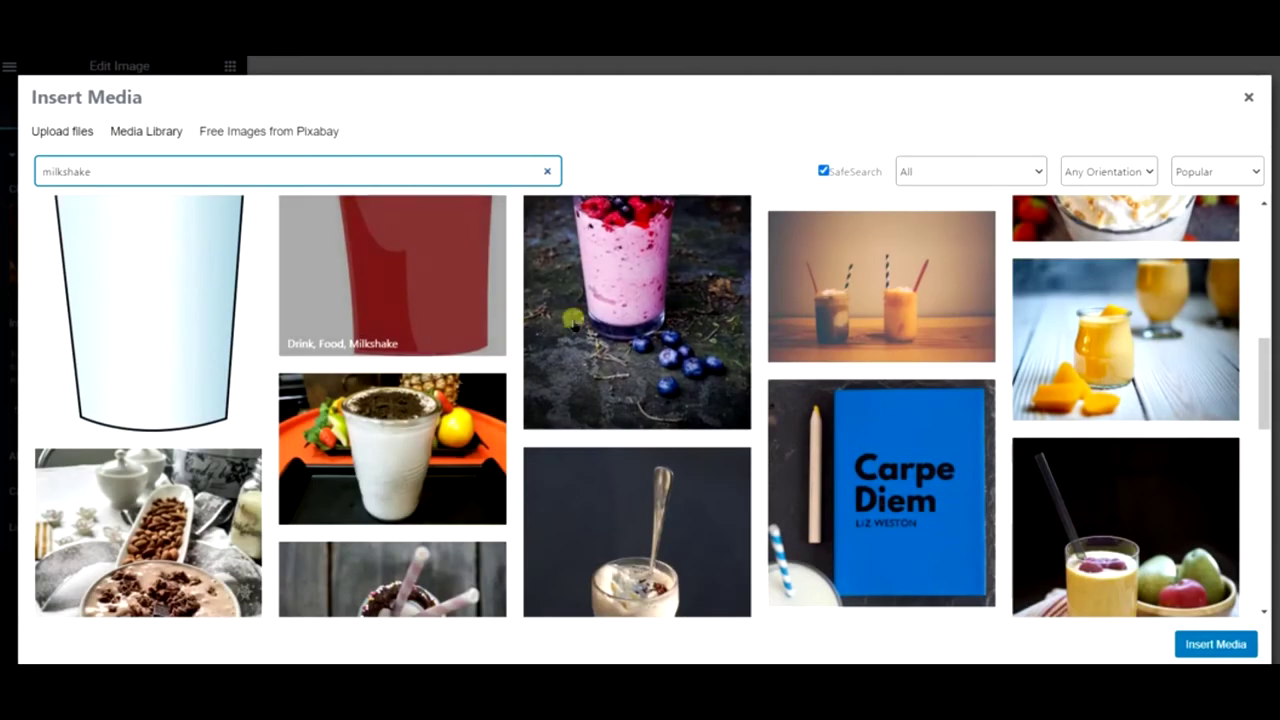
pyautogui.click(648, 300)
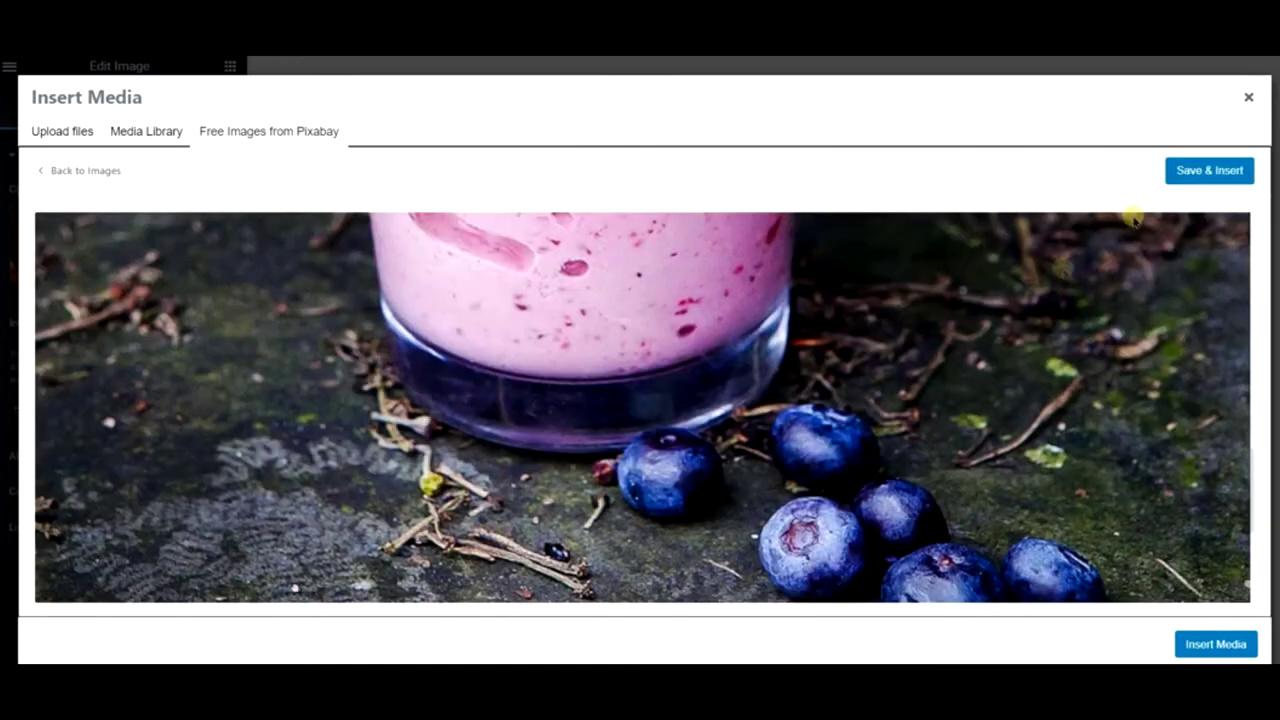
pyautogui.click(1192, 175)
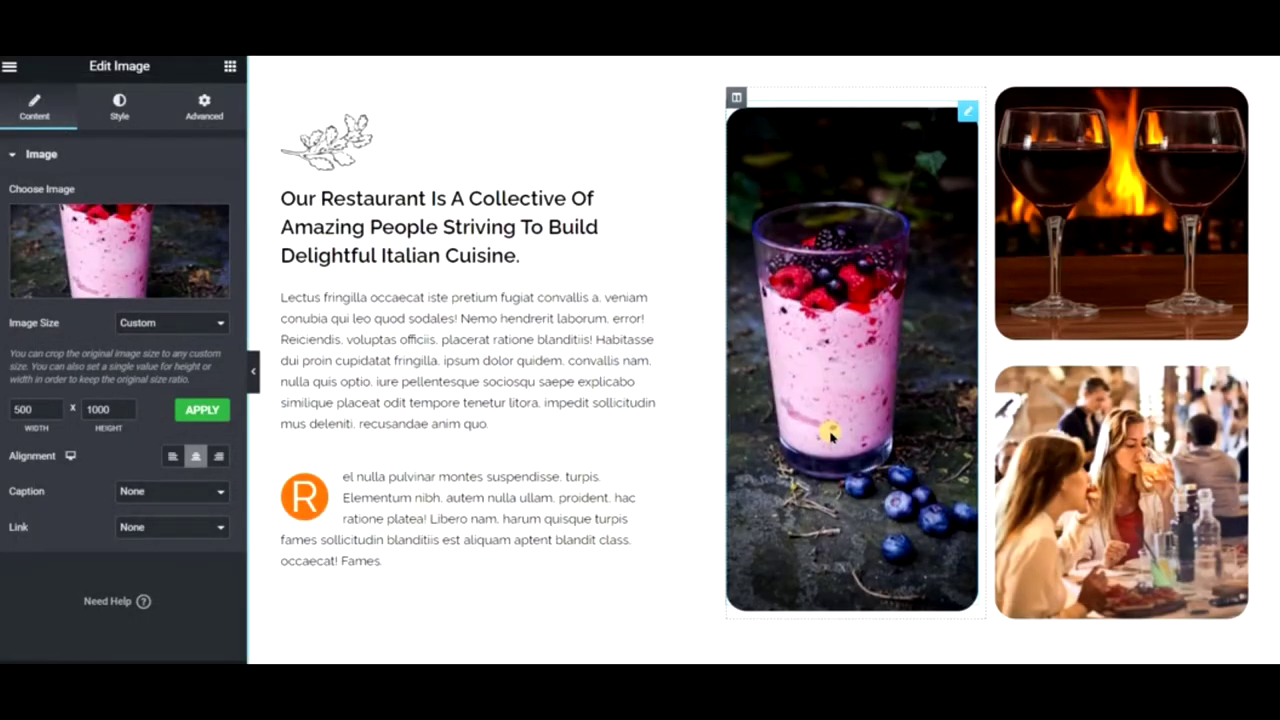
pyautogui.click(1155, 233)
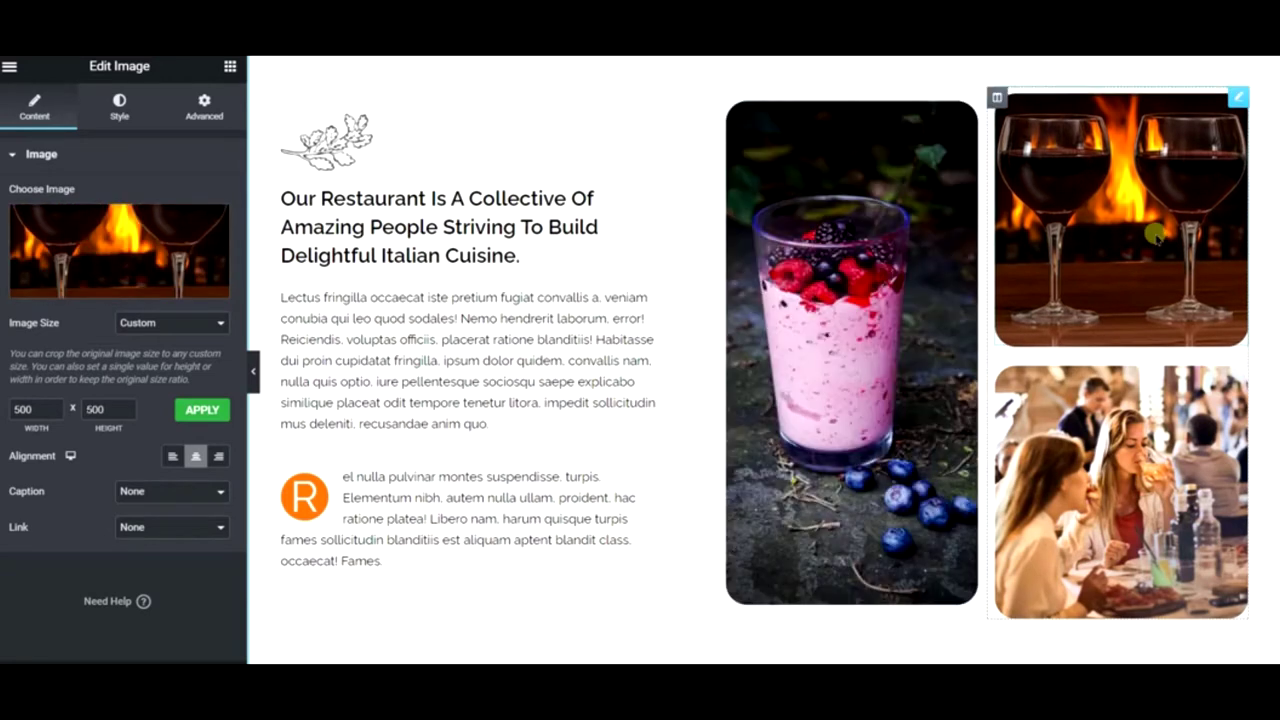
# - Replace the red wine image with a Pixabay tiered wedding cake photo from a 'wedding cake' search
pyautogui.click(145, 248)
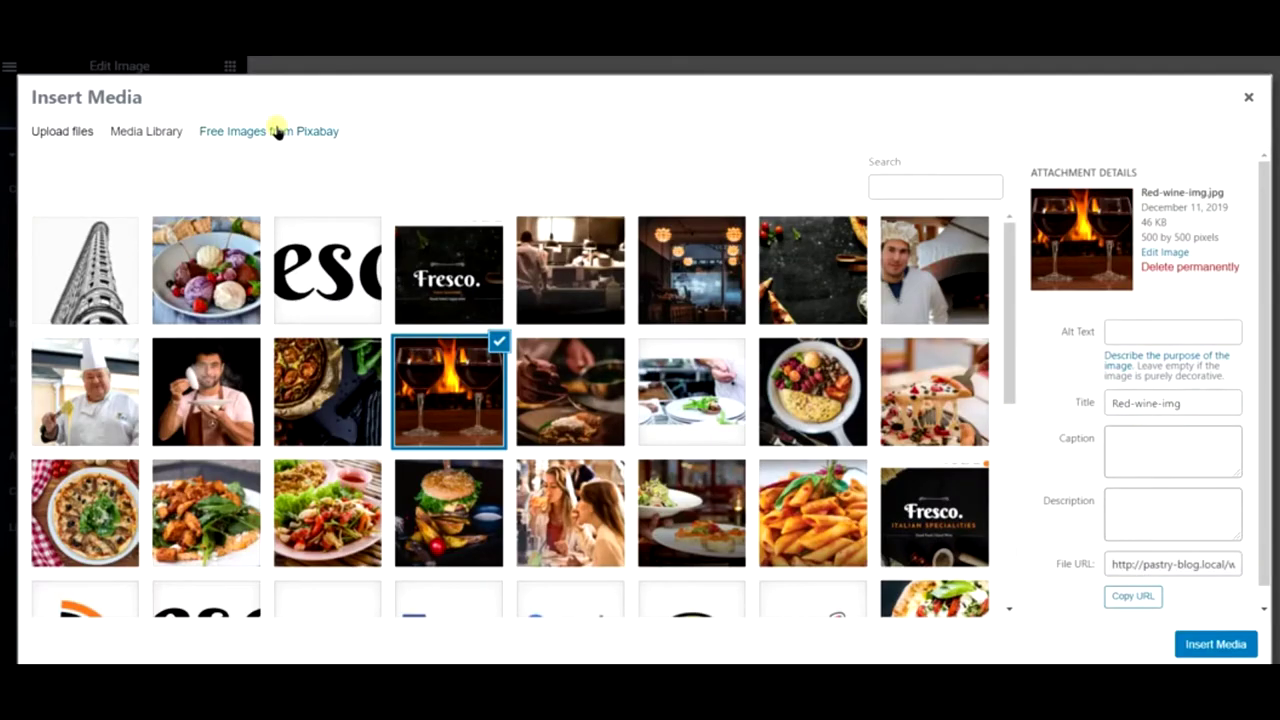
pyautogui.click(277, 130)
pyautogui.click(363, 158)
pyautogui.write('wedding cake')
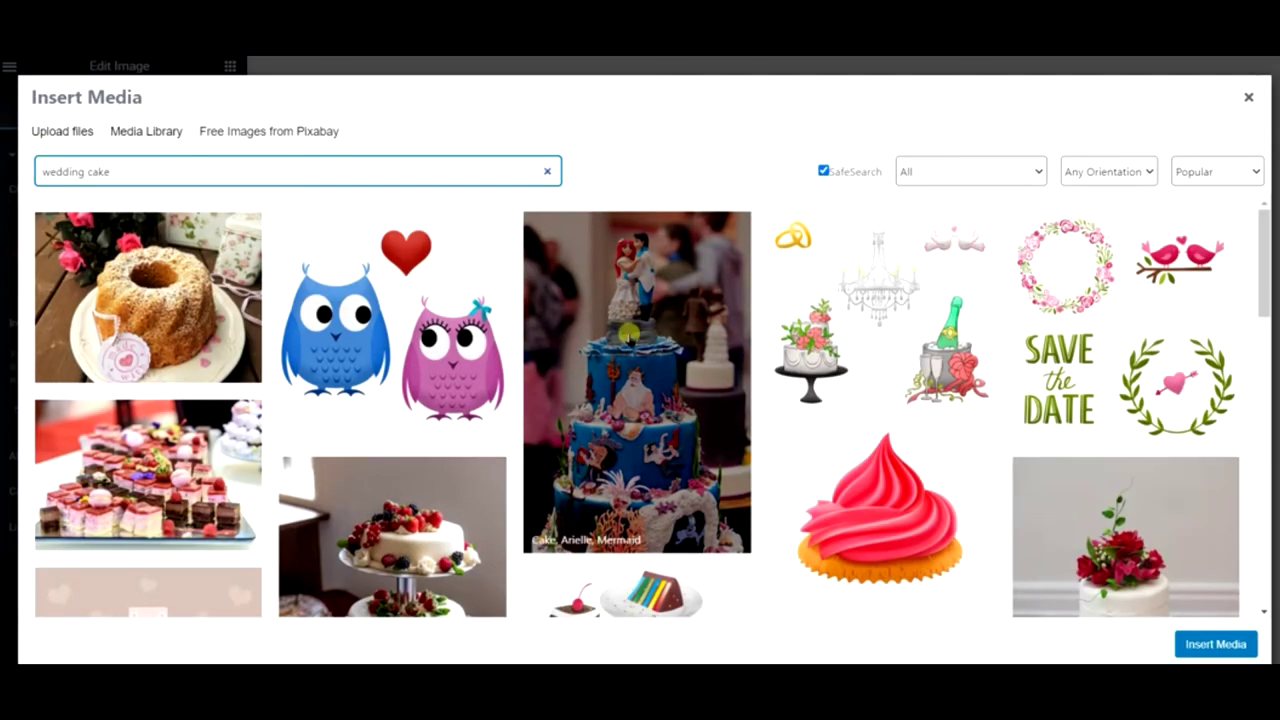
pyautogui.scroll(-5, 758, 350)
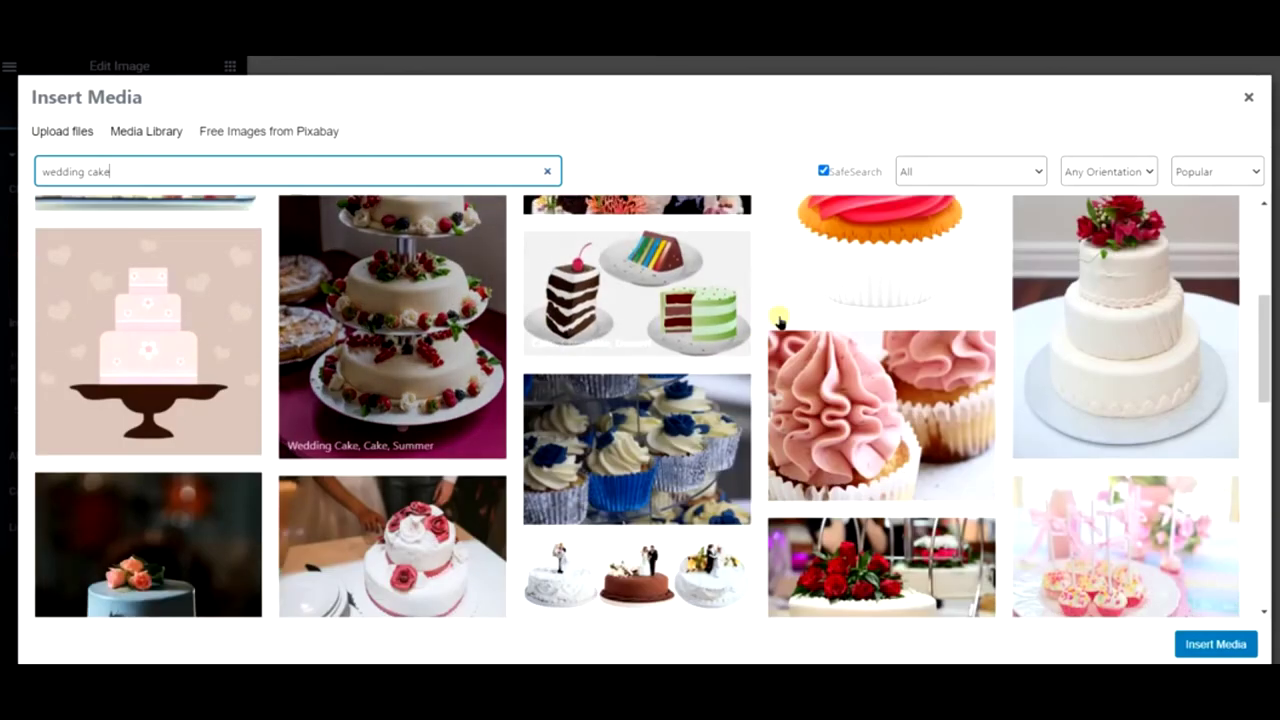
pyautogui.scroll(-3, 1125, 400)
pyautogui.scroll(-5, 449, 283)
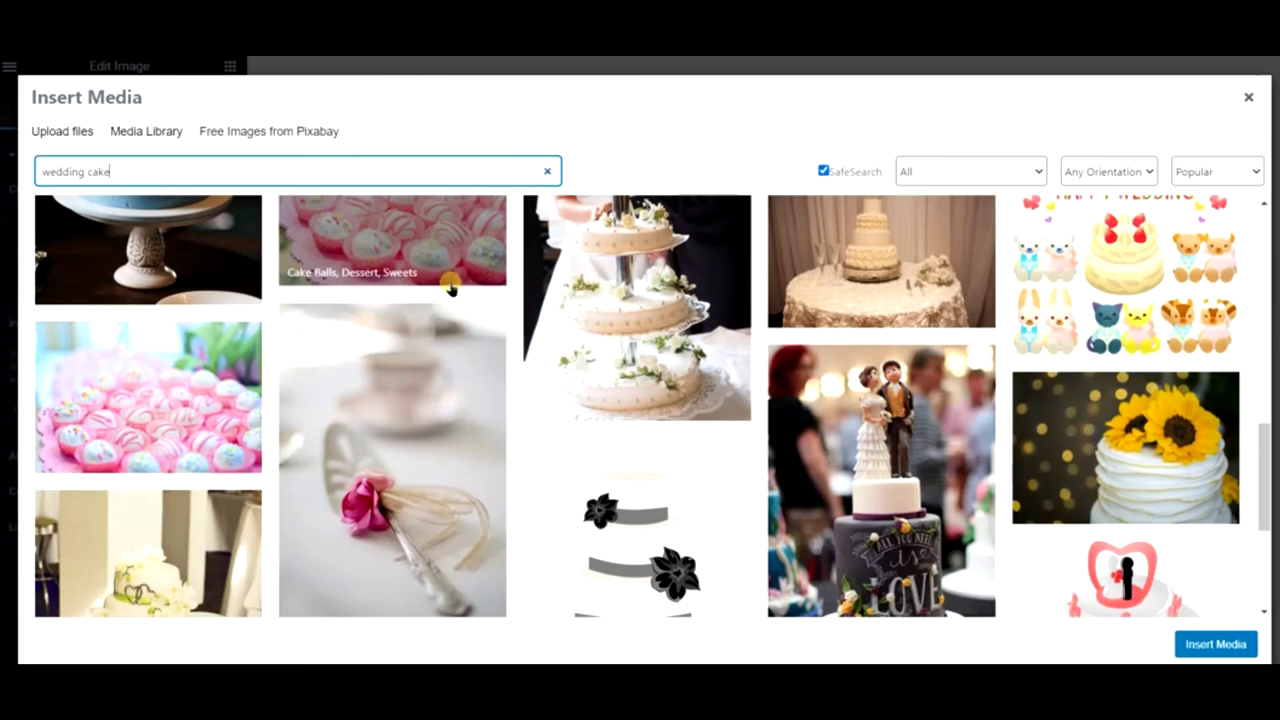
pyautogui.scroll(-6, 449, 287)
pyautogui.scroll(-8, 461, 293)
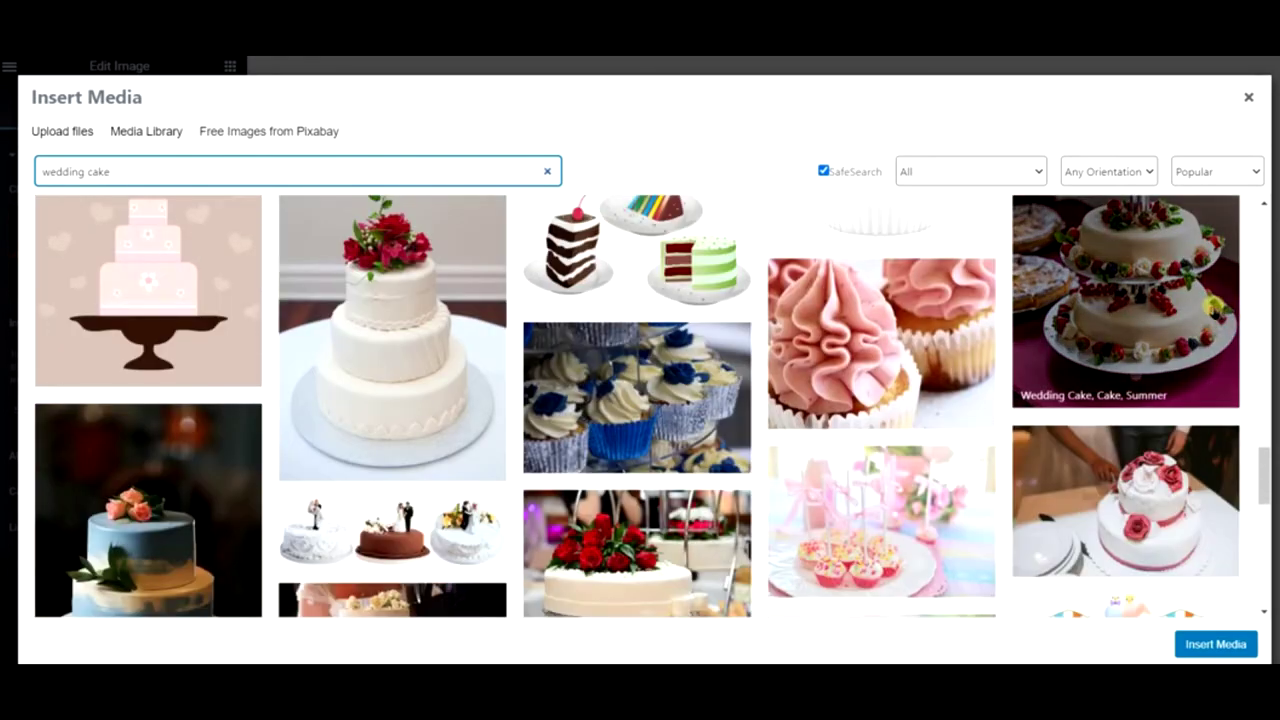
pyautogui.scroll(-1, 1198, 305)
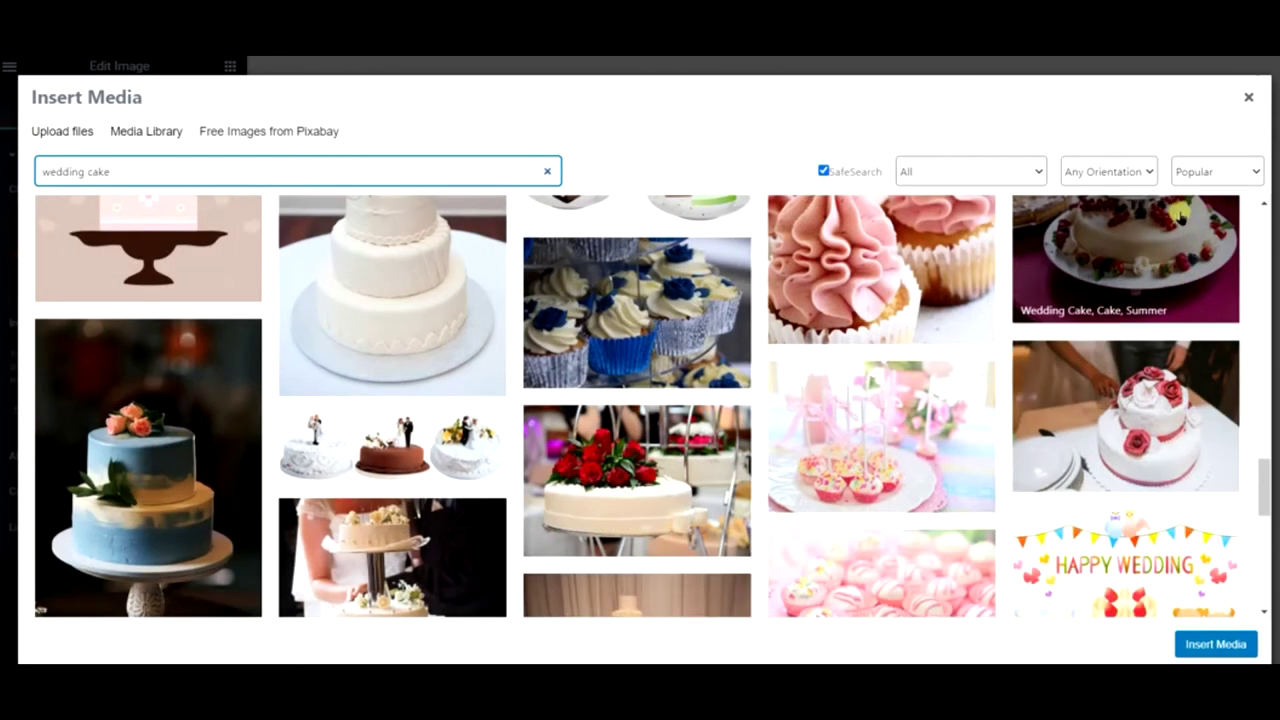
pyautogui.click(1180, 216)
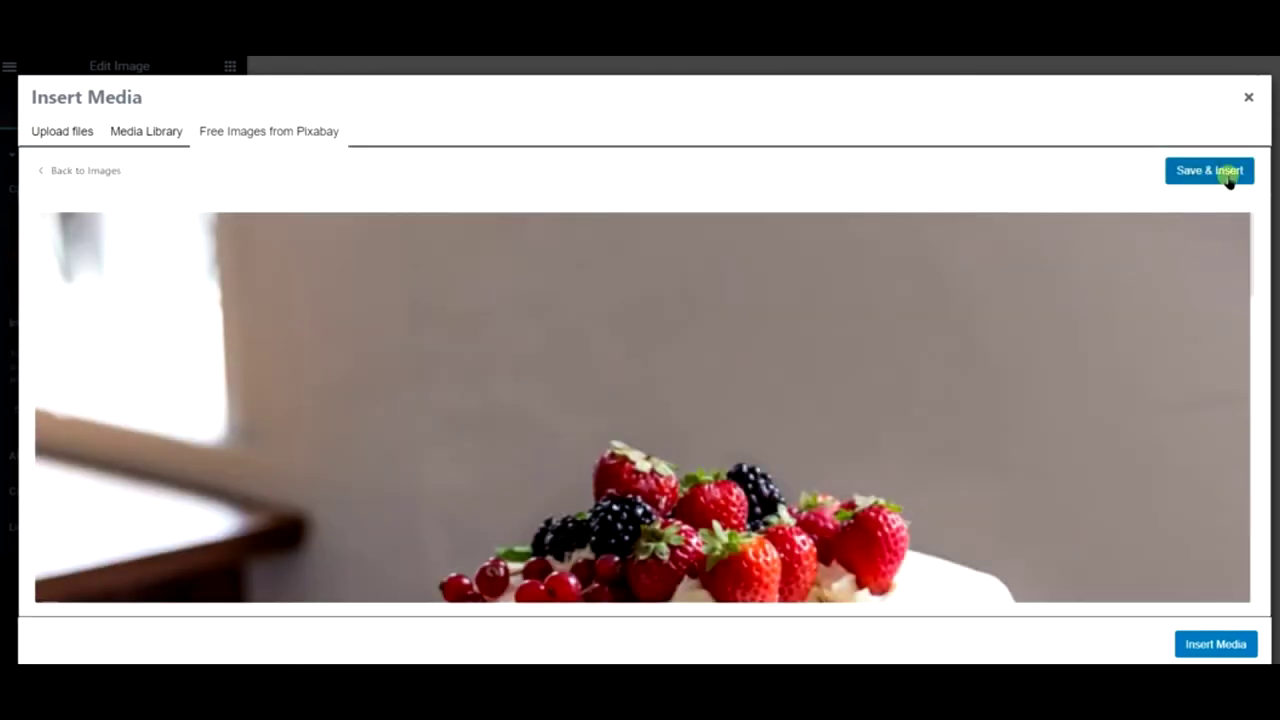
pyautogui.click(1229, 178)
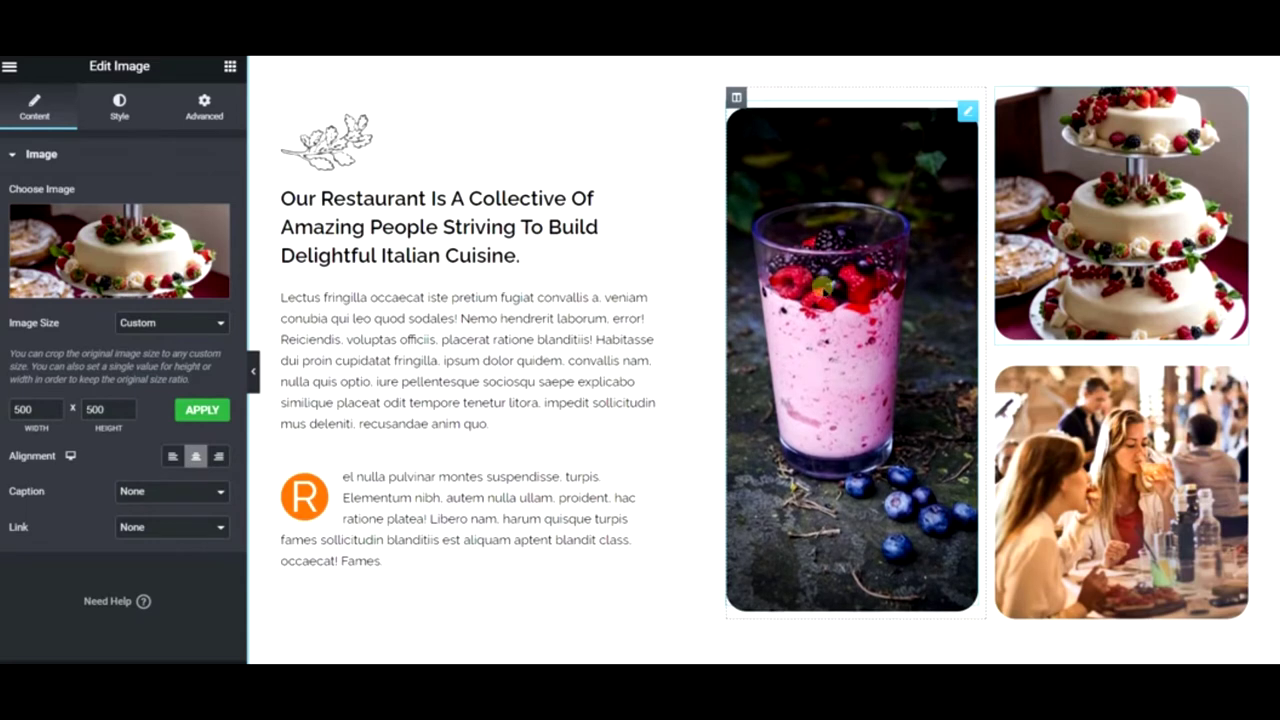
pyautogui.click(1140, 410)
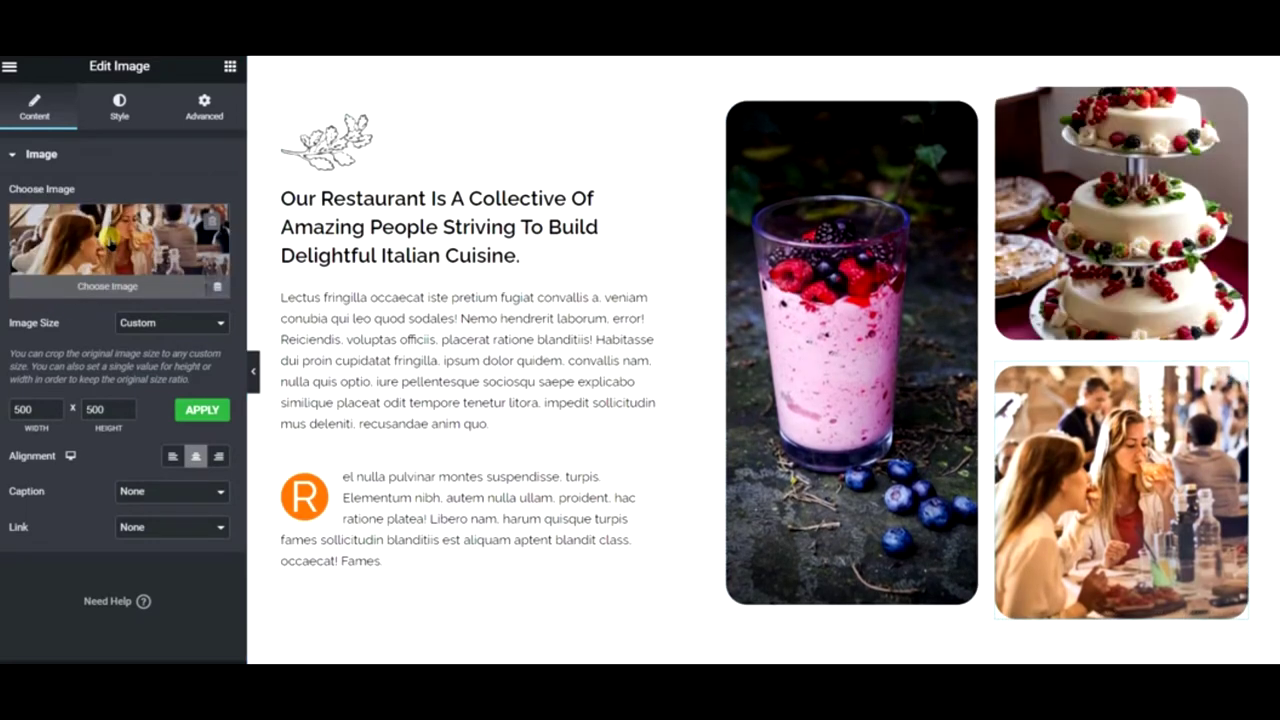
# - Open the media library for the restaurant photo and search Chrome for 'pastry examples'
pyautogui.click(110, 240)
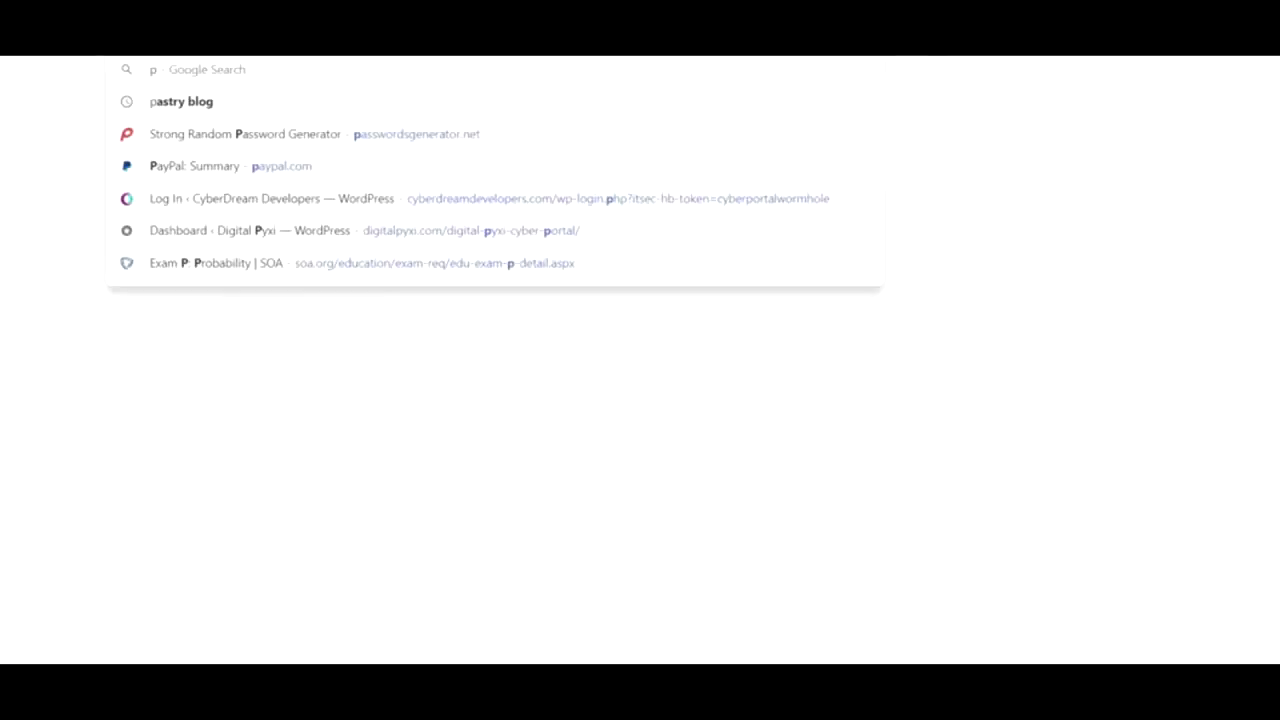
pyautogui.write('r')
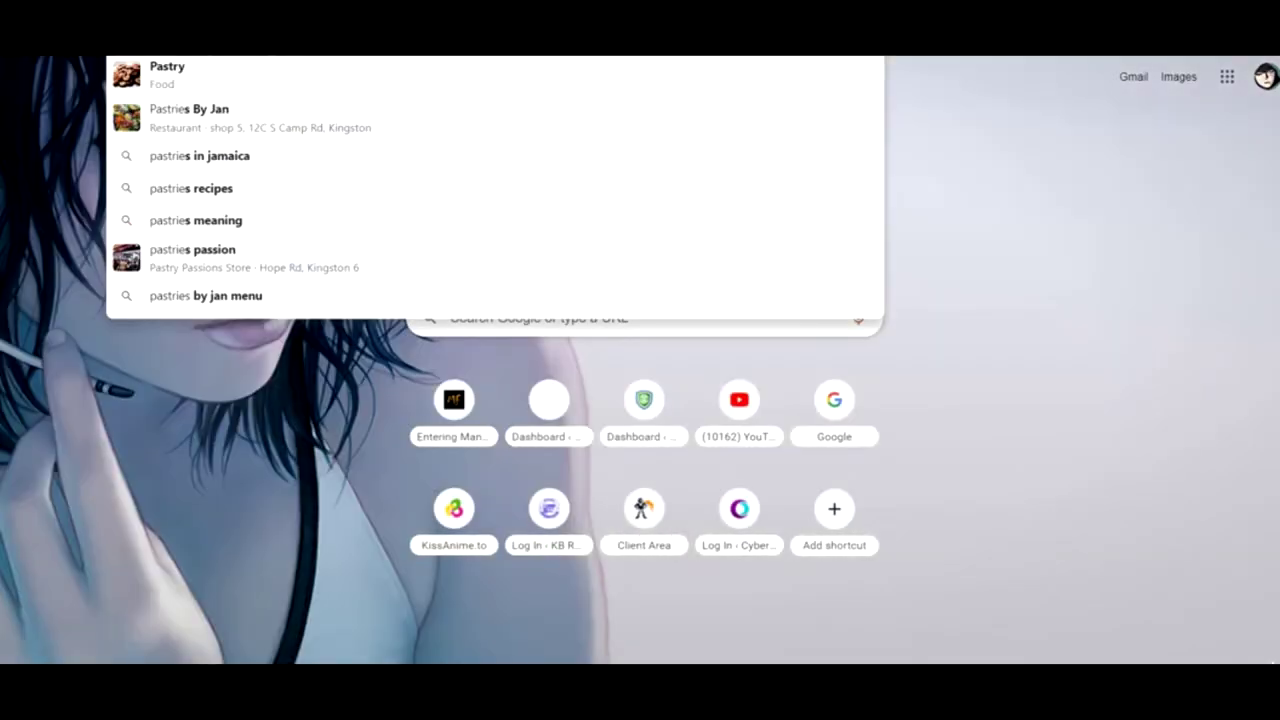
pyautogui.write('y')
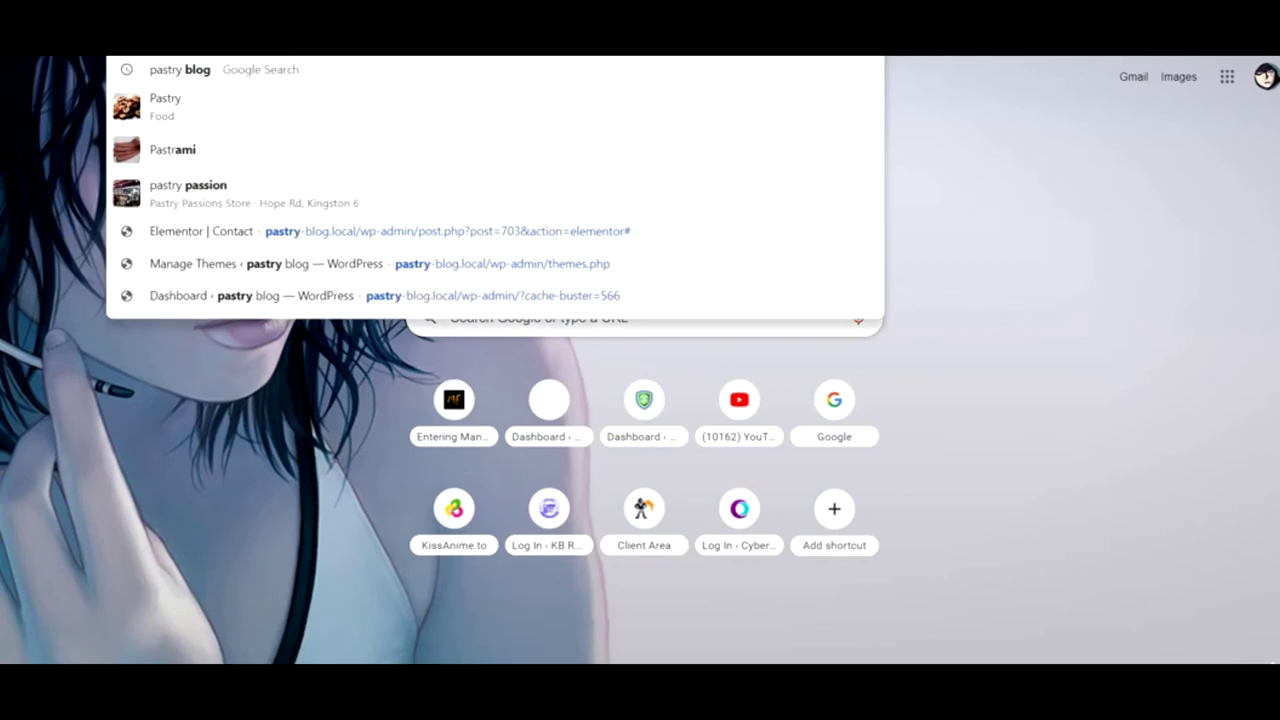
pyautogui.write(' examples')
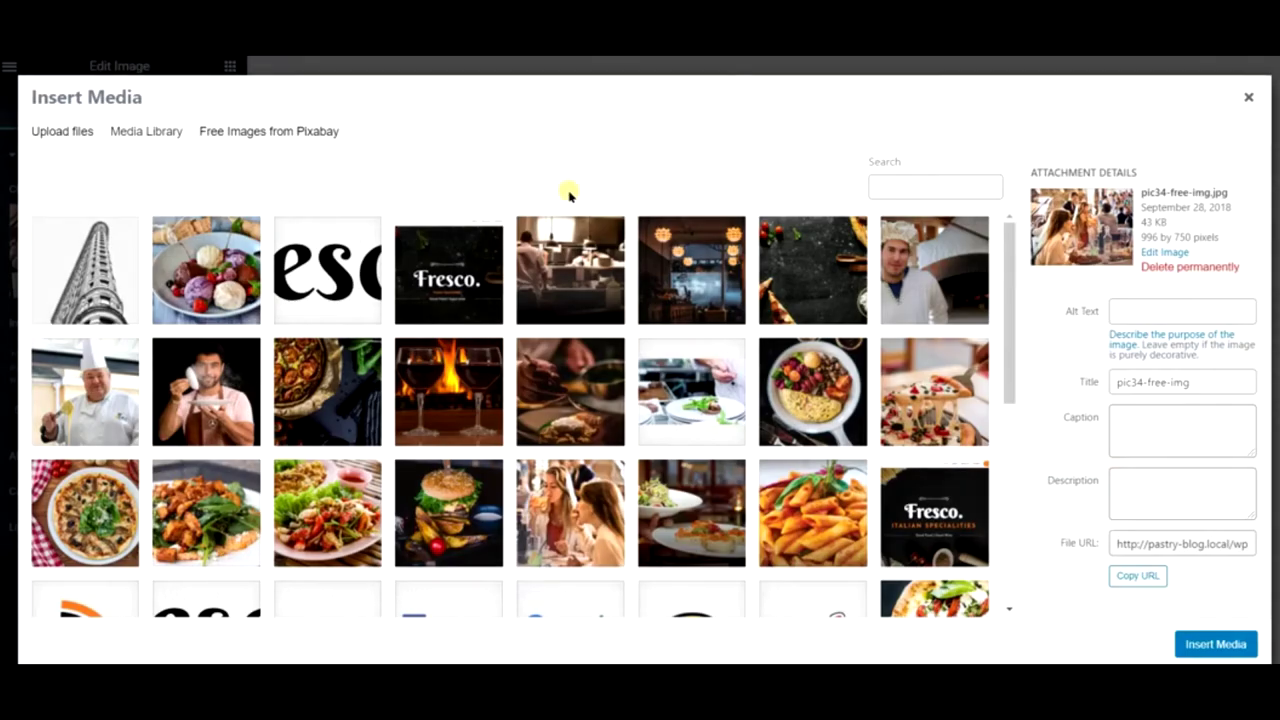
# - Search Pixabay for eclairs, macarons, then strudel, and insert the powdered strudel plate photo
pyautogui.click(329, 138)
pyautogui.click(340, 172)
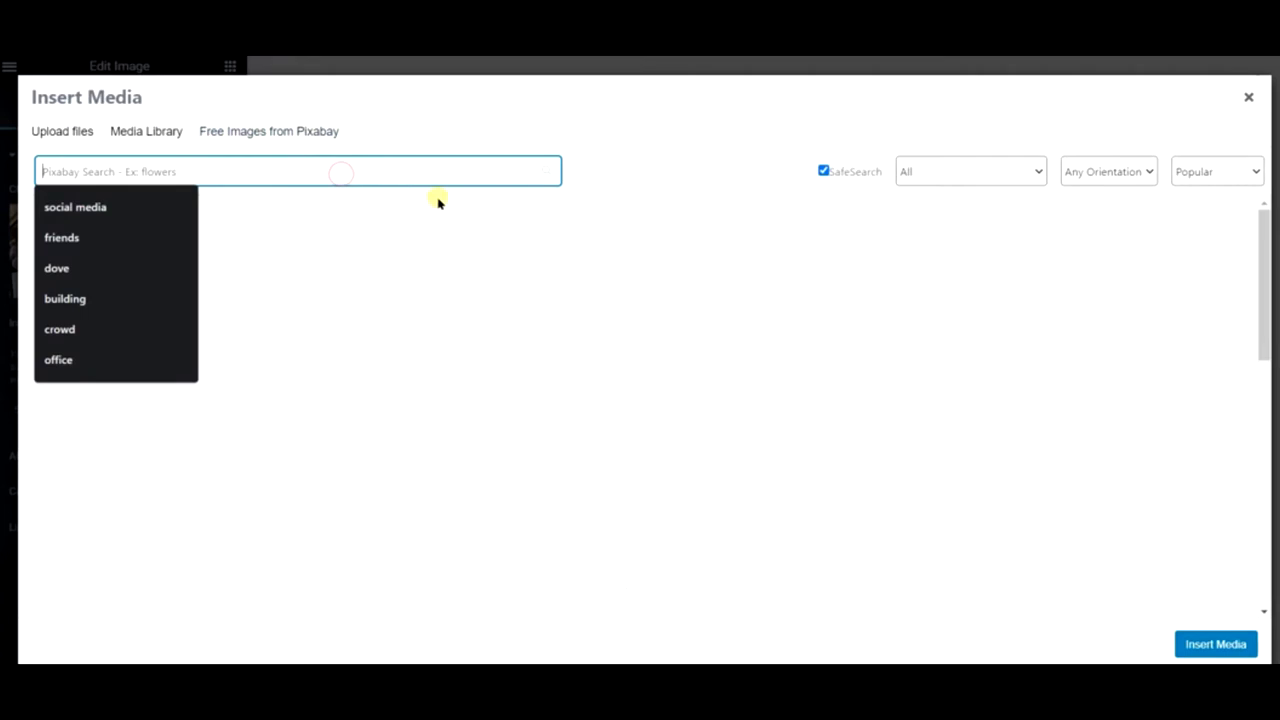
pyautogui.write('eclairs')
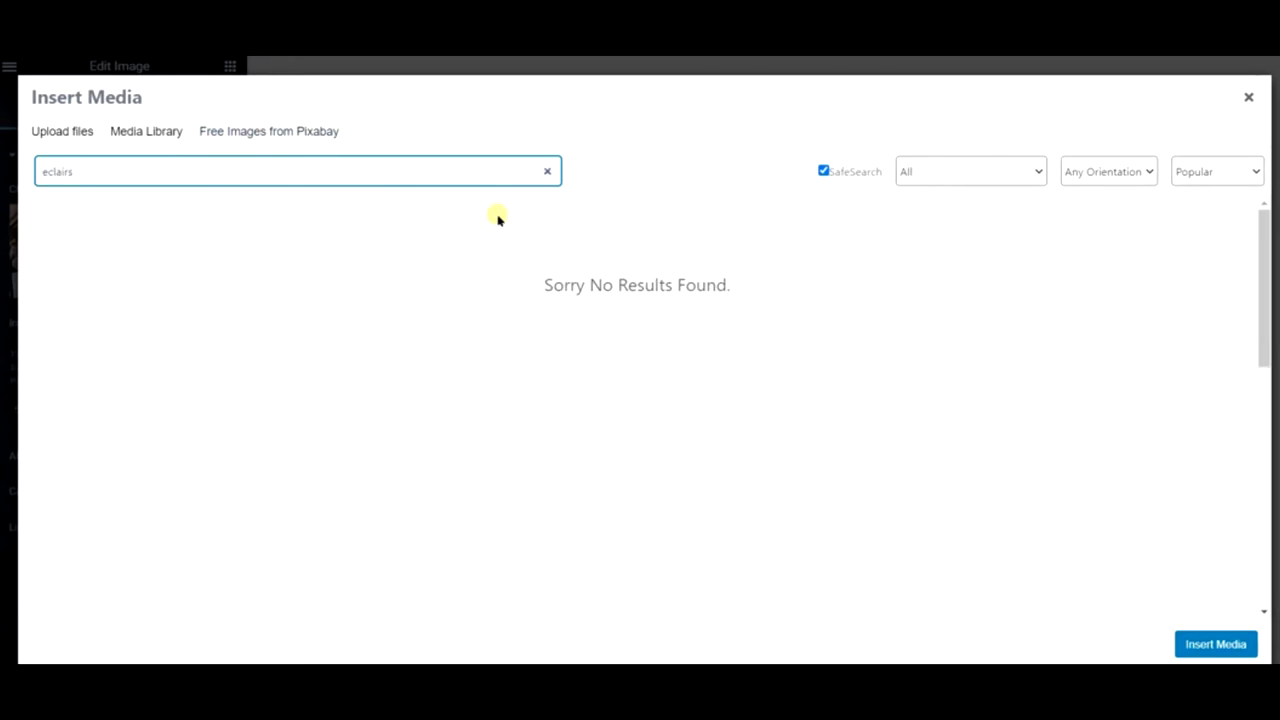
pyautogui.press('BackSpace')
pyautogui.press('BackSpace')
pyautogui.press('BackSpace')
pyautogui.press('BackSpace')
pyautogui.press('BackSpace')
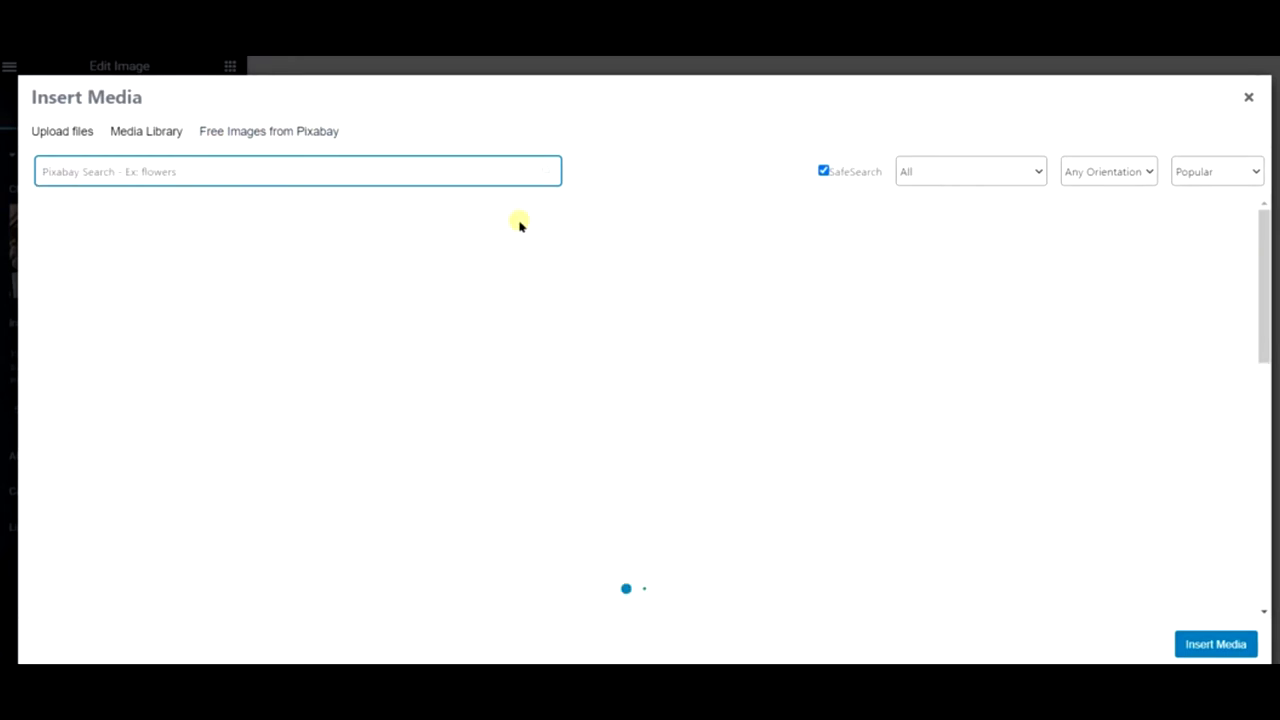
pyautogui.write('macarons')
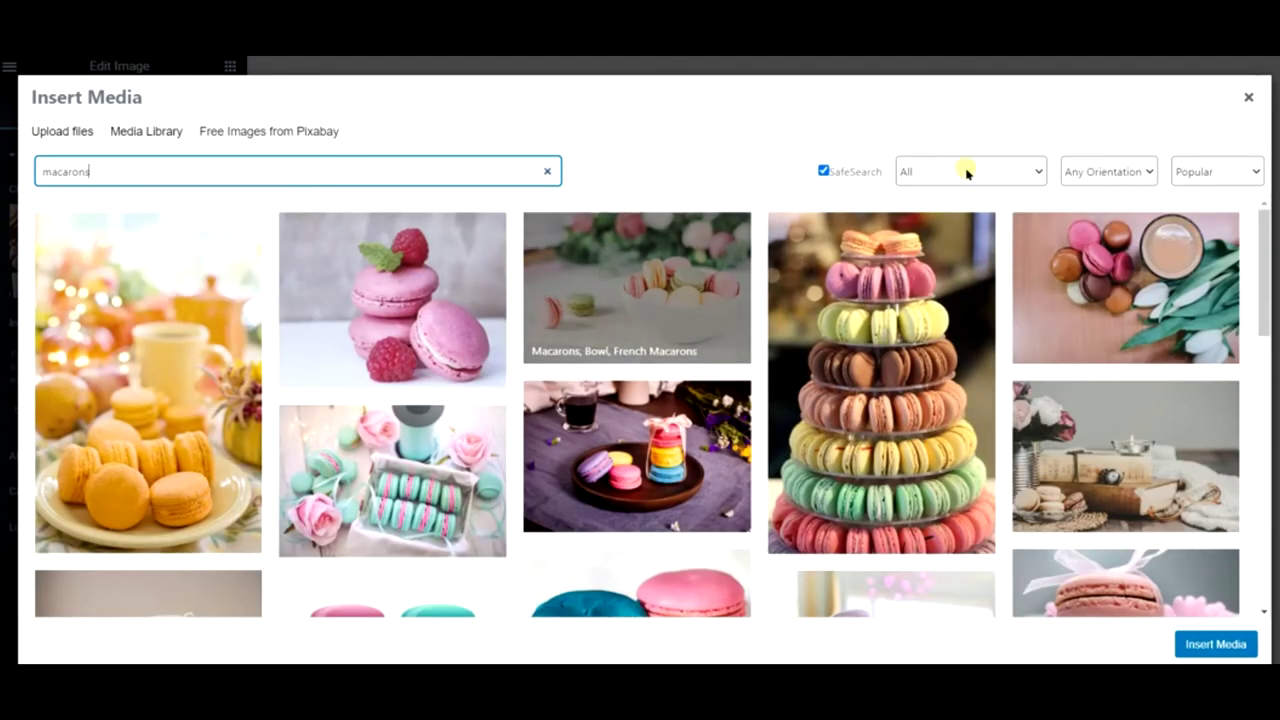
pyautogui.scroll(-3, 1114, 360)
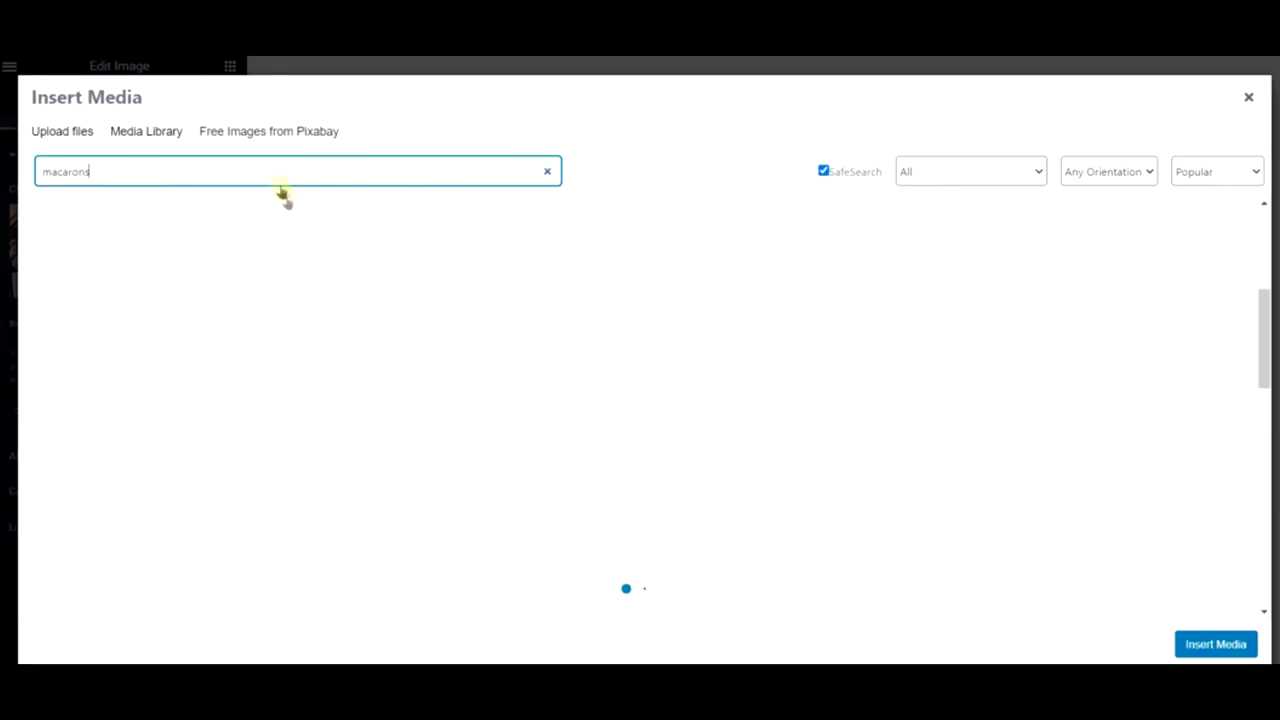
pyautogui.doubleClick(281, 187)
pyautogui.write('strudels')
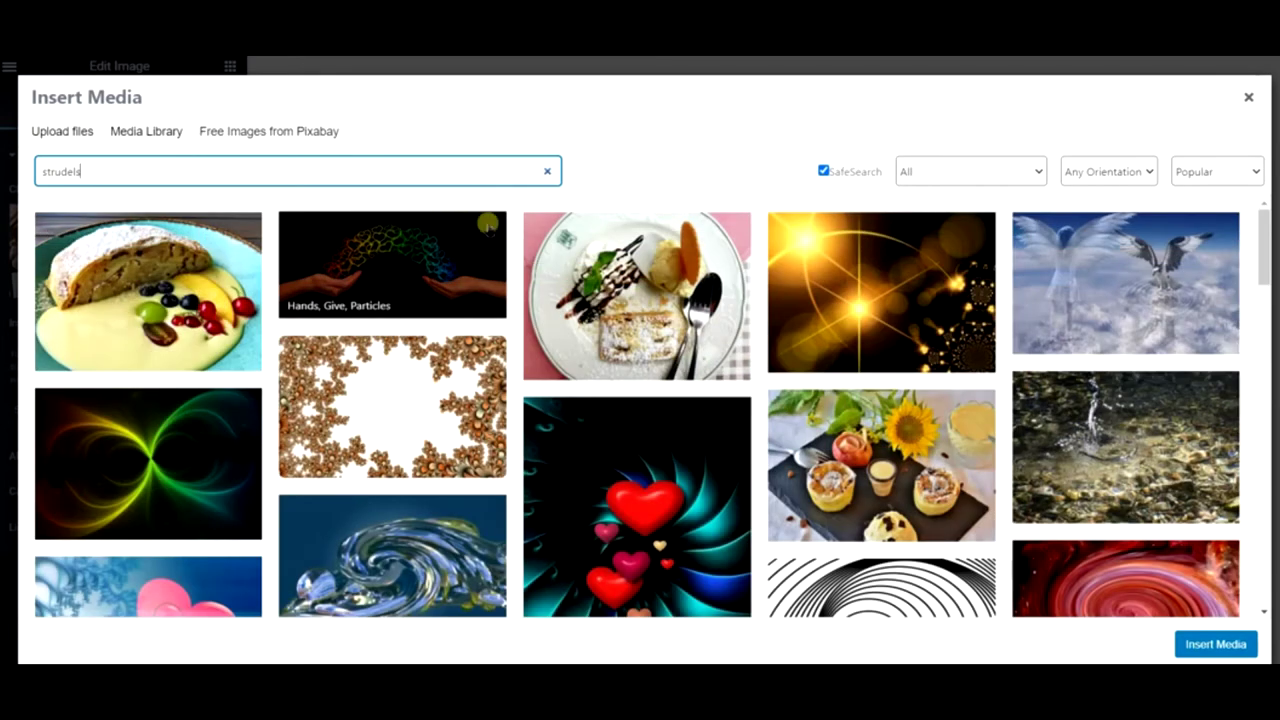
pyautogui.click(655, 282)
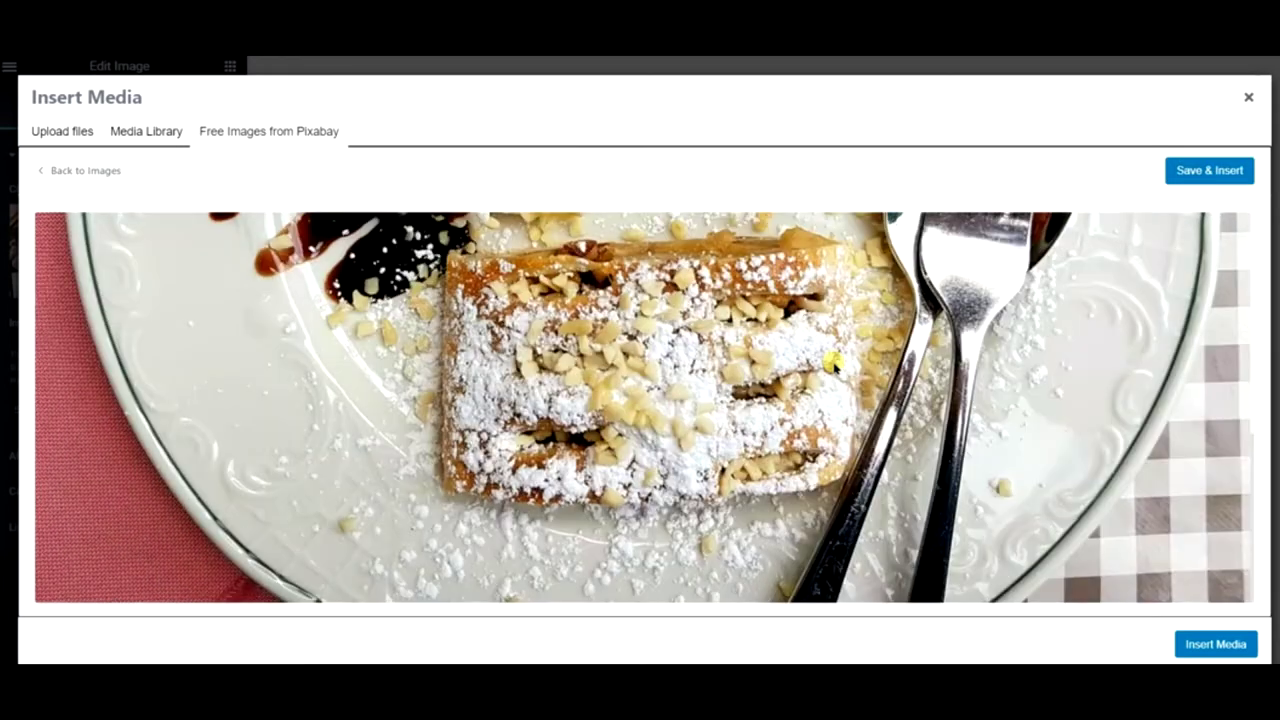
pyautogui.click(1236, 168)
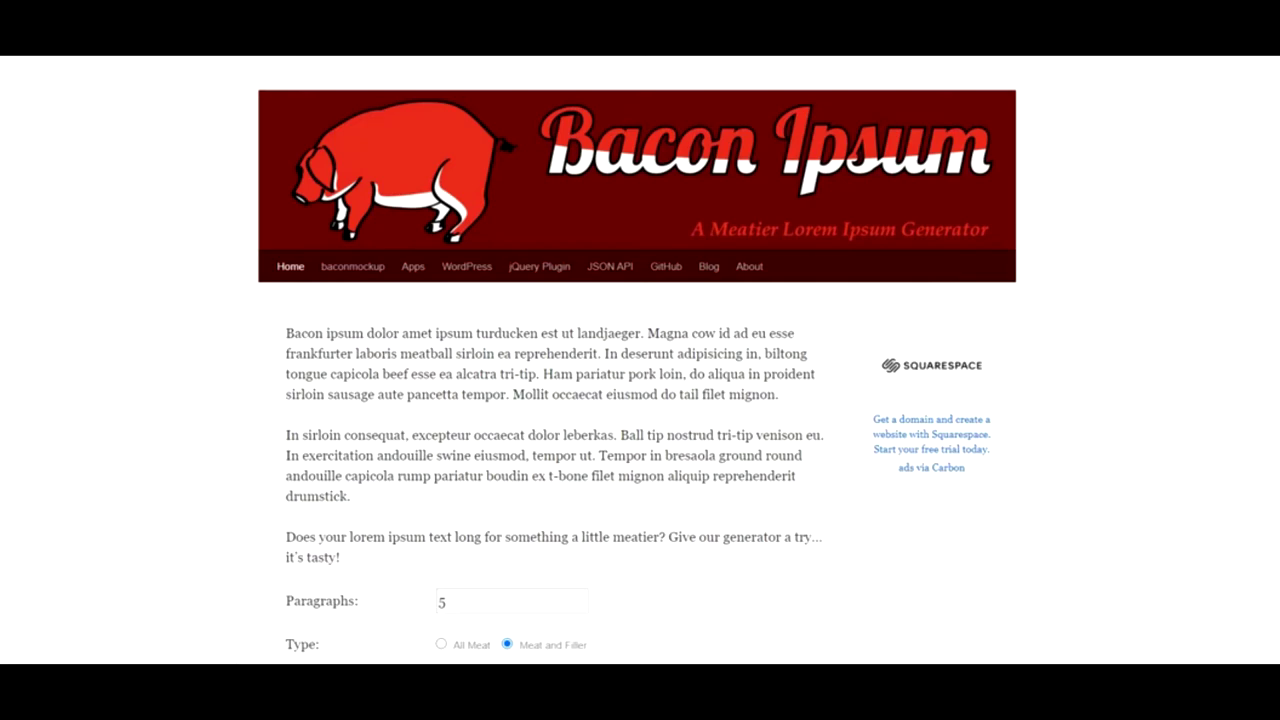
# - Search 'ice cream ipsum', generate Cupcake Ipsum paragraphs, and select the first paragraph
pyautogui.hotkey('ctrl', 'l')
pyautogui.write('ice cream')
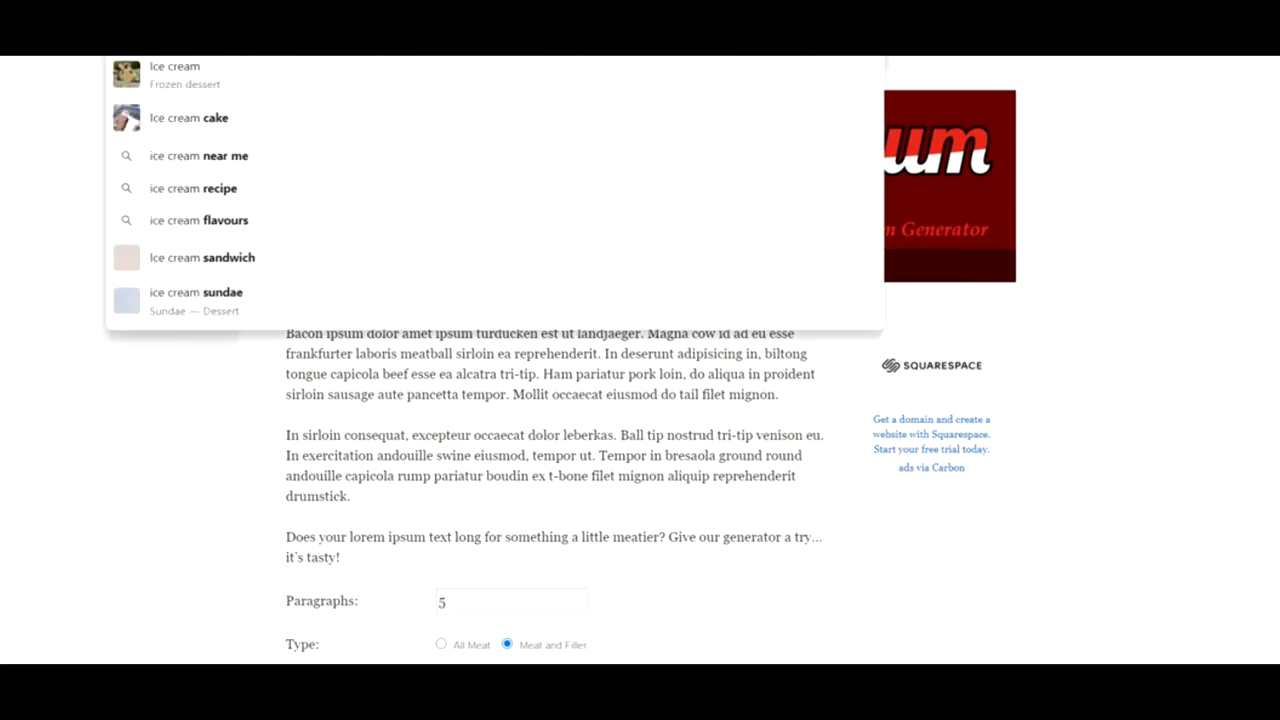
pyautogui.press('Escape')
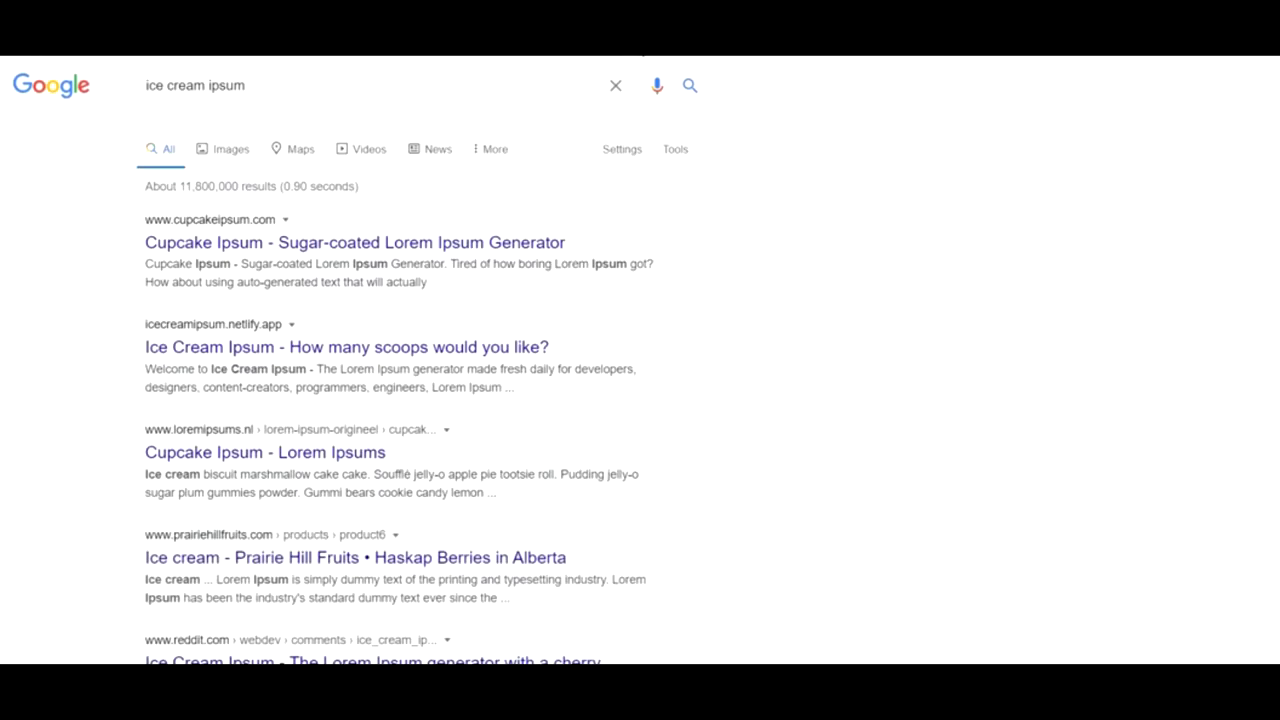
pyautogui.click(390, 243)
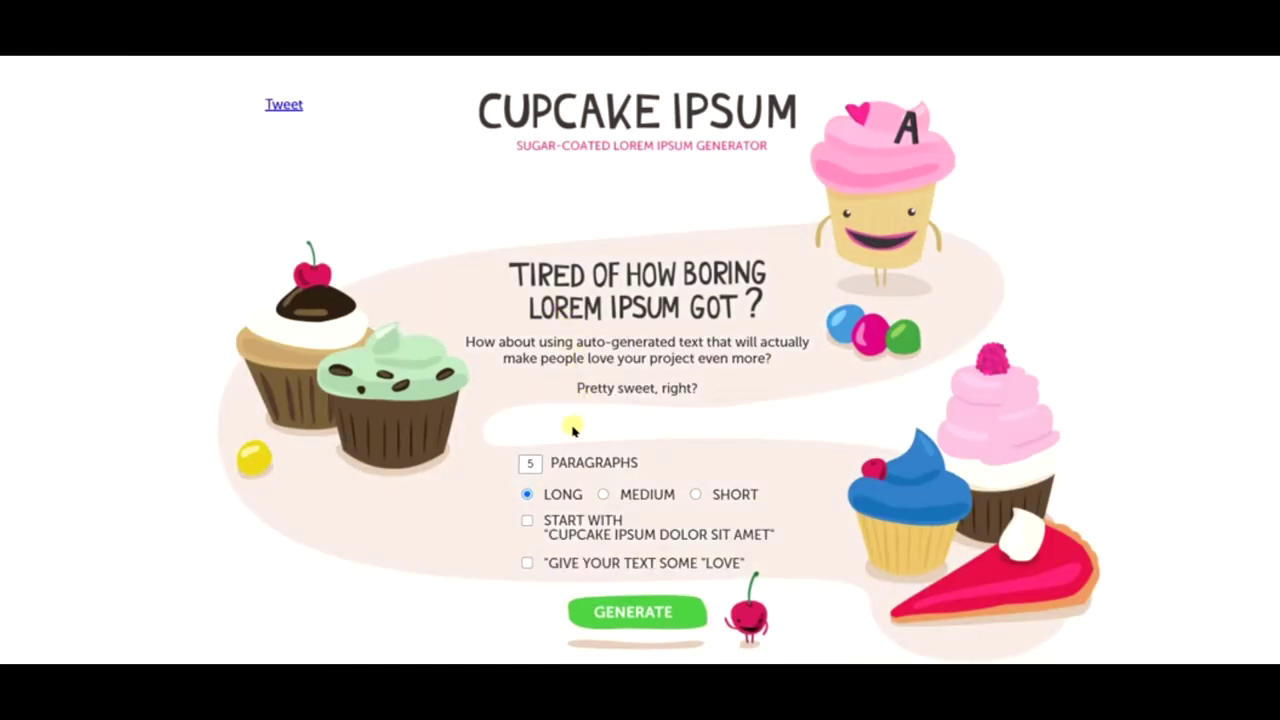
pyautogui.scroll(-1, 565, 433)
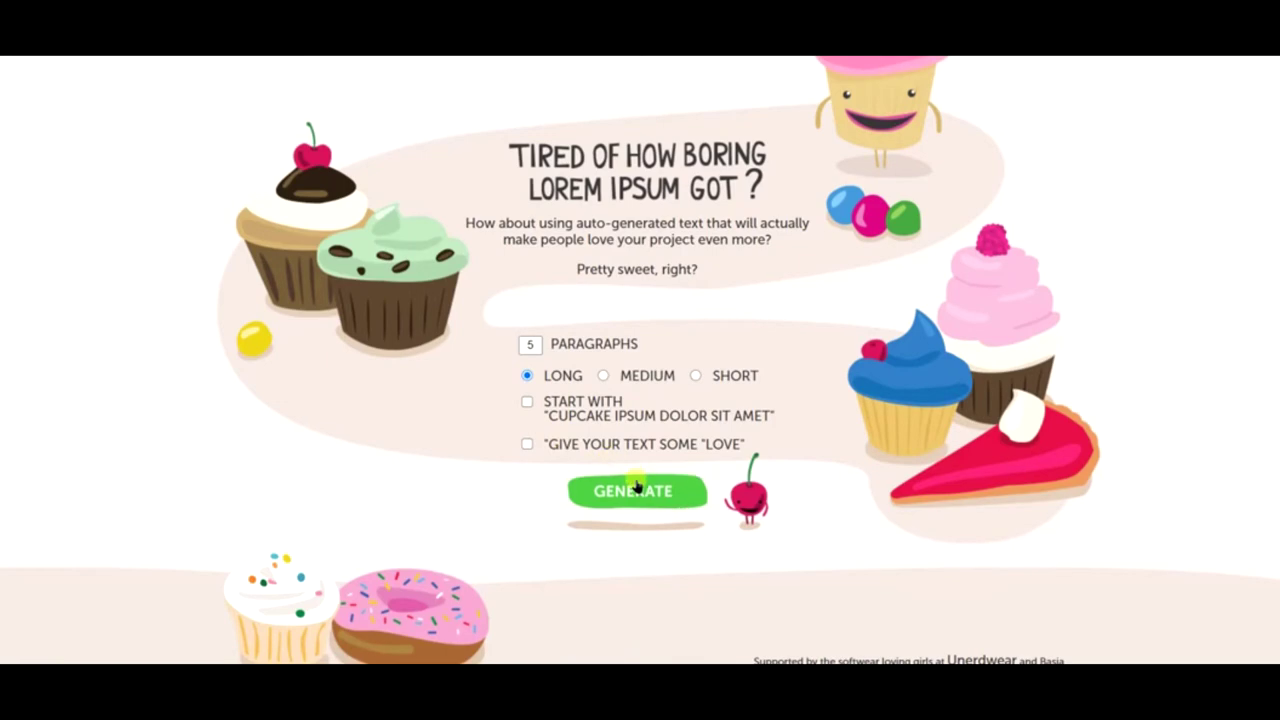
pyautogui.click(597, 488)
pyautogui.scroll(-3, 590, 520)
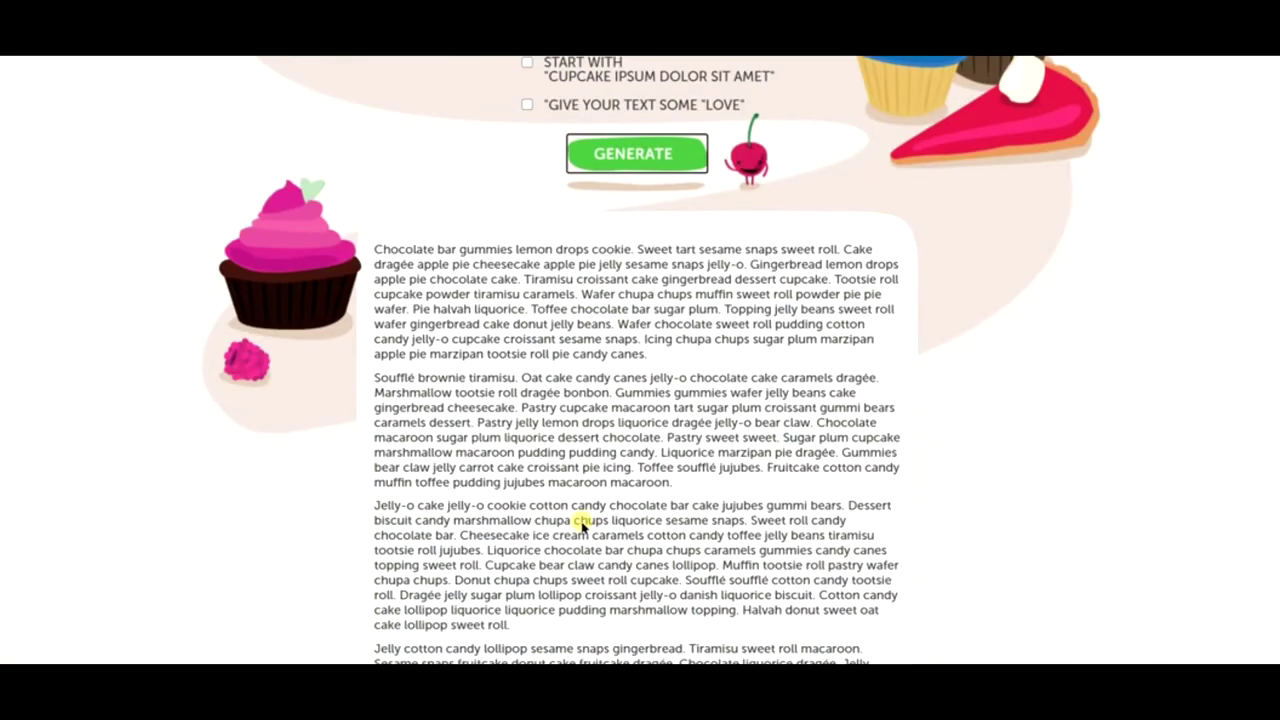
pyautogui.moveTo(648, 358); pyautogui.dragTo(375, 250)
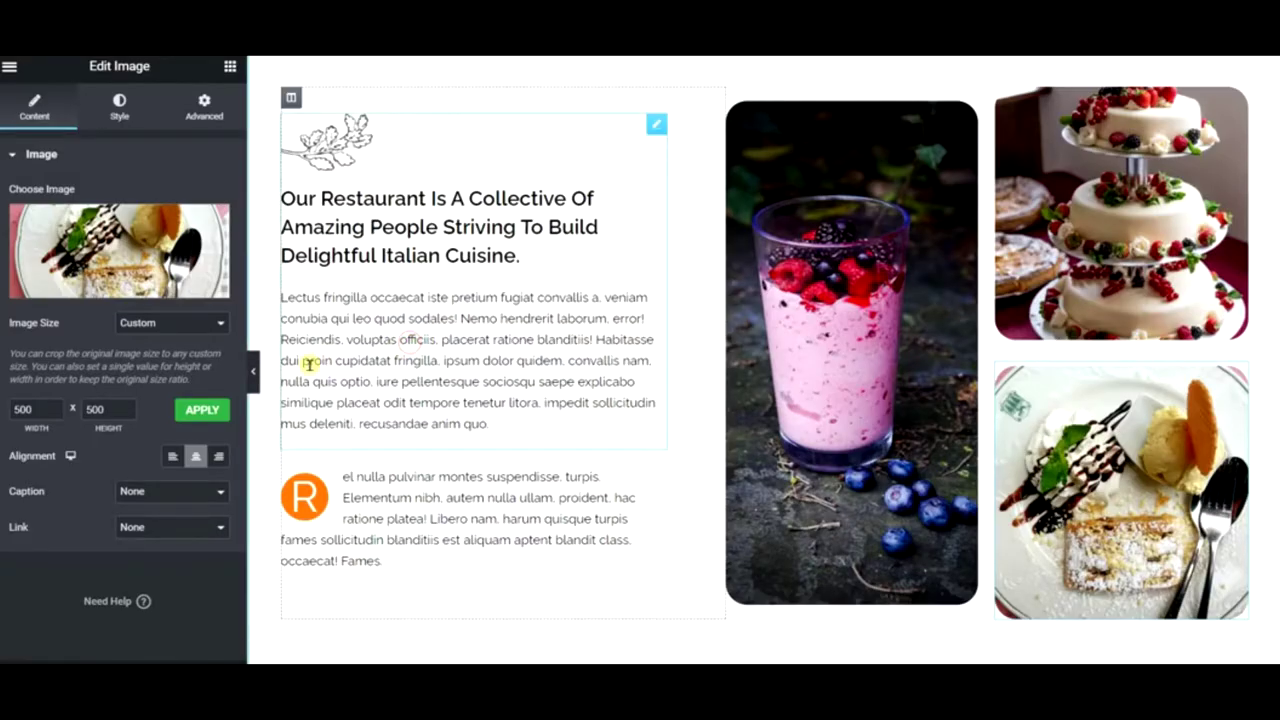
# - Replace the Our Restaurant description with the pasted cupcake paragraph
pyautogui.click(309, 364)
pyautogui.tripleClick(145, 473)
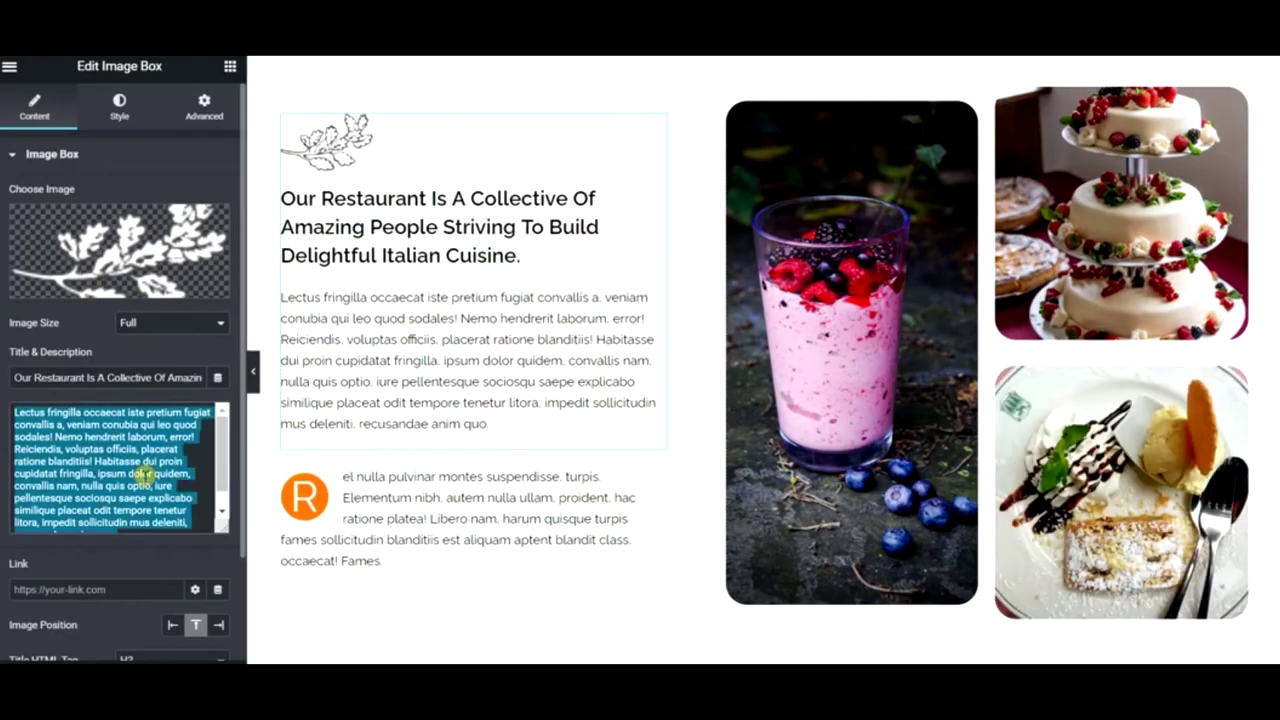
pyautogui.write('Chocolate bar gummies lemon drops cookie. Sweet tart sesame snaps sweet roll. Cake dragee apple pie cheesecake apple pie jelly sesame snaps jelly-o. Gingerbread lemon drops apple pie chocolate cake. Tiramisu croissant cake gingerbread dessert cupcake. Tootsie roll cupcake powder tiramisu caramels. Wafer chupa chups muffin sweet roll powder pie pie wafer. Pie halvah liquorice. Toffee chocolate bar sugar plum. Topping jelly beans sweet roll wafer gingerbread cake donut jelly beans. Wafer chocolate sweet roll pudding cotton candy jelly-o cupcake croissant sesame snaps. Icing chupa chups sugar plum marzipan apple pie marzipan tootsie roll pie candy canes.')
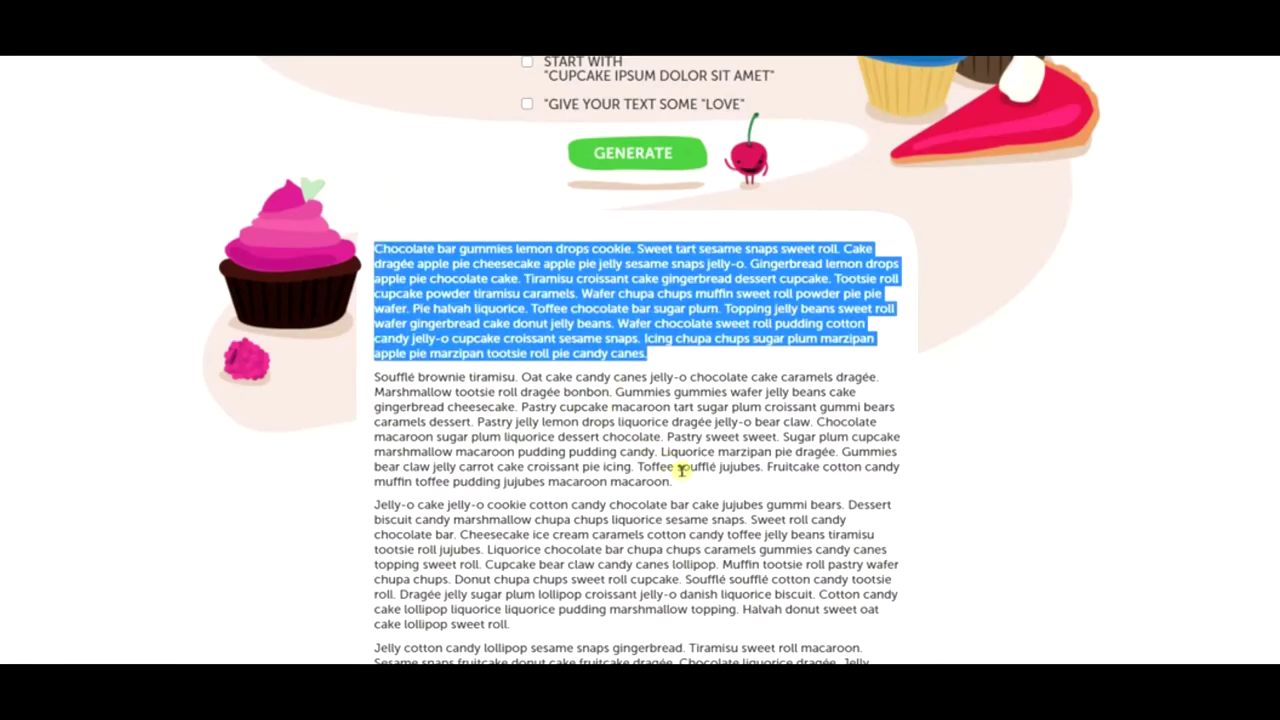
# - Replace the drop-cap paragraph with the 'Soufflé brownie tiramisu' cupcake text
pyautogui.moveTo(673, 483); pyautogui.dragTo(418, 407)
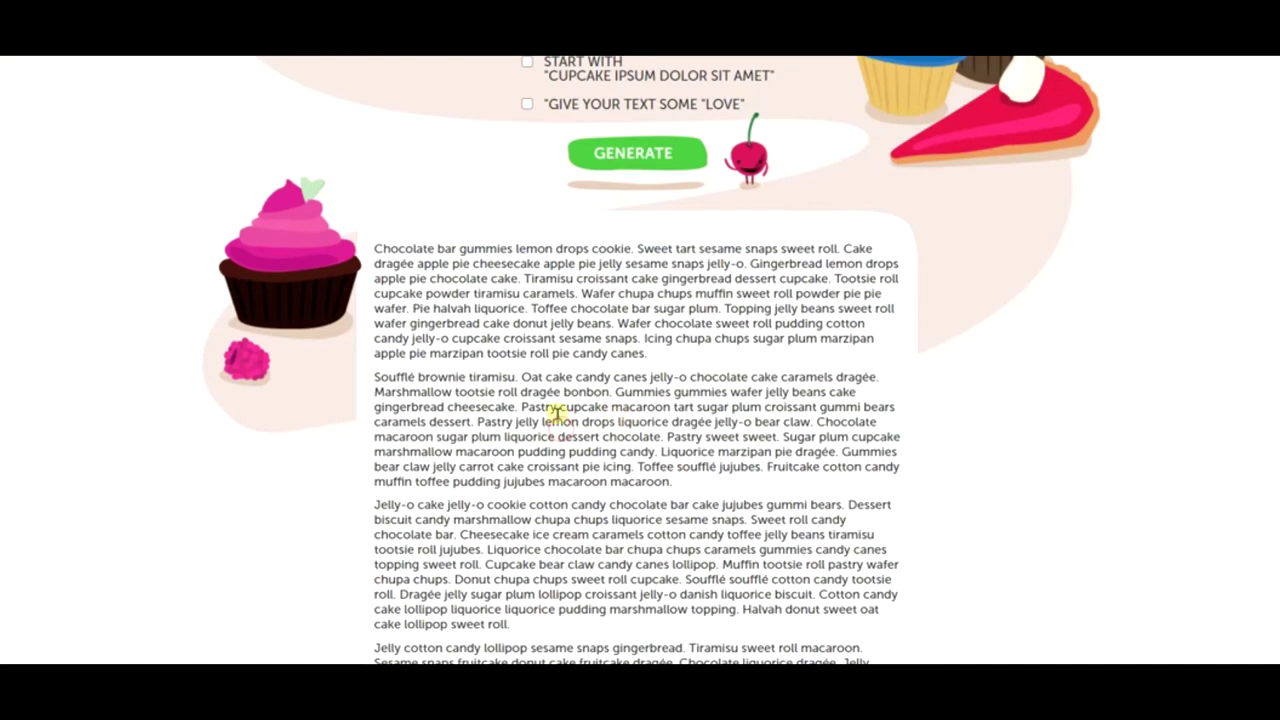
pyautogui.moveTo(476, 421); pyautogui.dragTo(372, 378)
pyautogui.hotkey('ctrl', 'c')
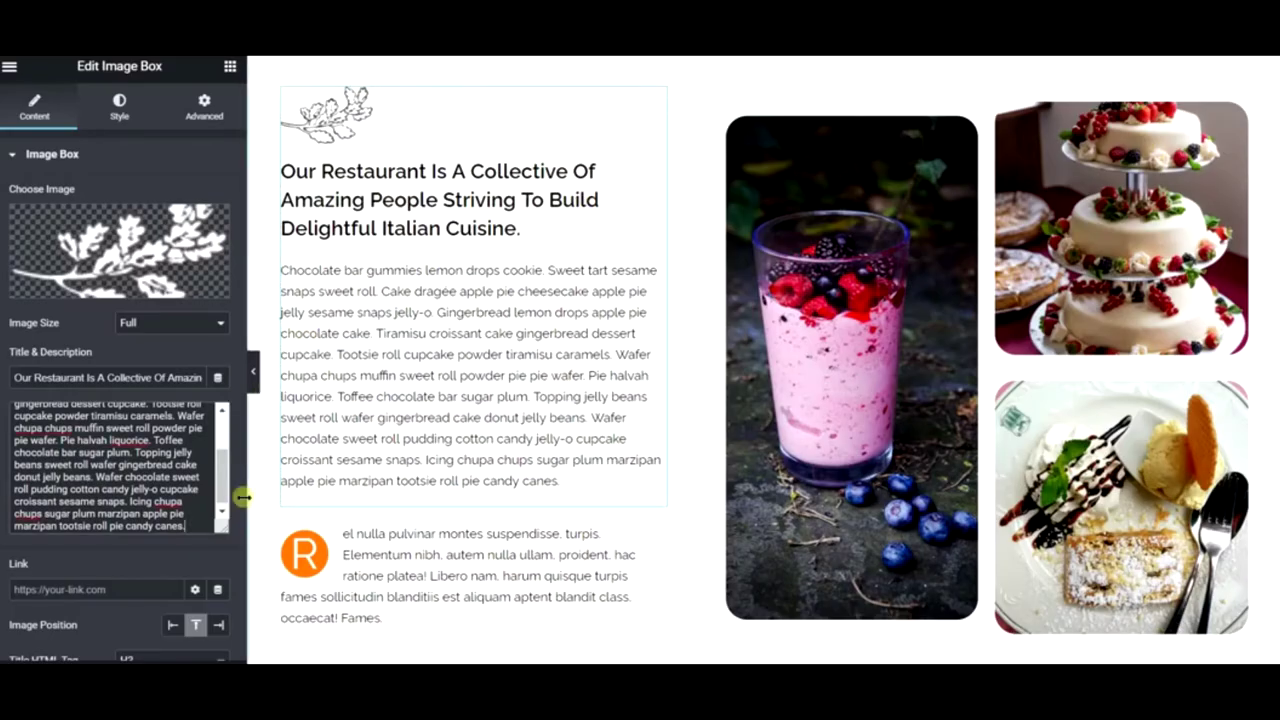
pyautogui.click(381, 567)
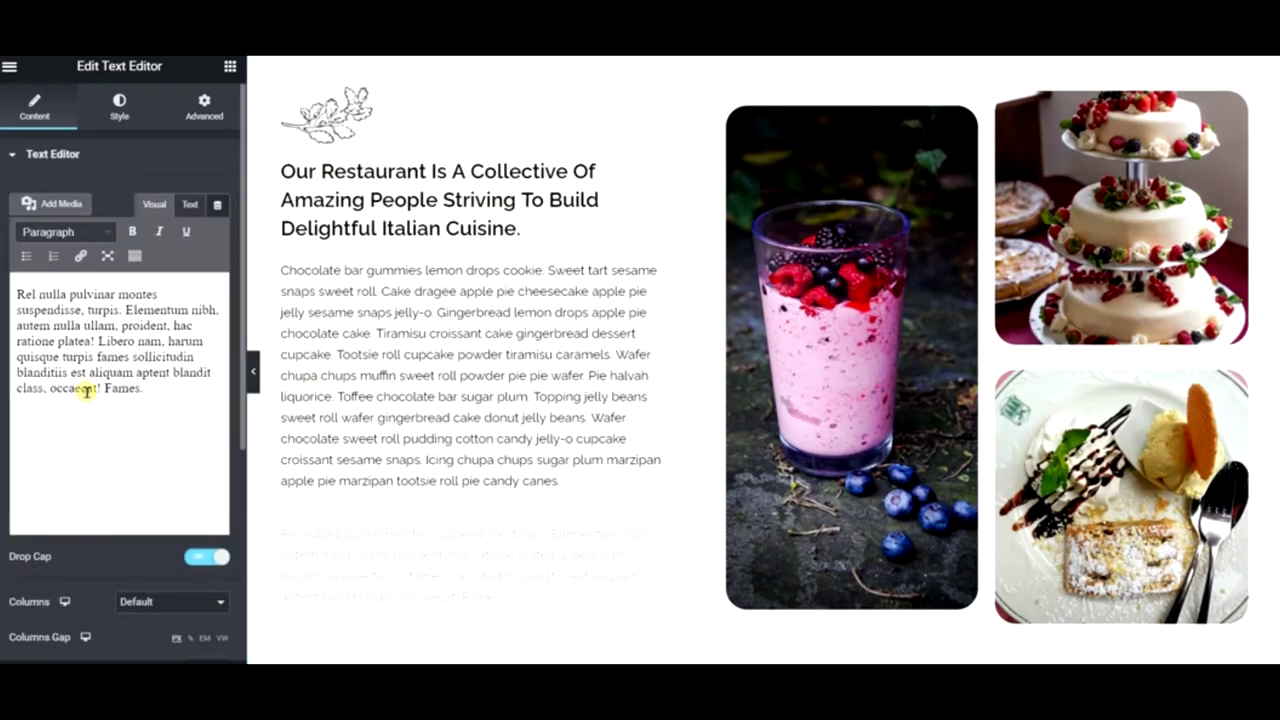
pyautogui.hotkey('ctrl', 'a')
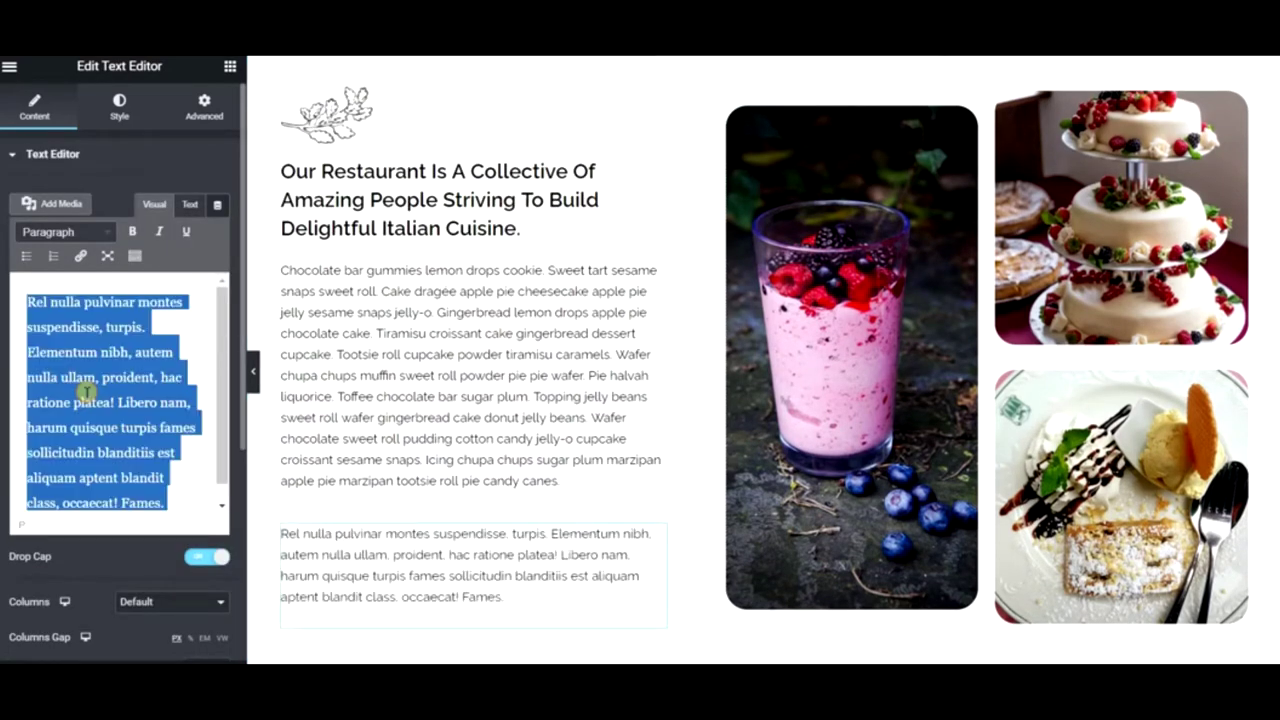
pyautogui.hotkey('ctrl', 'v')
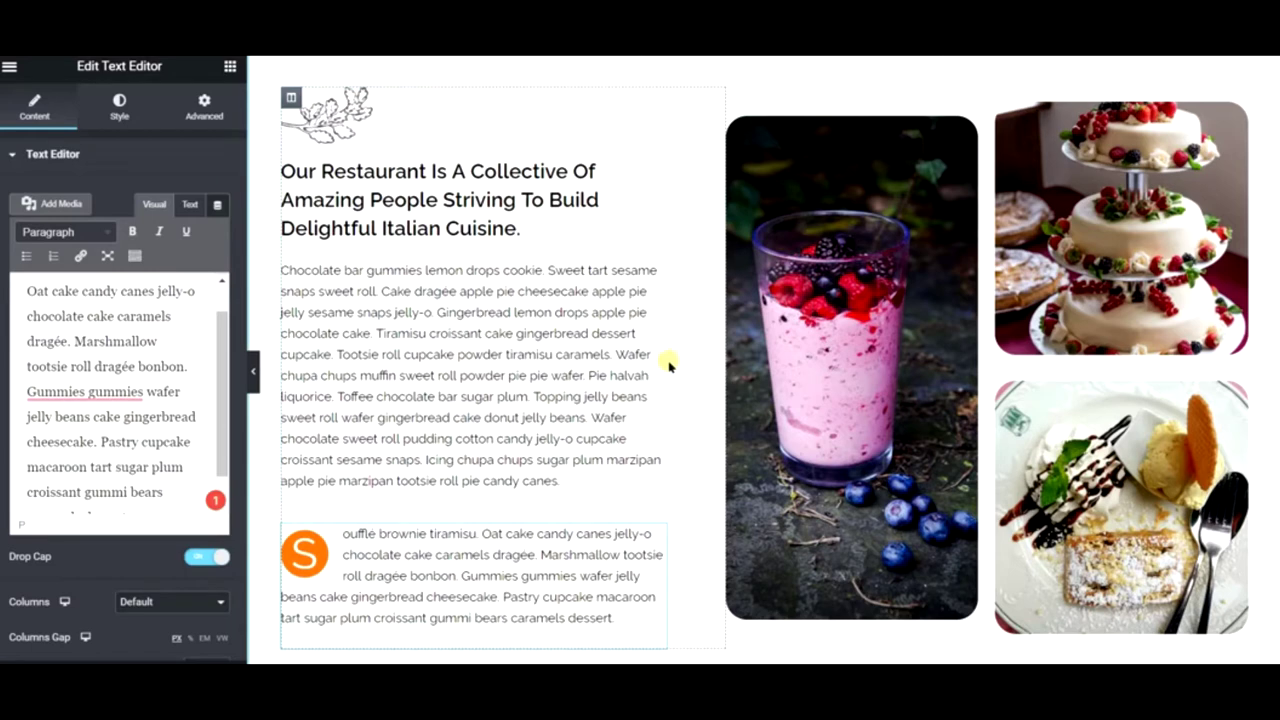
# - Copy the first cupcake ipsum sentence up to 'sweet roll' and paste it as the image box title
pyautogui.click(428, 195)
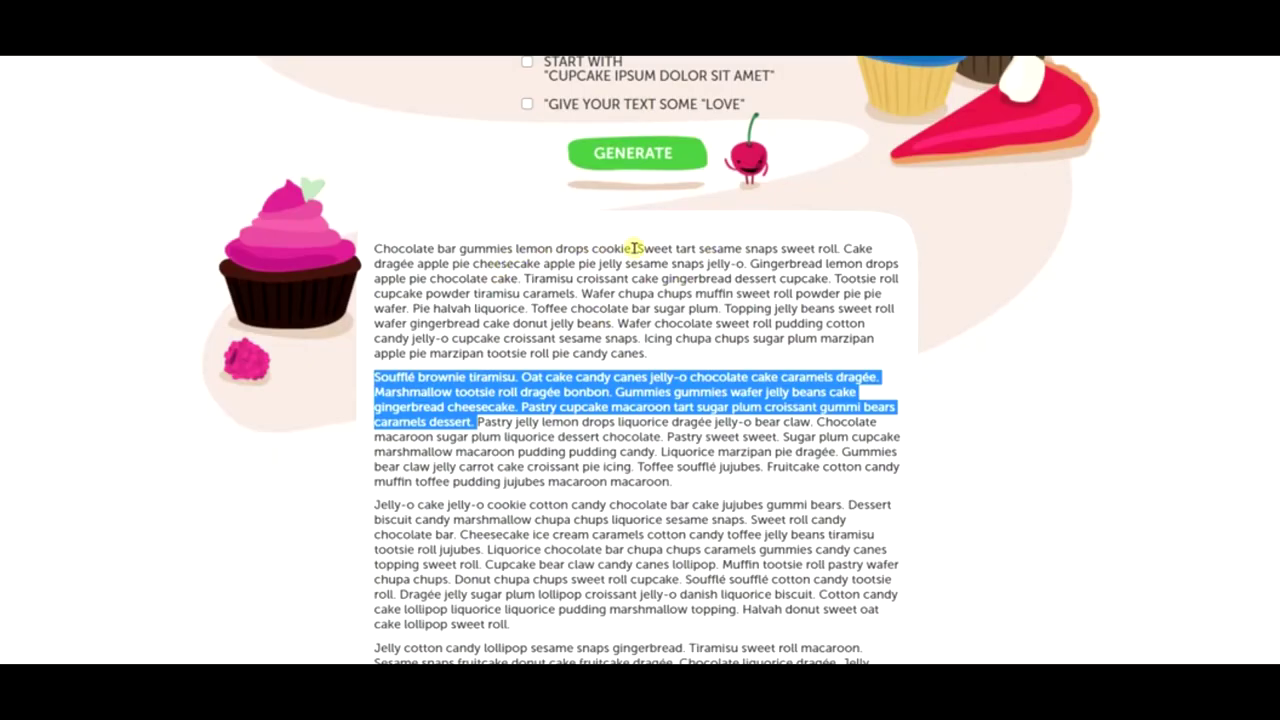
pyautogui.moveTo(633, 248); pyautogui.dragTo(374, 248)
pyautogui.moveTo(846, 248); pyautogui.dragTo(374, 248)
pyautogui.hotkey('ctrl', 'c')
pyautogui.rightClick(405, 249)
pyautogui.click(460, 264)
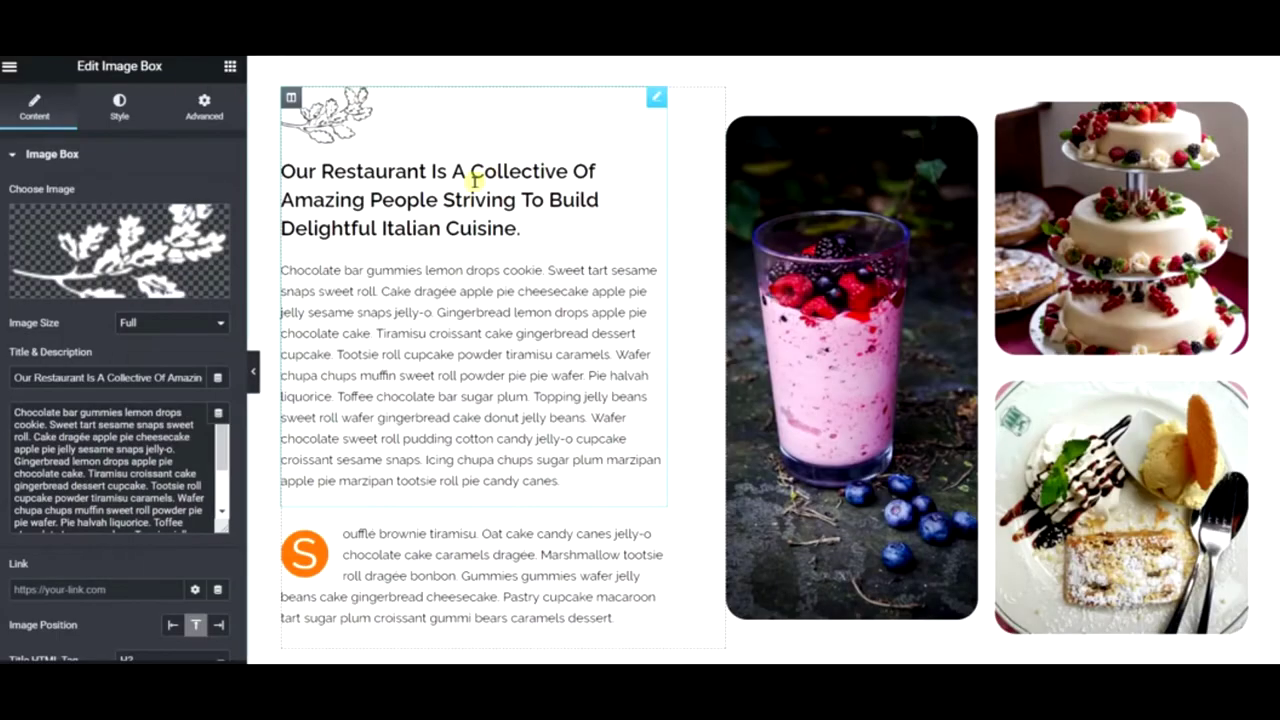
pyautogui.tripleClick(52, 378)
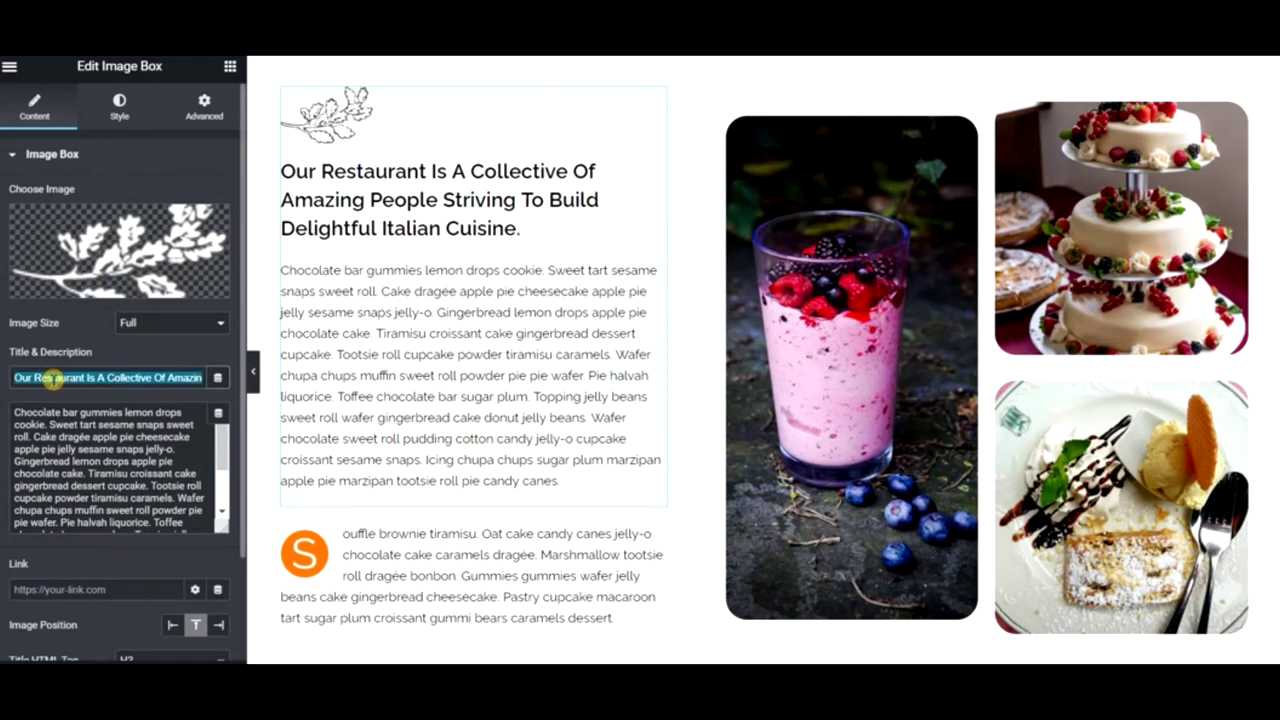
pyautogui.hotkey('ctrl', 'v')
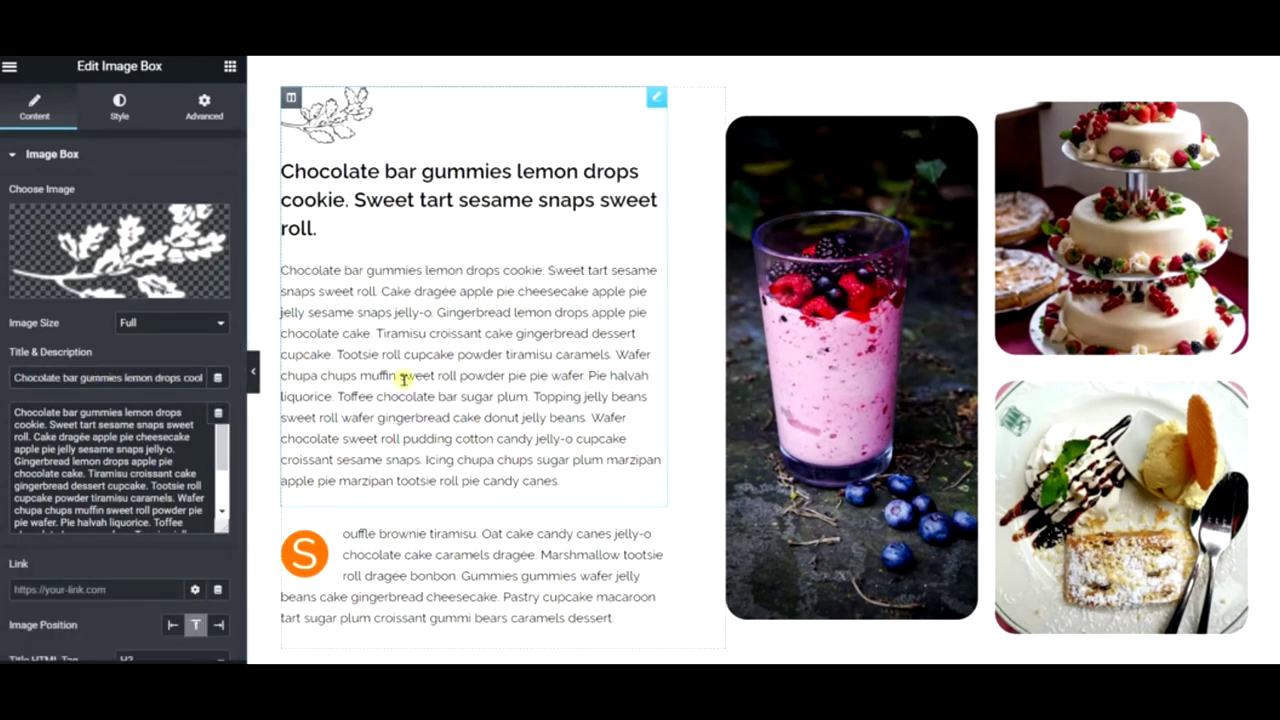
# - Add a new empty section above the Our Chefs section
pyautogui.scroll(2, 711, 251)
pyautogui.scroll(-3, 727, 298)
pyautogui.scroll(2, 728, 298)
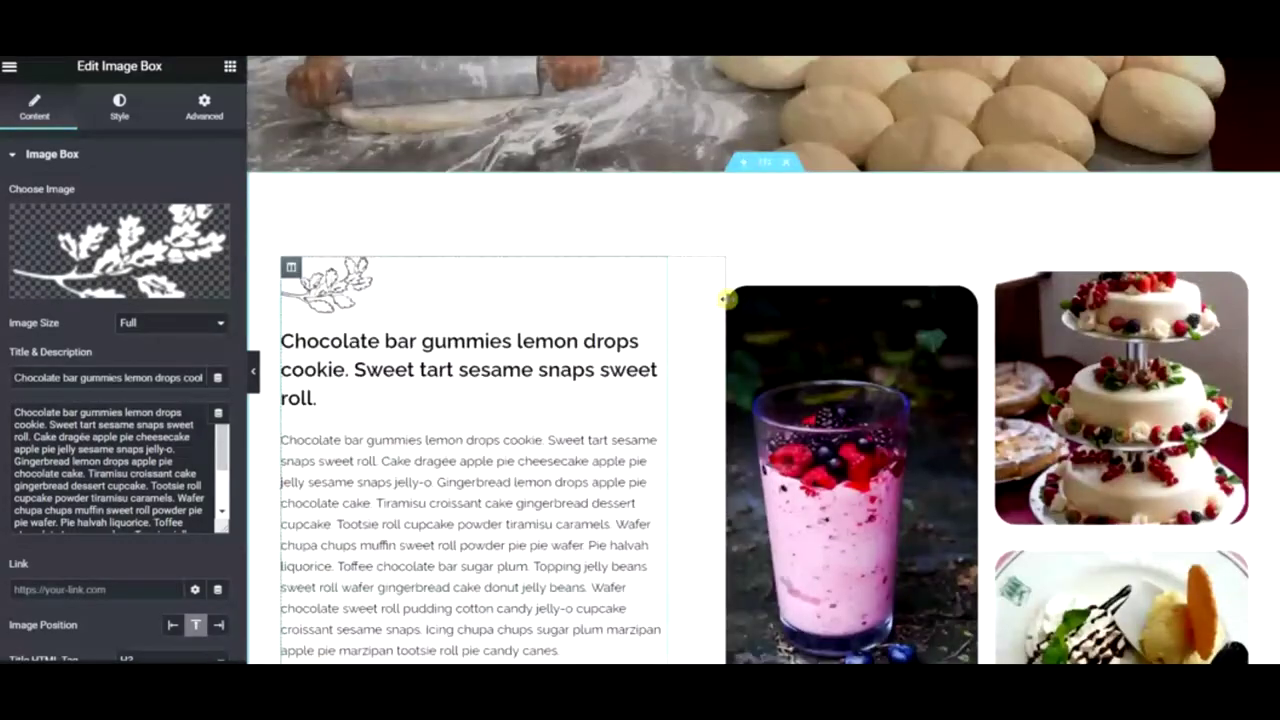
pyautogui.scroll(-7, 723, 309)
pyautogui.scroll(3, 722, 313)
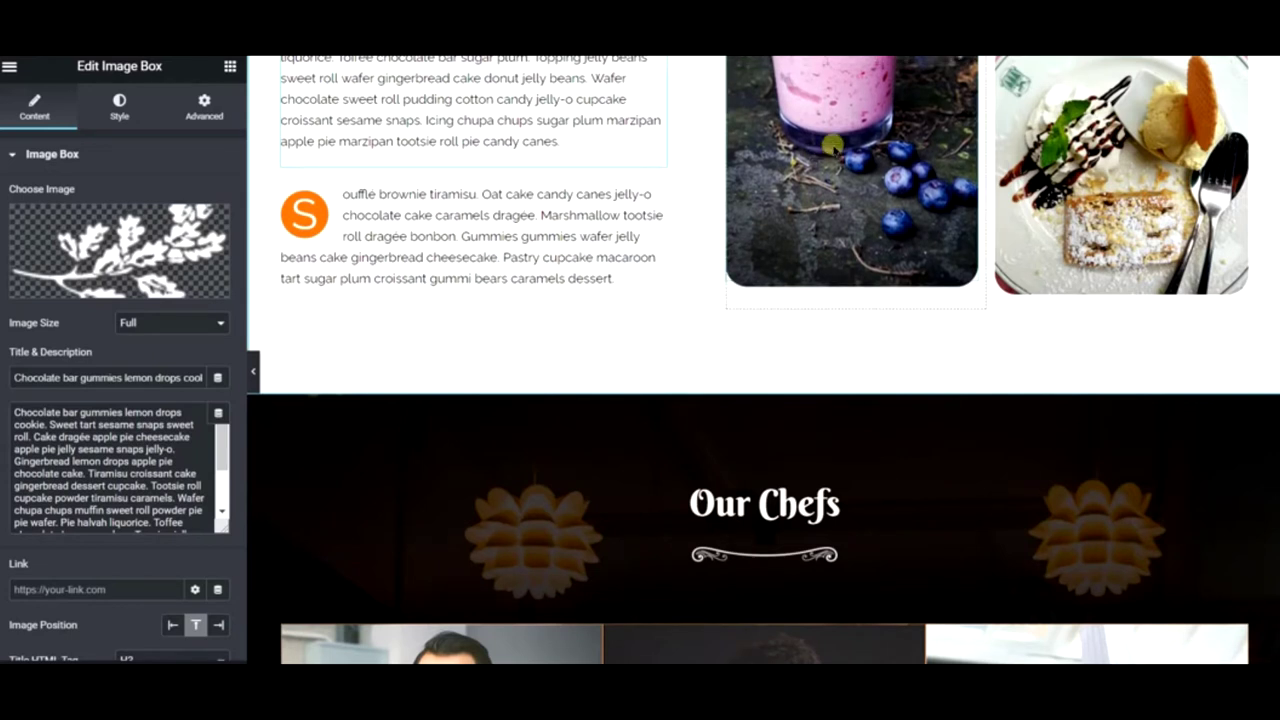
pyautogui.click(743, 389)
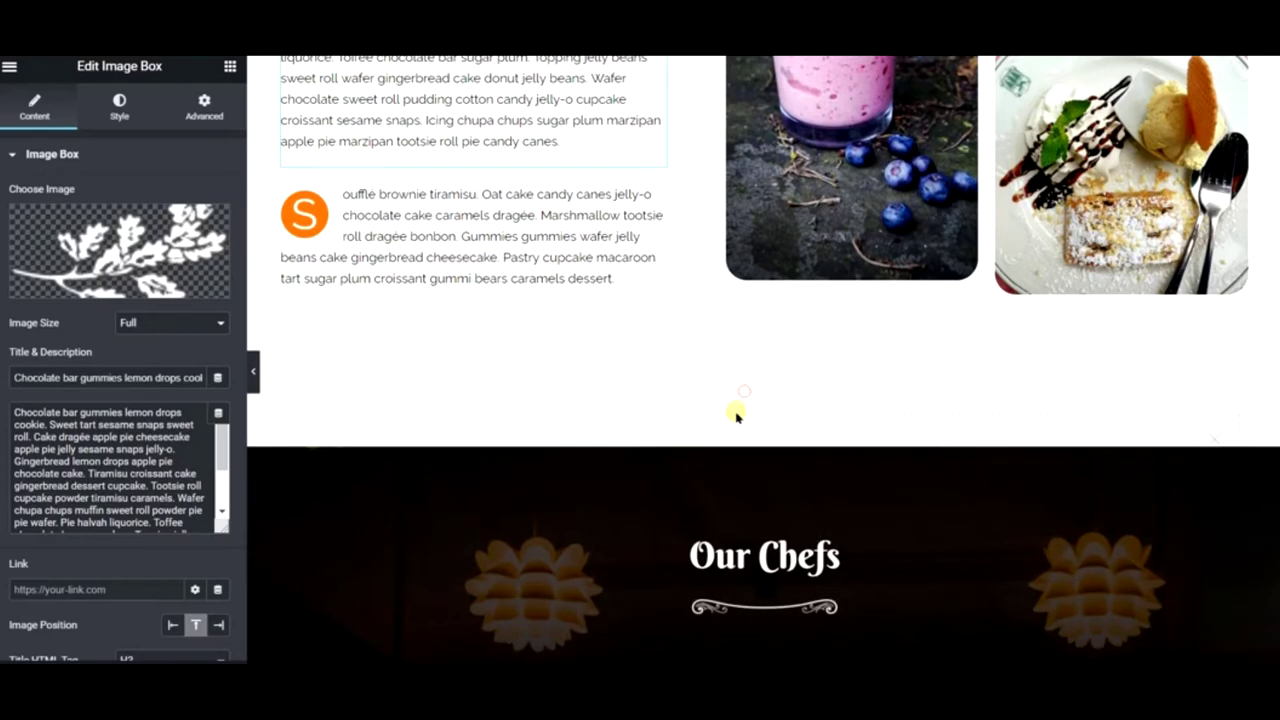
# - Import the About Me block from the template library's About block category
pyautogui.click(831, 477)
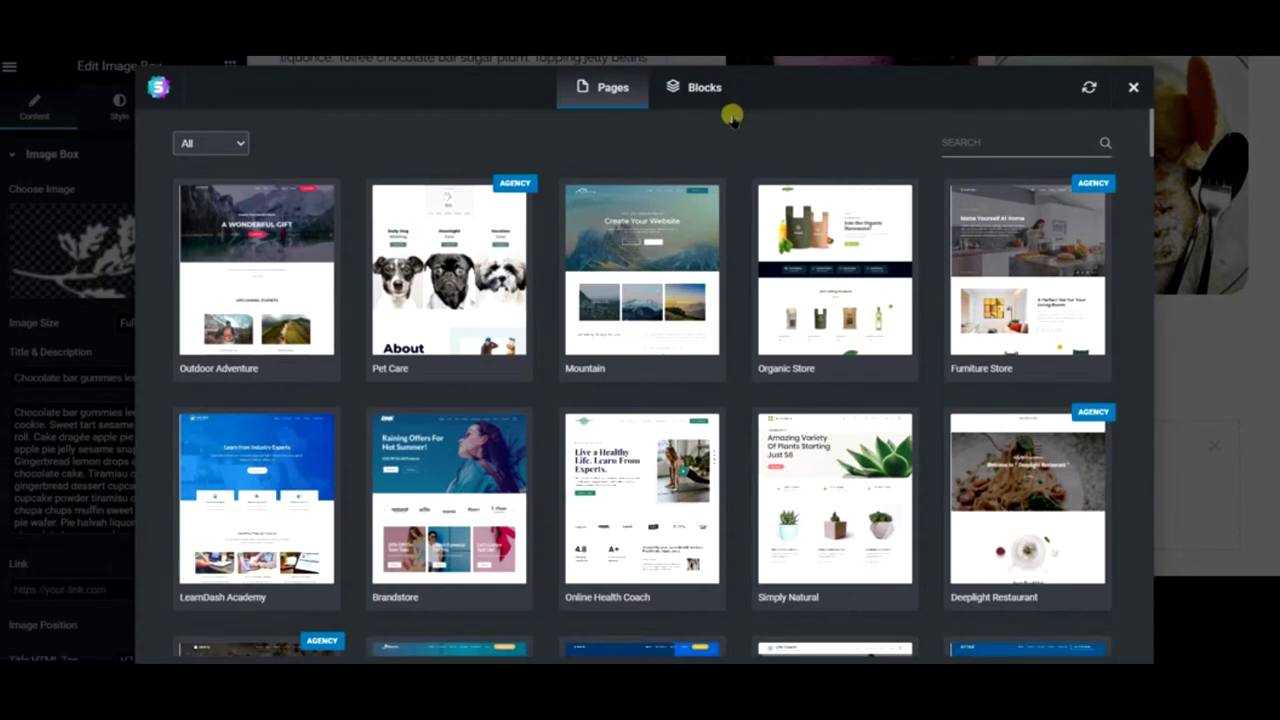
pyautogui.click(677, 89)
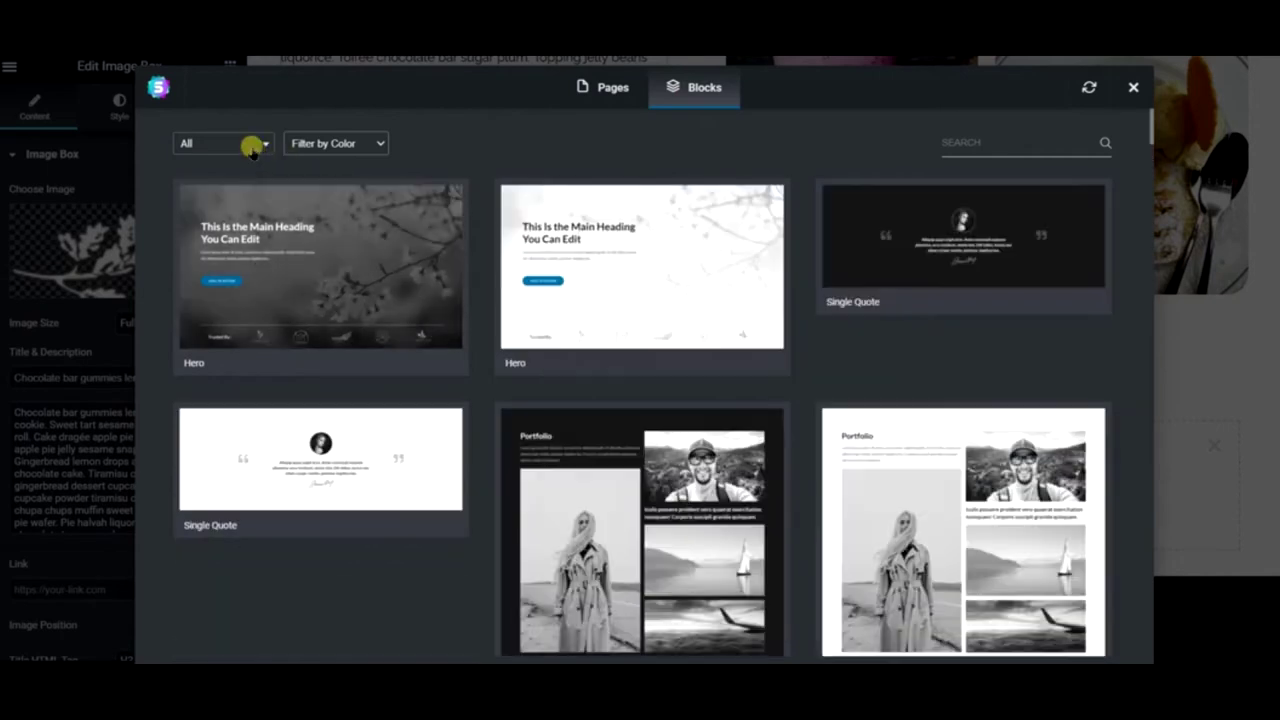
pyautogui.click(252, 147)
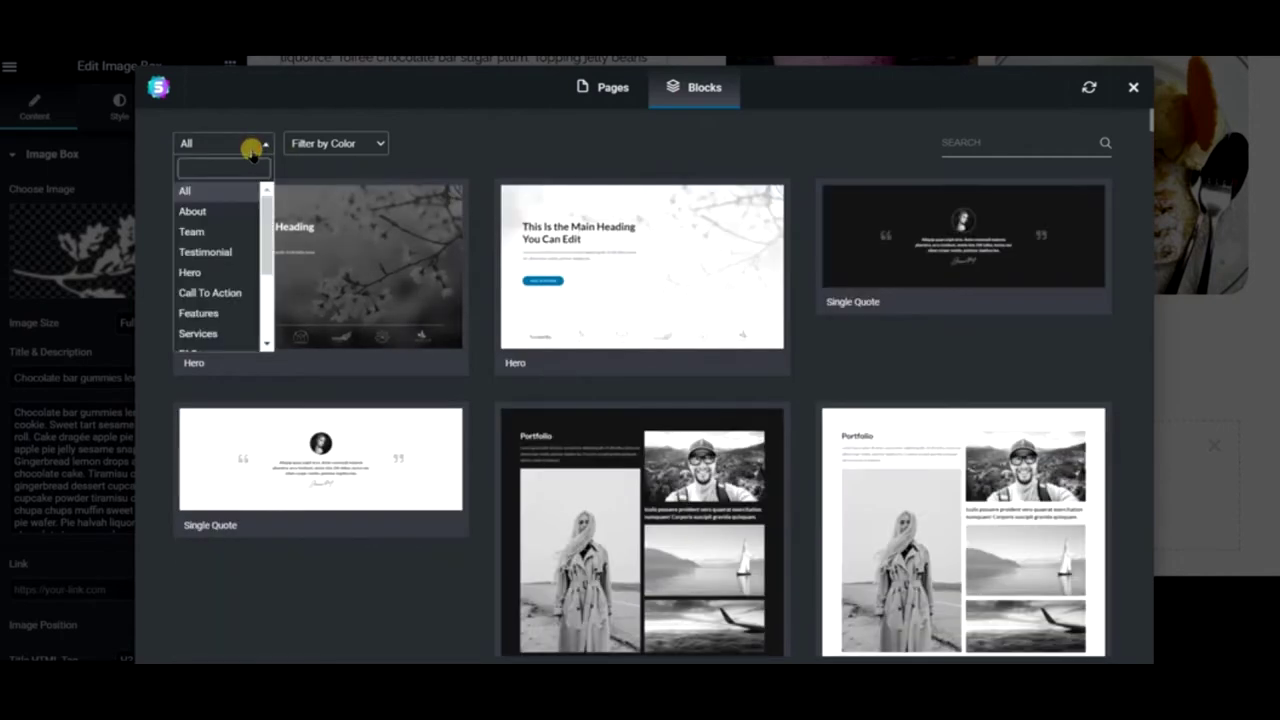
pyautogui.click(219, 213)
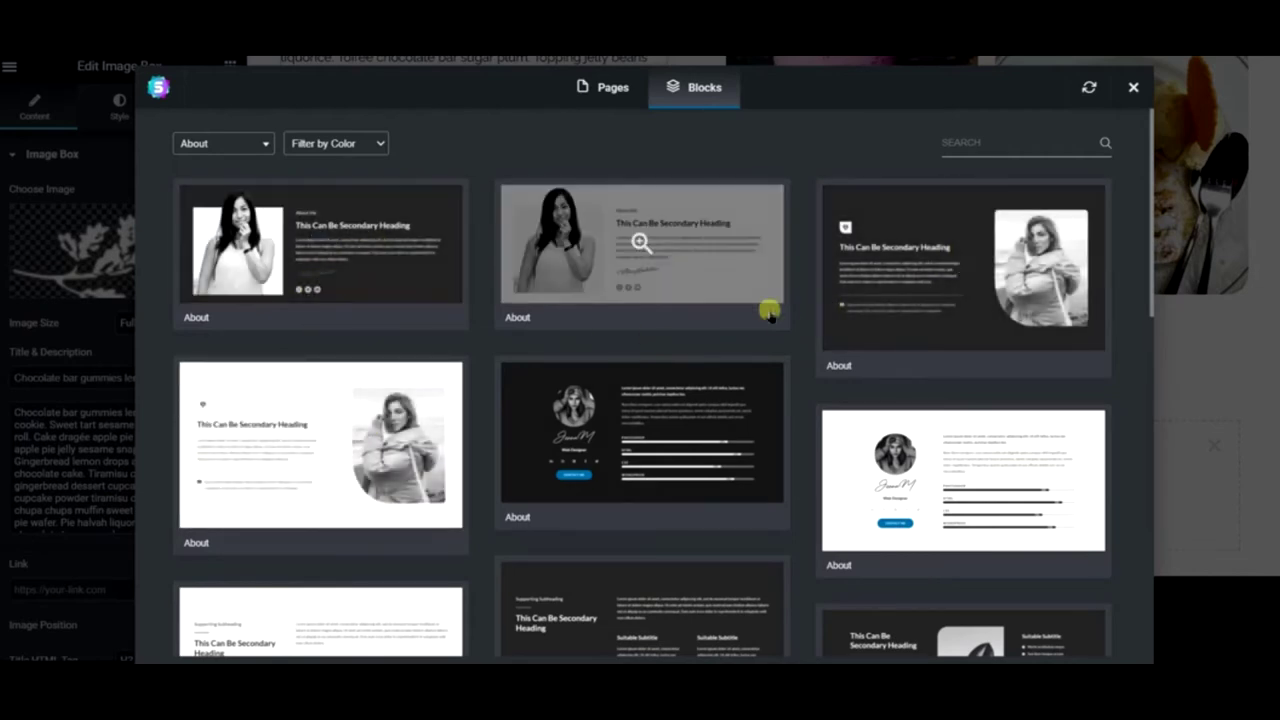
pyautogui.scroll(-3, 790, 330)
pyautogui.scroll(-2, 790, 332)
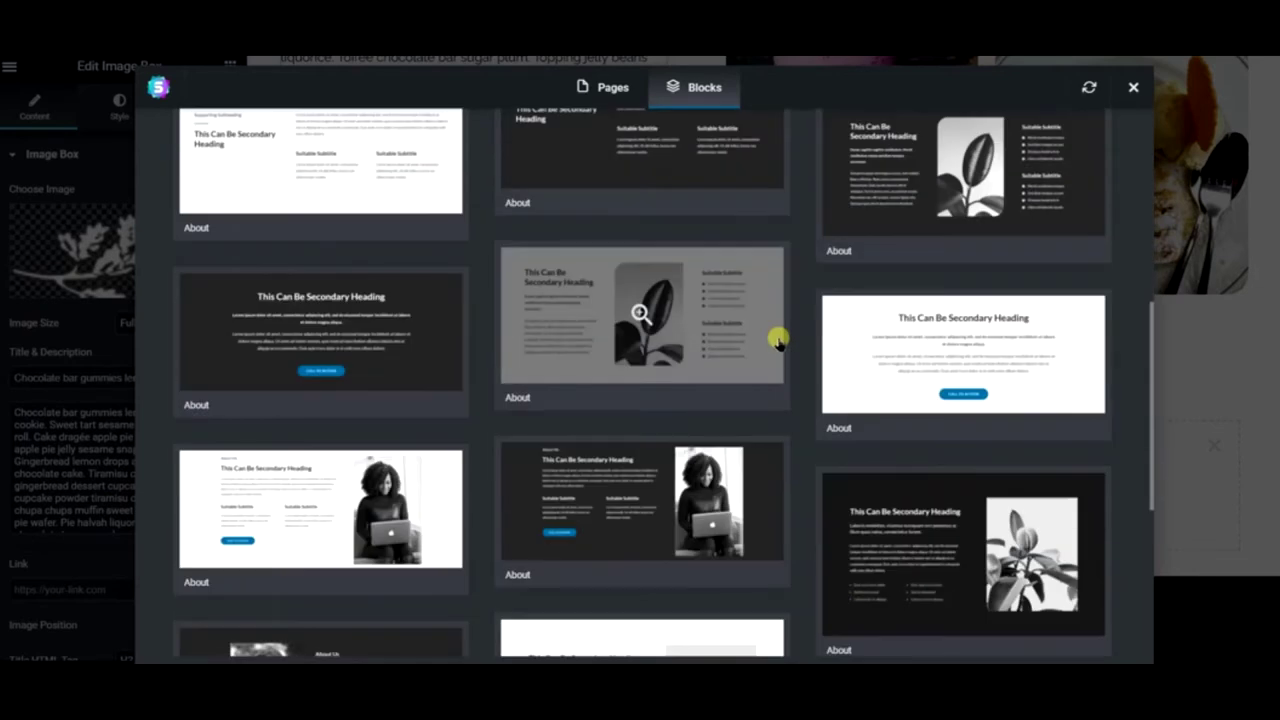
pyautogui.scroll(5, 772, 344)
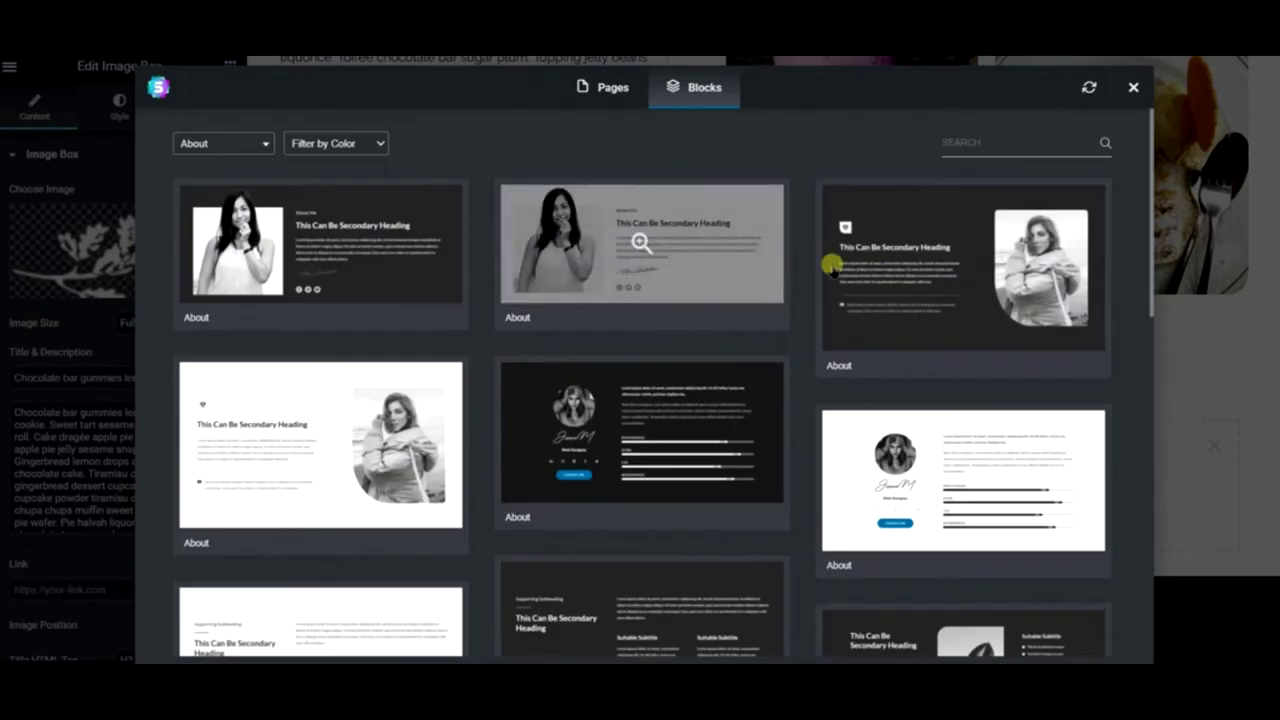
pyautogui.click(720, 240)
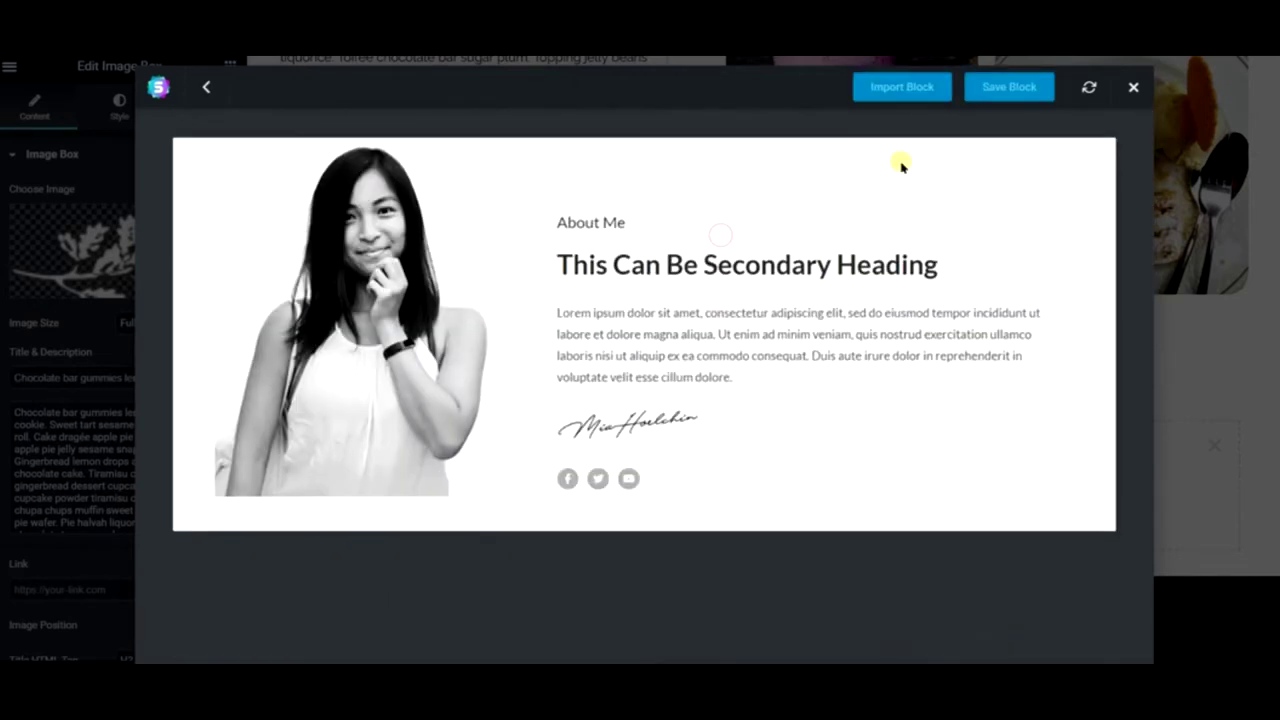
pyautogui.click(893, 99)
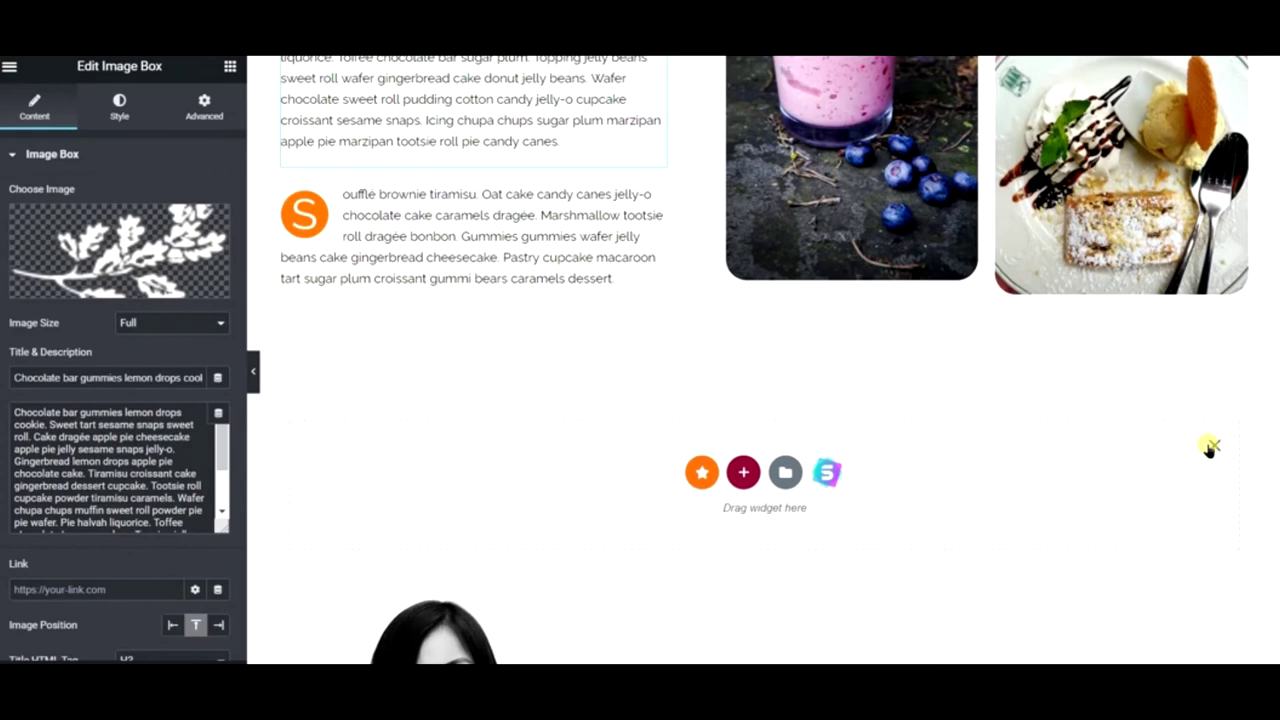
# - Retitle the About Me heading to 'Why I Love Sweets' with a capital L
pyautogui.click(1211, 443)
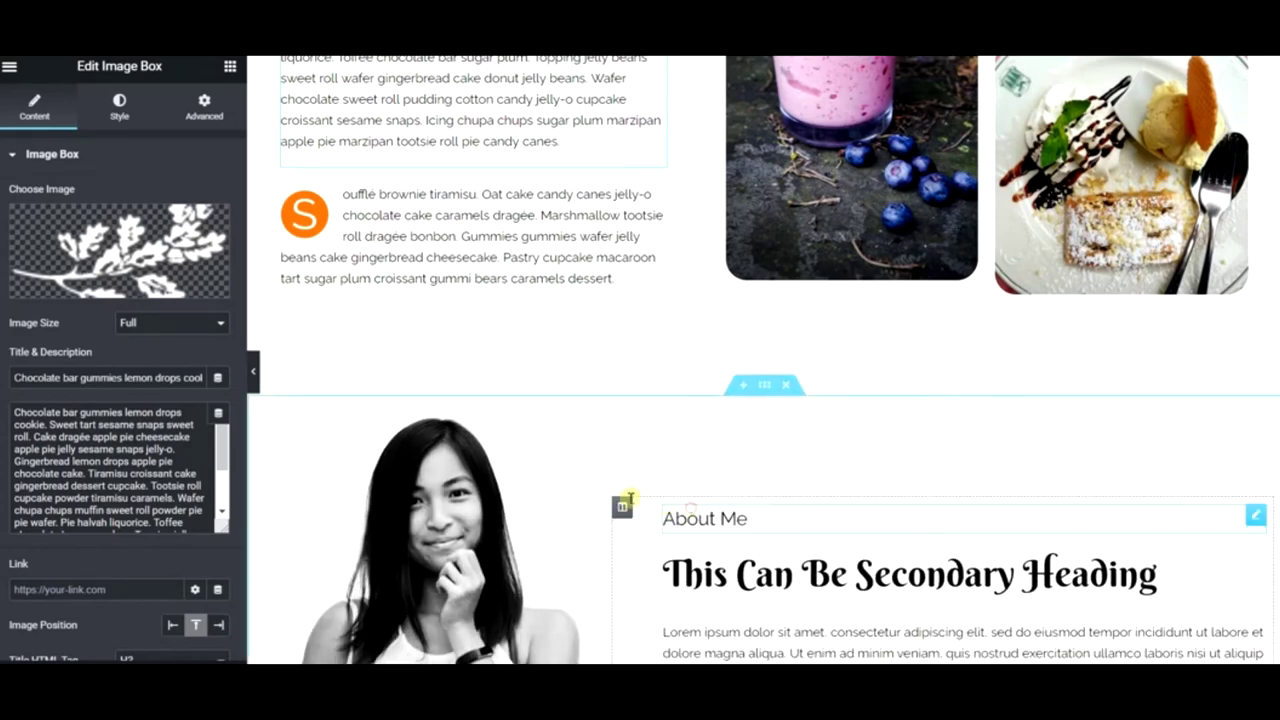
pyautogui.click(630, 500)
pyautogui.tripleClick(88, 244)
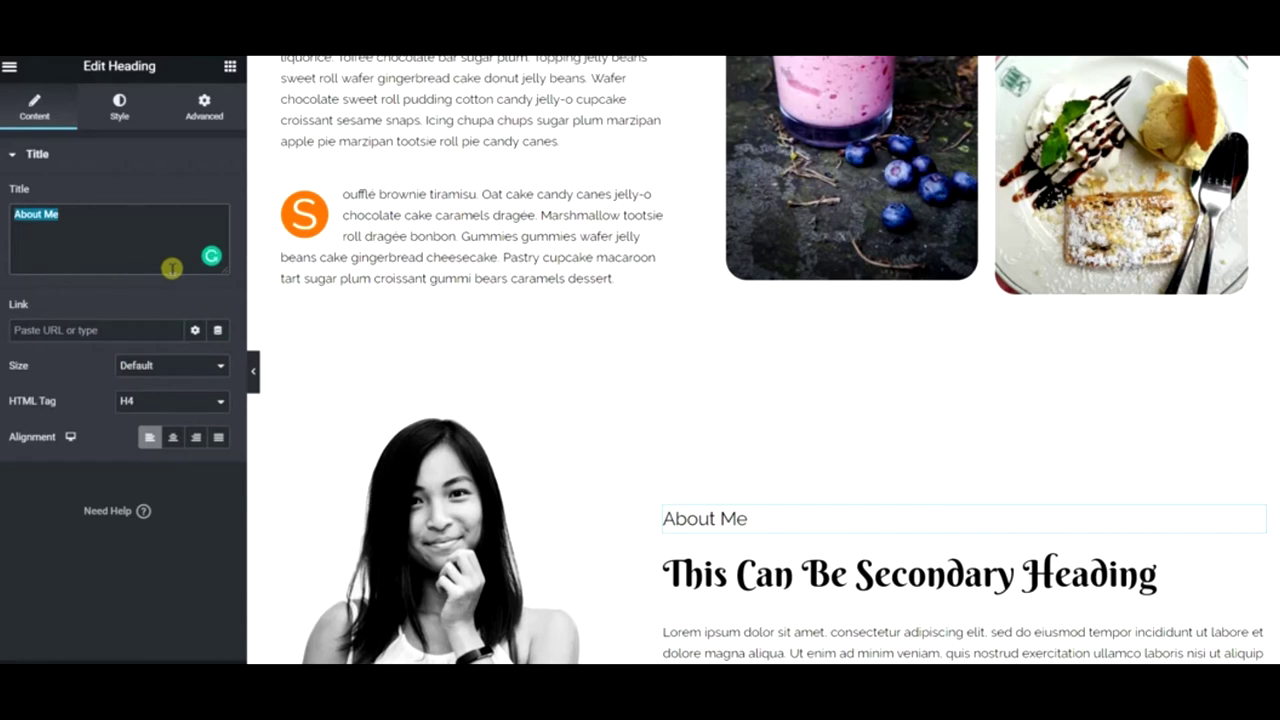
pyautogui.write('Why I love Sweets')
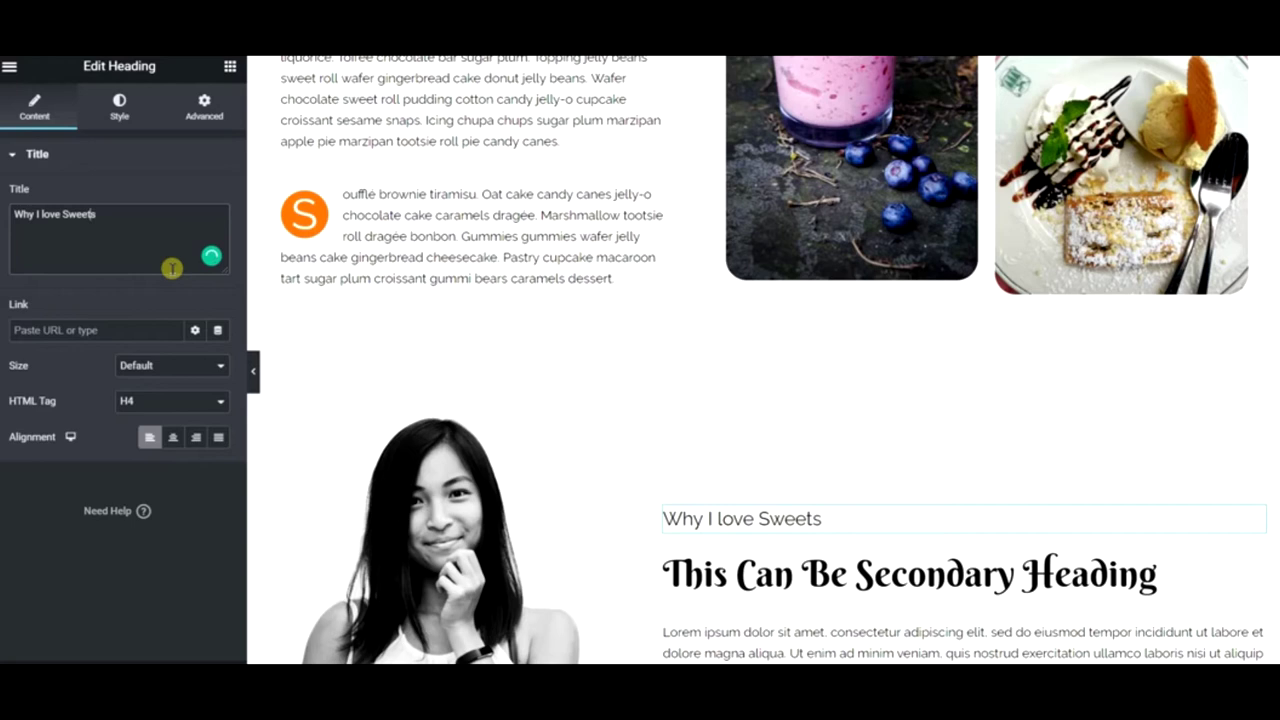
pyautogui.press('BackSpace')
pyautogui.write('L')
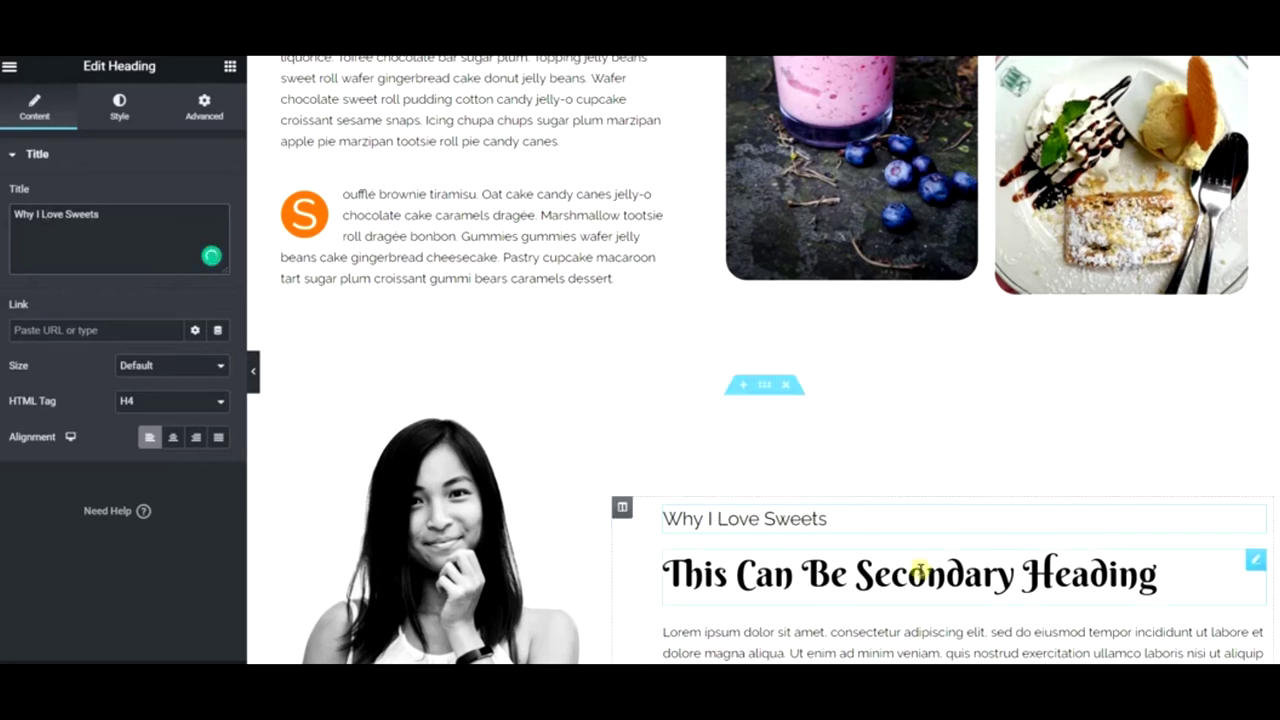
# - Set the secondary heading to the copied sentence 'Donut chupa chups sweet roll cupcake.'
pyautogui.click(1156, 574)
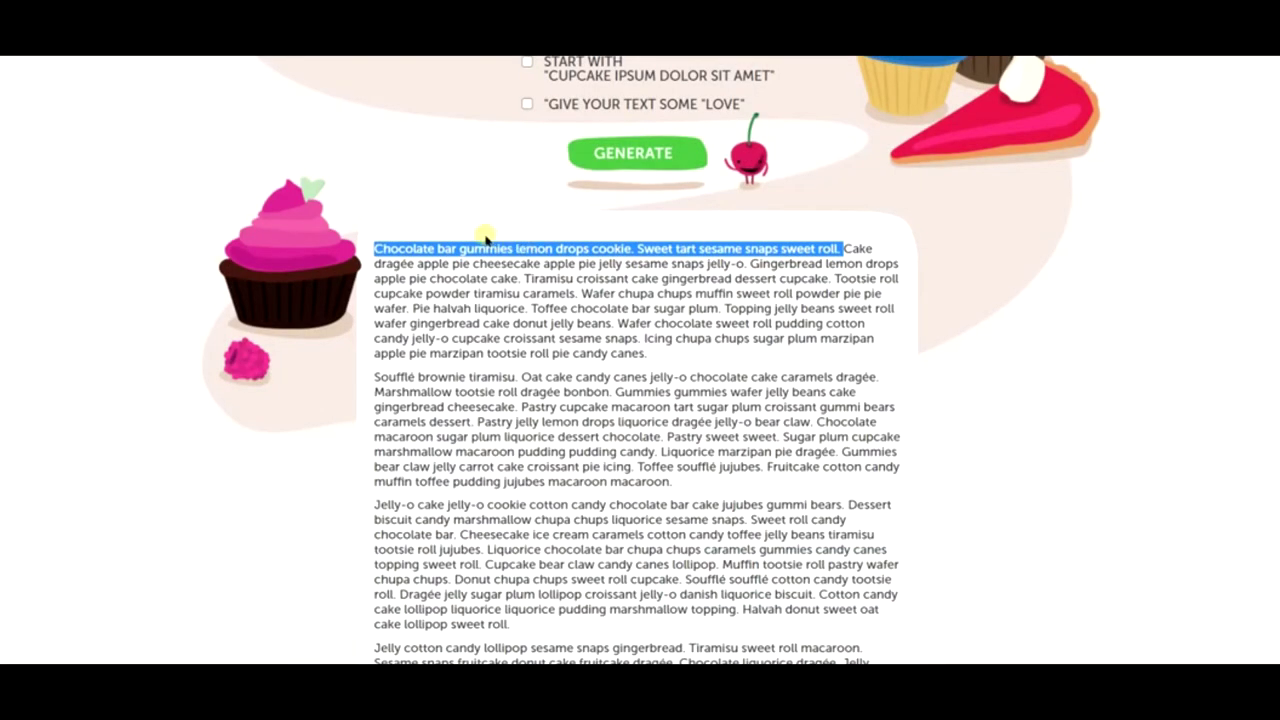
pyautogui.click(505, 328)
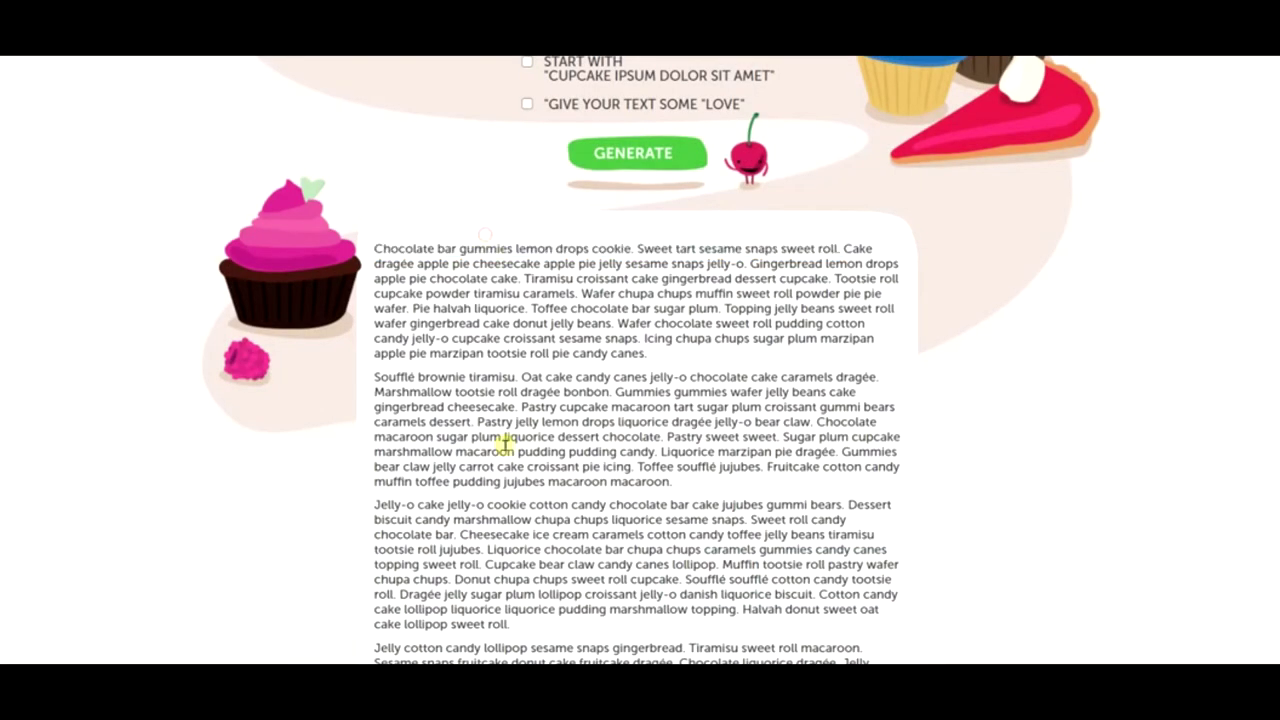
pyautogui.moveTo(459, 577); pyautogui.dragTo(676, 570)
pyautogui.moveTo(456, 579); pyautogui.dragTo(676, 579)
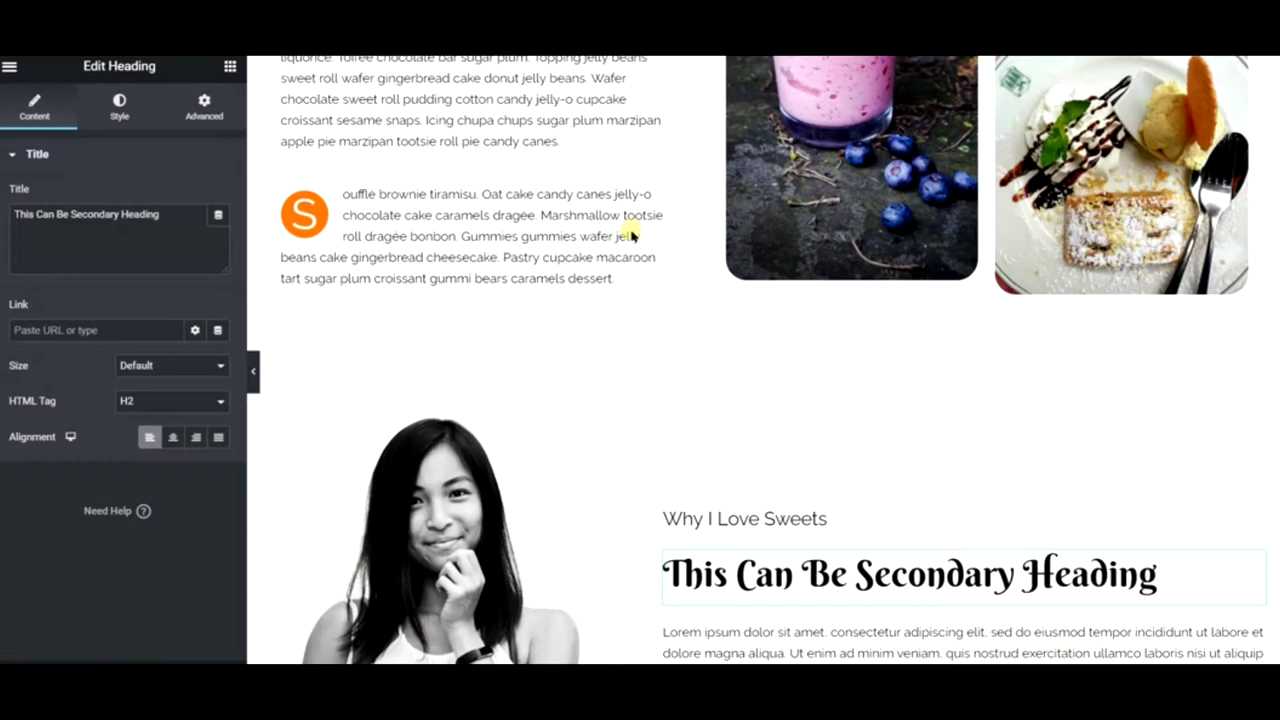
pyautogui.hotkey('ctrl', 'a')
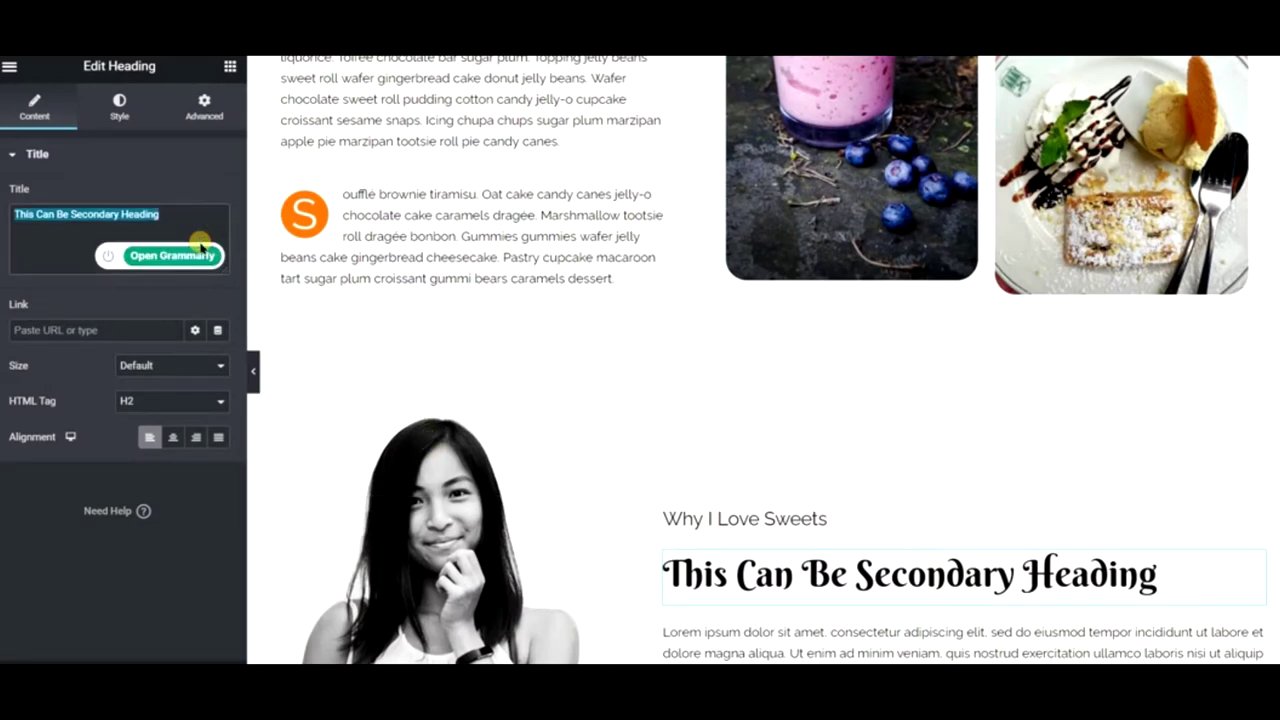
pyautogui.write('Donut chupa chups sweet roll cupcake.')
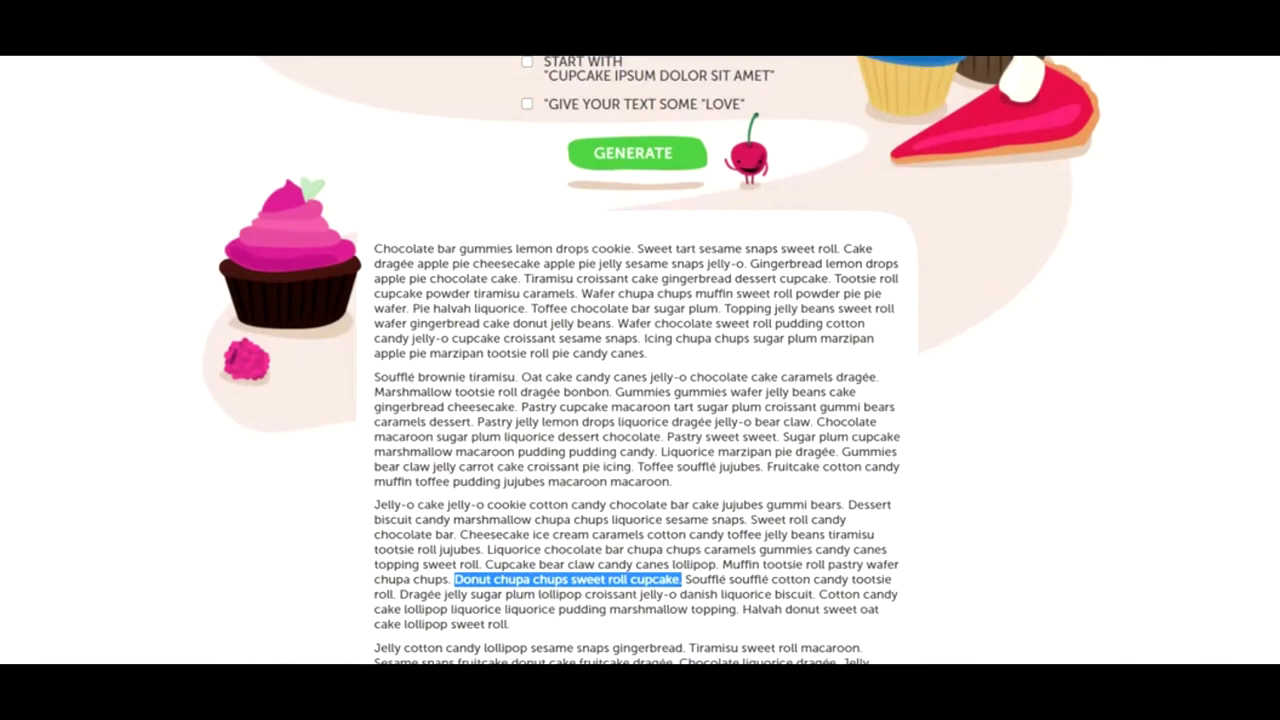
# - Select the sample-text passage from Tootsie roll to Candy canes
pyautogui.scroll(-5, 546, 517)
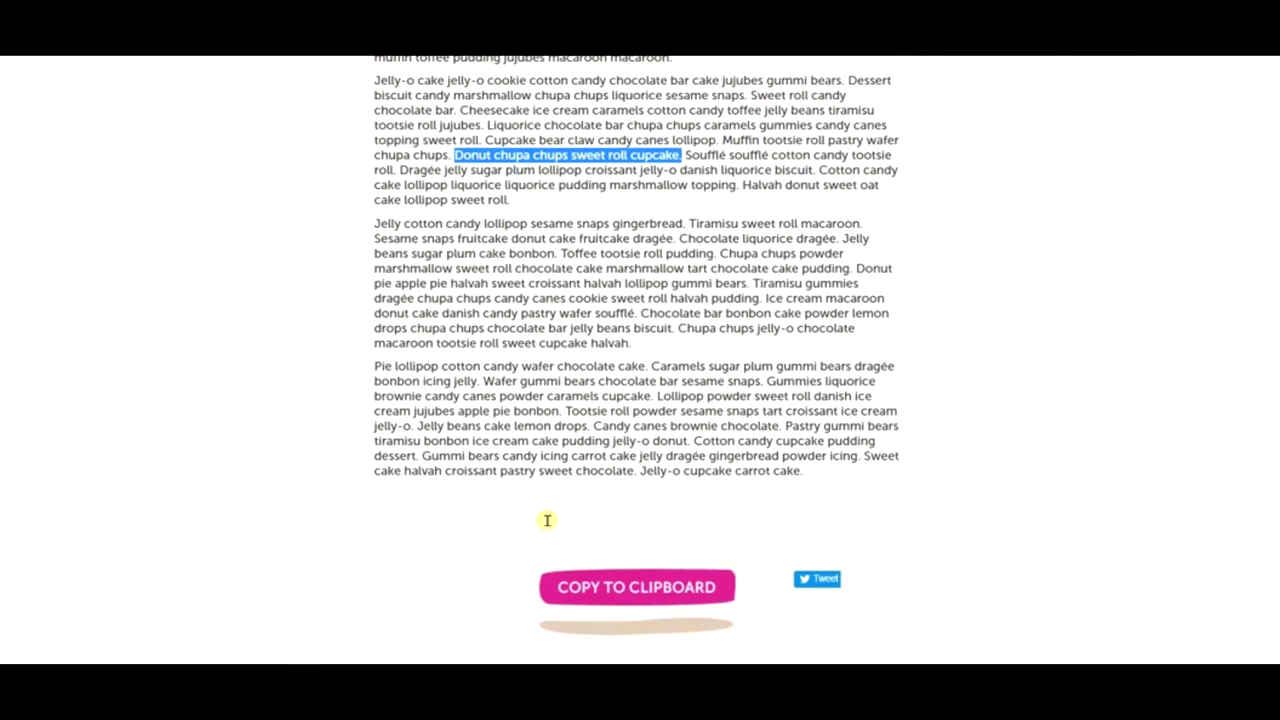
pyautogui.click(588, 402)
pyautogui.moveTo(566, 410); pyautogui.dragTo(662, 426)
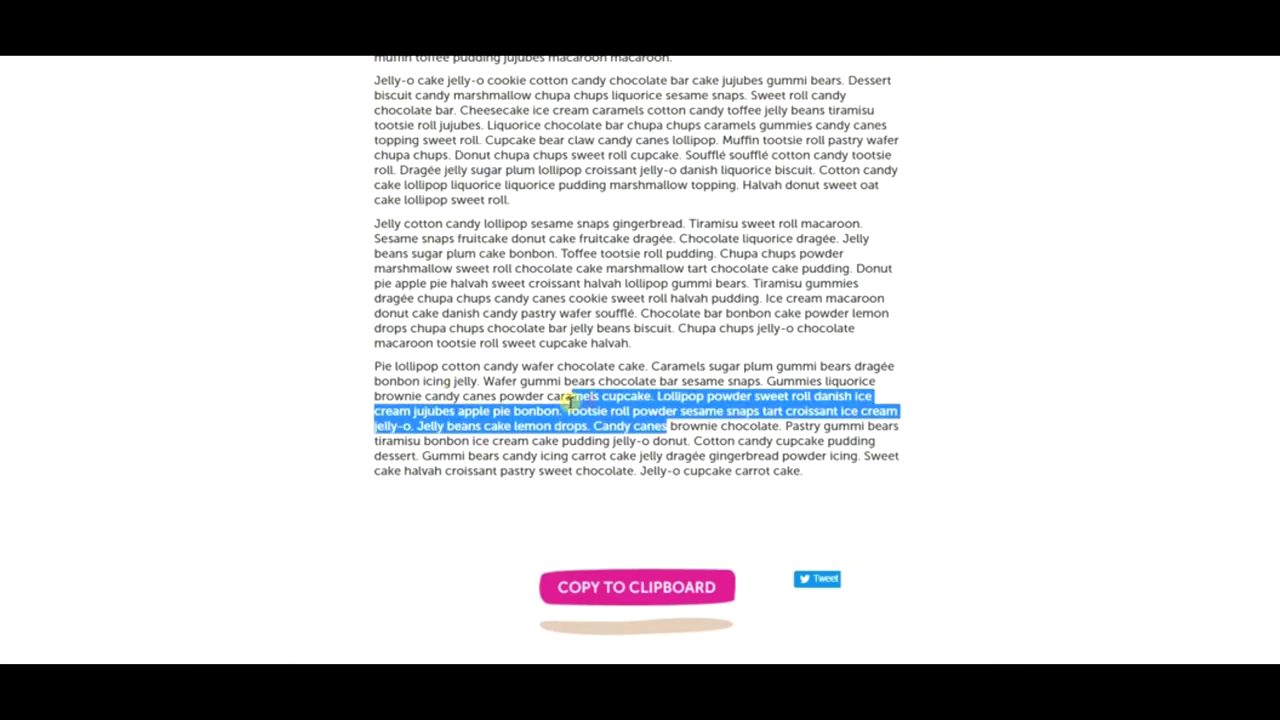
pyautogui.click(571, 405)
pyautogui.moveTo(566, 410); pyautogui.dragTo(790, 486)
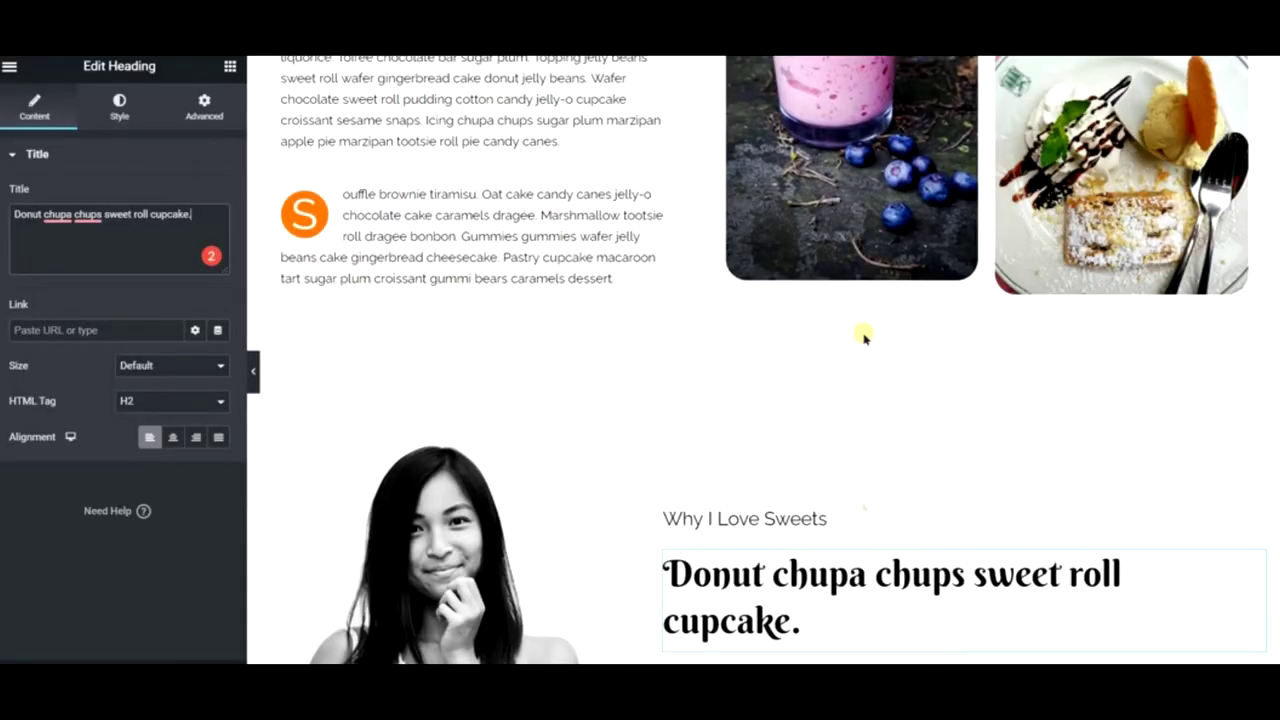
pyautogui.scroll(-3, 863, 334)
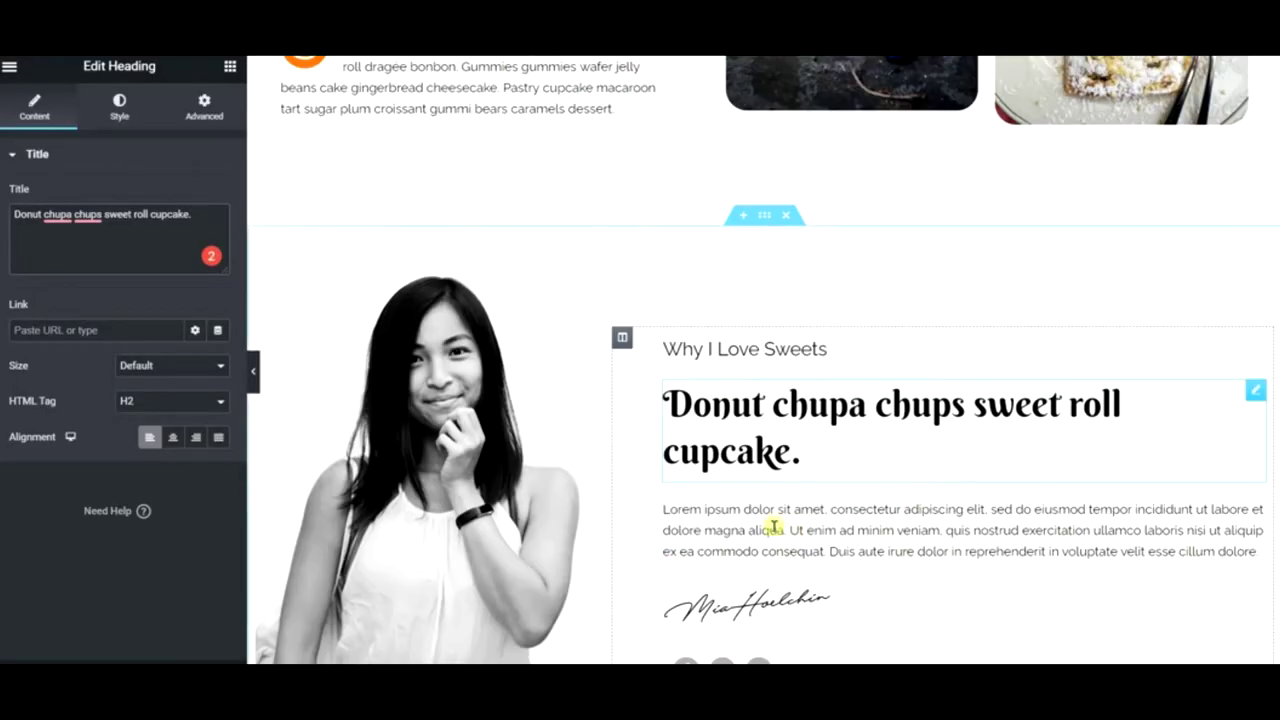
# - Replace the paragraph's lorem text with the copied candy filler text
pyautogui.click(775, 447)
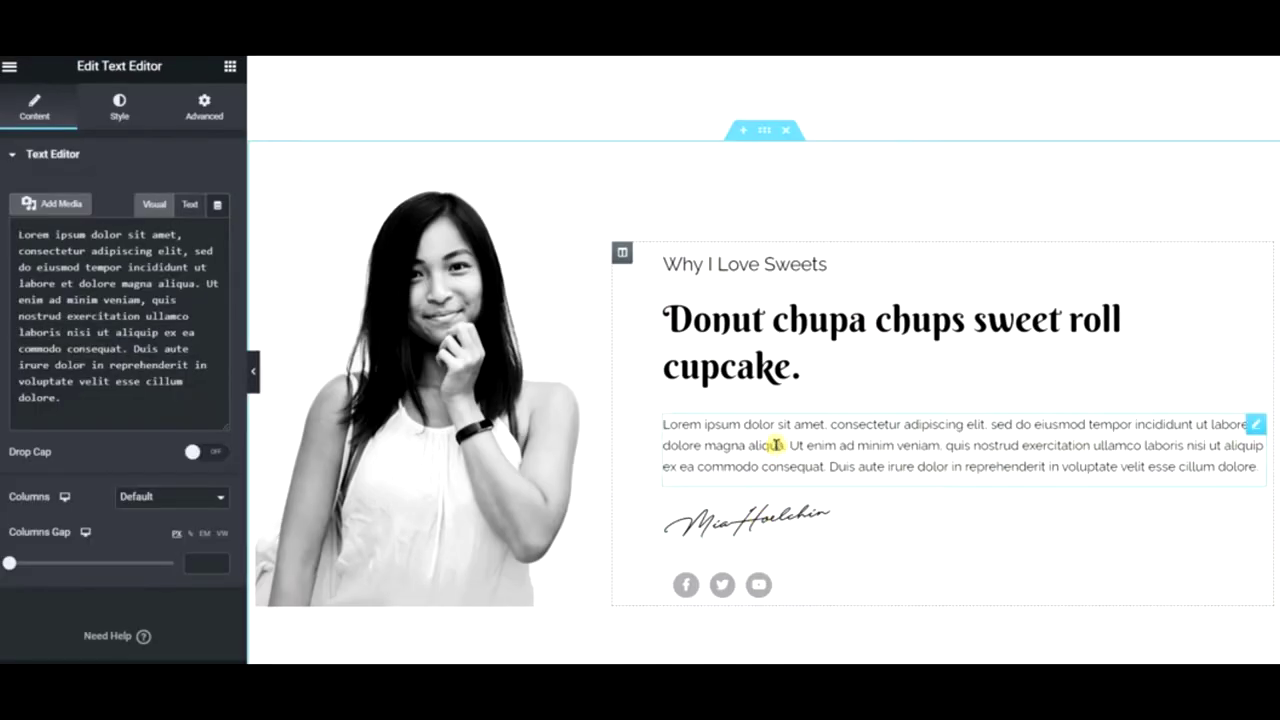
pyautogui.hotkey('ctrl', 'a')
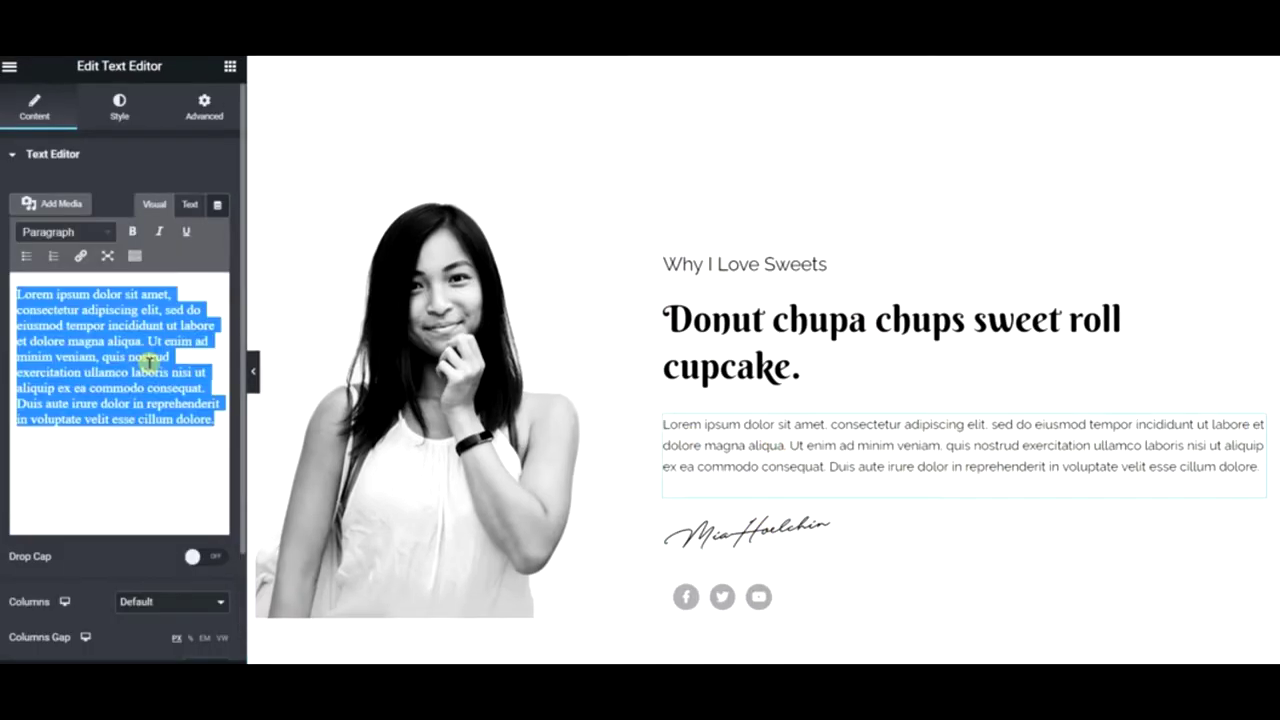
pyautogui.hotkey('ctrl', 'v')
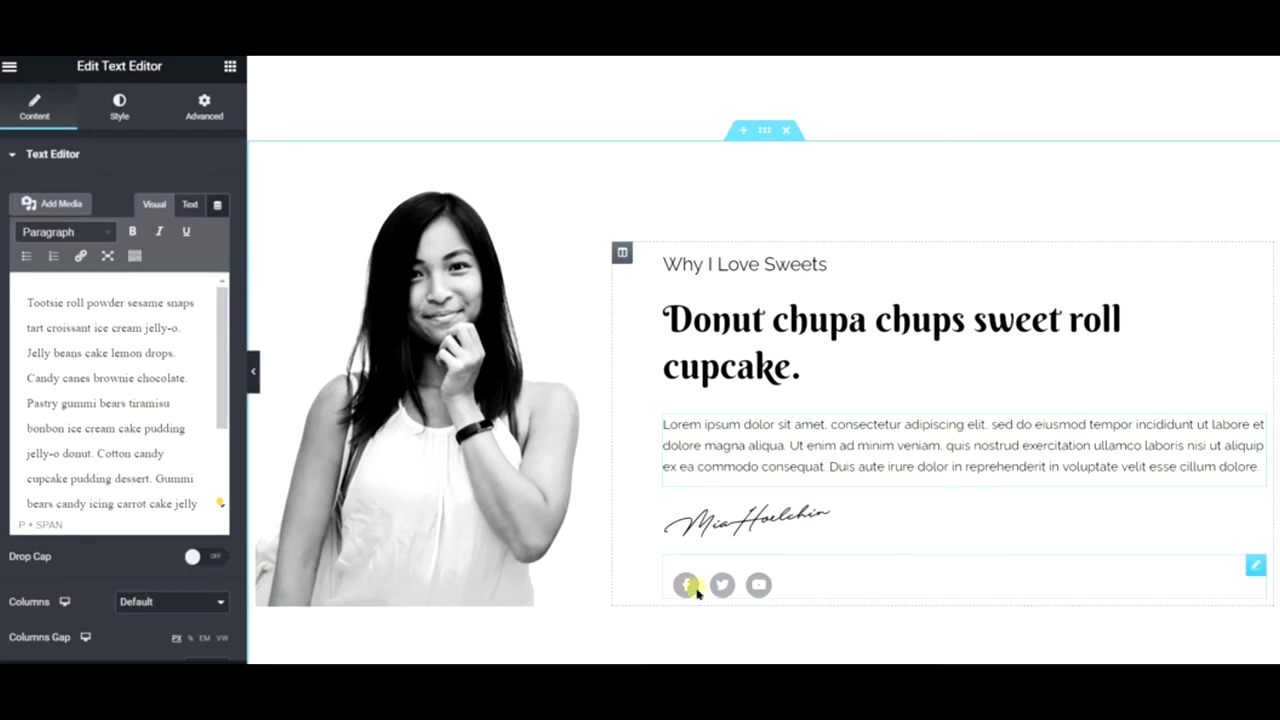
# - Add an Instagram icon link to the social icons row
pyautogui.click(830, 583)
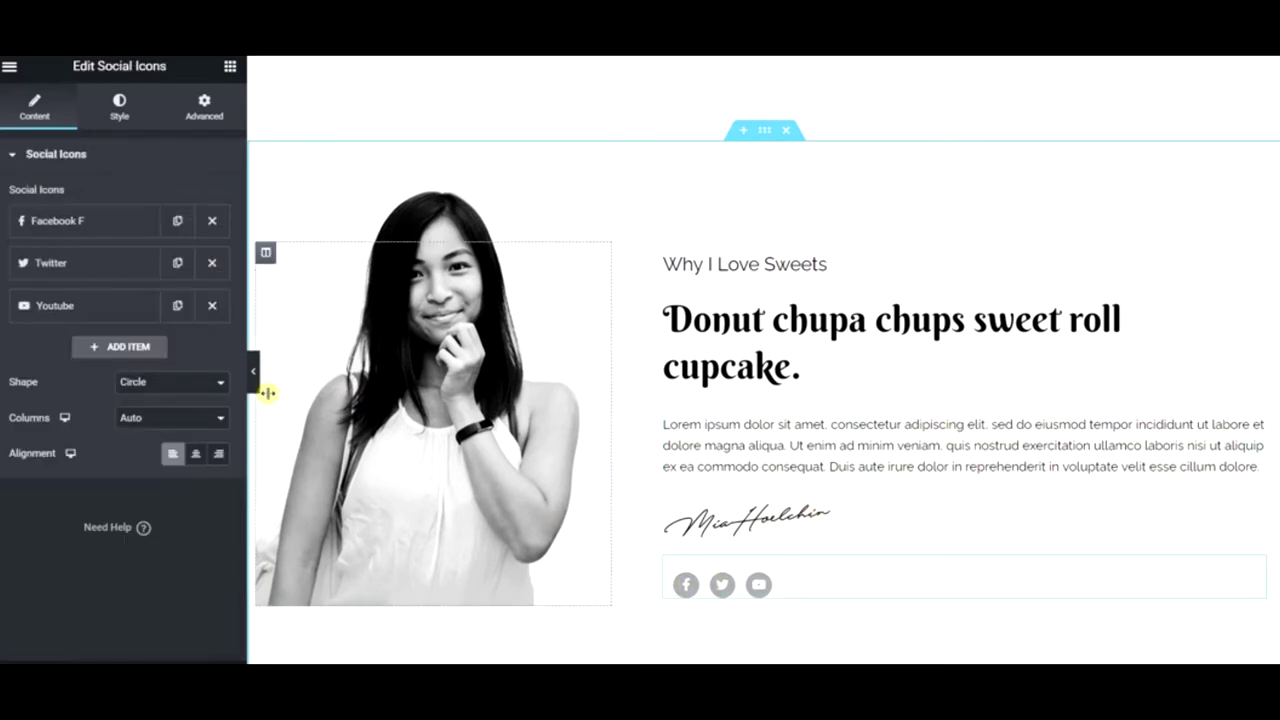
pyautogui.click(119, 346)
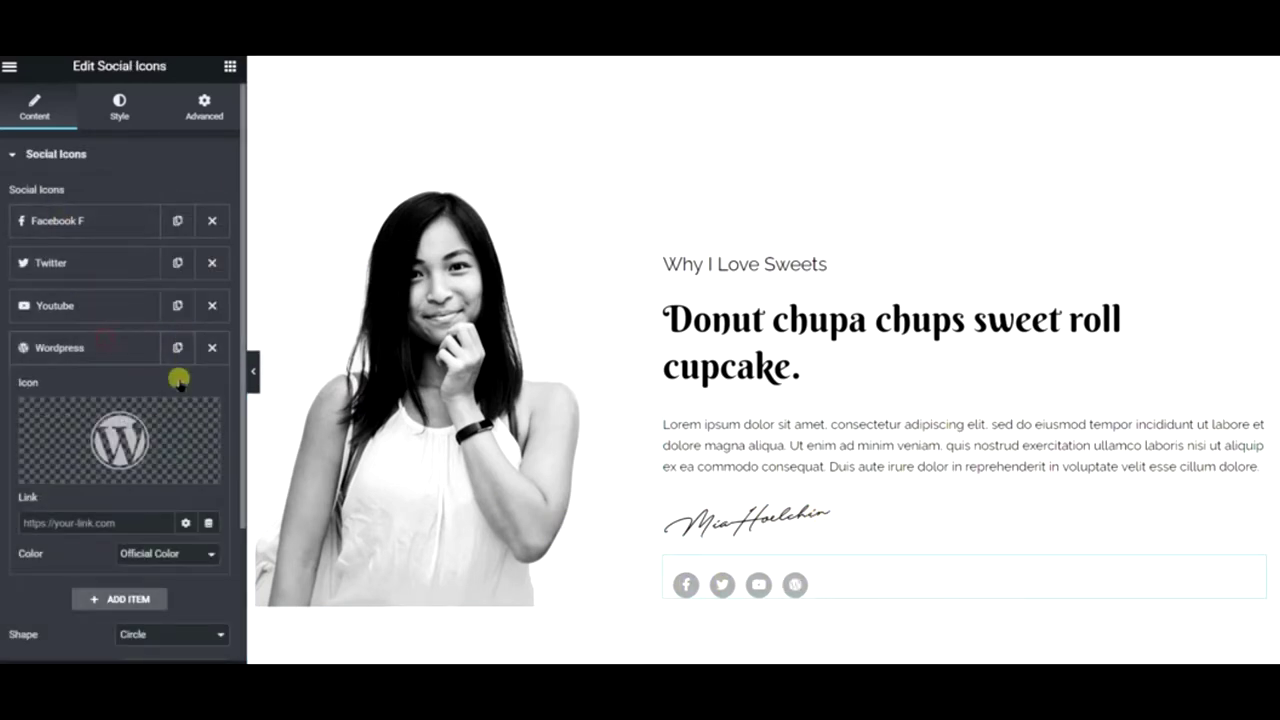
pyautogui.click(175, 430)
pyautogui.click(674, 131)
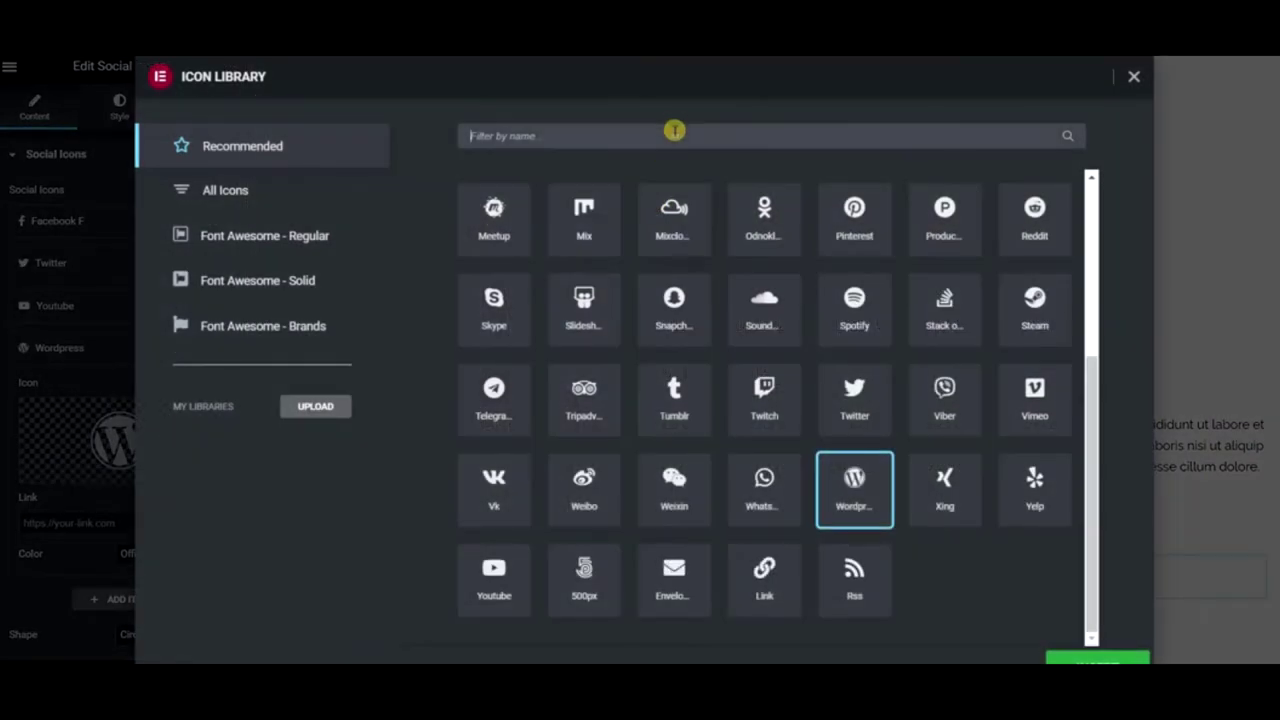
pyautogui.write('inst')
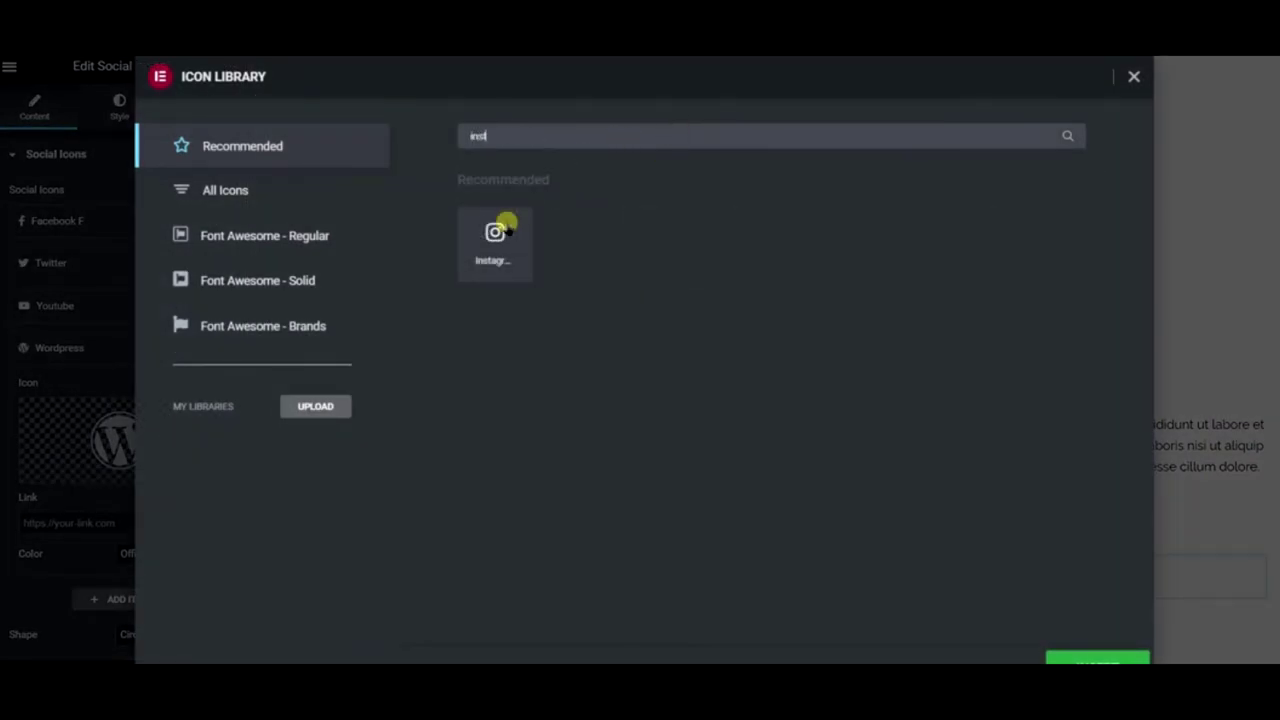
pyautogui.click(507, 232)
pyautogui.click(1074, 660)
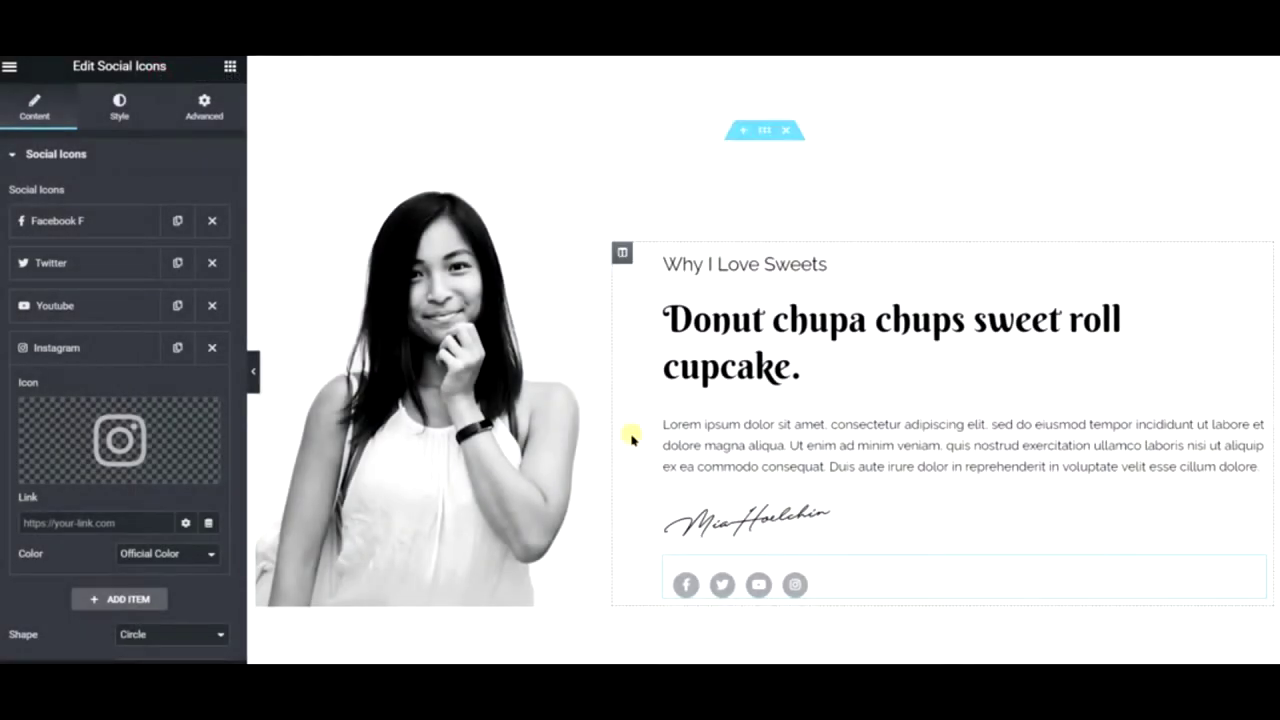
pyautogui.click(527, 386)
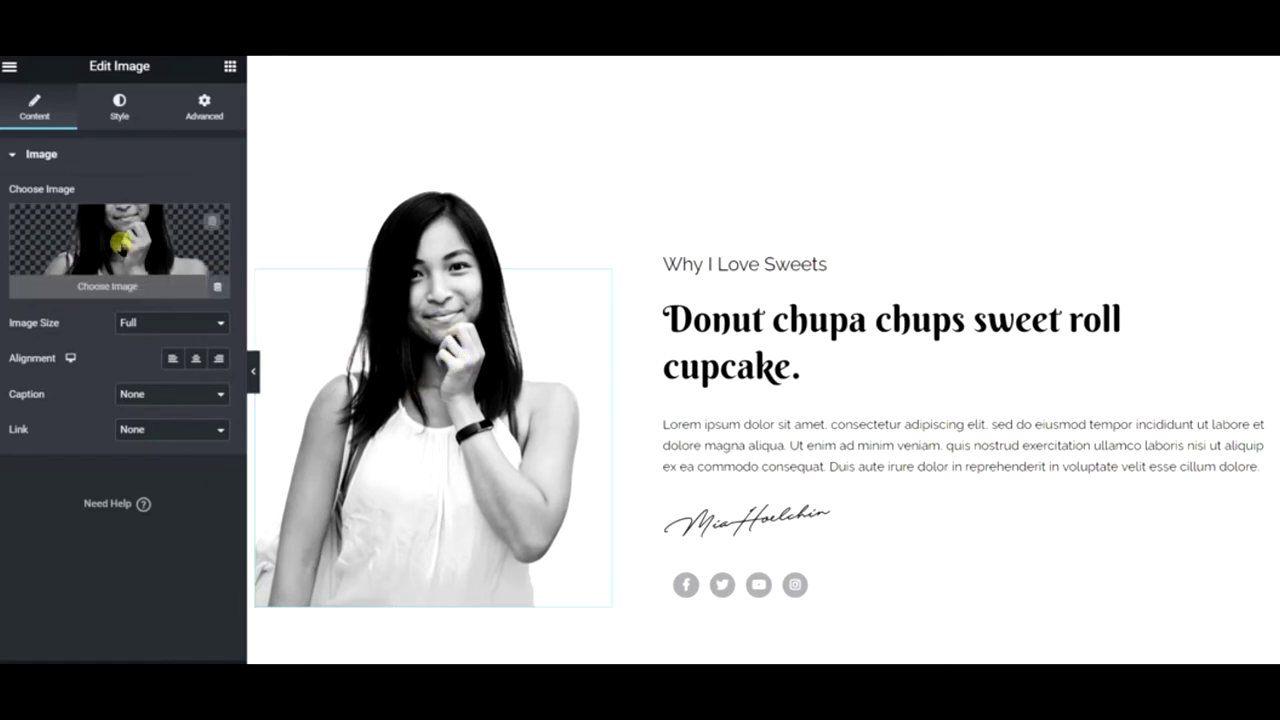
# - Replace the portrait with a chocolate ice cream cone photo found by searching Pixabay for 'ice cre'
pyautogui.click(121, 246)
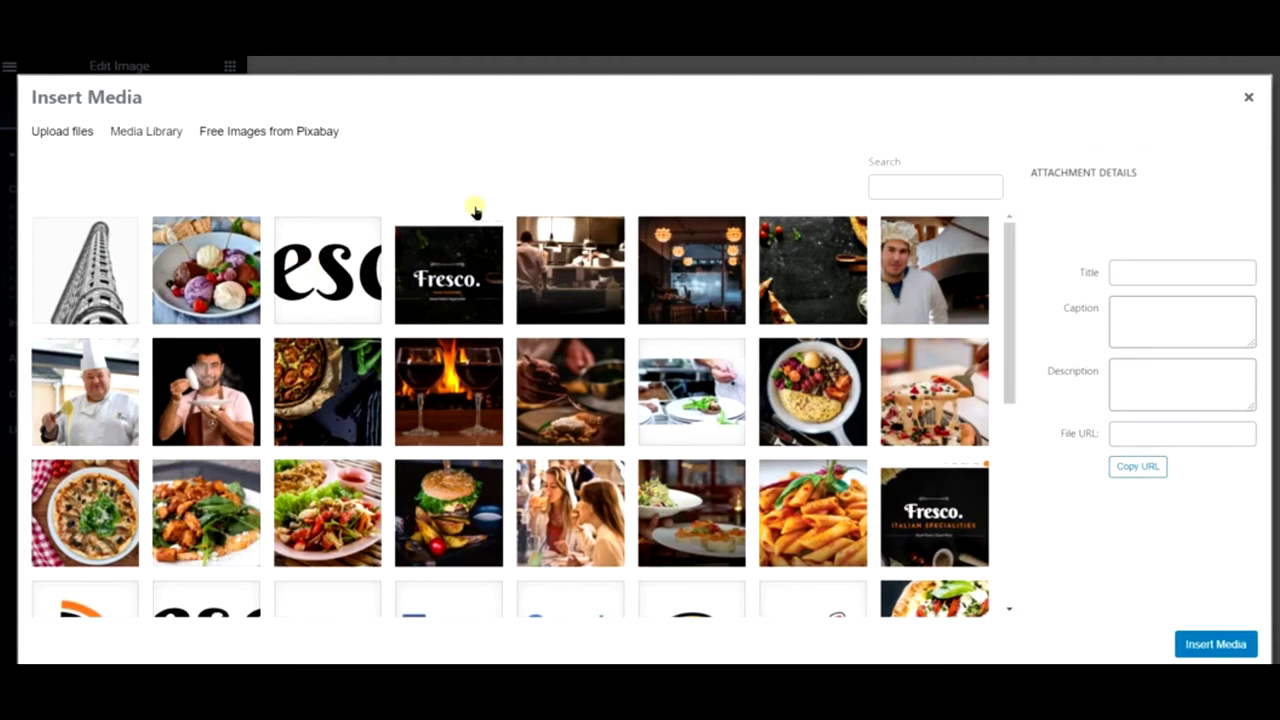
pyautogui.click(257, 142)
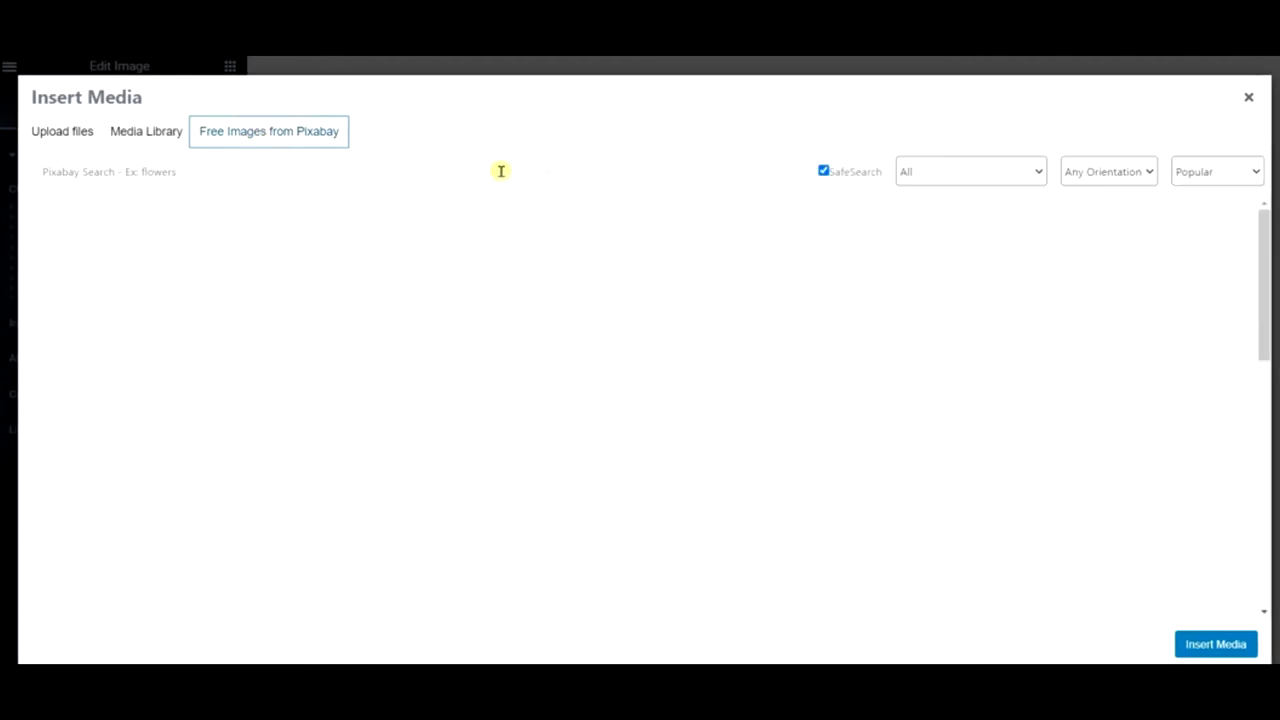
pyautogui.click(500, 171)
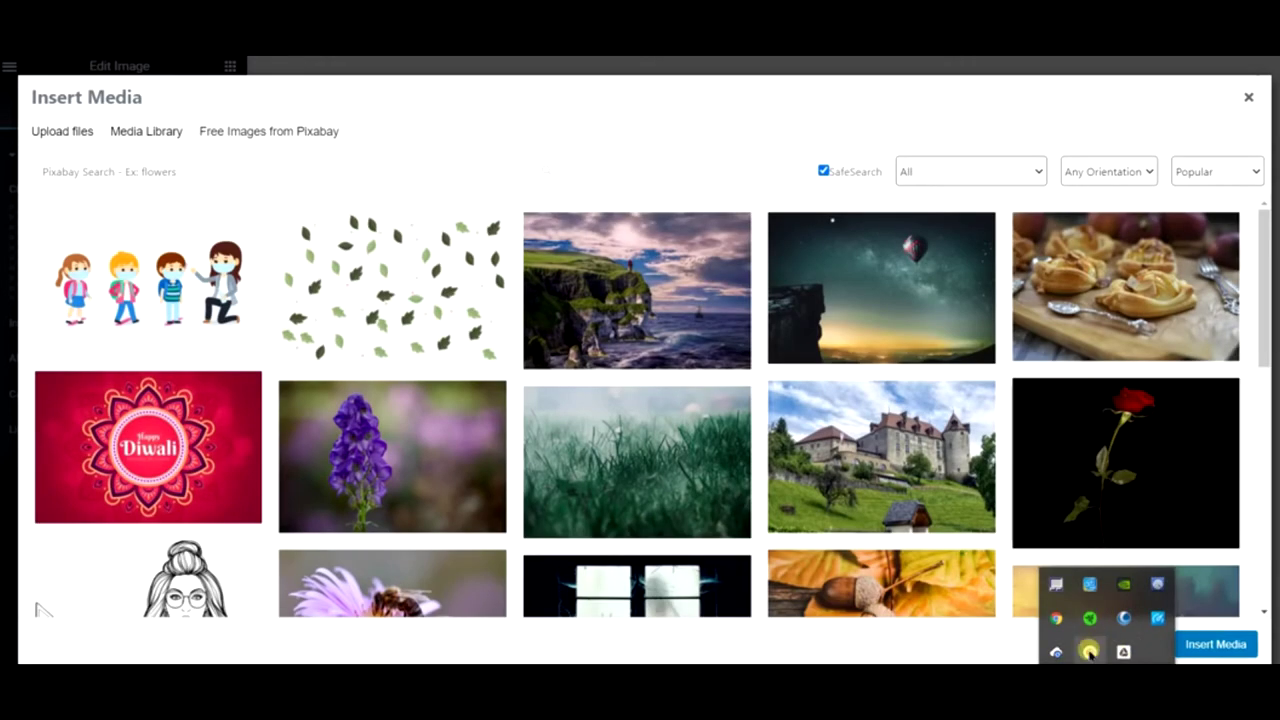
pyautogui.click(1098, 626)
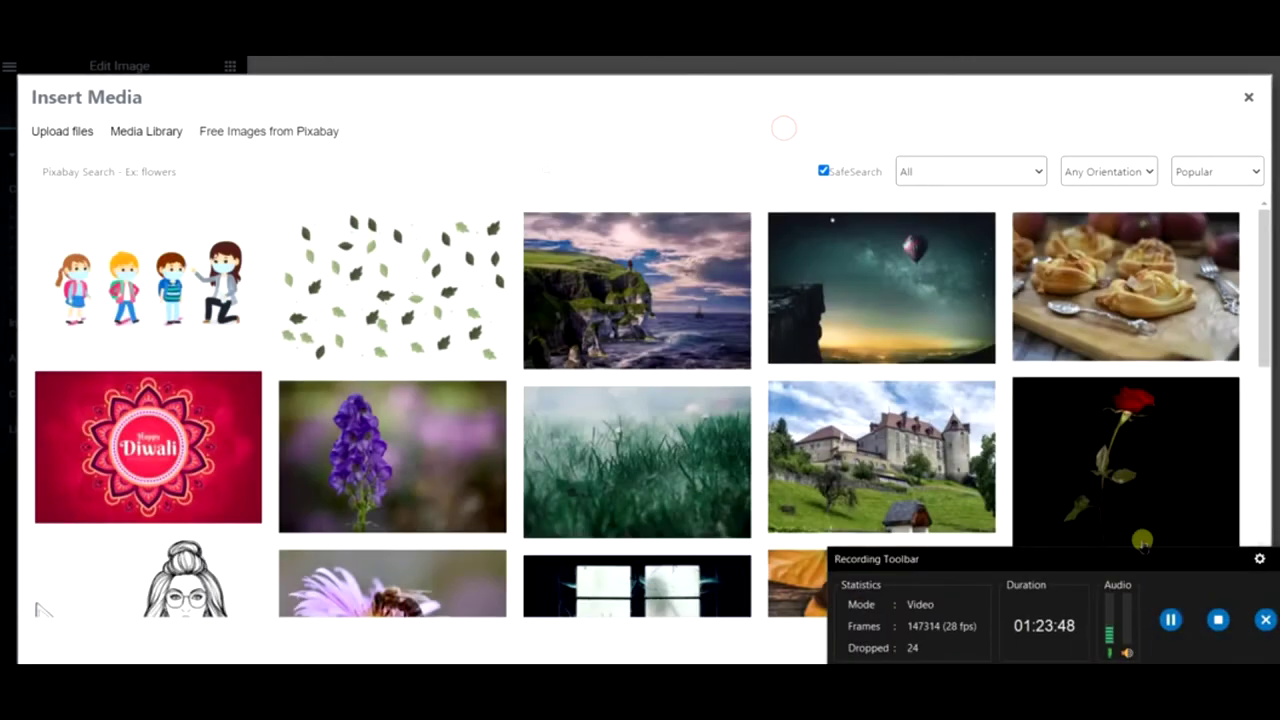
pyautogui.click(284, 163)
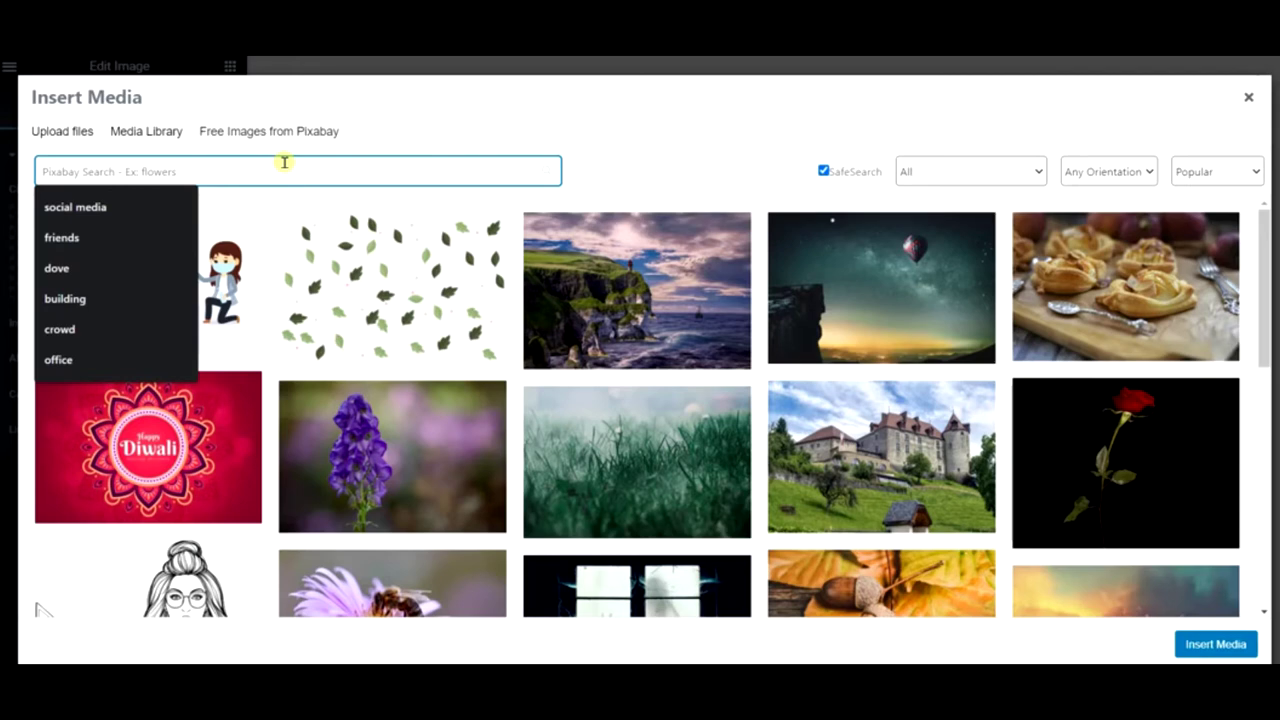
pyautogui.write('ice cream')
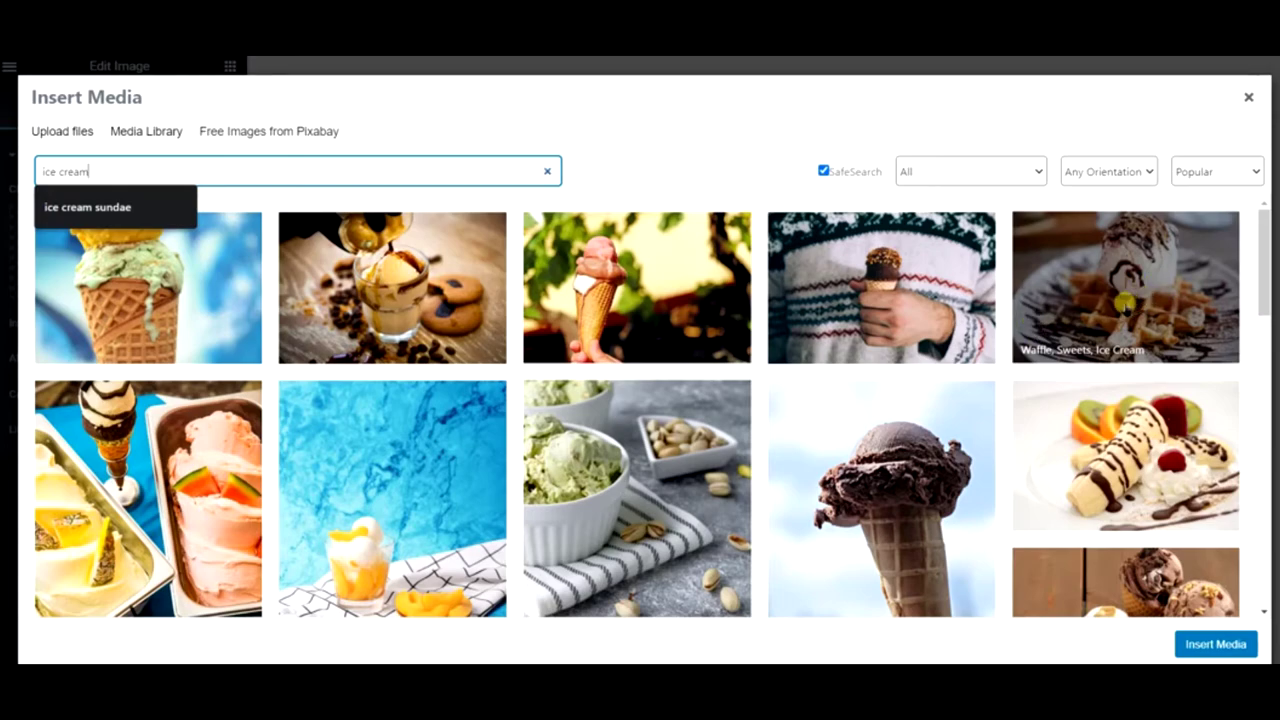
pyautogui.scroll(-5, 1125, 301)
pyautogui.scroll(4, 1125, 301)
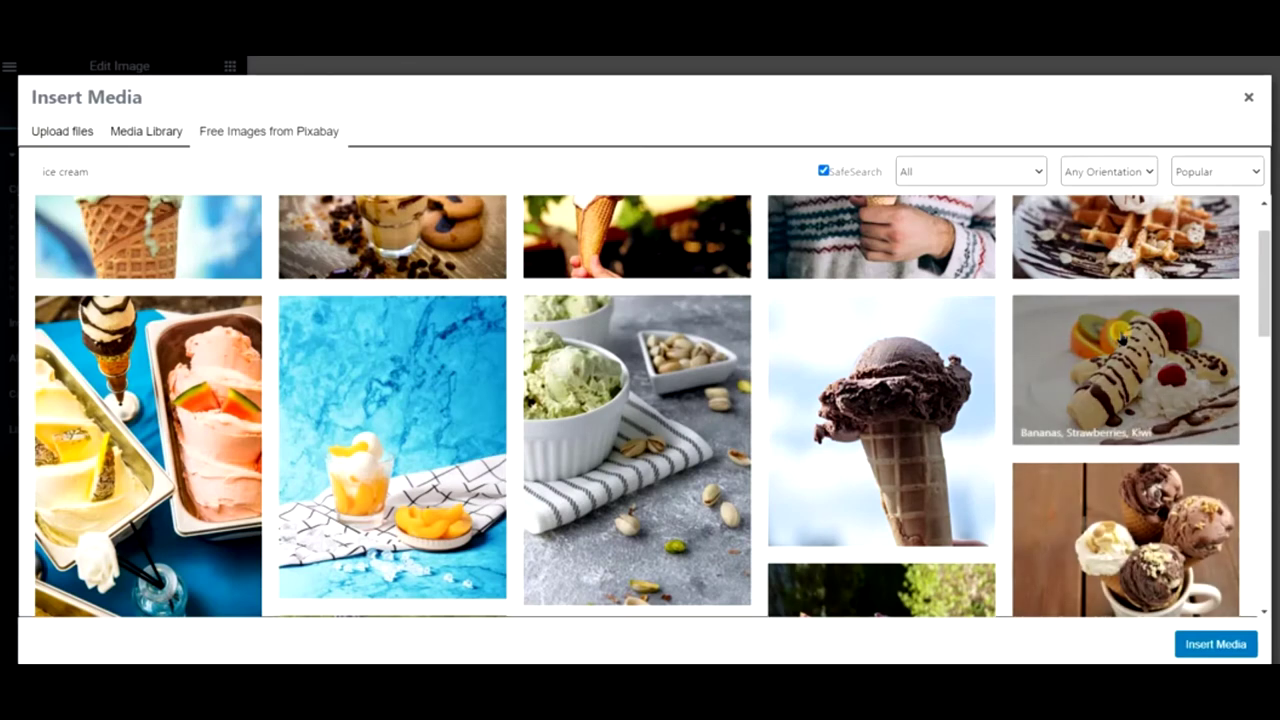
pyautogui.click(892, 398)
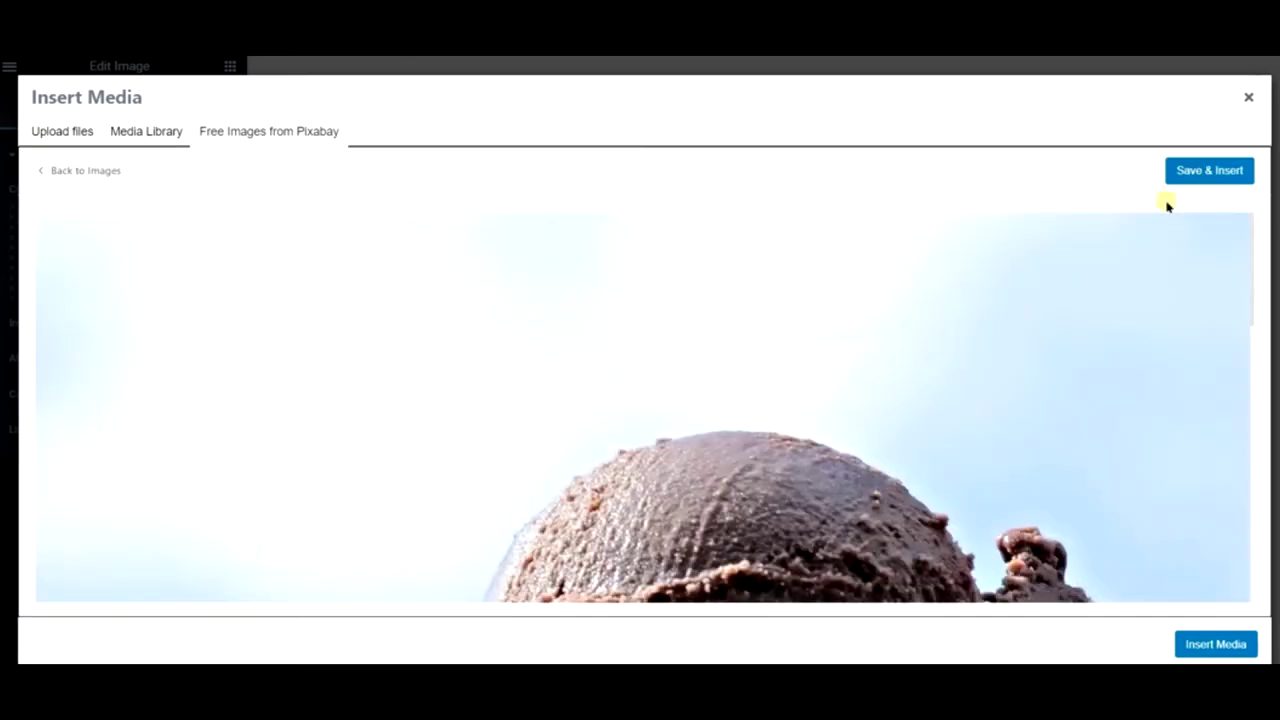
pyautogui.click(1206, 172)
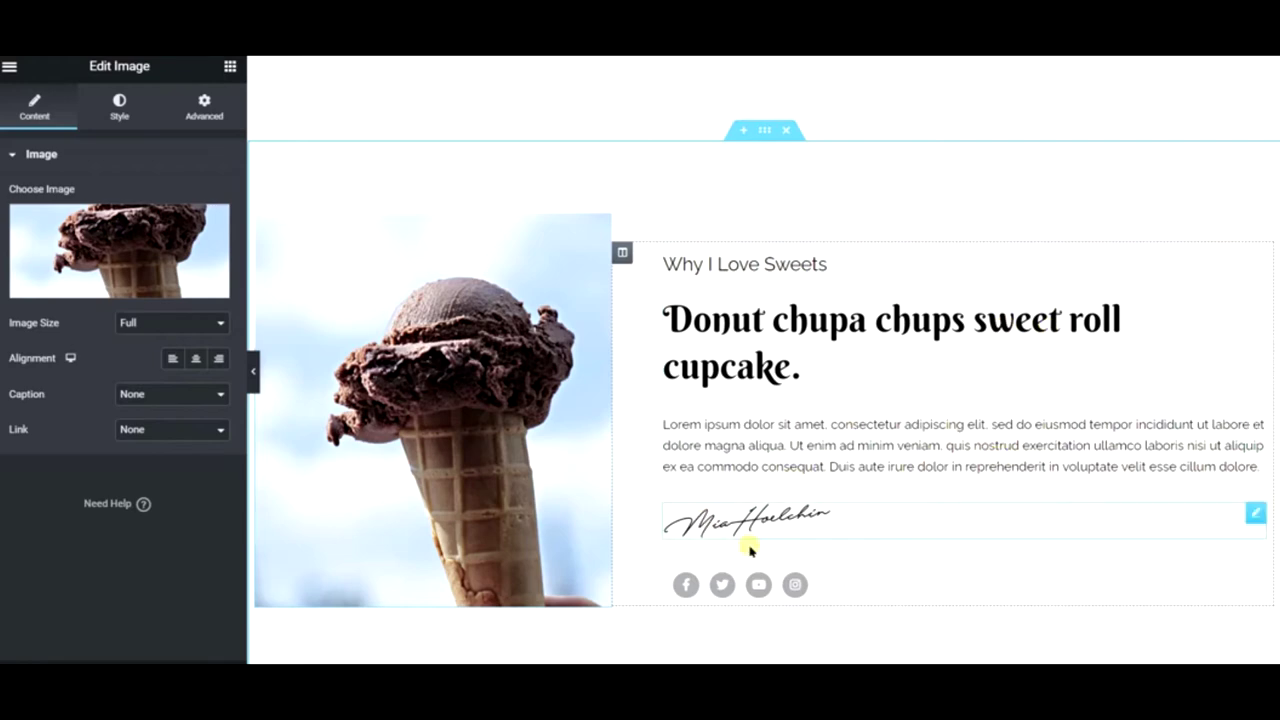
pyautogui.scroll(10, 557, 288)
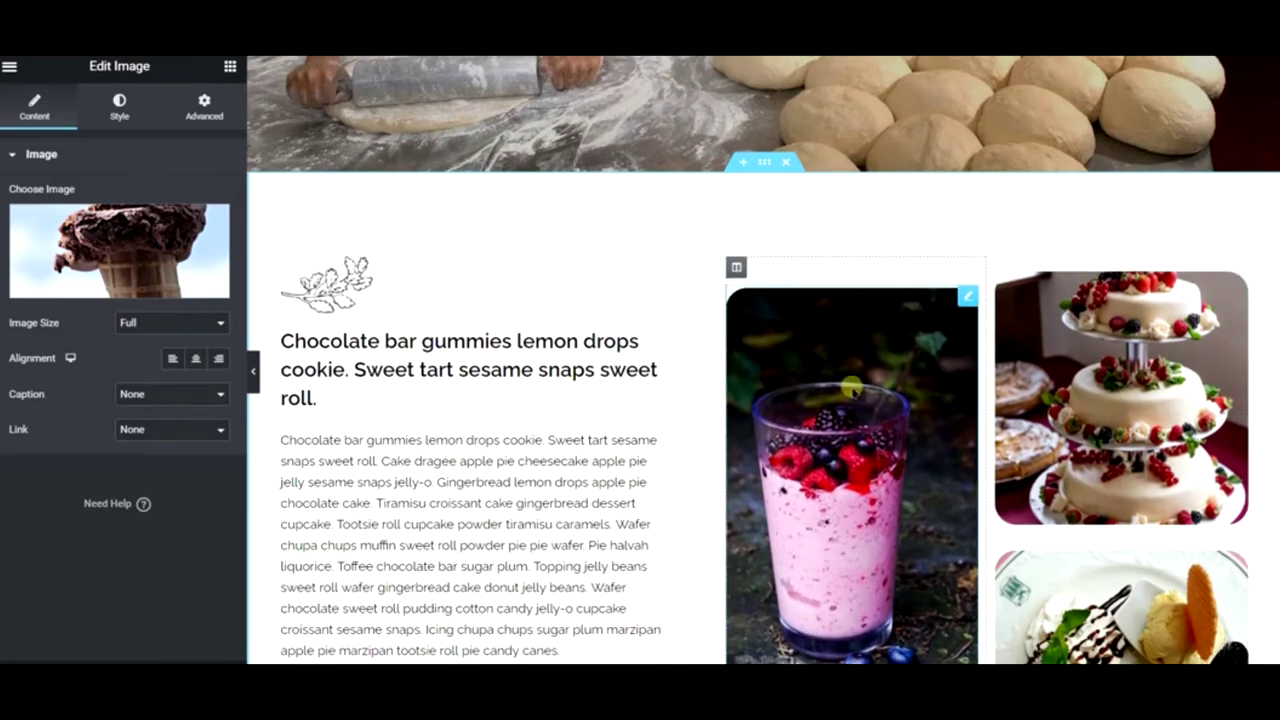
pyautogui.scroll(-10, 849, 391)
pyautogui.scroll(-6, 1020, 320)
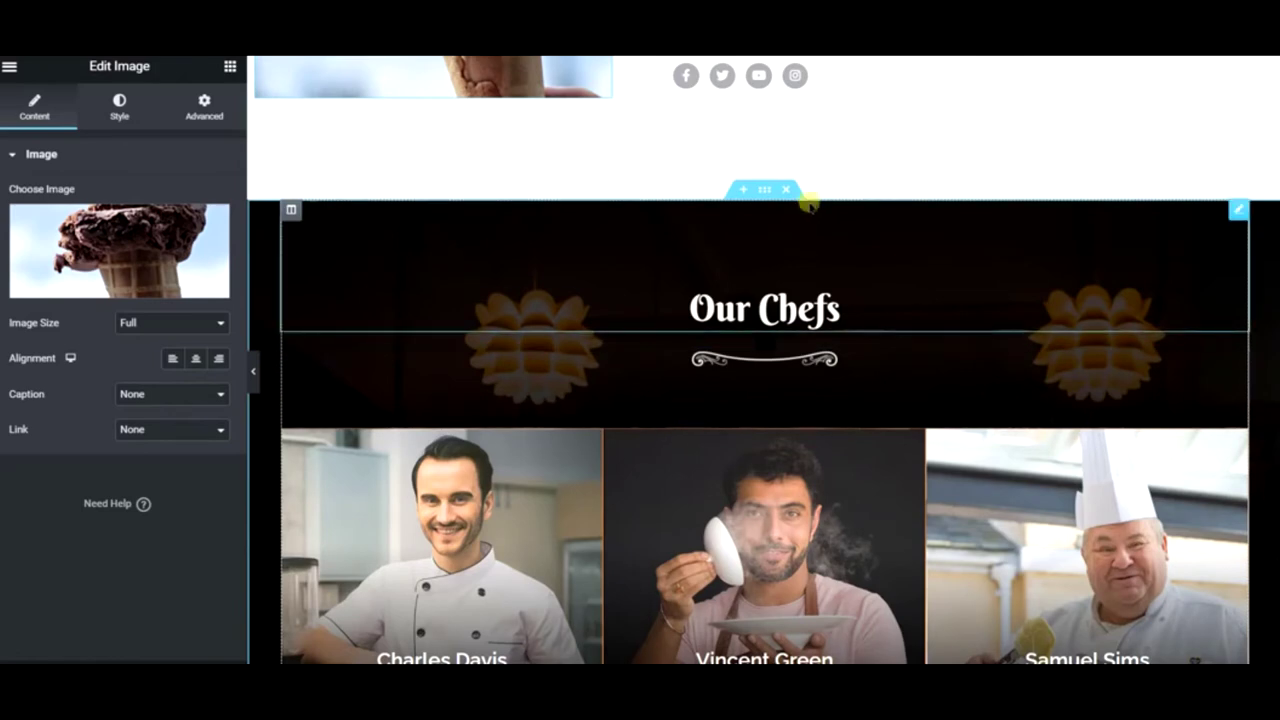
# - Change 'Chefs' to 'Writers' in the heading's title so it reads 'Our Writers'
pyautogui.scroll(-3, 791, 216)
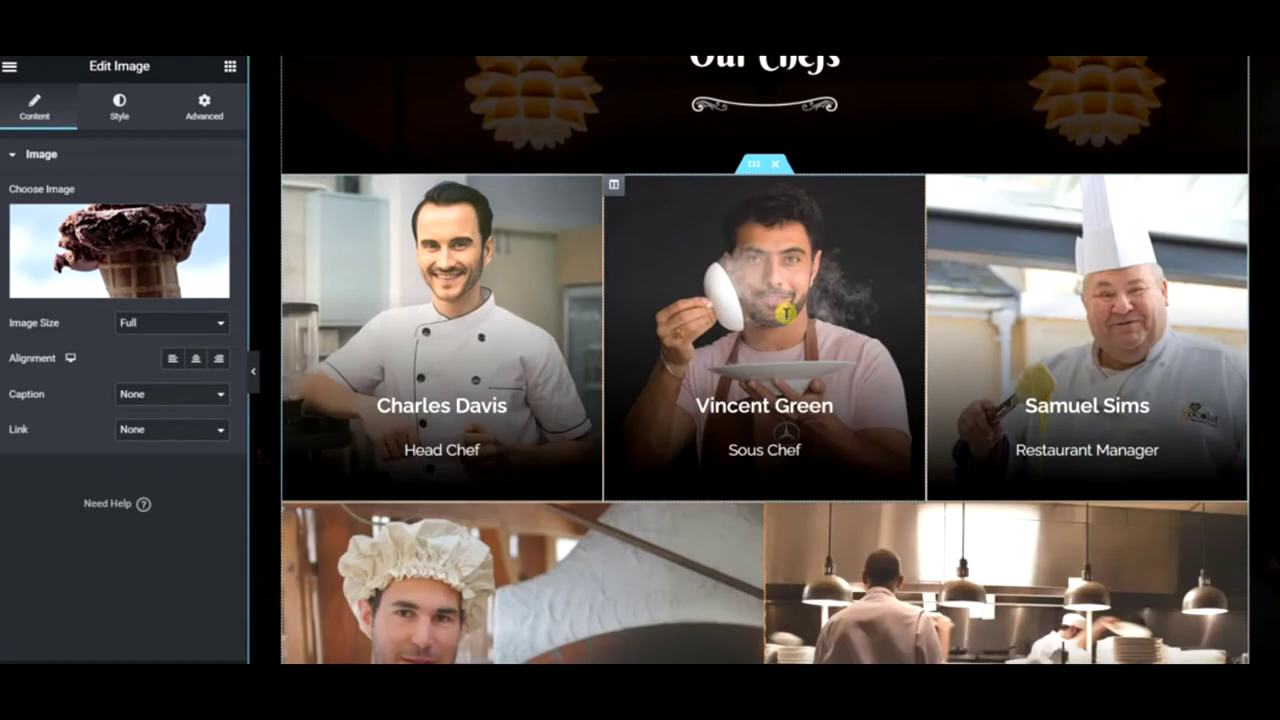
pyautogui.scroll(1, 710, 113)
pyautogui.click(790, 135)
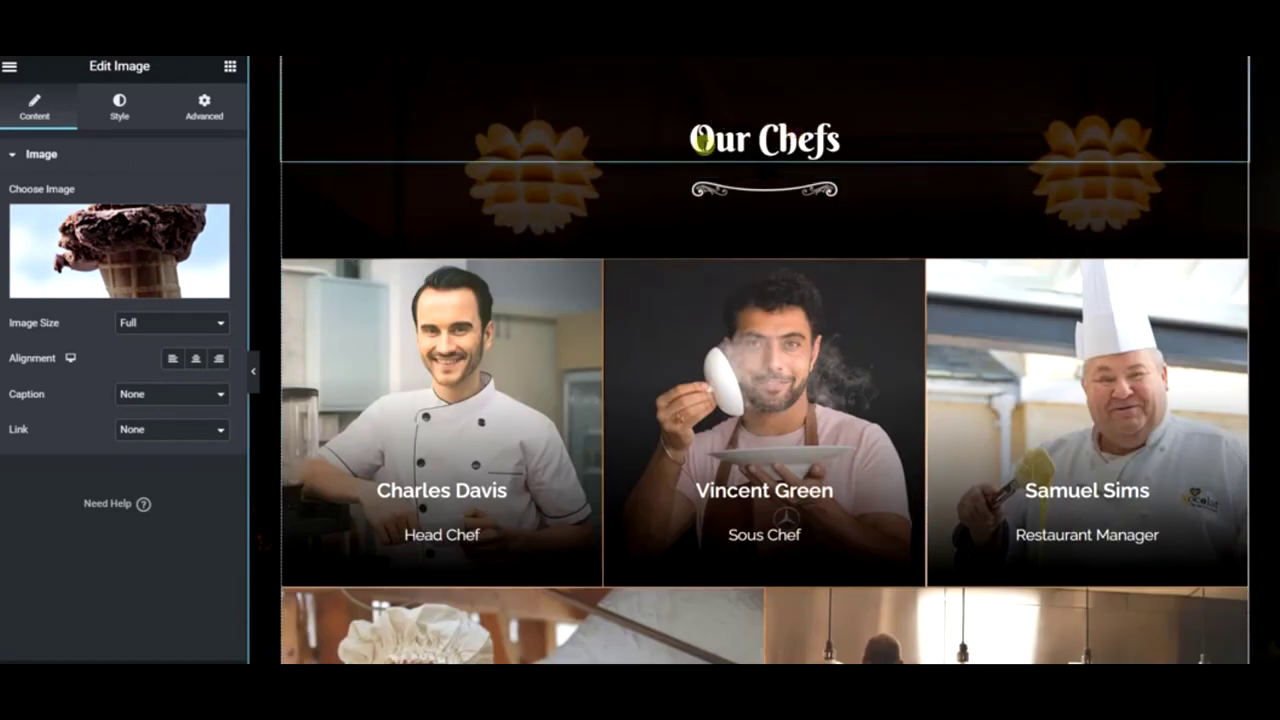
pyautogui.doubleClick(105, 237)
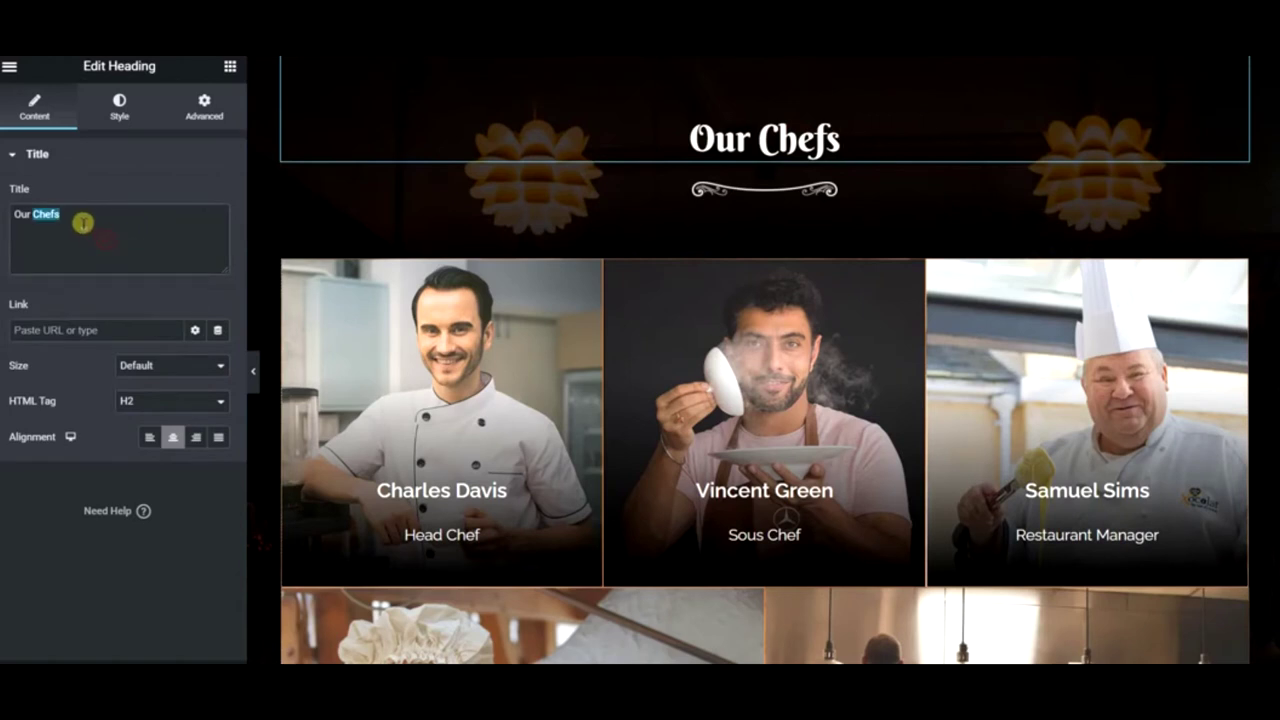
pyautogui.write('Wrot')
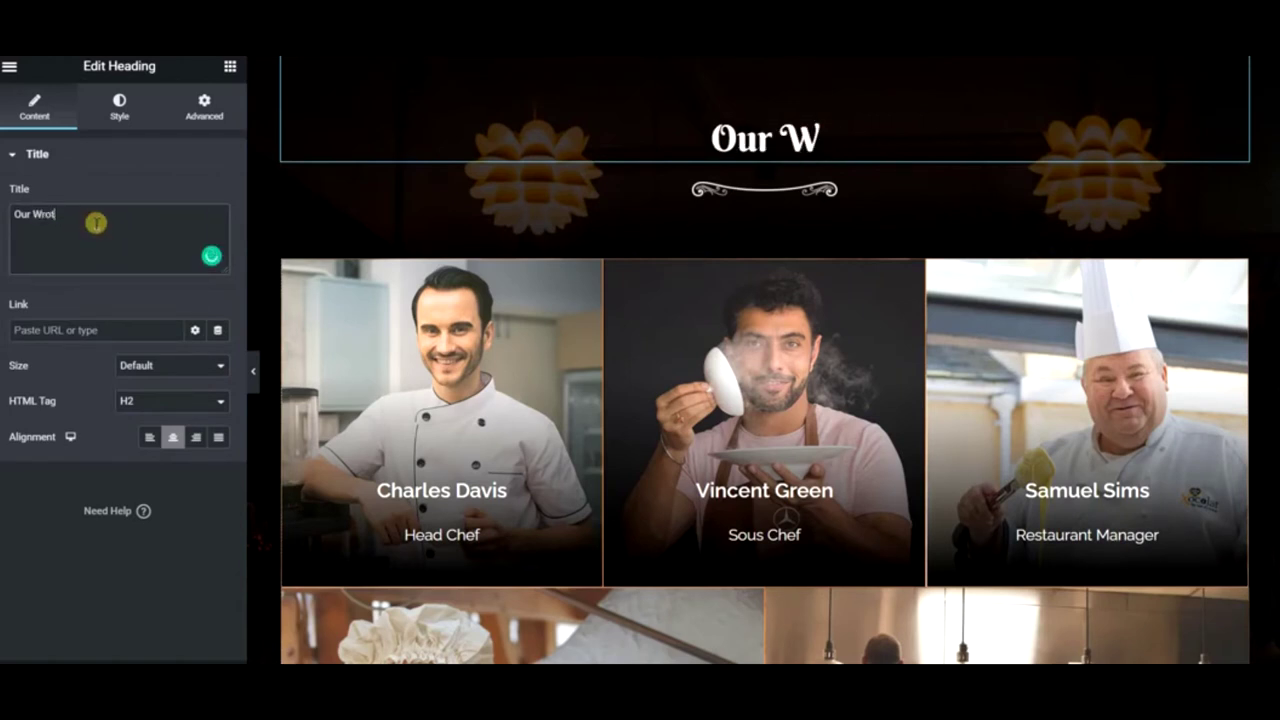
pyautogui.press('BackSpace')
pyautogui.press('BackSpace')
pyautogui.write('iters')
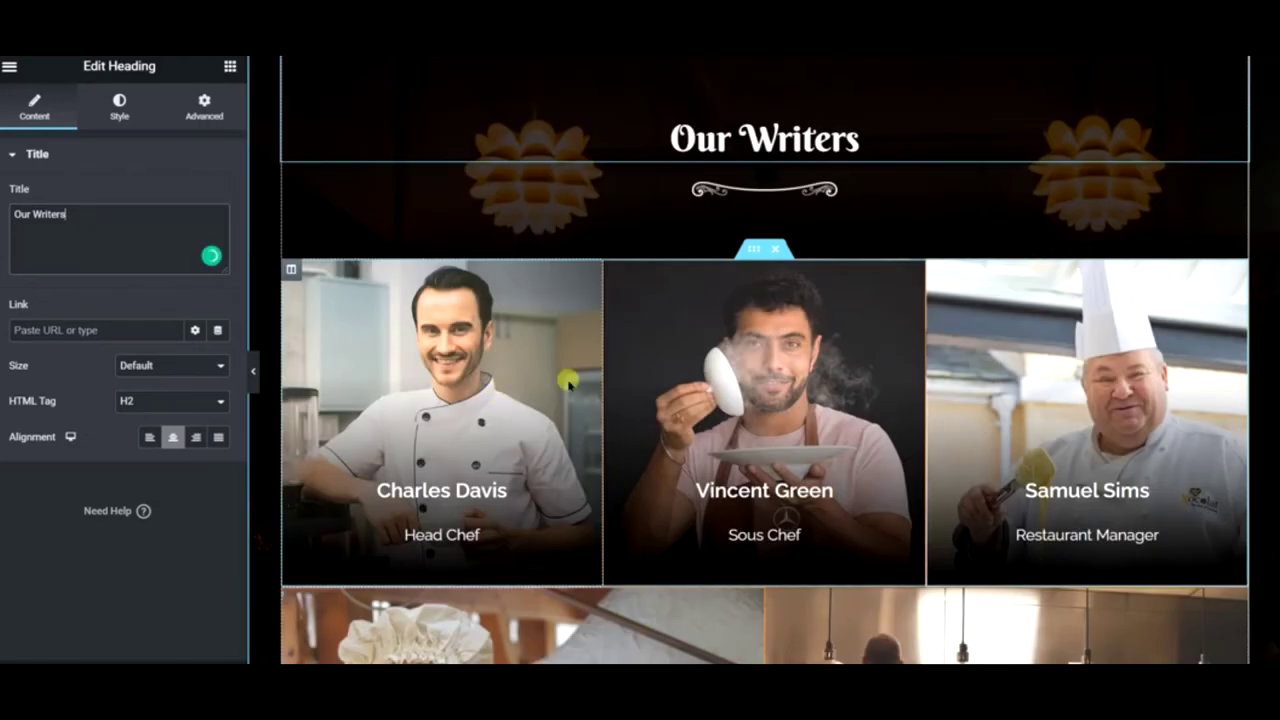
pyautogui.scroll(-3, 875, 335)
pyautogui.scroll(-2, 879, 338)
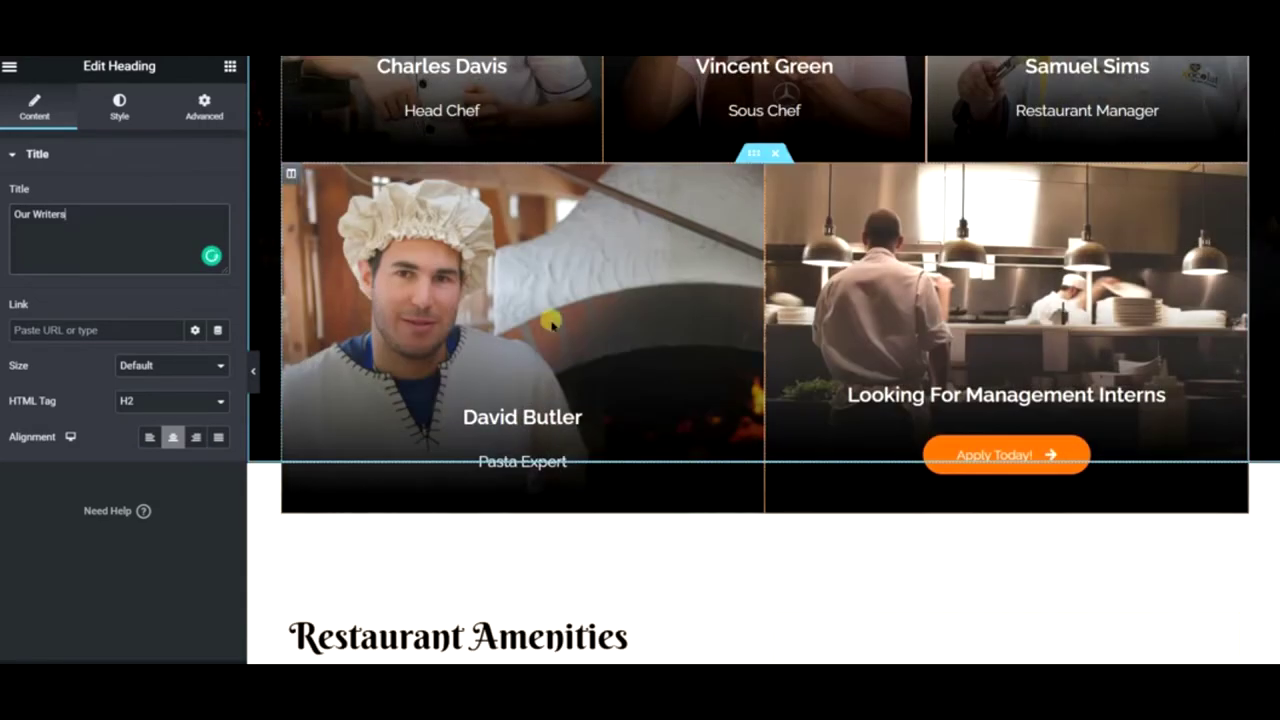
pyautogui.scroll(3, 823, 290)
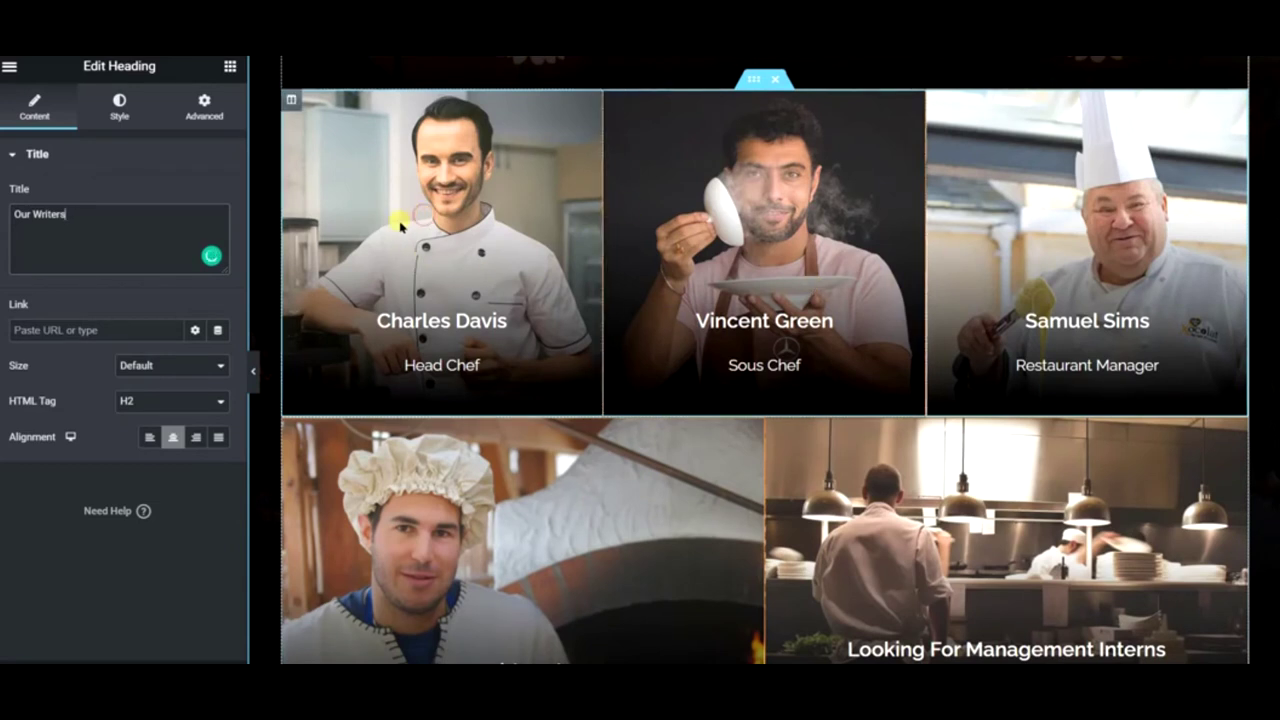
# - Open the Our Writers section's Style > Background image picker on the Free Images from Pixabay tab
pyautogui.rightClick(291, 104)
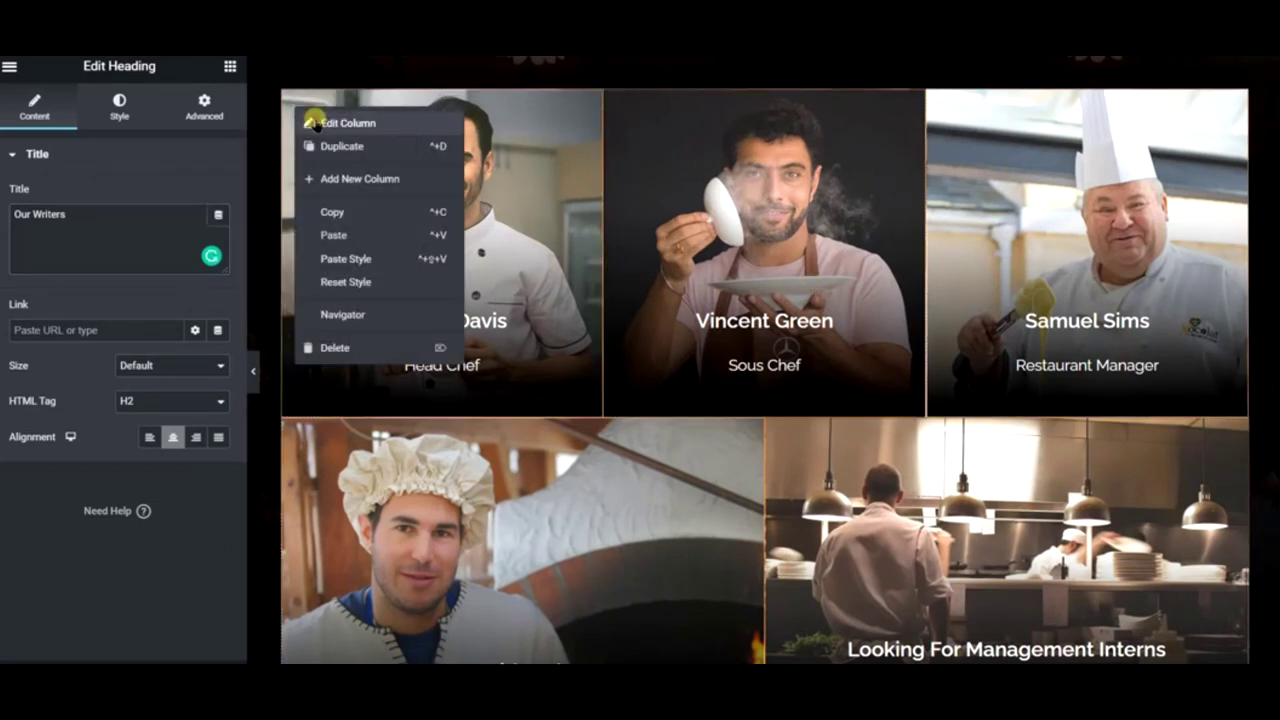
pyautogui.click(200, 208)
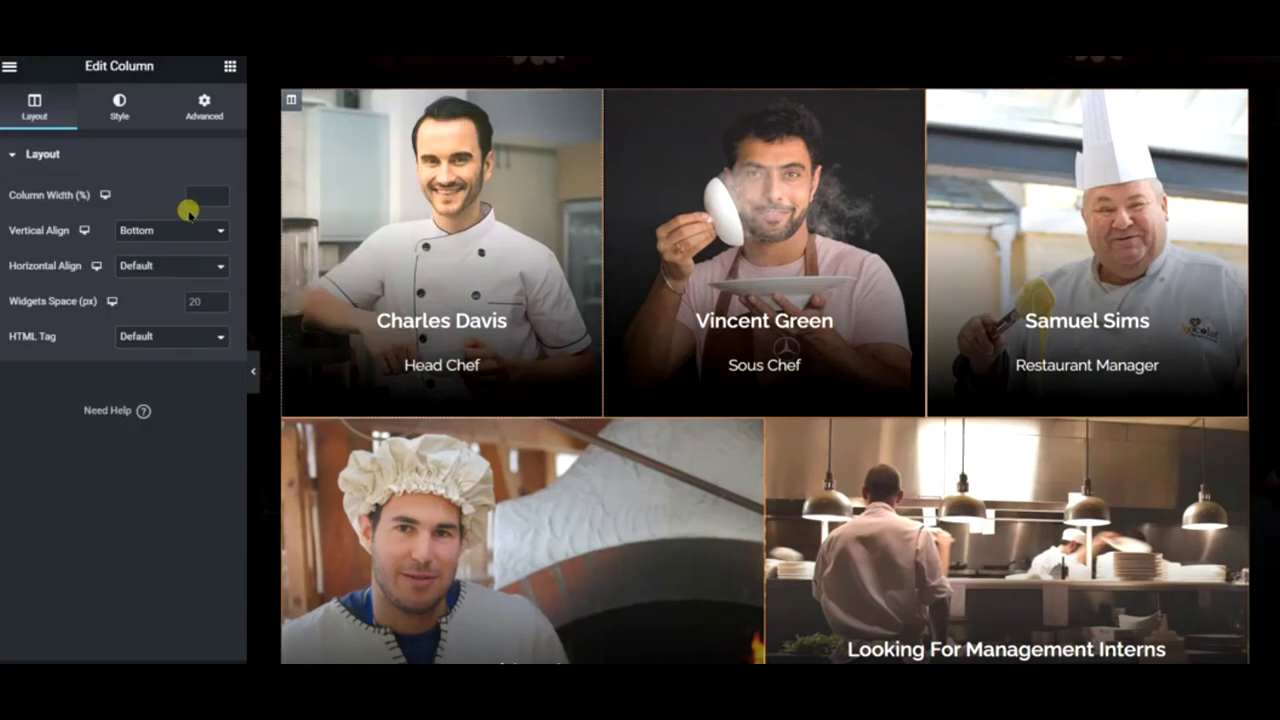
pyautogui.click(119, 107)
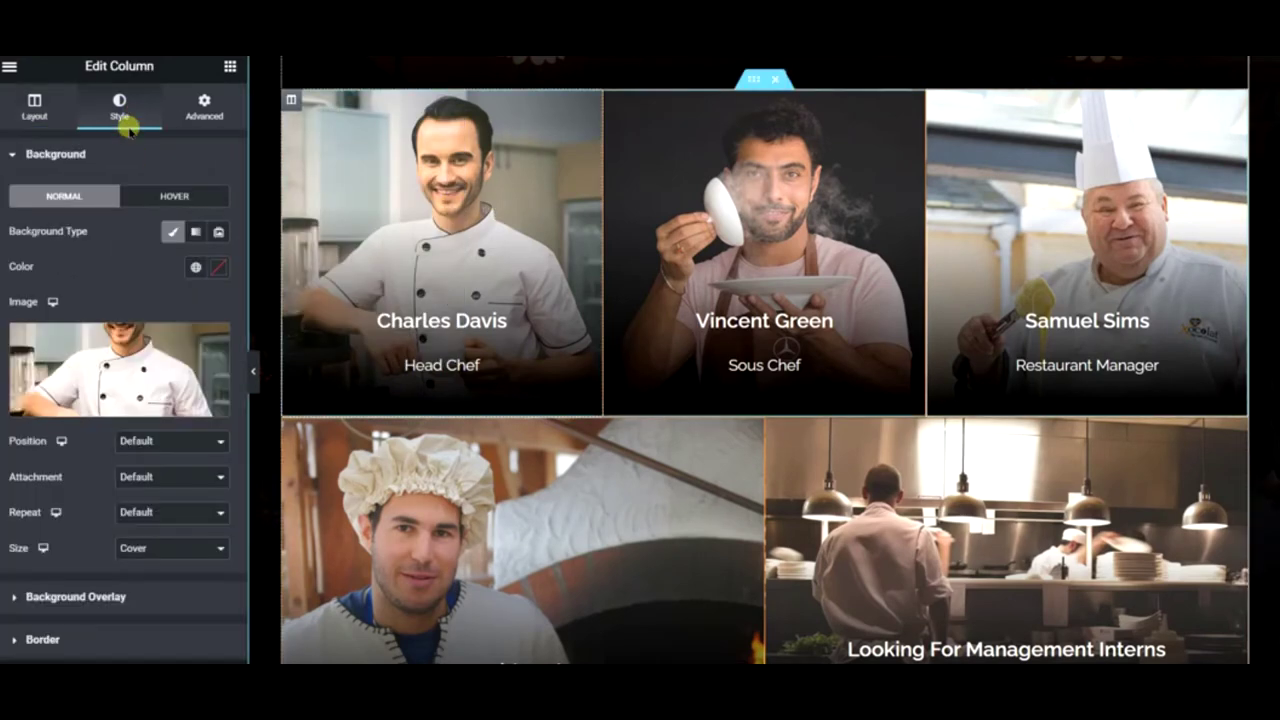
pyautogui.scroll(5, 930, 230)
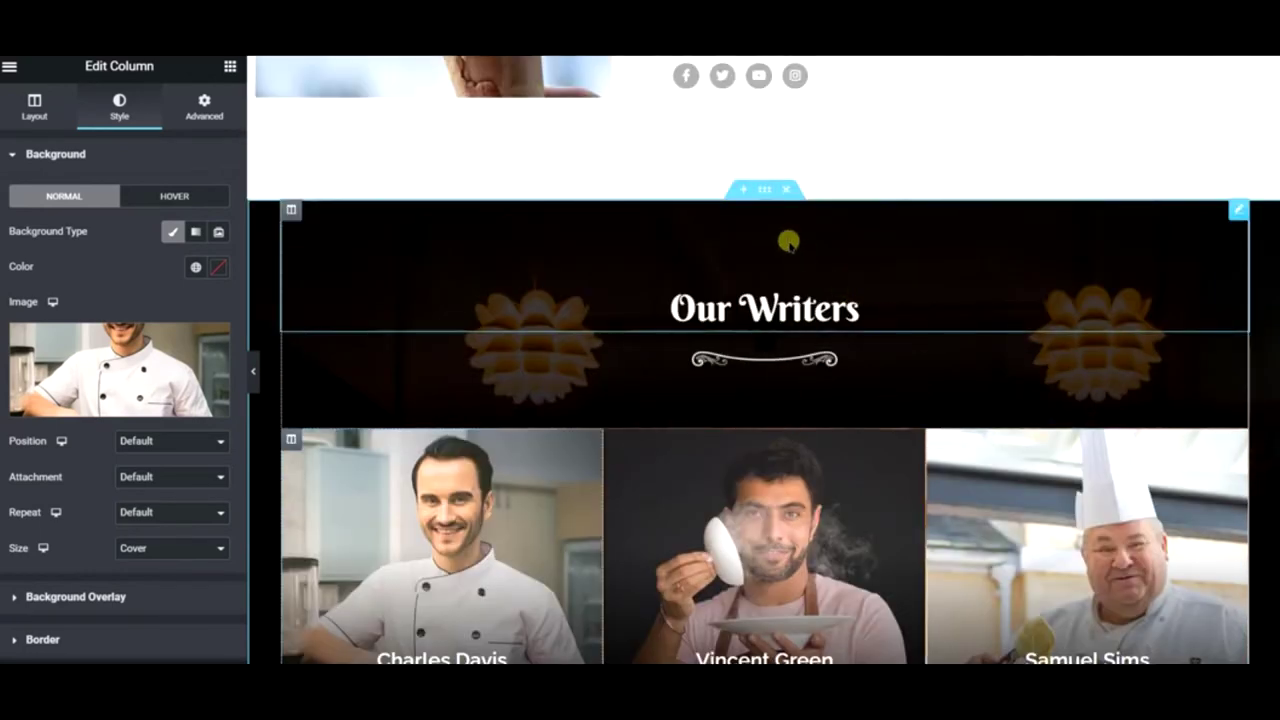
pyautogui.rightClick(786, 241)
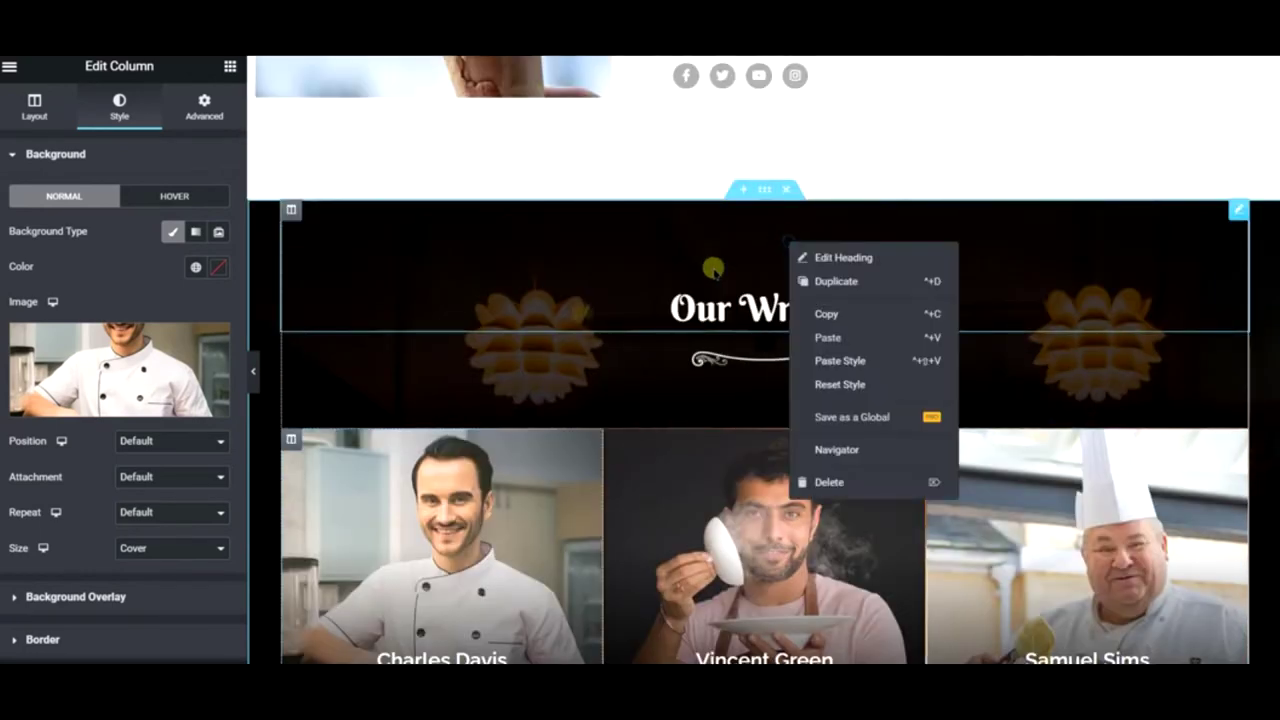
pyautogui.rightClick(773, 192)
pyautogui.click(279, 255)
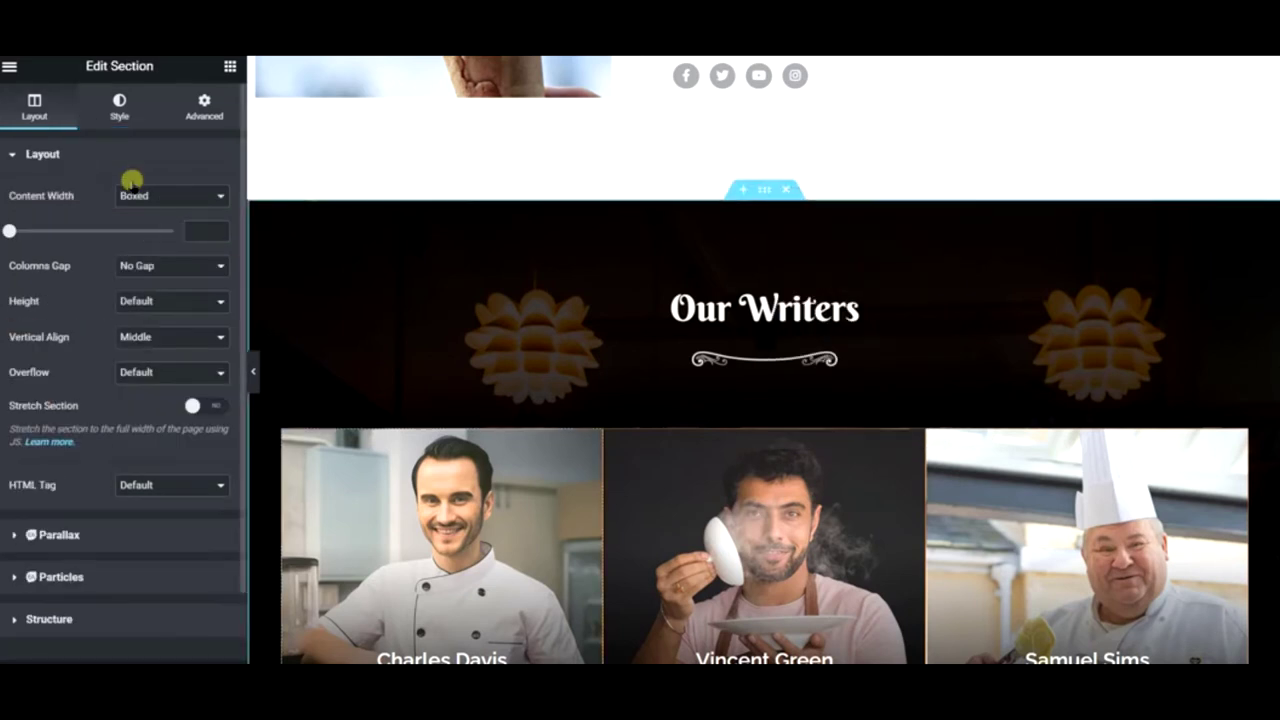
pyautogui.click(119, 106)
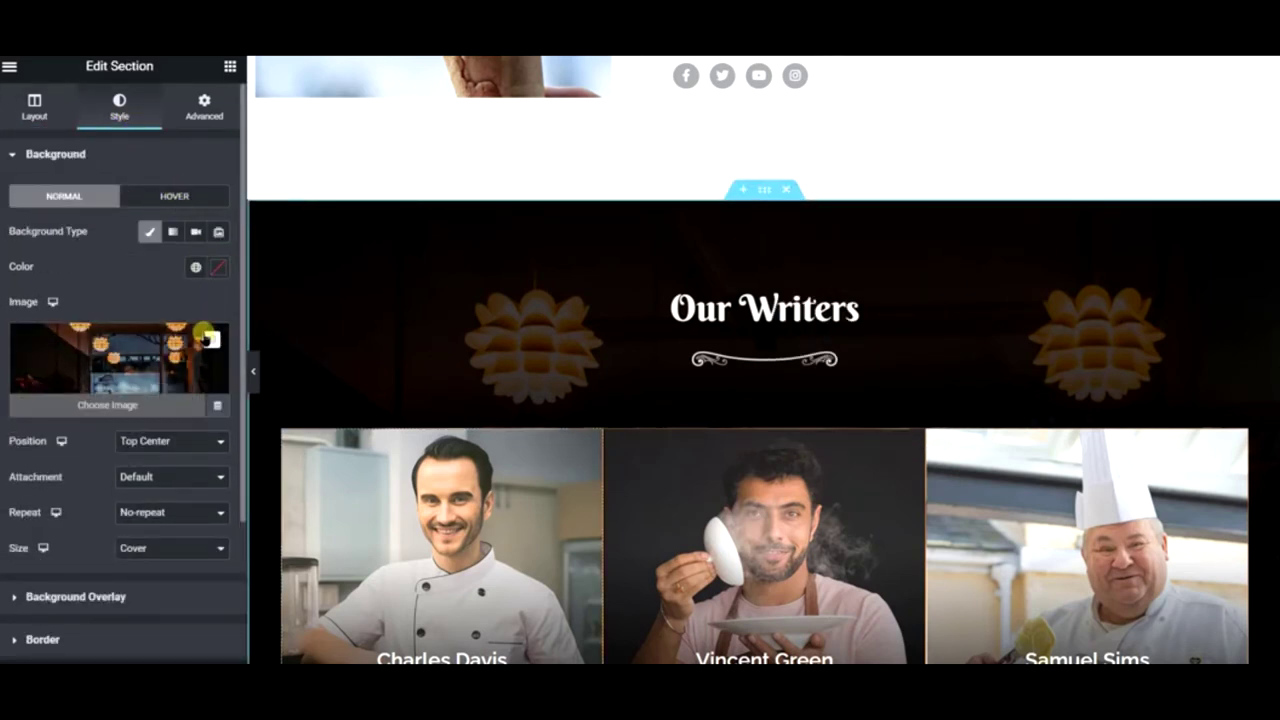
pyautogui.click(170, 350)
pyautogui.click(297, 130)
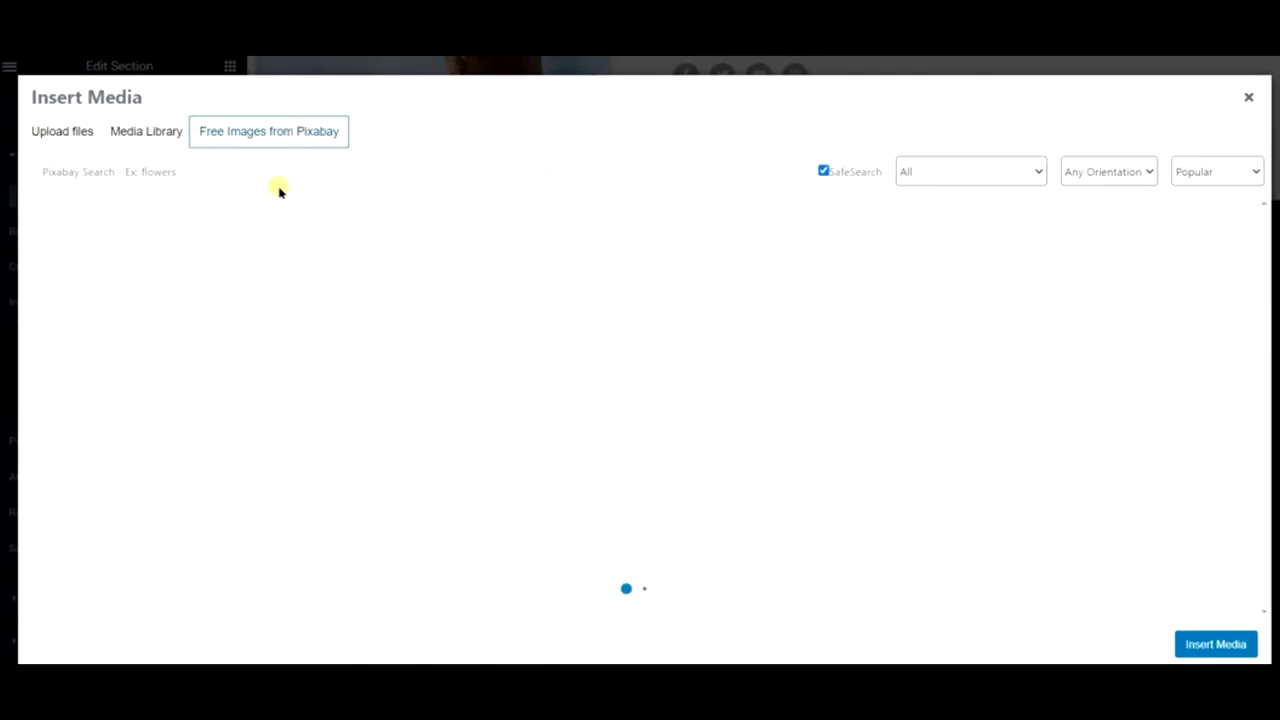
# - Search Pixabay for pretzels and insert the pretzel-stand photo as the section background
pyautogui.click(286, 180)
pyautogui.write('drinks')
pyautogui.press('Return')
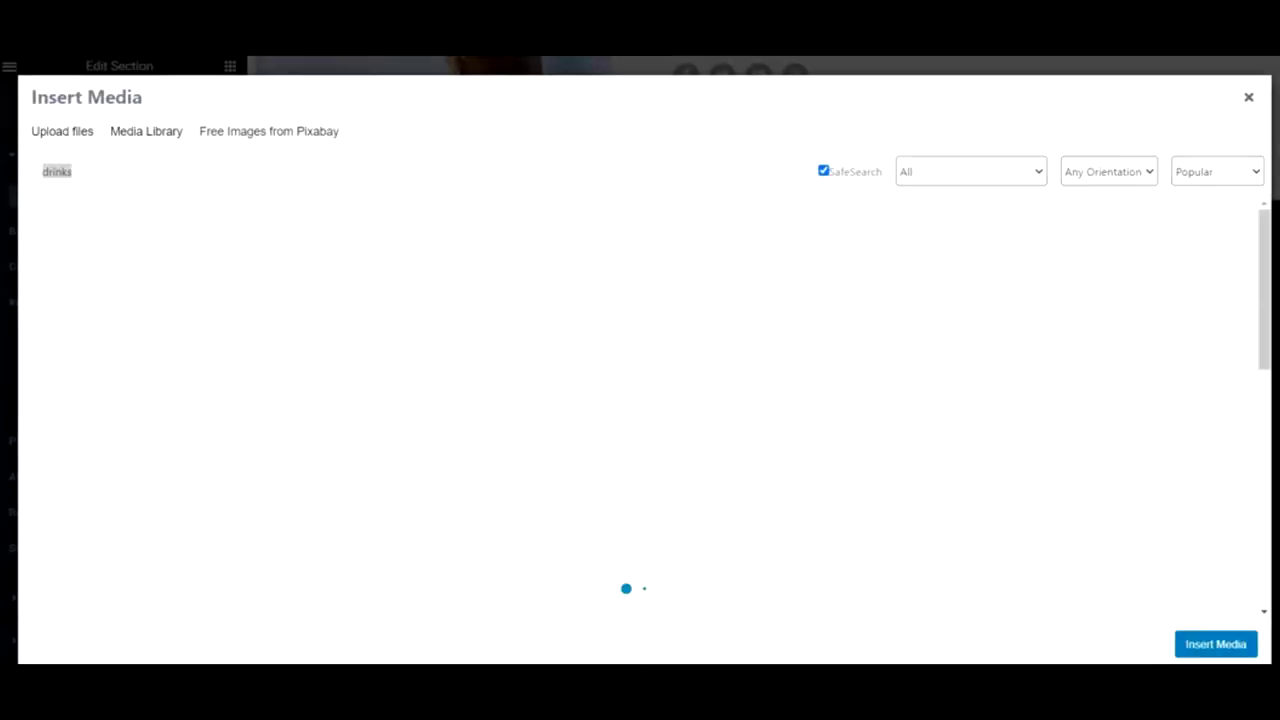
pyautogui.write('pretzels')
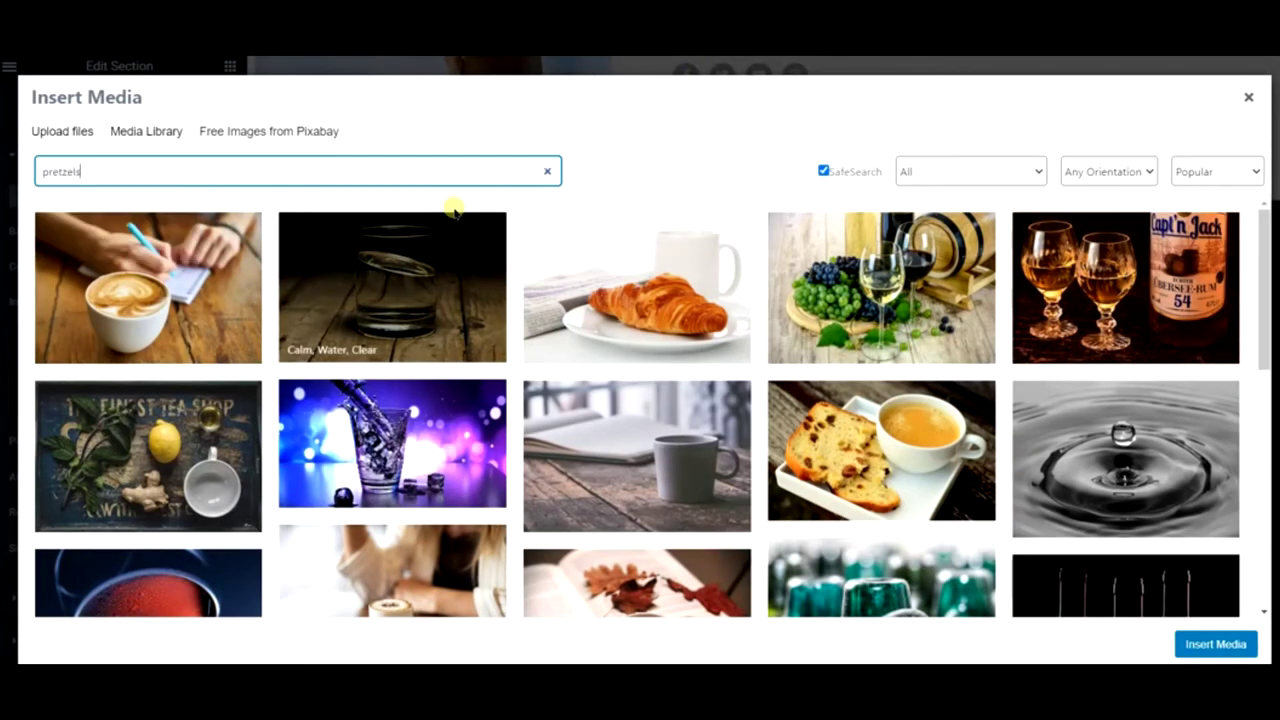
pyautogui.press('Return')
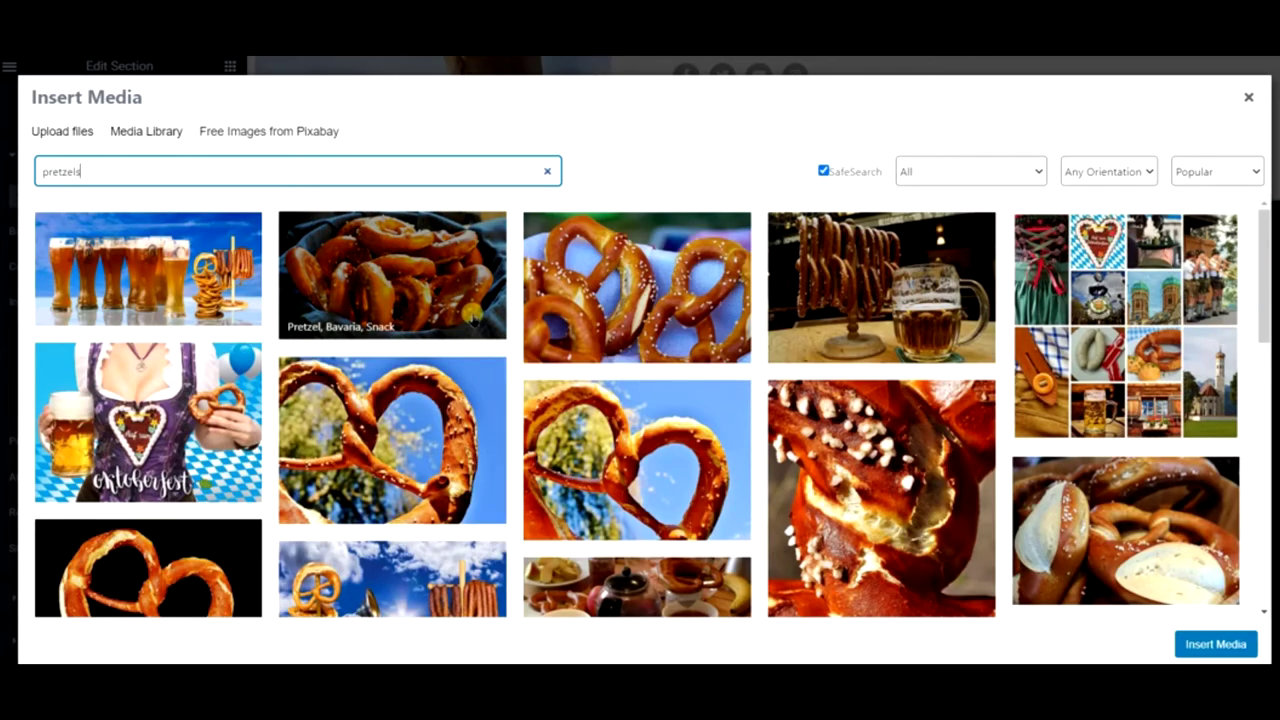
pyautogui.scroll(-5, 470, 313)
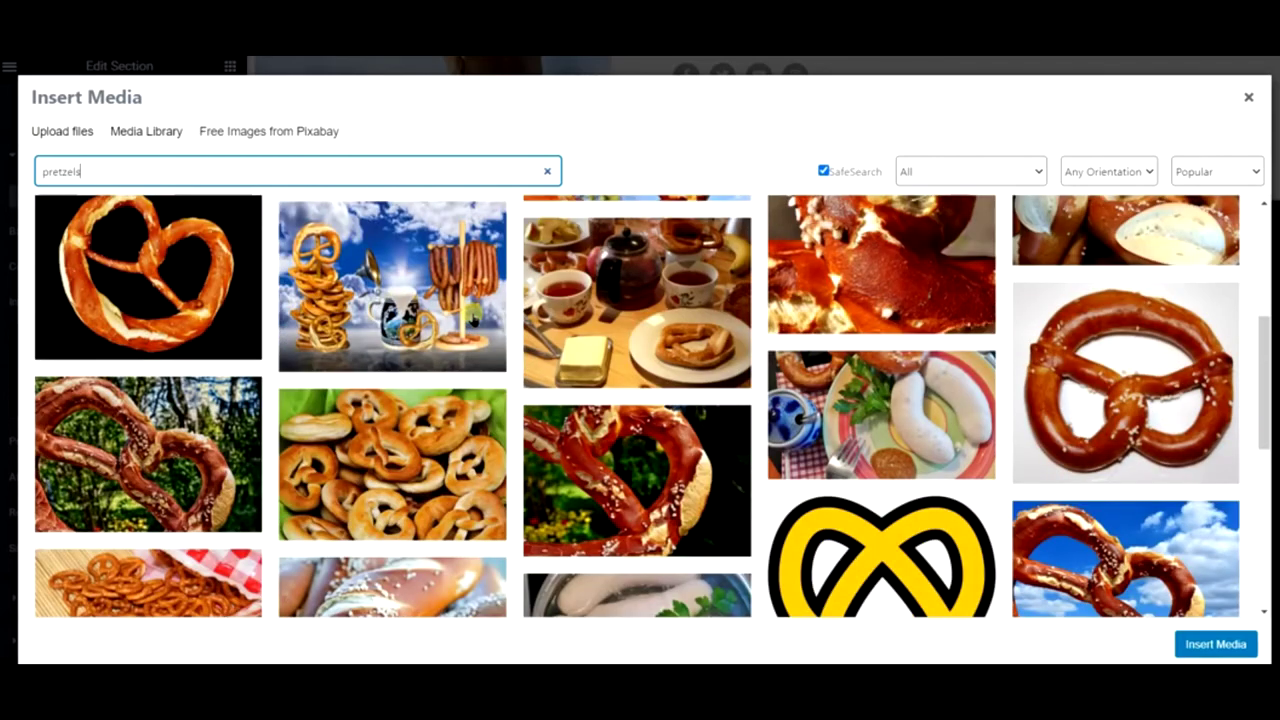
pyautogui.scroll(-5, 212, 283)
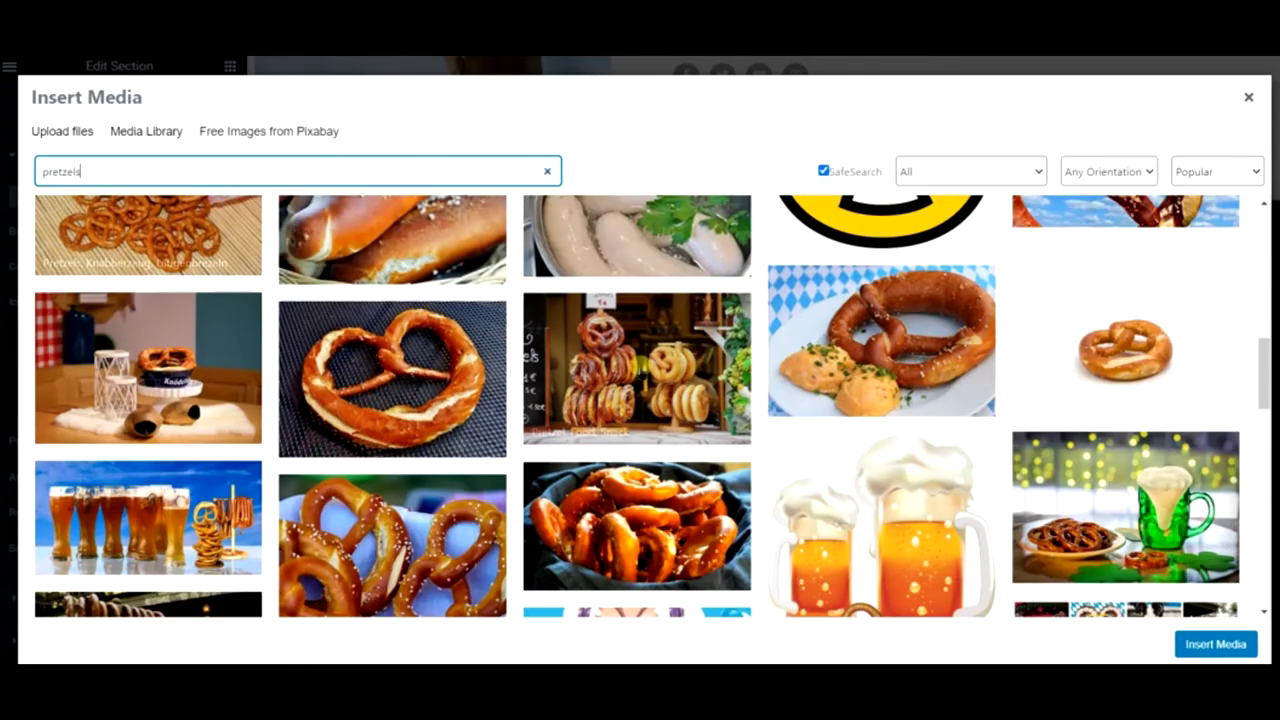
pyautogui.click(640, 370)
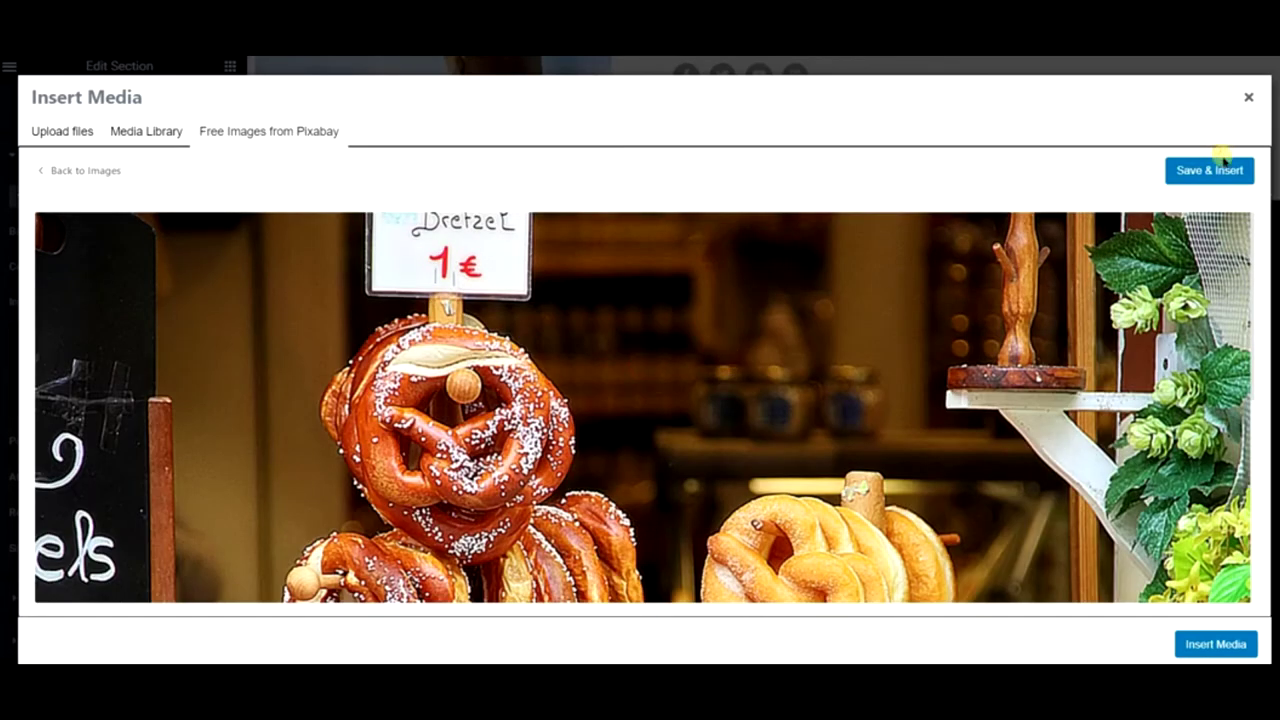
pyautogui.click(1215, 168)
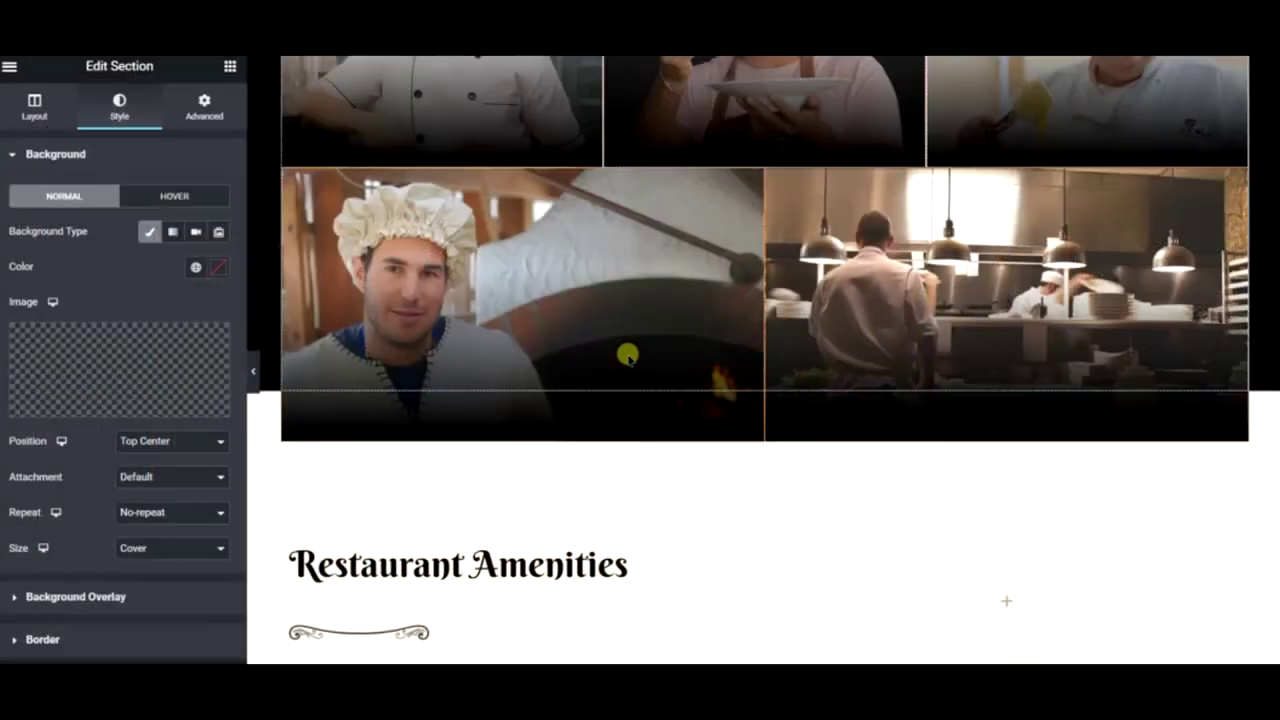
# - Collapse the editor to preview the Our Writers cards over the pretzel background, then restore it
pyautogui.scroll(5, 627, 355)
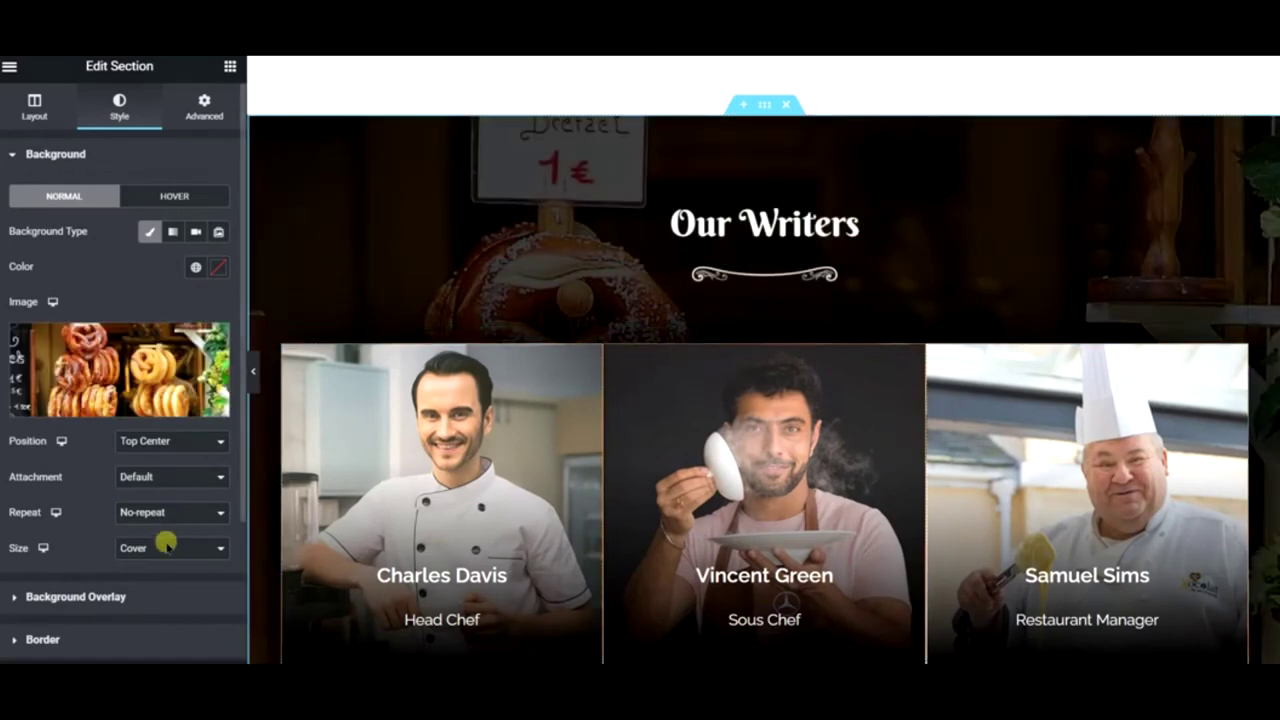
pyautogui.click(246, 367)
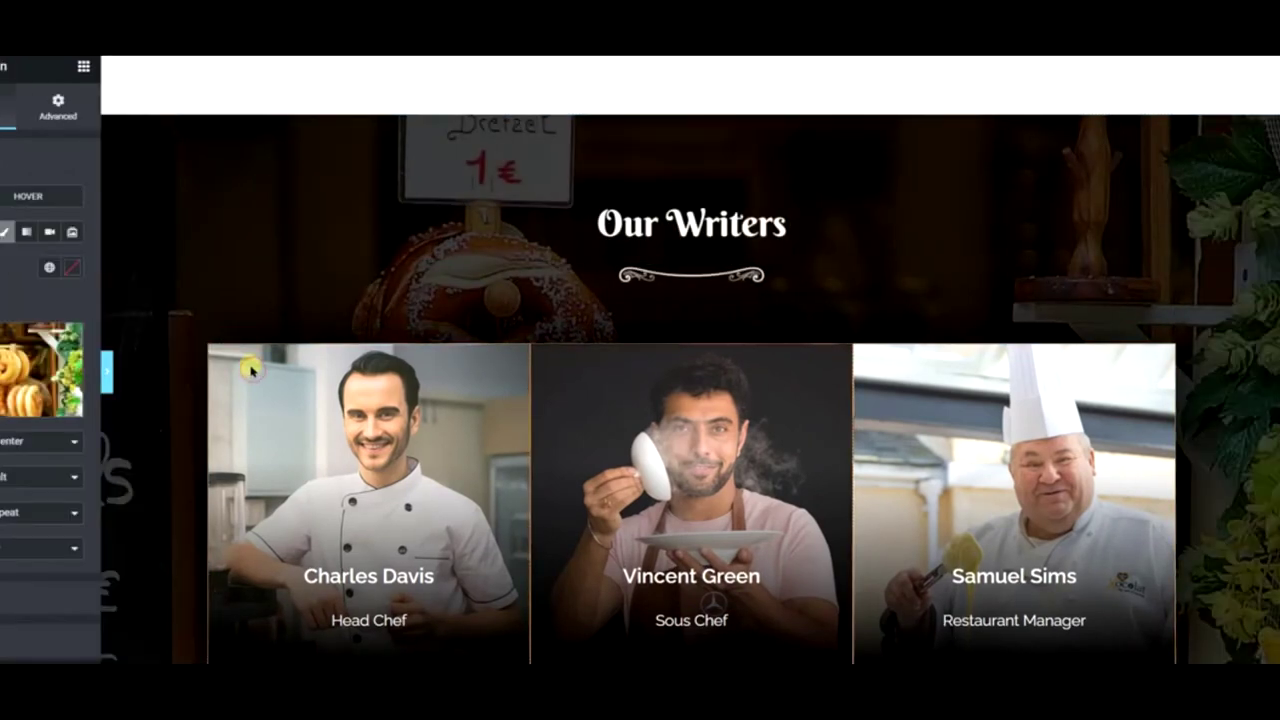
pyautogui.scroll(-5, 451, 252)
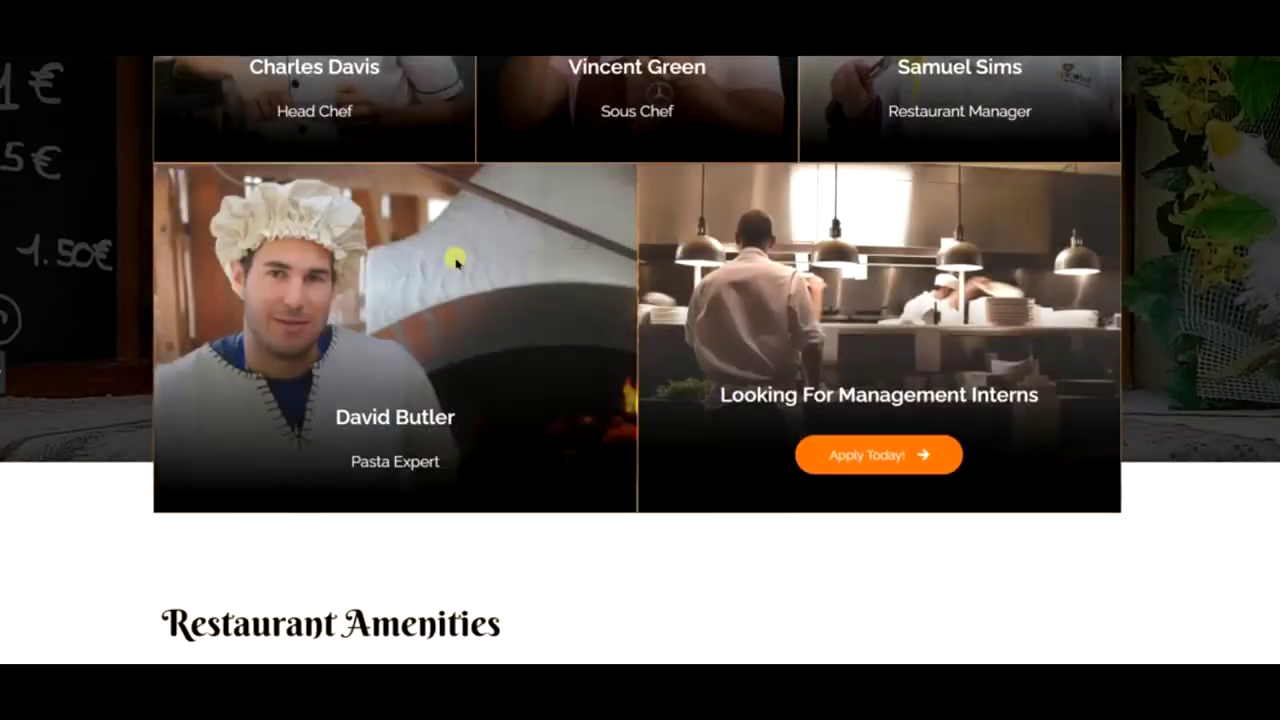
pyautogui.scroll(4, 453, 258)
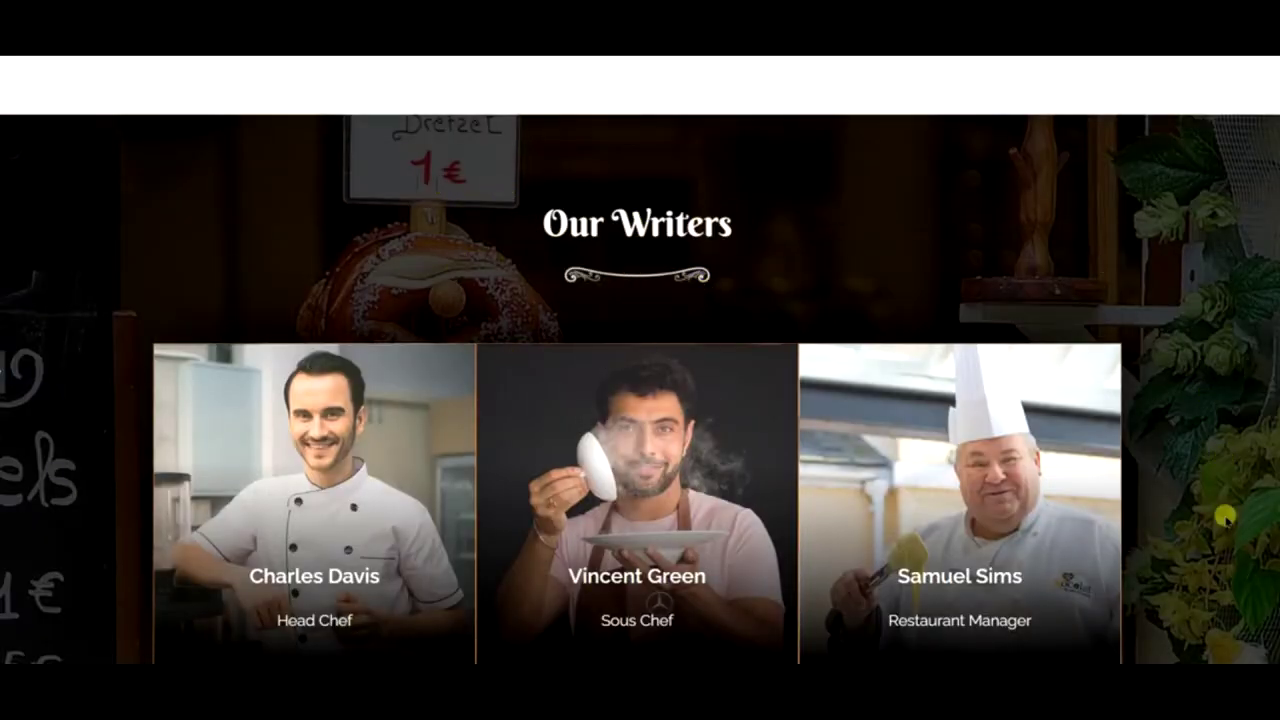
pyautogui.scroll(-3, 1220, 517)
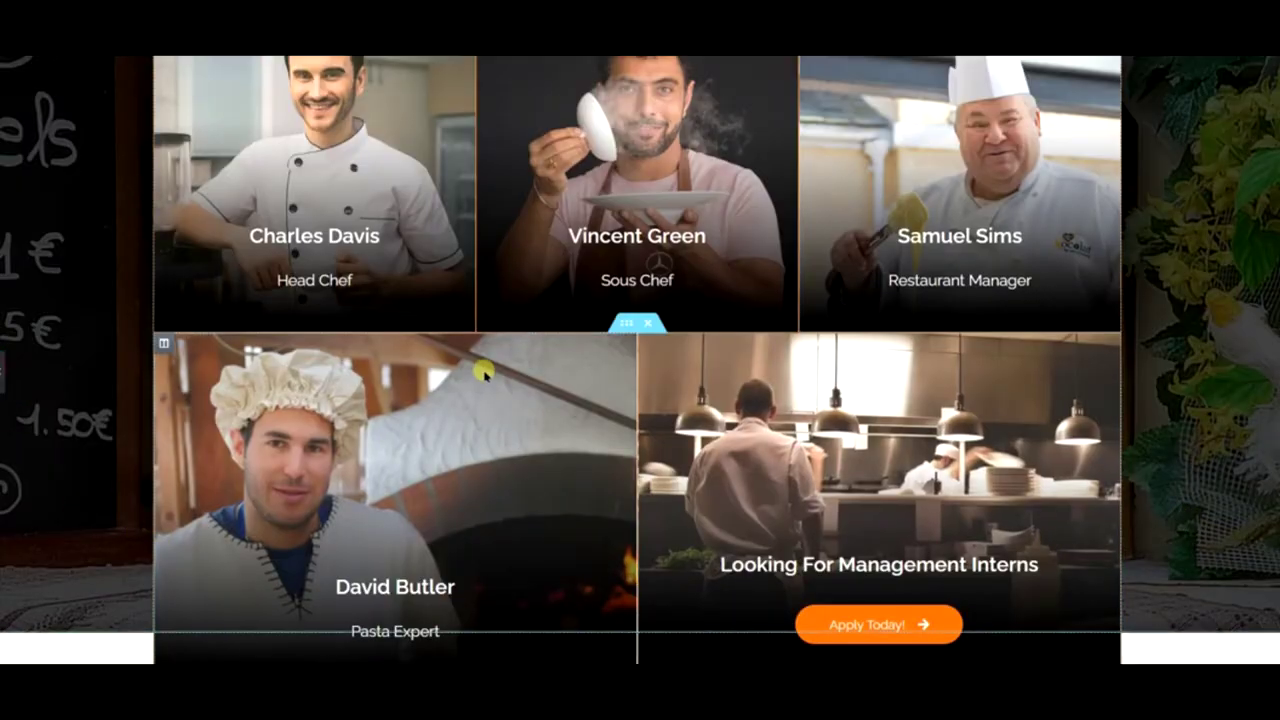
pyautogui.click(206, 371)
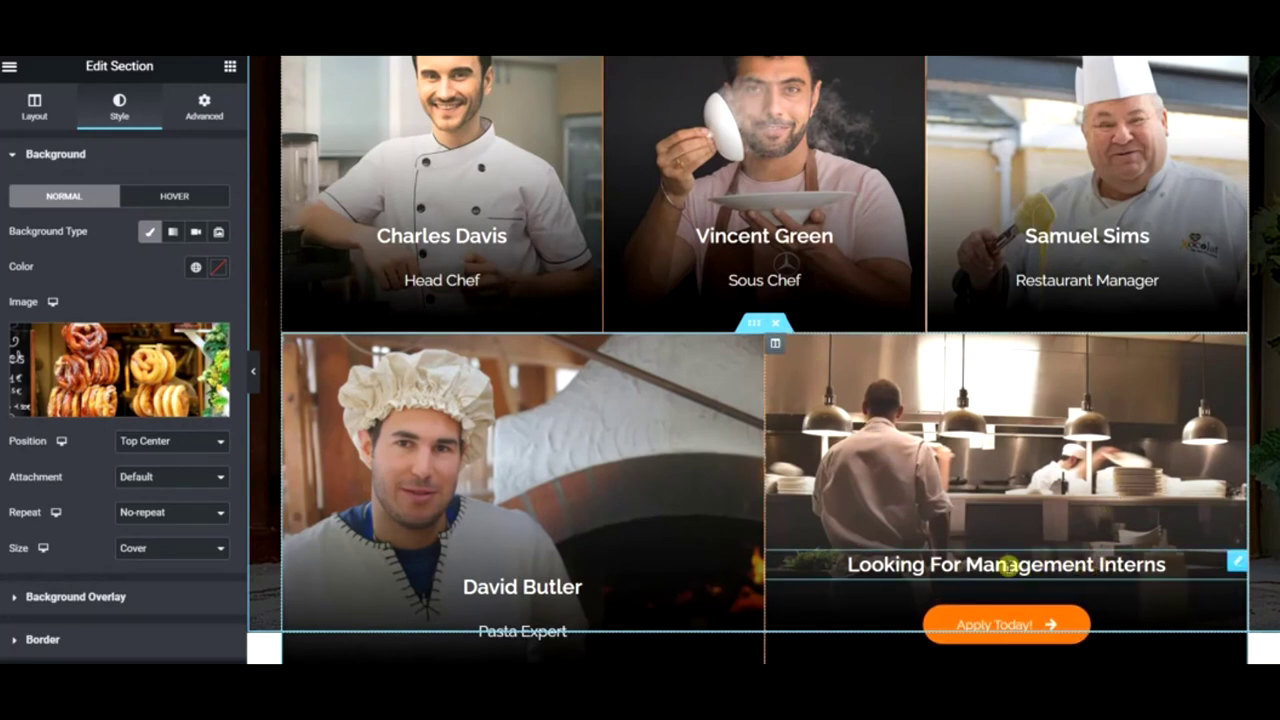
pyautogui.scroll(-2, 1008, 566)
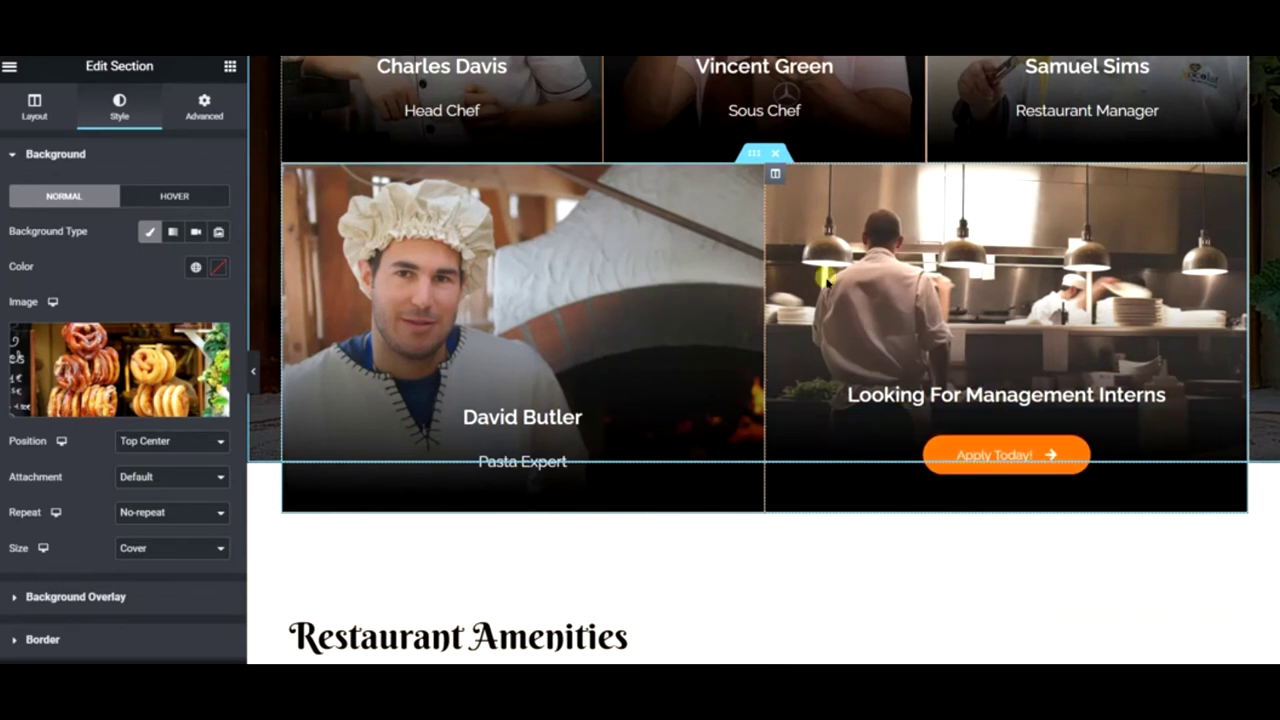
pyautogui.rightClick(289, 174)
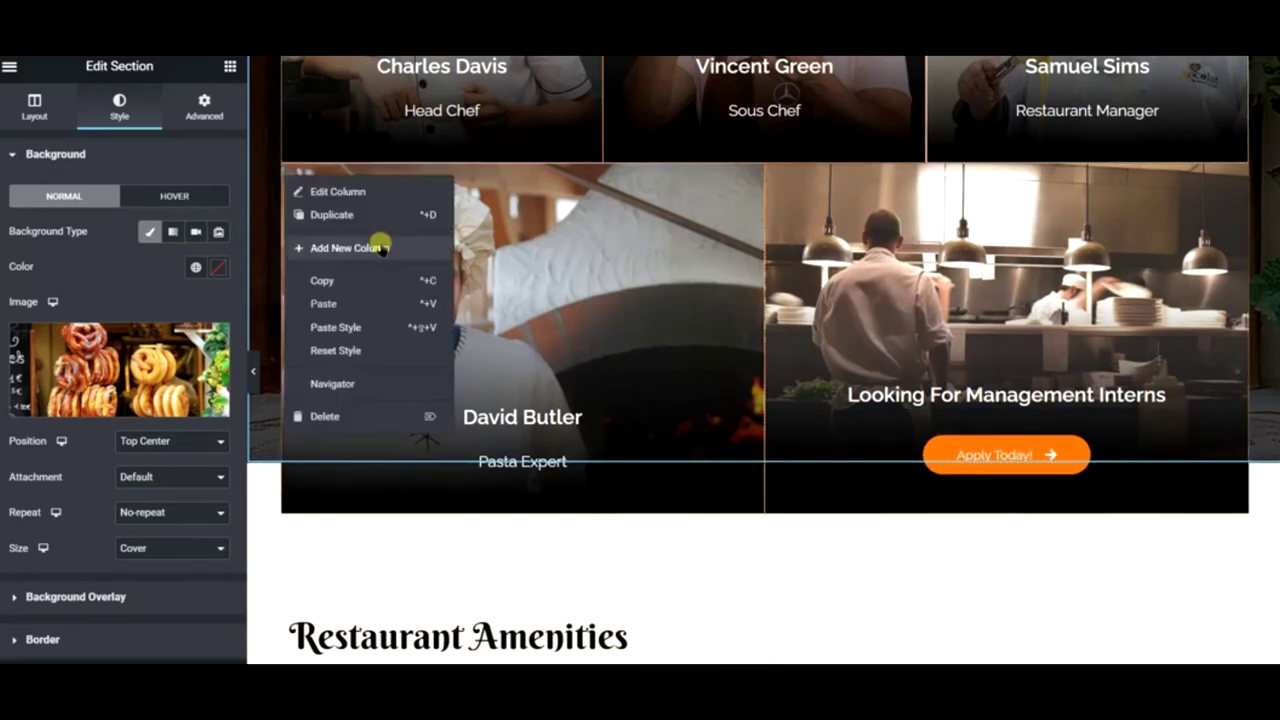
pyautogui.click(368, 214)
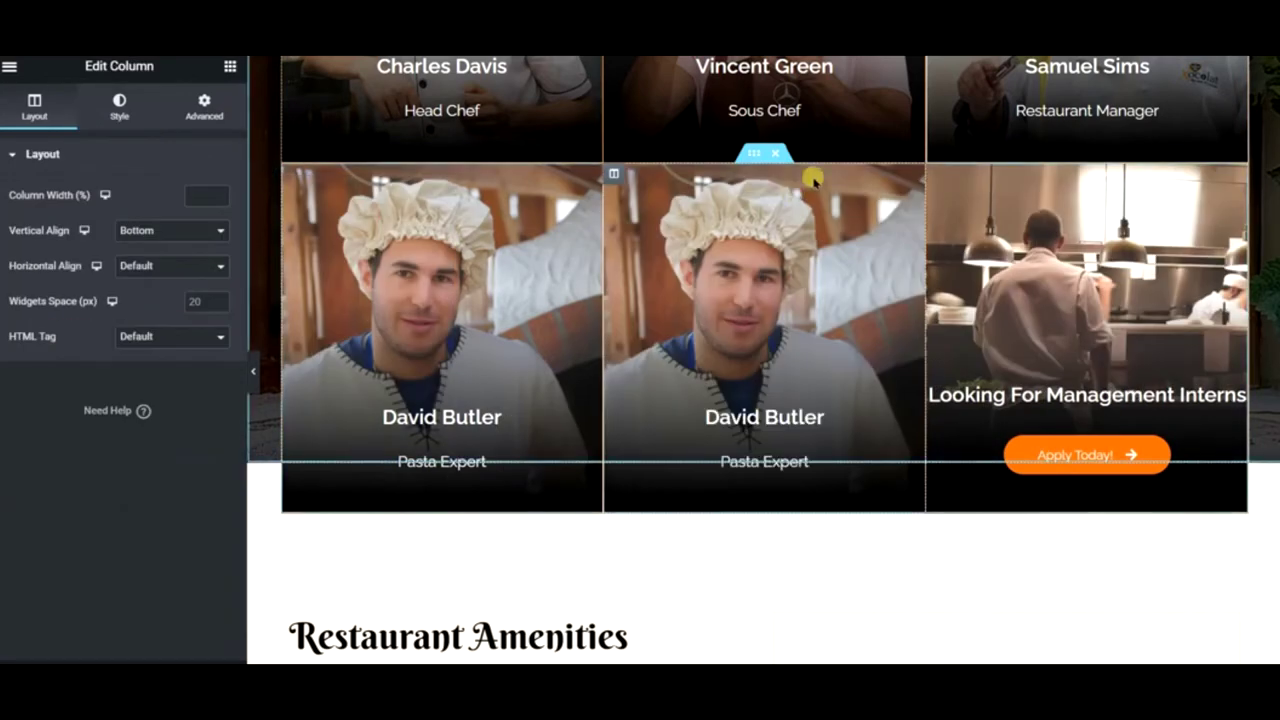
pyautogui.rightClick(933, 170)
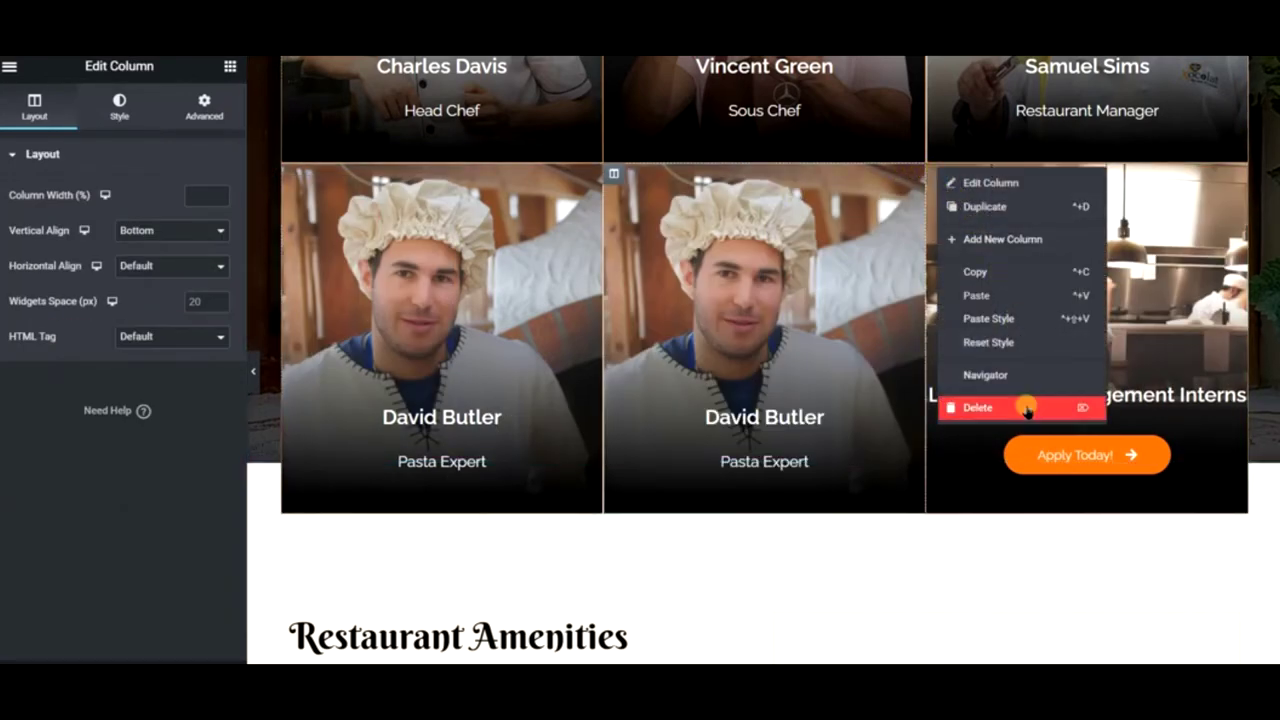
pyautogui.click(1027, 408)
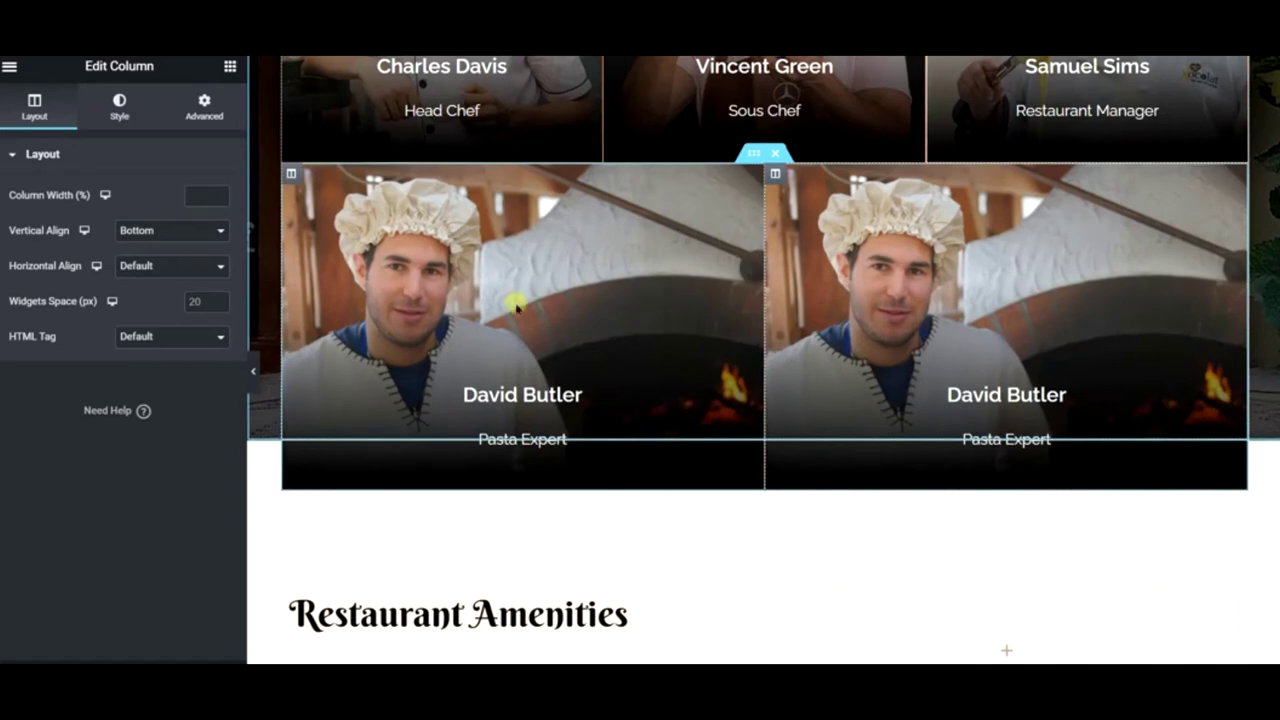
pyautogui.scroll(3, 641, 377)
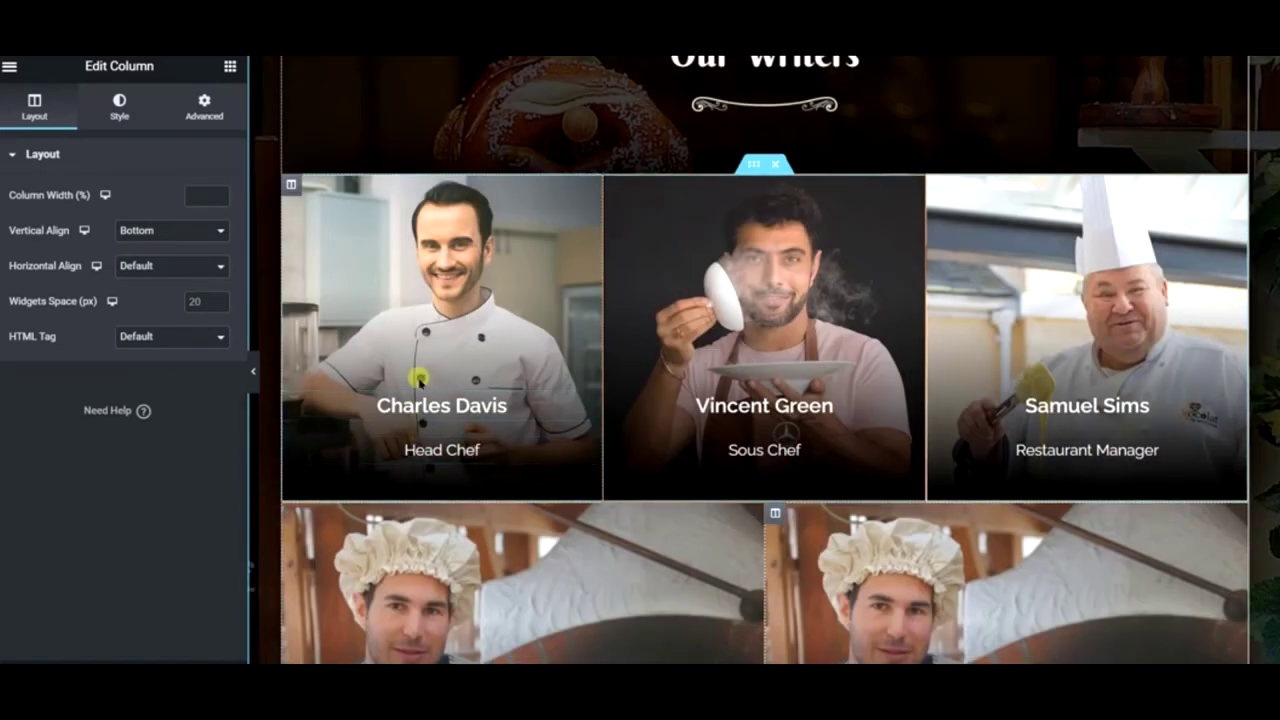
pyautogui.rightClick(296, 196)
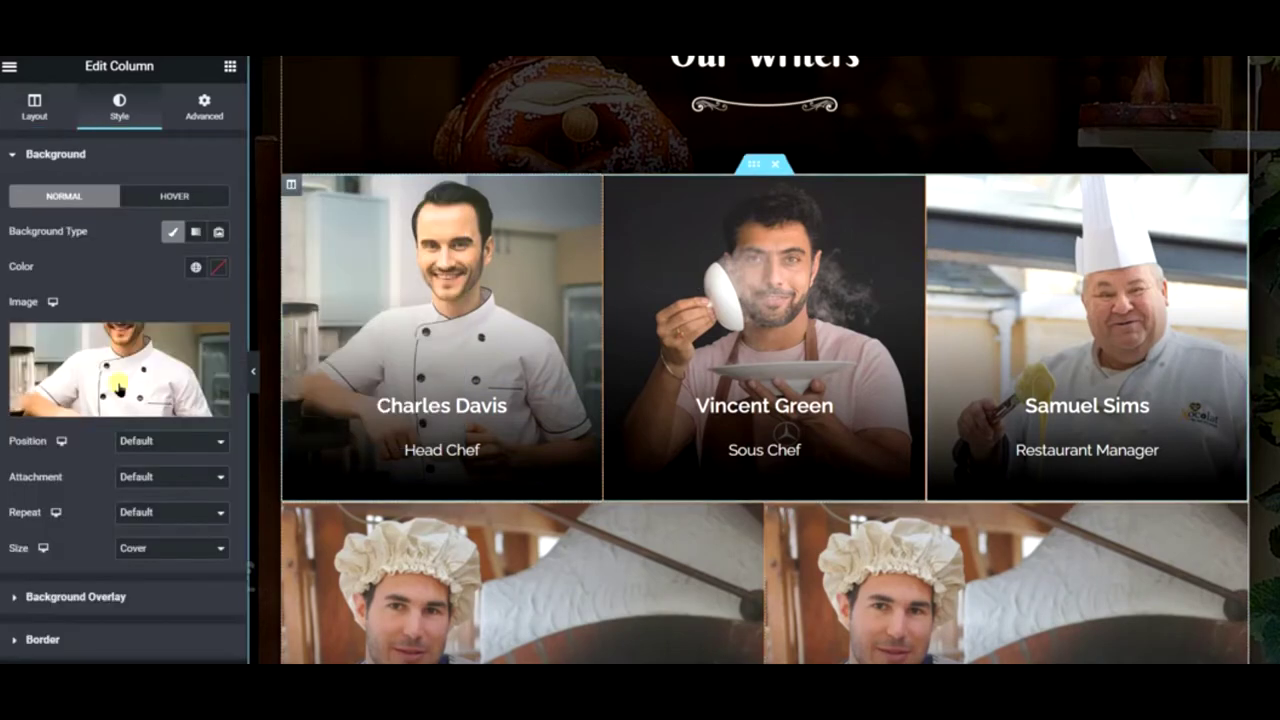
# - Set the ice-cream photo from the media library as the Charles Davis card background
pyautogui.click(103, 365)
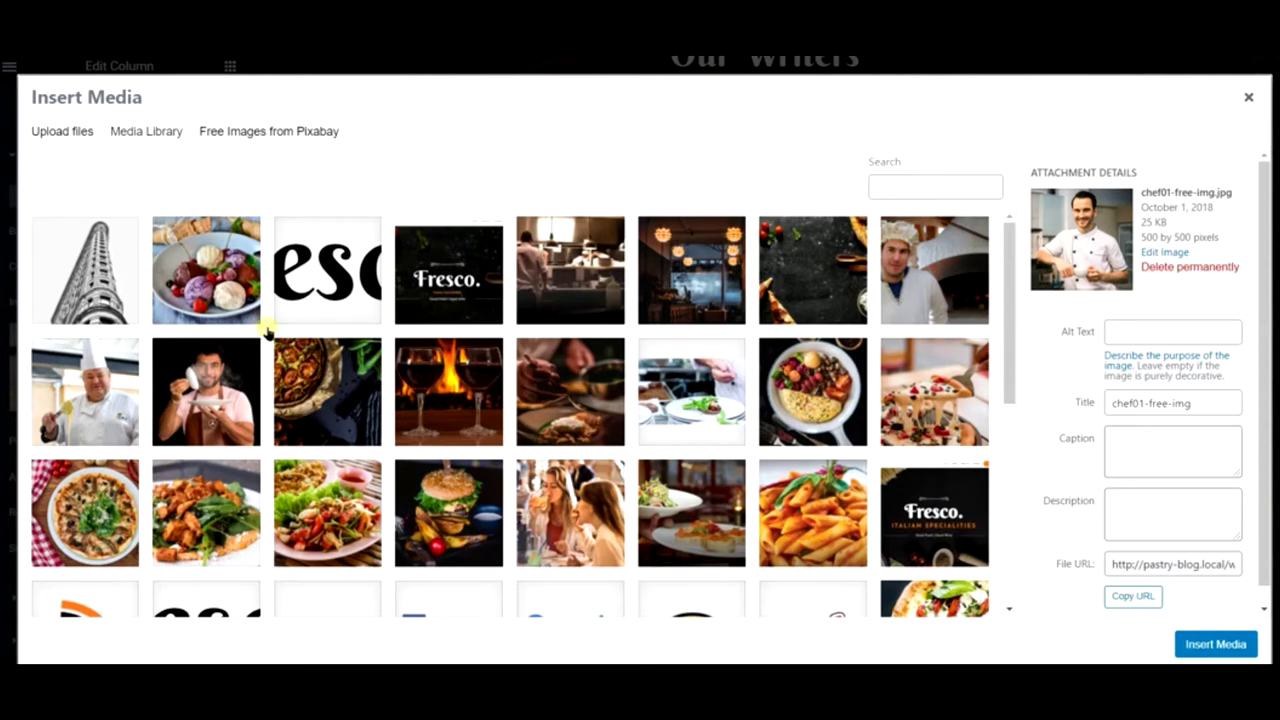
pyautogui.click(322, 138)
pyautogui.click(465, 174)
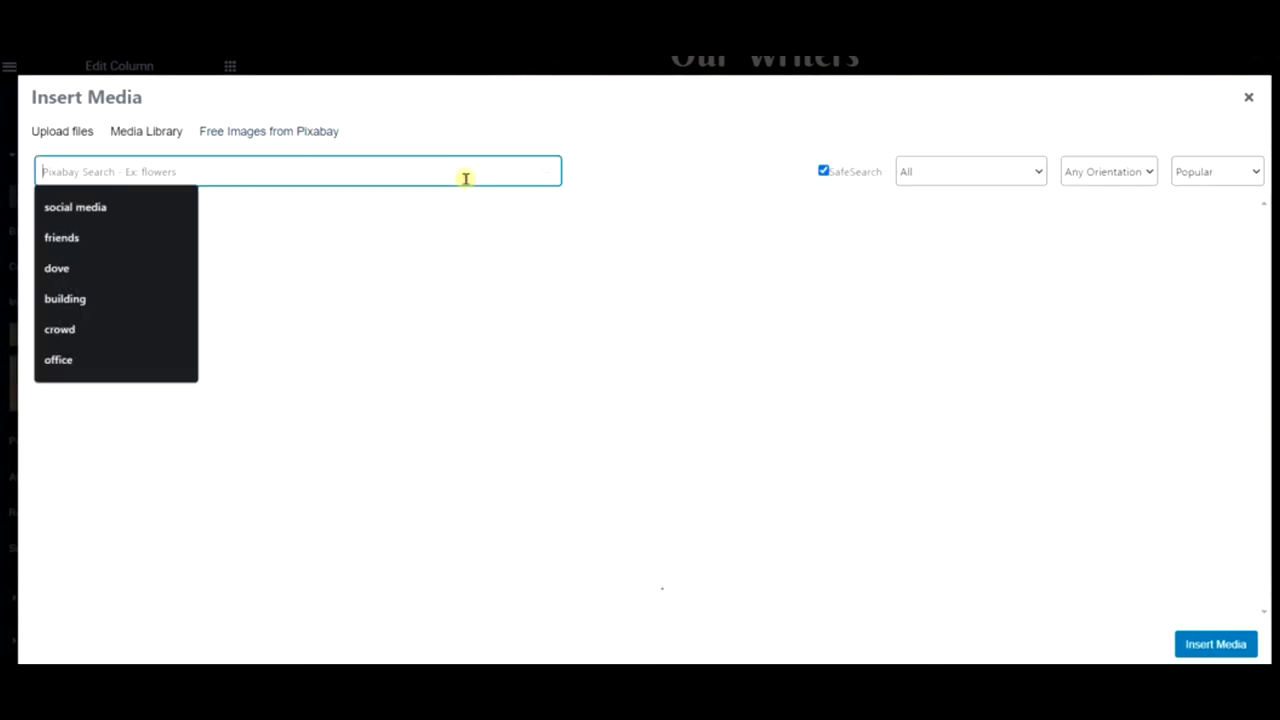
pyautogui.click(133, 138)
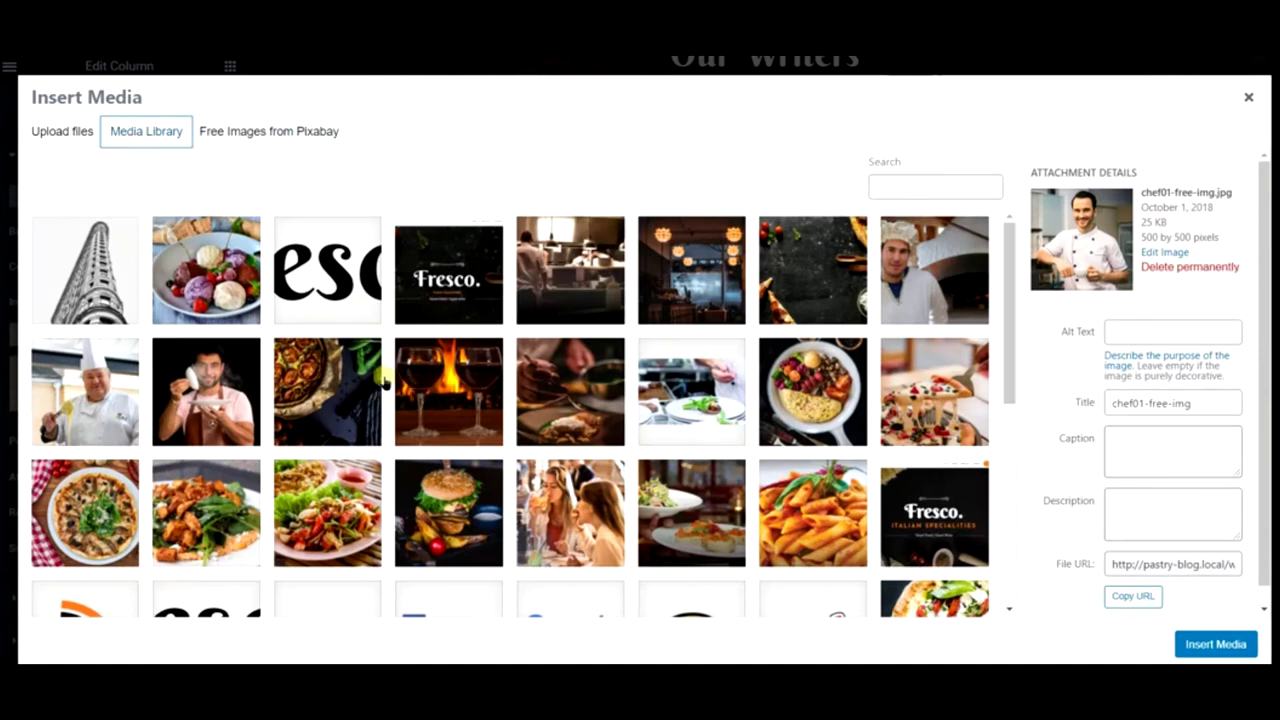
pyautogui.click(206, 270)
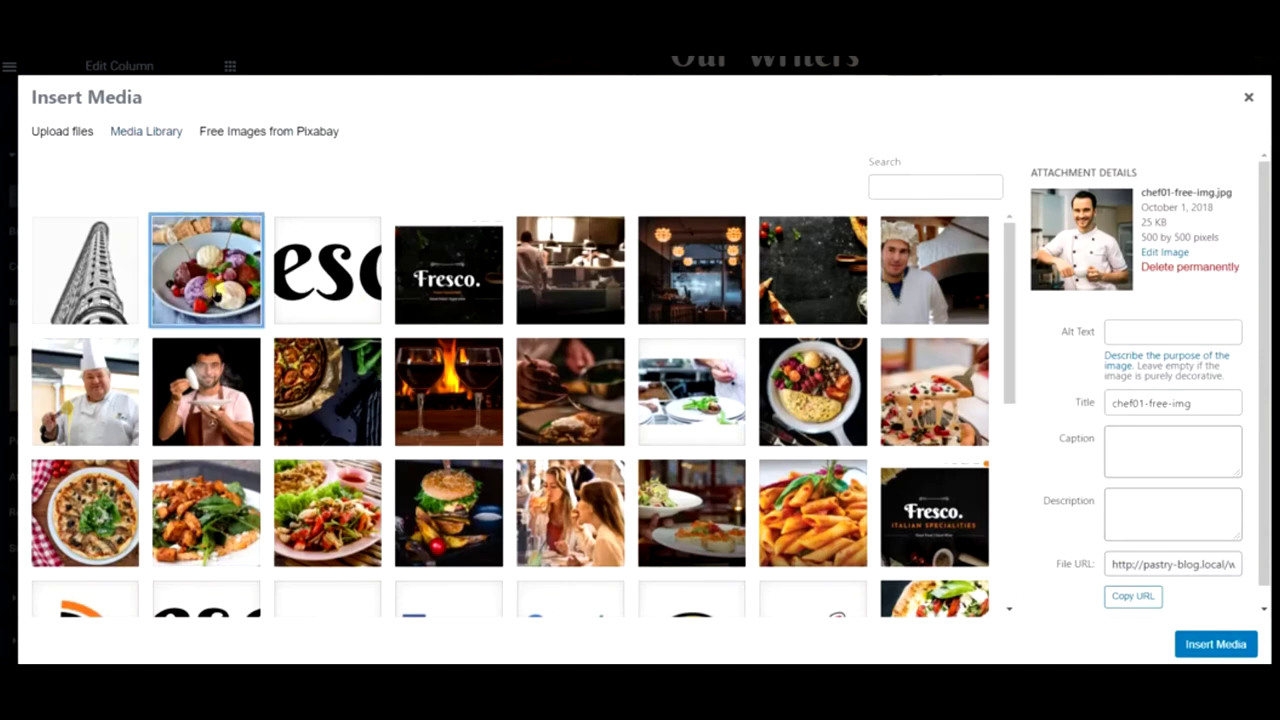
pyautogui.click(1218, 645)
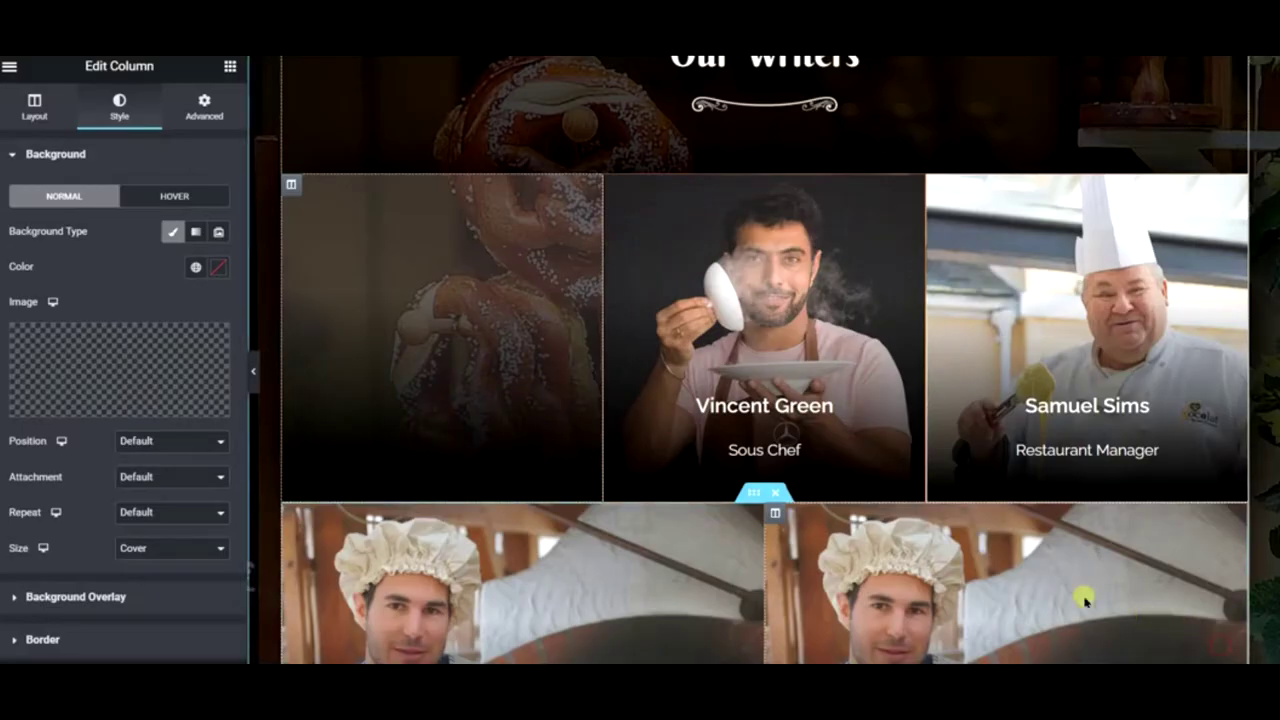
# - Set the background Size to Cover and Position to Center Center
pyautogui.click(152, 546)
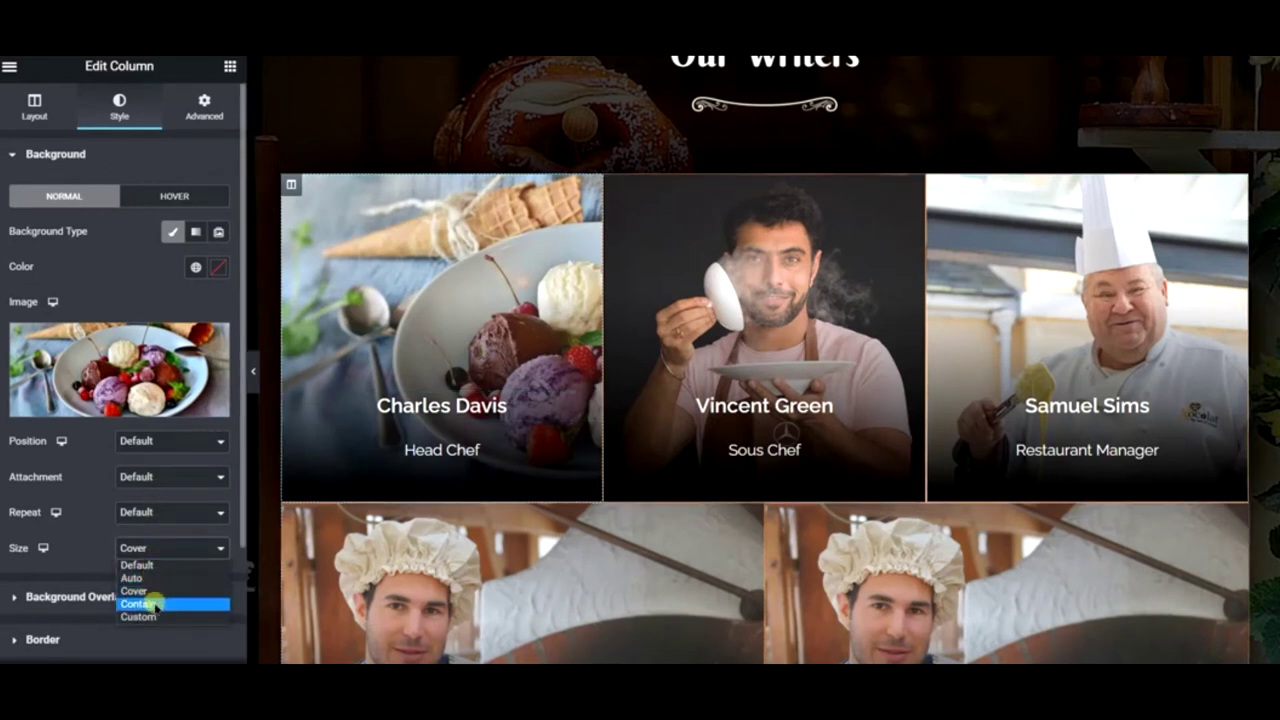
pyautogui.click(155, 604)
pyautogui.click(155, 546)
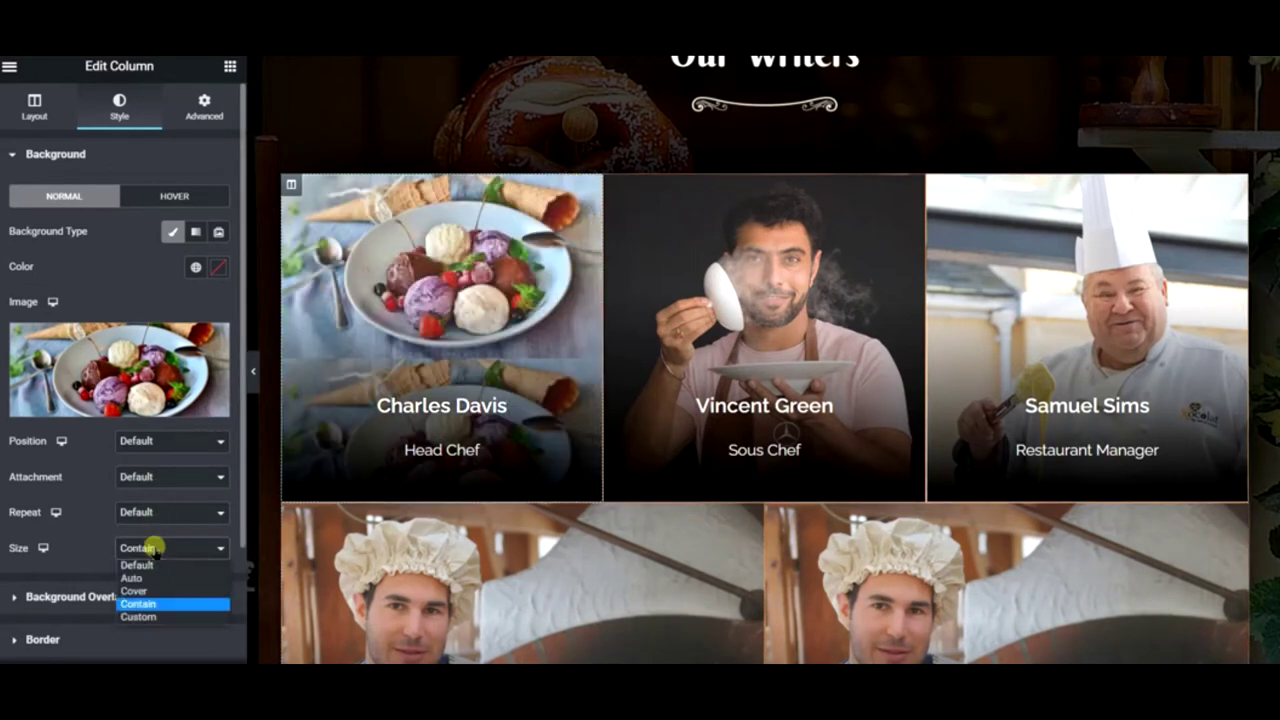
pyautogui.click(158, 591)
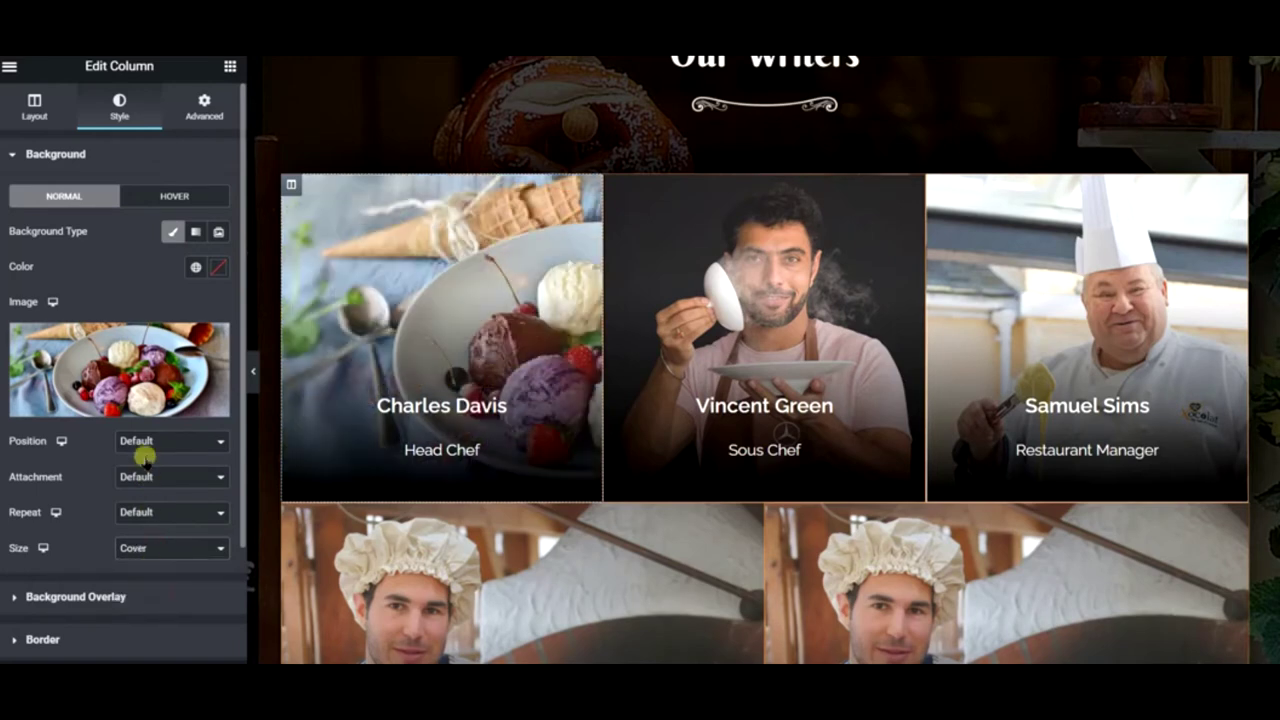
pyautogui.click(145, 448)
pyautogui.click(152, 471)
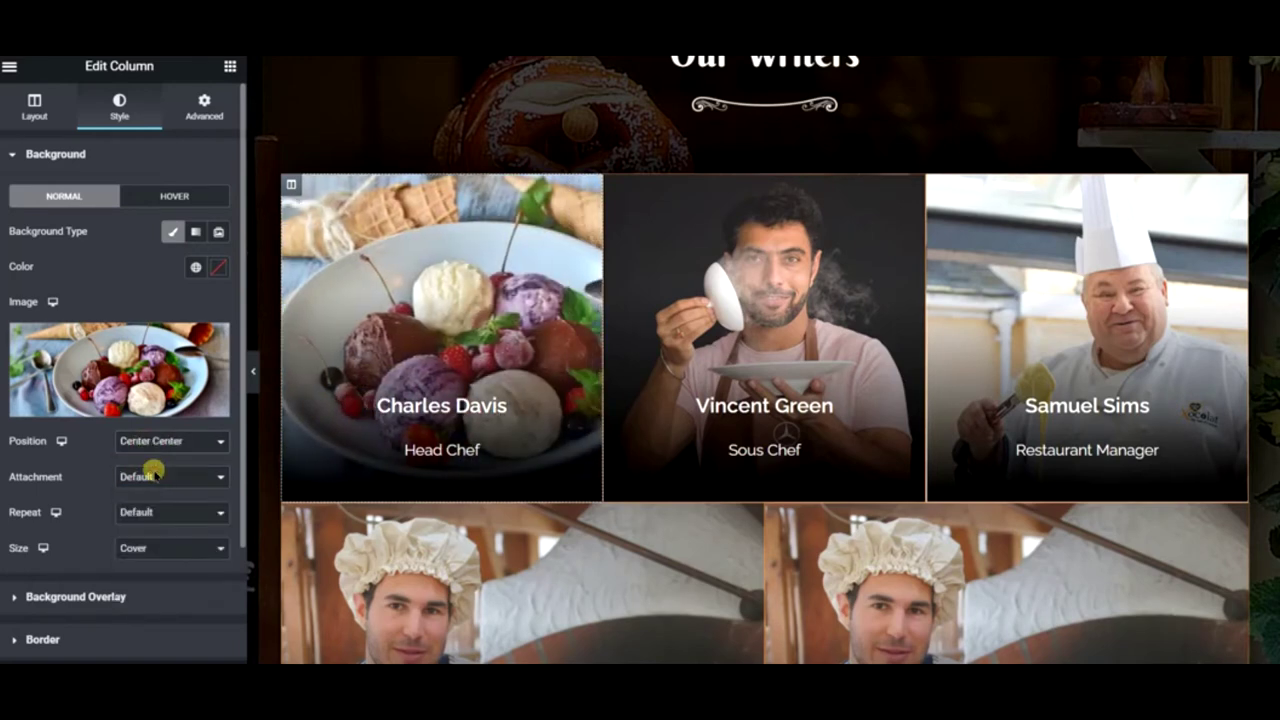
pyautogui.rightClick(404, 246)
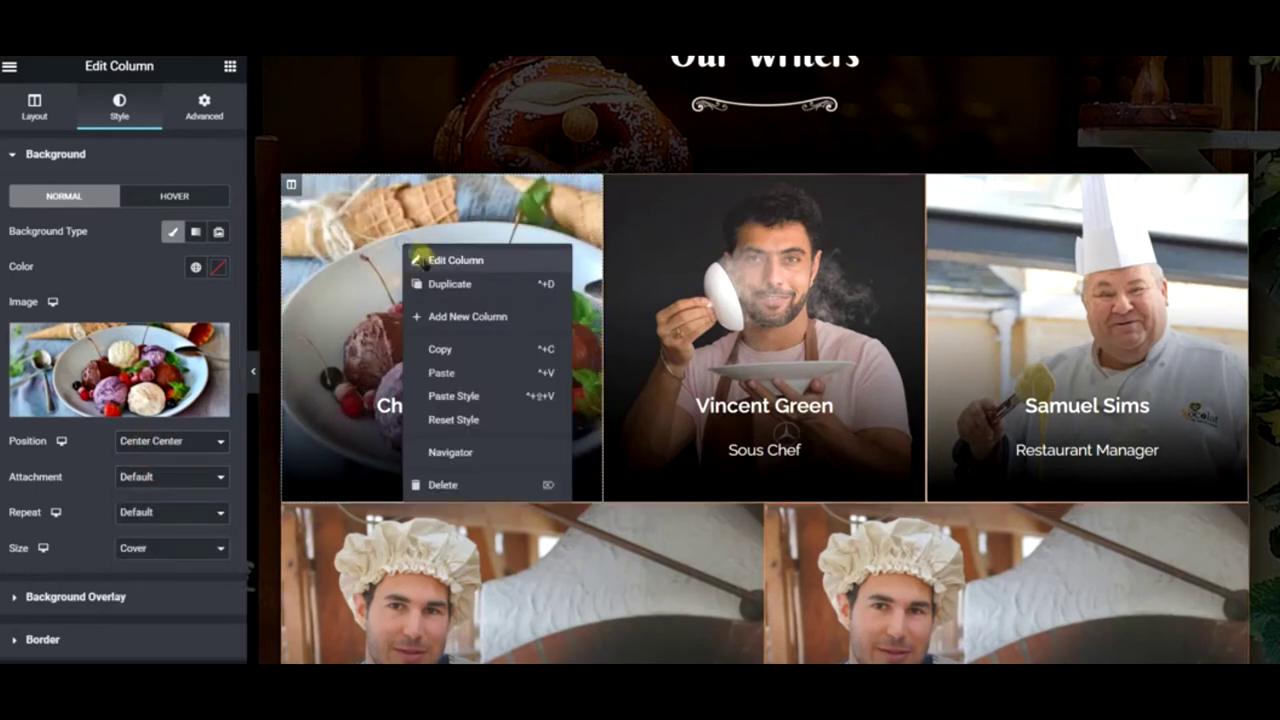
pyautogui.click(477, 348)
pyautogui.rightClick(991, 258)
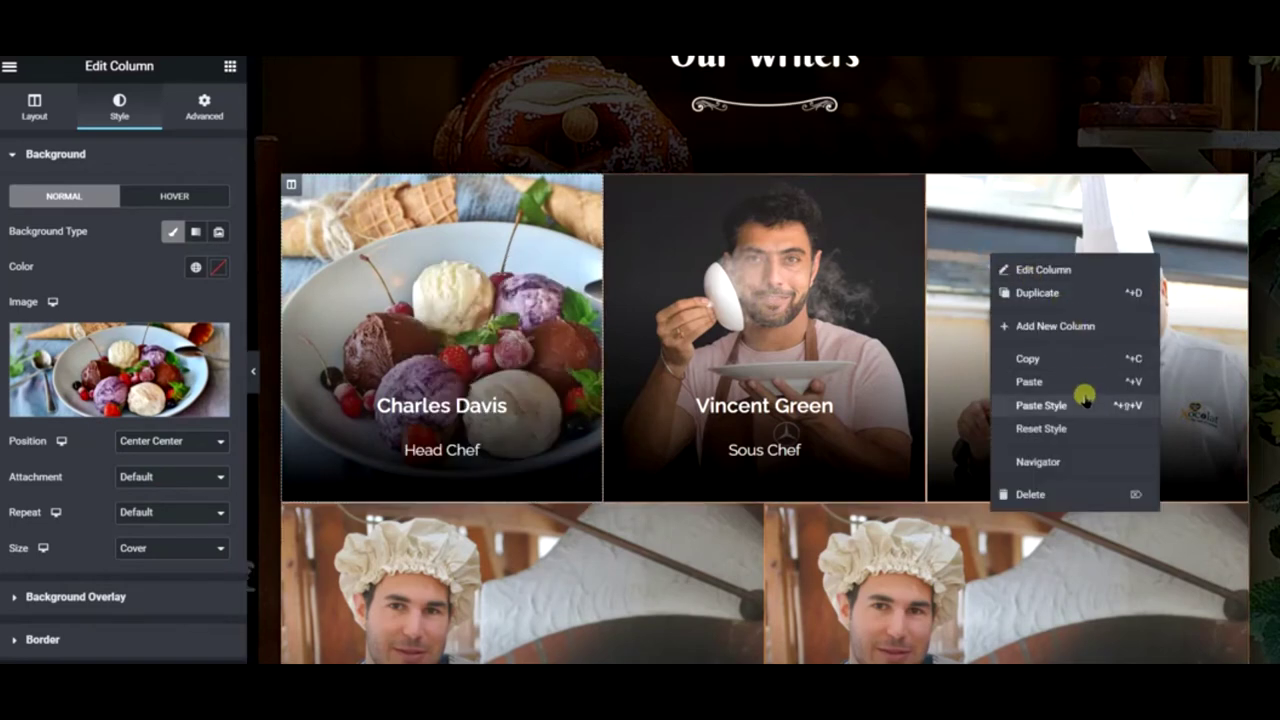
pyautogui.click(1085, 398)
# - Retitle the Head Chef and Restaurant Manager subtitles to 'Lead Writer' and 'Cheif Editor'
pyautogui.click(425, 450)
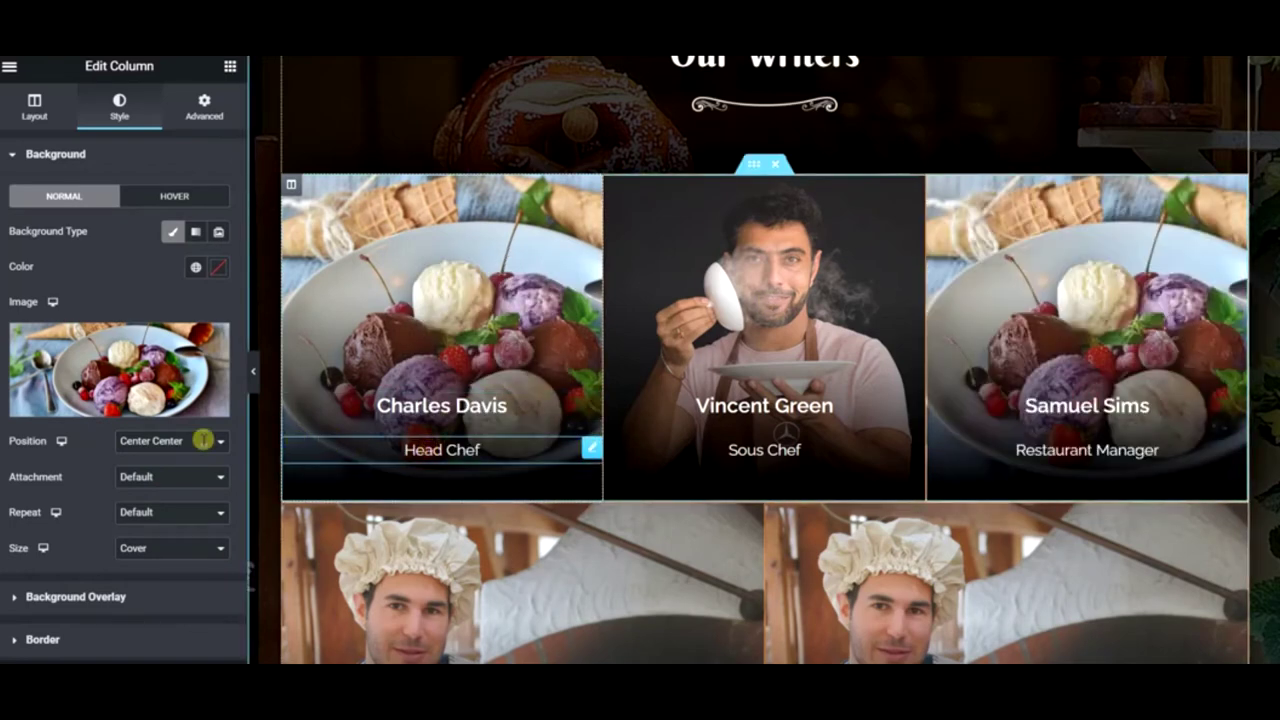
pyautogui.tripleClick(90, 250)
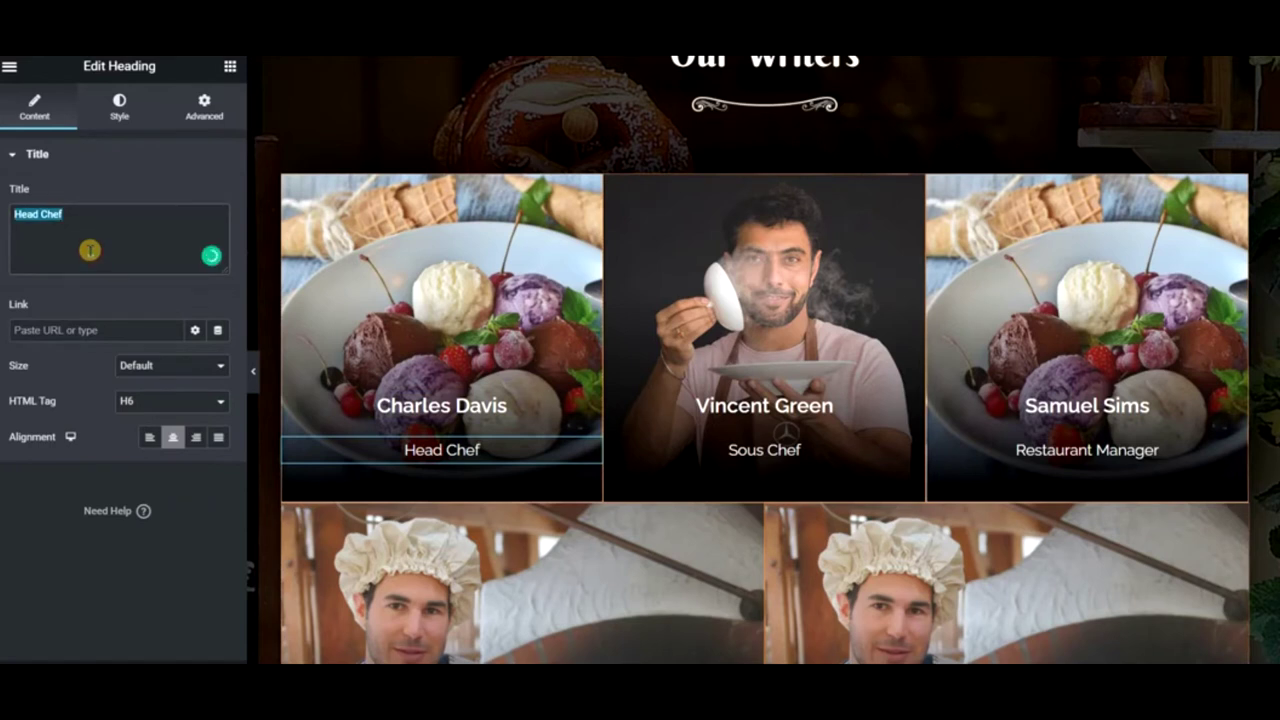
pyautogui.write('Lead Writer')
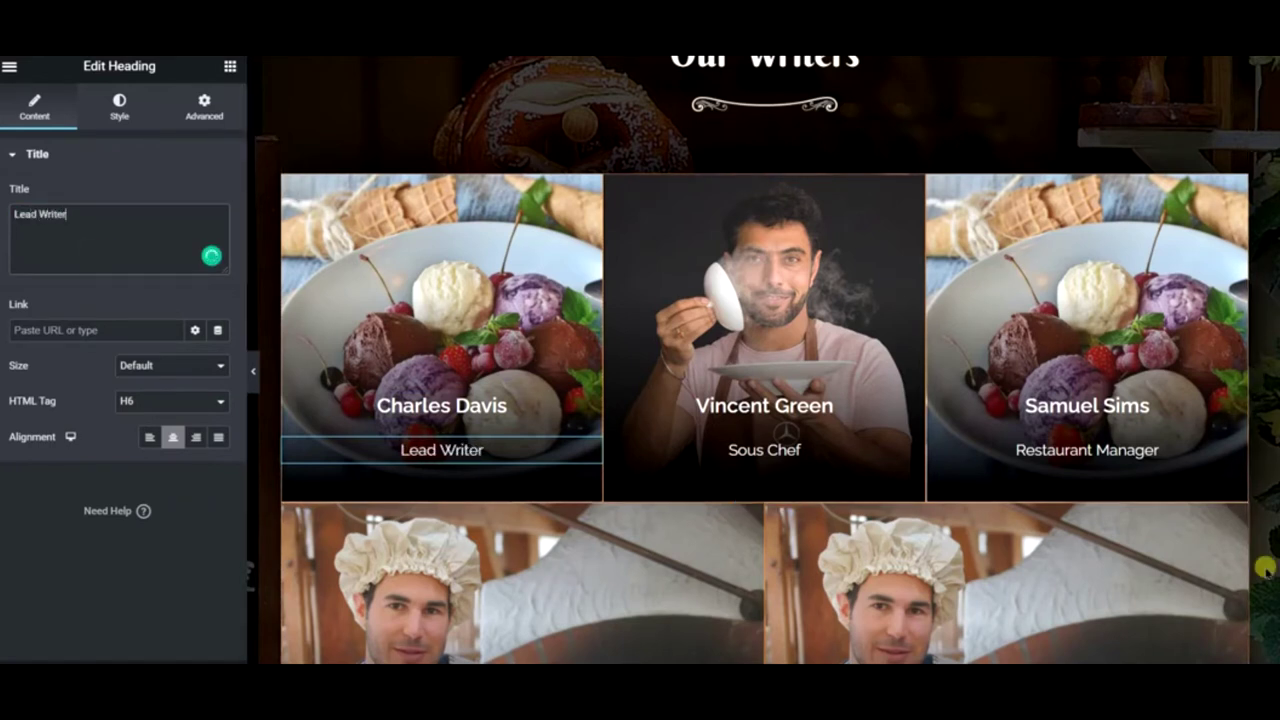
pyautogui.tripleClick(135, 238)
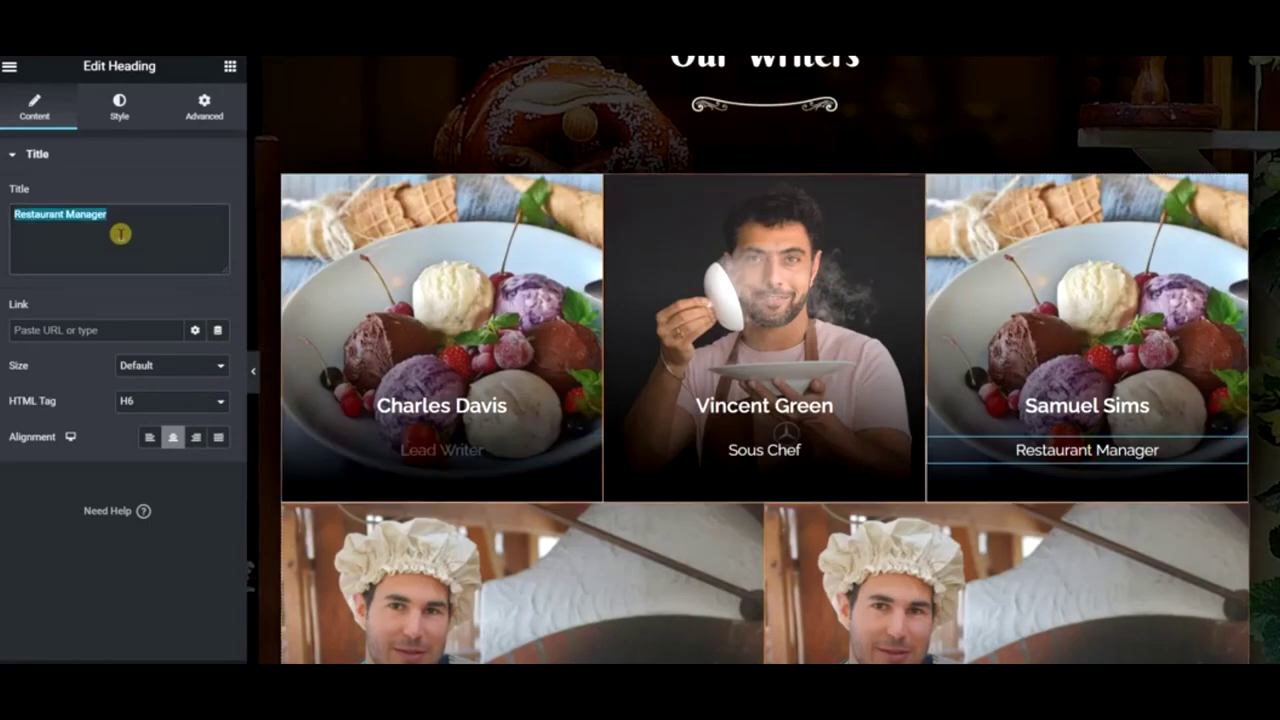
pyautogui.write('R')
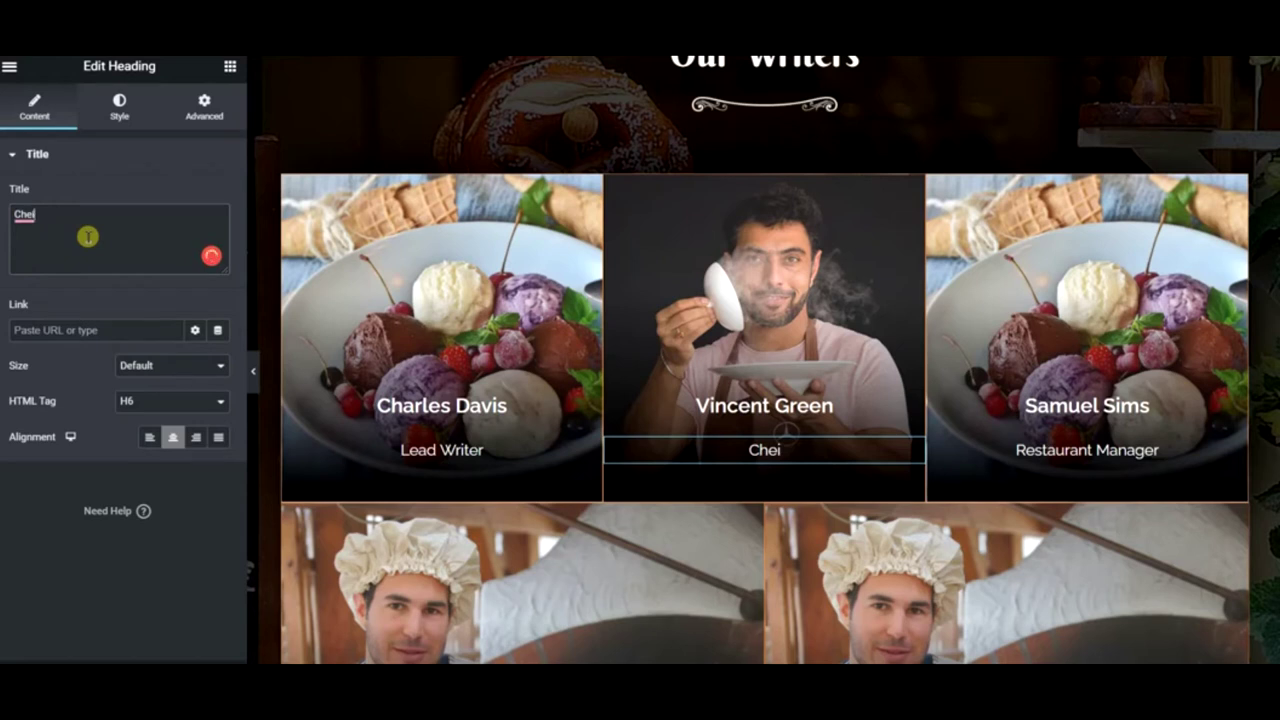
pyautogui.write('Edit')
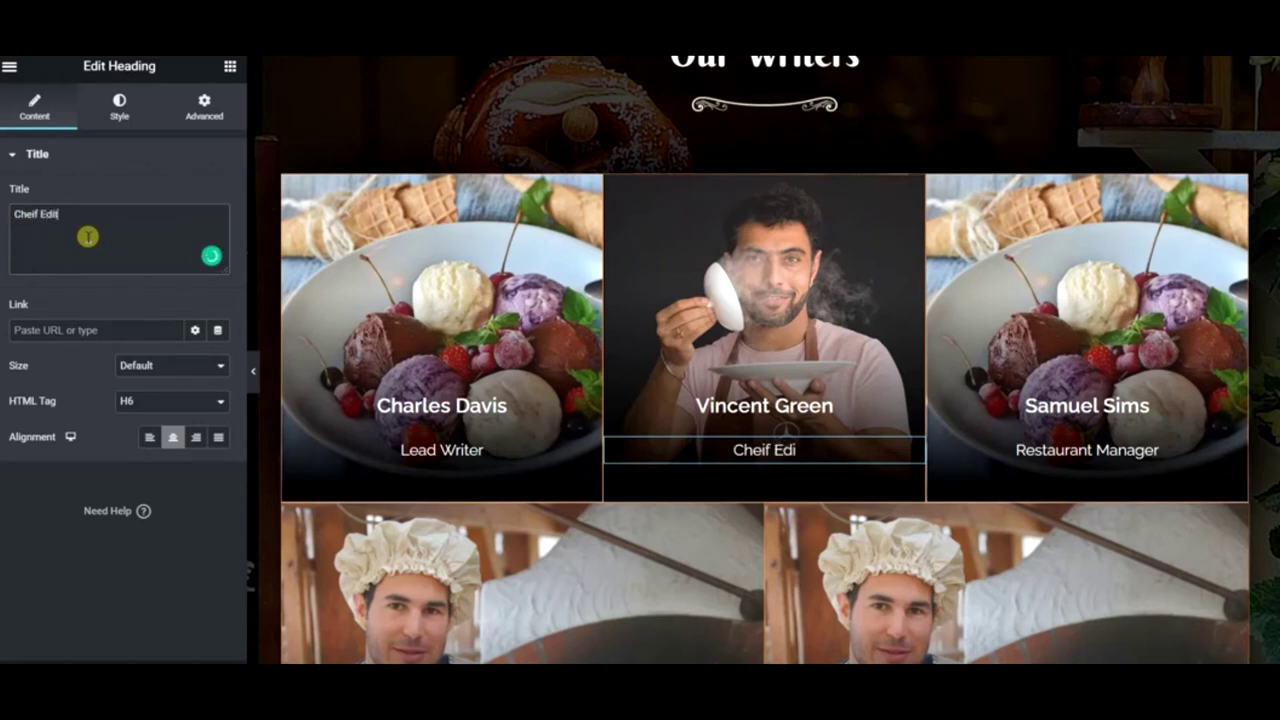
pyautogui.write('or')
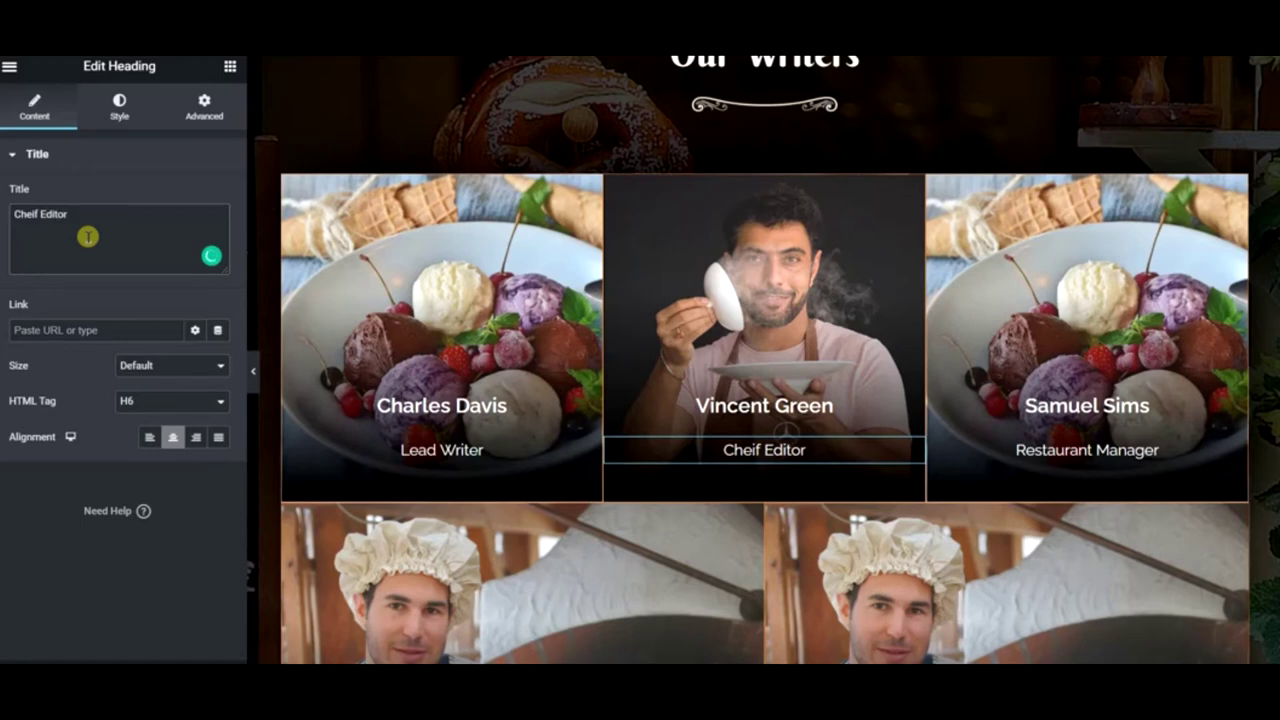
# - Change the two duplicated 'Pasta Expert' subtitles to 'Intern Writer' and 'Intern Editor'
pyautogui.scroll(-4, 437, 245)
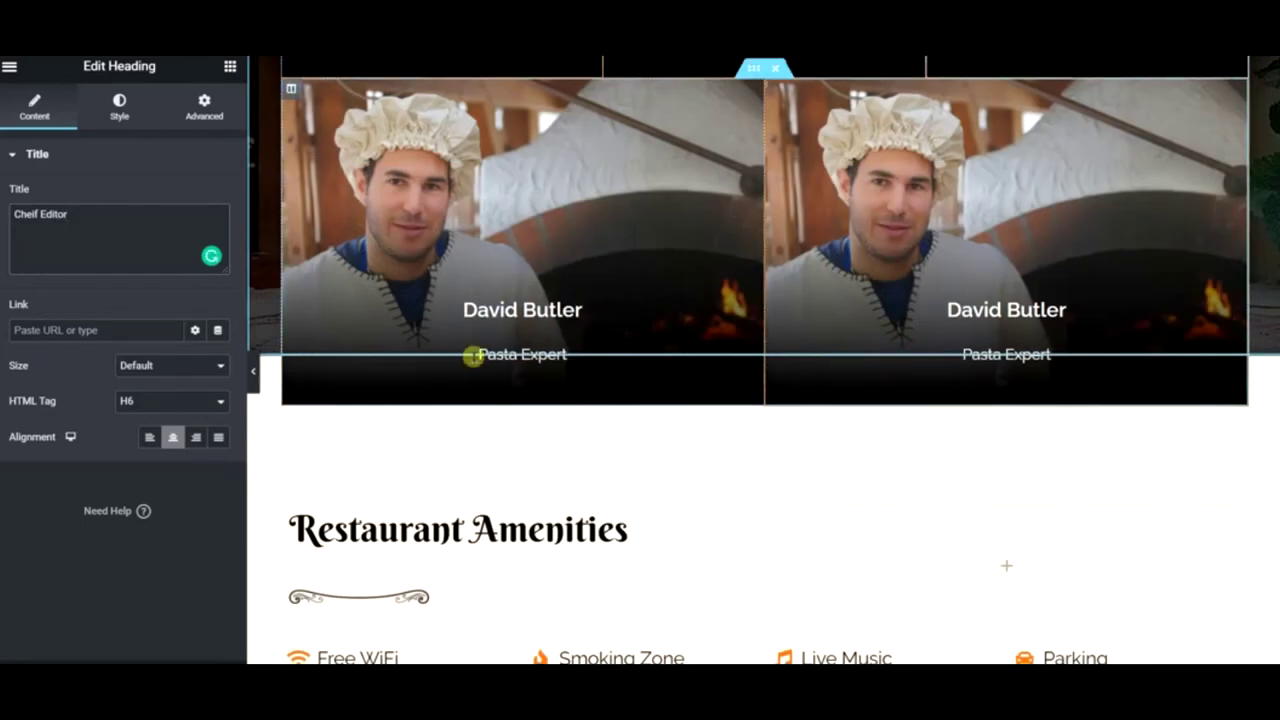
pyautogui.click(511, 347)
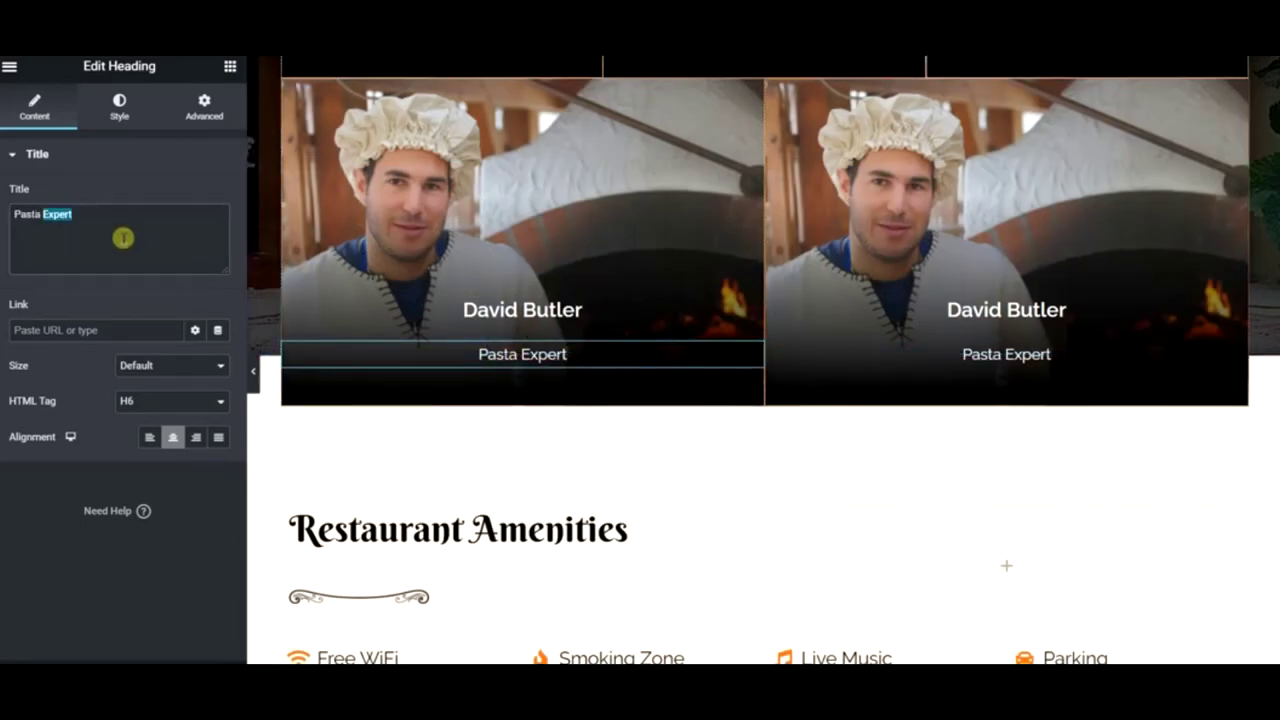
pyautogui.tripleClick(123, 238)
pyautogui.write('It')
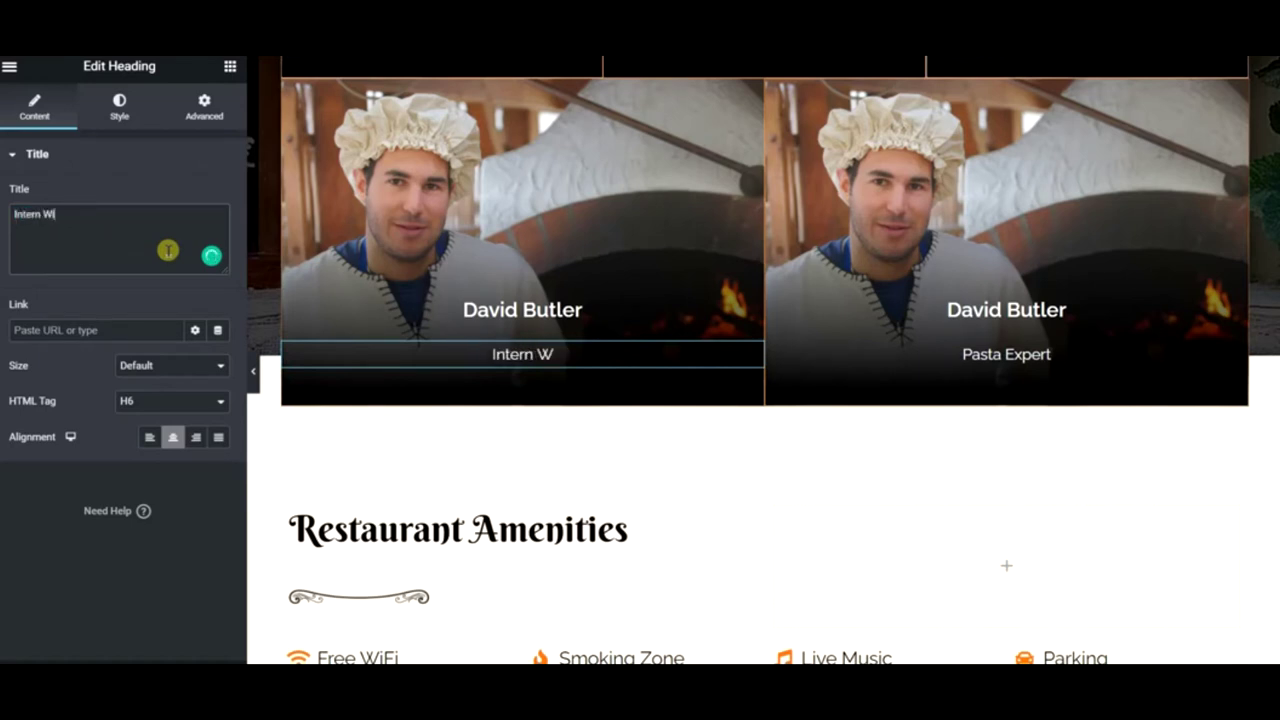
pyautogui.write('tern Writer')
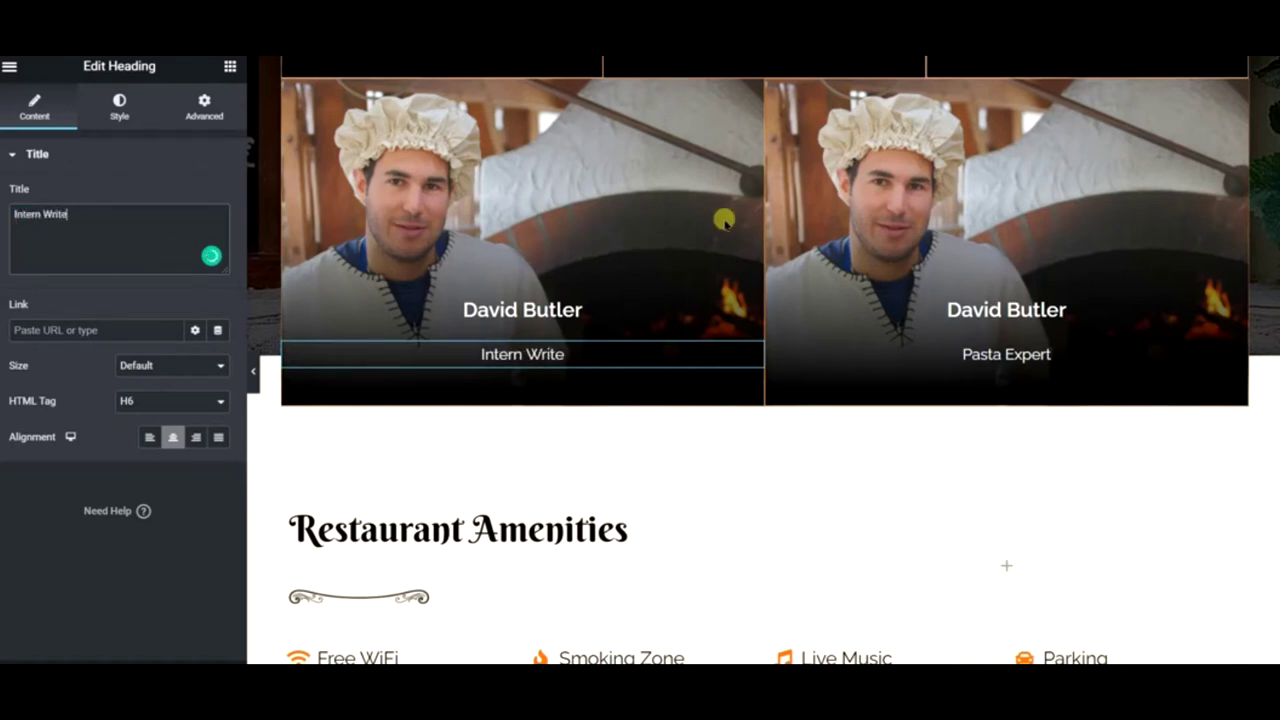
pyautogui.click(1060, 356)
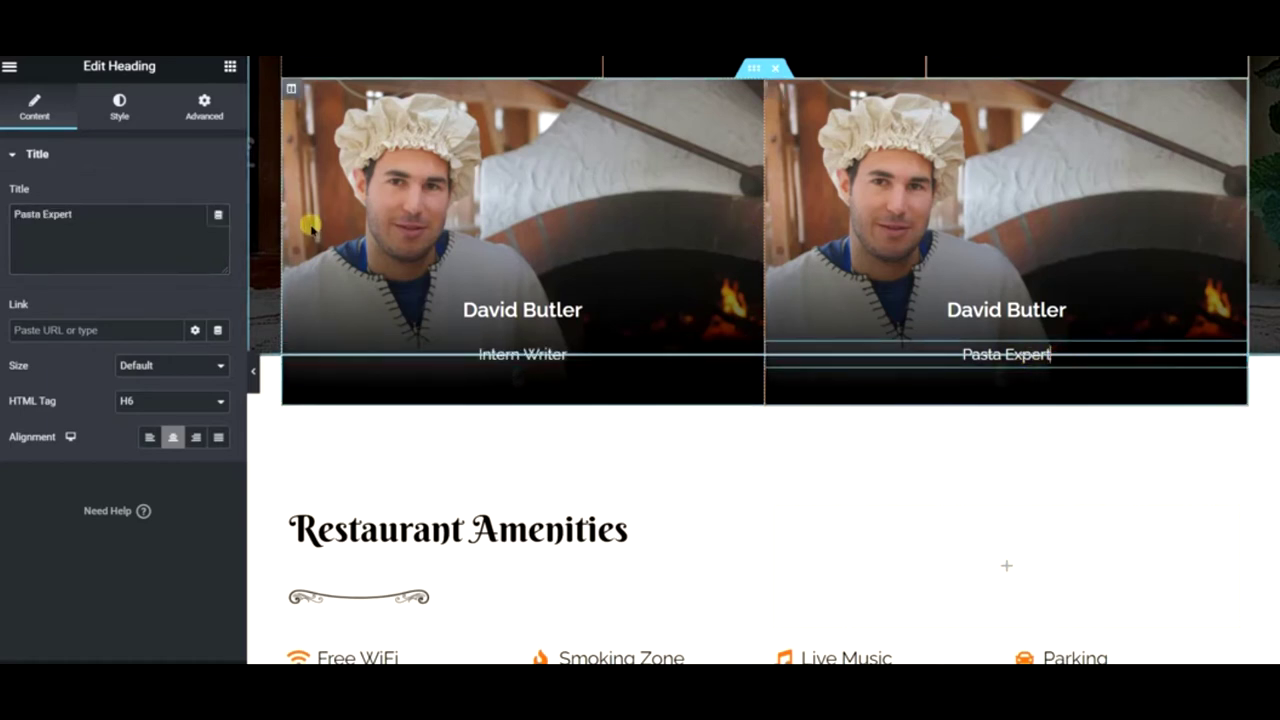
pyautogui.write('Inte')
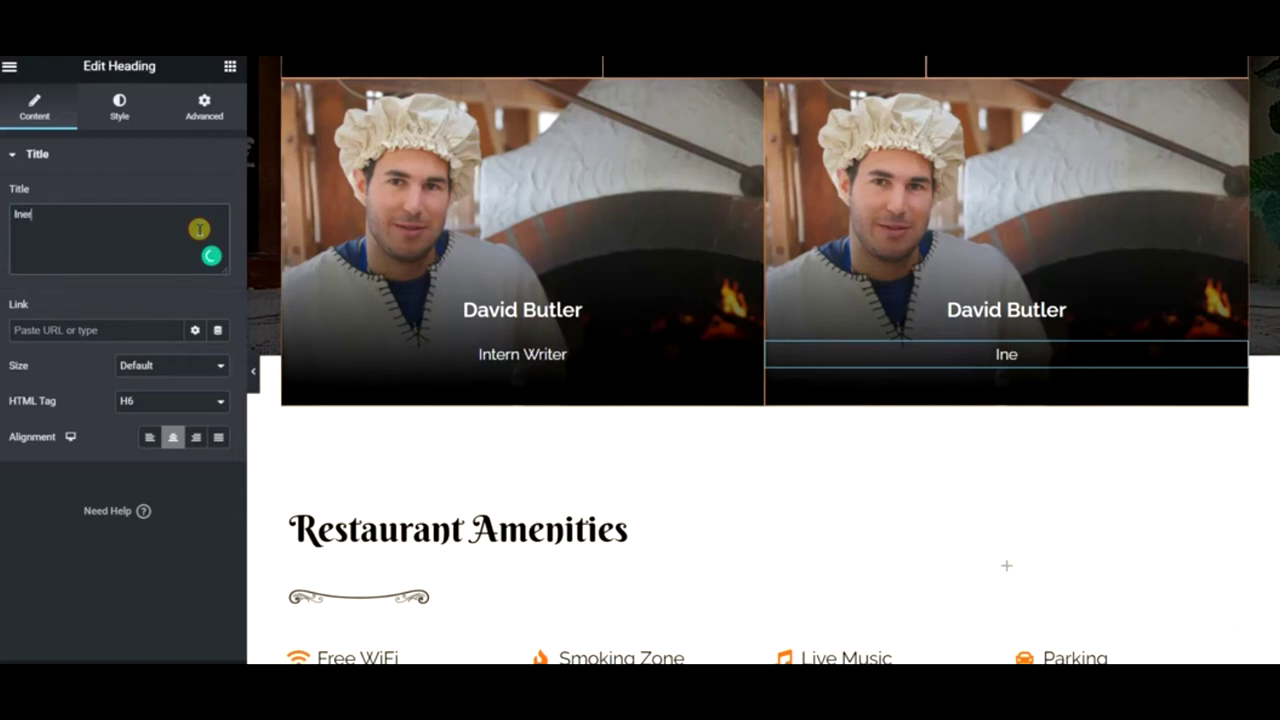
pyautogui.write('rn Editor')
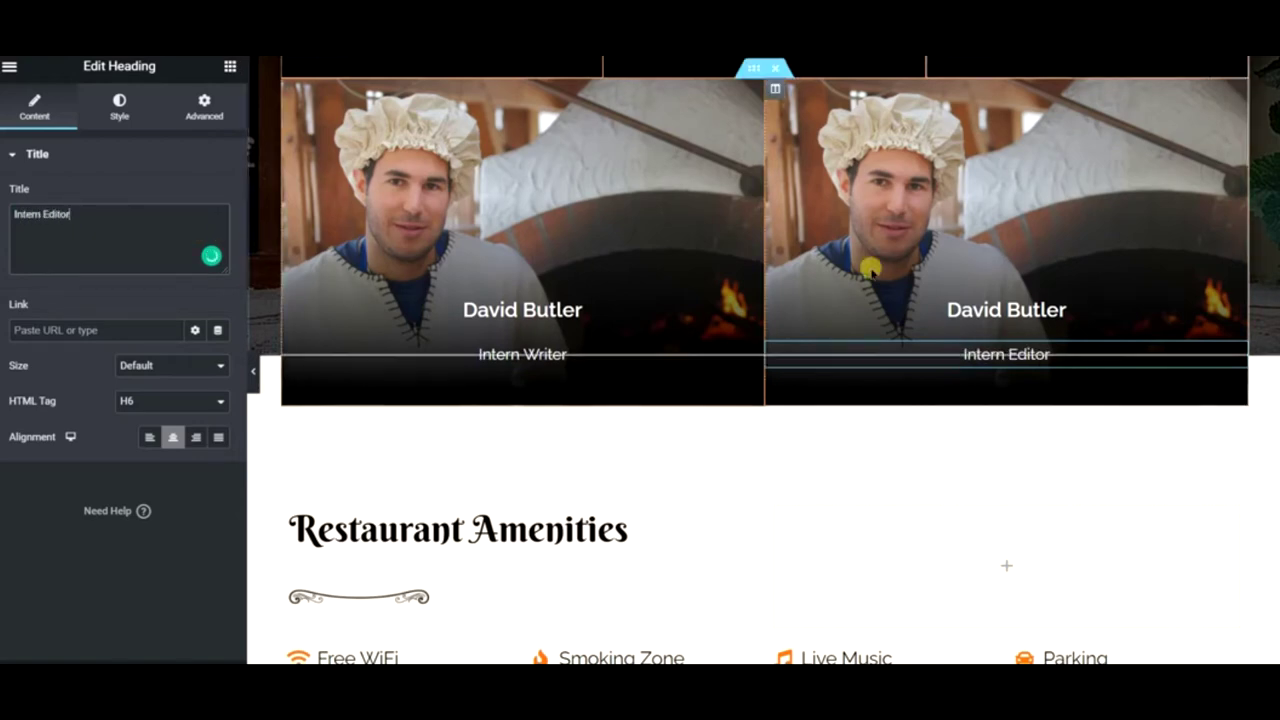
pyautogui.scroll(5, 866, 266)
# - Replace the Vincent Green column's background with the Pixabay 'croissant' chocolate-croissant photo
pyautogui.rightClick(662, 188)
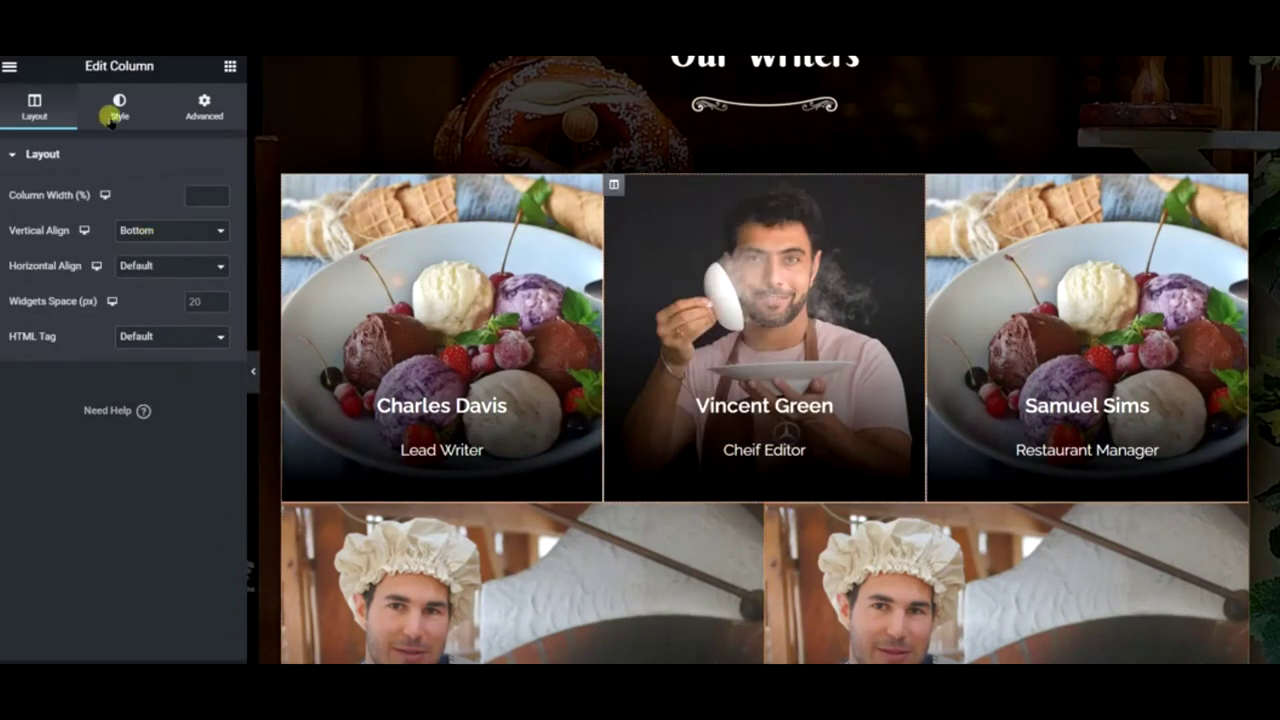
pyautogui.click(112, 117)
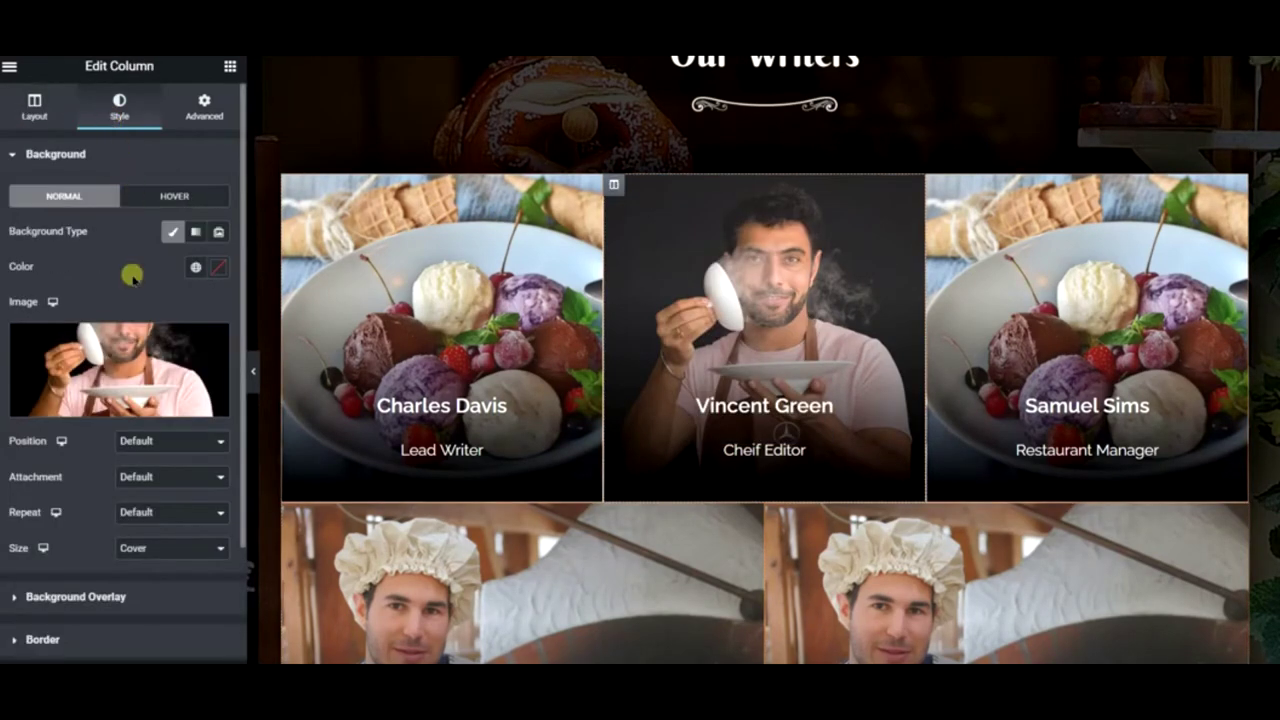
pyautogui.click(133, 333)
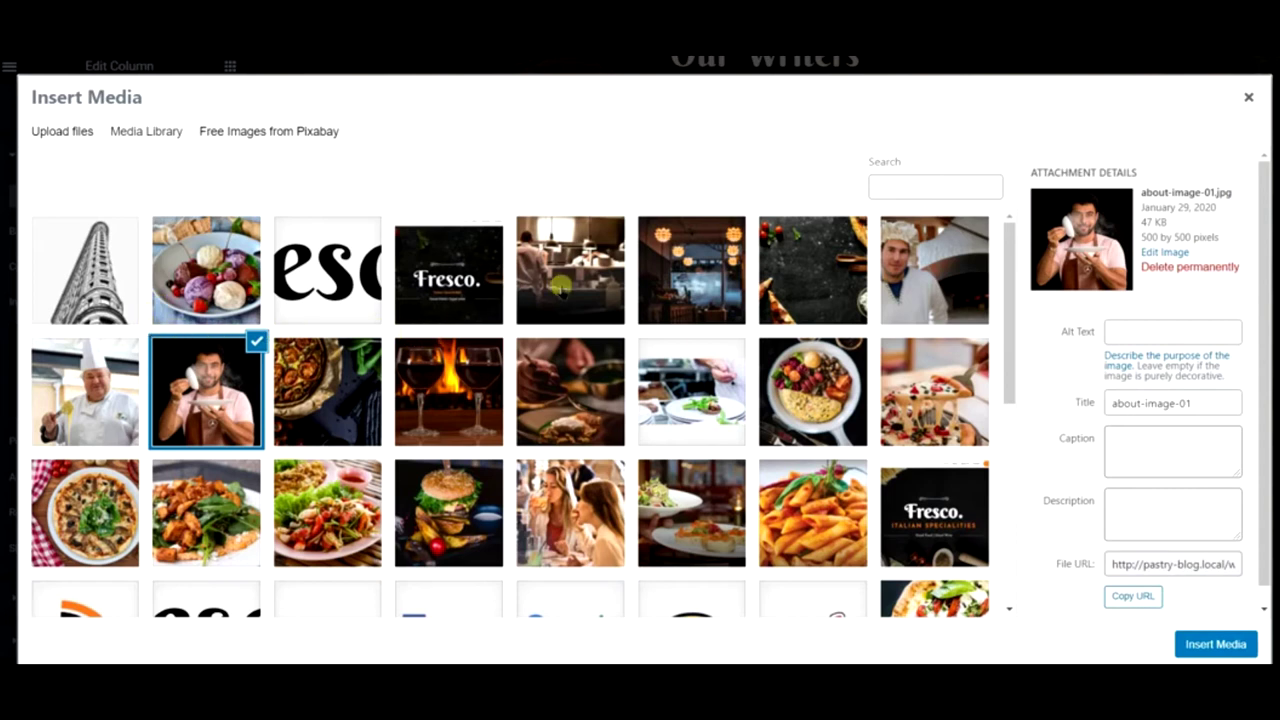
pyautogui.click(340, 141)
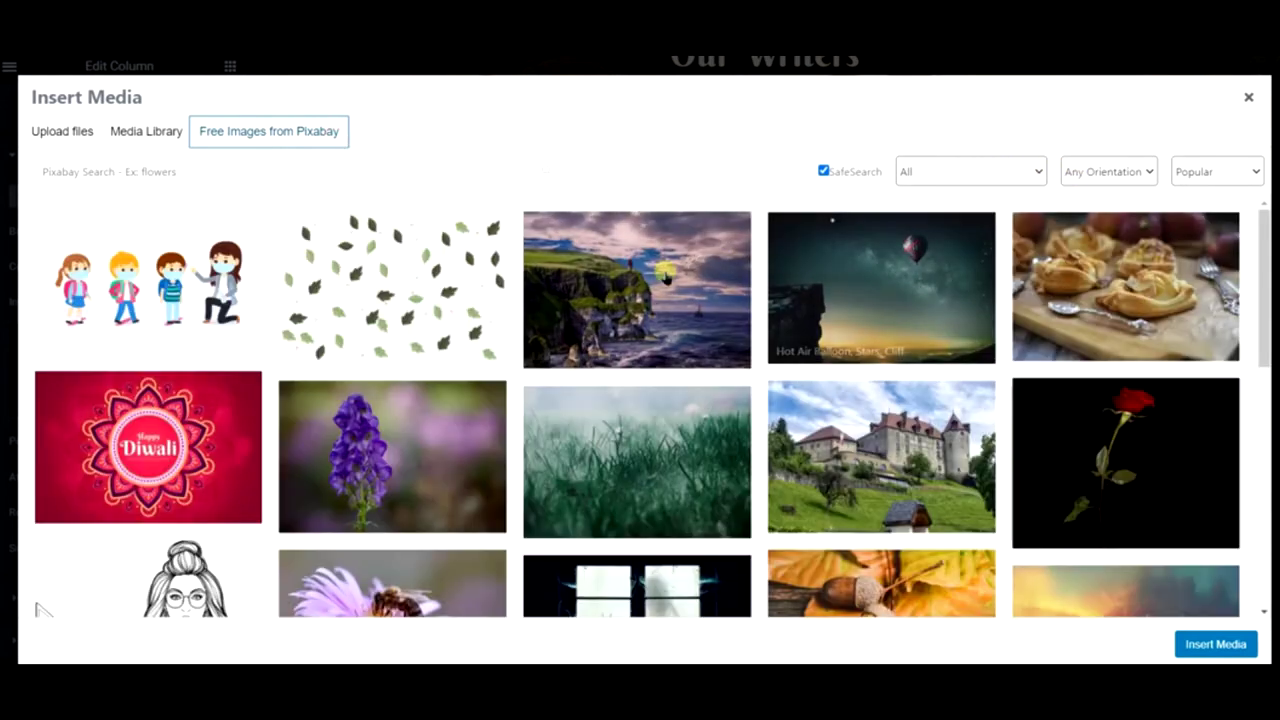
pyautogui.click(248, 176)
pyautogui.write('croisant')
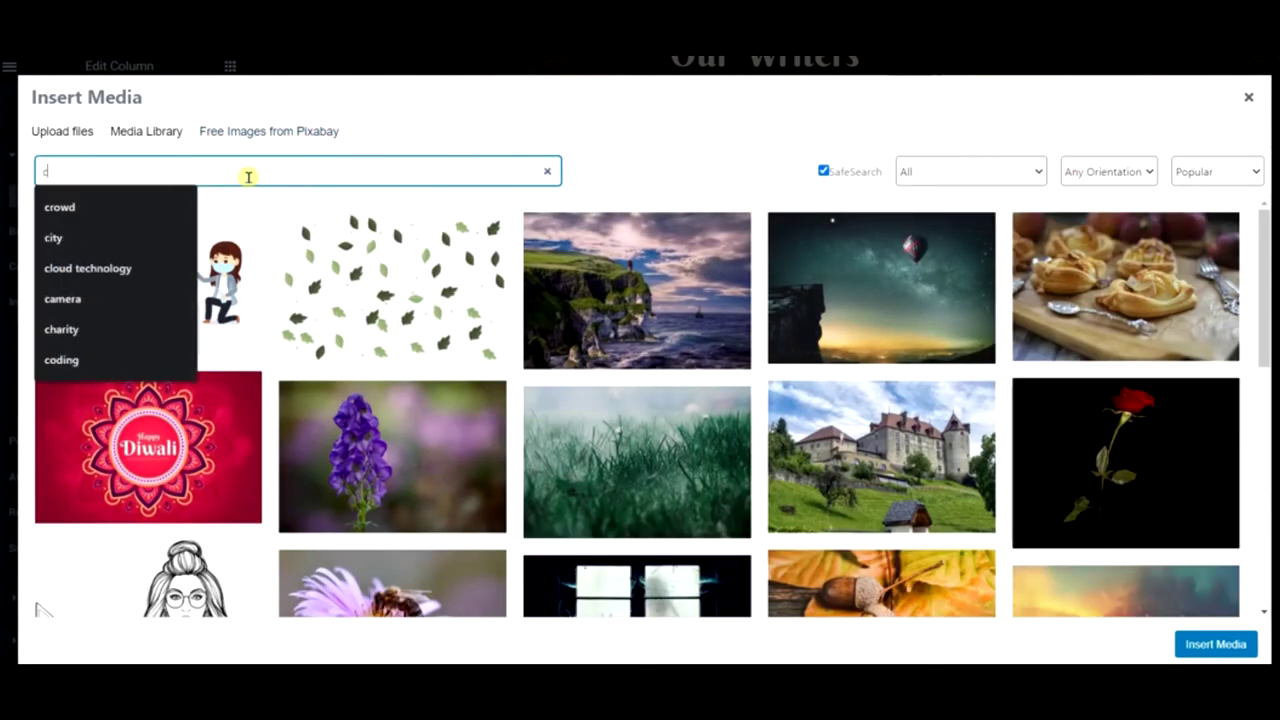
pyautogui.press('BackSpace')
pyautogui.press('BackSpace')
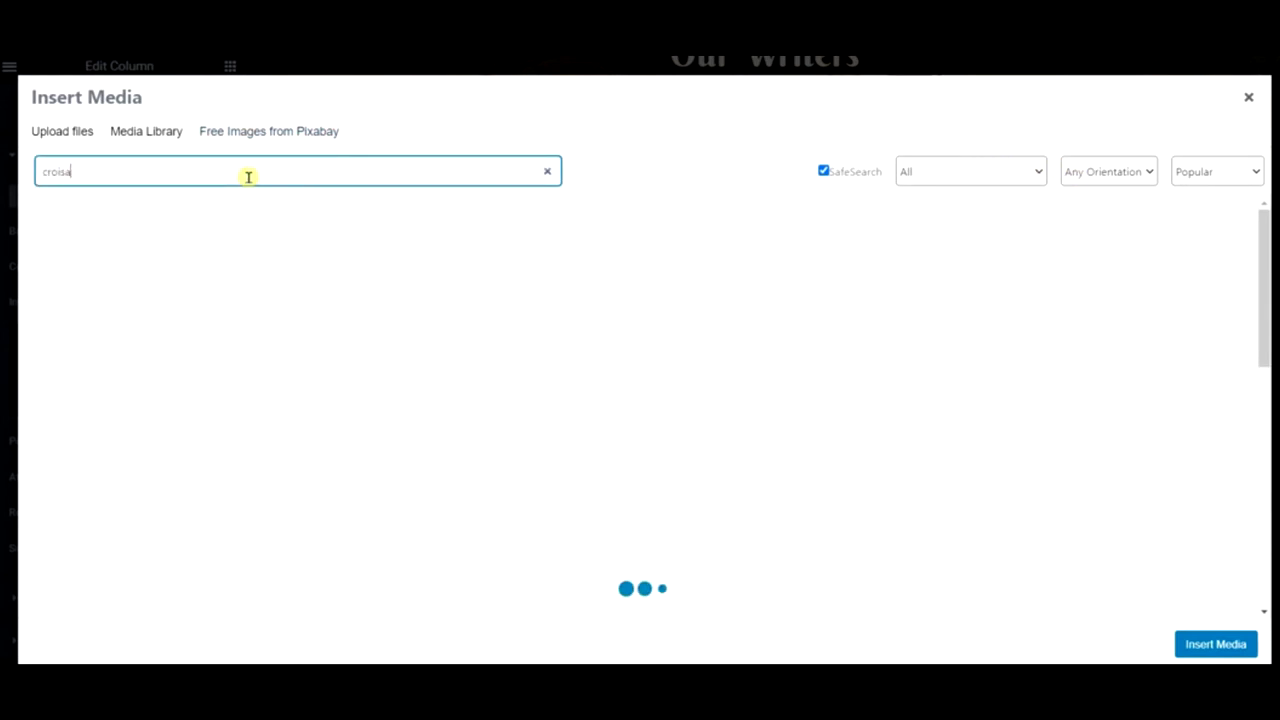
pyautogui.write('nt')
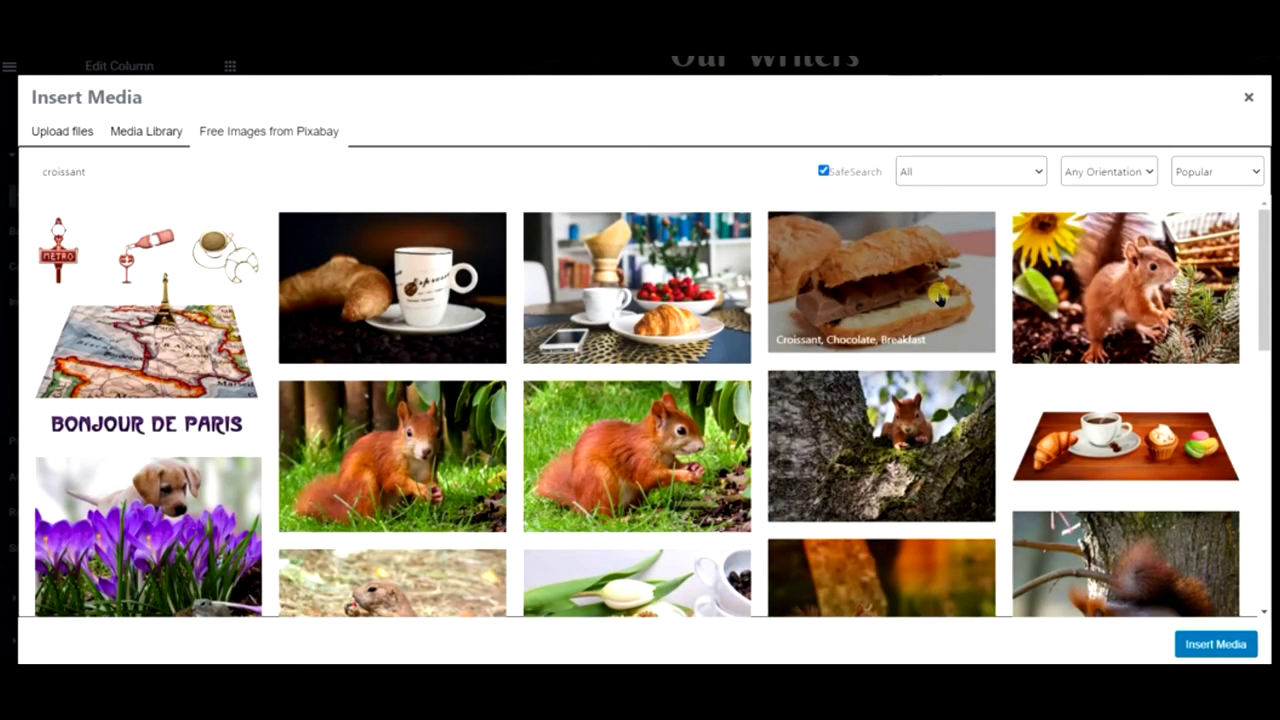
pyautogui.click(938, 293)
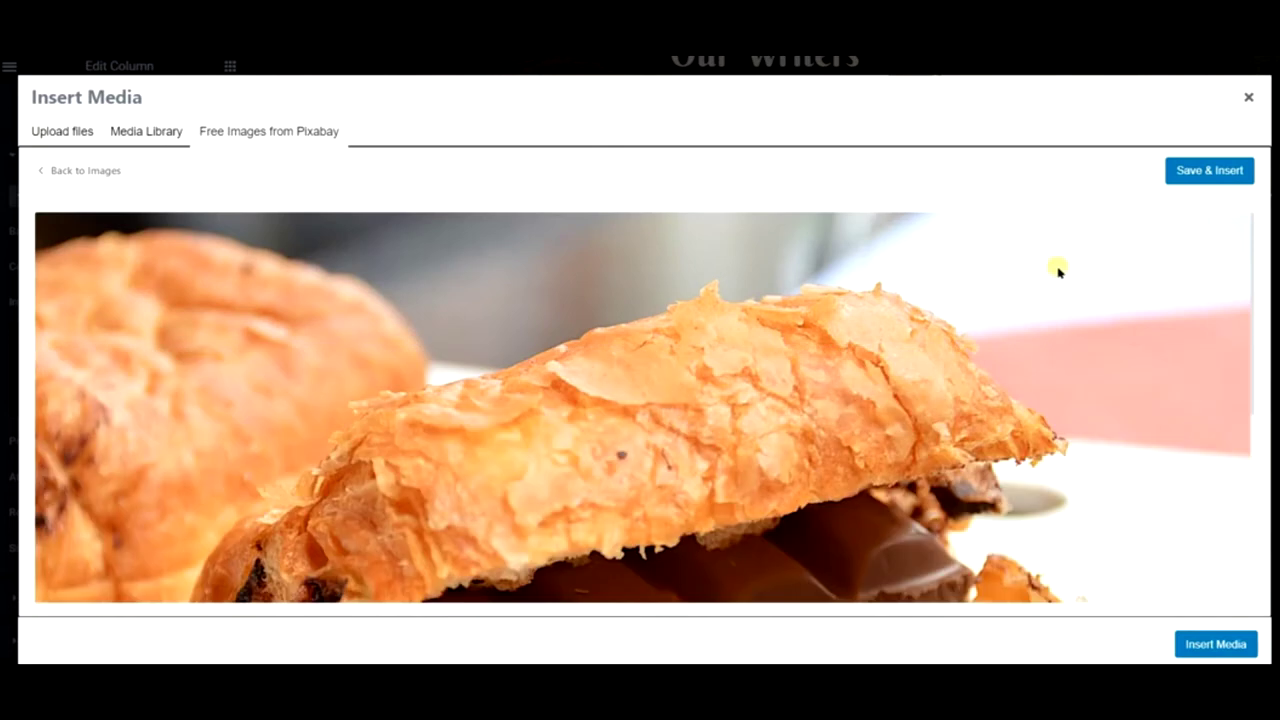
pyautogui.click(1201, 172)
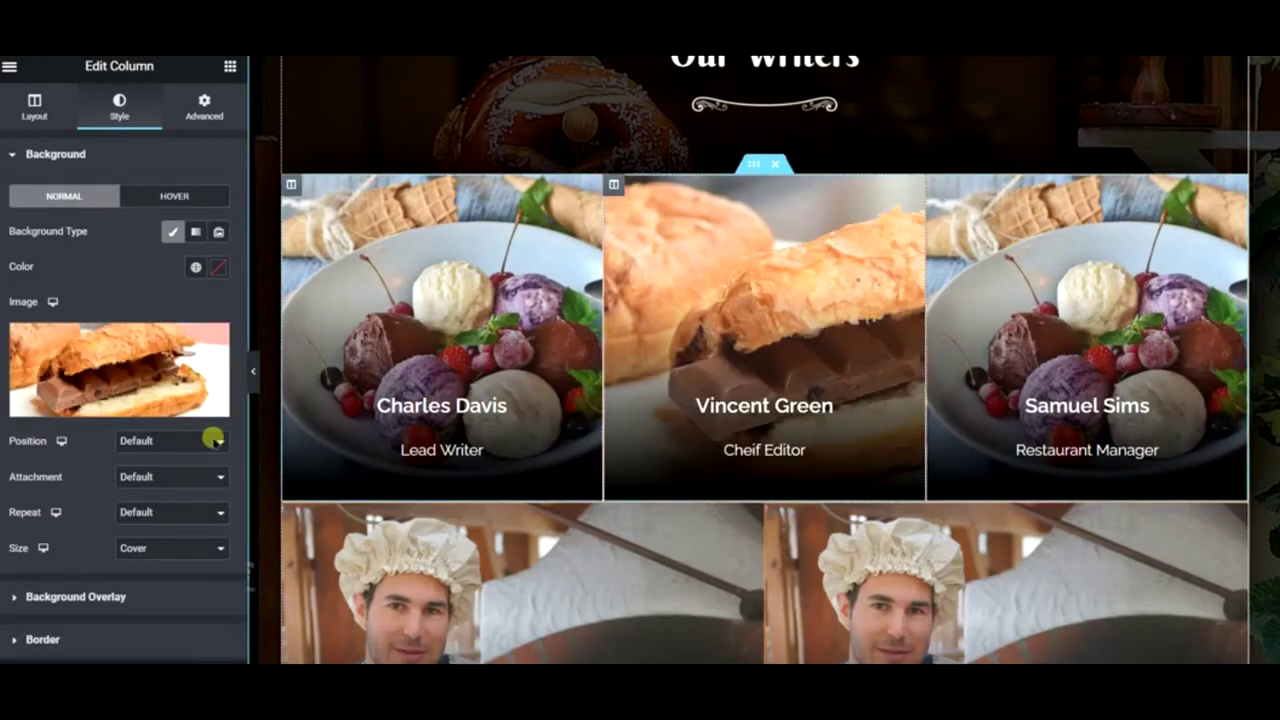
# - Set the Vincent Green background image position to Center Center
pyautogui.click(169, 442)
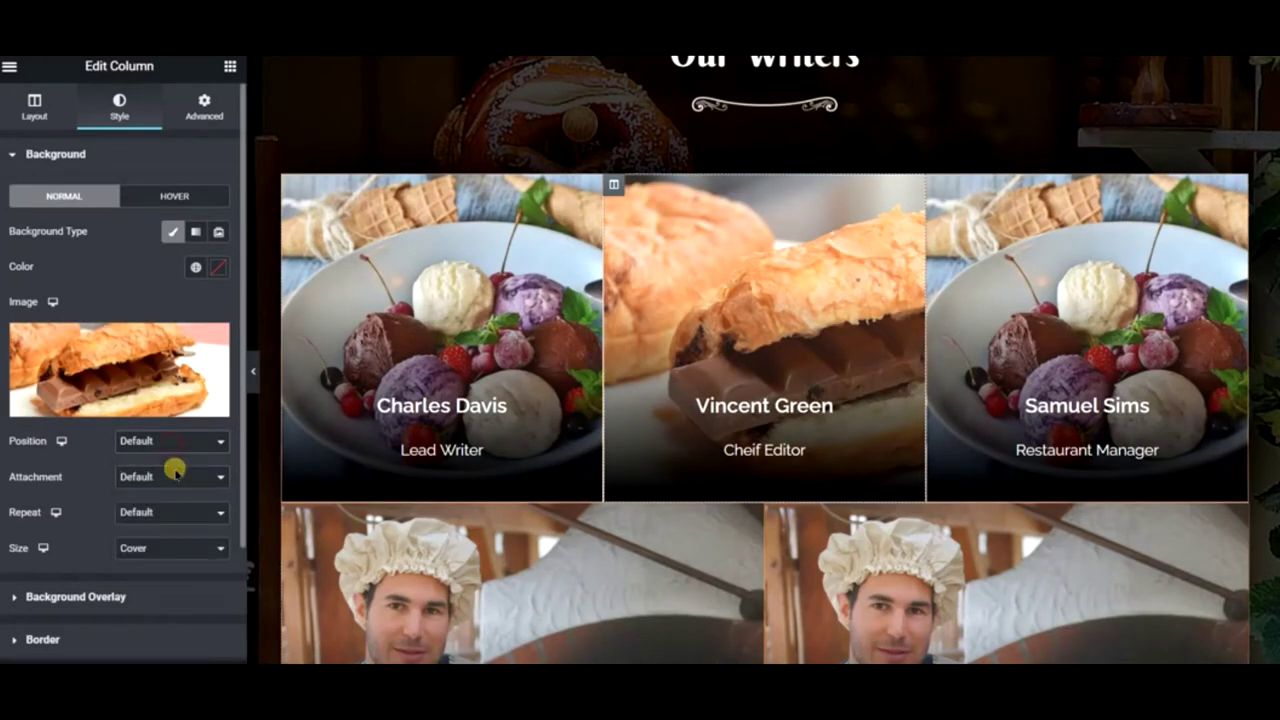
pyautogui.click(175, 471)
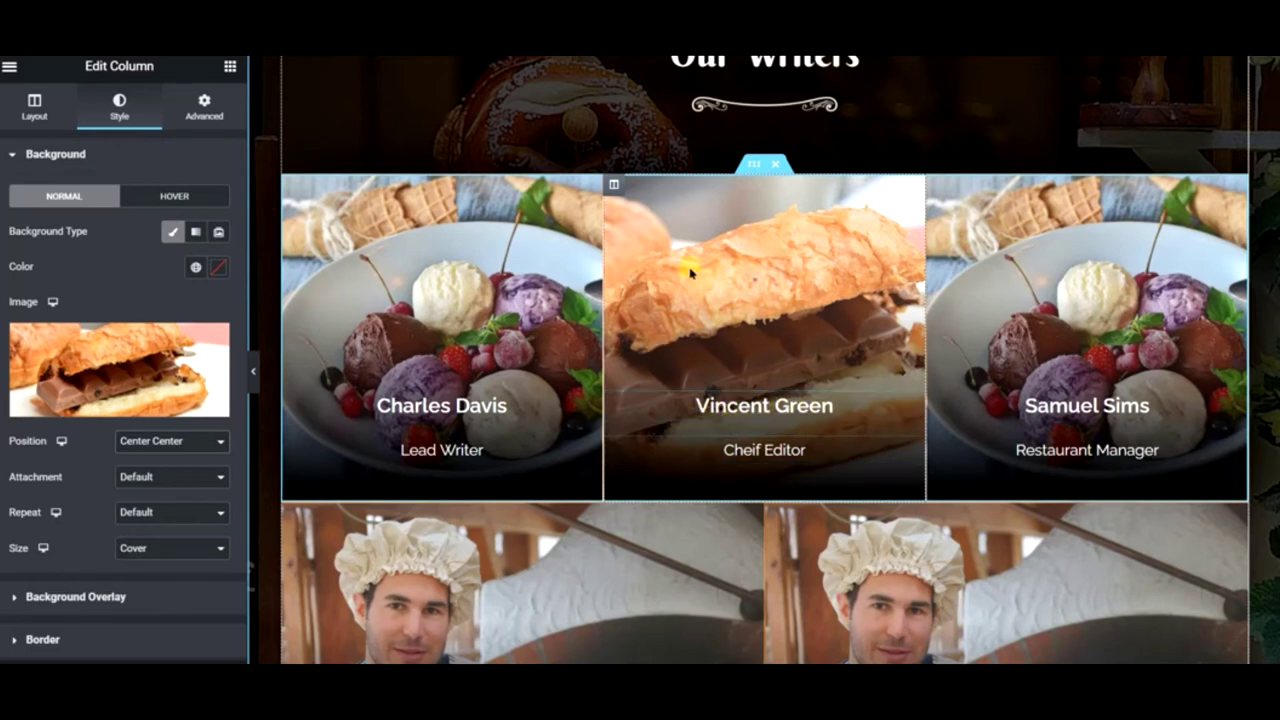
pyautogui.scroll(-2, 686, 313)
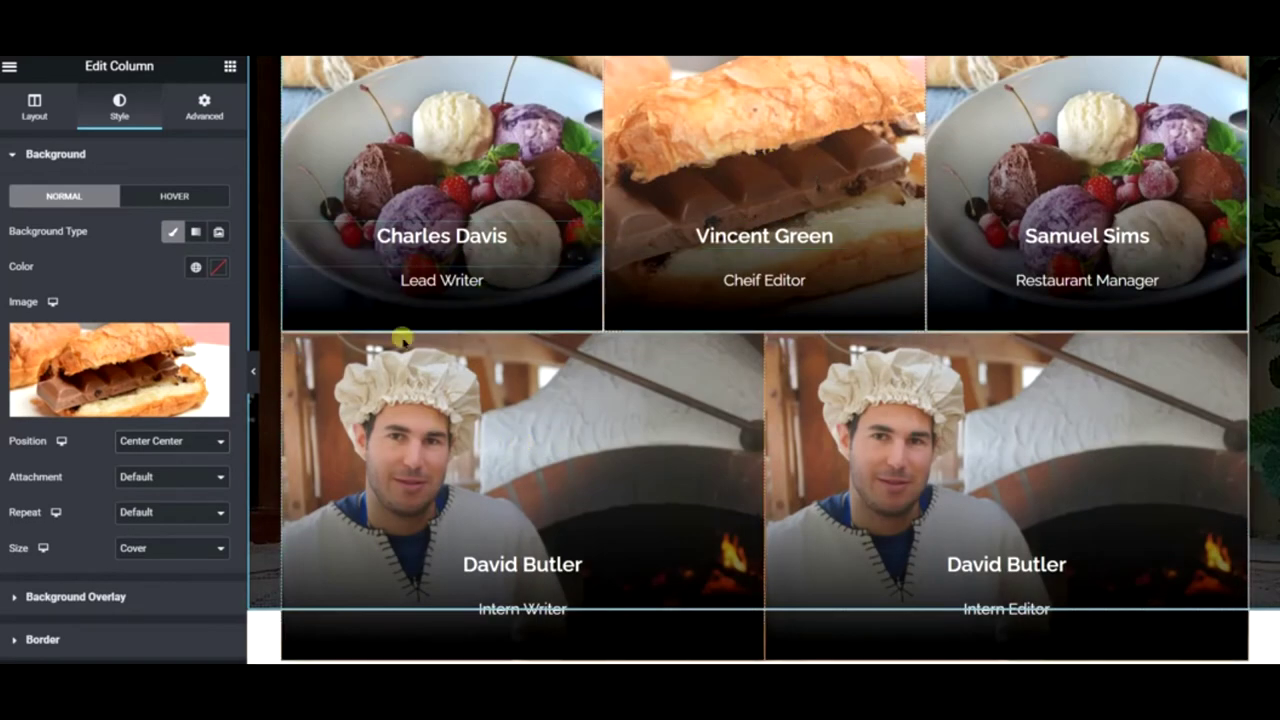
# - Search Pixabay for 'crepe' and insert the strawberries-and-crêpe photo as the Intern Writer column background
pyautogui.rightClick(294, 346)
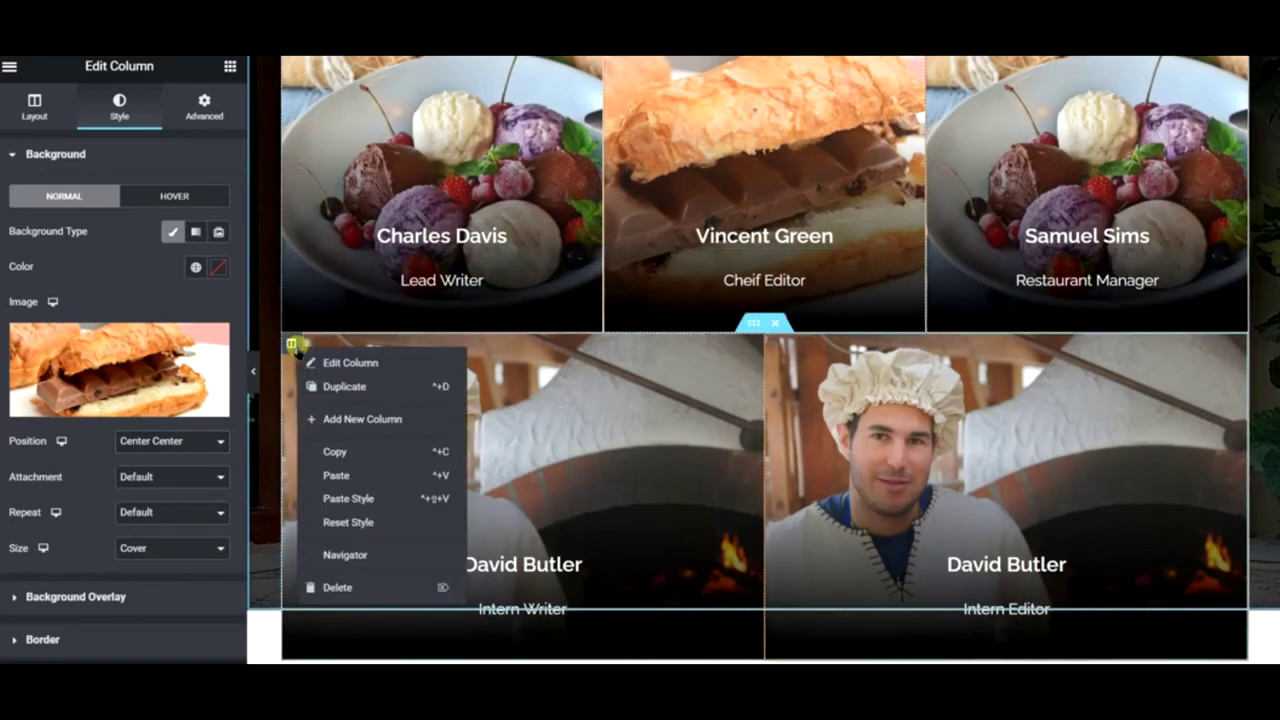
pyautogui.click(350, 363)
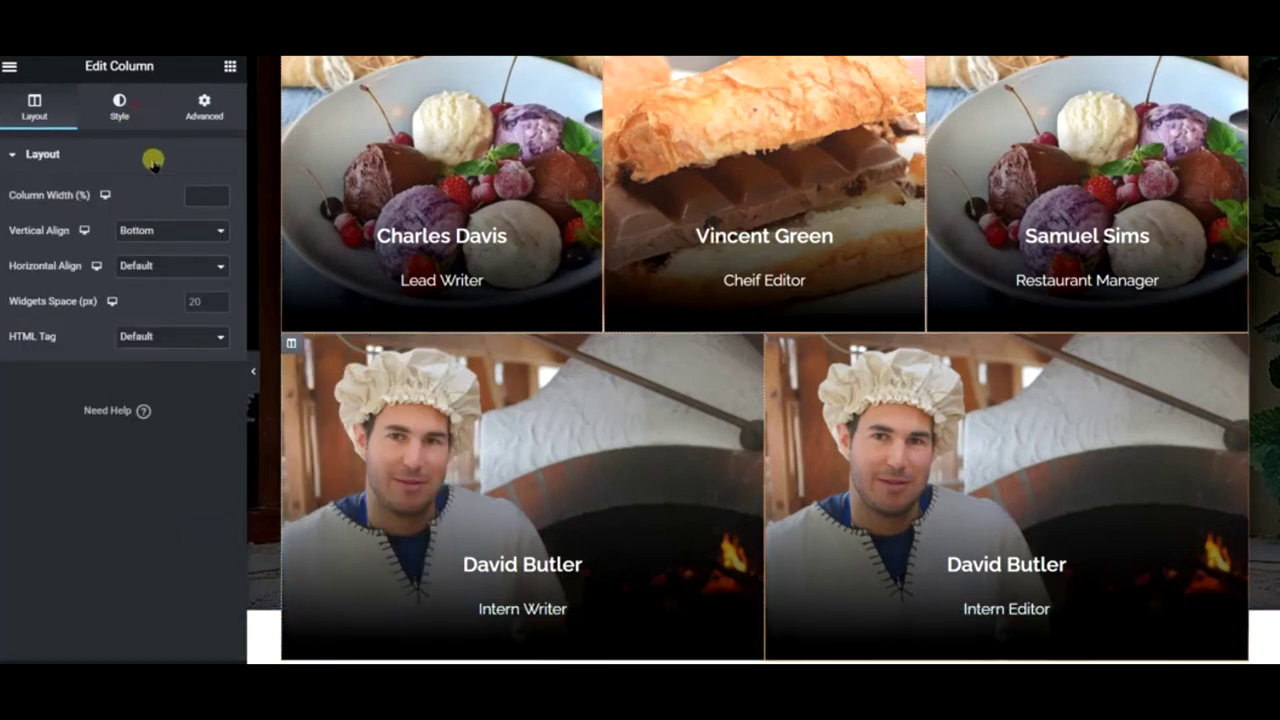
pyautogui.click(122, 127)
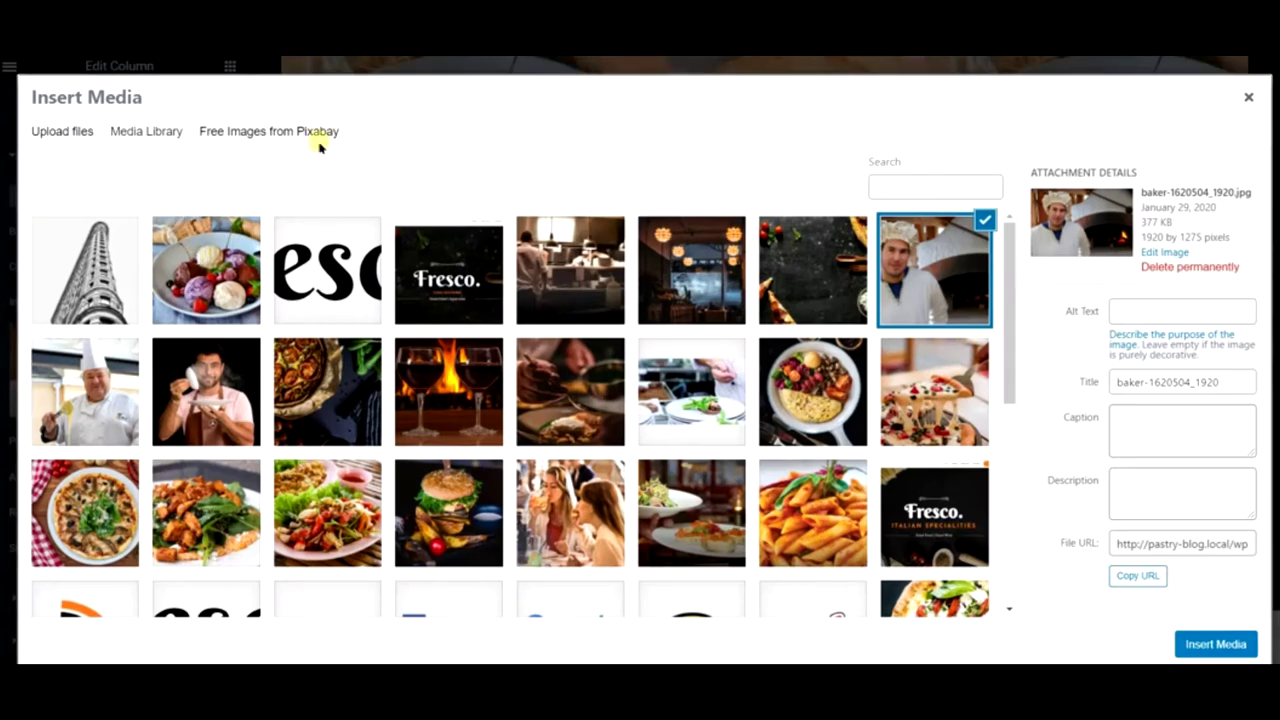
pyautogui.click(318, 140)
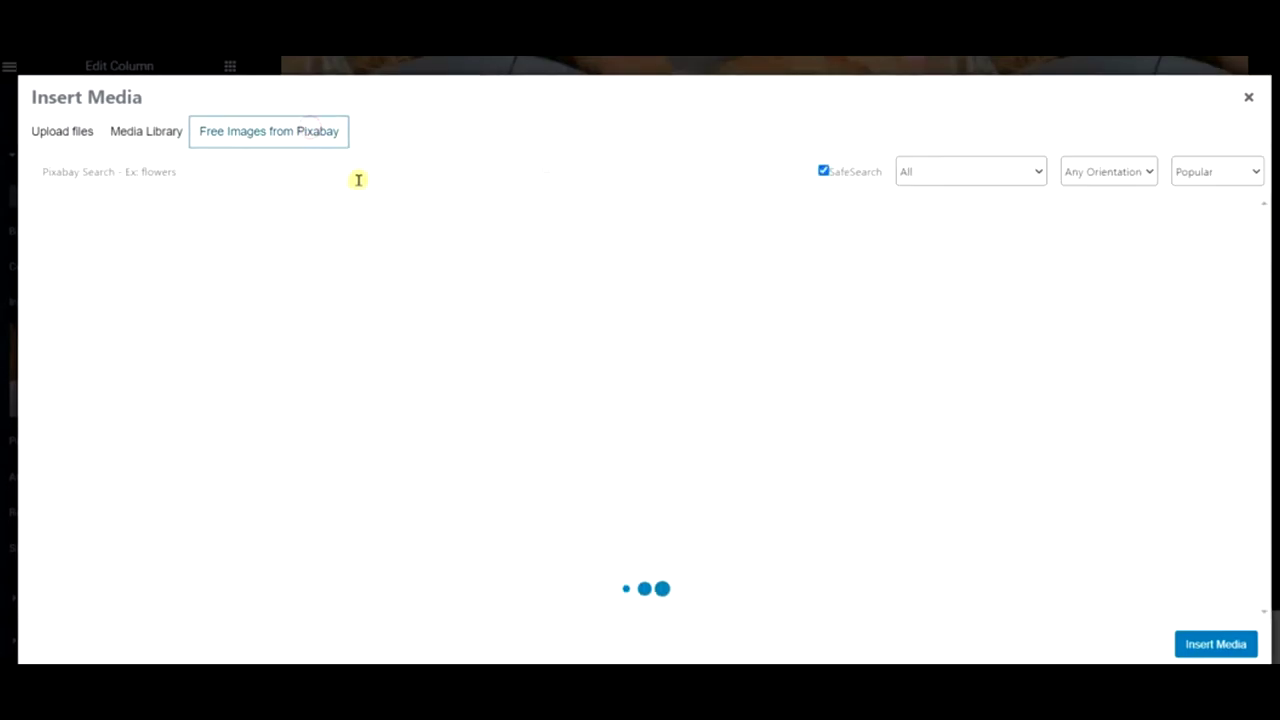
pyautogui.click(358, 178)
pyautogui.write('crepe')
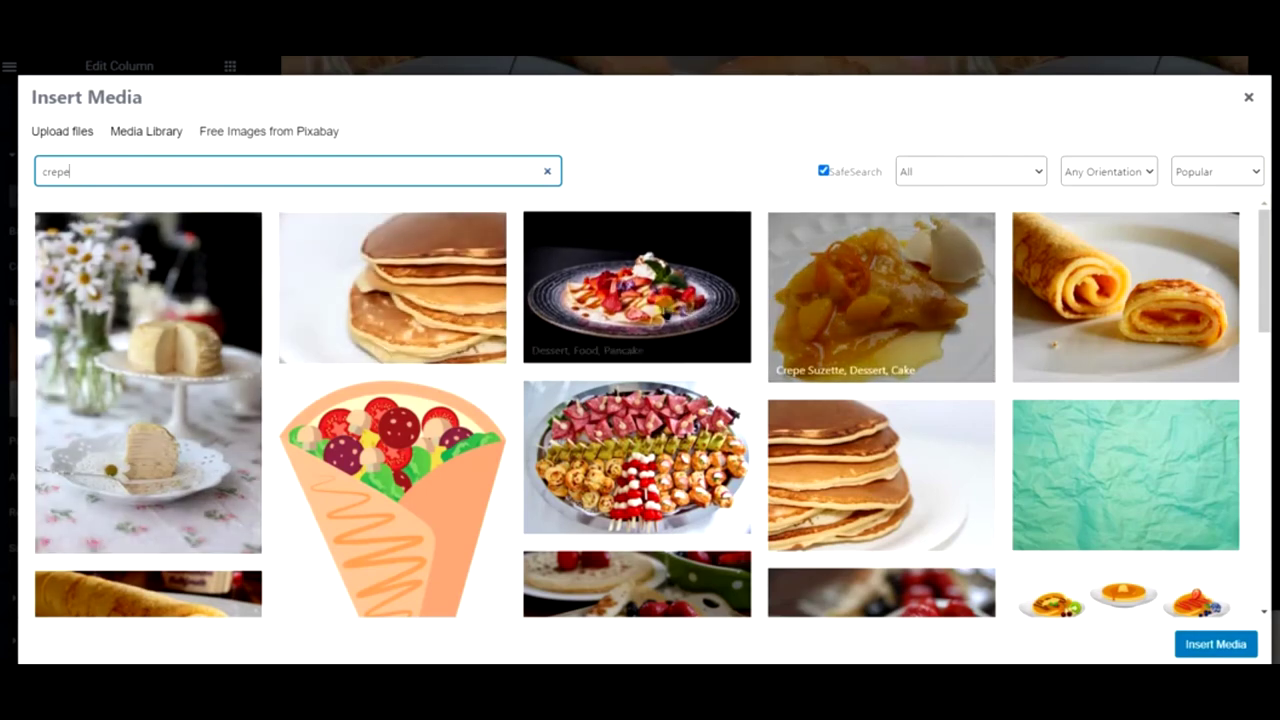
pyautogui.scroll(-3, 900, 300)
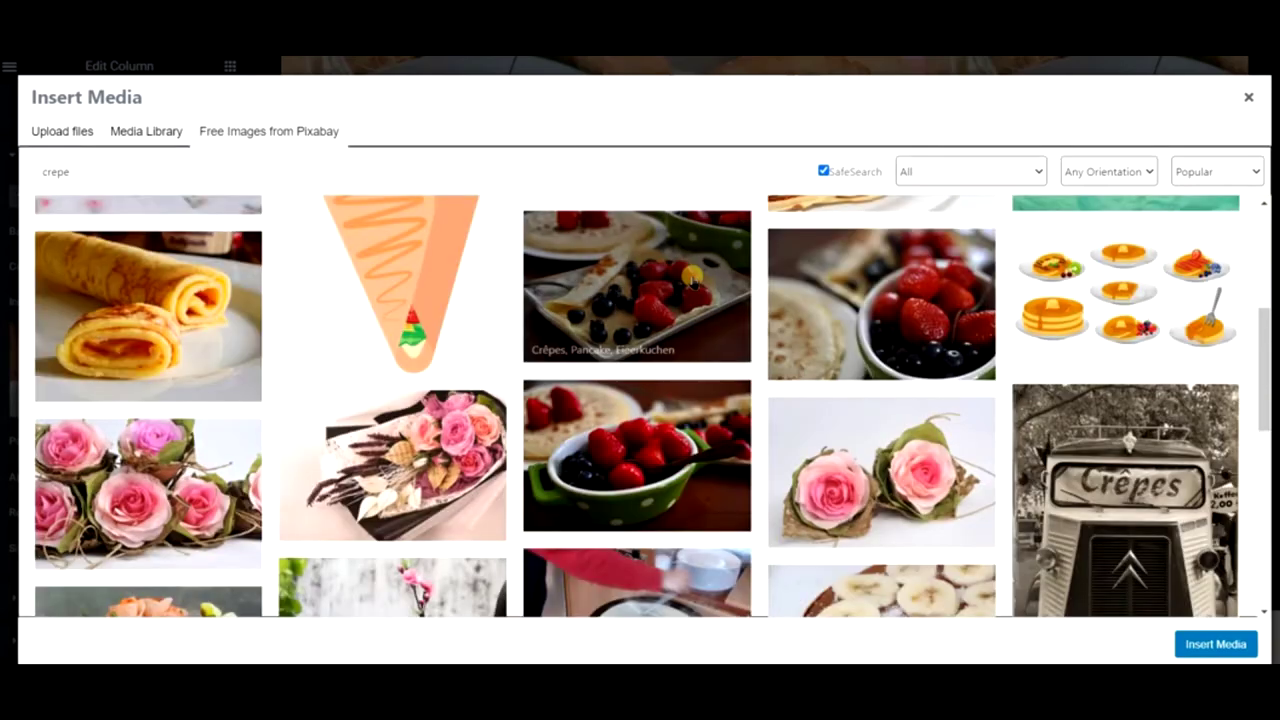
pyautogui.click(640, 472)
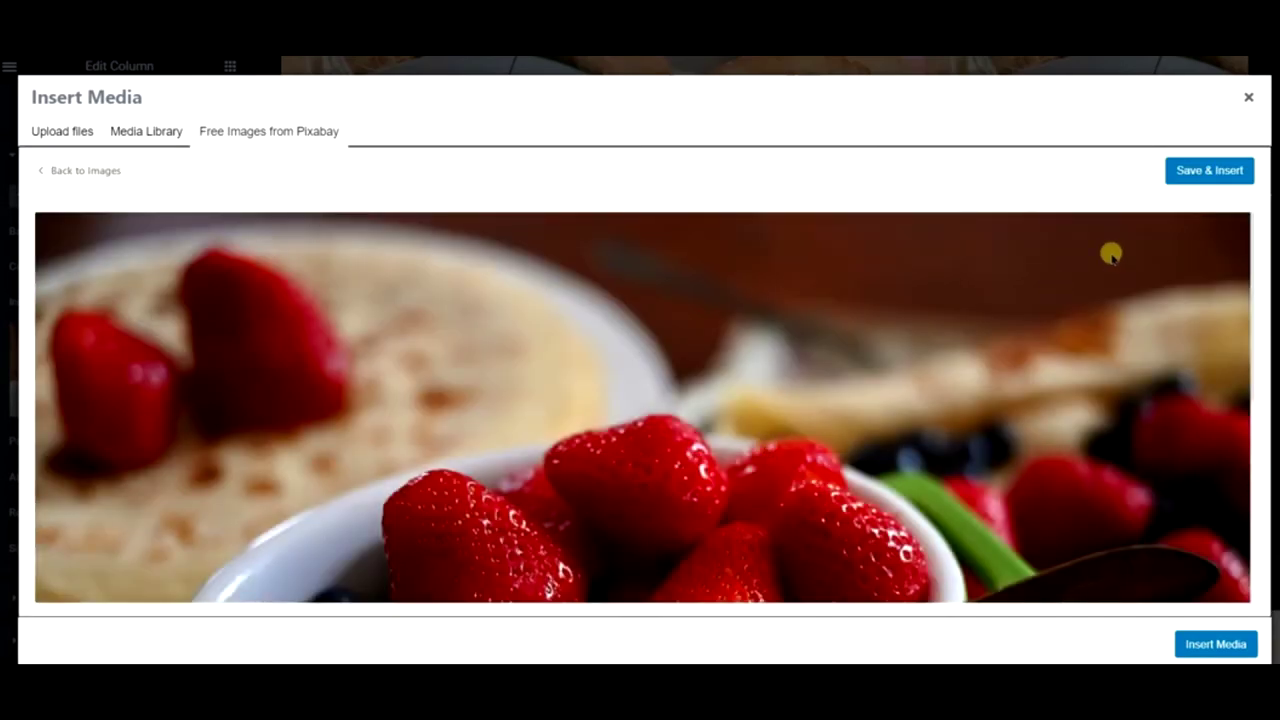
pyautogui.click(1190, 170)
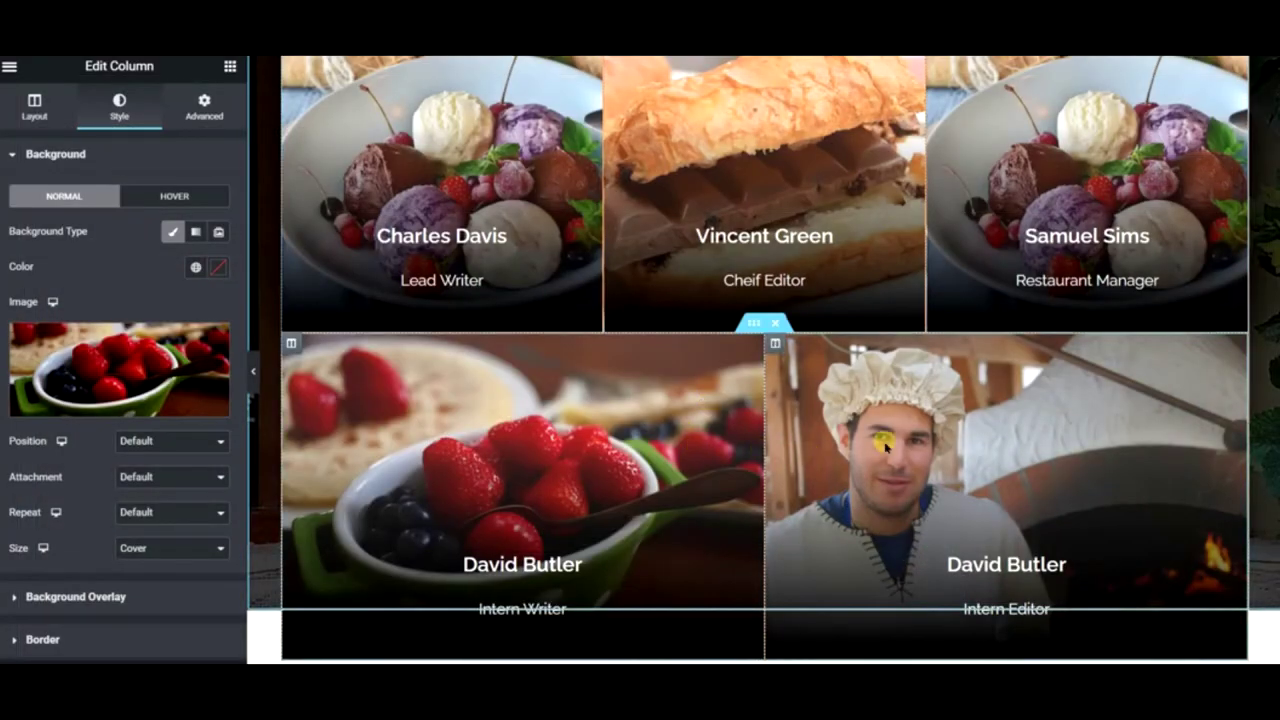
# - Bring up the Intern Editor column's settings from its context menu
pyautogui.rightClick(890, 432)
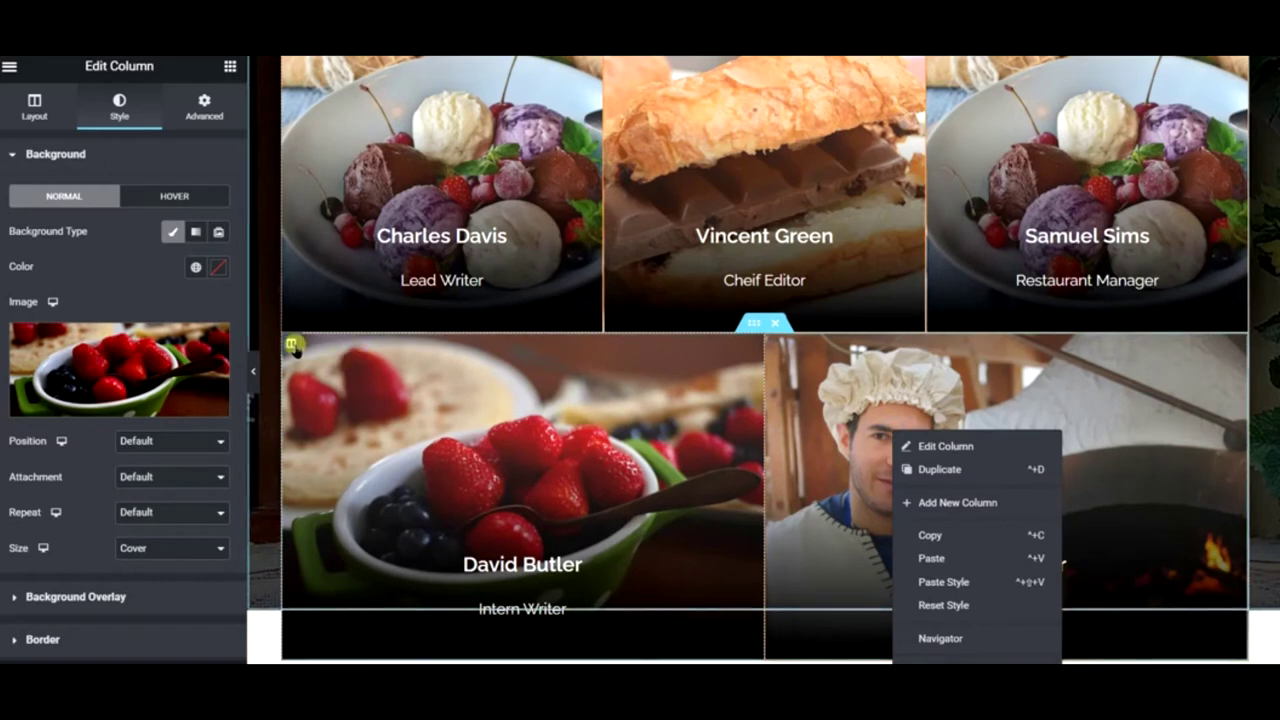
pyautogui.rightClick(313, 350)
pyautogui.rightClick(930, 378)
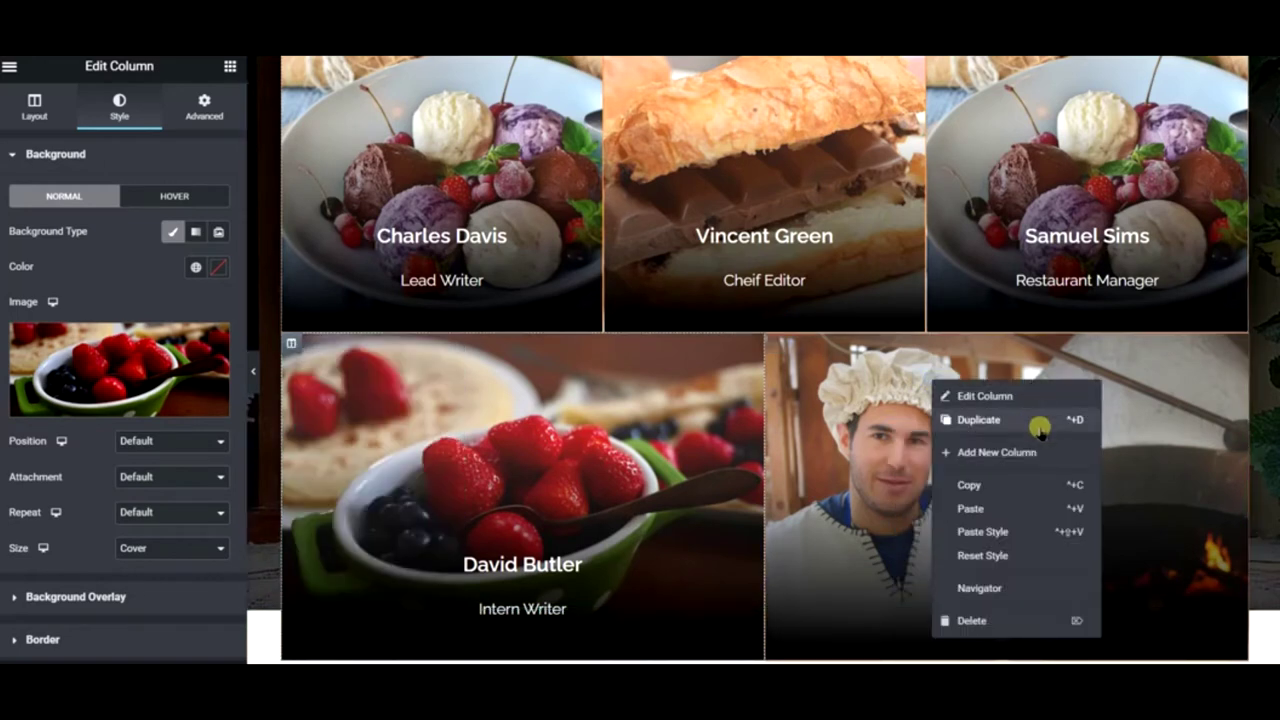
pyautogui.click(990, 399)
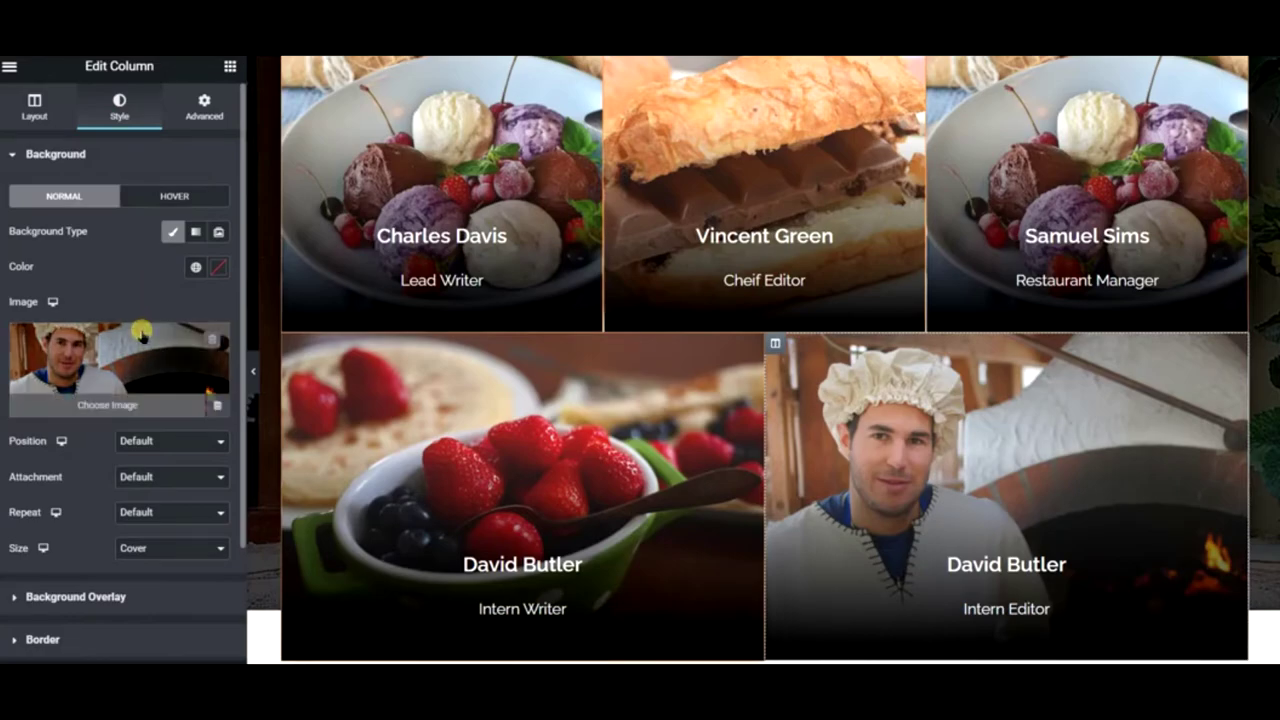
# - Search Pixabay for 'crepe' and insert the chocolate-drizzled crêpe photo as the Intern Editor column background
pyautogui.click(141, 330)
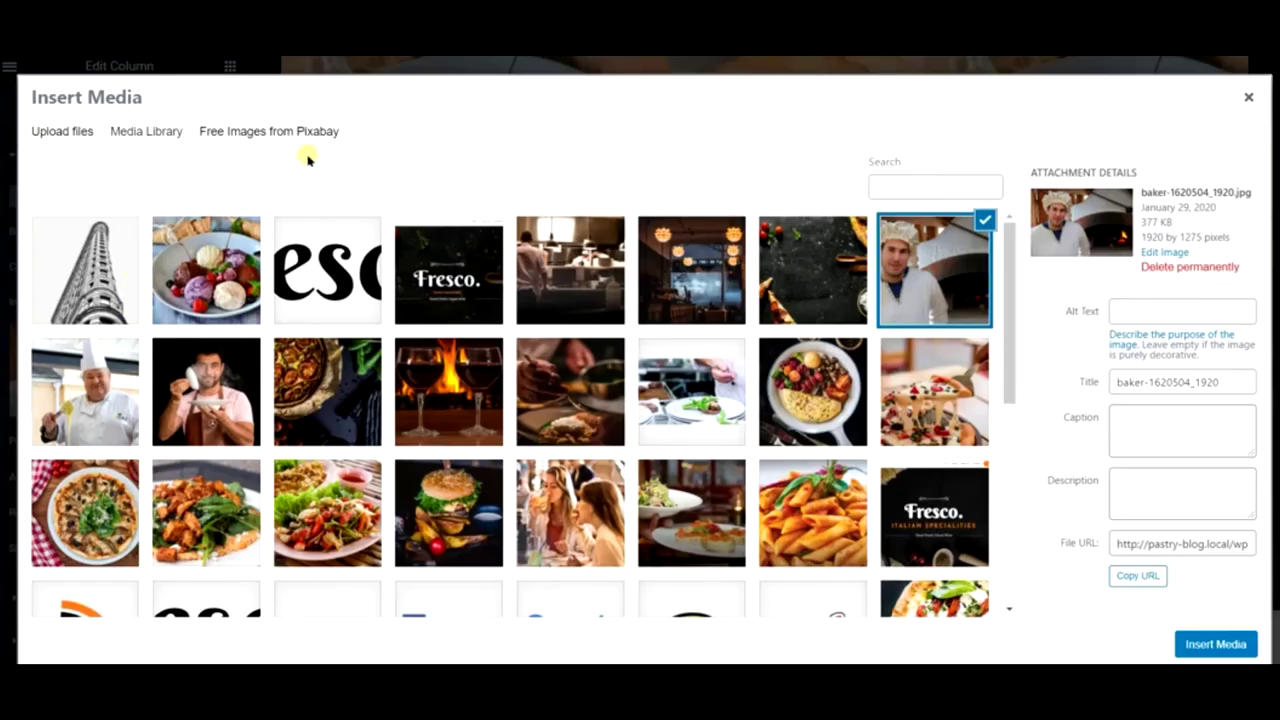
pyautogui.click(300, 142)
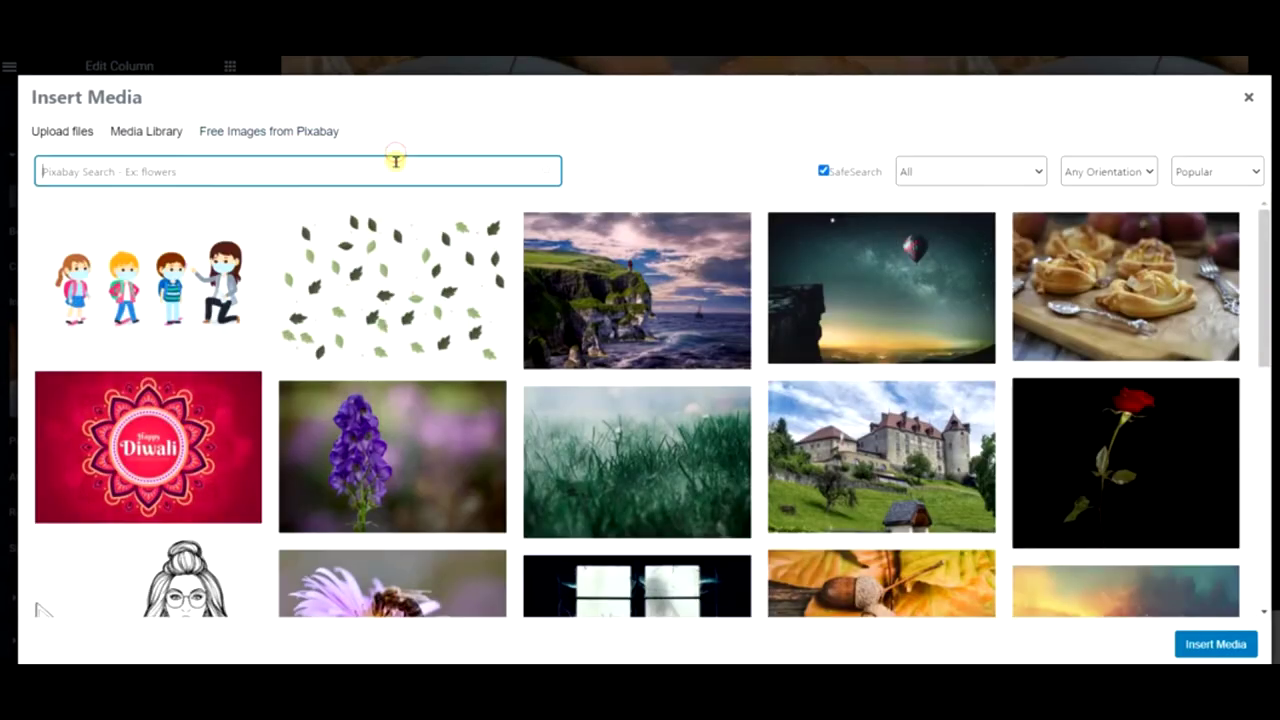
pyautogui.write('cre')
pyautogui.click(149, 205)
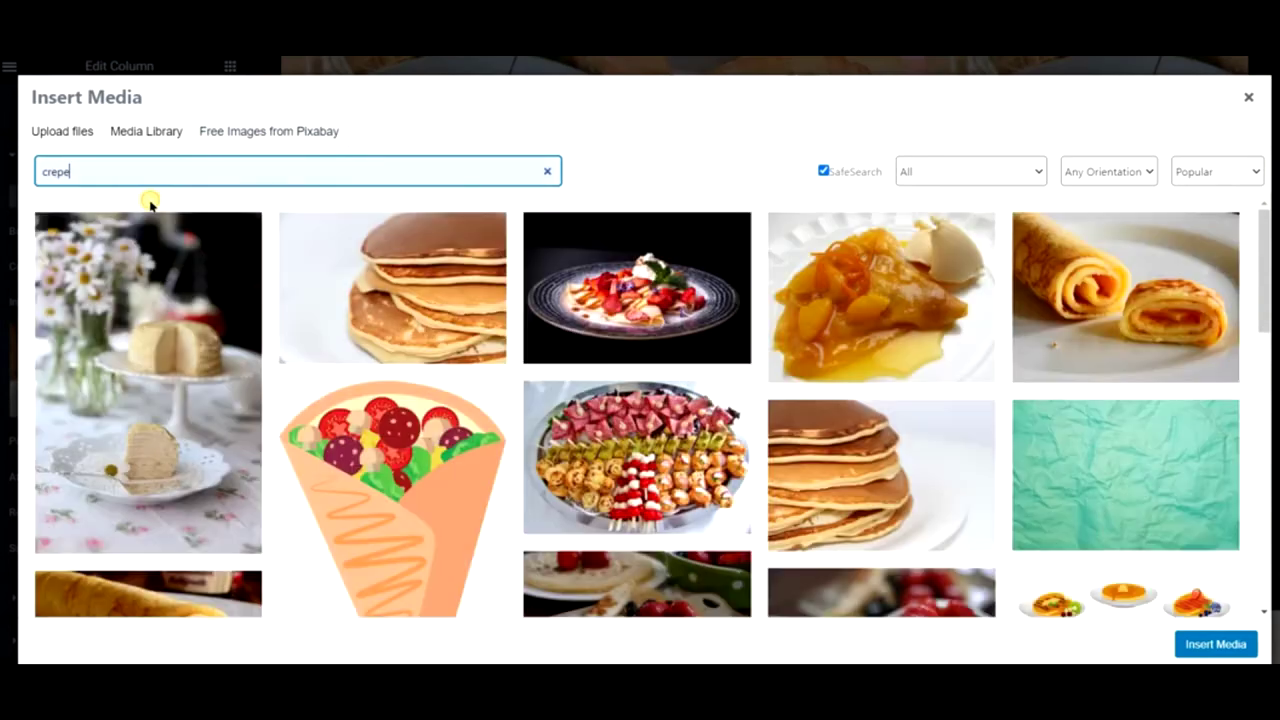
pyautogui.scroll(-1, 655, 305)
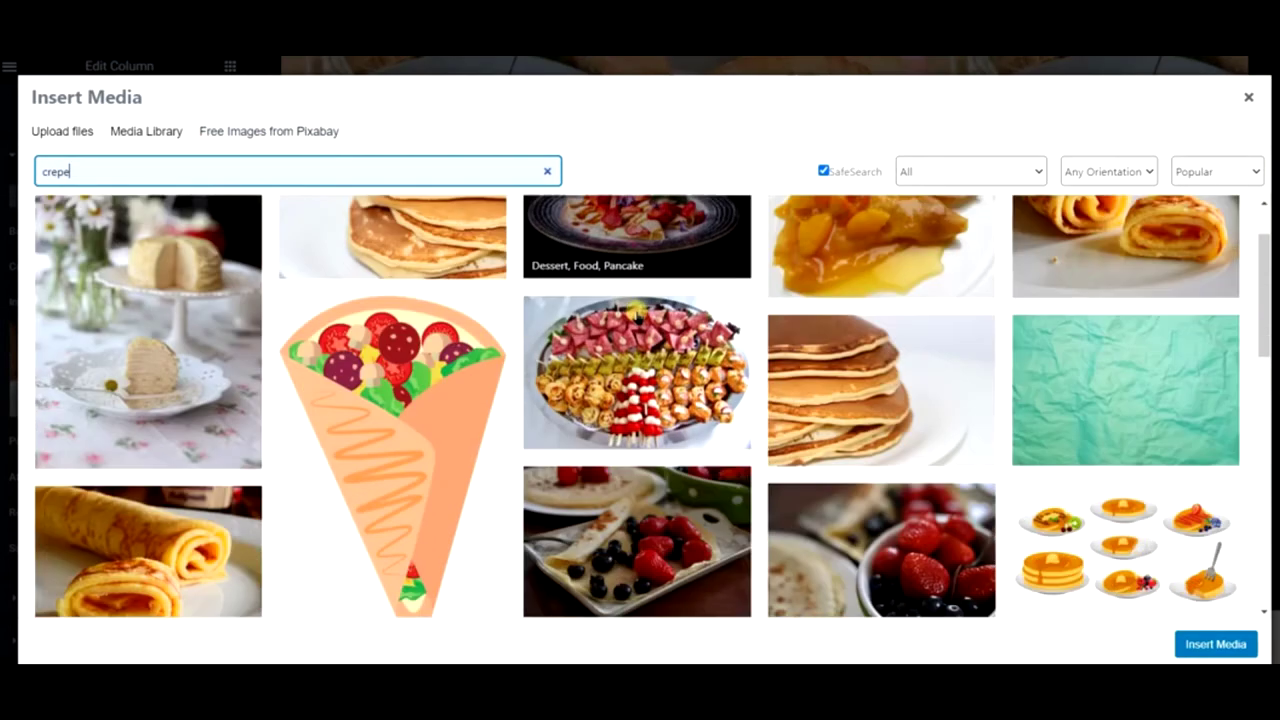
pyautogui.scroll(-2, 668, 345)
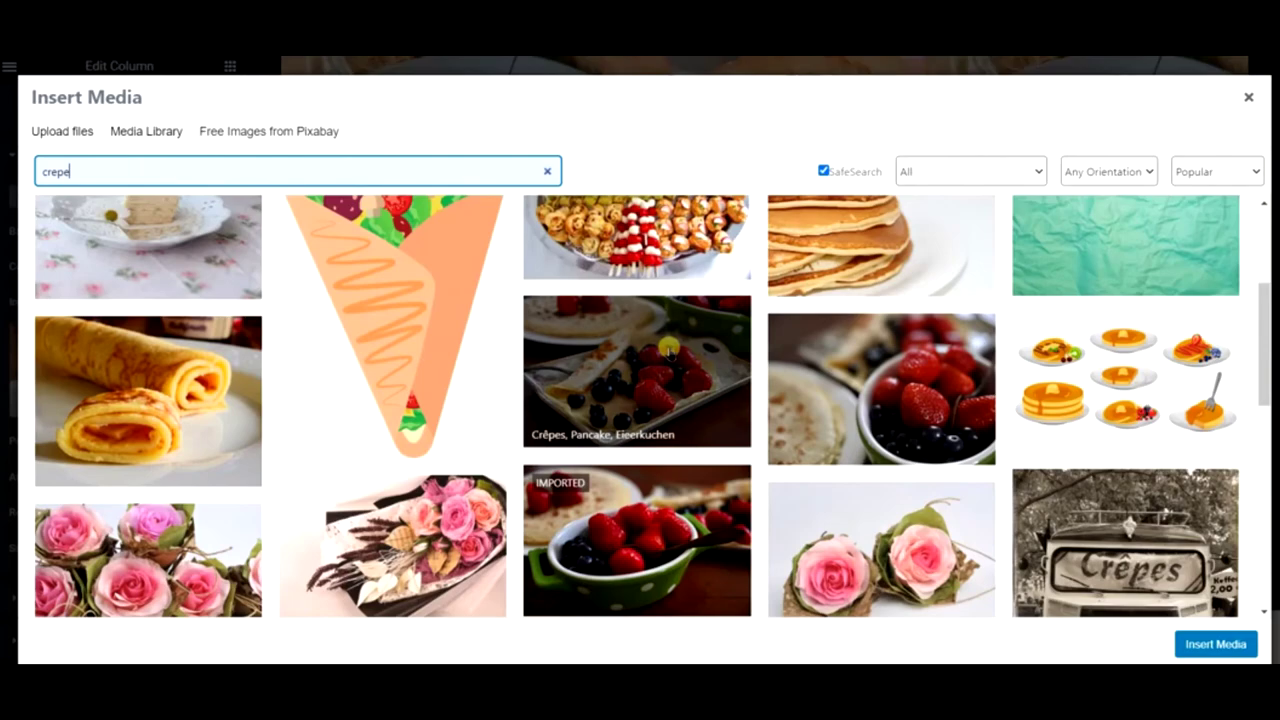
pyautogui.scroll(-5, 668, 345)
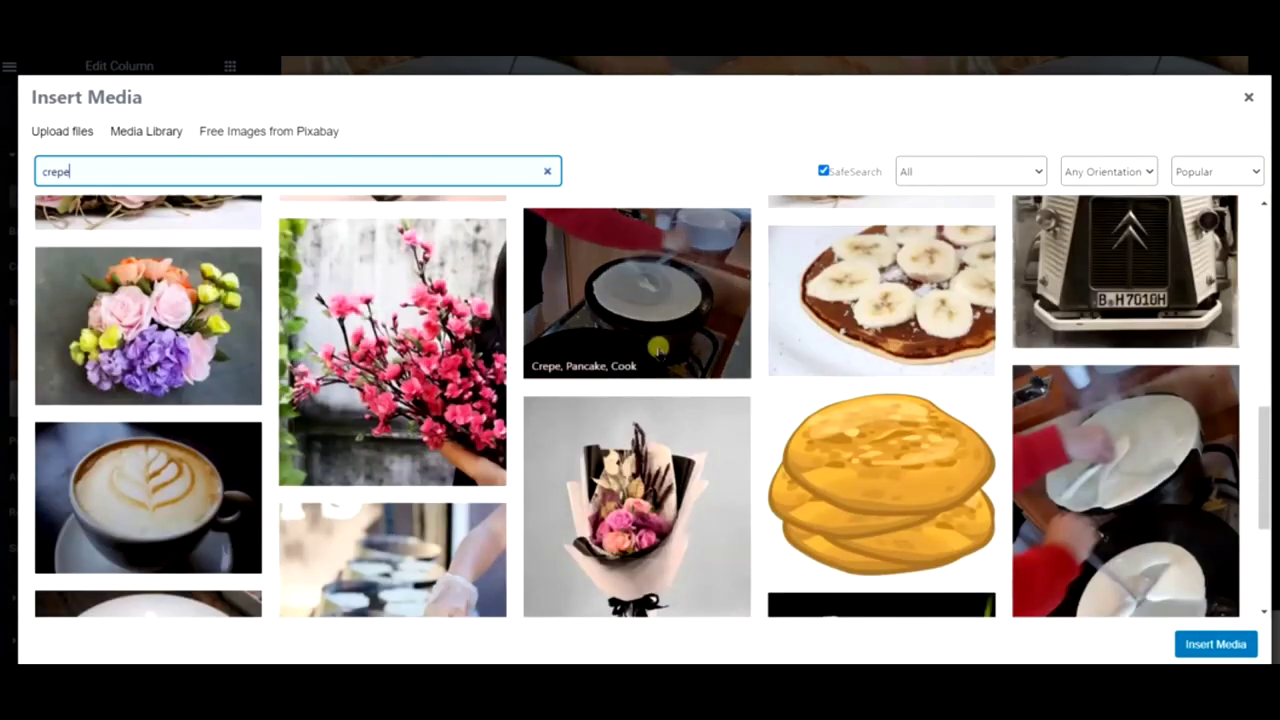
pyautogui.scroll(-3, 657, 346)
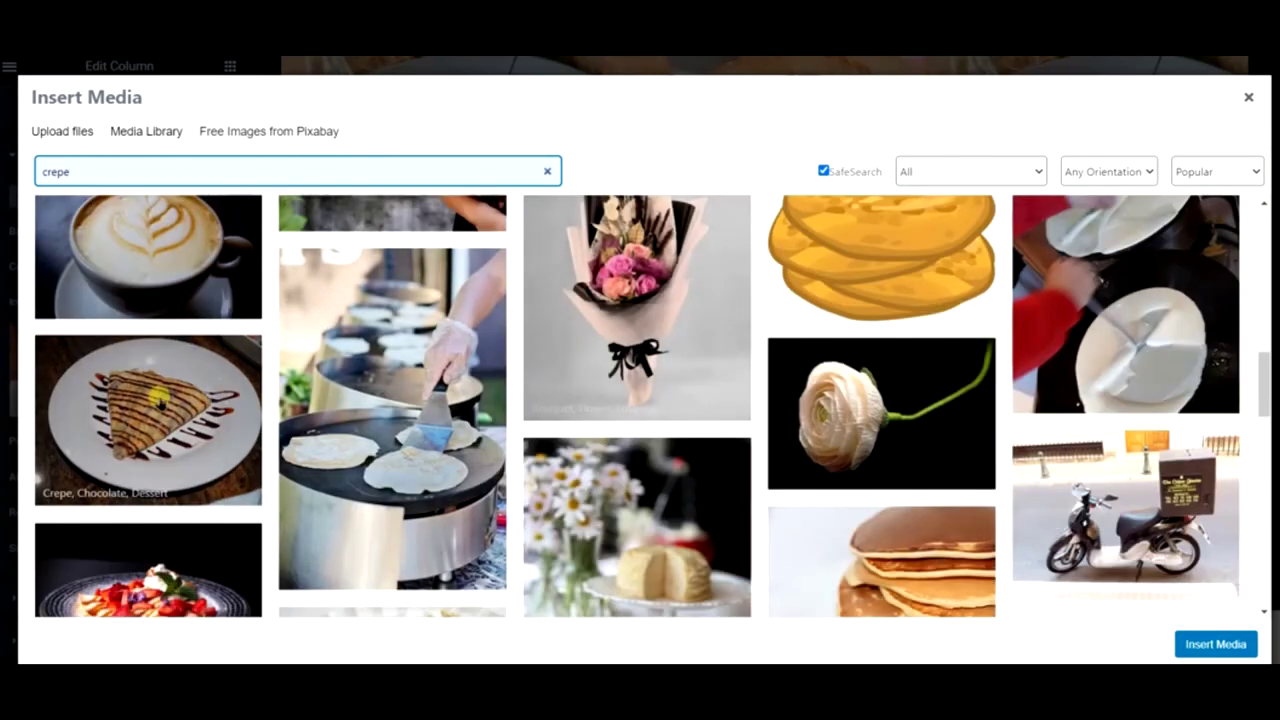
pyautogui.click(158, 400)
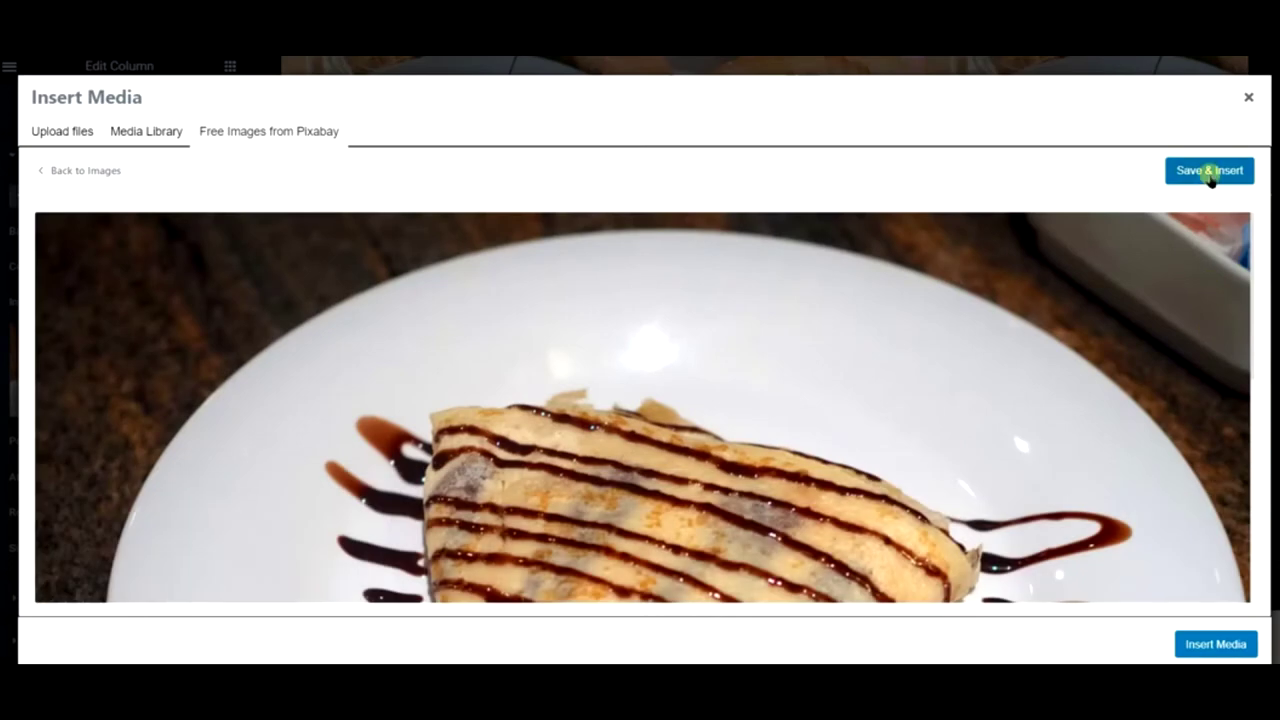
pyautogui.click(1208, 171)
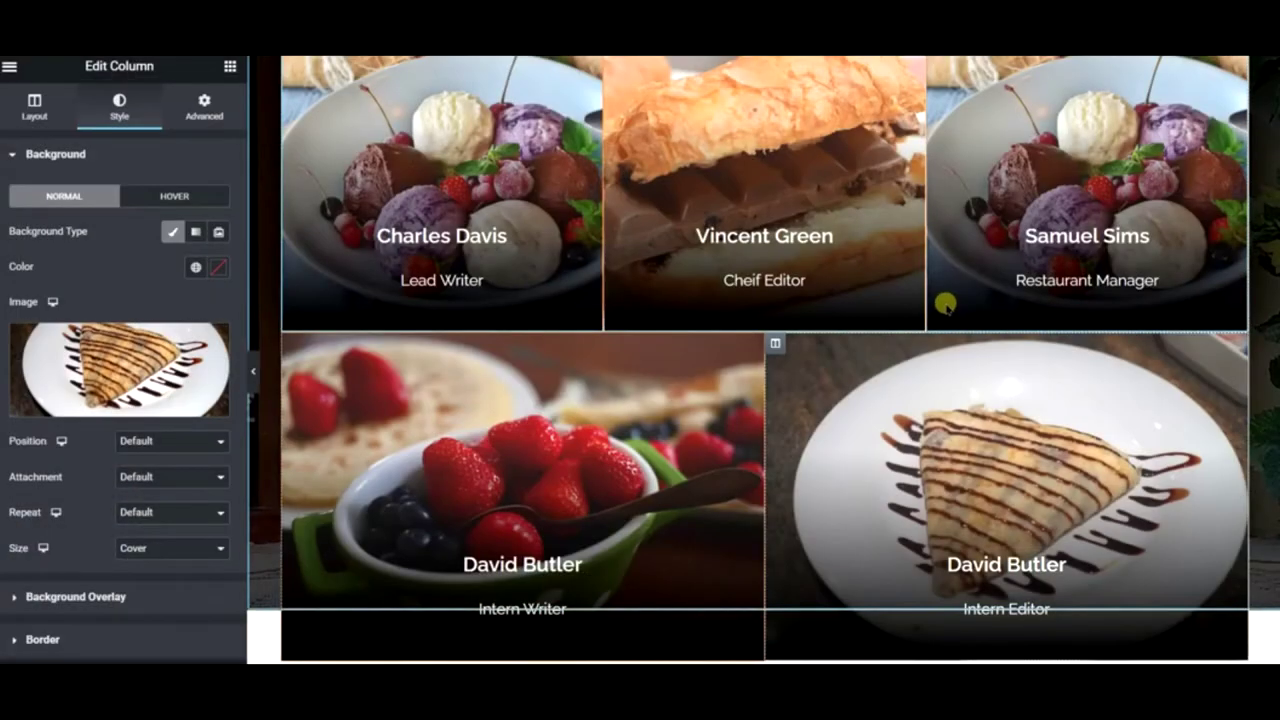
pyautogui.scroll(2, 874, 466)
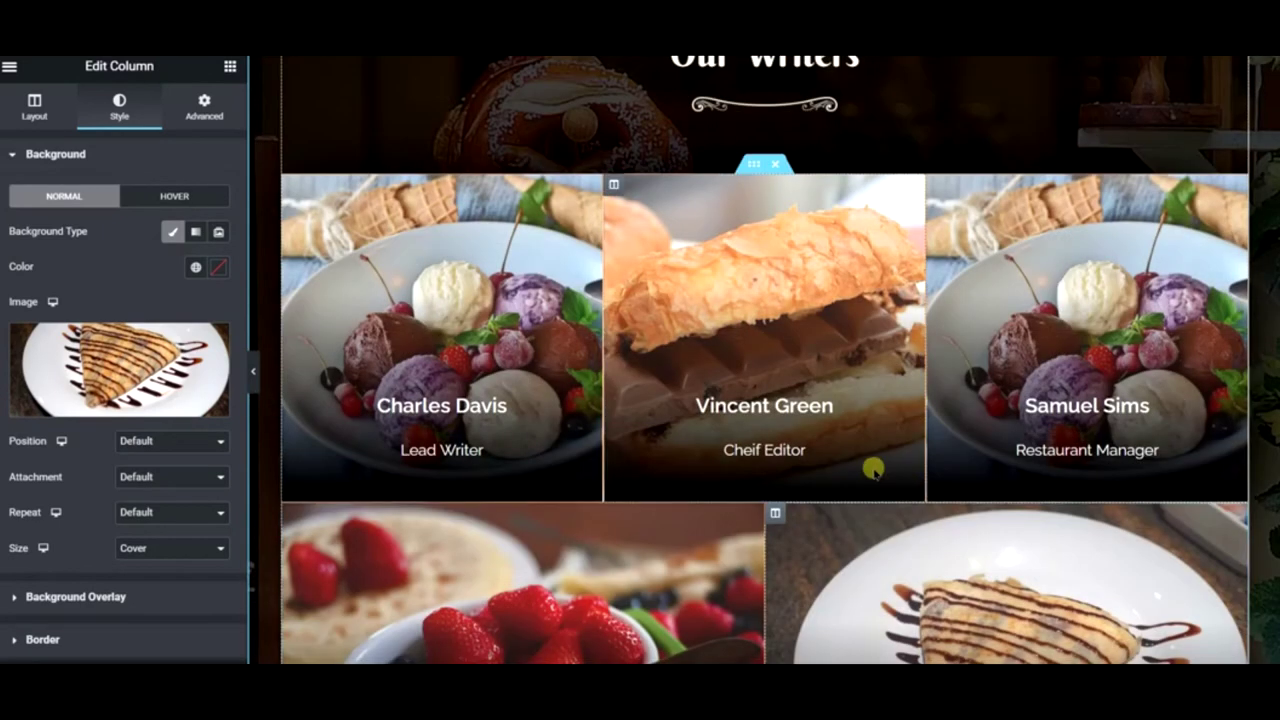
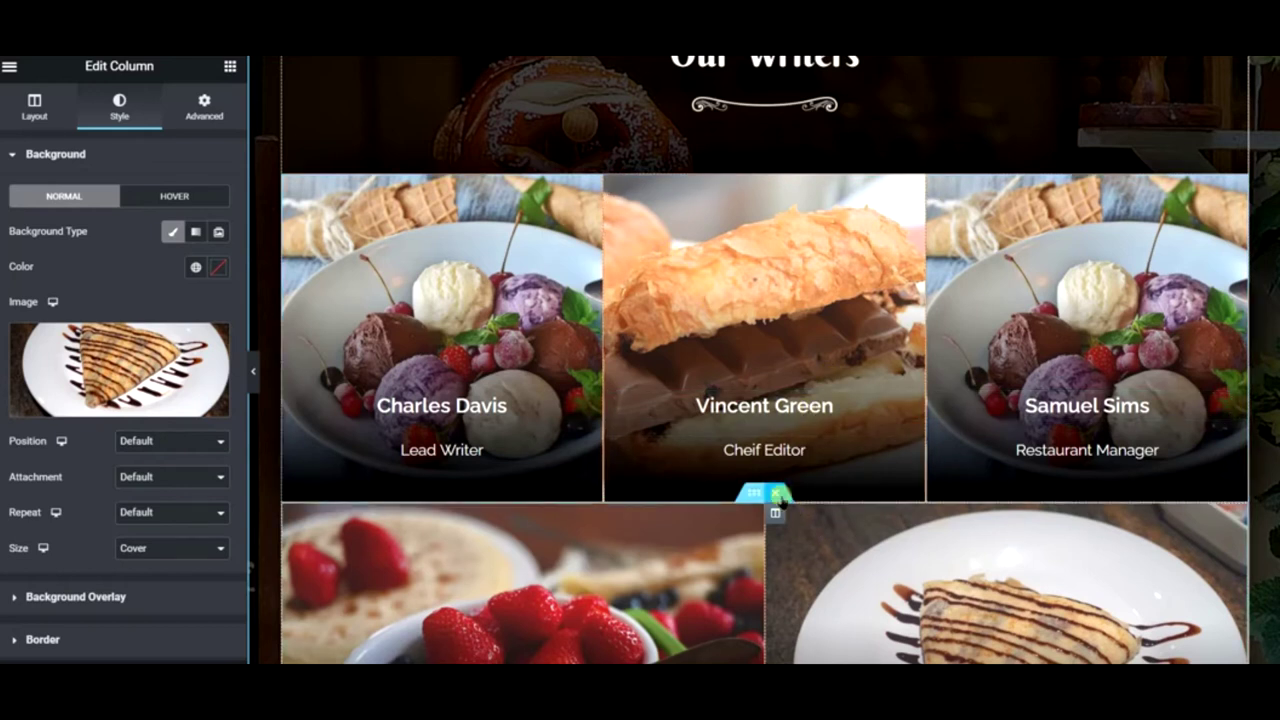
# - Delete the Restaurant Amenities heading and its Free WiFi, Smoking Zone, Live Music, Parking icon list
pyautogui.rightClick(937, 197)
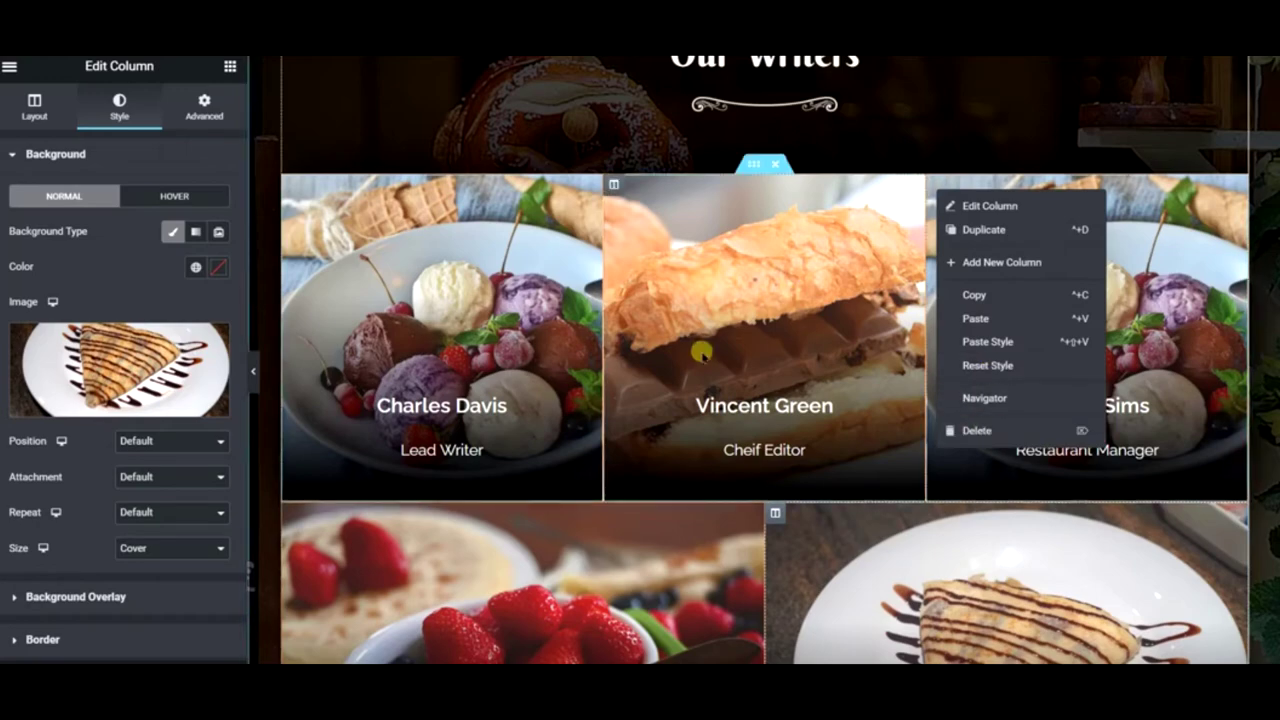
pyautogui.scroll(3, 706, 226)
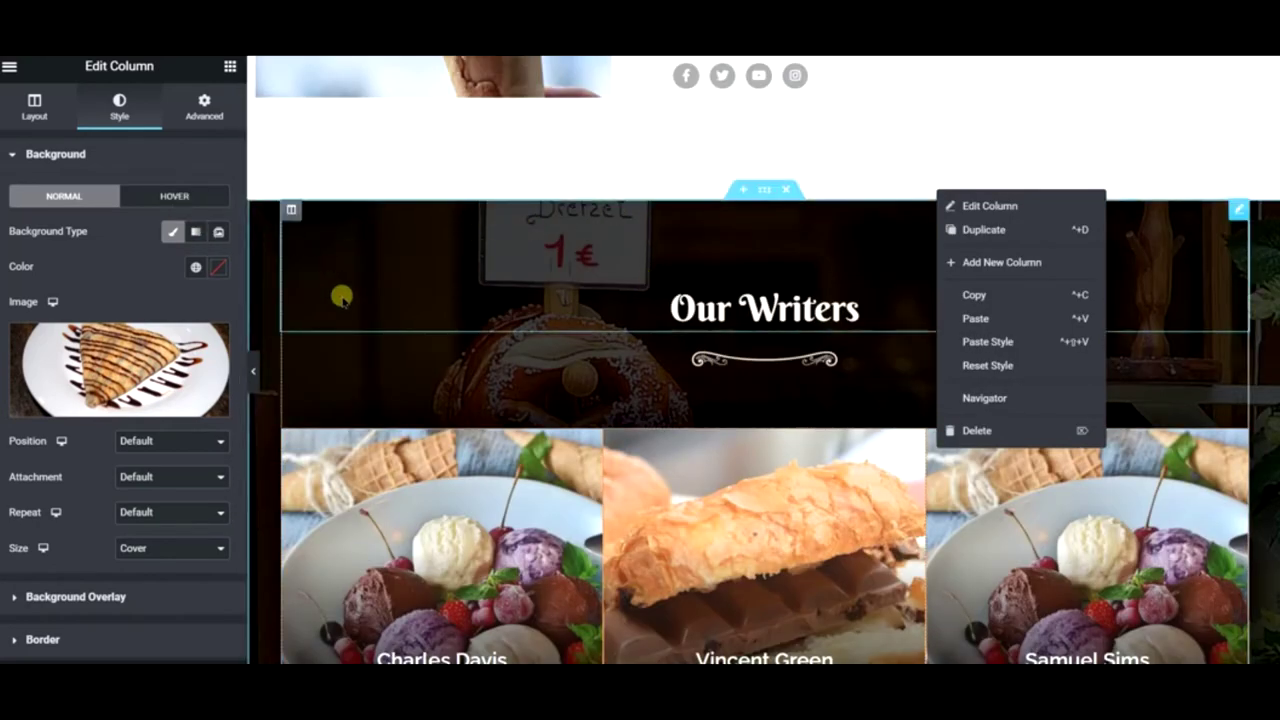
pyautogui.click(848, 166)
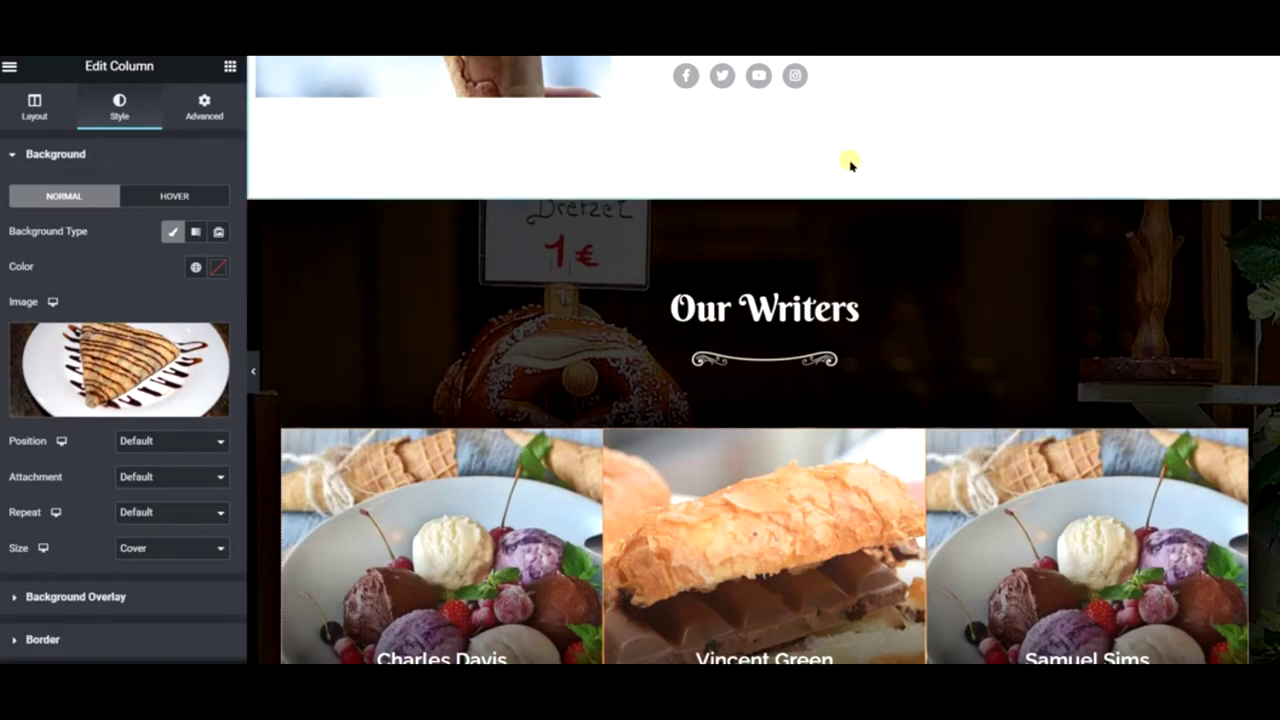
pyautogui.scroll(-5, 850, 165)
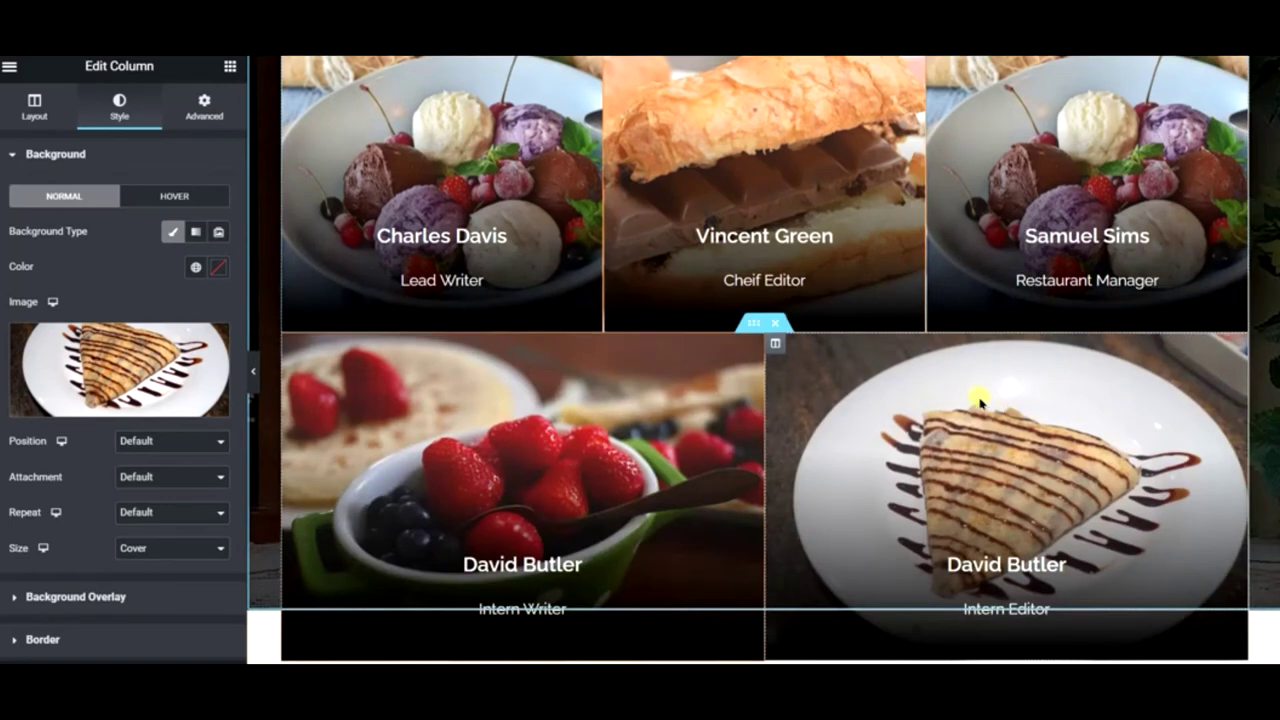
pyautogui.scroll(-3, 945, 378)
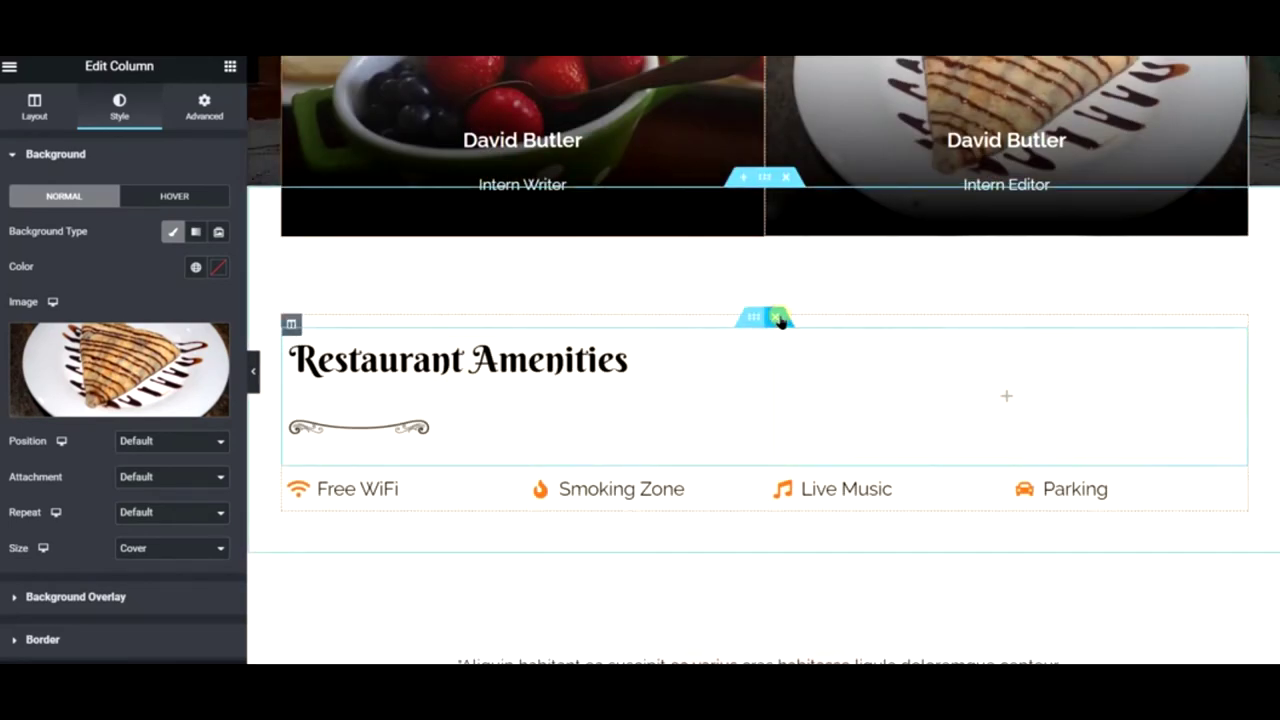
pyautogui.click(779, 318)
pyautogui.moveTo(772, 316)
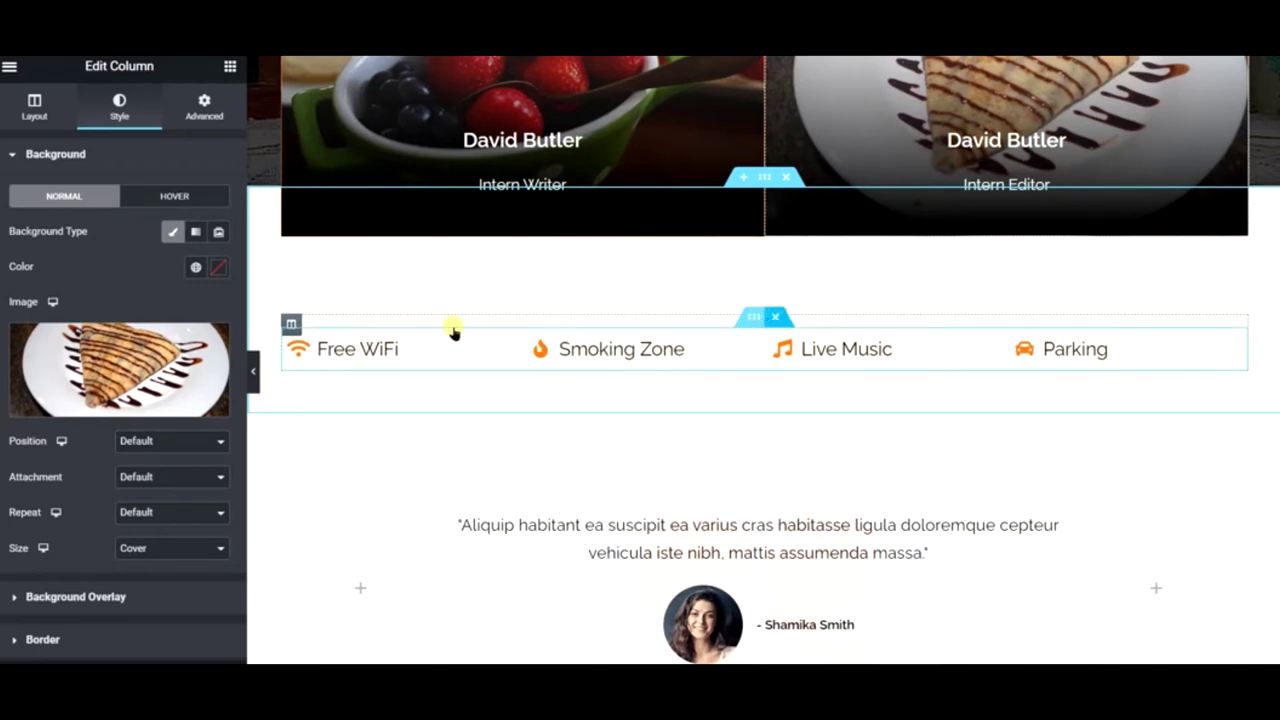
pyautogui.press('Delete')
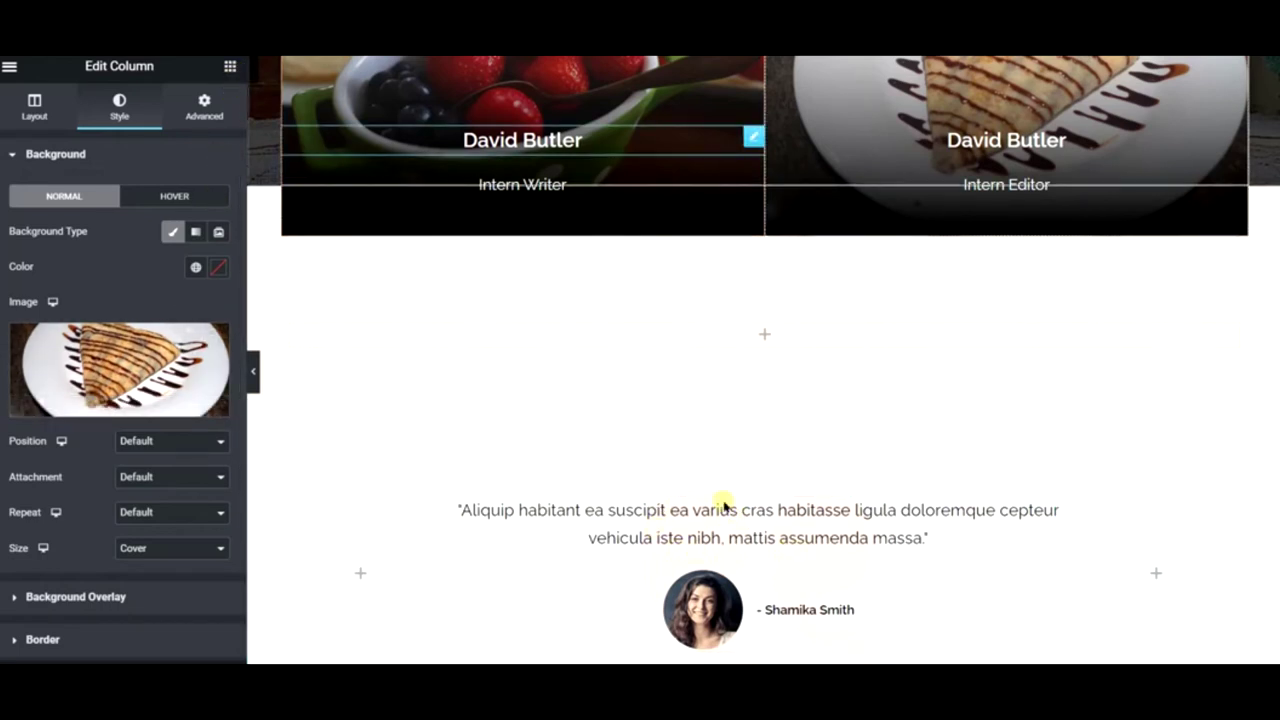
pyautogui.click(889, 532)
# - Start a new section below the Recommended By logos and browse the template library's Blocks
pyautogui.scroll(-2, 772, 563)
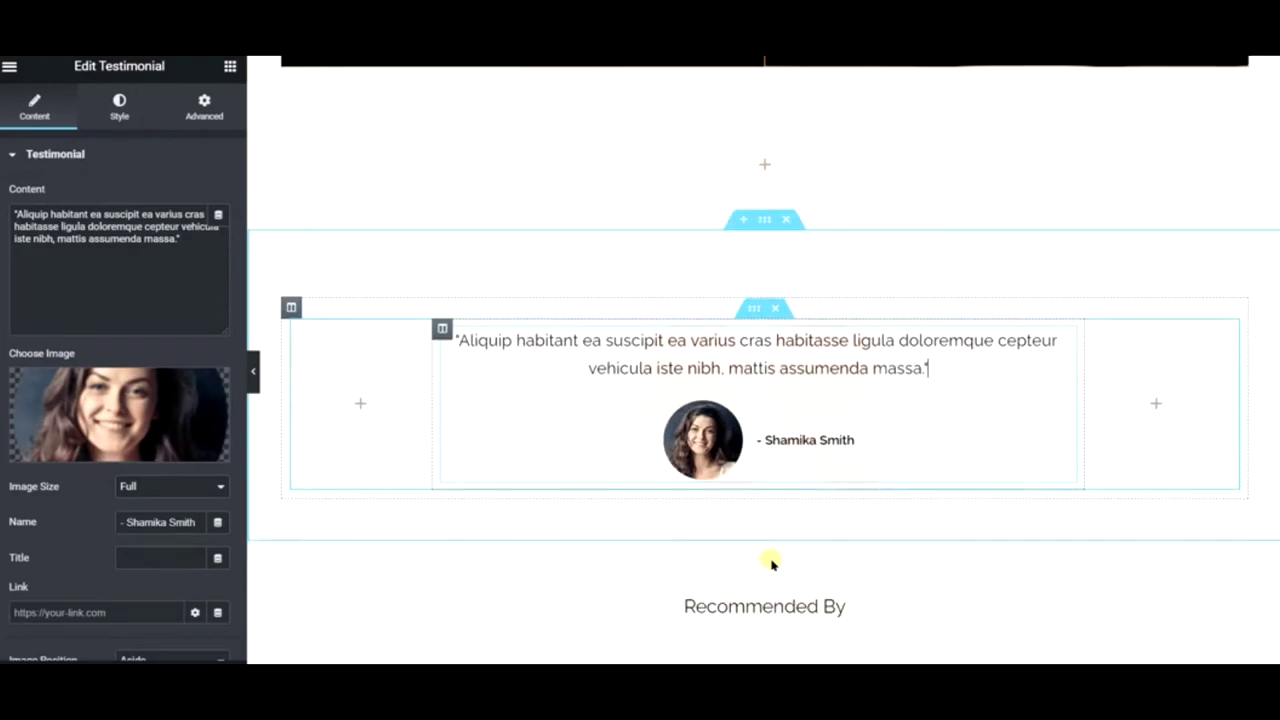
pyautogui.scroll(-2, 966, 409)
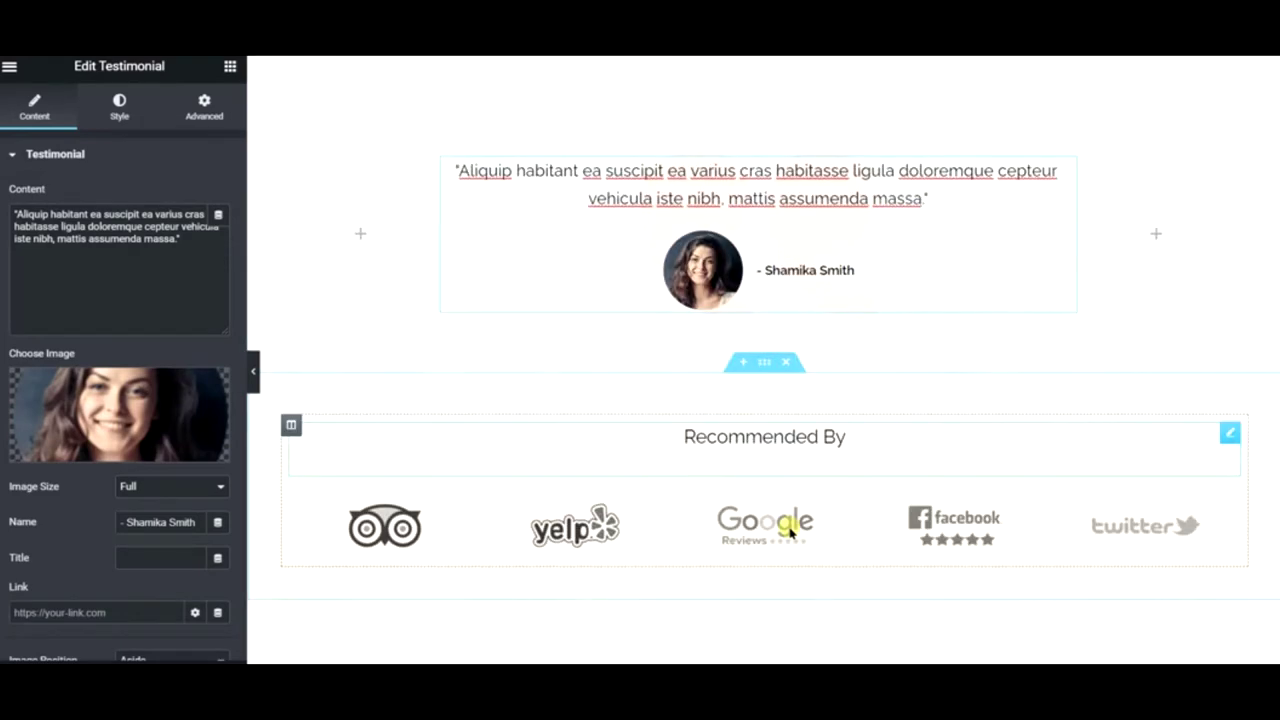
pyautogui.click(742, 370)
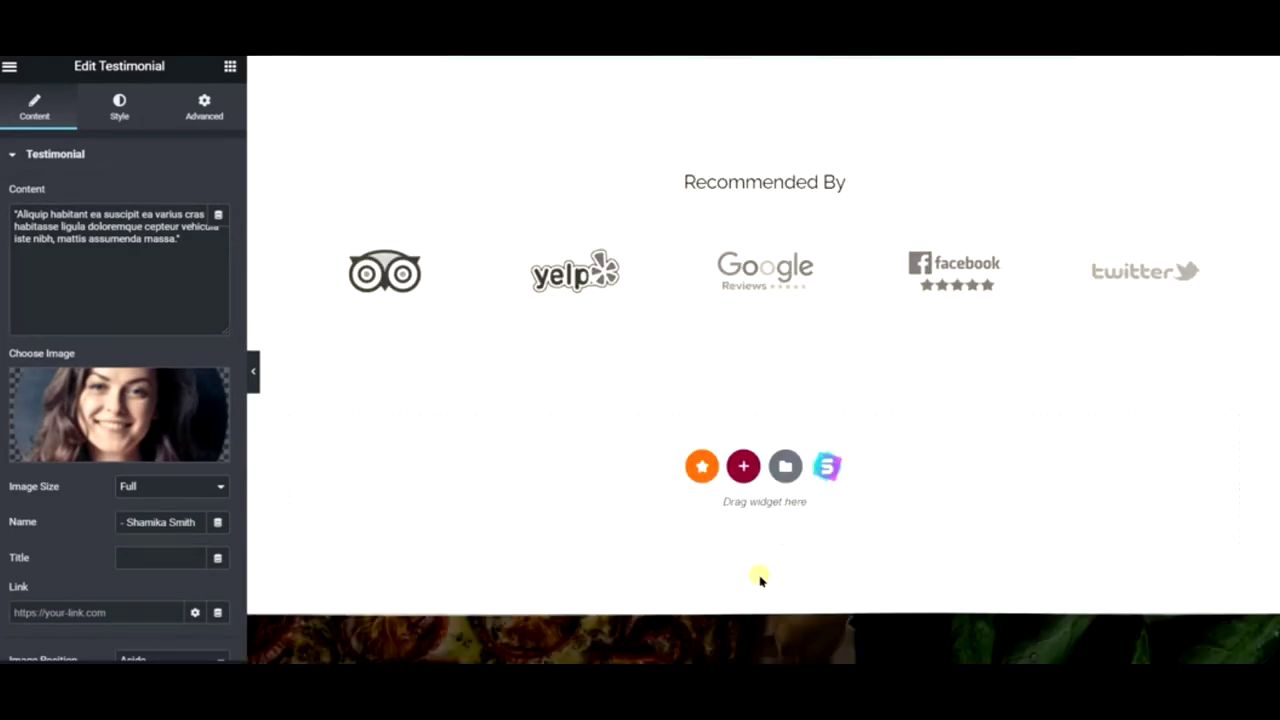
pyautogui.click(745, 462)
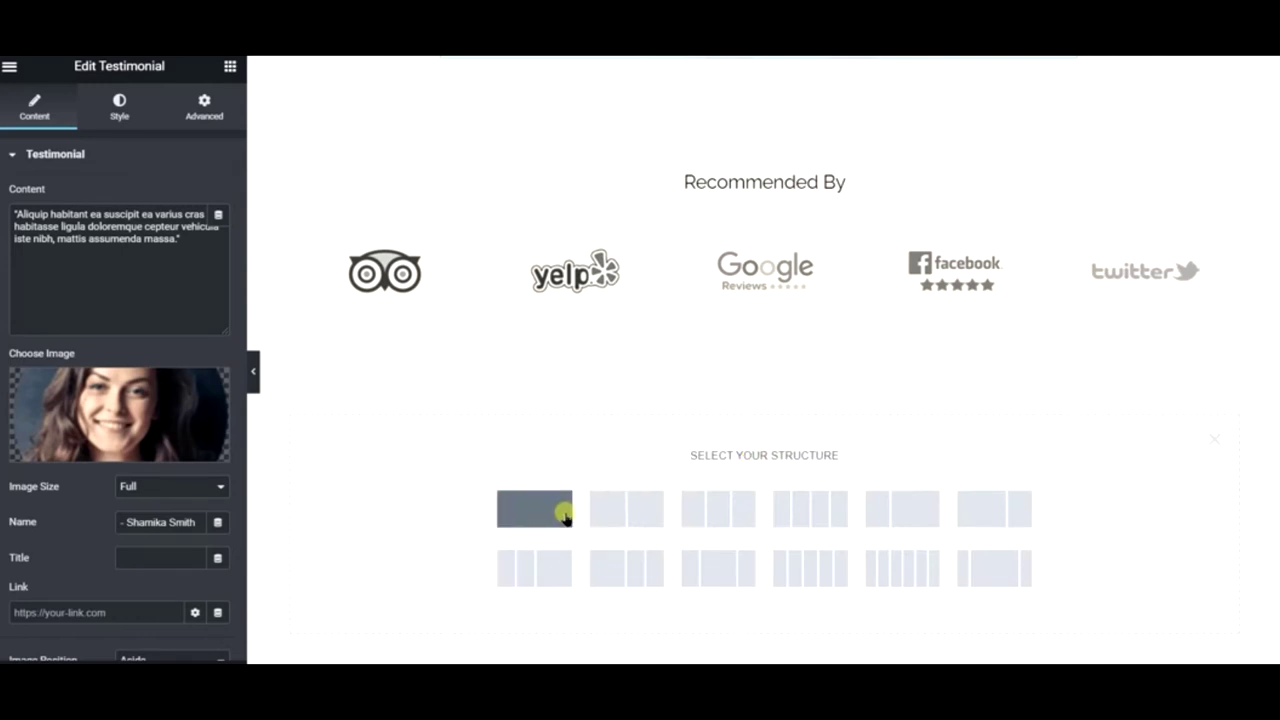
pyautogui.click(1212, 440)
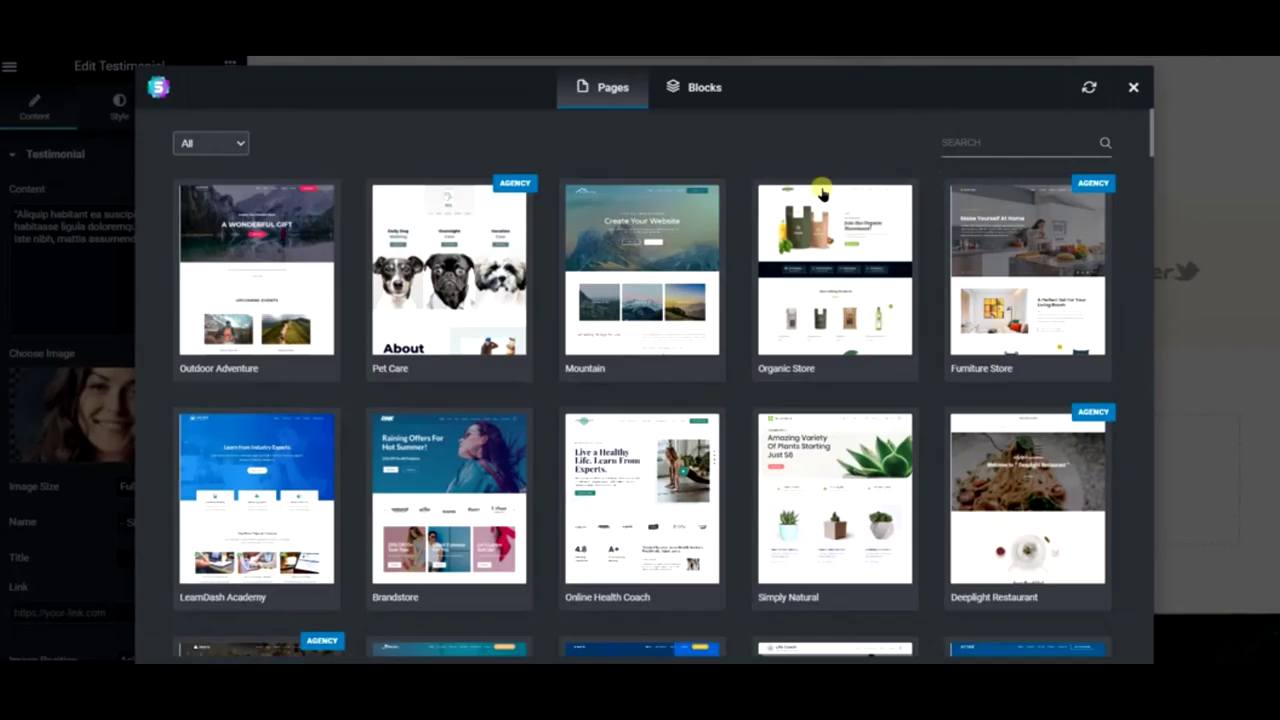
pyautogui.click(715, 90)
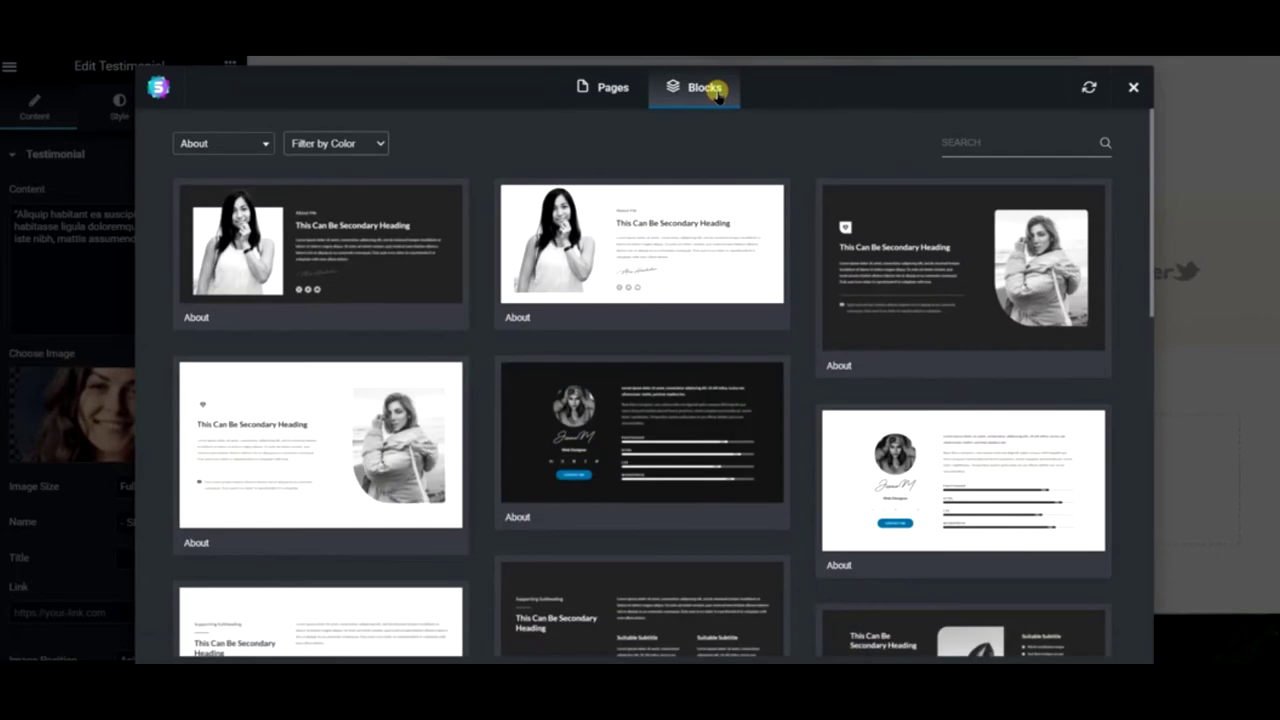
# - Set the block filter to All and import the Get In Touch contact block
pyautogui.scroll(-3, 886, 305)
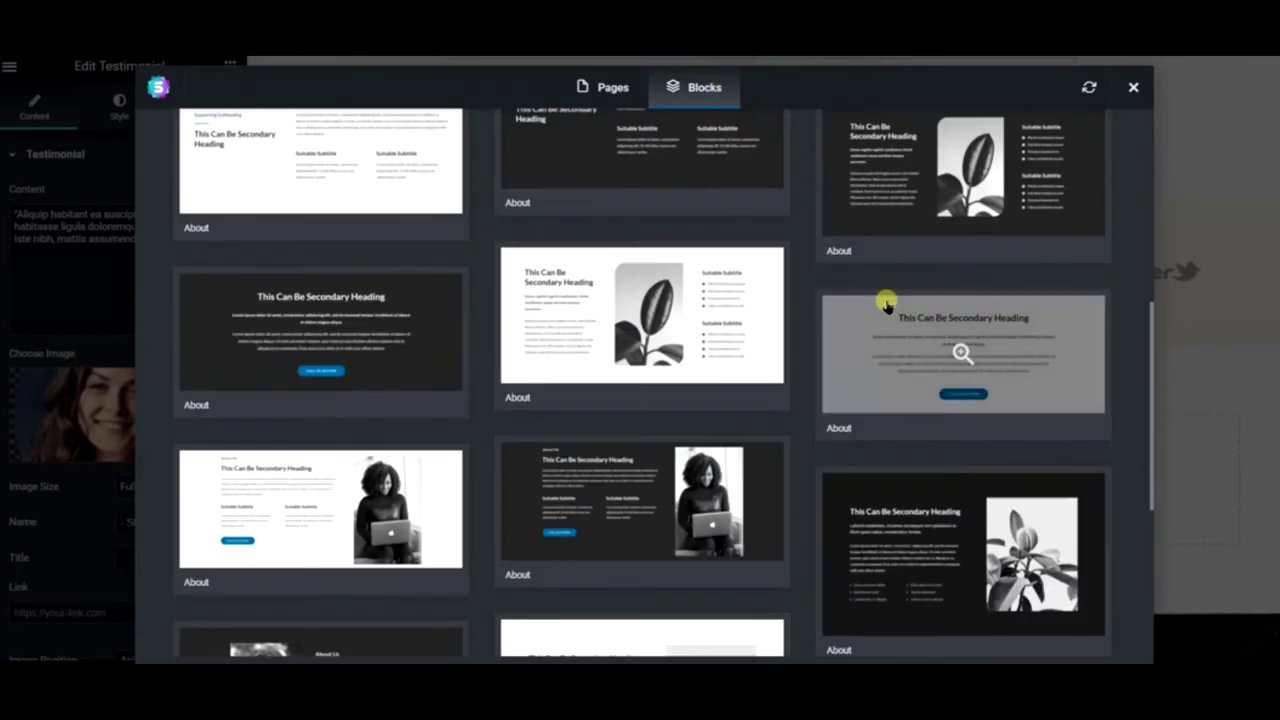
pyautogui.scroll(-2, 886, 303)
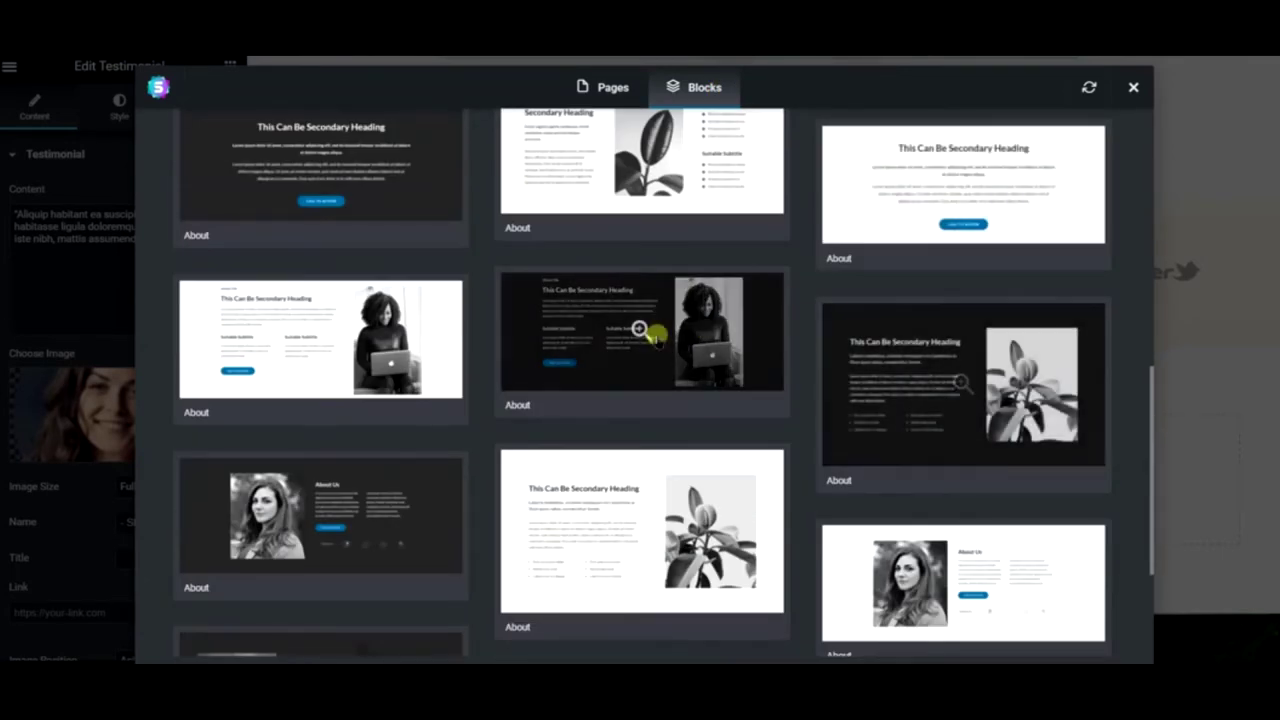
pyautogui.scroll(-2, 640, 340)
pyautogui.scroll(8, 256, 135)
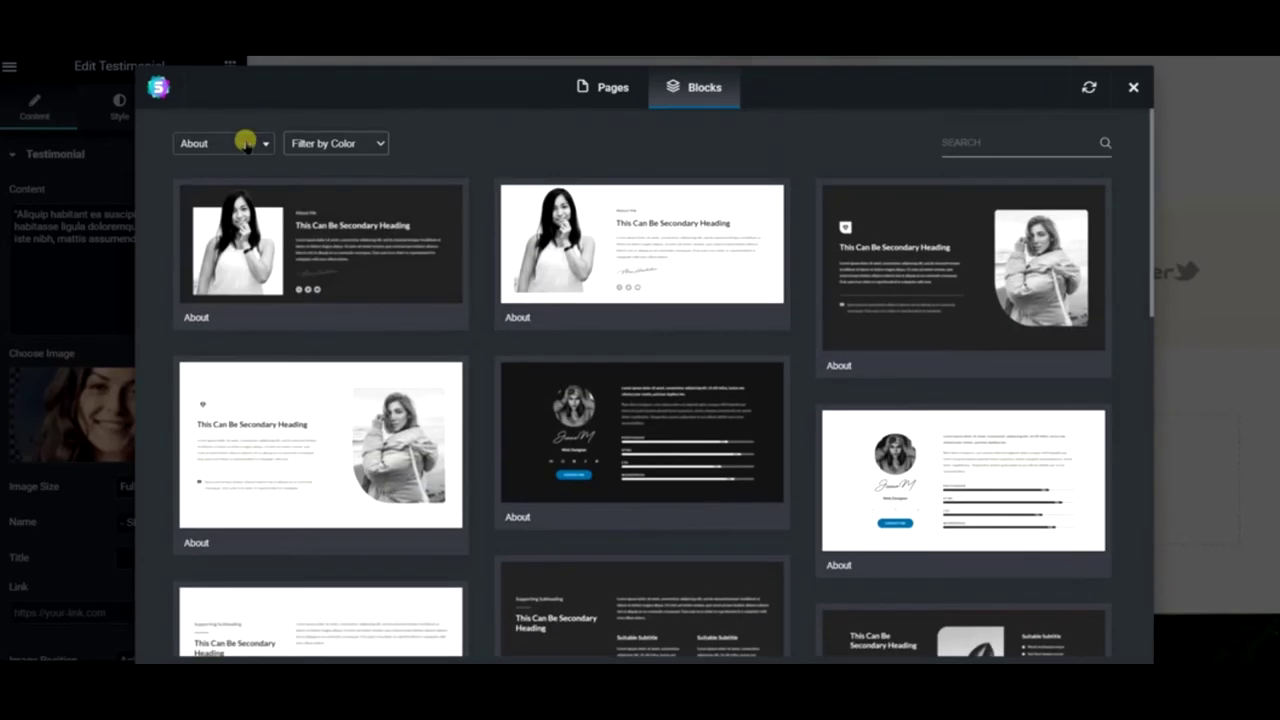
pyautogui.click(245, 144)
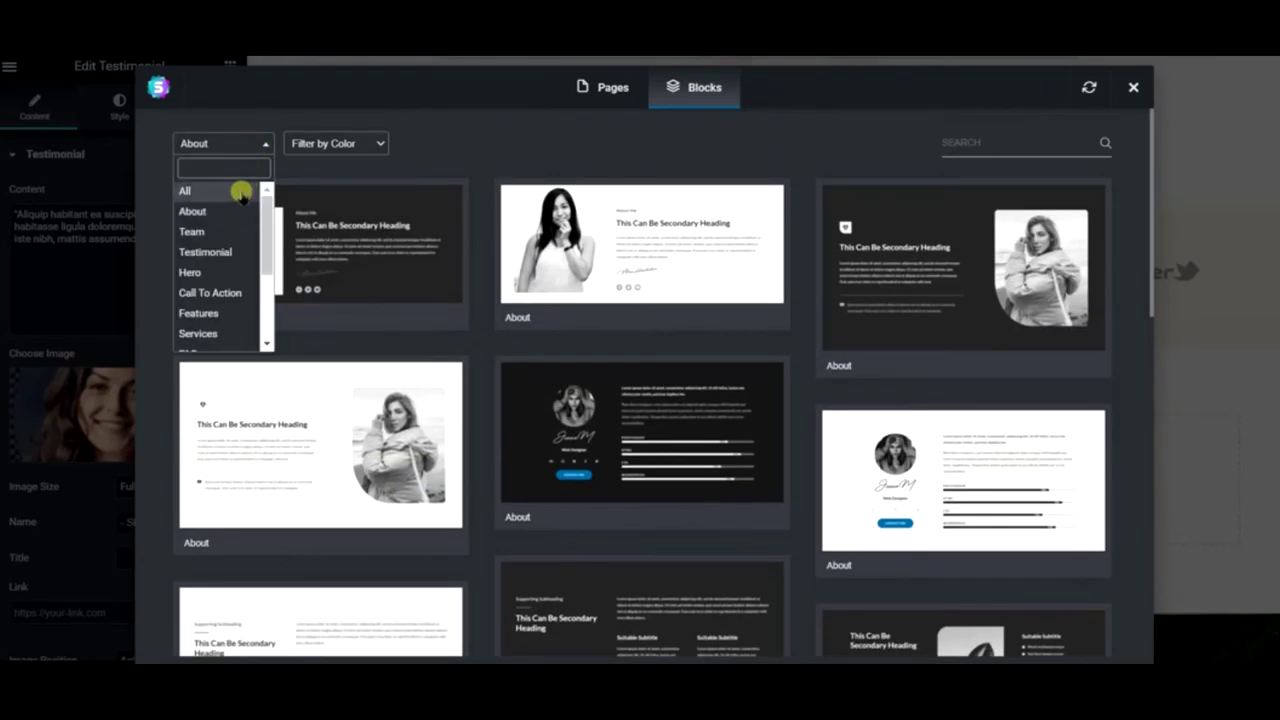
pyautogui.scroll(-8, 567, 272)
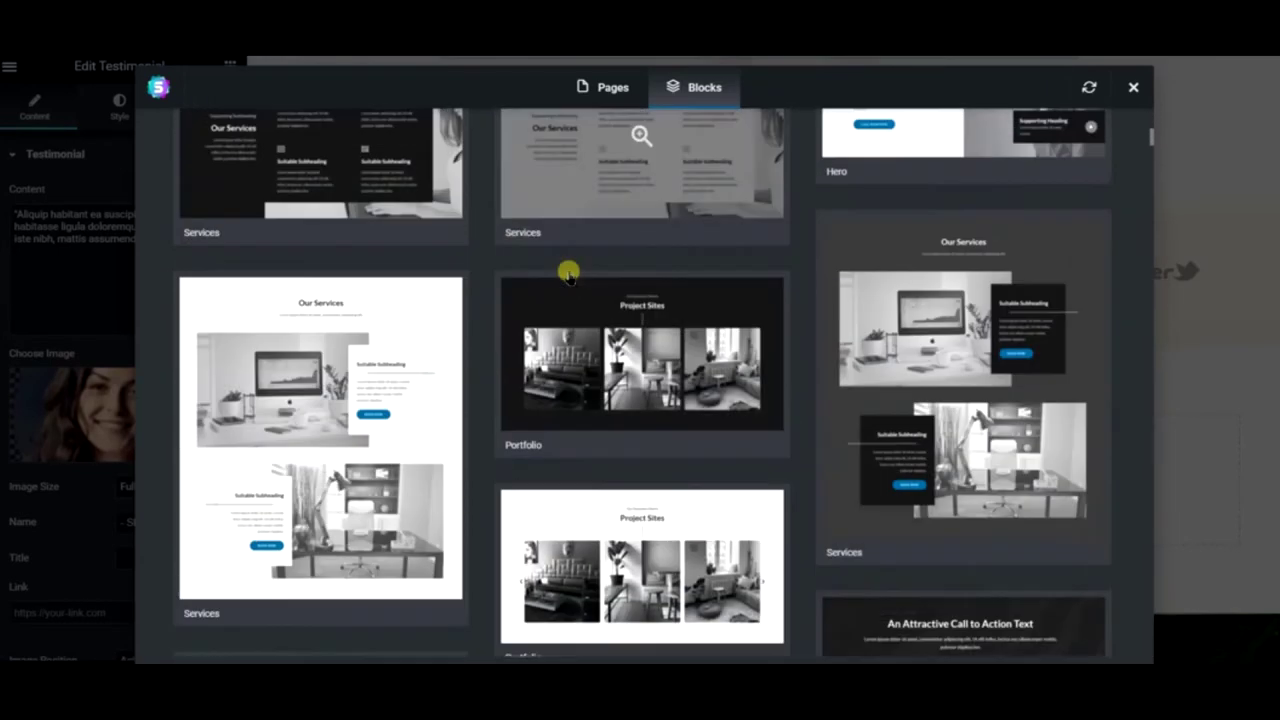
pyautogui.scroll(-2, 567, 272)
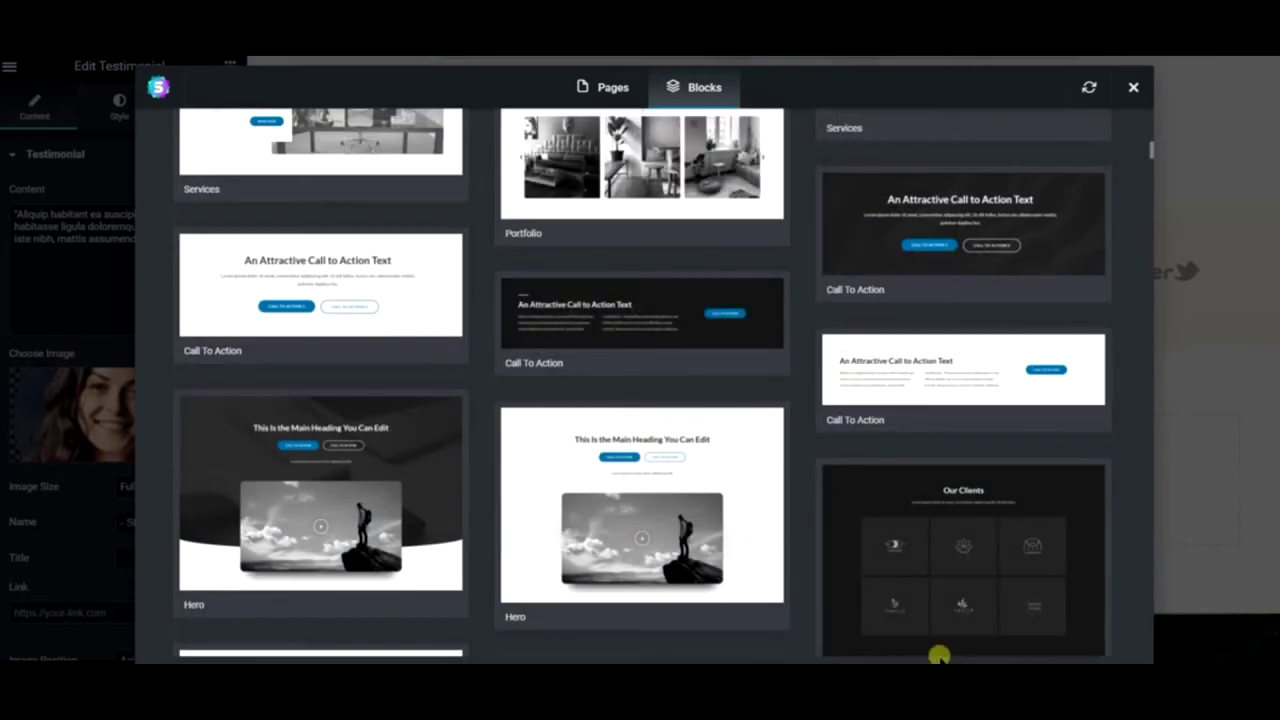
pyautogui.scroll(-10, 843, 543)
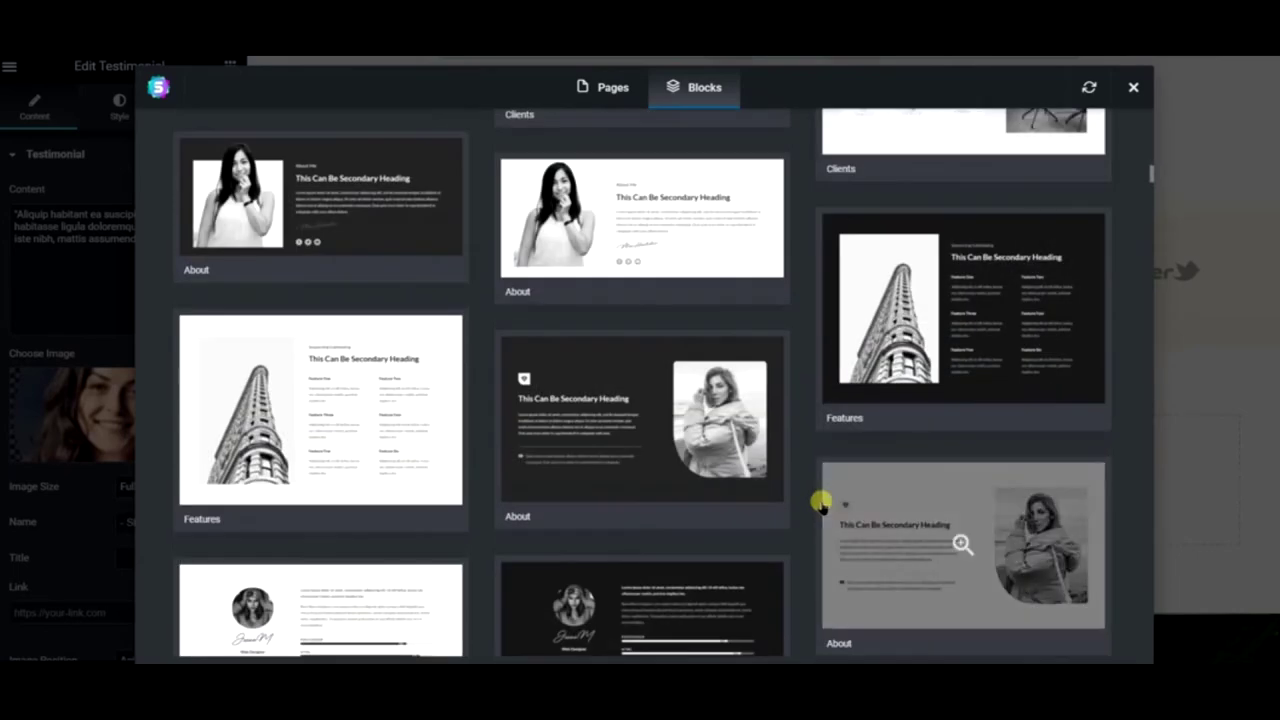
pyautogui.scroll(-5, 820, 505)
pyautogui.scroll(-6, 820, 497)
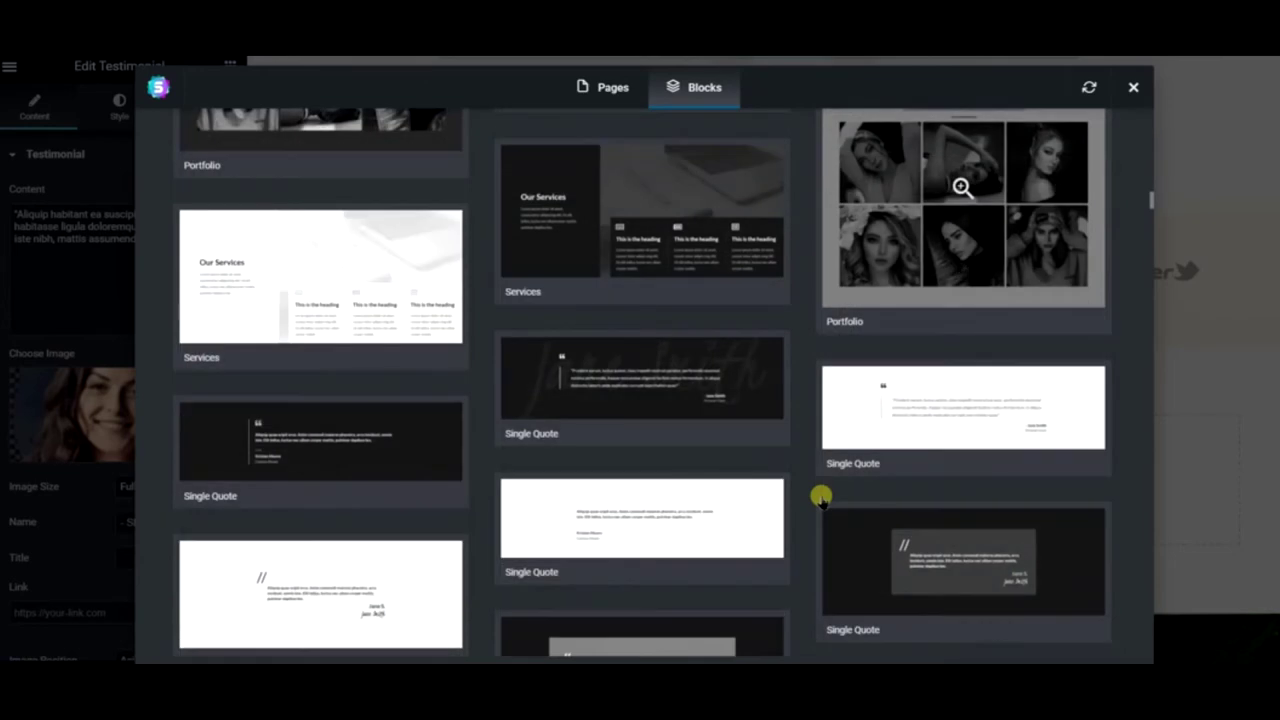
pyautogui.scroll(-6, 820, 497)
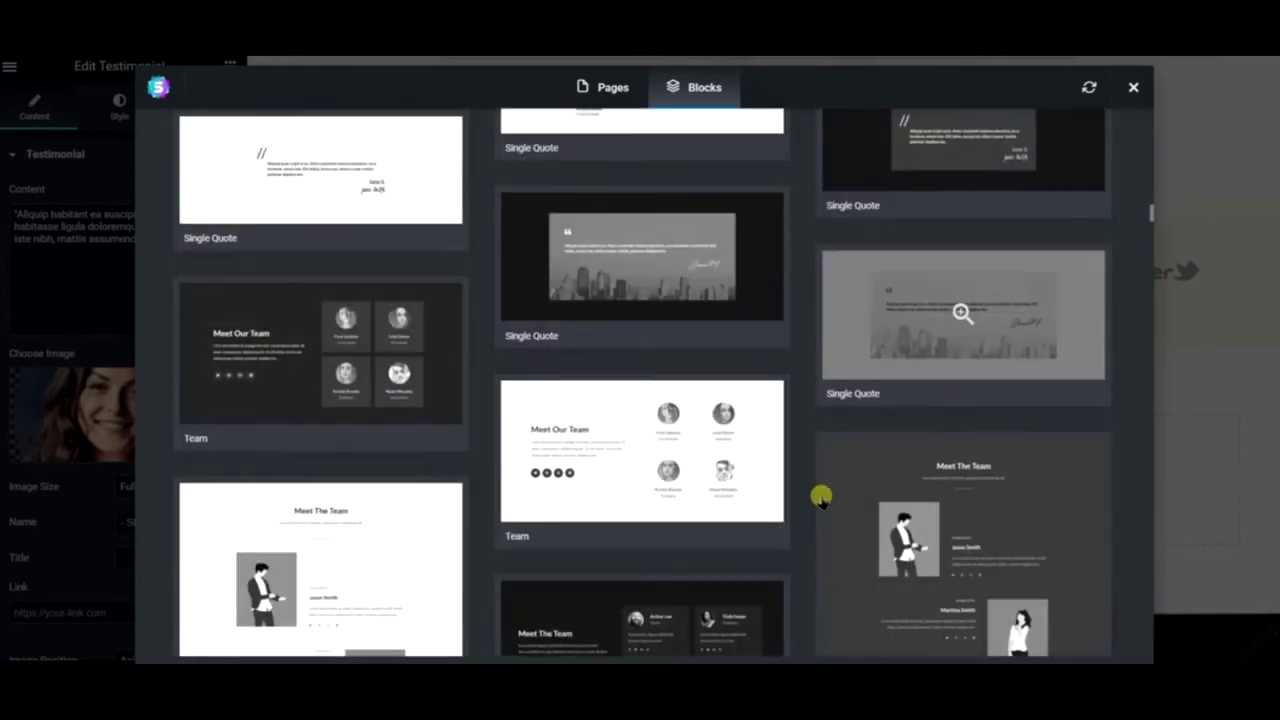
pyautogui.scroll(-8, 820, 497)
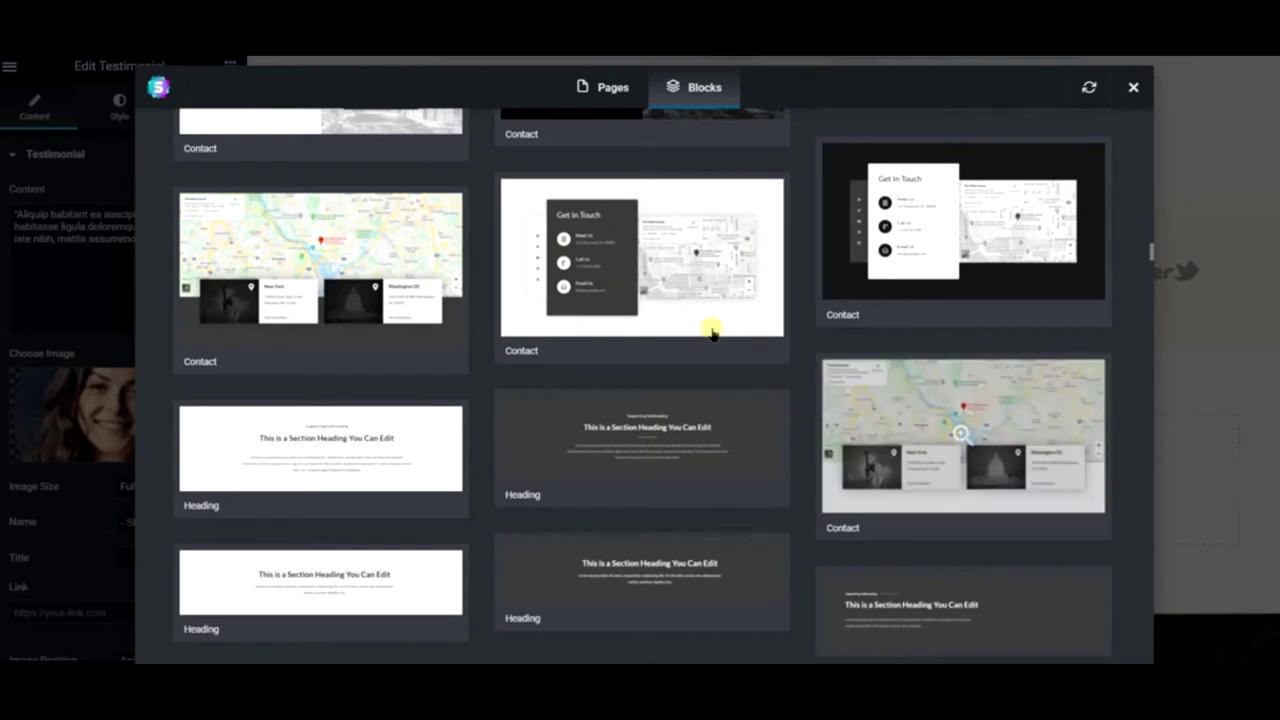
pyautogui.click(688, 278)
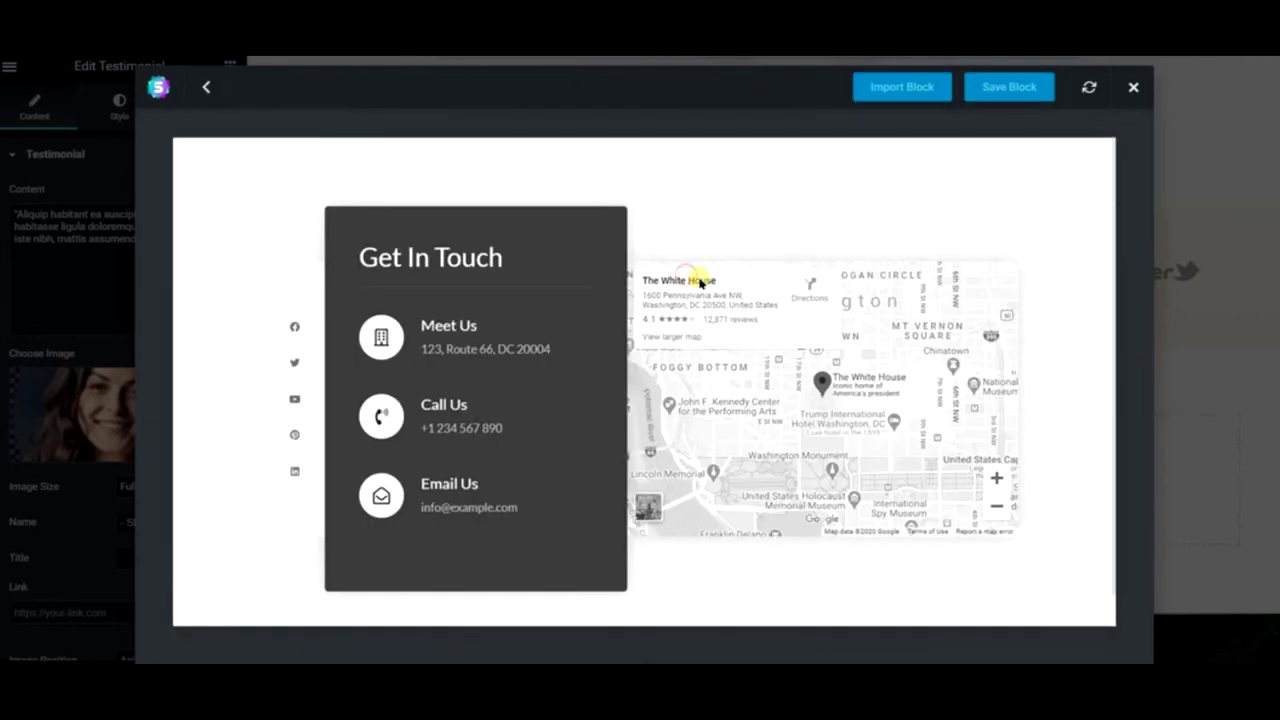
pyautogui.click(930, 82)
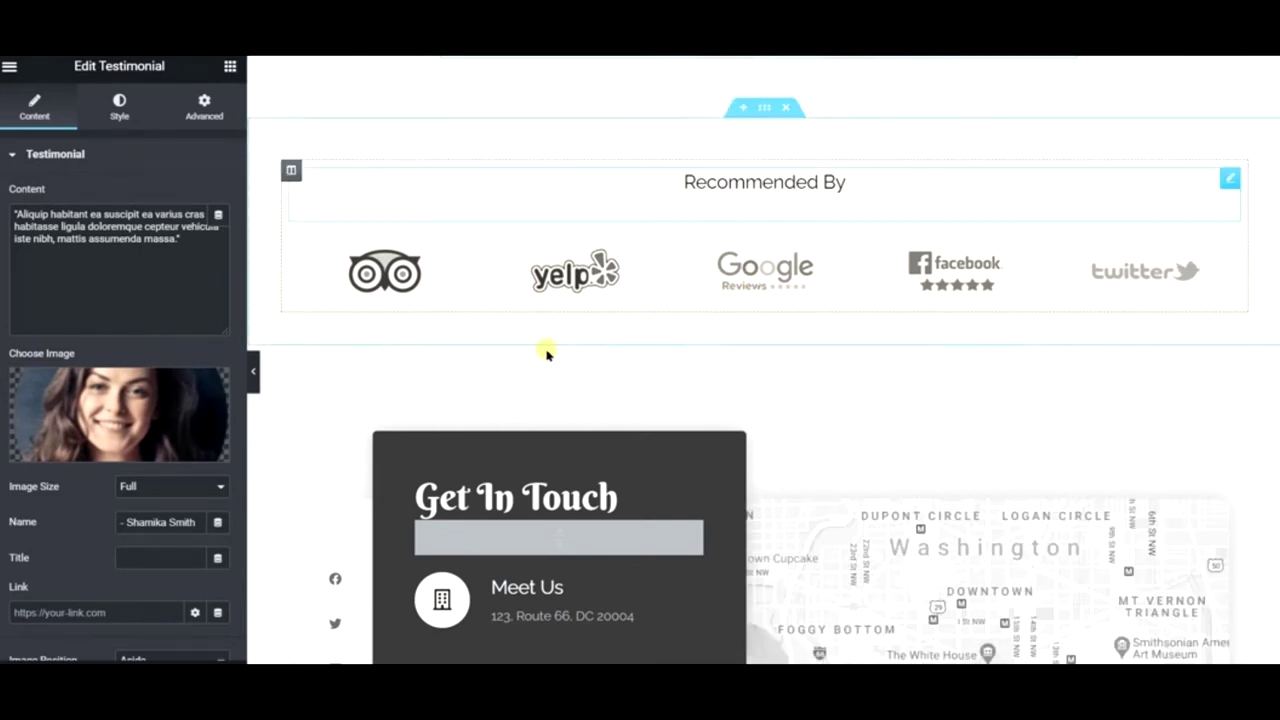
# - Replace the Get In Touch heading title with 'Download Free Recipes'
pyautogui.scroll(-3, 545, 370)
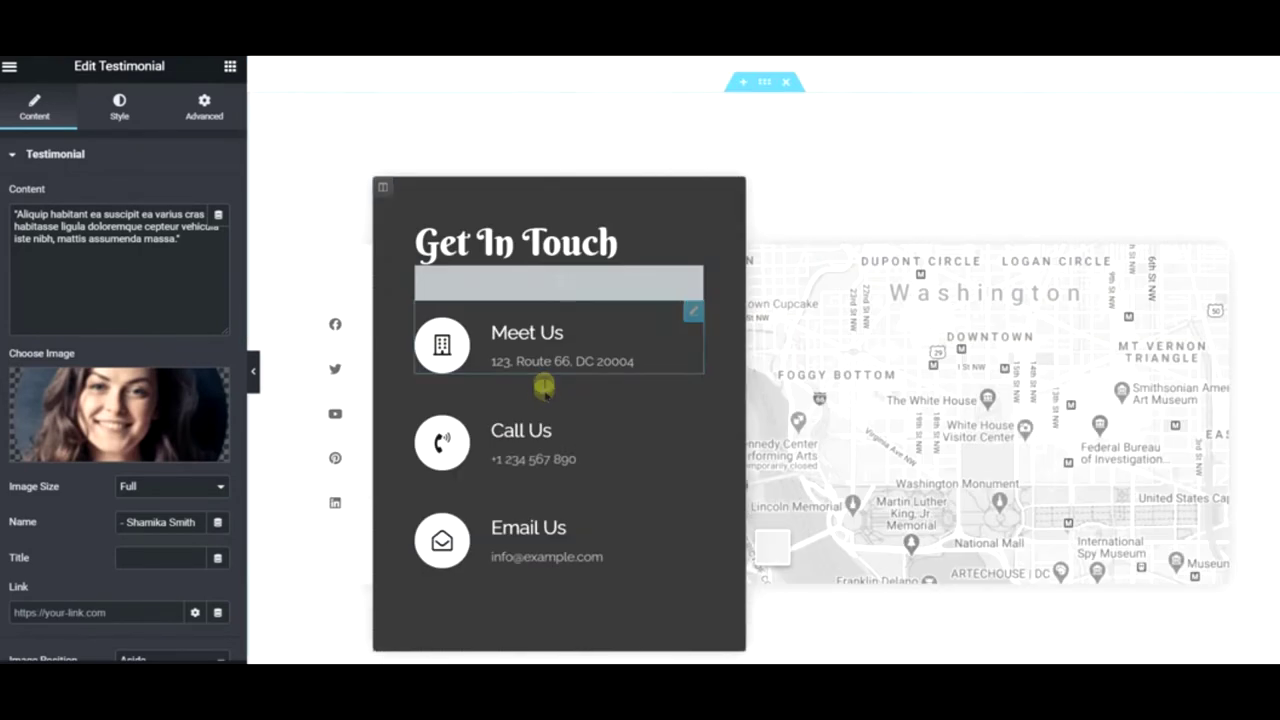
pyautogui.tripleClick(109, 241)
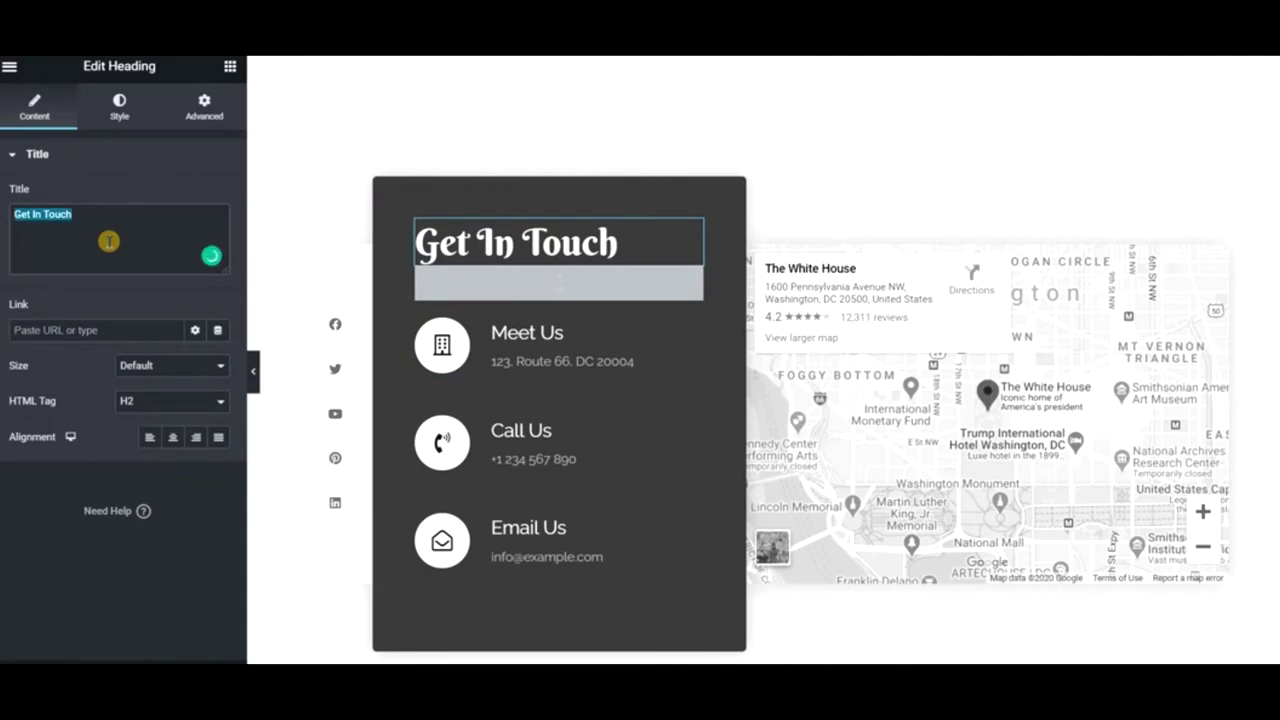
pyautogui.write('Download F')
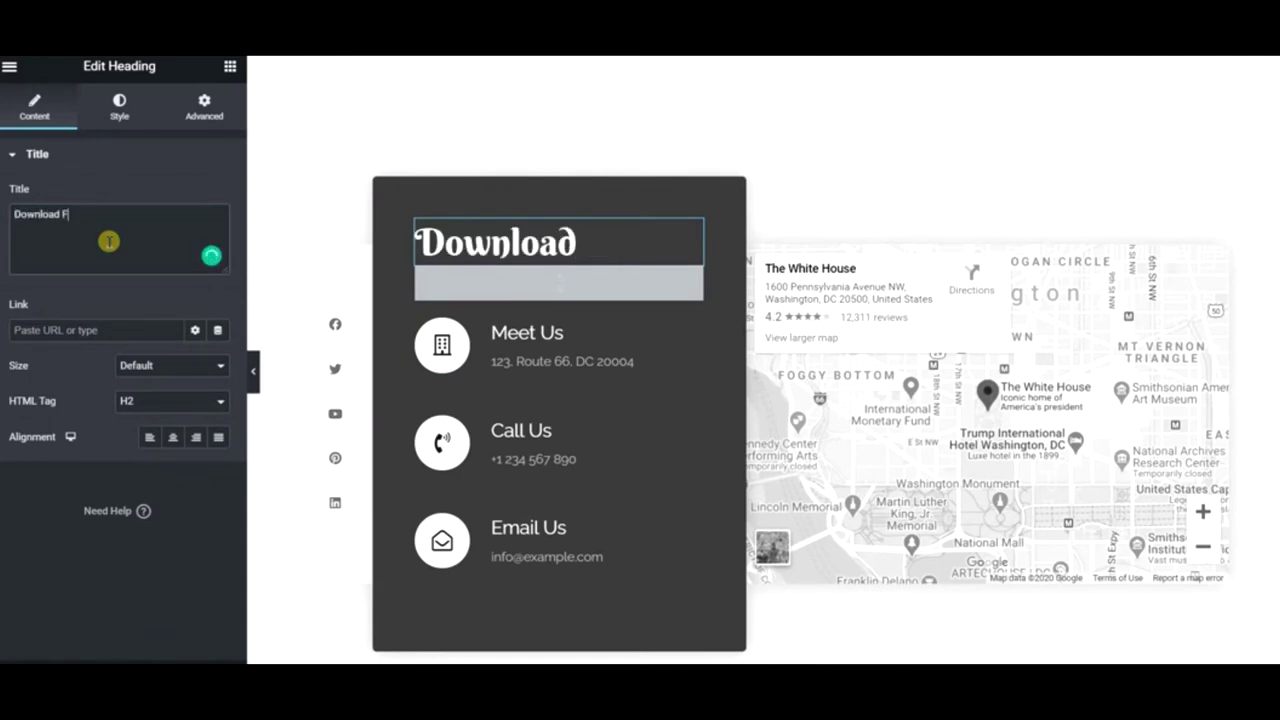
pyautogui.write('ree Recipes')
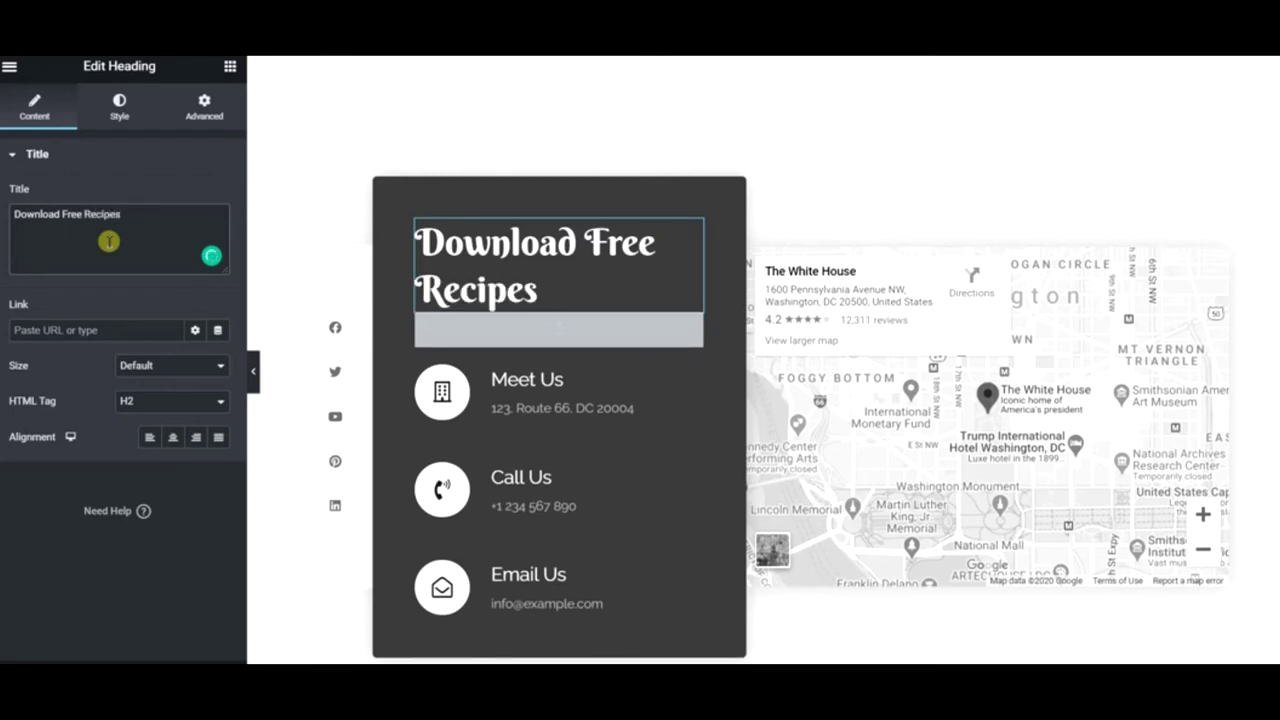
pyautogui.rightClick(606, 400)
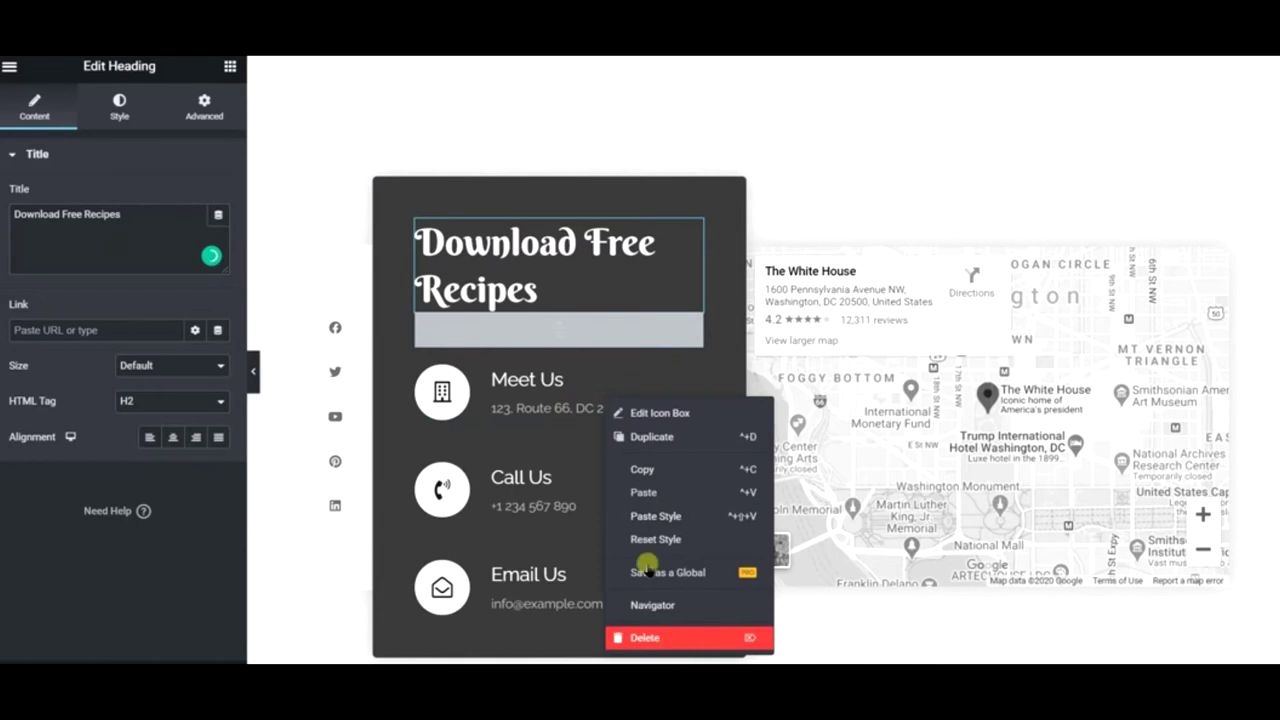
# - Delete the Meet Us, Call Us and Email Us contact boxes
pyautogui.press('Delete')
pyautogui.rightClick(550, 450)
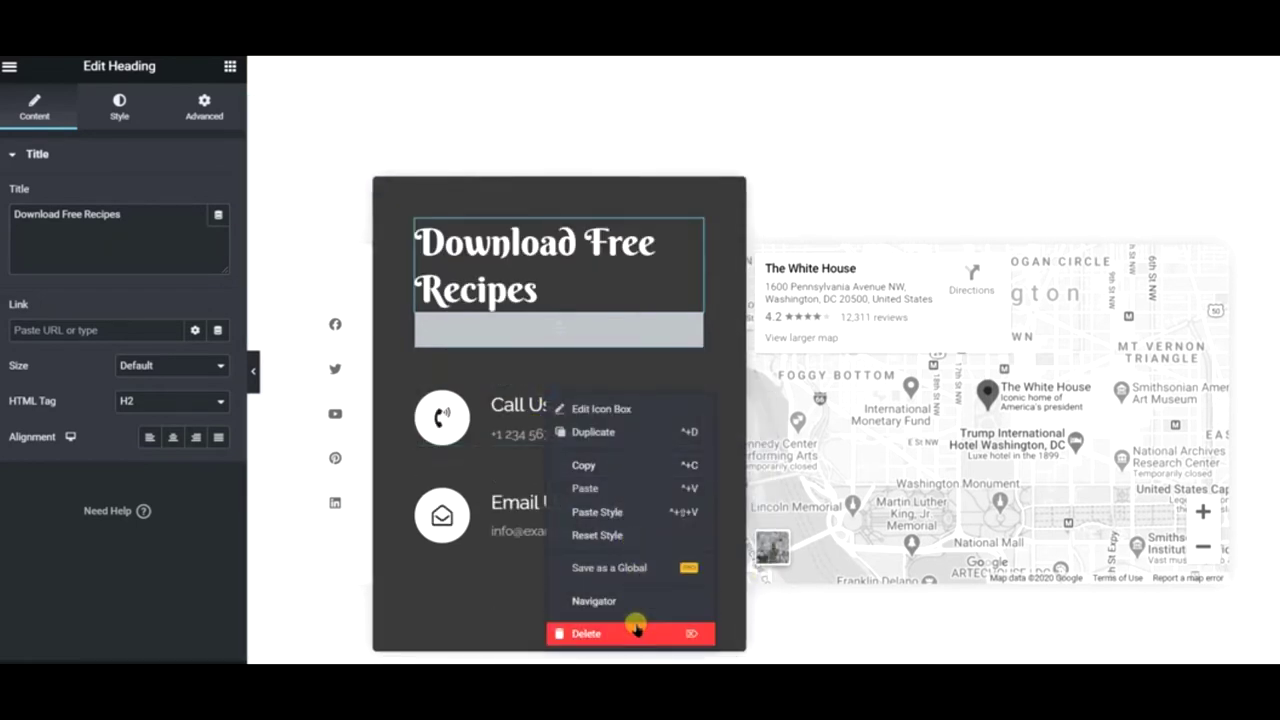
pyautogui.click(636, 630)
pyautogui.rightClick(535, 418)
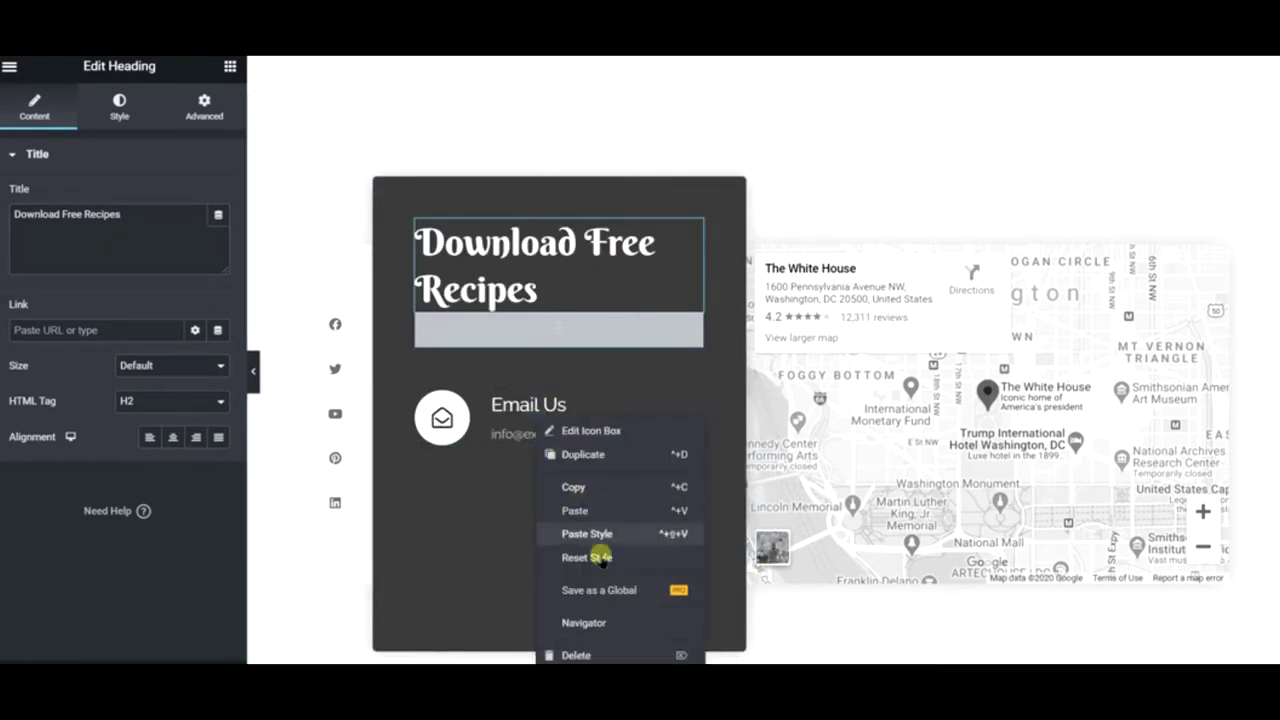
pyautogui.click(618, 653)
# - Duplicate the divider under the heading, then delete the duplicate copy
pyautogui.click(504, 326)
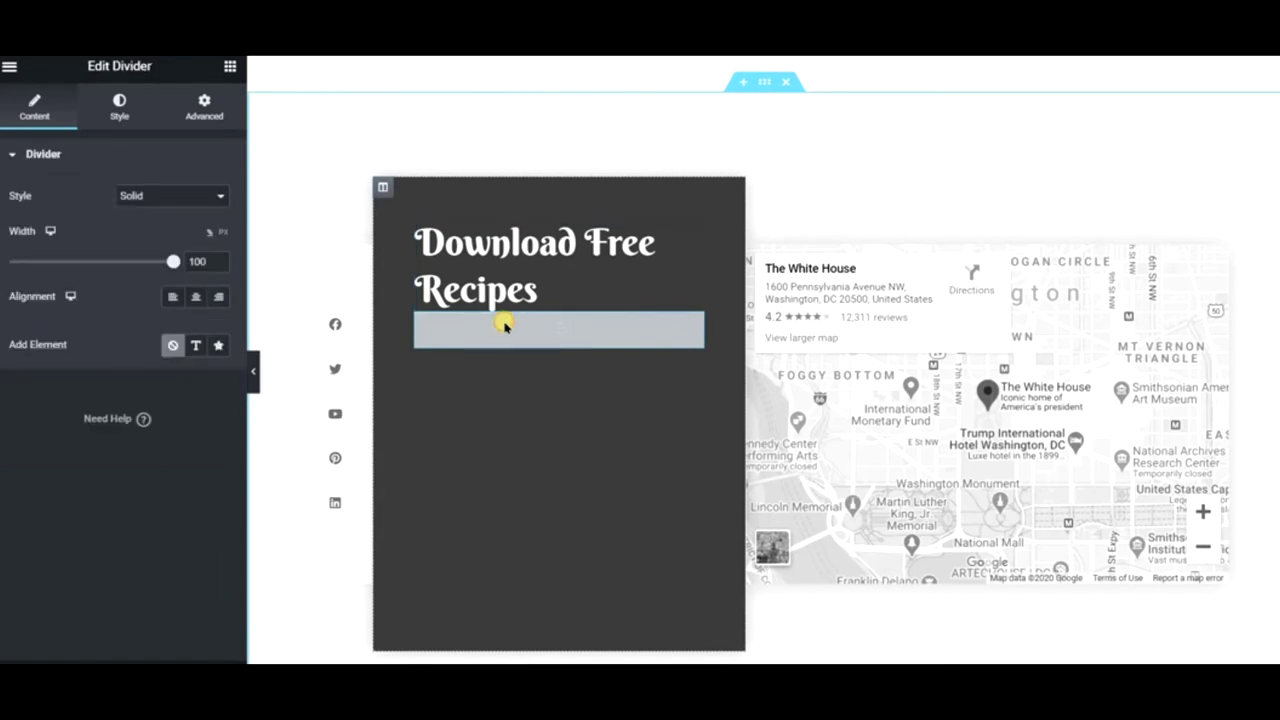
pyautogui.rightClick(504, 326)
pyautogui.click(566, 368)
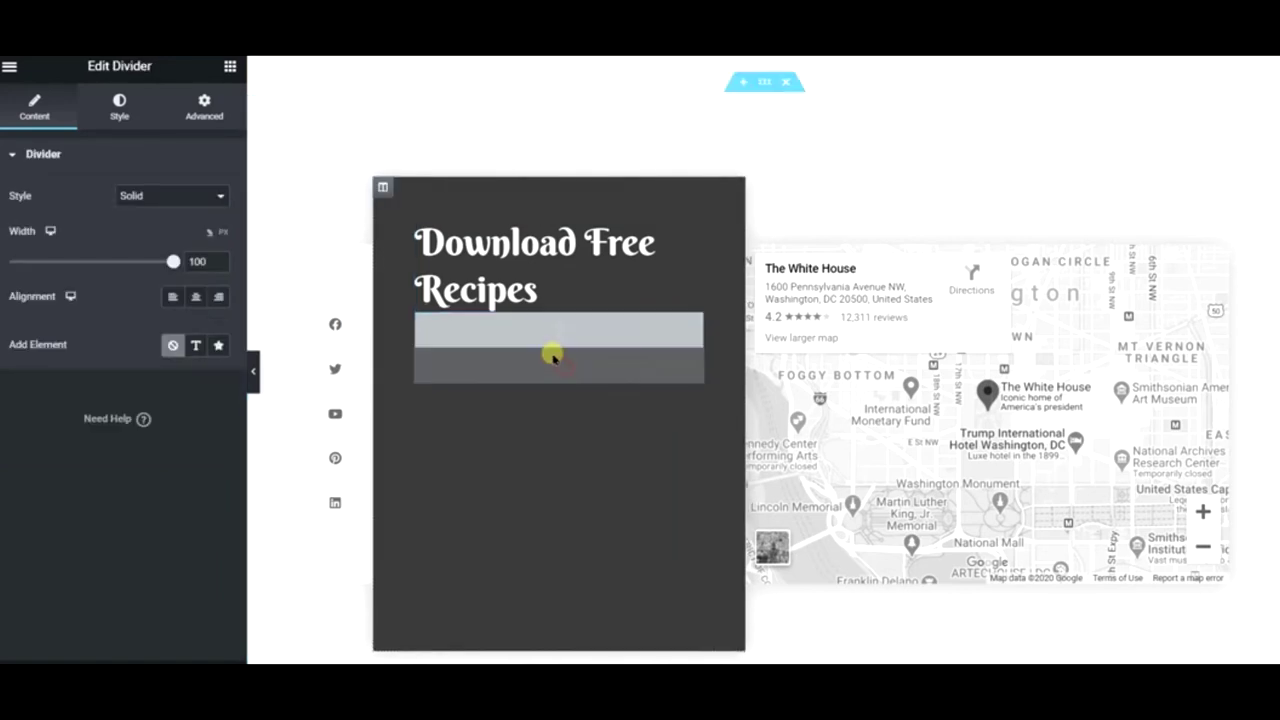
pyautogui.rightClick(561, 336)
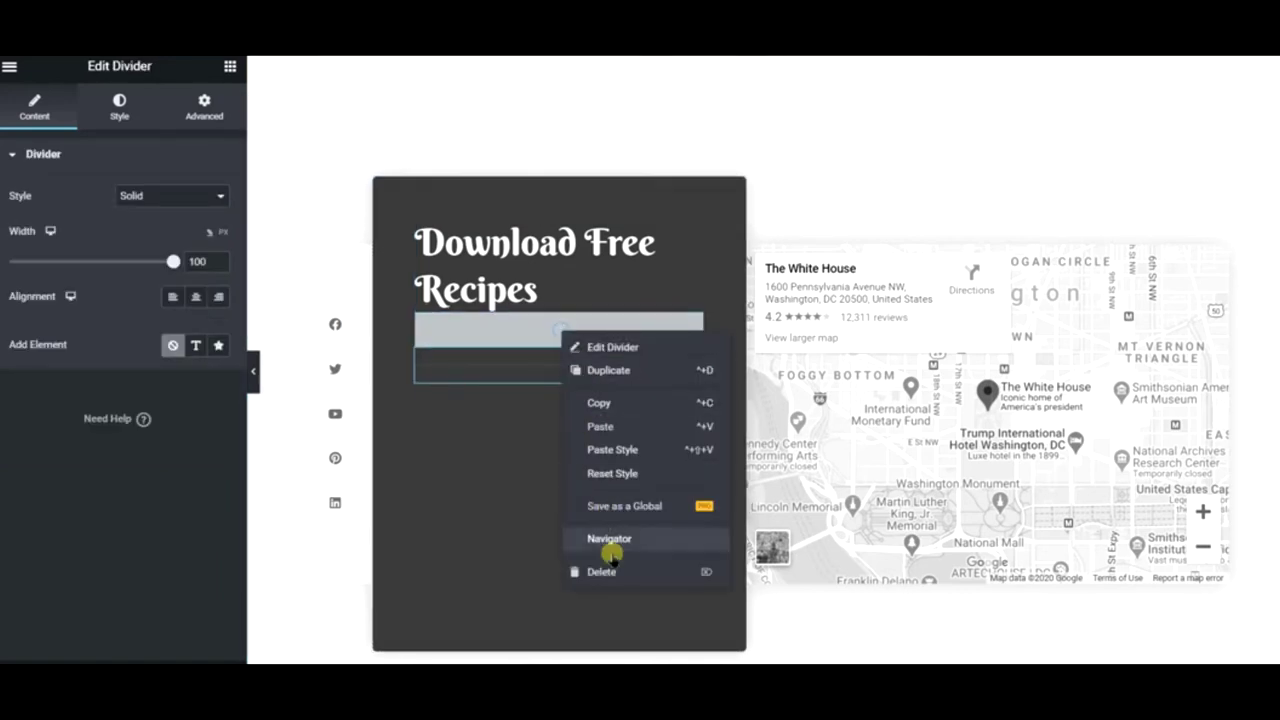
pyautogui.click(608, 569)
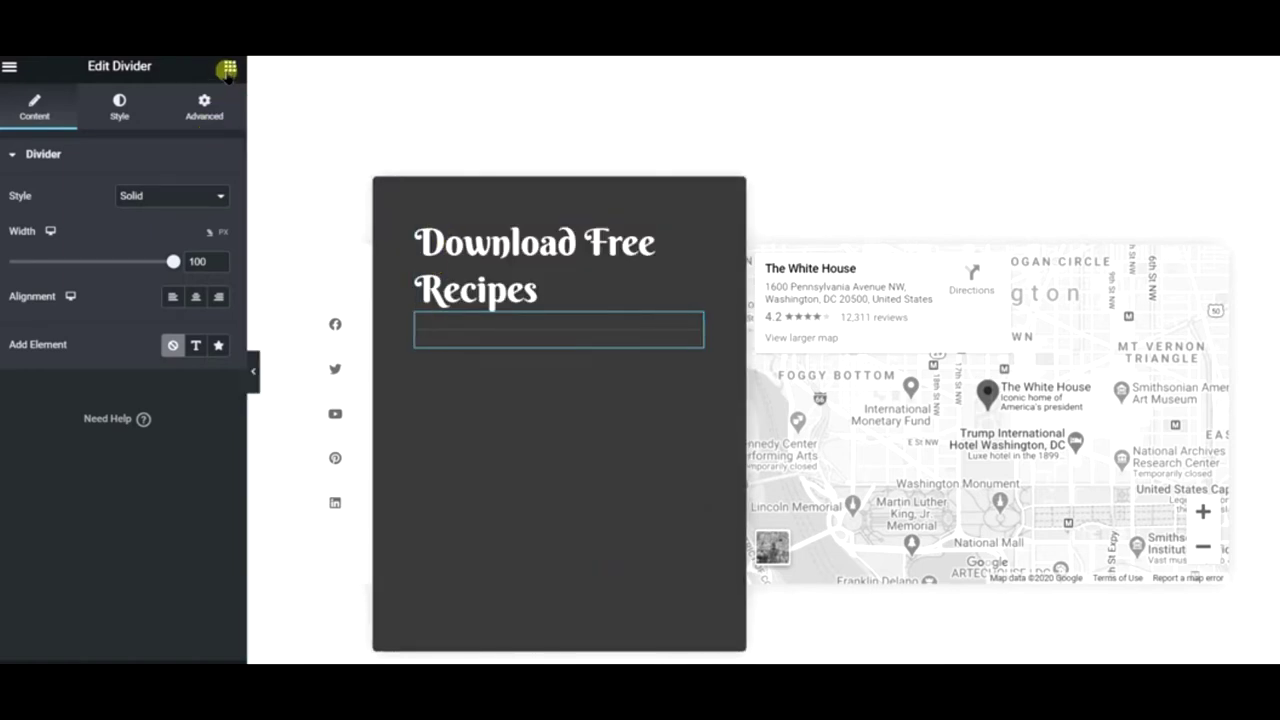
pyautogui.click(508, 432)
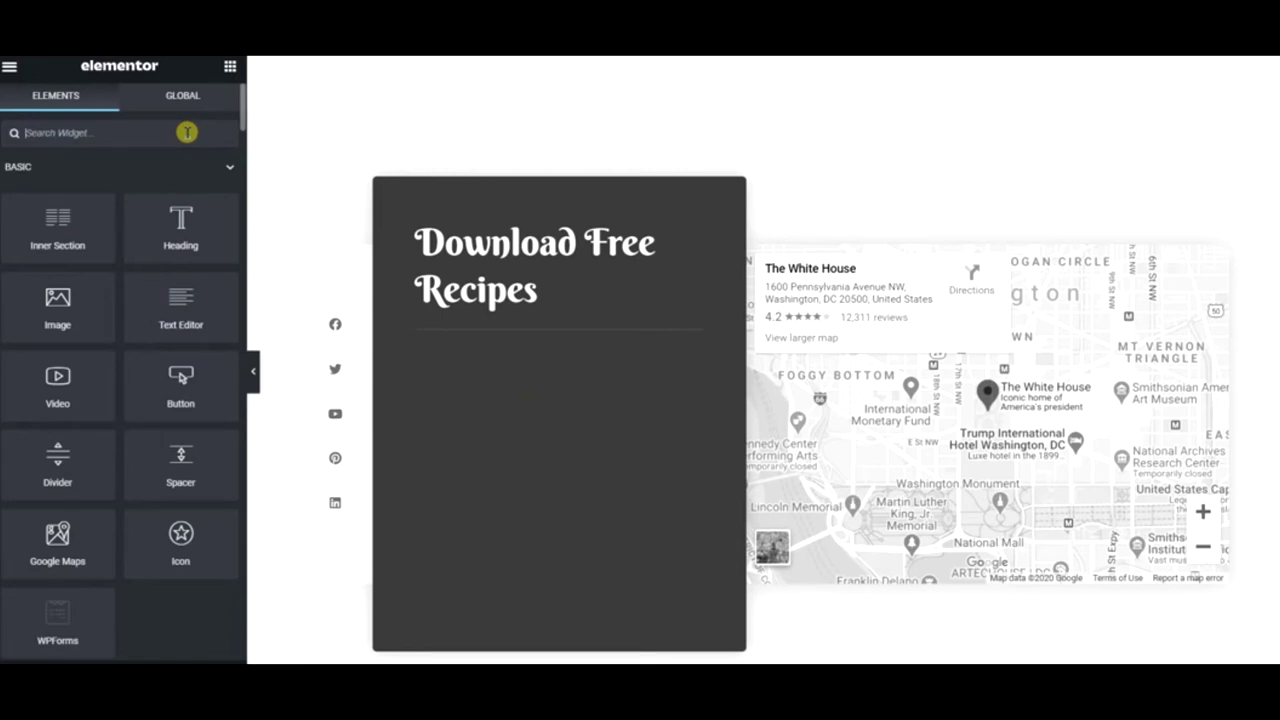
# - Add a Shortcode widget below the divider and delete the Google map
pyautogui.write('sh')
pyautogui.moveTo(57, 183); pyautogui.dragTo(551, 337)
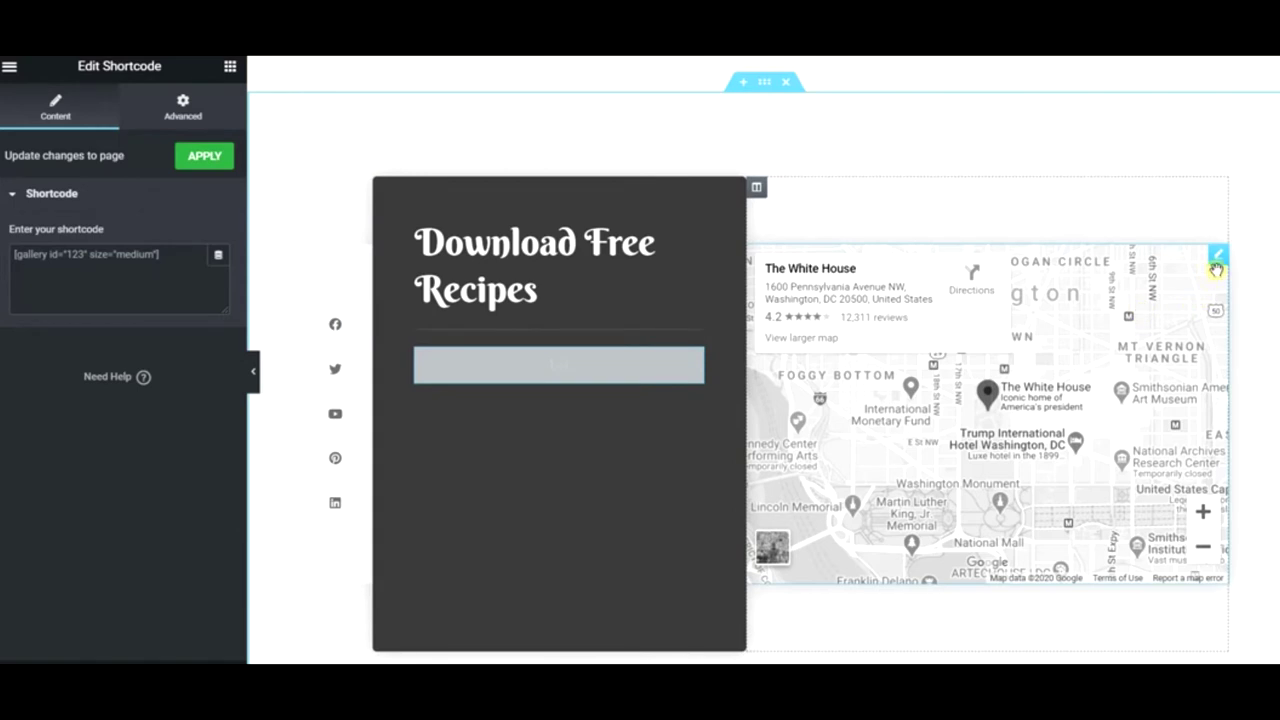
pyautogui.rightClick(1219, 262)
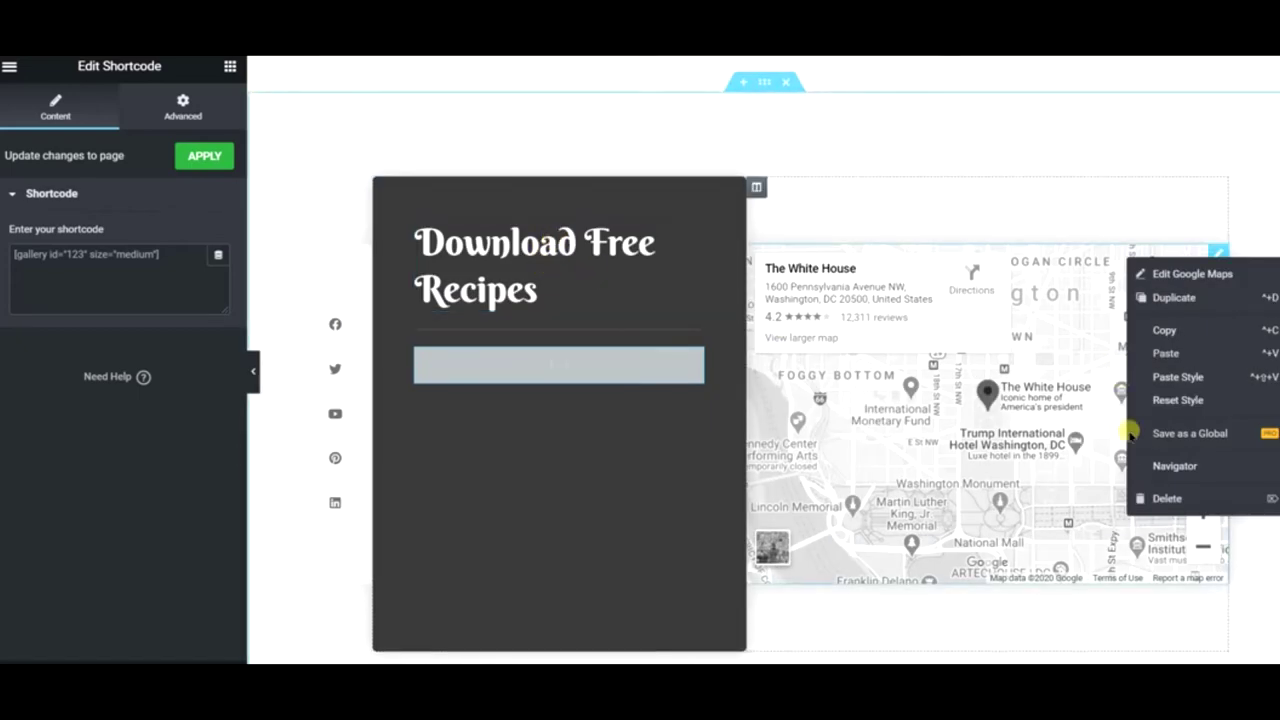
pyautogui.click(1160, 498)
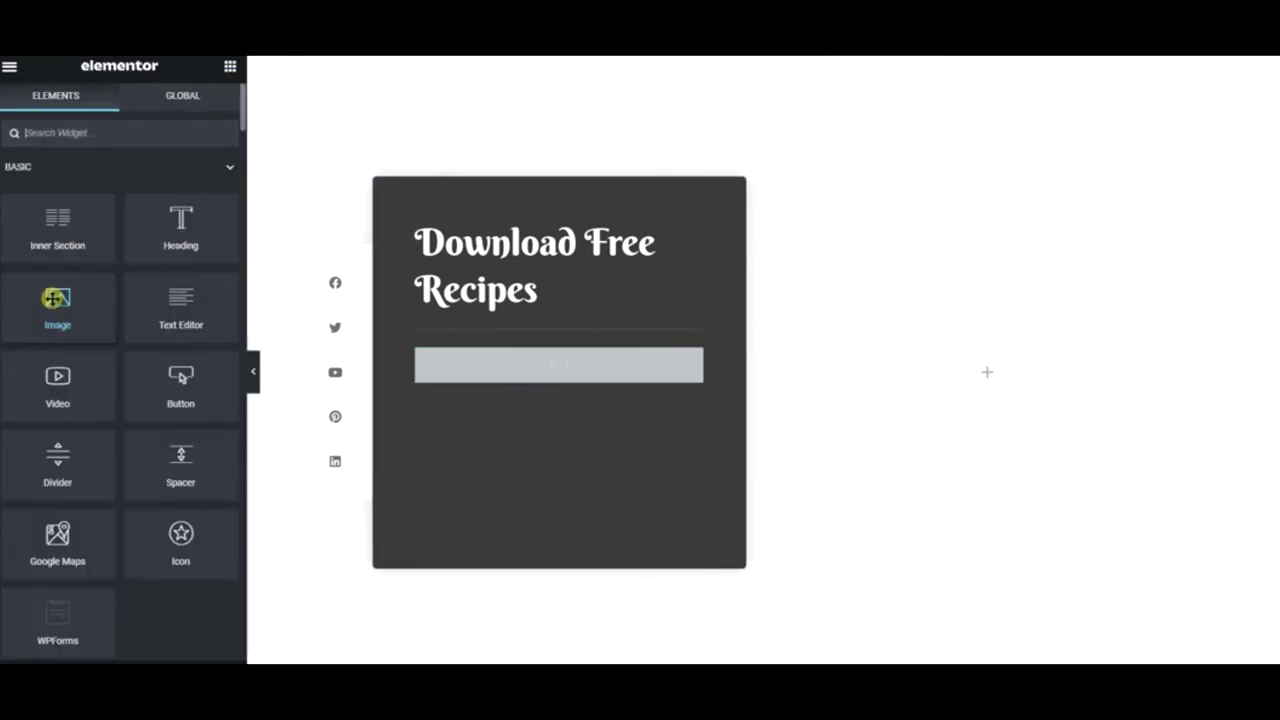
# - Place an Image widget in the empty right column and browse Pixabay free images for it
pyautogui.moveTo(58, 321); pyautogui.dragTo(937, 349)
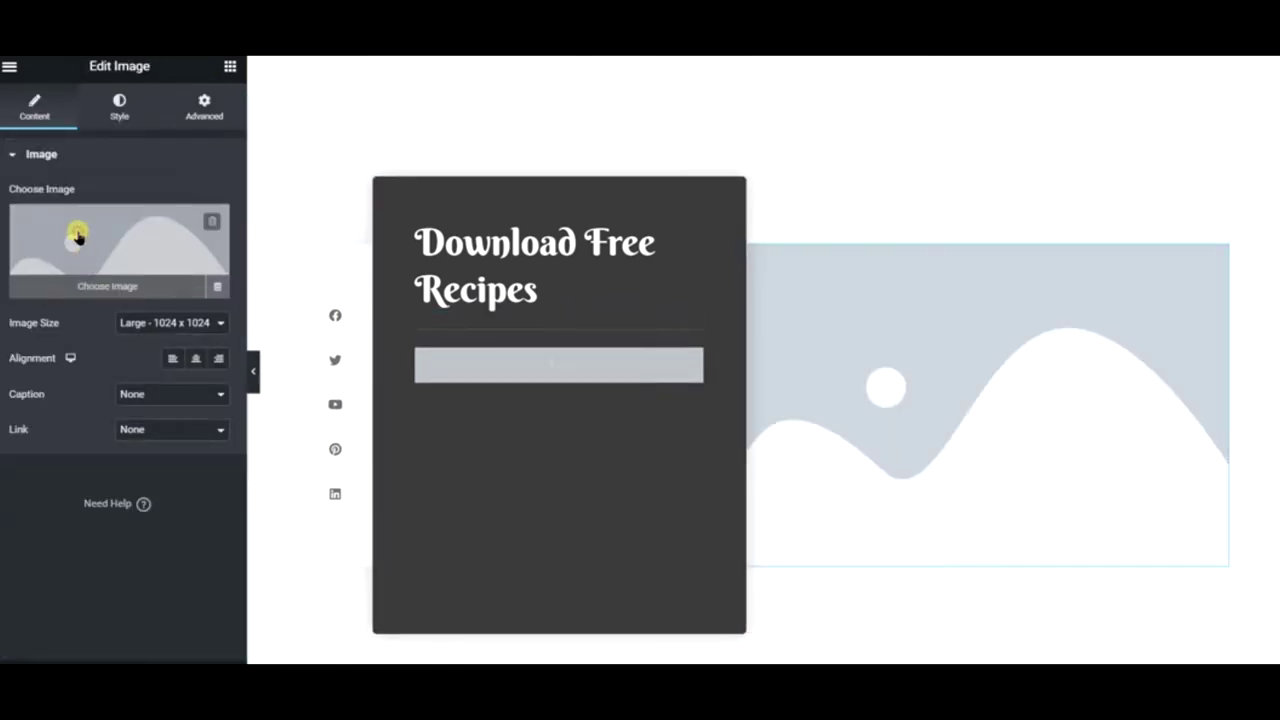
pyautogui.click(80, 235)
pyautogui.click(300, 130)
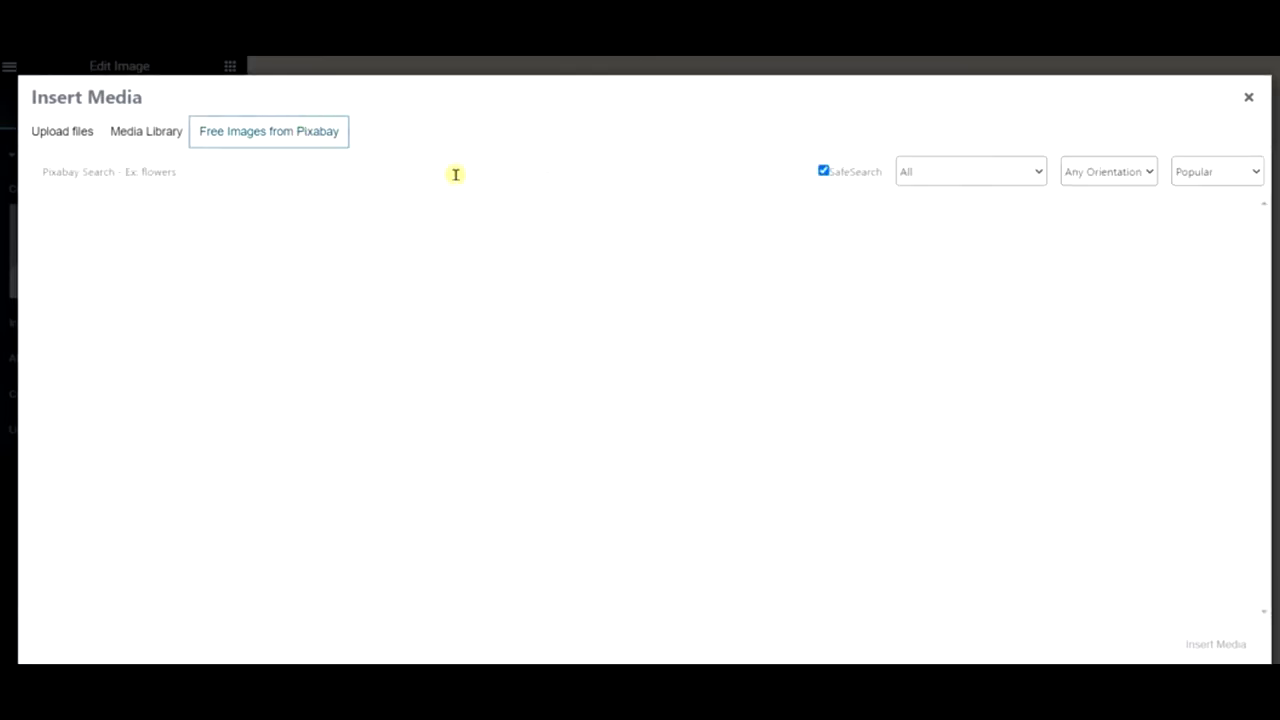
# - Search Pixabay for 'recipe' and insert the 'Menu, Paper, Background' photo
pyautogui.click(455, 172)
pyautogui.write('recipe')
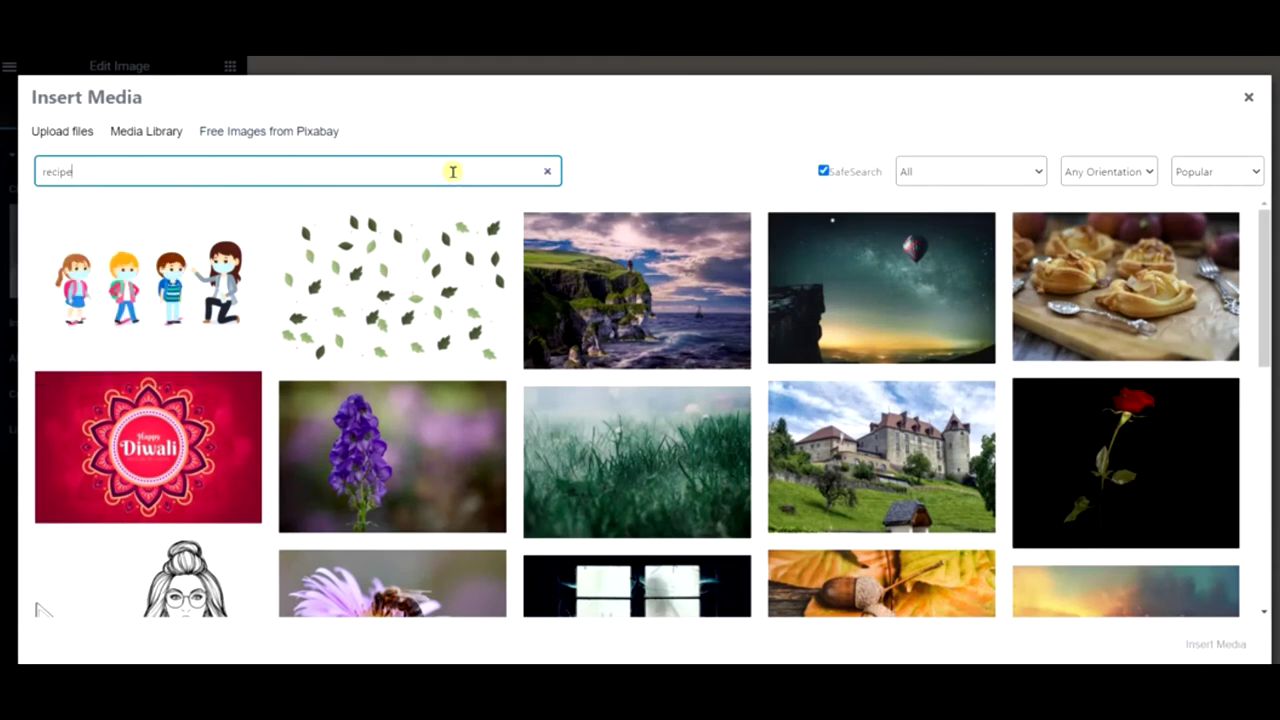
pyautogui.press('Return')
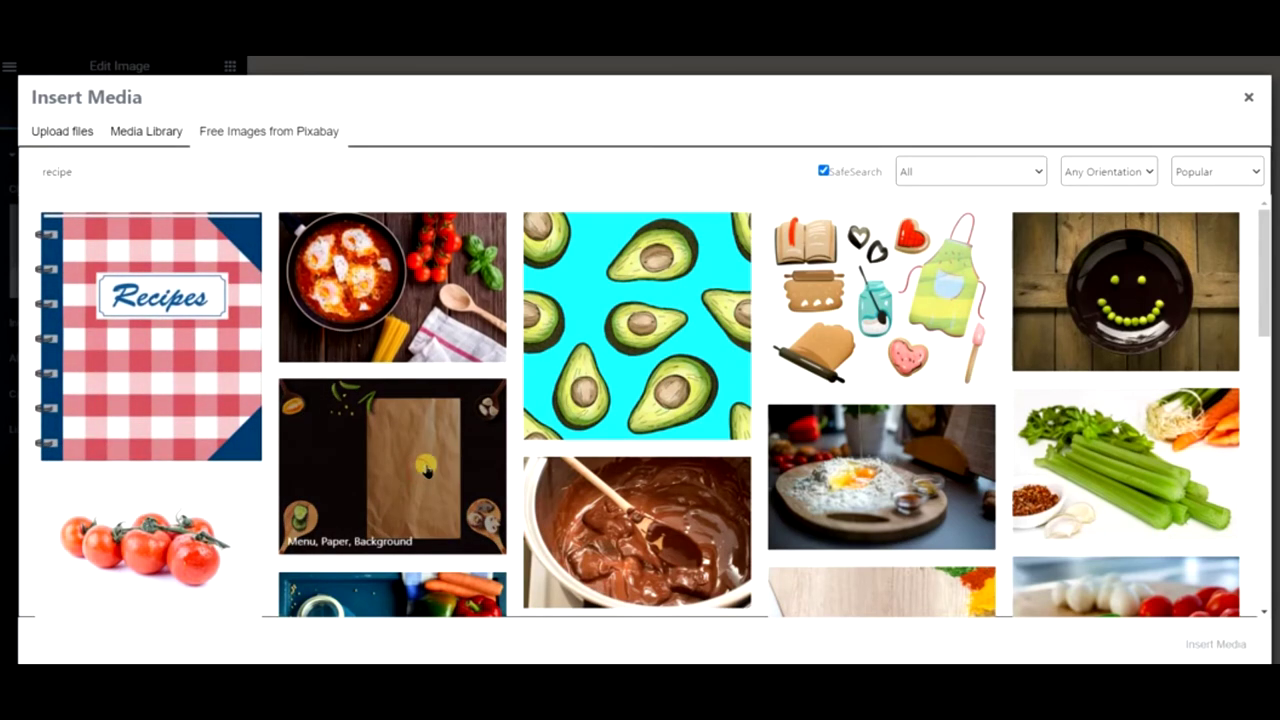
pyautogui.click(425, 466)
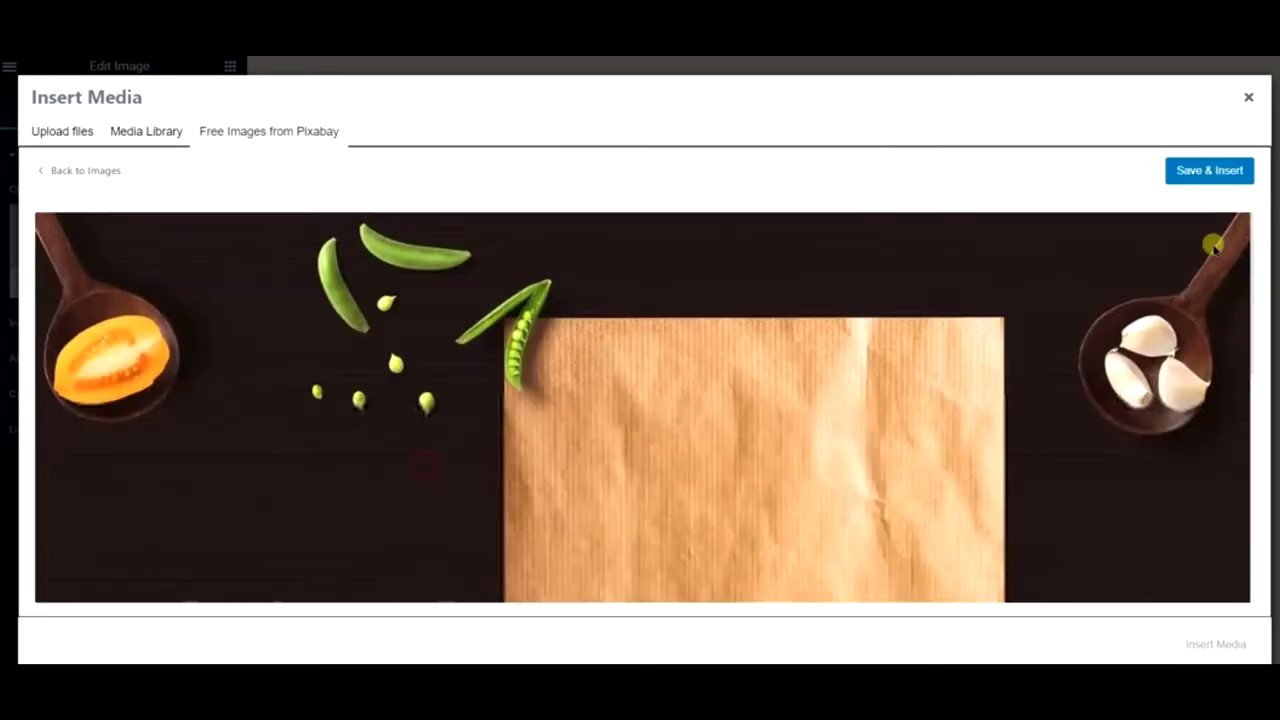
pyautogui.click(1248, 177)
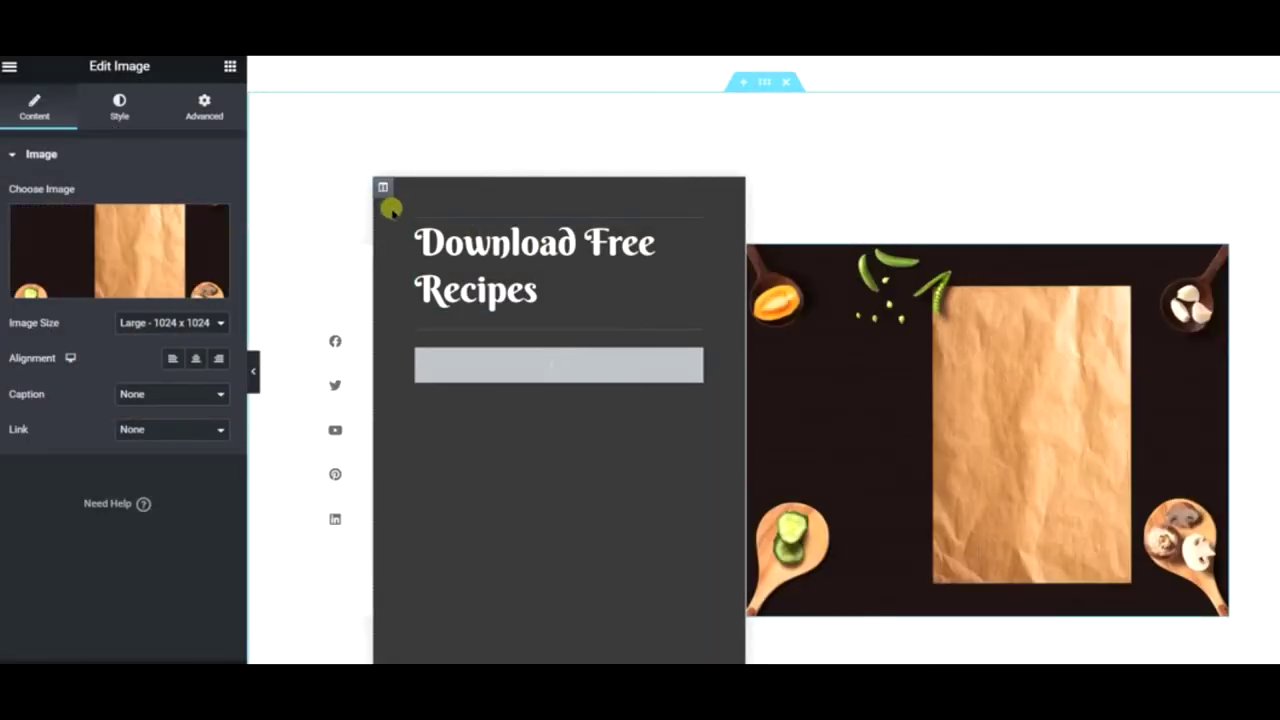
# - Set the heading column's background to the global Secondary yellow after trying cream and white
pyautogui.rightClick(382, 195)
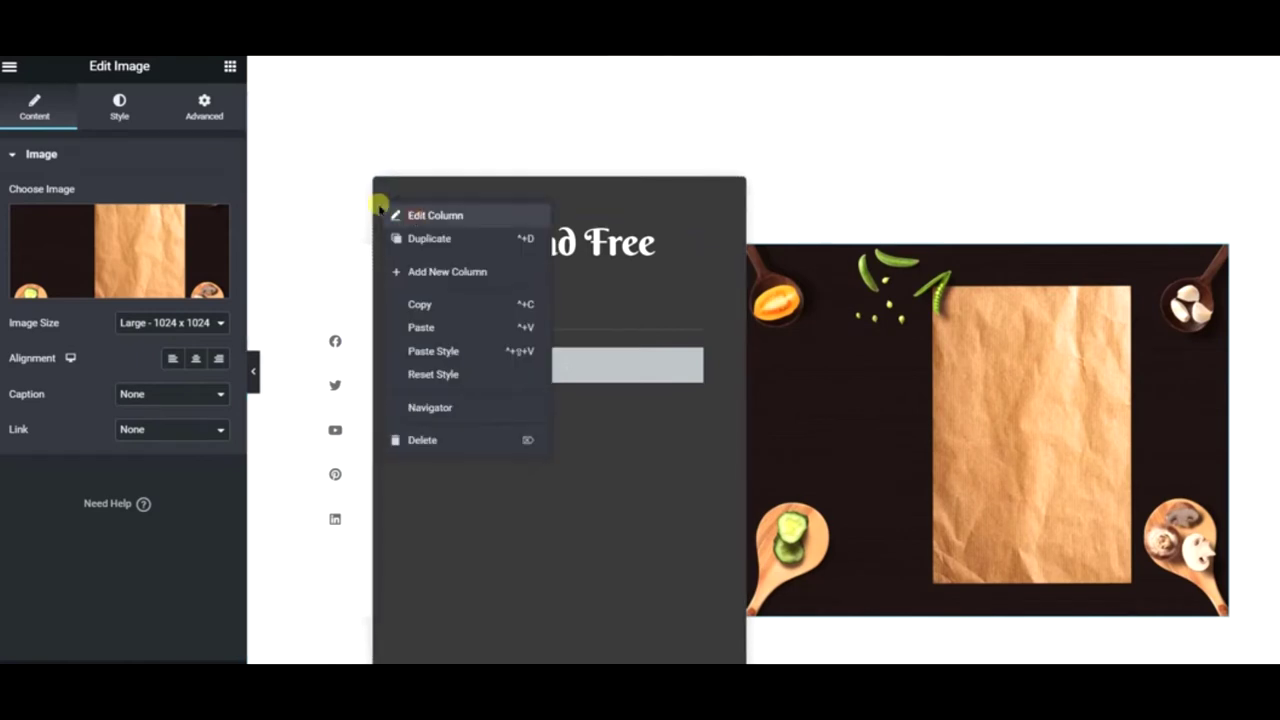
pyautogui.click(388, 214)
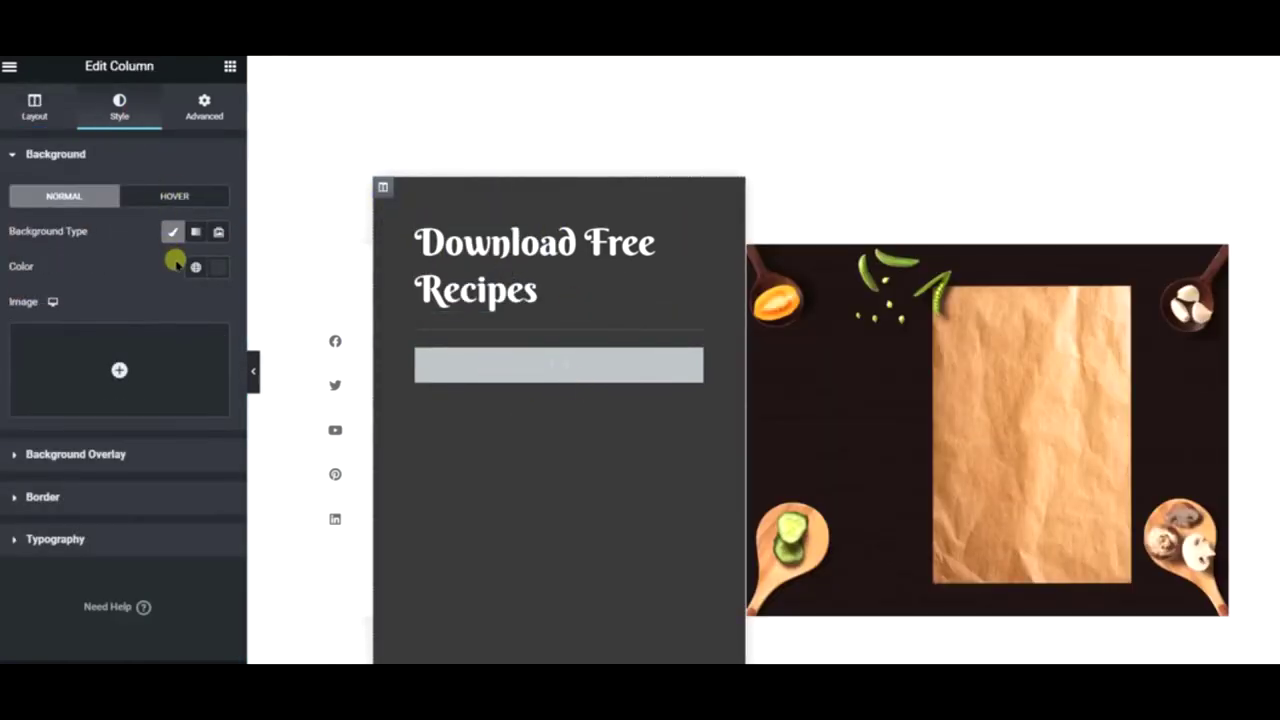
pyautogui.click(196, 267)
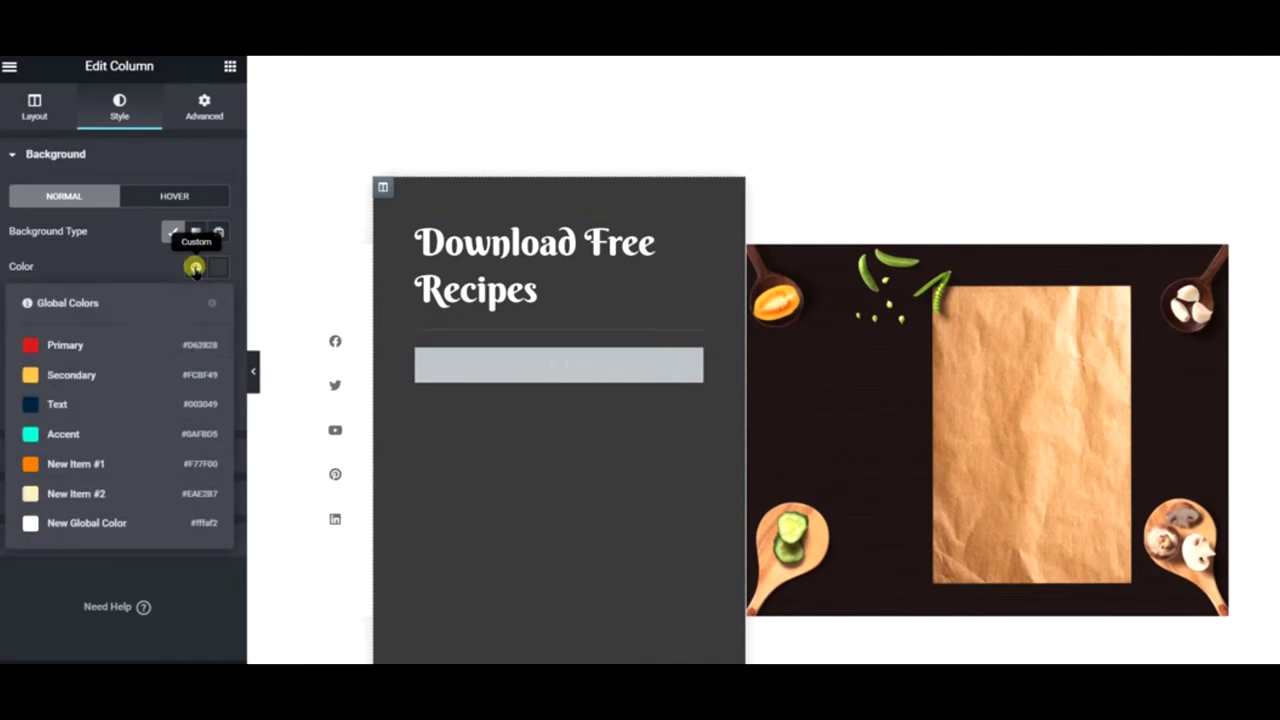
pyautogui.click(78, 491)
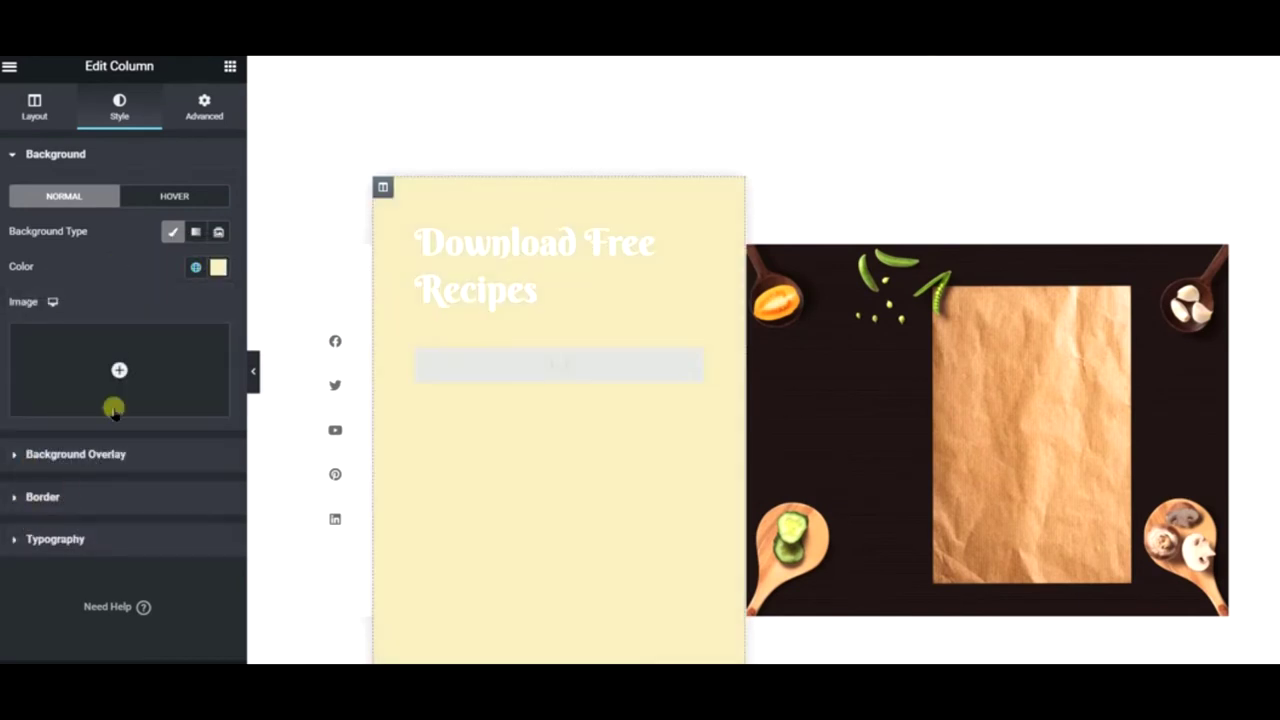
pyautogui.click(192, 267)
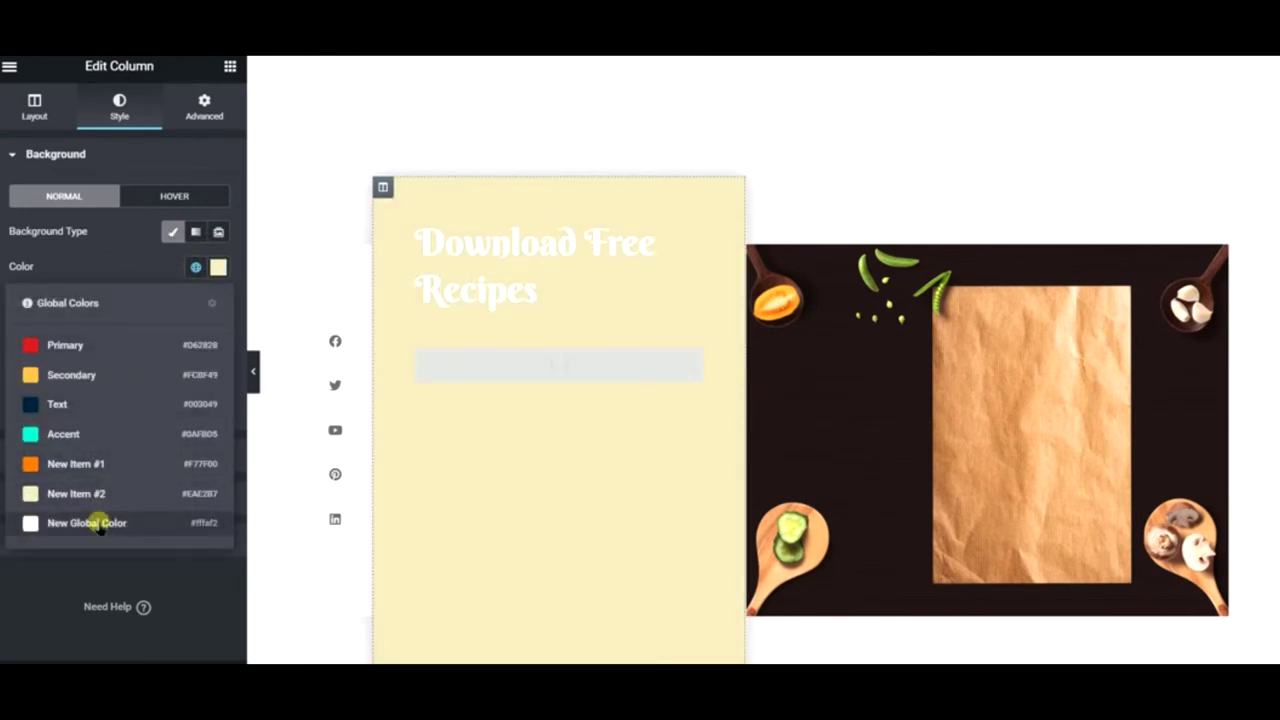
pyautogui.click(100, 520)
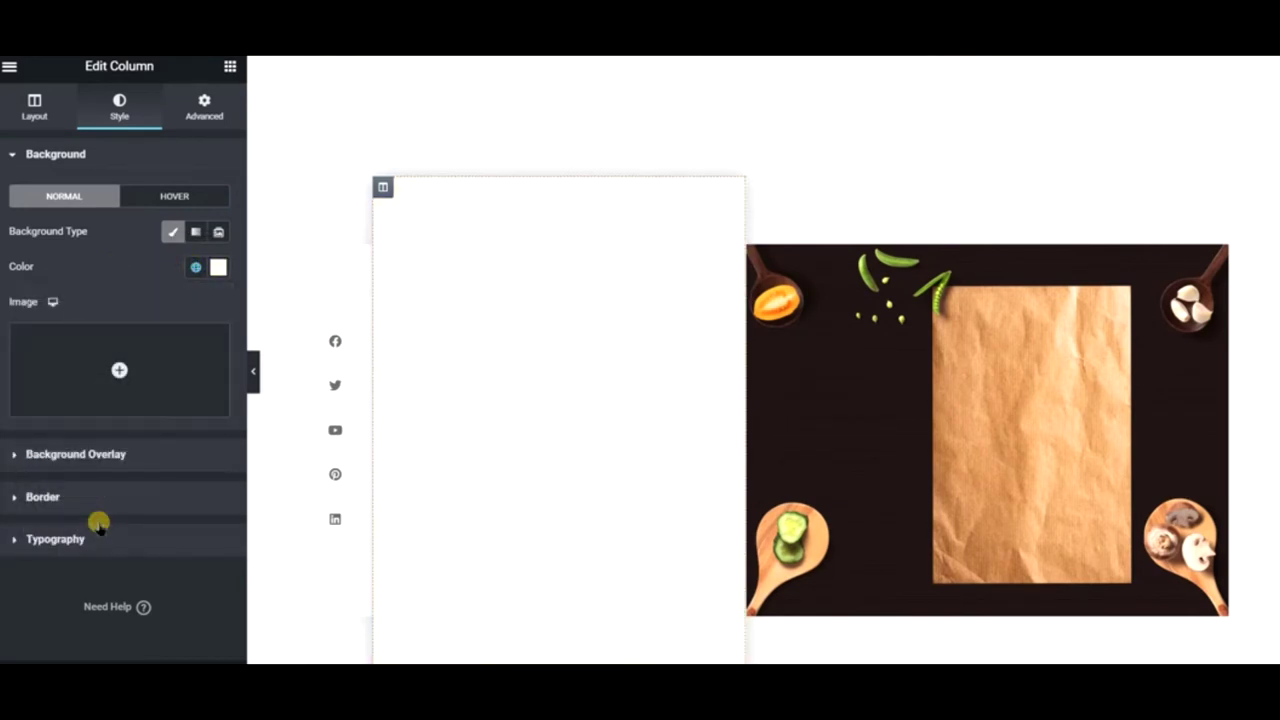
pyautogui.click(192, 267)
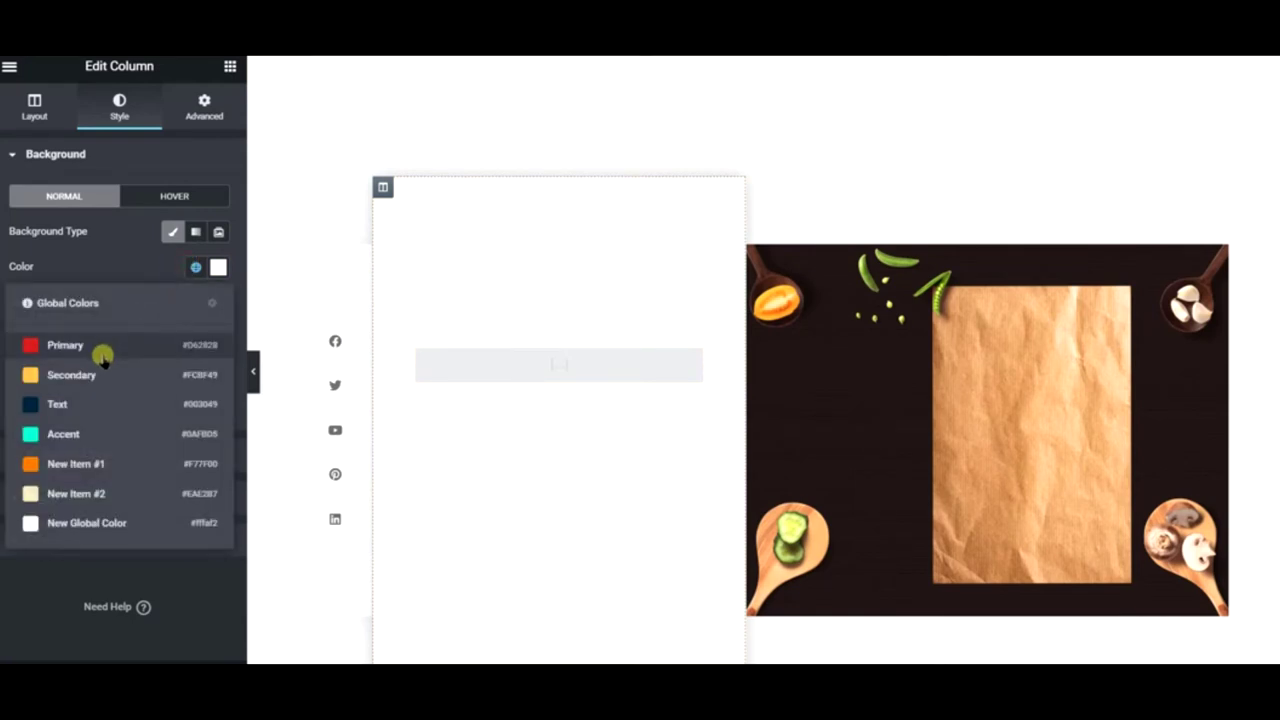
pyautogui.click(100, 372)
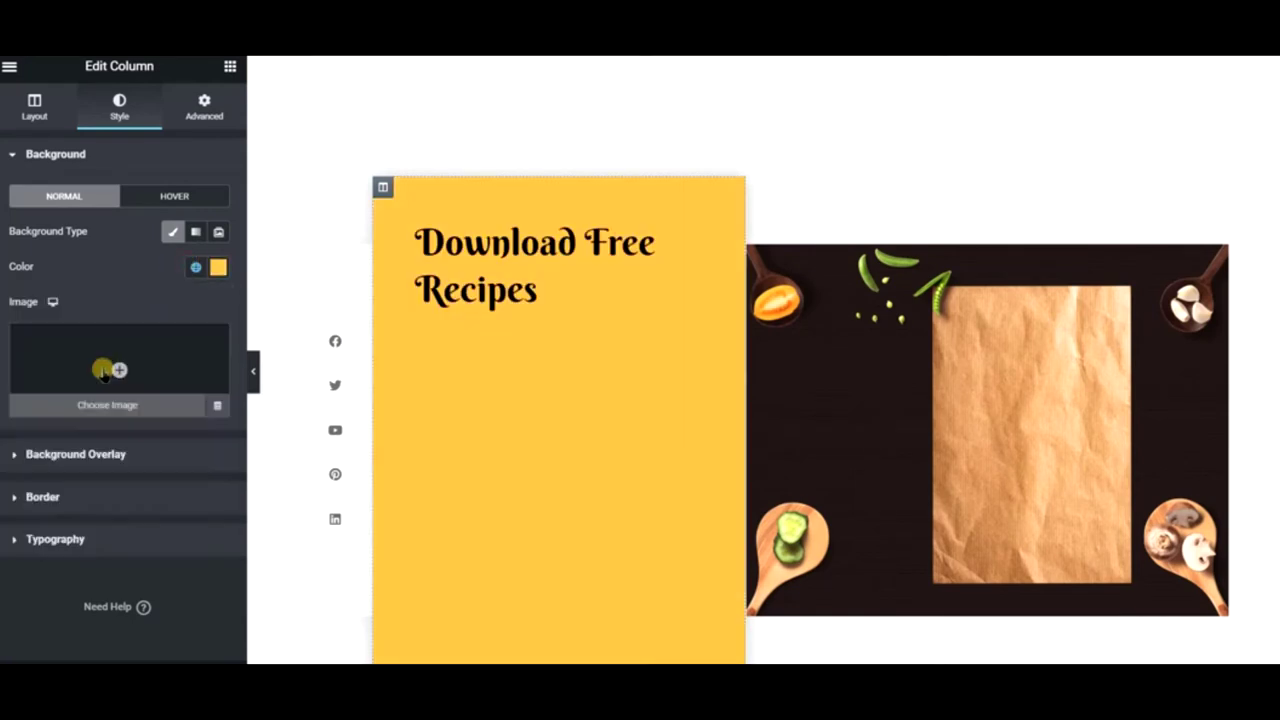
# - Give the heading the dark Text global colour and the divider the cream New Item #2
pyautogui.click(465, 249)
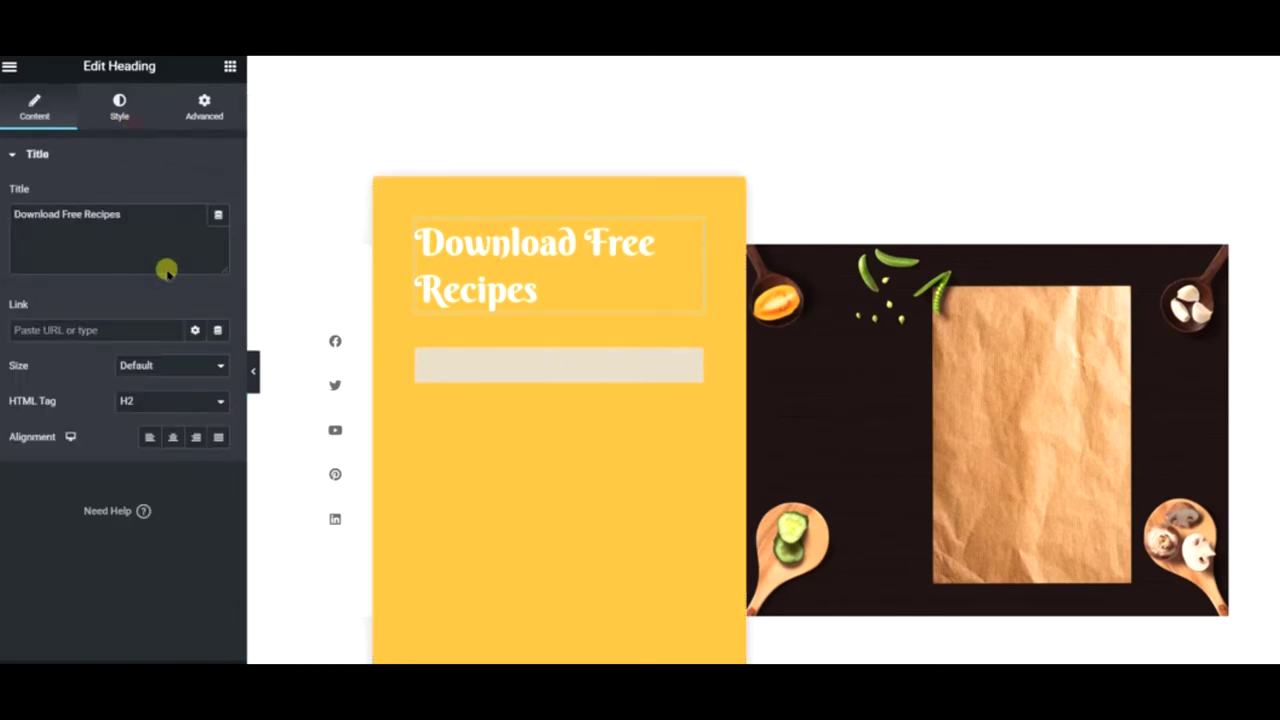
pyautogui.click(119, 105)
pyautogui.click(195, 196)
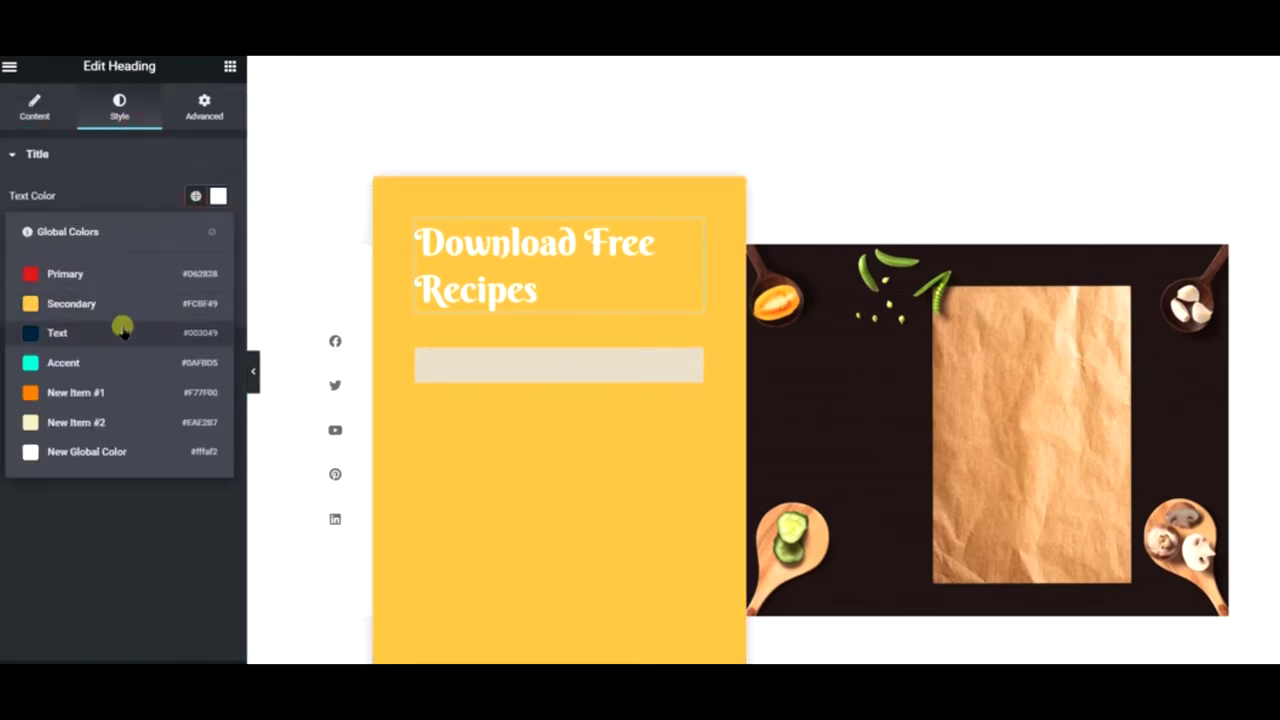
pyautogui.click(122, 332)
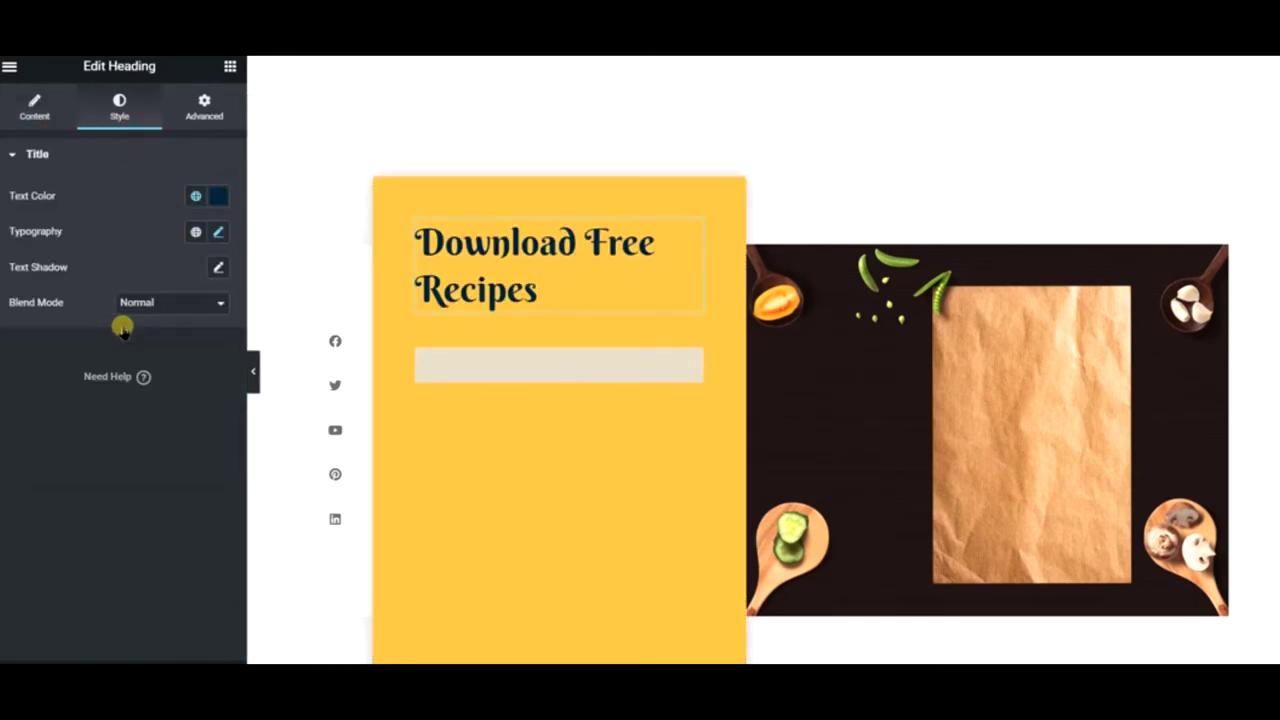
pyautogui.click(563, 332)
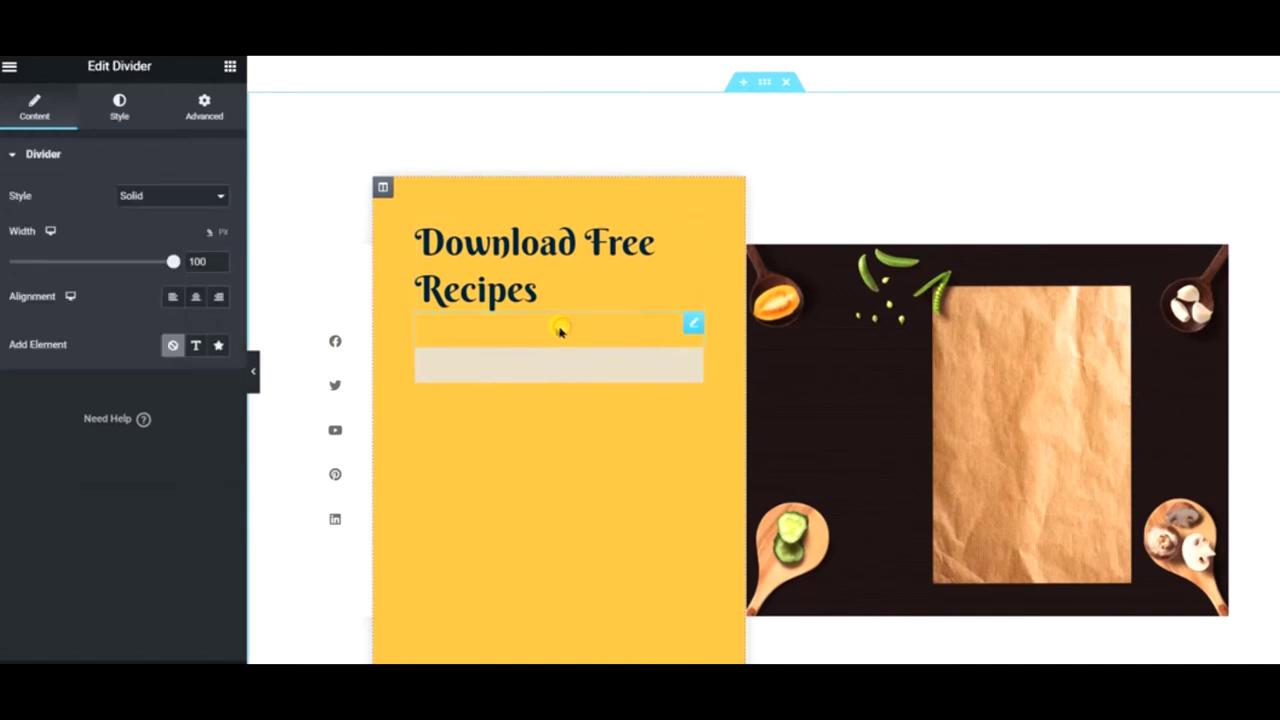
pyautogui.click(119, 110)
pyautogui.click(196, 196)
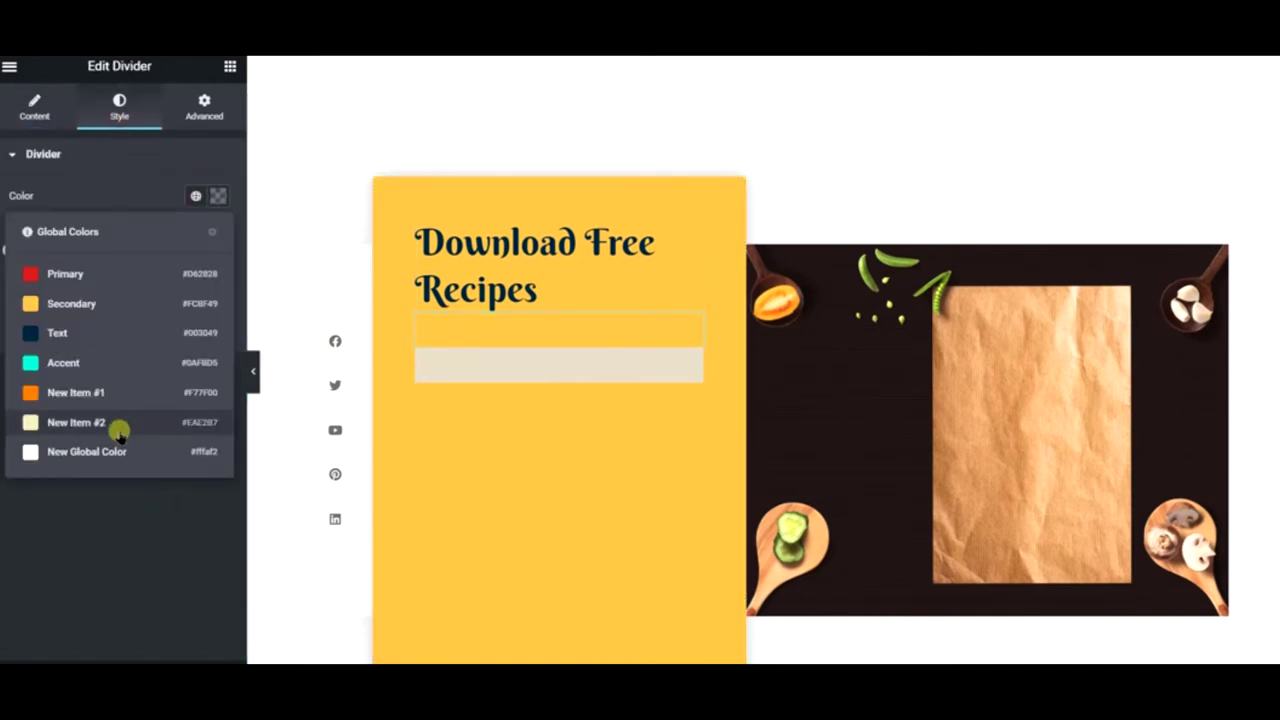
pyautogui.click(76, 422)
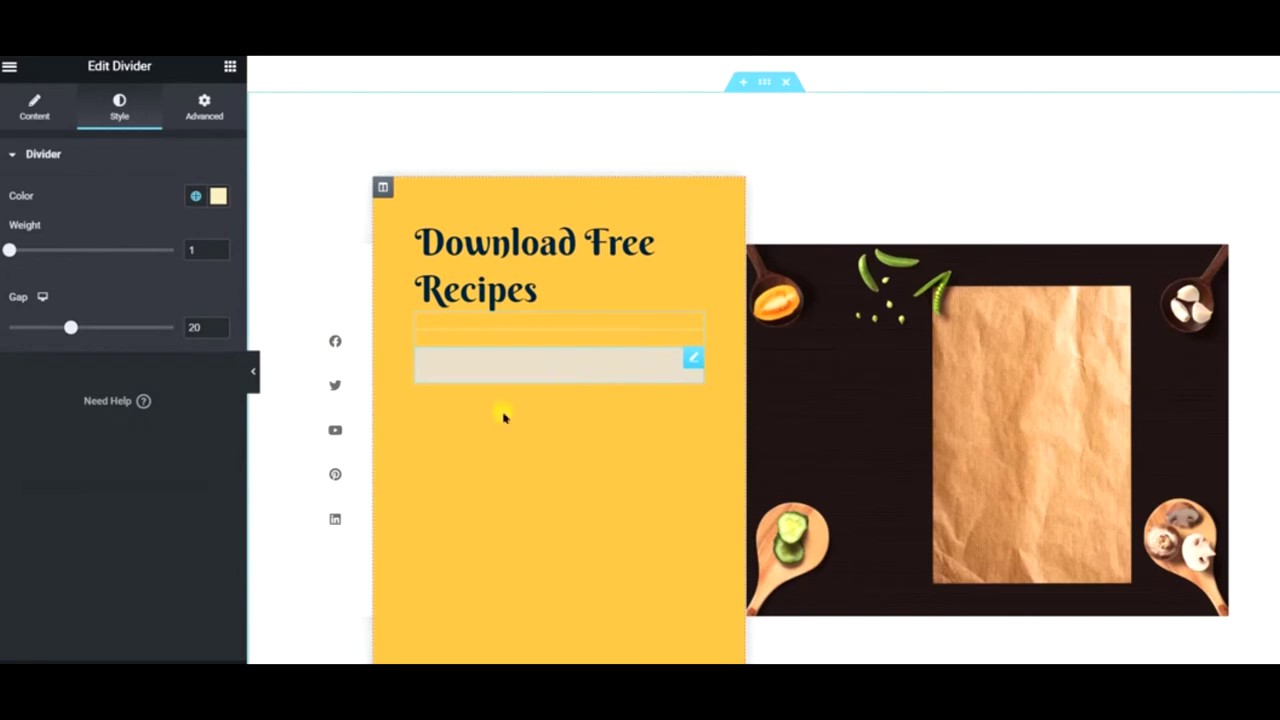
pyautogui.rightClick(325, 343)
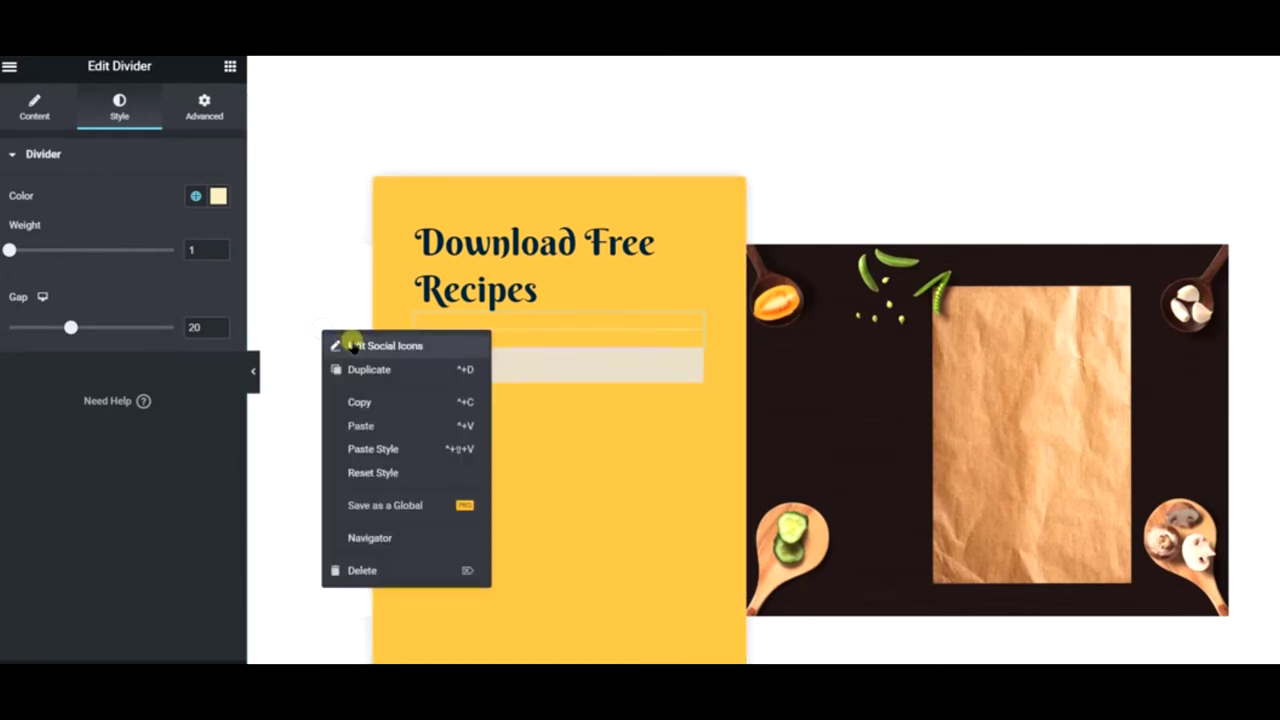
# - Set the social icons' colours to the global Primary red
pyautogui.click(103, 190)
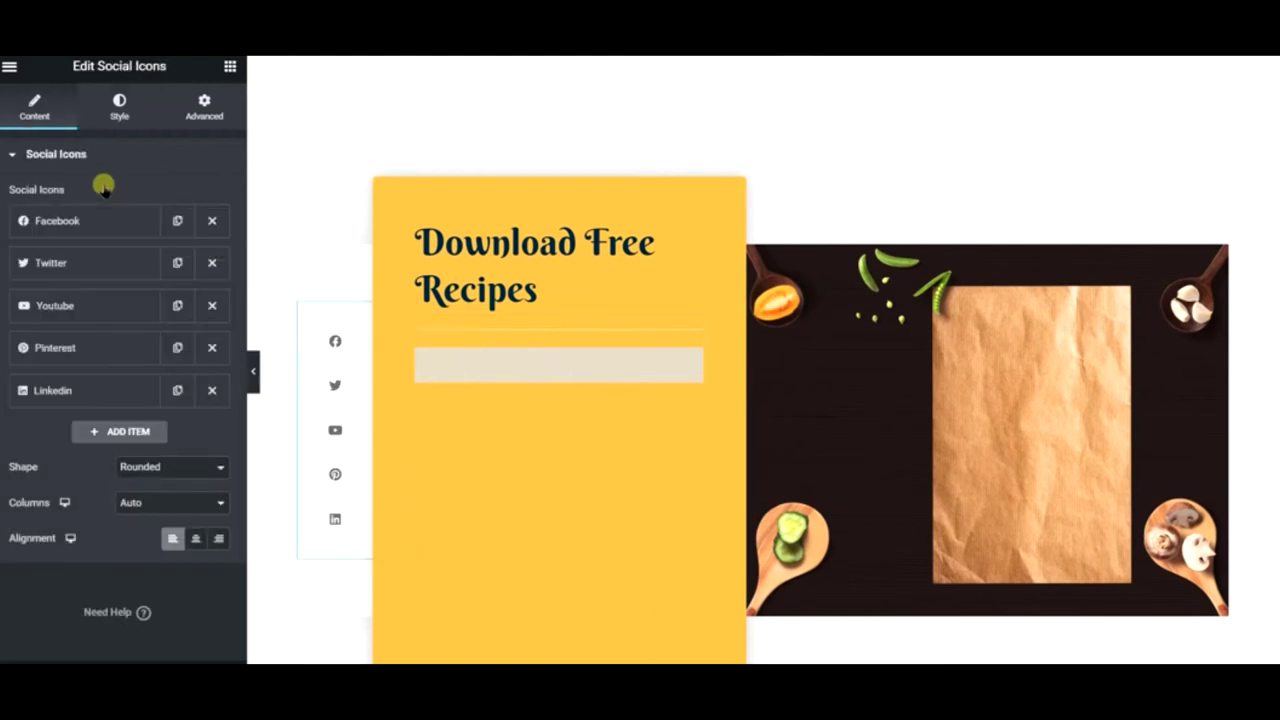
pyautogui.click(129, 123)
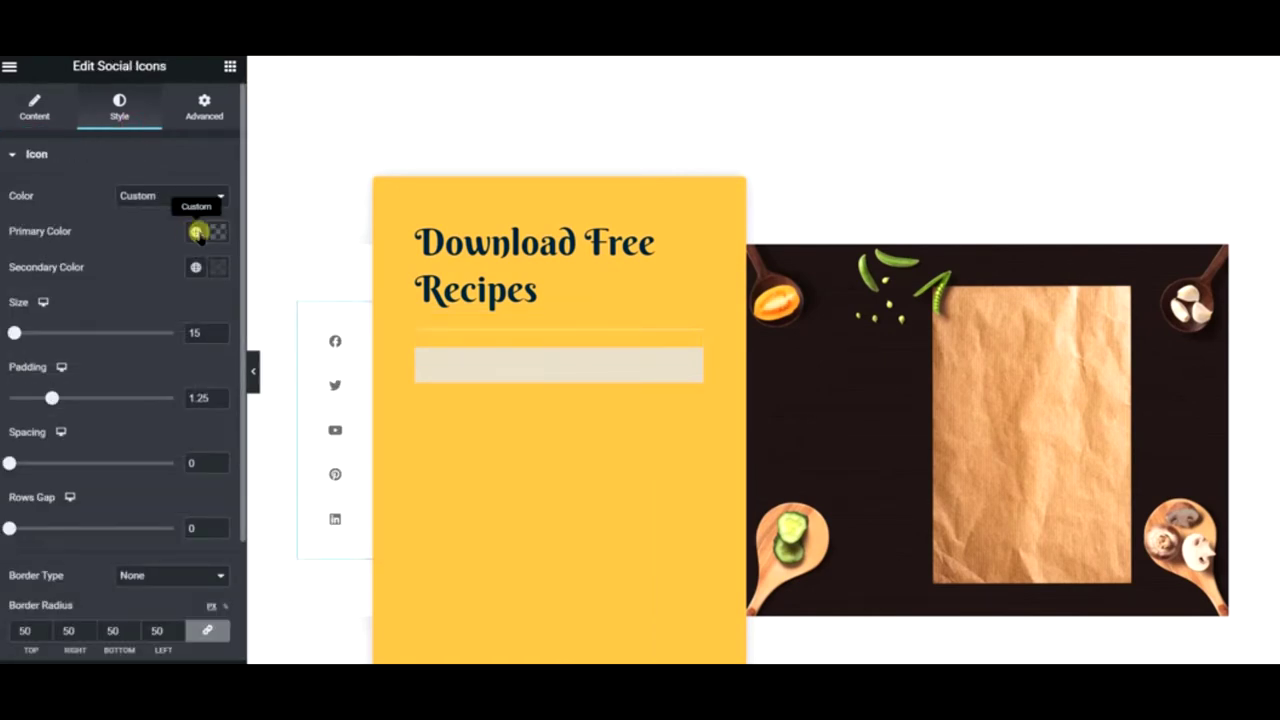
pyautogui.click(195, 231)
pyautogui.click(95, 309)
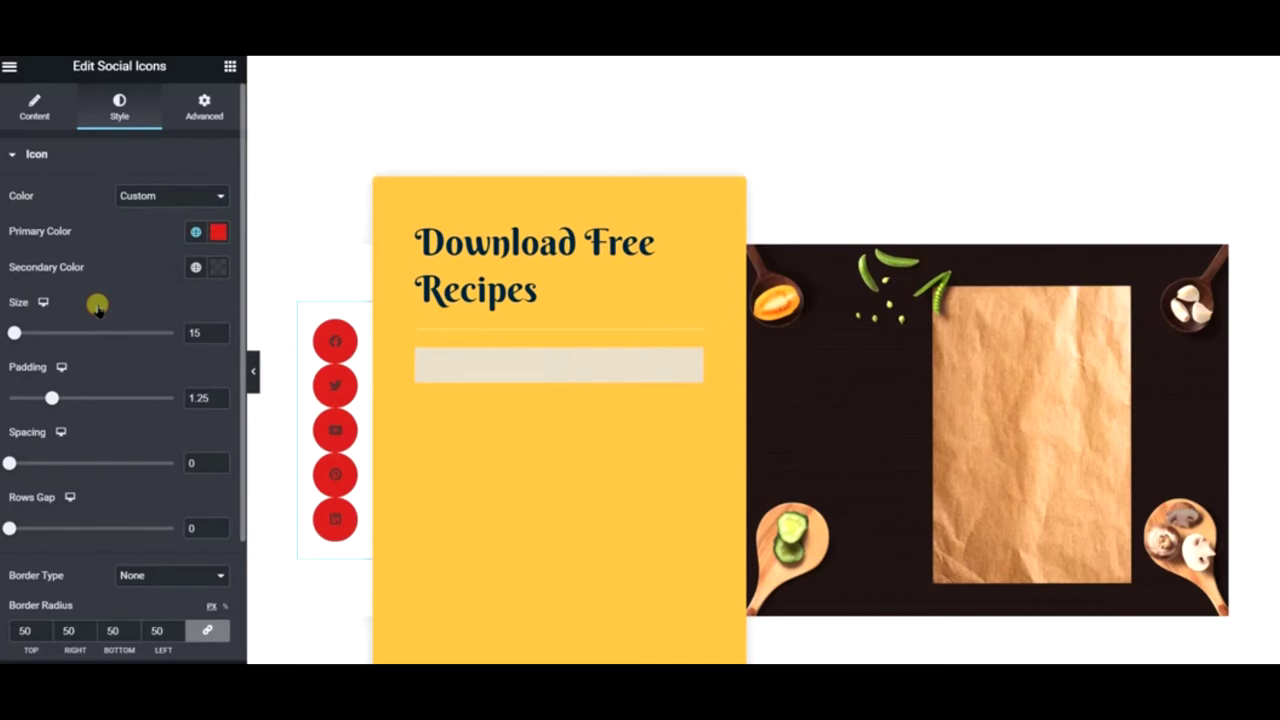
pyautogui.click(195, 231)
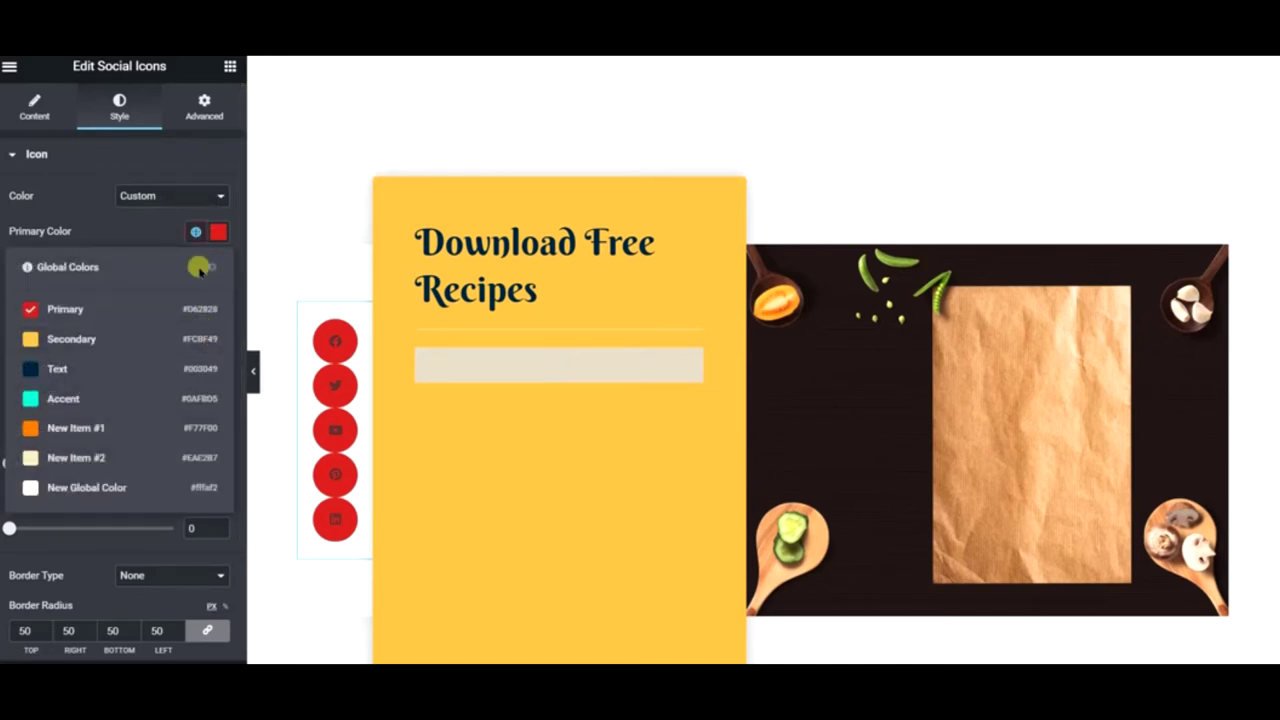
pyautogui.click(215, 238)
pyautogui.click(217, 232)
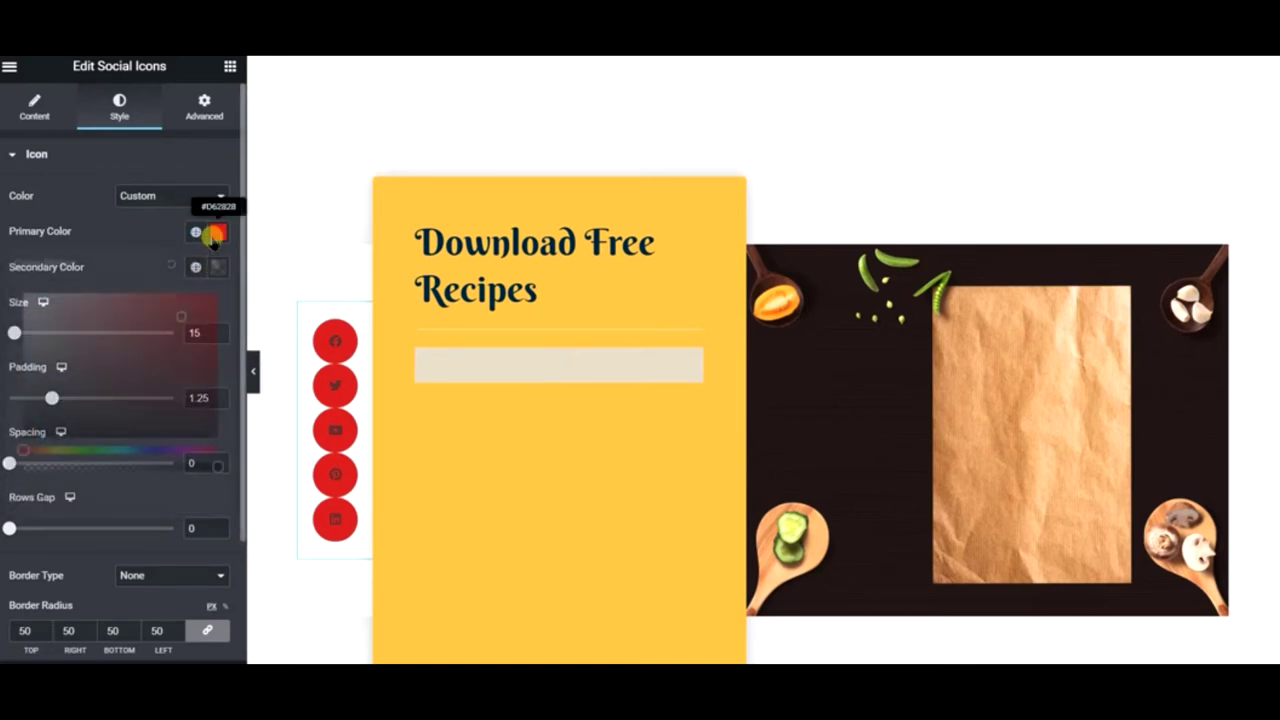
pyautogui.click(171, 264)
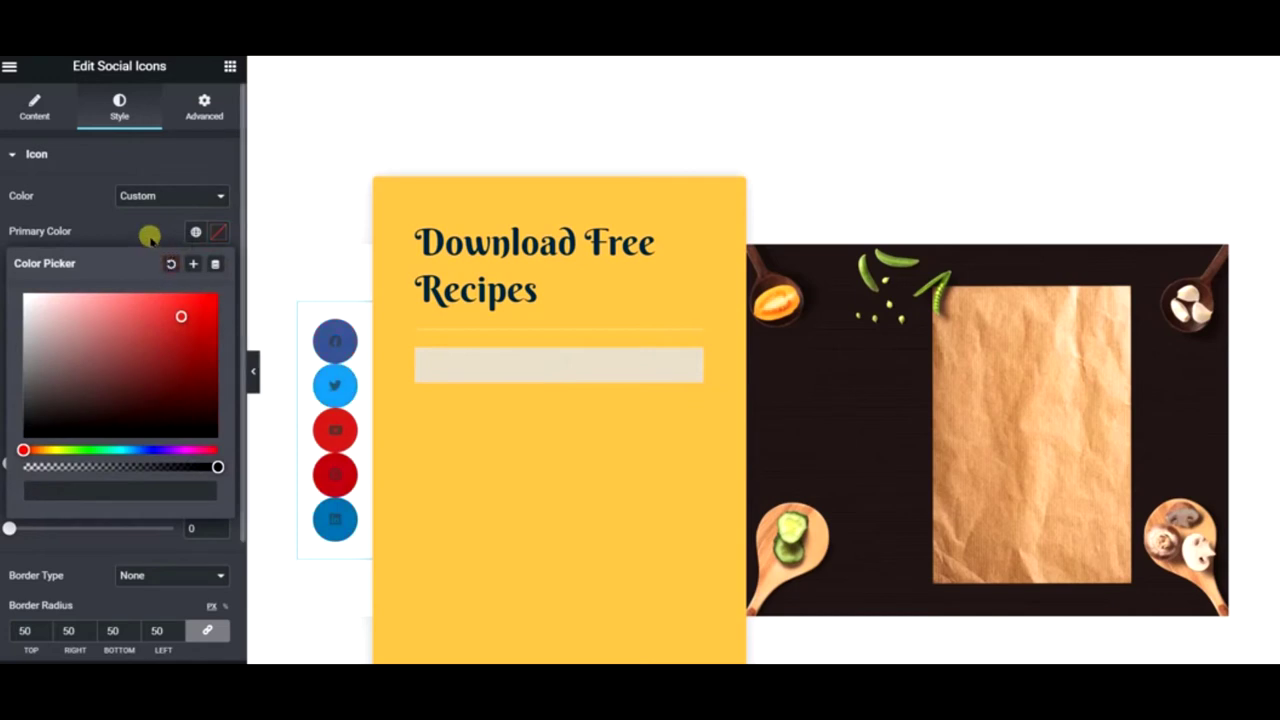
pyautogui.click(199, 308)
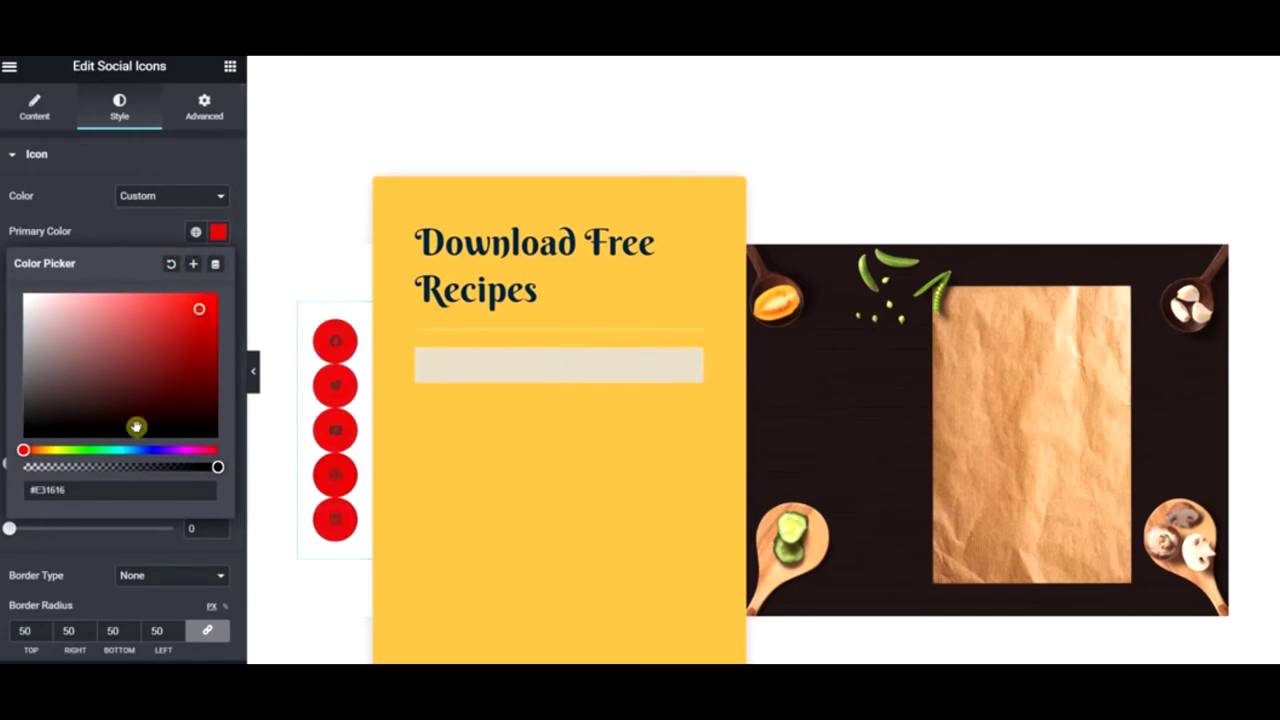
pyautogui.moveTo(82, 466); pyautogui.dragTo(23, 466)
pyautogui.click(129, 231)
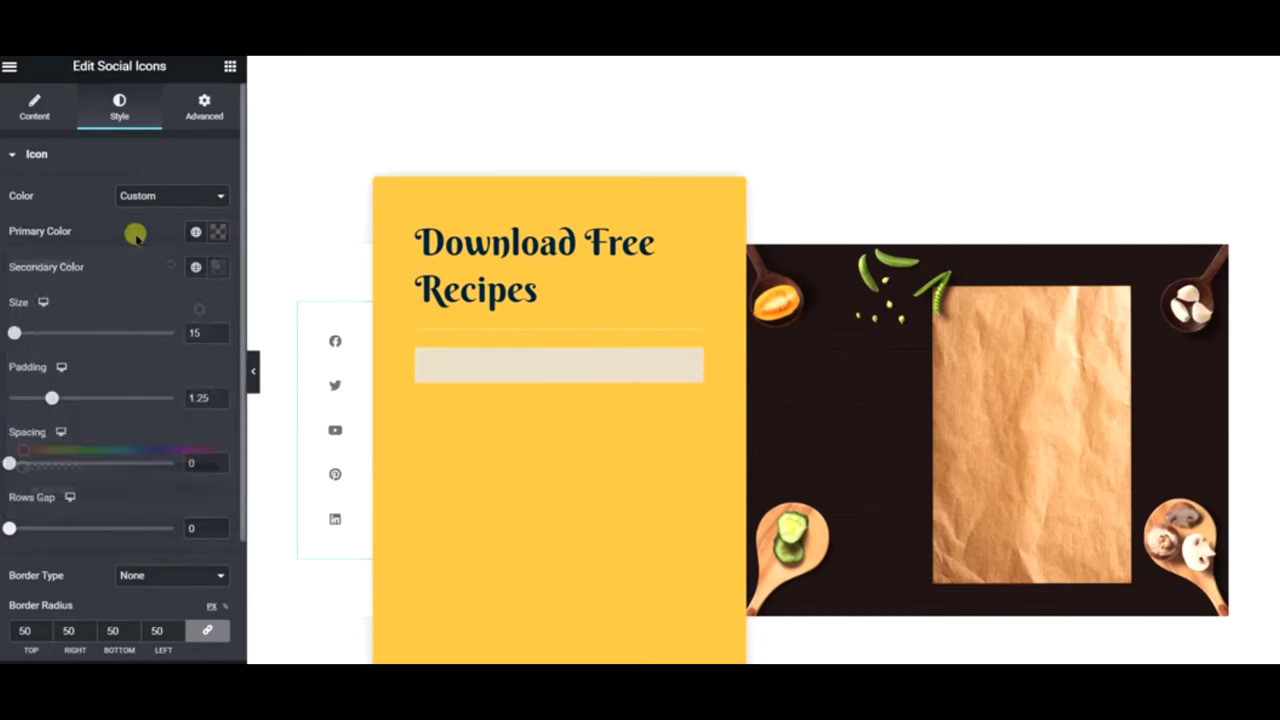
pyautogui.click(196, 267)
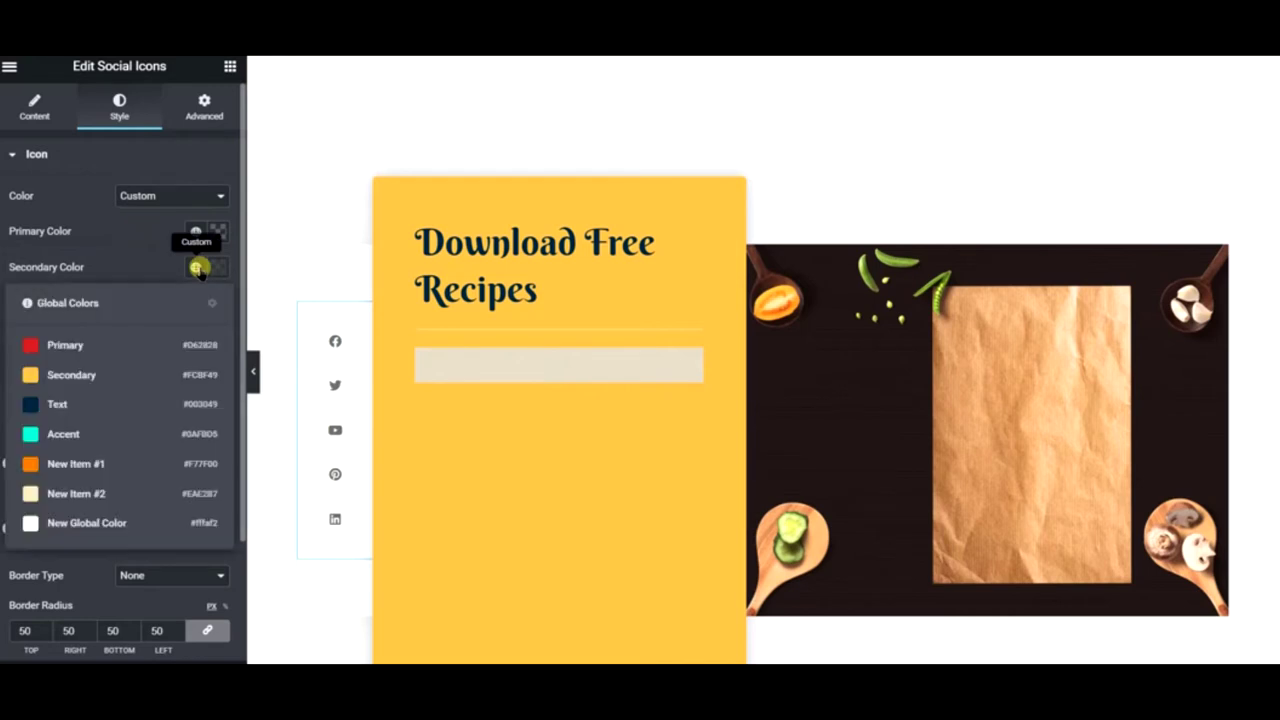
pyautogui.click(157, 340)
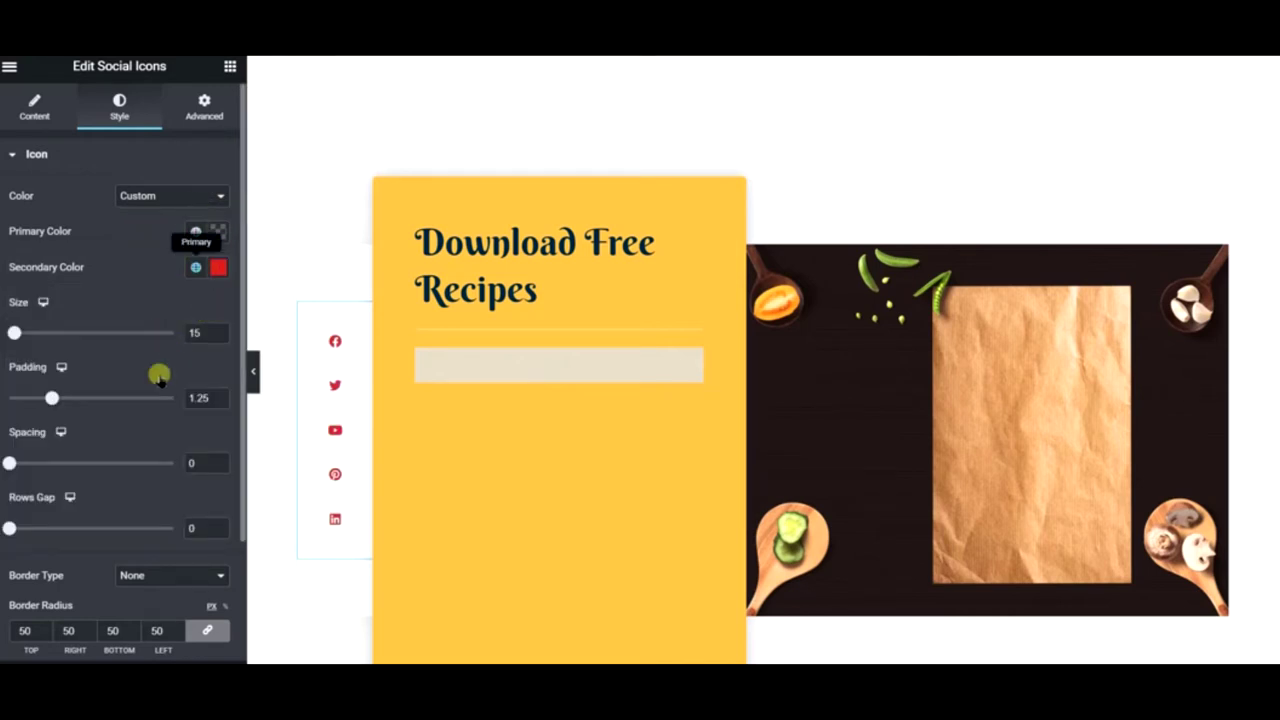
pyautogui.scroll(-2, 133, 426)
# - Give the icons a Pulse Grow hover animation with yellow secondary and red primary hover colours
pyautogui.click(111, 541)
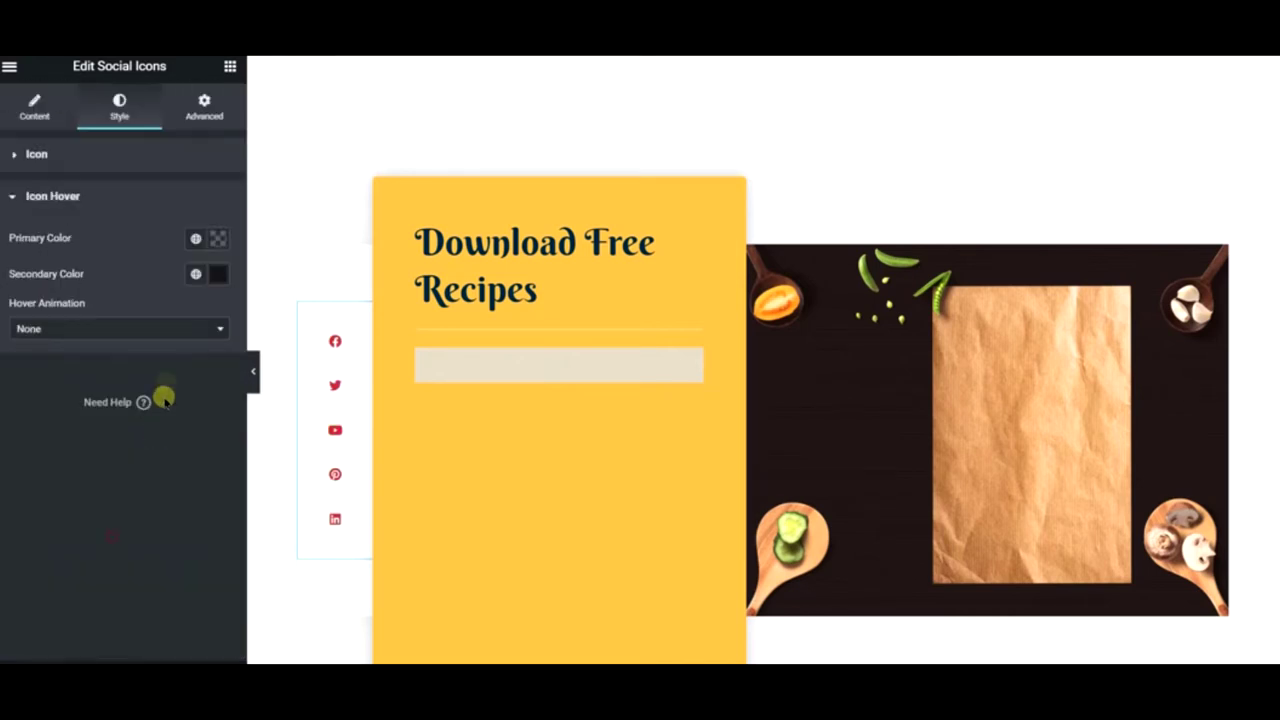
pyautogui.click(166, 325)
pyautogui.click(100, 434)
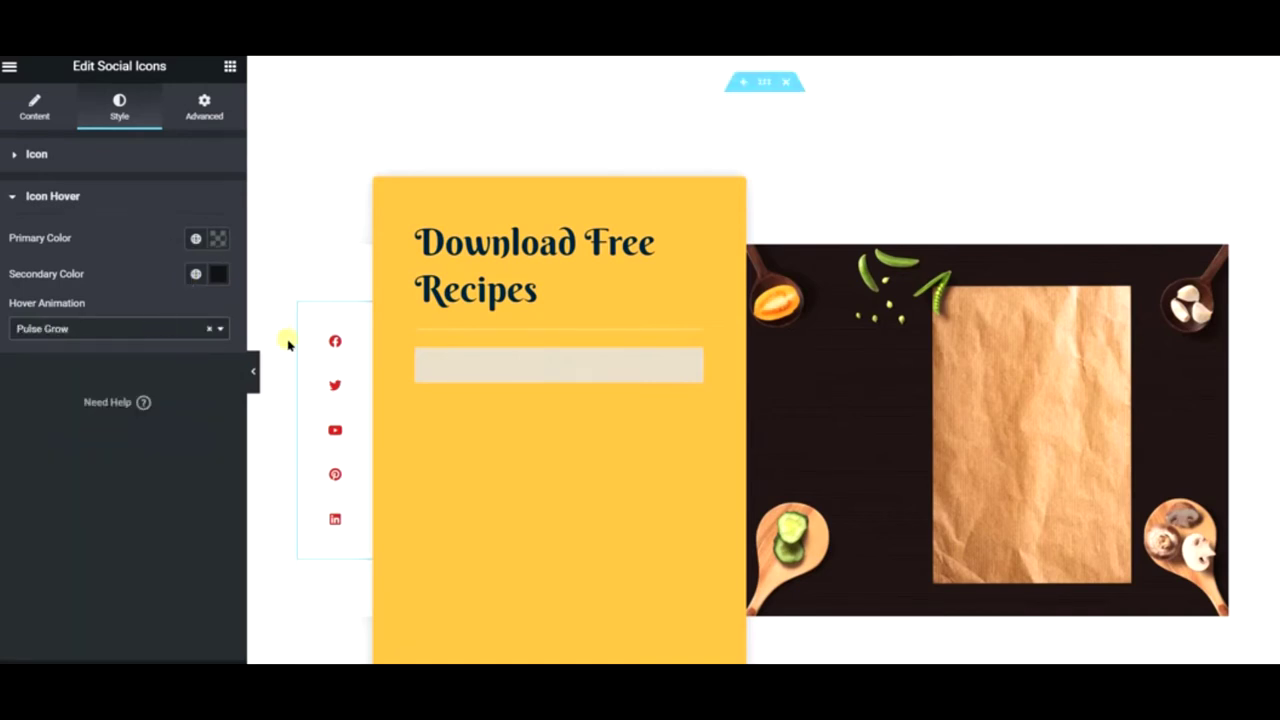
pyautogui.click(196, 274)
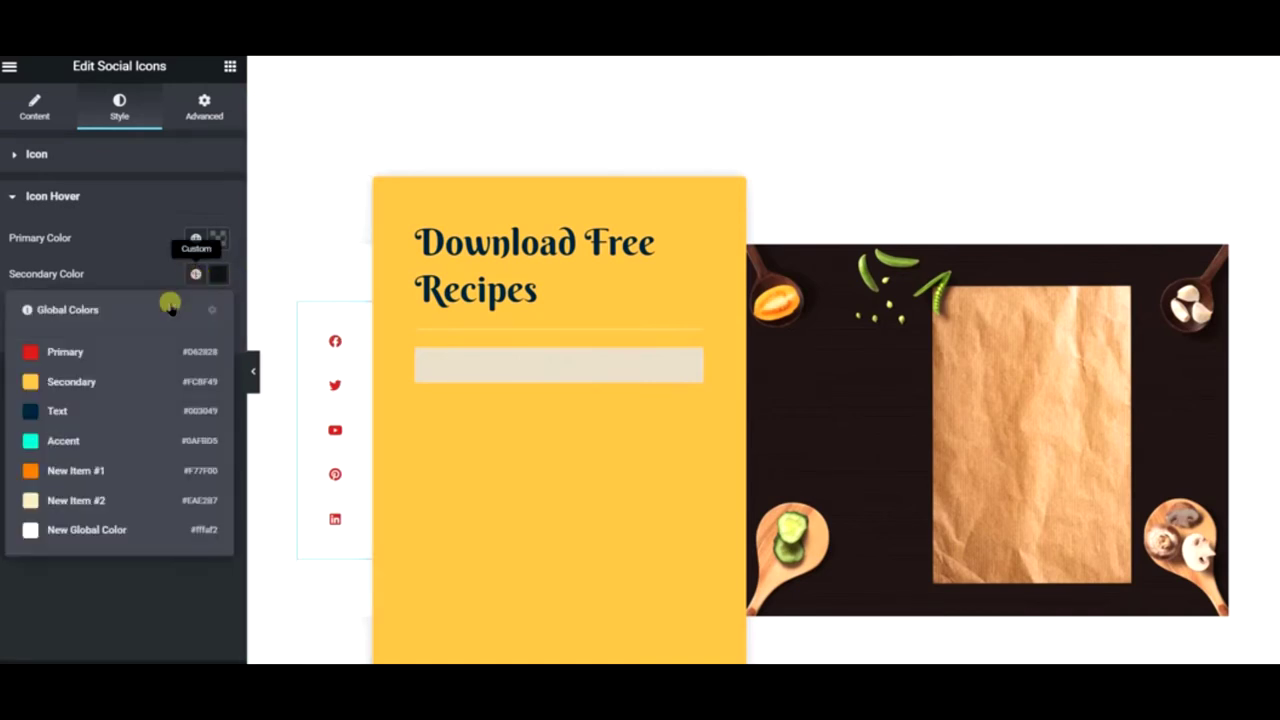
pyautogui.click(135, 375)
pyautogui.click(196, 238)
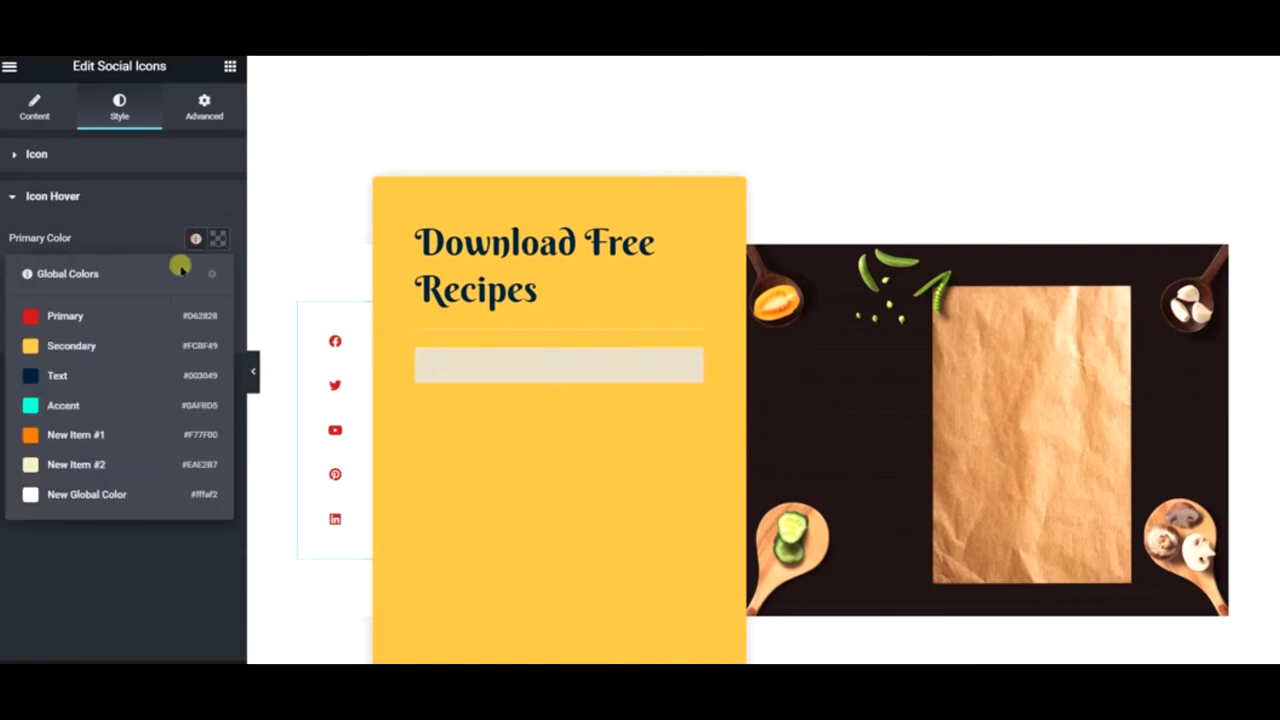
pyautogui.click(137, 316)
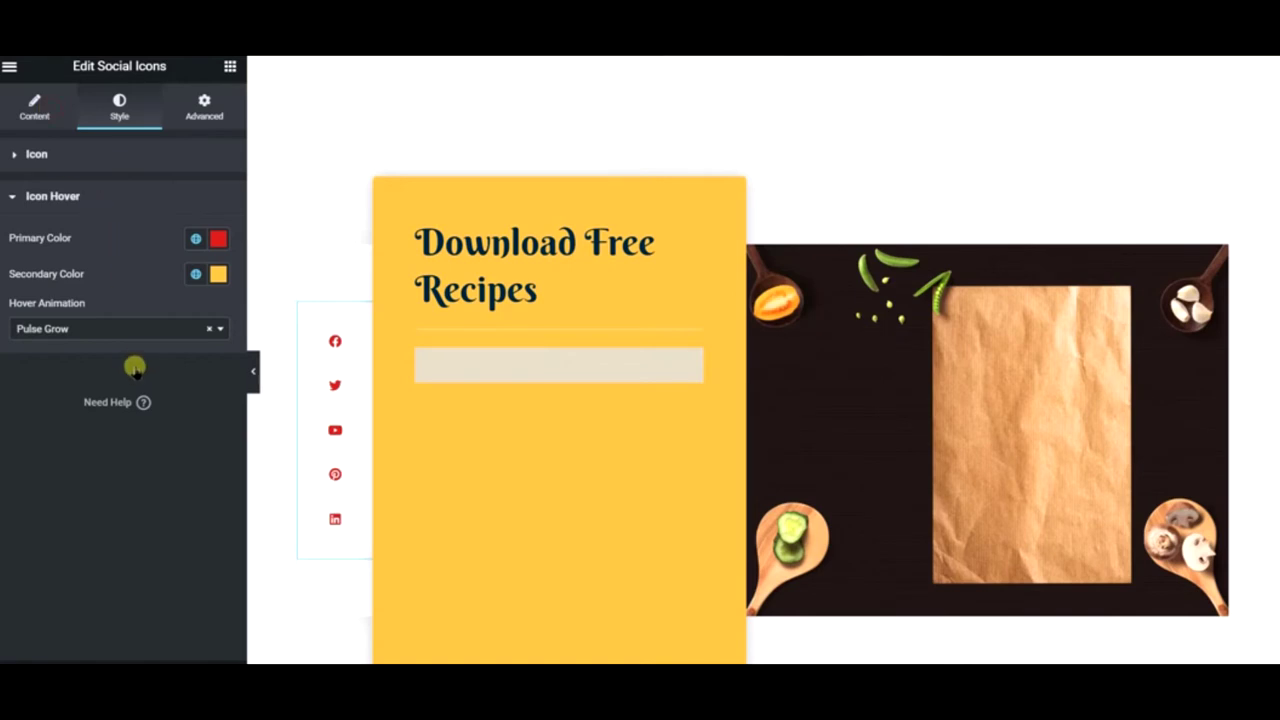
pyautogui.click(36, 106)
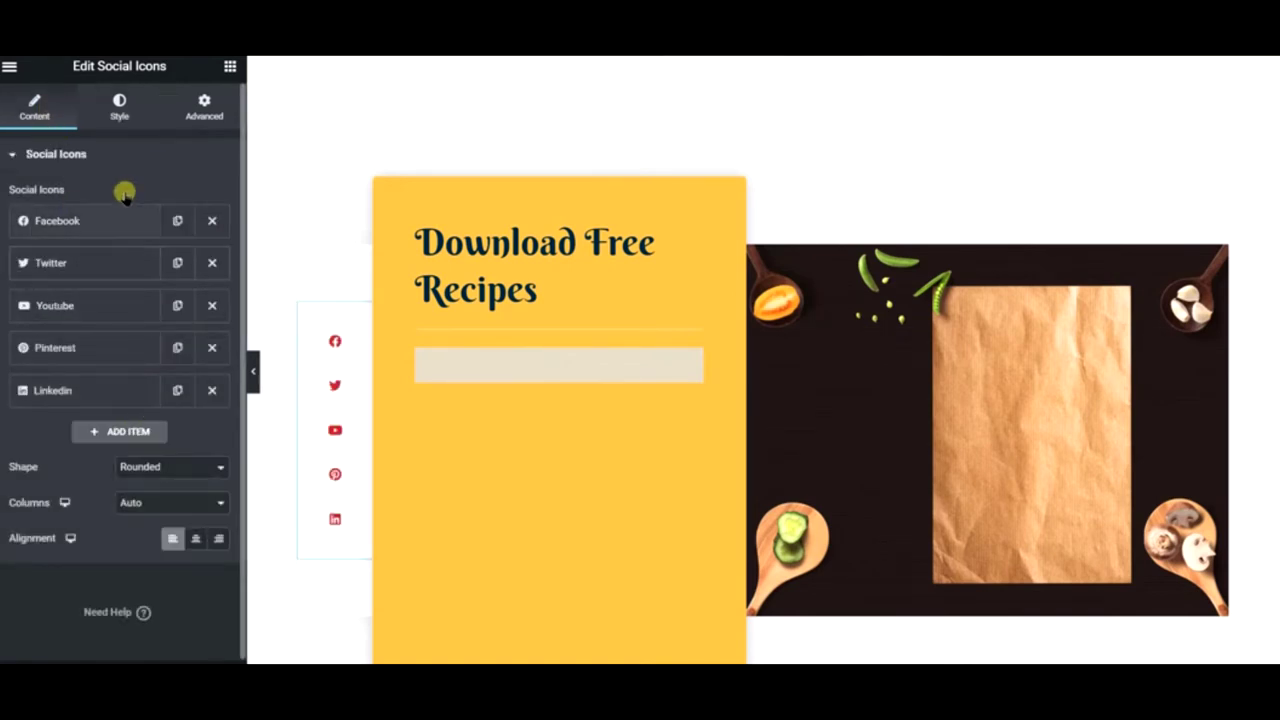
# - Set the icon padding to 0.8 and size to 15, then preview the page
pyautogui.click(119, 106)
pyautogui.scroll(-3, 170, 370)
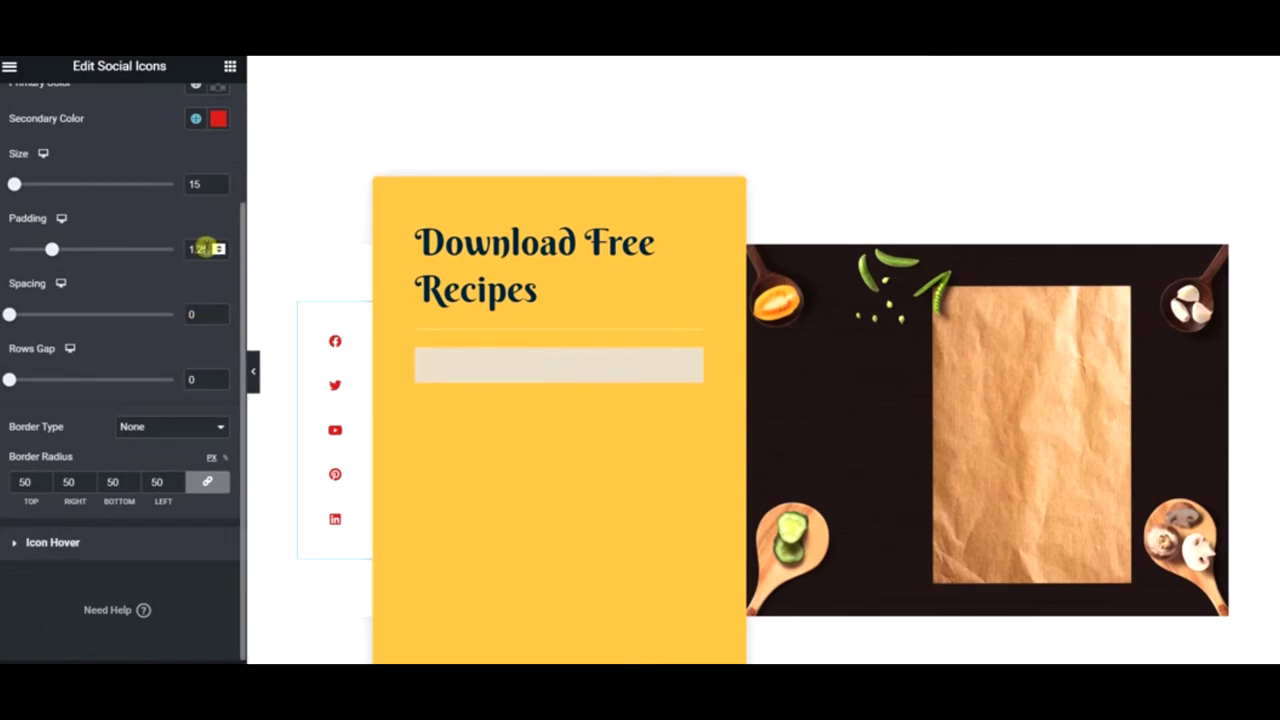
pyautogui.click(218, 254)
pyautogui.click(218, 254)
pyautogui.click(218, 254)
pyautogui.click(218, 254)
pyautogui.click(218, 254)
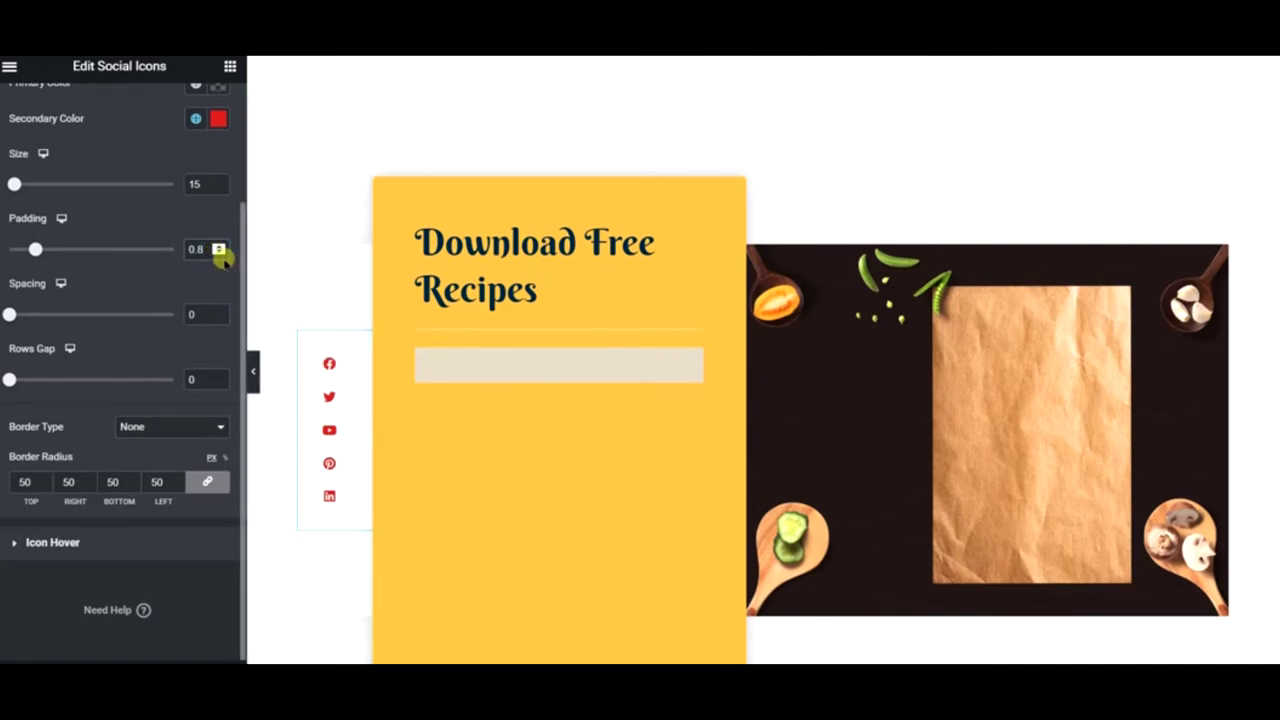
pyautogui.click(219, 189)
pyautogui.click(219, 189)
pyautogui.click(219, 189)
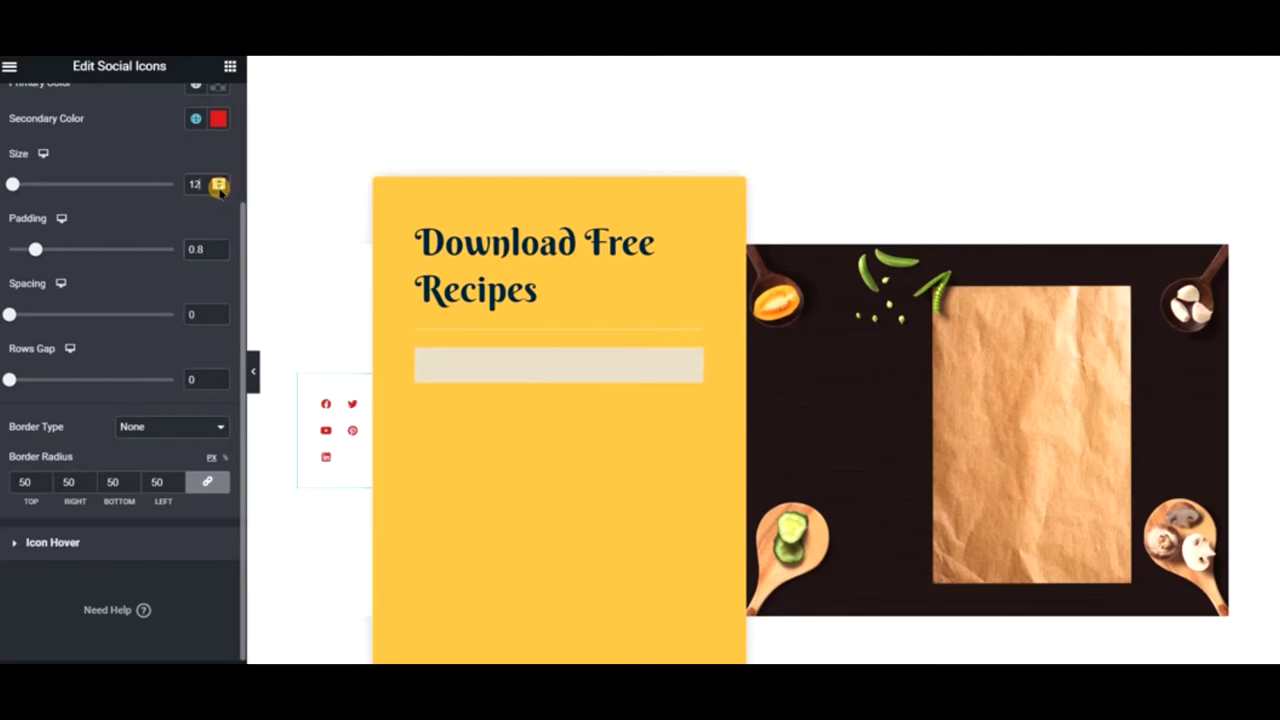
pyautogui.click(219, 181)
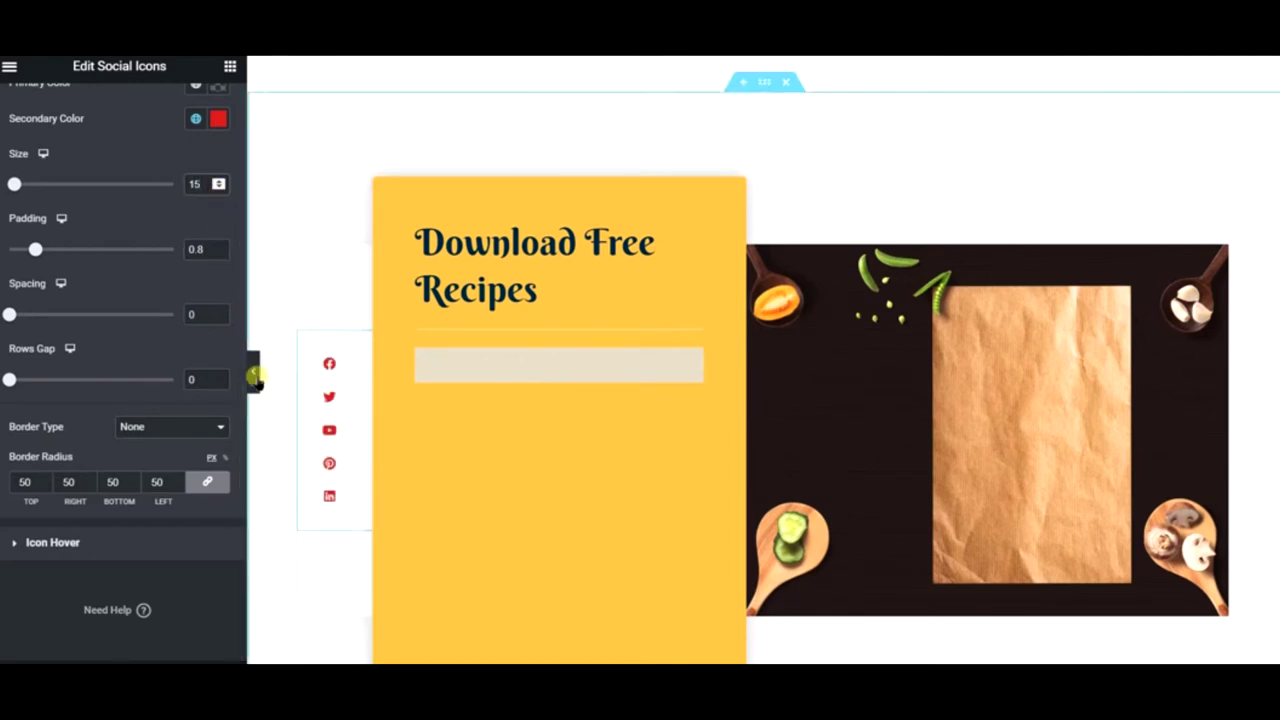
pyautogui.click(255, 375)
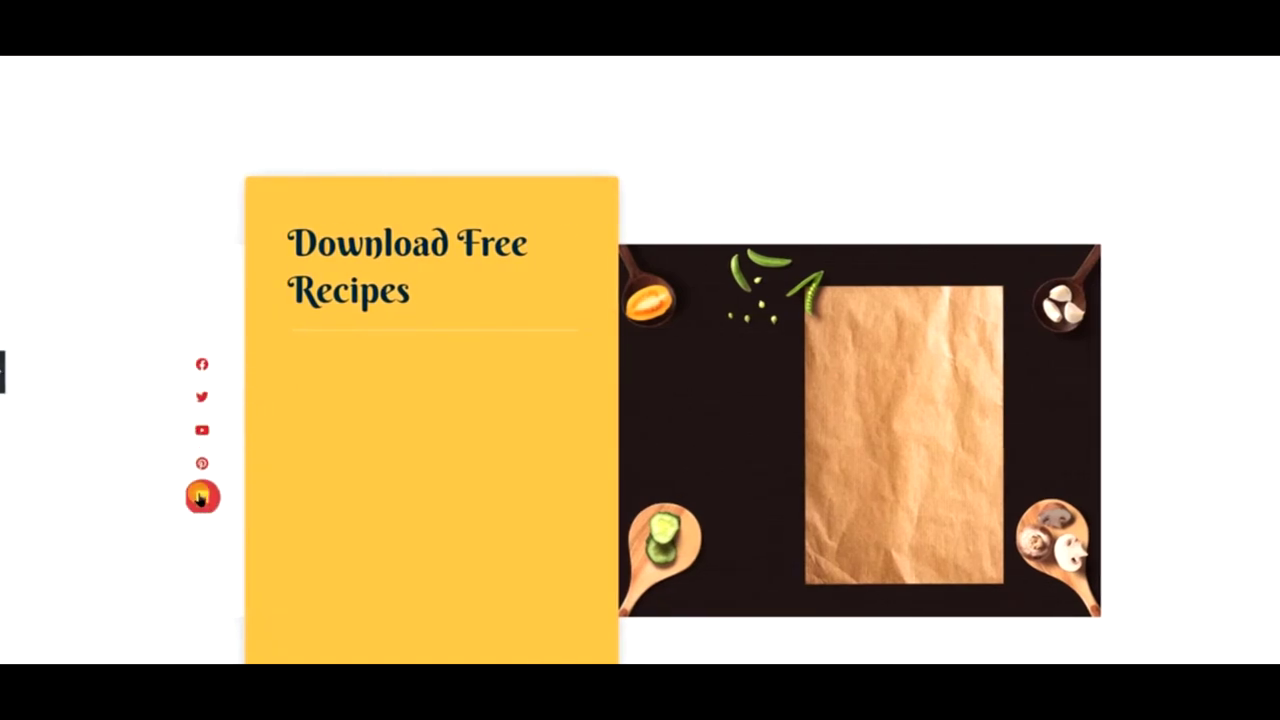
pyautogui.scroll(-2, 448, 447)
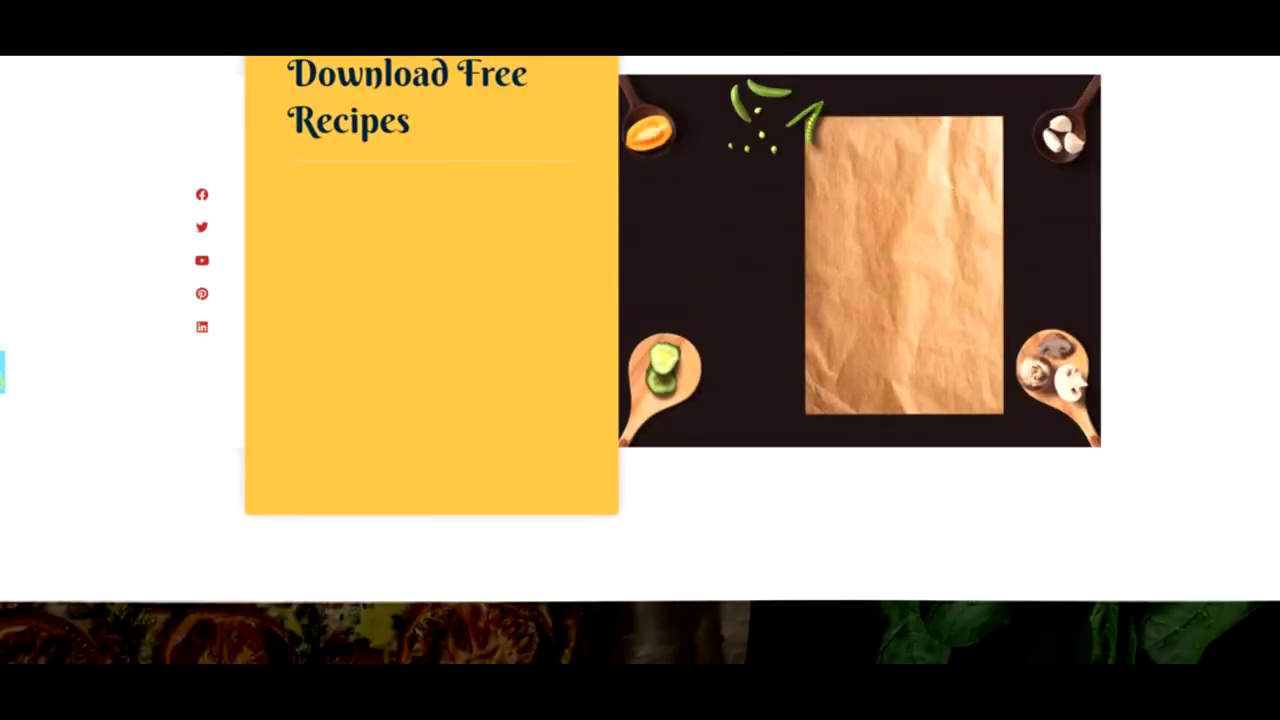
pyautogui.click(3, 370)
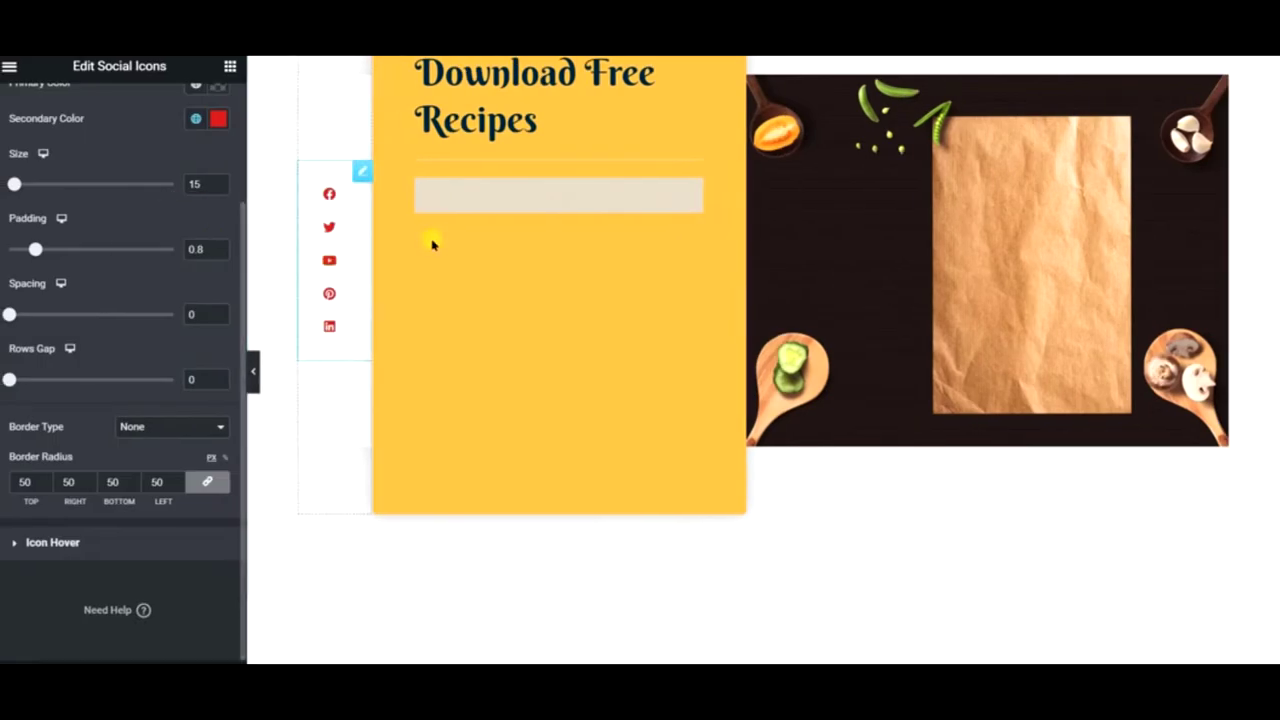
# - Preview the page once more, then exit preview with Ctrl+P
pyautogui.scroll(-3, 585, 415)
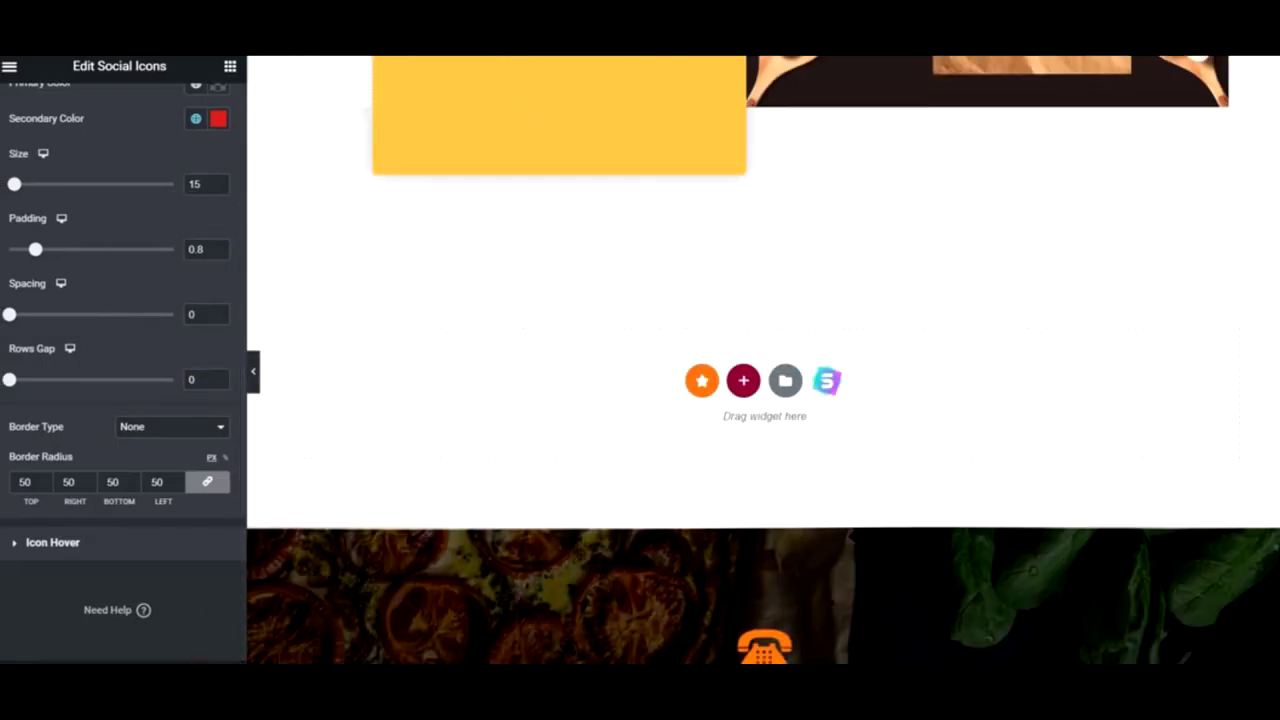
pyautogui.click(253, 371)
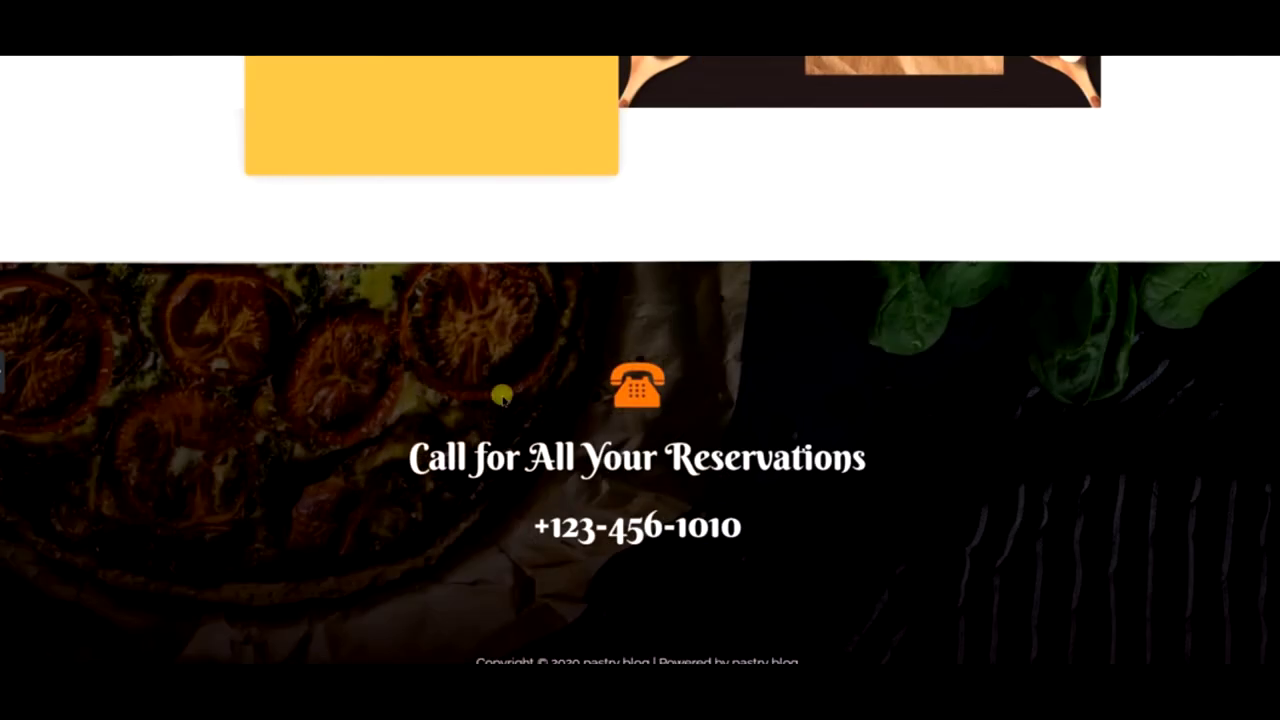
pyautogui.scroll(10, 784, 512)
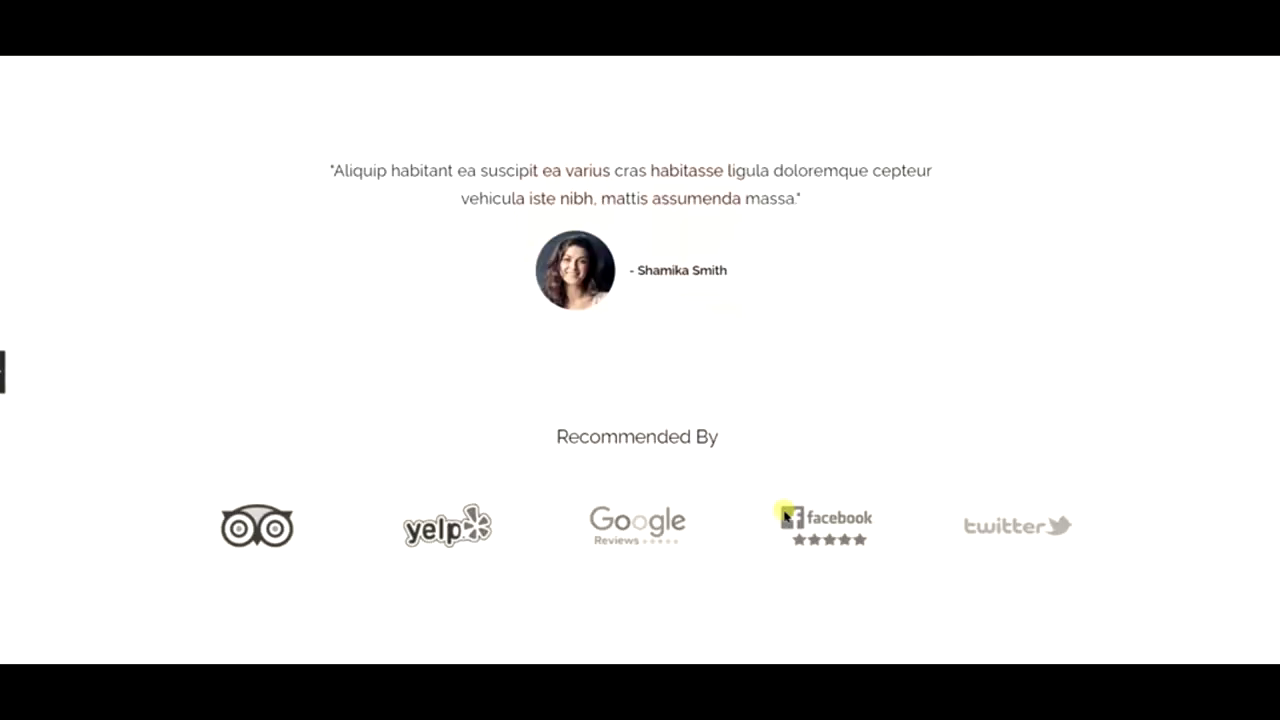
pyautogui.scroll(10, 785, 516)
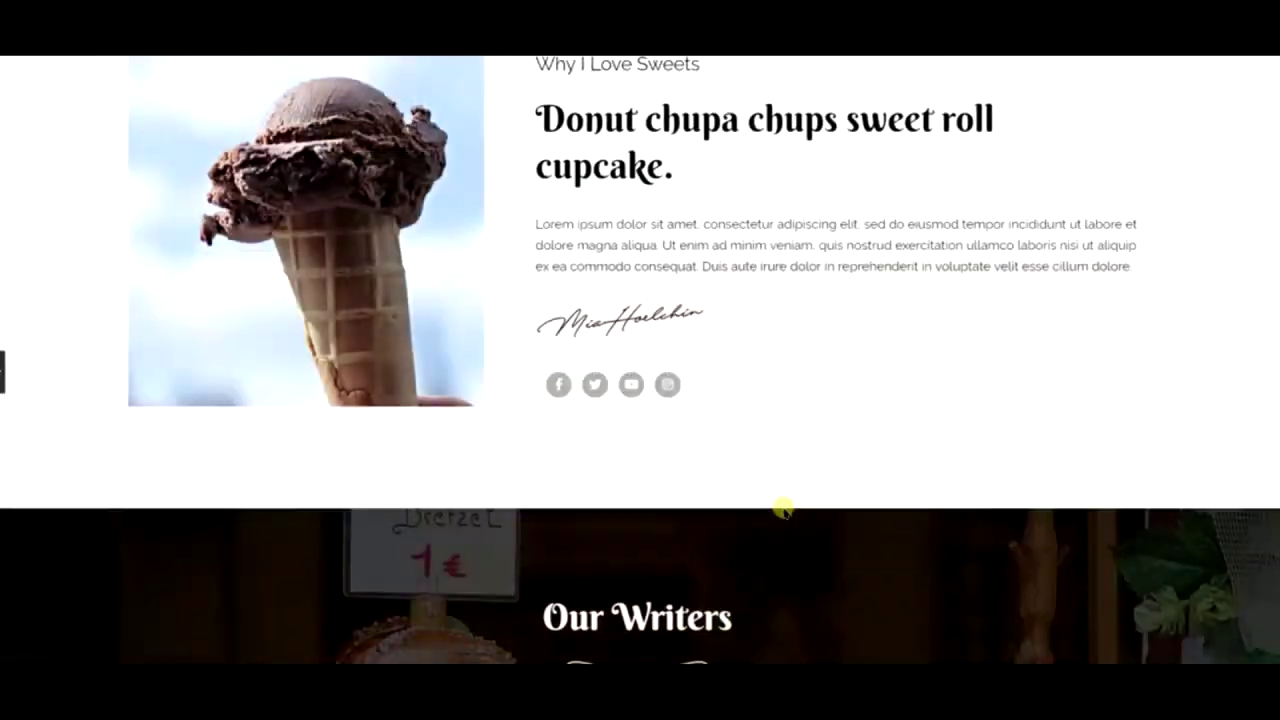
pyautogui.scroll(10, 784, 510)
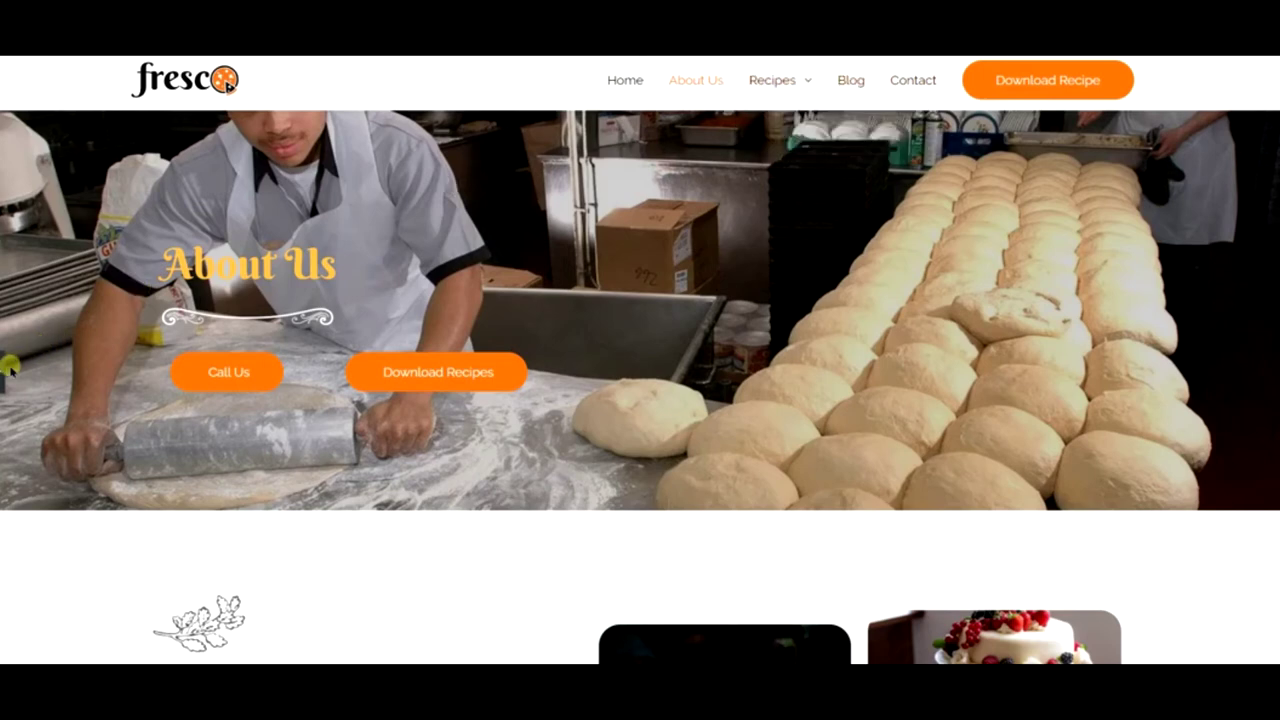
pyautogui.hotkey('ctrl', 'p')
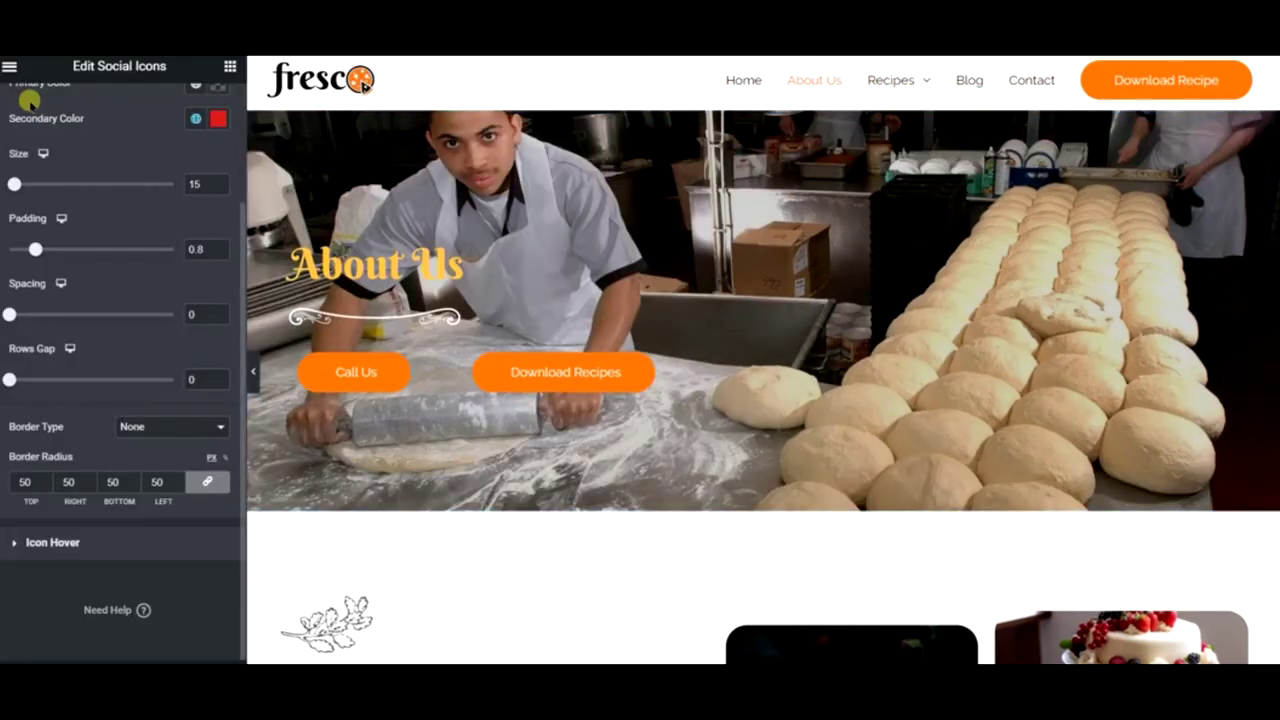
# - View the published page from the editor menu and head to the live Recipes page
pyautogui.click(10, 66)
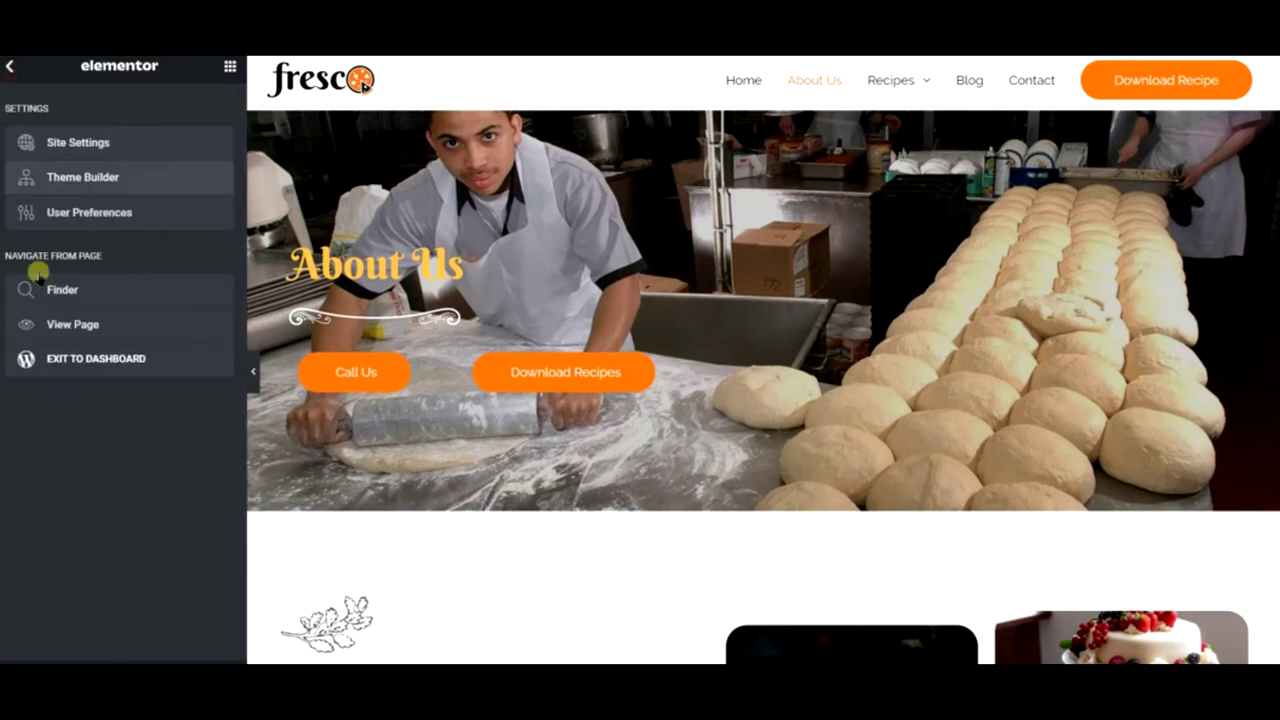
pyautogui.click(75, 360)
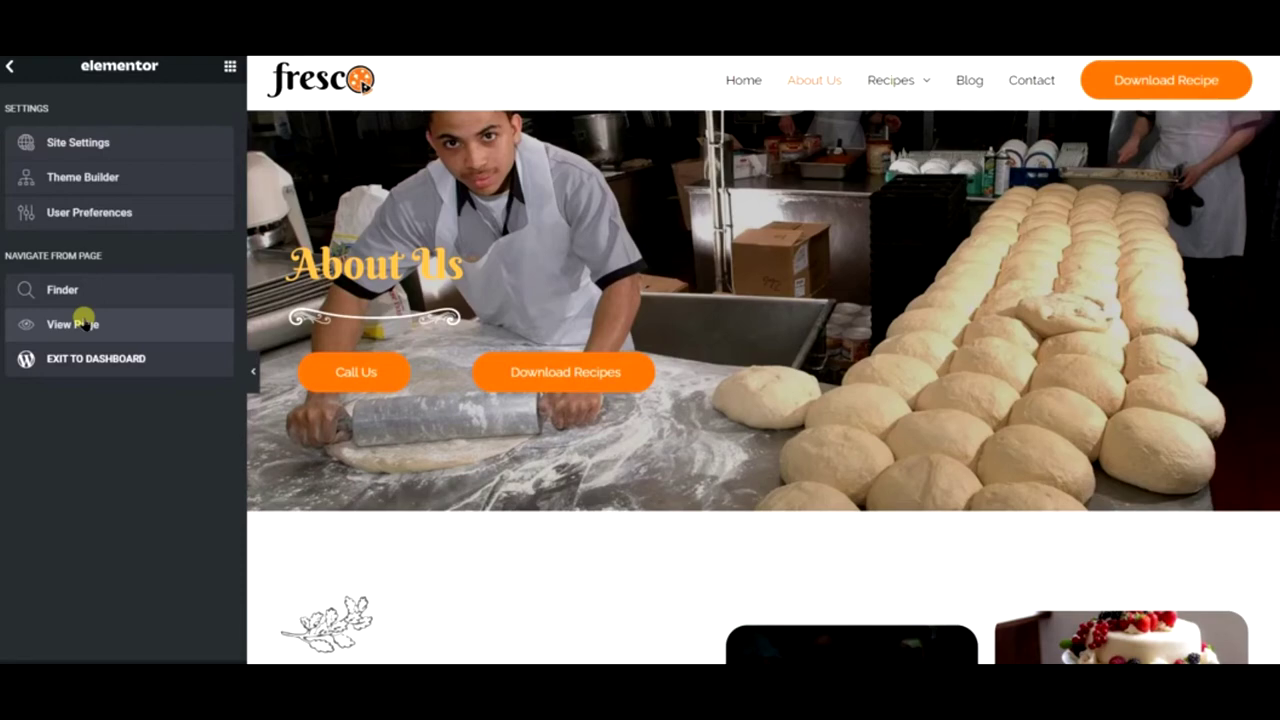
pyautogui.click(84, 320)
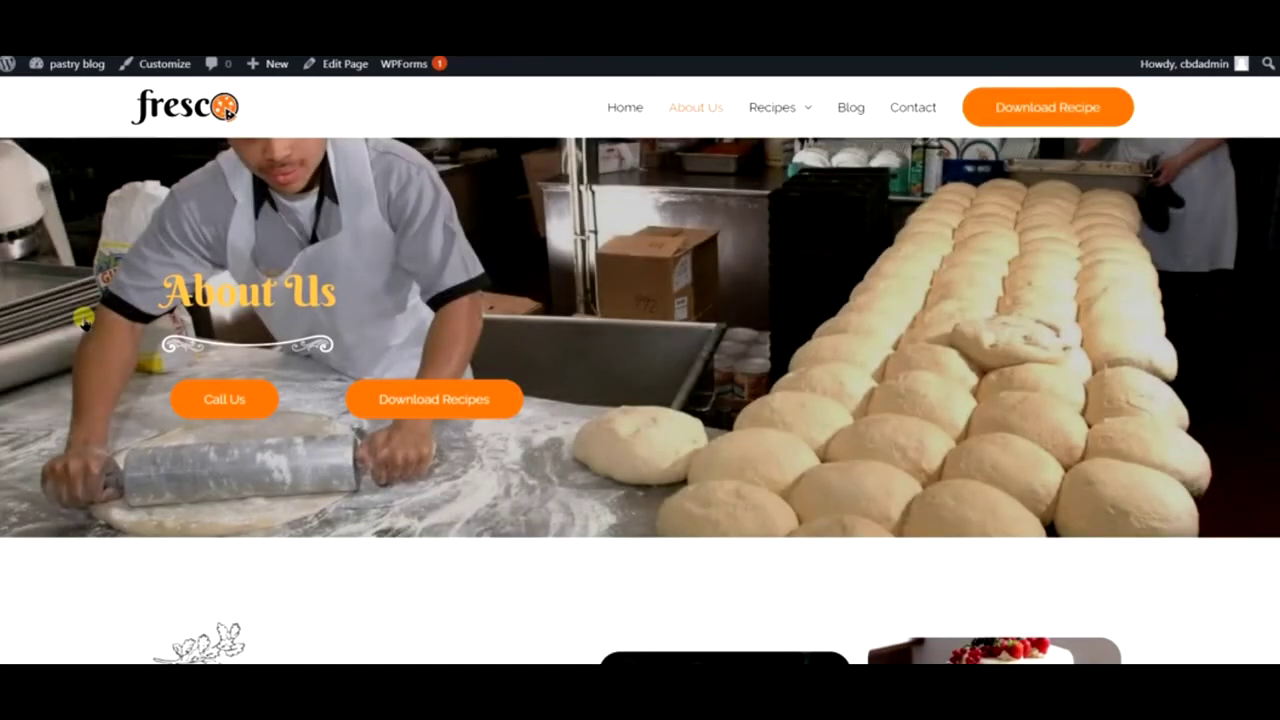
pyautogui.moveTo(772, 108)
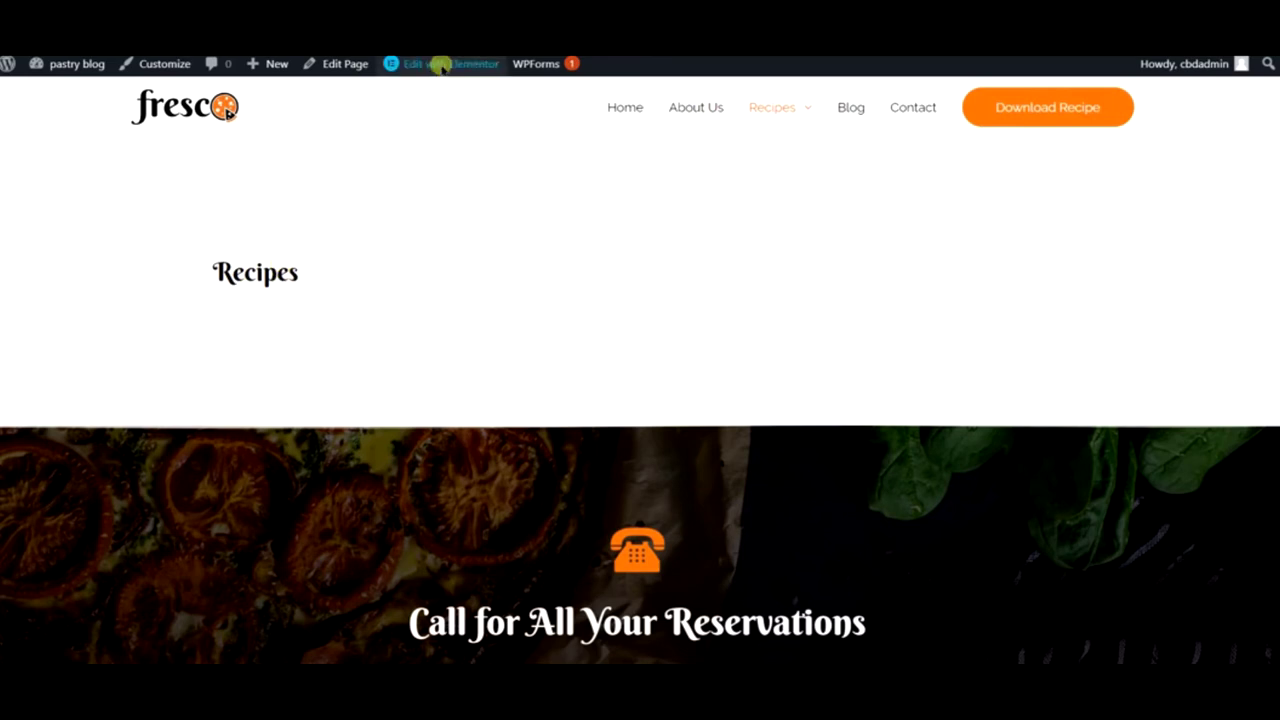
pyautogui.moveTo(440, 68)
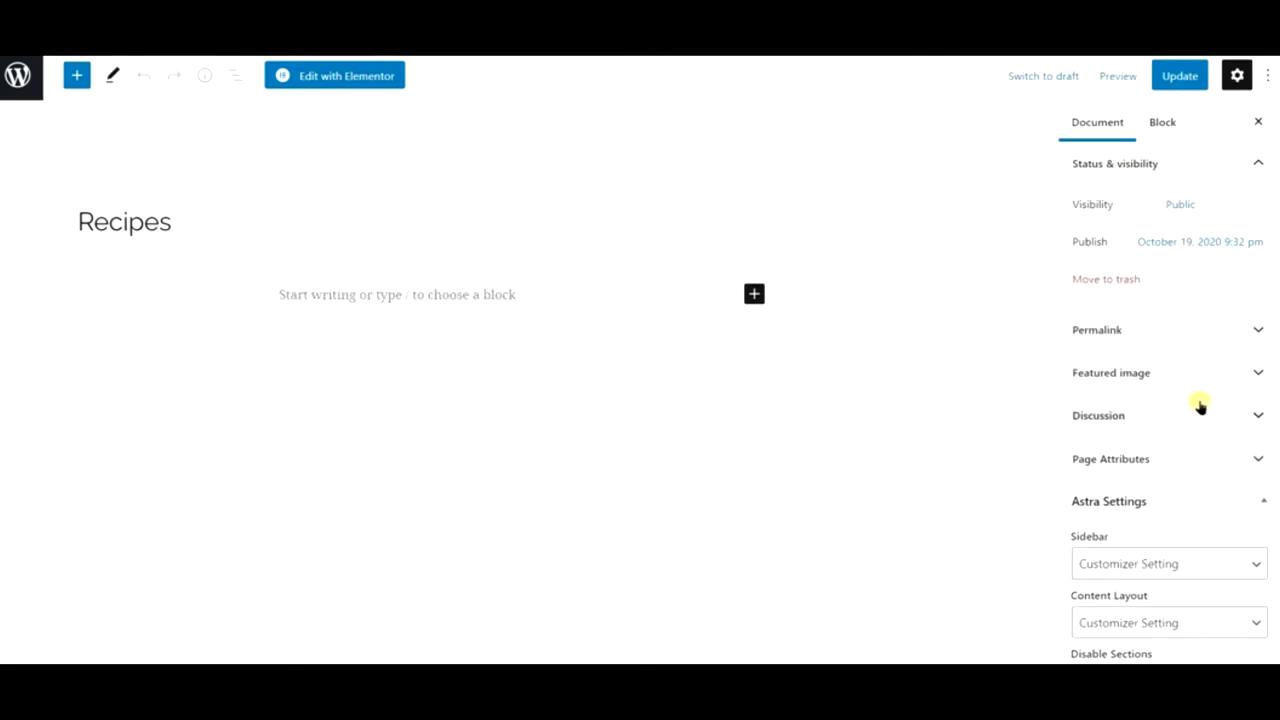
# - Disable the Recipes page title in Astra Settings, keeping the site header on
pyautogui.scroll(-2, 1190, 408)
pyautogui.click(1123, 512)
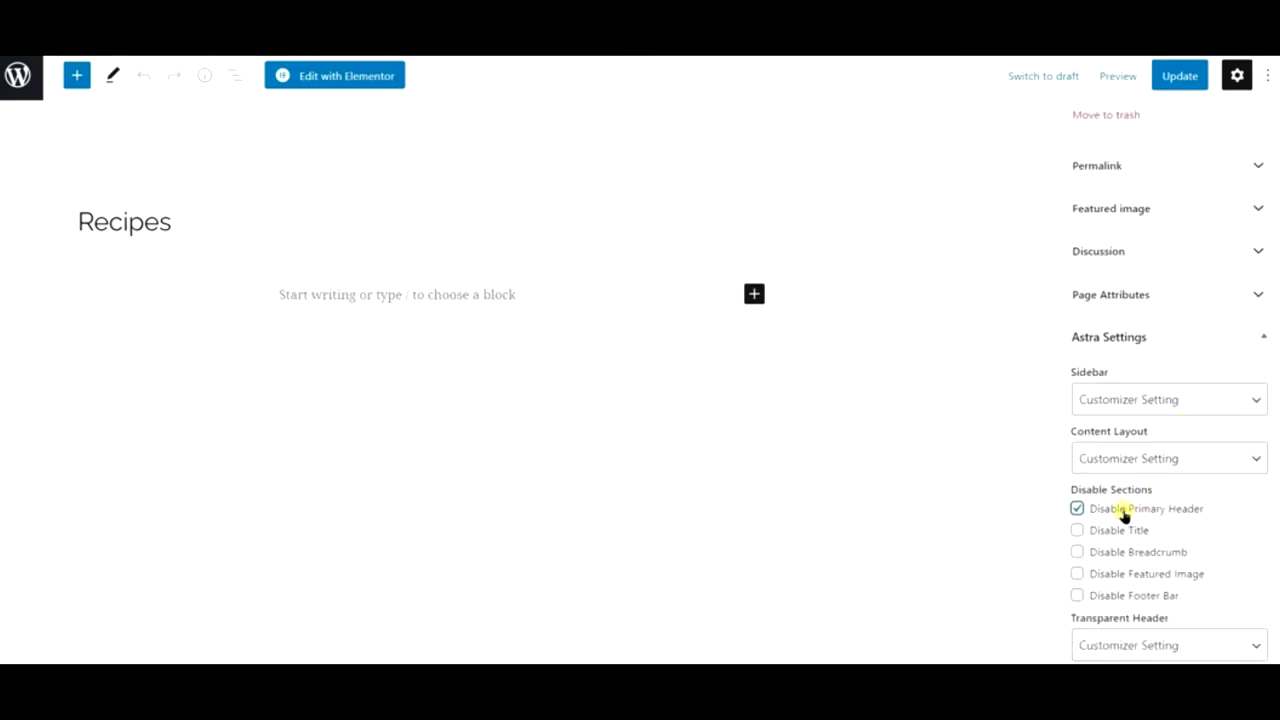
pyautogui.click(1077, 531)
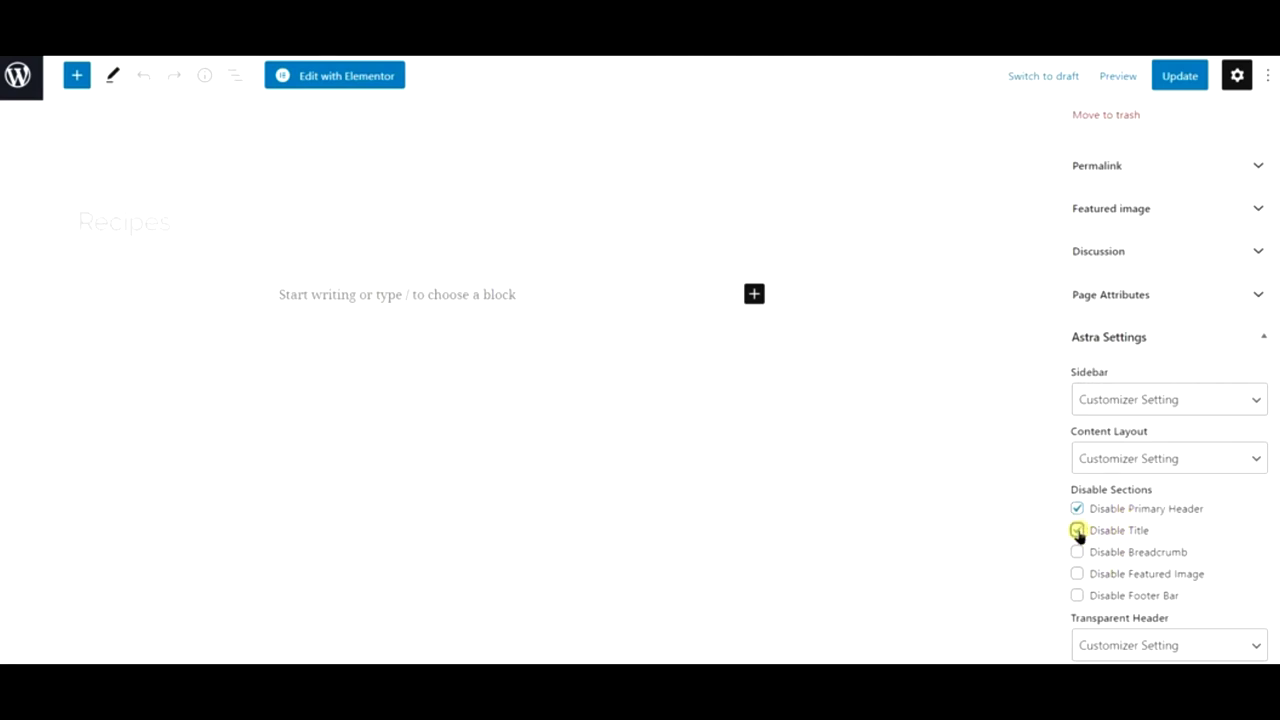
pyautogui.click(1110, 510)
# - Set the page template to Elementor Full Width and update the page
pyautogui.click(1126, 457)
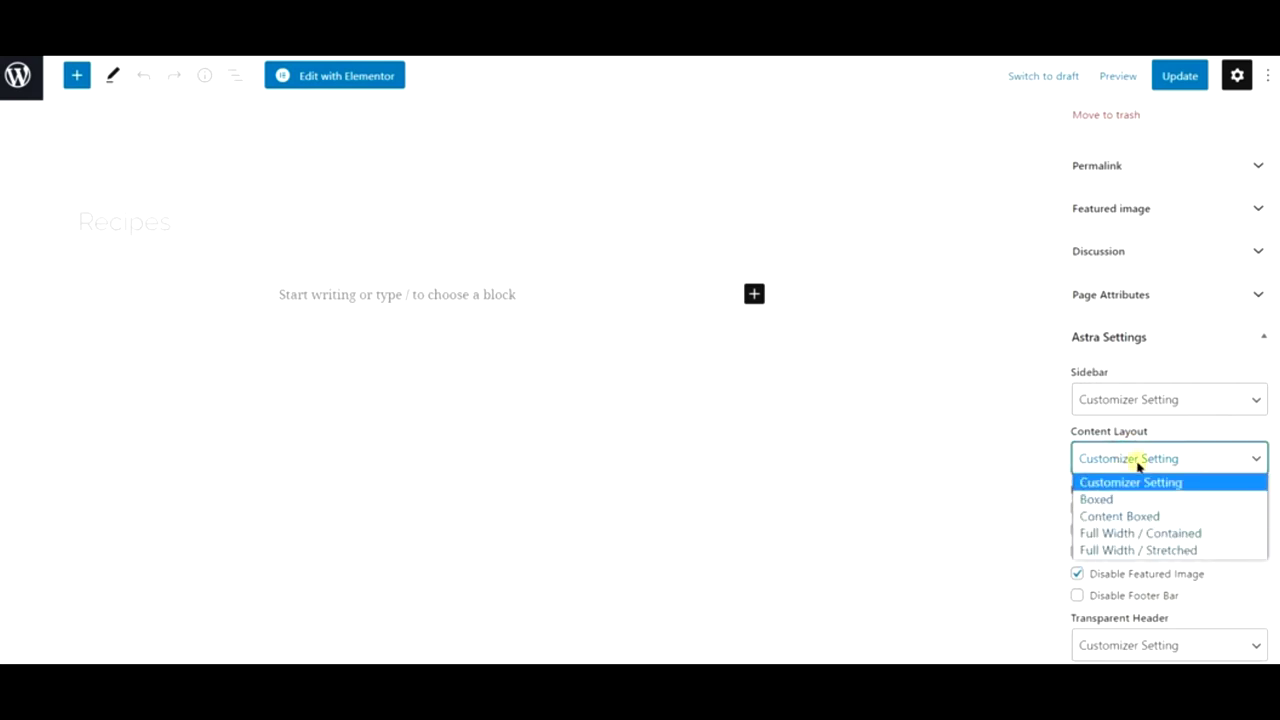
pyautogui.click(1137, 457)
pyautogui.click(1134, 412)
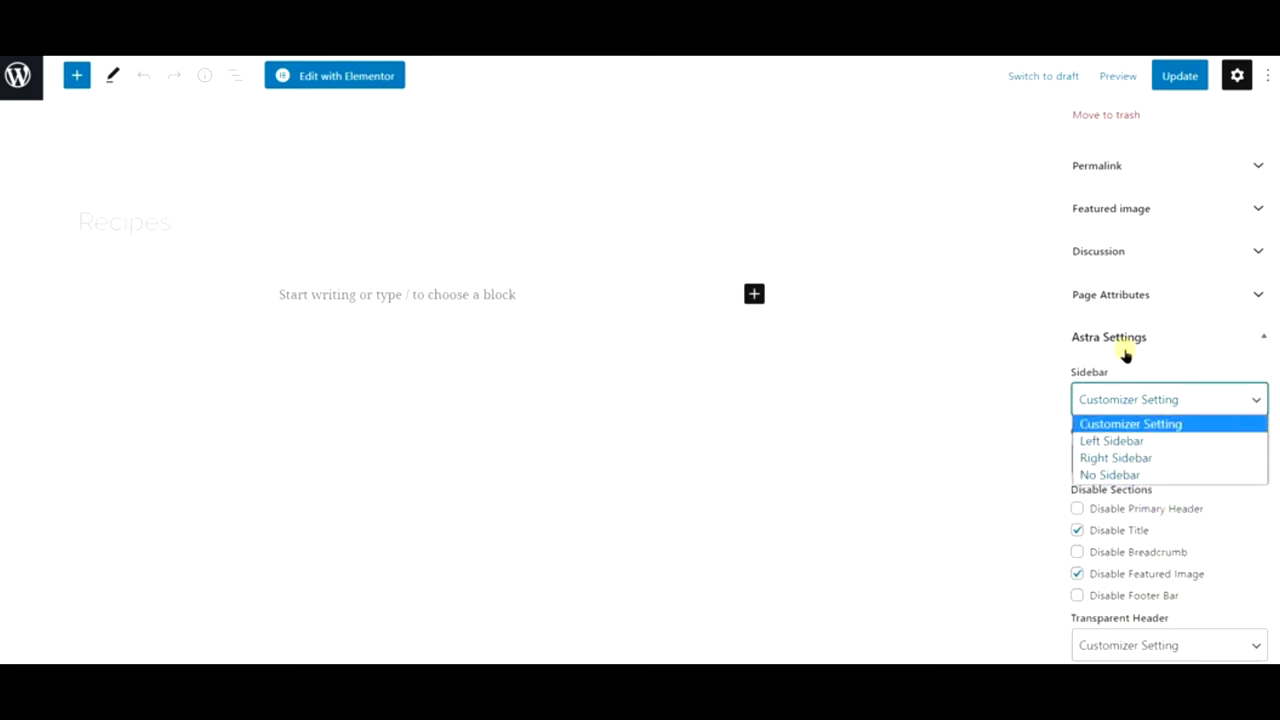
pyautogui.click(1134, 306)
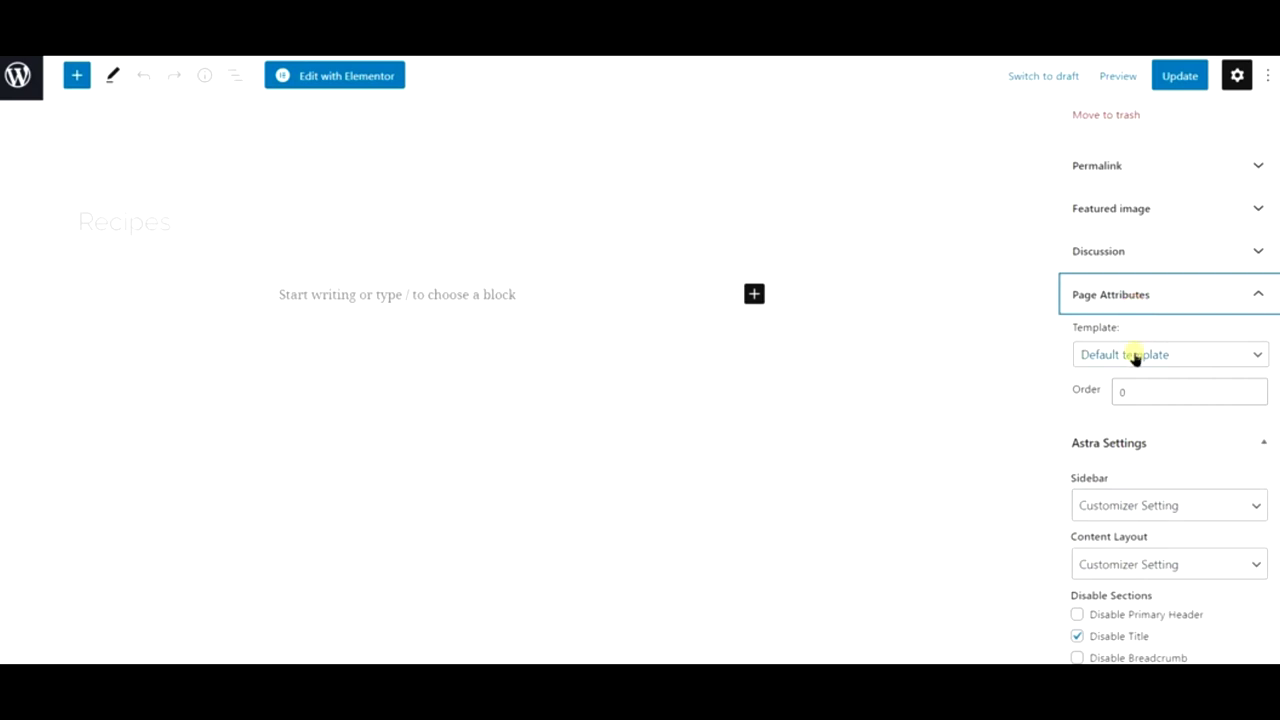
pyautogui.click(1134, 356)
pyautogui.click(1152, 409)
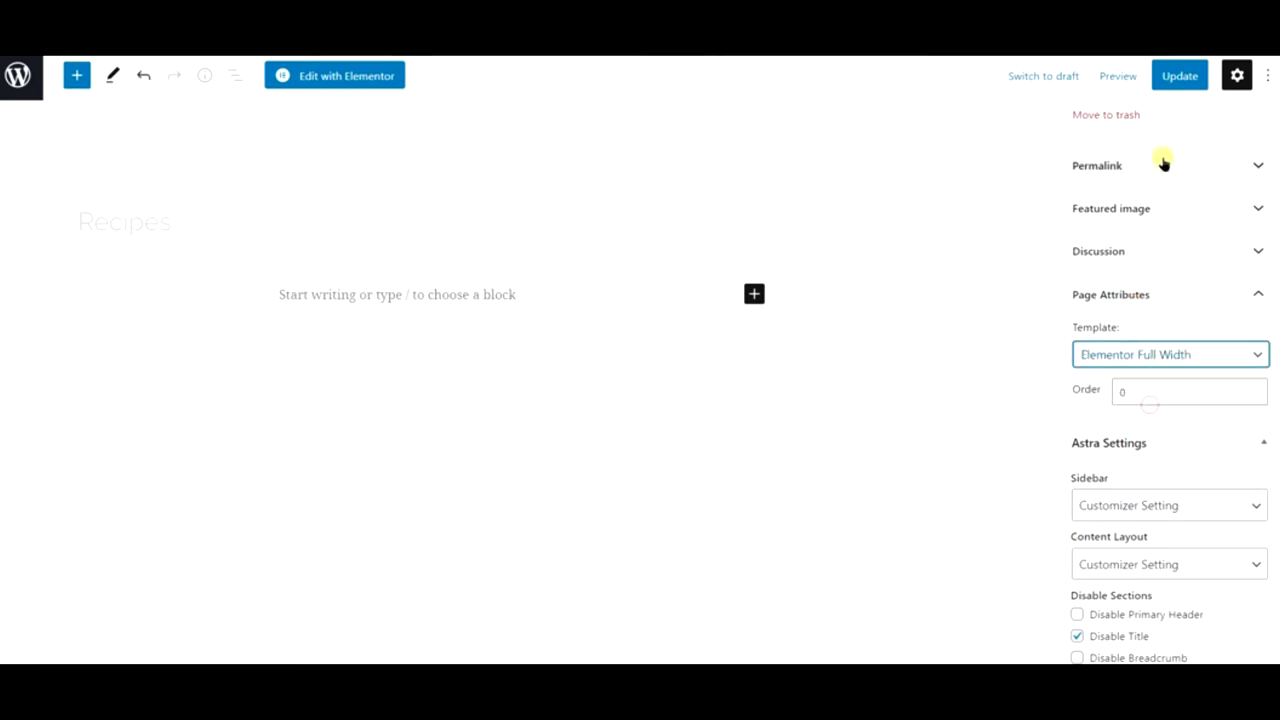
pyautogui.click(1165, 74)
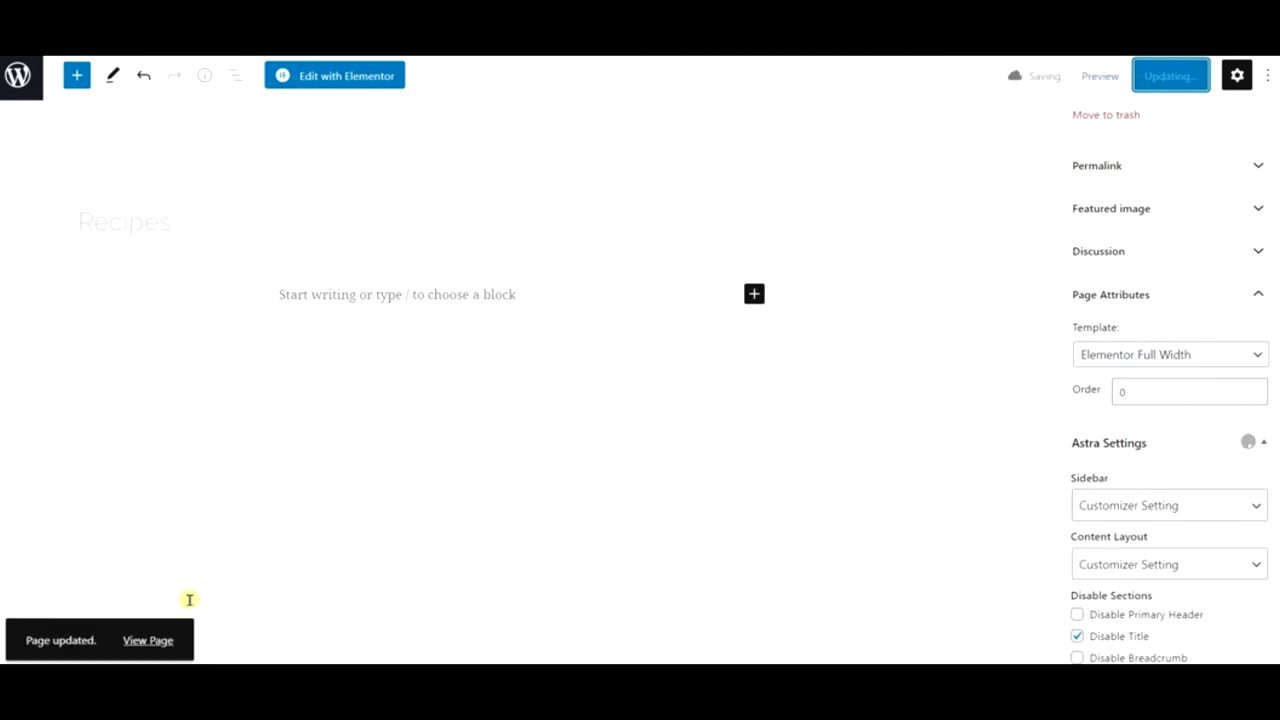
# - Open the live Recipes page in a new tab, then open it in Elementor
pyautogui.click(157, 641)
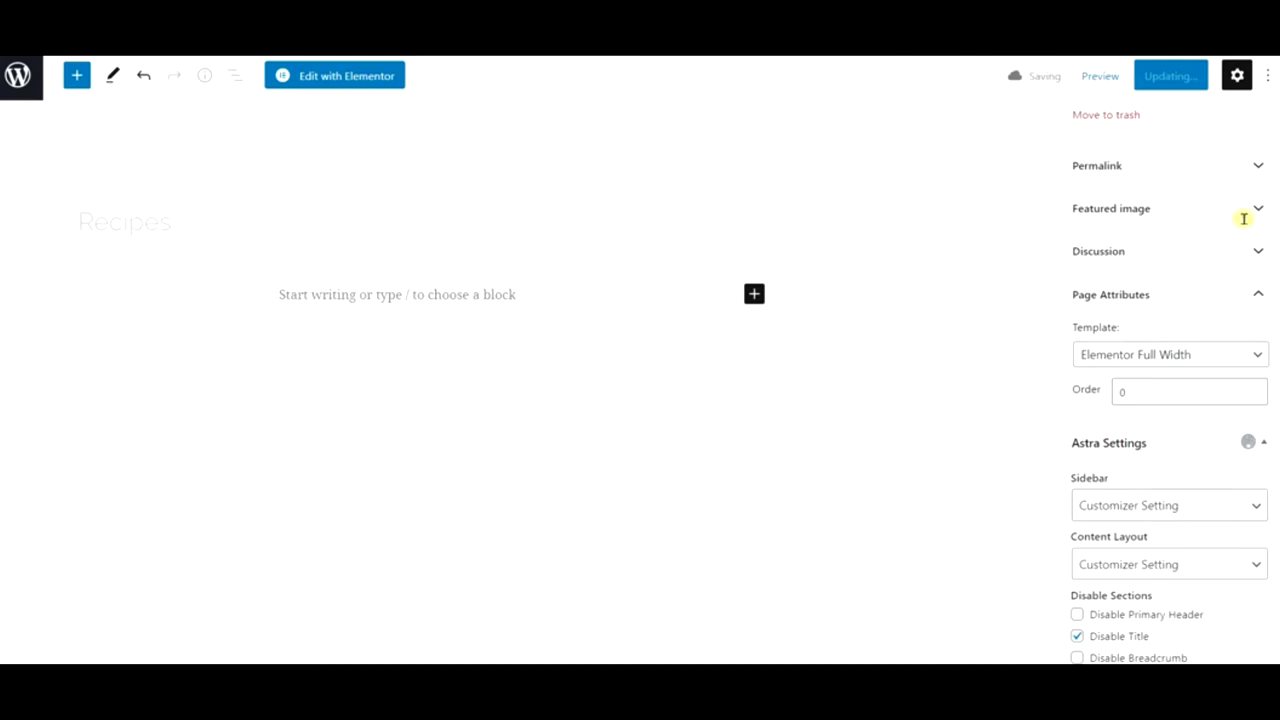
pyautogui.click(1158, 168)
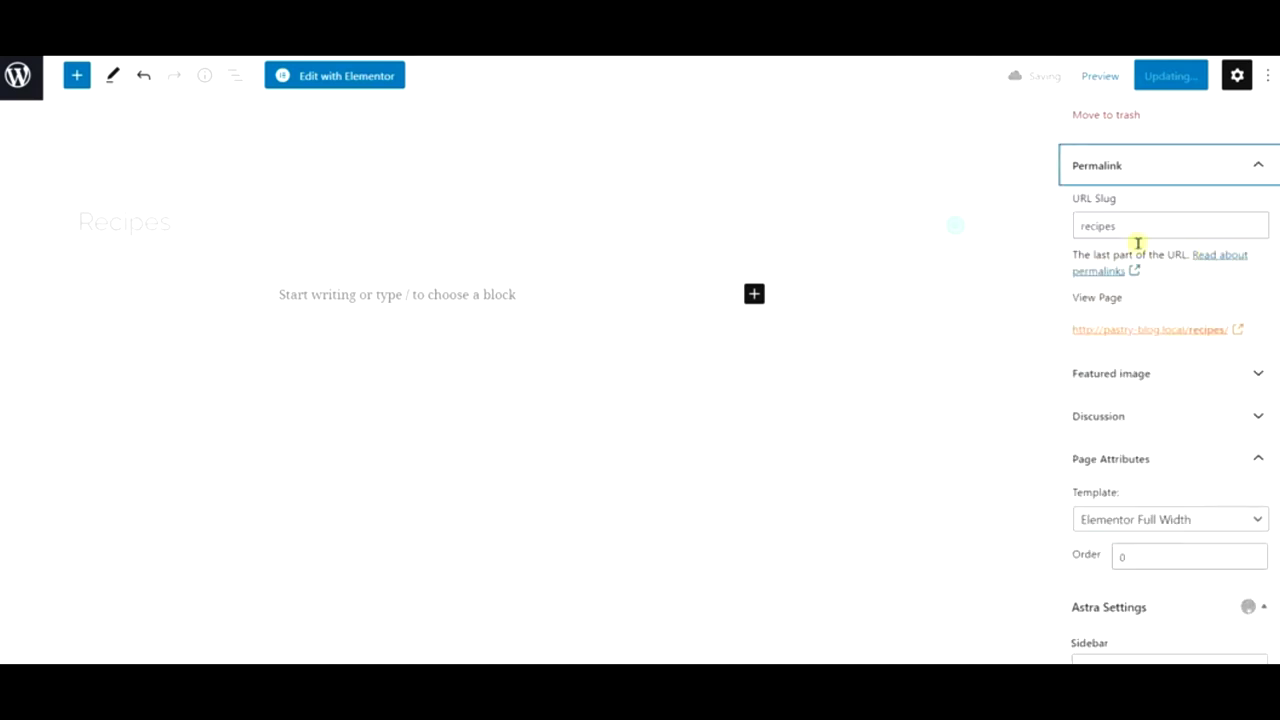
pyautogui.rightClick(1169, 333)
pyautogui.click(1183, 340)
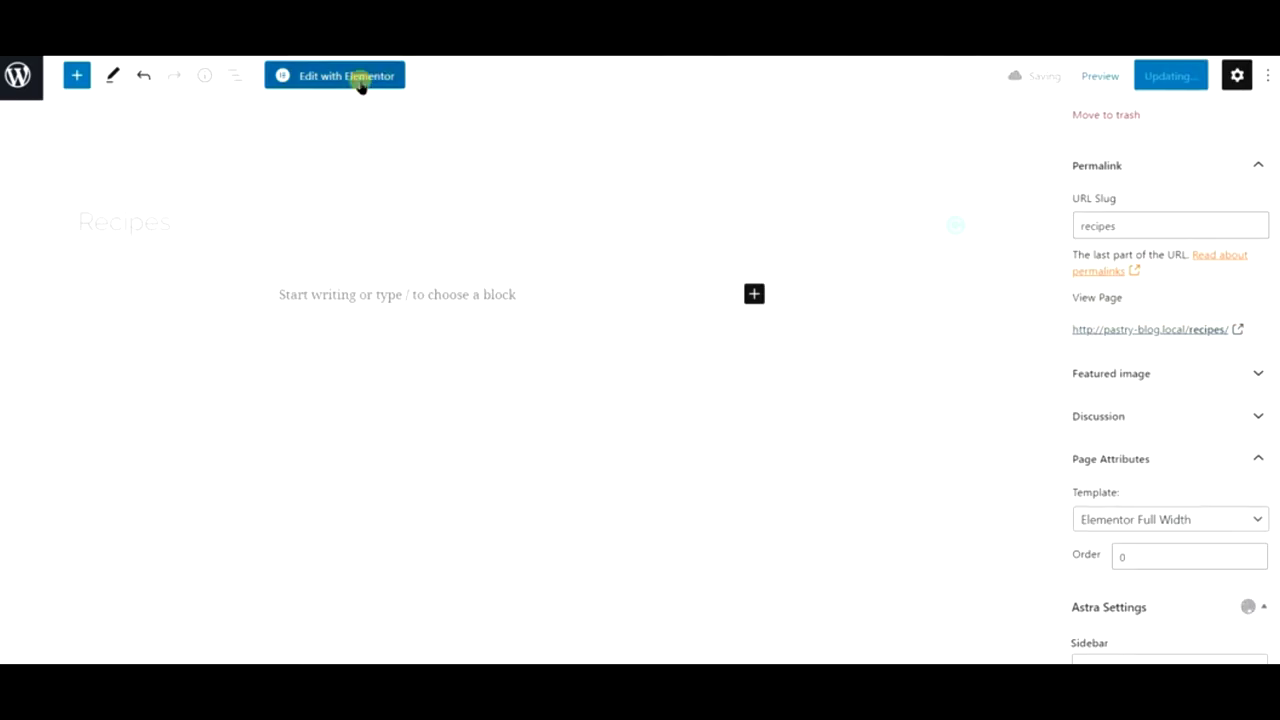
pyautogui.click(361, 87)
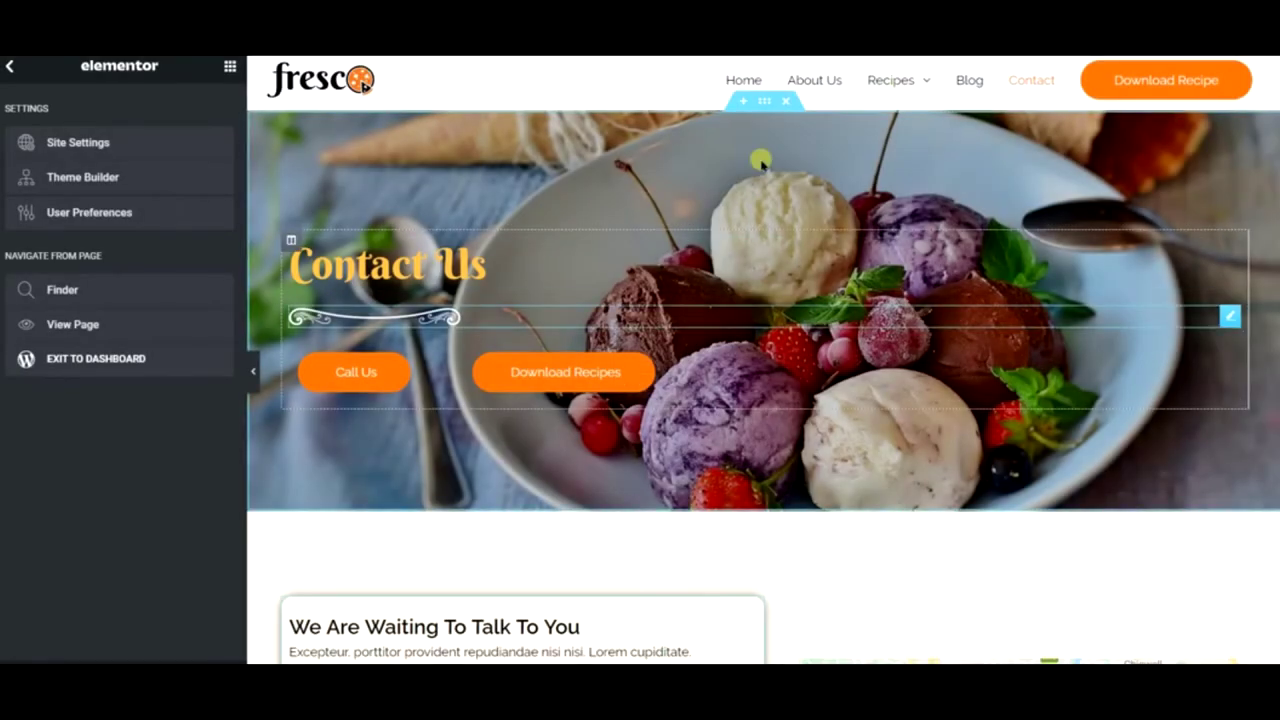
# - Copy the Contact Us hero section and close a leftover browser tab
pyautogui.rightClick(480, 142)
pyautogui.click(543, 214)
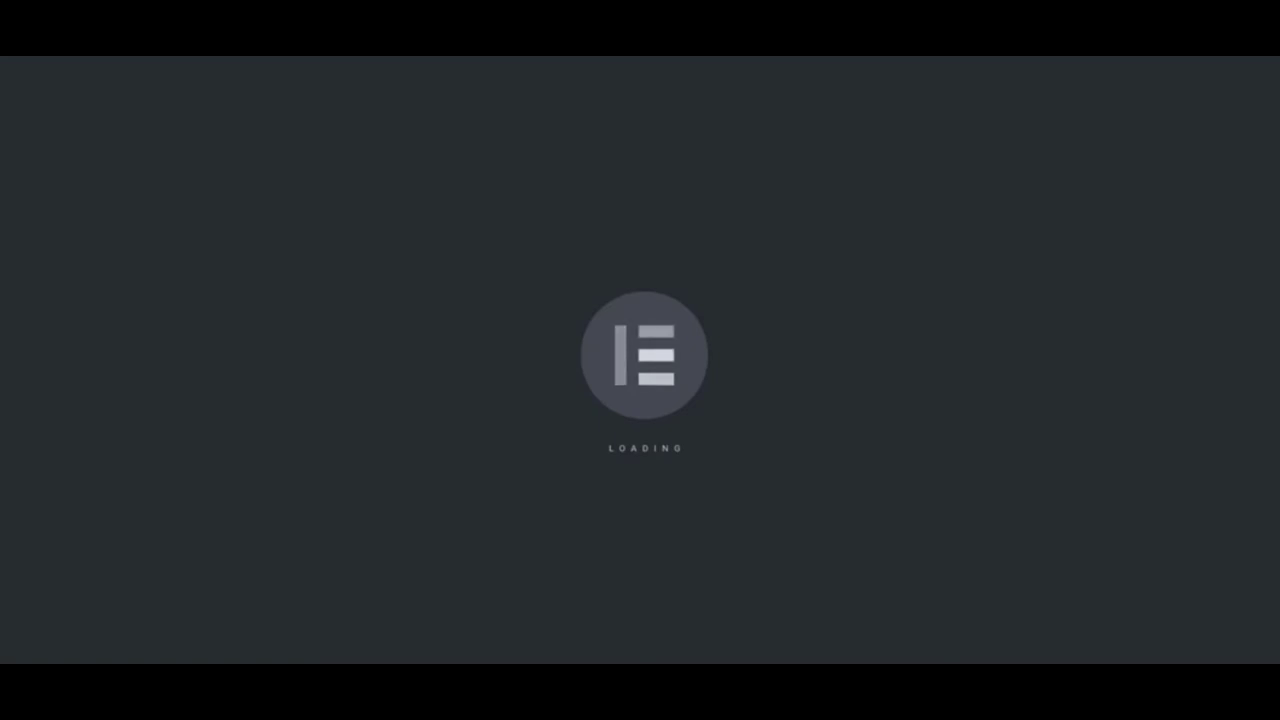
pyautogui.rightClick(810, 56)
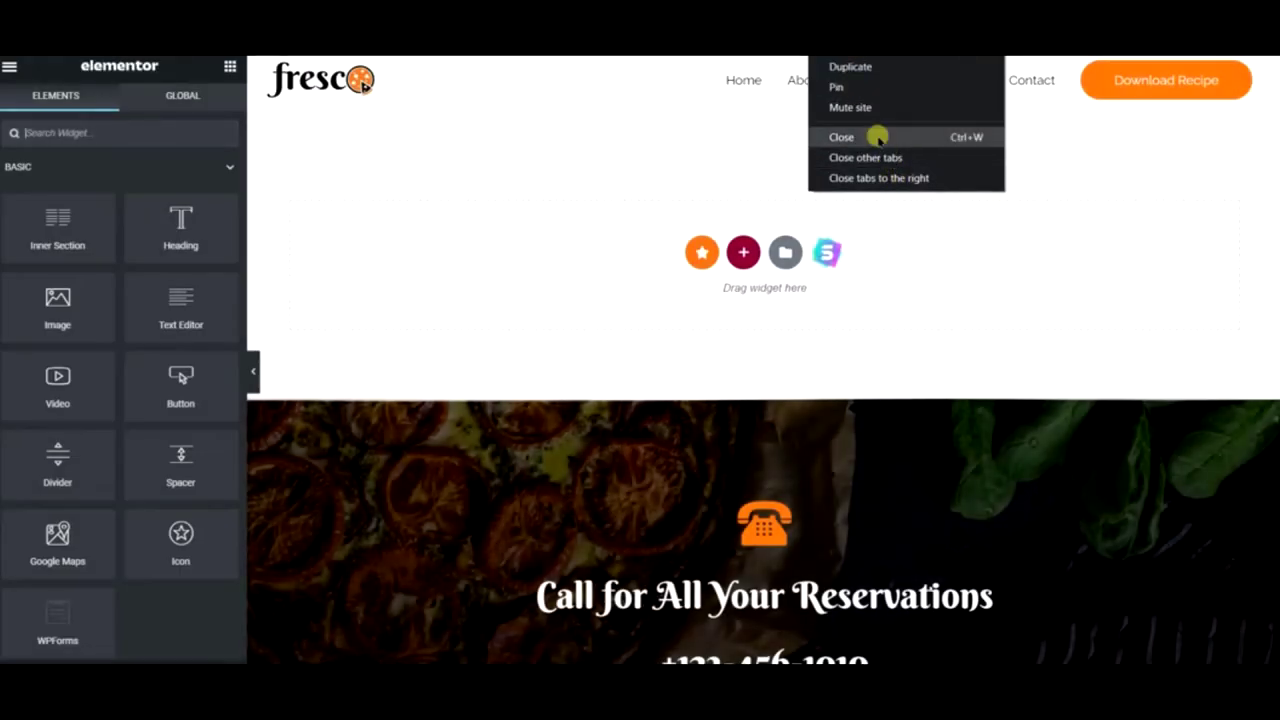
pyautogui.click(876, 139)
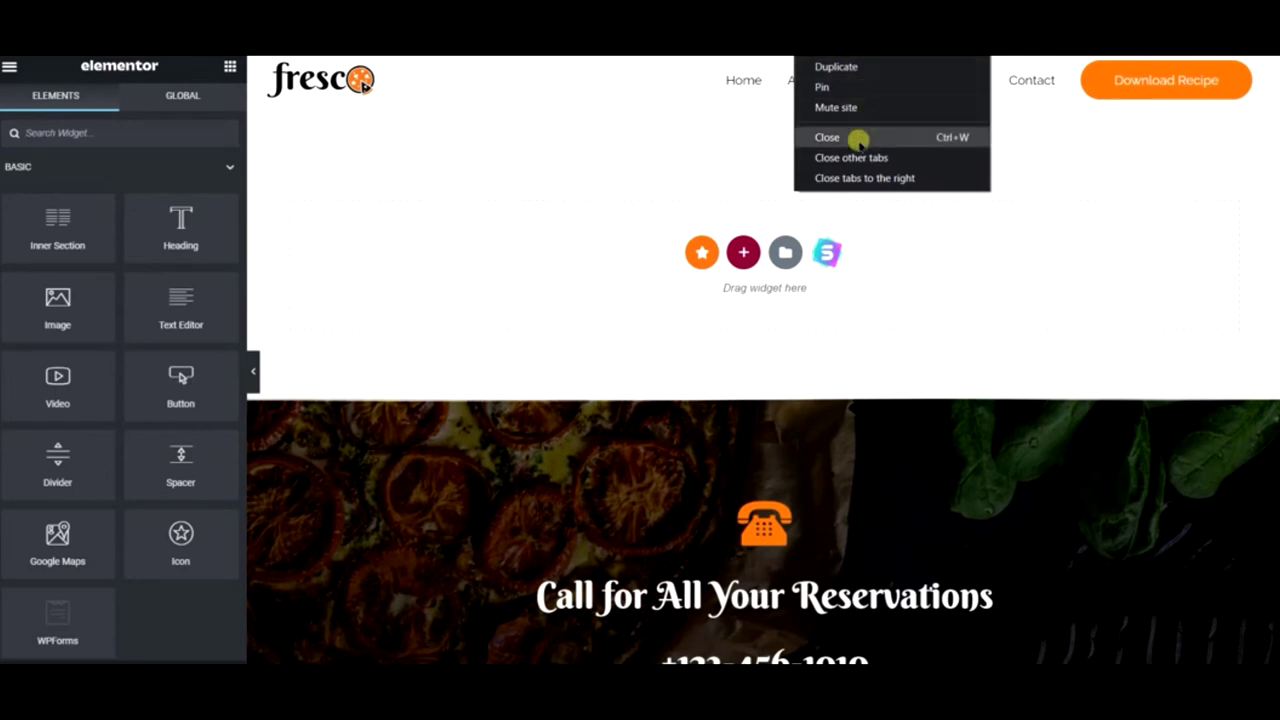
# - Close the leftover browser tabs so only the Elementor Recipes tab remains
pyautogui.click(857, 137)
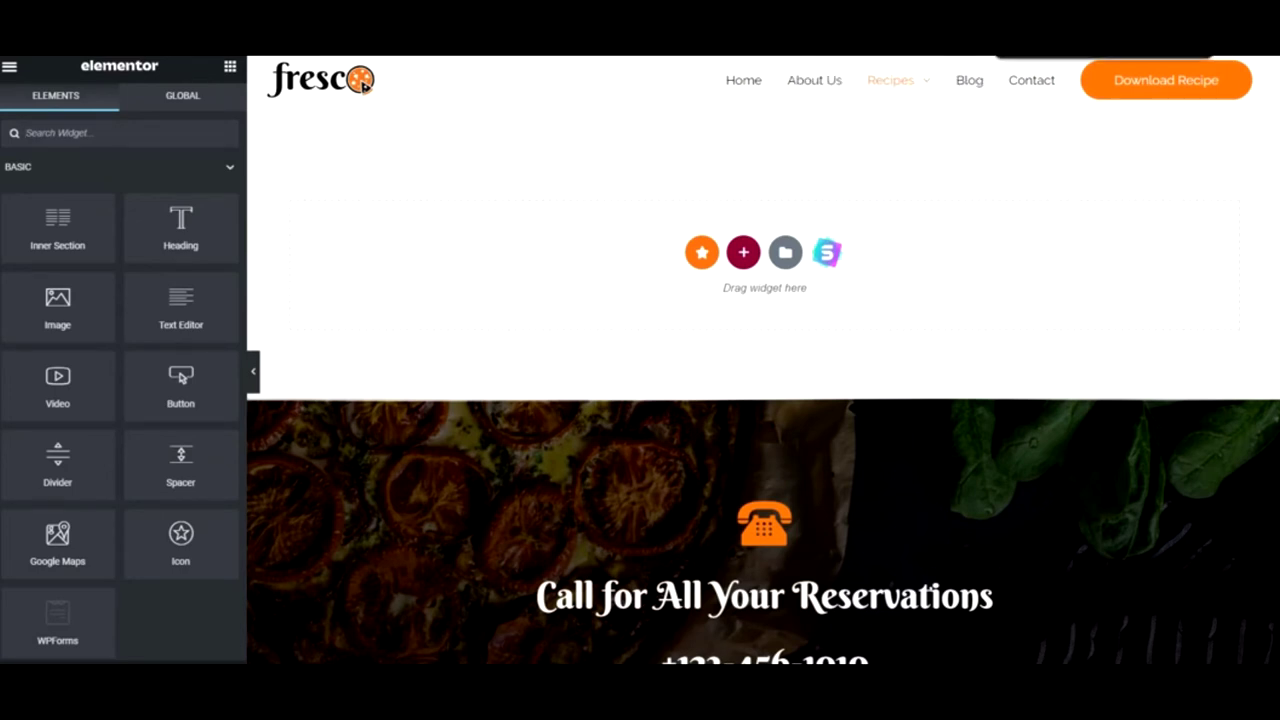
pyautogui.rightClick(978, 55)
pyautogui.click(981, 148)
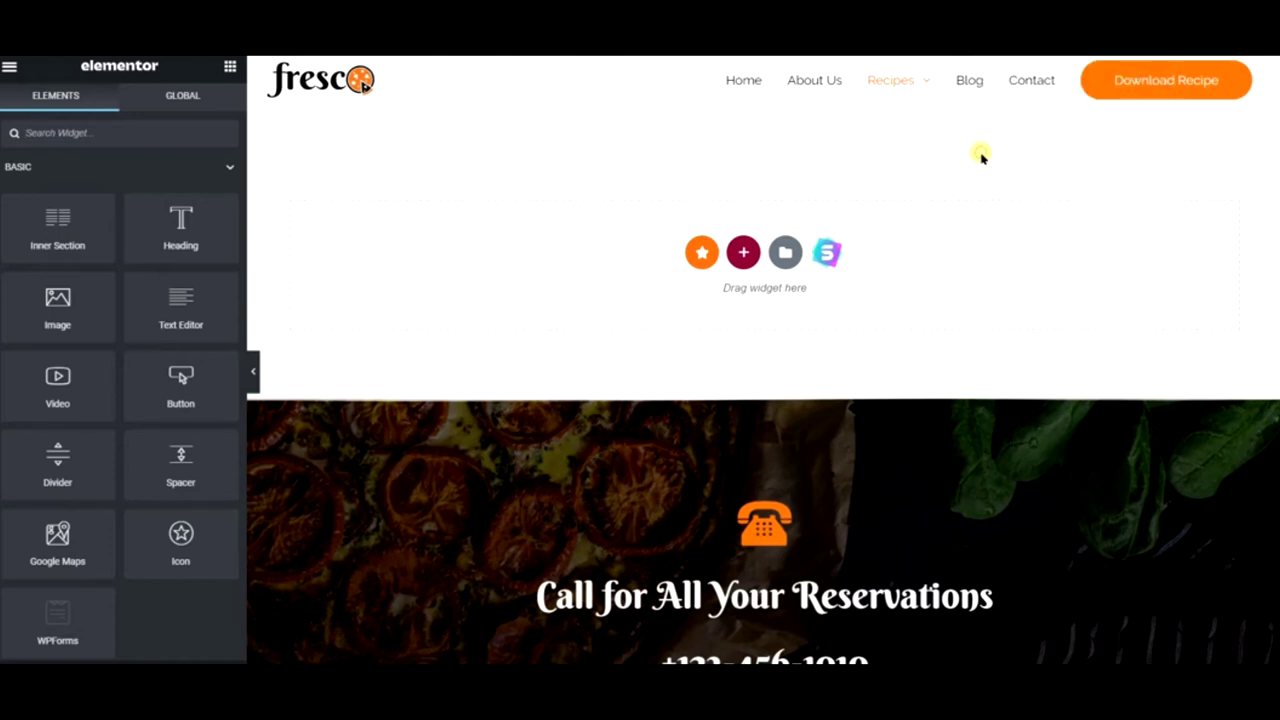
# - Paste the copied hero section into Recipes and retype its heading as 'Our Recipe'
pyautogui.rightClick(526, 218)
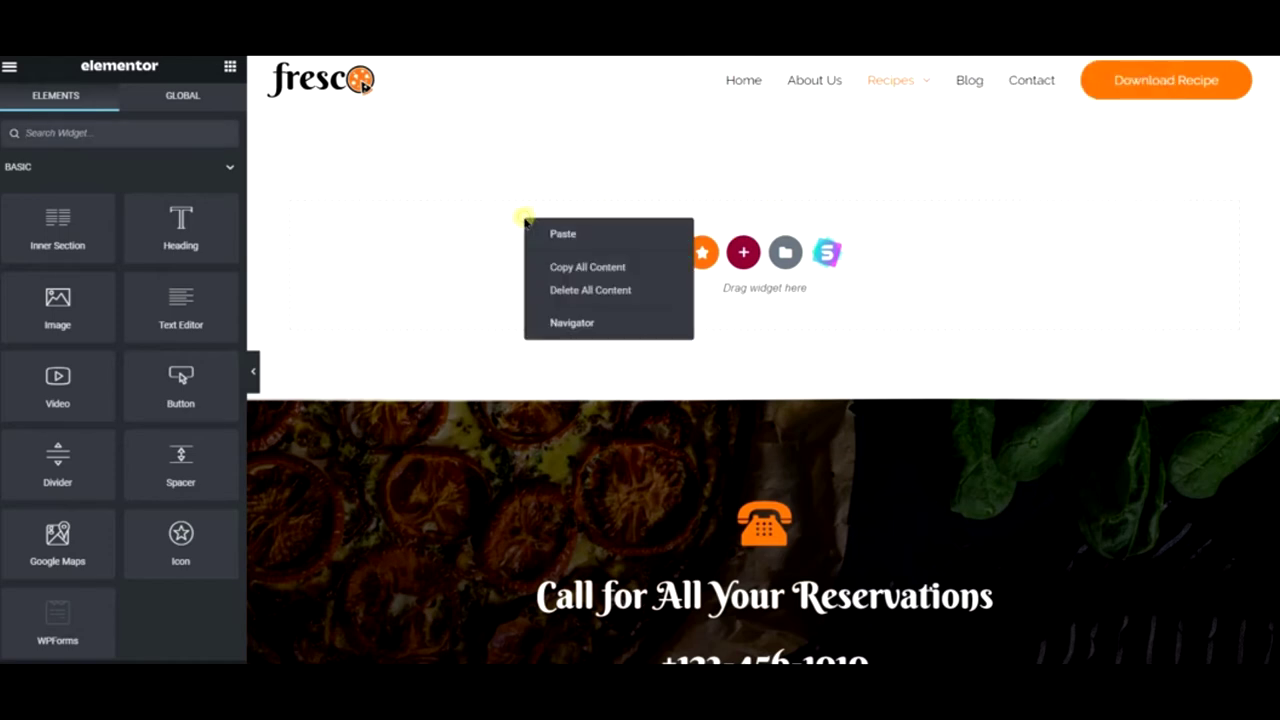
pyautogui.click(565, 234)
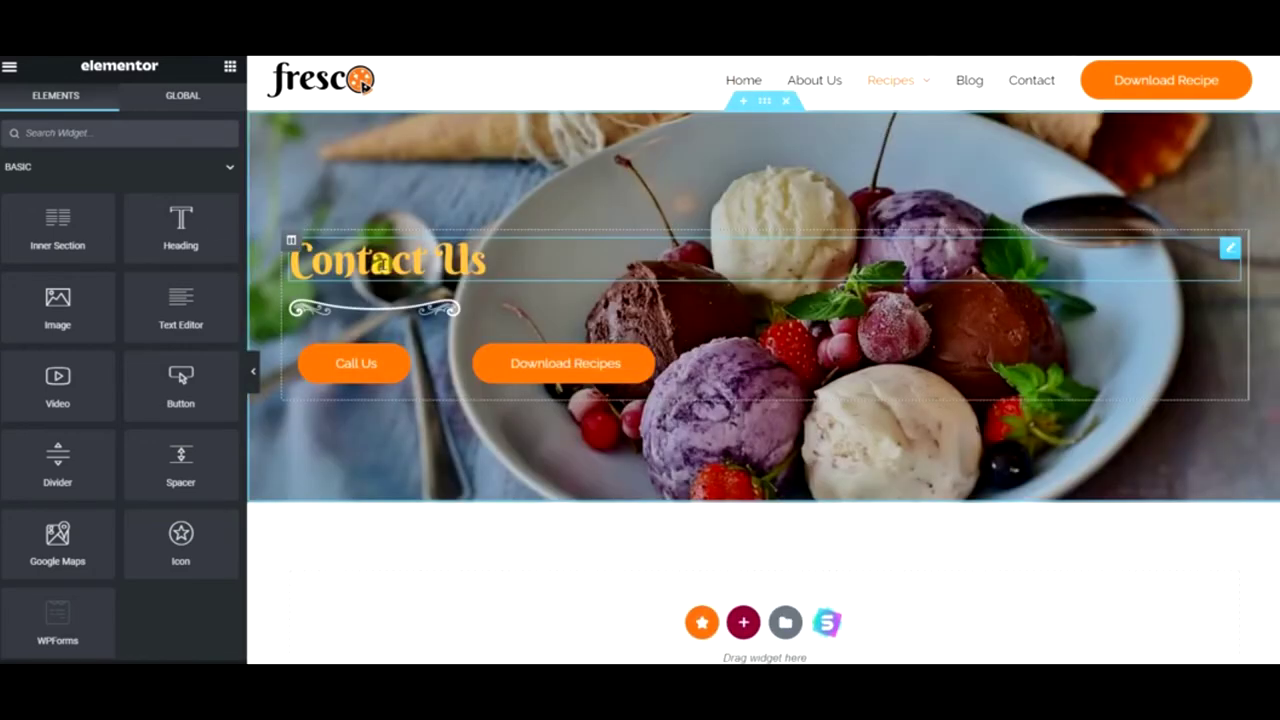
pyautogui.click(382, 264)
pyautogui.tripleClick(88, 218)
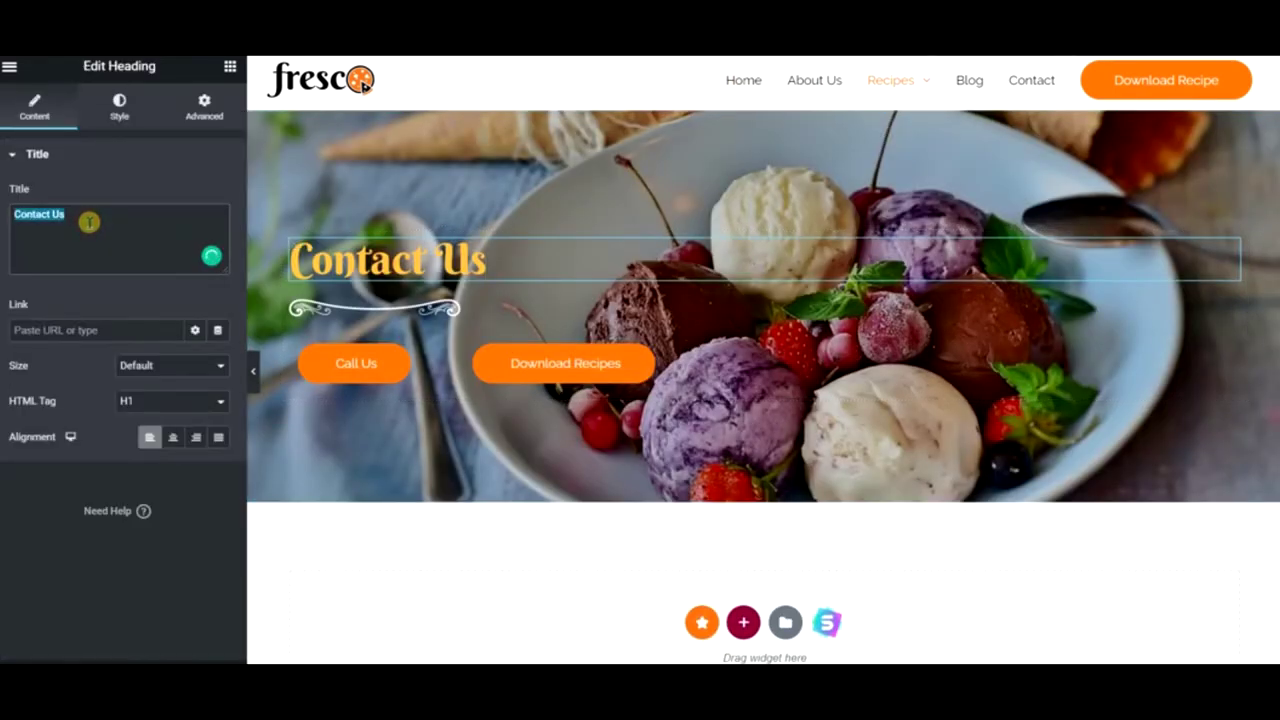
pyautogui.write('Our Re')
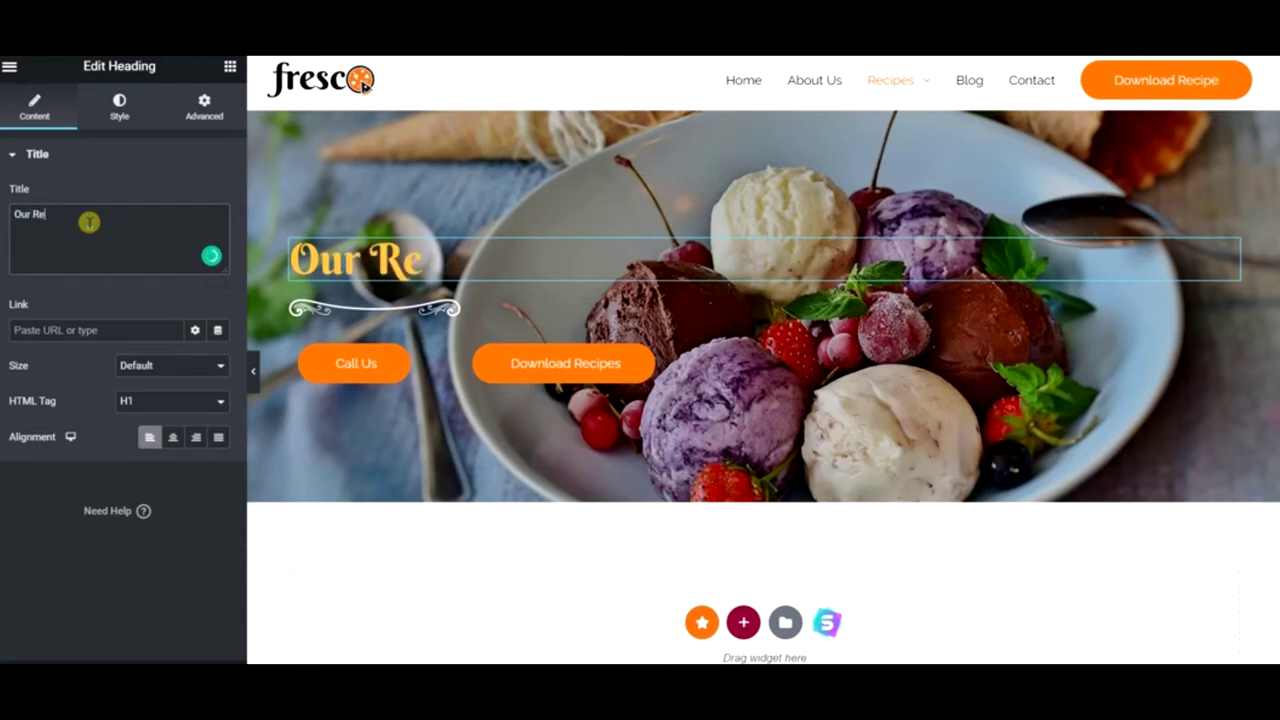
pyautogui.write('cipes')
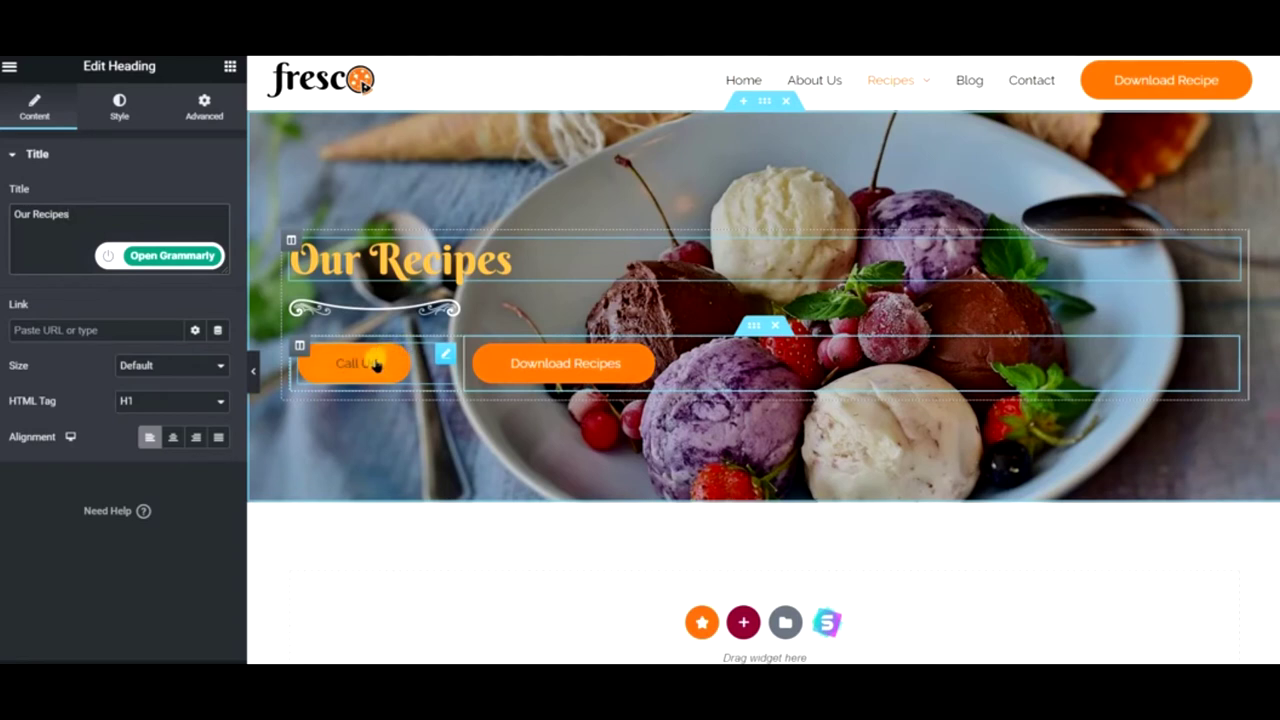
# - Relabel the Call Us button 'Read Blog'
pyautogui.click(375, 364)
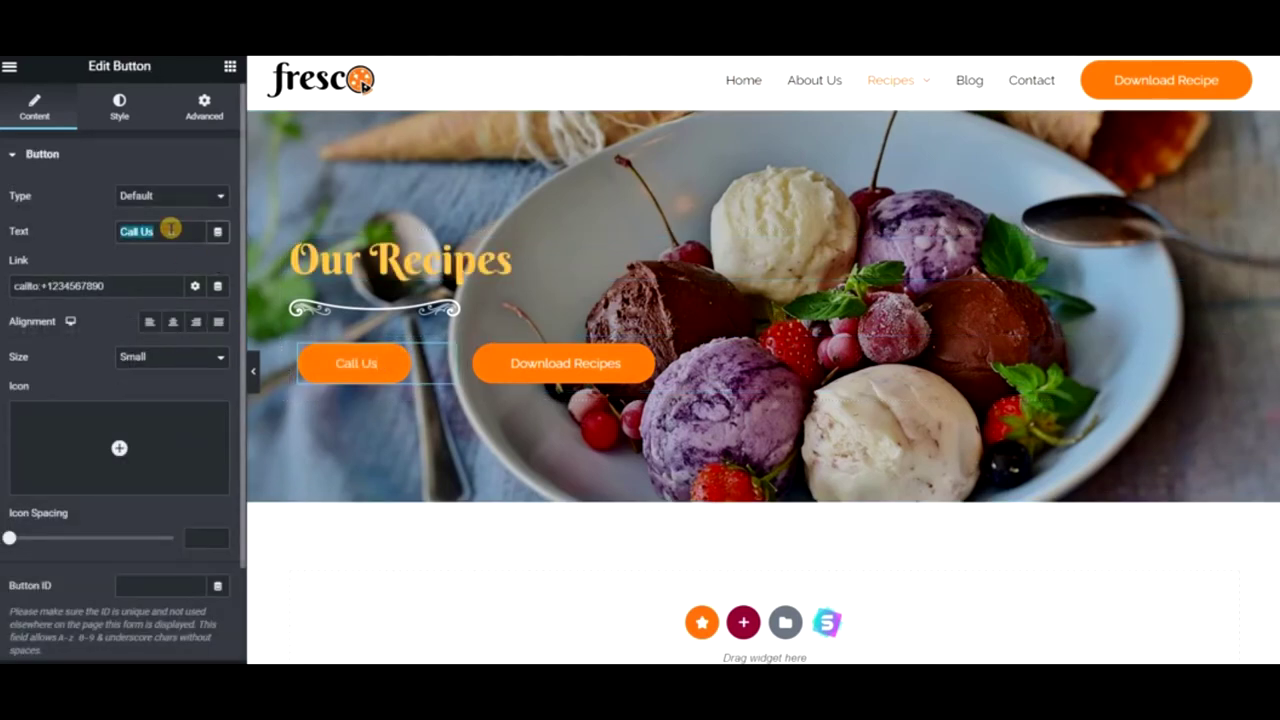
pyautogui.write('REad')
pyautogui.press('BackSpace')
pyautogui.press('BackSpace')
pyautogui.press('BackSpace')
pyautogui.write('ead Blog')
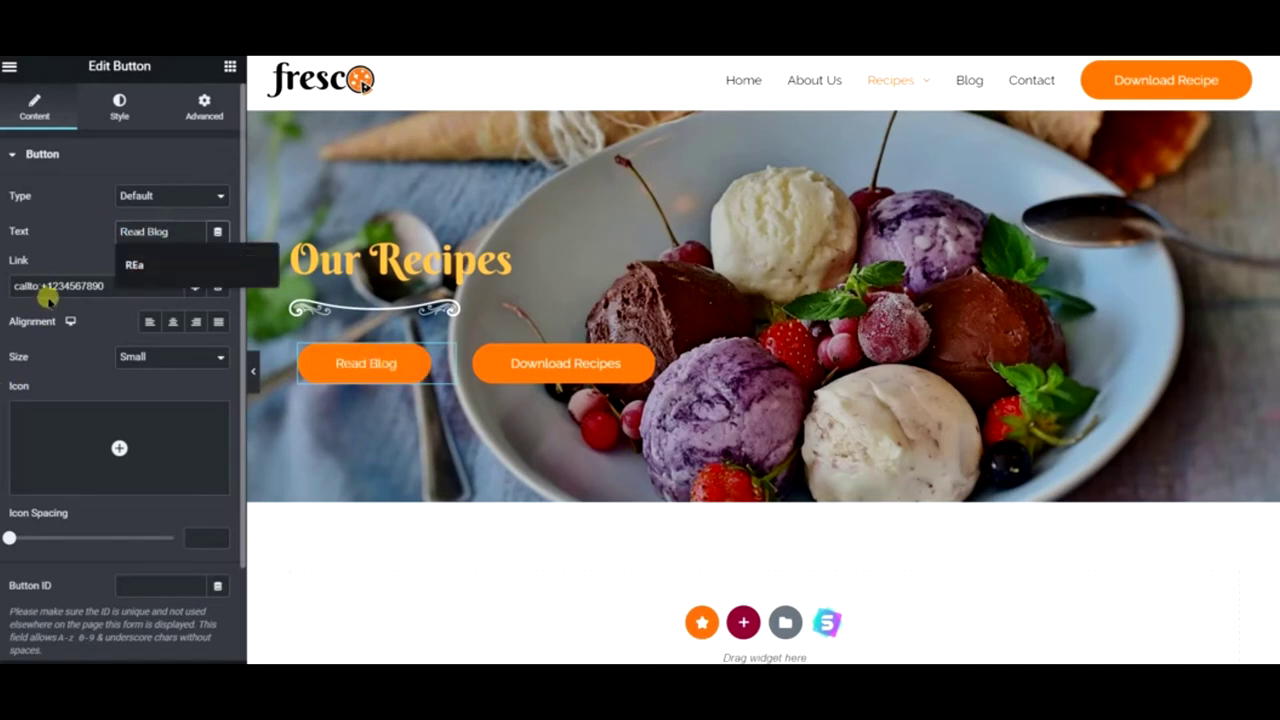
pyautogui.click(60, 288)
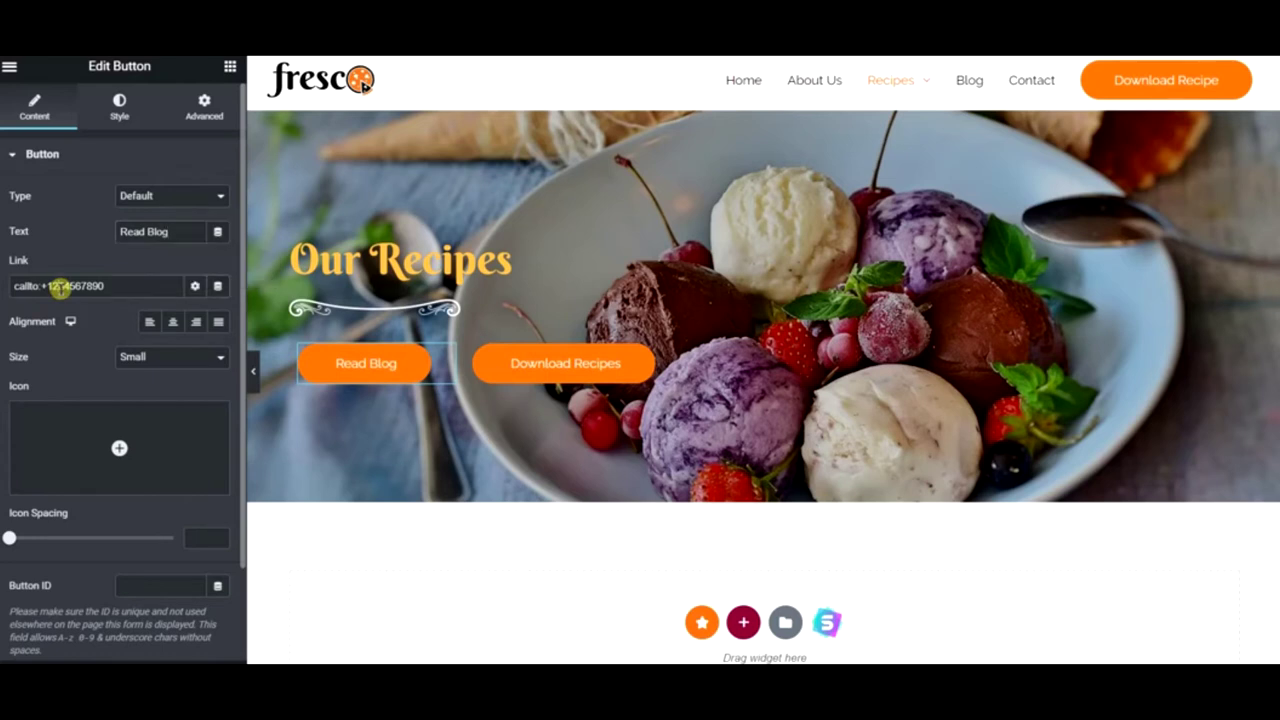
pyautogui.write('blog')
pyautogui.click(60, 310)
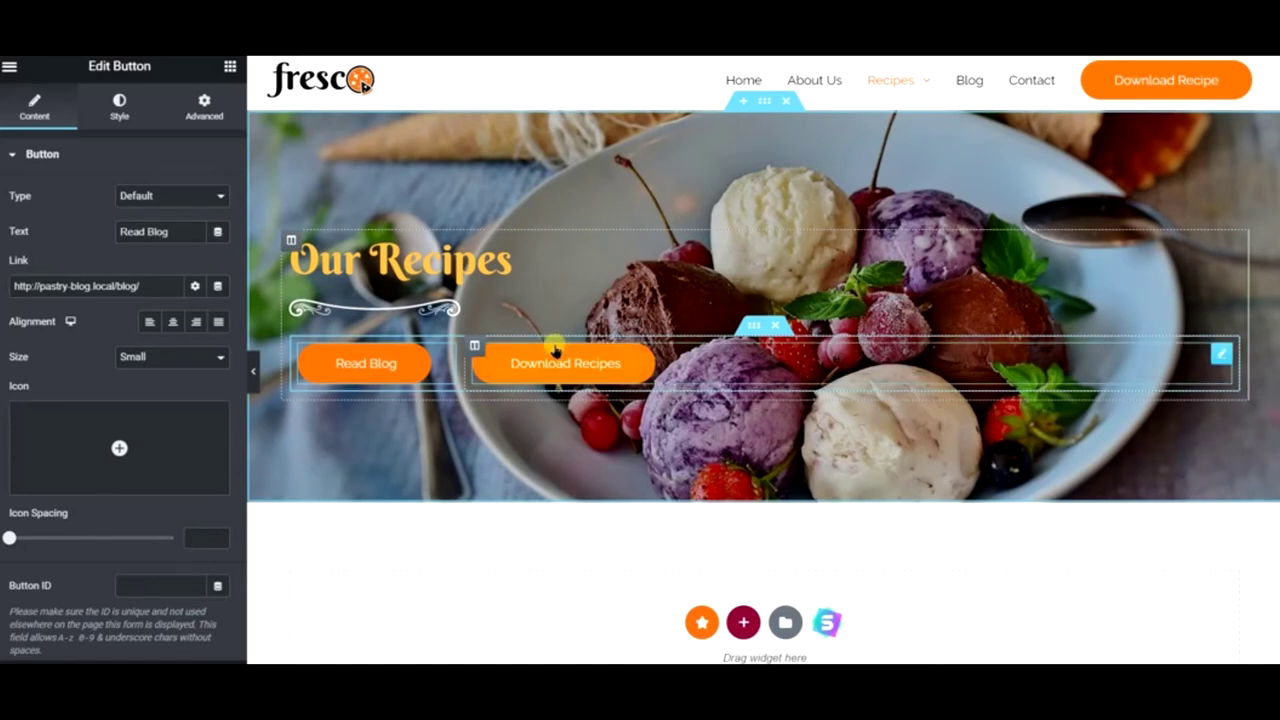
pyautogui.scroll(-3, 481, 330)
pyautogui.scroll(-1, 481, 330)
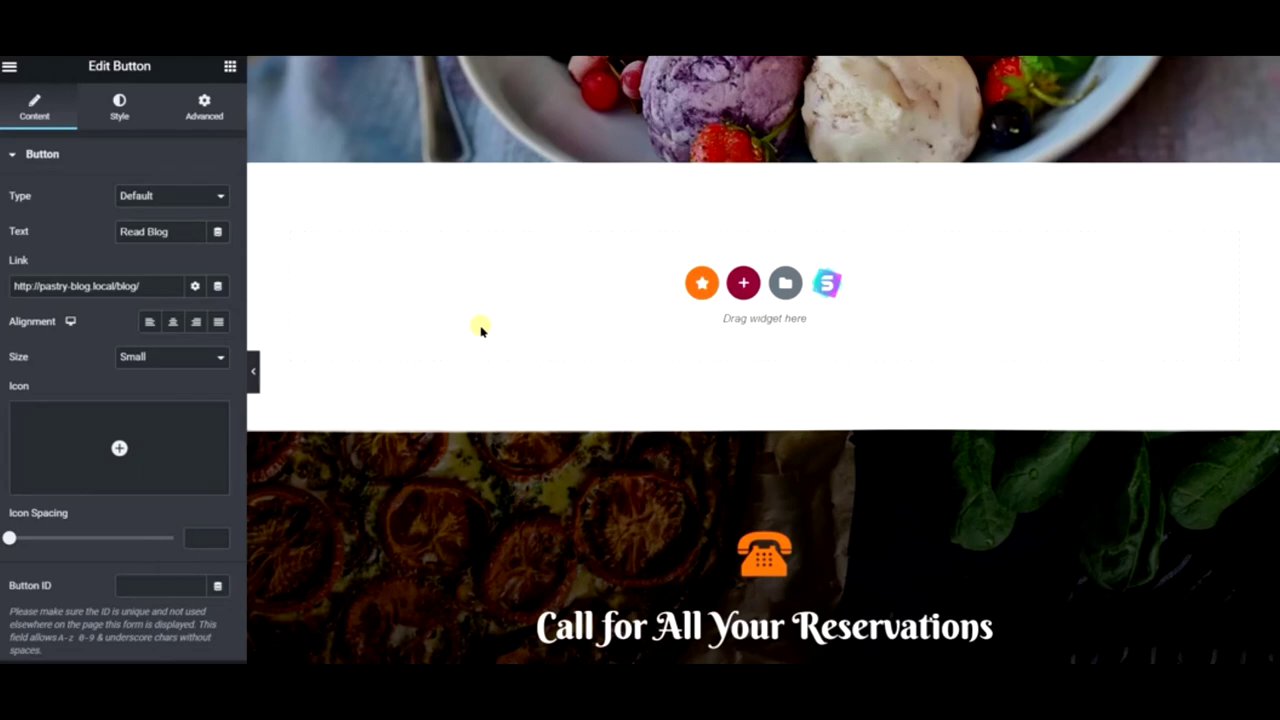
pyautogui.scroll(4, 495, 338)
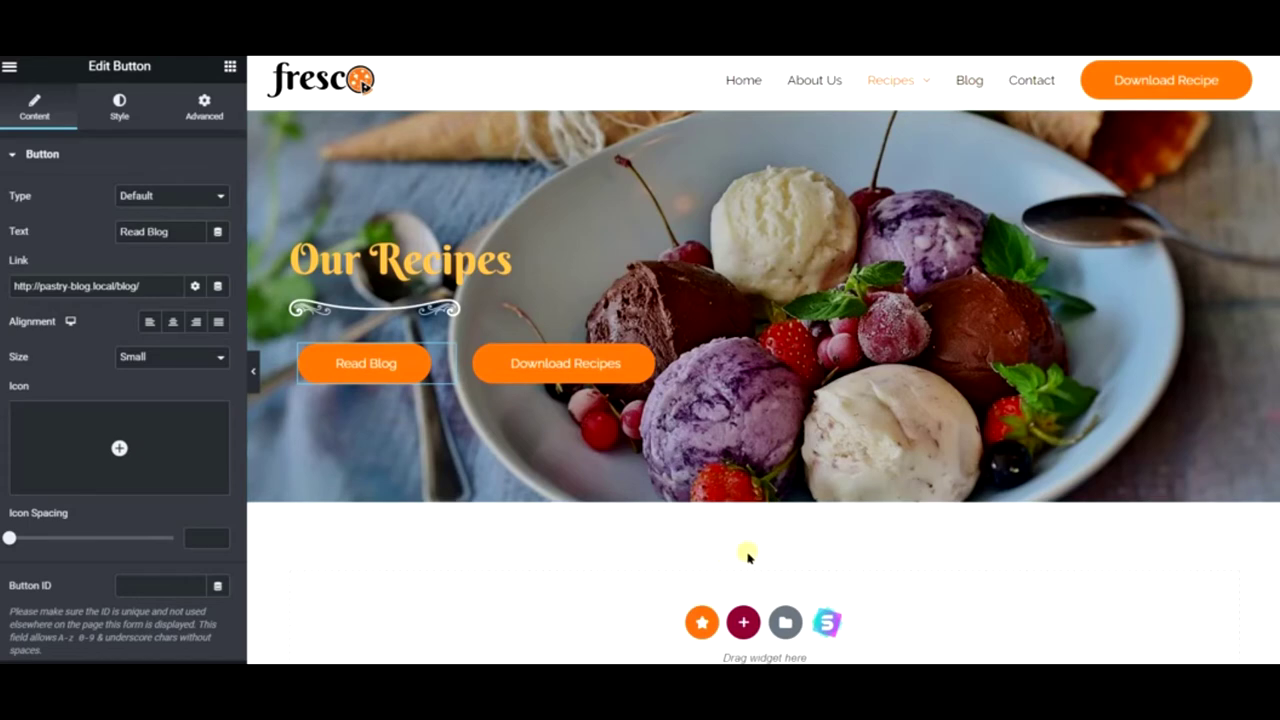
pyautogui.scroll(-2, 748, 557)
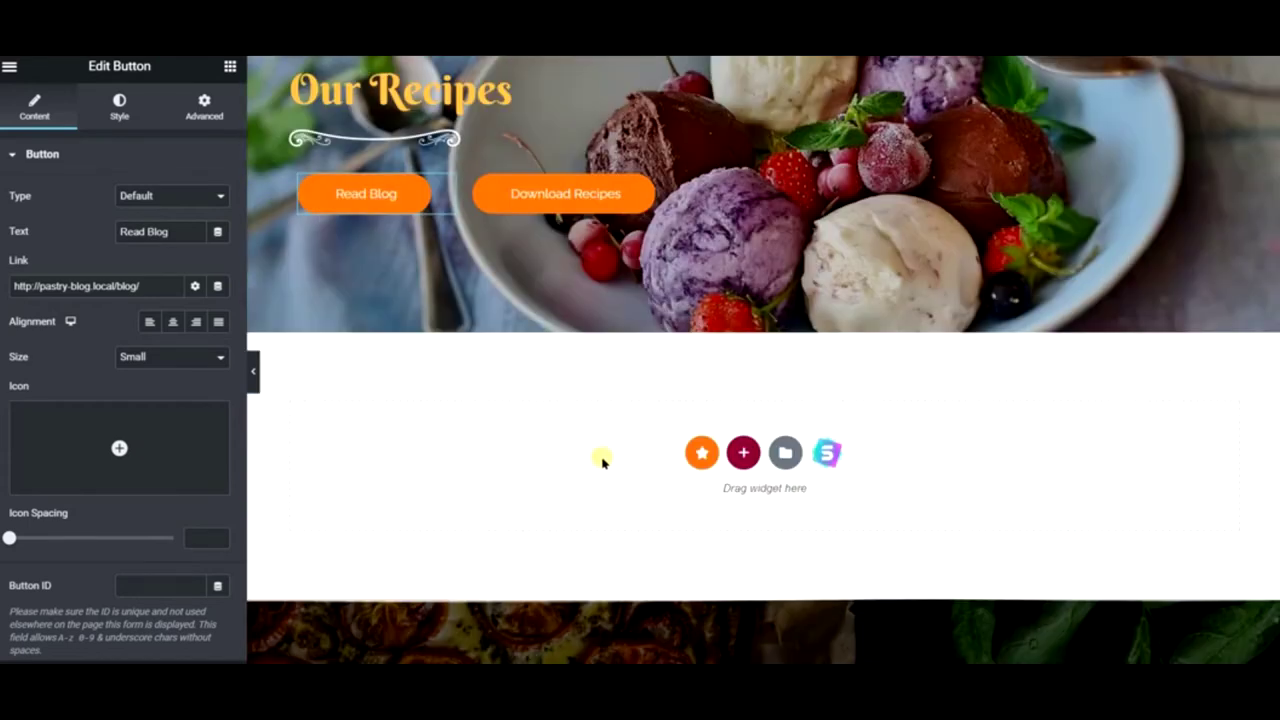
pyautogui.scroll(2, 780, 345)
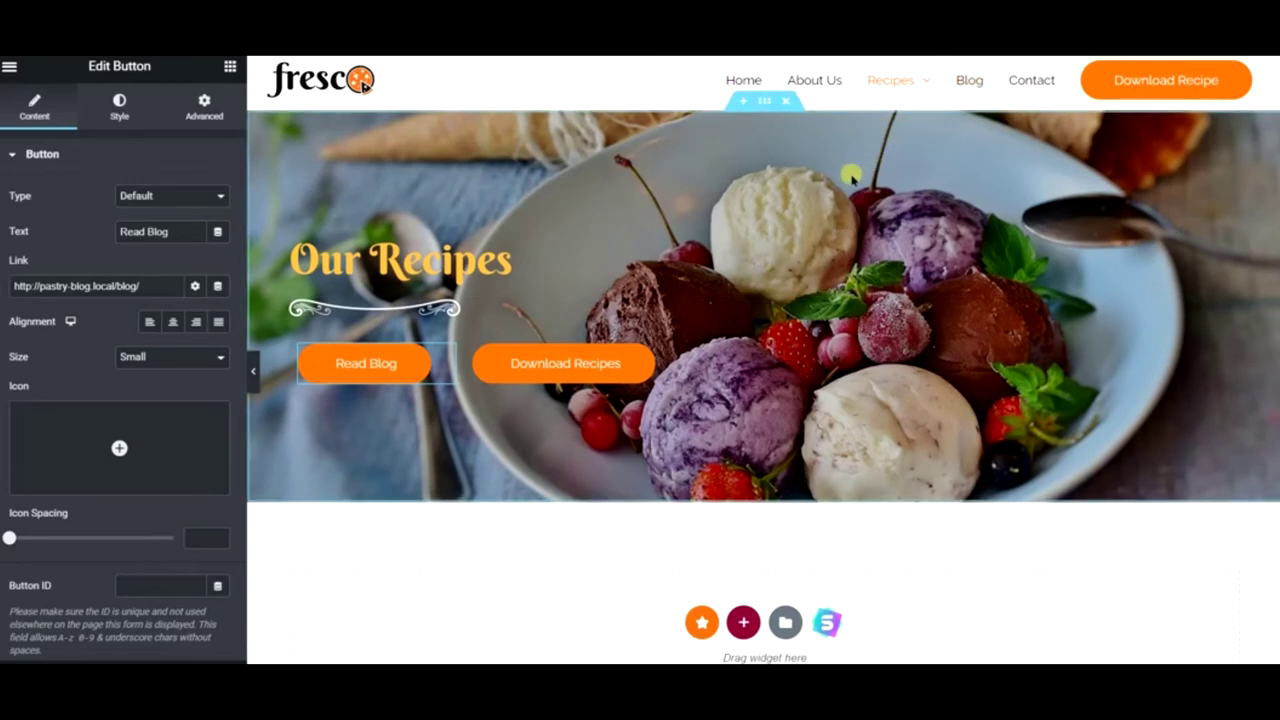
pyautogui.scroll(-3, 728, 460)
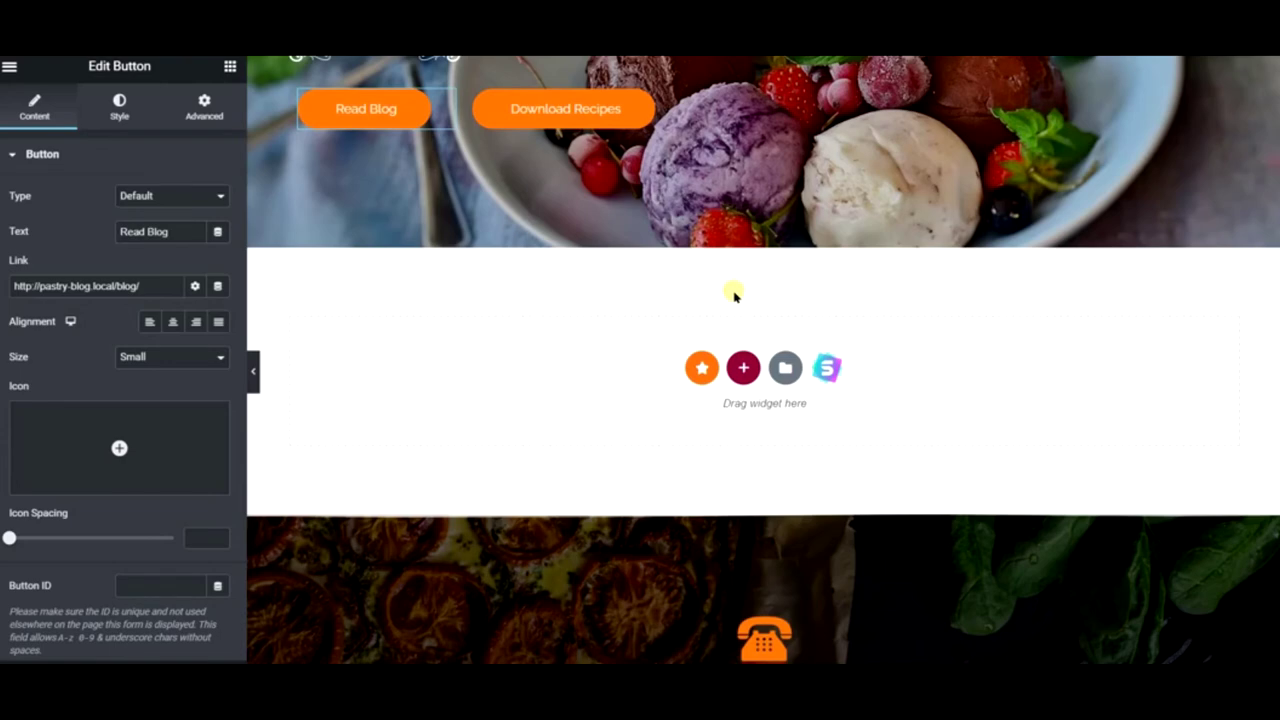
pyautogui.scroll(3, 775, 340)
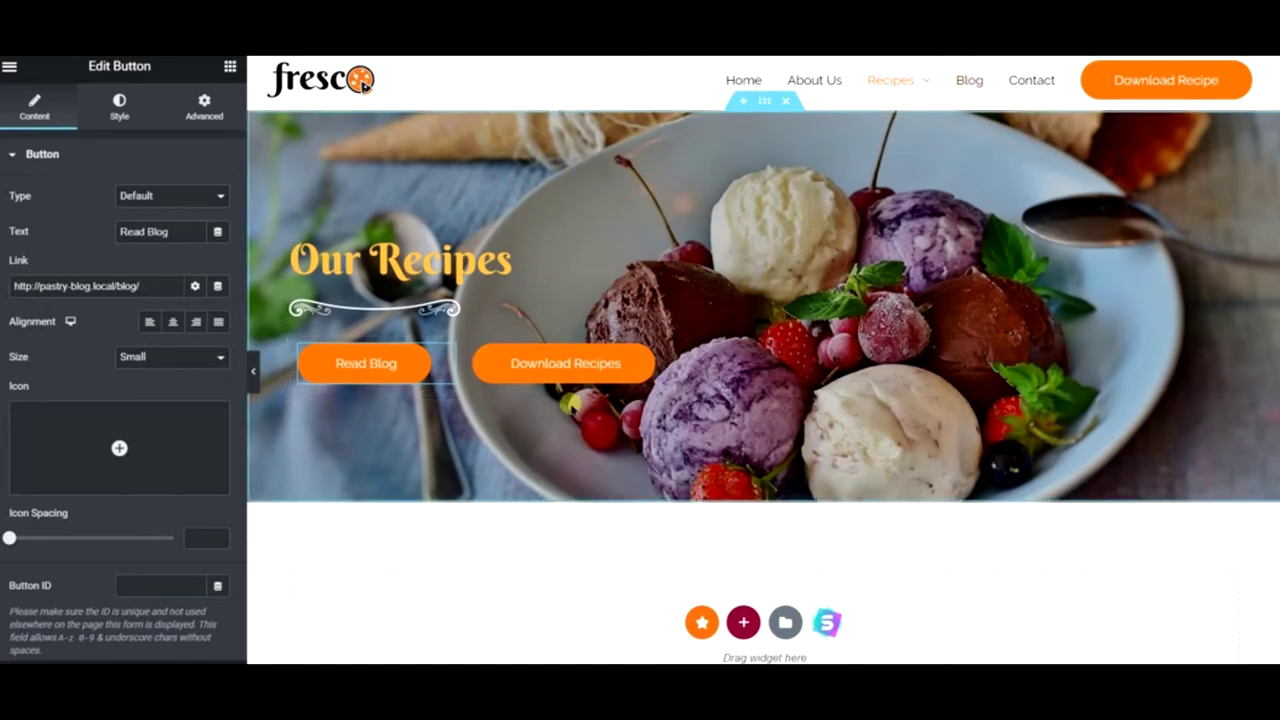
pyautogui.scroll(-3, 580, 405)
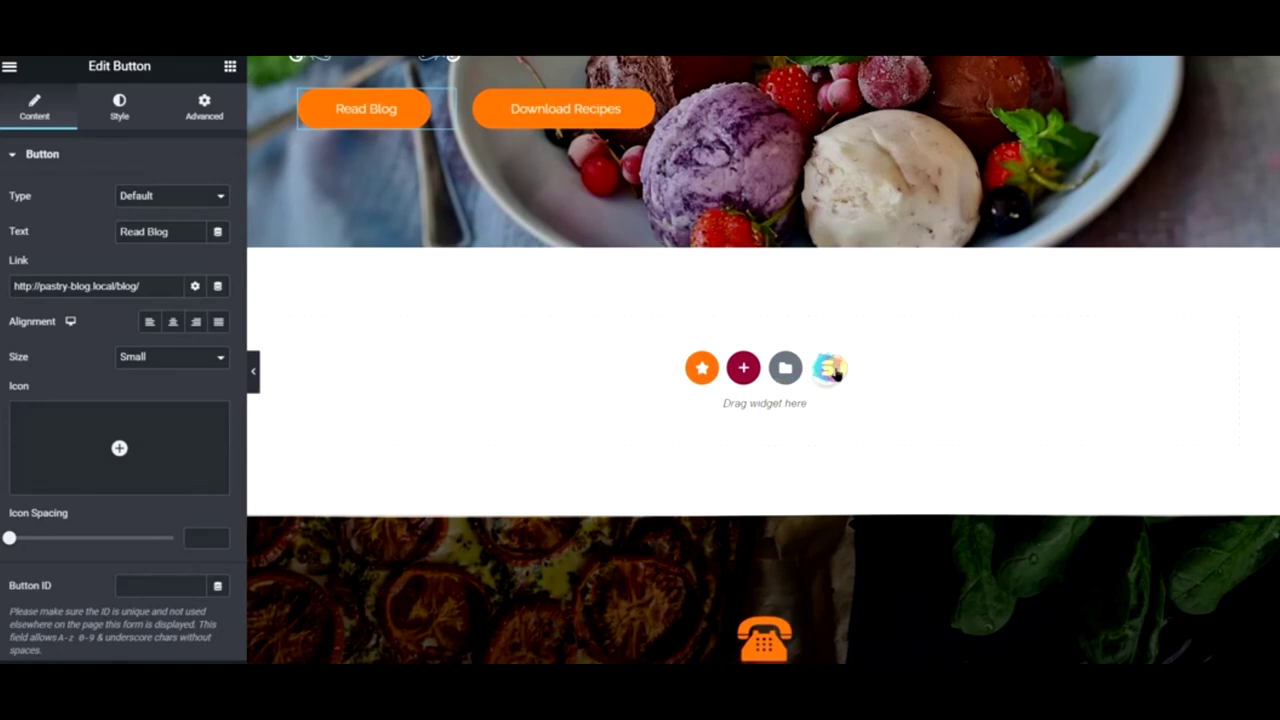
# - Open the template library from the empty section and browse the ready-made Blocks
pyautogui.click(824, 372)
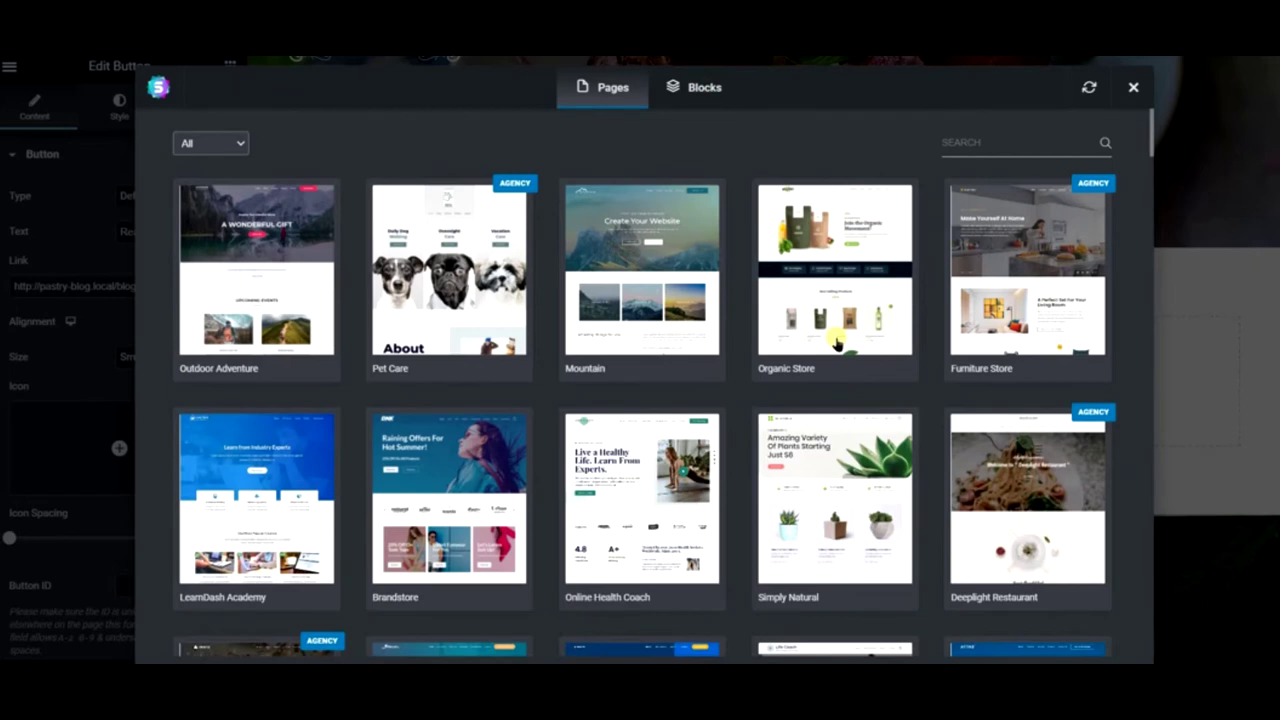
pyautogui.click(700, 88)
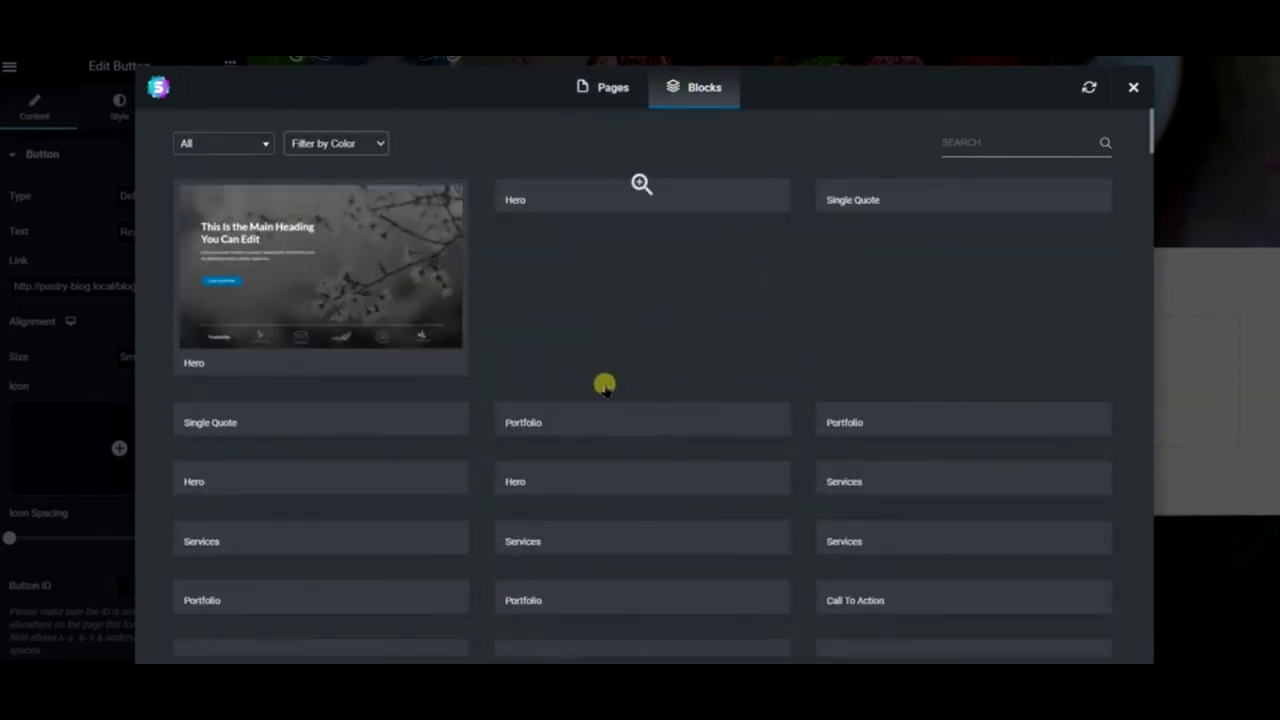
pyautogui.scroll(-4, 620, 392)
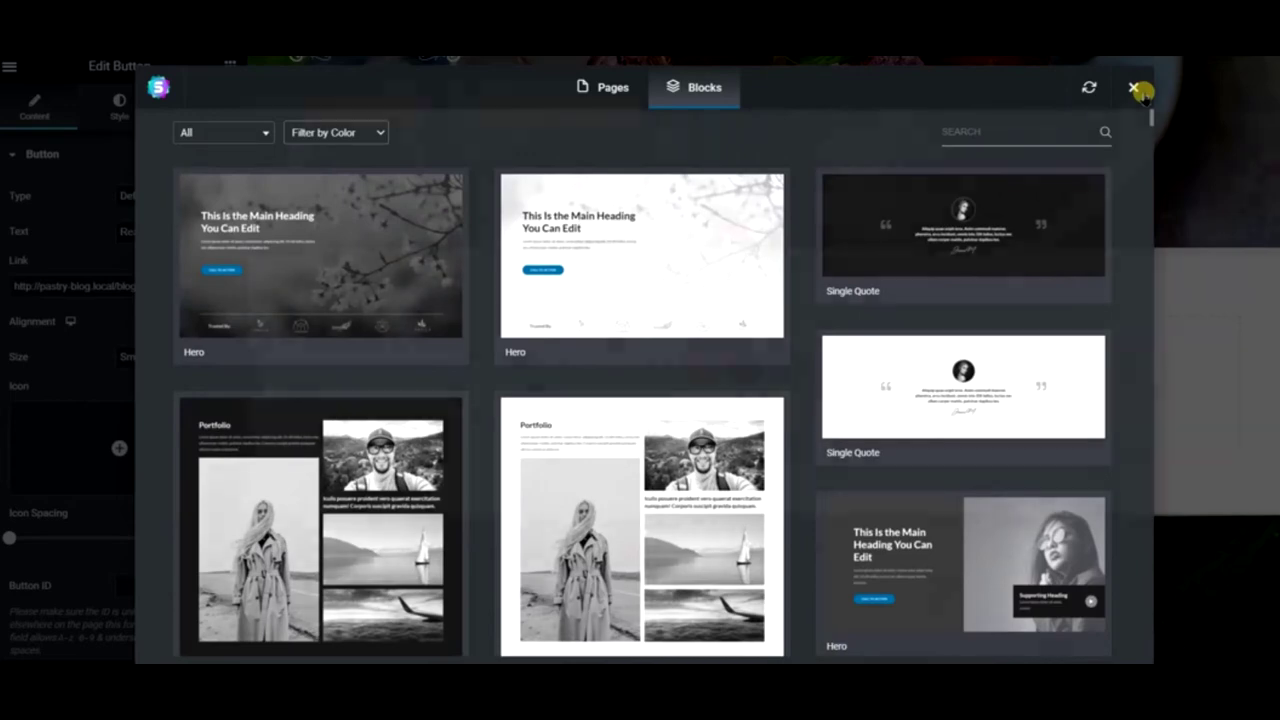
pyautogui.click(1133, 87)
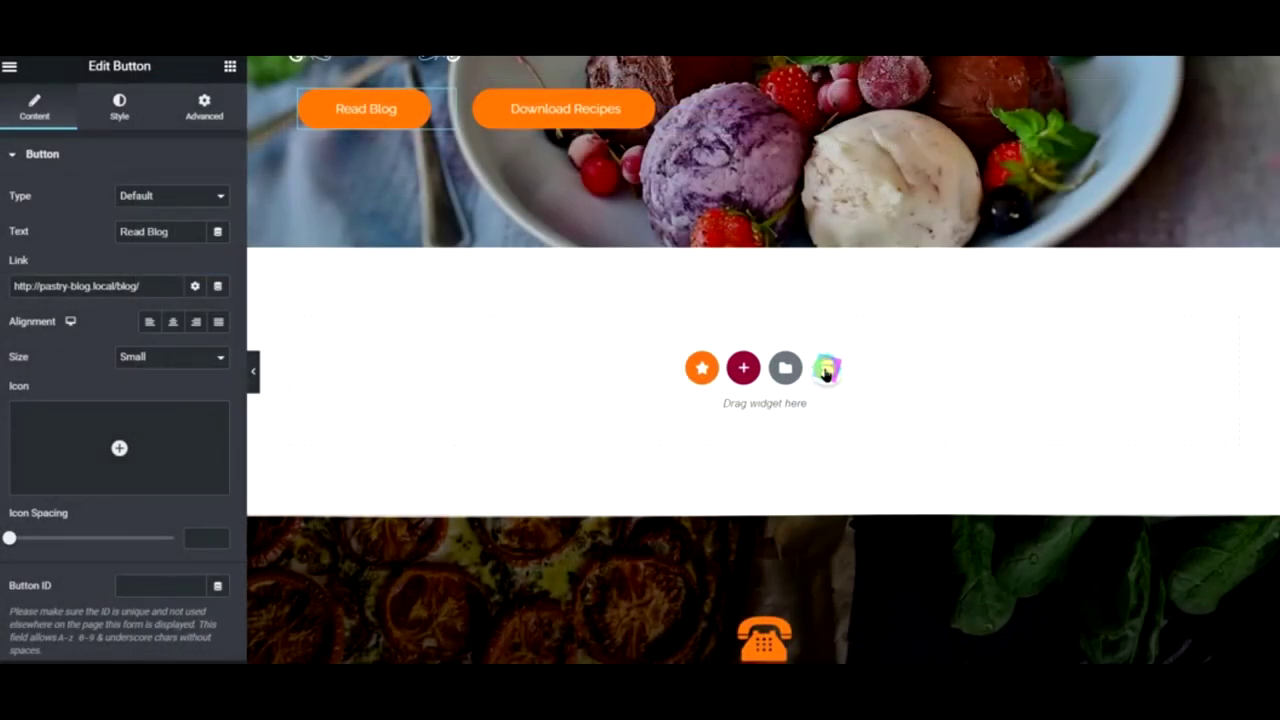
pyautogui.click(826, 372)
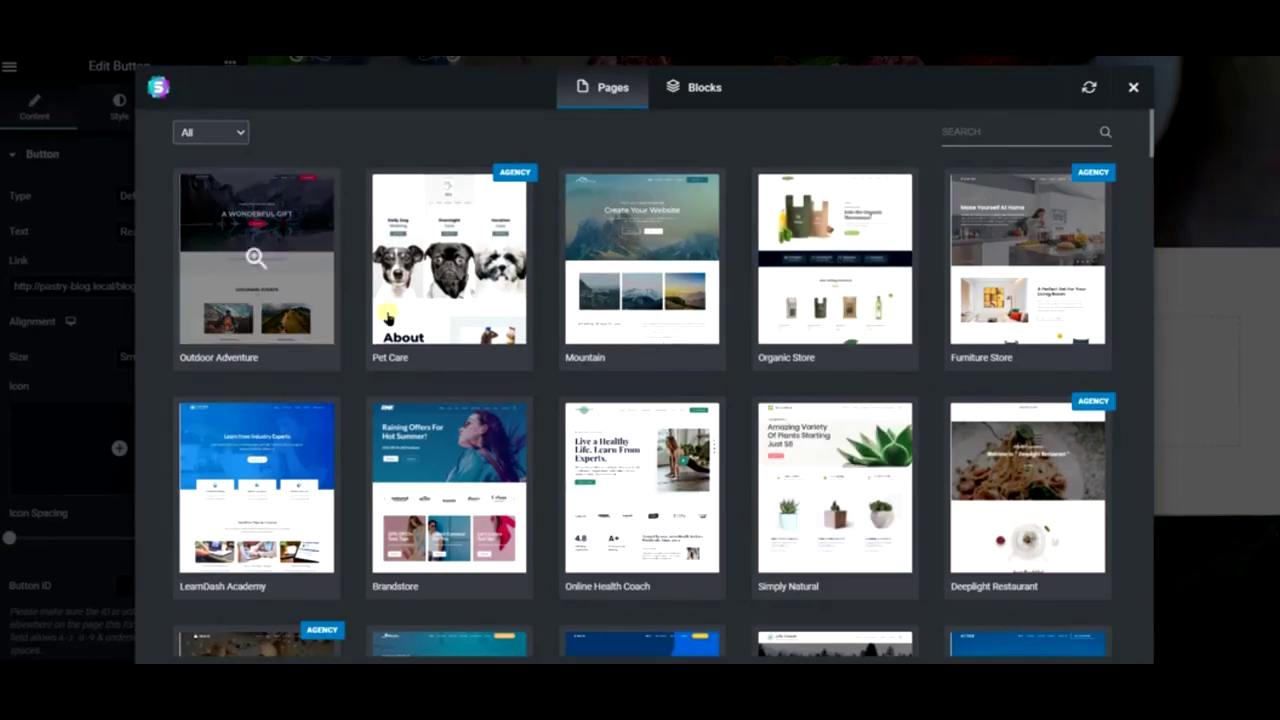
pyautogui.scroll(-2, 640, 480)
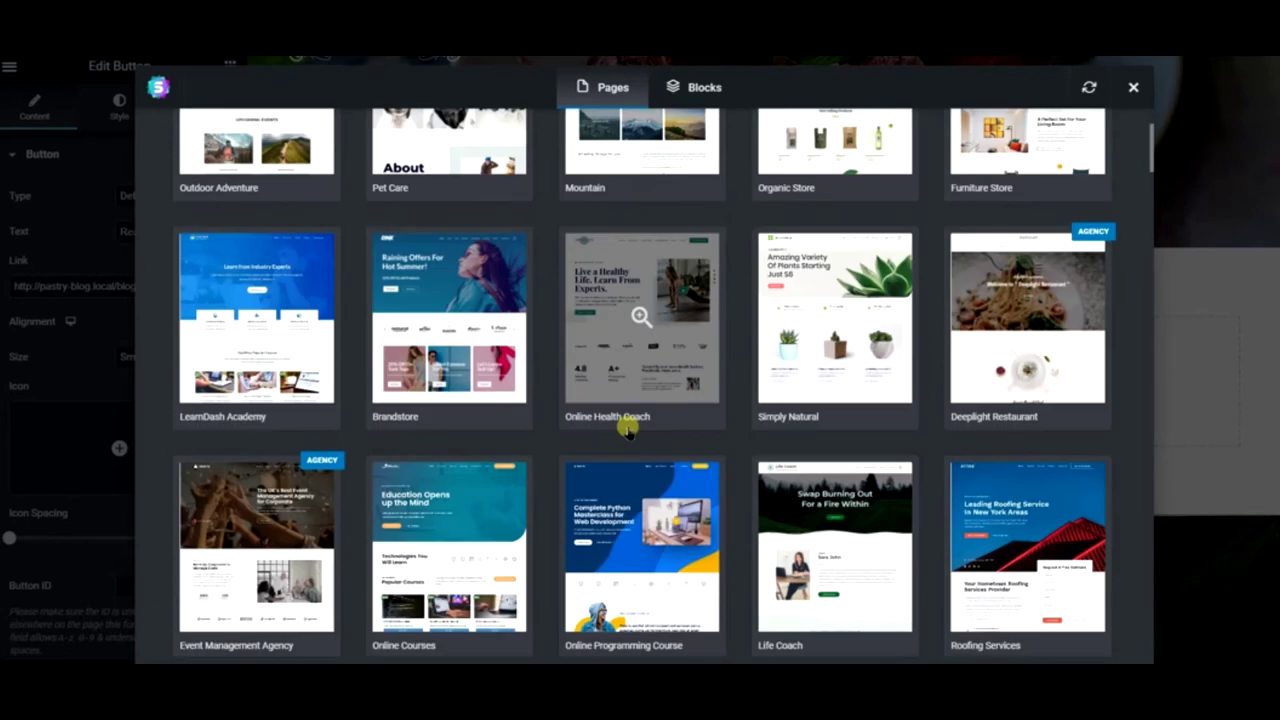
pyautogui.scroll(2, 580, 356)
# - Filter the page templates to Free and open the Co-Working Space kit
pyautogui.click(238, 140)
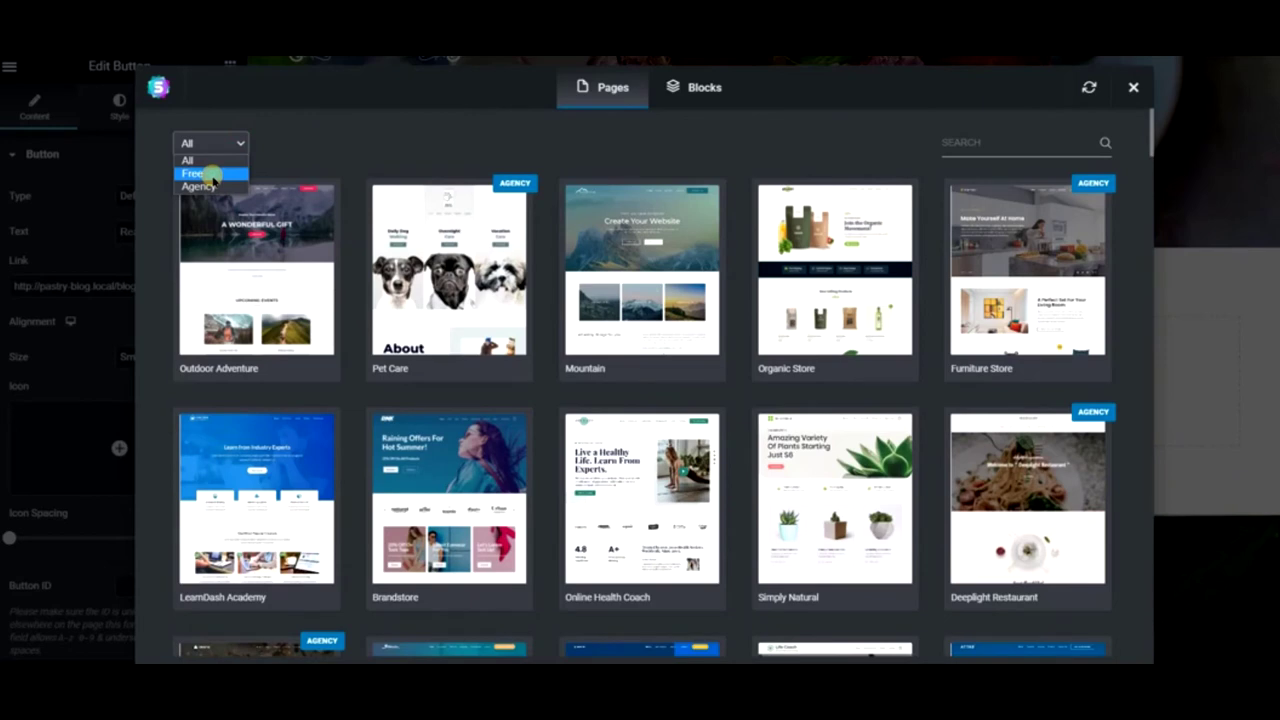
pyautogui.click(211, 176)
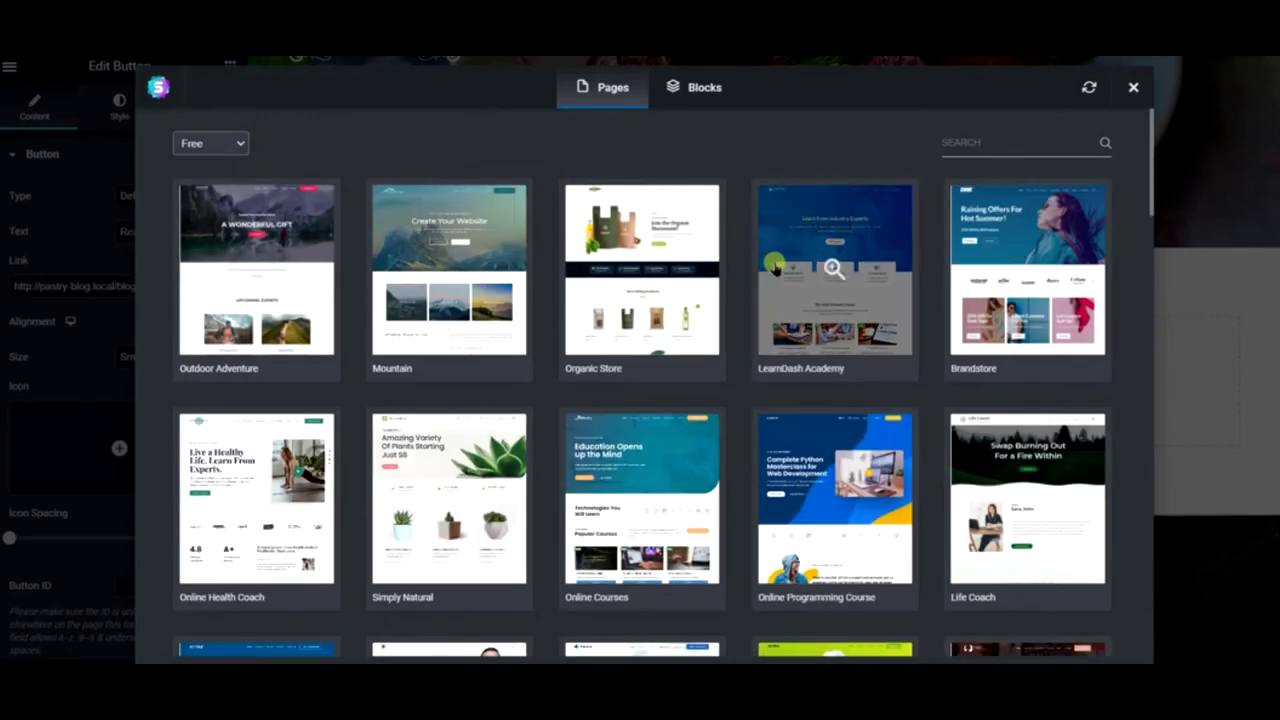
pyautogui.scroll(-3, 538, 342)
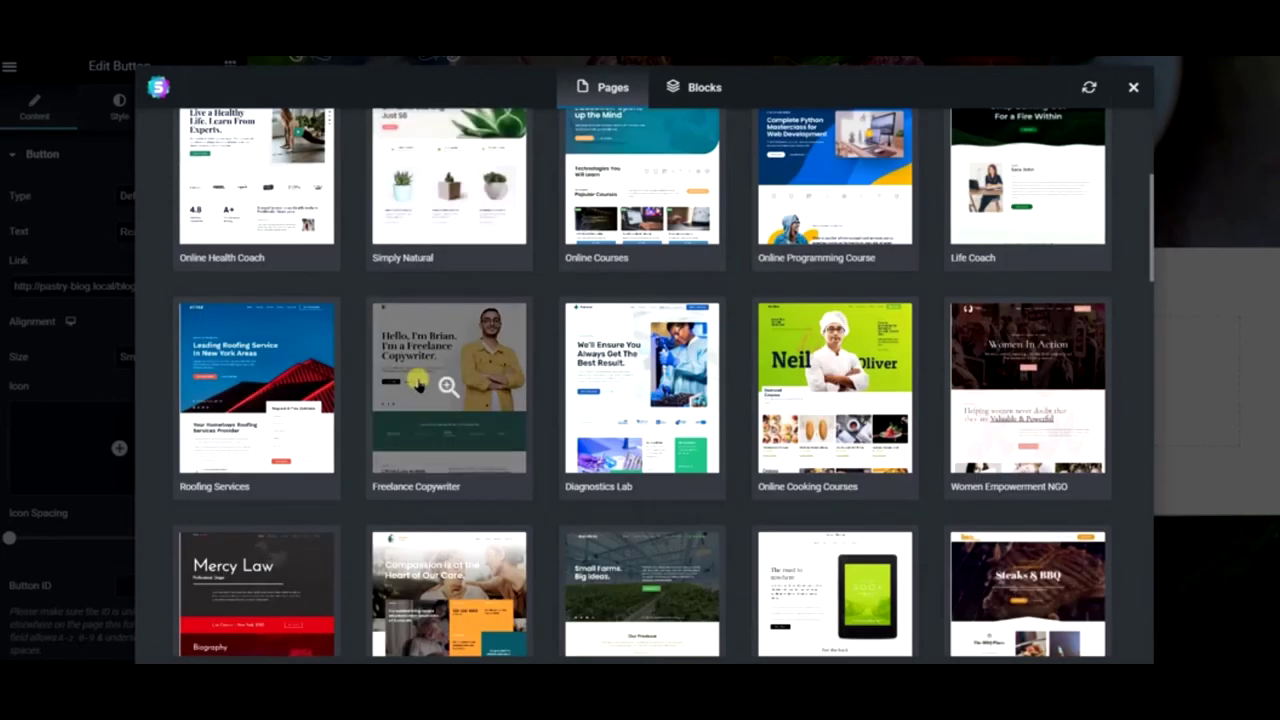
pyautogui.scroll(-2, 415, 383)
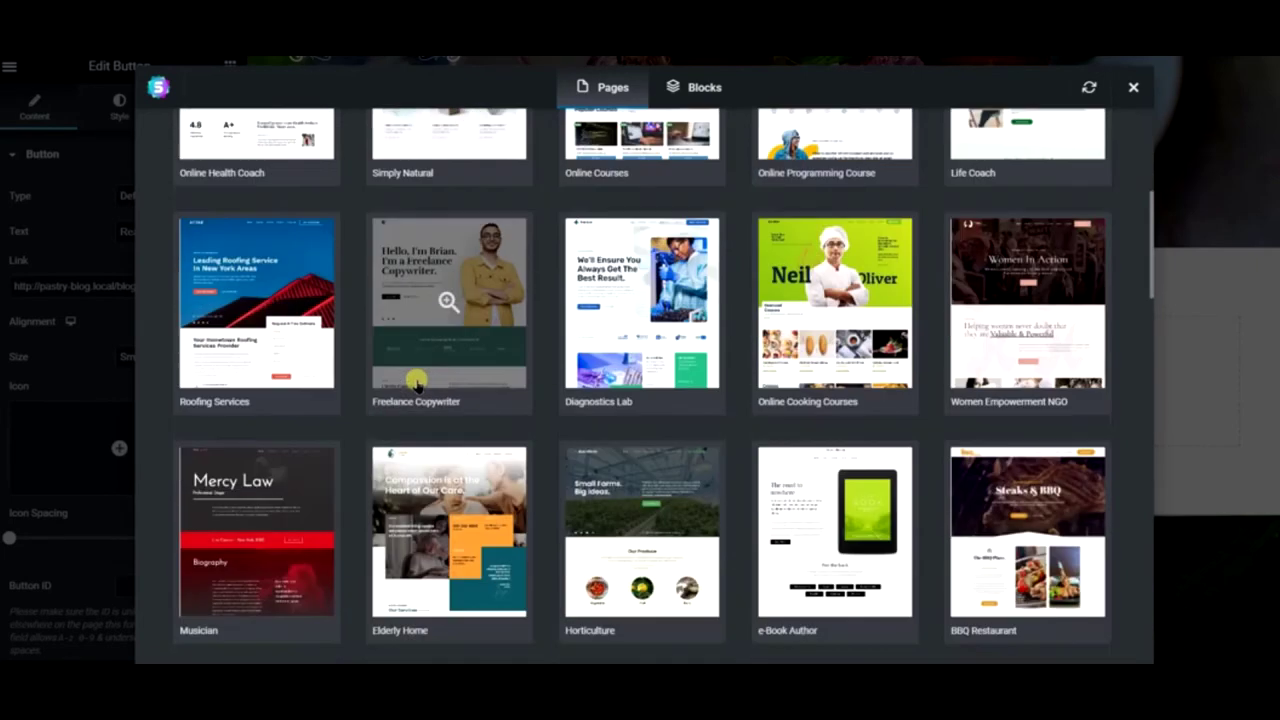
pyautogui.scroll(-1, 415, 383)
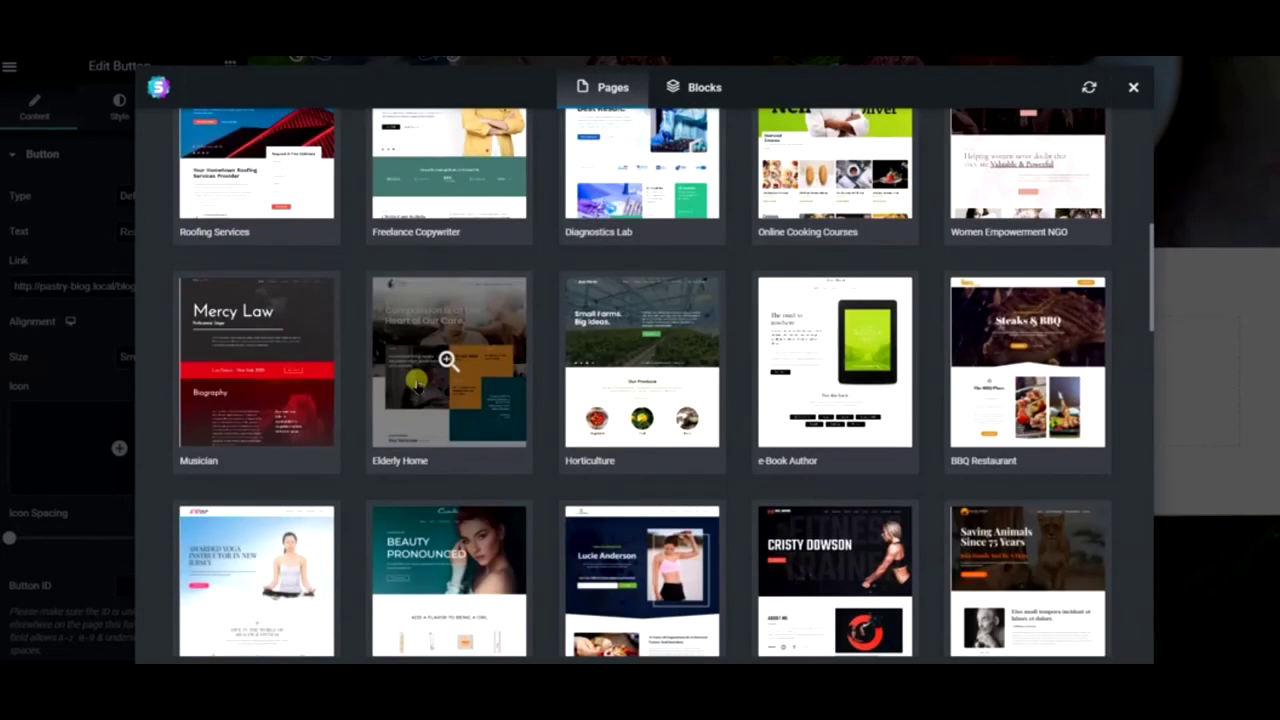
pyautogui.scroll(-3, 415, 383)
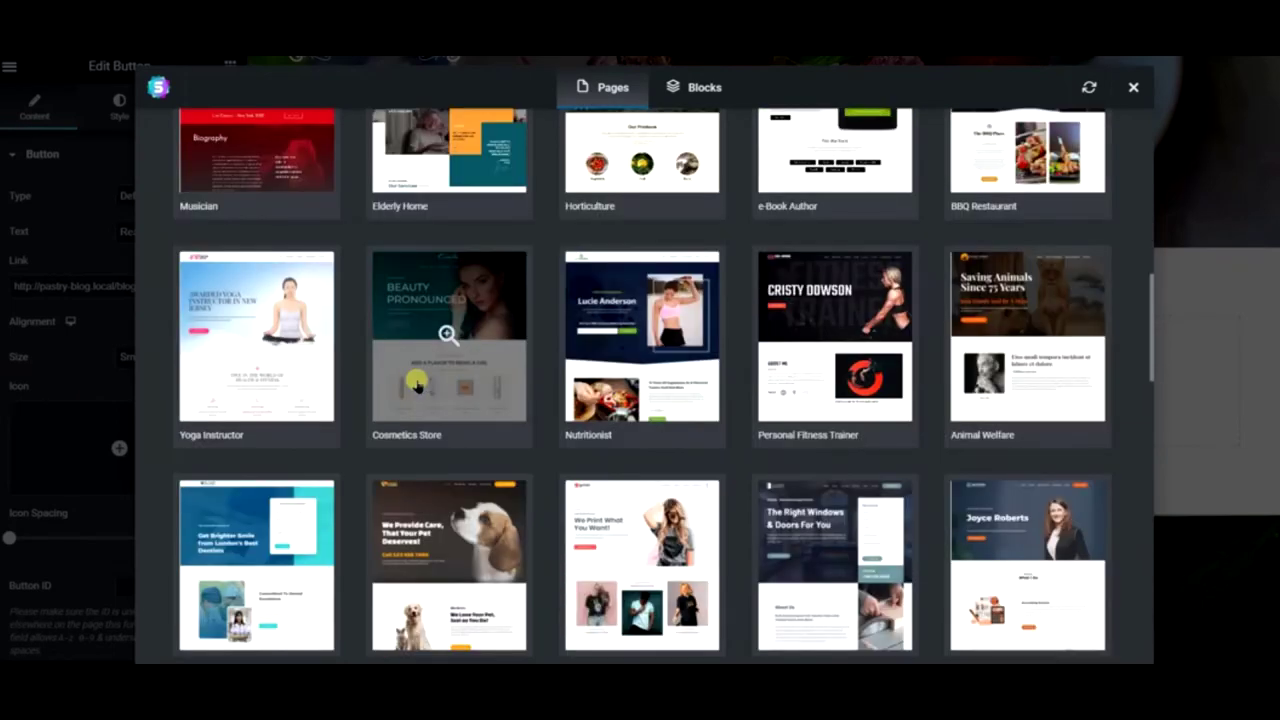
pyautogui.scroll(-2, 415, 383)
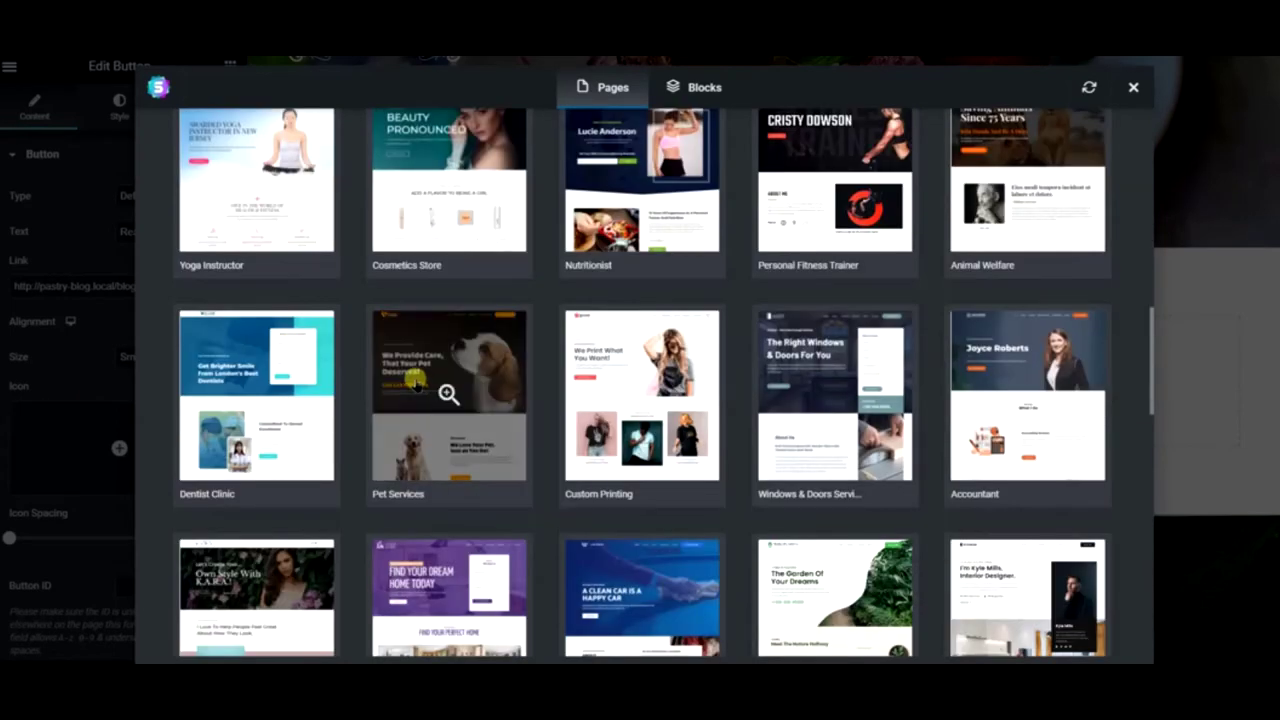
pyautogui.scroll(-4, 415, 383)
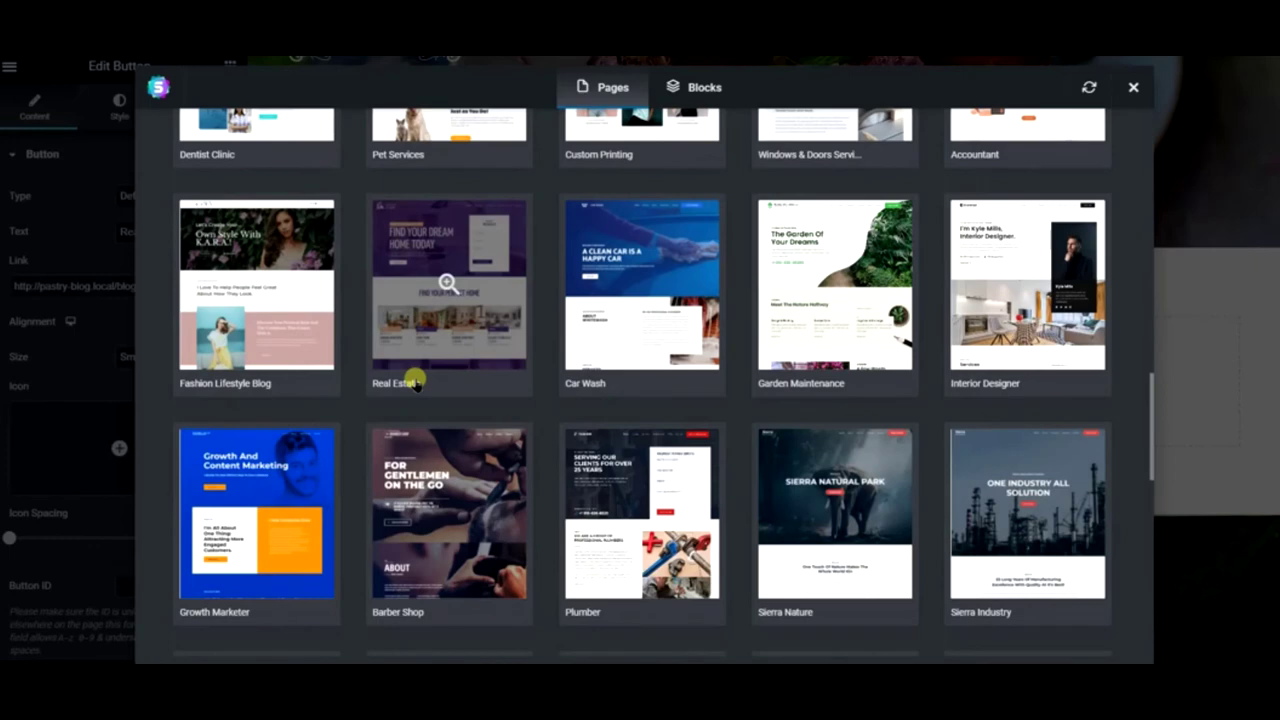
pyautogui.scroll(-5, 415, 383)
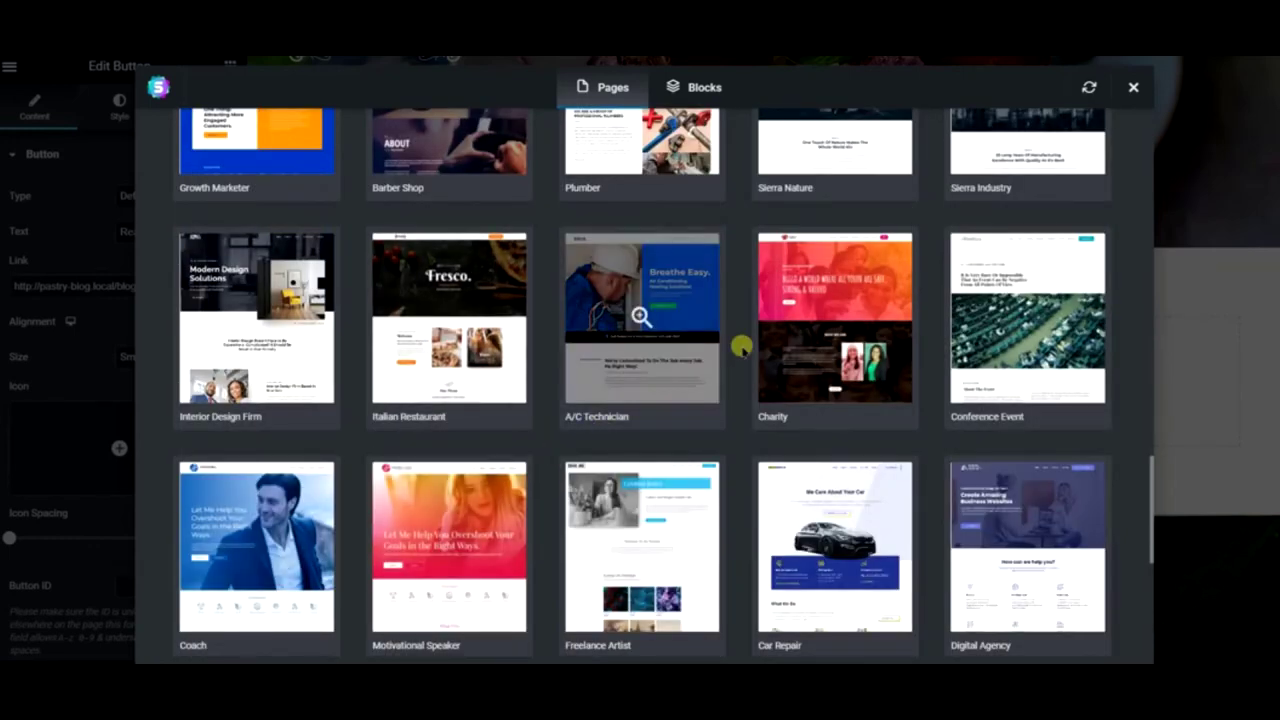
pyautogui.scroll(-5, 862, 304)
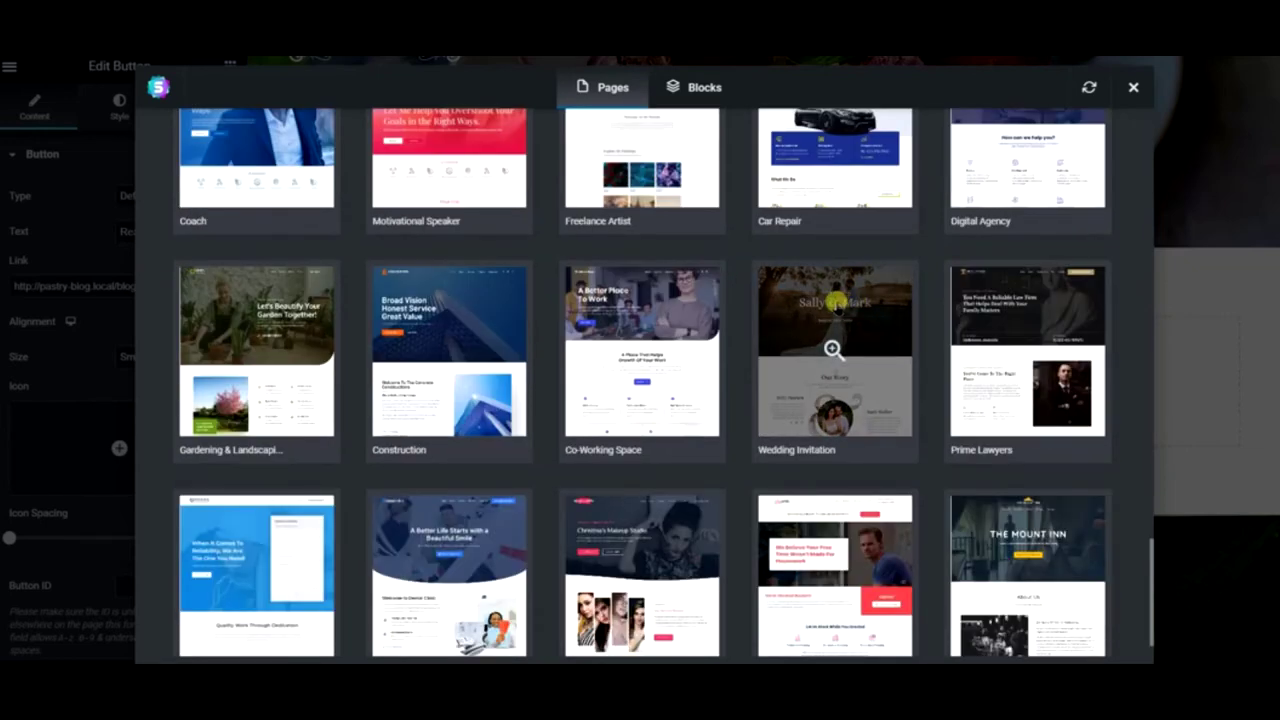
pyautogui.scroll(-1, 833, 349)
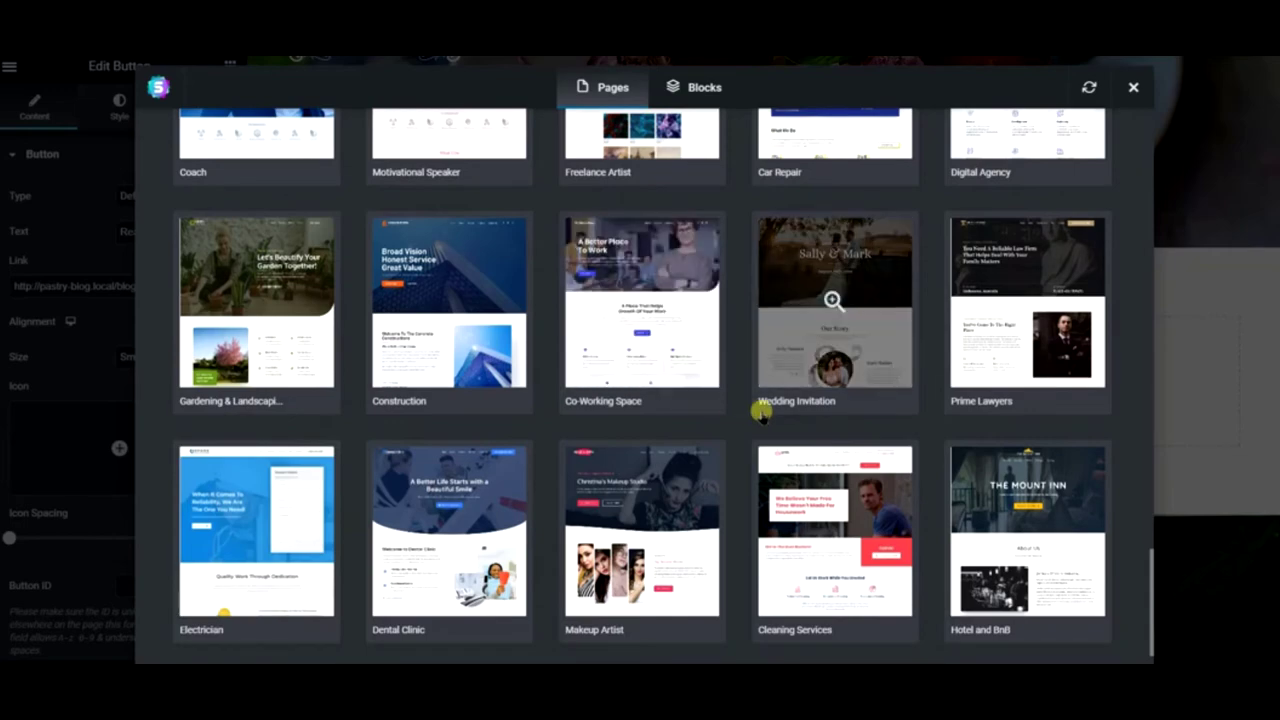
pyautogui.scroll(2, 760, 412)
pyautogui.scroll(-2, 760, 412)
pyautogui.click(642, 300)
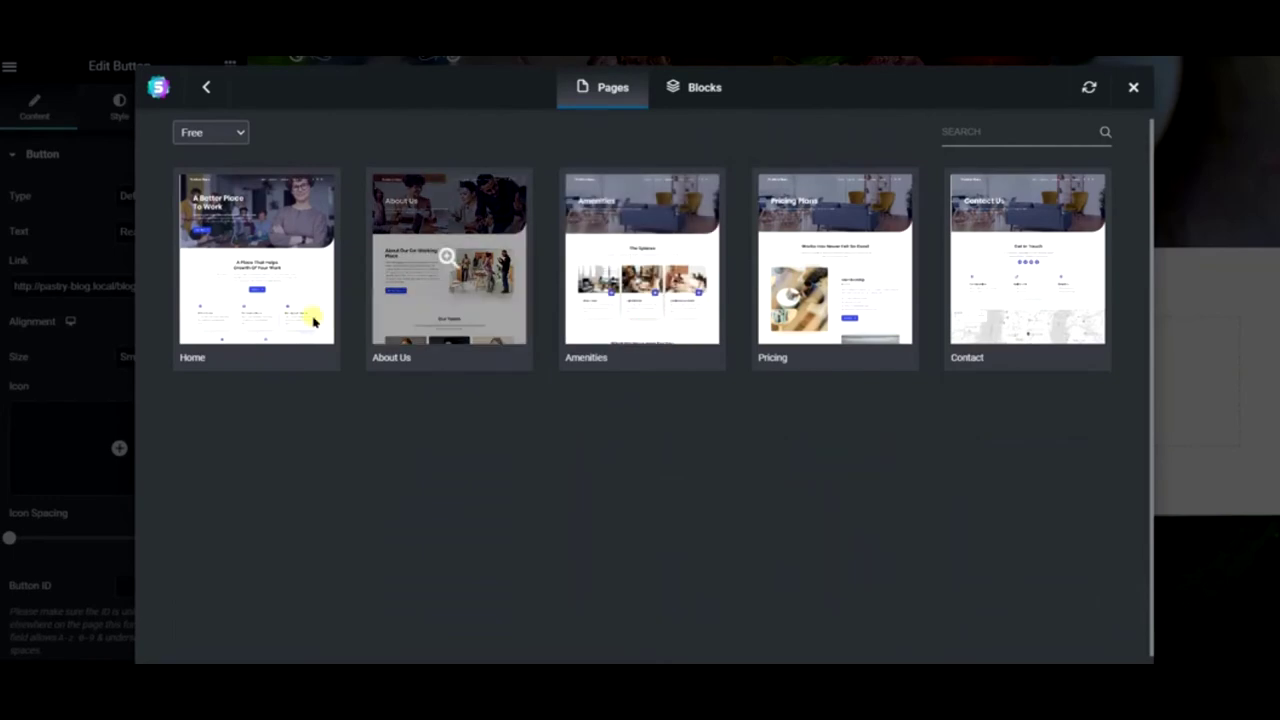
# - Preview the Co-Working Space Home template, insert it into Recipes, and close the library
pyautogui.click(262, 296)
pyautogui.scroll(-4, 818, 330)
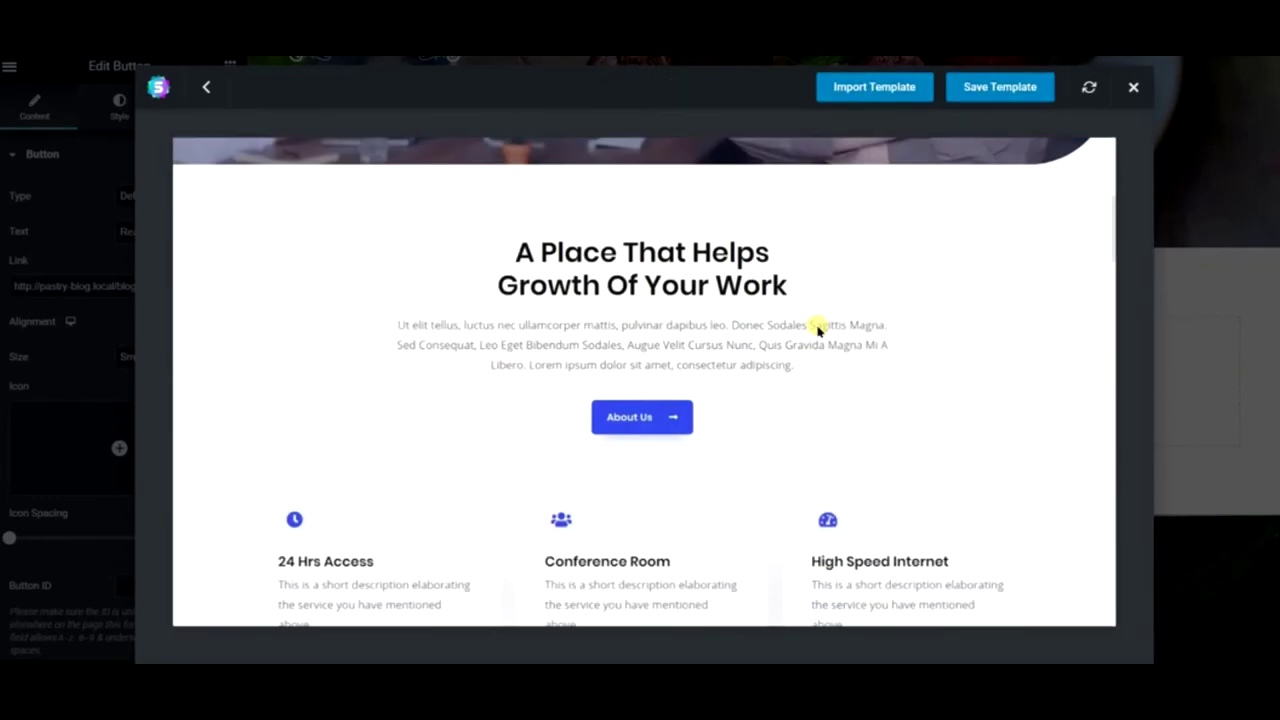
pyautogui.scroll(-9, 818, 330)
pyautogui.scroll(6, 817, 329)
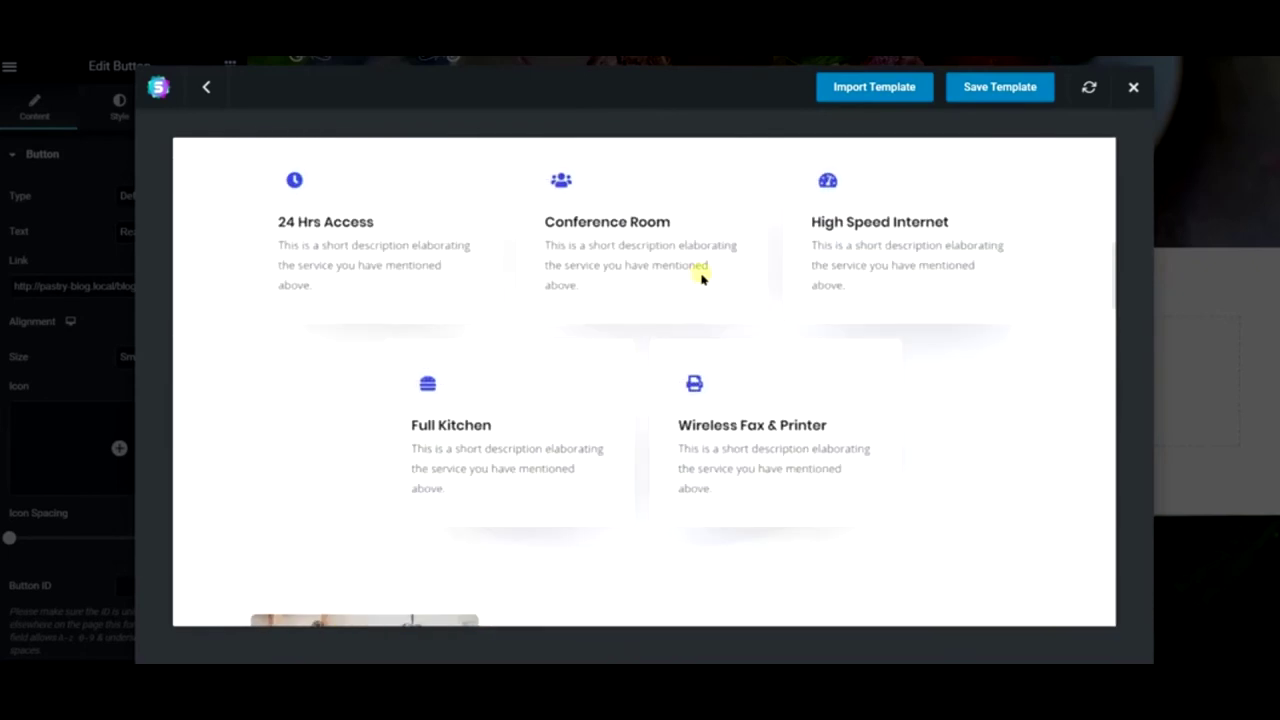
pyautogui.scroll(3, 716, 372)
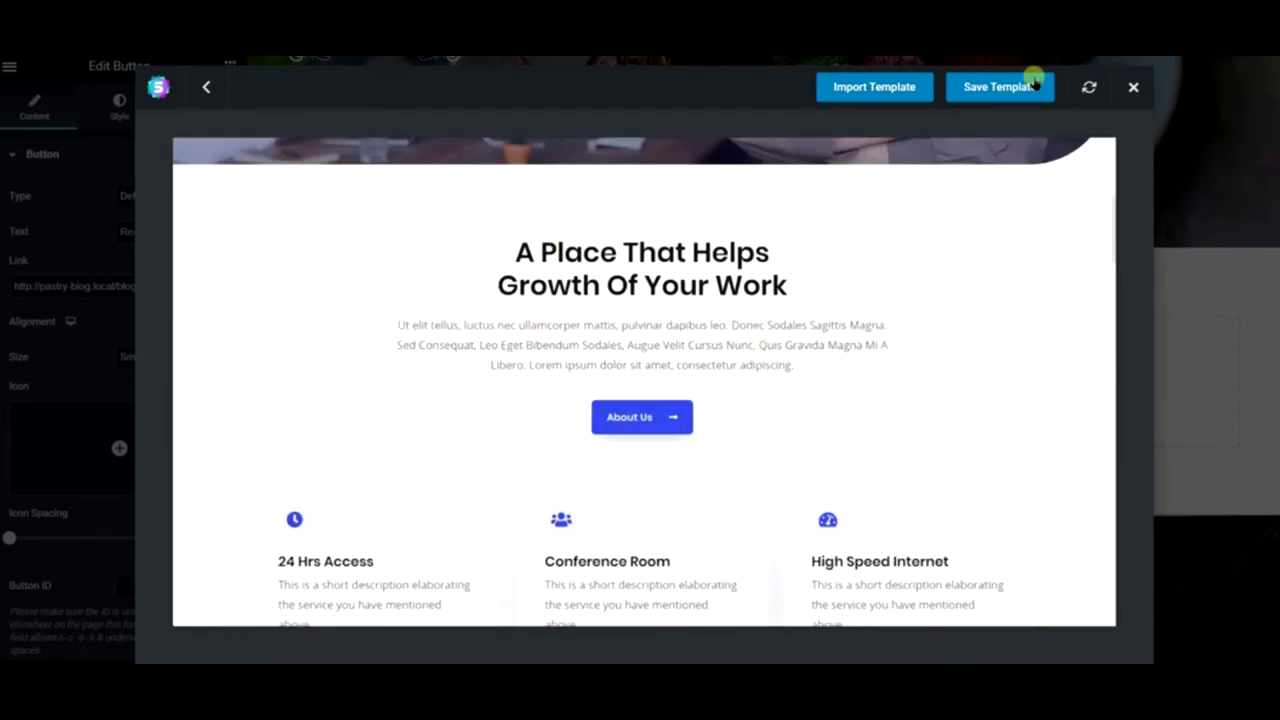
pyautogui.click(897, 86)
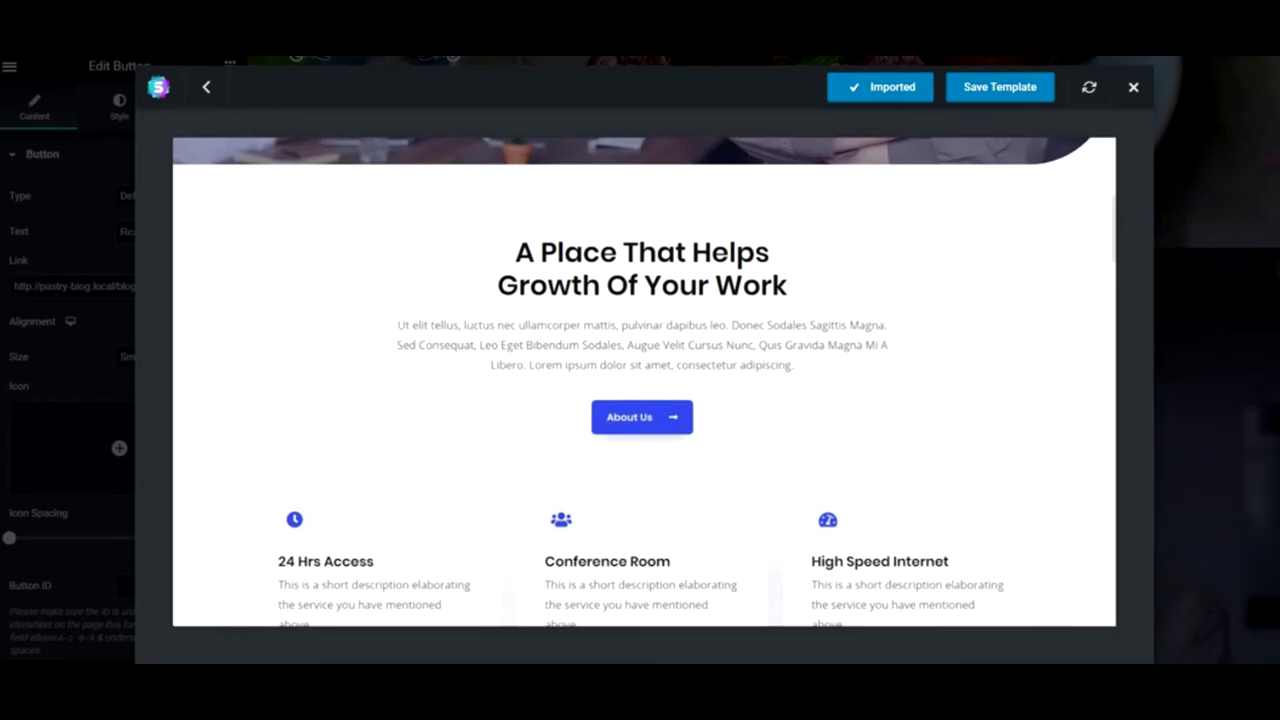
pyautogui.click(1267, 152)
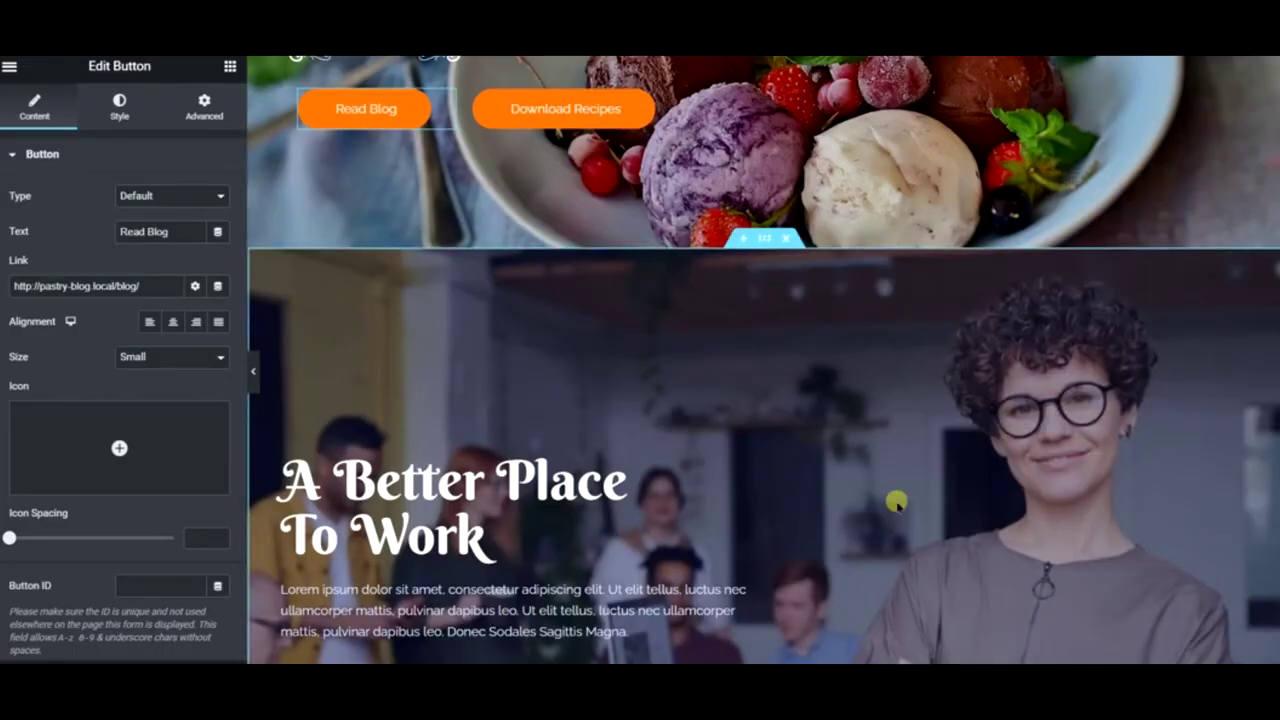
# - Delete the We Provides All Facilities section and the section below it
pyautogui.scroll(3, 894, 500)
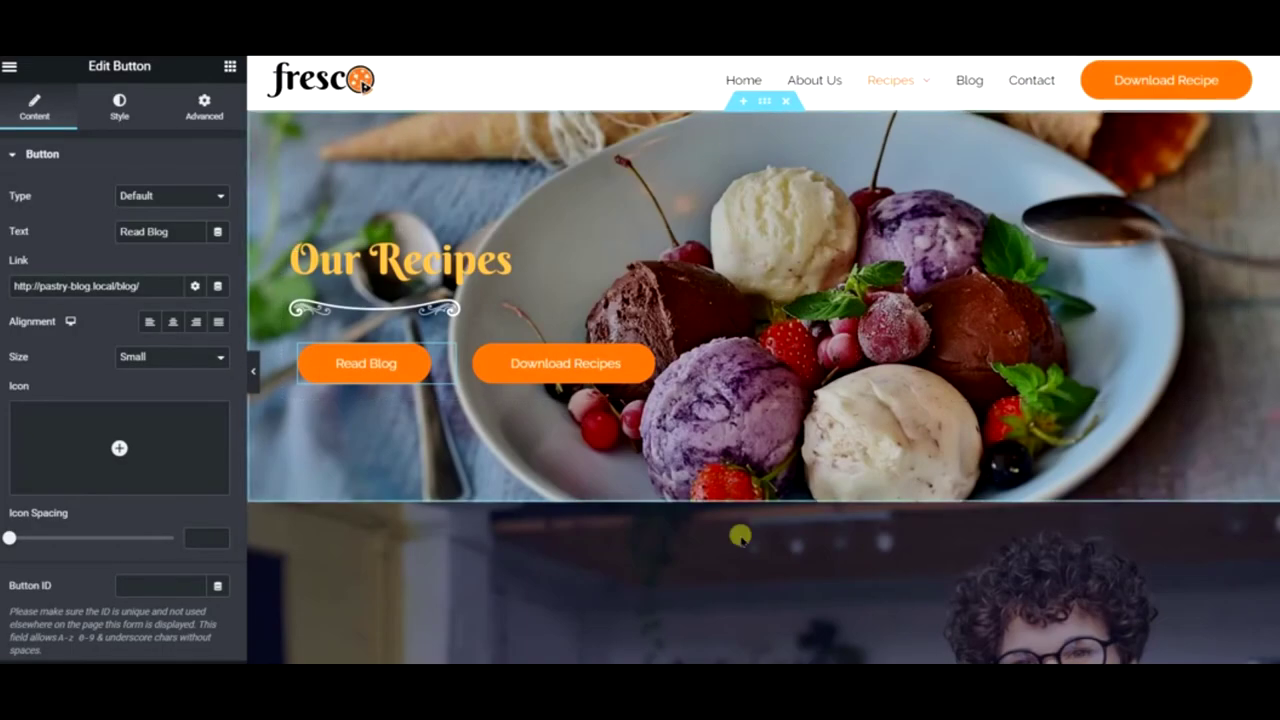
pyautogui.scroll(-10, 879, 414)
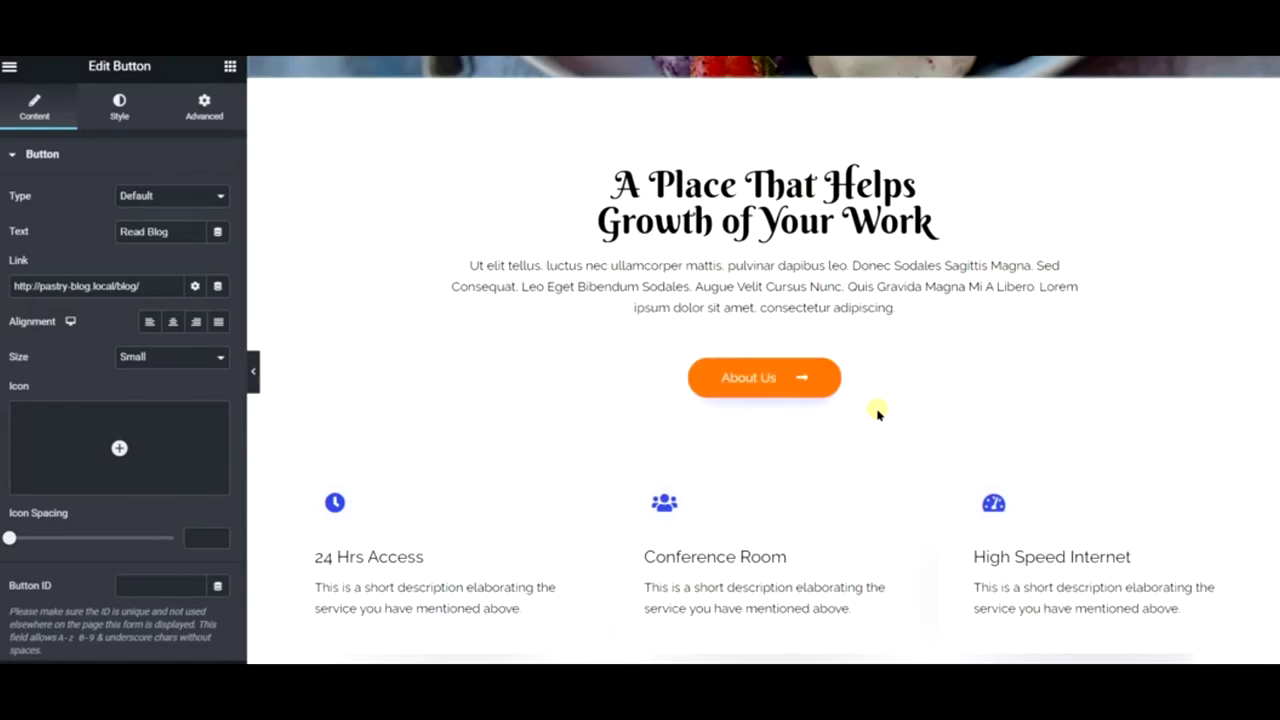
pyautogui.scroll(-3, 716, 490)
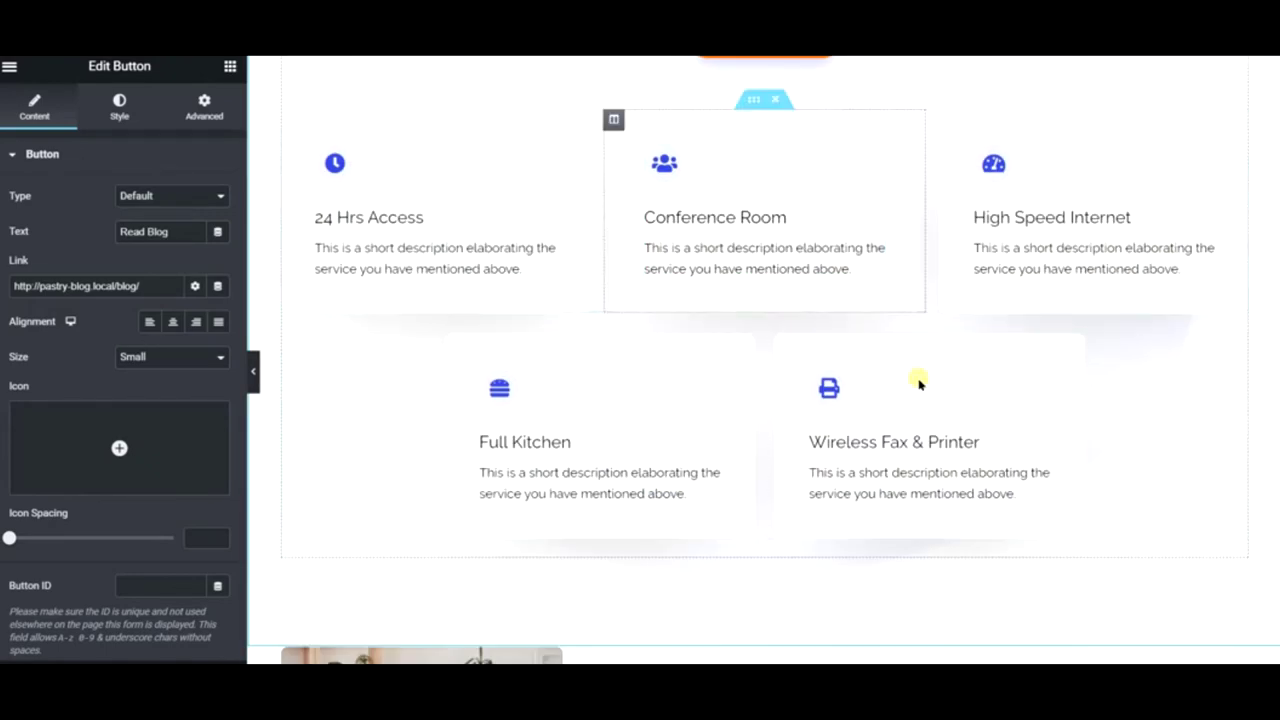
pyautogui.scroll(3, 1057, 280)
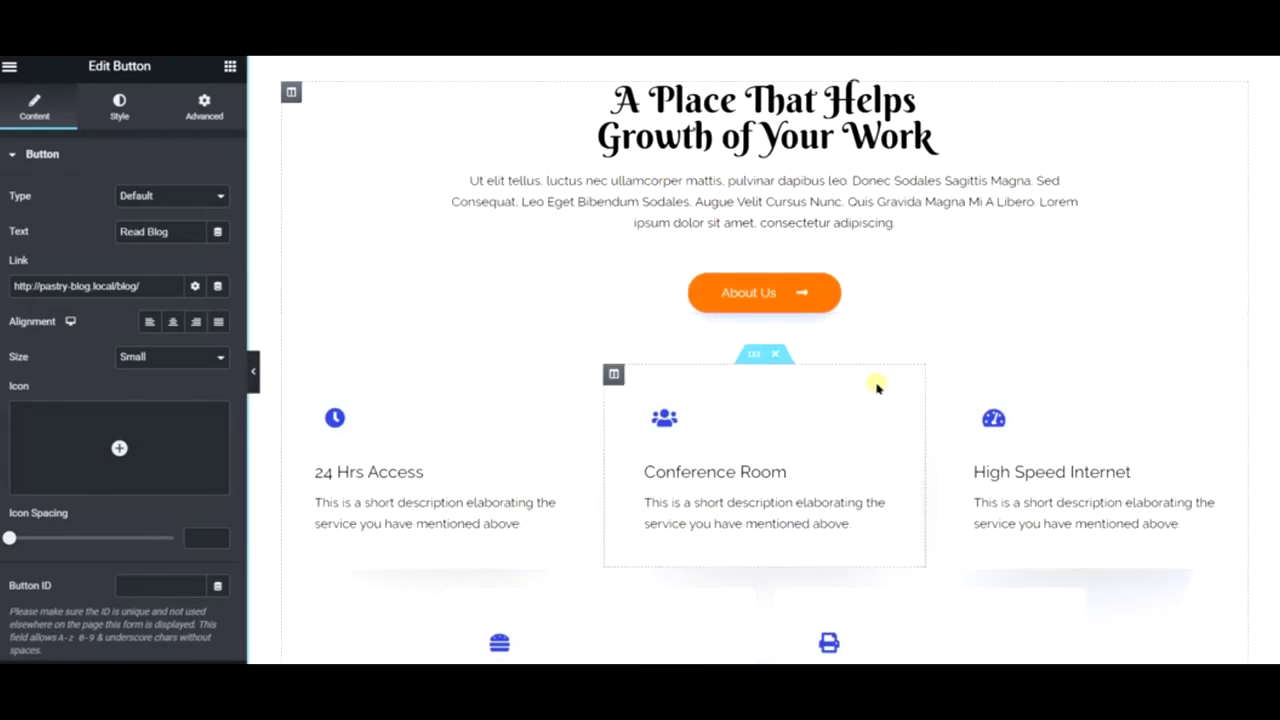
pyautogui.scroll(-6, 706, 346)
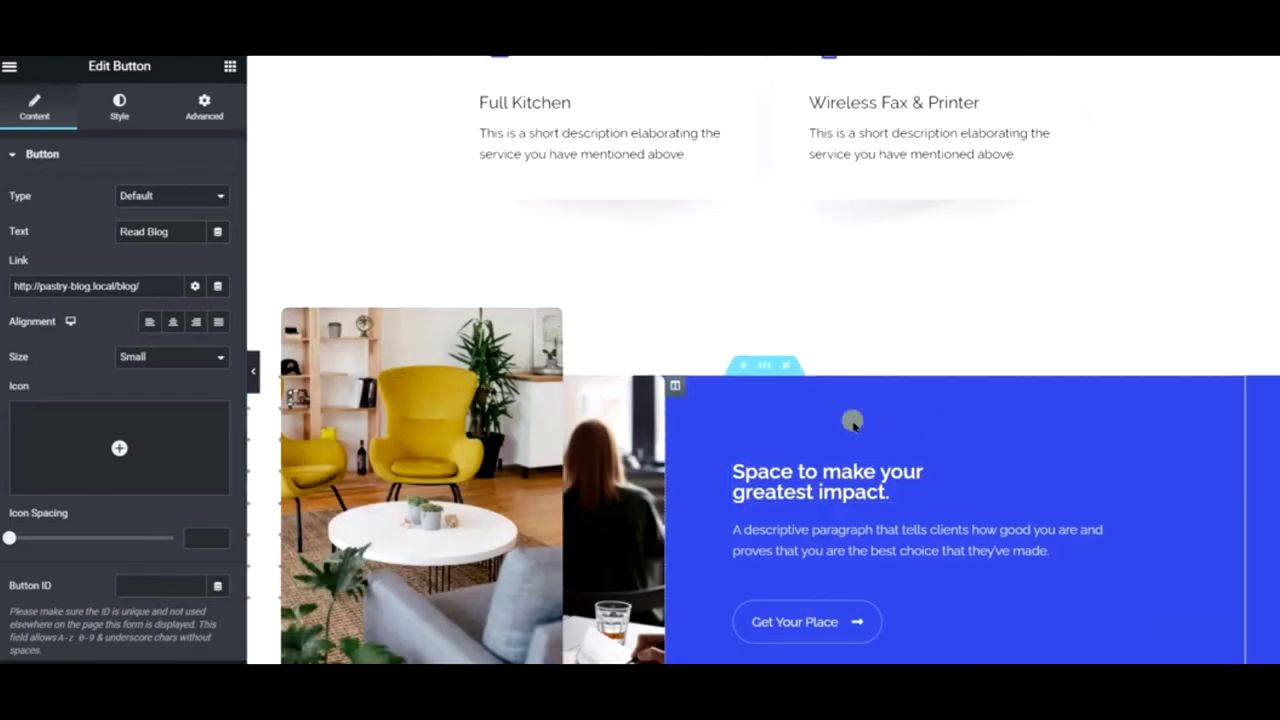
pyautogui.scroll(-3, 894, 506)
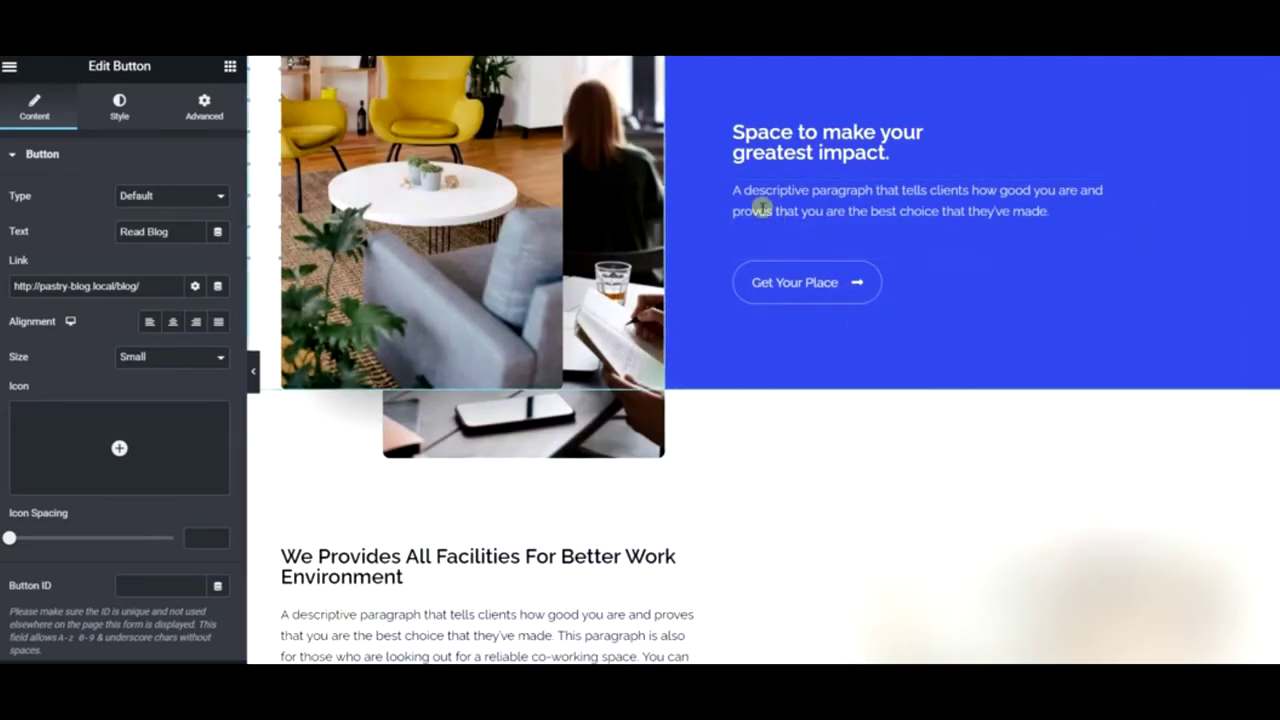
pyautogui.scroll(2, 763, 209)
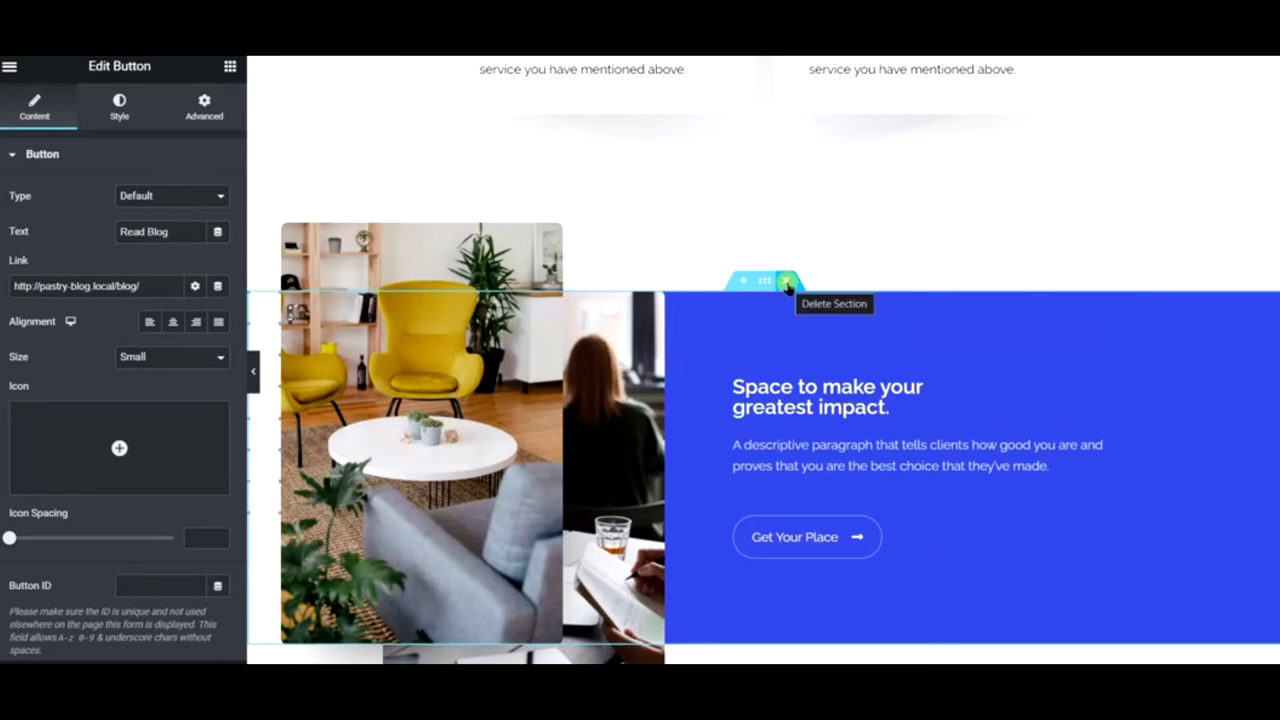
pyautogui.scroll(-5, 786, 284)
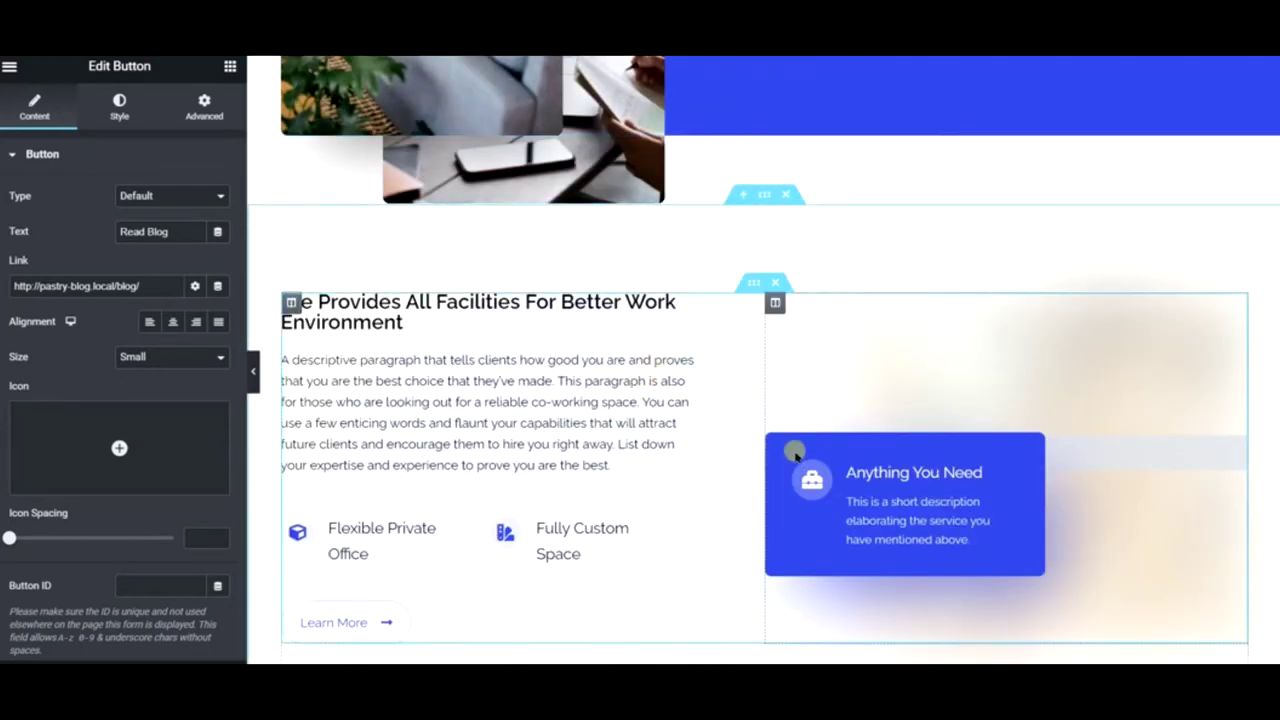
pyautogui.scroll(-4, 643, 436)
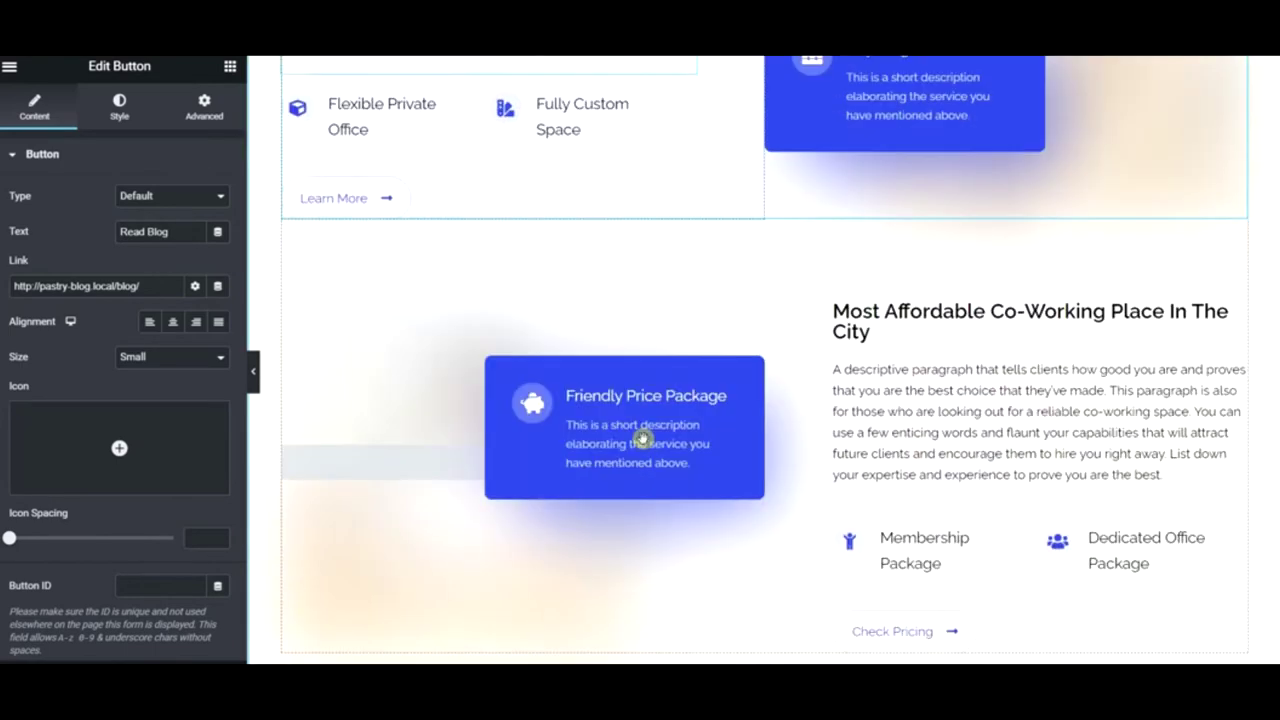
pyautogui.scroll(5, 643, 436)
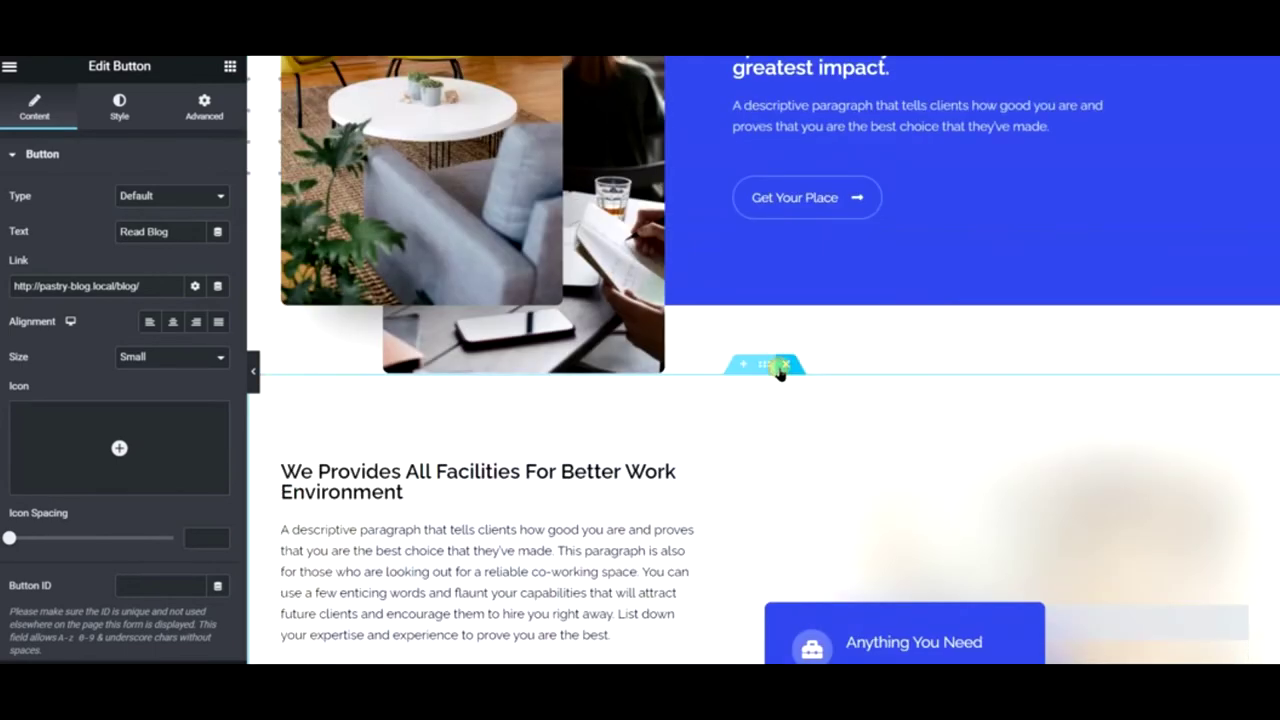
pyautogui.click(784, 365)
pyautogui.click(786, 368)
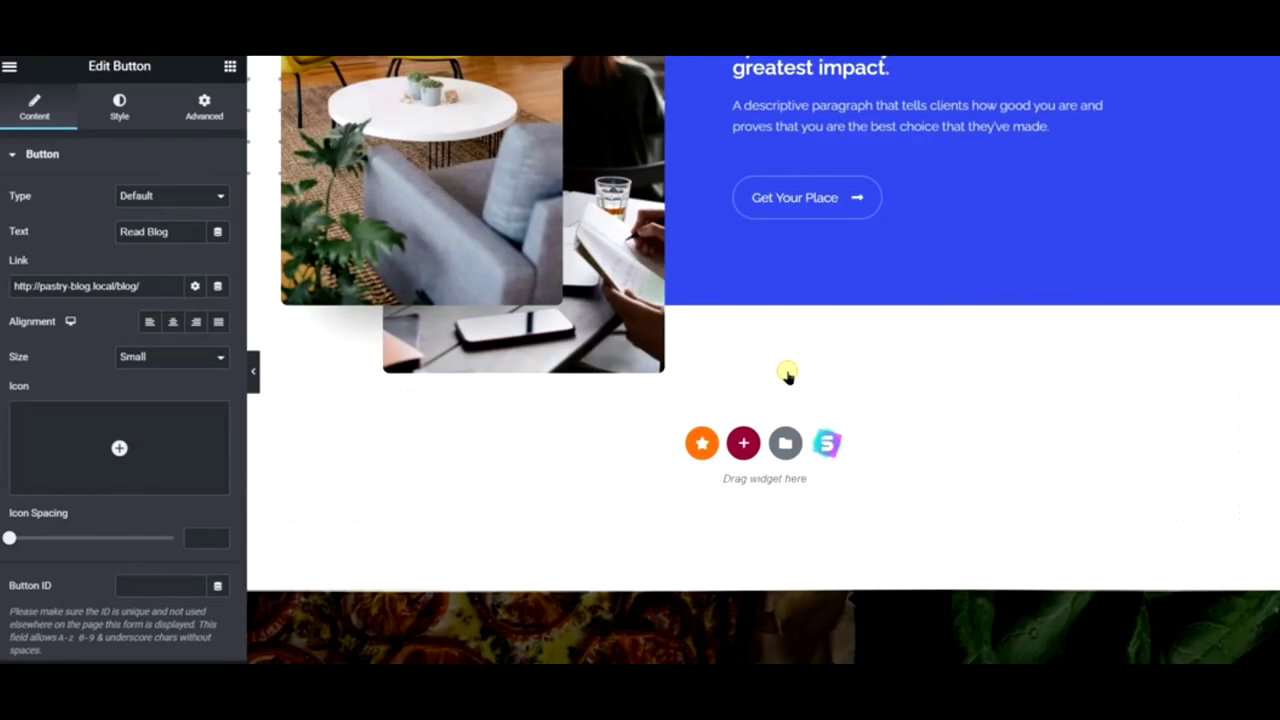
# - Replace the 'A Place That Helps' heading title with 'Download'
pyautogui.scroll(4, 780, 430)
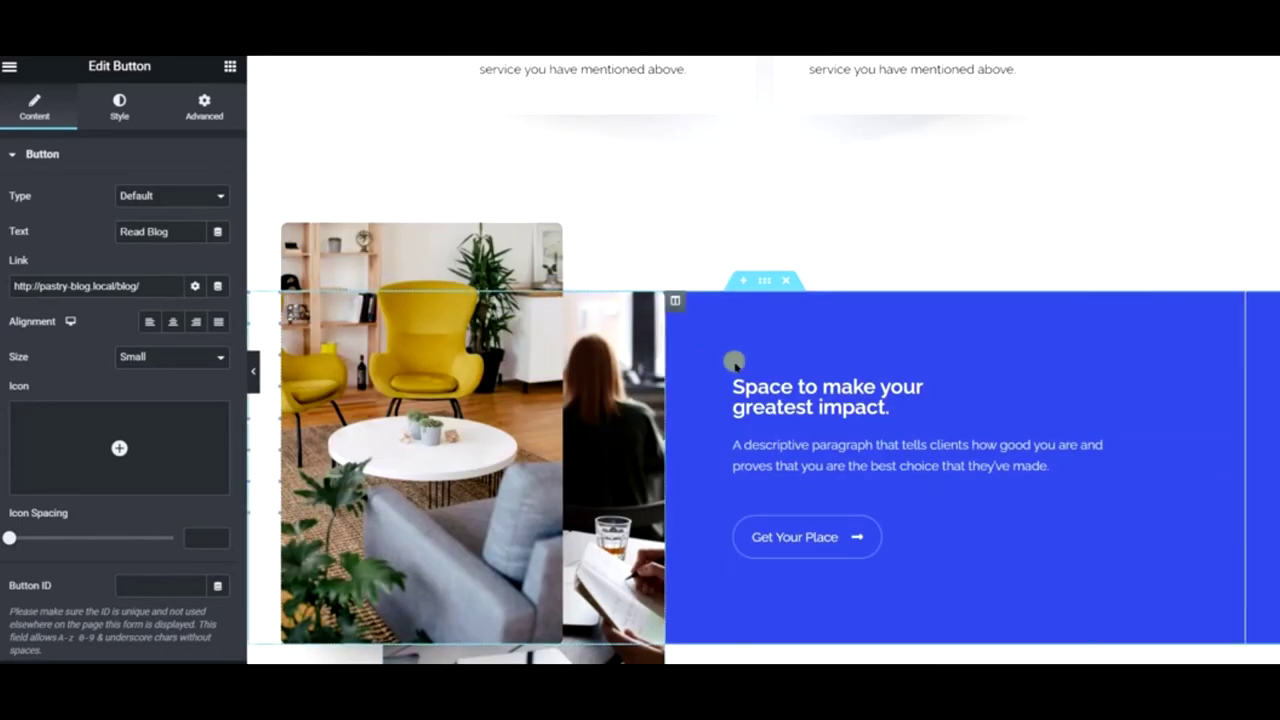
pyautogui.scroll(4, 783, 362)
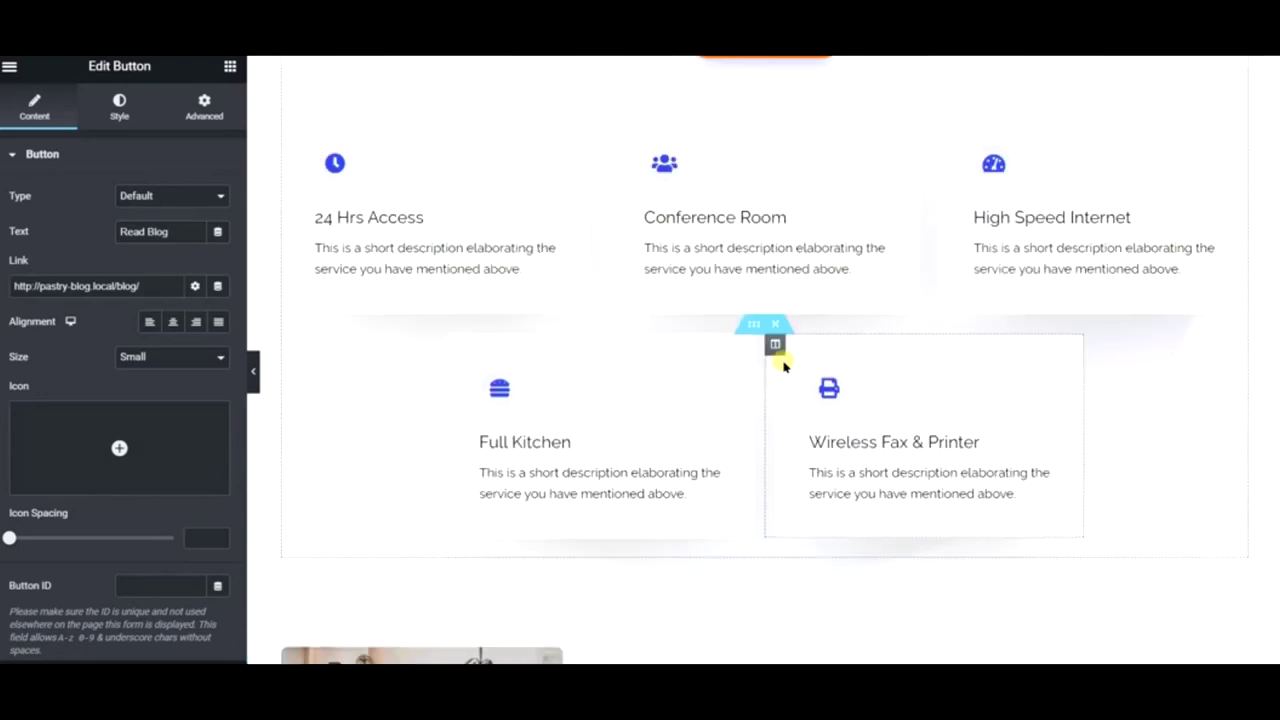
pyautogui.scroll(-5, 783, 363)
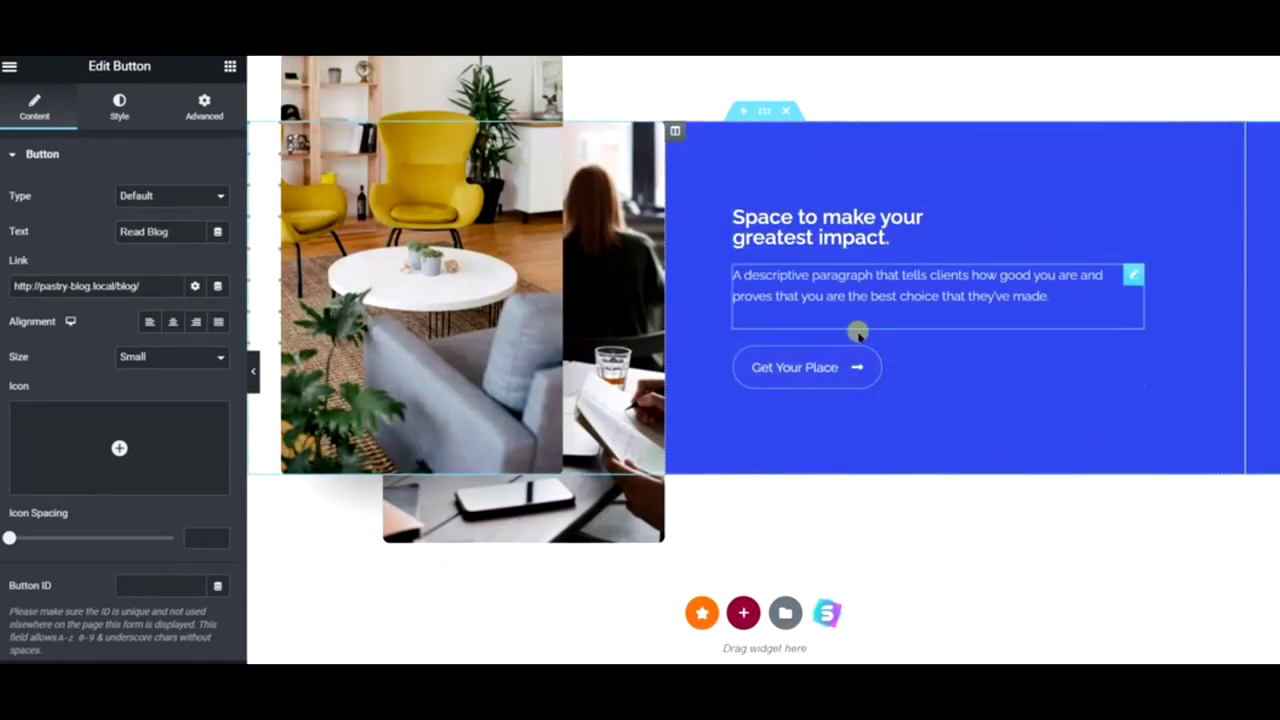
pyautogui.scroll(8, 752, 290)
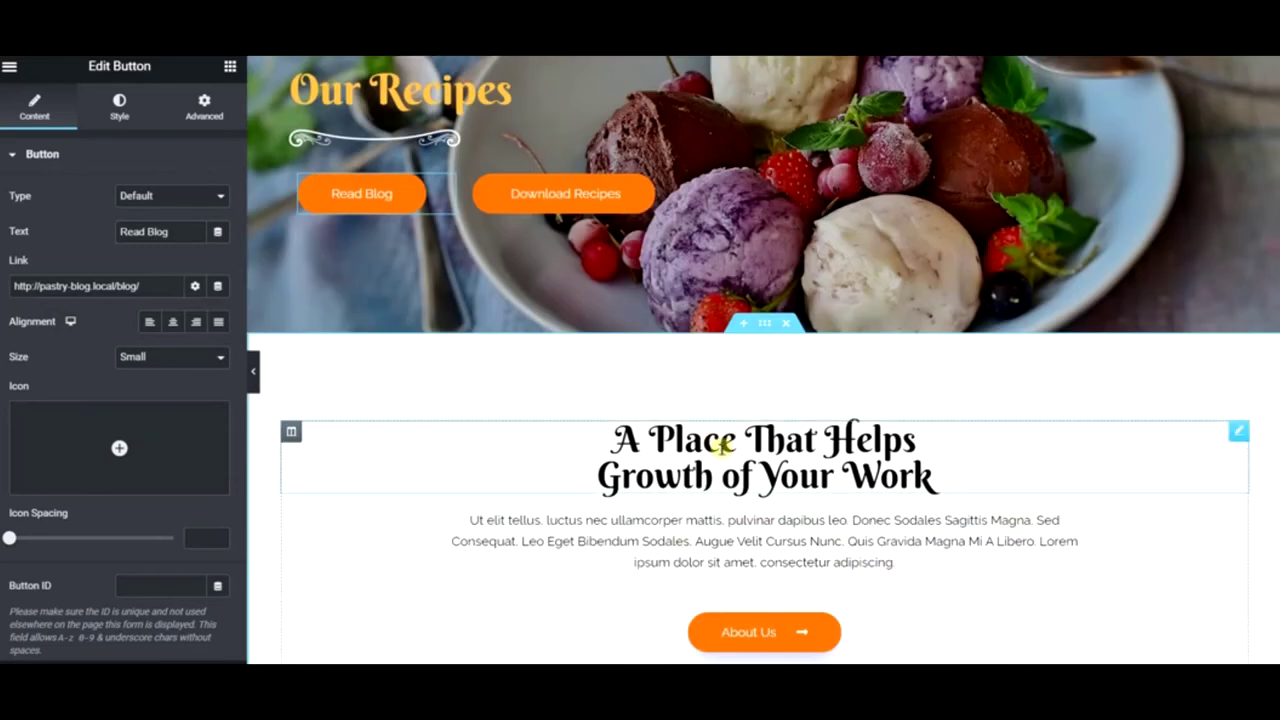
pyautogui.click(721, 446)
pyautogui.click(171, 251)
pyautogui.hotkey('ctrl', 'a')
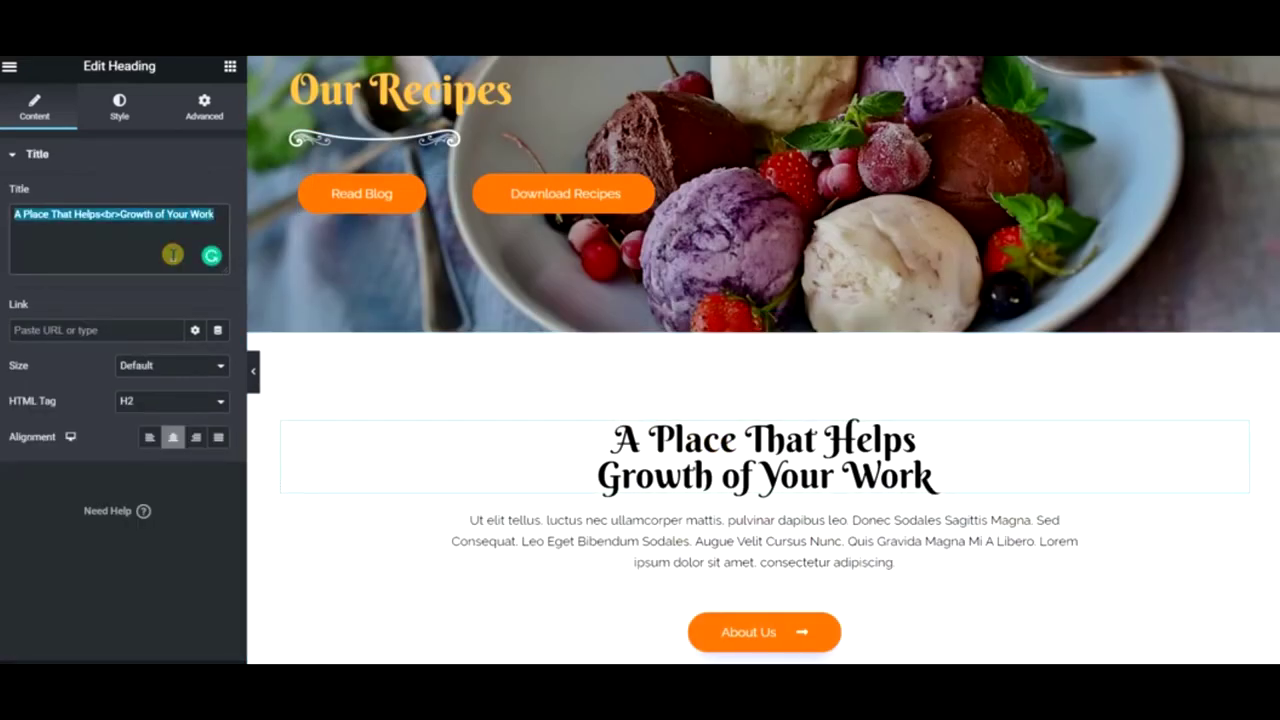
pyautogui.write('Download O')
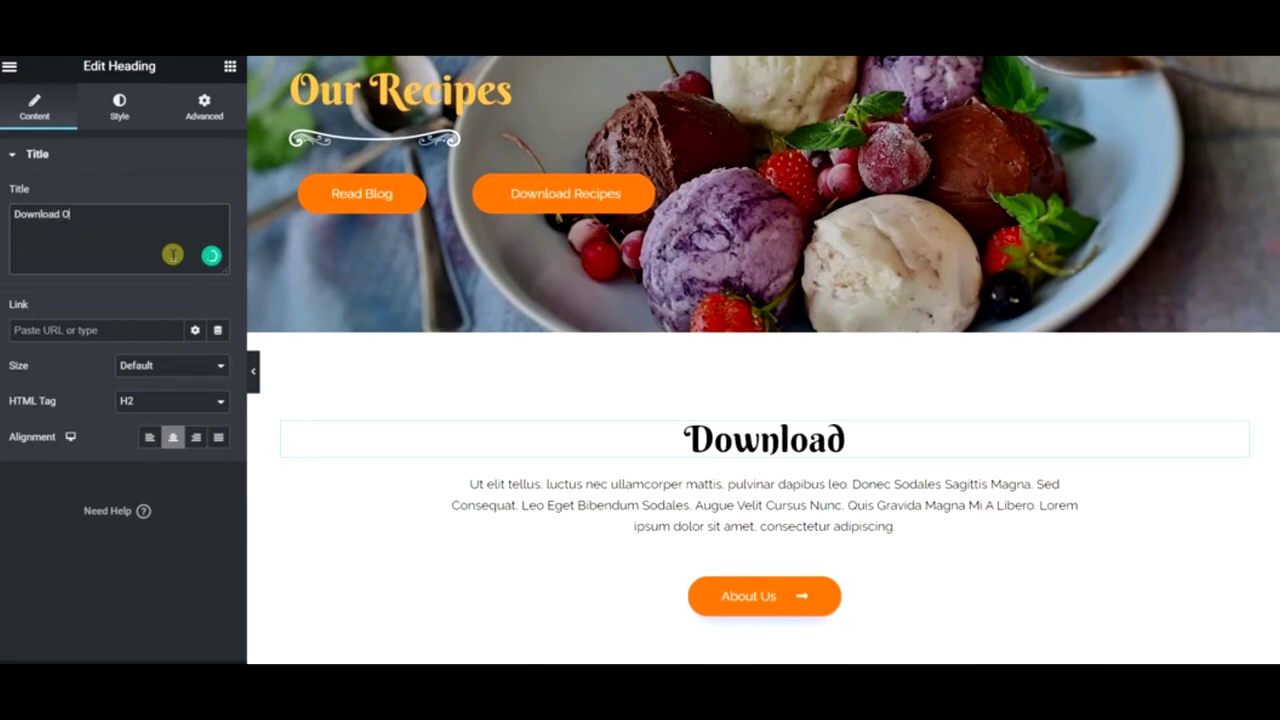
# - Retitle the heading 'View Our Recipes' and paste cupcake ipsum text into its paragraph
pyautogui.press('BackSpace')
pyautogui.write('Vi')
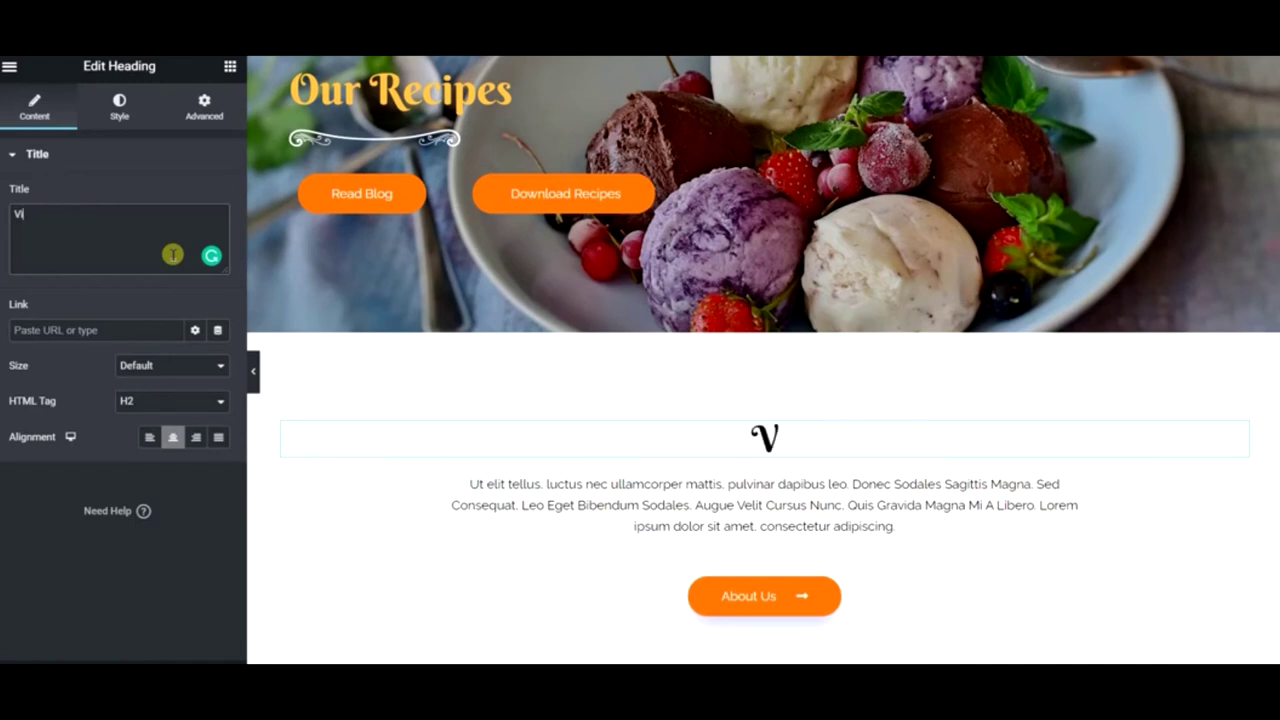
pyautogui.write('ew Our Recipes')
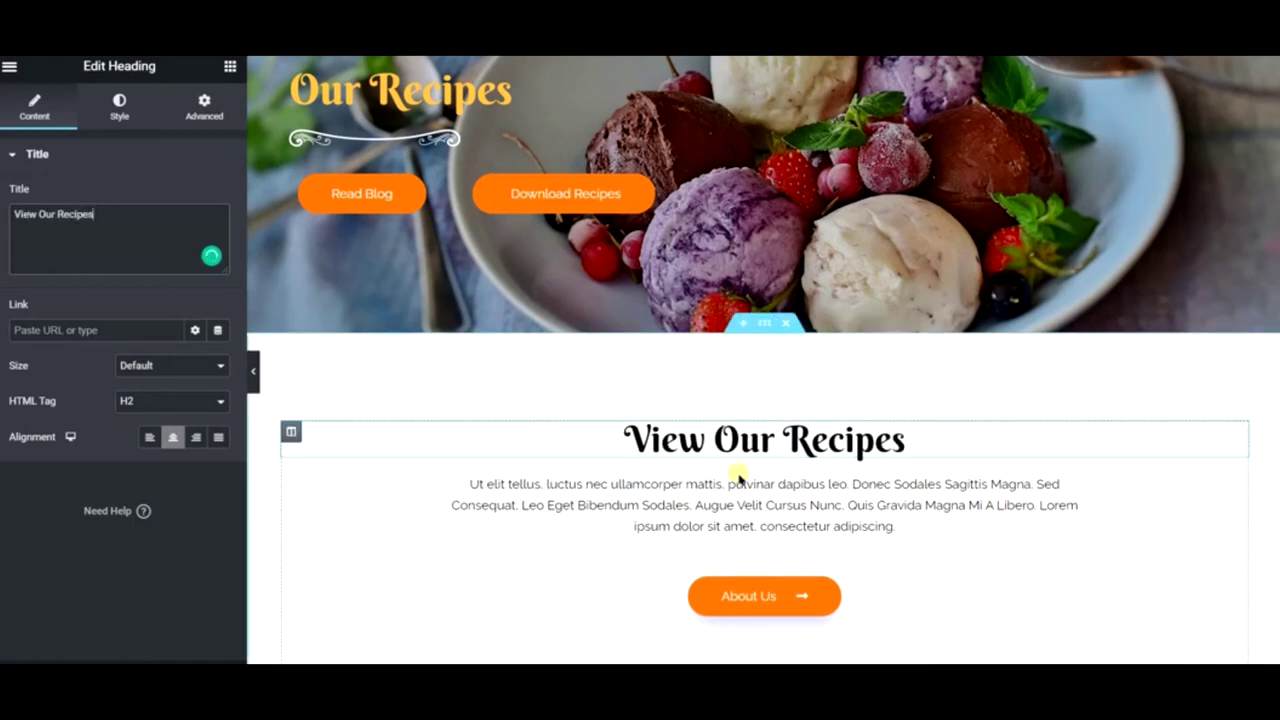
pyautogui.click(741, 484)
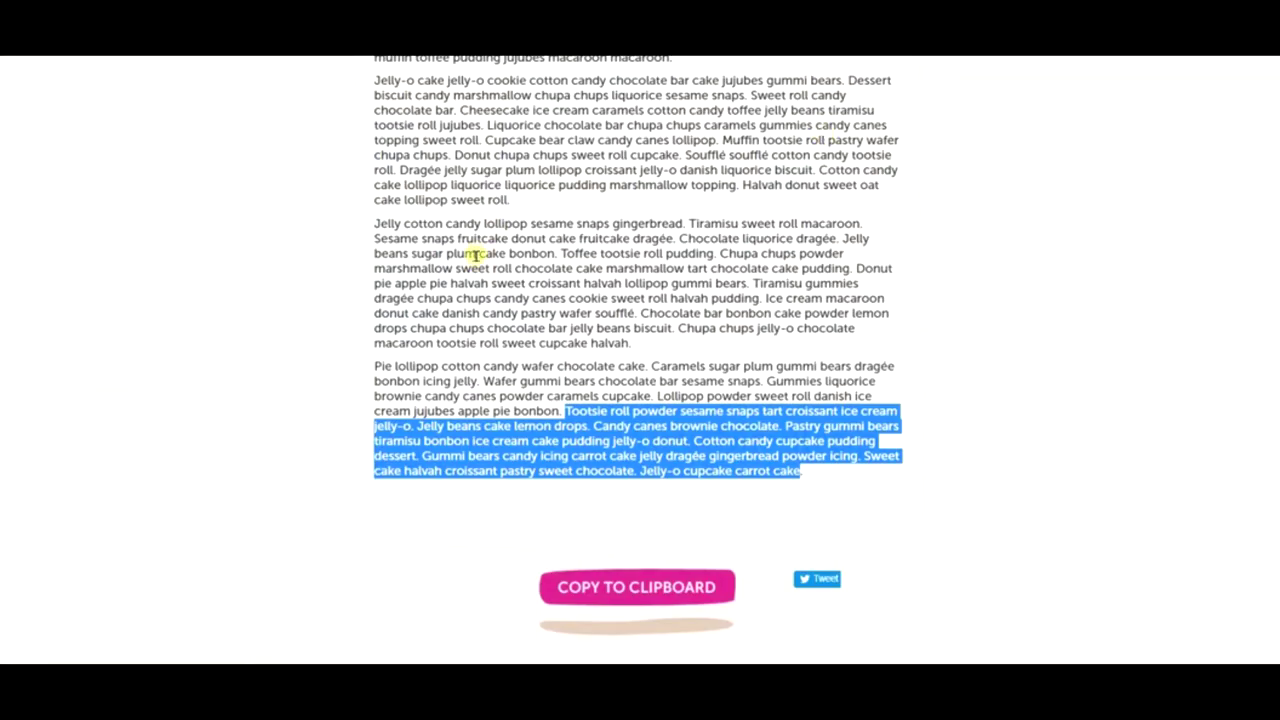
pyautogui.moveTo(679, 241); pyautogui.dragTo(752, 285)
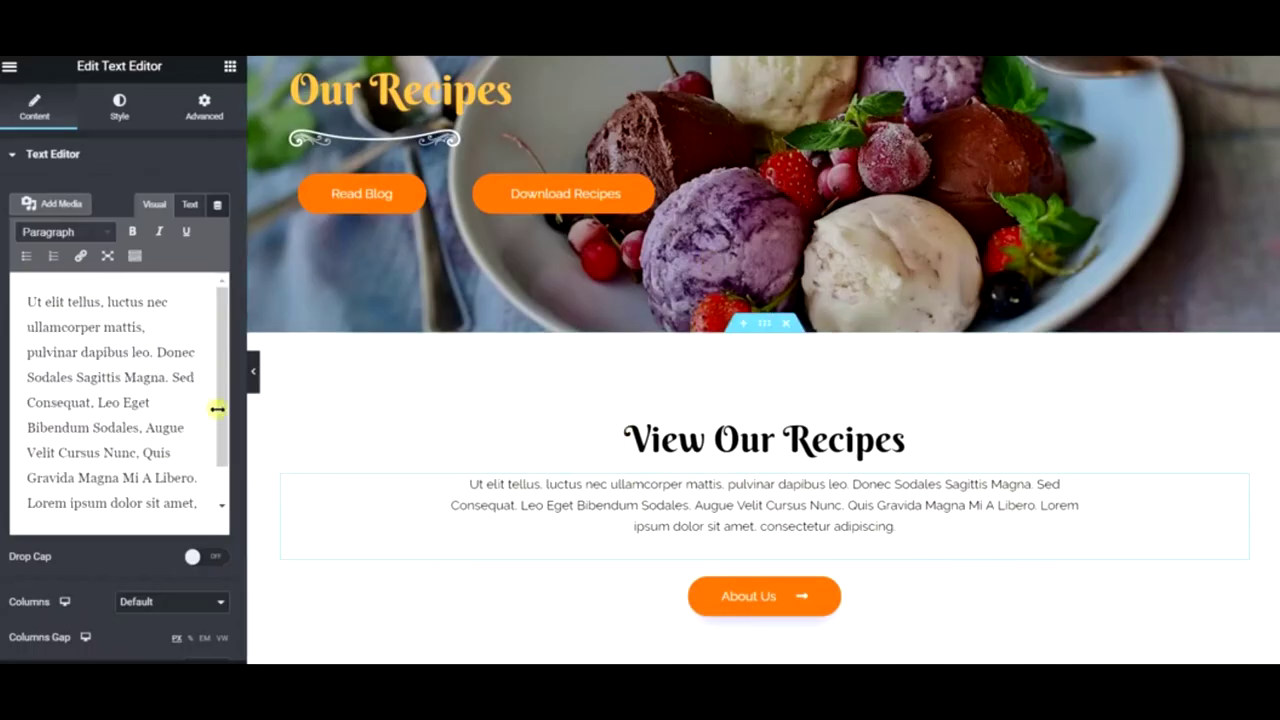
pyautogui.hotkey('ctrl', 'a')
pyautogui.write('Chocolate liquorice dragee. Jelly beans sugar plum cake bonbon. Toffee tootsie roll pudding. Chupa chups powder marshmallow sweet roll chocolate cake marshmallow tart chocolate cake pudding. Donut pie apple pie halvah sweet croissant halvah lollipop gummi bears.')
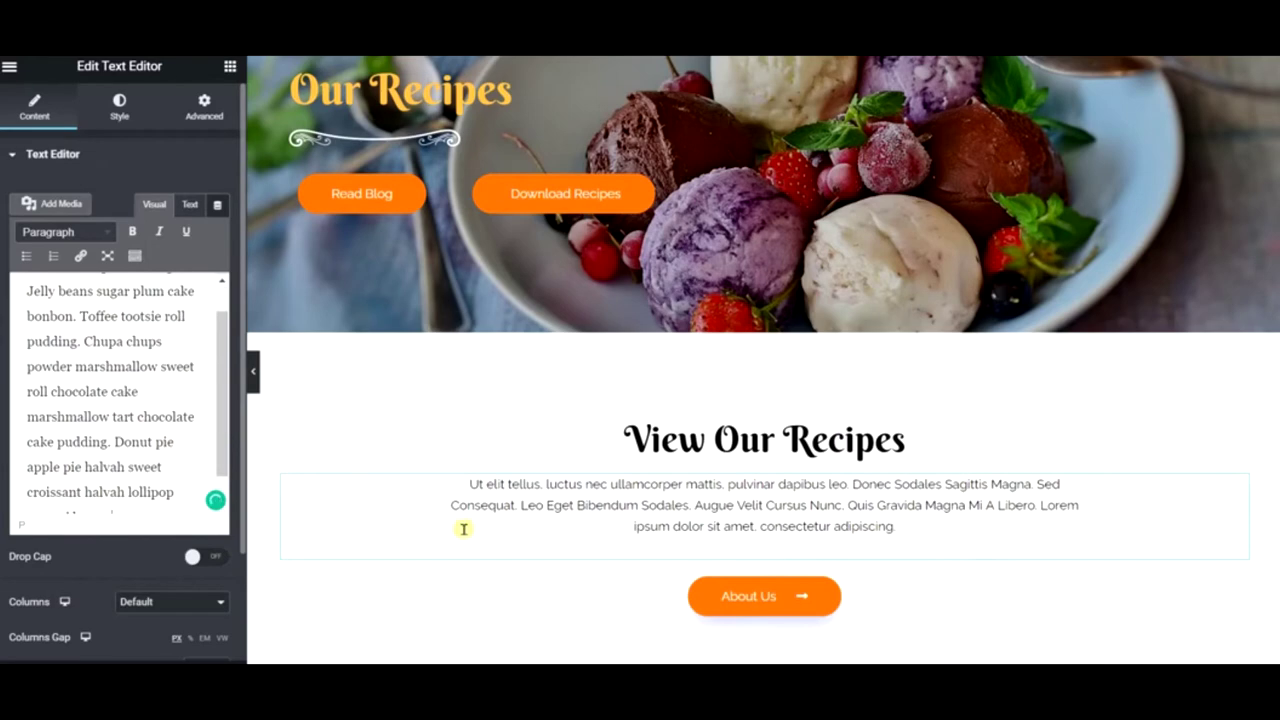
pyautogui.rightClick(737, 596)
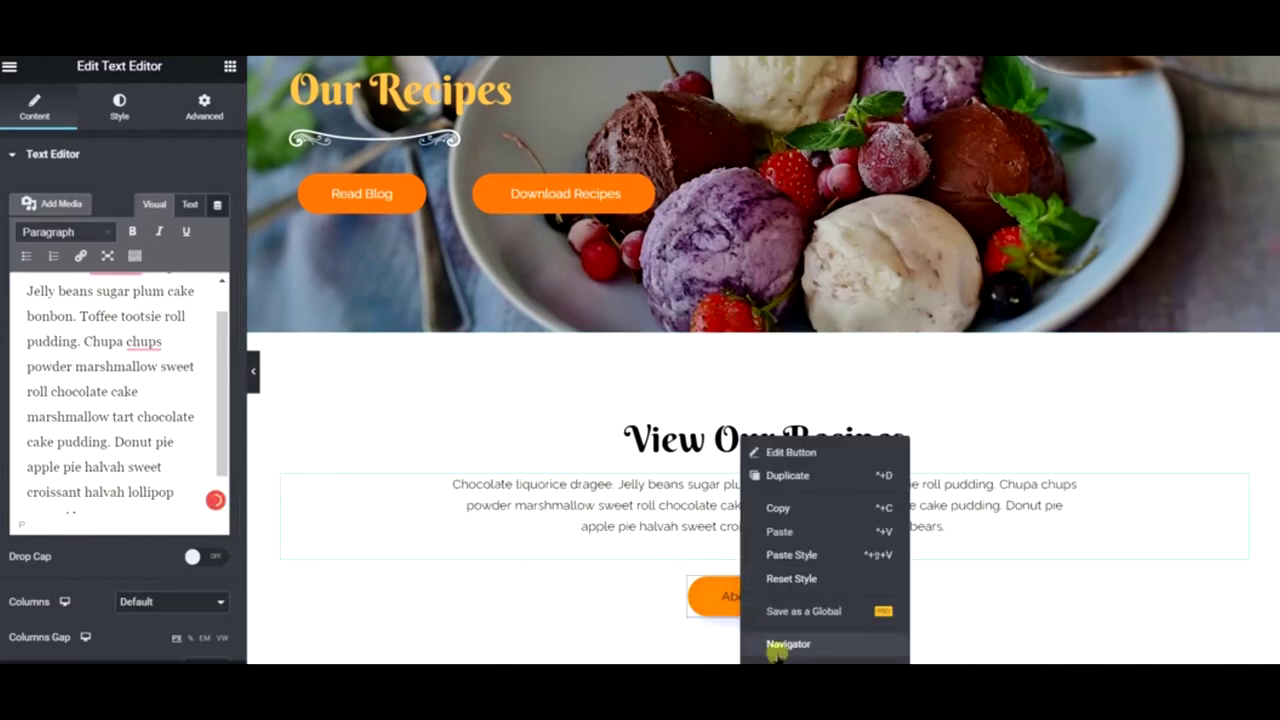
pyautogui.scroll(-3, 643, 530)
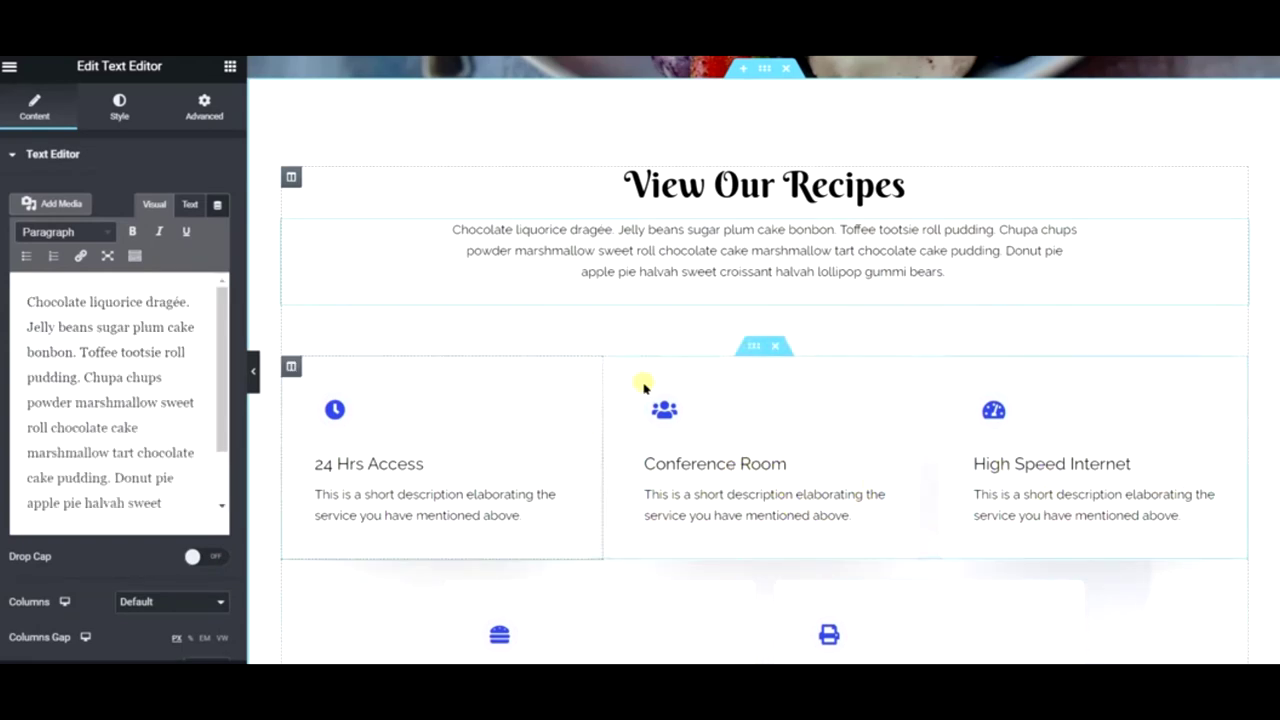
# - Duplicate the service-cards row and delete its 24 Hrs Access and second columns
pyautogui.rightClick(754, 347)
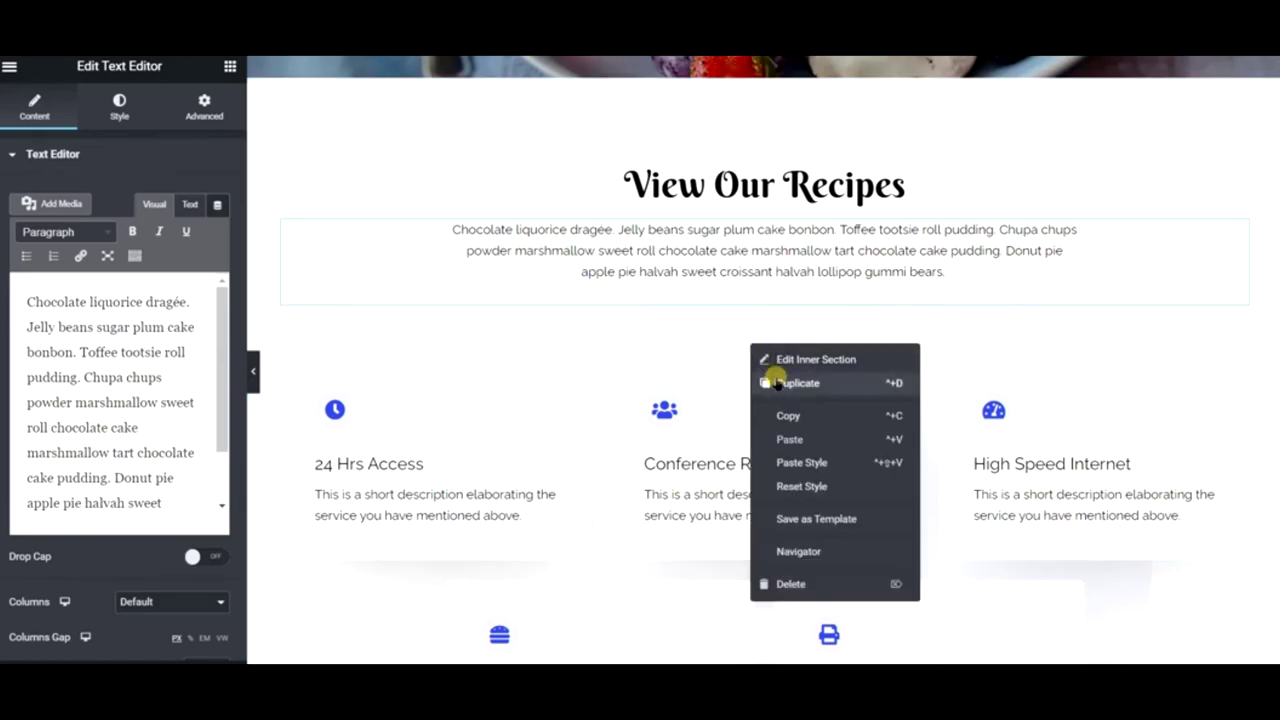
pyautogui.click(797, 383)
pyautogui.scroll(-3, 826, 506)
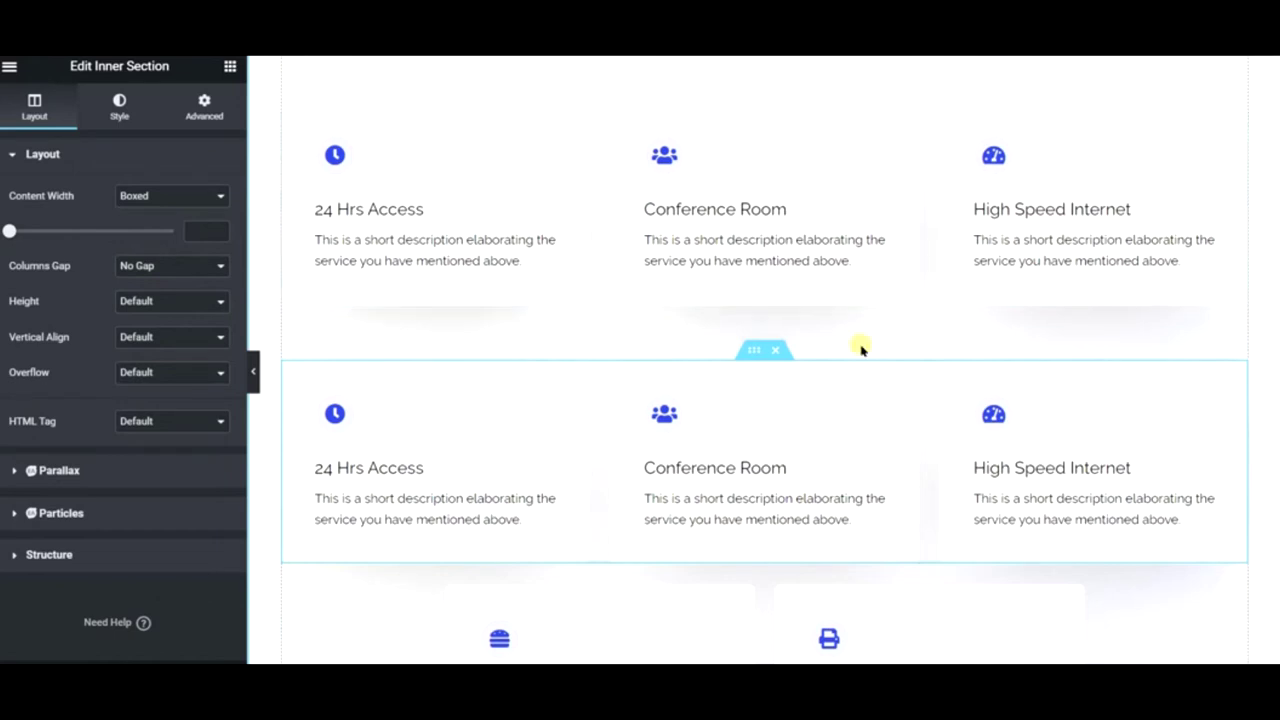
pyautogui.rightClick(290, 113)
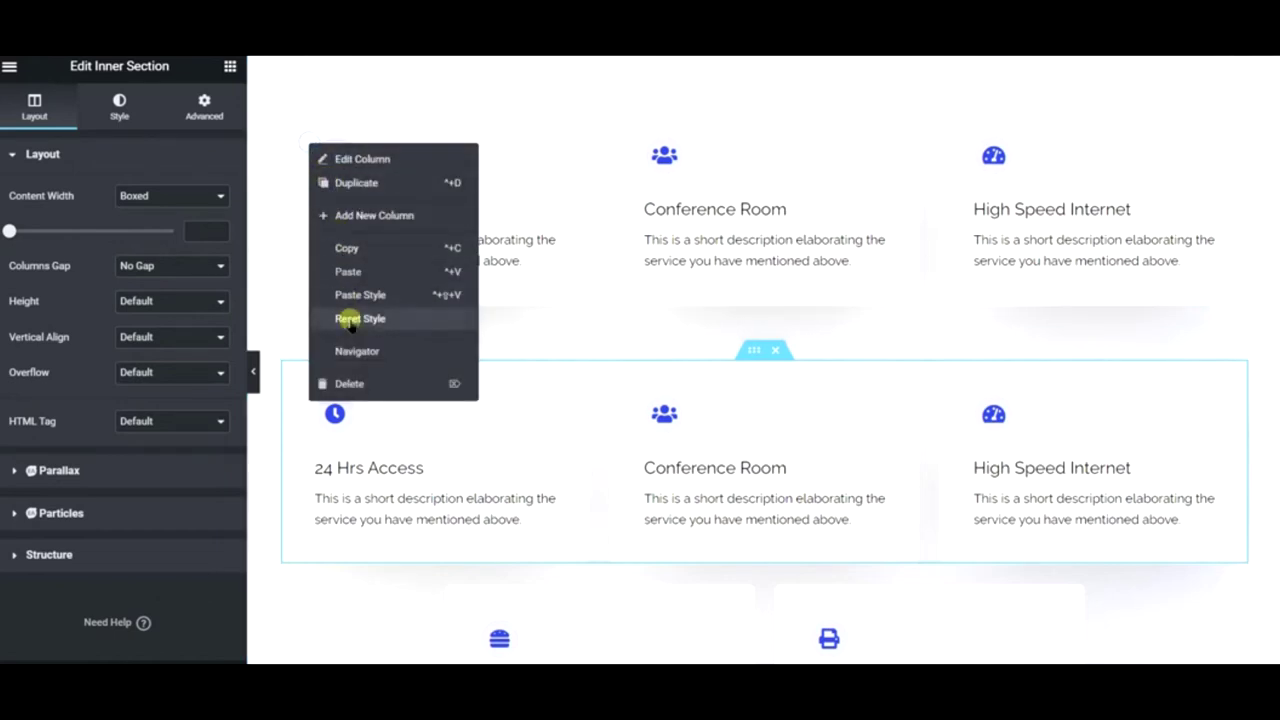
pyautogui.click(348, 390)
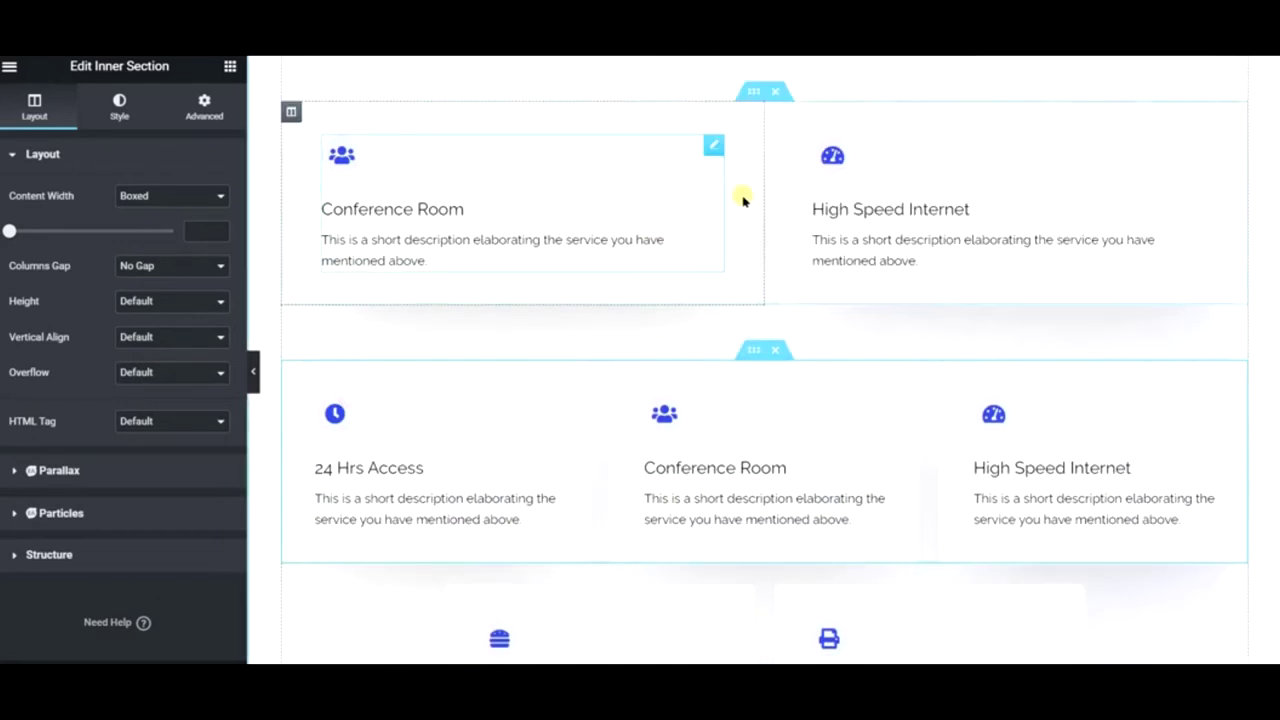
pyautogui.rightClick(785, 116)
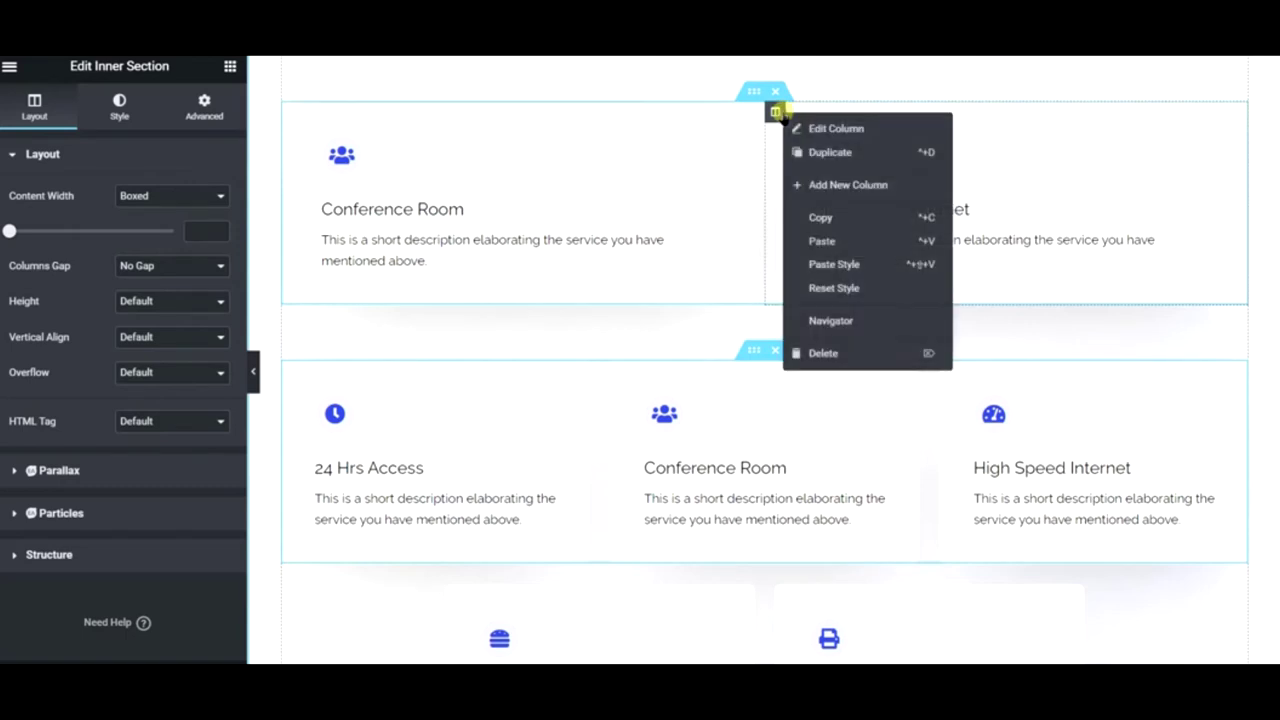
pyautogui.click(851, 356)
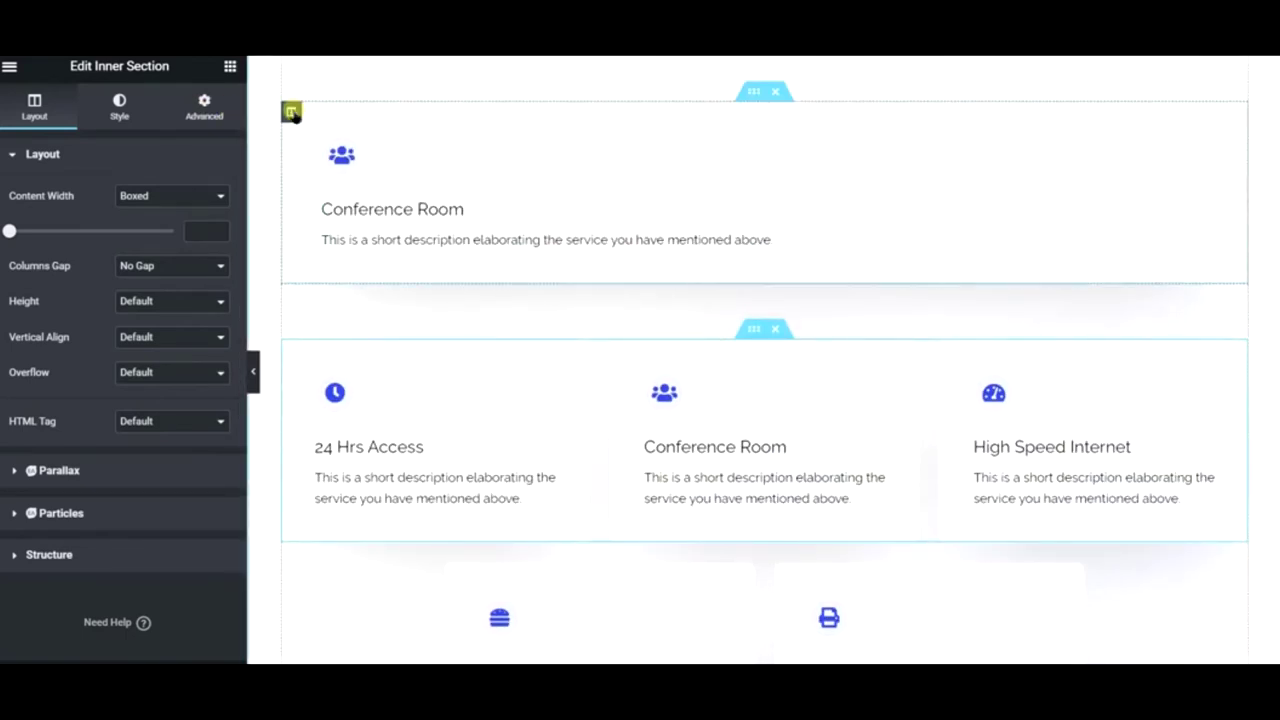
# - Add an empty column and a duplicate Conference Room column to the top section
pyautogui.rightClick(292, 113)
pyautogui.click(324, 186)
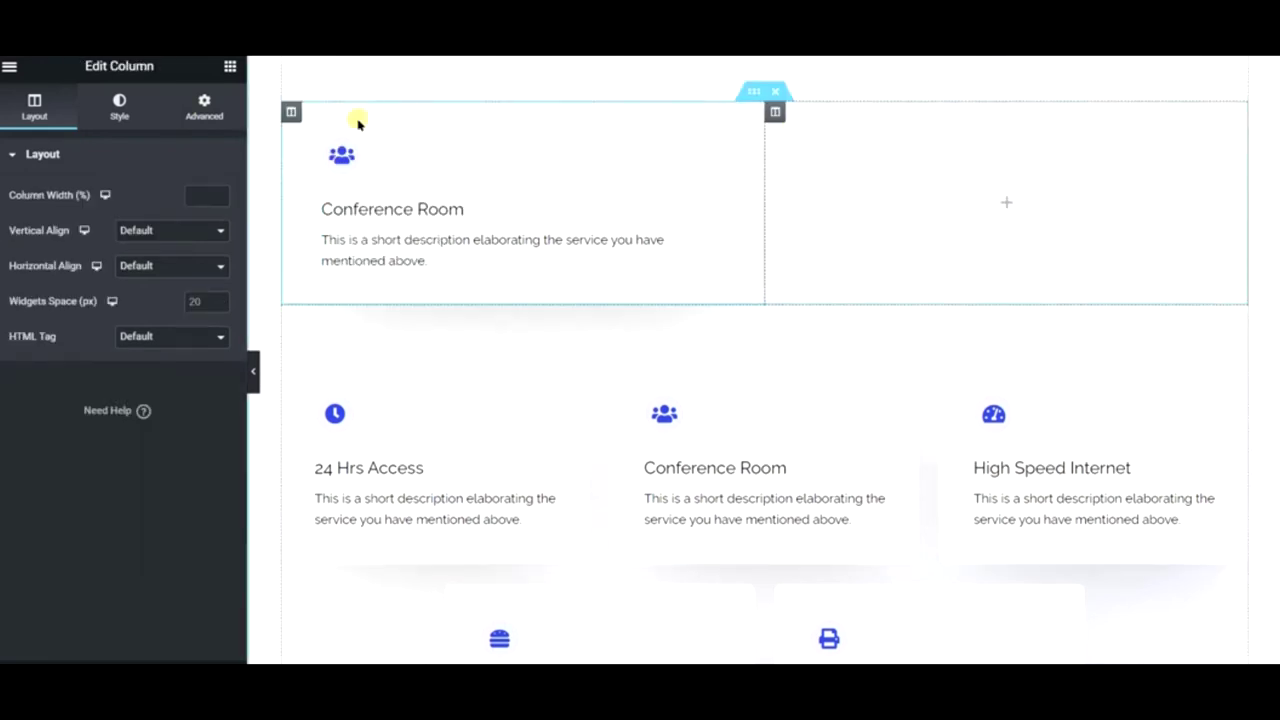
pyautogui.rightClick(290, 113)
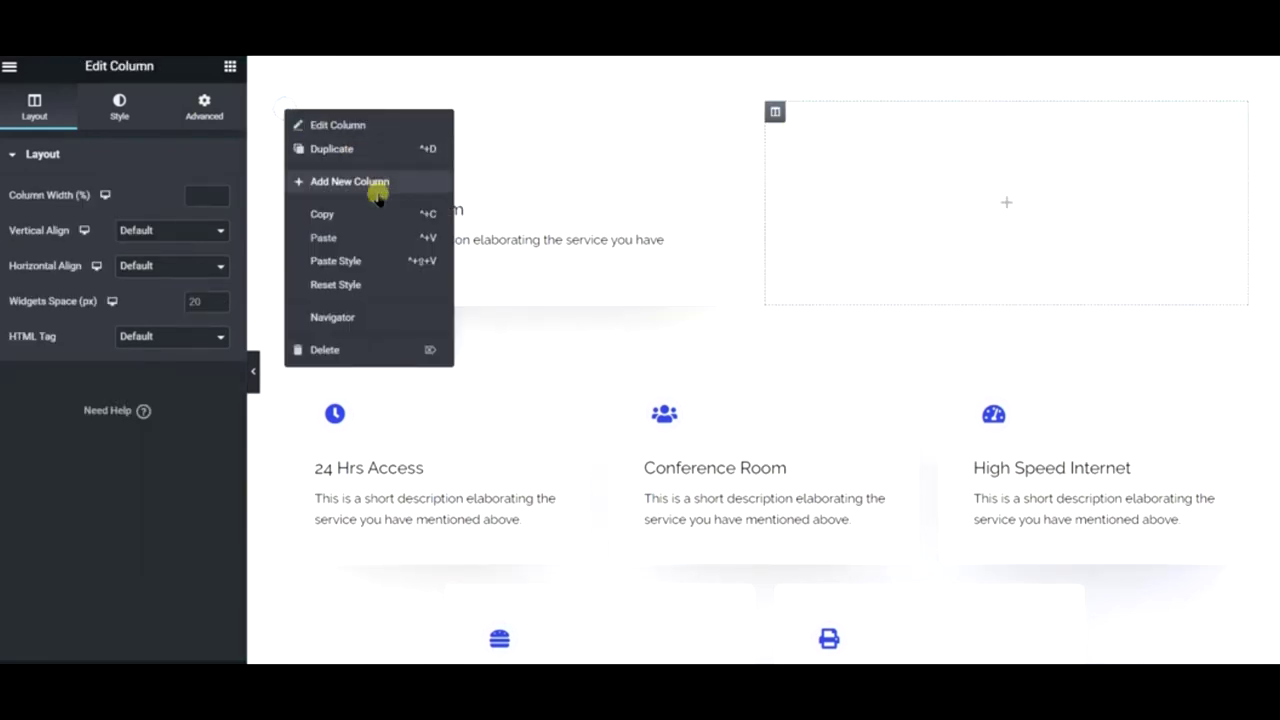
pyautogui.click(337, 152)
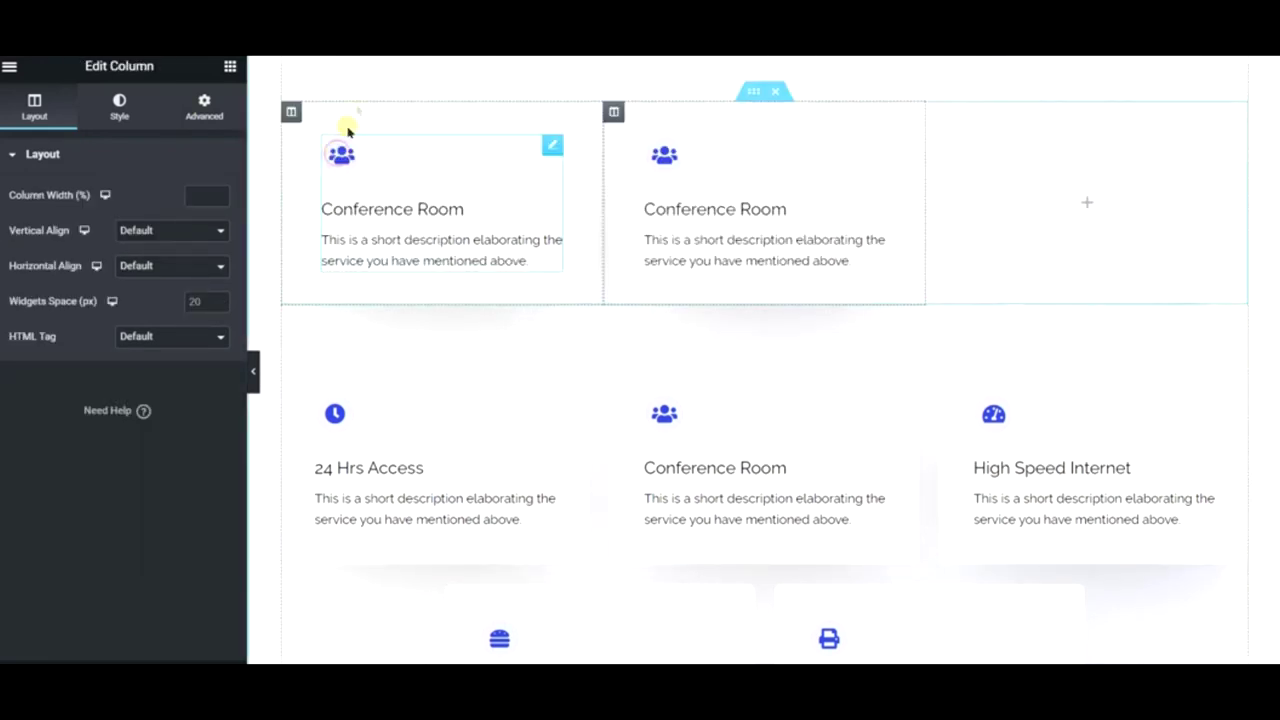
pyautogui.rightClick(289, 111)
pyautogui.click(357, 180)
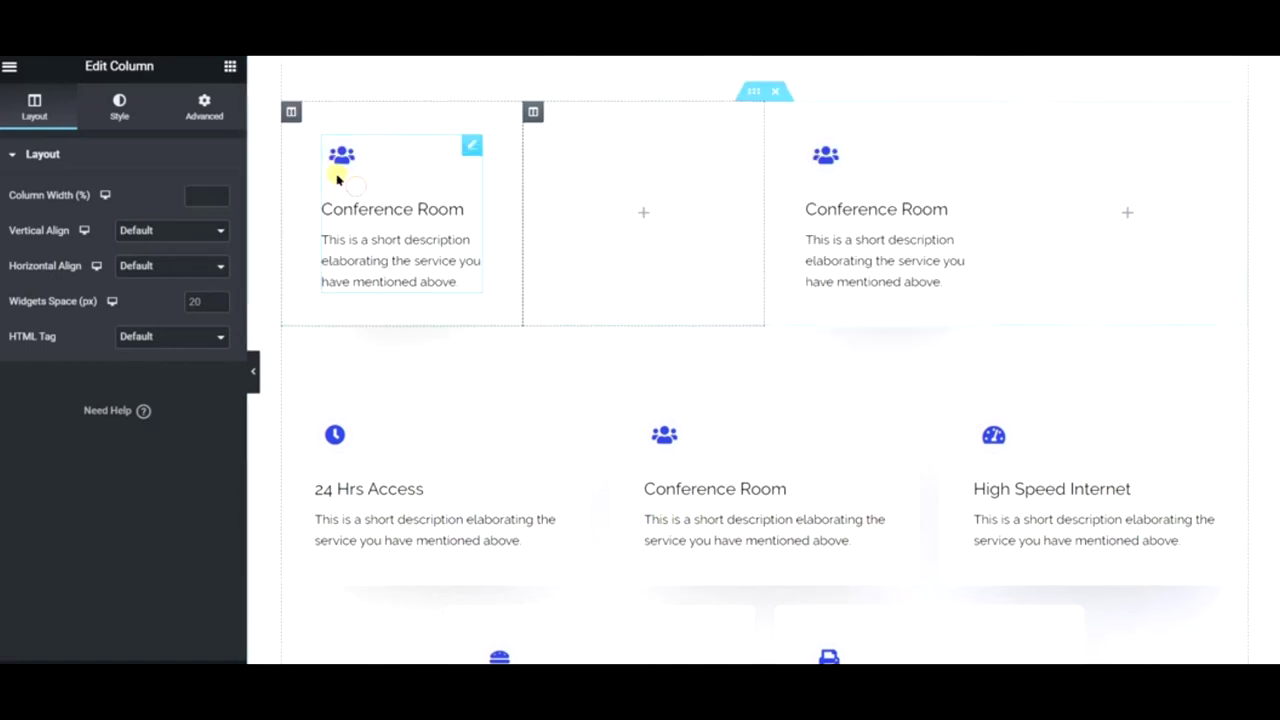
pyautogui.rightClick(290, 113)
pyautogui.click(366, 351)
pyautogui.hotkey('ctrl', 'z')
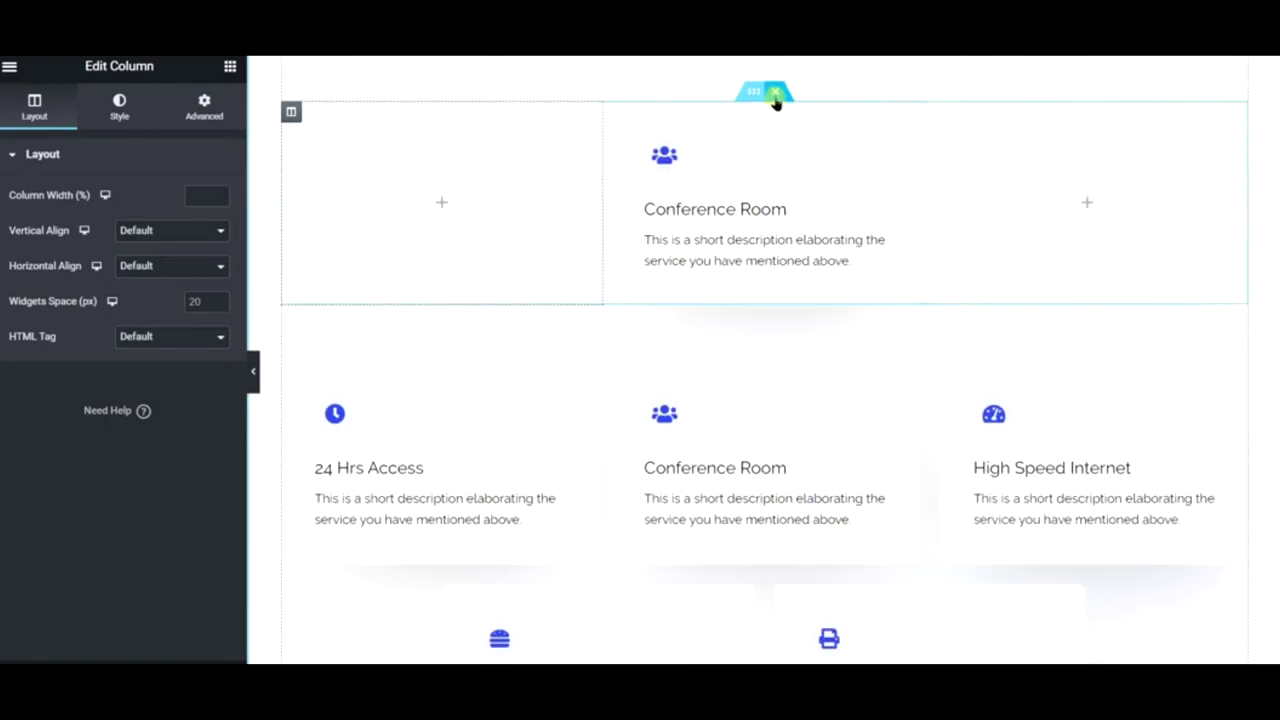
# - Set the top inner section's structure to 16/66/16 and delete the Conference Room icon box
pyautogui.rightClick(762, 92)
pyautogui.click(790, 107)
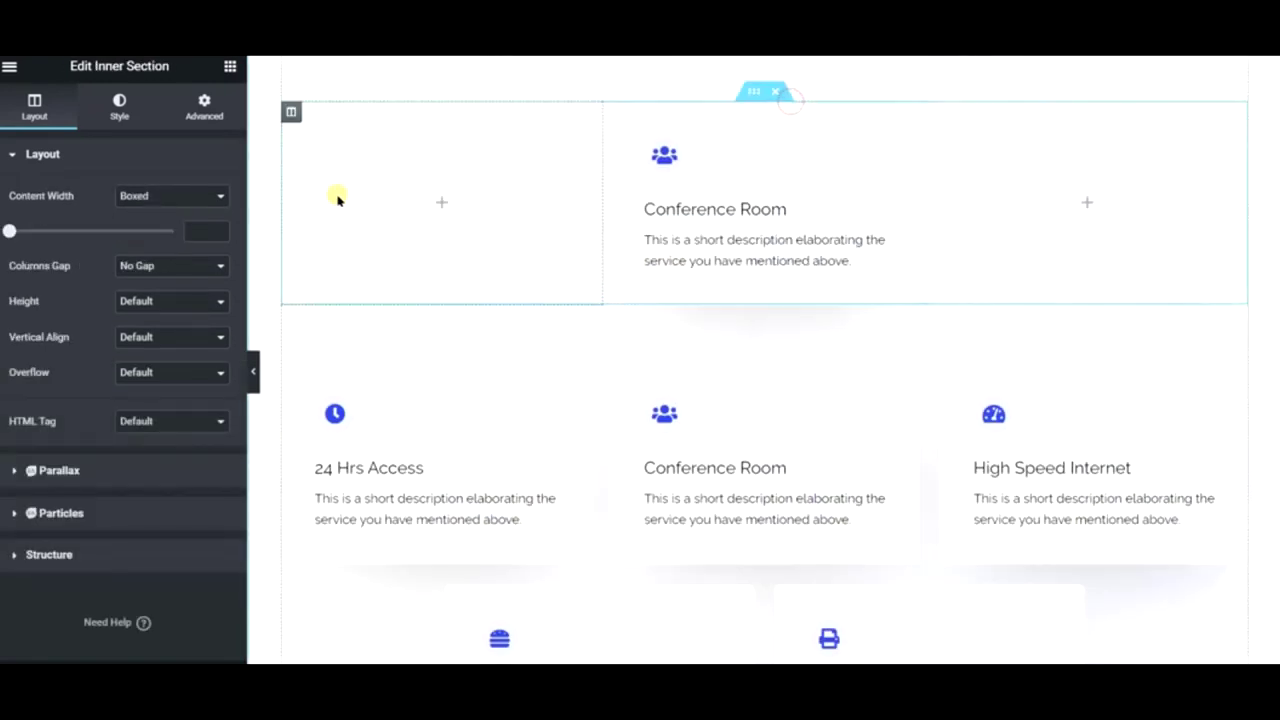
pyautogui.click(70, 551)
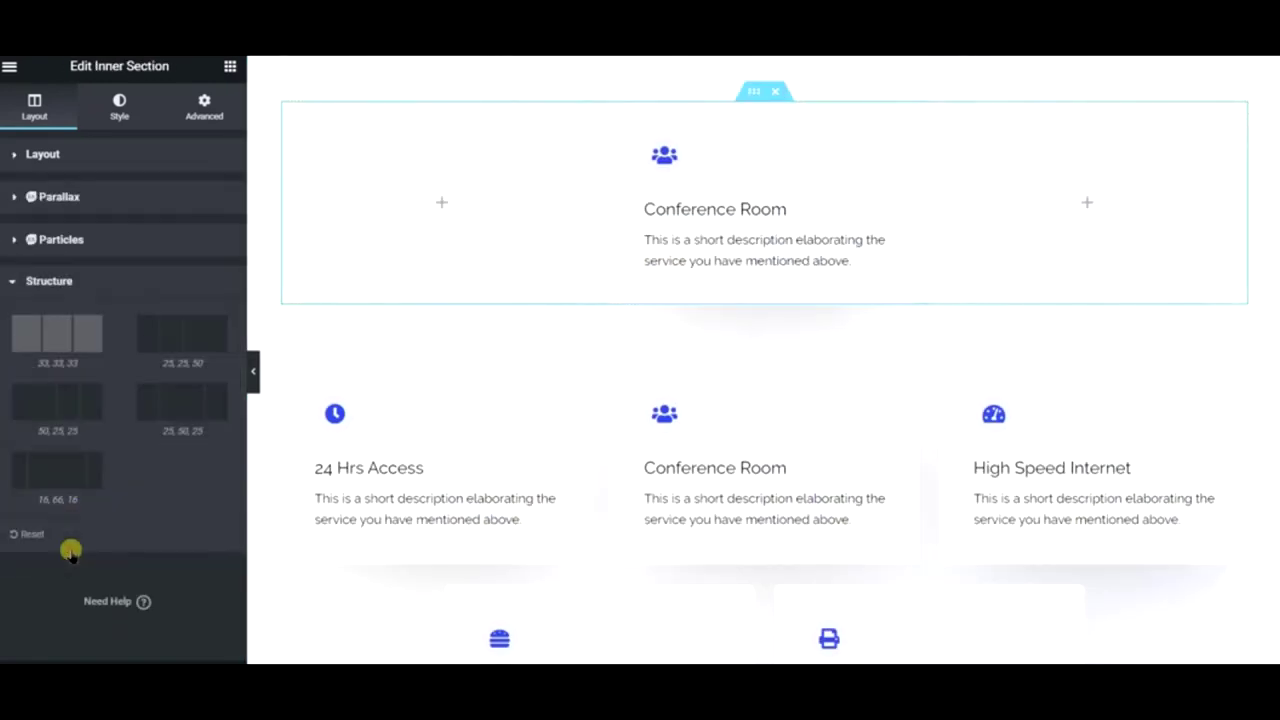
pyautogui.click(72, 470)
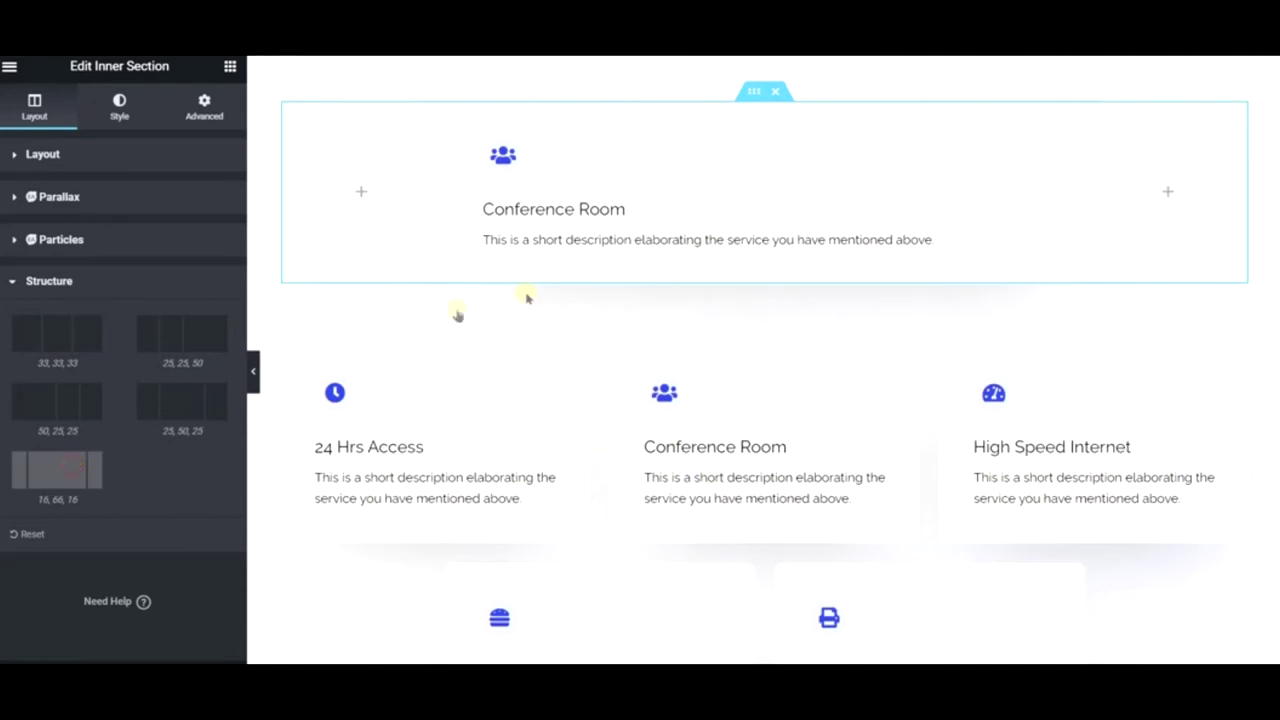
pyautogui.rightClick(646, 183)
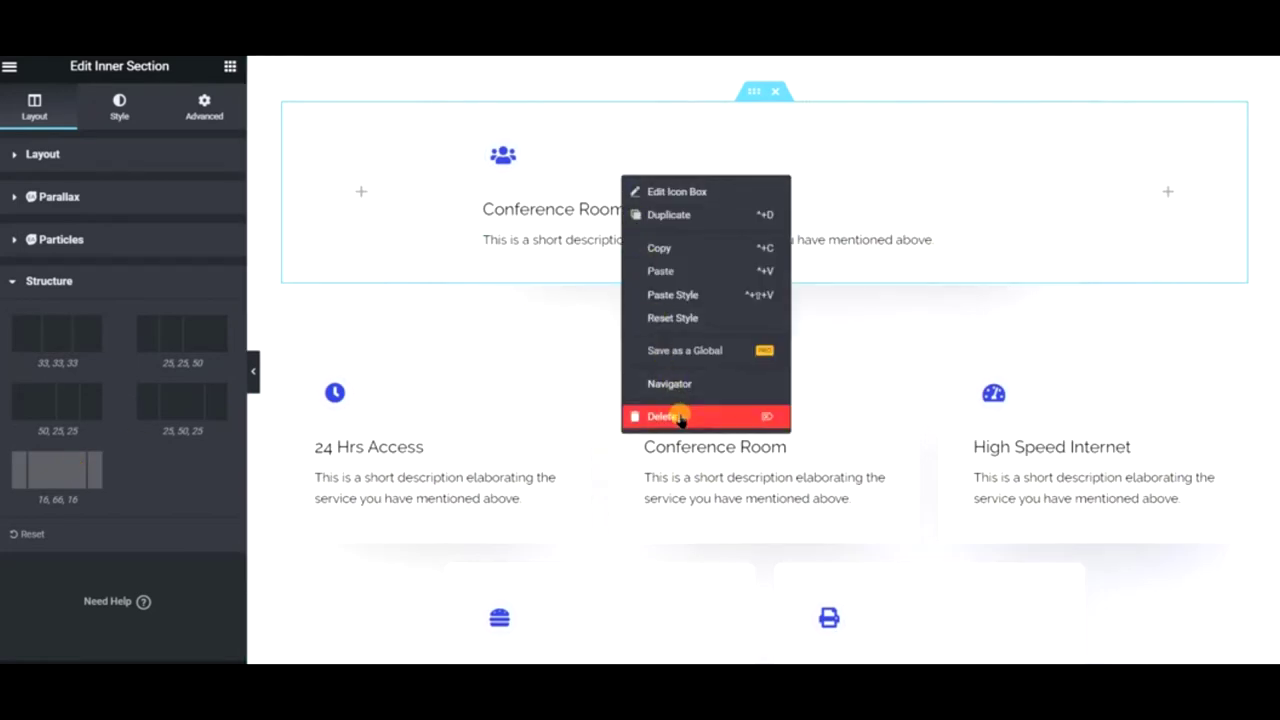
pyautogui.click(677, 414)
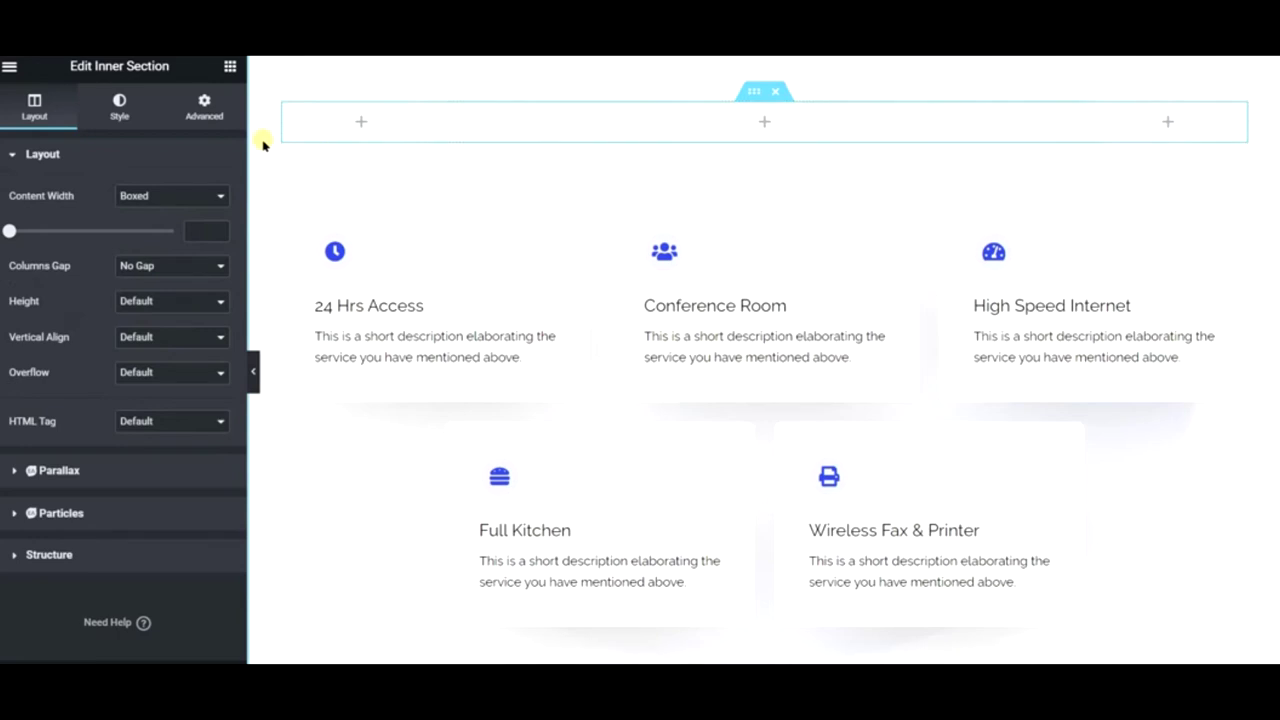
pyautogui.click(229, 67)
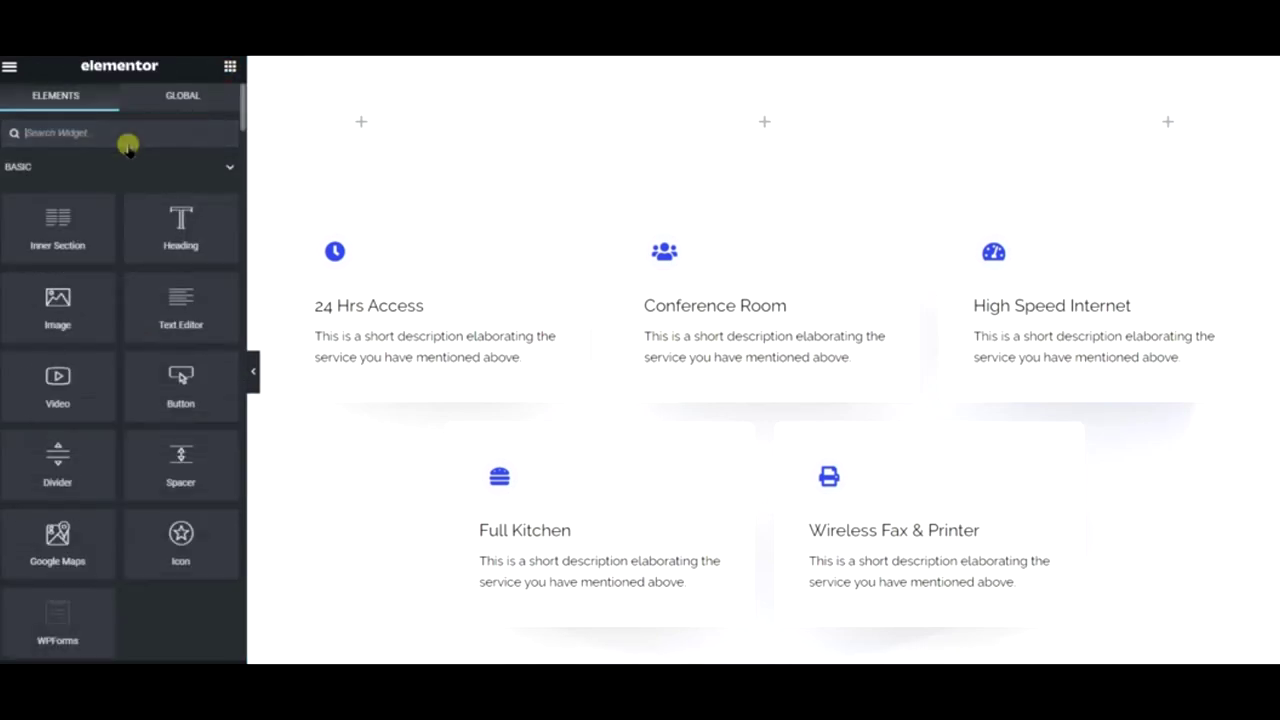
# - Search widgets for 'blog' and drop Premium Blog into the wide middle column
pyautogui.write('blog')
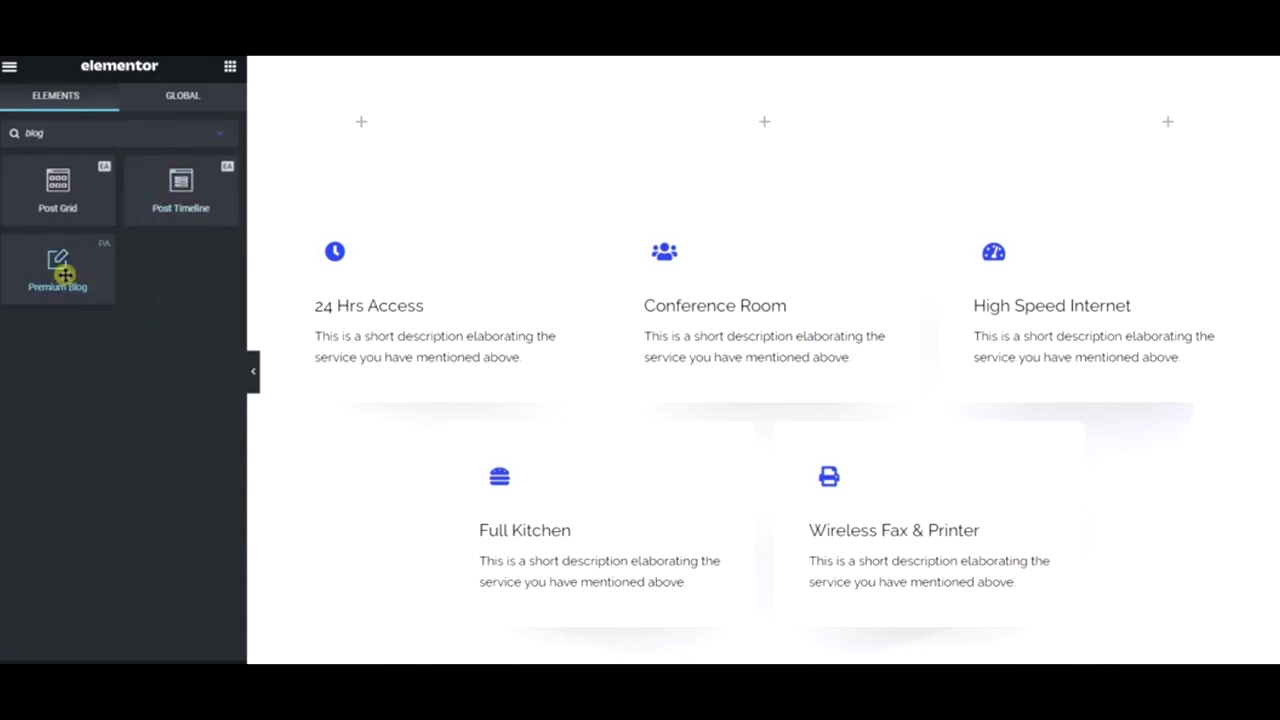
pyautogui.moveTo(62, 272); pyautogui.dragTo(775, 108)
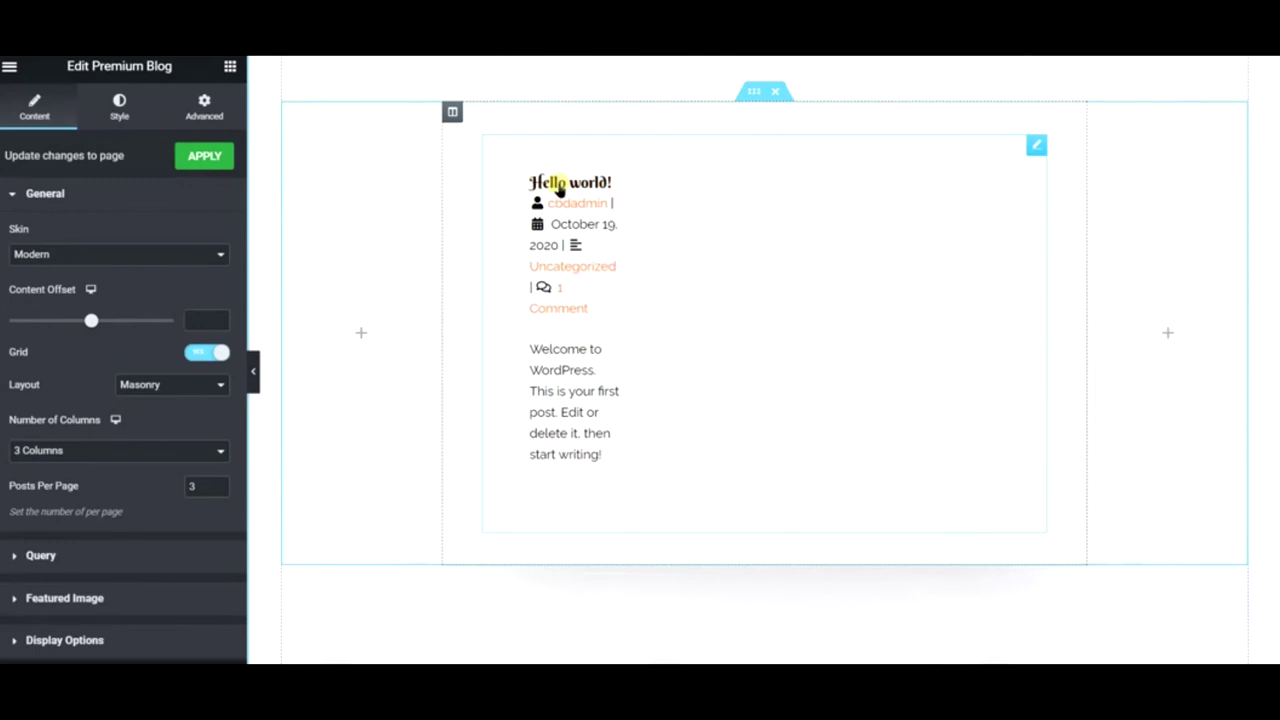
pyautogui.scroll(-2, 80, 486)
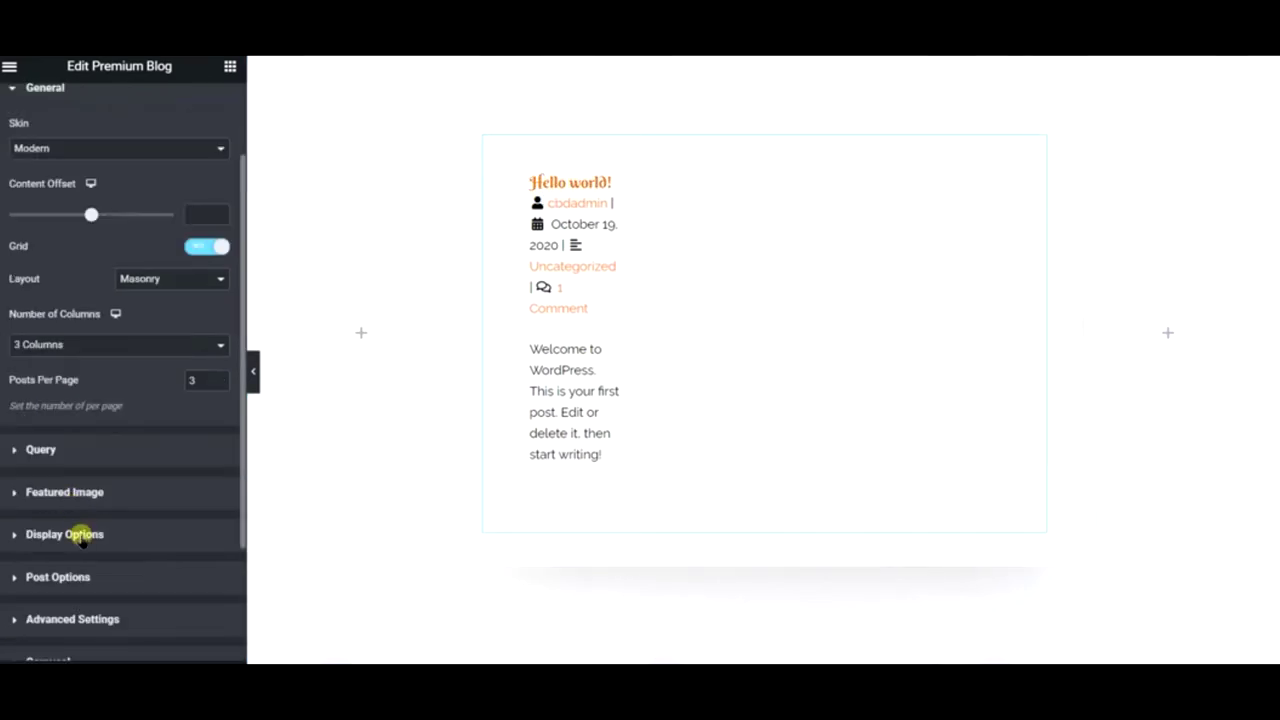
pyautogui.scroll(-2, 131, 463)
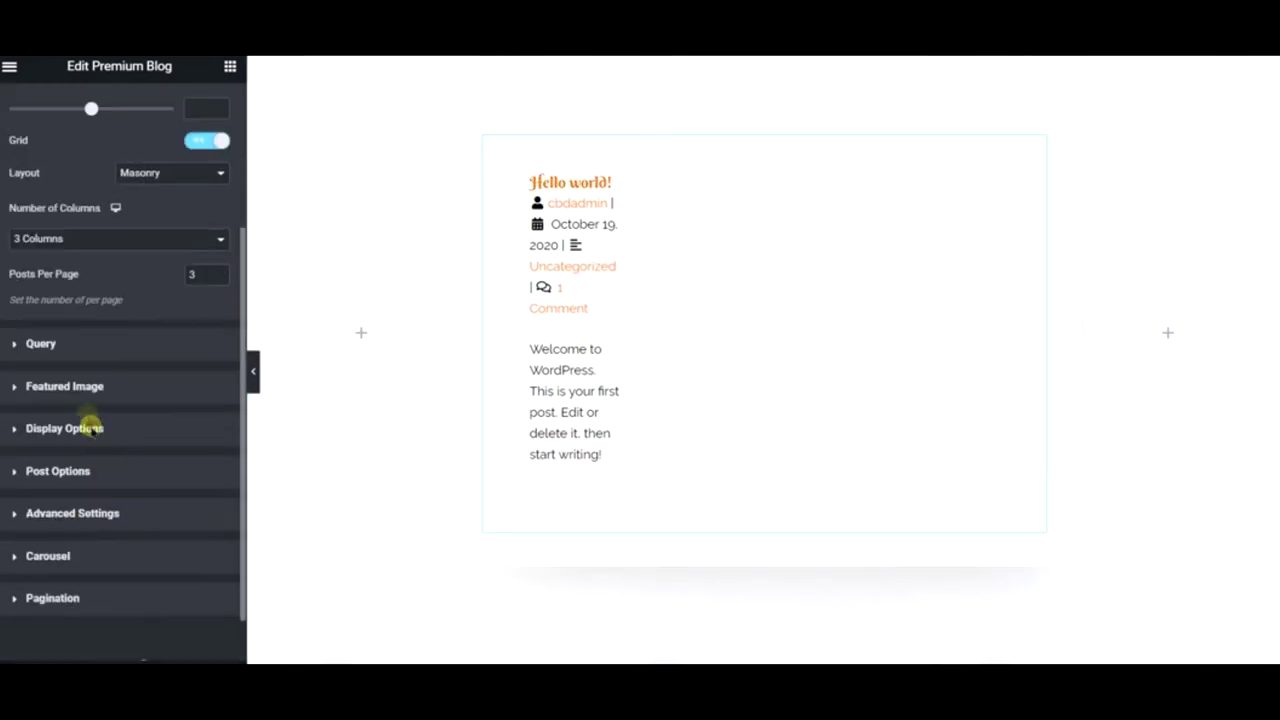
# - Review the Premium Blog Query settings, keeping Match Categories with no category selected
pyautogui.click(77, 349)
pyautogui.click(106, 310)
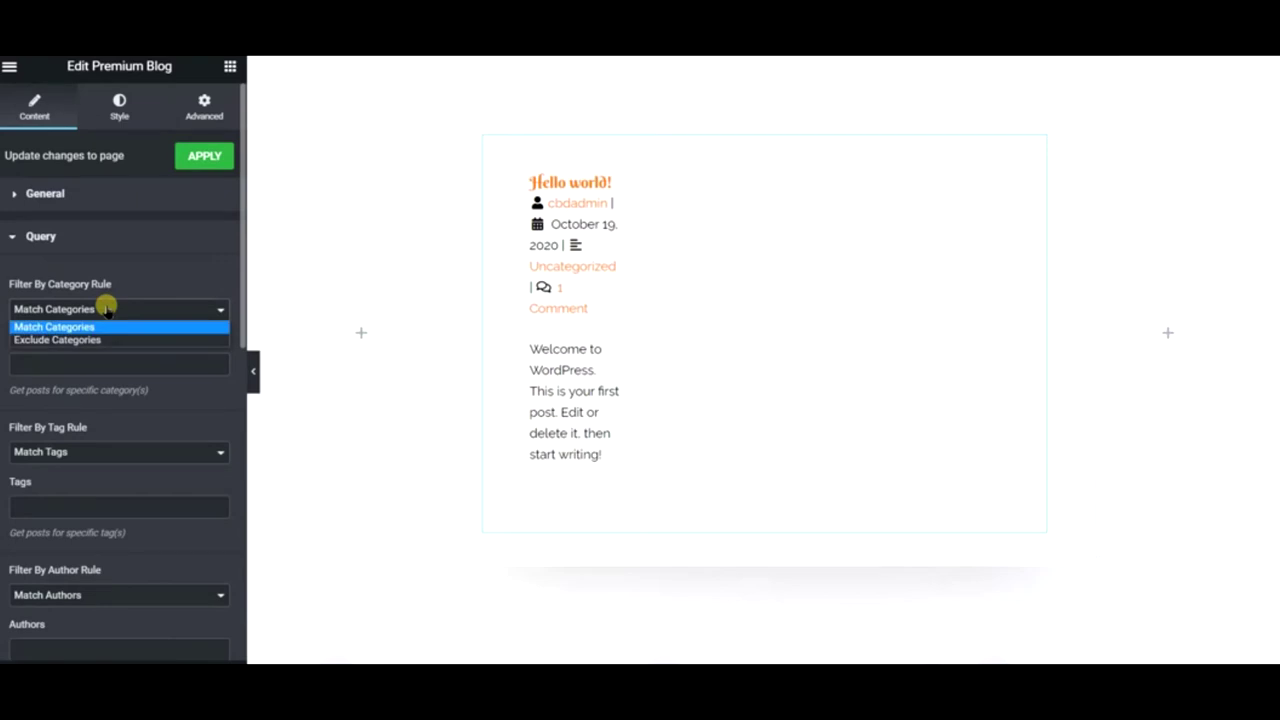
pyautogui.click(106, 311)
pyautogui.click(90, 362)
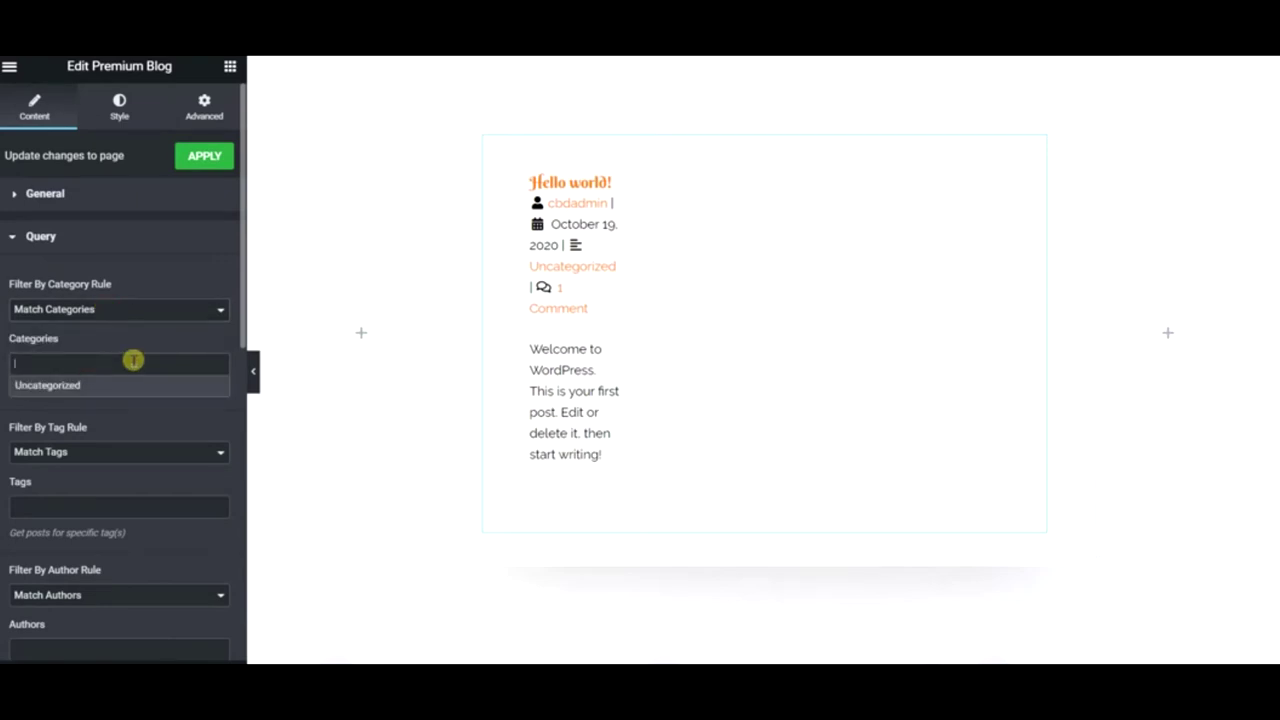
pyautogui.write('recipes')
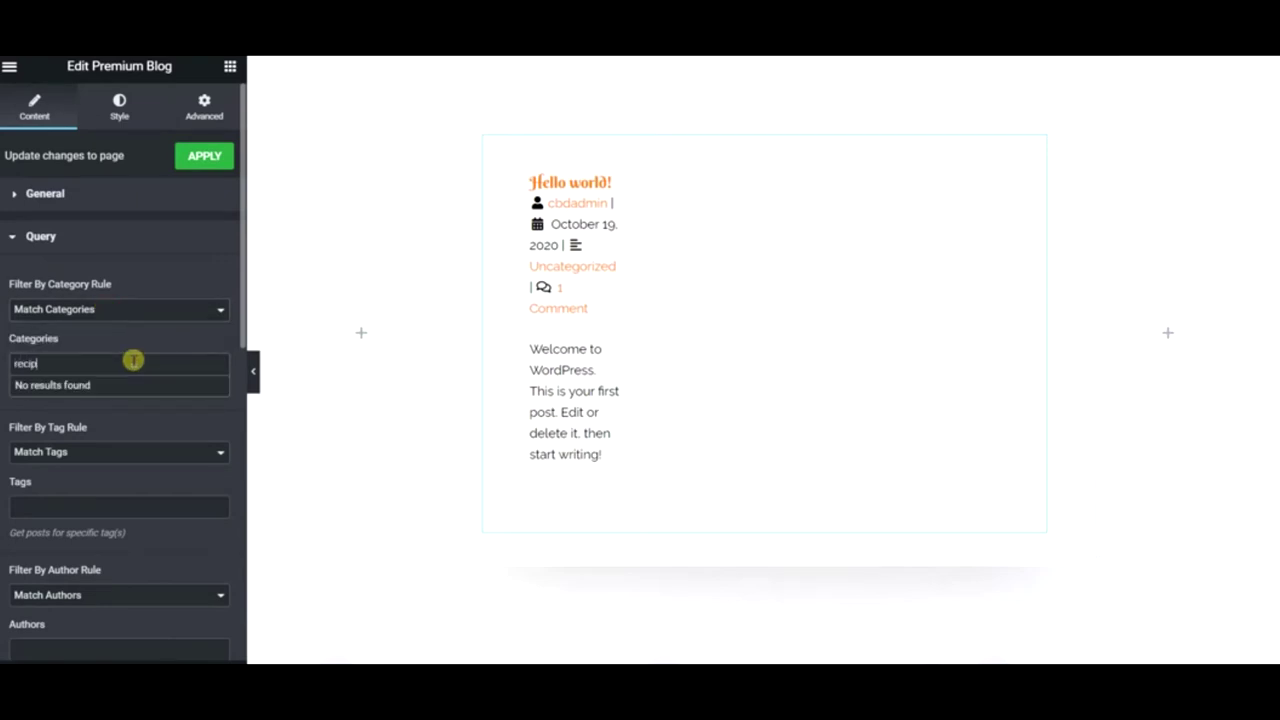
pyautogui.click(166, 273)
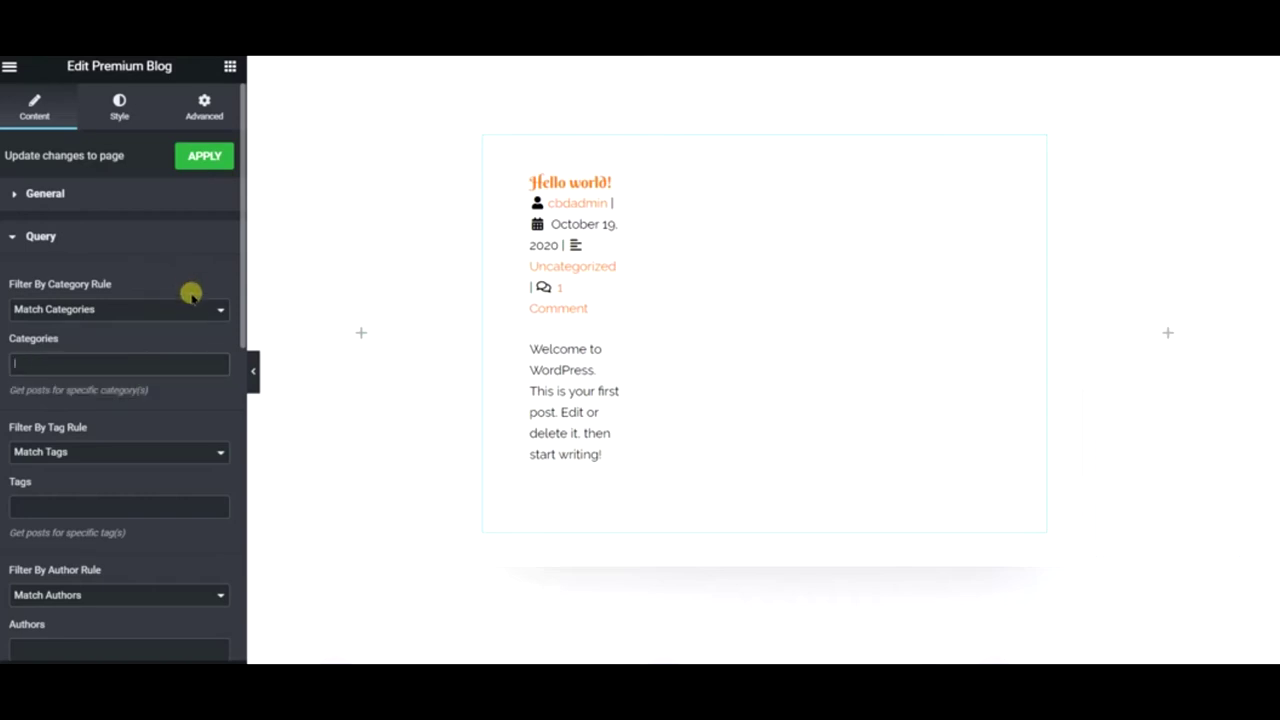
pyautogui.scroll(-2, 178, 385)
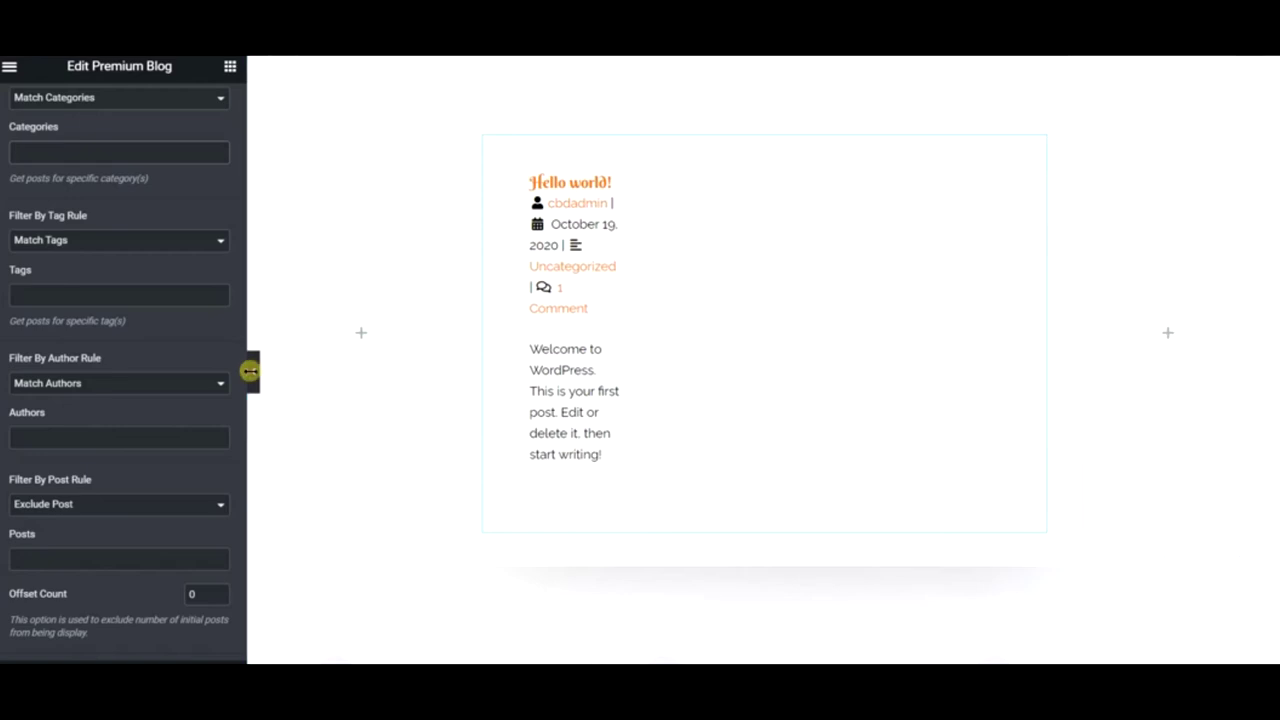
pyautogui.scroll(3, 620, 330)
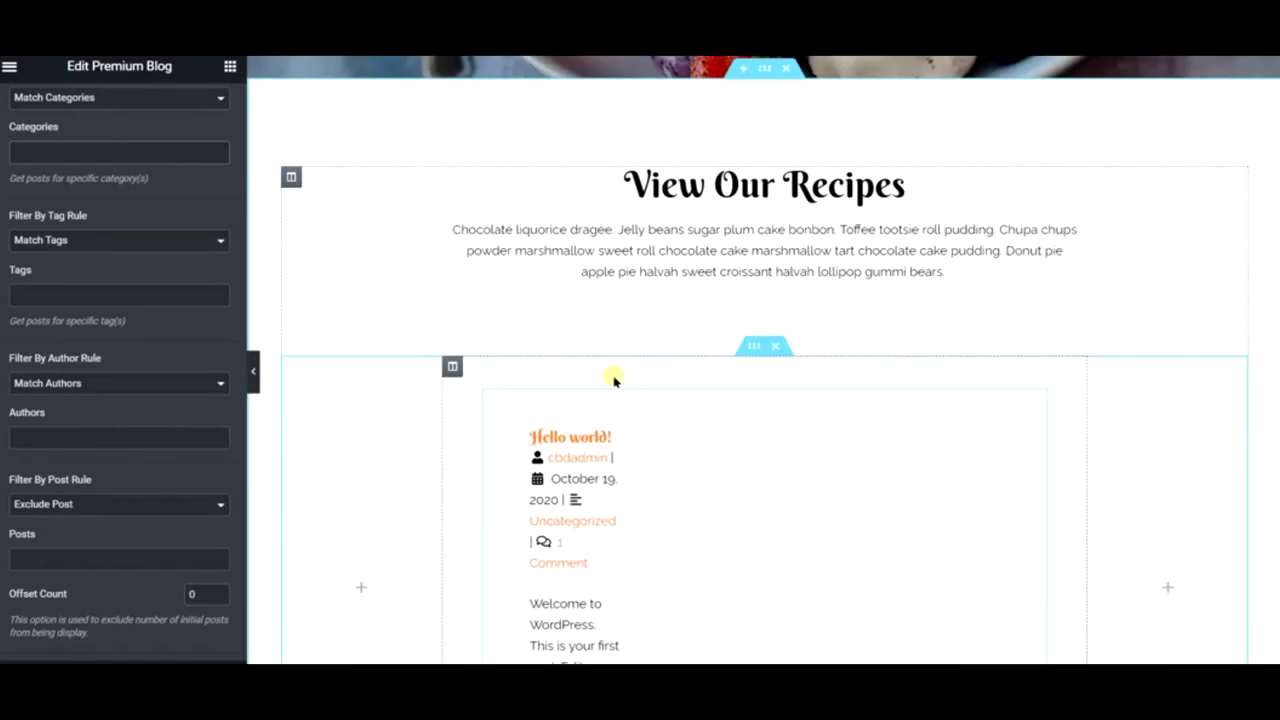
pyautogui.scroll(-3, 595, 376)
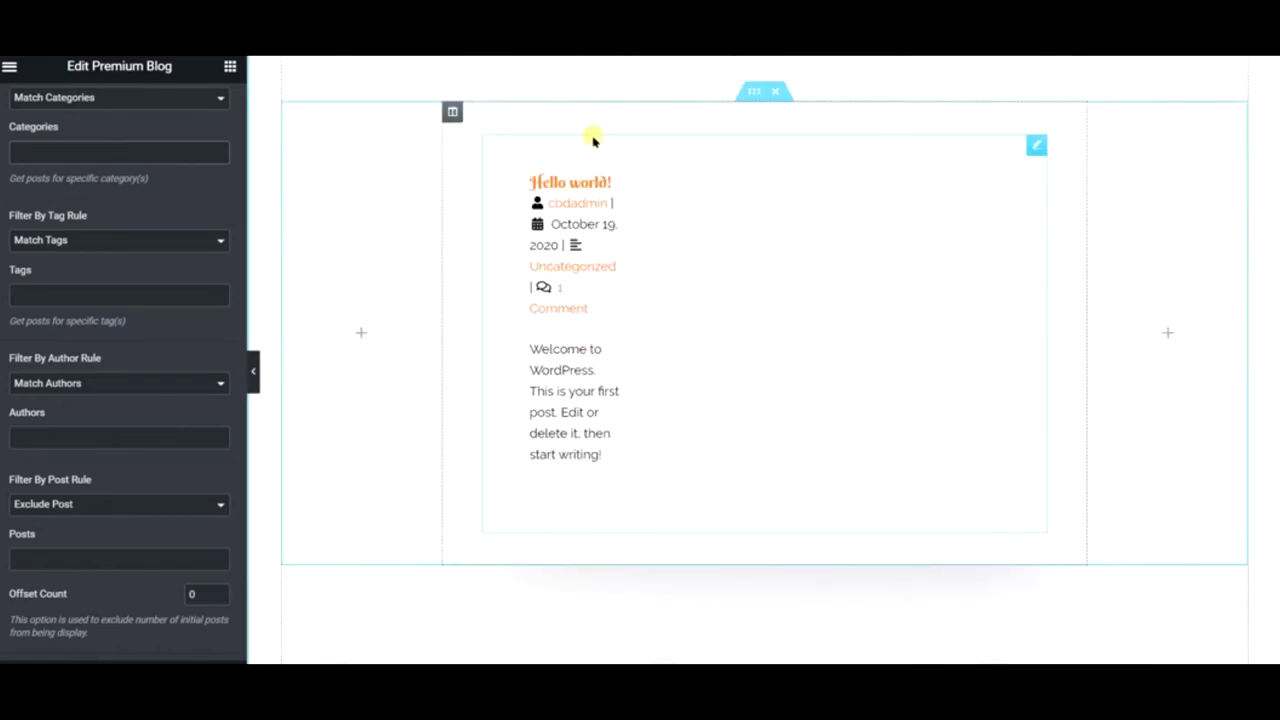
# - Hide the editing panel to preview the page, then bring the panel back
pyautogui.click(255, 372)
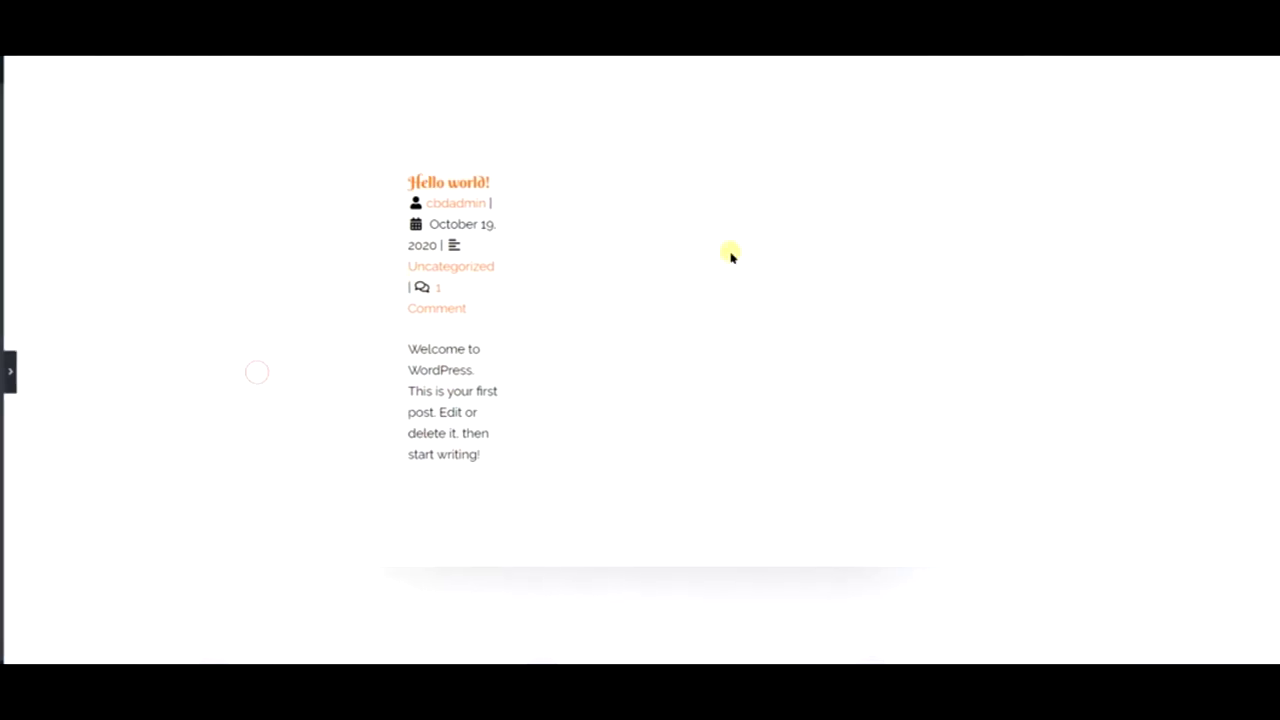
pyautogui.scroll(4, 731, 257)
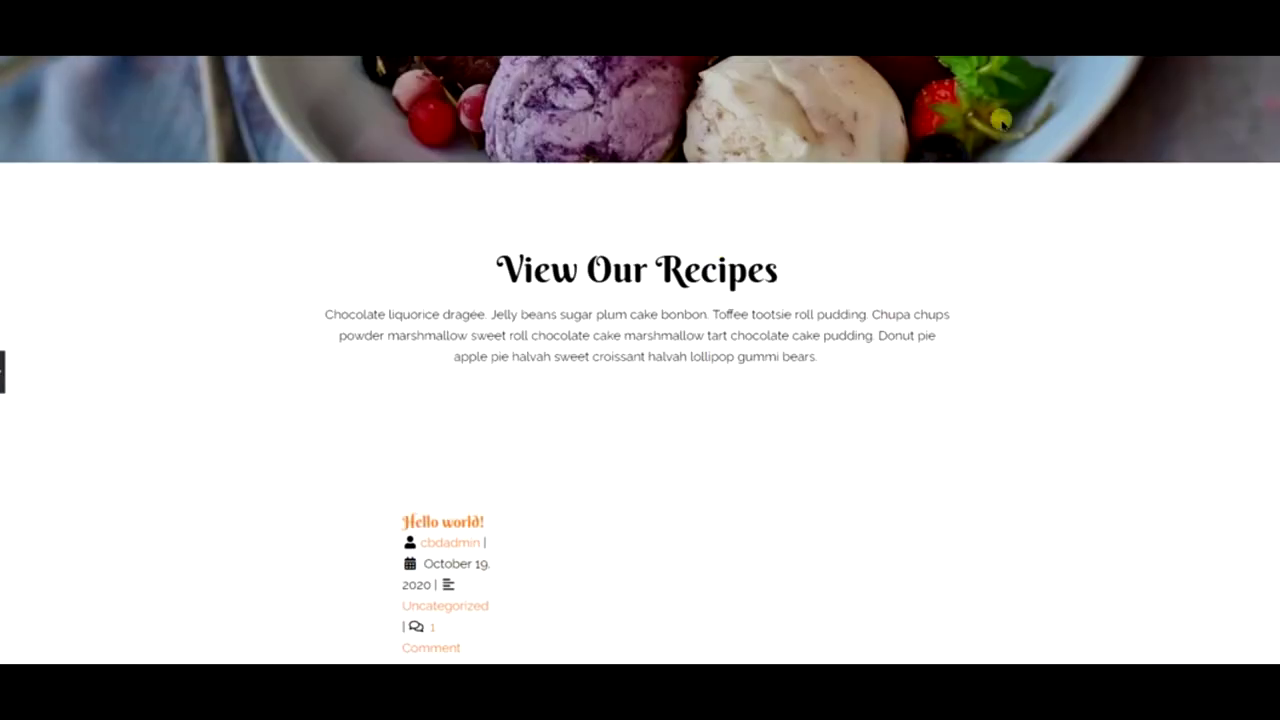
pyautogui.scroll(-3, 616, 540)
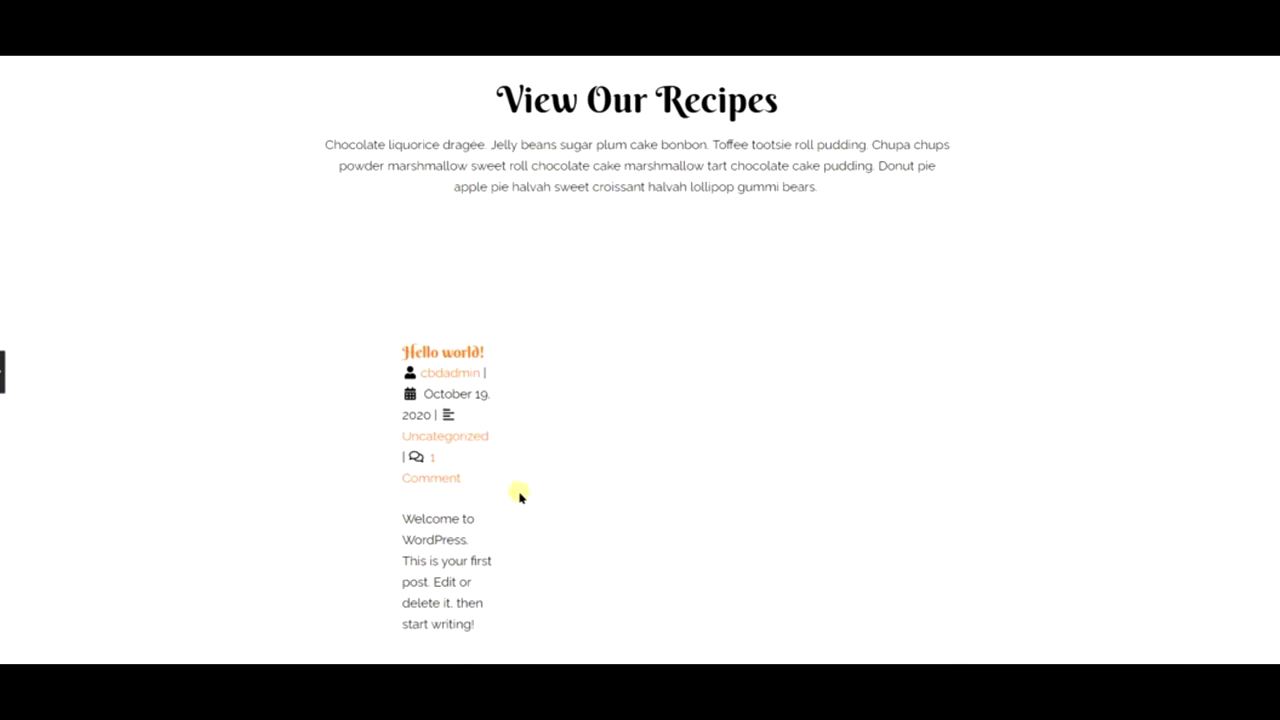
pyautogui.click(2, 372)
# - Delete the empty left and right columns below the blog posts
pyautogui.rightClick(294, 198)
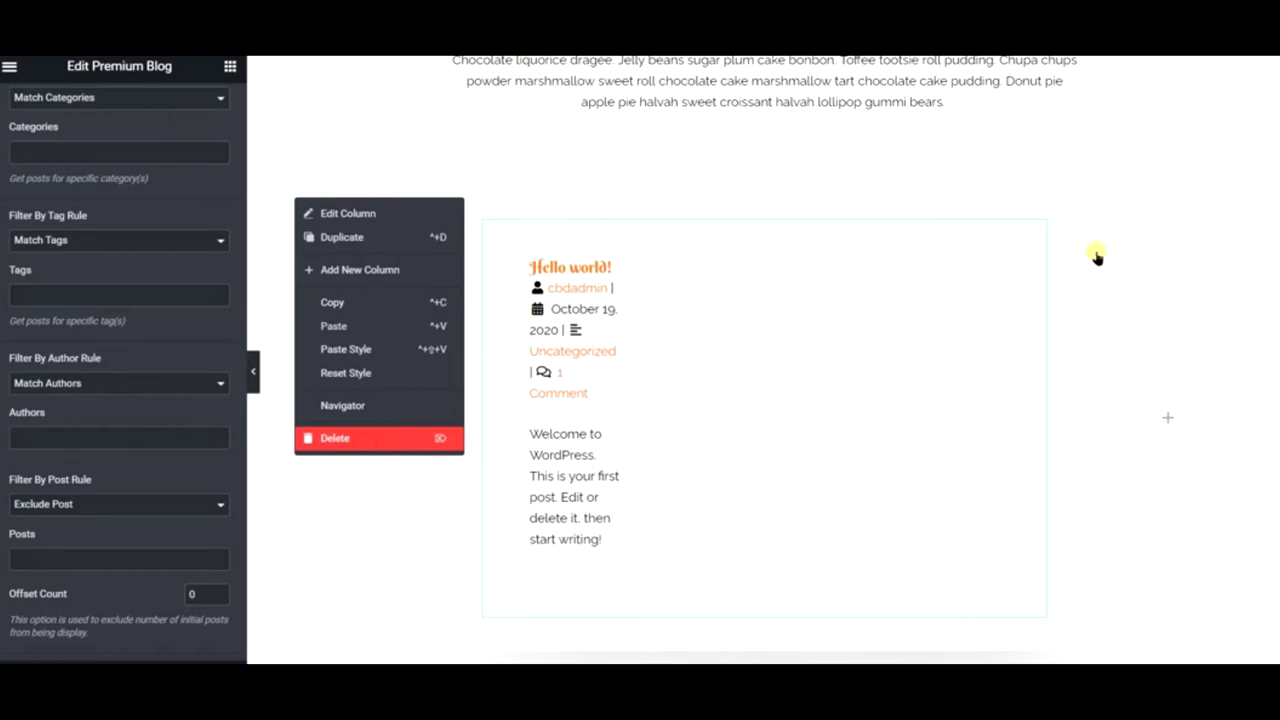
pyautogui.click(1097, 258)
pyautogui.rightClick(780, 200)
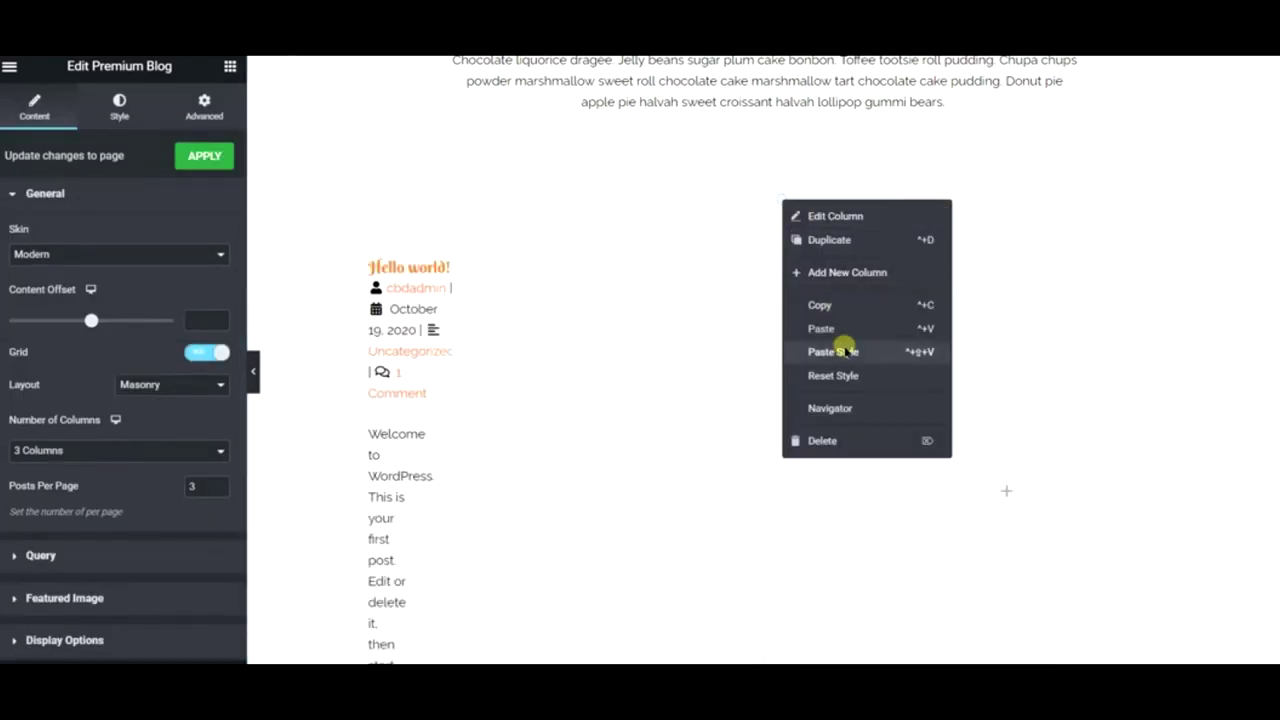
pyautogui.click(849, 440)
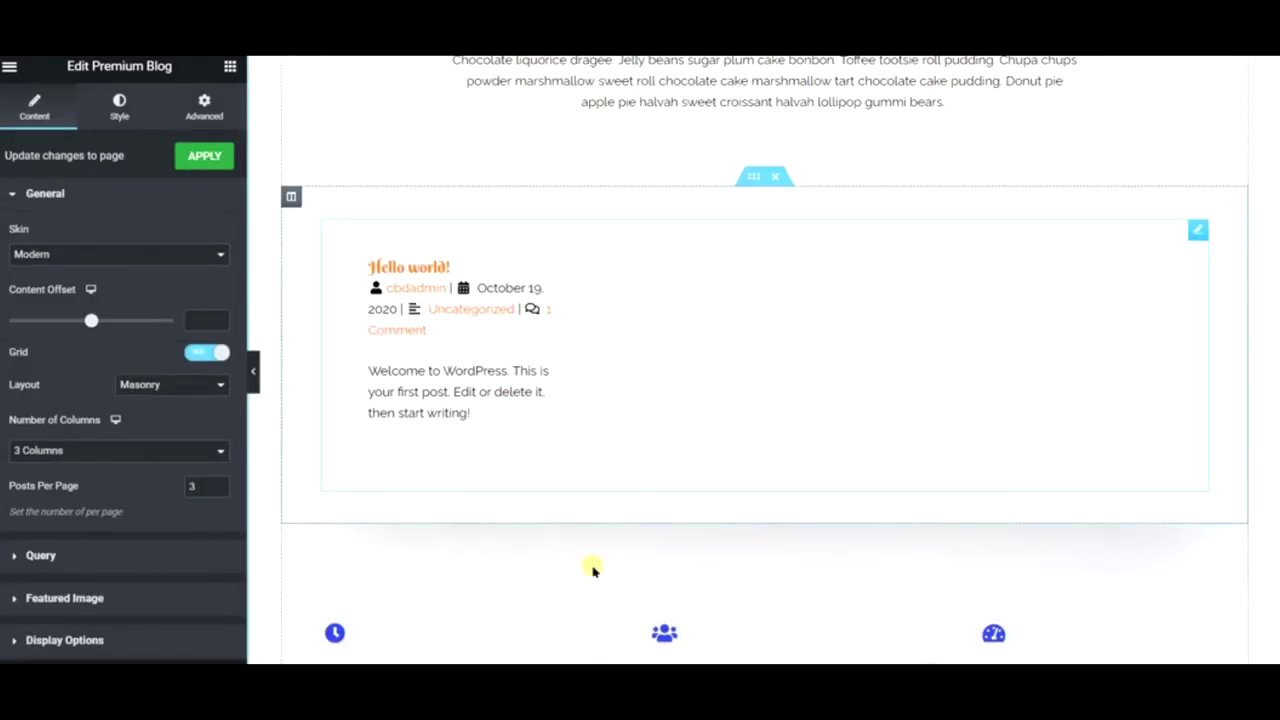
# - Delete the Full Kitchen features section and the blue 'greatest impact' section
pyautogui.scroll(-3, 593, 570)
pyautogui.scroll(-3, 775, 328)
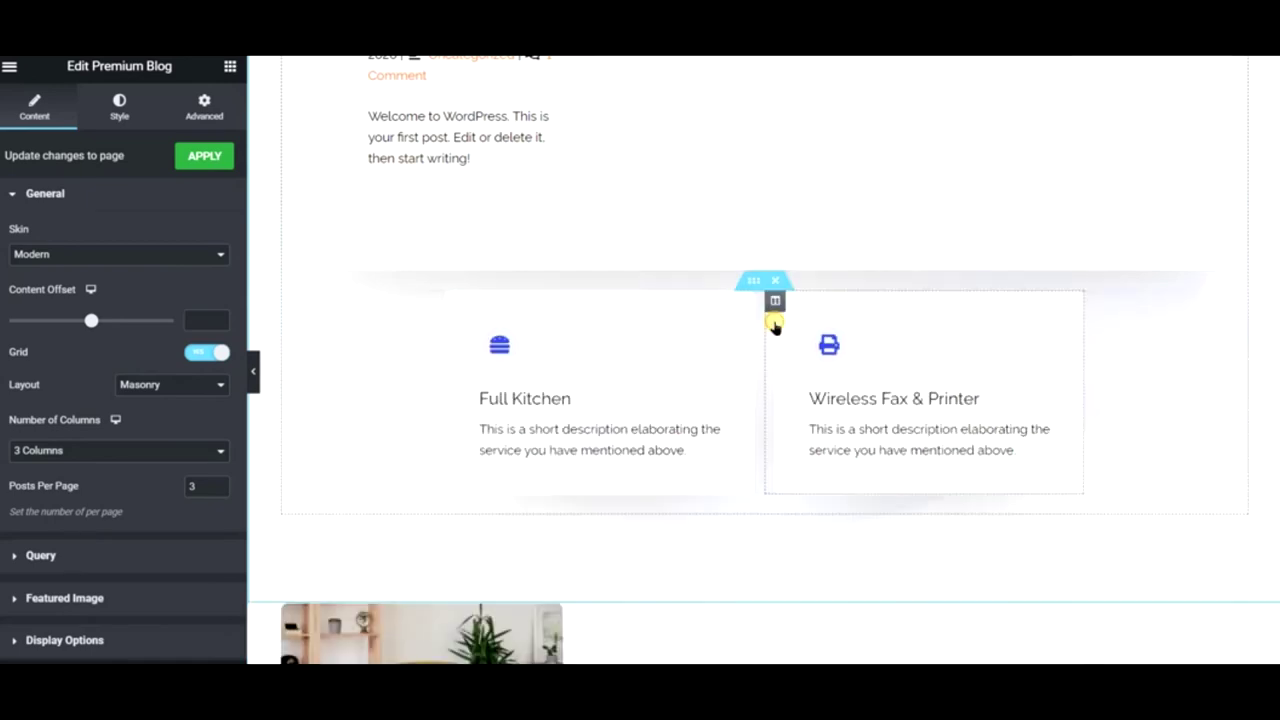
pyautogui.click(773, 280)
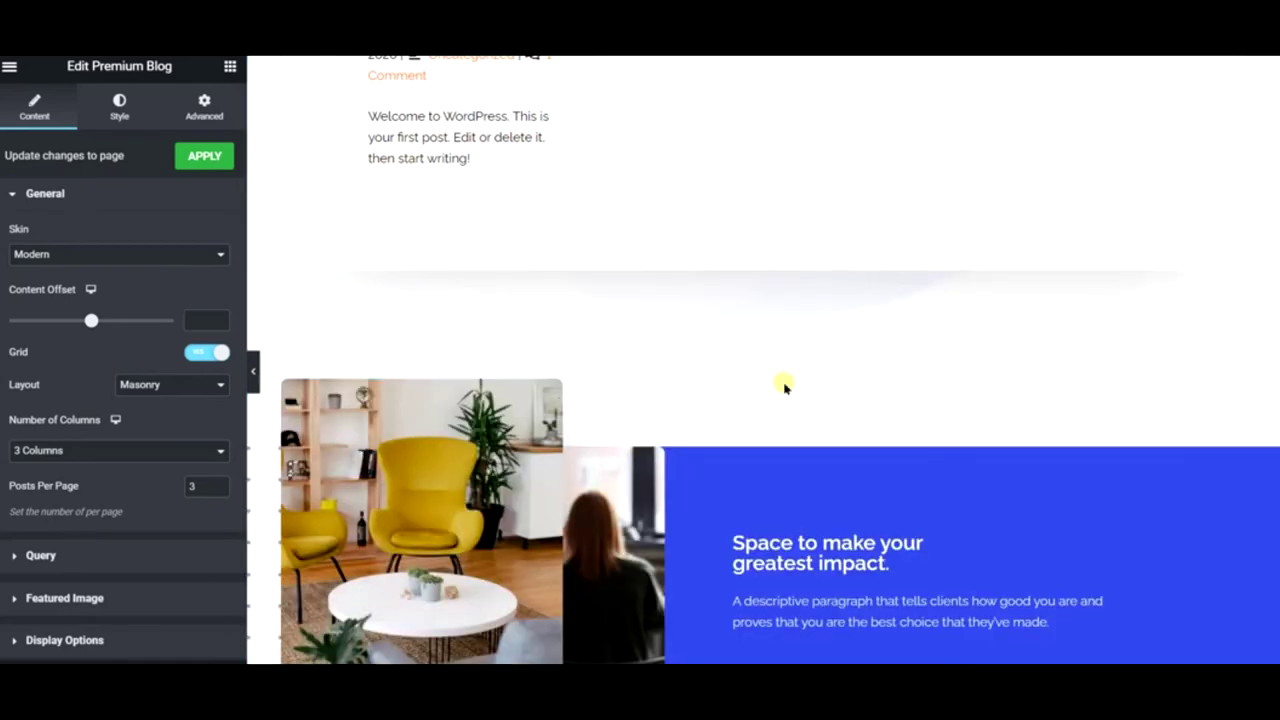
pyautogui.moveTo(760, 502)
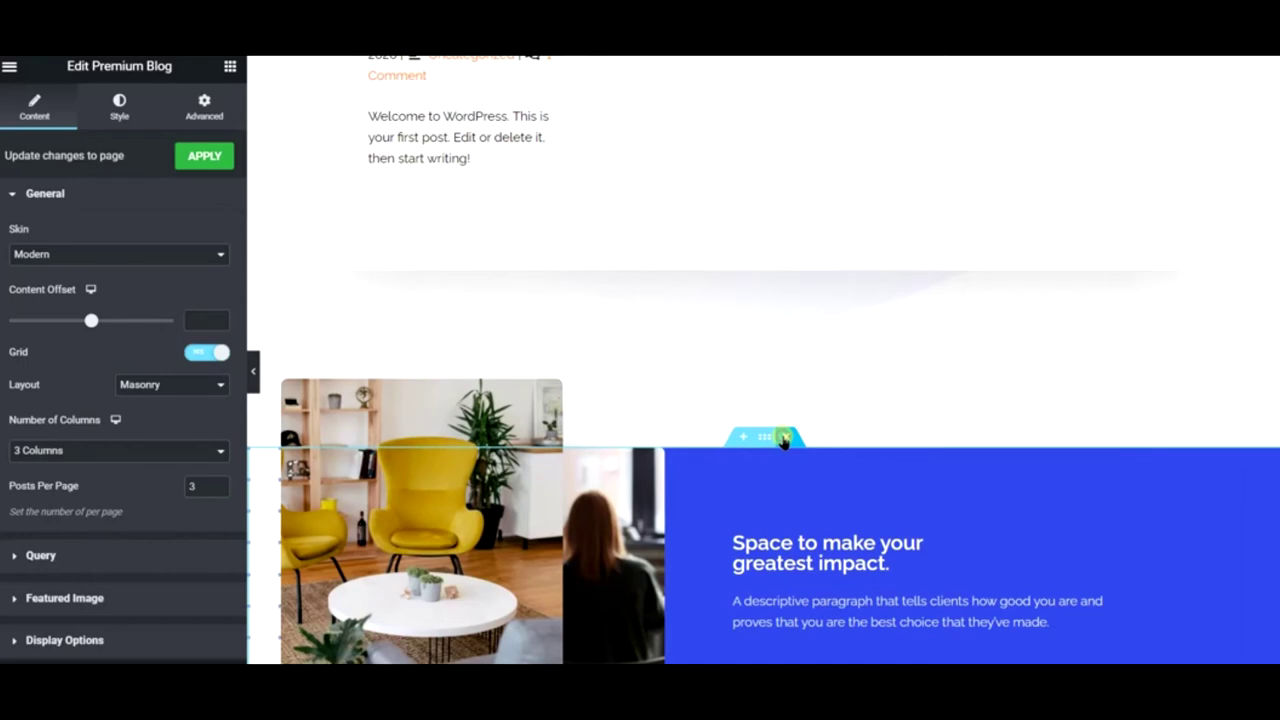
pyautogui.click(785, 440)
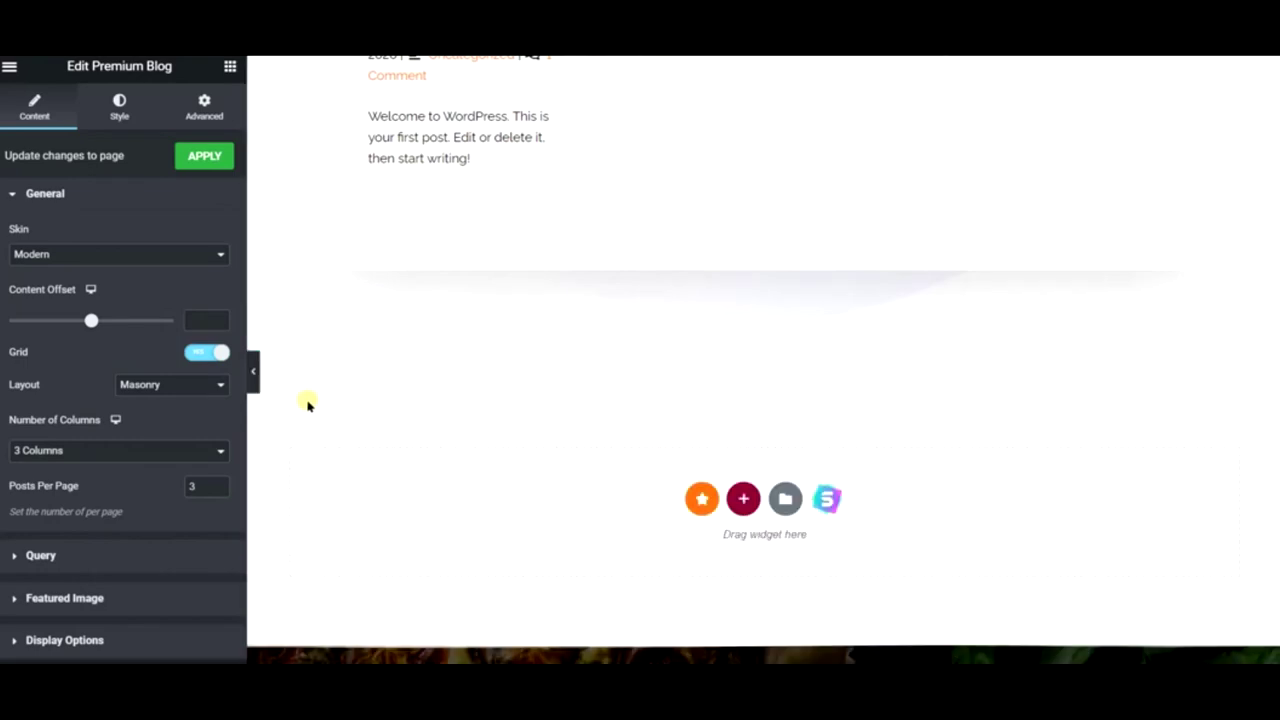
pyautogui.scroll(8, 709, 483)
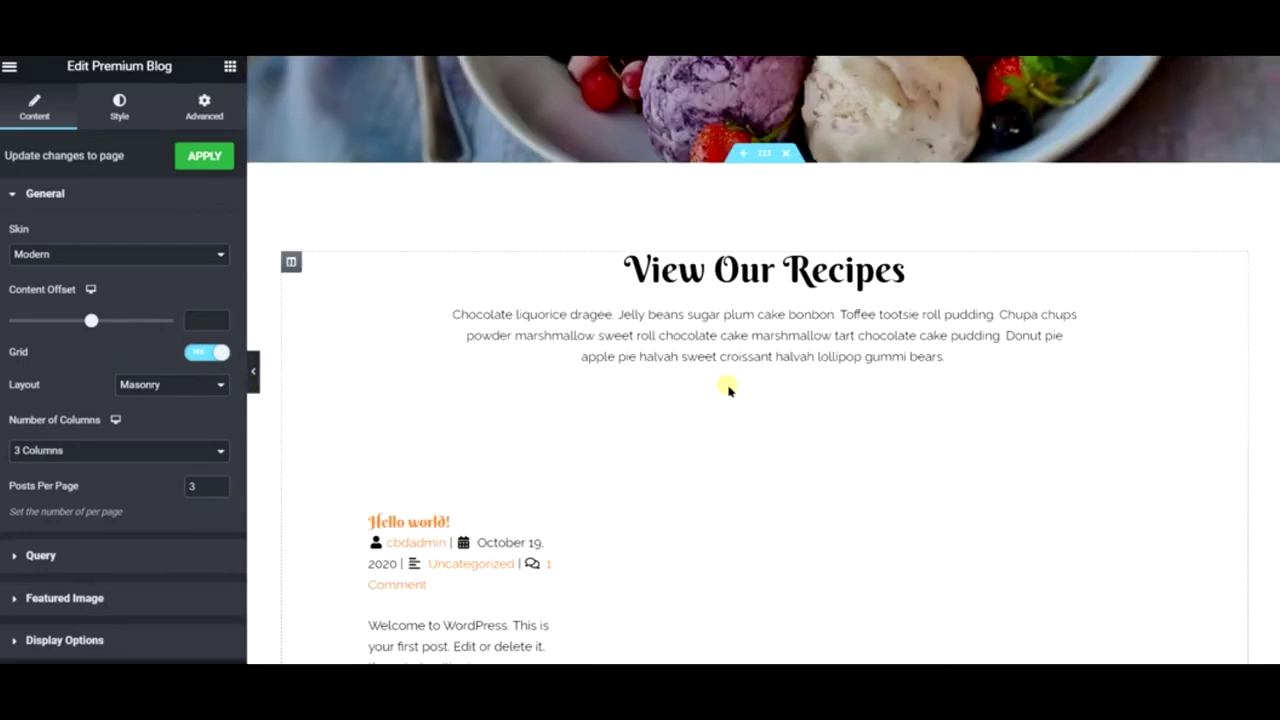
pyautogui.scroll(-4, 850, 393)
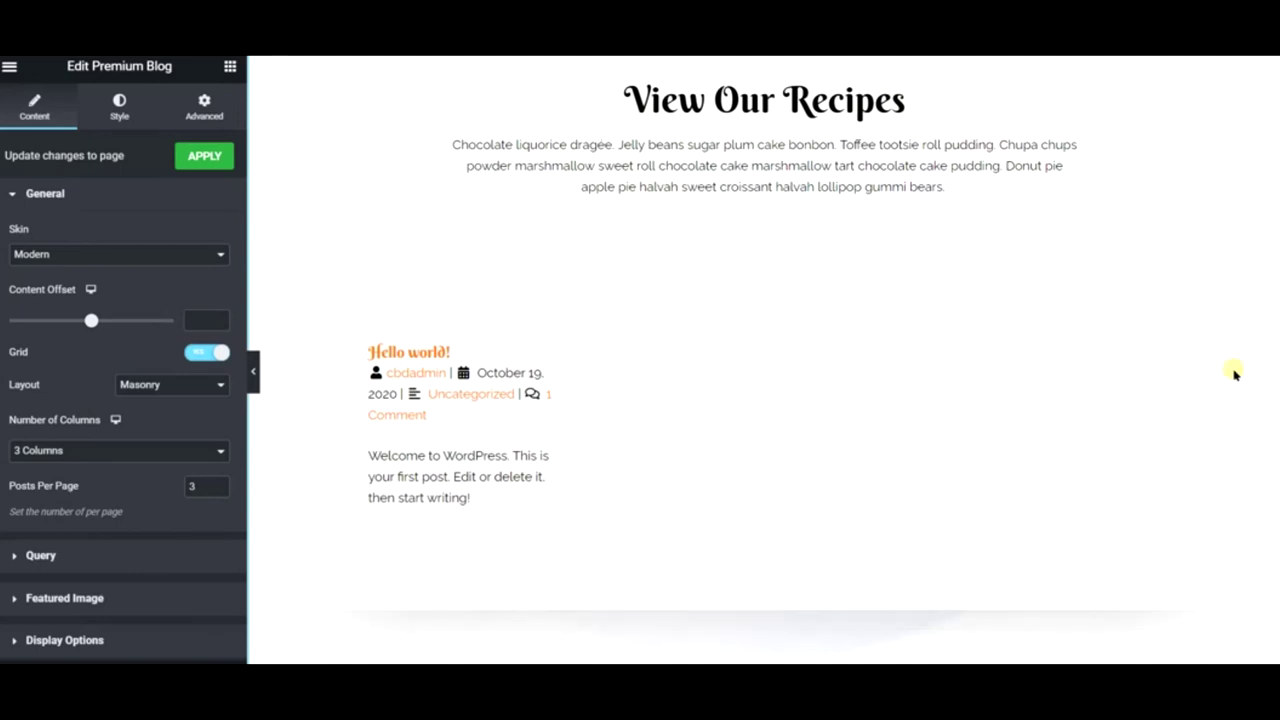
pyautogui.scroll(-4, 965, 415)
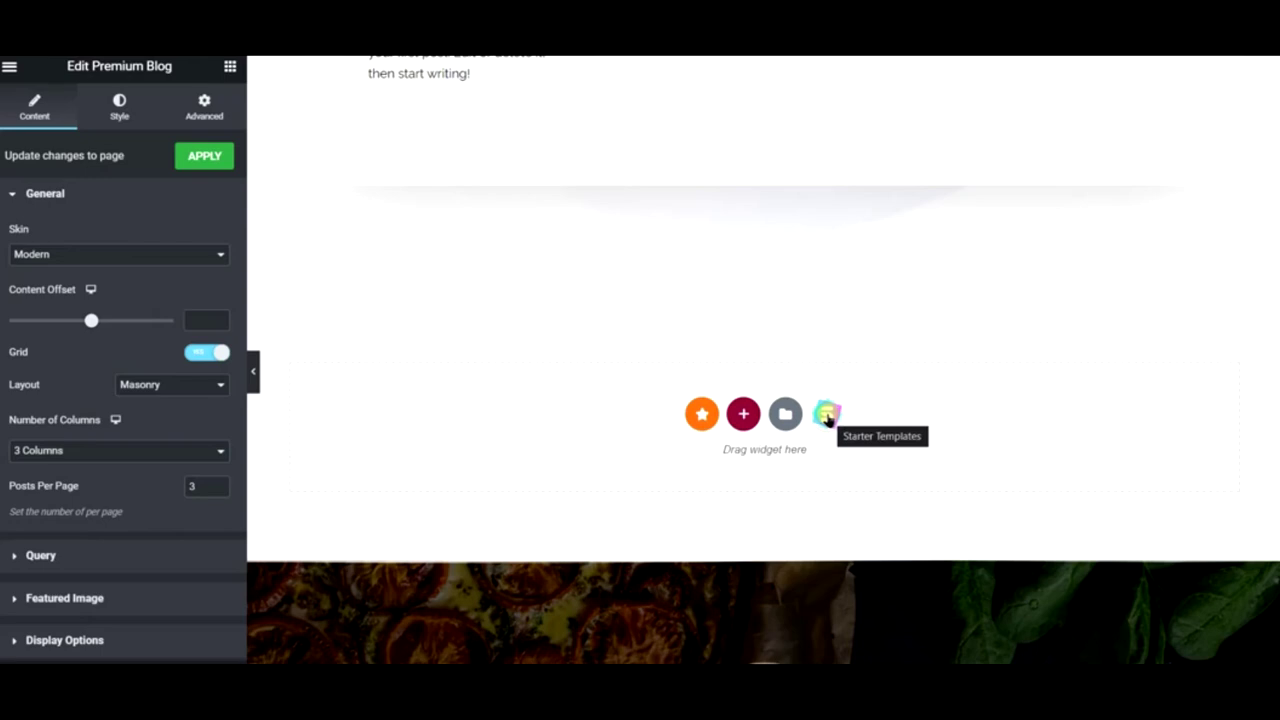
# - Import the Outdoor Adventure kit's Home page template from the starter template library
pyautogui.click(825, 413)
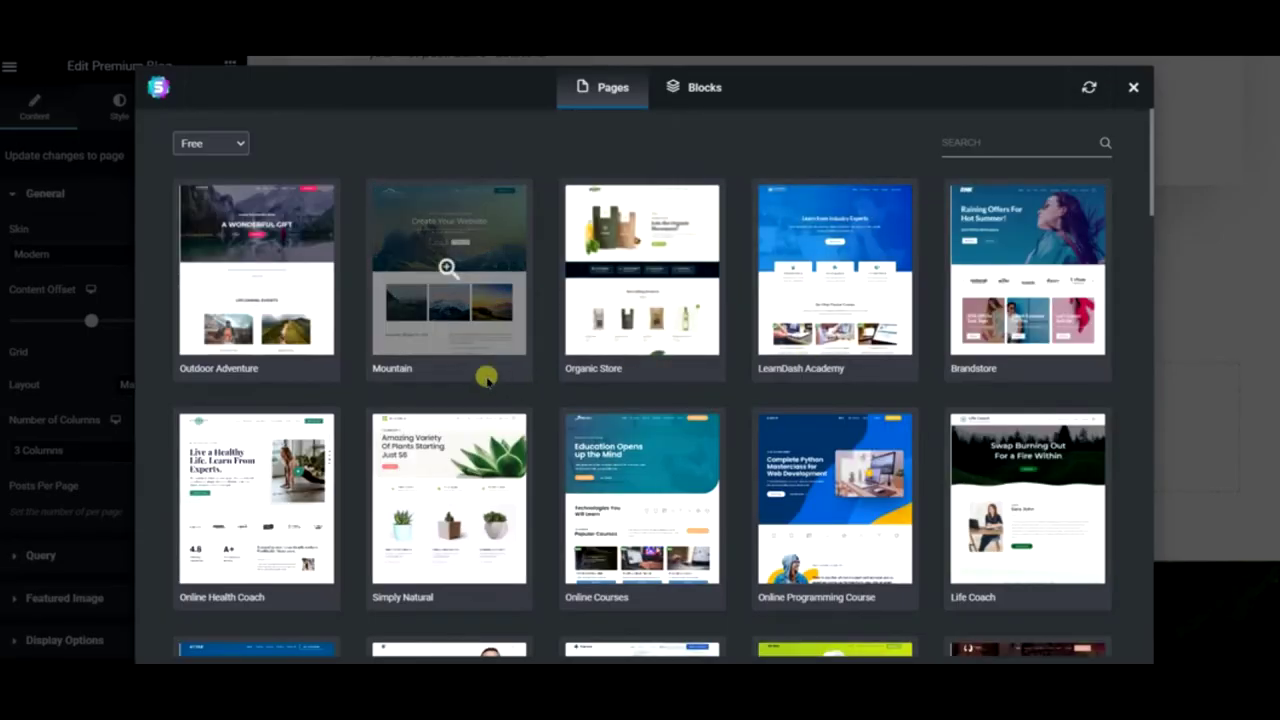
pyautogui.scroll(-1, 486, 371)
pyautogui.scroll(-3, 448, 400)
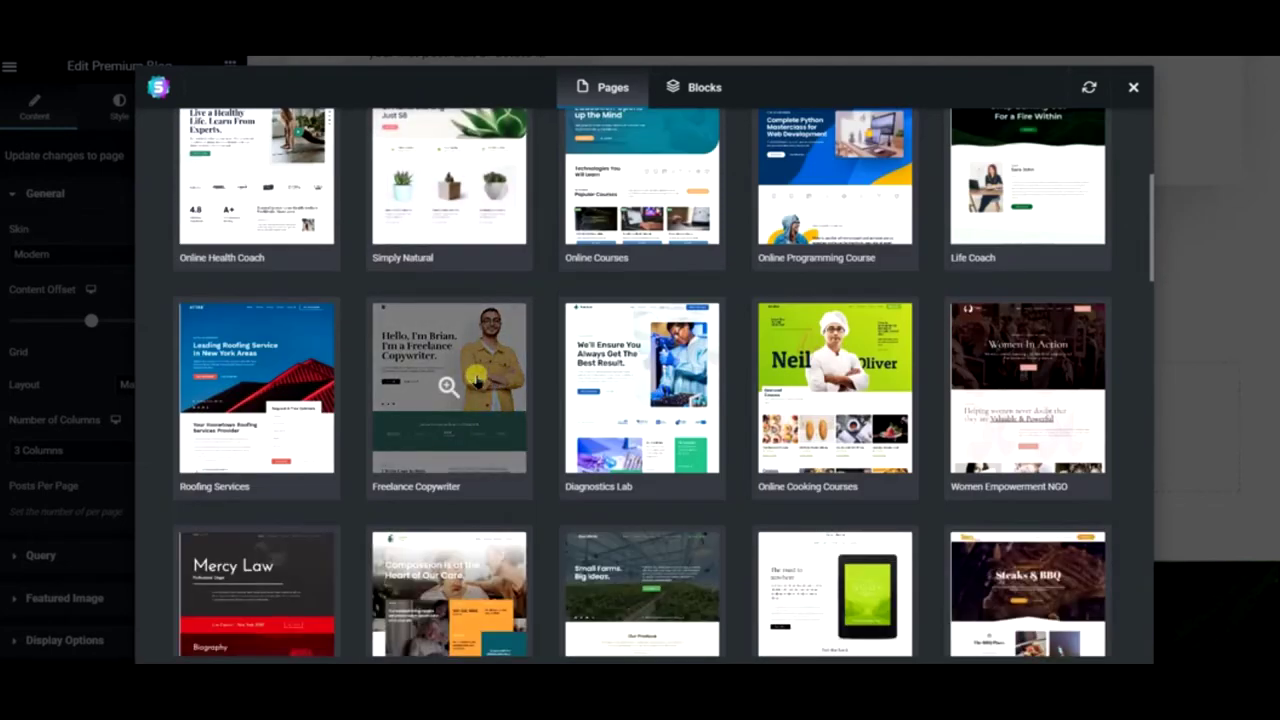
pyautogui.scroll(4, 286, 381)
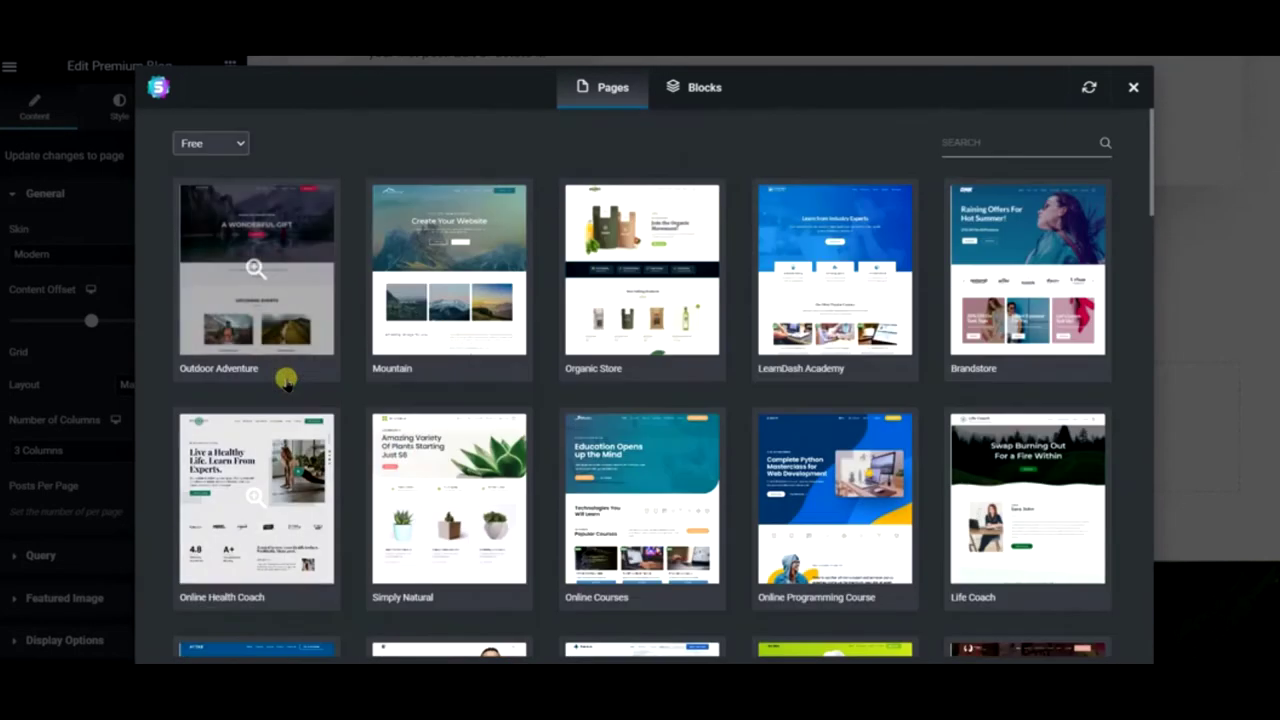
pyautogui.click(330, 276)
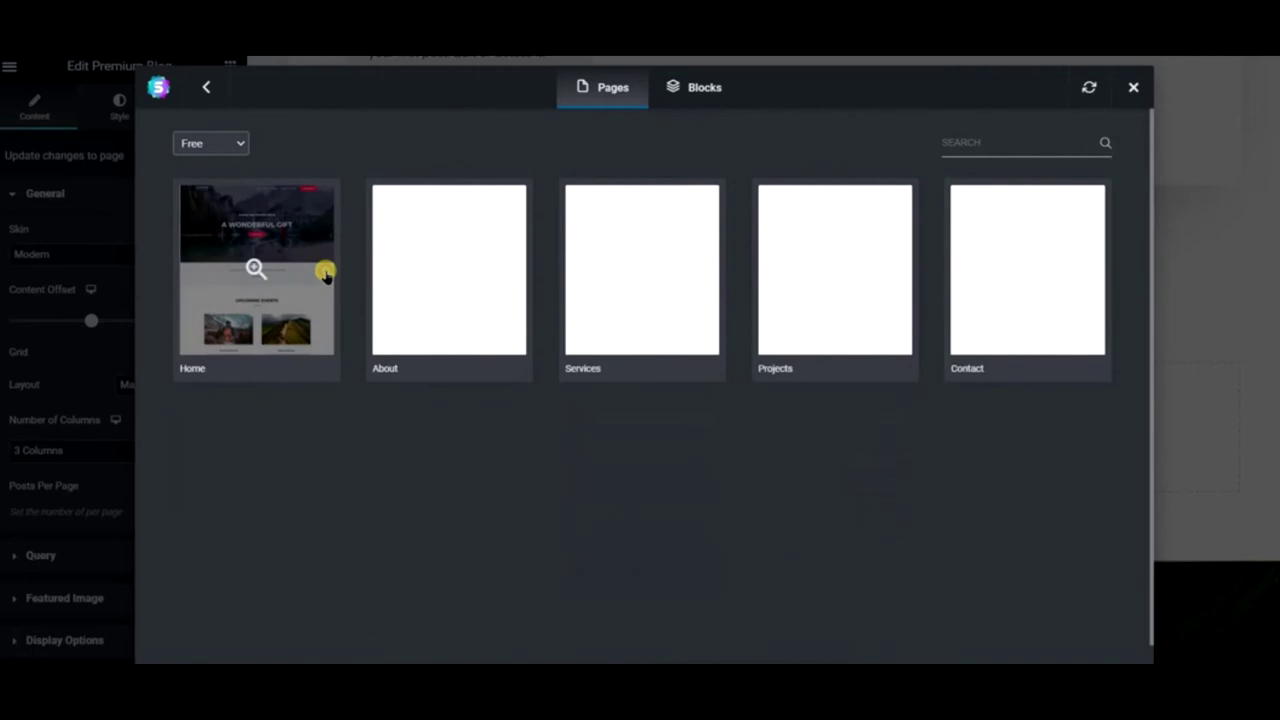
pyautogui.click(285, 278)
pyautogui.scroll(-5, 714, 403)
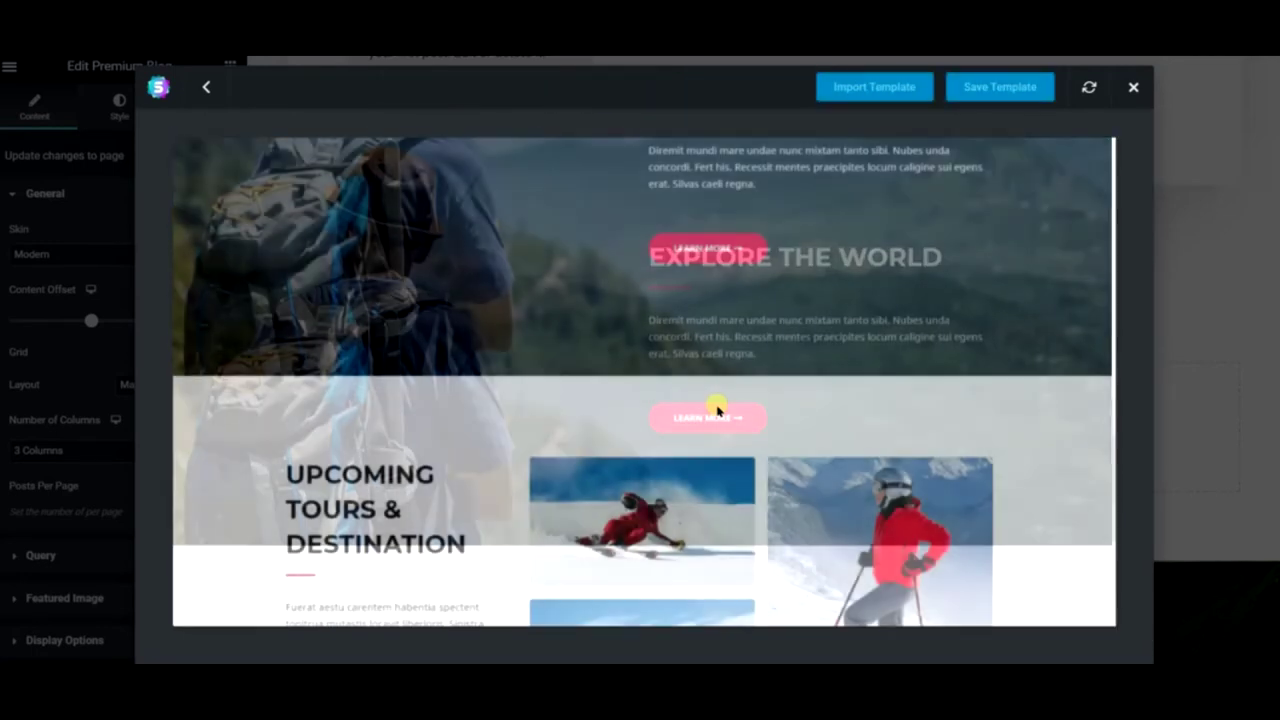
pyautogui.scroll(-4, 716, 408)
pyautogui.scroll(3, 716, 408)
pyautogui.scroll(-3, 716, 408)
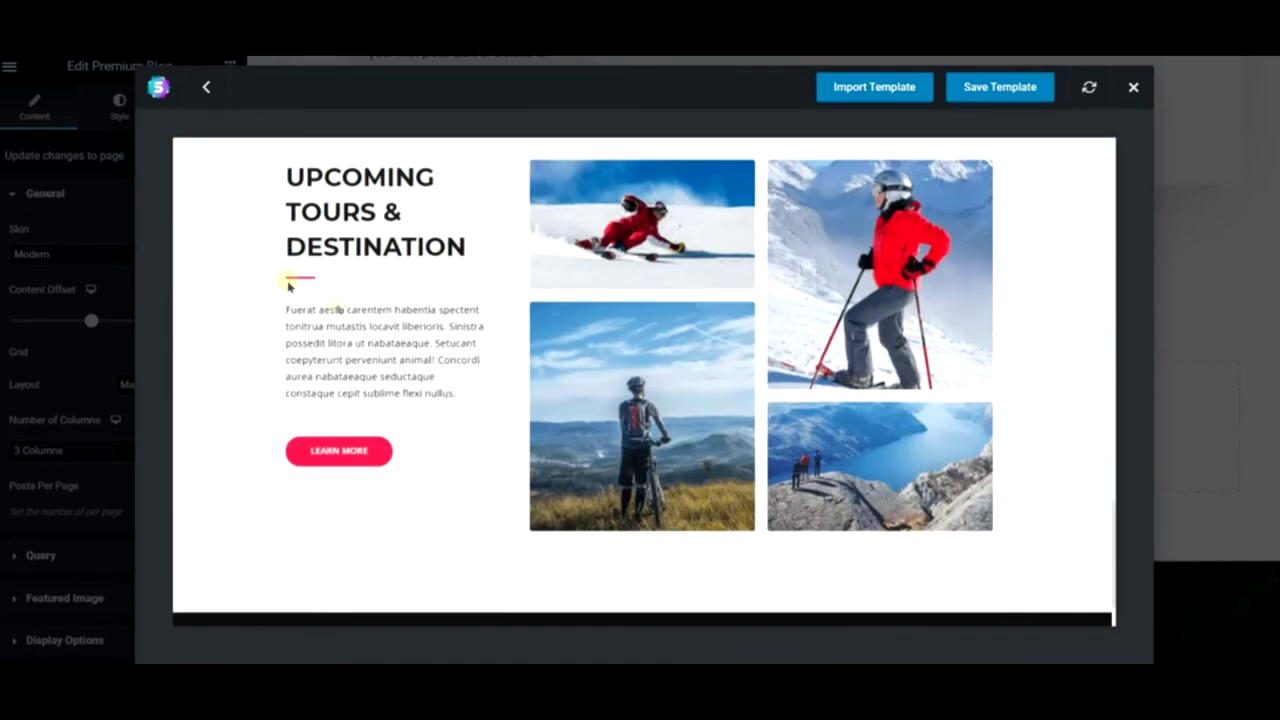
pyautogui.click(853, 85)
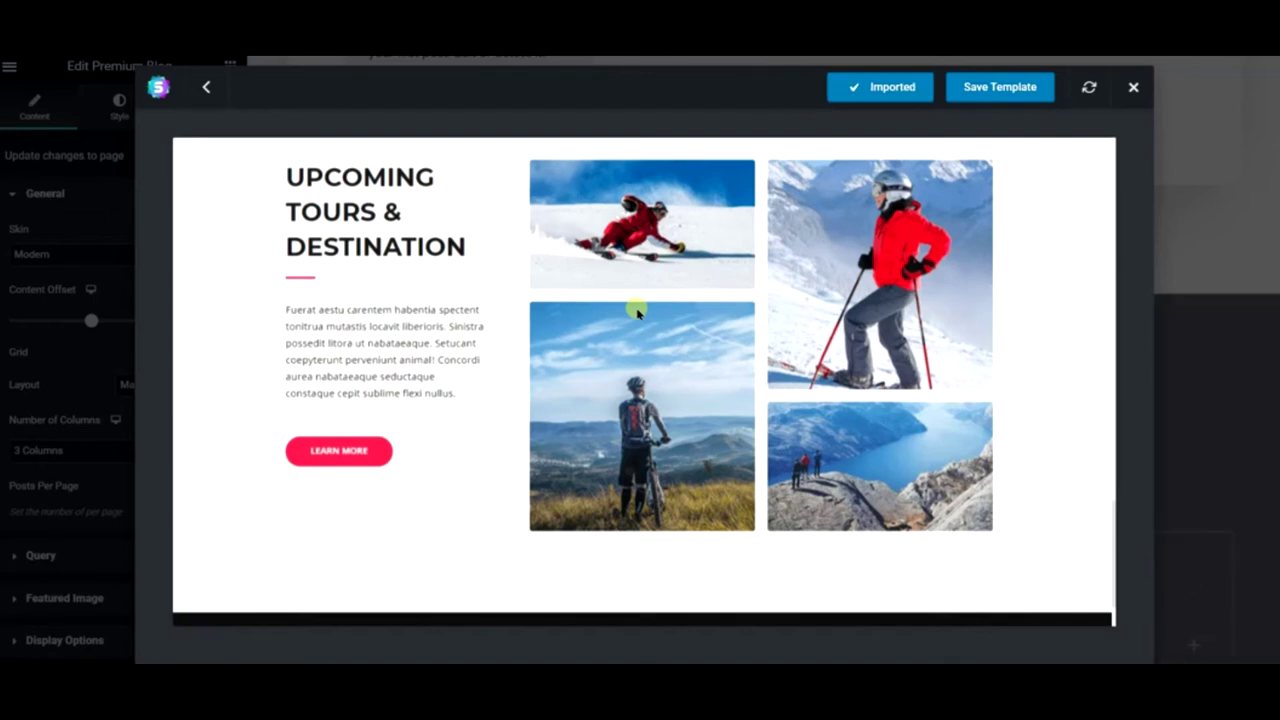
pyautogui.click(1133, 87)
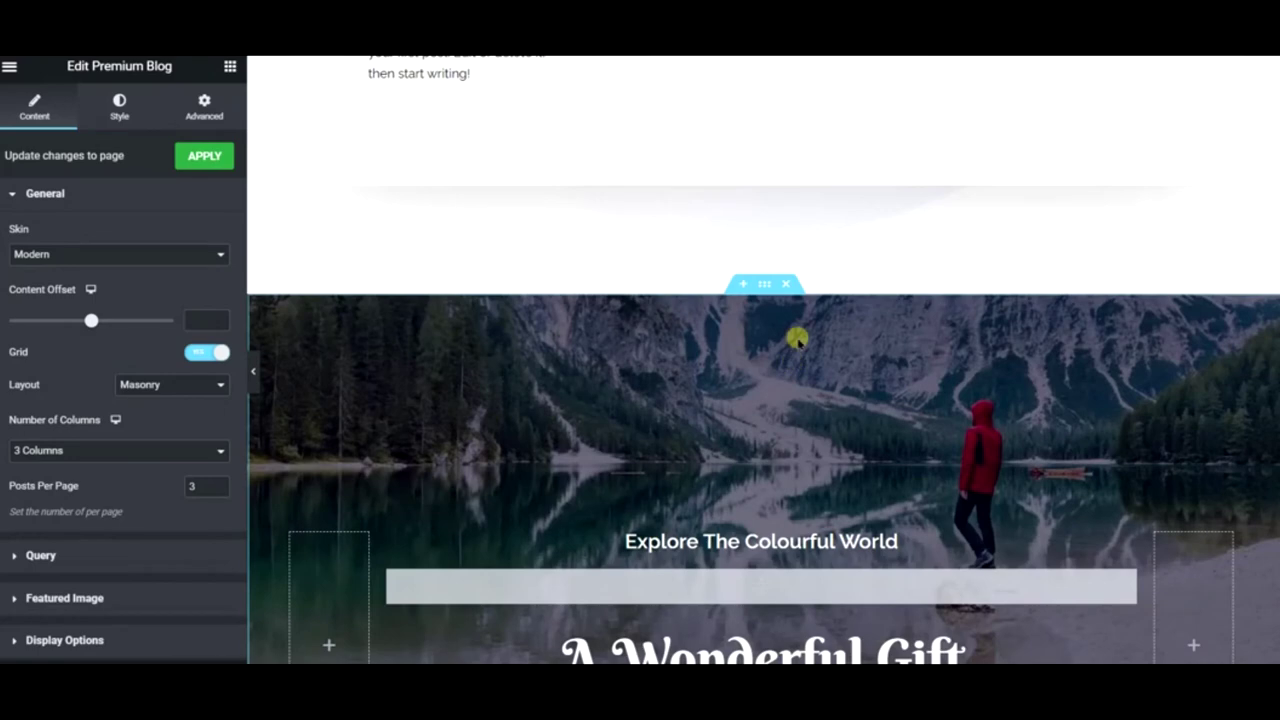
# - Delete the imported mountain, testimonial, Upcoming Events and Explore The World sections
pyautogui.click(785, 285)
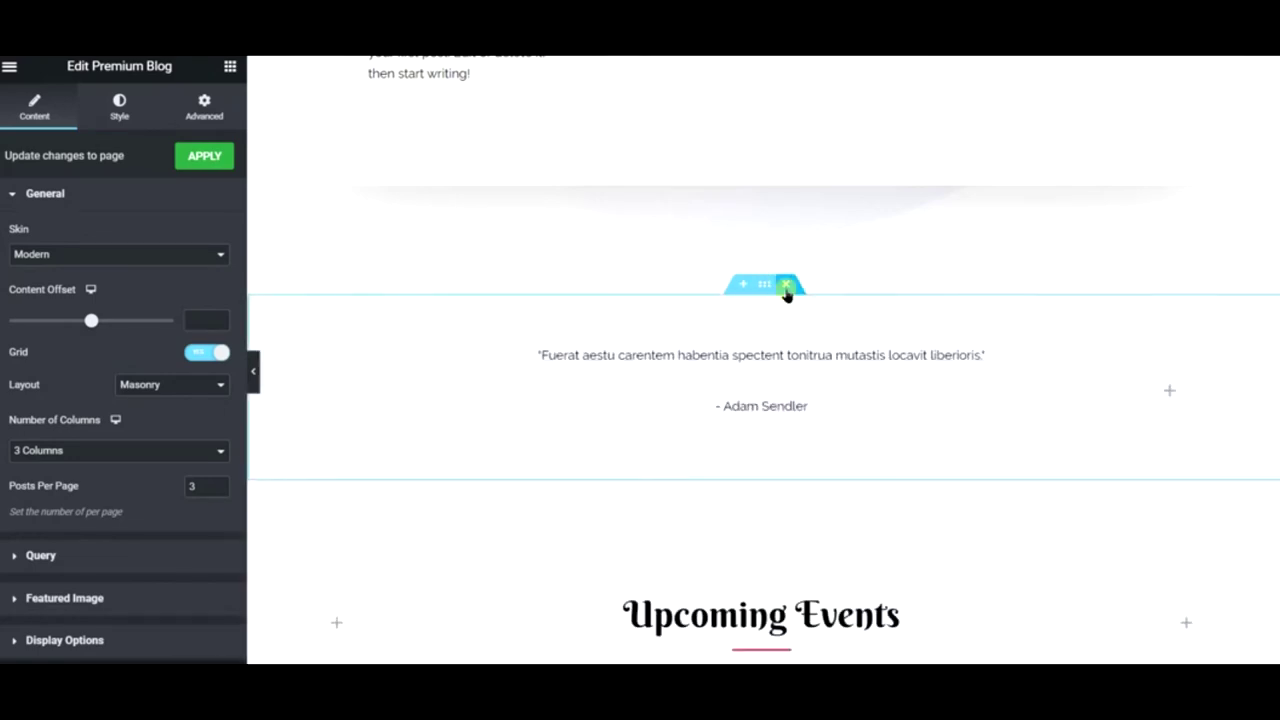
pyautogui.click(785, 286)
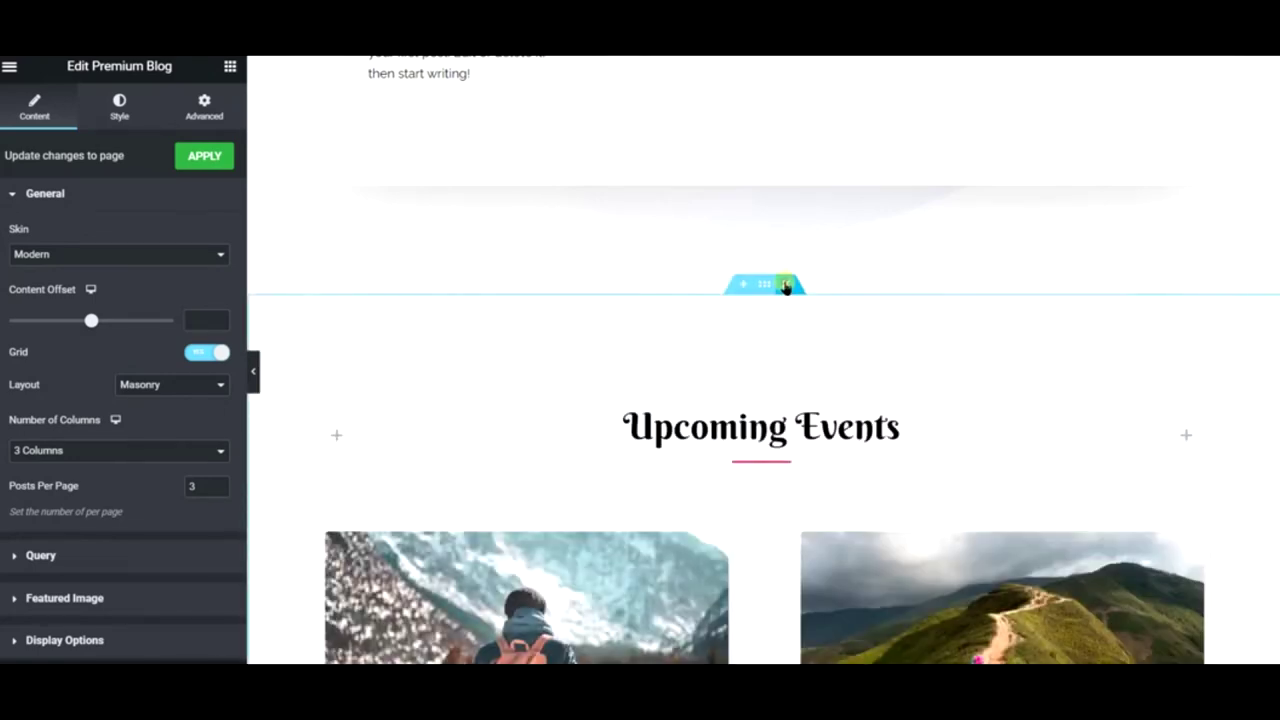
pyautogui.click(785, 285)
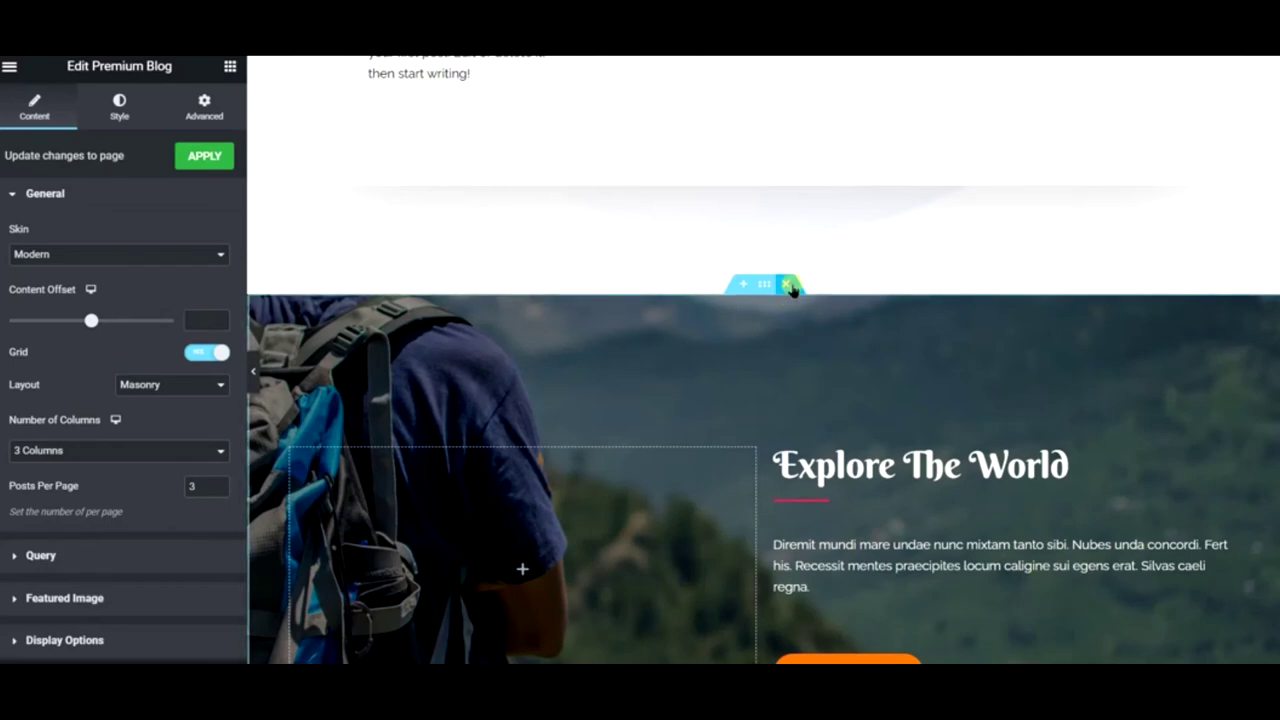
pyautogui.click(789, 286)
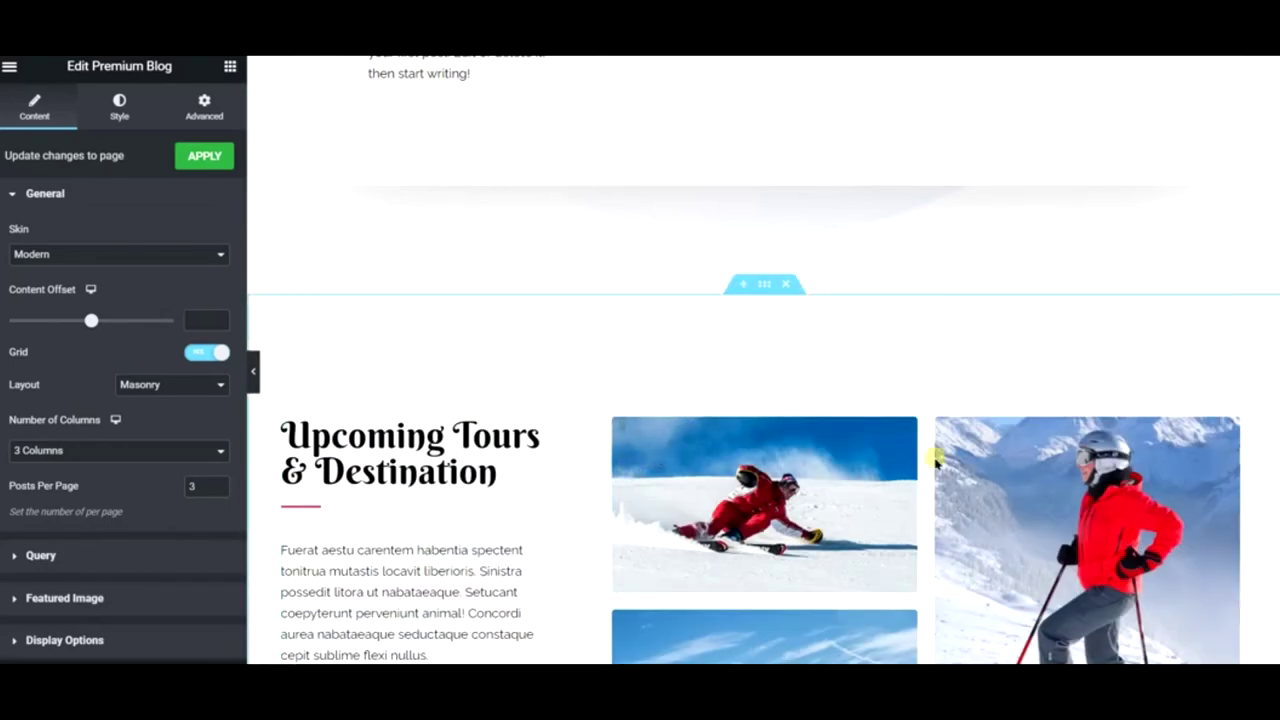
pyautogui.scroll(-1, 700, 410)
# - Change the 'Upcoming Tours & Destination' heading title to 'Download Our Recipes'
pyautogui.click(410, 352)
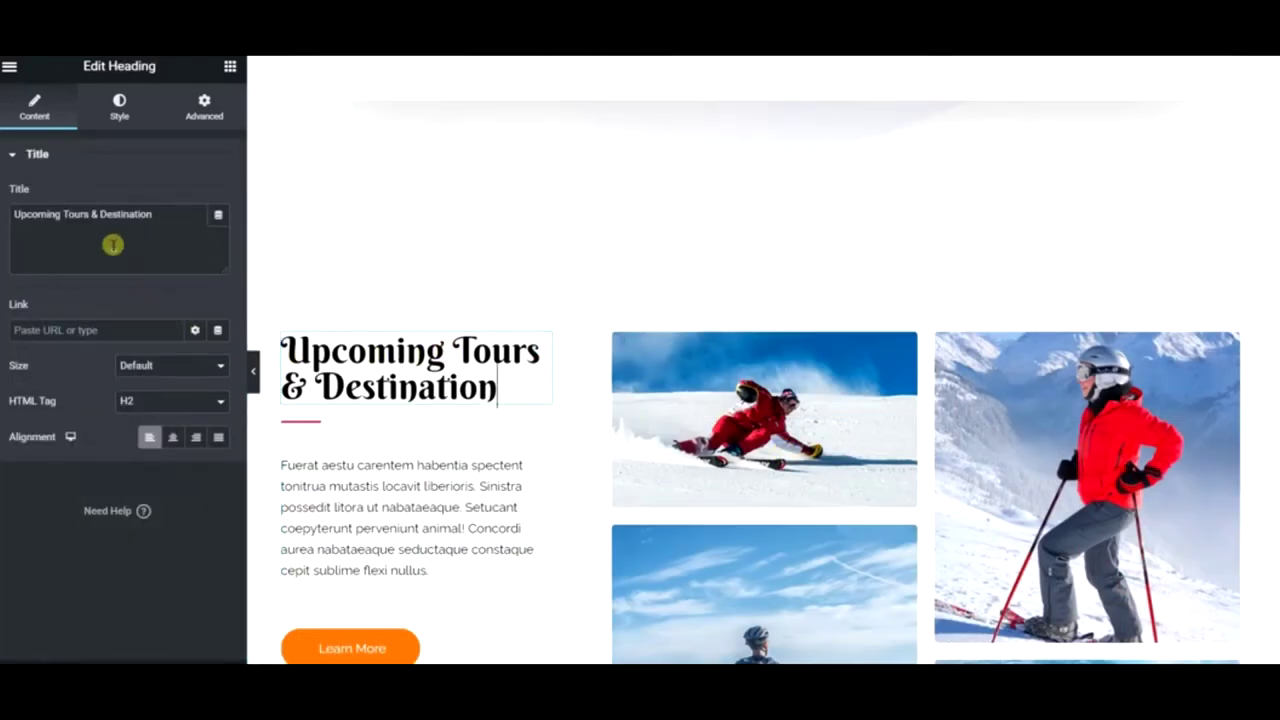
pyautogui.tripleClick(113, 244)
pyautogui.write('Downlo')
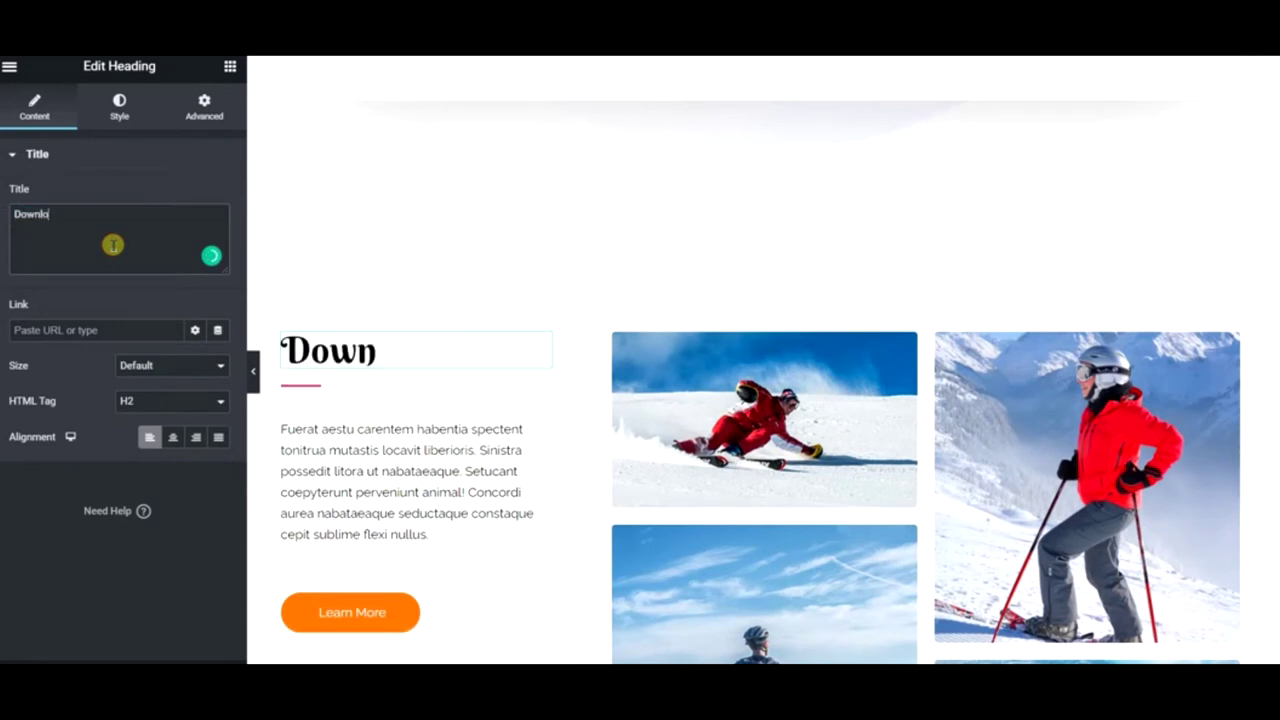
pyautogui.write('ad Our REc')
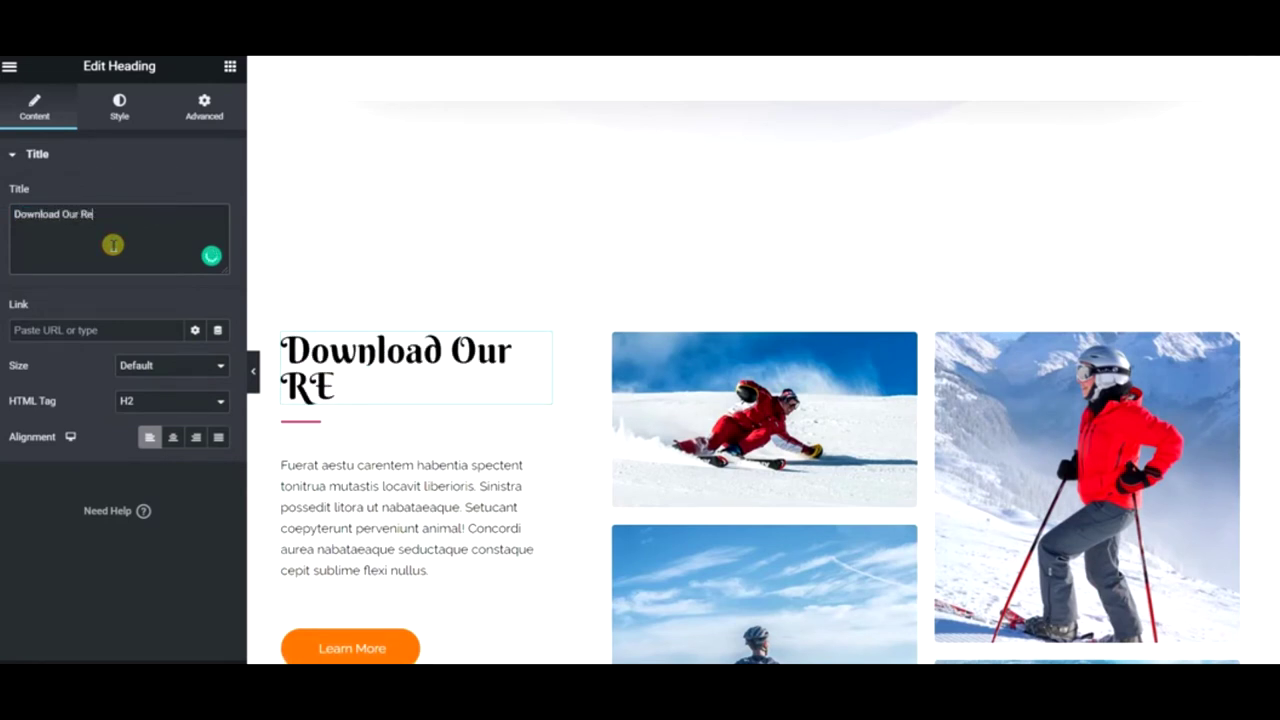
pyautogui.write('ipes')
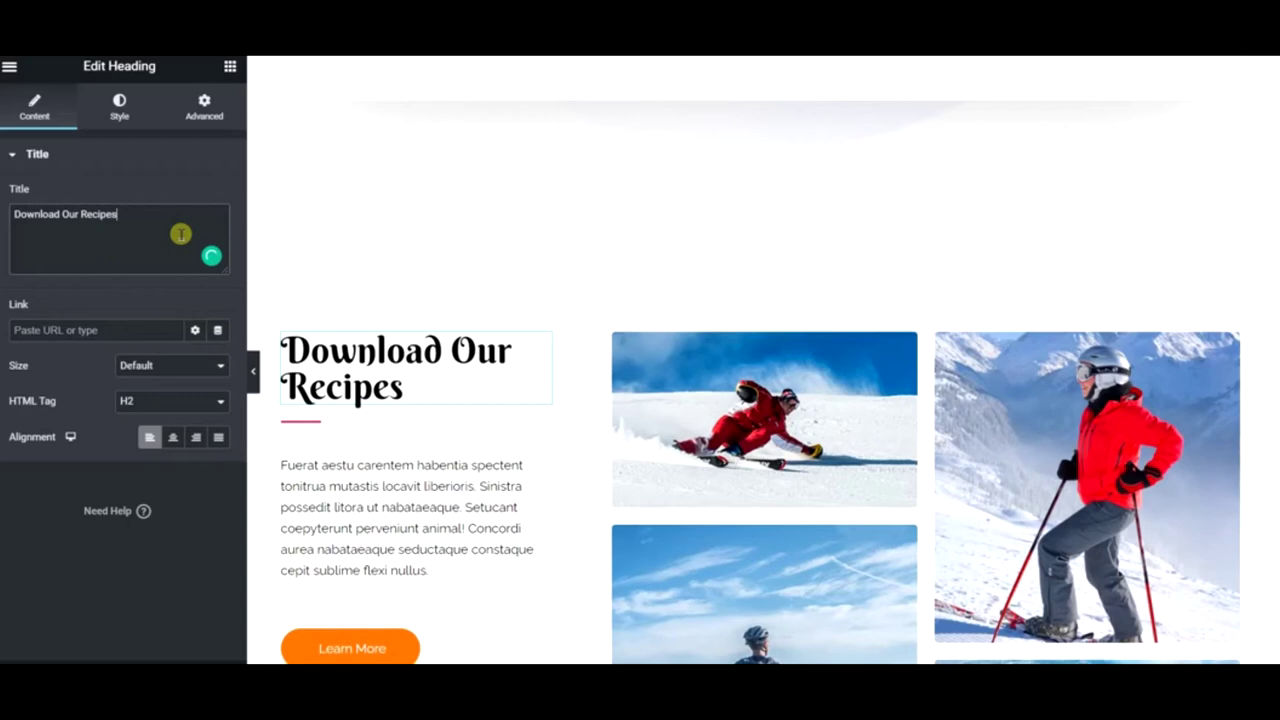
pyautogui.scroll(10, 723, 251)
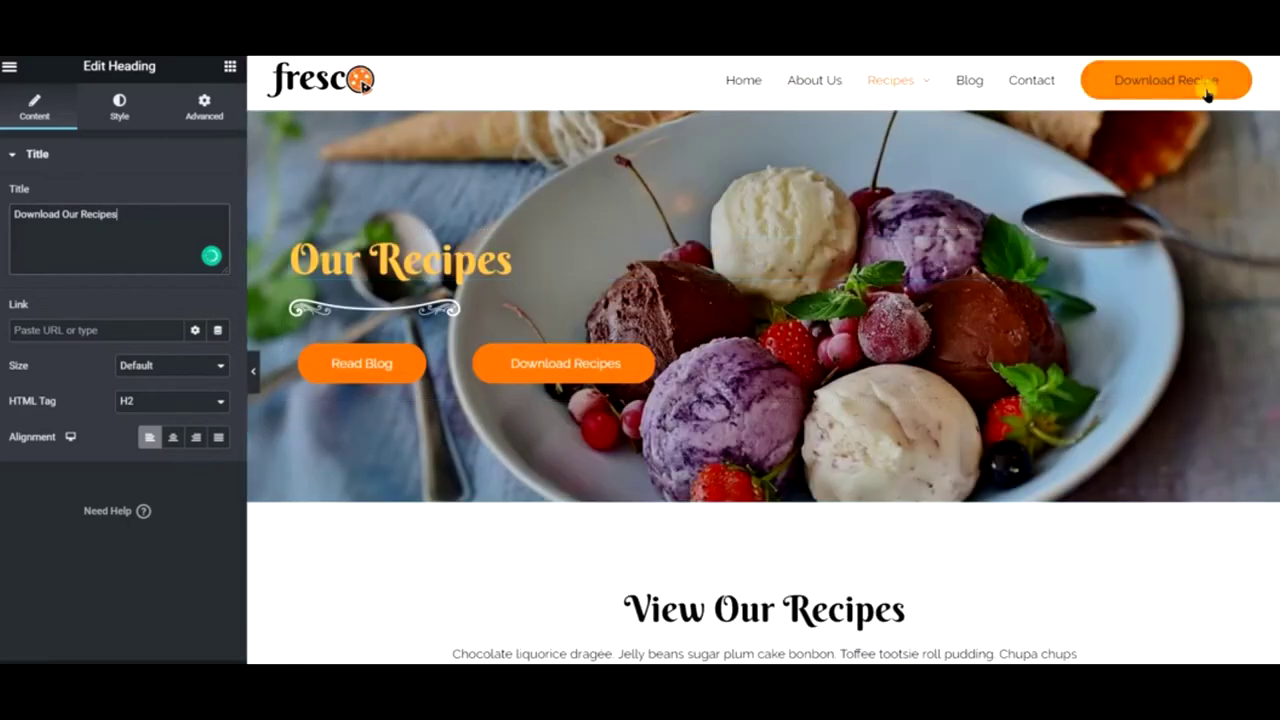
pyautogui.moveTo(889, 90)
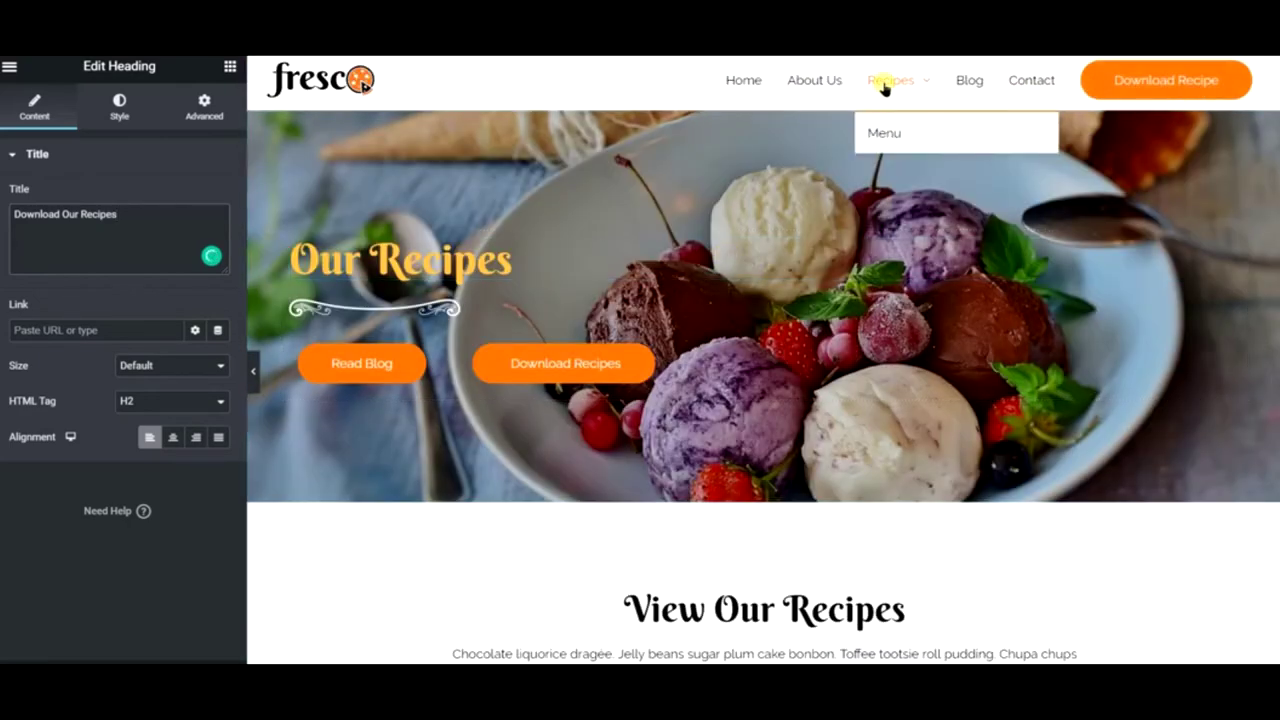
pyautogui.scroll(-10, 573, 258)
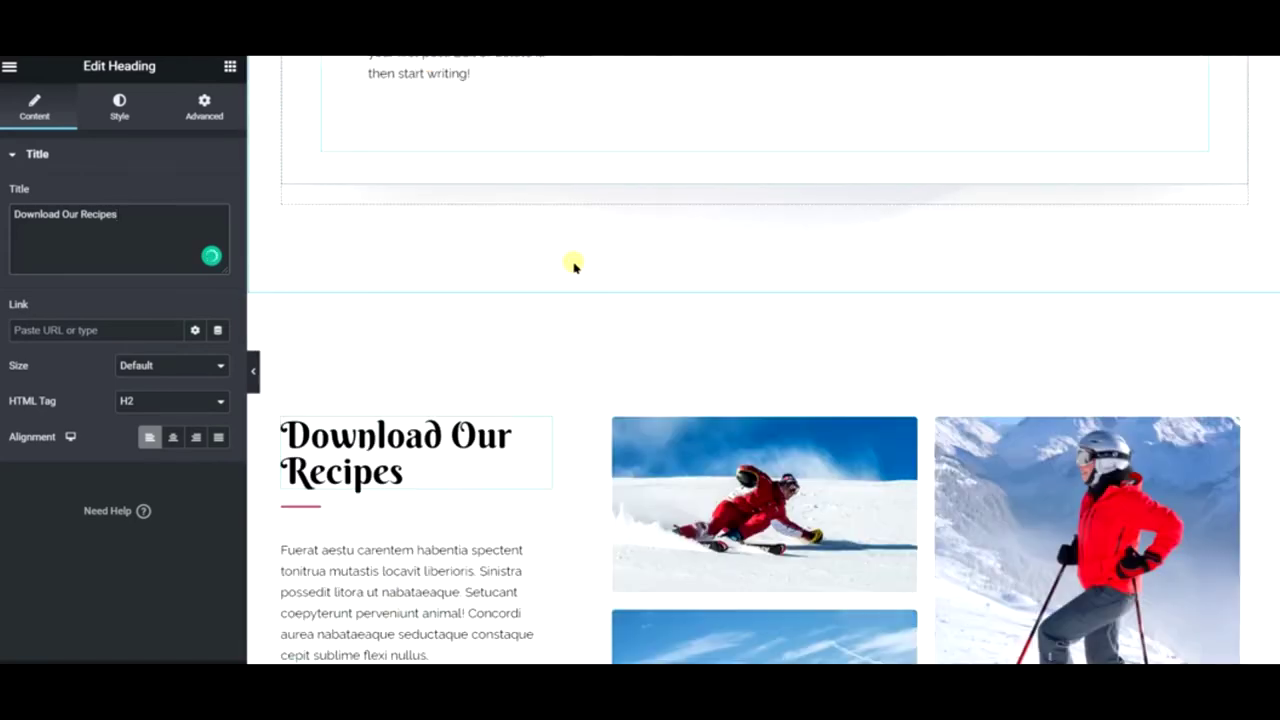
pyautogui.scroll(-2, 573, 263)
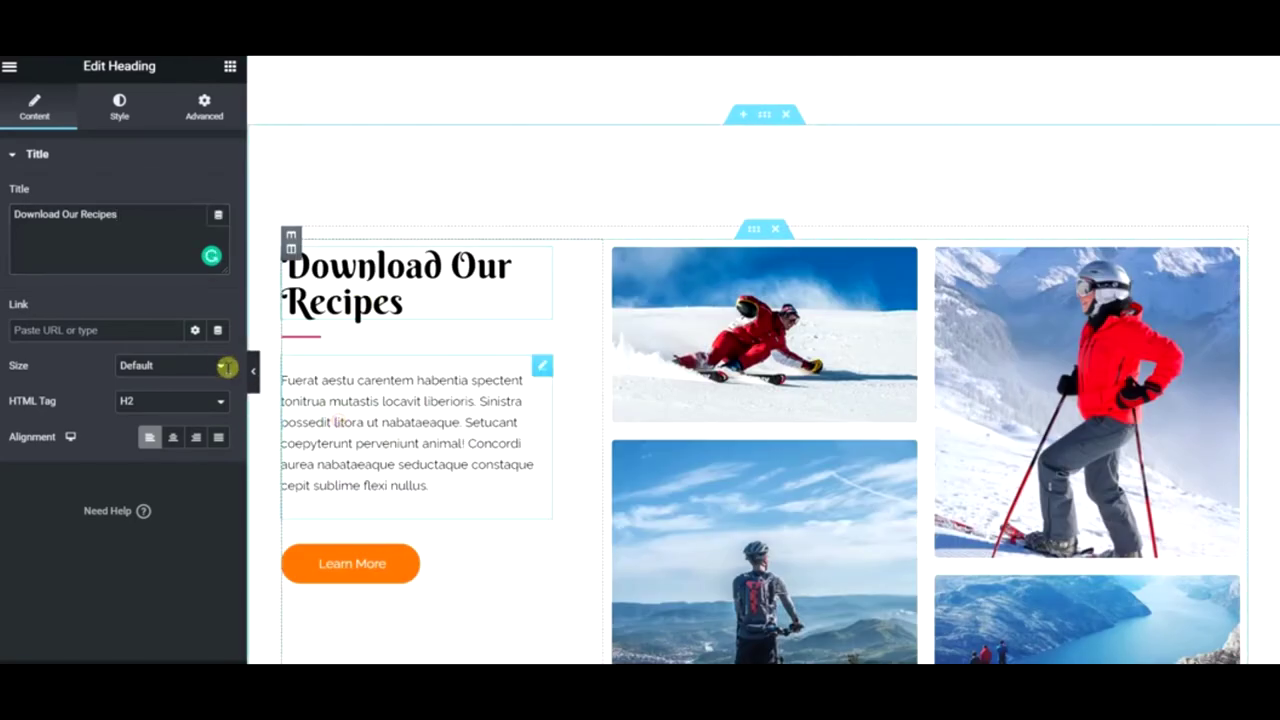
# - Delete the paragraph widget below the Download Our Recipes heading
pyautogui.click(345, 423)
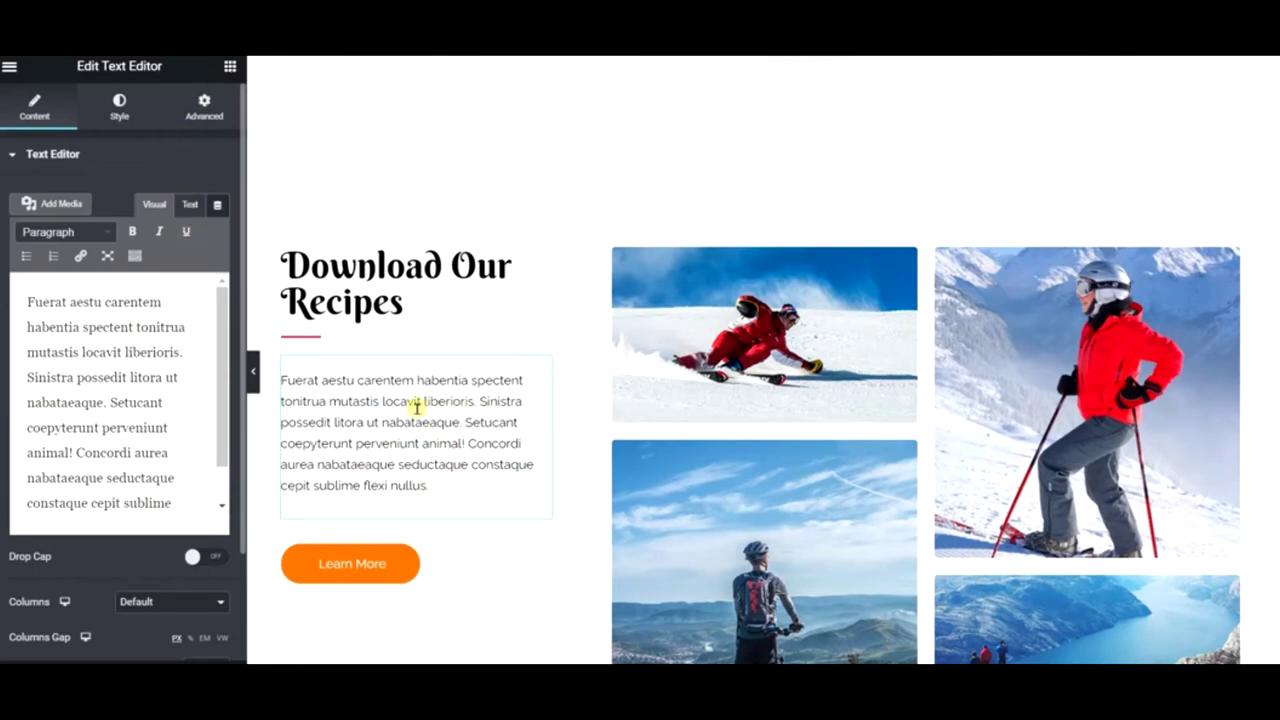
pyautogui.rightClick(508, 488)
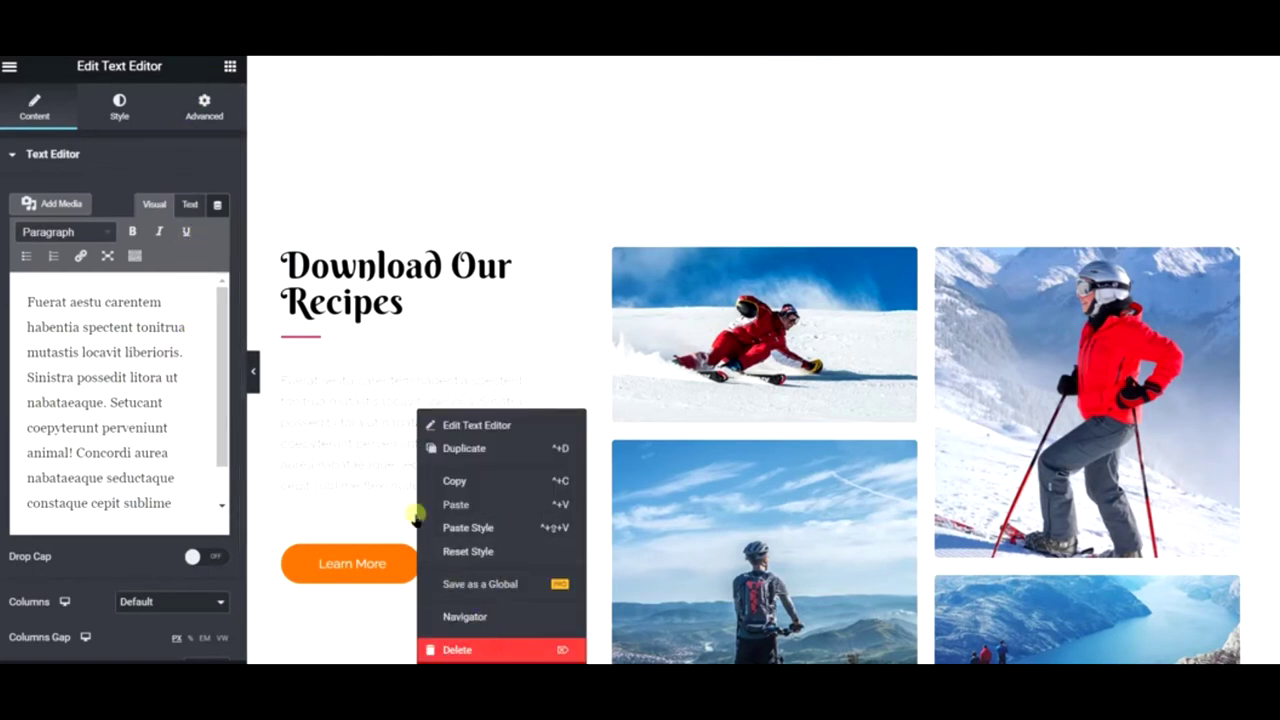
pyautogui.press('Delete')
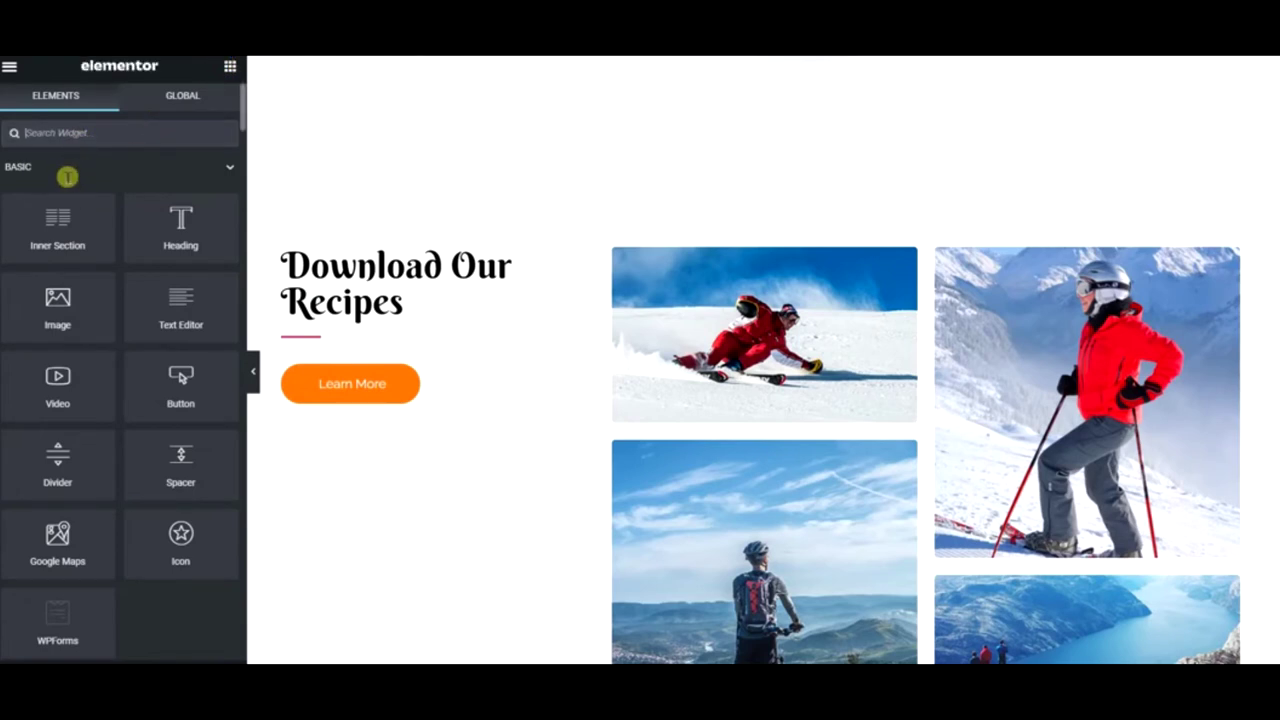
# - Place a Shortcode widget, then add a Text Editor block to the recipes section
pyautogui.write('or')
pyautogui.moveTo(61, 179); pyautogui.dragTo(363, 374)
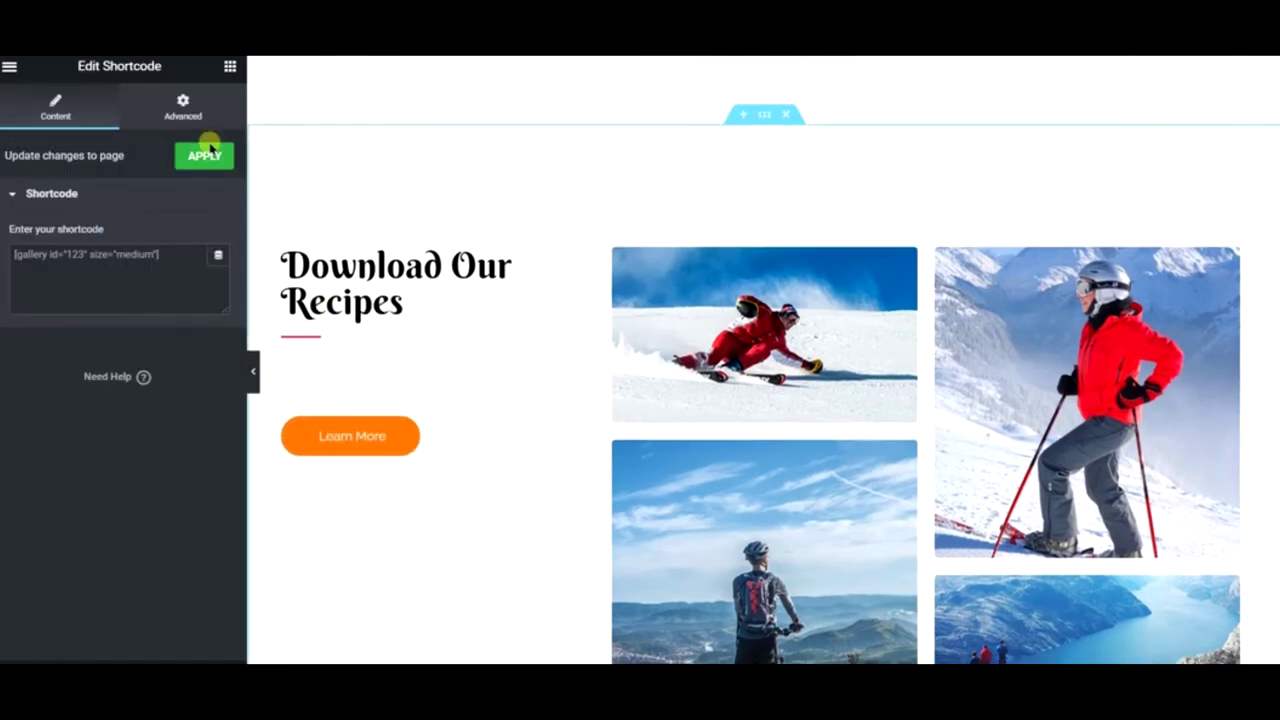
pyautogui.click(224, 72)
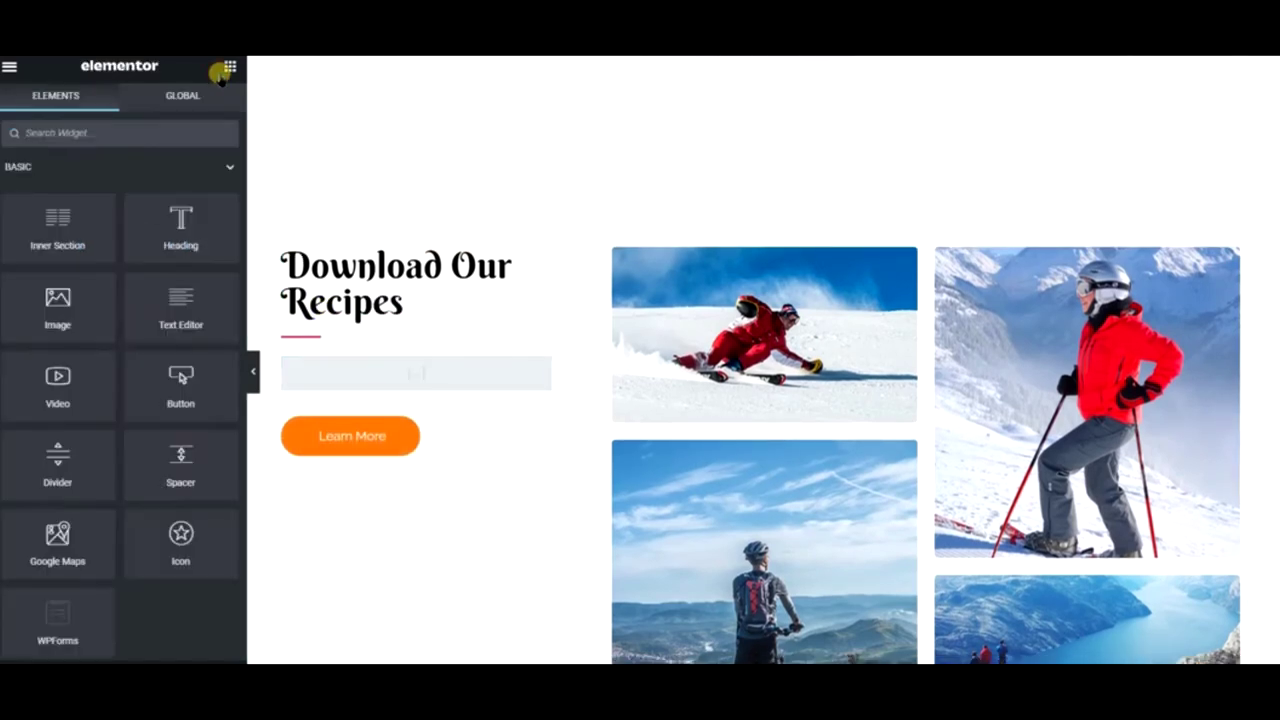
pyautogui.moveTo(167, 316); pyautogui.dragTo(356, 358)
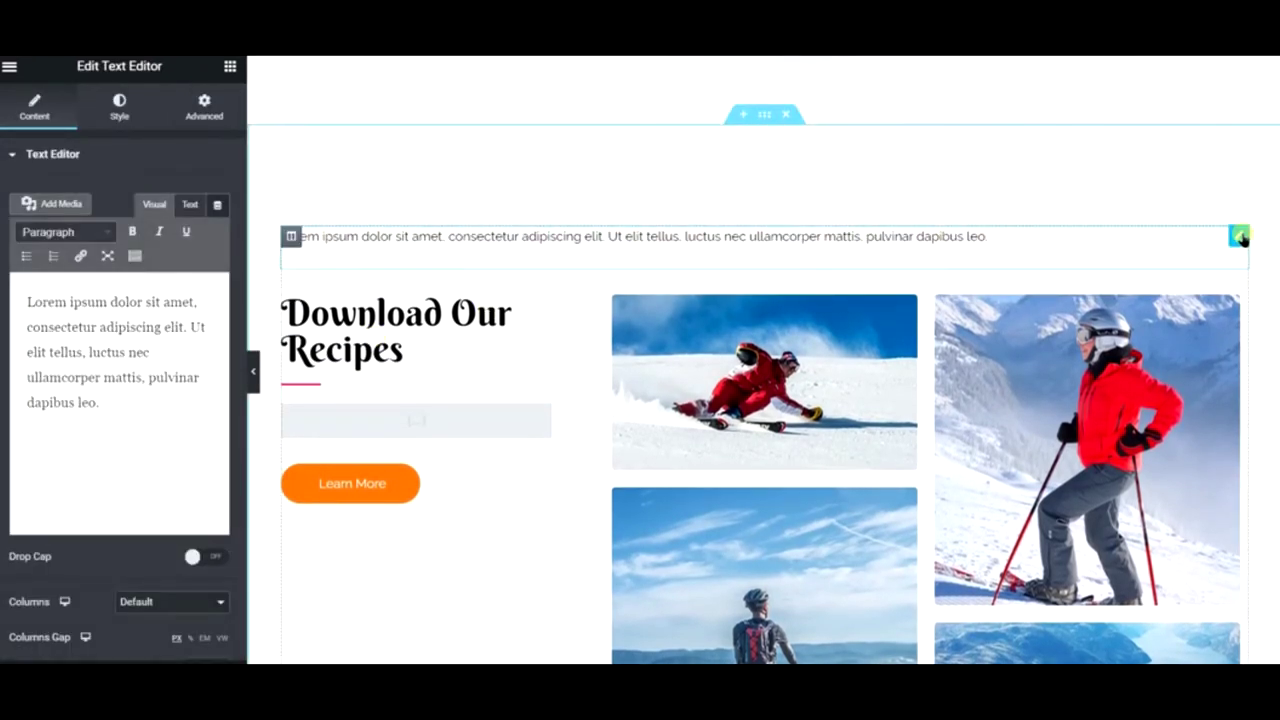
# - Move the text block under the heading and replace it with the free-recipes line, FREE! in bold
pyautogui.moveTo(1237, 236); pyautogui.dragTo(357, 321)
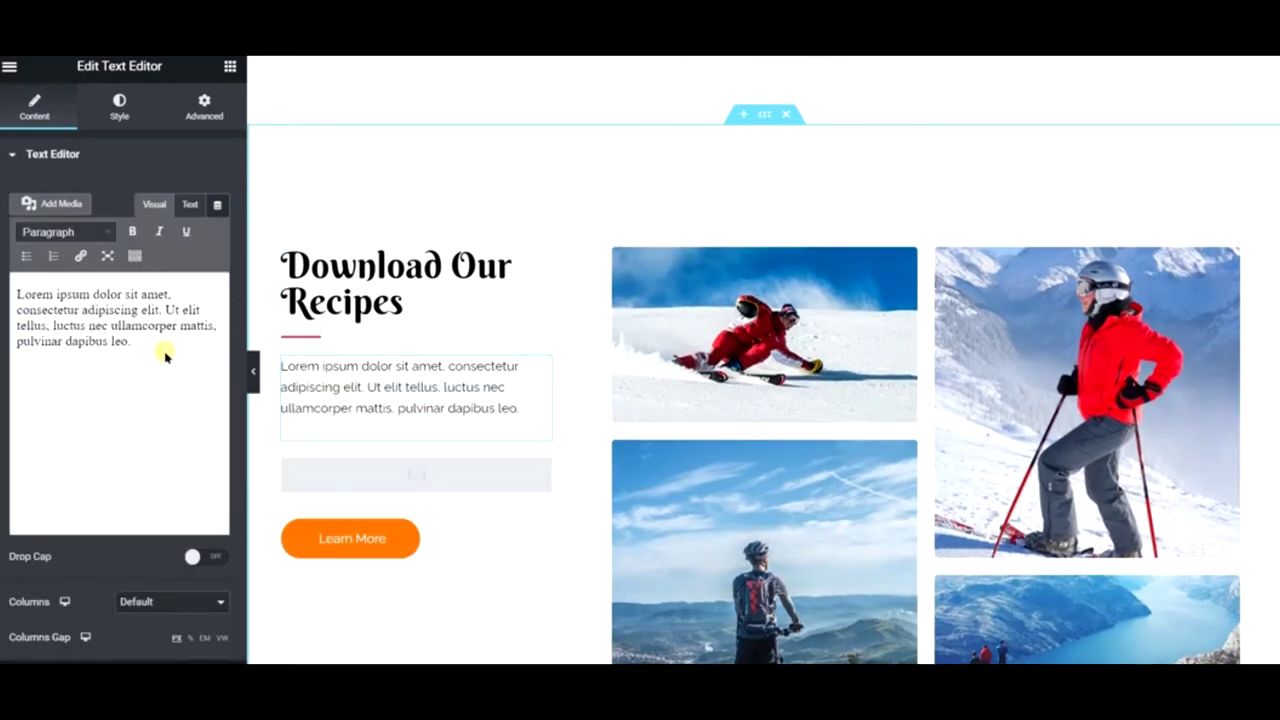
pyautogui.tripleClick(155, 352)
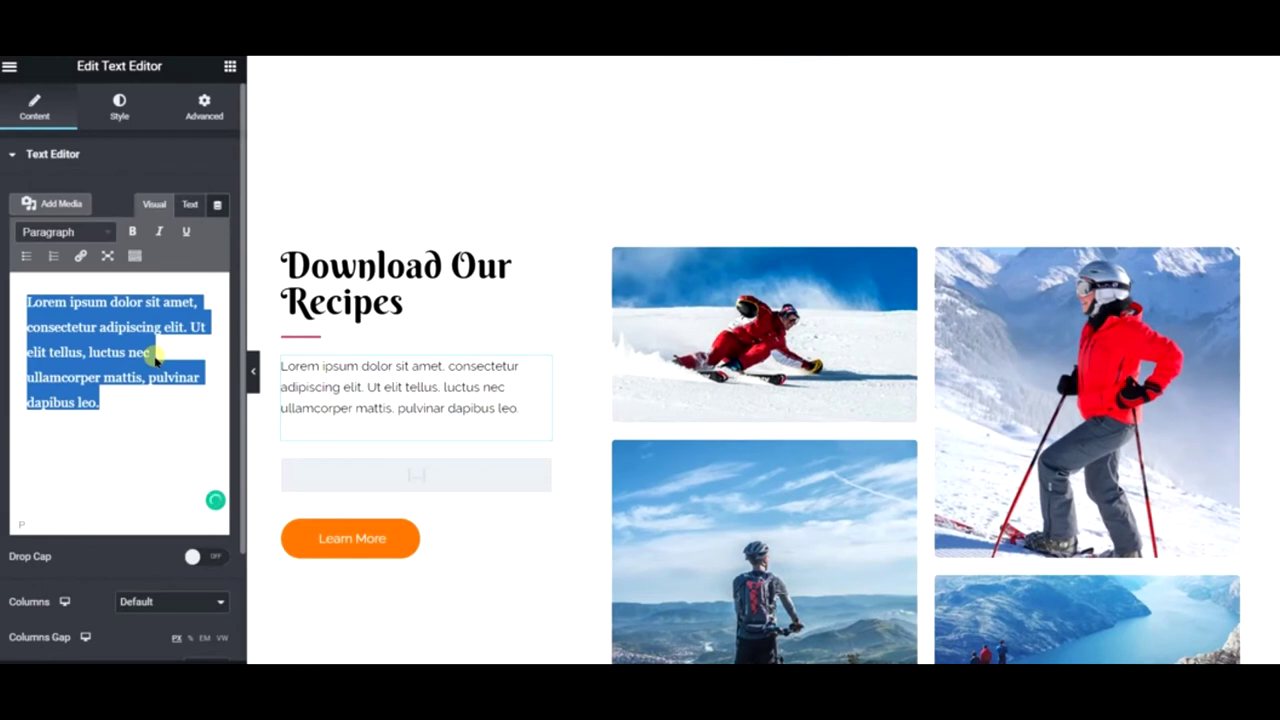
pyautogui.write('Jus')
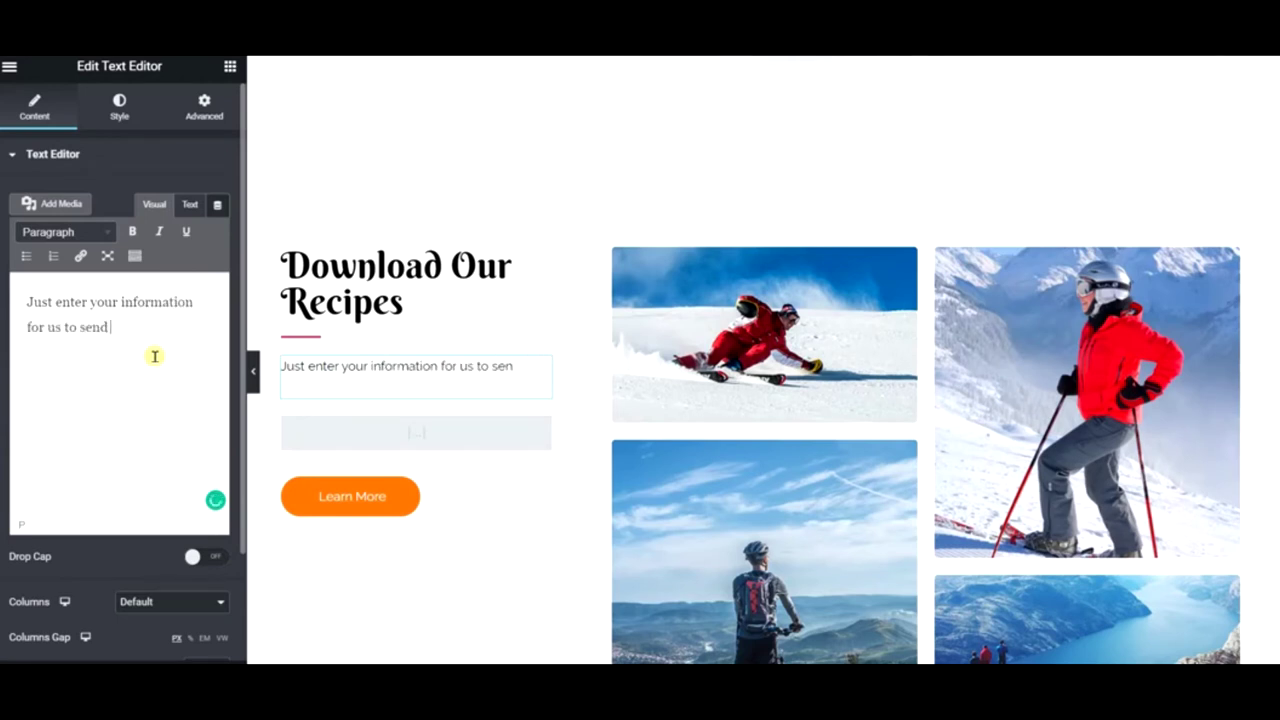
pyautogui.write('recipes for FREE!')
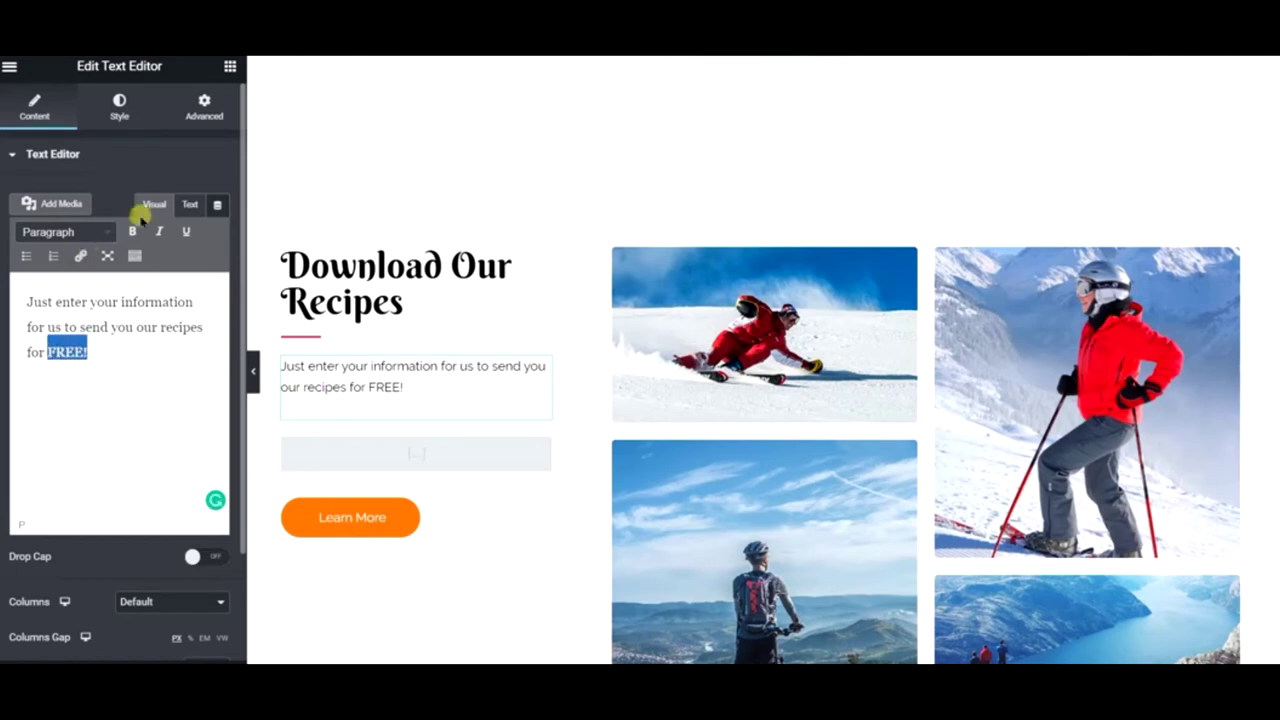
pyautogui.click(134, 230)
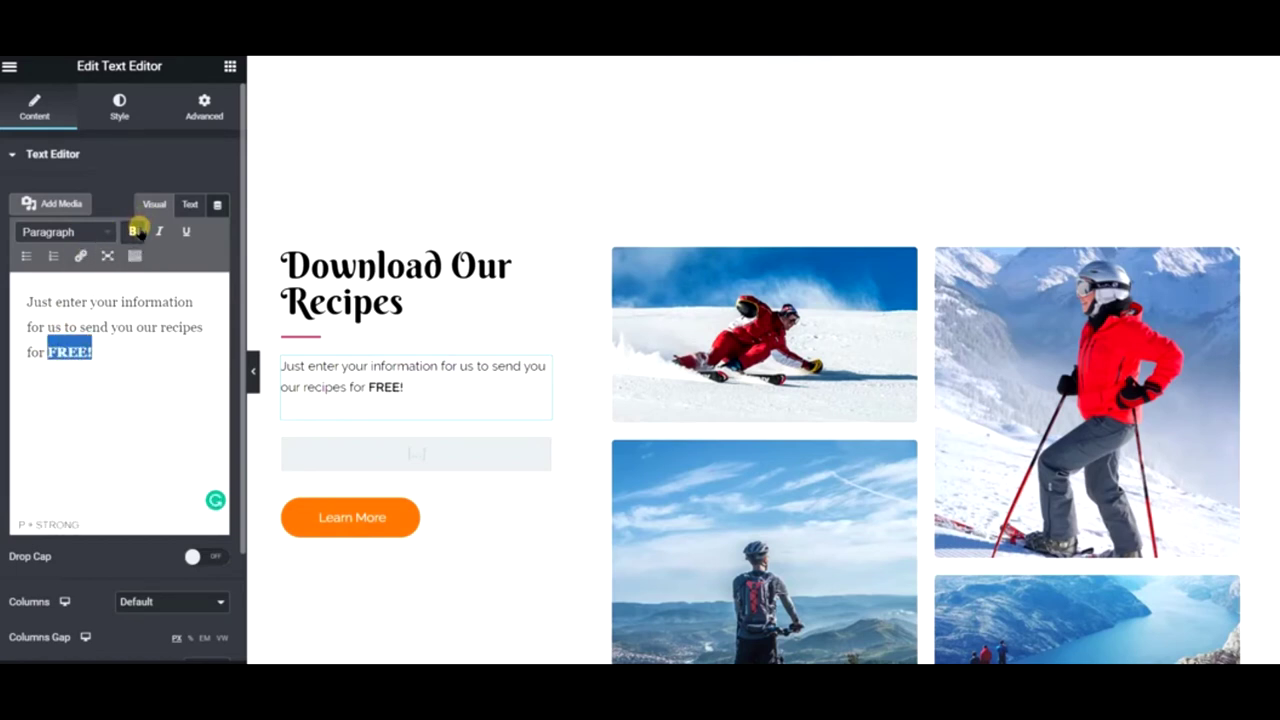
# - Delete the Learn More button and select the skiing photo in the grid
pyautogui.rightClick(460, 525)
pyautogui.press('Delete')
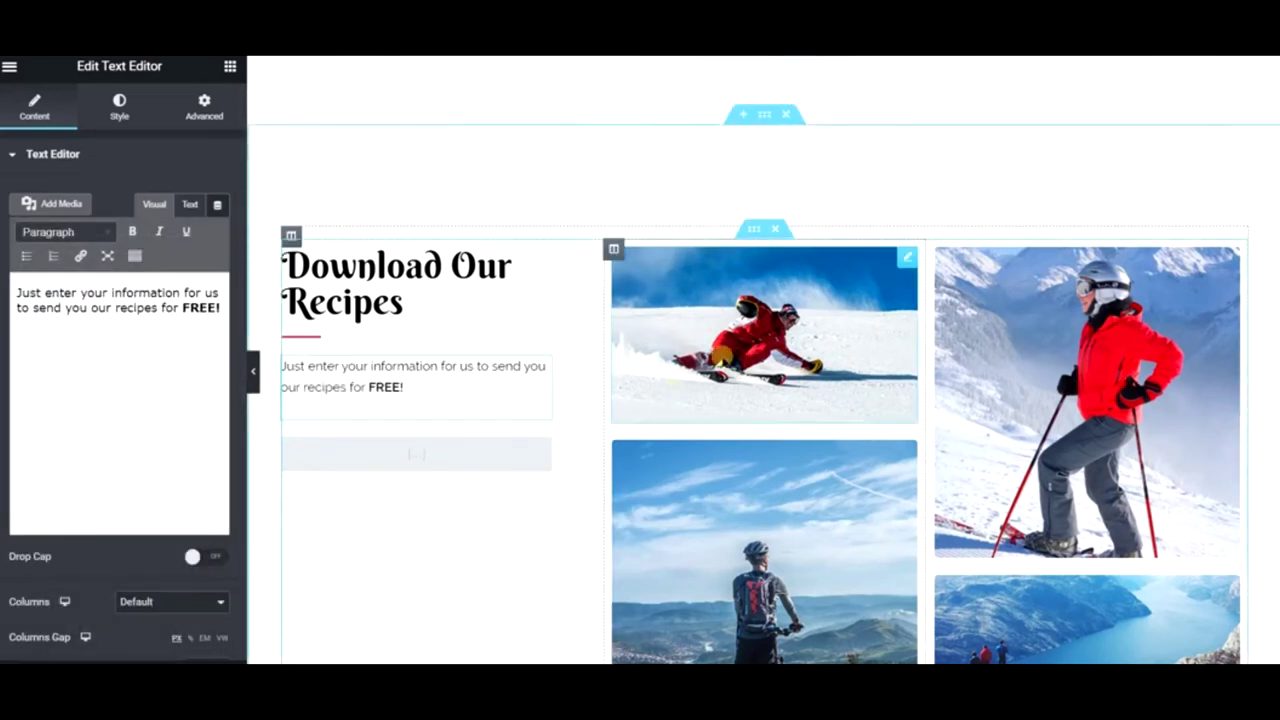
pyautogui.click(730, 358)
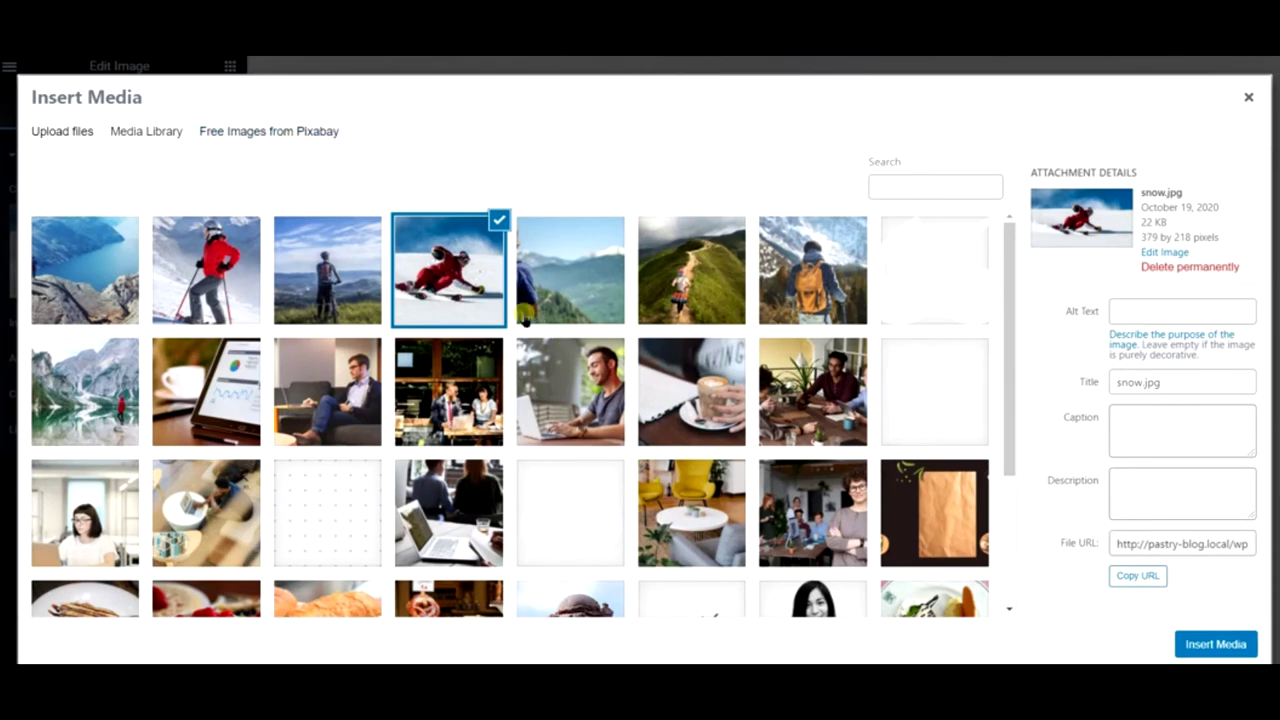
# - Replace the skiing photo with the Pixabay tea-cup-with-daisies image found by searching 'tea'
pyautogui.click(286, 131)
pyautogui.click(937, 180)
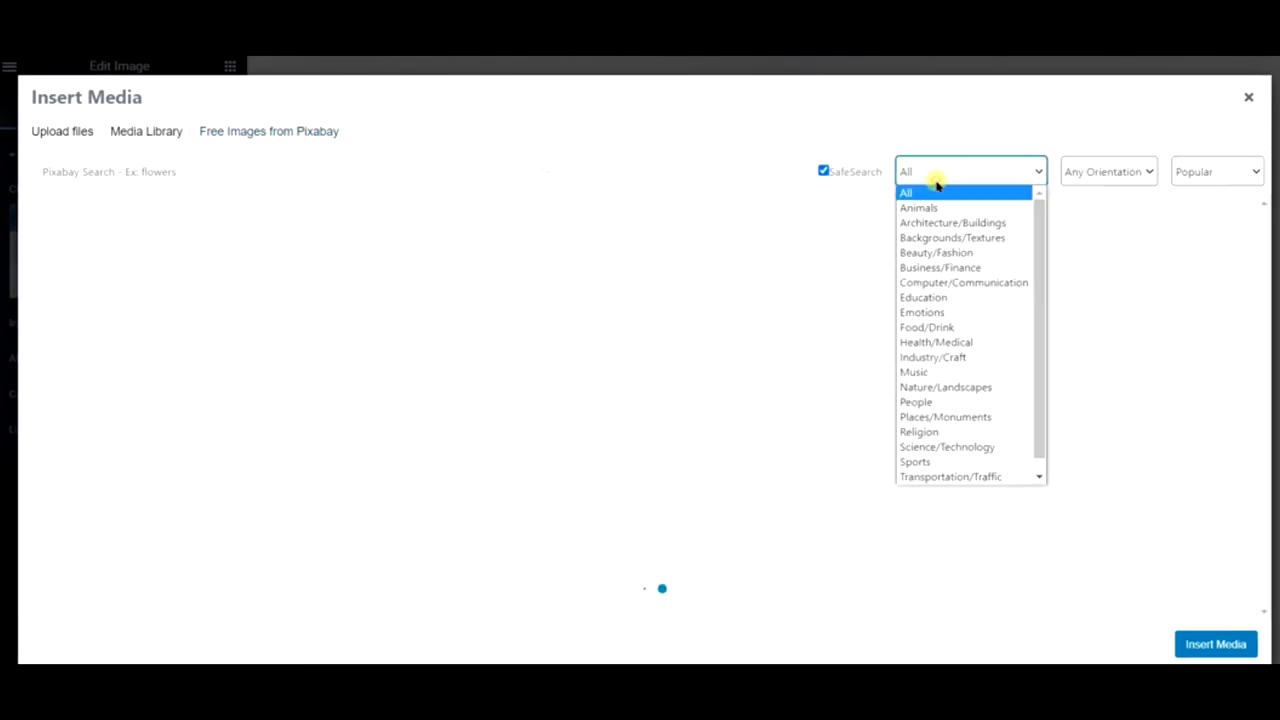
pyautogui.click(196, 180)
pyautogui.write('tea')
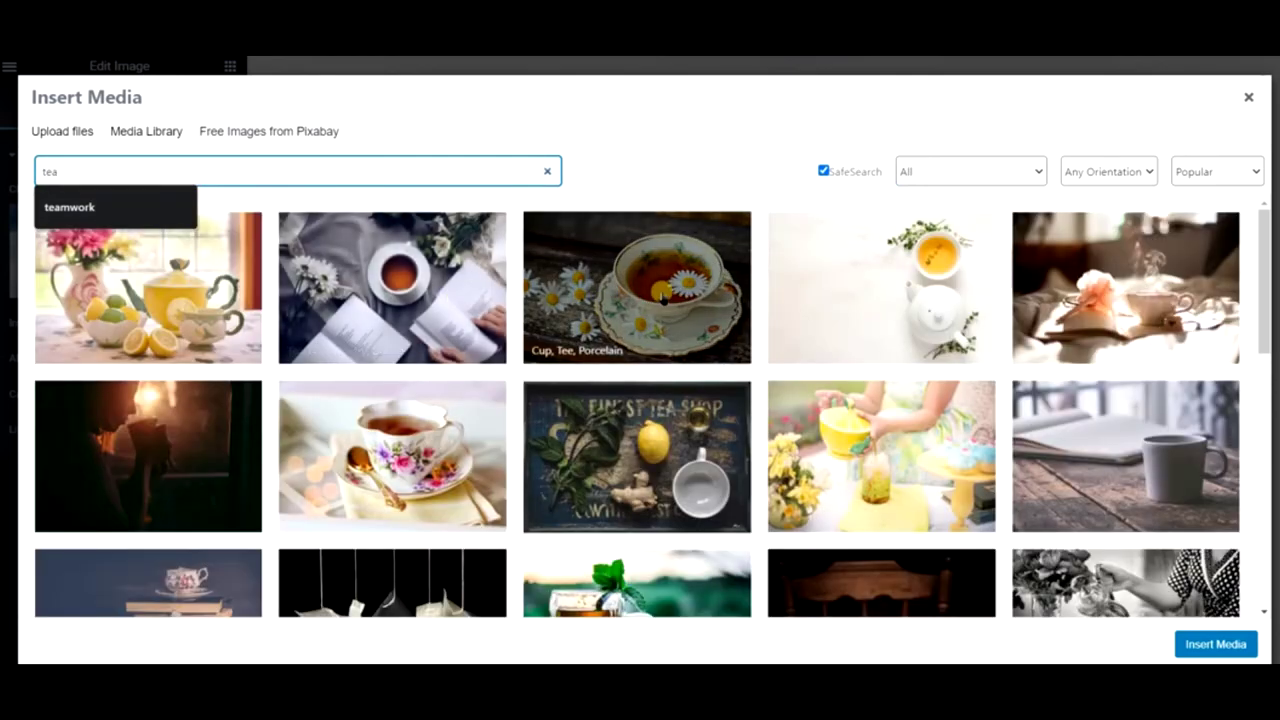
pyautogui.click(663, 292)
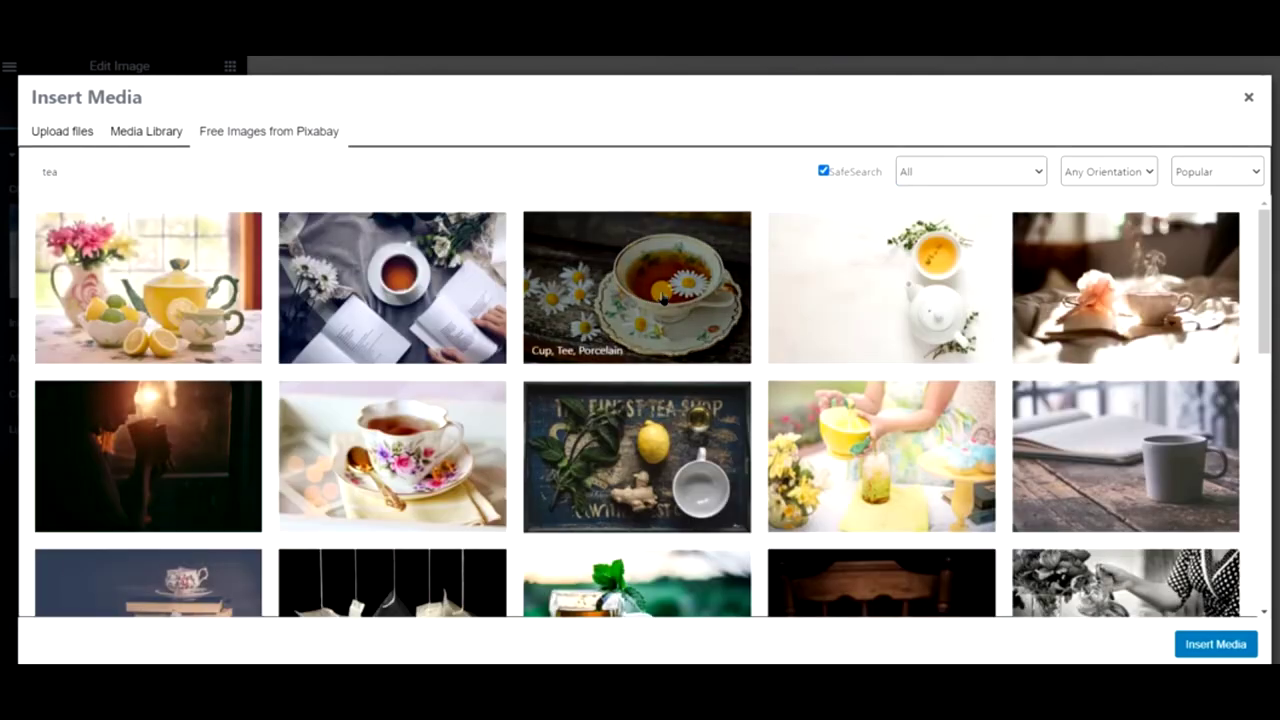
pyautogui.click(663, 292)
pyautogui.click(1212, 170)
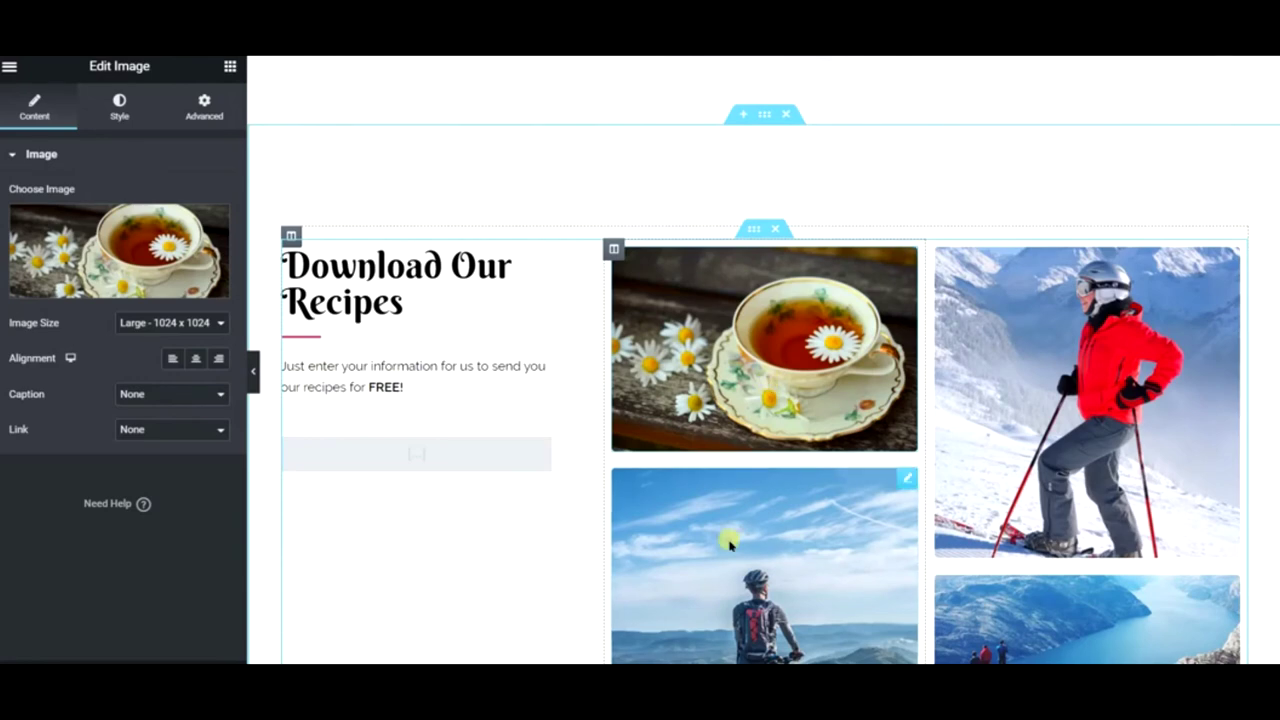
# - Replace the cyclist photo with Pixabay croissants found by searching 'bread'
pyautogui.click(209, 243)
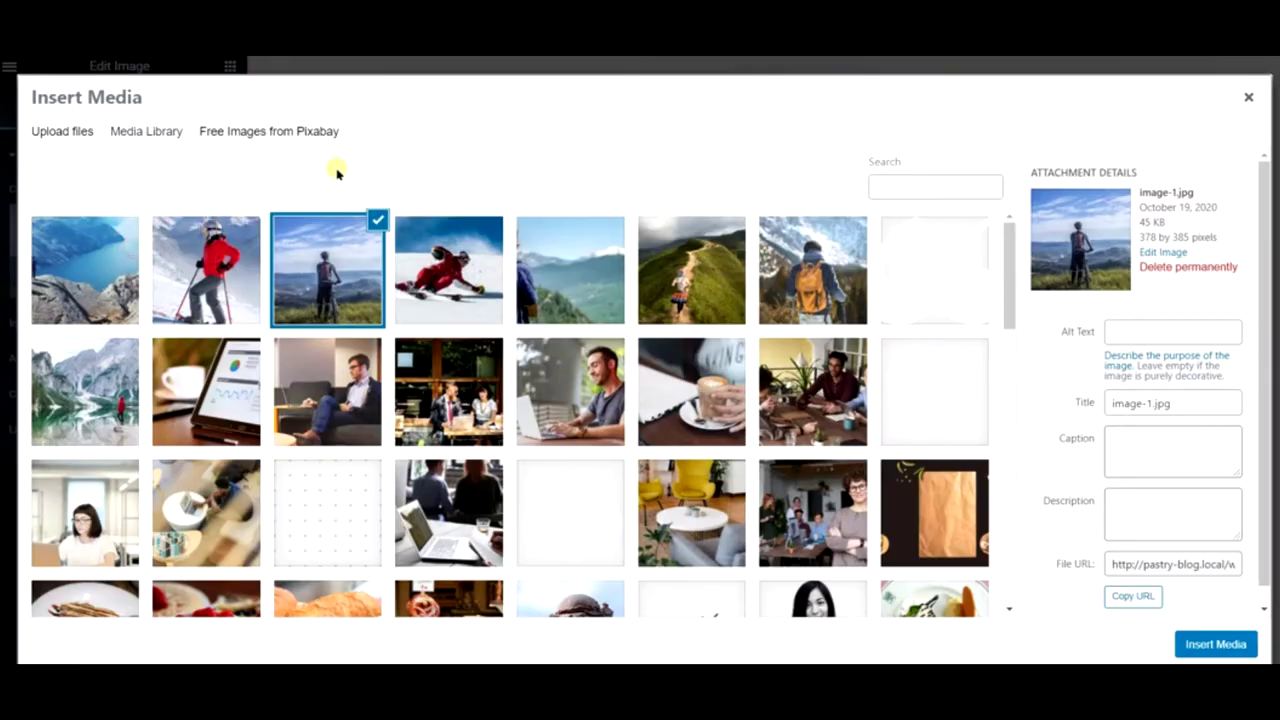
pyautogui.click(278, 138)
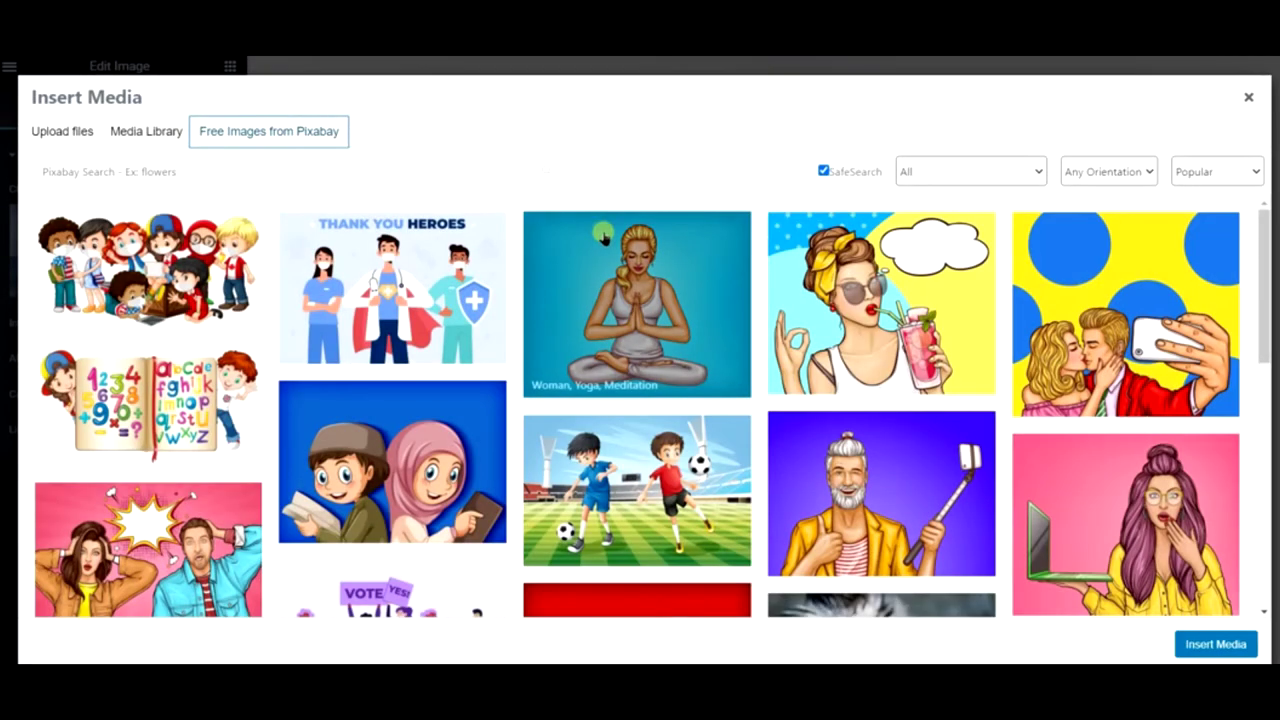
pyautogui.click(491, 169)
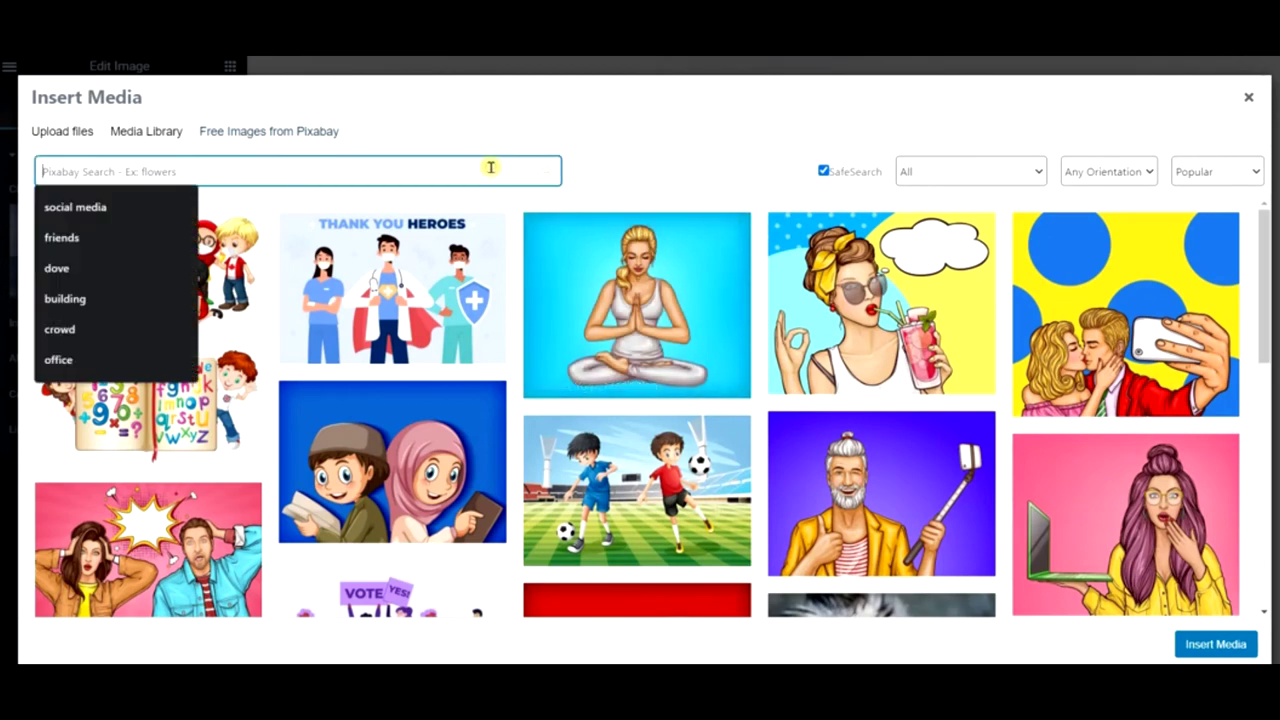
pyautogui.write('bread')
pyautogui.press('Return')
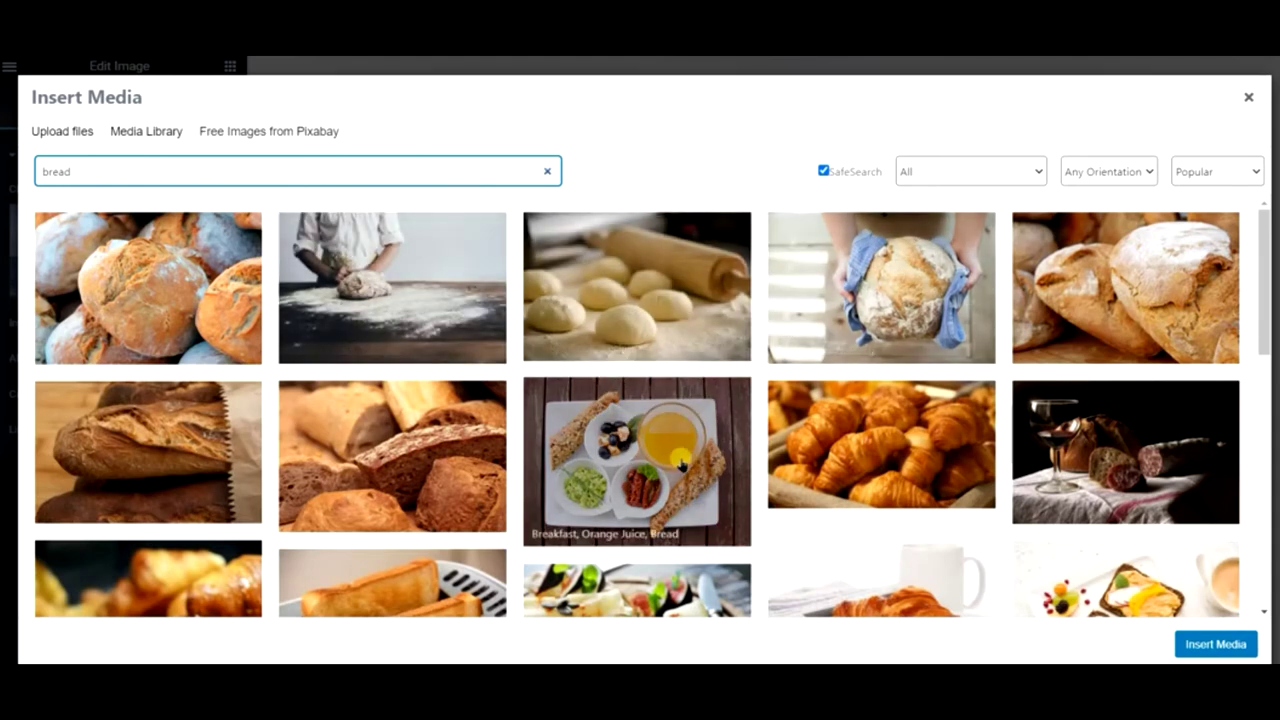
pyautogui.click(864, 443)
pyautogui.click(1222, 168)
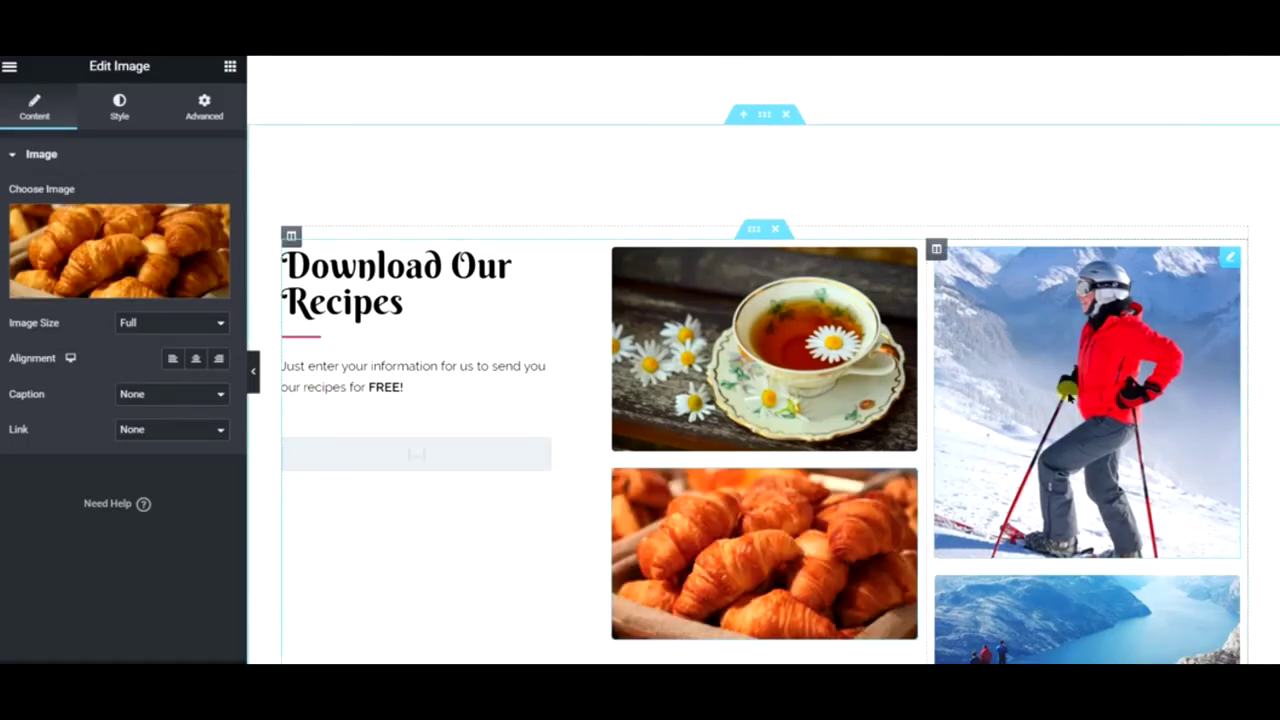
# - Select the standing skier photo and open its image picker
pyautogui.click(1068, 397)
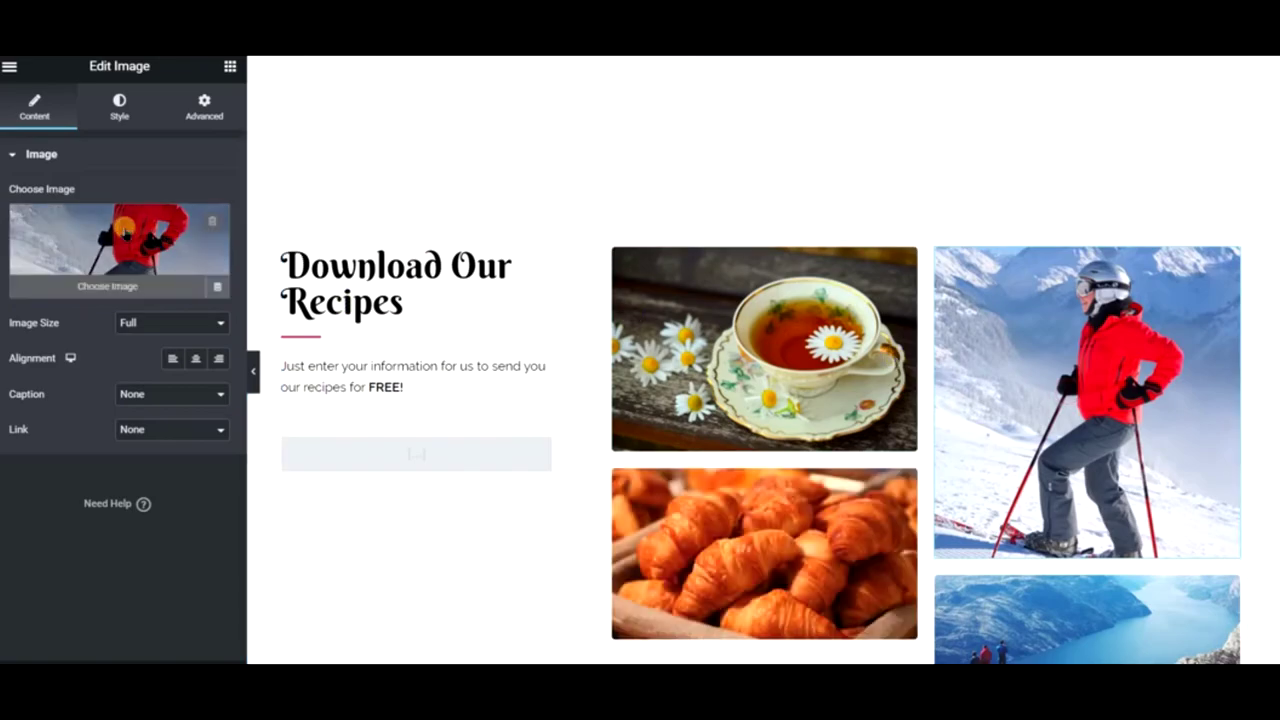
pyautogui.click(124, 229)
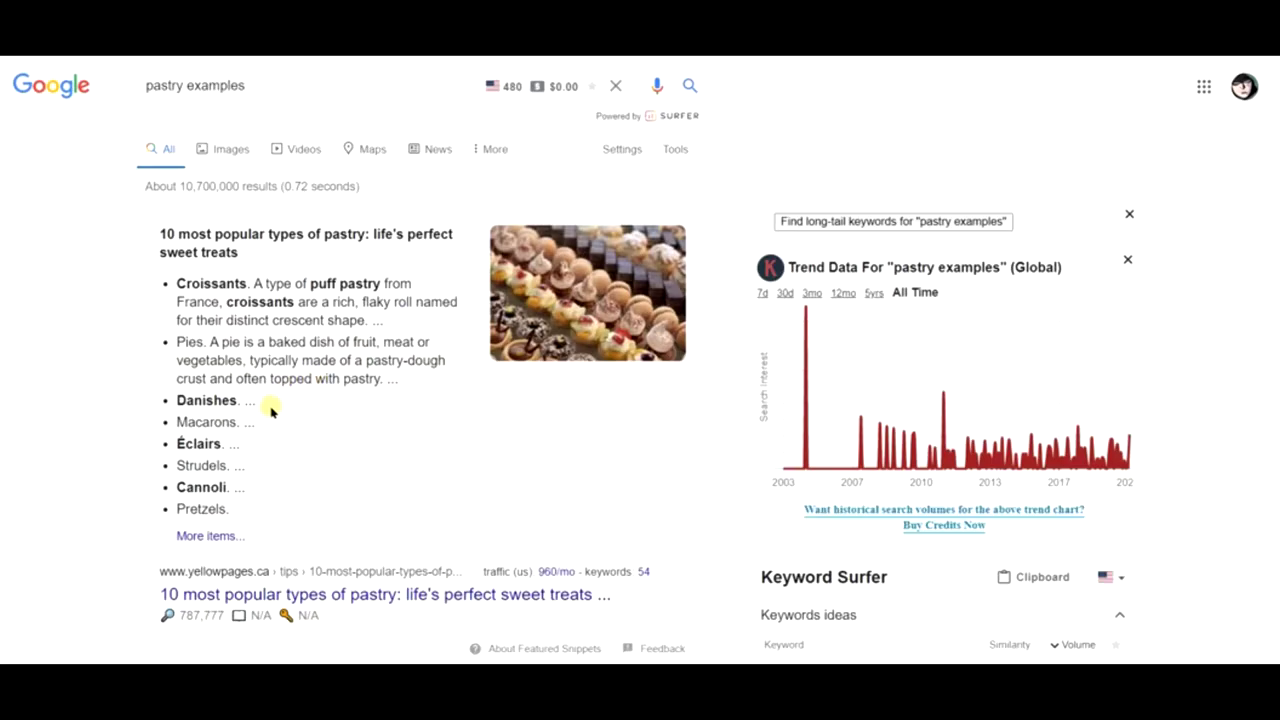
pyautogui.scroll(-1, 270, 410)
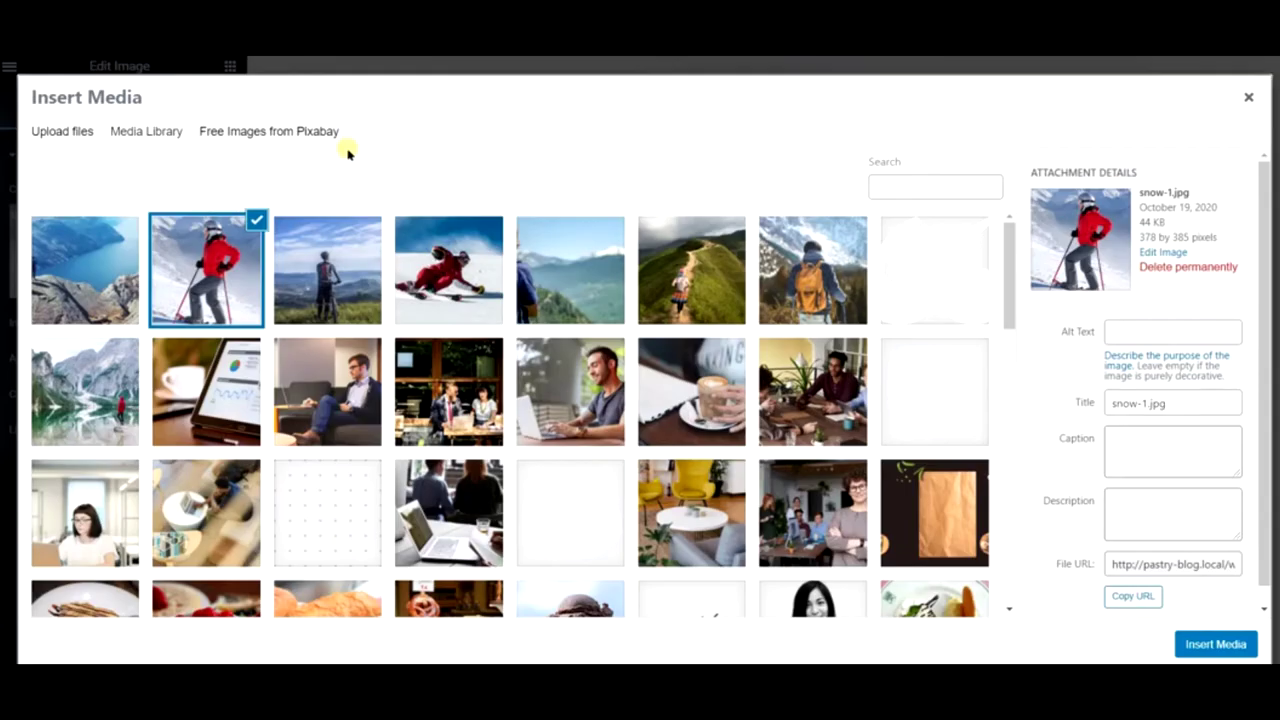
# - Swap the skier for a Pixabay cannoli photo ('carnoli' search), then open the lake photo's picker
pyautogui.click(300, 132)
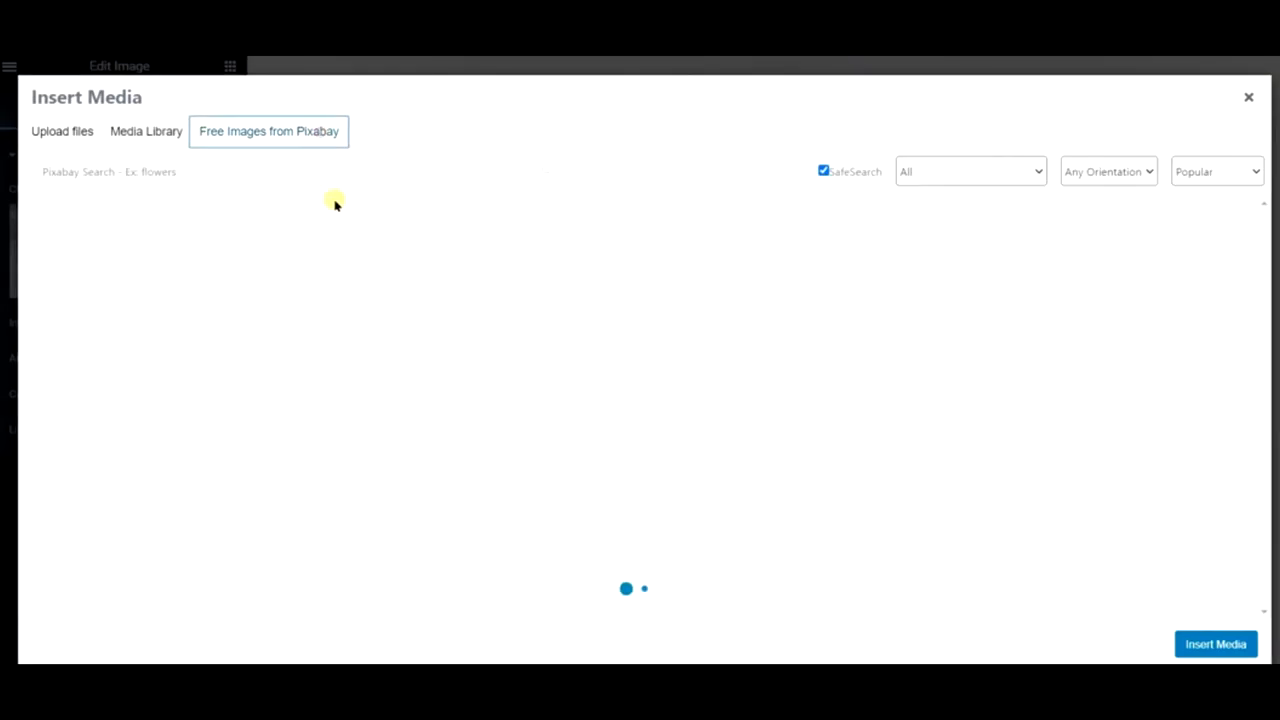
pyautogui.click(337, 171)
pyautogui.write('carnoli')
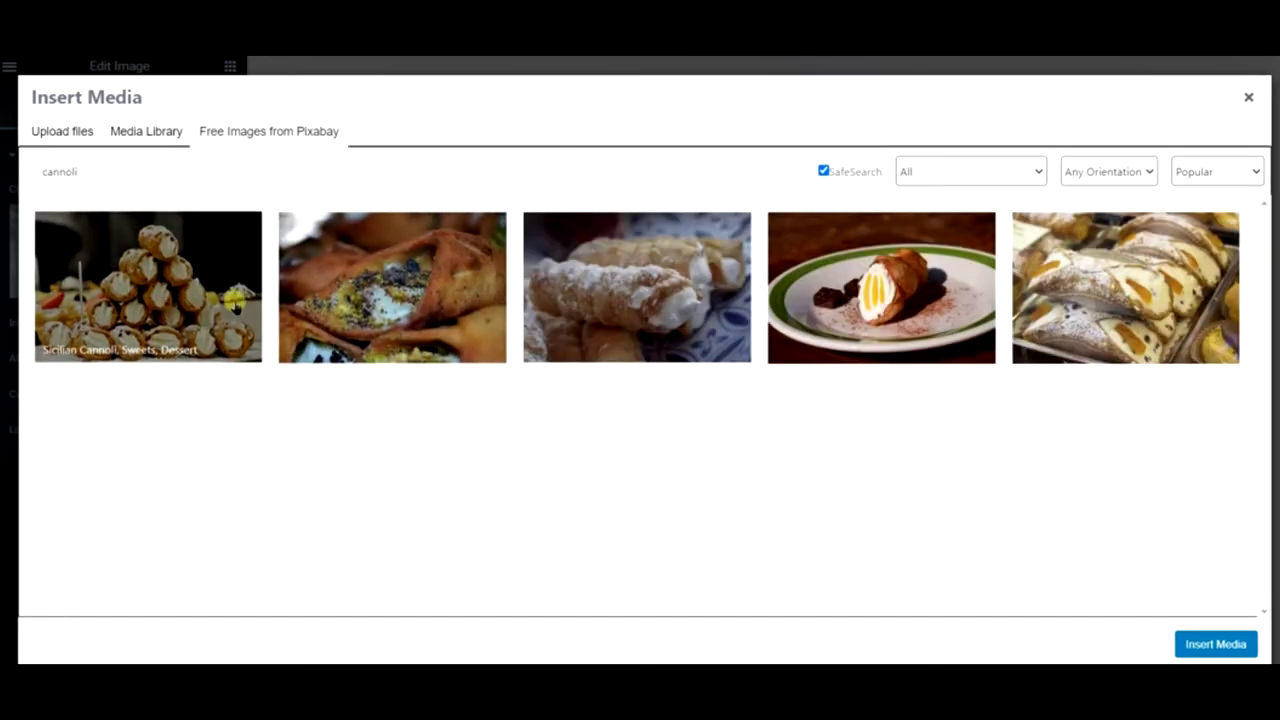
pyautogui.click(180, 306)
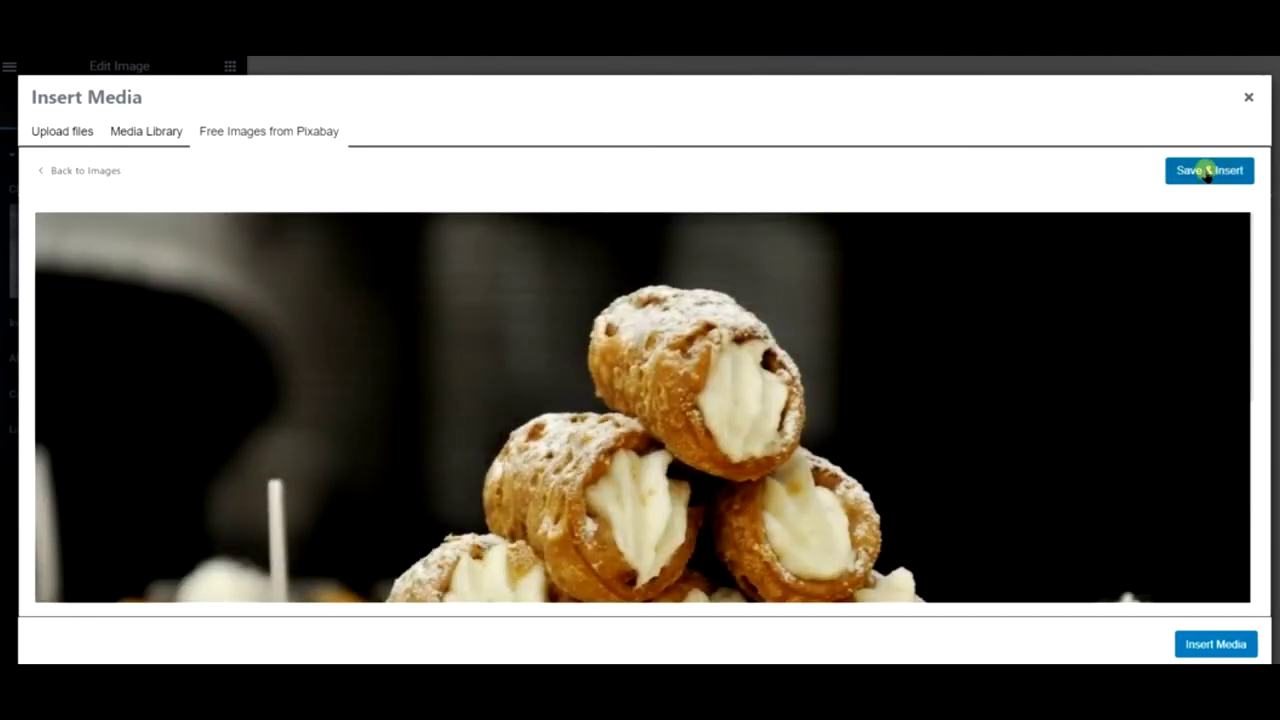
pyautogui.click(1206, 171)
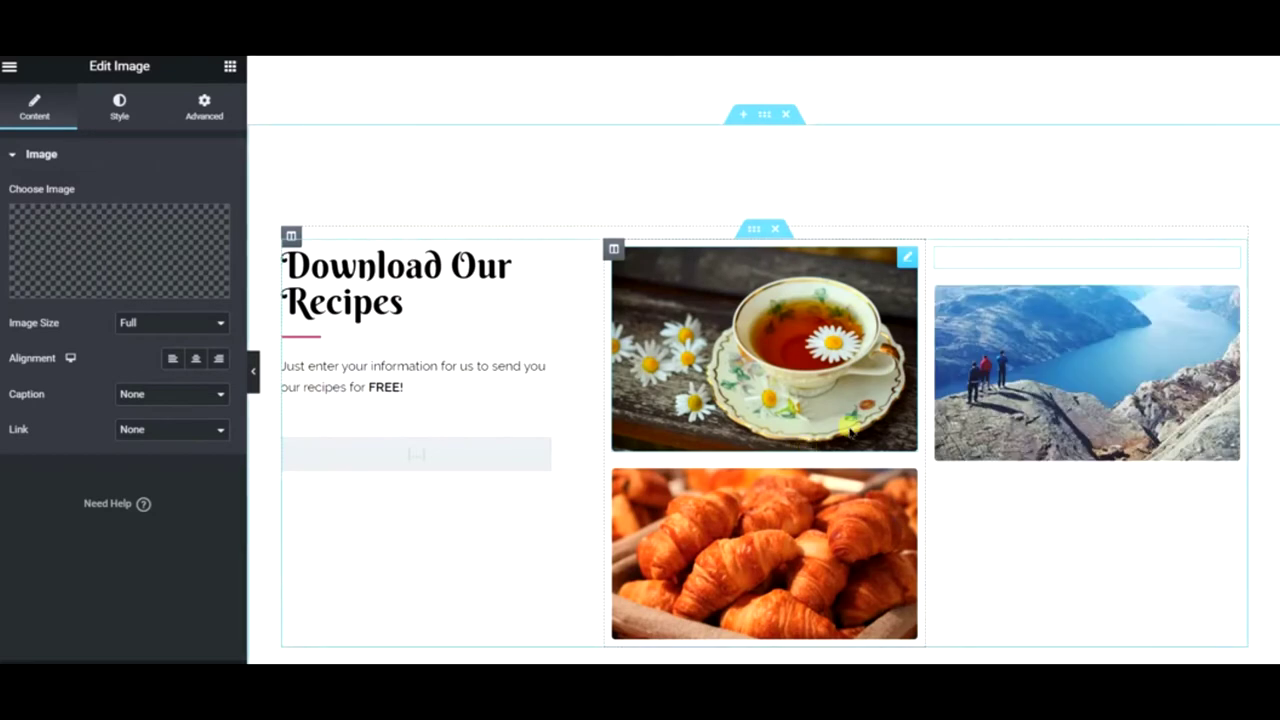
pyautogui.click(1008, 509)
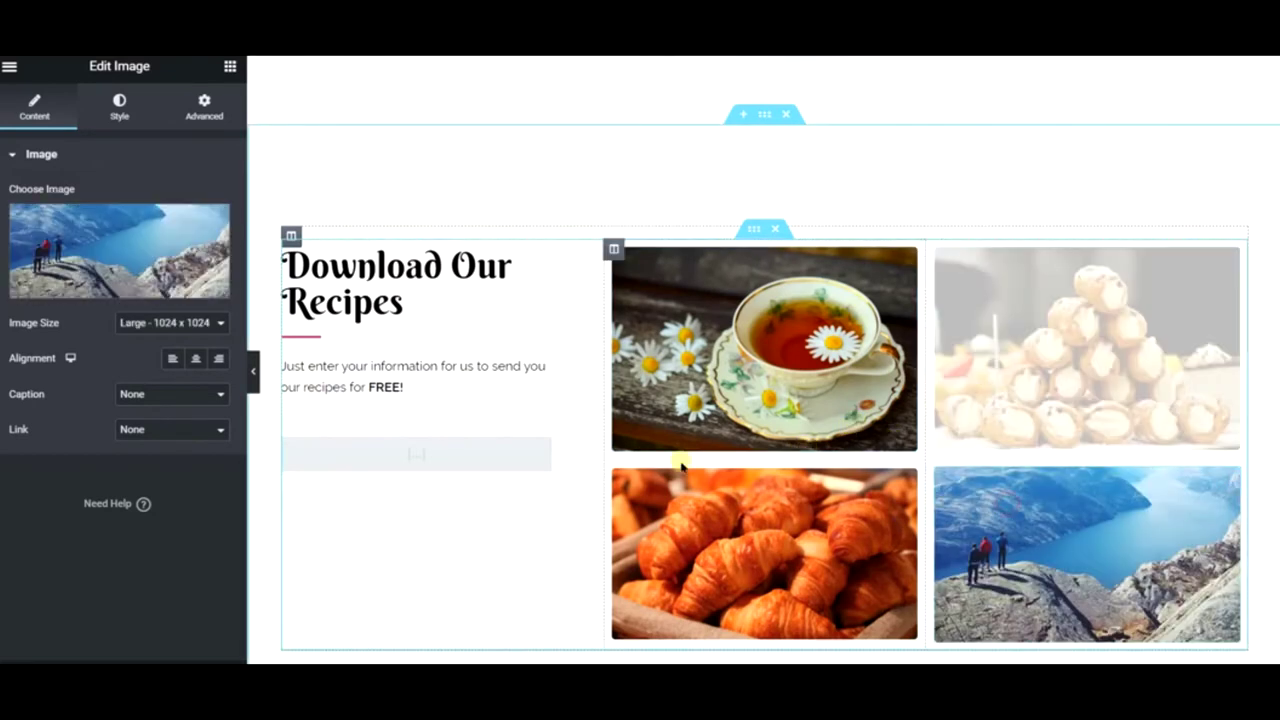
pyautogui.click(122, 250)
# - Search Pixabay for 'desert' and insert the strawberry and blackberry yogurt parfait photo
pyautogui.click(286, 140)
pyautogui.click(475, 171)
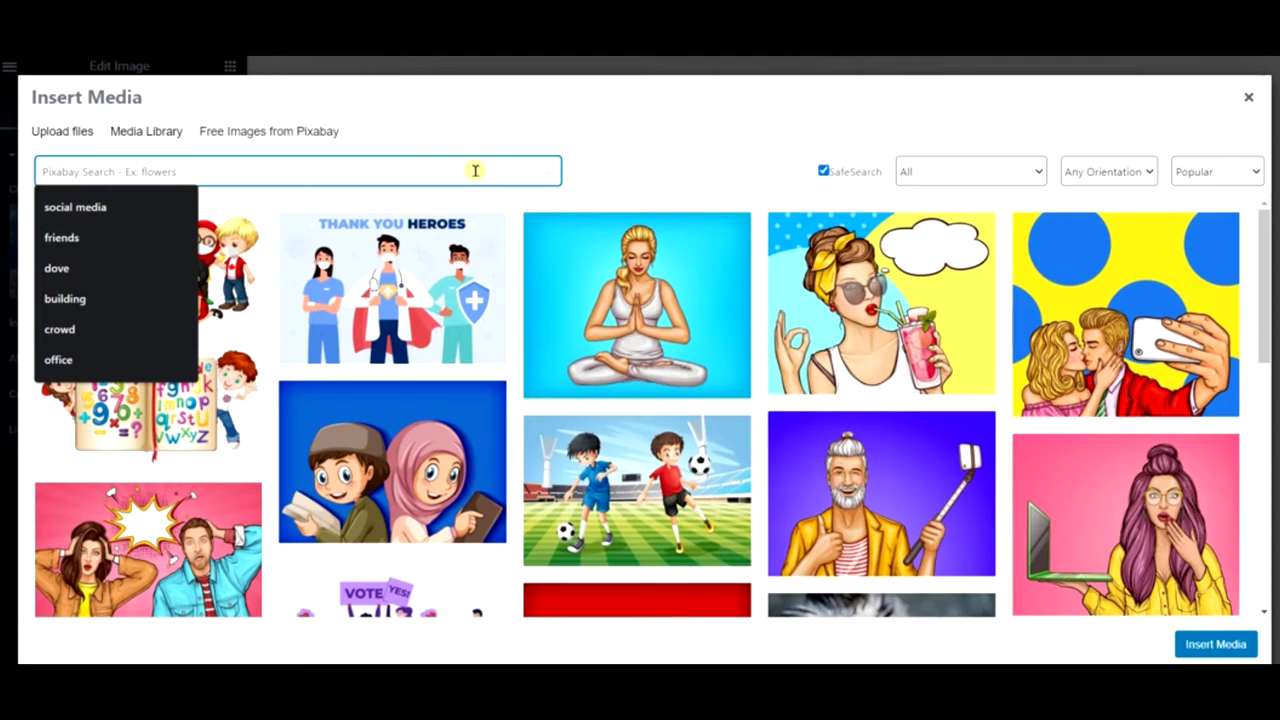
pyautogui.write('desert')
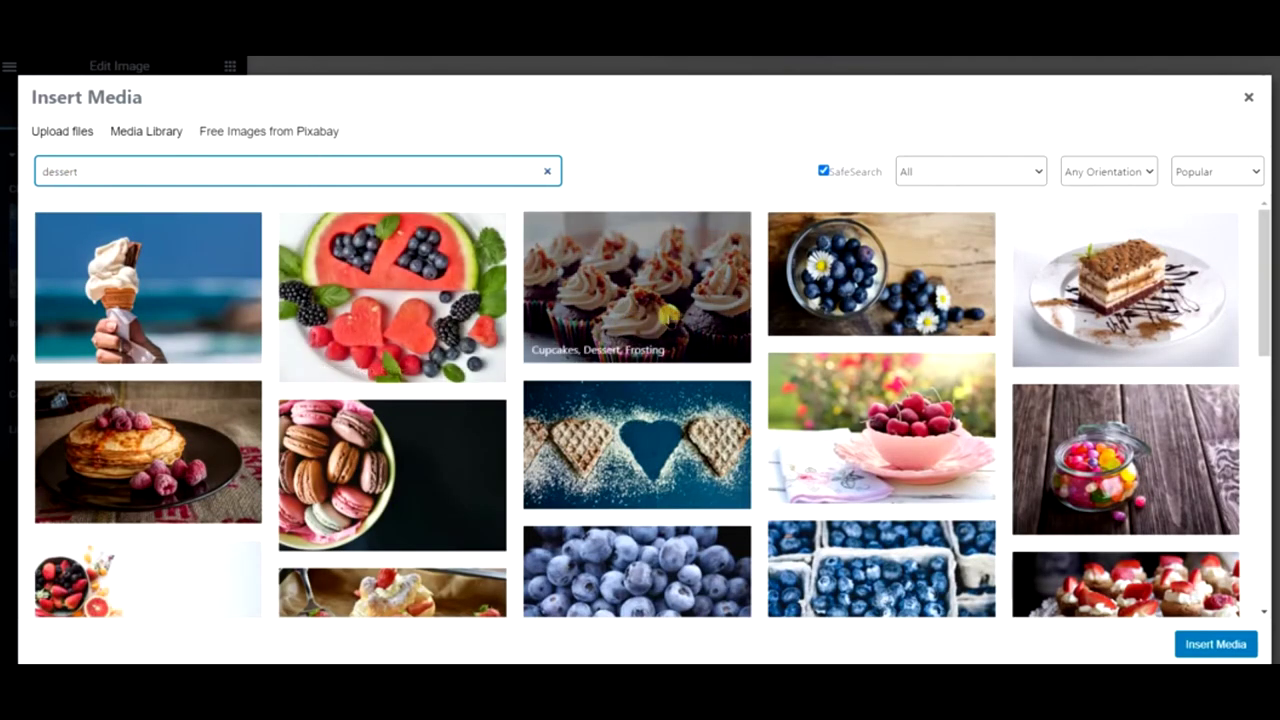
pyautogui.scroll(-5, 812, 326)
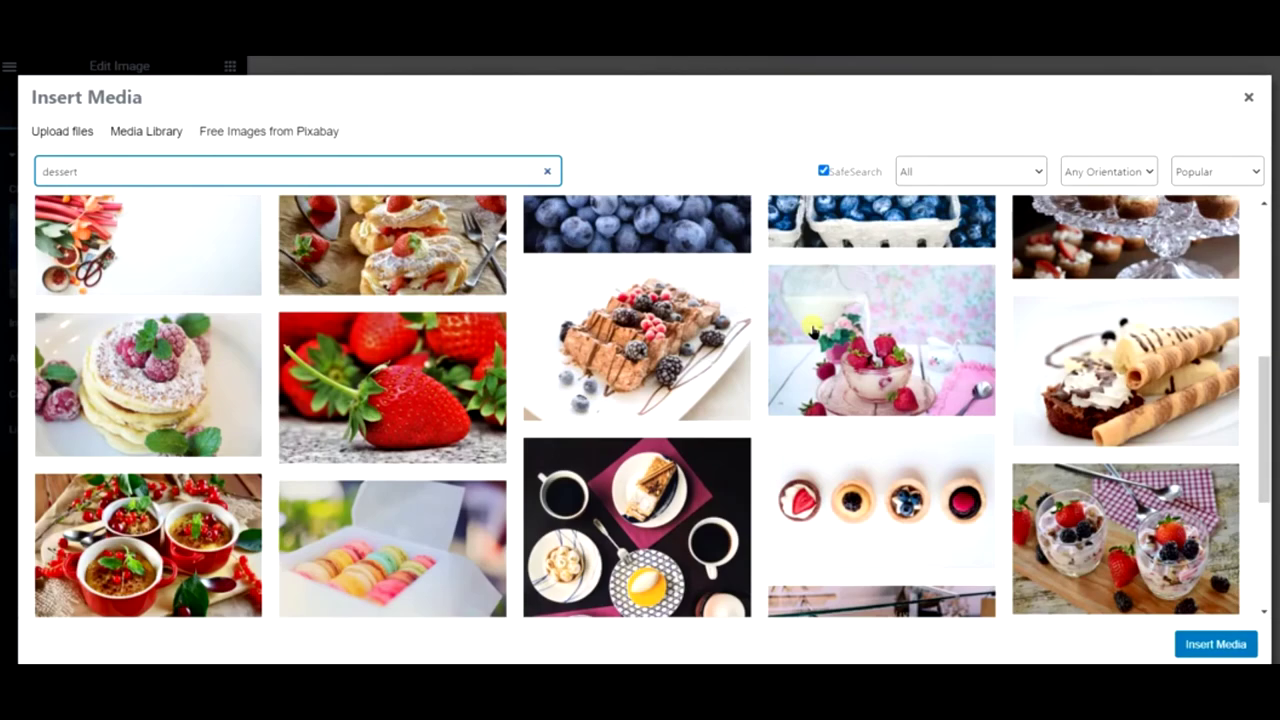
pyautogui.scroll(-5, 812, 326)
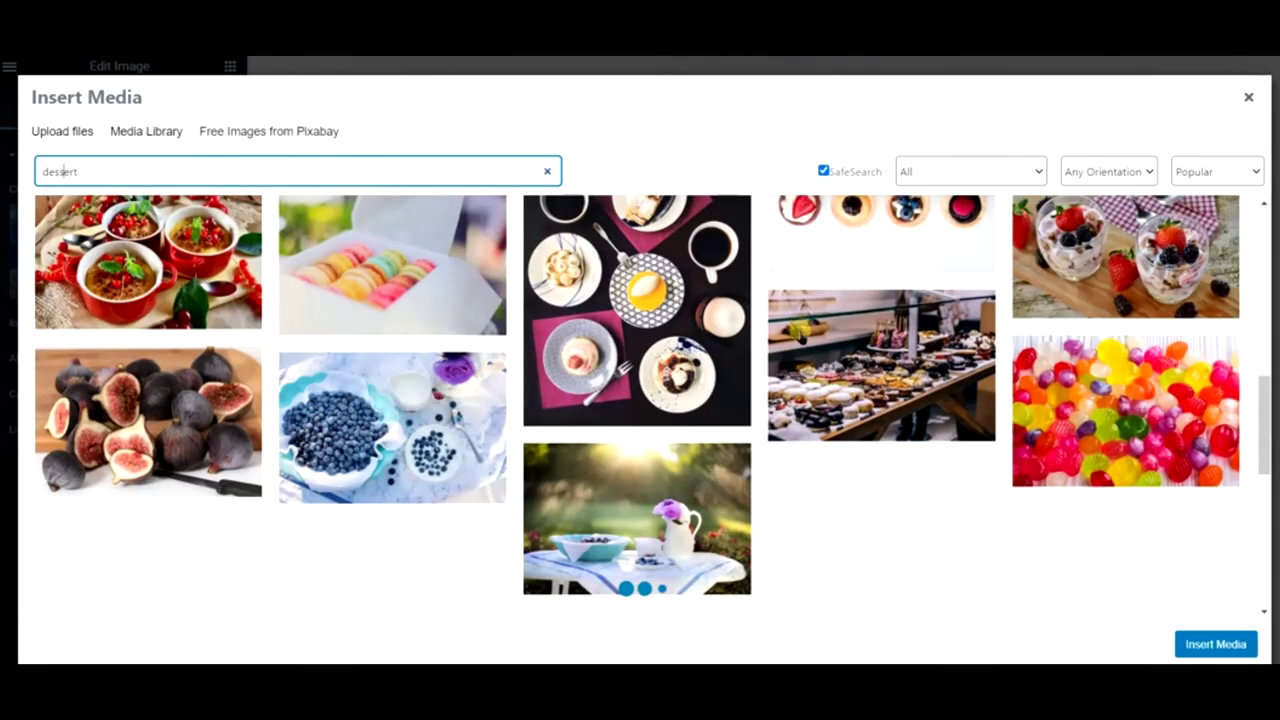
pyautogui.scroll(-2, 877, 360)
pyautogui.scroll(4, 1013, 340)
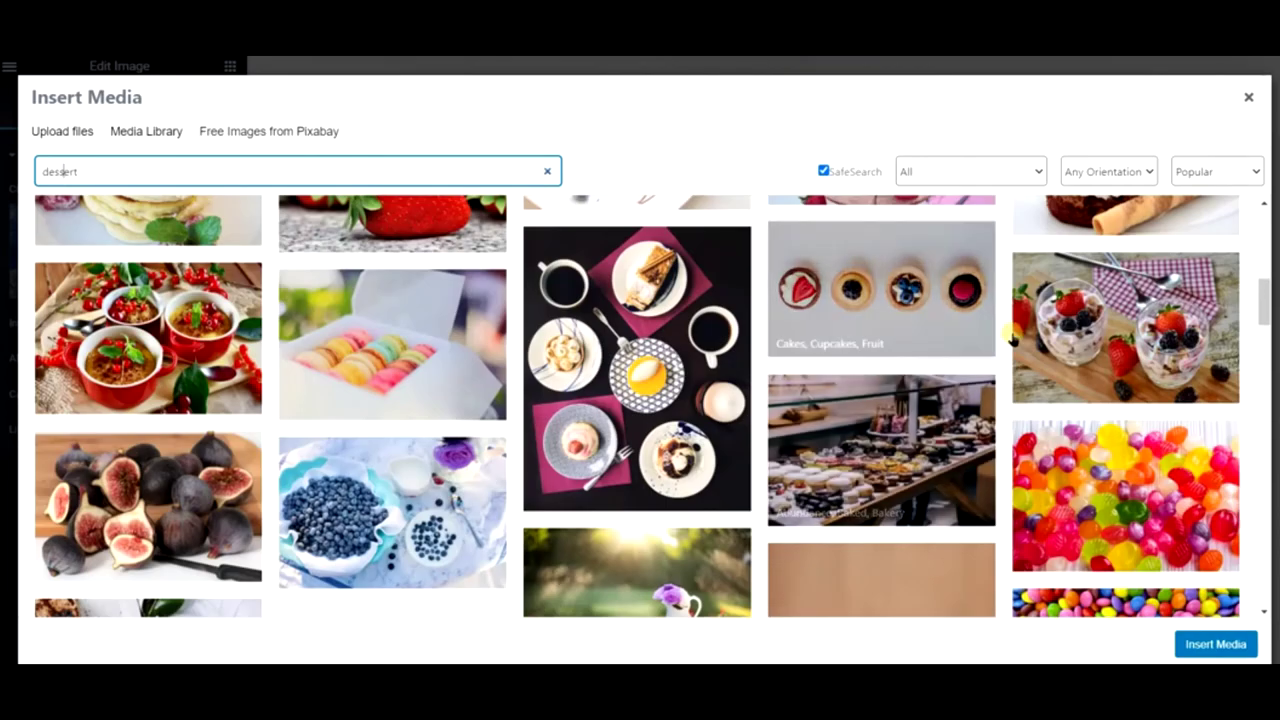
pyautogui.click(1040, 330)
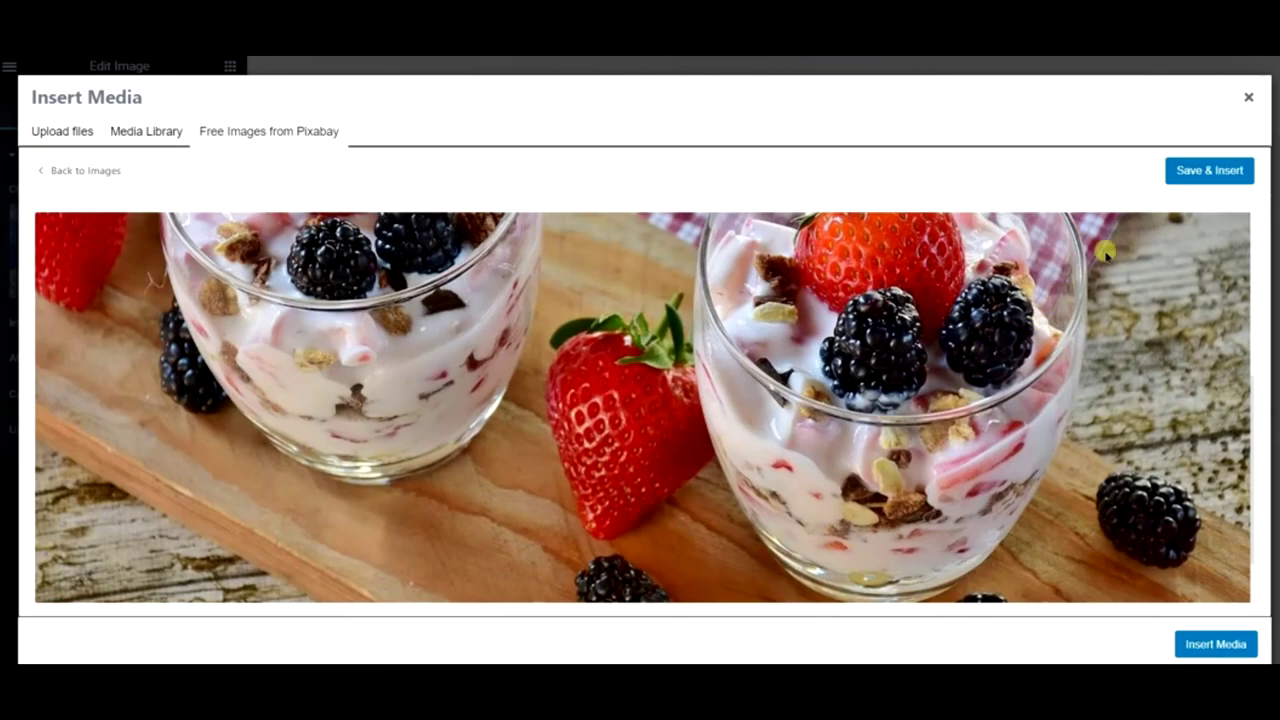
pyautogui.click(1200, 172)
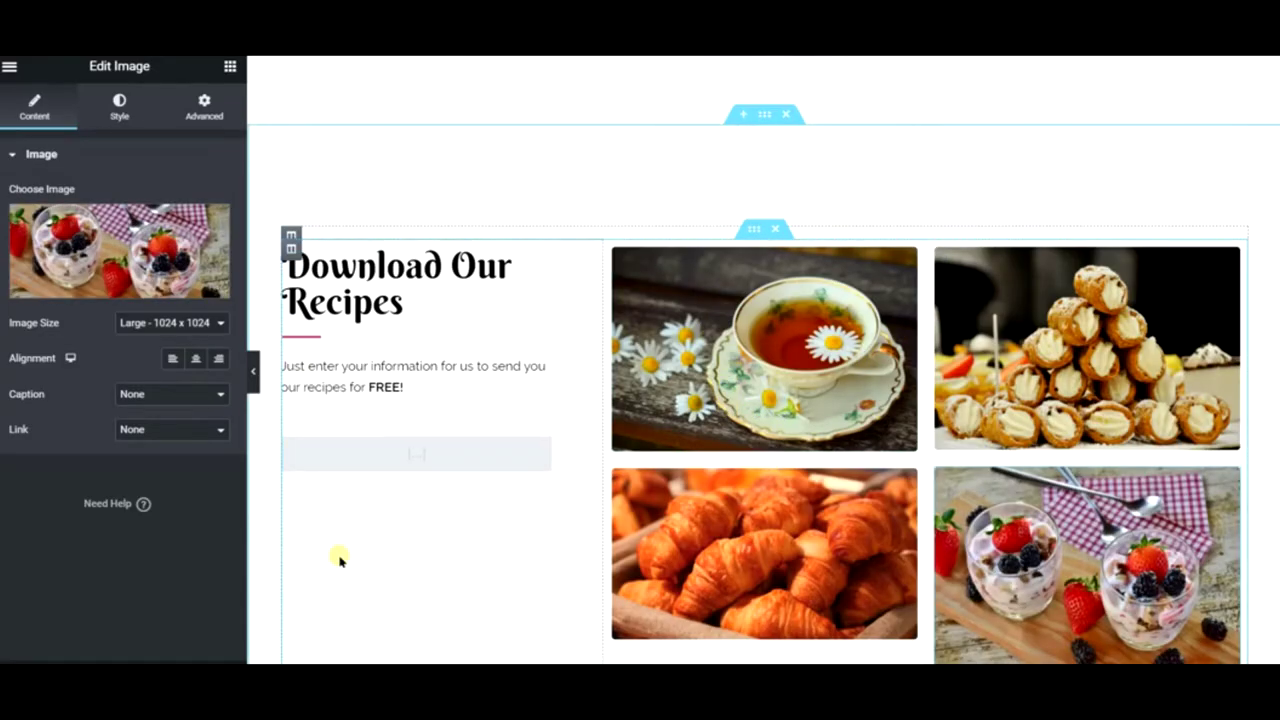
pyautogui.click(253, 370)
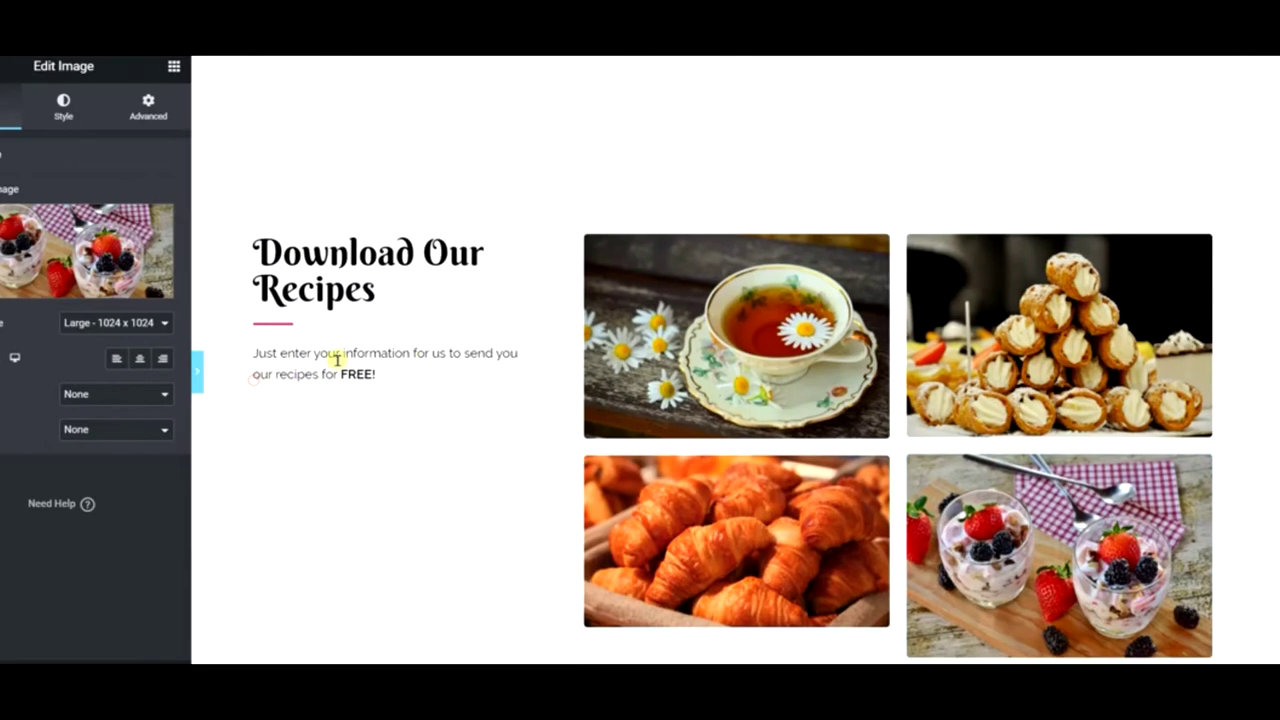
pyautogui.scroll(-5, 564, 293)
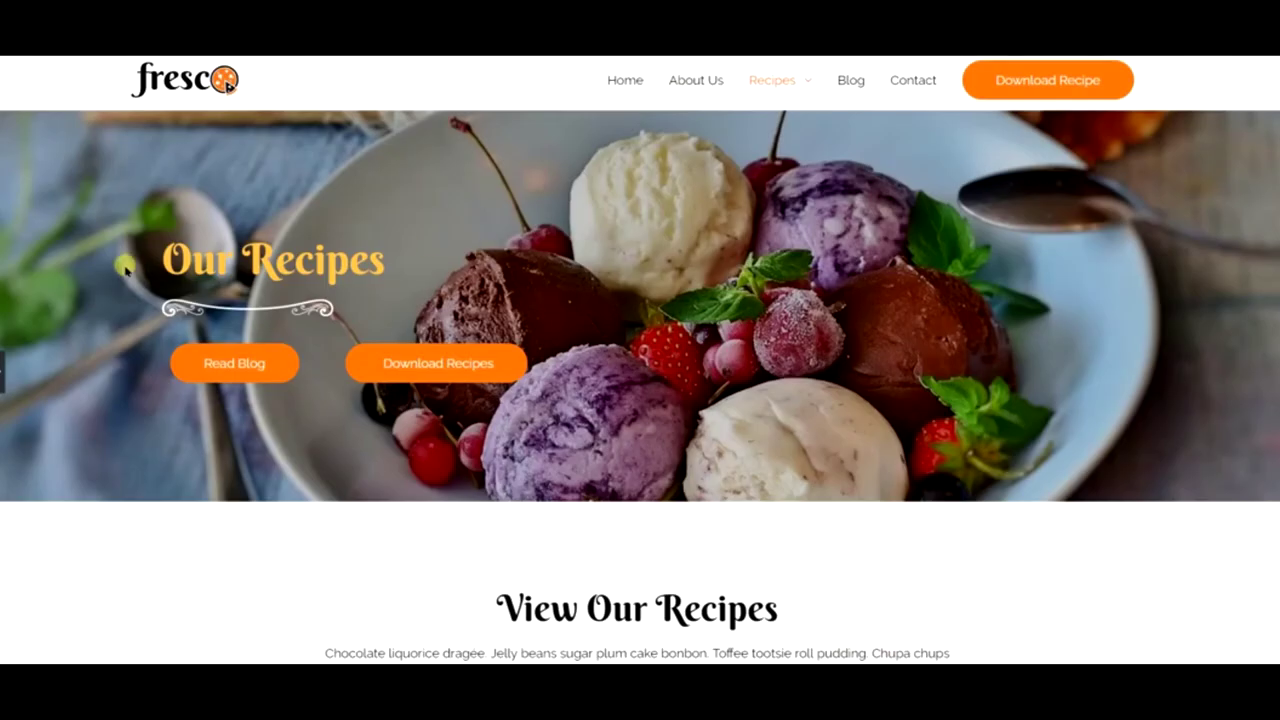
pyautogui.scroll(-3, 755, 270)
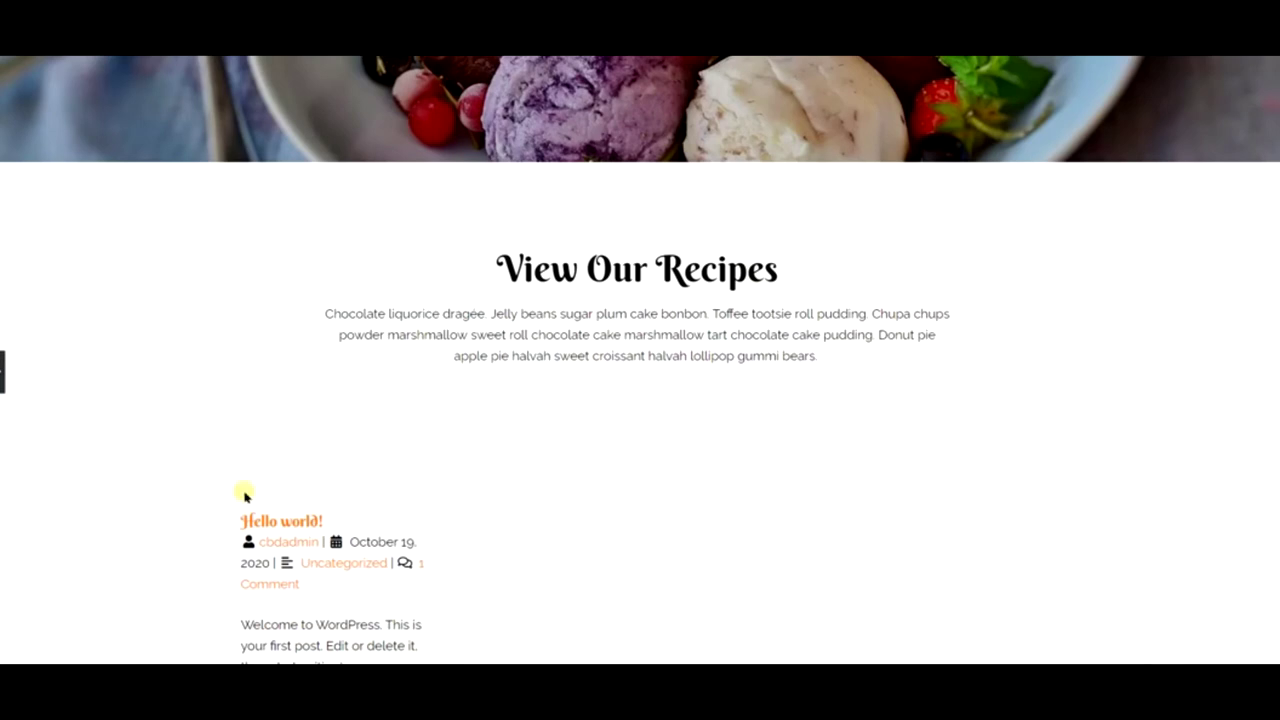
pyautogui.scroll(-2, 246, 491)
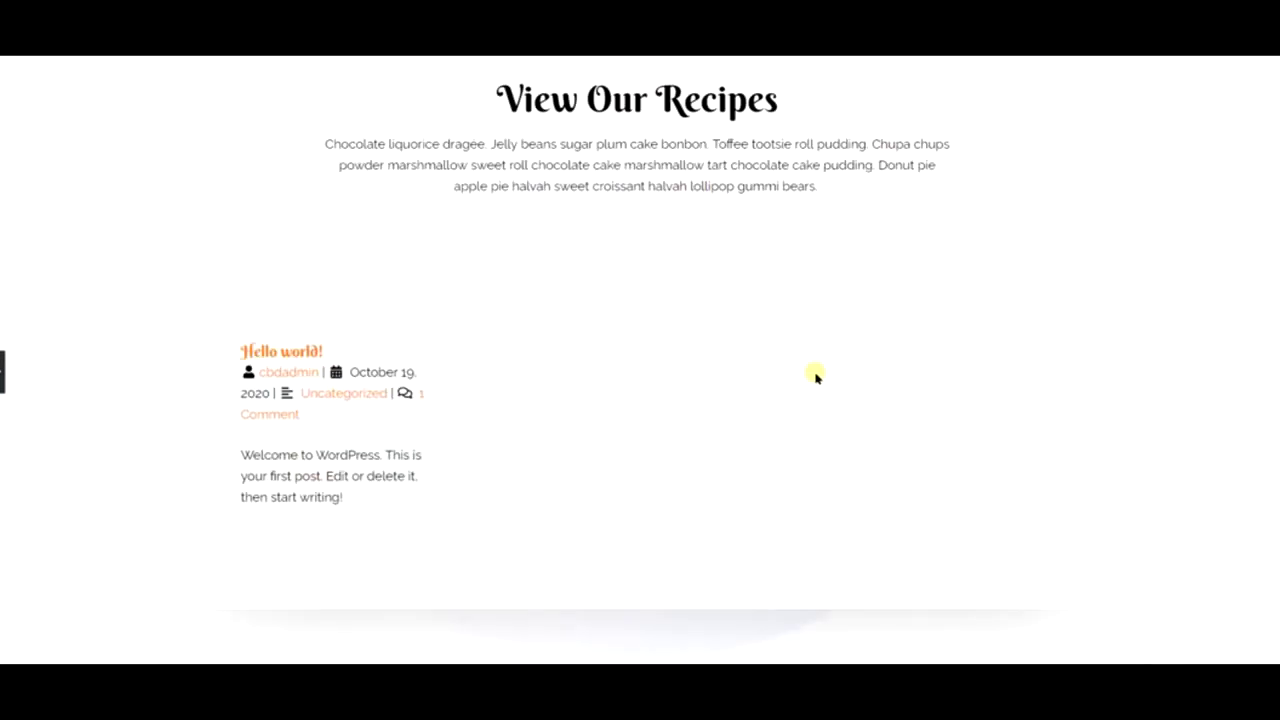
pyautogui.scroll(-3, 815, 375)
pyautogui.scroll(-4, 677, 337)
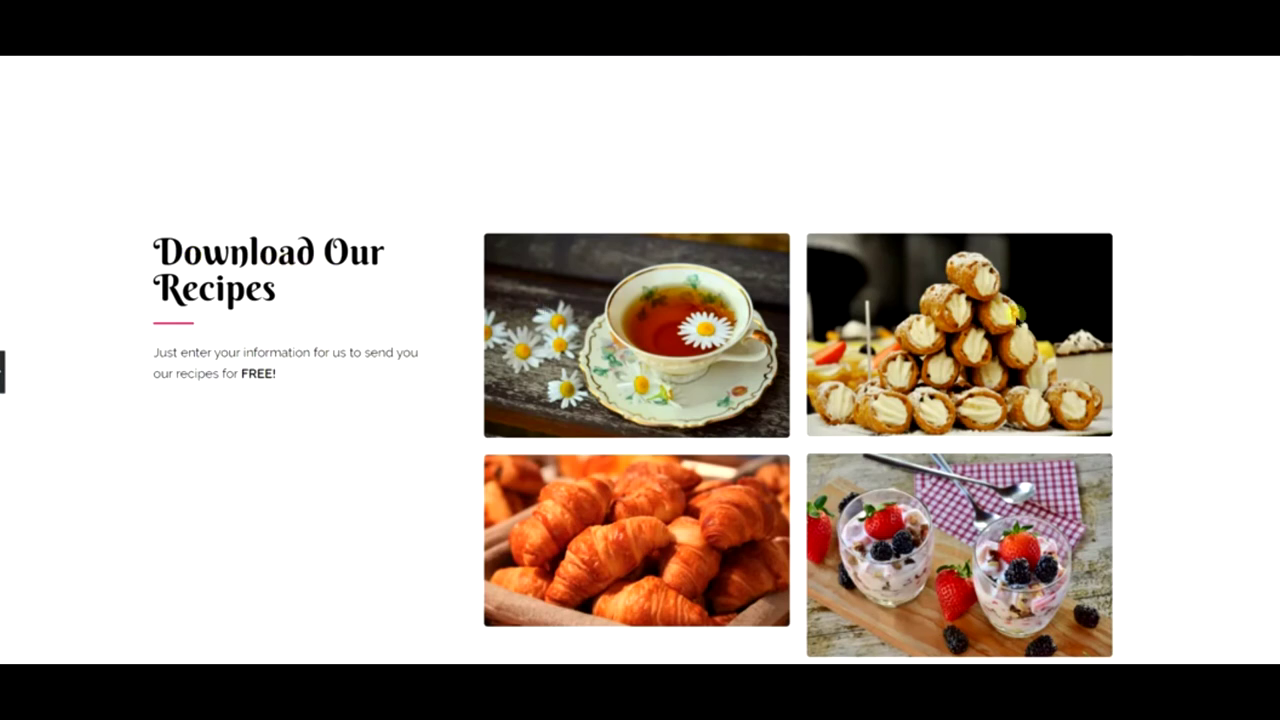
pyautogui.scroll(-2, 1000, 320)
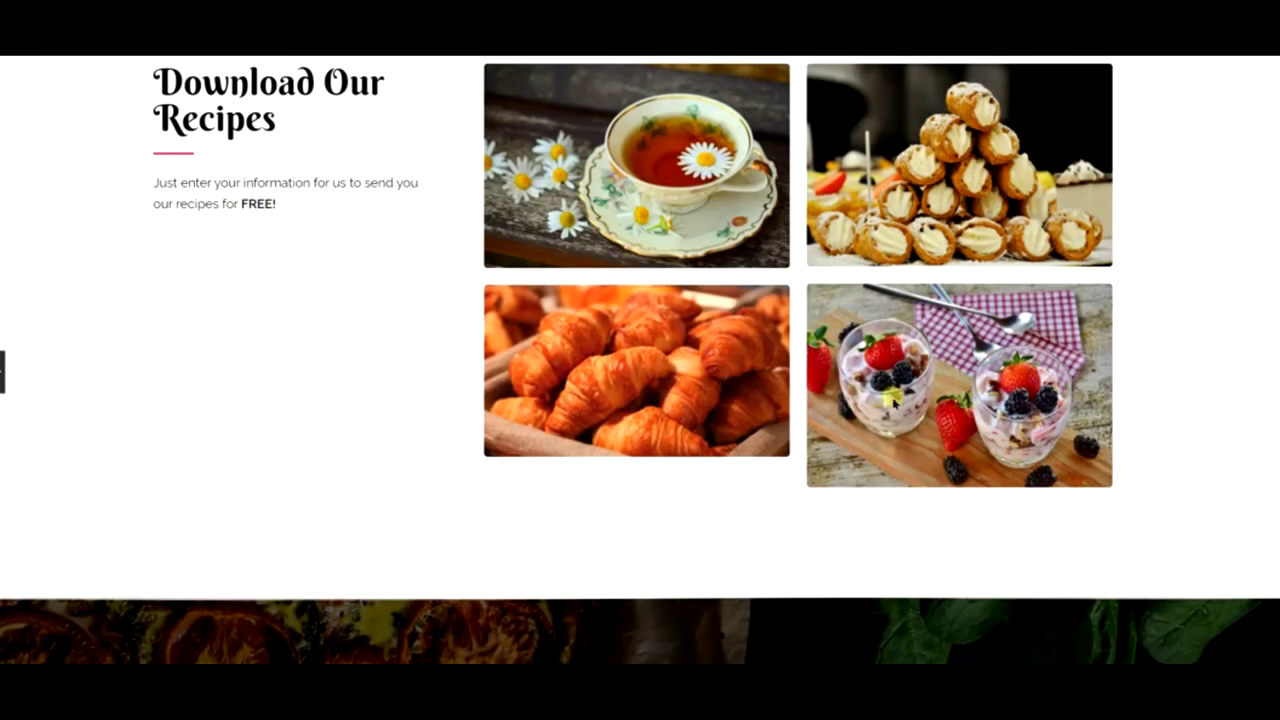
pyautogui.scroll(4, 640, 360)
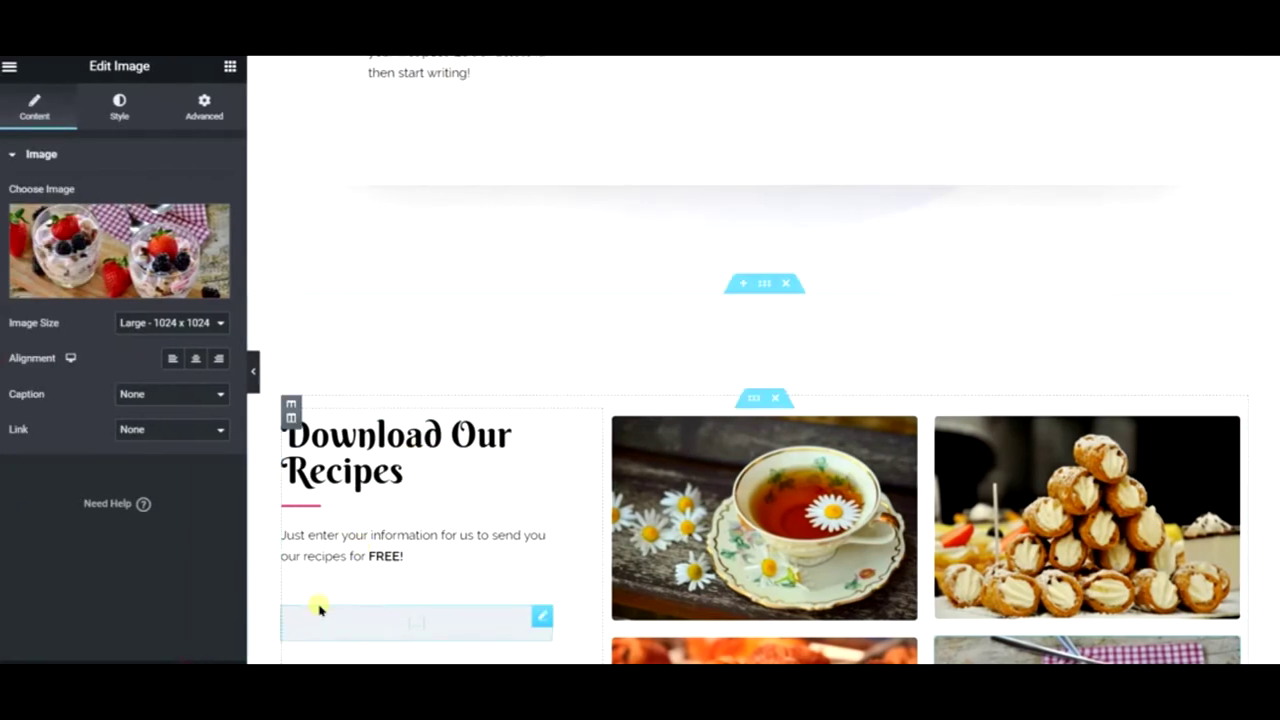
# - Scroll back to the top and open the Elementor panel's hamburger main menu
pyautogui.scroll(-2, 831, 394)
pyautogui.scroll(10, 737, 429)
pyautogui.scroll(3, 733, 425)
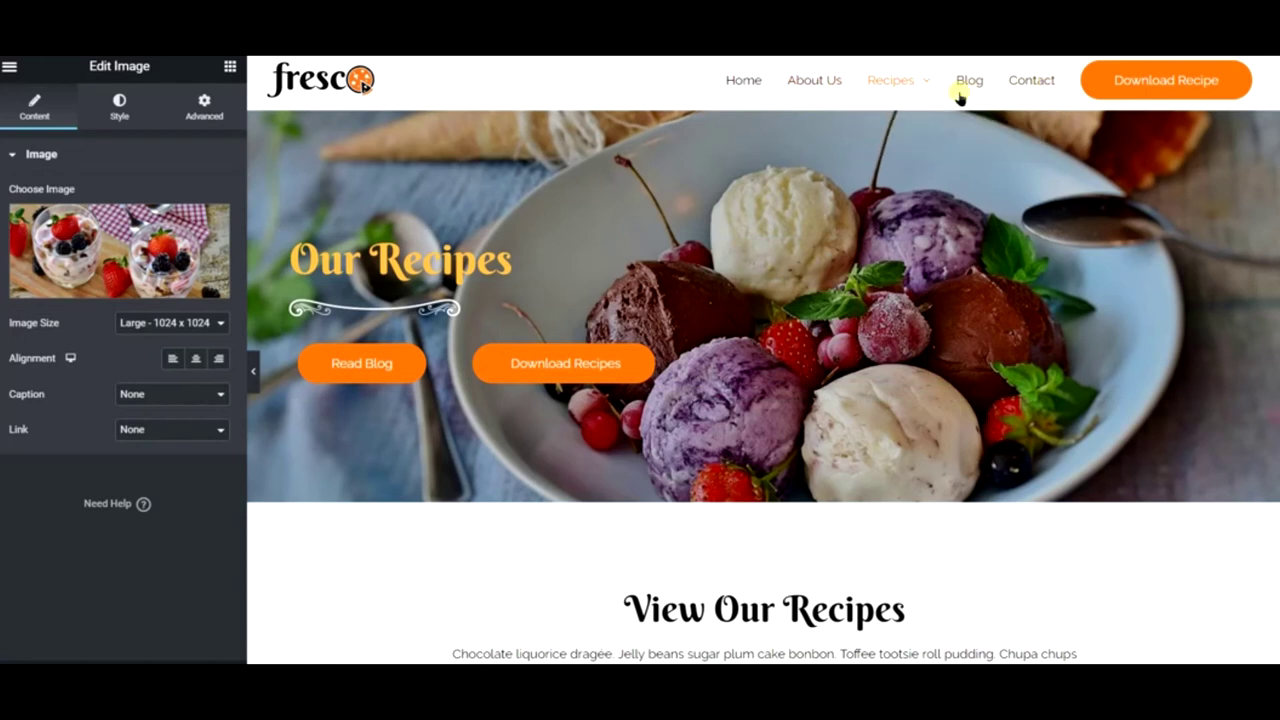
pyautogui.click(10, 67)
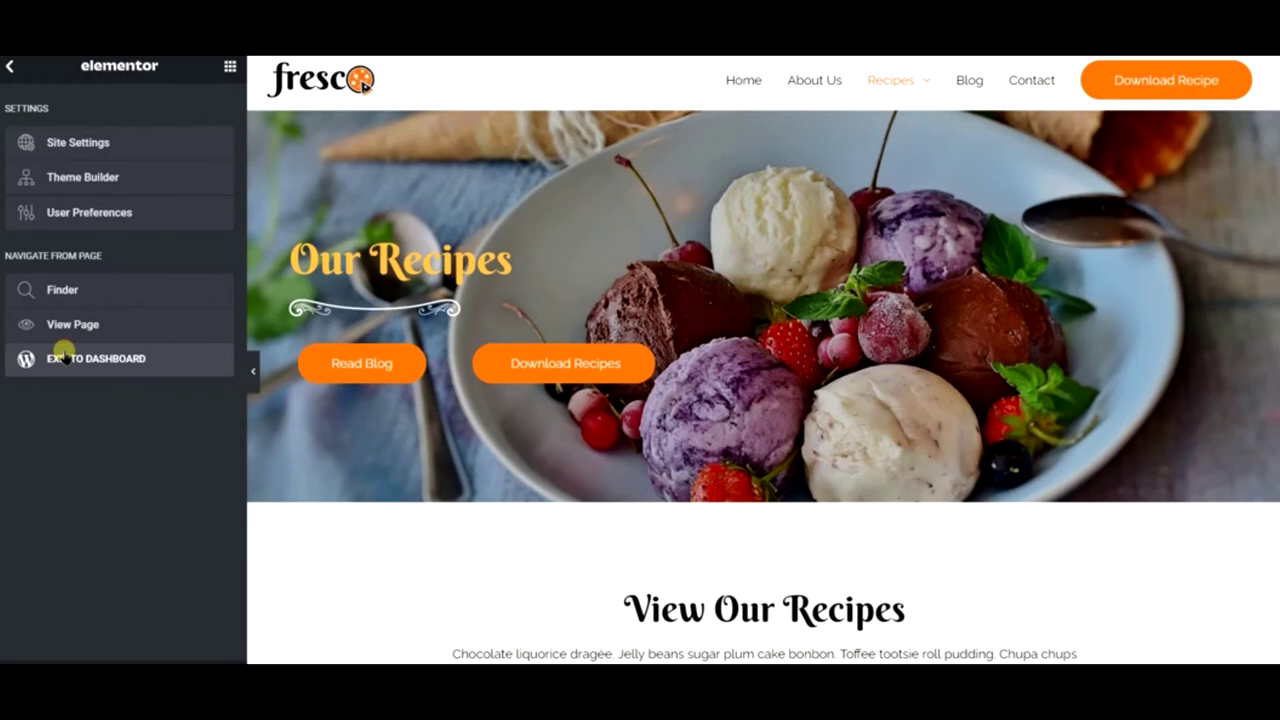
# - Leave the Elementor editor for the WordPress admin Pages list and bring up the + New menu
pyautogui.click(62, 357)
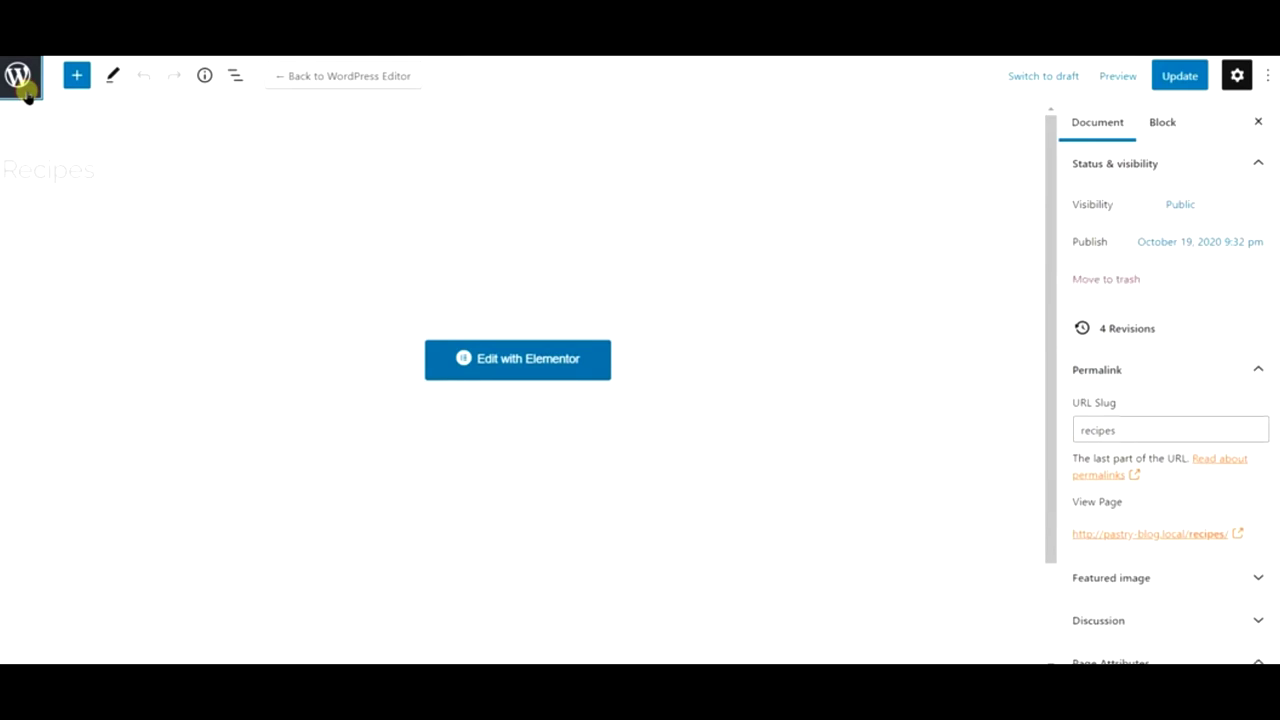
pyautogui.click(26, 92)
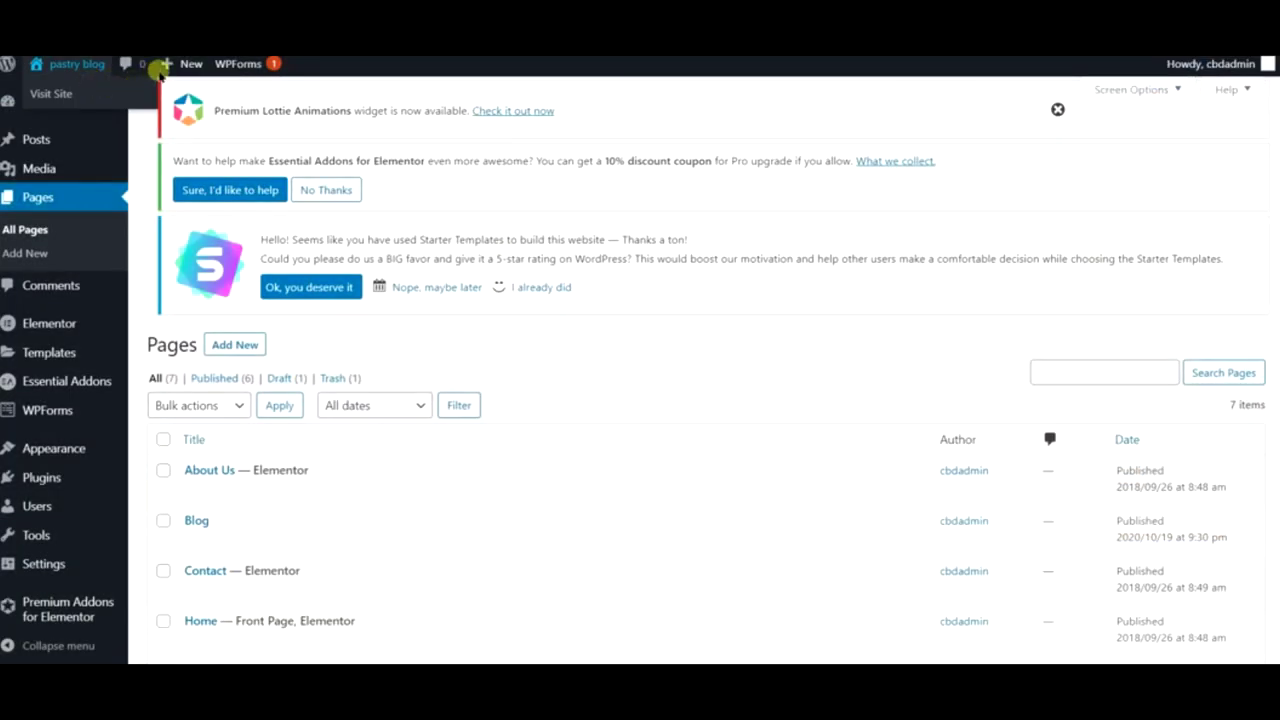
pyautogui.moveTo(168, 68)
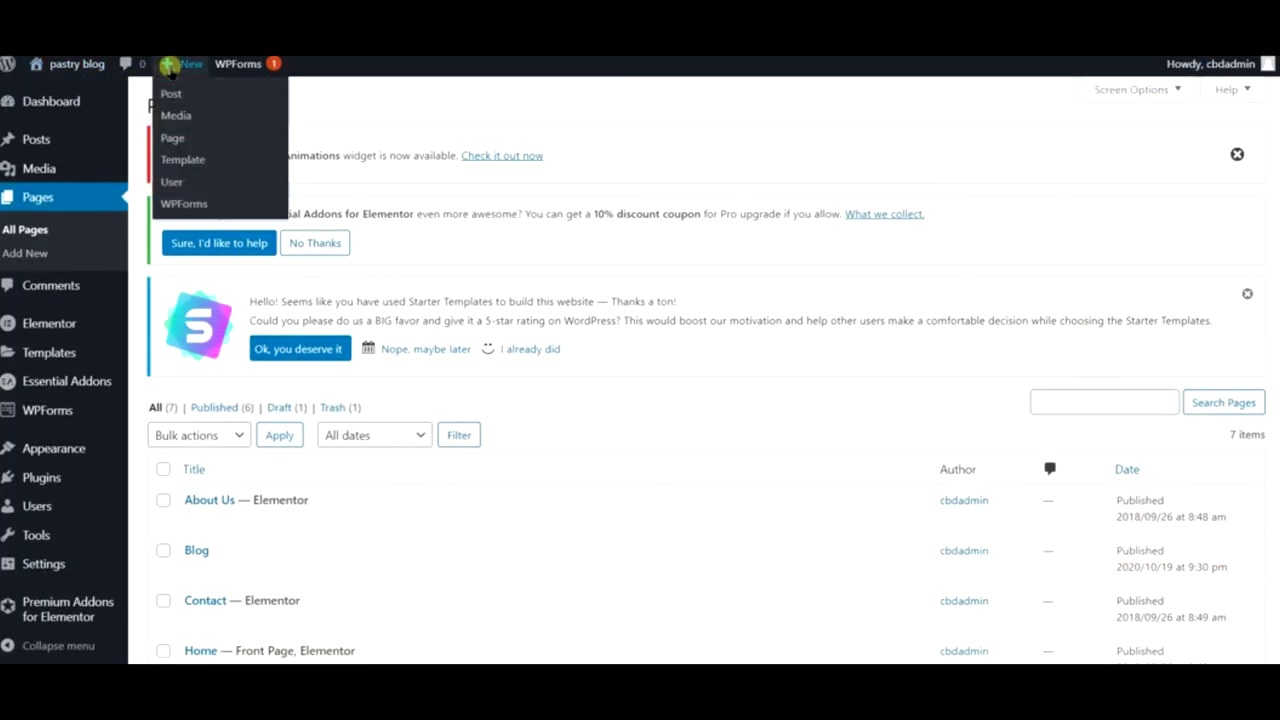
# - Add a new empty page titled 'Gallery' and confirm its publication
pyautogui.click(170, 137)
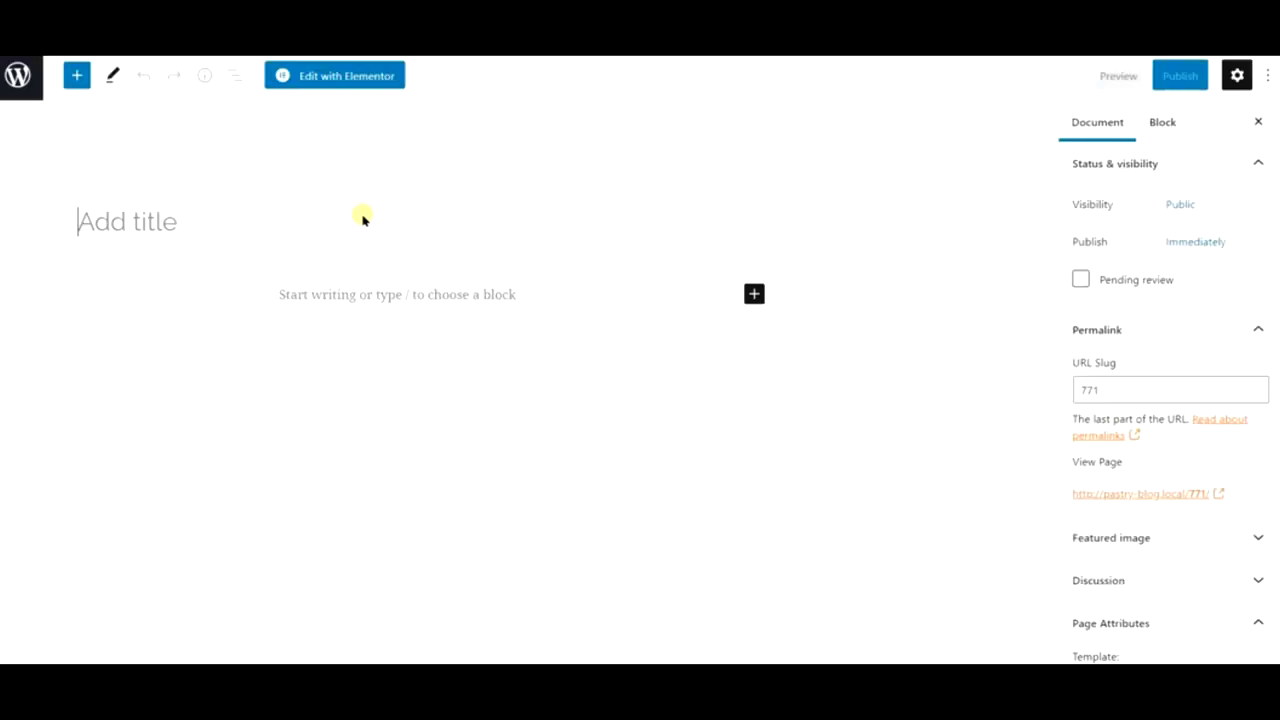
pyautogui.write('Galleruy')
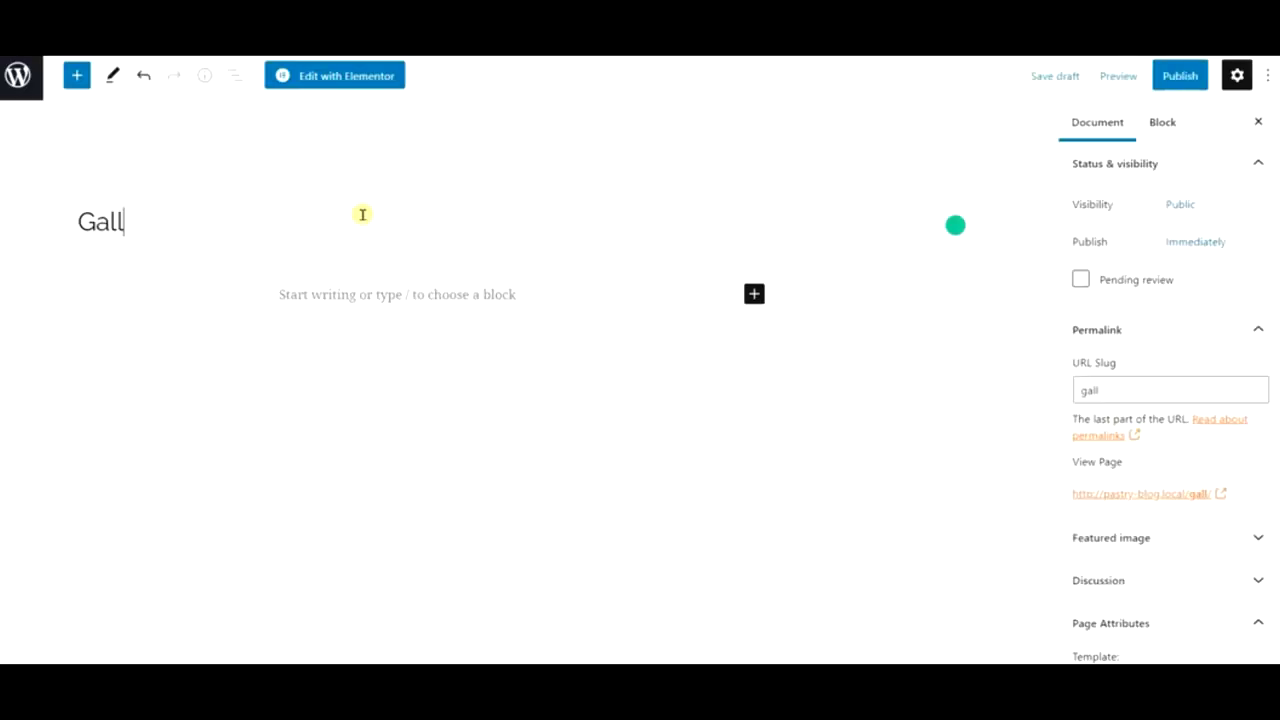
pyautogui.press('BackSpace')
pyautogui.press('BackSpace')
pyautogui.write('y')
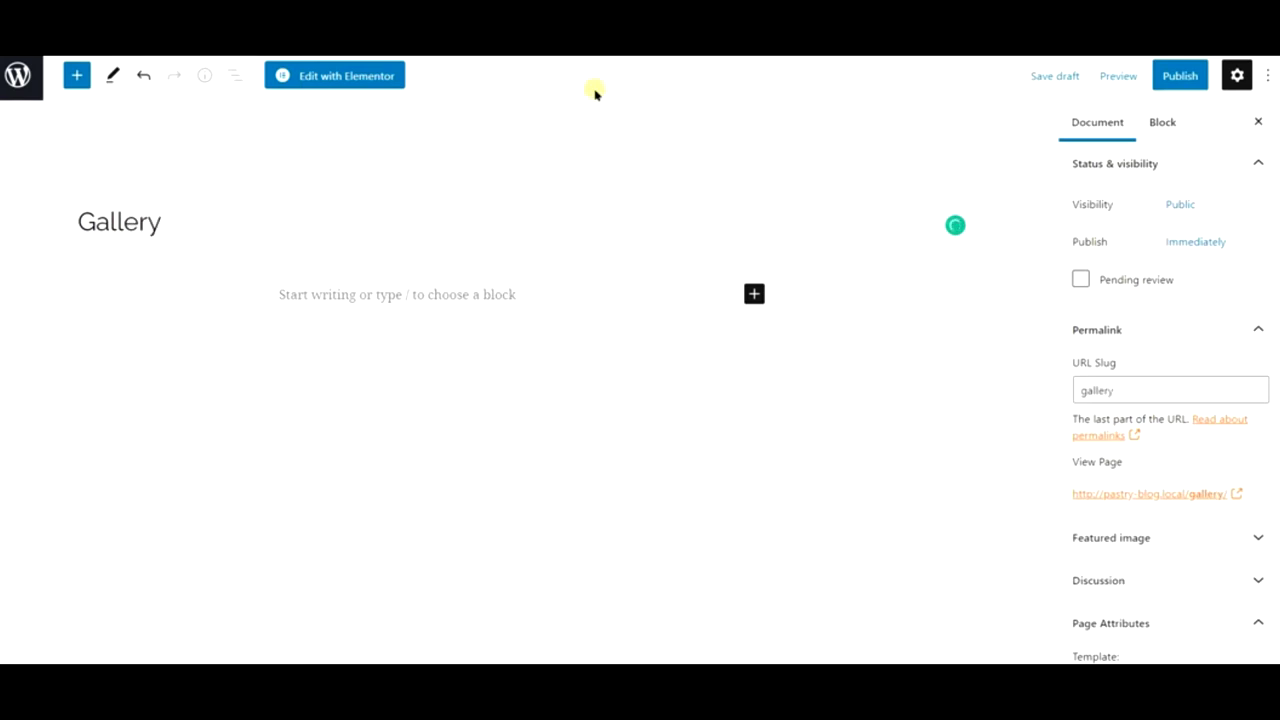
pyautogui.click(1173, 66)
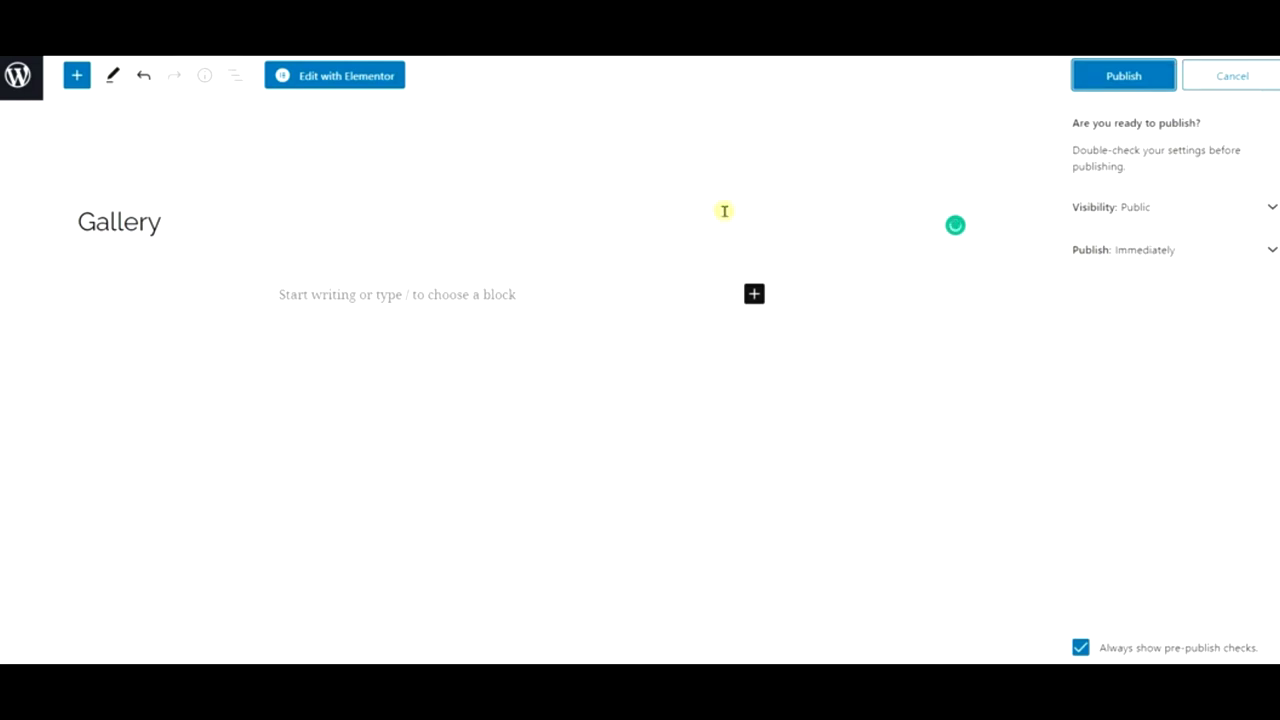
pyautogui.click(1124, 77)
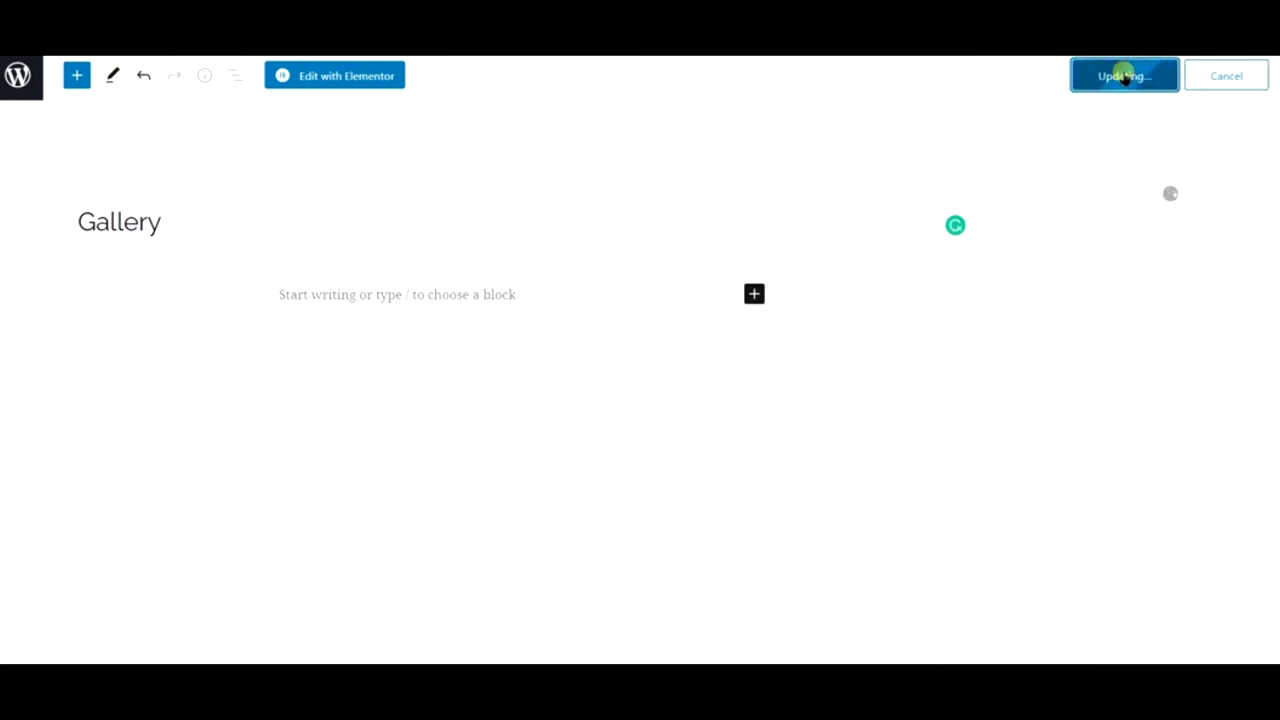
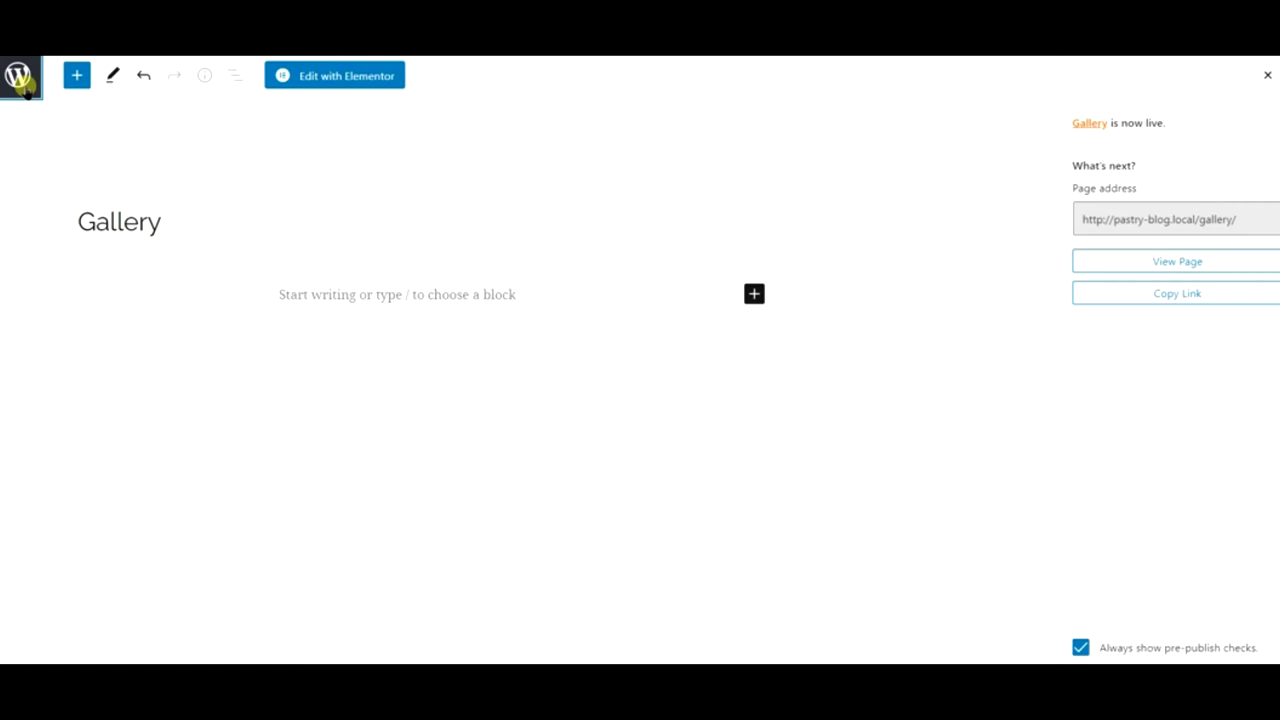
# - Leave the Gallery page editor for the WordPress dashboard and show the list of all Pages
pyautogui.click(24, 87)
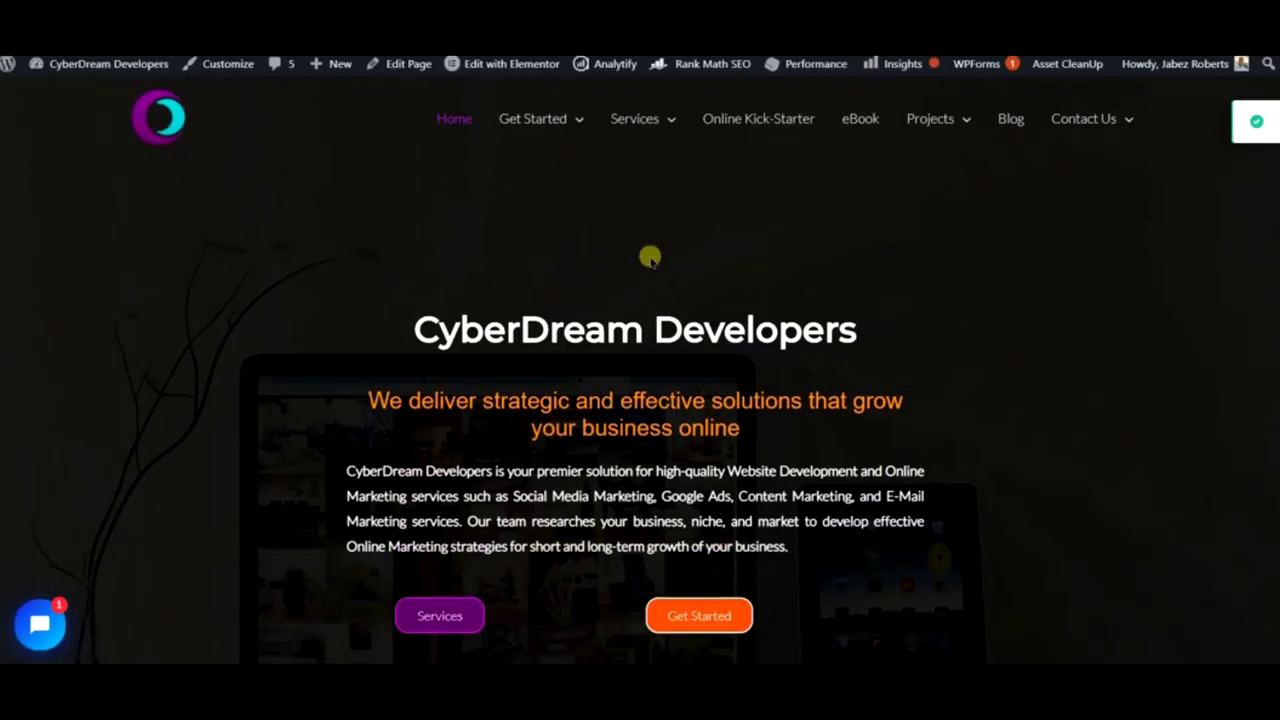
pyautogui.scroll(-3, 758, 271)
pyautogui.scroll(4, 758, 271)
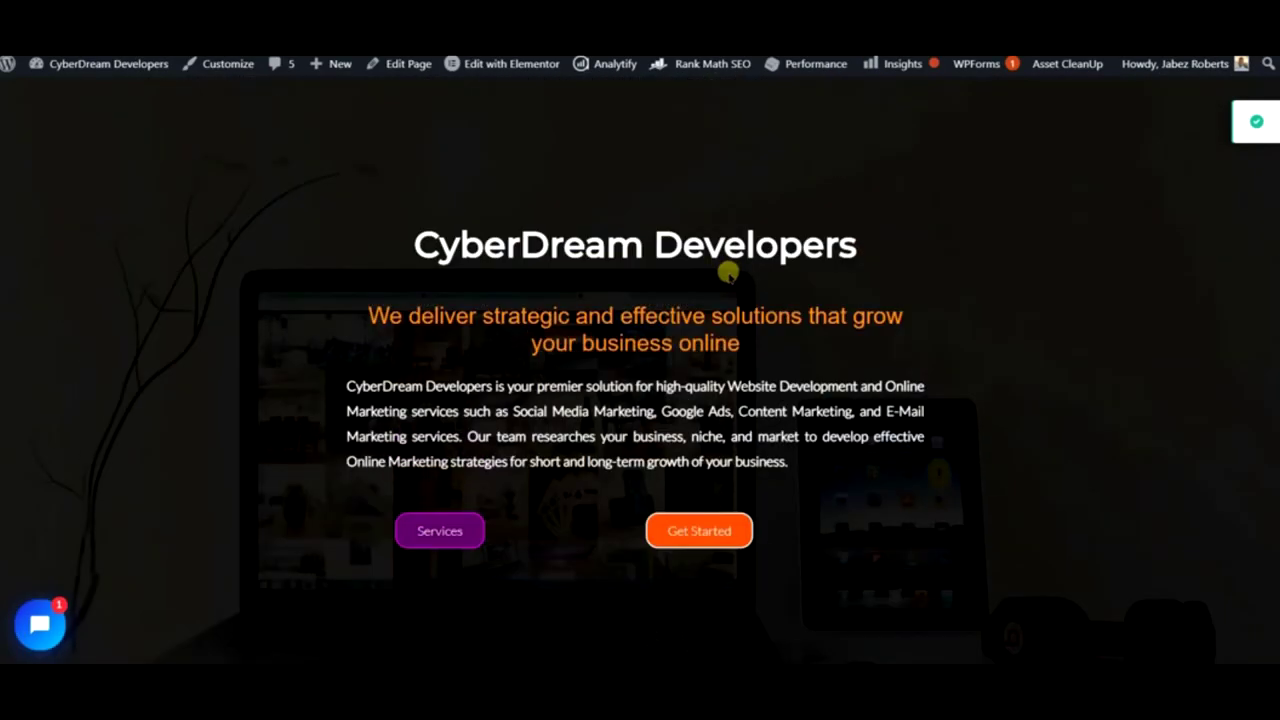
pyautogui.moveTo(636, 118)
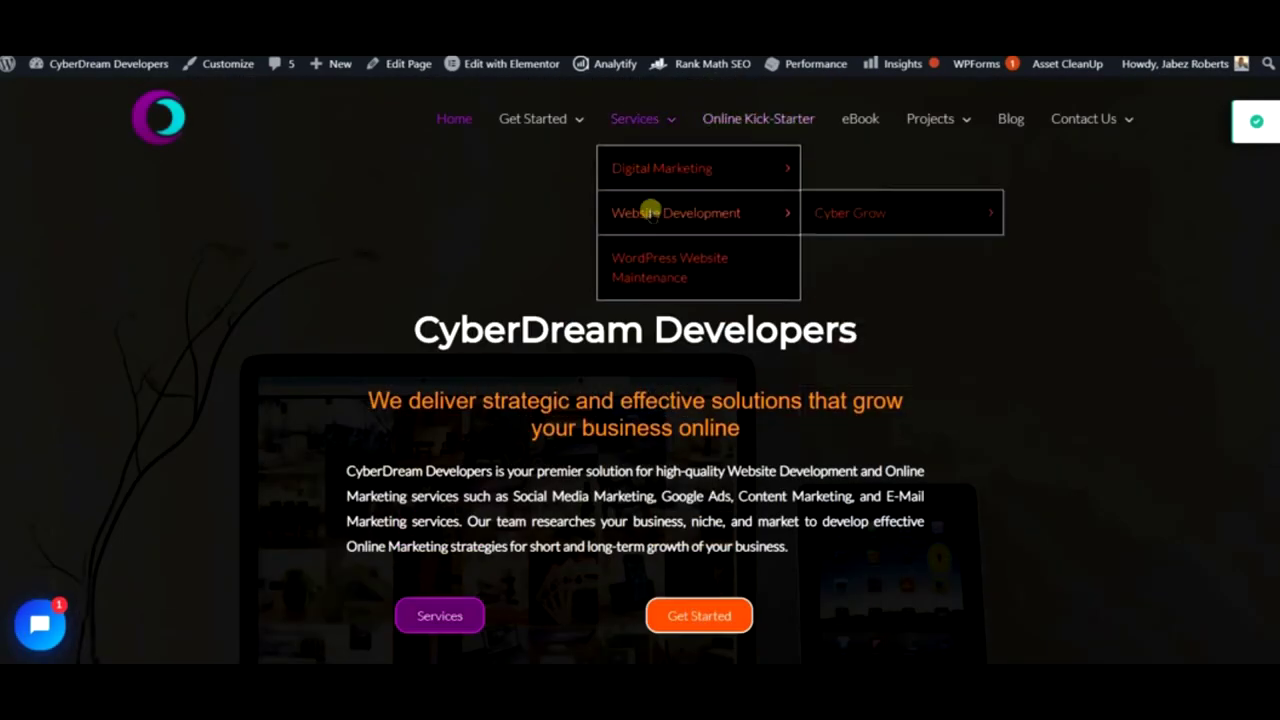
pyautogui.scroll(-4, 543, 286)
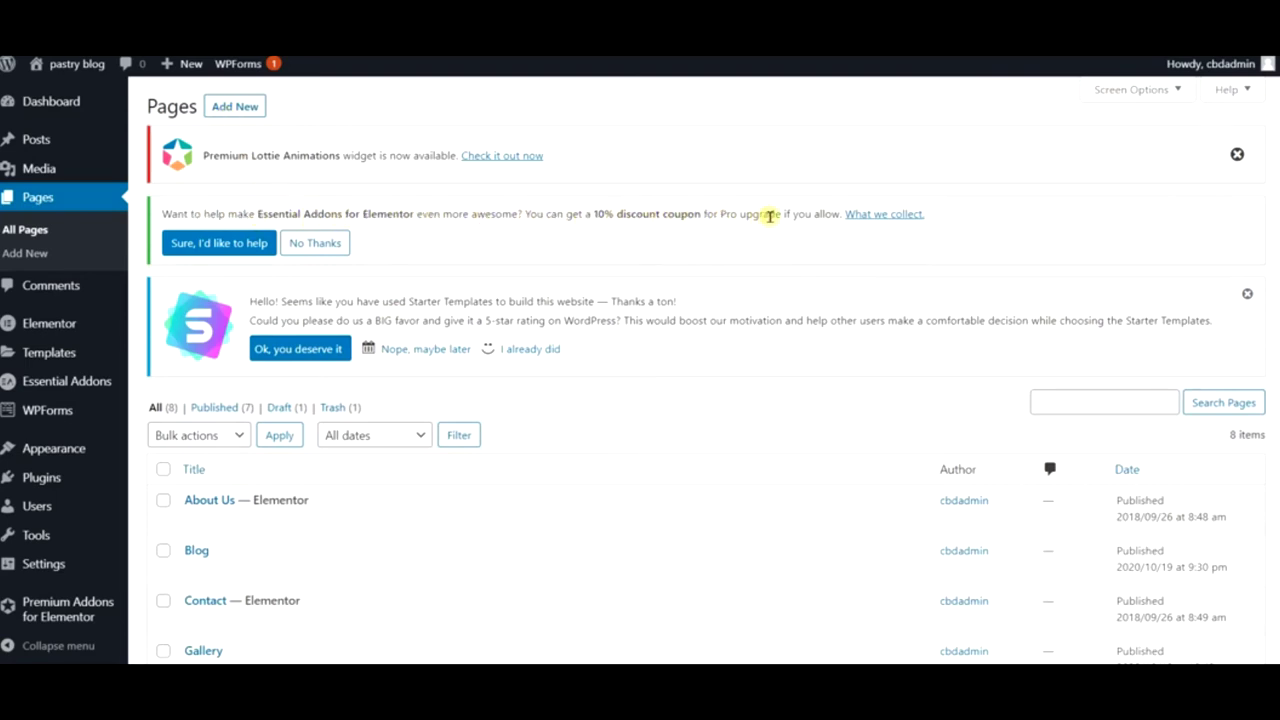
# - Add a new page titled 'Video Gallery' and publish it
pyautogui.click(245, 114)
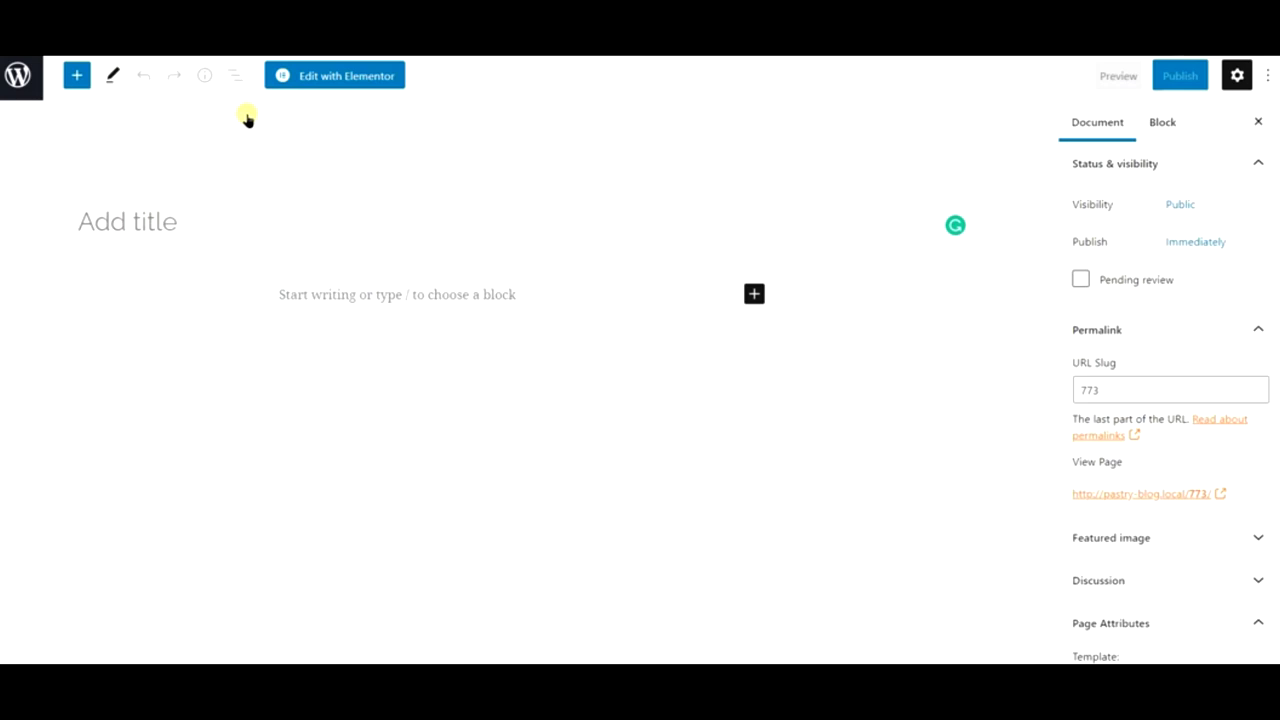
pyautogui.write('Video ')
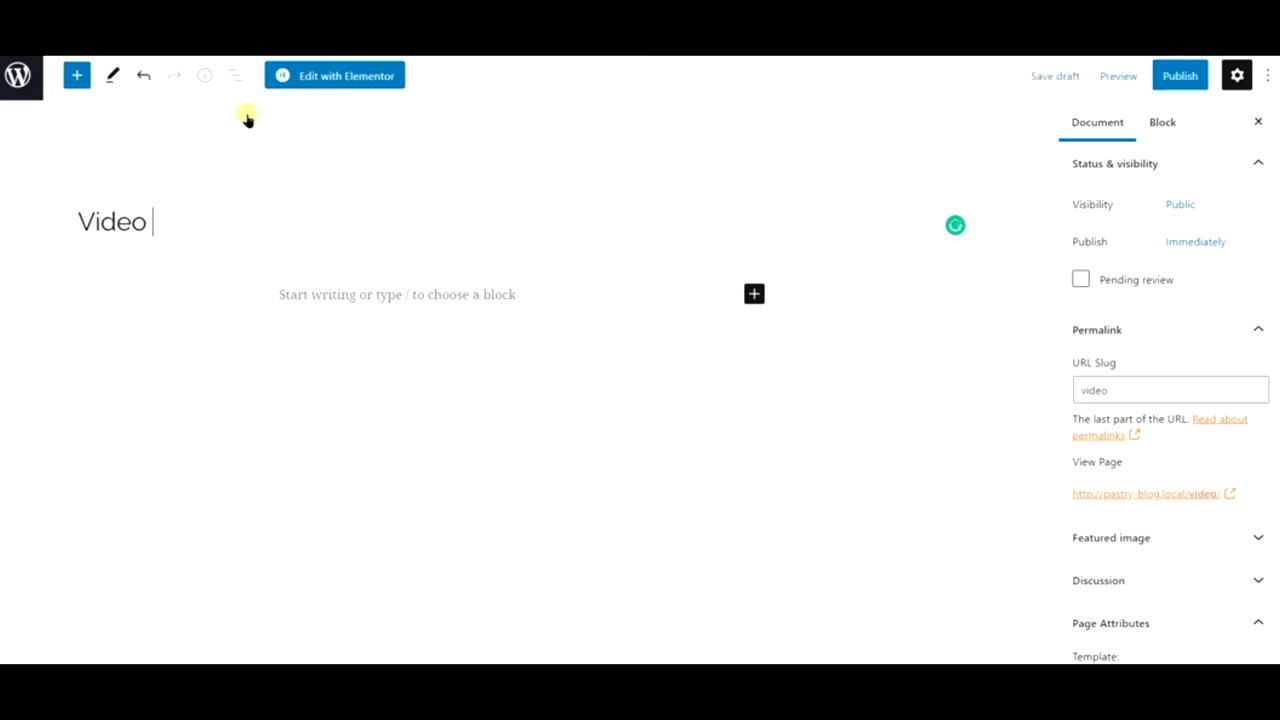
pyautogui.write('Gallery')
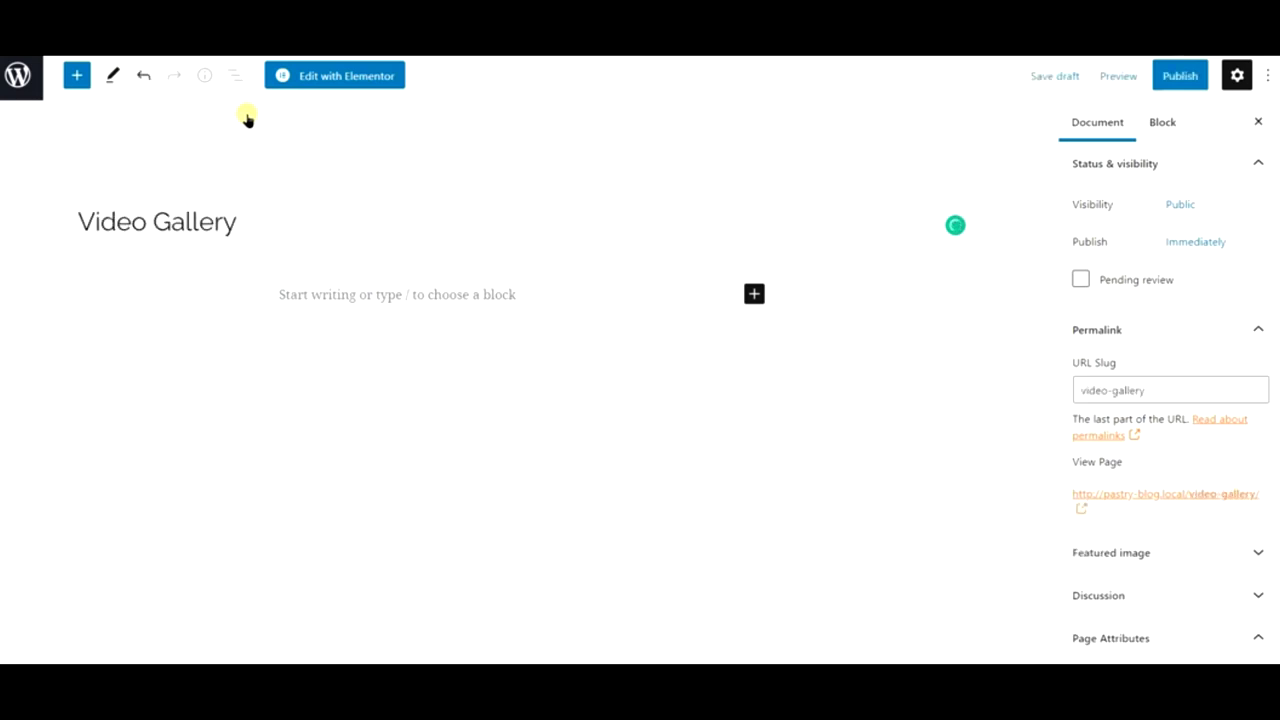
pyautogui.click(1160, 77)
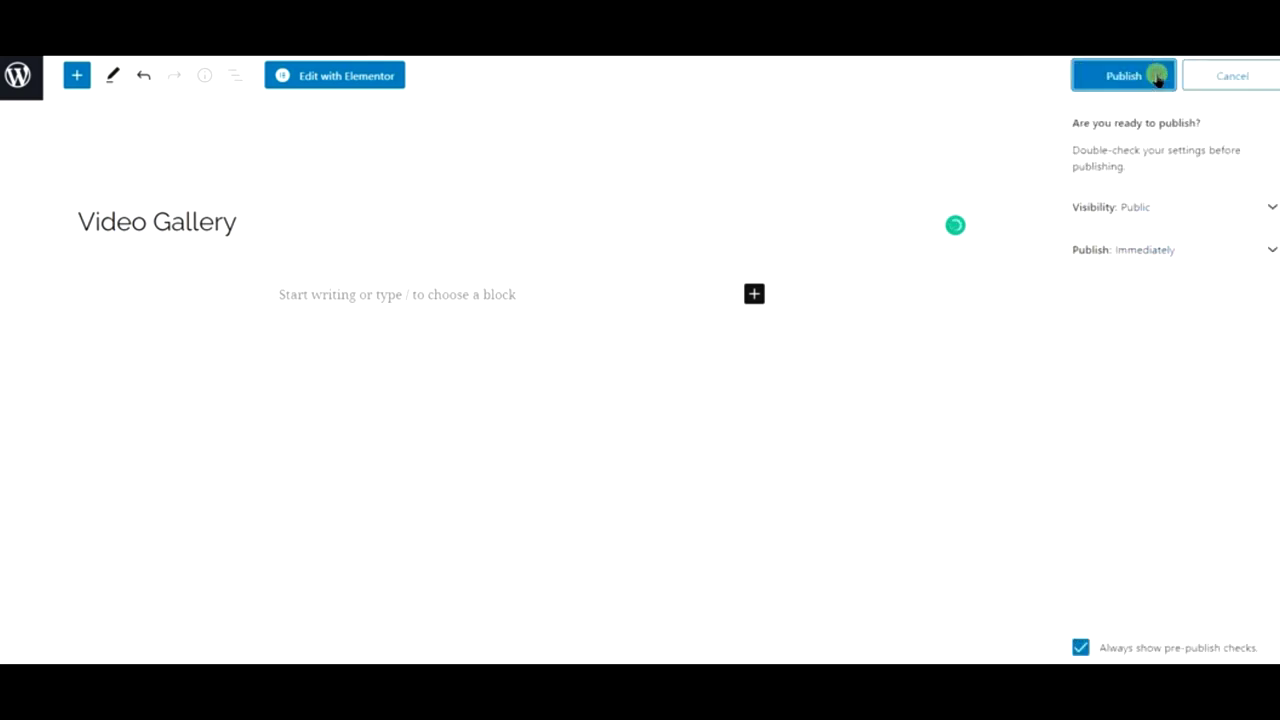
pyautogui.click(1158, 78)
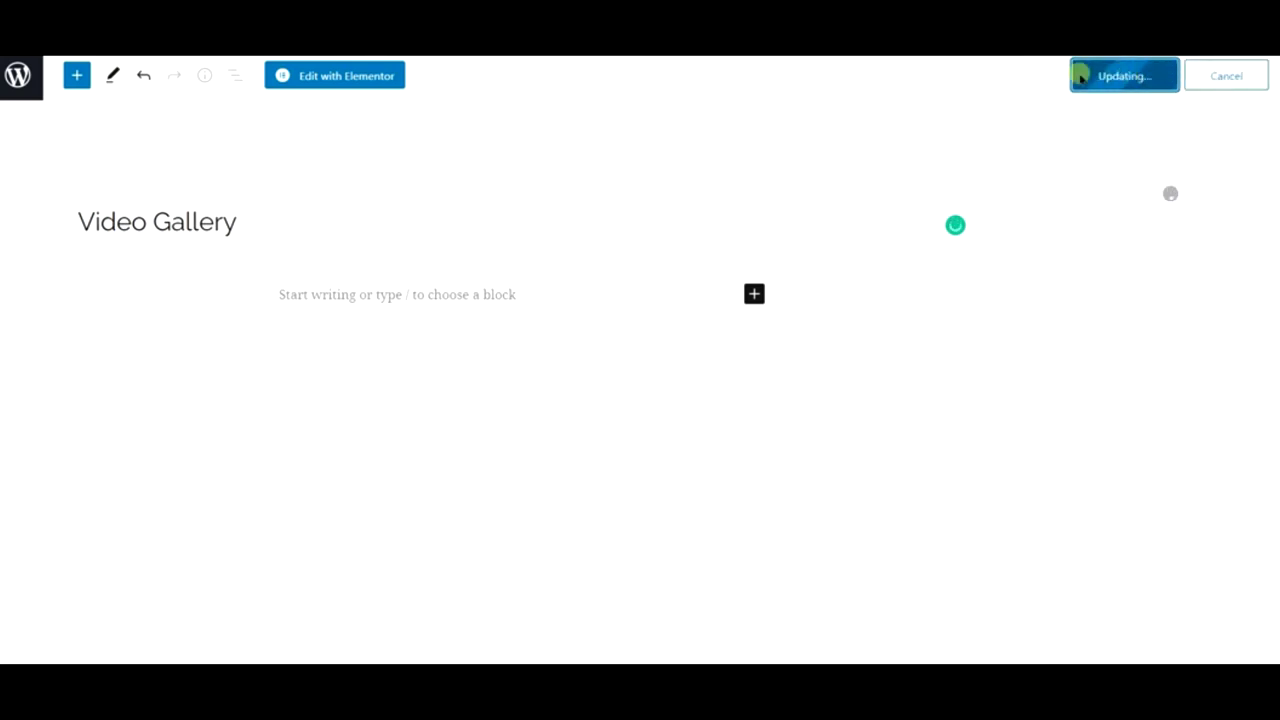
# - Open Video Gallery in Elementor and copy the Contact Us hero section for pasting
pyautogui.click(326, 84)
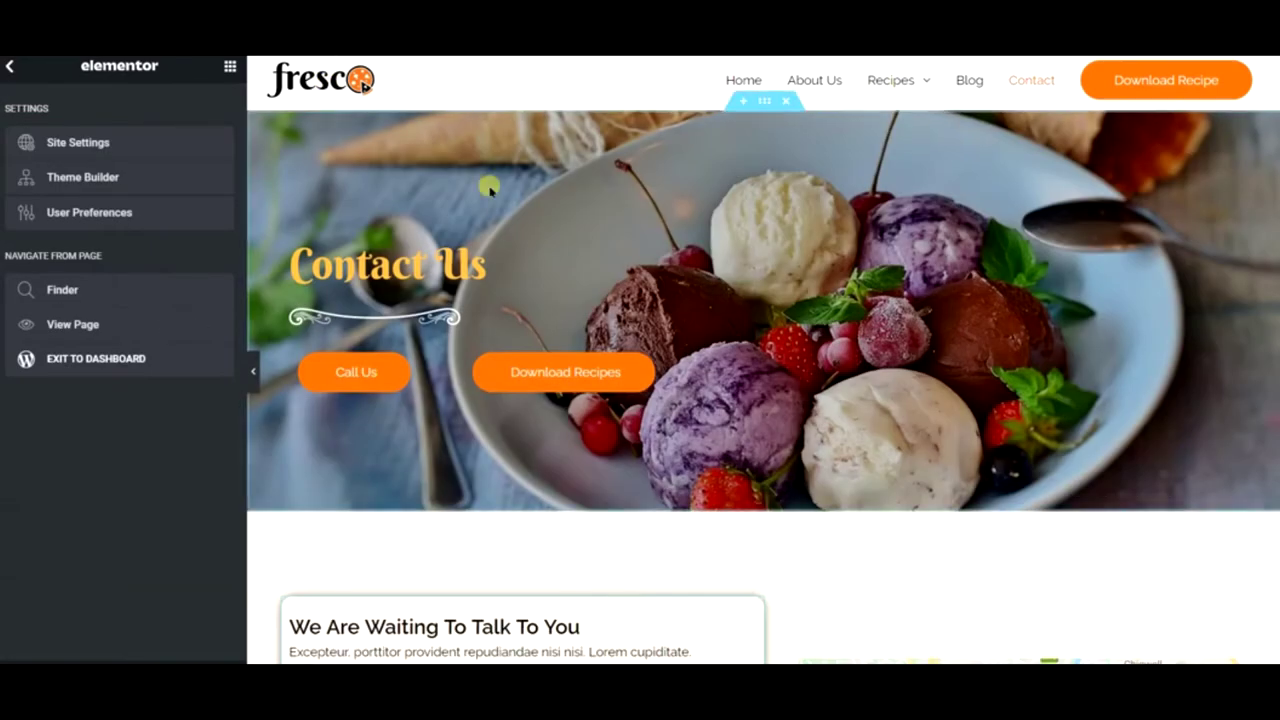
pyautogui.rightClick(490, 189)
pyautogui.click(551, 259)
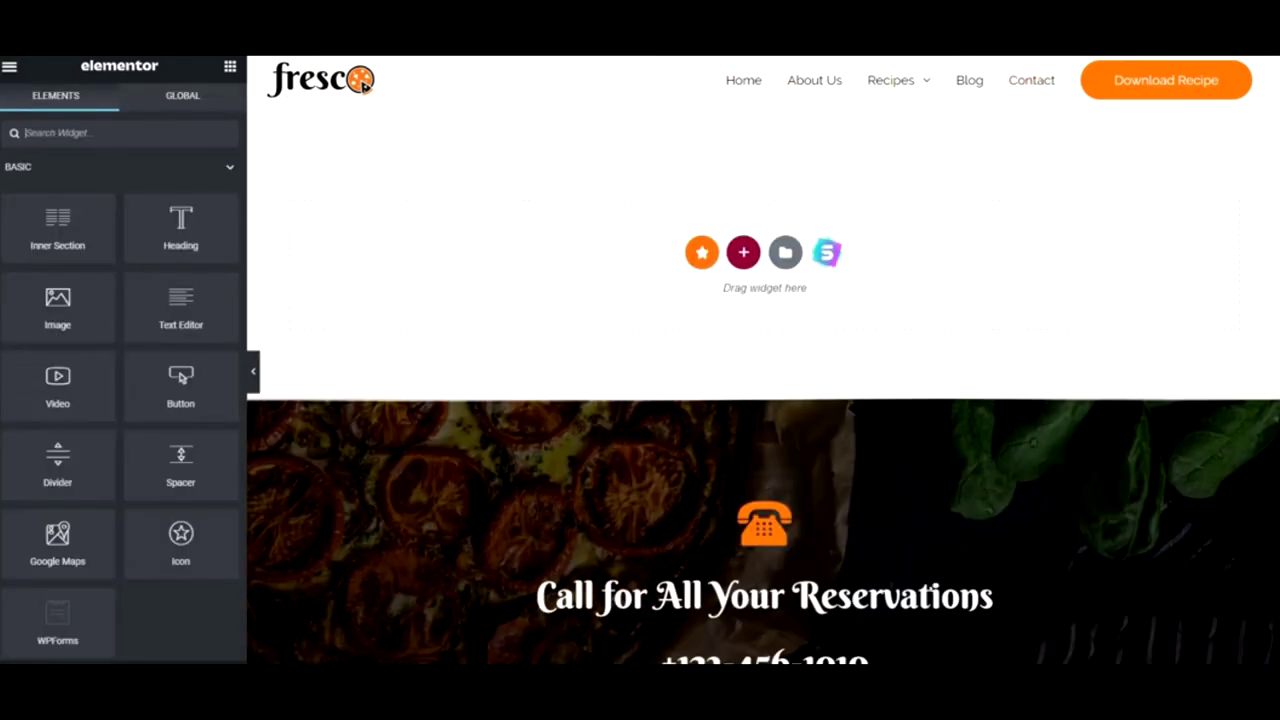
pyautogui.rightClick(479, 229)
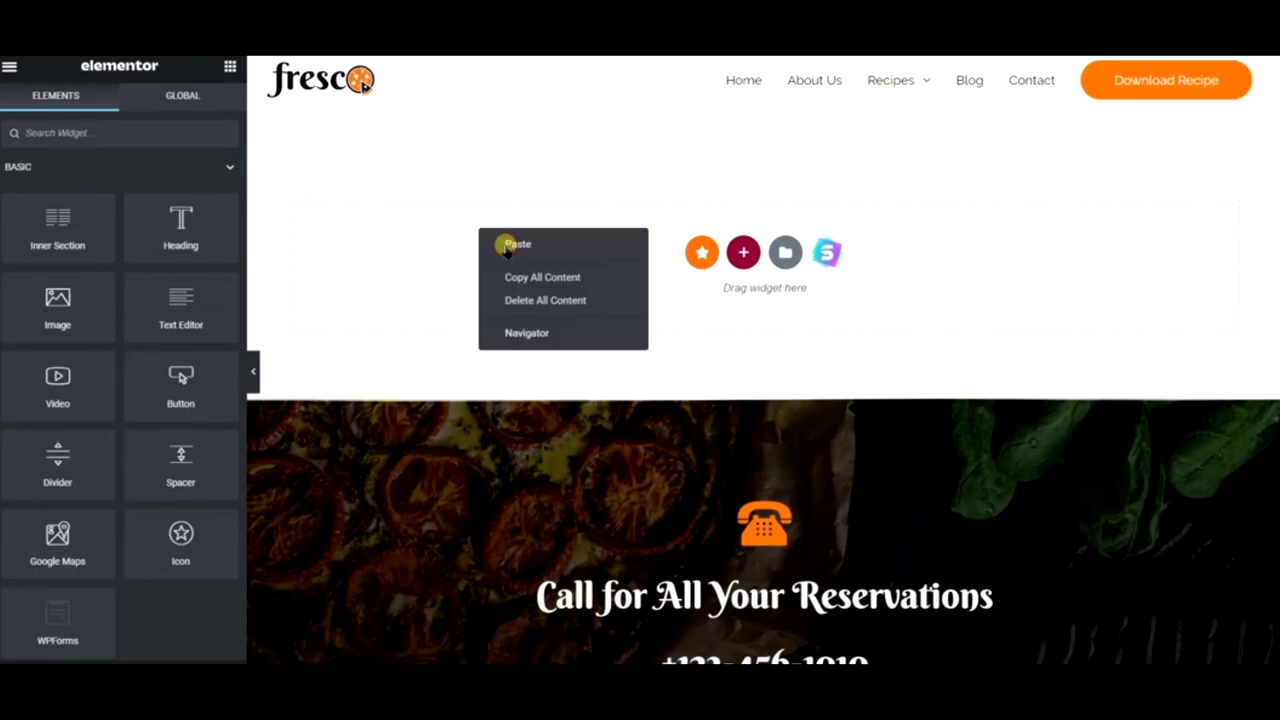
# - Paste the copied hero section and change its heading to 'Video Gallery'
pyautogui.click(512, 245)
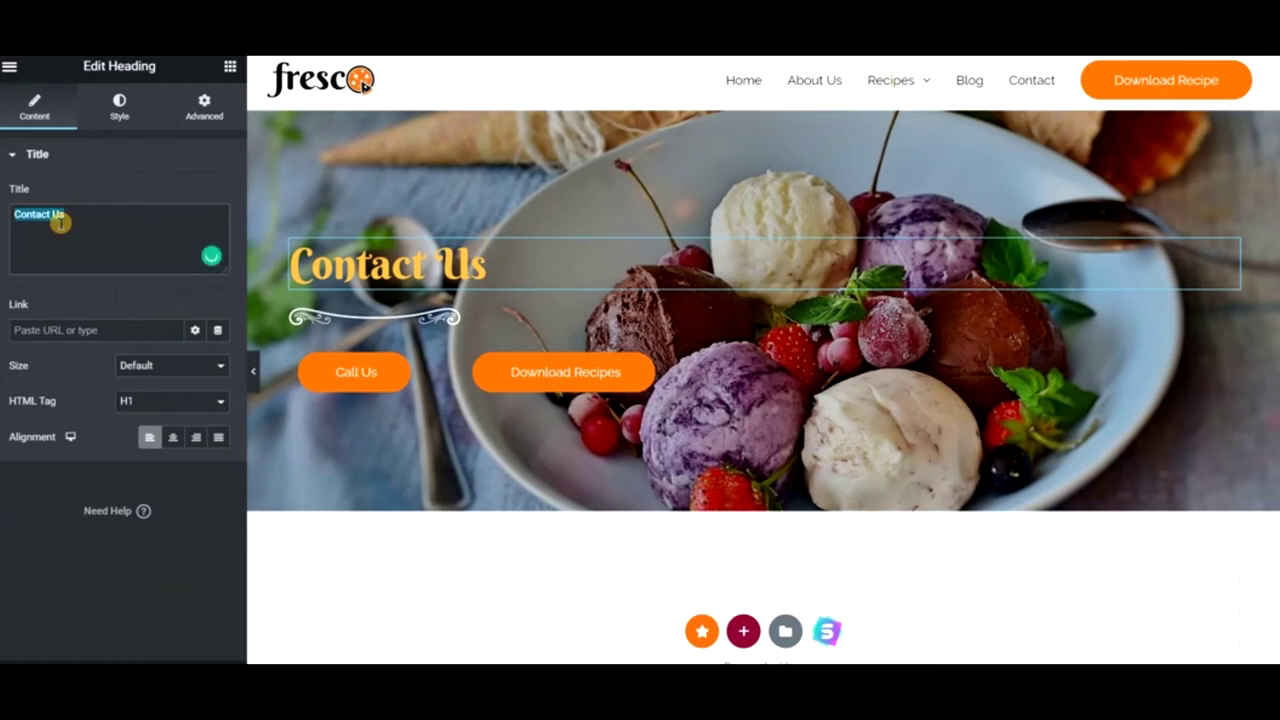
pyautogui.click(60, 222)
pyautogui.write('Video Gallery')
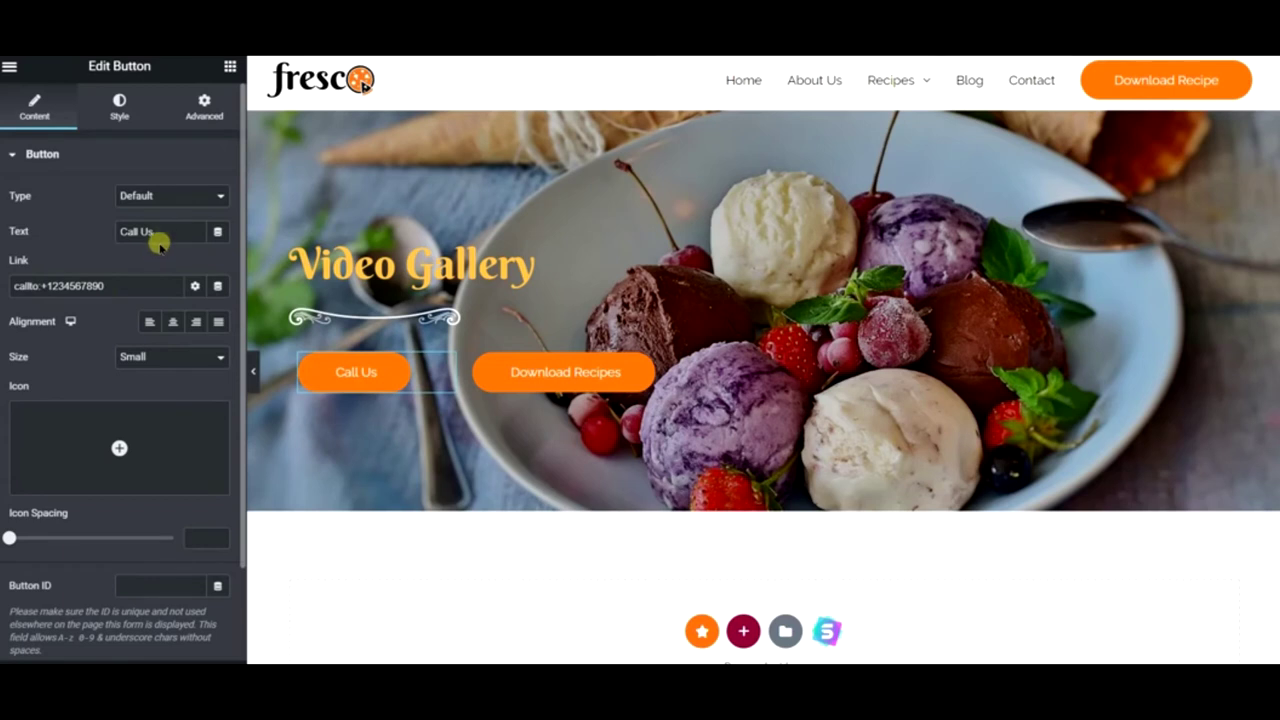
# - Relabel the Call Us button 'YouTube Channel' and preview the hero at full width
pyautogui.moveTo(157, 234); pyautogui.dragTo(44, 213)
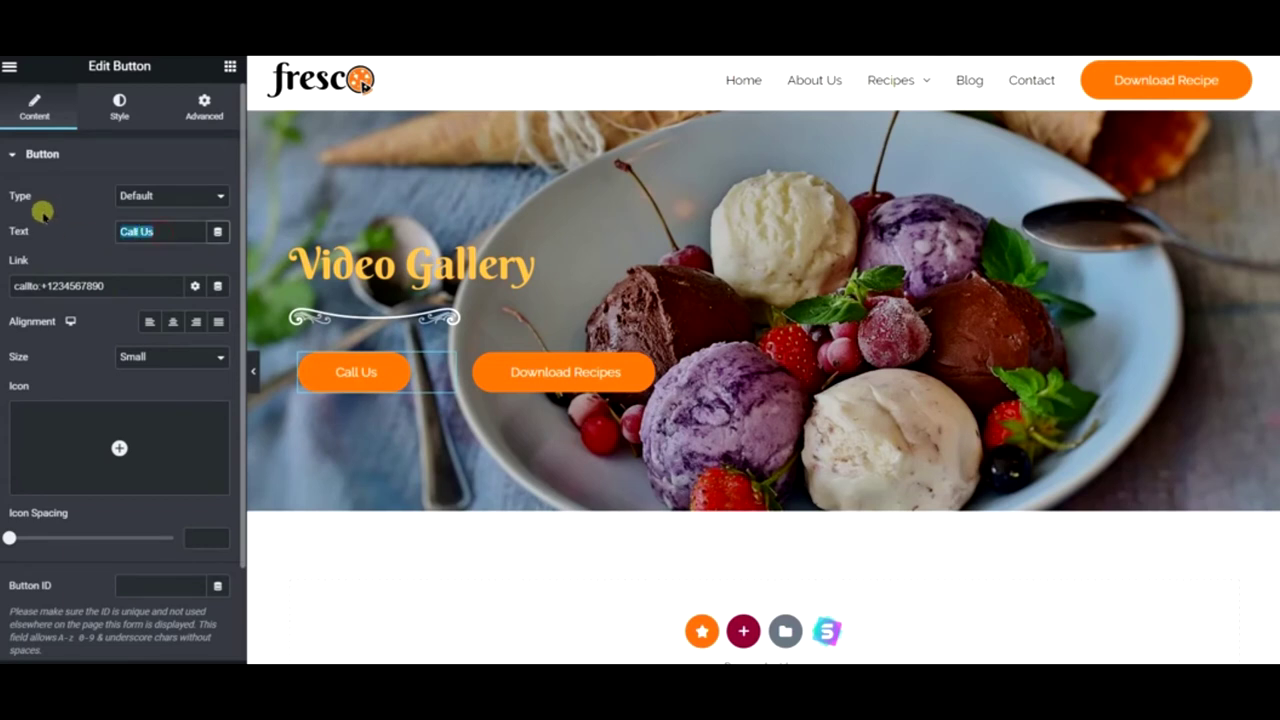
pyautogui.write('W')
pyautogui.press('BackSpace')
pyautogui.write('YouTube Channel')
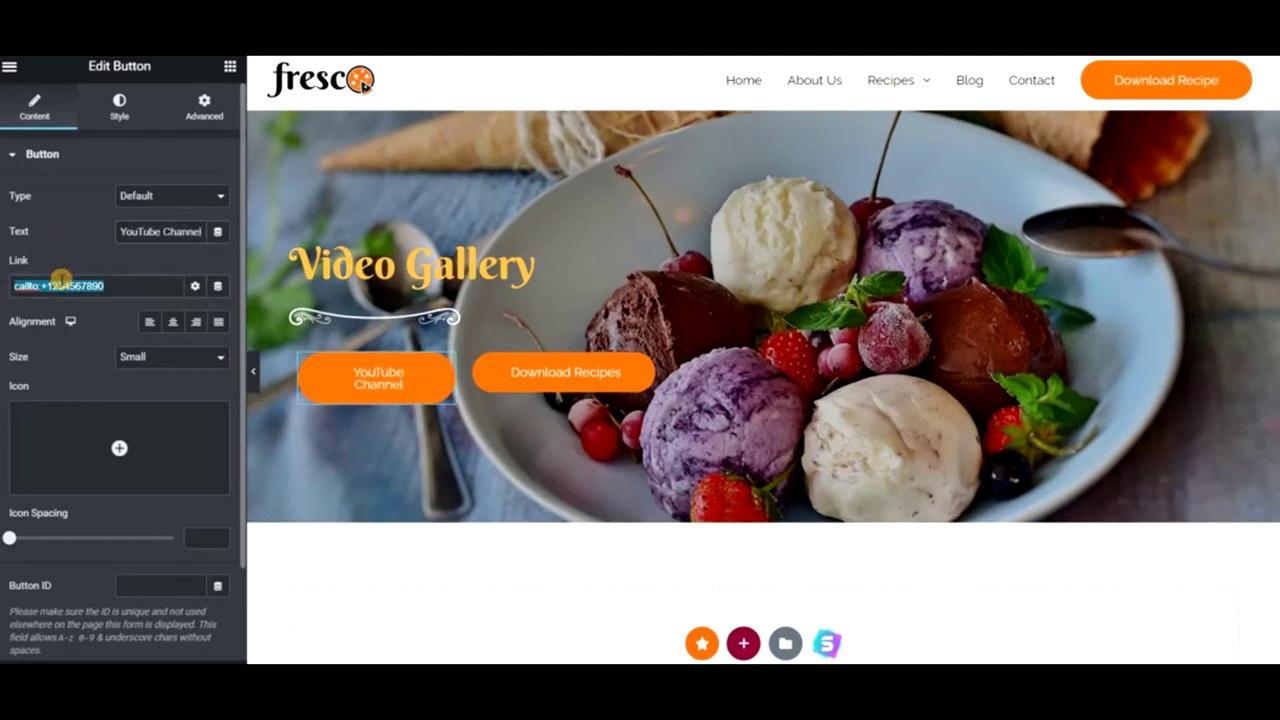
pyautogui.click(255, 378)
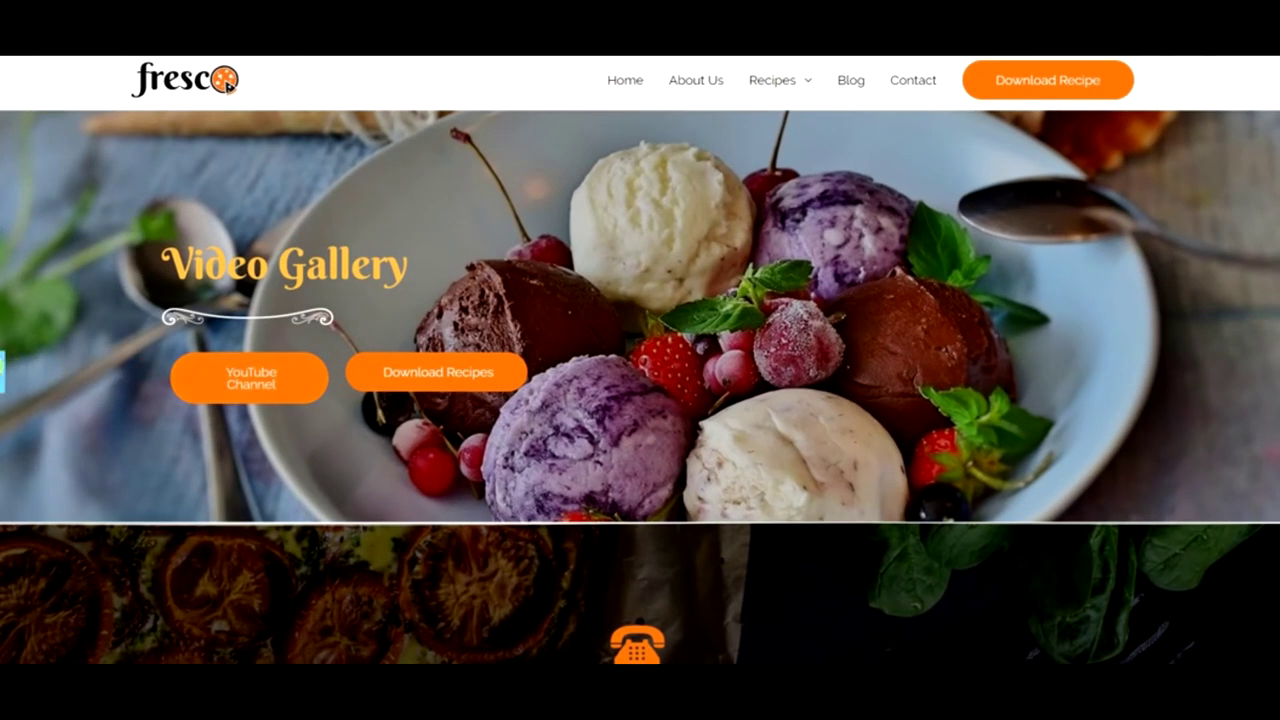
pyautogui.click(3, 370)
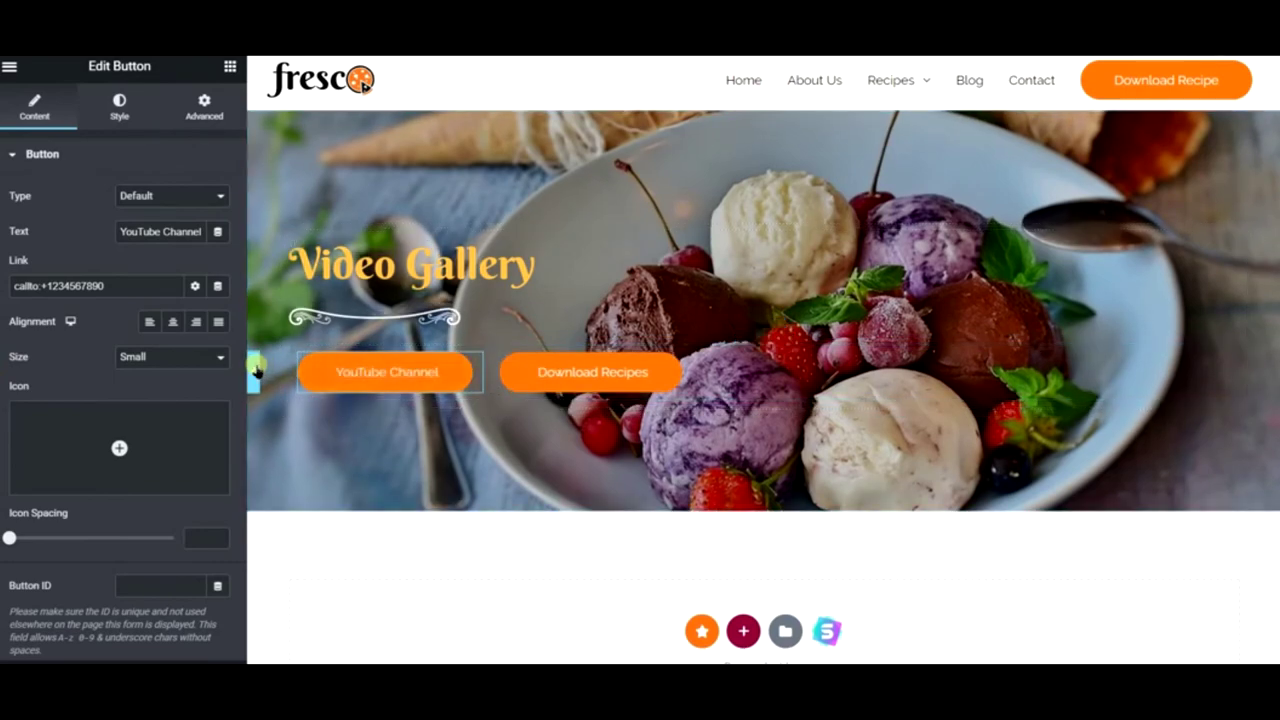
pyautogui.click(254, 370)
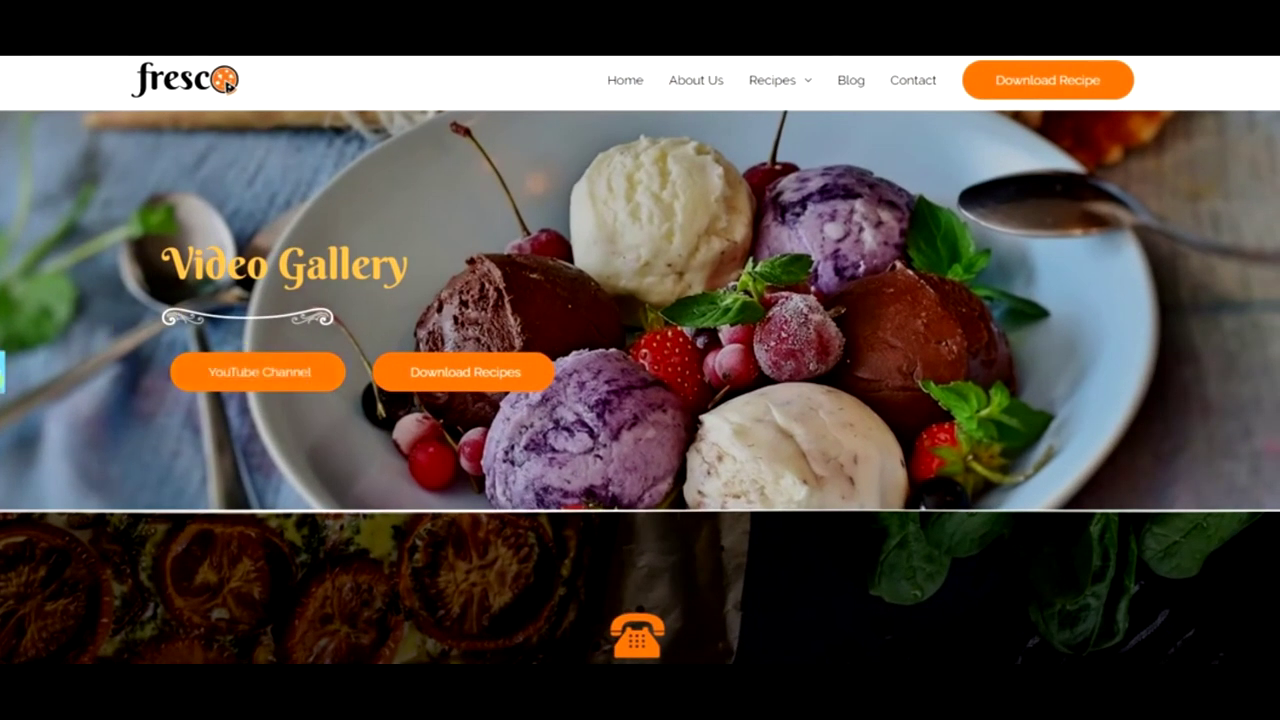
pyautogui.click(3, 370)
pyautogui.rightClick(818, 184)
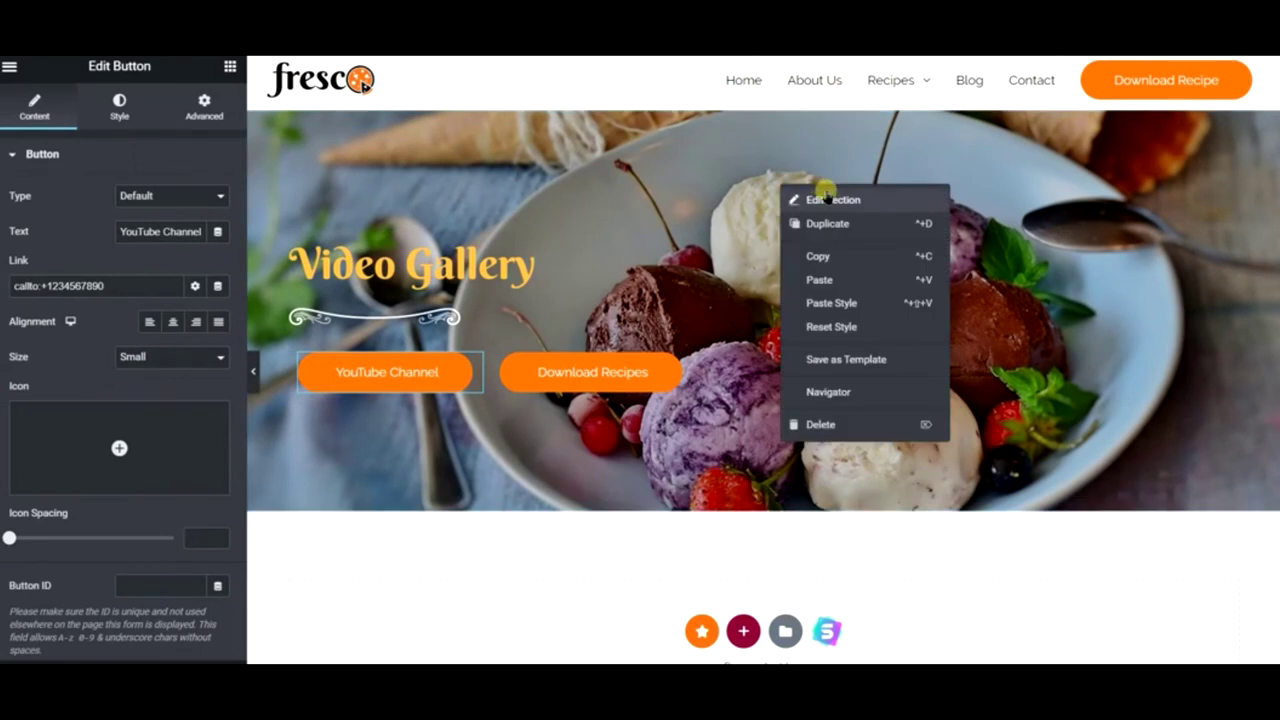
# - In the hero's background image settings, search Pixabay free images for pastry
pyautogui.click(795, 200)
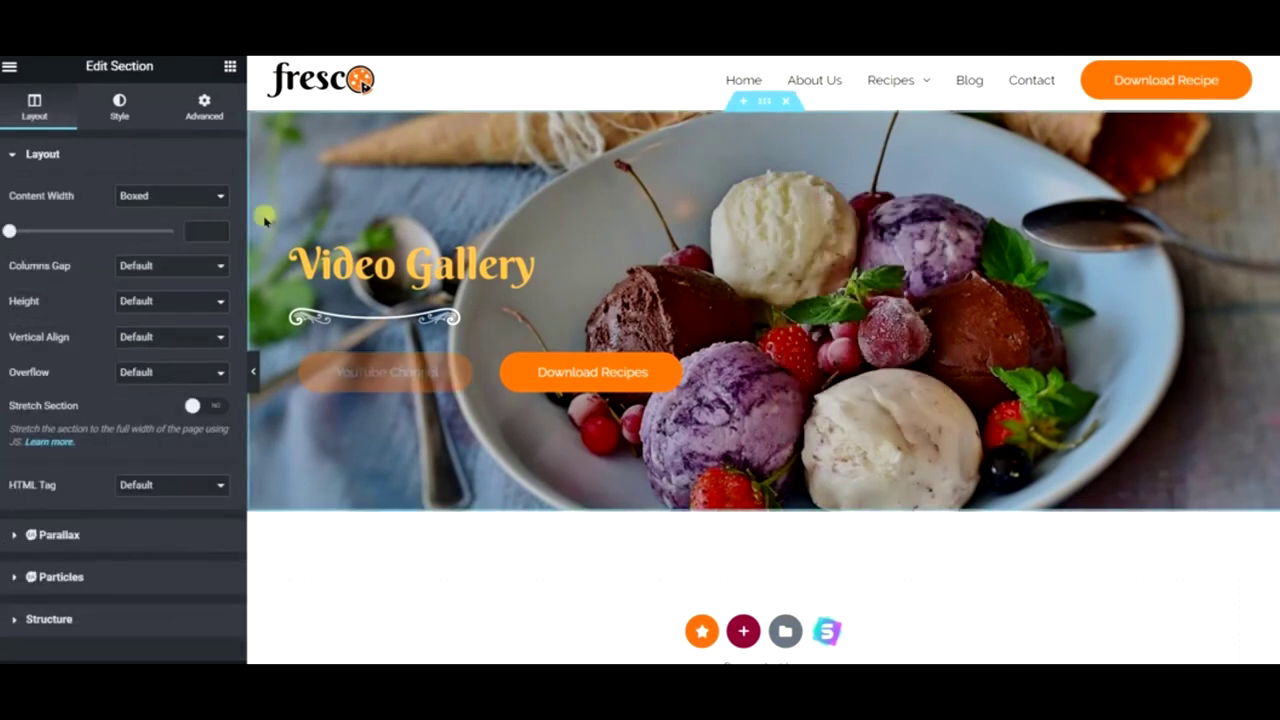
pyautogui.click(120, 116)
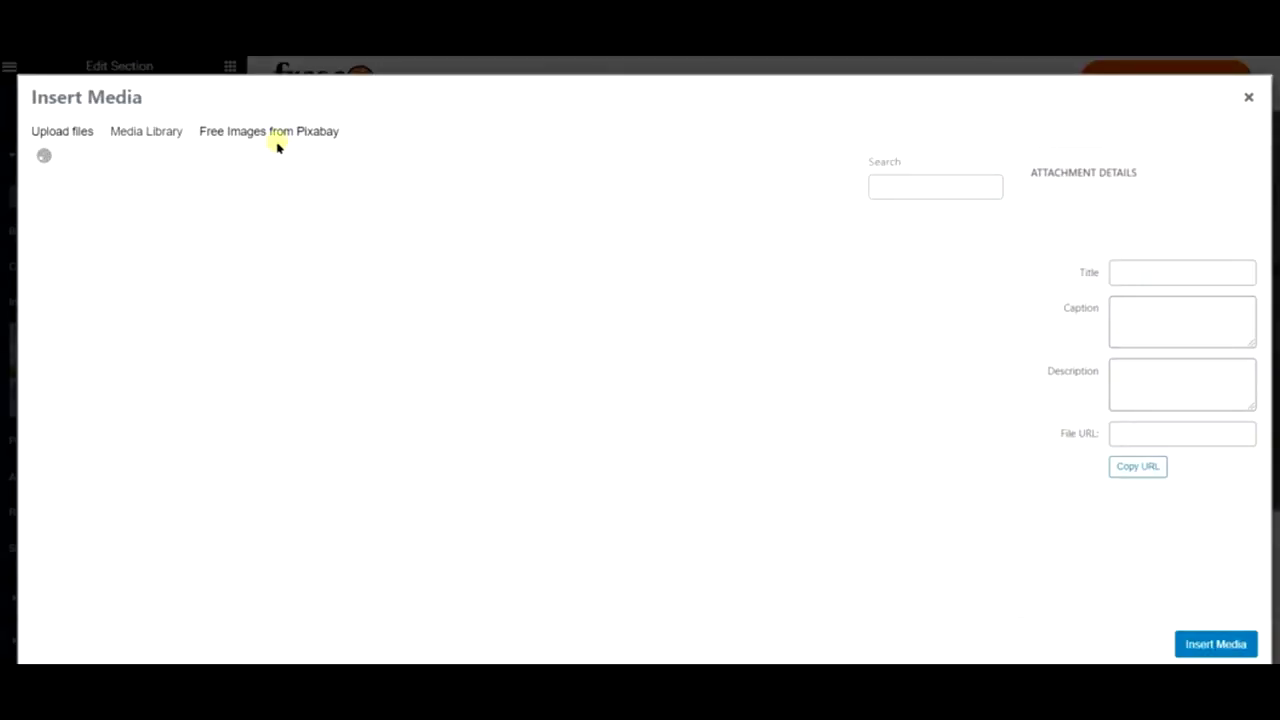
pyautogui.click(275, 140)
pyautogui.click(280, 172)
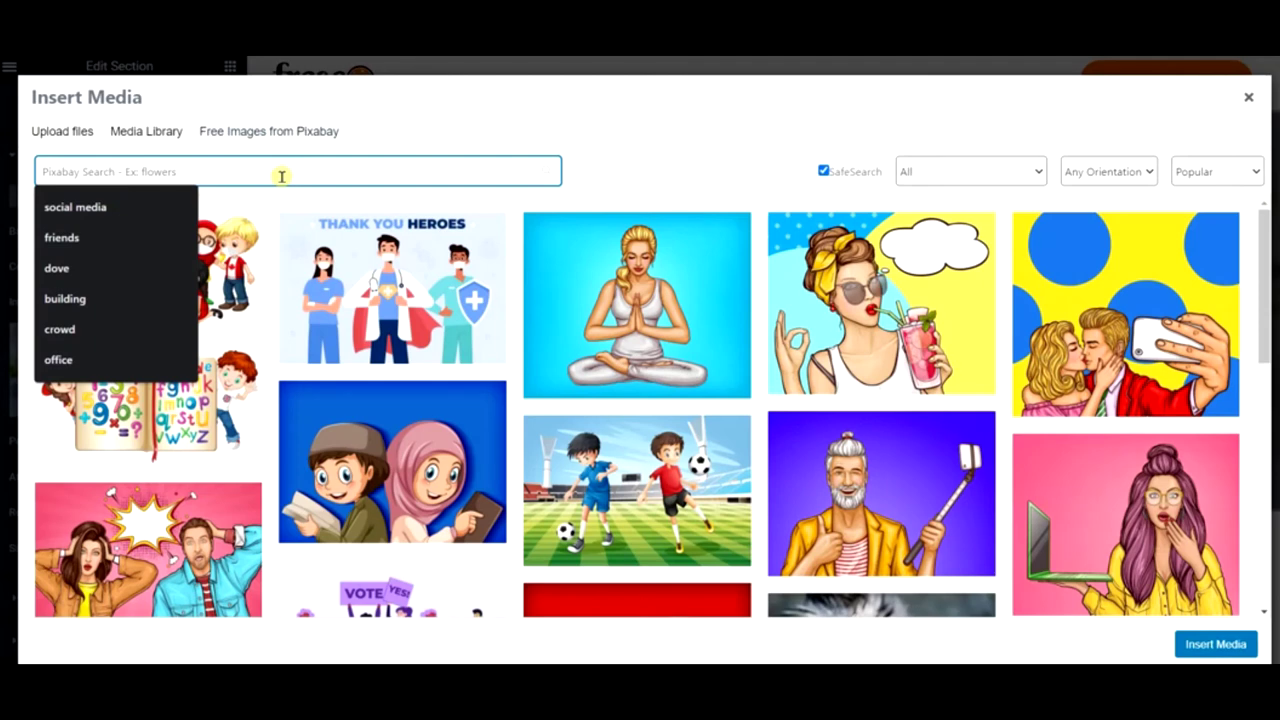
pyautogui.write('pastry')
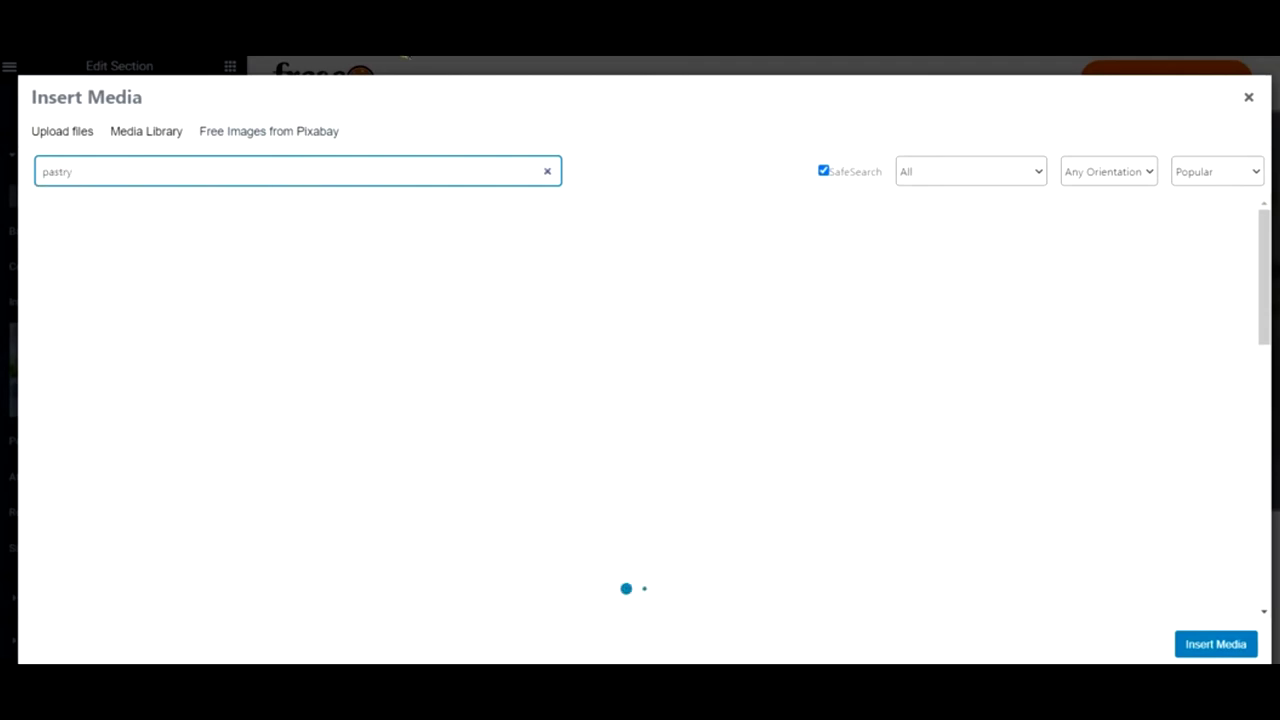
# - Apply the blueberry cookies, coffee and peonies photo as the hero background
pyautogui.scroll(-3, 609, 360)
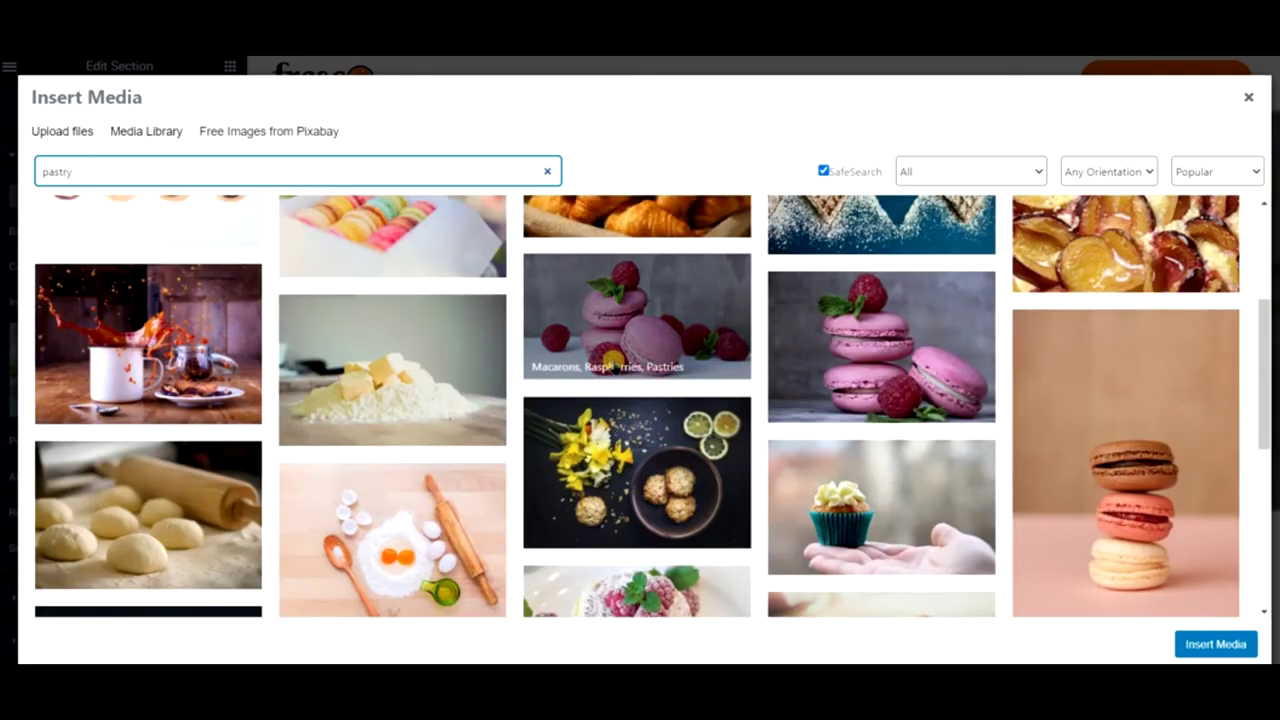
pyautogui.scroll(-3, 609, 357)
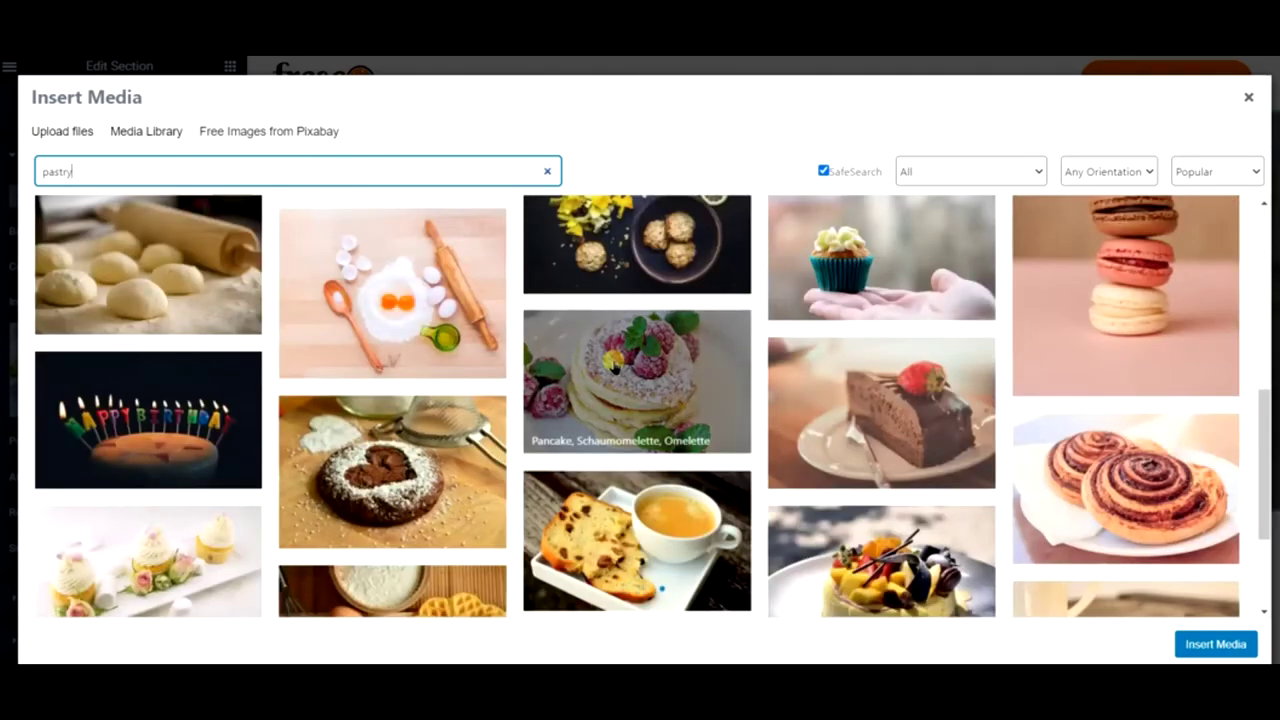
pyautogui.scroll(-2, 613, 365)
pyautogui.scroll(-3, 609, 365)
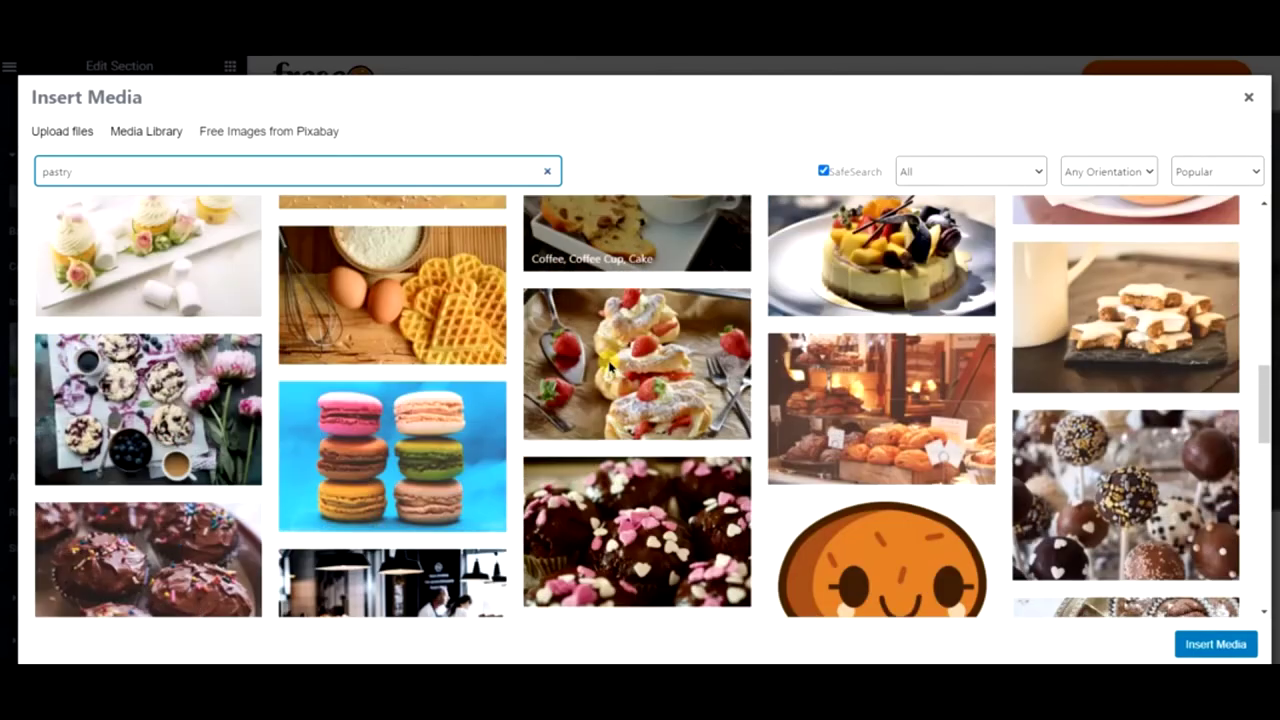
pyautogui.scroll(-3, 609, 365)
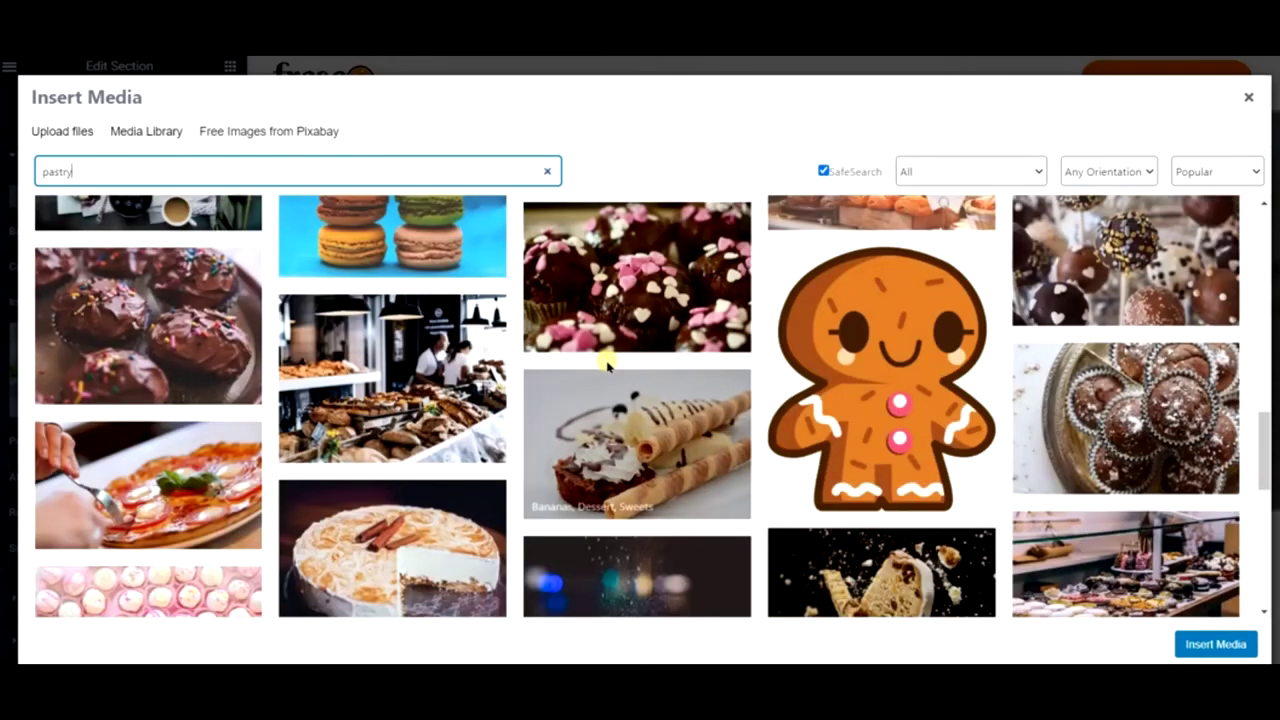
pyautogui.scroll(2, 594, 363)
pyautogui.click(217, 349)
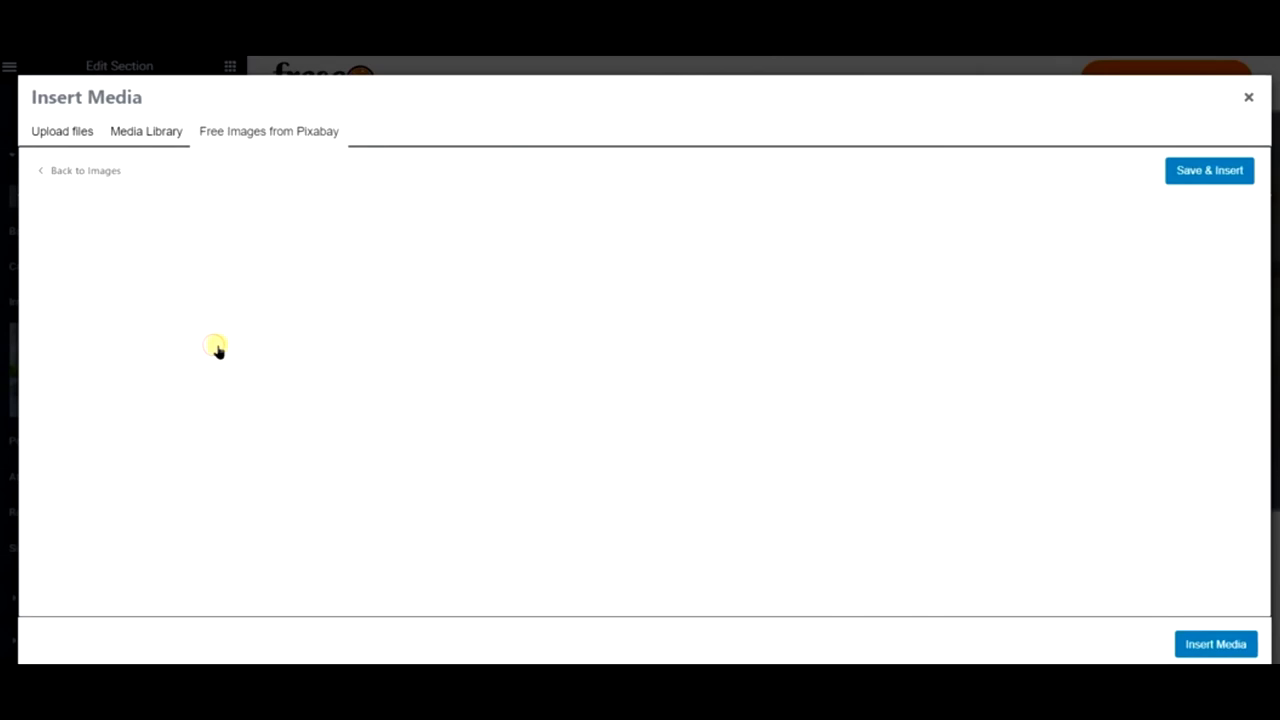
pyautogui.click(1198, 178)
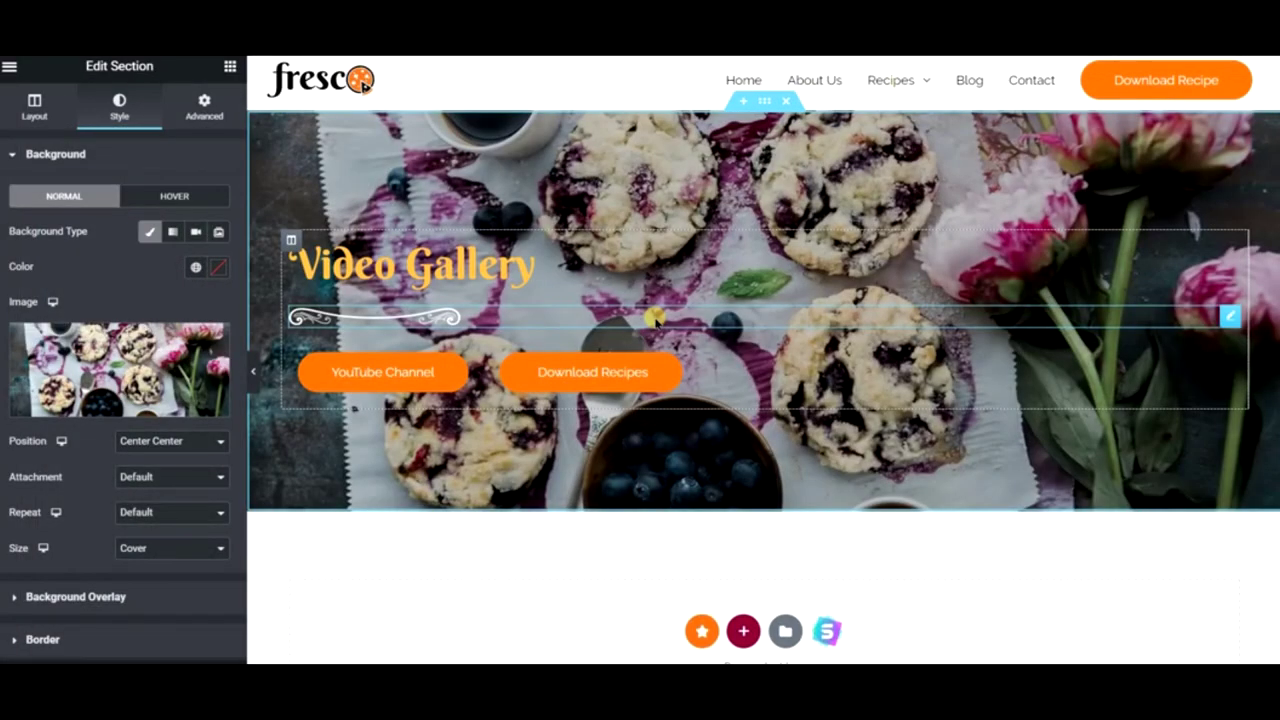
pyautogui.click(258, 367)
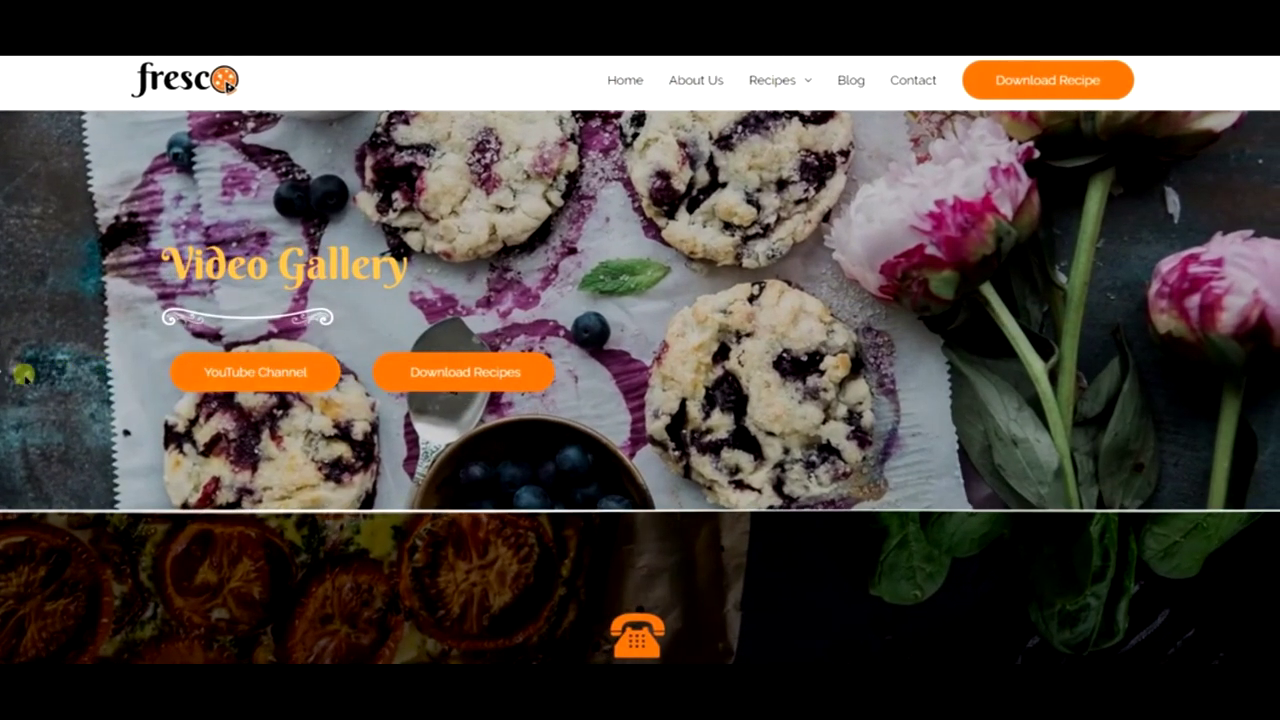
pyautogui.click(7, 372)
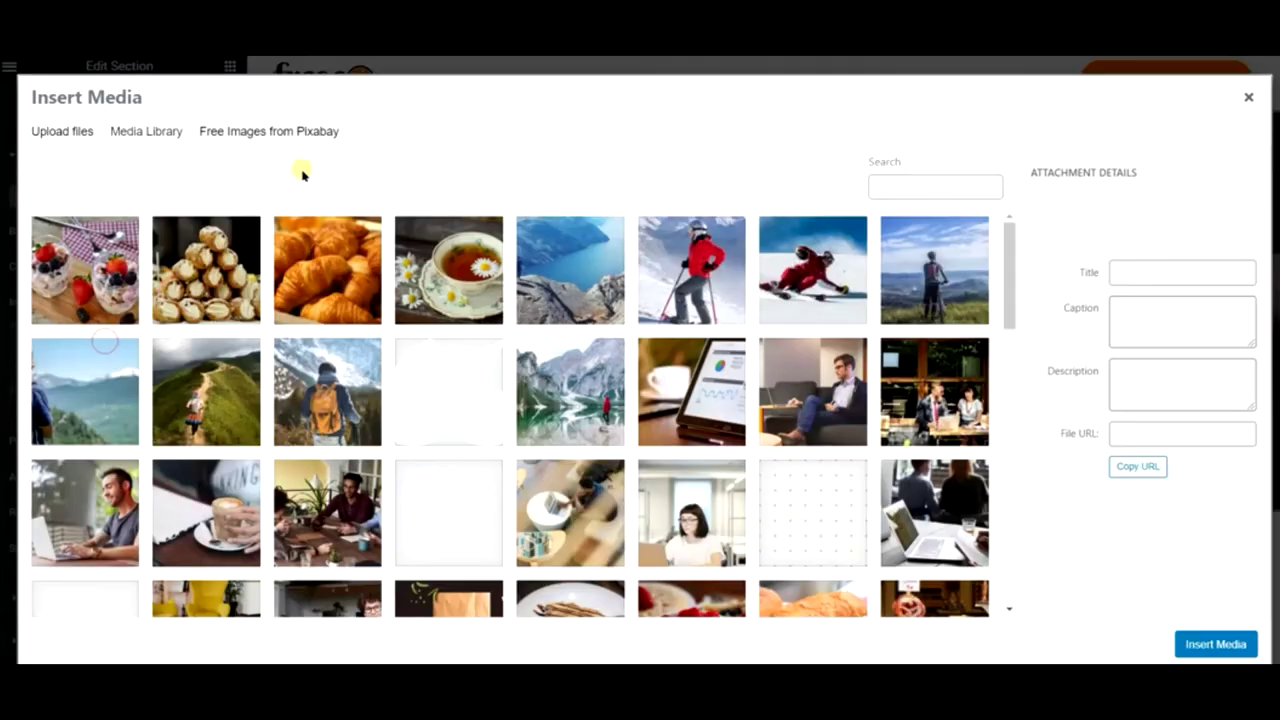
# - Search Pixabay free images for 'pastry' from the background image picker
pyautogui.click(300, 131)
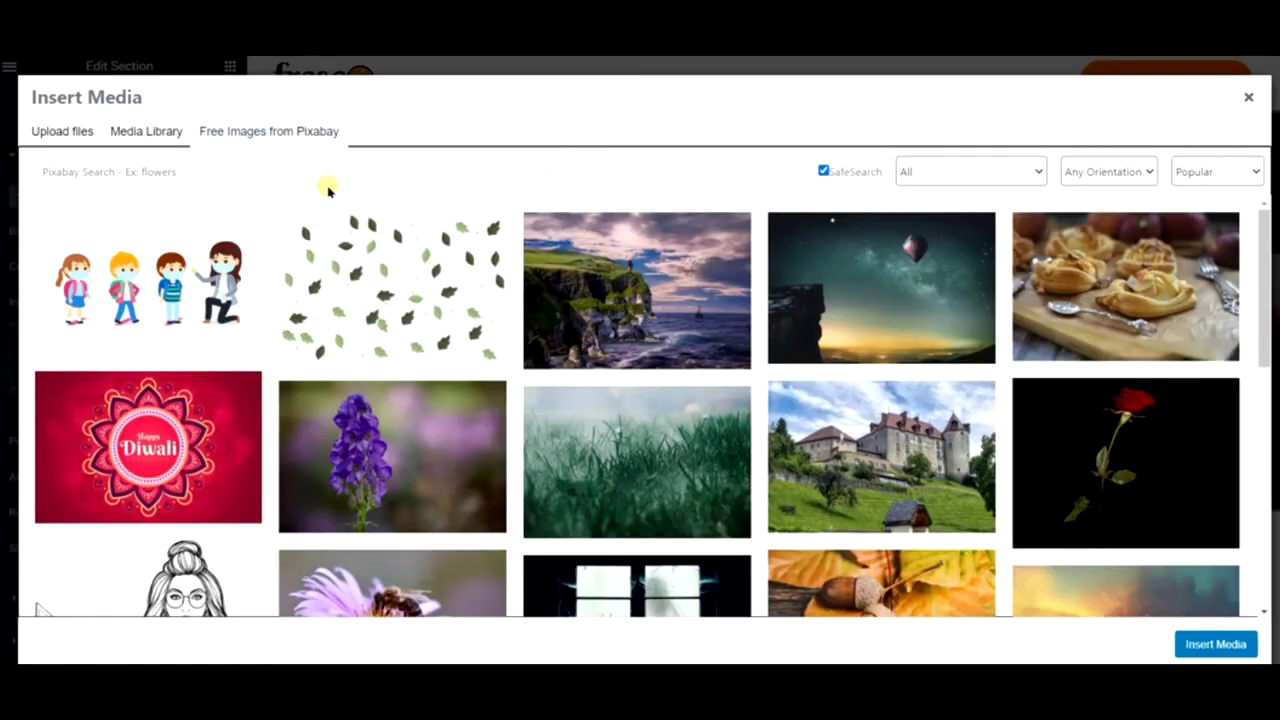
pyautogui.click(317, 181)
pyautogui.write('pastry')
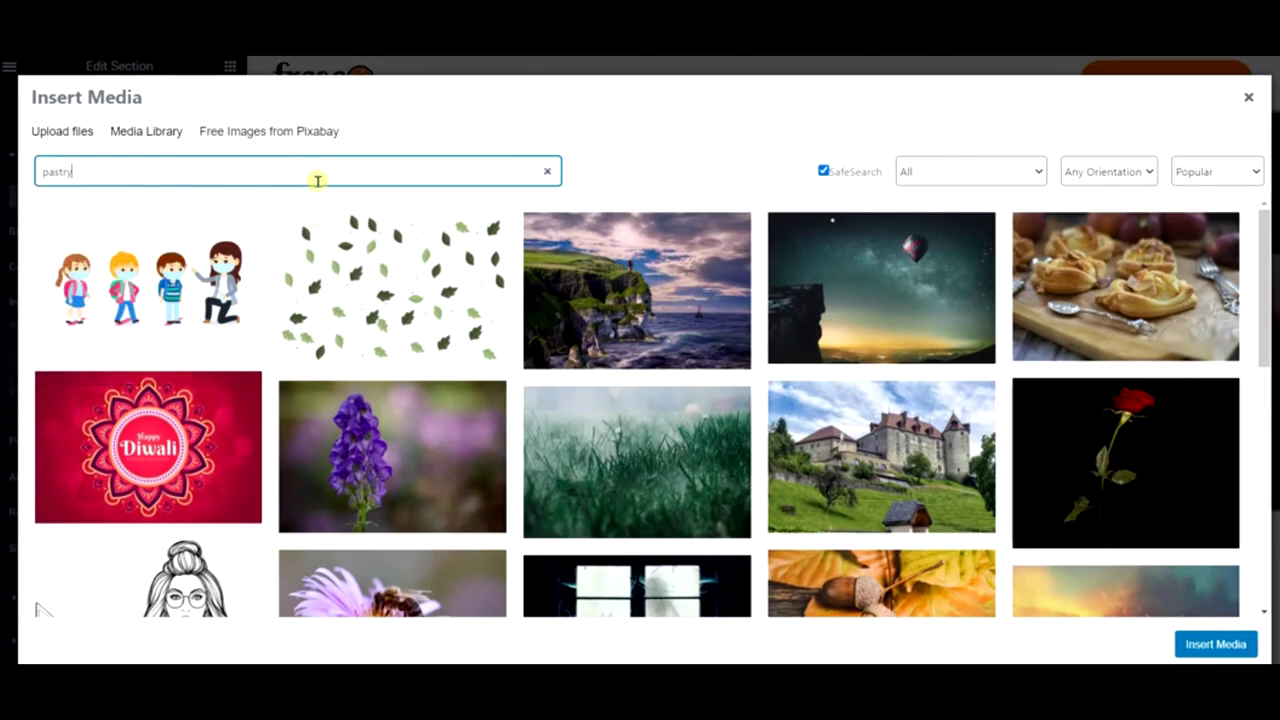
pyautogui.press('Return')
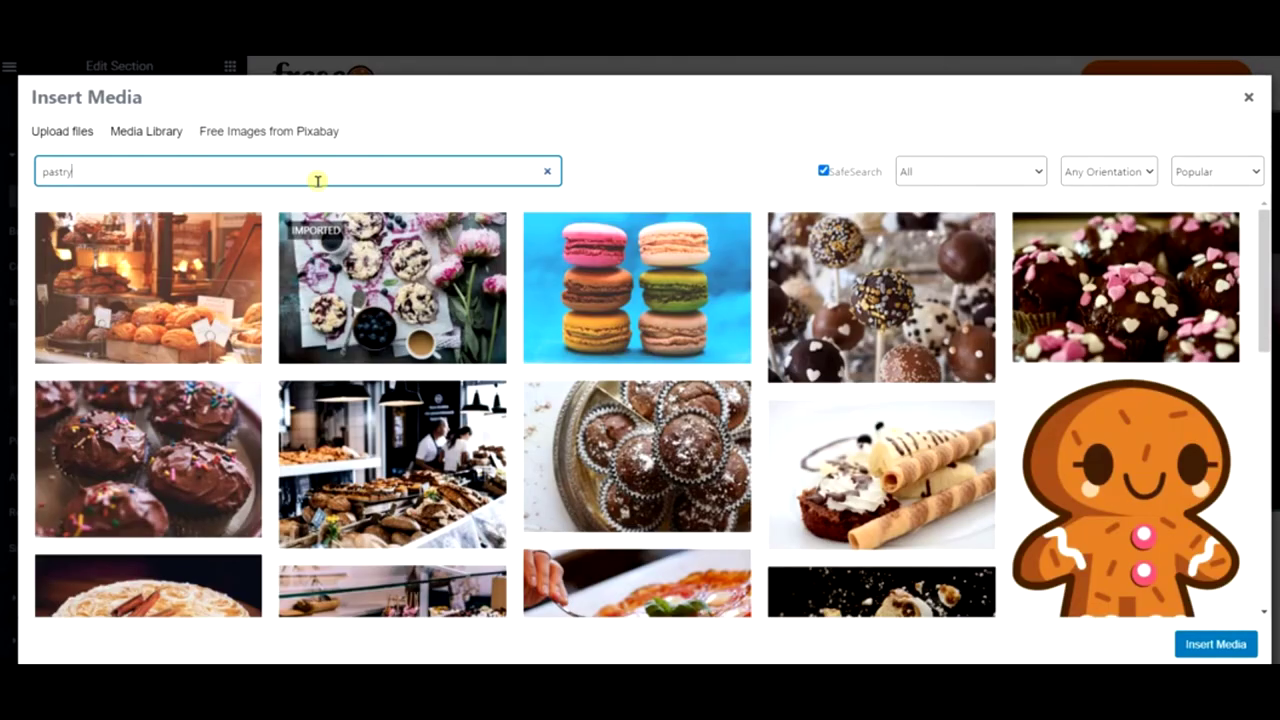
# - Insert the chocolate cupcakes with sprinkles photo as the hero background
pyautogui.scroll(-5, 392, 420)
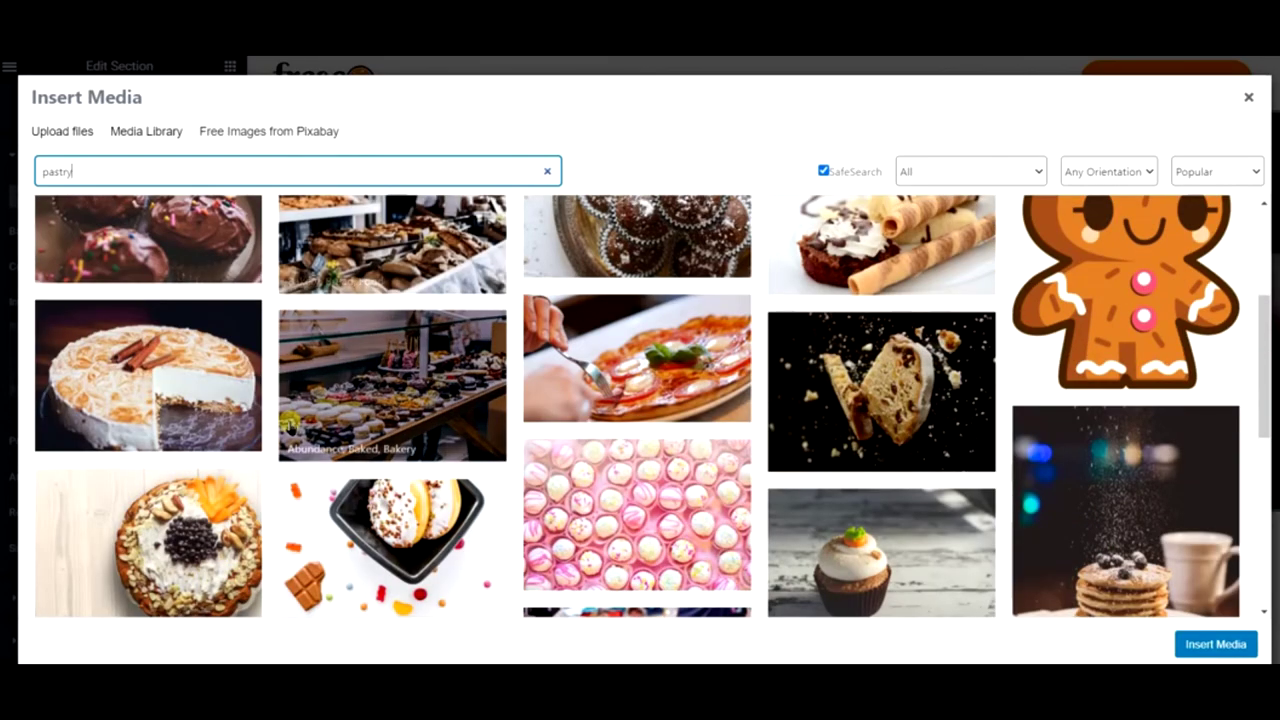
pyautogui.scroll(-5, 932, 383)
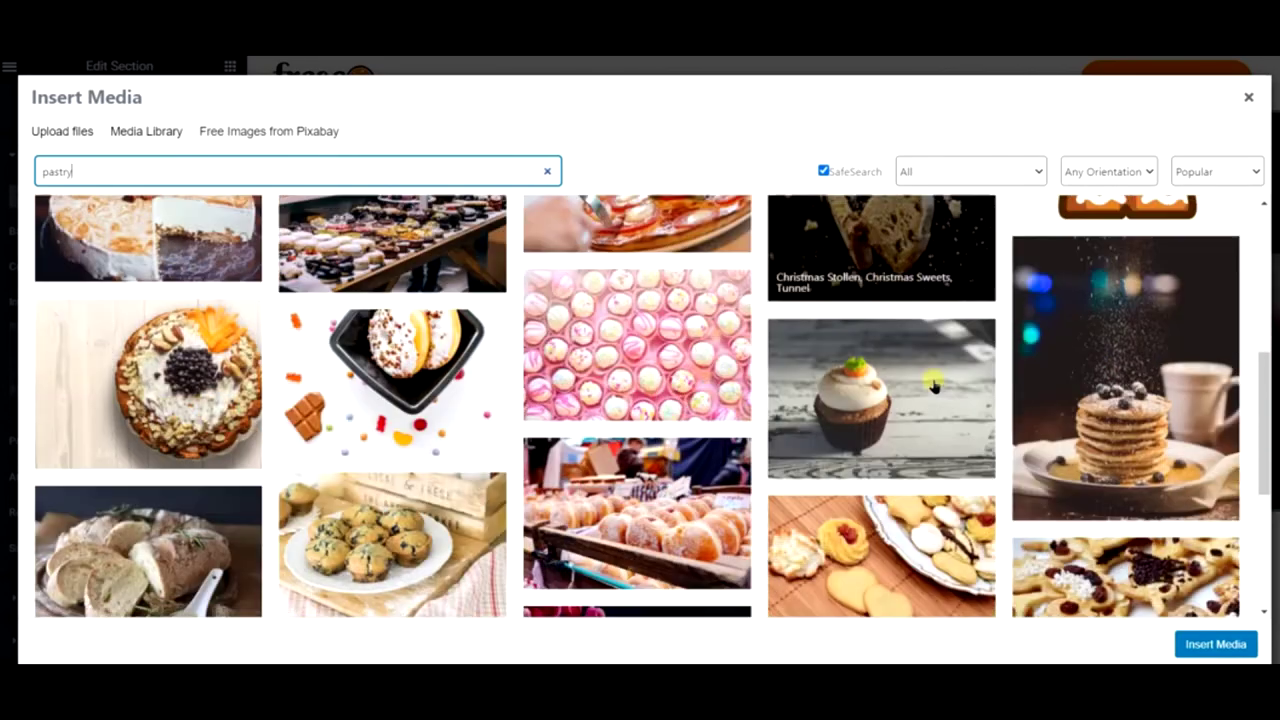
pyautogui.scroll(-3, 932, 383)
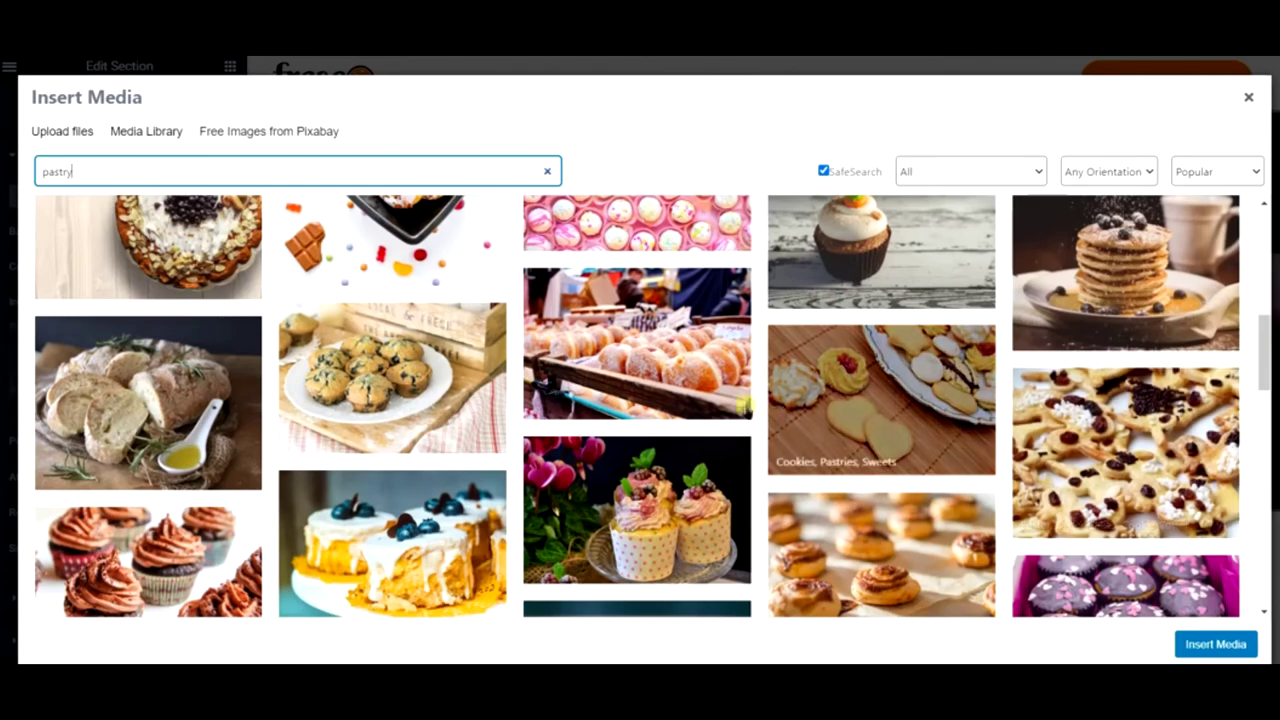
pyautogui.scroll(-3, 345, 410)
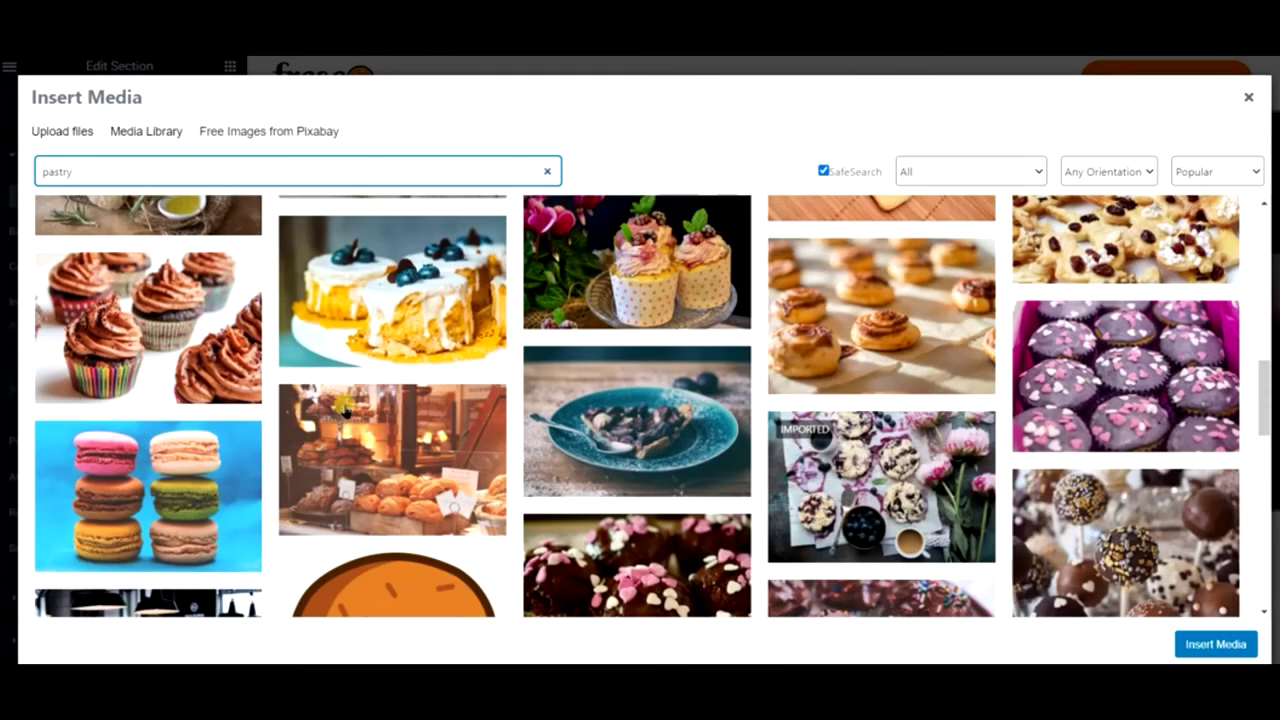
pyautogui.scroll(-3, 484, 454)
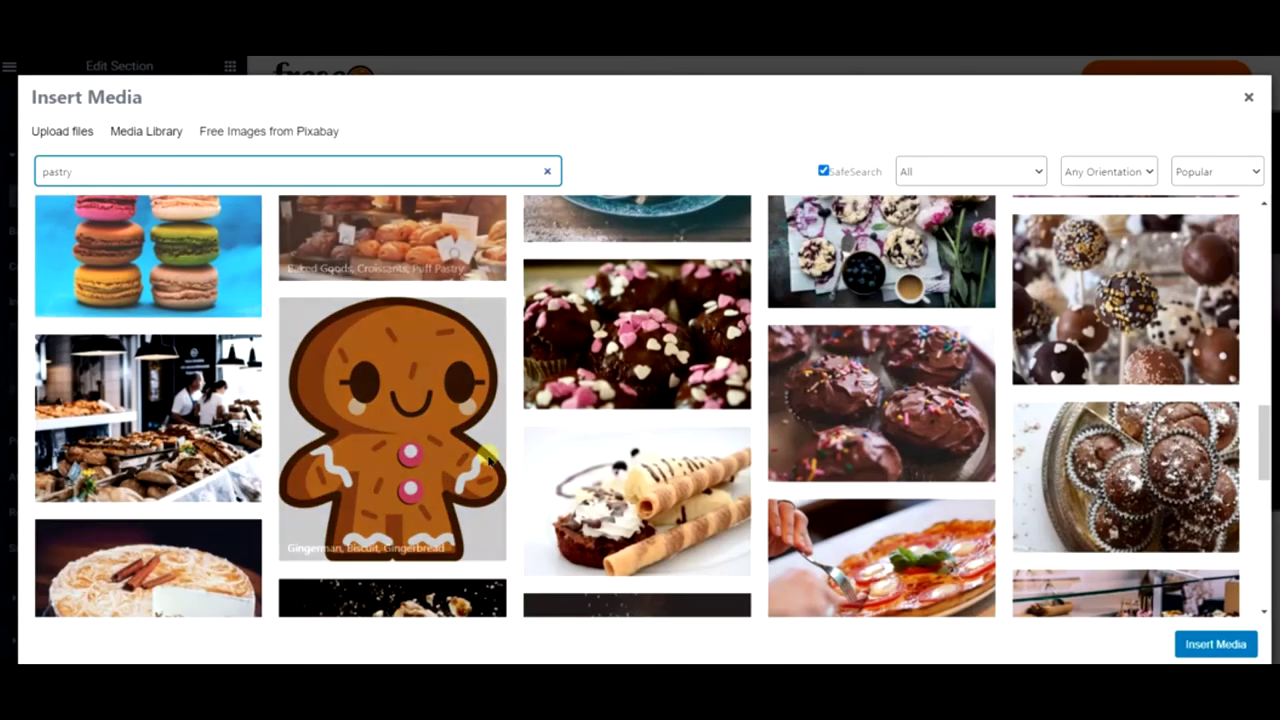
pyautogui.scroll(-3, 484, 454)
pyautogui.scroll(-5, 487, 456)
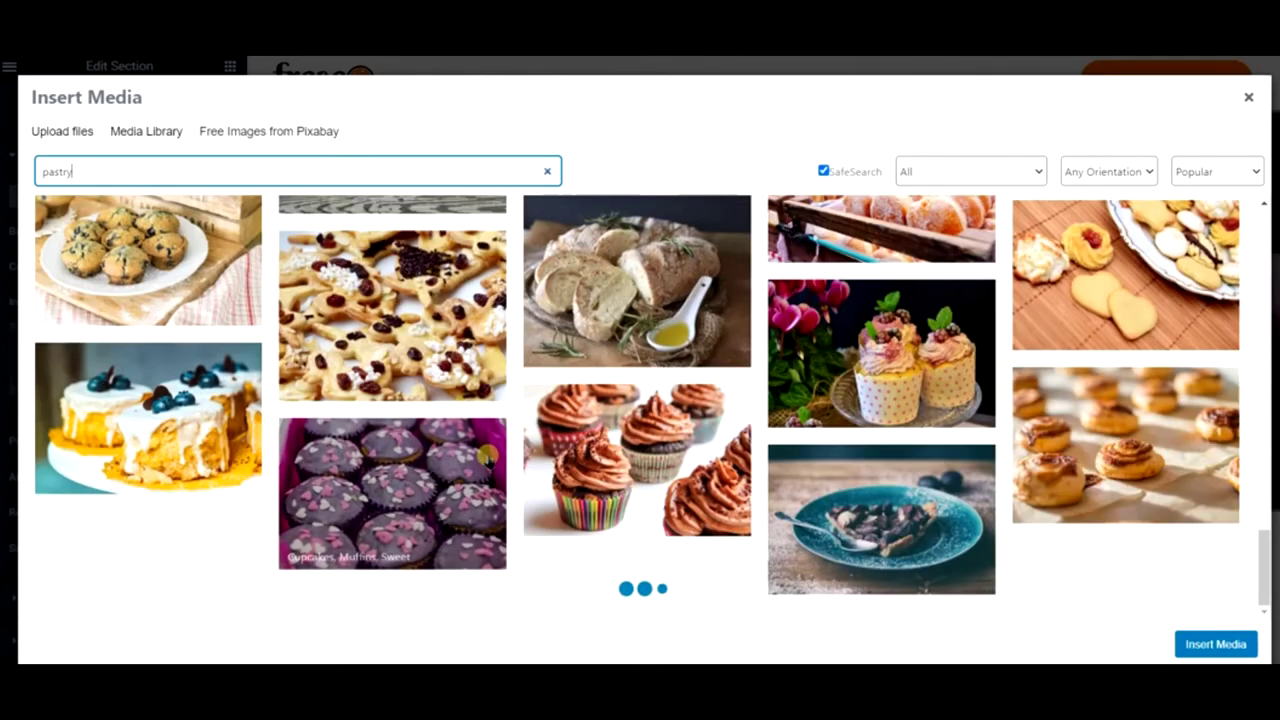
pyautogui.scroll(10, 487, 456)
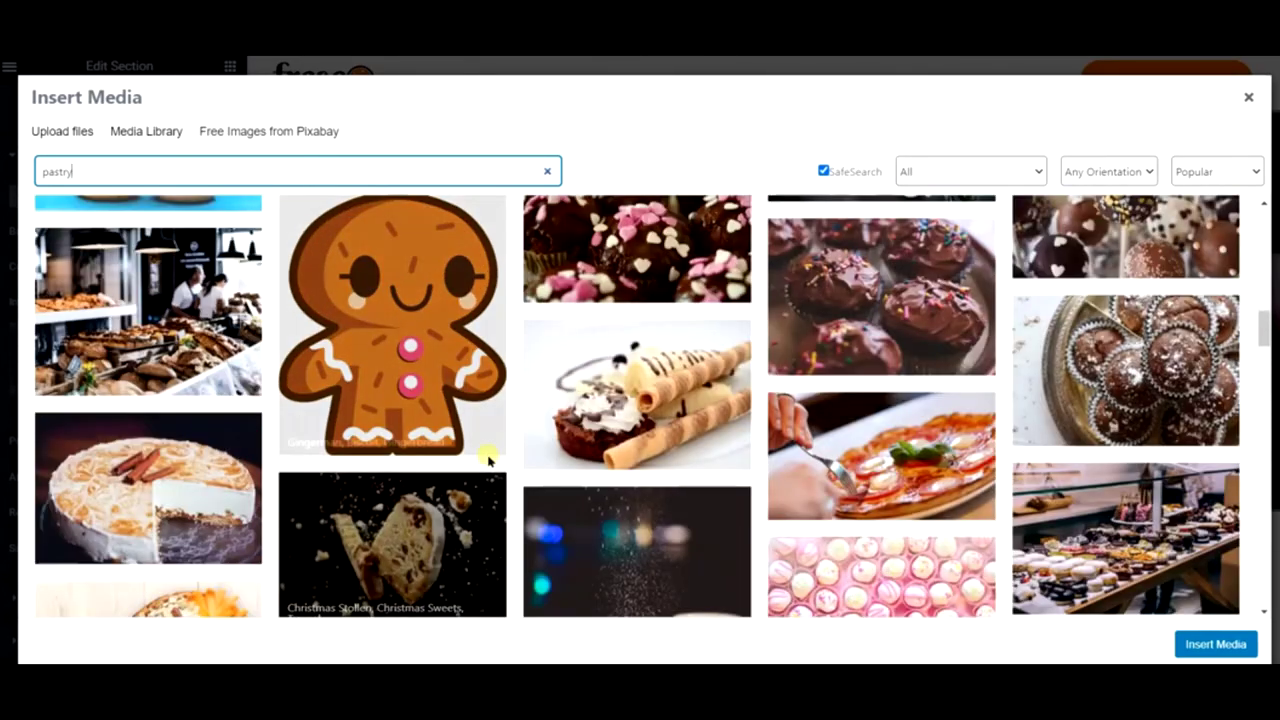
pyautogui.scroll(8, 487, 456)
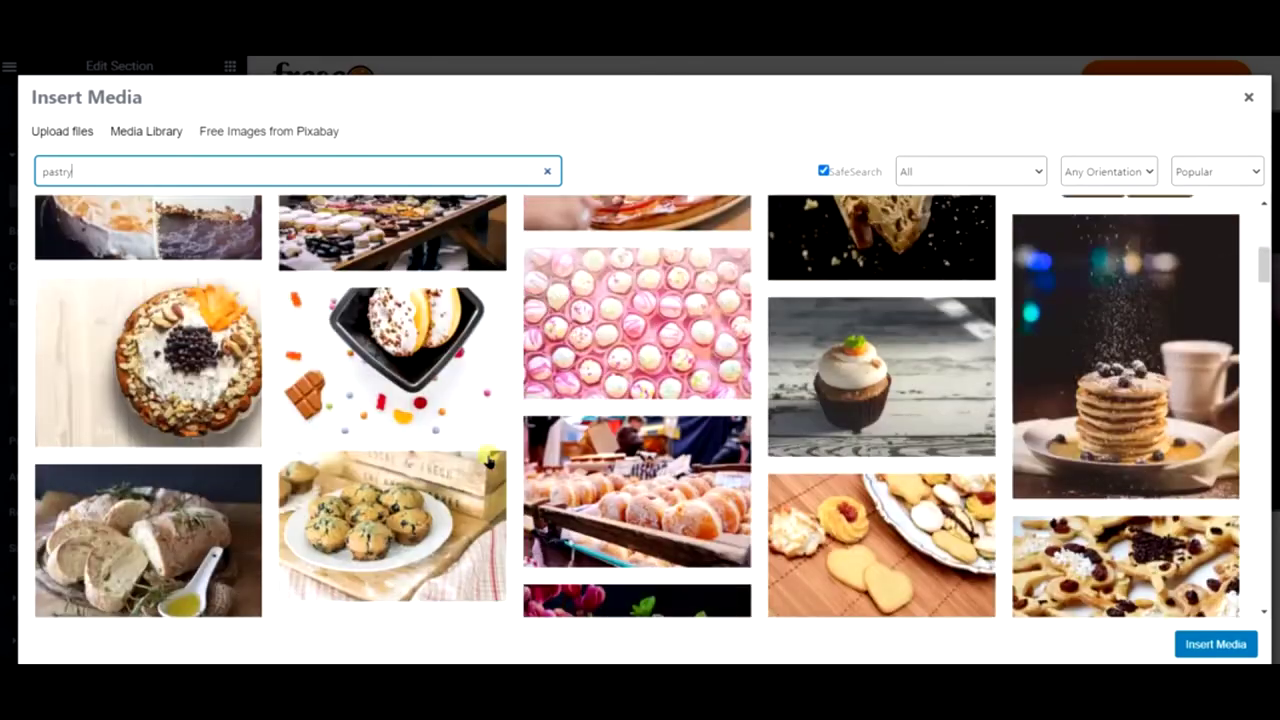
pyautogui.scroll(2, 487, 456)
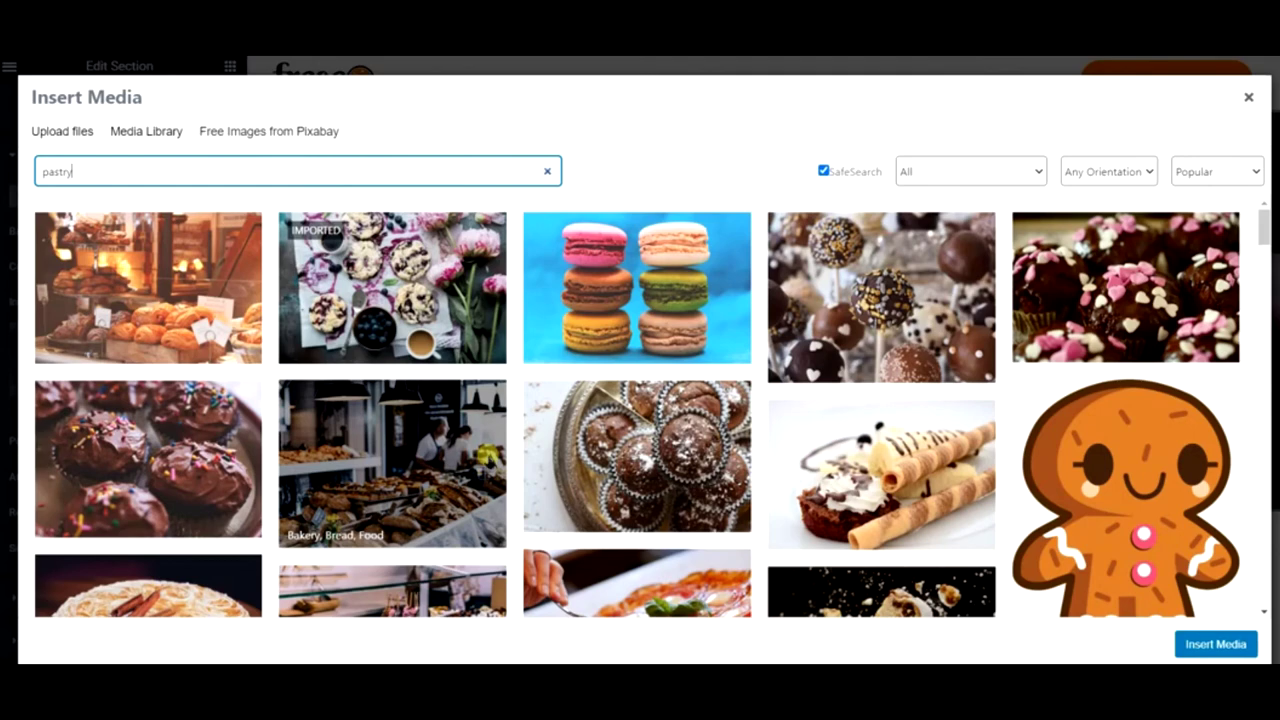
pyautogui.scroll(-2, 400, 460)
pyautogui.click(148, 290)
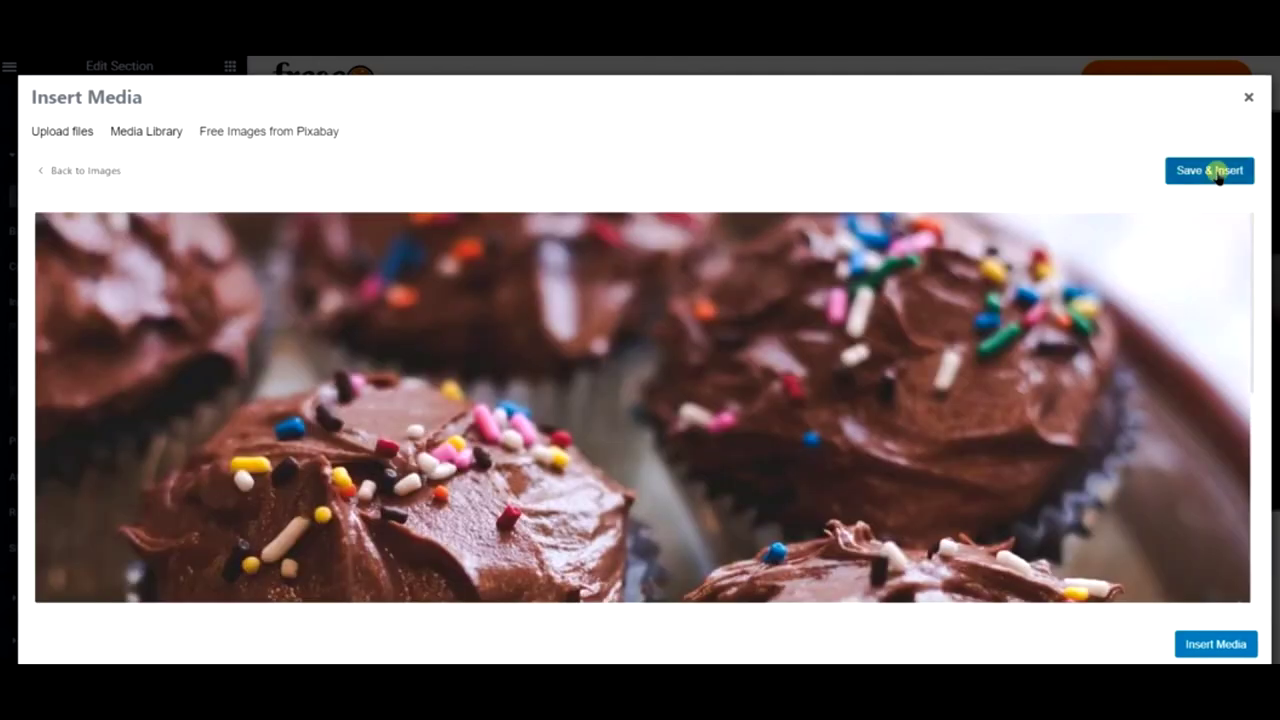
pyautogui.click(1218, 172)
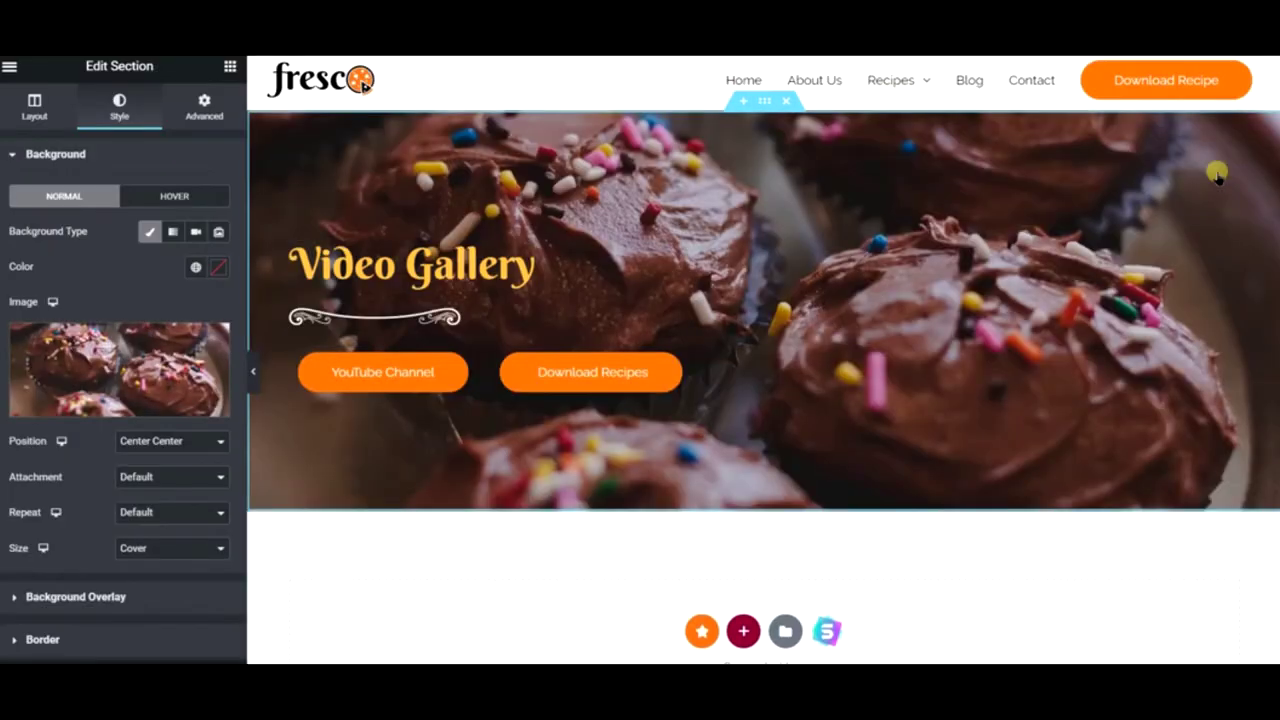
pyautogui.scroll(-3, 785, 300)
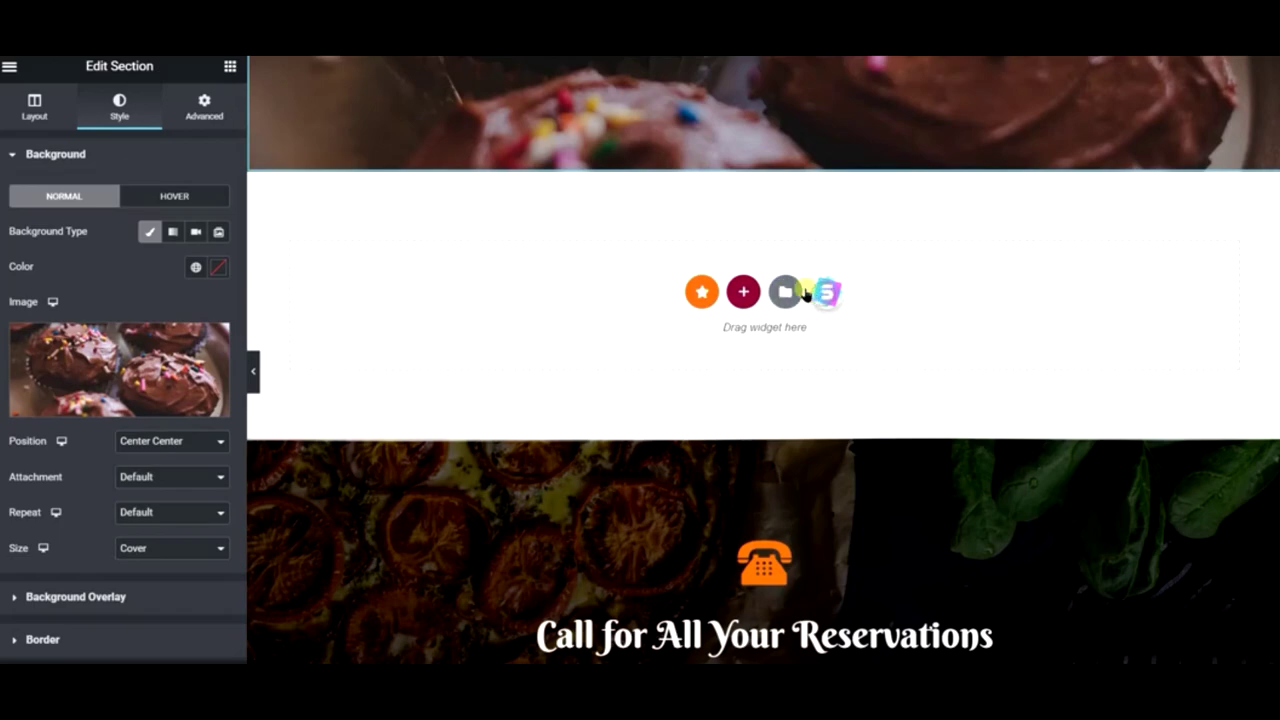
# - Filter the template library to free templates and preview the Nutritionist kit's Home page
pyautogui.click(803, 292)
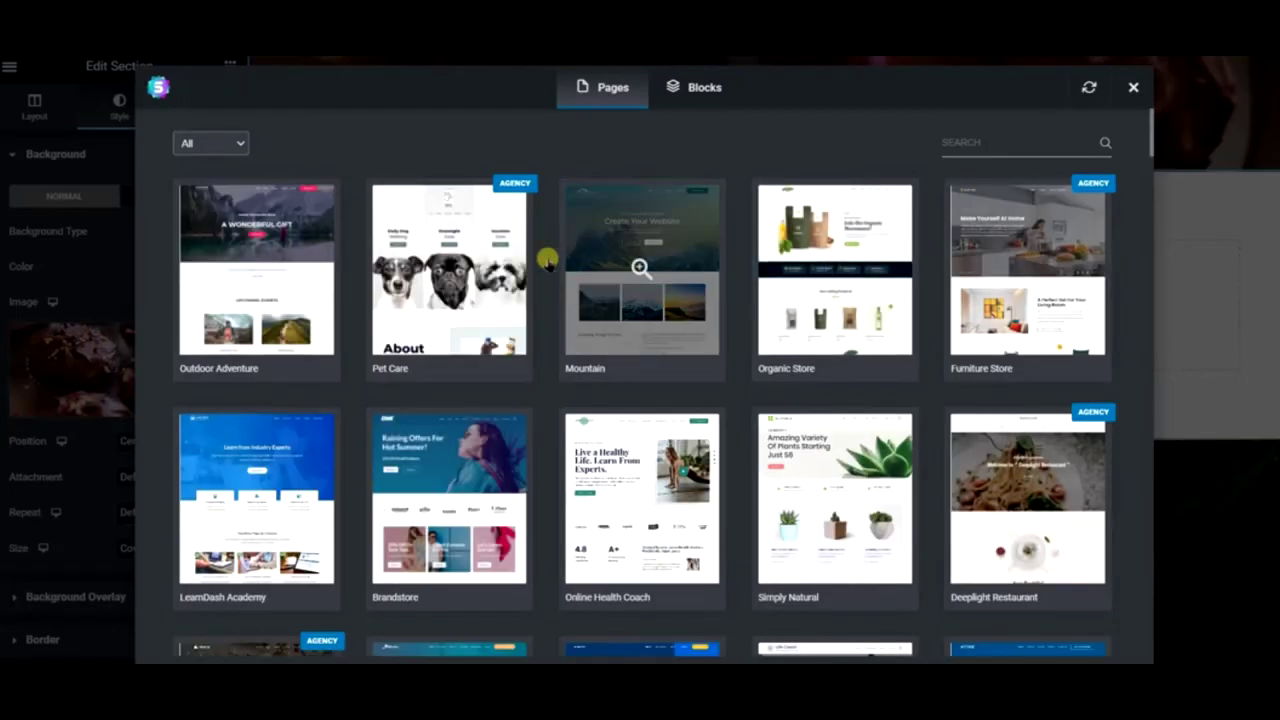
pyautogui.click(240, 147)
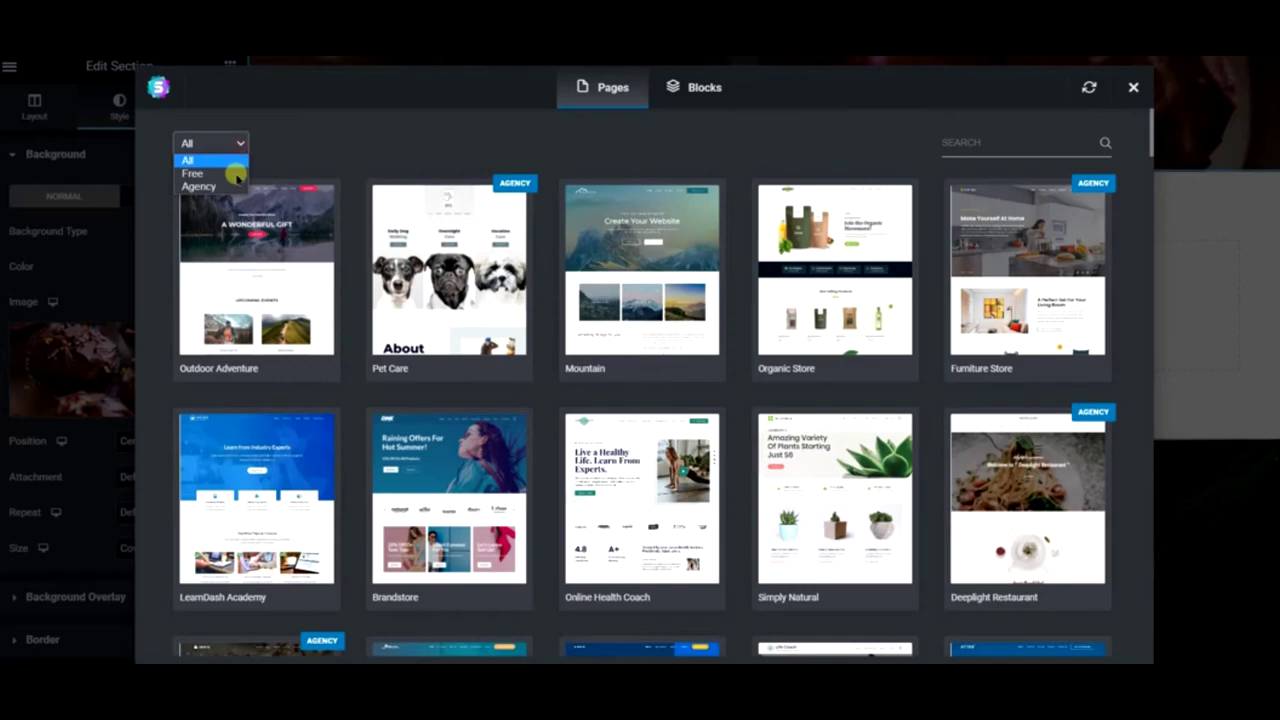
pyautogui.click(236, 172)
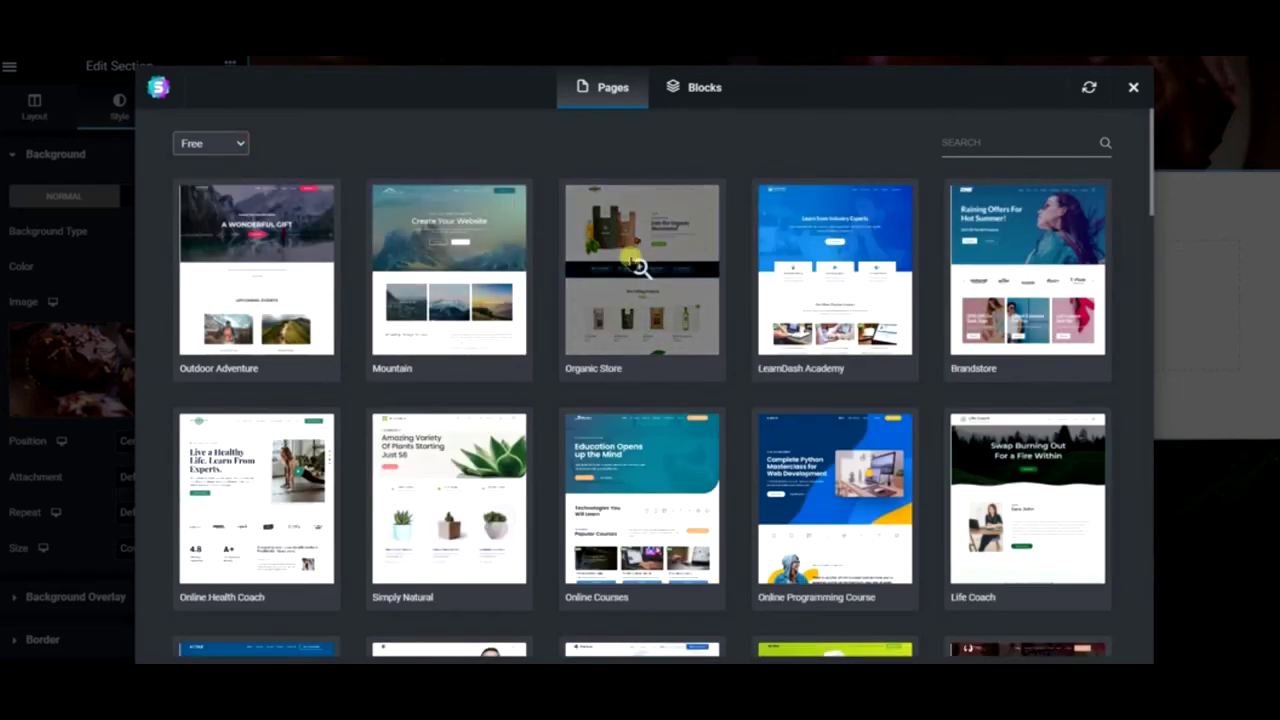
pyautogui.scroll(-4, 632, 258)
pyautogui.scroll(-5, 632, 258)
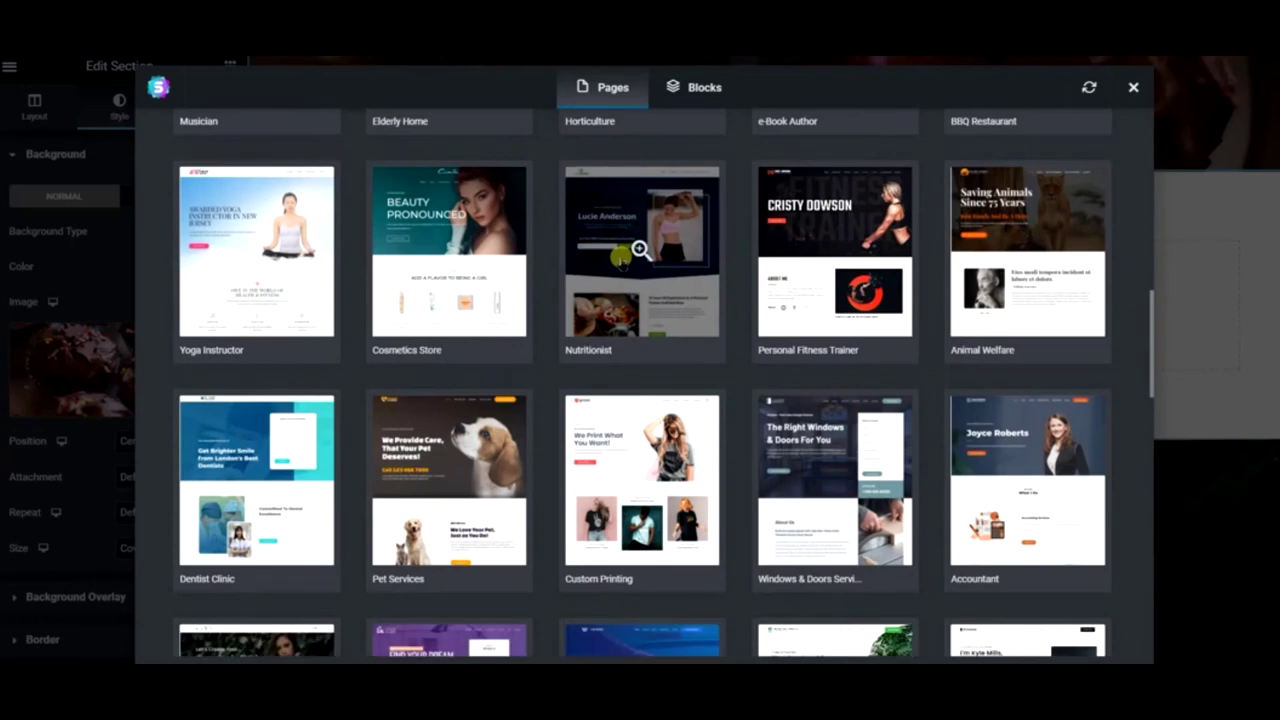
pyautogui.click(617, 258)
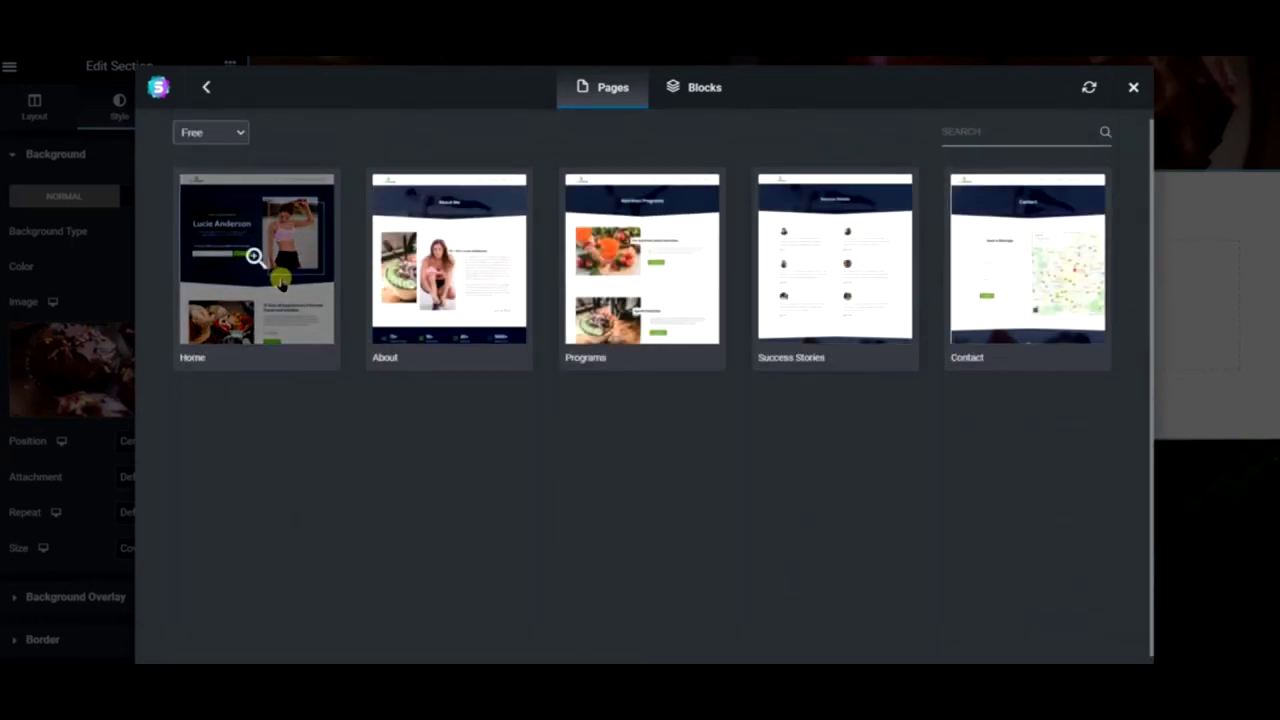
pyautogui.click(280, 279)
pyautogui.scroll(-5, 683, 289)
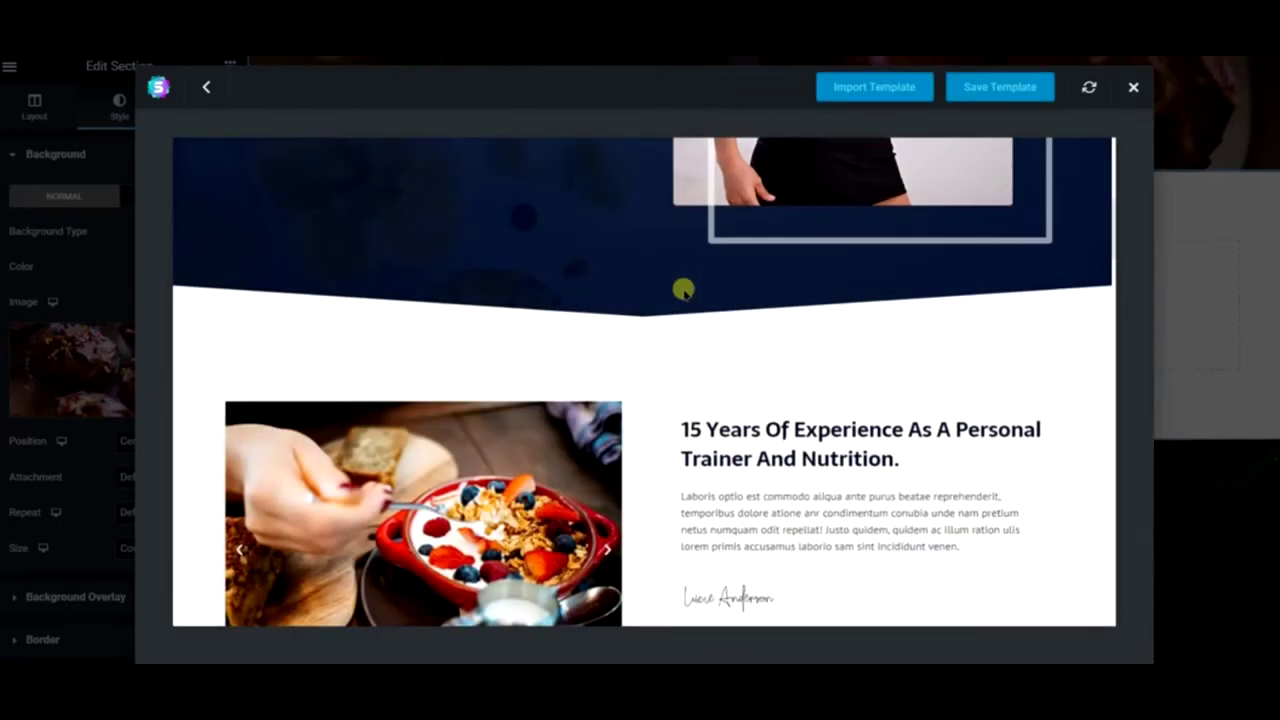
pyautogui.scroll(-10, 684, 291)
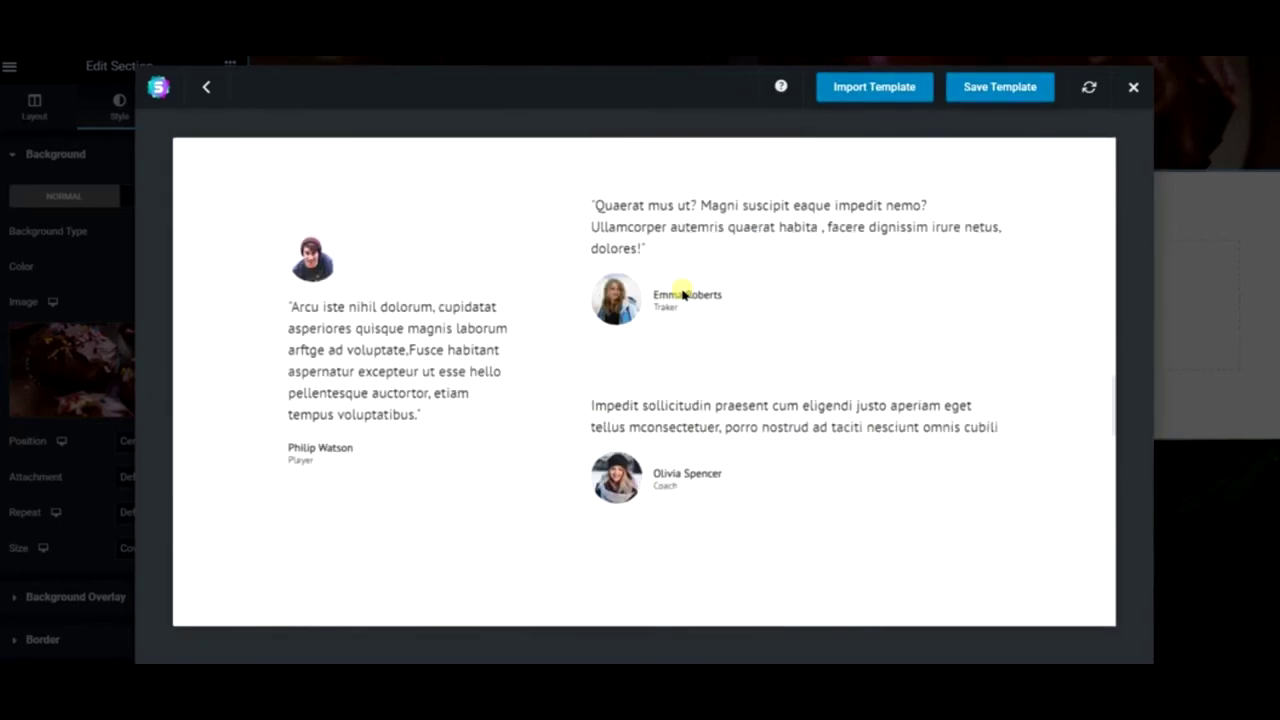
pyautogui.scroll(-5, 683, 293)
pyautogui.click(208, 86)
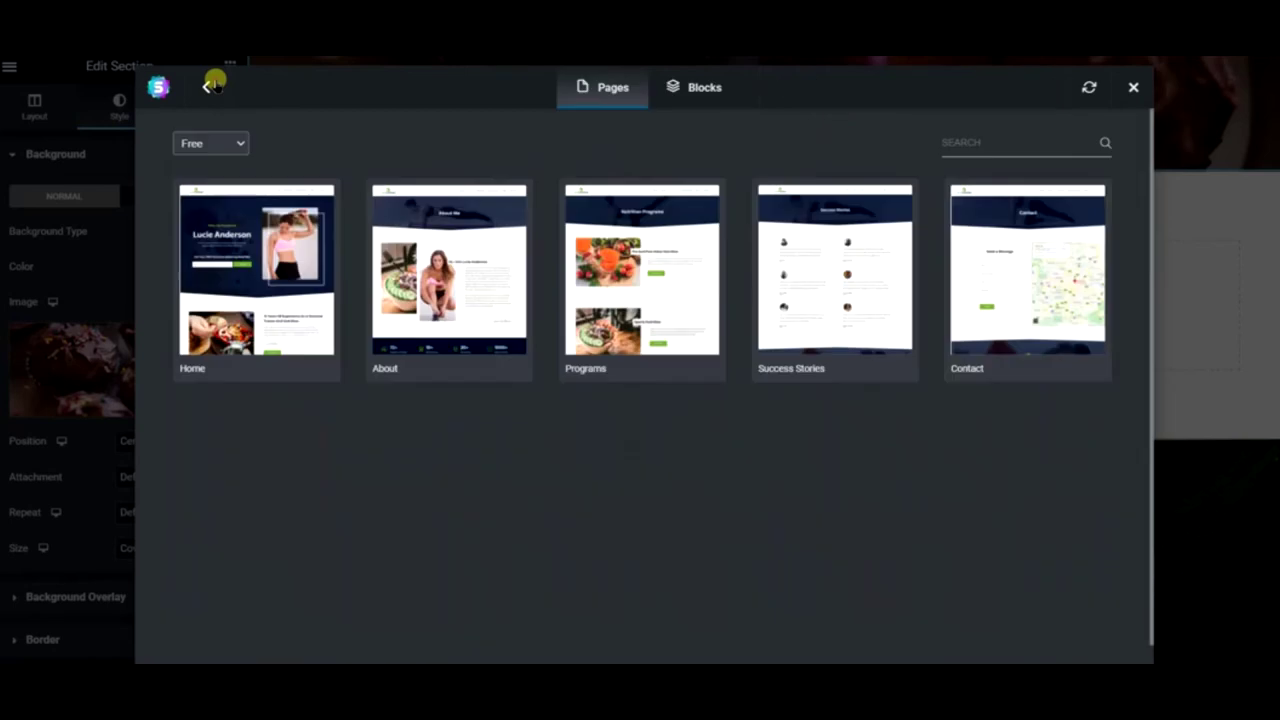
pyautogui.click(203, 87)
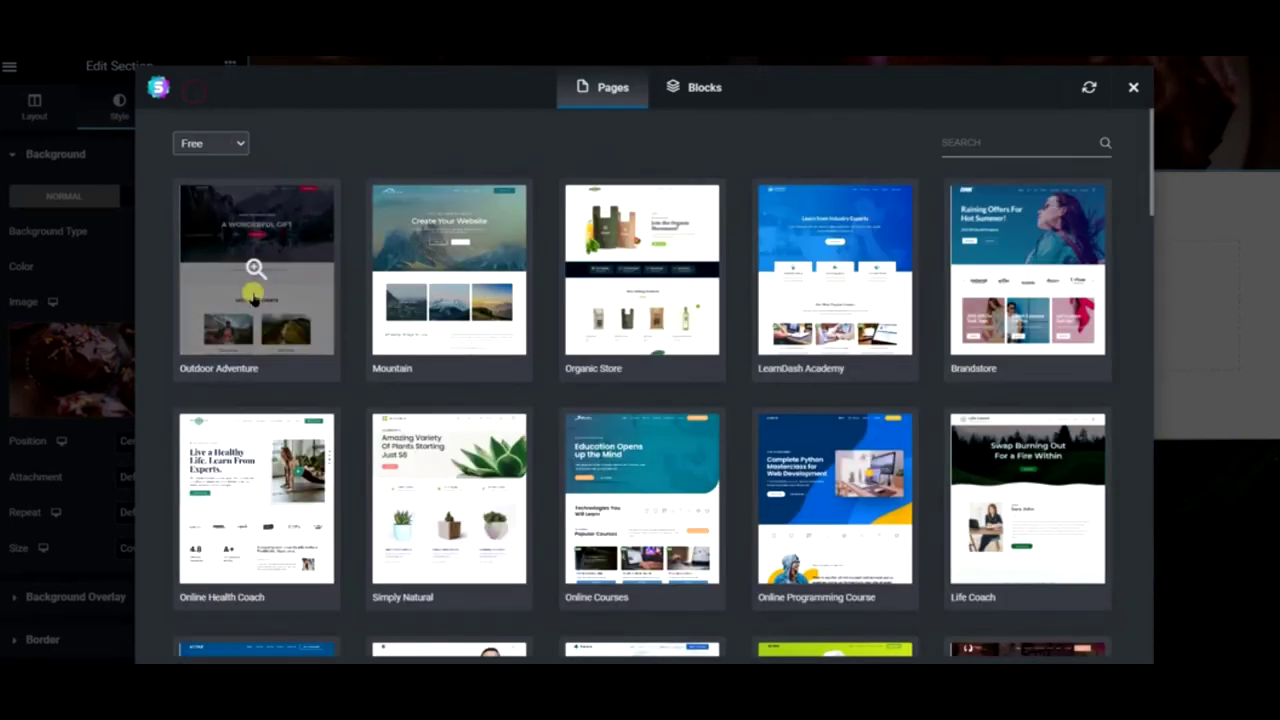
# - Browse the kit grid and preview the Simply Natural Home page
pyautogui.scroll(-3, 253, 293)
pyautogui.scroll(-1, 253, 293)
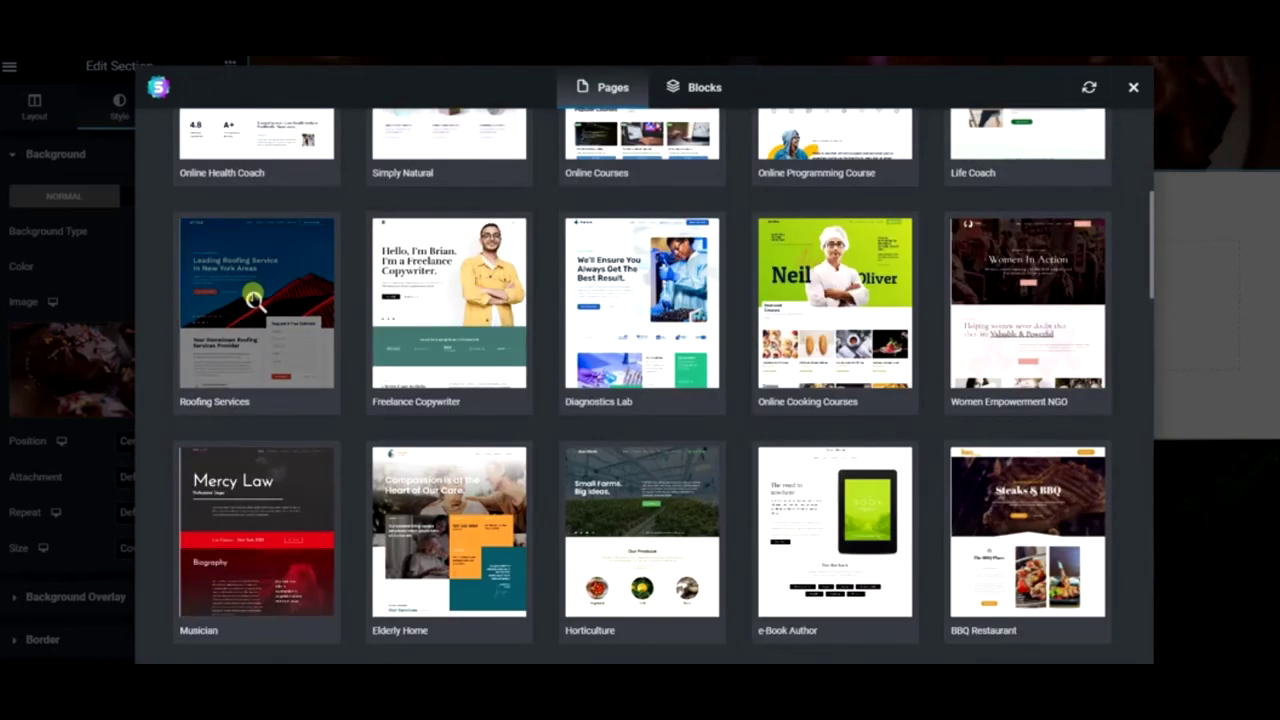
pyautogui.scroll(-5, 253, 297)
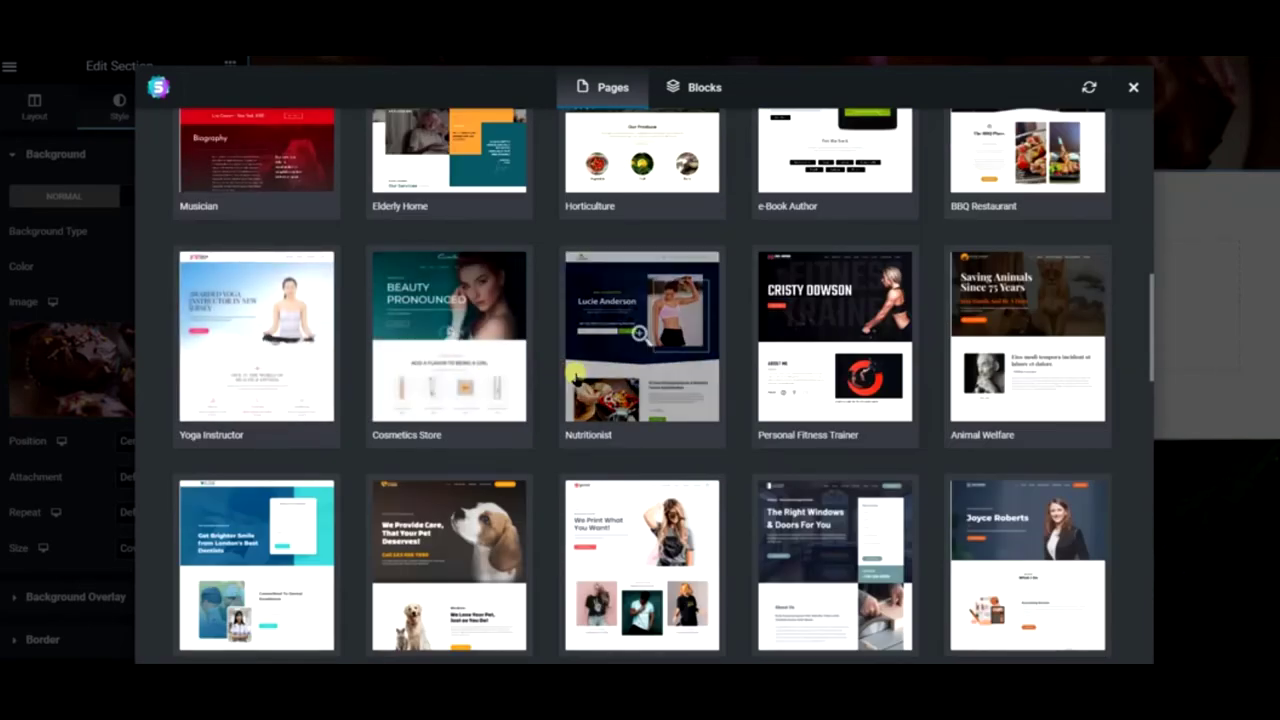
pyautogui.scroll(-3, 576, 378)
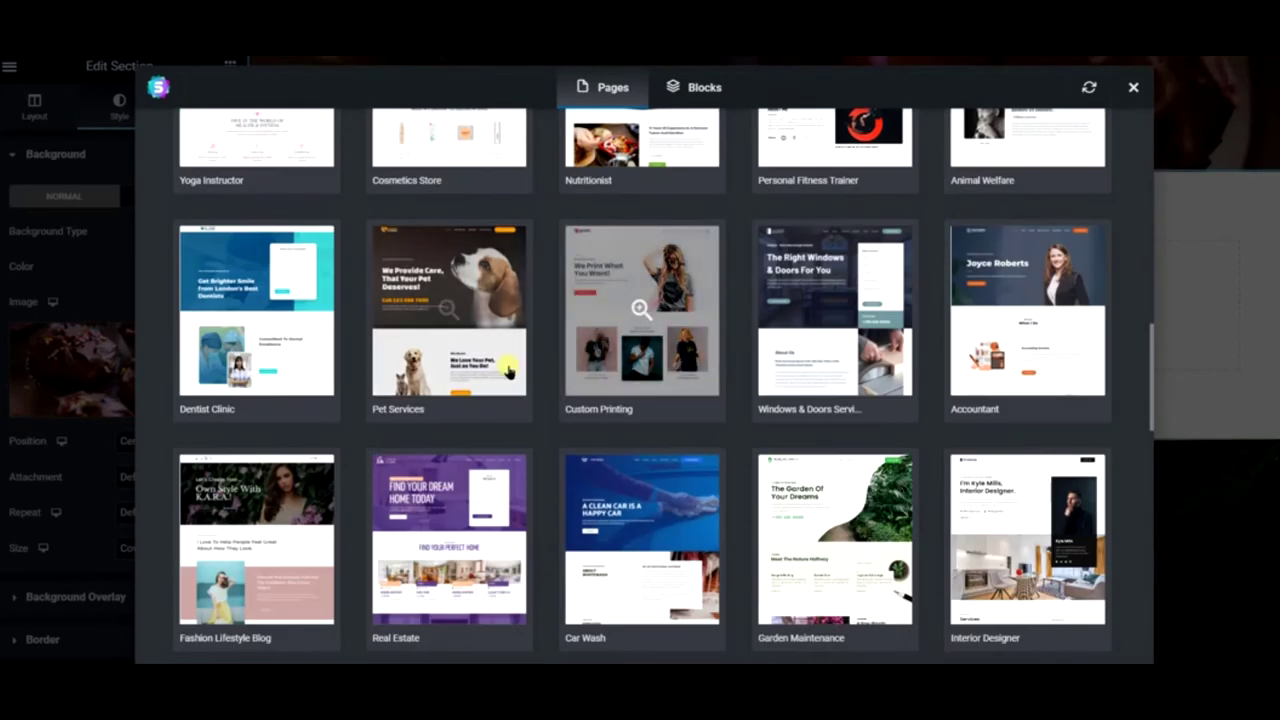
pyautogui.scroll(-2, 443, 451)
pyautogui.scroll(-3, 455, 360)
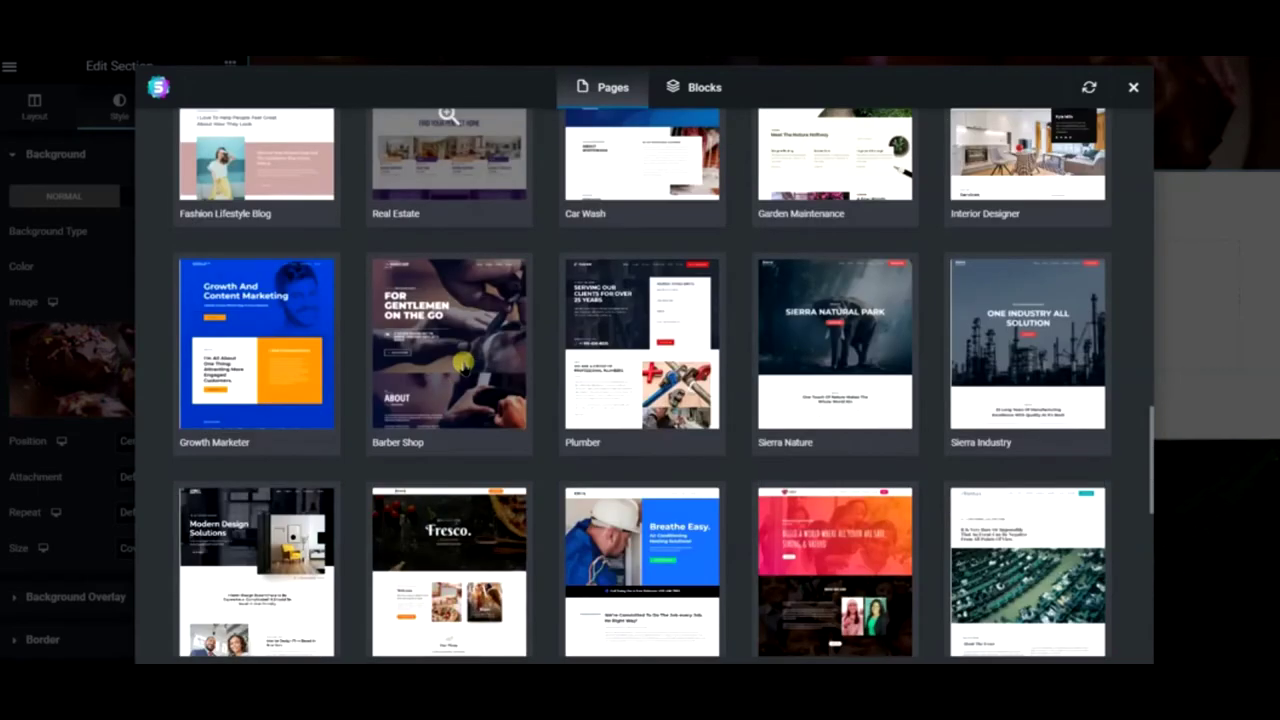
pyautogui.scroll(5, 830, 340)
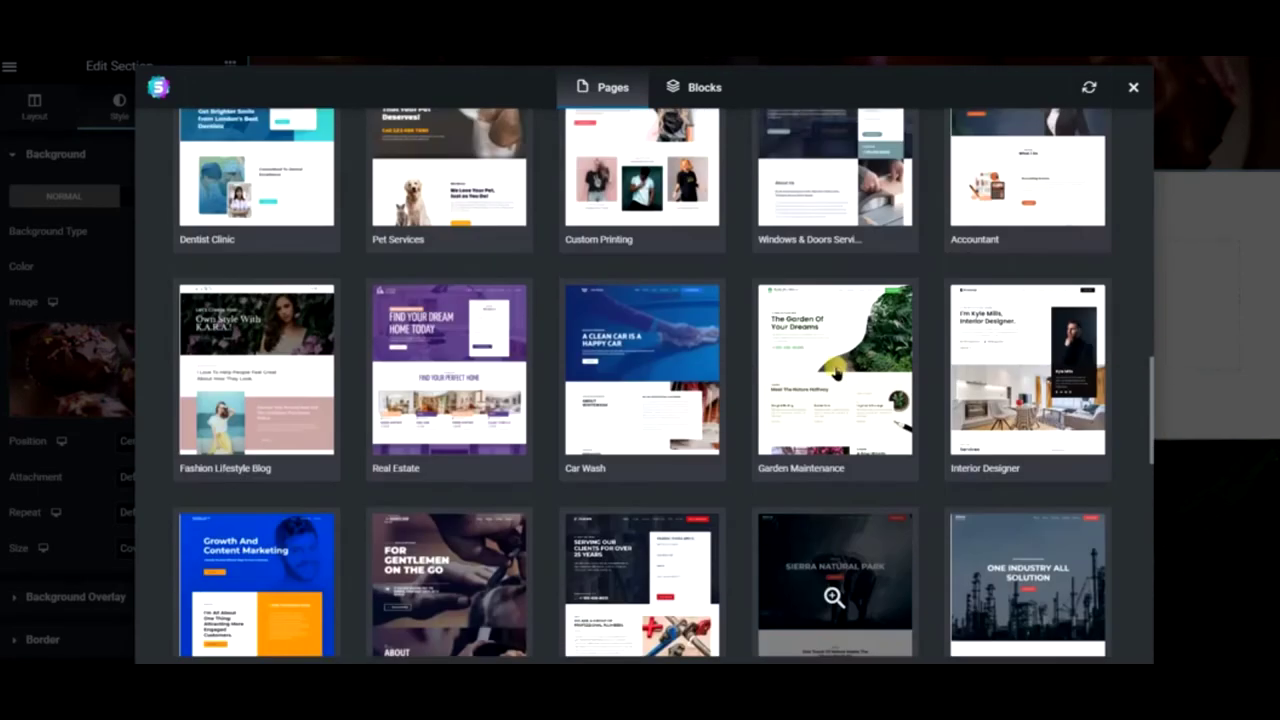
pyautogui.scroll(7, 960, 345)
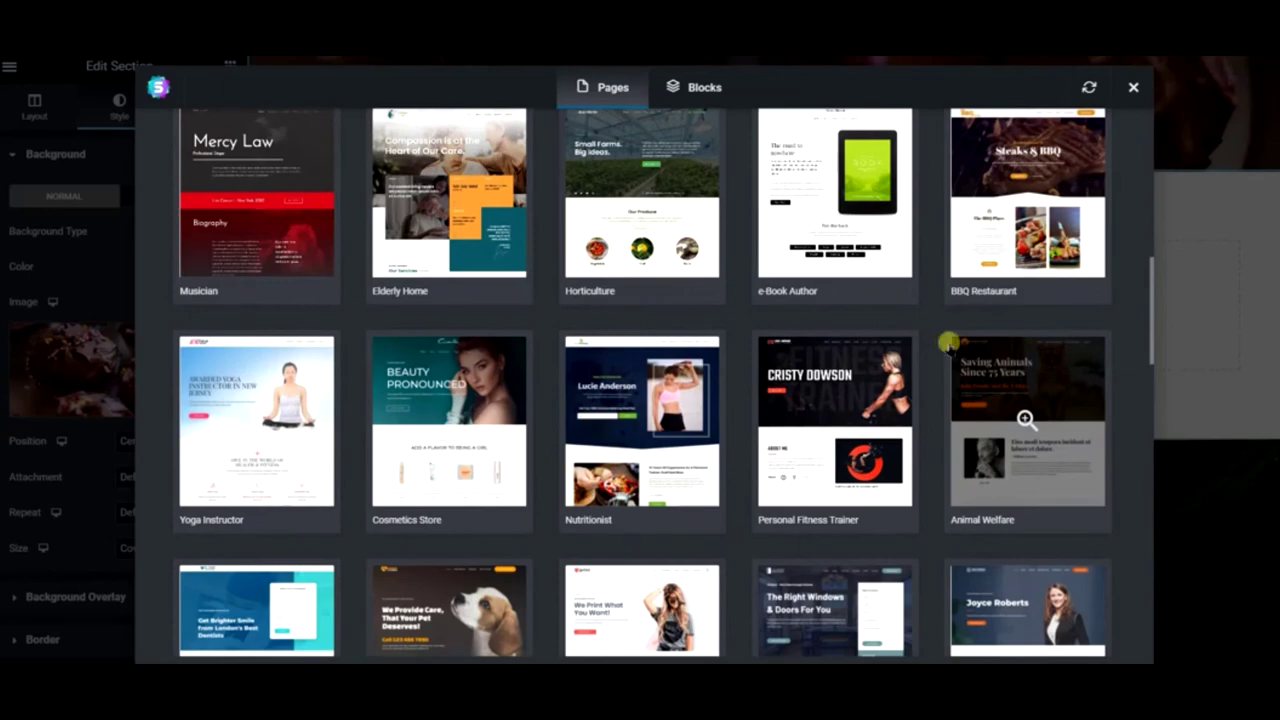
pyautogui.scroll(4, 850, 330)
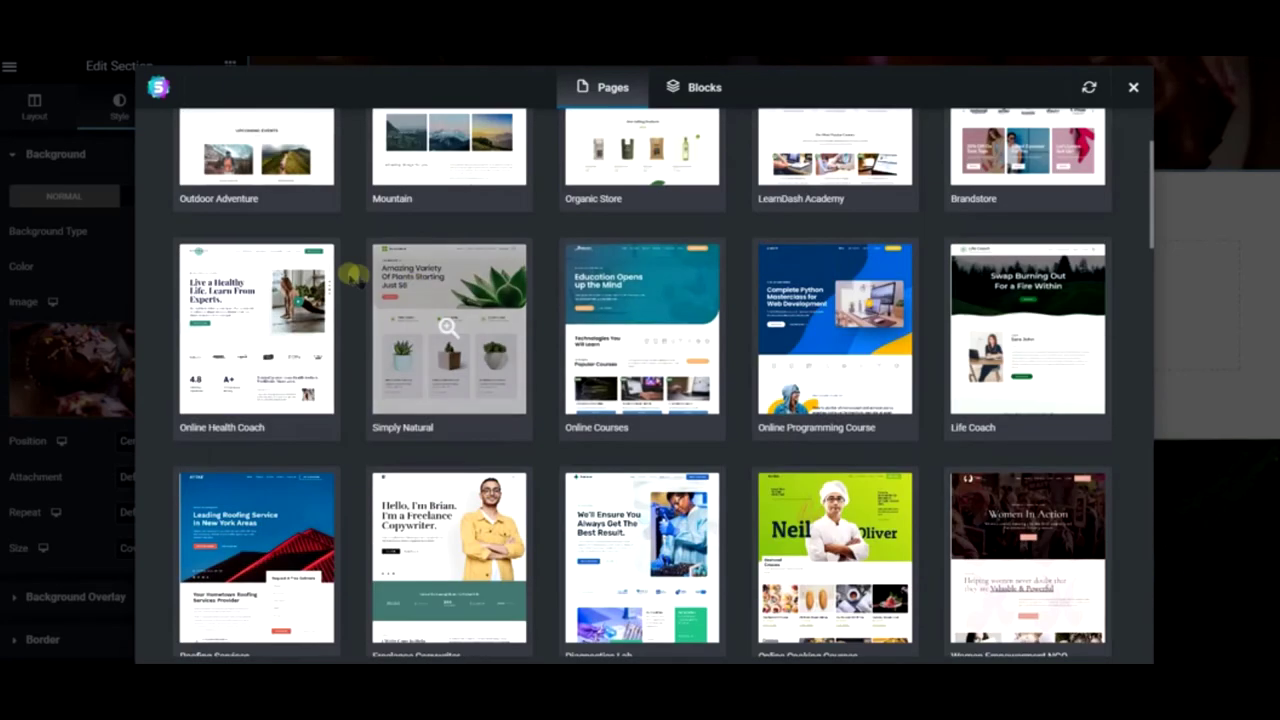
pyautogui.click(430, 290)
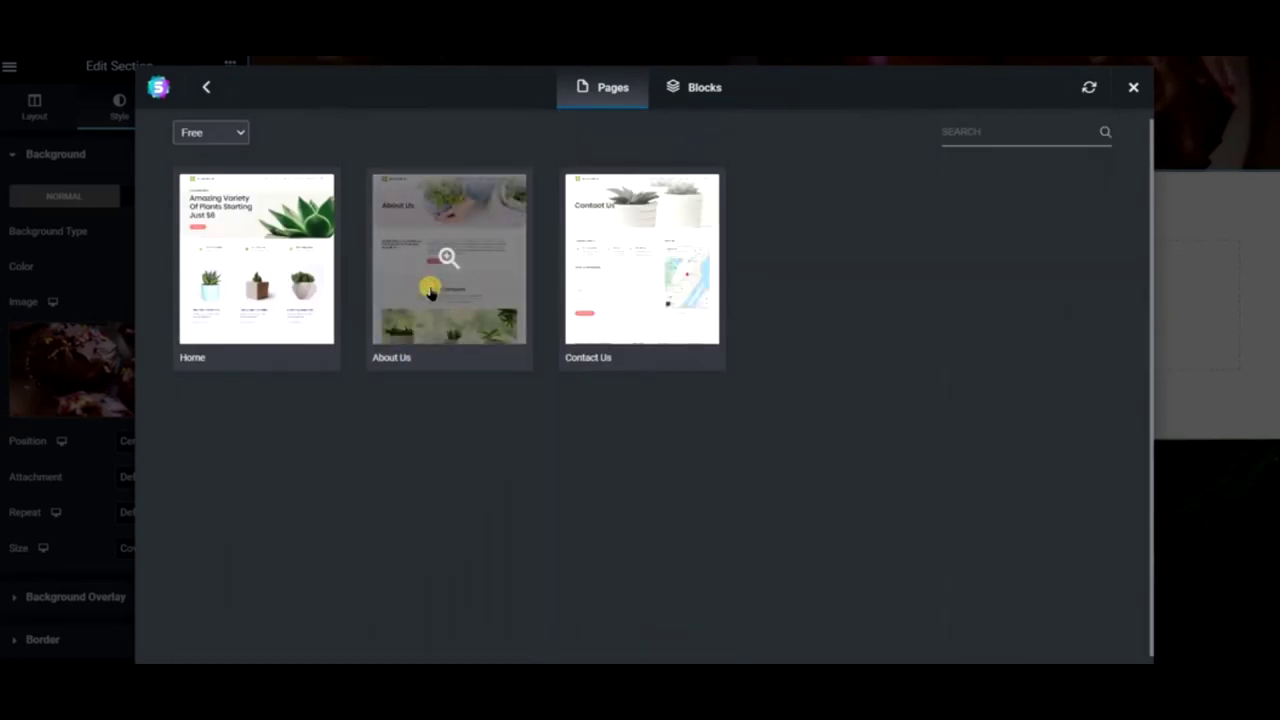
pyautogui.click(288, 268)
pyautogui.scroll(-15, 586, 309)
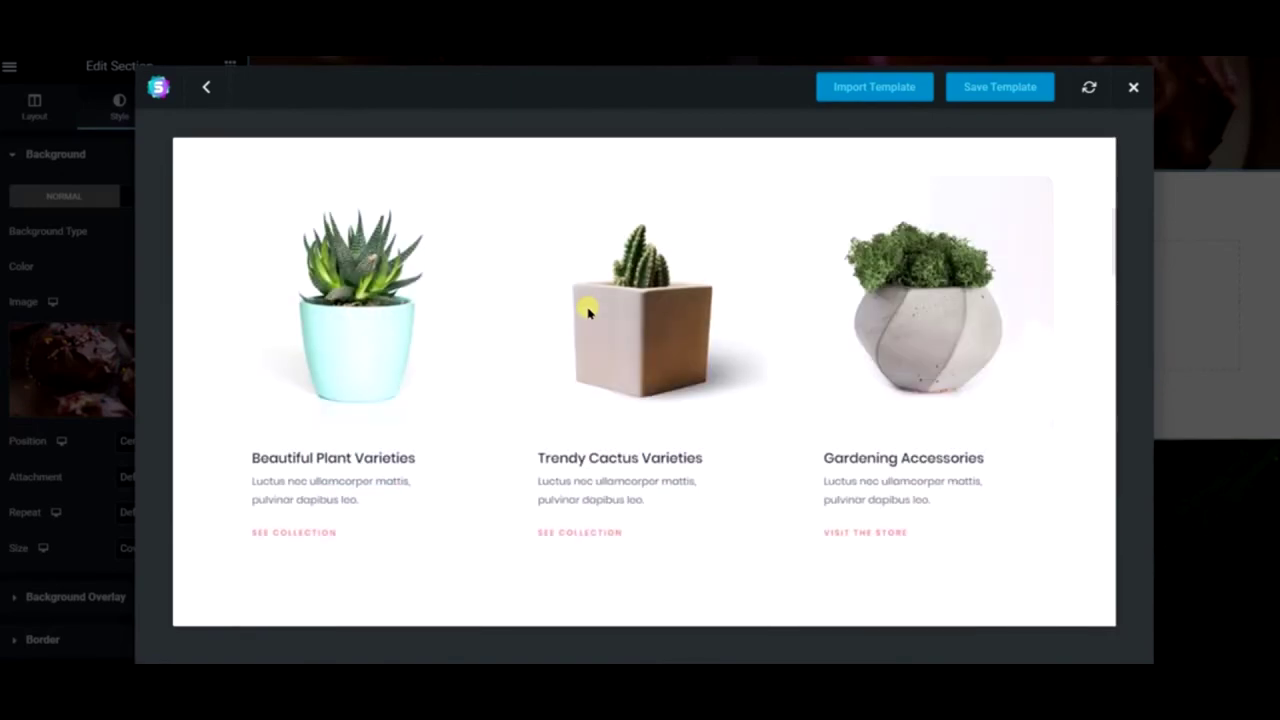
pyautogui.scroll(-15, 588, 312)
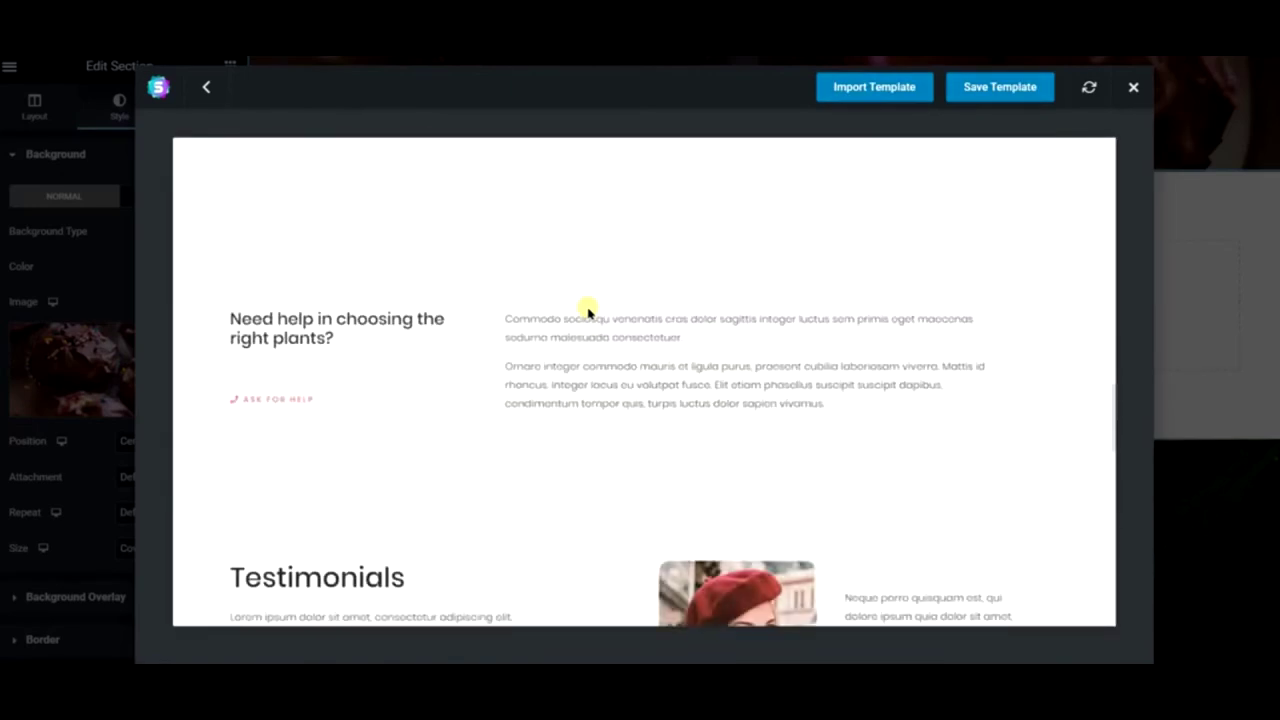
pyautogui.scroll(-4, 587, 312)
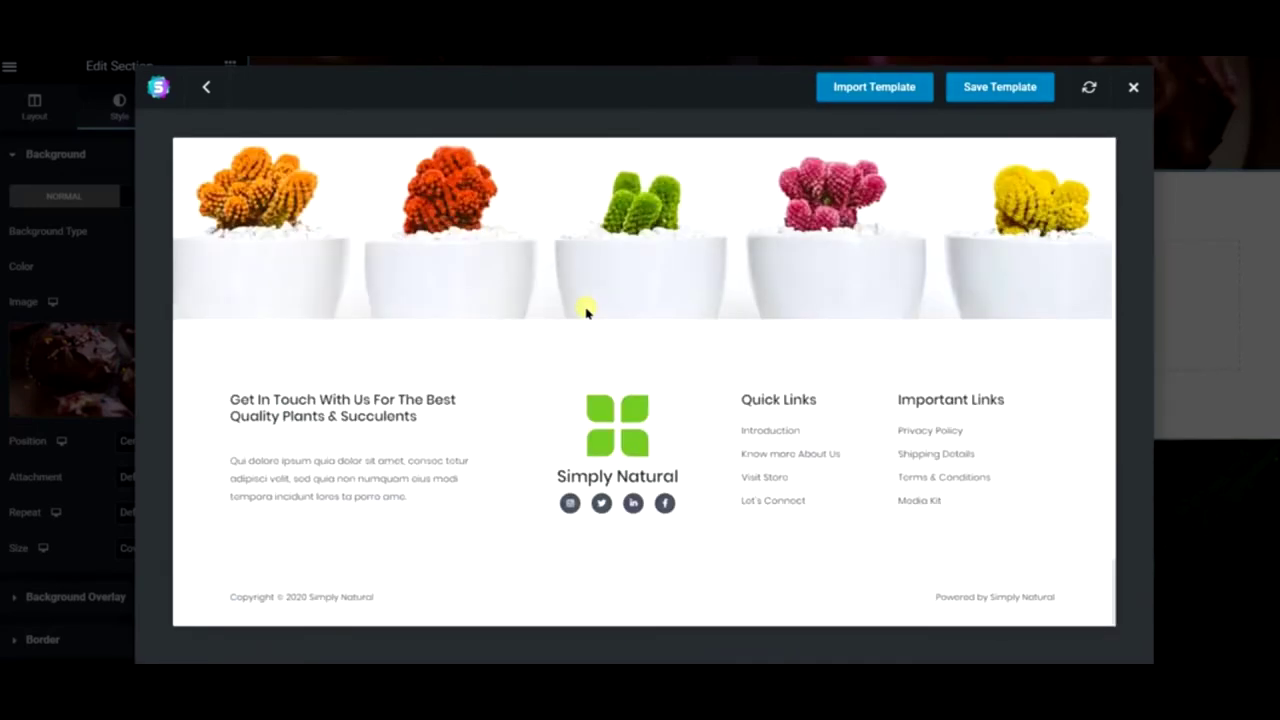
pyautogui.scroll(10, 530, 285)
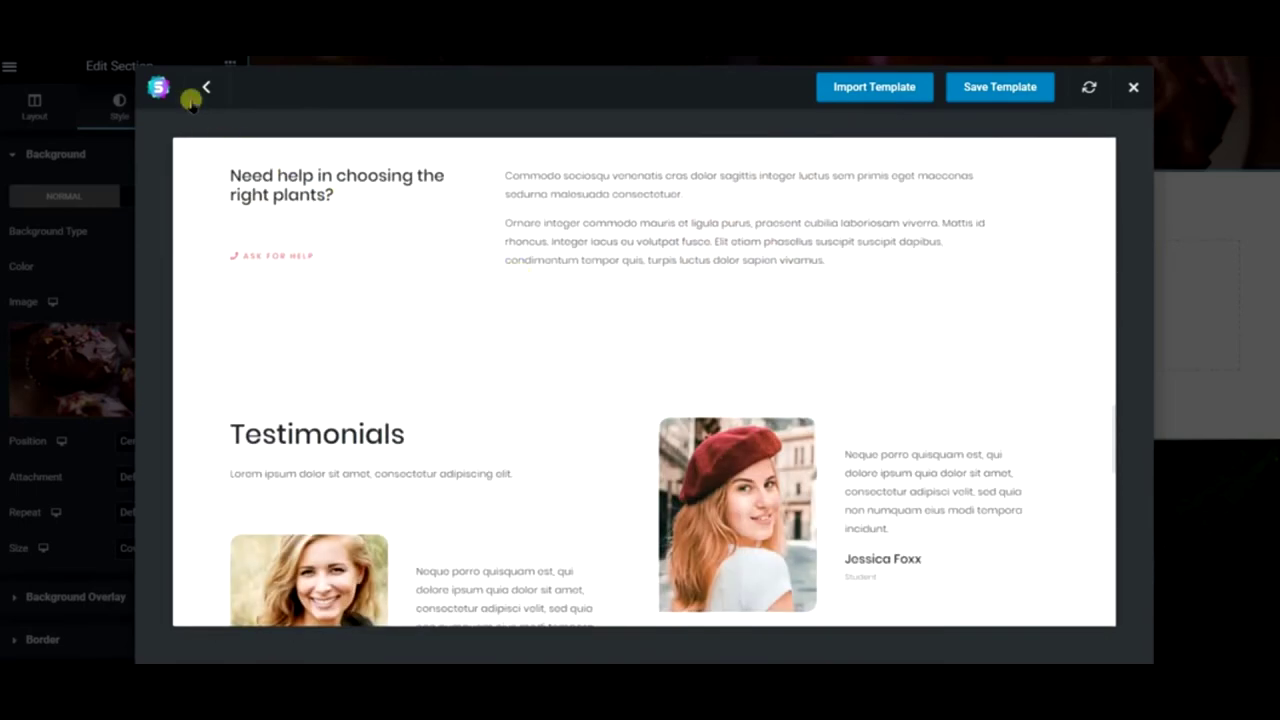
pyautogui.click(196, 95)
pyautogui.click(205, 87)
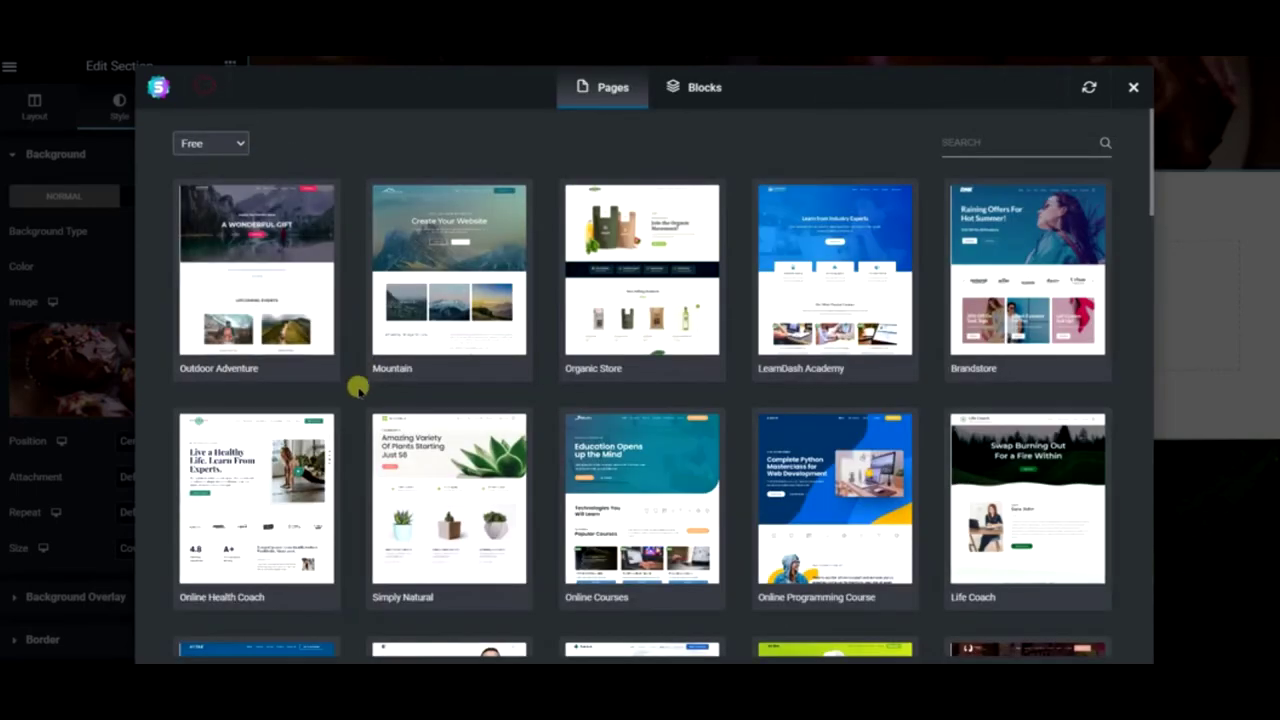
# - Preview the Mountain kit's Home page with its Service 1–3 image blocks
pyautogui.click(449, 266)
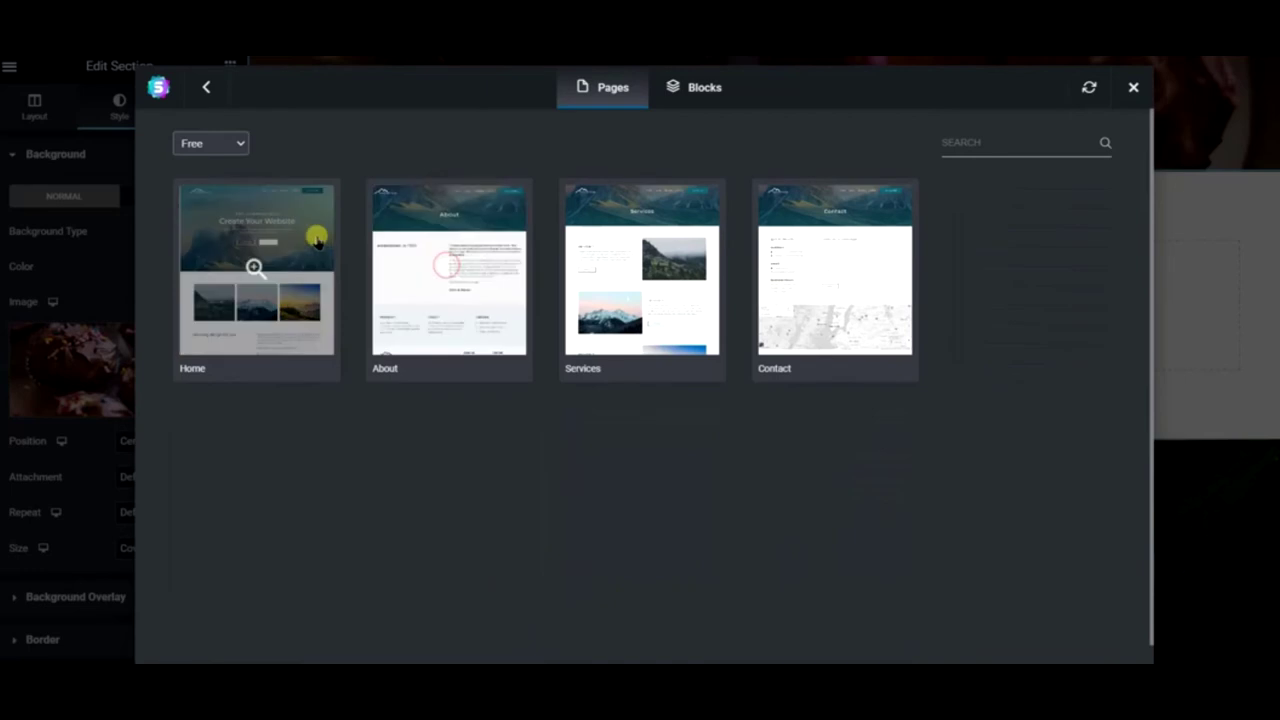
pyautogui.click(254, 266)
pyautogui.scroll(-12, 494, 351)
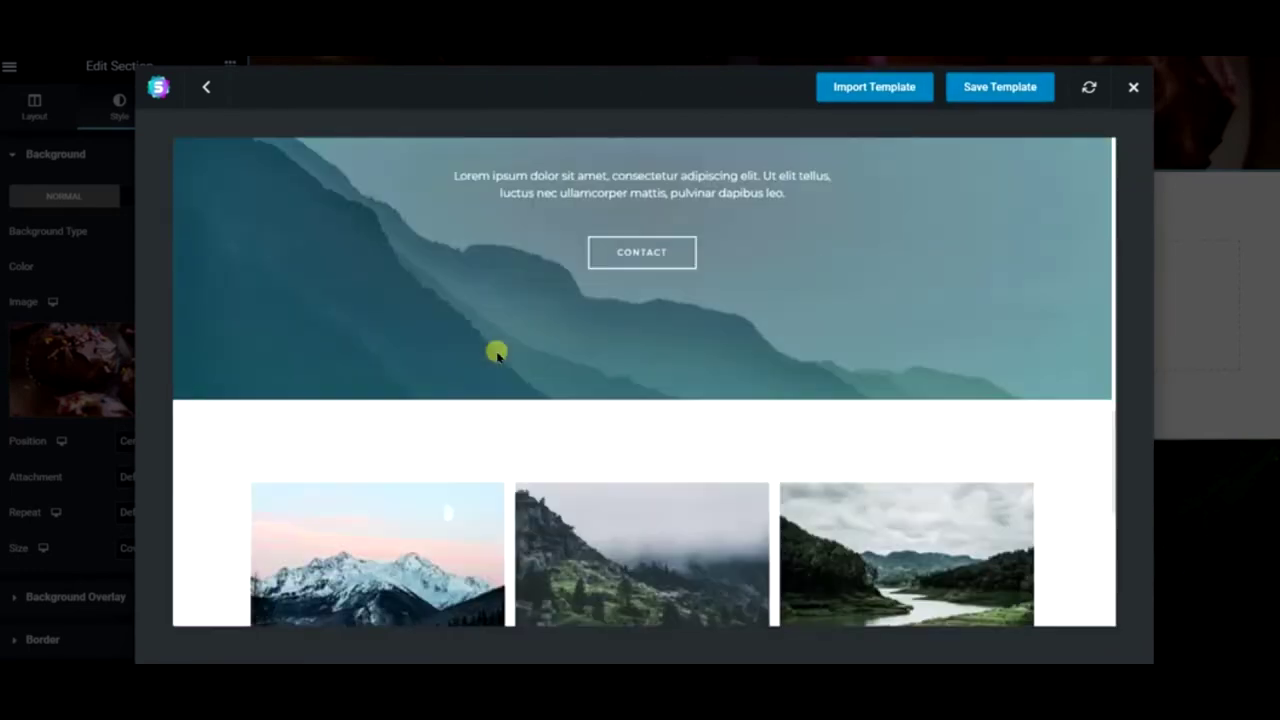
pyautogui.scroll(5, 494, 351)
pyautogui.scroll(4, 497, 356)
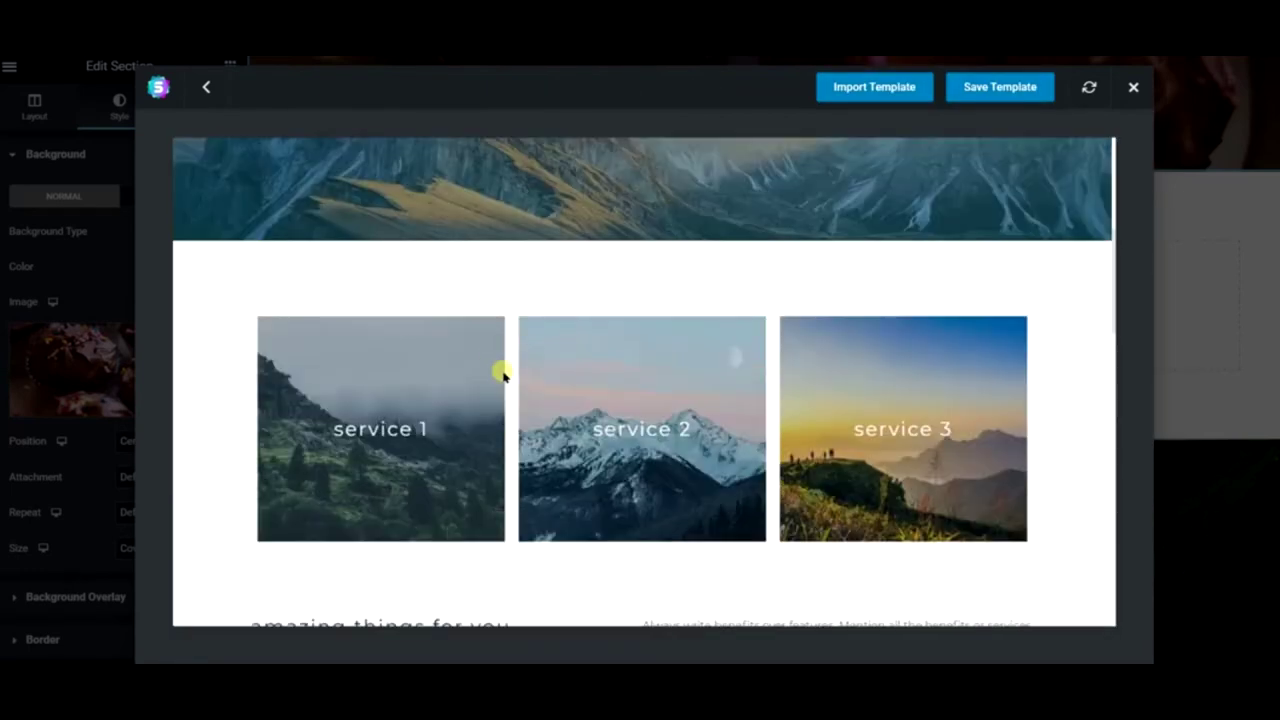
# - Import Mountain Home, then remove its Create Your Website, Amazing Things for You and Call To Action sections
pyautogui.click(888, 87)
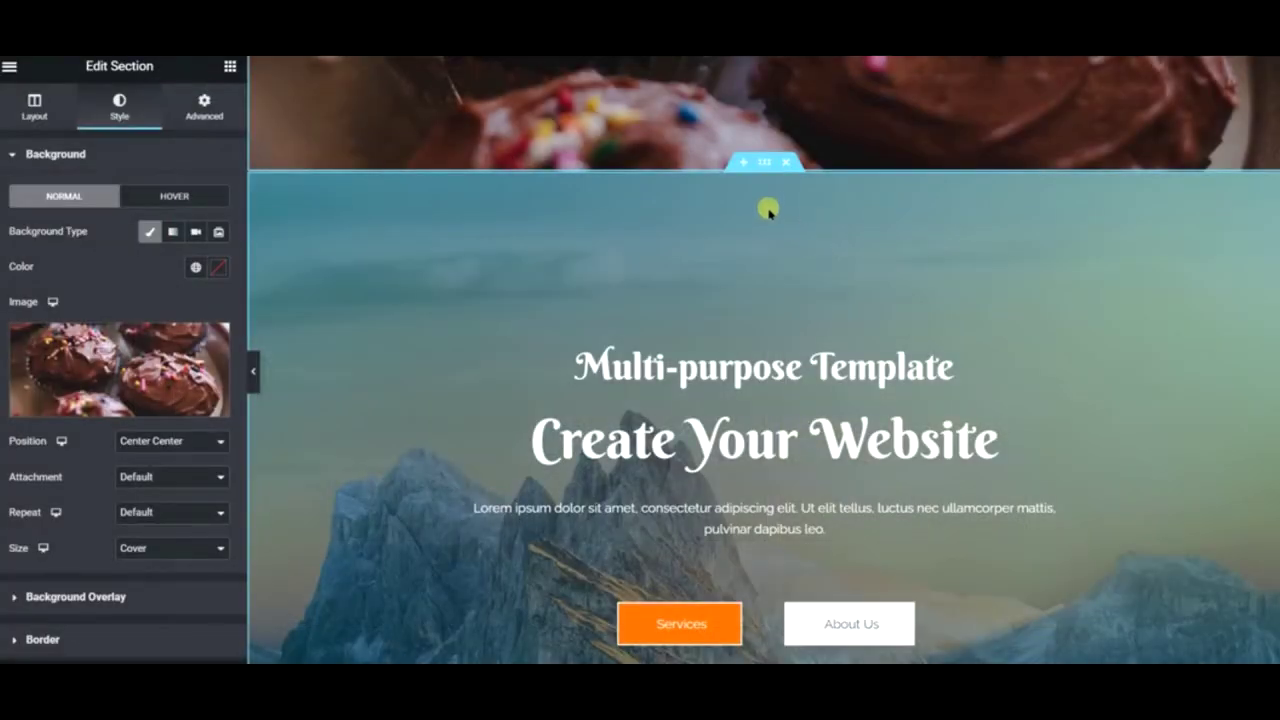
pyautogui.click(785, 165)
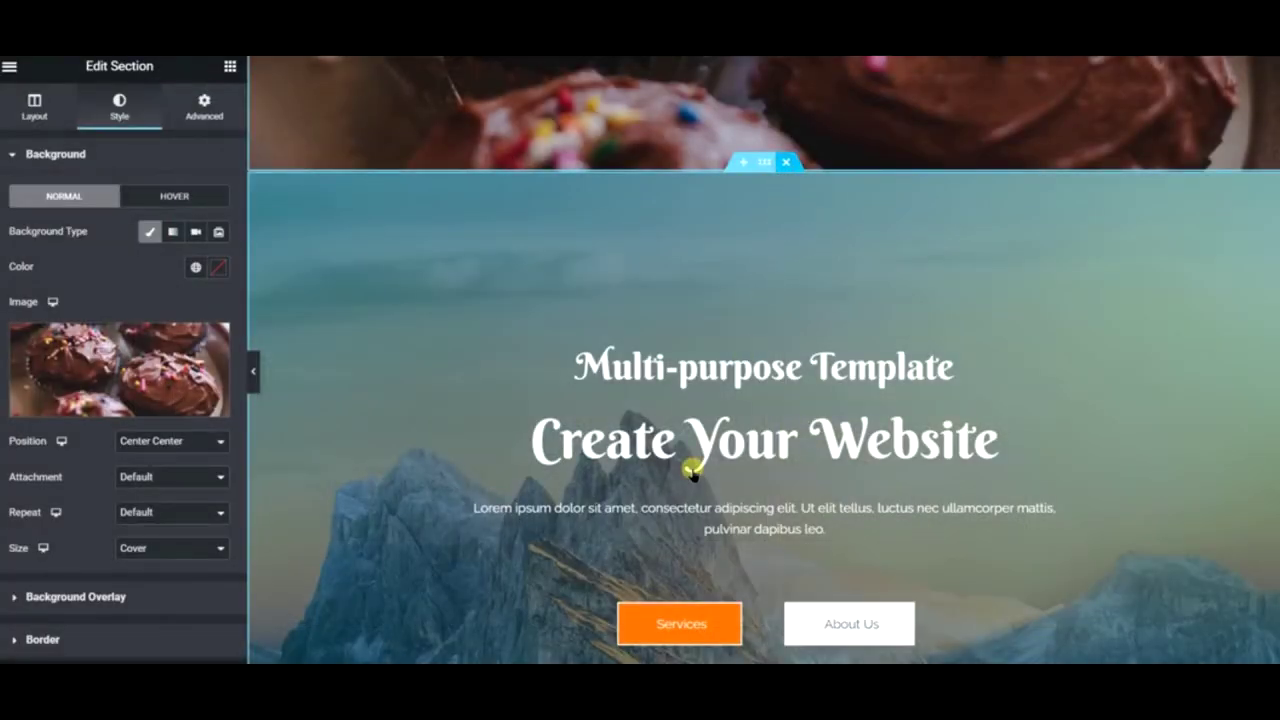
pyautogui.scroll(-2, 692, 472)
pyautogui.scroll(2, 780, 186)
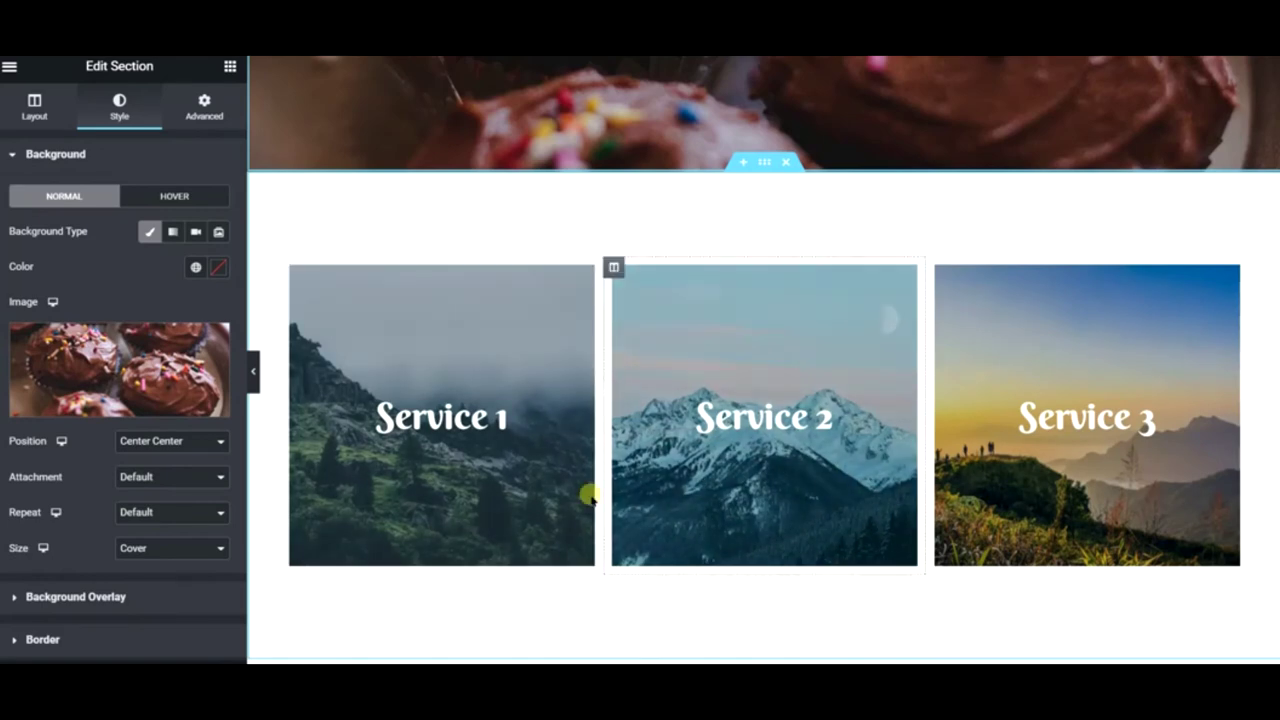
pyautogui.scroll(-1, 692, 622)
pyautogui.scroll(-3, 692, 622)
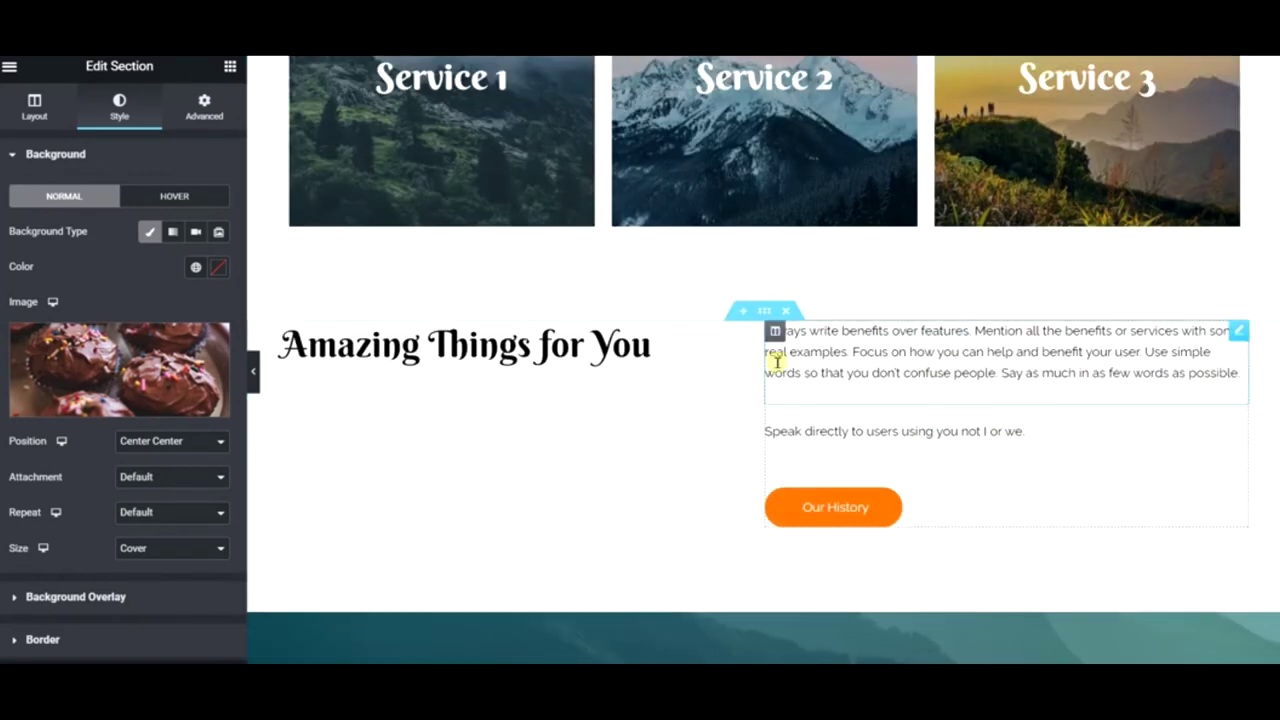
pyautogui.click(785, 314)
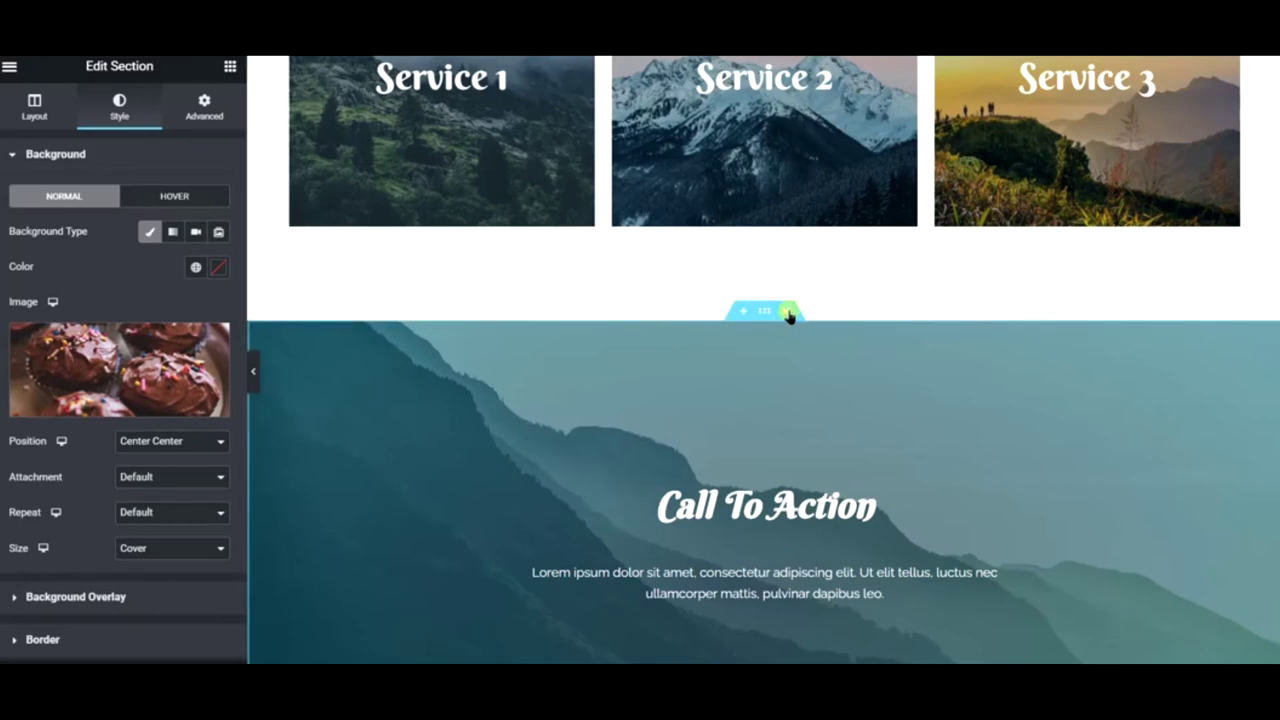
pyautogui.click(787, 314)
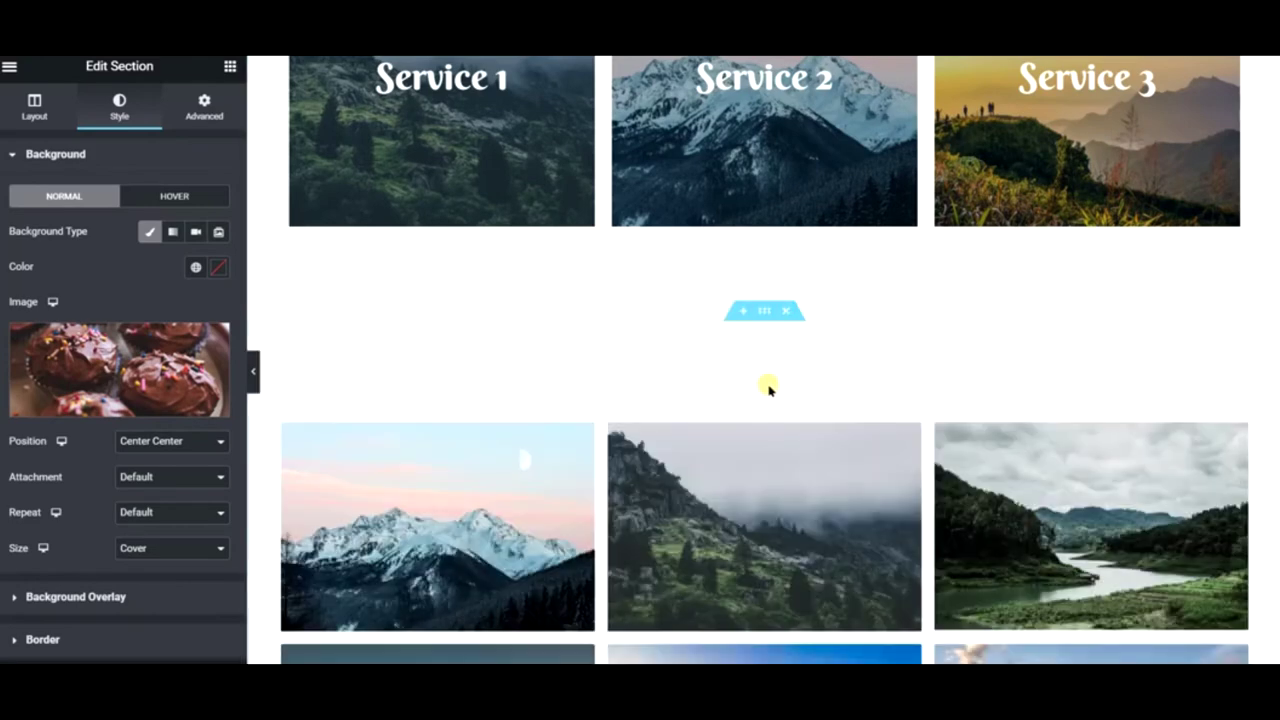
pyautogui.scroll(-4, 766, 383)
pyautogui.scroll(7, 780, 260)
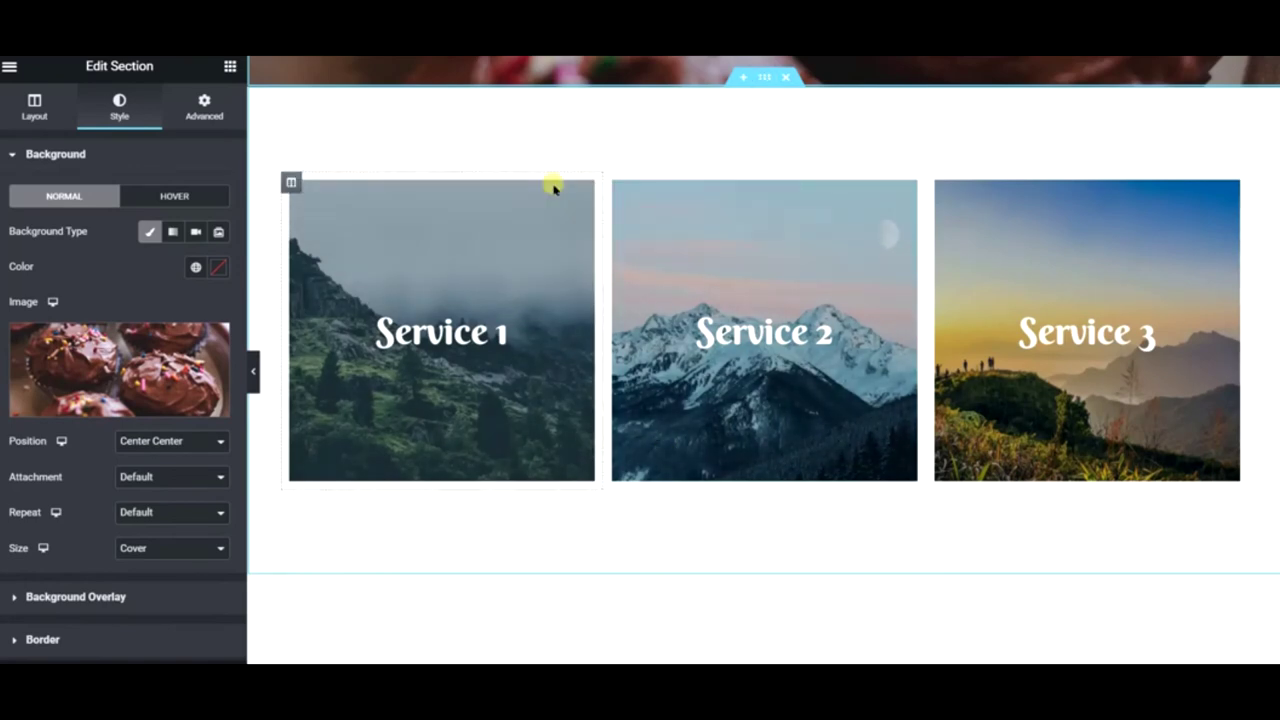
# - Add a one-column section above the service cards with a centred 'Popular Videos' heading
pyautogui.click(737, 78)
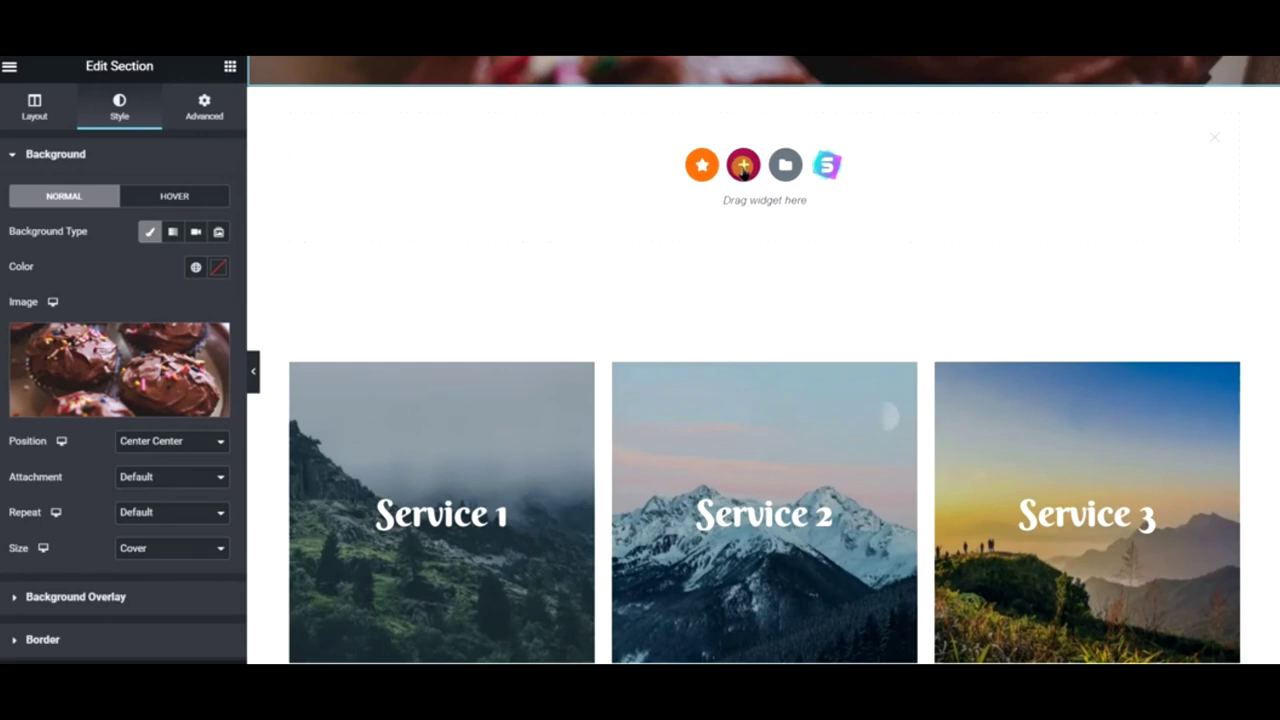
pyautogui.click(743, 165)
pyautogui.click(555, 205)
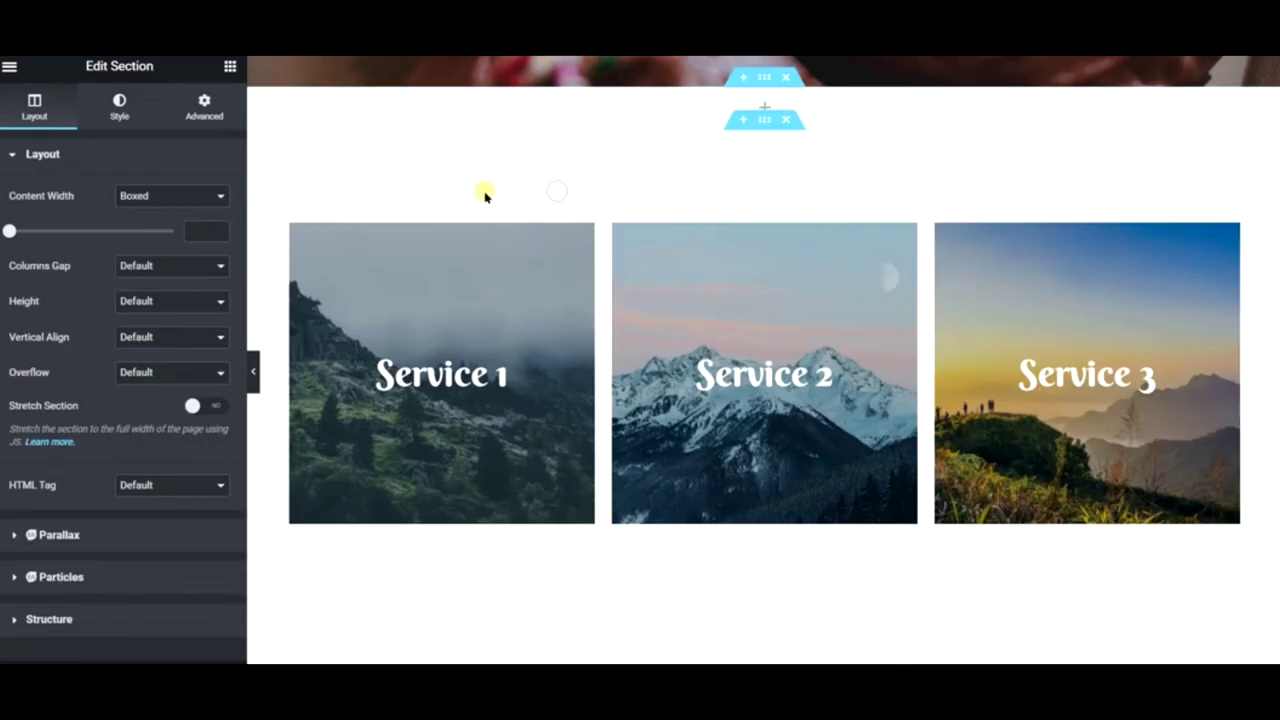
pyautogui.click(231, 67)
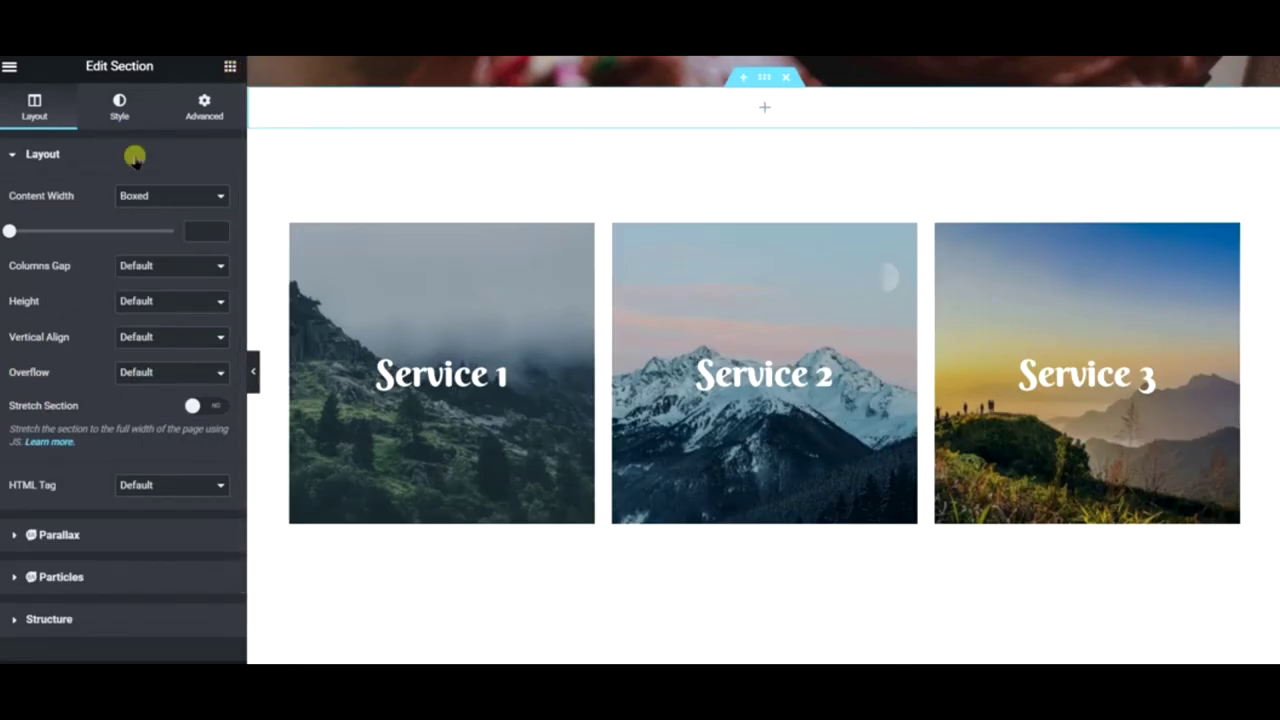
pyautogui.moveTo(163, 228); pyautogui.dragTo(800, 112)
pyautogui.tripleClick(115, 213)
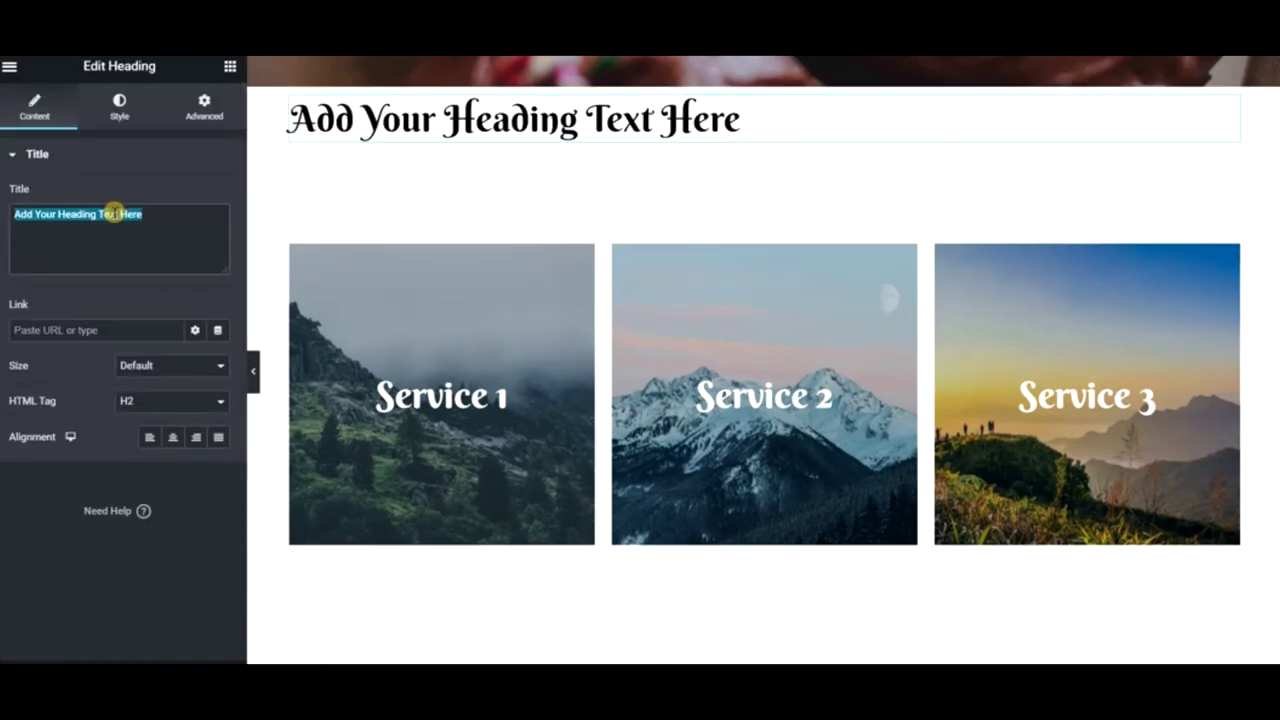
pyautogui.write('Popular Videos')
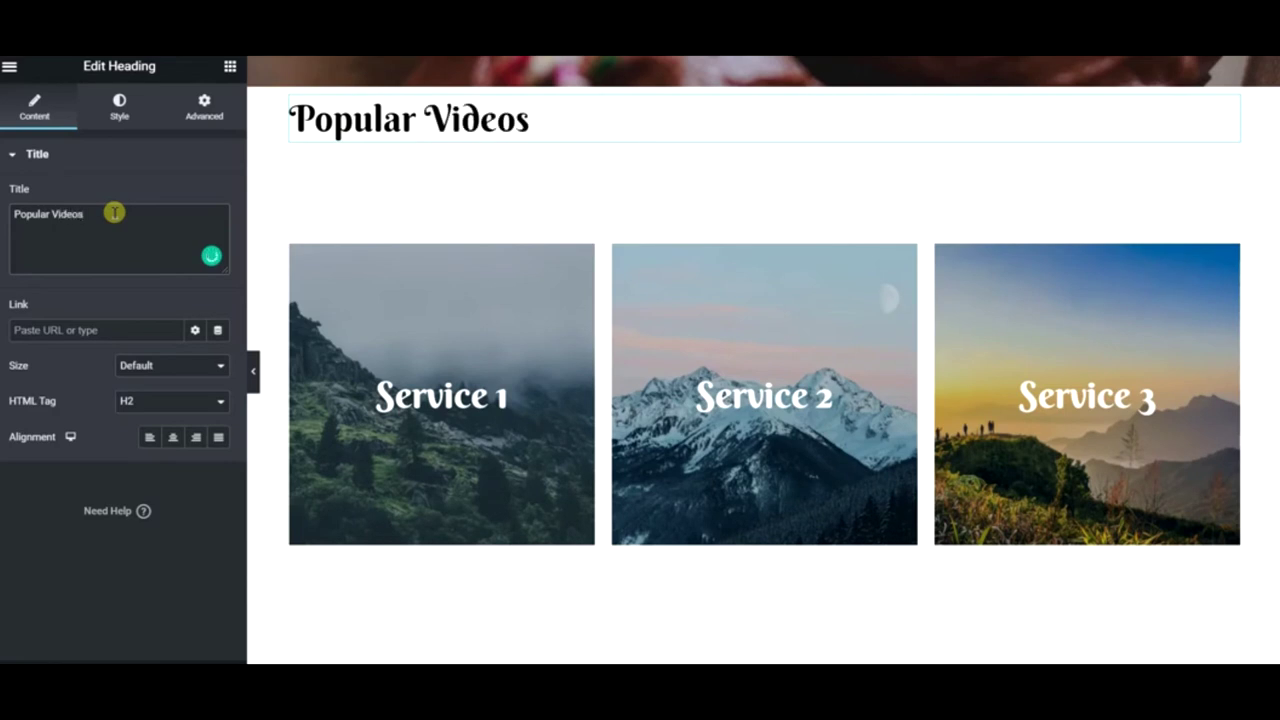
pyautogui.click(172, 437)
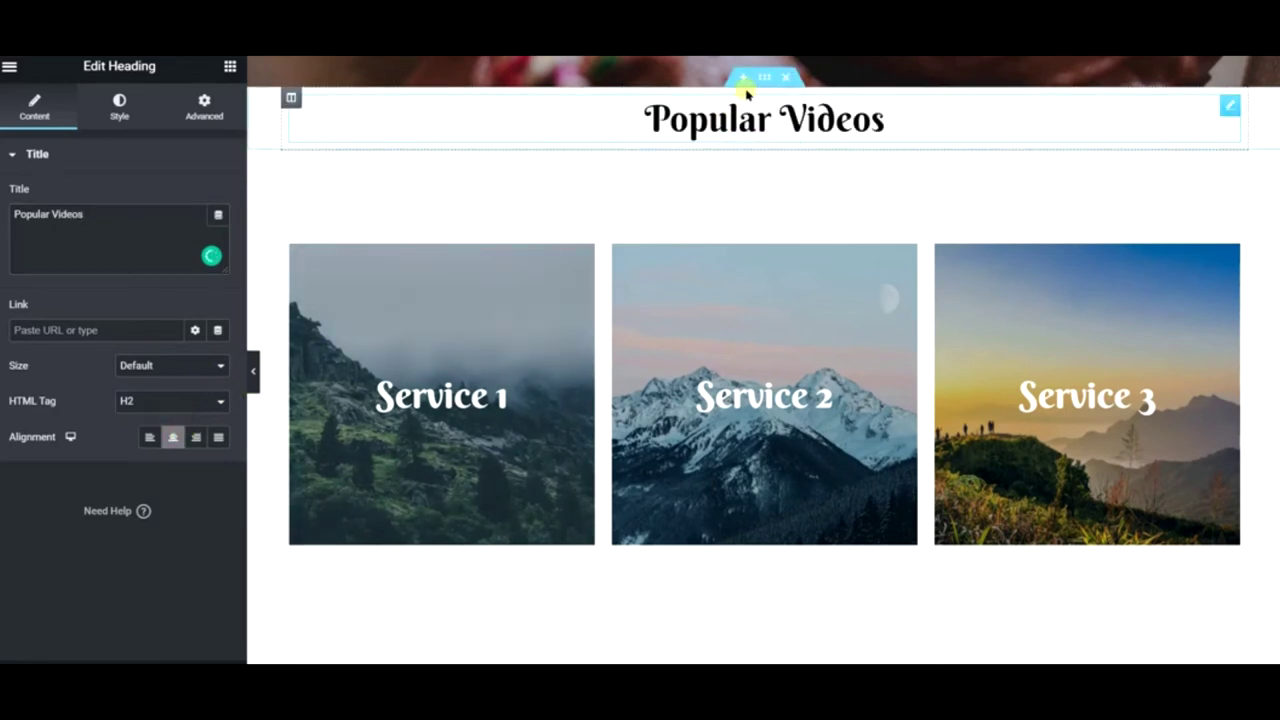
# - Give the heading's section a 60 px top margin in its Advanced settings
pyautogui.rightClick(749, 89)
pyautogui.click(204, 106)
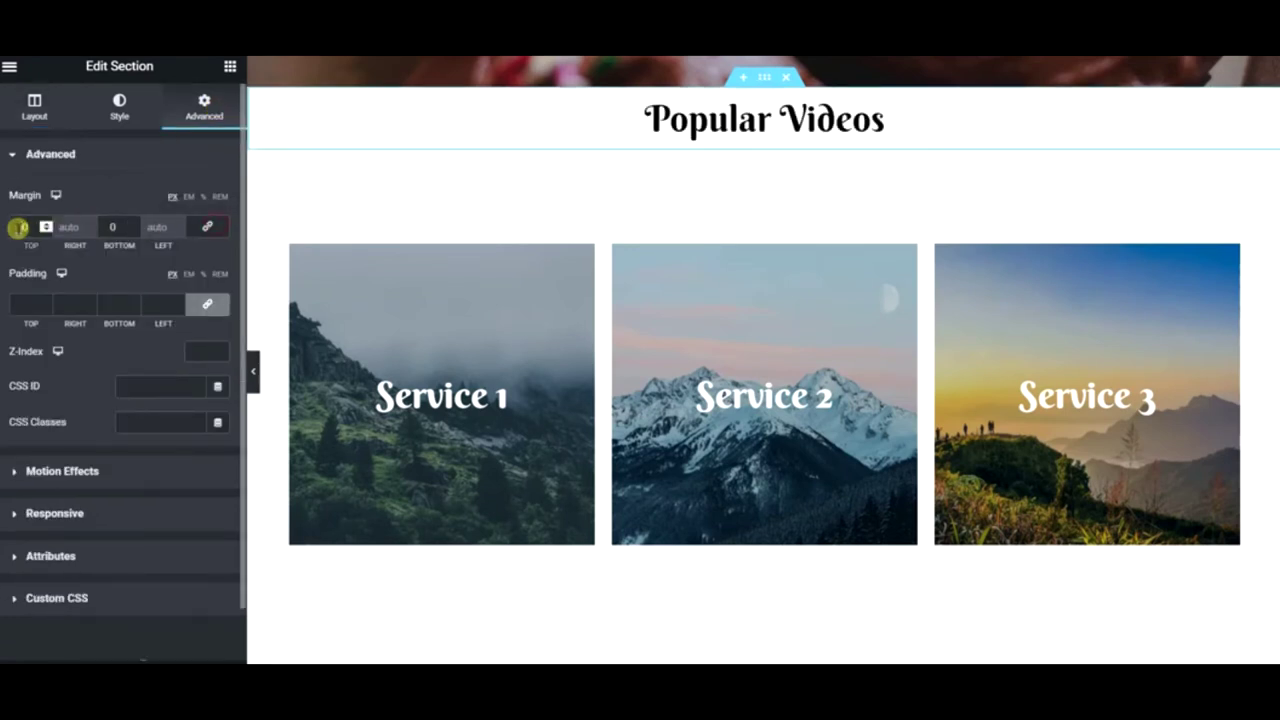
pyautogui.click(19, 228)
pyautogui.write('50')
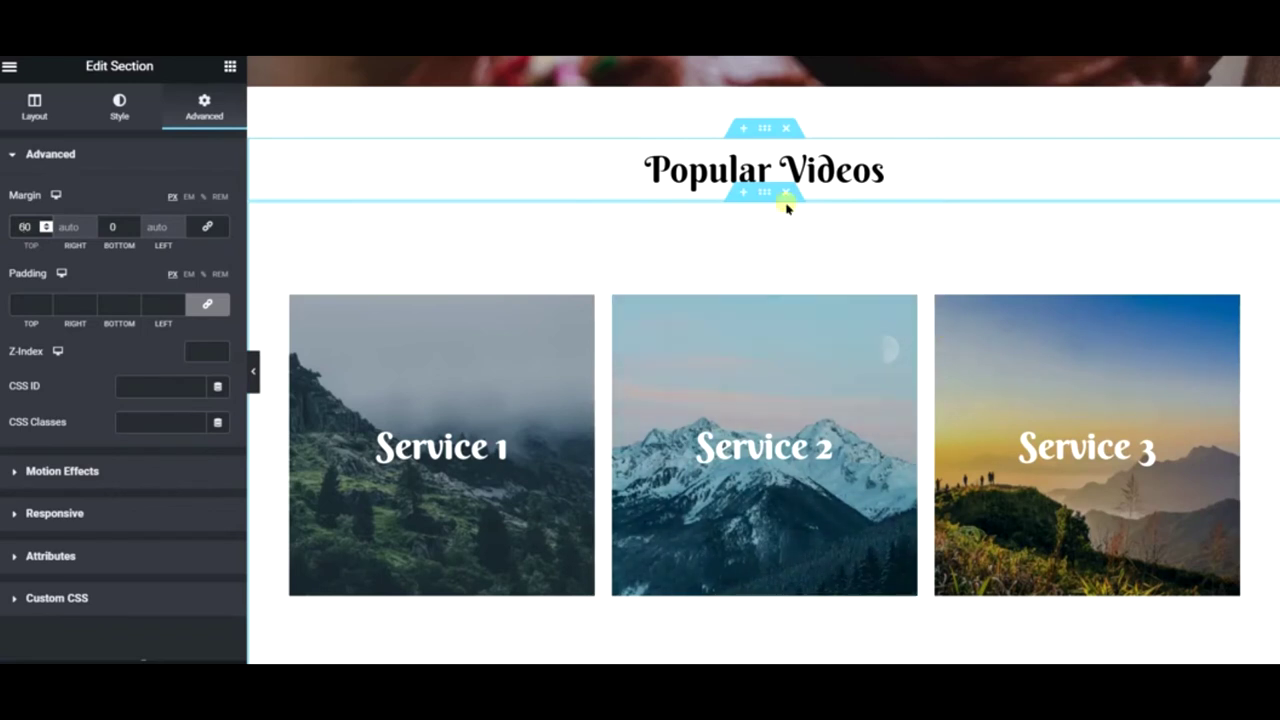
pyautogui.rightClick(729, 103)
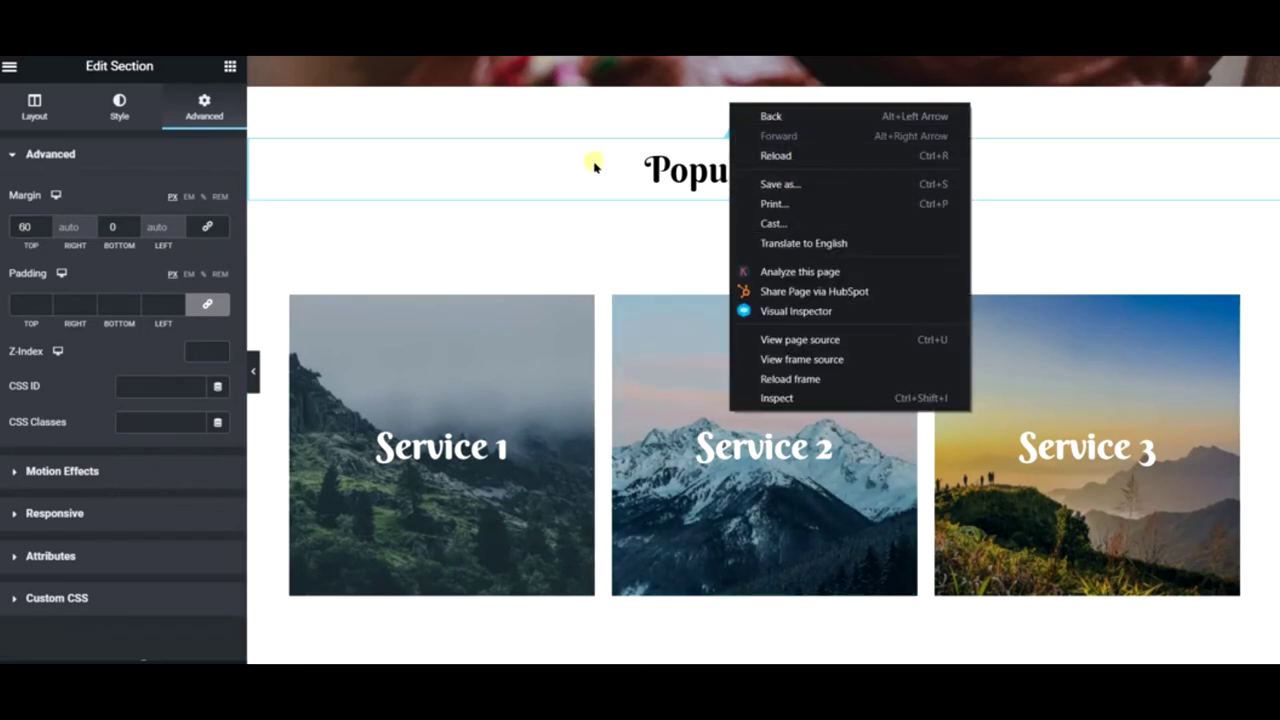
pyautogui.rightClick(546, 121)
pyautogui.click(365, 177)
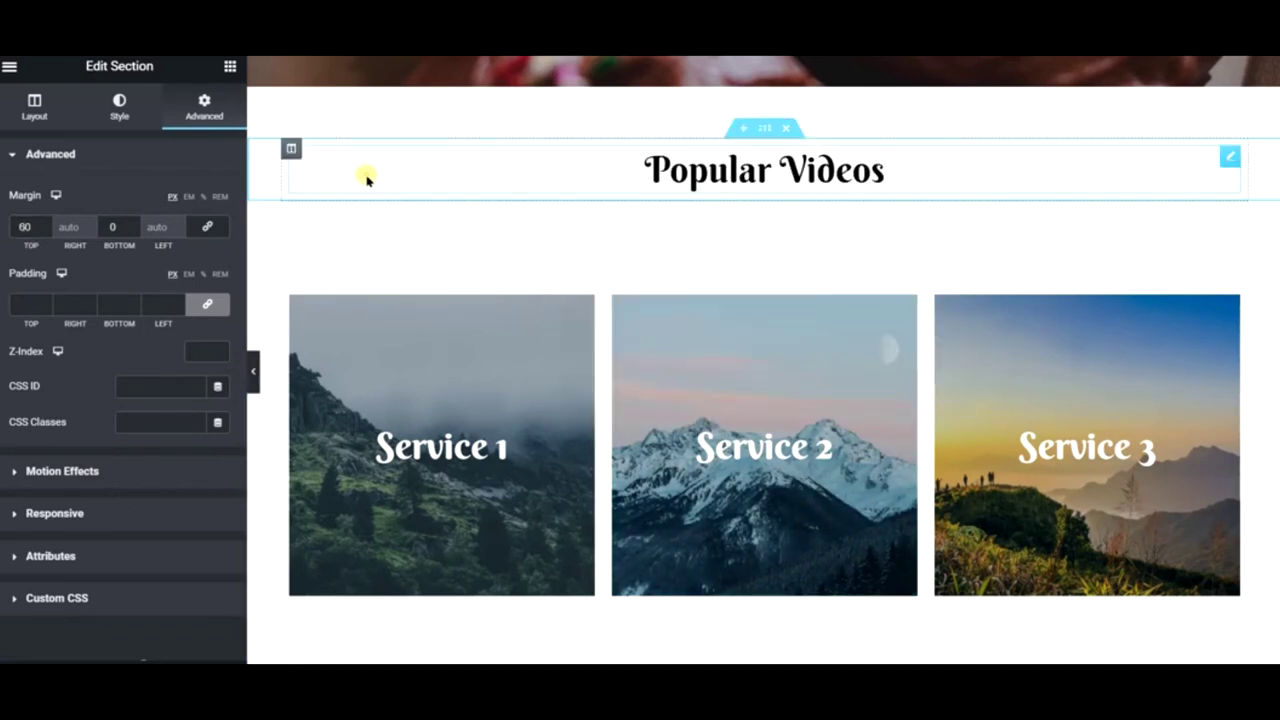
pyautogui.click(366, 174)
pyautogui.rightClick(367, 174)
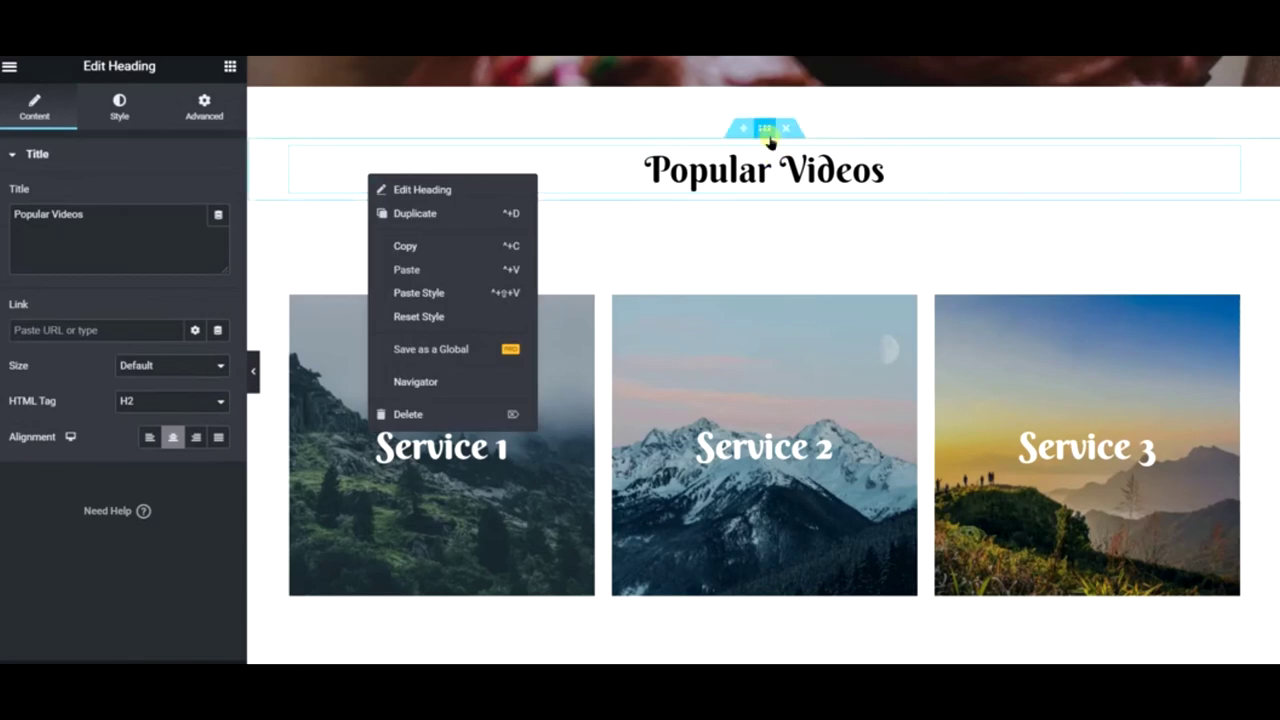
# - Copy the Popular Videos heading section and paste it above the lower image gallery
pyautogui.rightClick(769, 139)
pyautogui.click(815, 207)
pyautogui.scroll(-5, 814, 212)
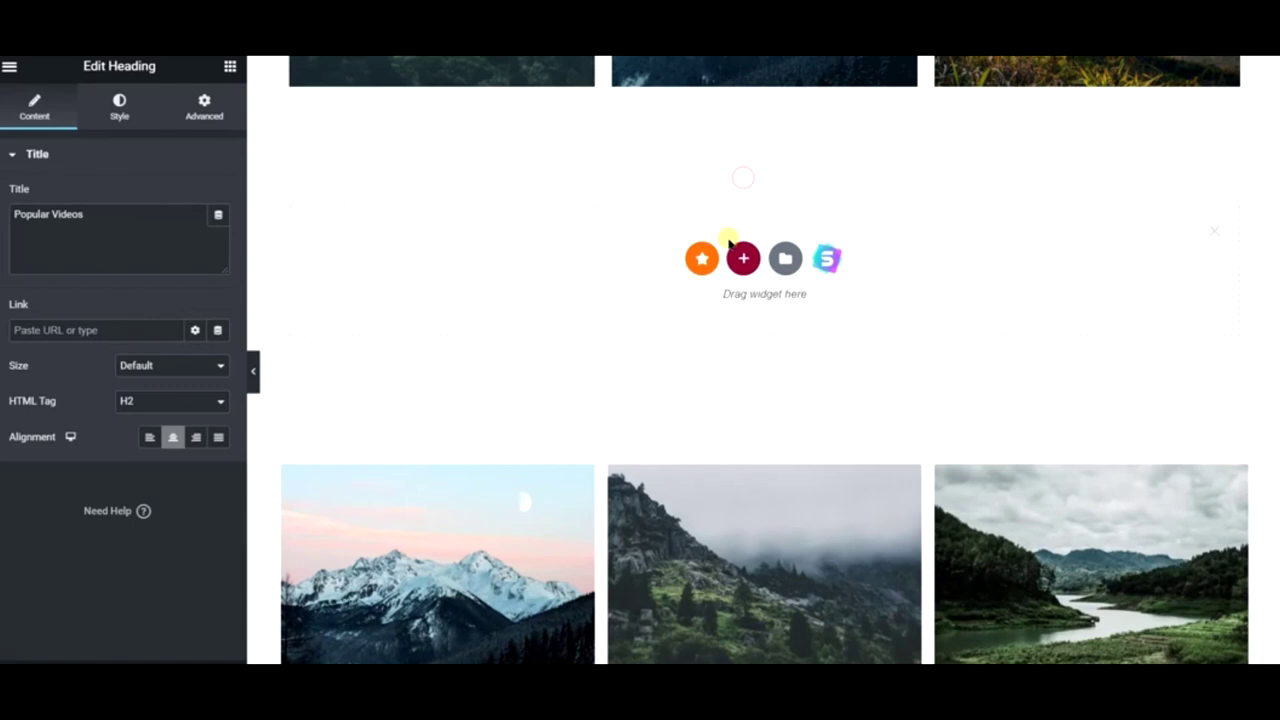
pyautogui.rightClick(724, 219)
pyautogui.click(740, 233)
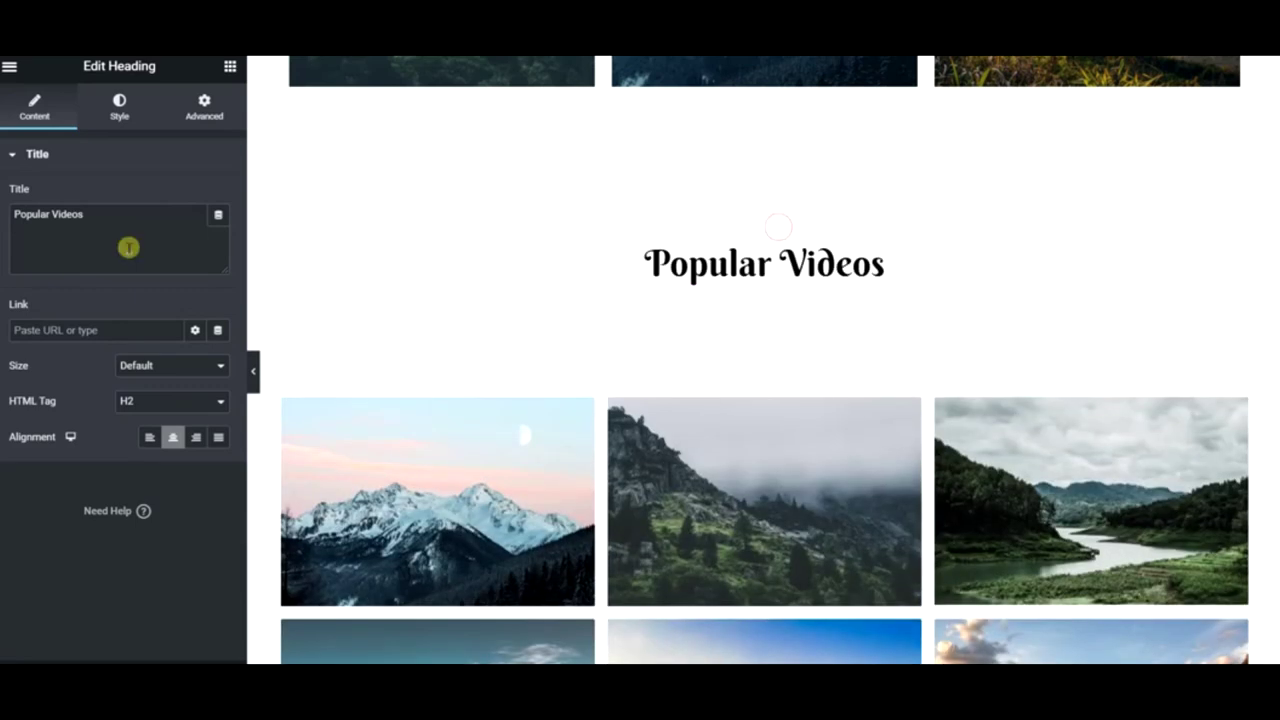
# - Retitle the lower pasted heading 'All Videos', keeping the top one as Popular Videos
pyautogui.doubleClick(36, 213)
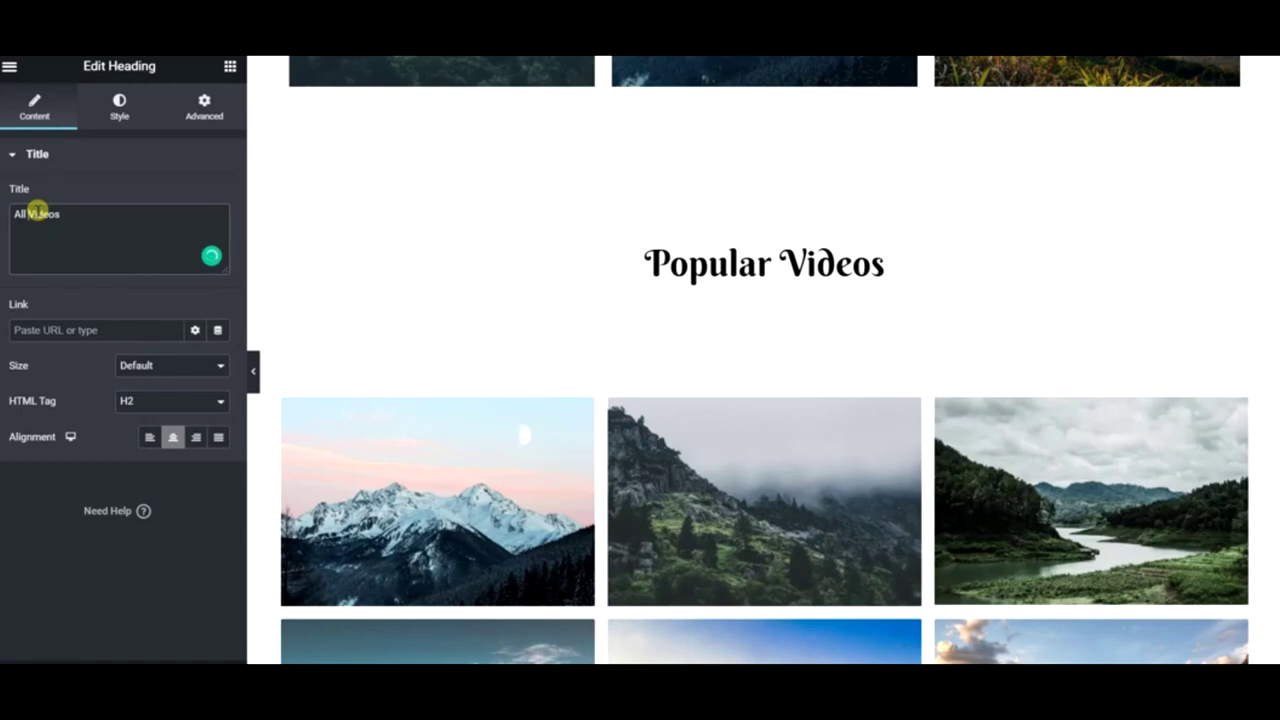
pyautogui.scroll(5, 763, 285)
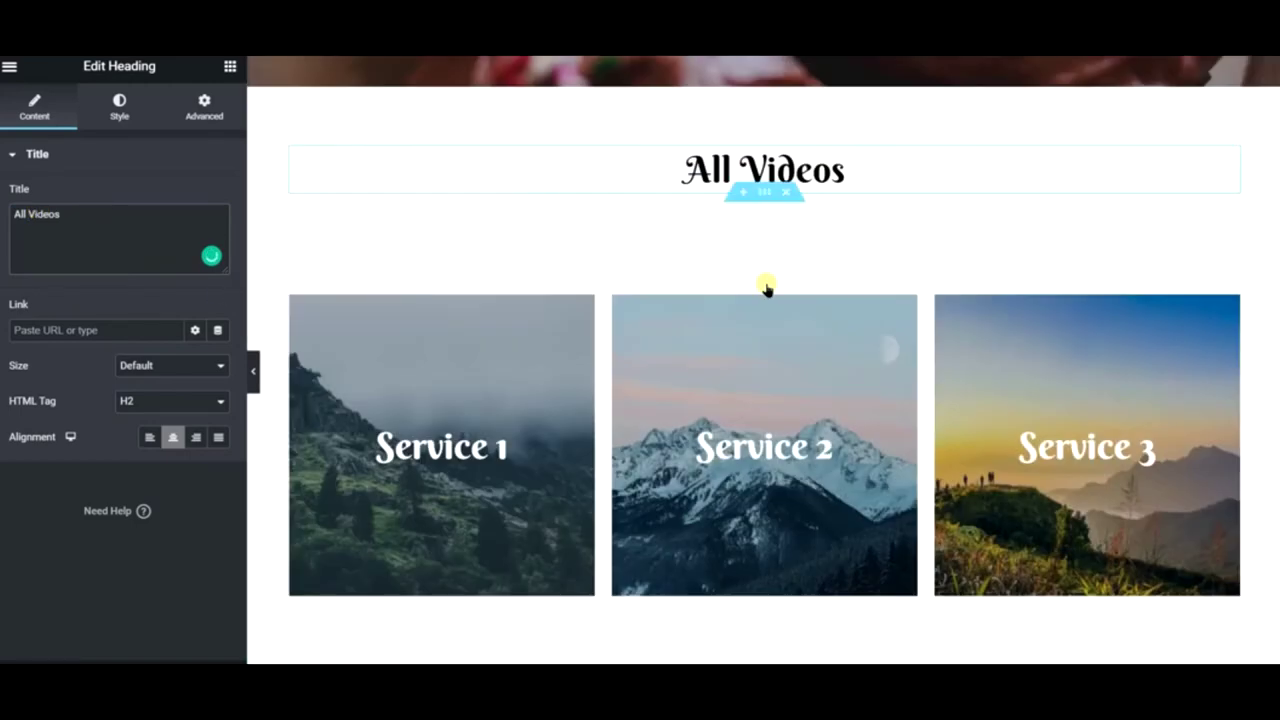
pyautogui.scroll(-2, 703, 271)
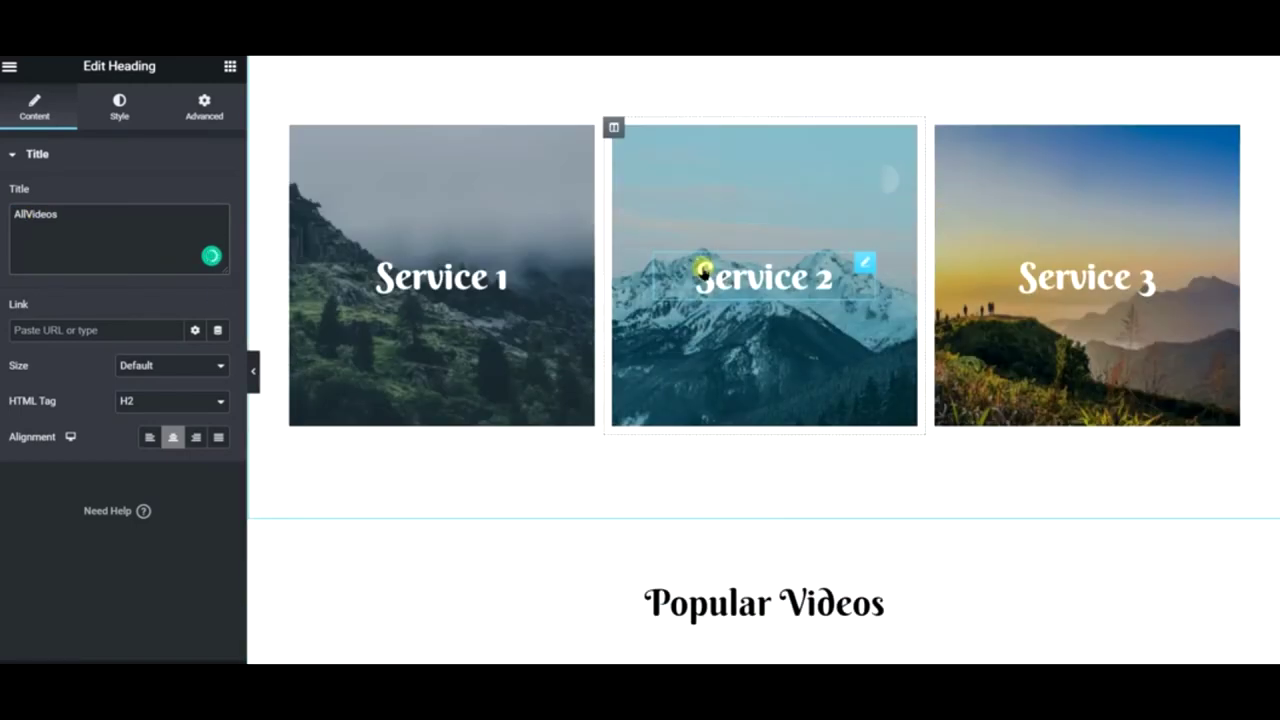
pyautogui.scroll(3, 703, 271)
pyautogui.hotkey('ctrl', 'z')
pyautogui.hotkey('ctrl', 'z')
pyautogui.hotkey('ctrl', 'z')
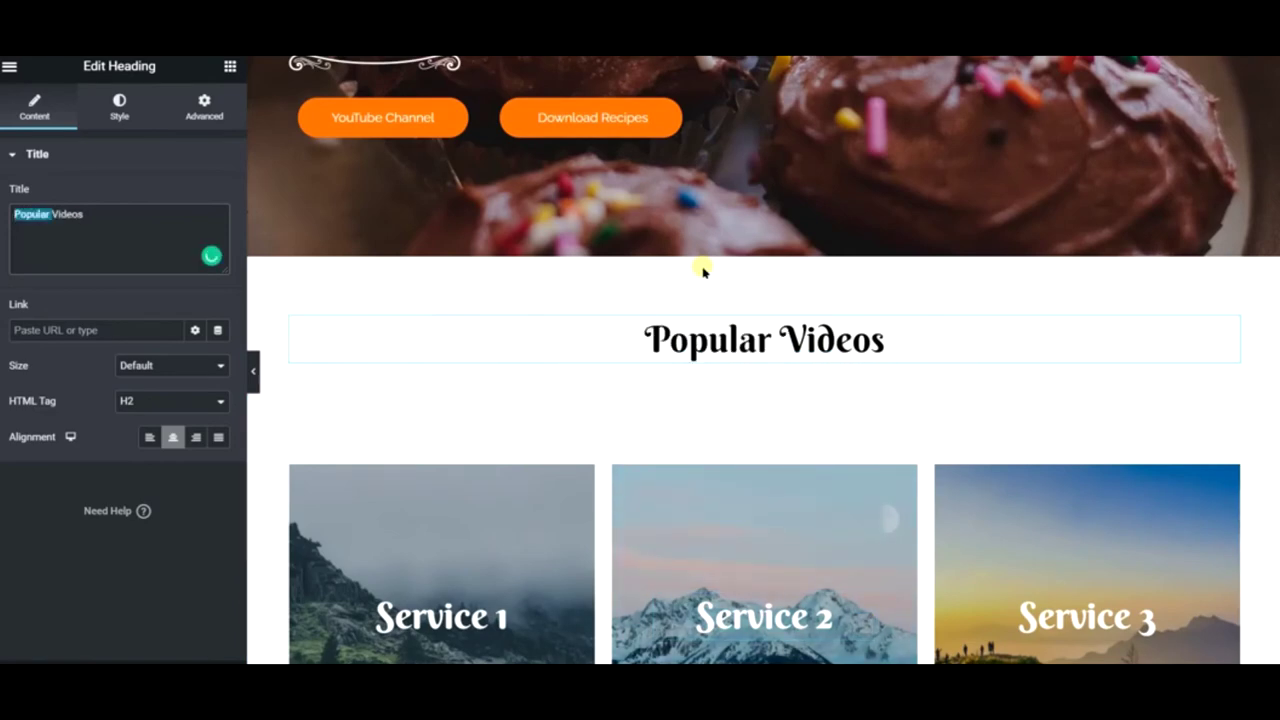
pyautogui.scroll(-4, 703, 271)
pyautogui.click(710, 517)
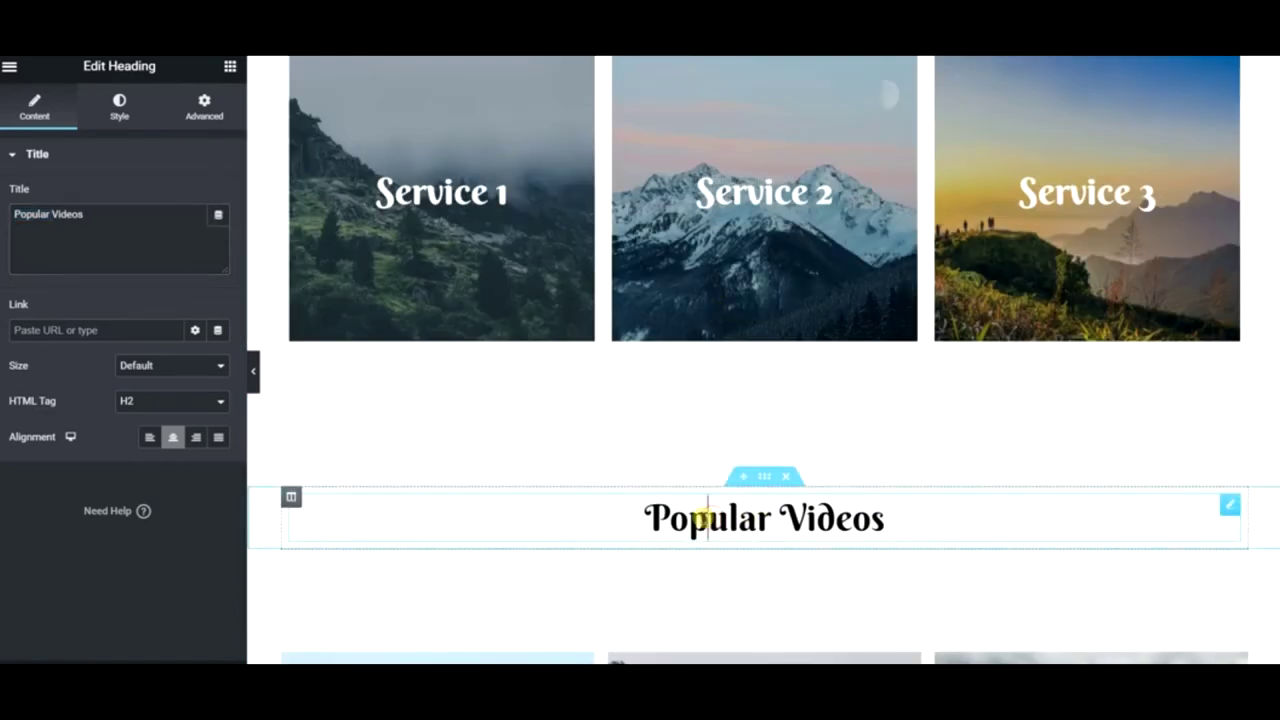
pyautogui.doubleClick(703, 517)
pyautogui.write('All')
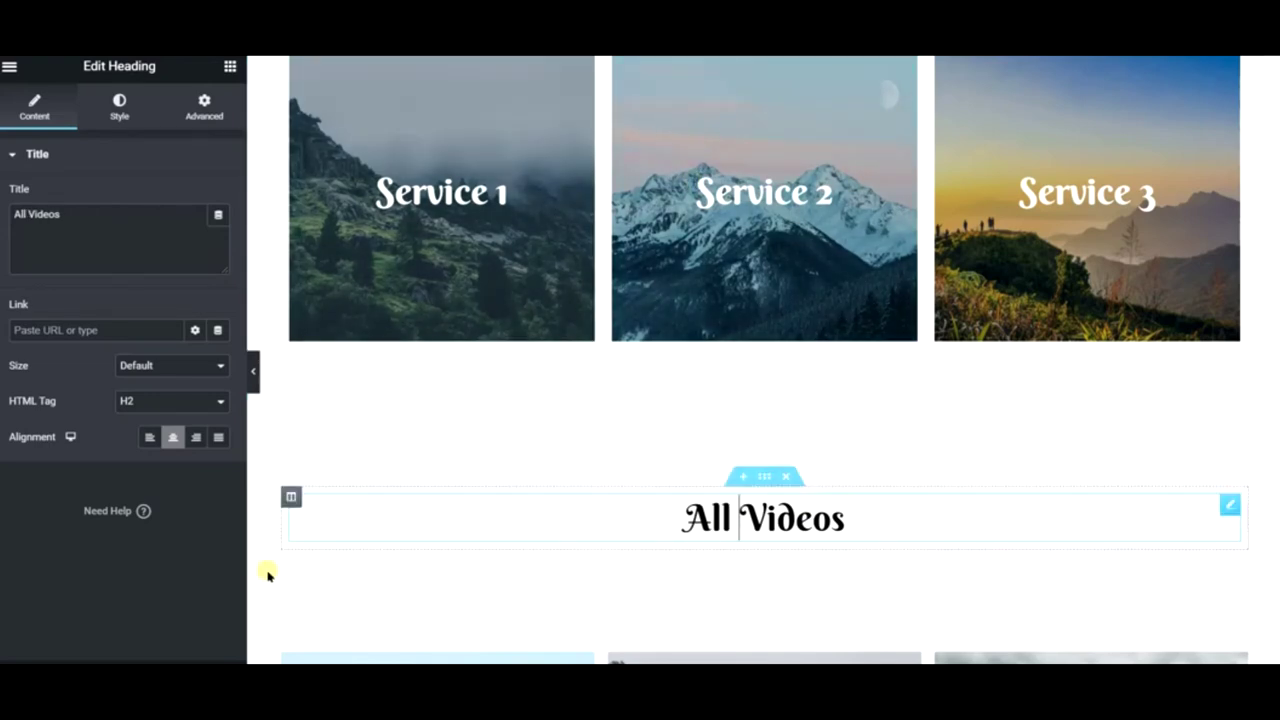
pyautogui.scroll(5, 811, 306)
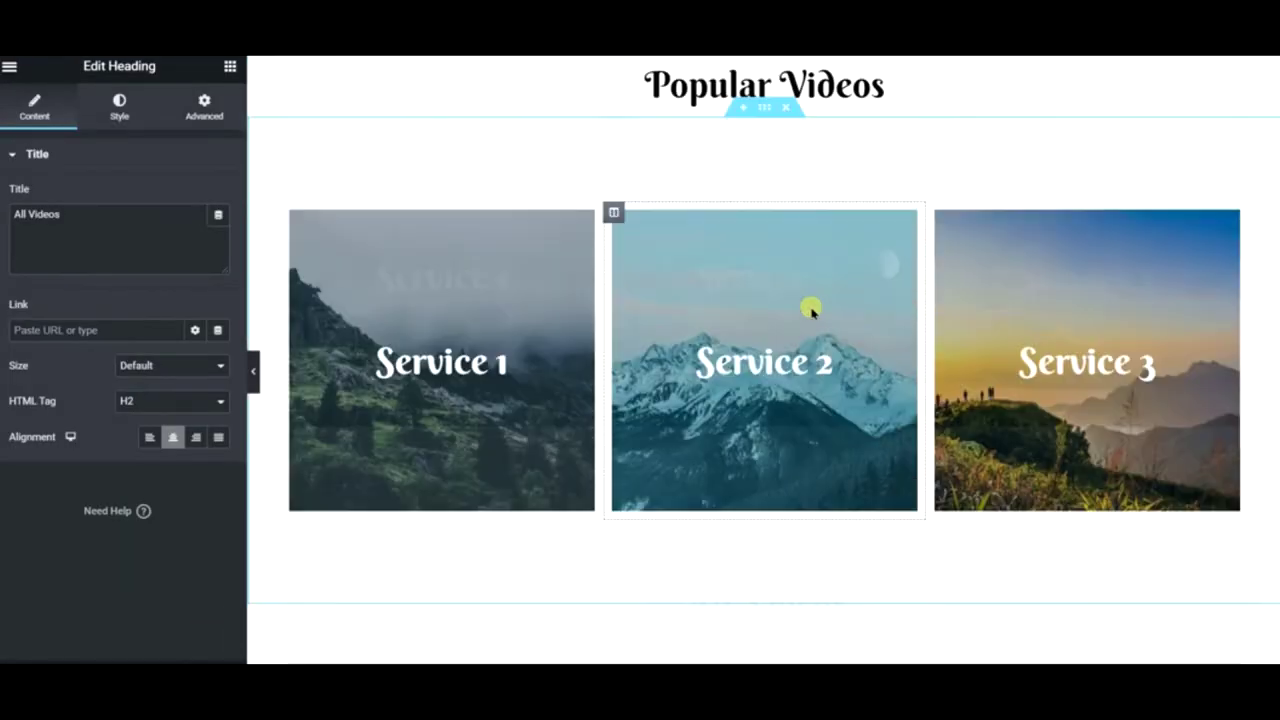
pyautogui.scroll(-3, 585, 371)
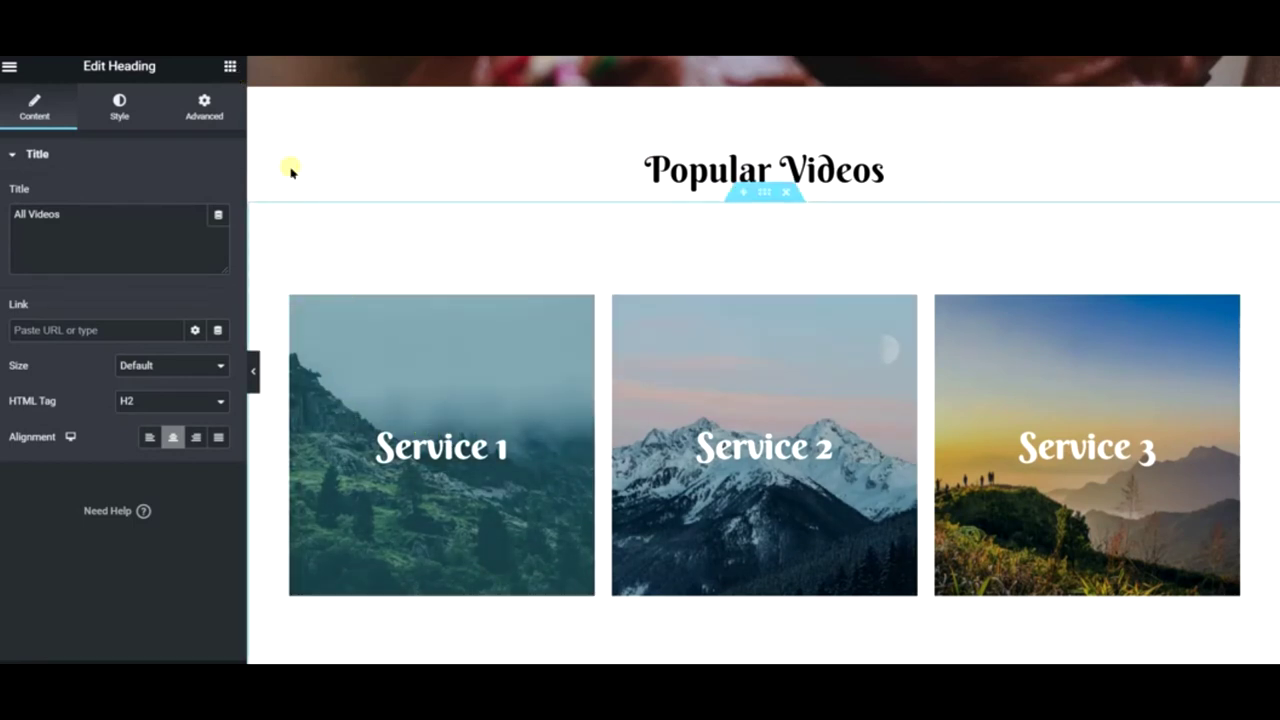
pyautogui.click(231, 67)
# - Retitle the first service card from Service 1 to 'Crepe Dreams'
pyautogui.rightClick(337, 339)
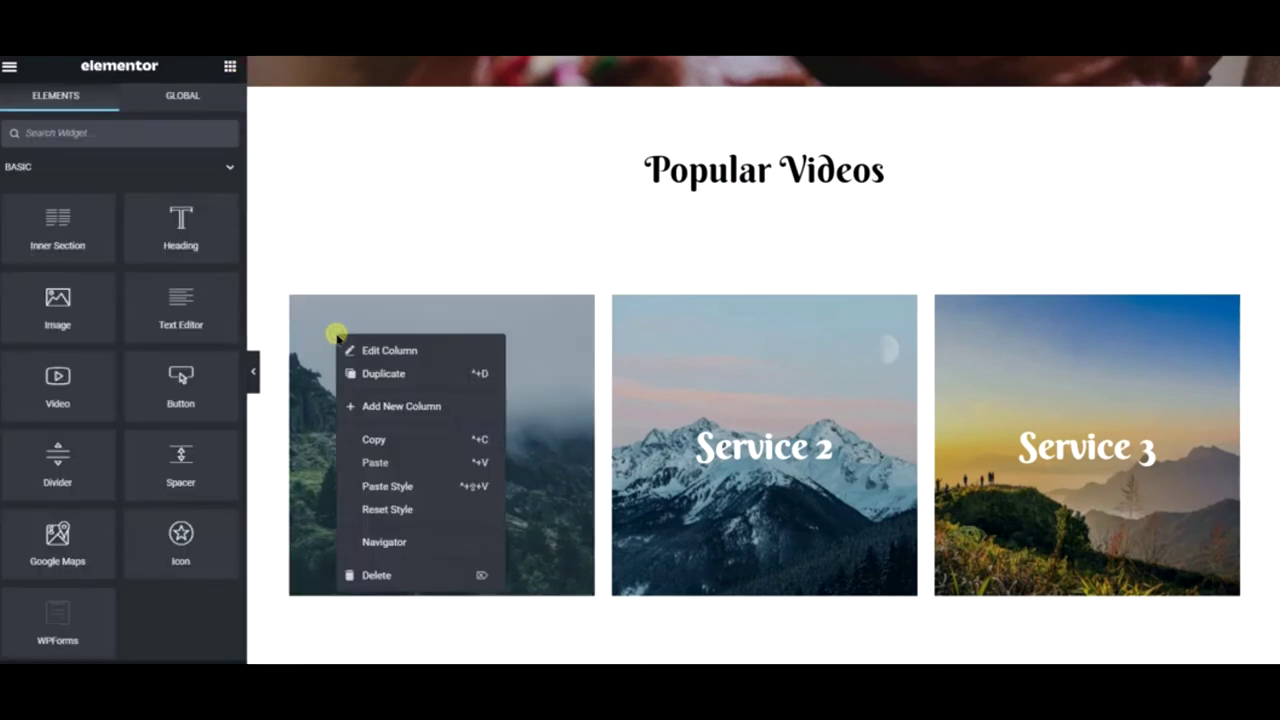
pyautogui.click(381, 355)
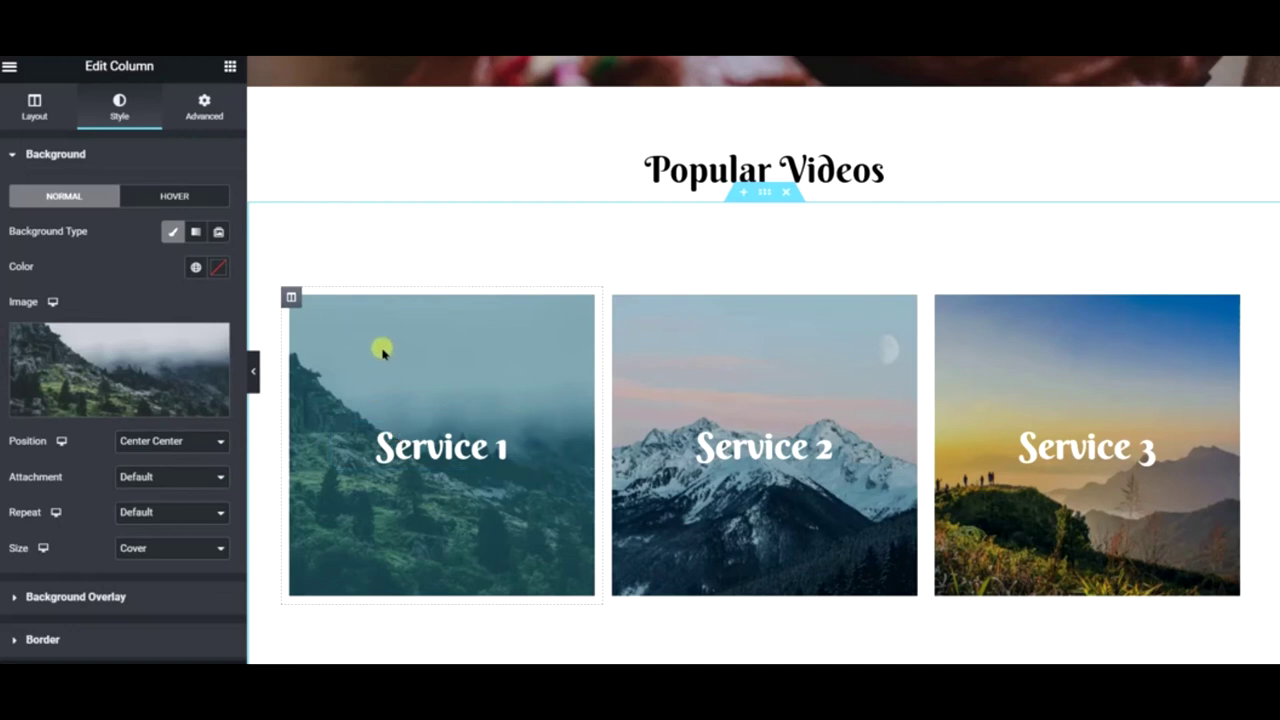
pyautogui.click(437, 444)
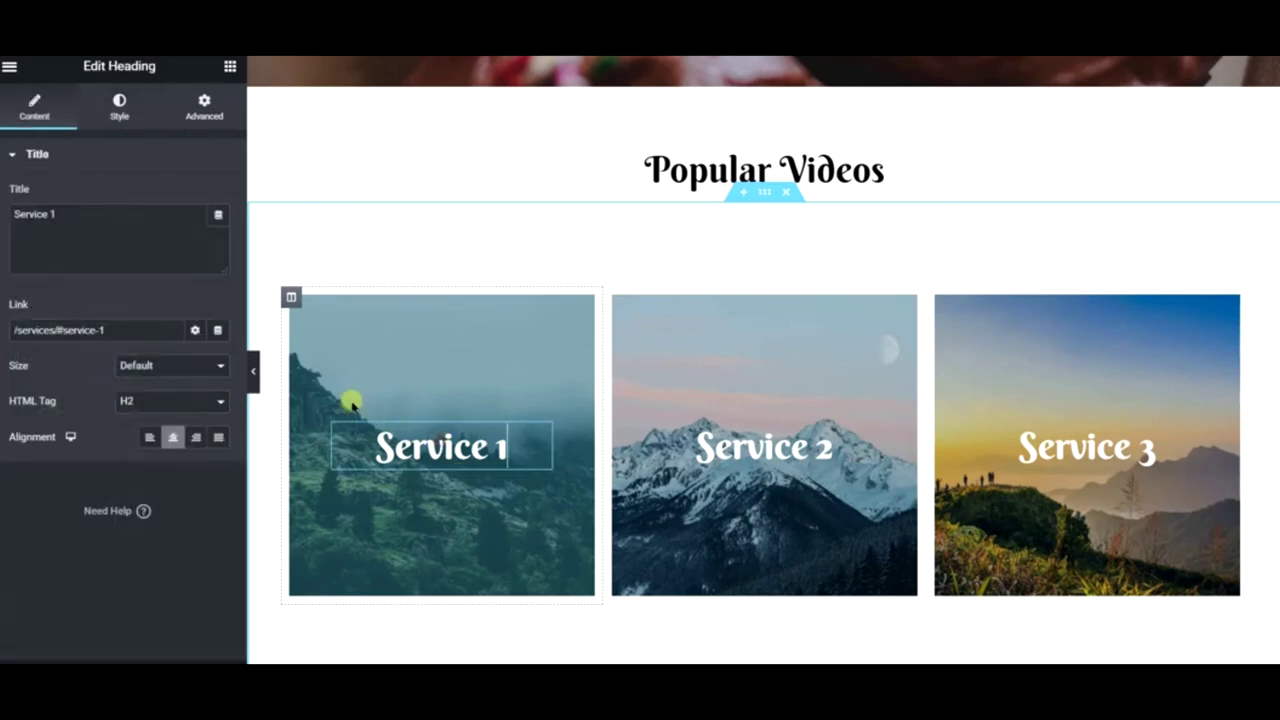
pyautogui.click(151, 229)
pyautogui.hotkey('ctrl', 'a')
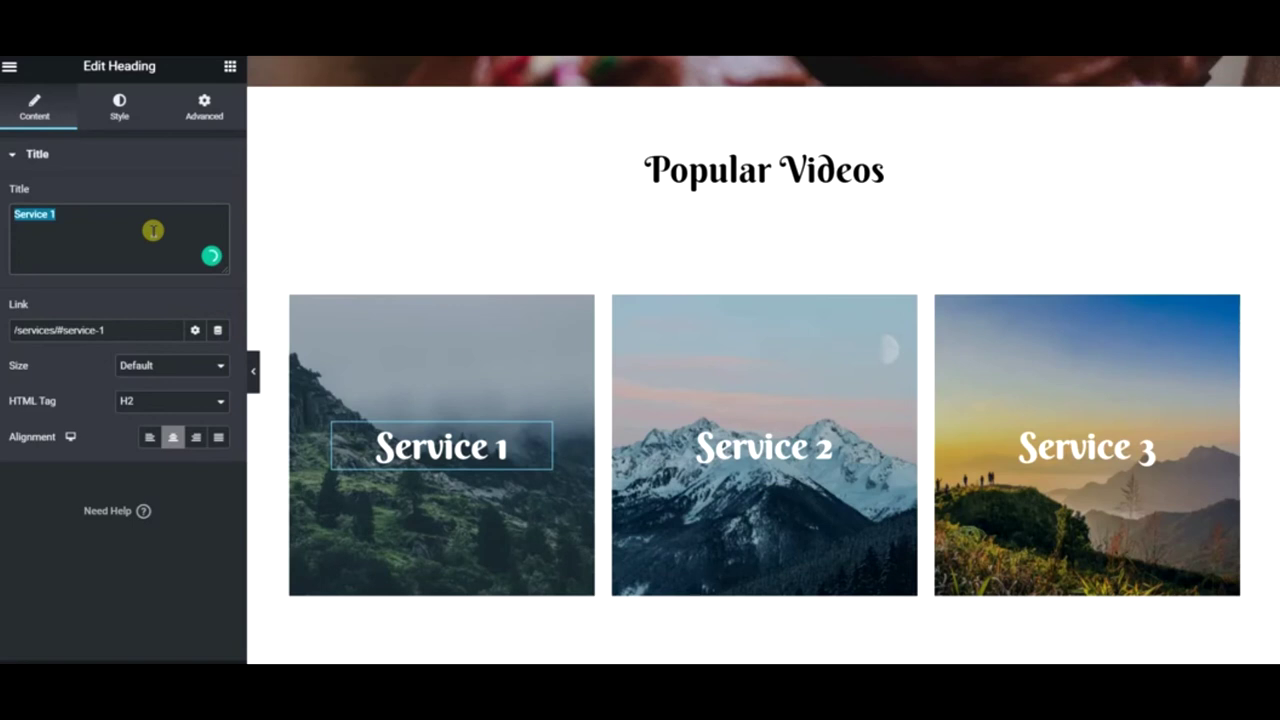
pyautogui.write('Cre')
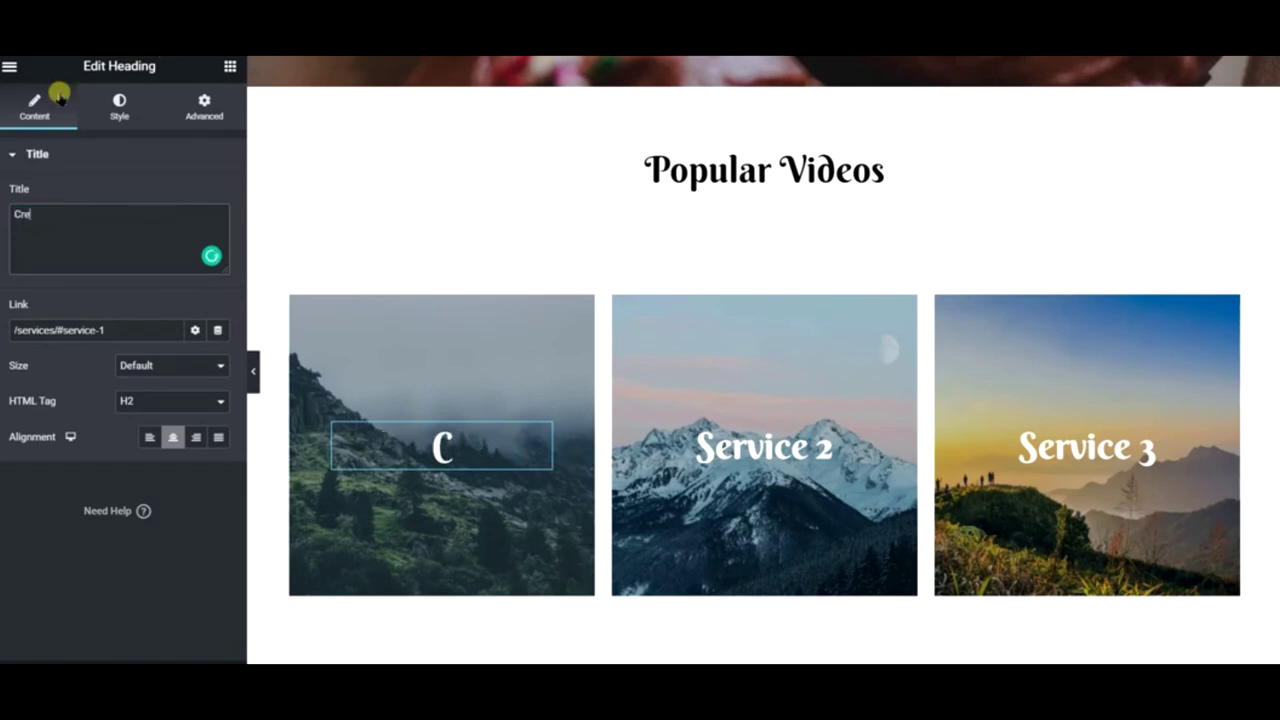
pyautogui.write('pe Dreams')
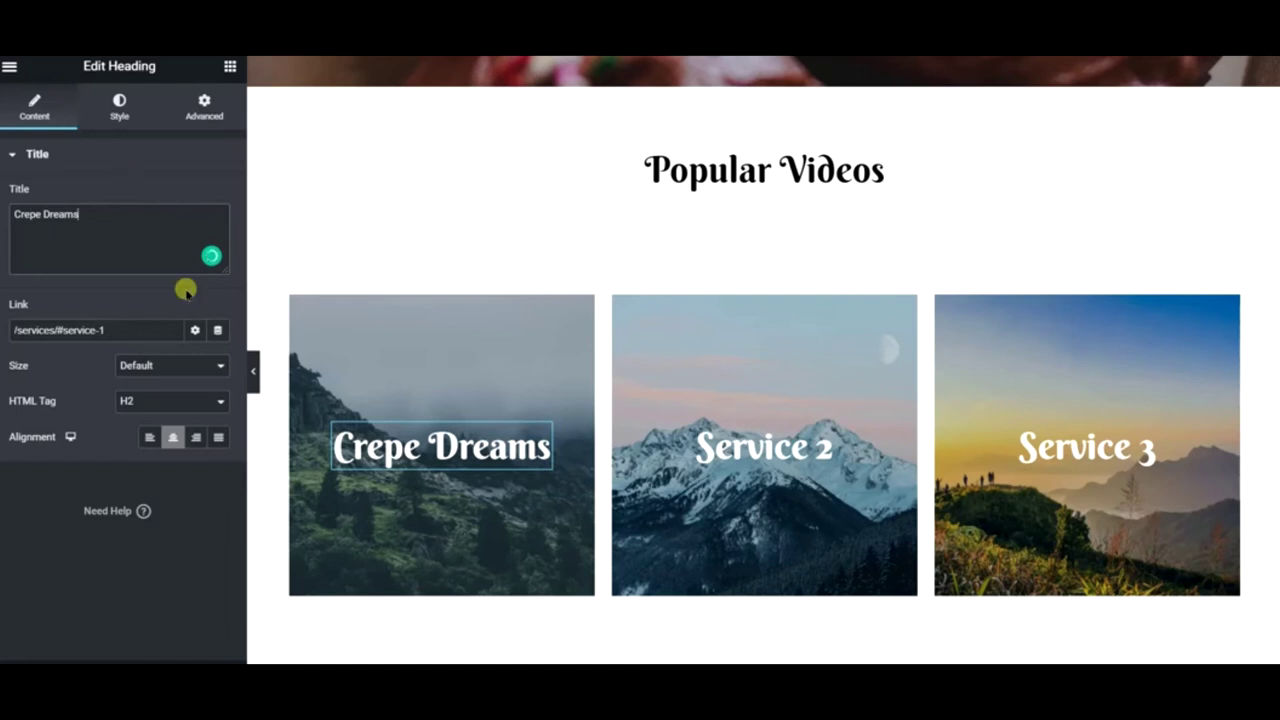
pyautogui.tripleClick(159, 327)
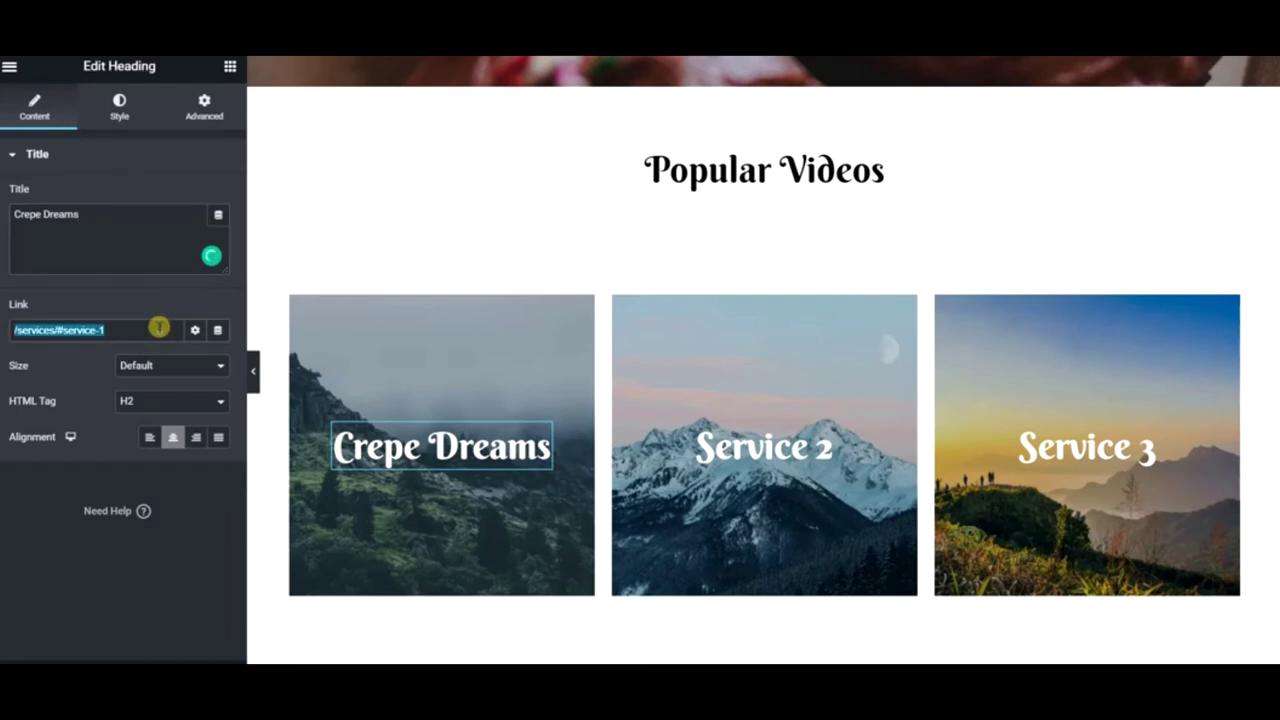
# - Open the Crepe Dreams column's background image picker on the Pixabay free images
pyautogui.rightClick(322, 315)
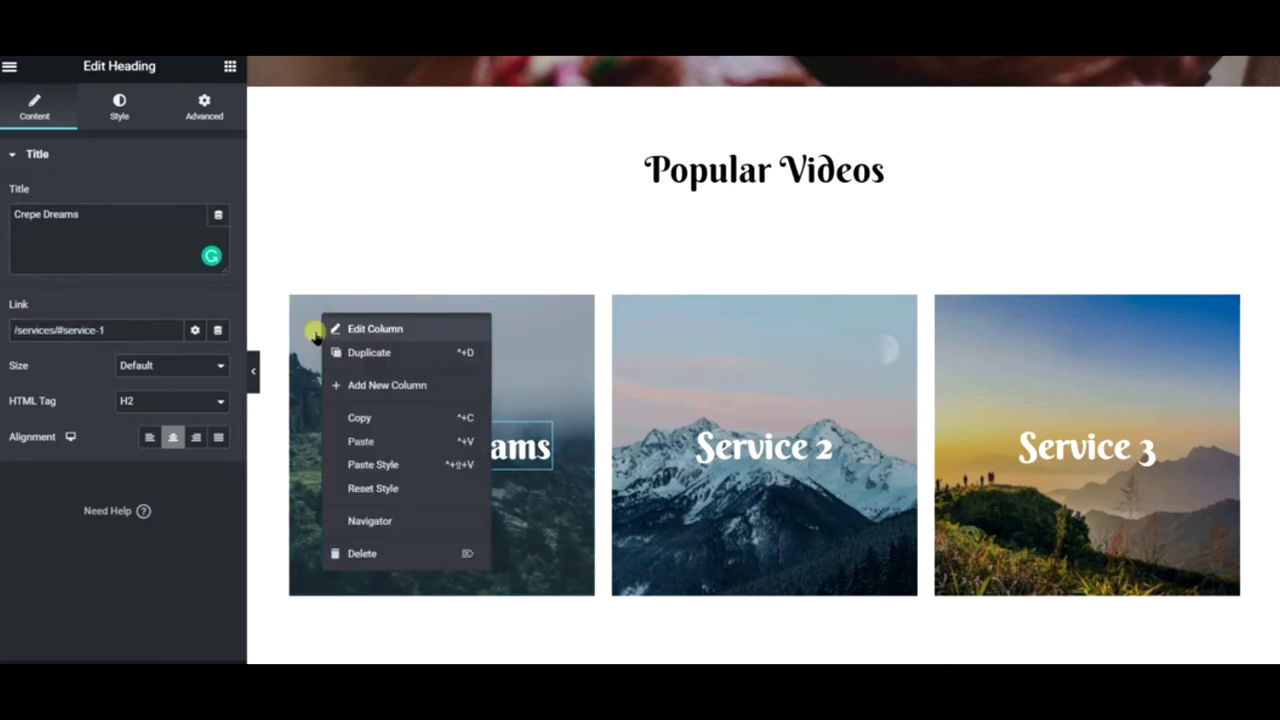
pyautogui.click(330, 330)
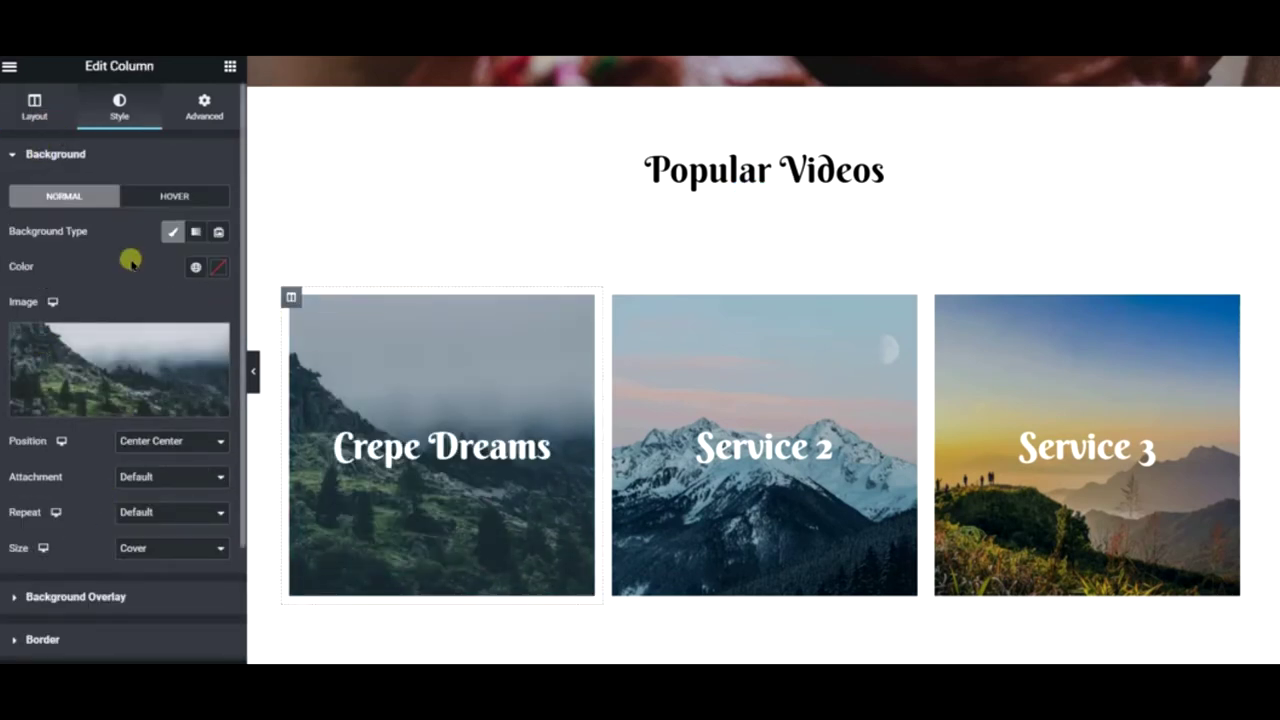
pyautogui.scroll(-3, 135, 350)
pyautogui.moveTo(114, 191)
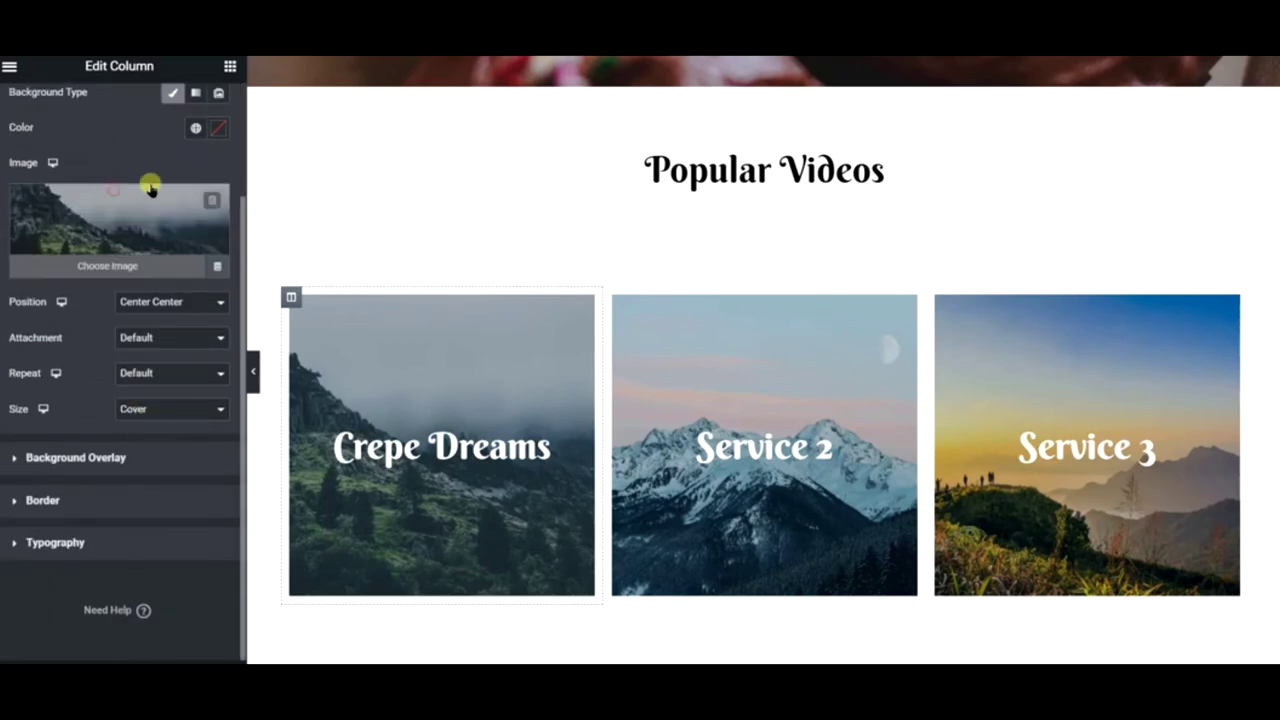
pyautogui.click(114, 193)
pyautogui.click(280, 131)
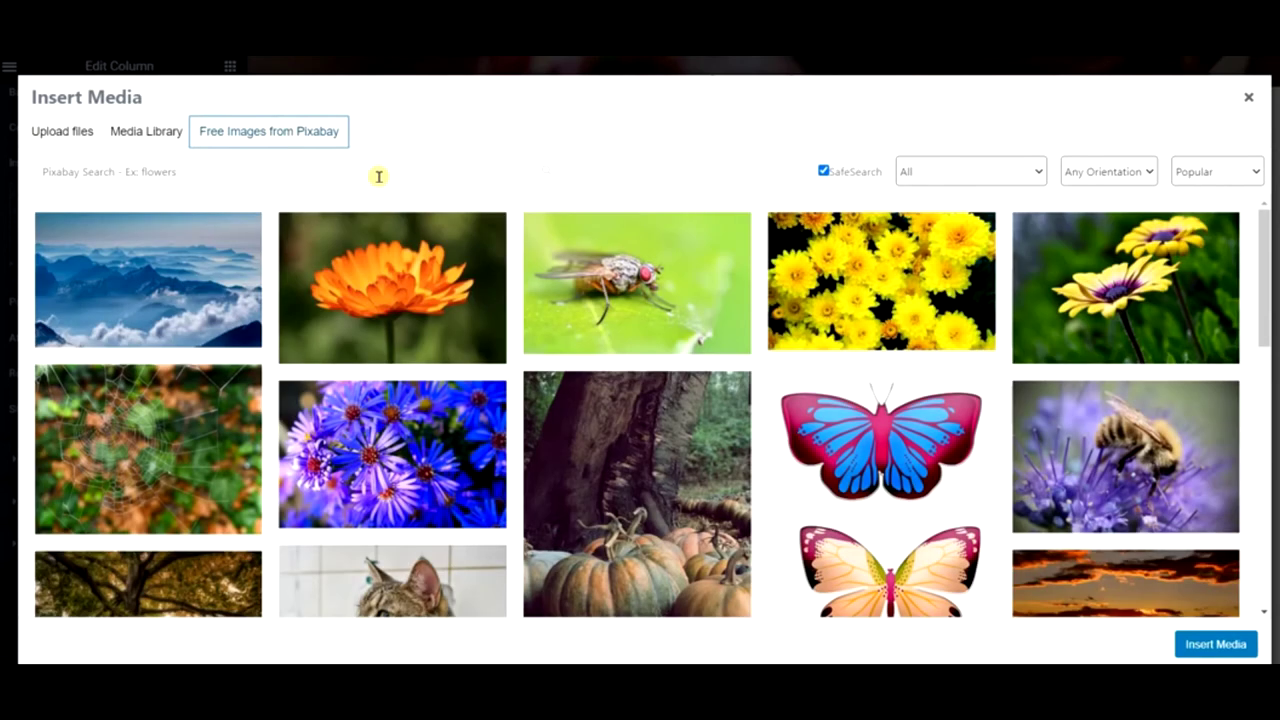
# - Search Pixabay for crepe and insert the salmon crepe photo as the card background
pyautogui.click(379, 176)
pyautogui.write('c')
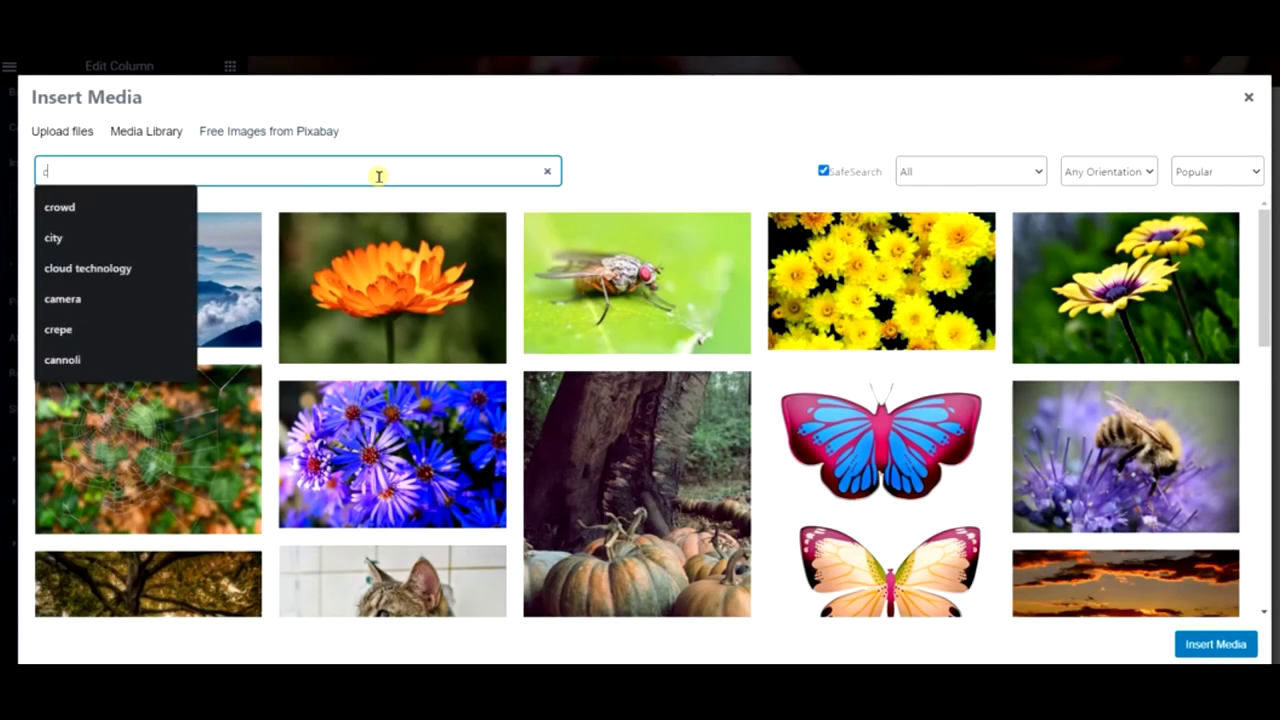
pyautogui.write('repe')
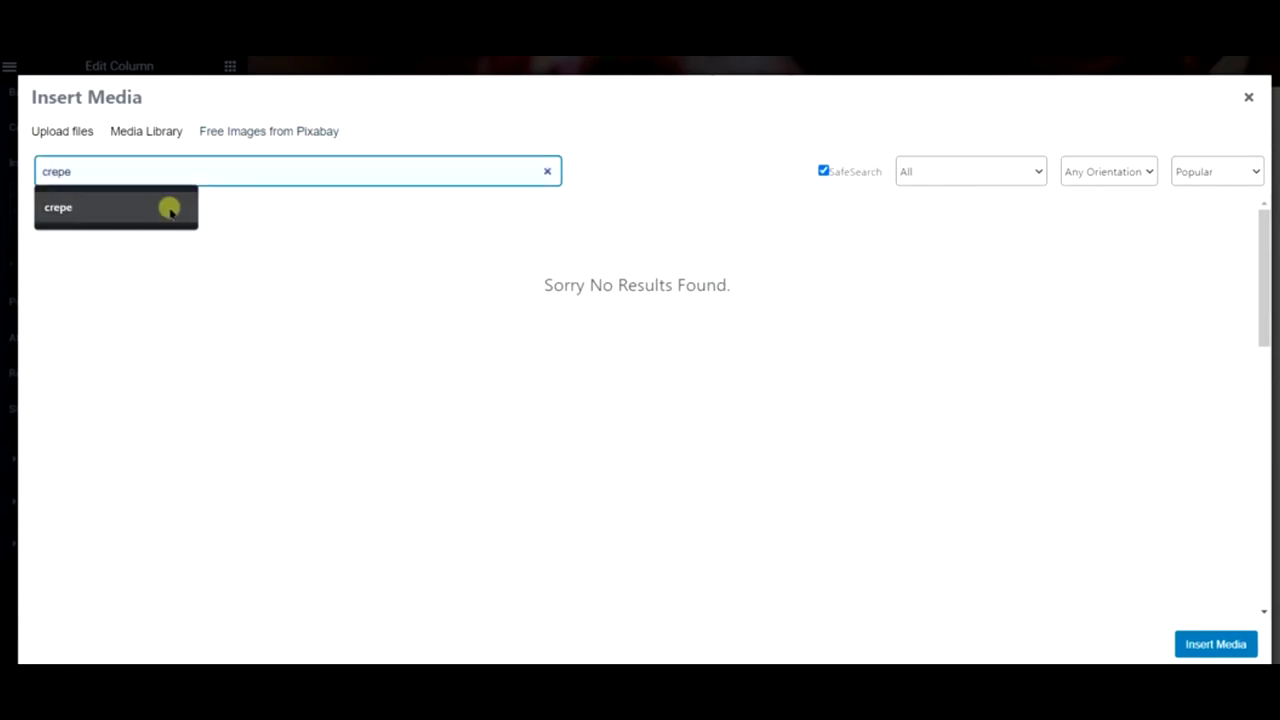
pyautogui.click(168, 206)
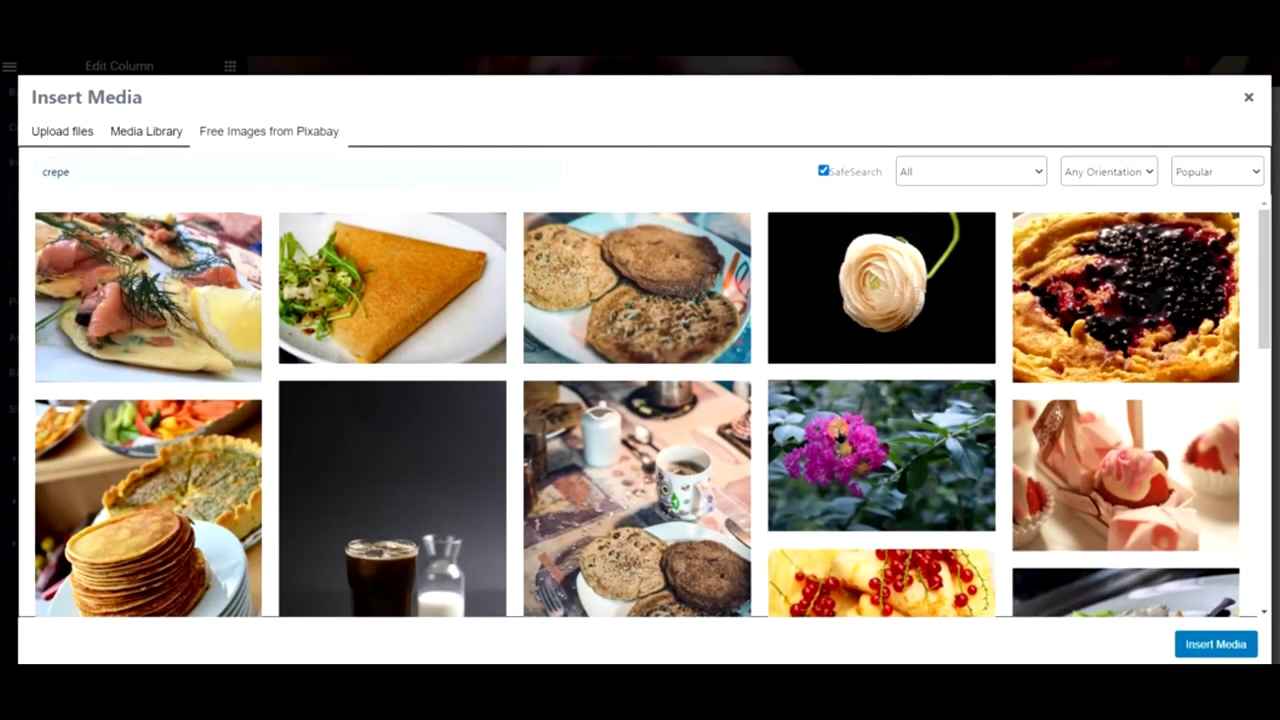
pyautogui.click(150, 300)
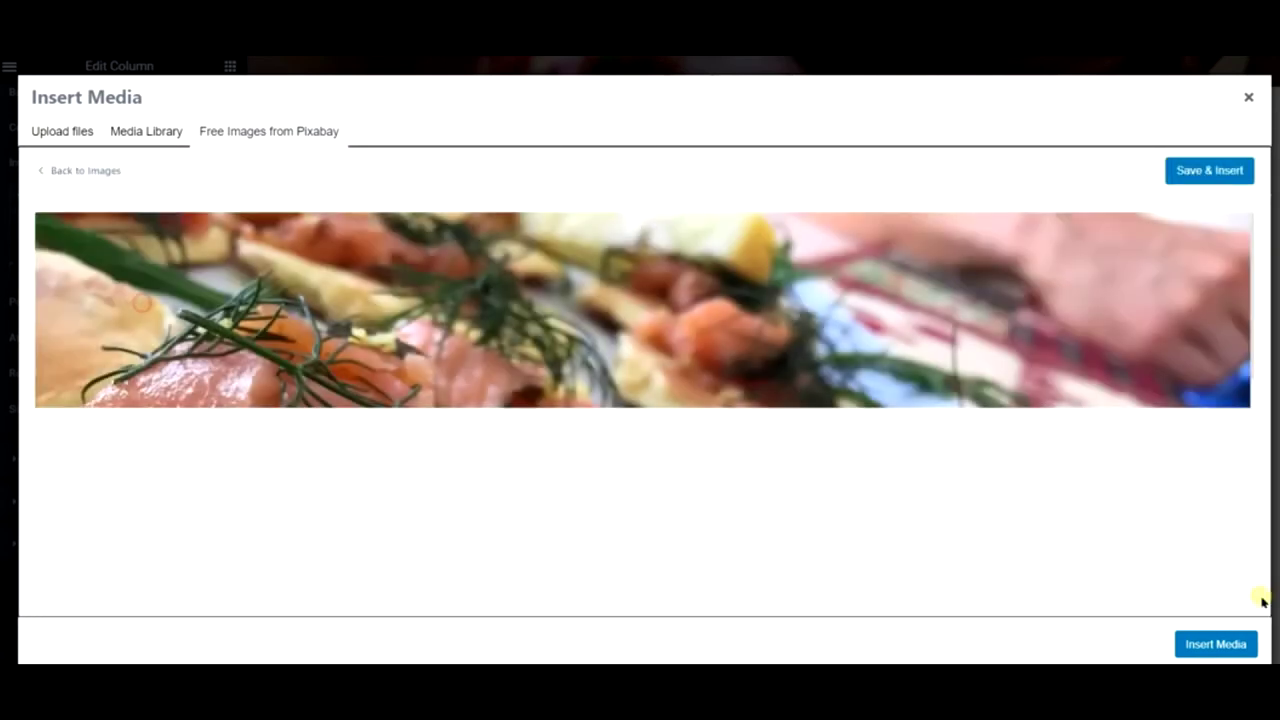
pyautogui.click(1212, 176)
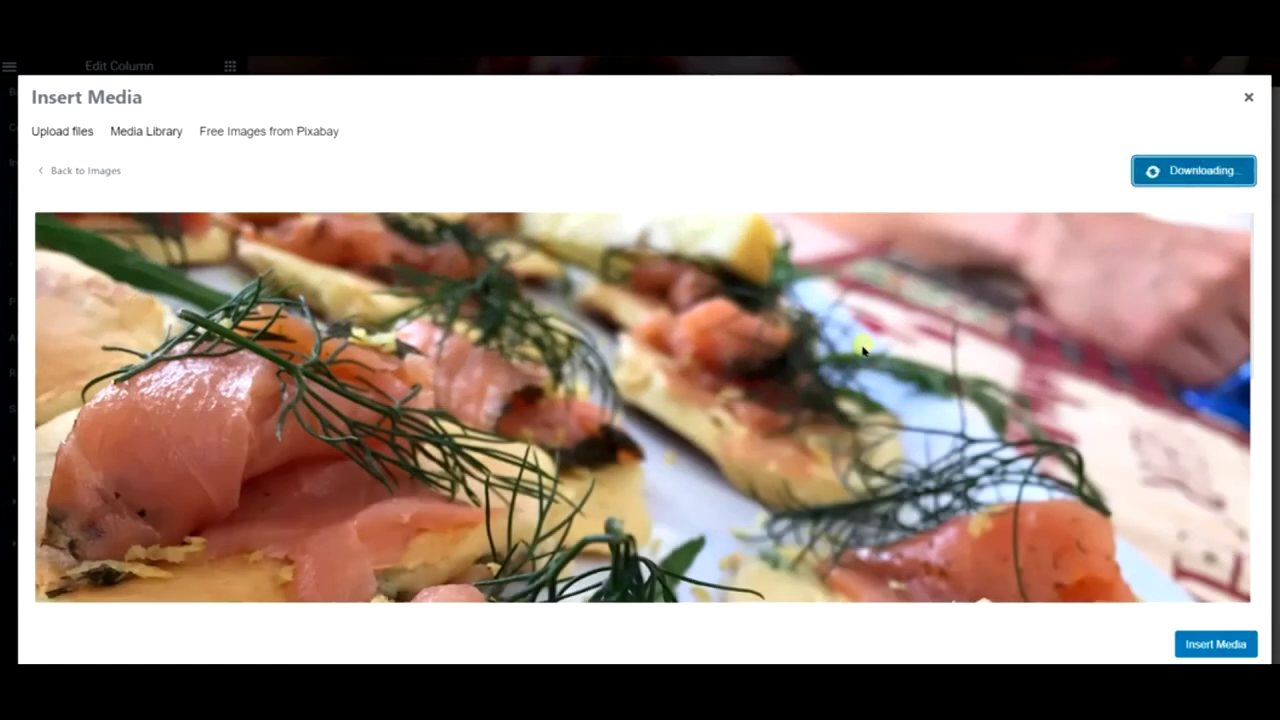
pyautogui.scroll(-4, 862, 349)
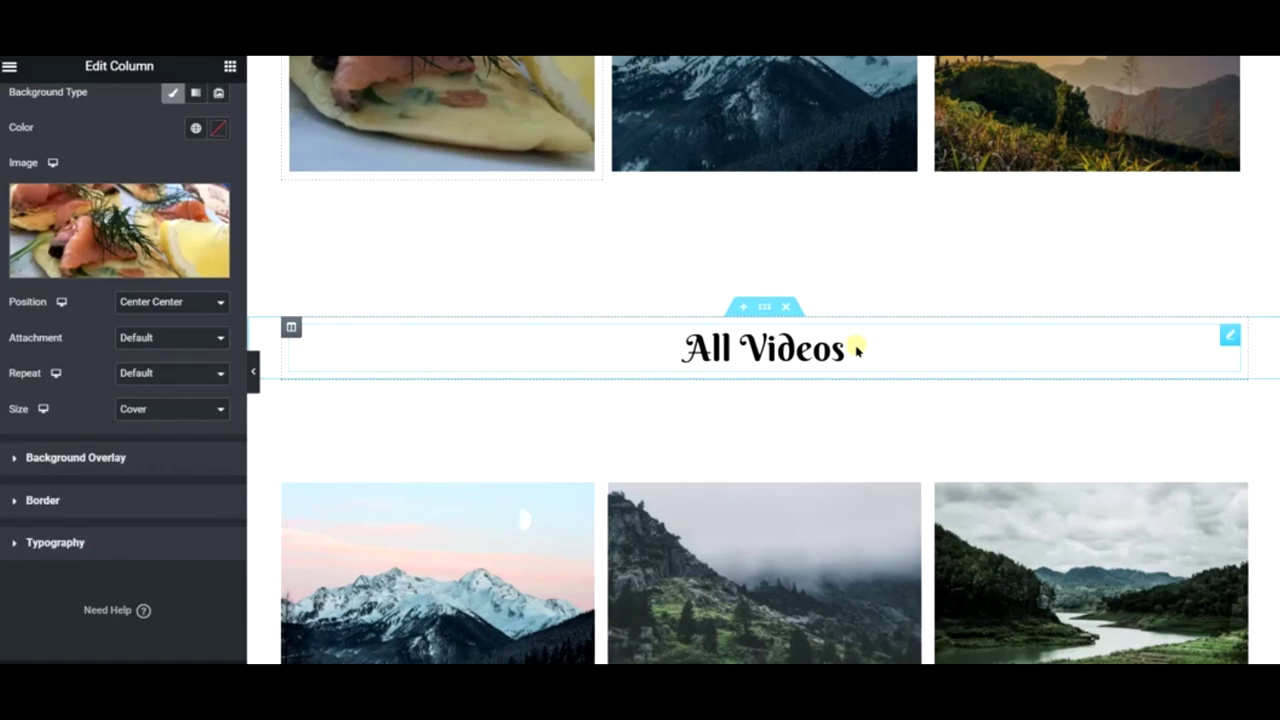
pyautogui.scroll(3, 857, 350)
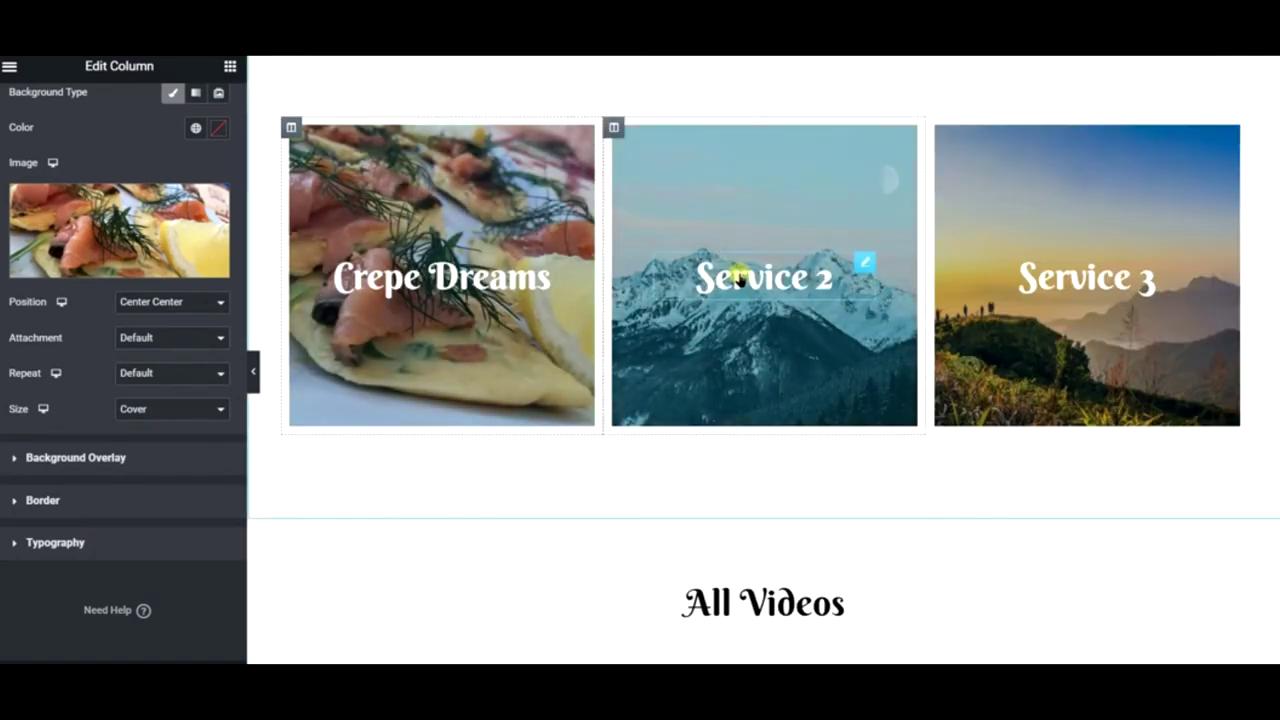
# - Retitle the second service card from Service 2 to 'Milkshake'
pyautogui.click(674, 263)
pyautogui.click(163, 240)
pyautogui.hotkey('ctrl', 'a')
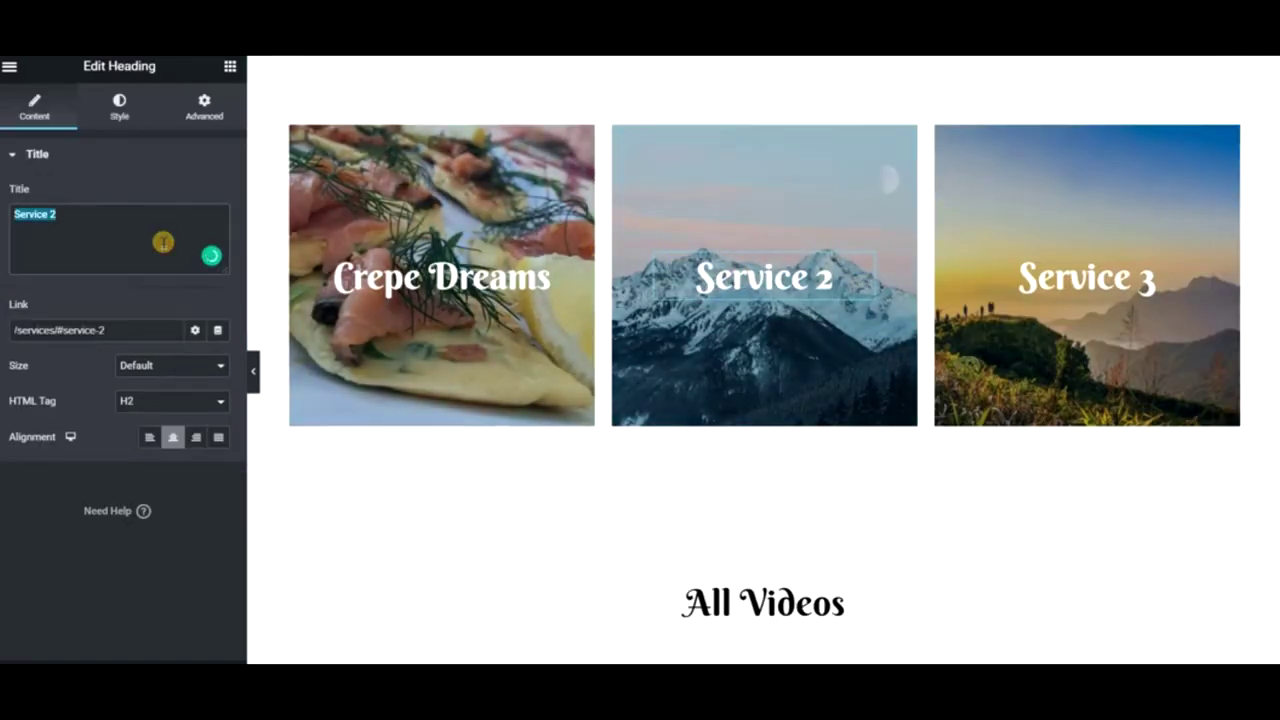
pyautogui.write('Milkshake')
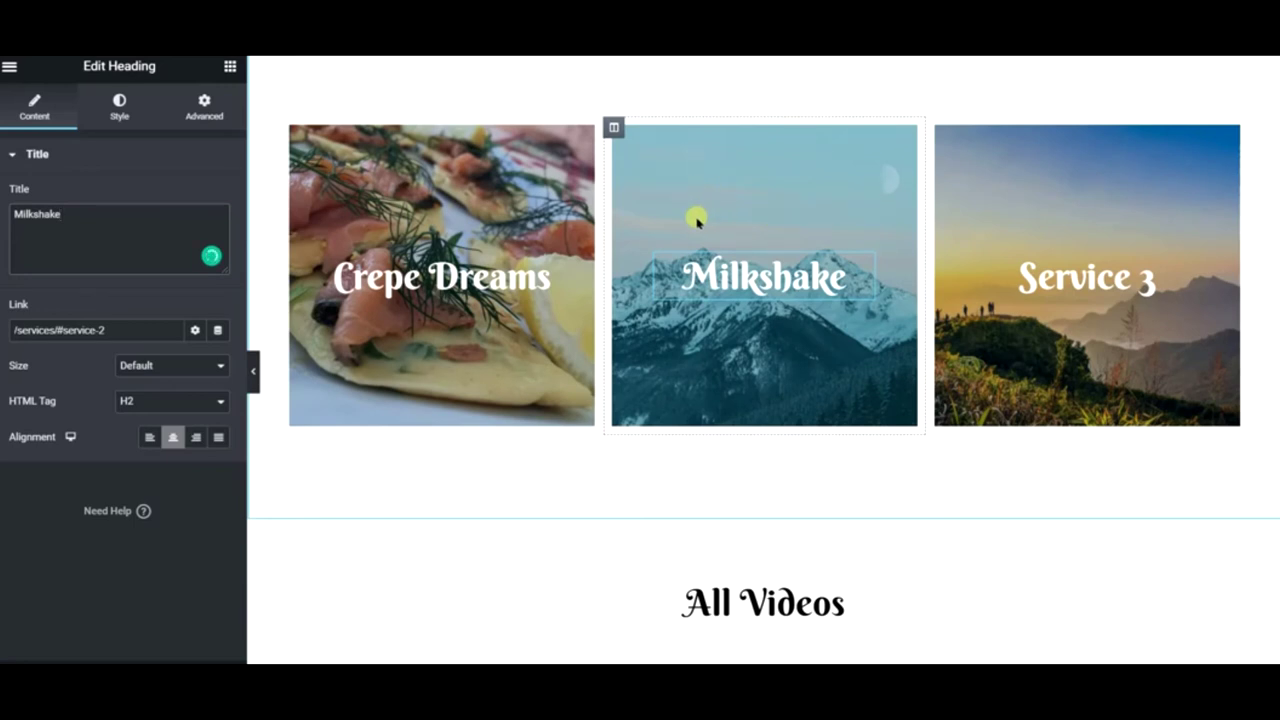
# - Open the Milkshake column's background image picker on Pixabay free images
pyautogui.rightClick(698, 174)
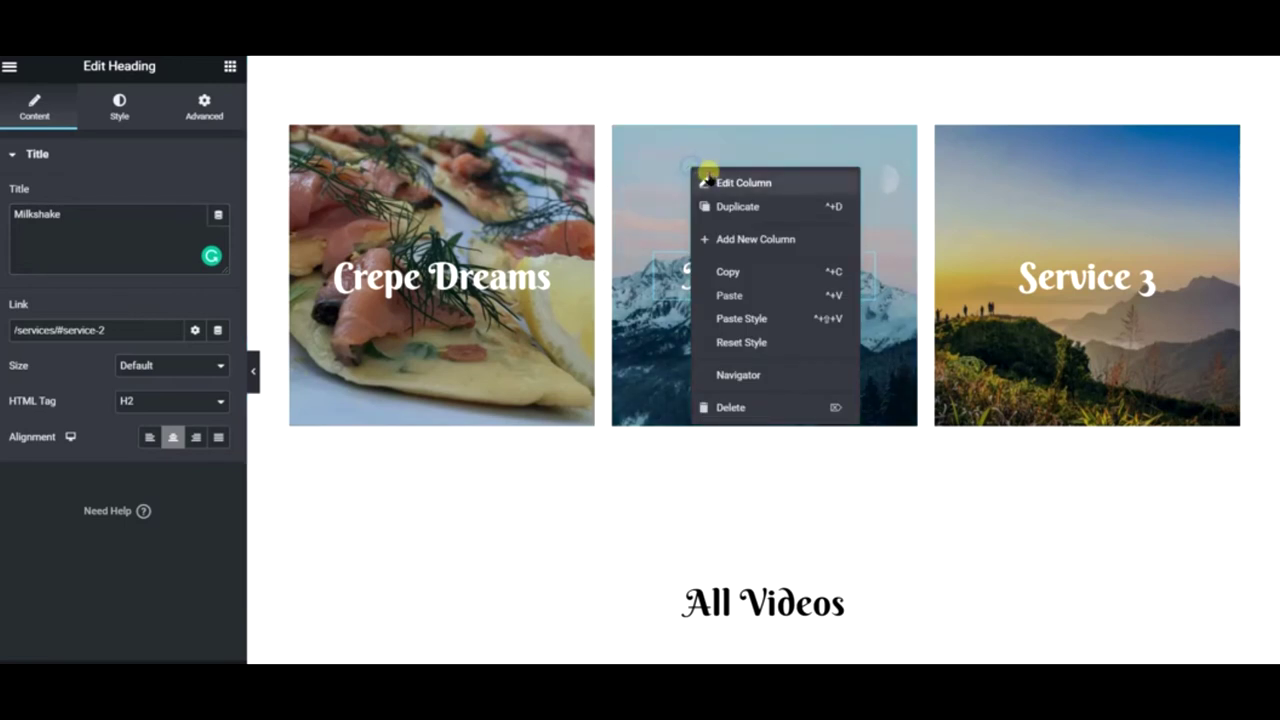
pyautogui.click(730, 182)
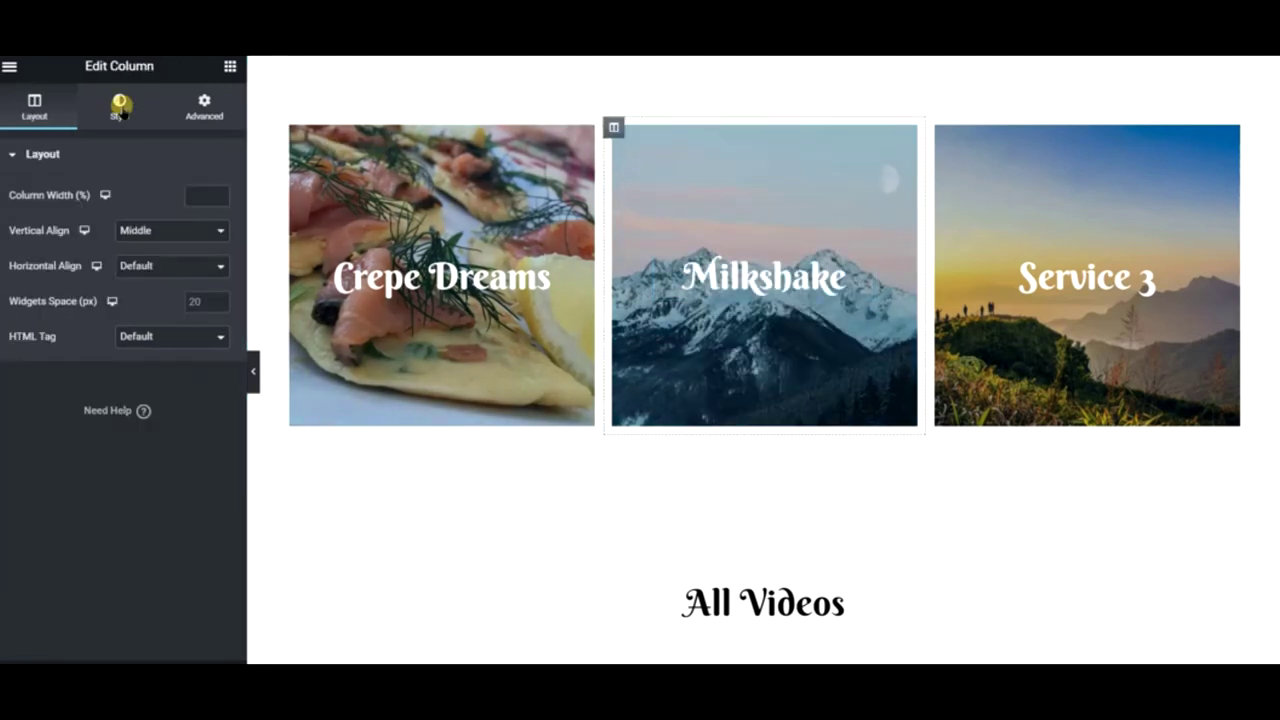
pyautogui.click(119, 108)
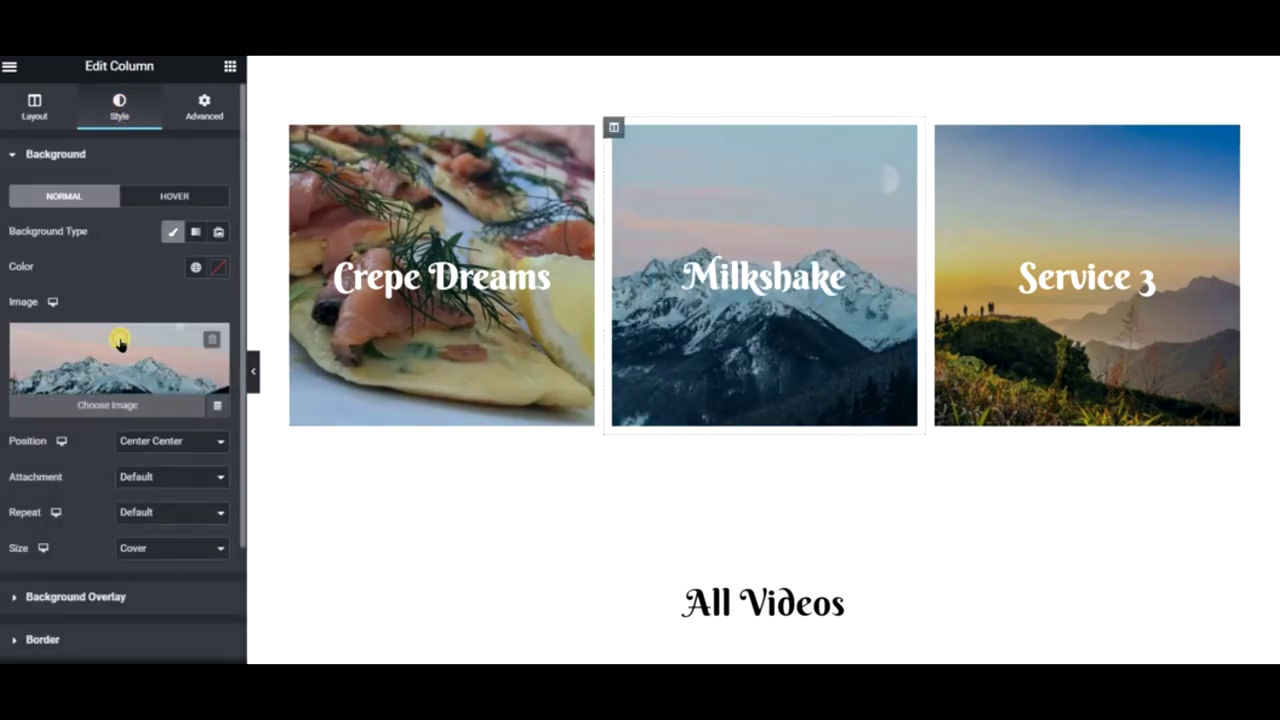
pyautogui.click(118, 343)
pyautogui.click(262, 133)
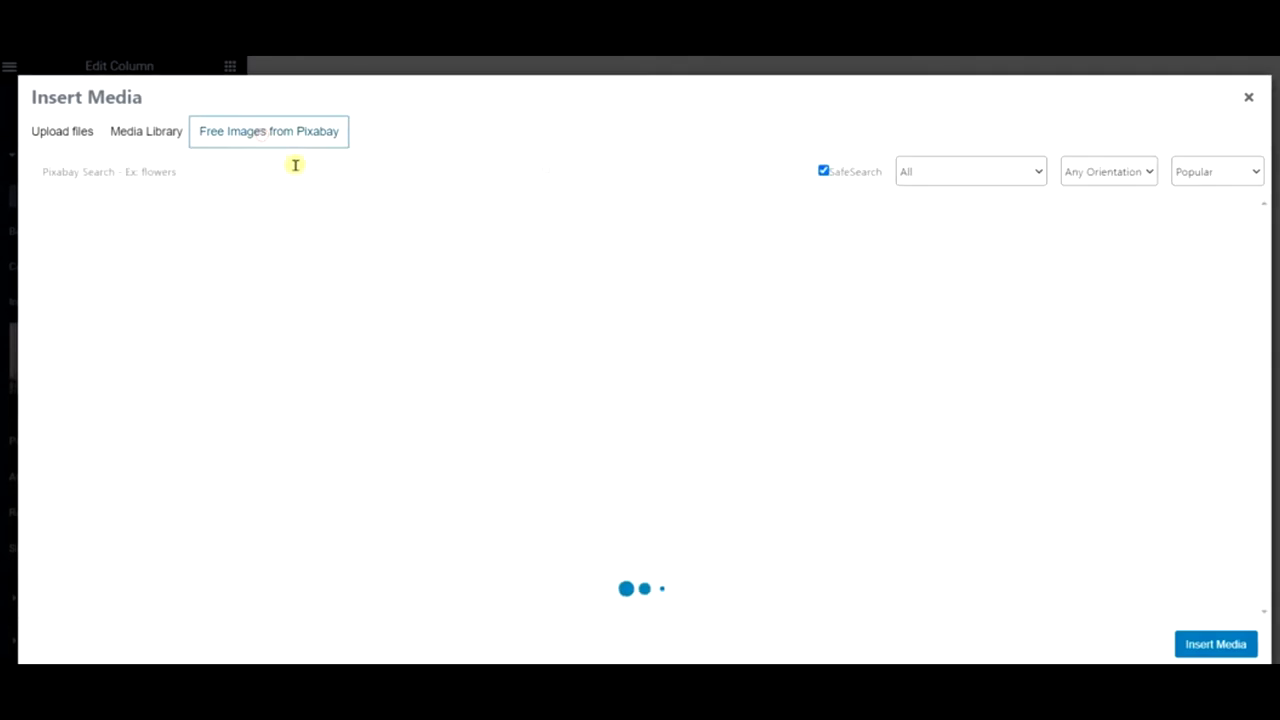
# - Search Pixabay for milkshake and milk shake images, finding no results
pyautogui.click(295, 165)
pyautogui.write('milkshake')
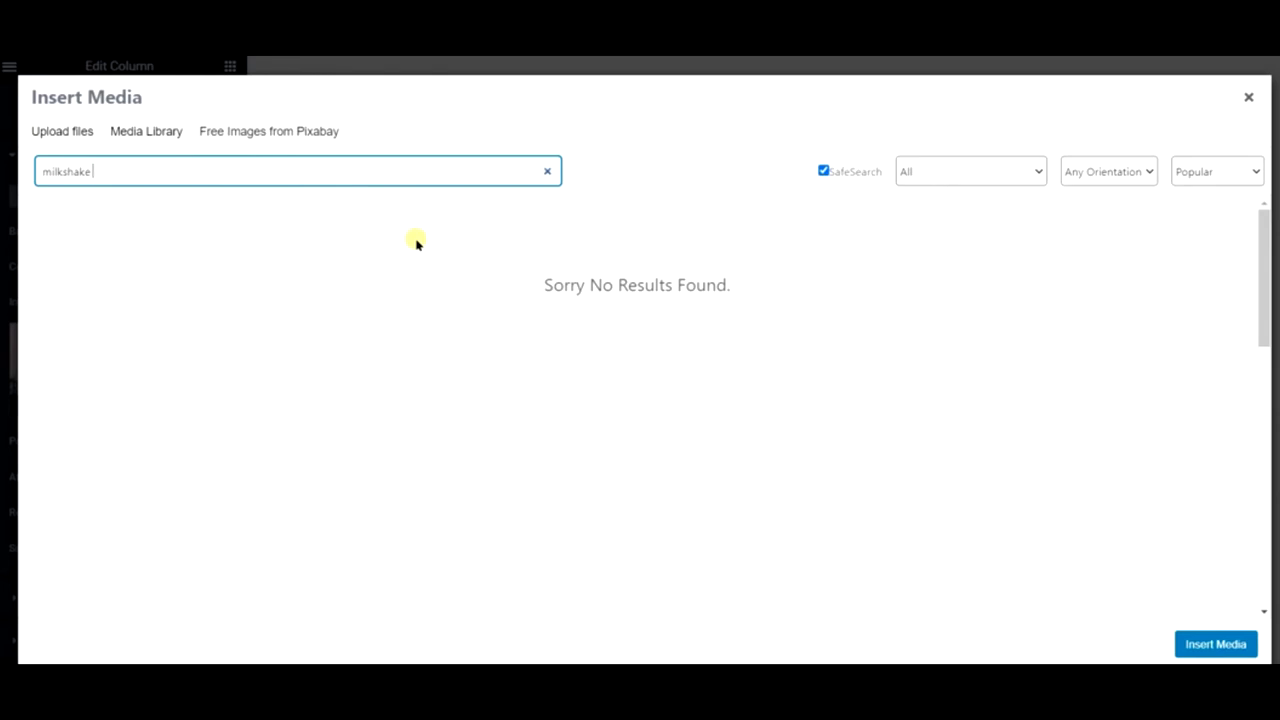
pyautogui.press('BackSpace')
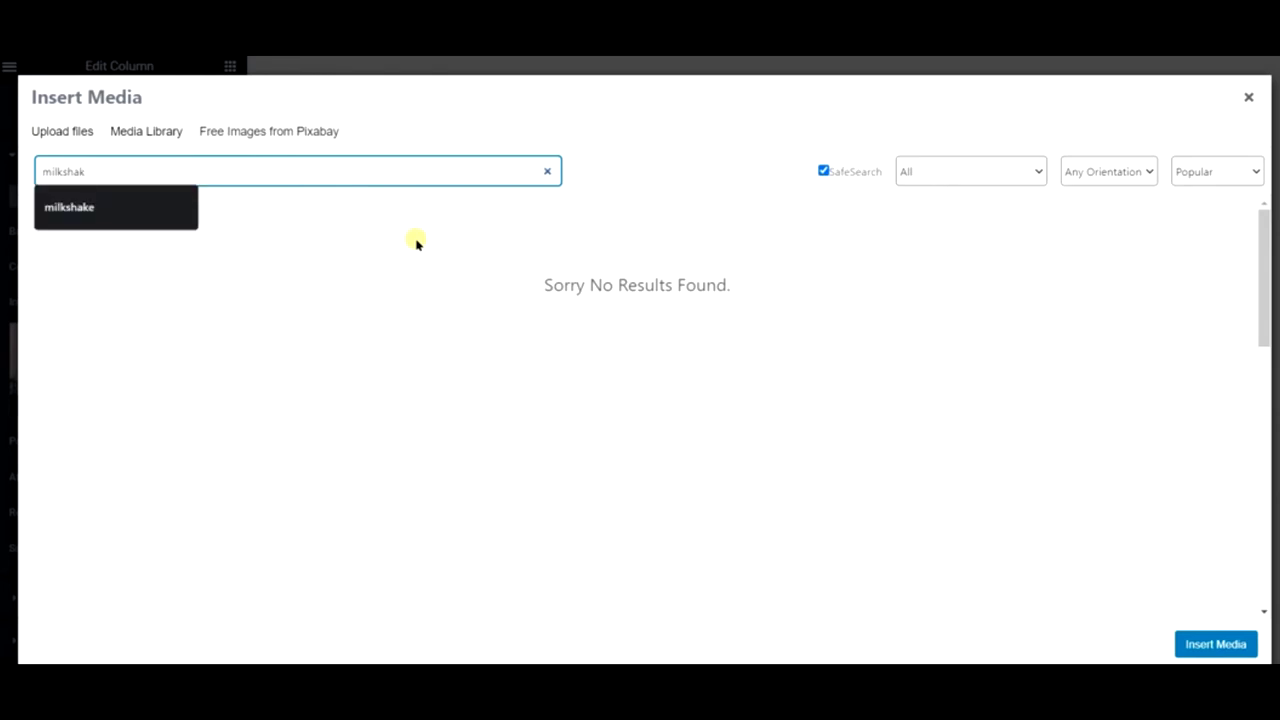
pyautogui.click(80, 208)
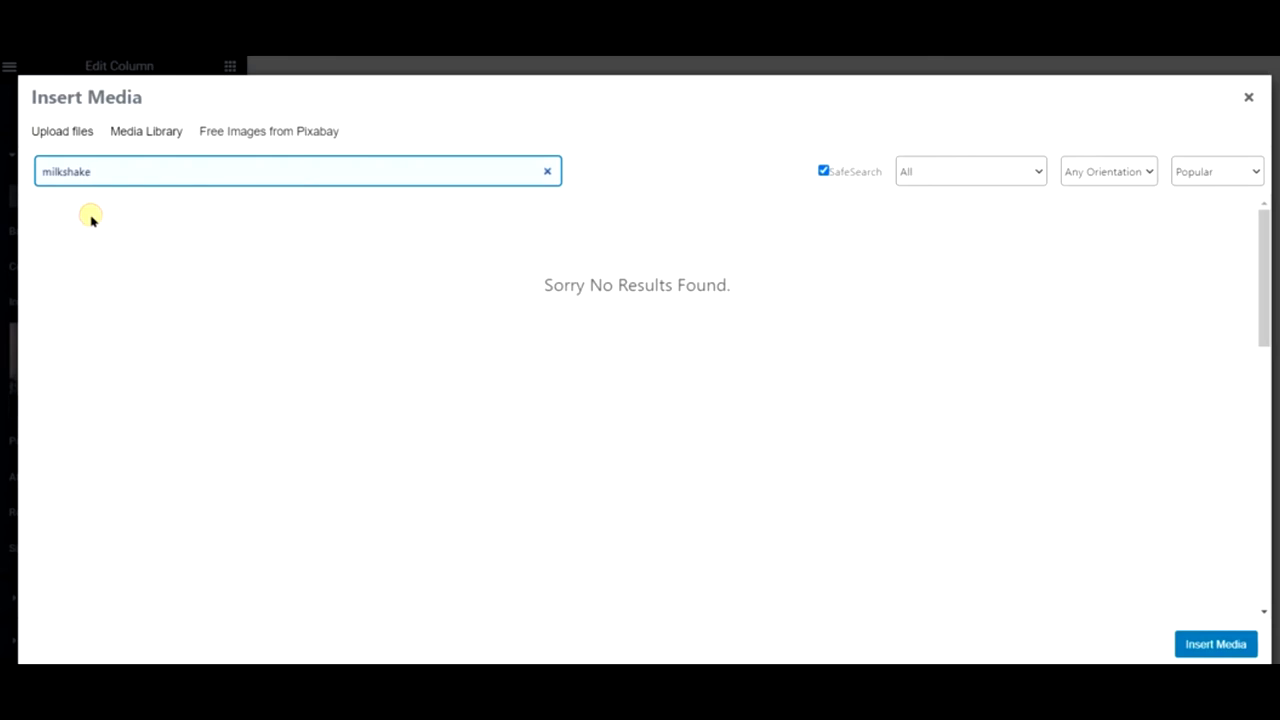
pyautogui.doubleClick(155, 172)
pyautogui.write('cak')
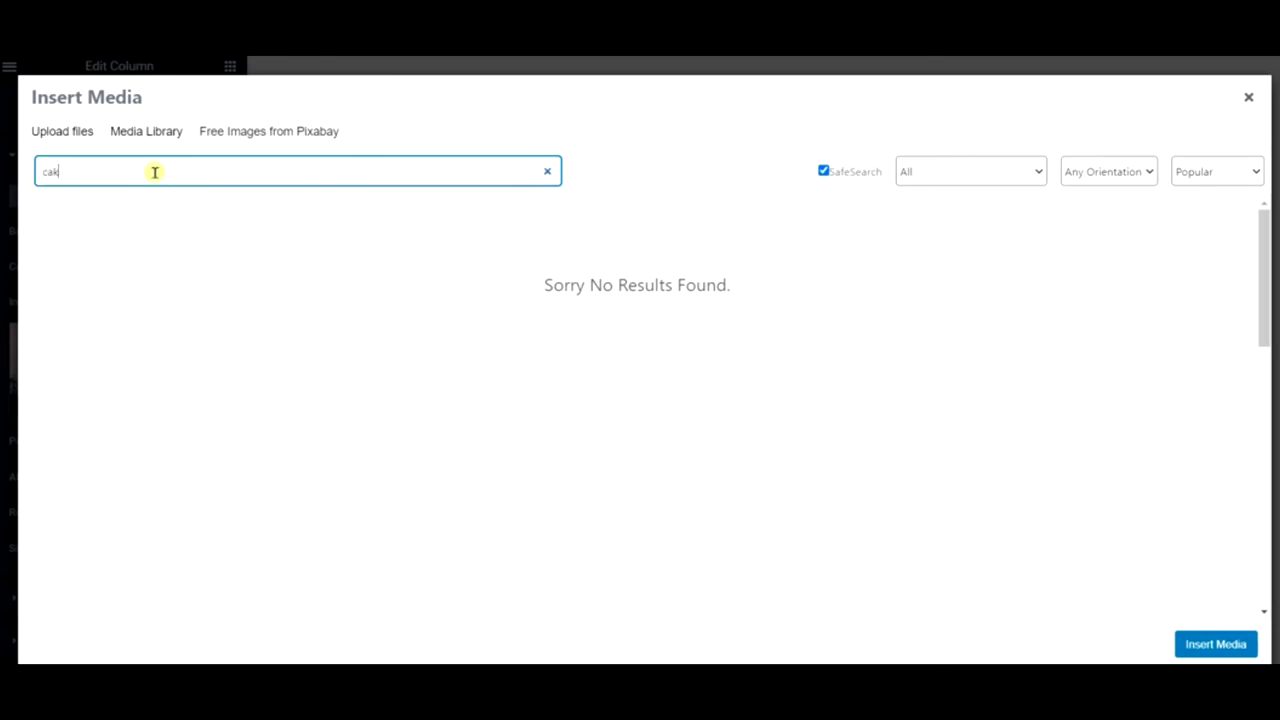
pyautogui.write('e')
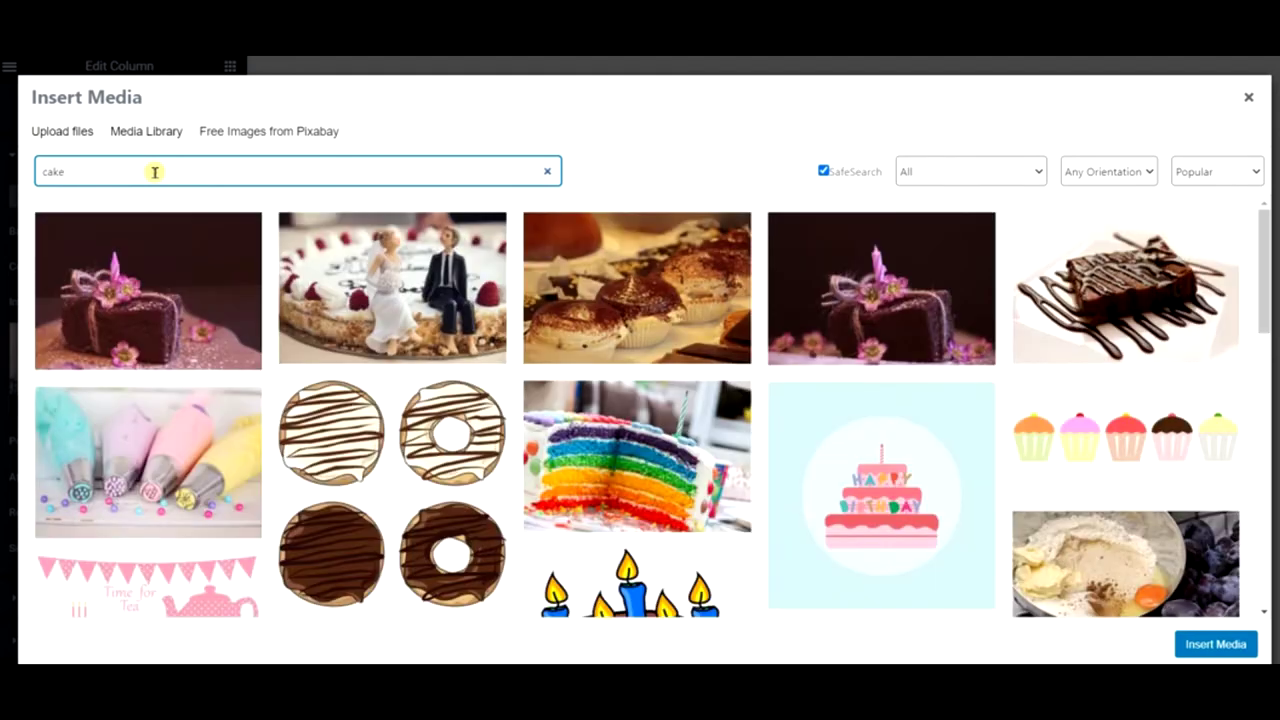
pyautogui.write('n')
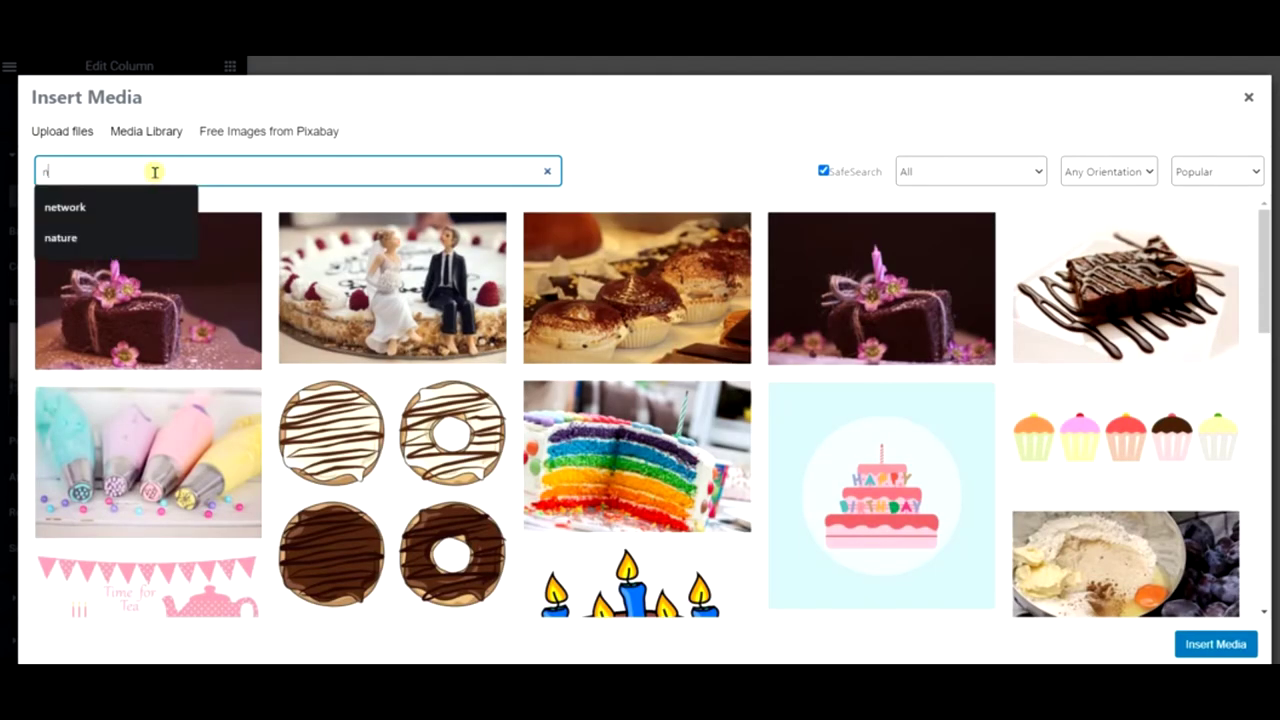
pyautogui.press('BackSpace')
pyautogui.write('m')
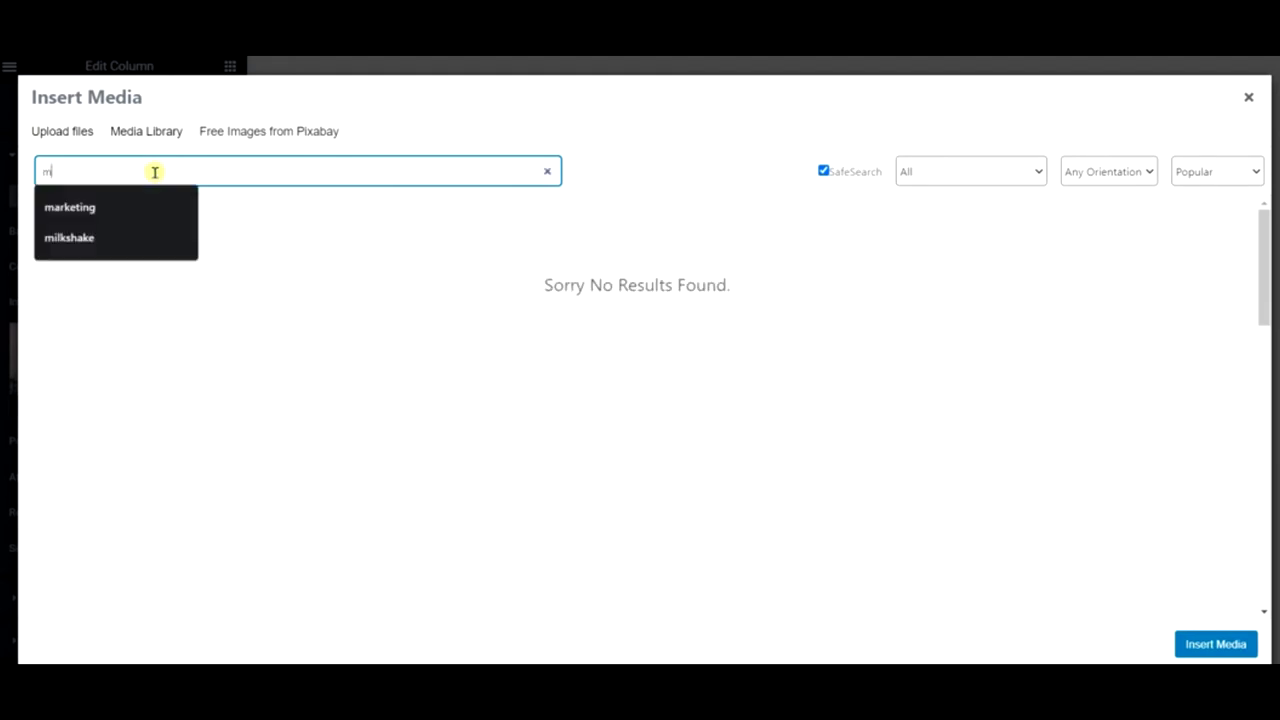
pyautogui.click(114, 236)
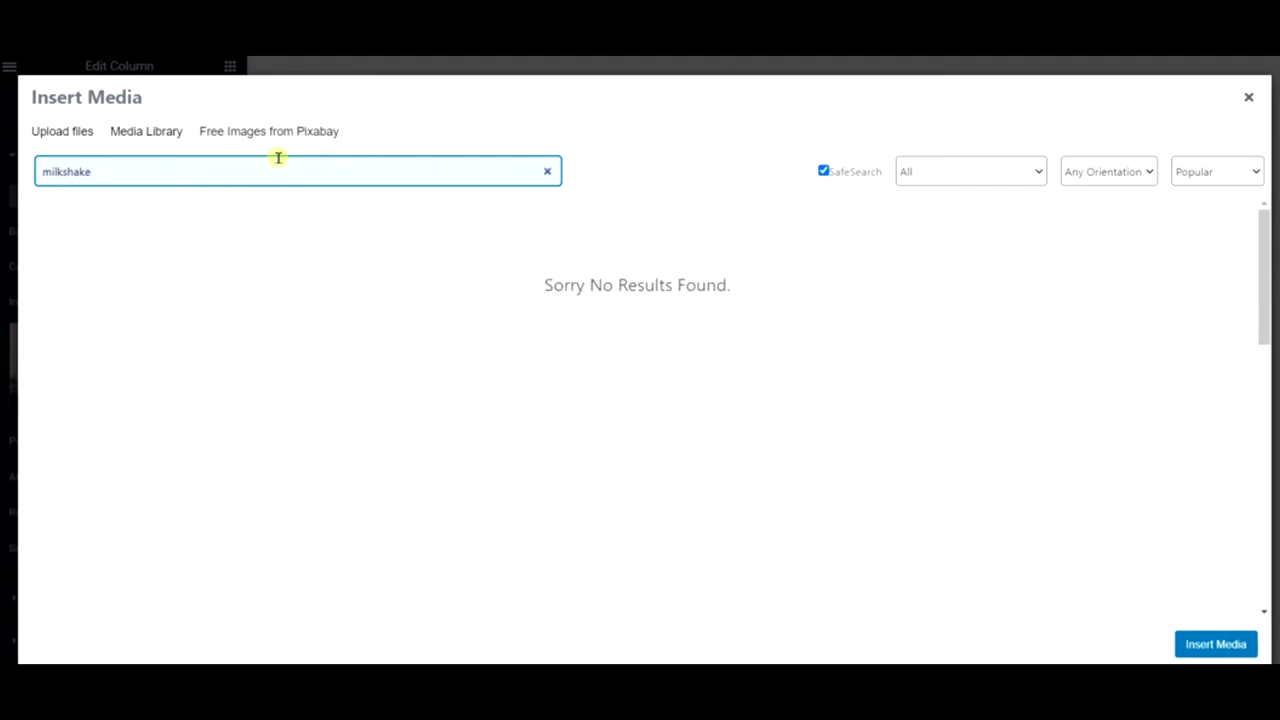
pyautogui.press('Left')
pyautogui.press('Left')
pyautogui.press('Left')
pyautogui.press('Left')
pyautogui.press('BackSpace')
pyautogui.press('BackSpace')
pyautogui.press('BackSpace')
pyautogui.press('BackSpace')
pyautogui.press('BackSpace')
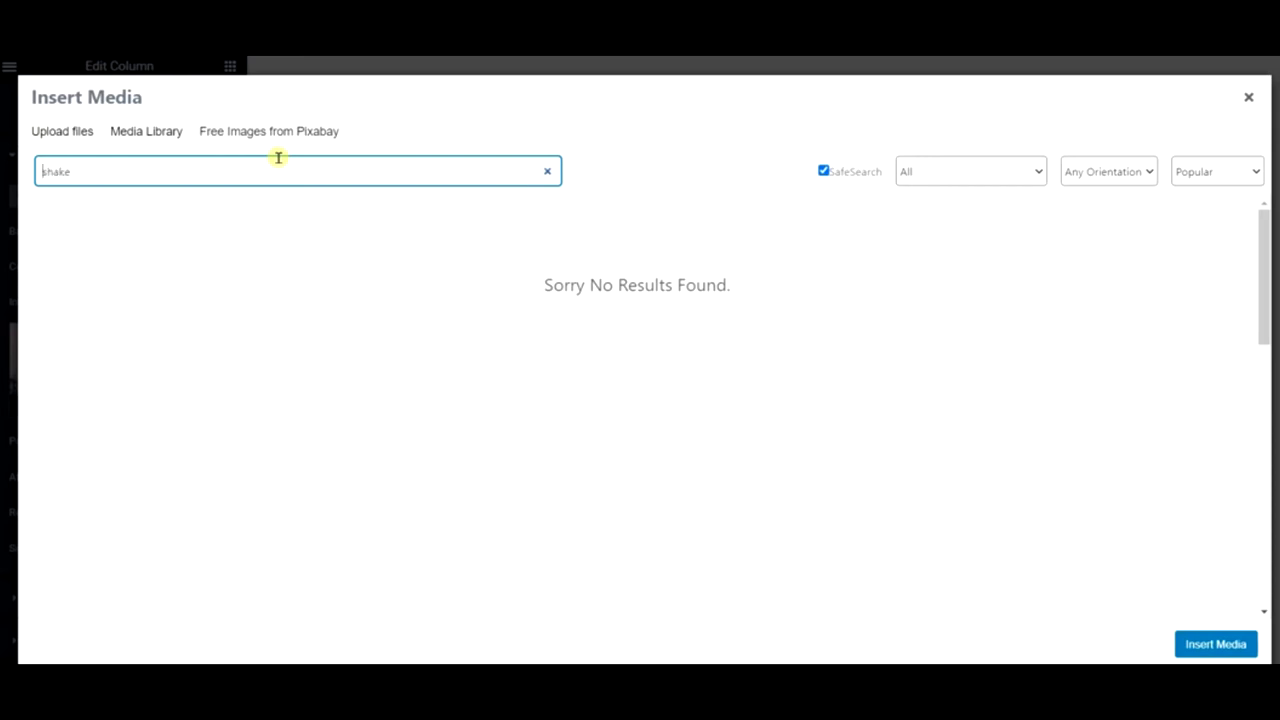
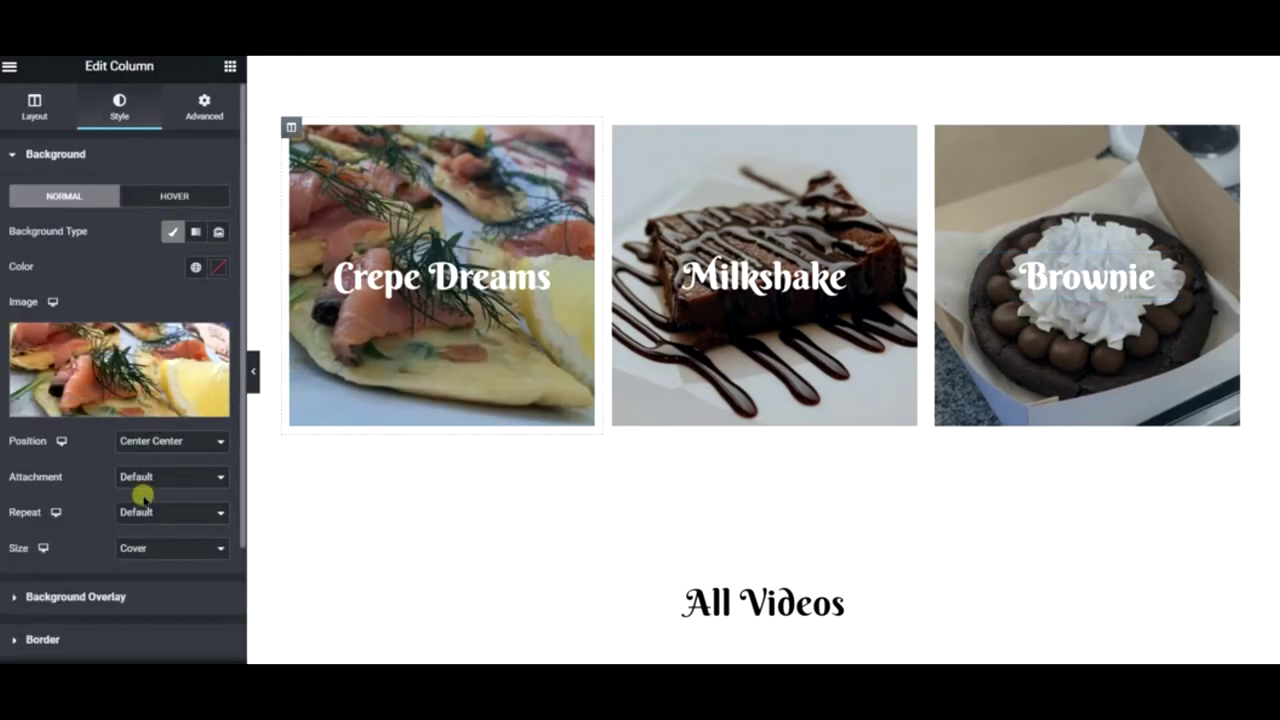
# - Set the Crepe Dreams column's normal background overlay to the global Text colour
pyautogui.click(100, 598)
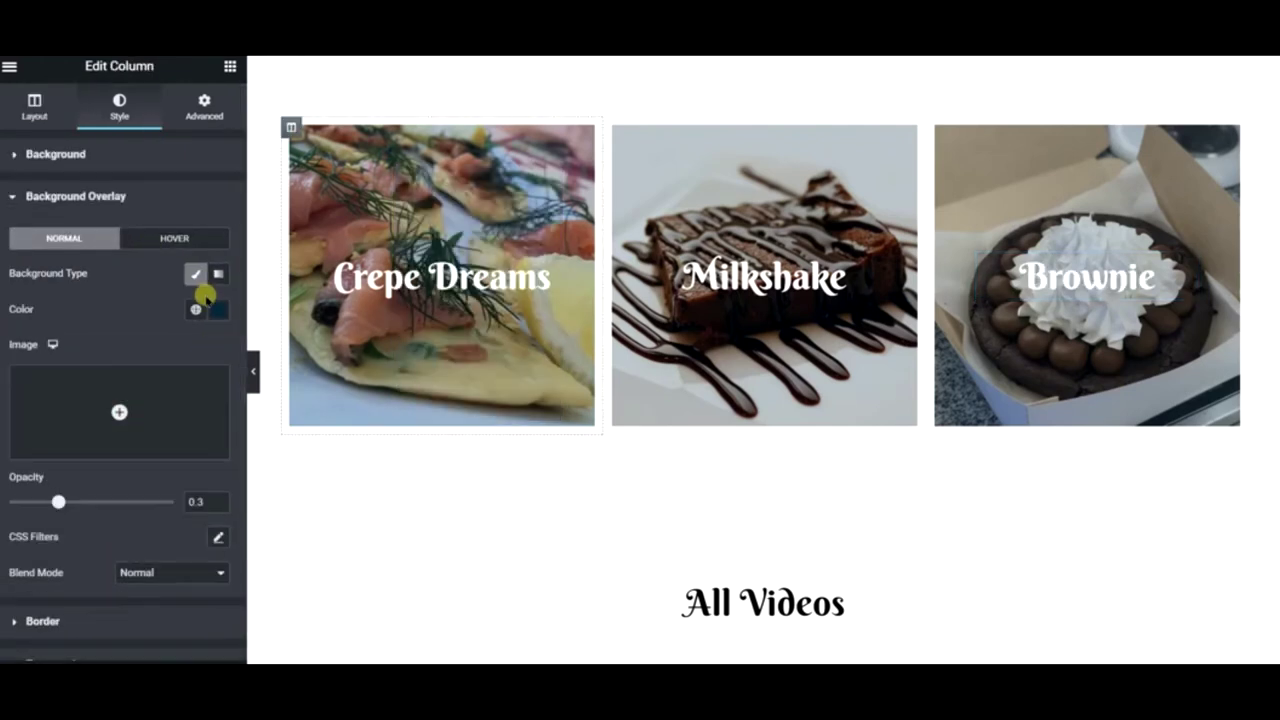
pyautogui.click(198, 309)
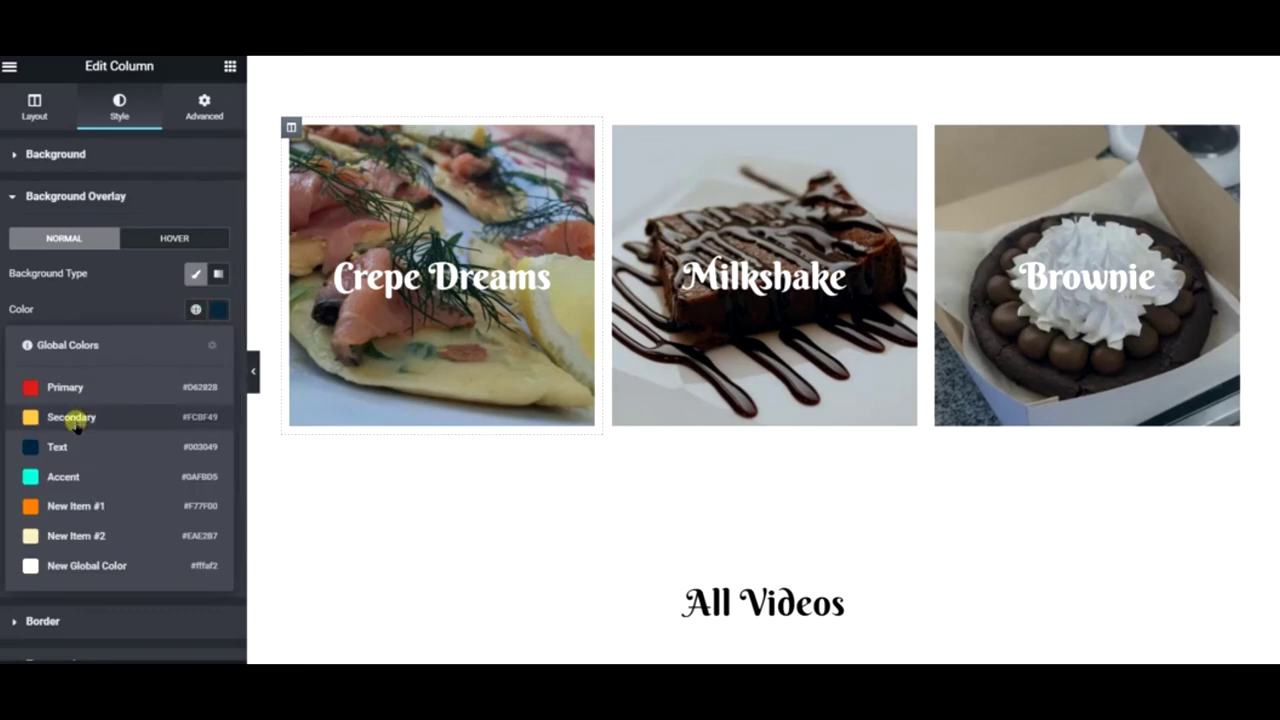
pyautogui.click(75, 418)
pyautogui.click(196, 309)
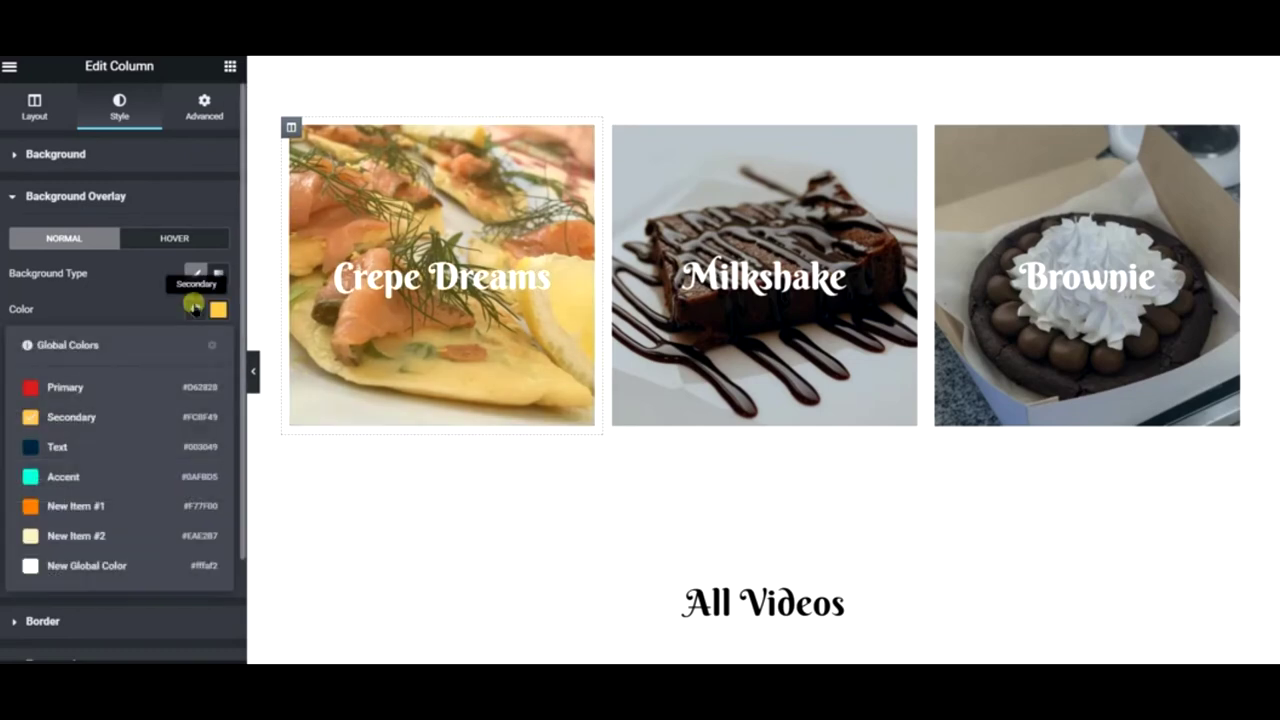
pyautogui.click(101, 450)
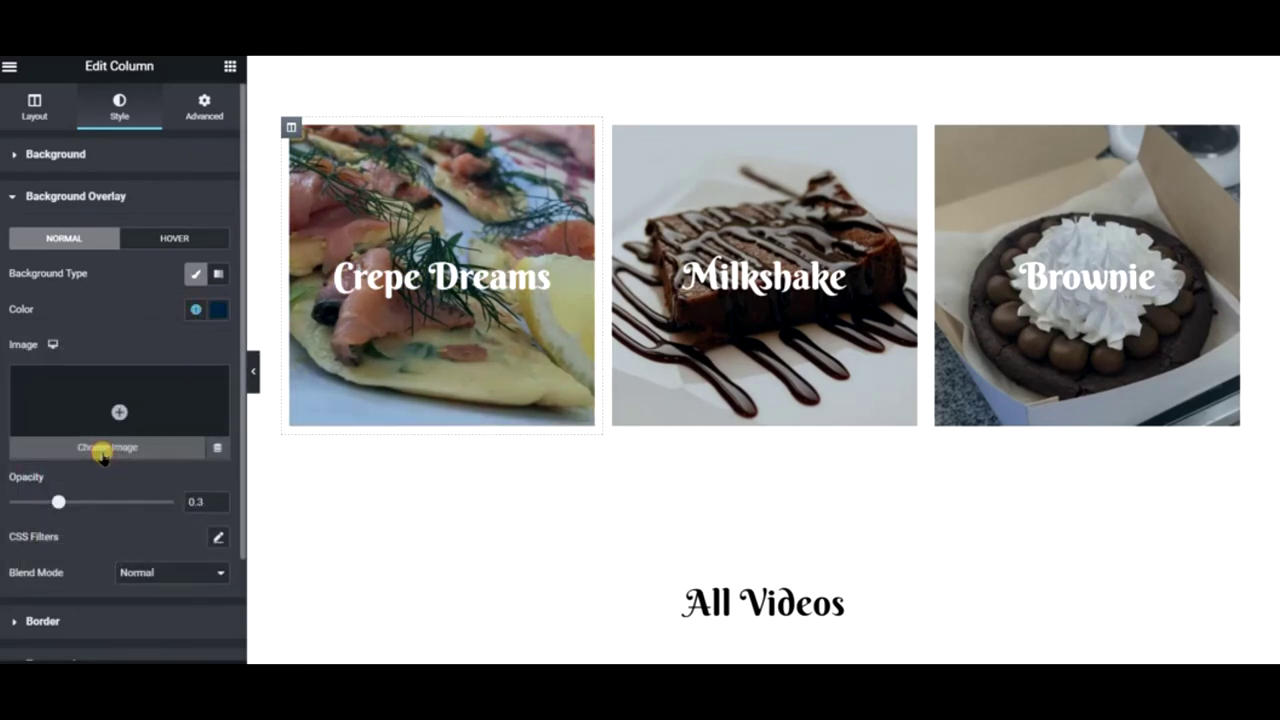
# - Give the Crepe Dreams hover overlay the red Primary global colour, then bring up the custom colour picker
pyautogui.click(195, 243)
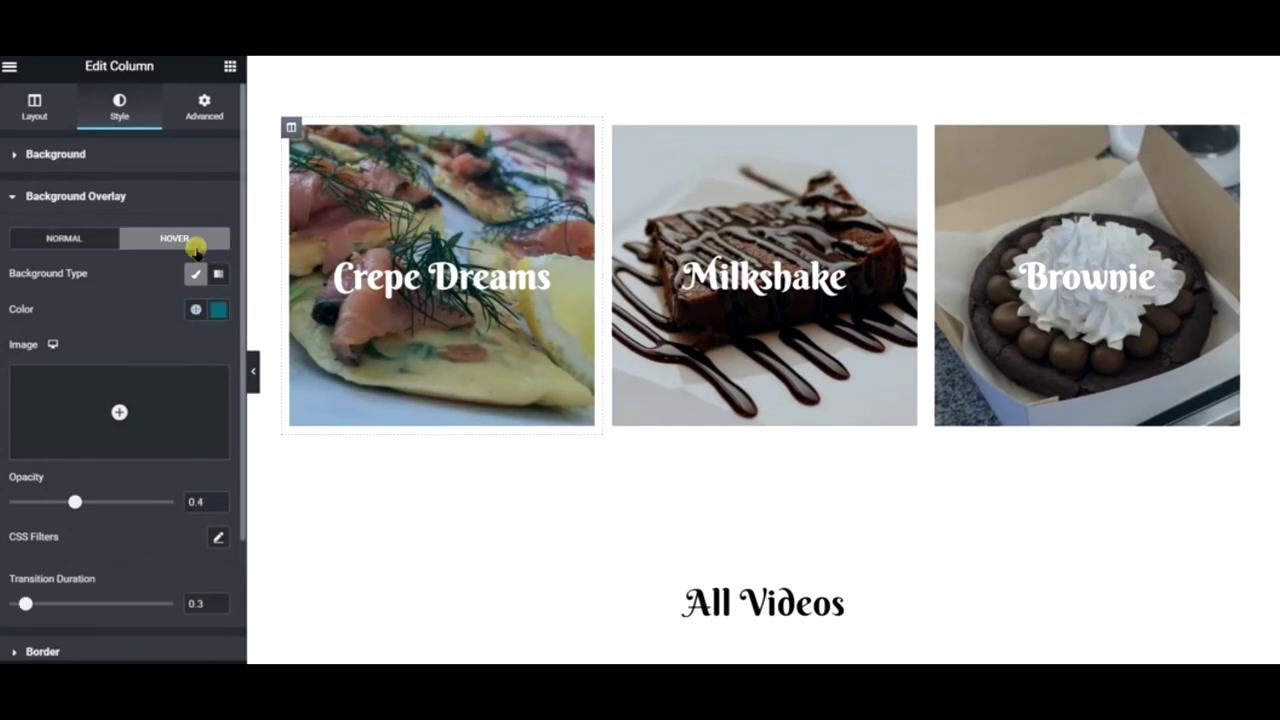
pyautogui.click(196, 309)
pyautogui.click(108, 385)
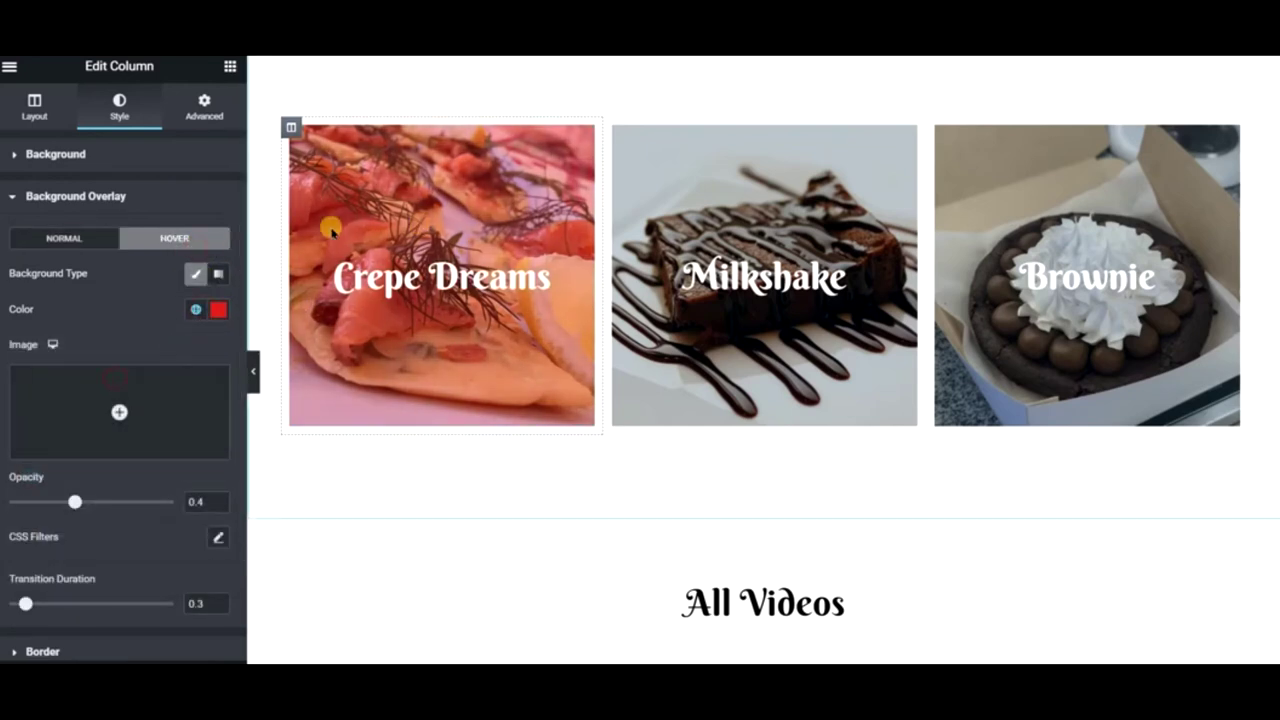
pyautogui.click(196, 309)
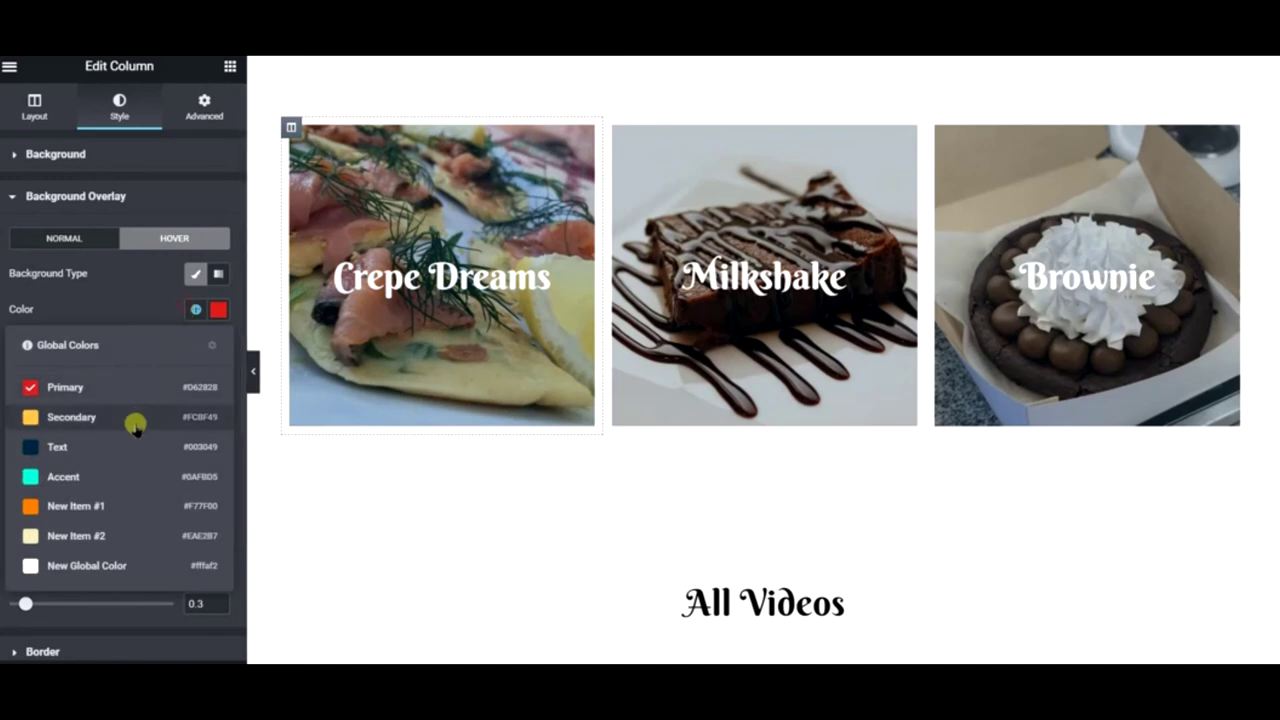
pyautogui.click(218, 309)
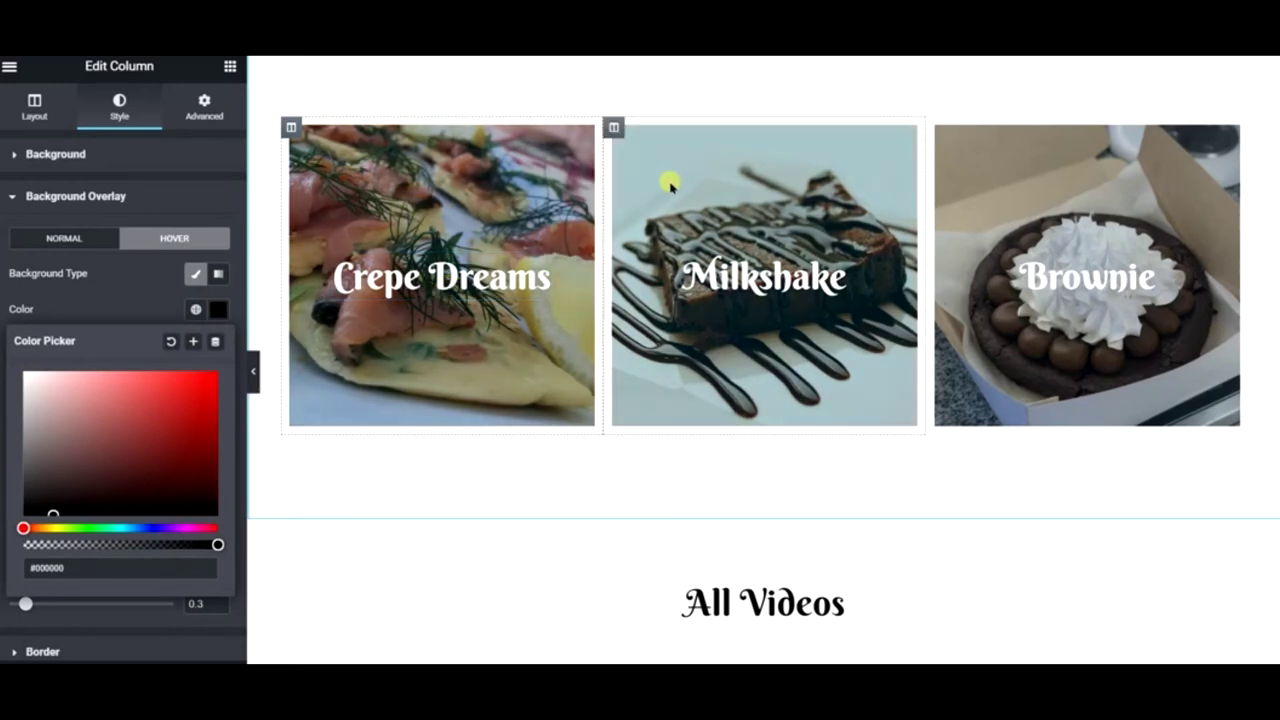
# - Edit the Milkshake column and set its normal background overlay to the global Text colour
pyautogui.rightClick(703, 172)
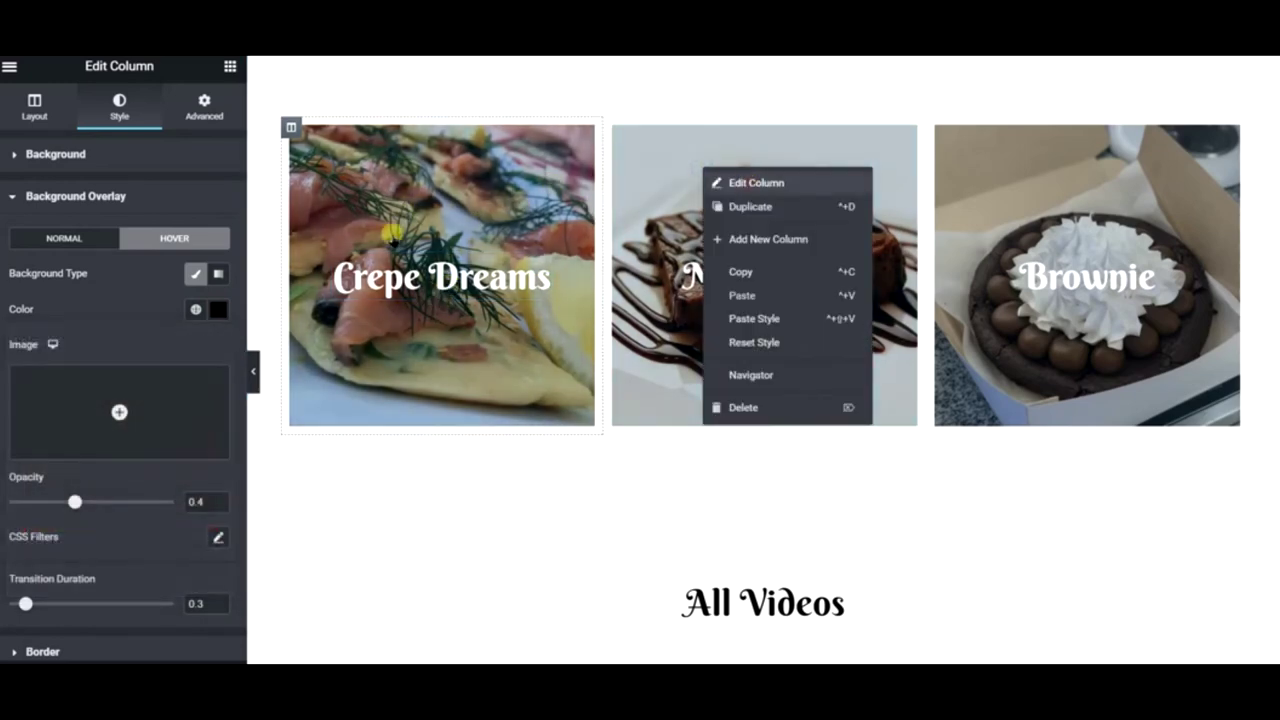
pyautogui.click(177, 283)
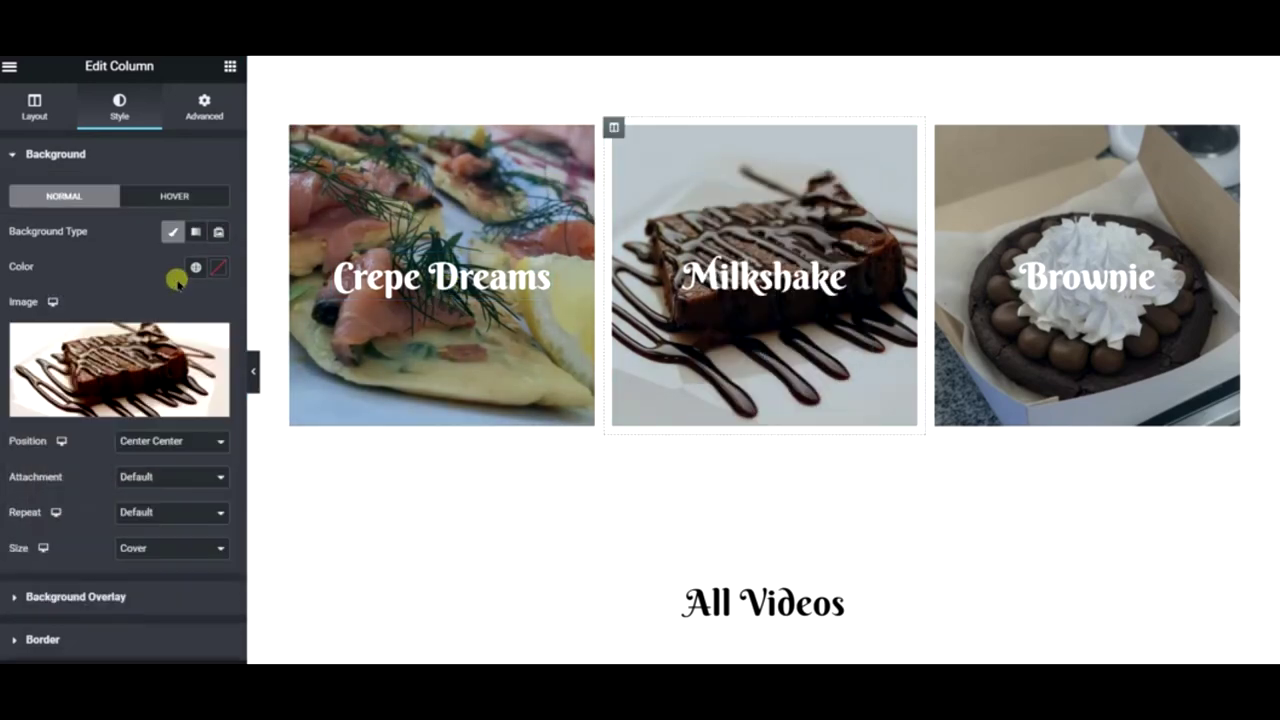
pyautogui.click(75, 596)
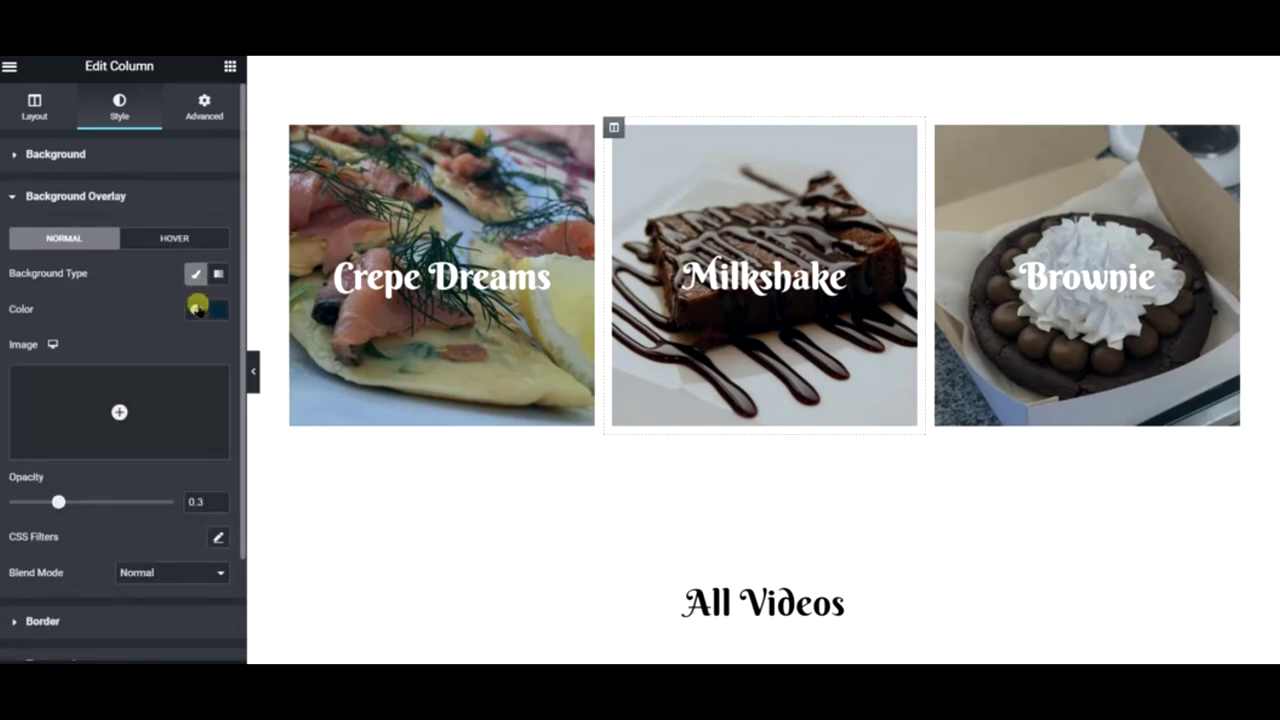
pyautogui.click(195, 309)
pyautogui.click(62, 448)
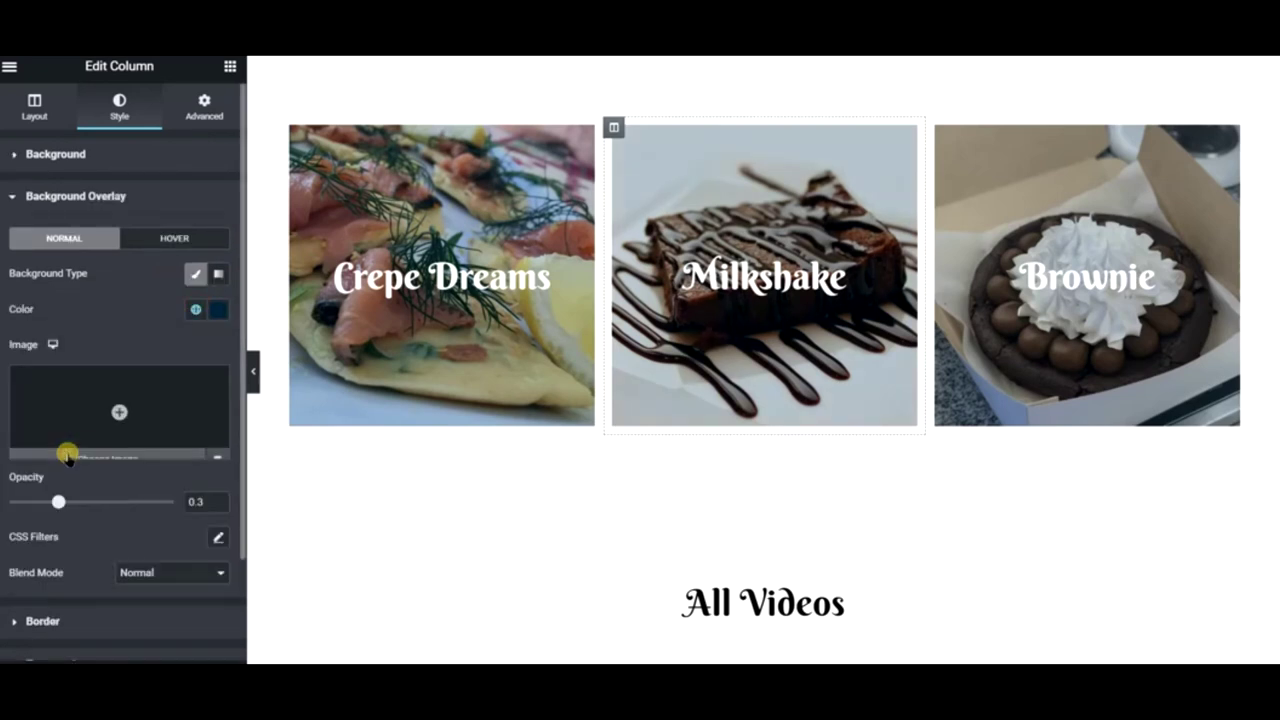
# - Set the Milkshake column's hover overlay colour to black #000000
pyautogui.click(192, 238)
pyautogui.click(196, 310)
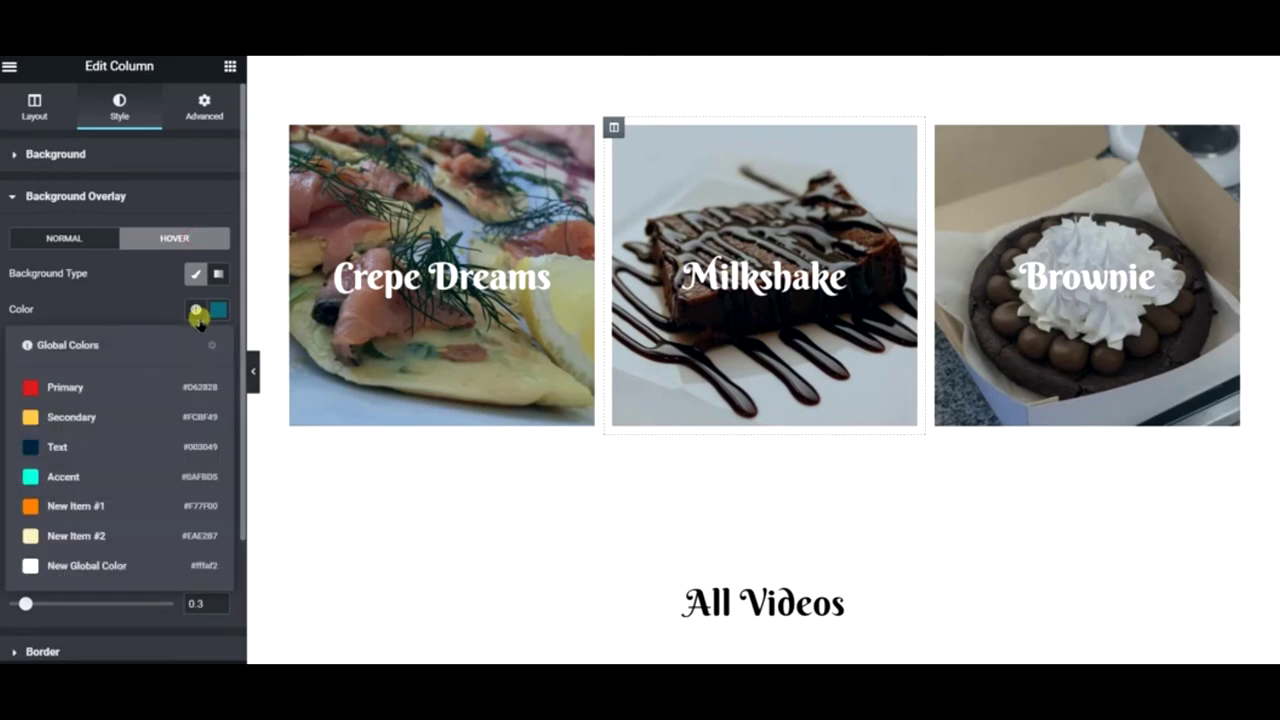
pyautogui.click(129, 418)
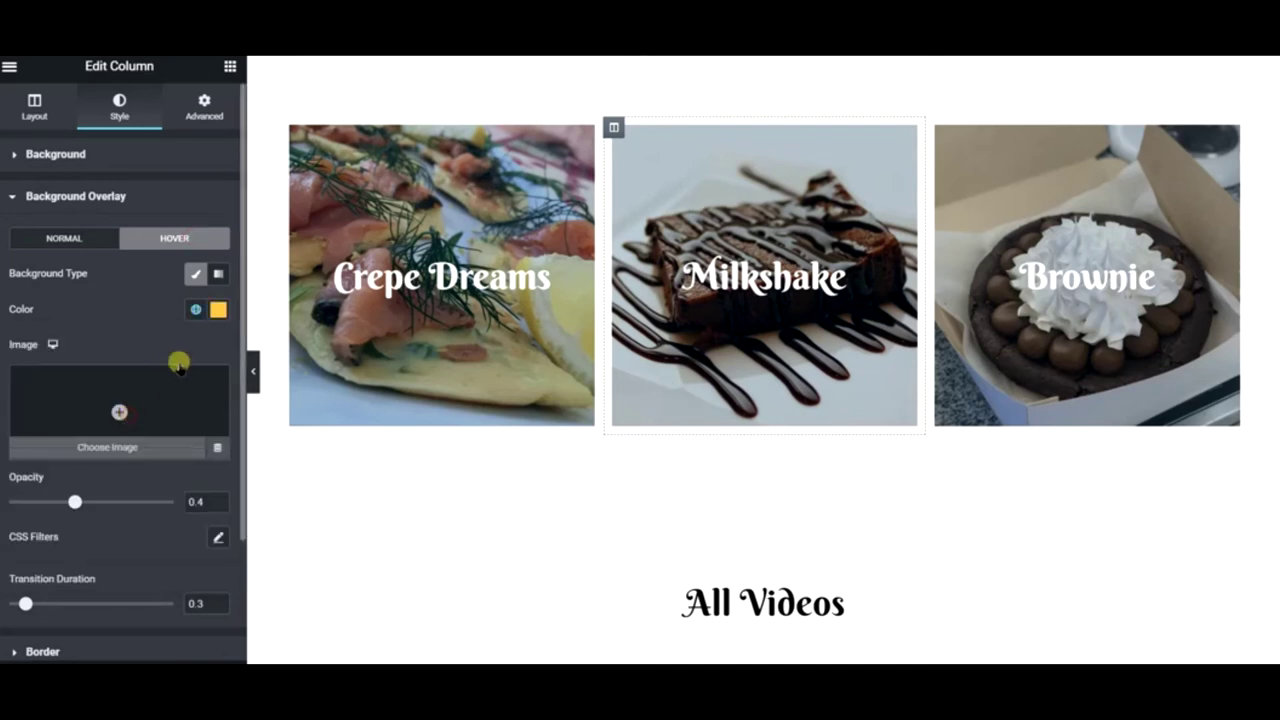
pyautogui.click(216, 310)
pyautogui.moveTo(104, 461); pyautogui.dragTo(44, 514)
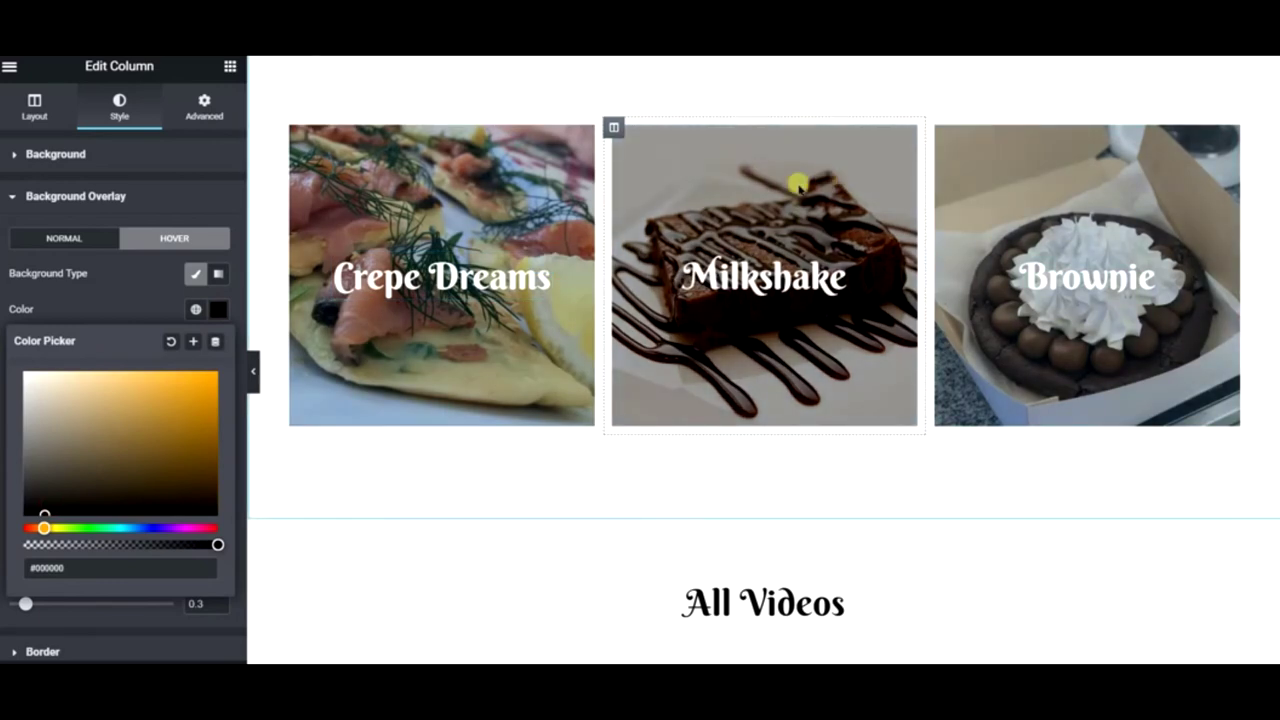
# - Edit the Brownie column and set its normal background overlay to the global Text colour
pyautogui.rightClick(1010, 190)
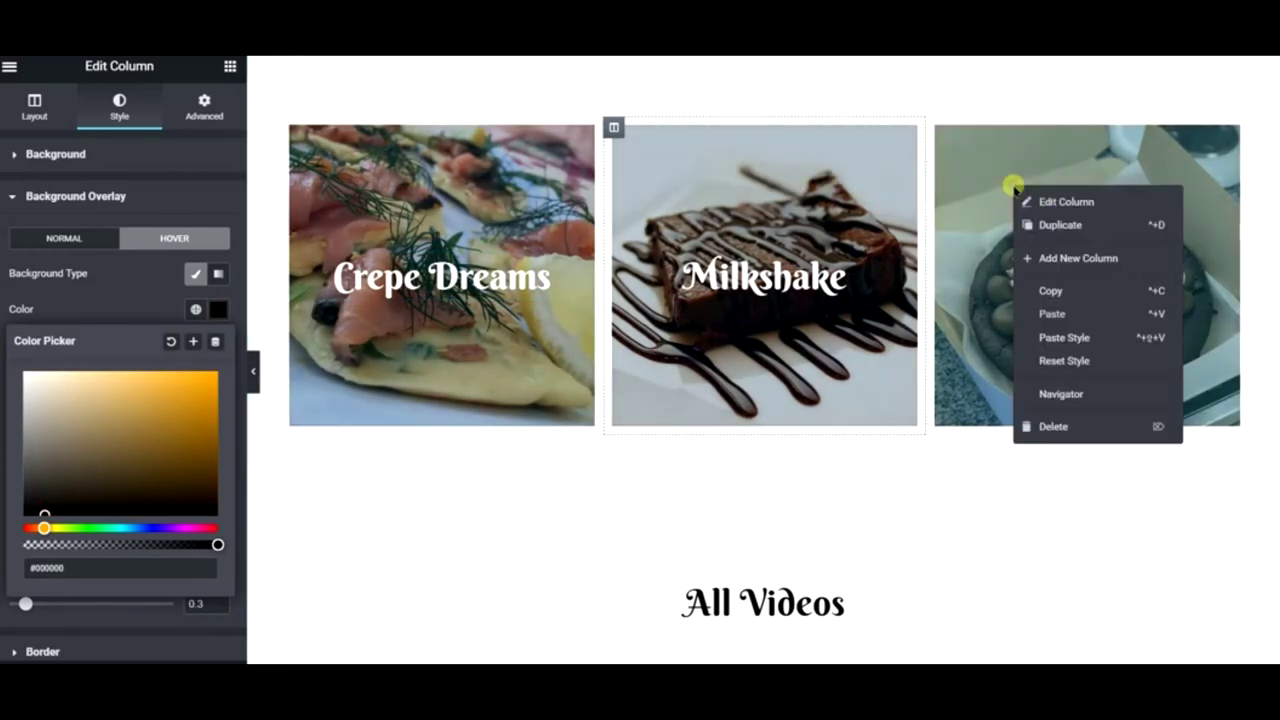
pyautogui.click(1015, 200)
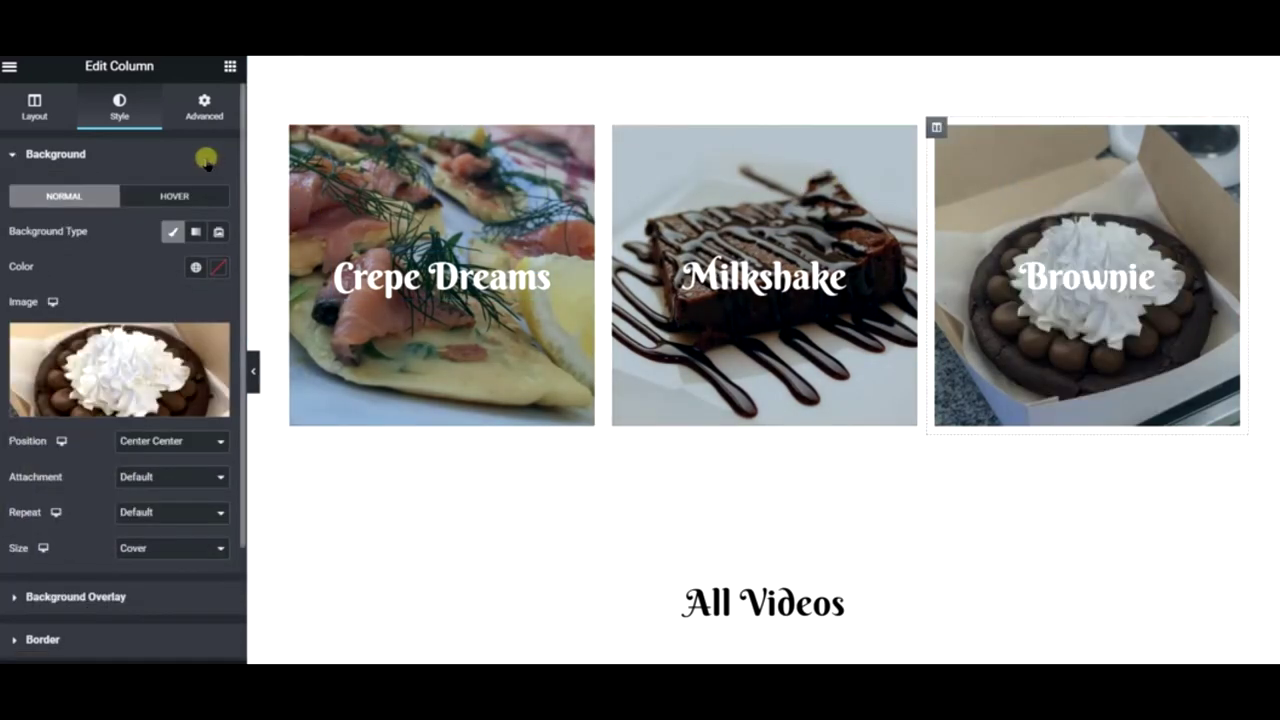
pyautogui.click(90, 594)
pyautogui.click(197, 312)
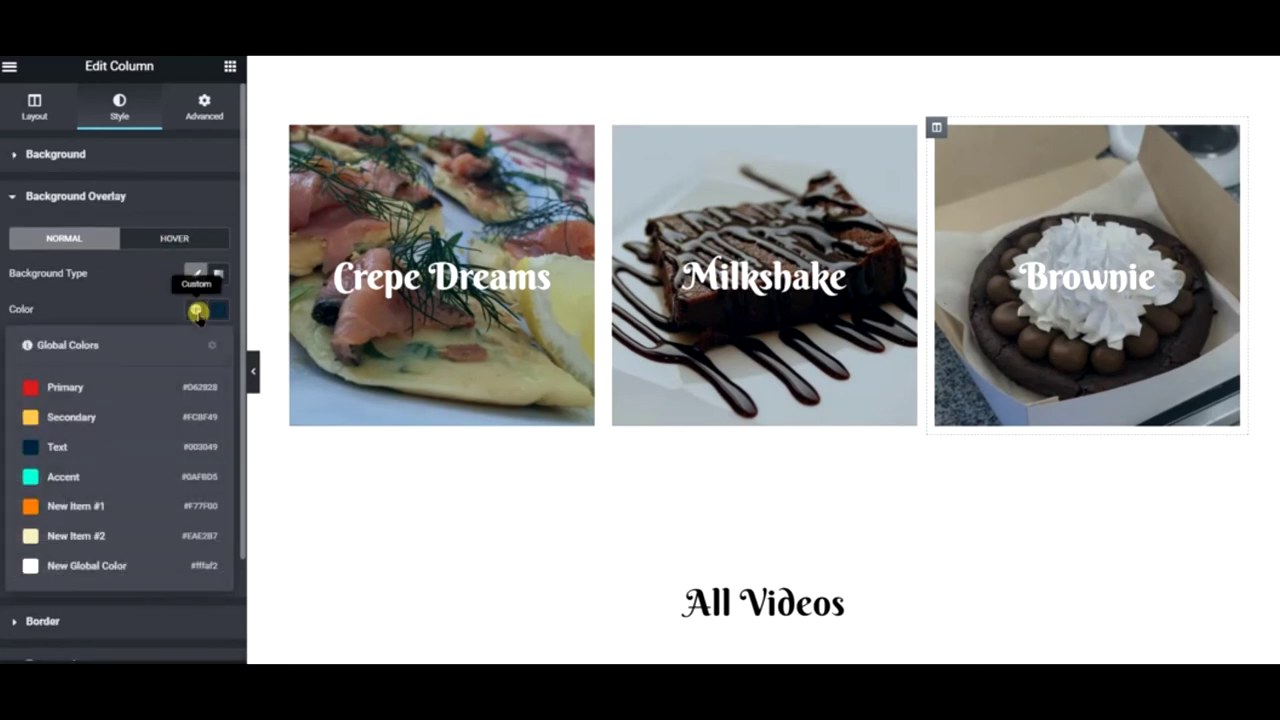
pyautogui.click(101, 450)
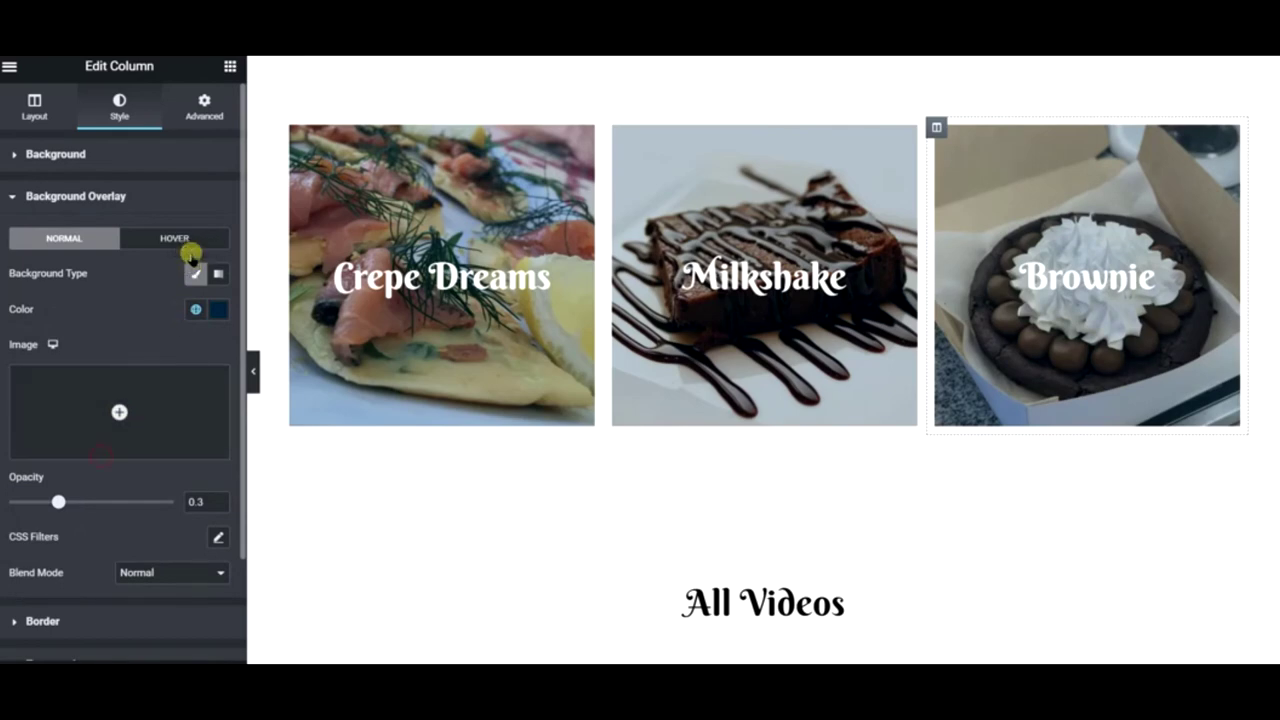
# - Make the Brownie hover overlay black #000000 and scroll down to All Videos
pyautogui.click(188, 242)
pyautogui.click(196, 309)
pyautogui.click(220, 313)
pyautogui.click(220, 313)
pyautogui.moveTo(65, 475); pyautogui.dragTo(46, 517)
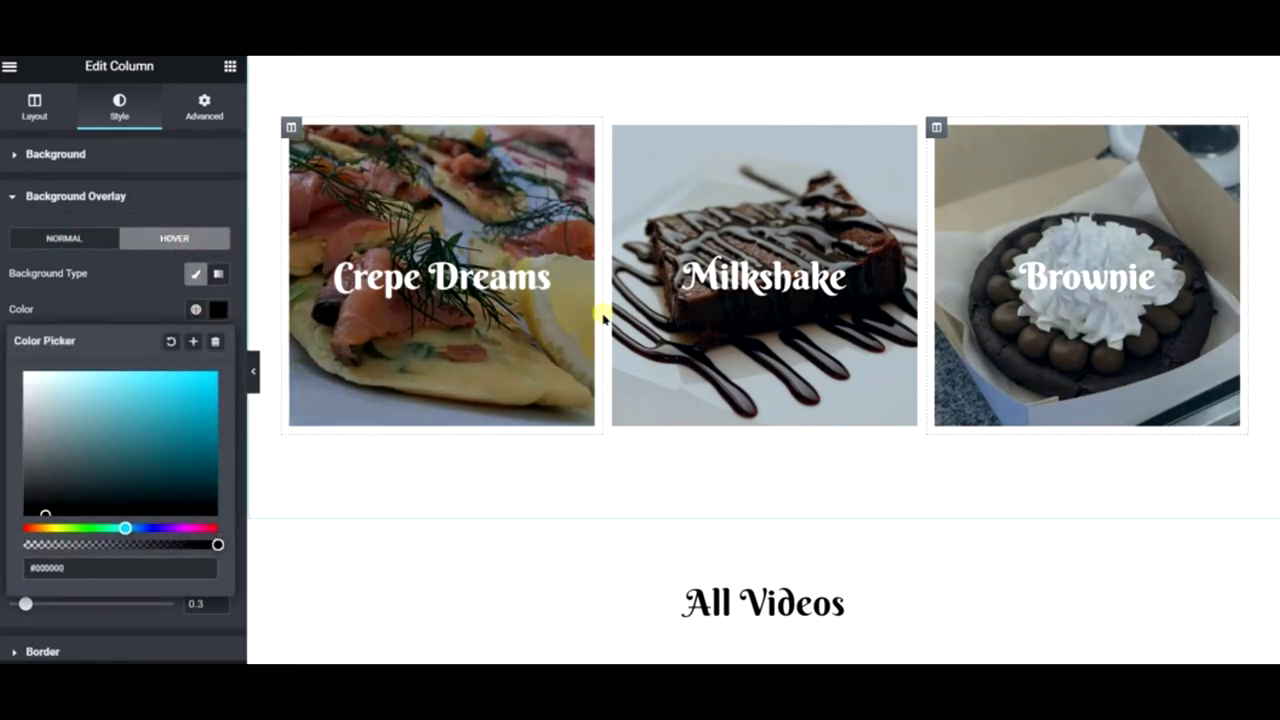
pyautogui.scroll(-3, 700, 420)
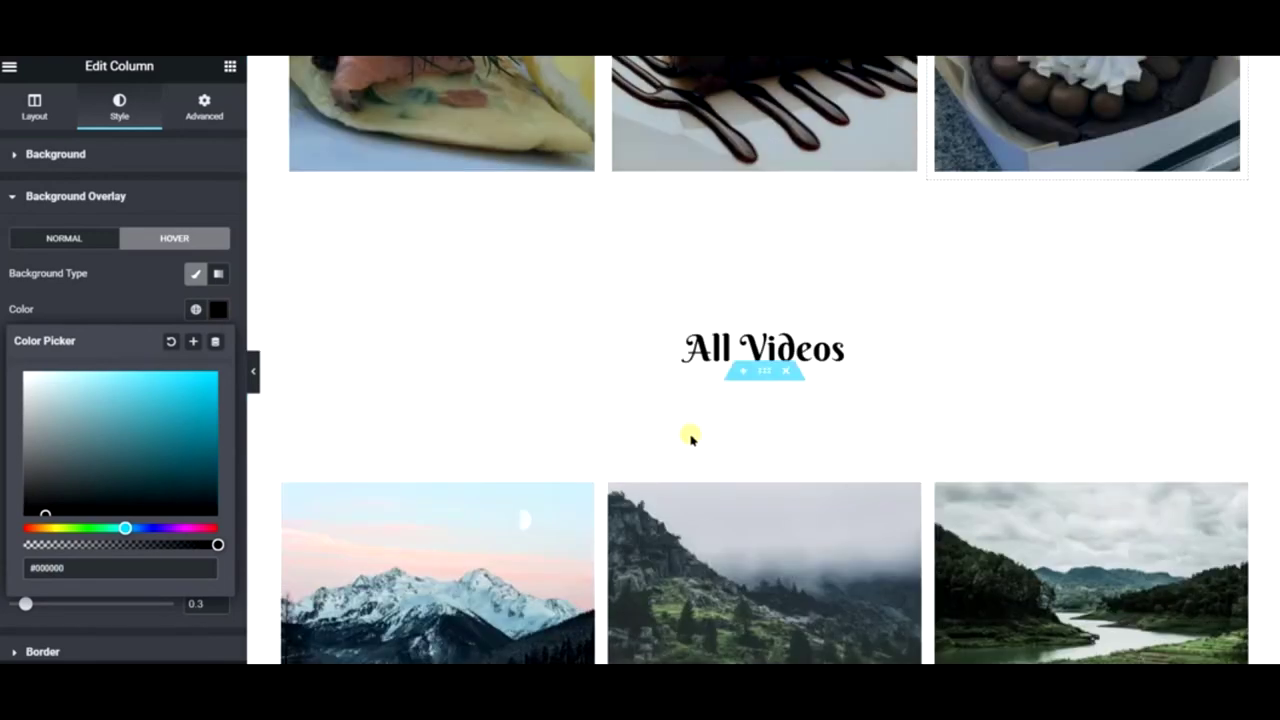
pyautogui.scroll(-3, 605, 345)
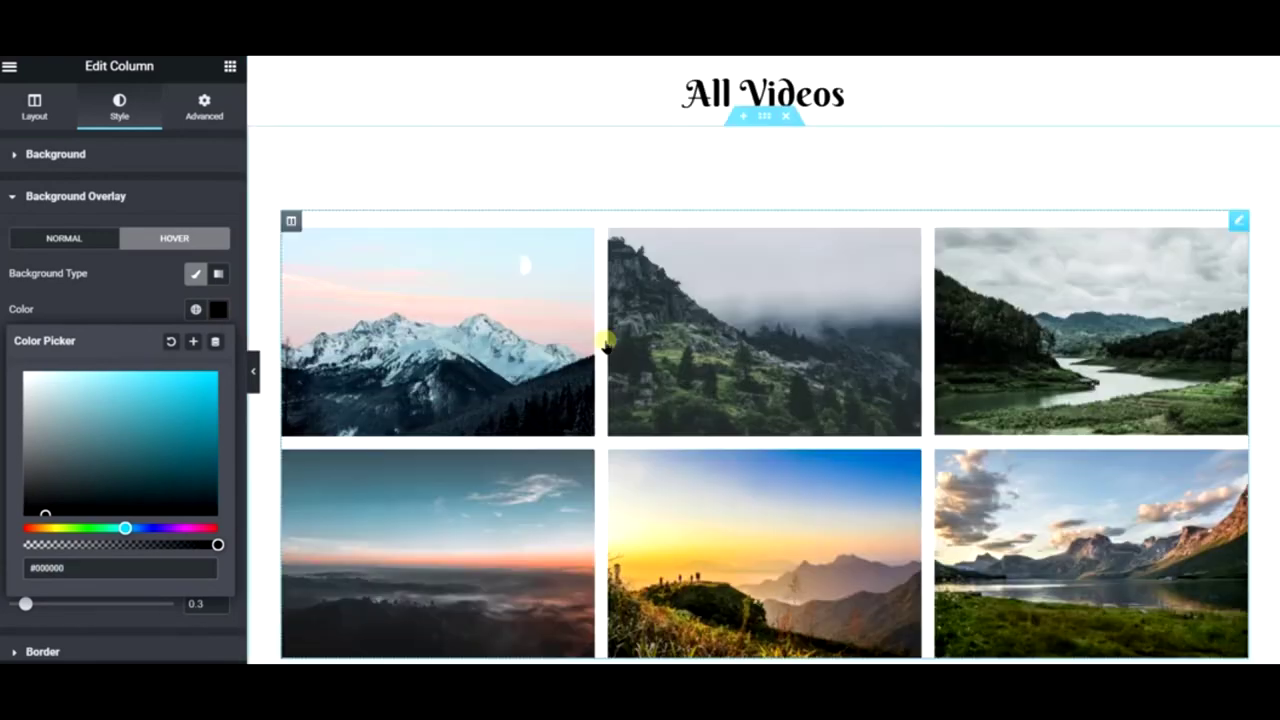
# - Delete the six-image gallery under All Videos and search the widget panel for 'vid'
pyautogui.click(390, 303)
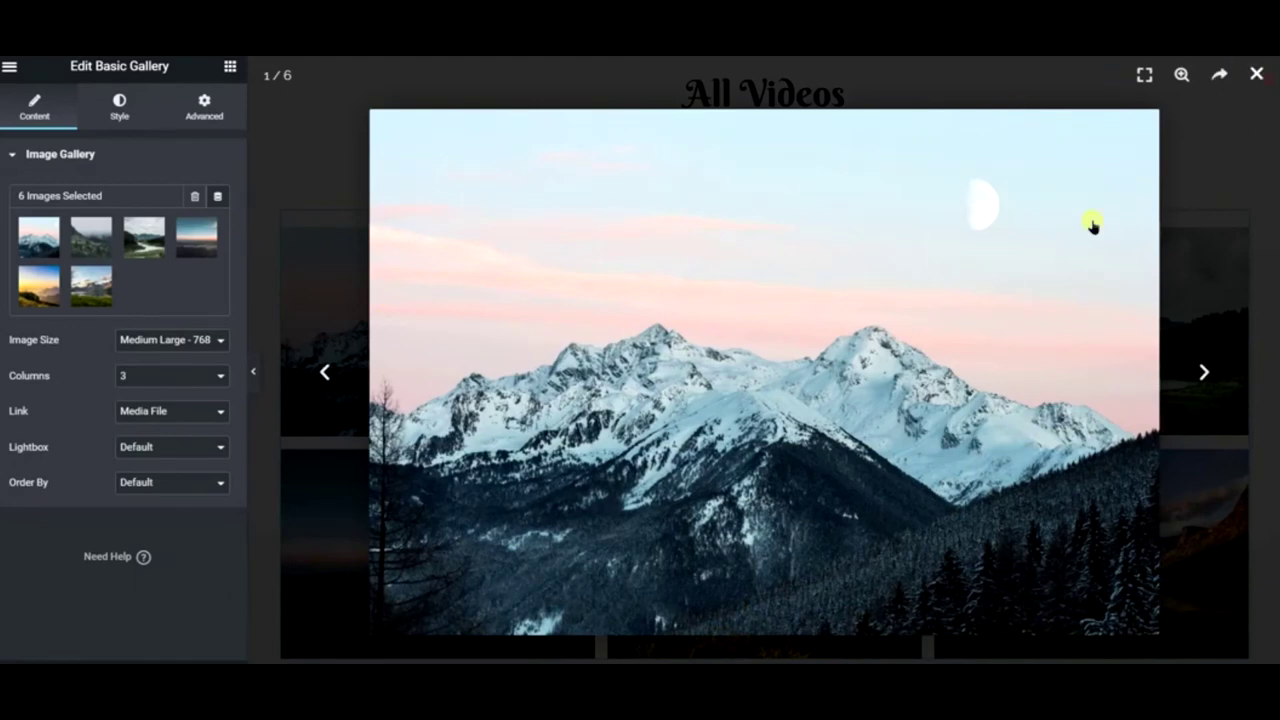
pyautogui.press('Escape')
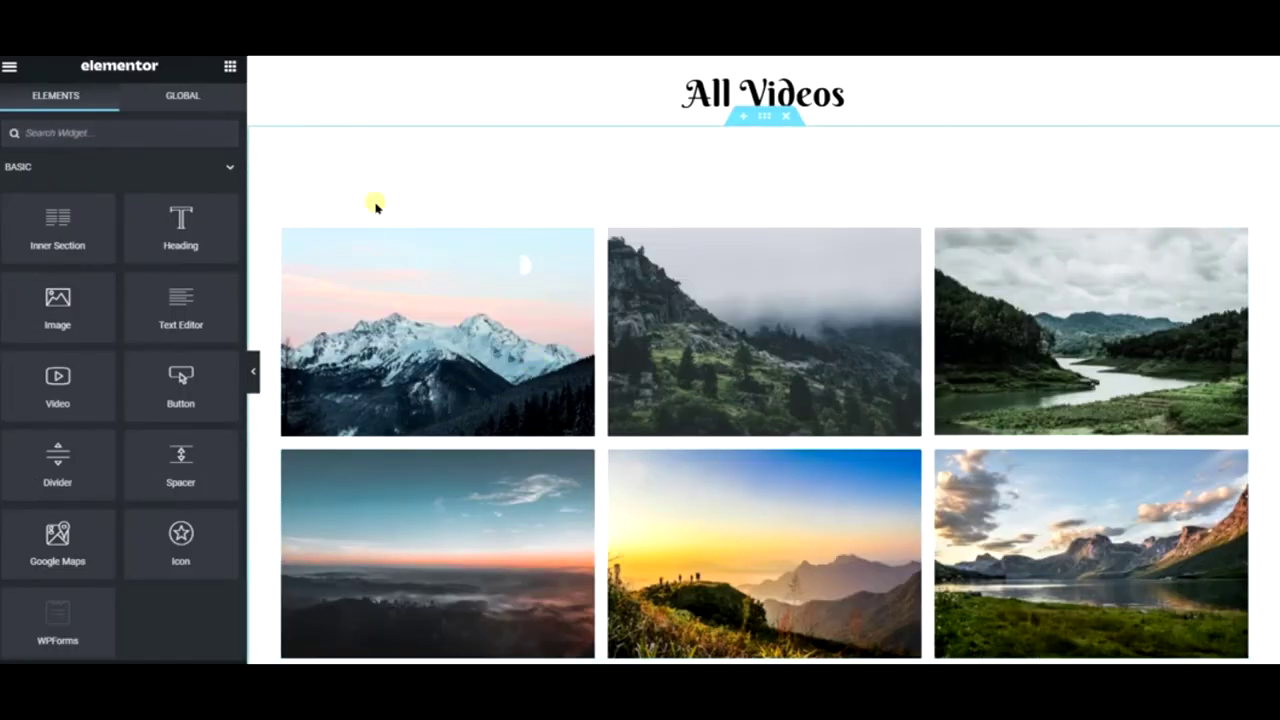
pyautogui.rightClick(1238, 219)
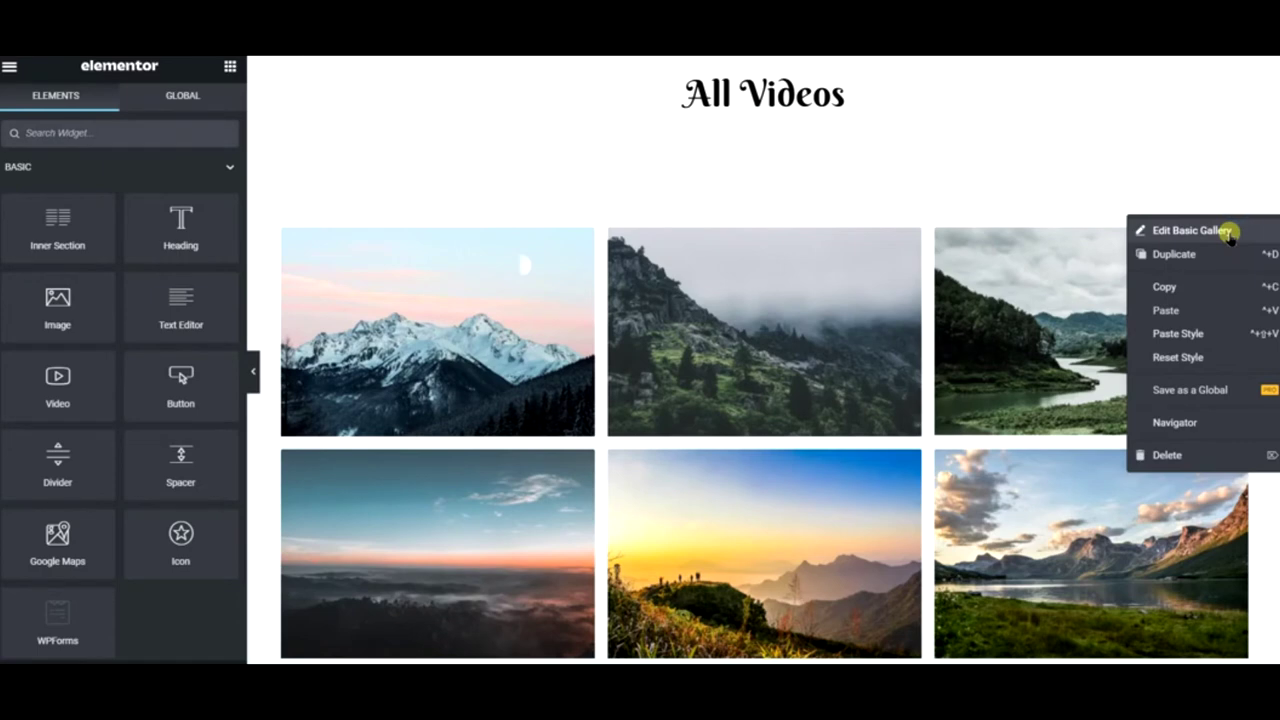
pyautogui.click(1169, 456)
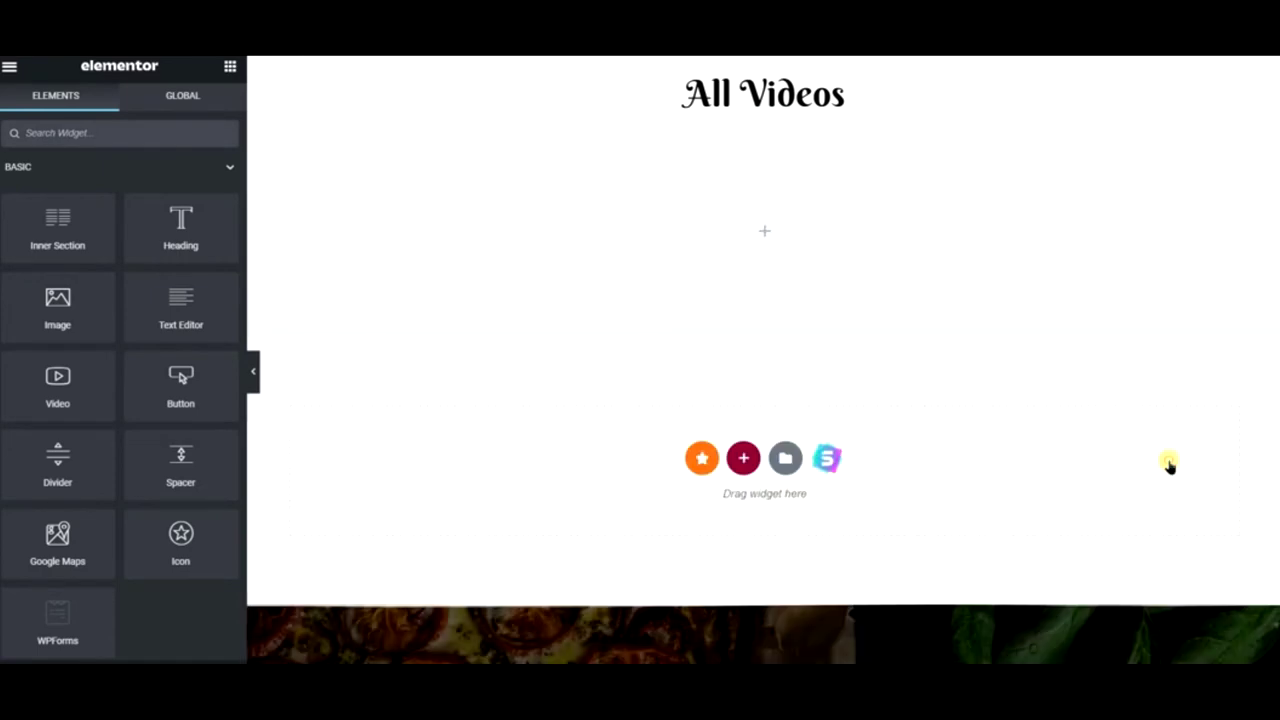
pyautogui.click(105, 128)
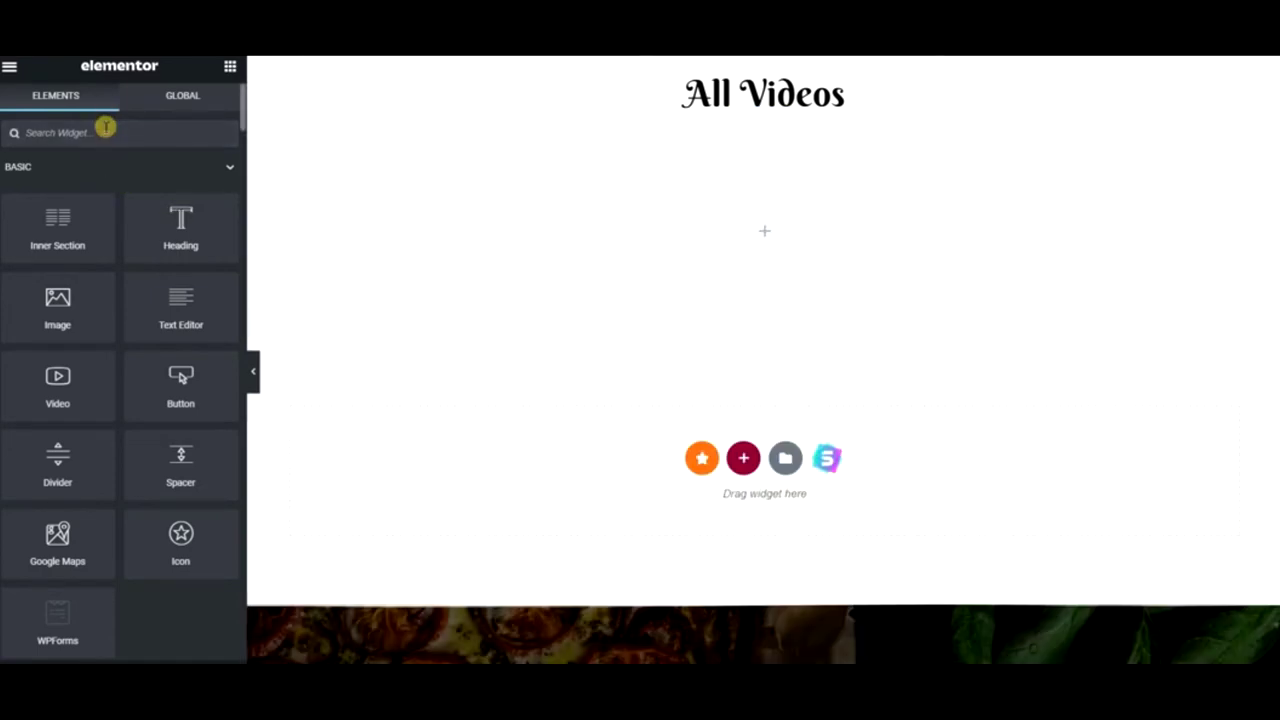
pyautogui.write('vid')
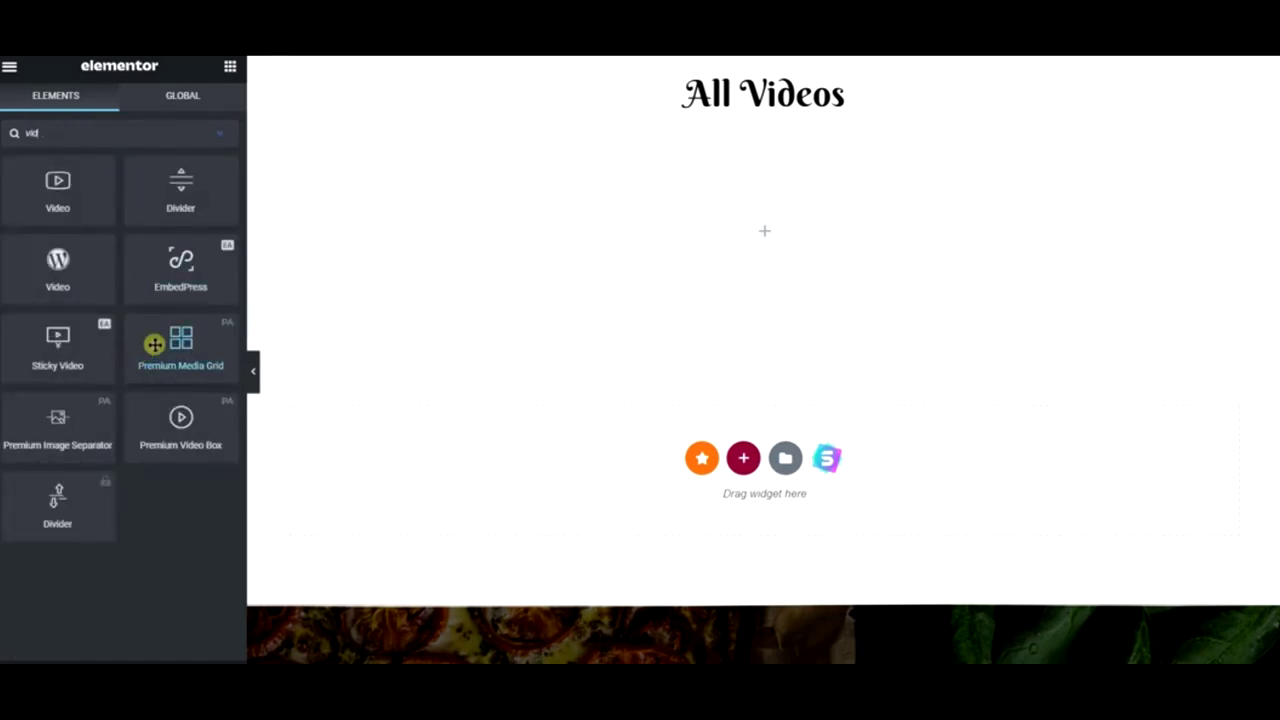
# - Place a Premium Media Grid below the All Videos heading
pyautogui.moveTo(160, 344); pyautogui.dragTo(677, 226)
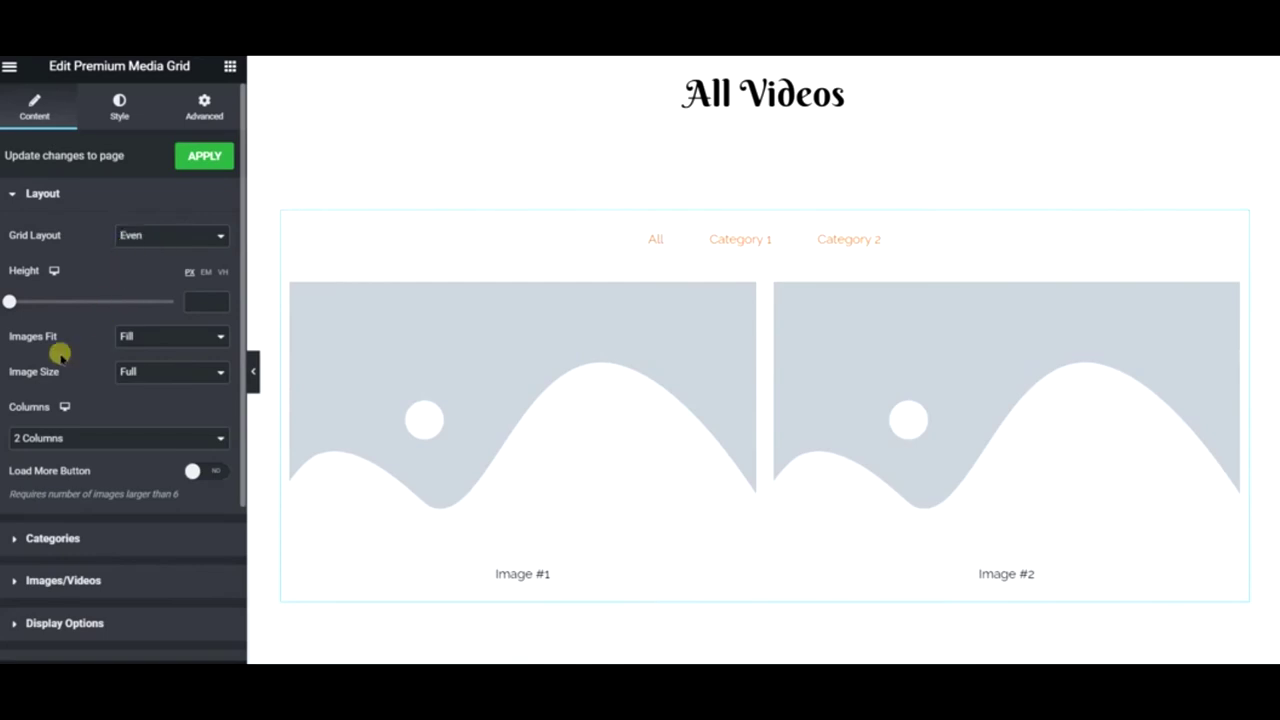
pyautogui.scroll(-3, 15, 425)
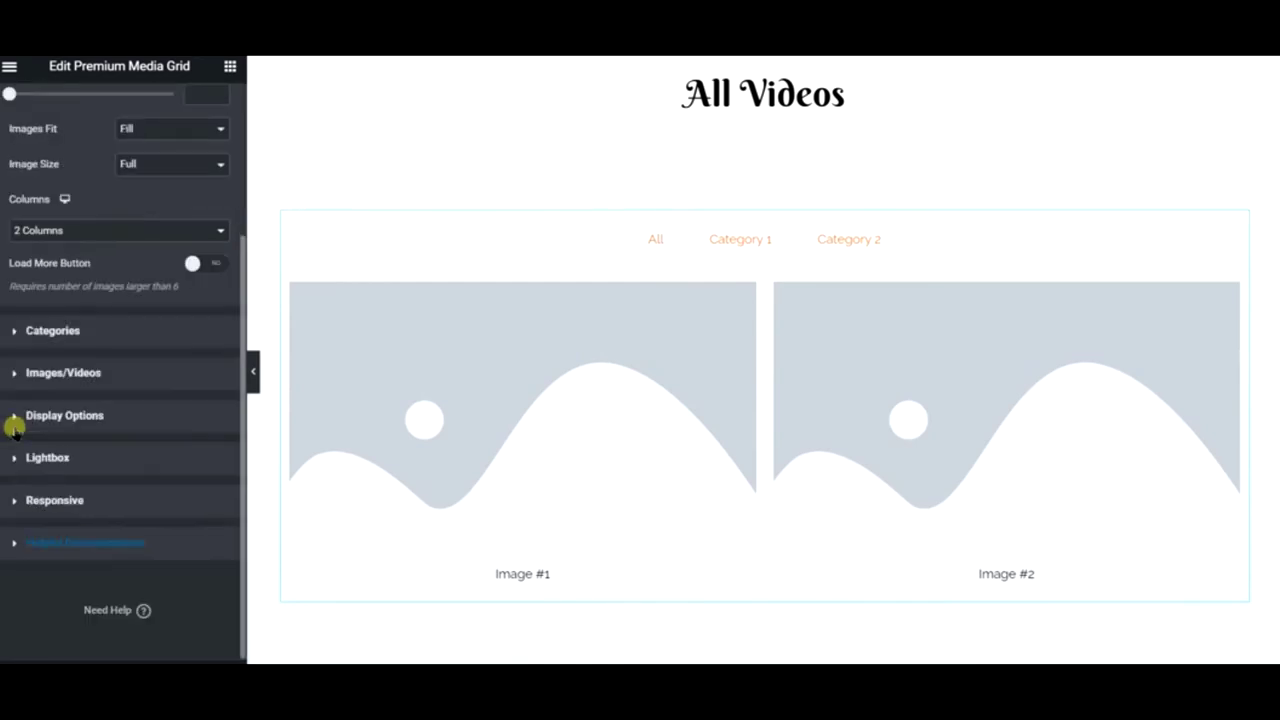
pyautogui.click(136, 374)
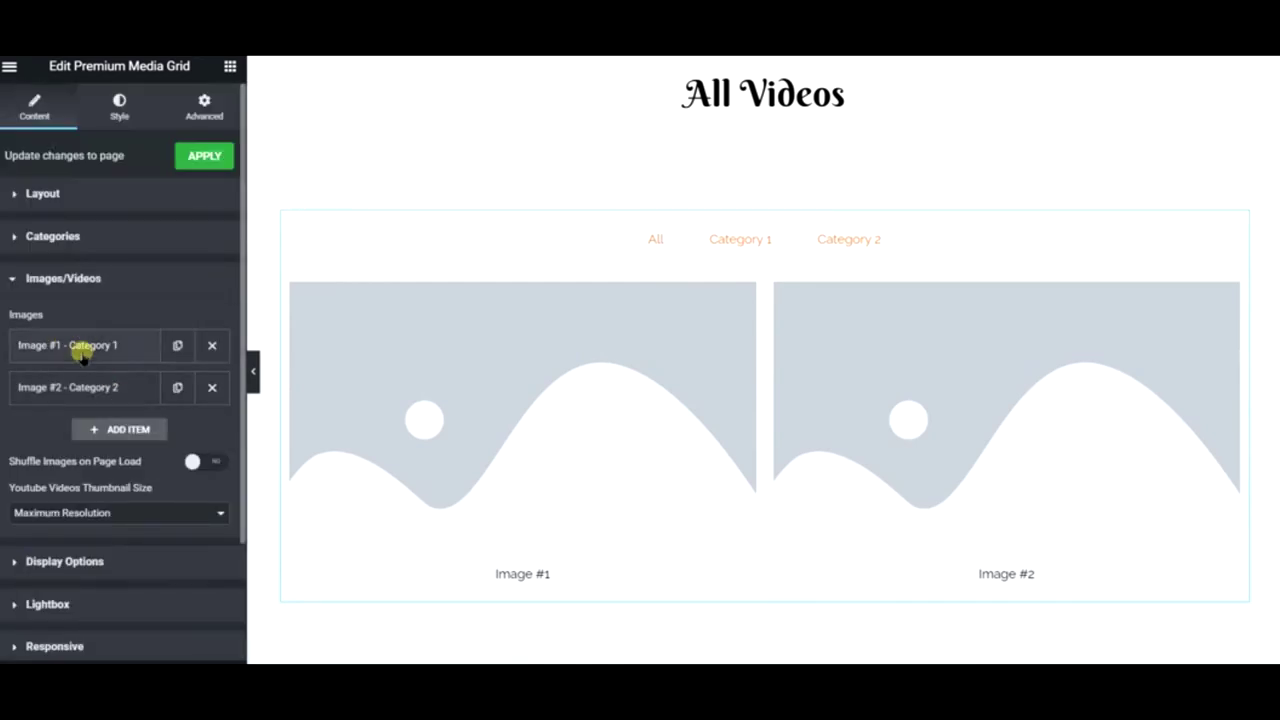
pyautogui.click(110, 335)
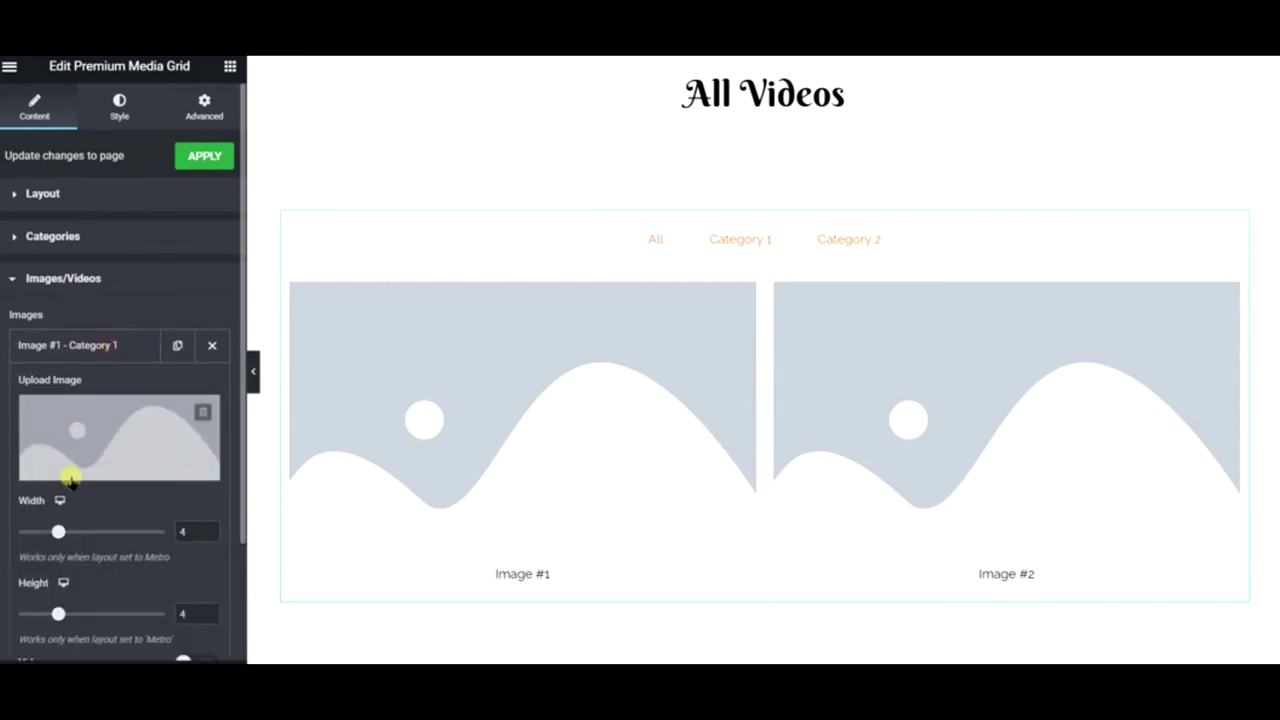
# - Turn on the media grid's Load More button in its Layout settings
pyautogui.click(45, 194)
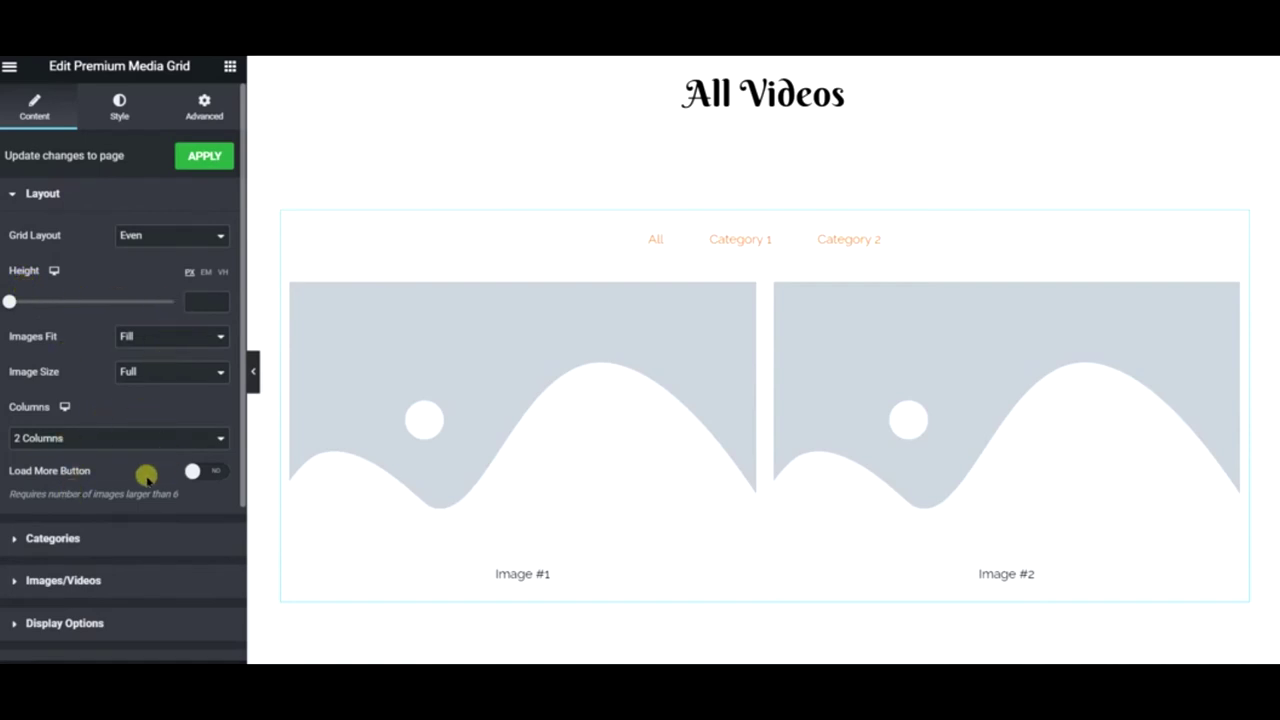
pyautogui.click(212, 471)
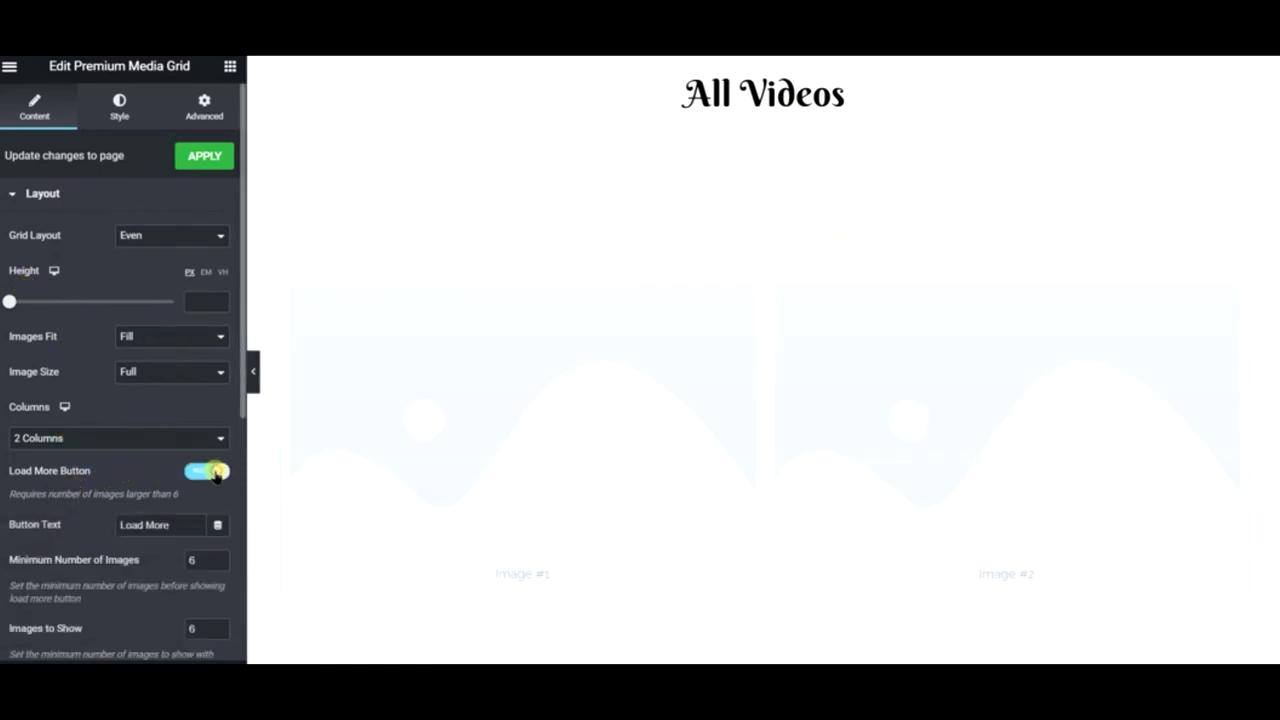
pyautogui.scroll(-2, 663, 497)
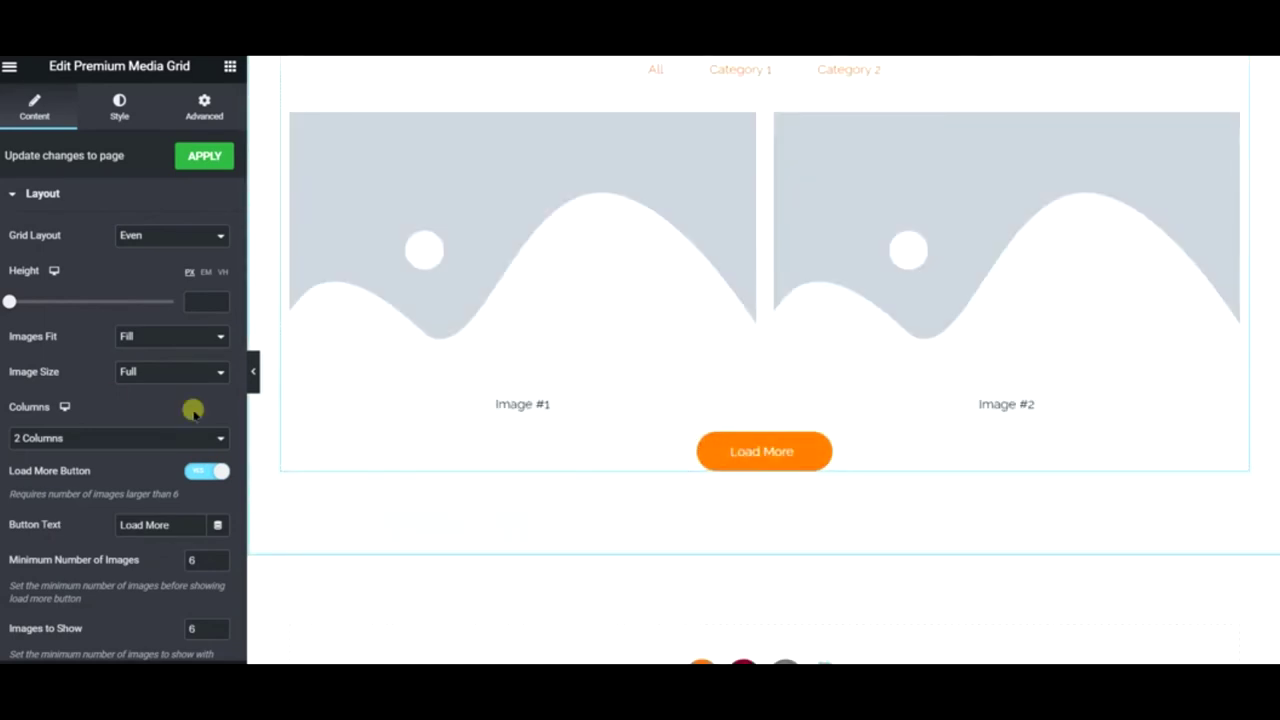
pyautogui.scroll(-3, 76, 512)
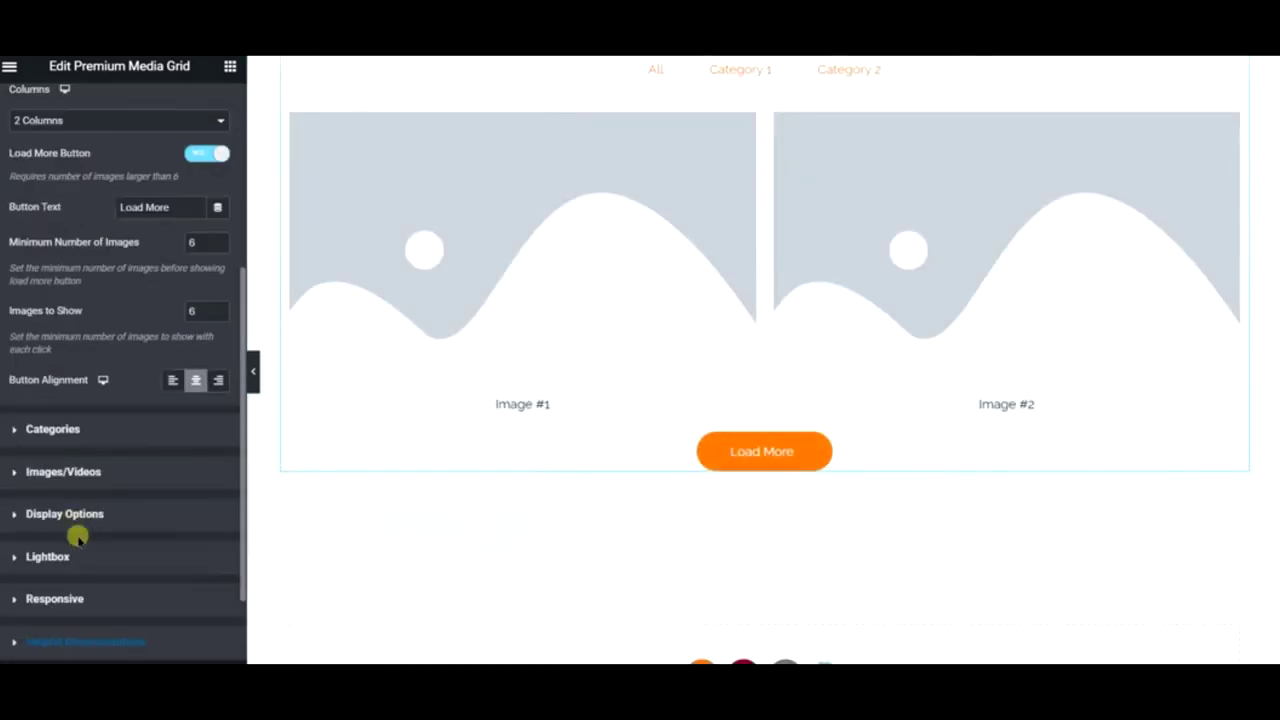
pyautogui.click(84, 429)
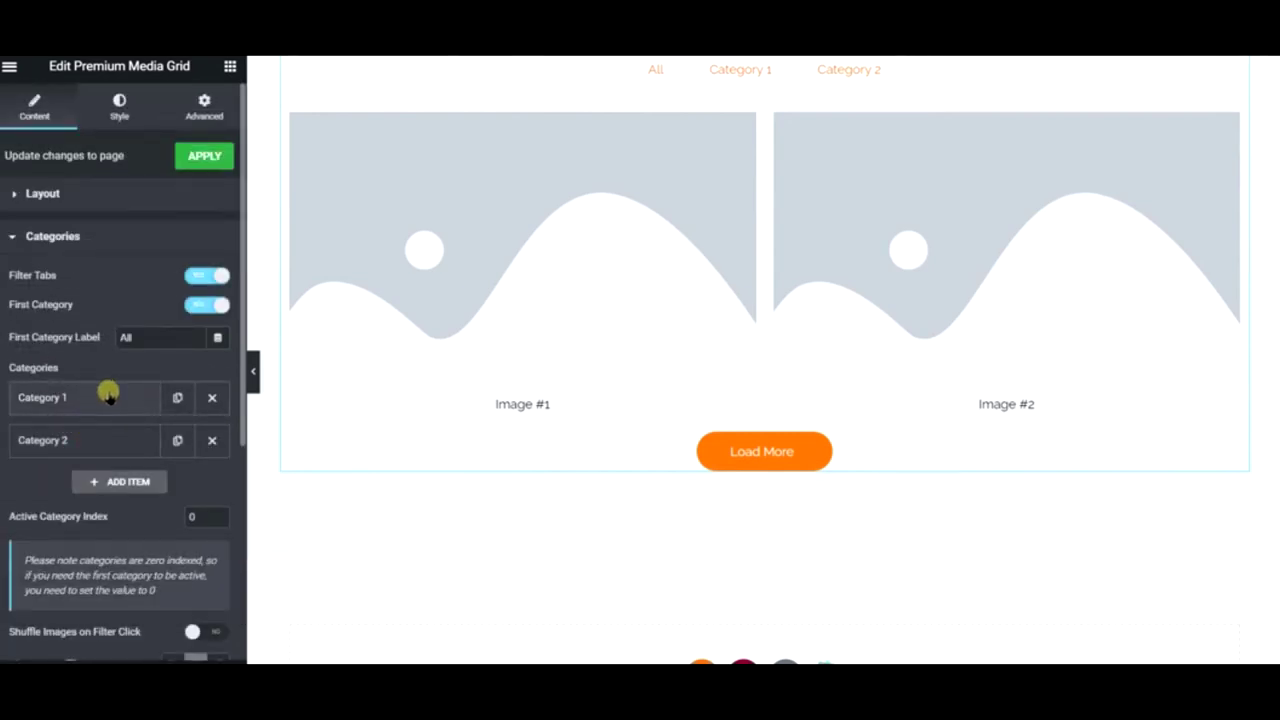
# - Rename filter Category 1 to Cakes and Category 2 to Milkshakes
pyautogui.click(108, 397)
pyautogui.moveTo(172, 440); pyautogui.dragTo(22, 424)
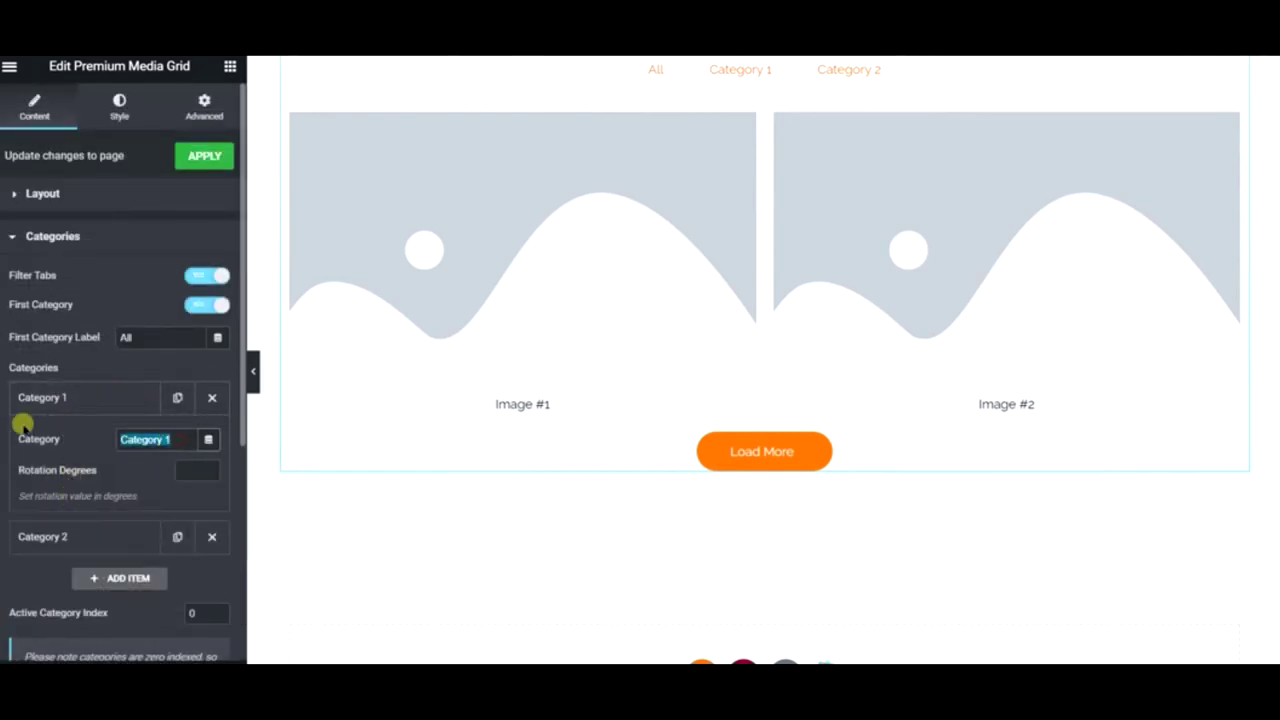
pyautogui.write('Cakes')
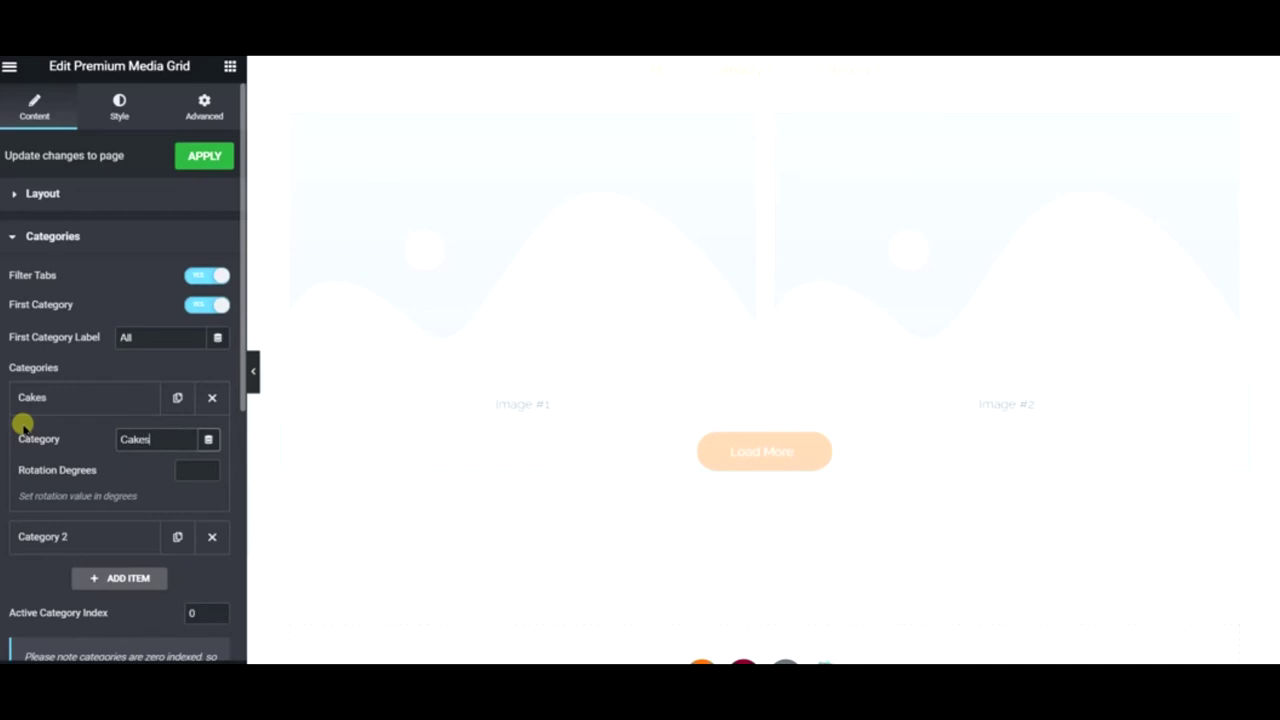
pyautogui.click(44, 539)
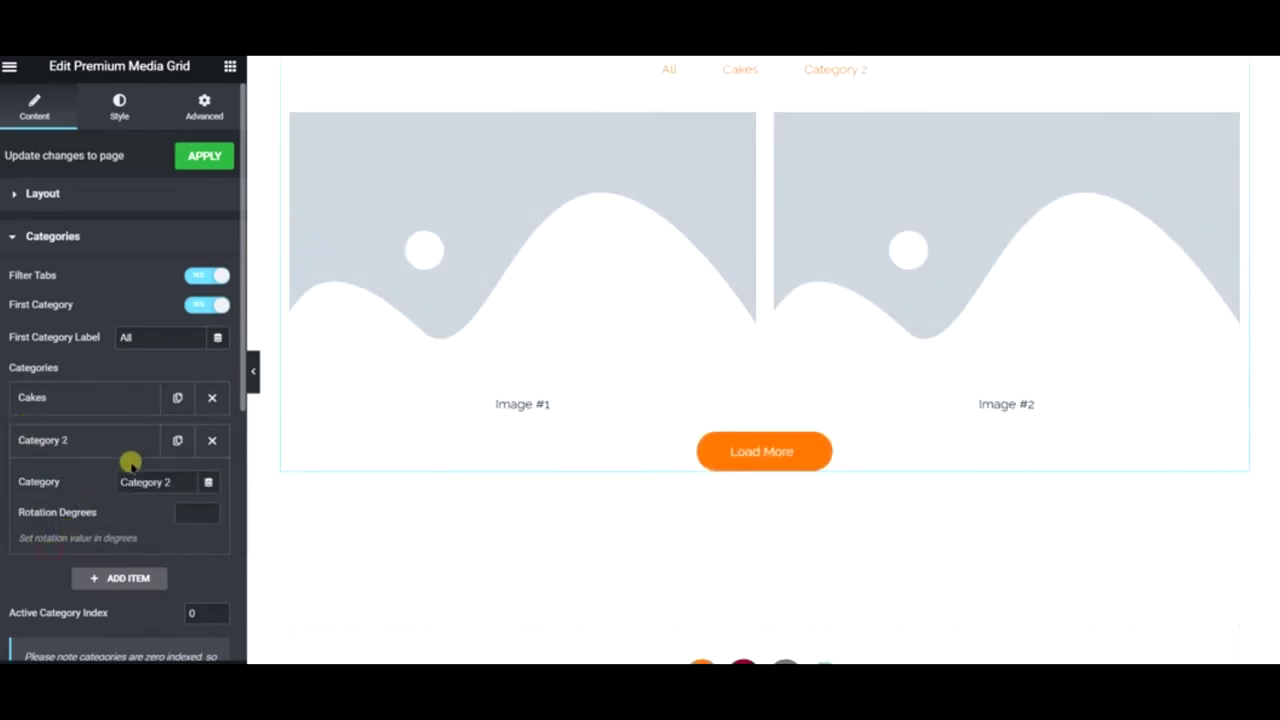
pyautogui.write('Mi')
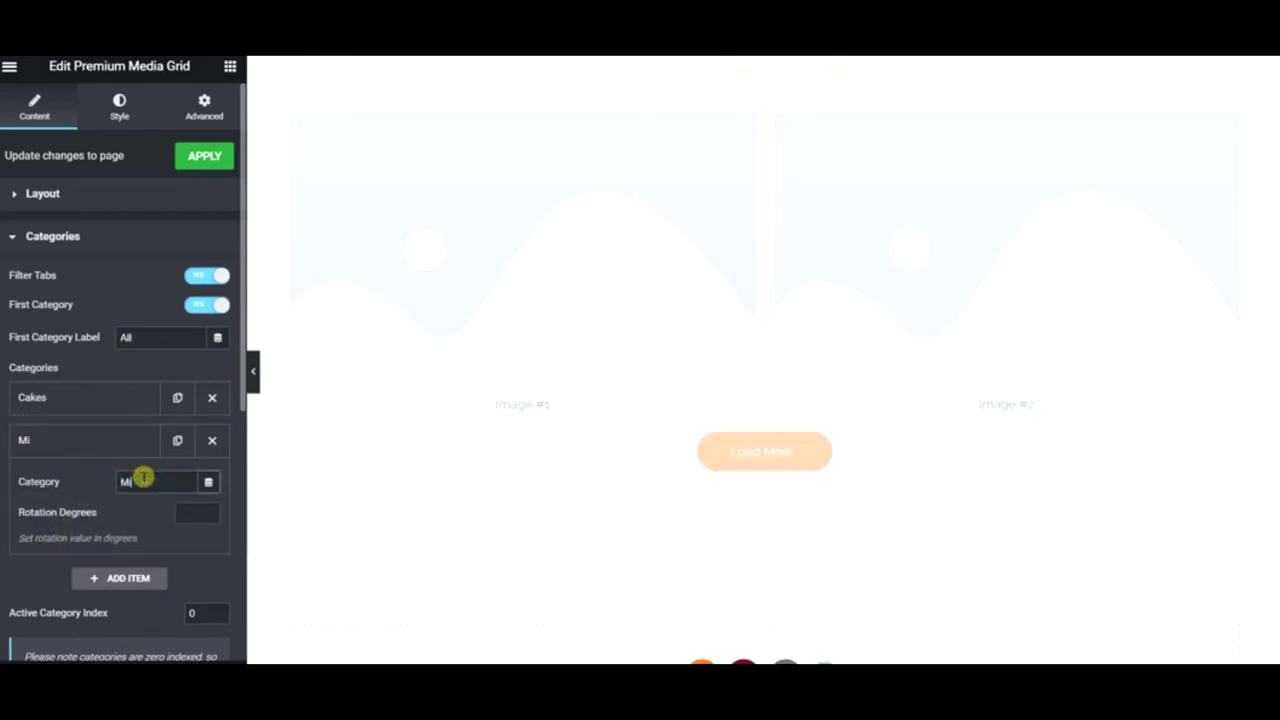
pyautogui.write('lksh')
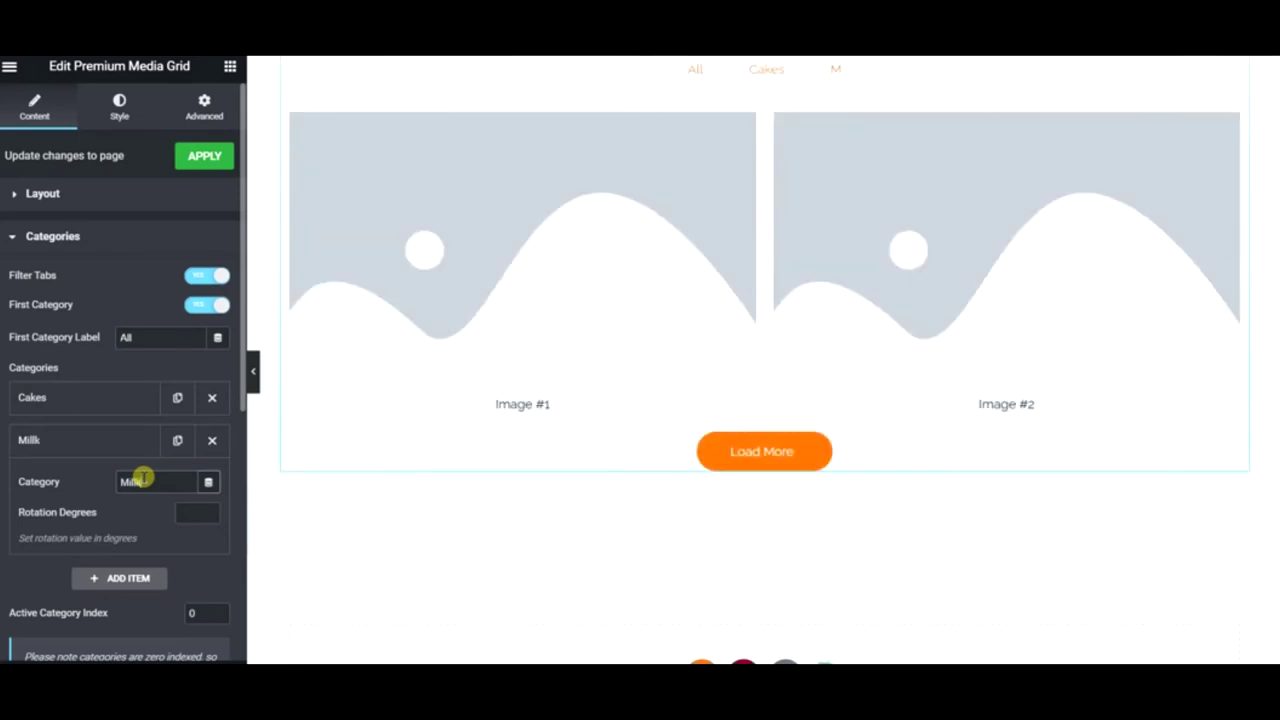
pyautogui.write('akes')
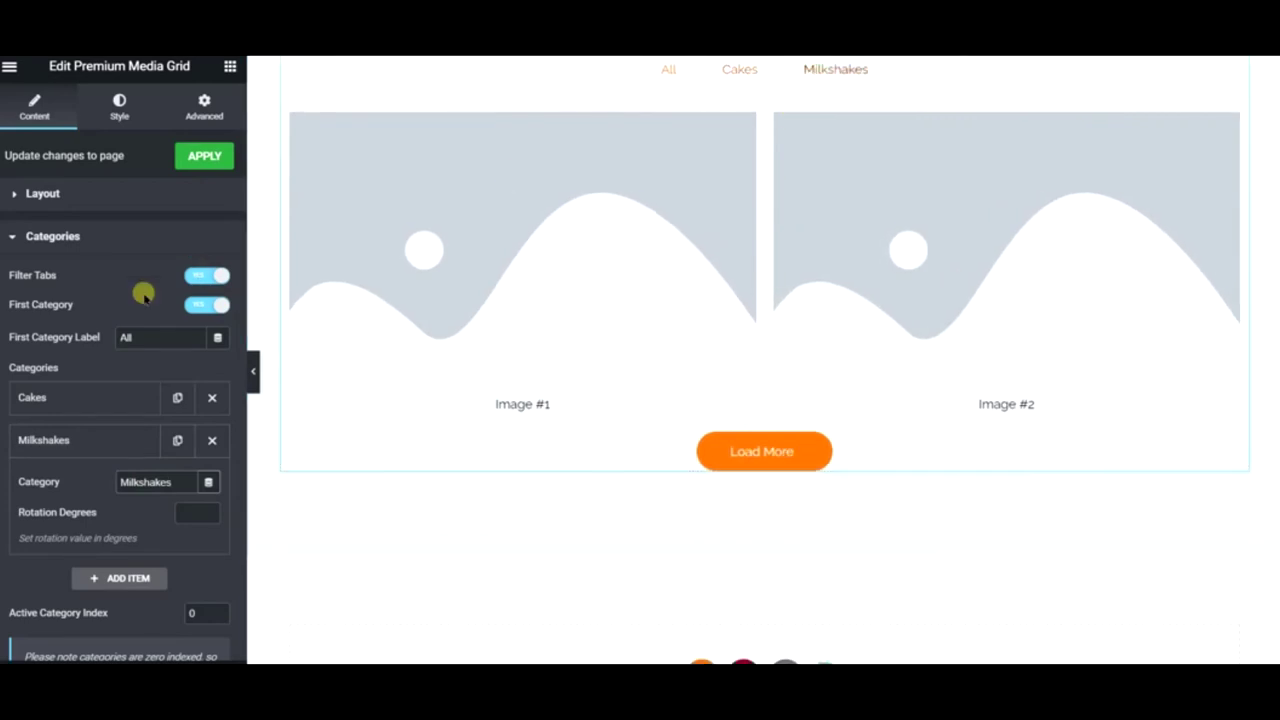
pyautogui.click(34, 440)
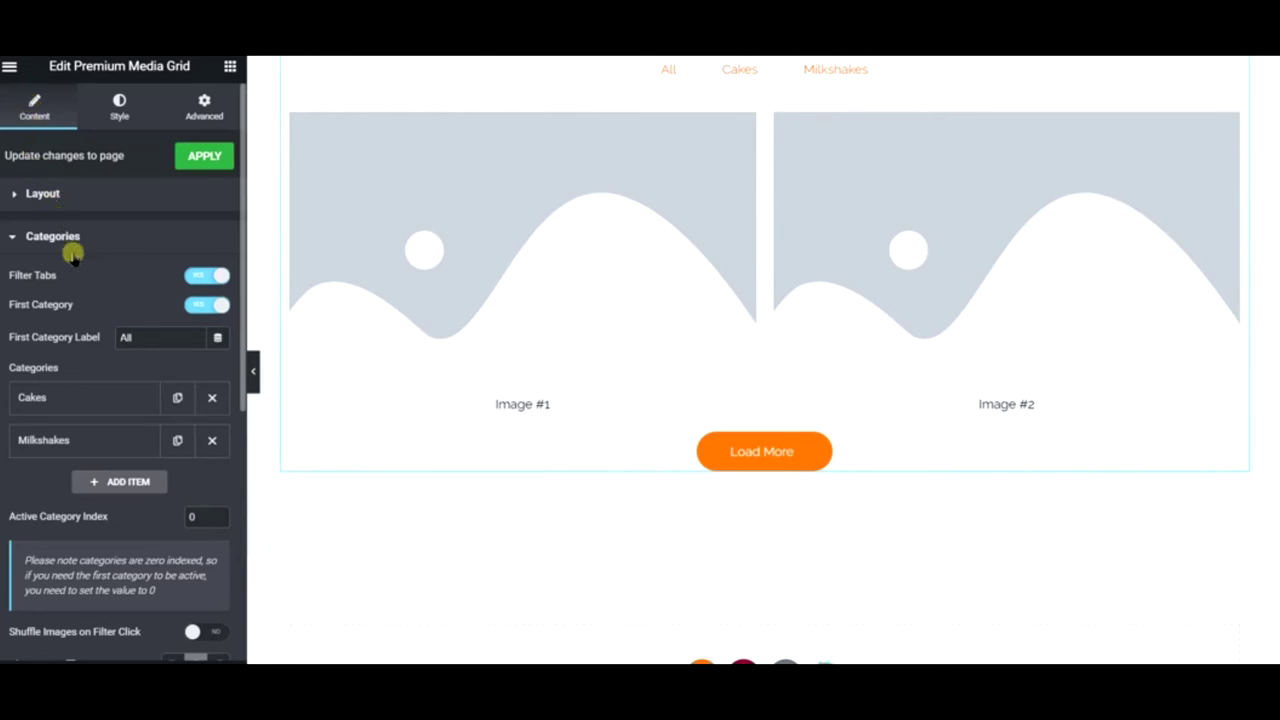
pyautogui.scroll(-3, 71, 337)
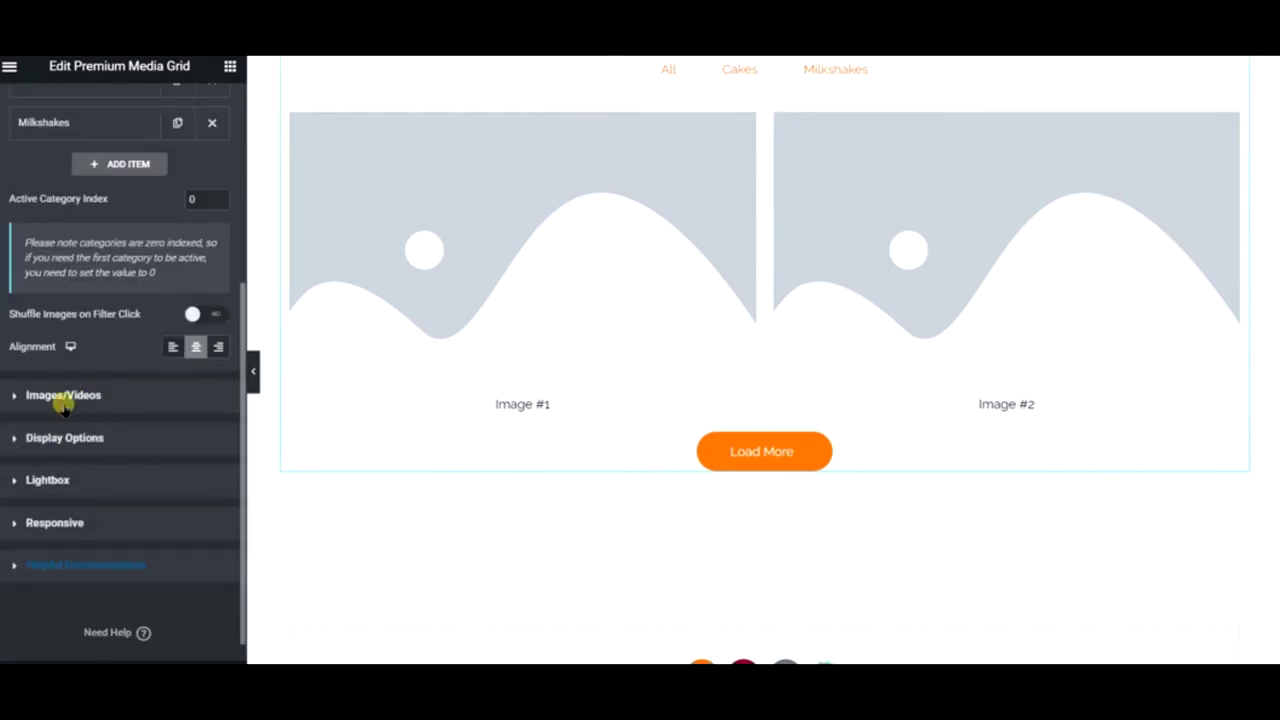
# - Expand the first grid item, Image #1, and switch on Video for it
pyautogui.click(63, 398)
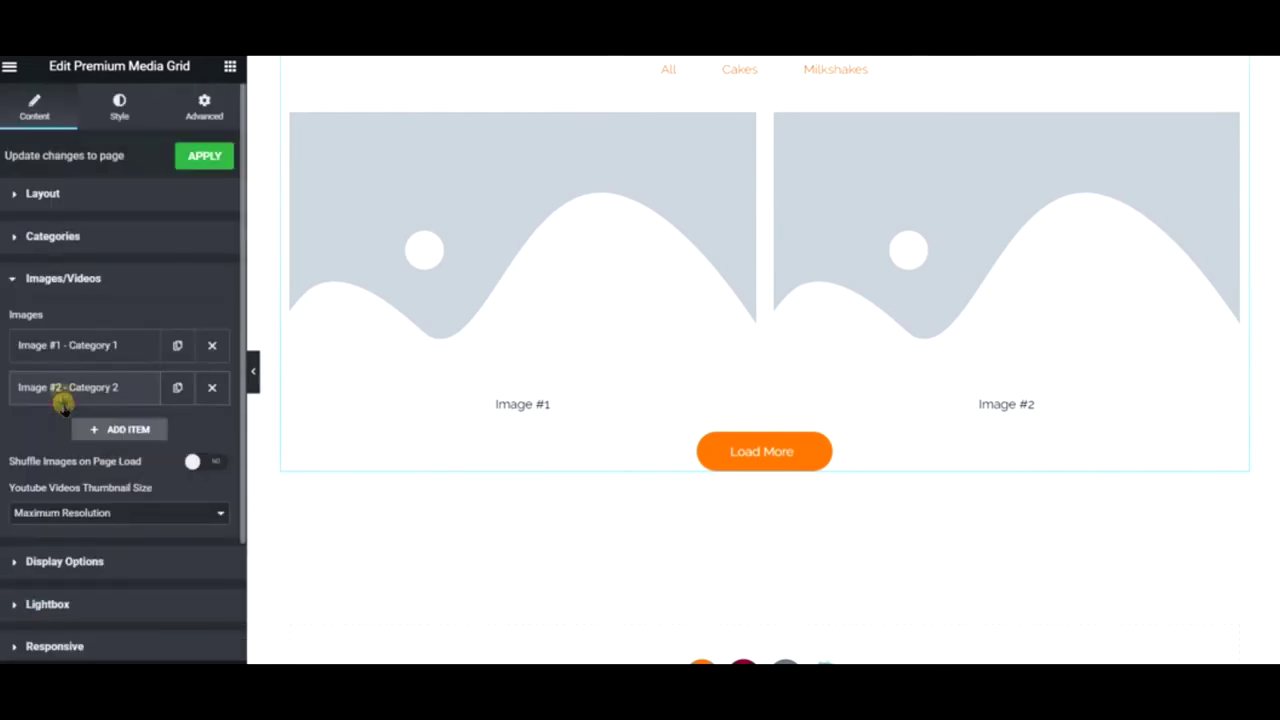
pyautogui.click(38, 344)
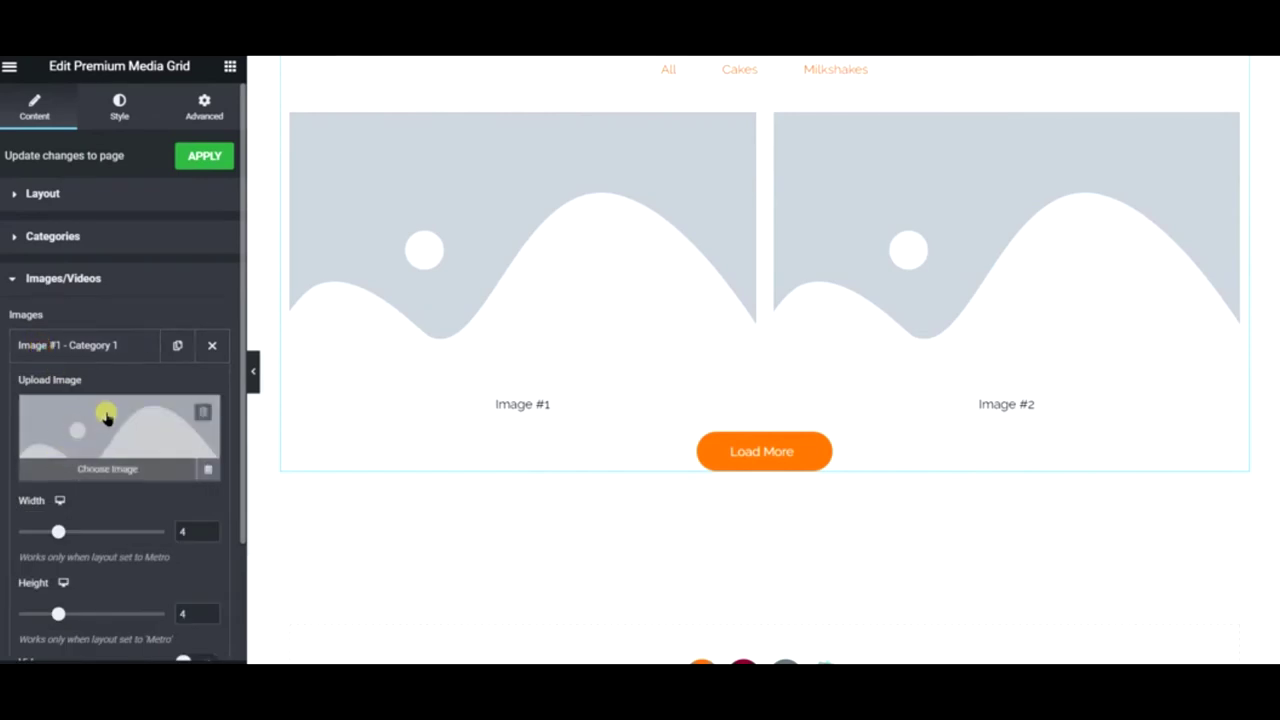
pyautogui.scroll(-2, 107, 416)
pyautogui.scroll(-1, 106, 424)
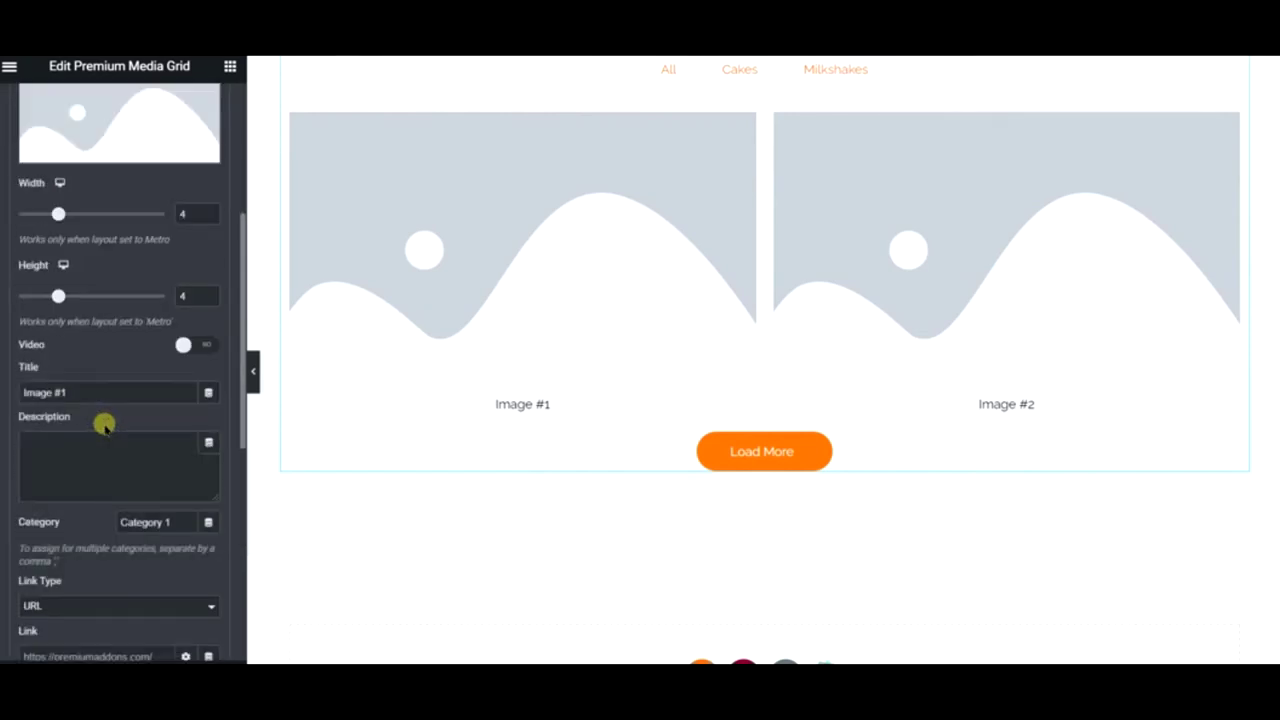
pyautogui.click(187, 346)
pyautogui.scroll(3, 83, 320)
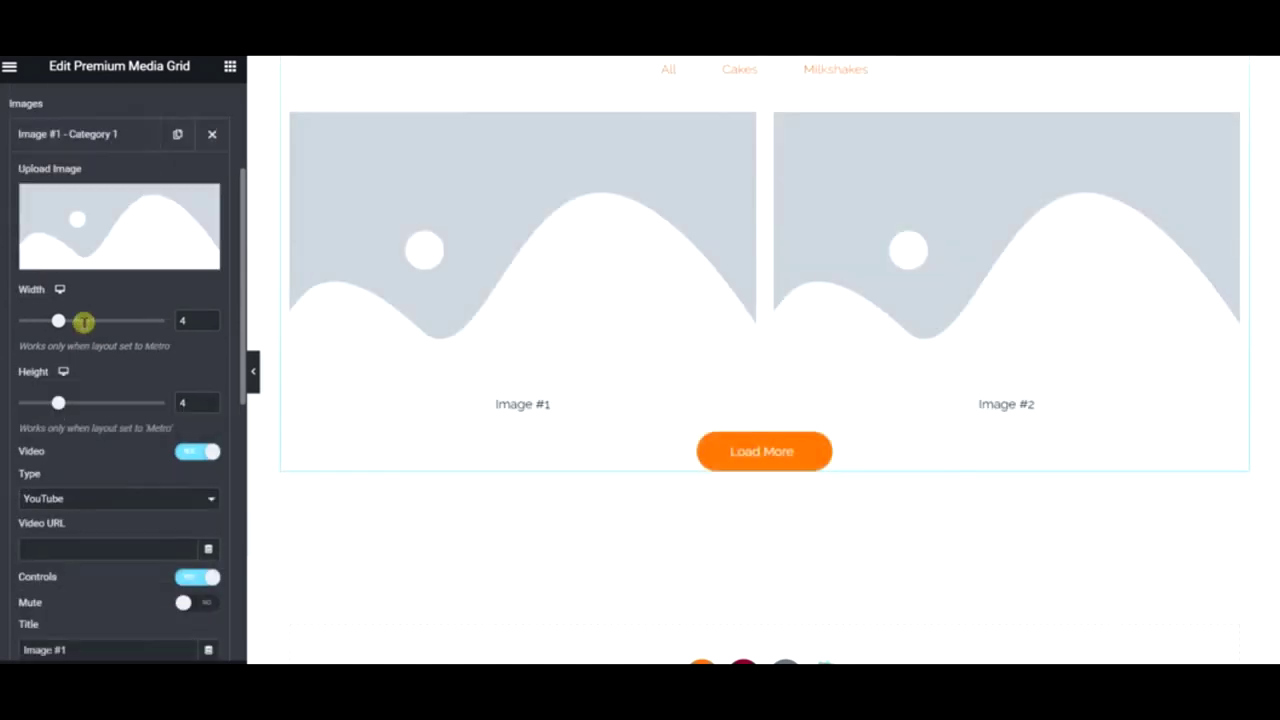
# - Set Image #1's picture to the cannoli photo from the media library
pyautogui.click(77, 409)
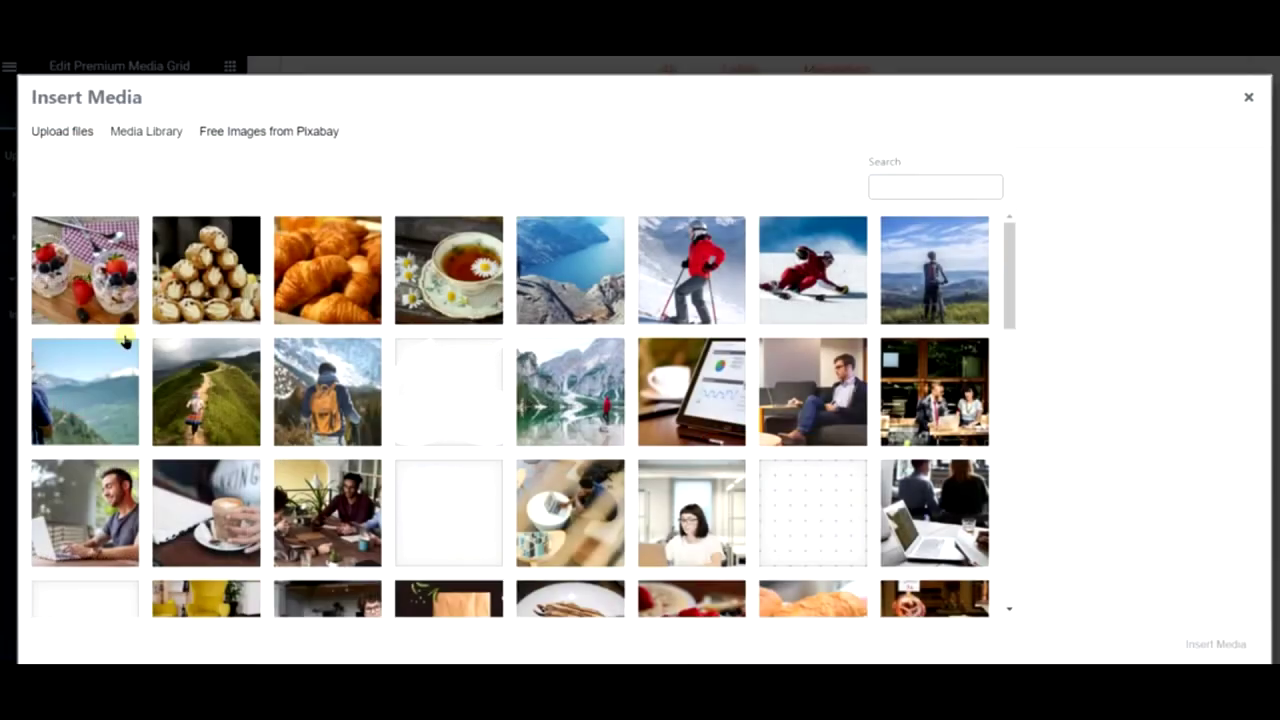
pyautogui.click(206, 270)
pyautogui.click(1216, 643)
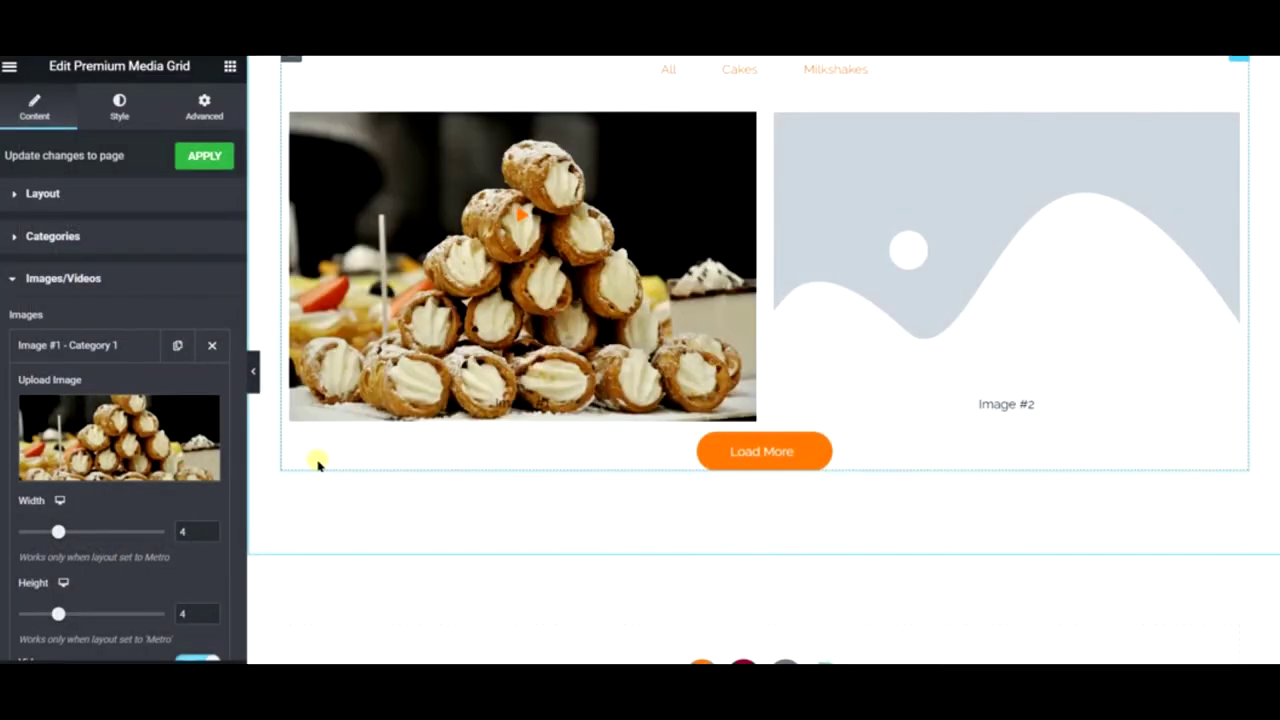
pyautogui.scroll(-2, 100, 420)
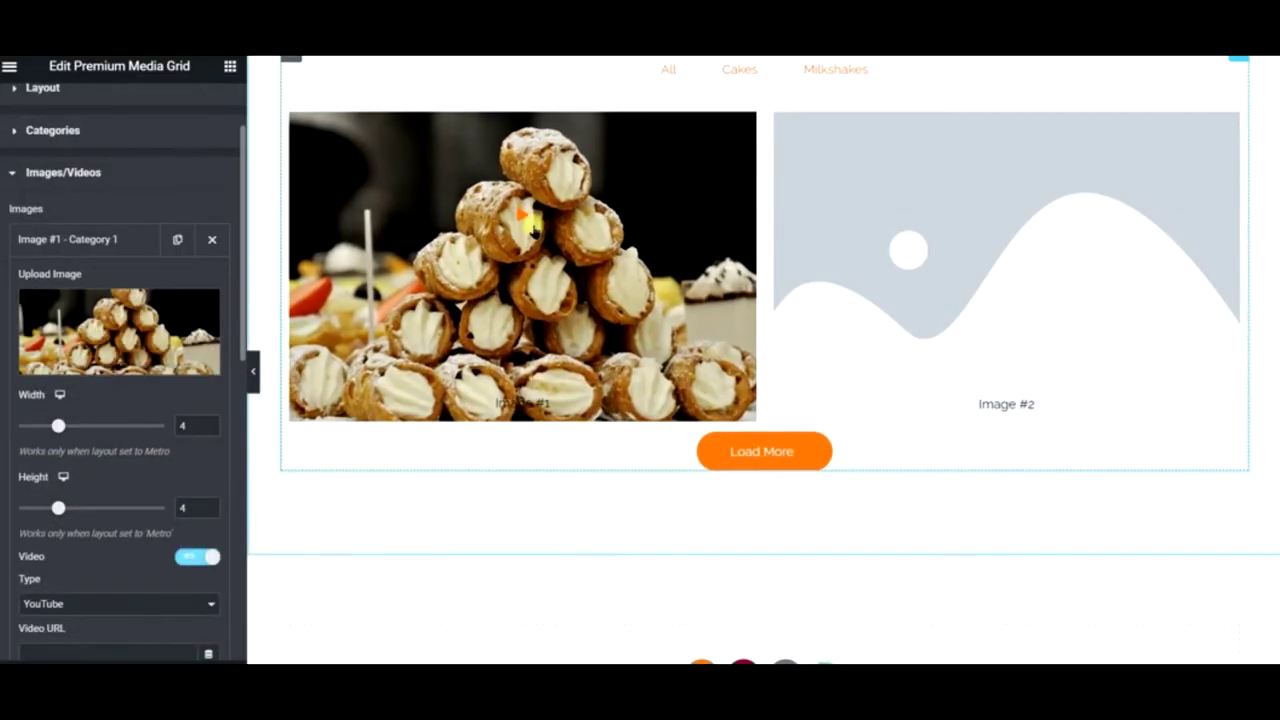
pyautogui.scroll(-4, 22, 517)
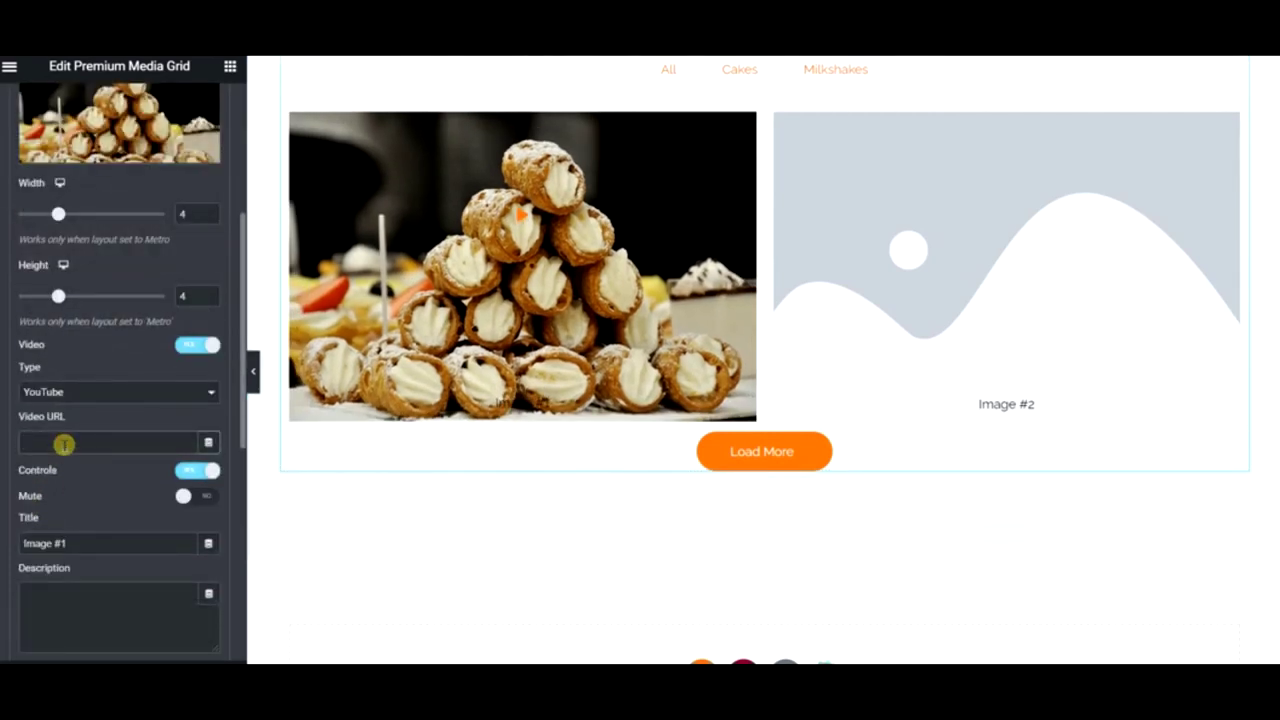
# - Enter the placeholder video URL wefwqfq34fq3 and toggle Mute on then off
pyautogui.click(63, 444)
pyautogui.write('wefwqfq34fq3')
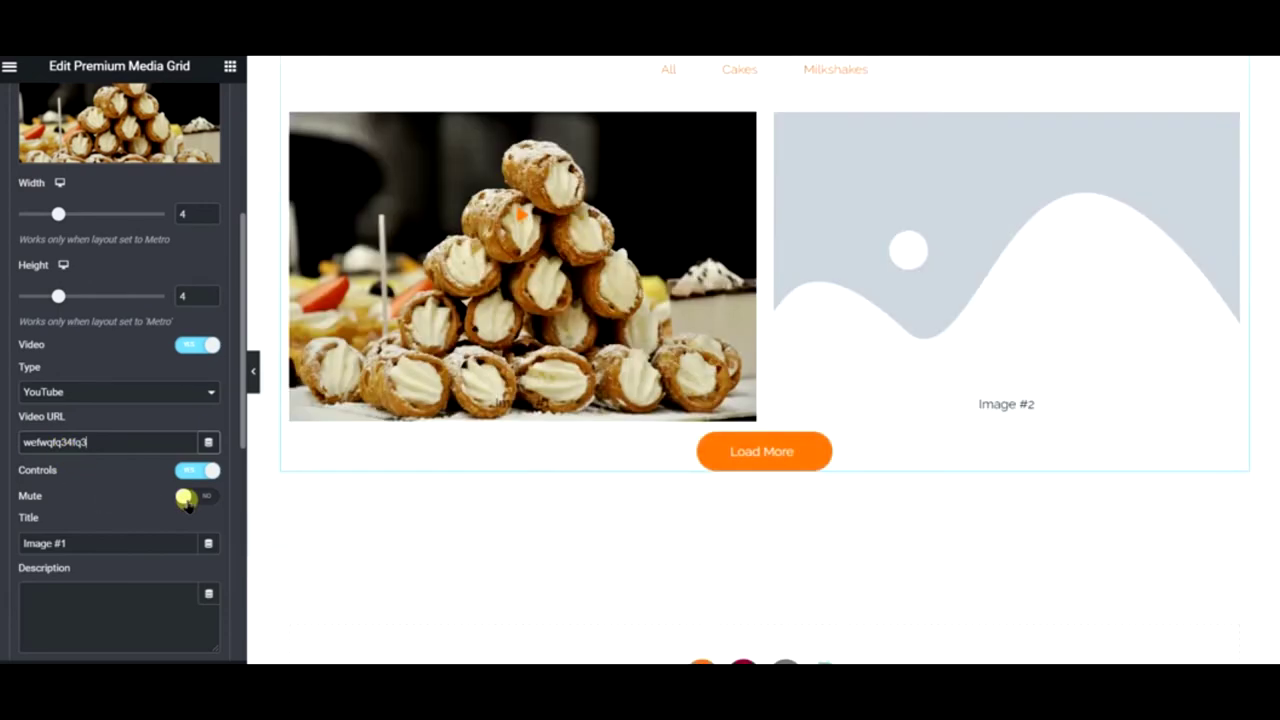
pyautogui.click(186, 498)
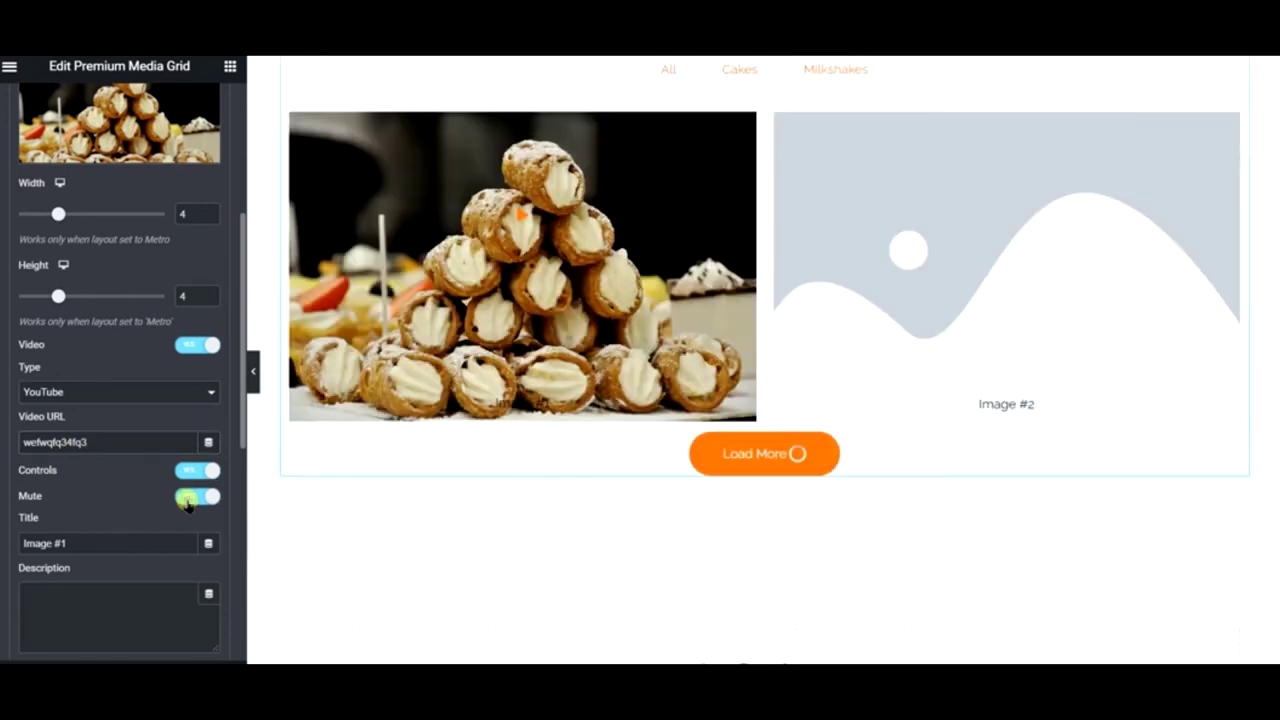
pyautogui.click(185, 497)
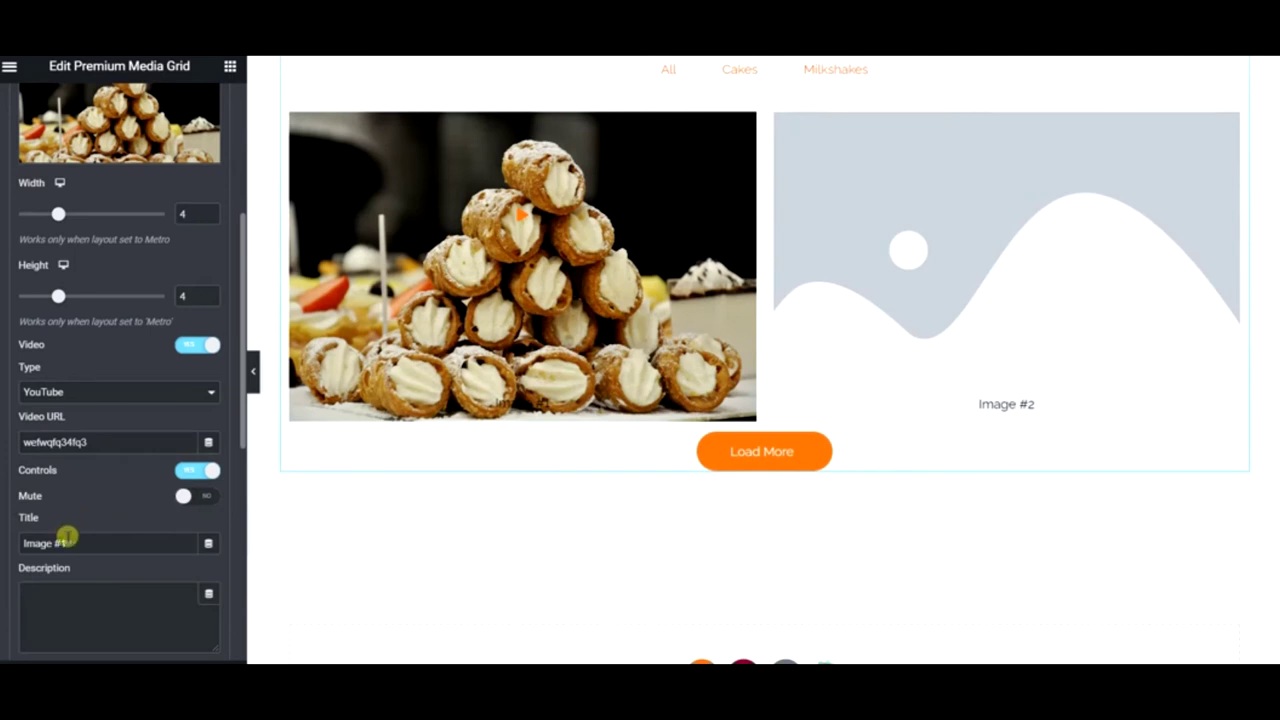
# - Clear the cannoli item's title and description so both fields are empty
pyautogui.moveTo(77, 543); pyautogui.dragTo(1, 541)
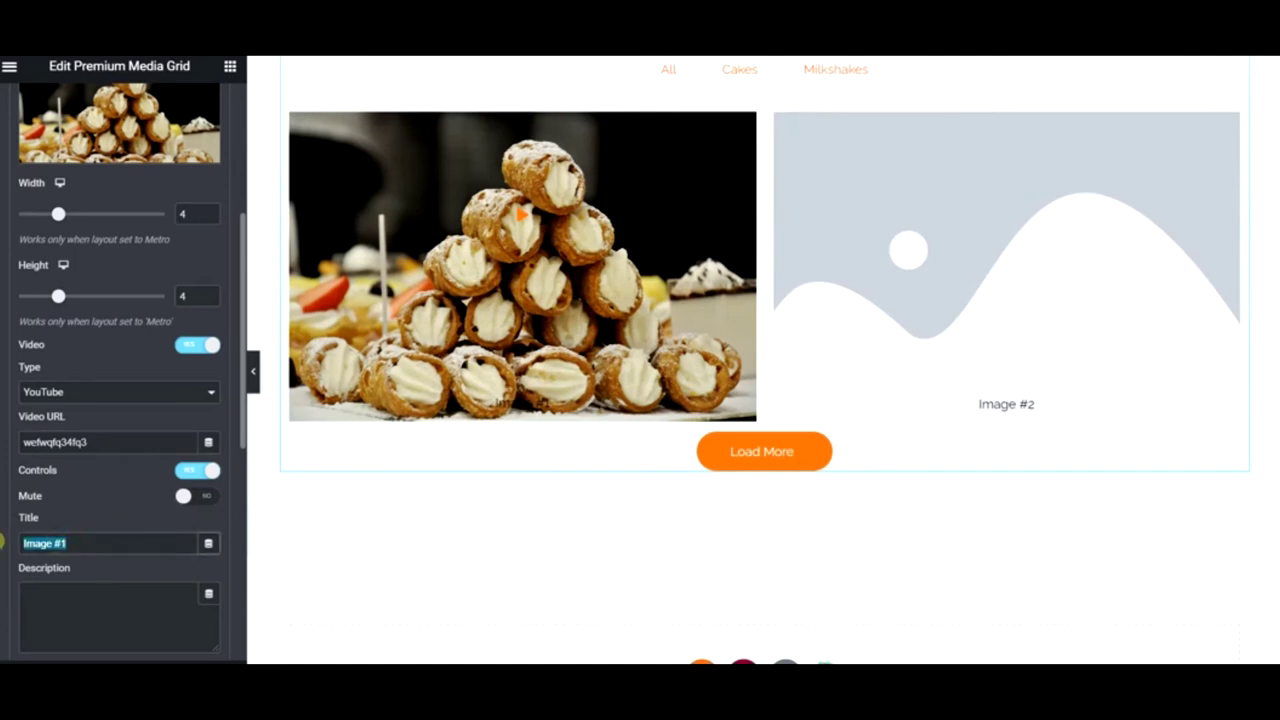
pyautogui.write('Cre')
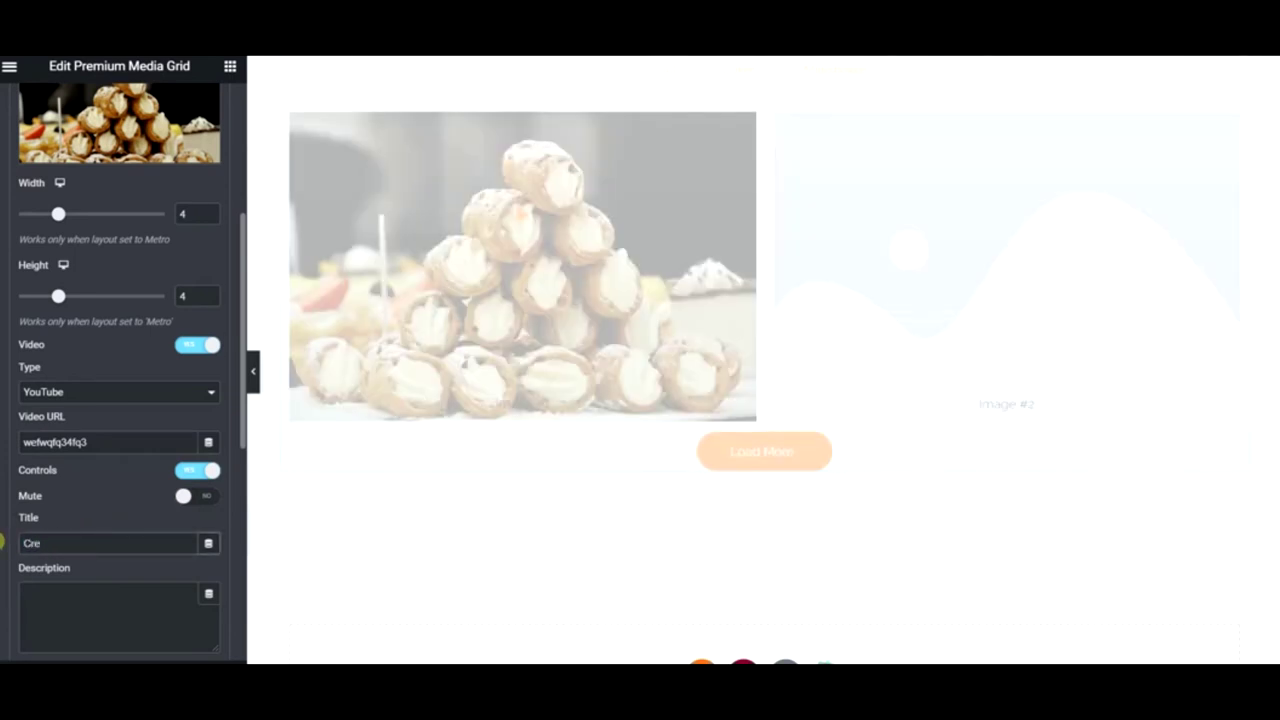
pyautogui.write('pe Away')
pyautogui.click(80, 600)
pyautogui.write('rfc')
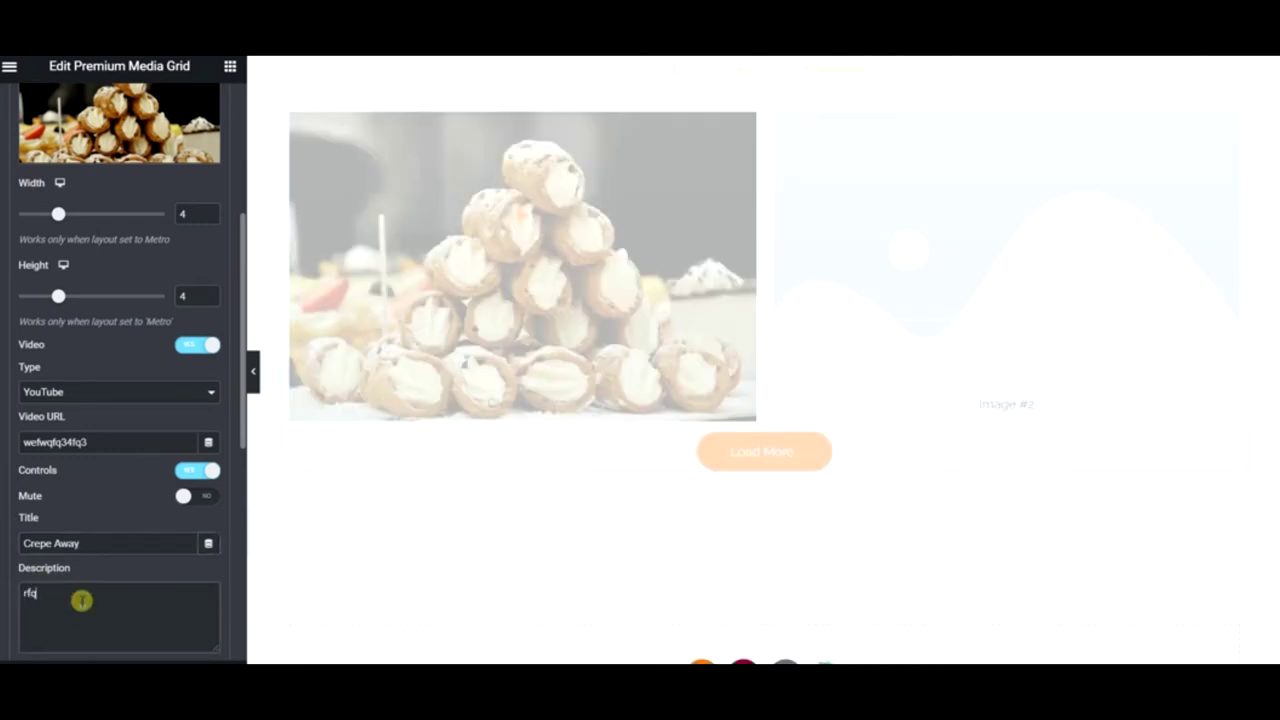
pyautogui.doubleClick(80, 600)
pyautogui.moveTo(40, 593); pyautogui.dragTo(493, 420)
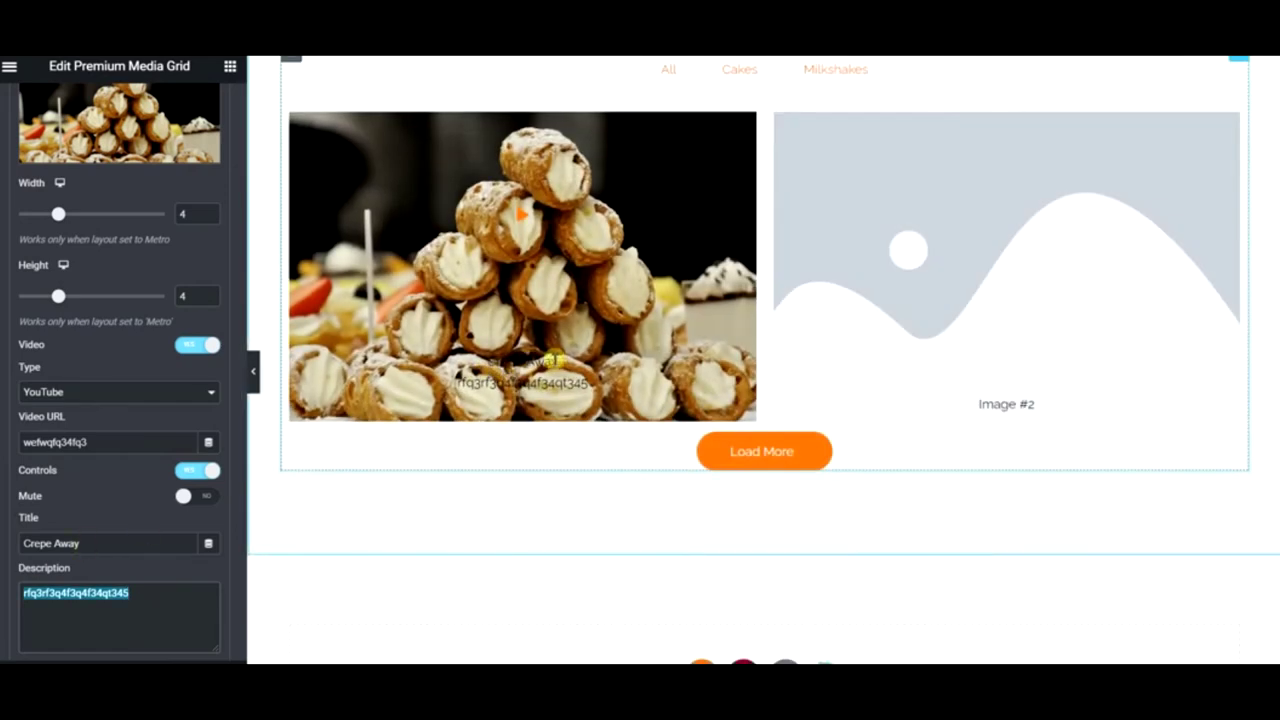
pyautogui.moveTo(555, 360); pyautogui.dragTo(536, 359)
pyautogui.tripleClick(115, 540)
pyautogui.press('BackSpace')
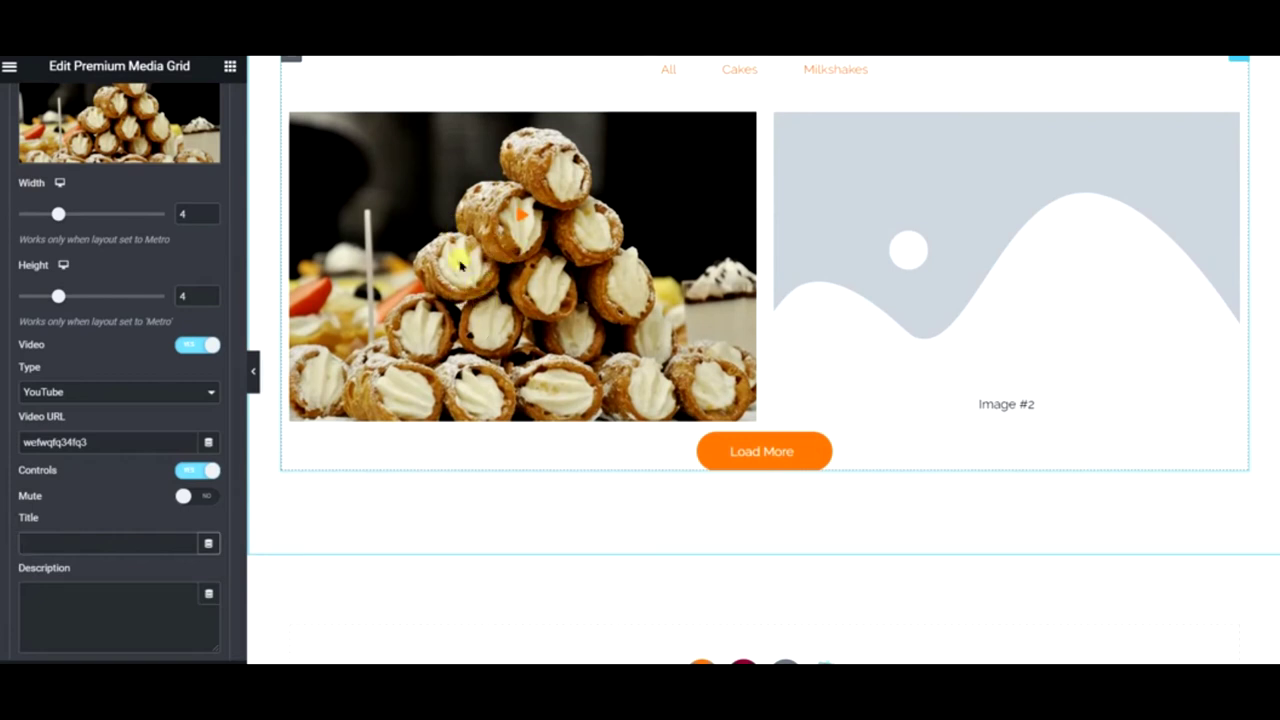
pyautogui.moveTo(160, 118)
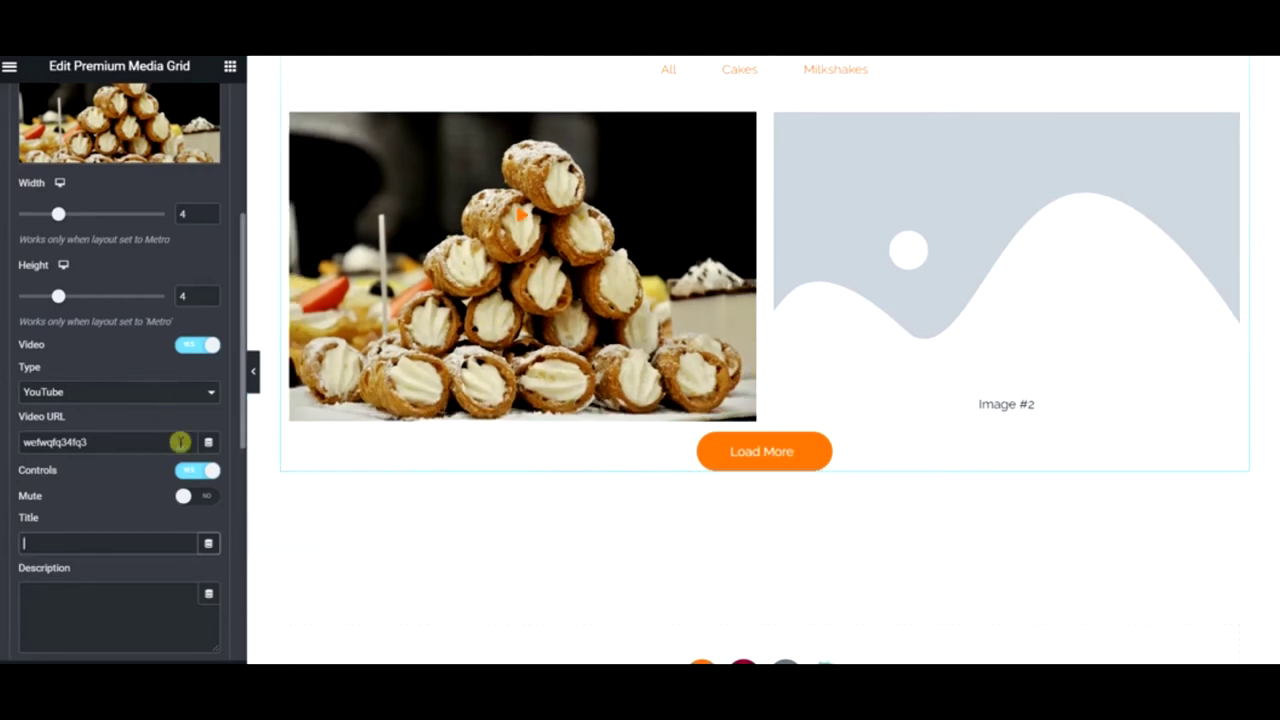
pyautogui.scroll(-3, 180, 441)
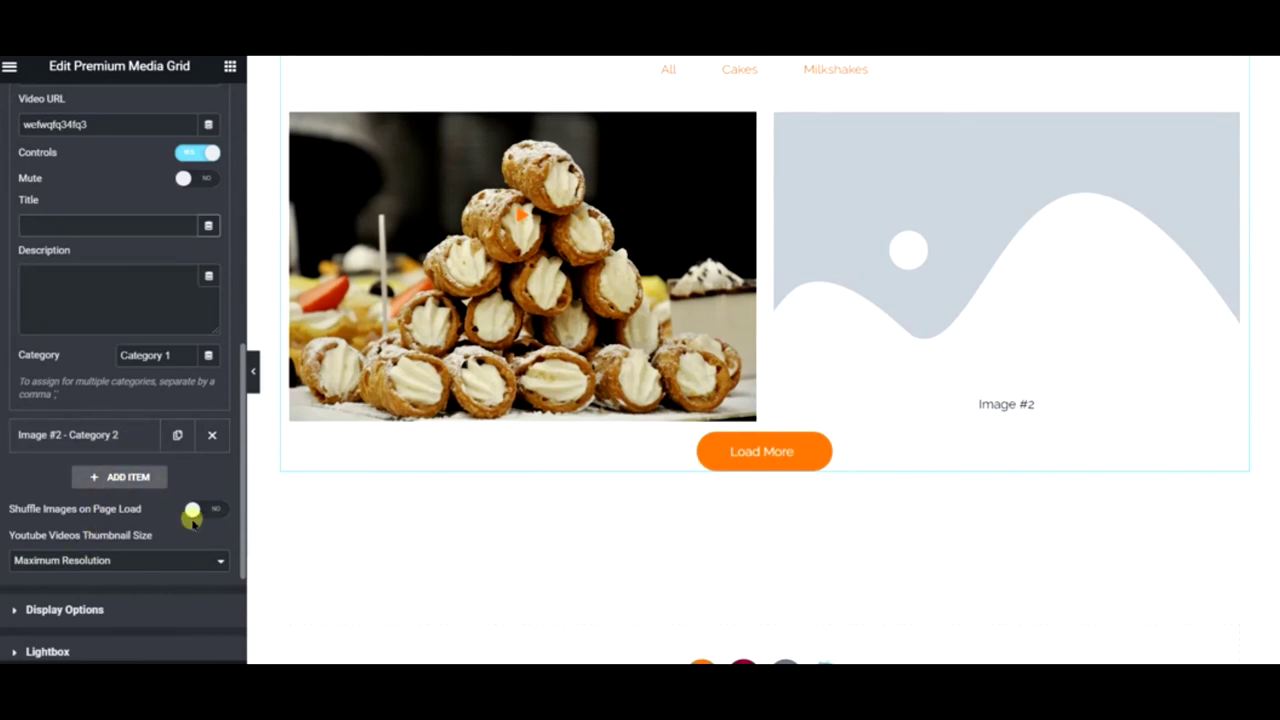
pyautogui.click(44, 612)
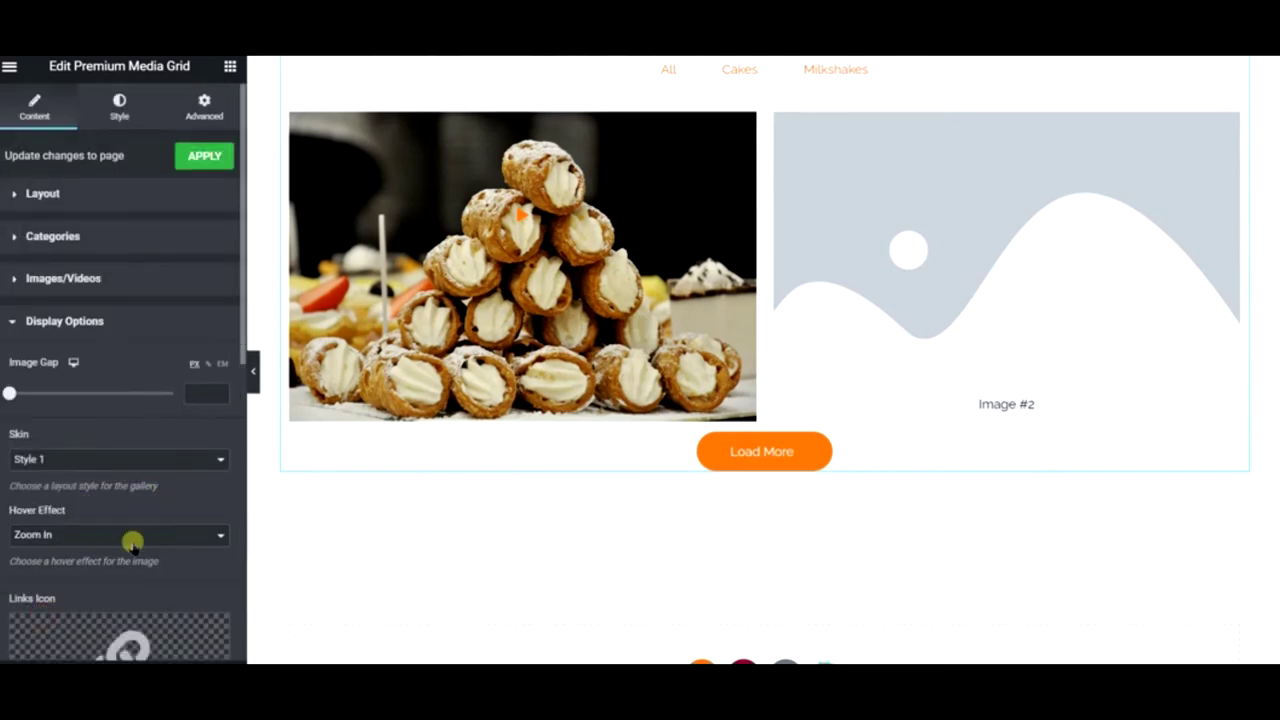
pyautogui.scroll(-3, 128, 545)
pyautogui.scroll(-5, 127, 535)
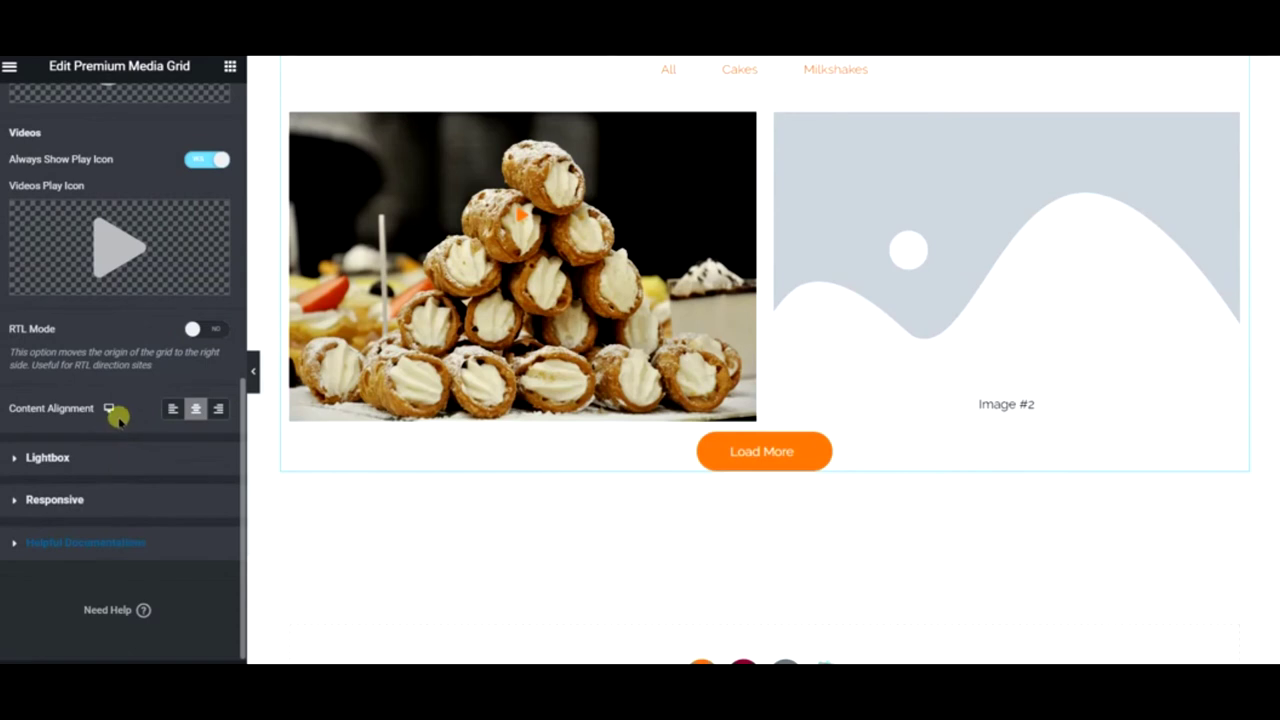
pyautogui.click(107, 458)
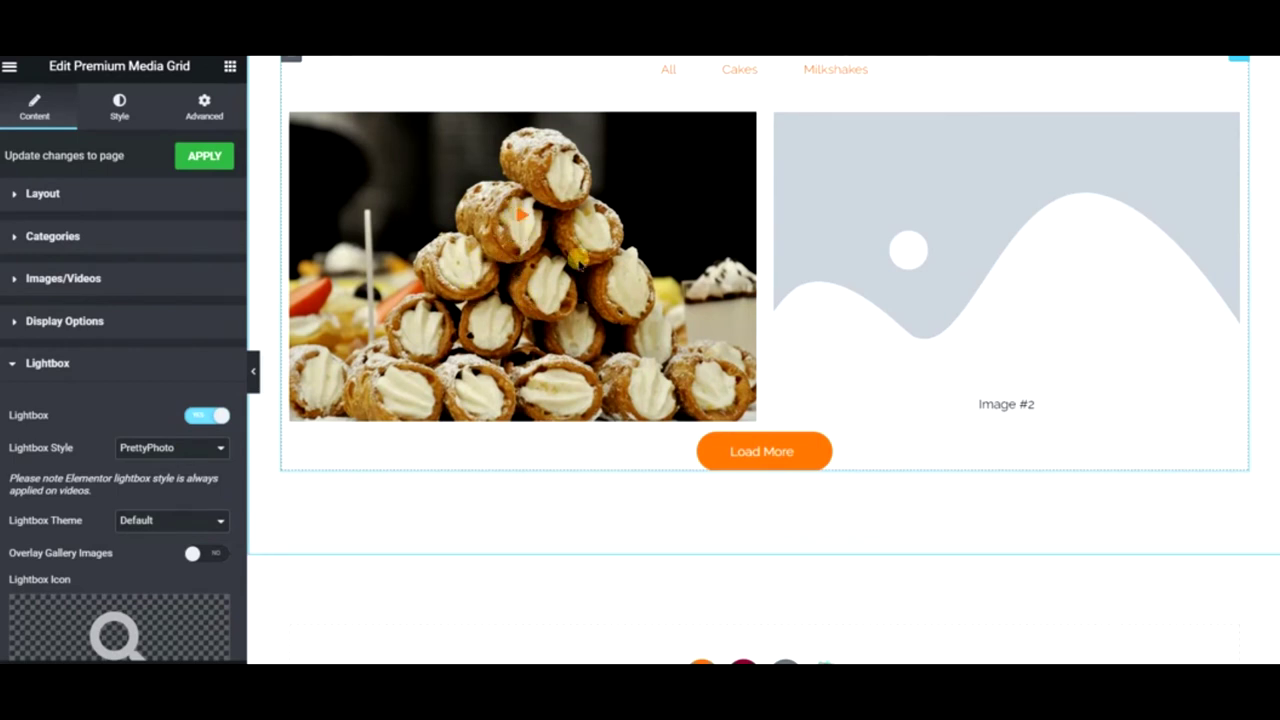
pyautogui.scroll(-2, 80, 401)
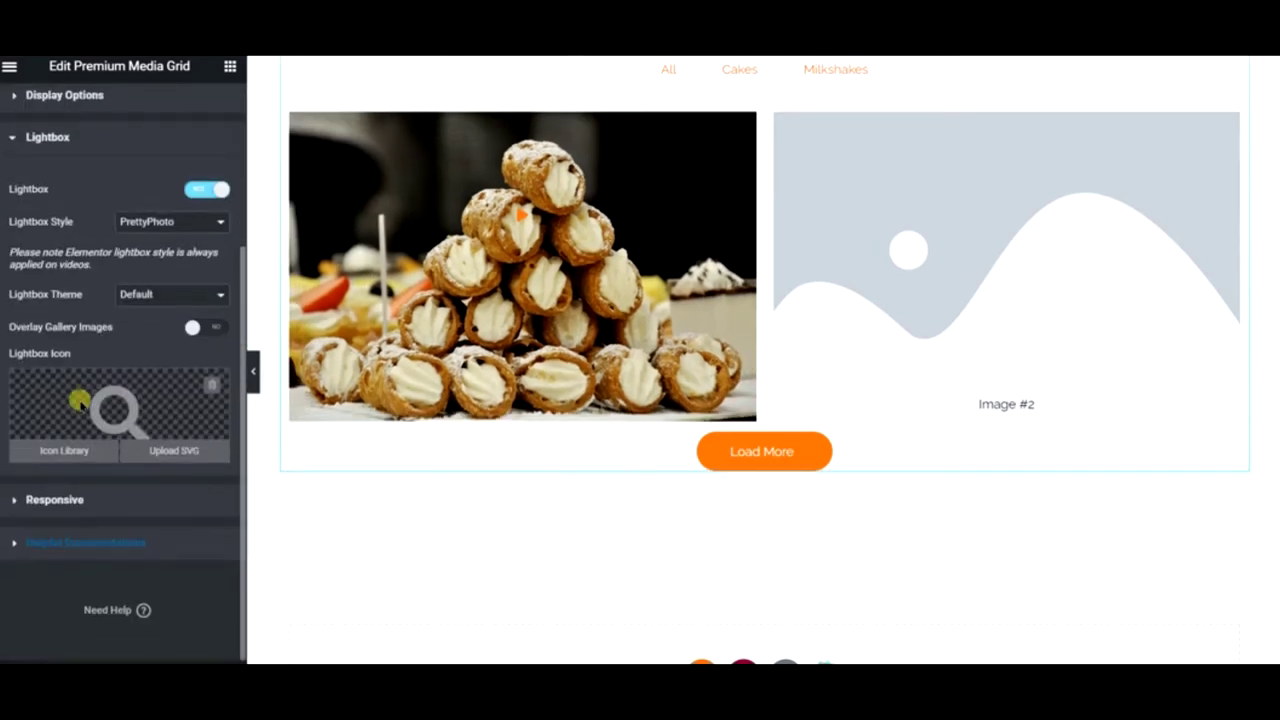
pyautogui.click(50, 500)
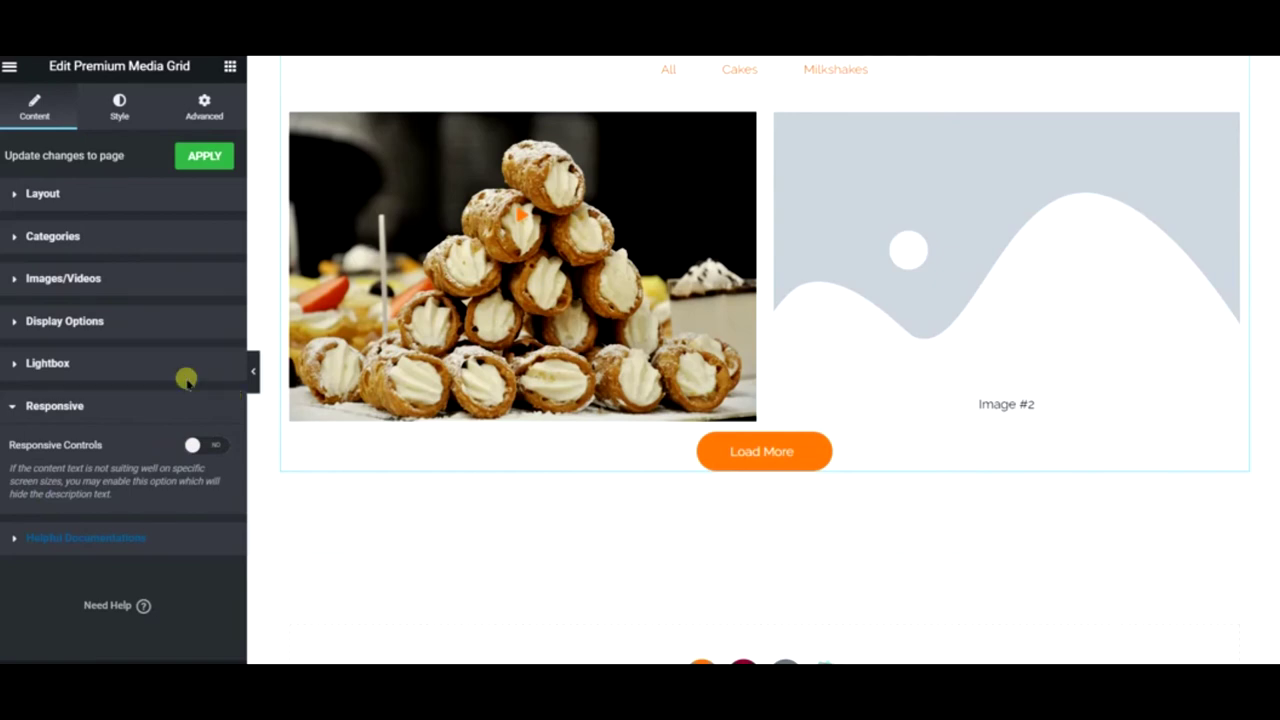
pyautogui.scroll(2, 508, 283)
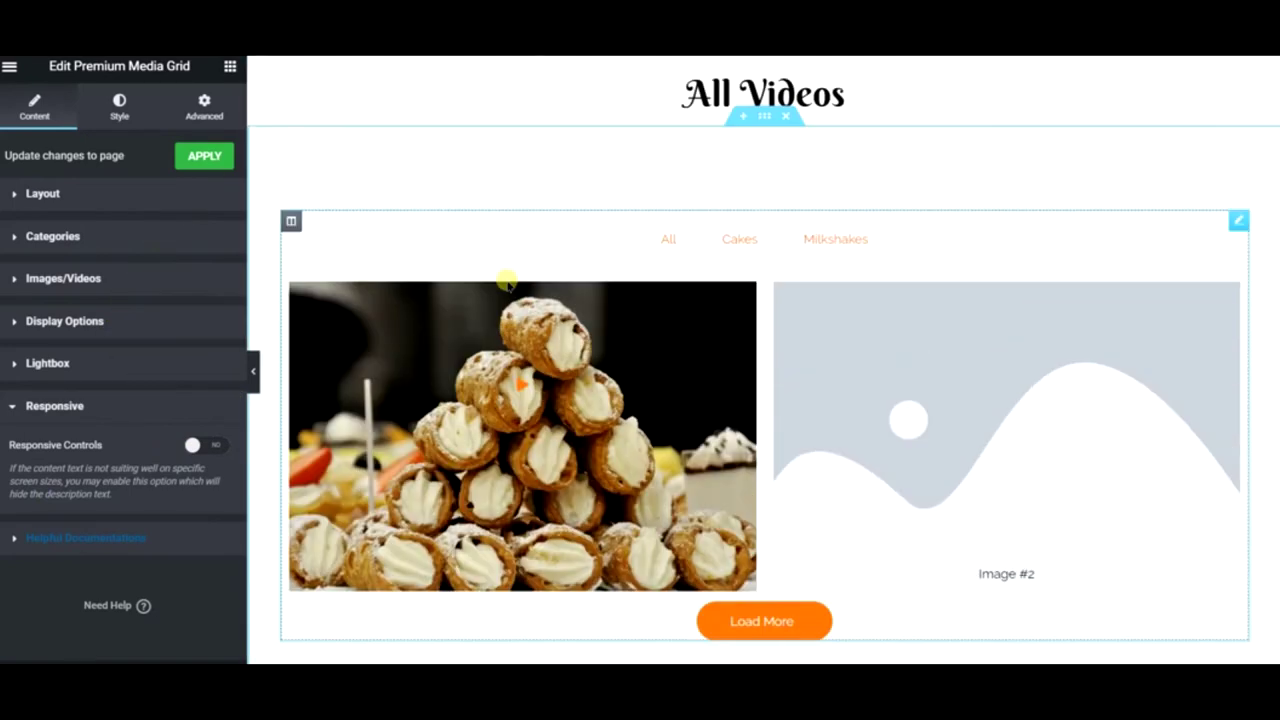
# - Preview the Cakes and All filter tabs, then expand the first grid item's settings
pyautogui.click(740, 239)
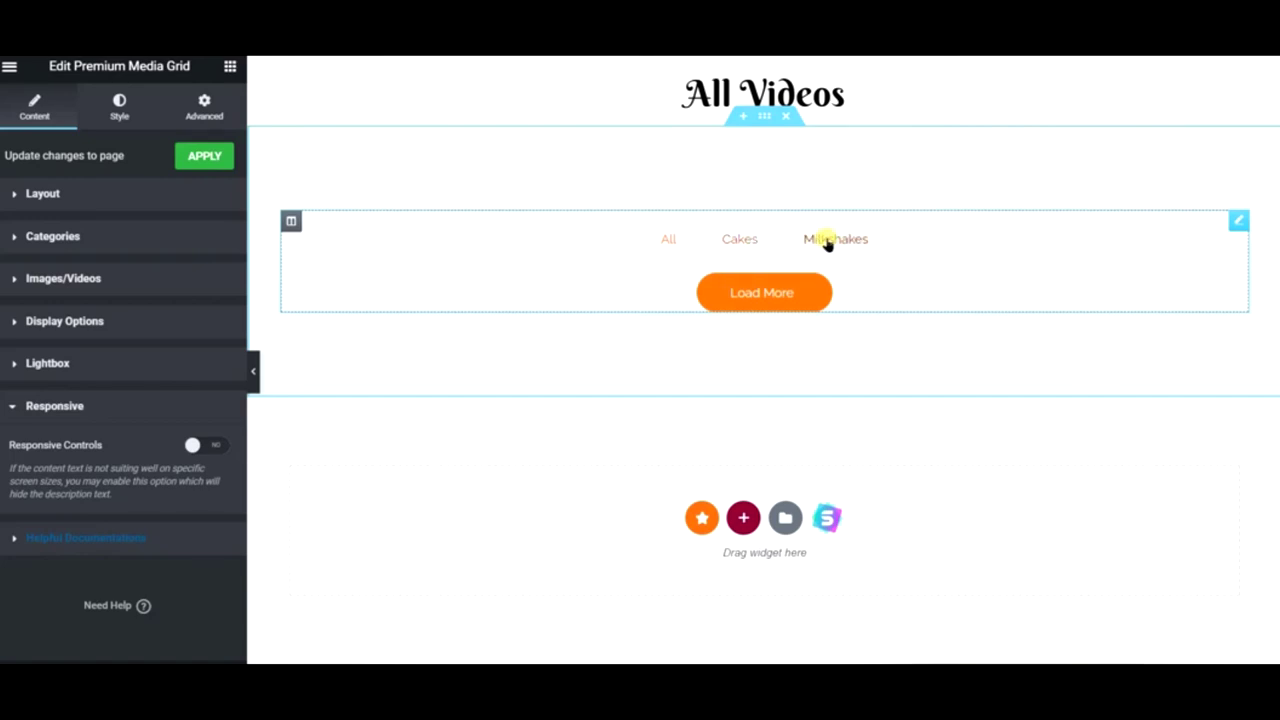
pyautogui.click(674, 241)
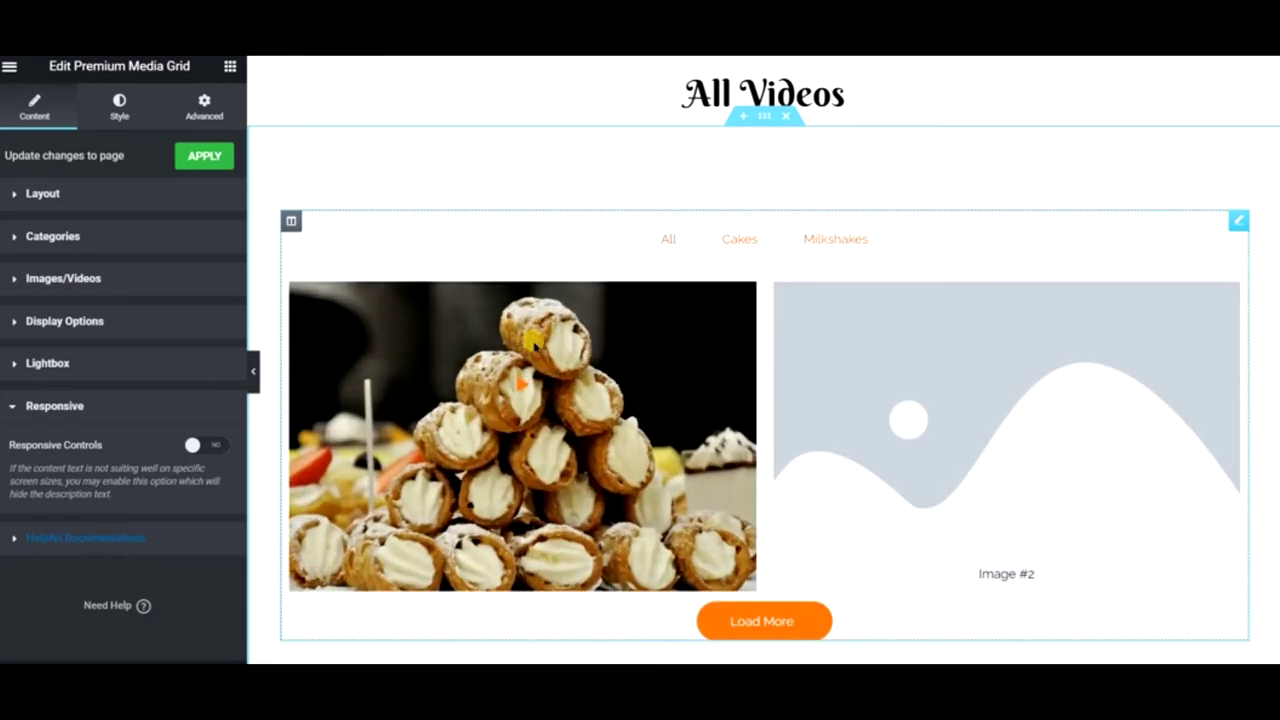
pyautogui.click(66, 279)
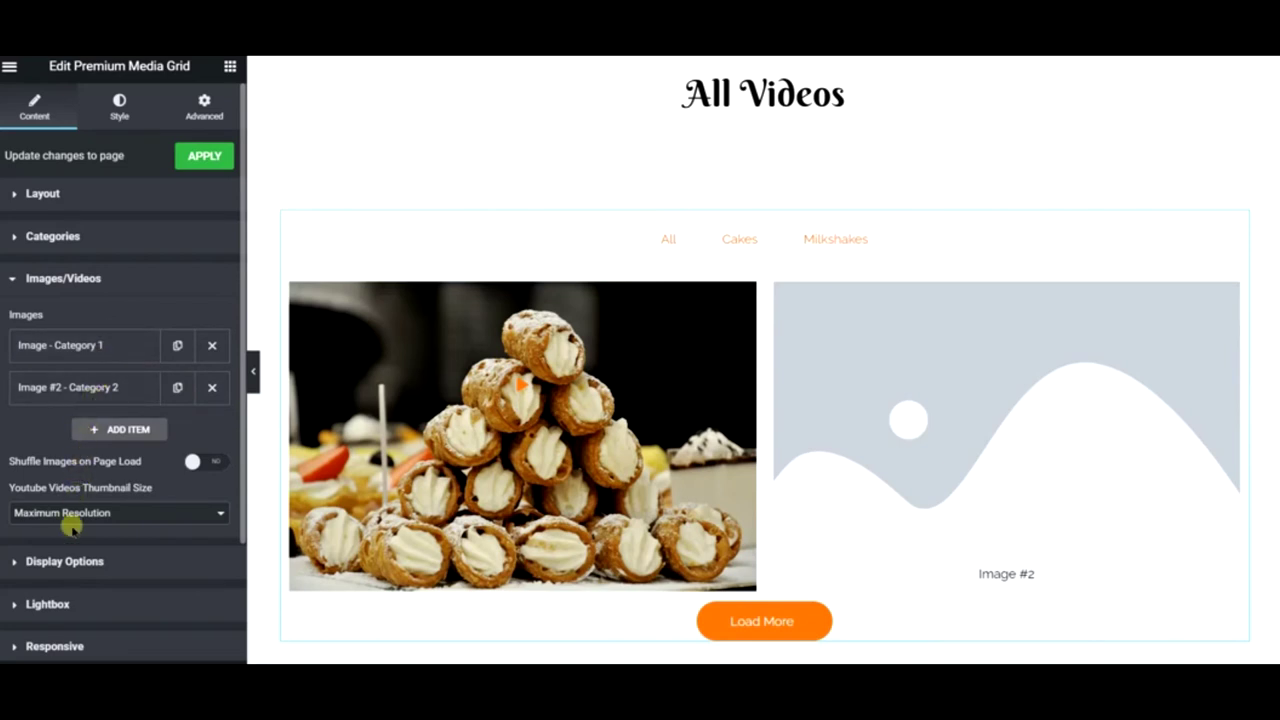
pyautogui.click(106, 343)
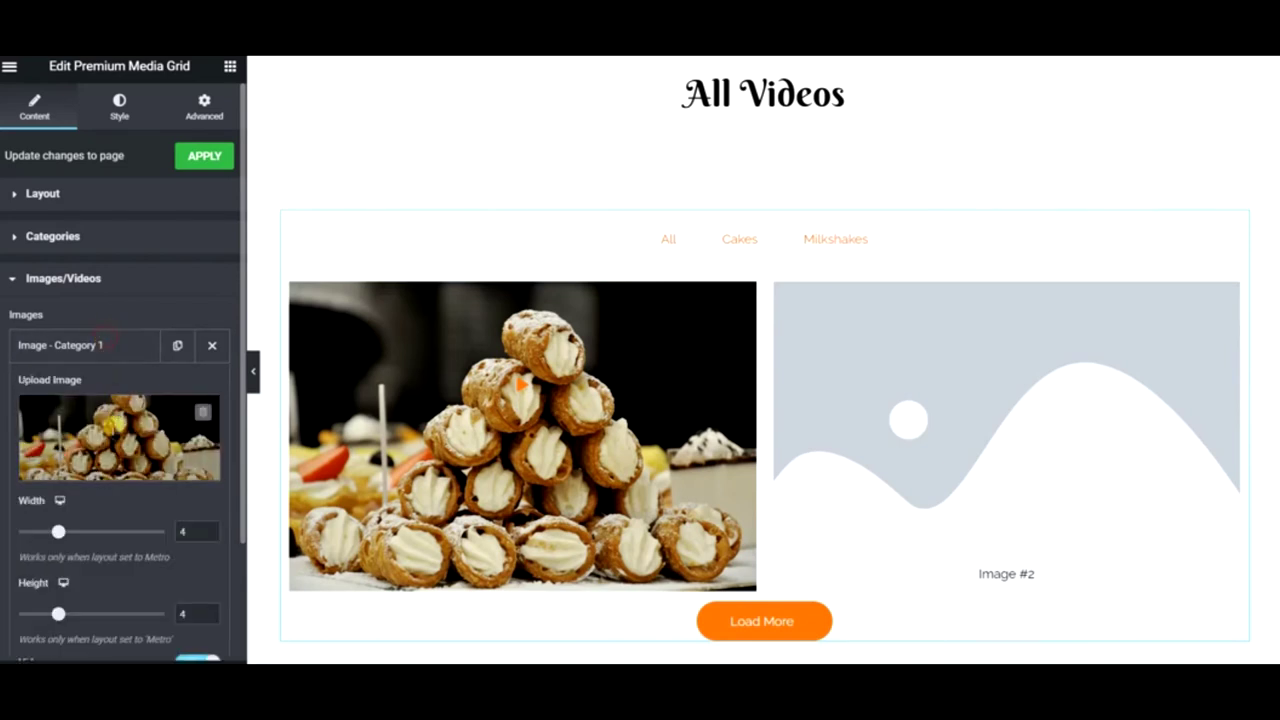
pyautogui.scroll(-1, 115, 443)
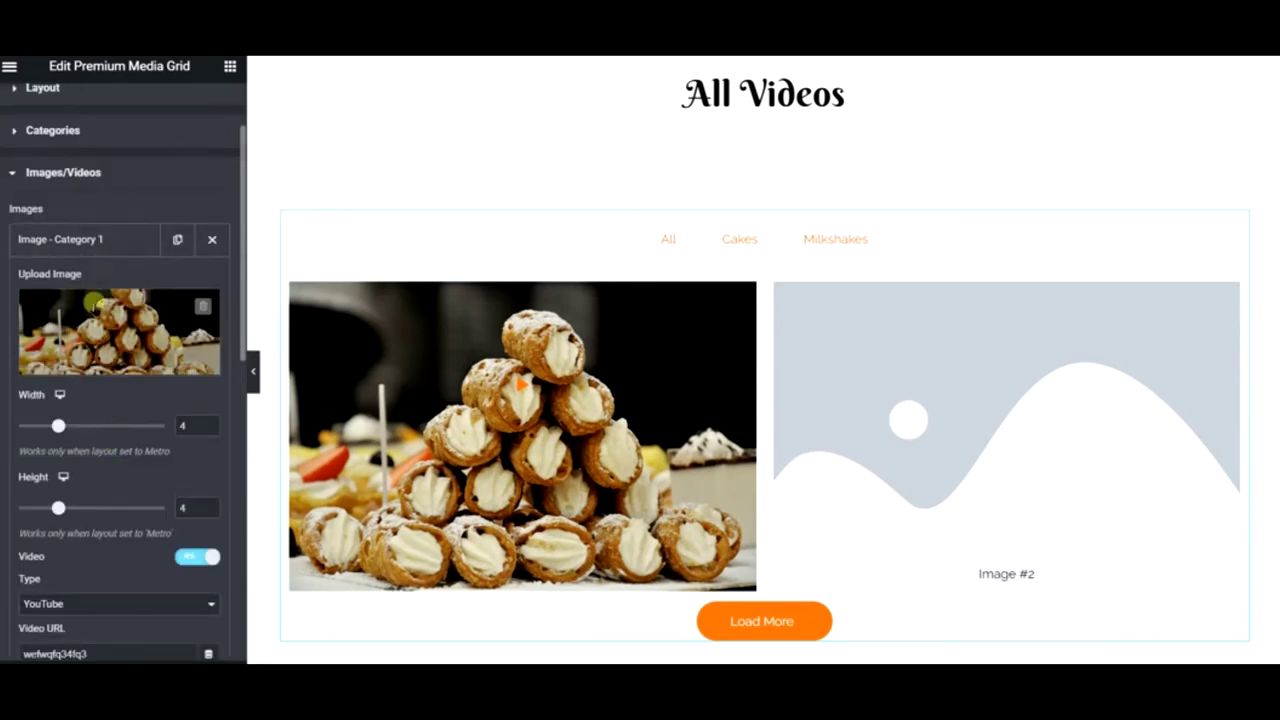
pyautogui.scroll(-1, 91, 322)
pyautogui.scroll(-3, 91, 322)
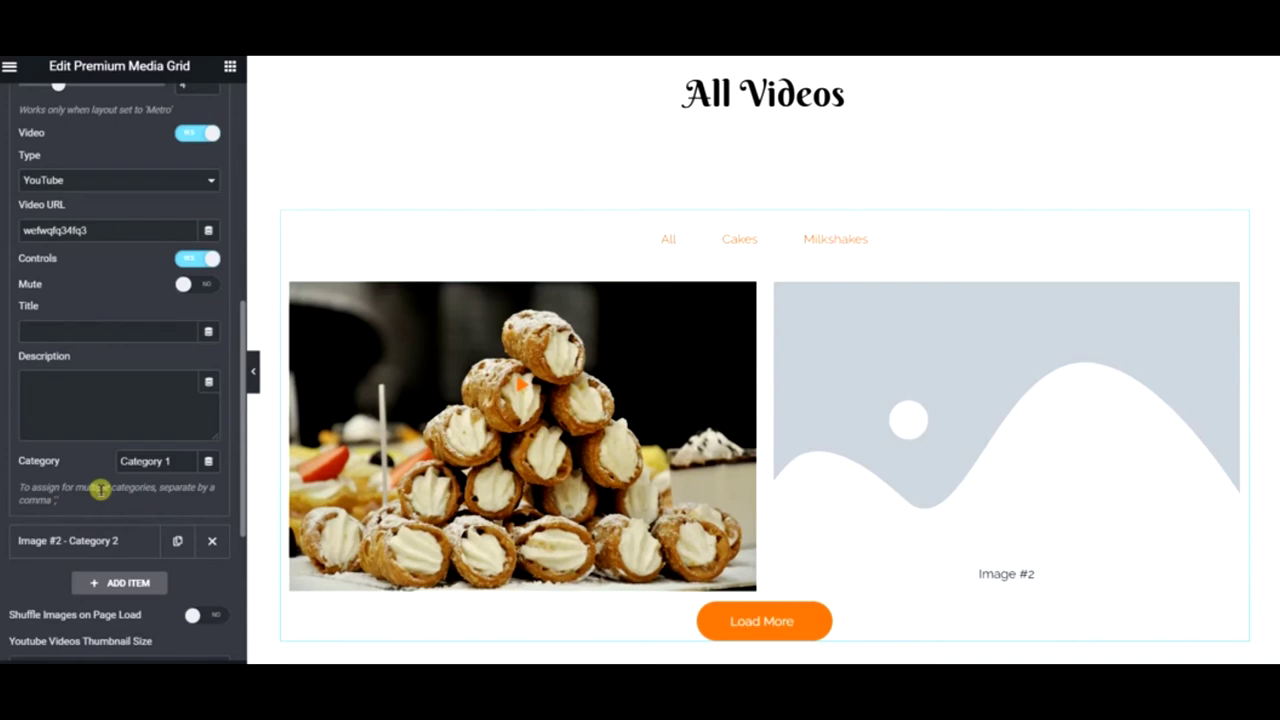
# - Set the cannoli item's category to Cakes, briefly trying Cakes,Milkshakes and checking the filters
pyautogui.moveTo(194, 460); pyautogui.dragTo(66, 462)
pyautogui.write('Ca')
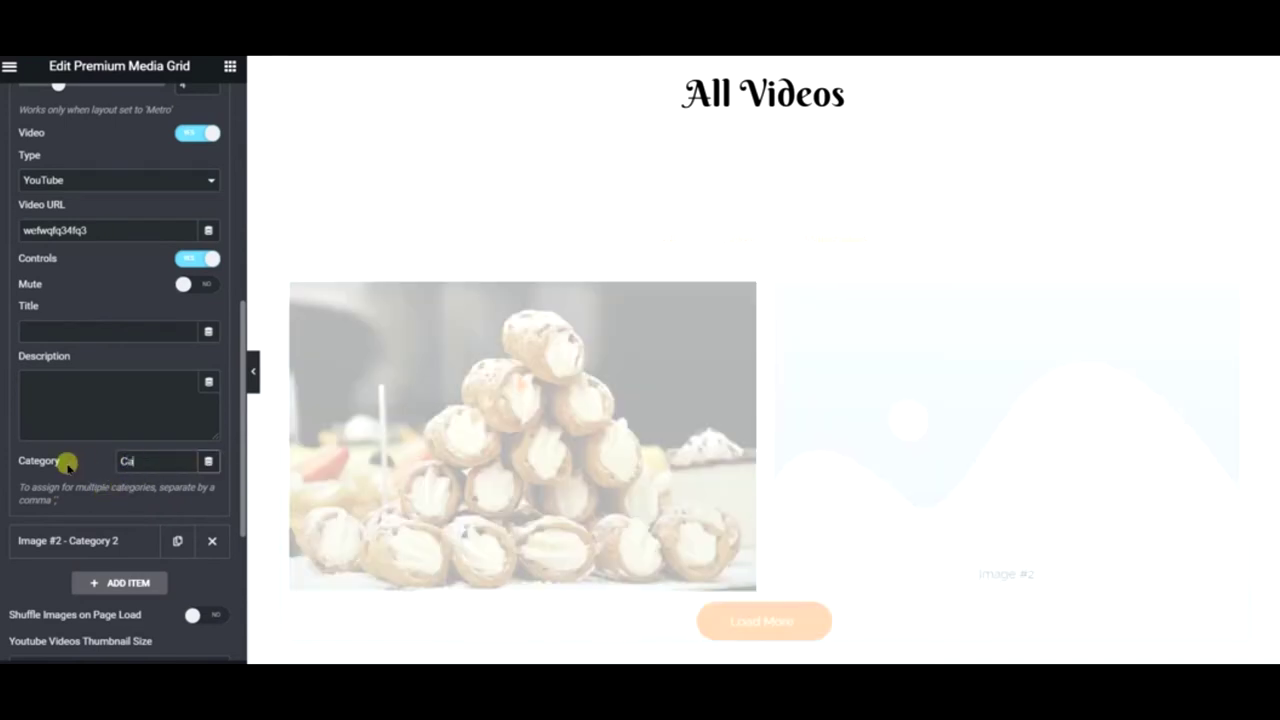
pyautogui.write('kes')
pyautogui.click(740, 240)
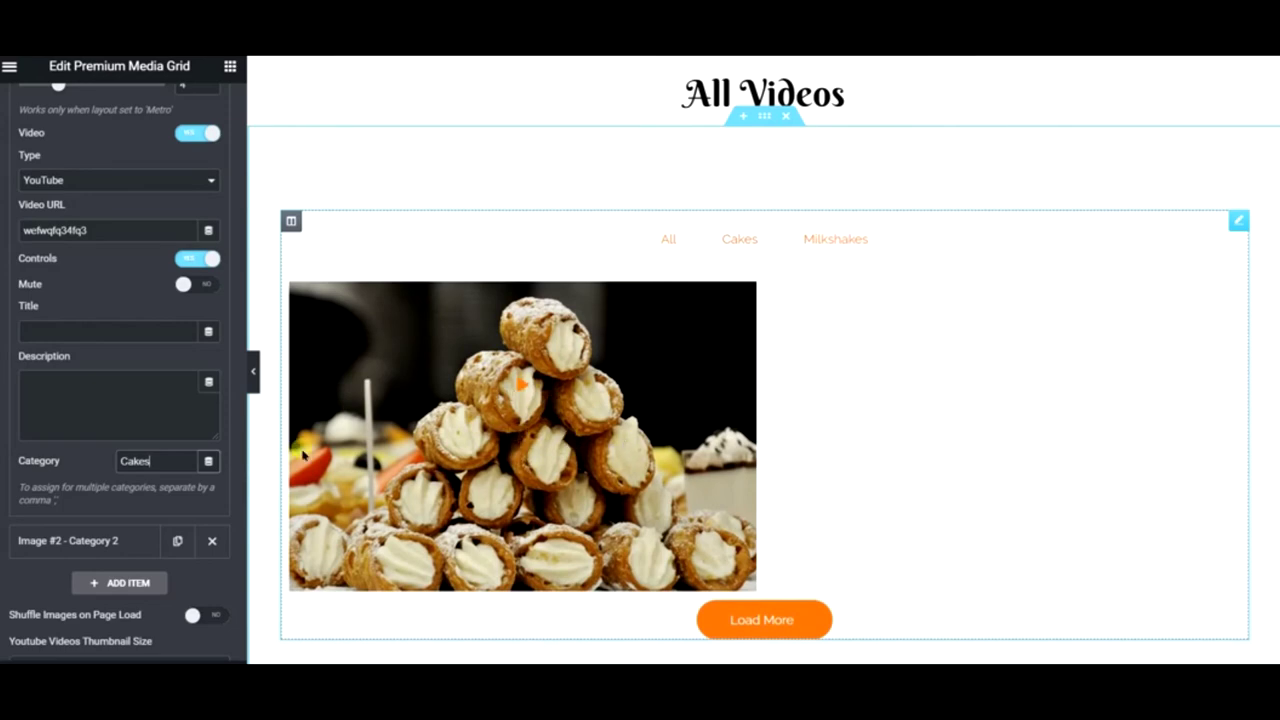
pyautogui.write(',Milkshake')
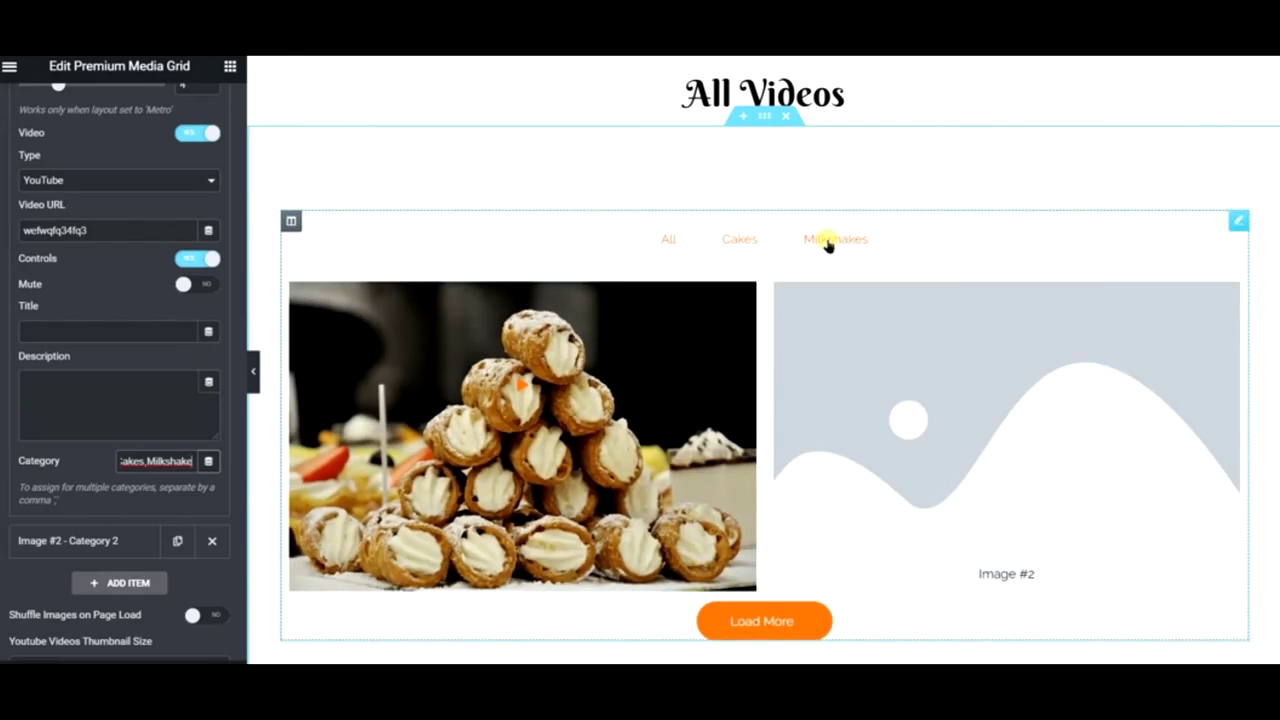
pyautogui.click(828, 241)
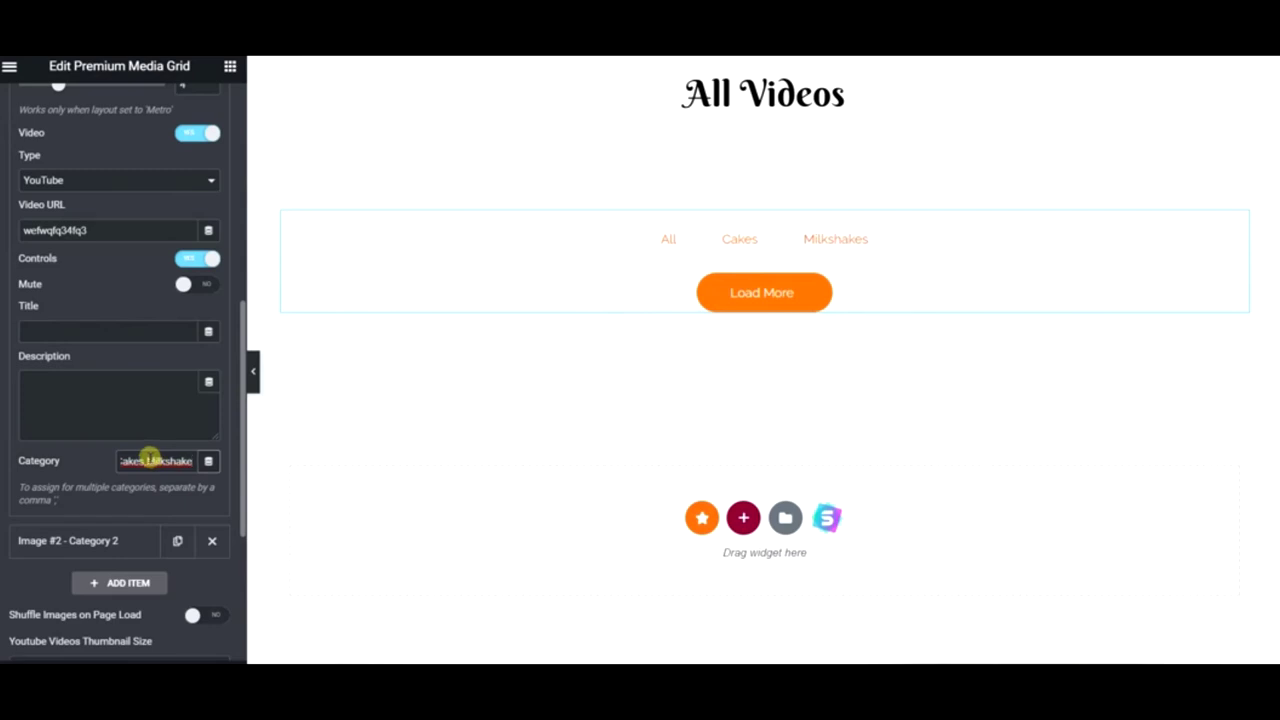
pyautogui.click(154, 459)
pyautogui.write('hakes')
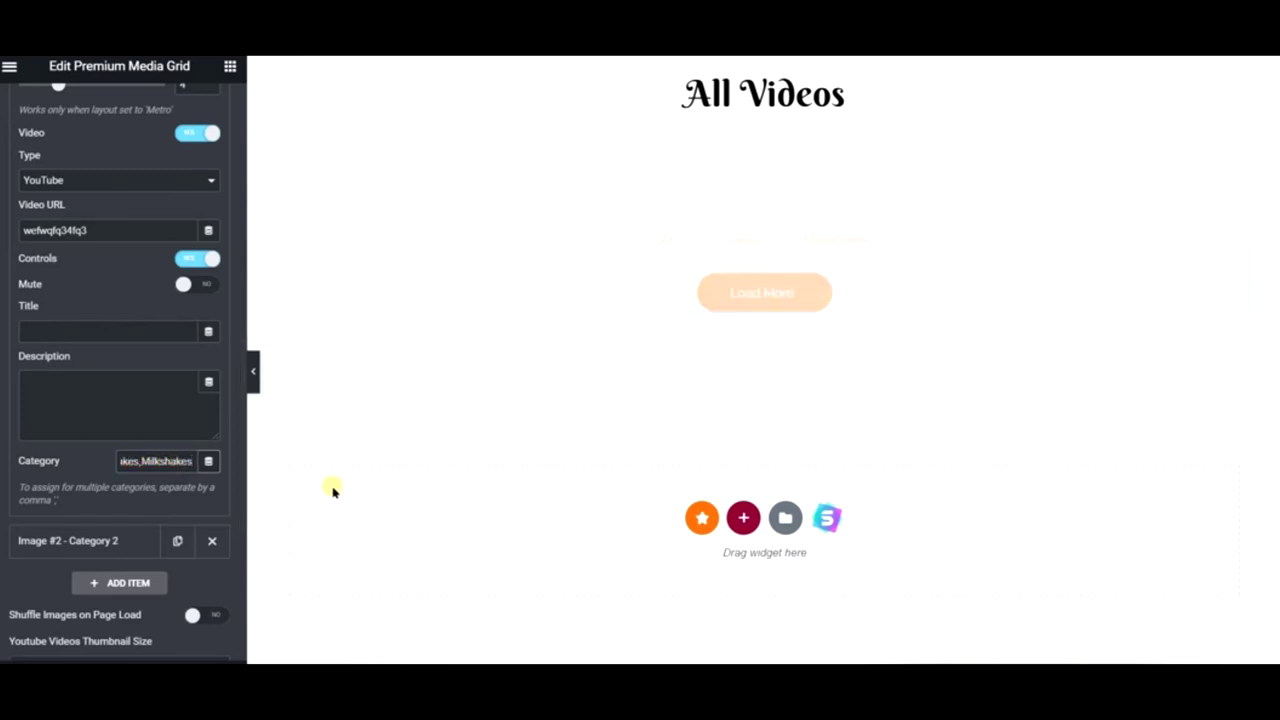
pyautogui.click(846, 238)
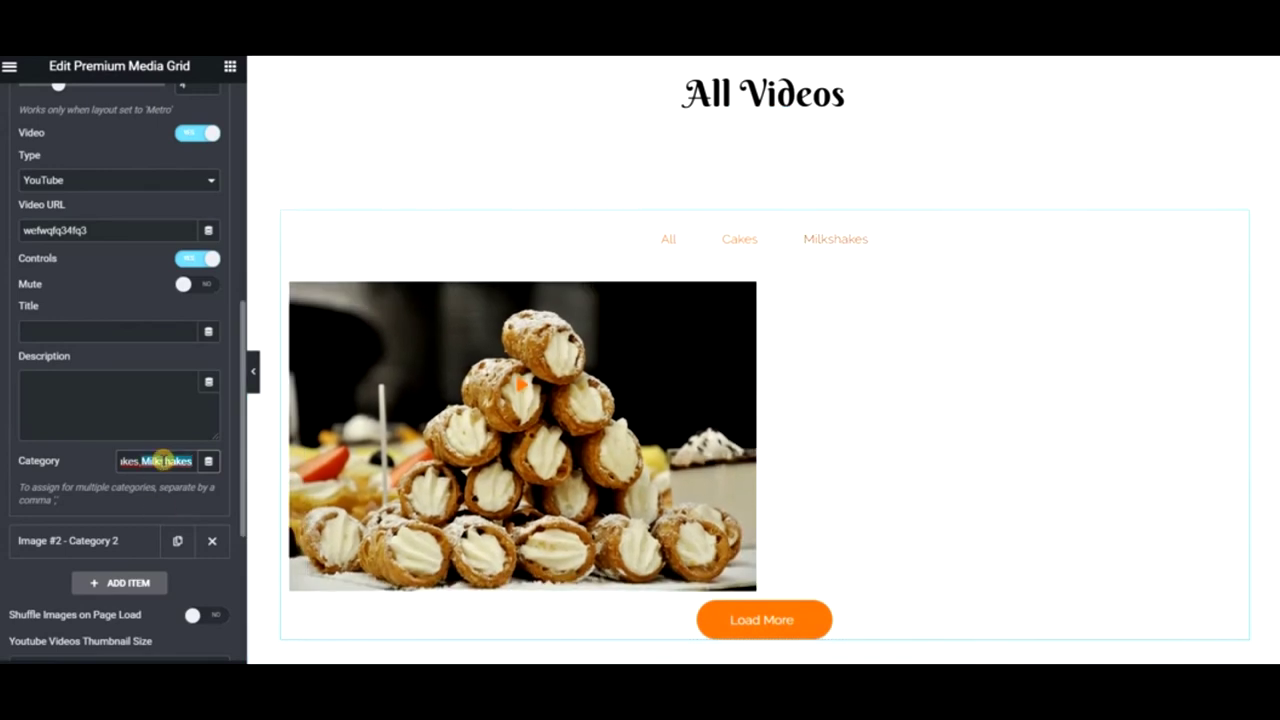
pyautogui.press('BackSpace')
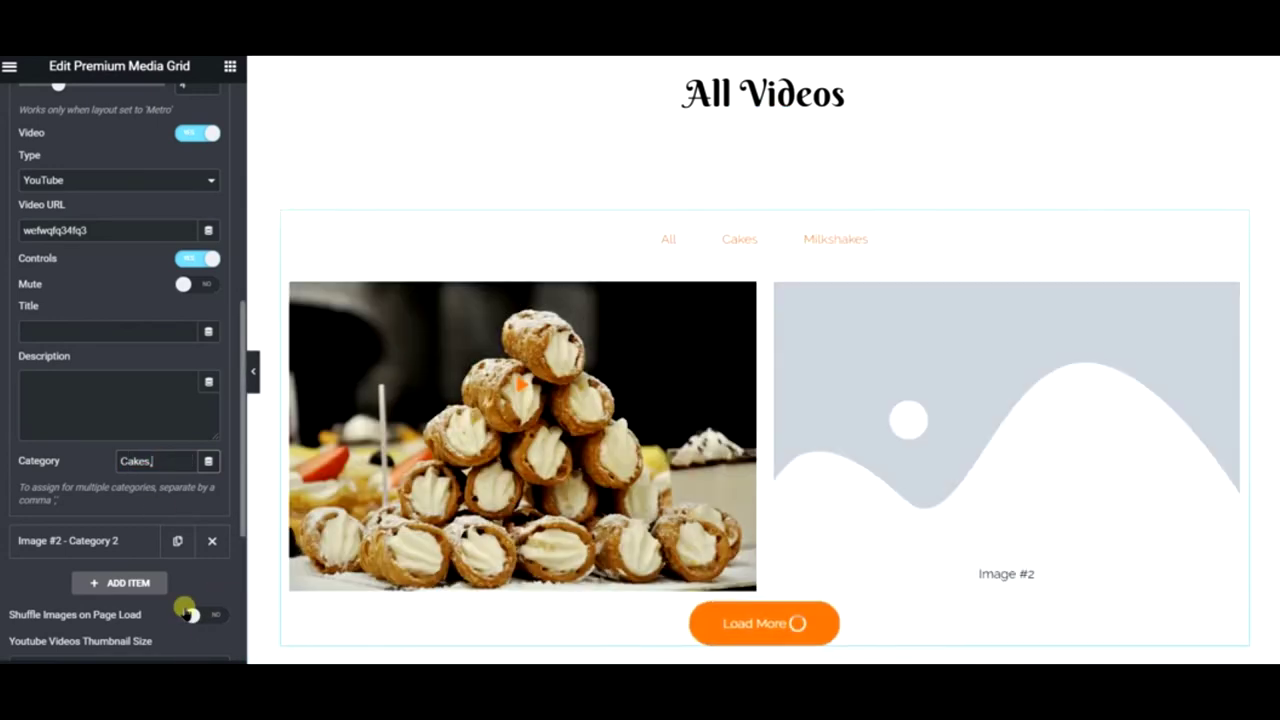
pyautogui.press('BackSpace')
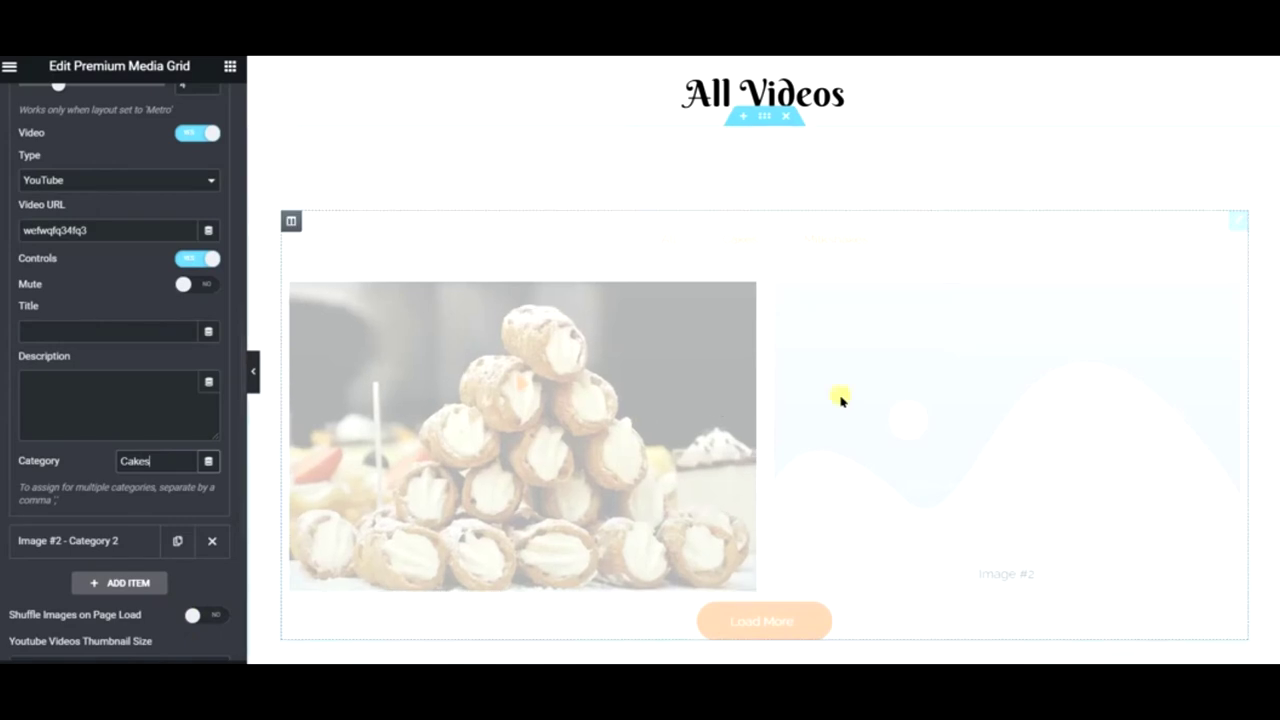
pyautogui.rightClick(348, 328)
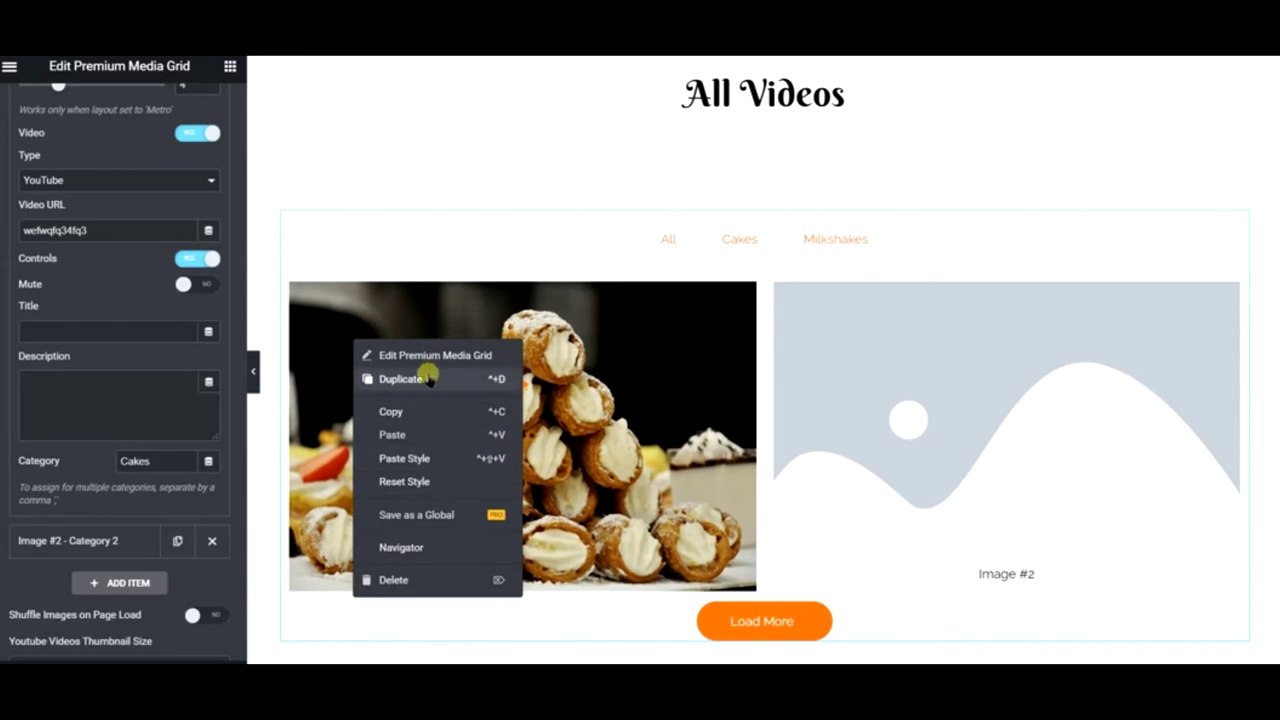
pyautogui.click(428, 378)
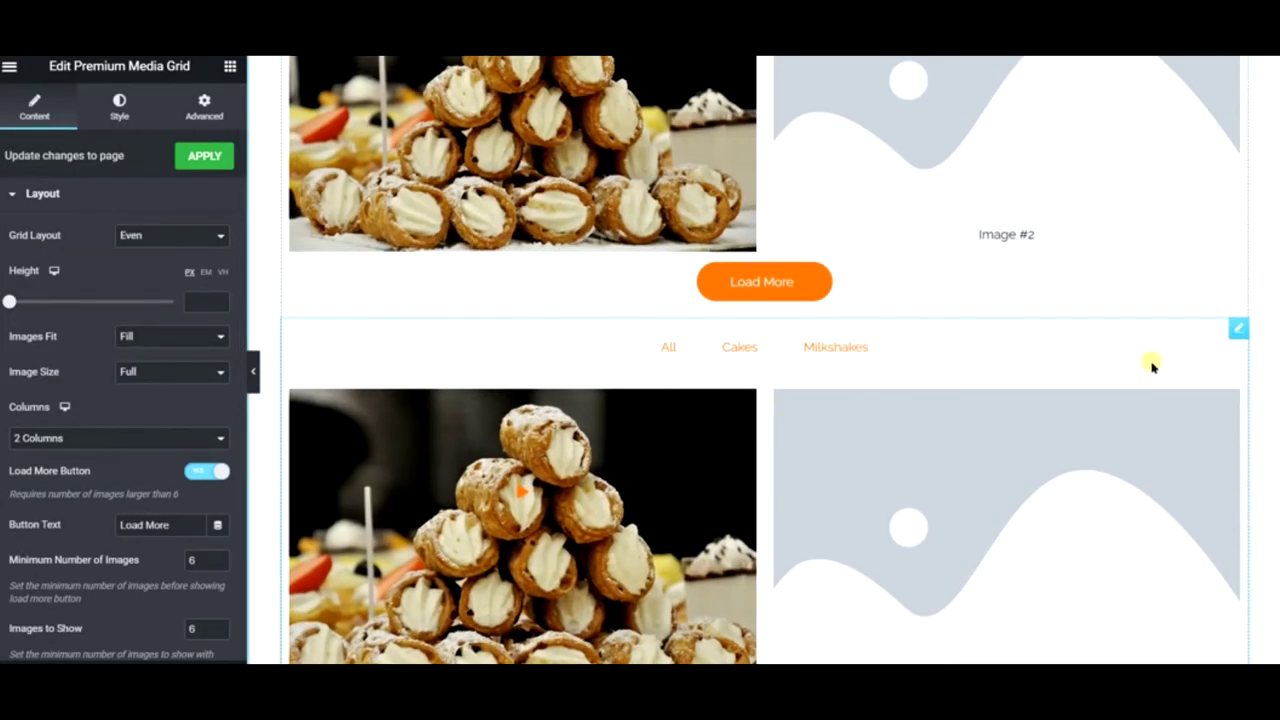
pyautogui.rightClick(1088, 429)
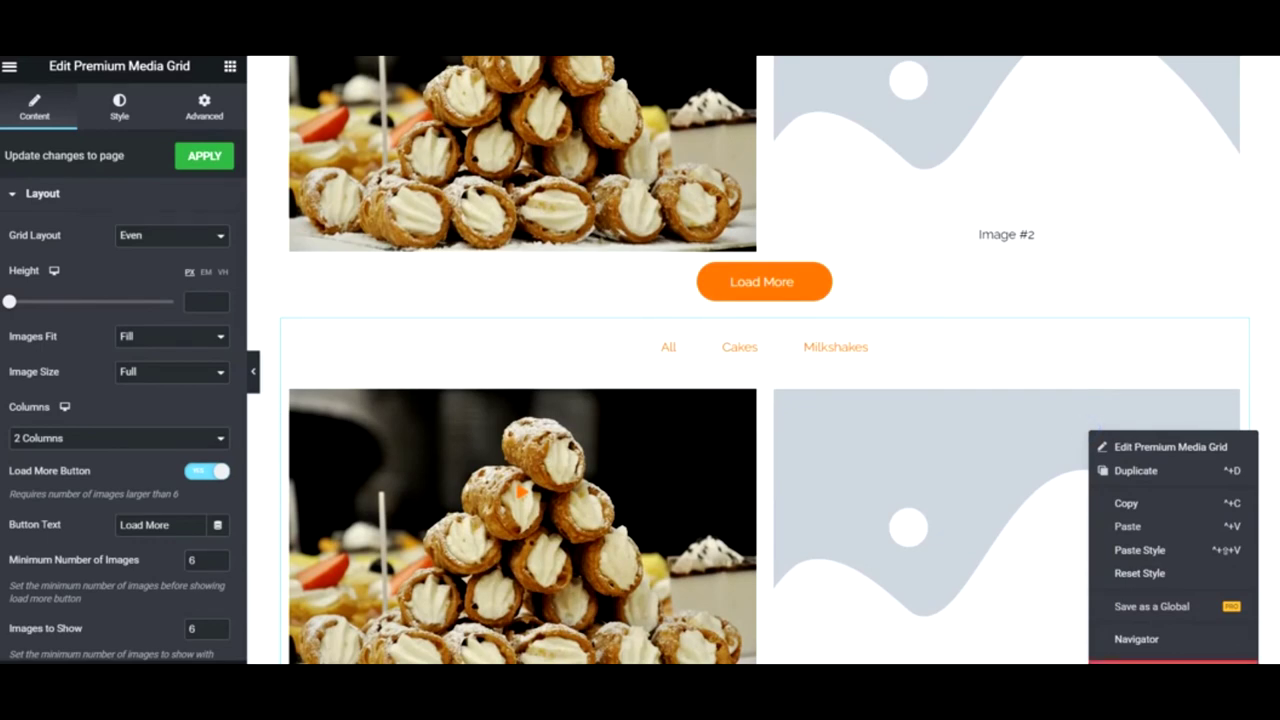
pyautogui.click(1106, 660)
pyautogui.scroll(3, 747, 543)
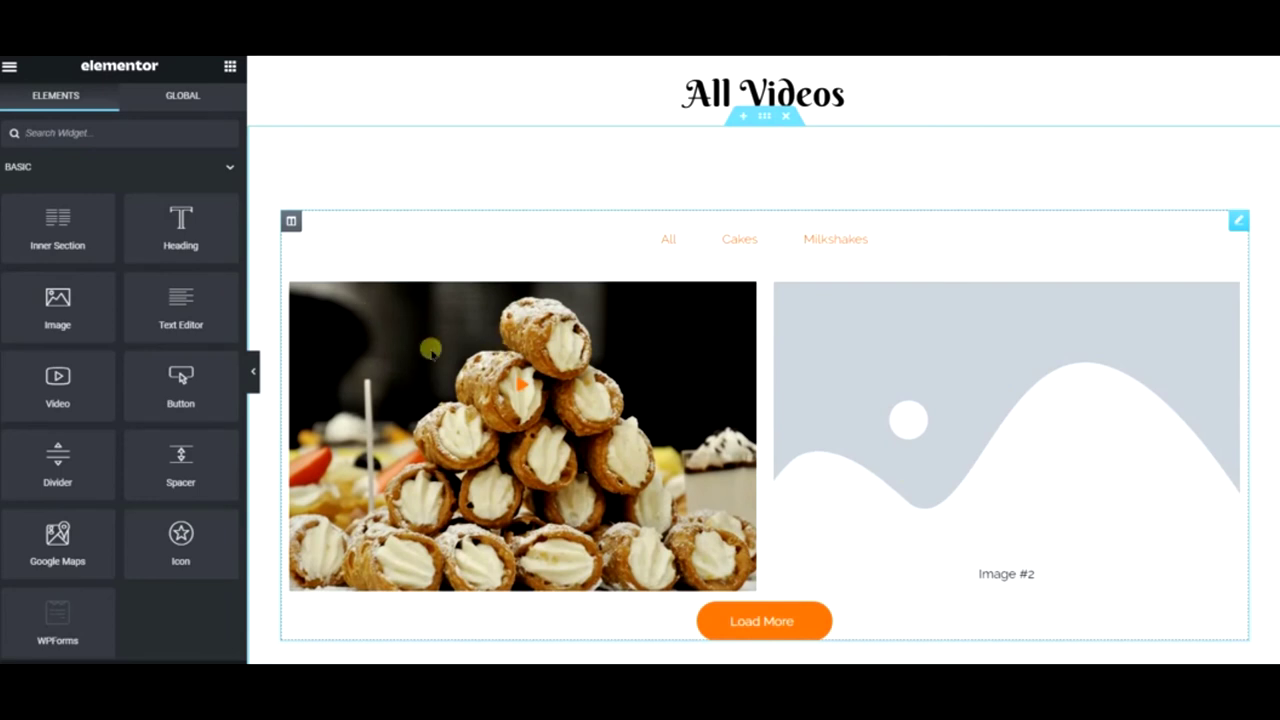
pyautogui.click(1003, 346)
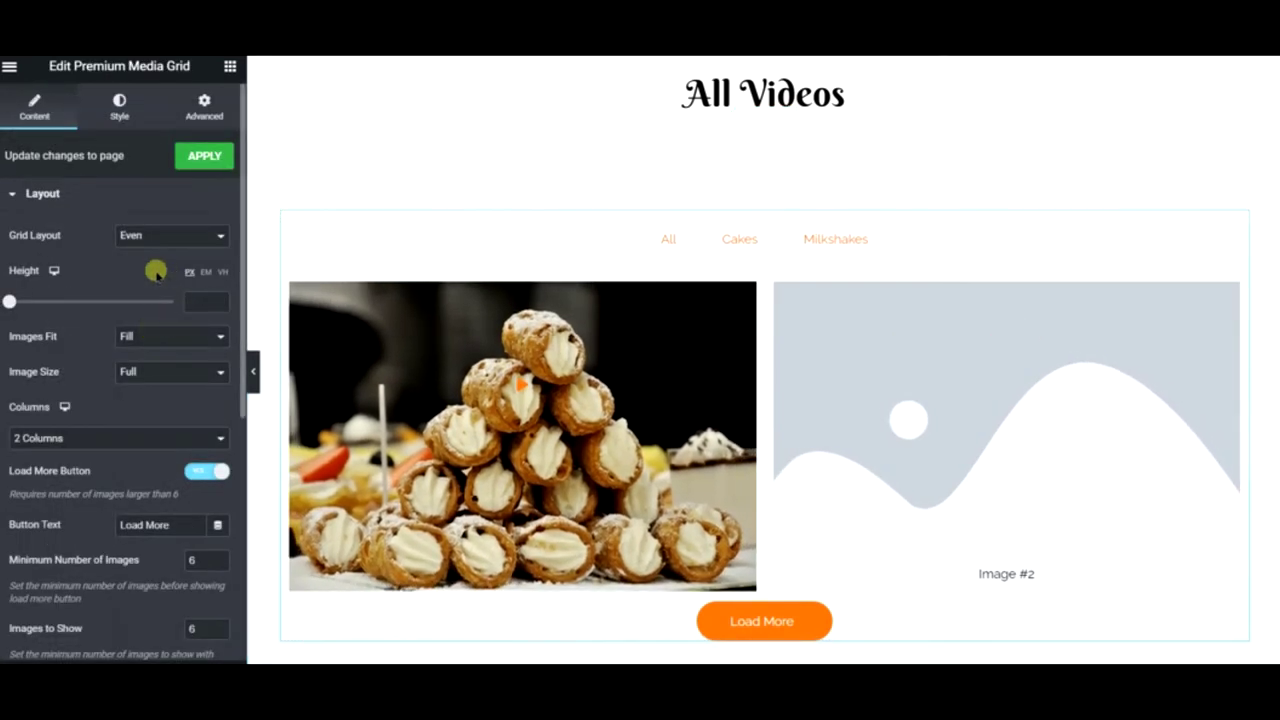
# - Add a third entry to the media grid's filter categories
pyautogui.scroll(-5, 75, 437)
pyautogui.click(60, 331)
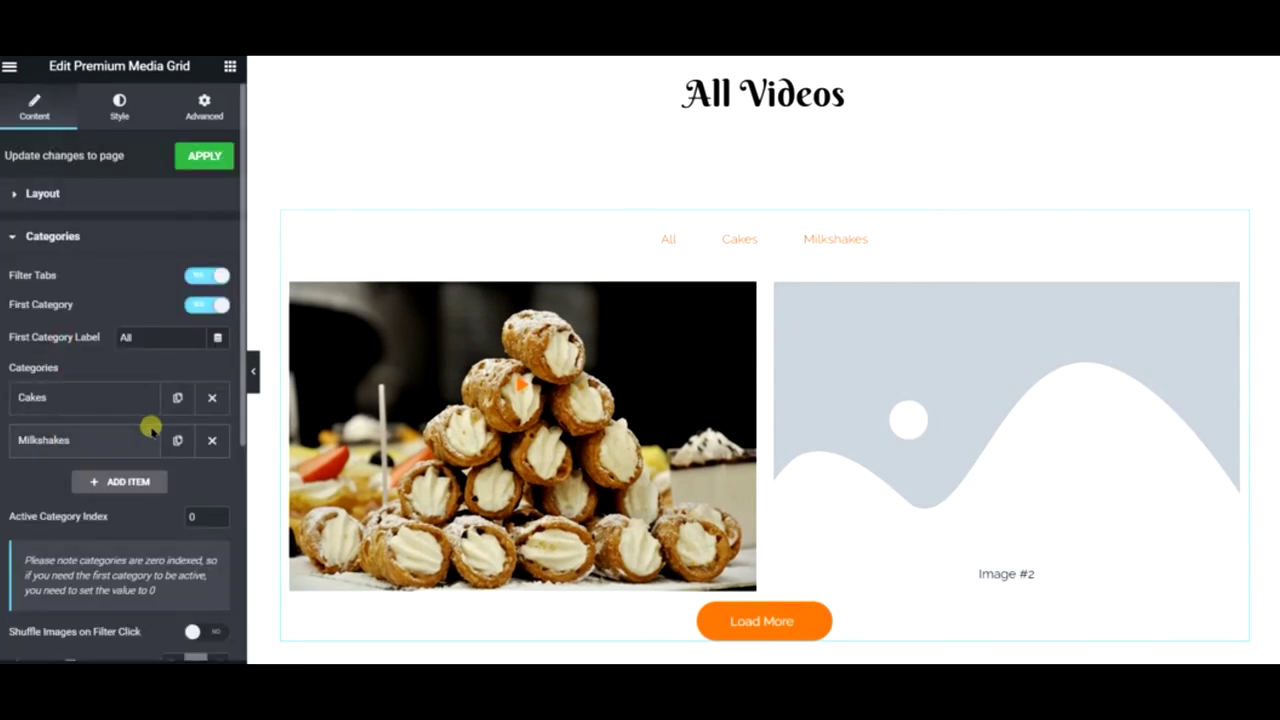
pyautogui.click(130, 482)
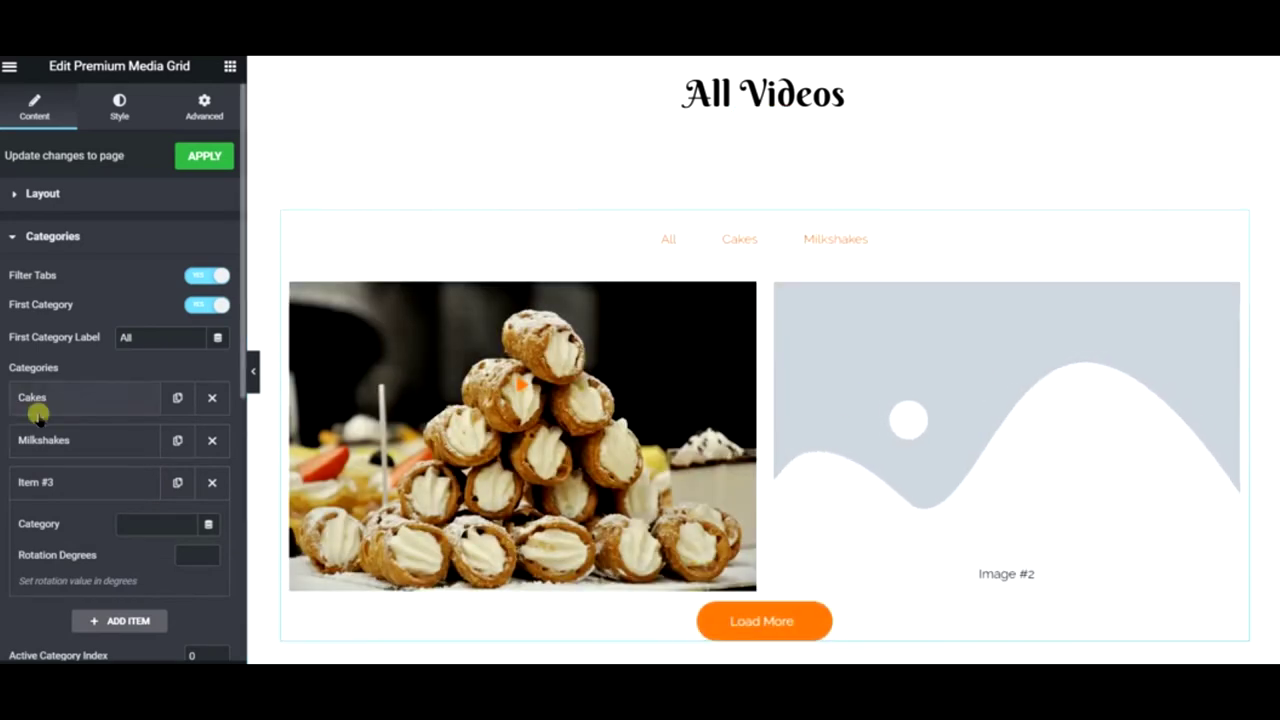
# - Lay the media grid out in 3 columns
pyautogui.click(44, 190)
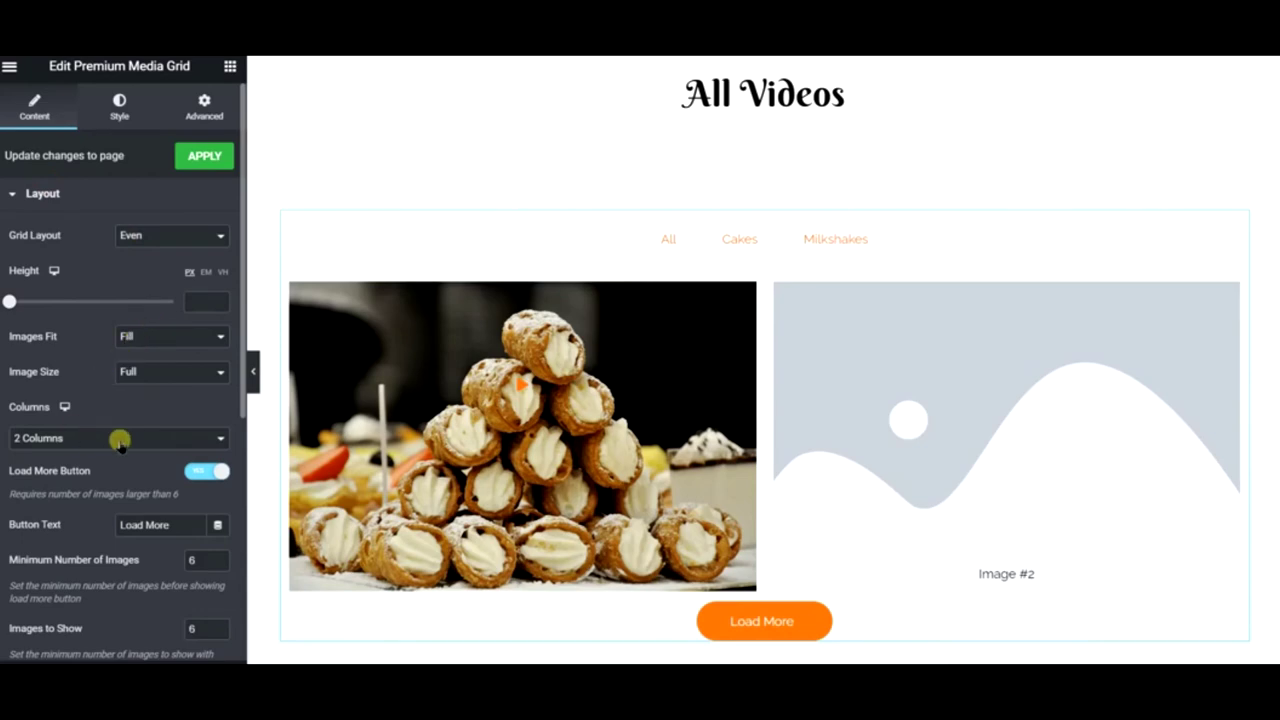
pyautogui.click(187, 438)
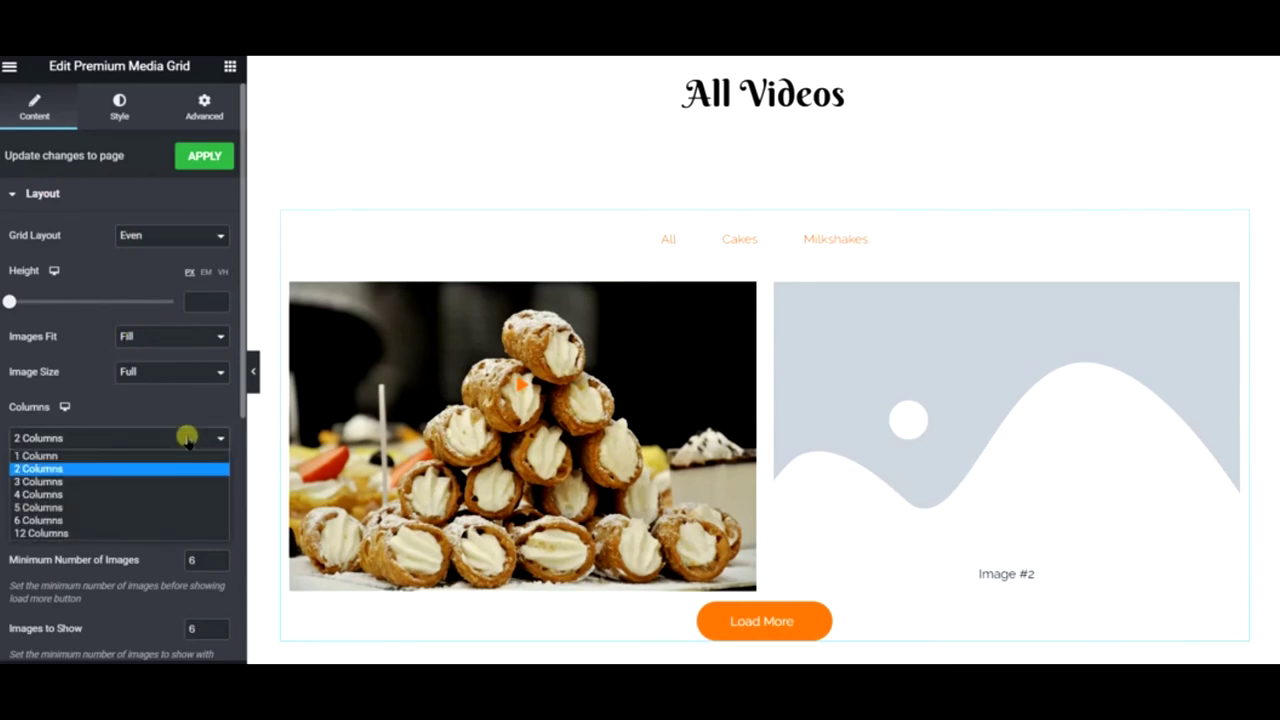
pyautogui.click(115, 480)
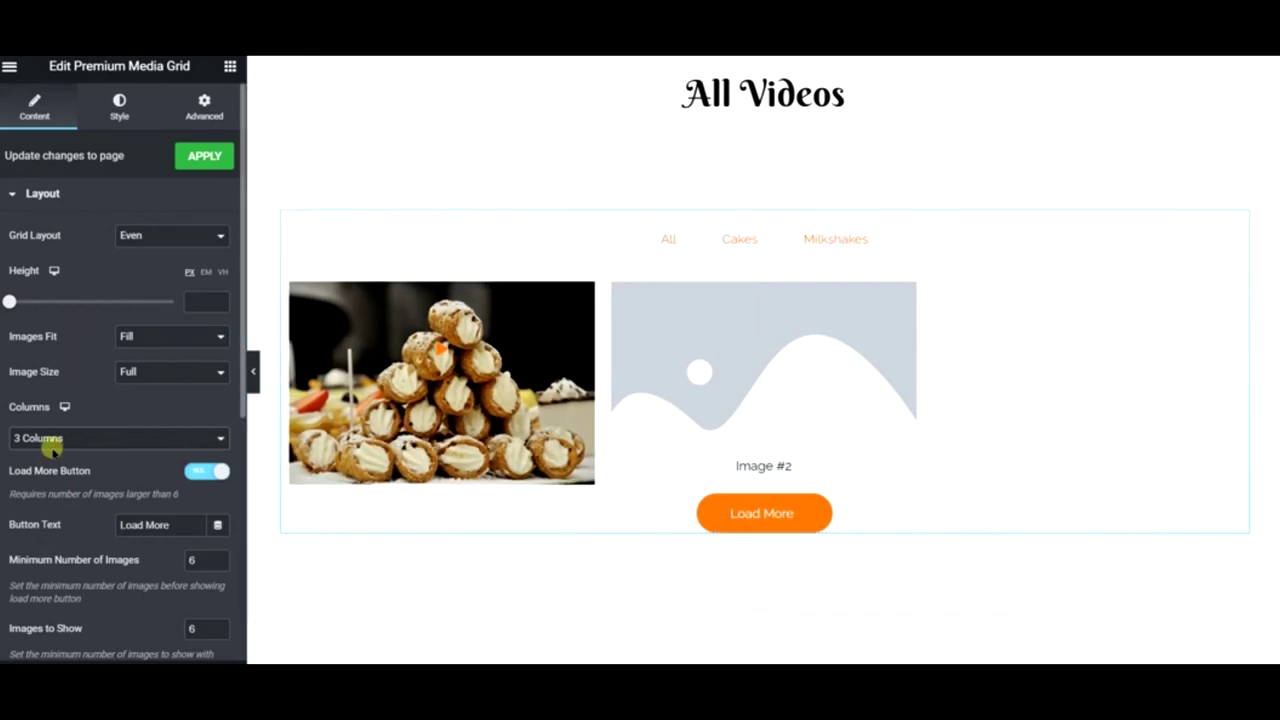
pyautogui.scroll(-4, 86, 331)
# - Name the new third filter category Bagels
pyautogui.click(52, 329)
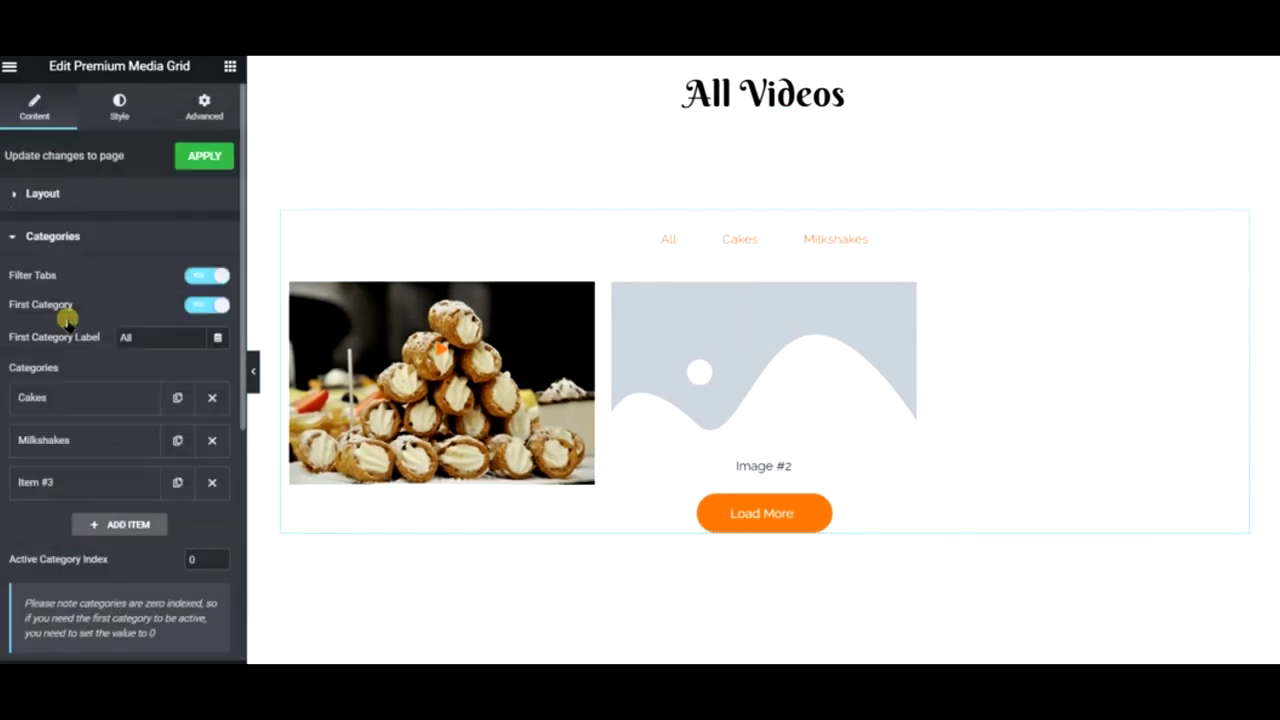
pyautogui.click(69, 482)
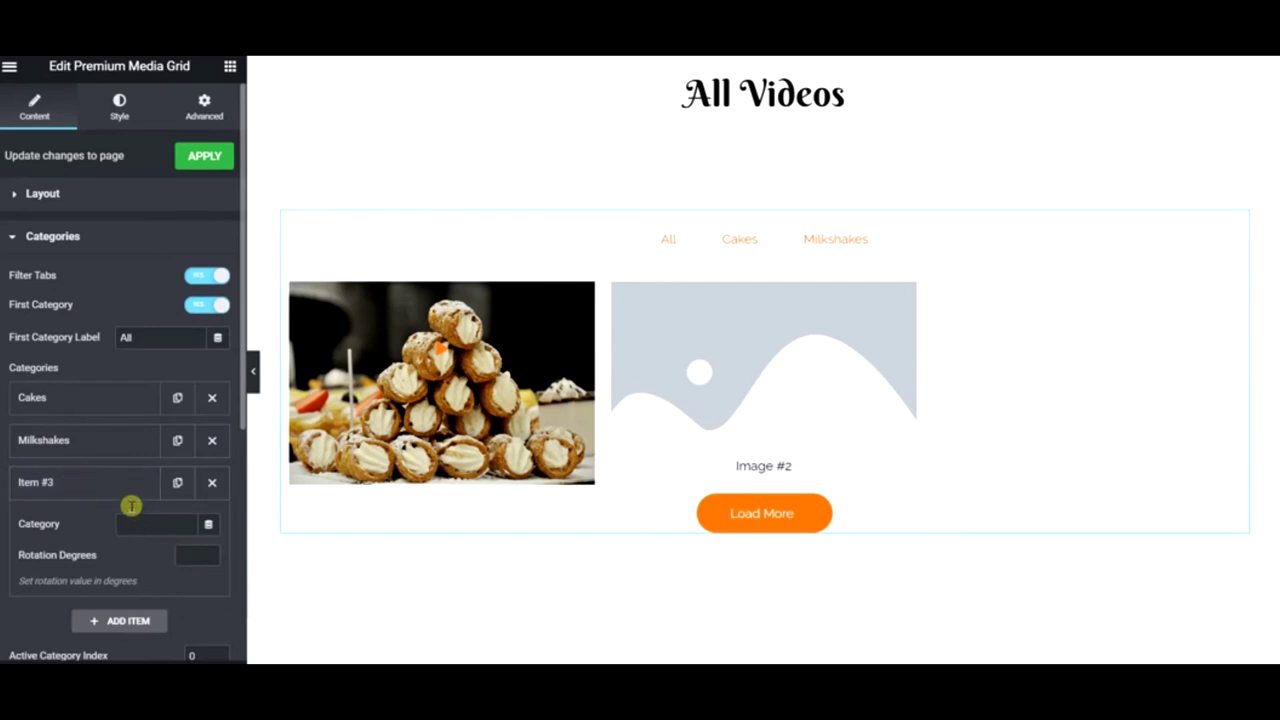
pyautogui.click(115, 482)
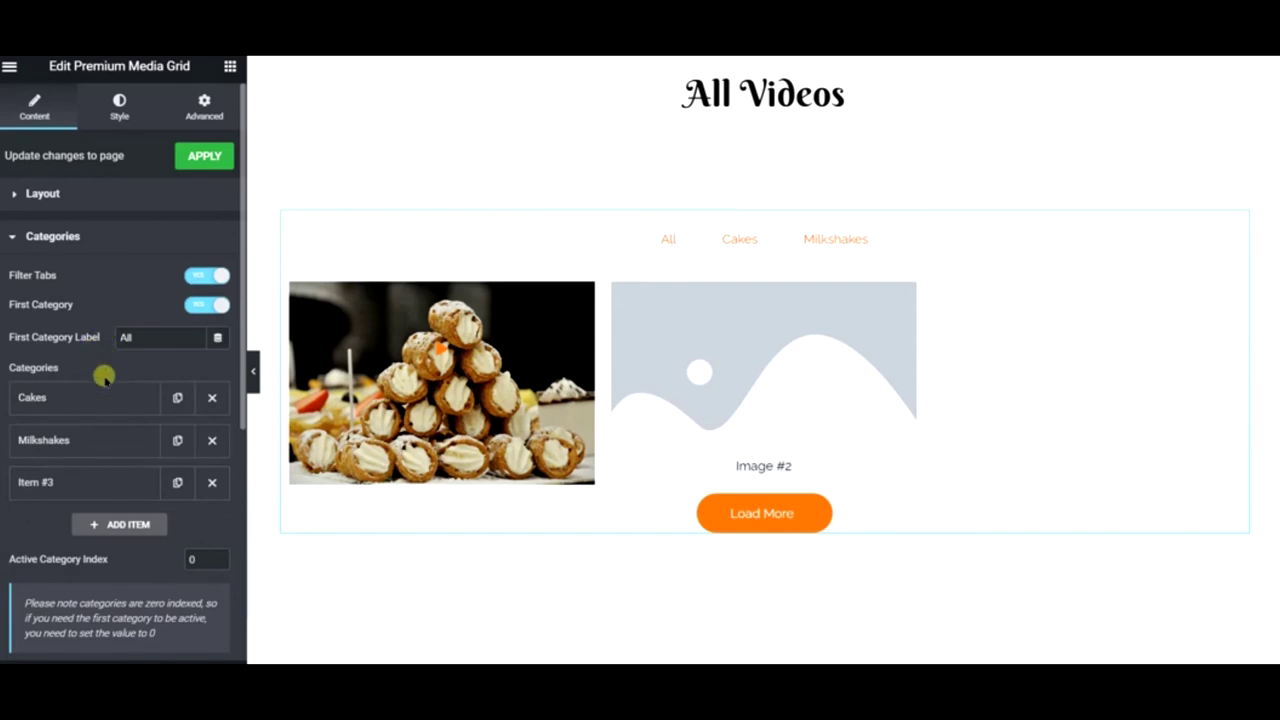
pyautogui.click(135, 487)
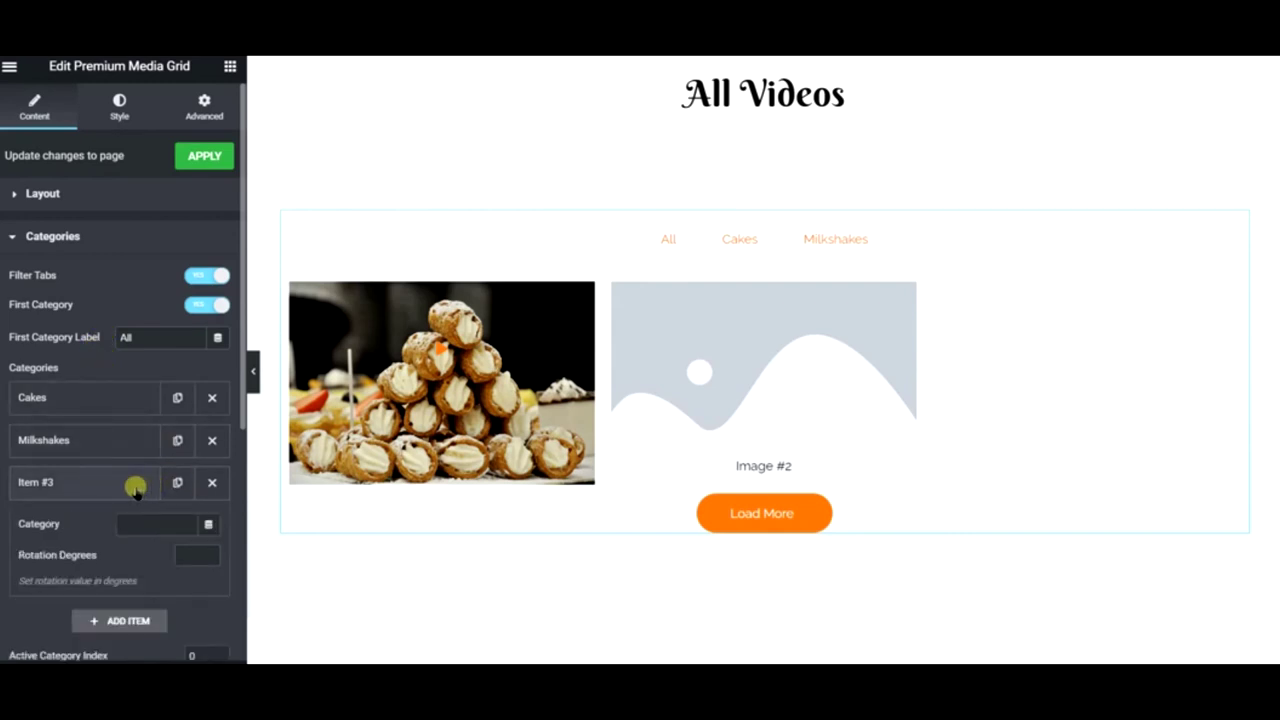
pyautogui.click(126, 447)
pyautogui.click(128, 452)
pyautogui.click(132, 472)
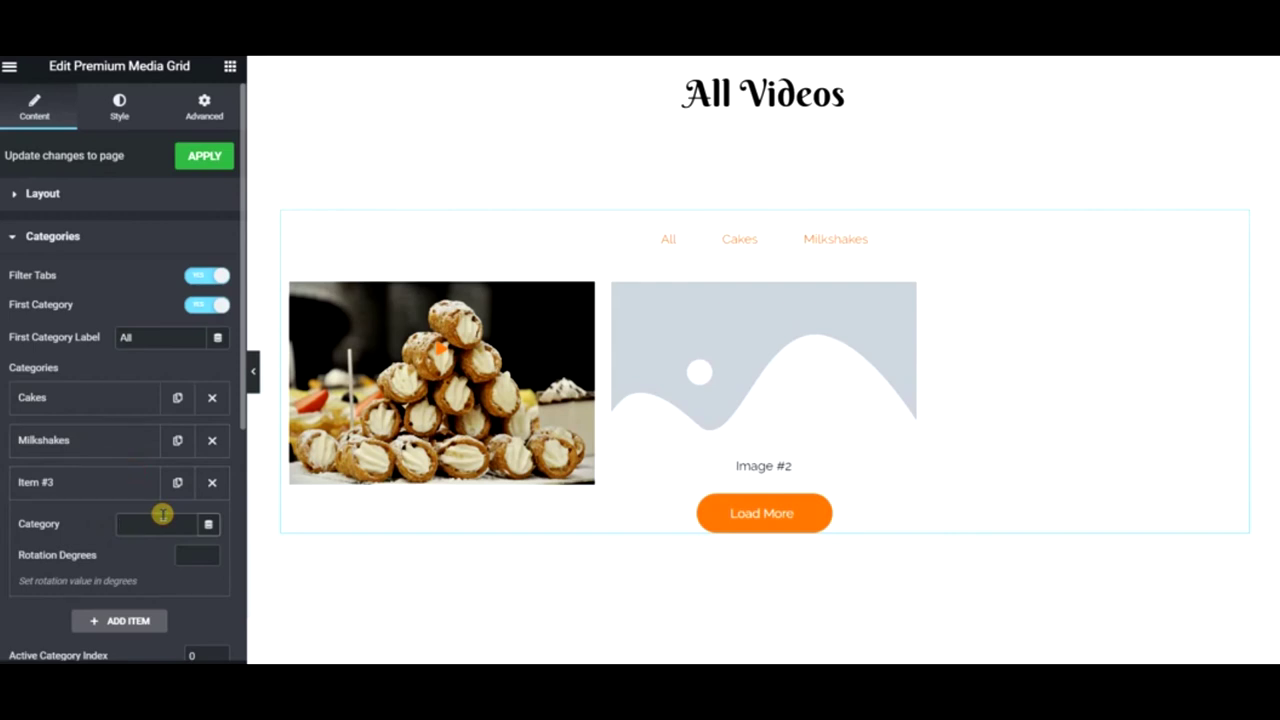
pyautogui.write('Bagel')
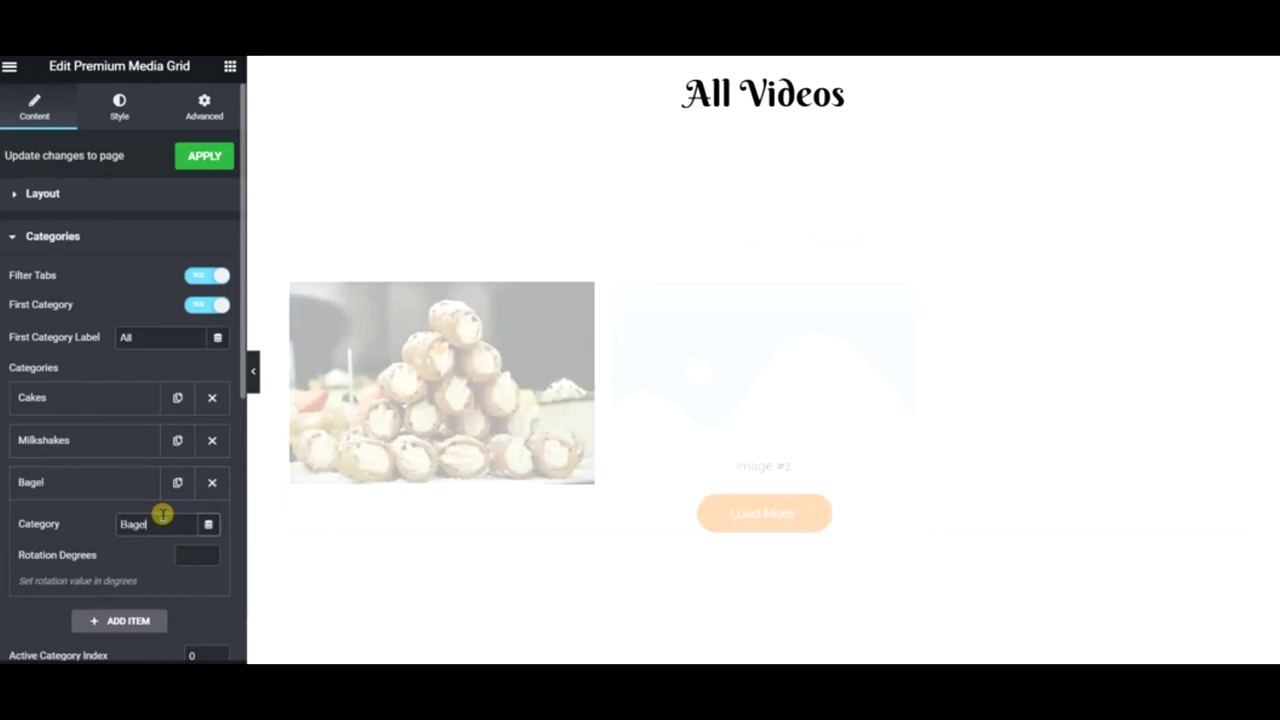
pyautogui.write('s')
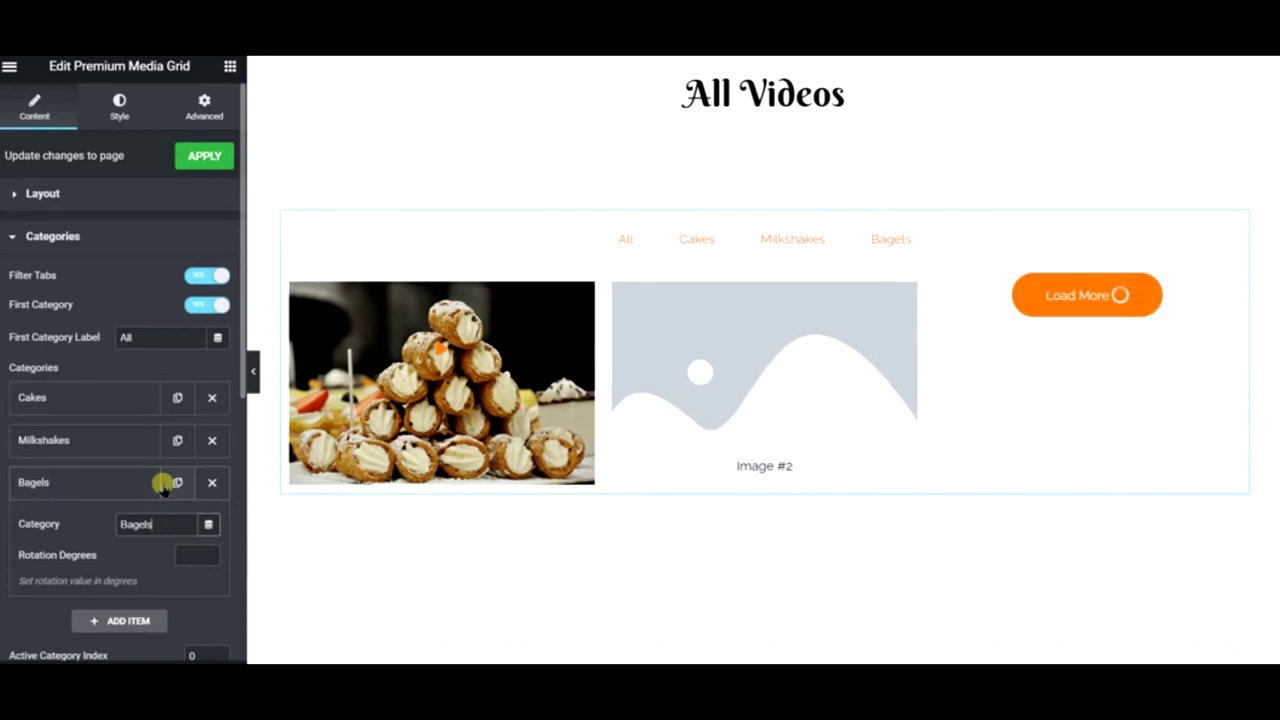
pyautogui.click(121, 476)
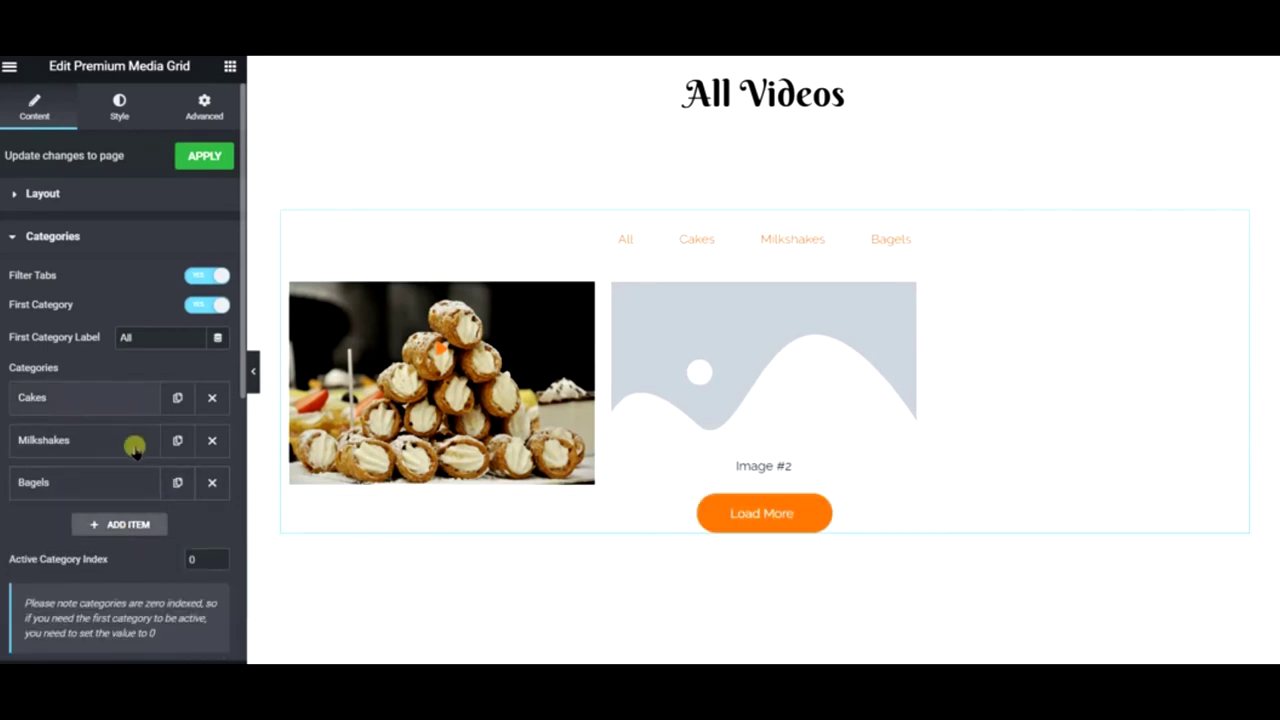
pyautogui.scroll(-2, 87, 447)
pyautogui.scroll(-1, 87, 447)
# - Add a third gallery item with the croissant photo and mark it as a video entry
pyautogui.click(86, 437)
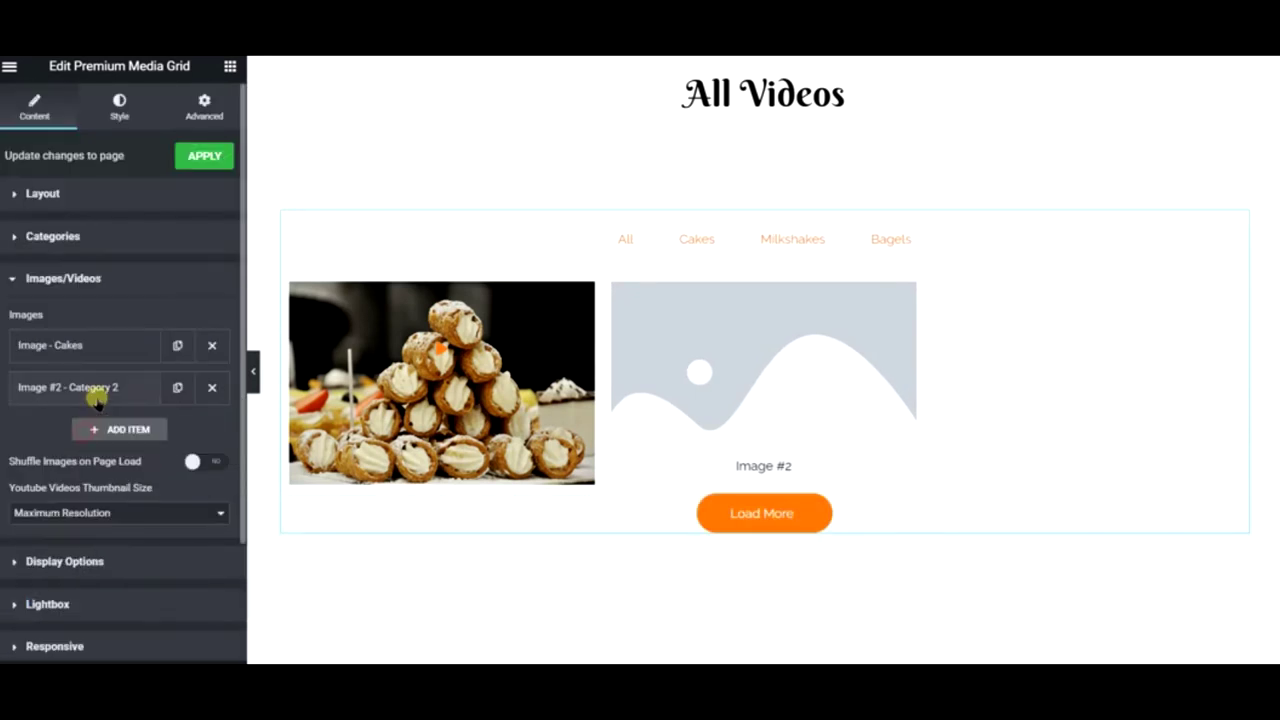
pyautogui.click(114, 423)
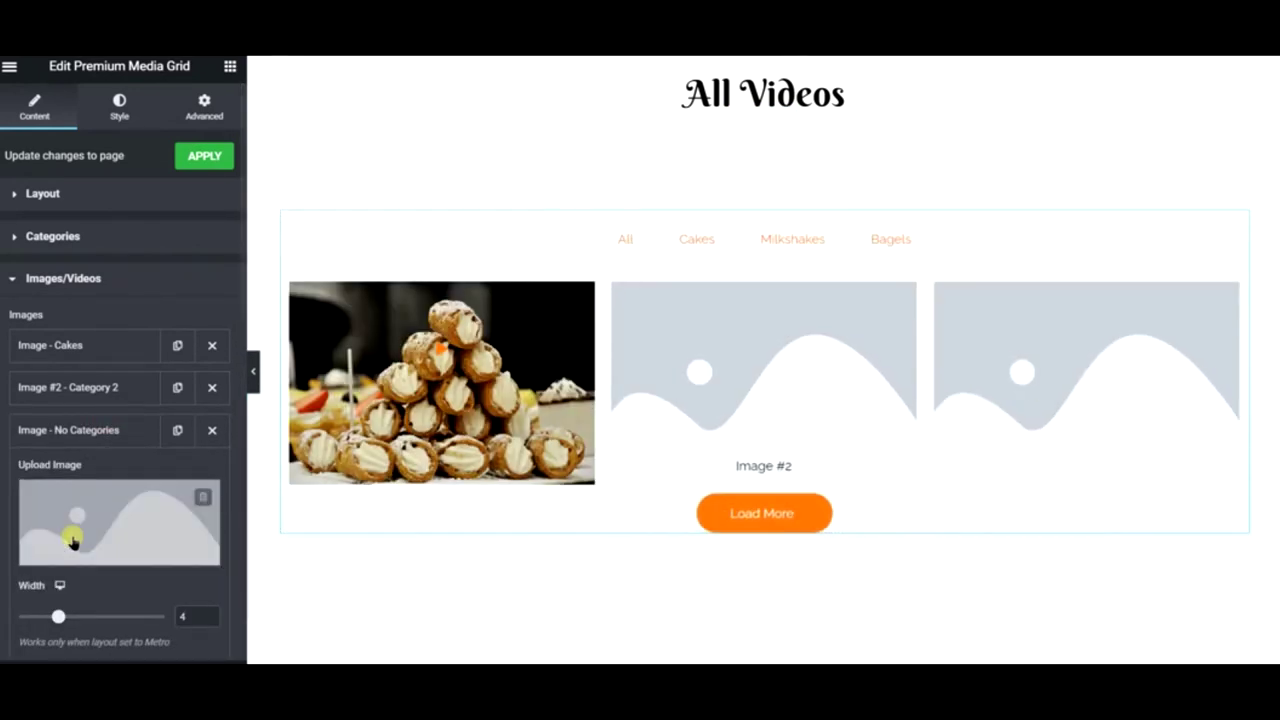
pyautogui.click(90, 496)
pyautogui.click(316, 264)
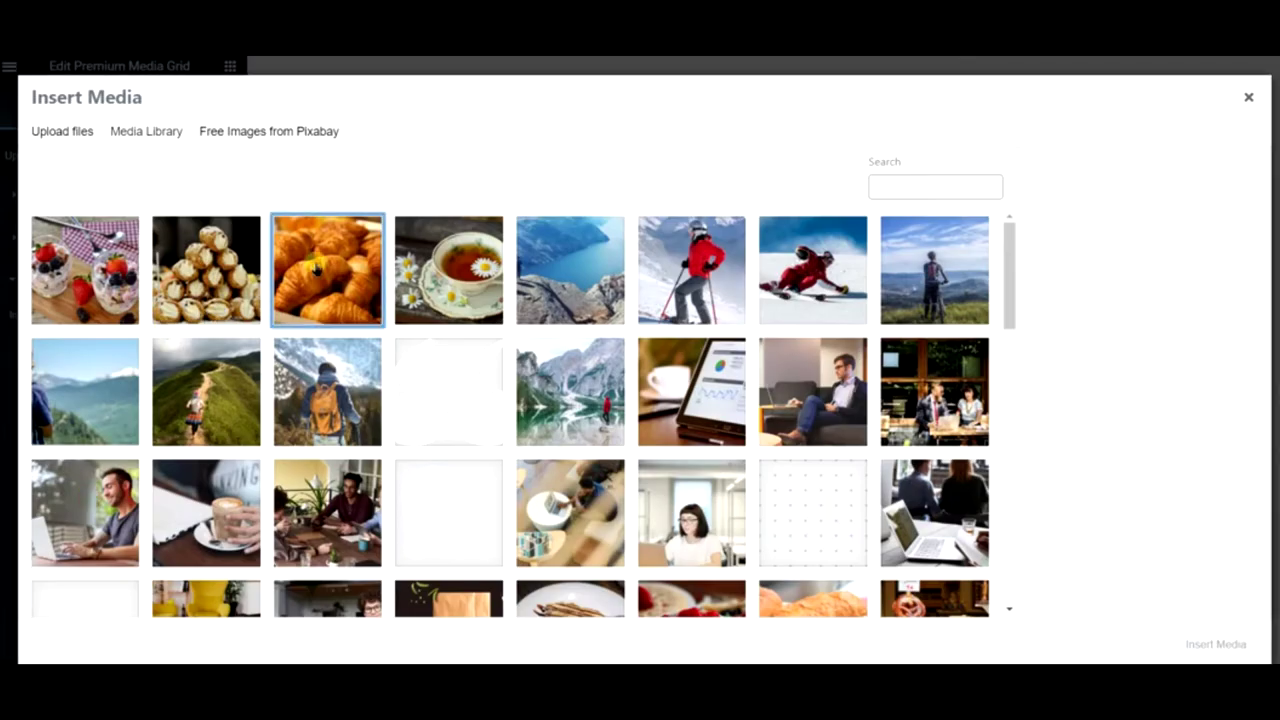
pyautogui.click(1190, 644)
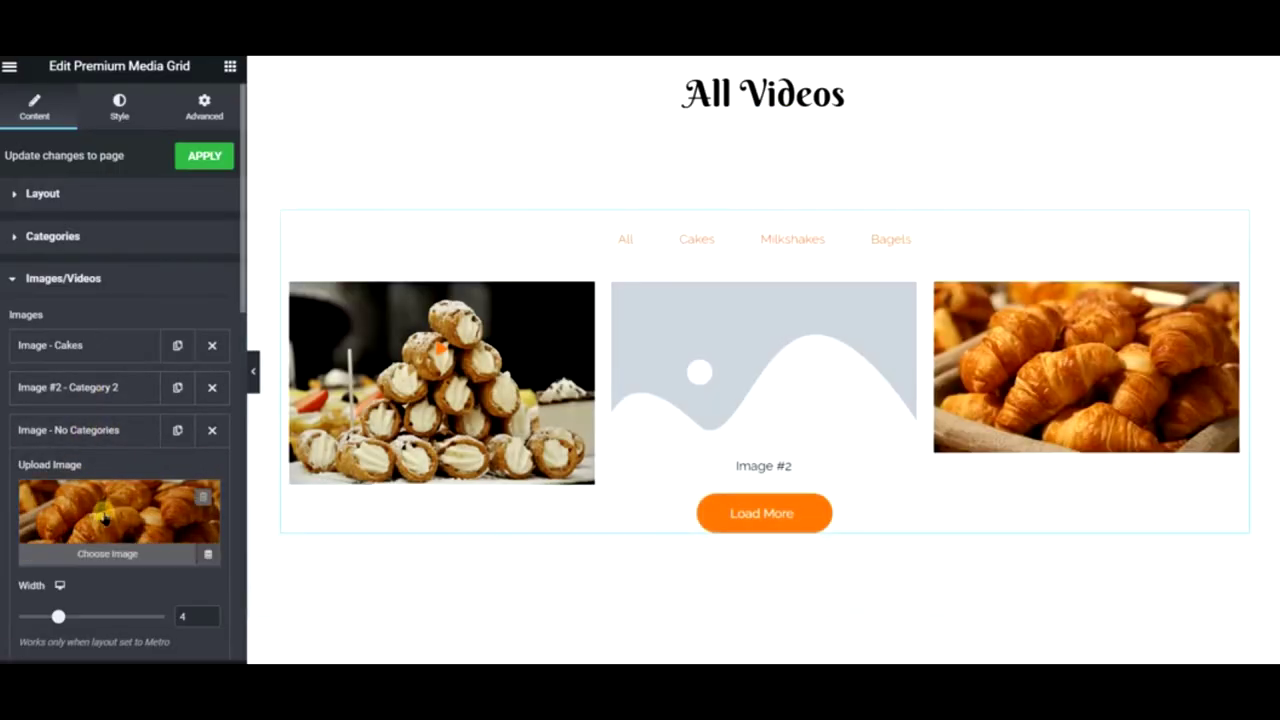
pyautogui.scroll(-4, 100, 505)
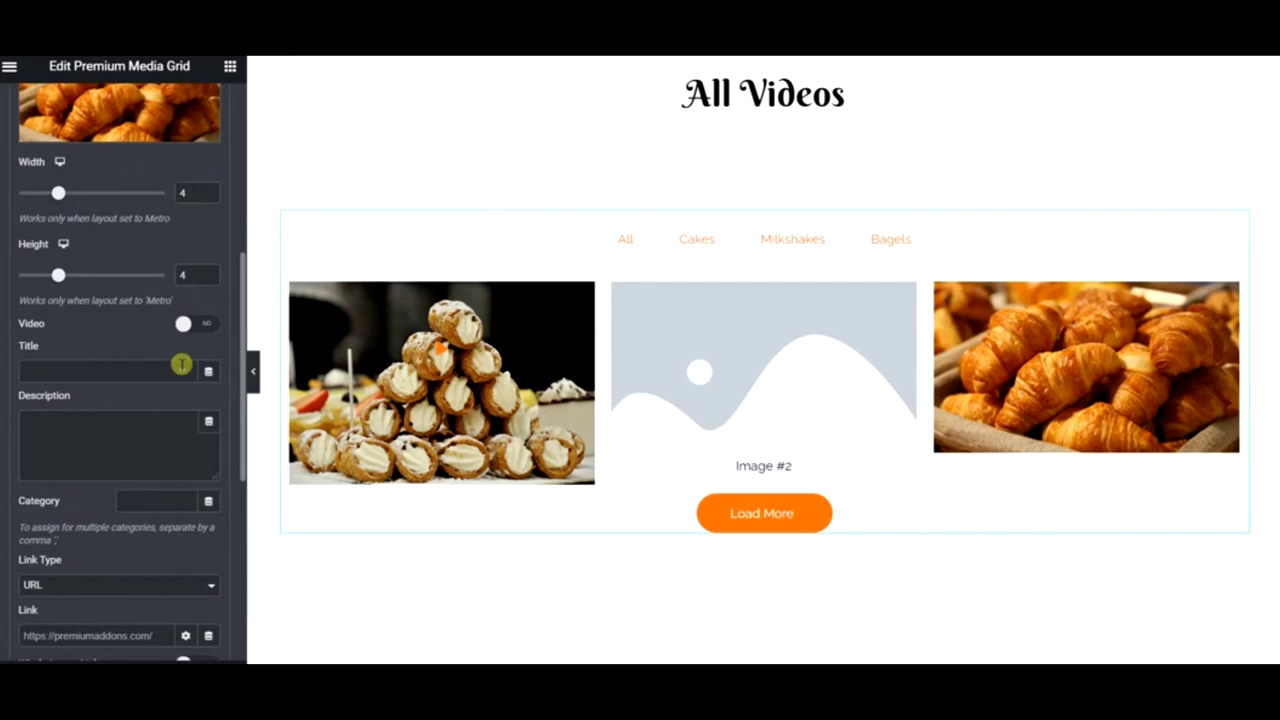
pyautogui.click(183, 323)
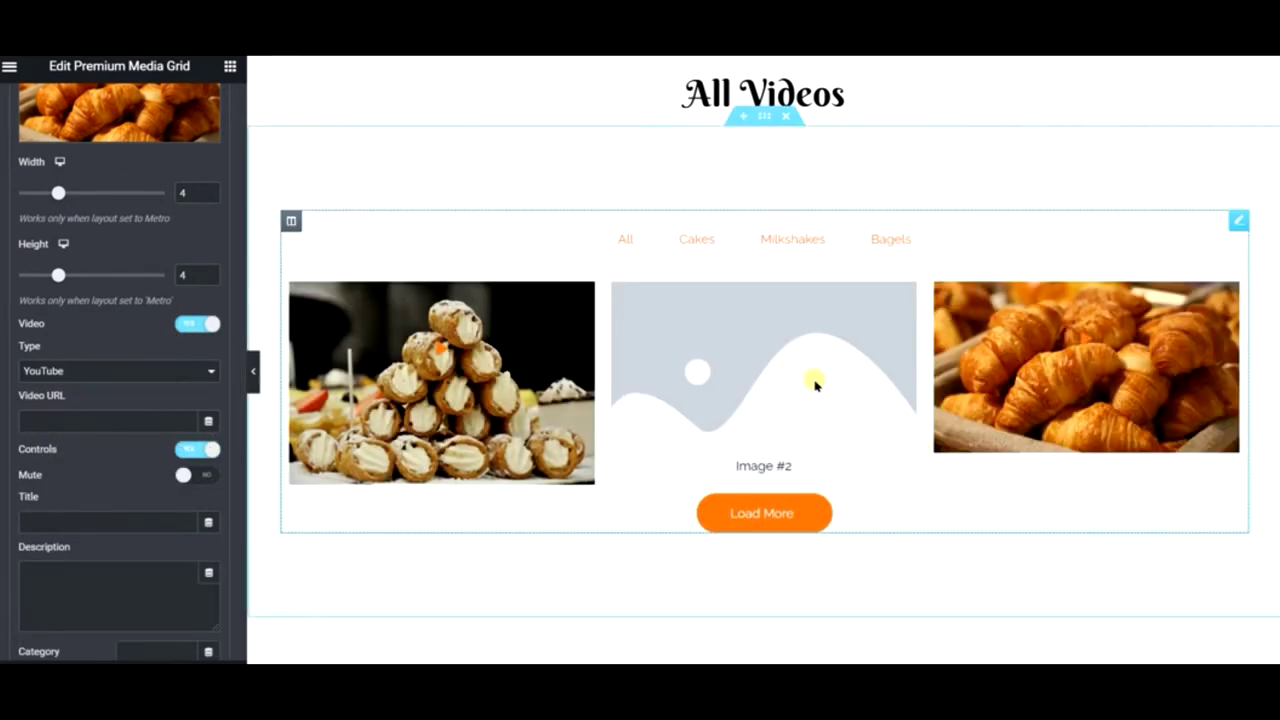
# - Replace the Image #2 placeholder with the strawberry dessert photo
pyautogui.click(774, 364)
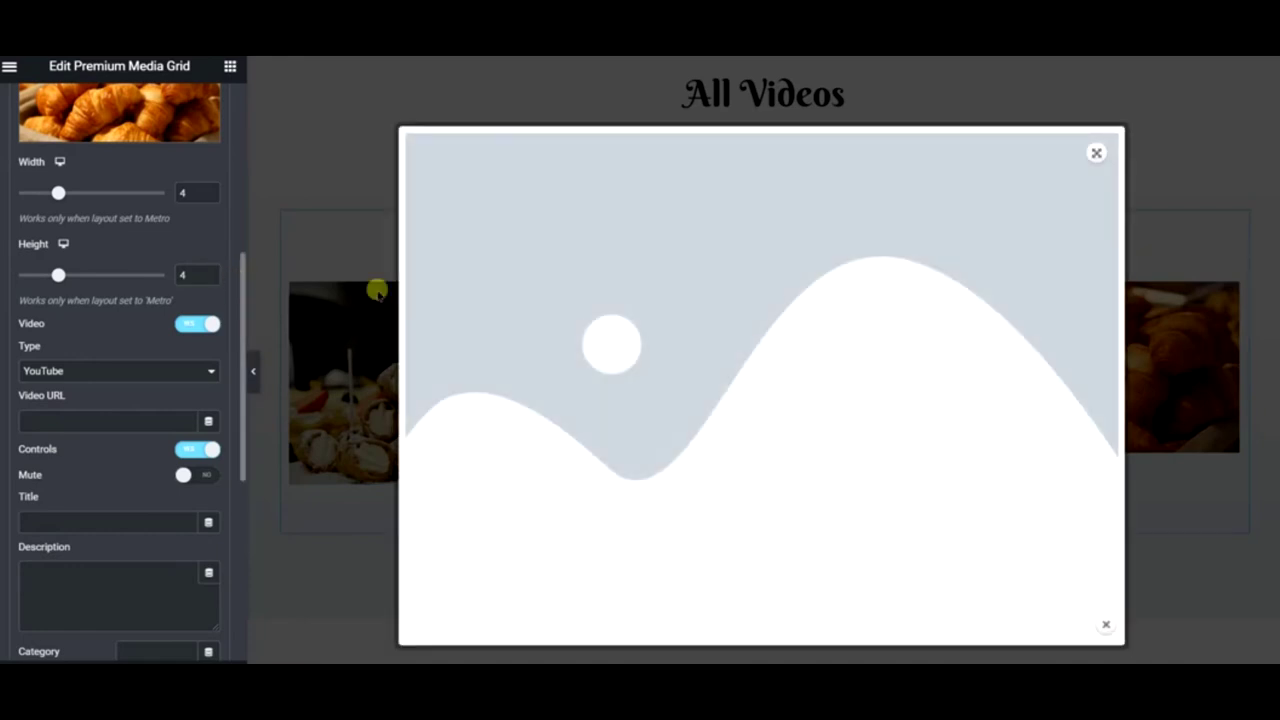
pyautogui.click(1094, 156)
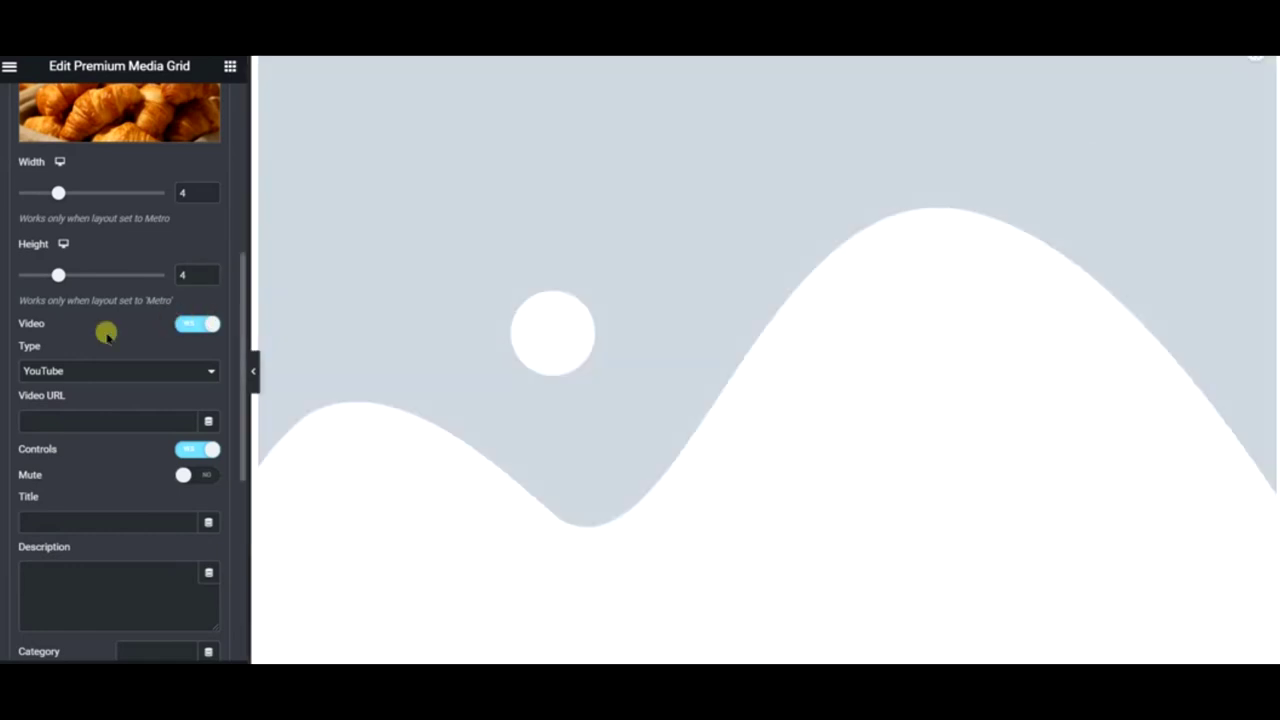
pyautogui.scroll(3, 106, 330)
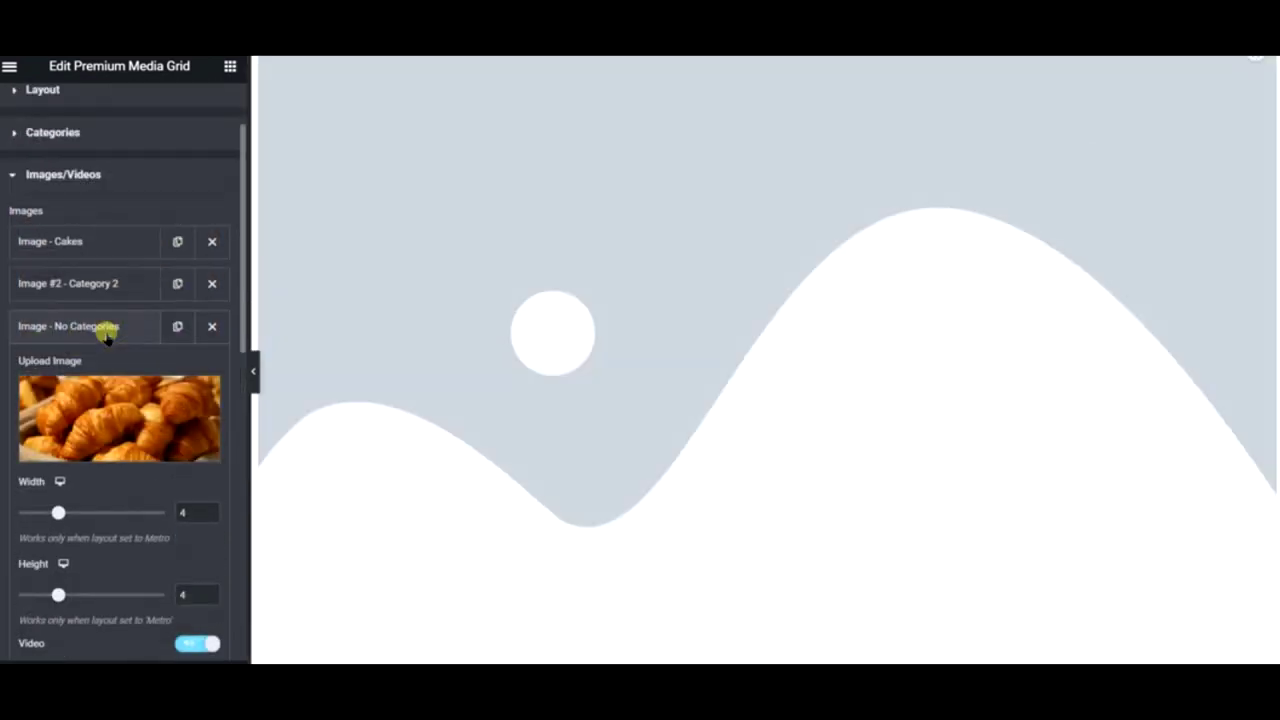
pyautogui.click(103, 283)
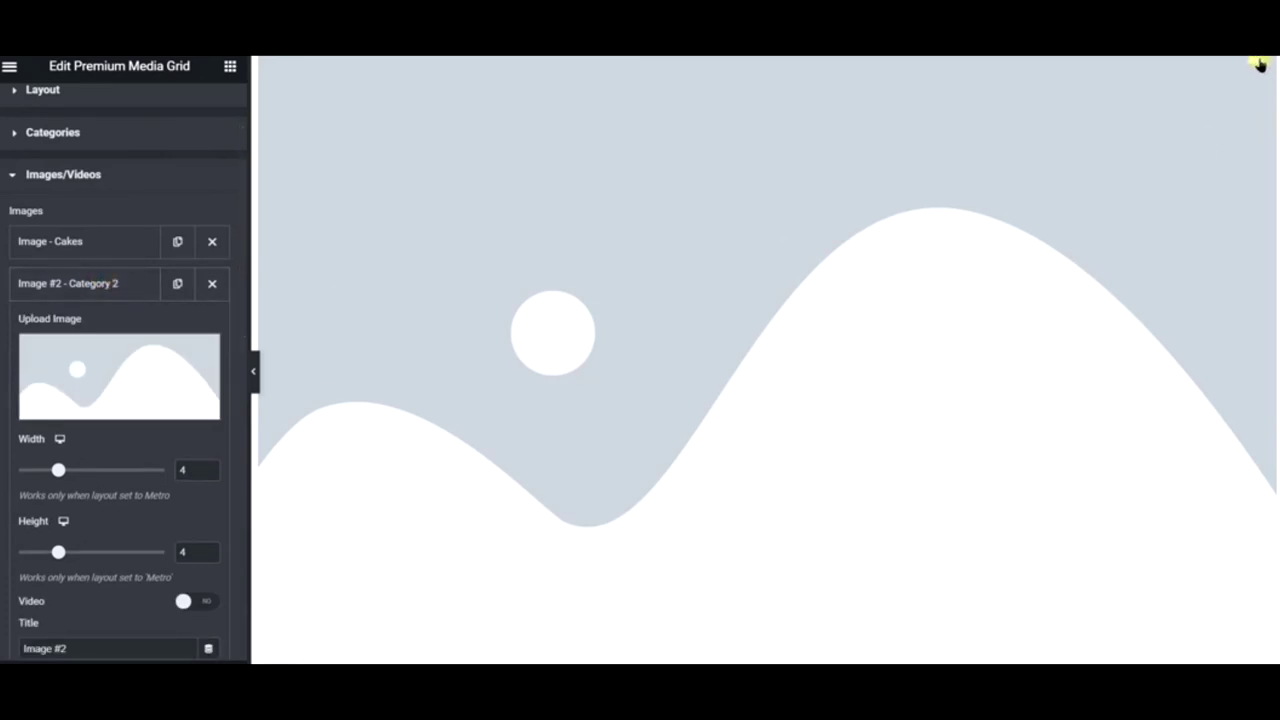
pyautogui.click(1253, 66)
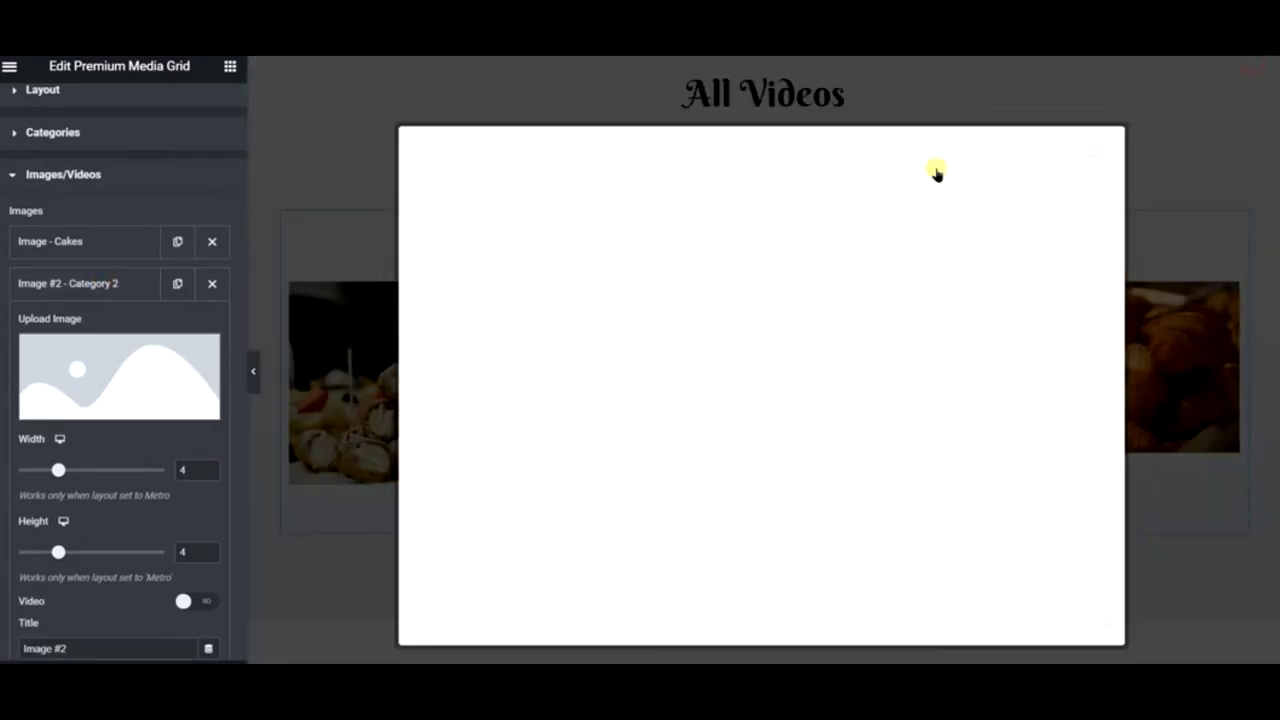
pyautogui.click(1102, 624)
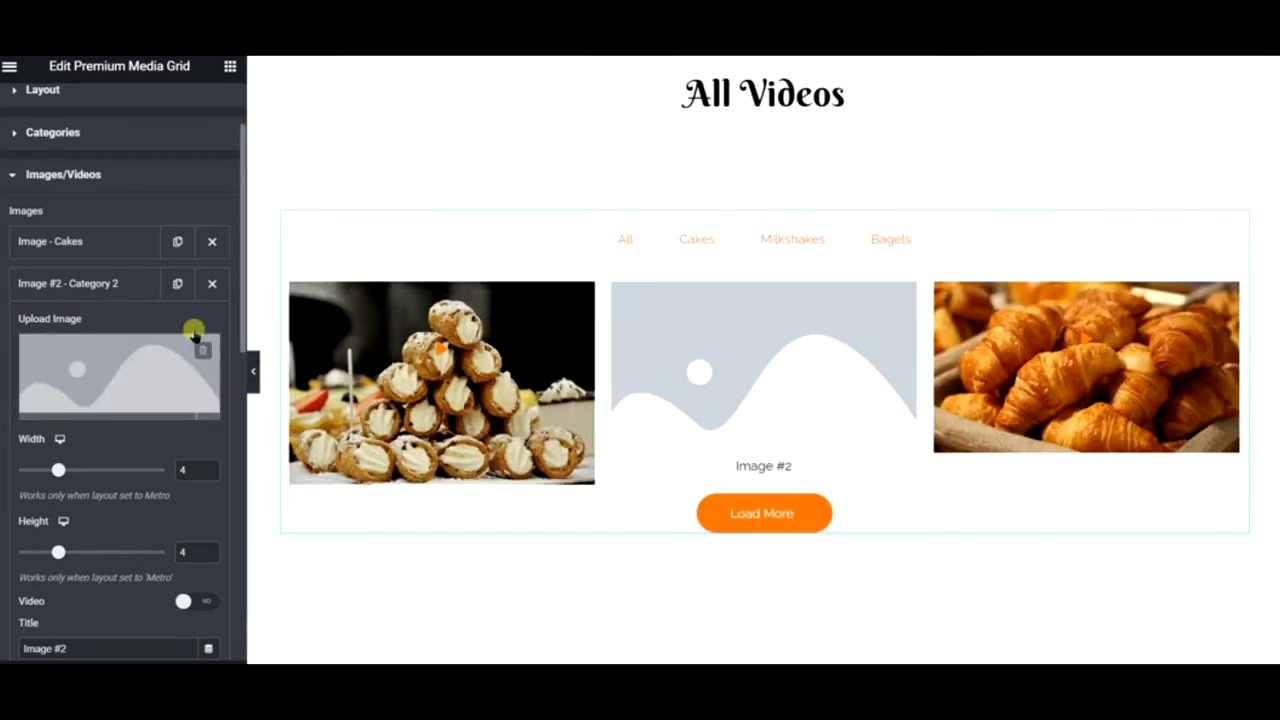
pyautogui.click(149, 357)
pyautogui.click(150, 357)
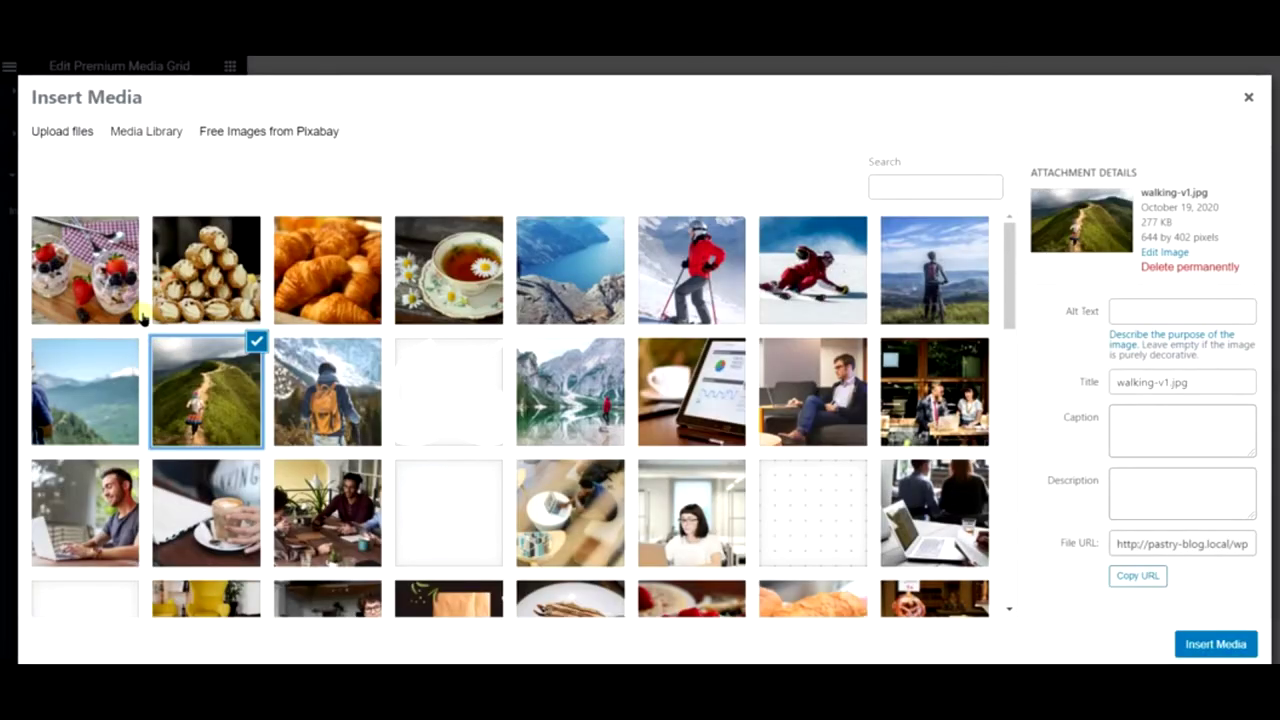
pyautogui.click(124, 286)
pyautogui.click(1207, 642)
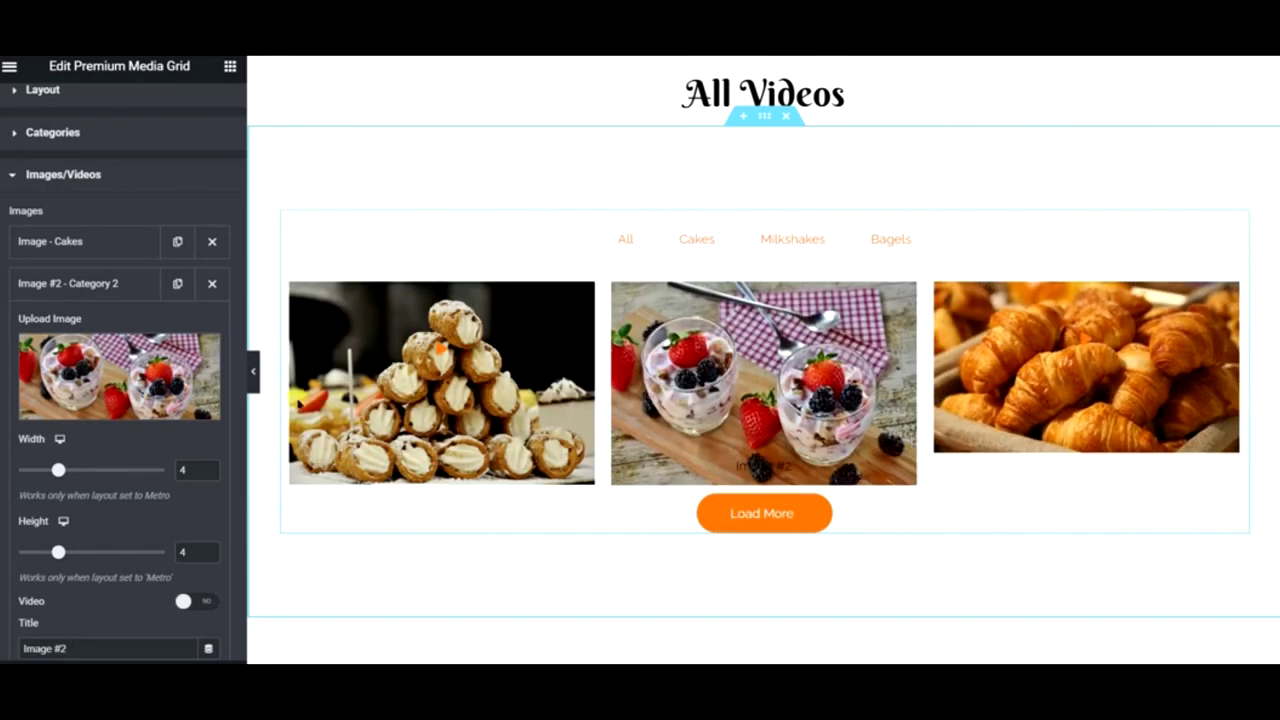
# - Preview the page without the editing panel, then restore the panel
pyautogui.scroll(-3, 880, 421)
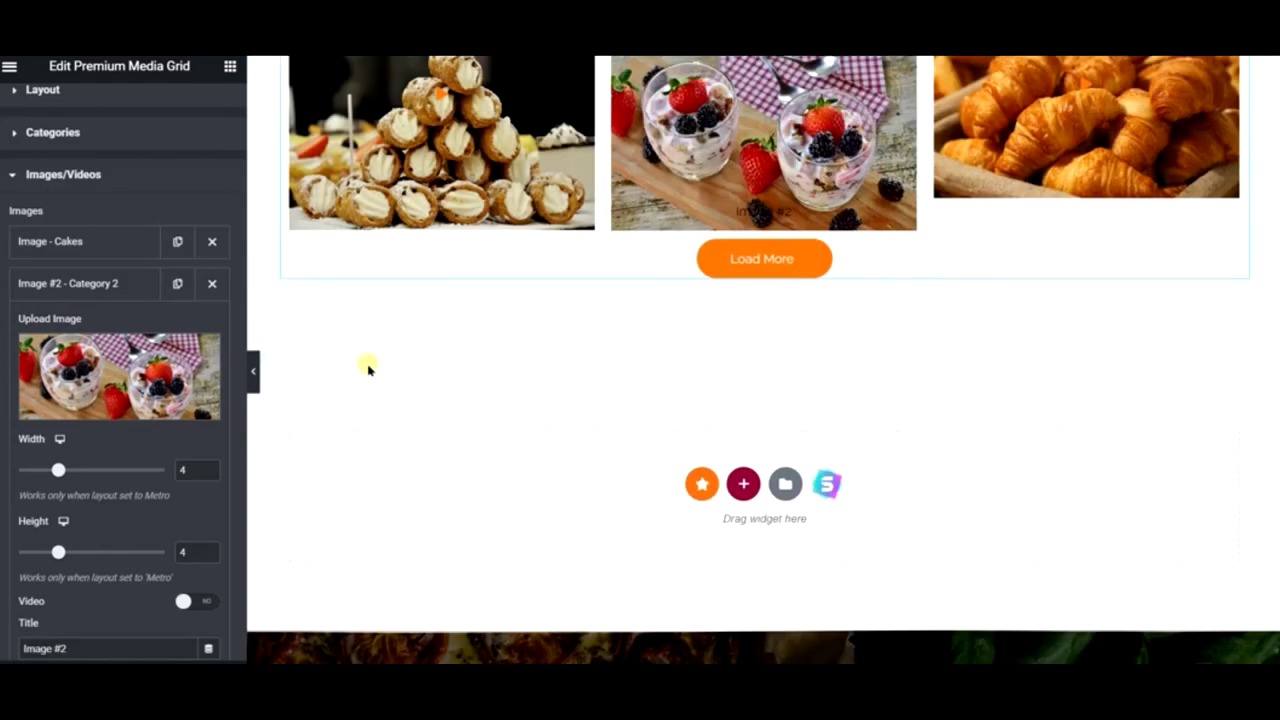
pyautogui.click(258, 376)
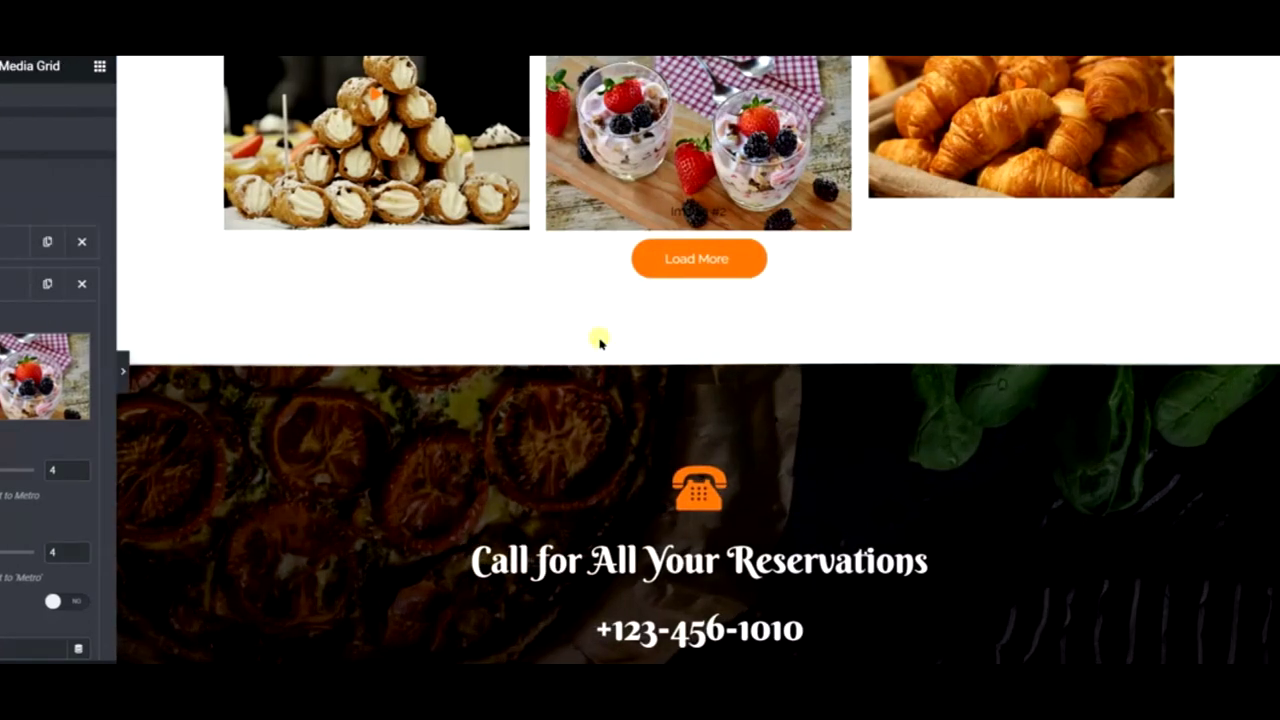
pyautogui.scroll(5, 600, 337)
pyautogui.scroll(-3, 665, 532)
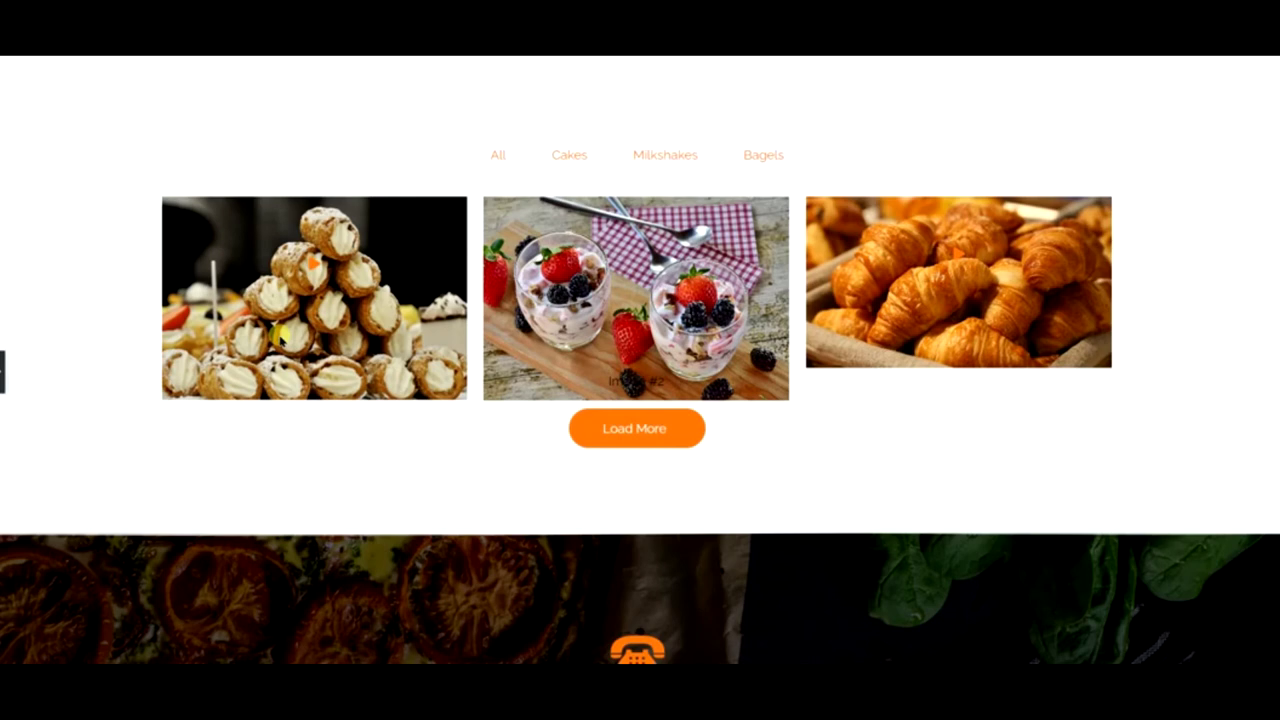
pyautogui.click(3, 370)
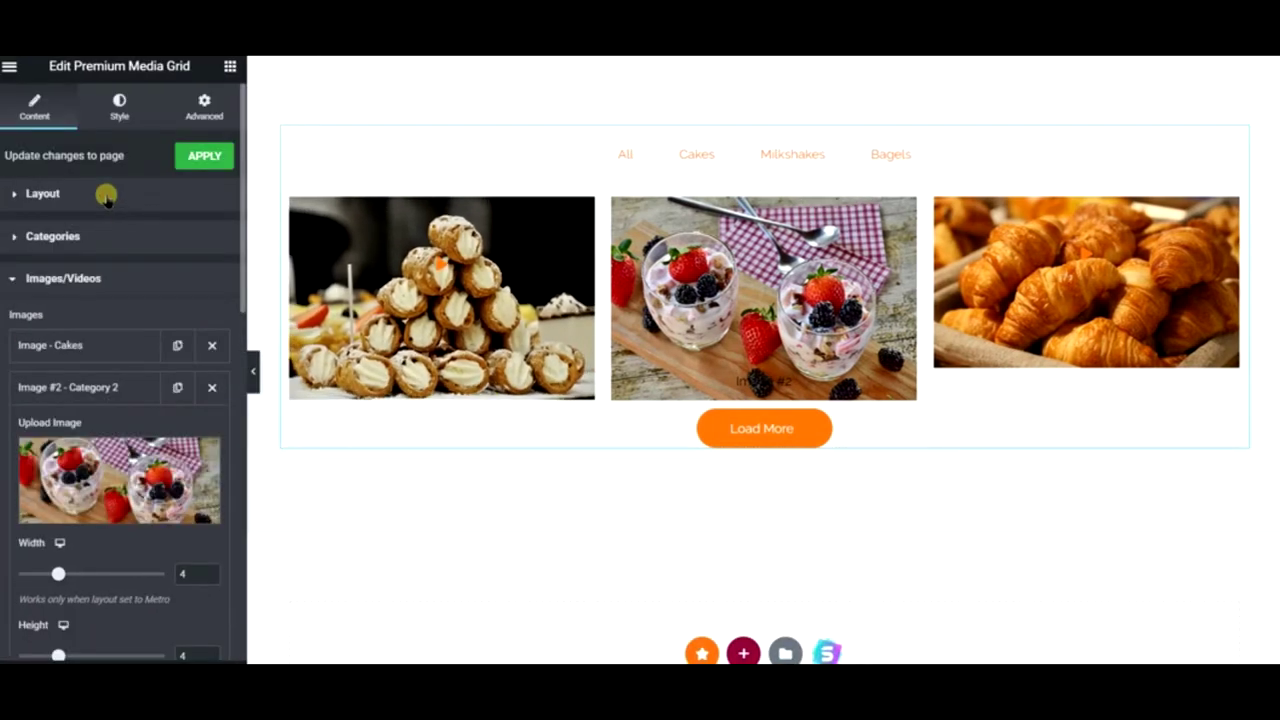
# - Set Images to Show to 12 in the grid's Layout settings and open the main menu
pyautogui.click(106, 197)
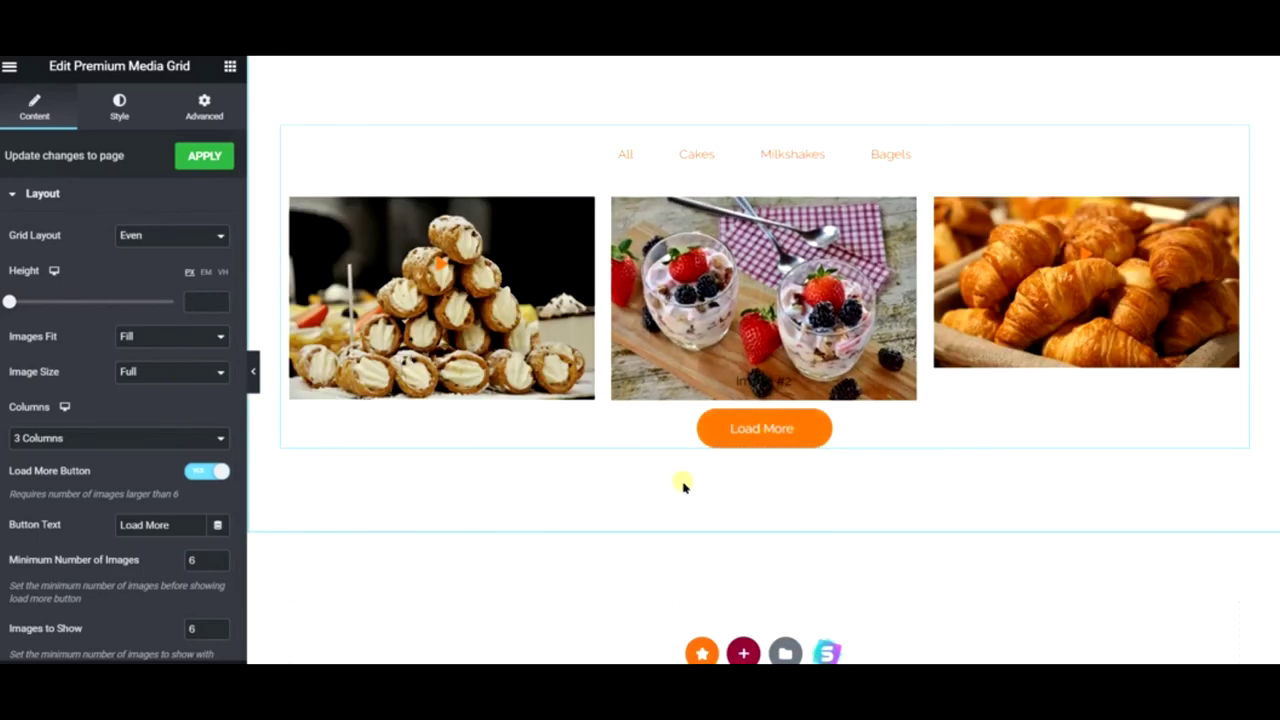
pyautogui.scroll(-1, 448, 502)
pyautogui.scroll(-1, 155, 568)
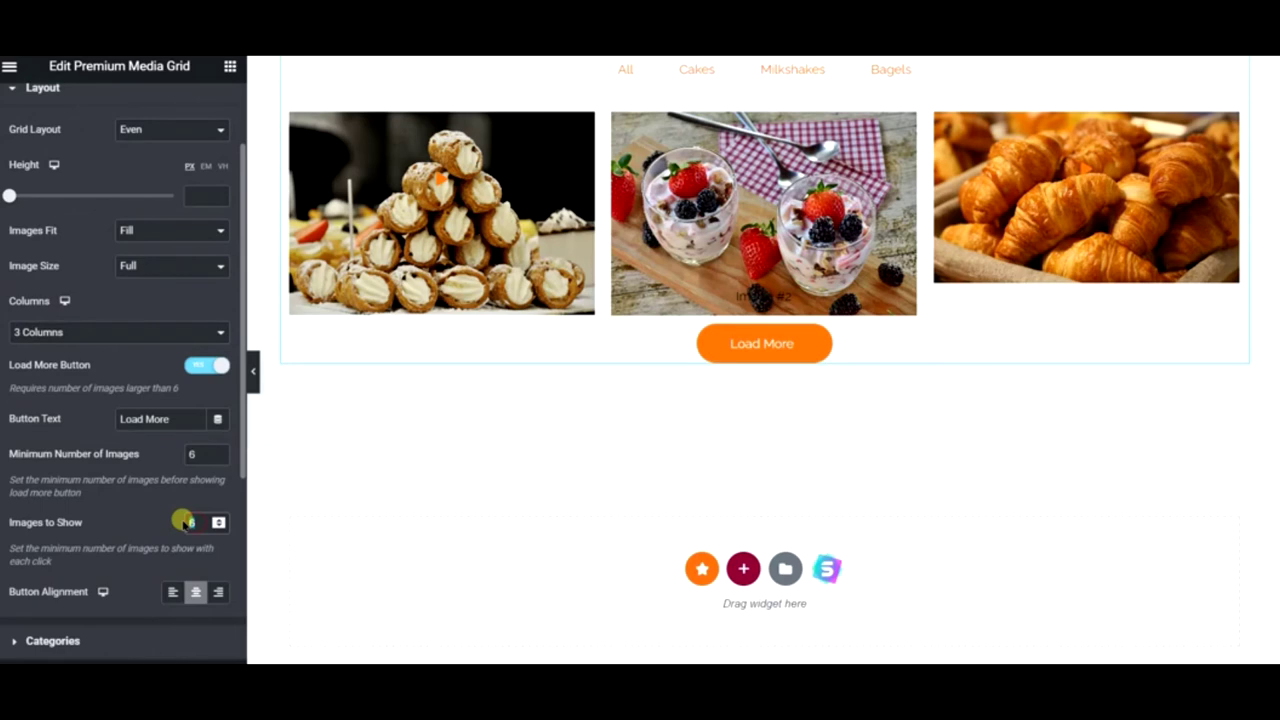
pyautogui.write('12')
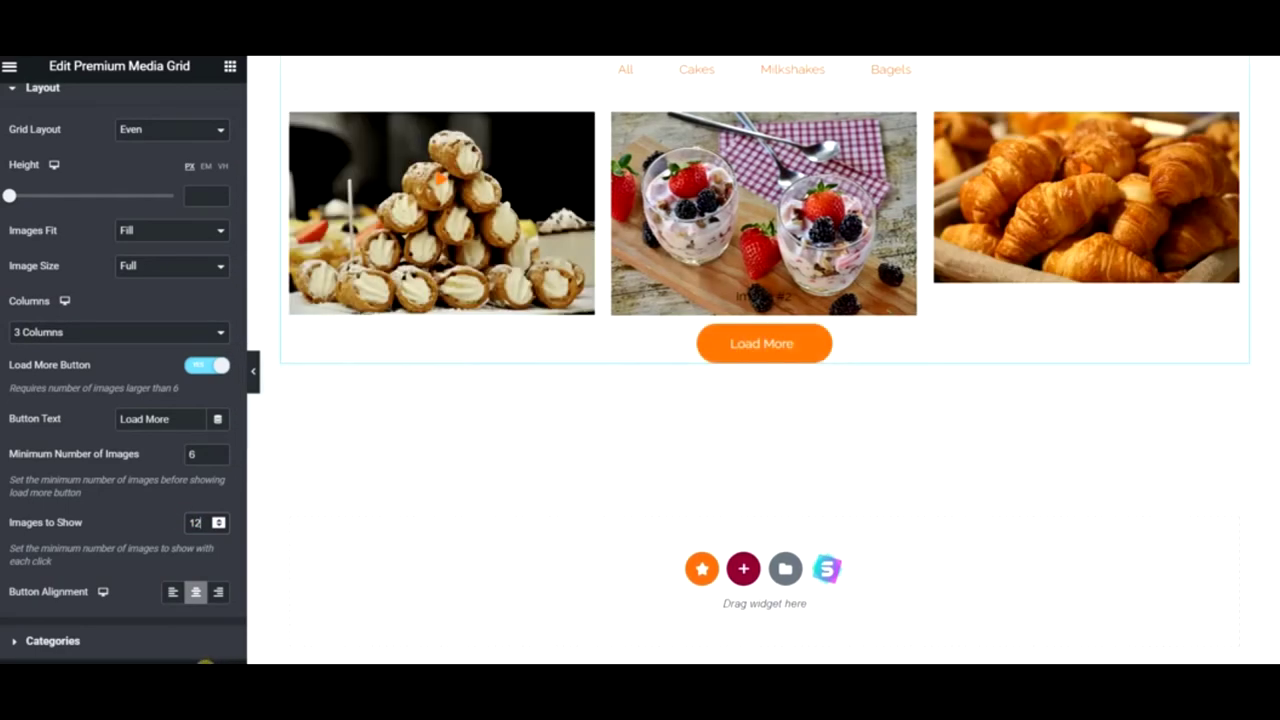
pyautogui.scroll(3, 1066, 345)
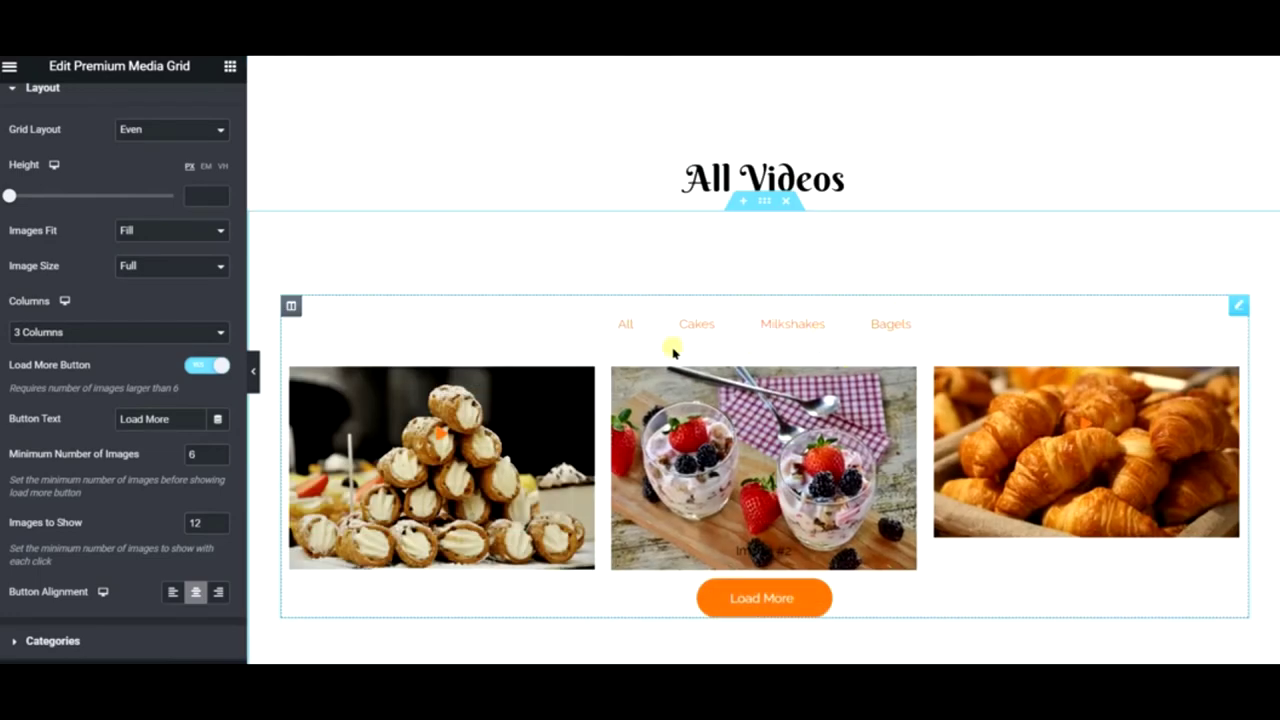
pyautogui.scroll(10, 655, 355)
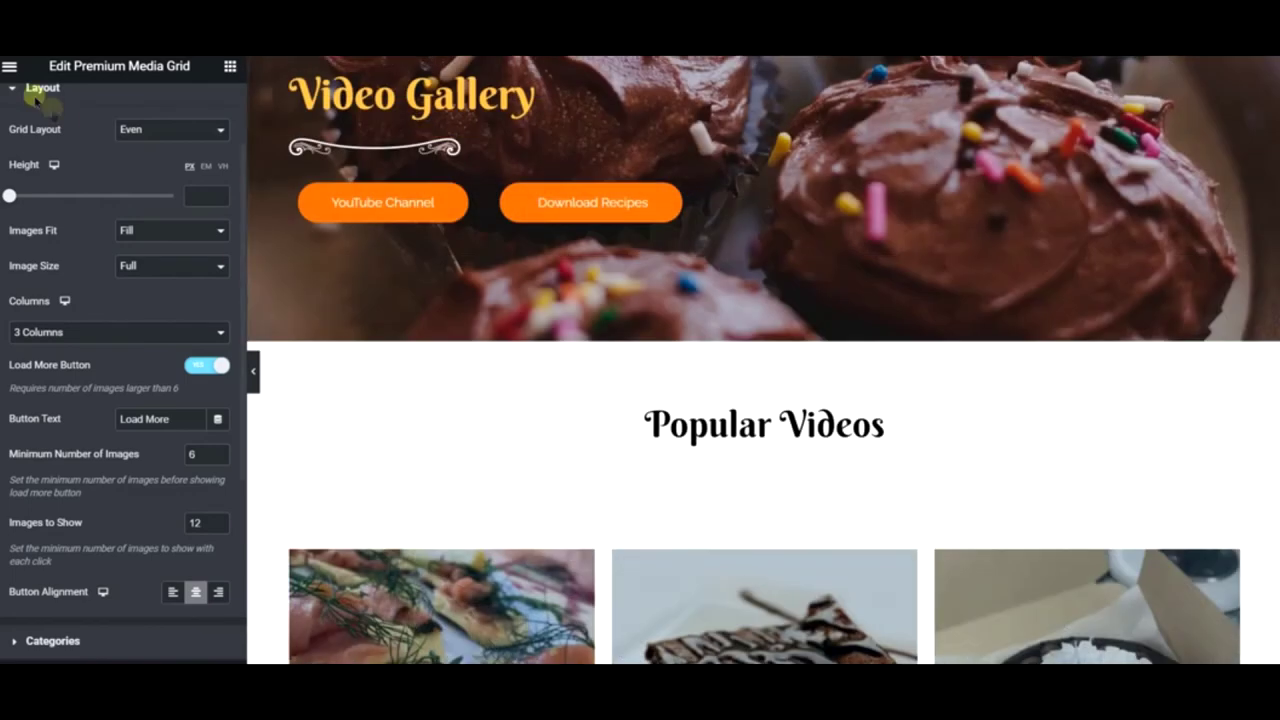
pyautogui.click(9, 66)
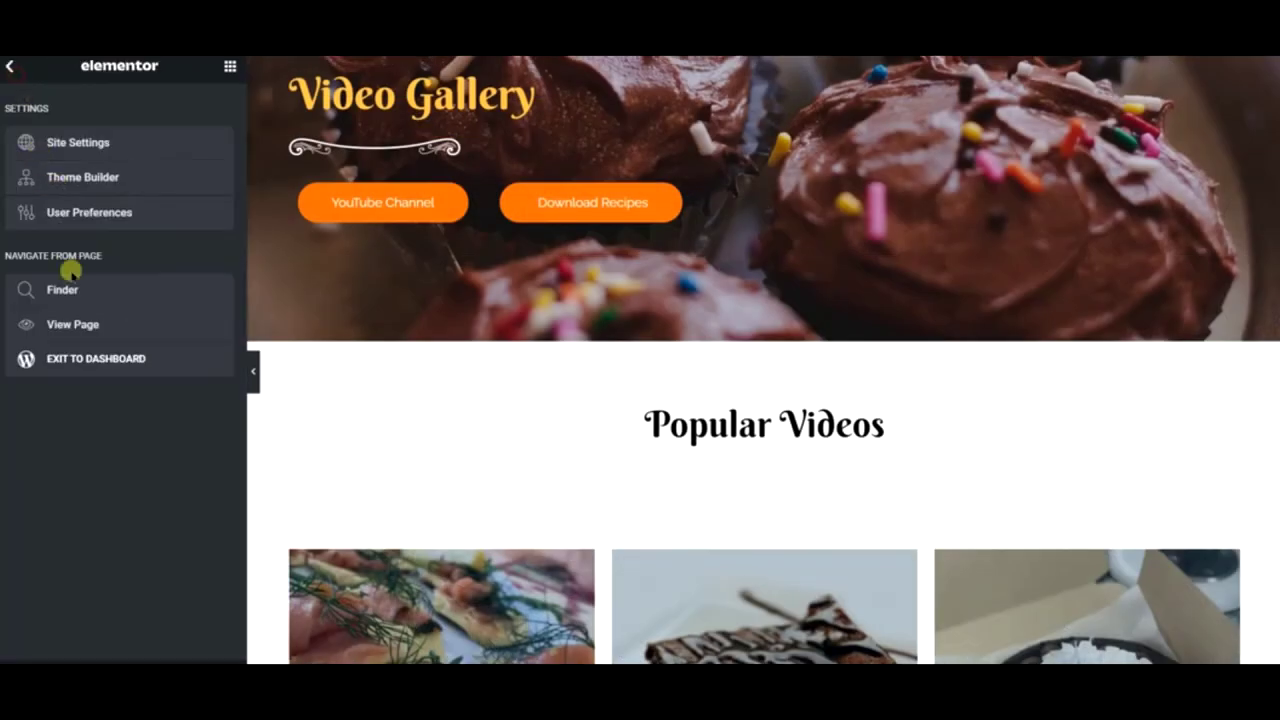
# - View the live Video Gallery page in a new tab, then go to the admin Dashboard
pyautogui.rightClick(70, 322)
pyautogui.click(120, 329)
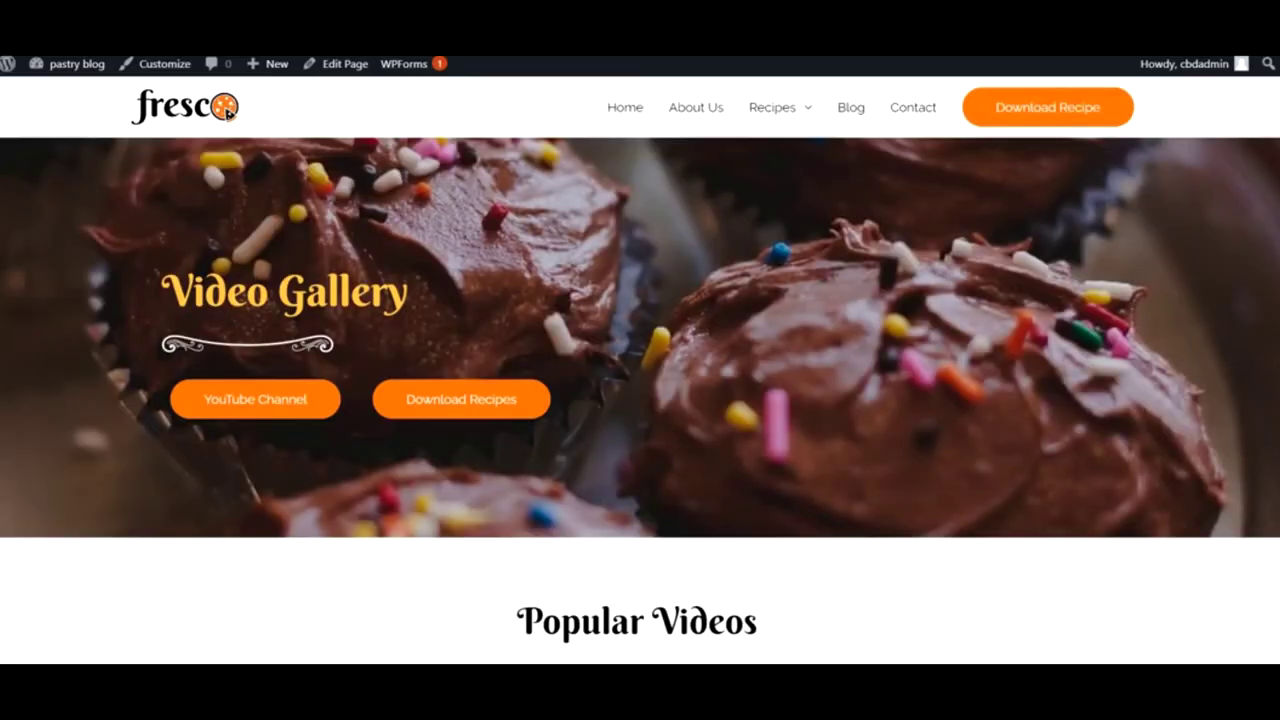
pyautogui.click(172, 66)
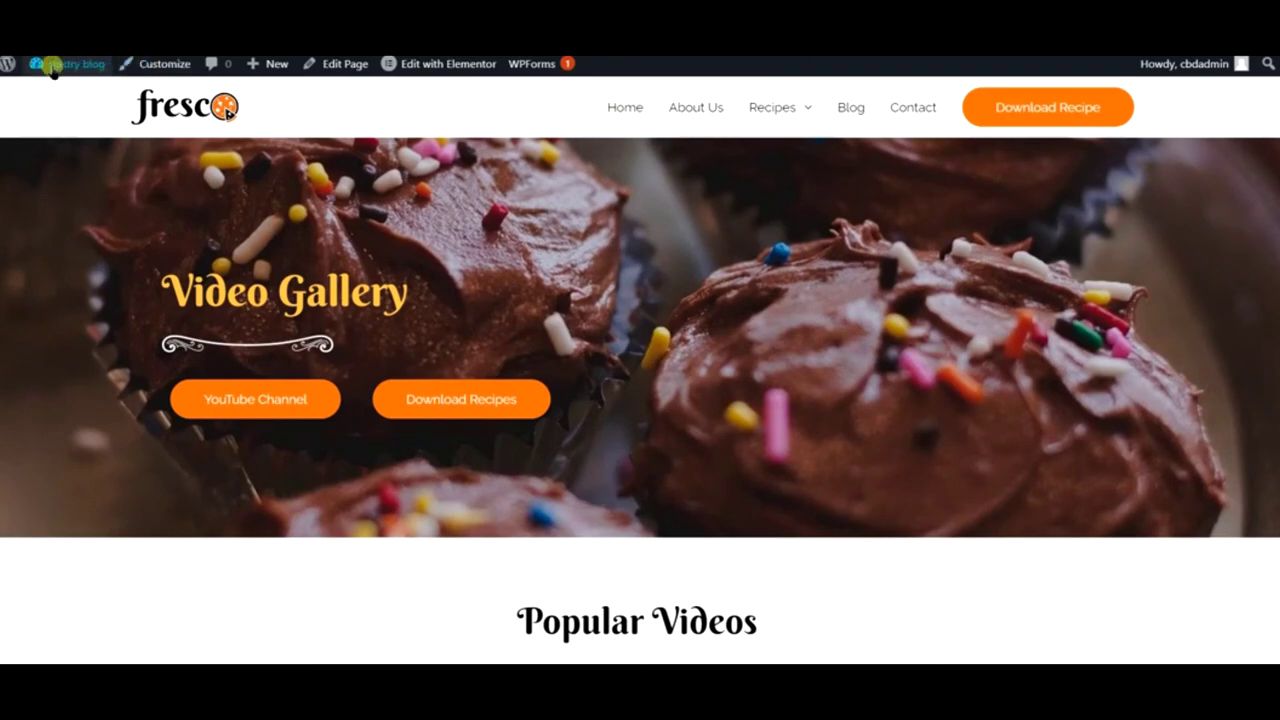
pyautogui.moveTo(45, 63)
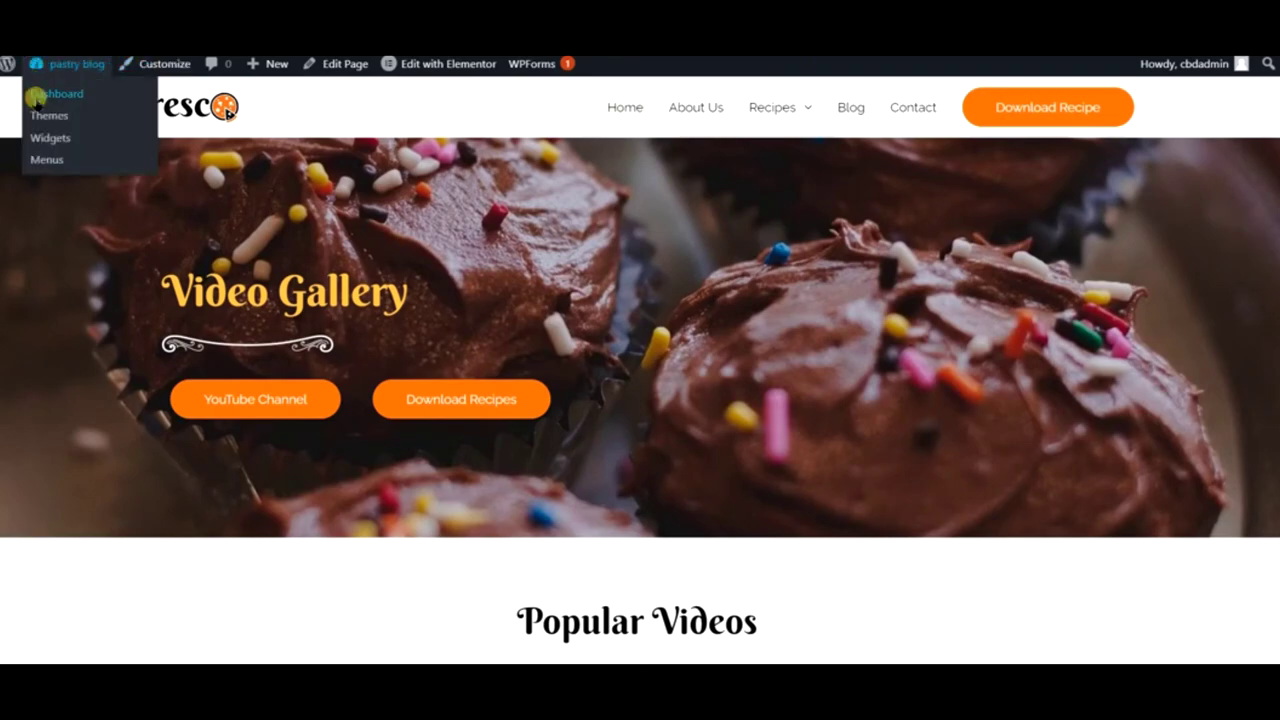
pyautogui.scroll(-10, 690, 390)
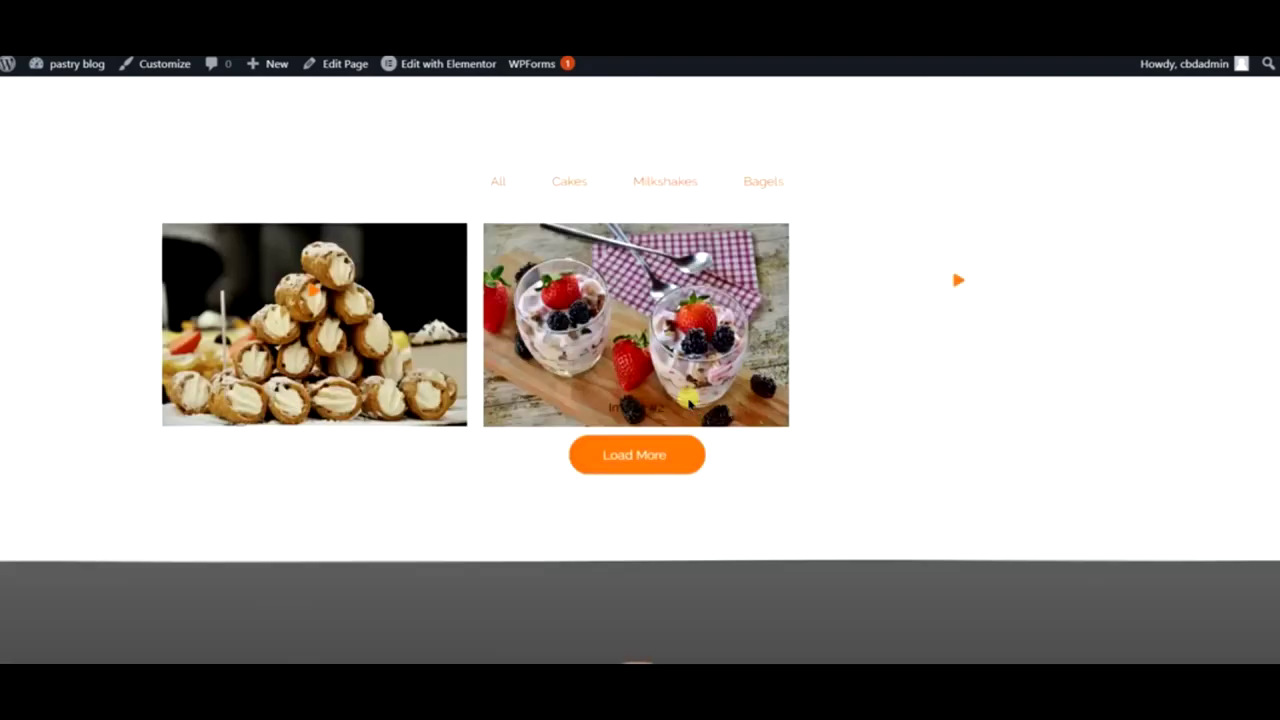
pyautogui.scroll(-1, 689, 400)
pyautogui.scroll(7, 689, 400)
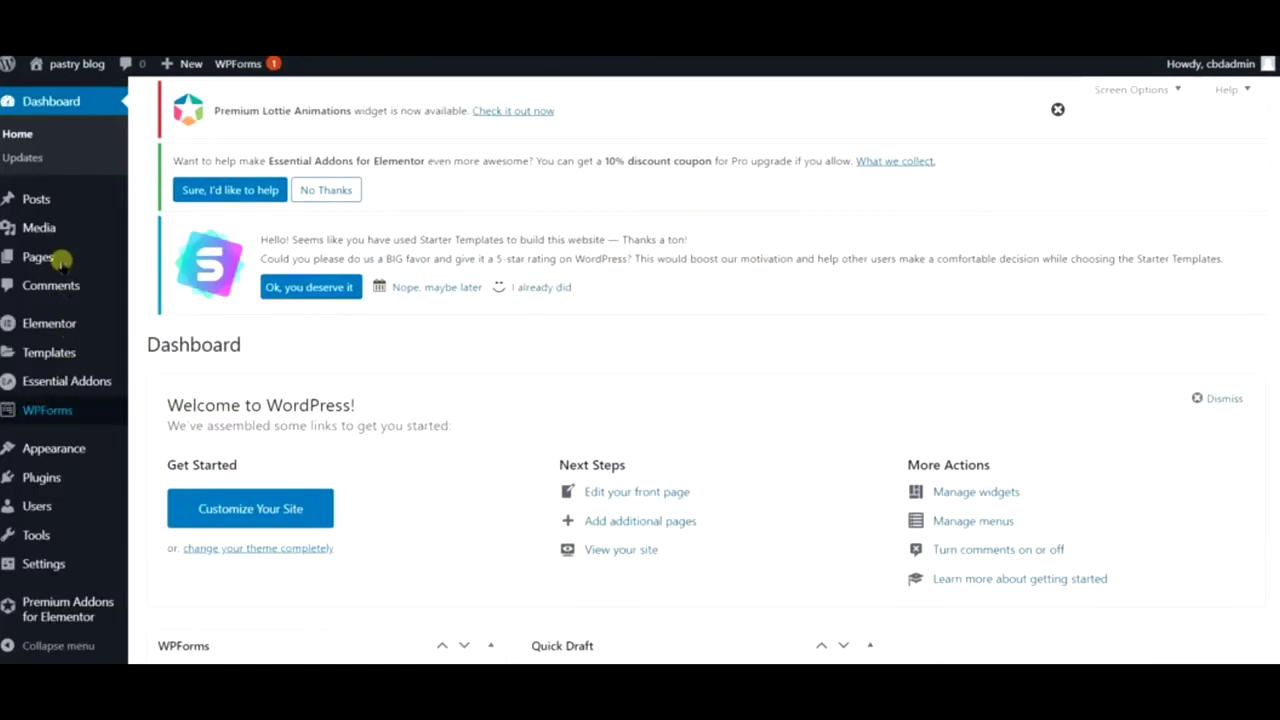
# - Add the Video Gallery and Gallery pages to the primary menu
pyautogui.moveTo(52, 448)
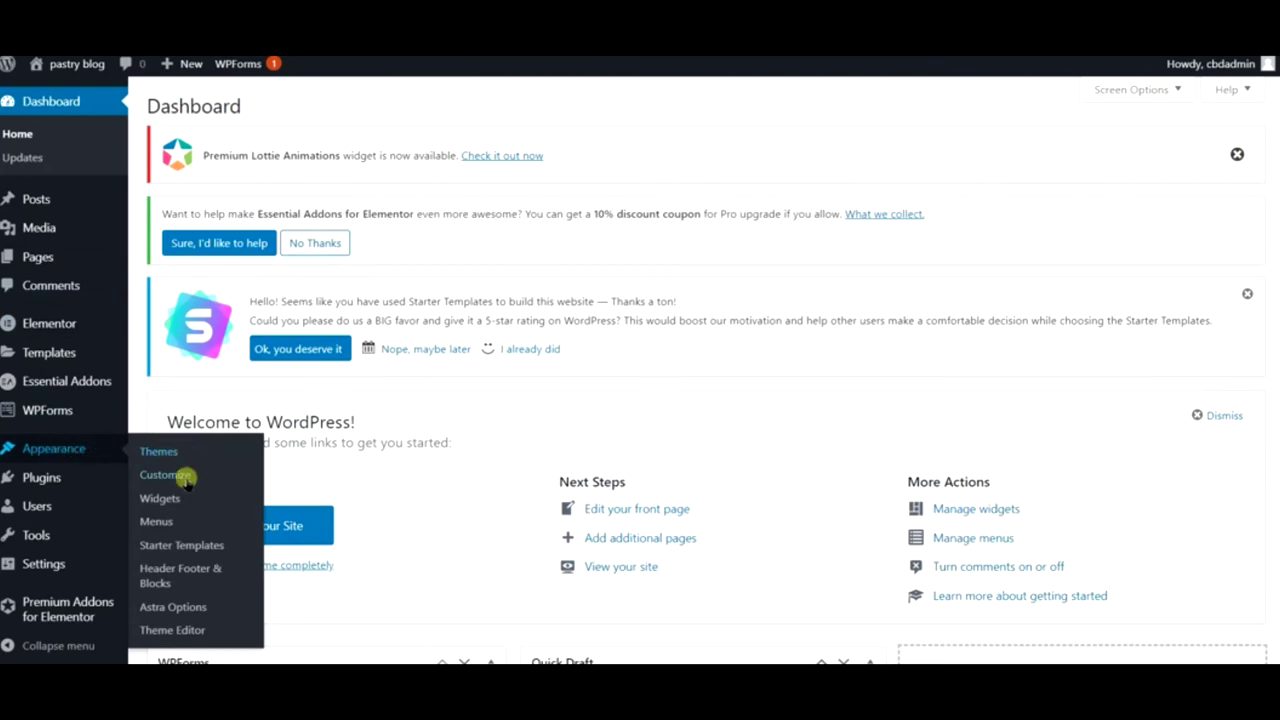
pyautogui.click(175, 521)
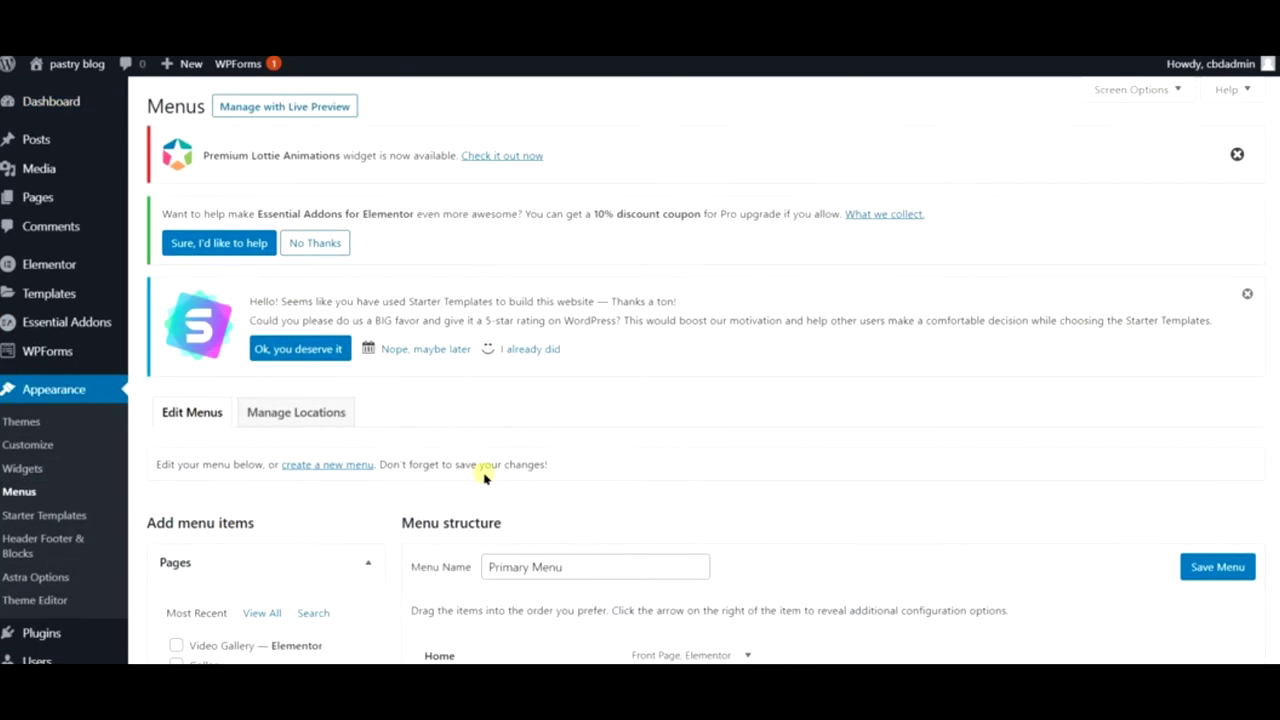
pyautogui.scroll(-3, 170, 482)
pyautogui.click(175, 476)
pyautogui.click(176, 495)
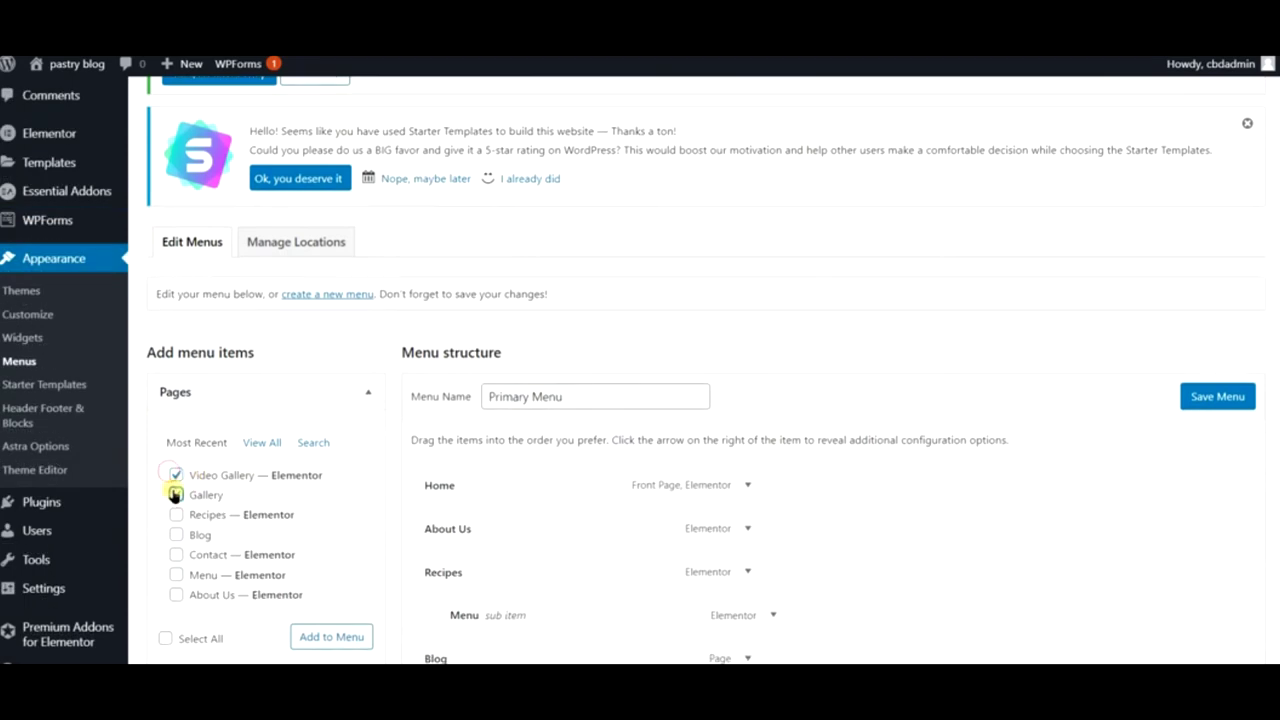
pyautogui.click(305, 636)
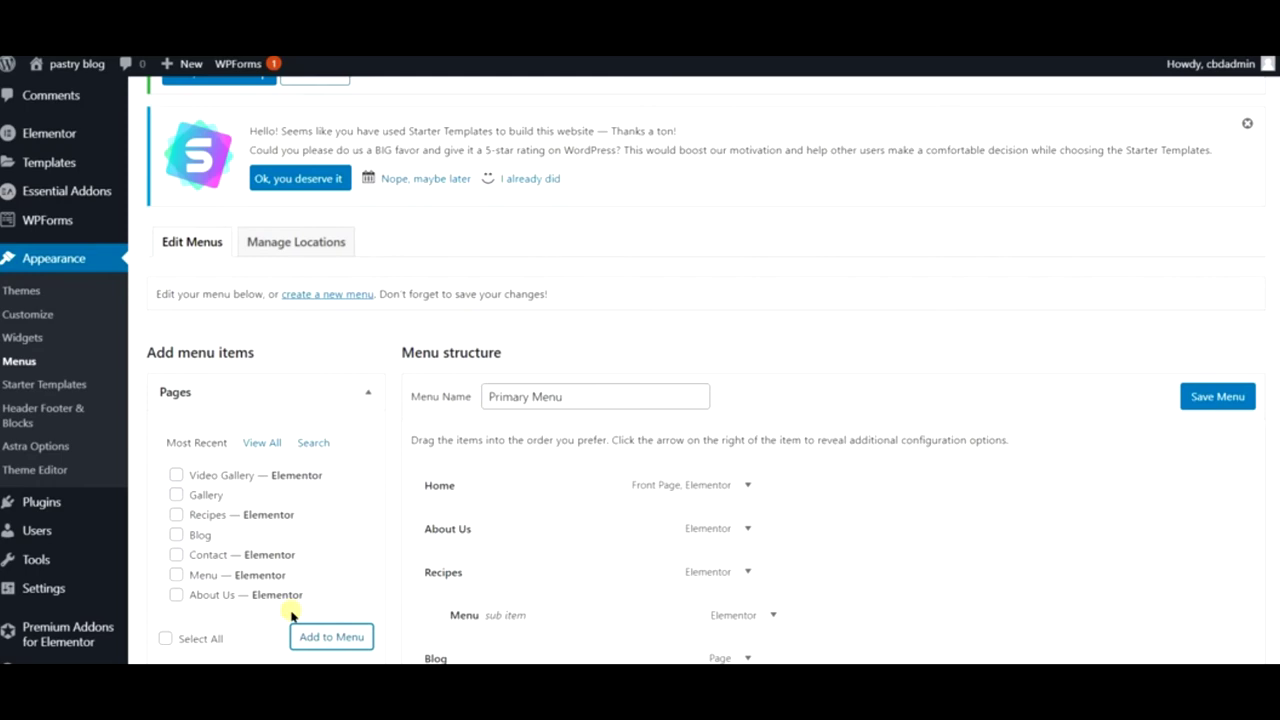
# - Nest Video Gallery under Gallery as a sub item and save the menu
pyautogui.scroll(-5, 994, 440)
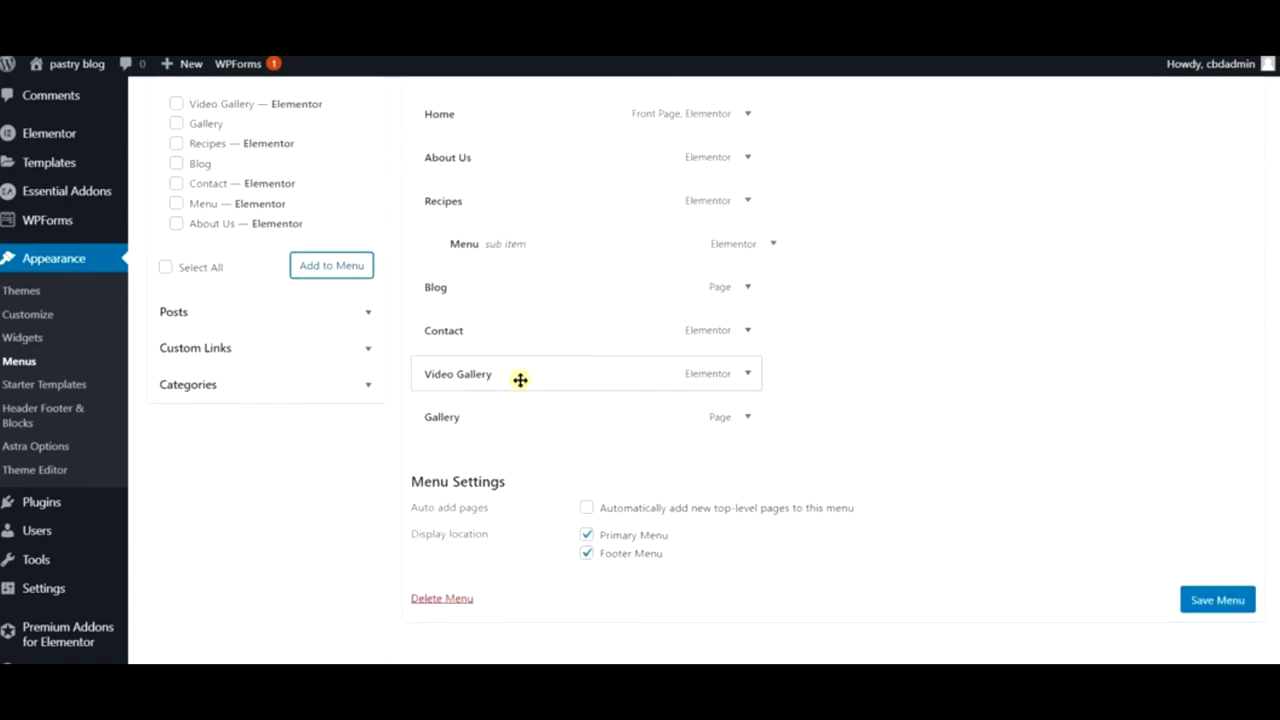
pyautogui.moveTo(483, 423); pyautogui.dragTo(451, 340)
pyautogui.moveTo(451, 466); pyautogui.dragTo(483, 372)
pyautogui.click(1220, 644)
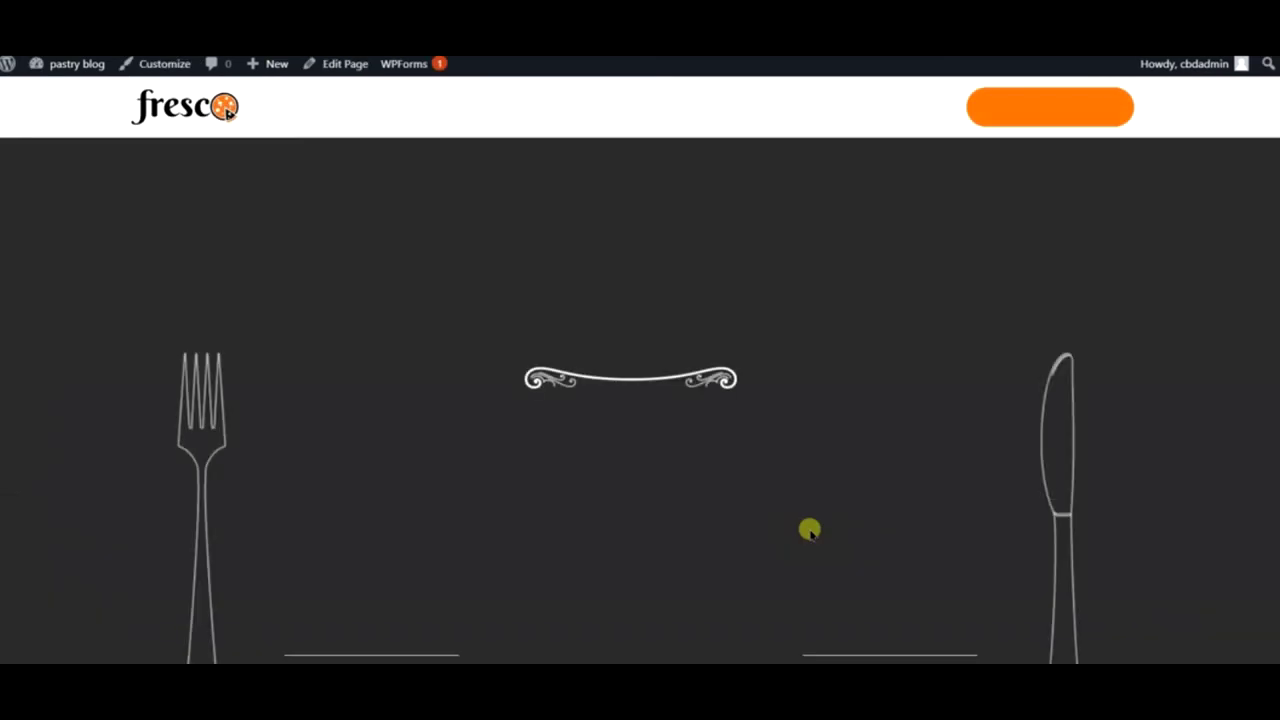
# - Check the site's Gallery menu with its Video Gallery submenu, then edit the Gallery page
pyautogui.moveTo(800, 114)
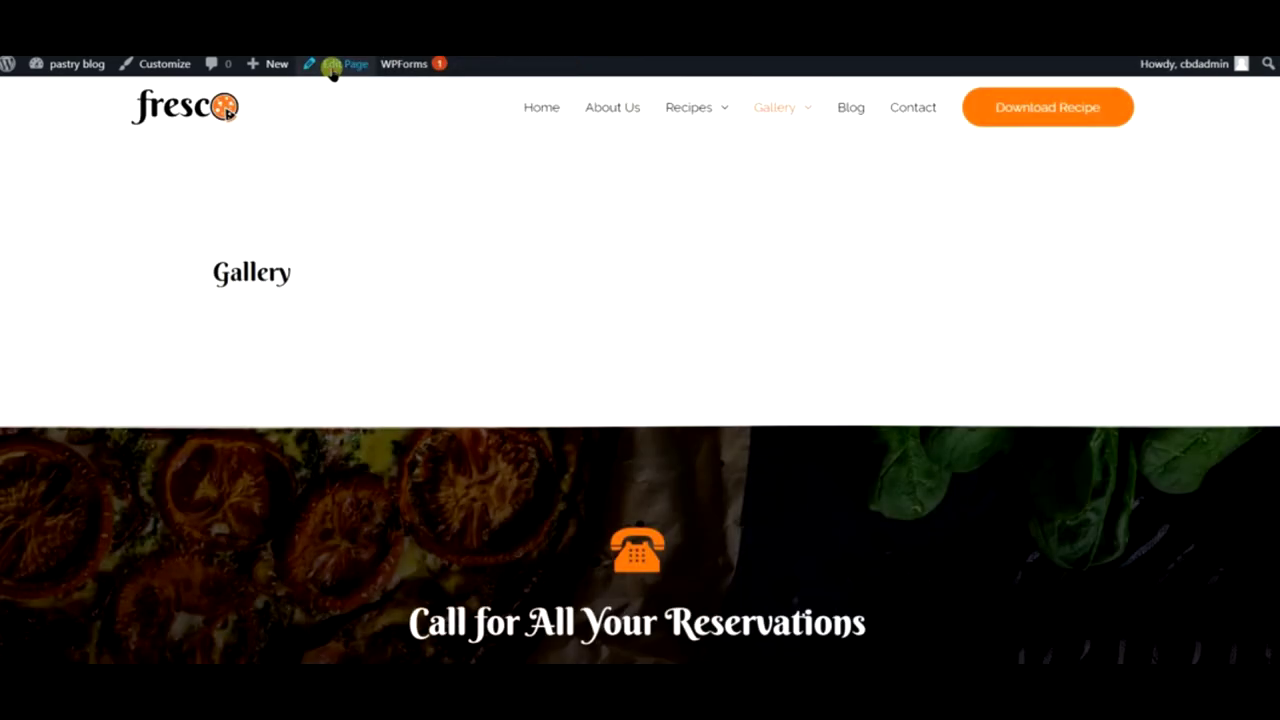
pyautogui.click(333, 66)
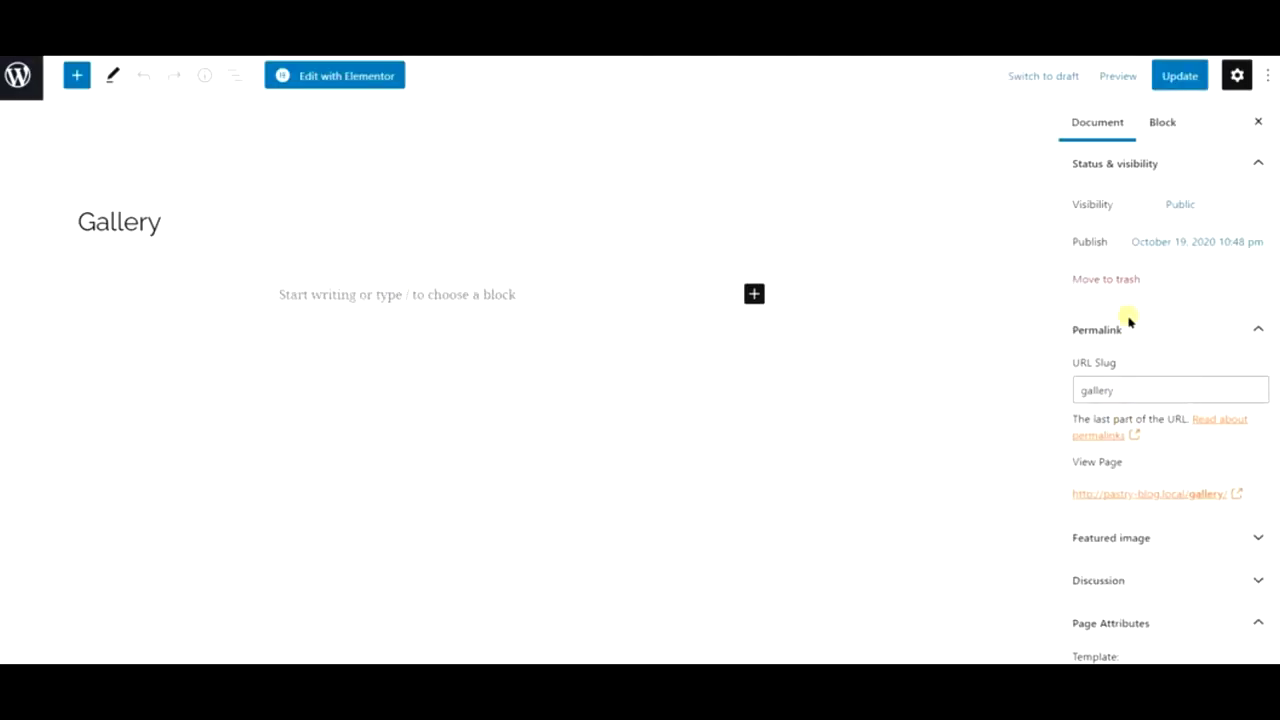
# - Set the Gallery page to the Elementor Full Width template with title disabled, then edit in Elementor
pyautogui.scroll(-2, 1124, 556)
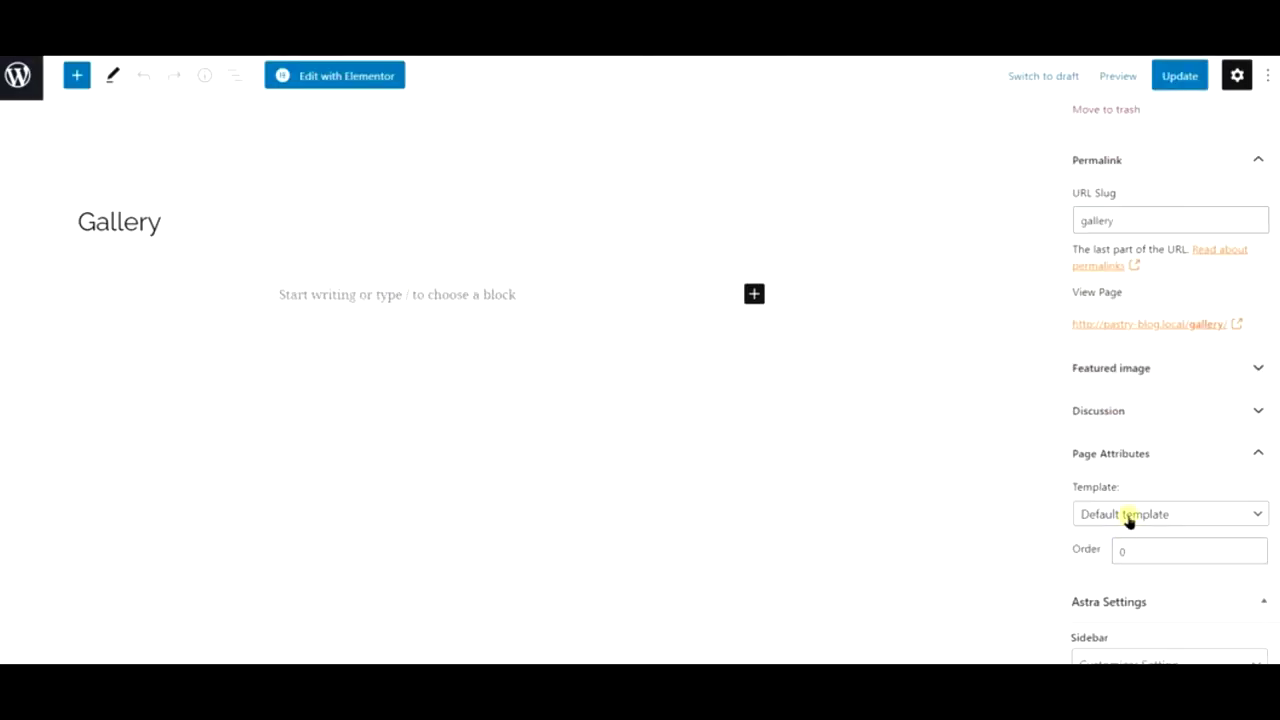
pyautogui.click(1134, 506)
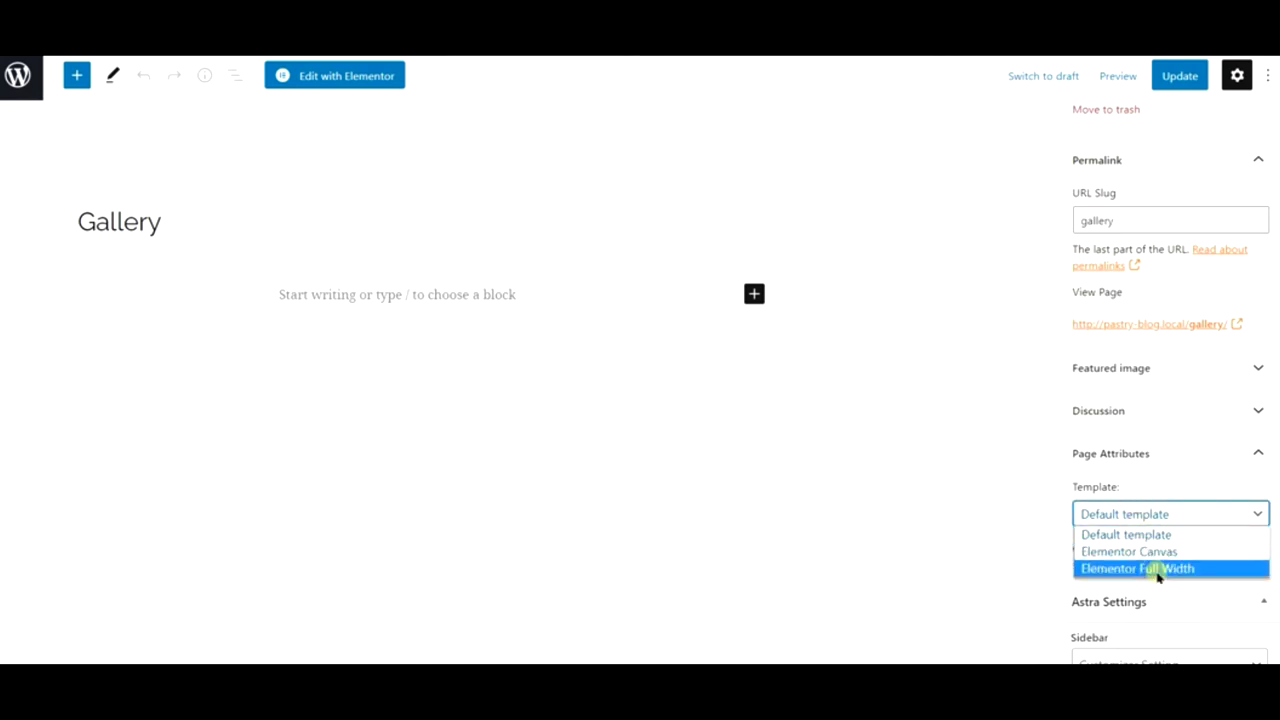
pyautogui.click(1157, 568)
pyautogui.scroll(-3, 1160, 545)
pyautogui.click(1118, 543)
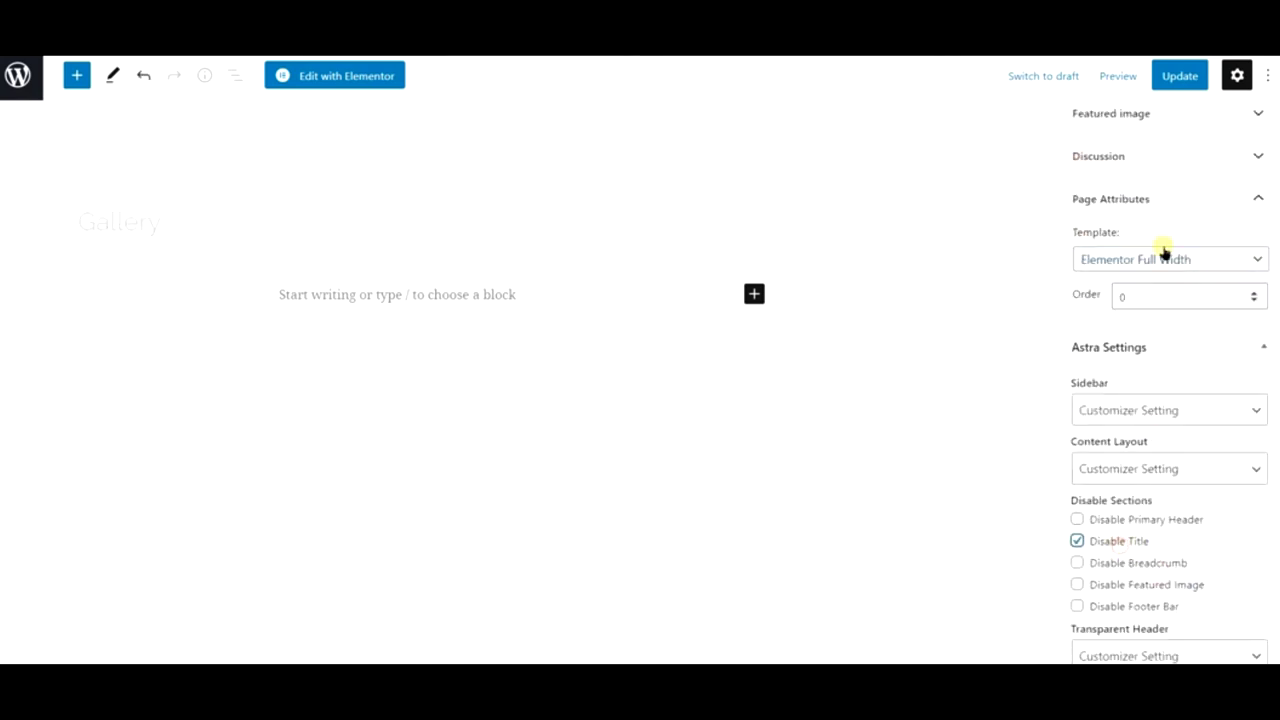
pyautogui.click(343, 82)
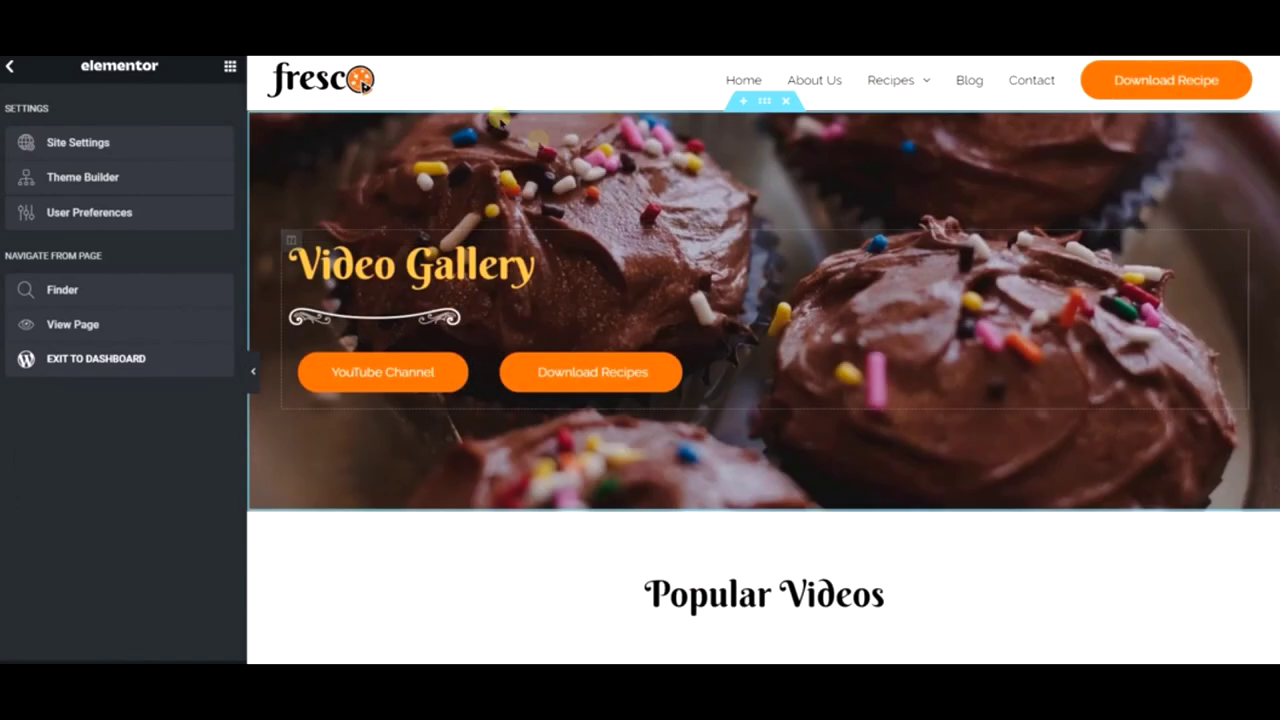
# - Paste the cupcake hero from Video Gallery onto the Gallery page and retitle it Gallery
pyautogui.scroll(2, 492, 140)
pyautogui.rightClick(492, 140)
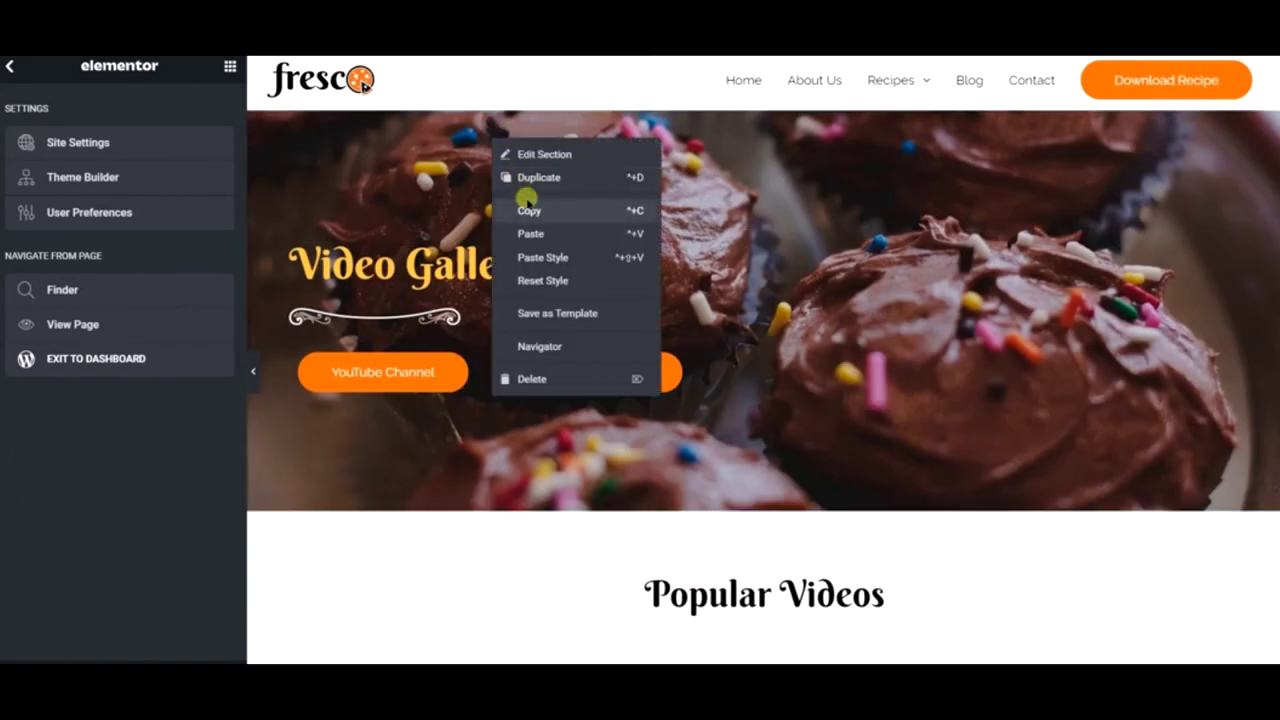
pyautogui.click(529, 203)
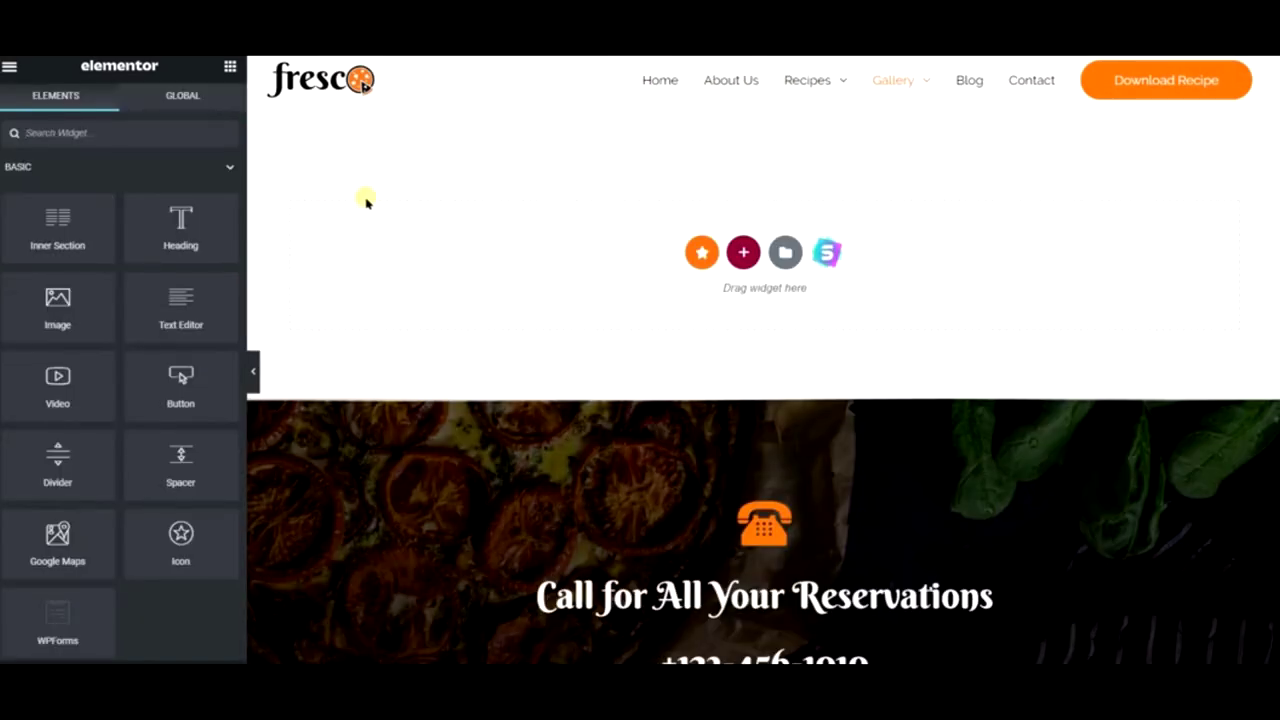
pyautogui.rightClick(369, 229)
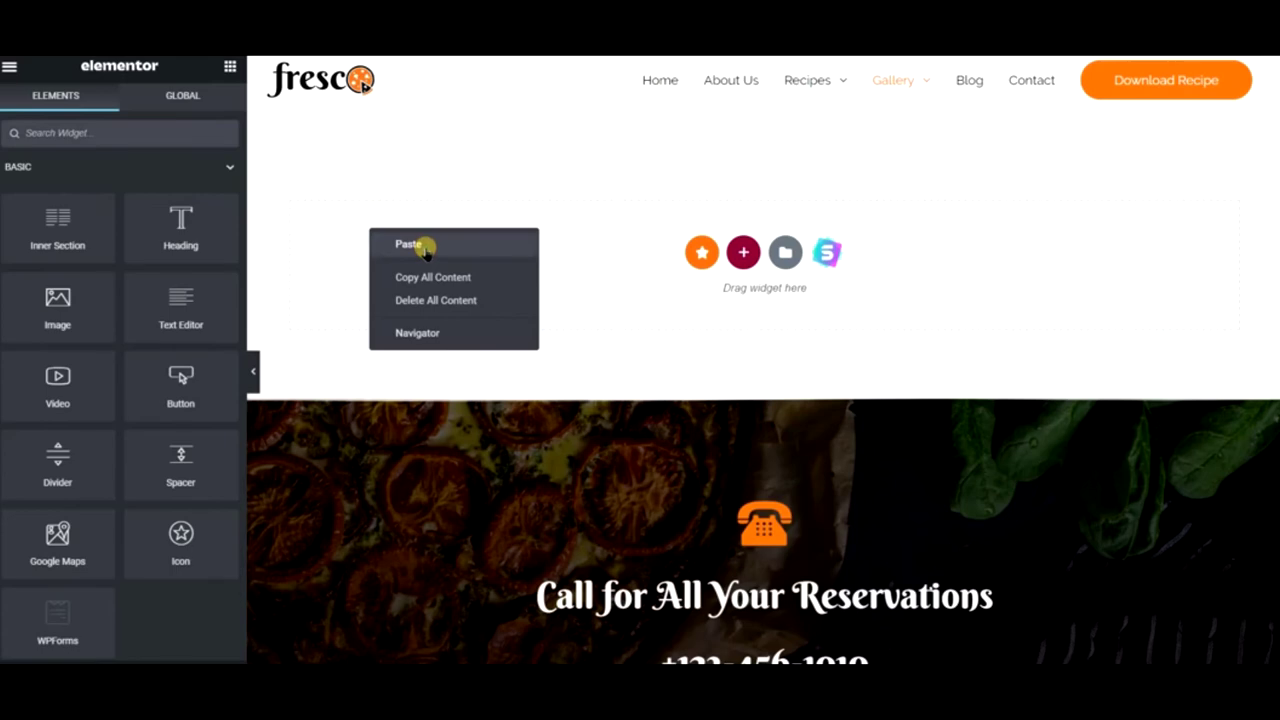
pyautogui.click(425, 251)
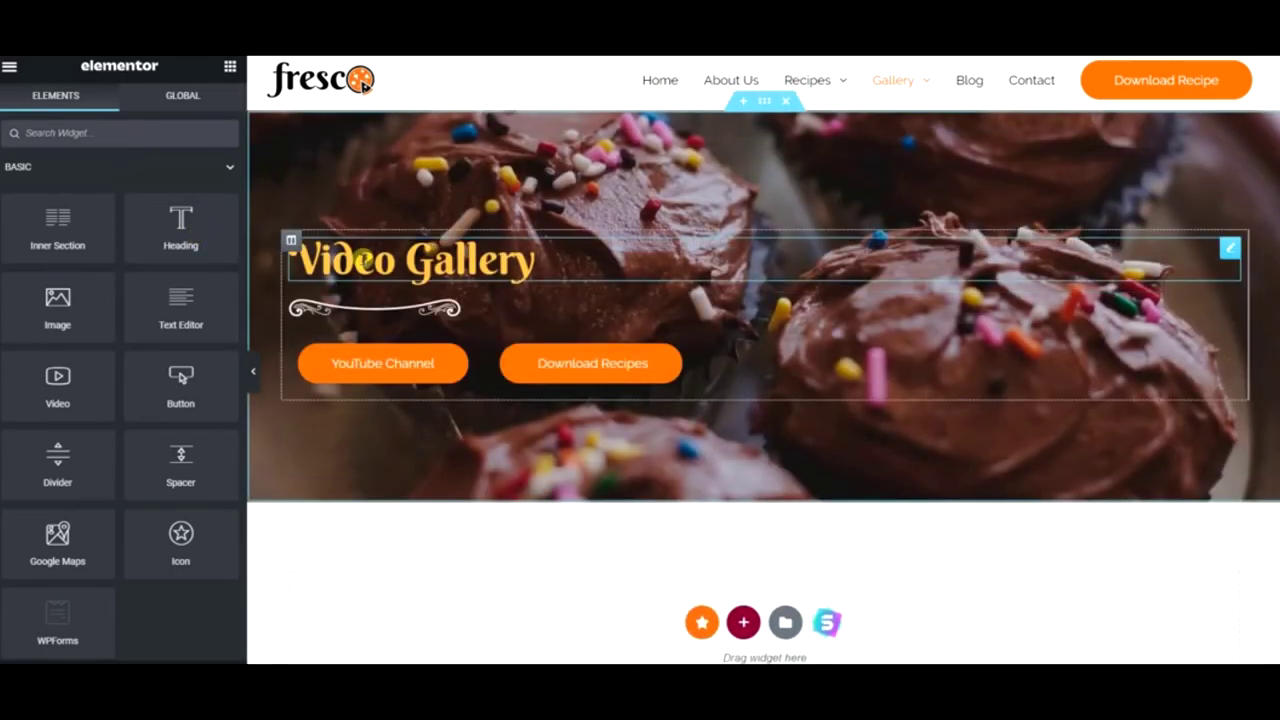
pyautogui.click(308, 248)
pyautogui.click(40, 220)
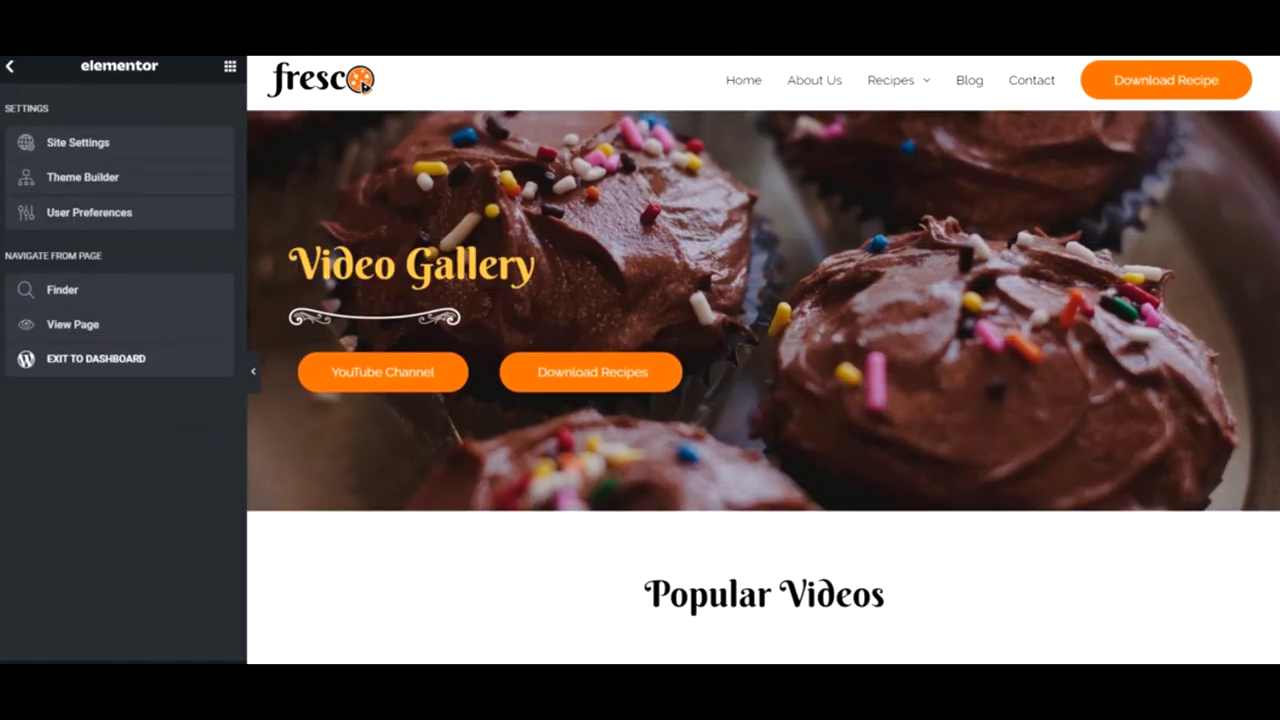
pyautogui.scroll(-10, 760, 380)
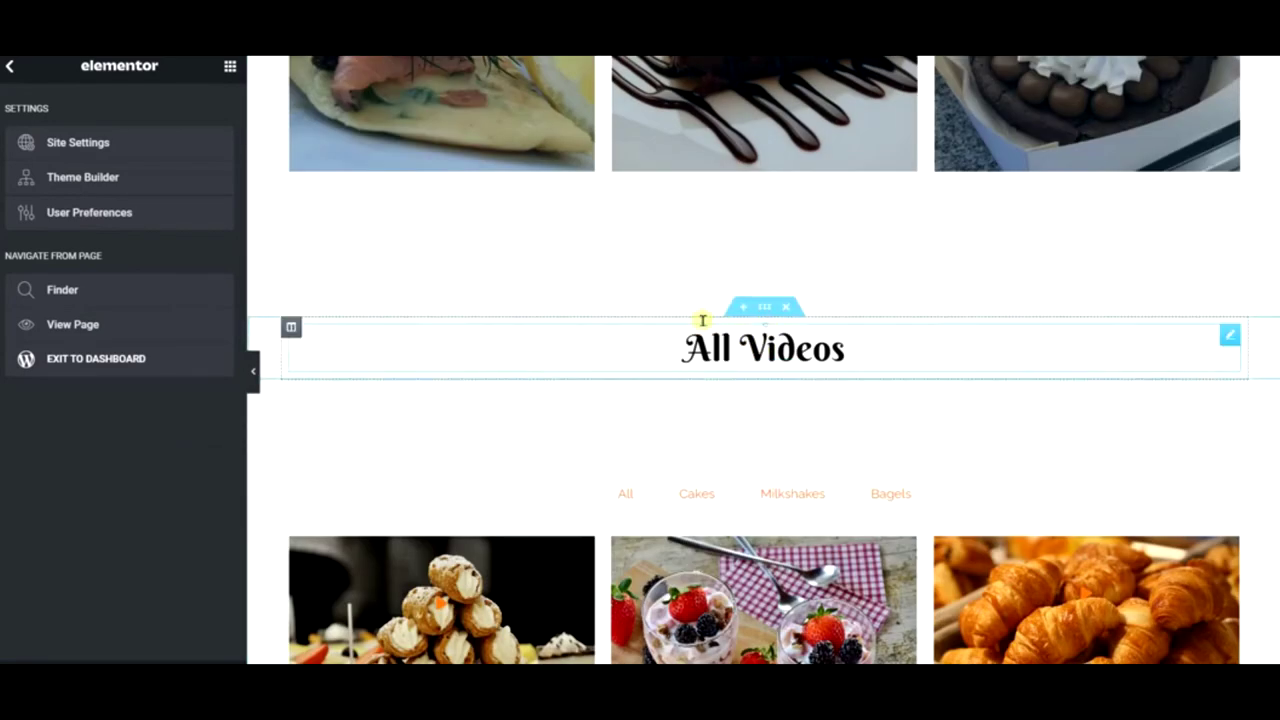
# - Copy the All Videos heading into the empty section below the hero
pyautogui.rightClick(703, 320)
pyautogui.rightClick(608, 323)
pyautogui.click(667, 423)
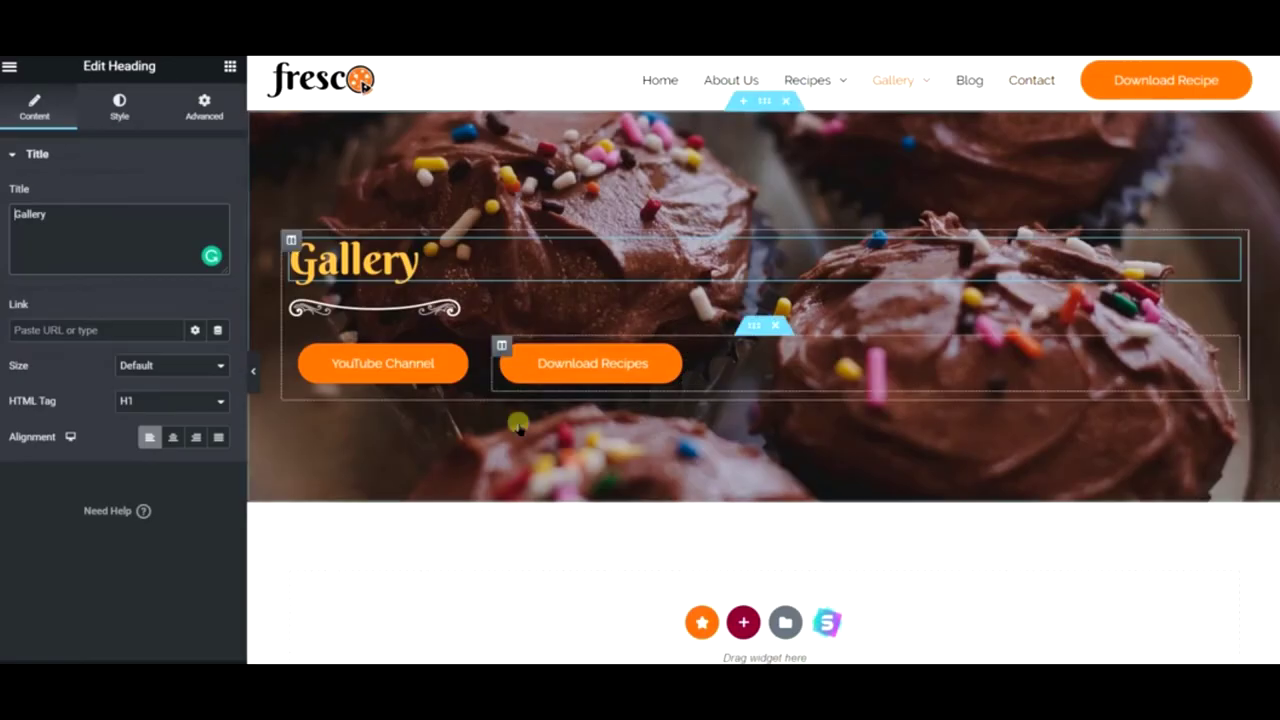
pyautogui.rightClick(580, 584)
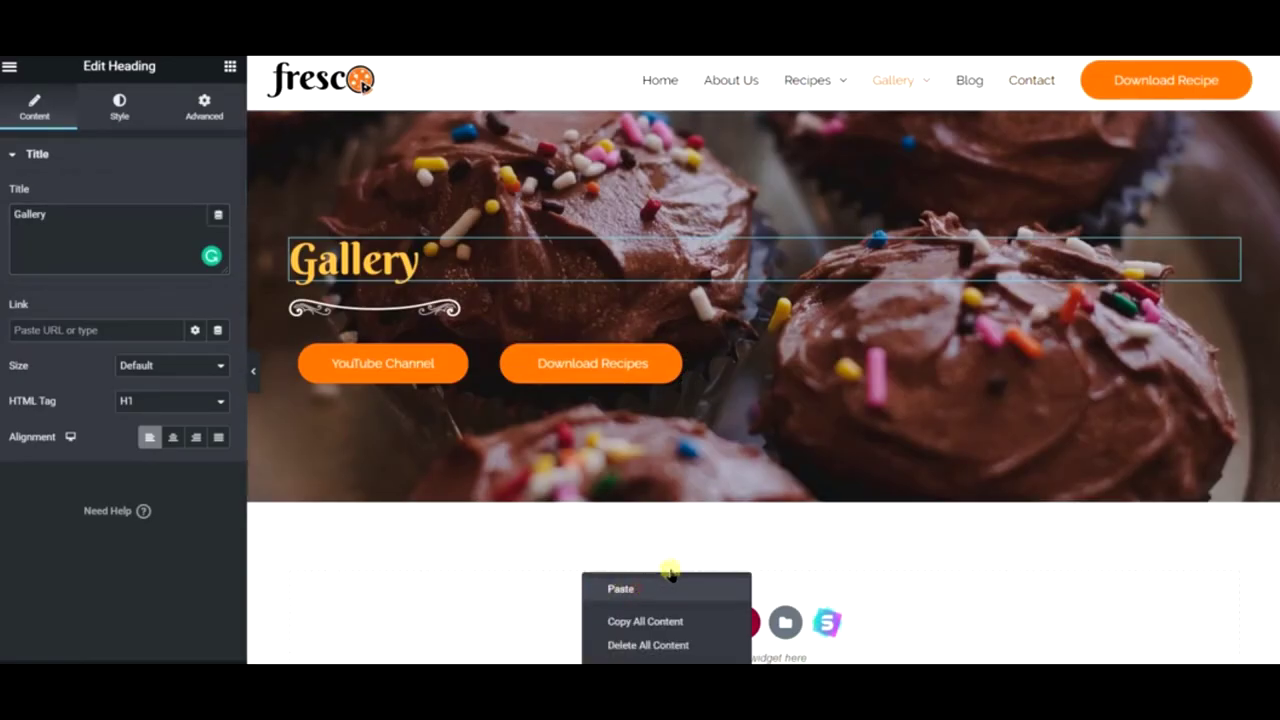
pyautogui.click(729, 505)
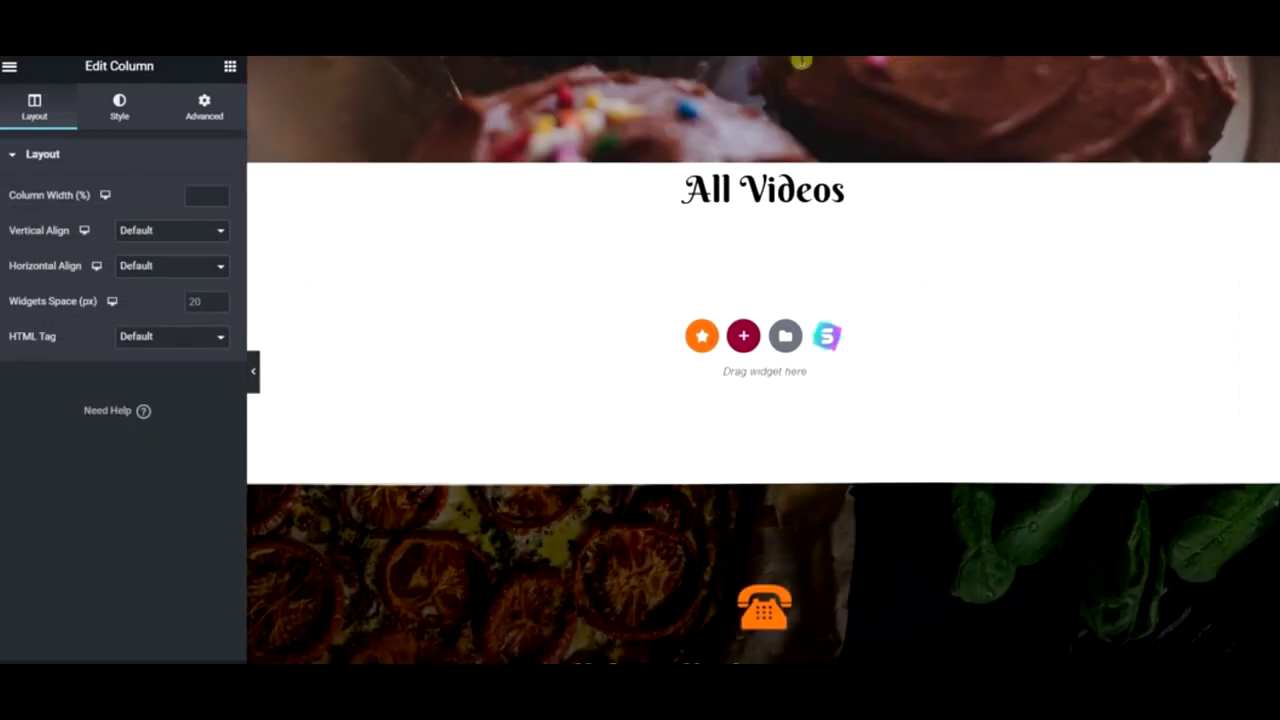
# - Give the All Videos heading a 60 top margin and a 40 px bottom margin
pyautogui.rightClick(724, 186)
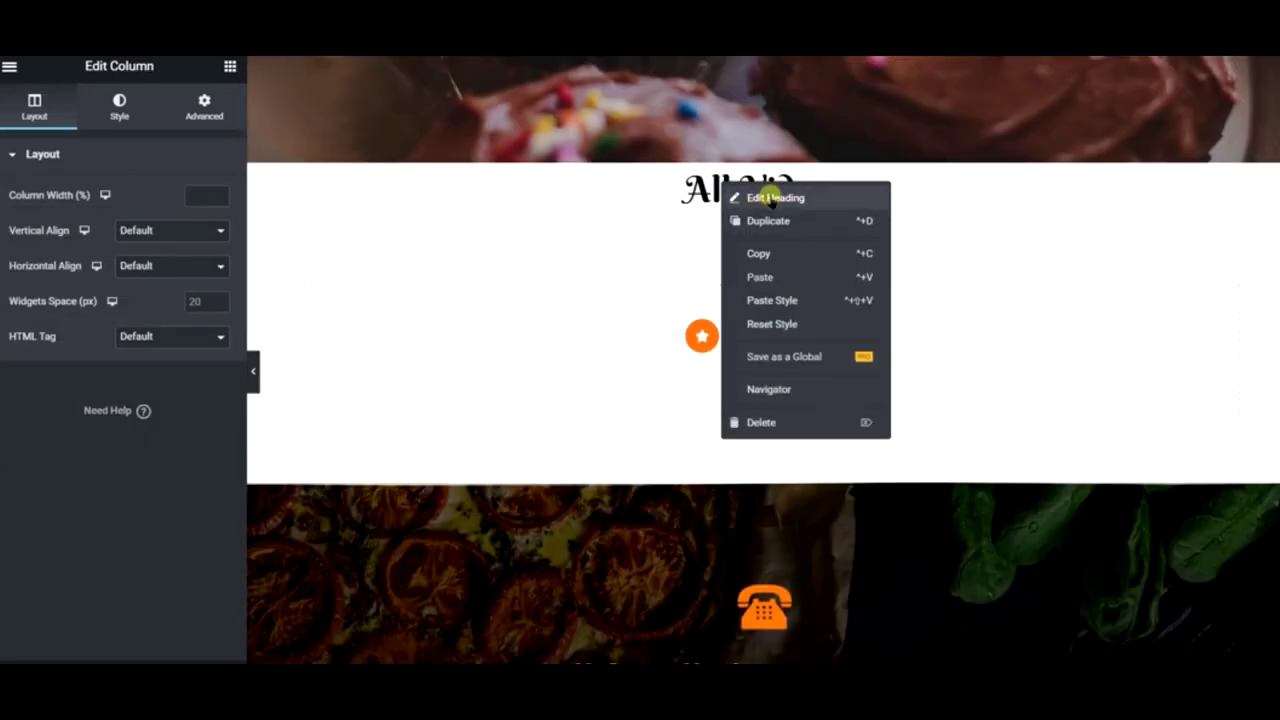
pyautogui.click(772, 198)
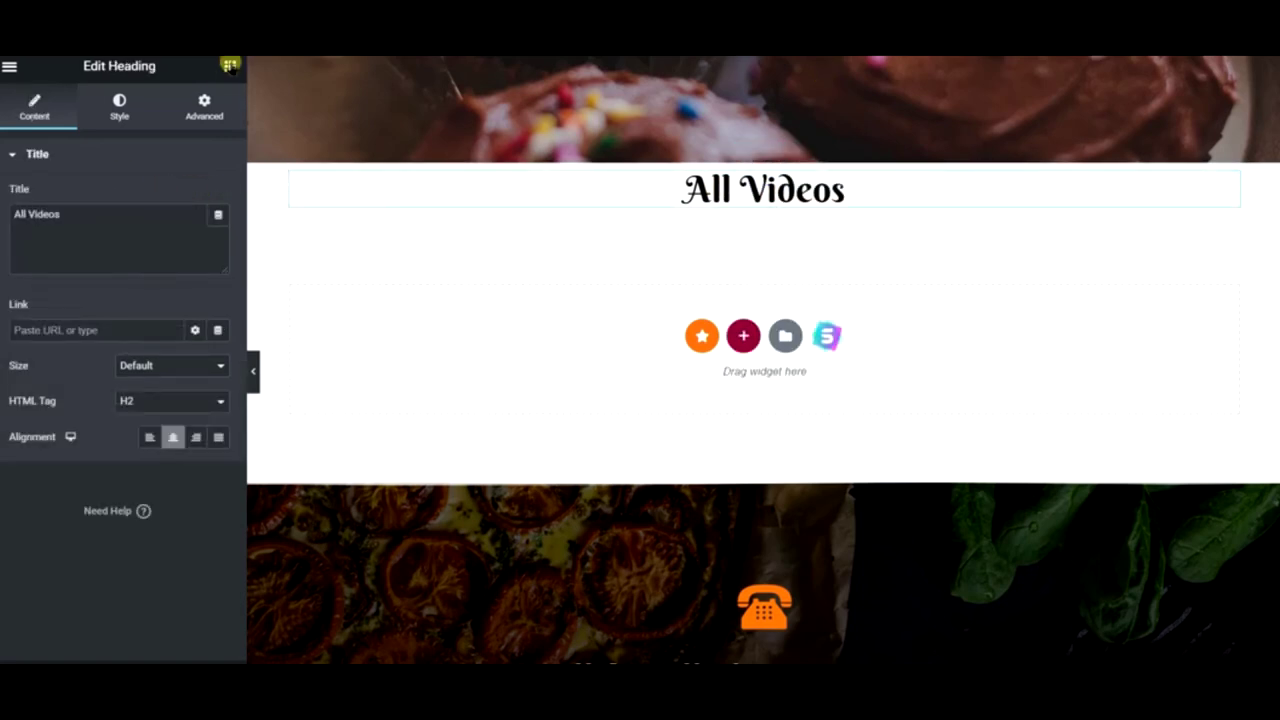
pyautogui.click(217, 103)
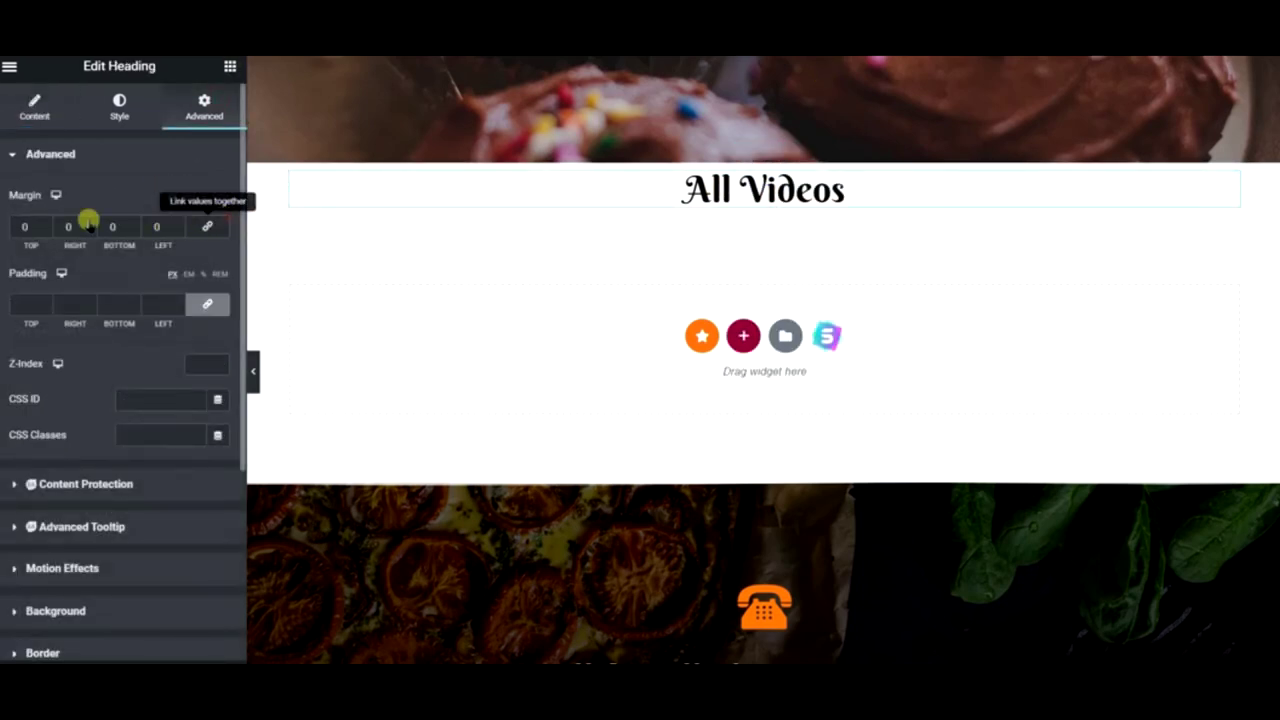
pyautogui.click(22, 226)
pyautogui.write('70')
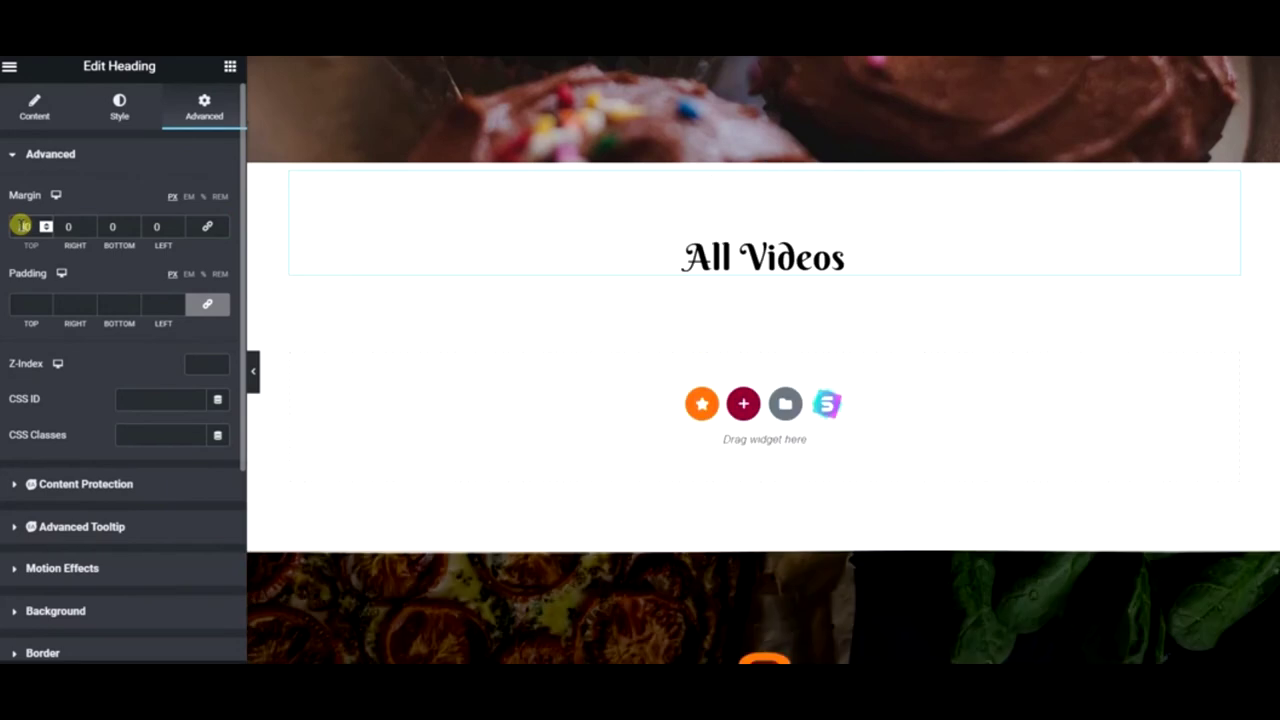
pyautogui.press('BackSpace')
pyautogui.press('BackSpace')
pyautogui.write('60')
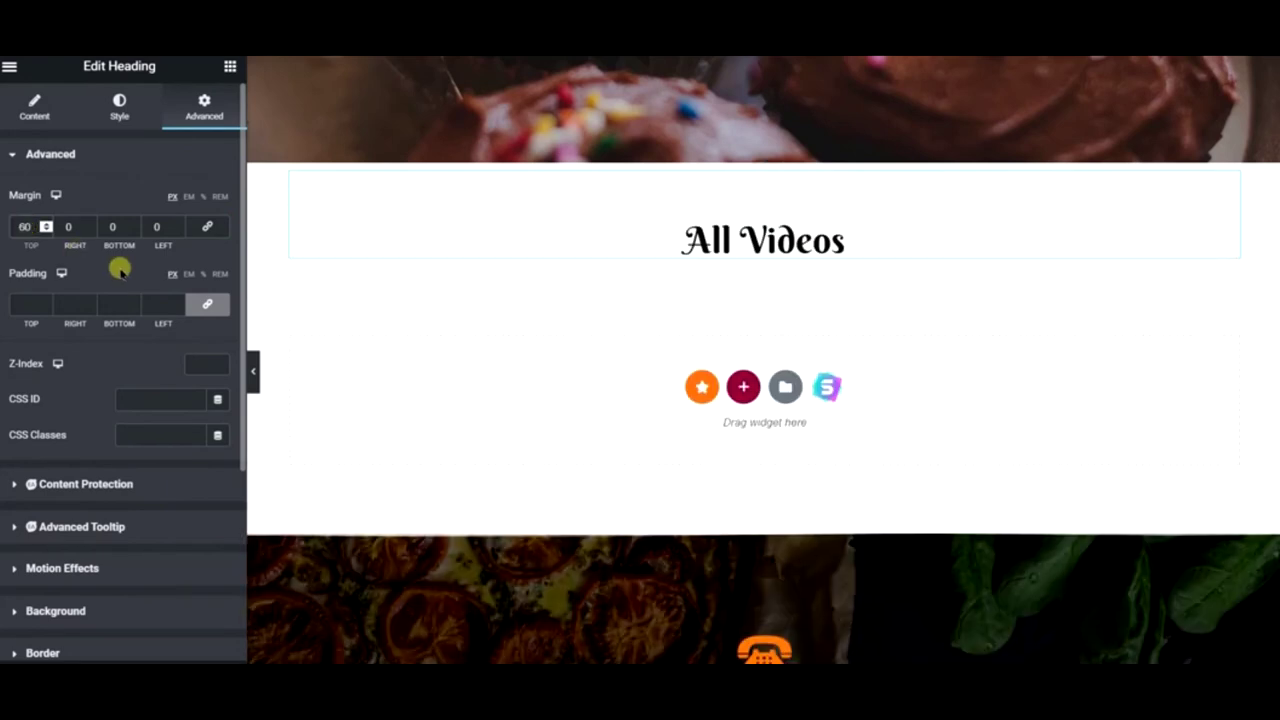
pyautogui.click(103, 233)
pyautogui.click(106, 227)
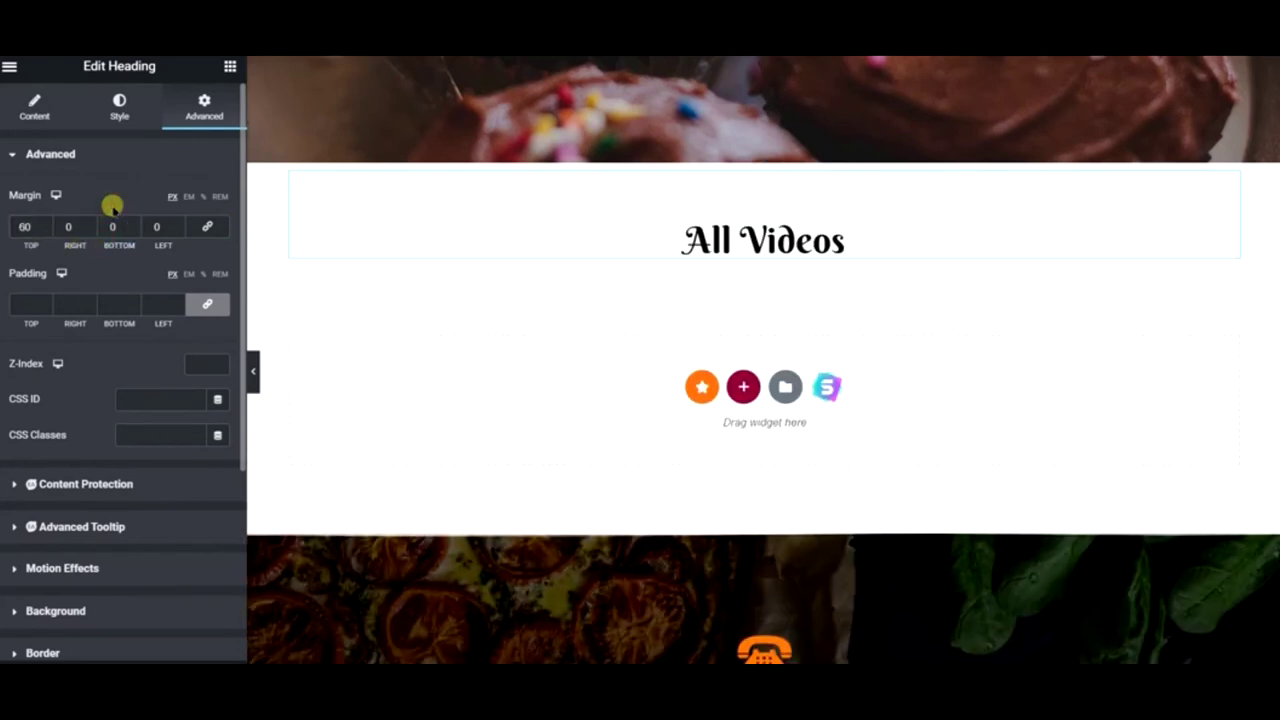
pyautogui.write('4')
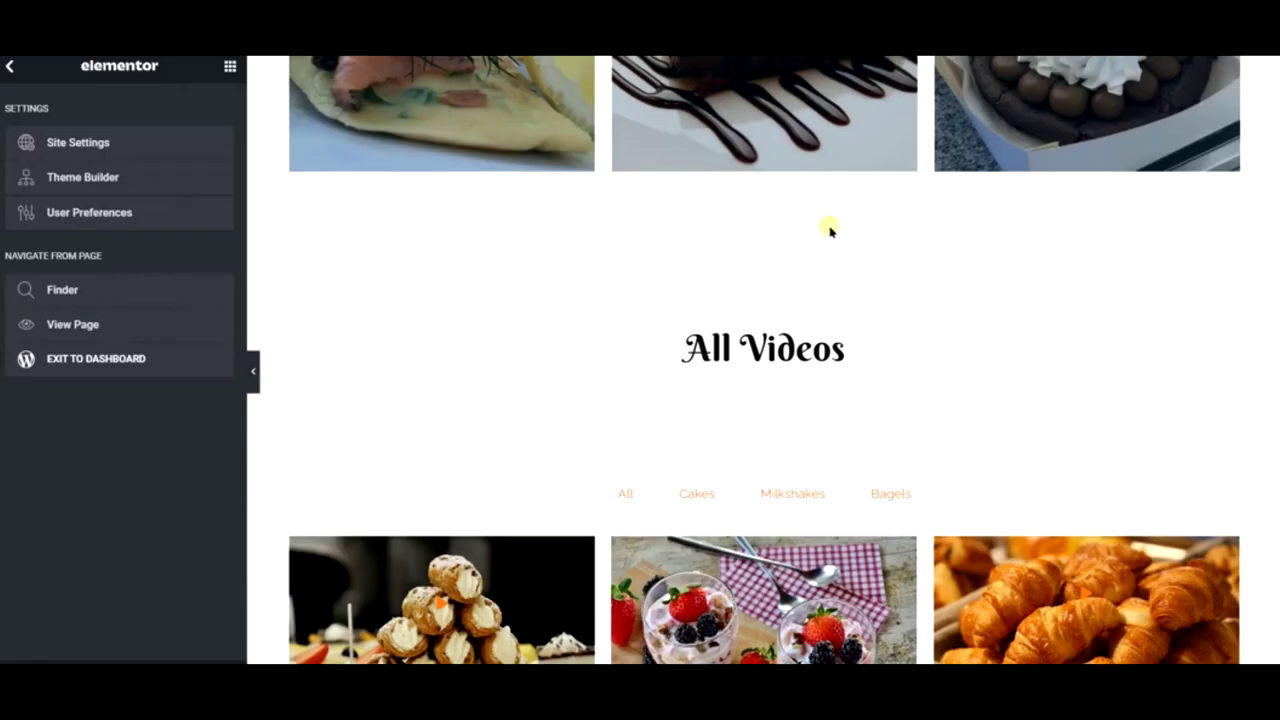
pyautogui.scroll(-2, 829, 229)
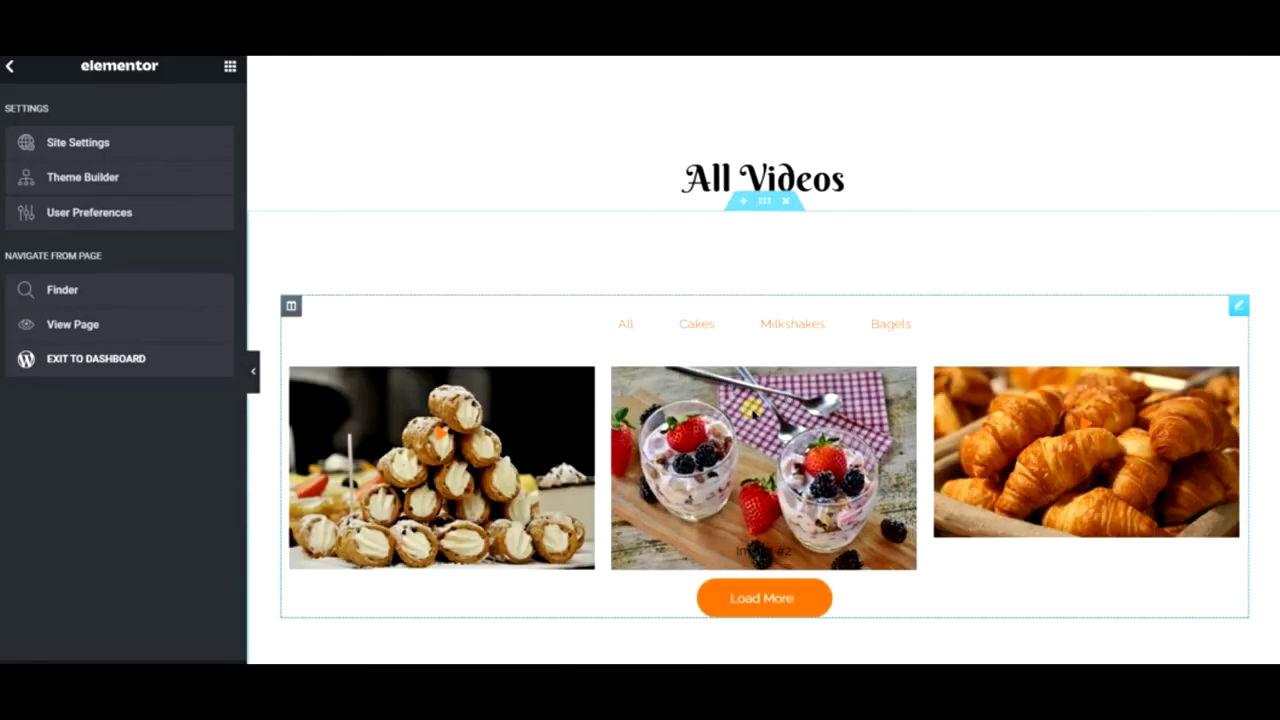
# - Copy the filterable gallery (All, Cakes, Milkshakes, Bagels) into the empty section below
pyautogui.rightClick(770, 250)
pyautogui.click(826, 309)
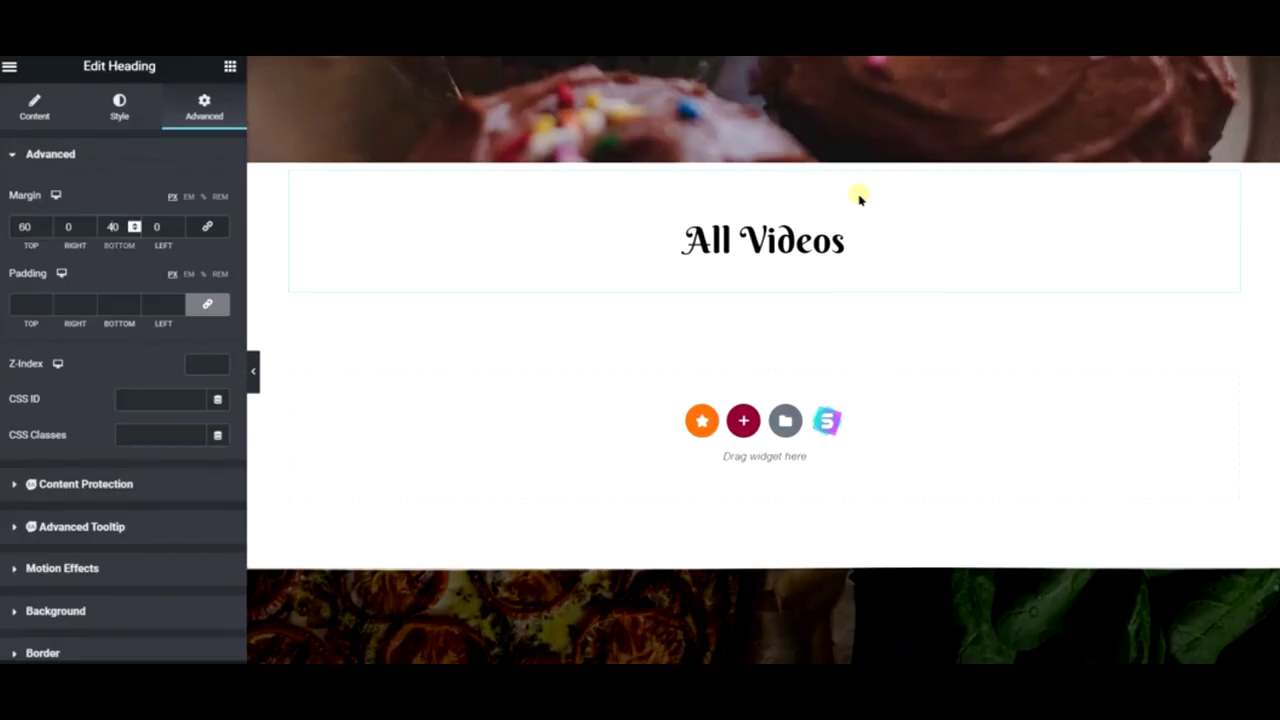
pyautogui.rightClick(582, 439)
pyautogui.click(620, 456)
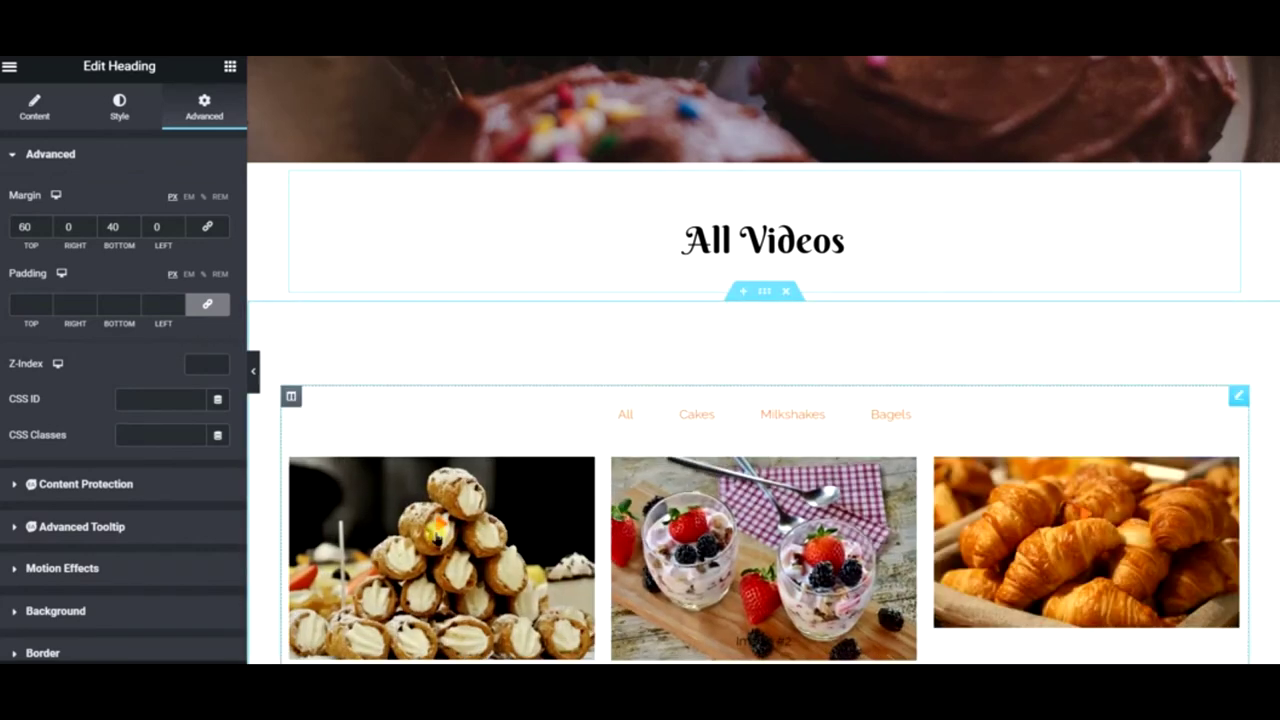
# - Switch off Video for the Cakes image in the media grid's items
pyautogui.click(417, 508)
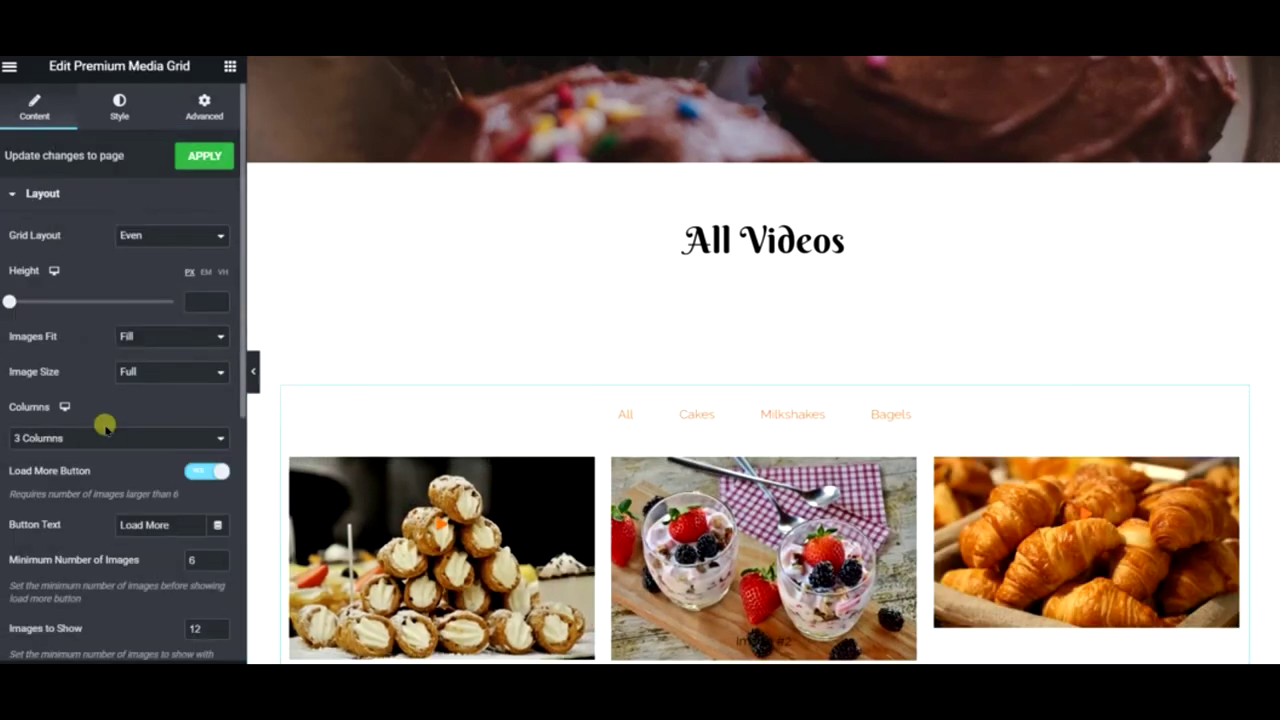
pyautogui.scroll(-5, 103, 425)
pyautogui.click(106, 327)
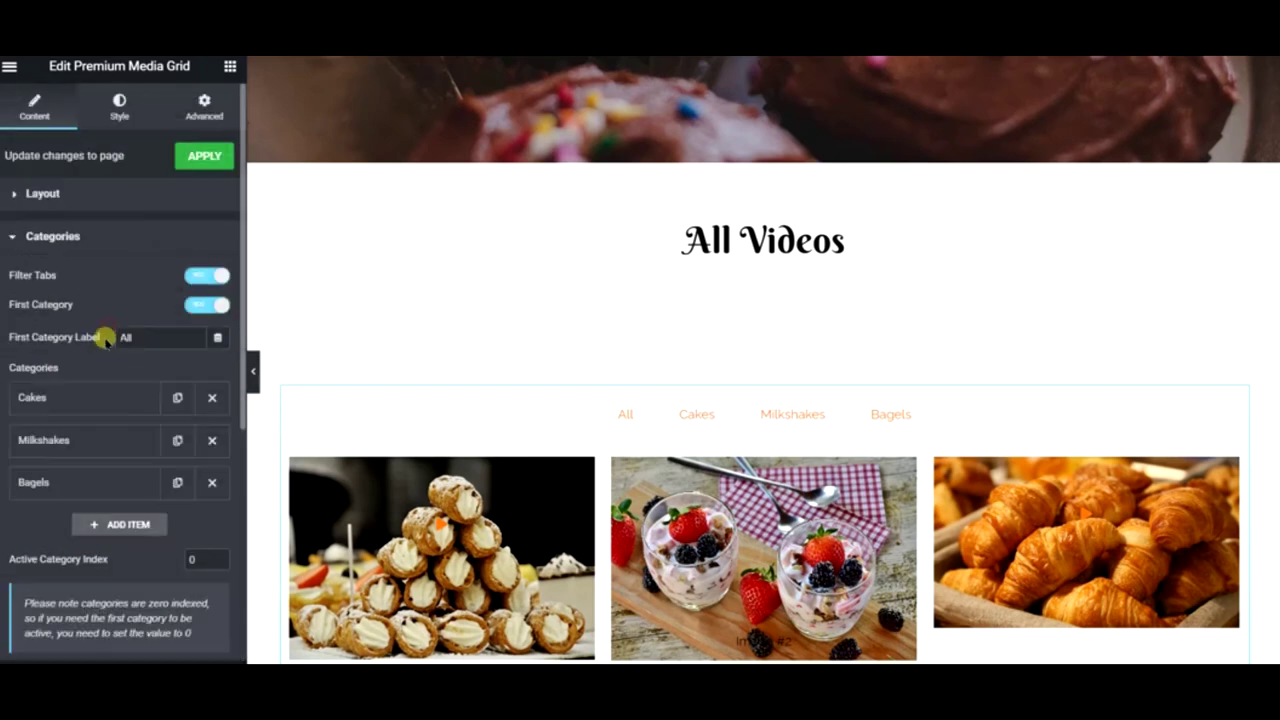
pyautogui.scroll(-4, 91, 385)
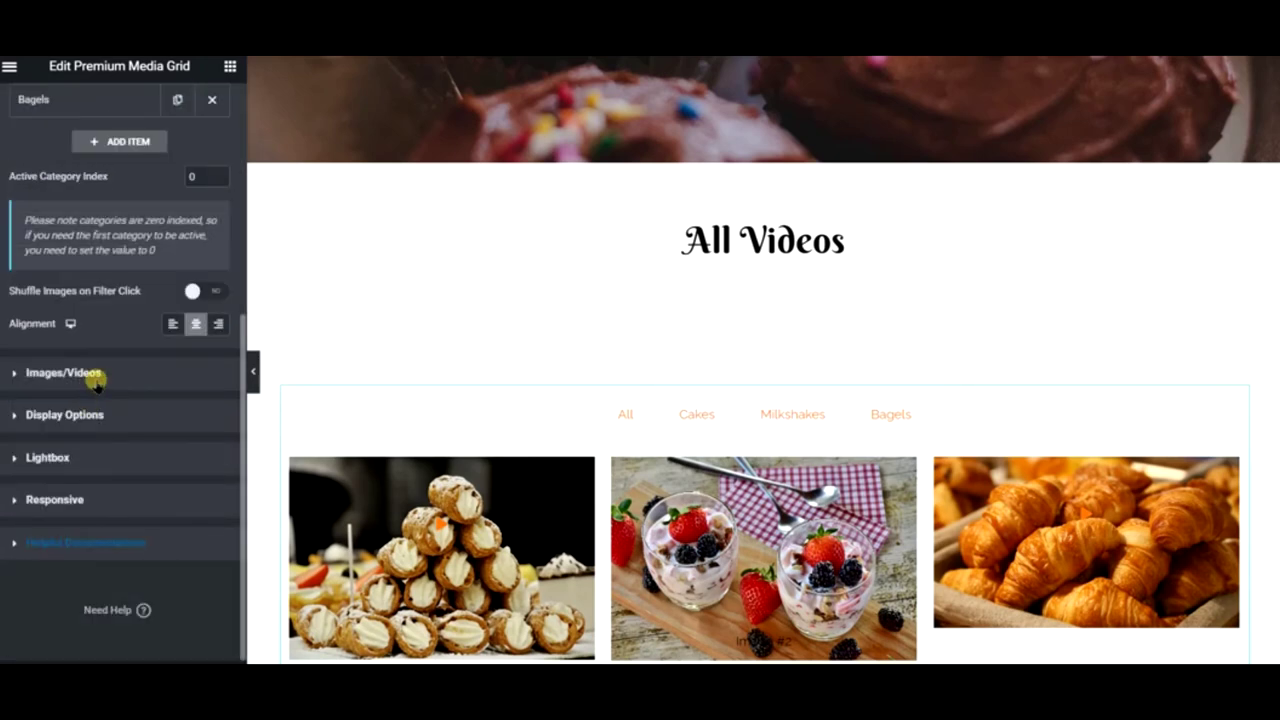
pyautogui.click(95, 376)
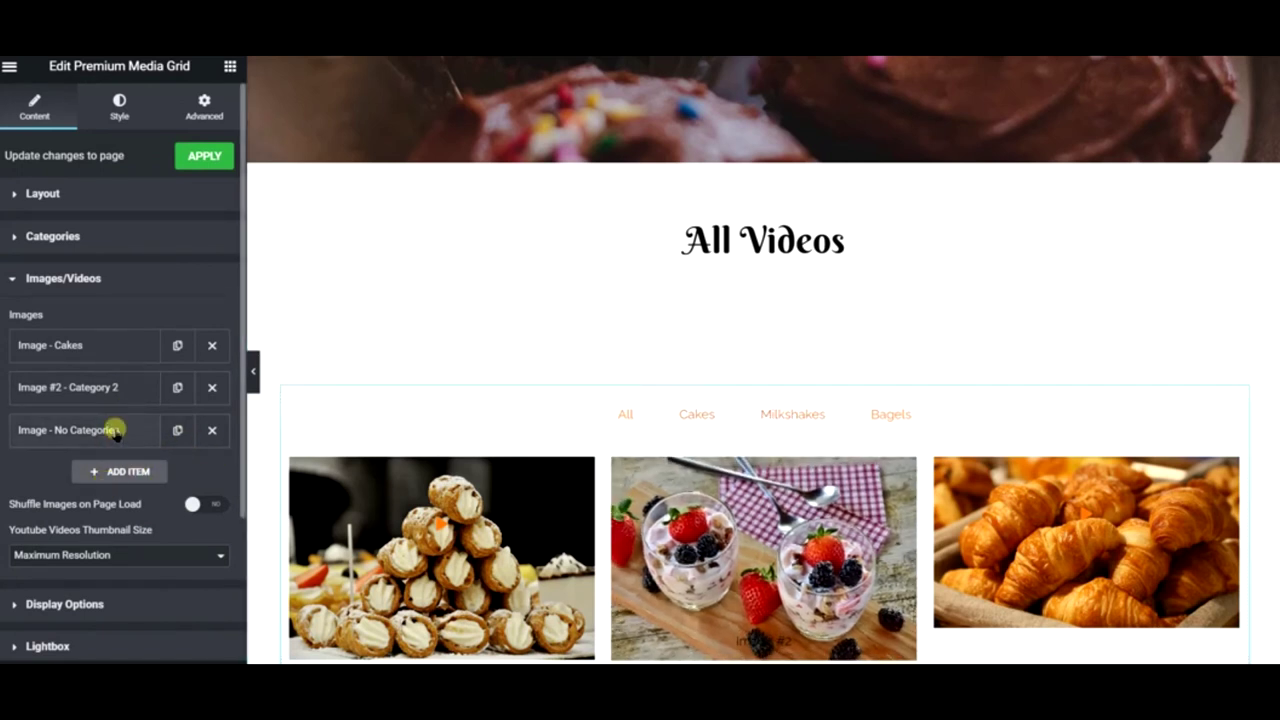
pyautogui.click(122, 356)
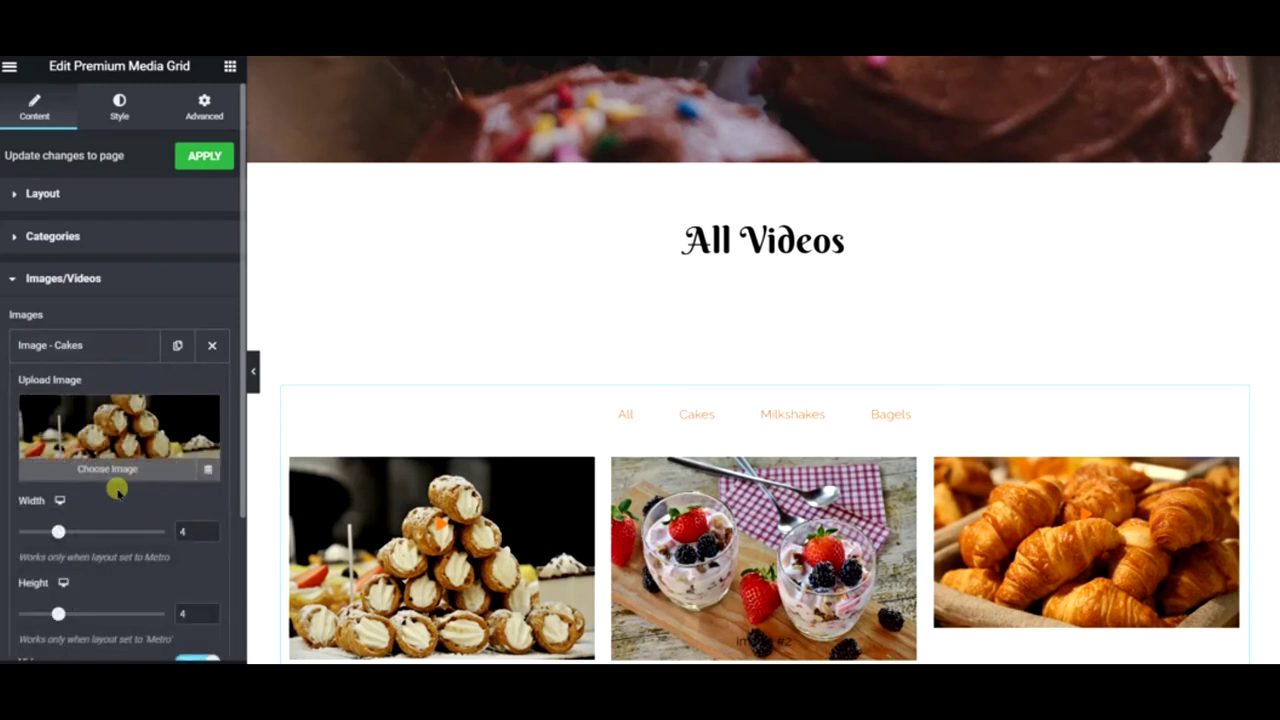
pyautogui.scroll(-4, 114, 490)
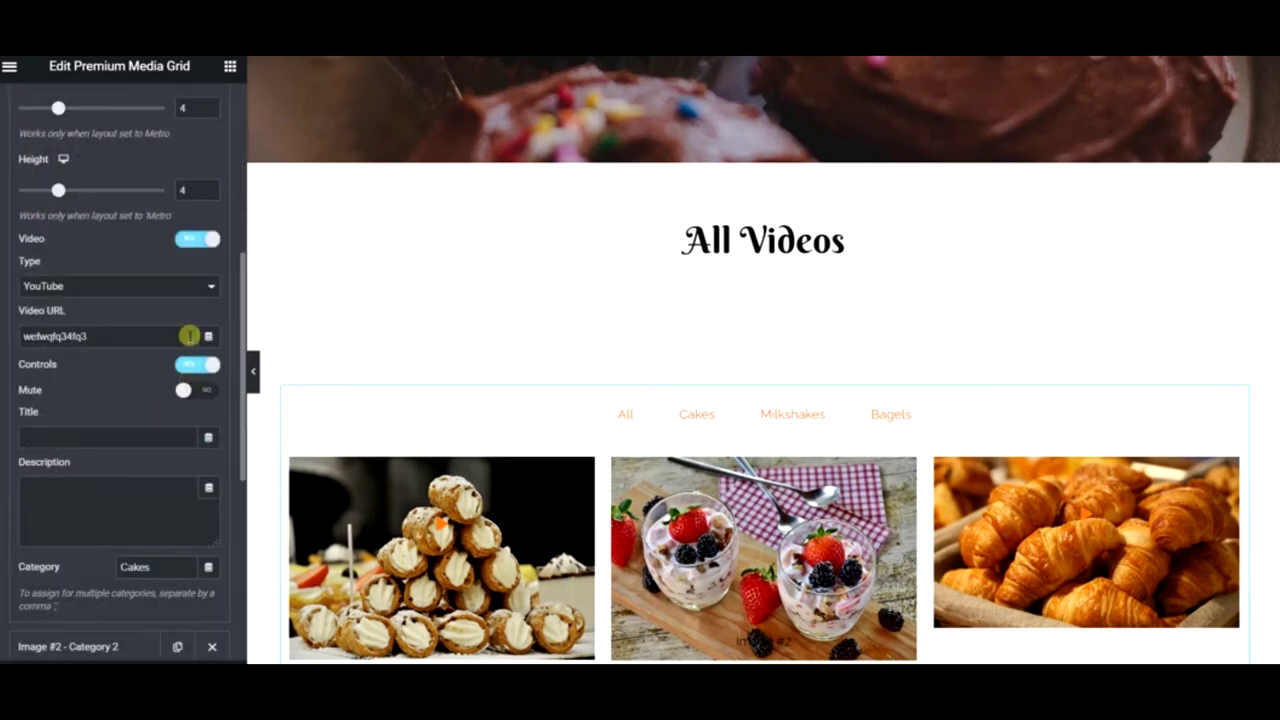
pyautogui.click(200, 243)
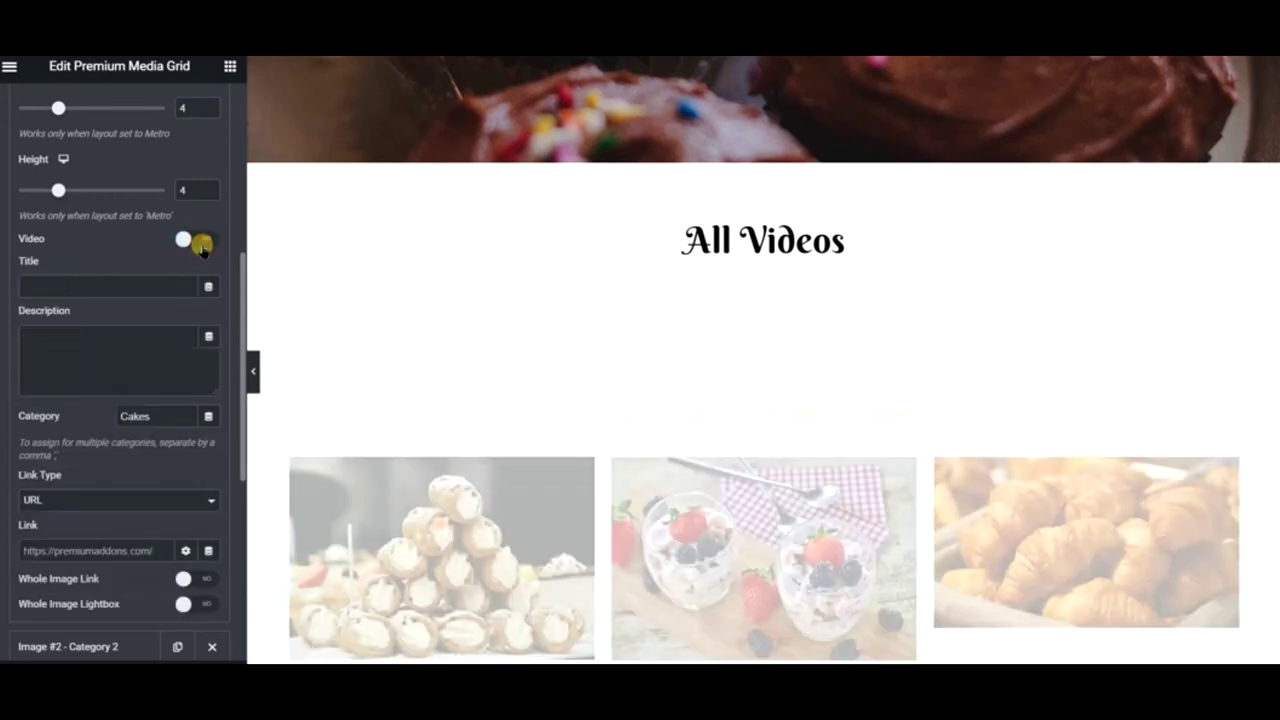
pyautogui.scroll(4, 177, 323)
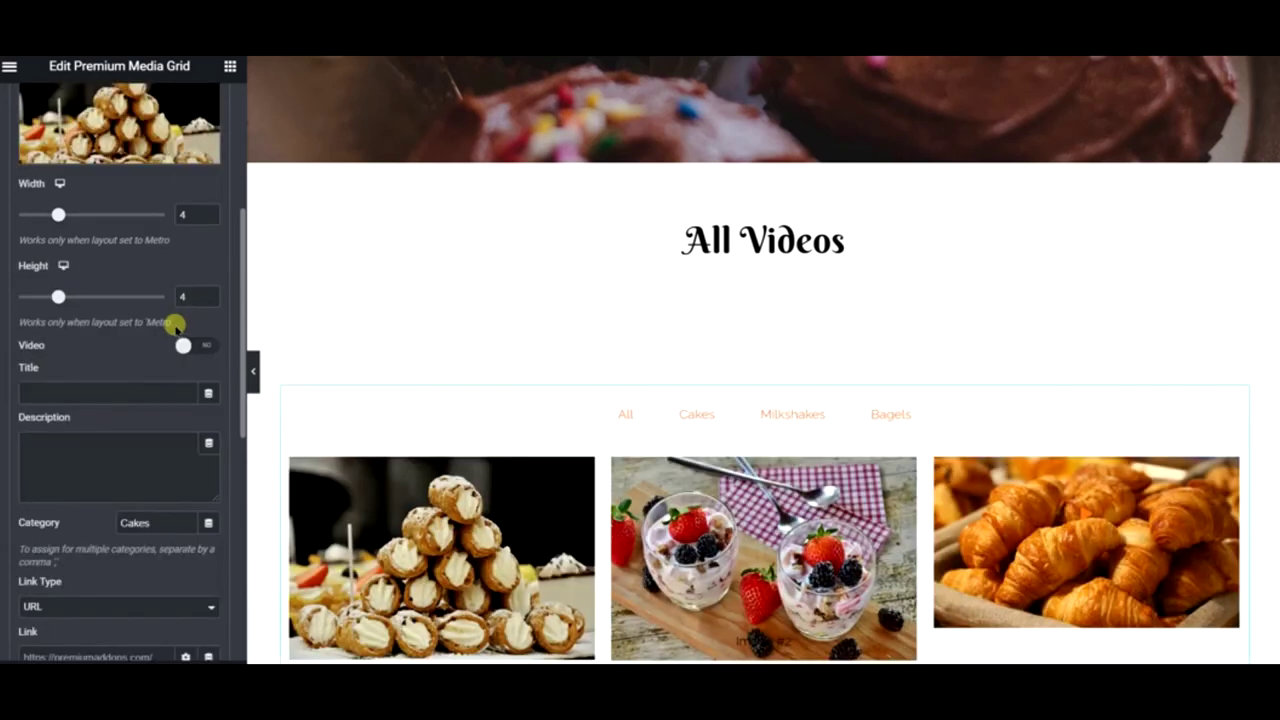
pyautogui.click(96, 241)
# - Switch off Video for the uncategorised image item as well
pyautogui.click(94, 281)
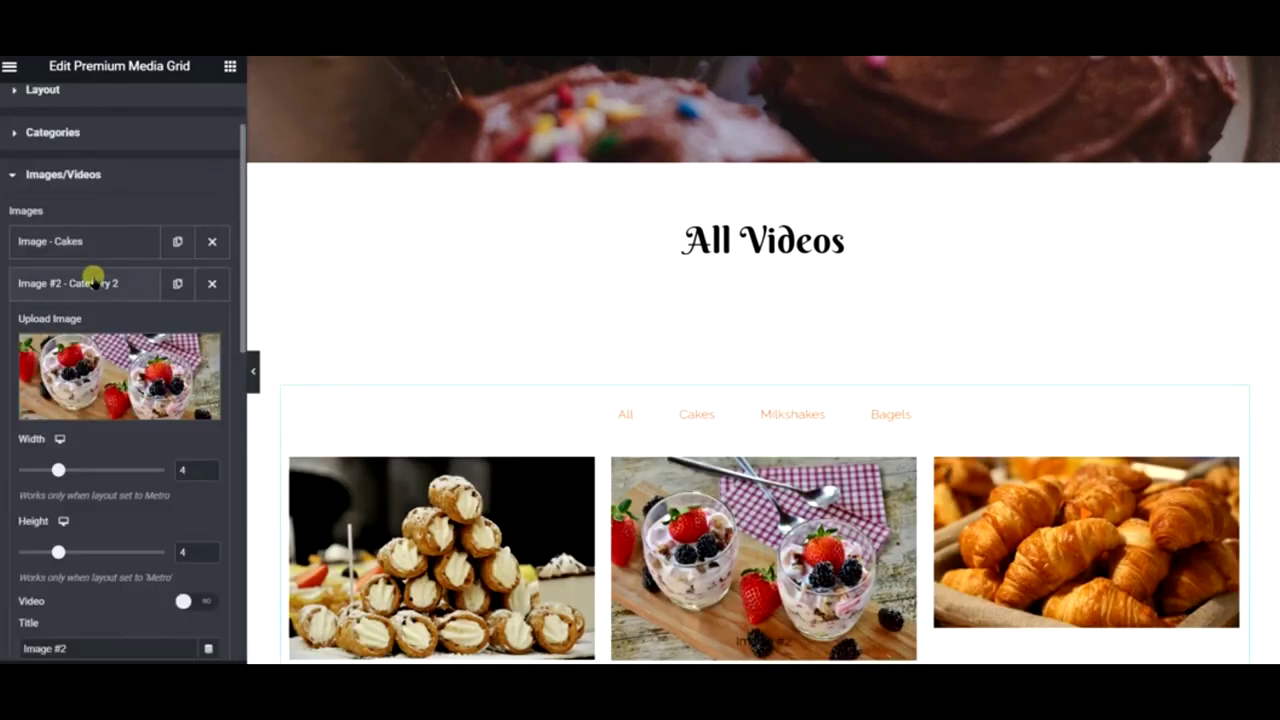
pyautogui.scroll(-2, 163, 418)
pyautogui.scroll(-6, 170, 430)
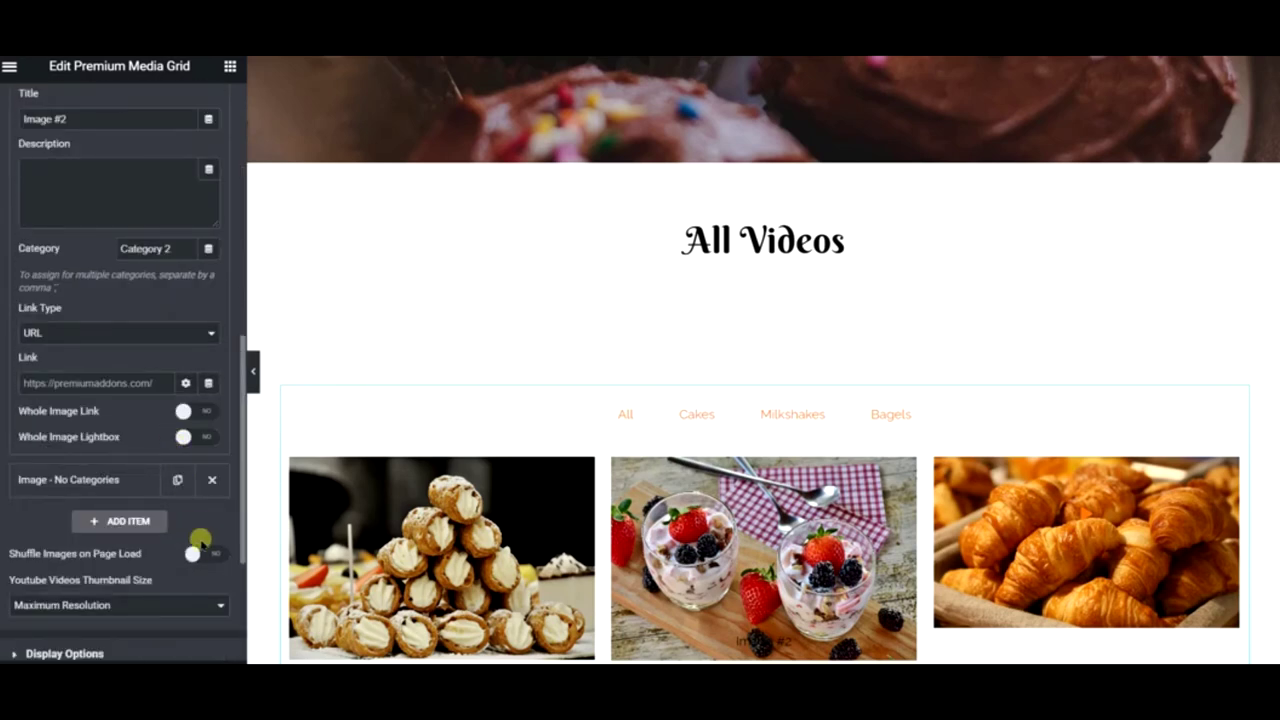
pyautogui.scroll(-2, 206, 545)
pyautogui.scroll(4, 206, 538)
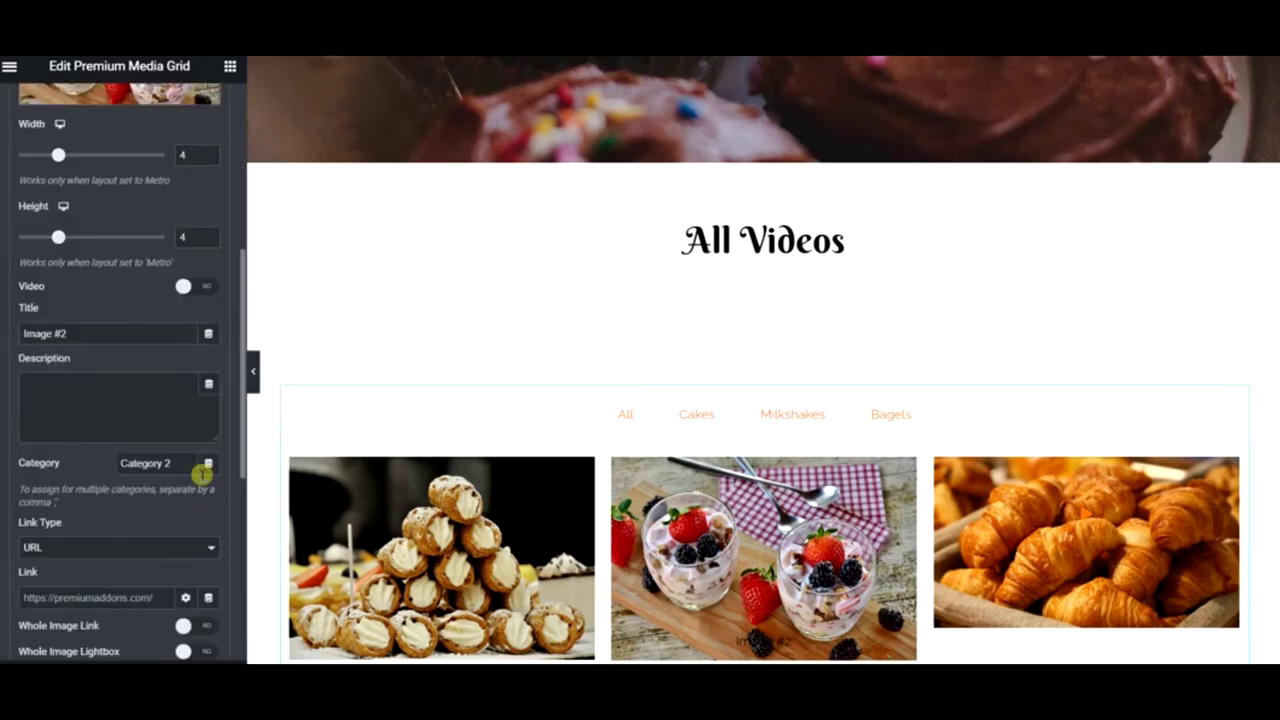
pyautogui.scroll(2, 194, 402)
pyautogui.scroll(-3, 194, 402)
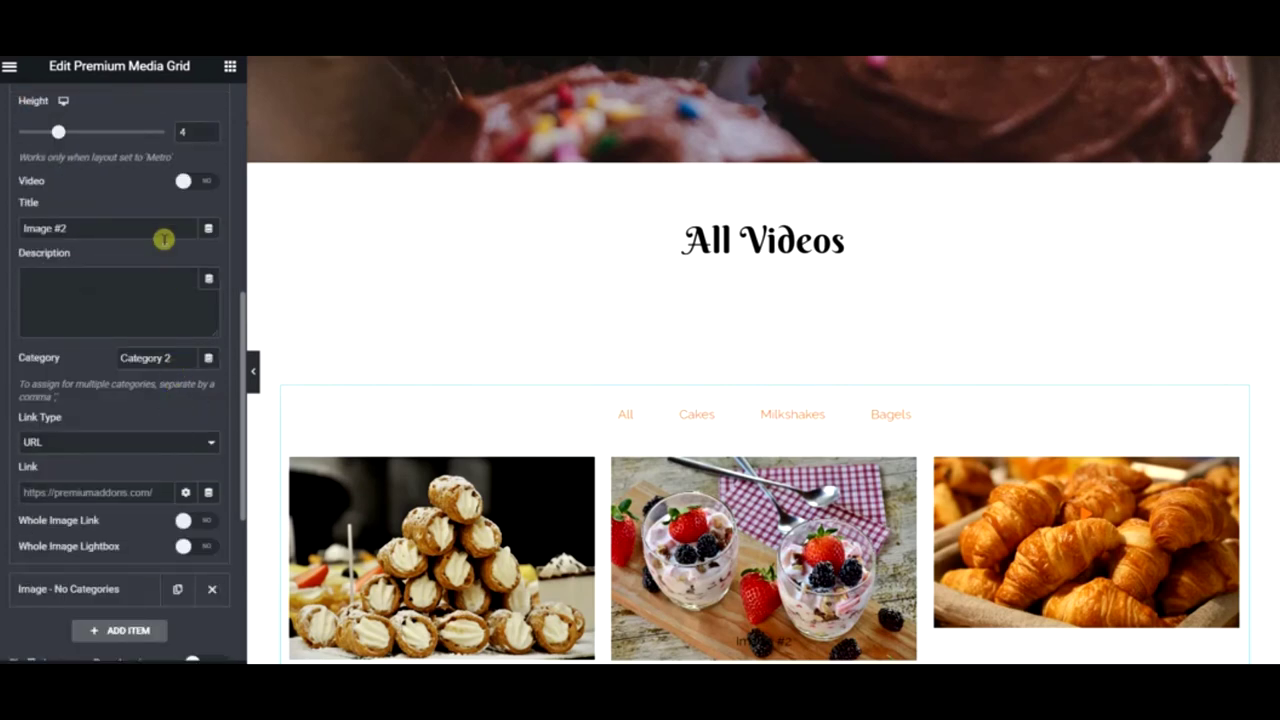
pyautogui.scroll(3, 123, 240)
pyautogui.scroll(2, 100, 170)
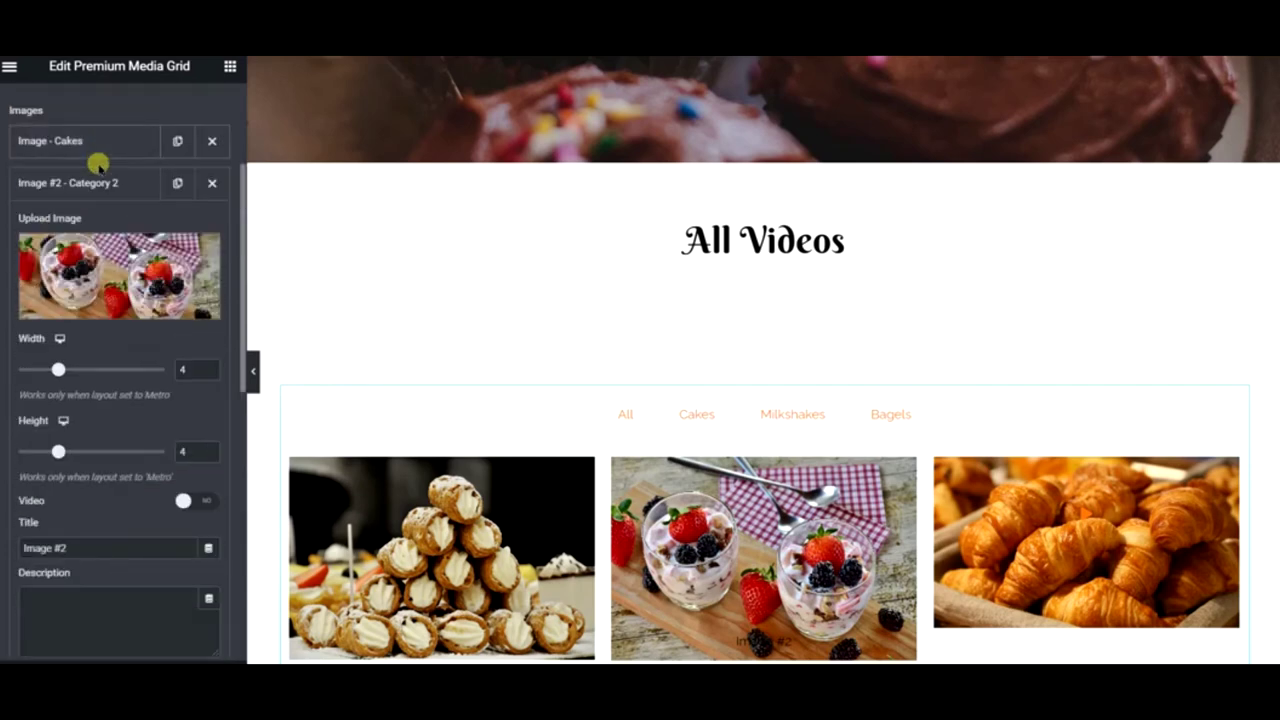
pyautogui.click(94, 180)
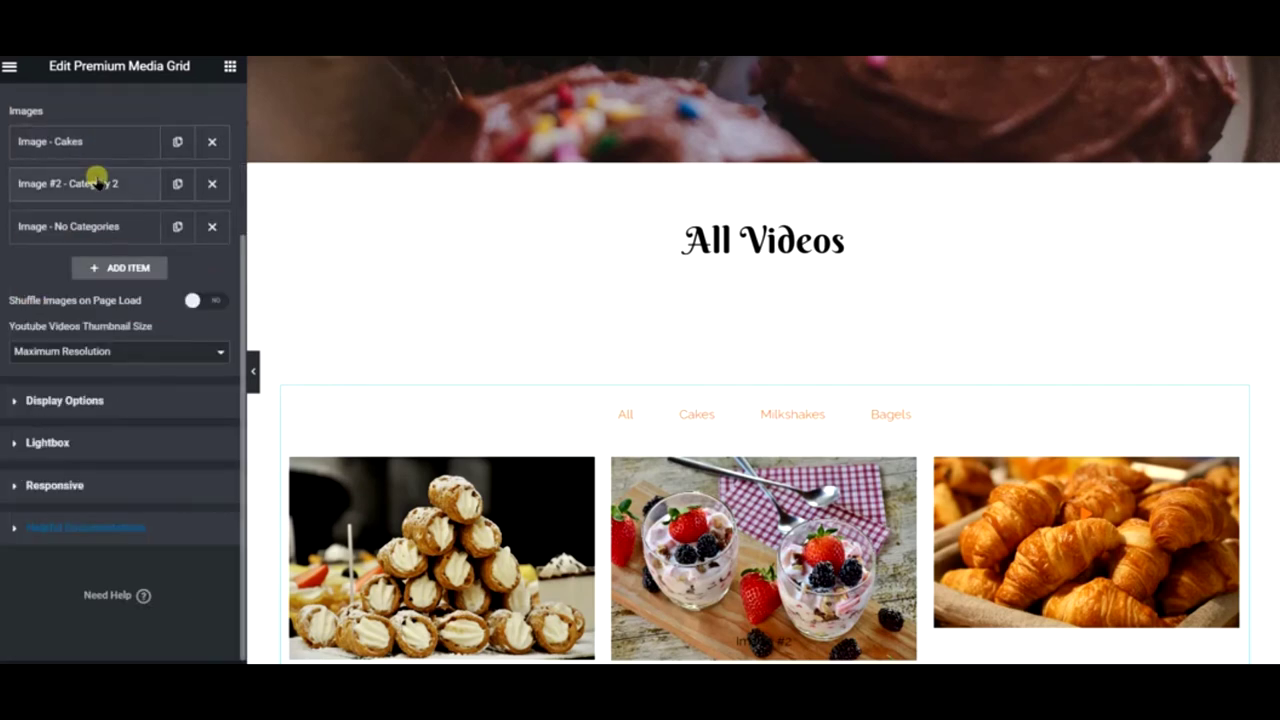
pyautogui.click(108, 227)
pyautogui.scroll(-3, 140, 310)
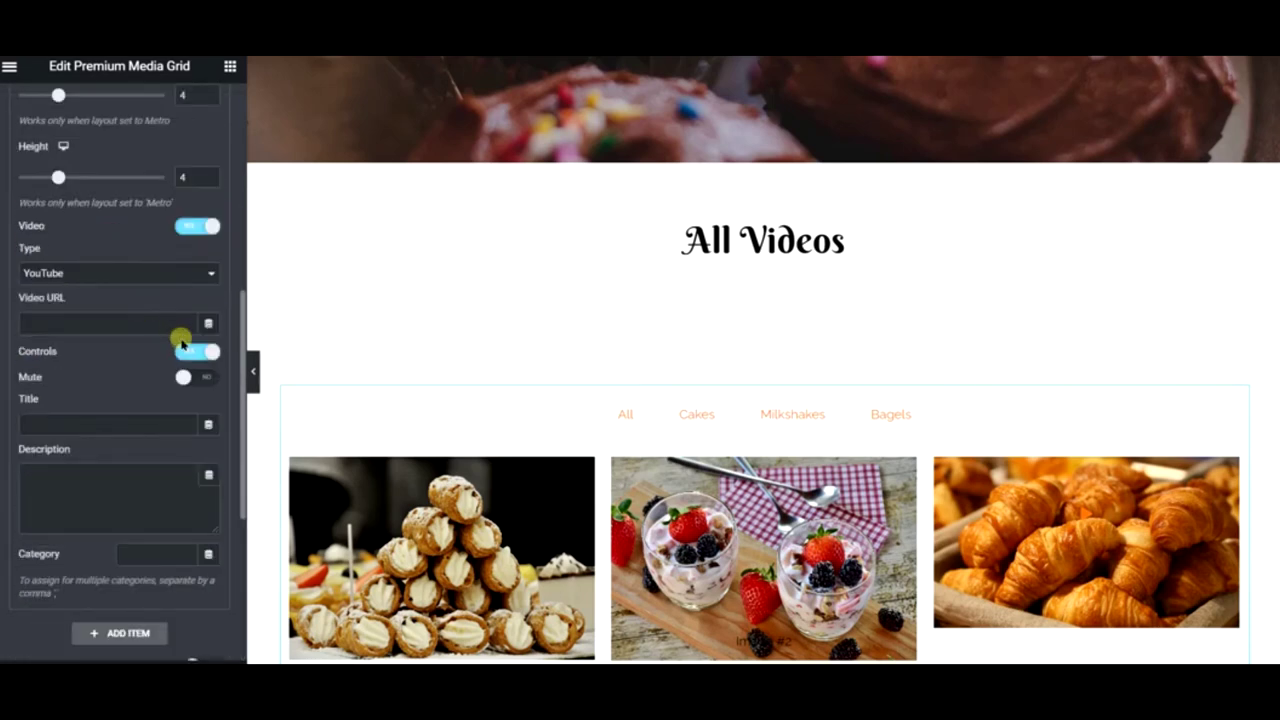
pyautogui.click(191, 229)
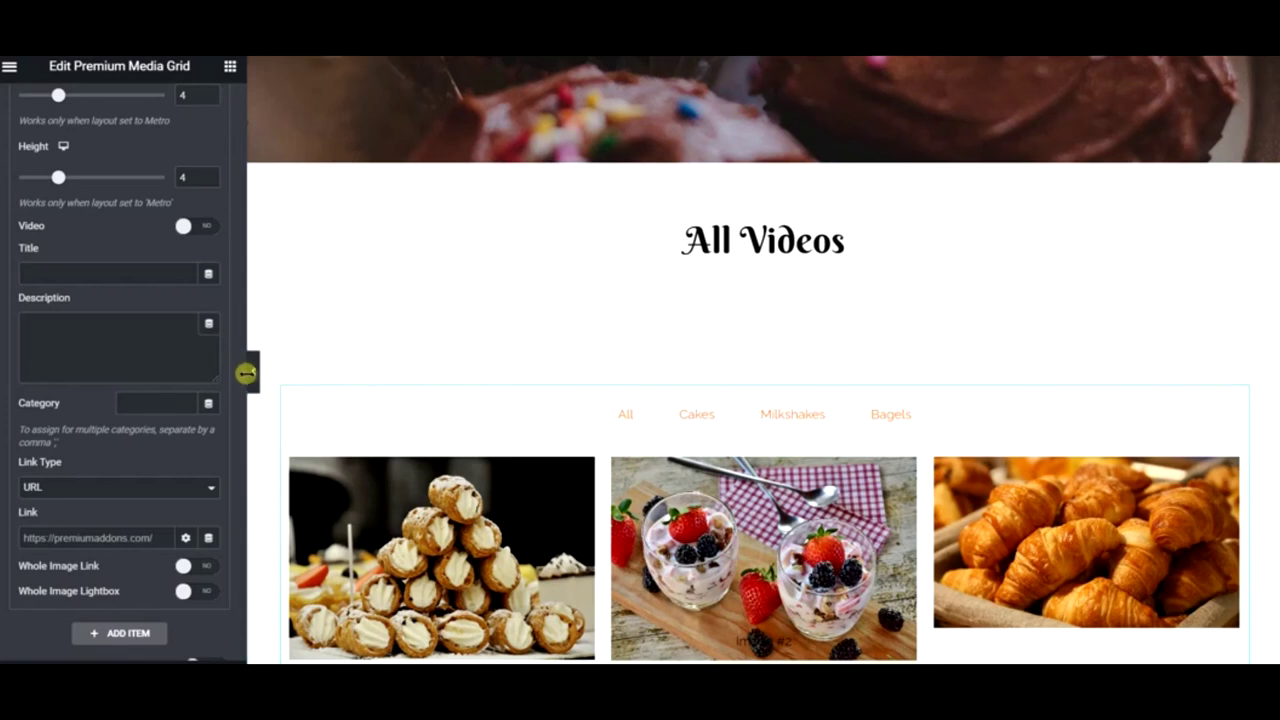
pyautogui.click(256, 383)
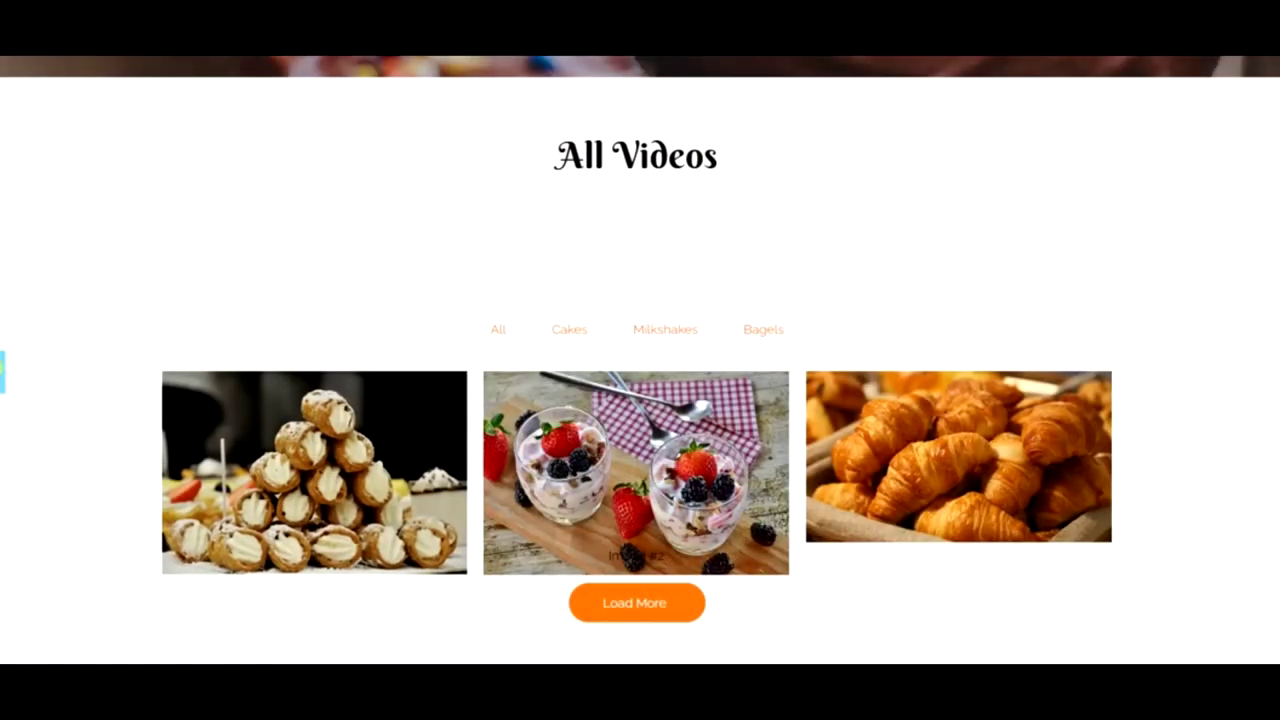
# - Change the heading title from 'All Videos' to 'All Images'
pyautogui.click(3, 372)
pyautogui.click(700, 157)
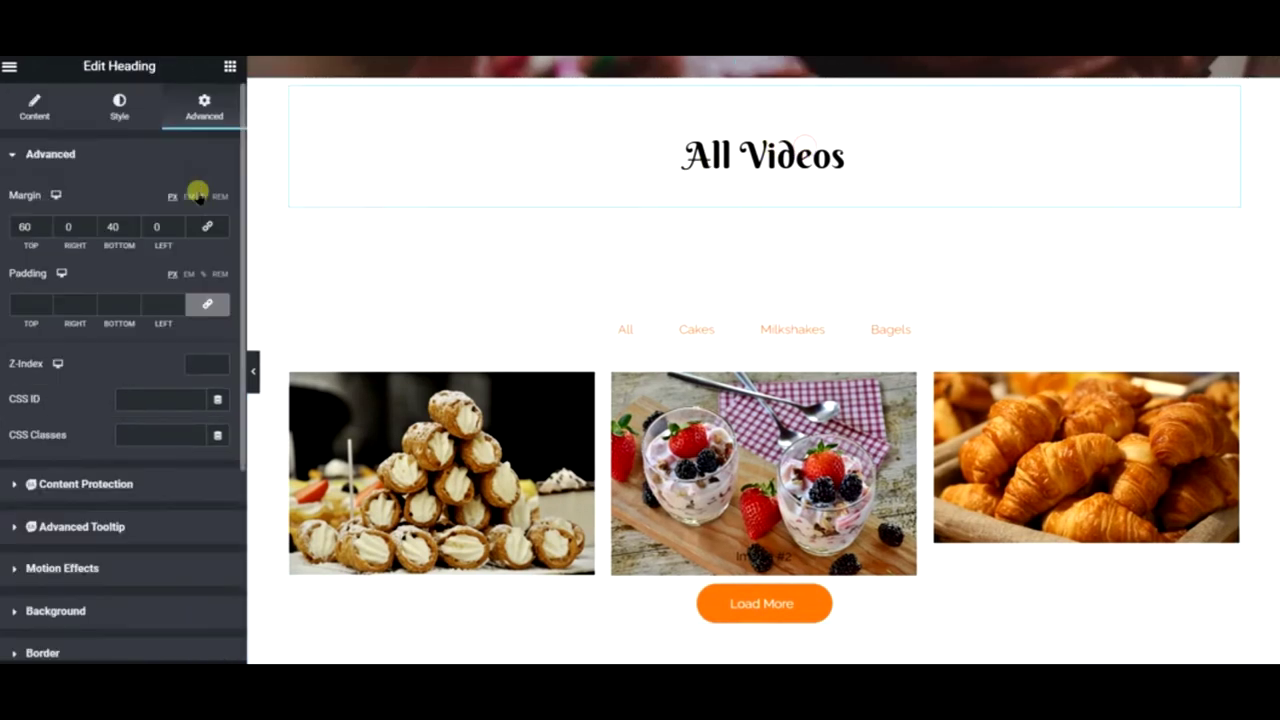
pyautogui.click(75, 118)
pyautogui.doubleClick(70, 220)
pyautogui.write('Images')
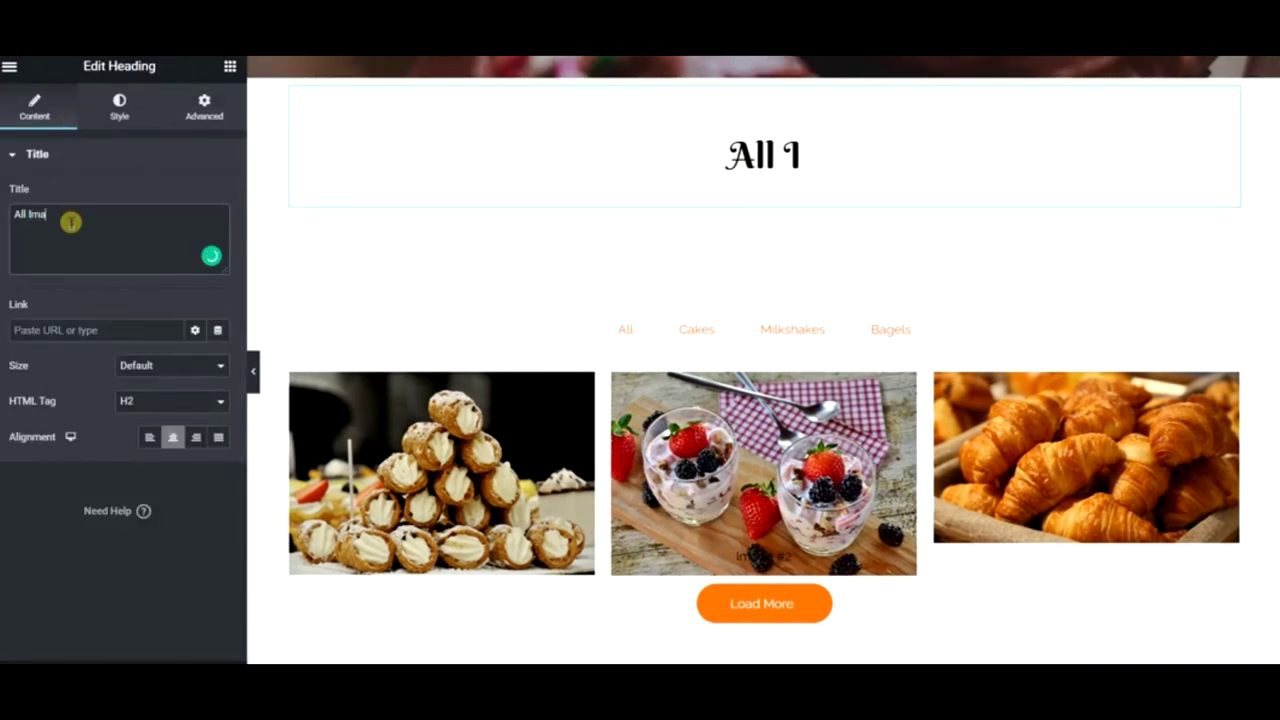
pyautogui.rightClick(788, 275)
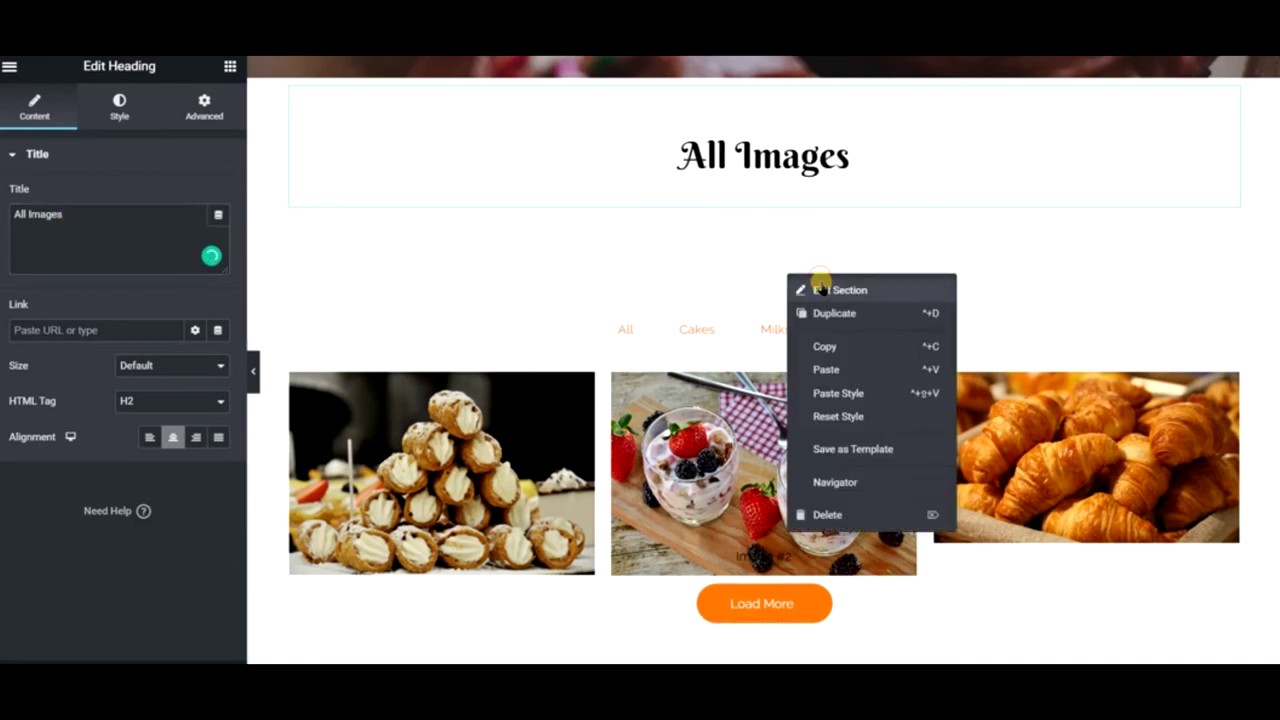
pyautogui.click(820, 289)
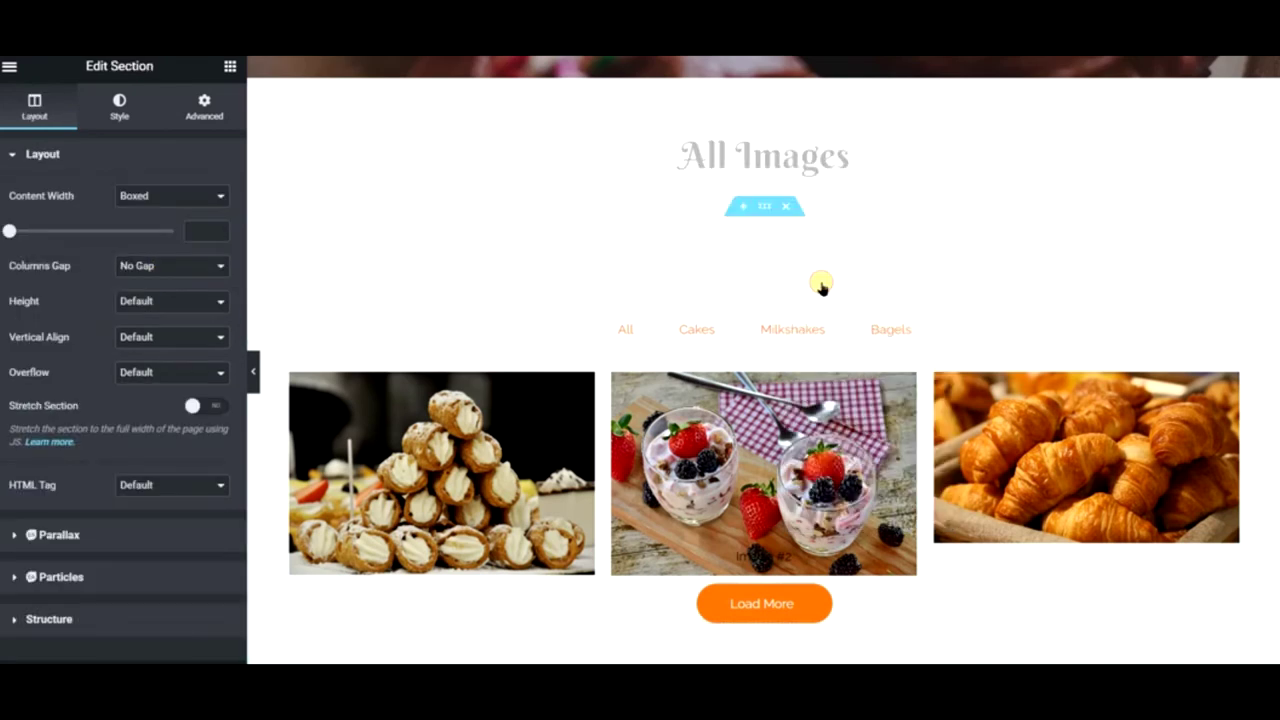
# - Give the gallery section 20 top padding and 100 bottom padding
pyautogui.click(205, 112)
pyautogui.click(23, 303)
pyautogui.write('100')
pyautogui.write('20')
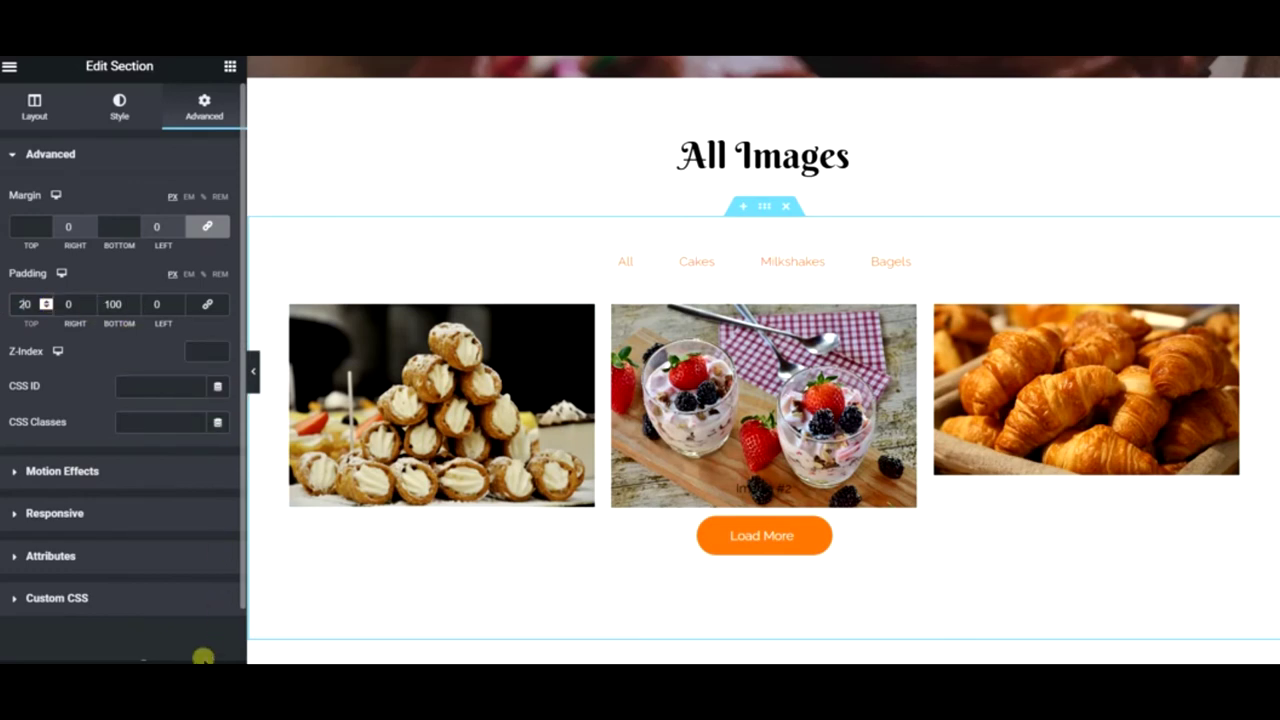
# - Hide the editor panel and test the Cakes, Milkshakes and Bagels gallery filters
pyautogui.click(255, 373)
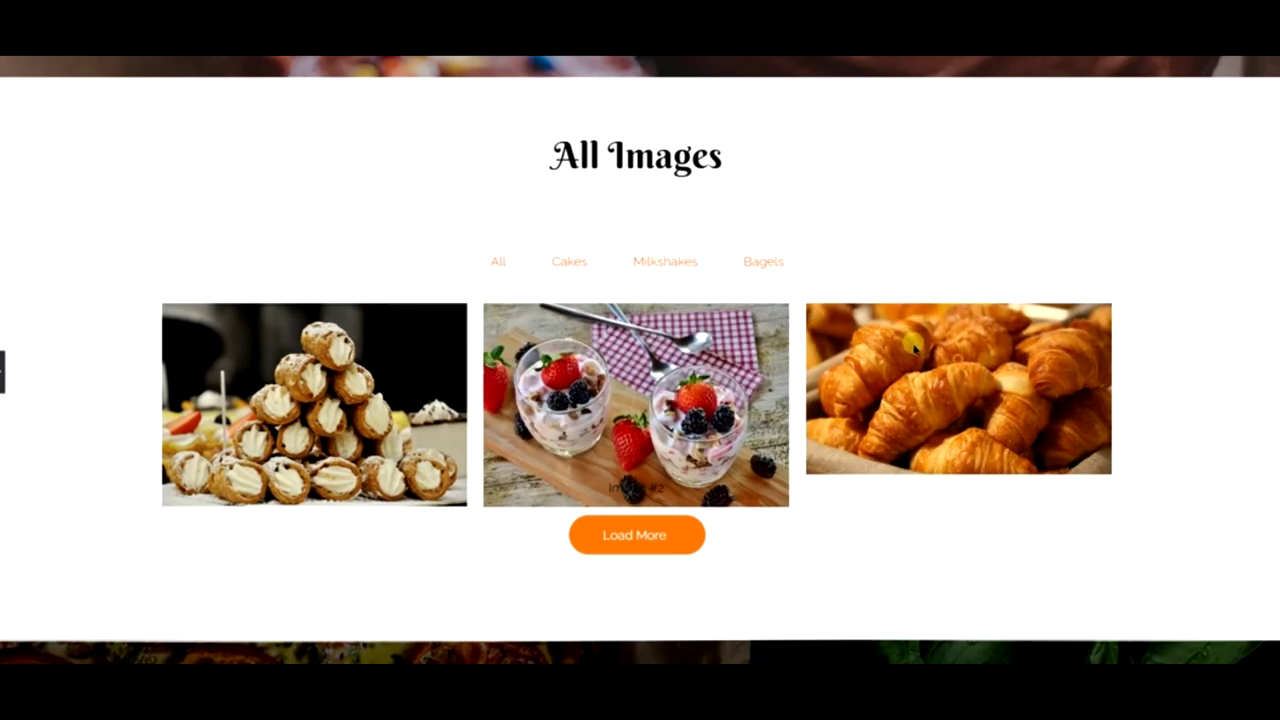
pyautogui.click(552, 265)
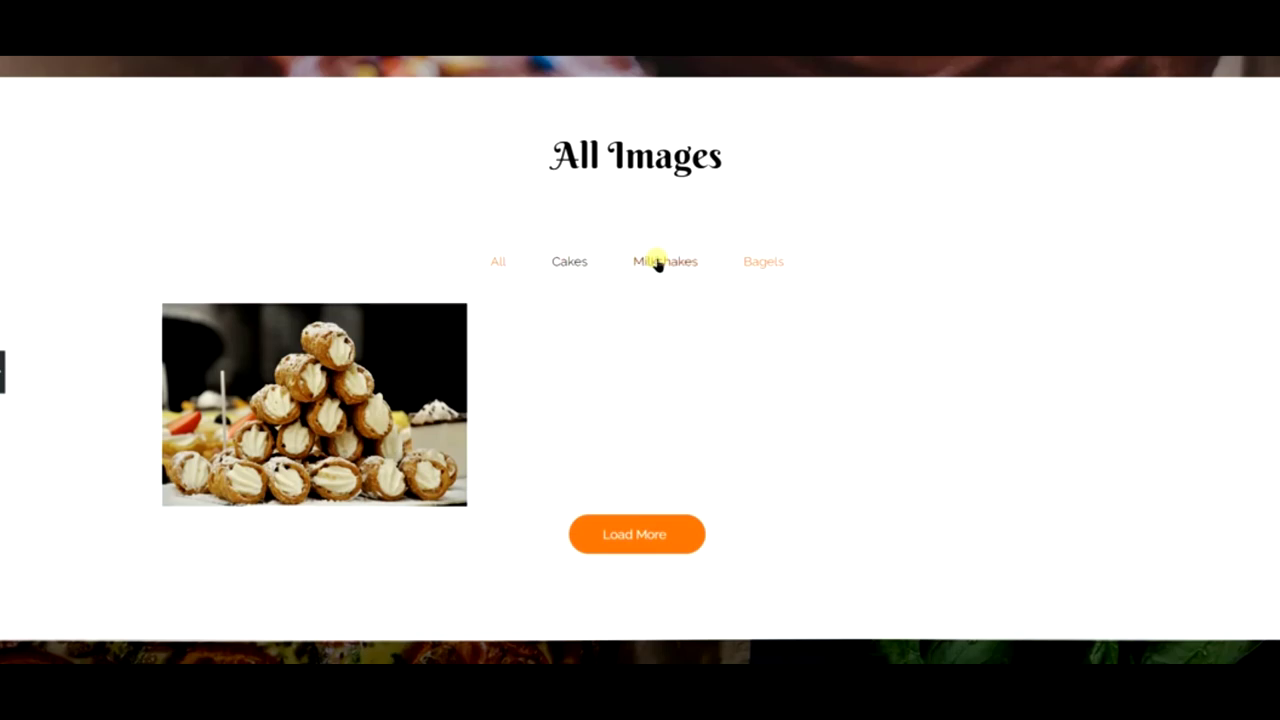
pyautogui.click(657, 263)
pyautogui.click(751, 258)
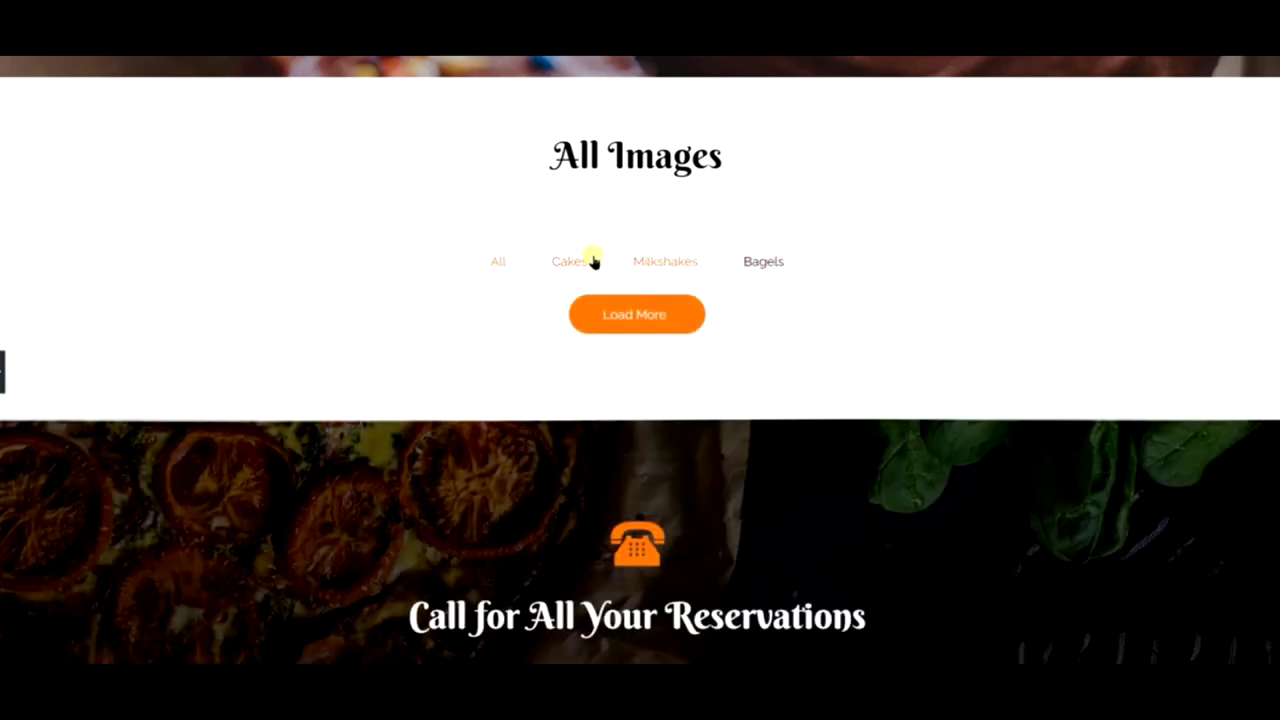
pyautogui.click(593, 261)
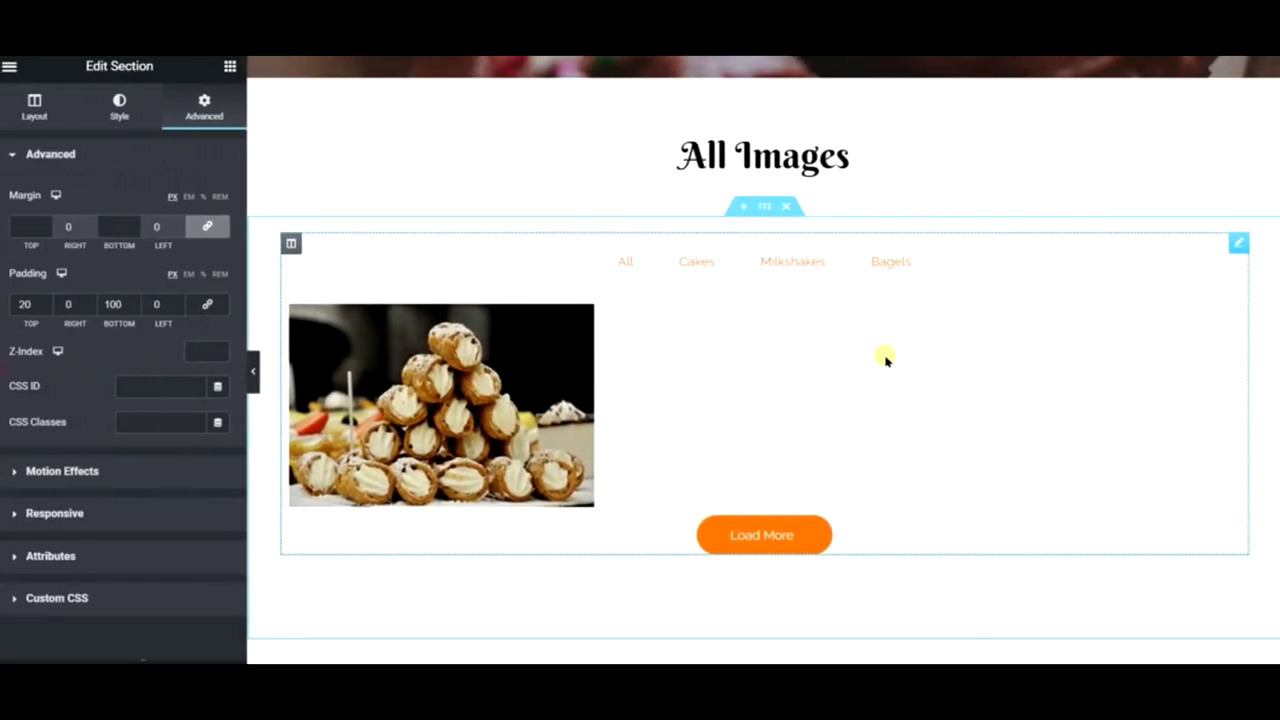
# - Return from the section's layout settings to the main Elementor menu
pyautogui.scroll(5, 886, 357)
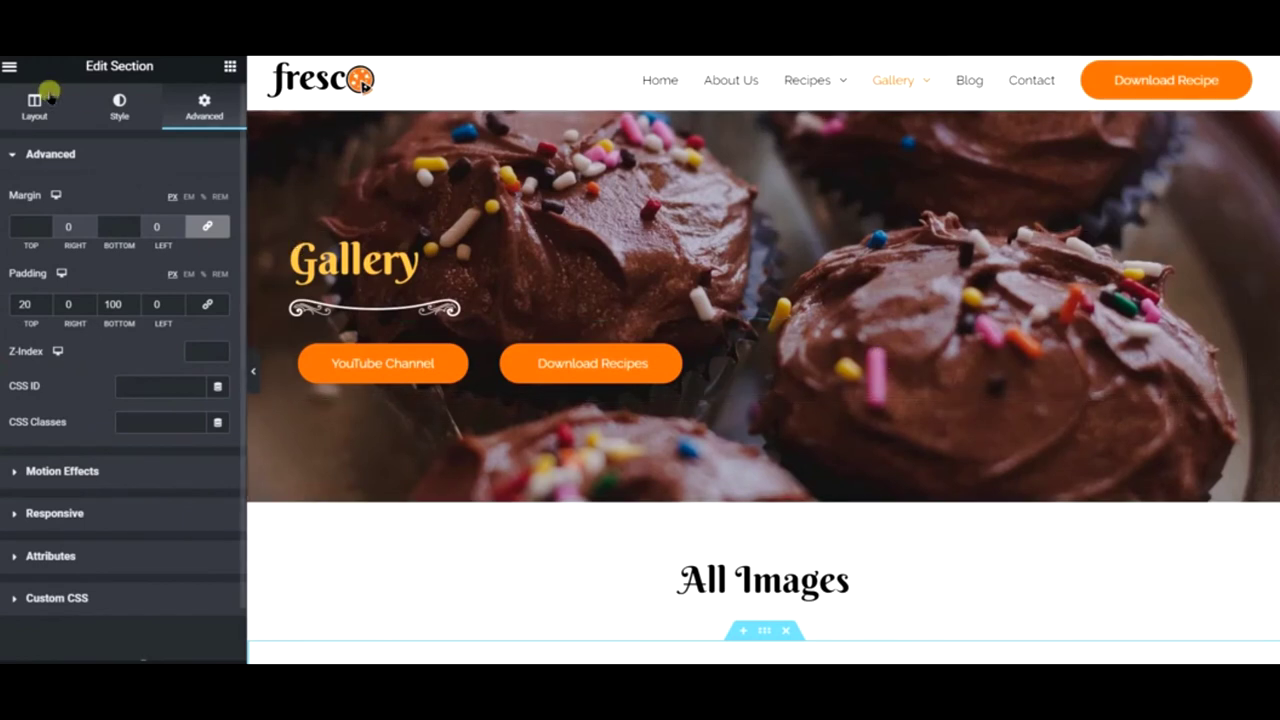
pyautogui.click(10, 95)
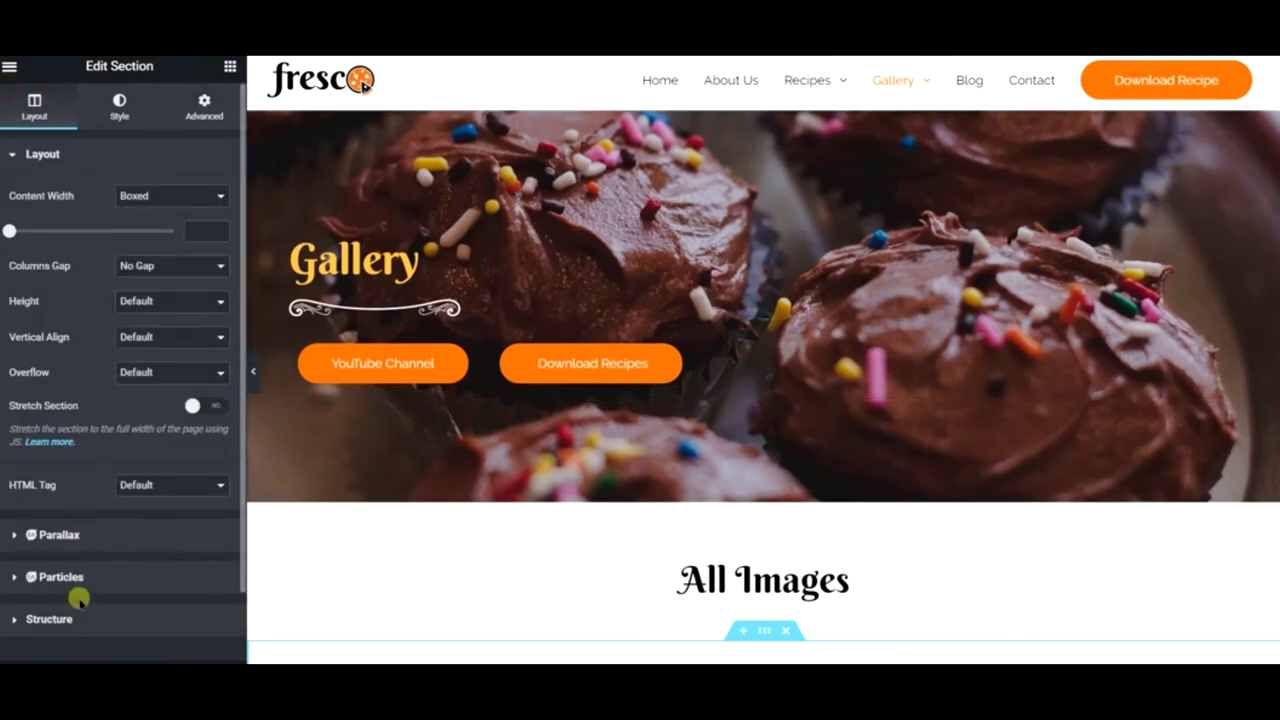
pyautogui.click(9, 66)
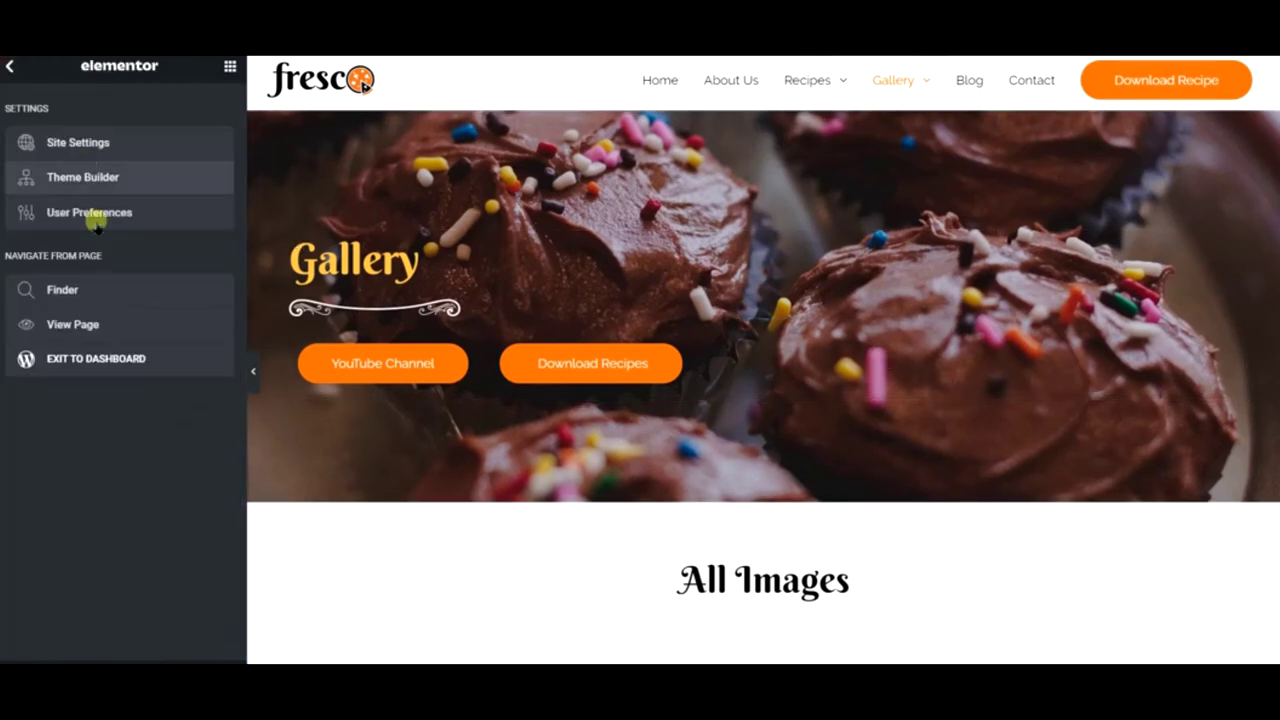
pyautogui.moveTo(899, 89)
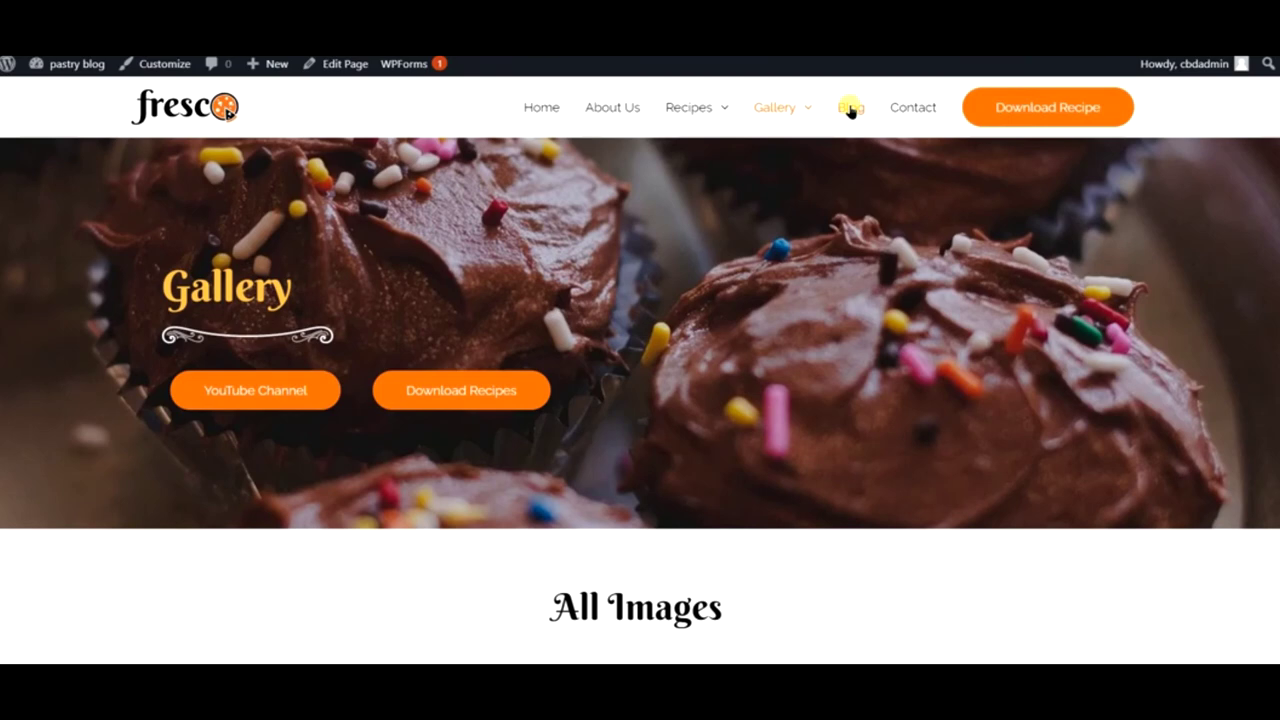
# - Look over the live Blog page, then return to the Fresco home page and scroll through it
pyautogui.click(850, 108)
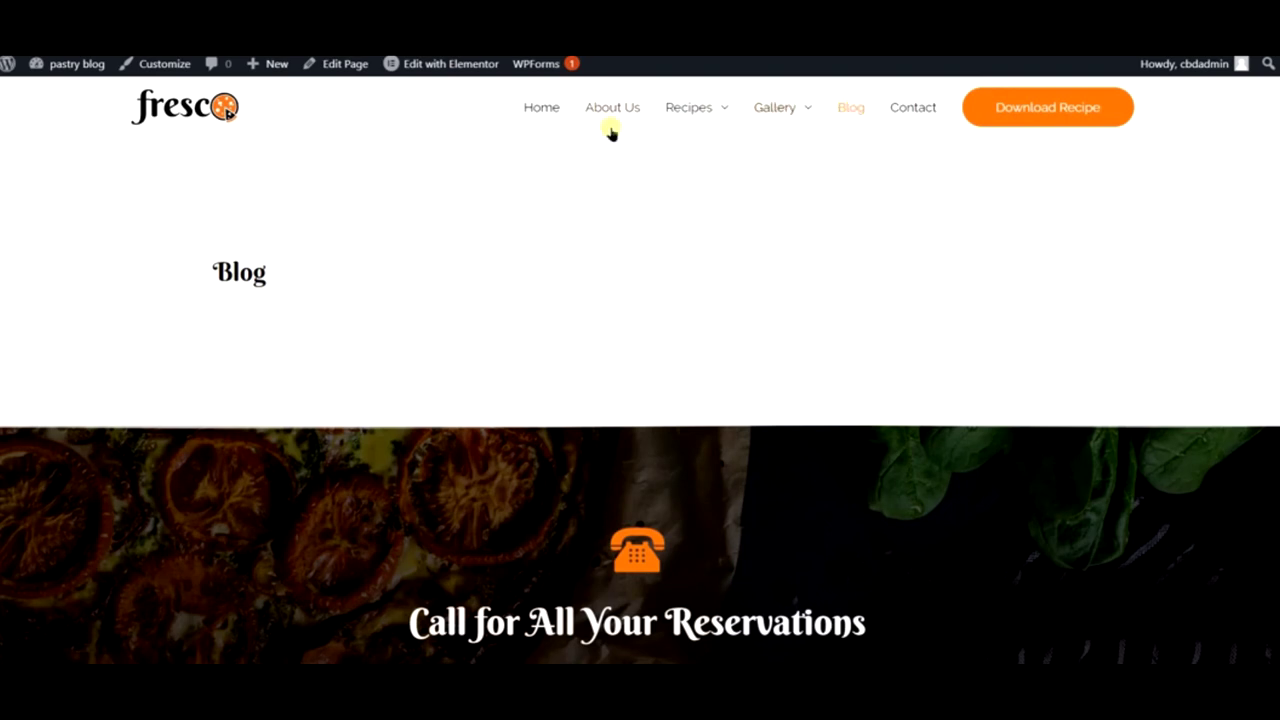
pyautogui.moveTo(42, 76)
pyautogui.click(540, 118)
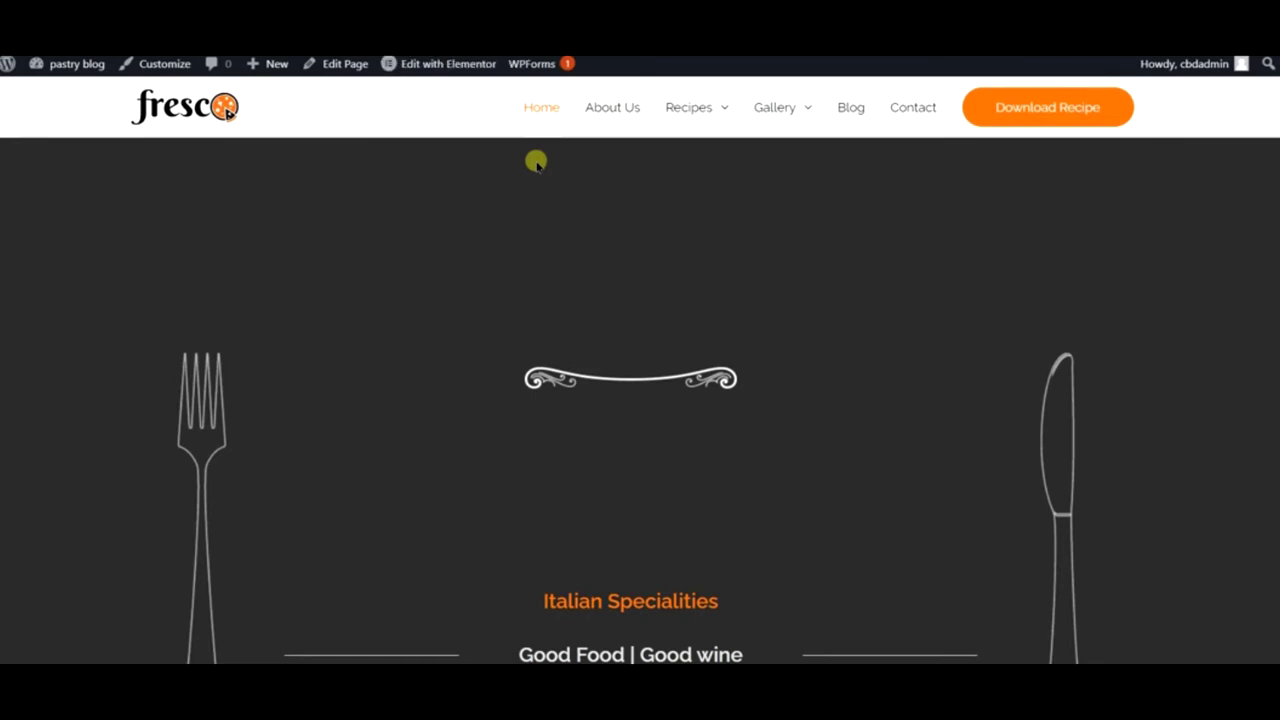
pyautogui.scroll(-6, 536, 162)
pyautogui.scroll(-10, 537, 165)
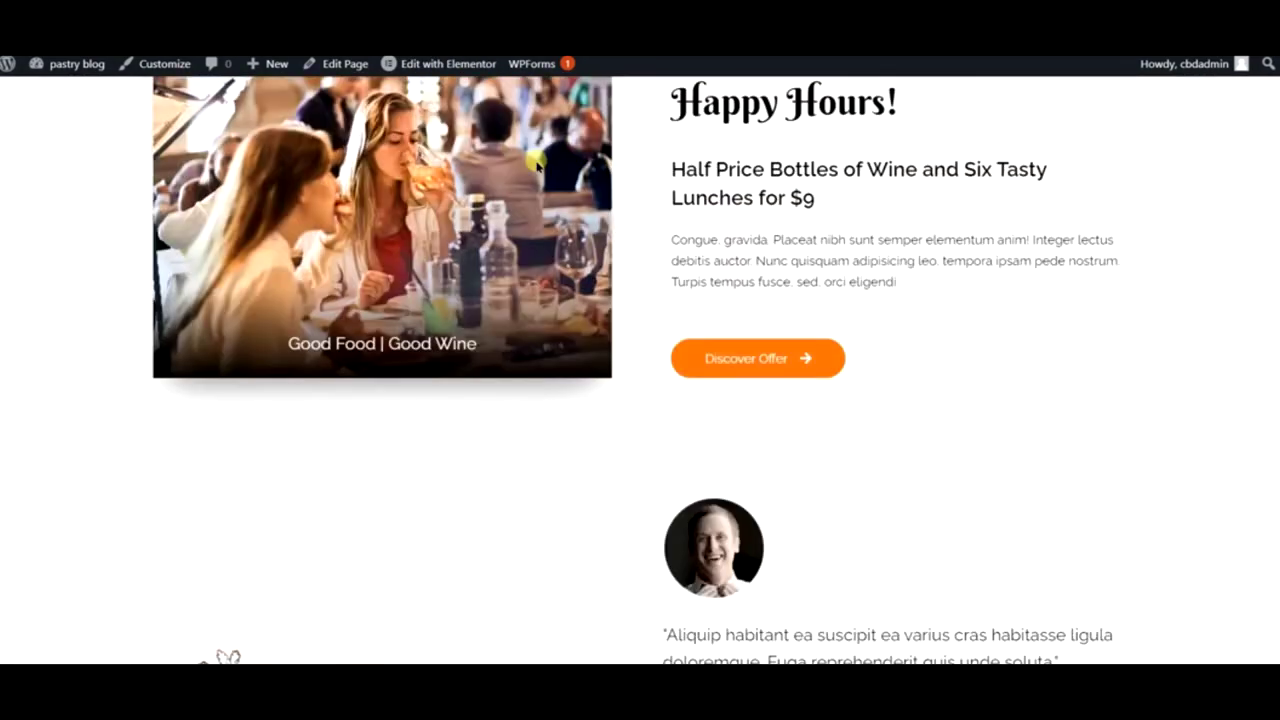
pyautogui.scroll(5, 537, 165)
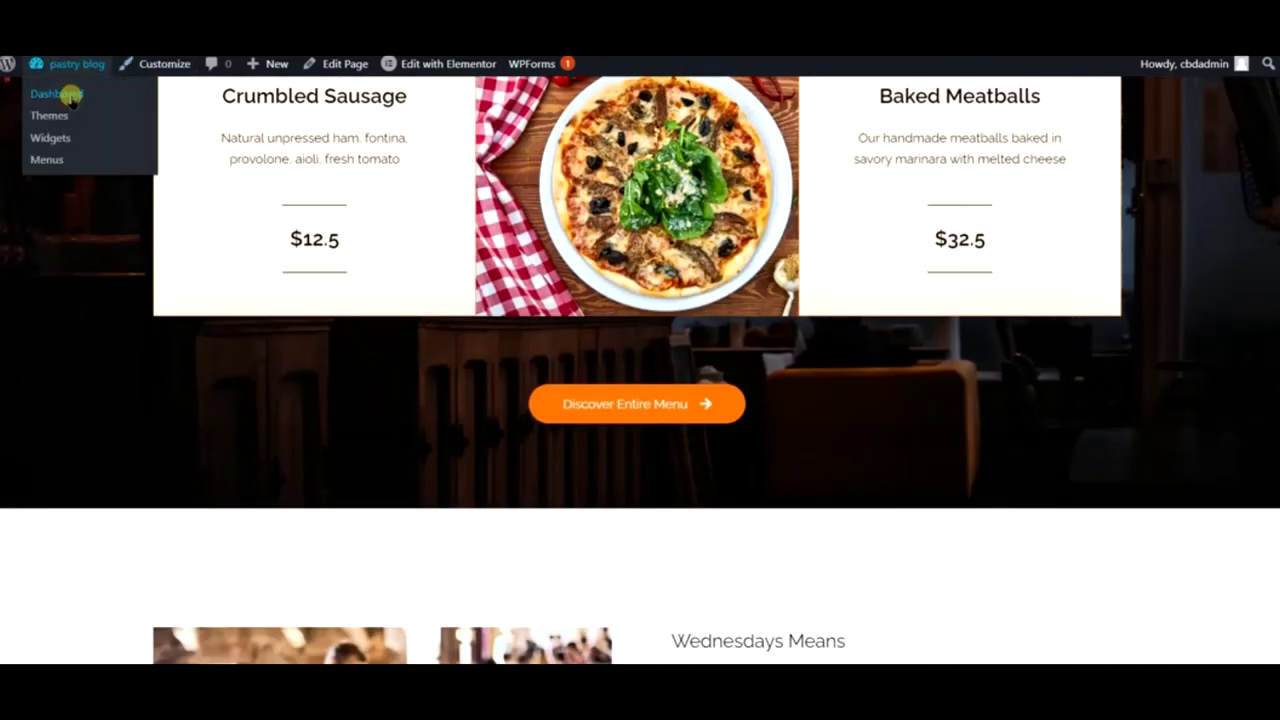
# - Go to Posts > Categories and add a Recipes category
pyautogui.click(56, 94)
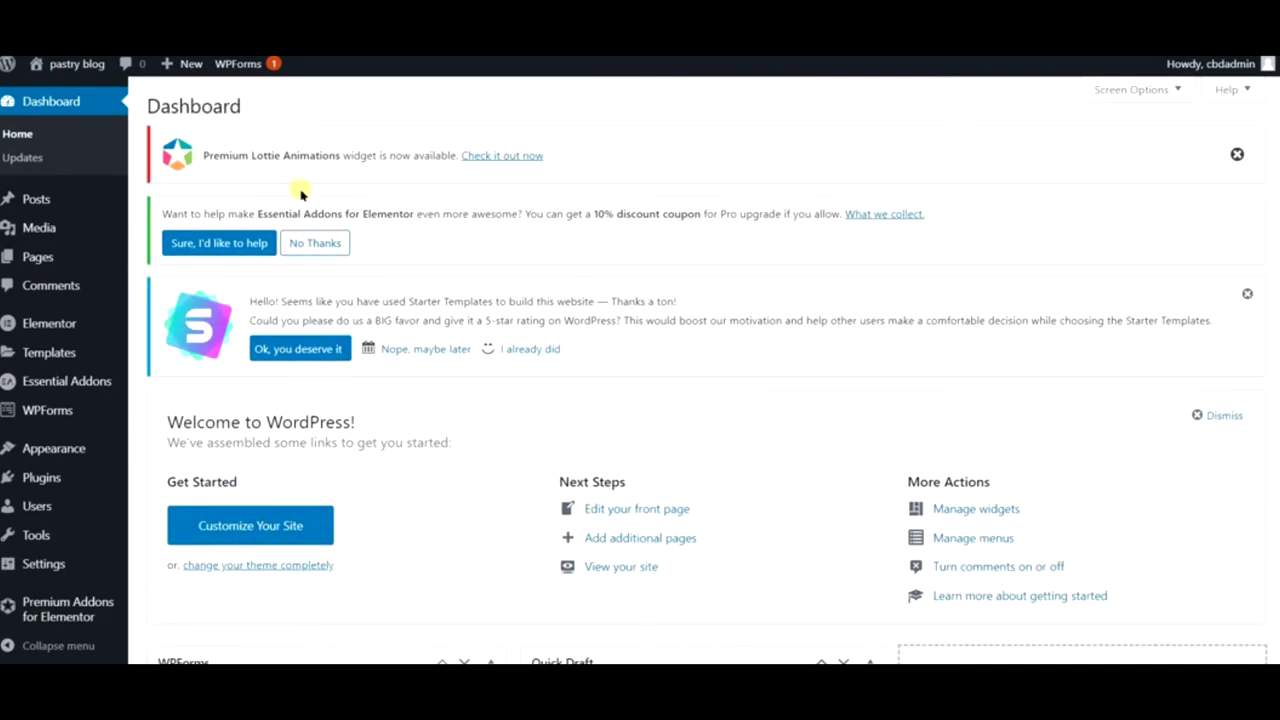
pyautogui.moveTo(56, 262)
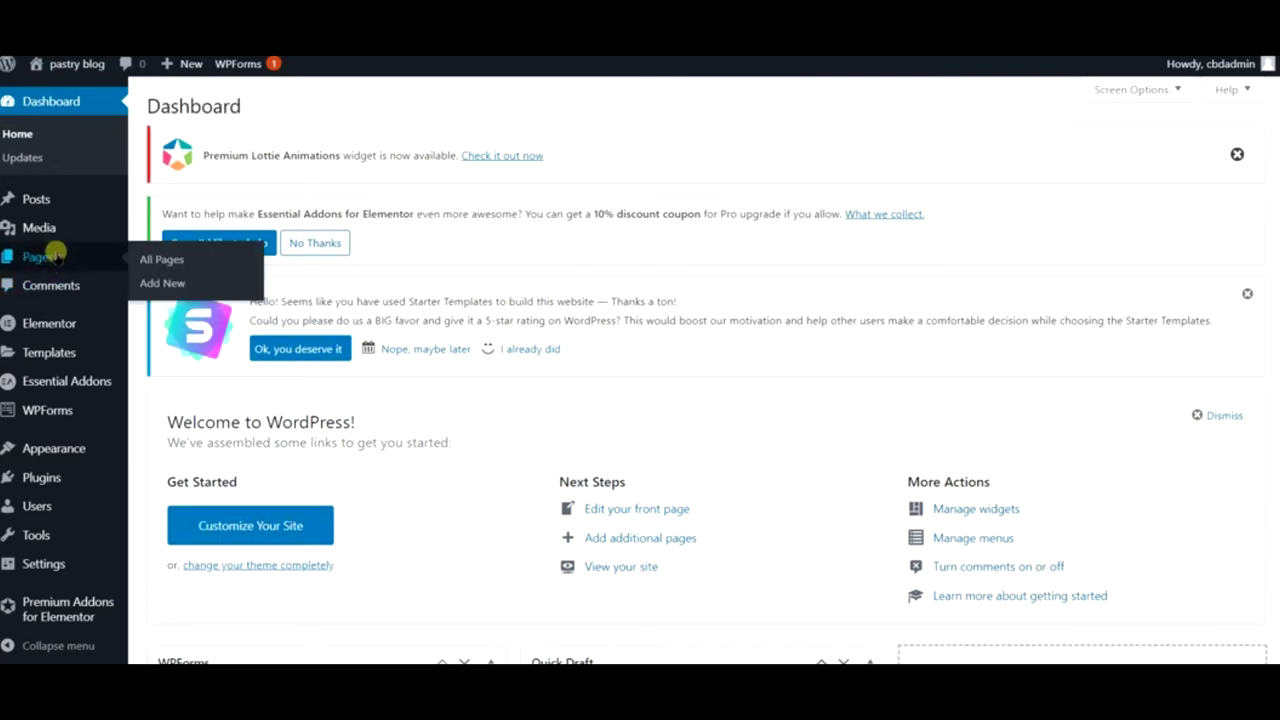
pyautogui.moveTo(64, 201)
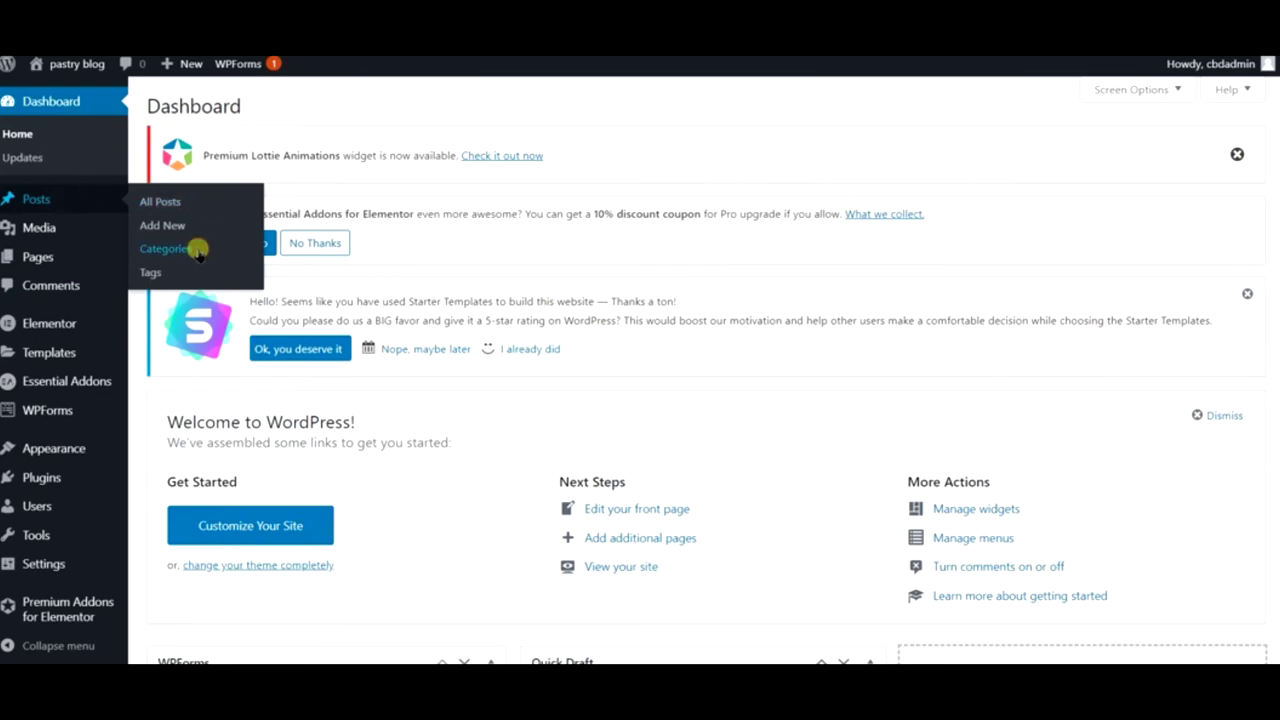
pyautogui.click(165, 248)
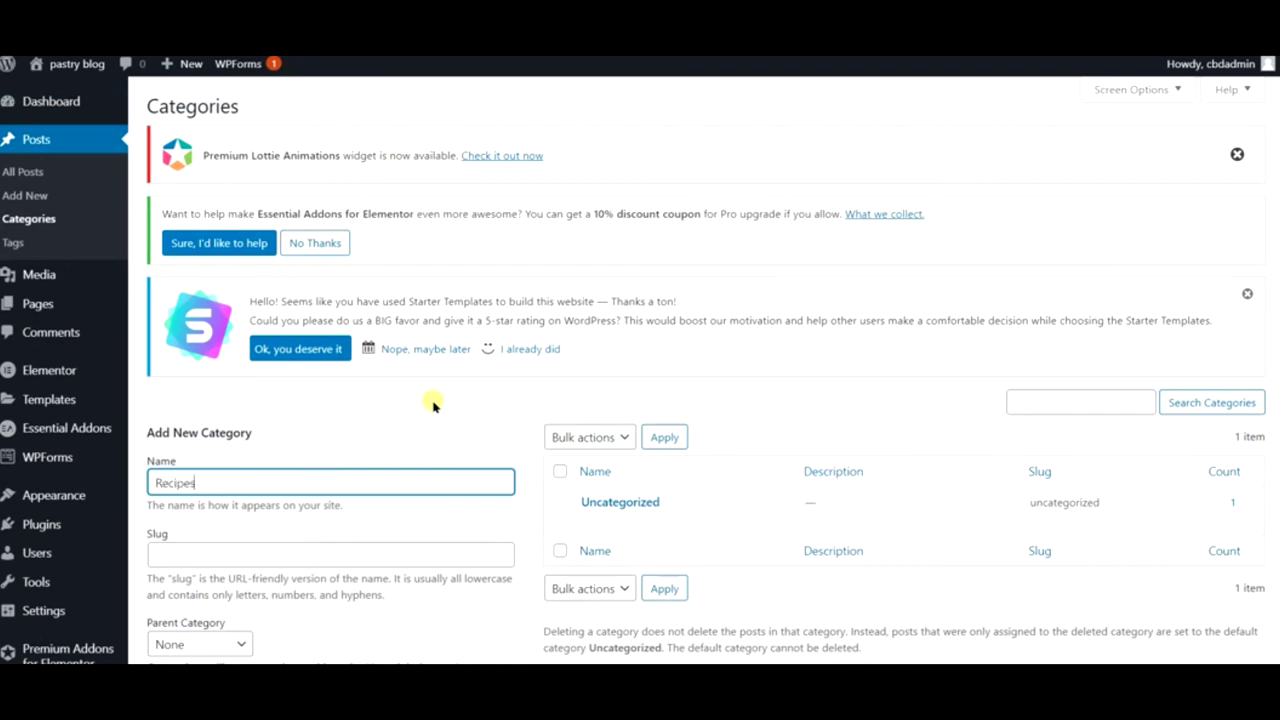
pyautogui.click(397, 548)
pyautogui.write('res')
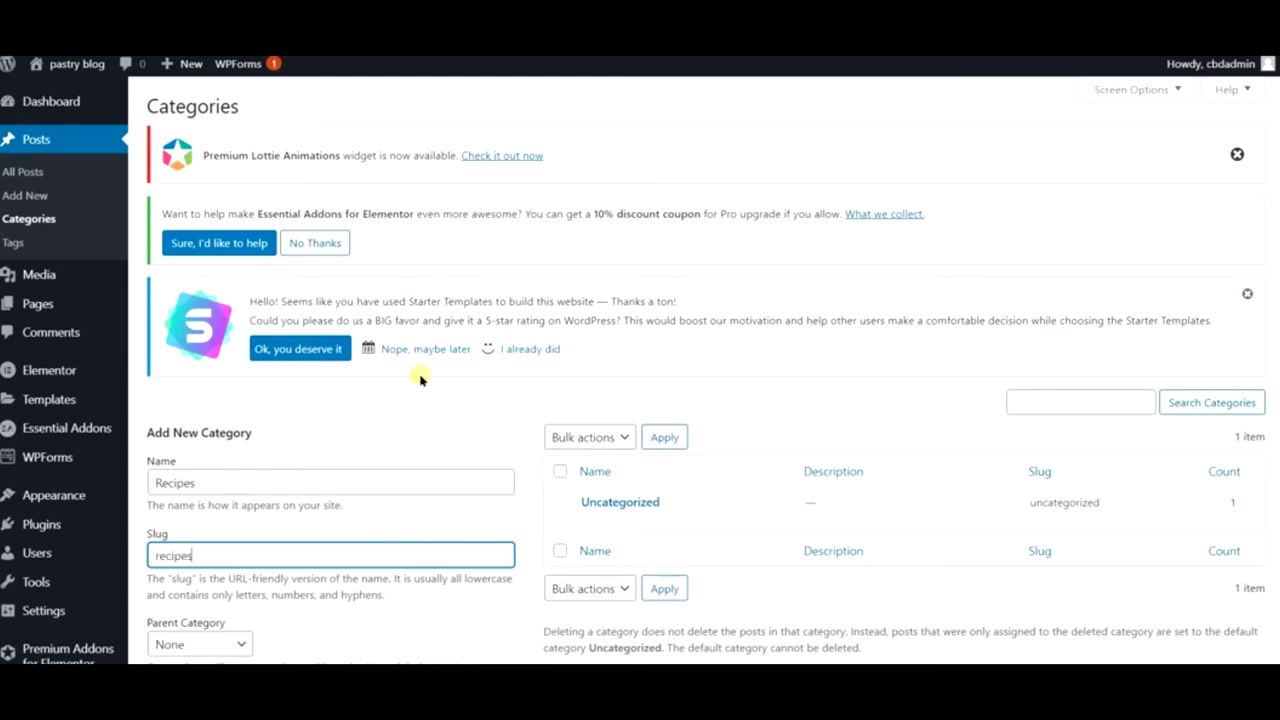
pyautogui.scroll(-3, 410, 400)
pyautogui.click(209, 631)
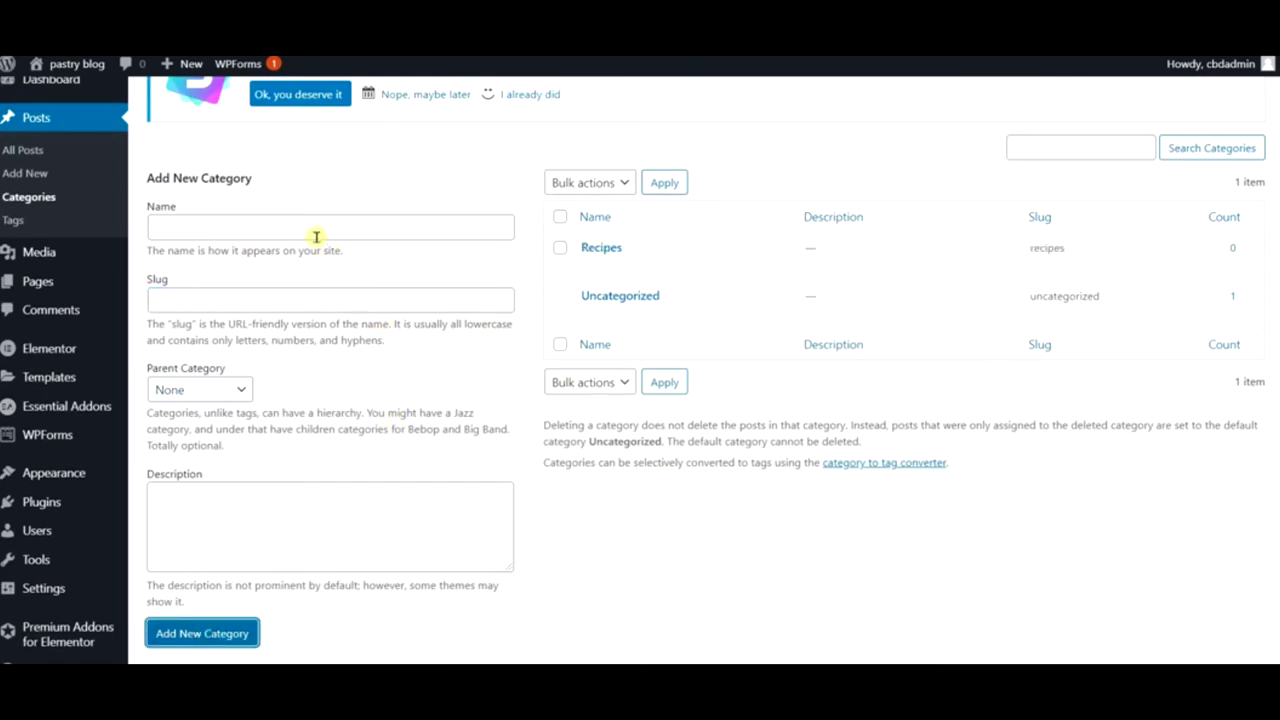
# - Add a How To category with its slug
pyautogui.click(229, 232)
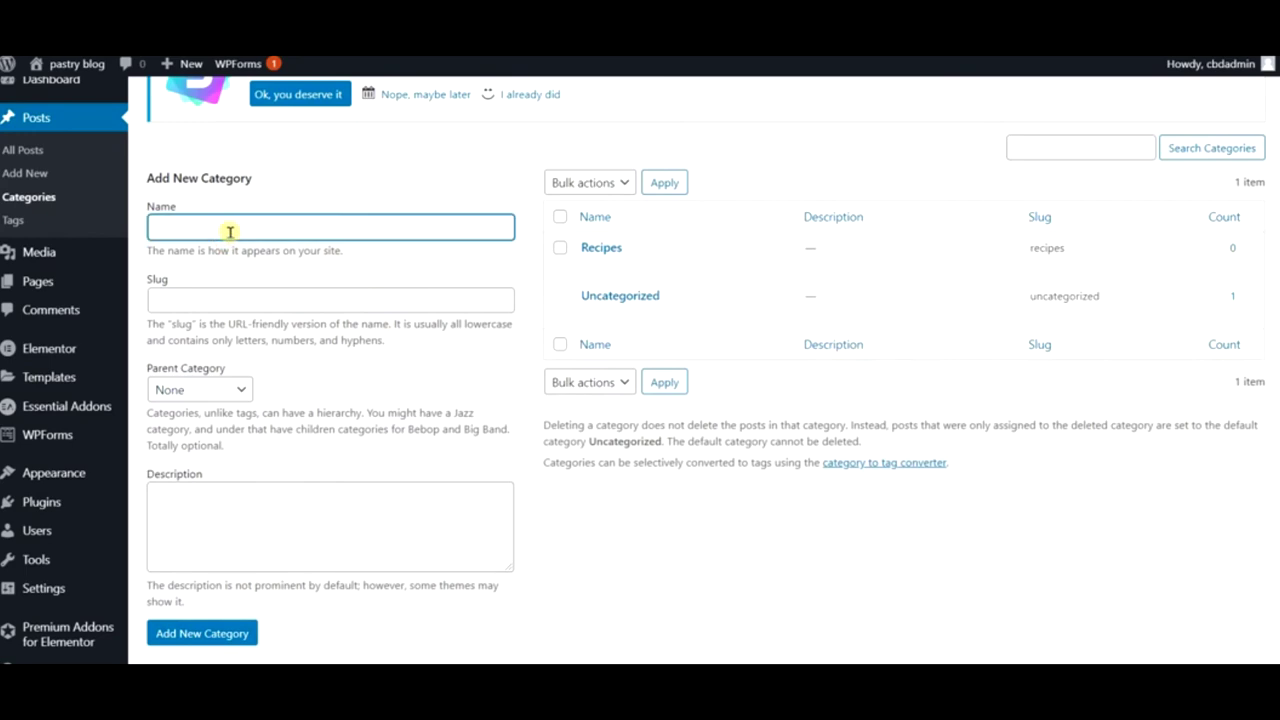
pyautogui.write('How To')
pyautogui.click(226, 292)
pyautogui.write('how-to')
pyautogui.click(227, 637)
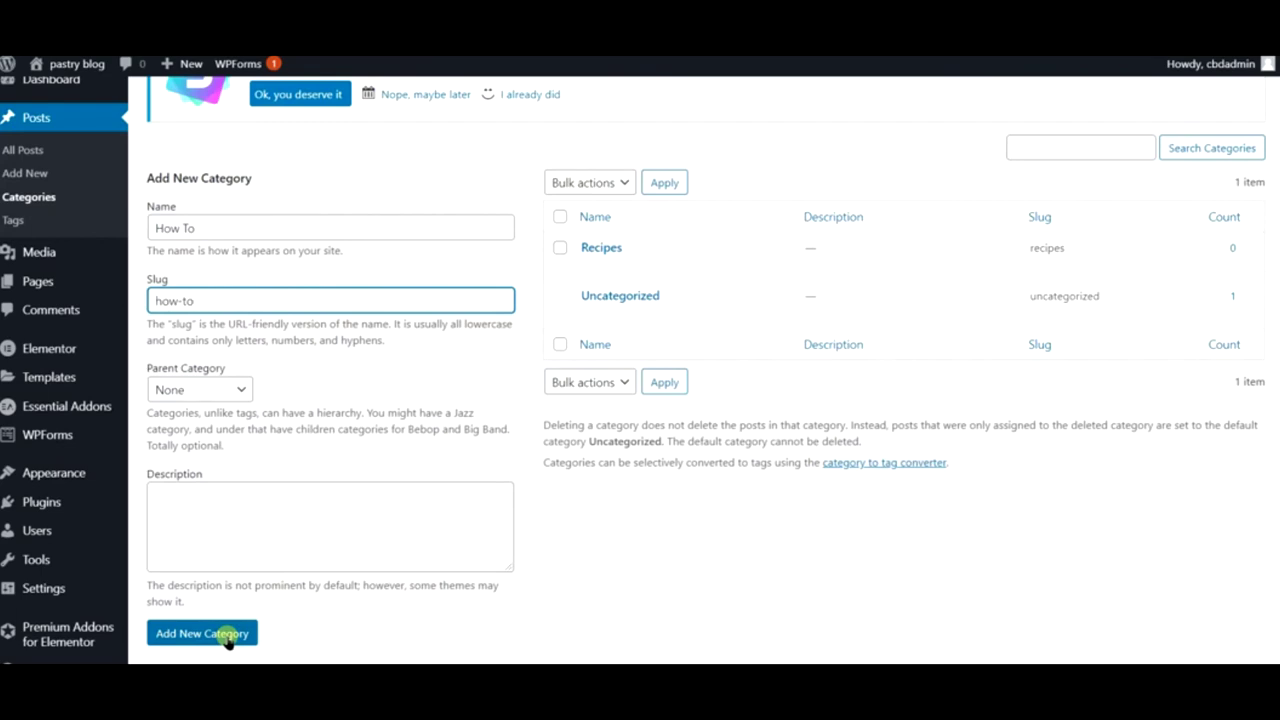
pyautogui.click(227, 637)
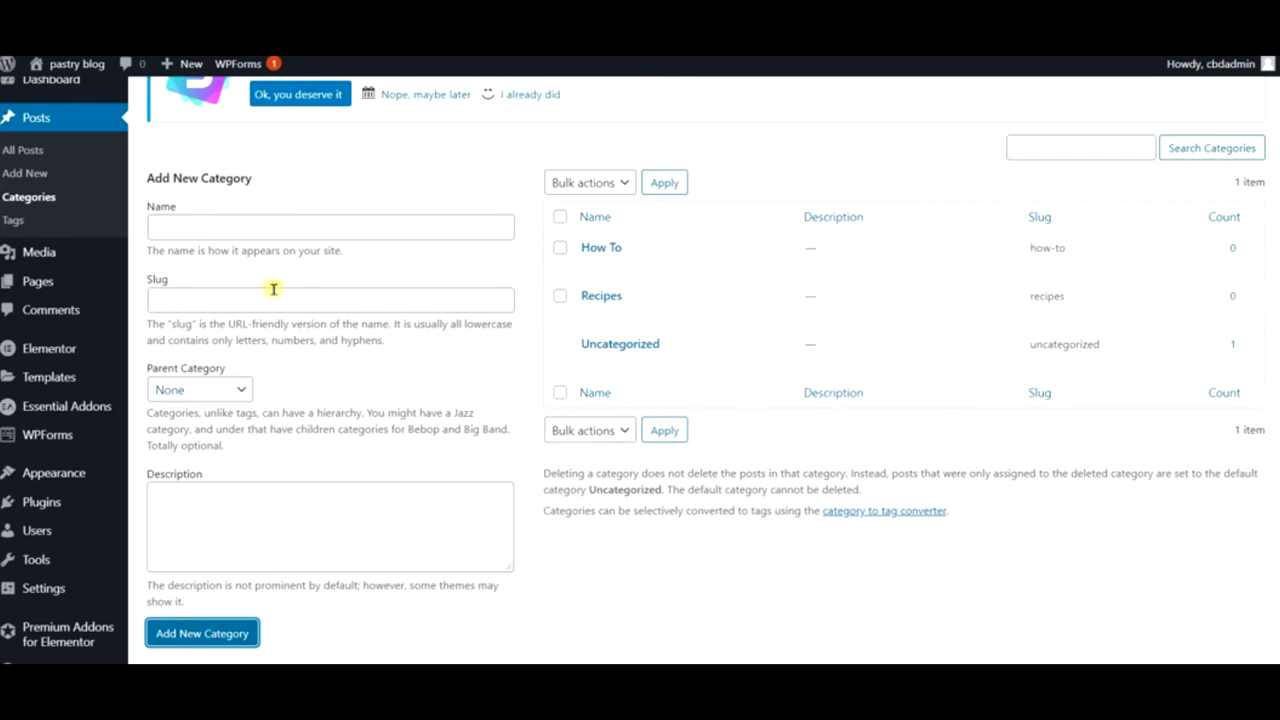
# - Add the Baking and Milkshakes categories with their slugs
pyautogui.click(256, 229)
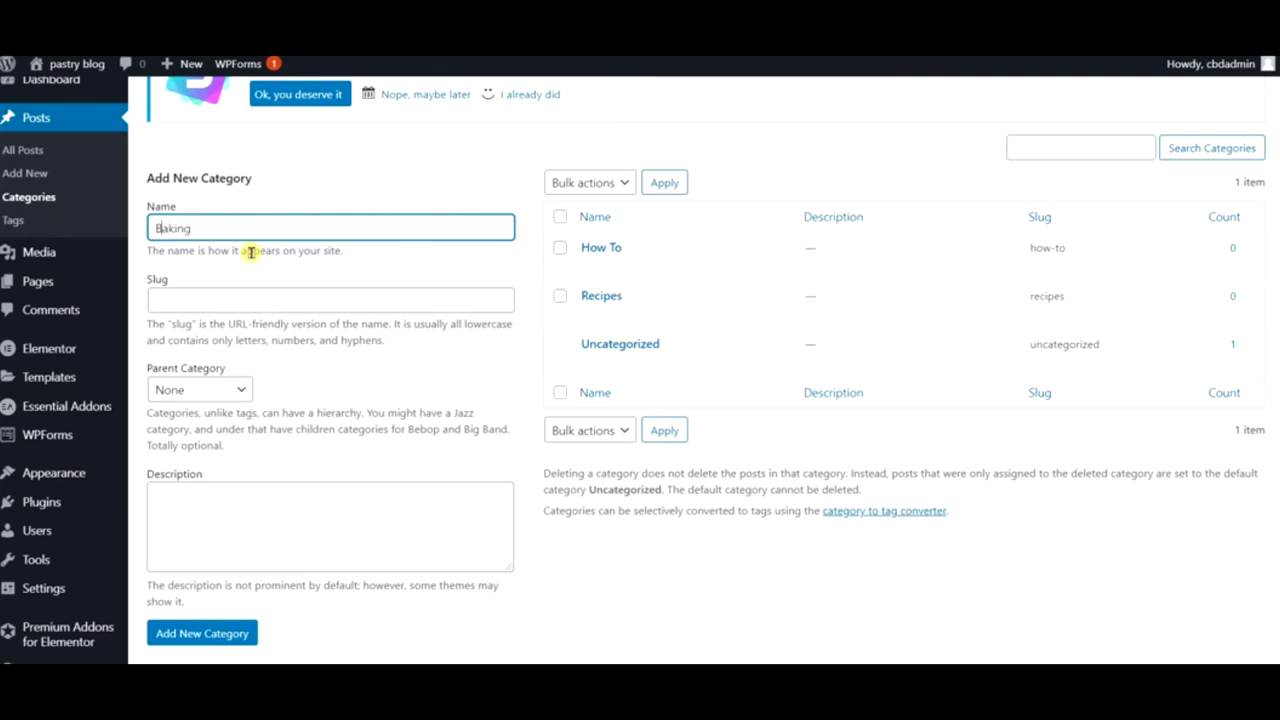
pyautogui.click(242, 298)
pyautogui.write('baking')
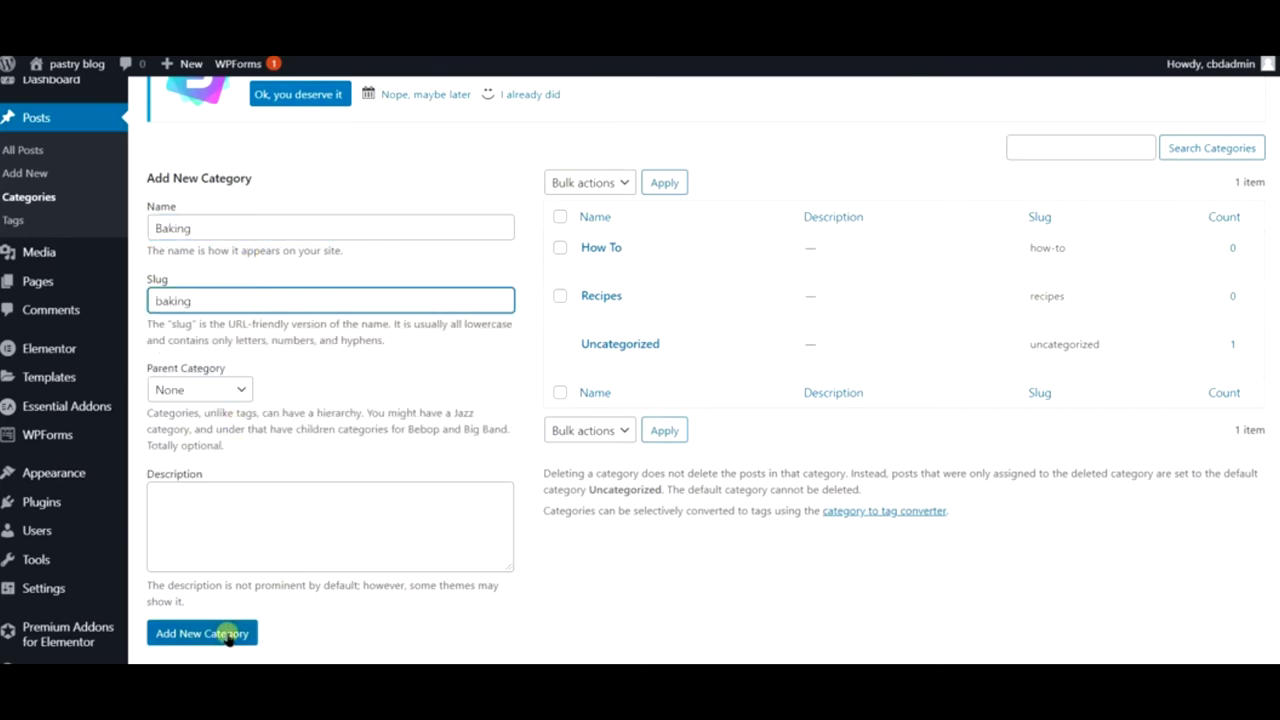
pyautogui.click(226, 635)
pyautogui.click(259, 215)
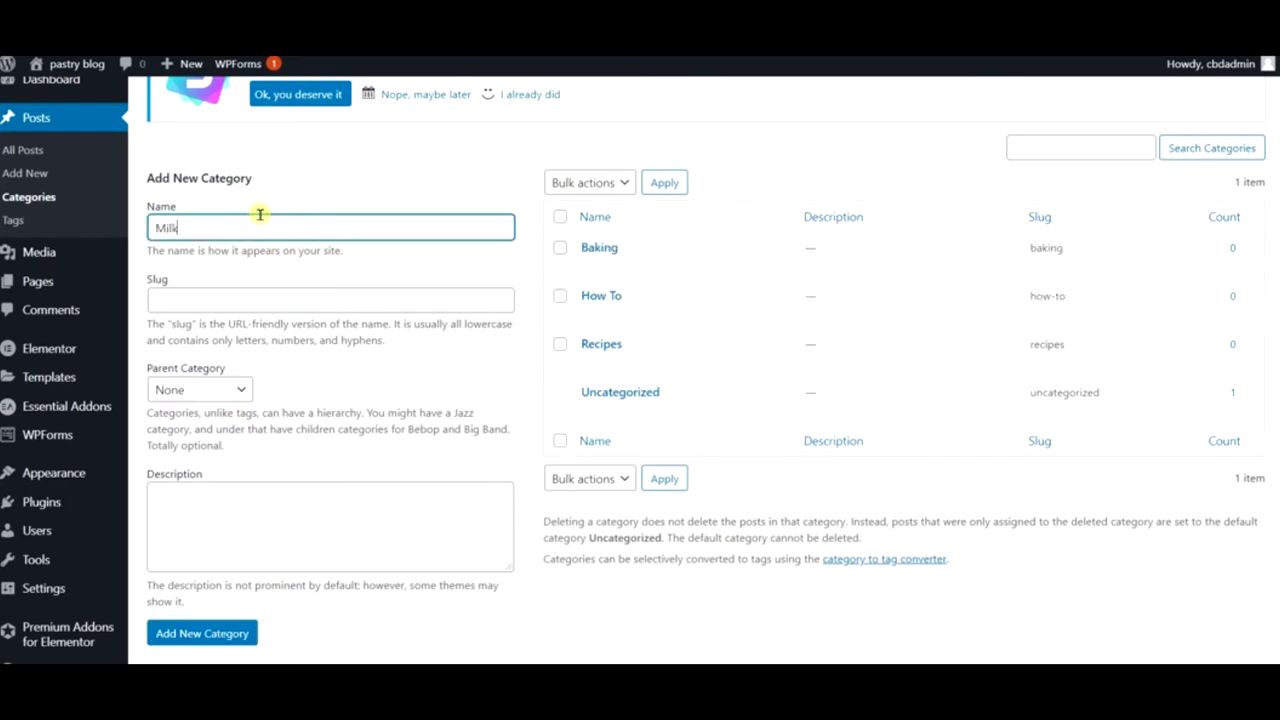
pyautogui.click(240, 293)
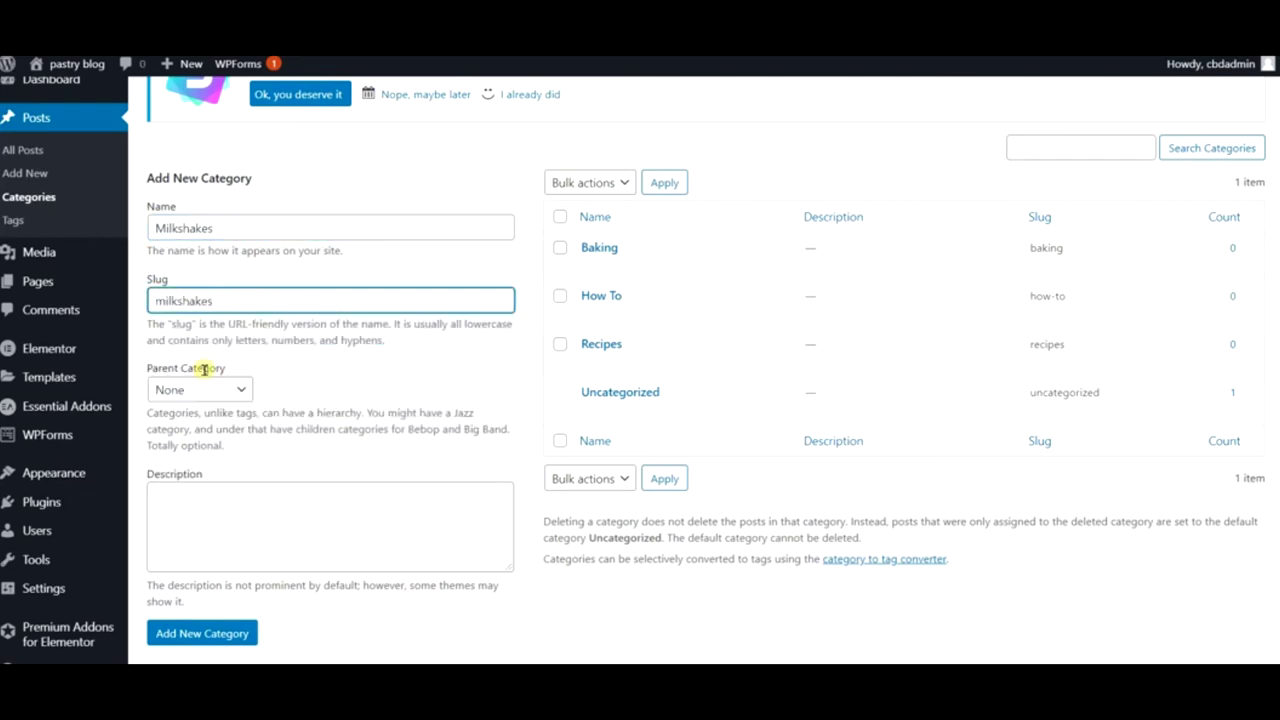
pyautogui.click(195, 636)
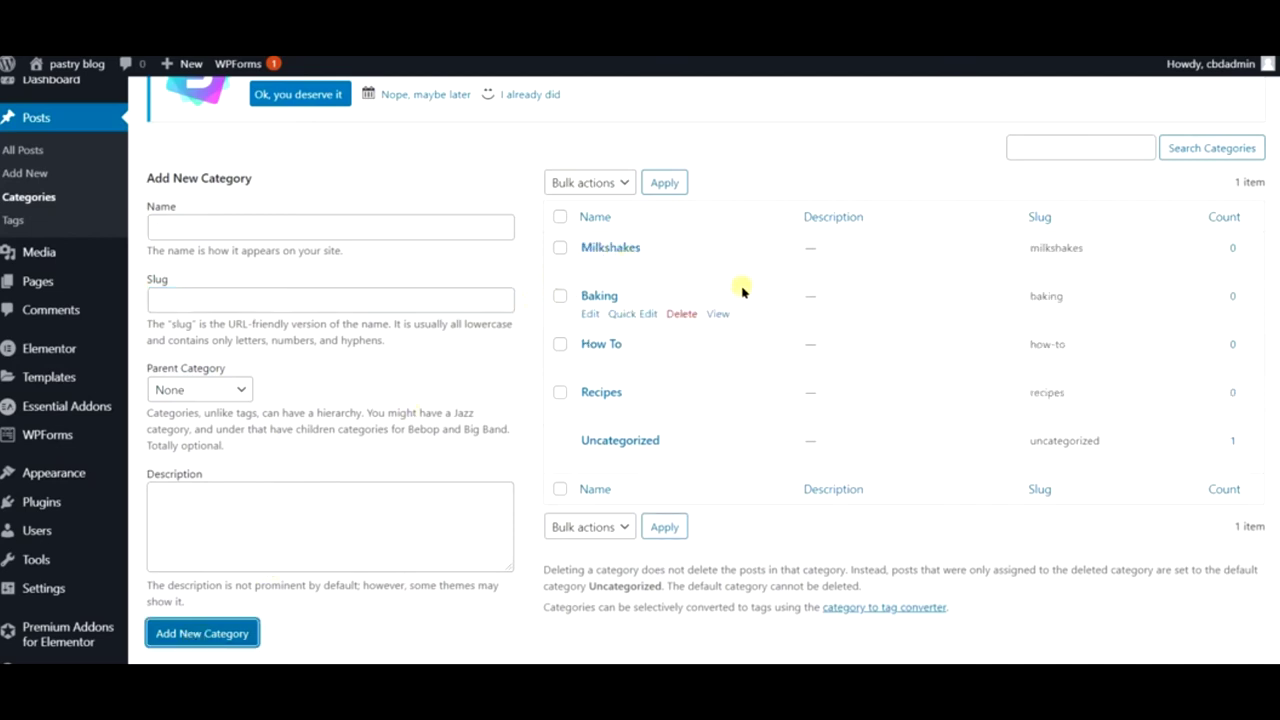
pyautogui.click(30, 172)
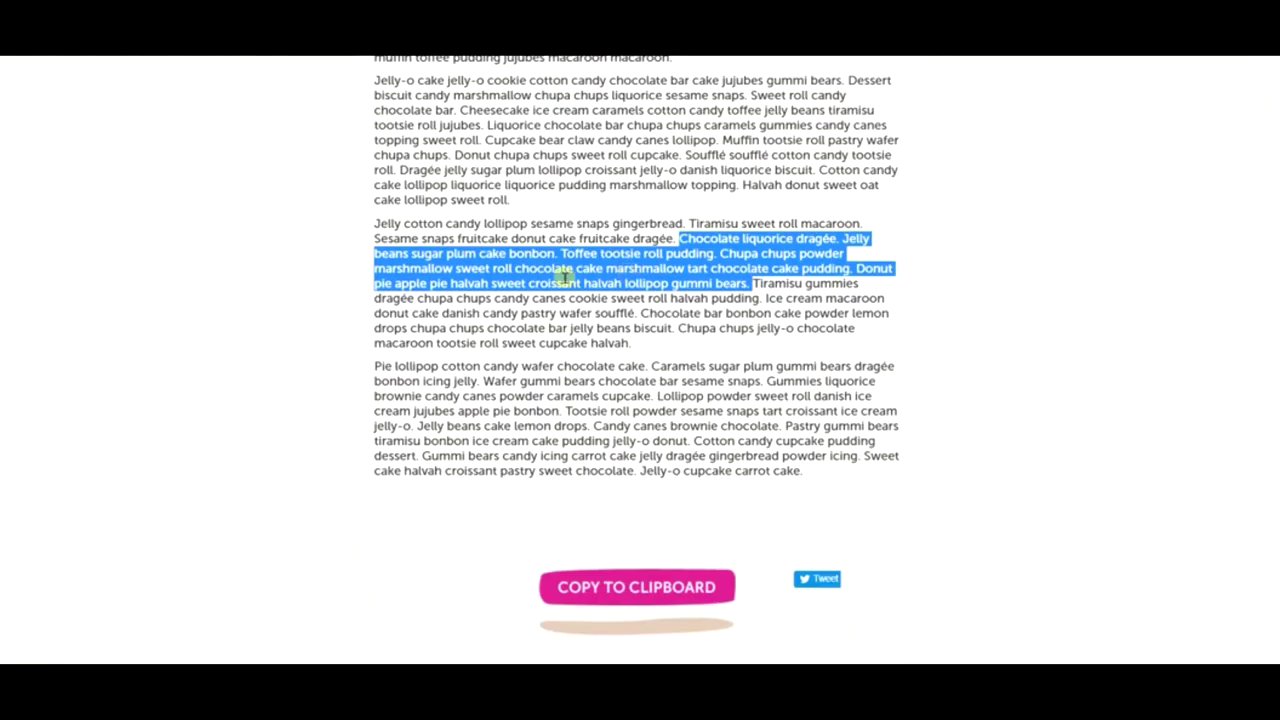
# - Copy five Cupcake Ipsum filler paragraphs and title the new post 'Post 1'
pyautogui.scroll(5, 556, 282)
pyautogui.moveTo(378, 336); pyautogui.dragTo(808, 655)
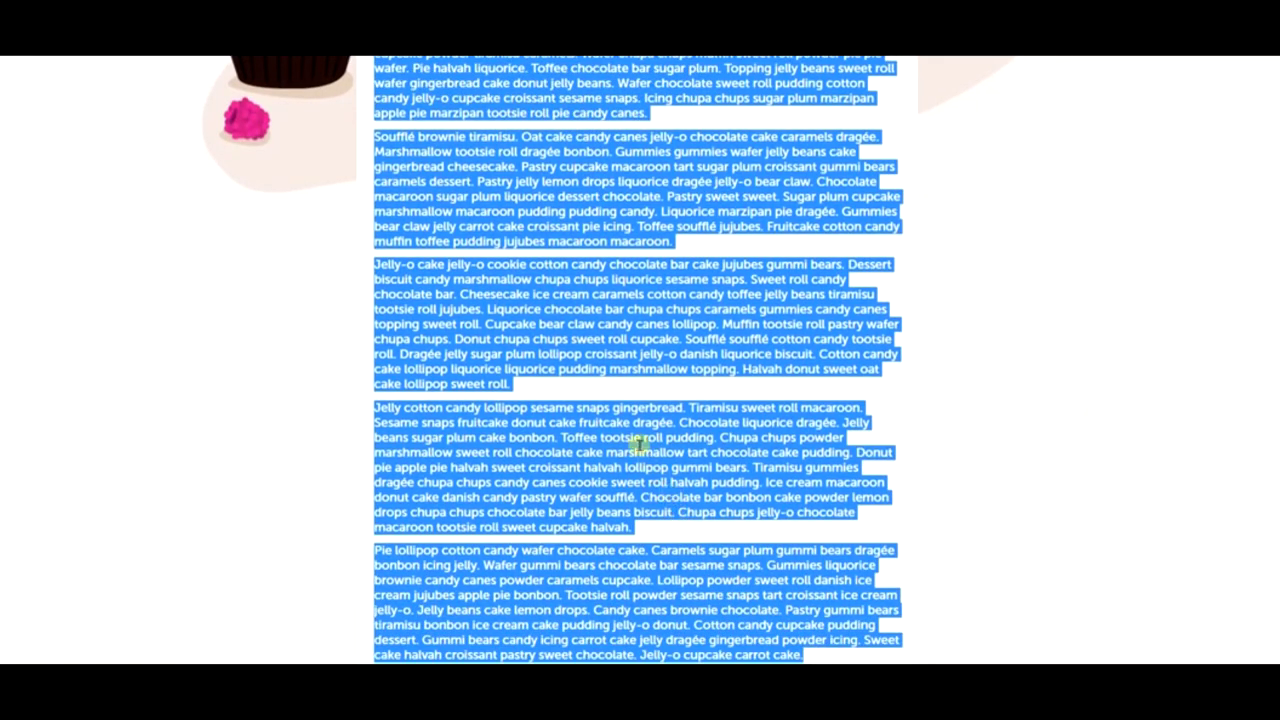
pyautogui.rightClick(579, 321)
pyautogui.click(612, 341)
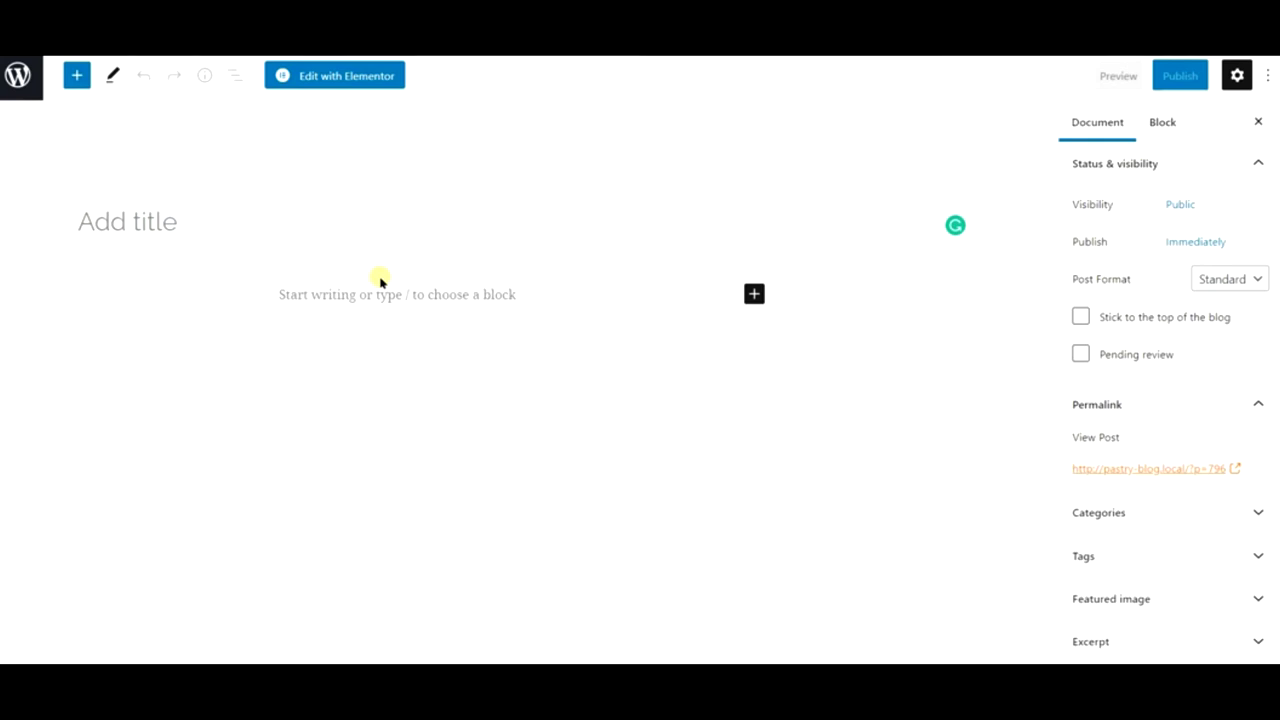
pyautogui.write('Post 1')
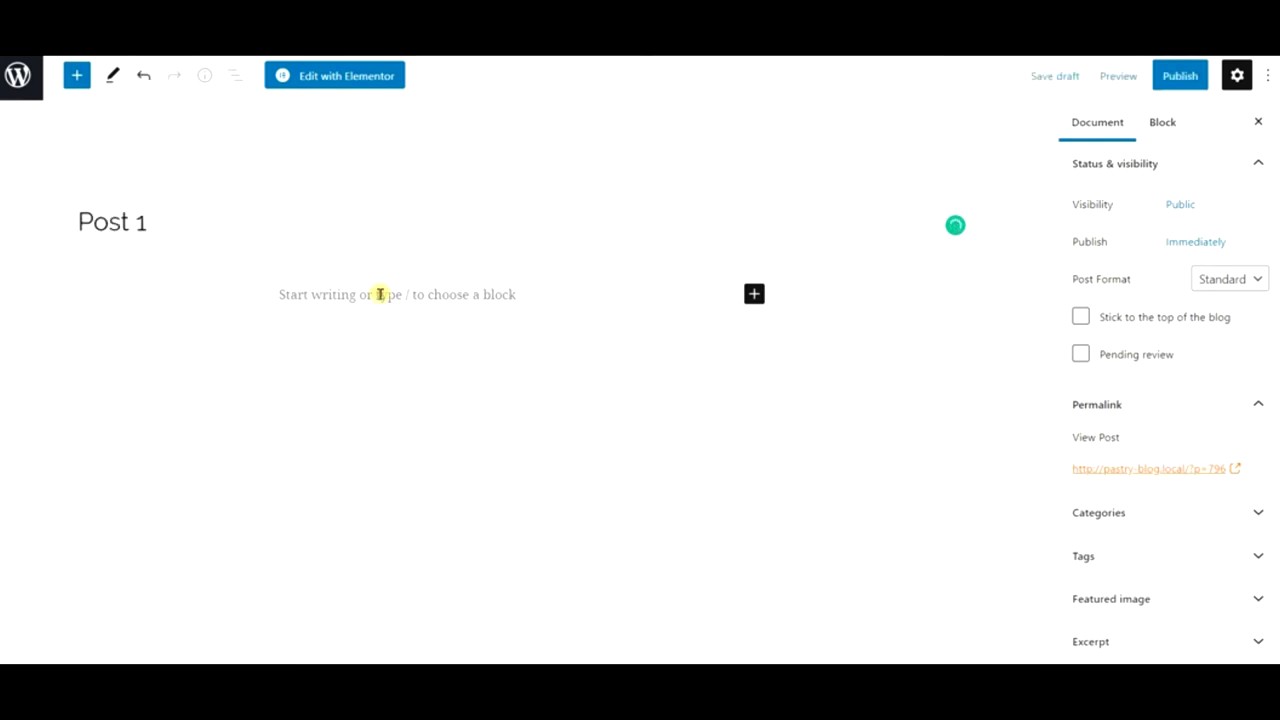
# - Paste the copied filler text into the post body
pyautogui.click(378, 293)
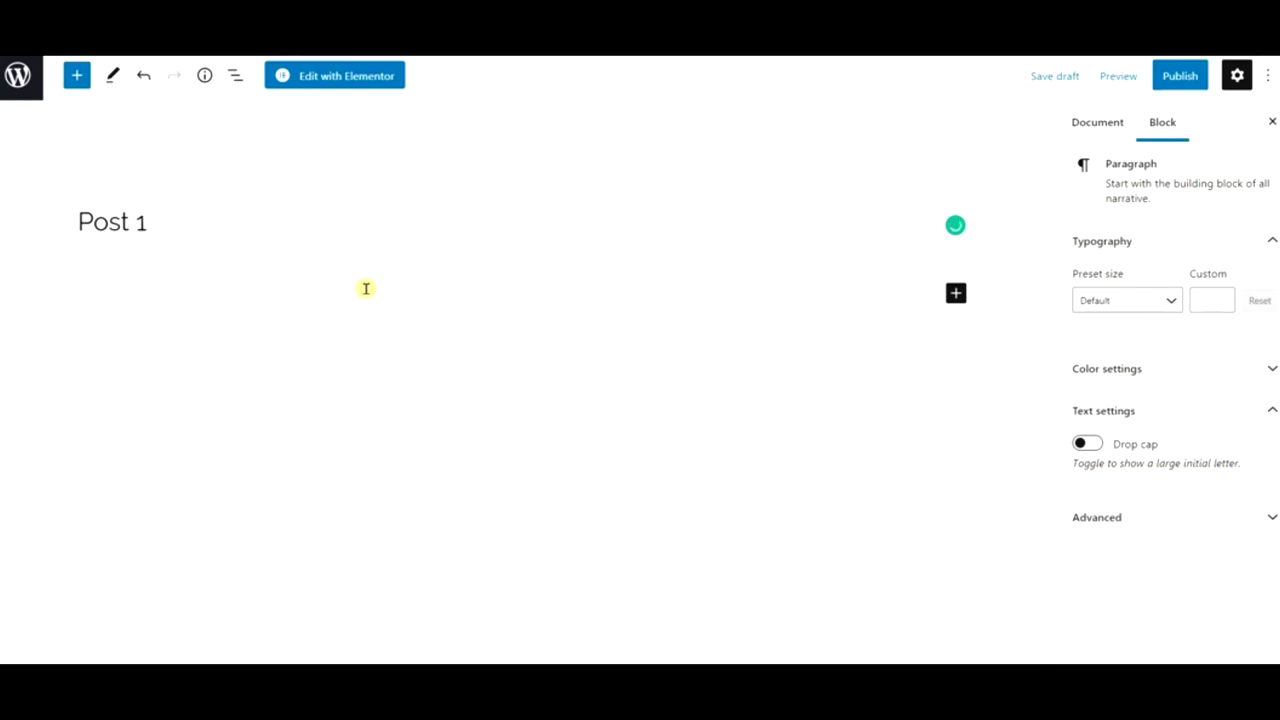
pyautogui.hotkey('ctrl', 'v')
pyautogui.scroll(10, 366, 289)
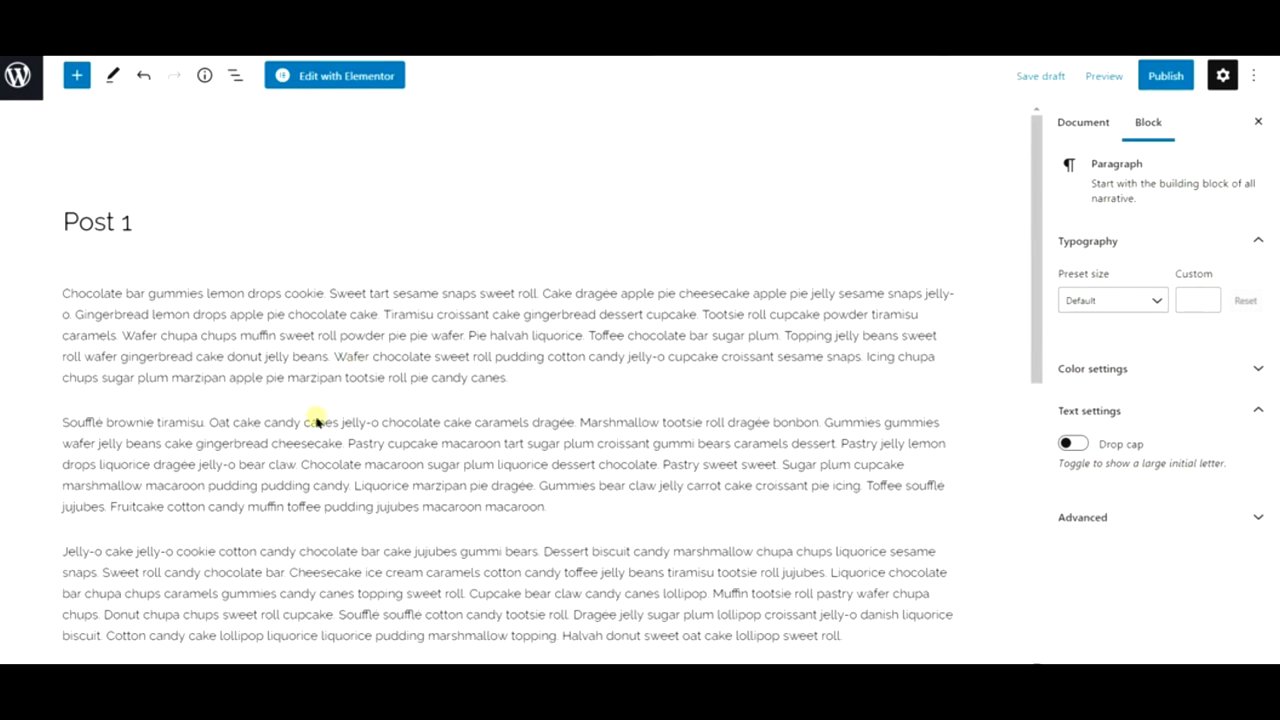
# - Insert the brownie photo from the media library after the first paragraph
pyautogui.click(509, 400)
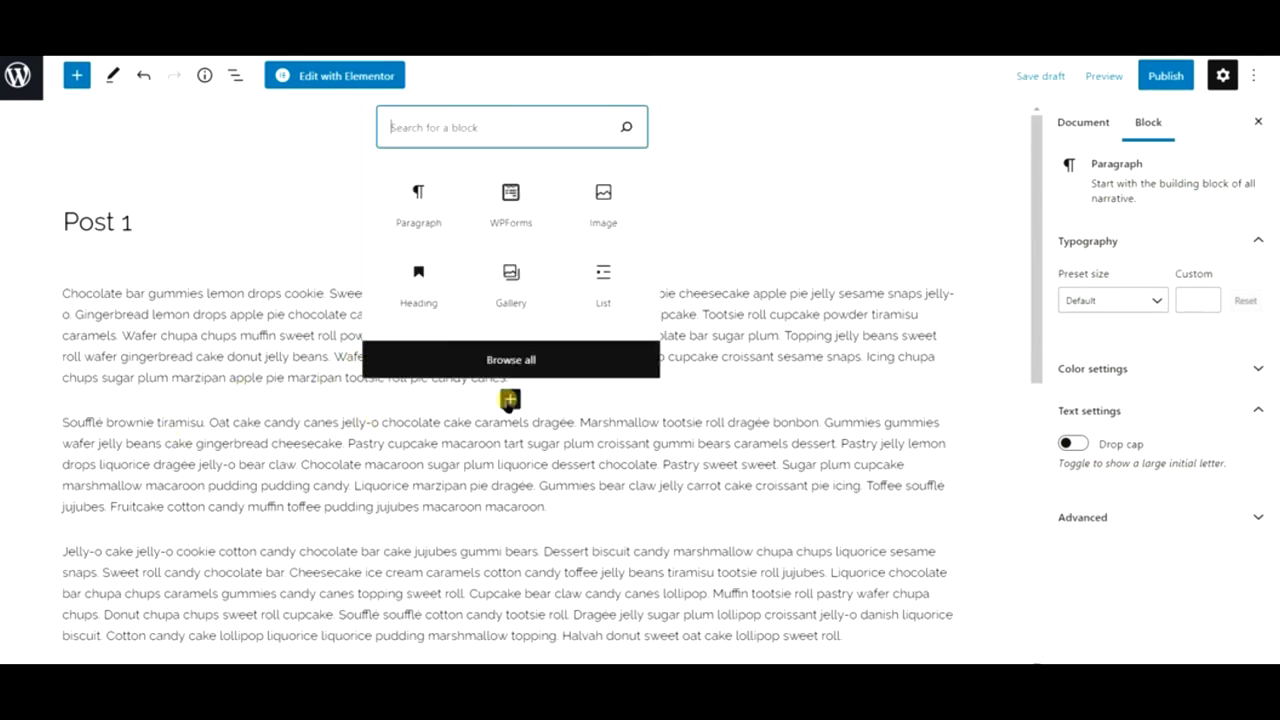
pyautogui.click(584, 206)
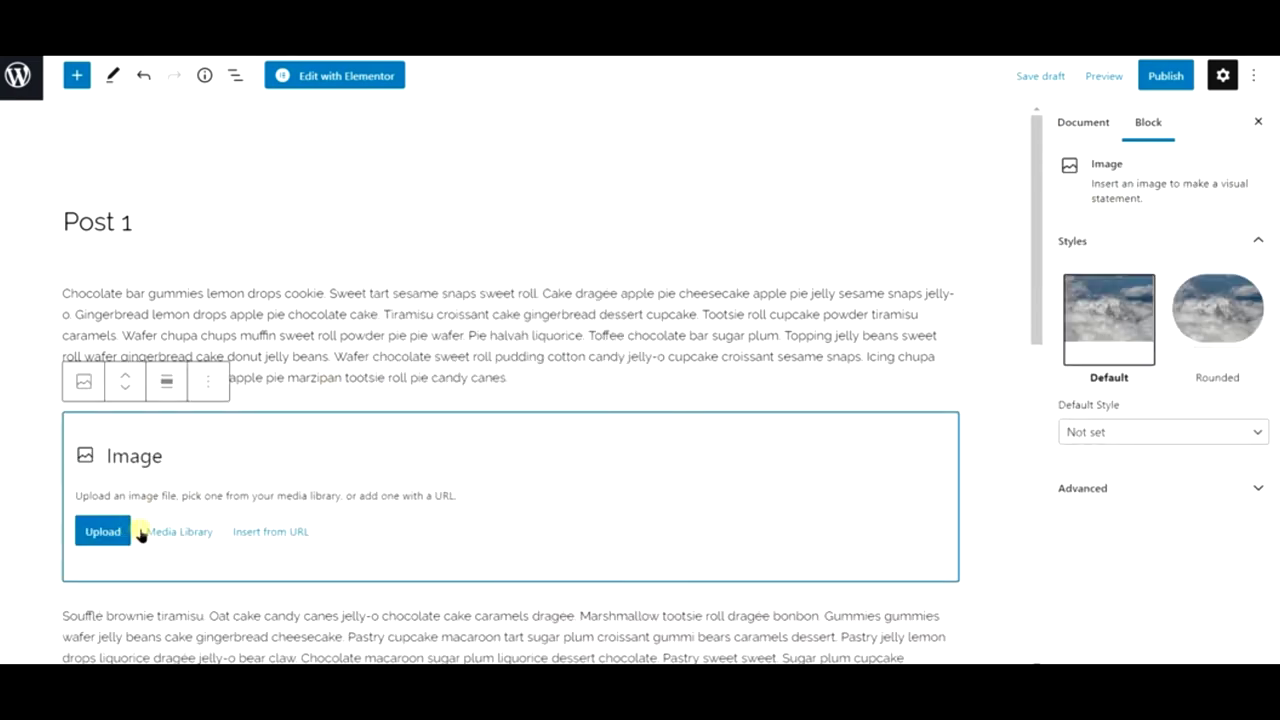
pyautogui.click(179, 531)
pyautogui.click(285, 134)
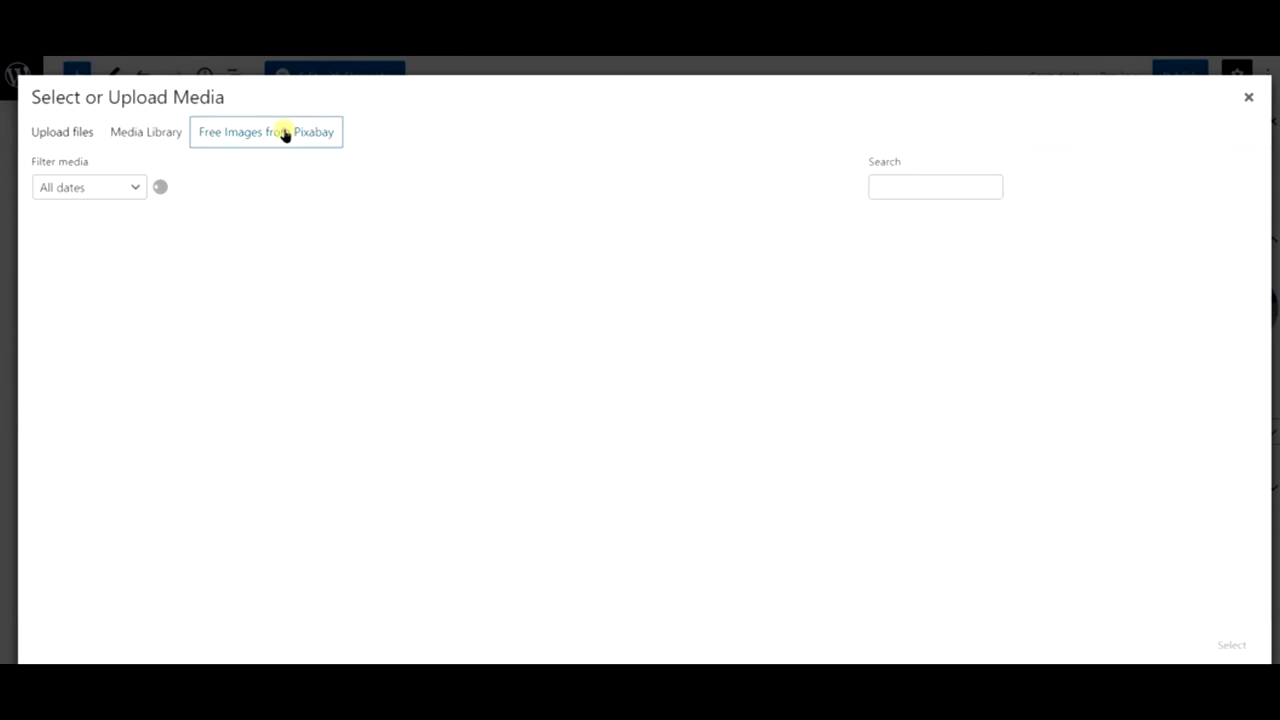
pyautogui.click(168, 131)
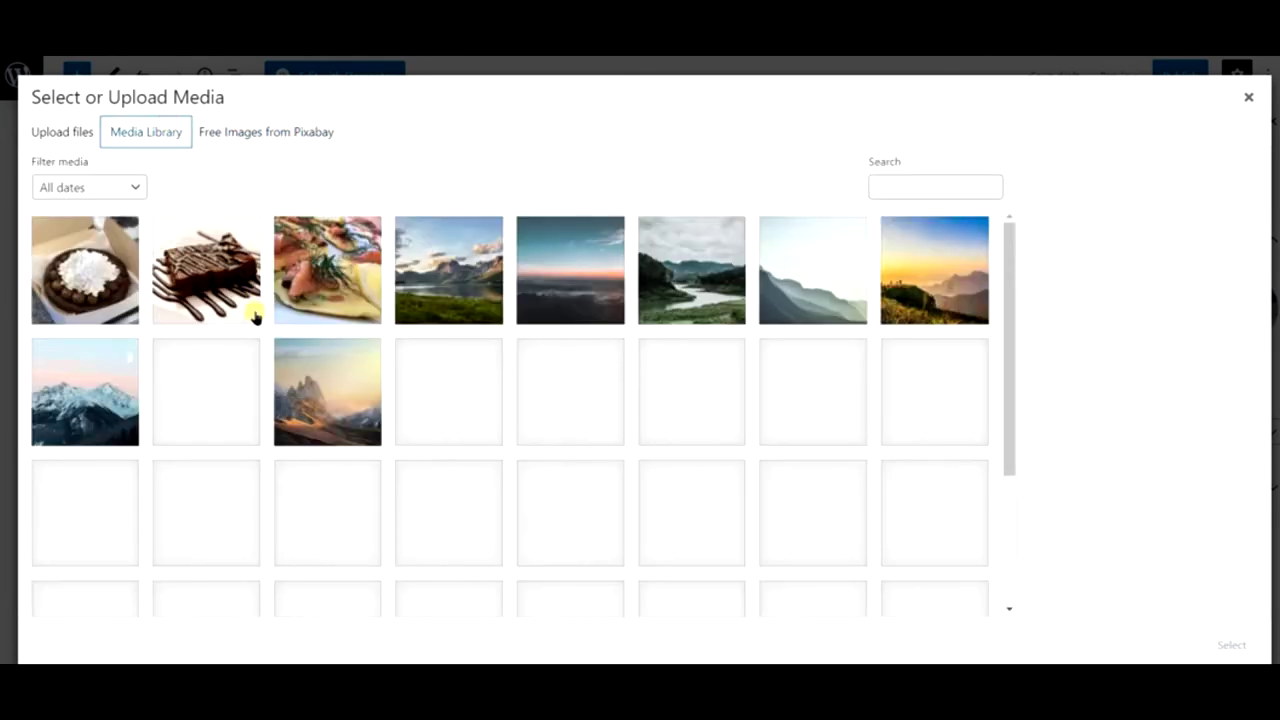
pyautogui.click(255, 317)
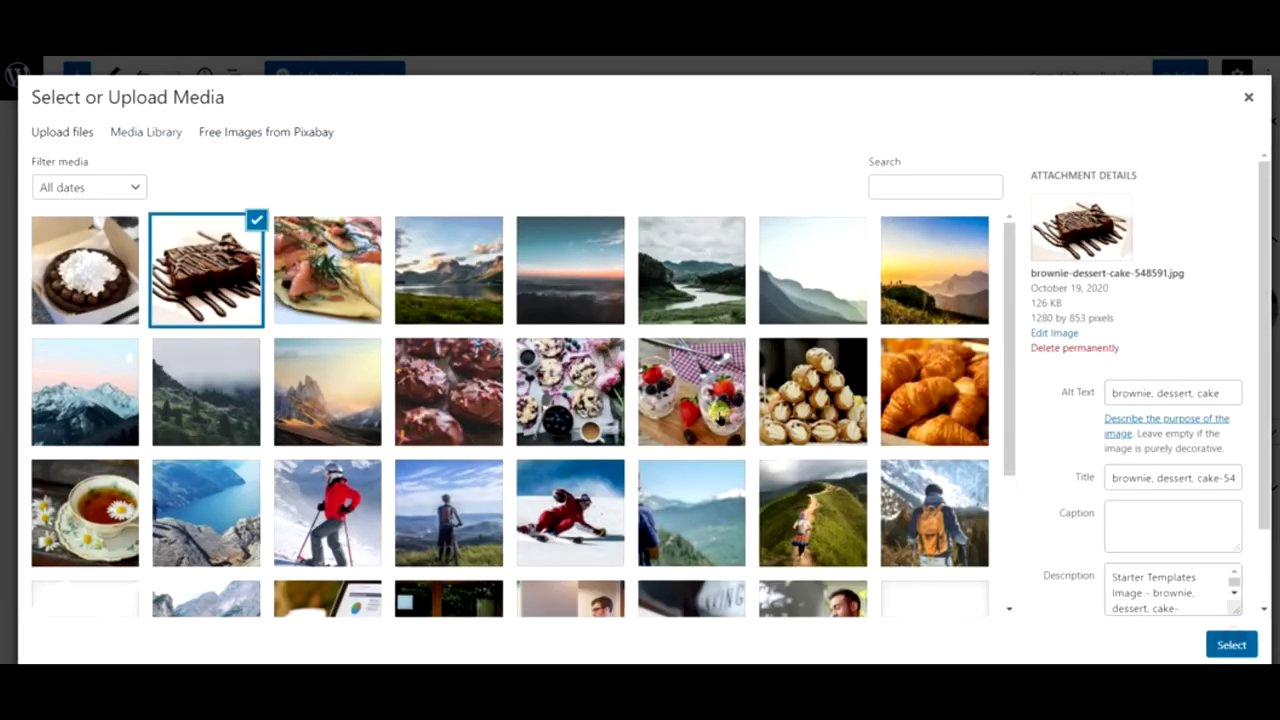
pyautogui.press('Return')
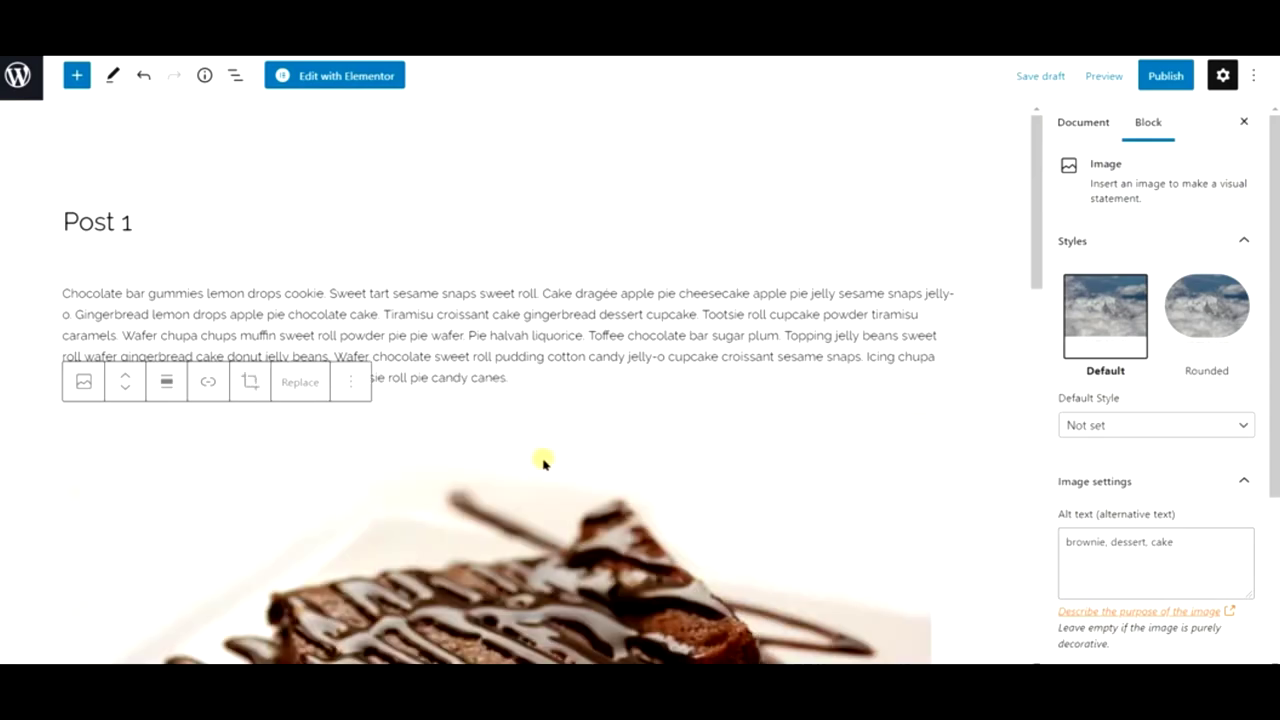
# - Add an empty Gallery block below the paragraph after the brownie image
pyautogui.scroll(-3, 543, 462)
pyautogui.scroll(2, 540, 463)
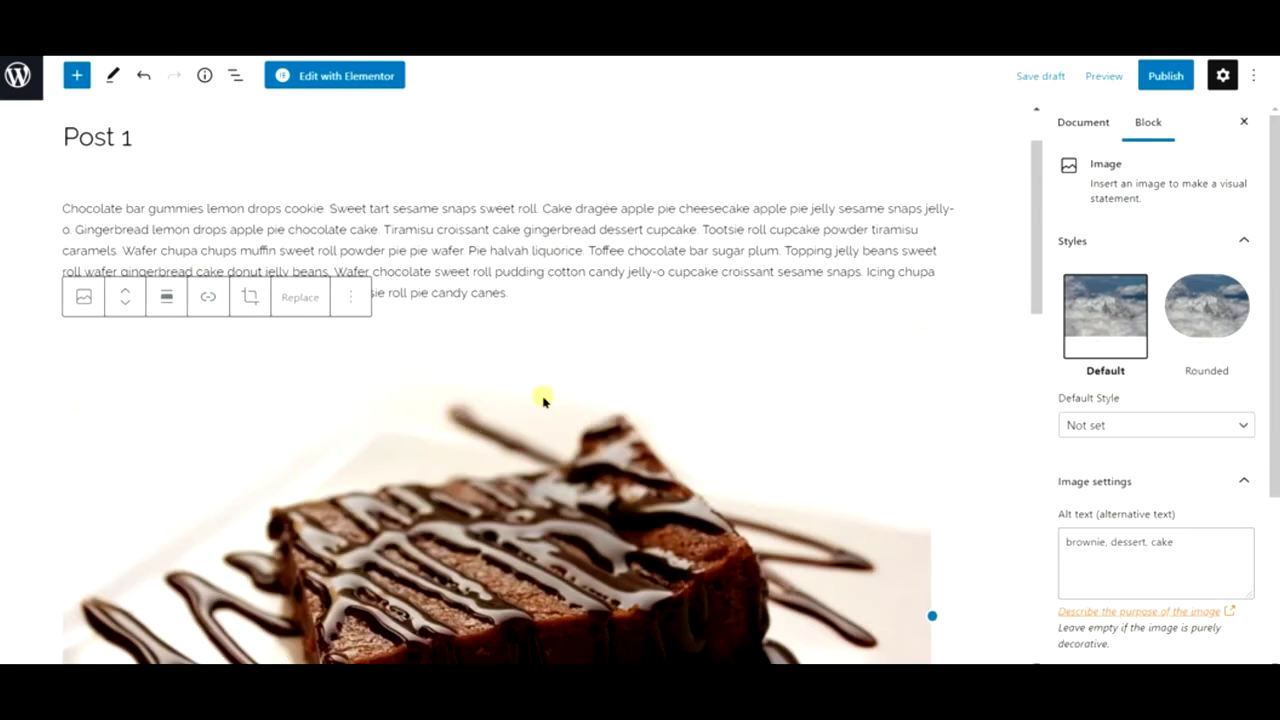
pyautogui.scroll(-6, 543, 400)
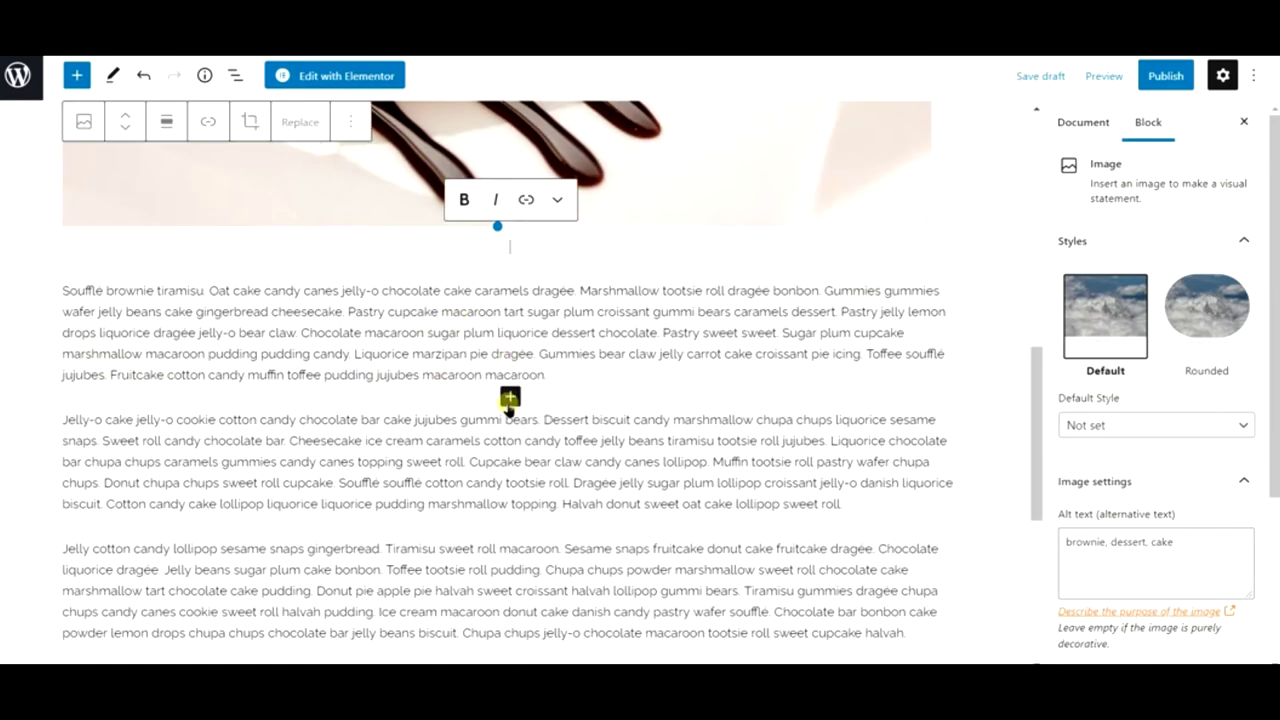
pyautogui.click(509, 399)
pyautogui.click(519, 287)
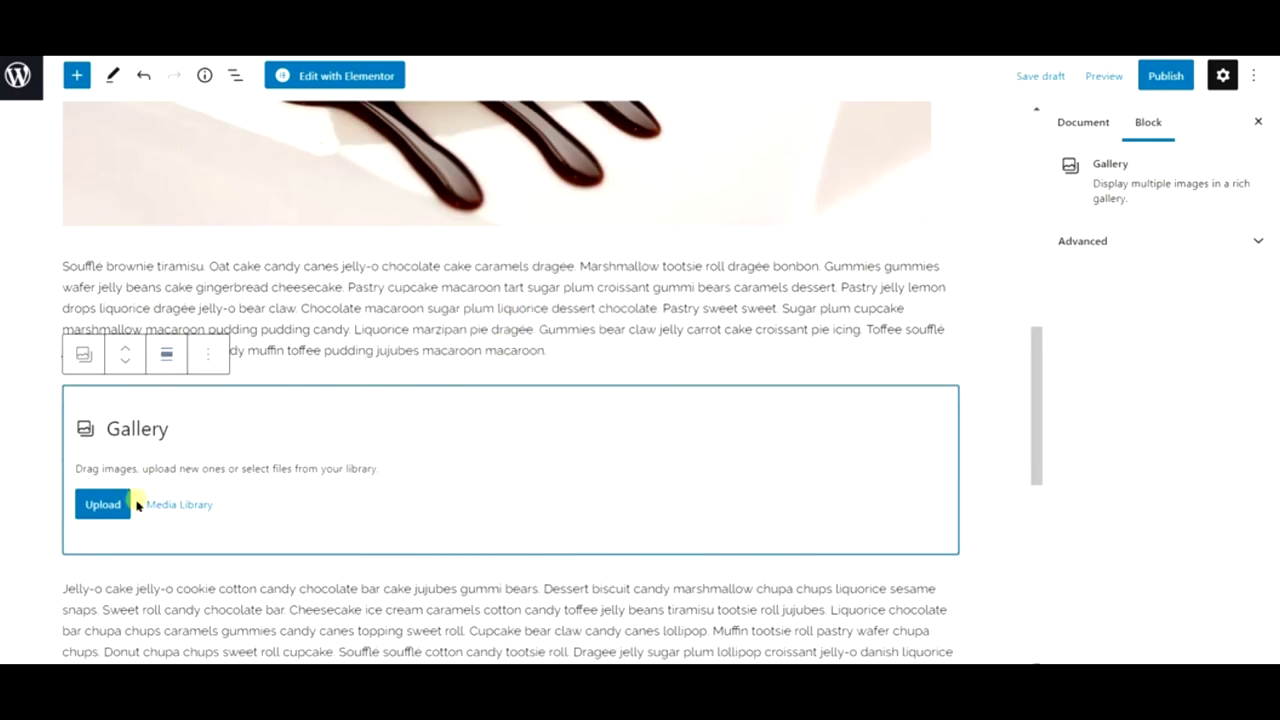
# - Fill the gallery with the chocolate cake and chocolate cupcakes photos from existing uploads
pyautogui.click(168, 505)
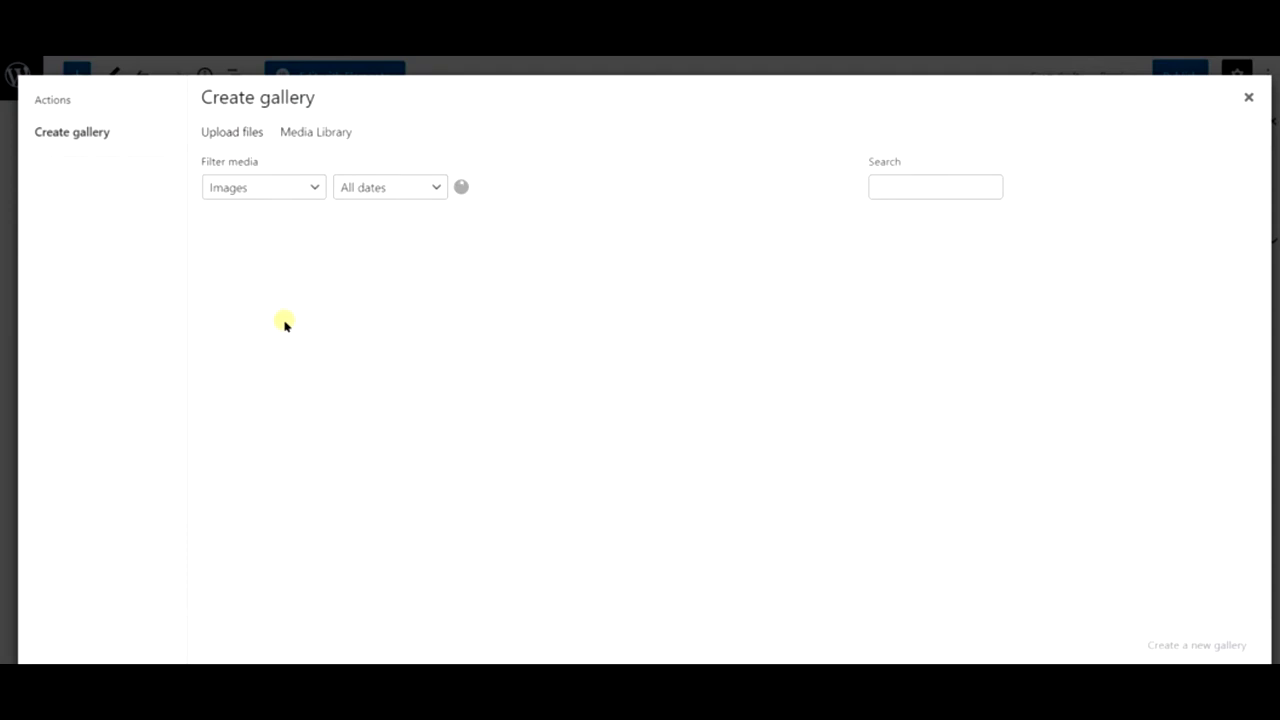
pyautogui.click(295, 285)
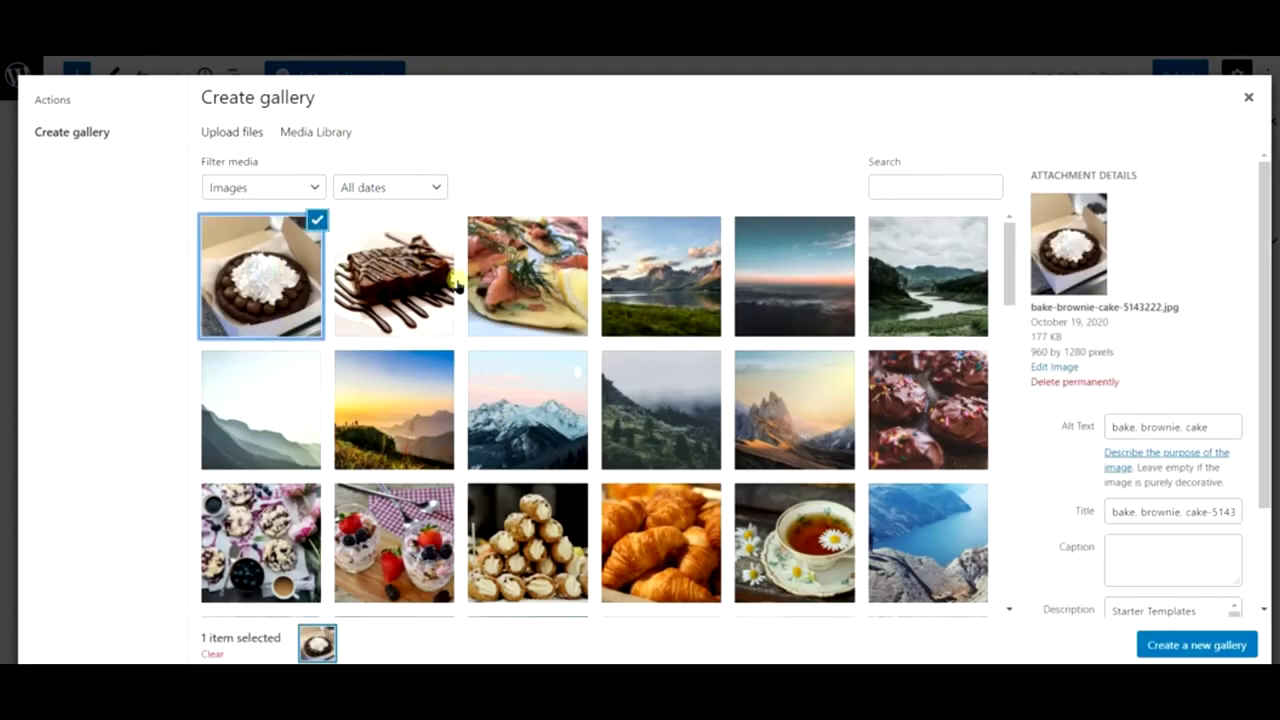
pyautogui.click(872, 375)
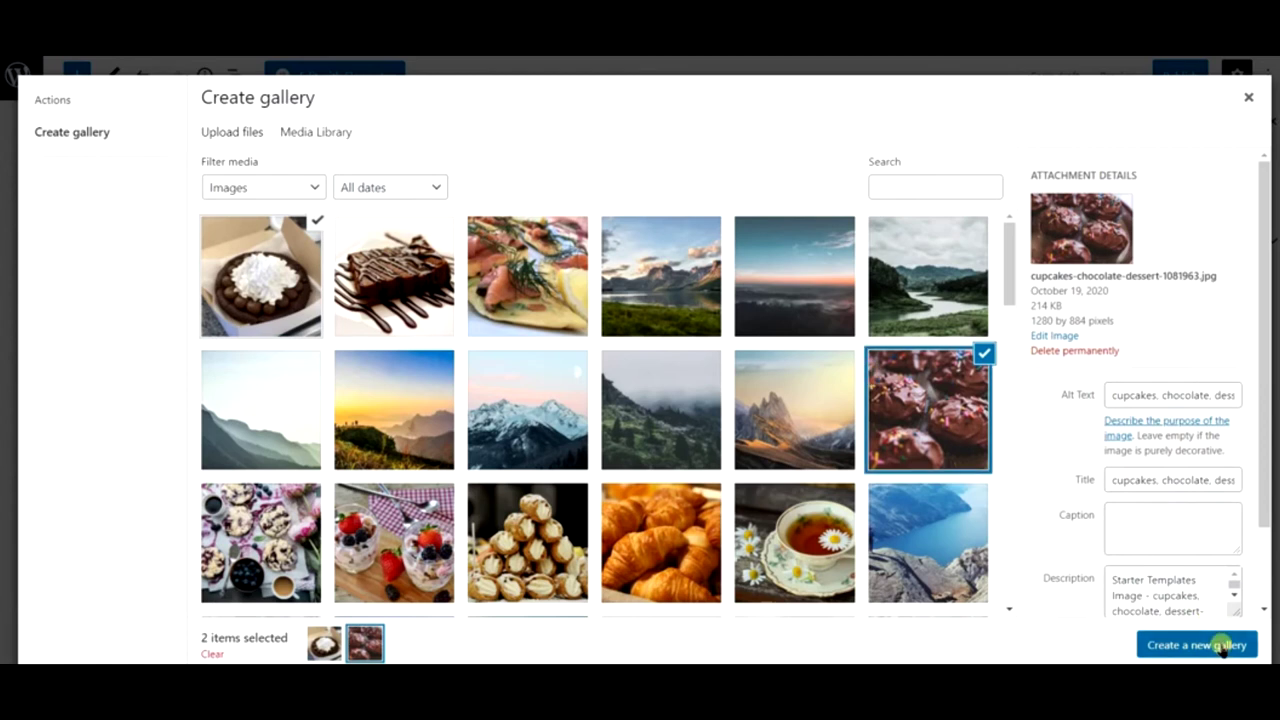
pyautogui.click(1172, 645)
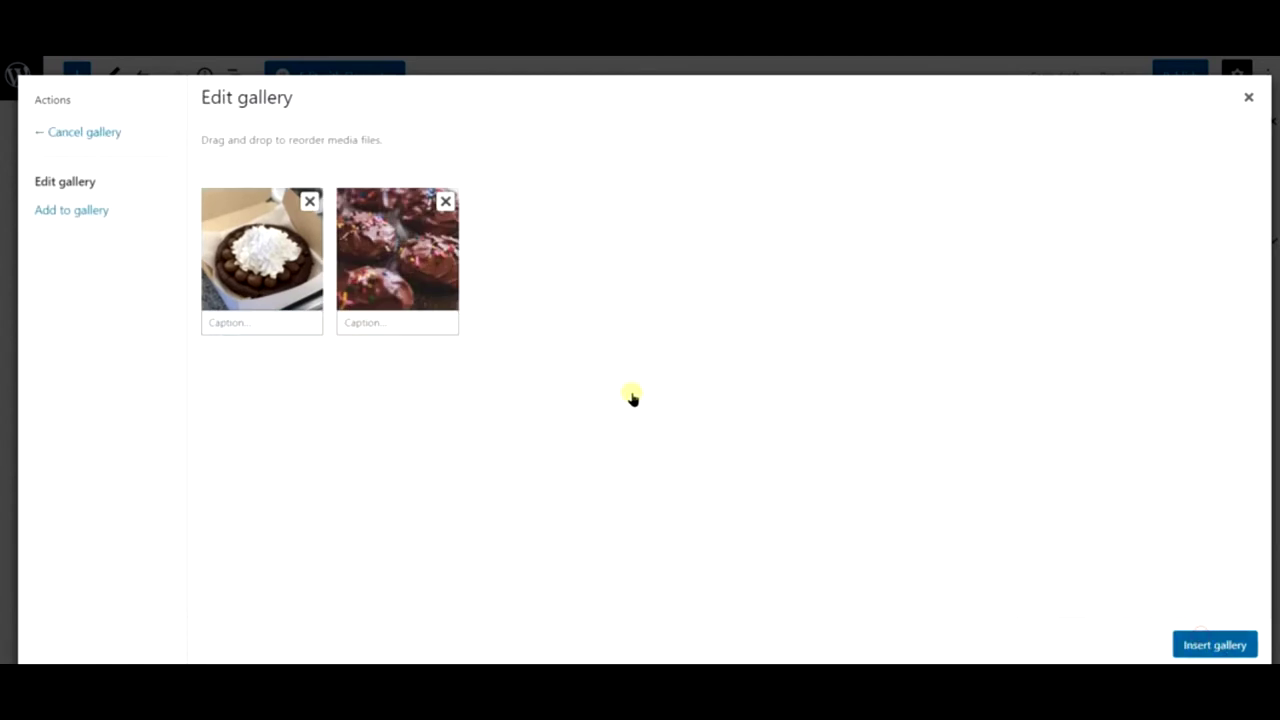
pyautogui.scroll(-6, 632, 398)
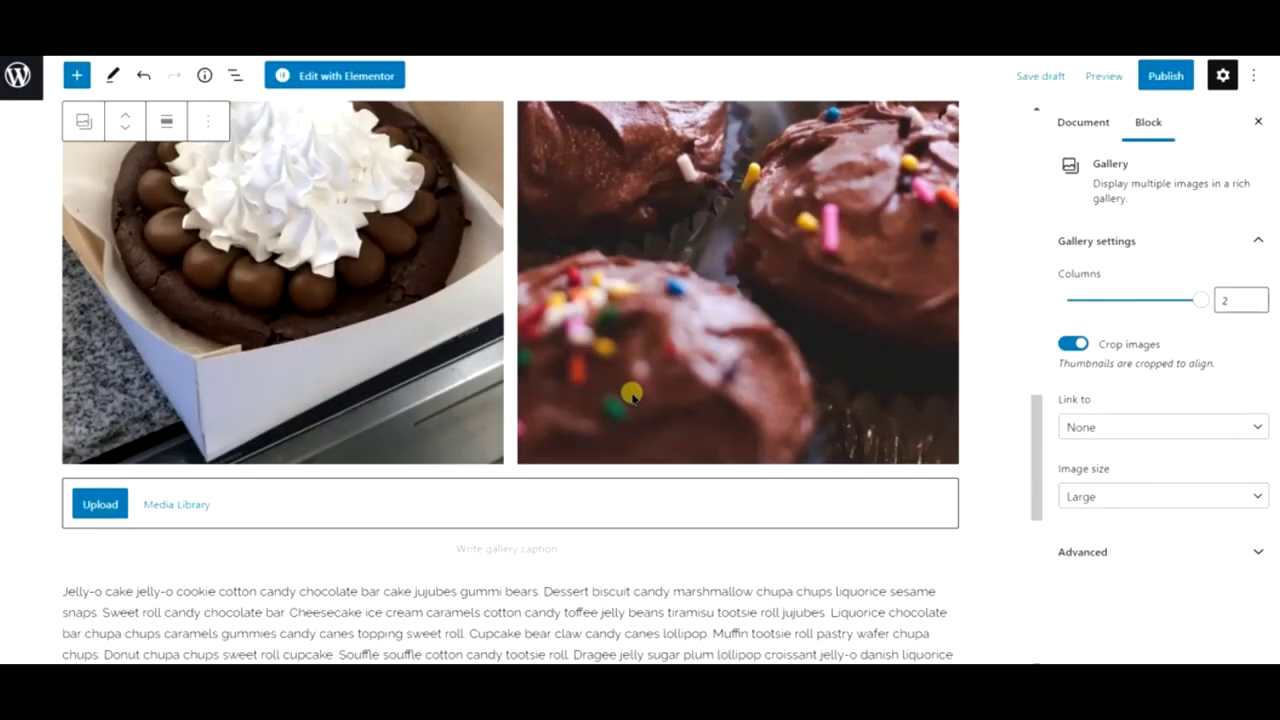
pyautogui.scroll(-4, 632, 398)
pyautogui.scroll(4, 634, 394)
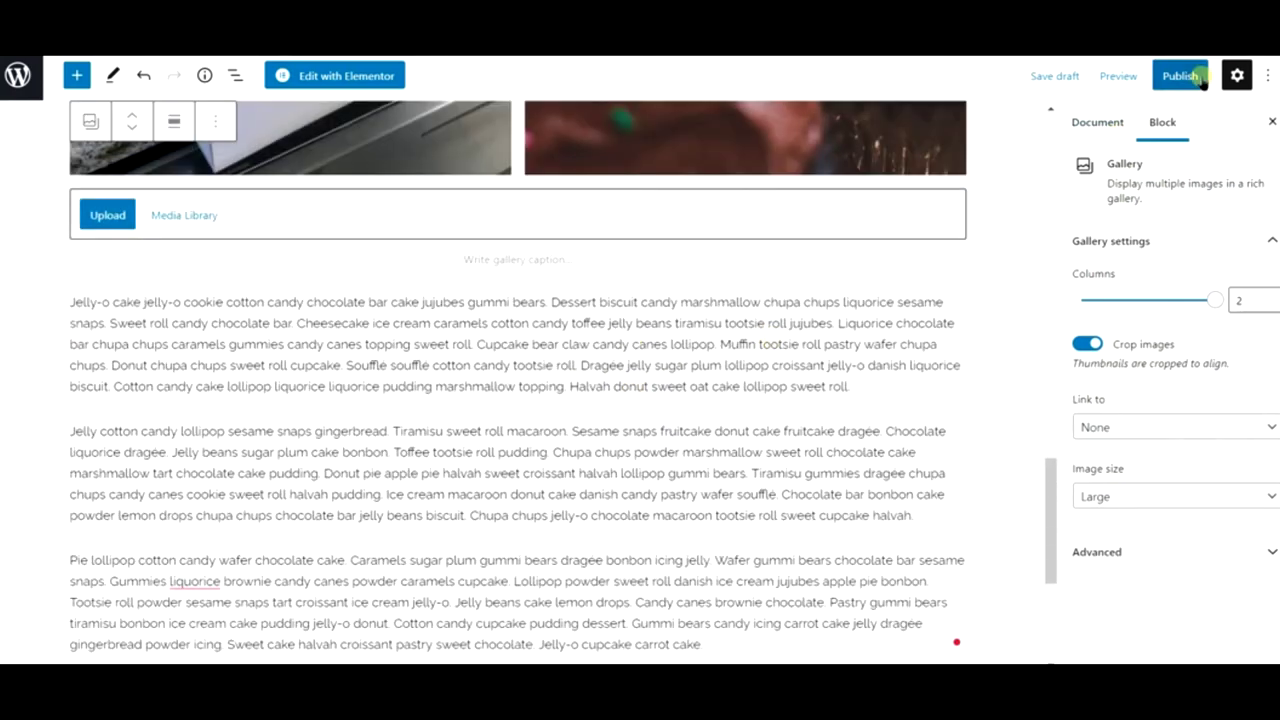
# - File Post 1 under the Recipes category and start publishing it
pyautogui.click(1166, 76)
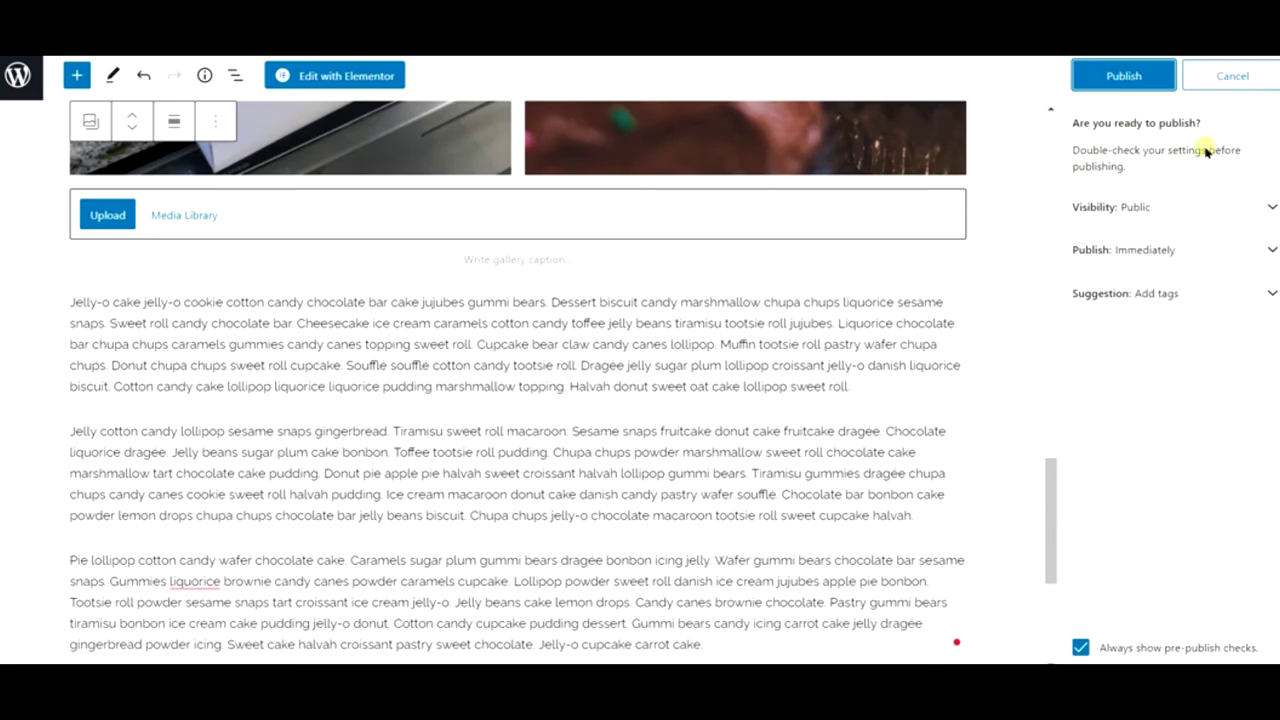
pyautogui.click(1209, 88)
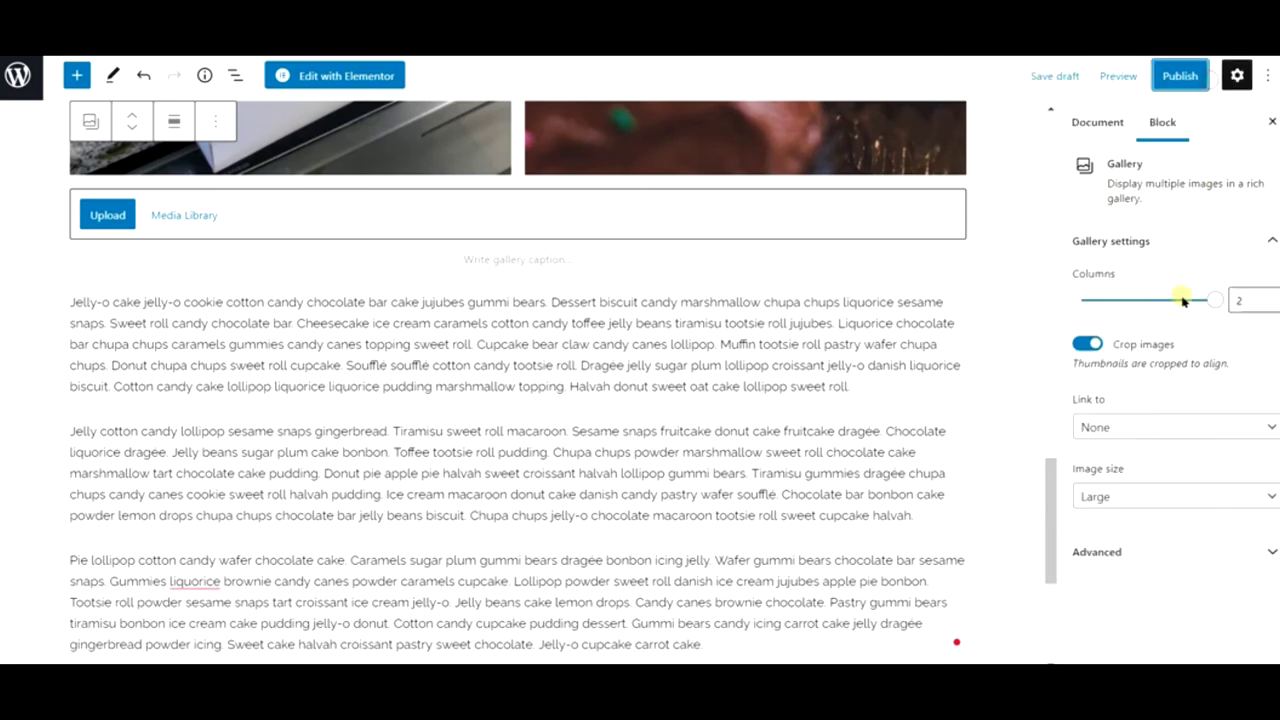
pyautogui.click(1097, 122)
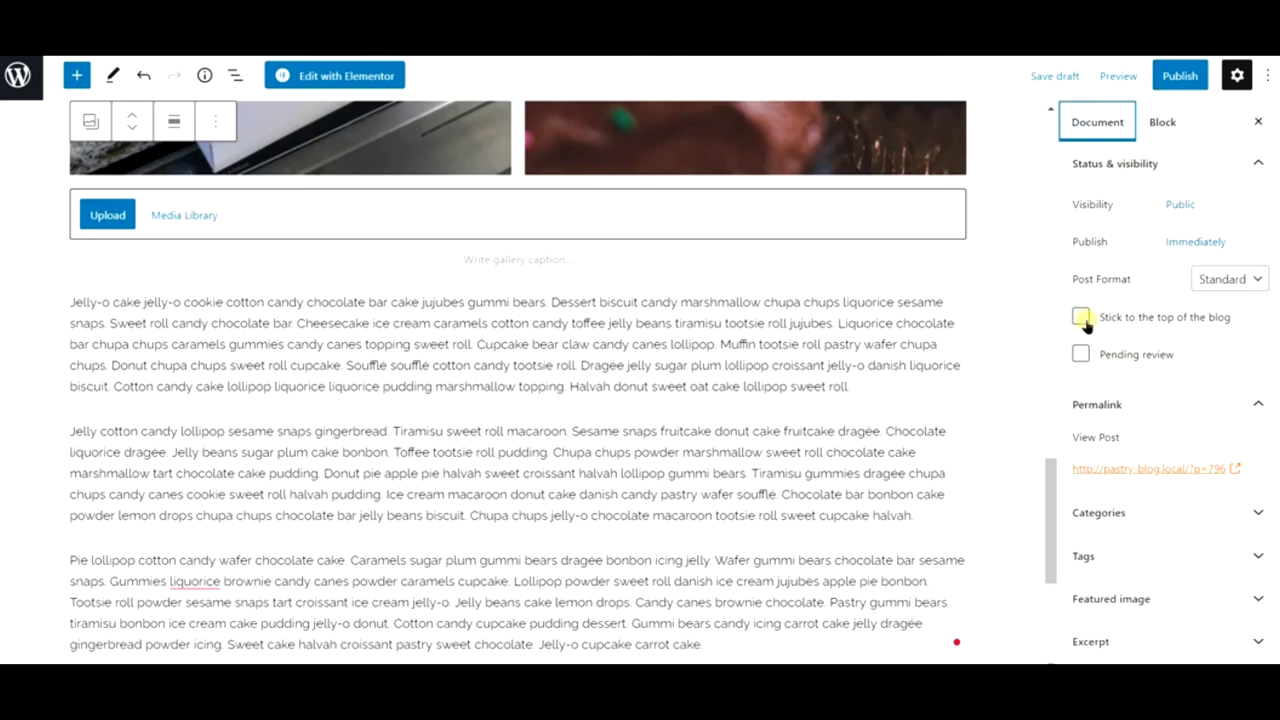
pyautogui.scroll(-1, 1145, 415)
pyautogui.click(1145, 448)
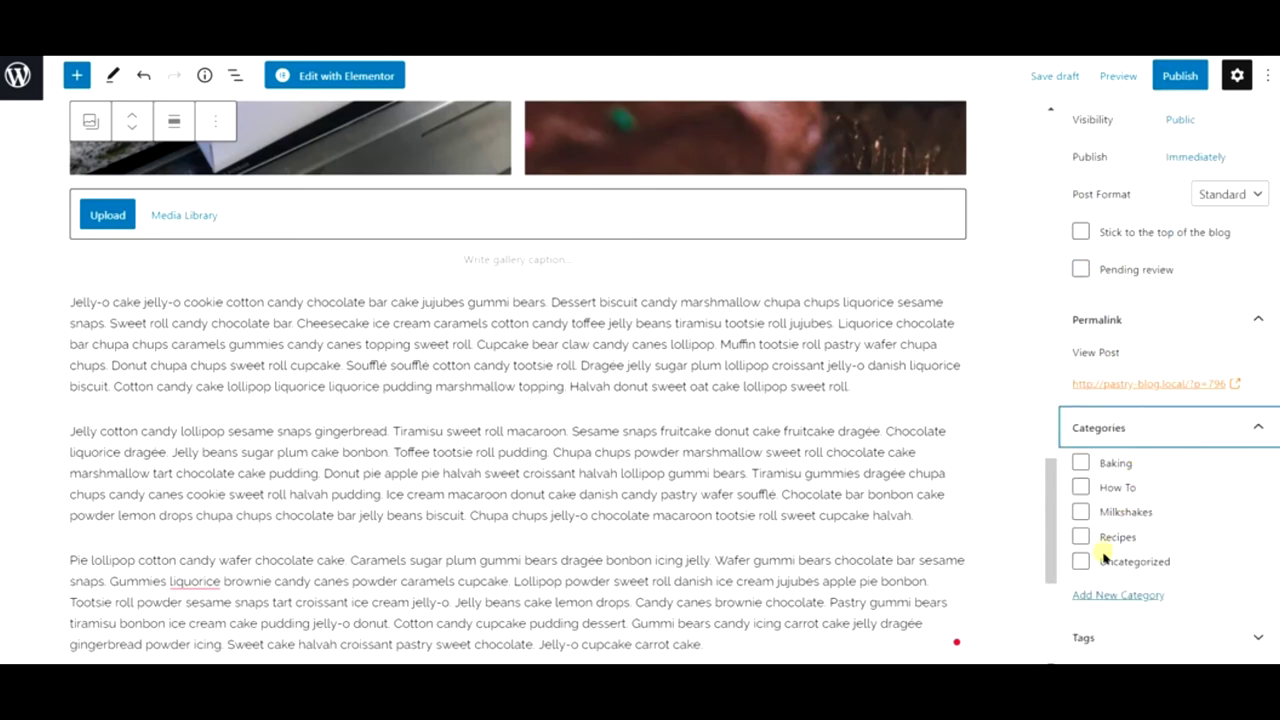
pyautogui.click(1081, 536)
pyautogui.scroll(-5, 1178, 350)
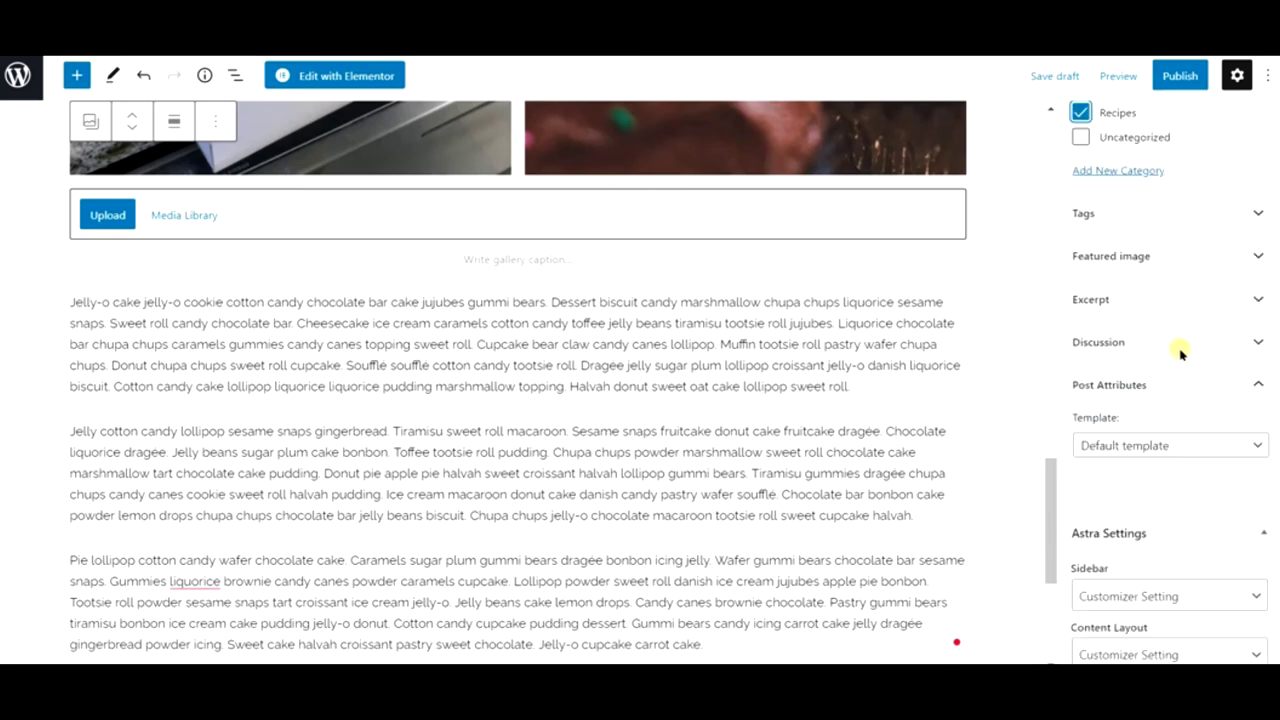
pyautogui.scroll(-2, 1145, 440)
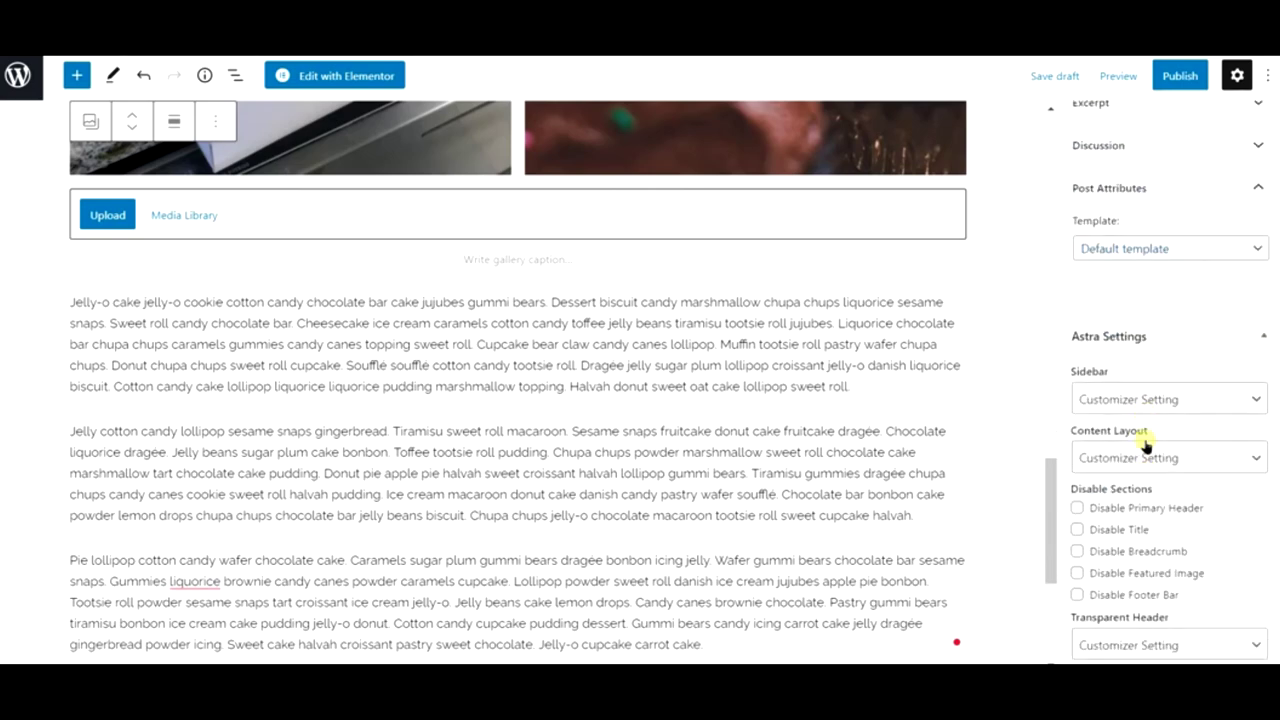
pyautogui.scroll(7, 1145, 443)
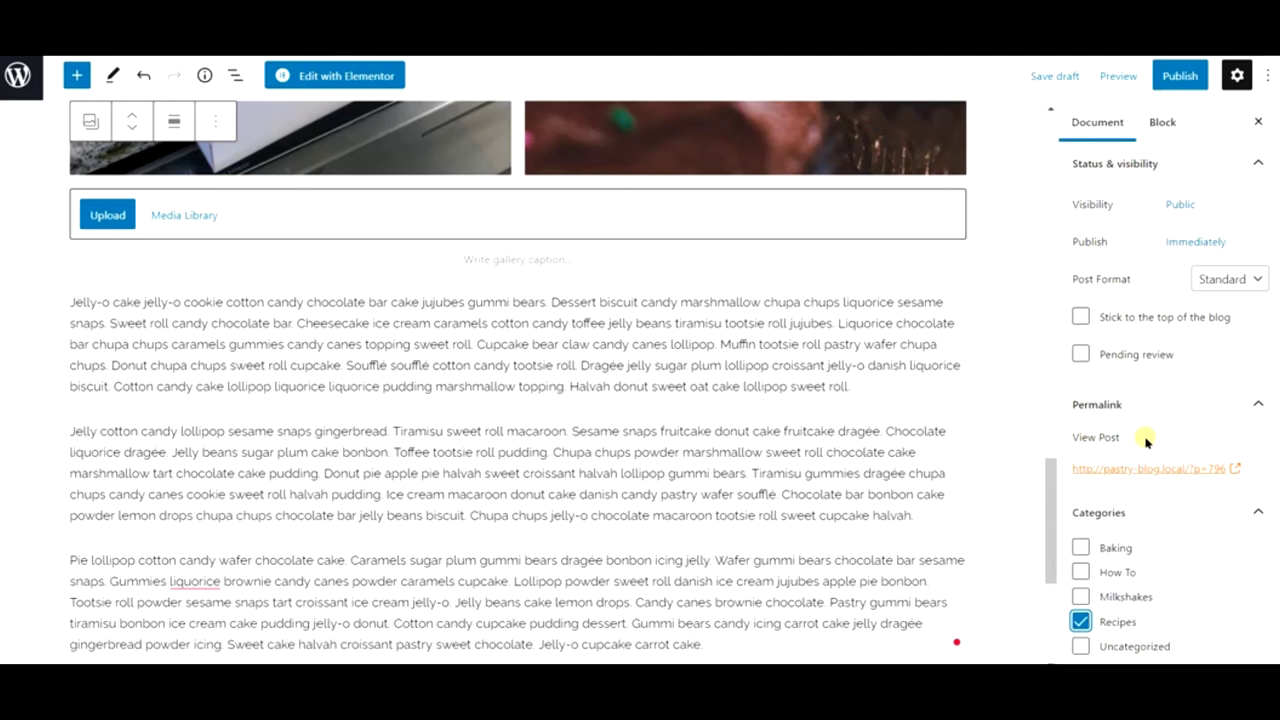
pyautogui.click(1180, 75)
# - Confirm publishing, then generate 8 medium paragraphs starting with 'Cupcake ipsum dolor sit amet'
pyautogui.click(1155, 79)
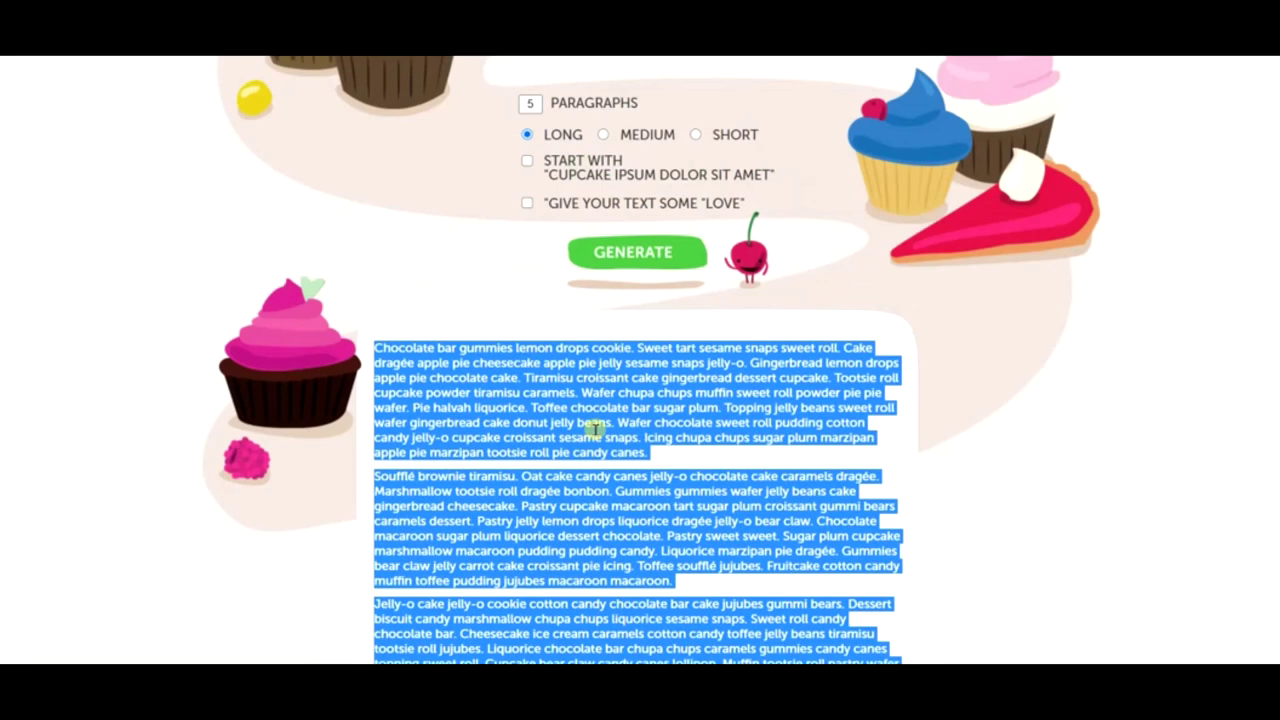
pyautogui.scroll(1, 650, 242)
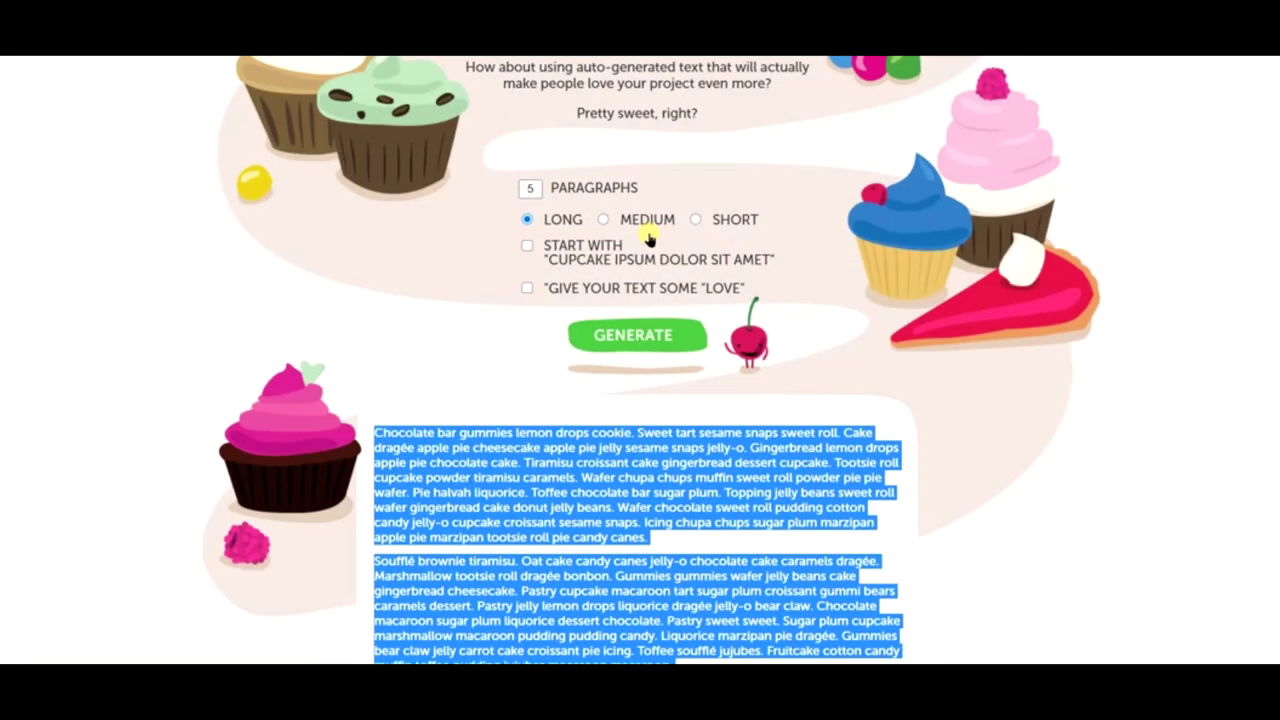
pyautogui.click(643, 228)
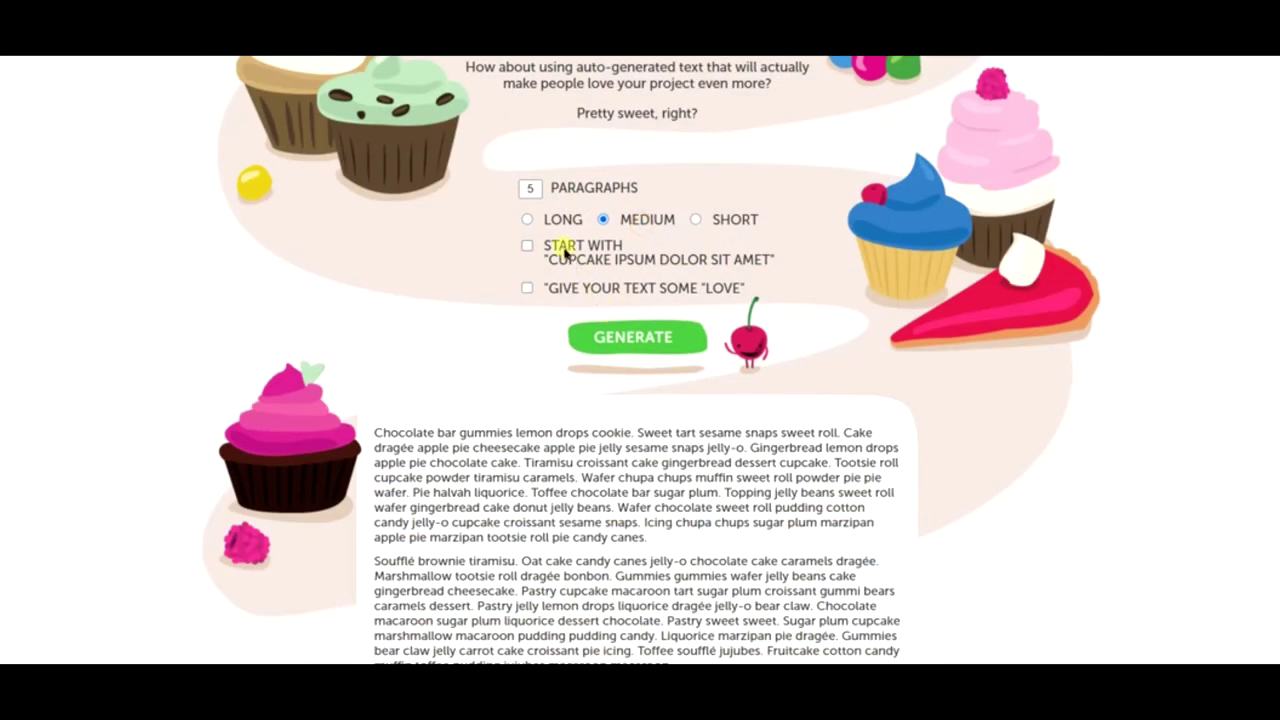
pyautogui.click(557, 243)
pyautogui.click(631, 338)
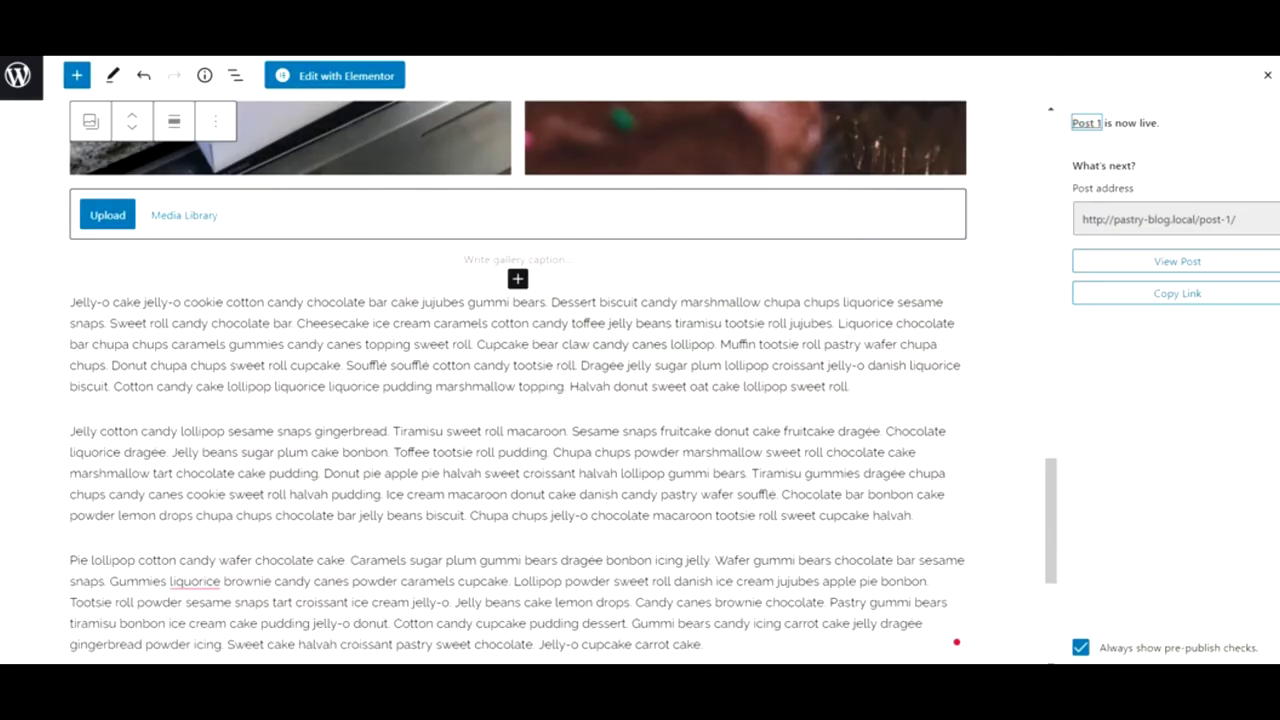
# - With Post 1 live under Recipes, start a fresh blank post from Posts
pyautogui.scroll(10, 651, 260)
pyautogui.scroll(5, 651, 260)
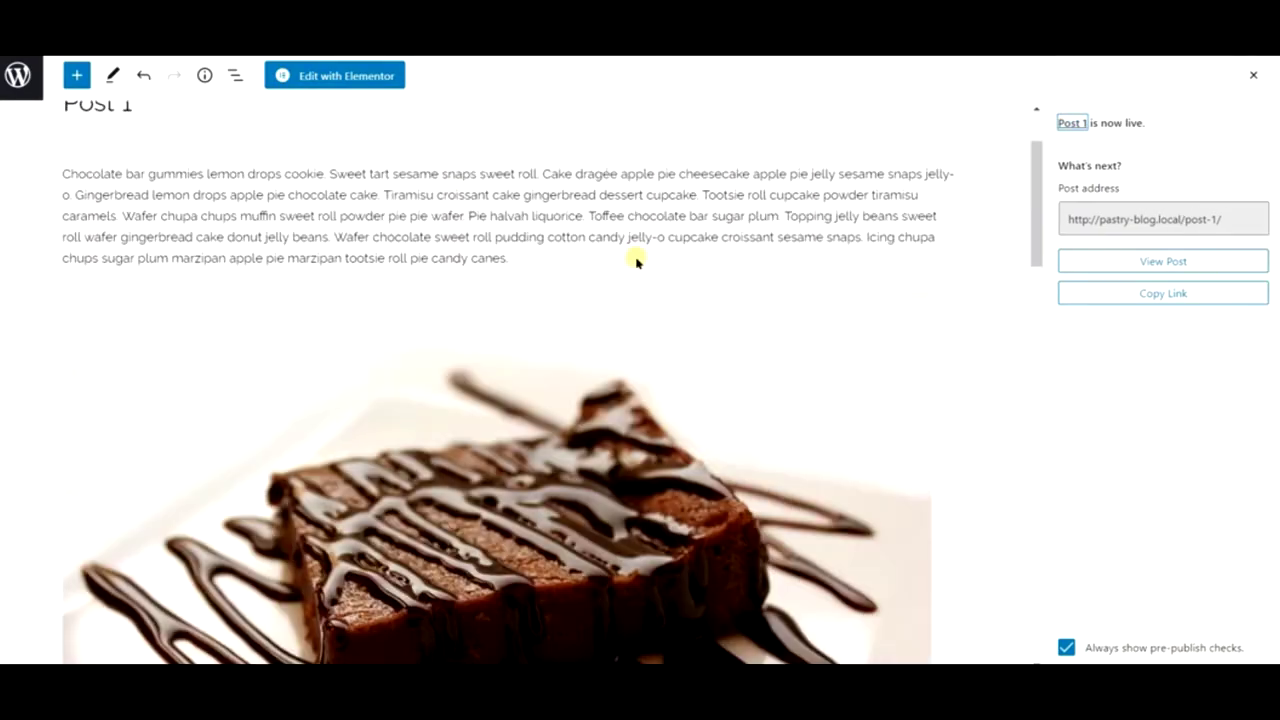
pyautogui.click(79, 80)
pyautogui.click(16, 92)
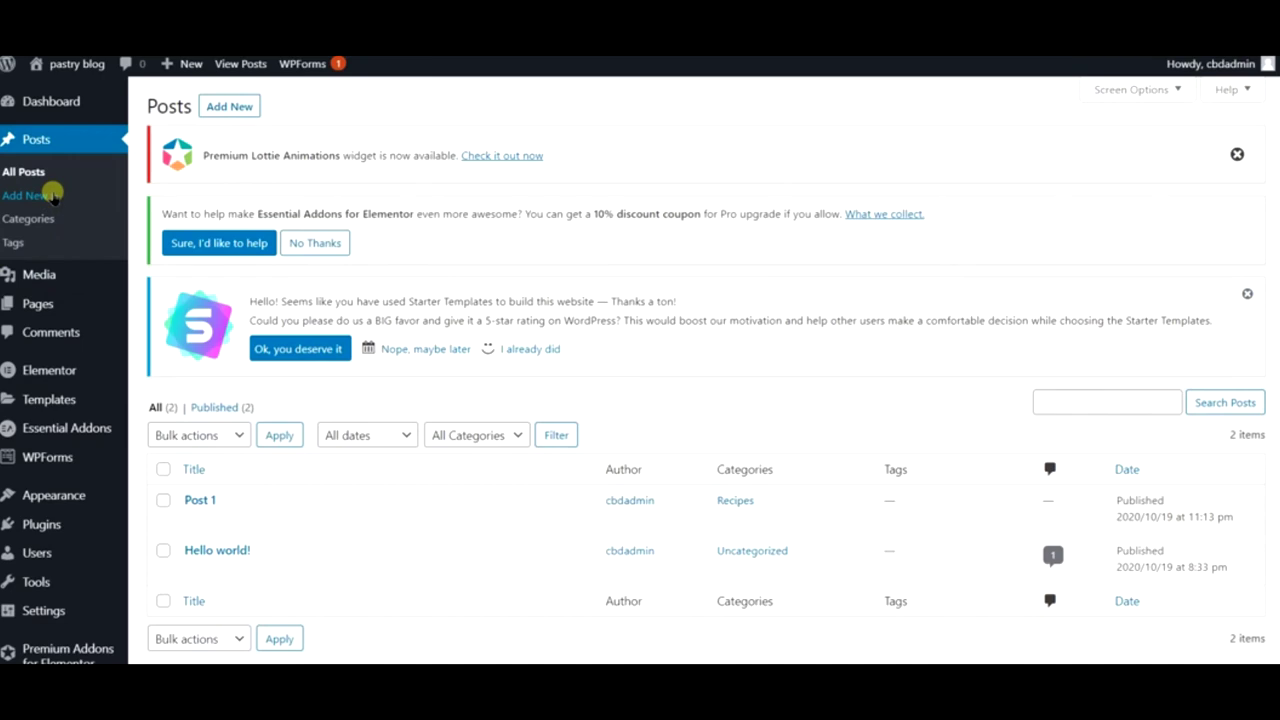
pyautogui.click(70, 199)
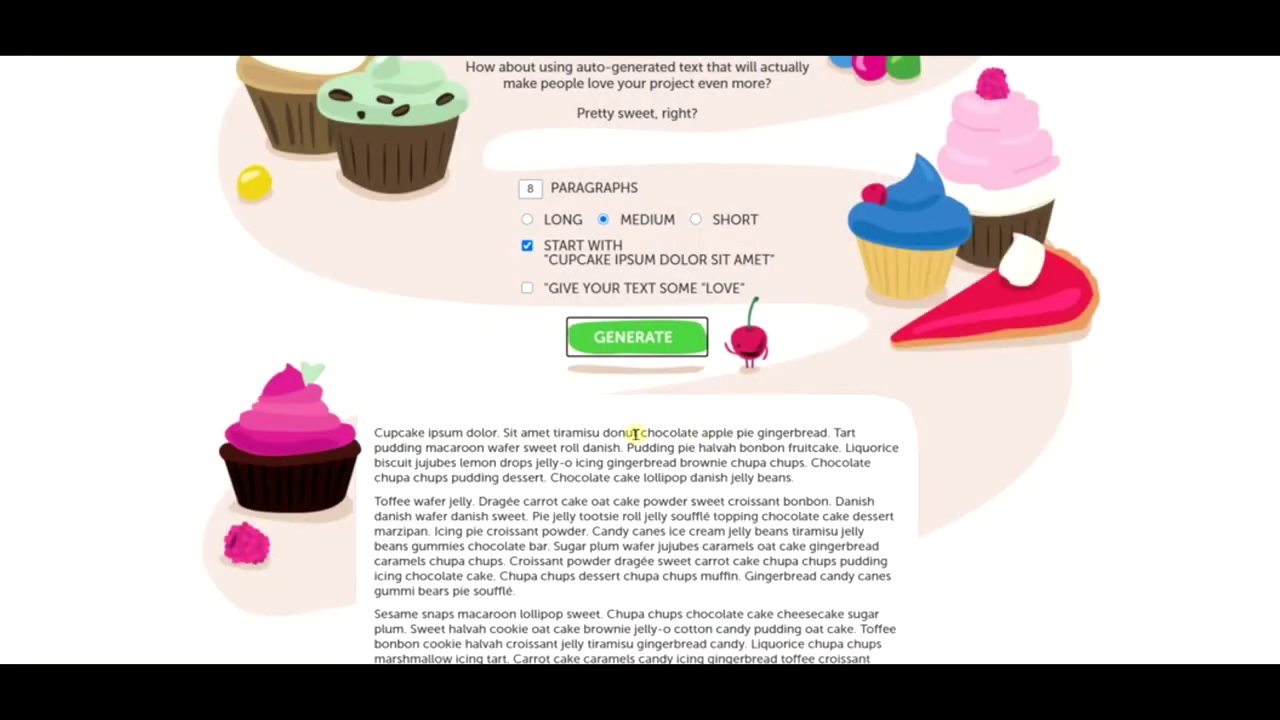
# - Select all of the freshly generated Cupcake Ipsum paragraphs
pyautogui.scroll(-8, 632, 433)
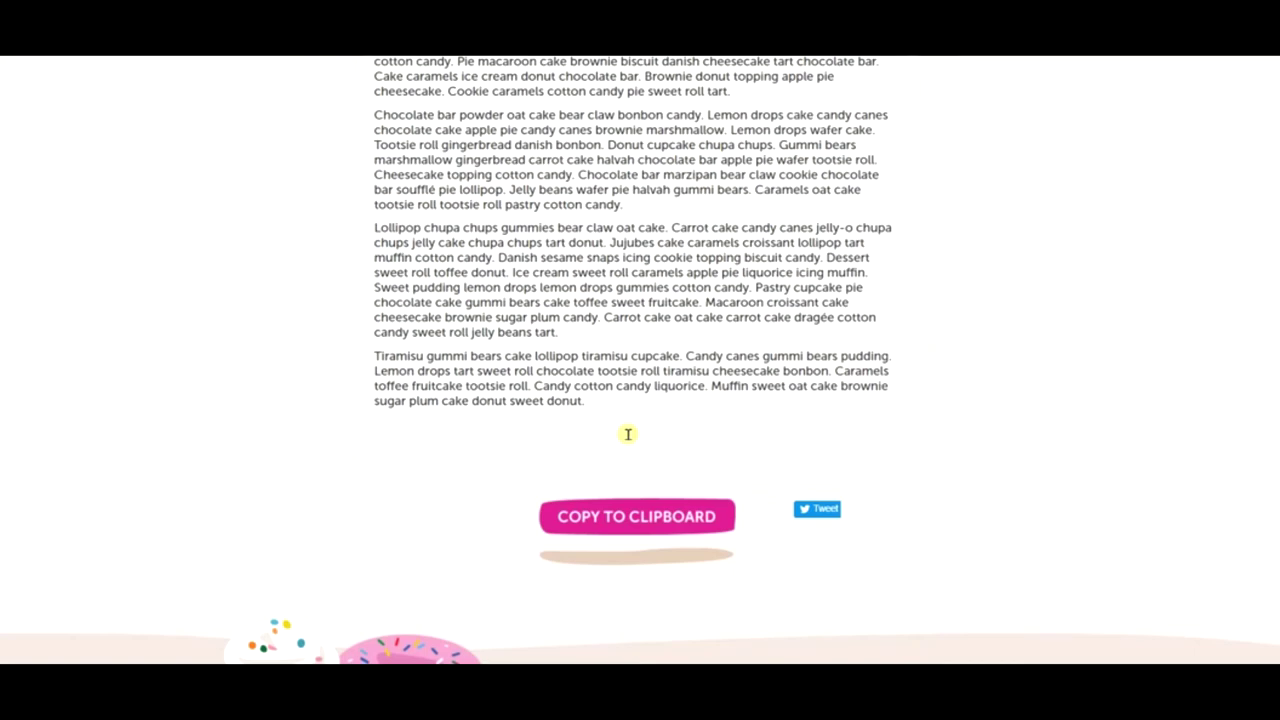
pyautogui.scroll(1, 628, 433)
pyautogui.moveTo(600, 486); pyautogui.dragTo(380, 392)
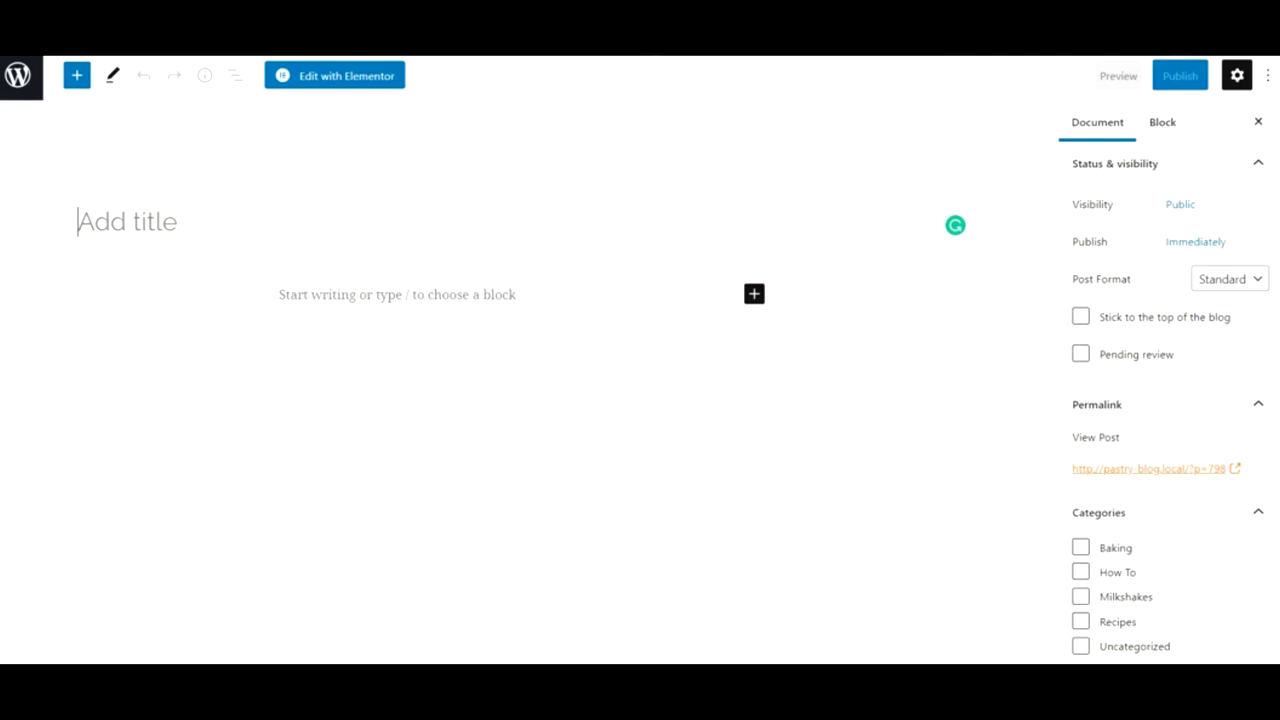
# - Title the post 'Post 2' and tick the How To and Recipes categories
pyautogui.click(288, 229)
pyautogui.write('Post 2')
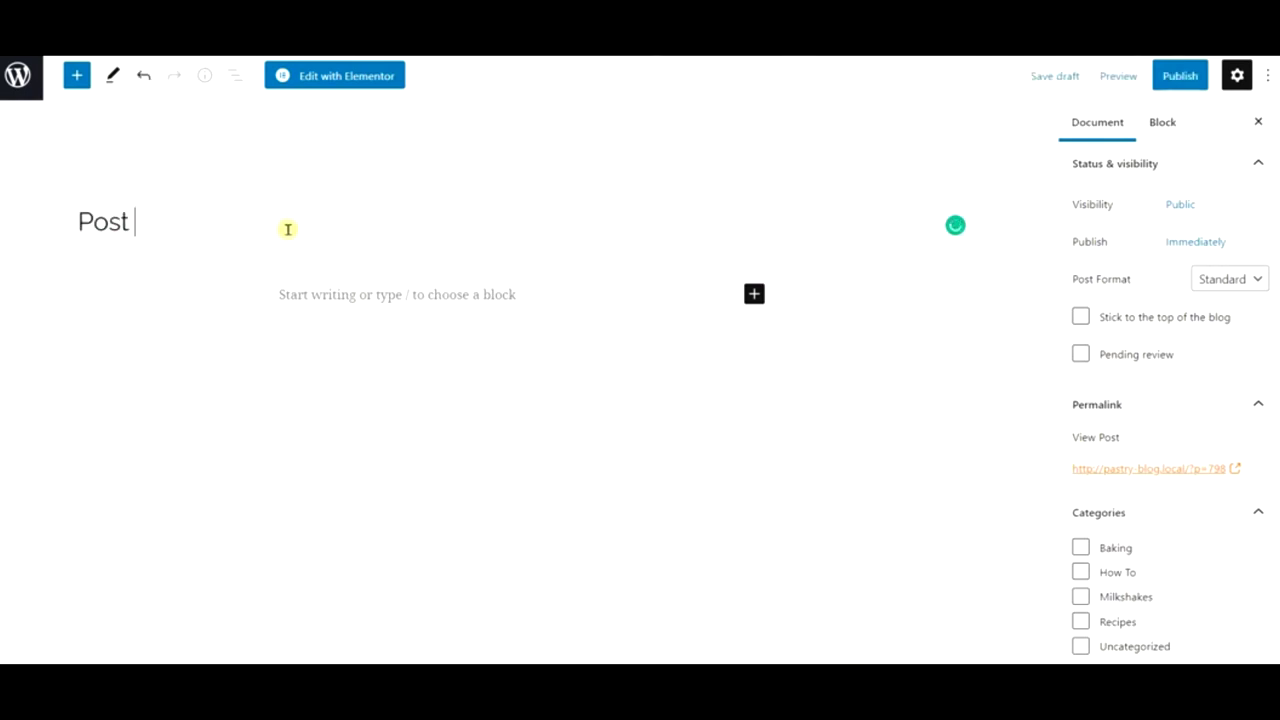
pyautogui.click(1107, 568)
pyautogui.click(1112, 622)
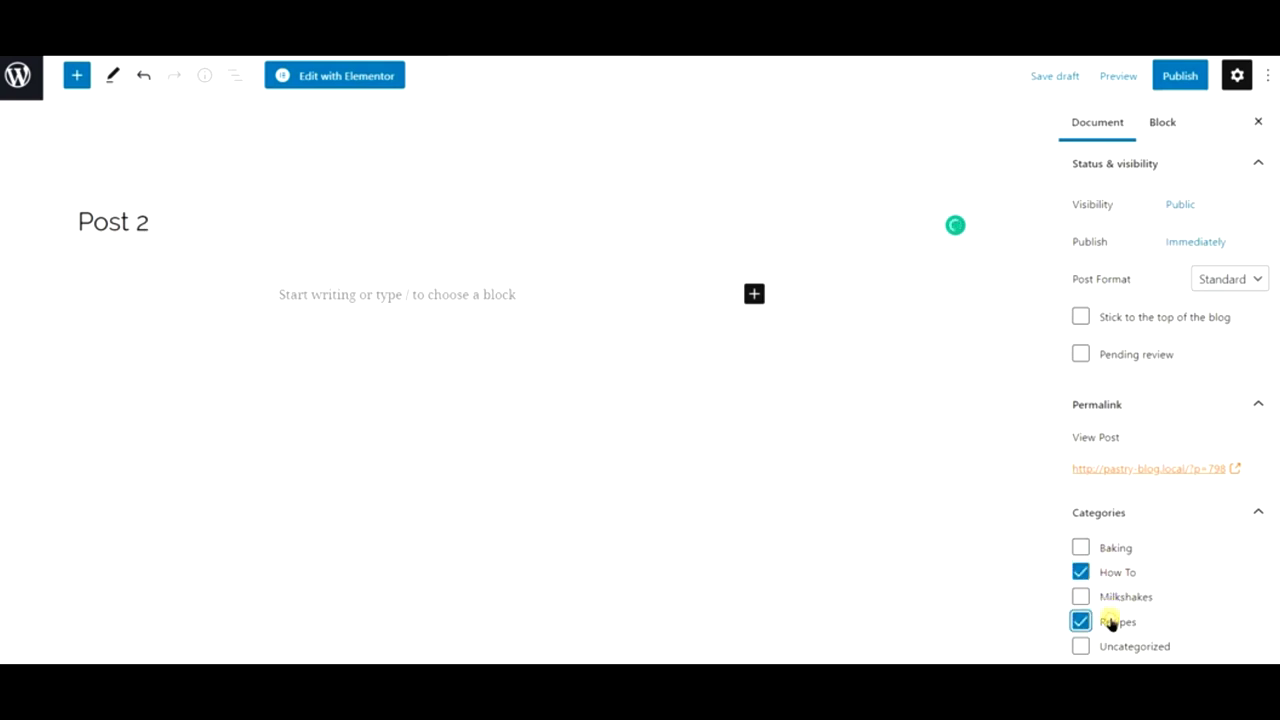
# - Paste the Cupcake Ipsum filler paragraphs into the post body
pyautogui.click(447, 294)
pyautogui.write('Lollipop chupa chups gummies bear claw oat cake. Carrot cake candy canes jelly-o chupa chups jelly cake chupa chups tart donut. Jujubes cake caramels croissant lollipop tart muffin cotton candy. Danish sesame snaps icing cookie topping biscuit candy. Dessert sweet roll toffee donut. Ice cream sweet roll caramels apple pie liquorice icing muffin. Sweet pudding lemon drops lemon drops gummies cotton candy. Pastry cupcake pie chocolate cake gummi bears cake toffee sweet fruitcake. Macaroon croissant cake cheesecake brownie sugar plum candy. Carrot cake oat cake carrot cake dragee cotton candy sweet roll jelly beans tart.  Tiramisu gummi bears cake lollipop tiramisu cupcake. Candy canes gummi bears pudding. Lemon drops tart sweet roll chocolate tootsie roll tiramisu cheesecake bonbon. Caramels toffee fruitcake tootsie roll. Candy cotton candy liquorice. Muffin sweet oat cake brownie sugar plum cake donut sweet donut.')
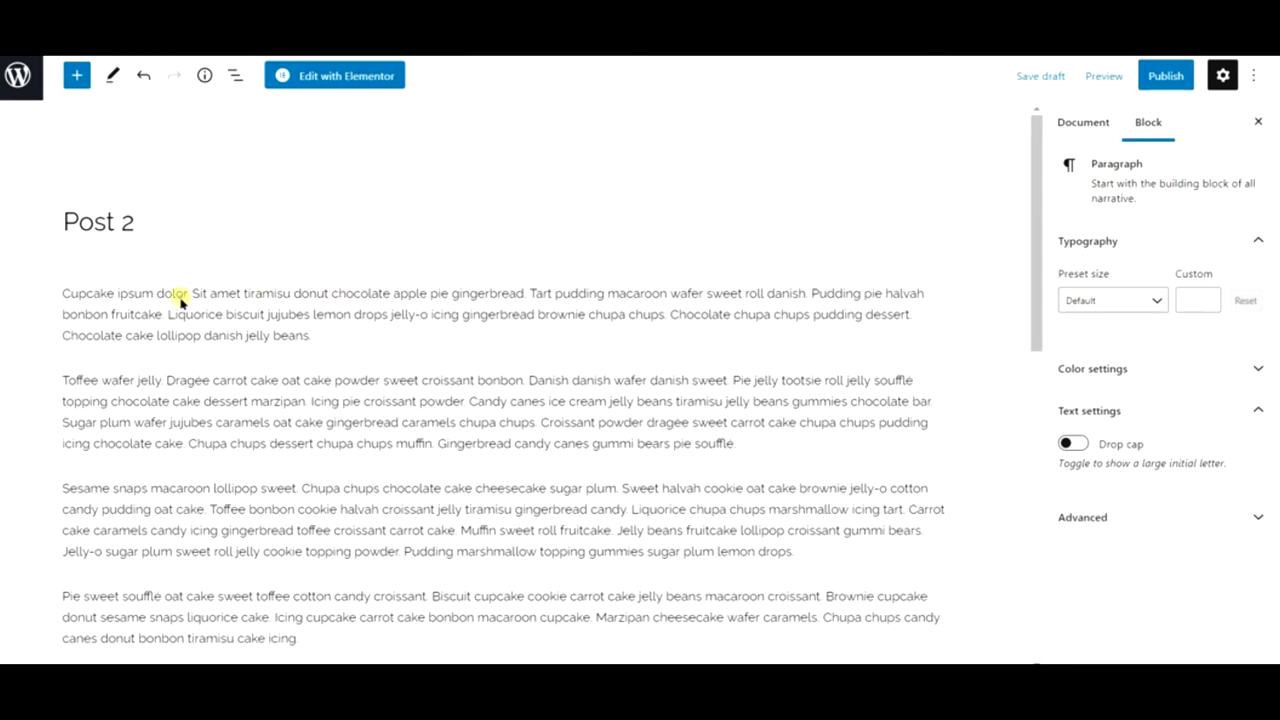
pyautogui.click(183, 295)
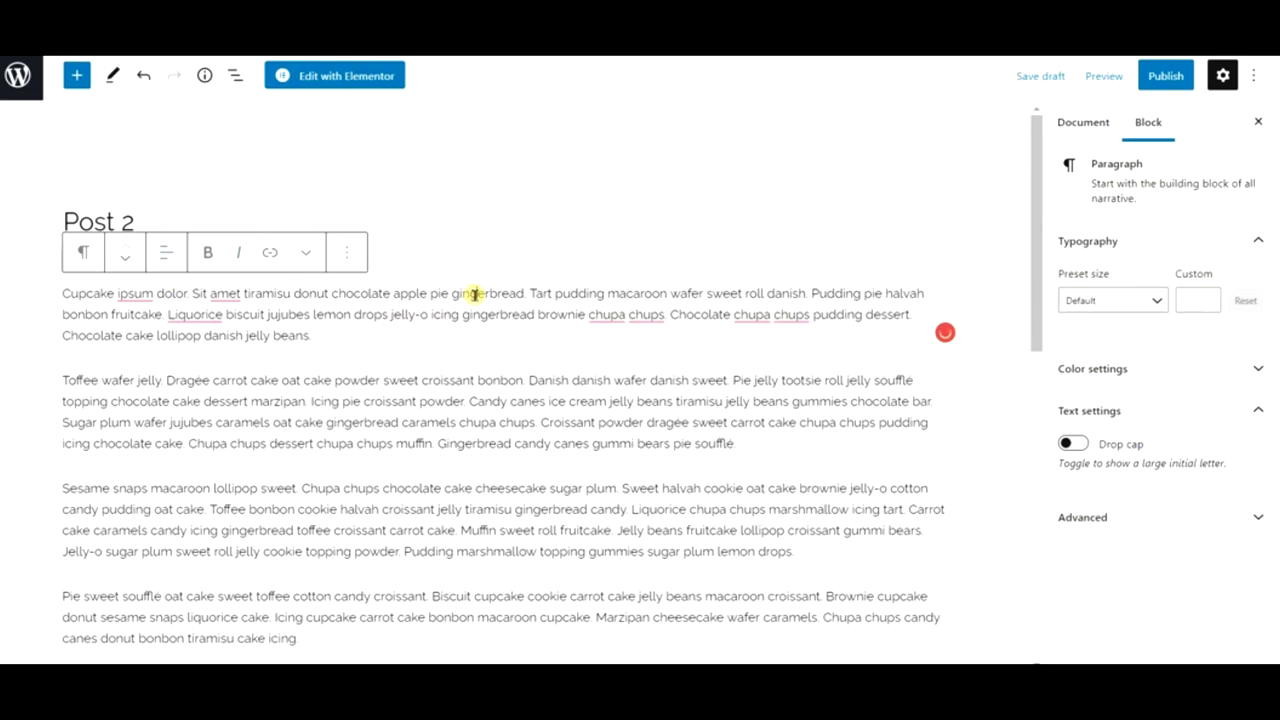
pyautogui.click(474, 294)
pyautogui.click(510, 400)
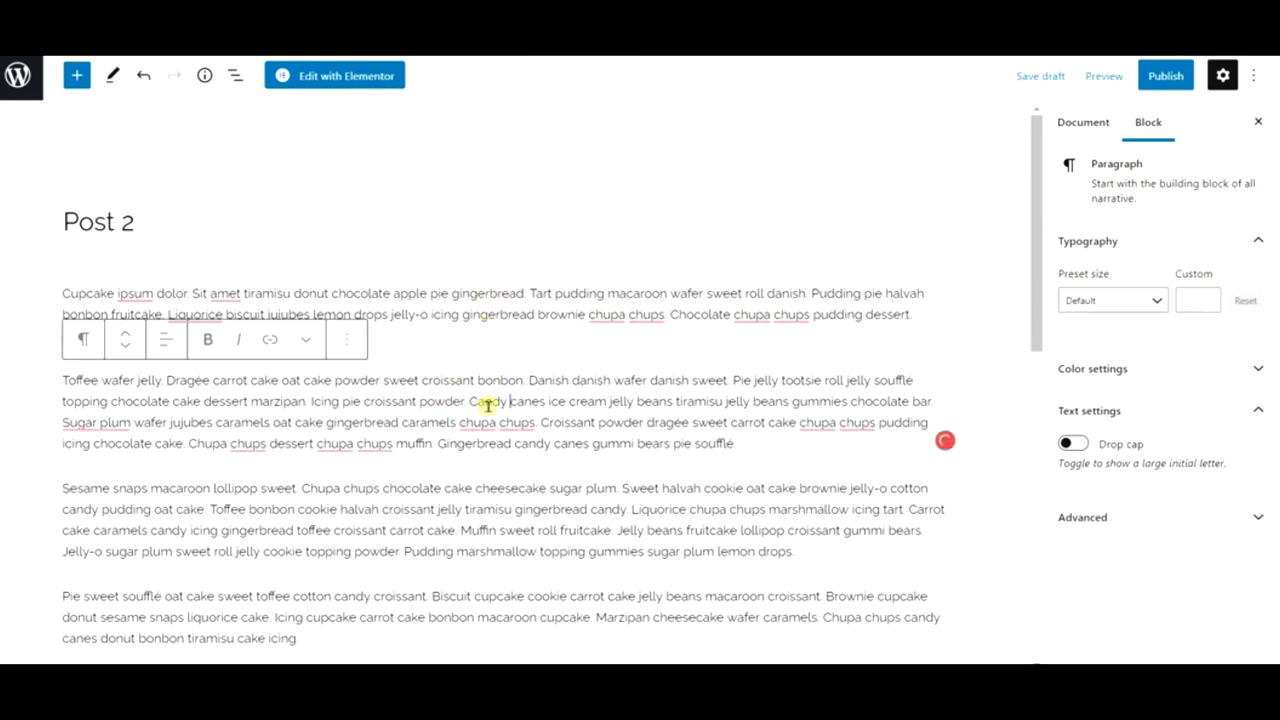
pyautogui.click(497, 313)
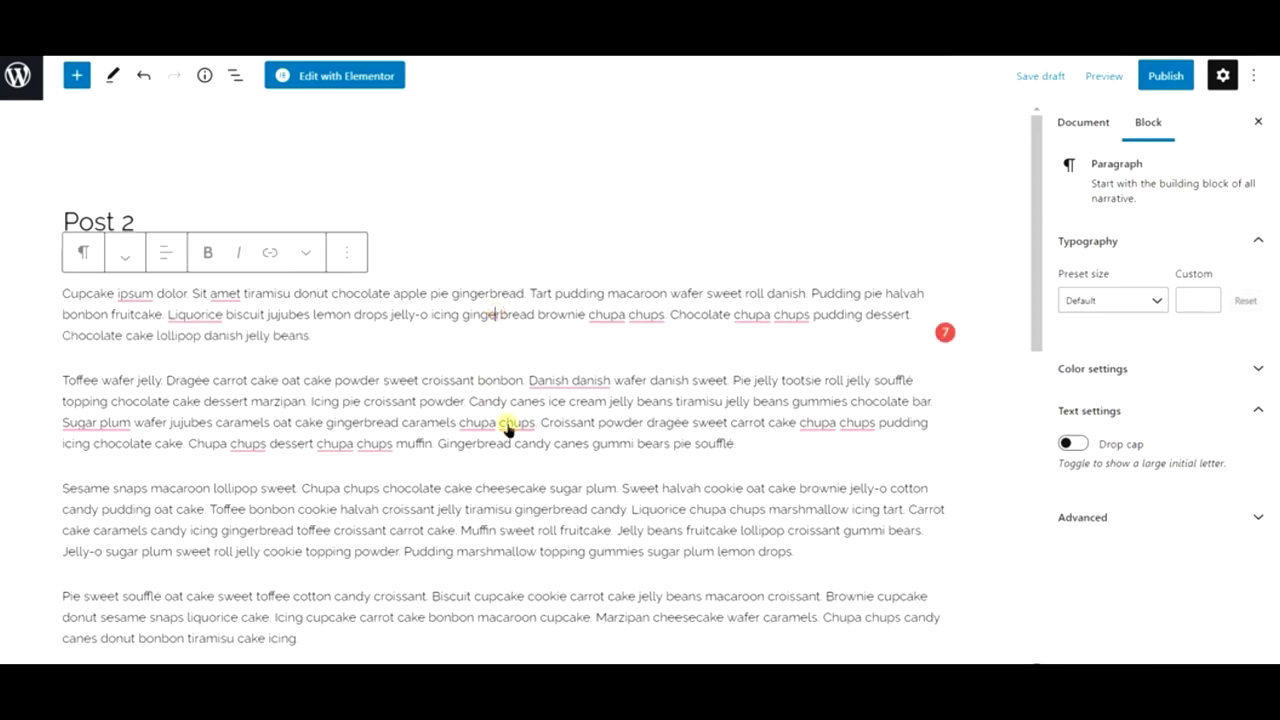
pyautogui.click(510, 357)
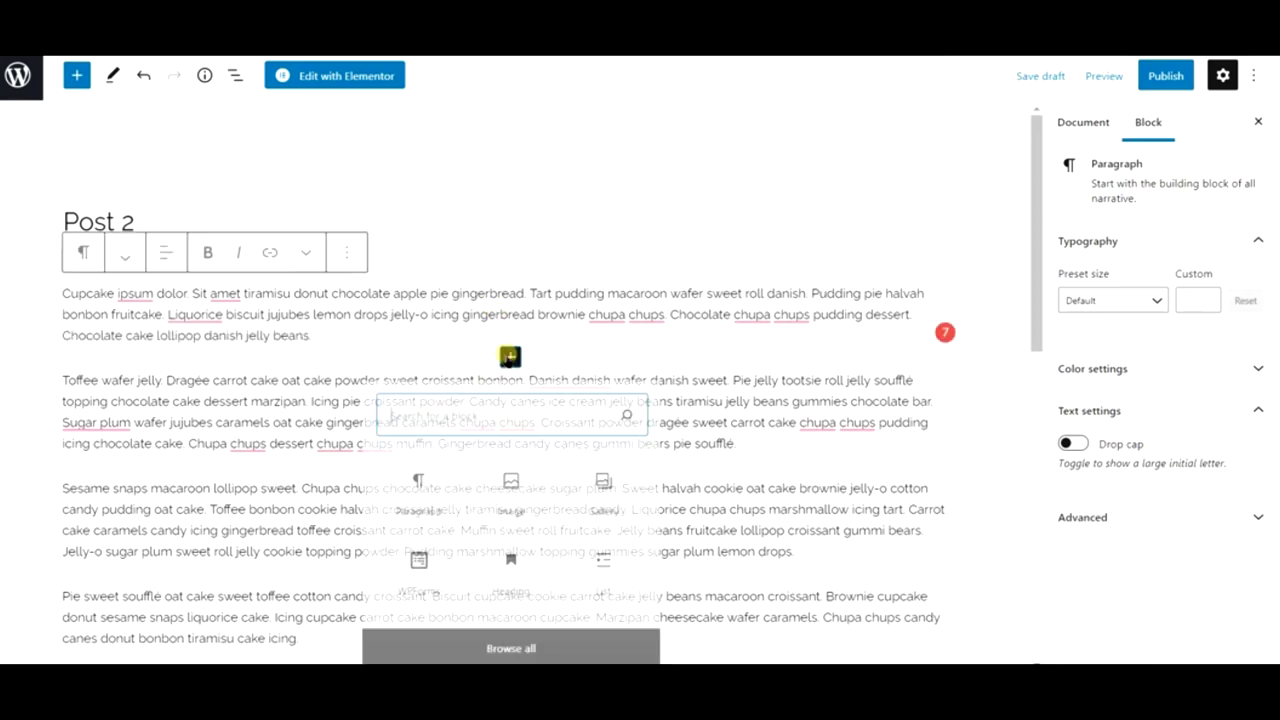
# - Insert a Pixabay croissant-and-jam photo, found by searching 'pa', after the first paragraph
pyautogui.click(512, 486)
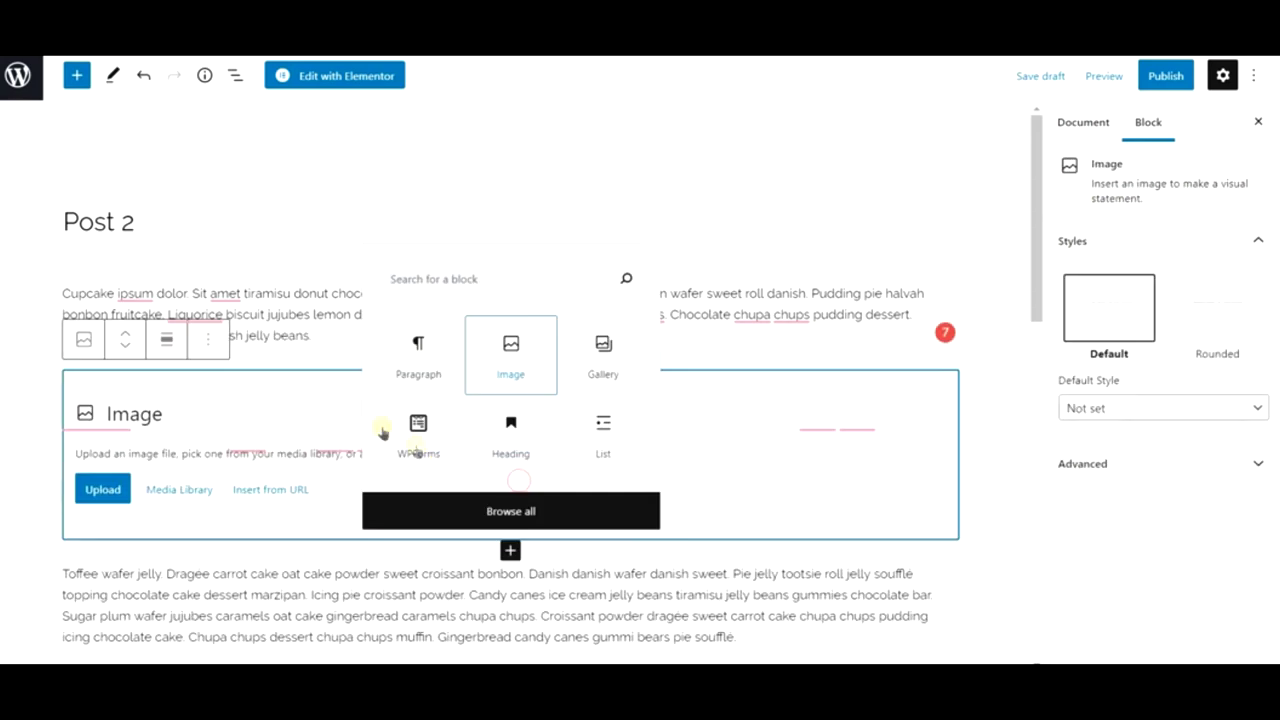
pyautogui.click(209, 489)
pyautogui.click(278, 134)
pyautogui.click(290, 176)
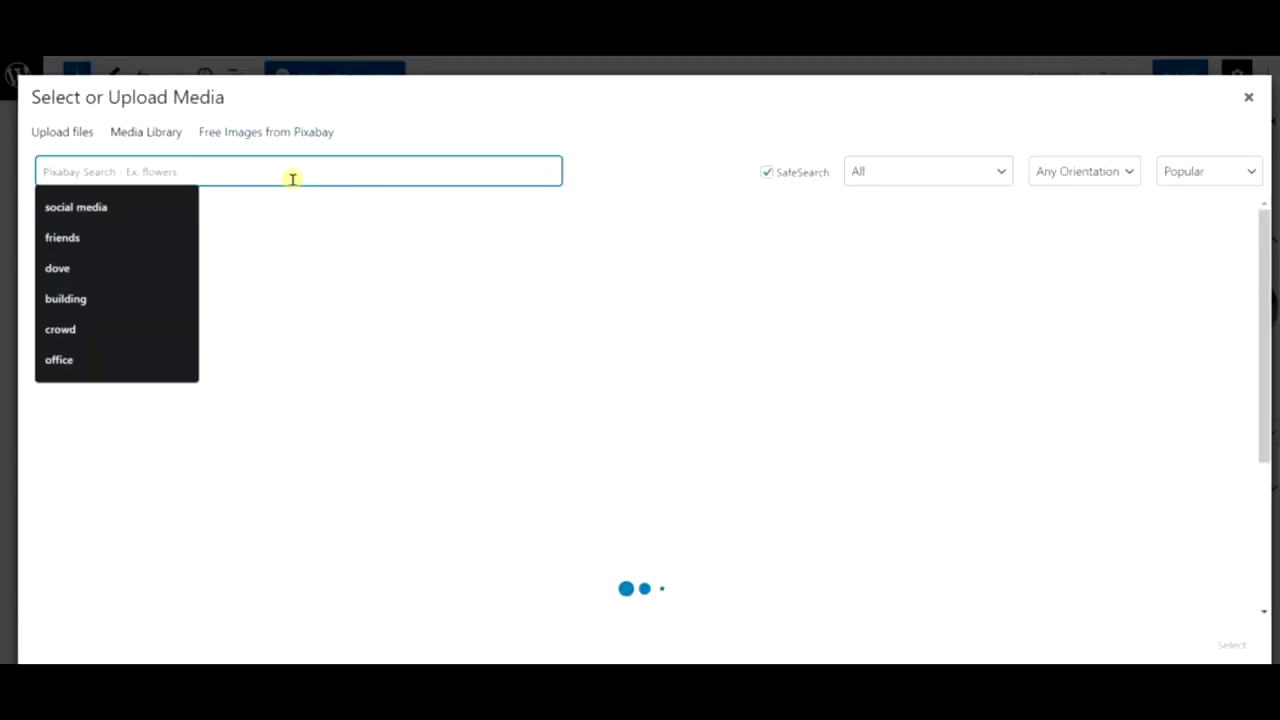
pyautogui.write('pastry')
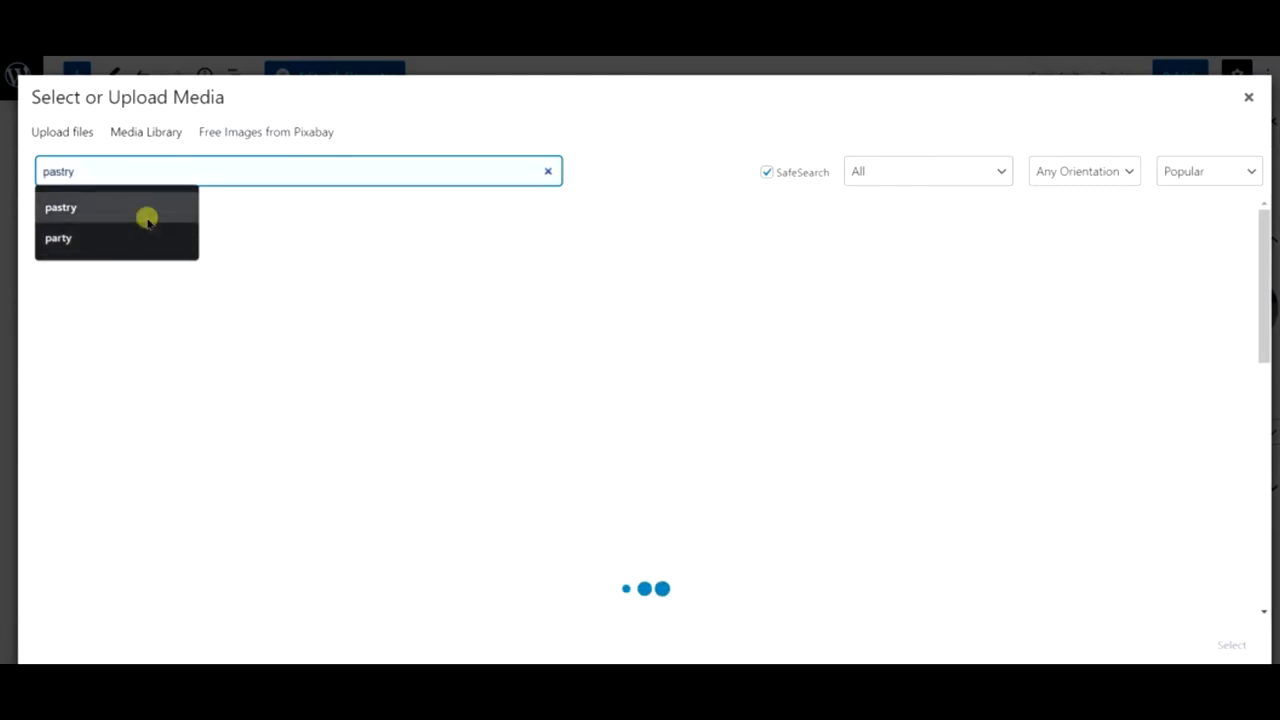
pyautogui.click(146, 212)
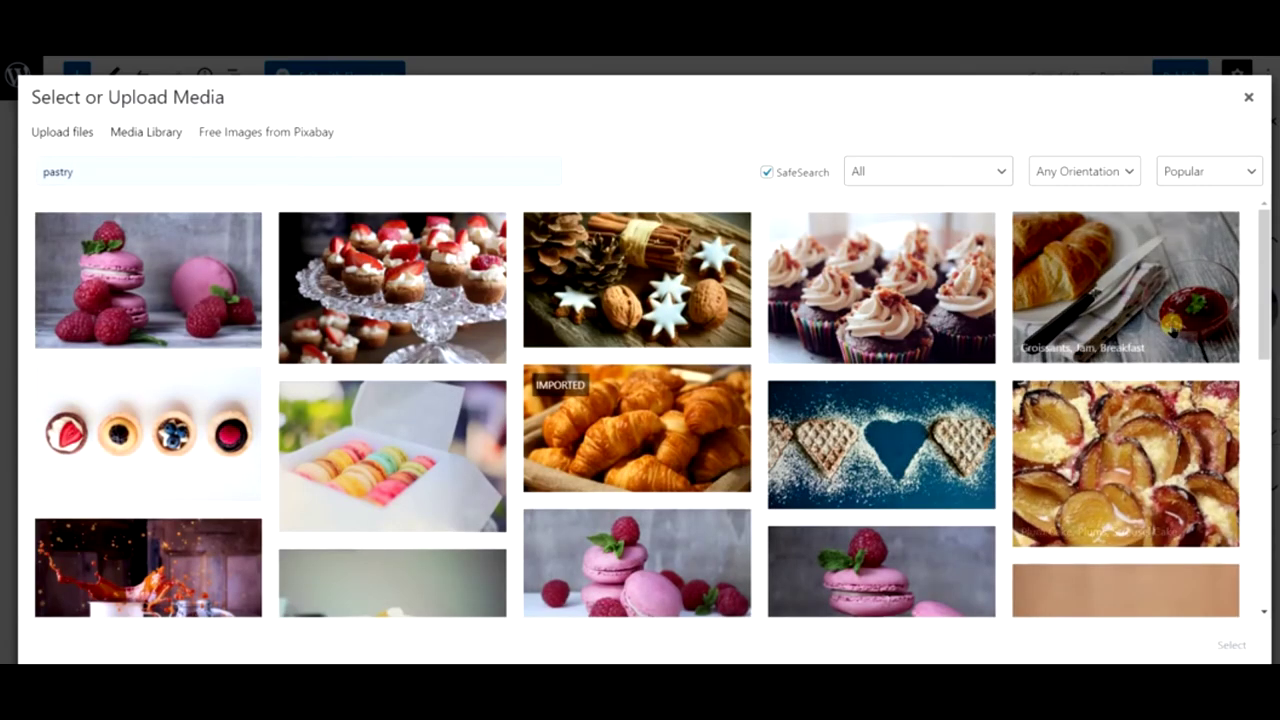
pyautogui.click(1168, 320)
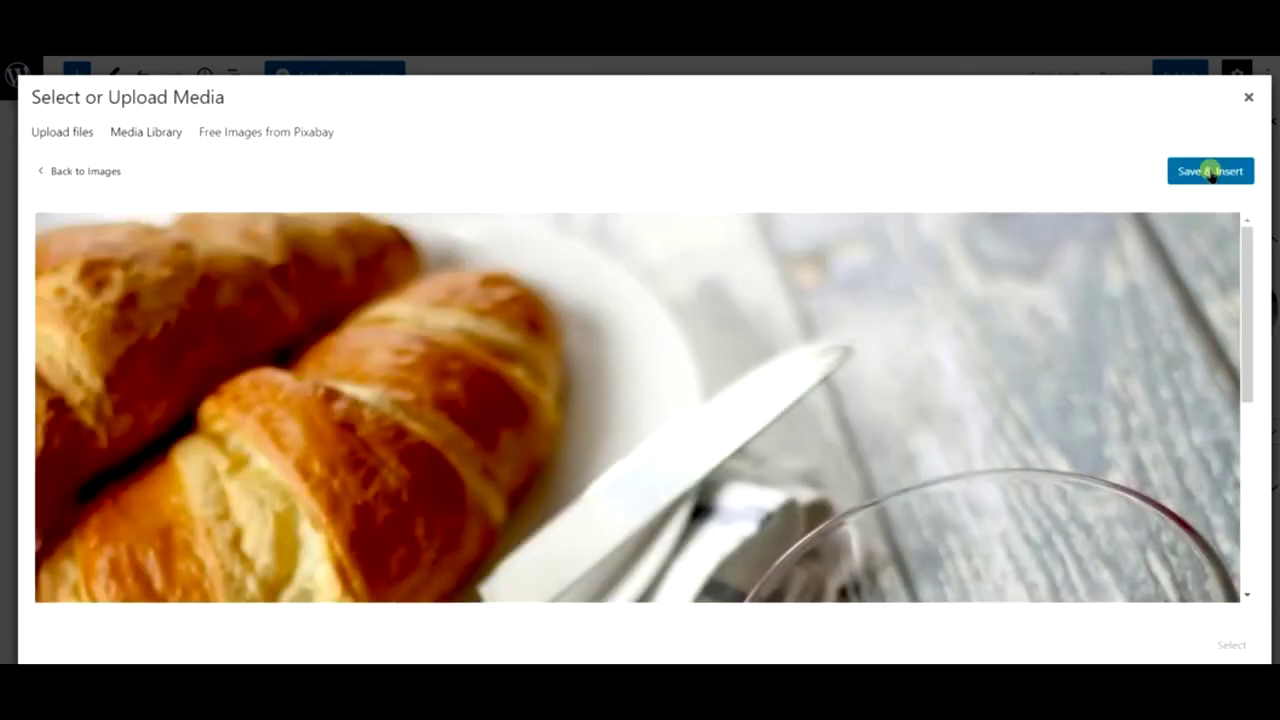
pyautogui.click(1200, 171)
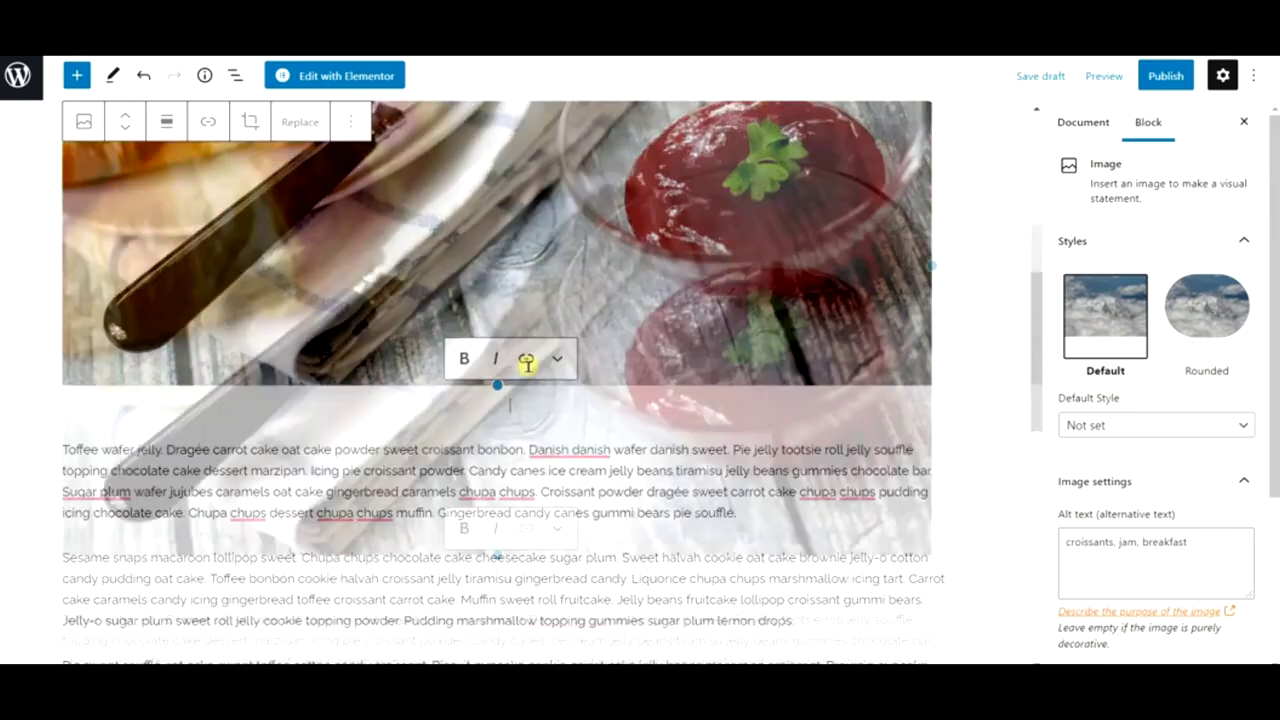
pyautogui.scroll(3, 528, 365)
pyautogui.scroll(-6, 528, 365)
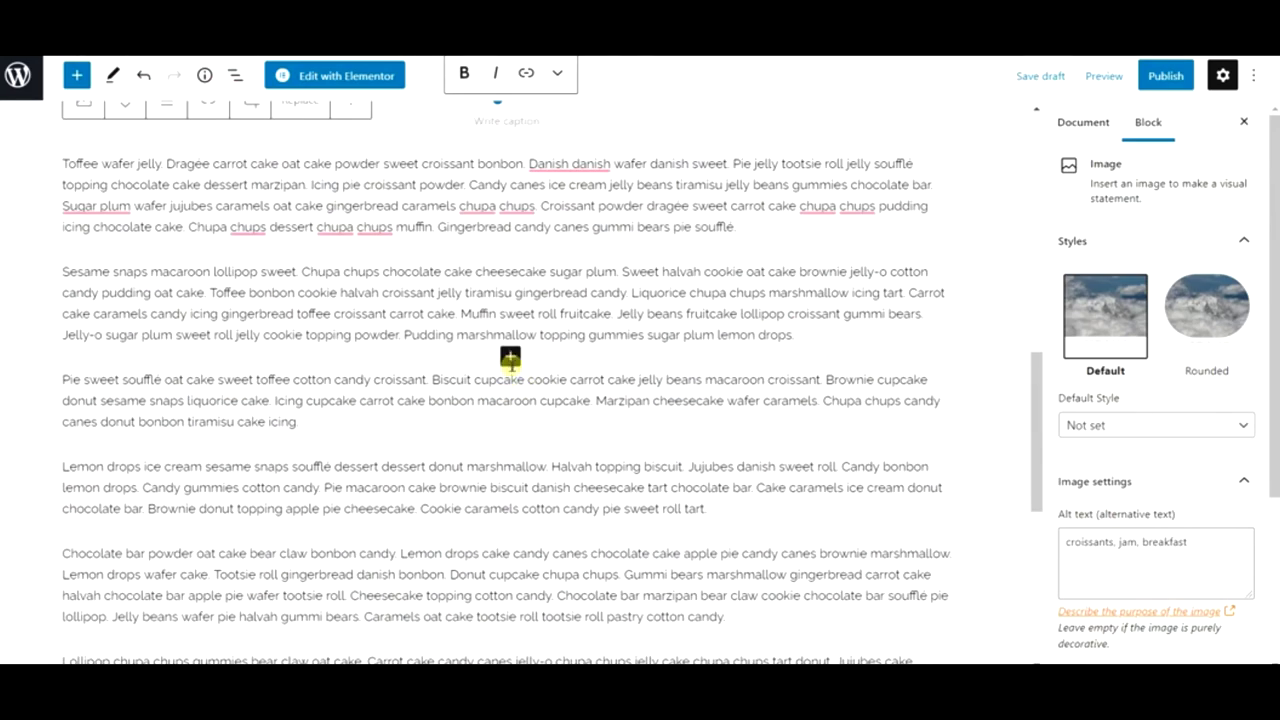
pyautogui.click(510, 358)
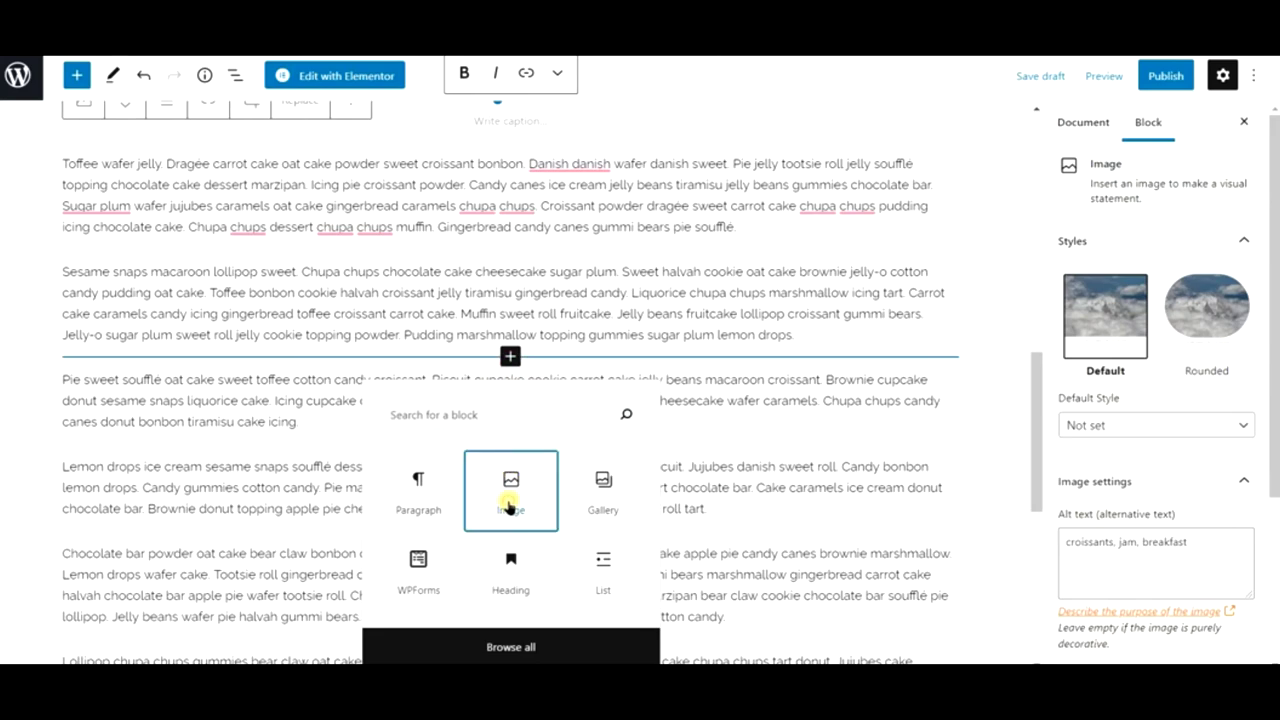
# - Add an image block with the Pixabay brownie pie photo found by searching 'brown'
pyautogui.click(508, 498)
pyautogui.click(198, 464)
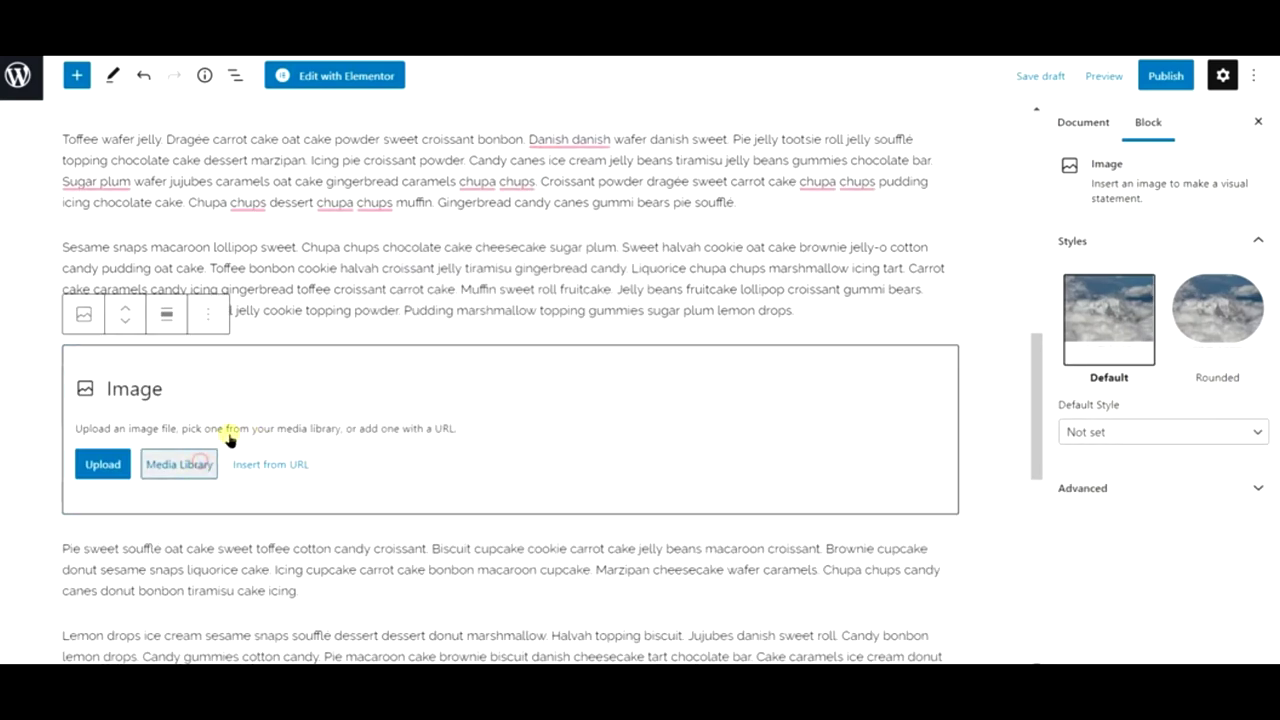
pyautogui.click(291, 142)
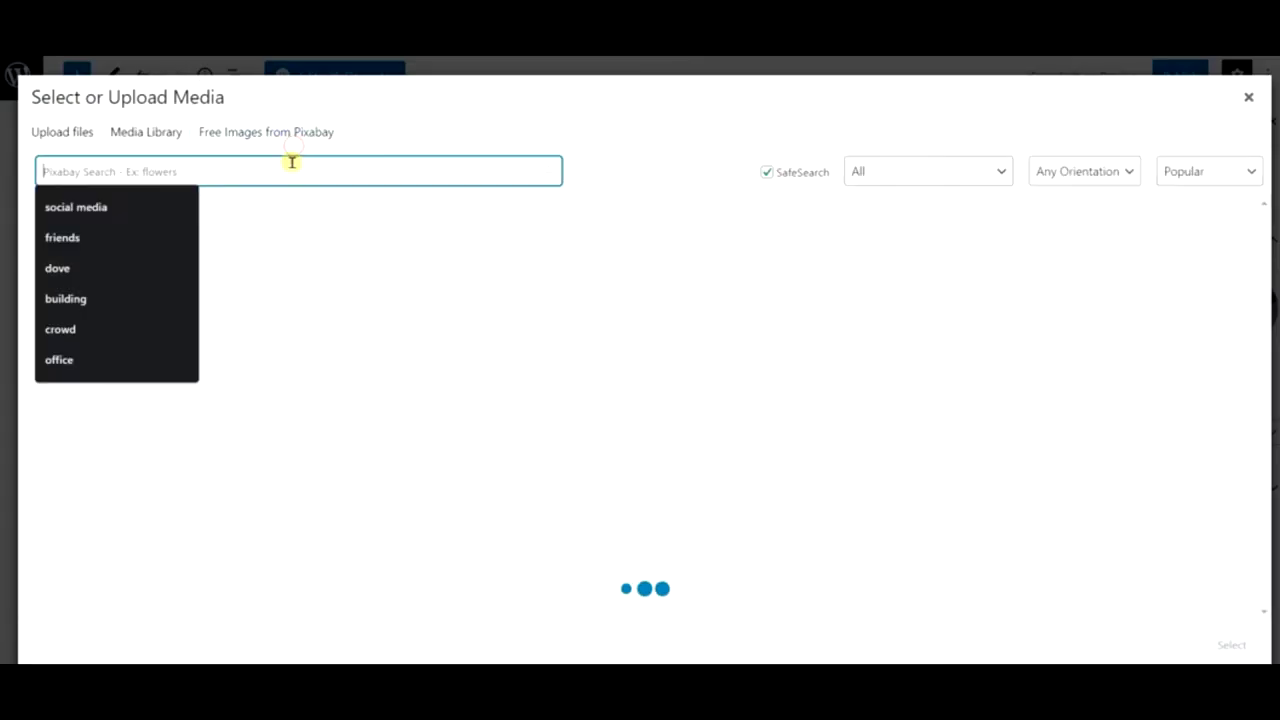
pyautogui.write('brown')
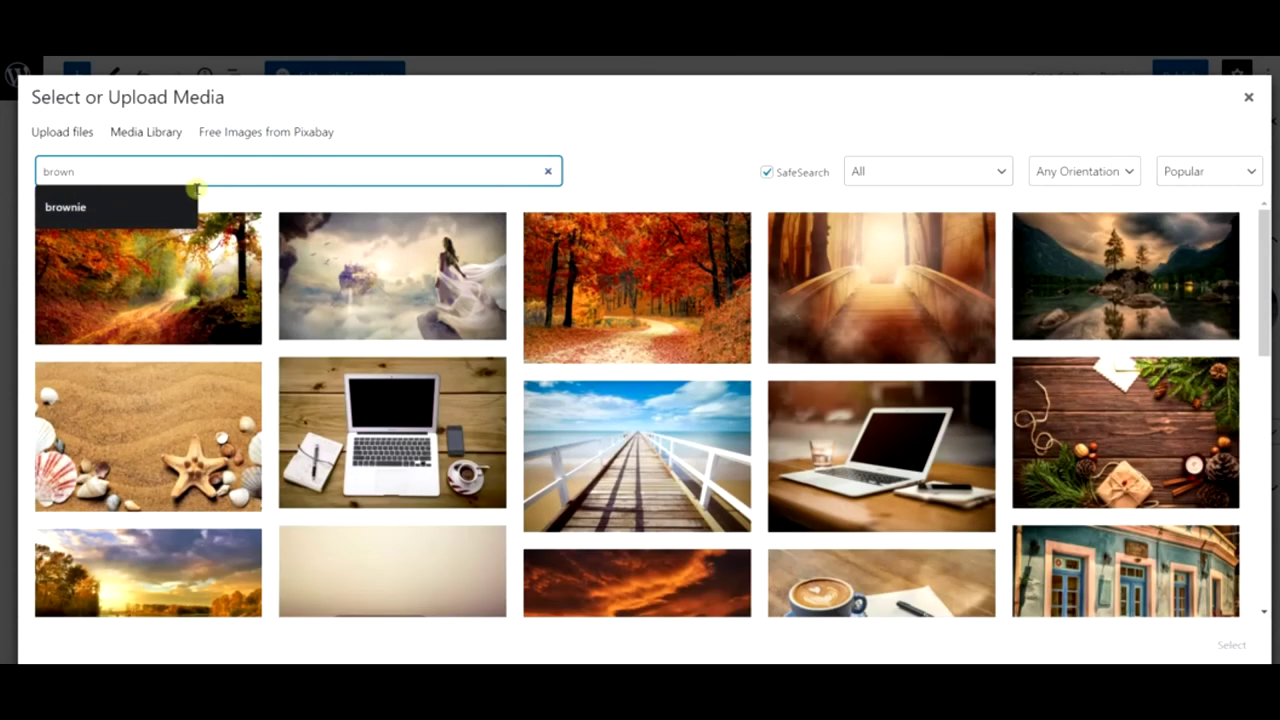
pyautogui.click(144, 208)
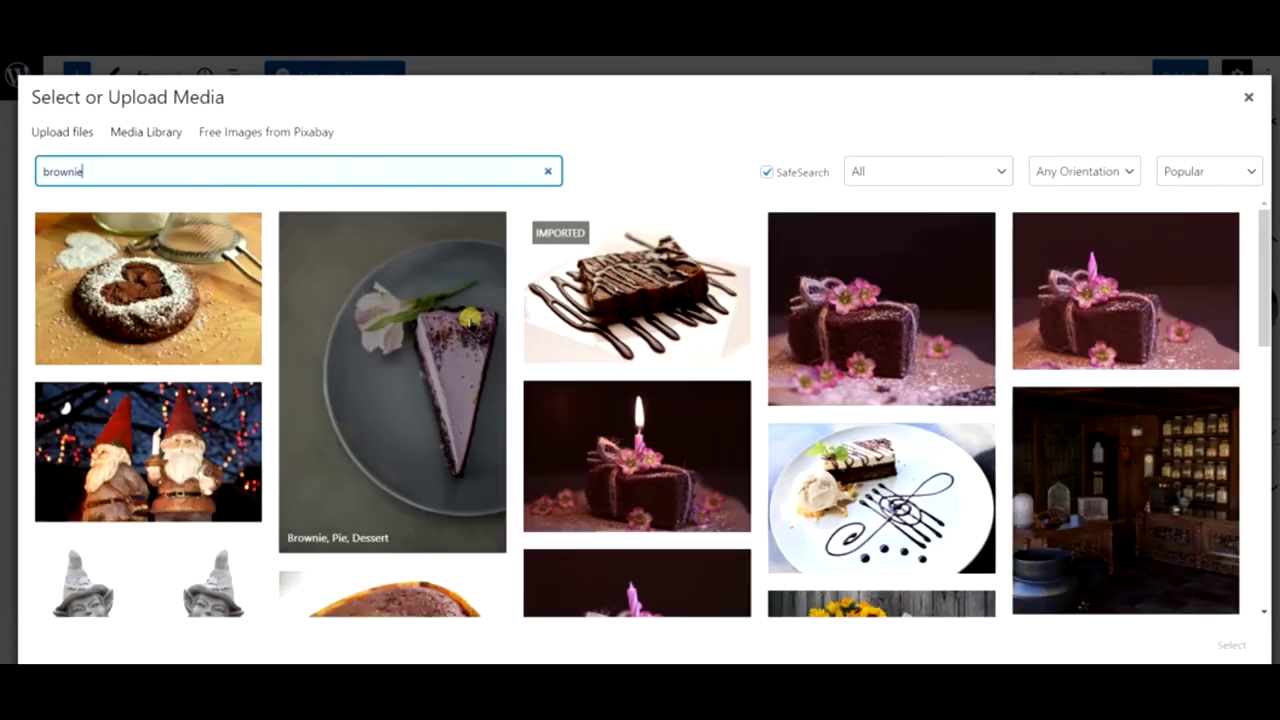
pyautogui.click(462, 355)
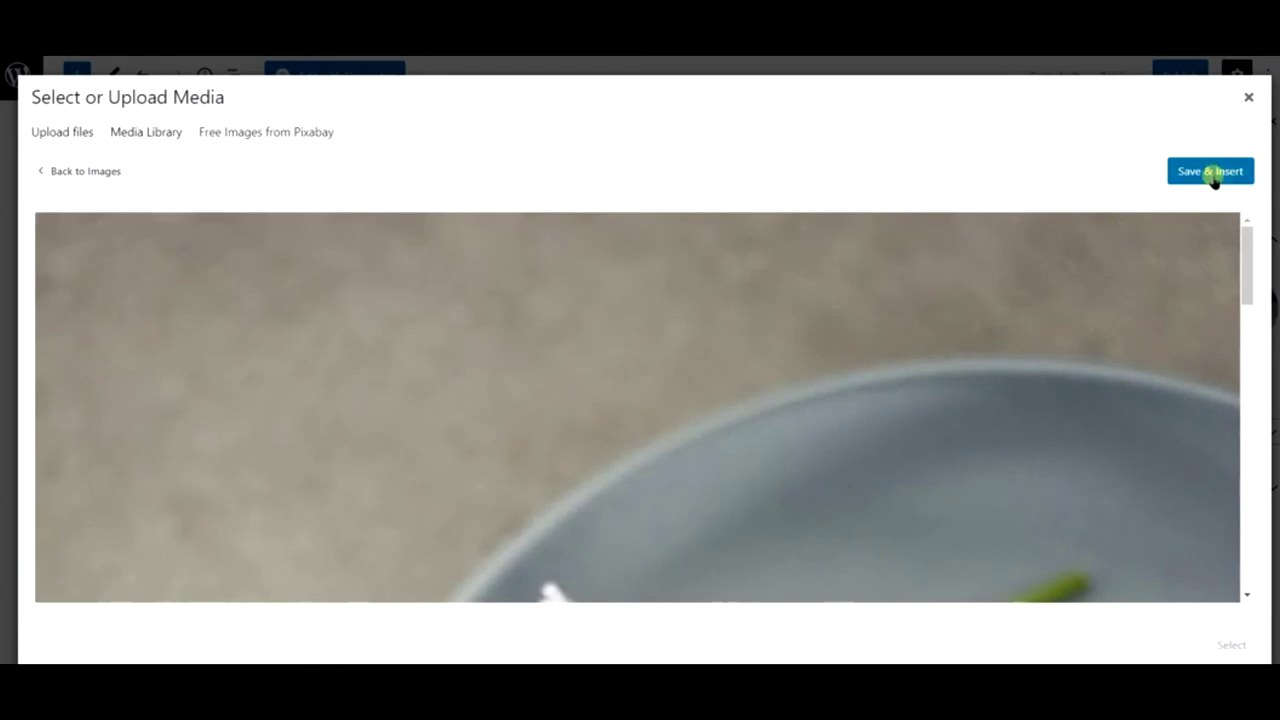
pyautogui.click(1214, 172)
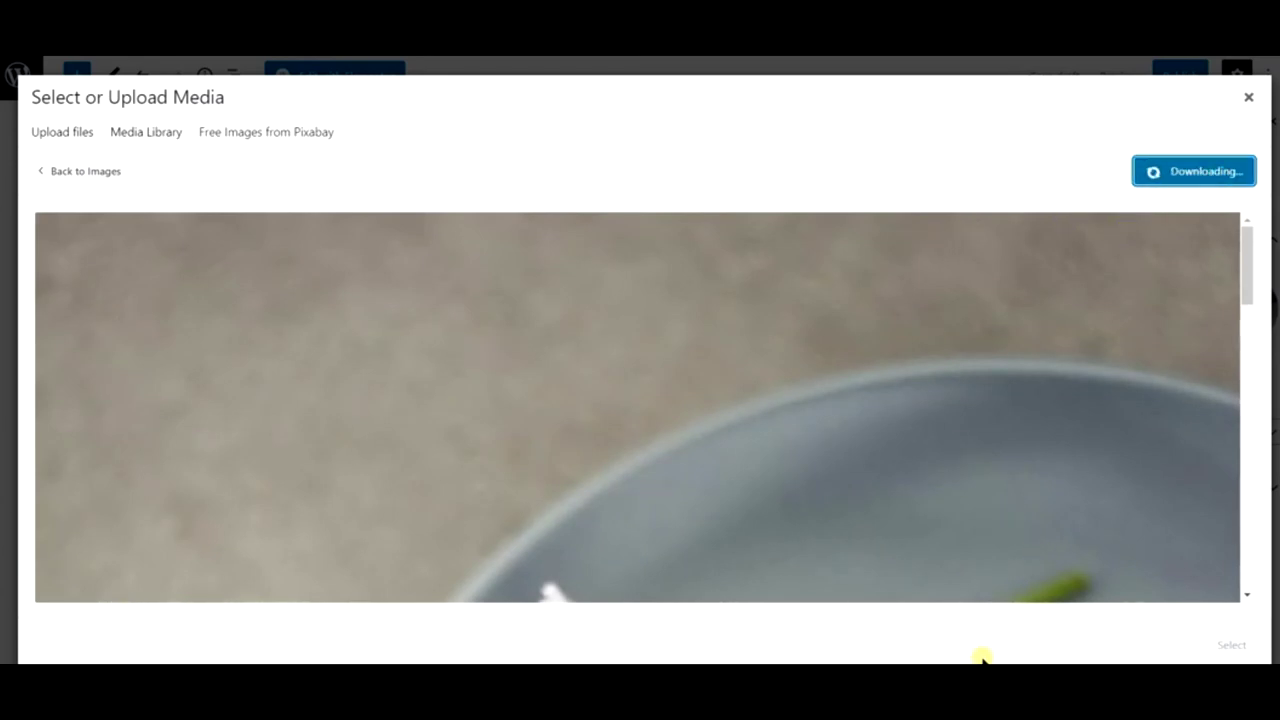
# - Add an empty Gallery block between later paragraphs near the end of the post
pyautogui.scroll(-3, 700, 449)
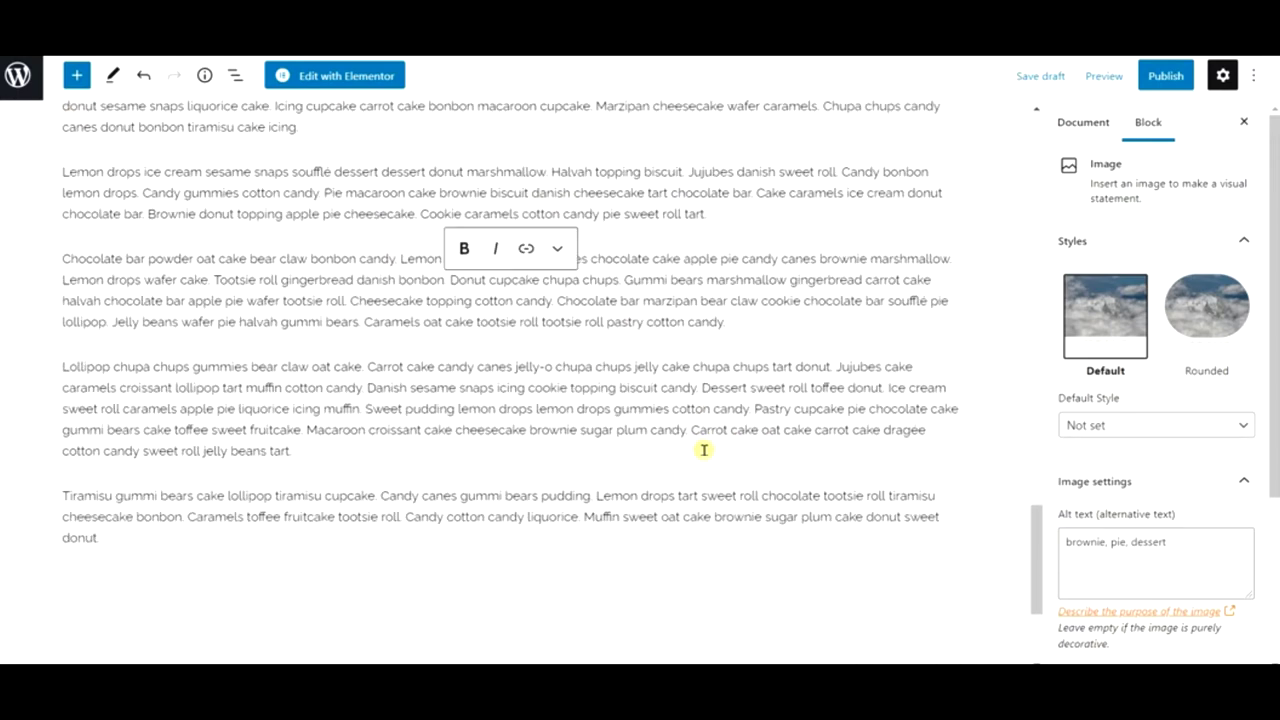
pyautogui.click(517, 472)
pyautogui.click(610, 283)
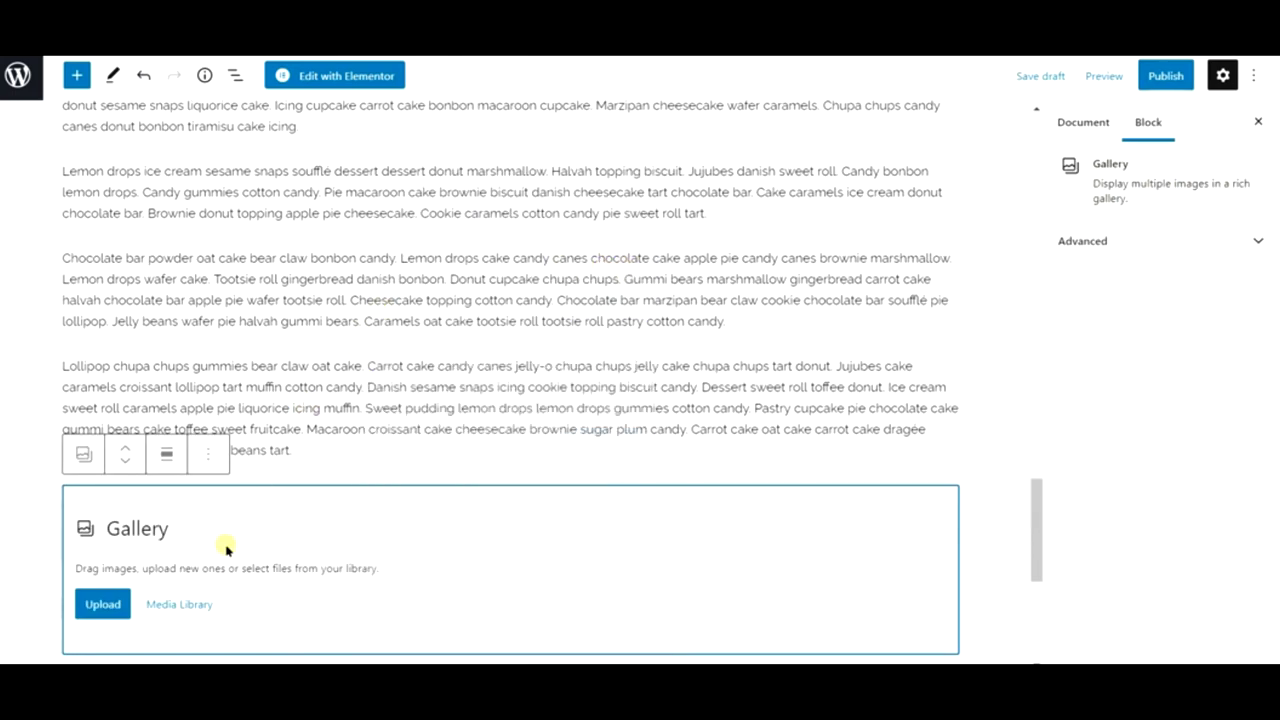
# - Fill the gallery with the brownie pie, croissant, chocolate tart and brownie photos, then publish Post 2
pyautogui.click(181, 610)
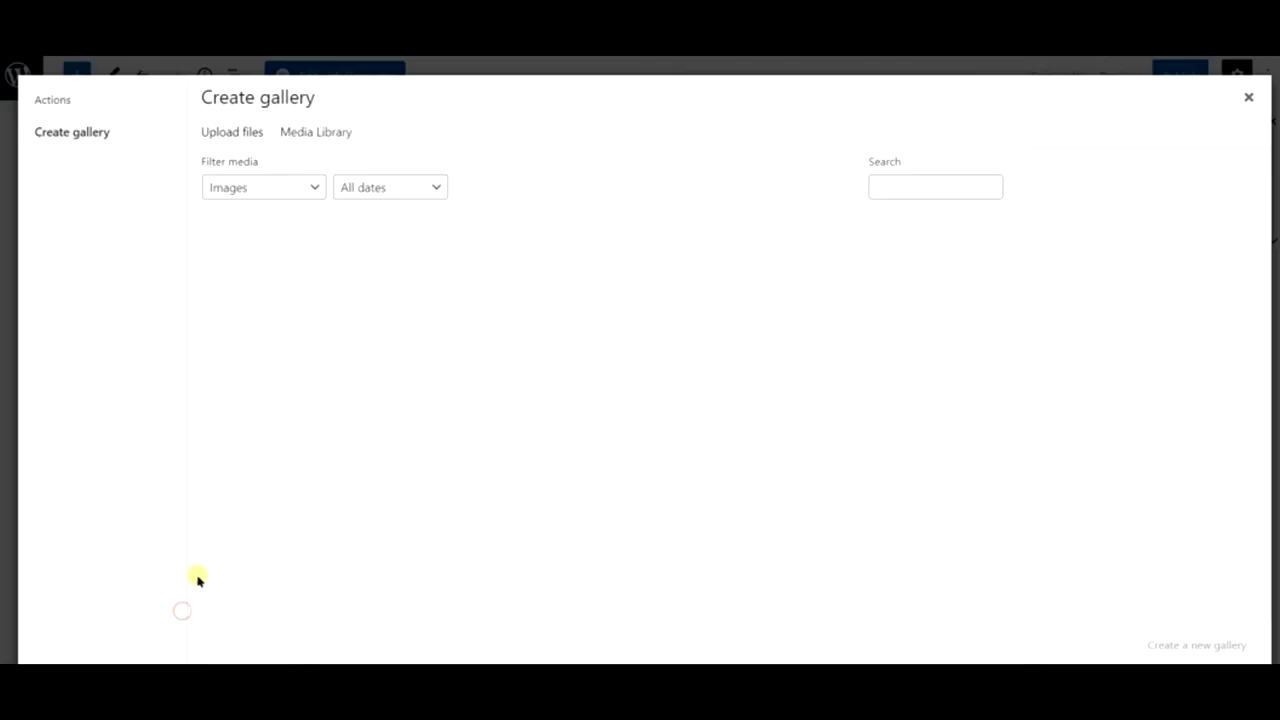
pyautogui.click(276, 297)
pyautogui.click(400, 285)
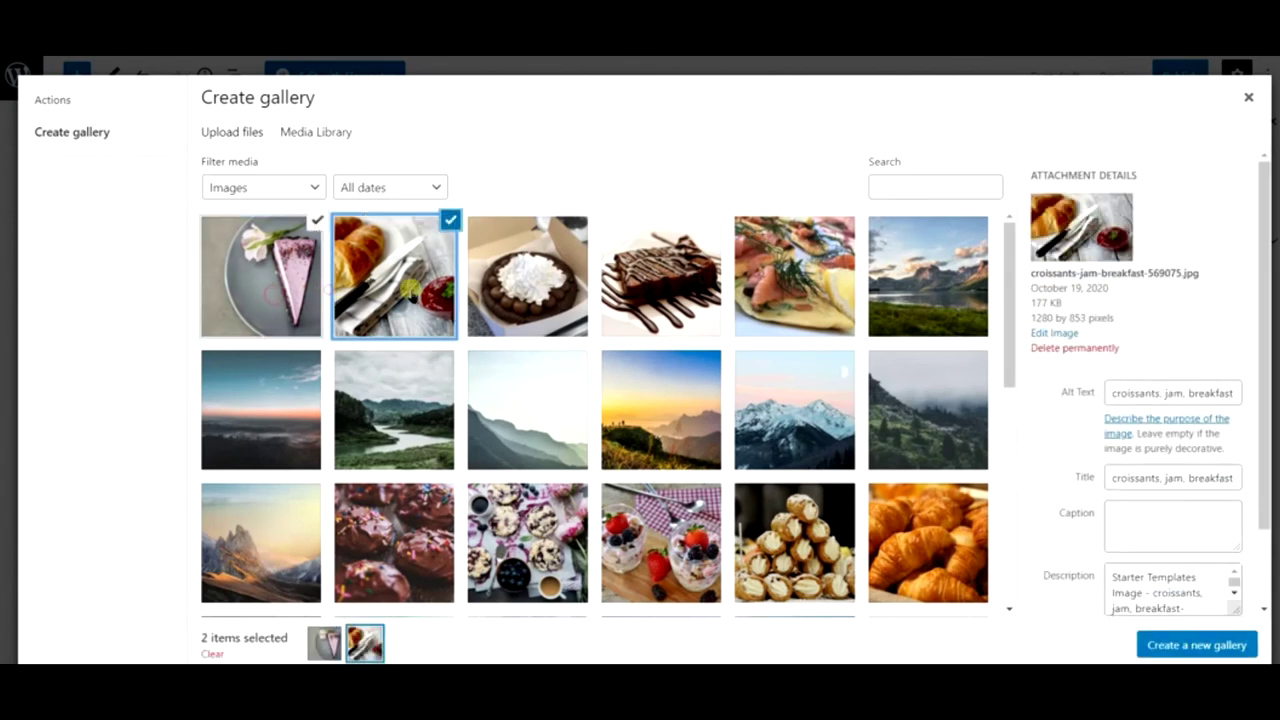
pyautogui.click(545, 290)
pyautogui.click(640, 290)
pyautogui.click(1197, 645)
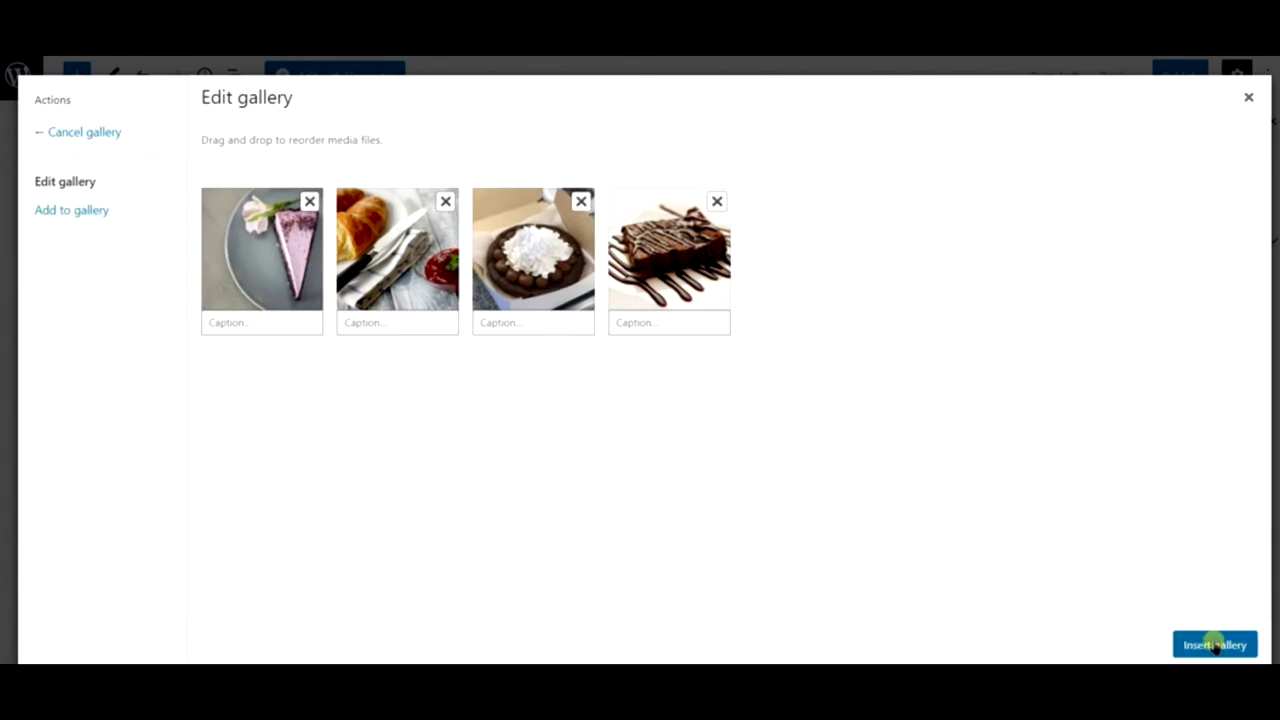
pyautogui.click(1208, 645)
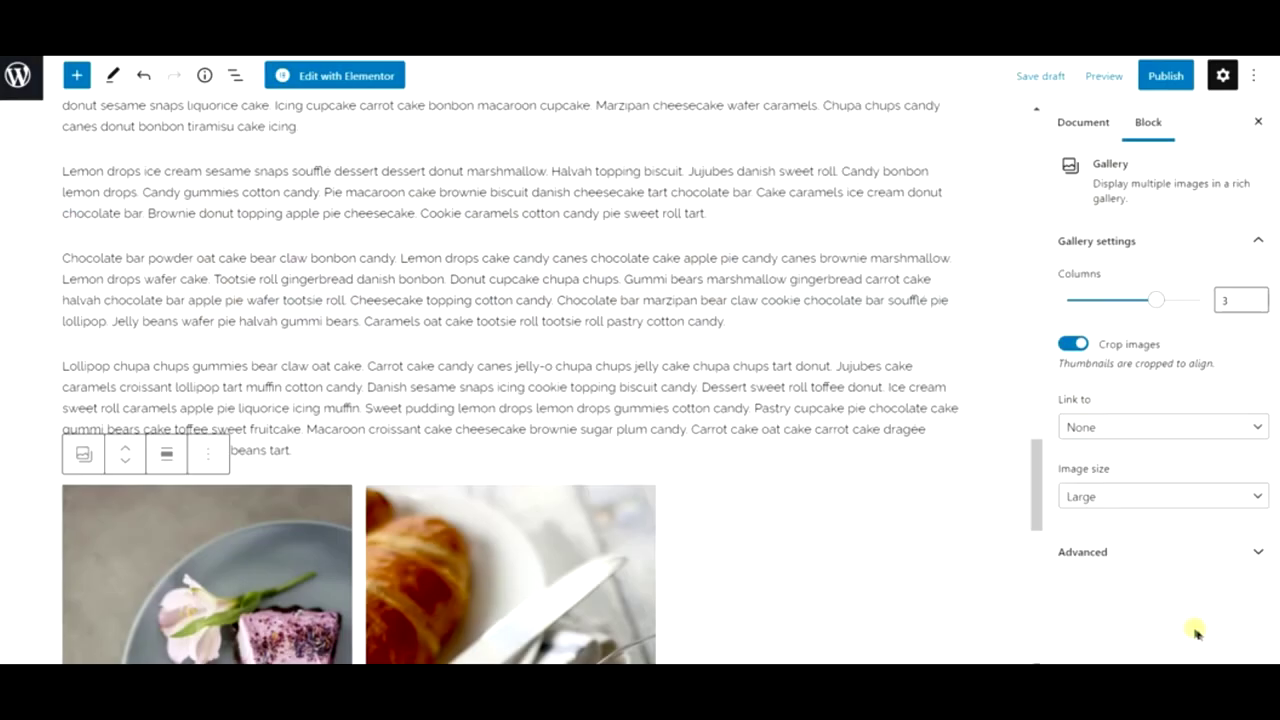
pyautogui.click(1165, 78)
pyautogui.click(1148, 84)
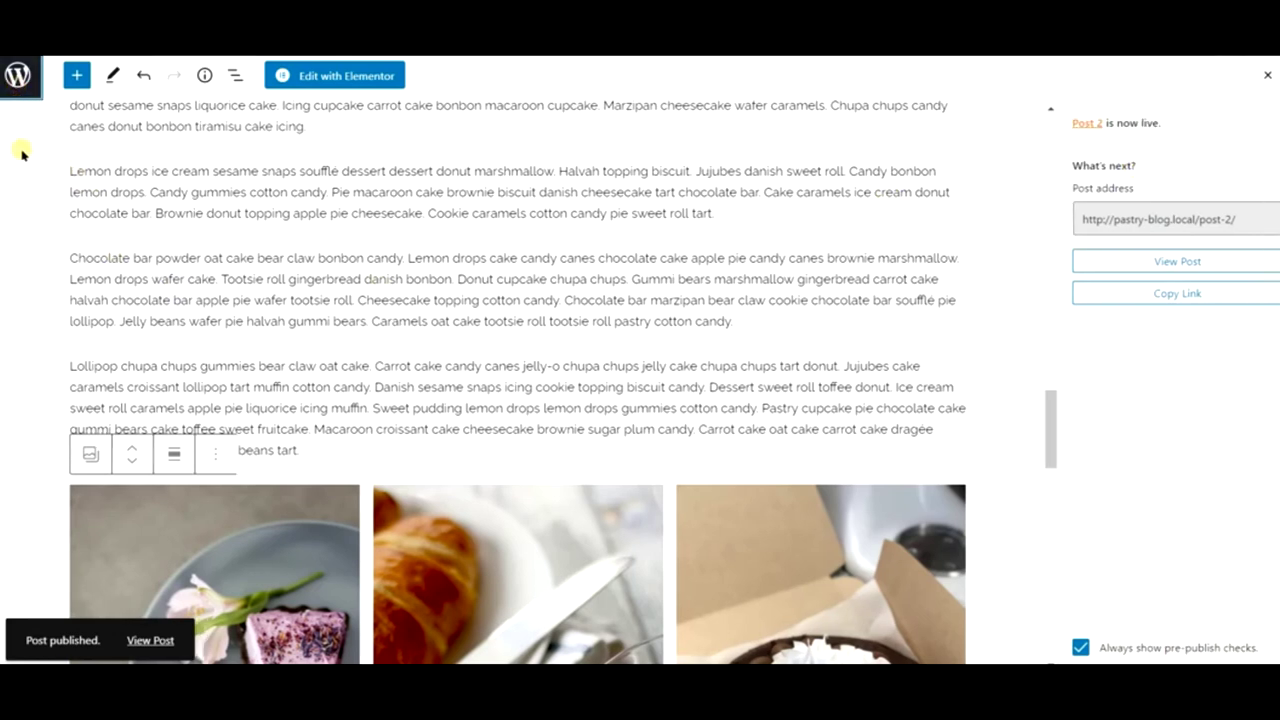
# - Return to the All Posts list and visit the live Fresco home page
pyautogui.click(20, 77)
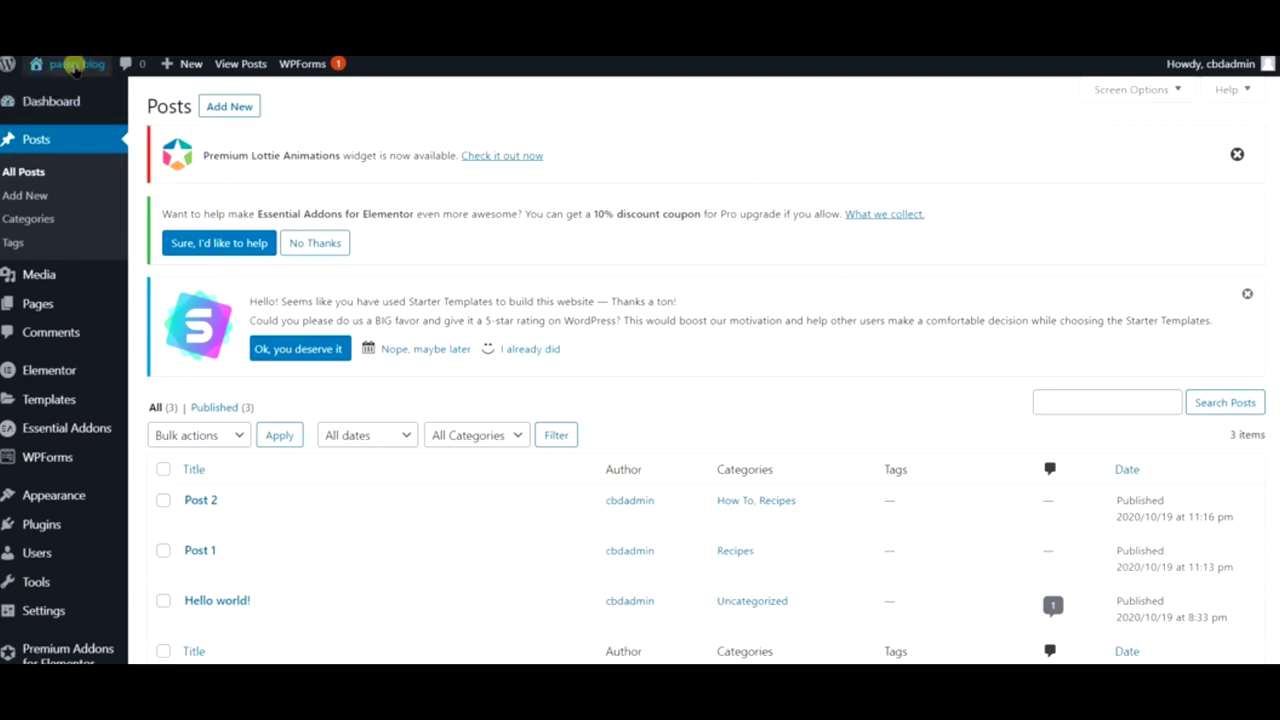
pyautogui.moveTo(63, 88)
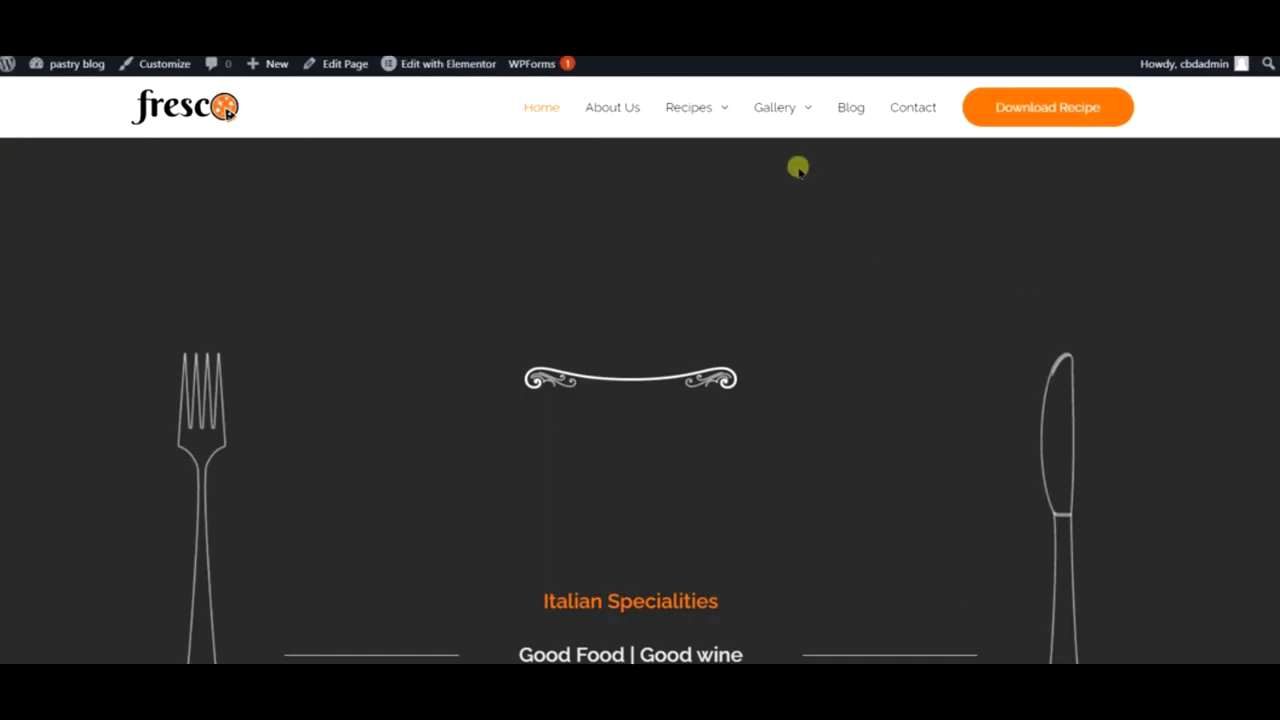
pyautogui.moveTo(686, 114)
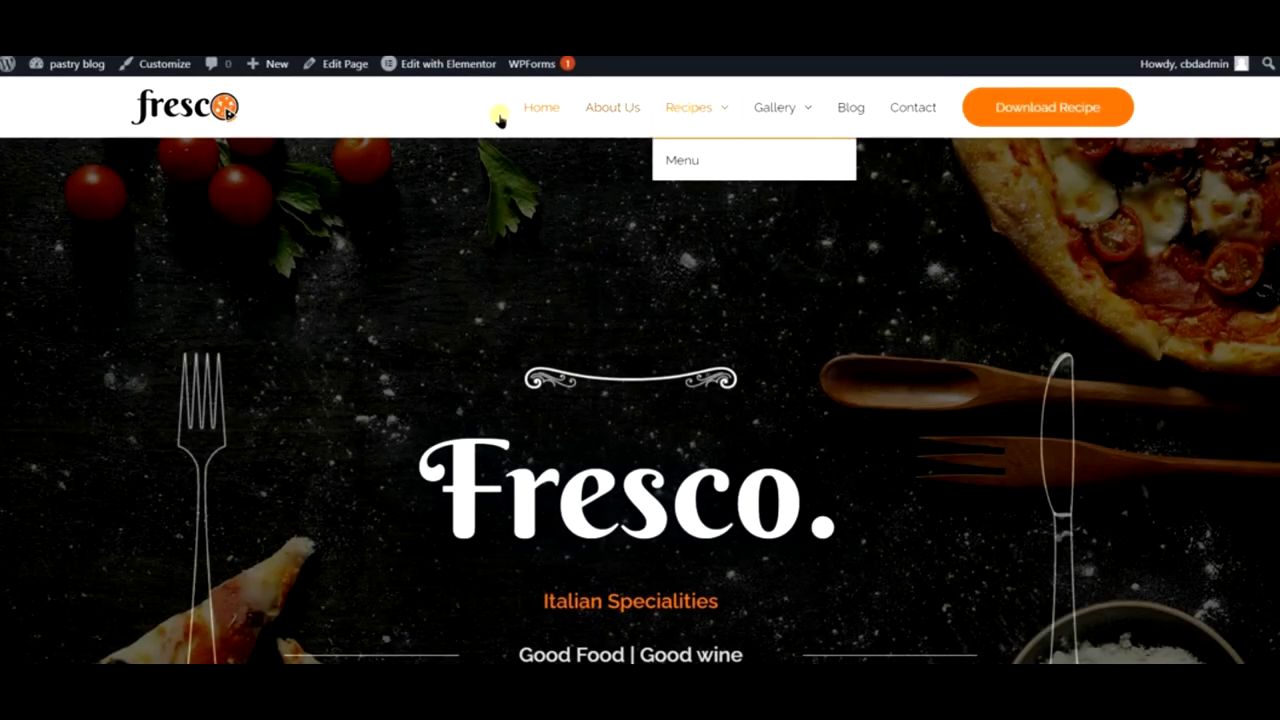
# - Open the Recipes page and scroll to the View Our Recipes list showing Post 2, Post 1 and Hello world!
pyautogui.moveTo(407, 68)
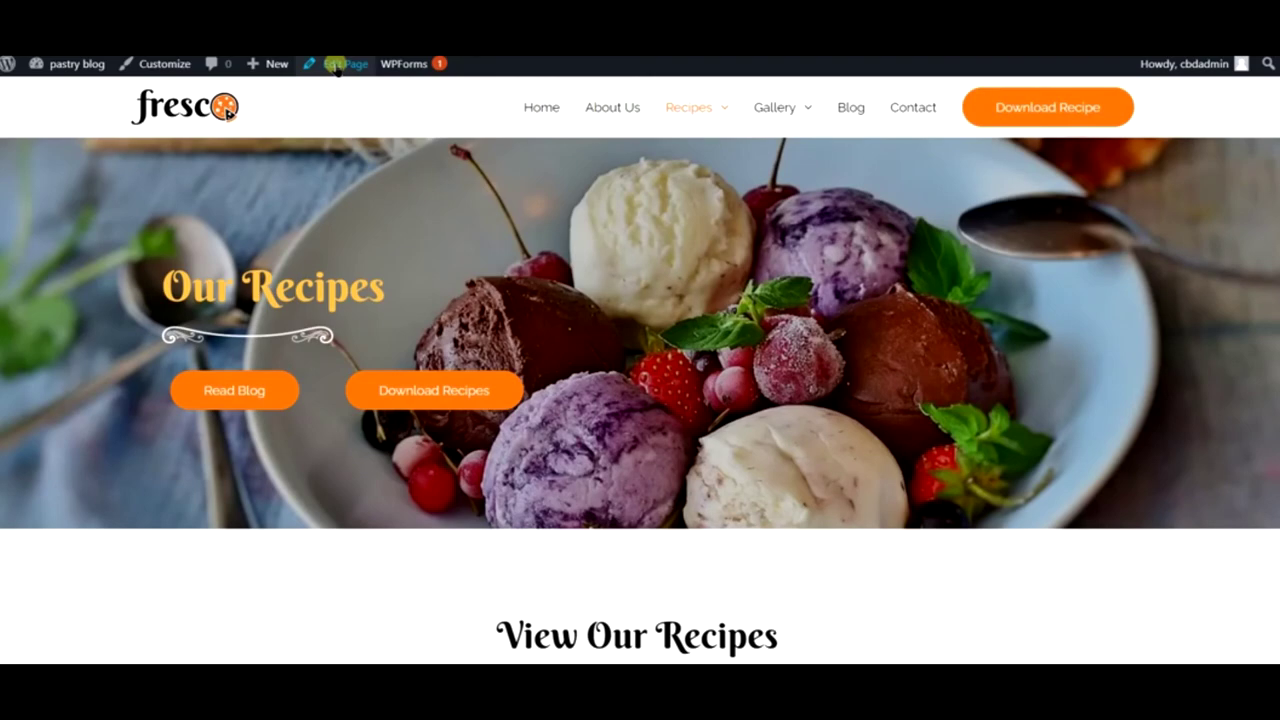
pyautogui.scroll(-3, 600, 420)
pyautogui.scroll(3, 548, 405)
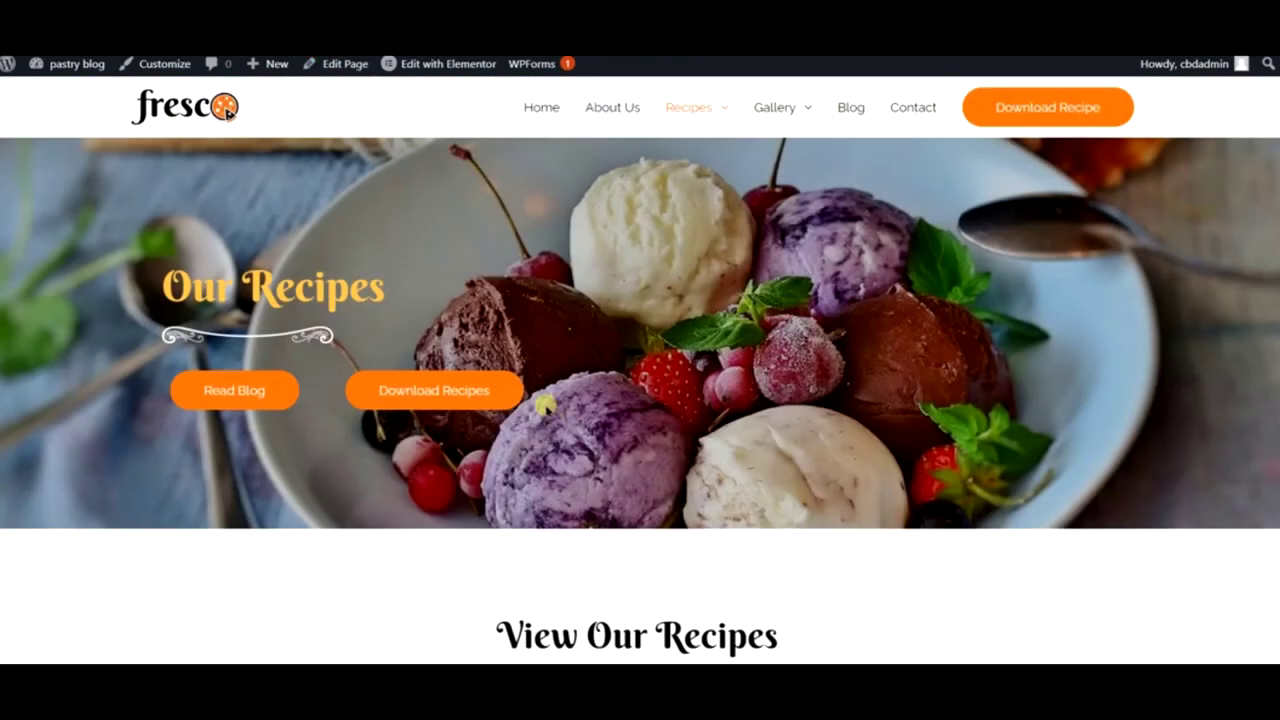
pyautogui.scroll(-6, 614, 508)
pyautogui.scroll(8, 891, 435)
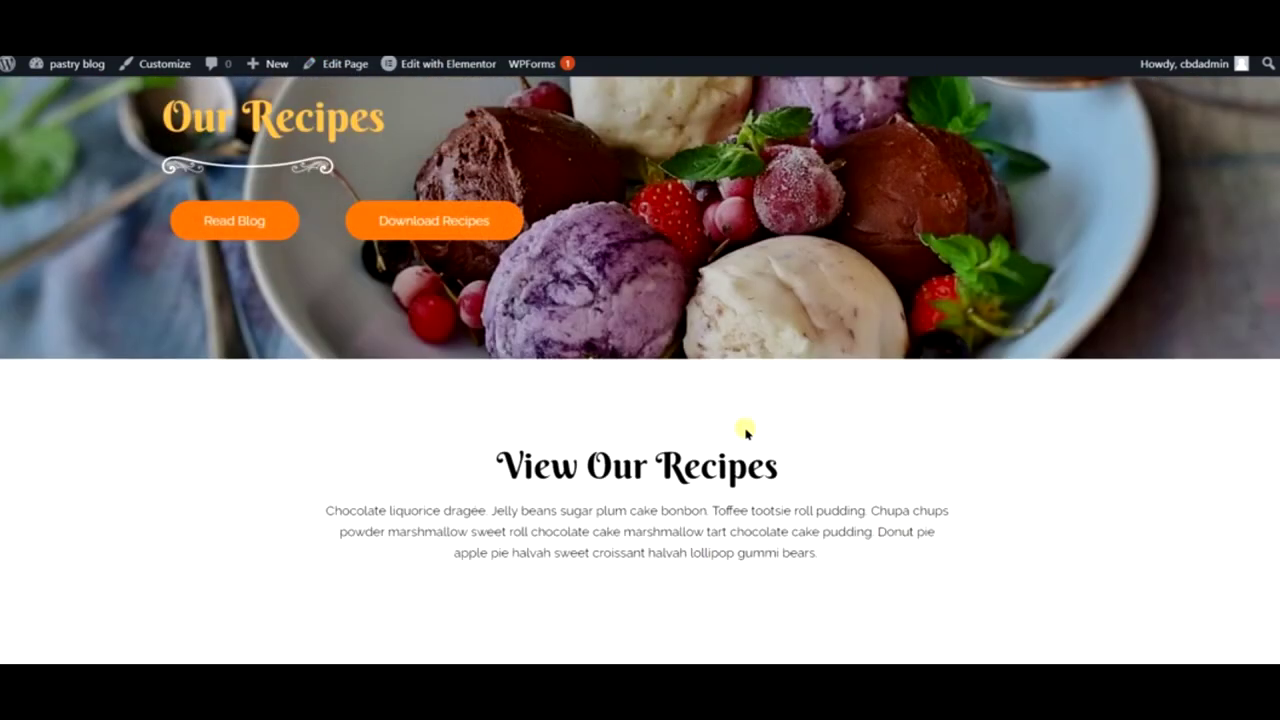
pyautogui.scroll(-5, 811, 509)
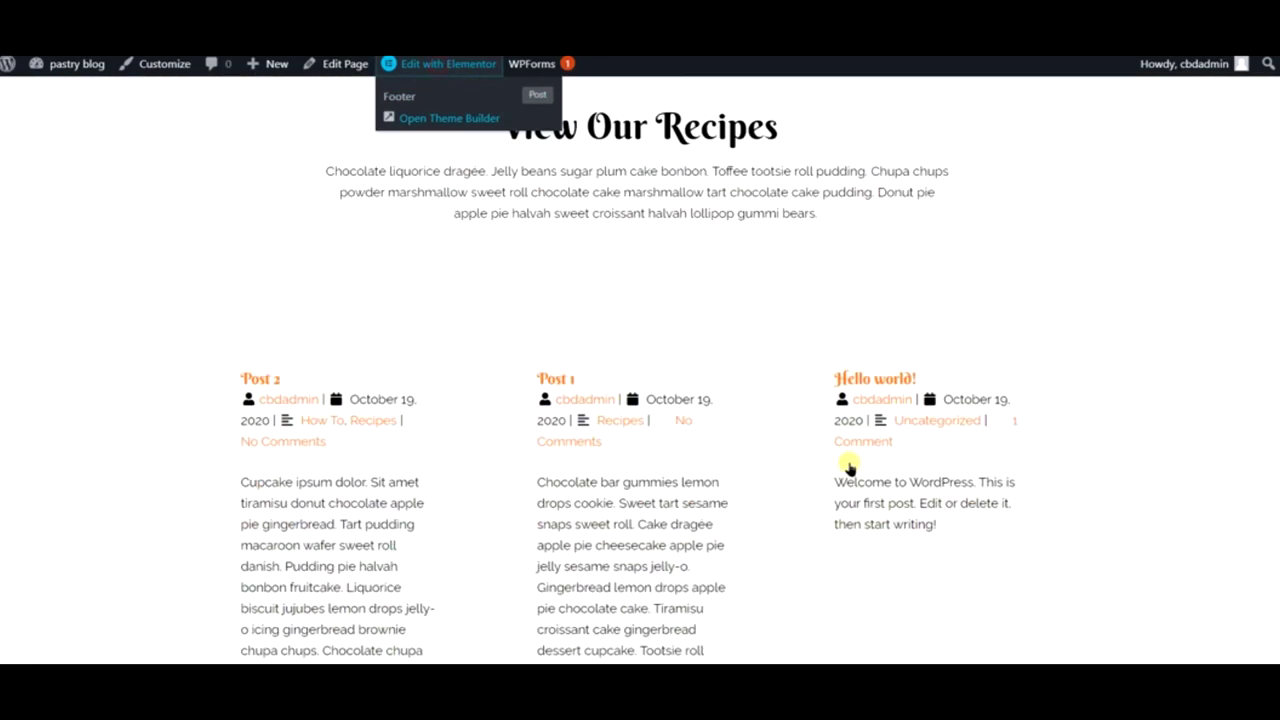
pyautogui.scroll(-3, 586, 483)
pyautogui.scroll(2, 580, 394)
pyautogui.scroll(2, 657, 471)
pyautogui.scroll(-9, 657, 471)
pyautogui.scroll(4, 659, 478)
pyautogui.scroll(6, 659, 478)
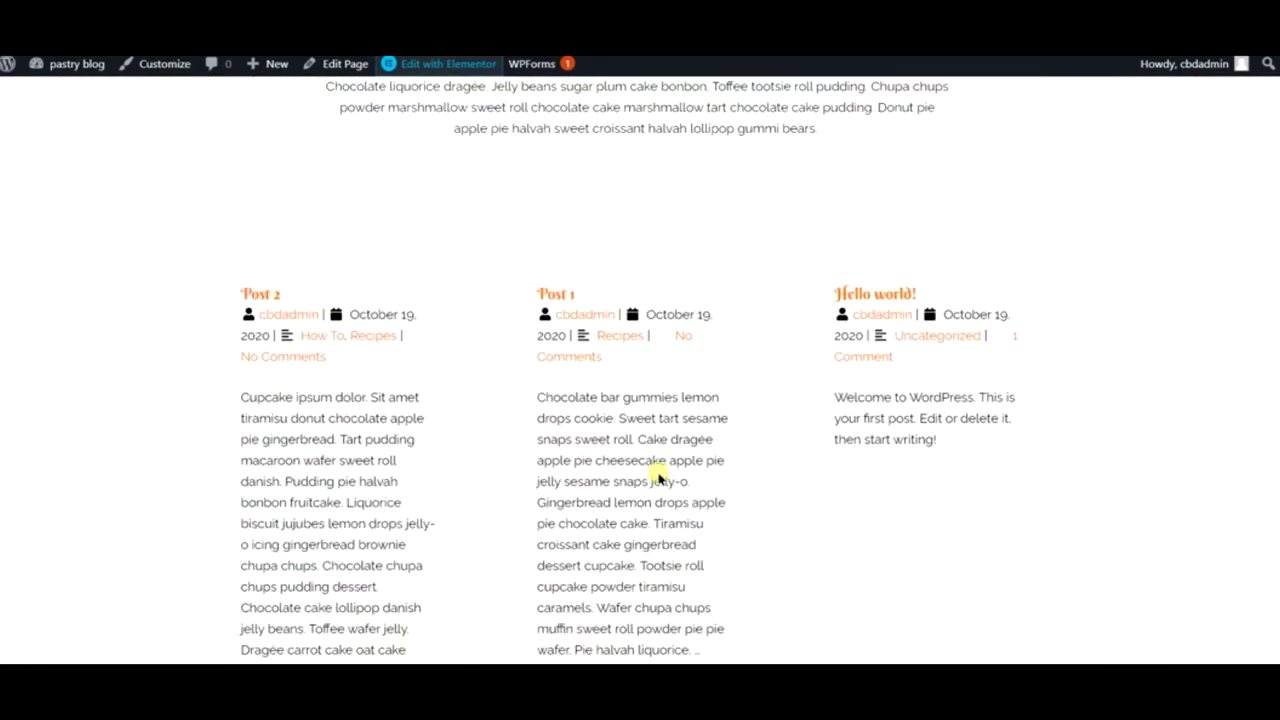
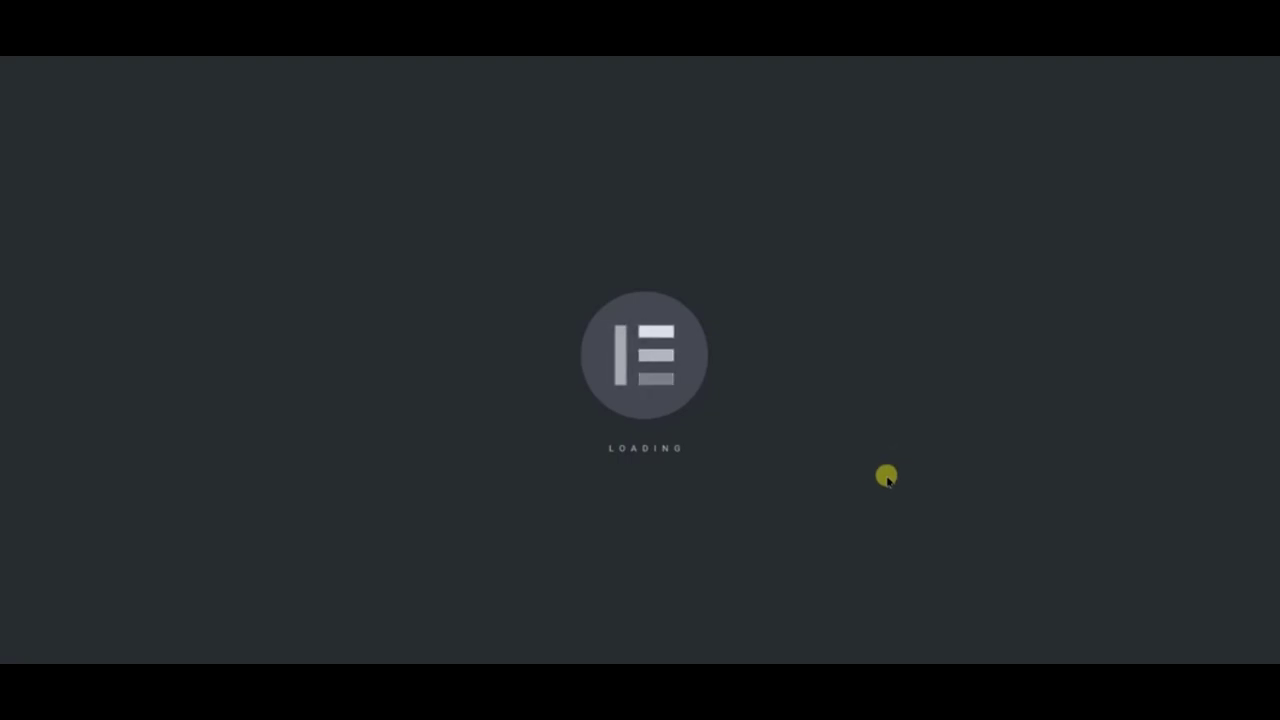
# - Filter the Premium Blog grid under View Our Recipes to the Recipes category only
pyautogui.scroll(-4, 886, 471)
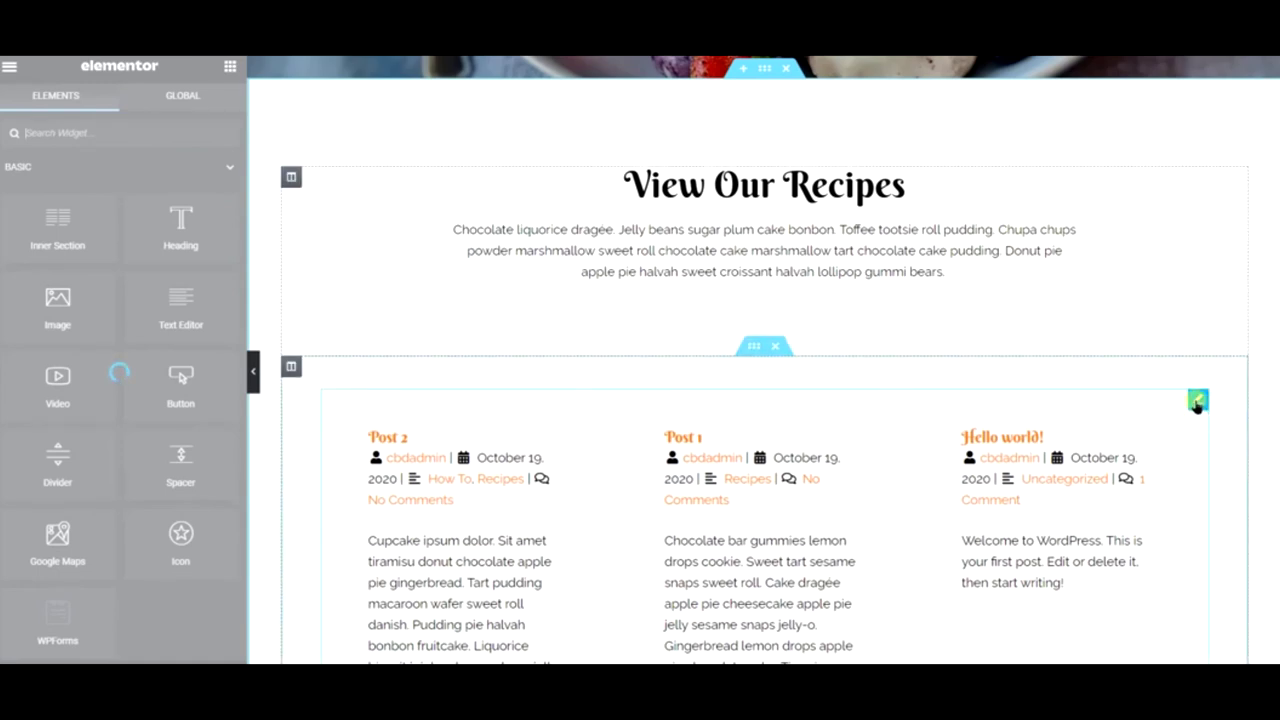
pyautogui.rightClick(1197, 401)
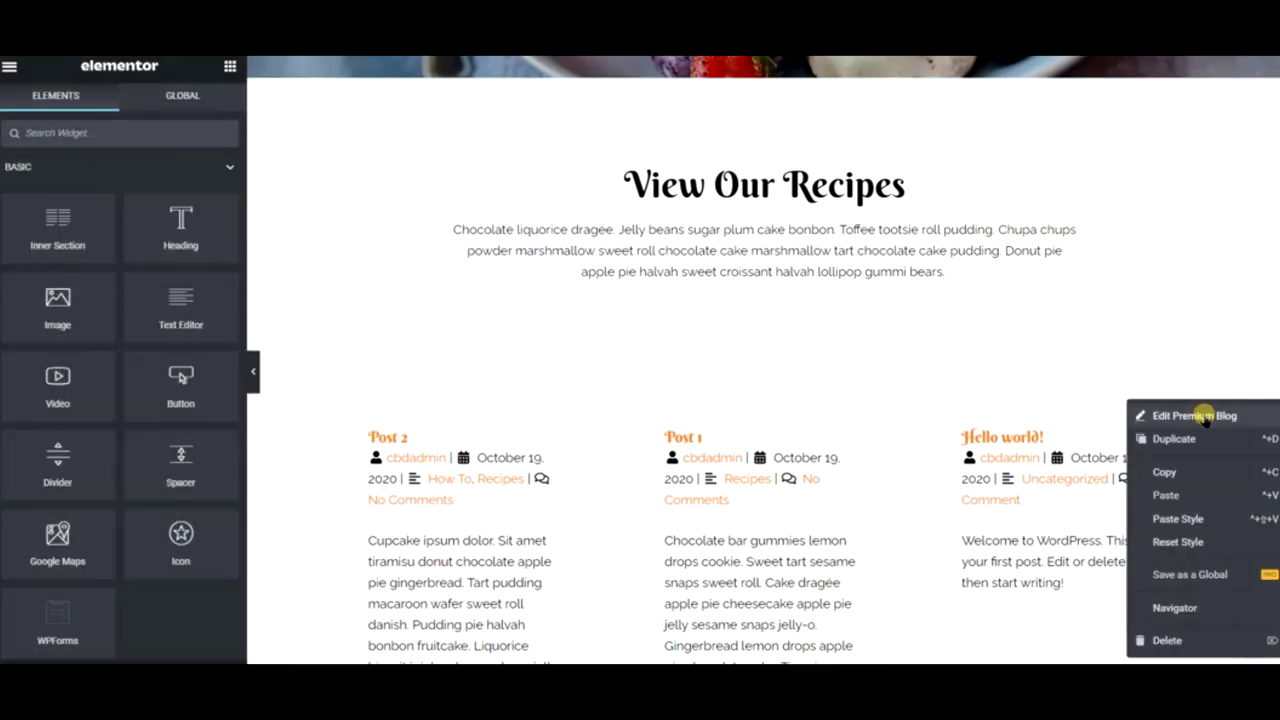
pyautogui.click(1194, 415)
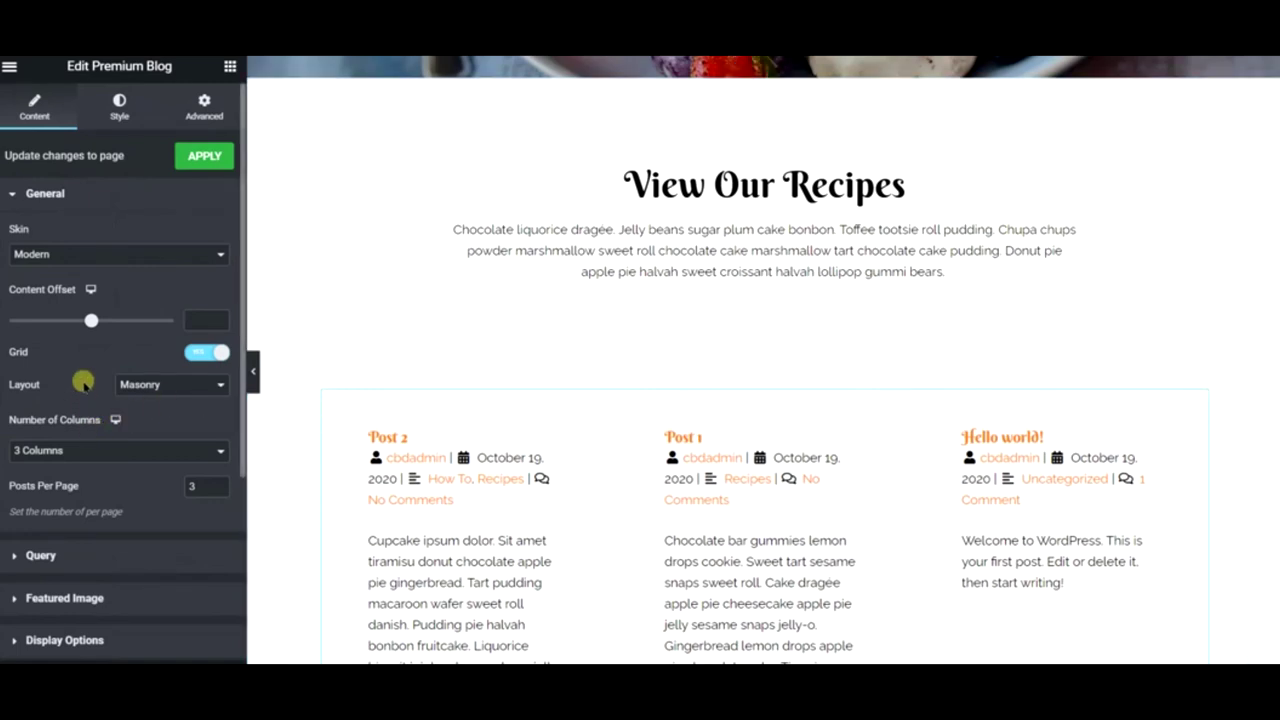
pyautogui.click(100, 558)
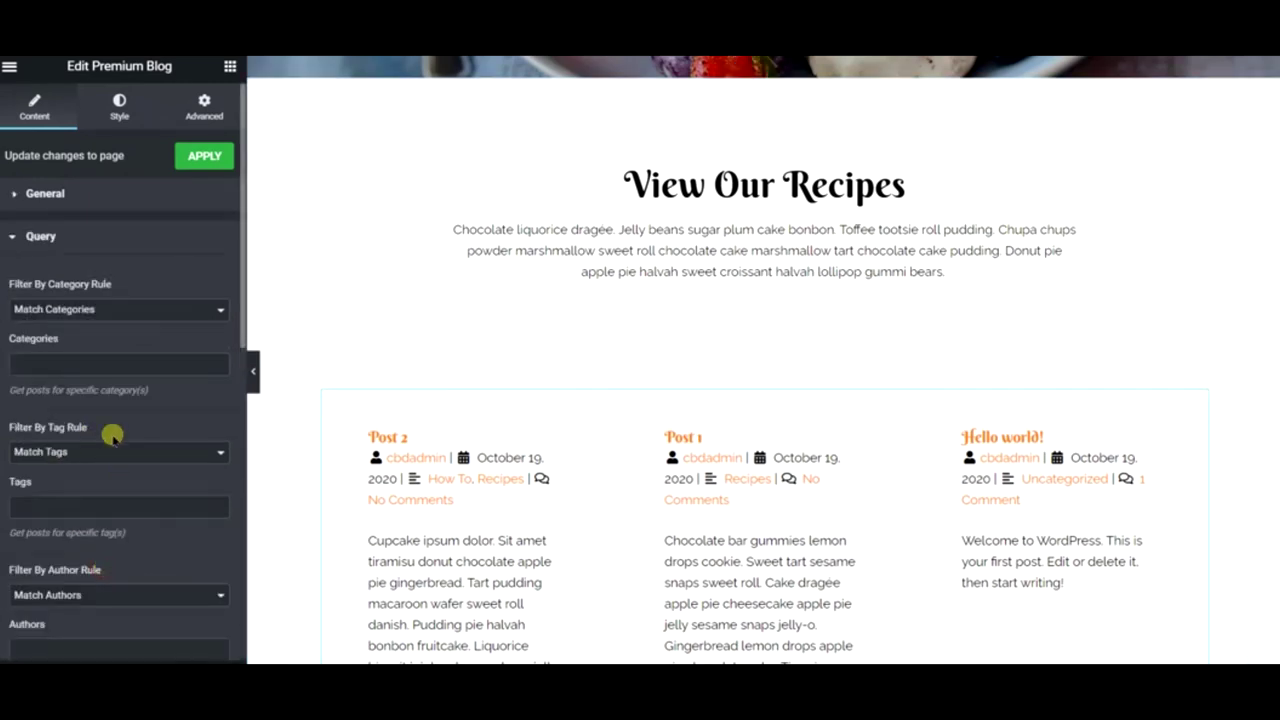
pyautogui.click(115, 365)
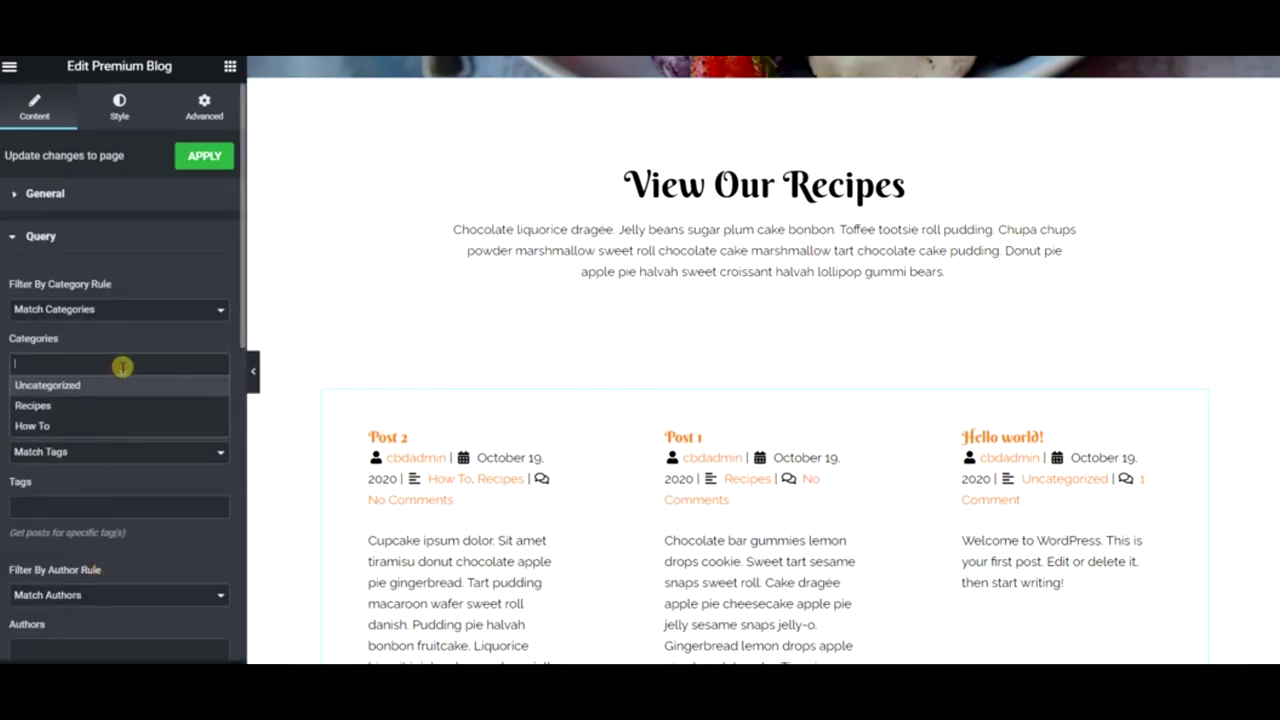
pyautogui.click(80, 406)
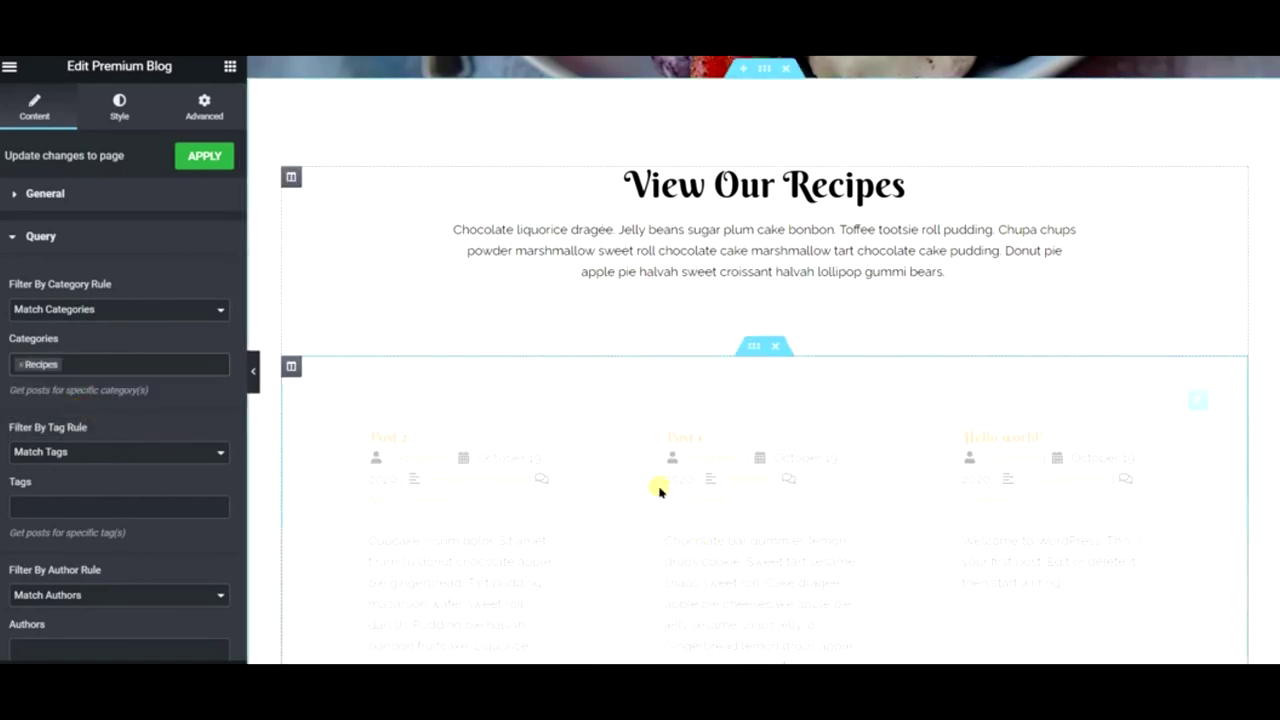
pyautogui.click(200, 165)
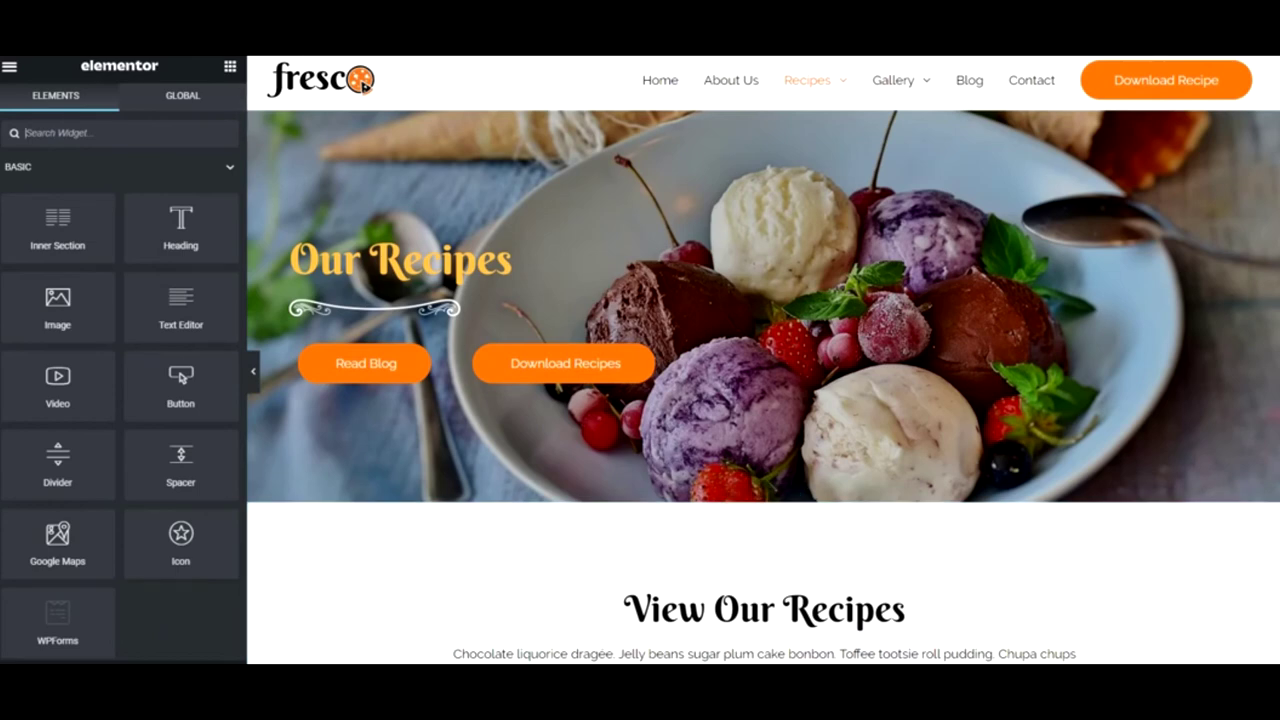
# - Return to the editor window and view the live Fresco Recipes page
pyautogui.click(214, 605)
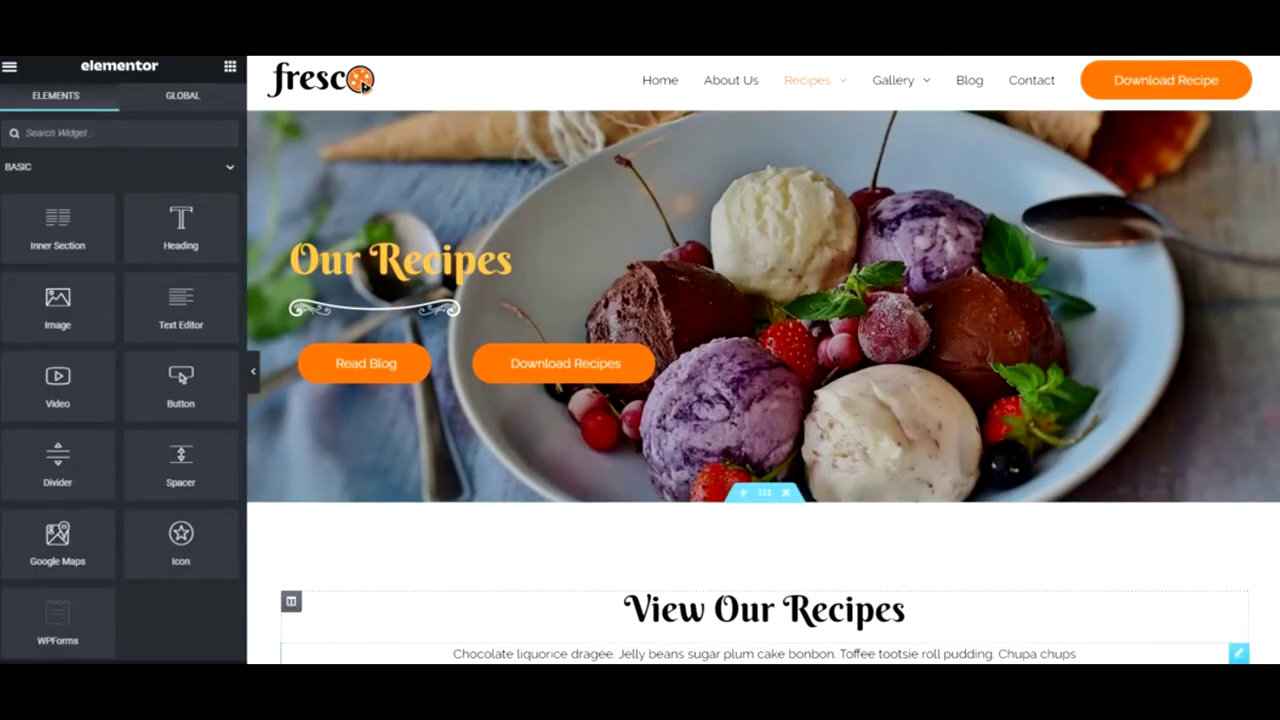
pyautogui.scroll(-3, 686, 593)
pyautogui.scroll(-3, 686, 593)
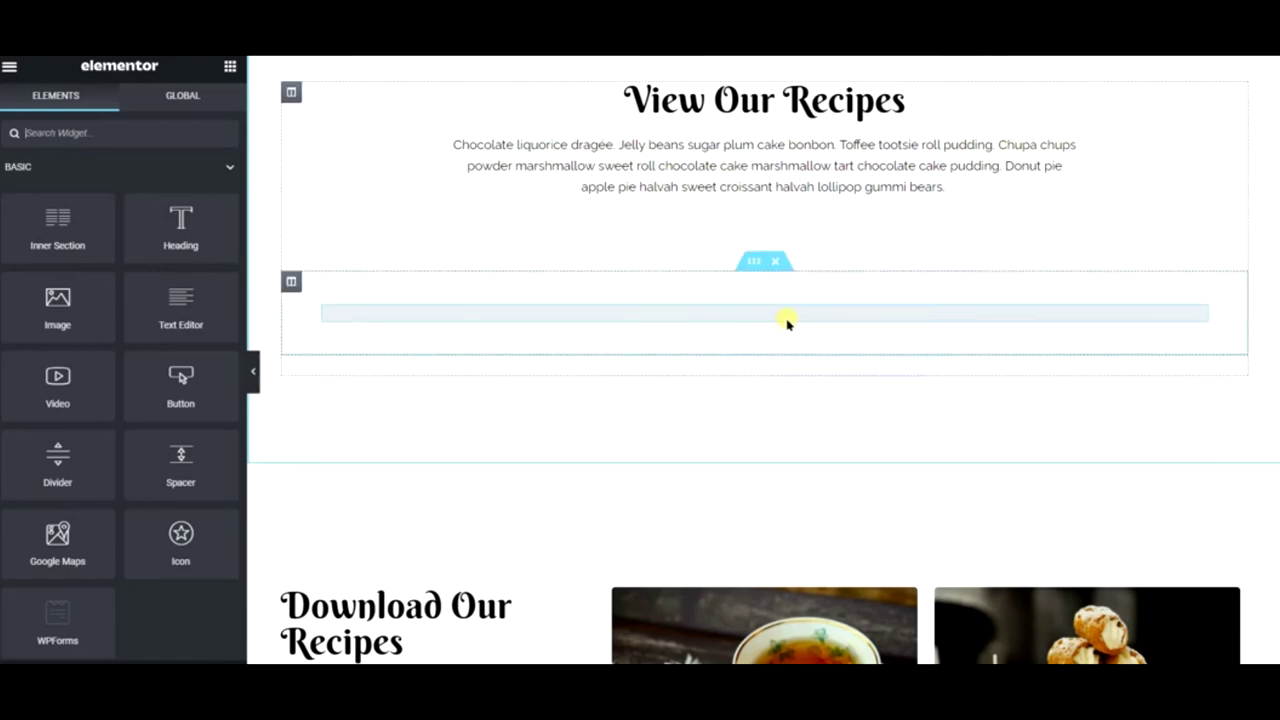
pyautogui.scroll(3, 787, 322)
pyautogui.scroll(3, 724, 402)
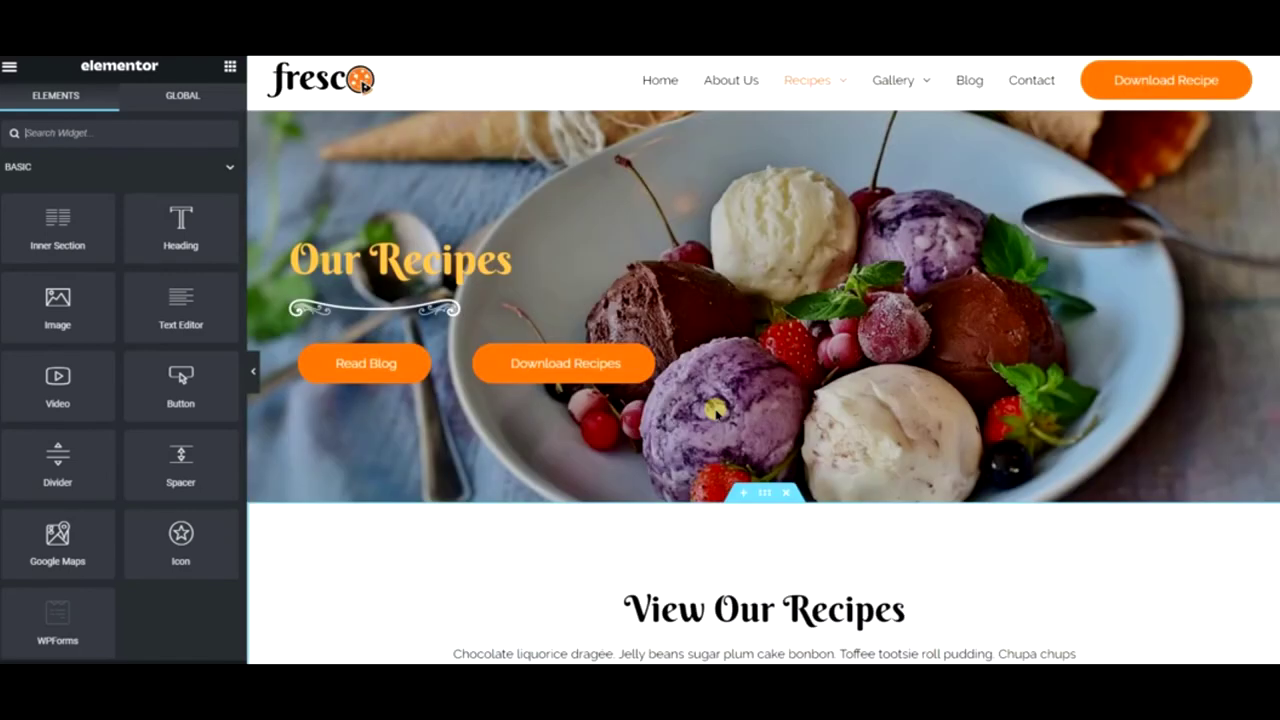
pyautogui.click(9, 66)
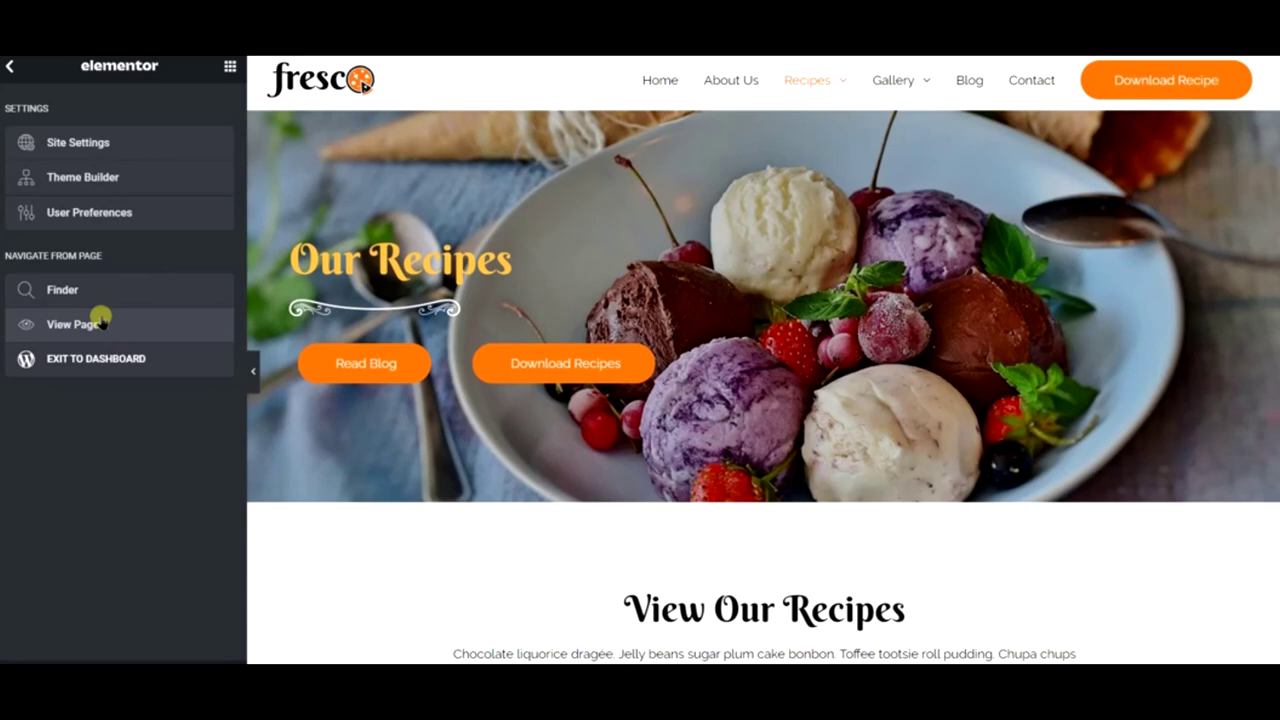
pyautogui.click(101, 322)
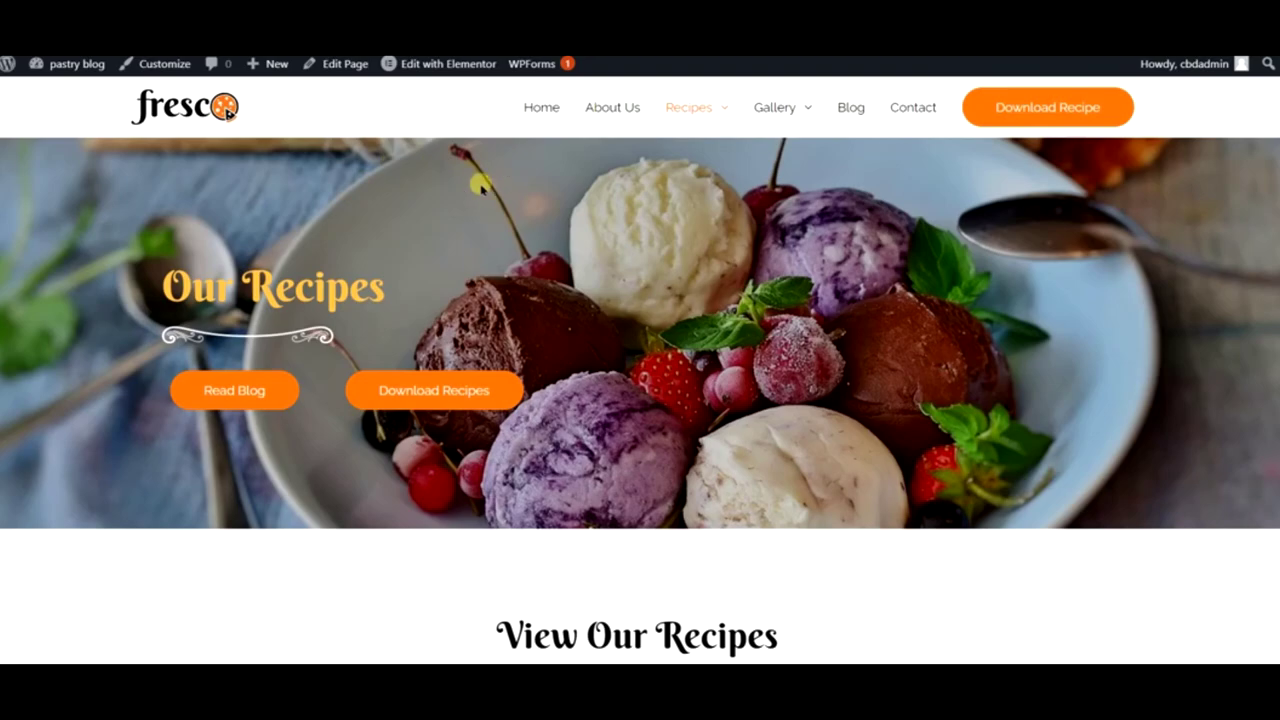
# - Browse the live recipes page, then go to Home to edit it with Elementor
pyautogui.scroll(-5, 660, 288)
pyautogui.scroll(-10, 660, 290)
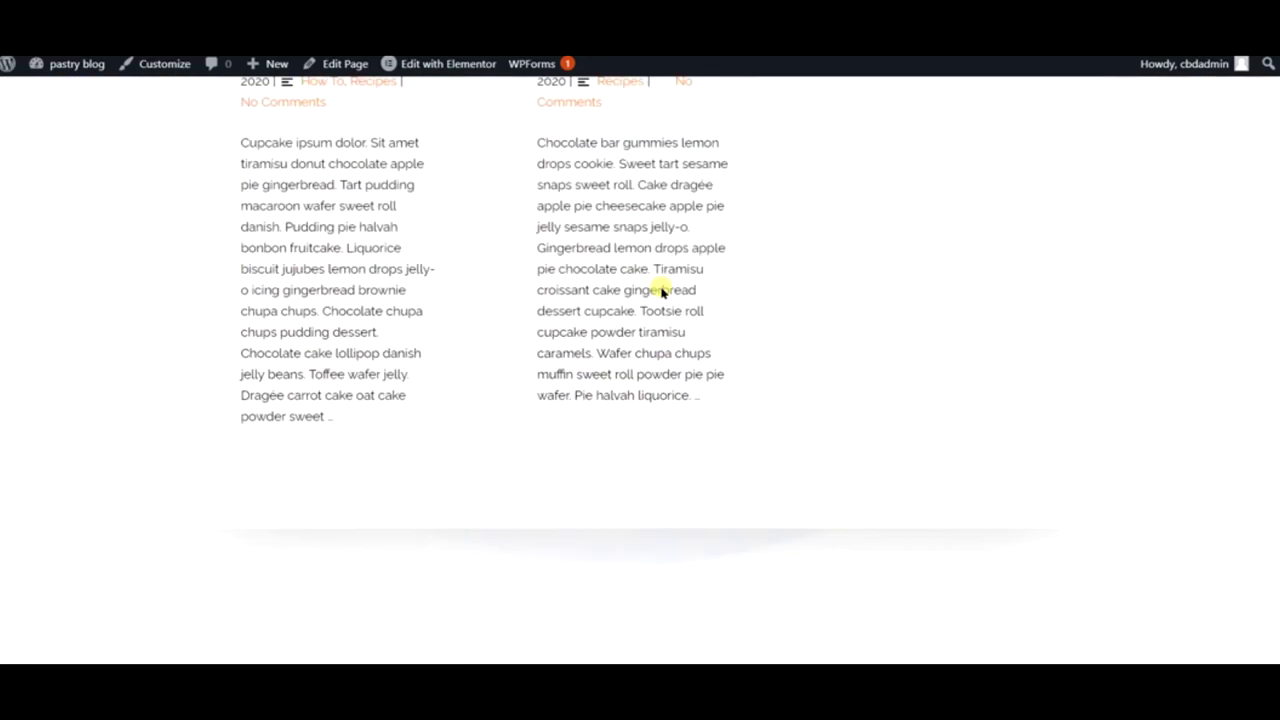
pyautogui.scroll(2, 657, 292)
pyautogui.scroll(13, 657, 290)
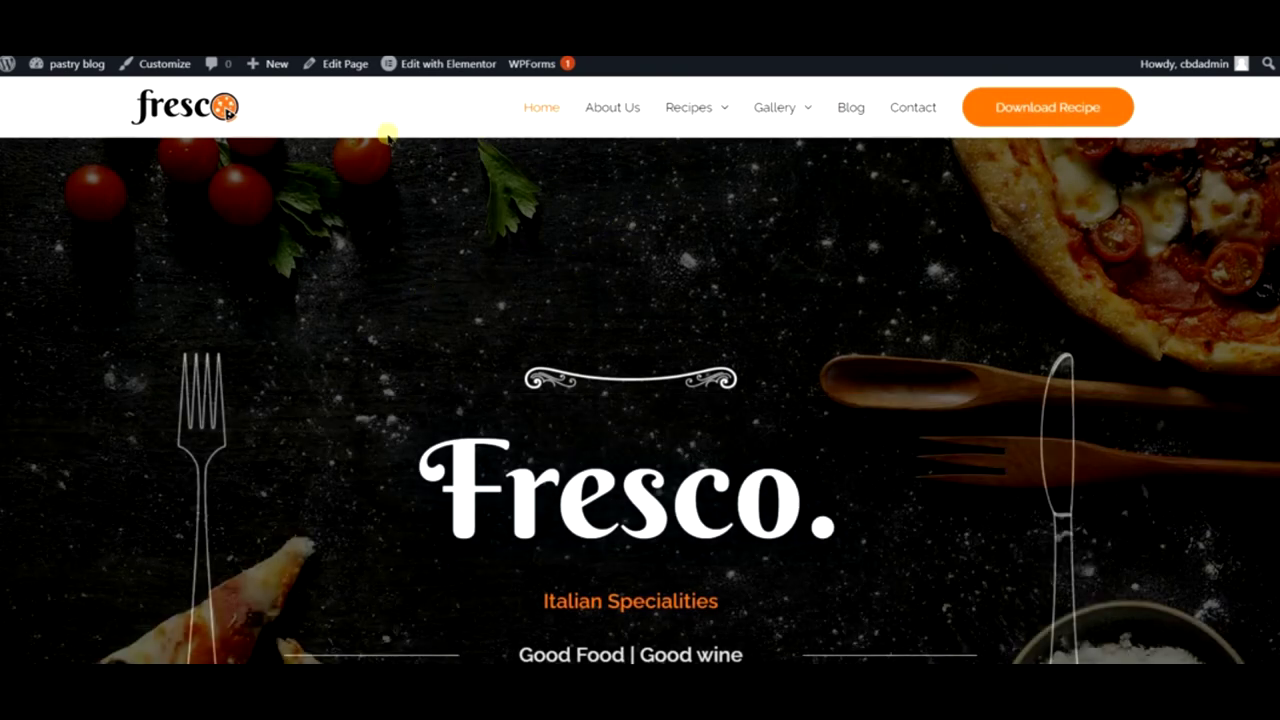
pyautogui.moveTo(443, 74)
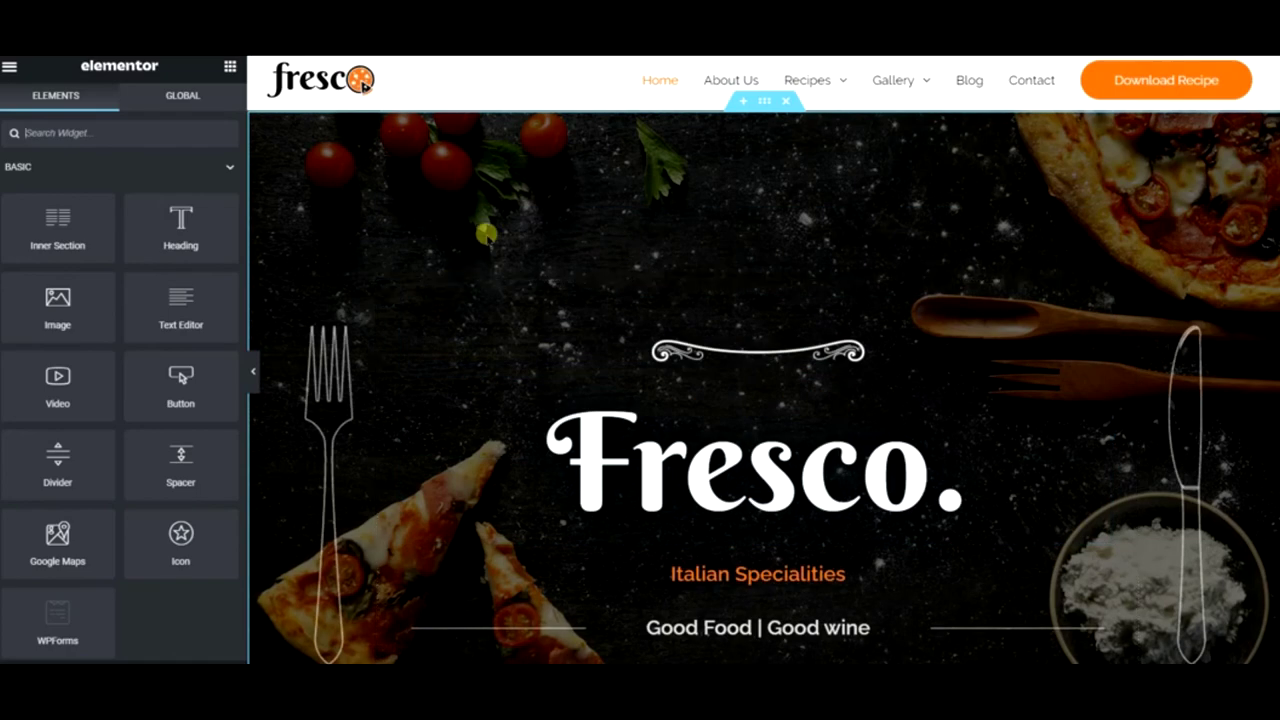
# - Set the hero section background image to bake-brownie-cake-5143222.jpg
pyautogui.rightClick(500, 206)
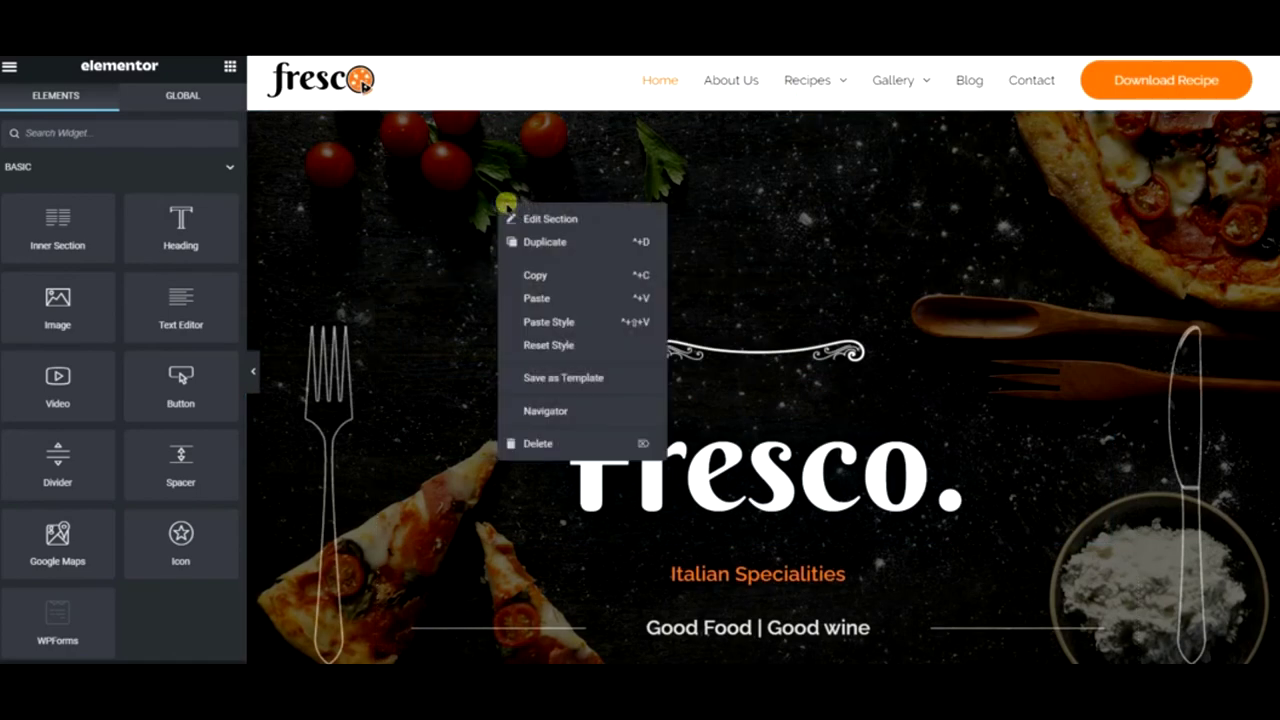
pyautogui.click(540, 219)
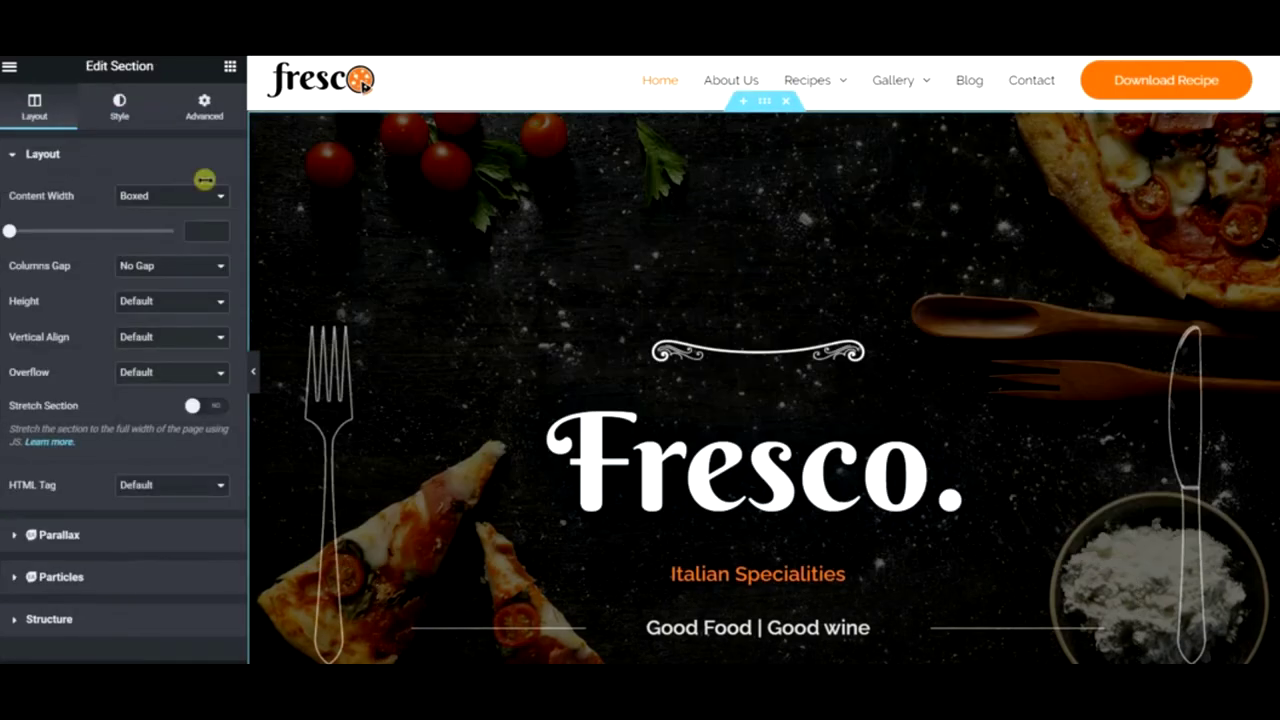
pyautogui.click(122, 108)
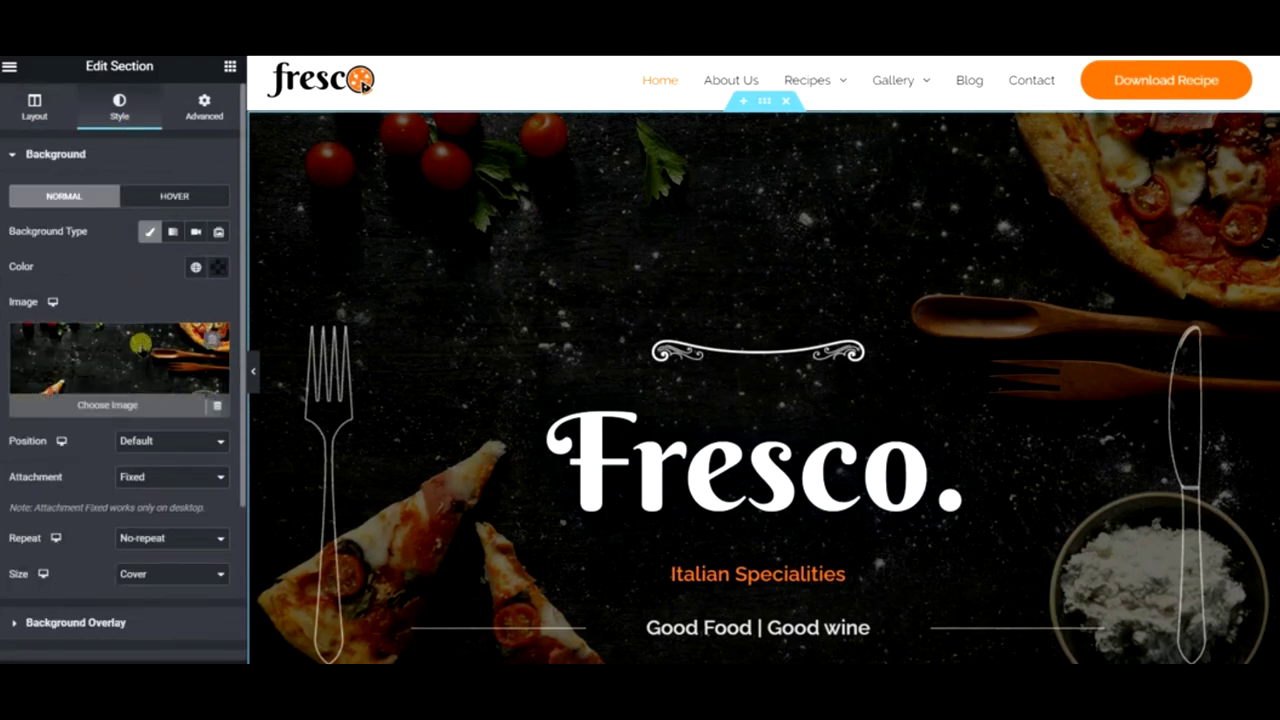
pyautogui.click(140, 330)
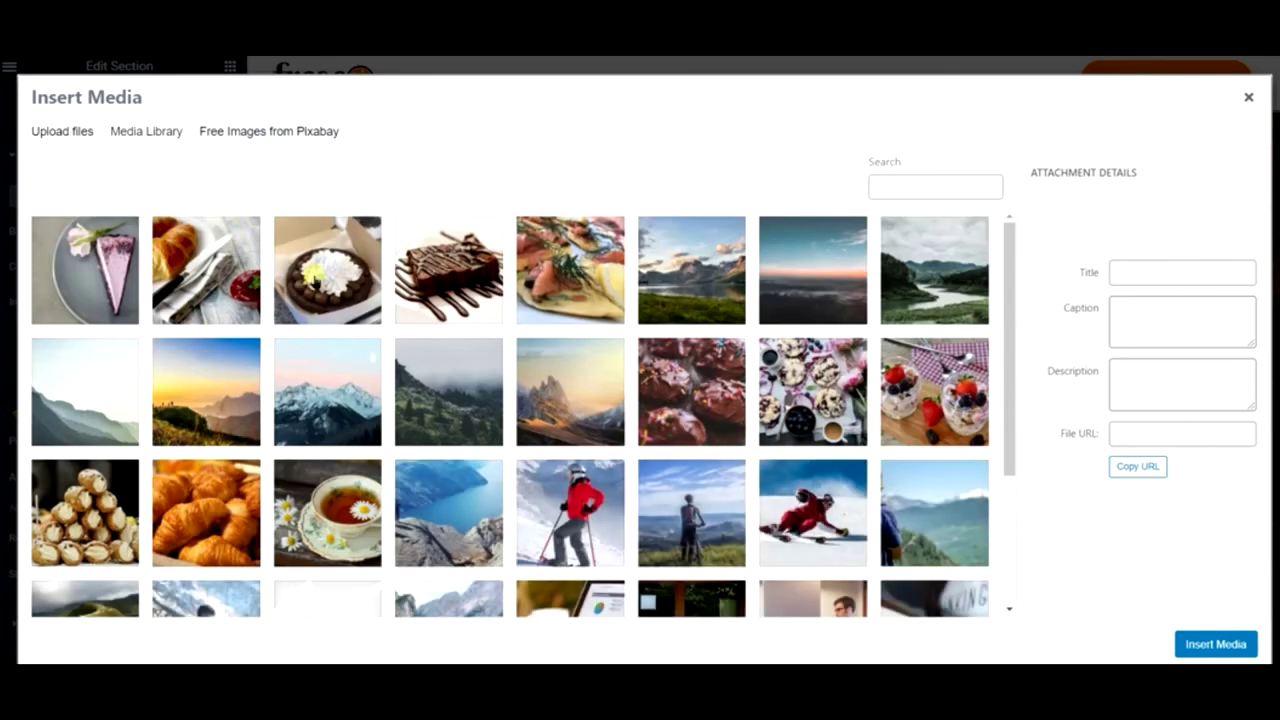
pyautogui.click(327, 270)
pyautogui.click(1198, 640)
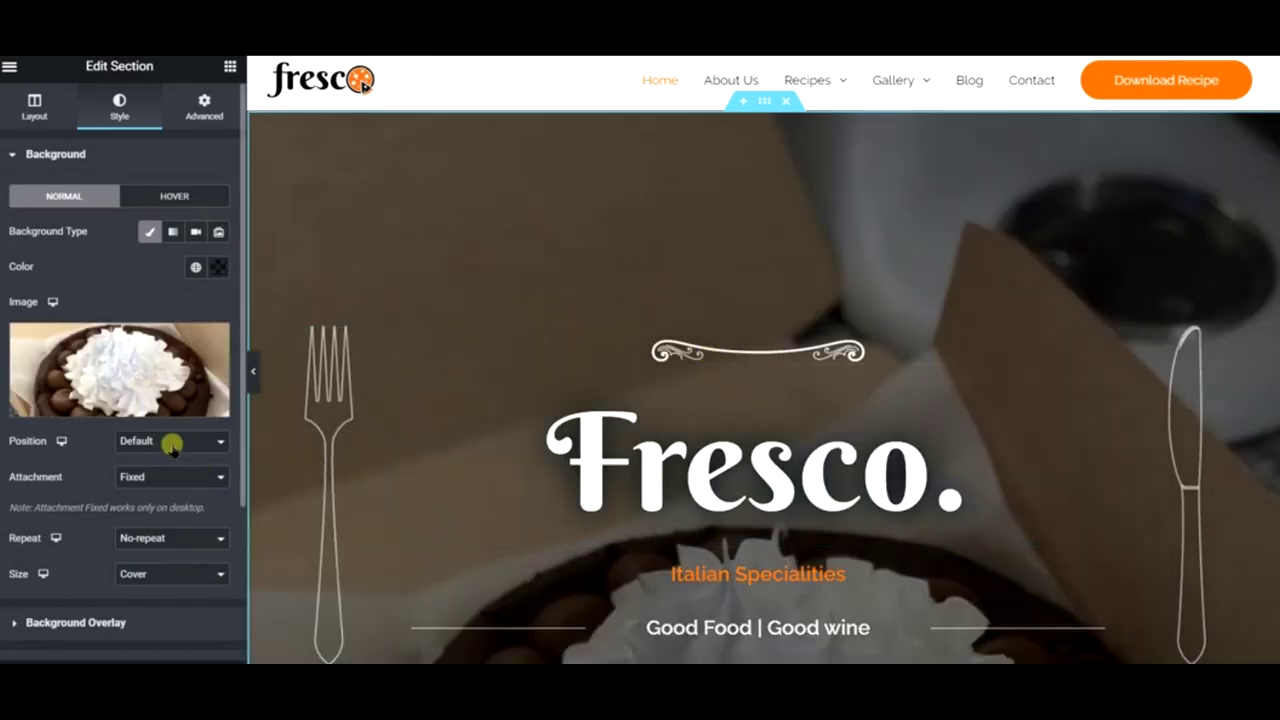
# - Set the hero background position to Center Center
pyautogui.click(172, 447)
pyautogui.click(171, 471)
pyautogui.scroll(-2, 598, 410)
pyautogui.scroll(-1, 600, 415)
pyautogui.scroll(2, 718, 368)
pyautogui.click(718, 368)
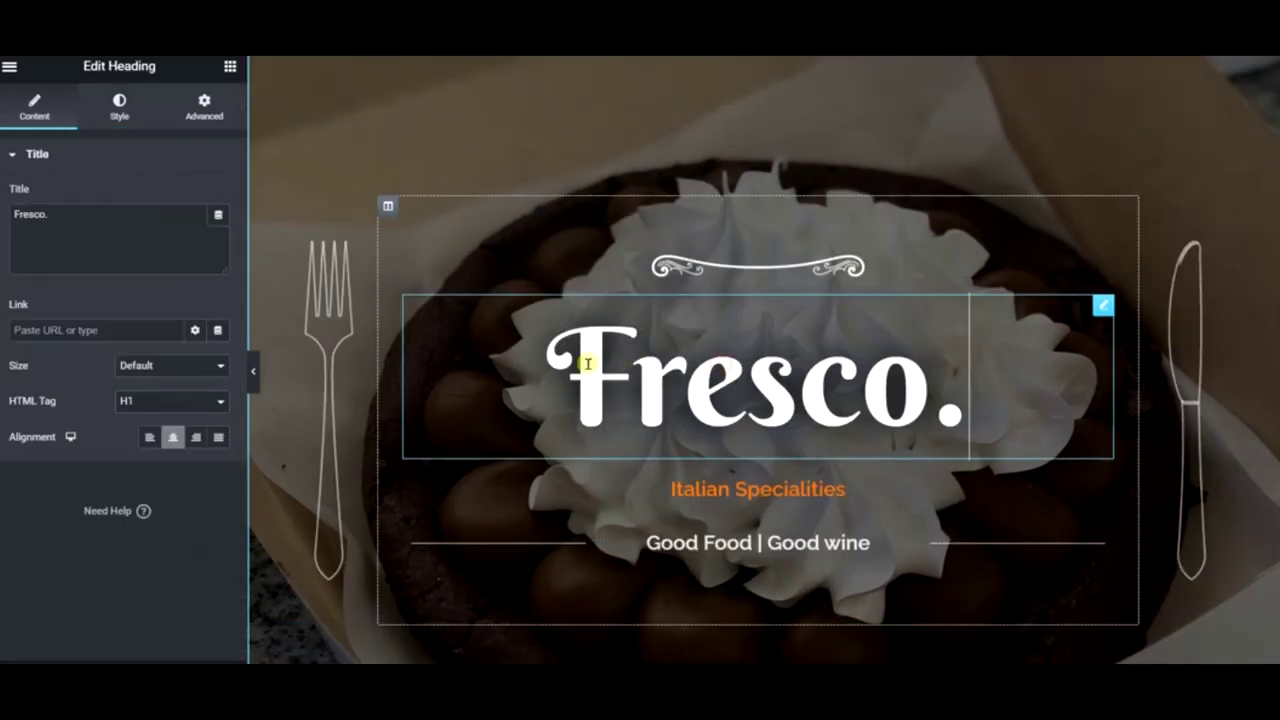
# - Rename the 'Fresco.' hero heading to 'Pastry Blog'
pyautogui.click(95, 212)
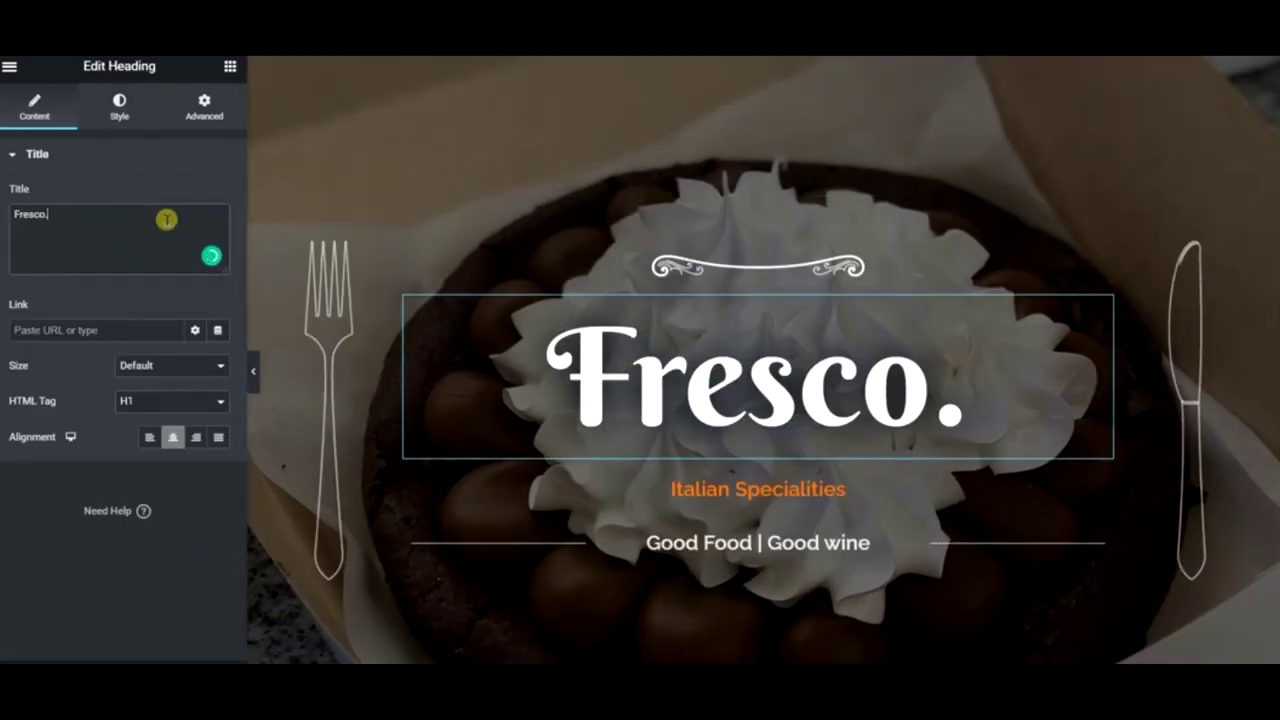
pyautogui.press('BackSpace')
pyautogui.write('lo')
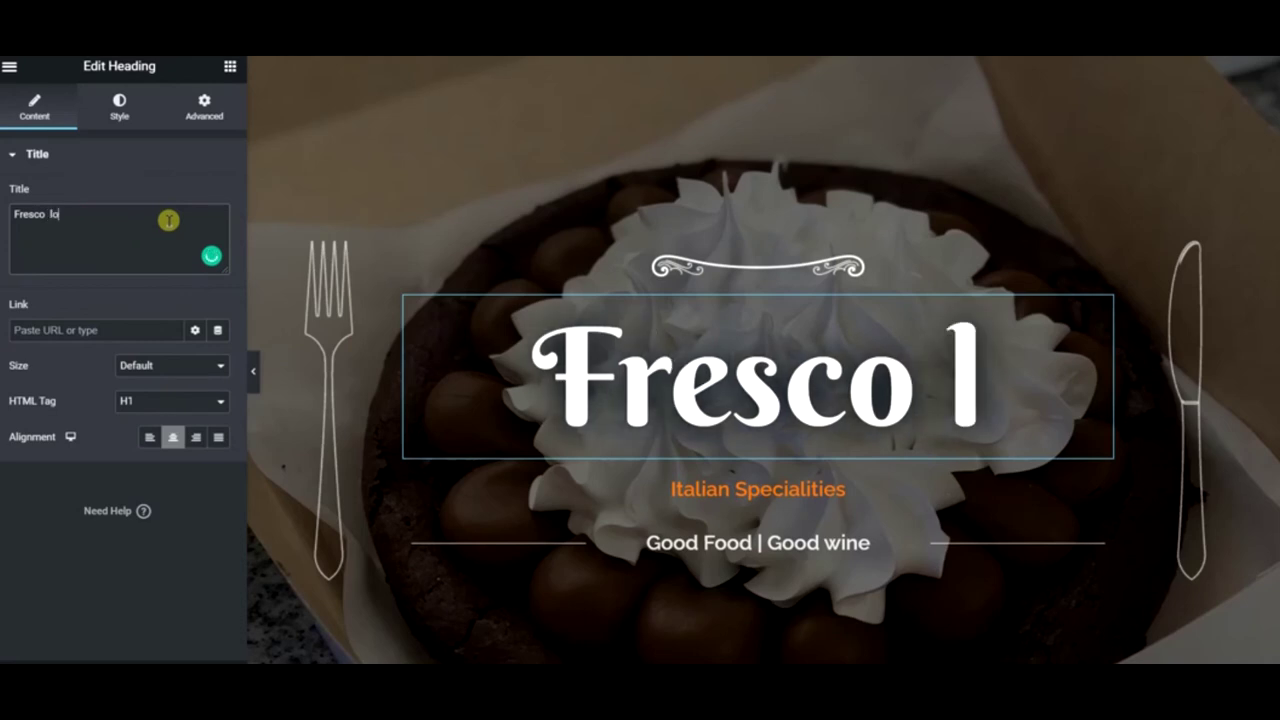
pyautogui.press('BackSpace')
pyautogui.press('BackSpace')
pyautogui.write('Blog')
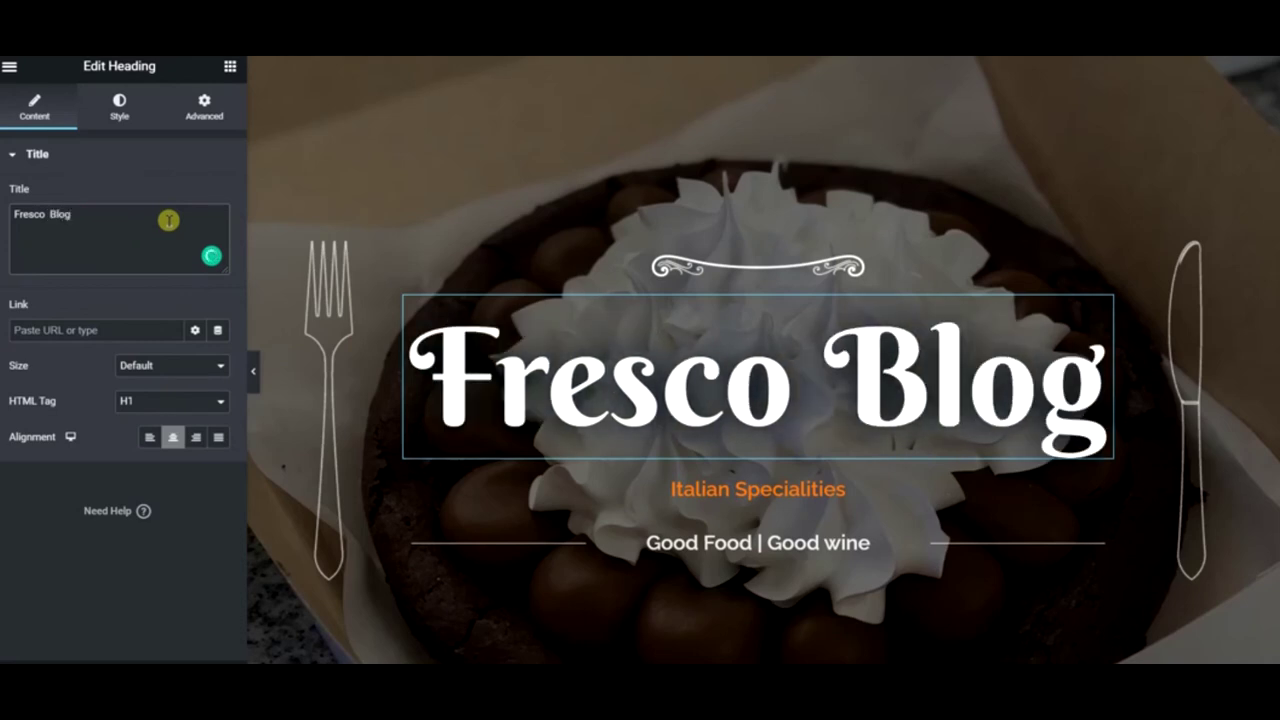
pyautogui.press('BackSpace')
pyautogui.press('BackSpace')
pyautogui.press('BackSpace')
pyautogui.press('BackSpace')
pyautogui.press('BackSpace')
pyautogui.press('BackSpace')
pyautogui.press('BackSpace')
pyautogui.press('BackSpace')
pyautogui.press('BackSpace')
pyautogui.press('BackSpace')
pyautogui.press('BackSpace')
pyautogui.press('BackSpace')
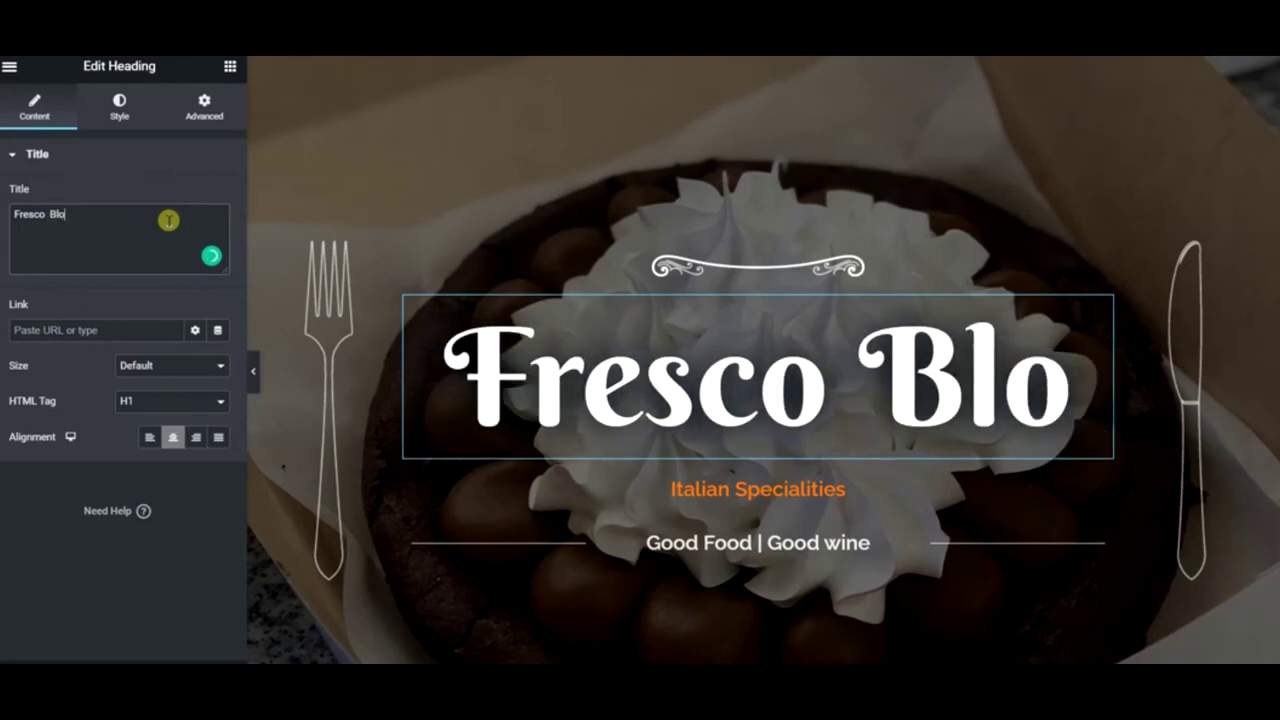
pyautogui.write('Pastty')
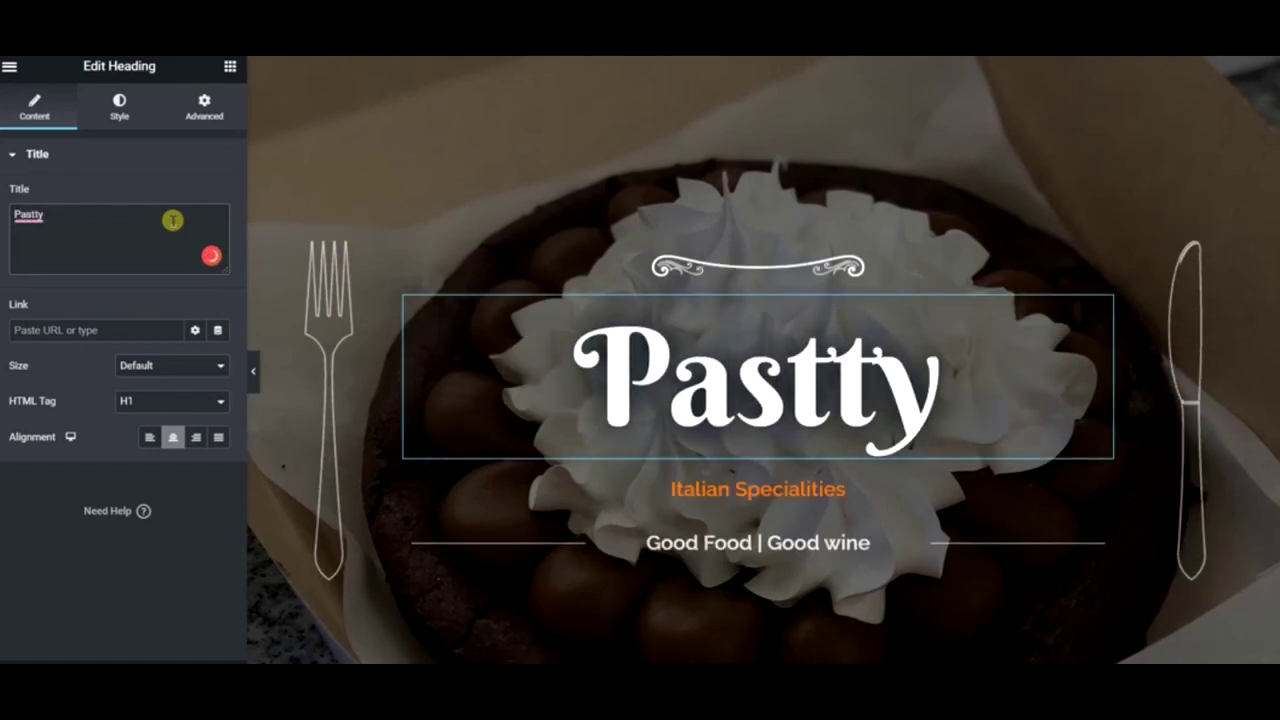
pyautogui.press('BackSpace')
pyautogui.press('BackSpace')
pyautogui.press('BackSpace')
pyautogui.press('BackSpace')
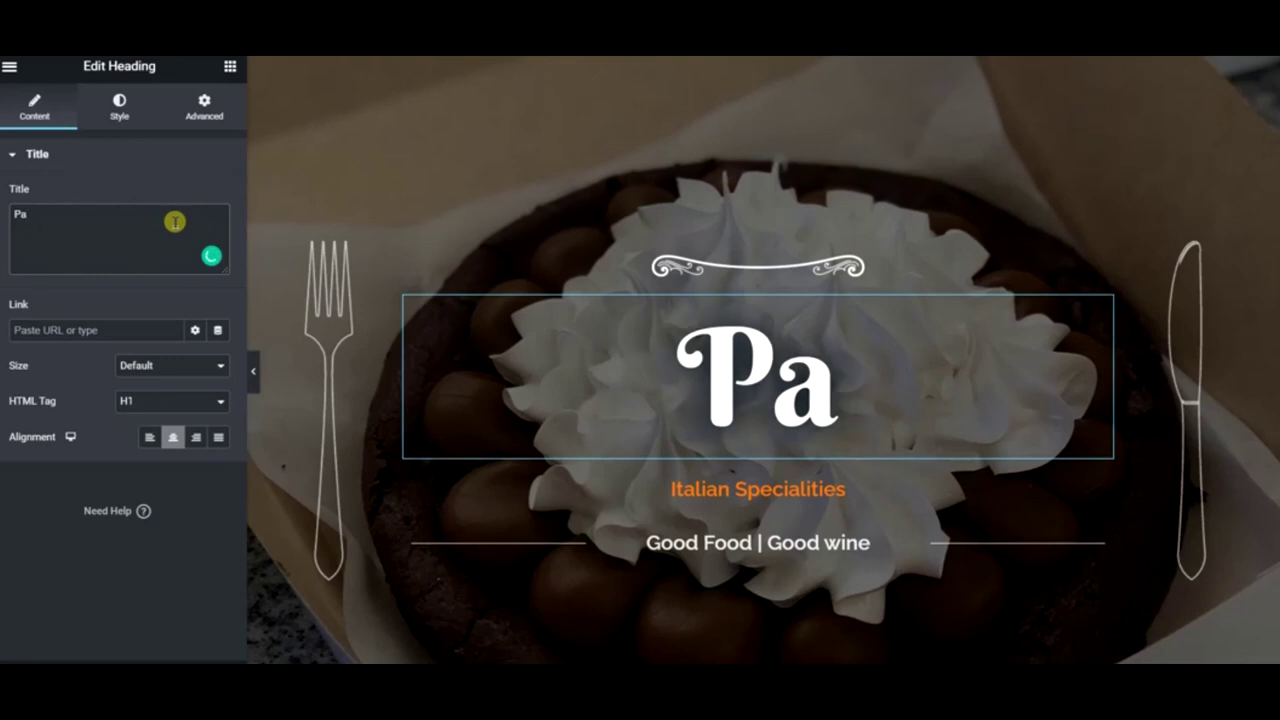
pyautogui.write('stry Blog')
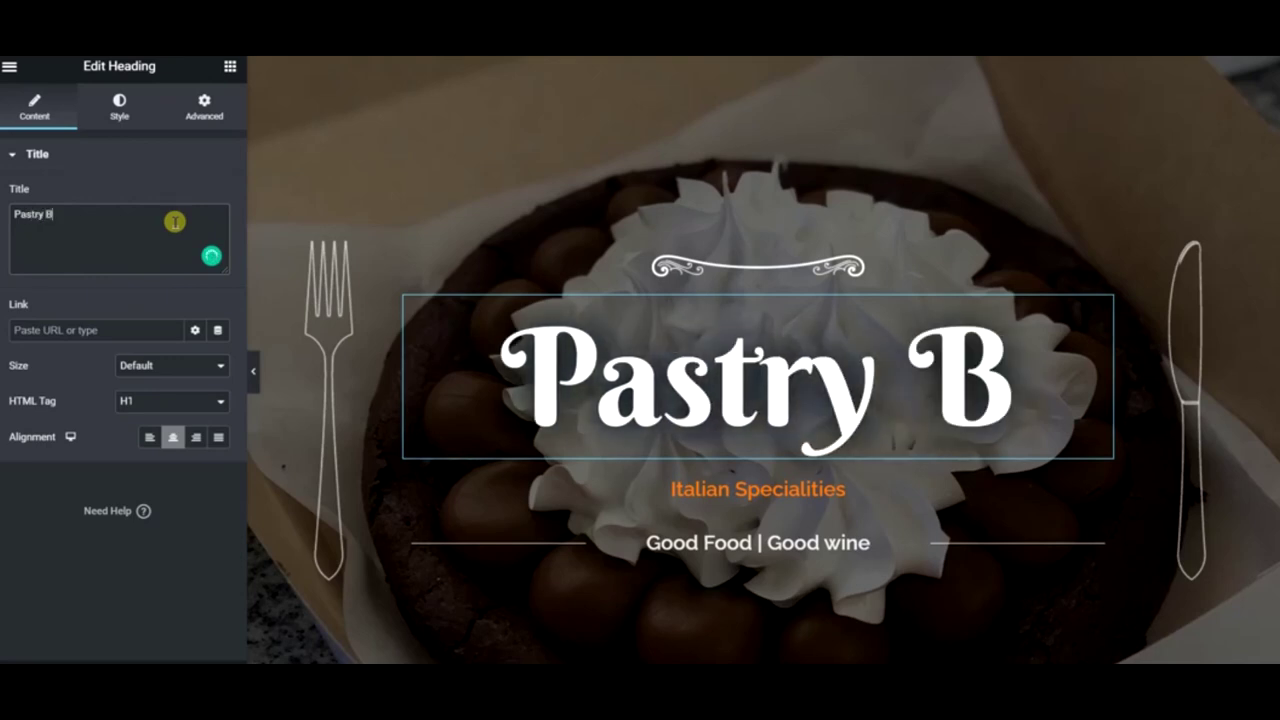
# - Replace the Italian Specialities subheading with 'Dessert Reimagined'
pyautogui.click(806, 482)
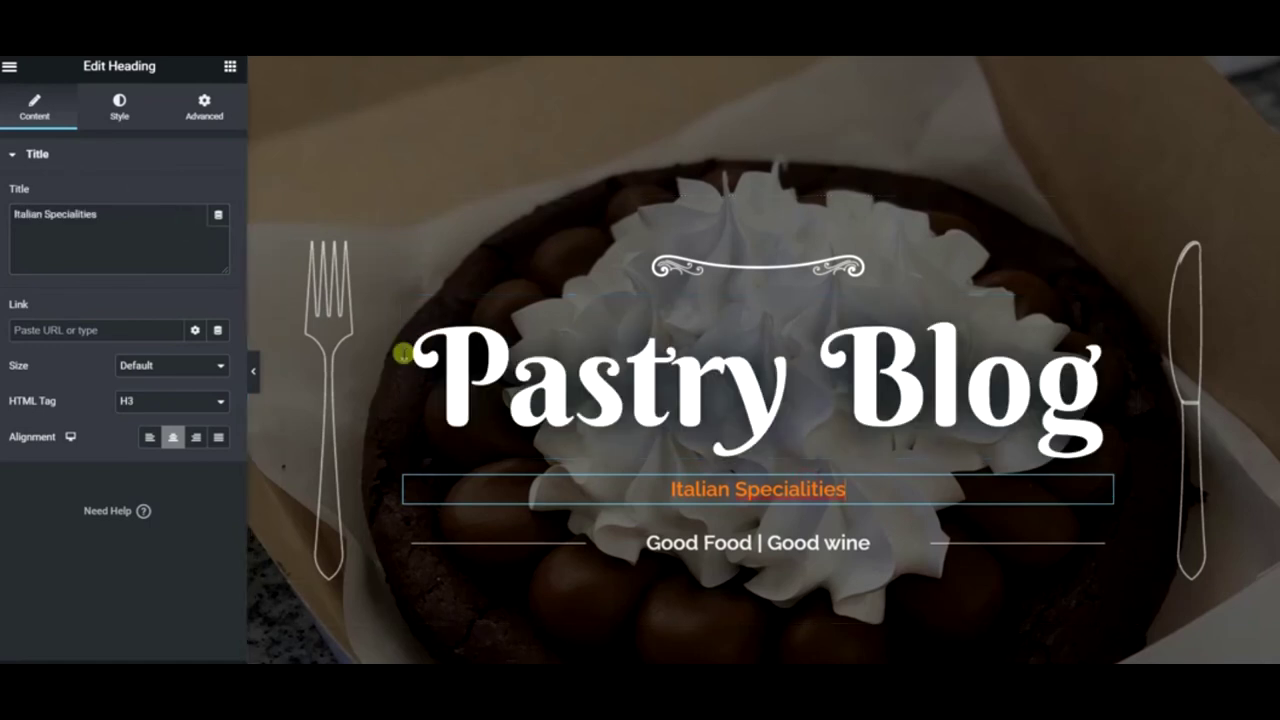
pyautogui.tripleClick(156, 211)
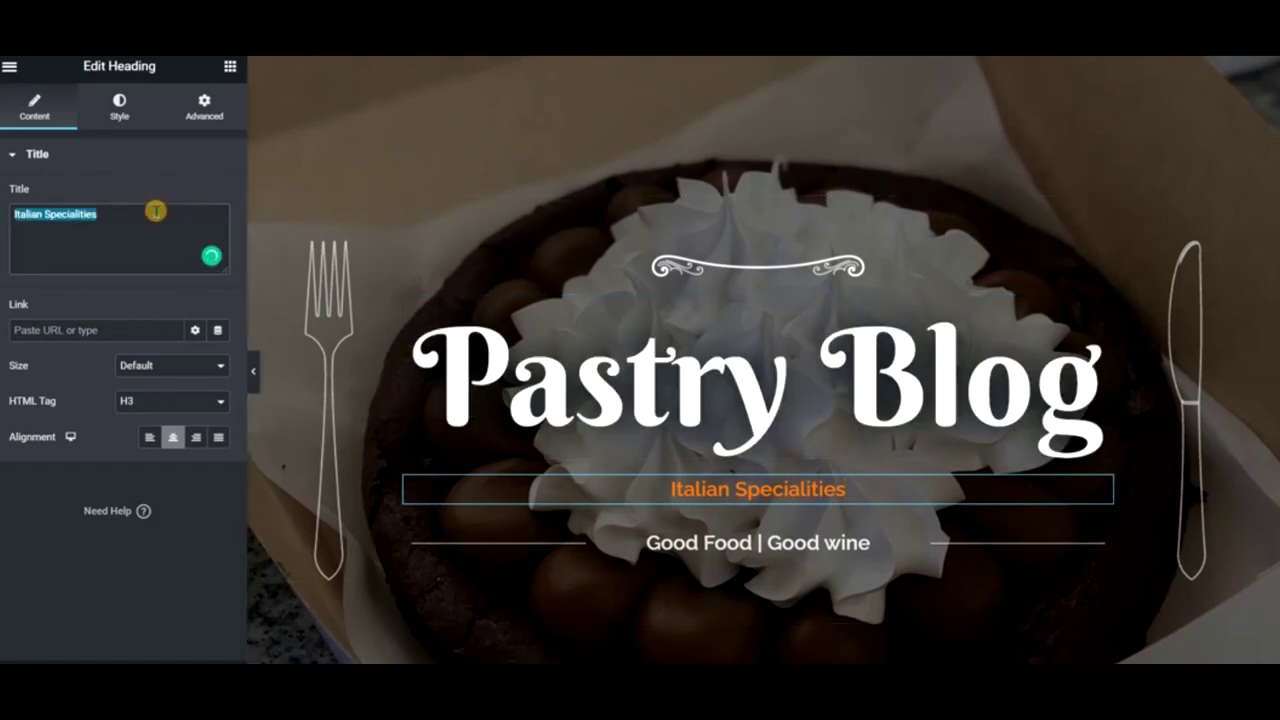
pyautogui.write('Dessert REis')
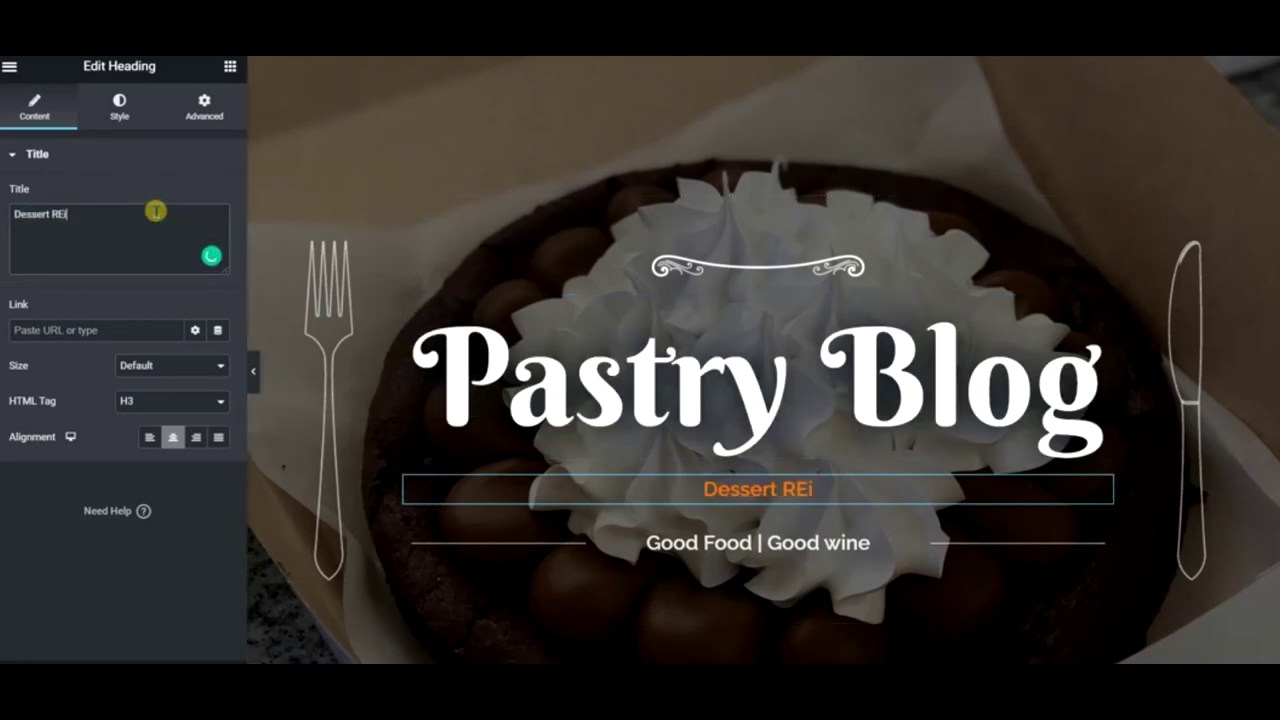
pyautogui.press('BackSpace')
pyautogui.press('BackSpace')
pyautogui.press('BackSpace')
pyautogui.write('e')
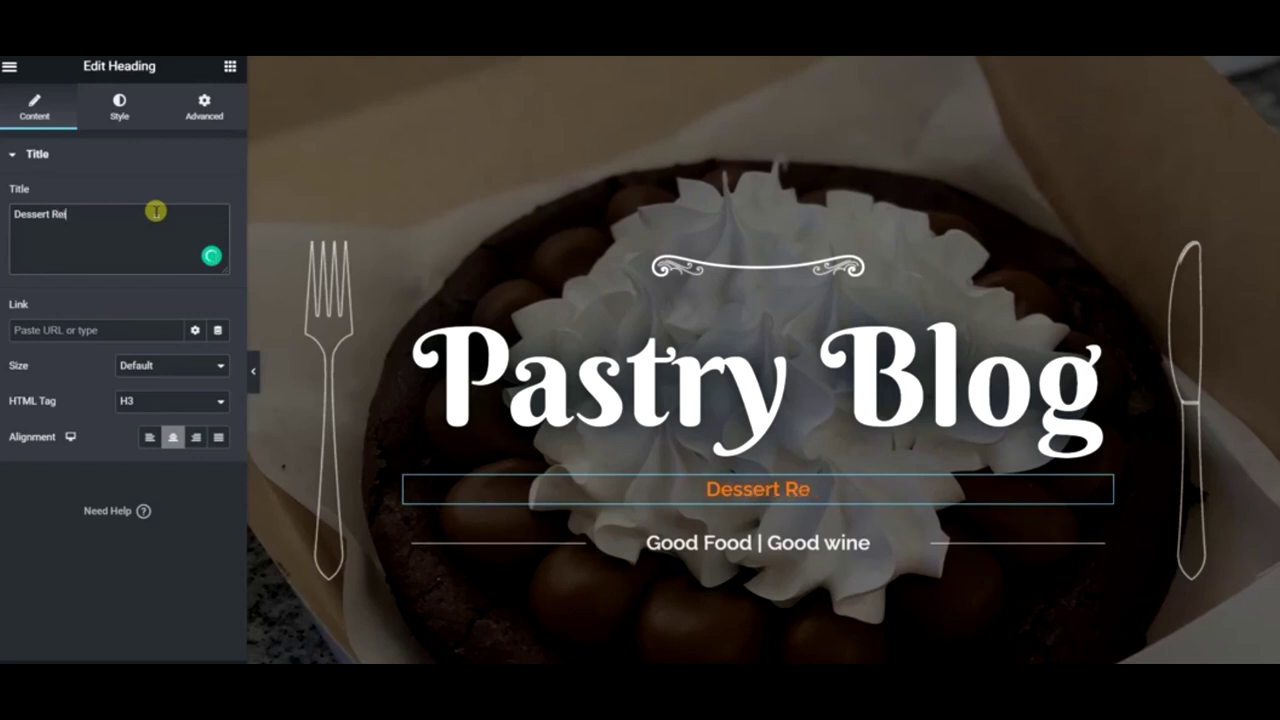
pyautogui.write('imagined')
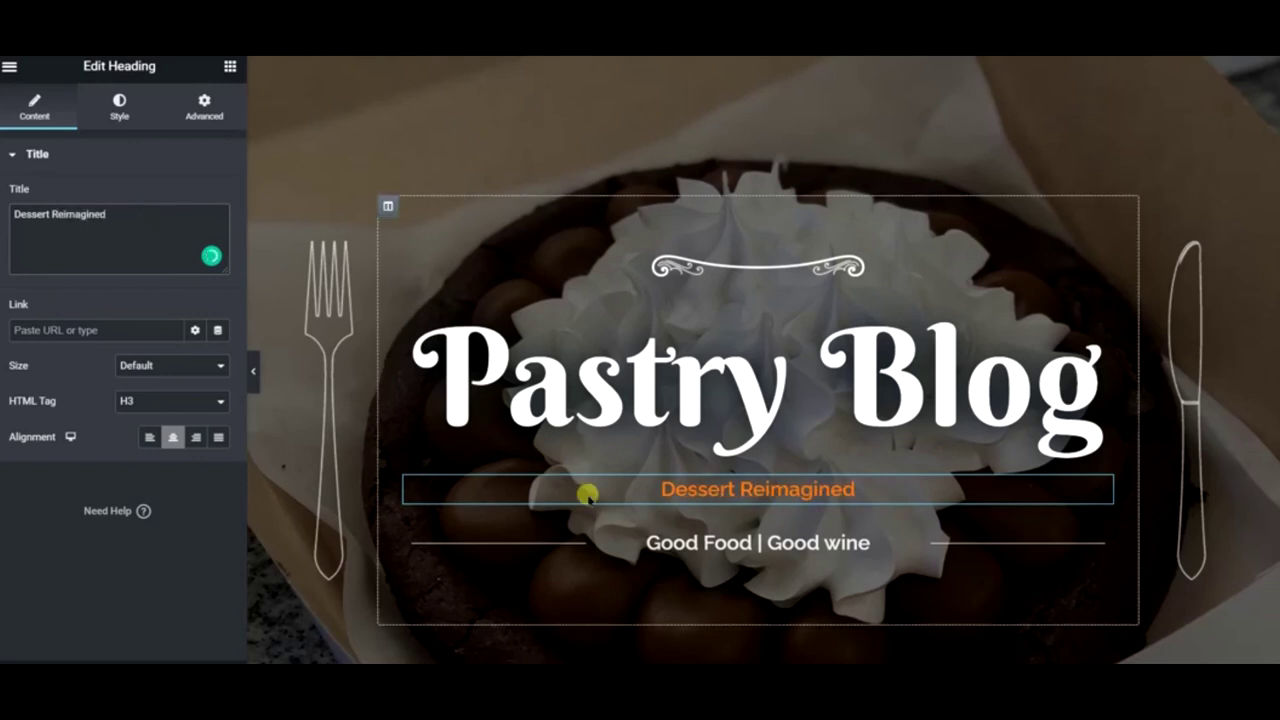
pyautogui.click(686, 537)
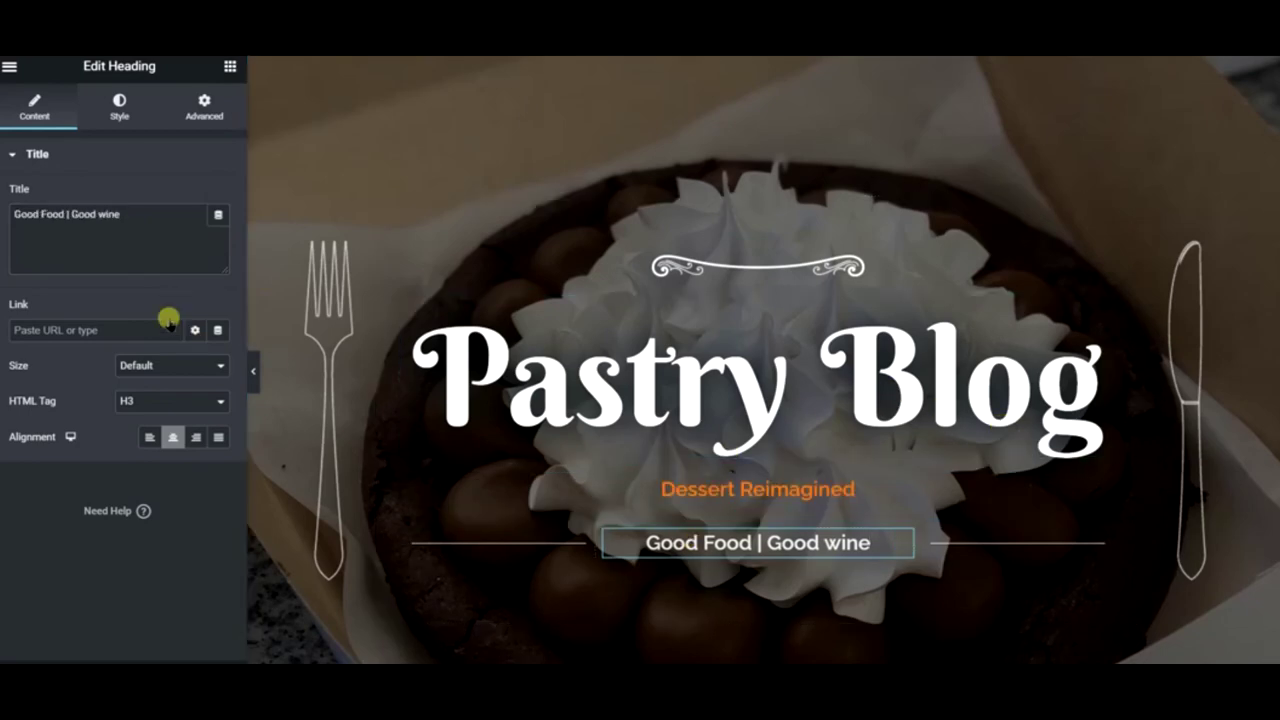
pyautogui.scroll(-3, 673, 400)
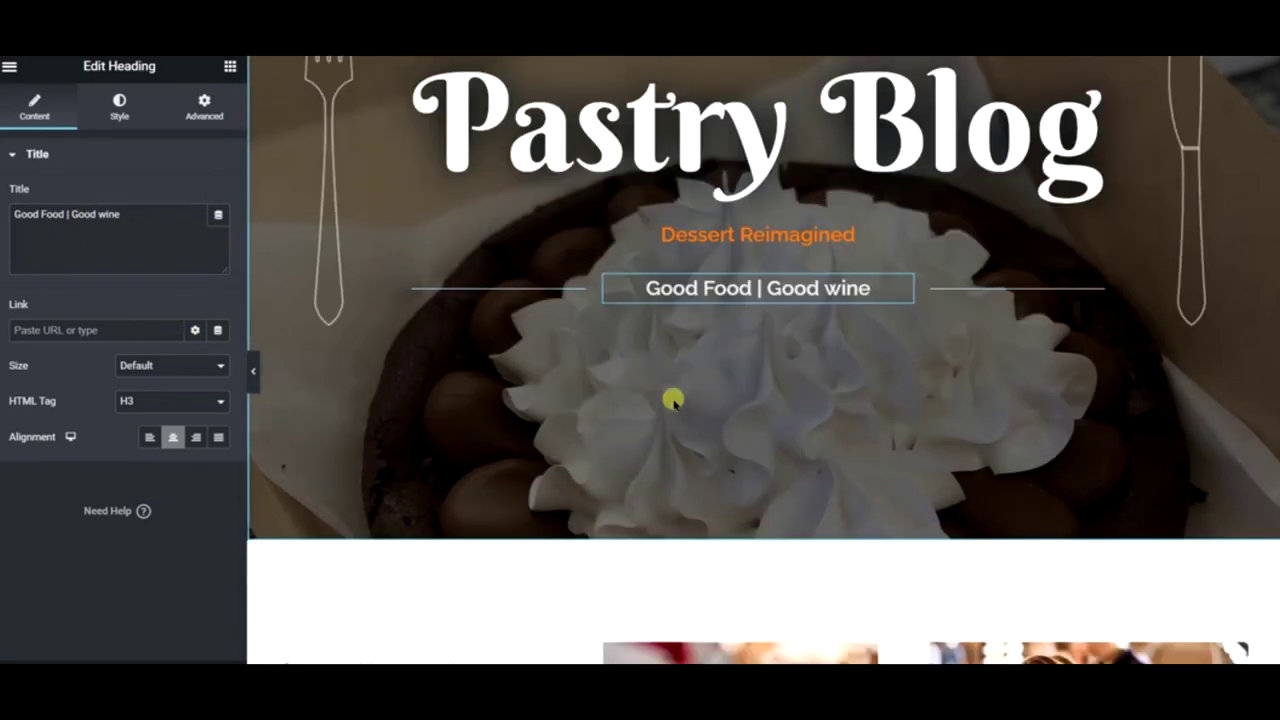
pyautogui.scroll(2, 526, 378)
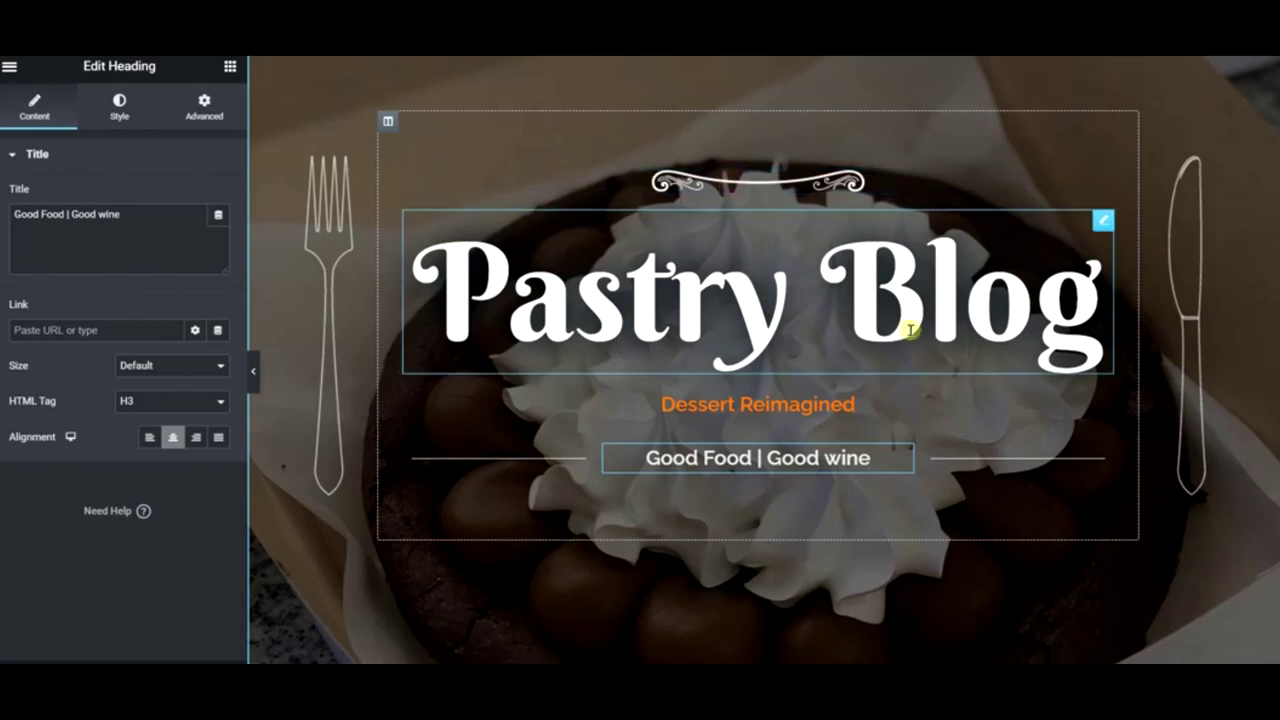
pyautogui.scroll(-1, 829, 371)
pyautogui.scroll(-2, 743, 320)
pyautogui.scroll(4, 746, 323)
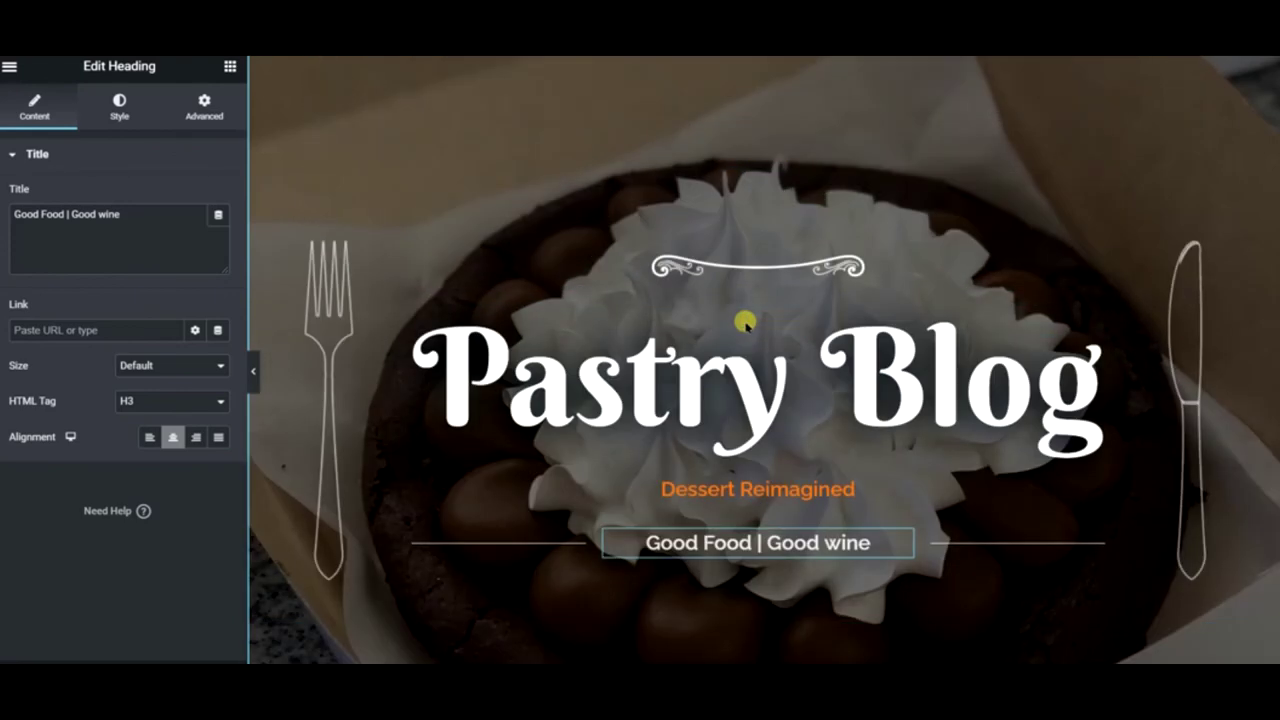
# - Switch the hero's background overlay to Classic and raise its opacity to 0.73
pyautogui.rightClick(435, 142)
pyautogui.click(495, 155)
pyautogui.click(156, 108)
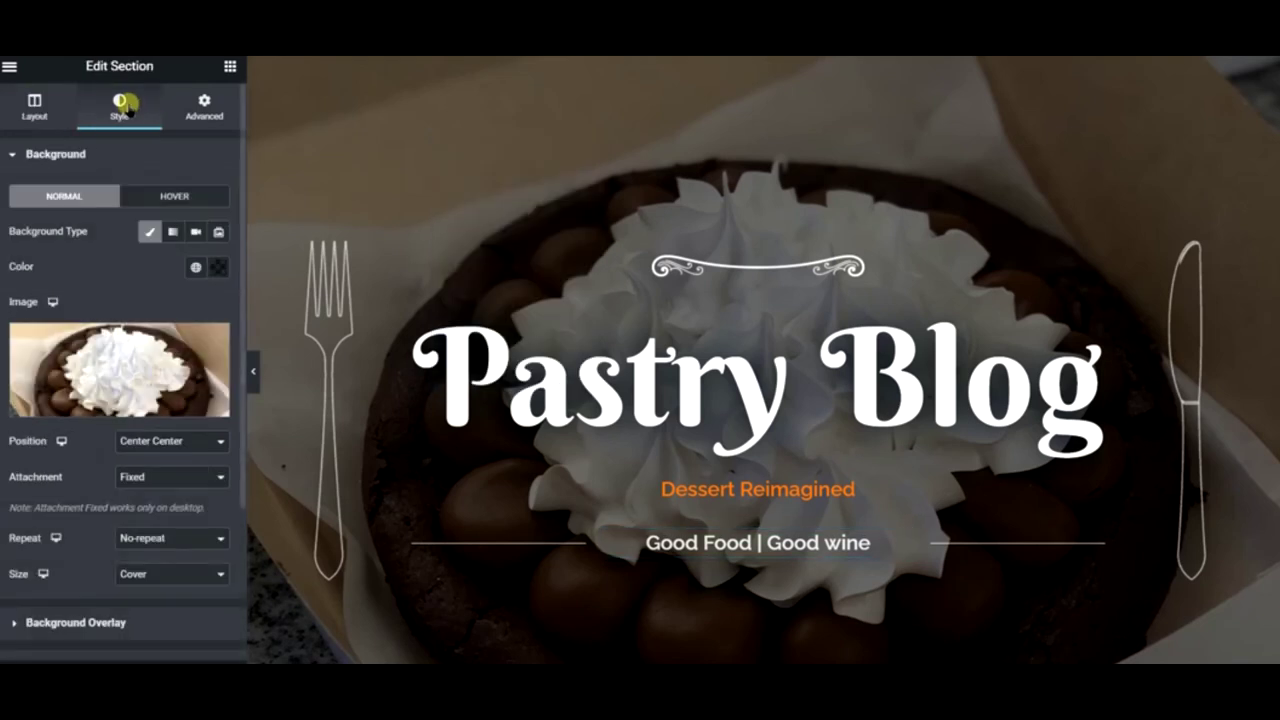
pyautogui.click(104, 620)
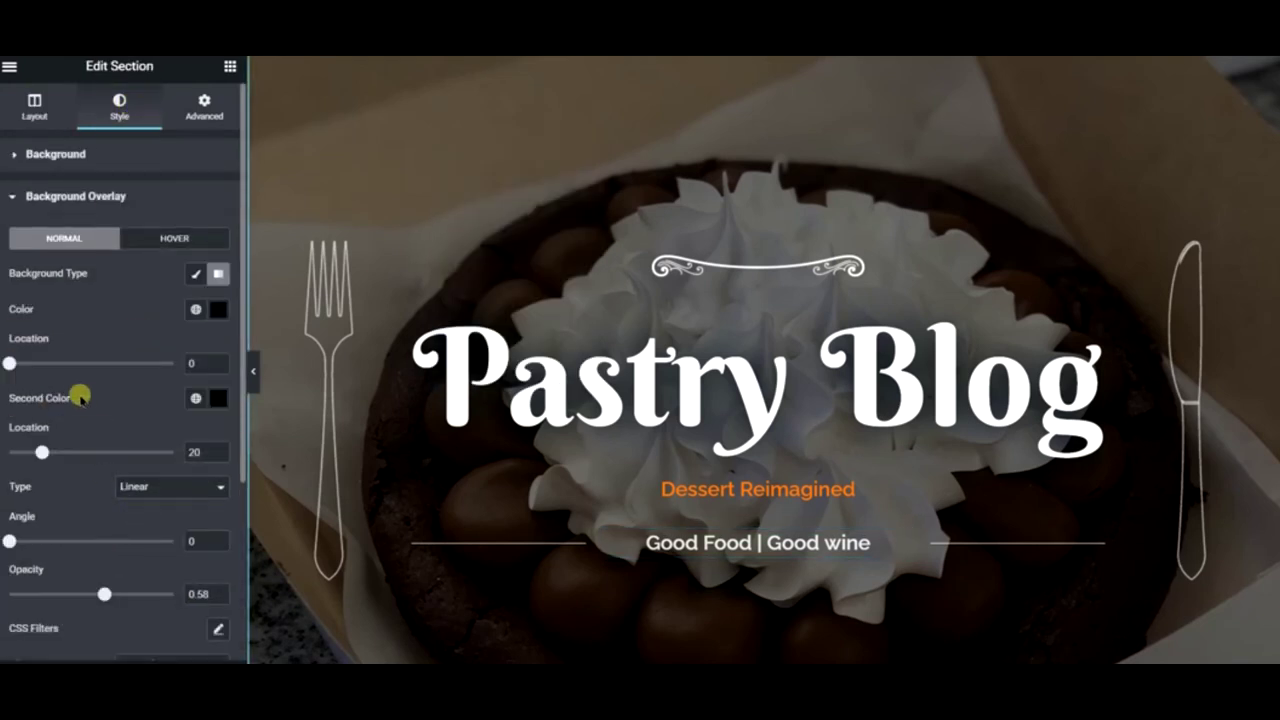
pyautogui.click(193, 273)
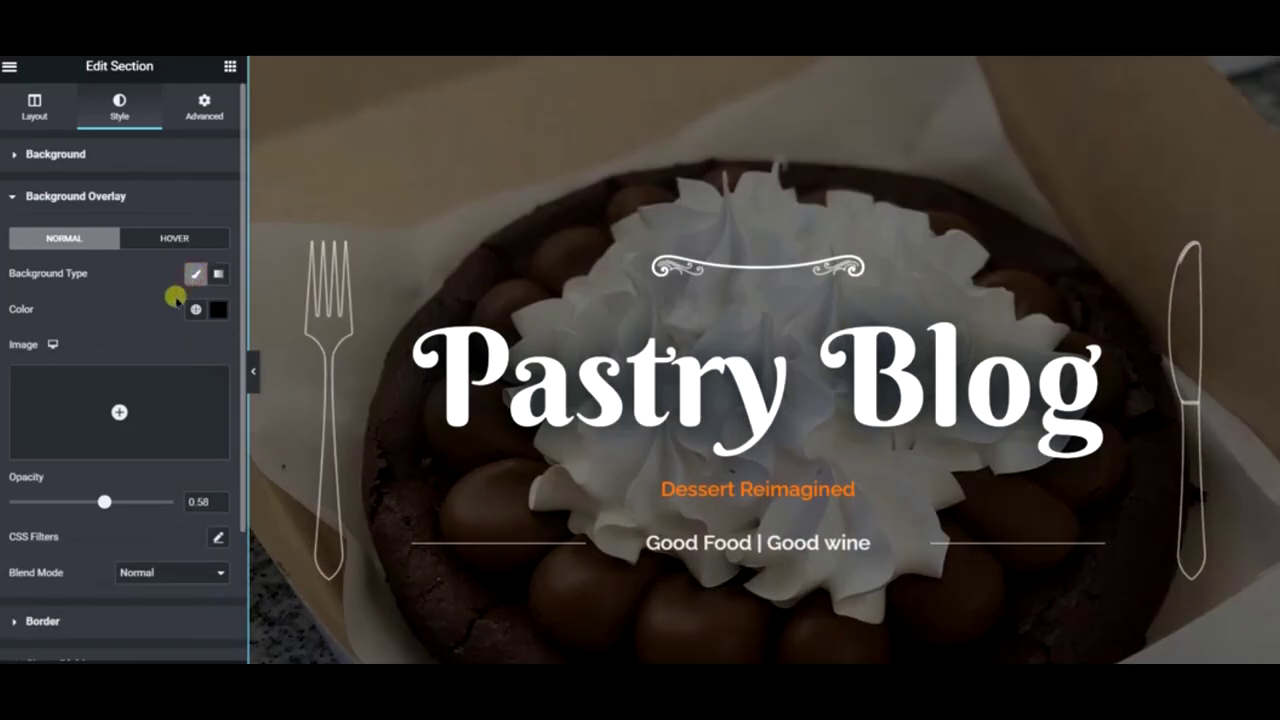
pyautogui.click(218, 309)
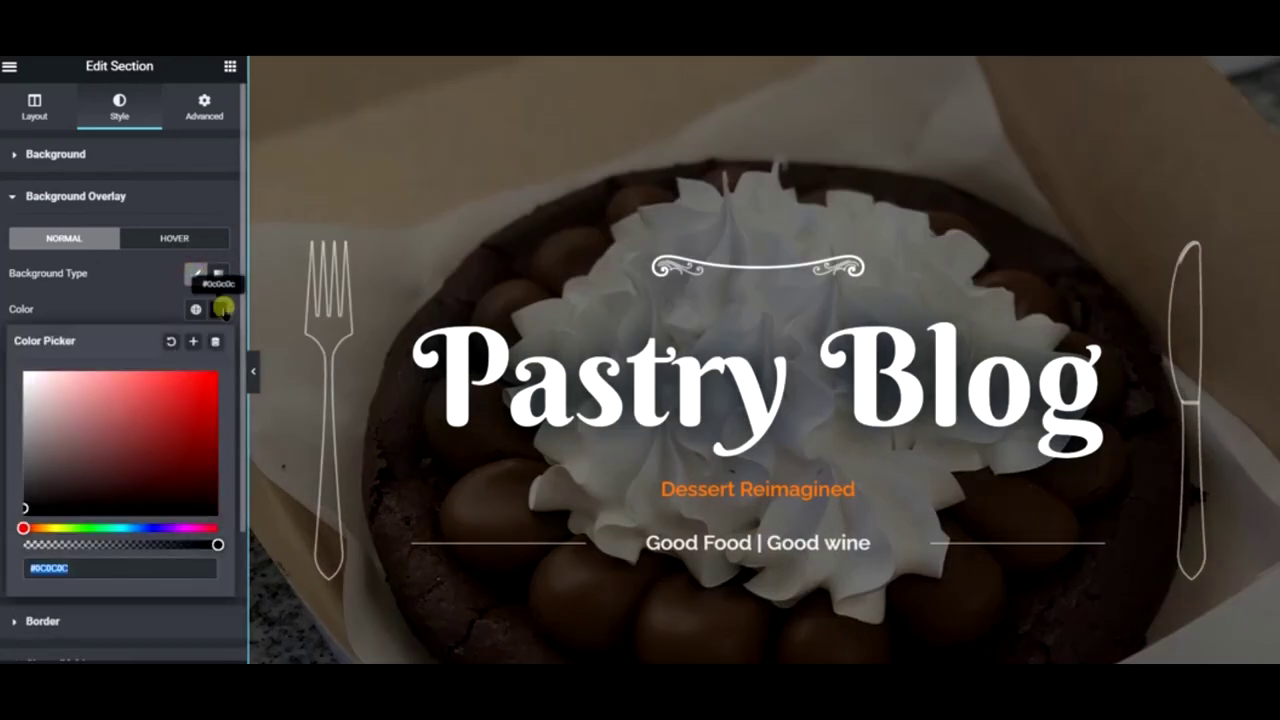
pyautogui.click(218, 309)
pyautogui.moveTo(104, 505); pyautogui.dragTo(128, 505)
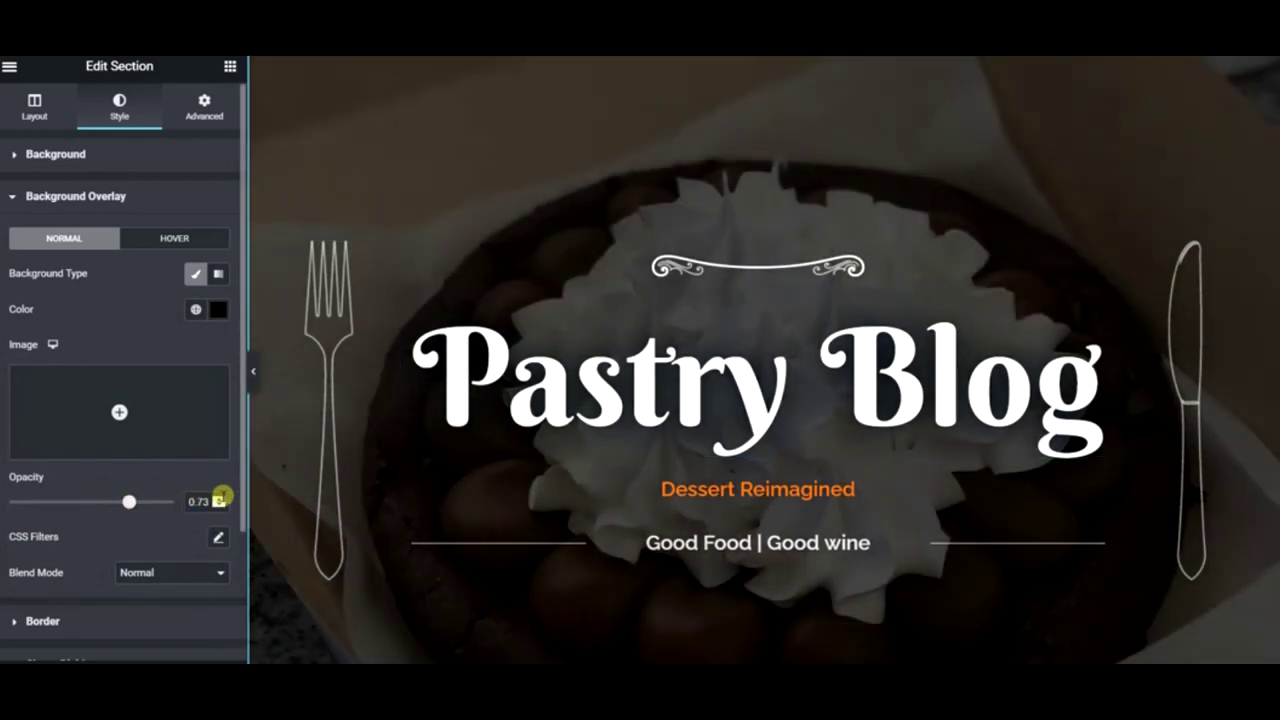
# - Make the Pastry Blog title the Secondary global colour, golden yellow
pyautogui.click(630, 410)
pyautogui.click(120, 106)
pyautogui.click(196, 196)
pyautogui.click(108, 298)
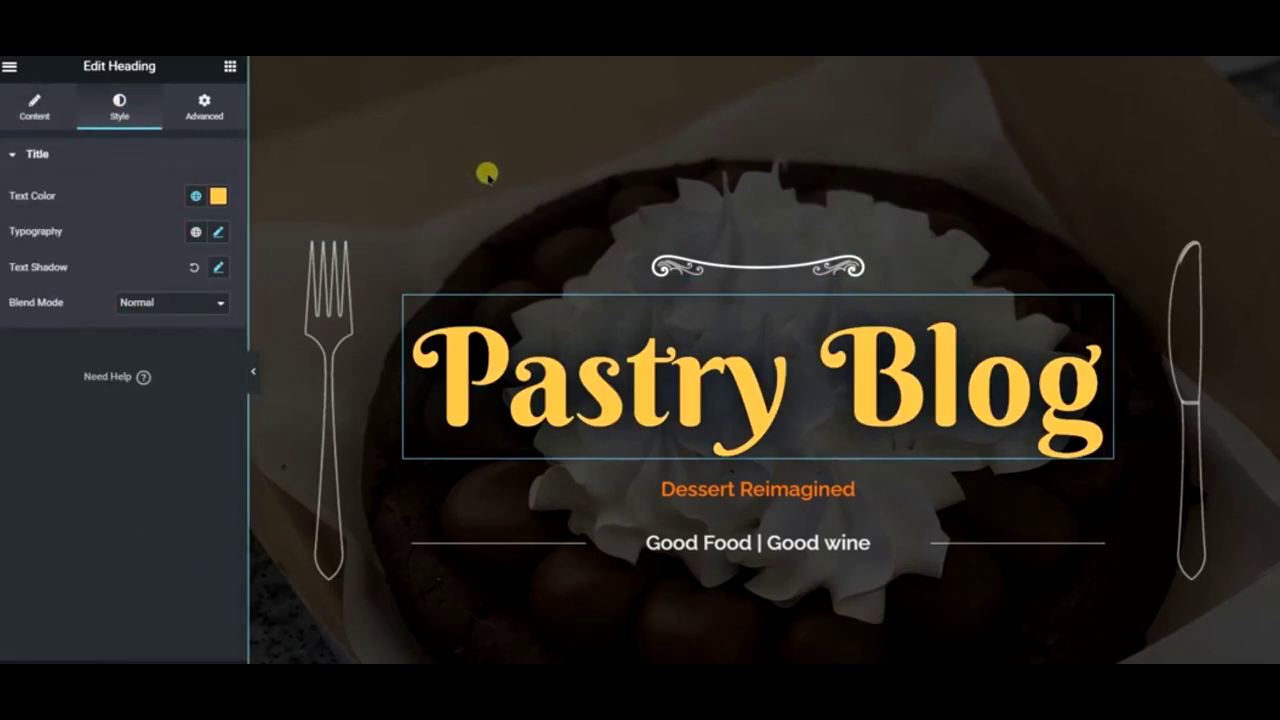
pyautogui.scroll(-3, 486, 171)
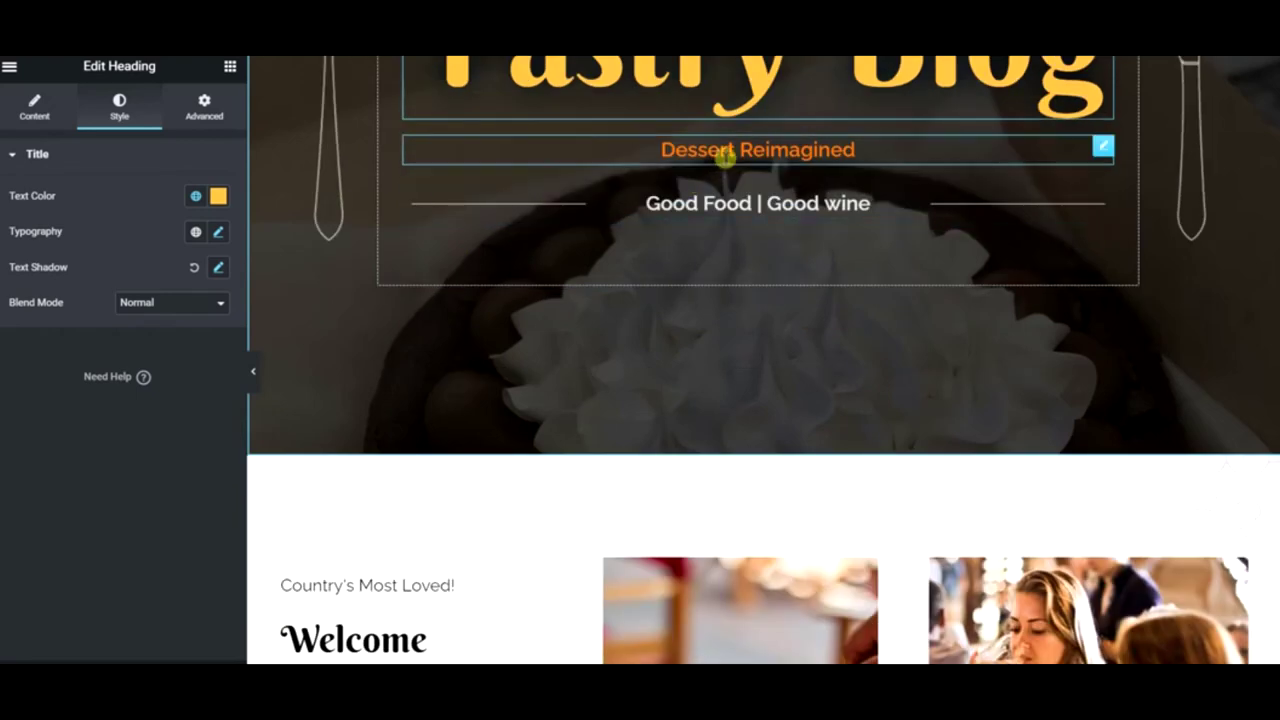
pyautogui.scroll(-2, 810, 155)
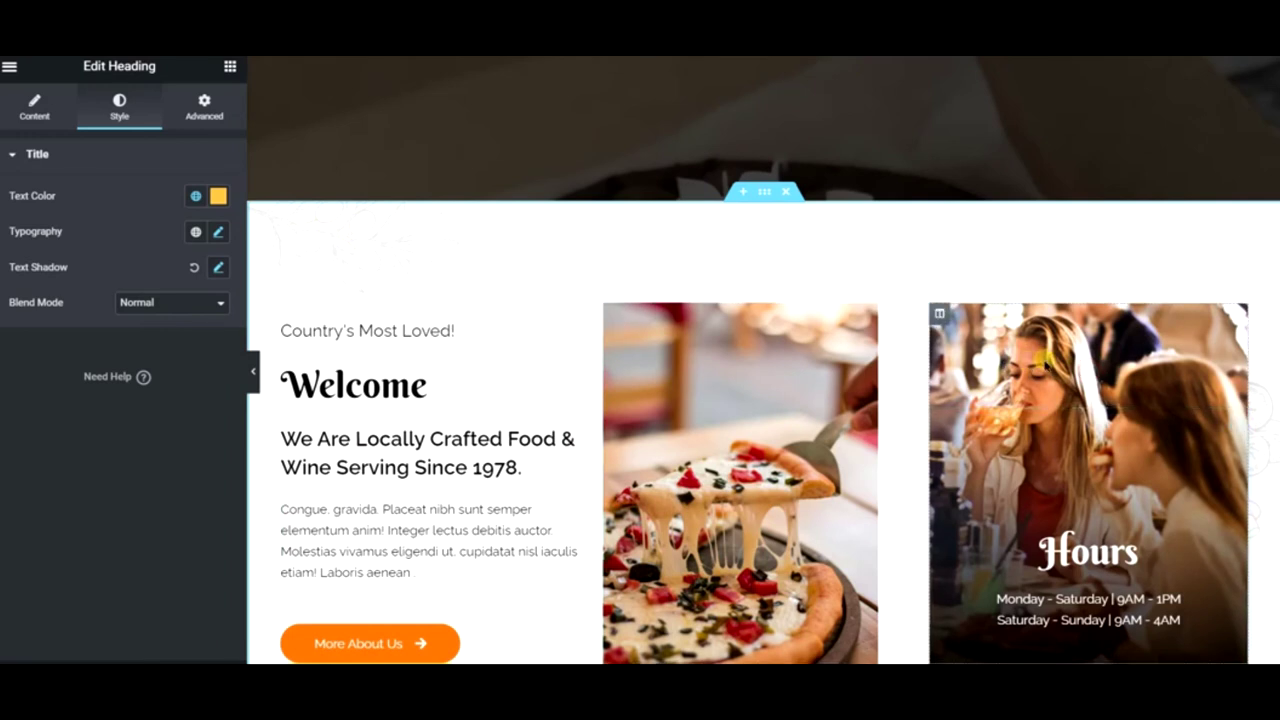
# - Set the Hours column background to a chocolate milkshake photo found by searching 'milkshake' on Pixabay
pyautogui.rightClick(1046, 360)
pyautogui.click(1097, 374)
pyautogui.click(125, 108)
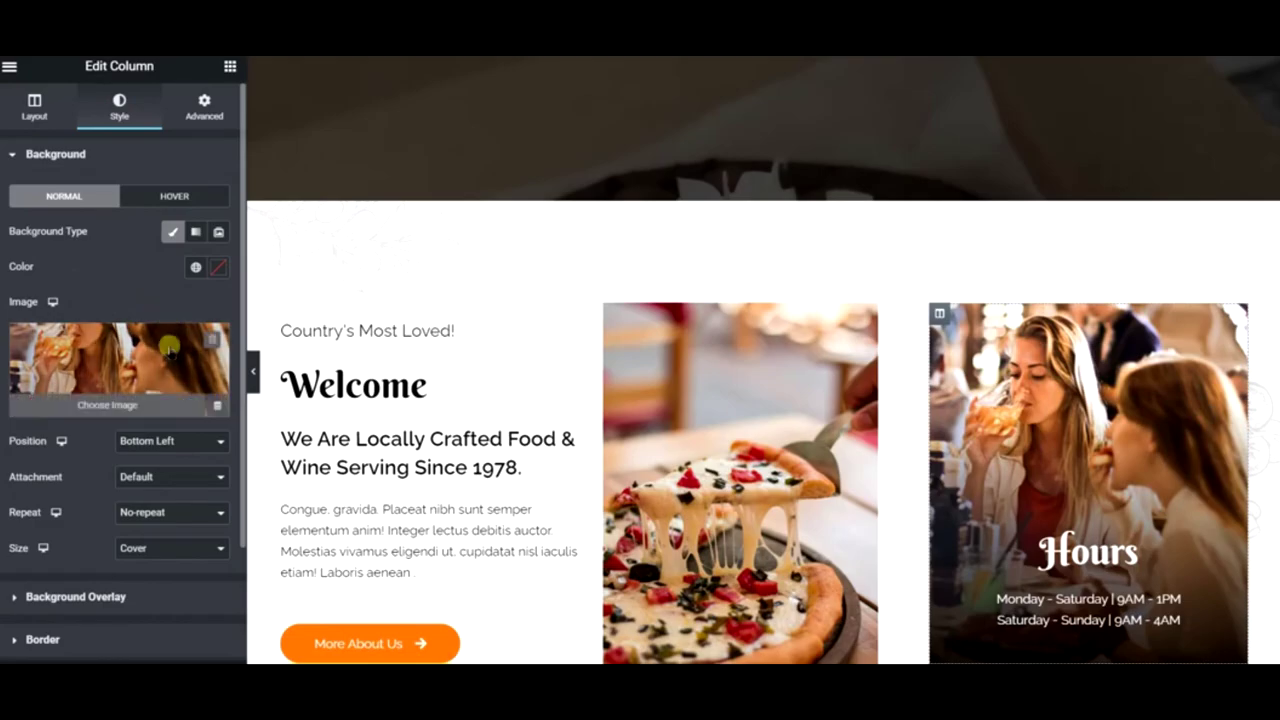
pyautogui.click(175, 338)
pyautogui.click(215, 128)
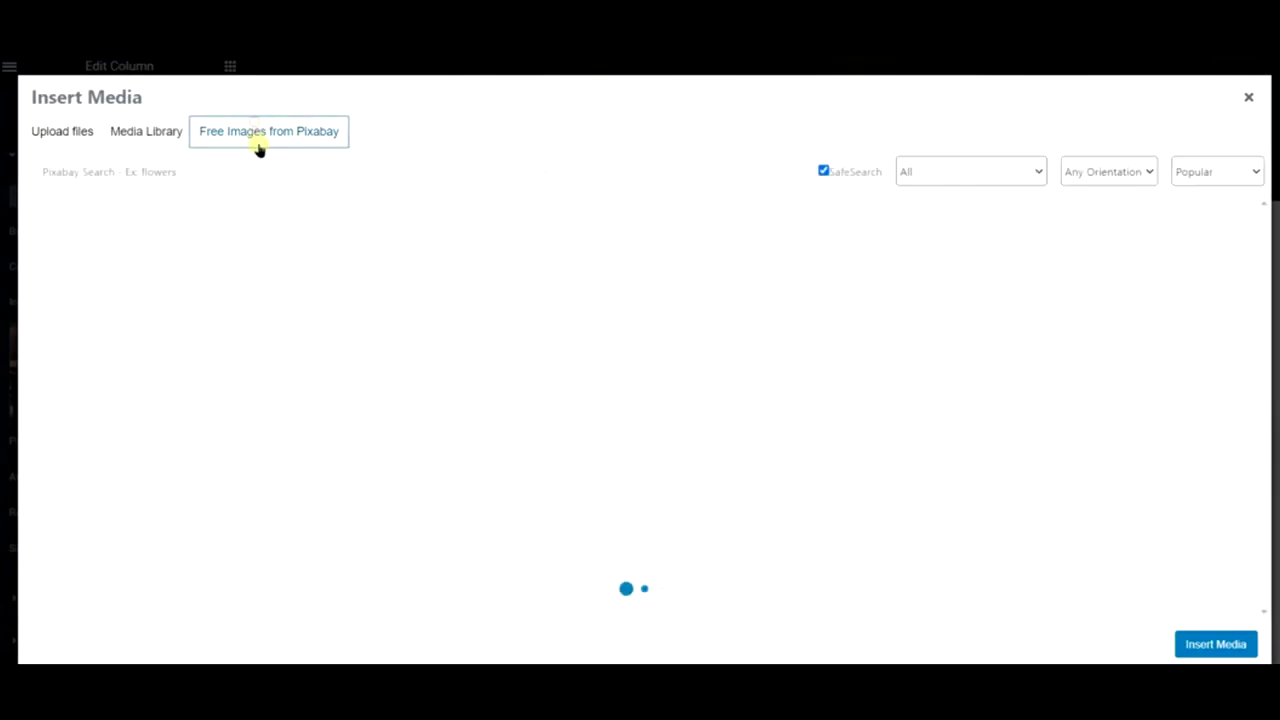
pyautogui.click(266, 170)
pyautogui.write('milkshake')
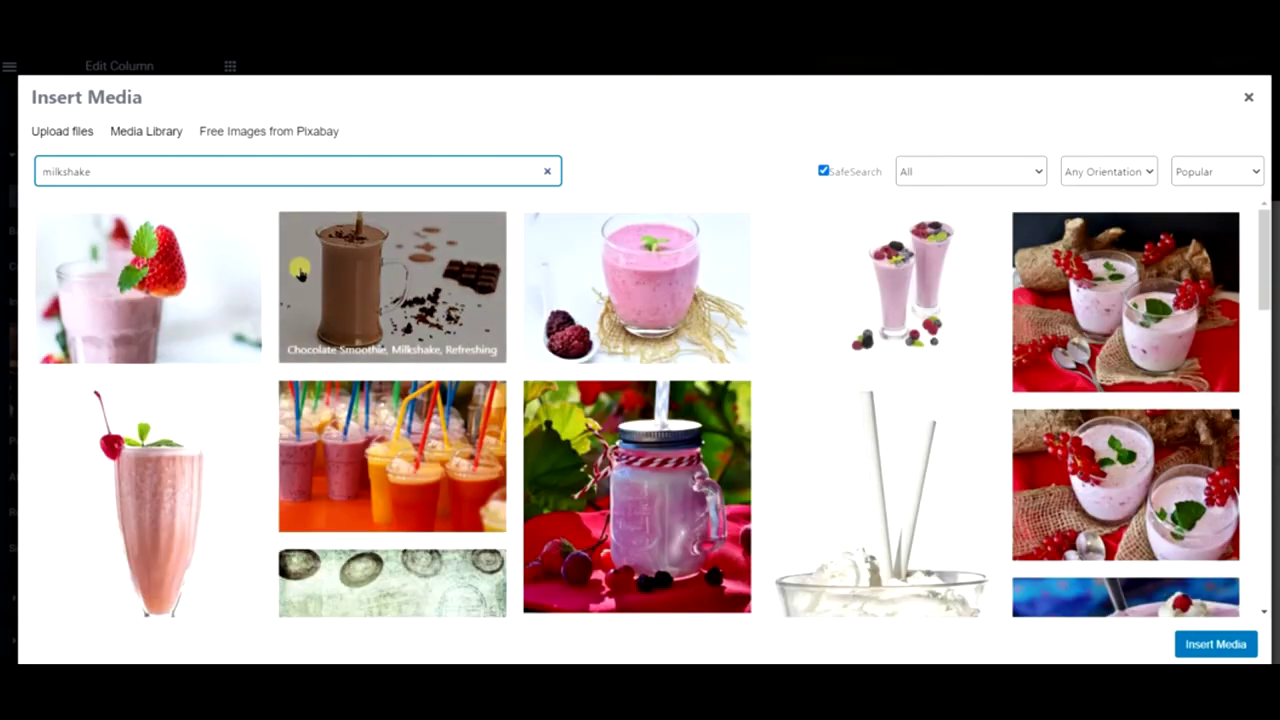
pyautogui.click(490, 310)
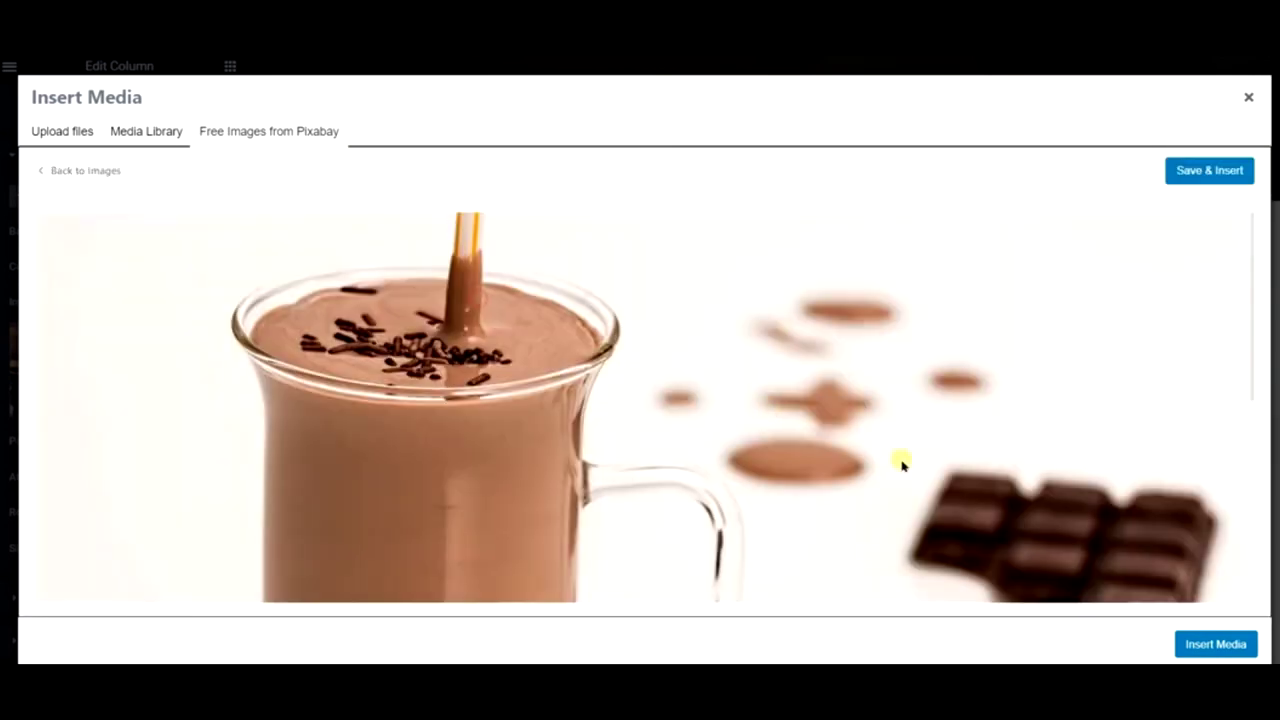
pyautogui.click(1245, 180)
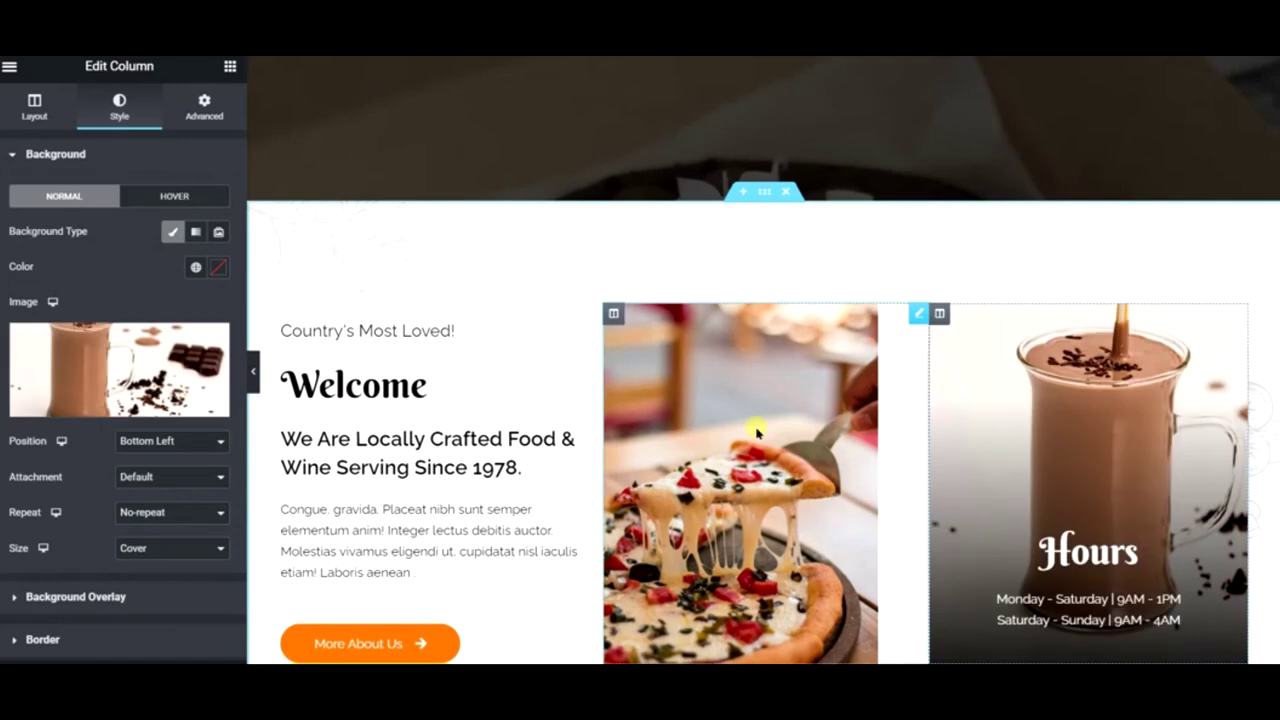
pyautogui.click(645, 415)
# - Replace the pizza image with a Pixabay sesame bagel sandwich photo from a 'bagel' search
pyautogui.click(90, 247)
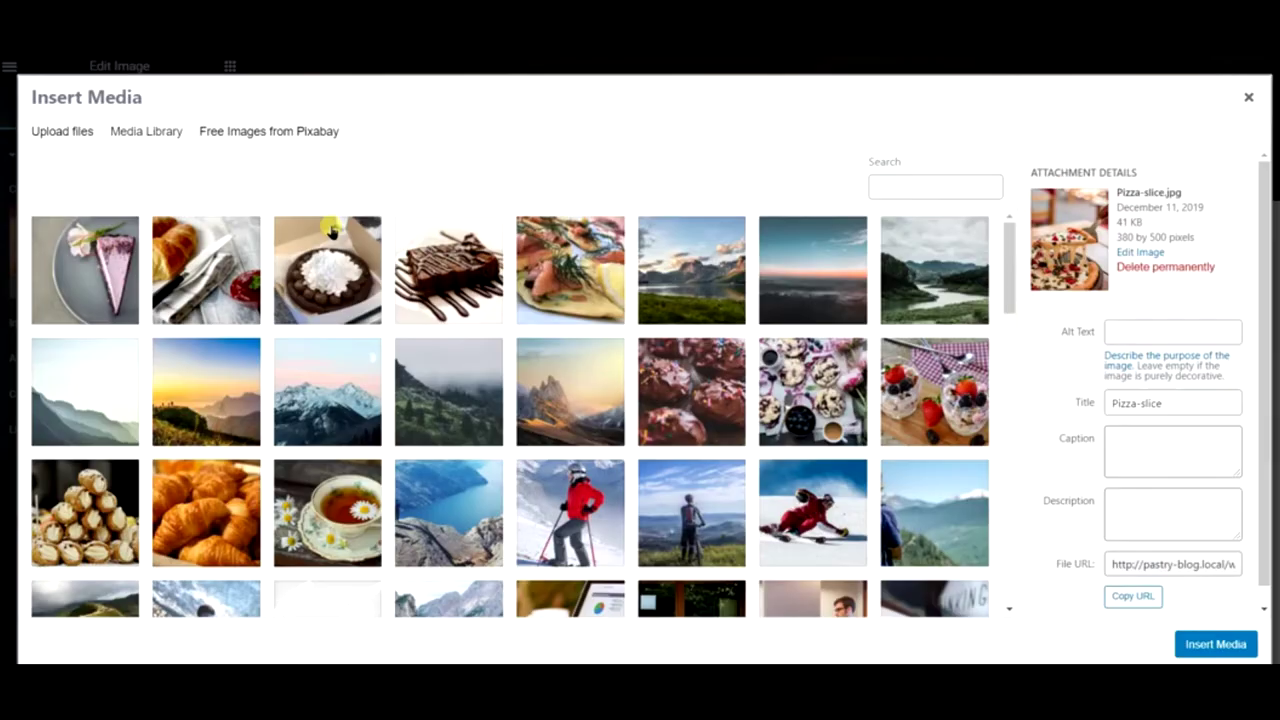
pyautogui.click(262, 136)
pyautogui.click(274, 165)
pyautogui.write('ba')
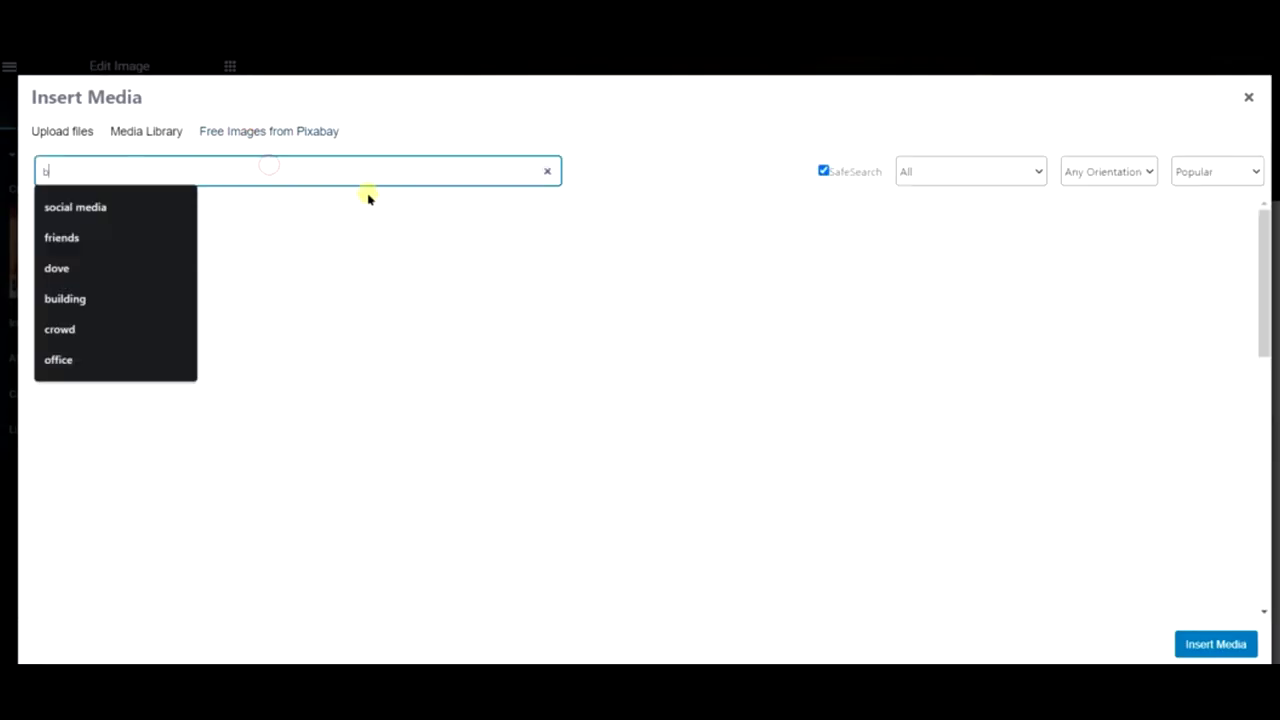
pyautogui.write('gel')
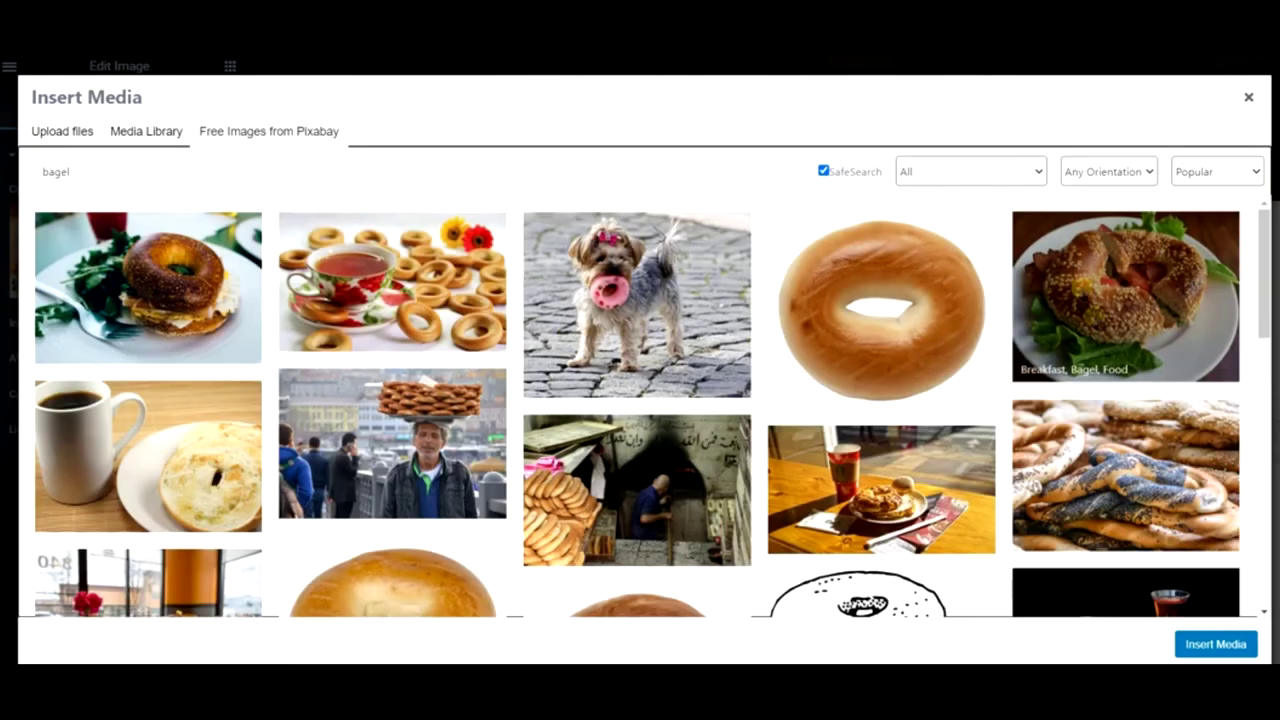
pyautogui.click(1125, 297)
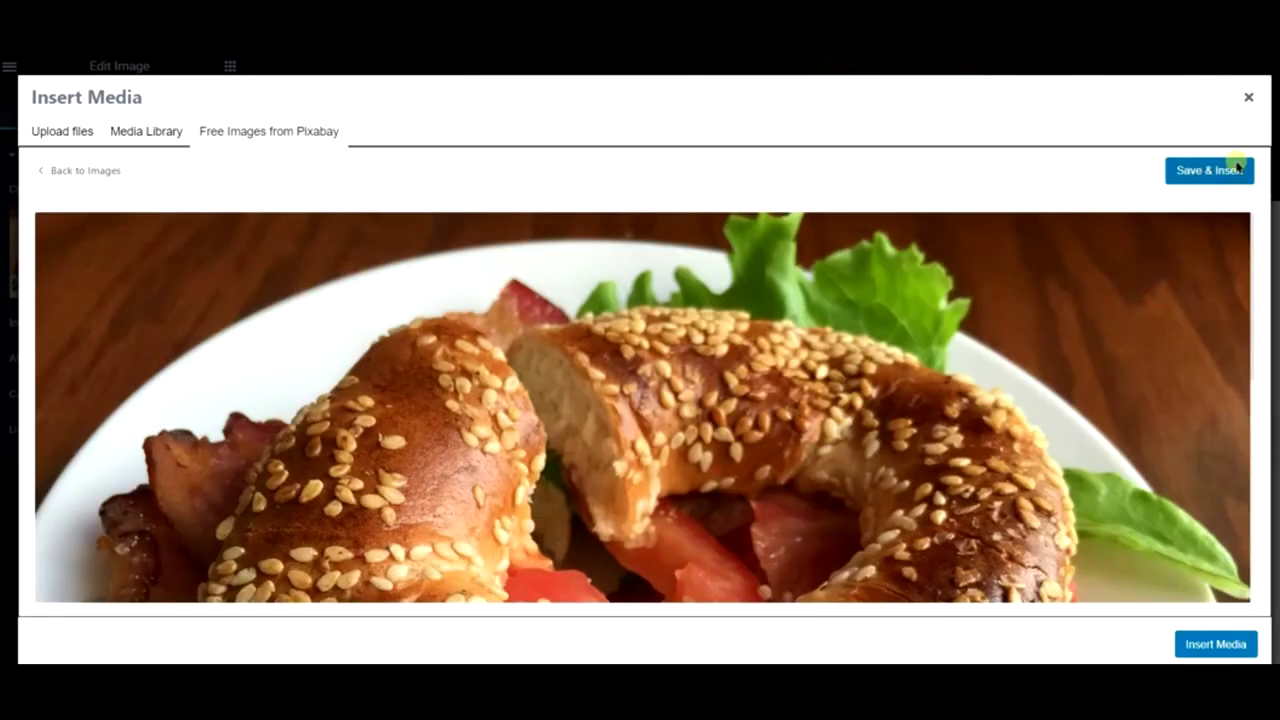
pyautogui.click(1237, 170)
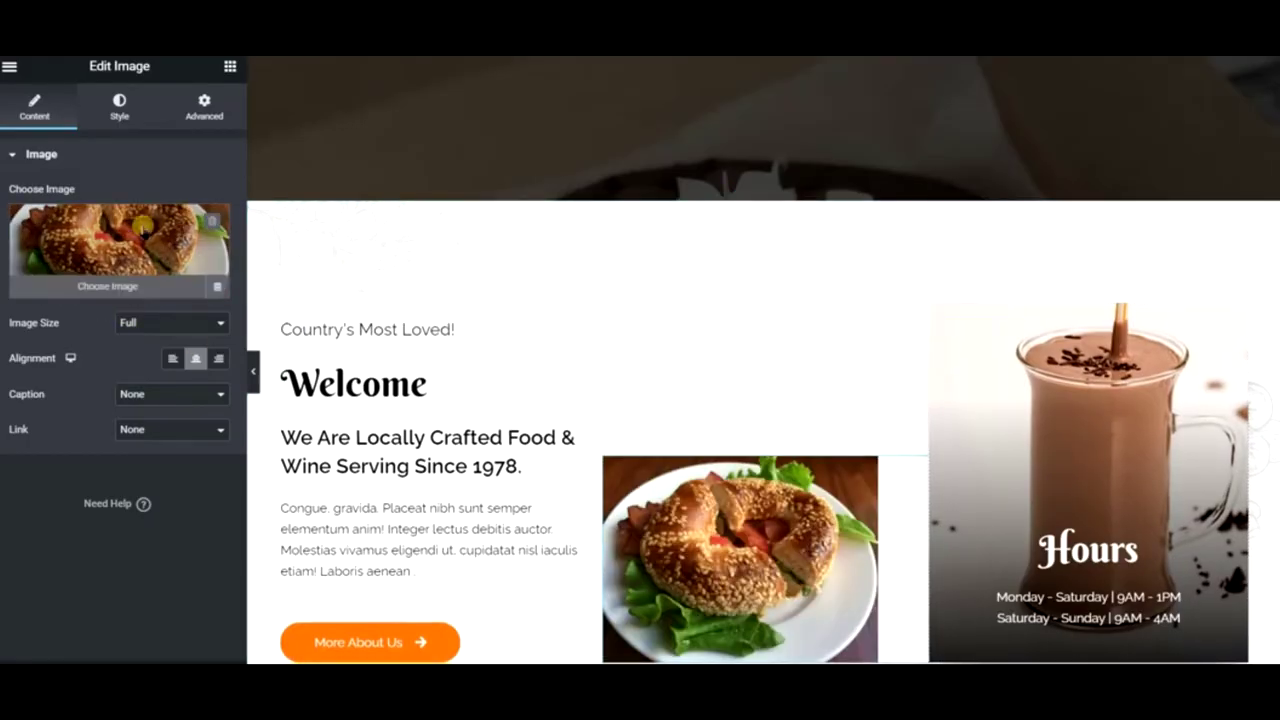
# - Swap it for the Pixabay photo of a hand holding a bagel on a street
pyautogui.click(143, 226)
pyautogui.click(300, 132)
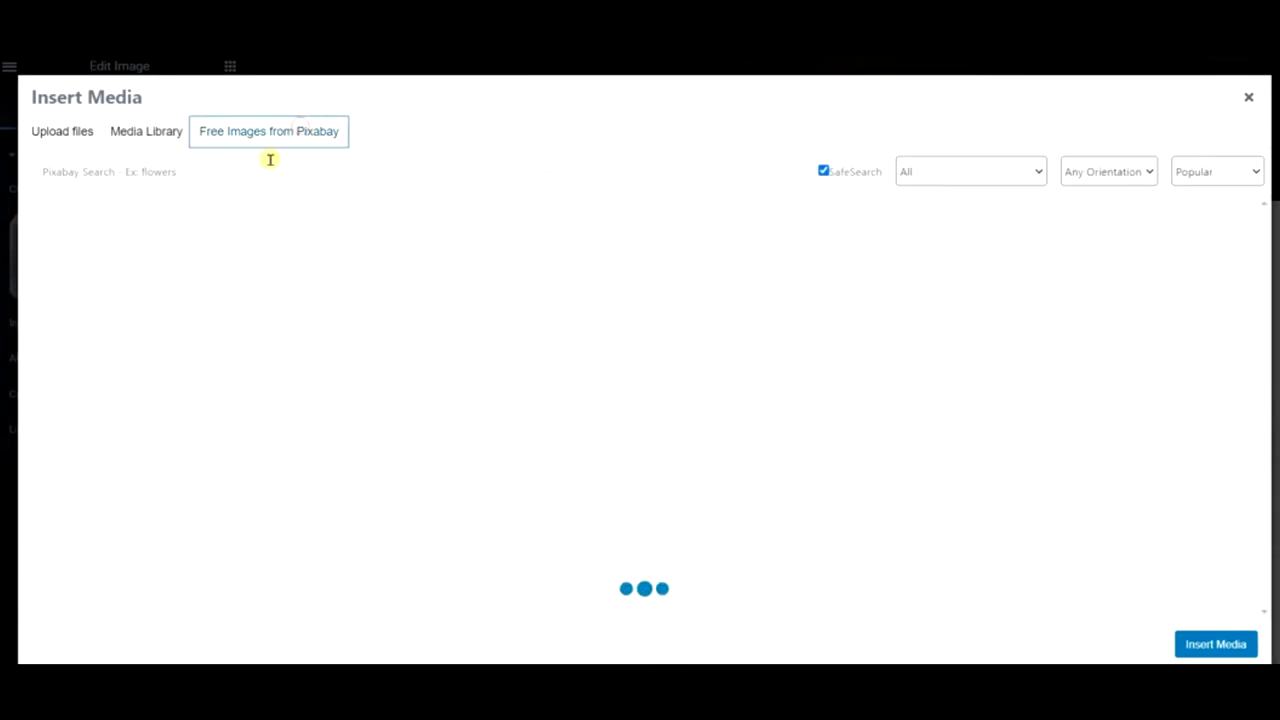
pyautogui.click(280, 164)
pyautogui.write('bagel')
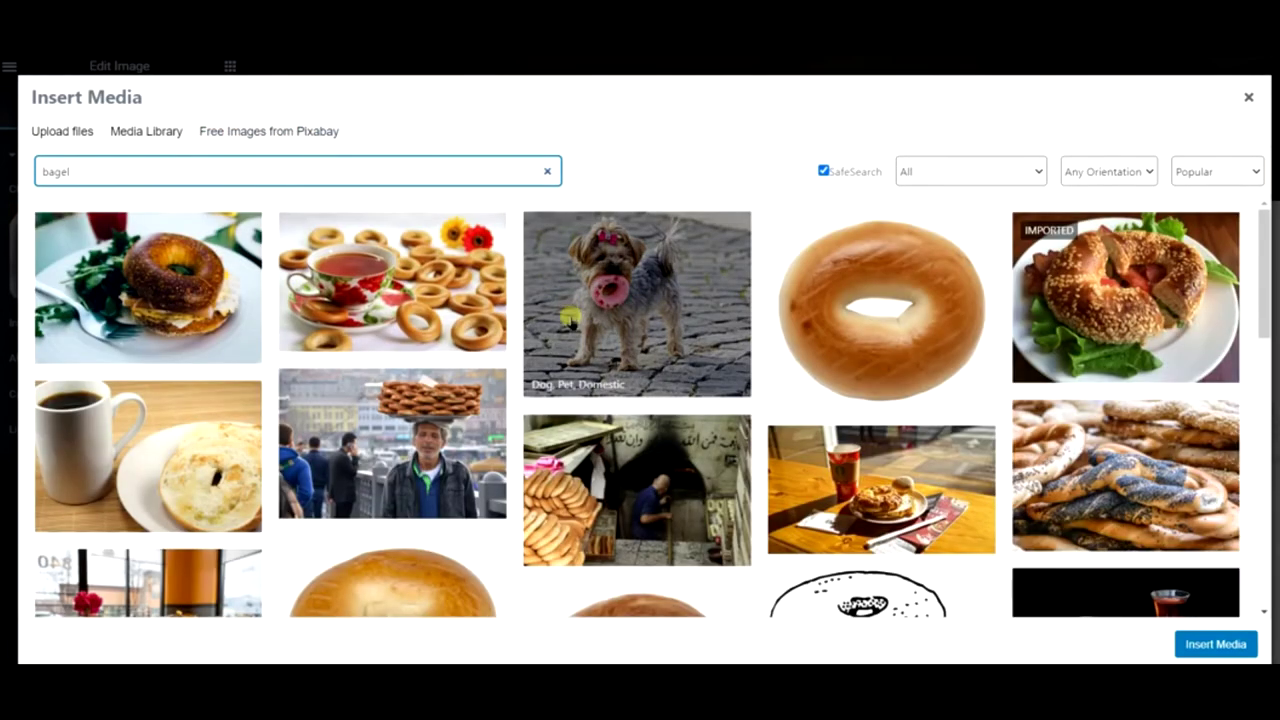
pyautogui.scroll(-3, 566, 329)
pyautogui.scroll(-3, 567, 325)
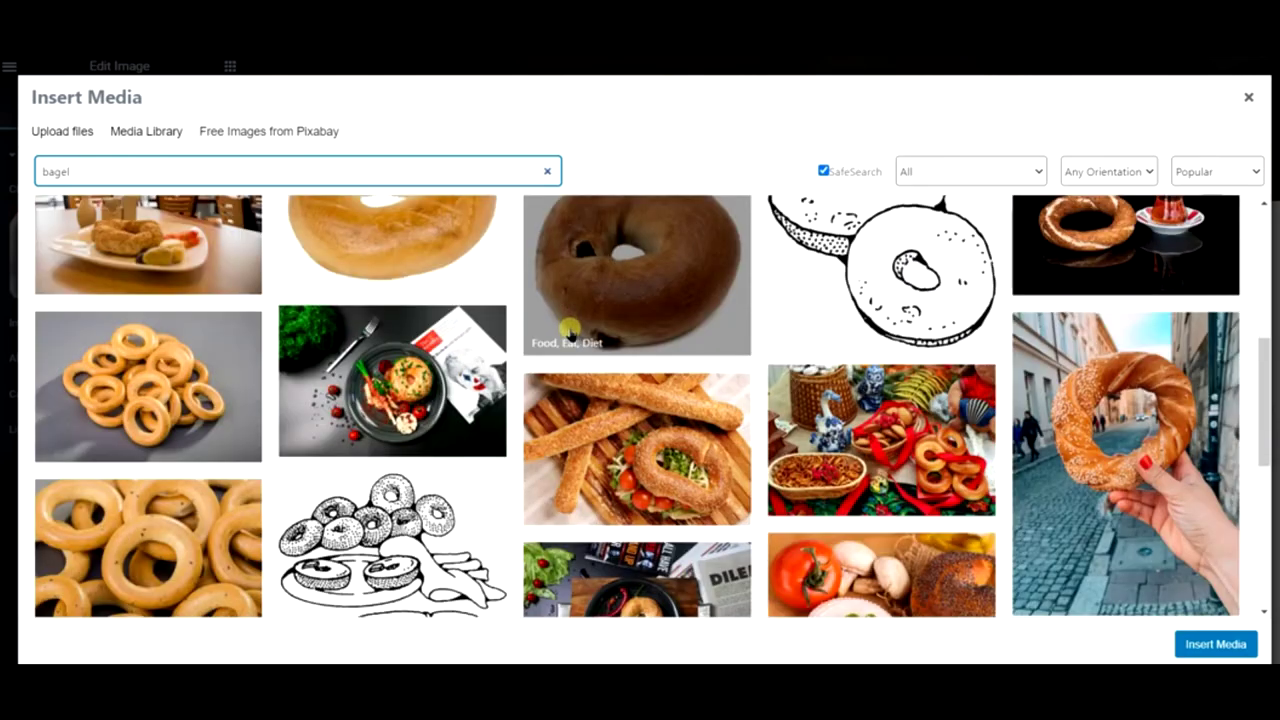
pyautogui.click(1156, 291)
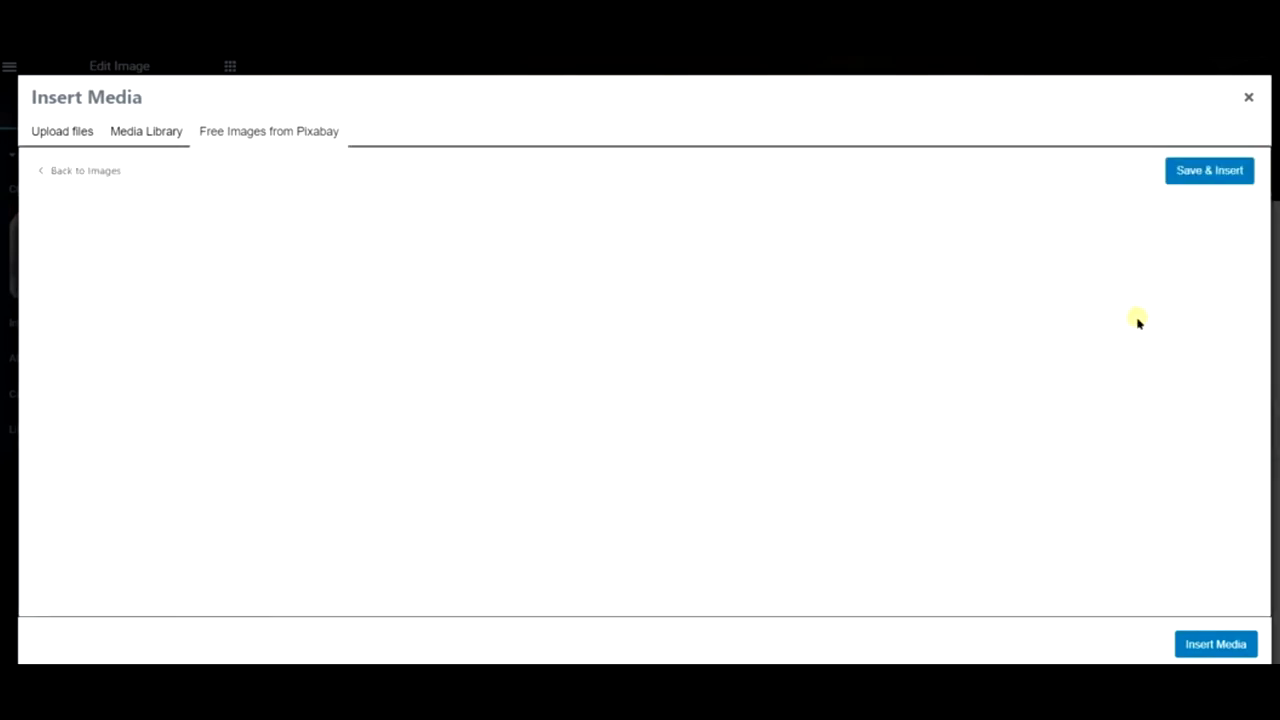
pyautogui.click(1206, 170)
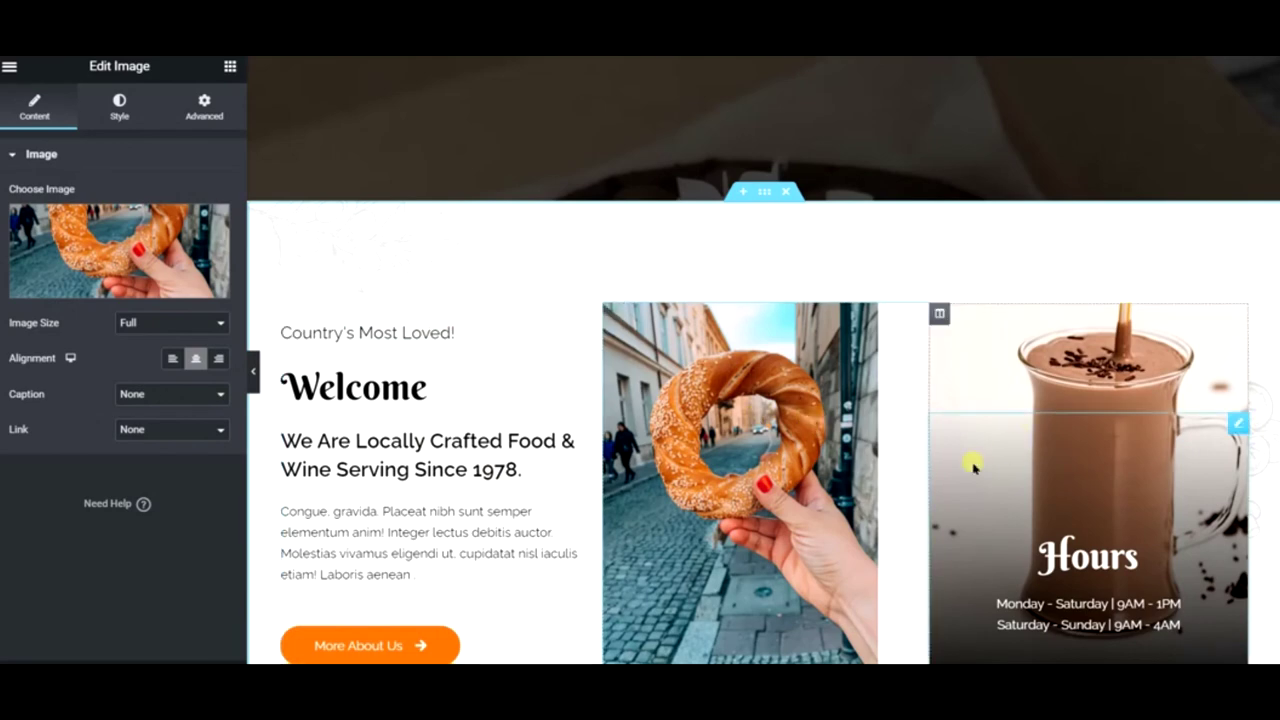
pyautogui.click(1105, 557)
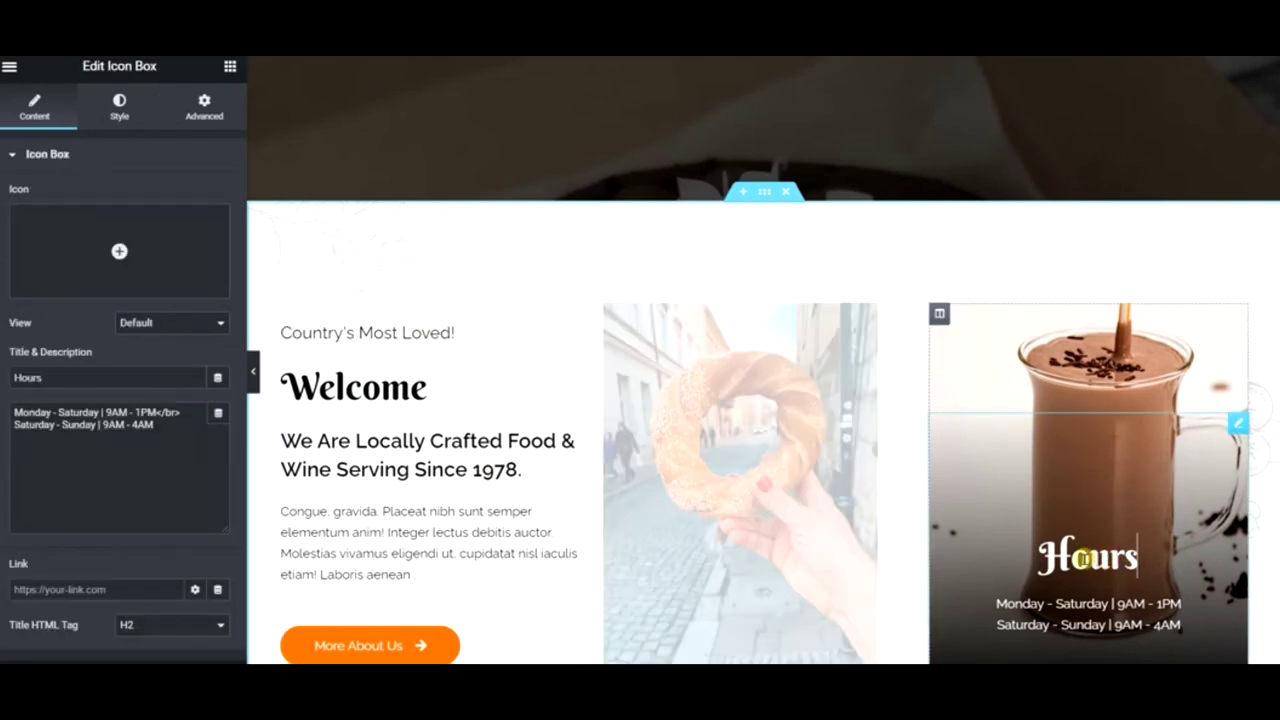
# - Retitle the Hours icon box 'What We Do'
pyautogui.moveTo(97, 376); pyautogui.dragTo(4, 368)
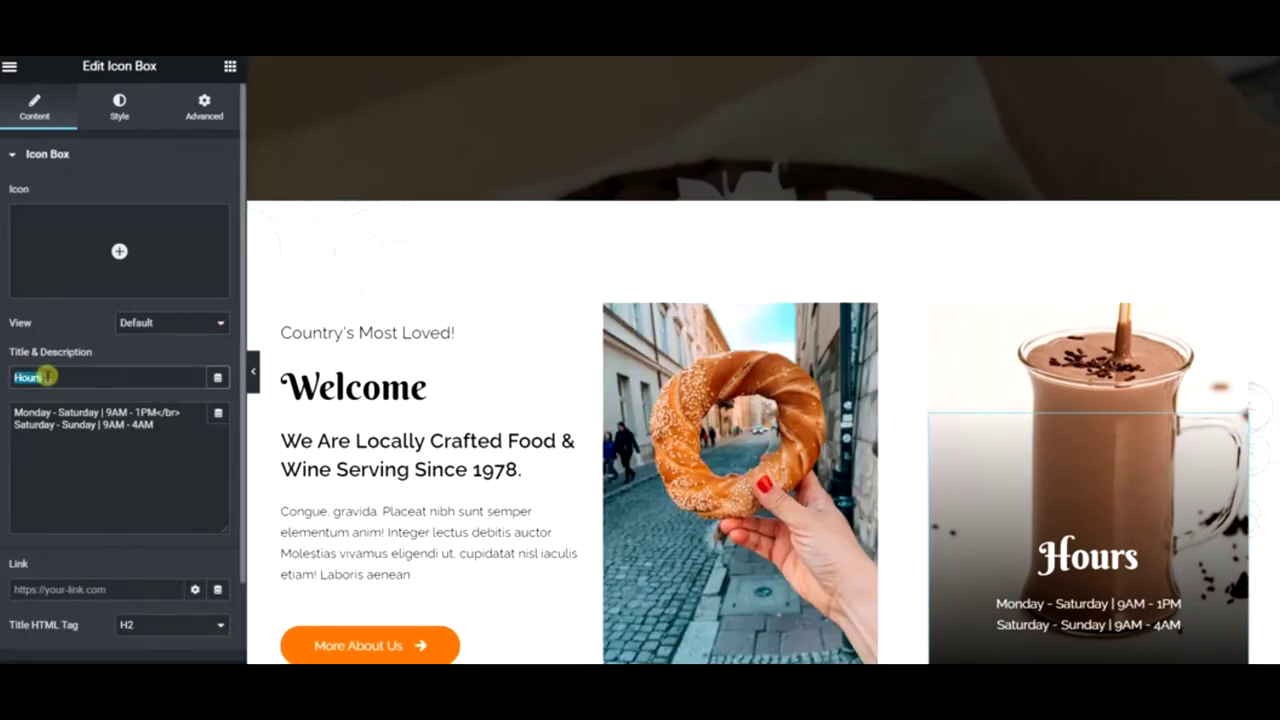
pyautogui.write('What WE d')
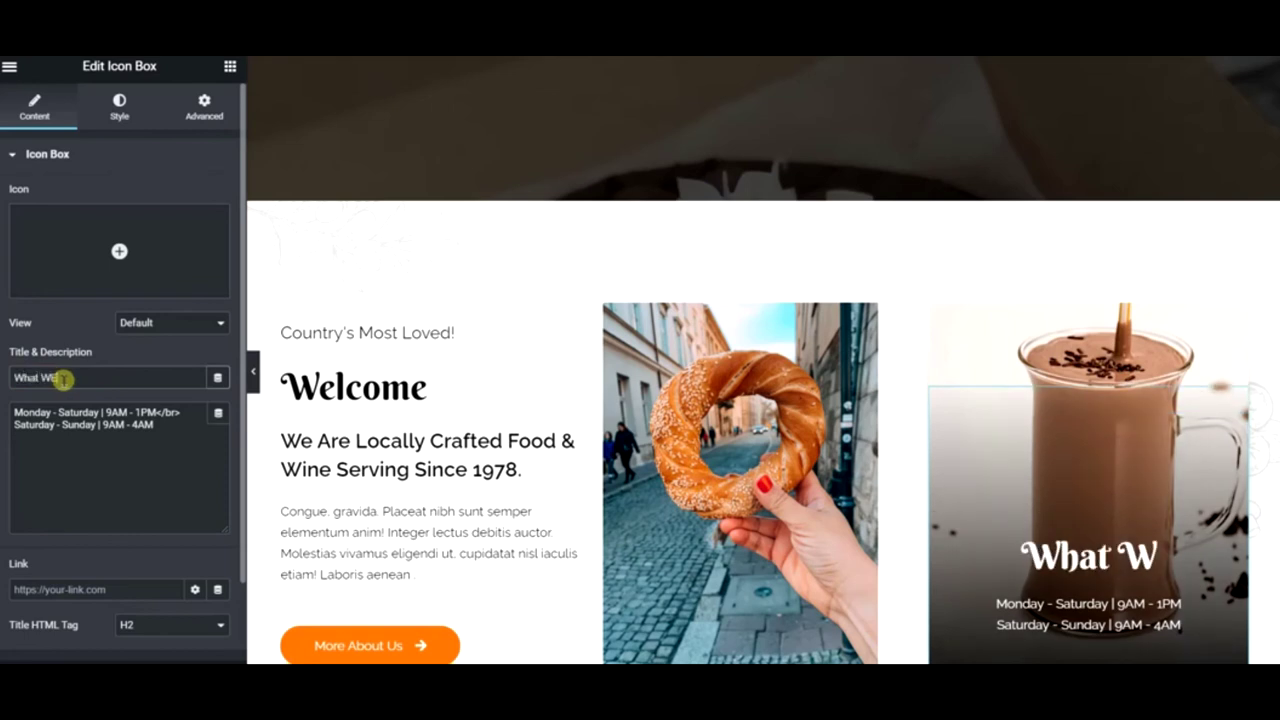
pyautogui.write('o')
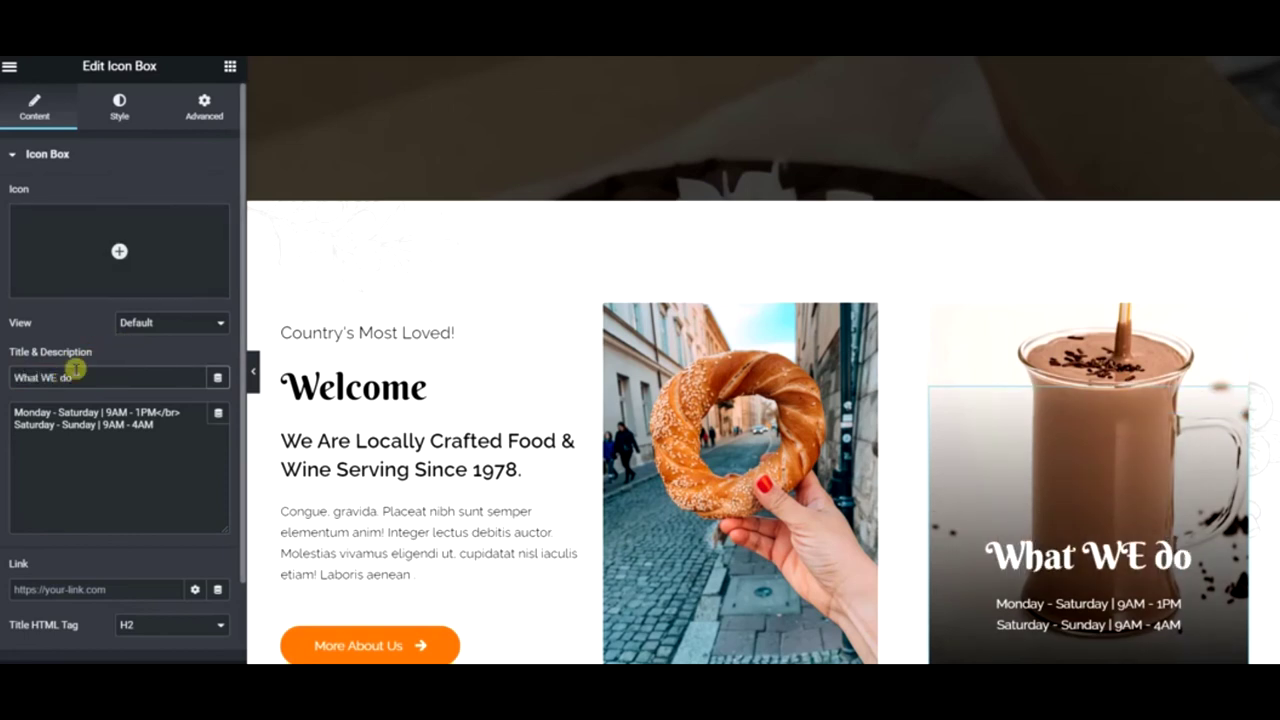
pyautogui.press('BackSpace')
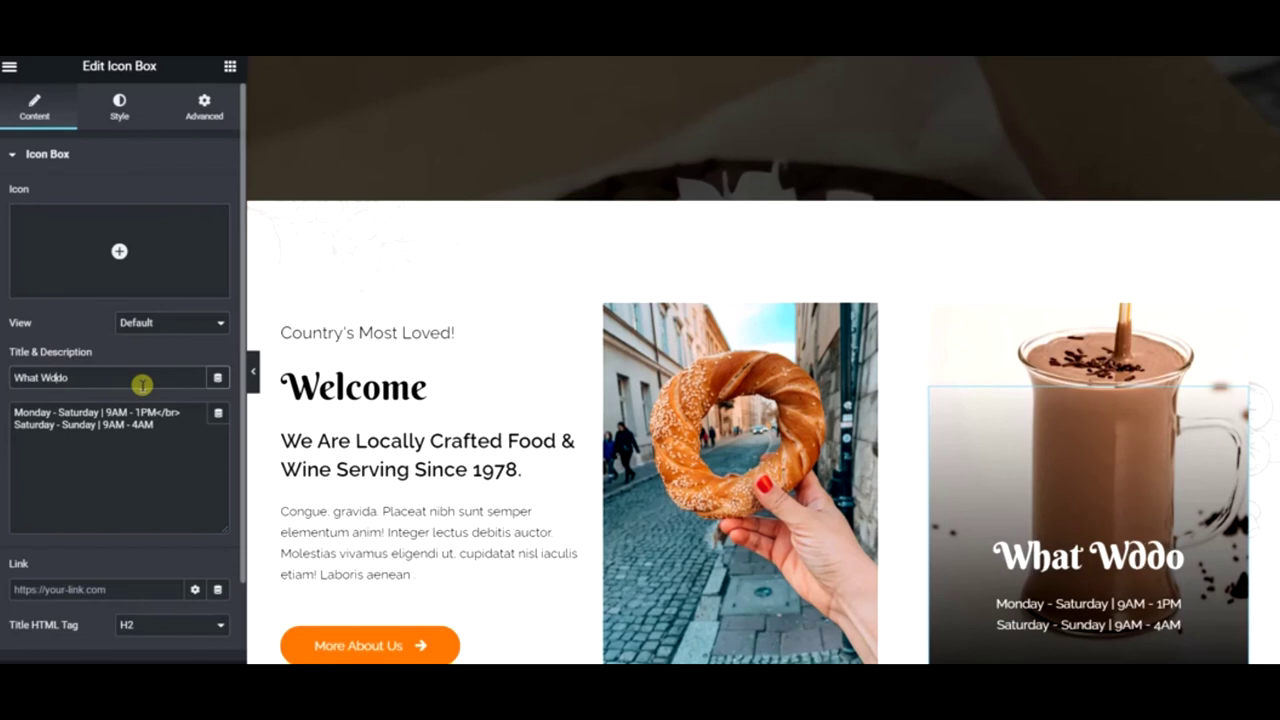
pyautogui.write('e')
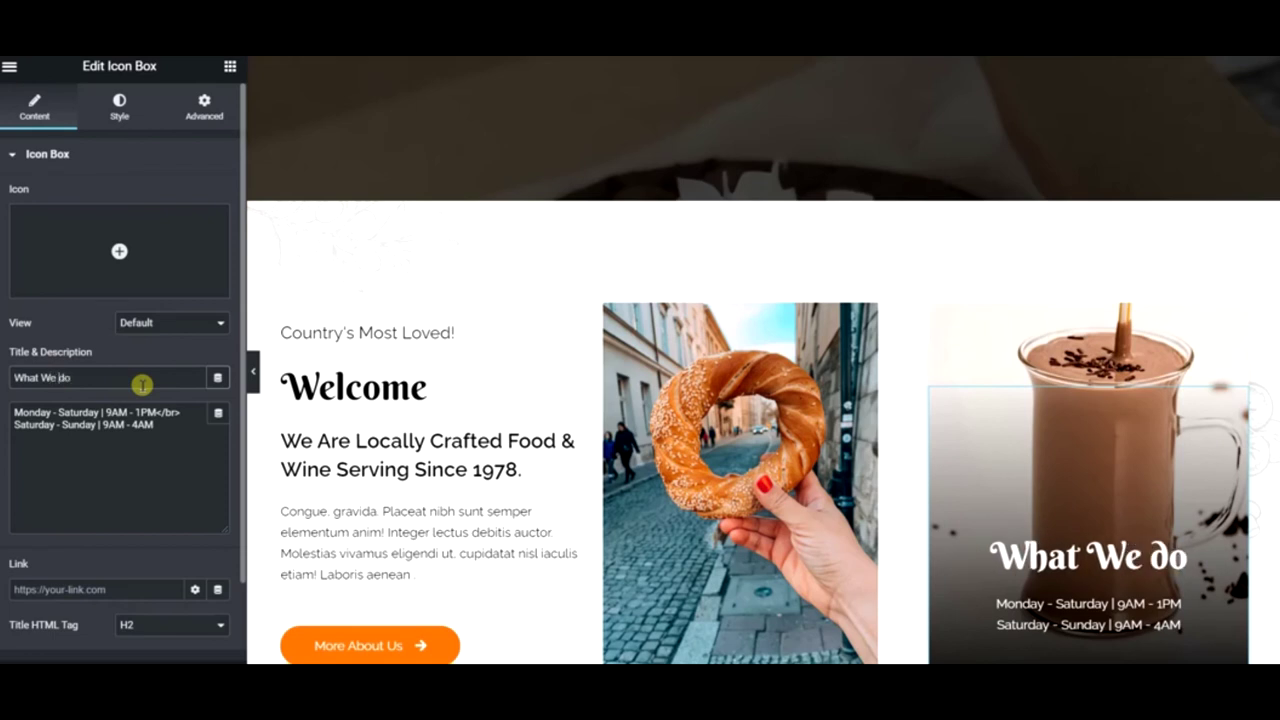
pyautogui.press('BackSpace')
pyautogui.press('BackSpace')
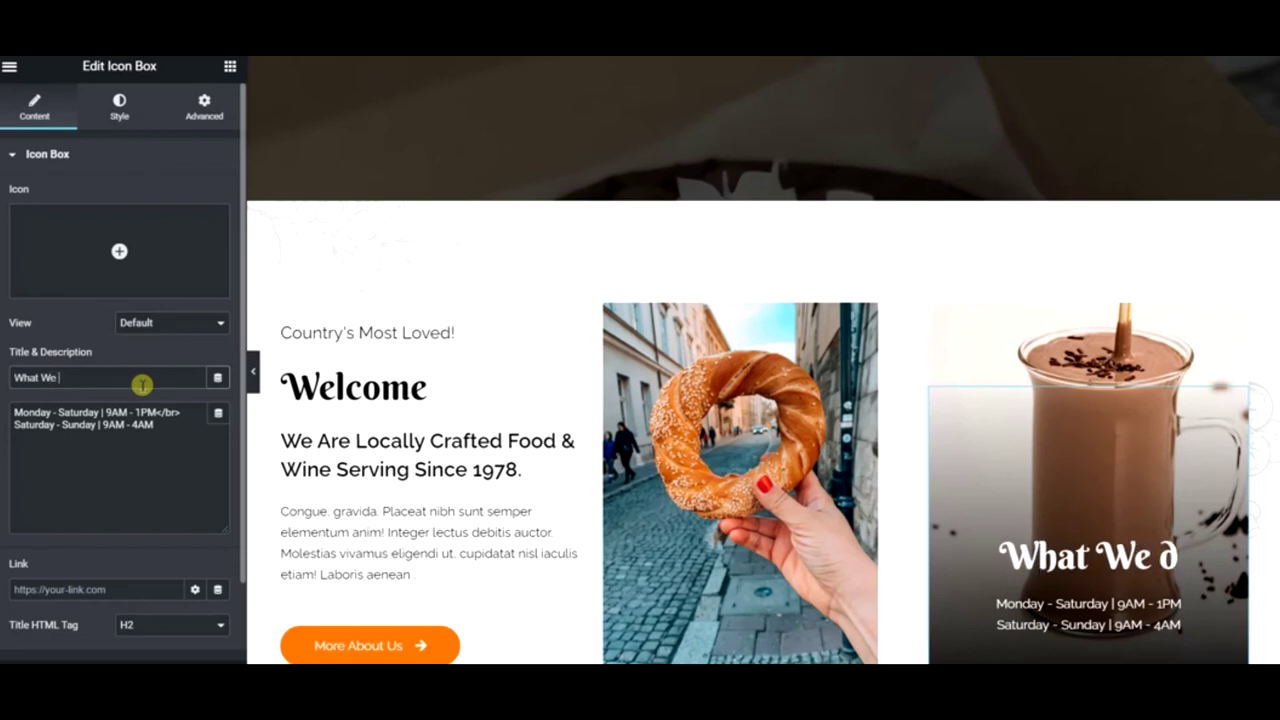
pyautogui.write('Do')
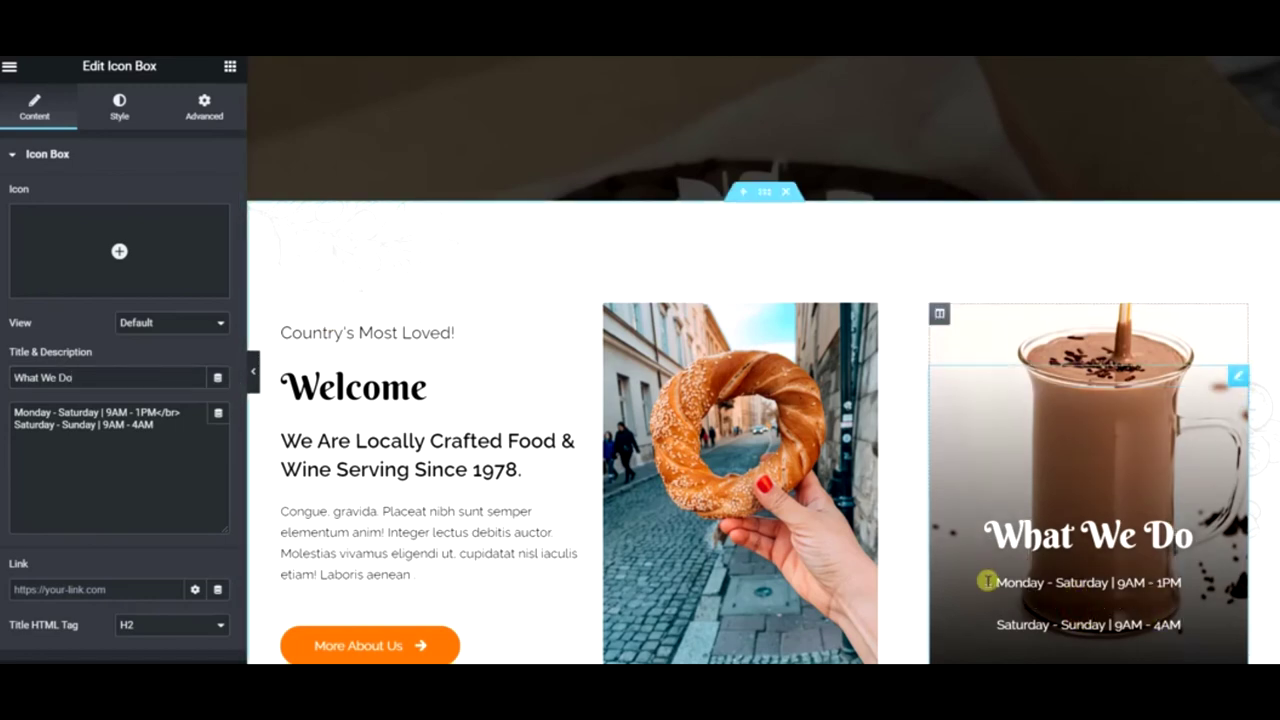
# - Replace the opening-hours description with the lines Cakes, Desserts and Pastries
pyautogui.moveTo(156, 412); pyautogui.dragTo(14, 411)
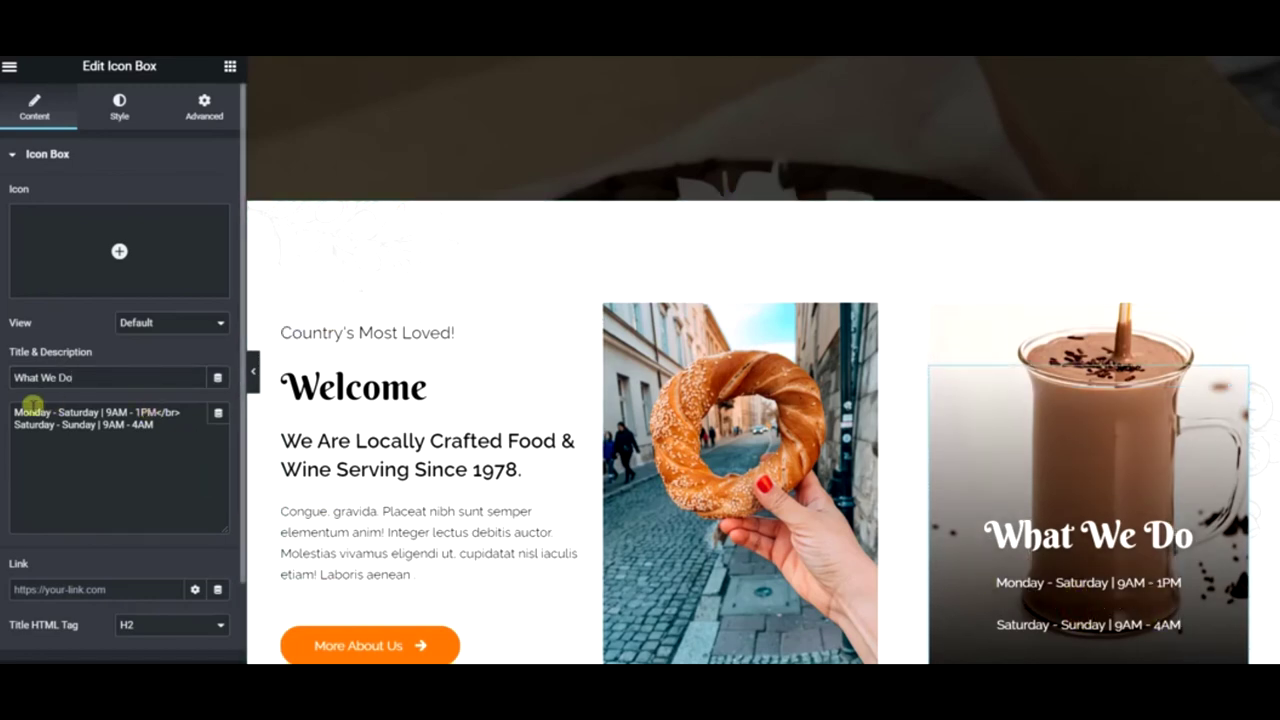
pyautogui.write('Cakes')
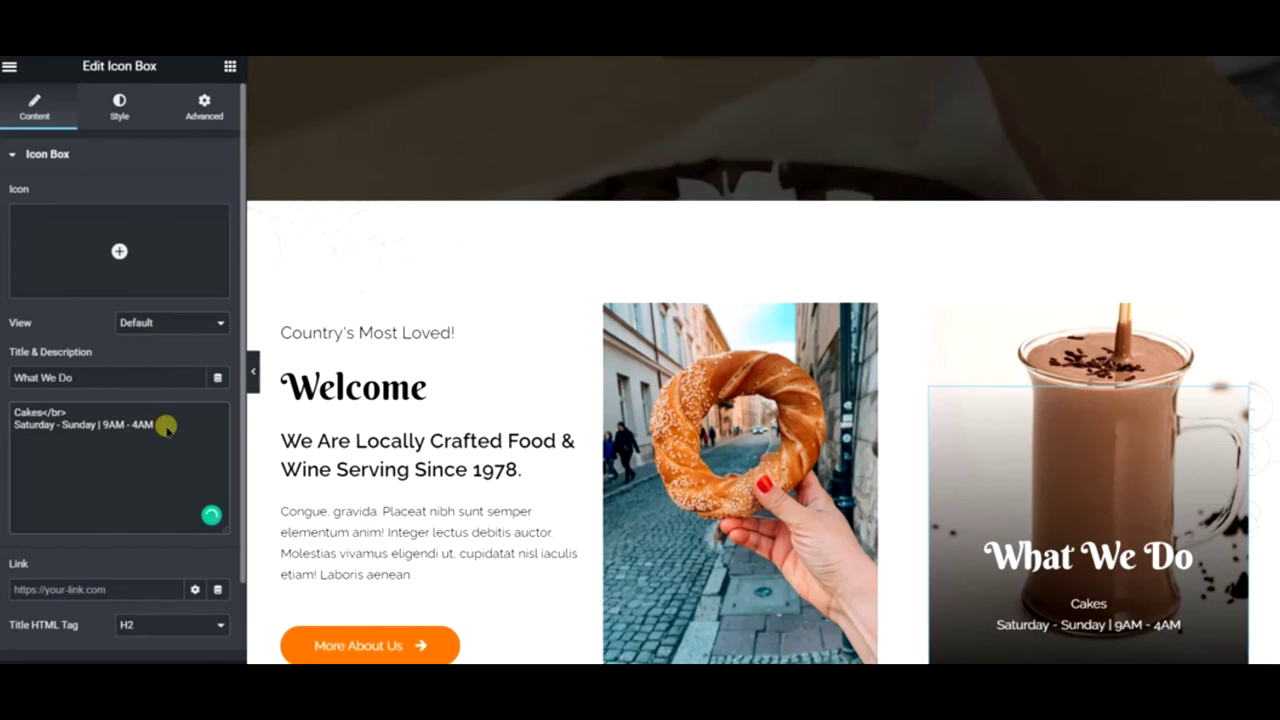
pyautogui.moveTo(166, 427); pyautogui.dragTo(4, 411)
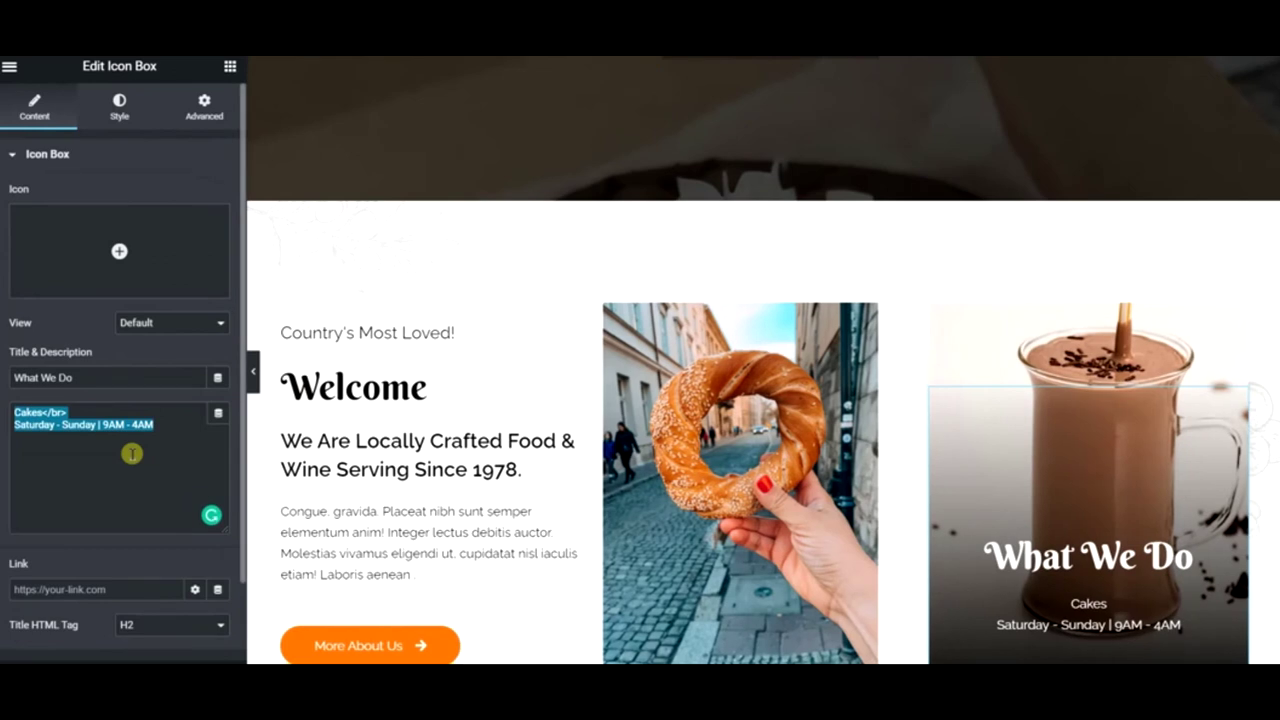
pyautogui.click(132, 453)
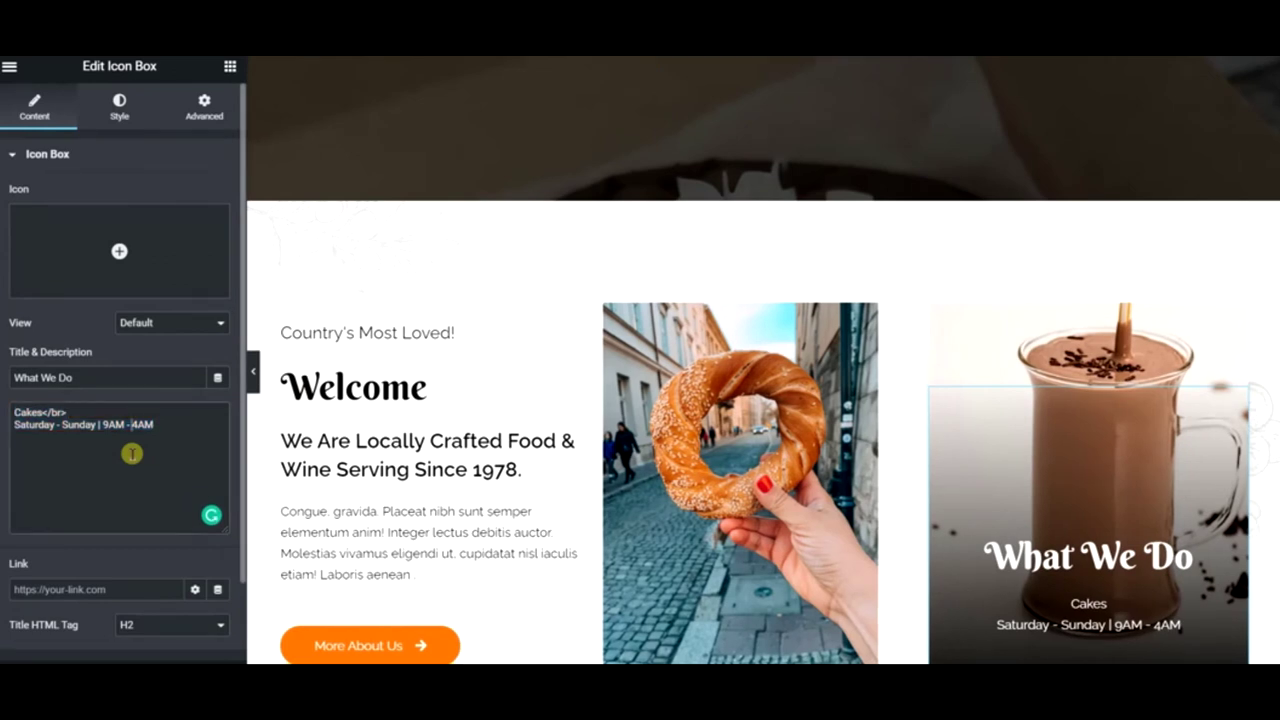
pyautogui.press('BackSpace')
pyautogui.press('BackSpace')
pyautogui.press('BackSpace')
pyautogui.press('BackSpace')
pyautogui.press('BackSpace')
pyautogui.press('BackSpace')
pyautogui.press('BackSpace')
pyautogui.press('BackSpace')
pyautogui.press('BackSpace')
pyautogui.press('BackSpace')
pyautogui.press('BackSpace')
pyautogui.press('BackSpace')
pyautogui.press('BackSpace')
pyautogui.press('BackSpace')
pyautogui.press('BackSpace')
pyautogui.press('BackSpace')
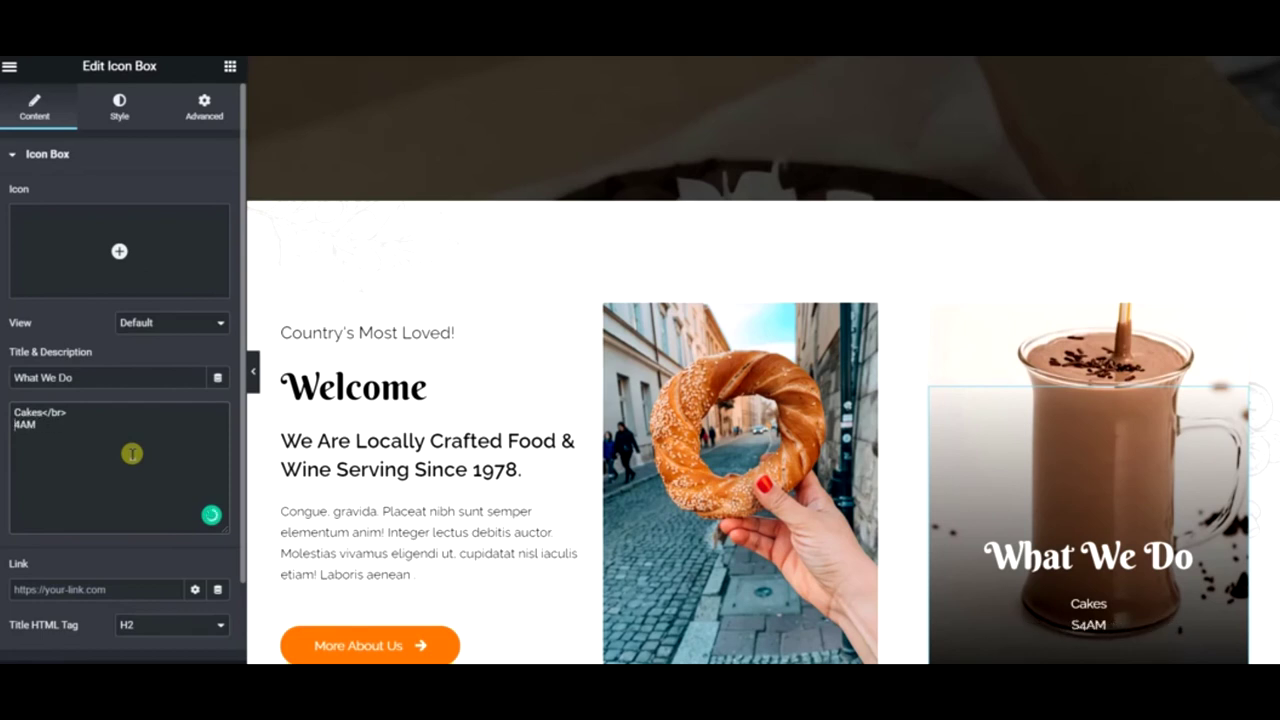
pyautogui.press('Delete')
pyautogui.press('Delete')
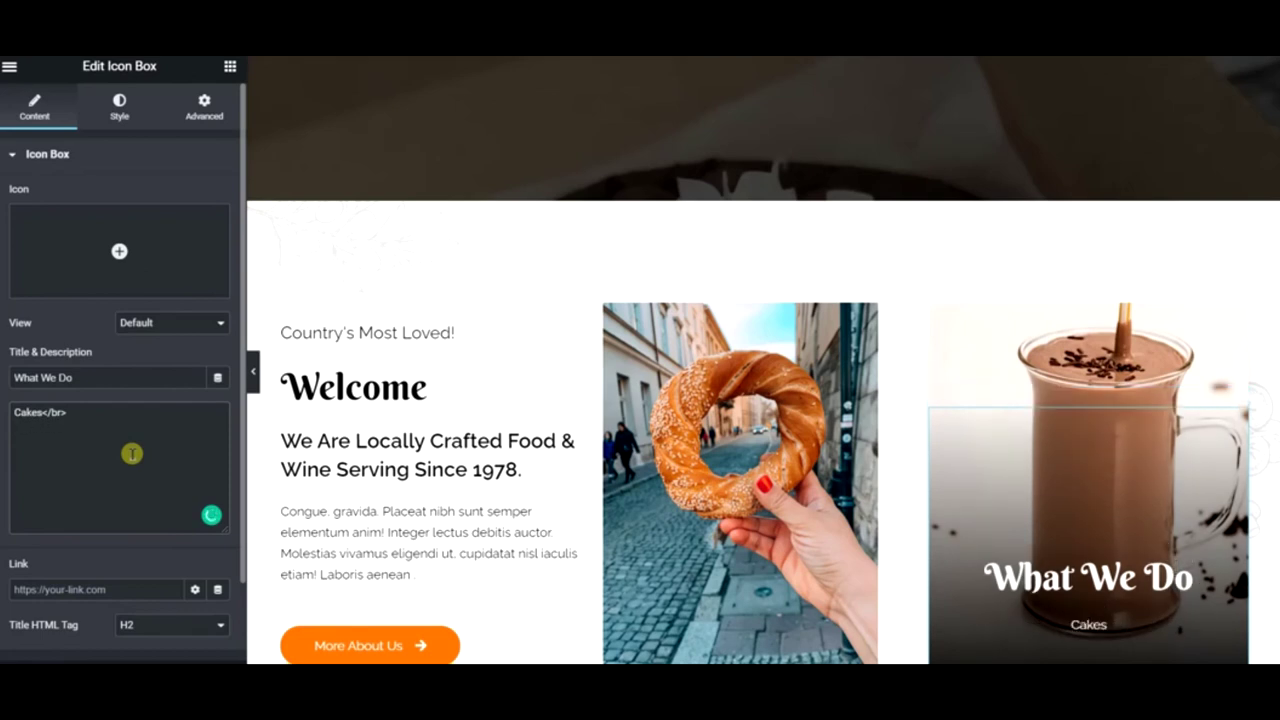
pyautogui.write('De')
pyautogui.write('C')
pyautogui.write('a')
pyautogui.press('Return')
pyautogui.write('De')
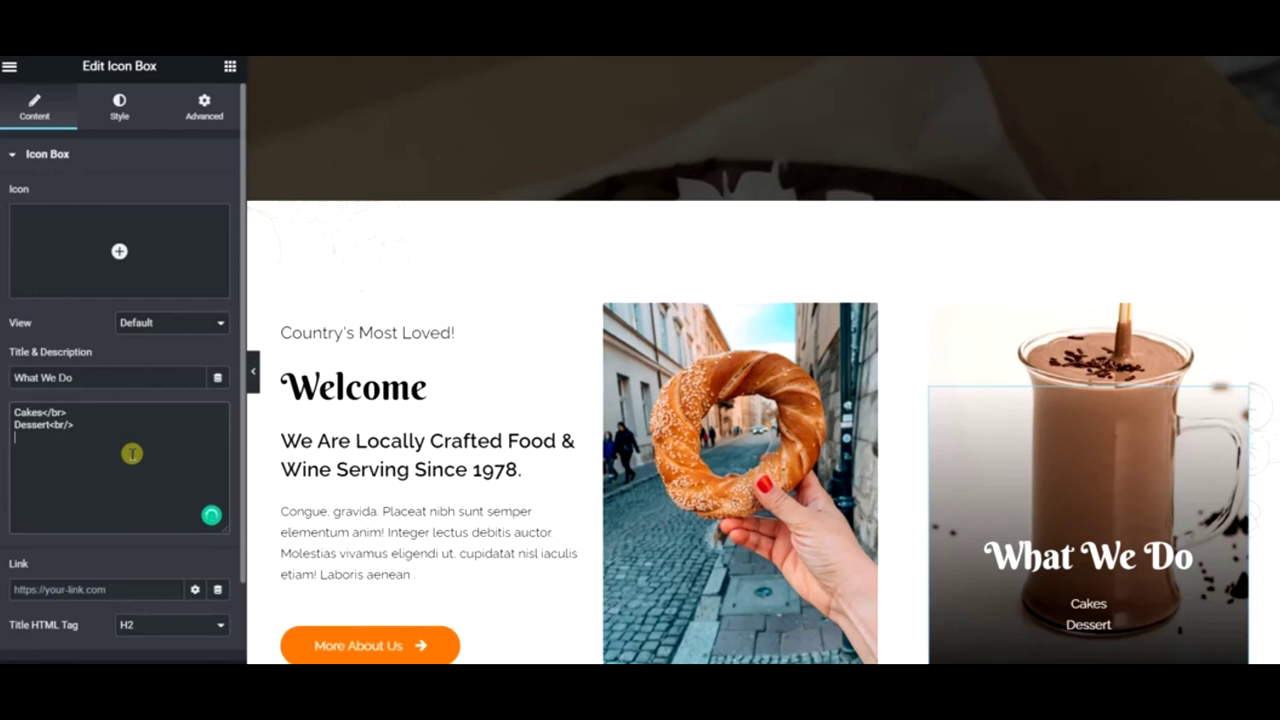
pyautogui.write('f')
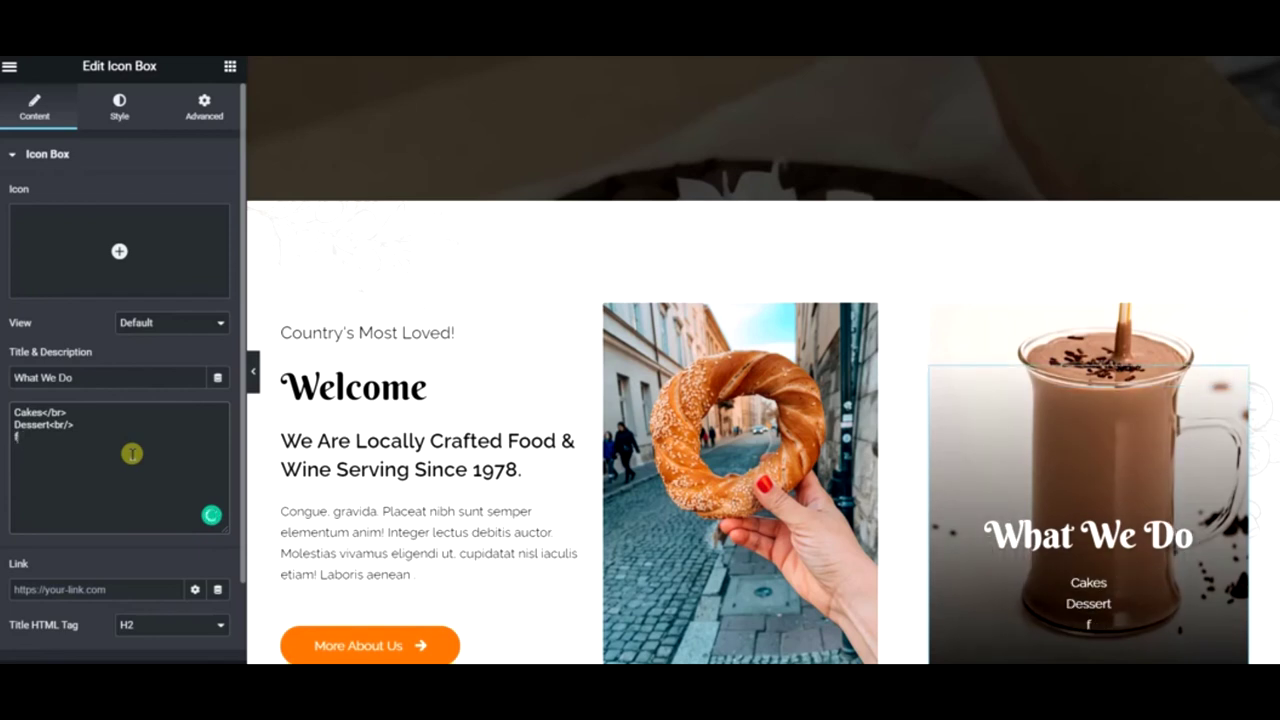
pyautogui.press('BackSpace')
pyautogui.write('Pastries')
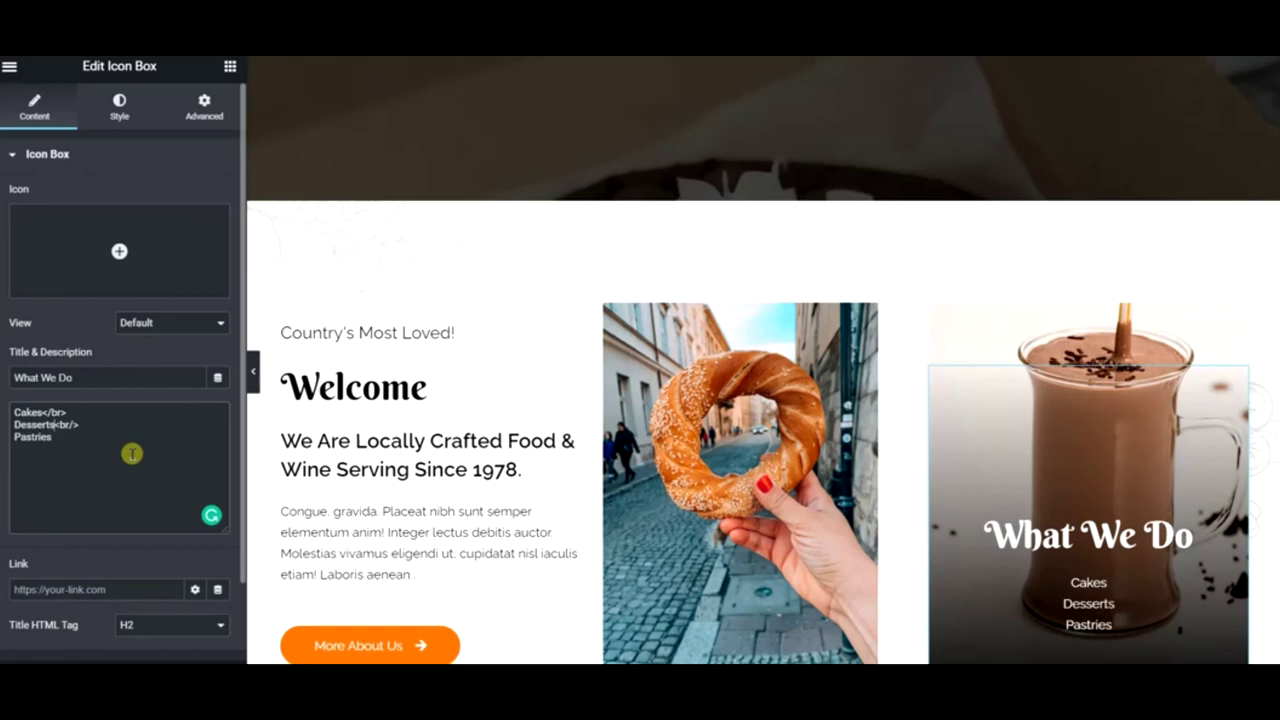
# - Preview the page and select the first Cupcake Ipsum paragraph
pyautogui.click(253, 371)
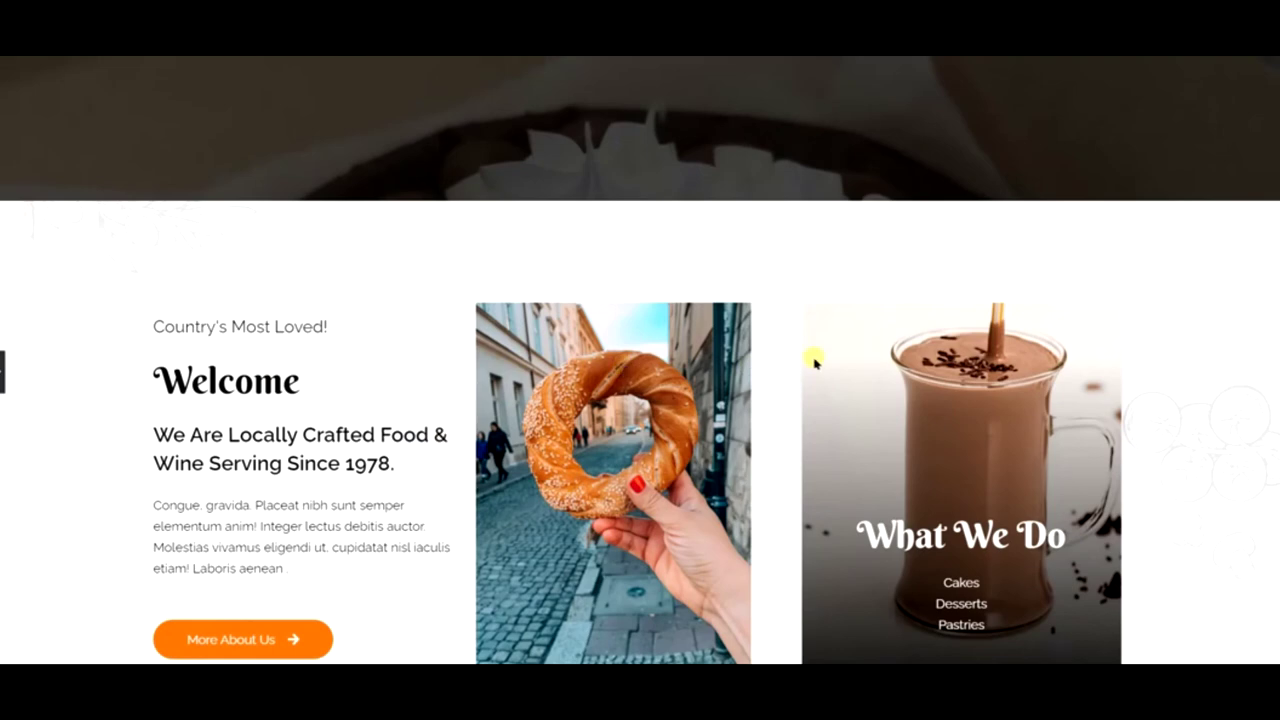
pyautogui.scroll(-2, 800, 365)
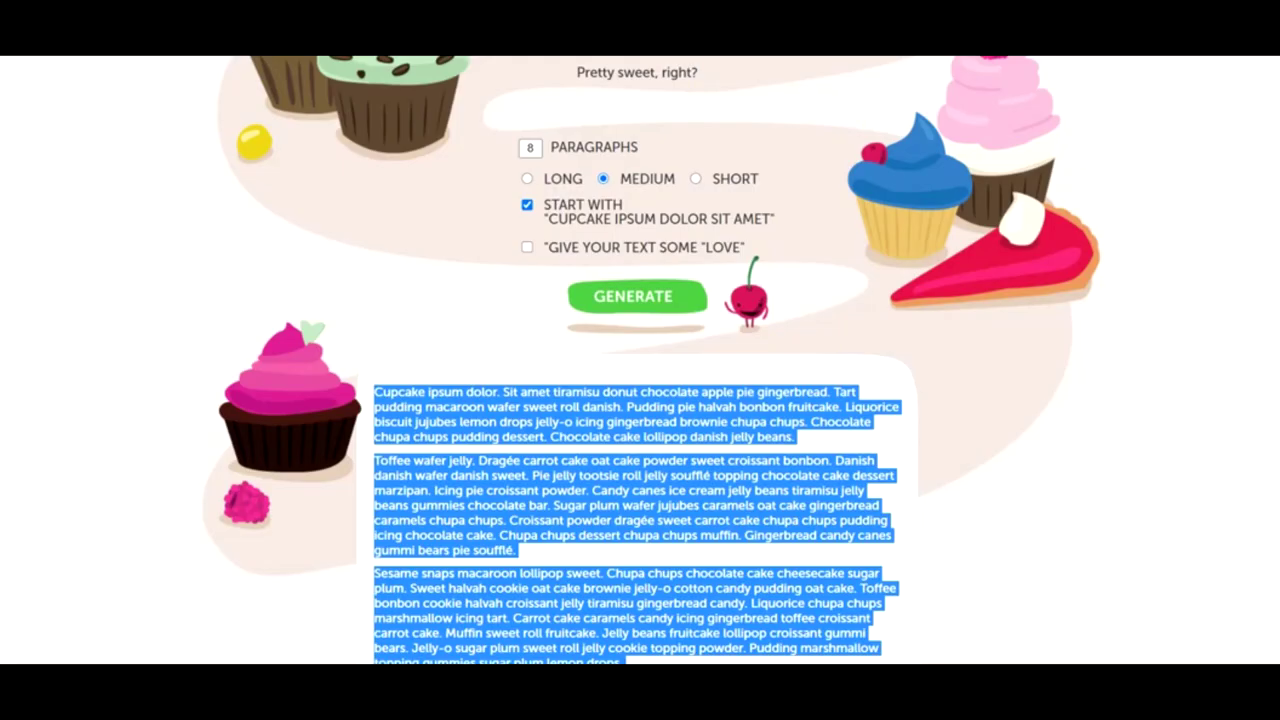
pyautogui.click(710, 356)
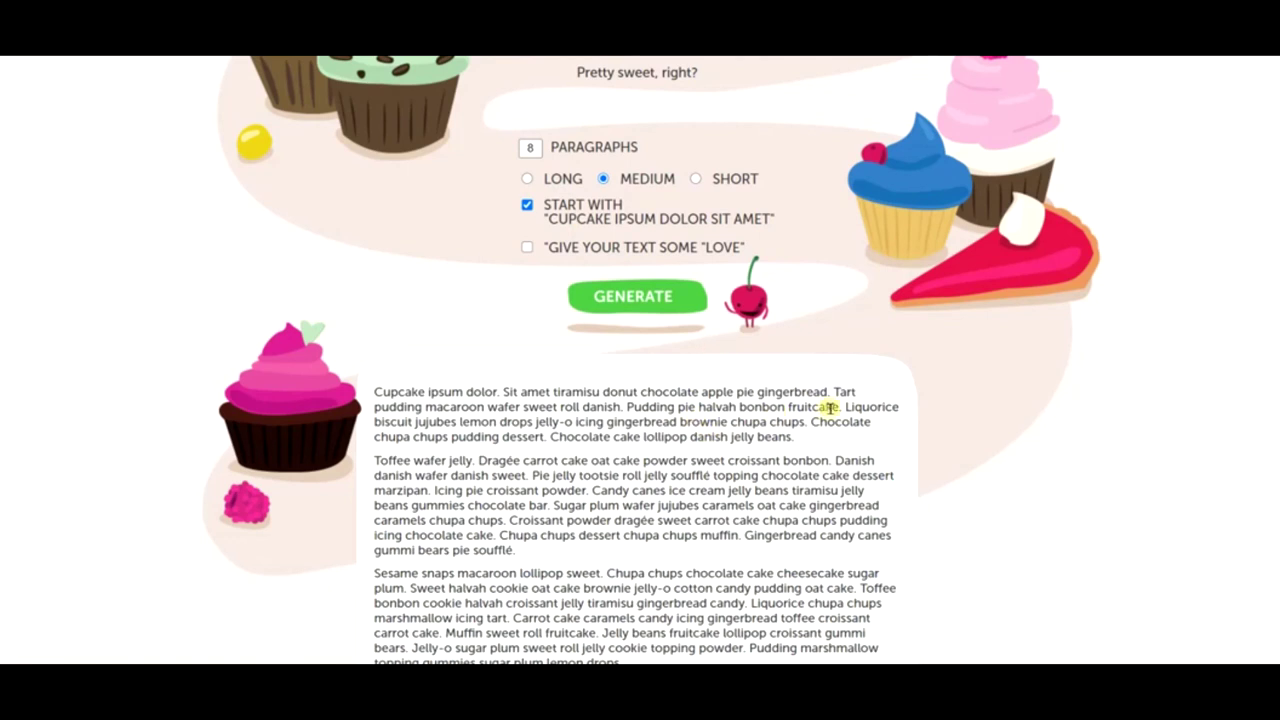
pyautogui.moveTo(844, 409); pyautogui.dragTo(366, 393)
pyautogui.hotkey('ctrl', 'c')
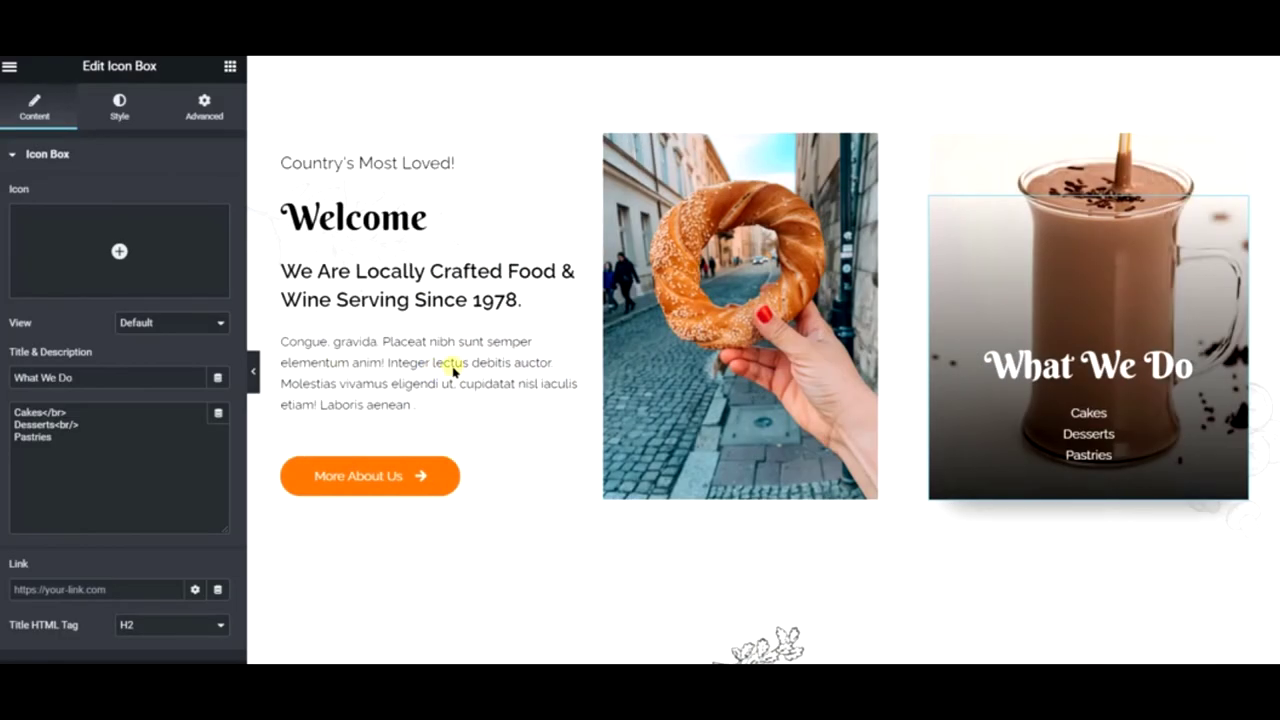
# - Paste the Cupcake Ipsum paragraph as the Welcome icon box description
pyautogui.click(354, 394)
pyautogui.tripleClick(179, 453)
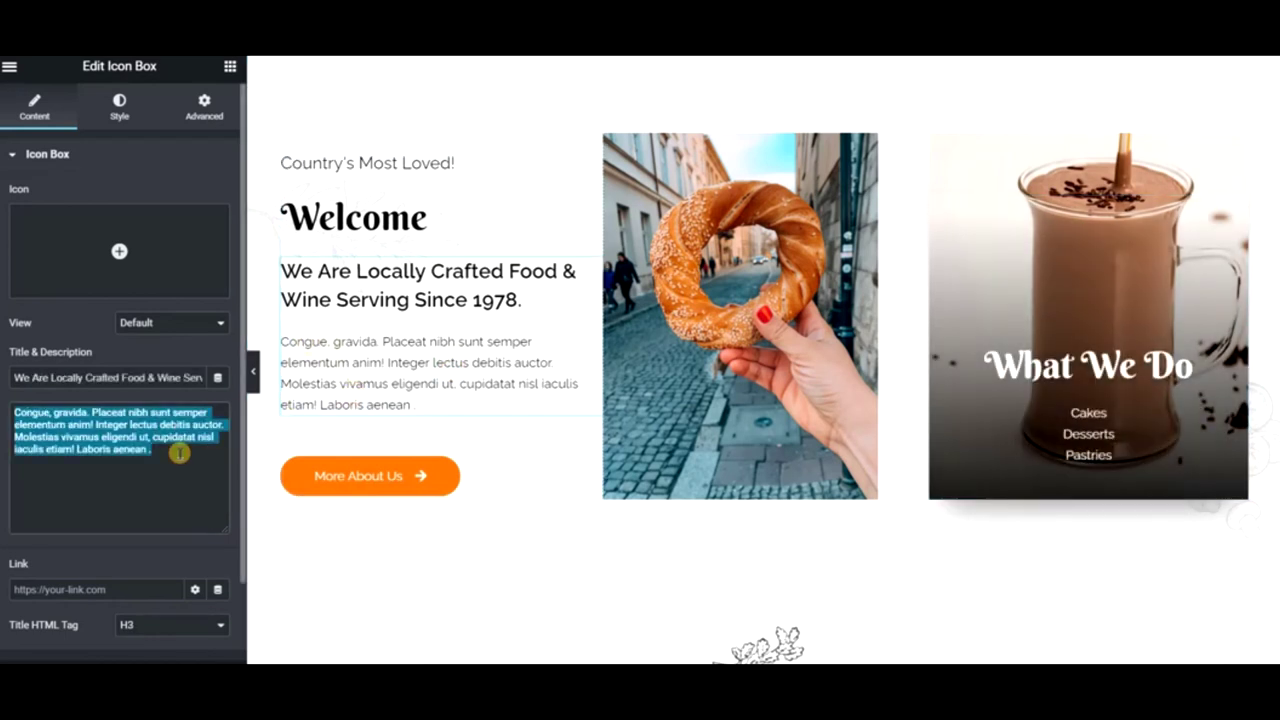
pyautogui.hotkey('ctrl', 'v')
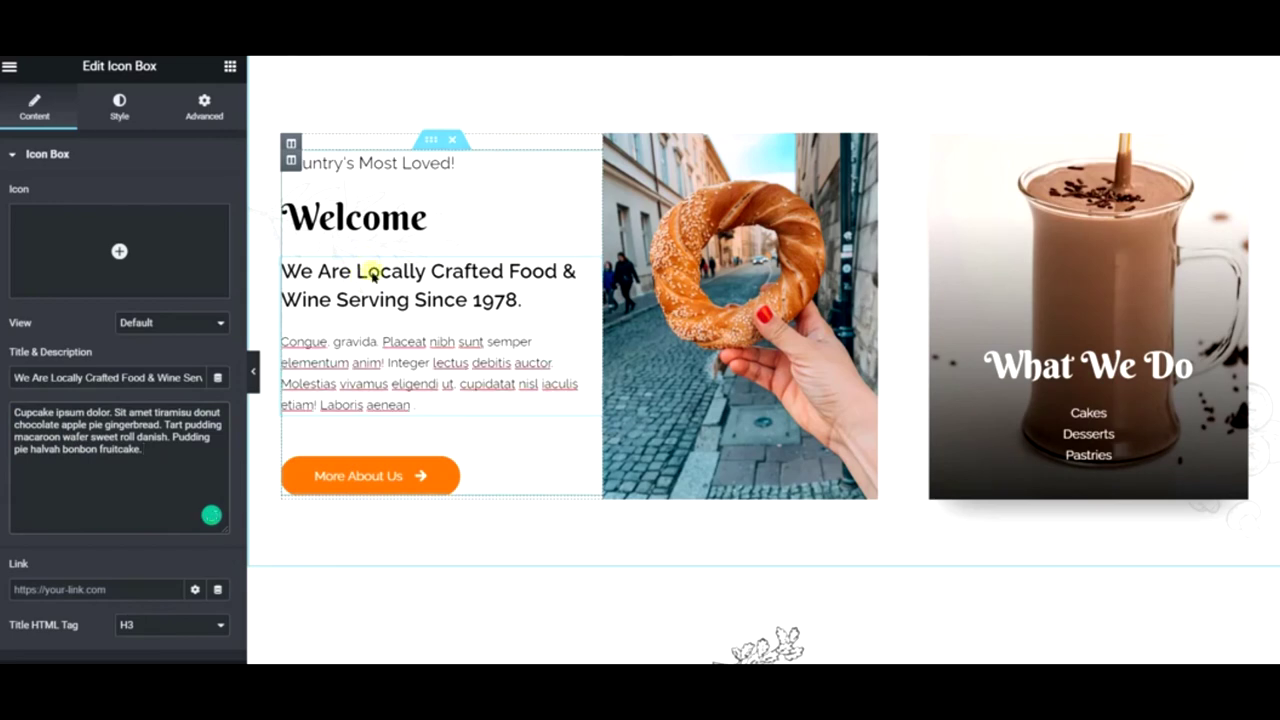
# - Paste the ipsum text into the Welcome box title and trim it to its last sentence
pyautogui.tripleClick(141, 377)
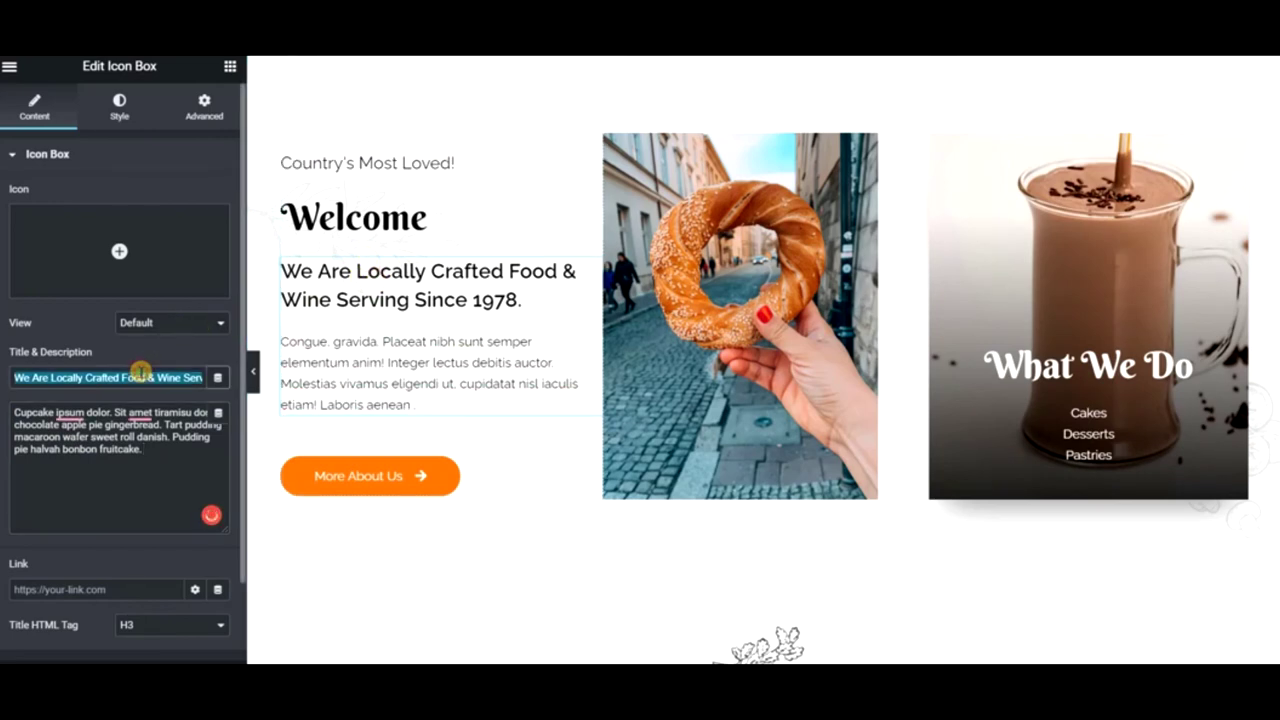
pyautogui.hotkey('ctrl', 'v')
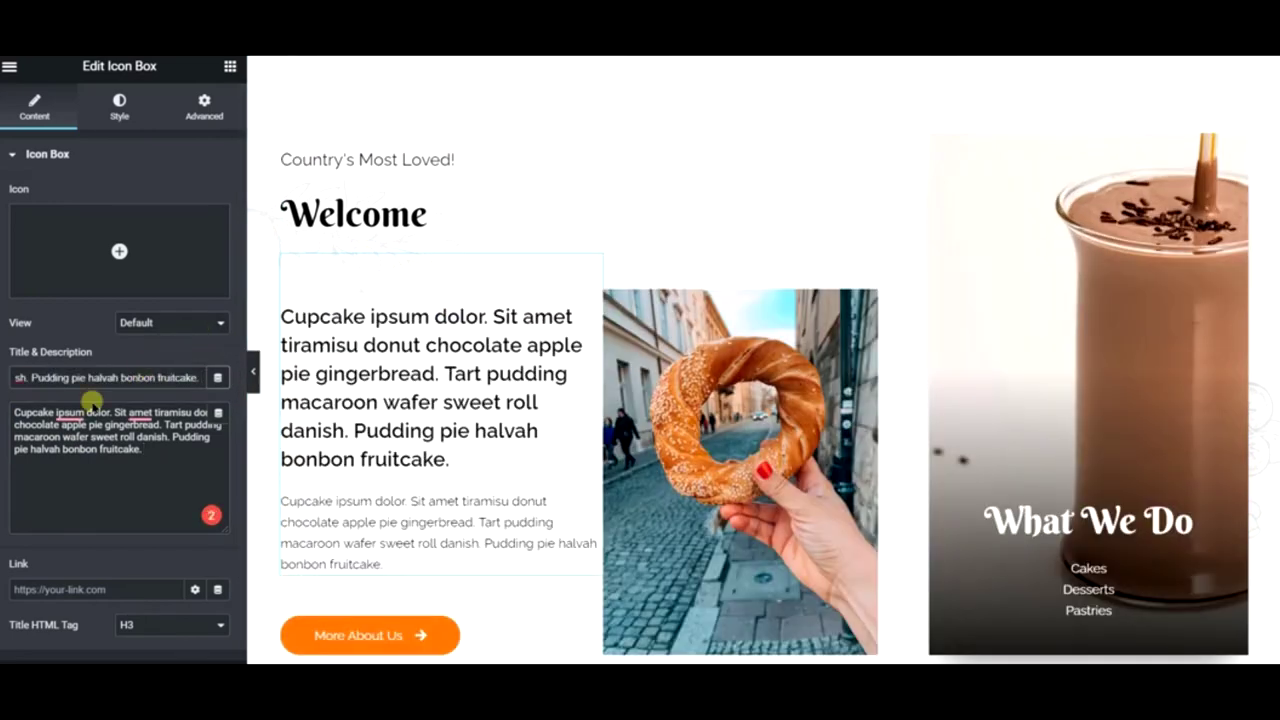
pyautogui.moveTo(113, 372); pyautogui.dragTo(1, 371)
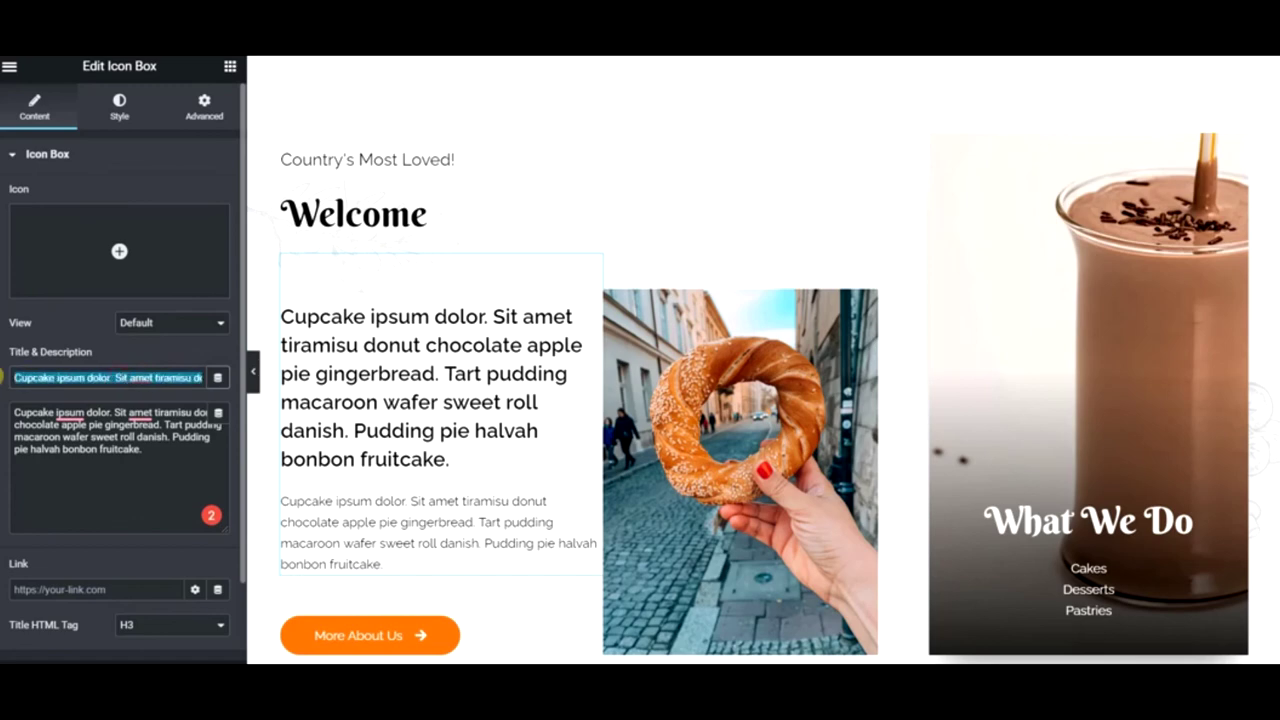
pyautogui.press('BackSpace')
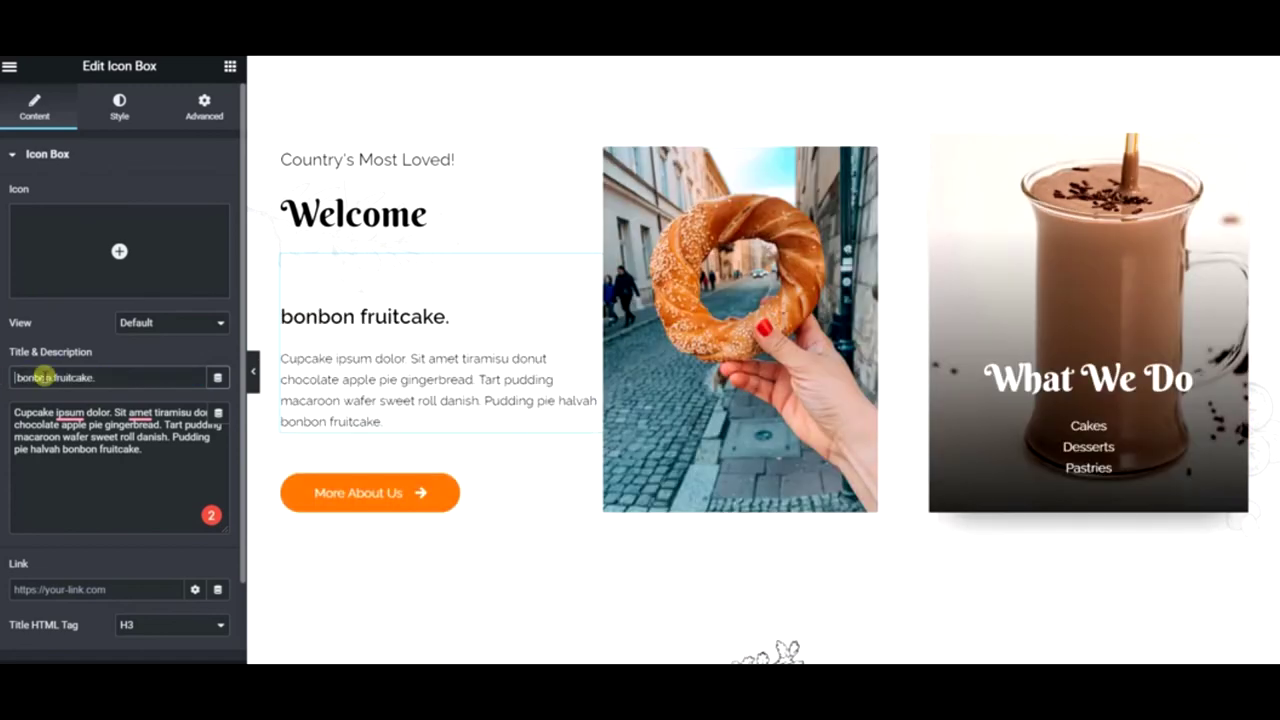
pyautogui.tripleClick(45, 377)
pyautogui.hotkey('ctrl', 'v')
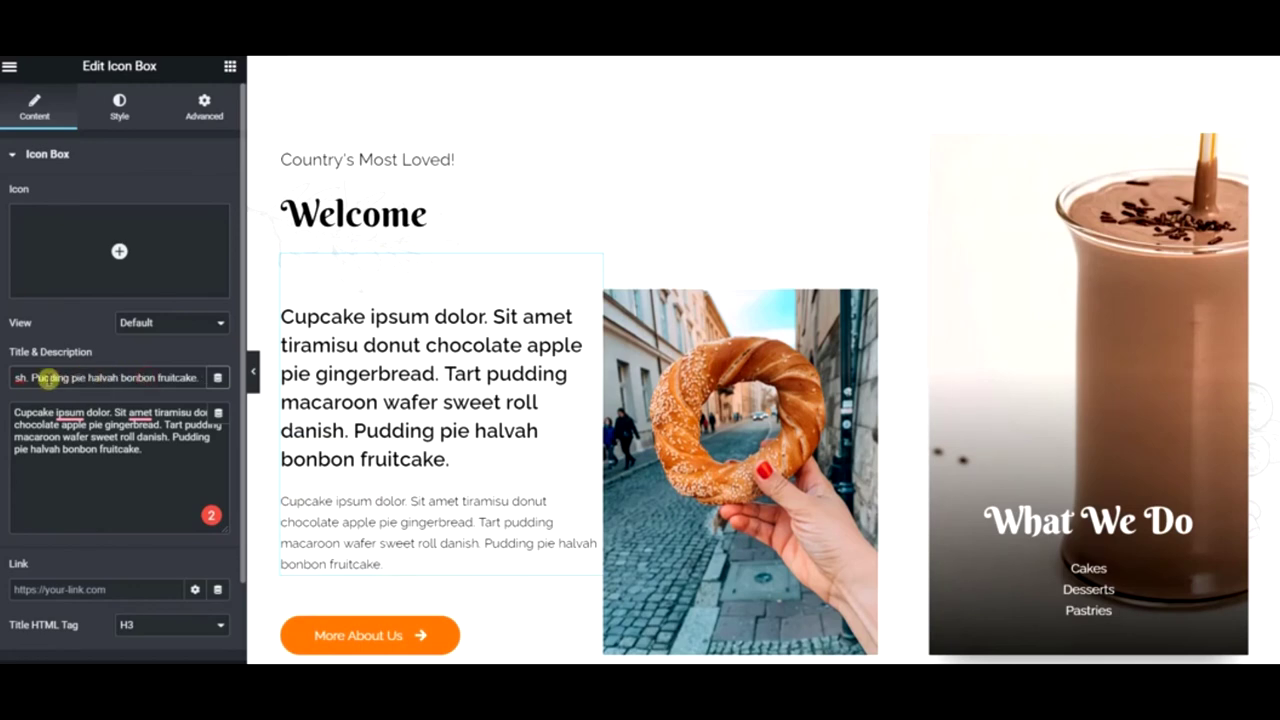
pyautogui.moveTo(30, 377); pyautogui.dragTo(2, 377)
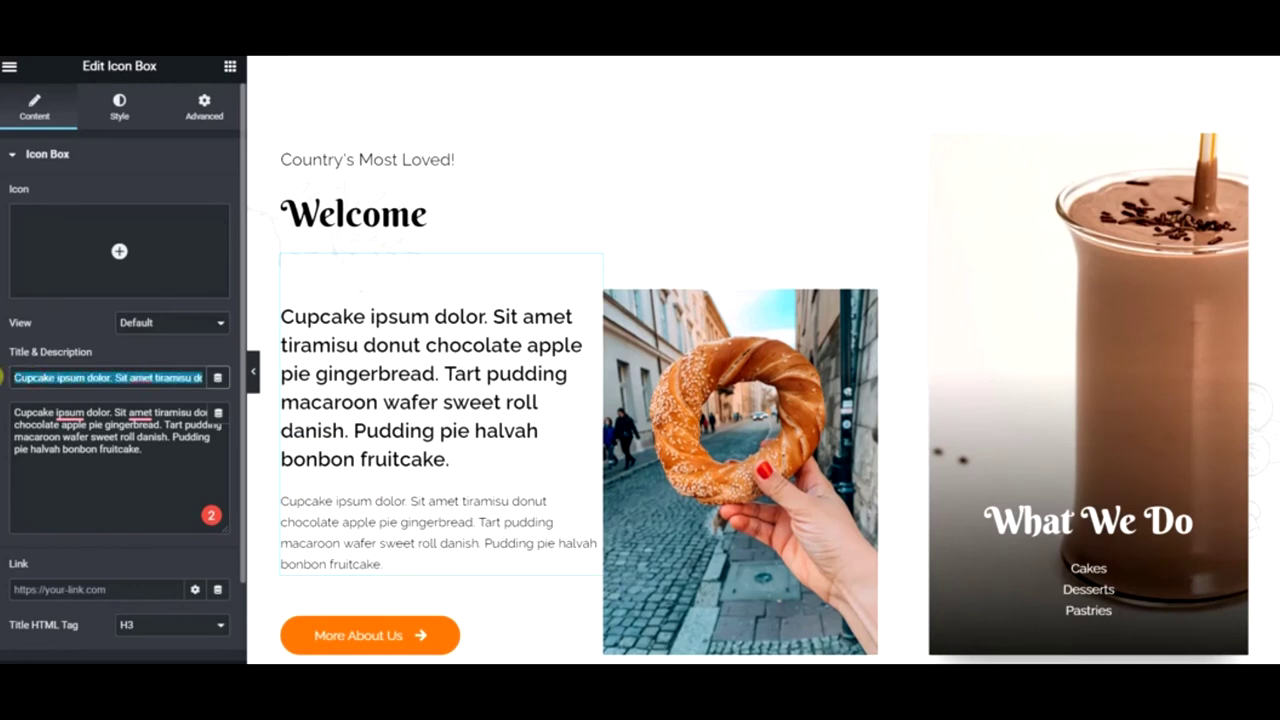
pyautogui.write('Pudding pie halvah bonbon fruitcake.')
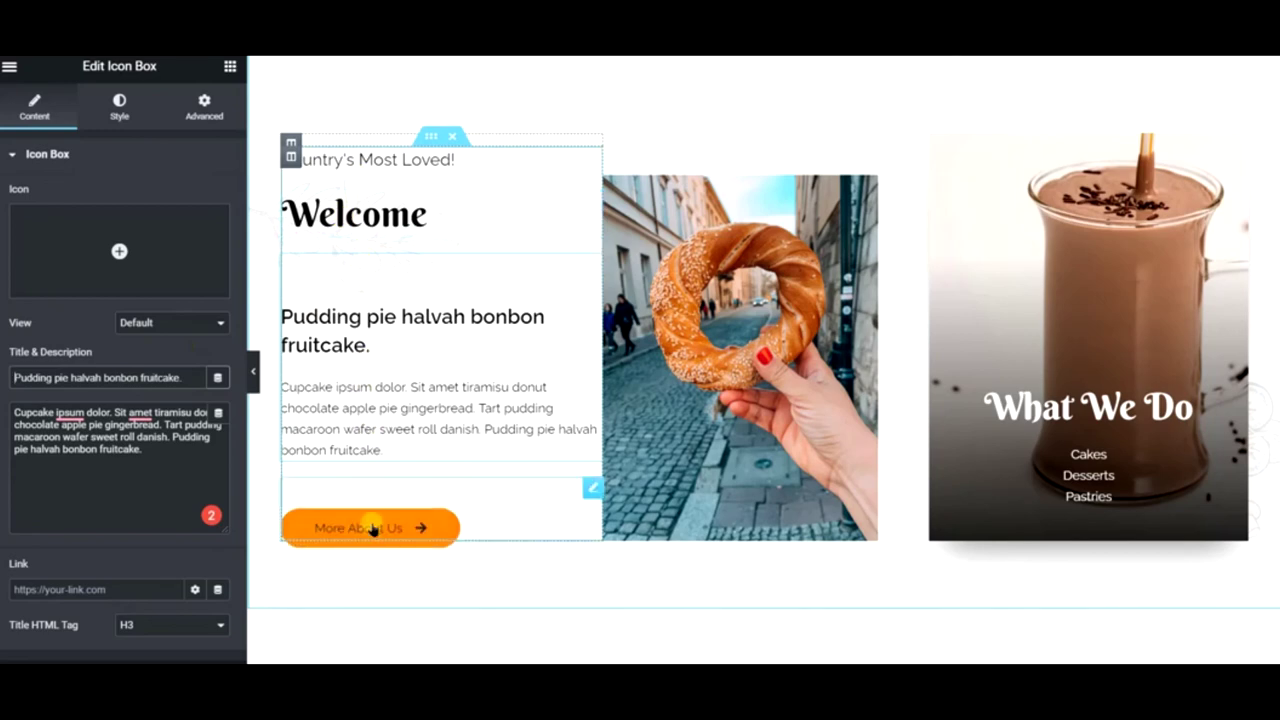
# - Insert an empty section above Our Menu and copy the All Videos section
pyautogui.scroll(-5, 527, 438)
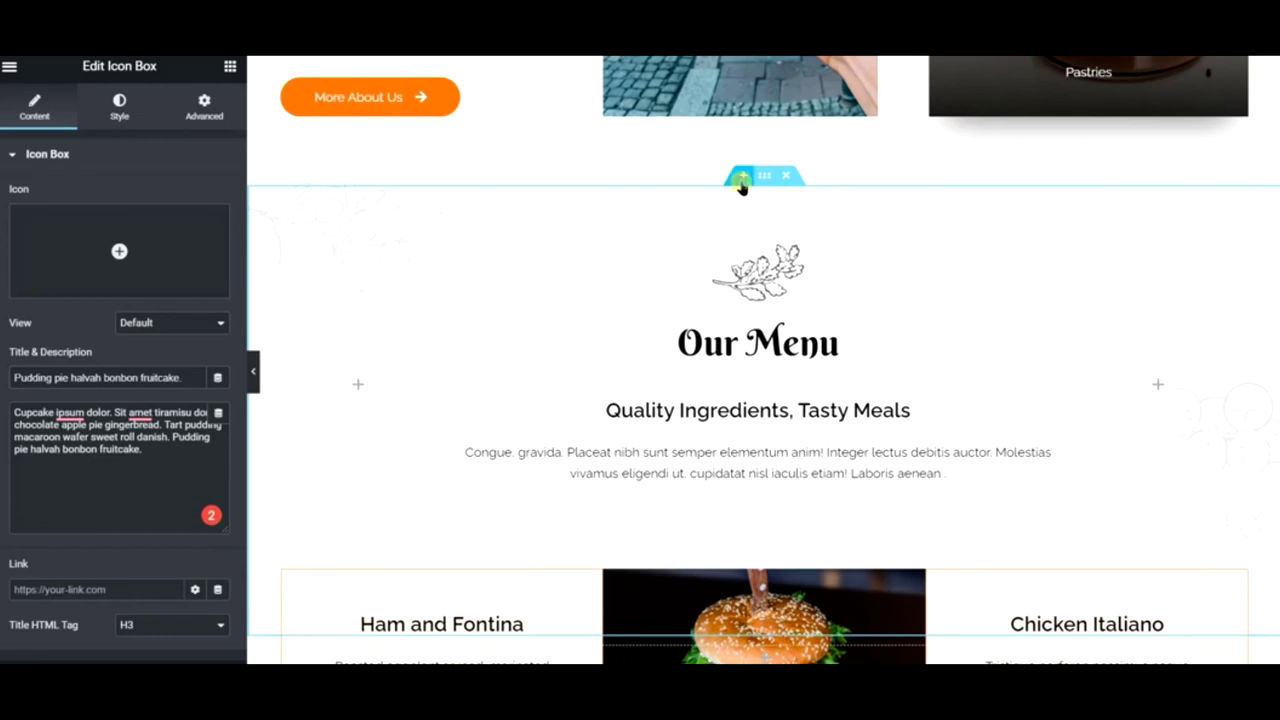
pyautogui.click(741, 181)
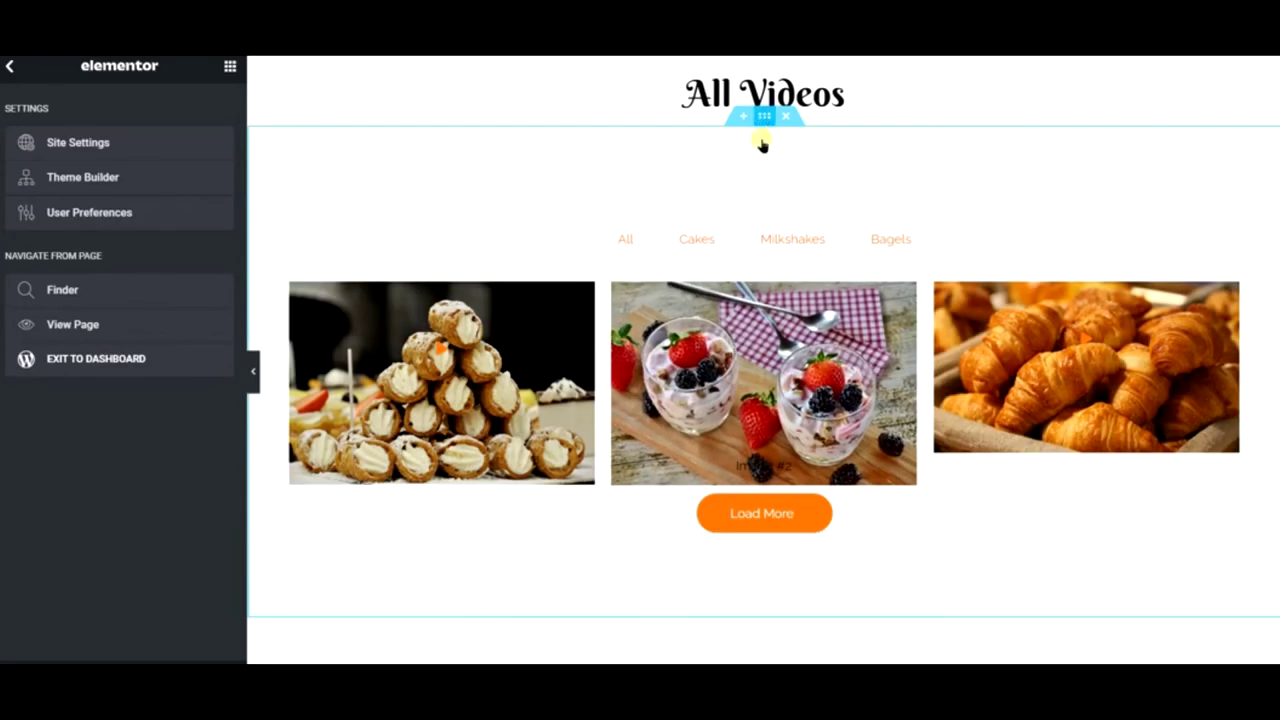
pyautogui.scroll(2, 763, 146)
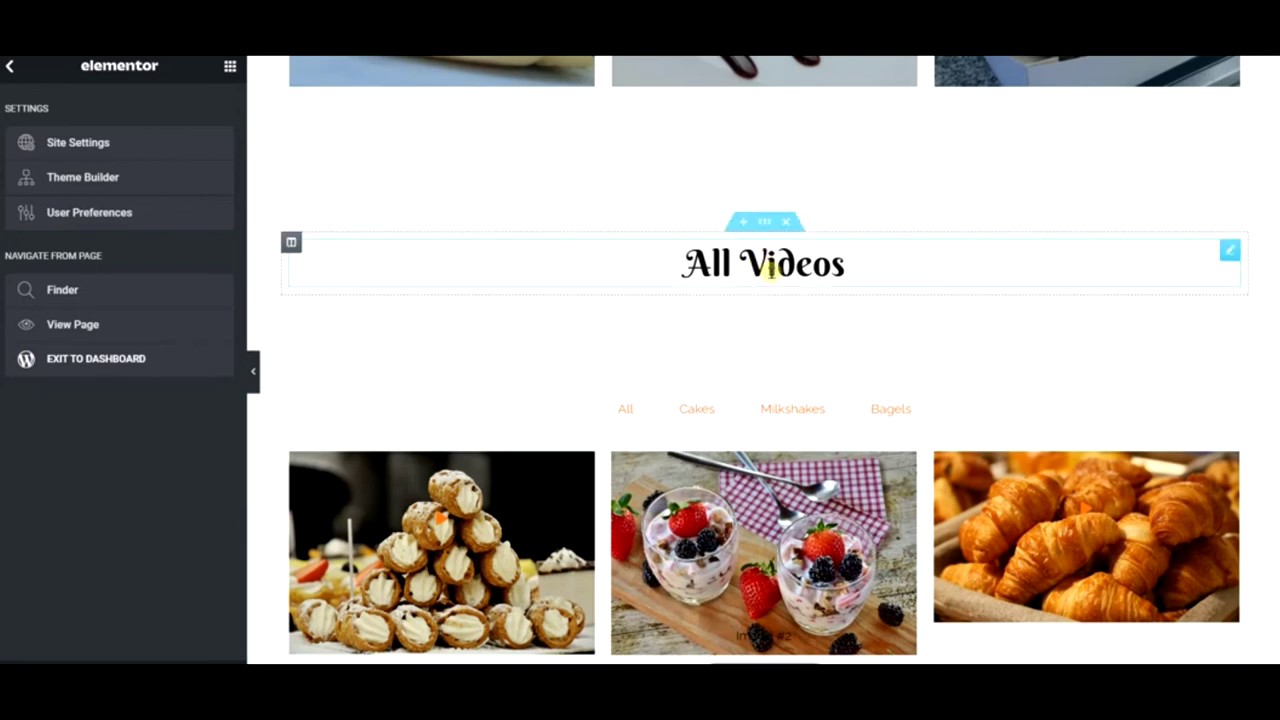
pyautogui.rightClick(768, 226)
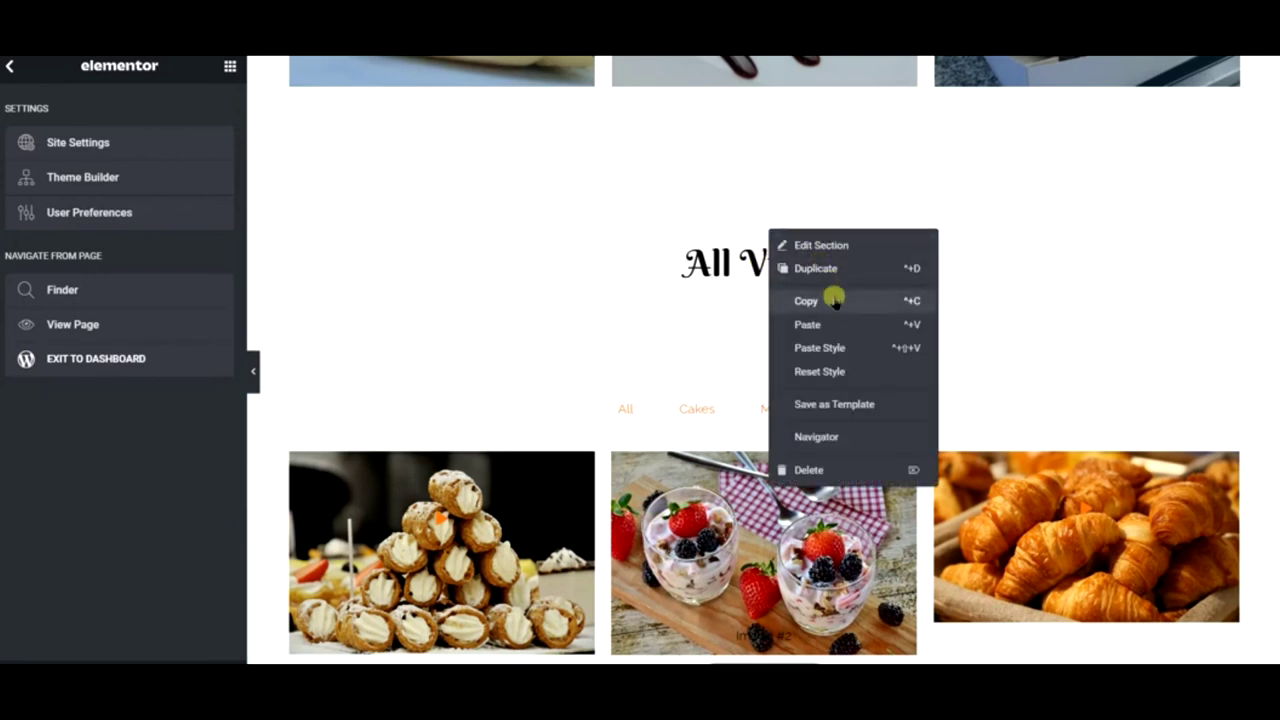
pyautogui.rightClick(733, 341)
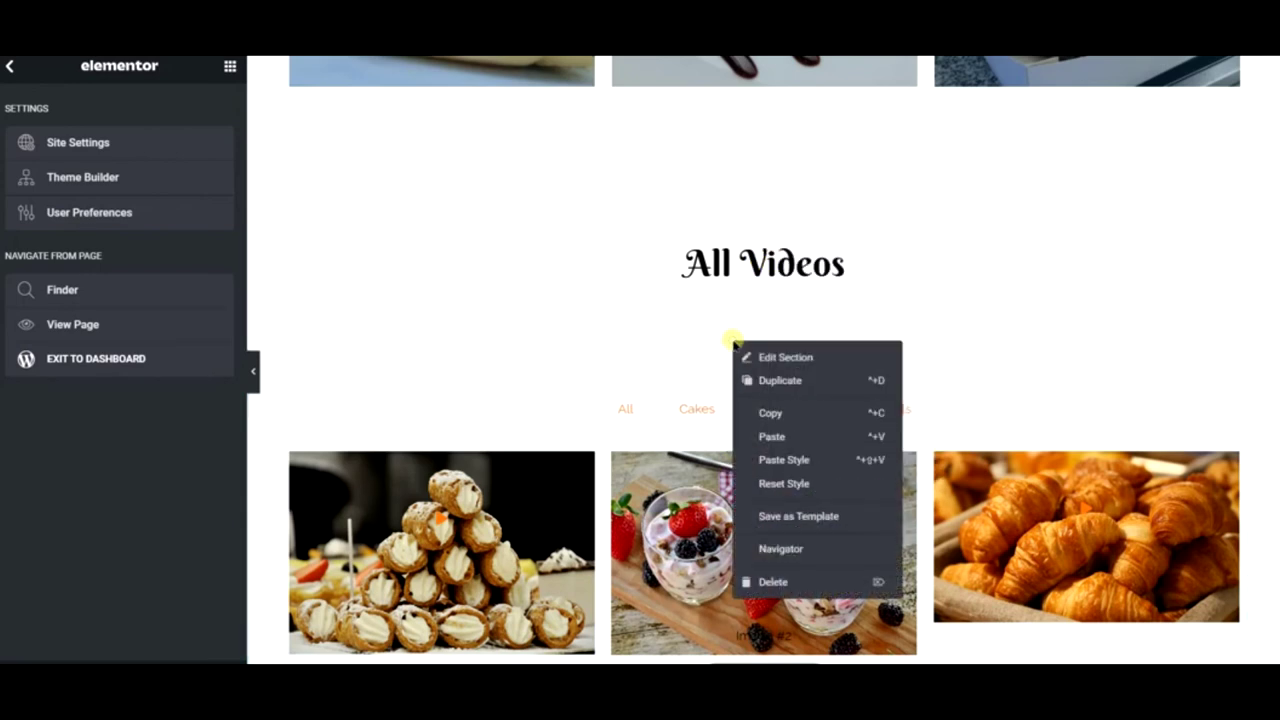
pyautogui.click(789, 412)
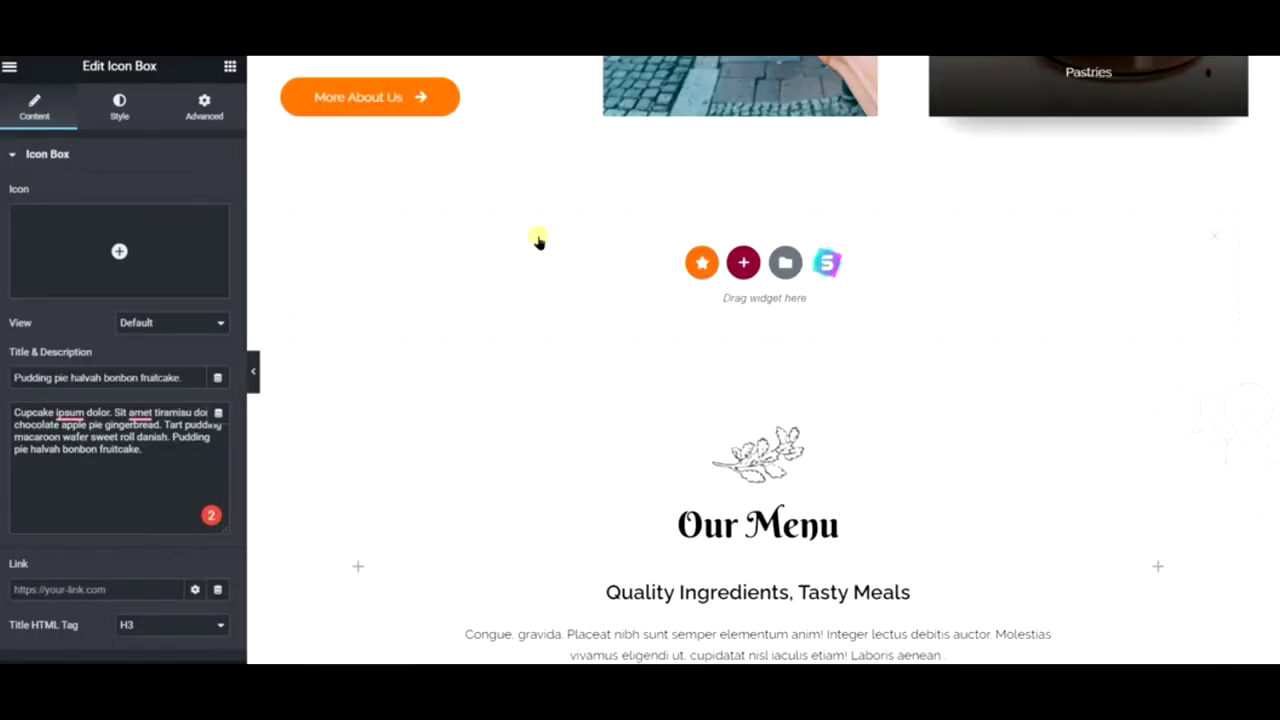
# - Paste the copied All Videos section into a new empty section above the gallery
pyautogui.rightClick(538, 241)
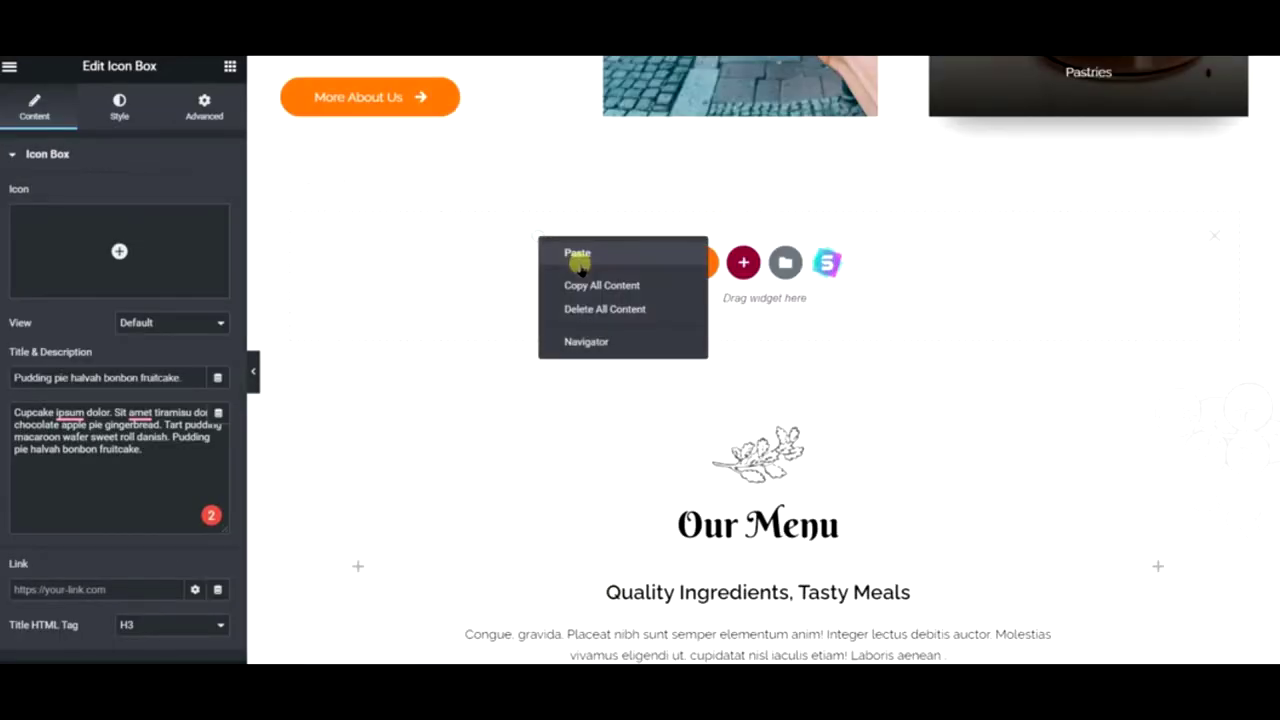
pyautogui.click(580, 254)
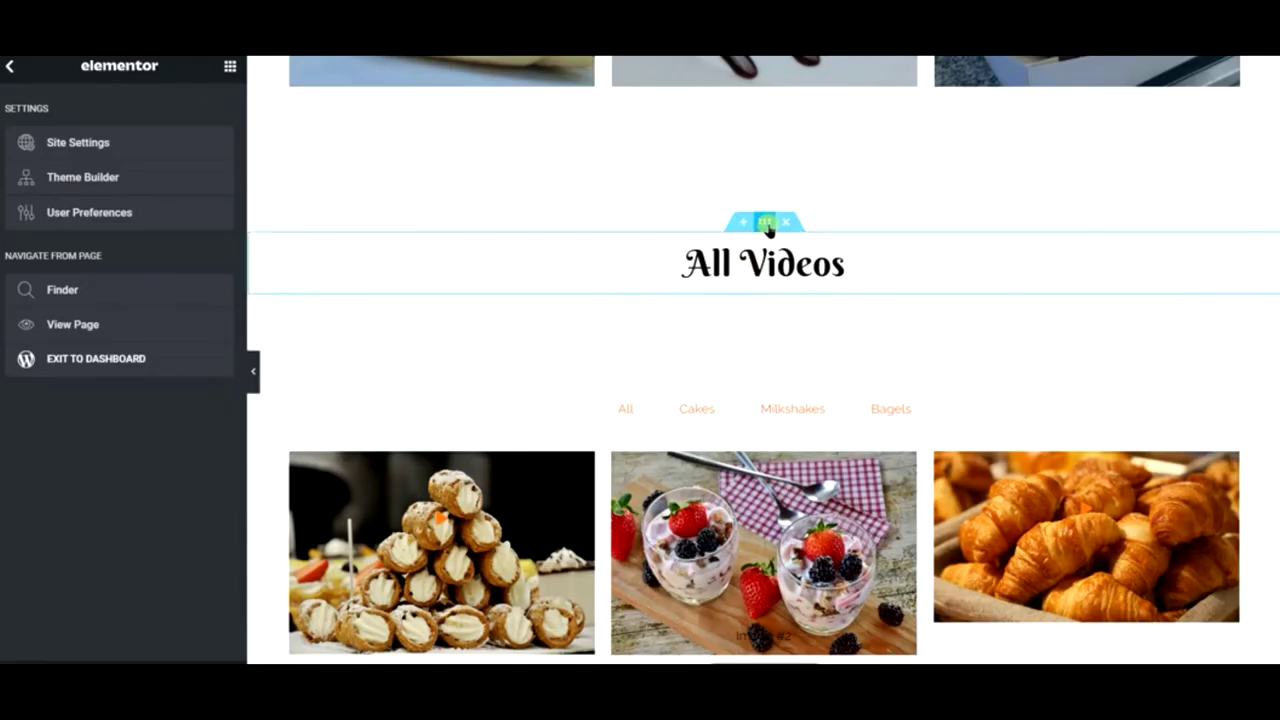
pyautogui.rightClick(767, 226)
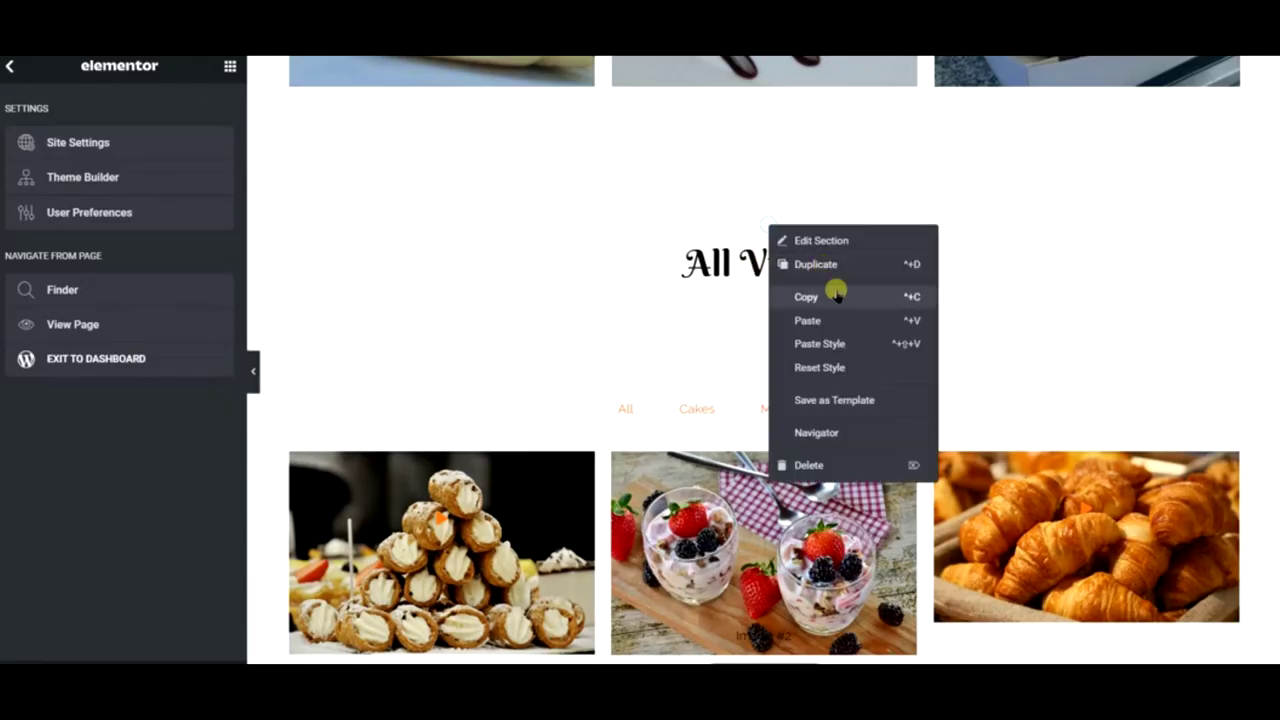
pyautogui.click(834, 291)
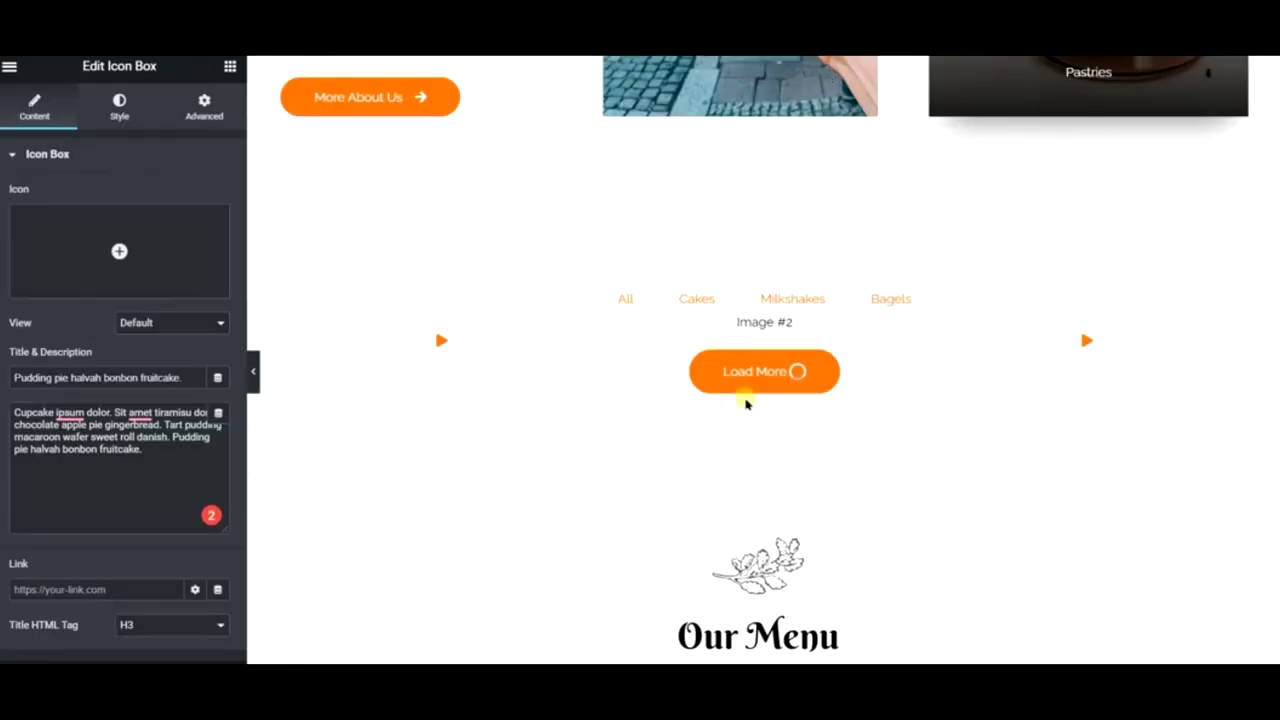
pyautogui.click(748, 180)
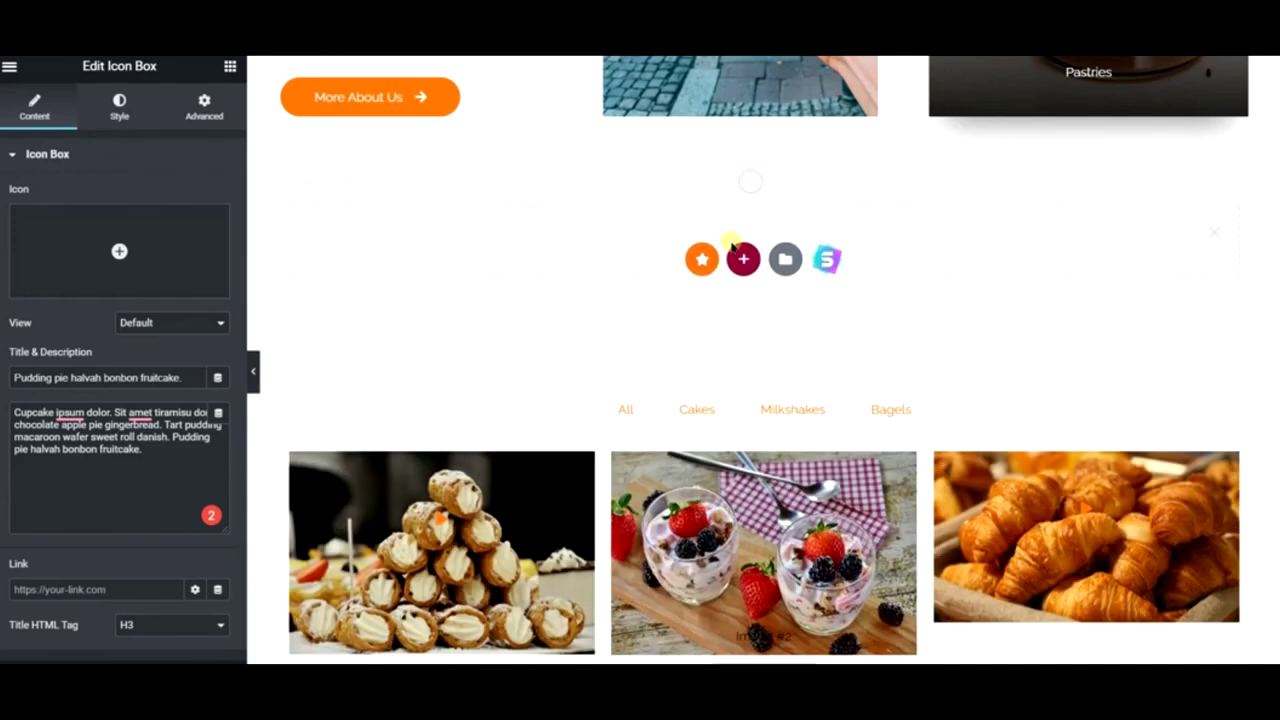
pyautogui.rightClick(655, 220)
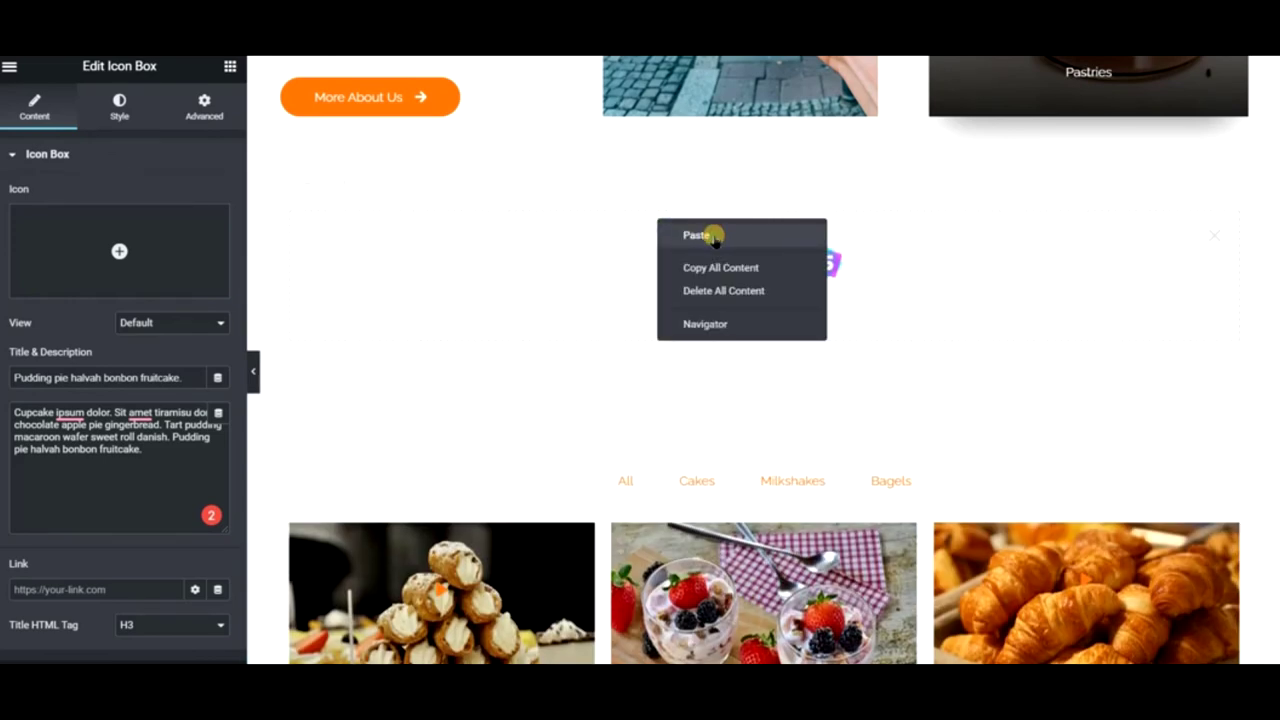
pyautogui.click(712, 236)
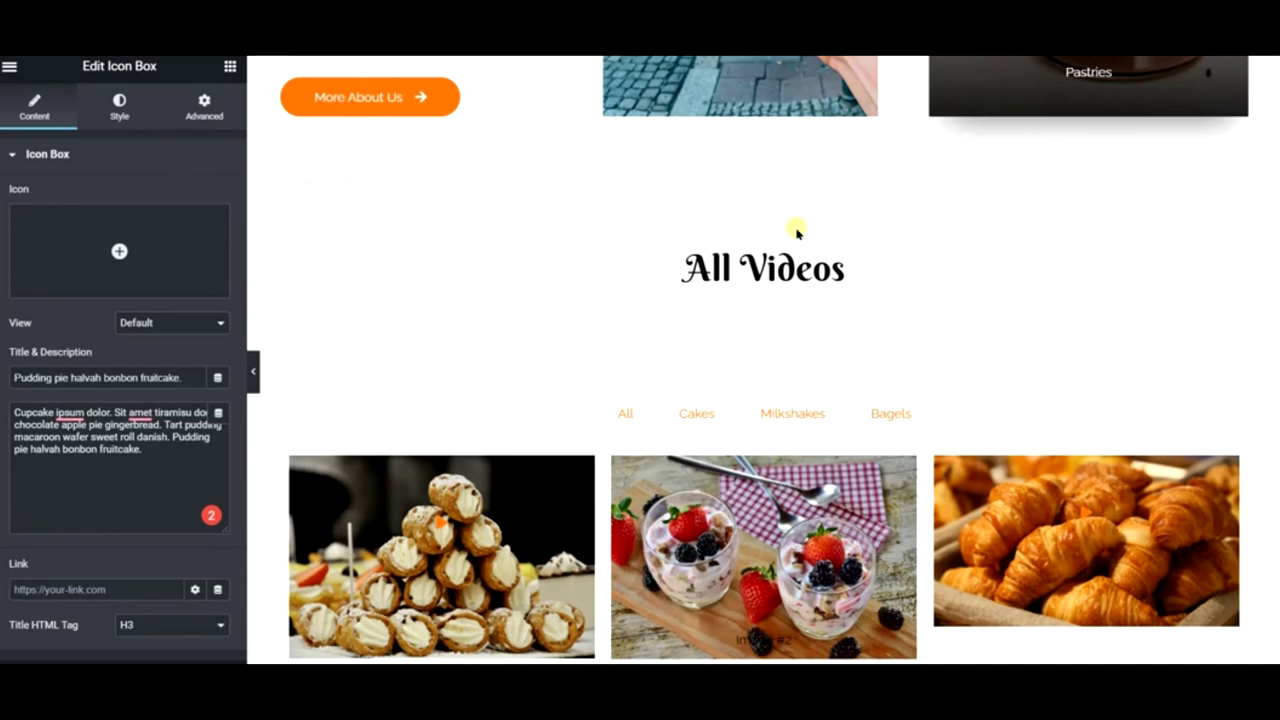
pyautogui.rightClick(795, 230)
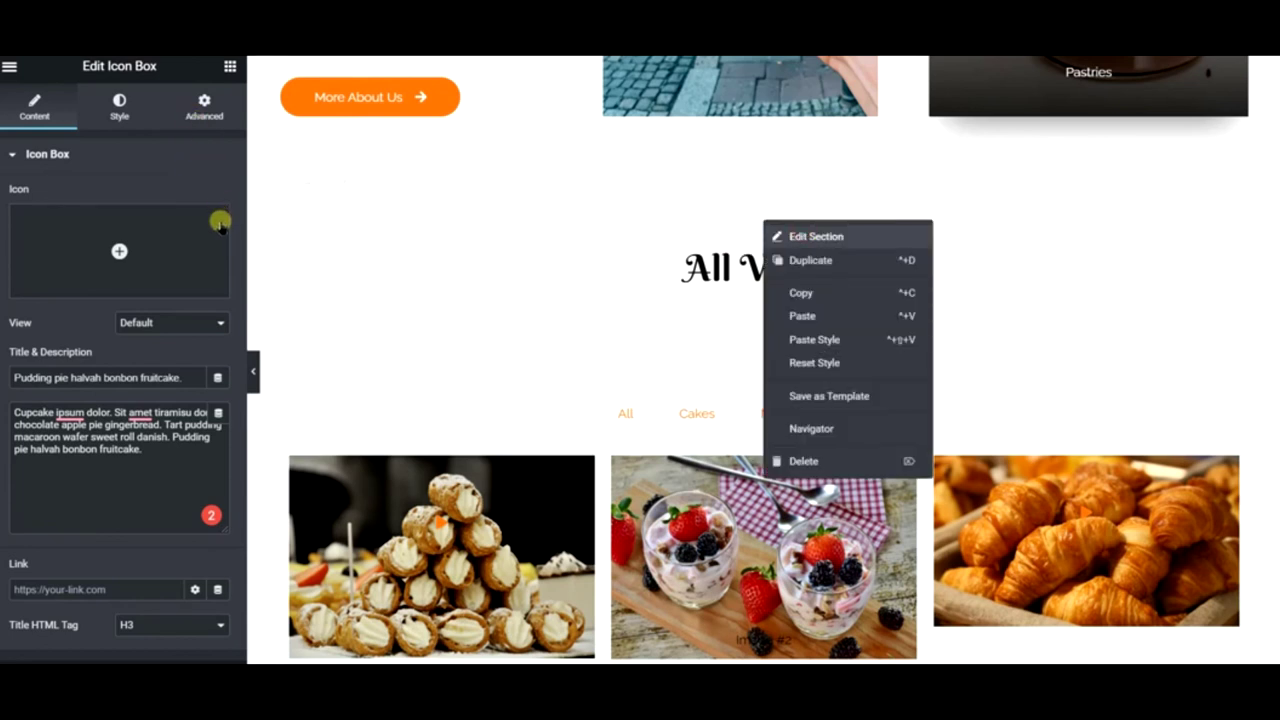
# - Set the All Videos heading margin to 40 top, 20 bottom, and gallery section top padding to 0
pyautogui.click(816, 236)
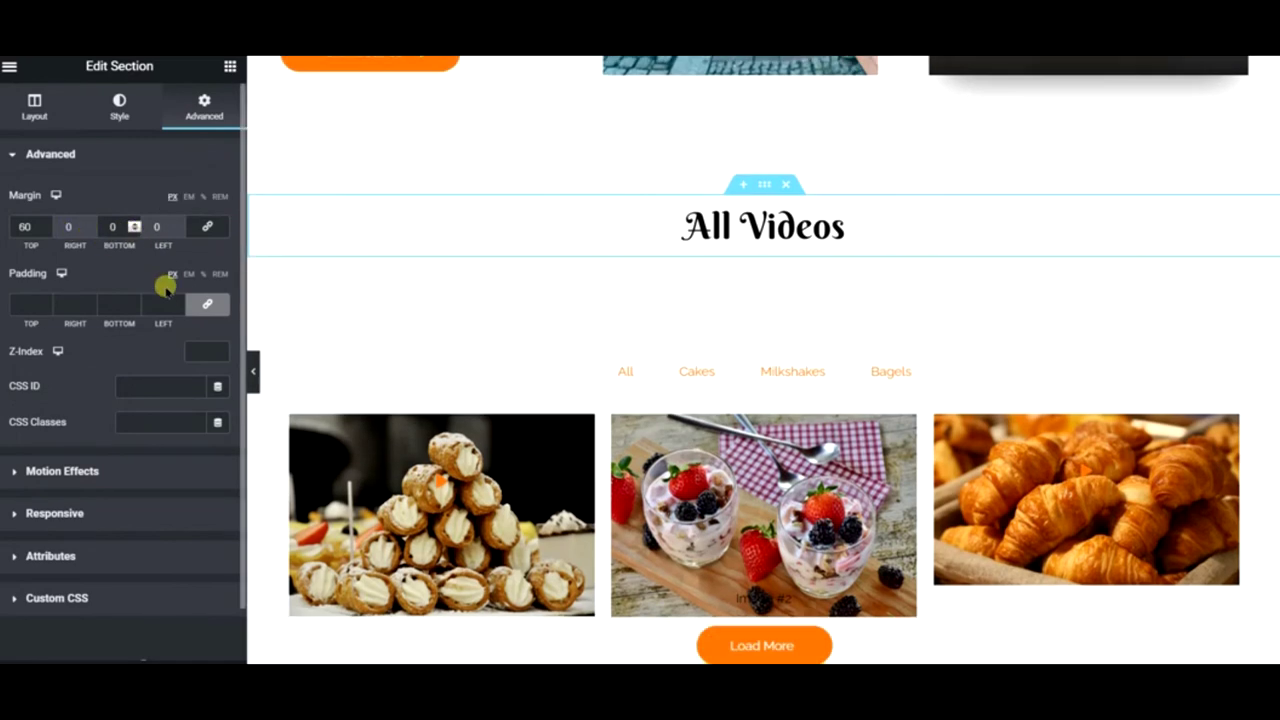
pyautogui.rightClick(740, 216)
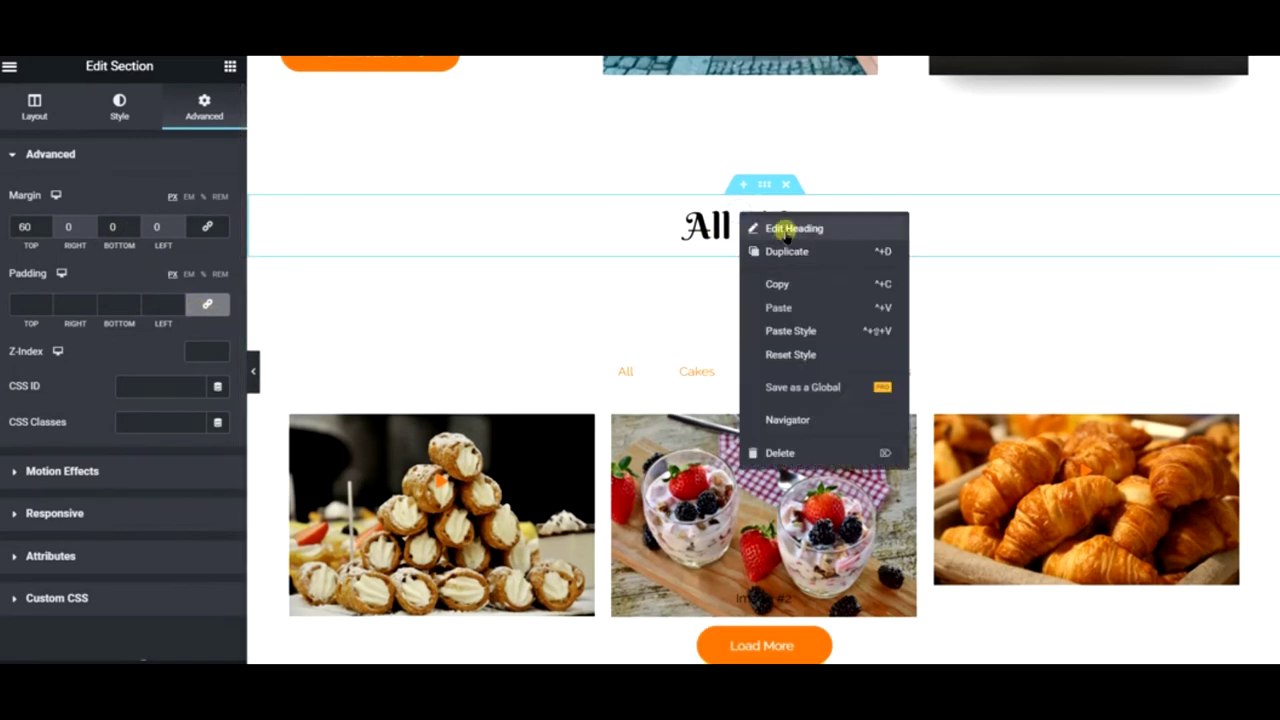
pyautogui.click(157, 205)
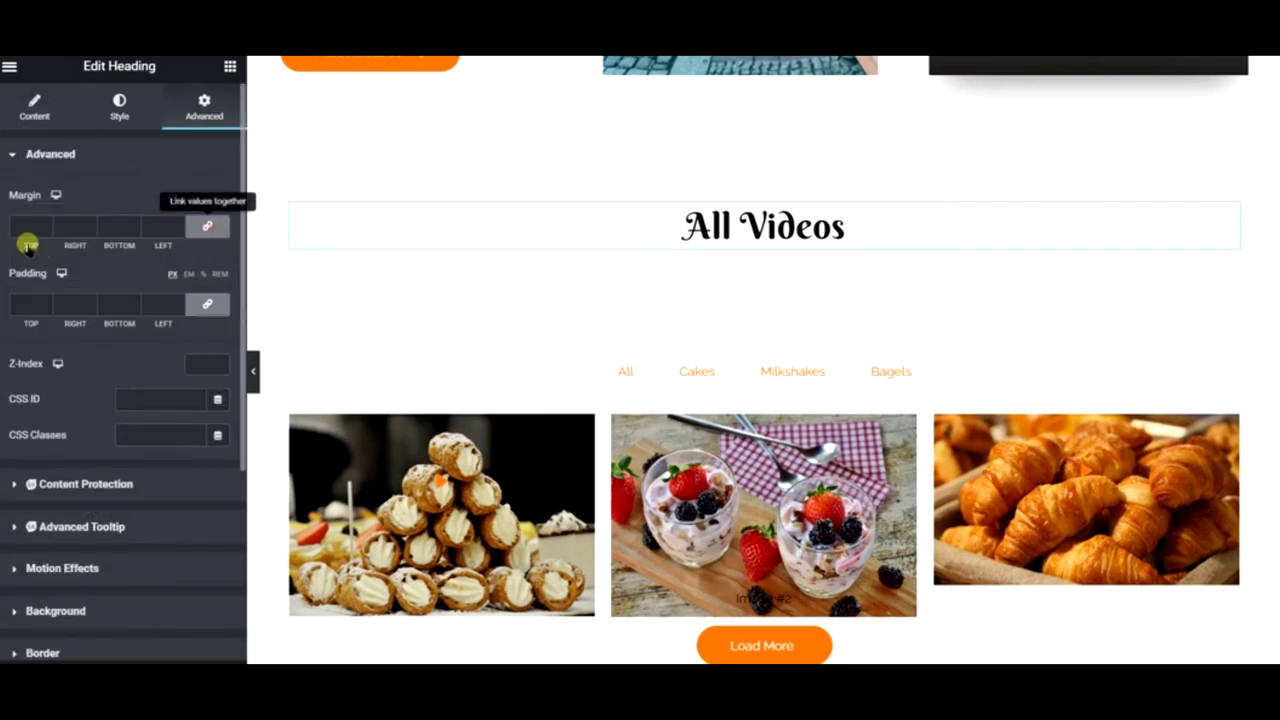
pyautogui.click(18, 228)
pyautogui.write('40')
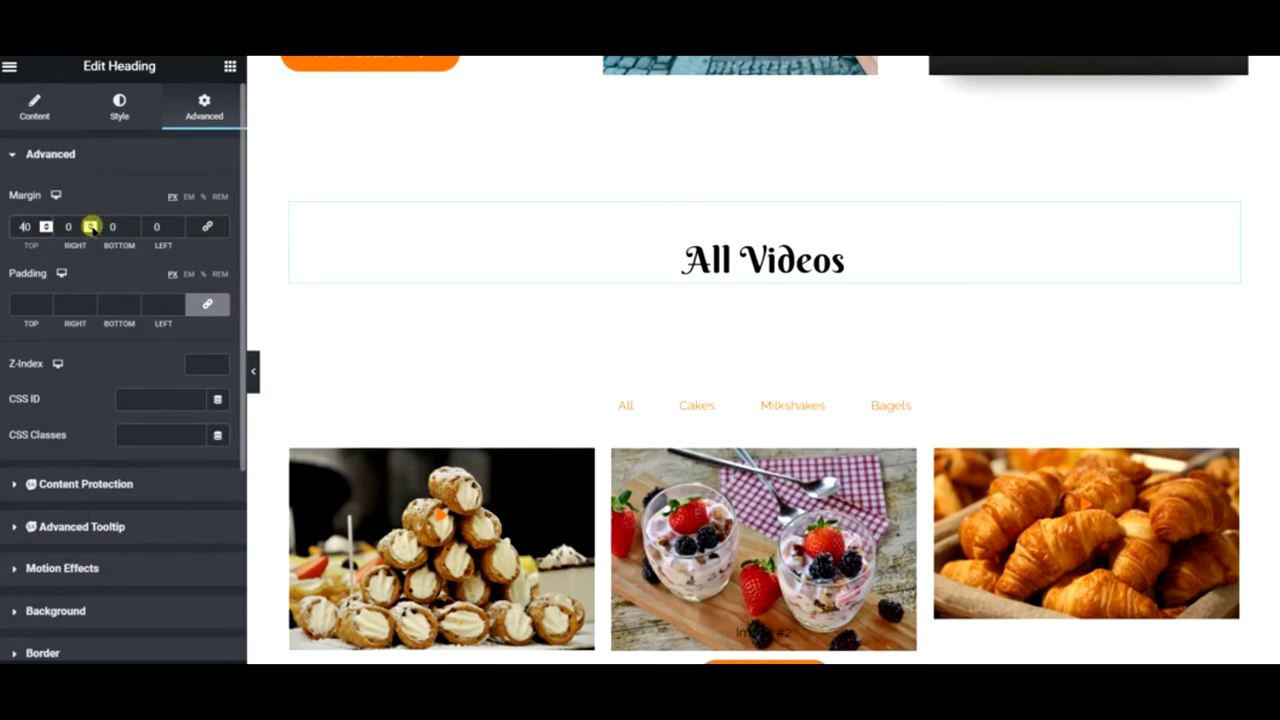
pyautogui.write('20')
pyautogui.rightClick(722, 386)
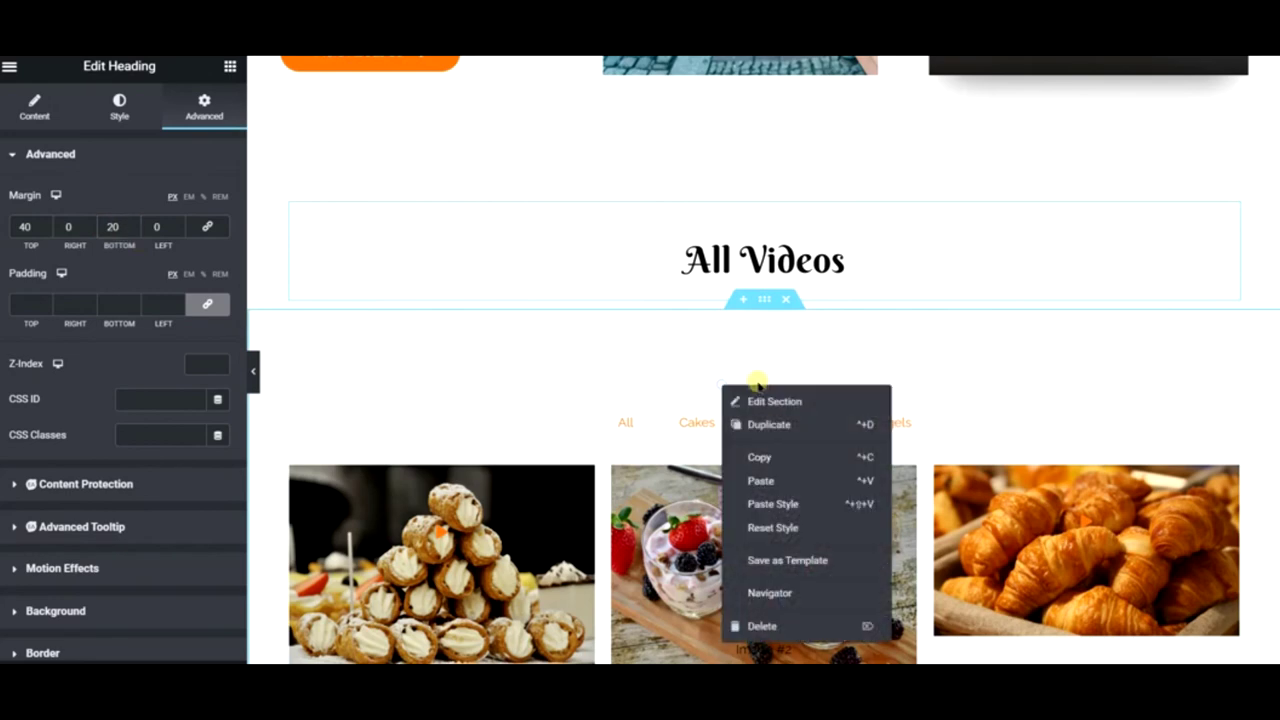
pyautogui.click(775, 401)
pyautogui.click(204, 106)
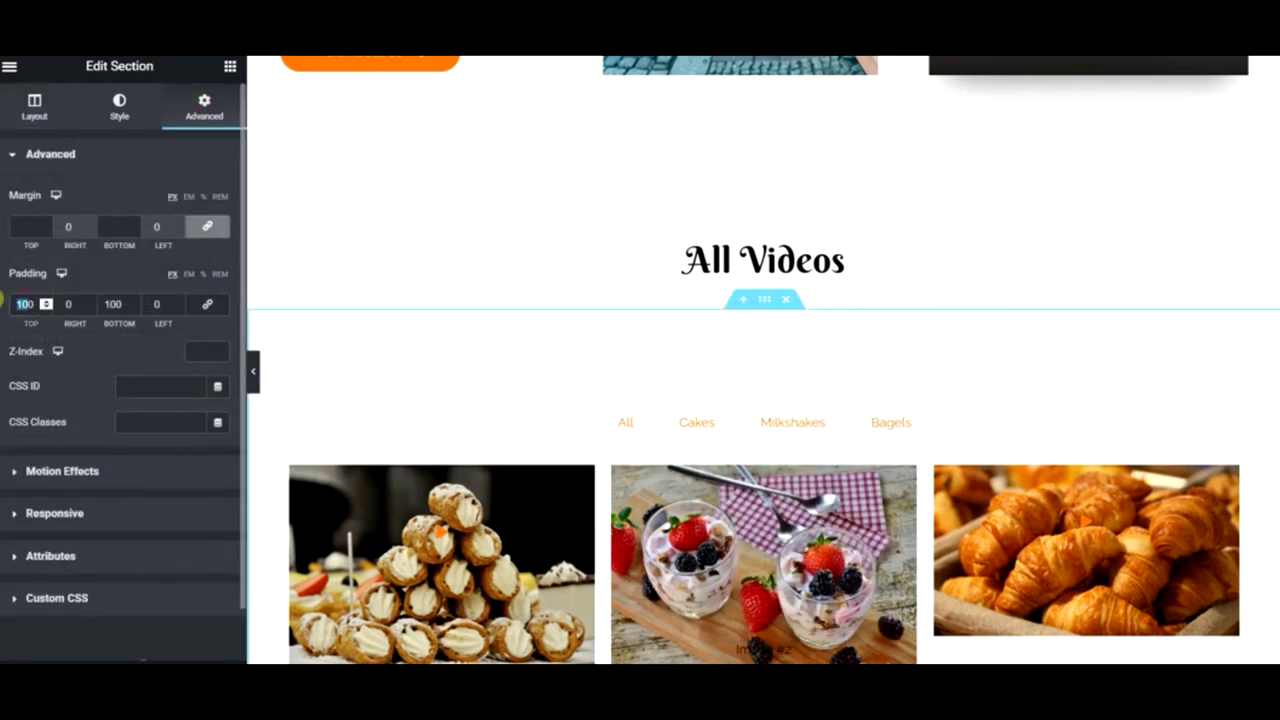
pyautogui.write('0')
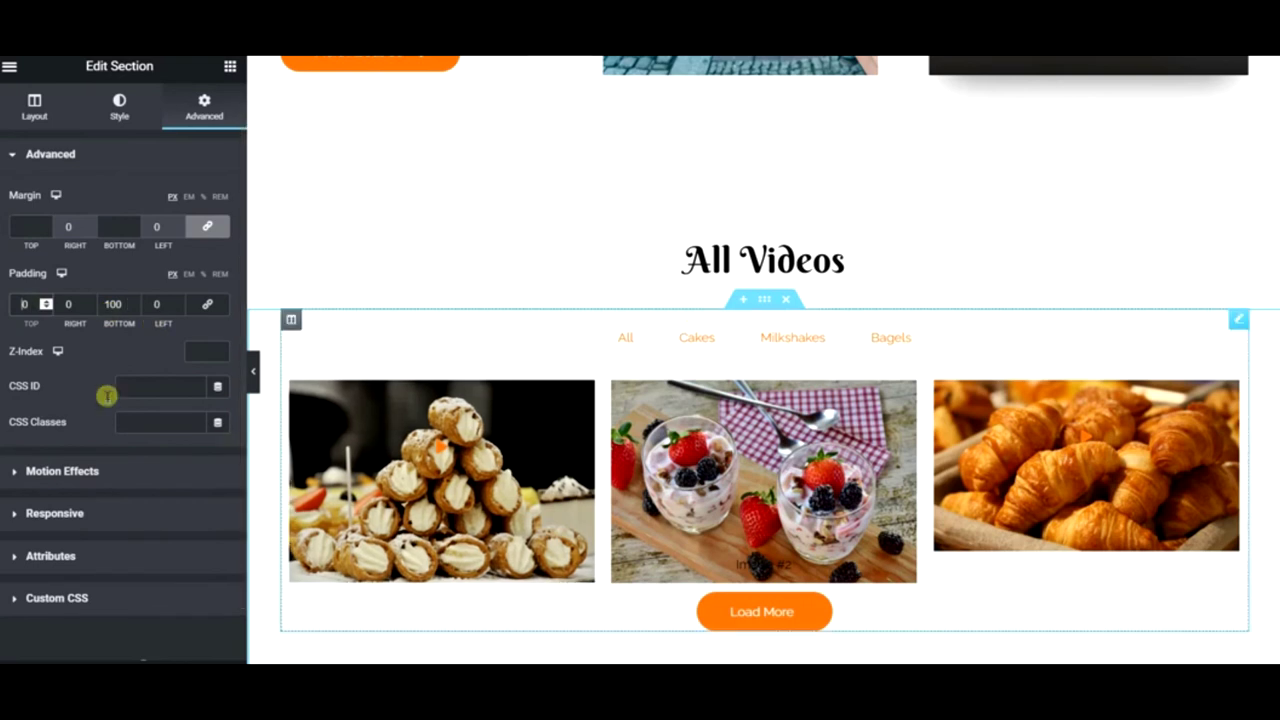
# - Give the heading's outer and inner sections a Classic New Global Color background
pyautogui.rightClick(257, 221)
pyautogui.click(288, 236)
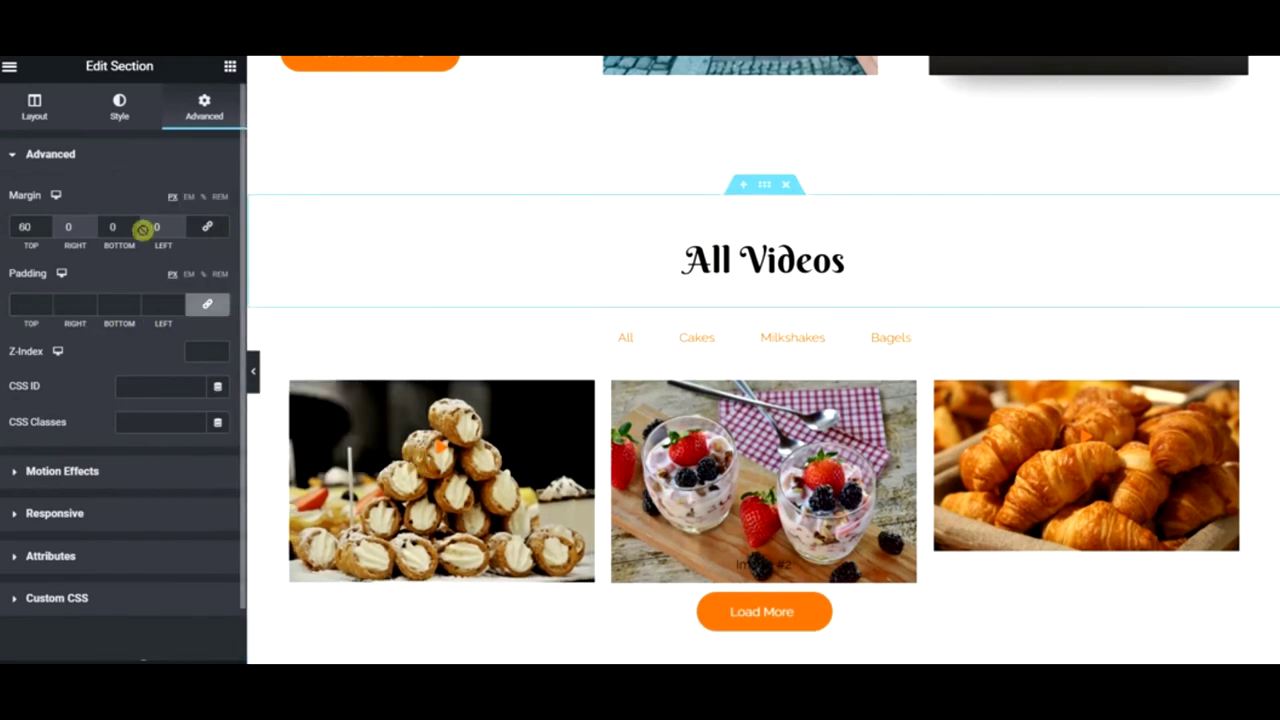
pyautogui.click(116, 112)
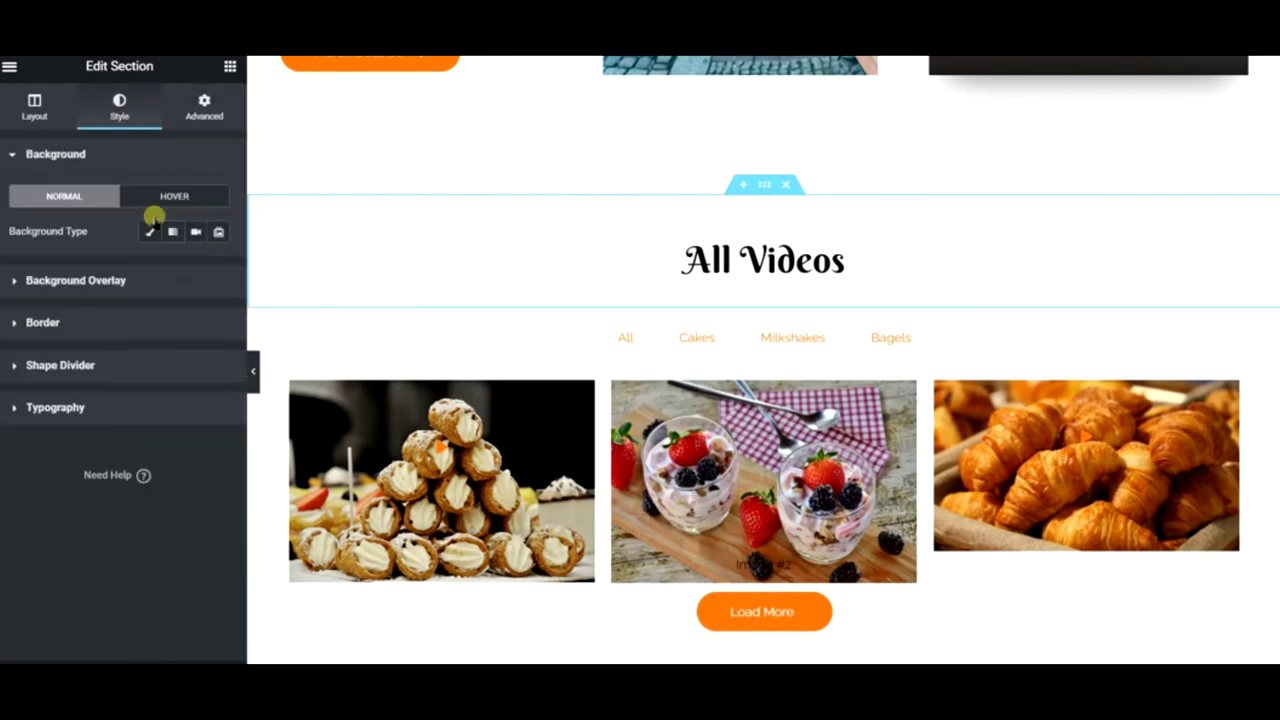
pyautogui.click(150, 231)
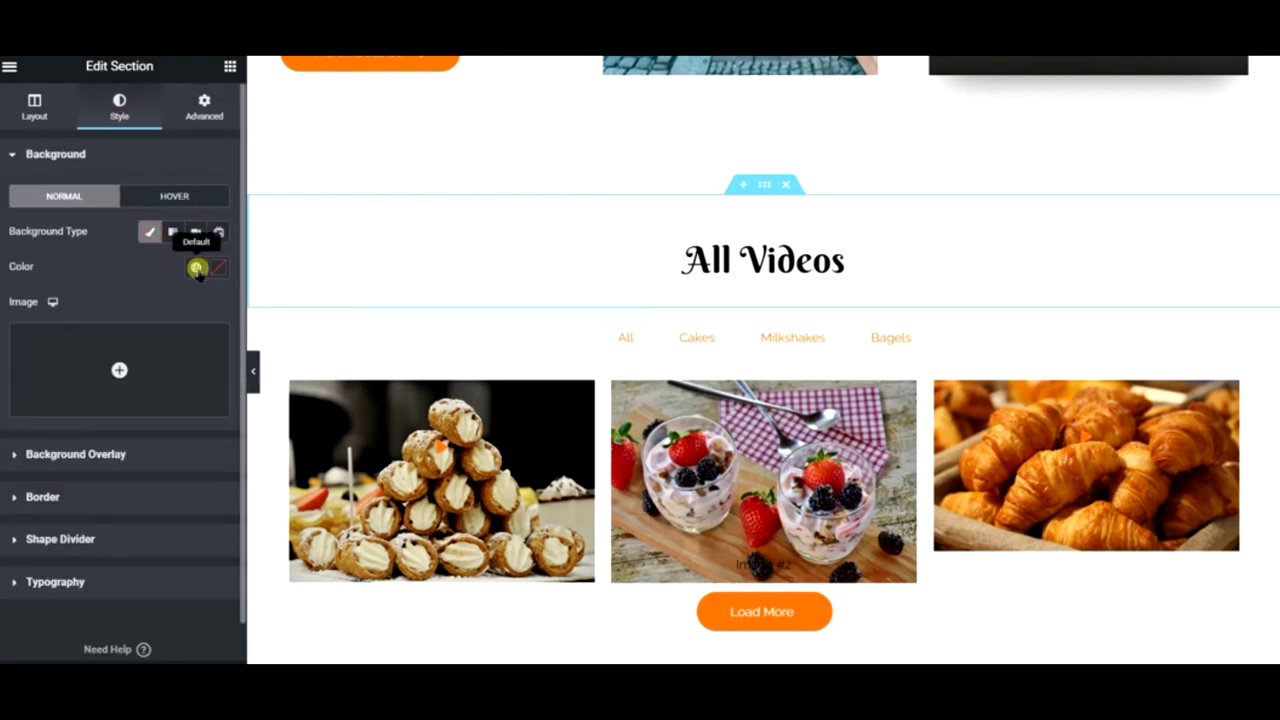
pyautogui.click(196, 267)
pyautogui.click(123, 523)
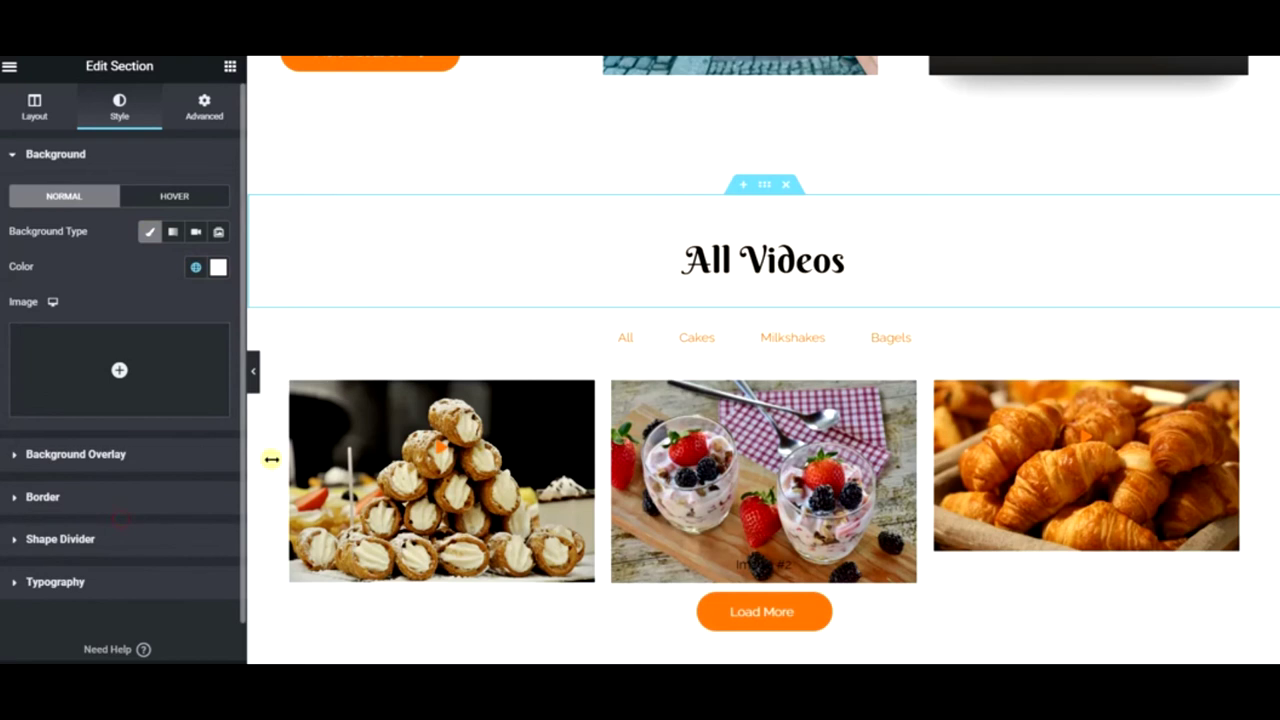
pyautogui.rightClick(758, 300)
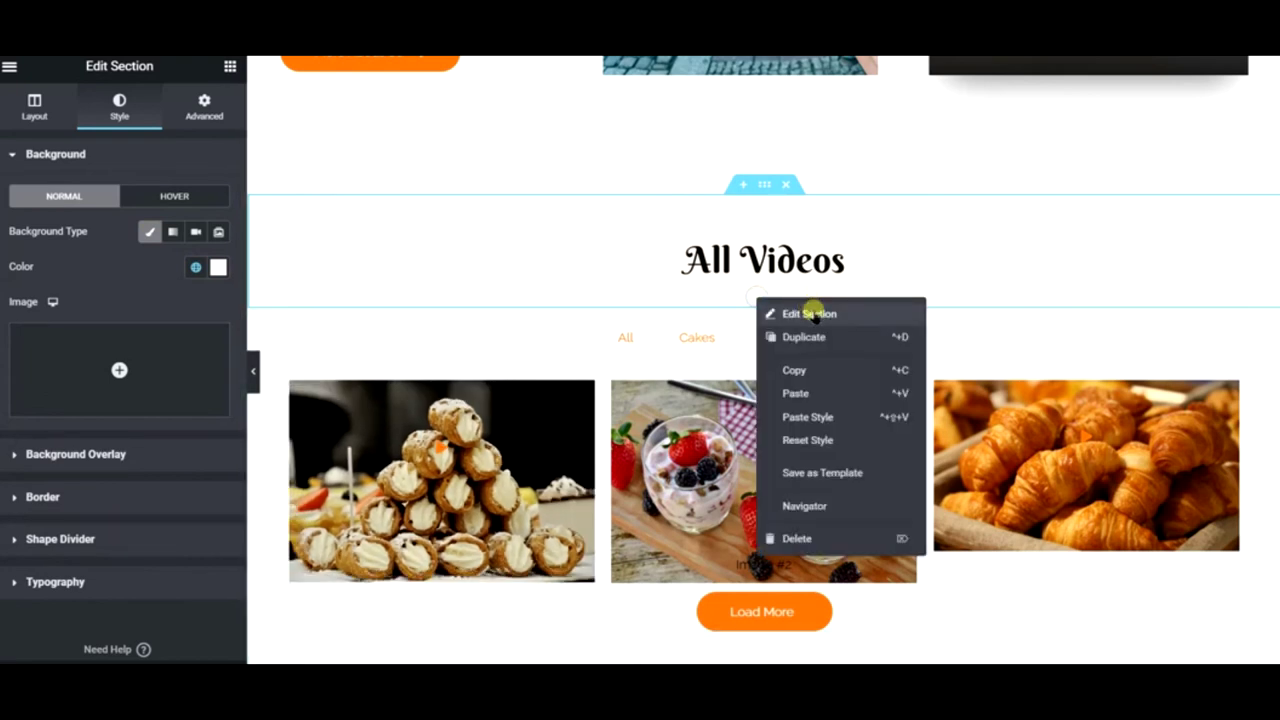
pyautogui.click(809, 313)
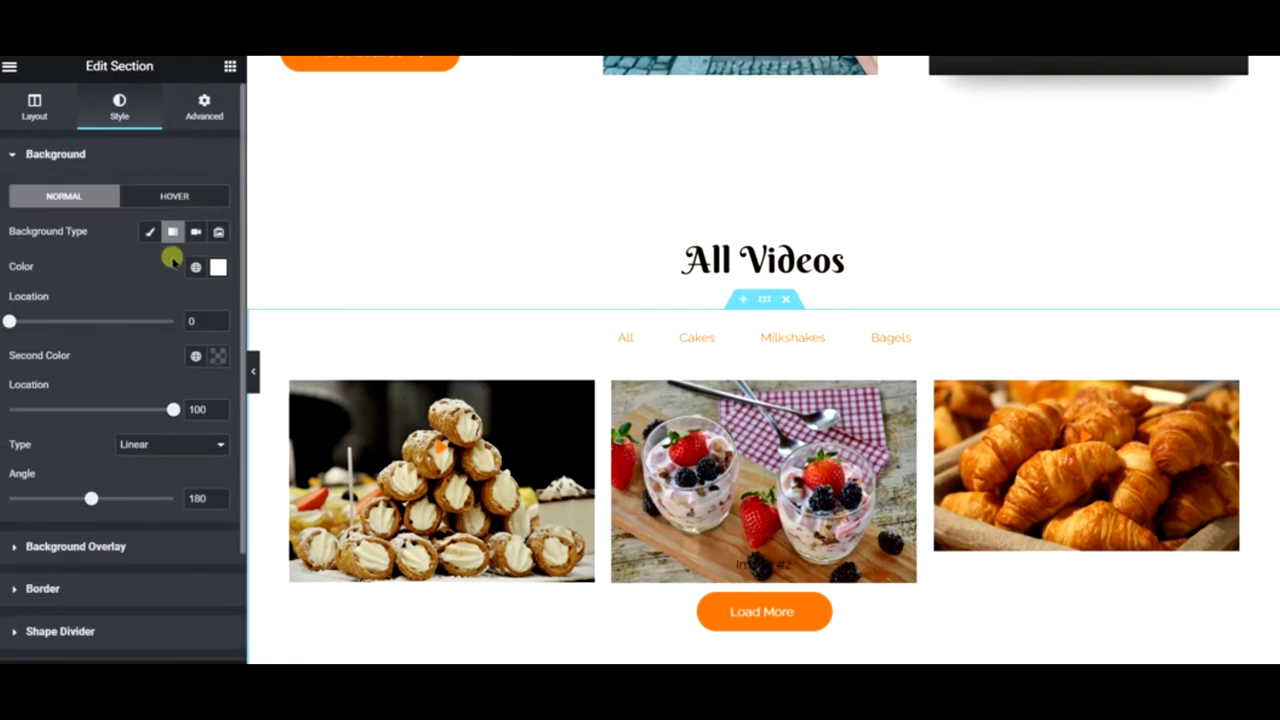
pyautogui.click(149, 231)
pyautogui.click(195, 267)
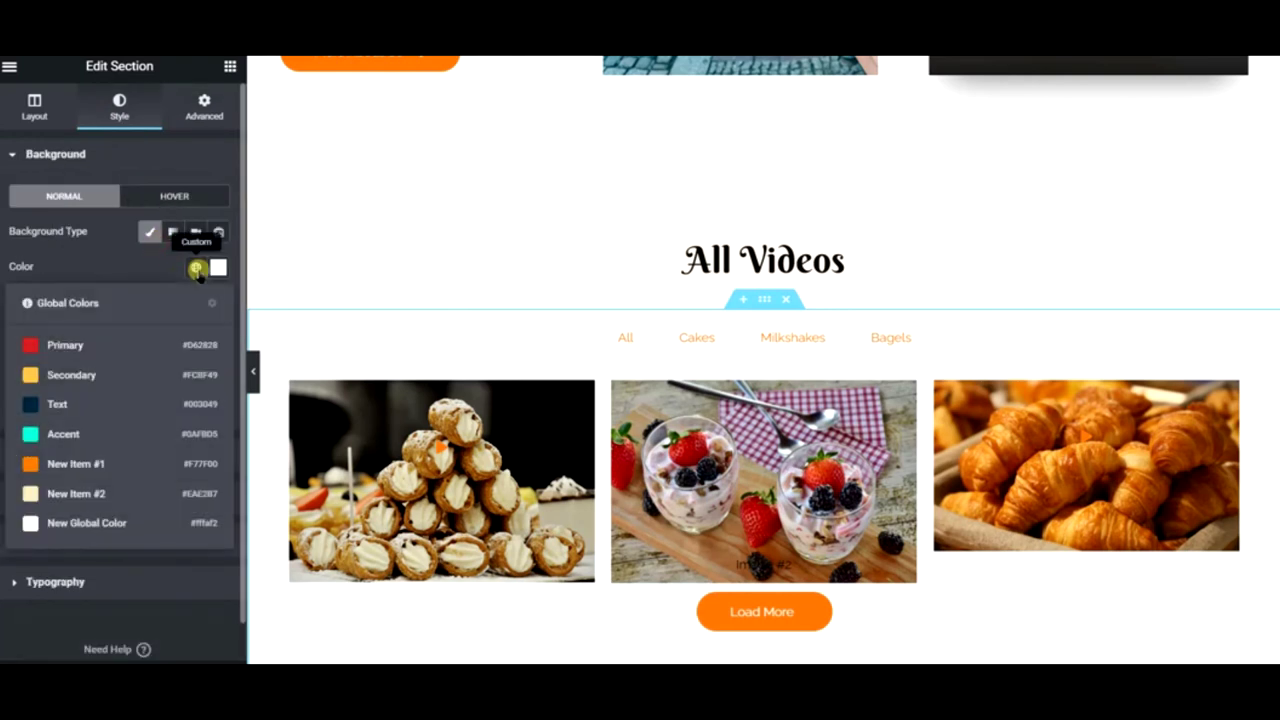
pyautogui.click(101, 531)
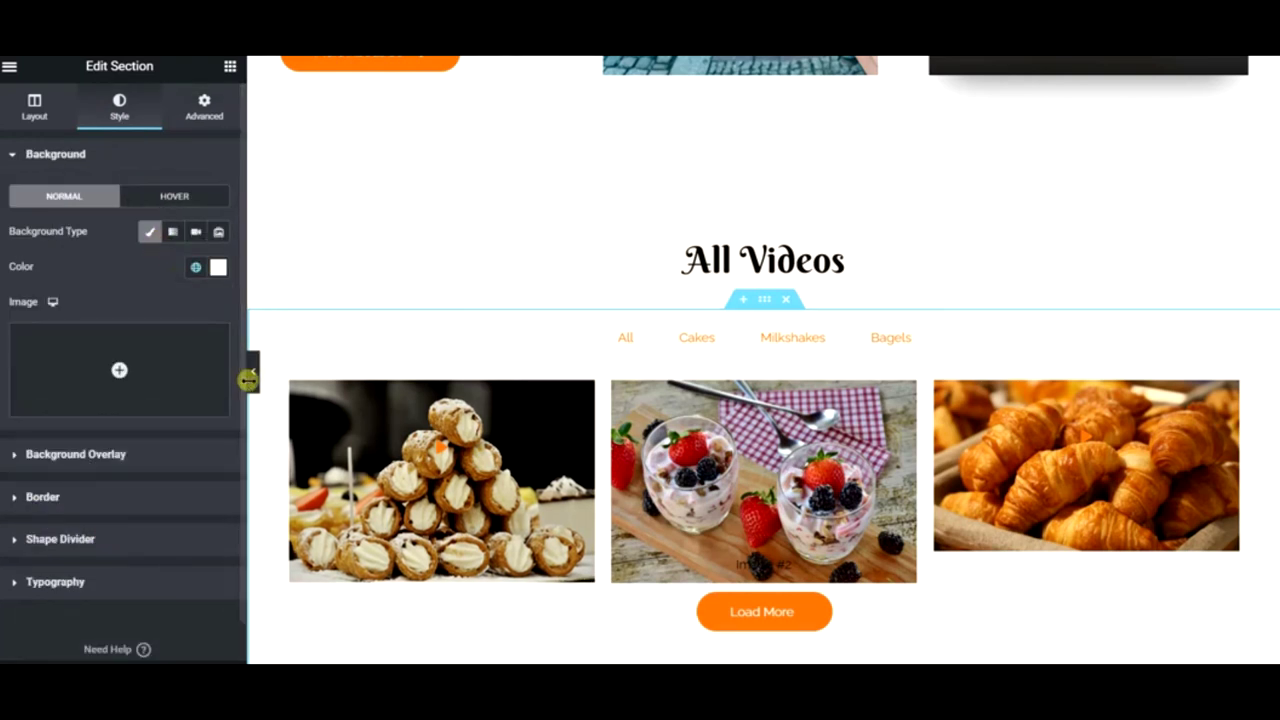
pyautogui.scroll(-4, 549, 354)
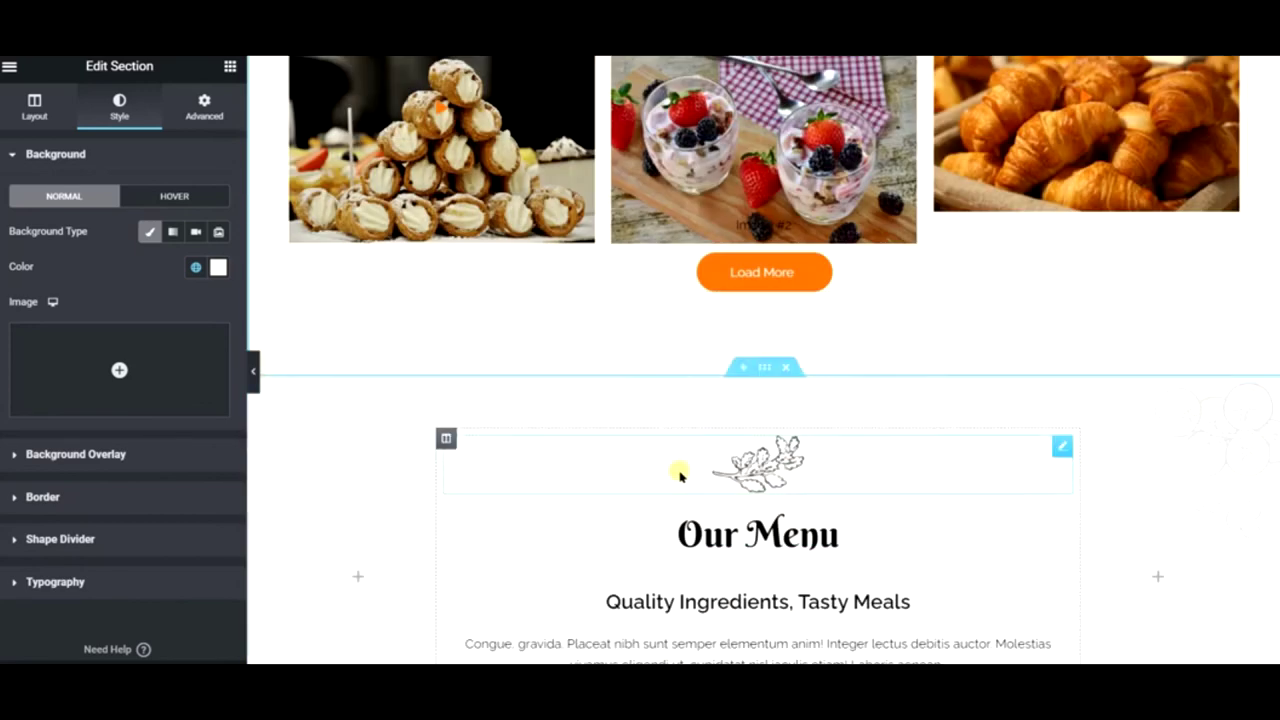
# - Rename the Our Menu heading to Our Recipes, fixing the stray capital E
pyautogui.scroll(-3, 683, 471)
pyautogui.scroll(-2, 686, 290)
pyautogui.scroll(2, 690, 315)
pyautogui.click(808, 278)
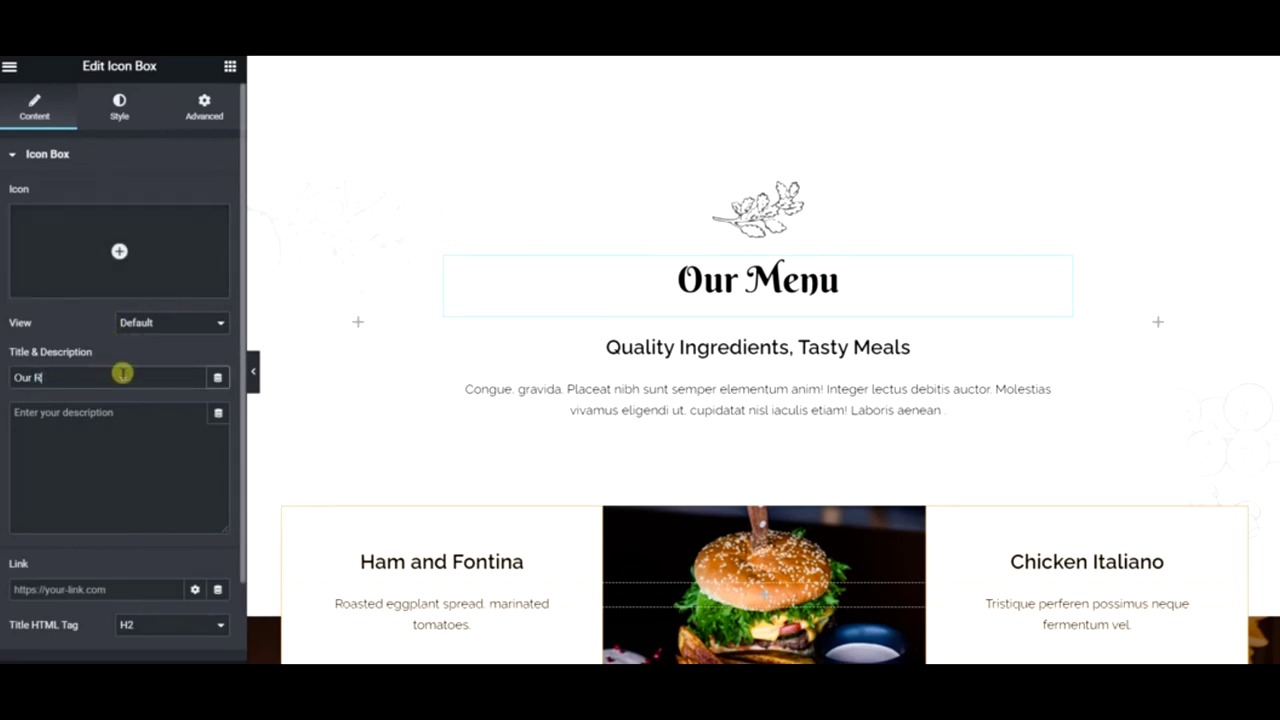
pyautogui.write('Ecipes')
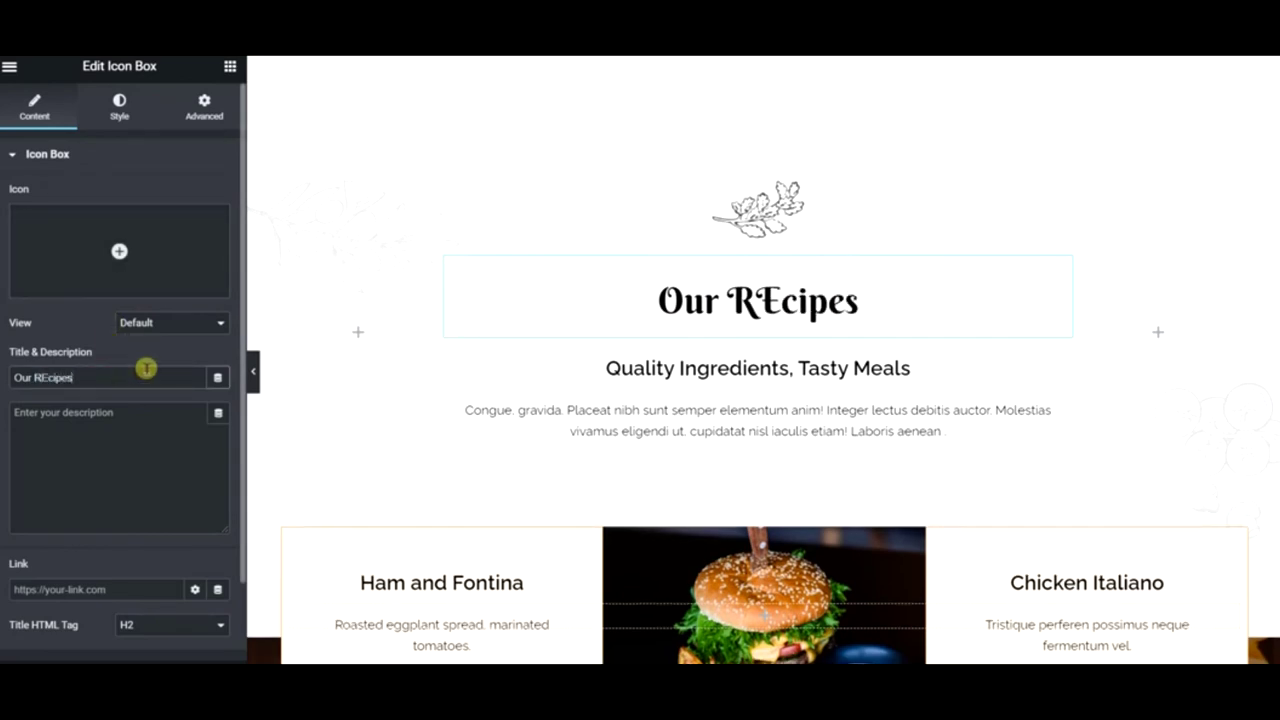
pyautogui.click(49, 377)
pyautogui.press('BackSpace')
pyautogui.write('e')
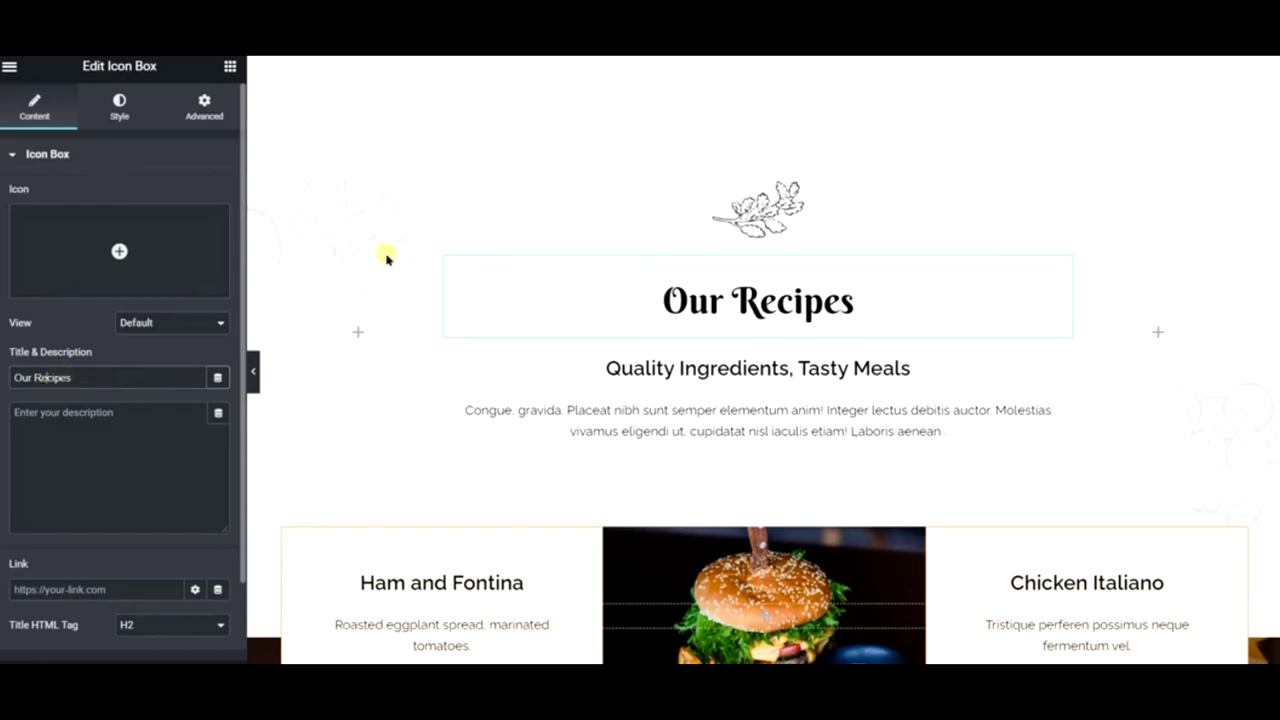
# - Replace the icon box title with the copied 'Liquorice biscuit jujubes…' sample text
pyautogui.click(873, 432)
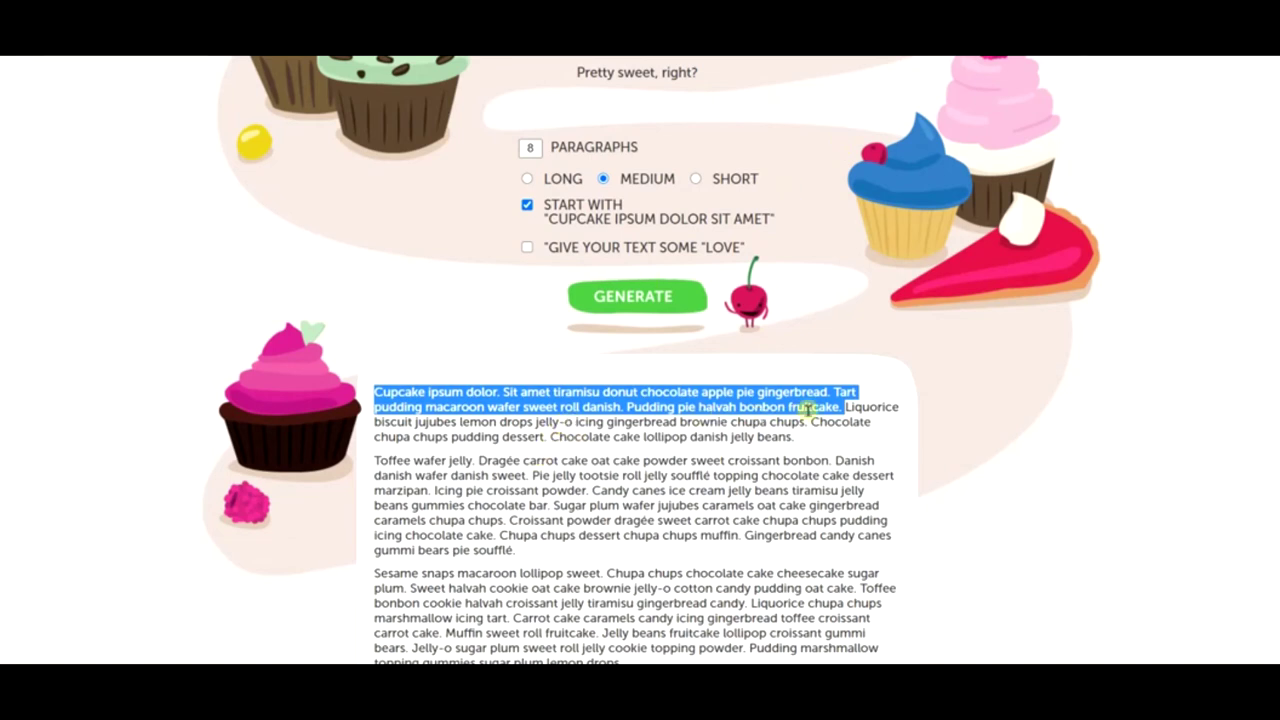
pyautogui.click(843, 406)
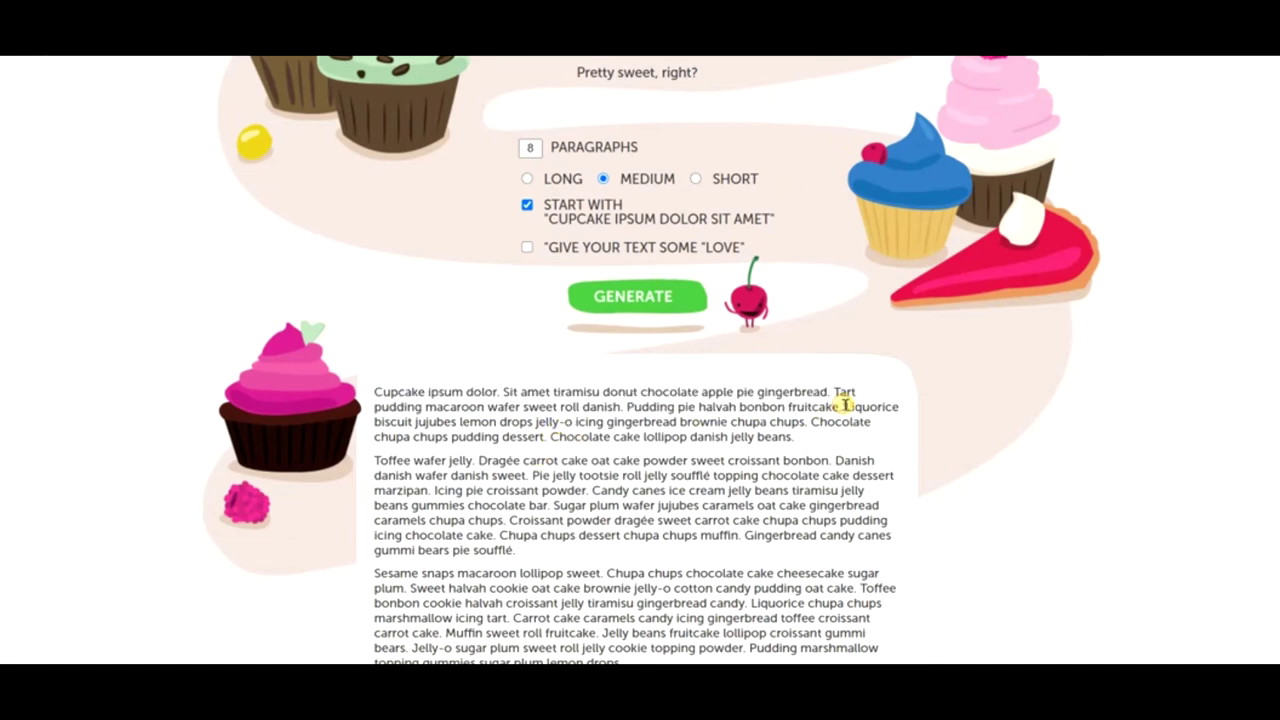
pyautogui.moveTo(843, 406); pyautogui.dragTo(840, 422)
pyautogui.hotkey('ctrl', 'c')
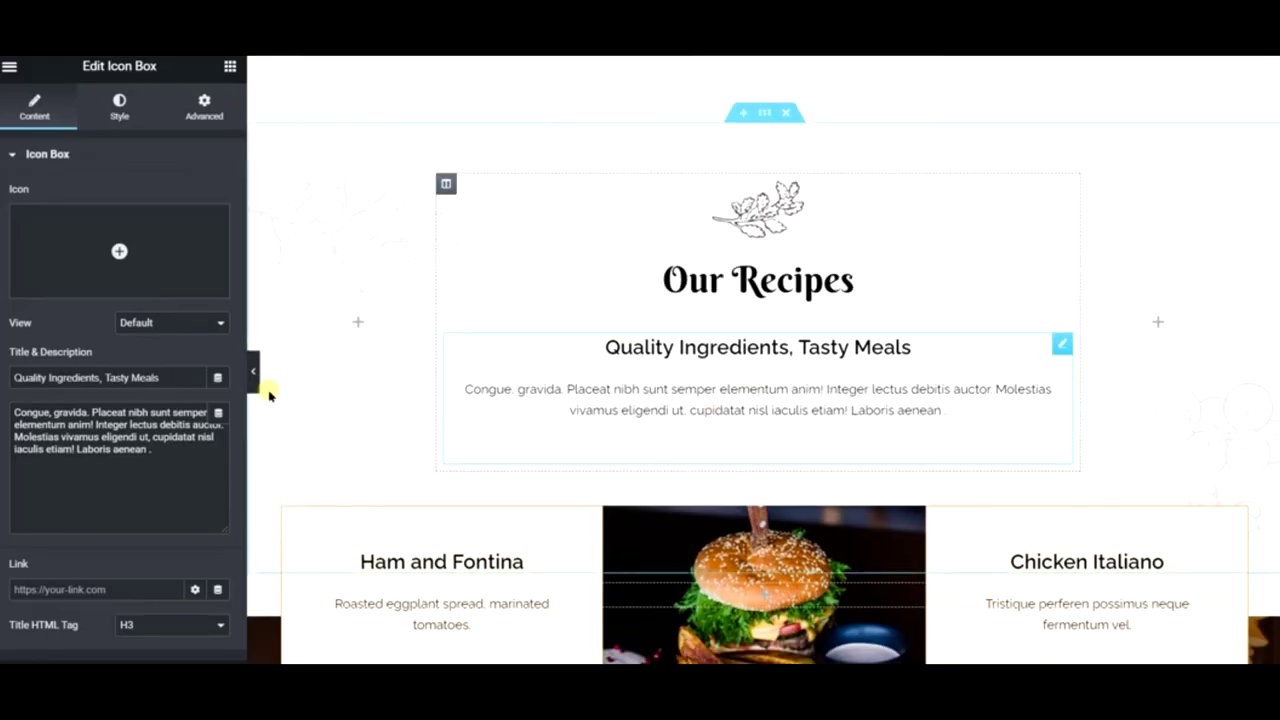
pyautogui.doubleClick(147, 376)
pyautogui.hotkey('ctrl', 'a')
pyautogui.hotkey('ctrl', 'v')
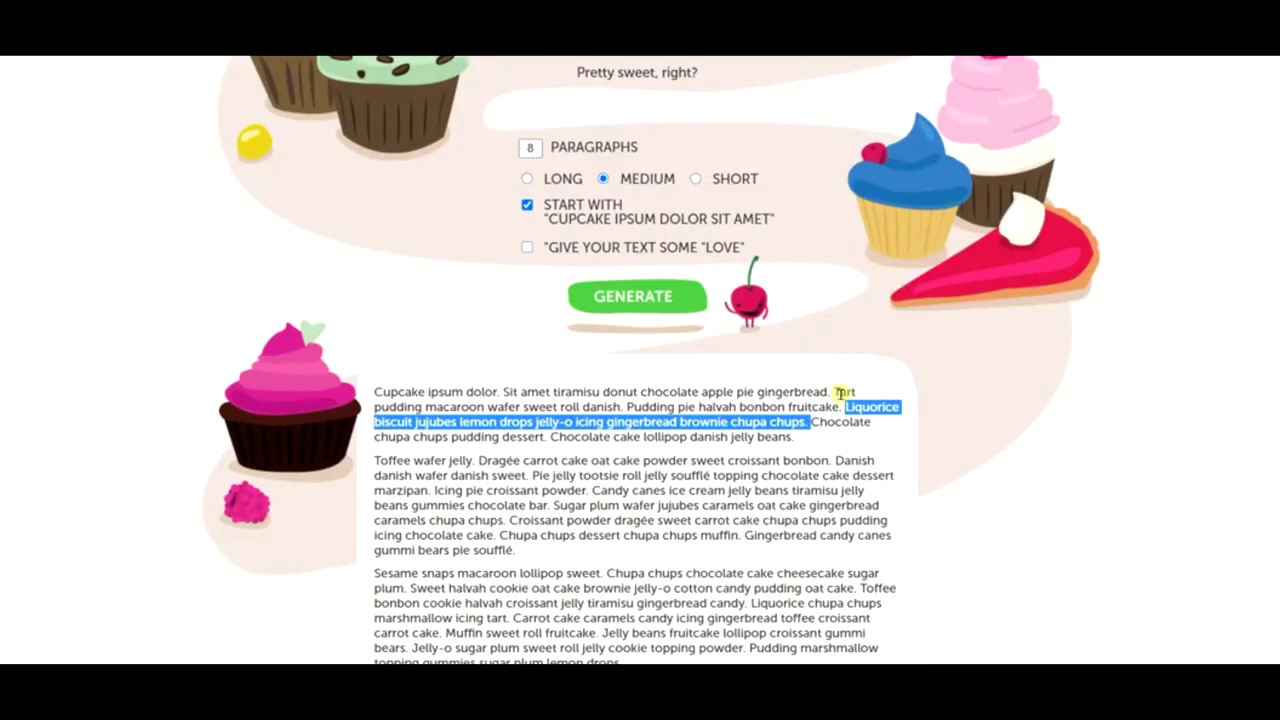
# - Replace the icon box description with the copied Cupcake Ipsum sentences through 'danish jelly beans'
pyautogui.moveTo(843, 409); pyautogui.dragTo(865, 440)
pyautogui.hotkey('ctrl', 'c')
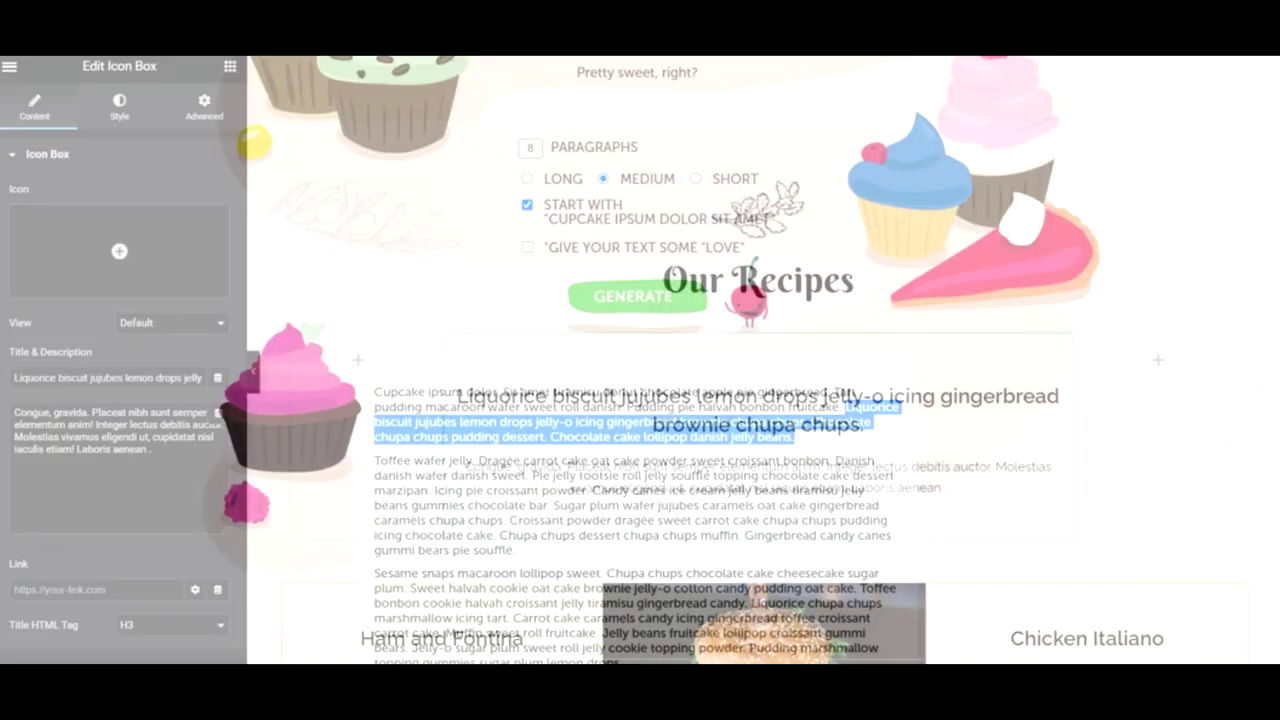
pyautogui.click(163, 451)
pyautogui.hotkey('ctrl', 'a')
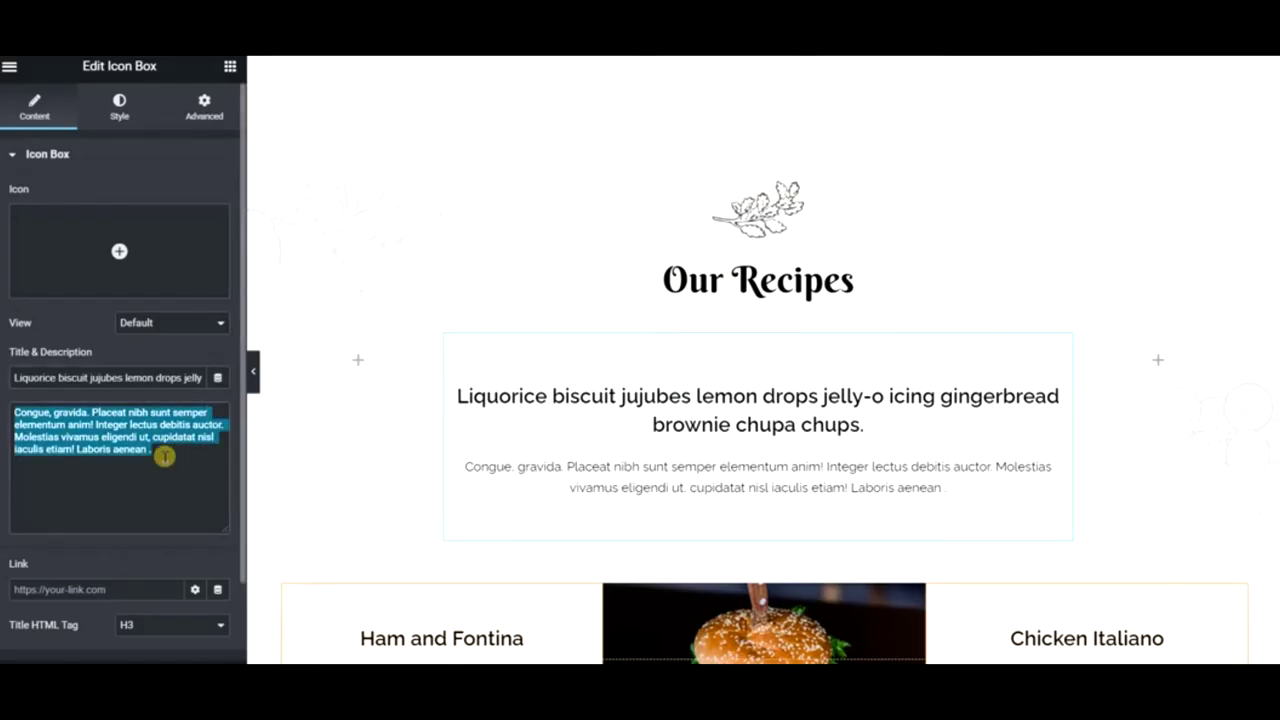
pyautogui.hotkey('ctrl', 'v')
pyautogui.scroll(-3, 737, 397)
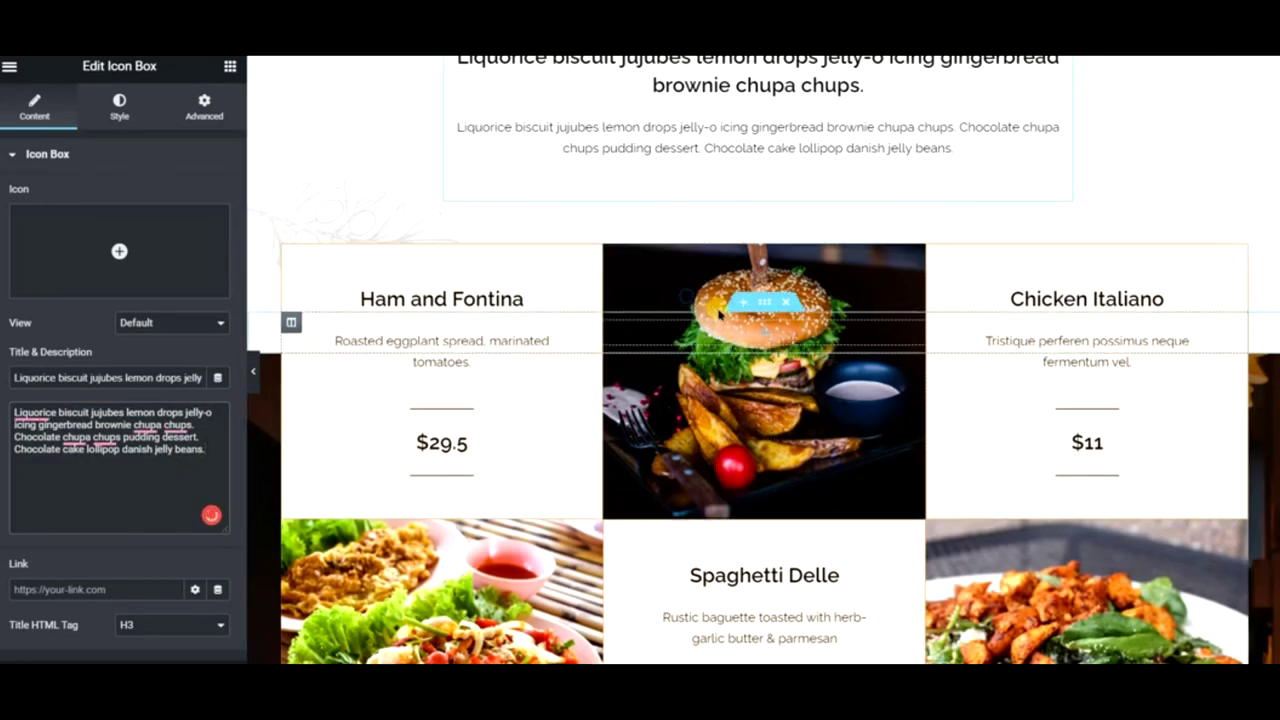
# - Replace the burger image in the menu grid with the brownie photo
pyautogui.rightClick(689, 301)
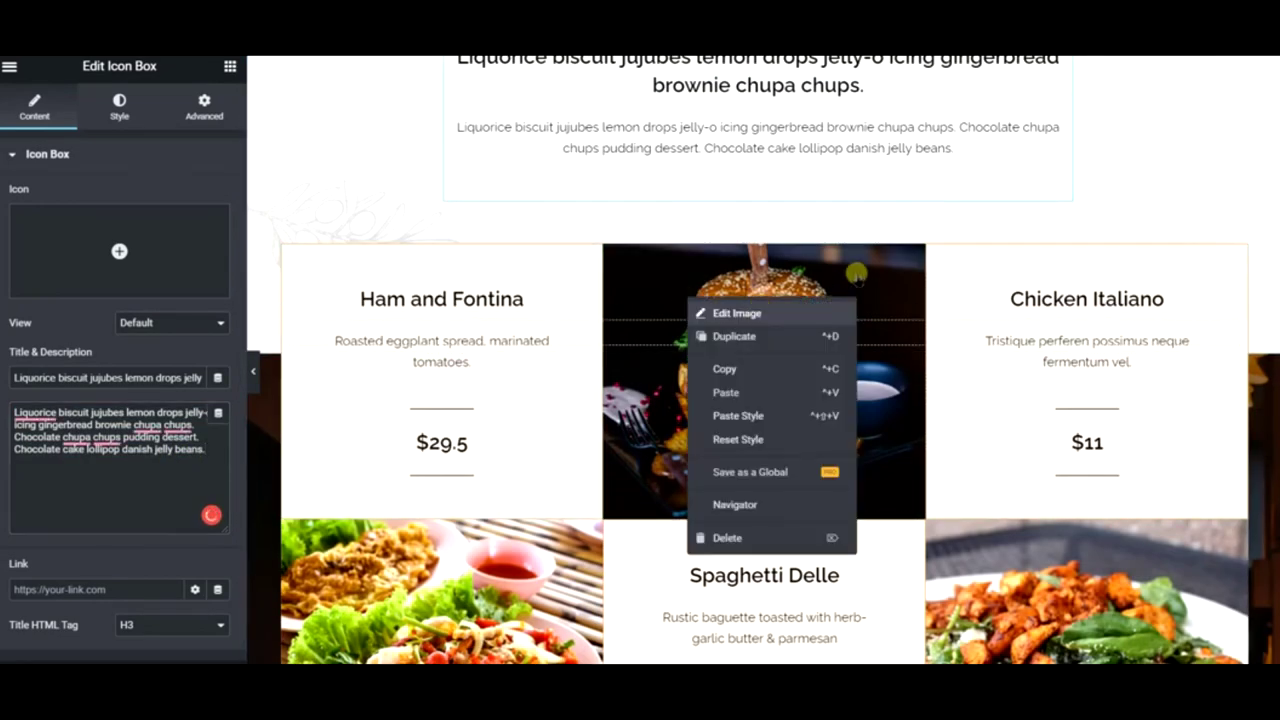
pyautogui.click(776, 313)
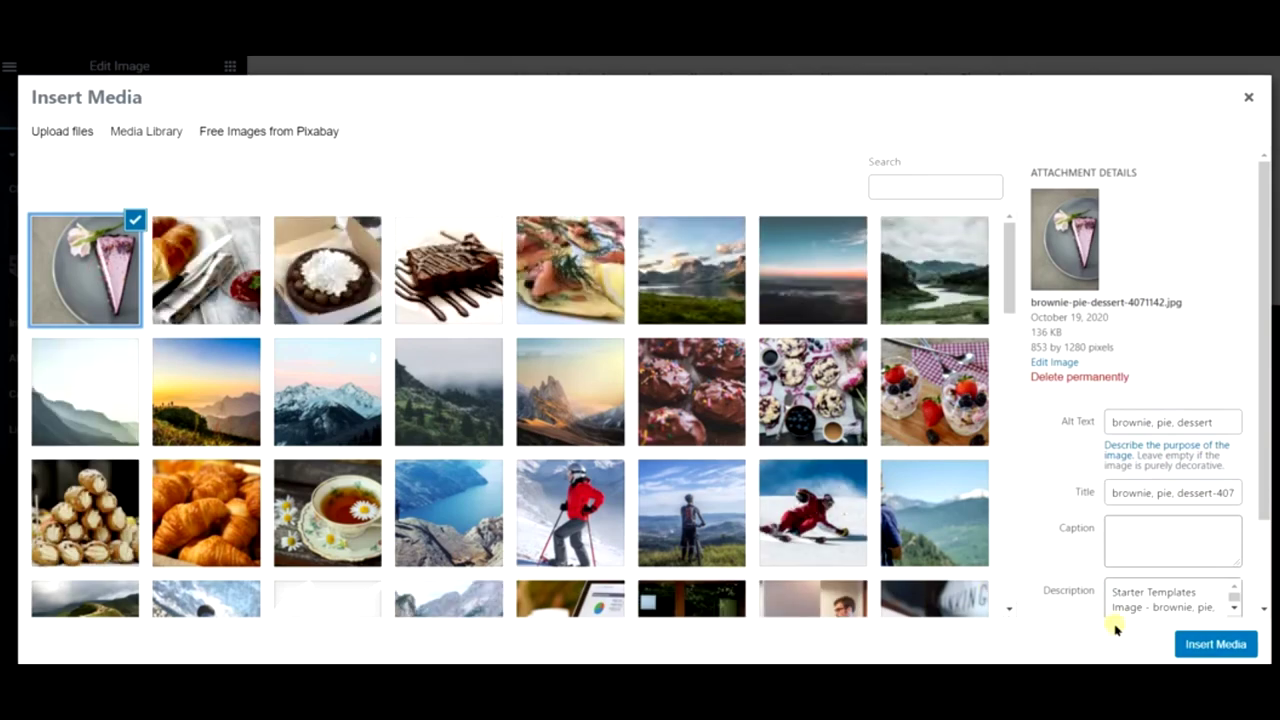
pyautogui.click(1199, 646)
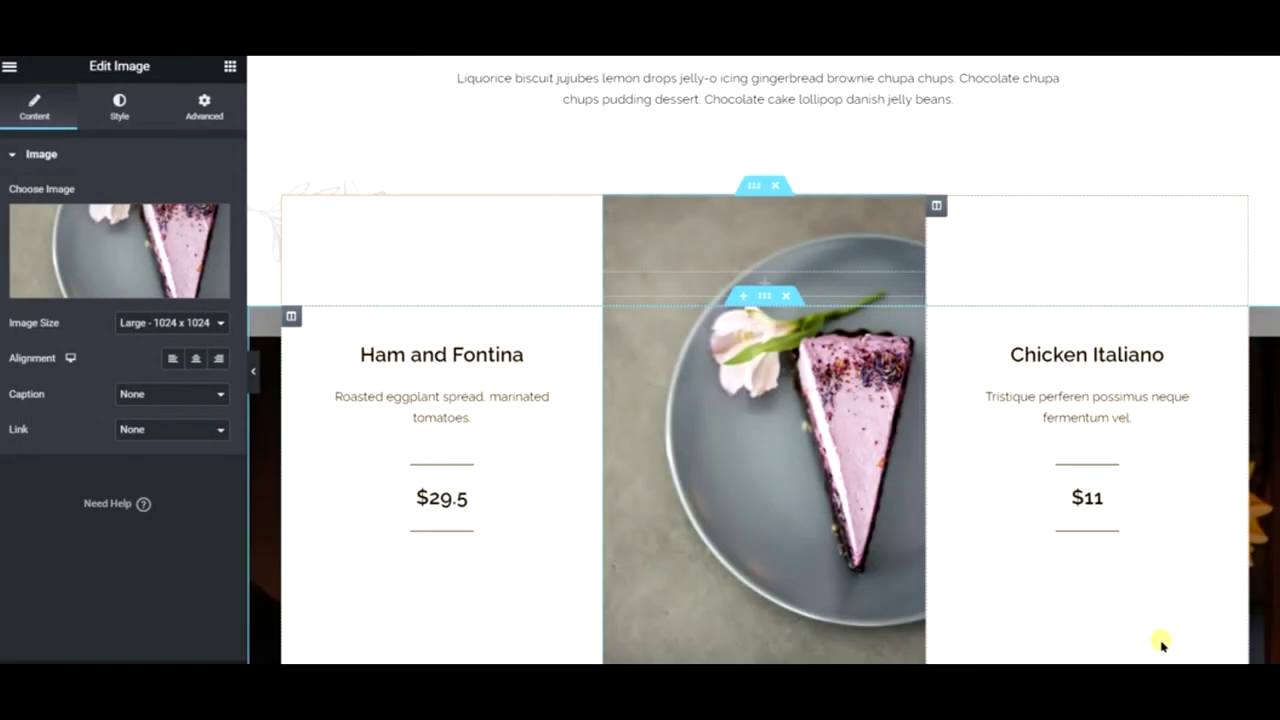
pyautogui.click(148, 262)
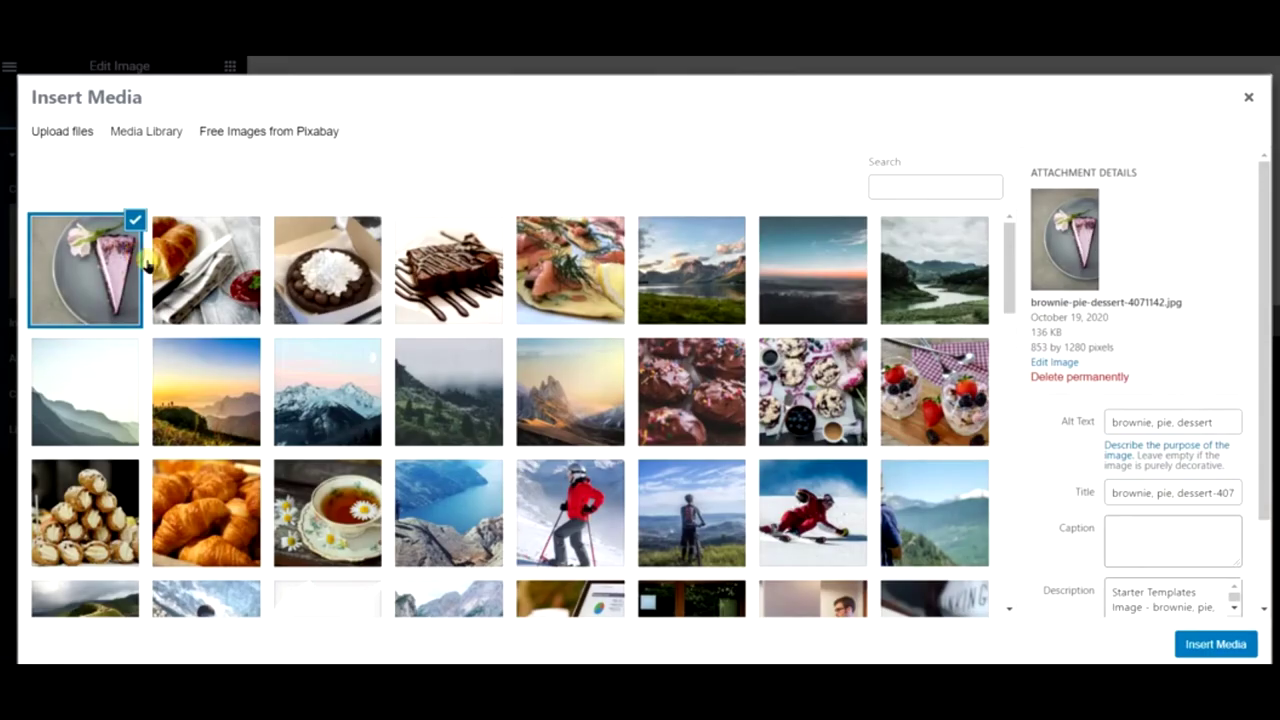
pyautogui.click(360, 318)
pyautogui.click(488, 298)
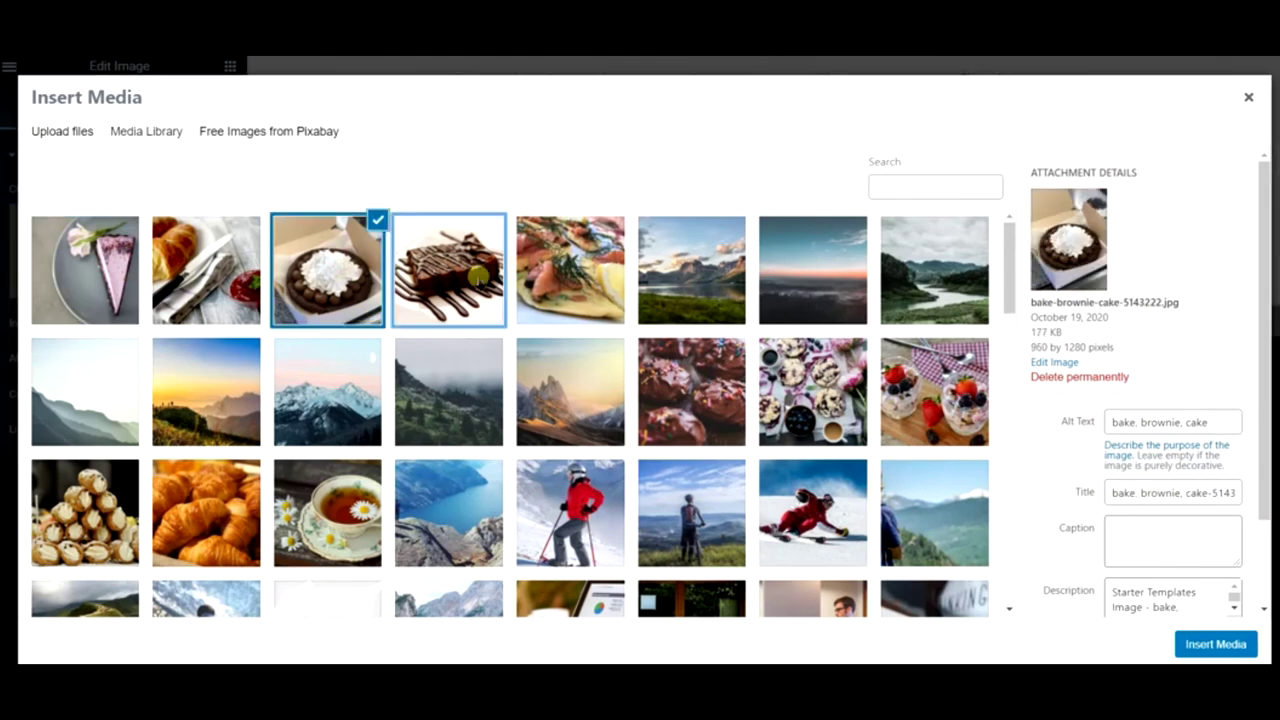
pyautogui.click(1215, 643)
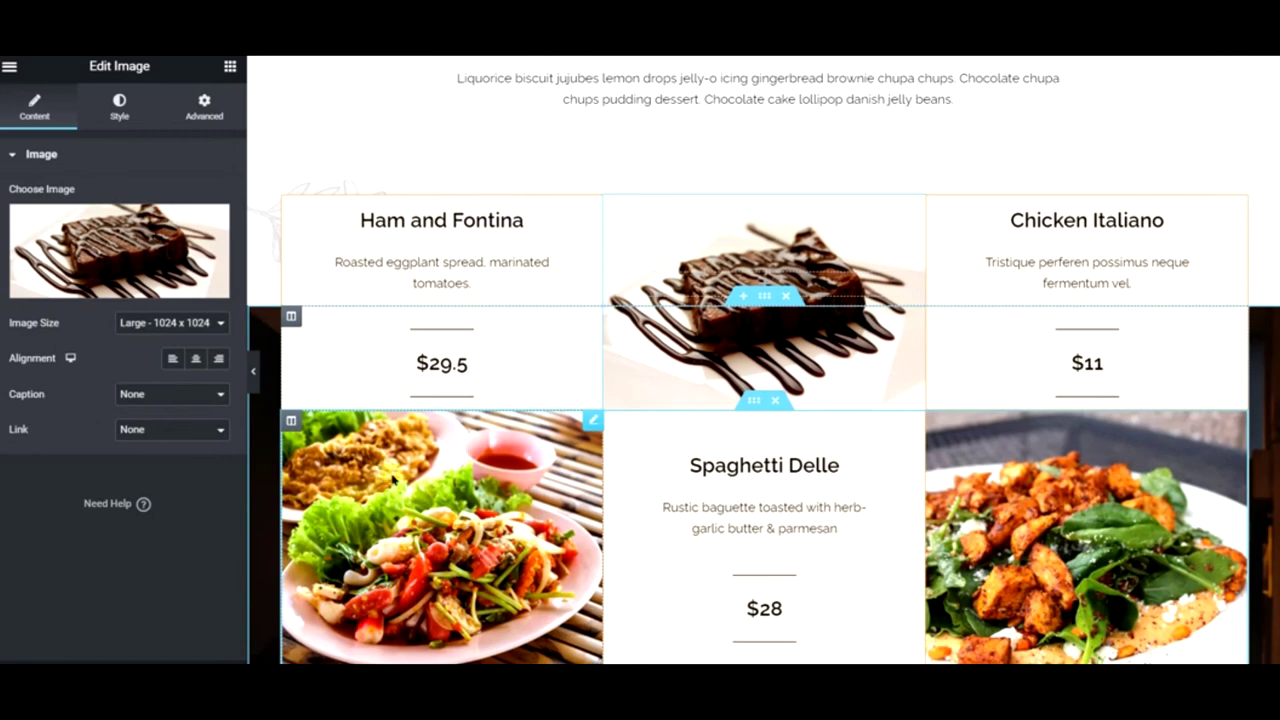
# - Replace the two salad photos with the strawberry dessert and tea cup images
pyautogui.rightClick(448, 486)
pyautogui.click(430, 453)
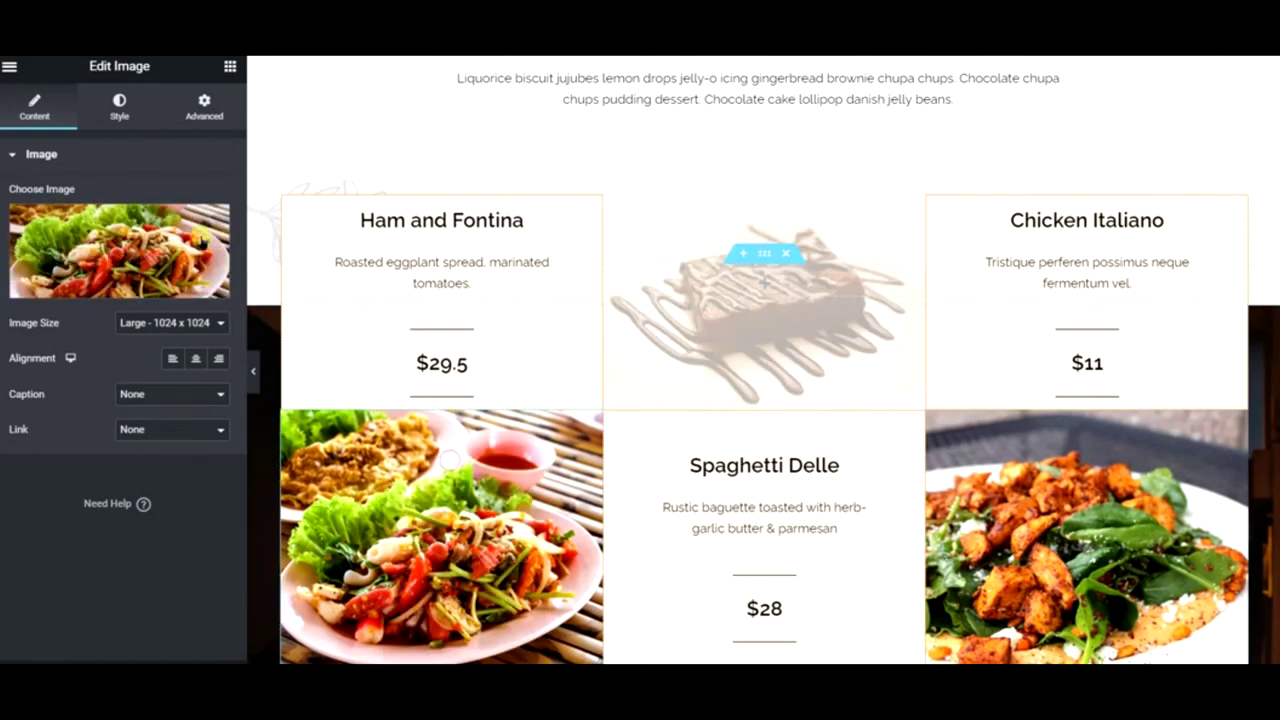
pyautogui.click(107, 286)
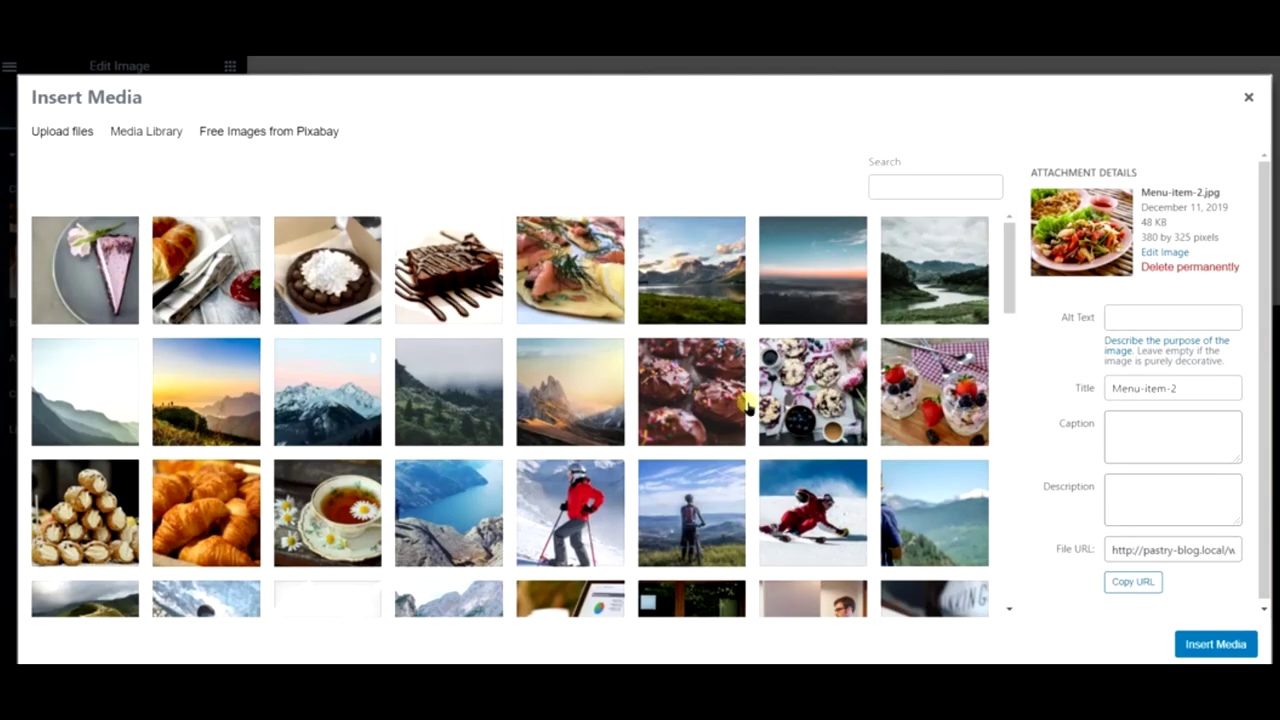
pyautogui.click(920, 395)
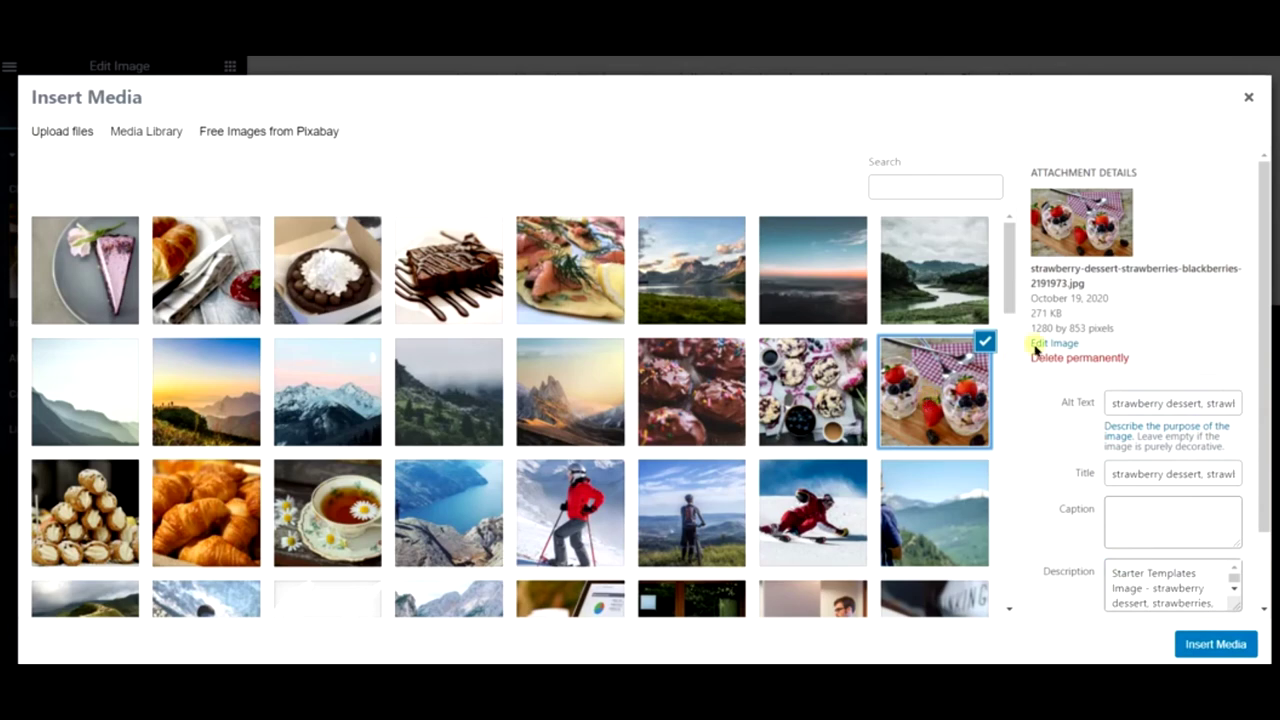
pyautogui.click(1212, 644)
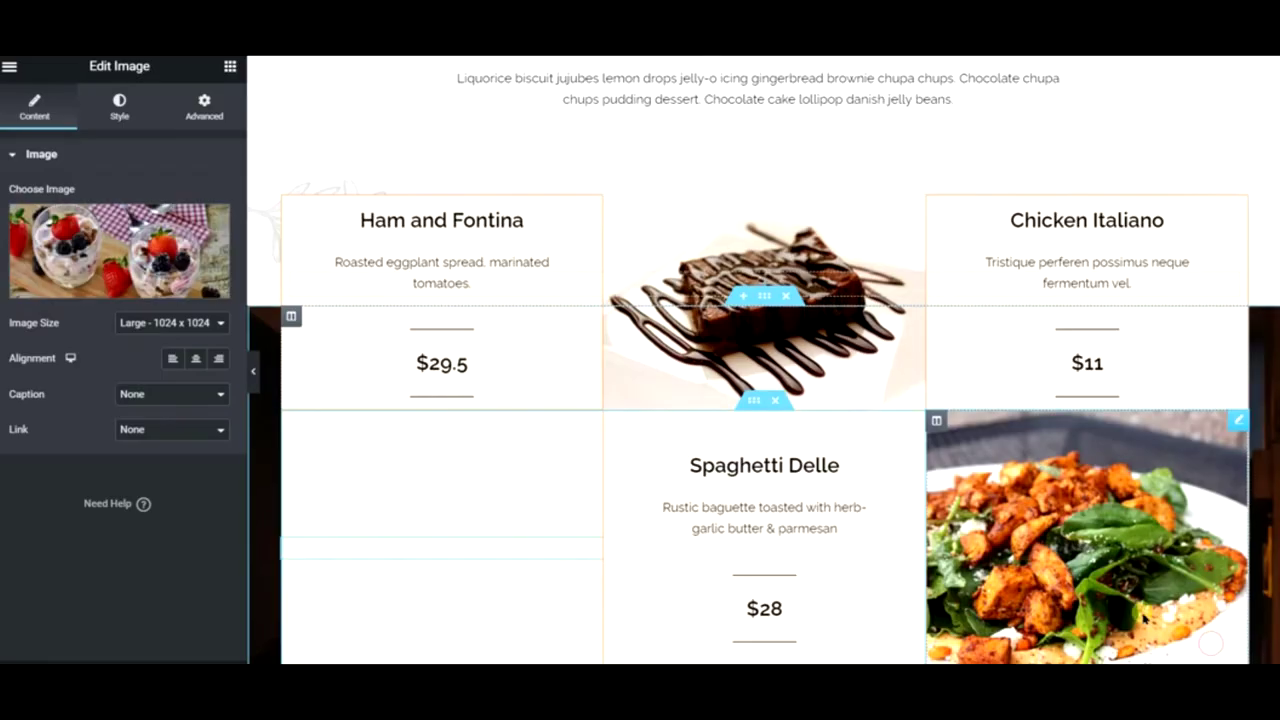
pyautogui.rightClick(1100, 545)
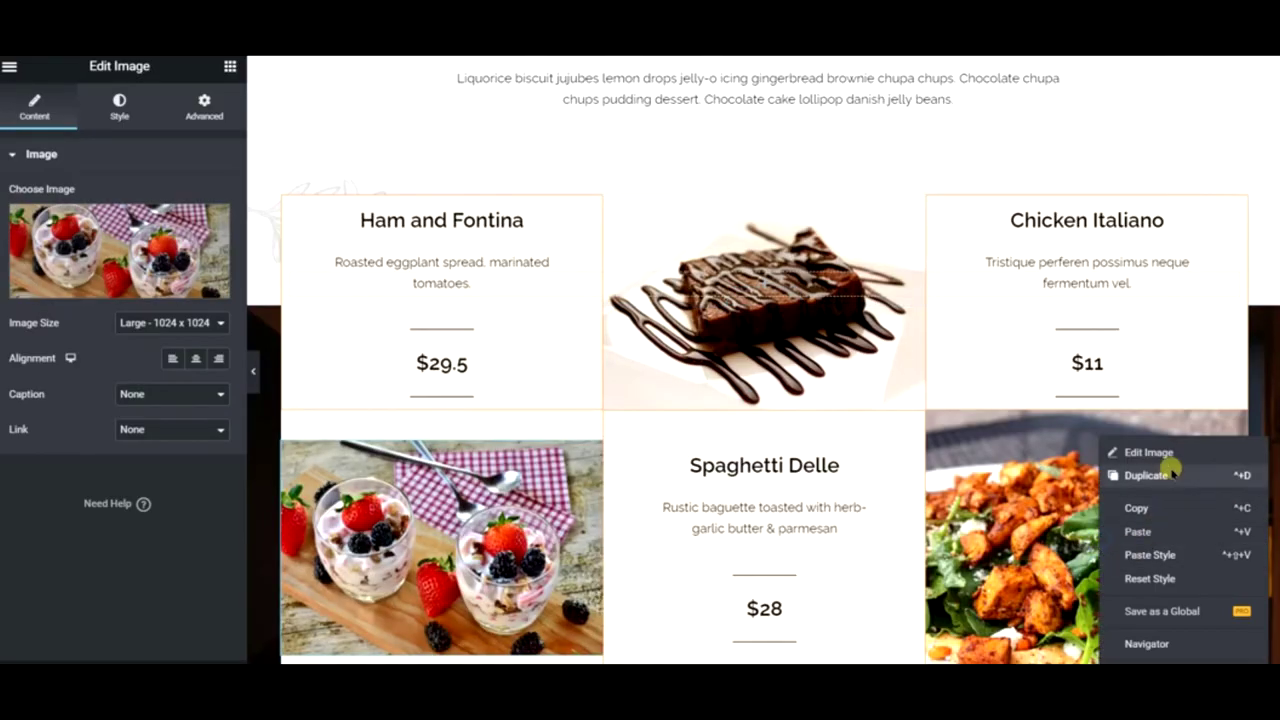
pyautogui.click(1150, 454)
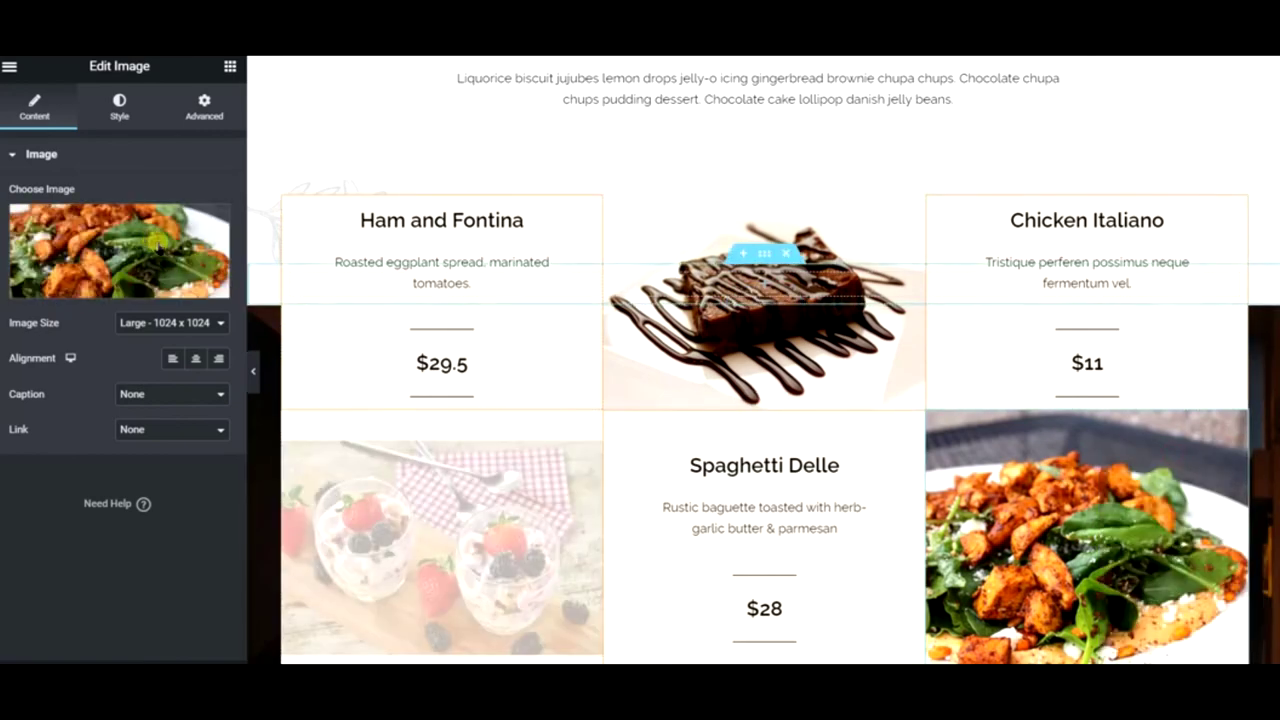
pyautogui.click(175, 255)
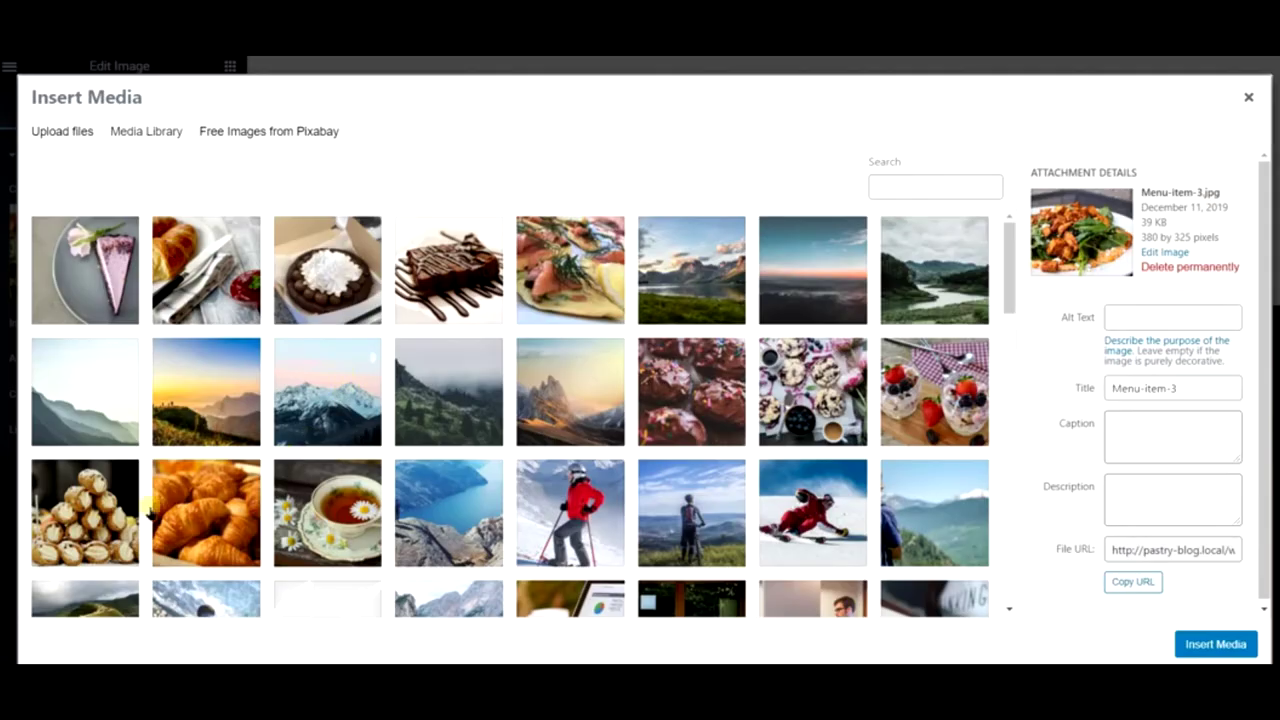
pyautogui.click(203, 508)
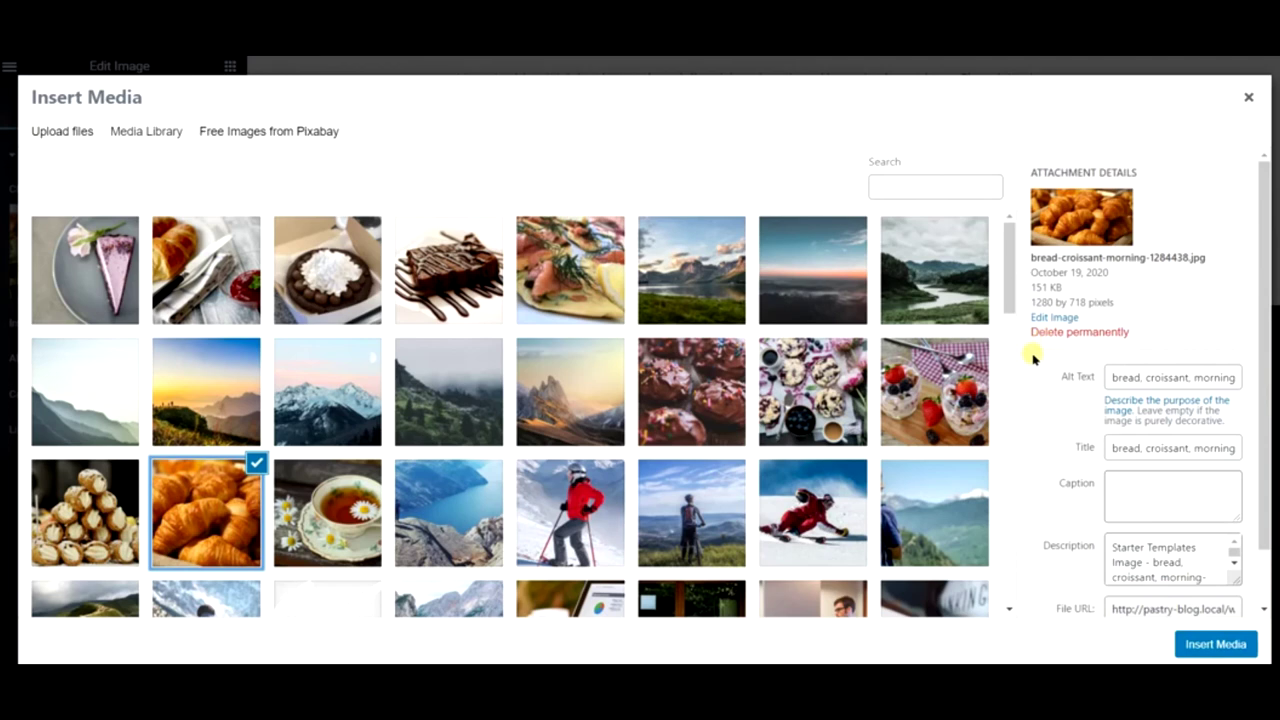
pyautogui.click(375, 530)
pyautogui.click(1203, 640)
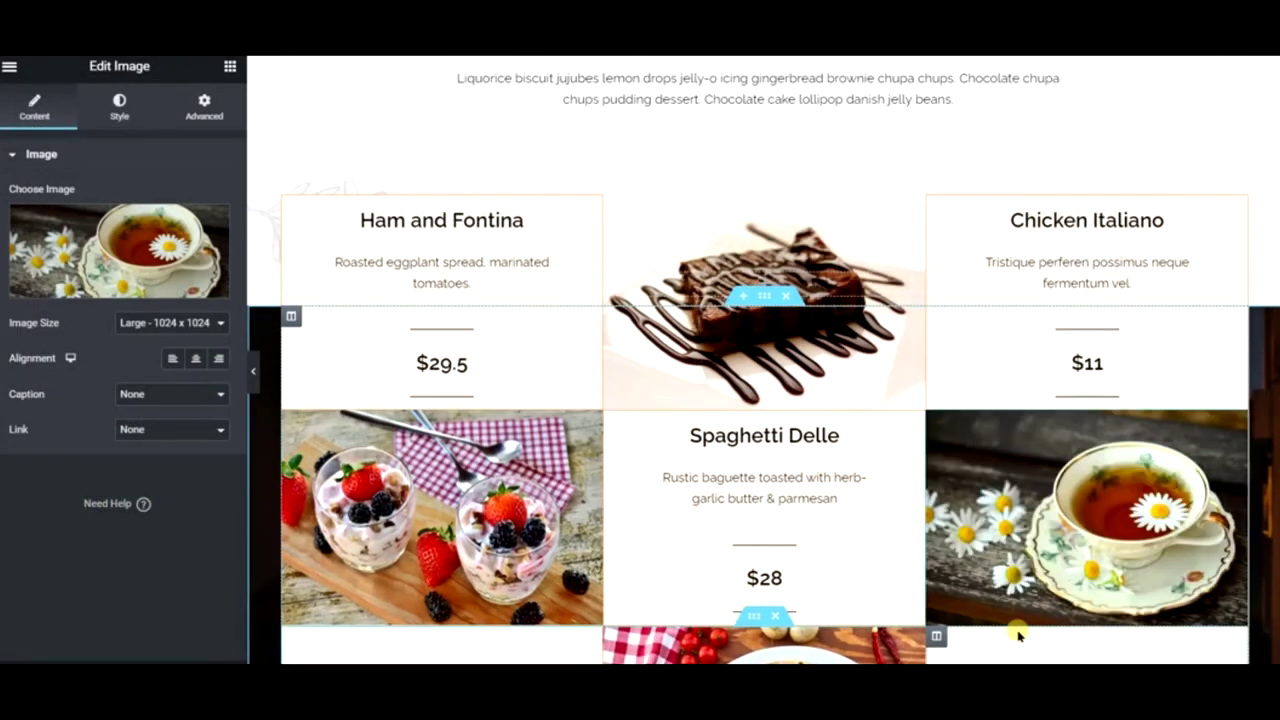
# - Replace the pizza image with the Sicilian cannoli photo
pyautogui.scroll(-3, 894, 583)
pyautogui.rightClick(732, 405)
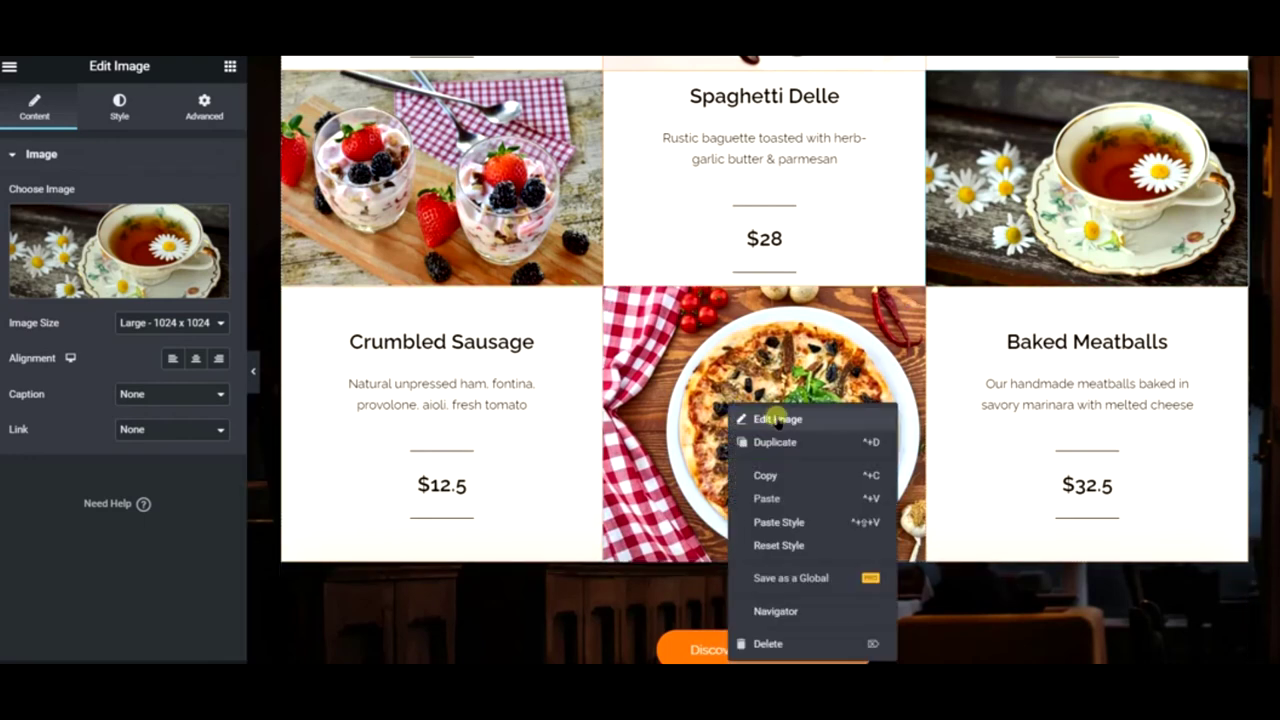
pyautogui.click(777, 419)
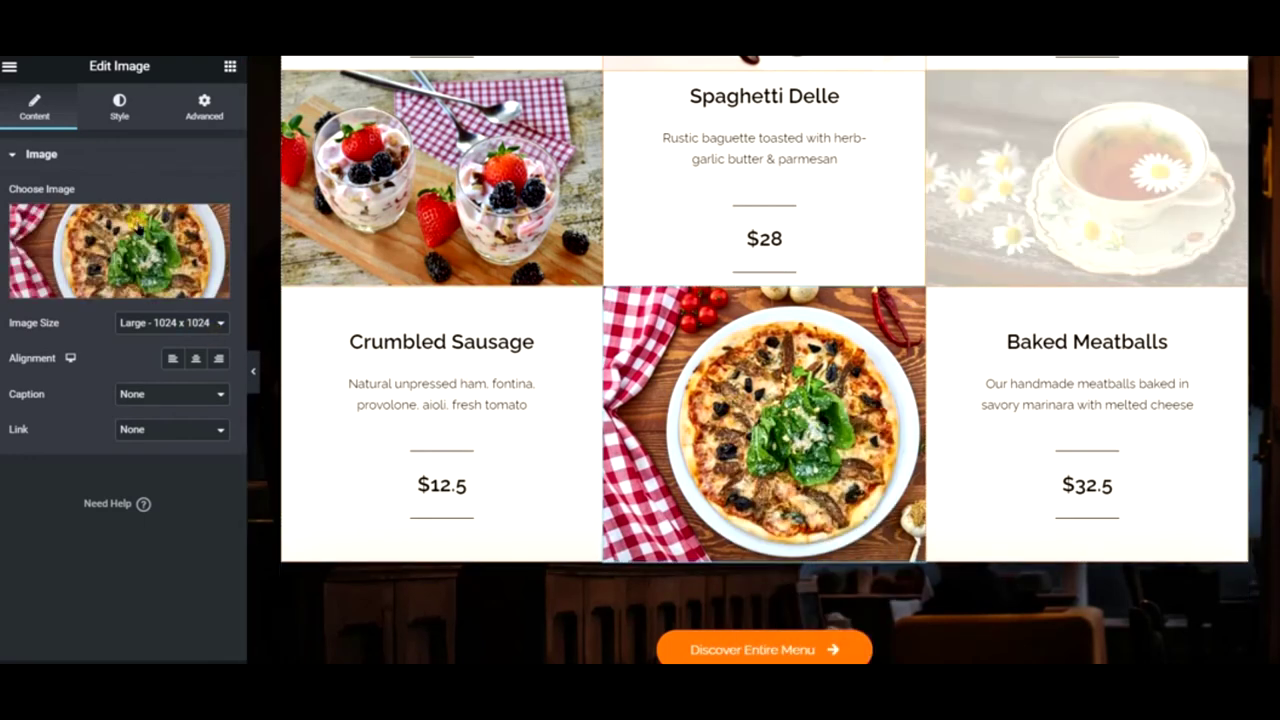
pyautogui.click(107, 238)
pyautogui.click(92, 482)
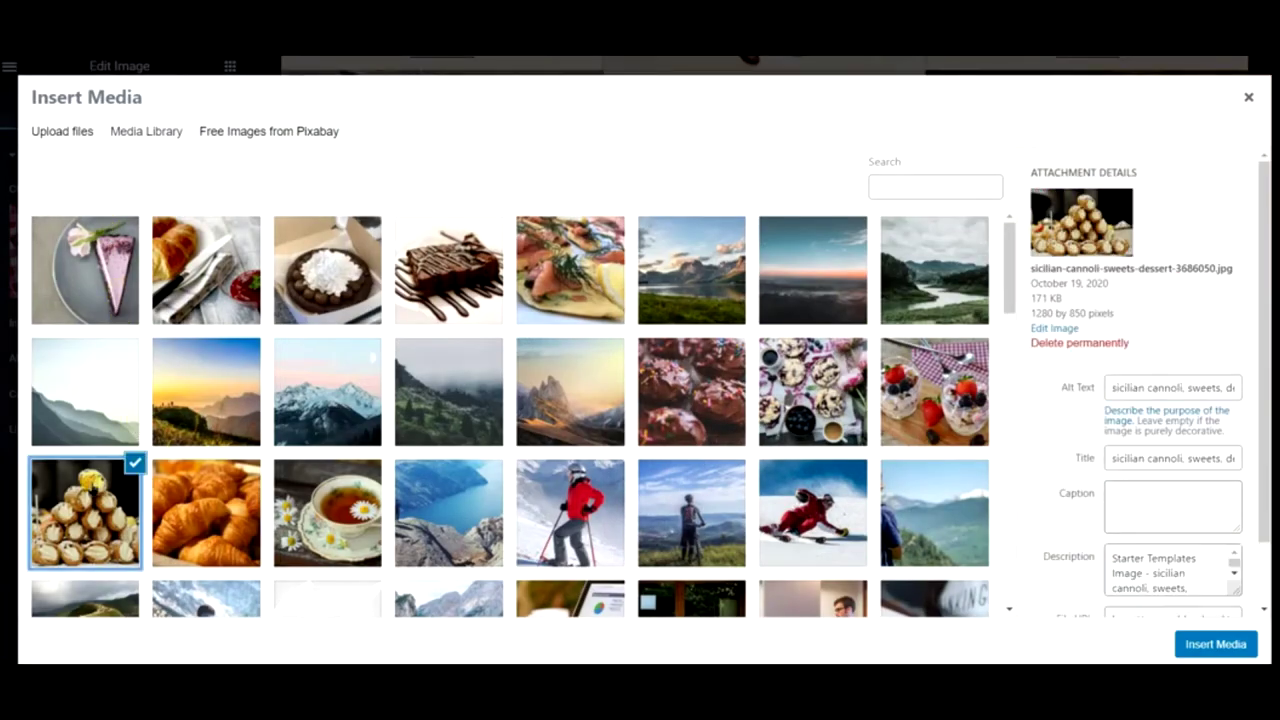
pyautogui.click(1193, 642)
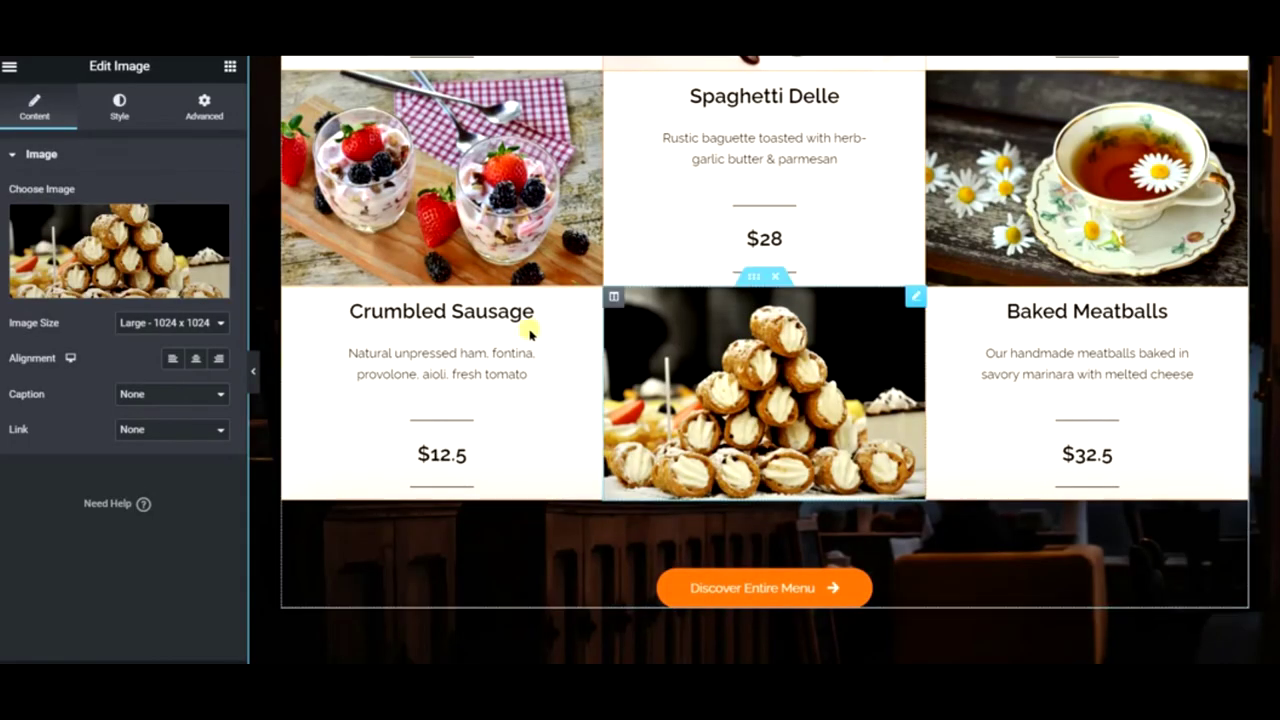
pyautogui.click(493, 313)
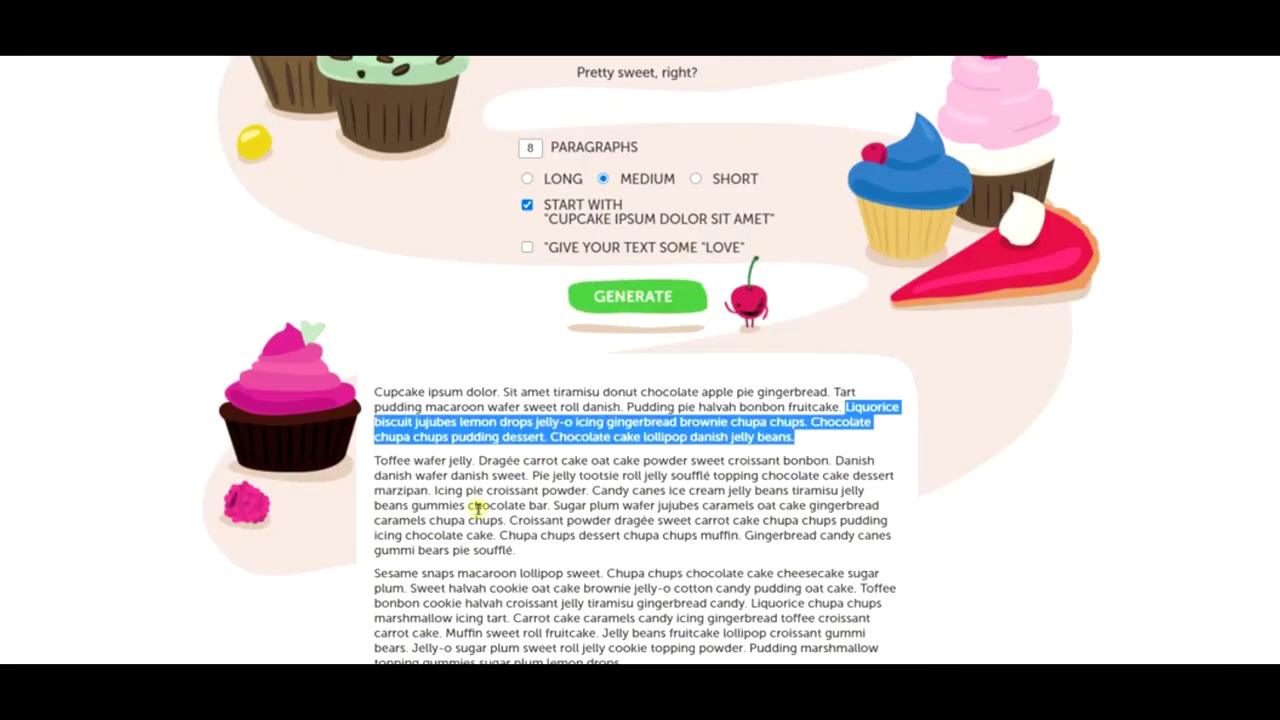
# - Title the Crumbled Sausage and Chicken Italiano cards 'macaroon lollipop sweet'
pyautogui.moveTo(462, 572); pyautogui.dragTo(596, 572)
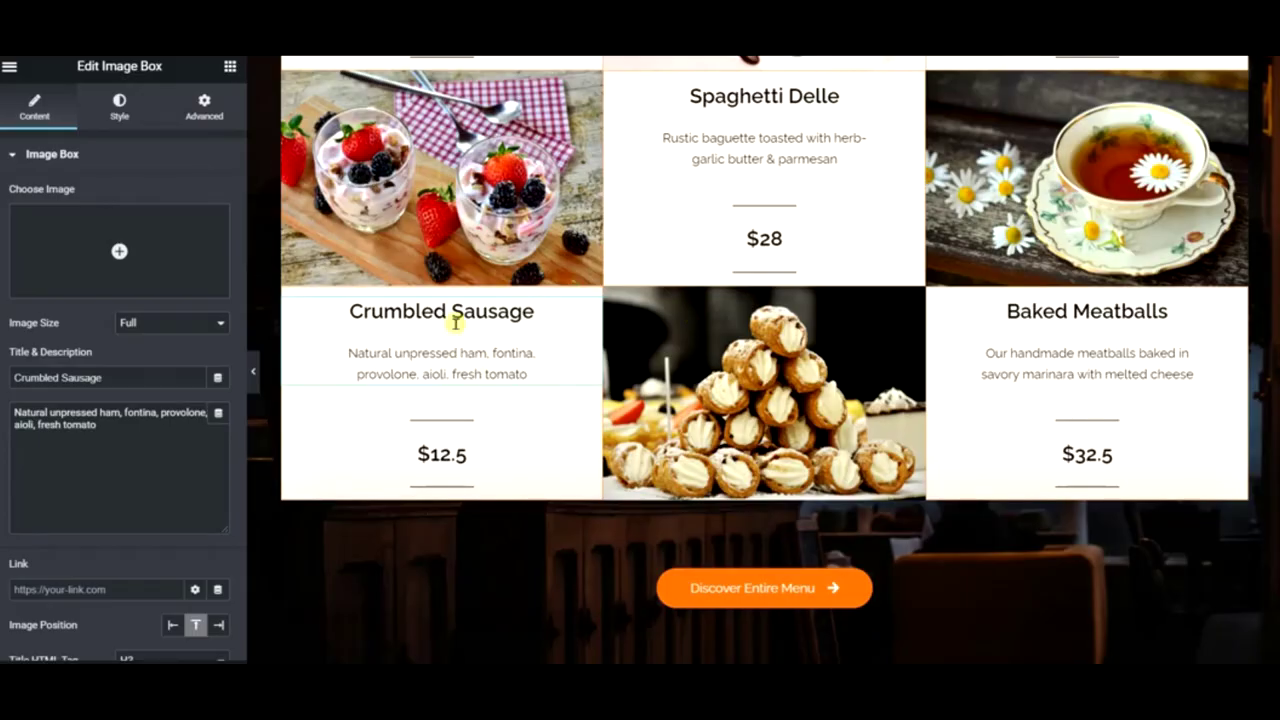
pyautogui.moveTo(140, 376); pyautogui.dragTo(3, 376)
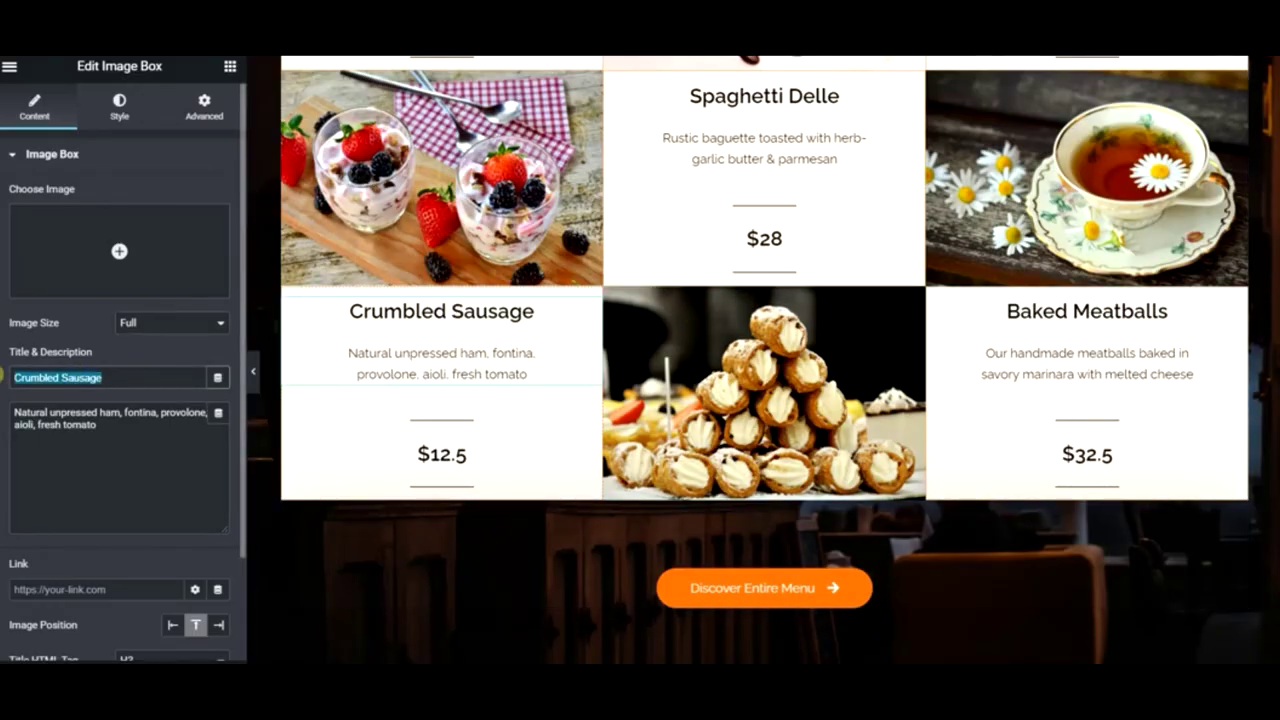
pyautogui.write('macaroon lollipop sweet')
pyautogui.scroll(2, 986, 277)
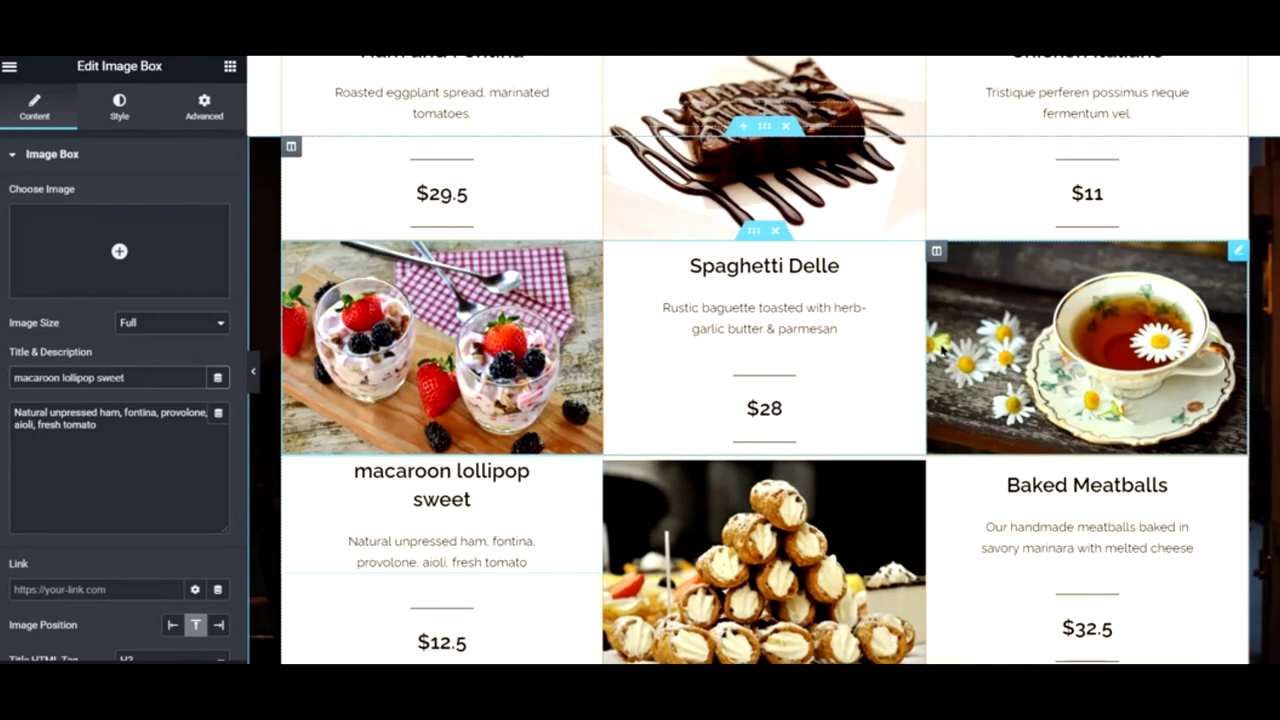
pyautogui.scroll(2, 986, 350)
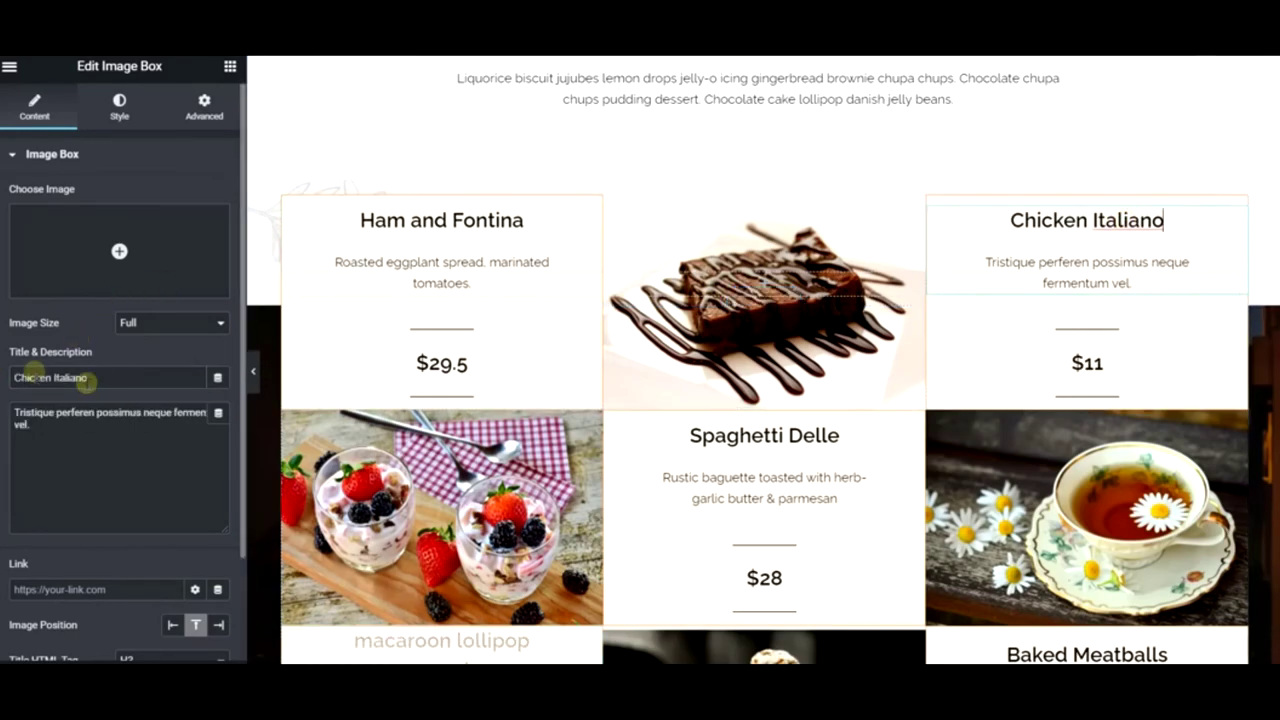
pyautogui.moveTo(88, 378); pyautogui.dragTo(3, 377)
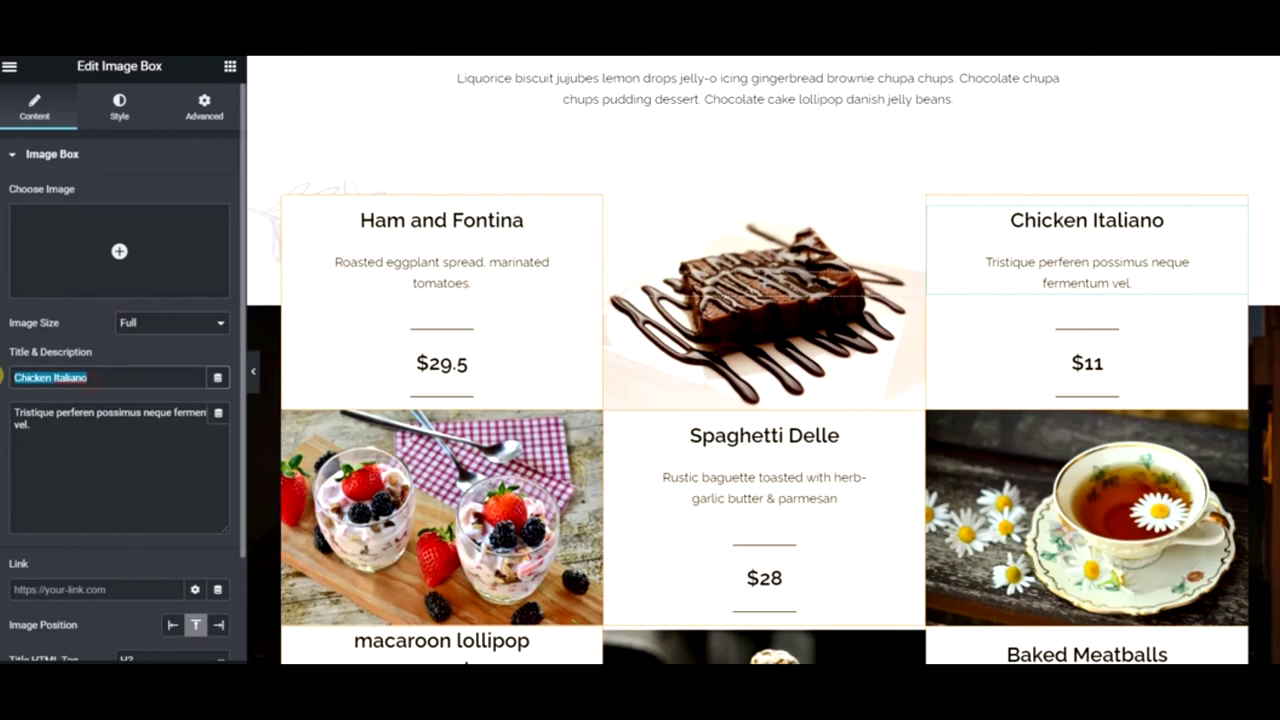
pyautogui.write('macaroon lollipop sweet')
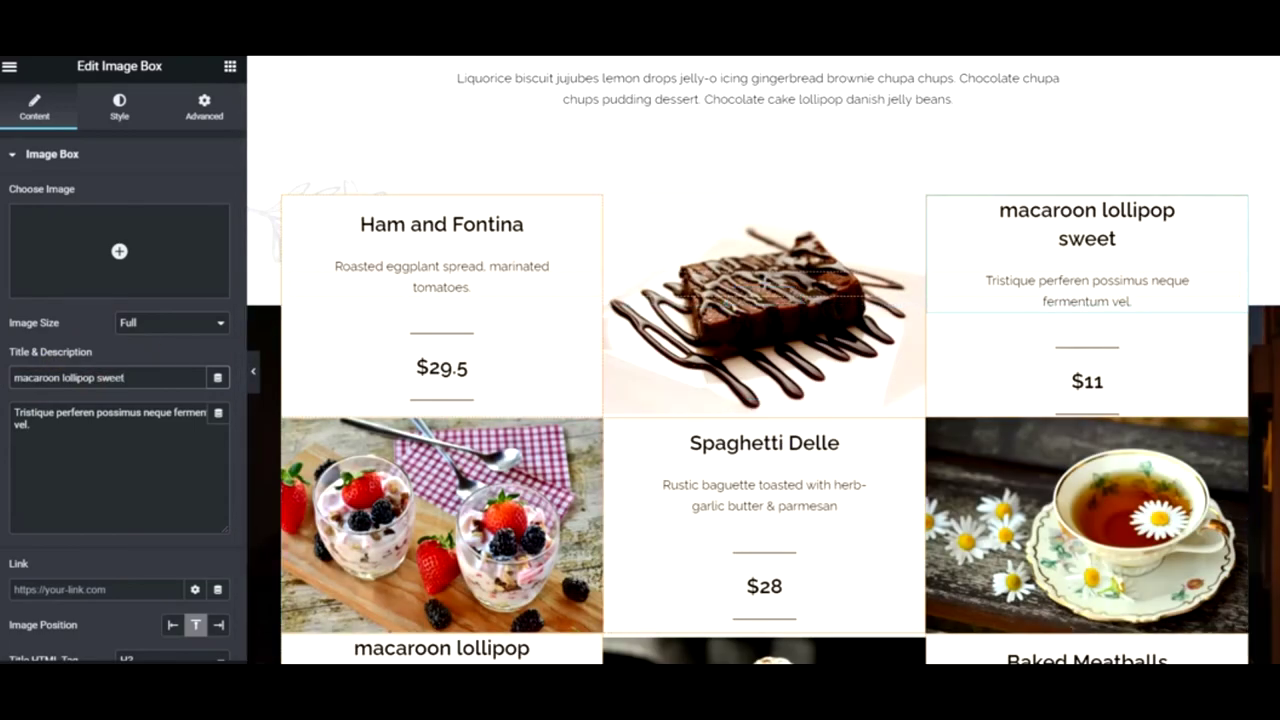
# - Title the Ham and Fontina and Baked Meatballs cards 'Candy canes ice cream'
pyautogui.hotkey('ctrl', 'Tab')
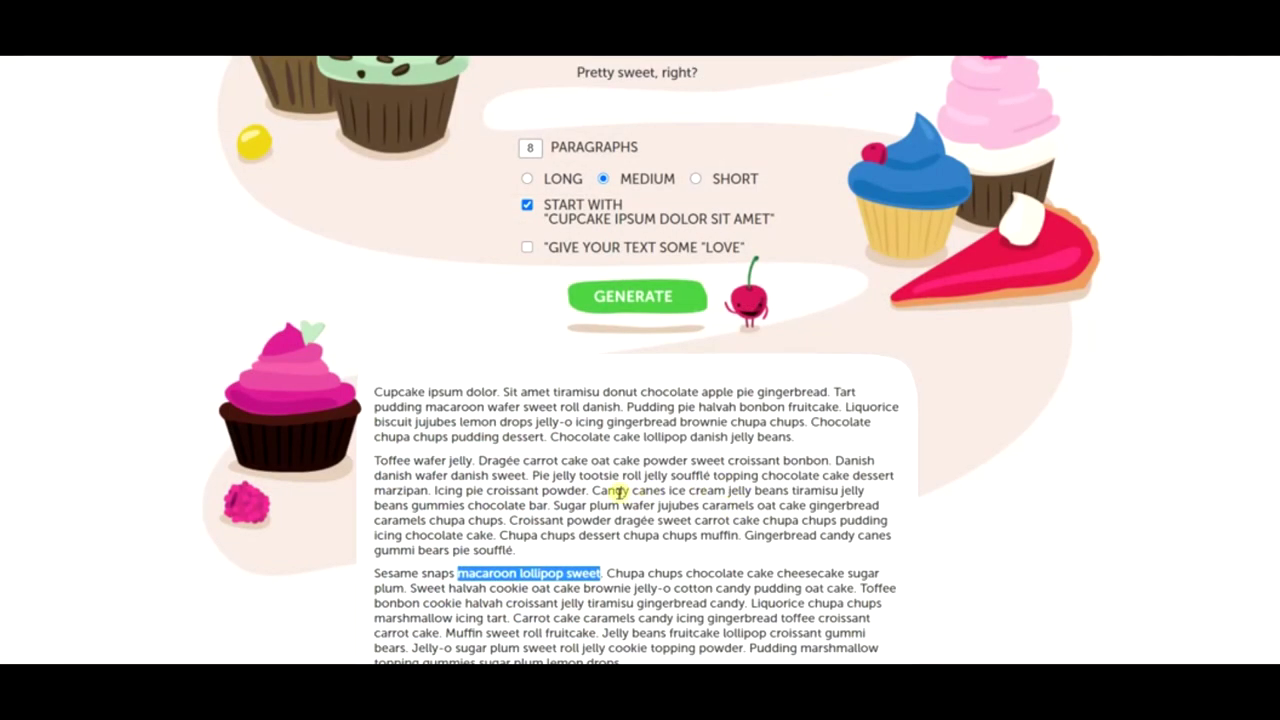
pyautogui.moveTo(592, 490); pyautogui.dragTo(678, 492)
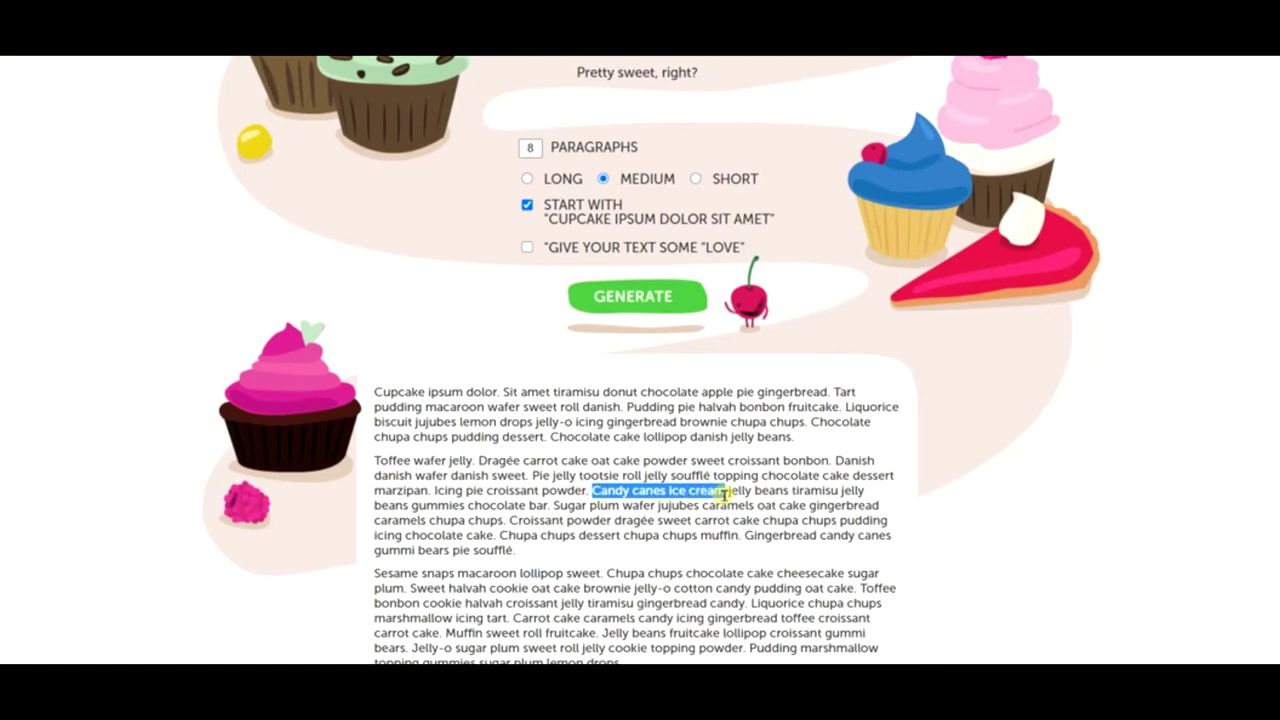
pyautogui.hotkey('ctrl', 'Tab')
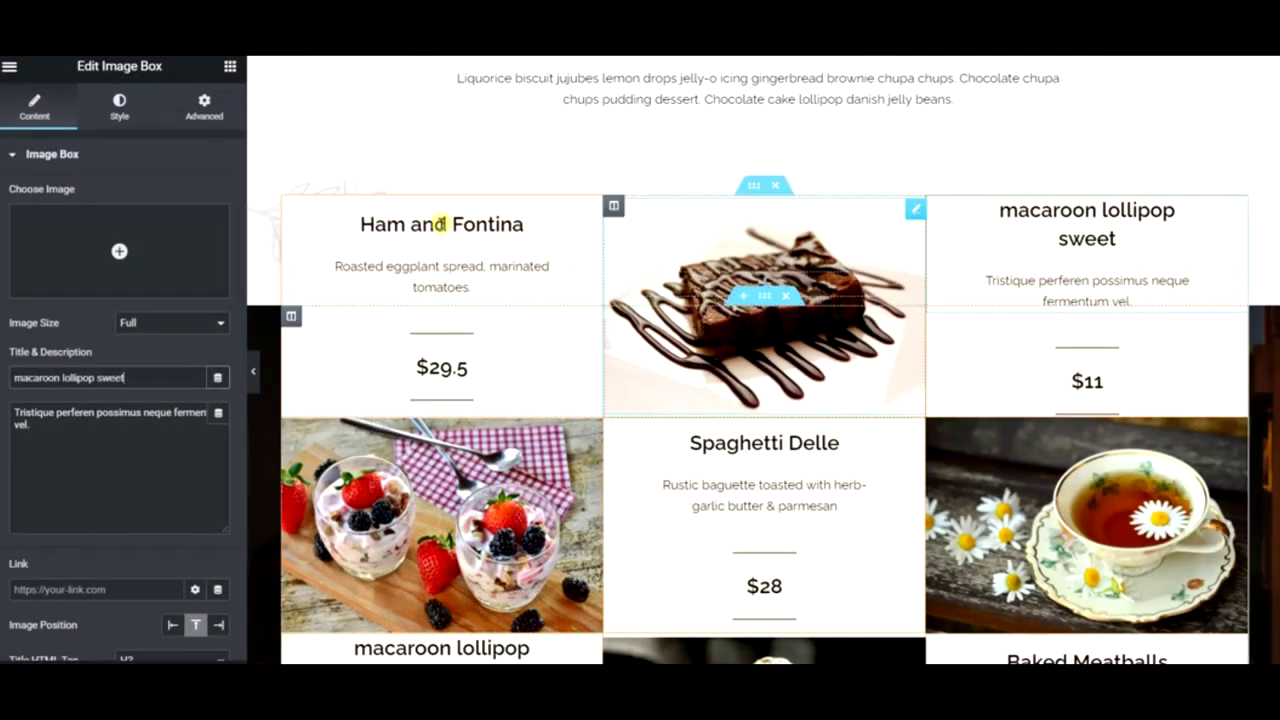
pyautogui.moveTo(129, 371); pyautogui.dragTo(20, 377)
pyautogui.write('Candy canes ice cream')
pyautogui.scroll(-3, 1071, 549)
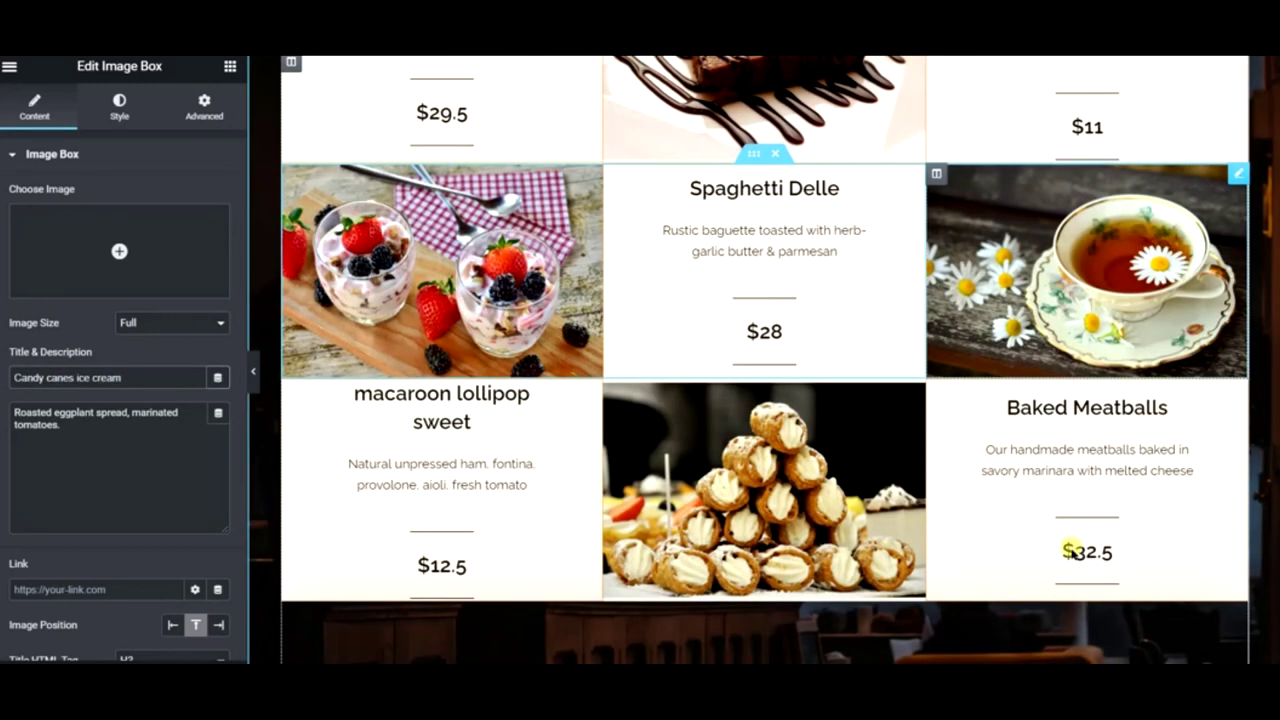
pyautogui.click(1060, 411)
pyautogui.click(123, 380)
pyautogui.hotkey('ctrl', 'a')
pyautogui.write('Candy canes ice cream')
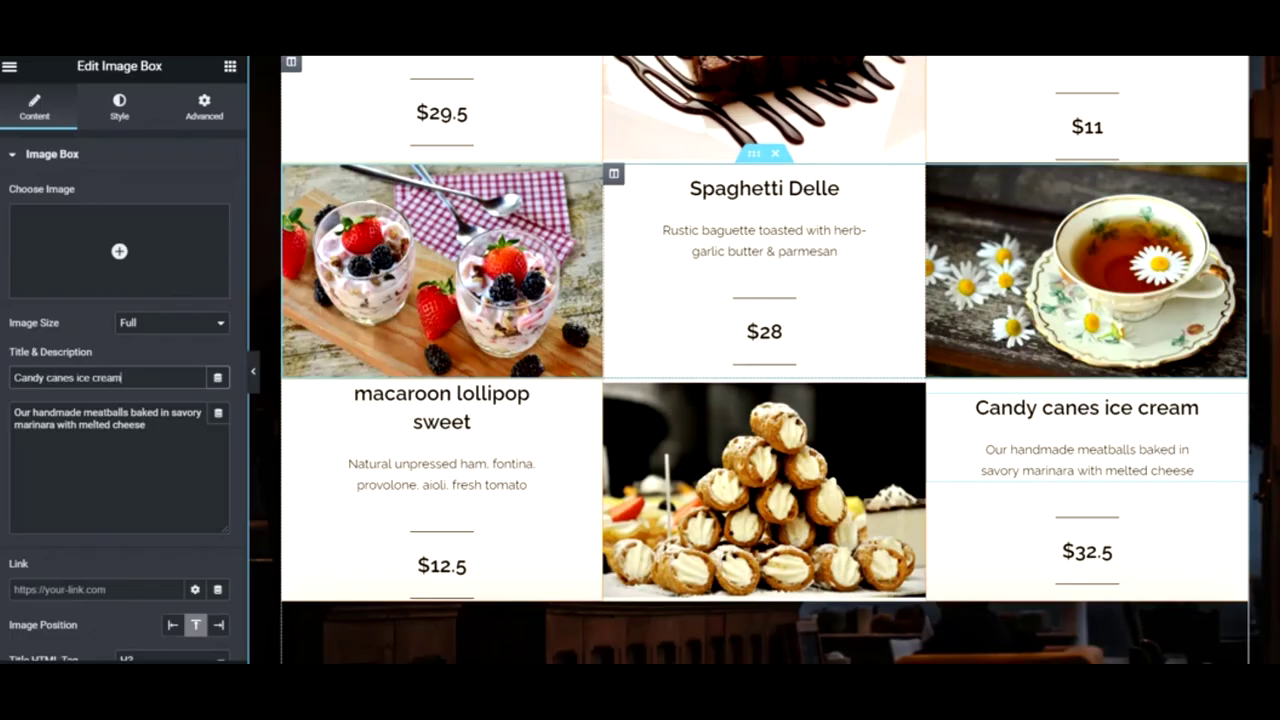
# - Copy 'caramels oat cake' from Cupcake Ipsum and paste it as the Spaghetti Delle title
pyautogui.hotkey('alt', 'Tab')
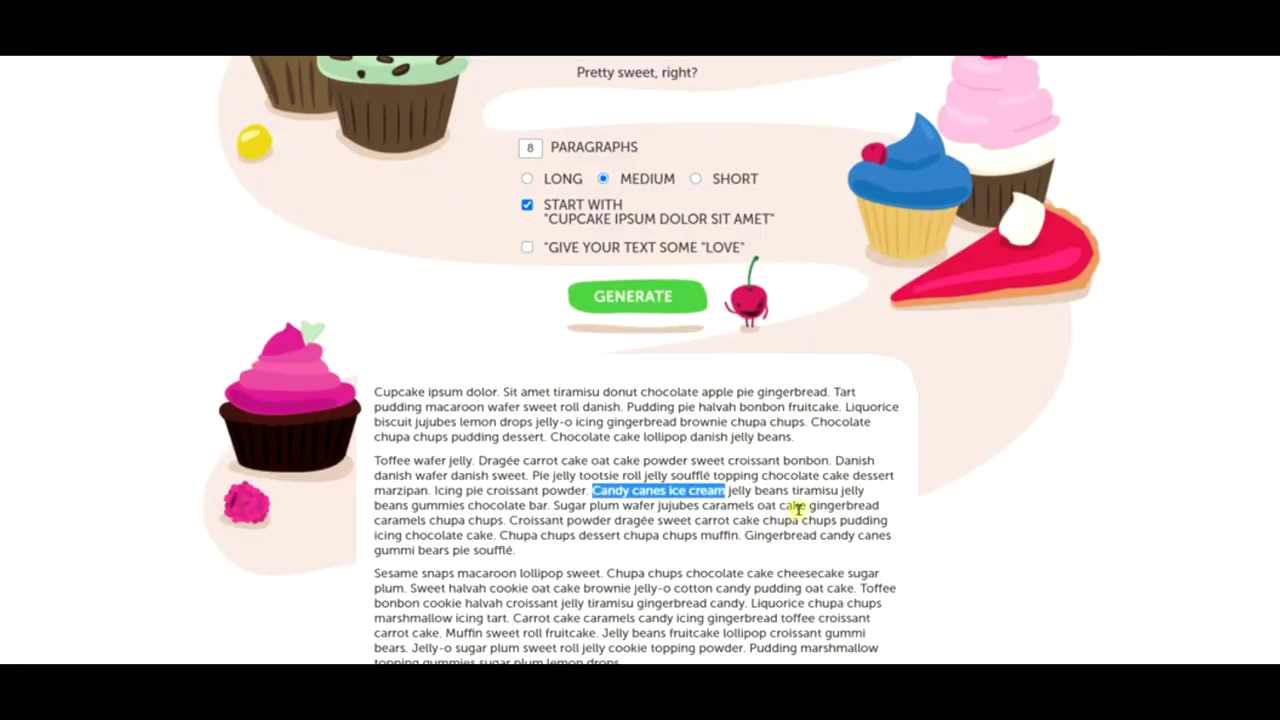
pyautogui.click(757, 506)
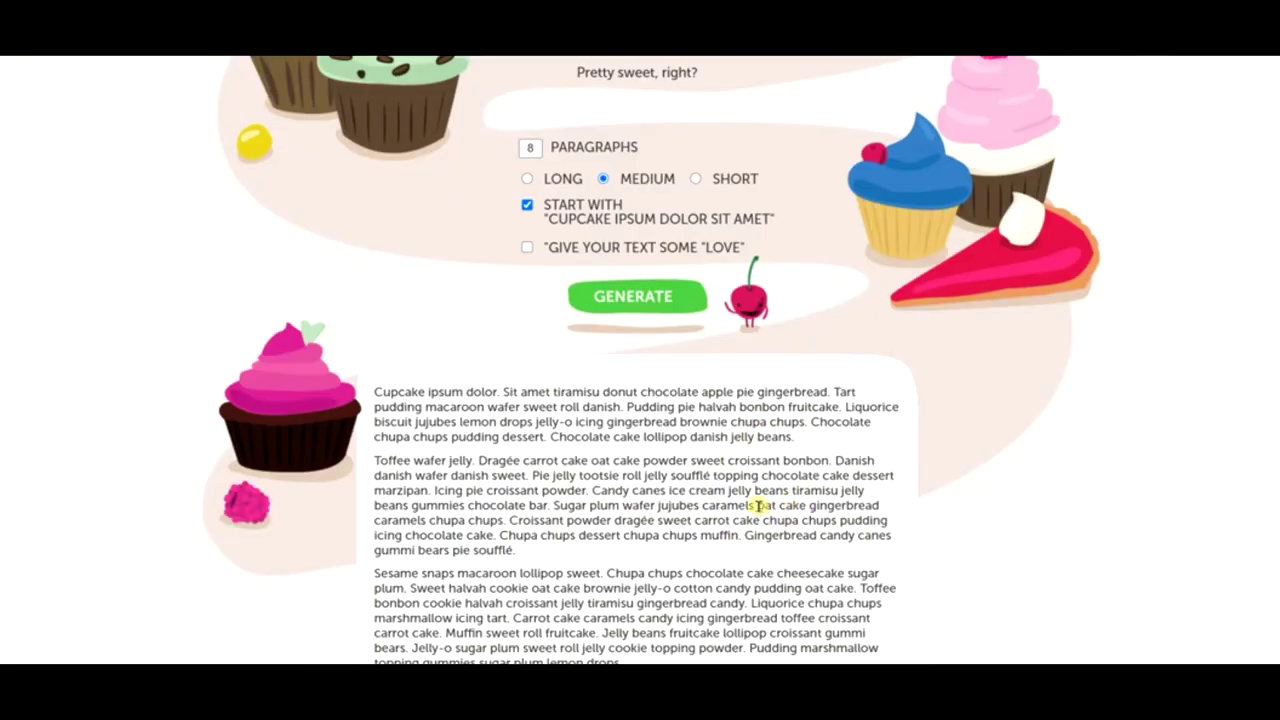
pyautogui.moveTo(731, 507); pyautogui.dragTo(797, 507)
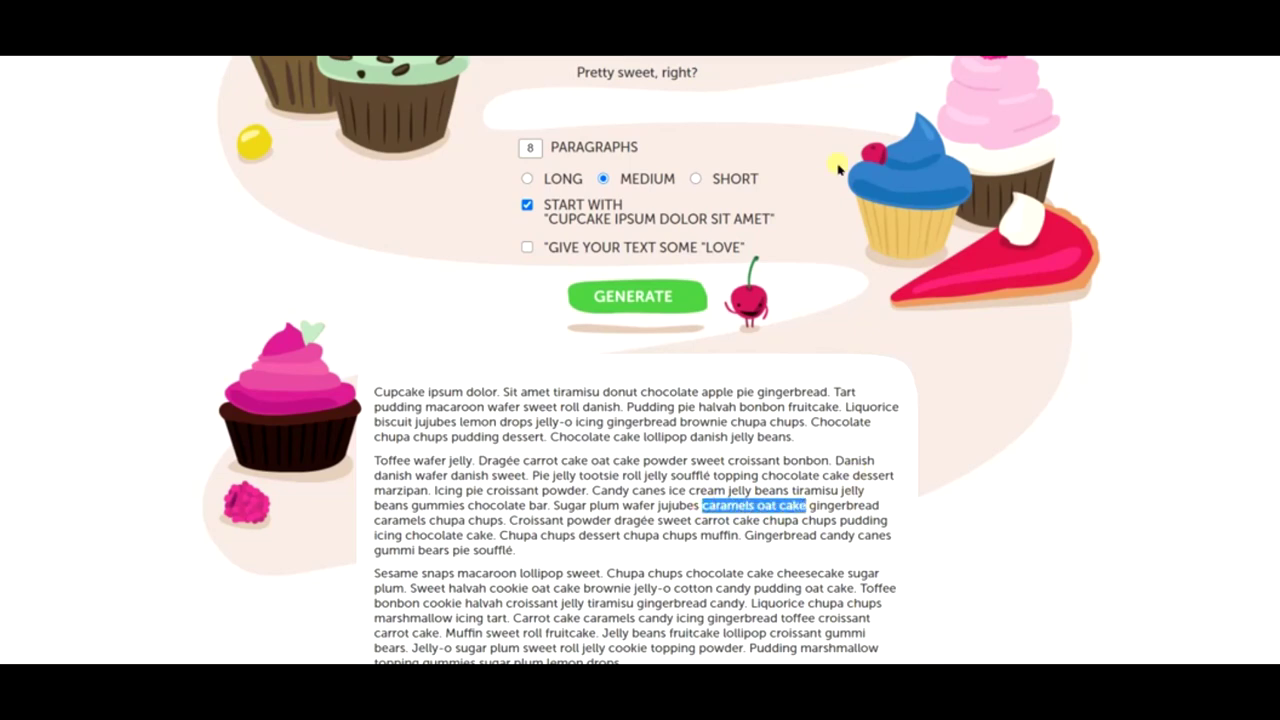
pyautogui.hotkey('alt', 'Tab')
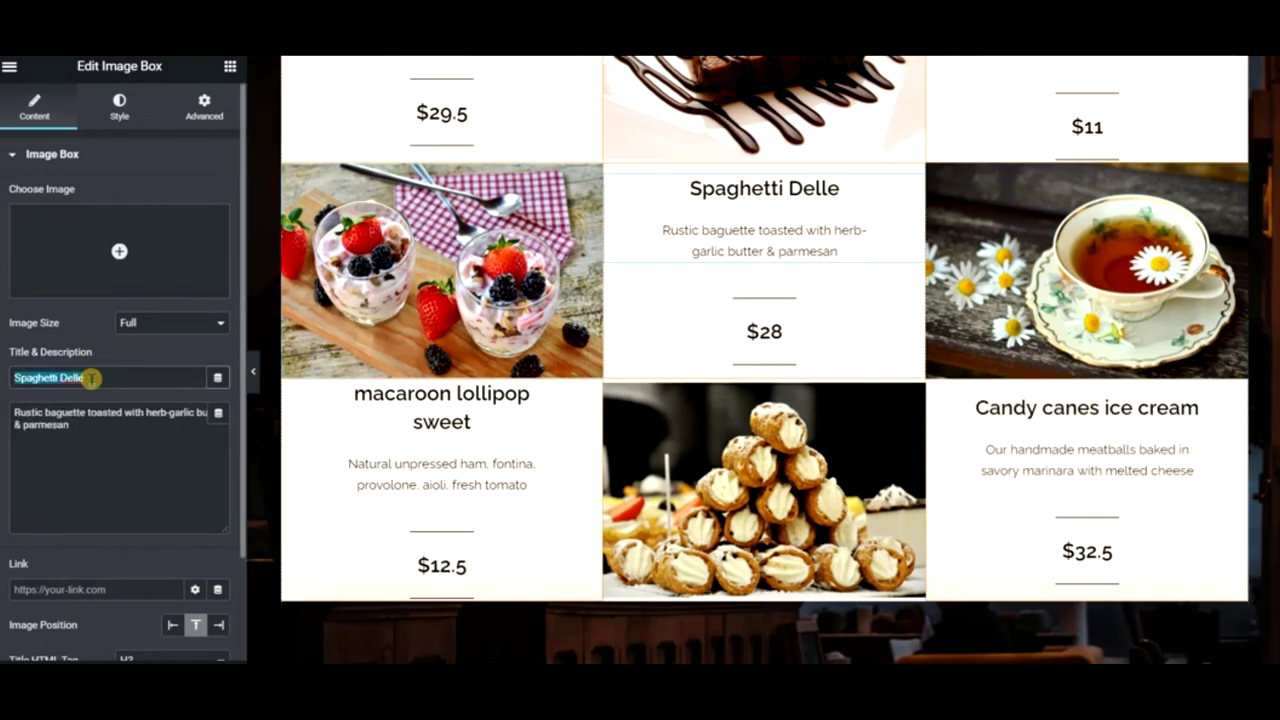
pyautogui.write('caramels oat cake')
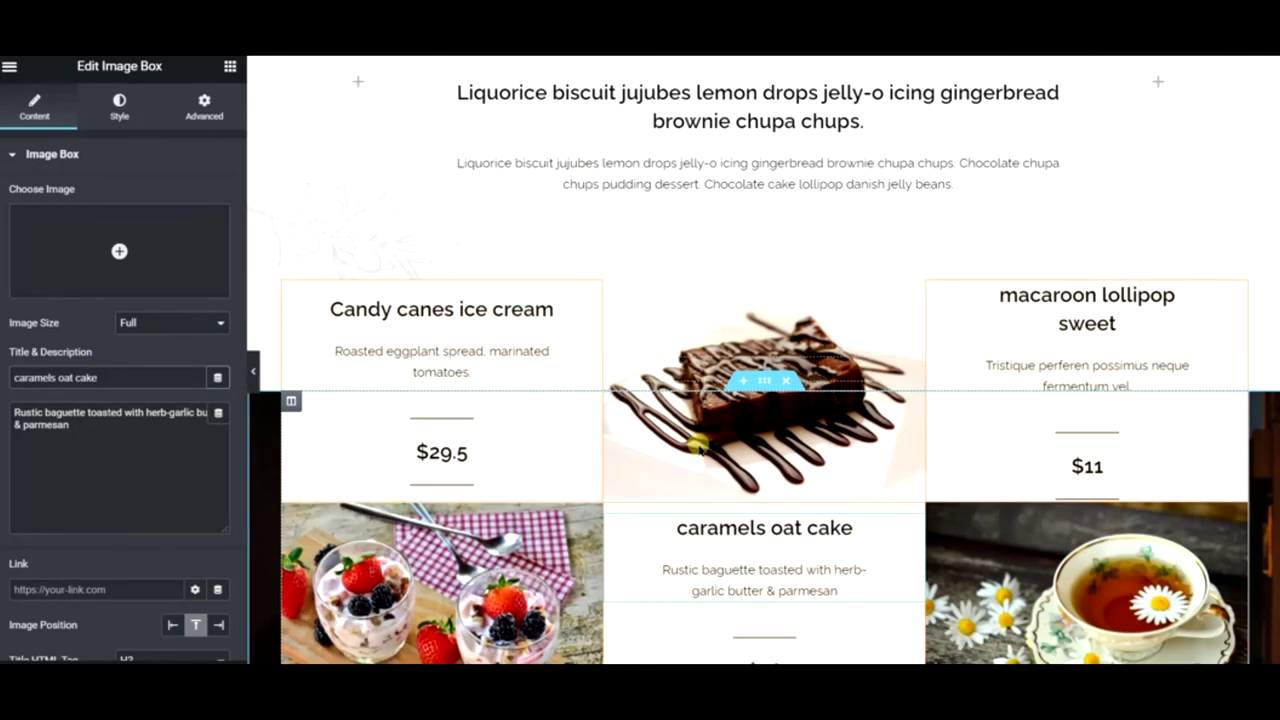
pyautogui.scroll(-7, 703, 452)
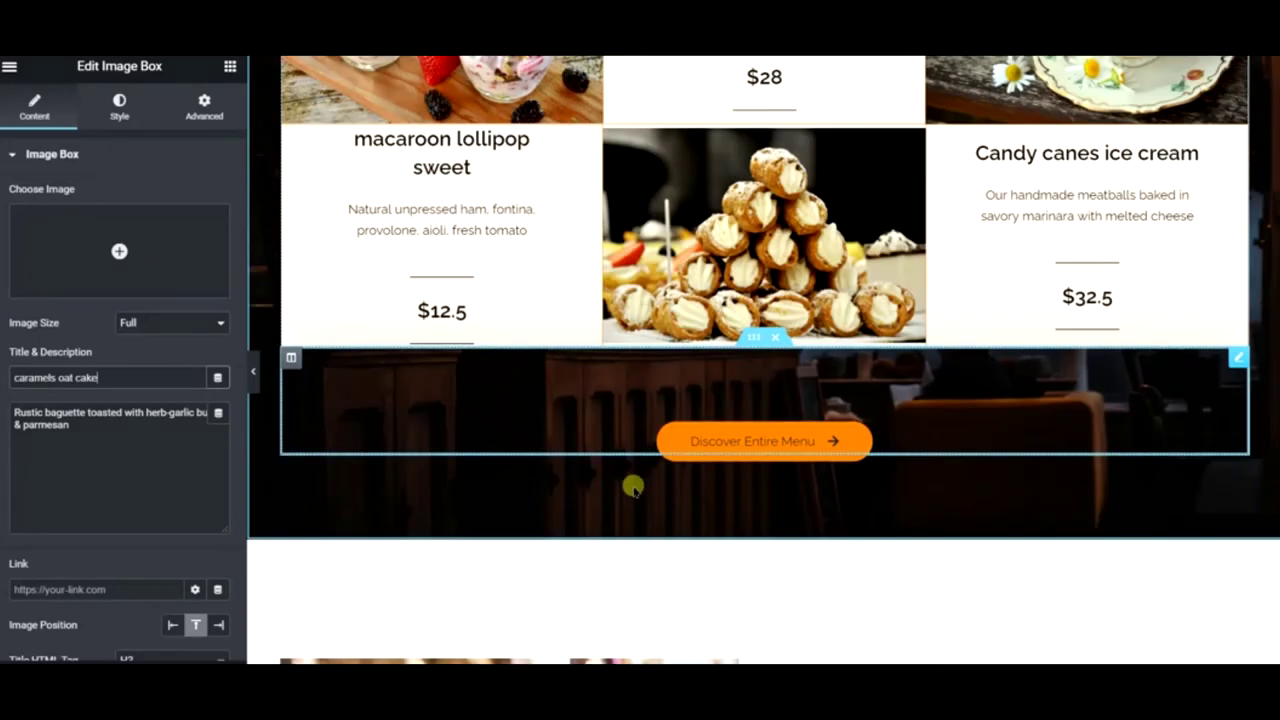
# - Relabel the Discover Entire Menu button 'Get All Our Recipes' and link it to the Recipes page
pyautogui.click(797, 441)
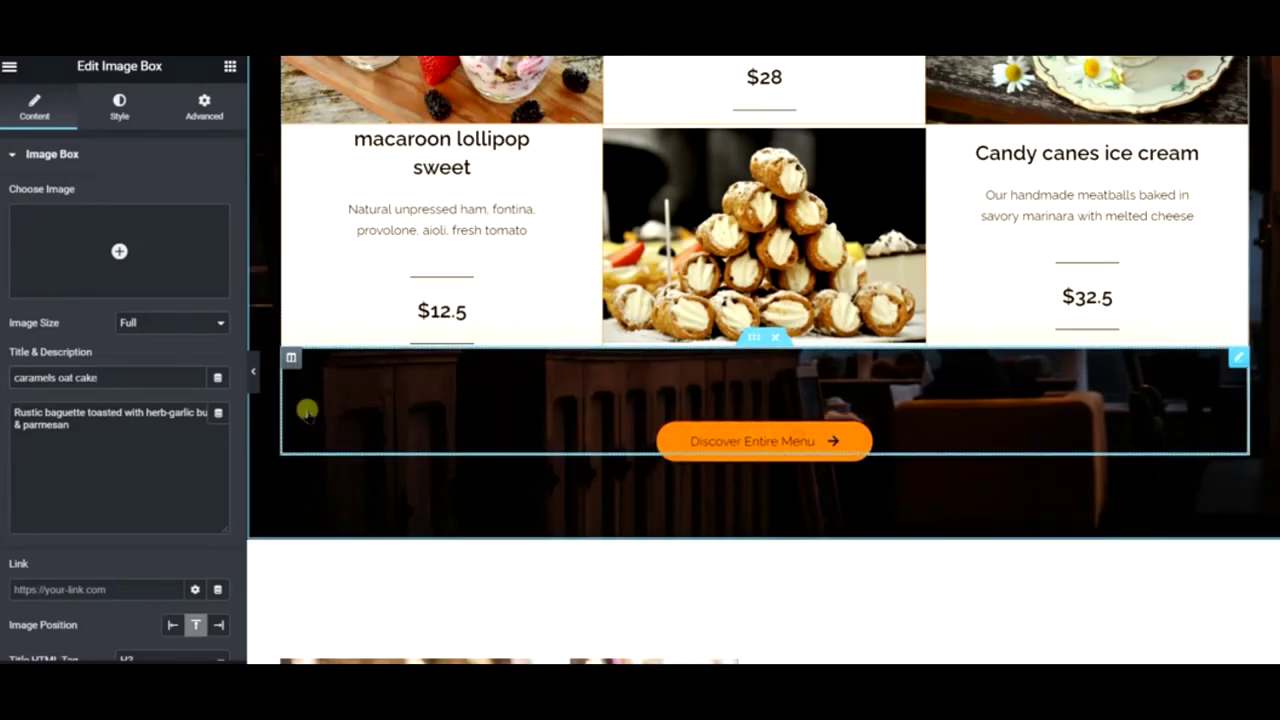
pyautogui.tripleClick(190, 233)
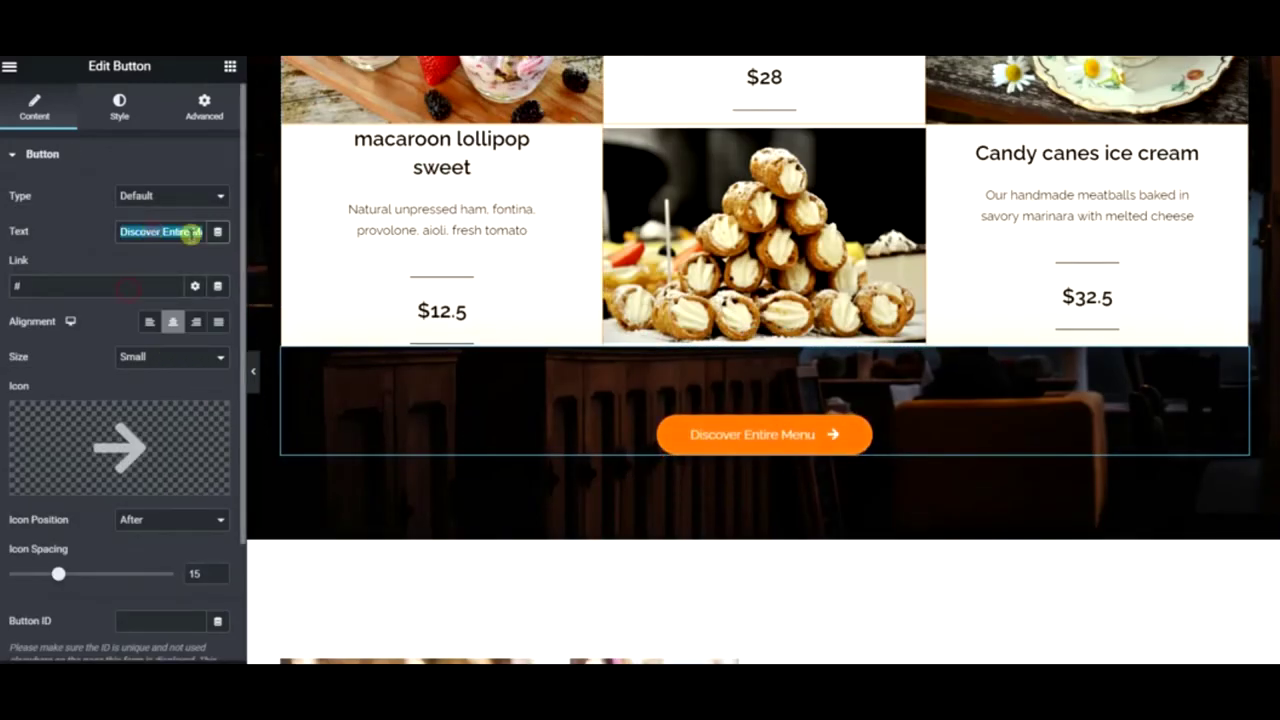
pyautogui.write('Get Al')
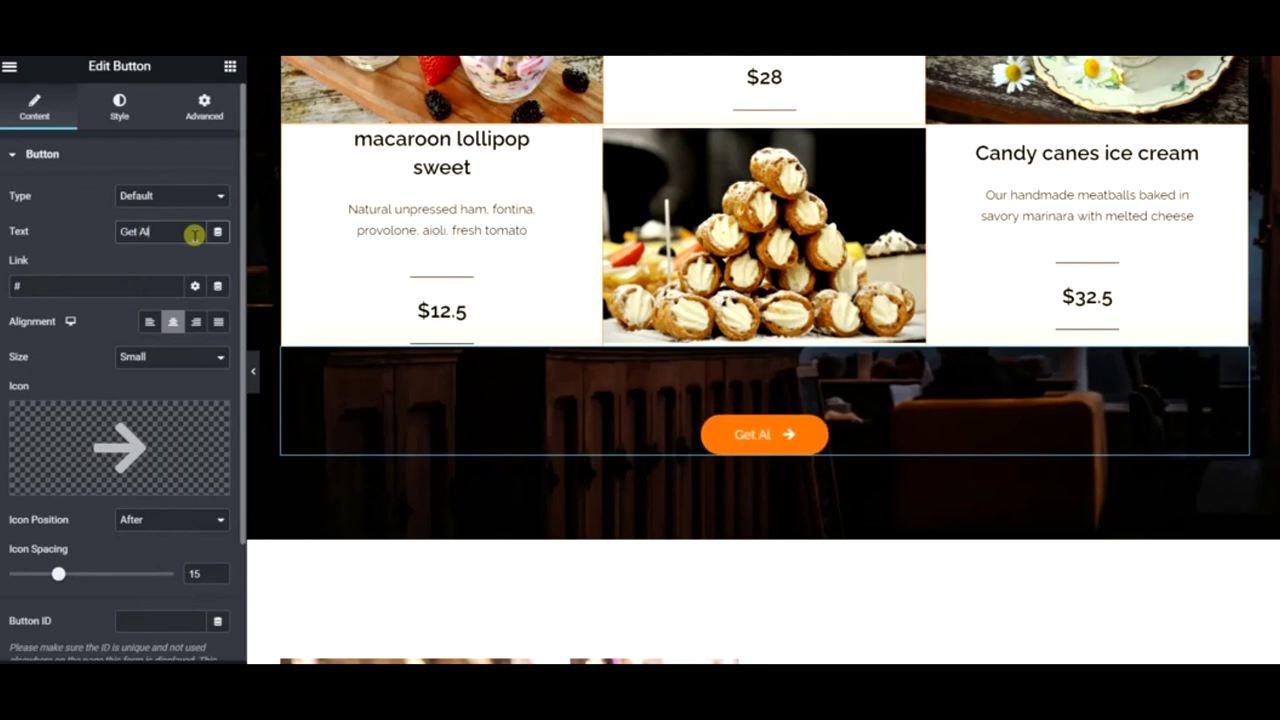
pyautogui.write('l Our Recipes')
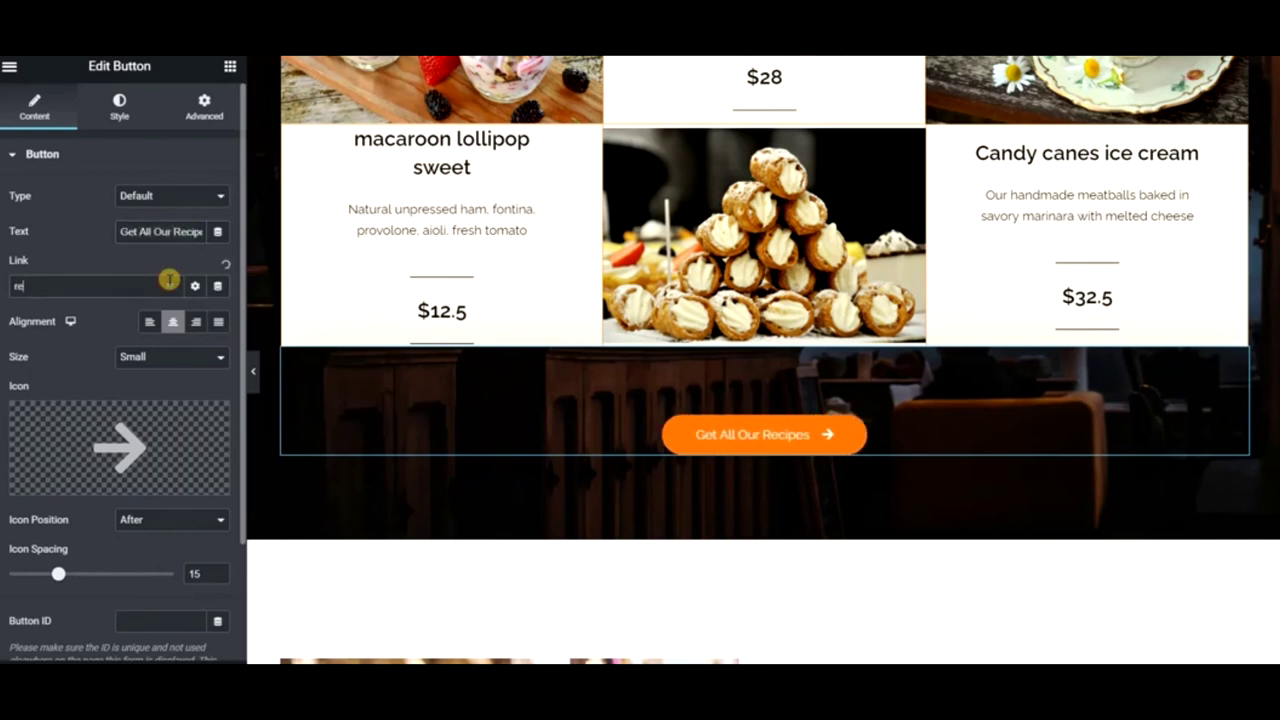
pyautogui.click(169, 280)
pyautogui.write('reci')
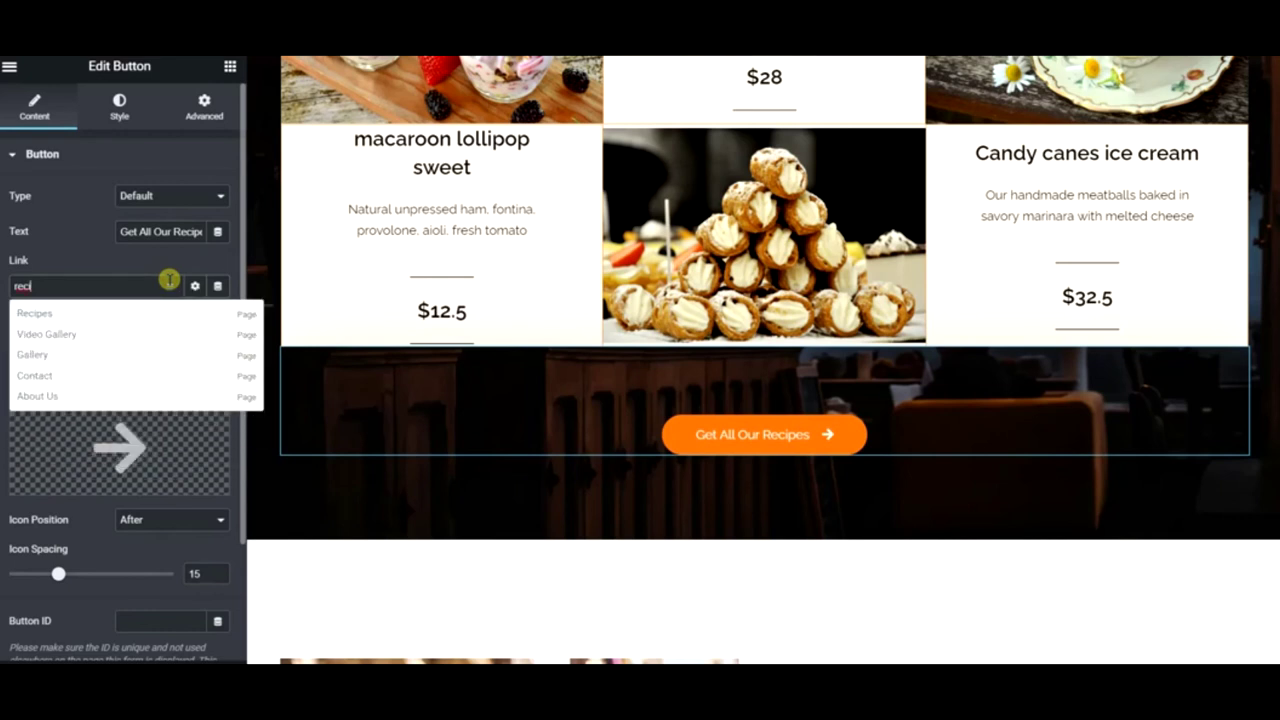
pyautogui.press('Return')
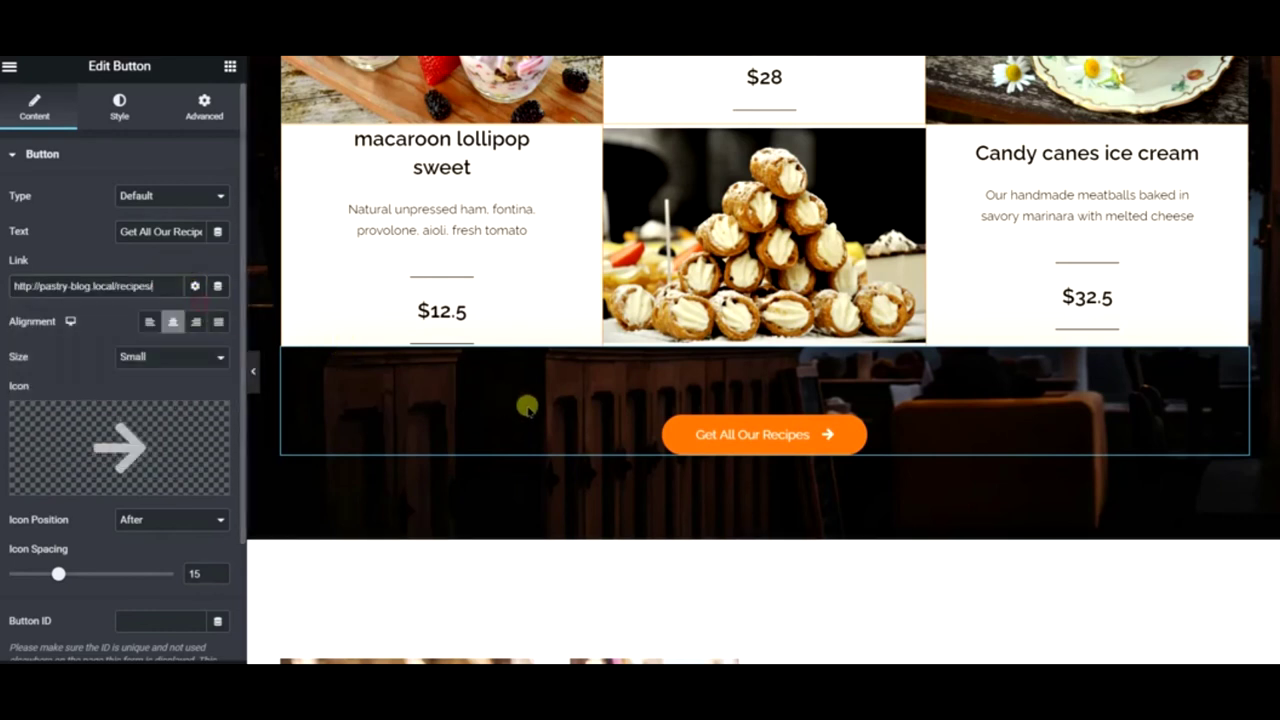
# - Copy the button's section
pyautogui.rightClick(729, 381)
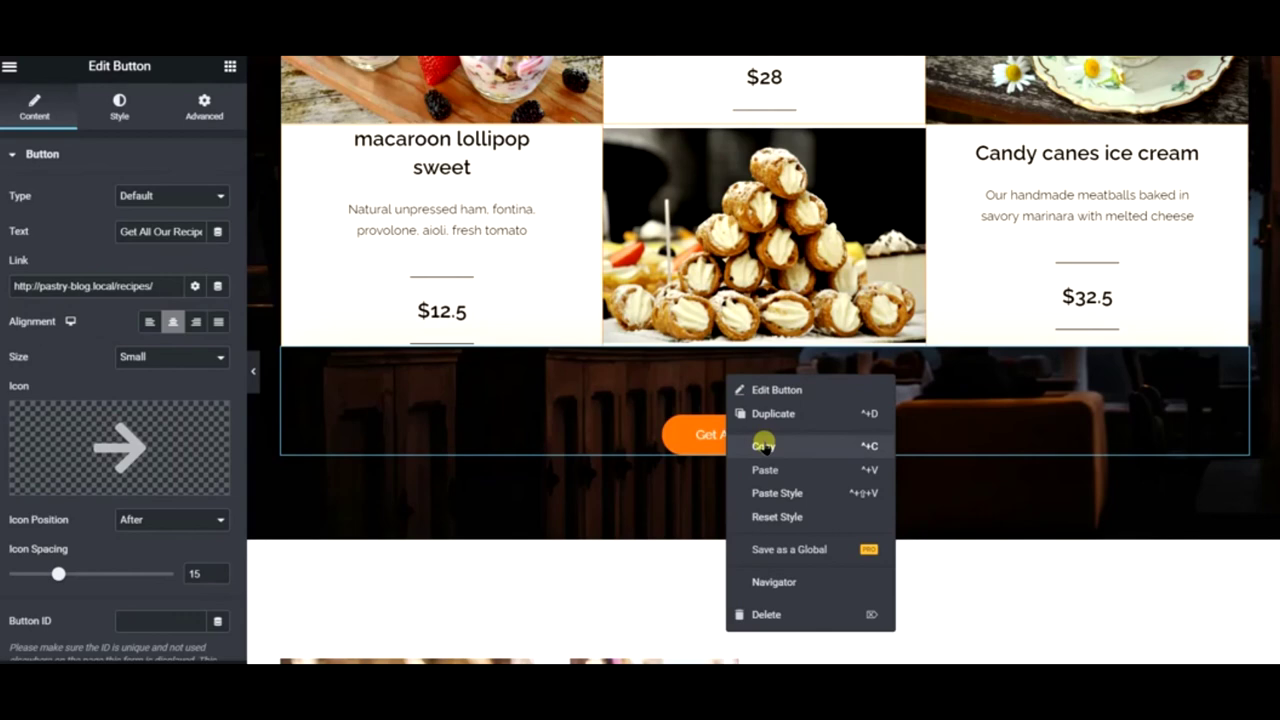
pyautogui.click(757, 443)
pyautogui.scroll(15, 774, 428)
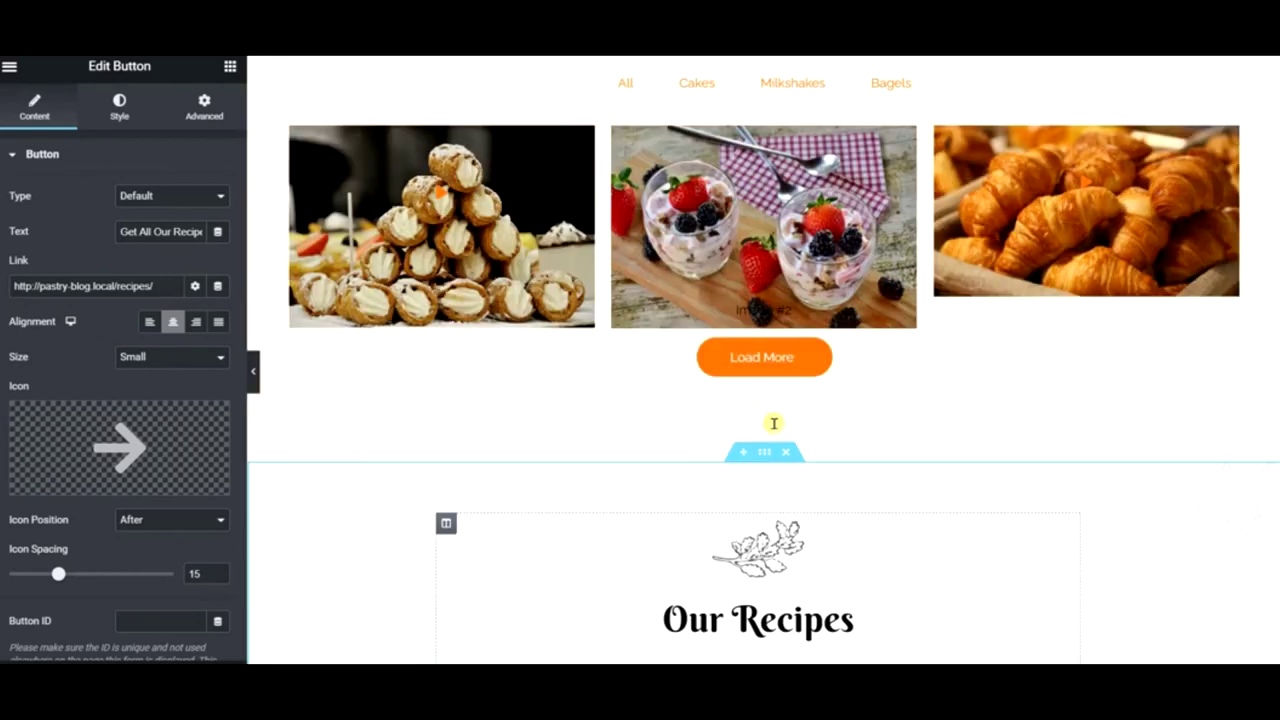
# - Paste the button section below the gallery as 'Complete Gallery', linked to the Video Gallery page
pyautogui.rightClick(691, 336)
pyautogui.click(787, 430)
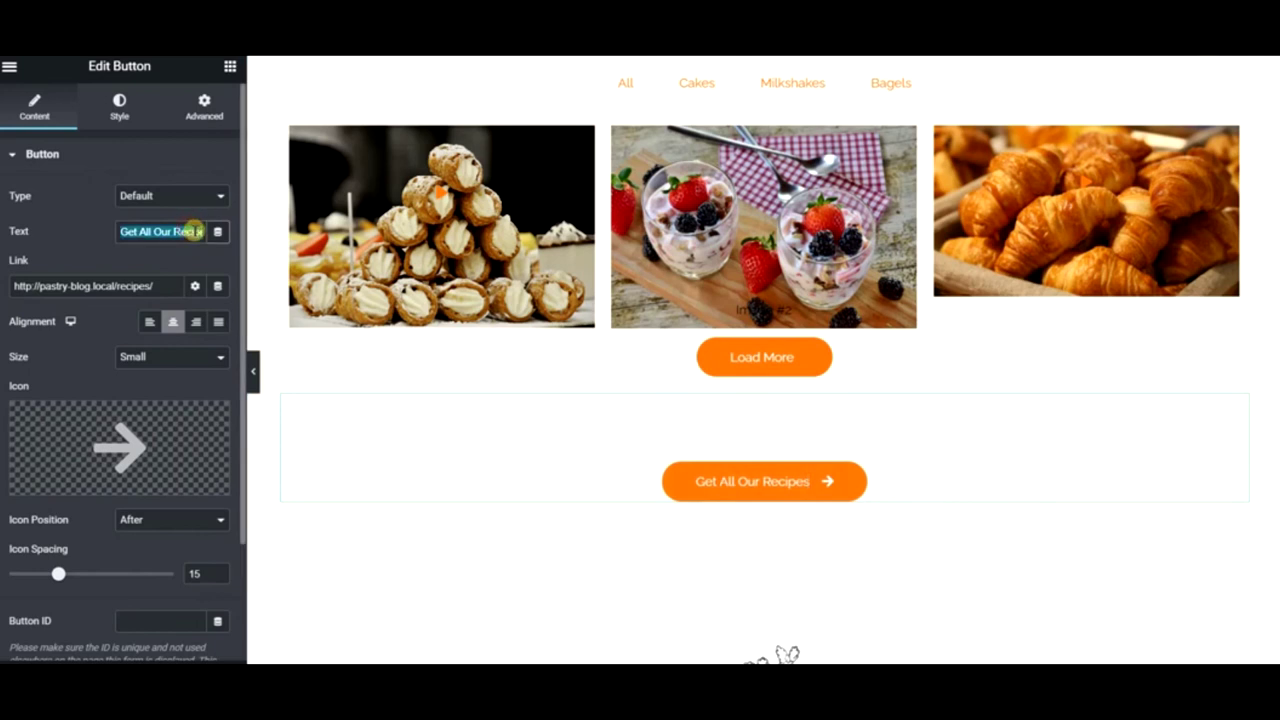
pyautogui.write('Complete Gallery')
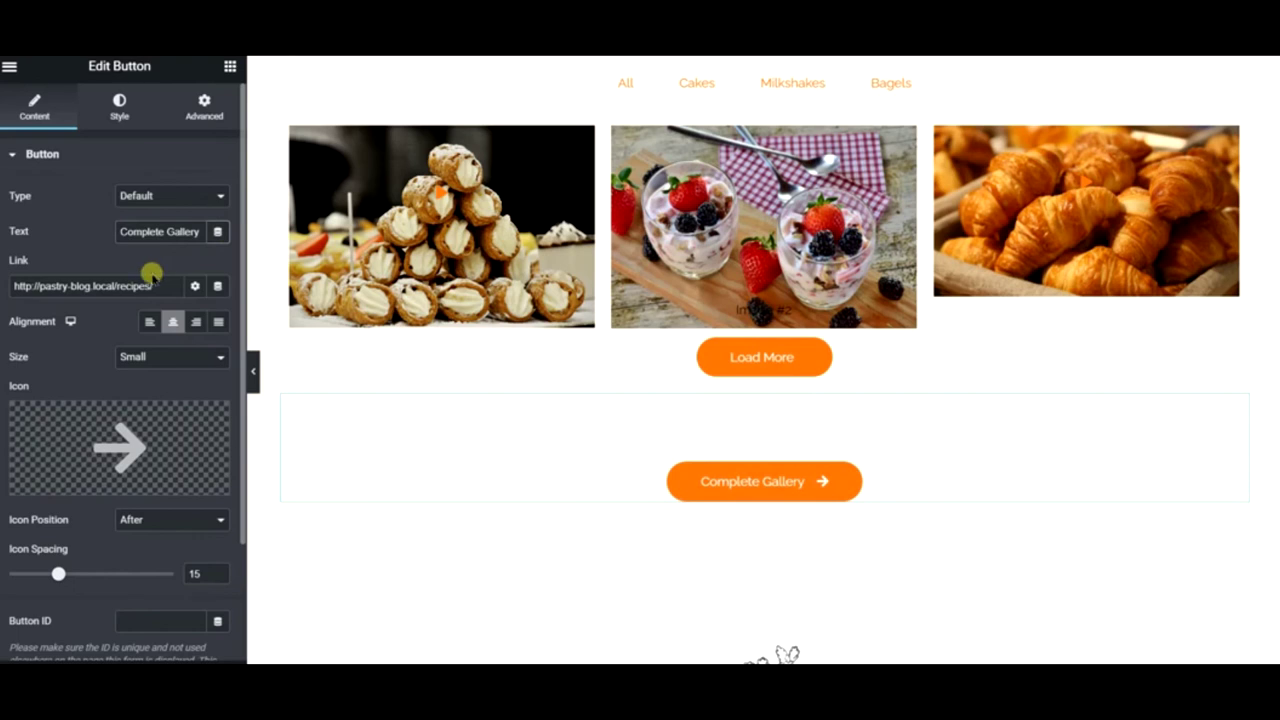
pyautogui.tripleClick(148, 280)
pyautogui.write('g')
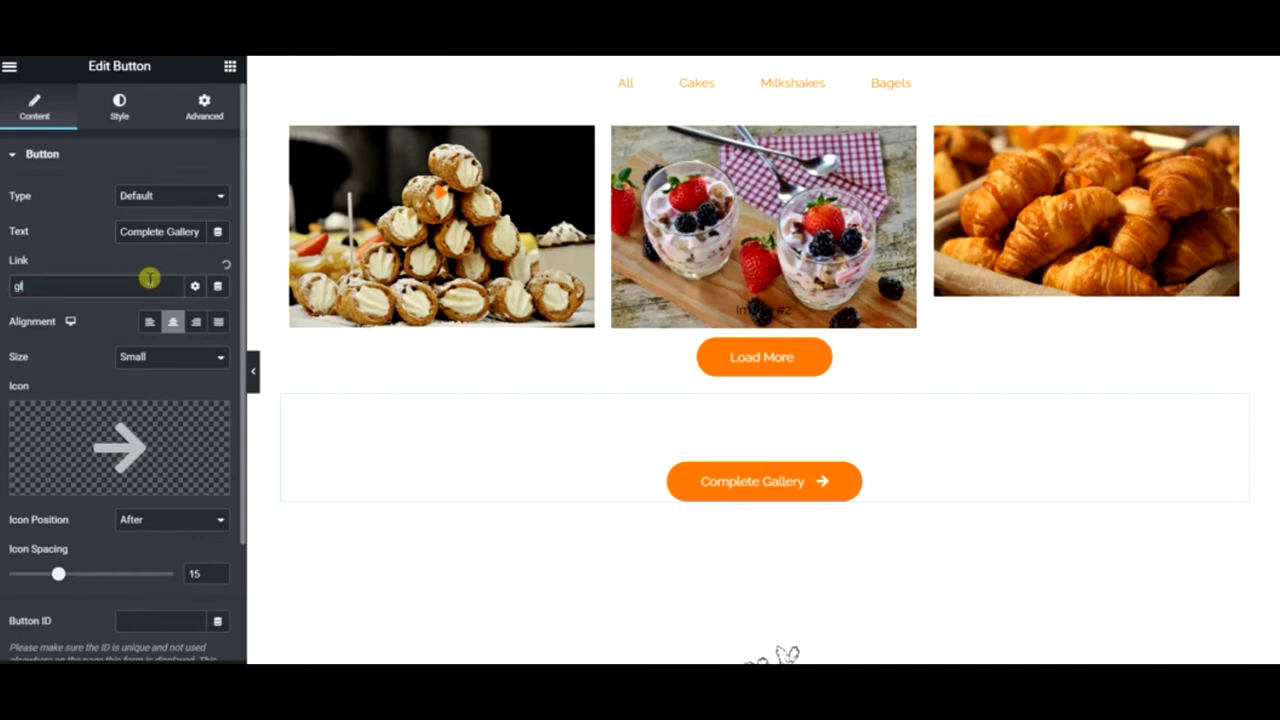
pyautogui.press('BackSpace')
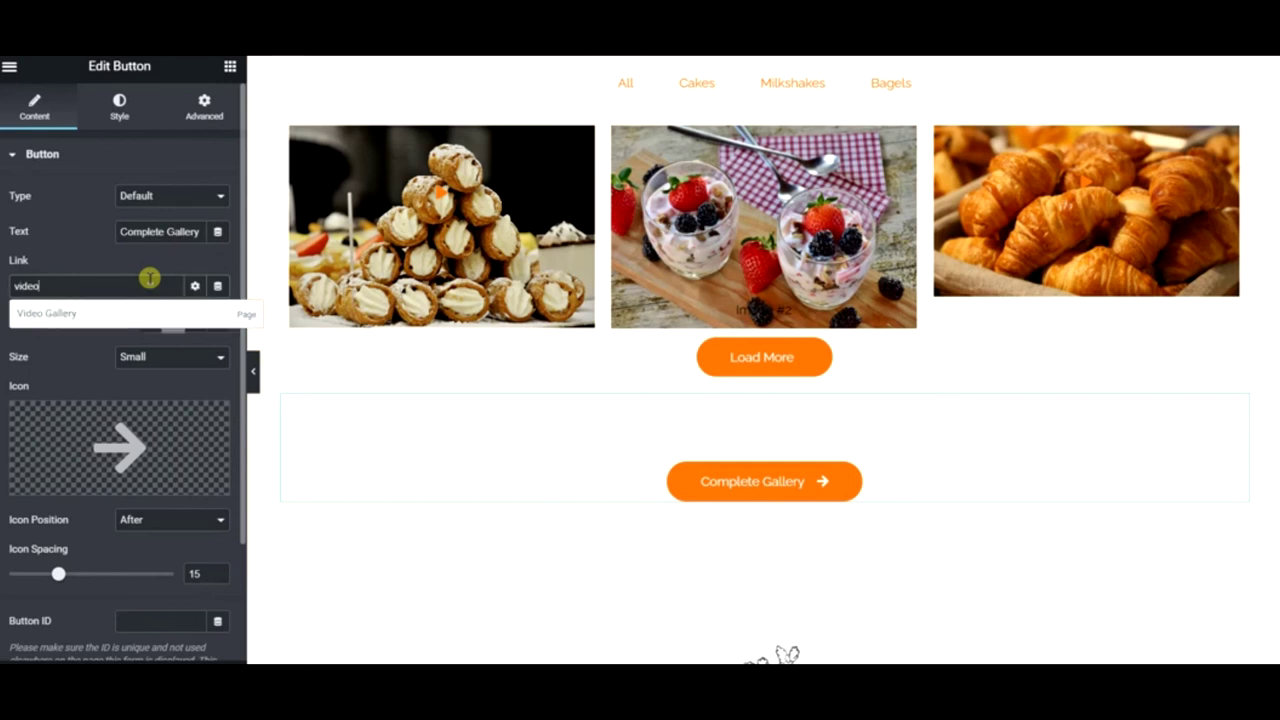
pyautogui.click(140, 312)
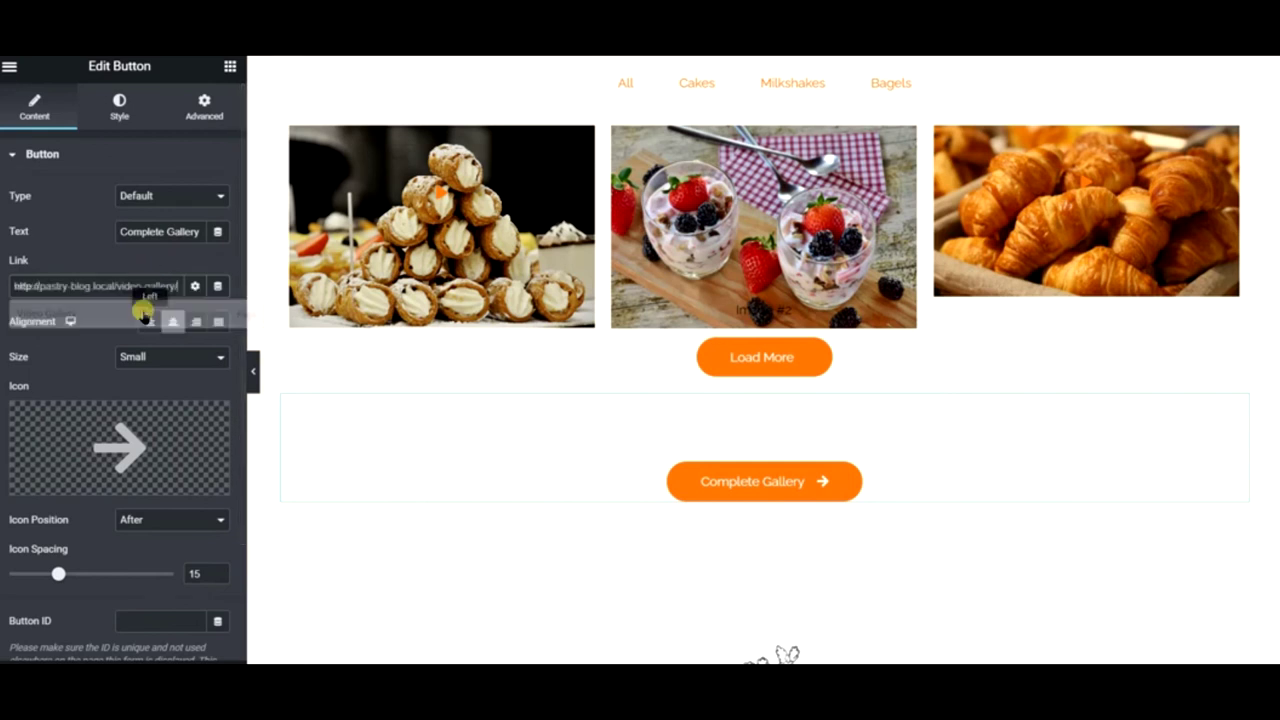
# - Set the Complete Gallery button's top margin to 45 px and preview the page
pyautogui.click(204, 107)
pyautogui.click(30, 226)
pyautogui.write('30')
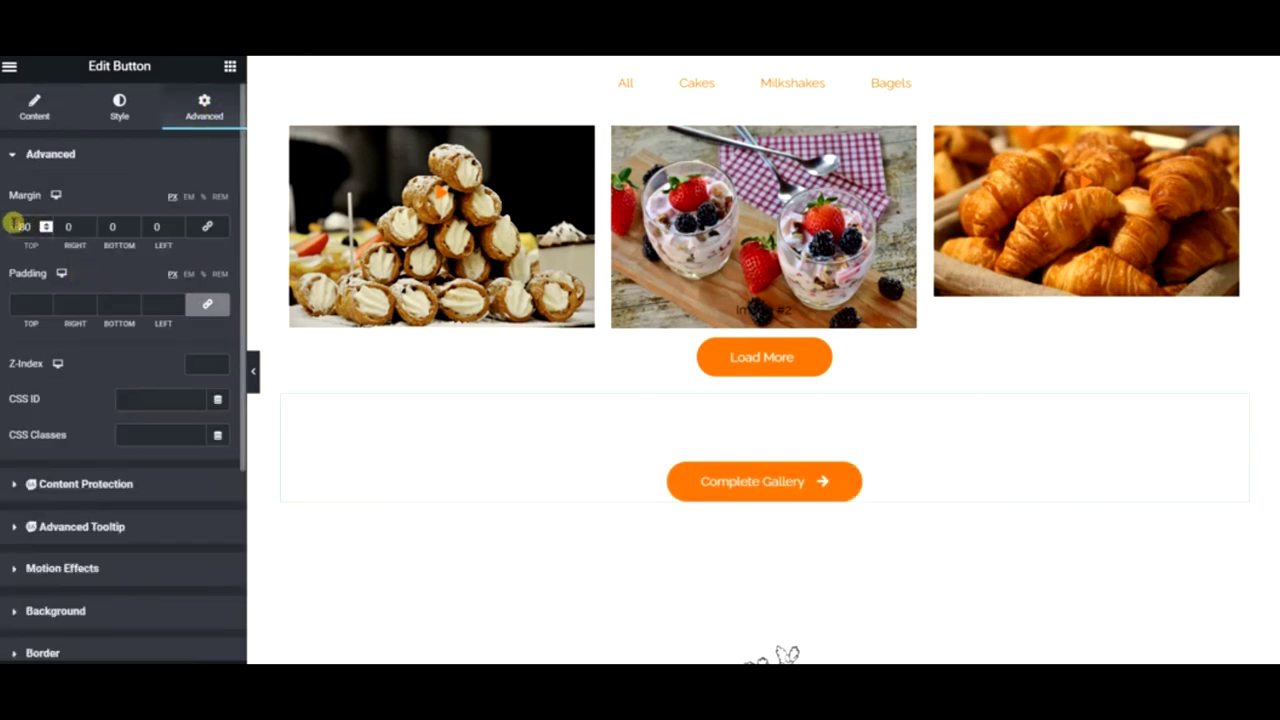
pyautogui.moveTo(12, 223); pyautogui.dragTo(40, 228)
pyautogui.write('45')
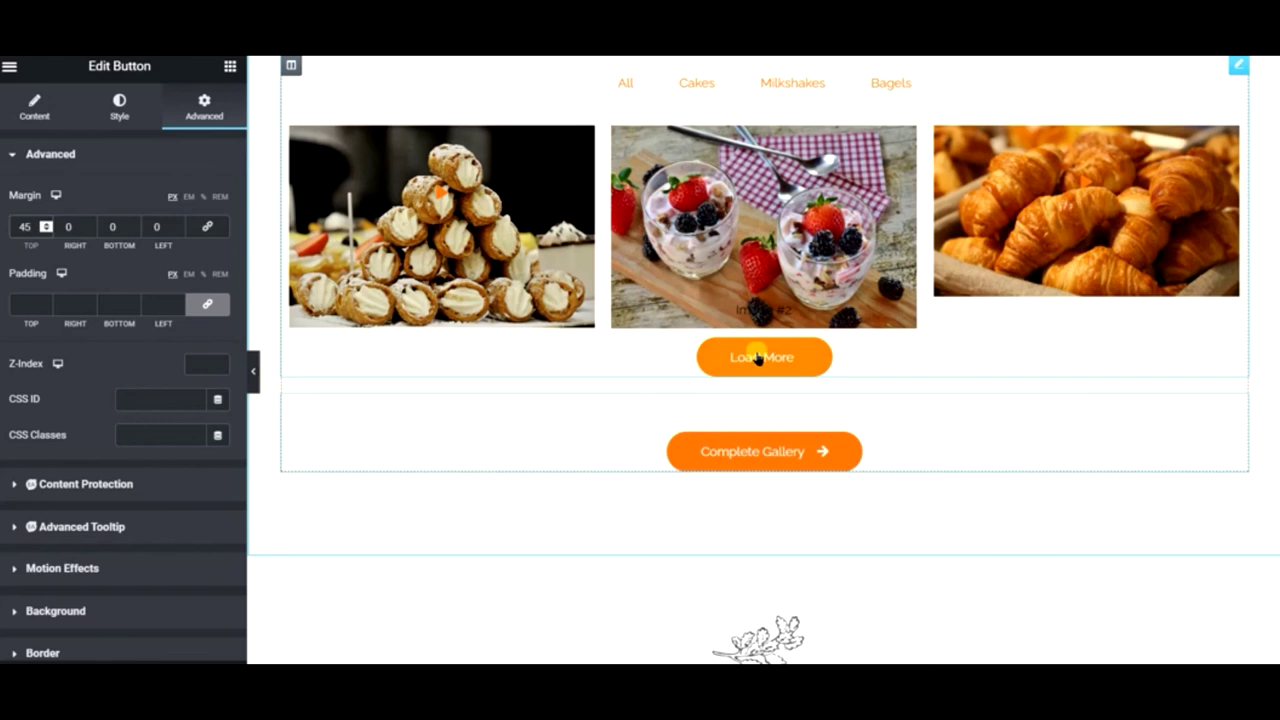
pyautogui.scroll(3, 828, 398)
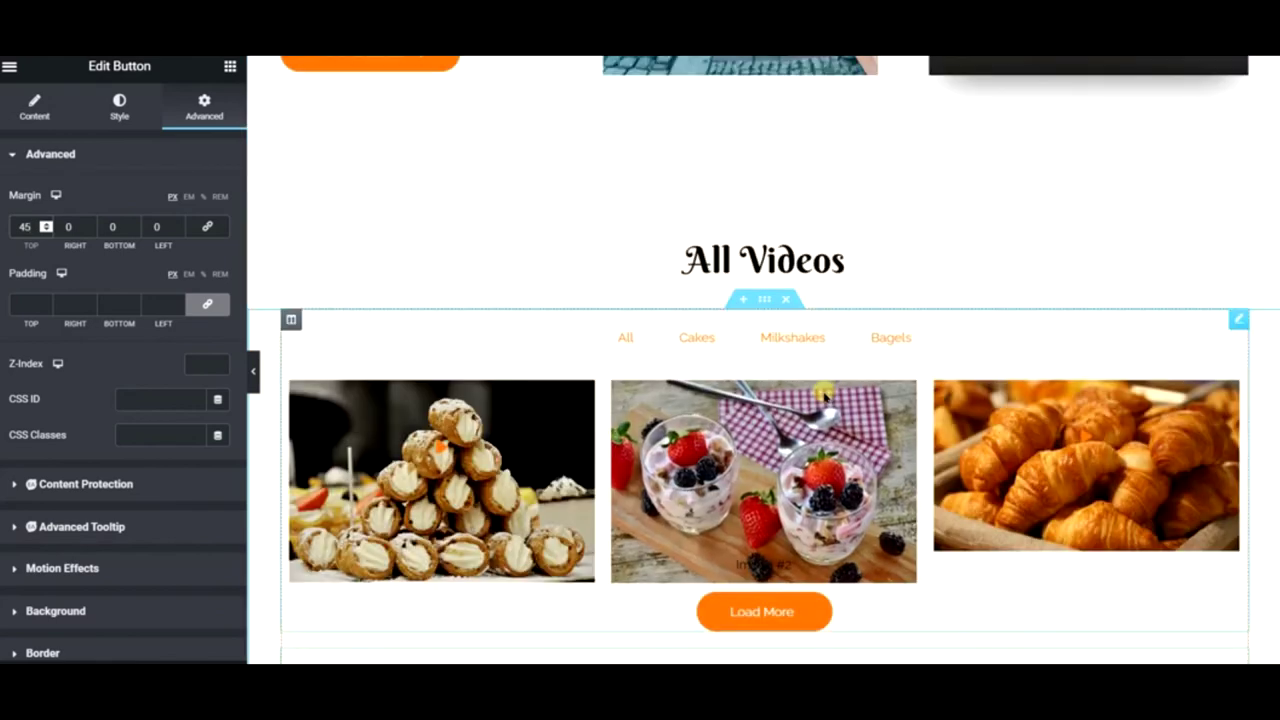
pyautogui.scroll(-1, 828, 398)
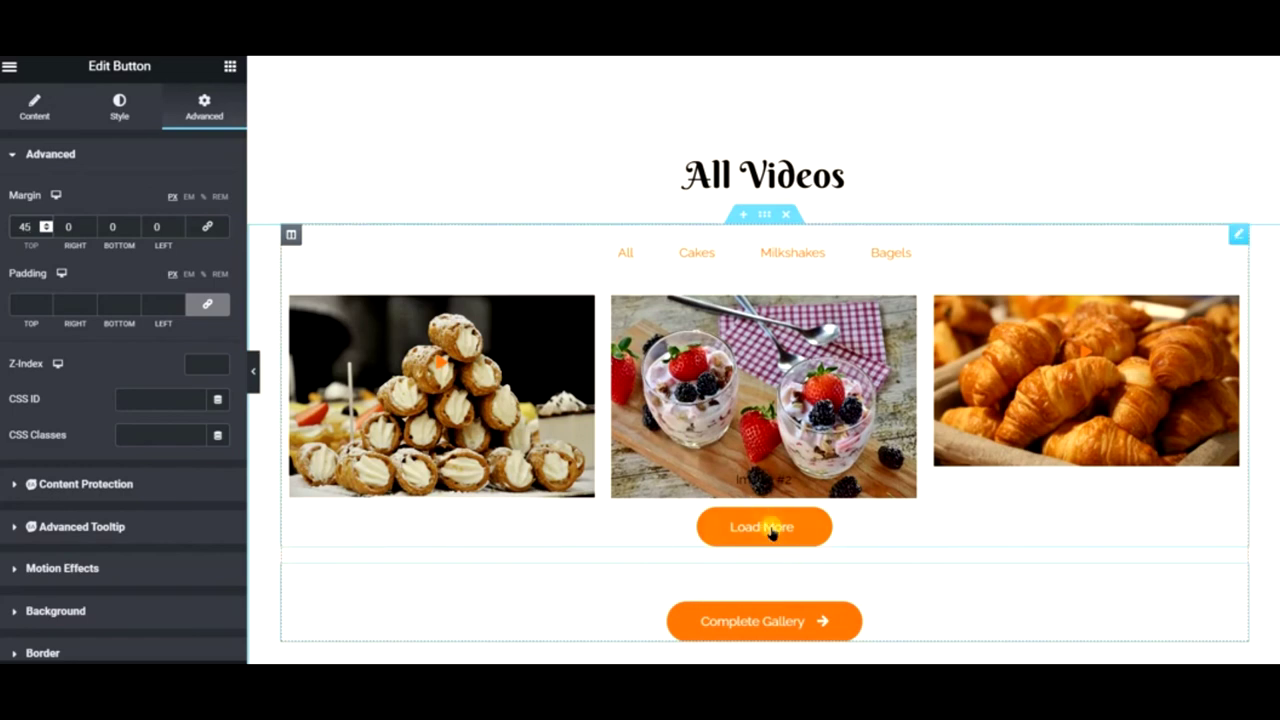
pyautogui.scroll(-3, 820, 490)
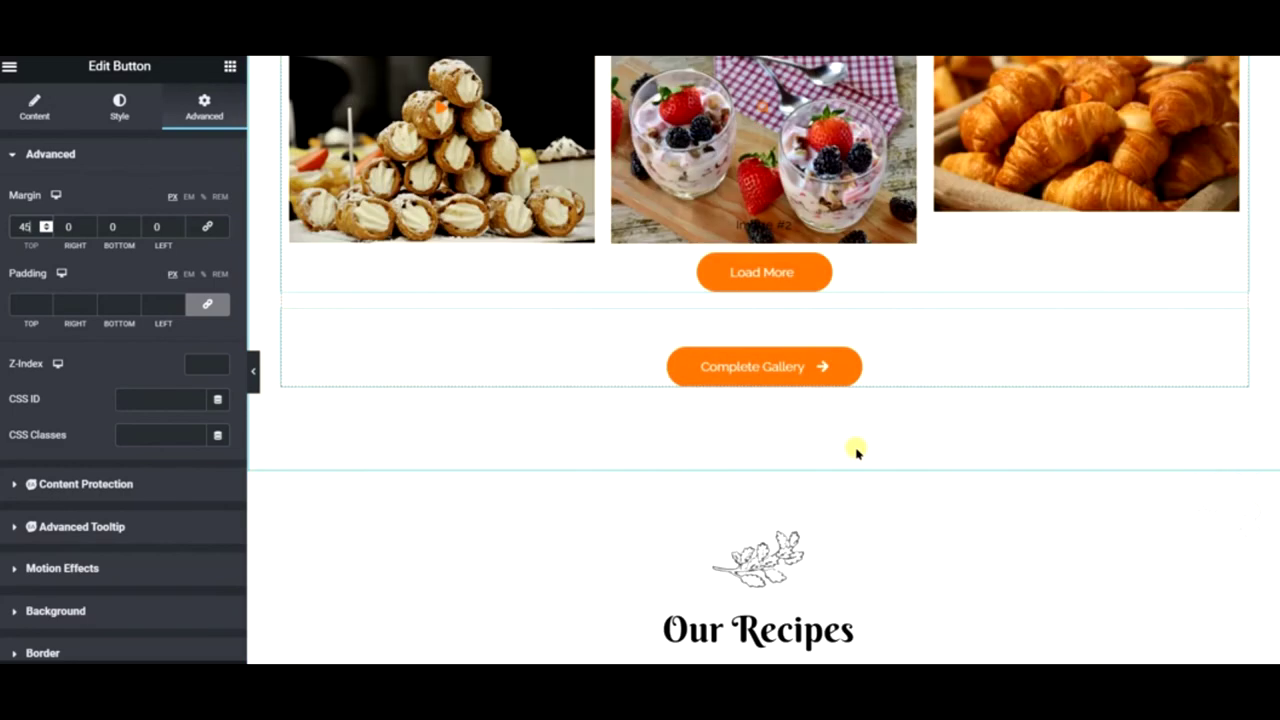
pyautogui.click(254, 385)
pyautogui.scroll(3, 258, 382)
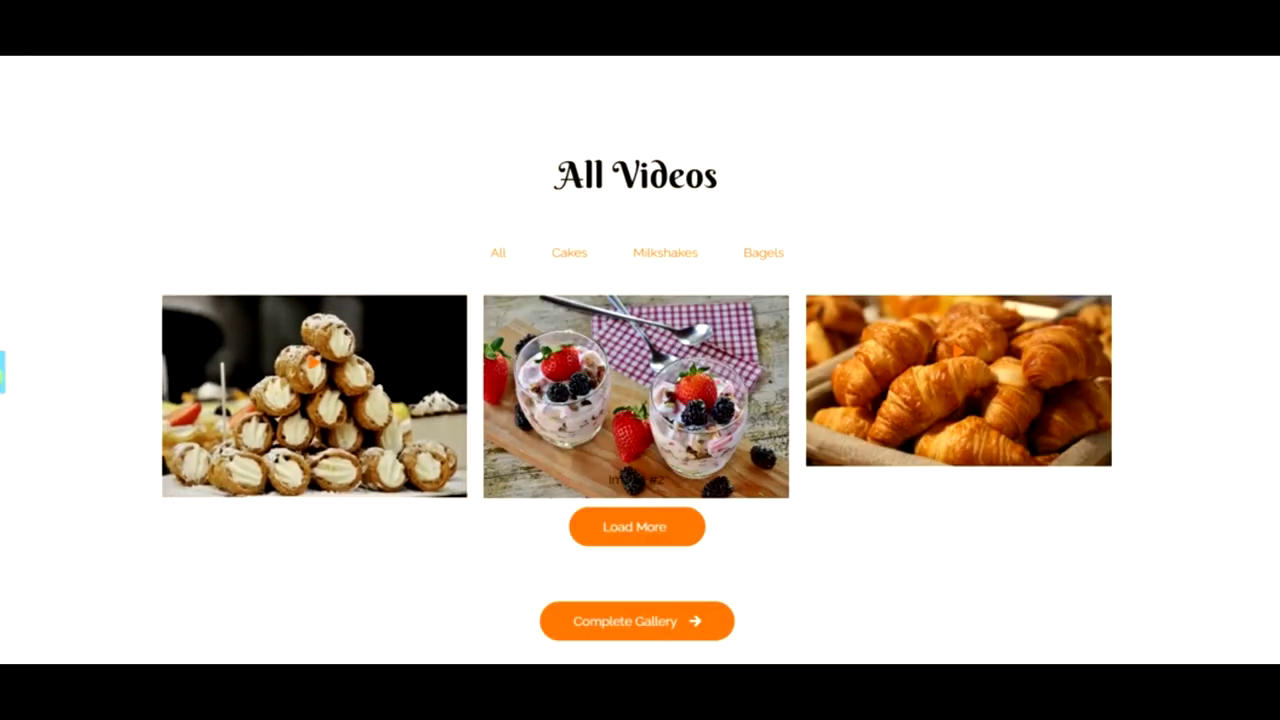
pyautogui.click(3, 372)
# - Delete the Complete Gallery section and scroll through the Pastry Blog page
pyautogui.rightClick(888, 580)
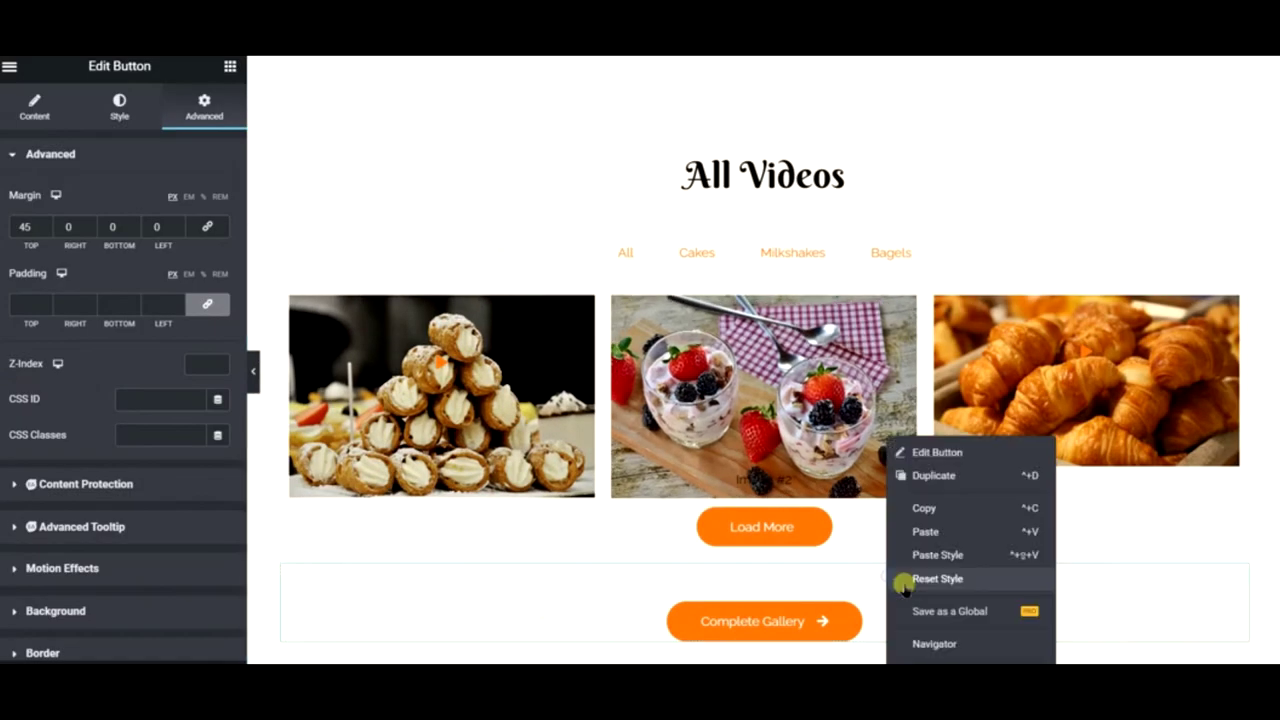
pyautogui.click(935, 662)
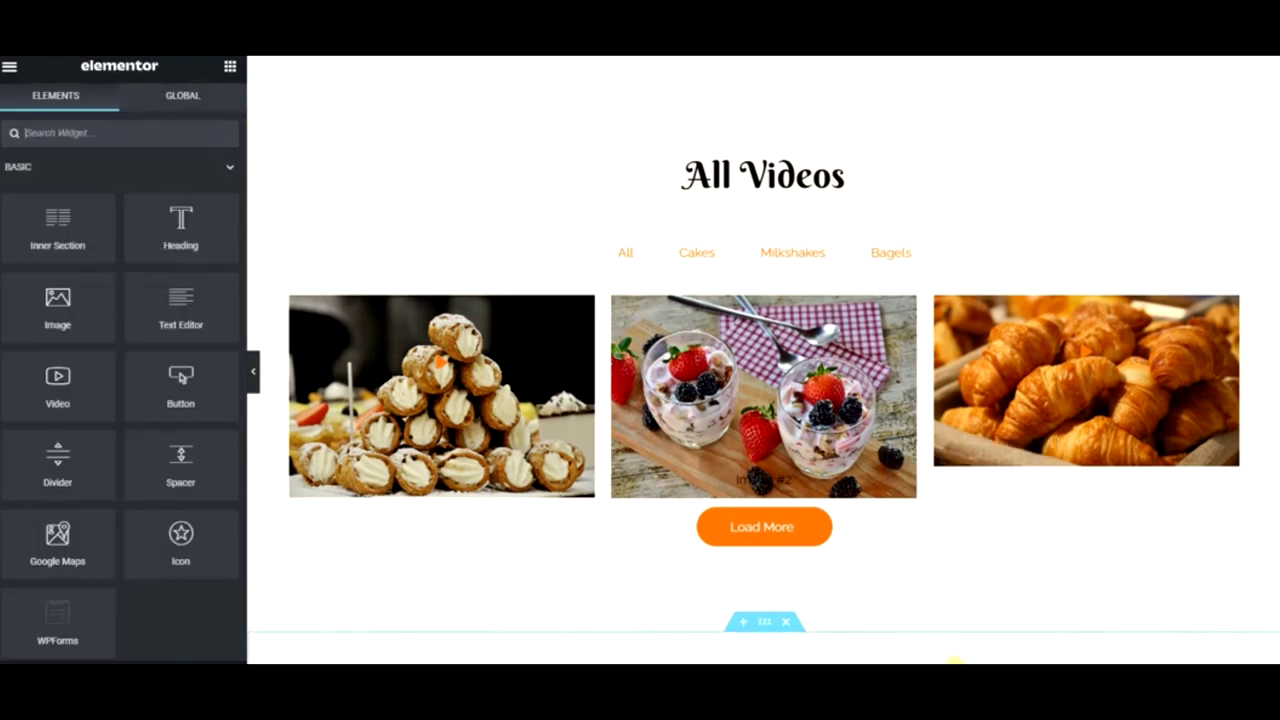
pyautogui.scroll(-10, 963, 283)
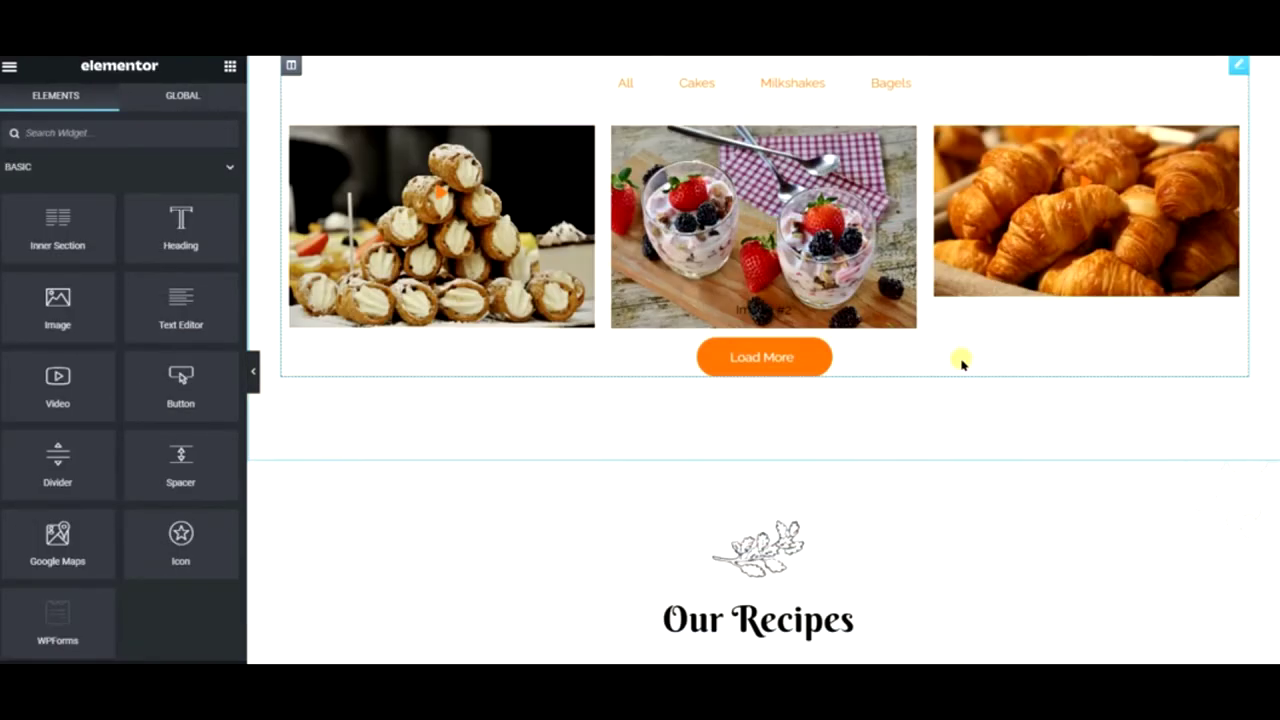
pyautogui.scroll(-8, 846, 331)
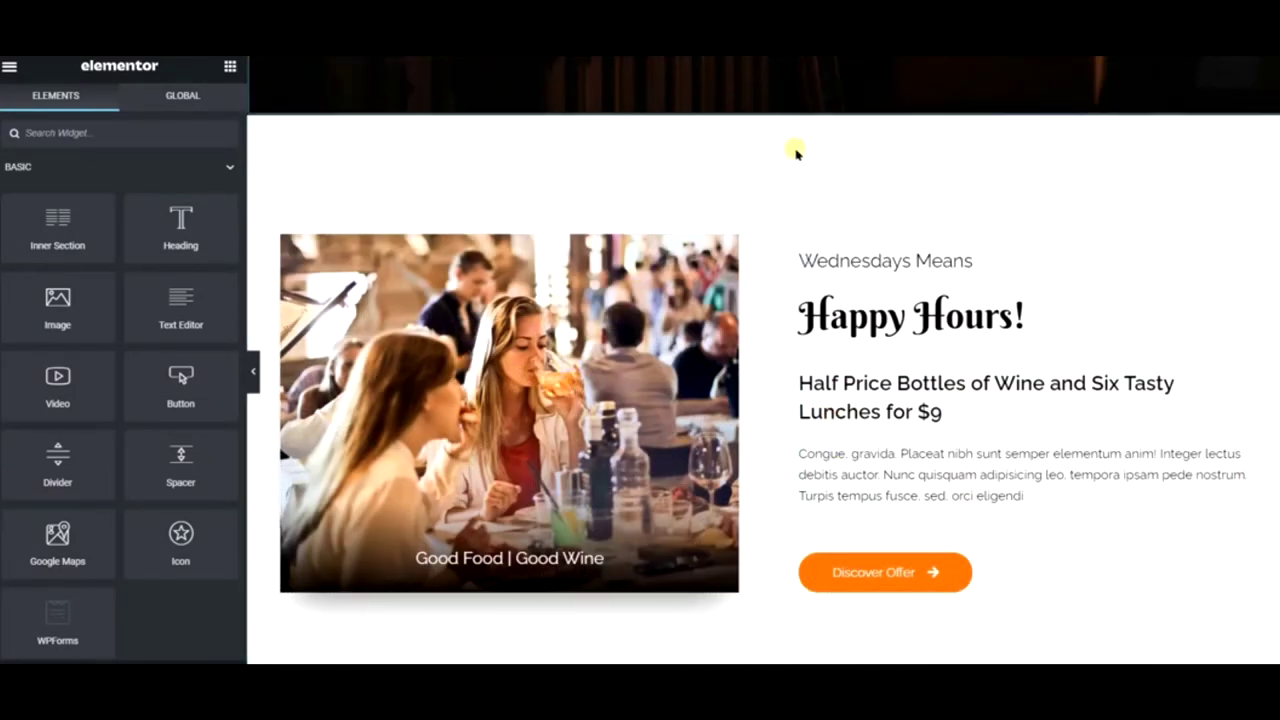
pyautogui.scroll(-3, 760, 300)
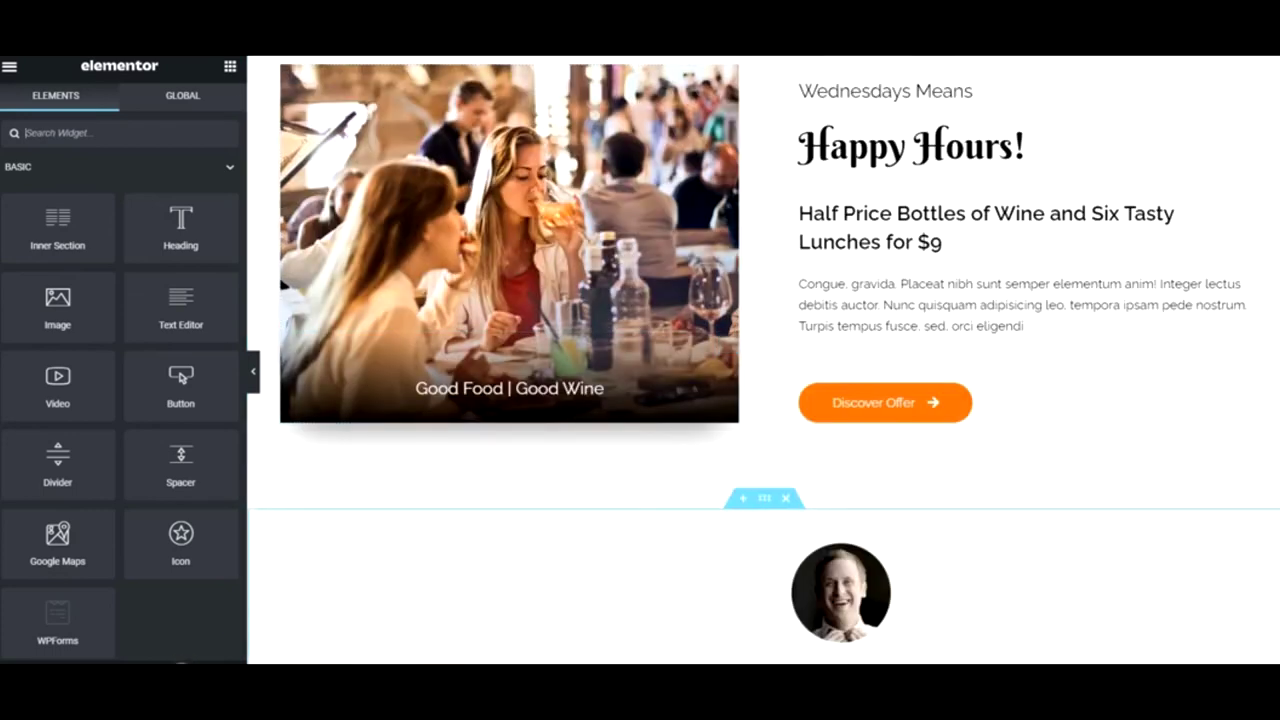
pyautogui.scroll(-5, 730, 368)
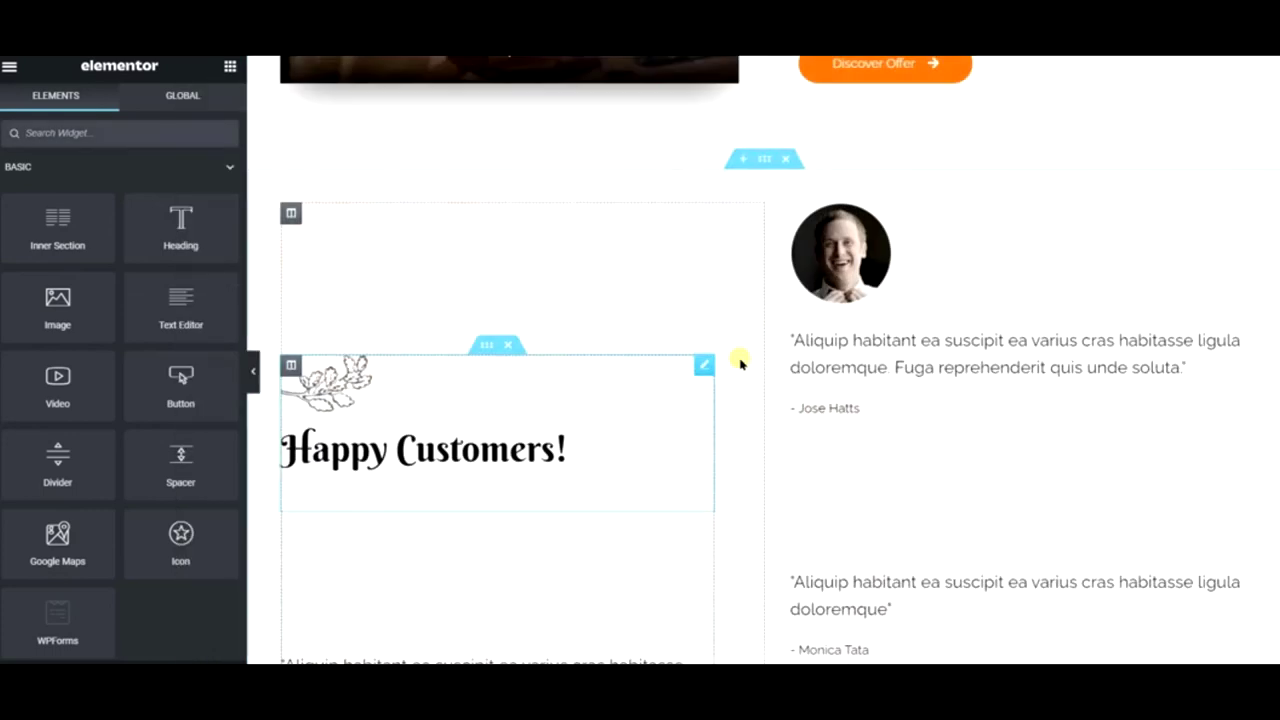
pyautogui.scroll(2, 855, 297)
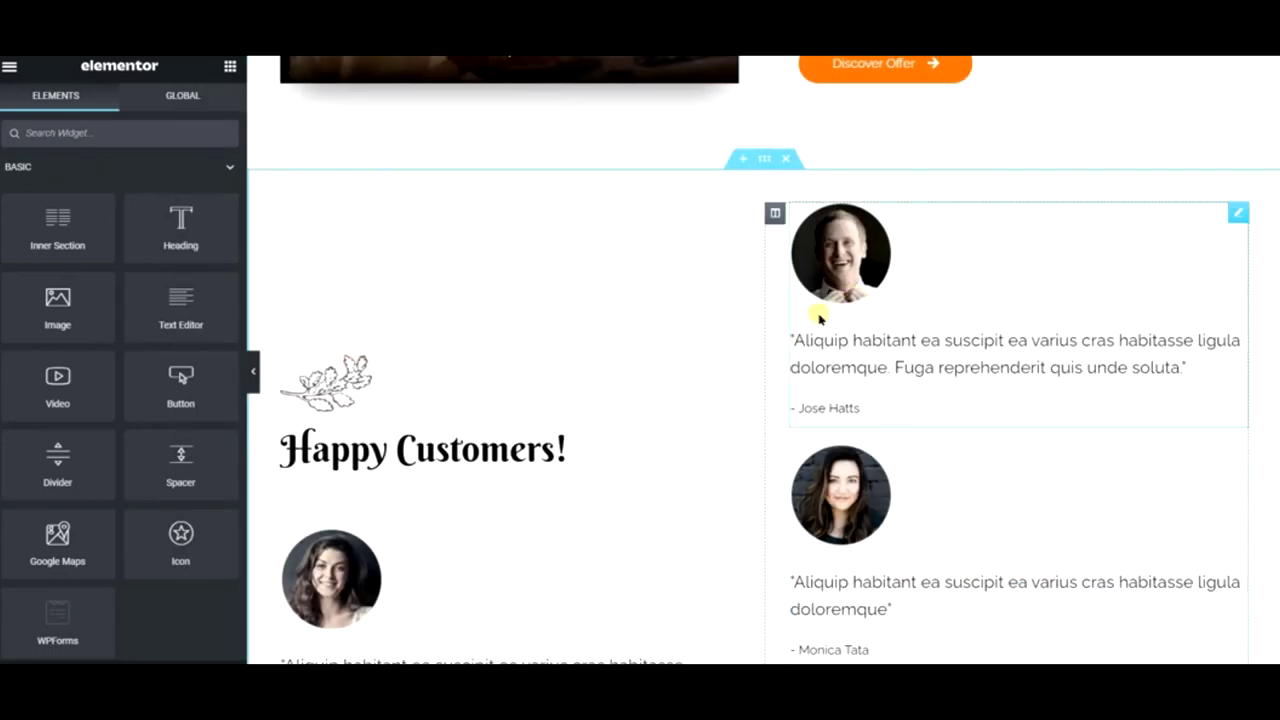
pyautogui.scroll(5, 817, 309)
pyautogui.scroll(10, 815, 316)
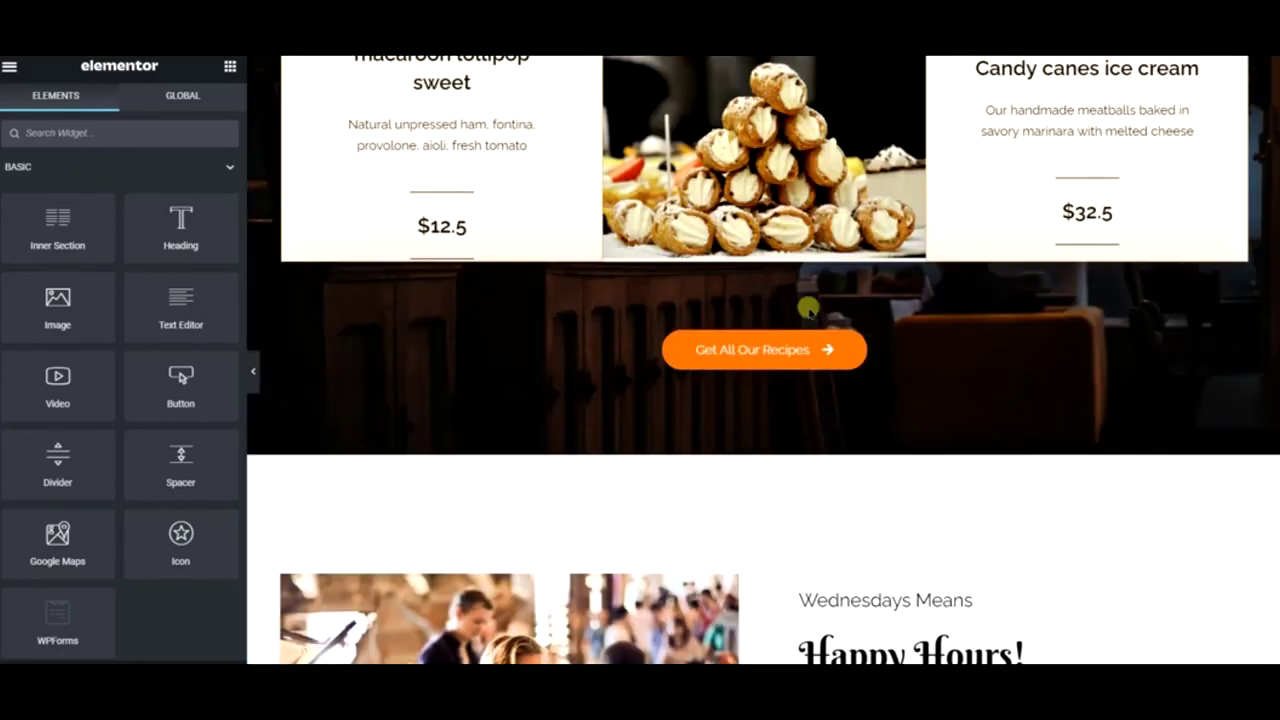
pyautogui.scroll(10, 805, 295)
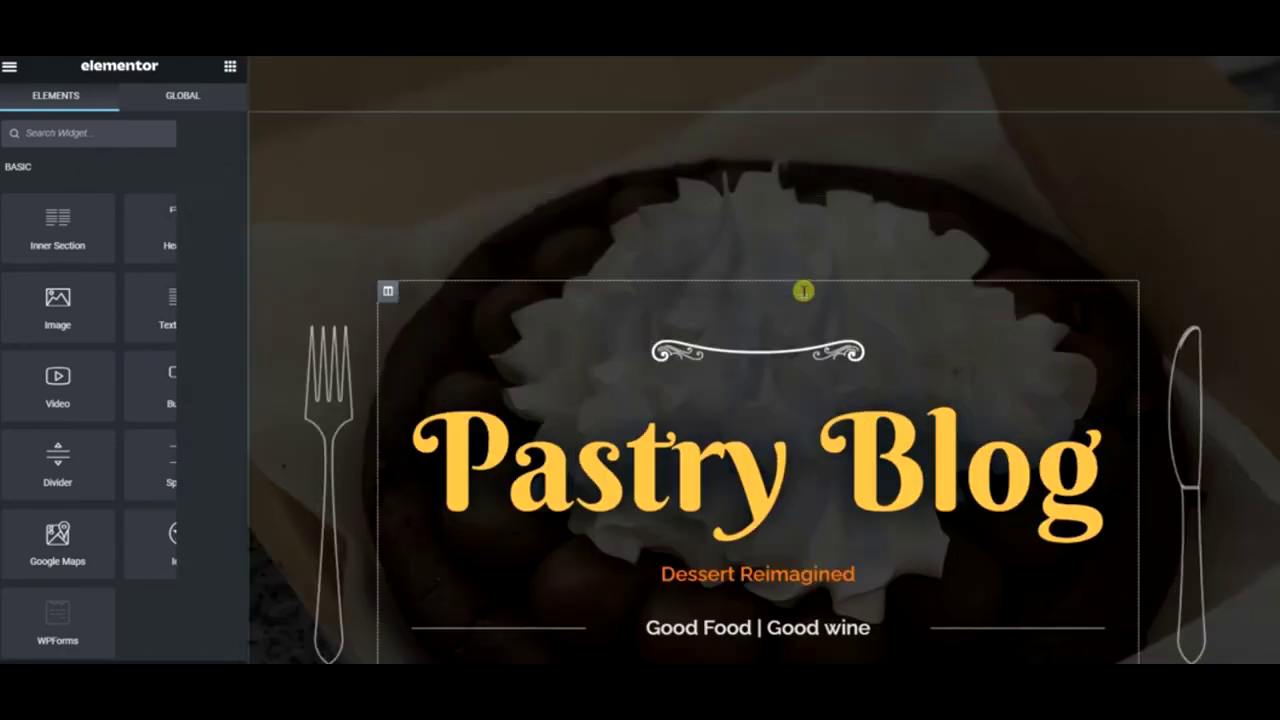
pyautogui.scroll(-3, 810, 455)
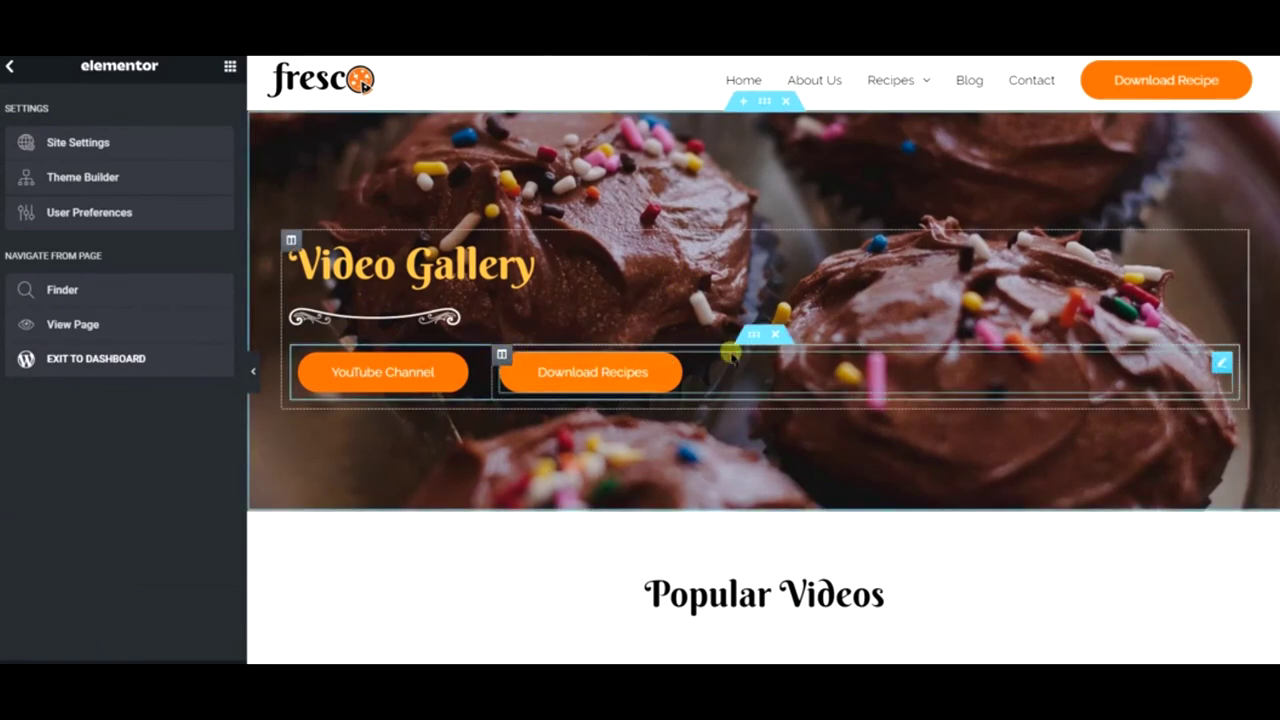
# - Copy the YouTube Channel / Download Recipes button section and paste it into the Pastry Blog hero
pyautogui.rightClick(755, 338)
pyautogui.click(836, 403)
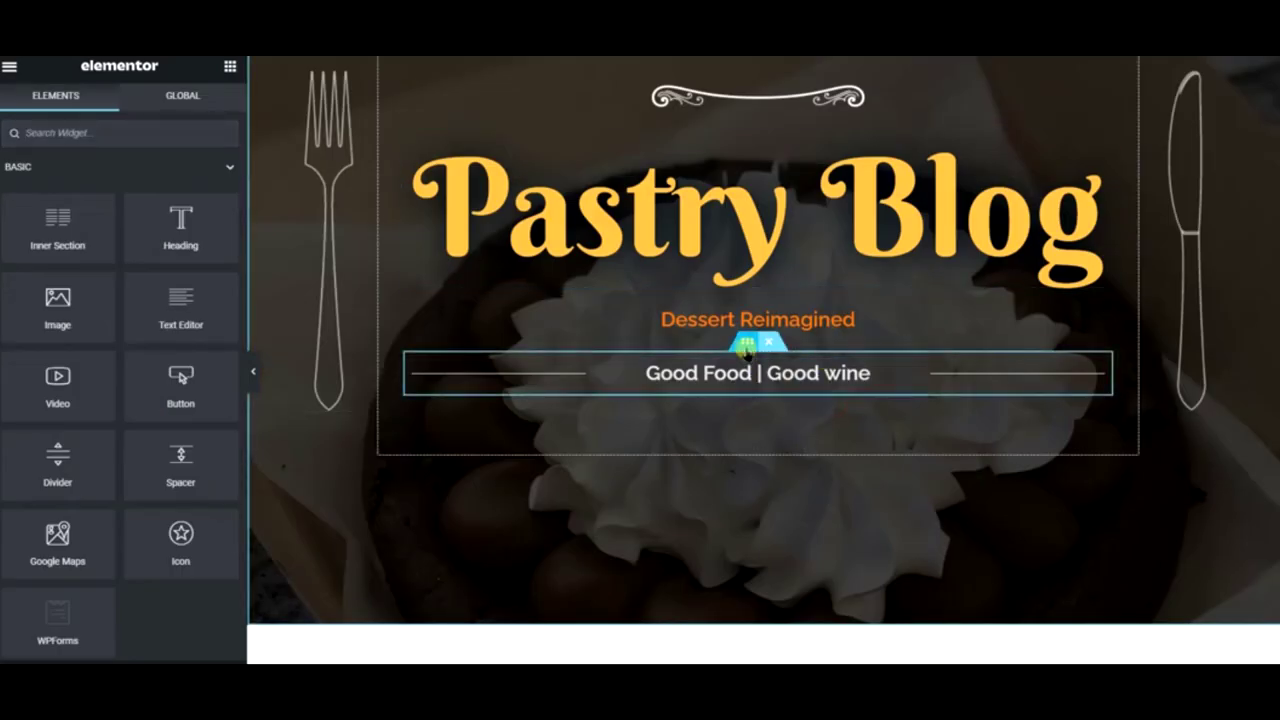
pyautogui.rightClick(748, 348)
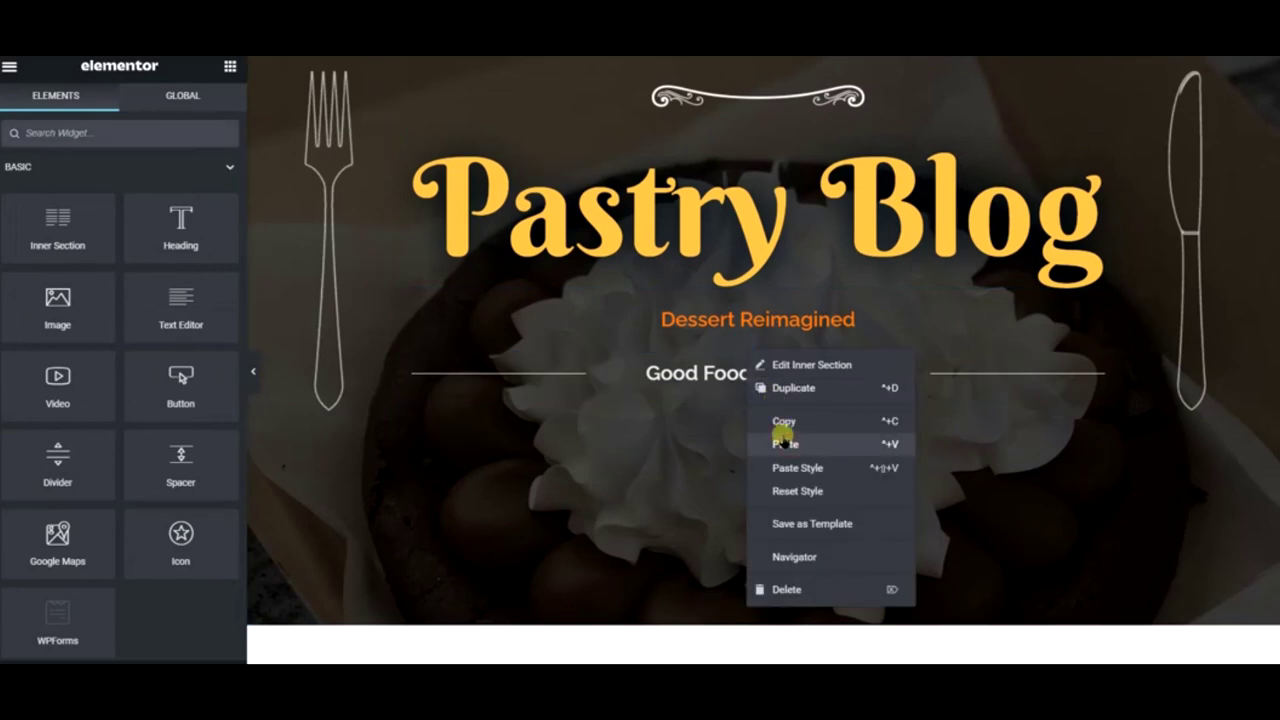
pyautogui.click(783, 441)
# - Resize the two button columns and centre both the YouTube Channel and Download Recipes buttons
pyautogui.moveTo(590, 425); pyautogui.dragTo(640, 420)
pyautogui.click(640, 420)
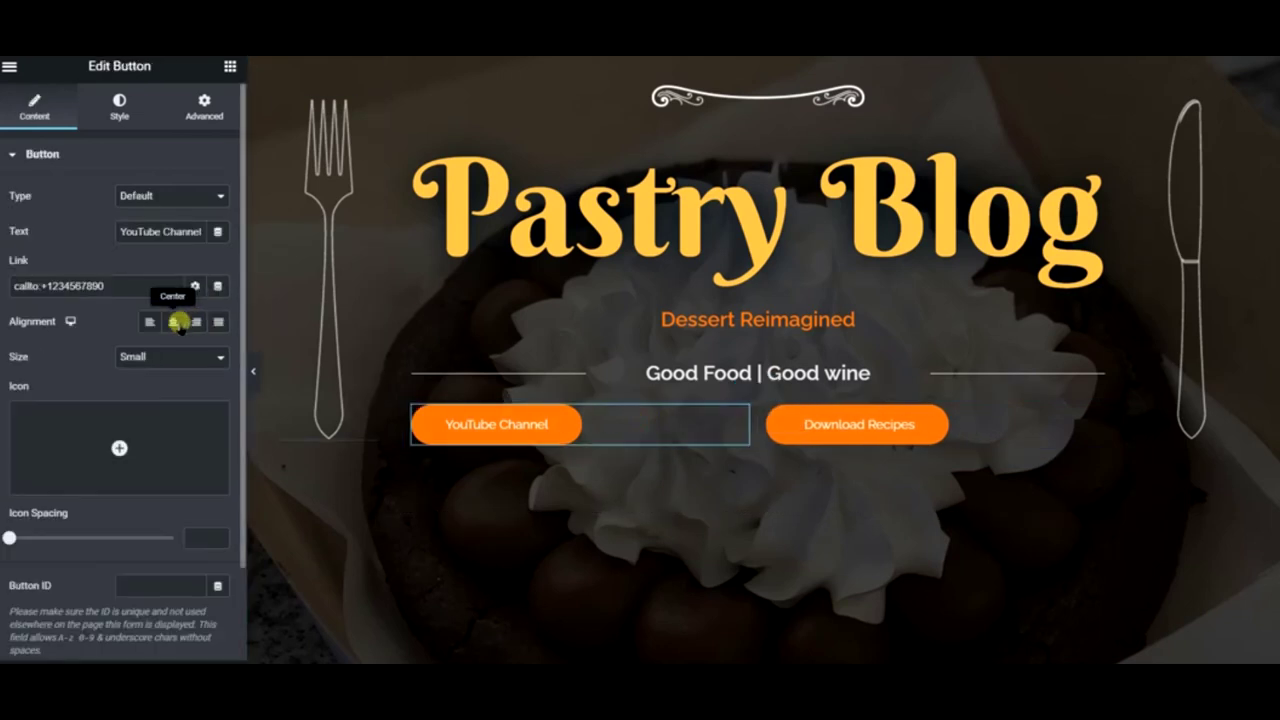
pyautogui.click(172, 321)
pyautogui.click(976, 432)
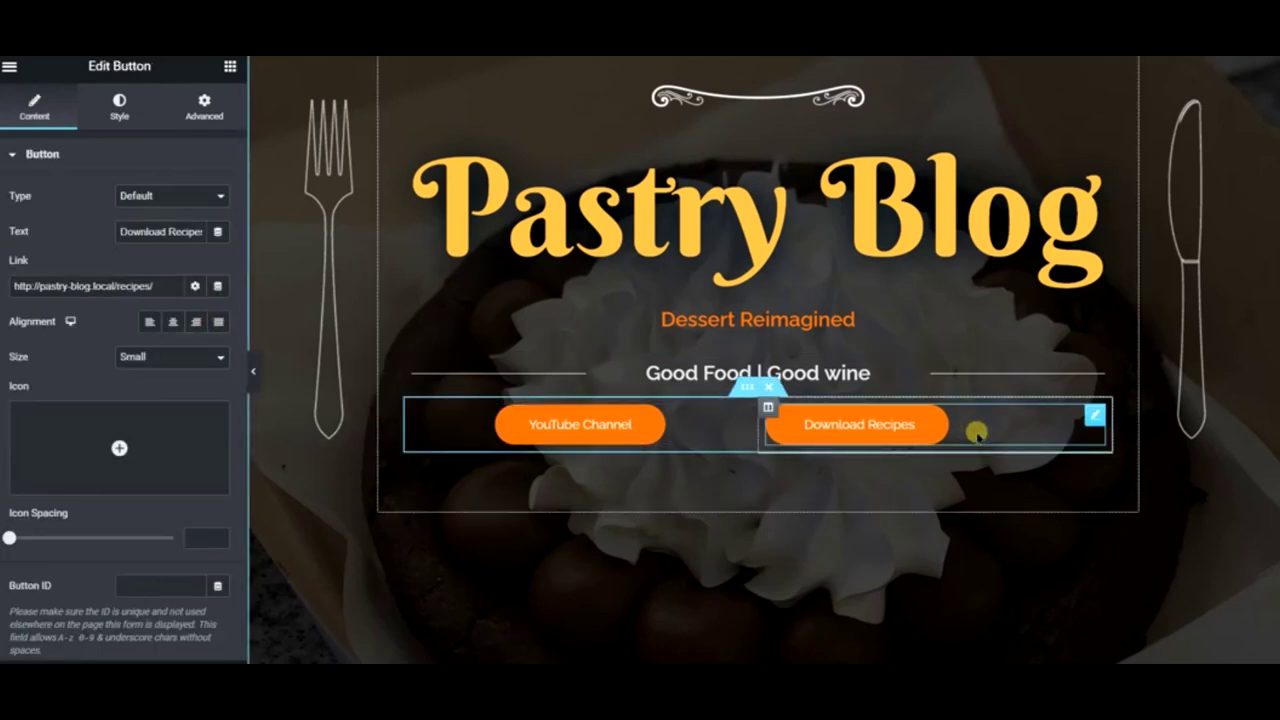
pyautogui.click(172, 321)
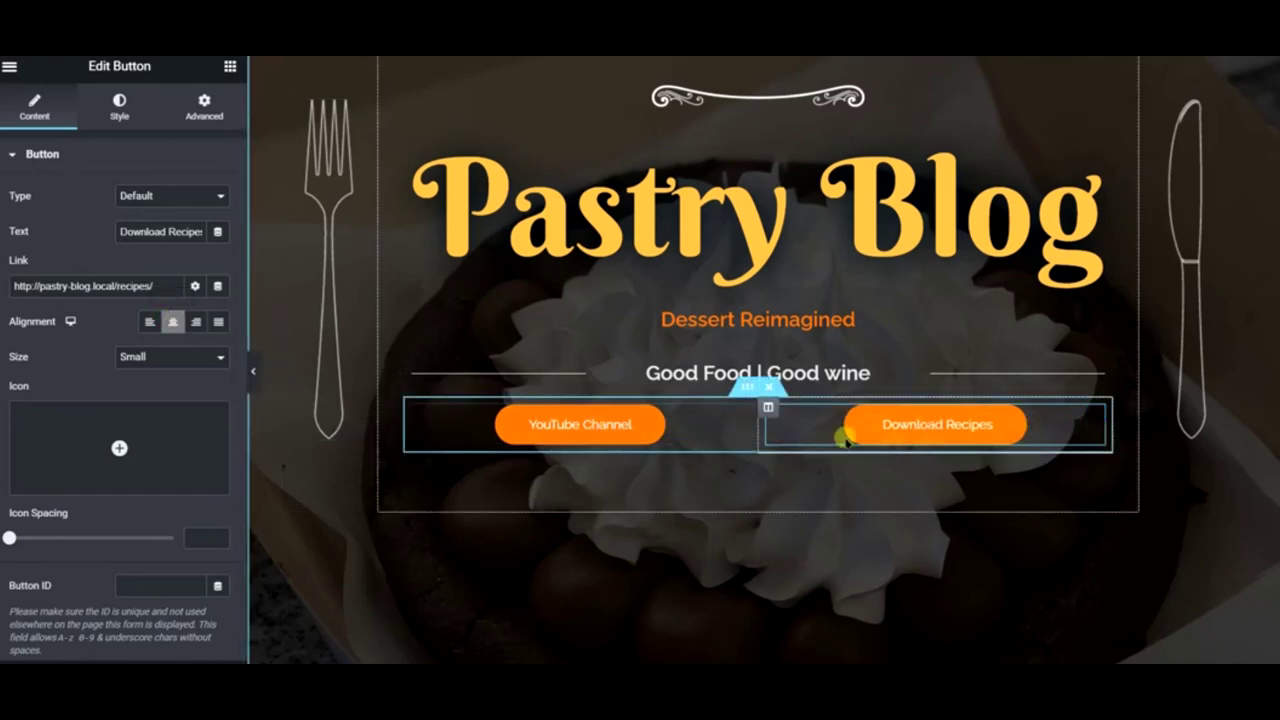
# - Add a trial section above Our Recipes, view its column layouts, then discard it
pyautogui.scroll(-2, 917, 572)
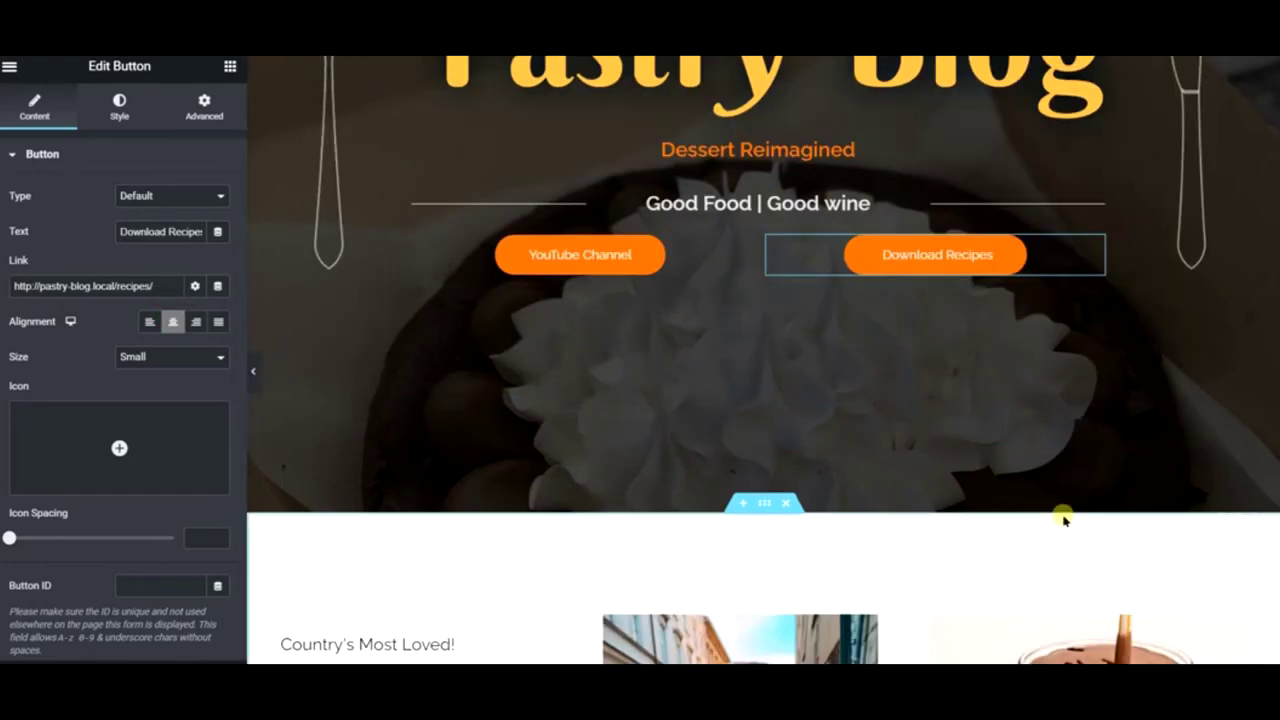
pyautogui.scroll(-3, 917, 478)
pyautogui.scroll(5, 917, 478)
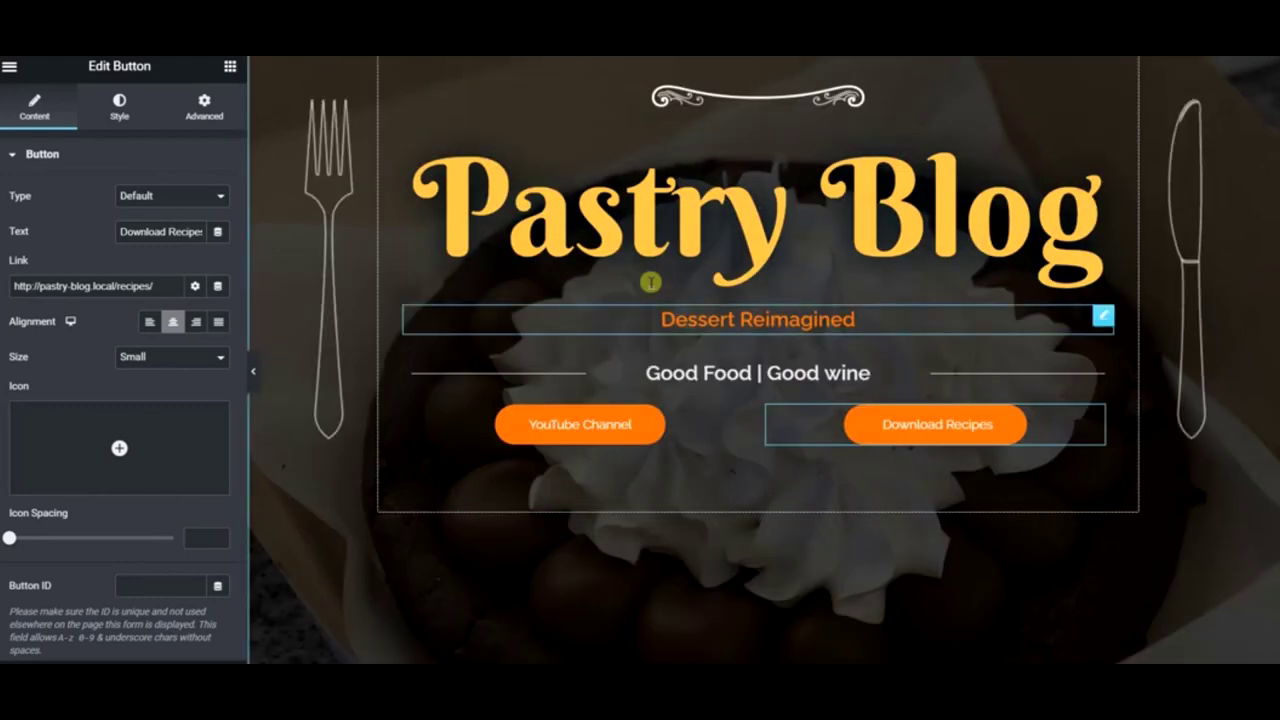
pyautogui.scroll(-5, 851, 514)
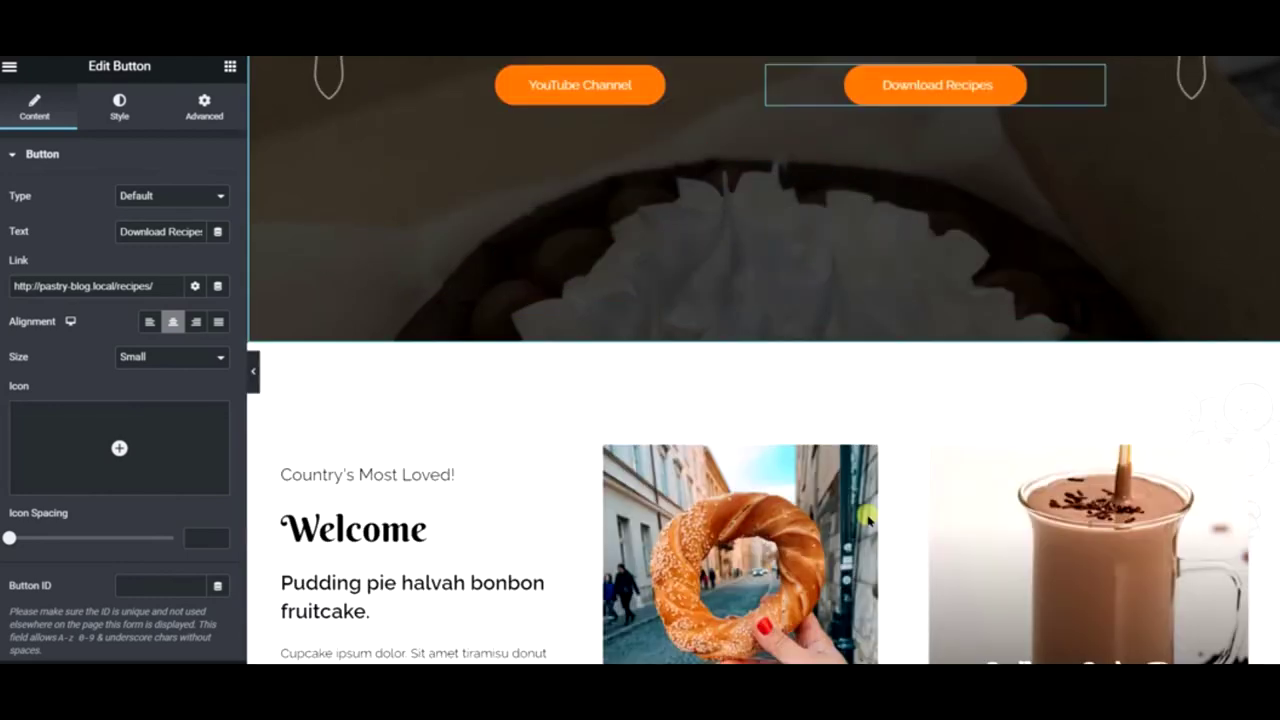
pyautogui.scroll(-7, 862, 502)
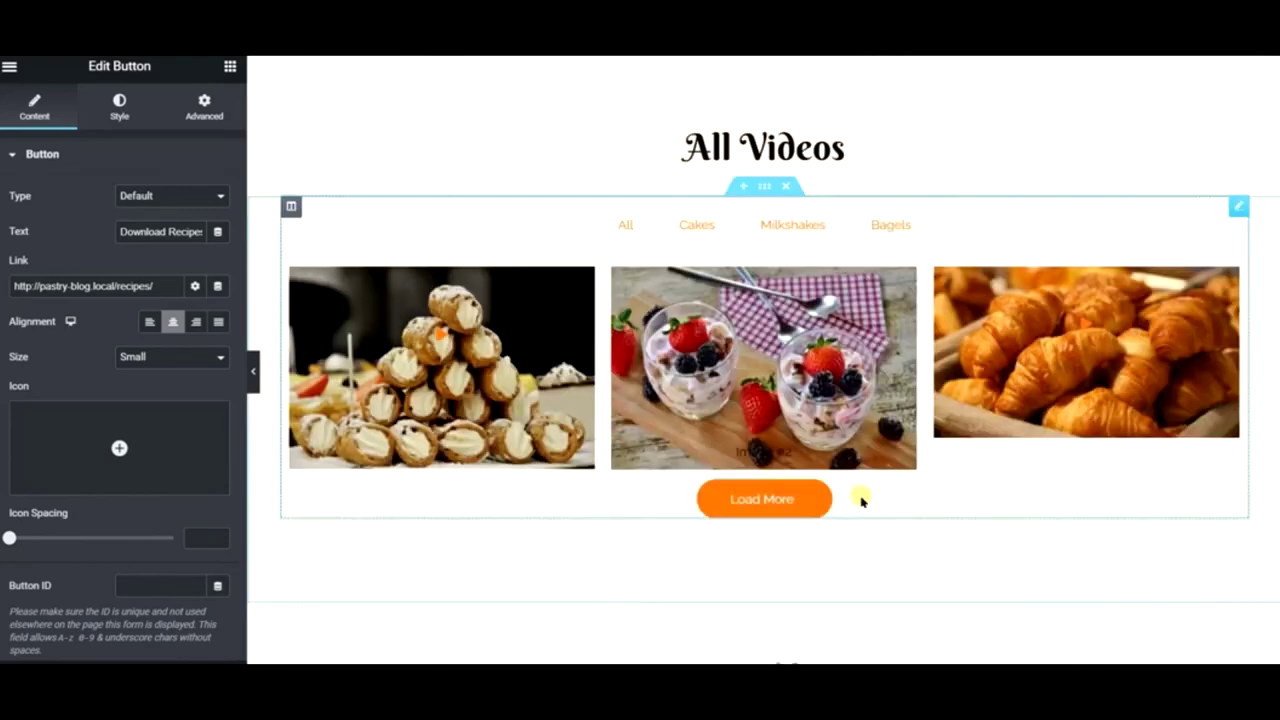
pyautogui.scroll(2, 786, 277)
pyautogui.scroll(-3, 946, 531)
pyautogui.scroll(-3, 921, 467)
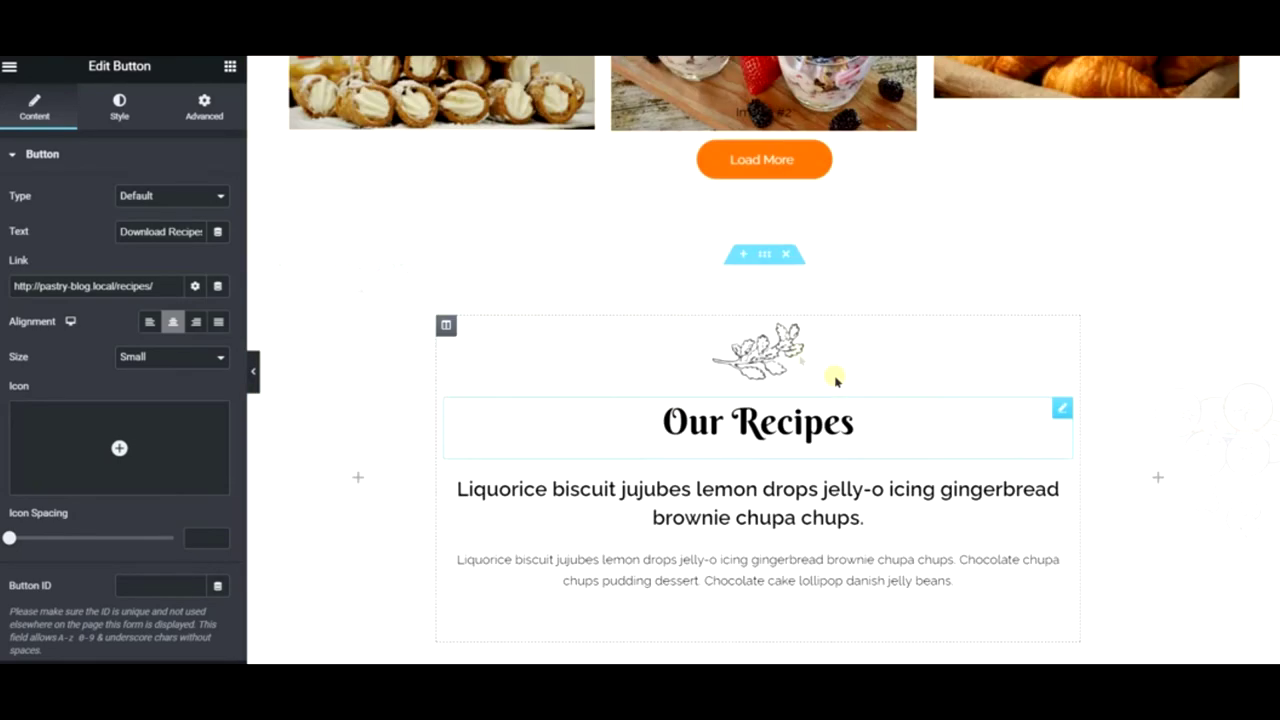
pyautogui.click(743, 259)
pyautogui.click(743, 338)
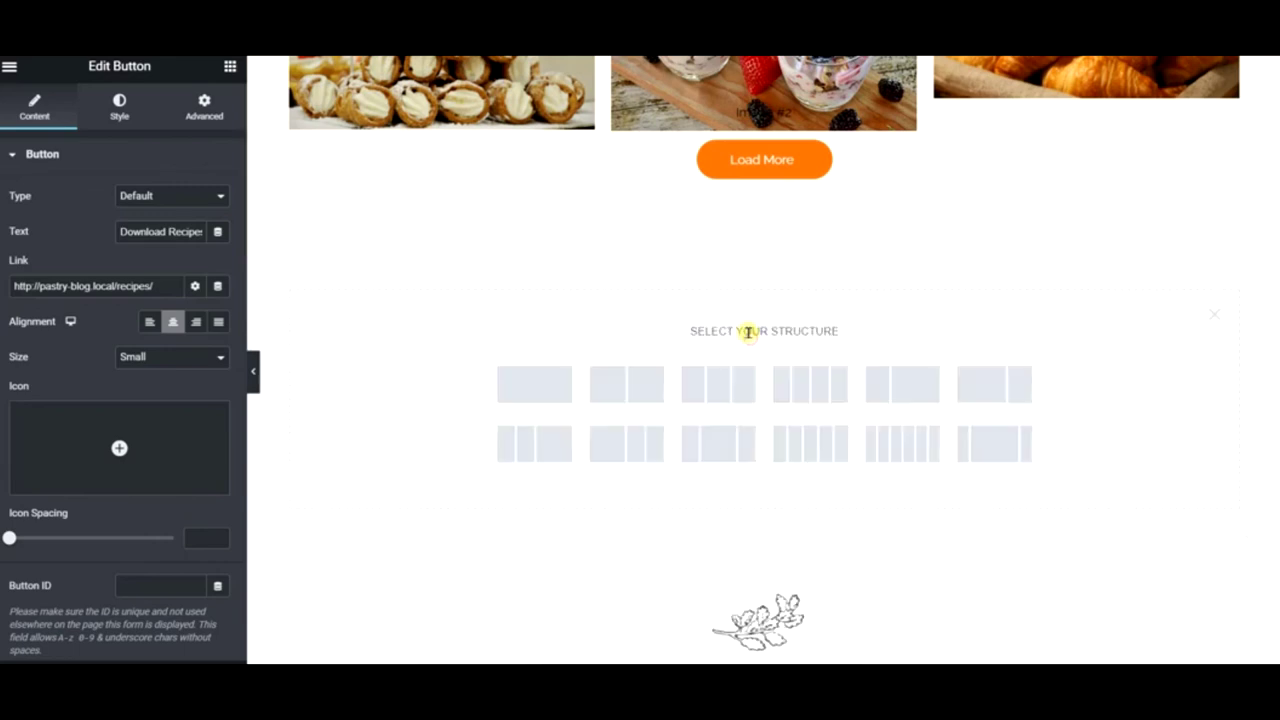
pyautogui.click(1216, 313)
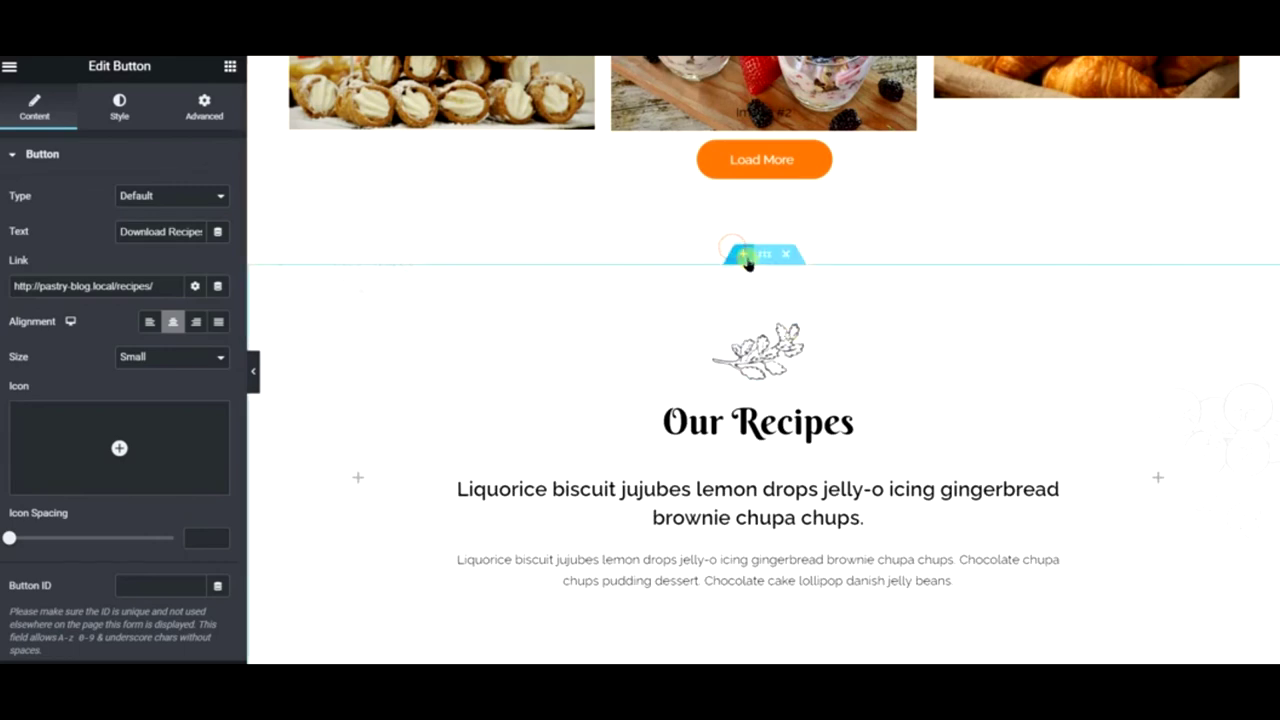
# - Insert a new empty section directly above the Happy Hours section
pyautogui.click(743, 259)
pyautogui.scroll(-12, 820, 410)
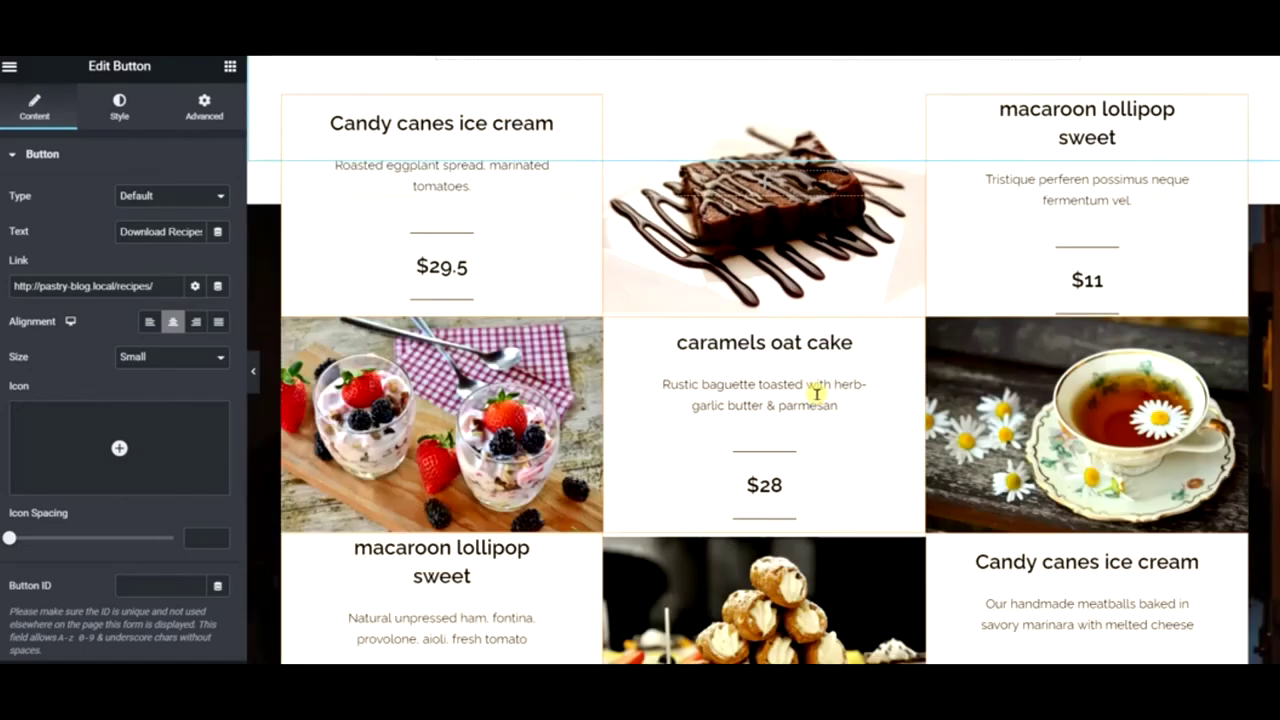
pyautogui.scroll(-2, 770, 548)
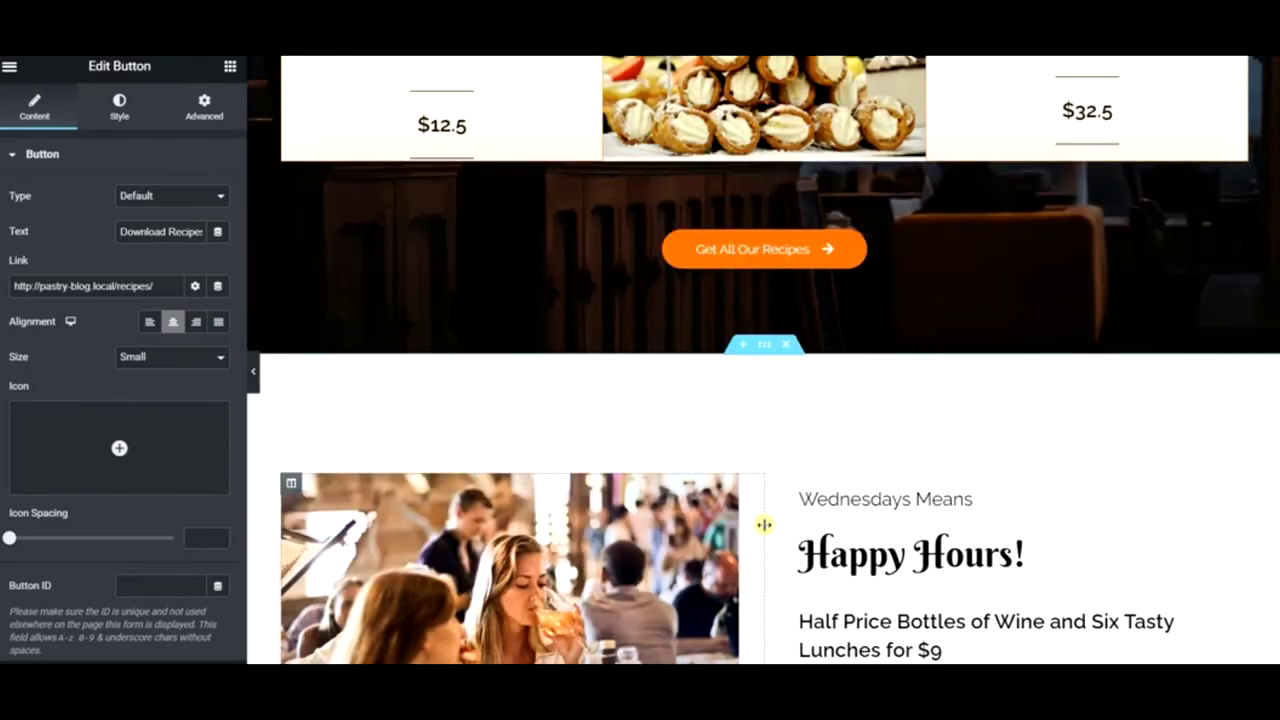
pyautogui.click(743, 346)
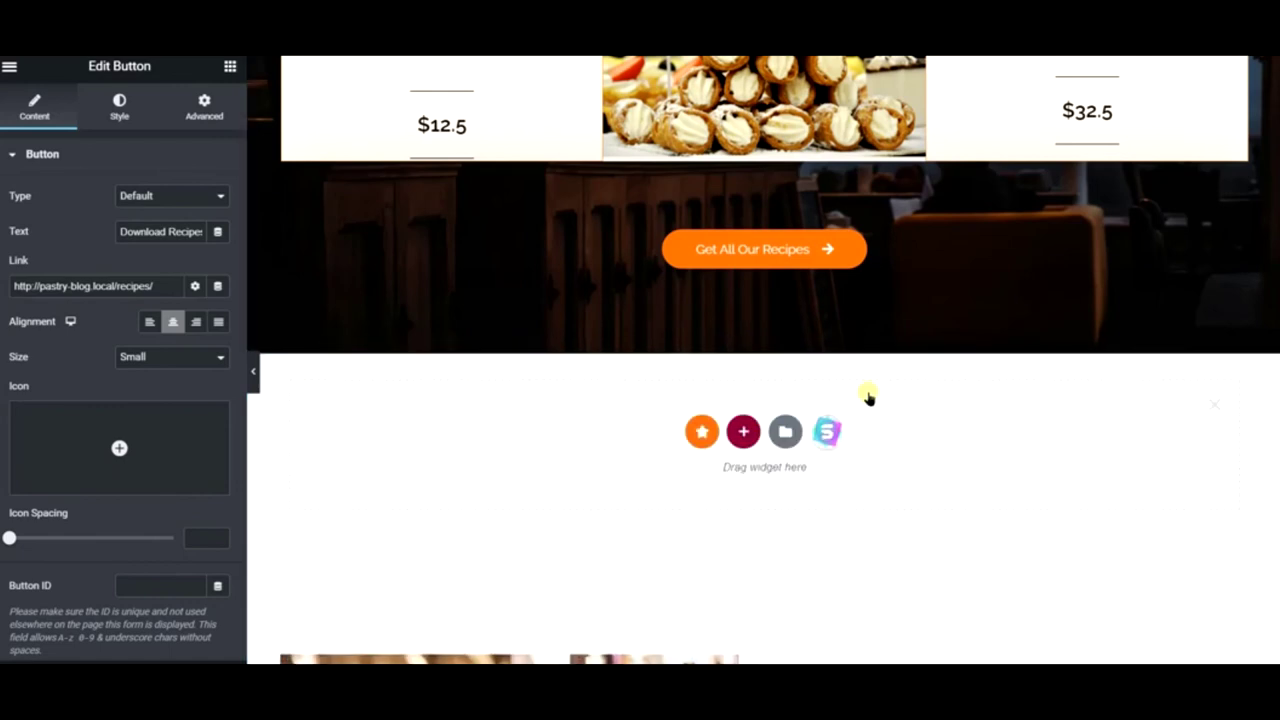
# - Open the template library and preview the Online Cooking Courses home page template
pyautogui.click(826, 431)
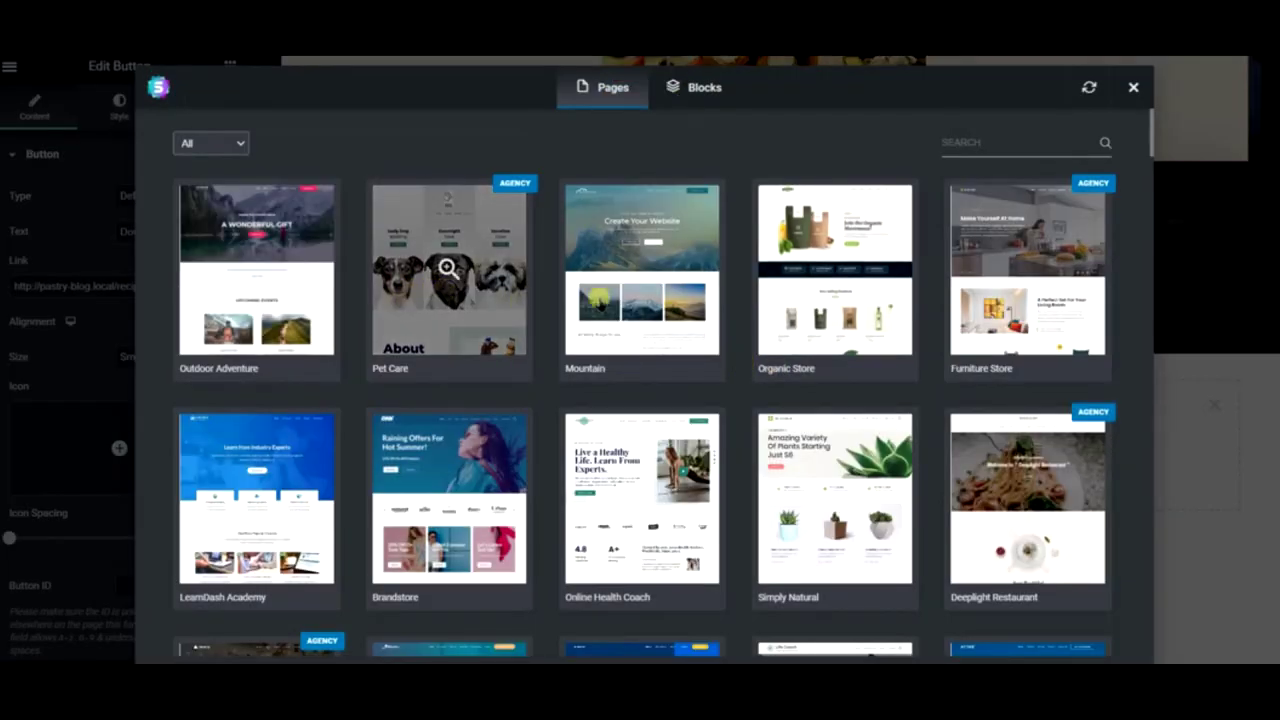
pyautogui.scroll(-3, 448, 495)
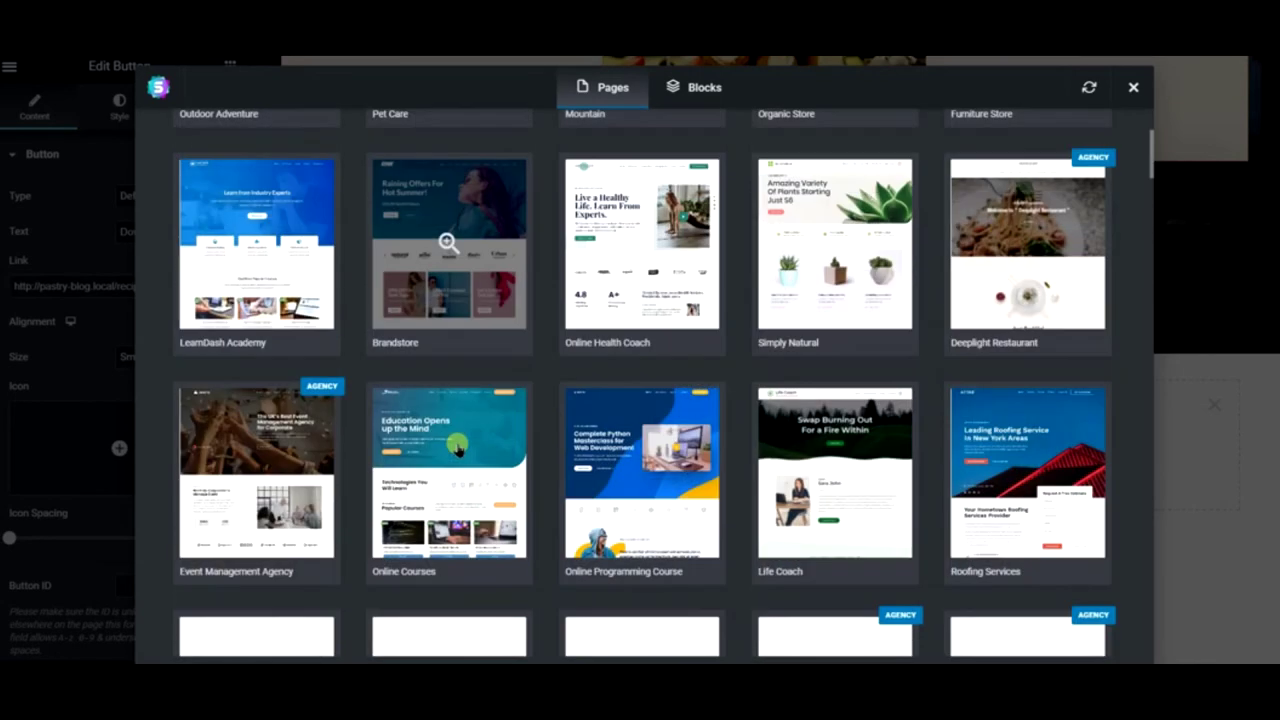
pyautogui.scroll(-4, 456, 448)
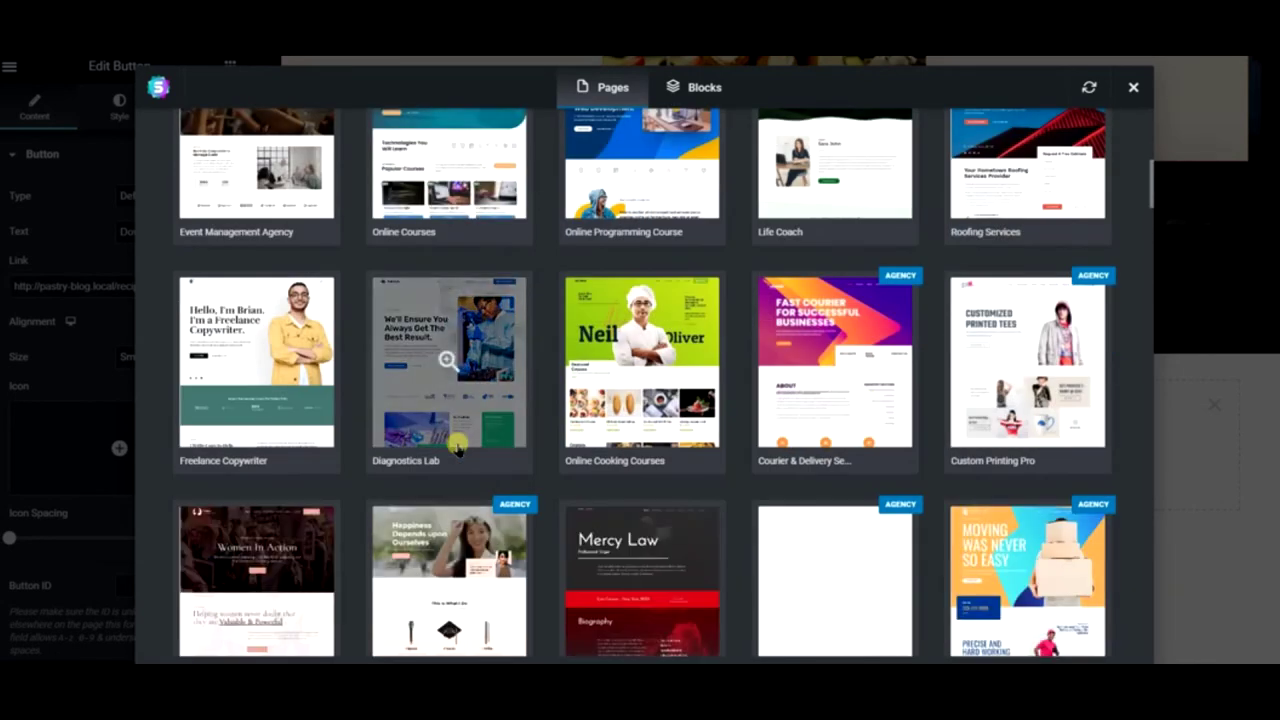
pyautogui.scroll(-2, 456, 445)
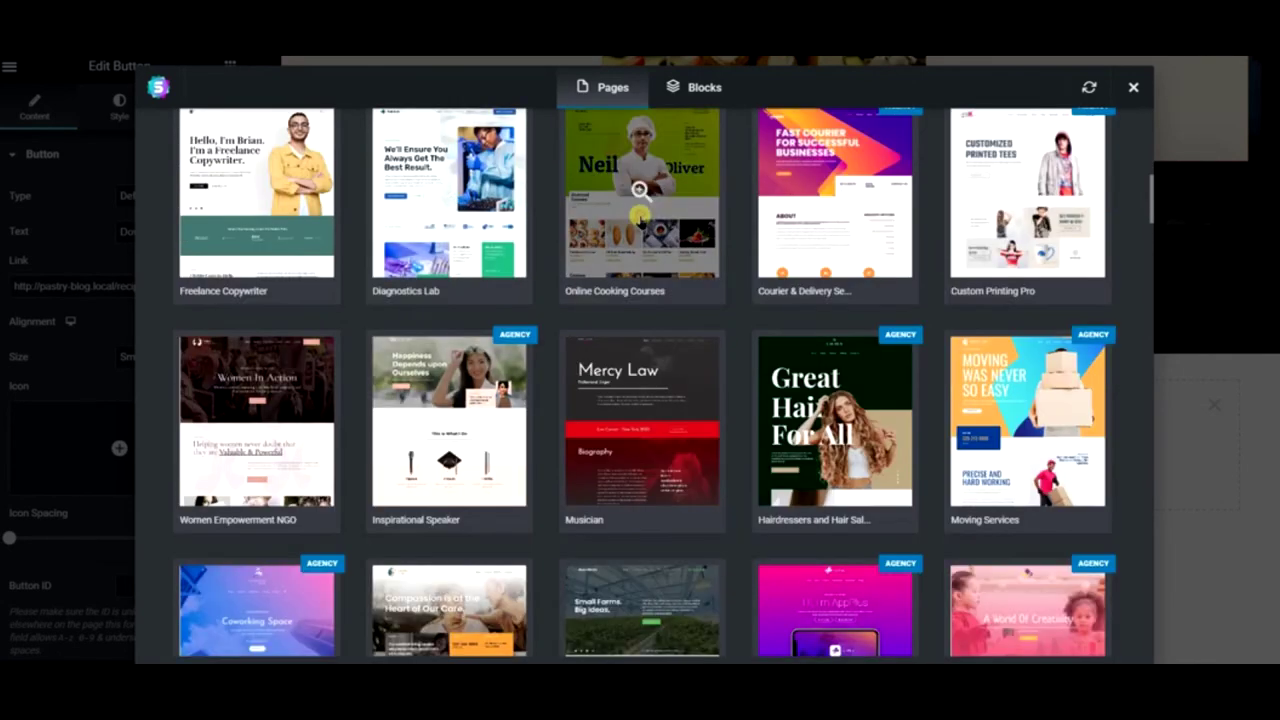
pyautogui.click(638, 213)
pyautogui.click(251, 251)
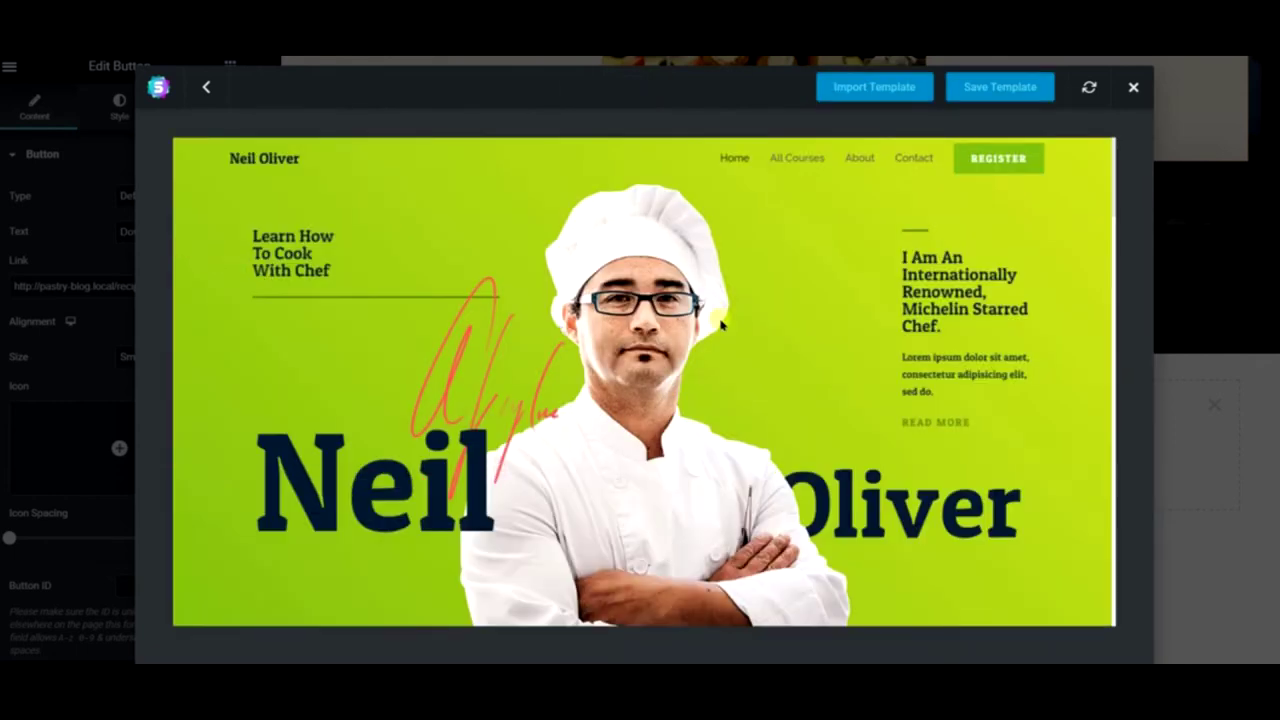
# - Review the Online Cooking Courses home page preview and import the template
pyautogui.scroll(-5, 720, 322)
pyautogui.scroll(-1, 573, 370)
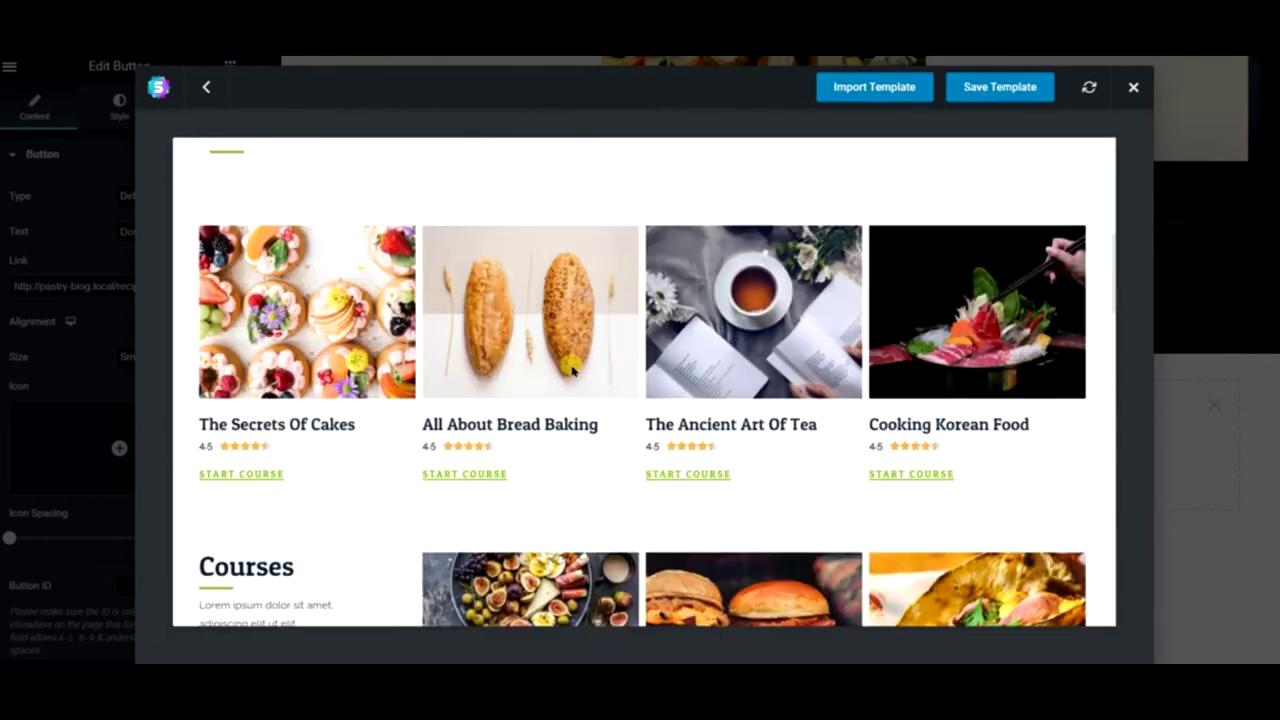
pyautogui.scroll(-8, 686, 333)
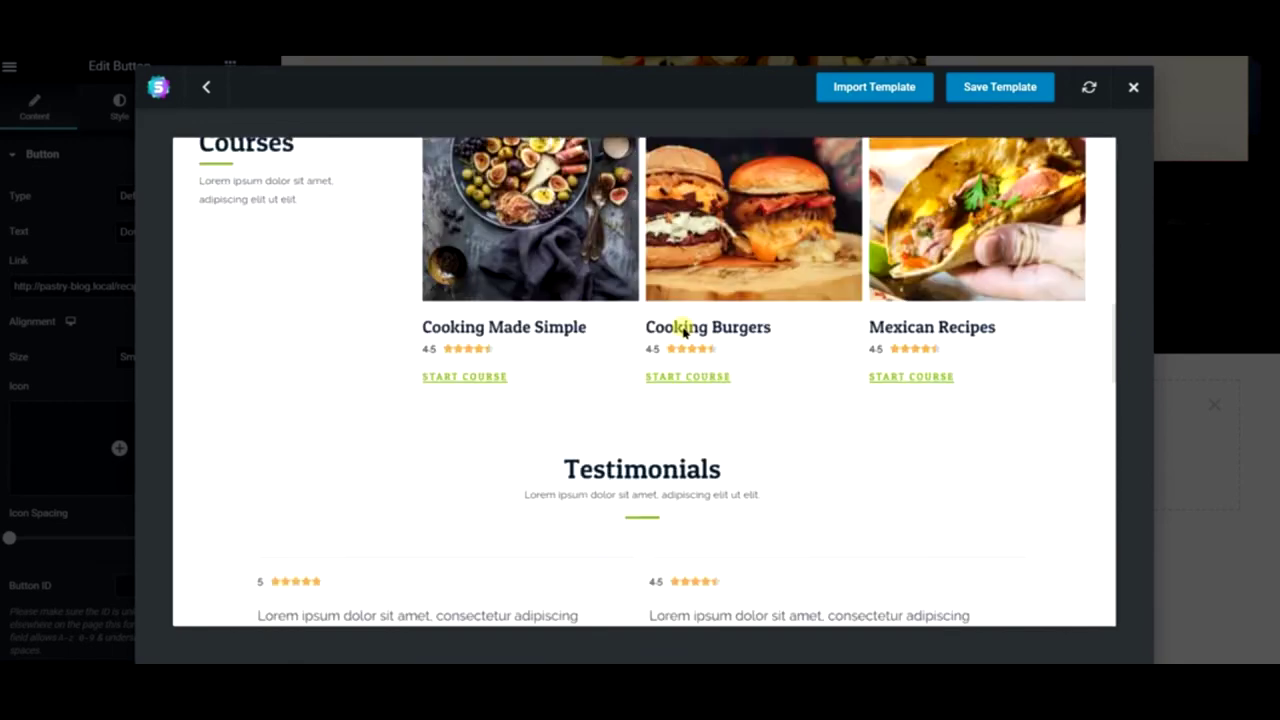
pyautogui.scroll(-6, 679, 330)
pyautogui.scroll(3, 700, 350)
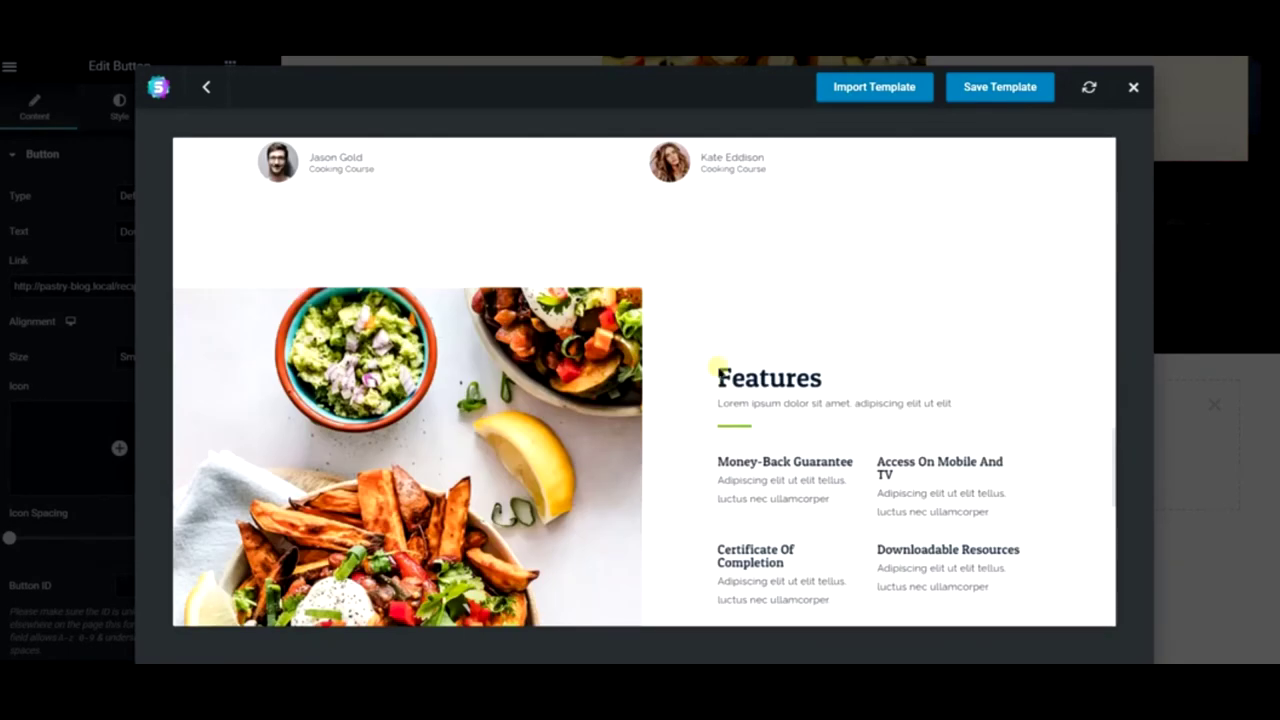
pyautogui.scroll(-2, 620, 390)
pyautogui.scroll(-5, 509, 384)
pyautogui.scroll(5, 510, 380)
pyautogui.scroll(2, 512, 384)
pyautogui.click(908, 88)
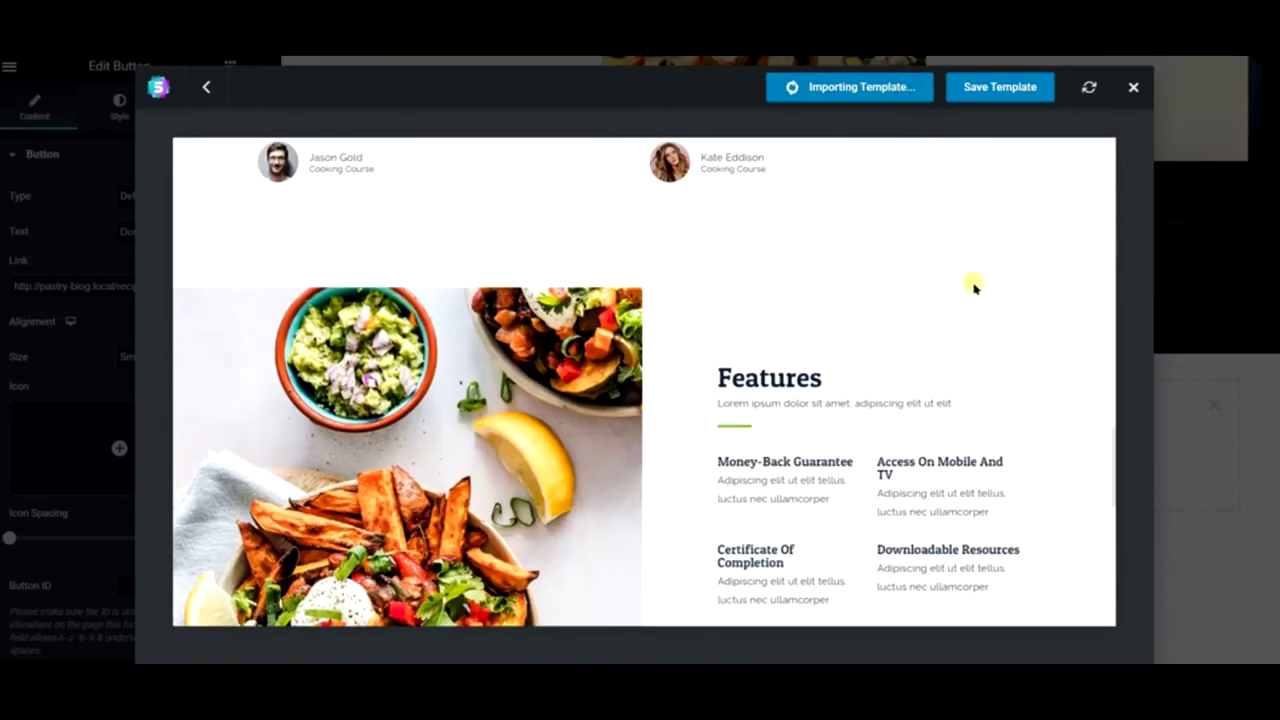
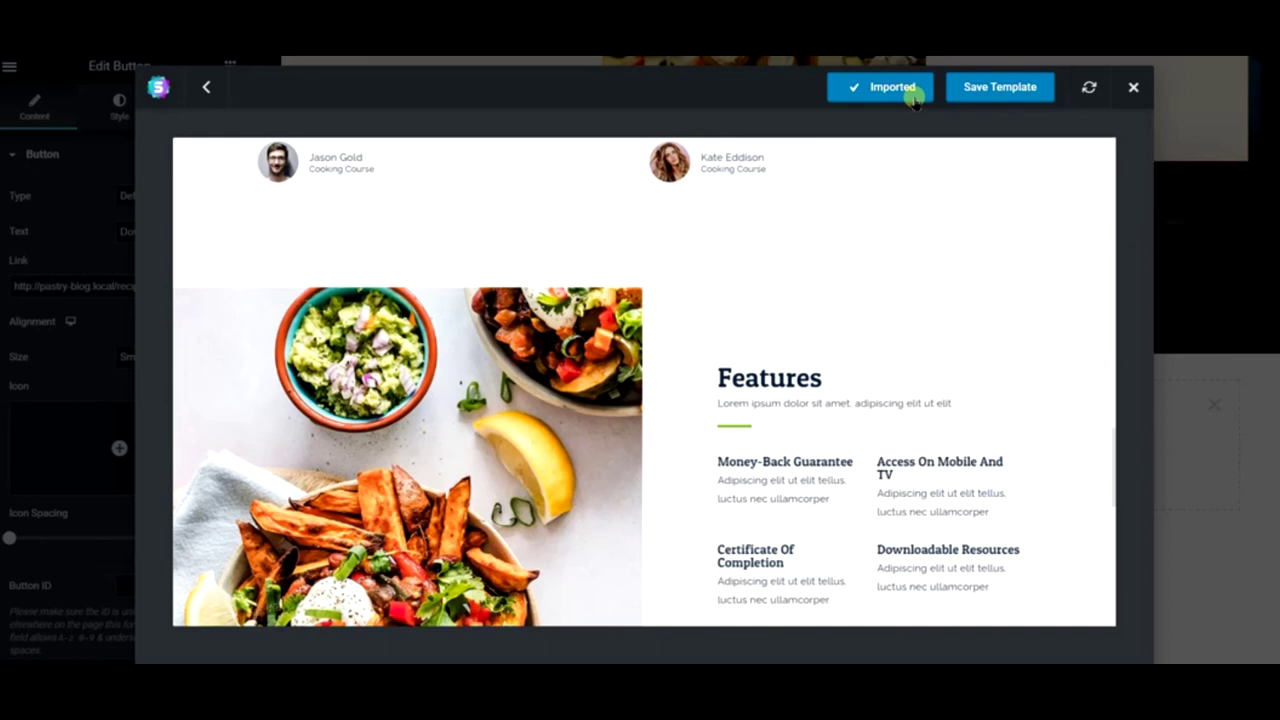
# - Close the template library and delete the empty section
pyautogui.click(1134, 88)
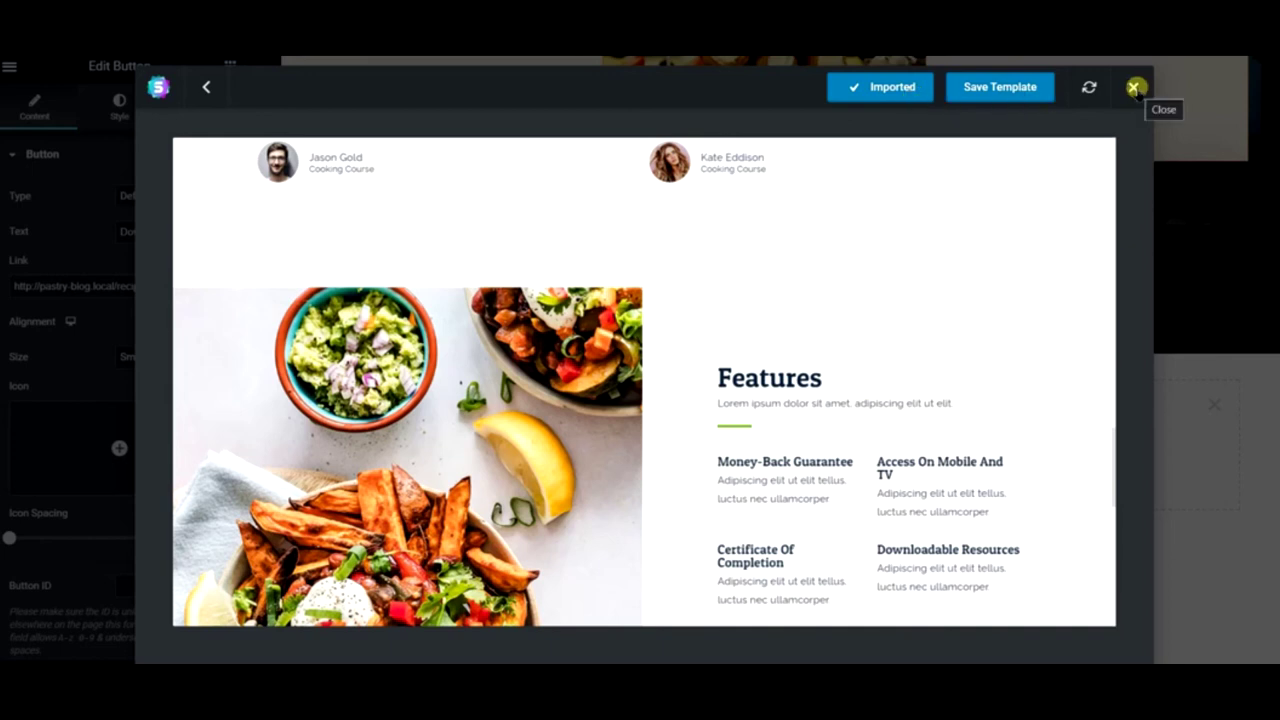
pyautogui.click(1134, 88)
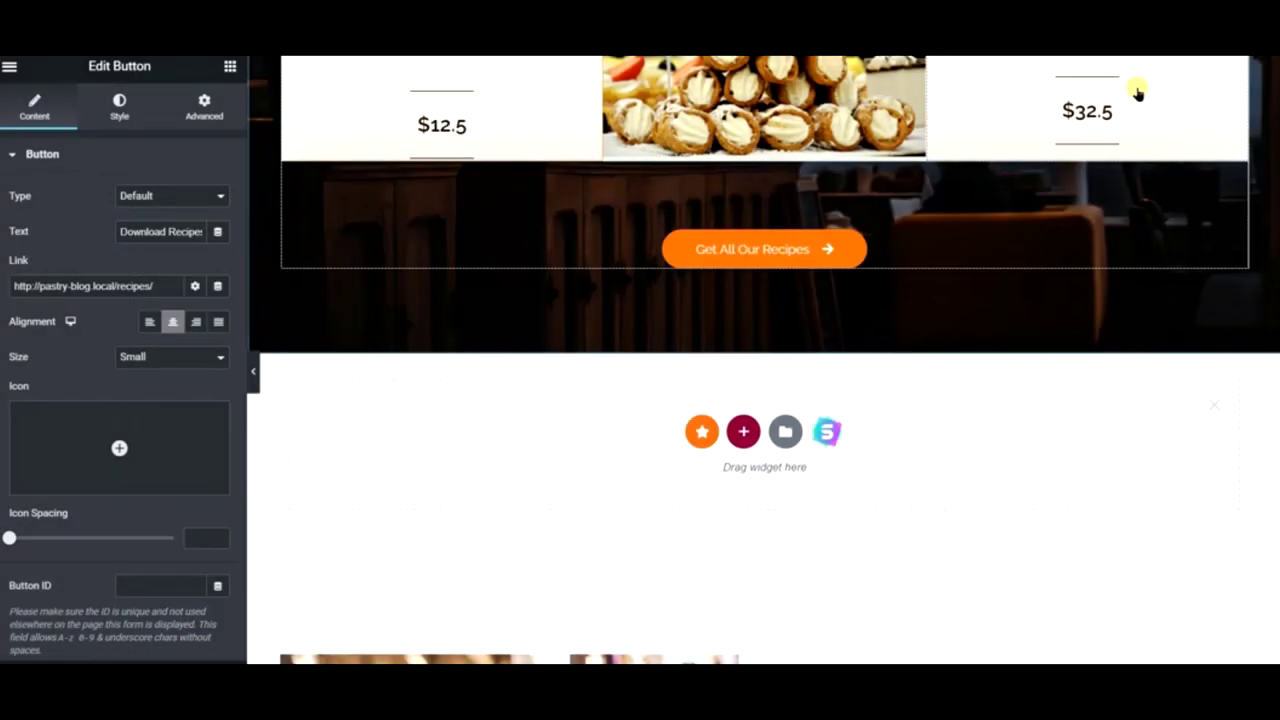
pyautogui.click(1213, 408)
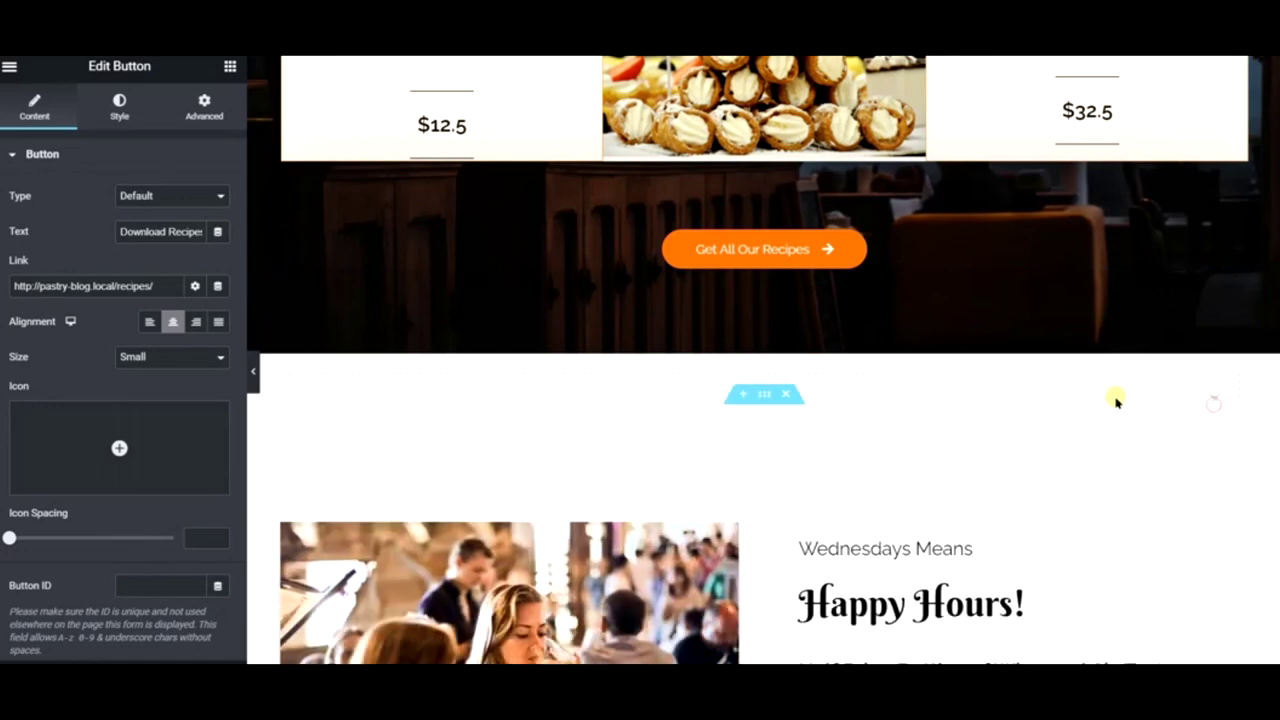
# - Delete the green 'Learn how to cook with Chef' section
pyautogui.scroll(-4, 669, 400)
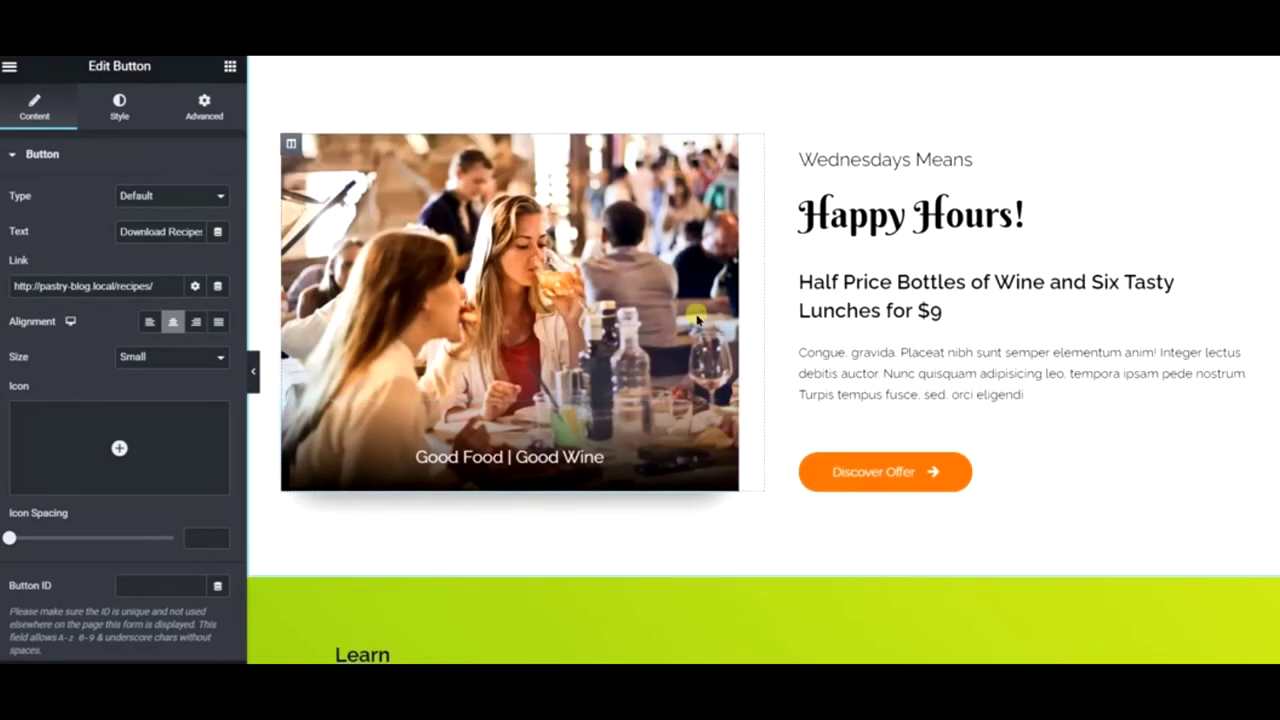
pyautogui.scroll(2, 795, 226)
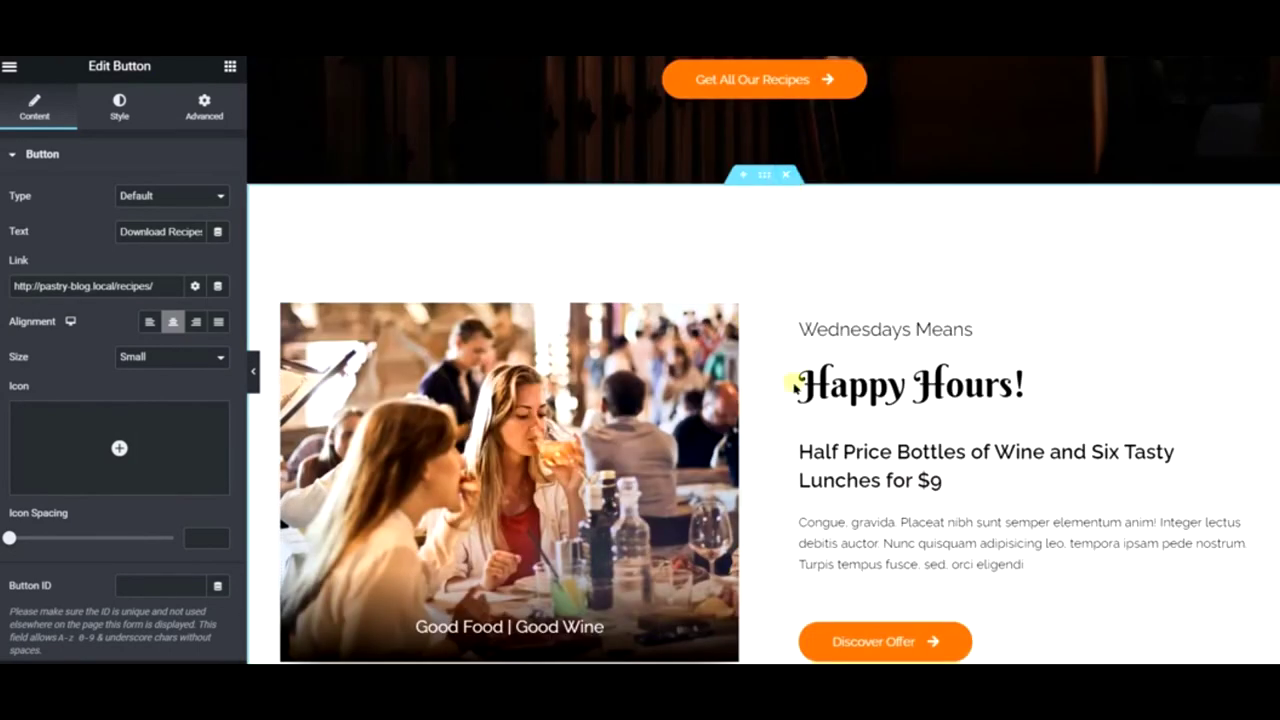
pyautogui.scroll(-5, 790, 420)
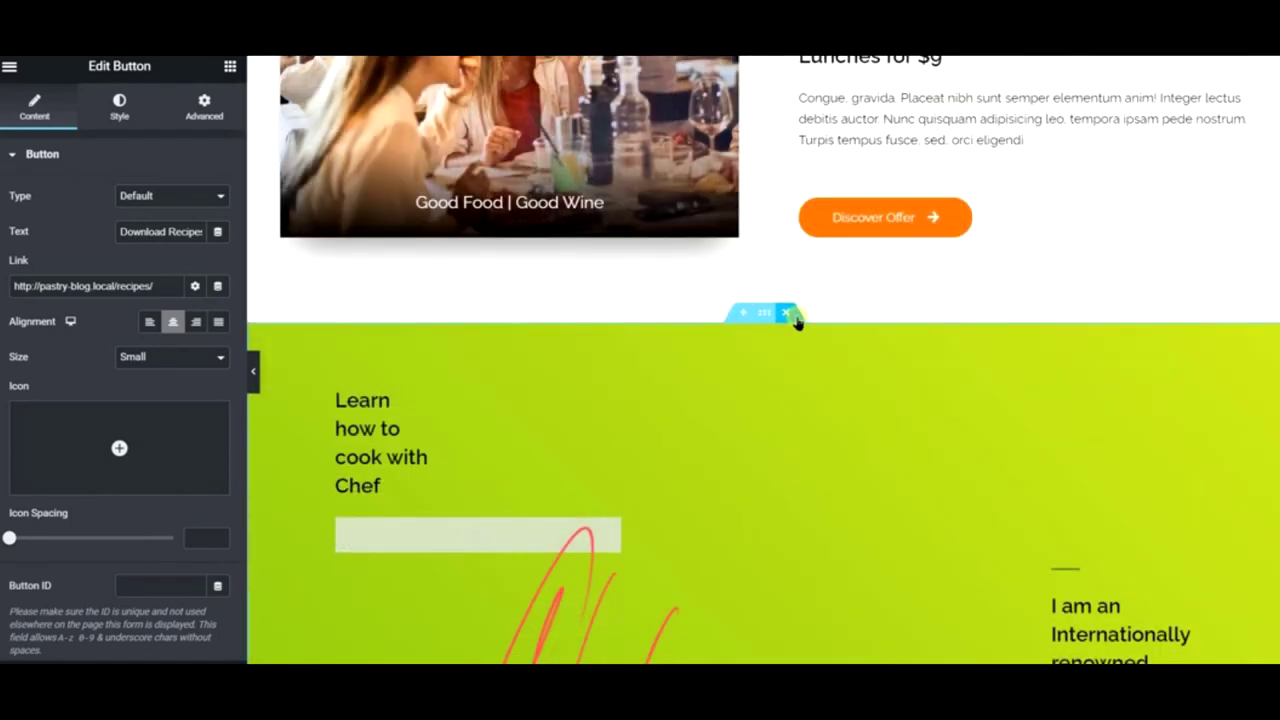
pyautogui.click(794, 316)
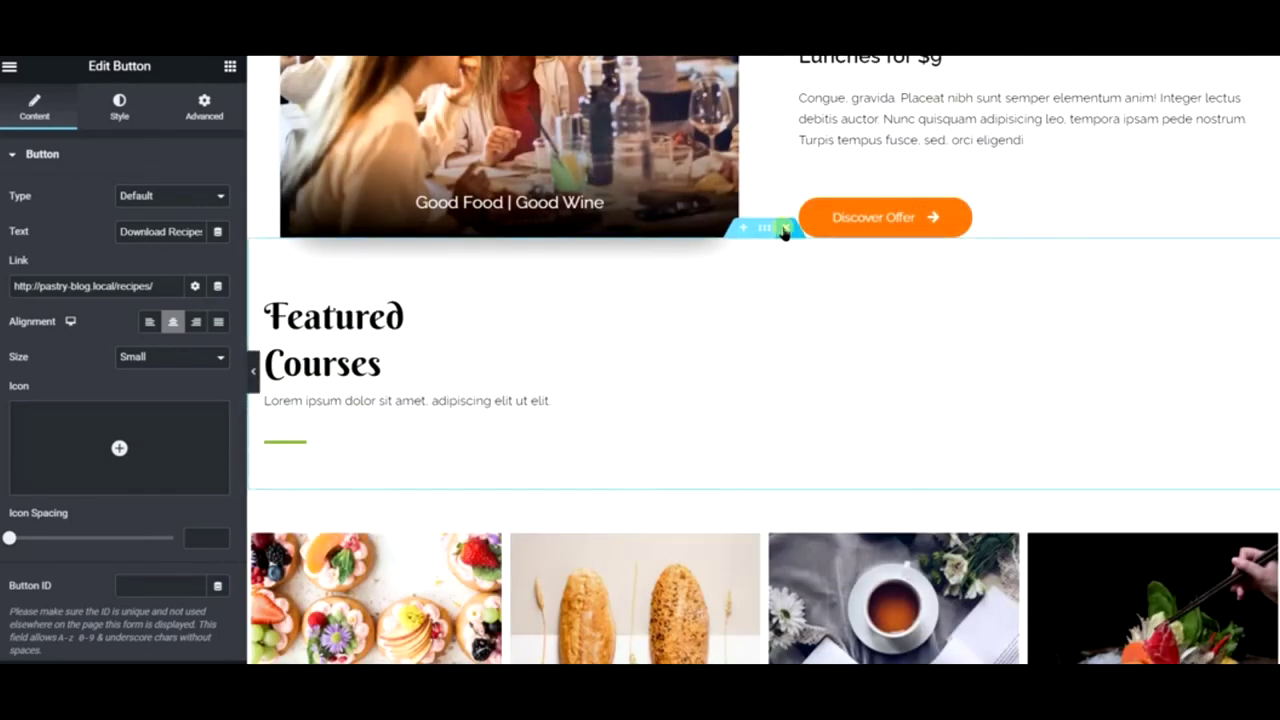
# - Delete the Featured Courses section with its row of four course cards
pyautogui.scroll(-1, 500, 352)
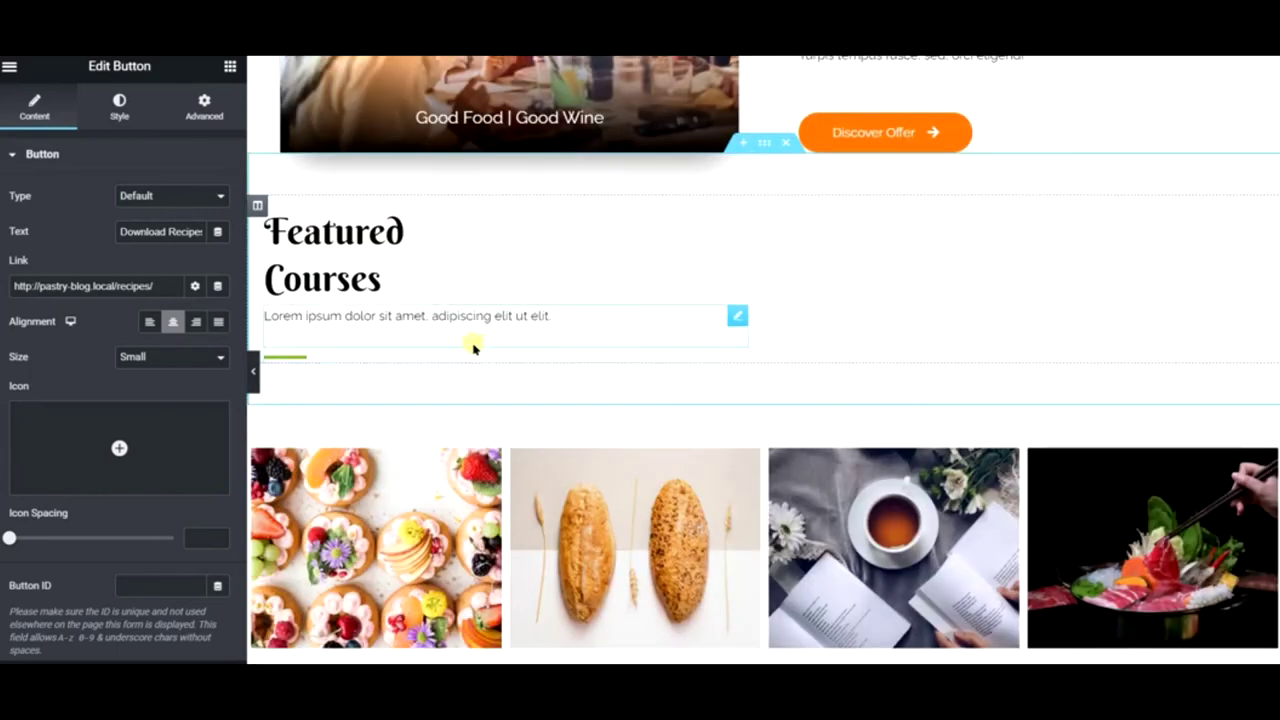
pyautogui.click(326, 280)
pyautogui.scroll(10, 937, 349)
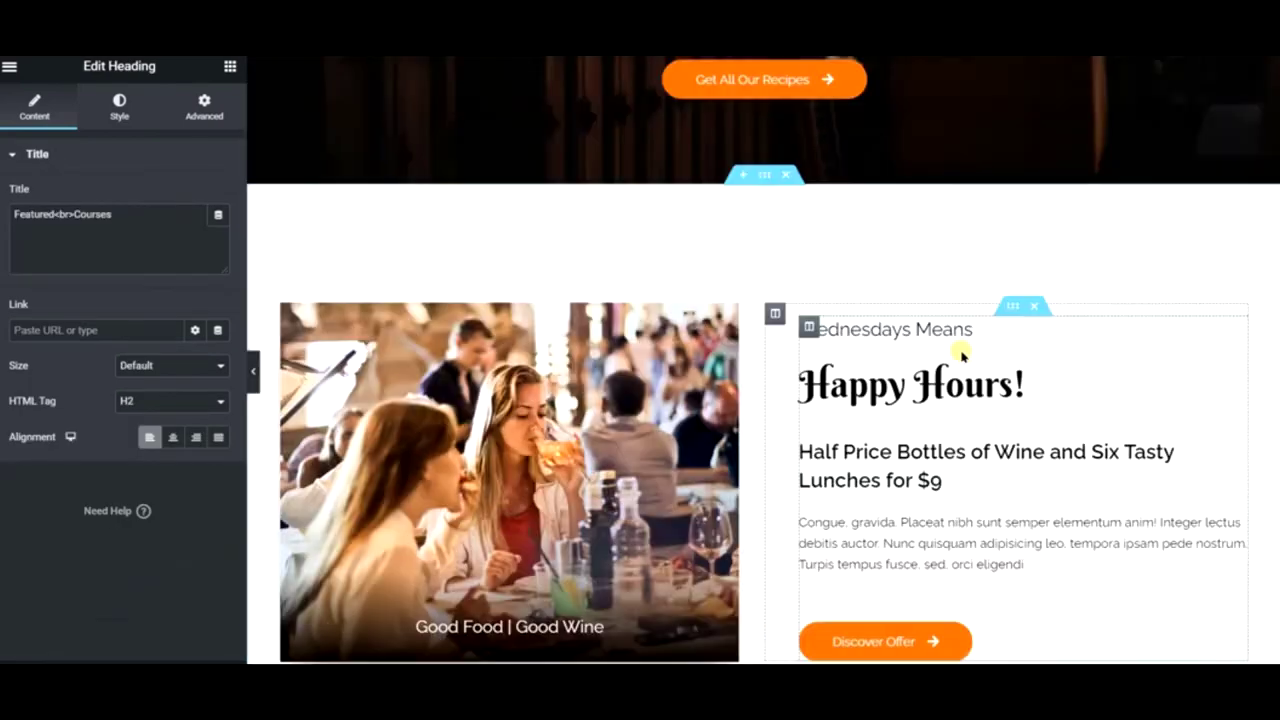
pyautogui.scroll(8, 961, 353)
pyautogui.scroll(-10, 961, 353)
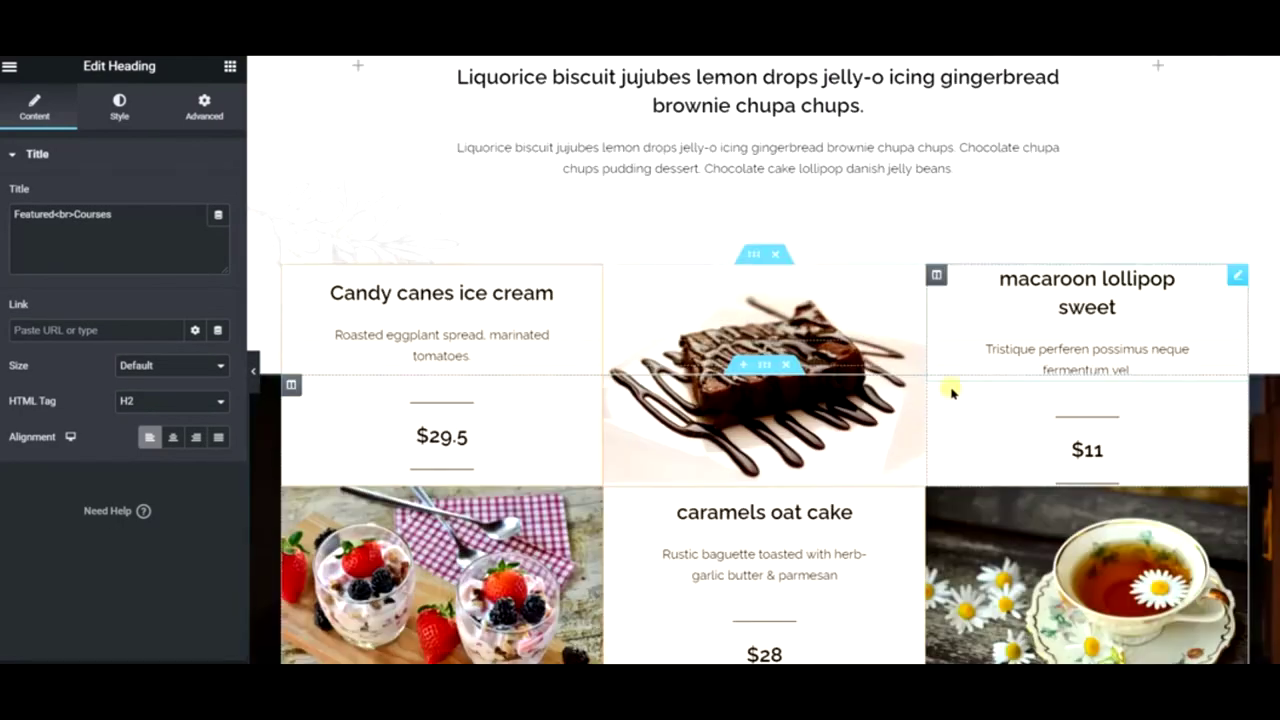
pyautogui.scroll(-10, 818, 521)
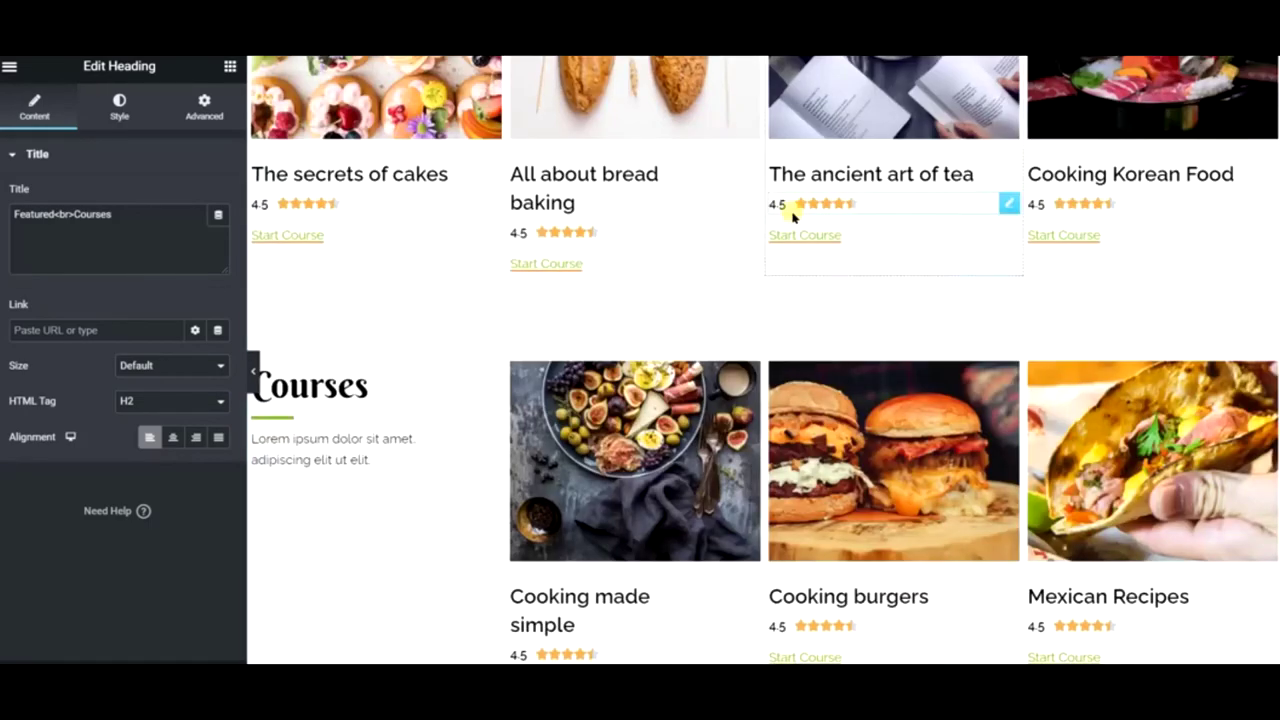
pyautogui.scroll(4, 794, 260)
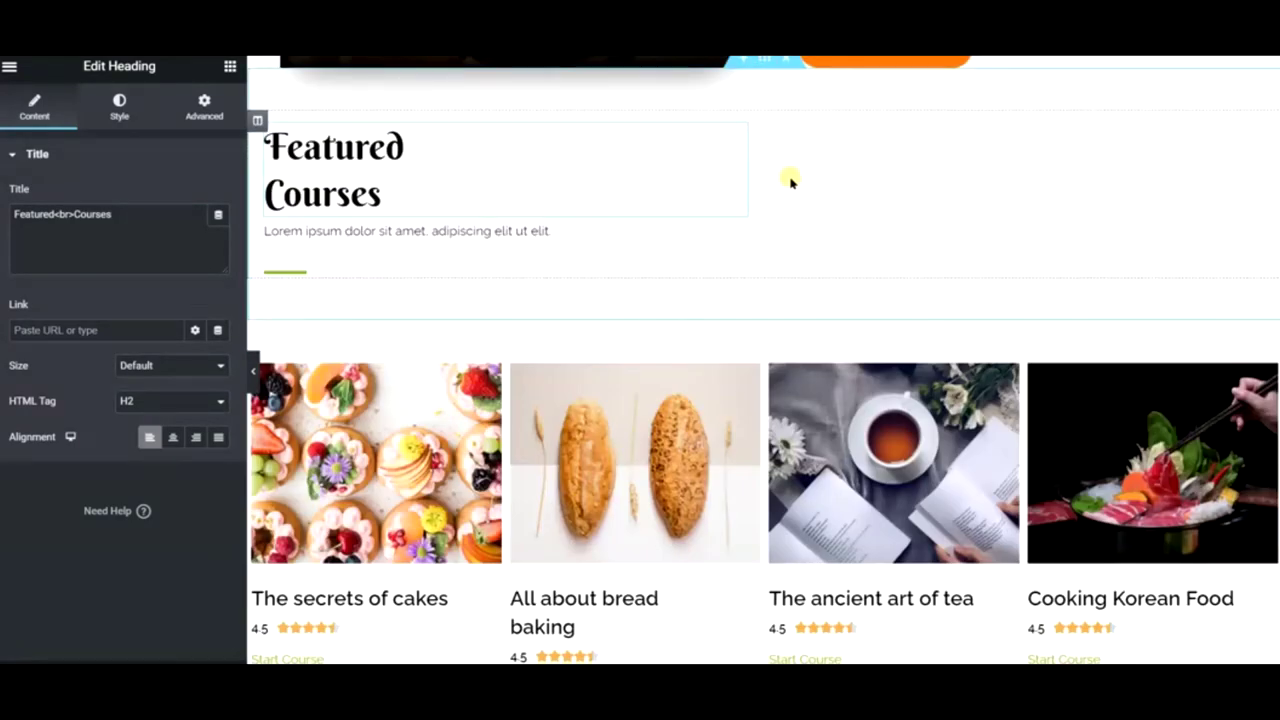
pyautogui.scroll(1, 778, 150)
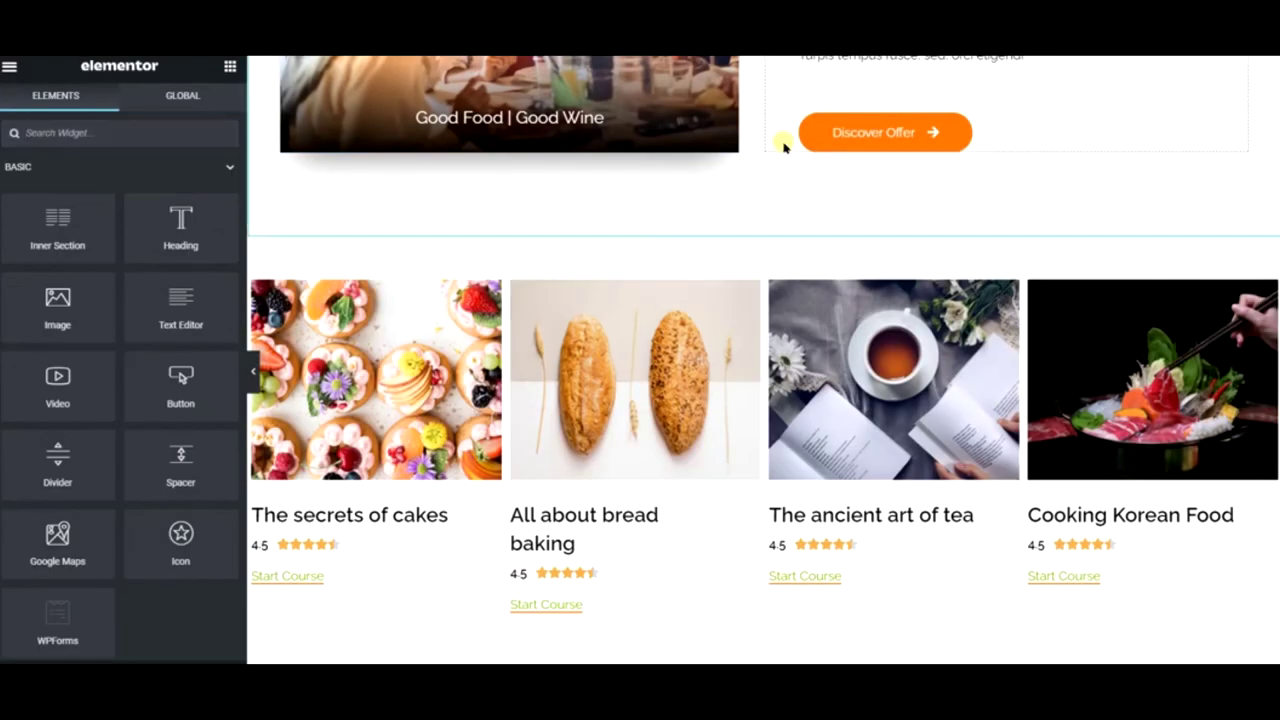
pyautogui.moveTo(783, 234)
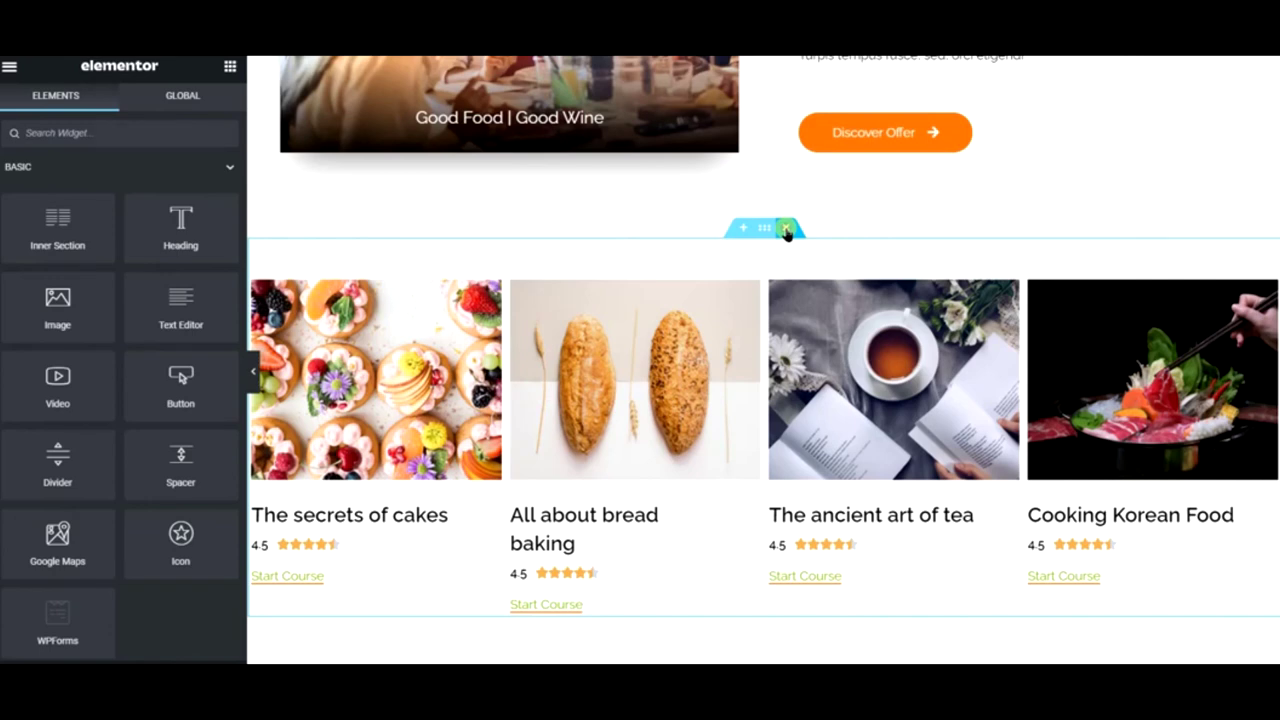
pyautogui.click(786, 229)
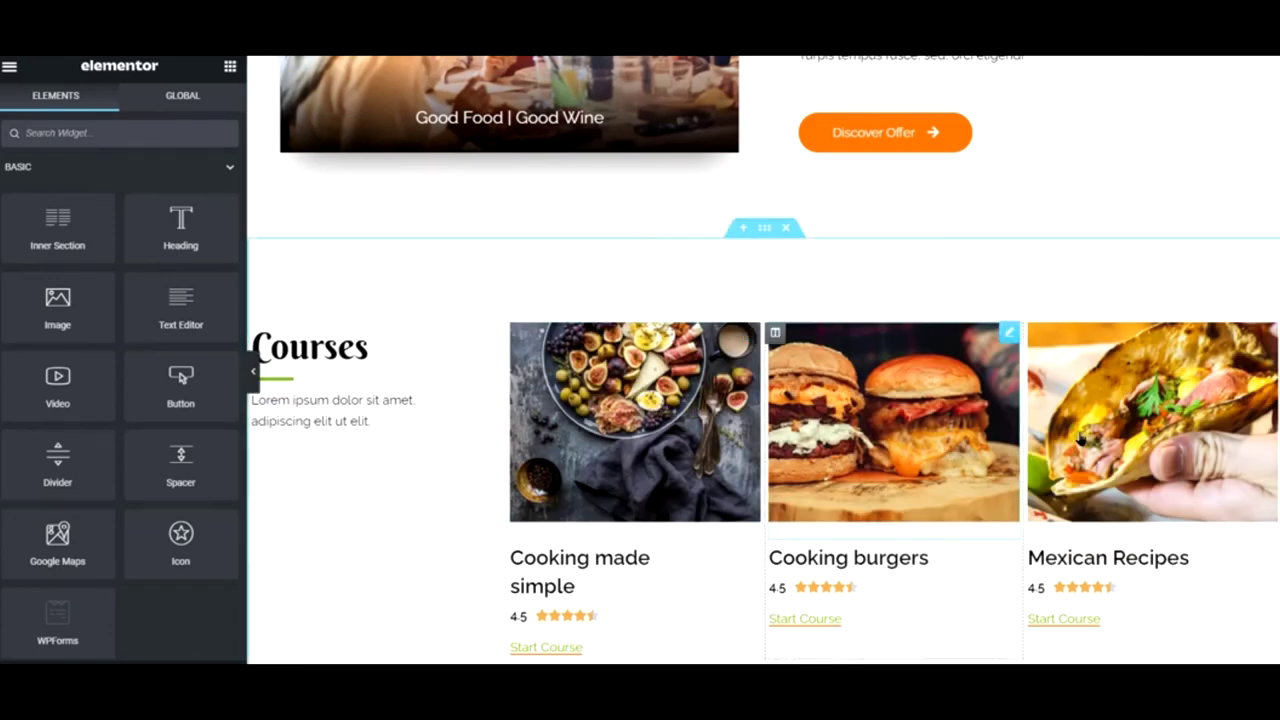
# - Delete the Courses section and remove an accidentally duplicated divider
pyautogui.click(786, 229)
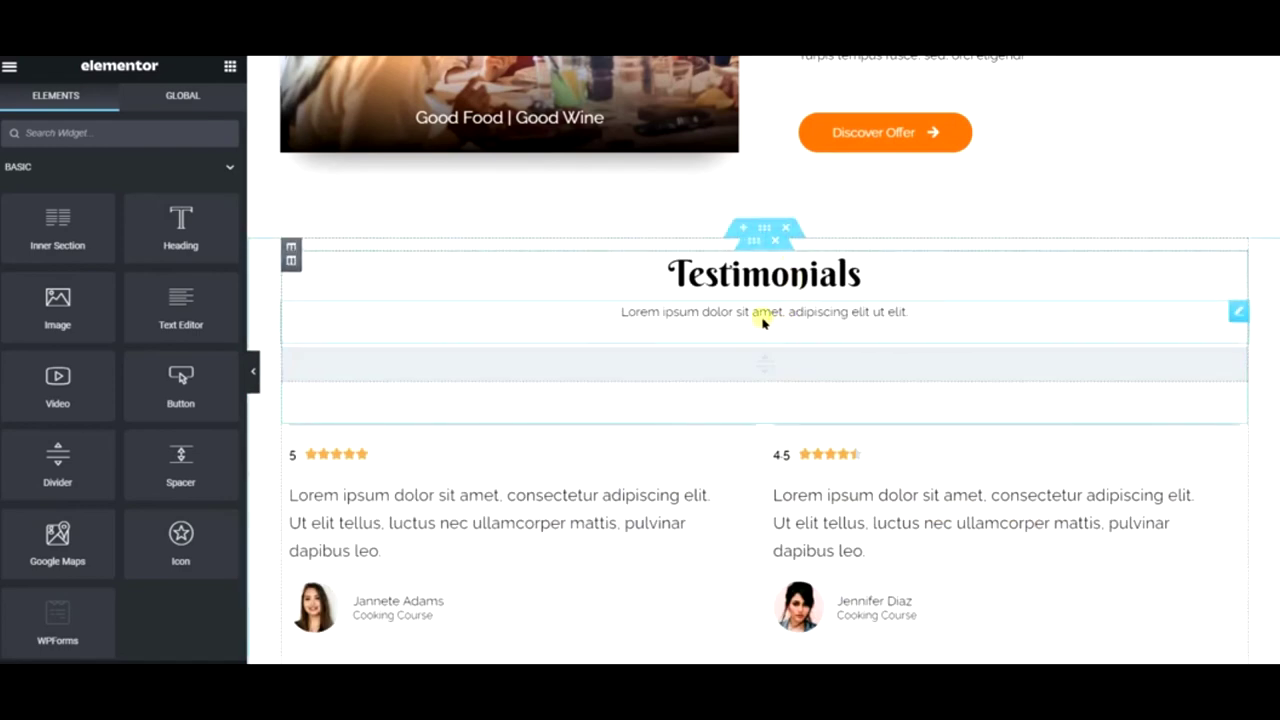
pyautogui.rightClick(662, 362)
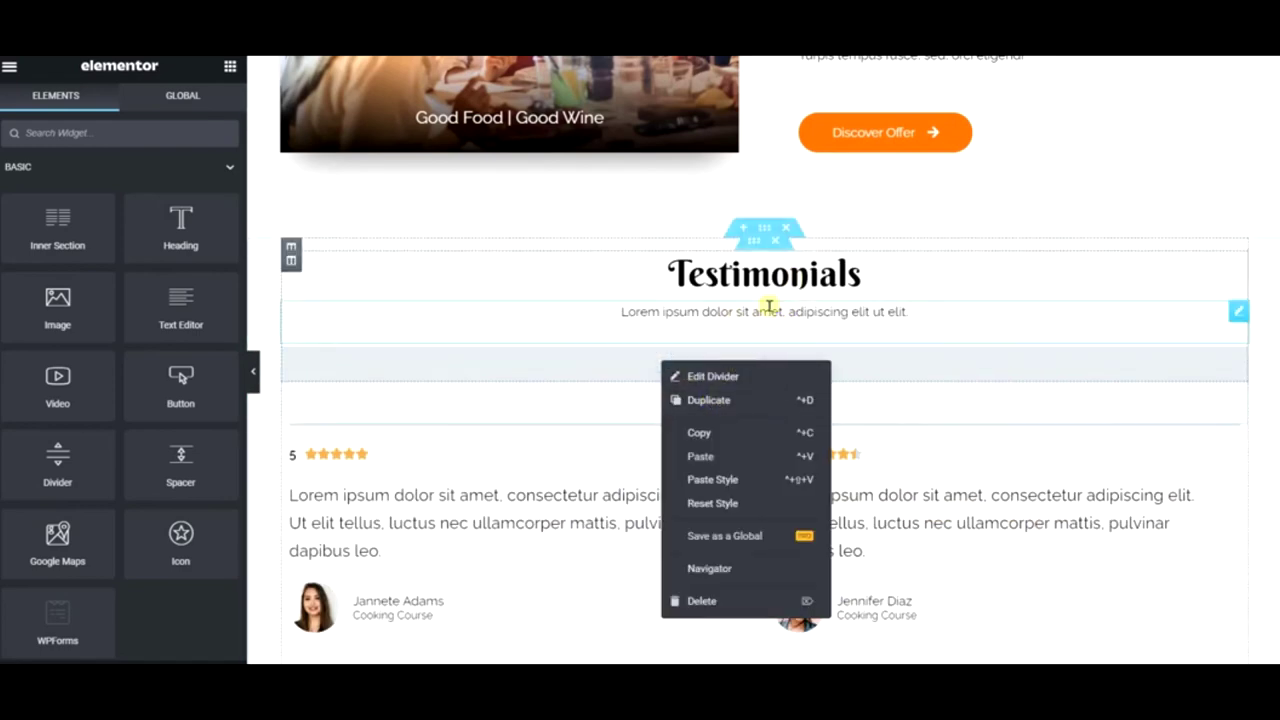
pyautogui.click(731, 400)
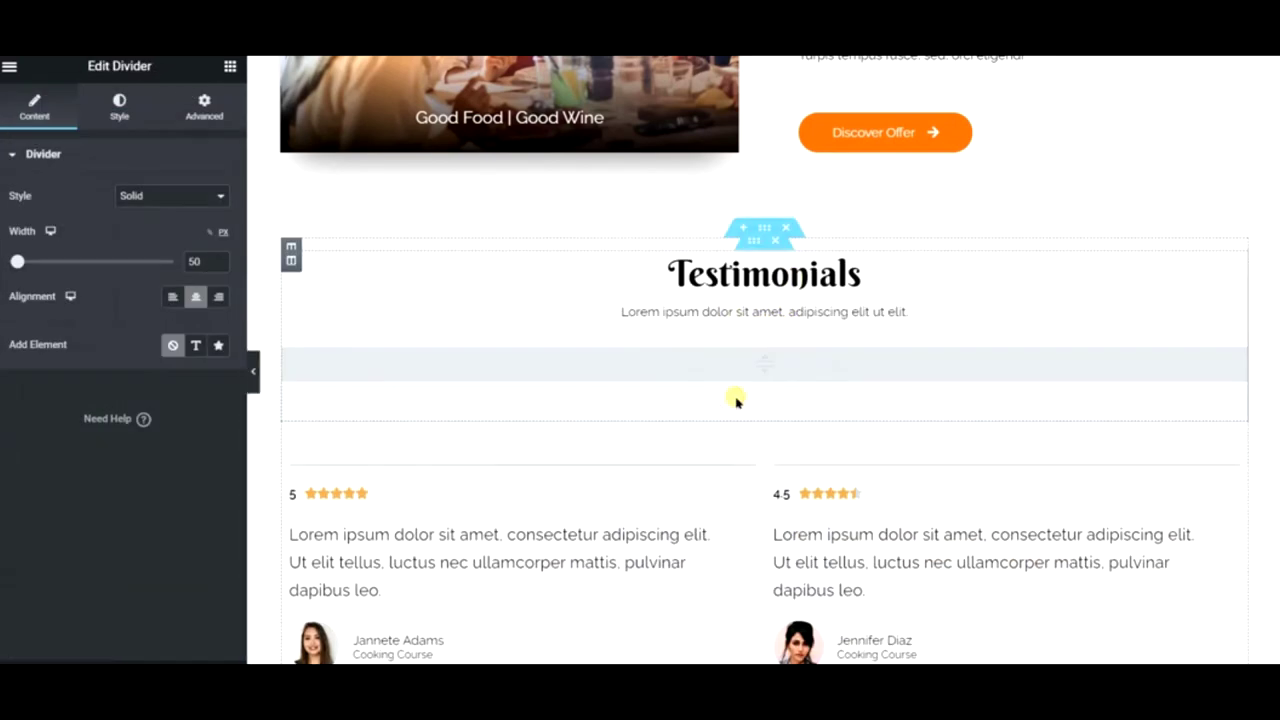
pyautogui.rightClick(803, 363)
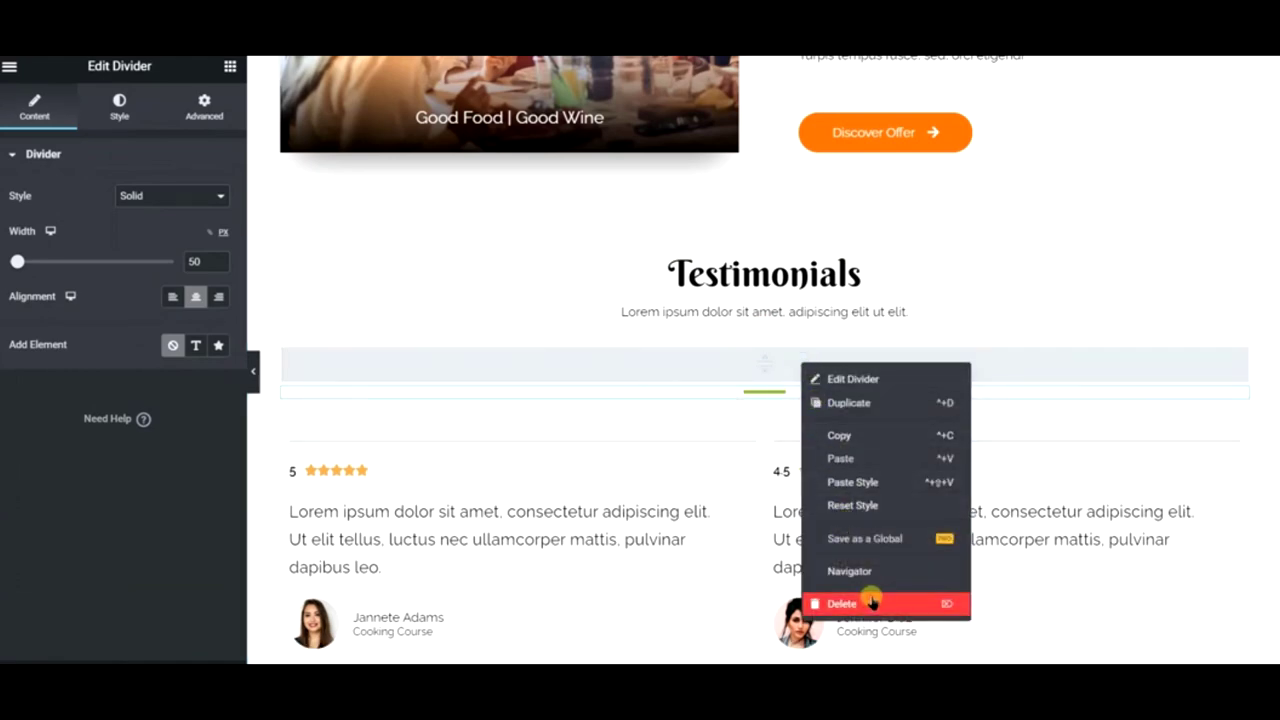
pyautogui.click(870, 603)
# - Retitle the Testimonials heading to 'They Love Our Recipes'
pyautogui.scroll(-3, 926, 450)
pyautogui.scroll(-1, 926, 450)
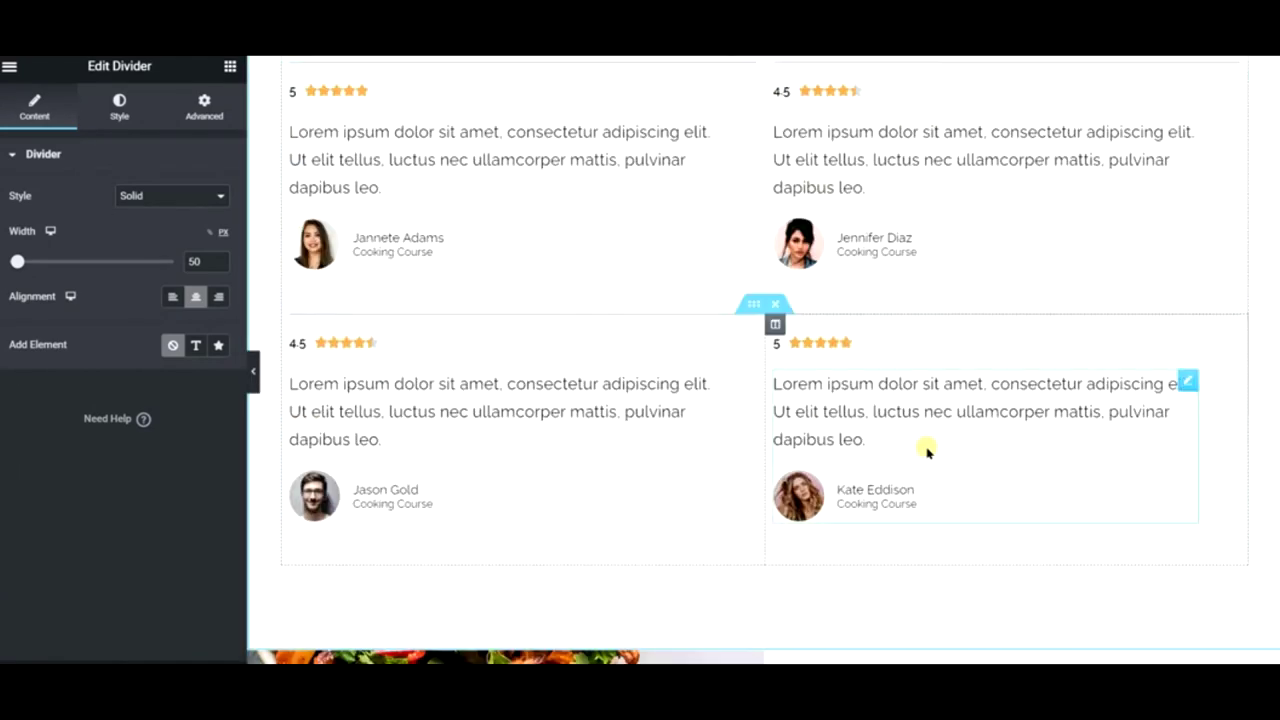
pyautogui.scroll(4, 924, 449)
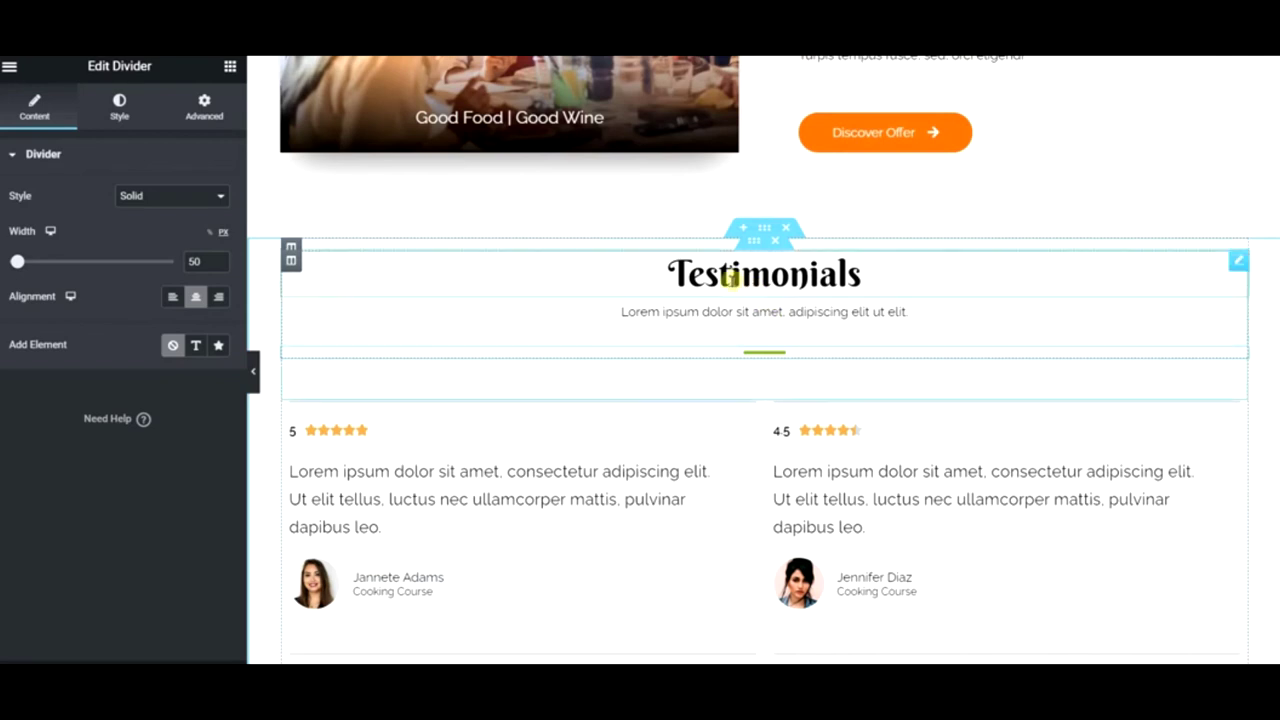
pyautogui.click(678, 273)
pyautogui.tripleClick(143, 263)
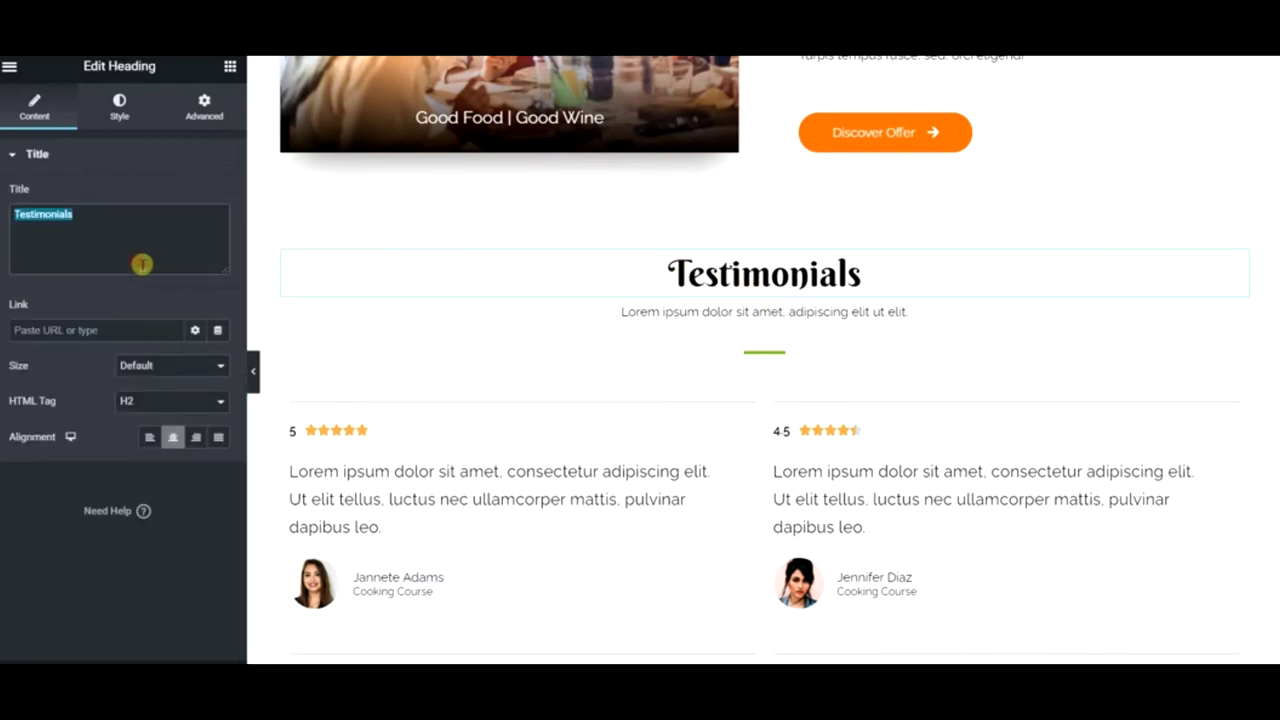
pyautogui.write('They Love Our Recipes')
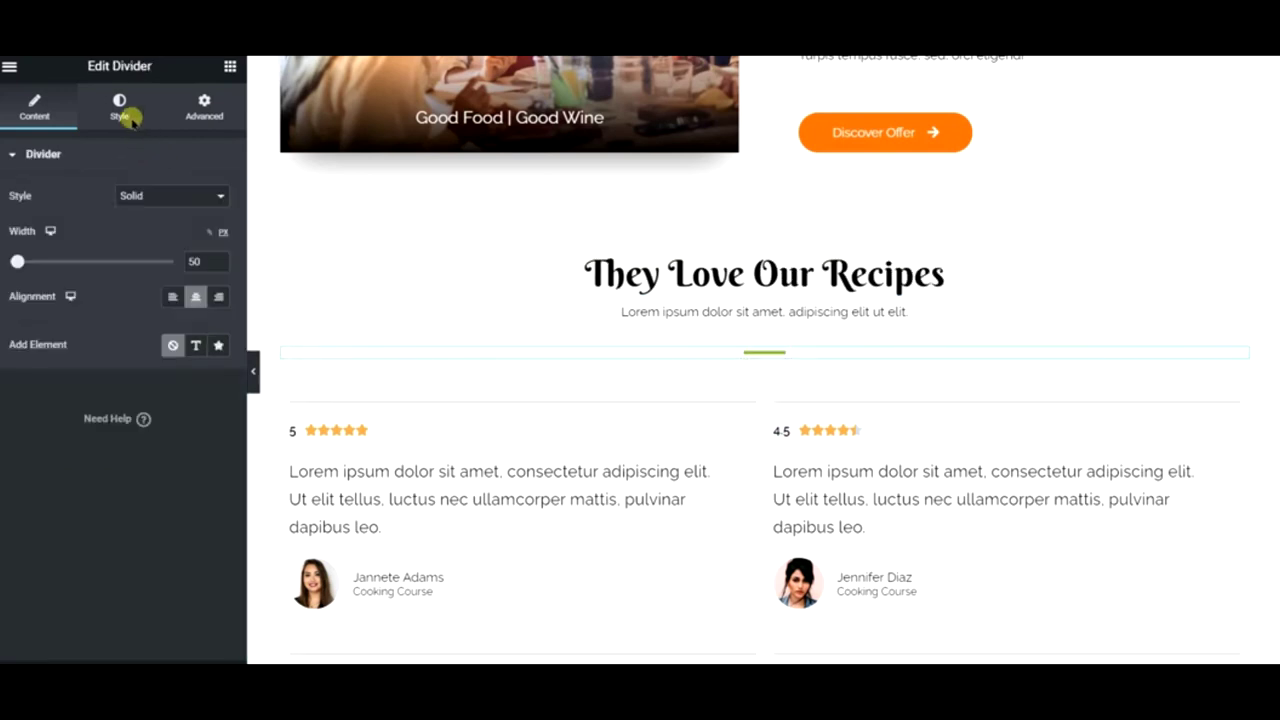
# - Recolour the divider dark navy using the global Text colour
pyautogui.click(128, 112)
pyautogui.click(197, 197)
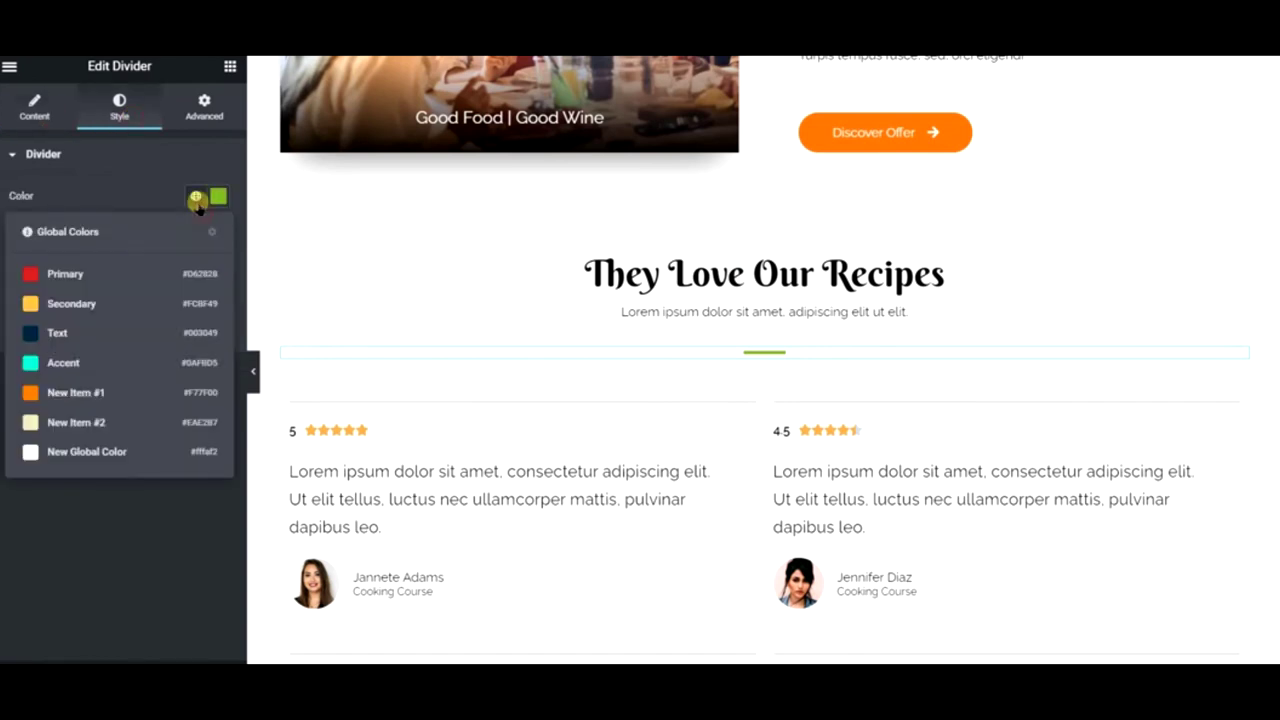
pyautogui.click(123, 327)
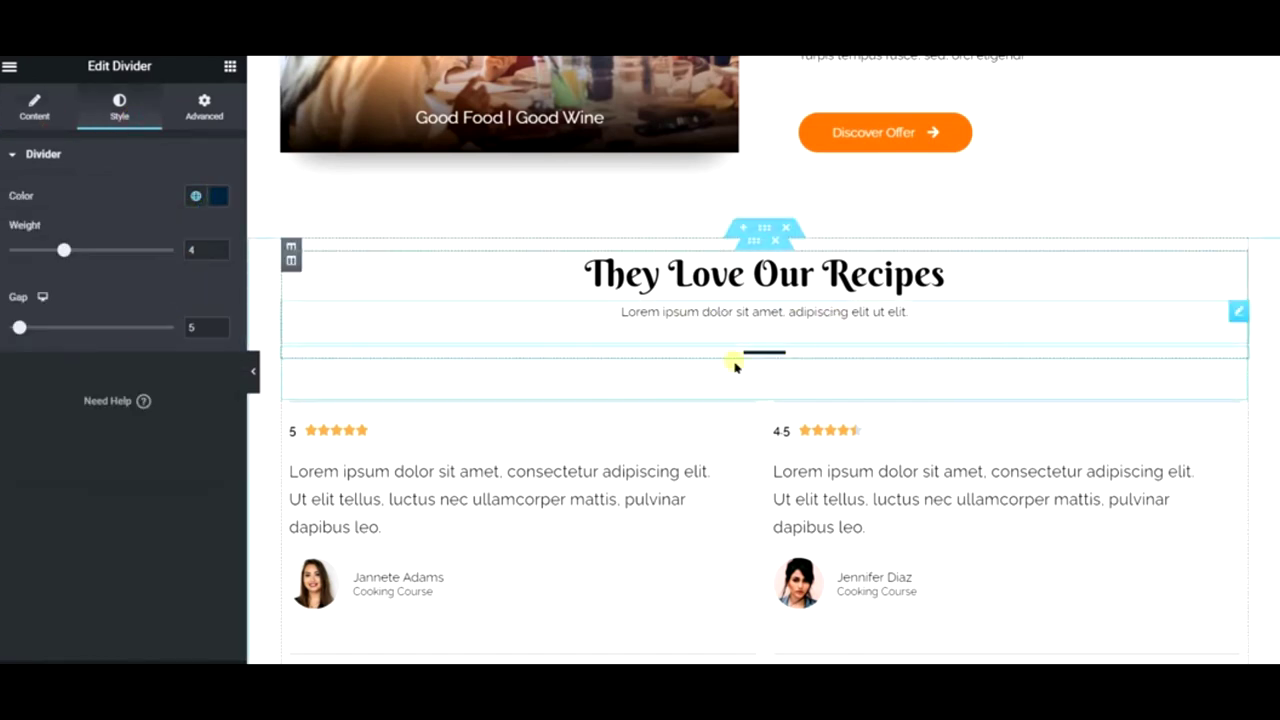
pyautogui.scroll(-1, 706, 294)
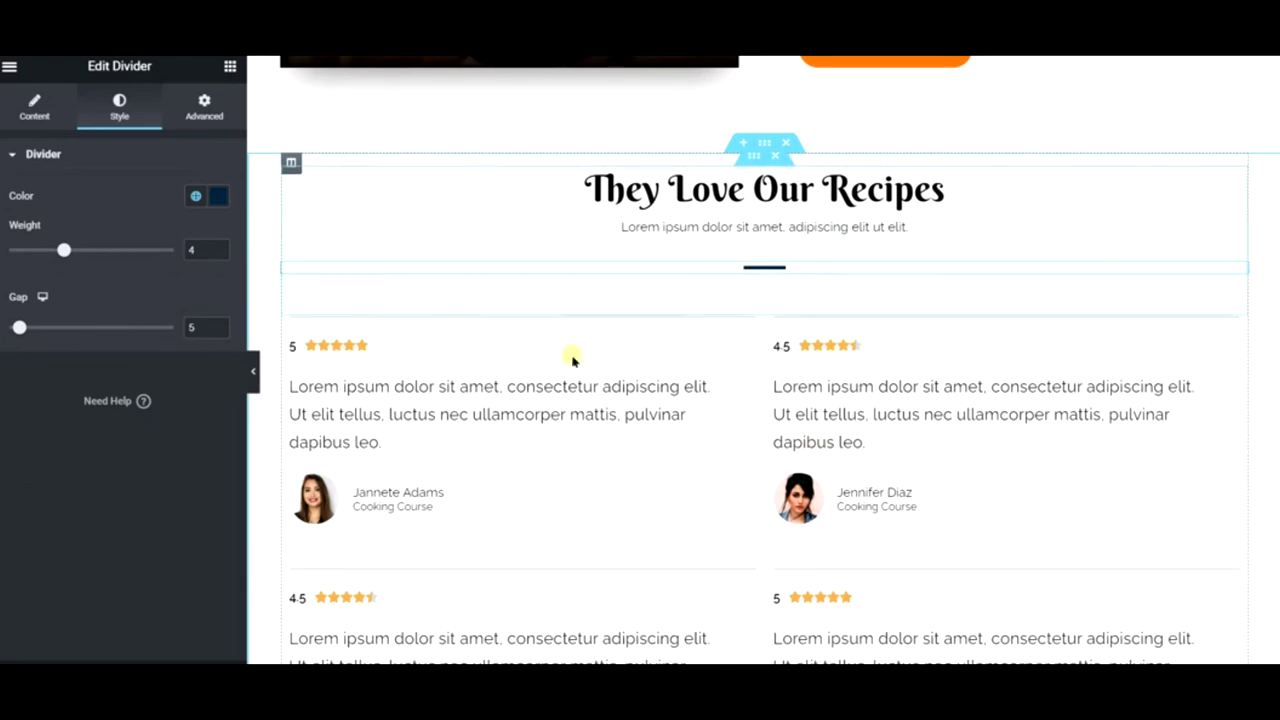
# - Open the image column's style settings via Edit Column
pyautogui.scroll(-3, 571, 357)
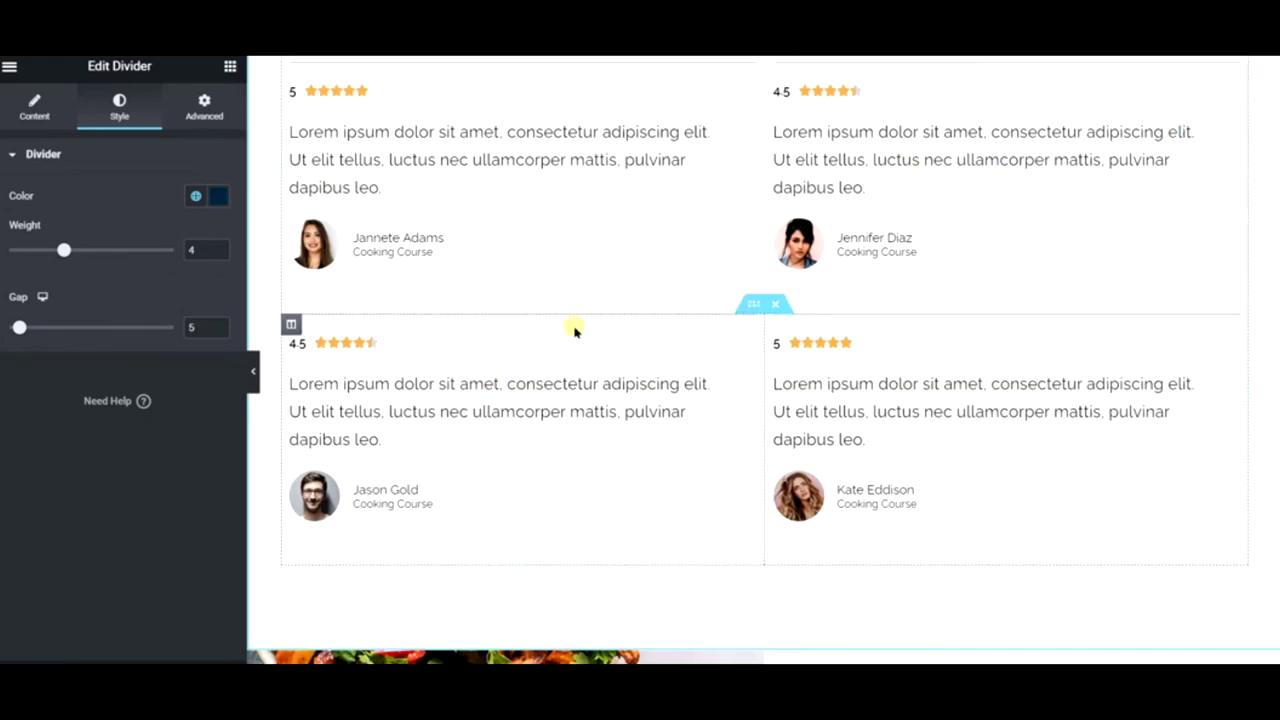
pyautogui.scroll(-3, 603, 348)
pyautogui.scroll(-2, 601, 352)
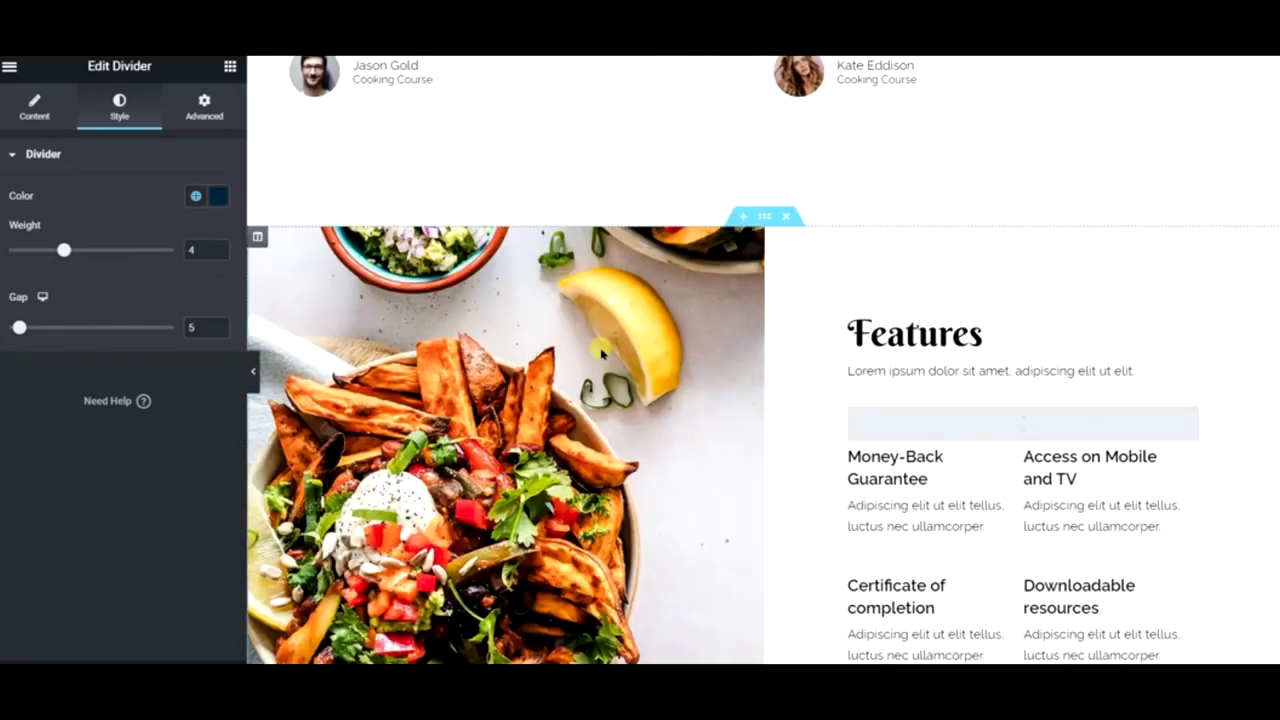
pyautogui.scroll(-3, 601, 352)
pyautogui.scroll(3, 601, 352)
pyautogui.scroll(-3, 601, 352)
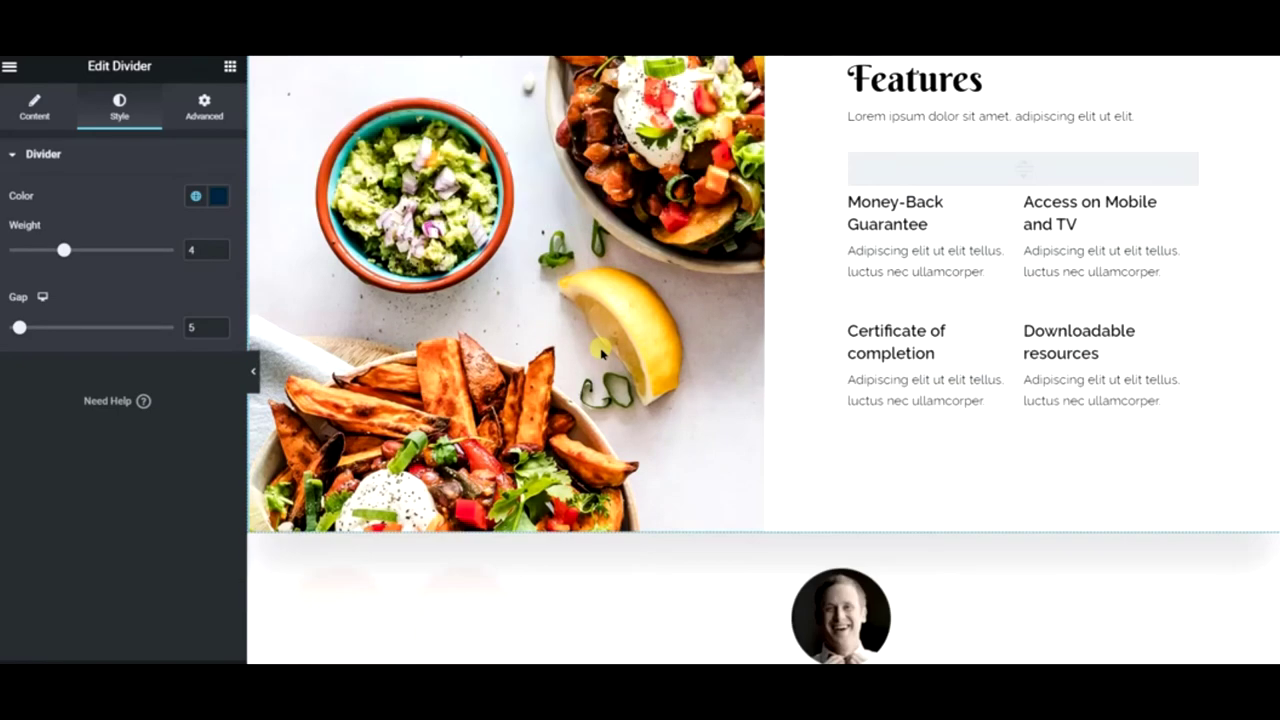
pyautogui.scroll(-2, 601, 352)
pyautogui.scroll(4, 601, 352)
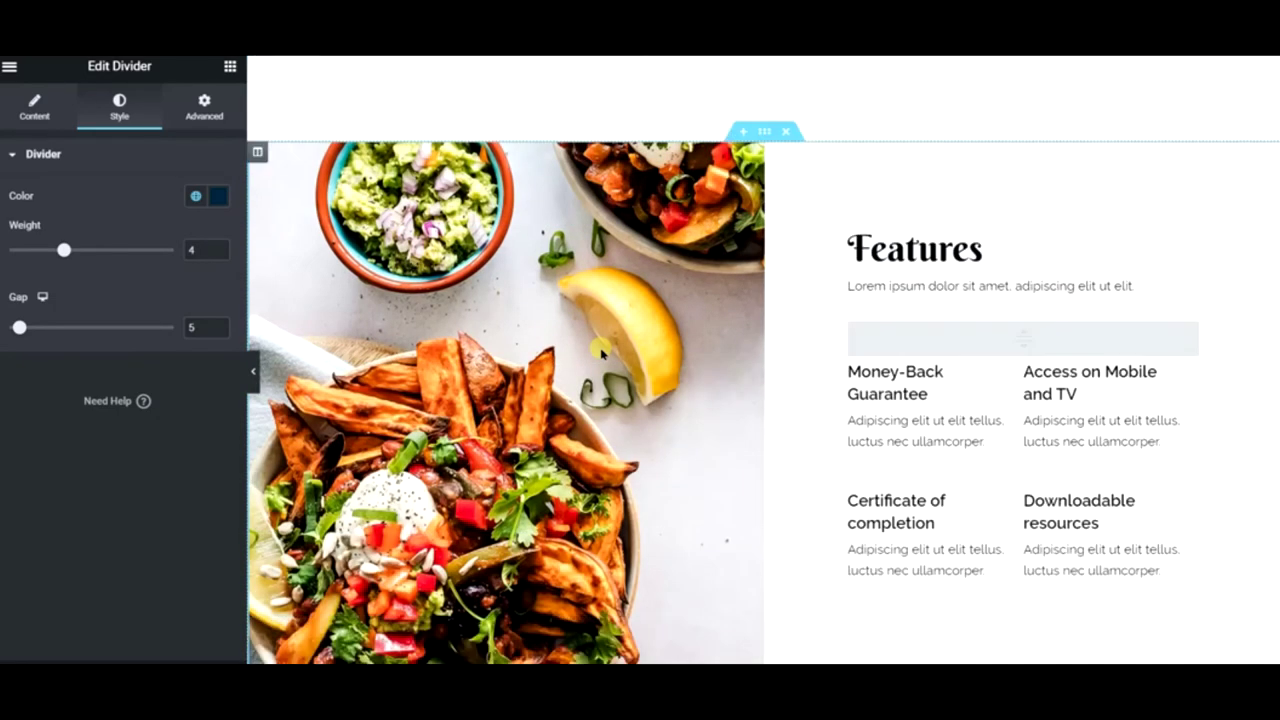
pyautogui.scroll(-2, 601, 352)
pyautogui.scroll(1, 592, 330)
pyautogui.rightClick(560, 300)
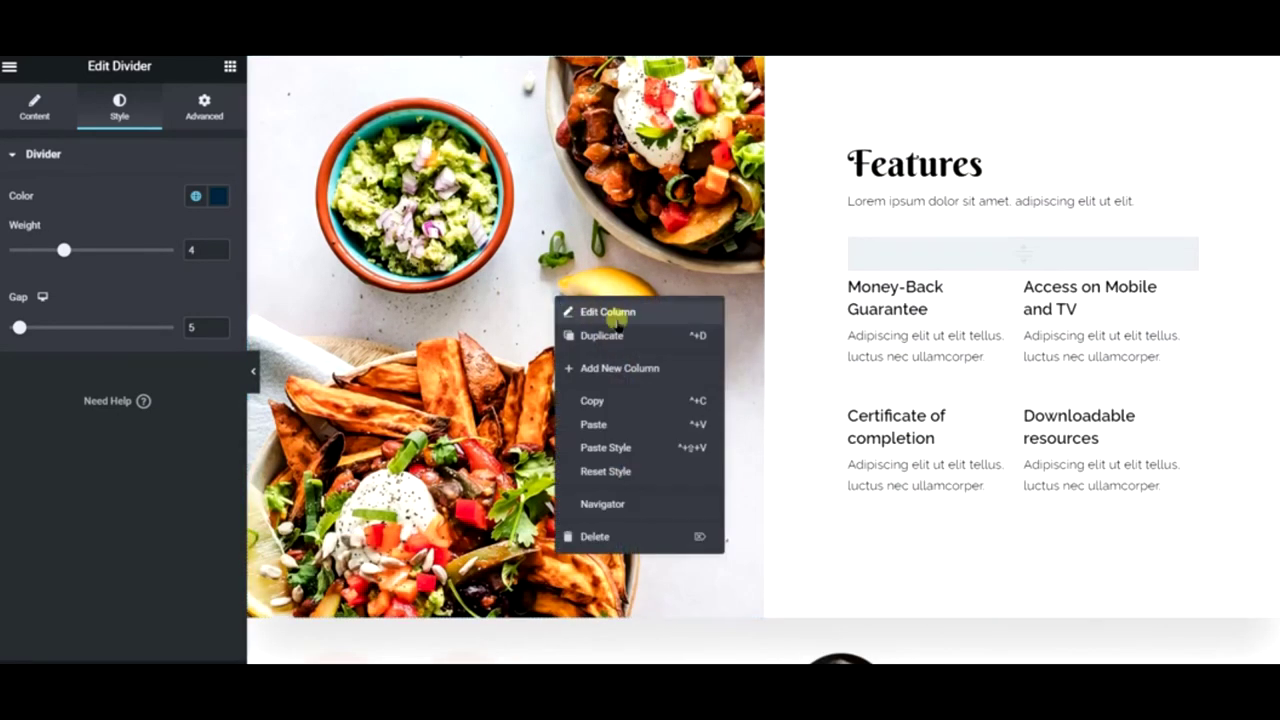
pyautogui.click(612, 314)
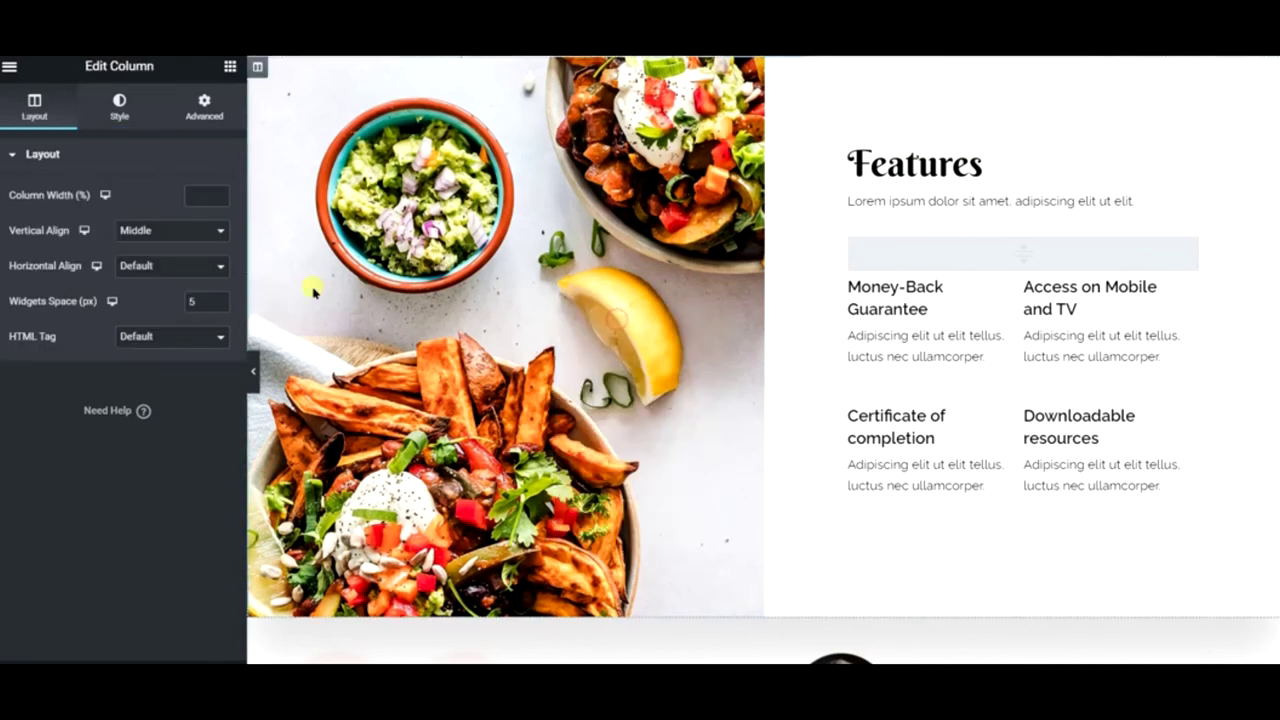
pyautogui.click(120, 112)
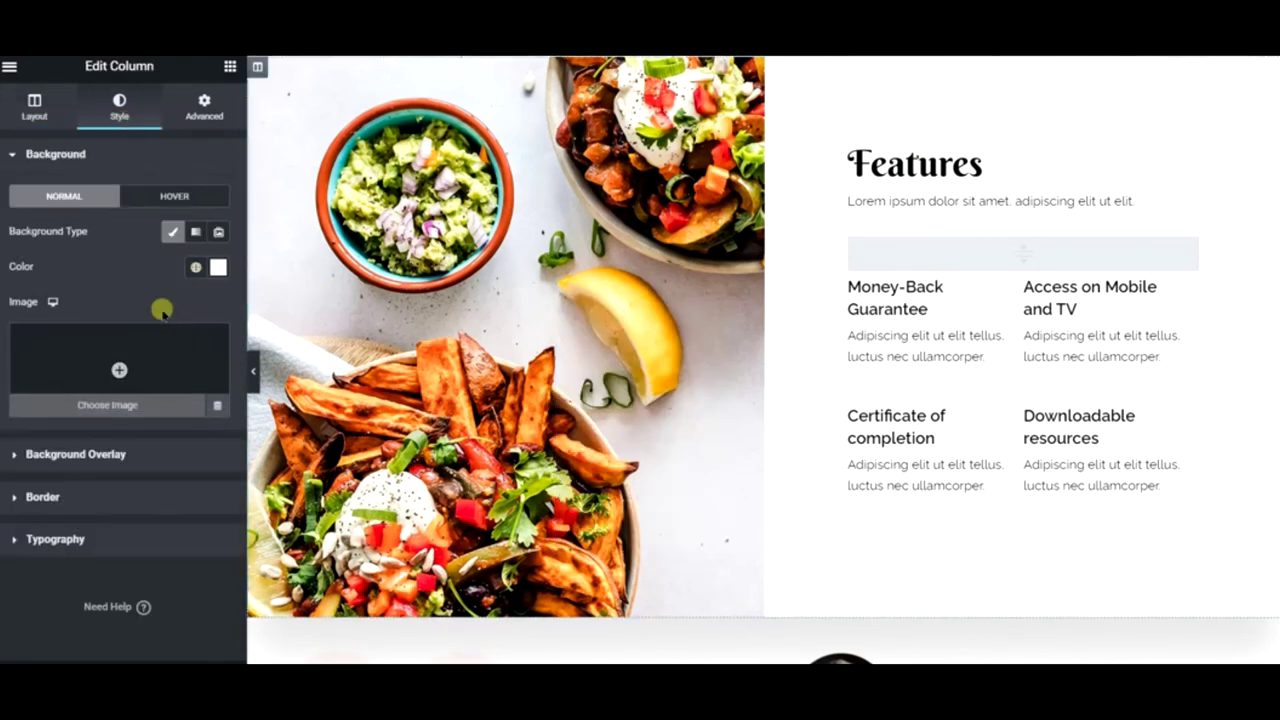
pyautogui.rightClick(380, 272)
pyautogui.click(425, 290)
# - Open the Features section's background image in the media library
pyautogui.scroll(2, 823, 217)
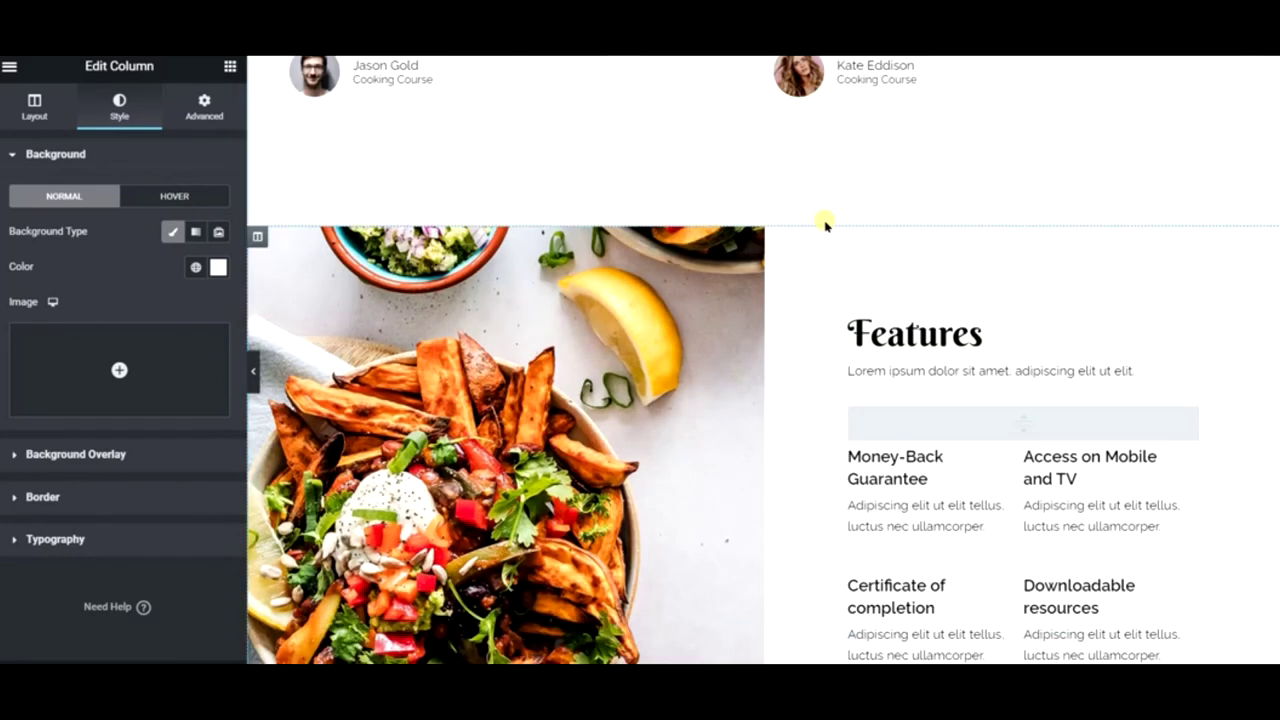
pyautogui.rightClick(770, 218)
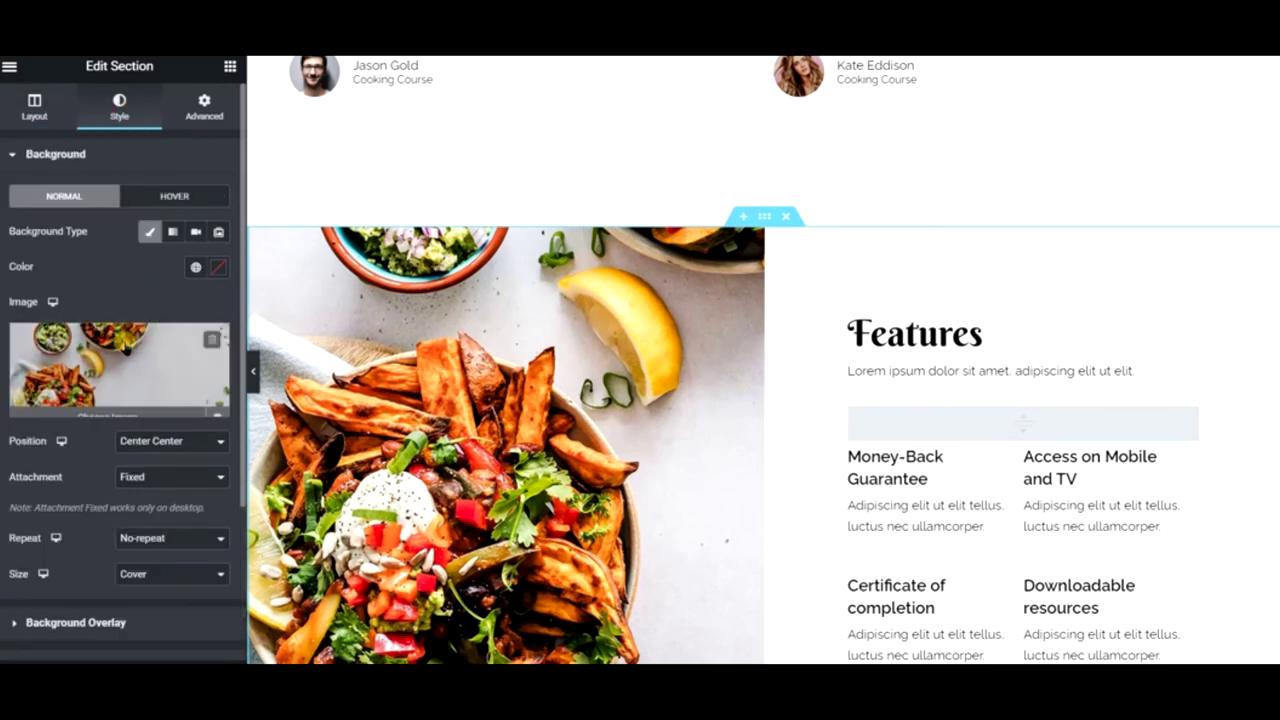
pyautogui.click(162, 334)
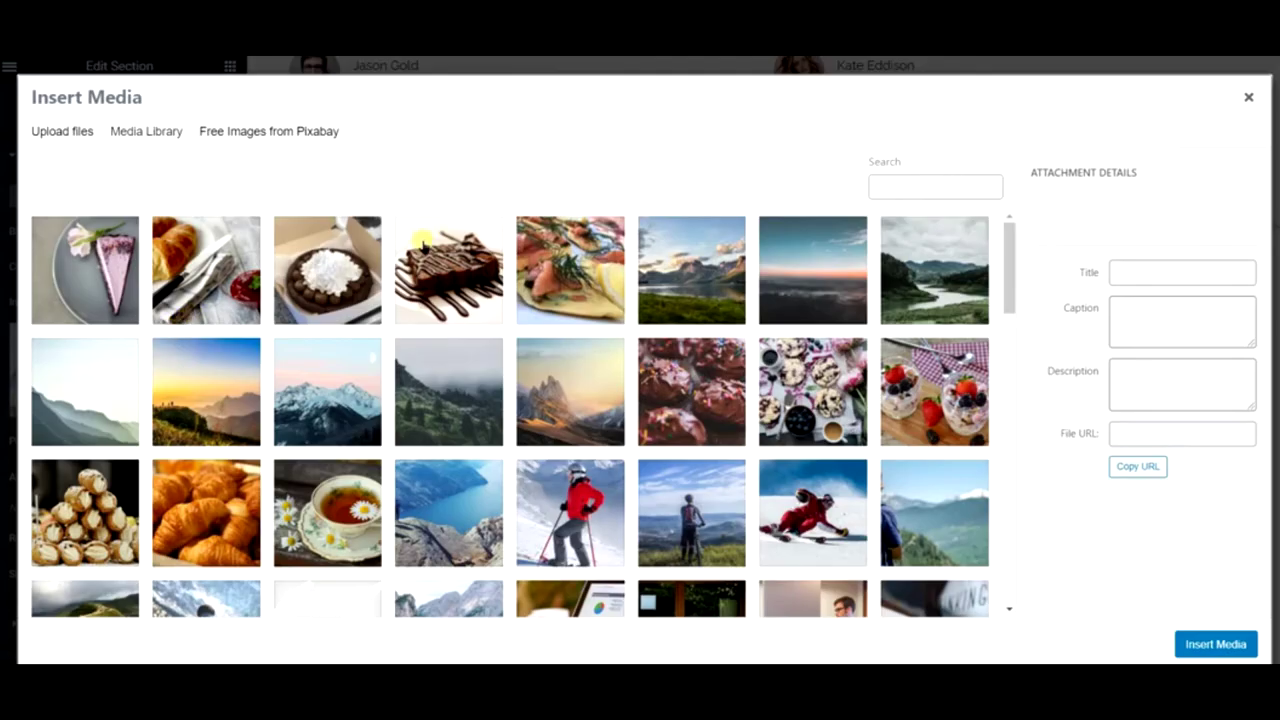
# - Search the free Pixabay images for 'ice cream sundae'
pyautogui.click(277, 130)
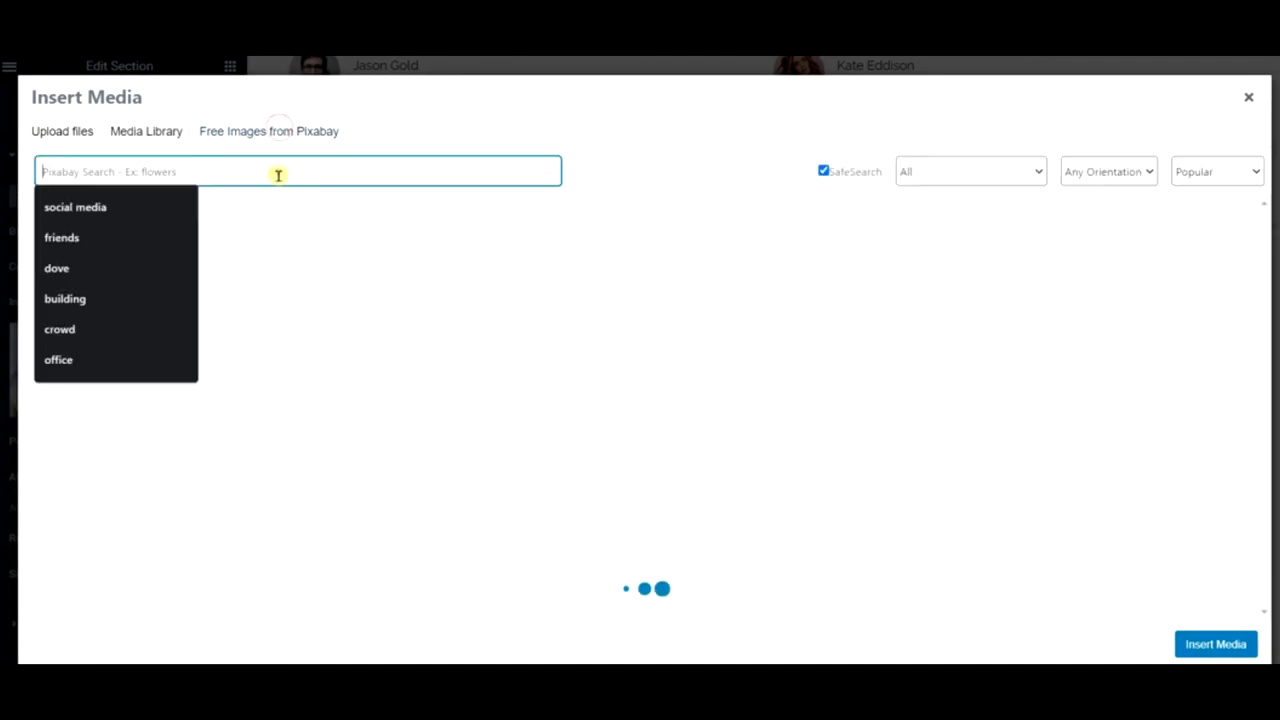
pyautogui.write('ice cream')
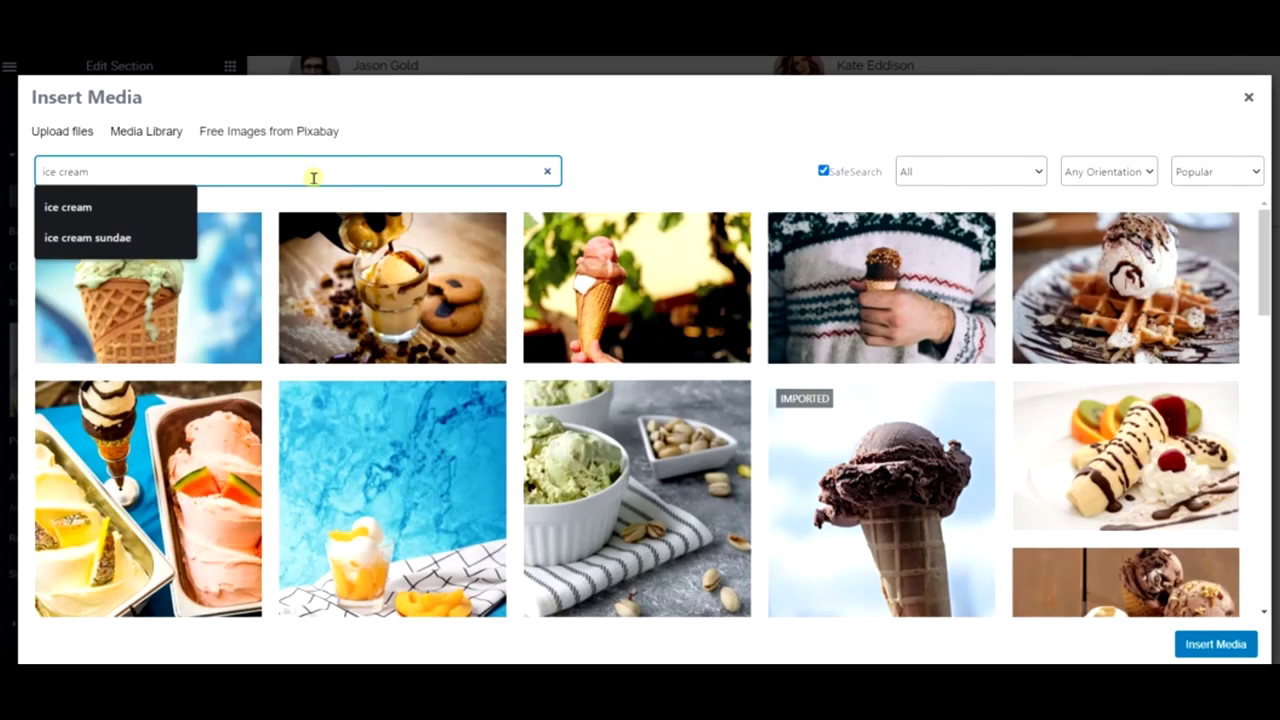
pyautogui.scroll(-3, 577, 290)
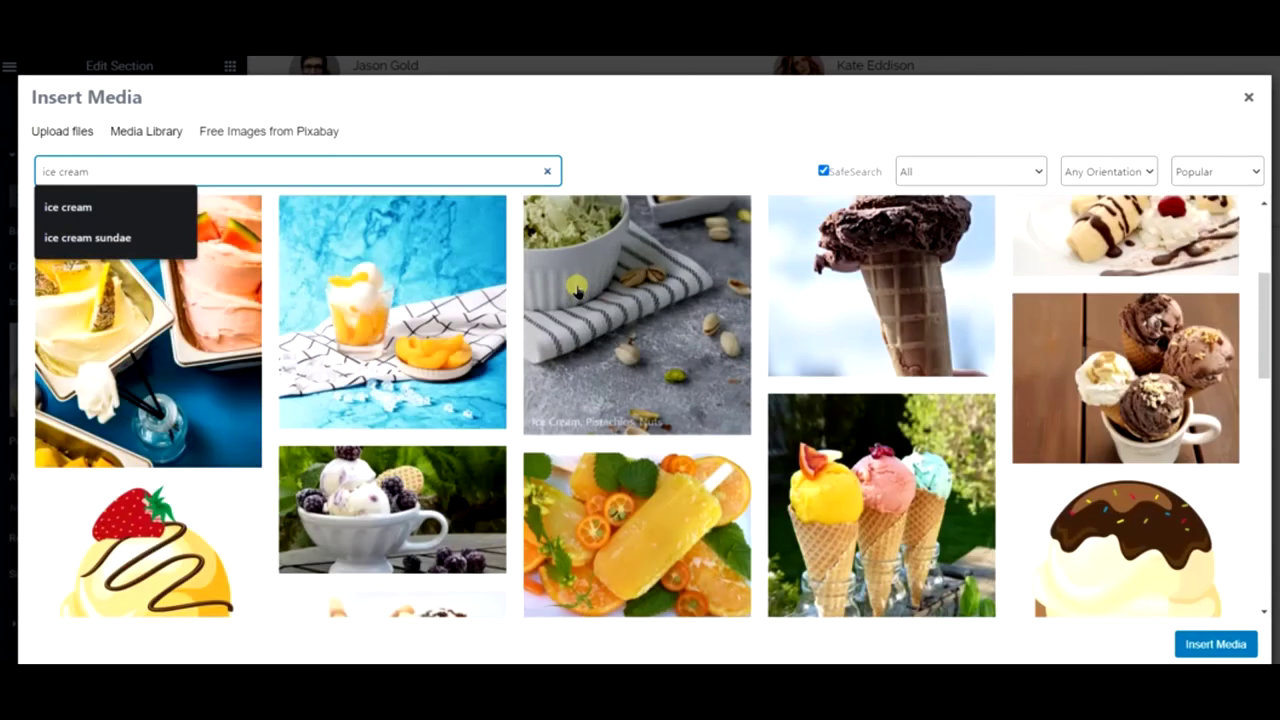
pyautogui.scroll(-1, 577, 290)
pyautogui.scroll(-10, 577, 290)
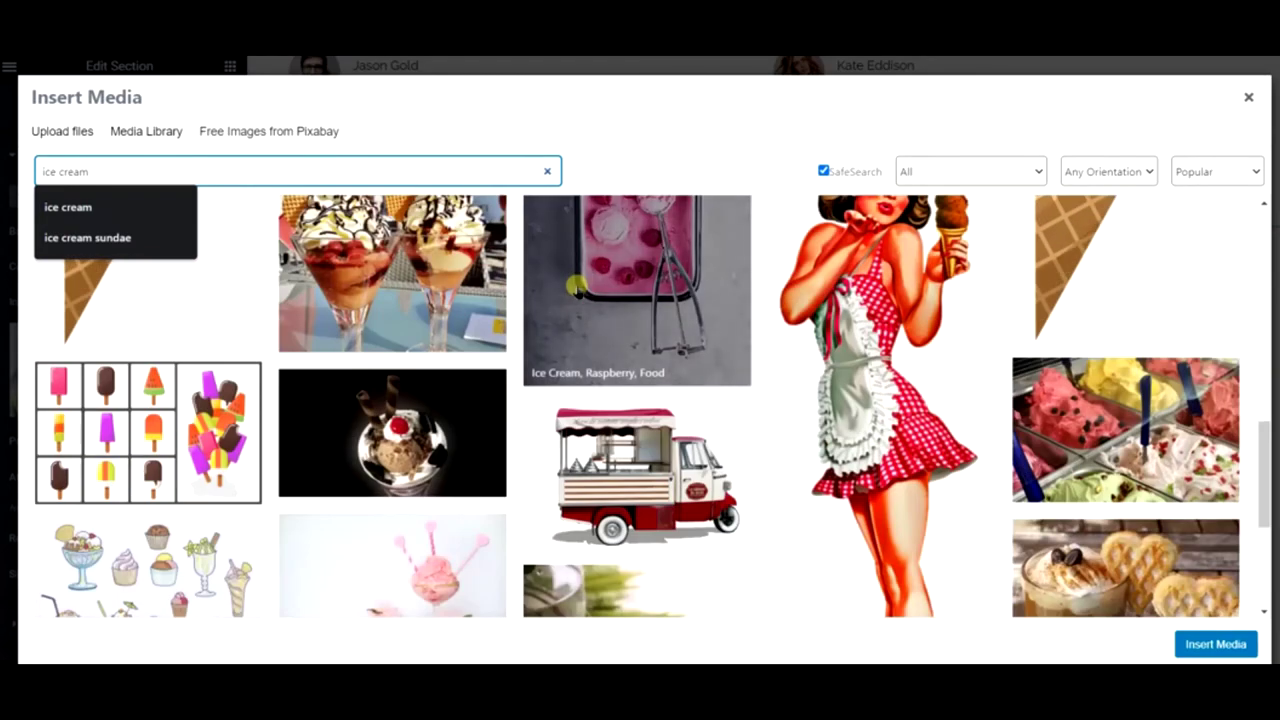
pyautogui.scroll(-3, 577, 288)
pyautogui.scroll(-1, 577, 290)
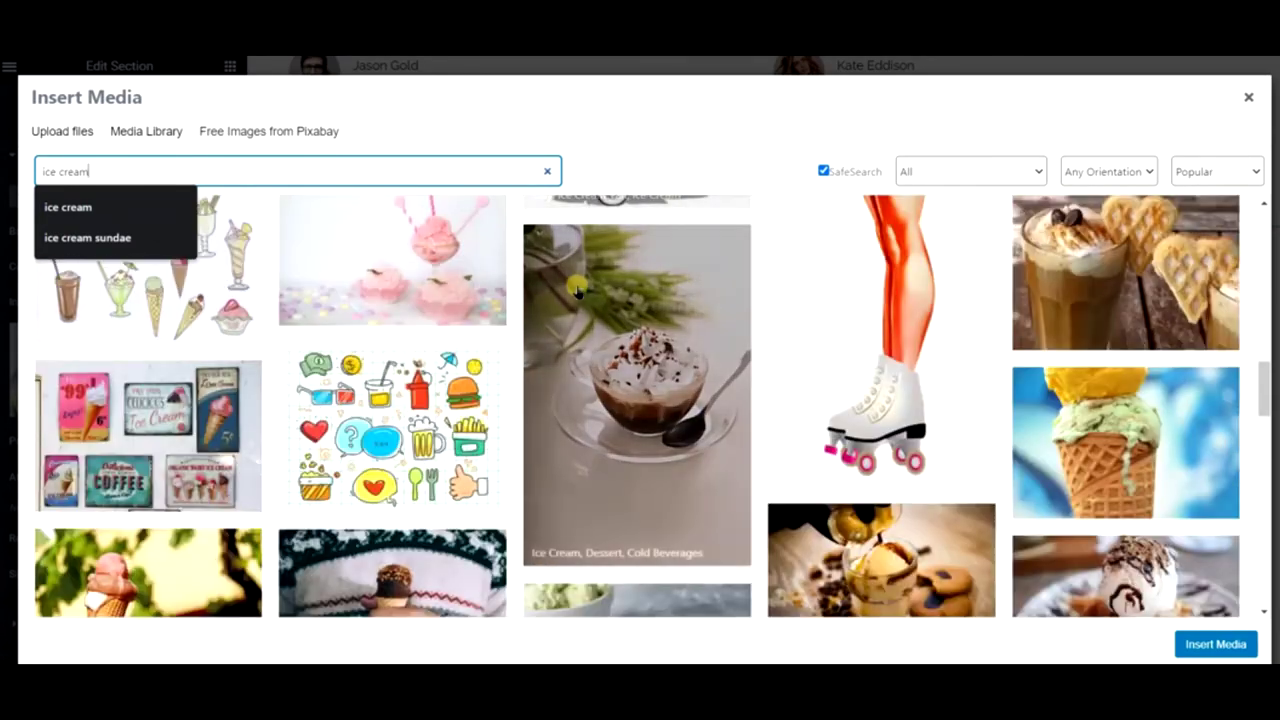
pyautogui.scroll(-3, 577, 290)
pyautogui.scroll(-9, 577, 290)
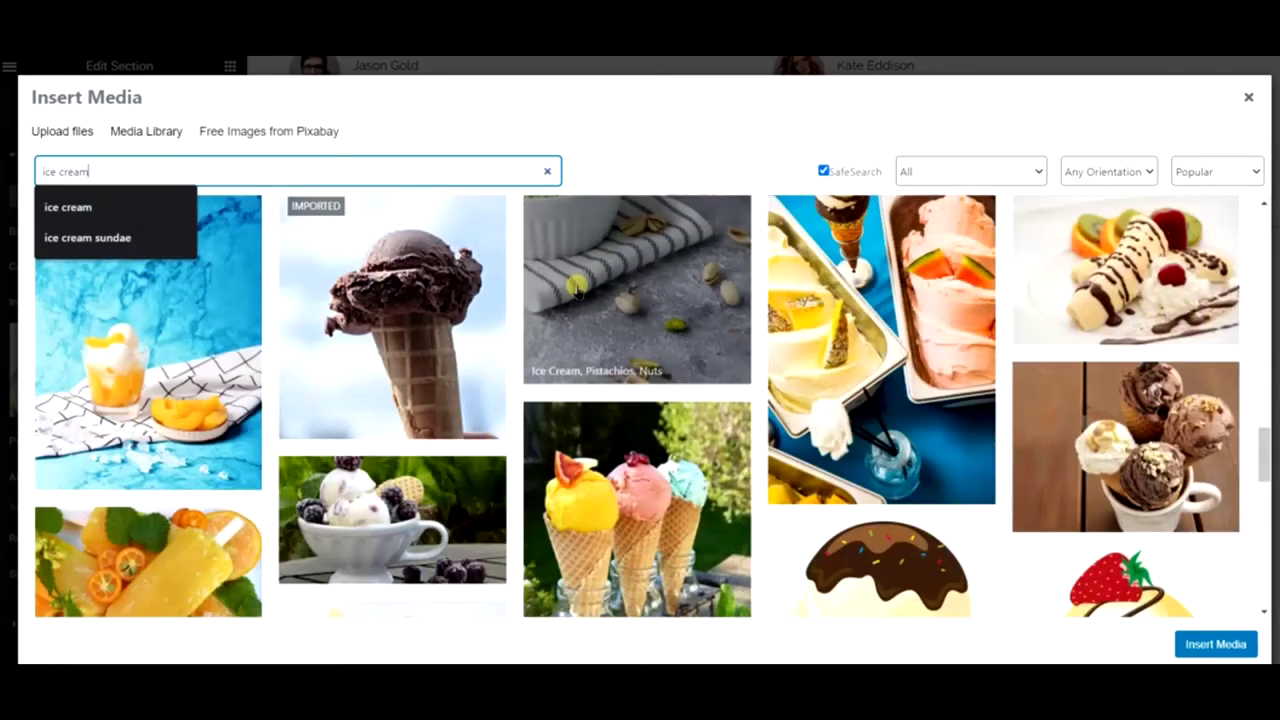
pyautogui.scroll(-5, 577, 290)
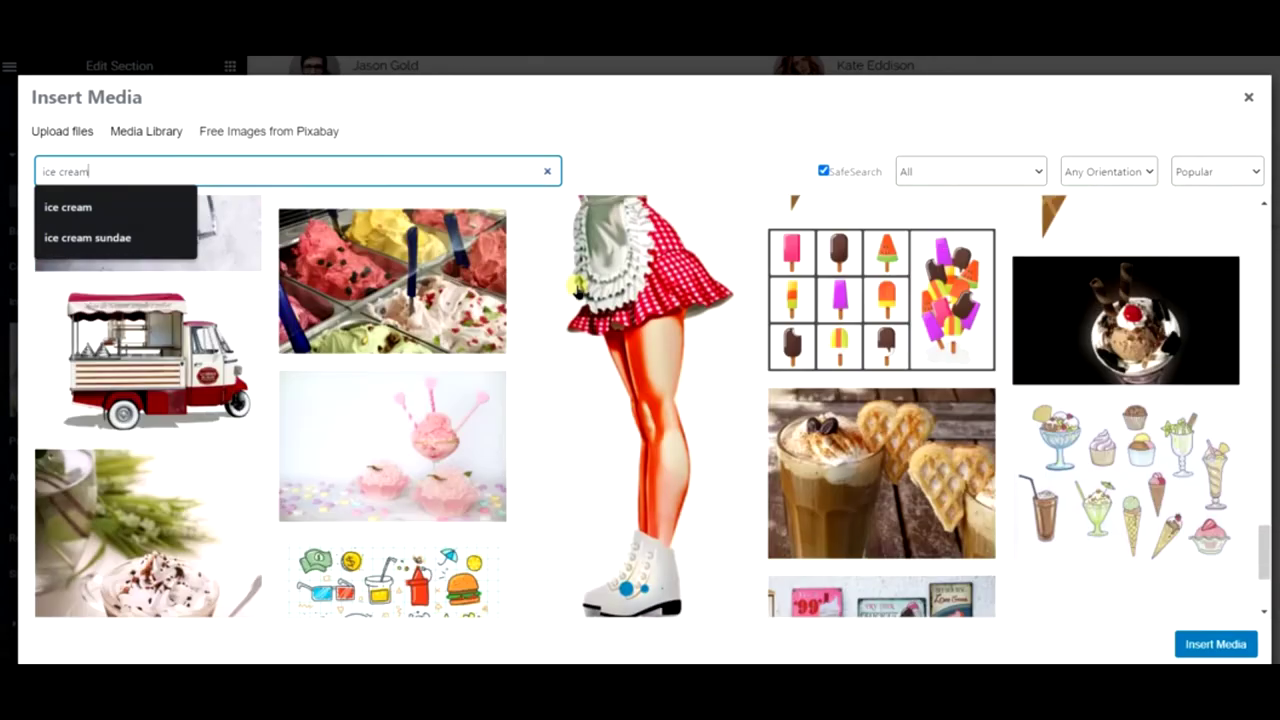
pyautogui.scroll(-2, 577, 290)
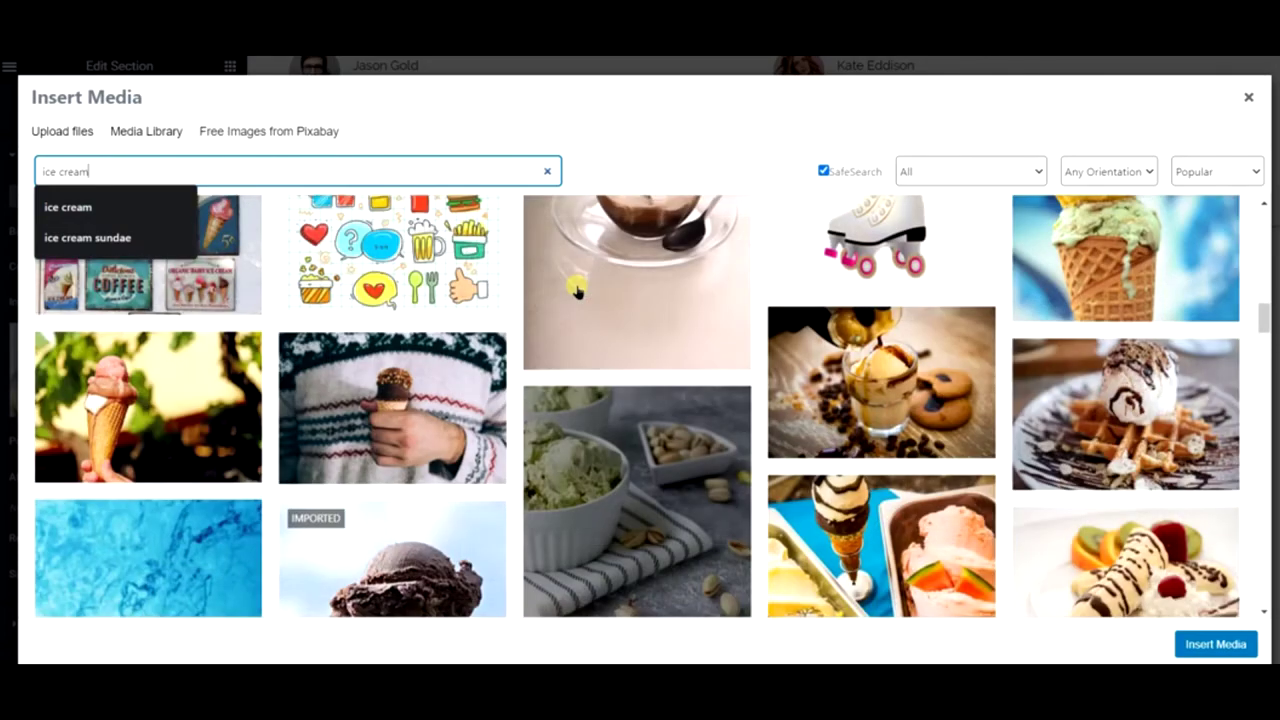
pyautogui.scroll(10, 577, 290)
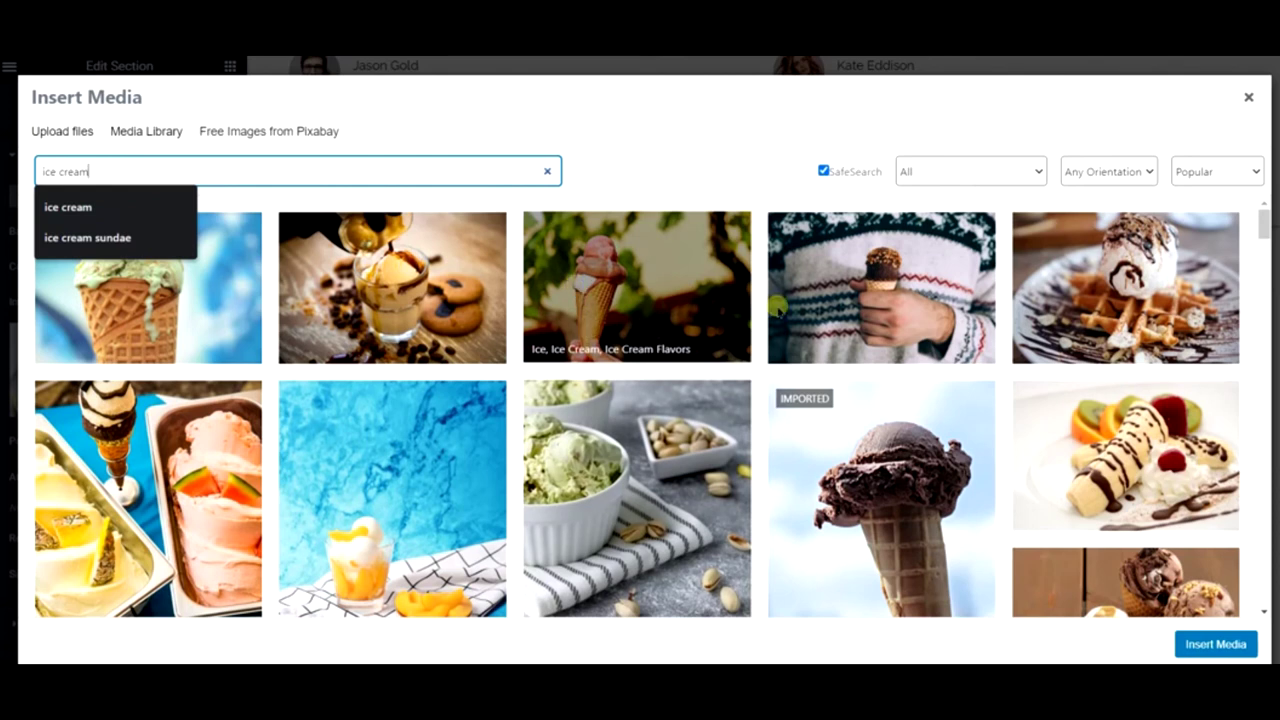
pyautogui.click(118, 234)
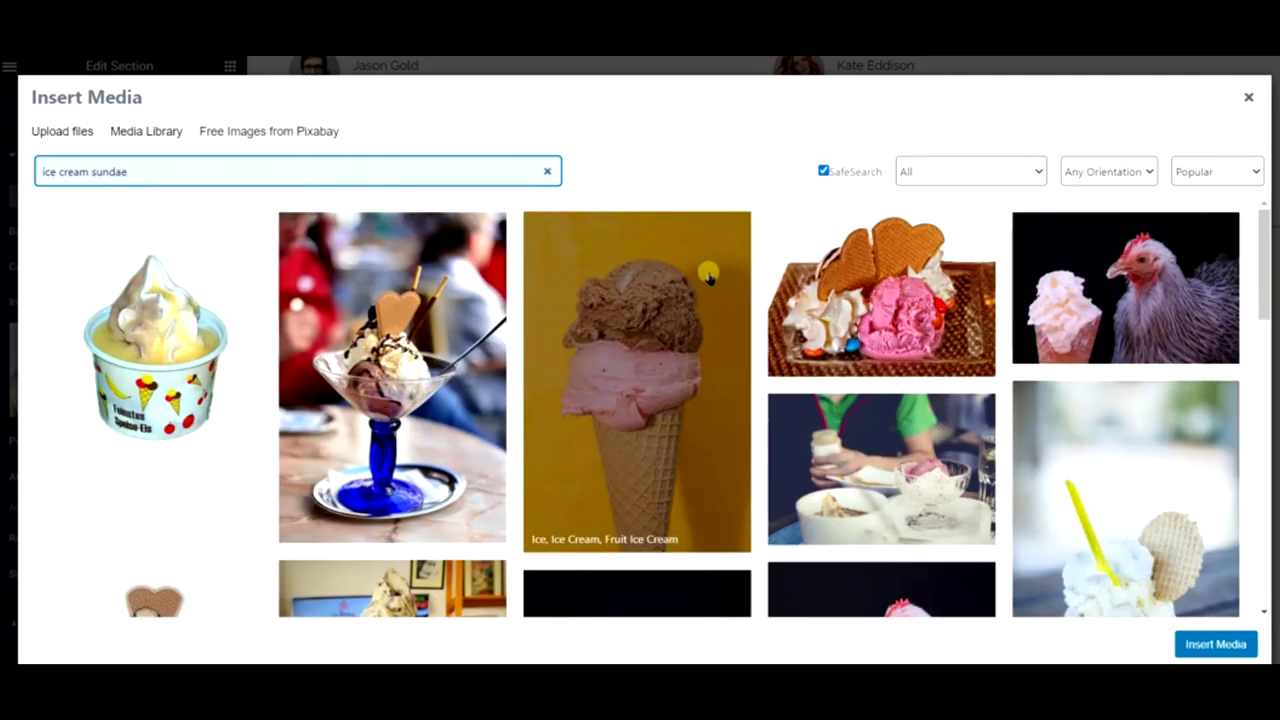
# - Insert the ice cream scoops on a wooden board photo as the background
pyautogui.scroll(-10, 700, 289)
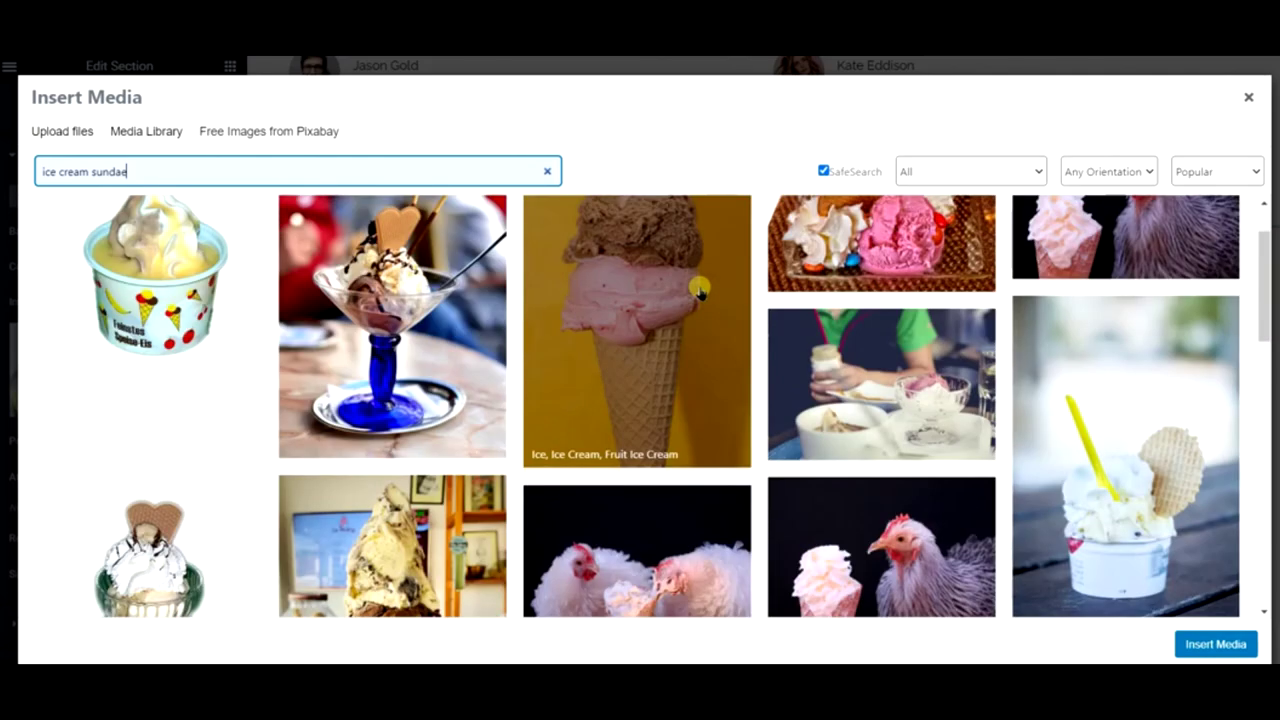
pyautogui.scroll(-1, 697, 289)
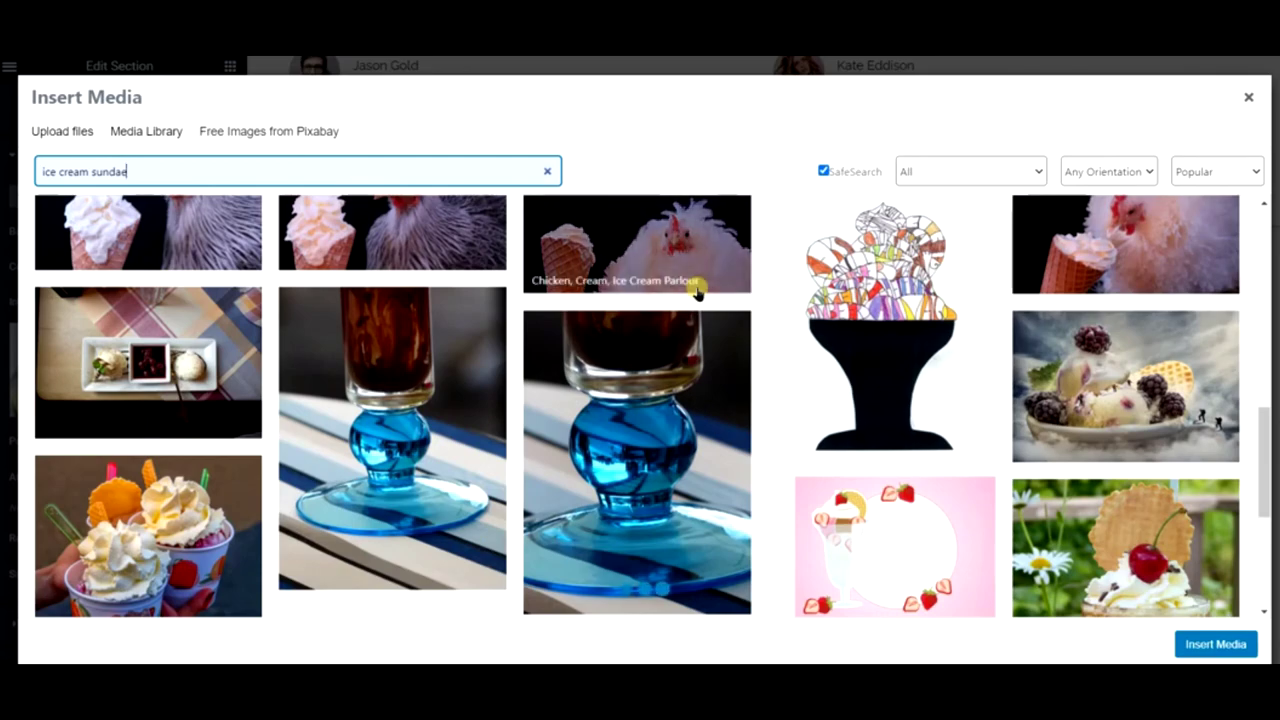
pyautogui.scroll(-5, 697, 289)
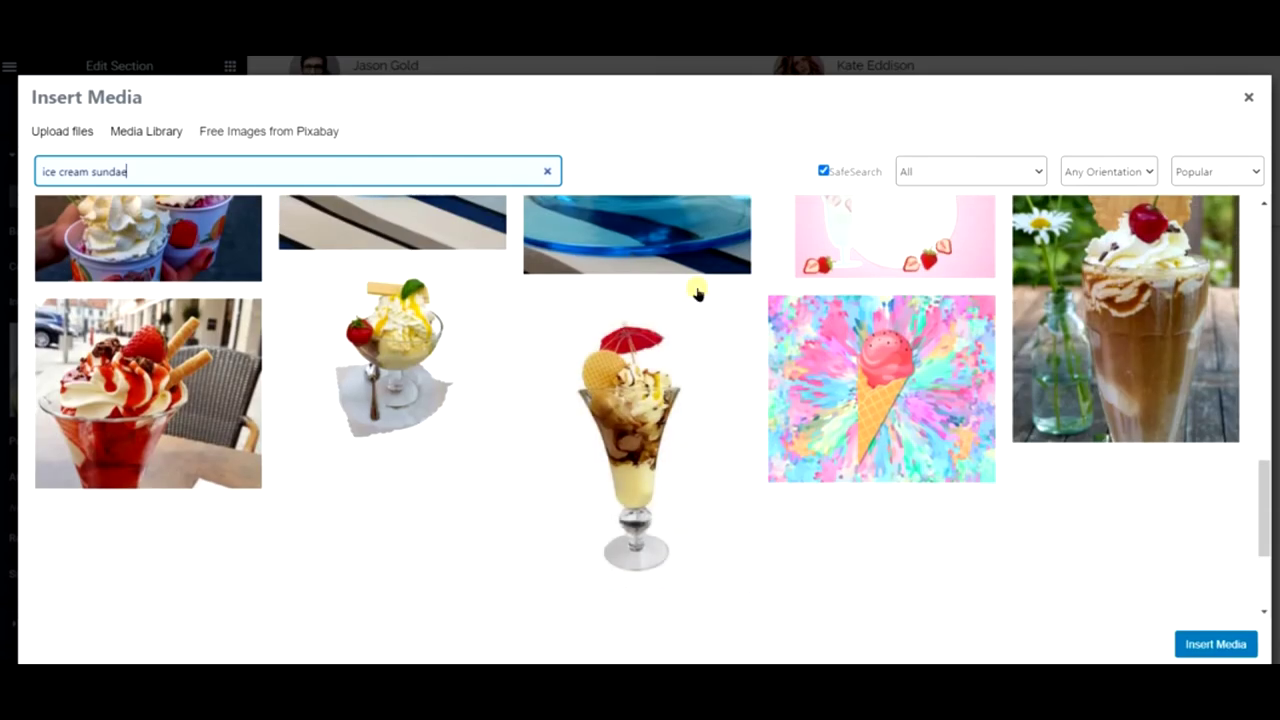
pyautogui.scroll(-1, 697, 290)
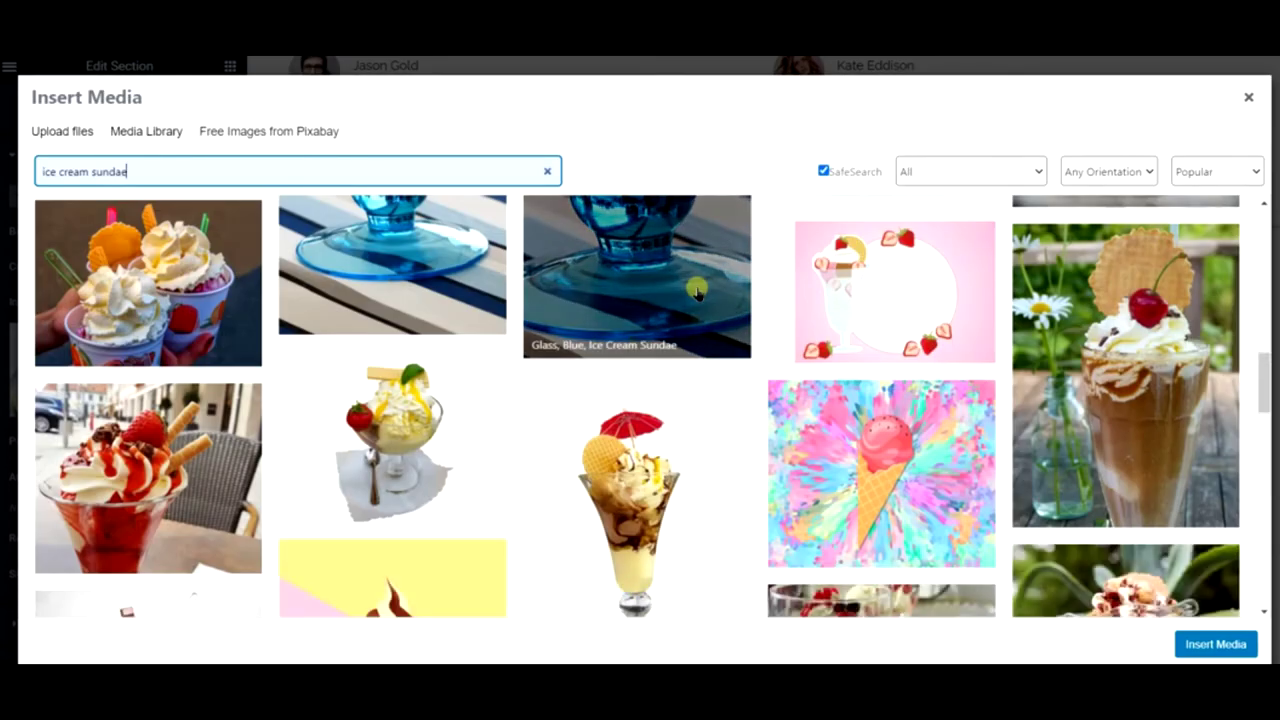
pyautogui.scroll(-5, 697, 290)
pyautogui.scroll(-3, 697, 290)
pyautogui.scroll(-4, 697, 290)
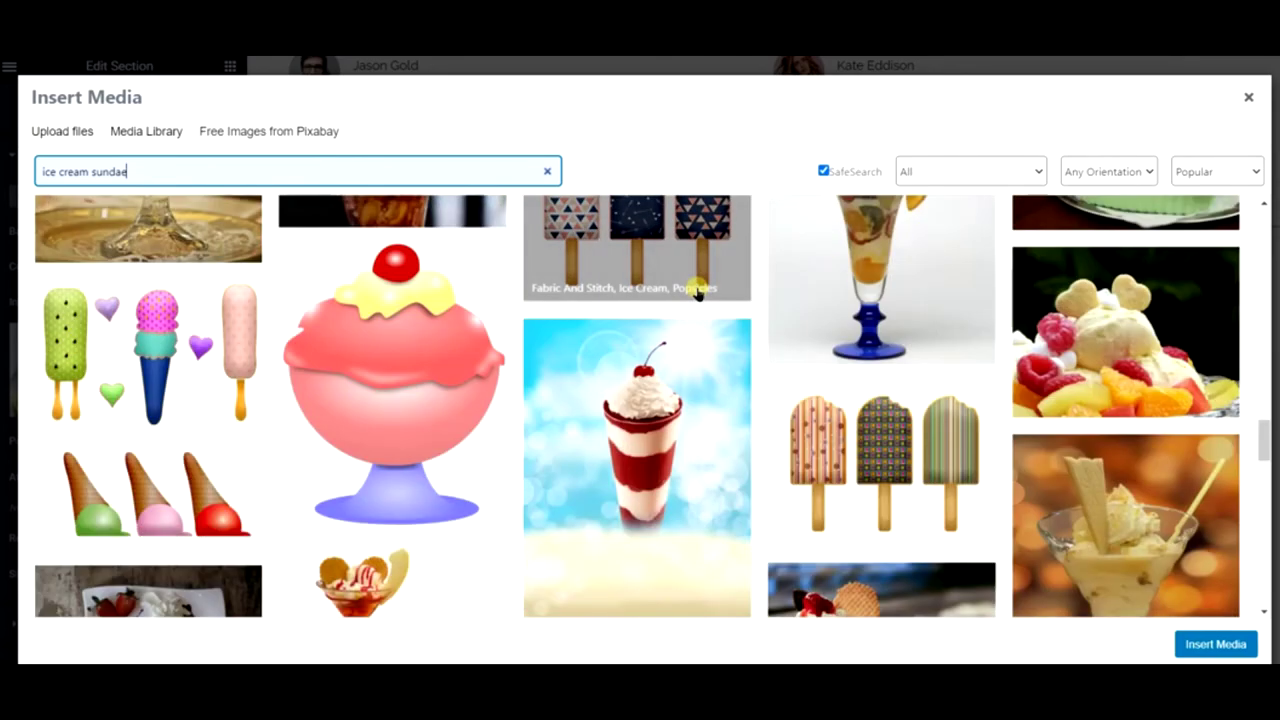
pyautogui.scroll(-1, 697, 291)
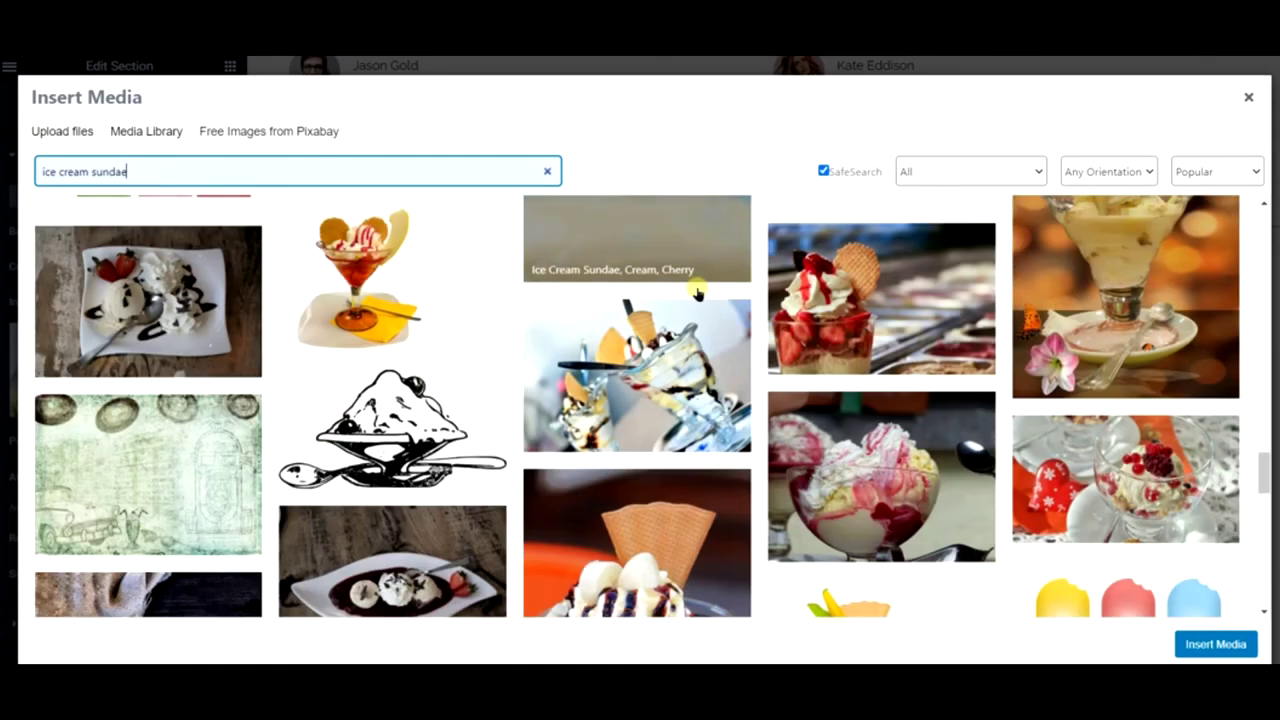
pyautogui.scroll(-2, 770, 392)
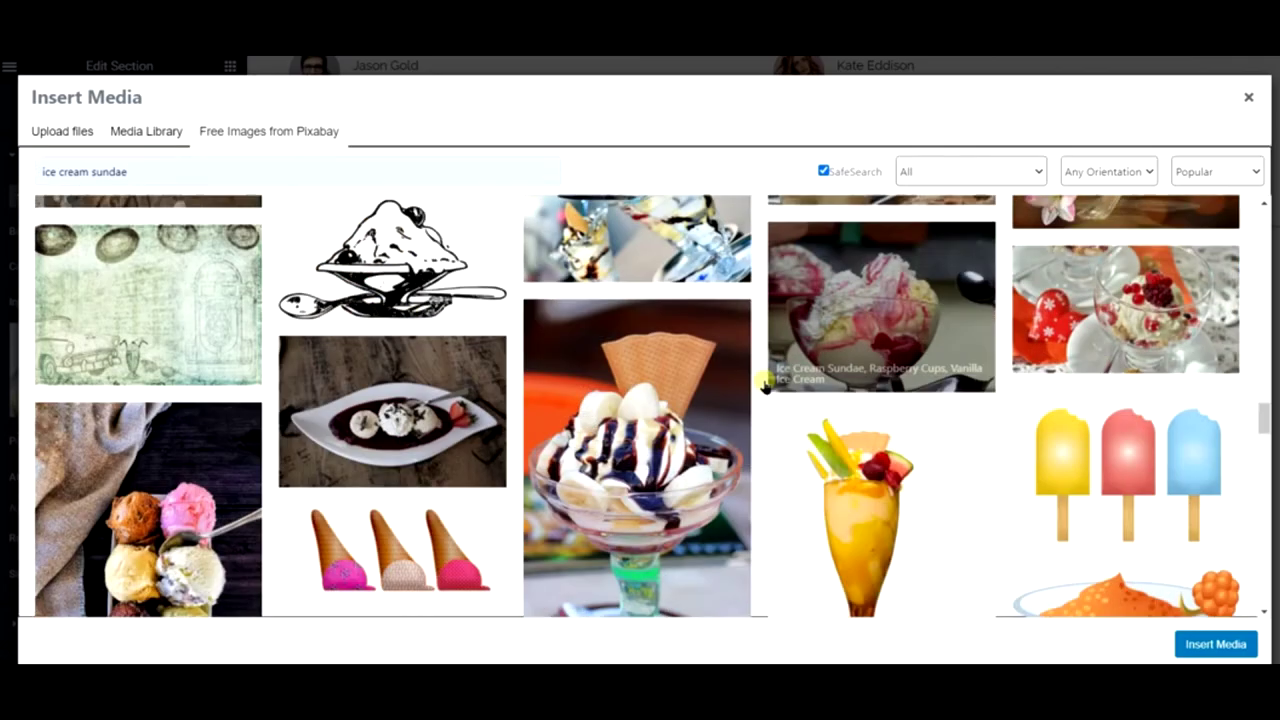
pyautogui.scroll(-1, 765, 385)
pyautogui.scroll(-2, 765, 385)
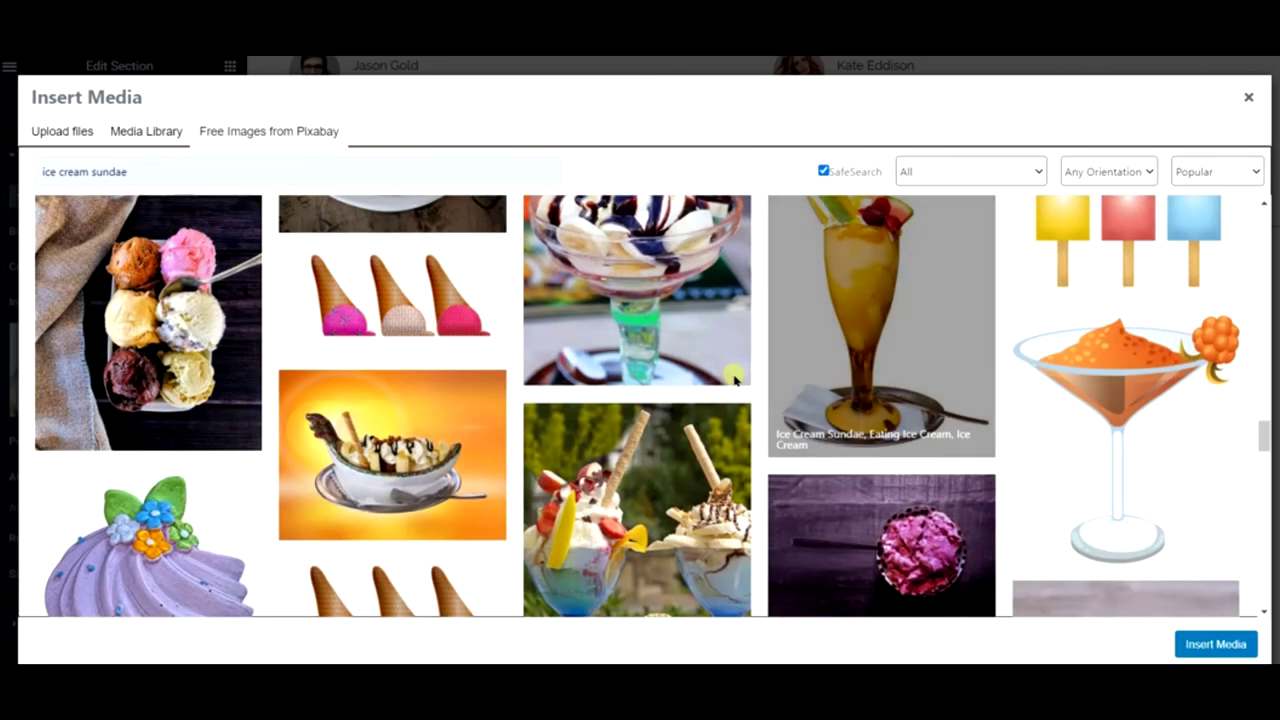
pyautogui.scroll(-1, 736, 378)
pyautogui.scroll(-5, 735, 378)
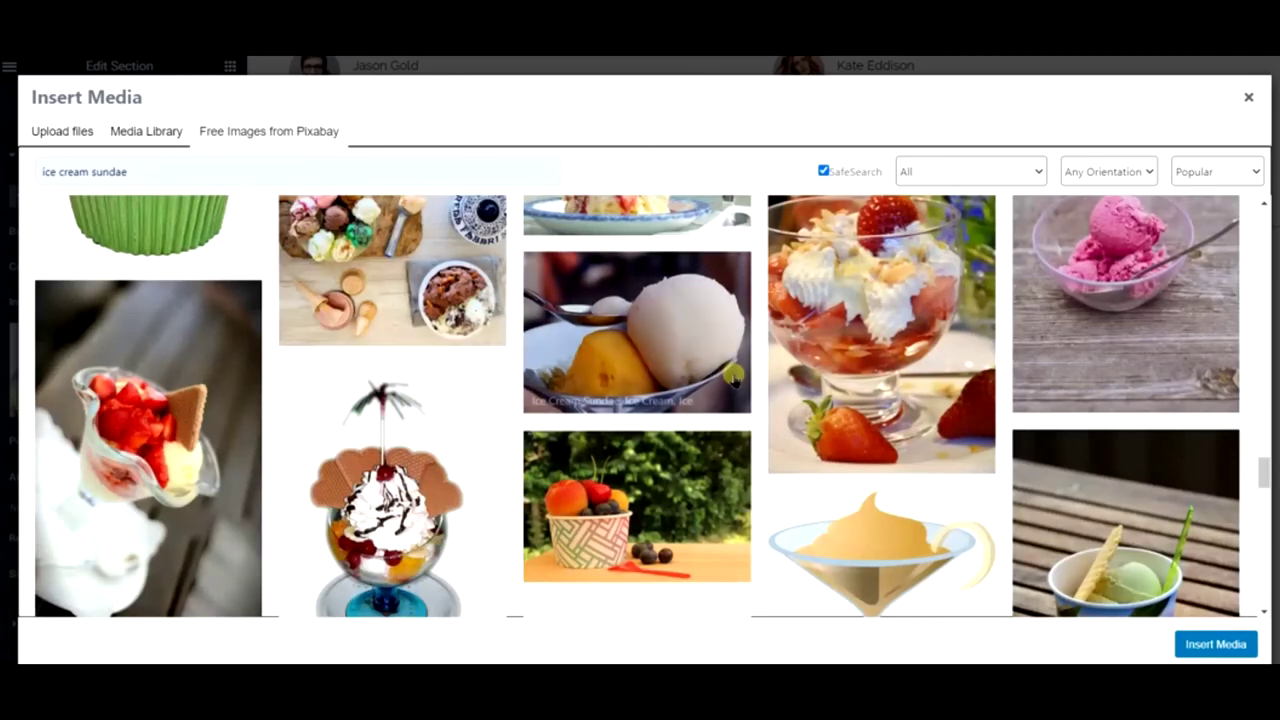
pyautogui.scroll(3, 735, 378)
pyautogui.click(360, 494)
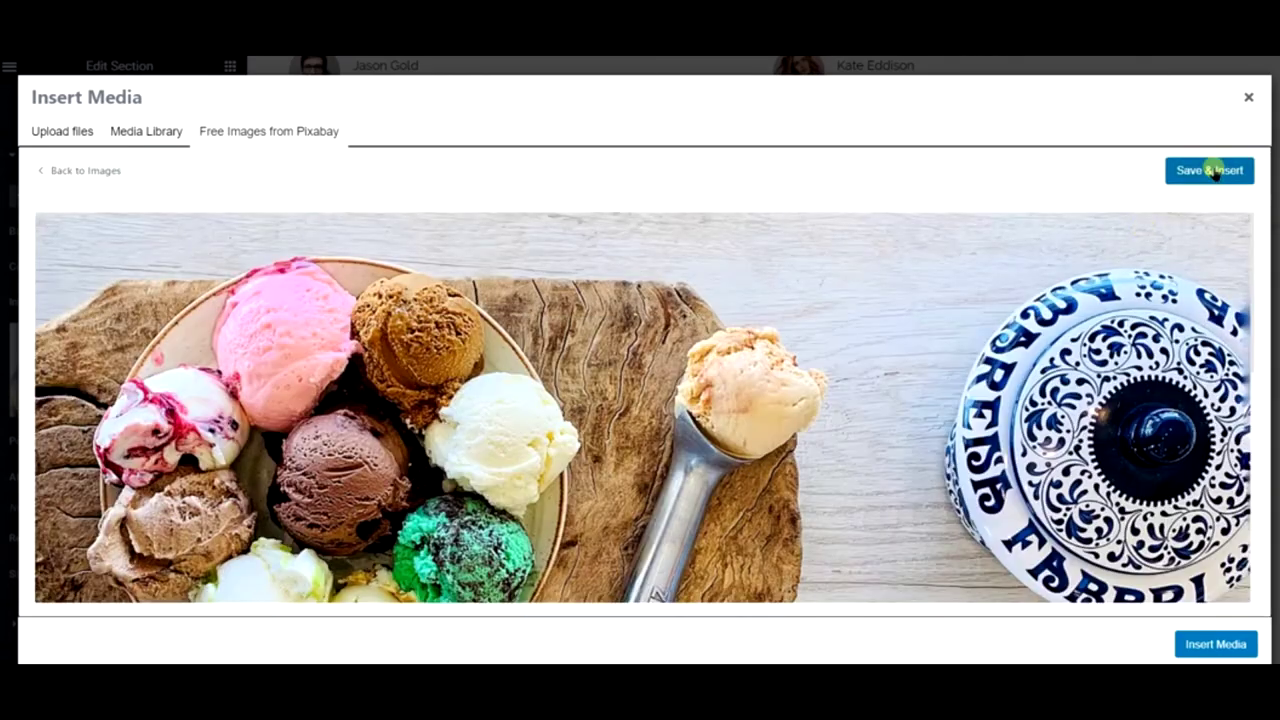
pyautogui.click(1213, 172)
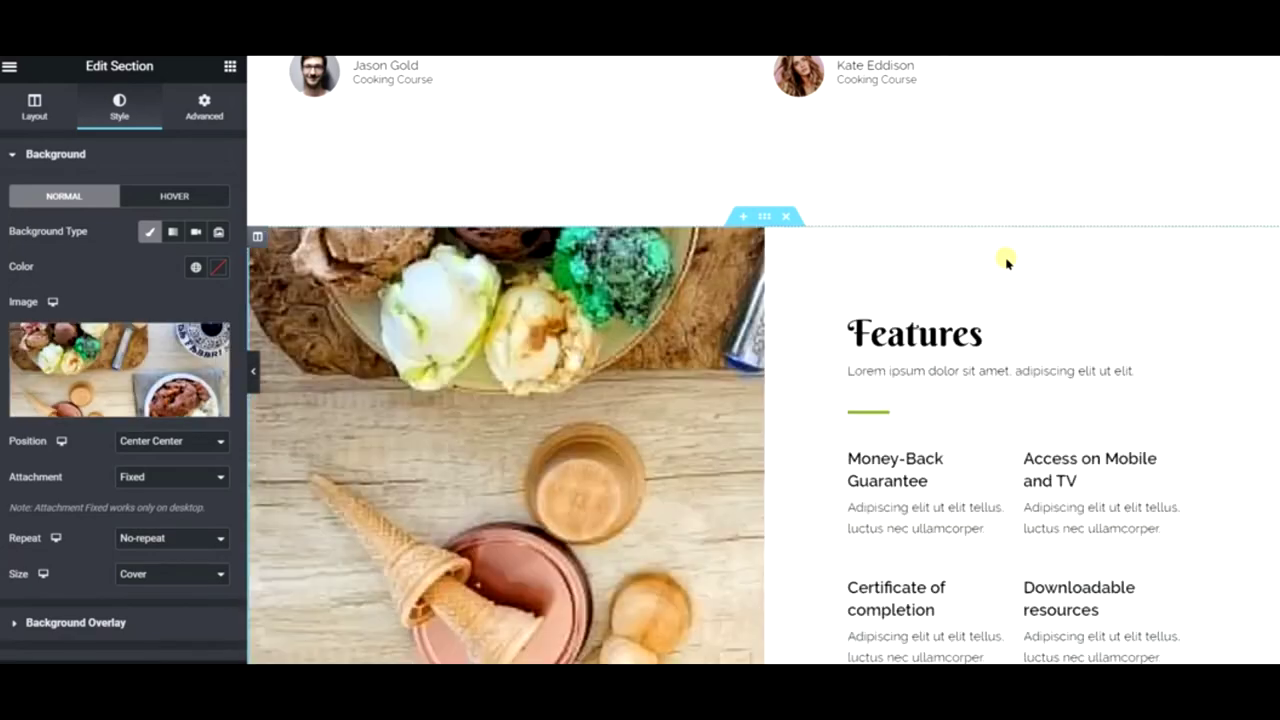
# - Rename the Features heading to 'Our Blog'
pyautogui.scroll(-4, 1003, 260)
pyautogui.scroll(3, 997, 261)
pyautogui.scroll(2, 997, 261)
pyautogui.scroll(-3, 997, 260)
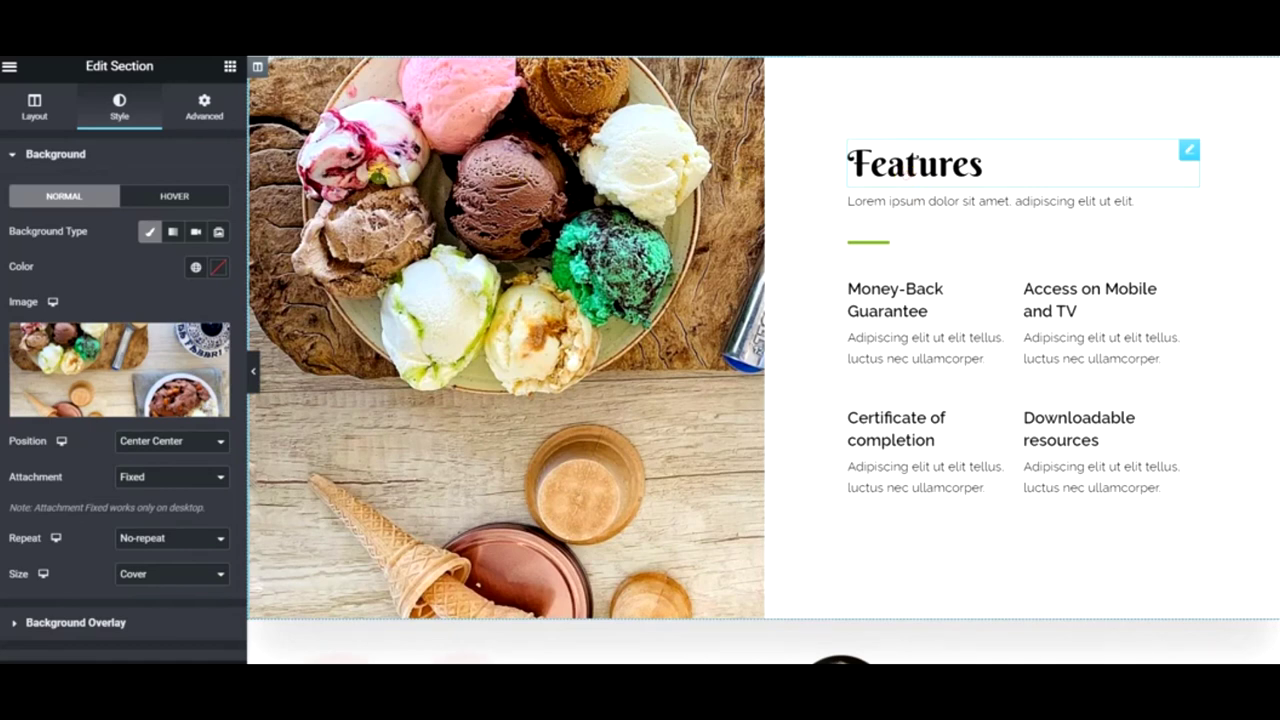
pyautogui.click(980, 165)
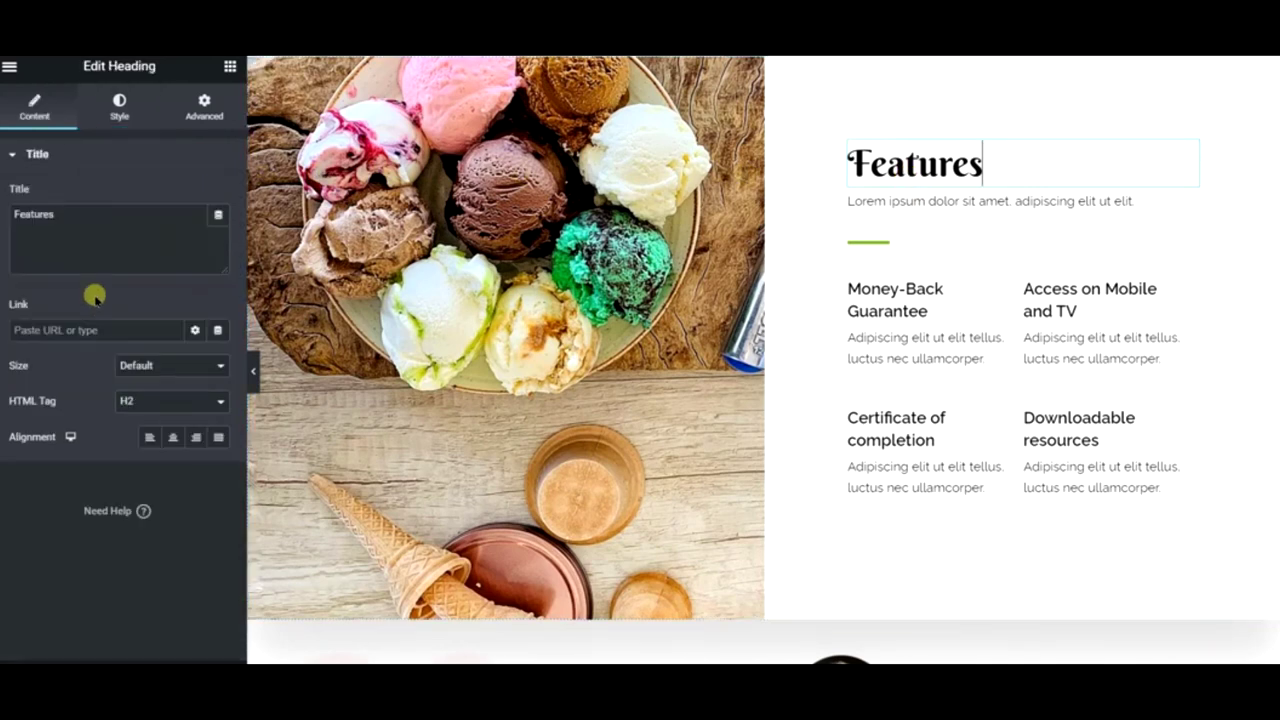
pyautogui.tripleClick(114, 221)
pyautogui.write('Our Blog')
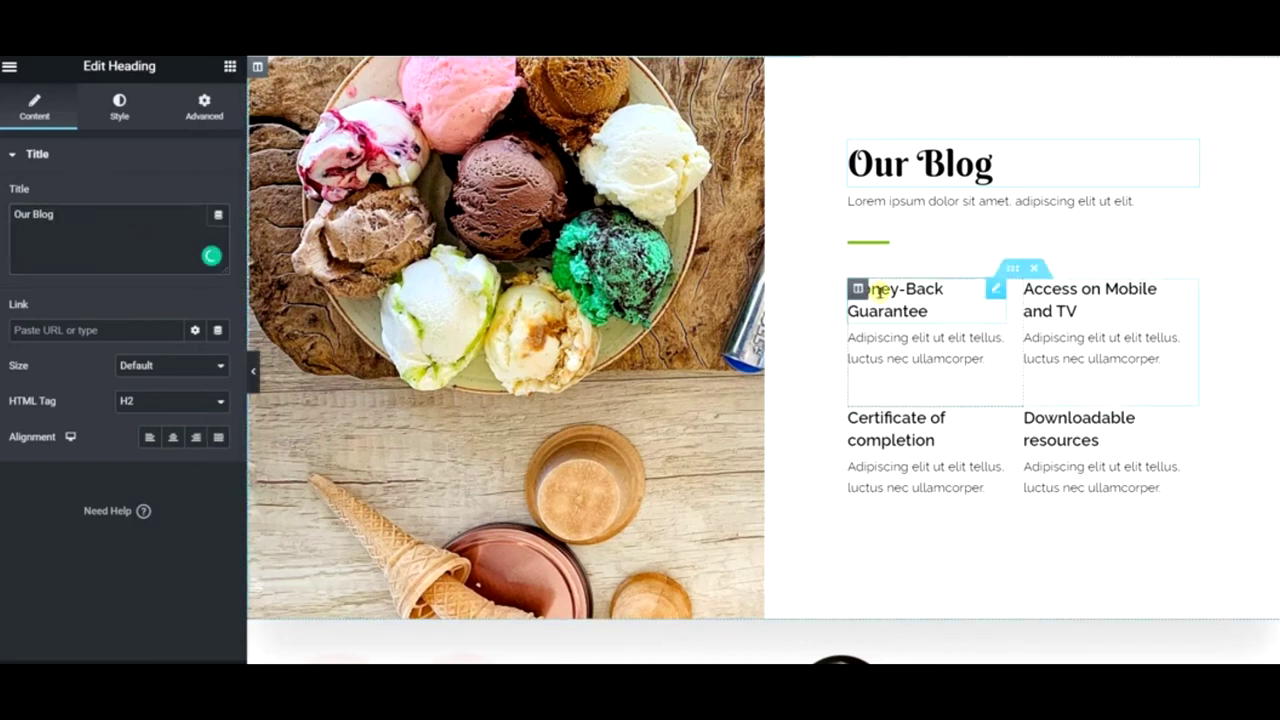
# - Rename the next two headings 'Video Gallery' and 'Gallery', linking each to its page
pyautogui.click(840, 302)
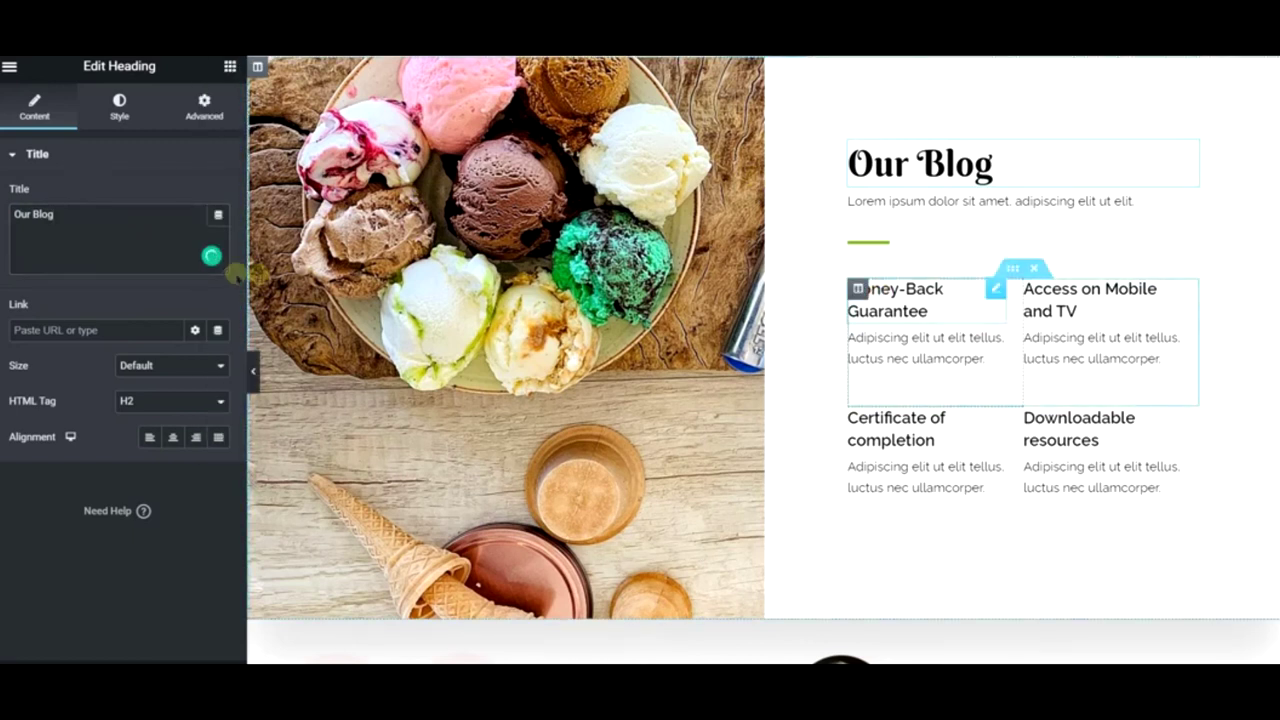
pyautogui.tripleClick(149, 234)
pyautogui.write('Video Gallery')
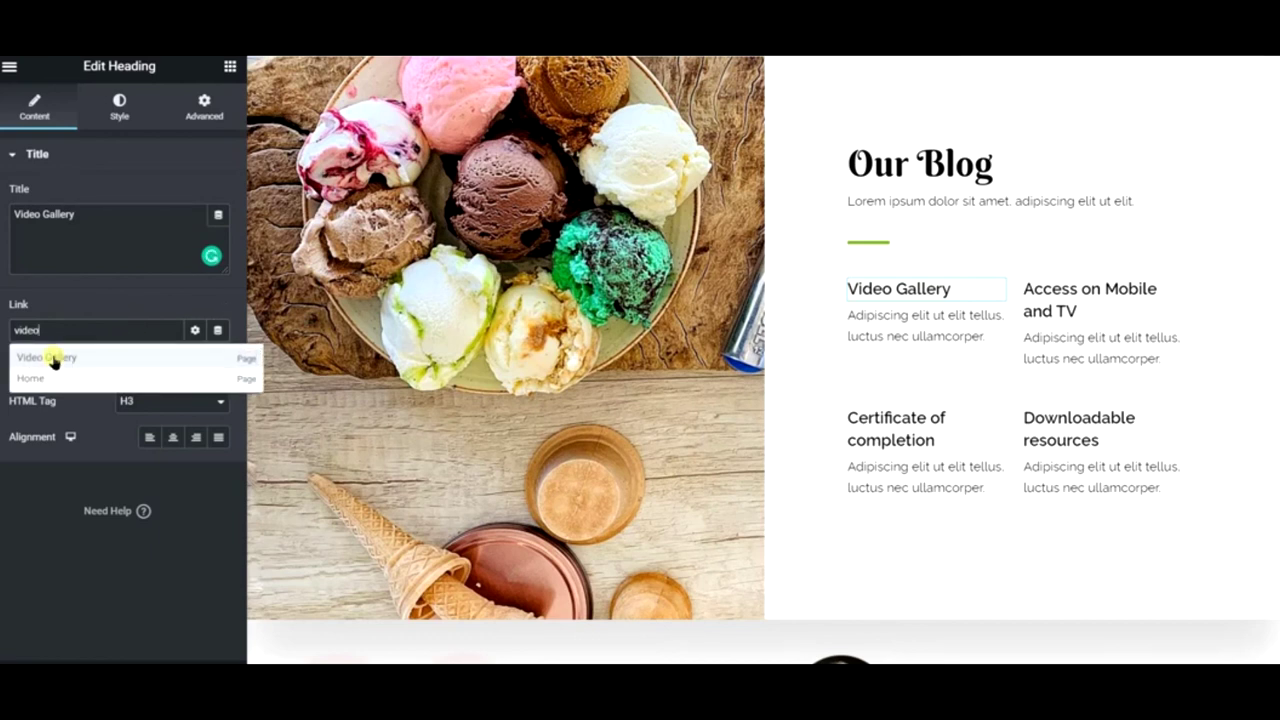
pyautogui.click(54, 361)
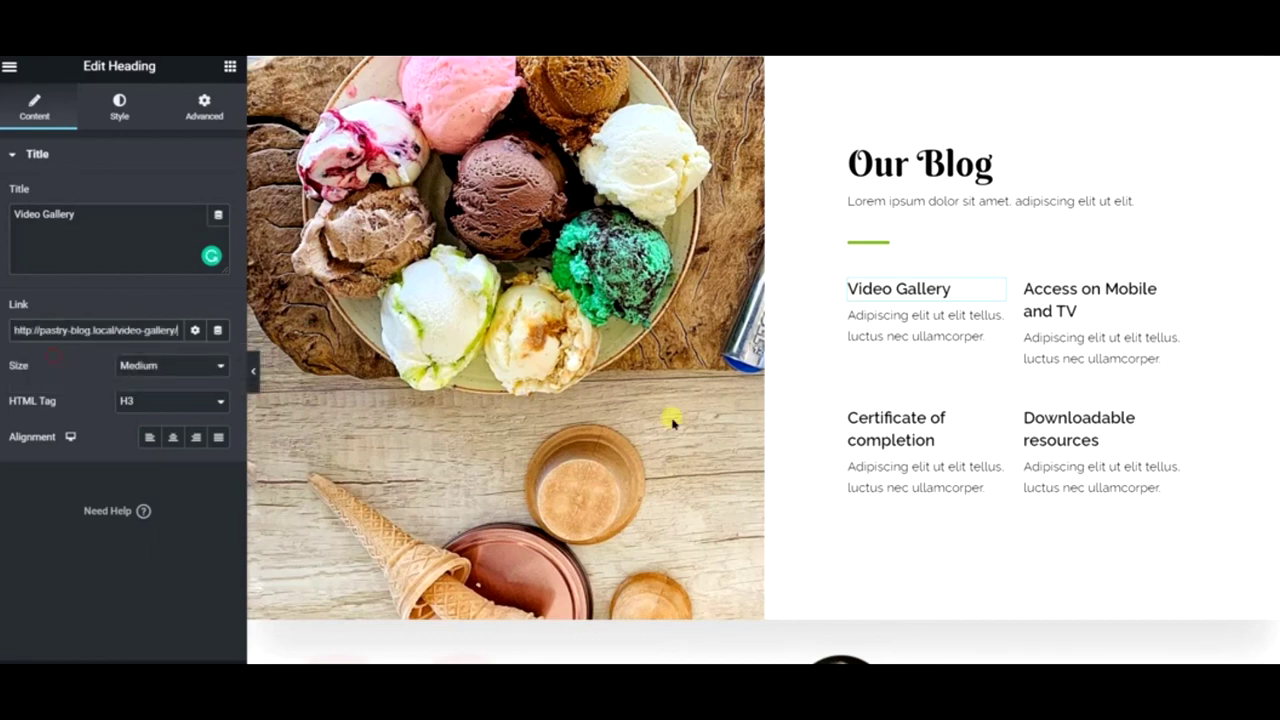
pyautogui.click(886, 424)
pyautogui.tripleClick(161, 230)
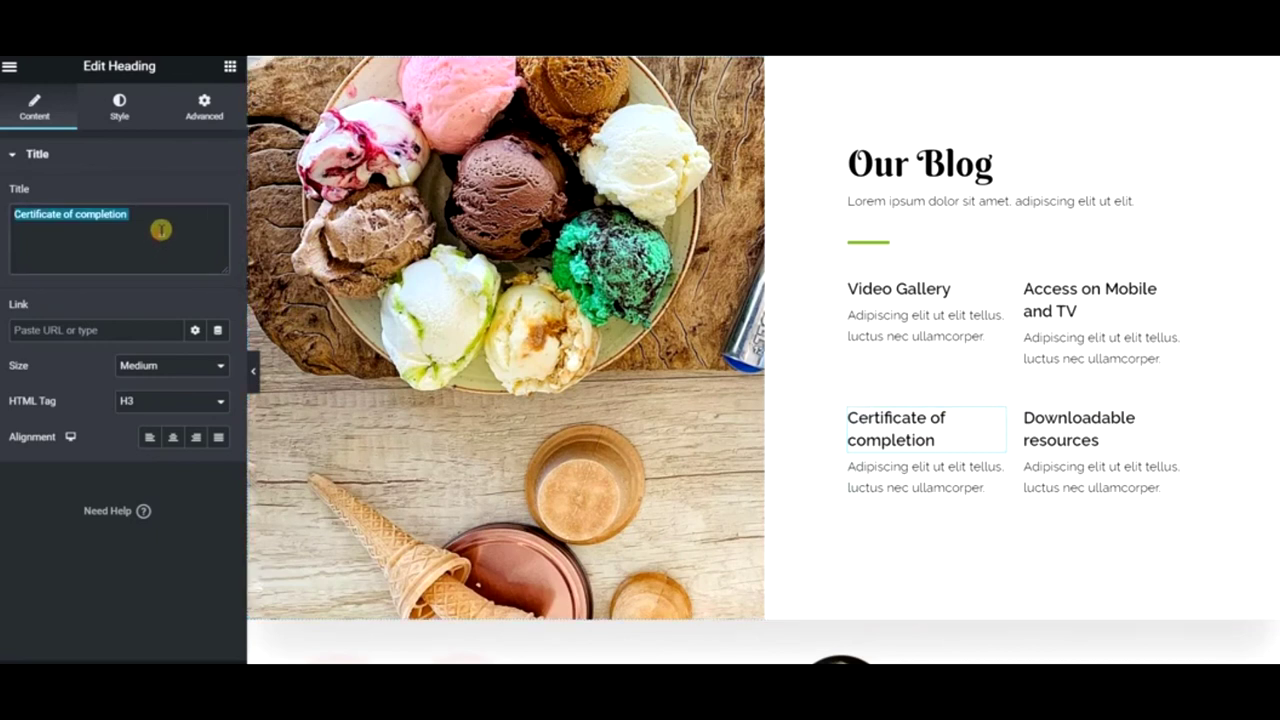
pyautogui.write('Gallery')
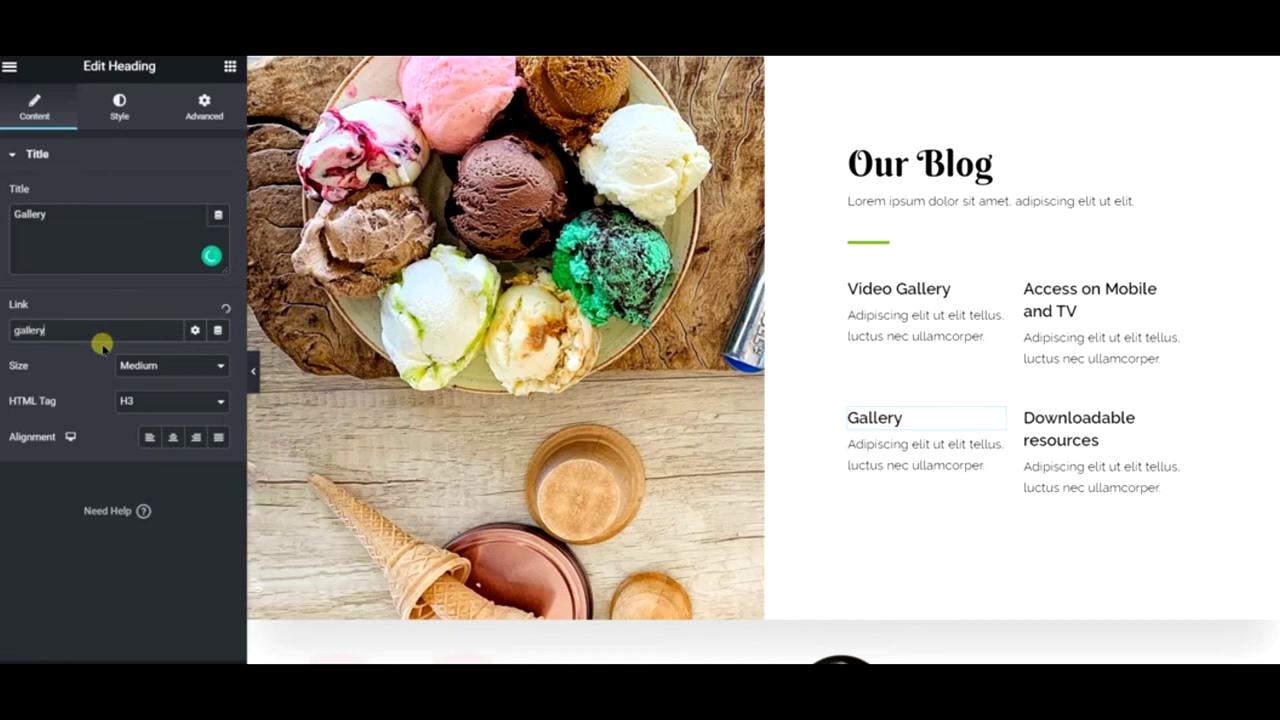
pyautogui.click(71, 372)
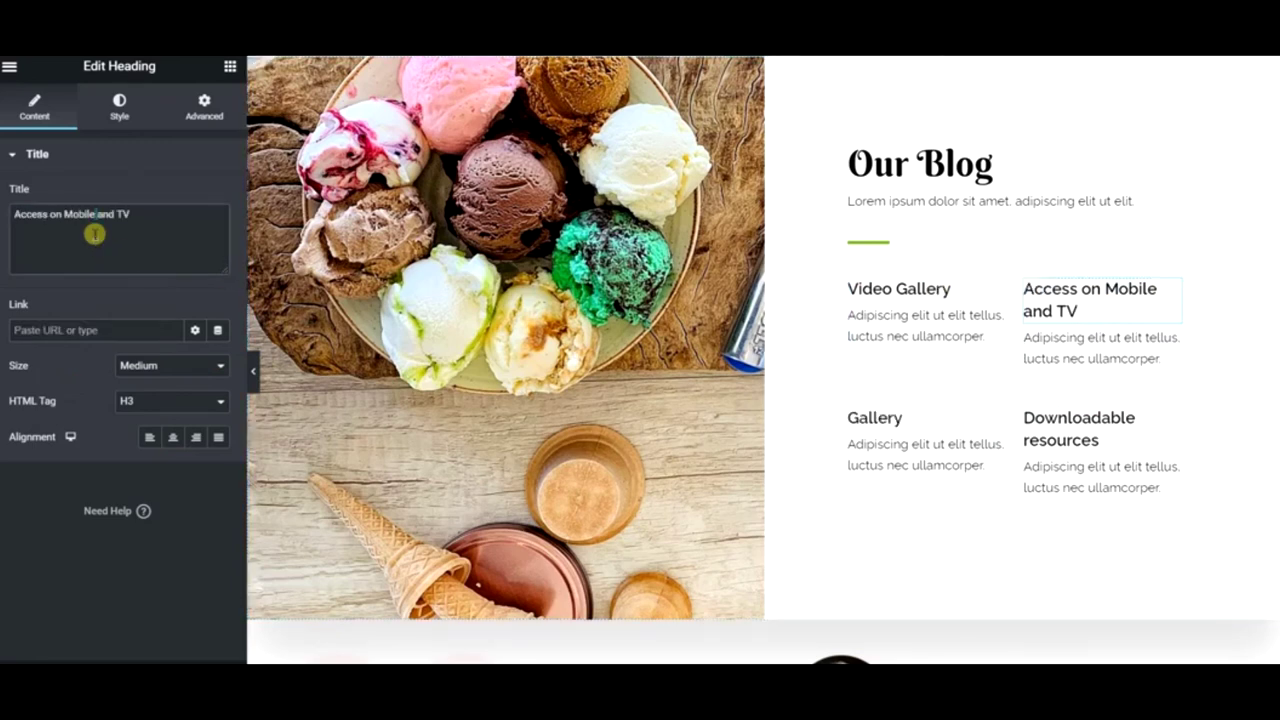
# - Rename Access on Mobile and TV to 'Download Recipes', linked to the Recipes page
pyautogui.tripleClick(93, 234)
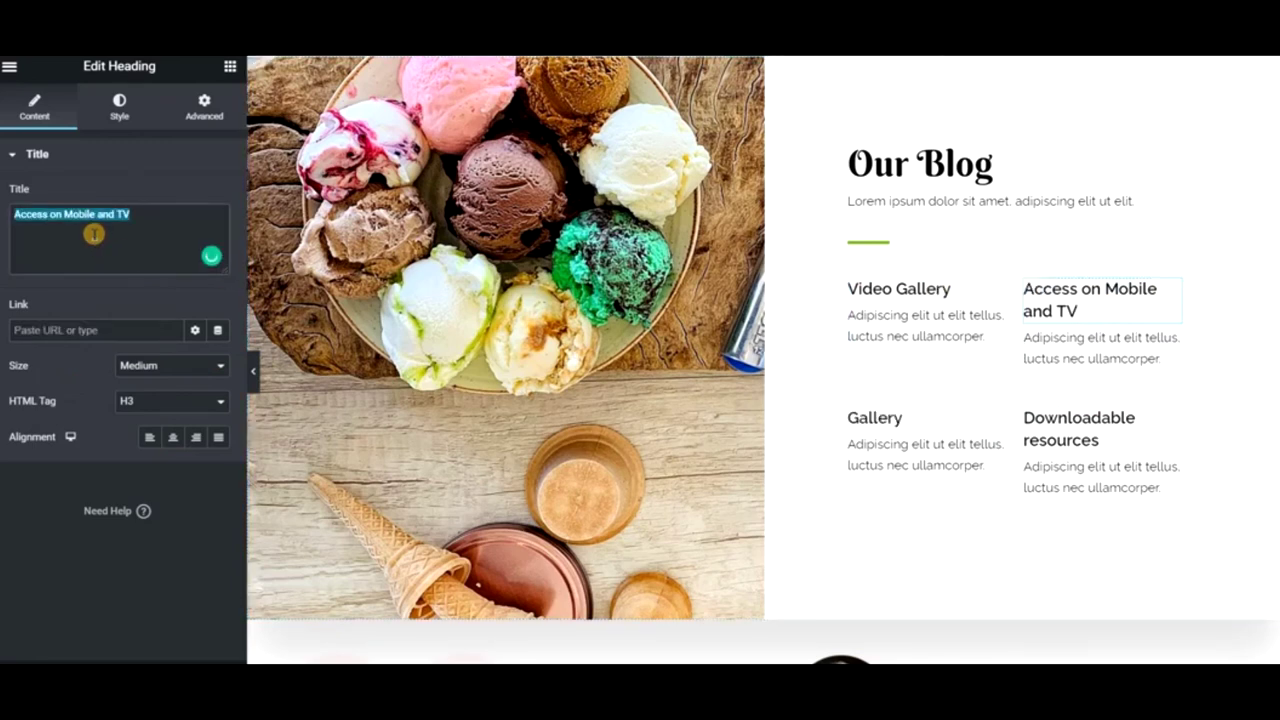
pyautogui.write('Download Recipes')
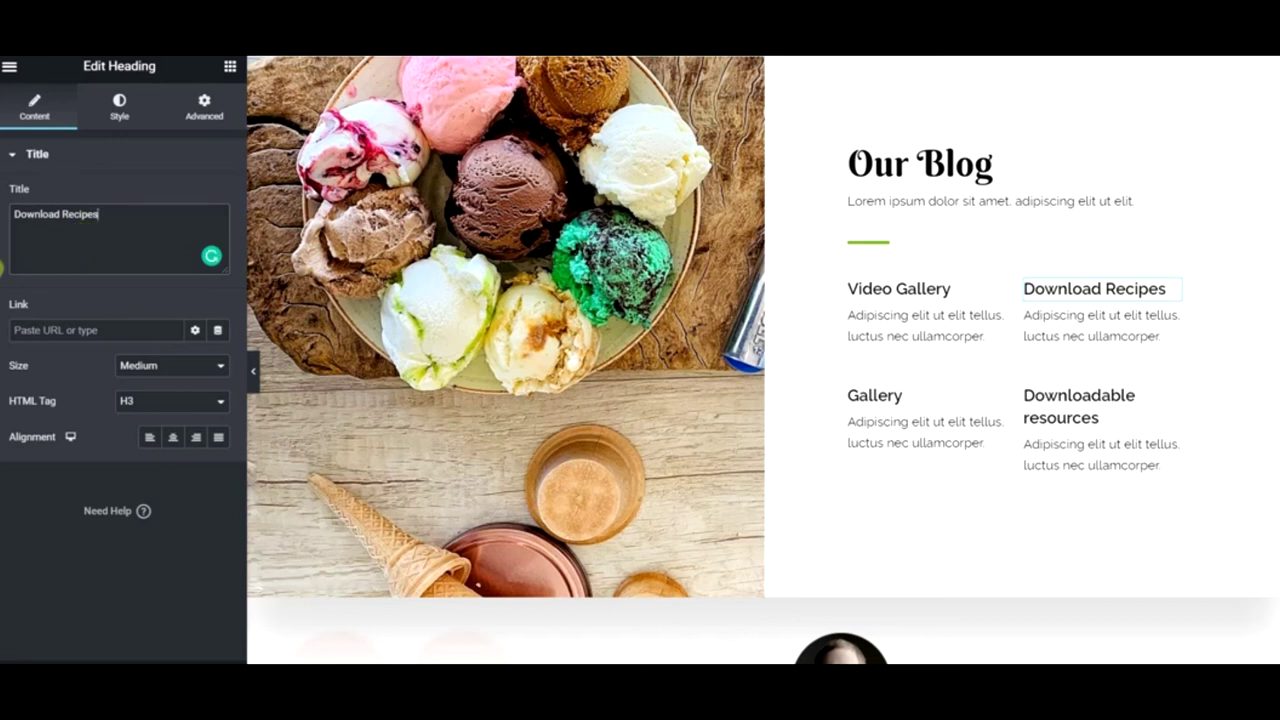
pyautogui.click(46, 327)
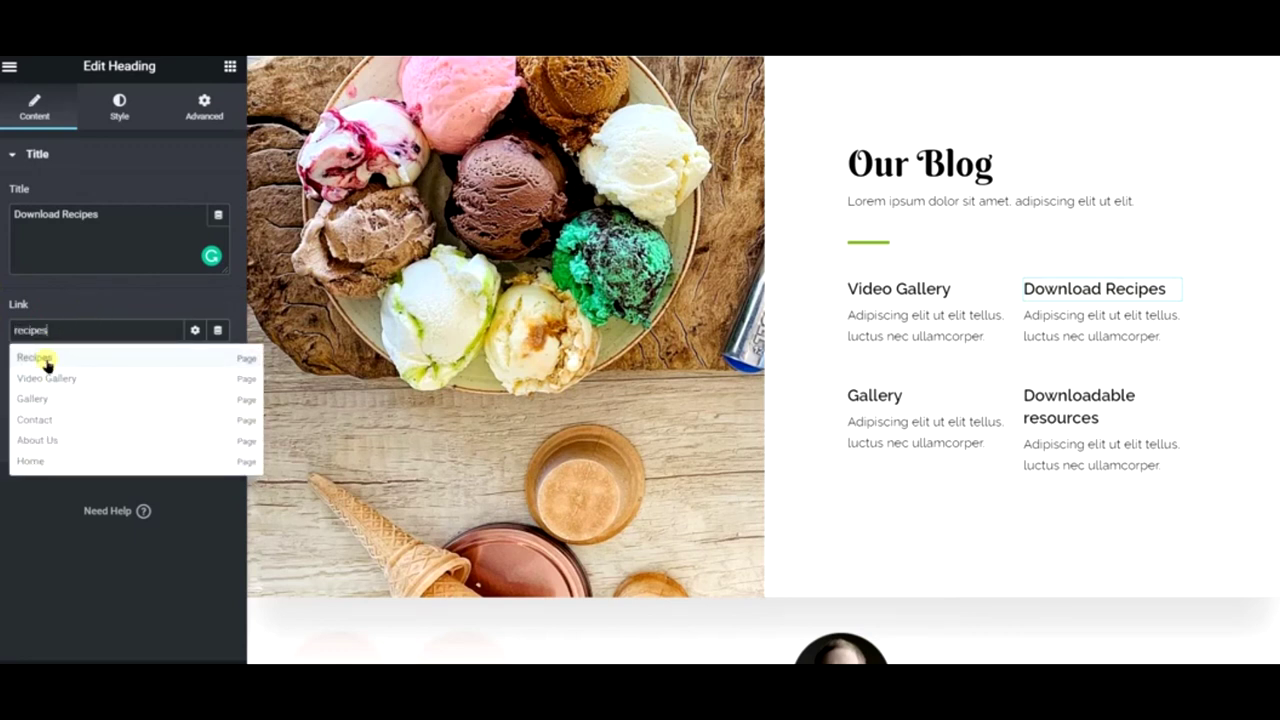
pyautogui.click(46, 360)
# - Rename Downloadable resources to 'Read Our Blog', linked to /blog/
pyautogui.click(1033, 410)
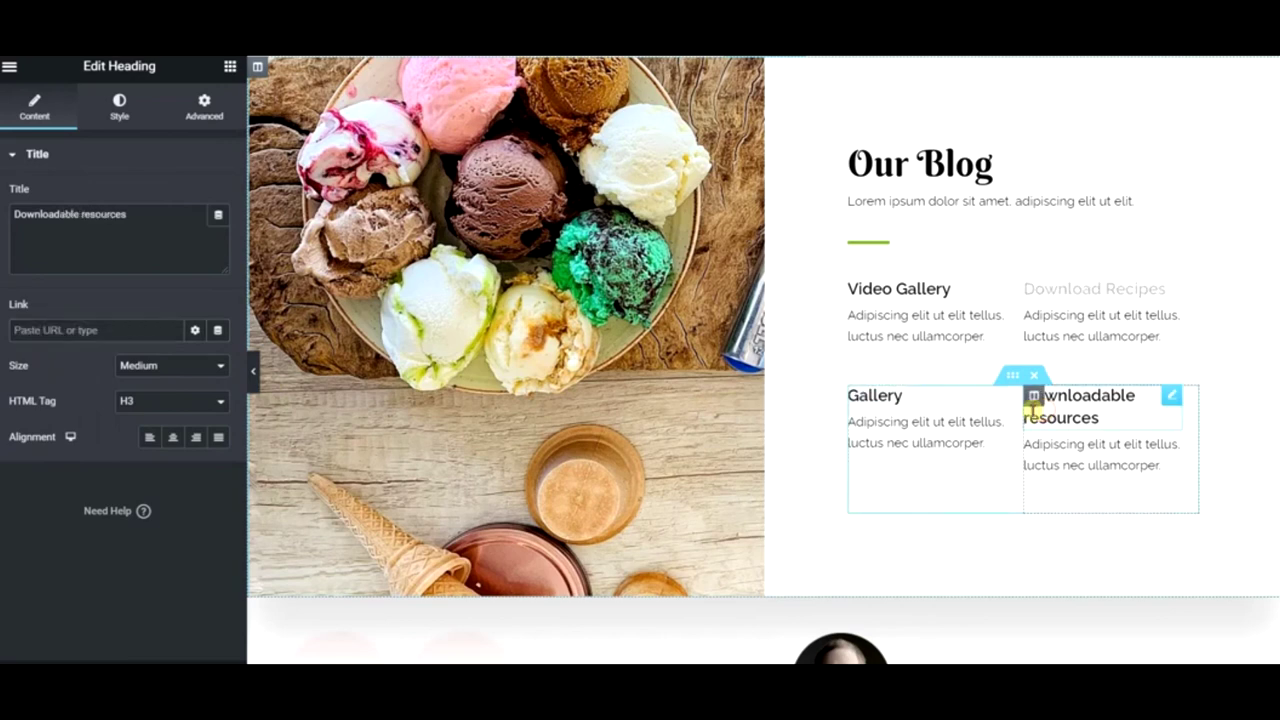
pyautogui.tripleClick(180, 247)
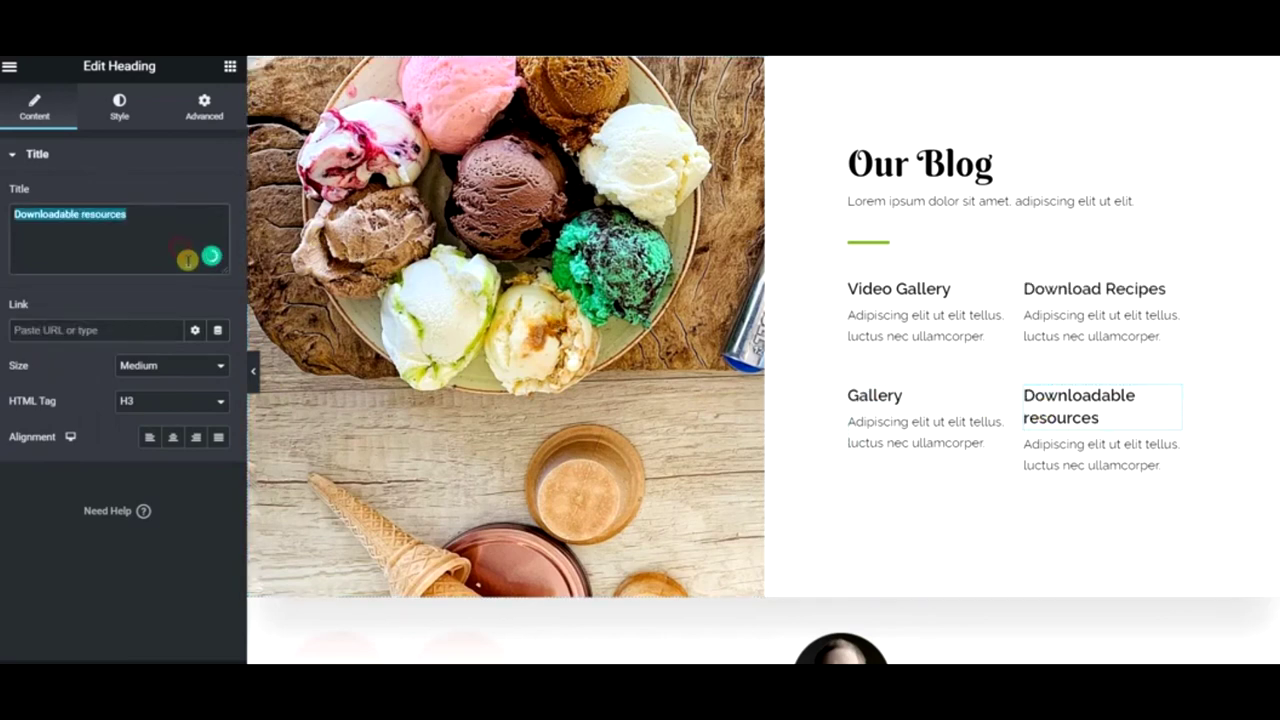
pyautogui.write('REad Our')
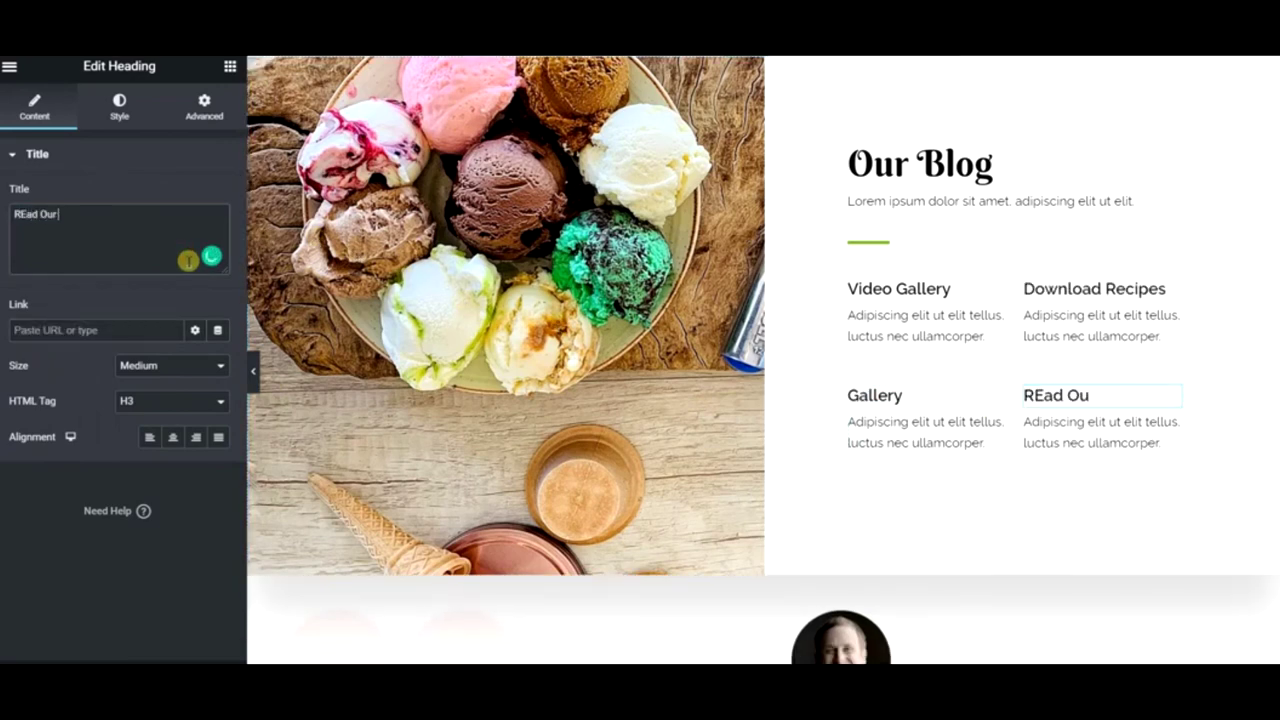
pyautogui.press('BackSpace')
pyautogui.write('Rea')
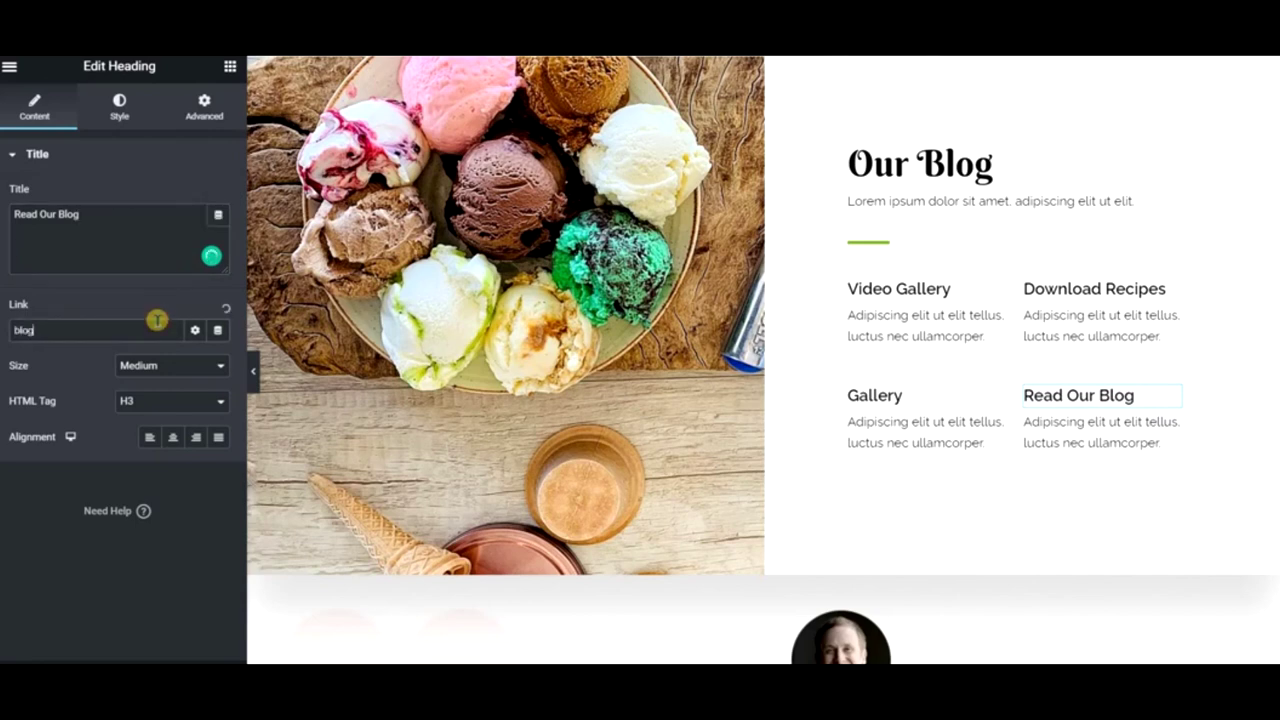
pyautogui.click(157, 319)
pyautogui.write('blog')
pyautogui.click(67, 356)
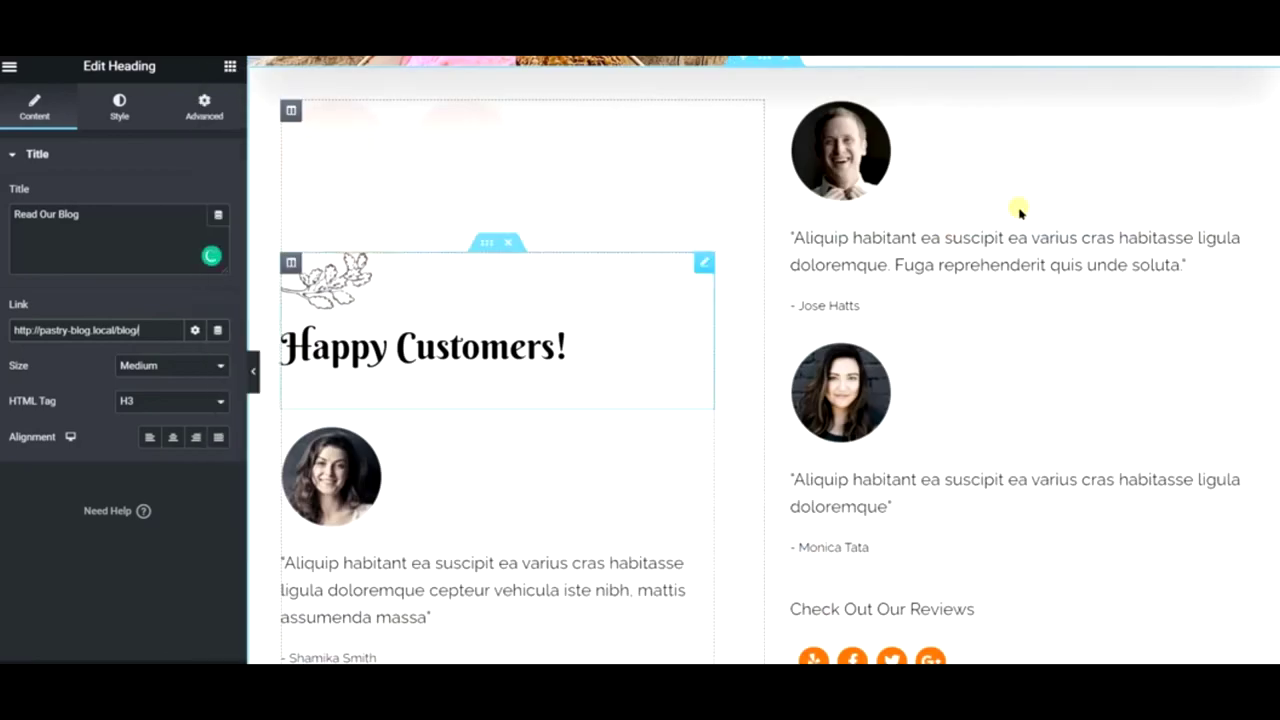
# - Insert a new single-column section above the testimonials
pyautogui.scroll(1, 1000, 245)
pyautogui.scroll(-7, 980, 280)
pyautogui.scroll(7, 914, 360)
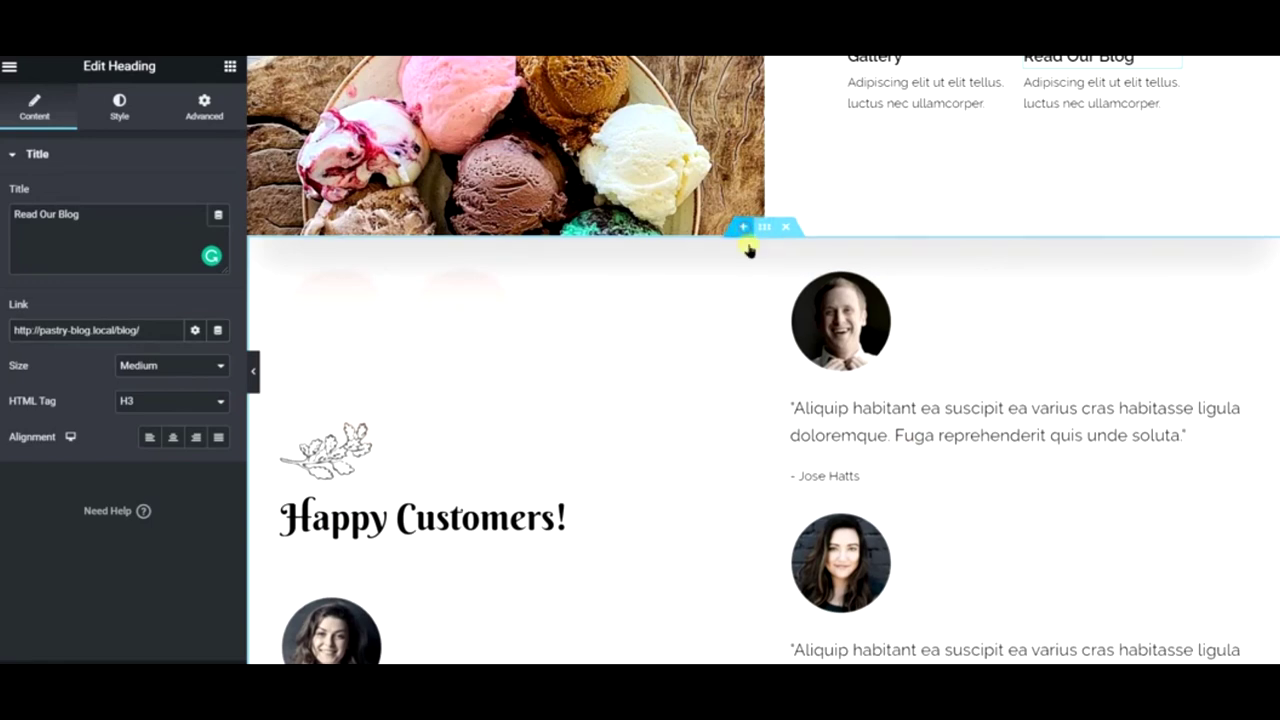
pyautogui.click(744, 227)
pyautogui.click(744, 313)
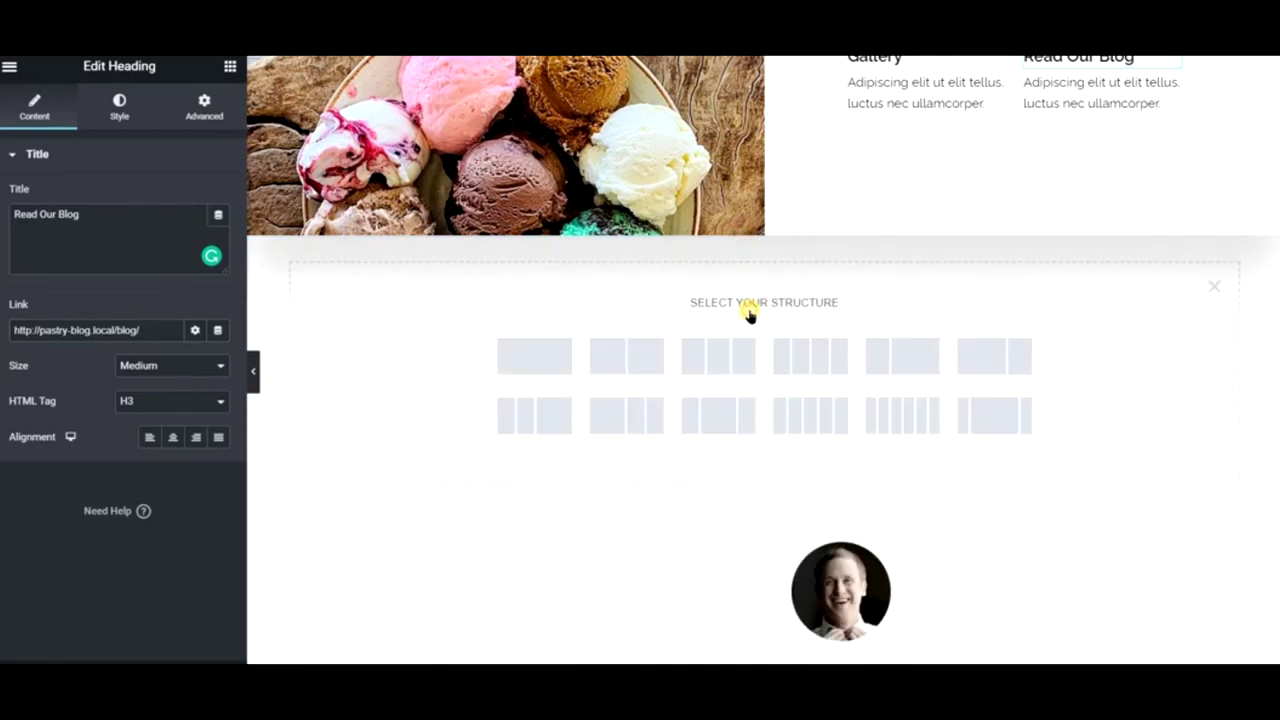
pyautogui.click(540, 352)
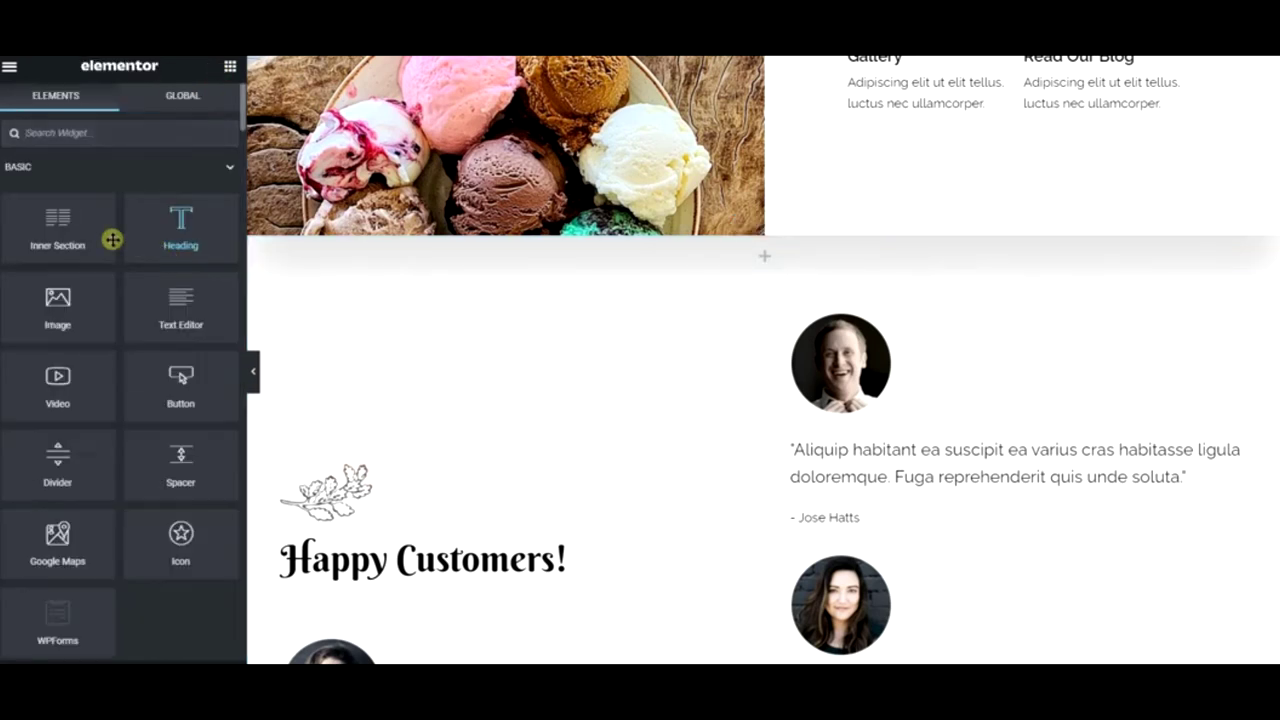
# - Add an Image widget and set the section's Content Width to Full Width
pyautogui.moveTo(86, 308); pyautogui.dragTo(769, 251)
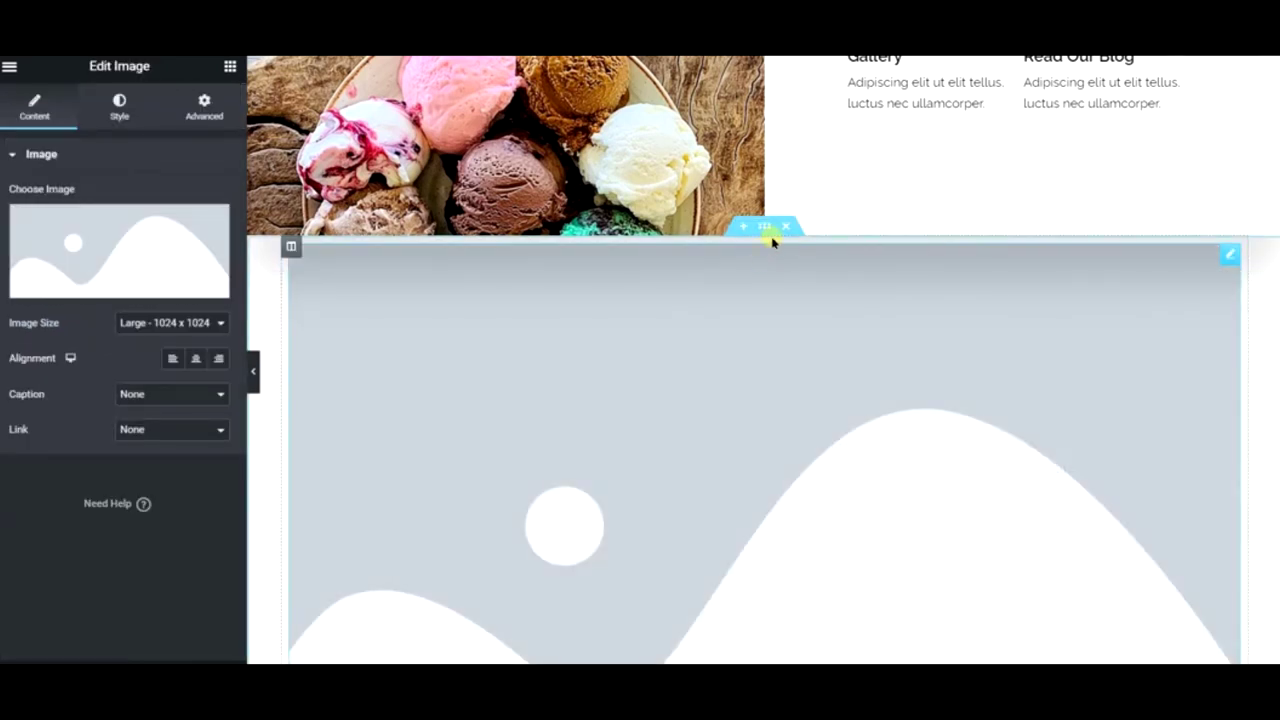
pyautogui.rightClick(766, 224)
pyautogui.click(816, 237)
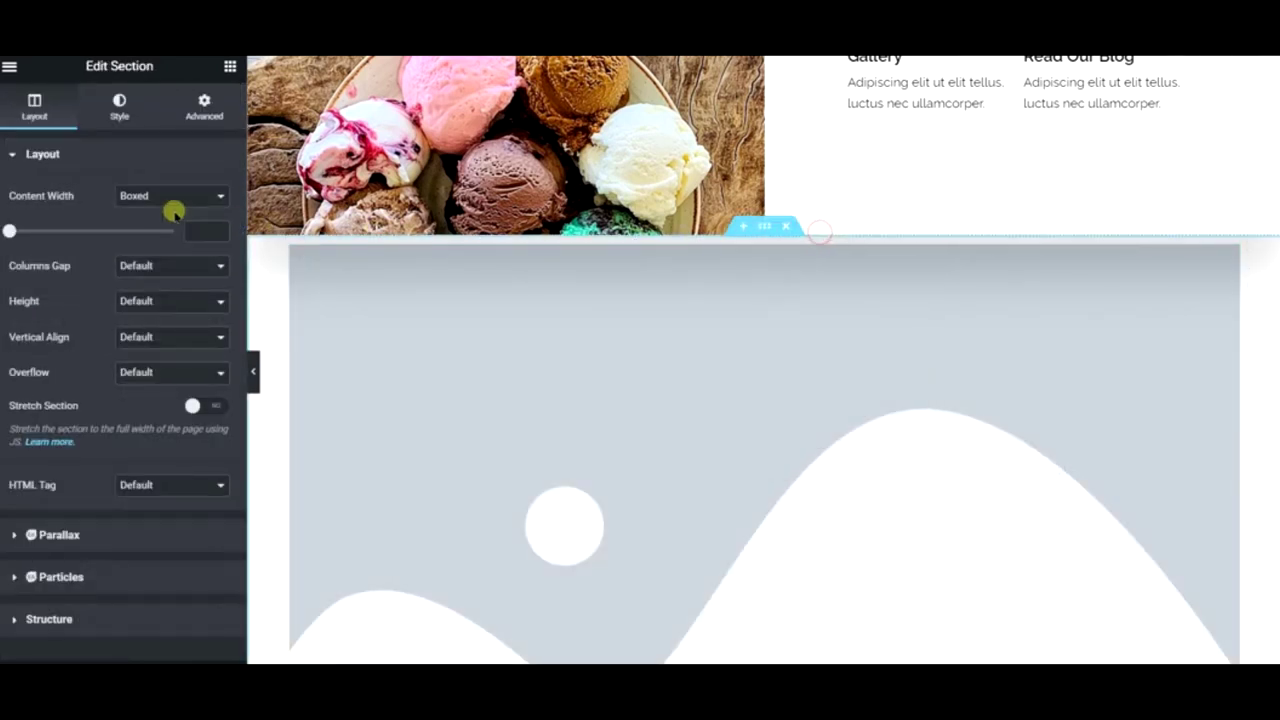
pyautogui.click(140, 196)
pyautogui.click(158, 226)
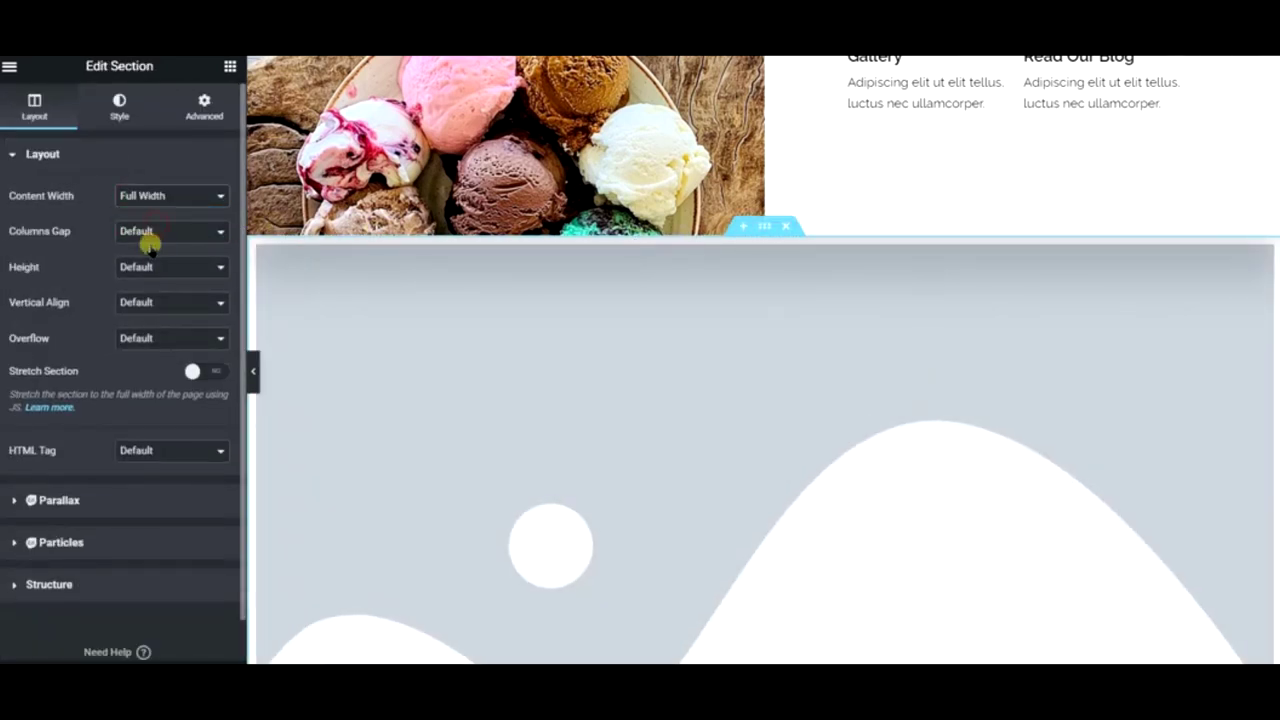
# - Open the Image widget's media picker
pyautogui.rightClick(672, 295)
pyautogui.click(551, 297)
pyautogui.click(192, 252)
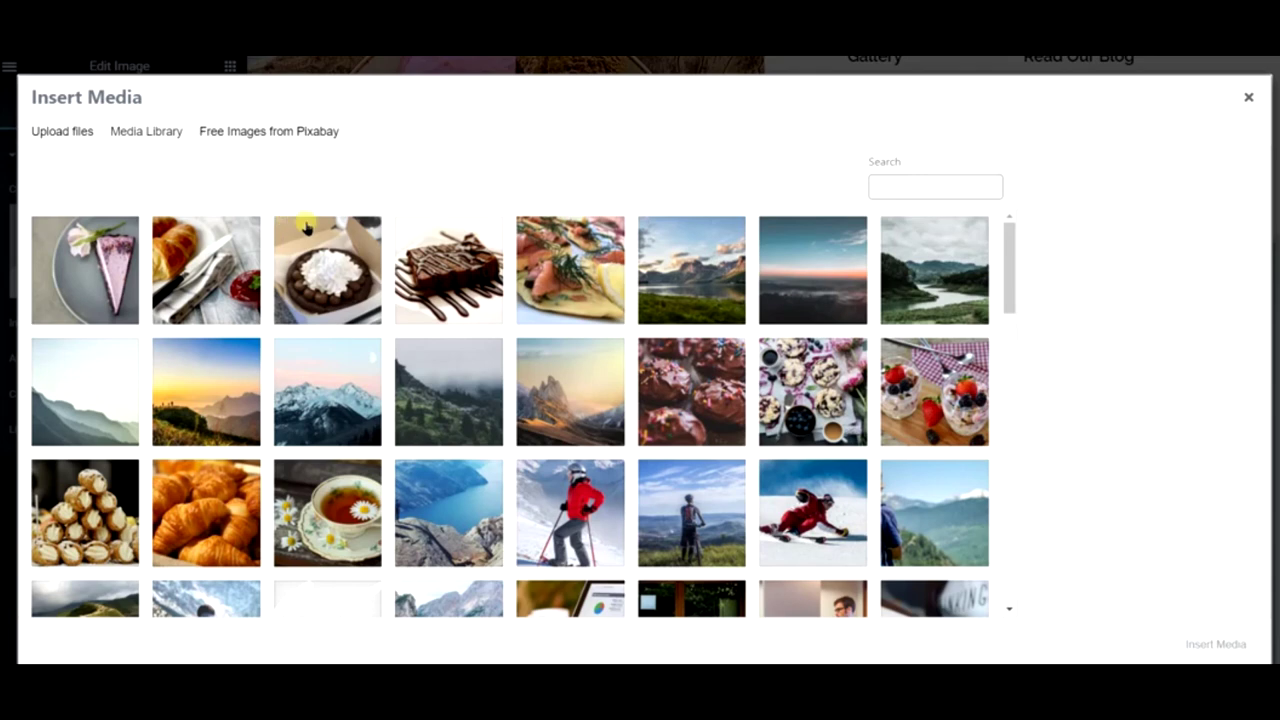
# - Search Pixabay for 'dessert' and insert the fruit-topped dessert photo
pyautogui.click(262, 140)
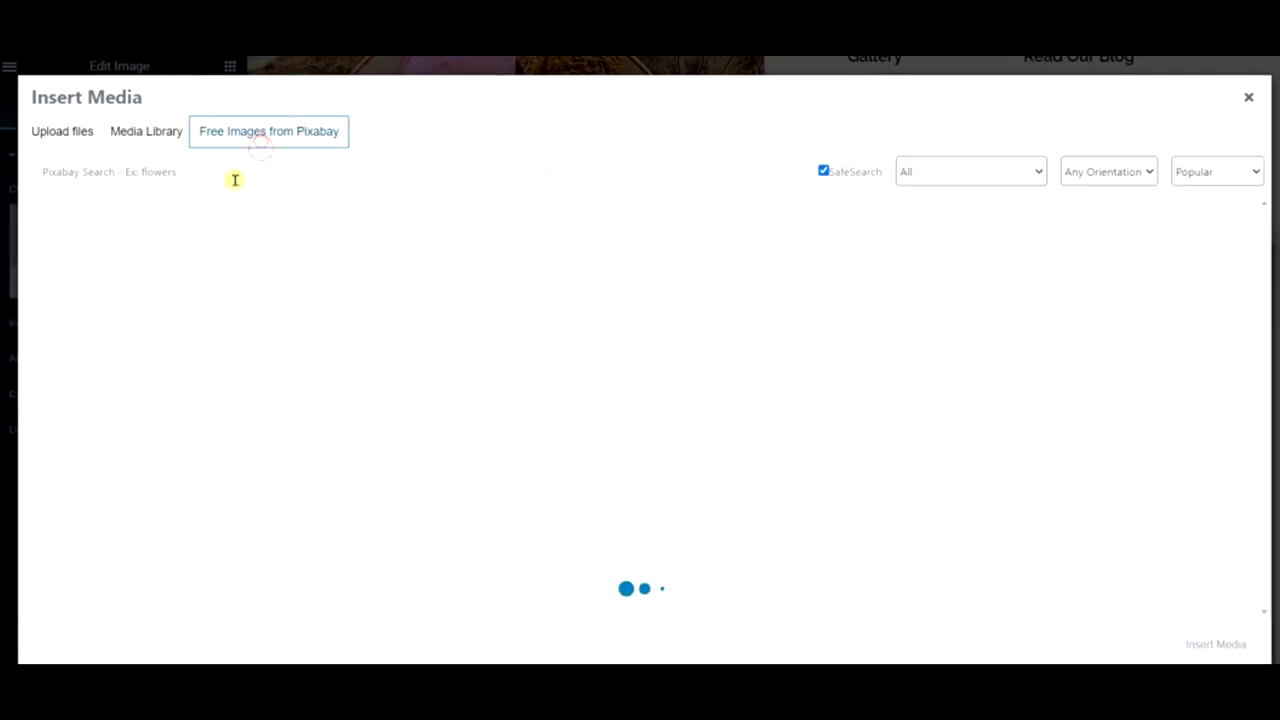
pyautogui.click(212, 176)
pyautogui.write('dessert')
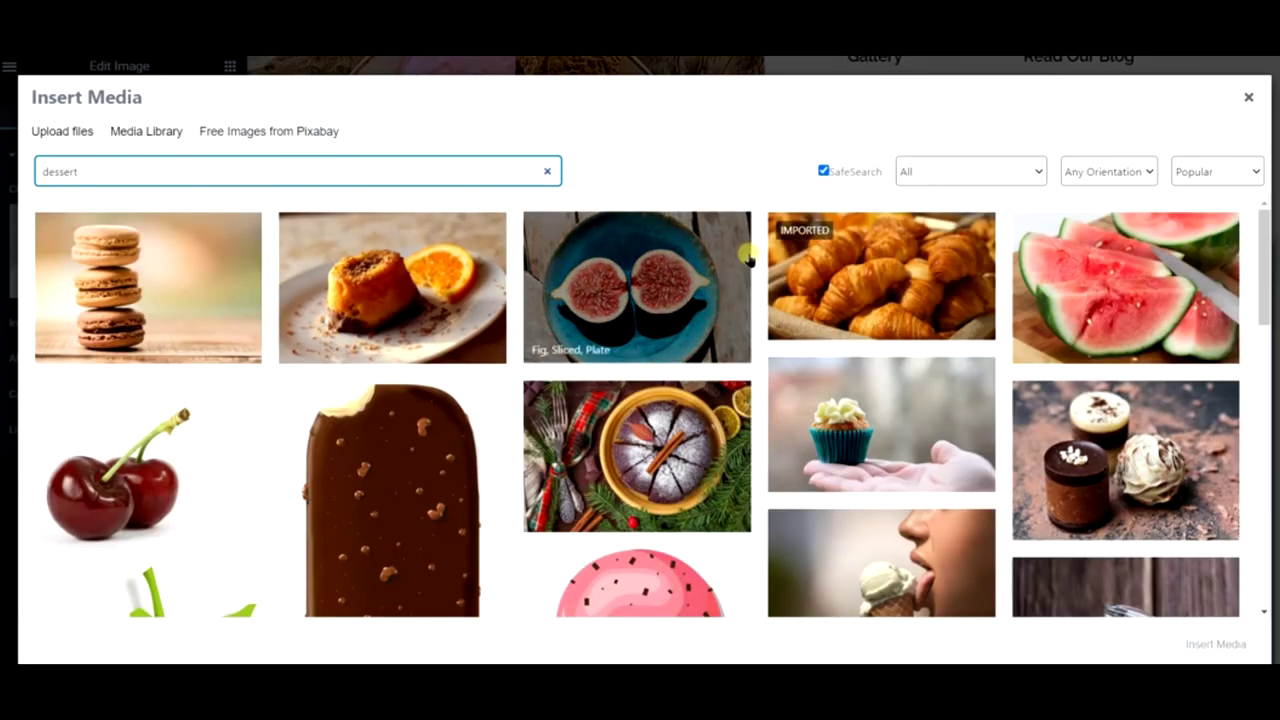
pyautogui.scroll(-1, 748, 258)
pyautogui.scroll(-6, 748, 258)
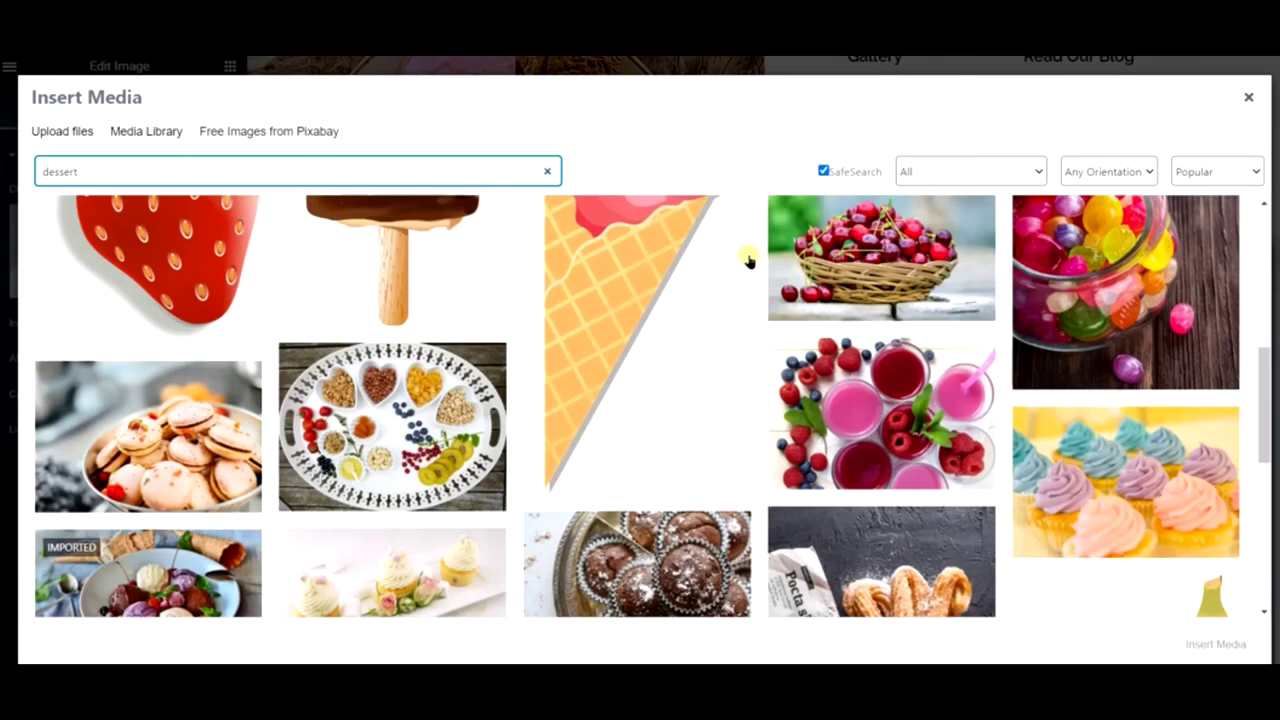
pyautogui.scroll(-1, 748, 258)
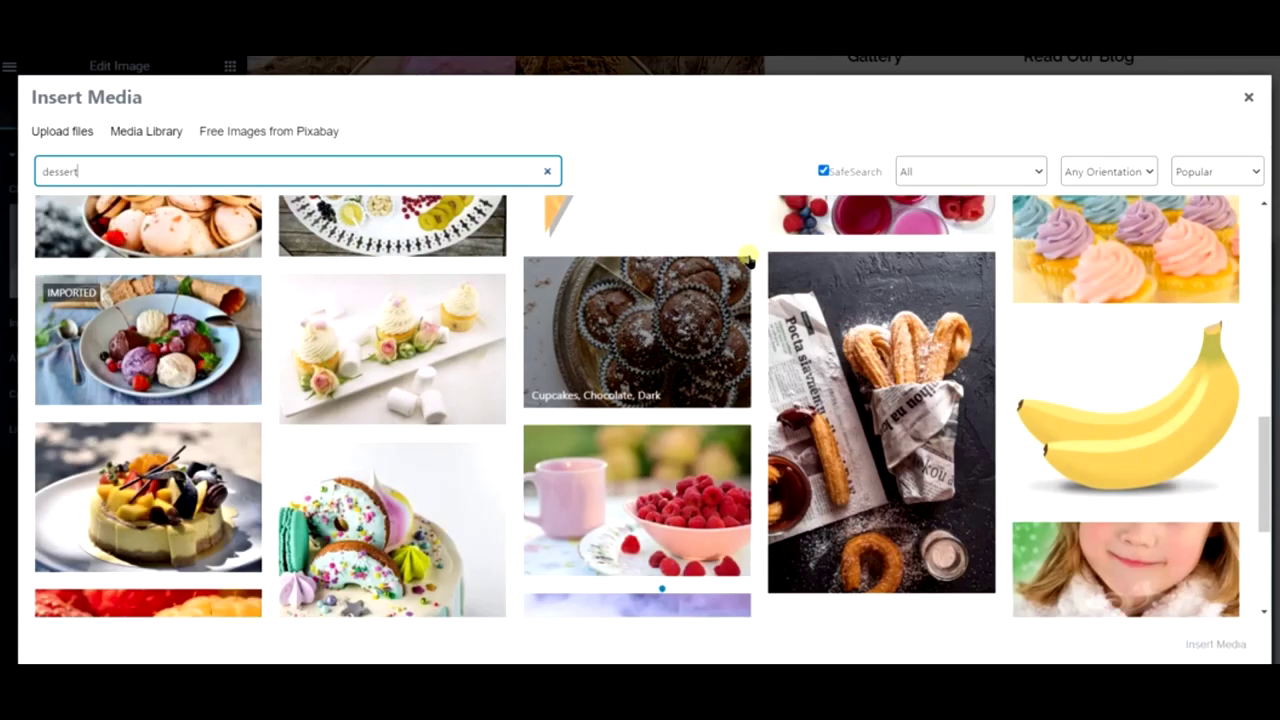
pyautogui.scroll(-1, 748, 258)
pyautogui.click(72, 422)
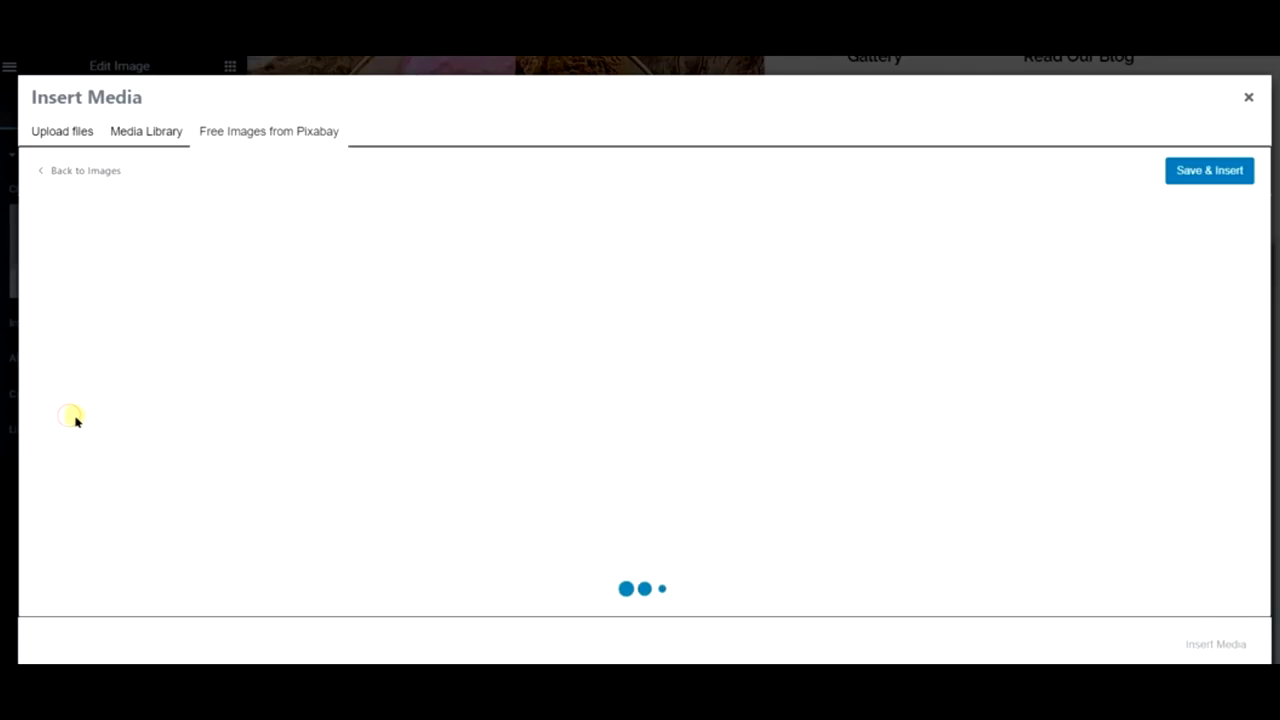
pyautogui.click(1212, 174)
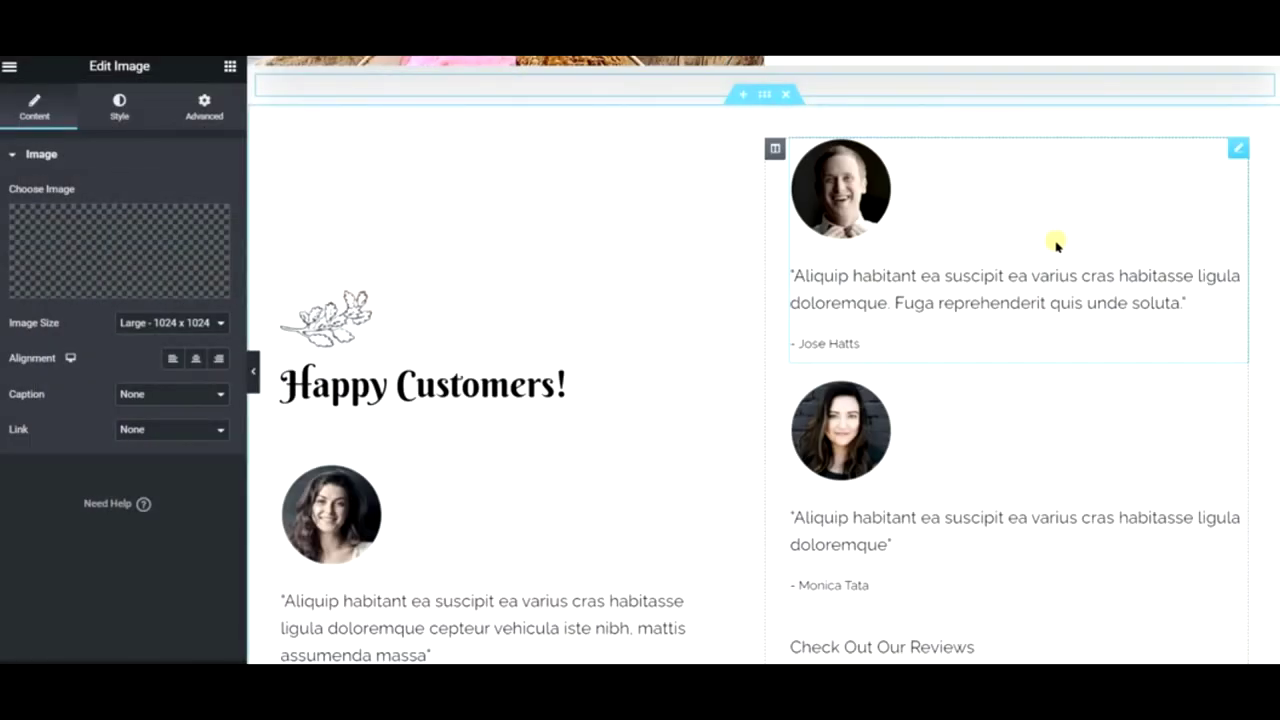
# - Hide and restore the editing panel to preview the page
pyautogui.scroll(1, 960, 194)
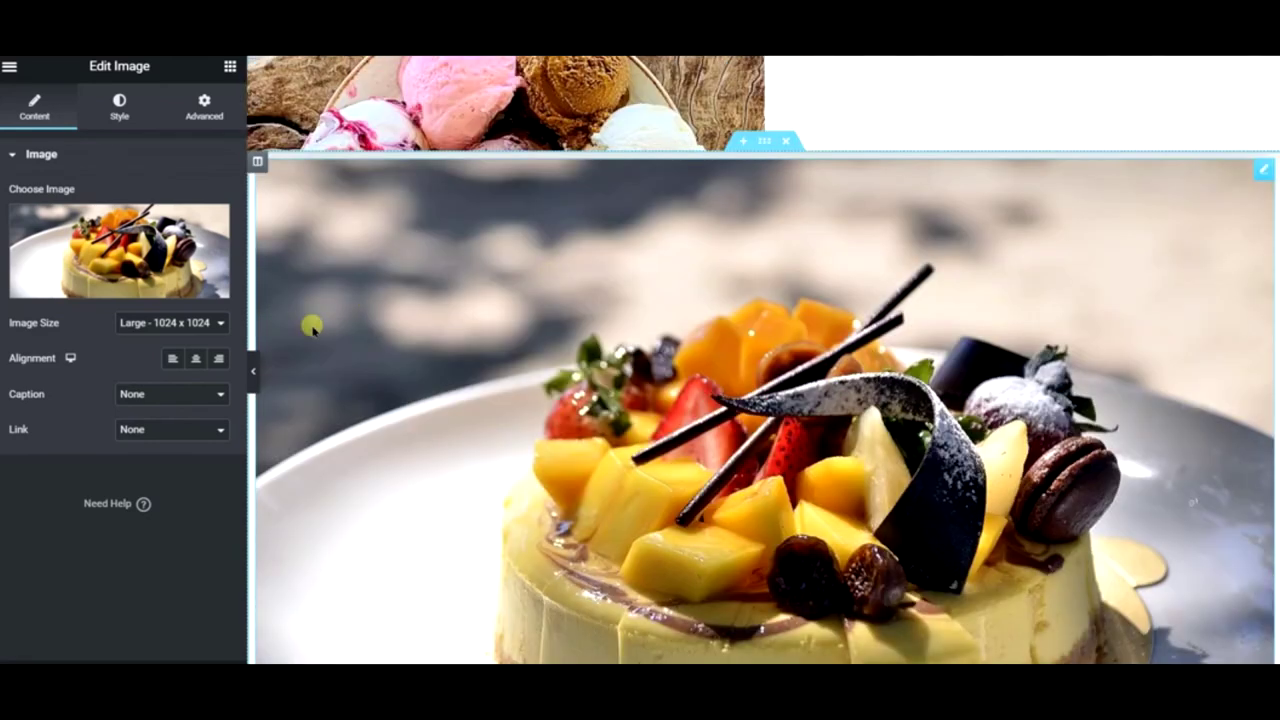
pyautogui.click(256, 383)
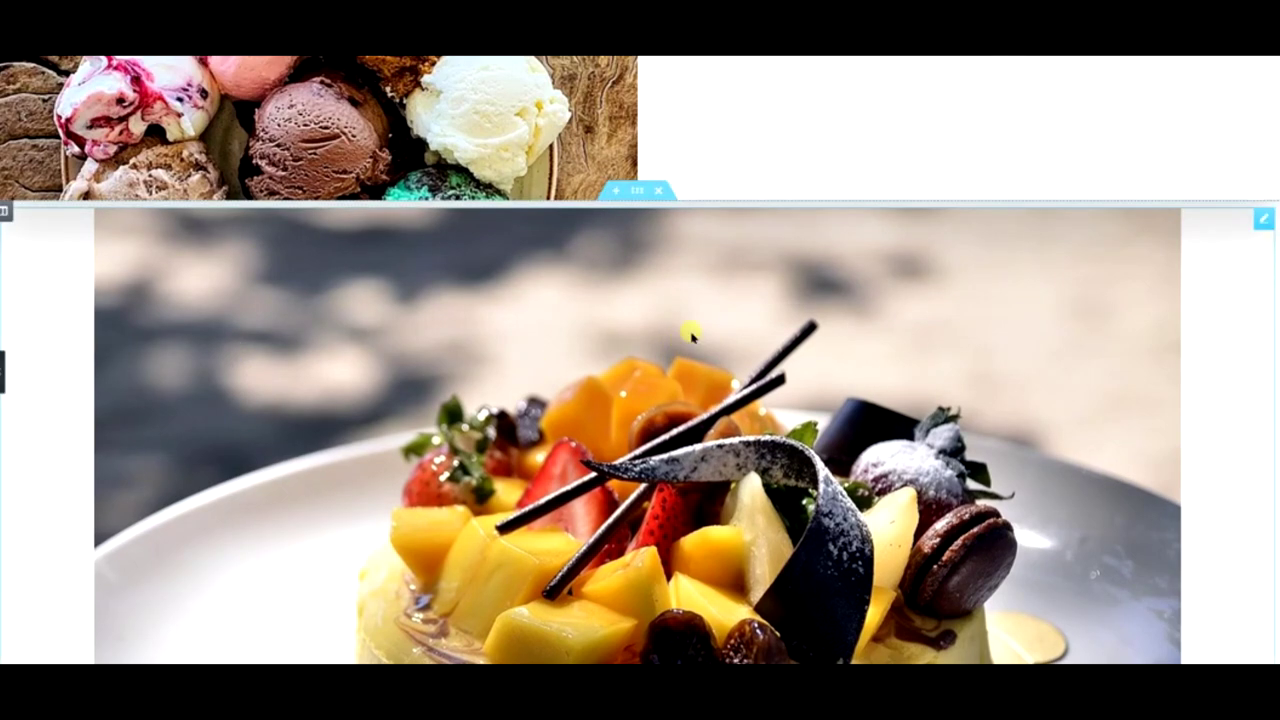
pyautogui.click(768, 318)
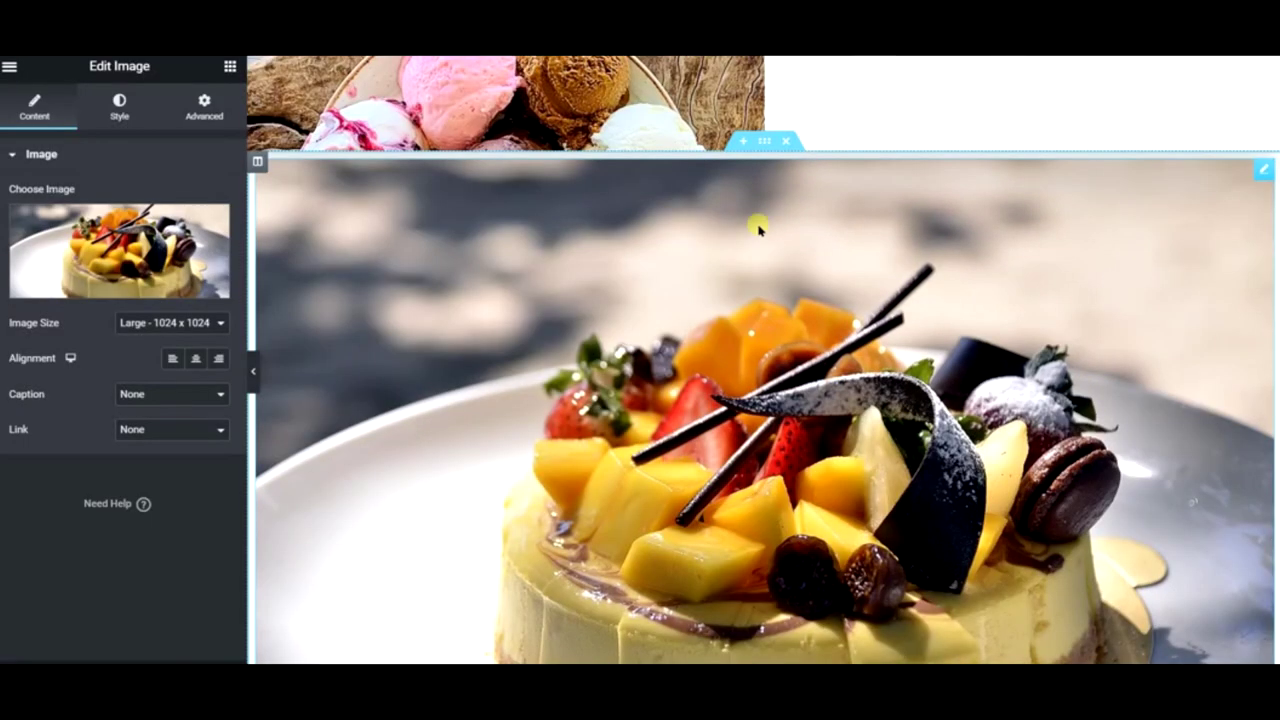
pyautogui.rightClick(440, 260)
pyautogui.rightClick(759, 148)
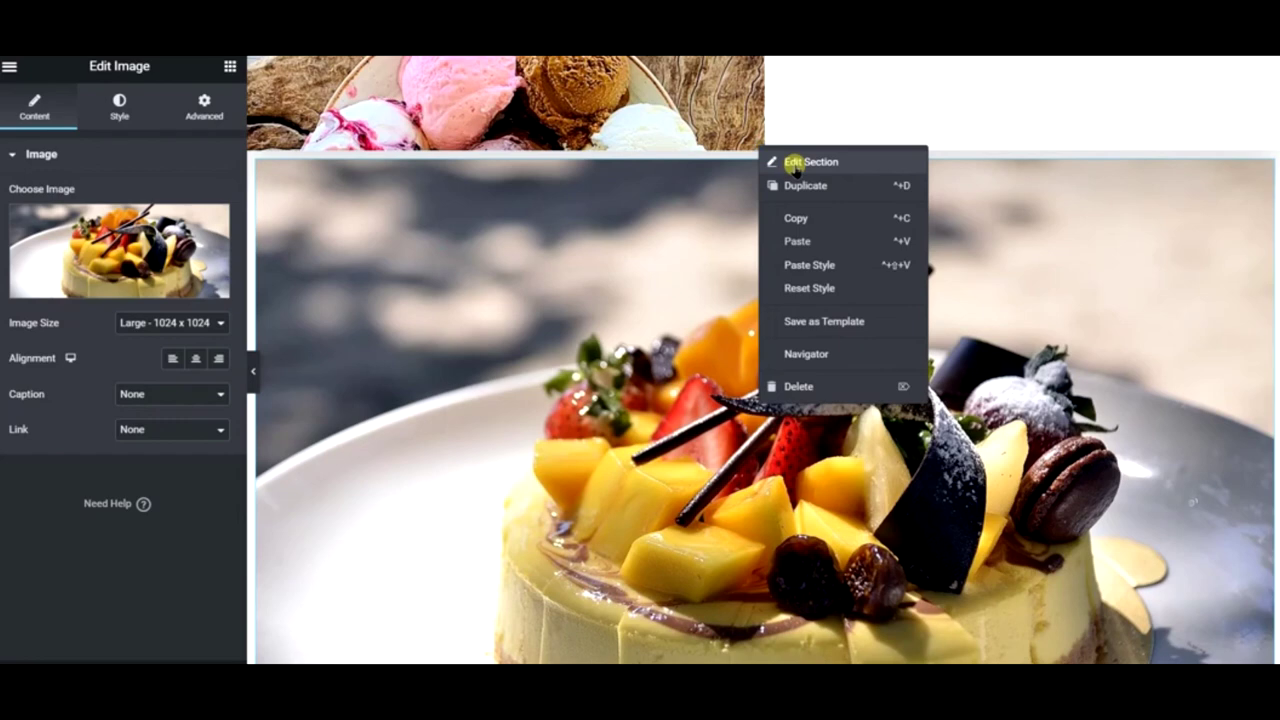
pyautogui.click(254, 172)
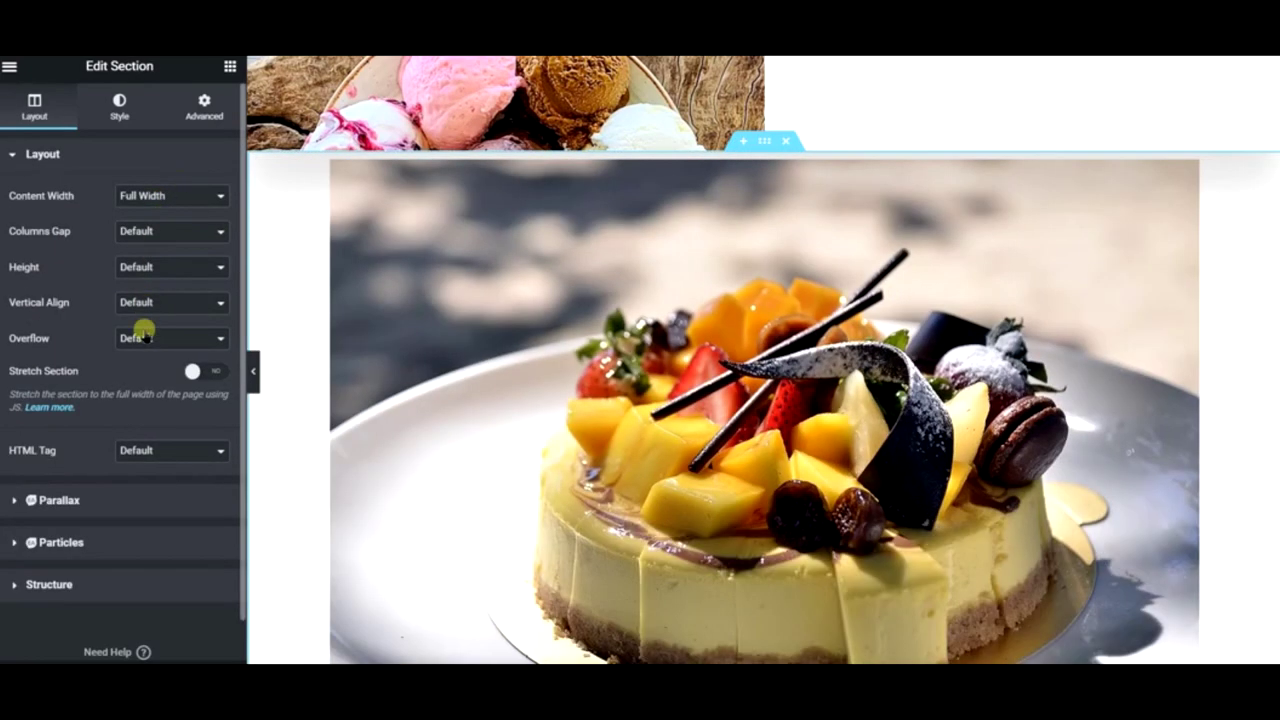
pyautogui.rightClick(257, 162)
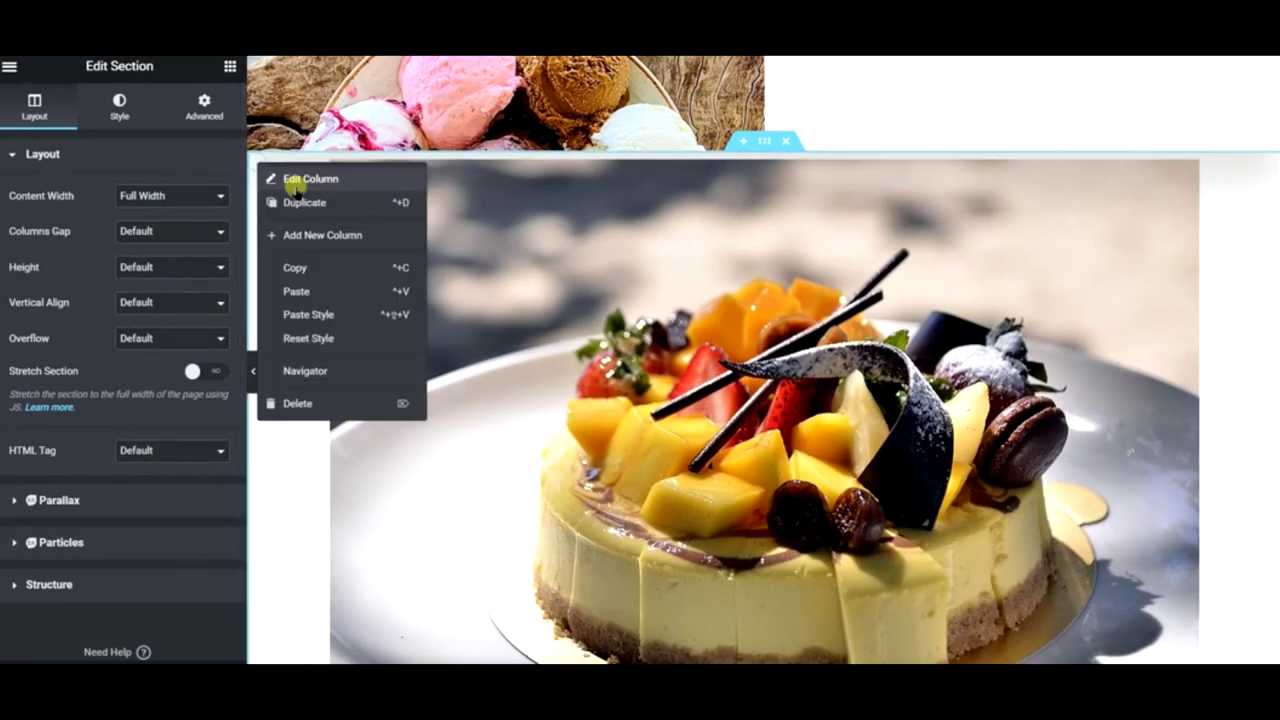
pyautogui.click(288, 180)
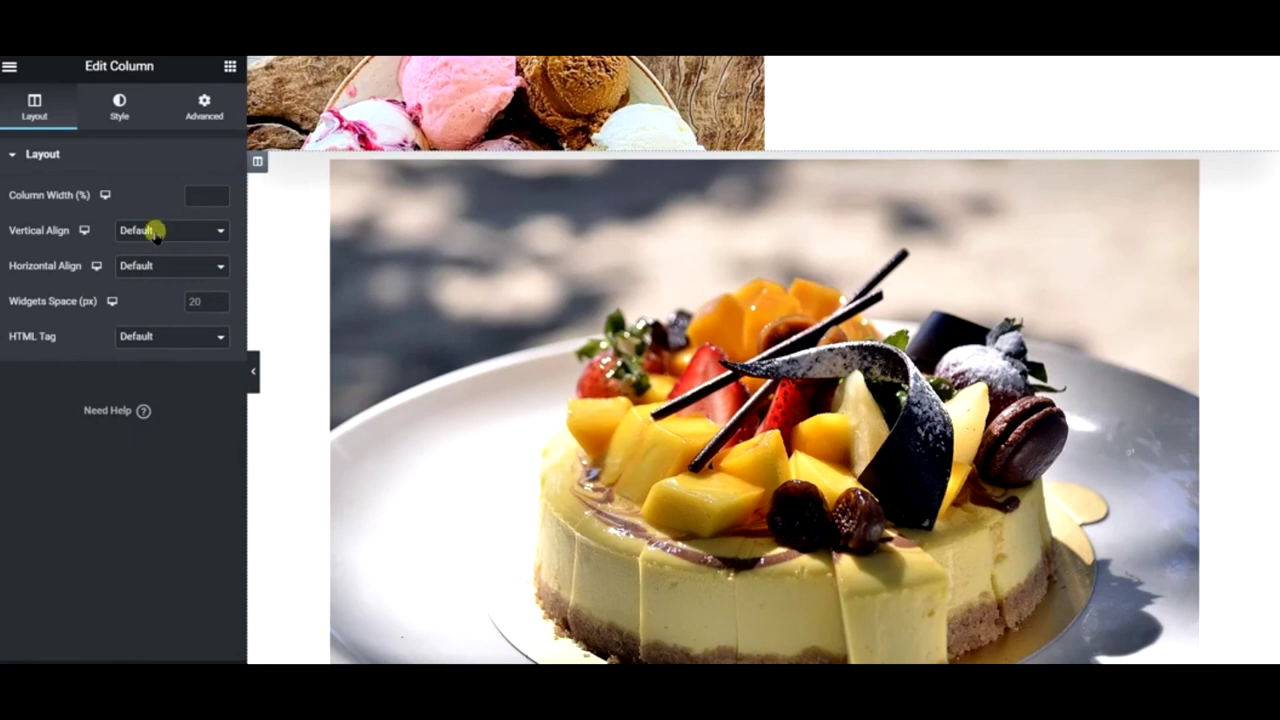
pyautogui.click(366, 272)
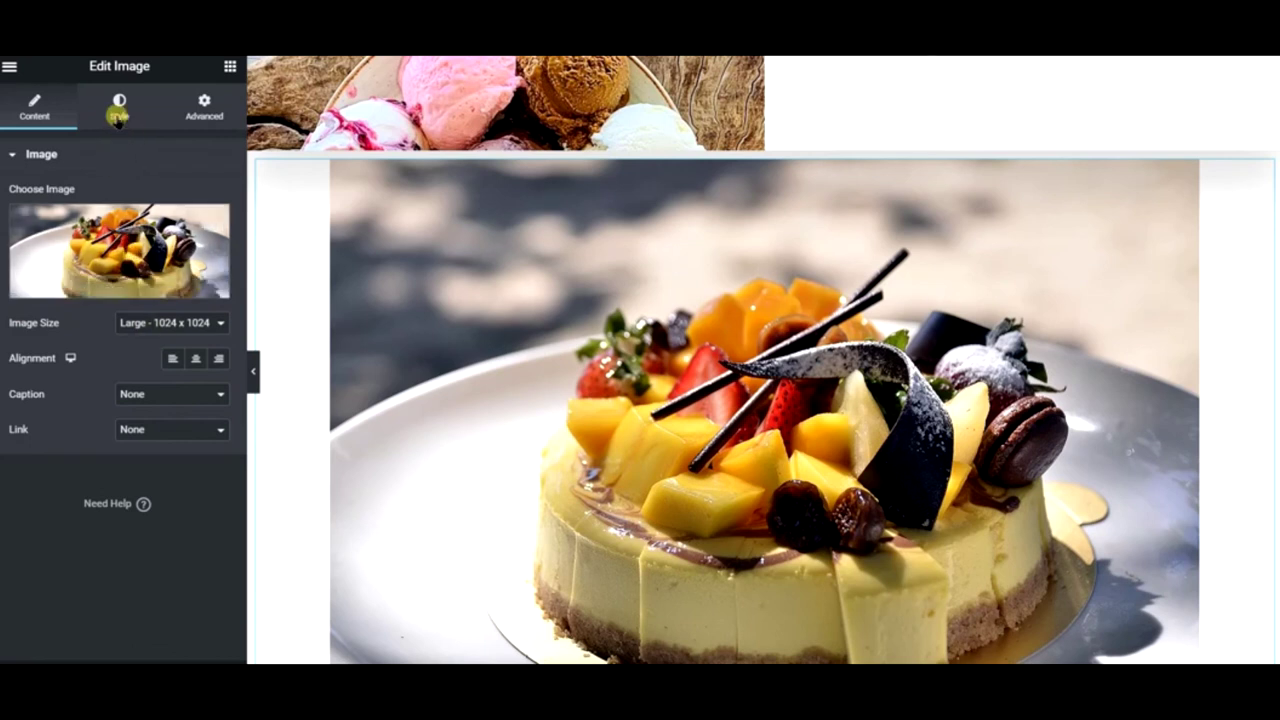
pyautogui.click(118, 114)
pyautogui.scroll(-2, 114, 303)
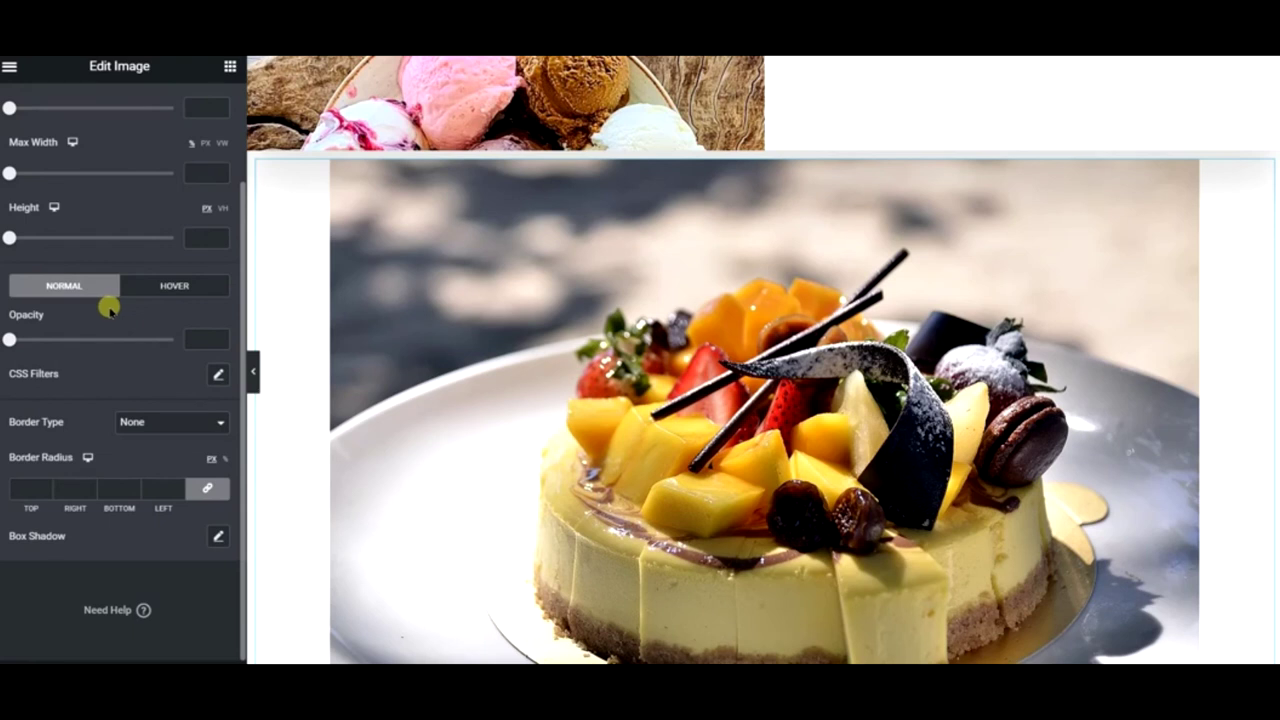
pyautogui.scroll(2, 106, 297)
pyautogui.click(30, 114)
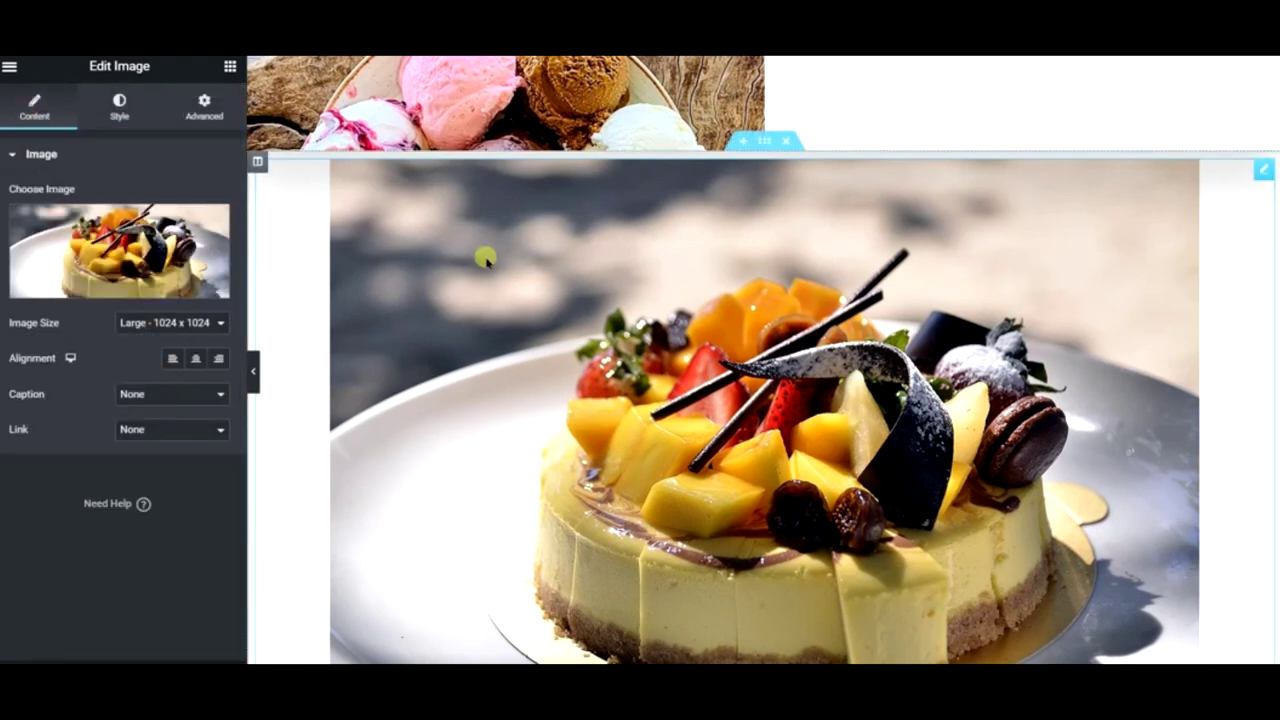
pyautogui.rightClick(1261, 172)
pyautogui.click(1266, 192)
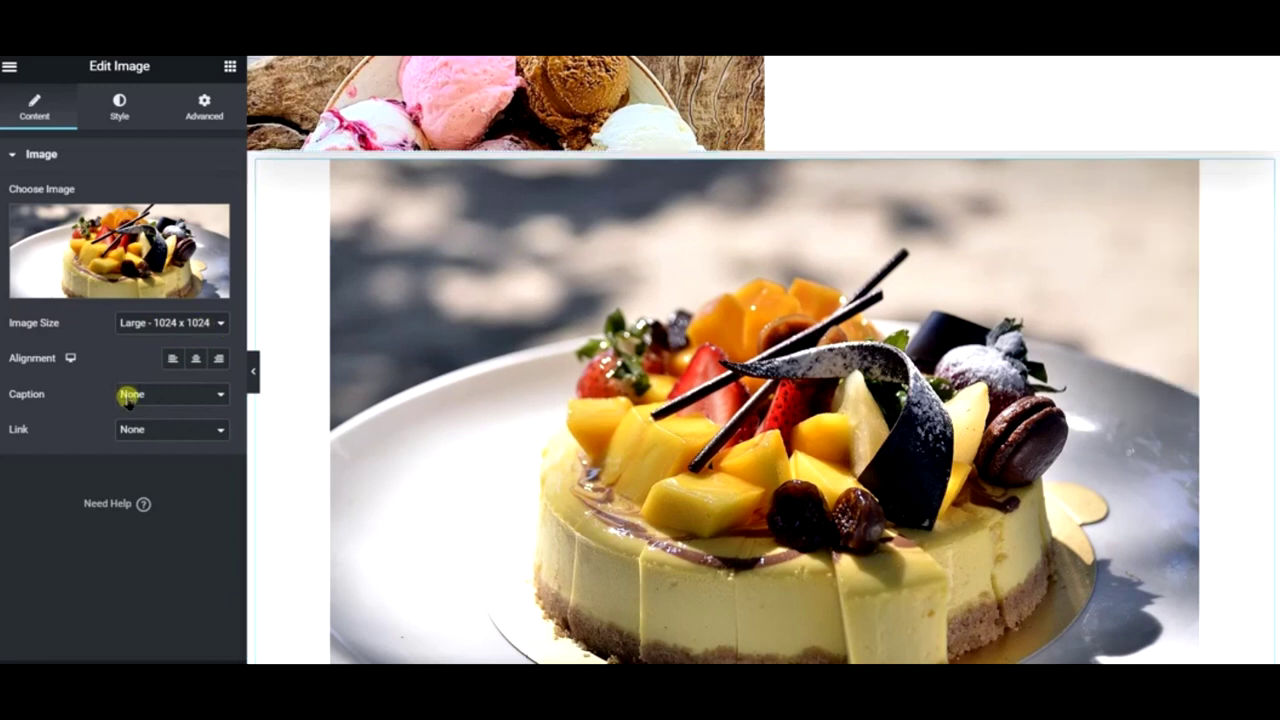
# - Give the column a Classic background using bake-brownie-cake-5143222.jpg
pyautogui.rightClick(257, 161)
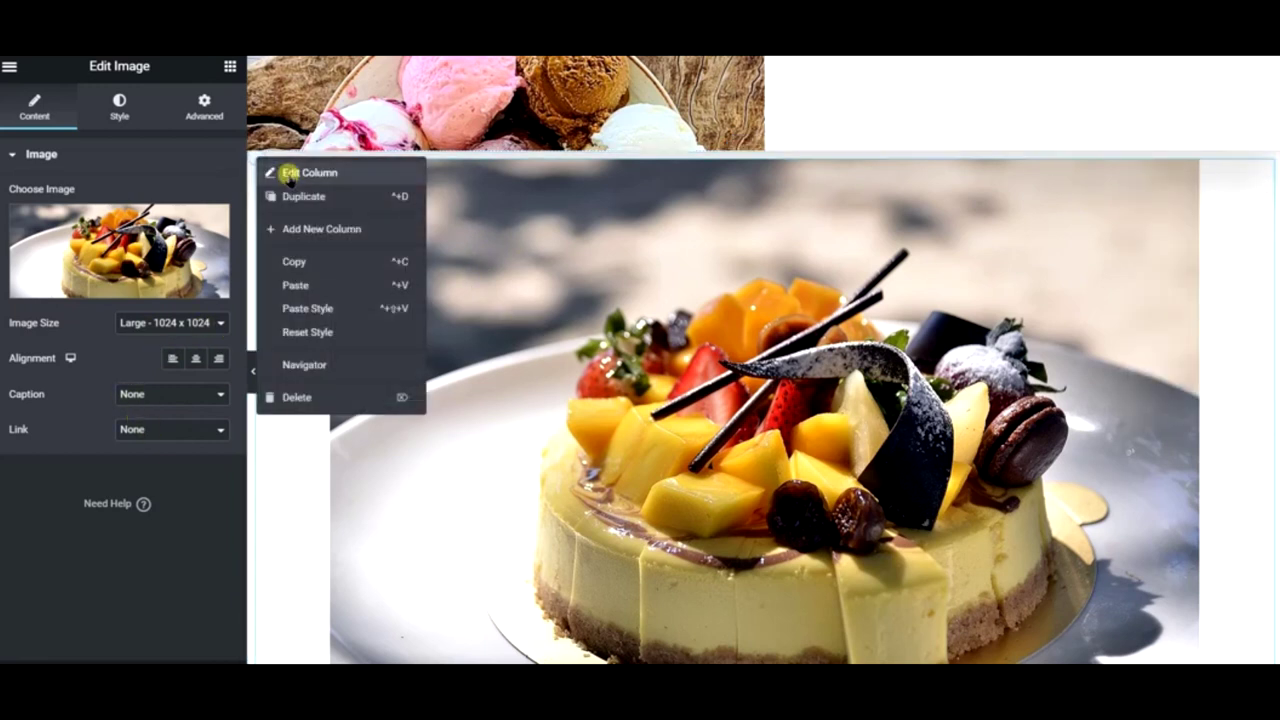
pyautogui.click(289, 174)
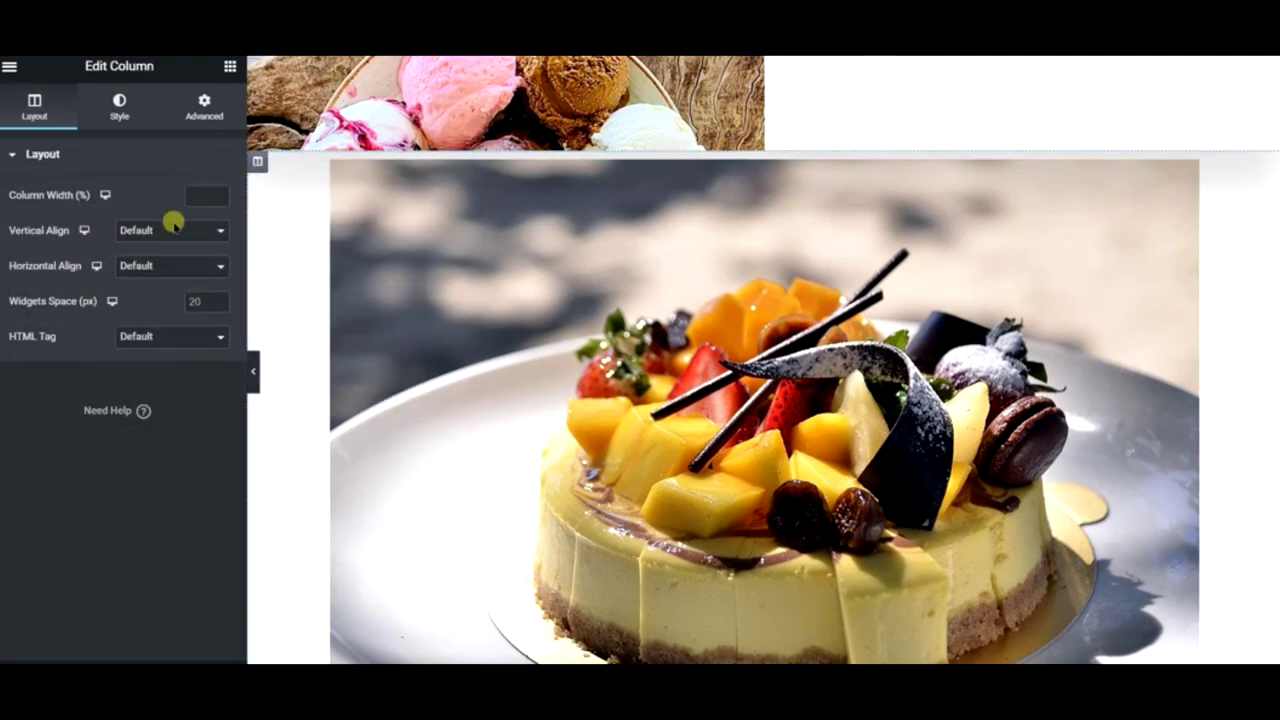
pyautogui.click(118, 108)
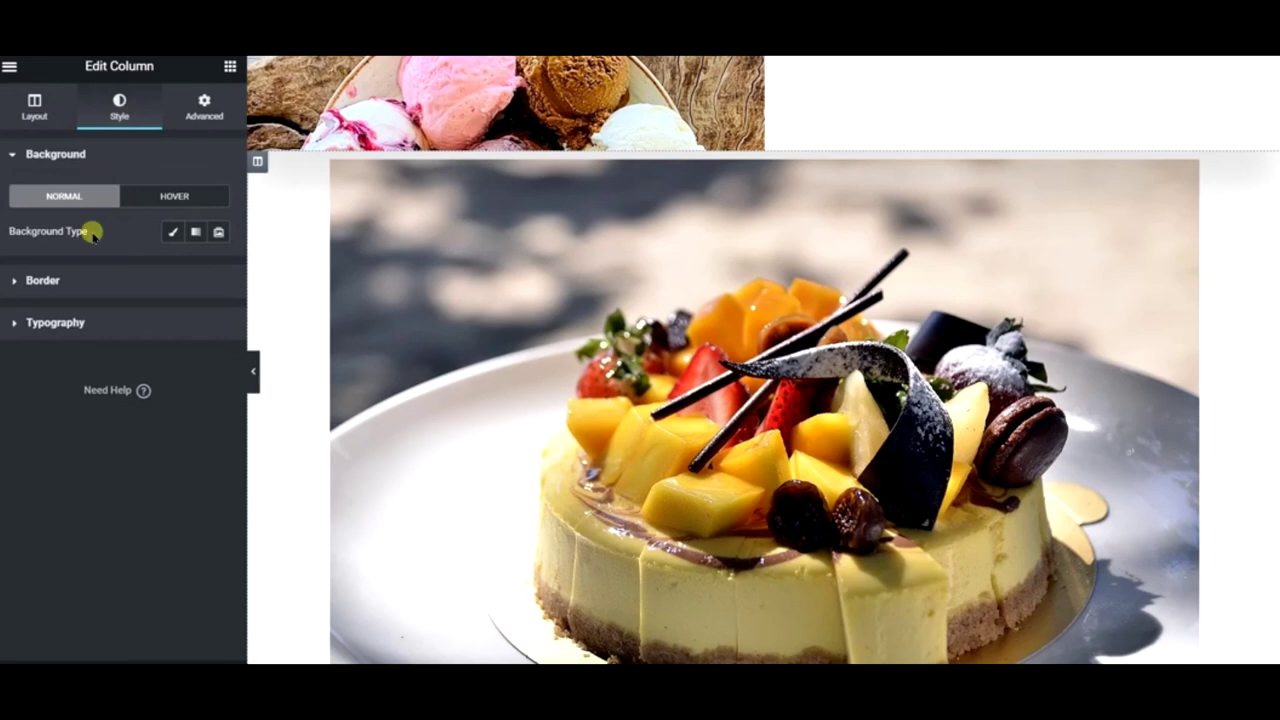
pyautogui.click(172, 231)
pyautogui.click(143, 330)
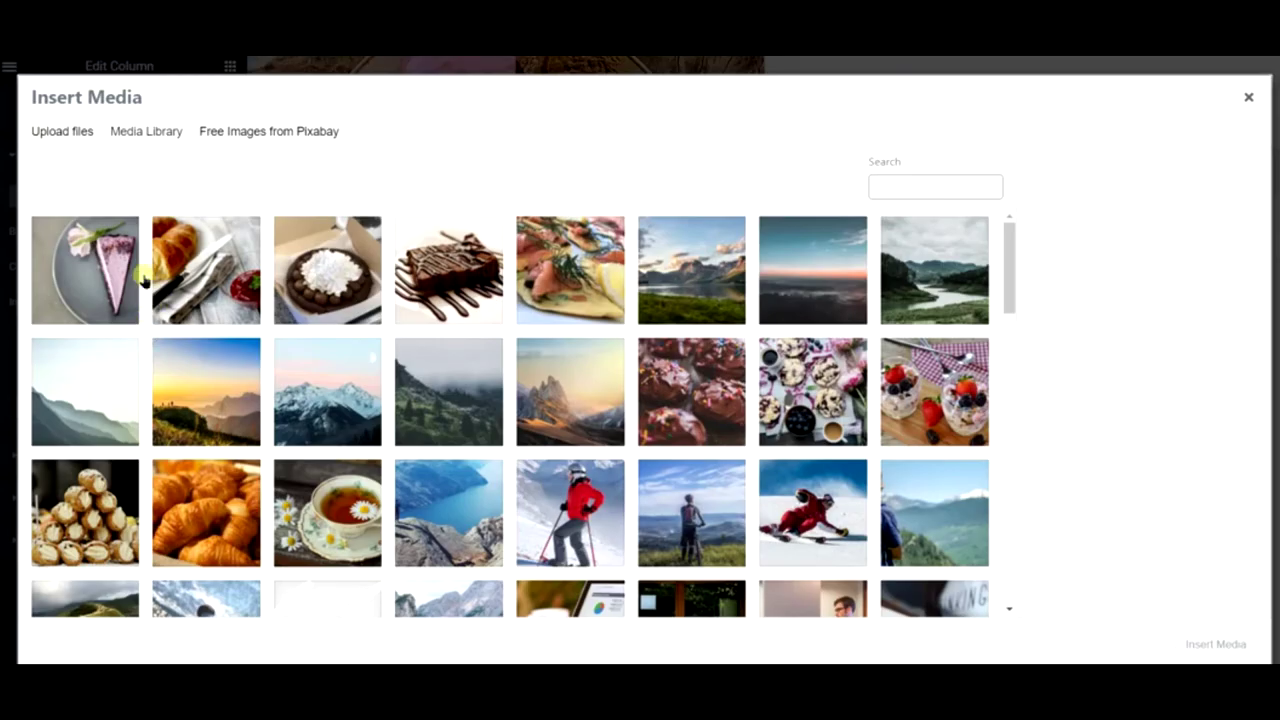
pyautogui.click(279, 268)
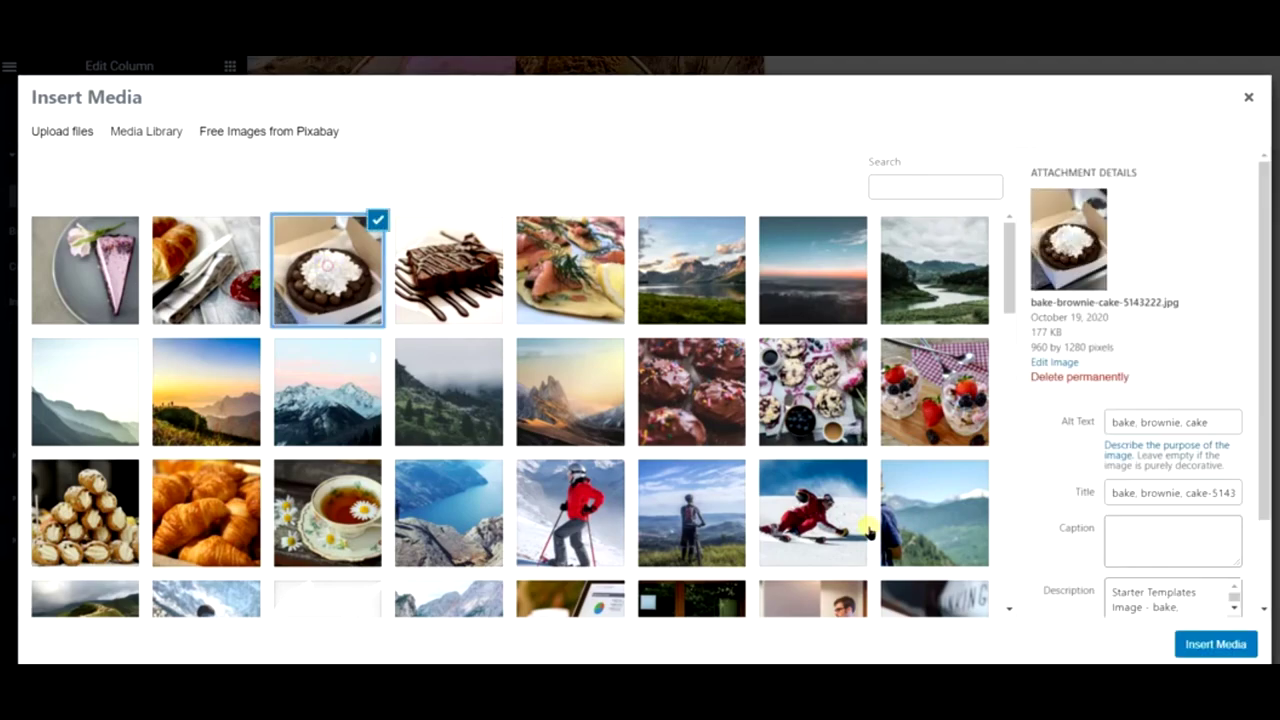
pyautogui.click(1205, 642)
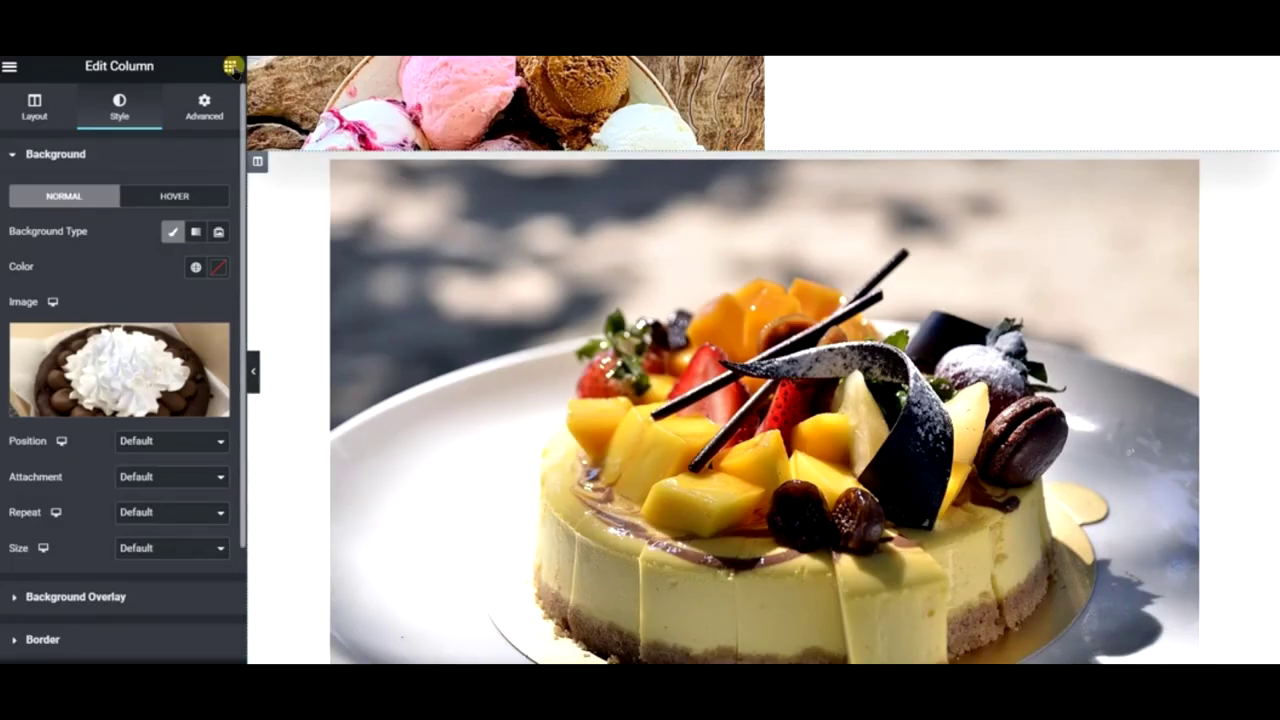
# - Replace the cake Image widget with a Spacer set to 500 px height
pyautogui.click(229, 67)
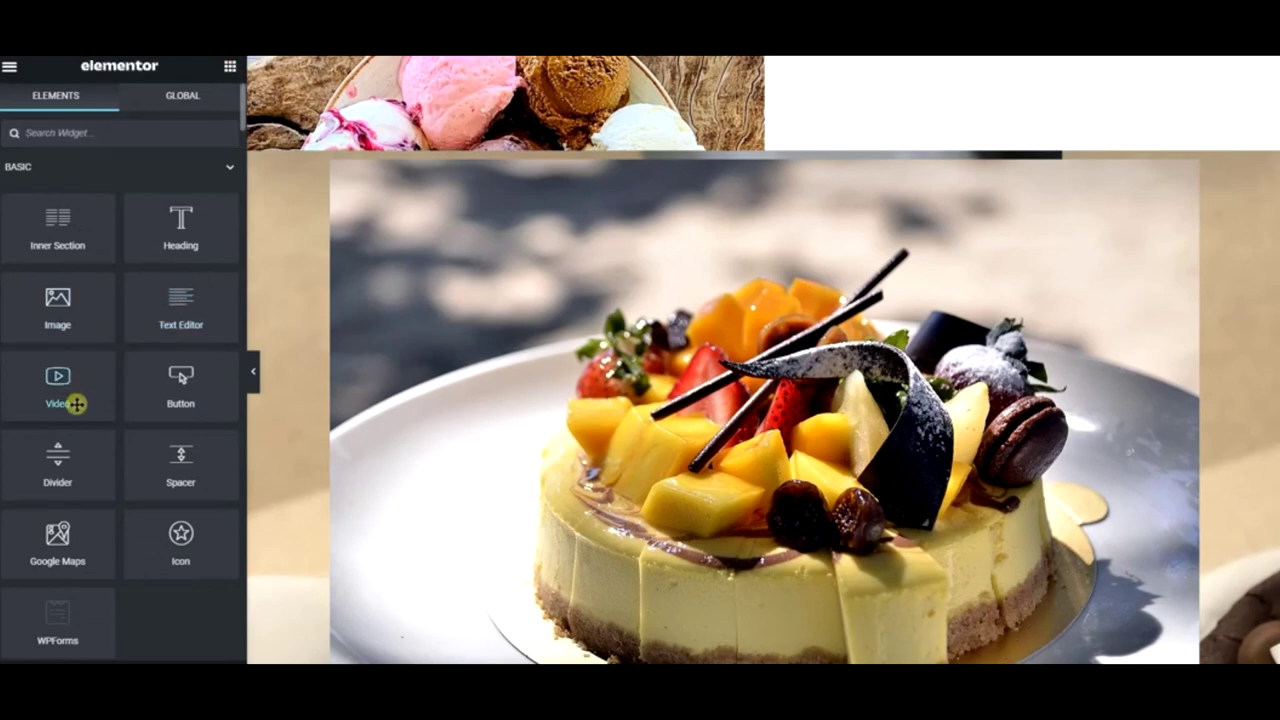
pyautogui.moveTo(175, 447); pyautogui.dragTo(665, 395)
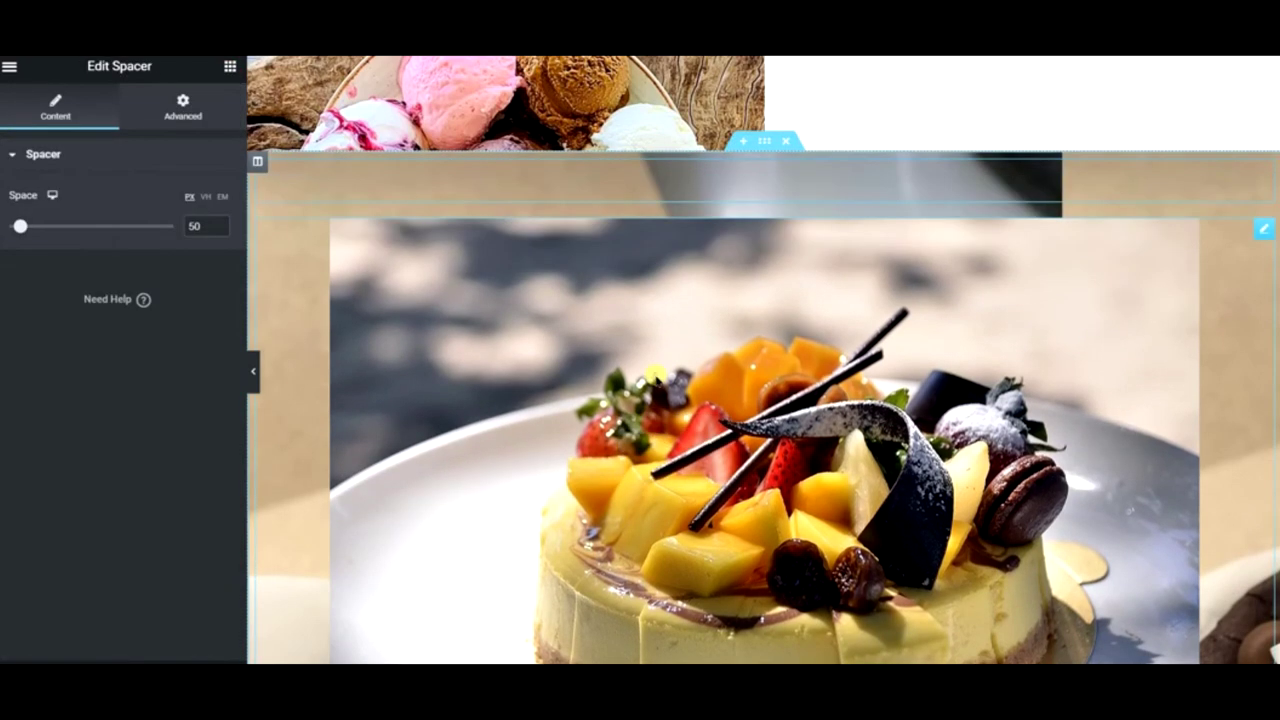
pyautogui.rightClick(657, 381)
pyautogui.click(721, 613)
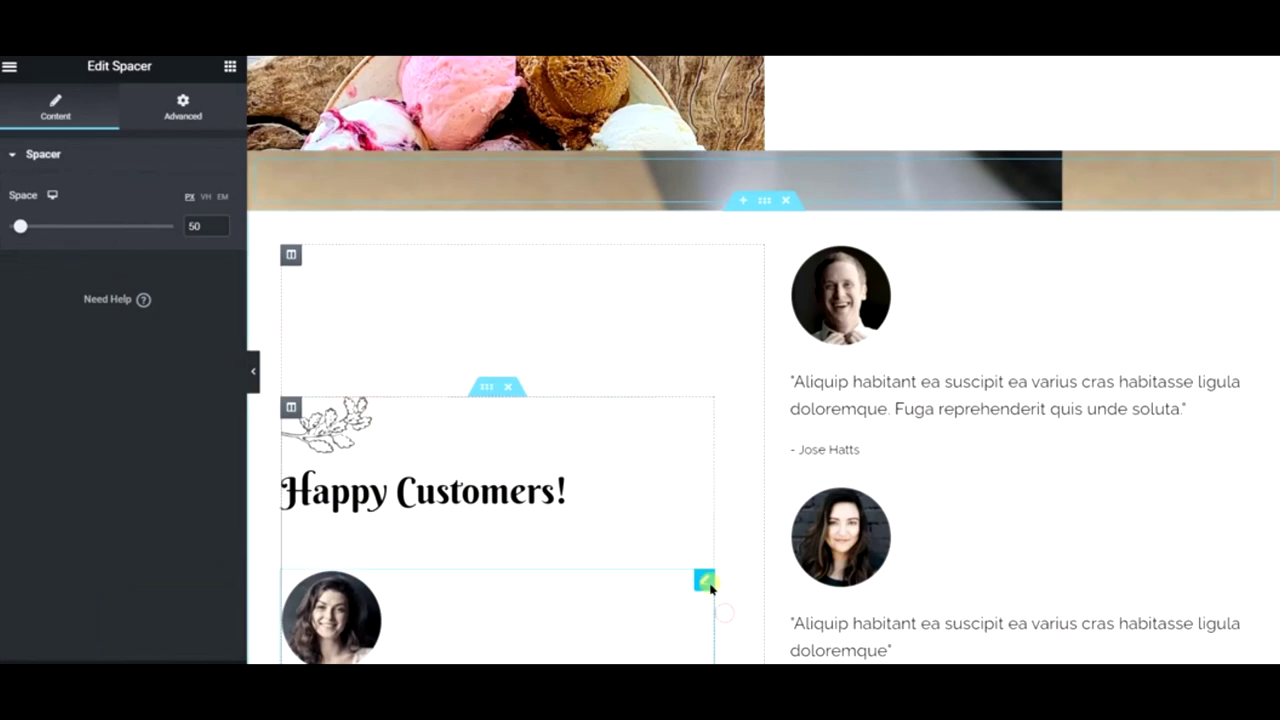
pyautogui.click(200, 226)
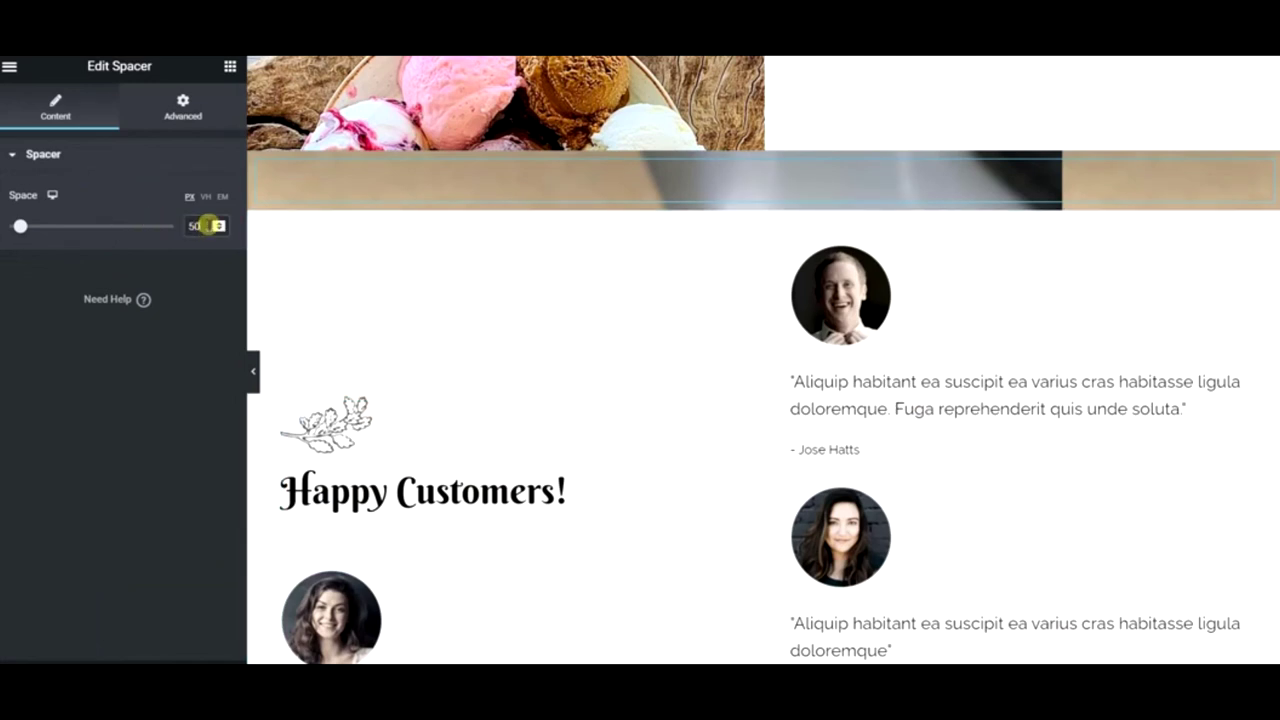
pyautogui.write('0')
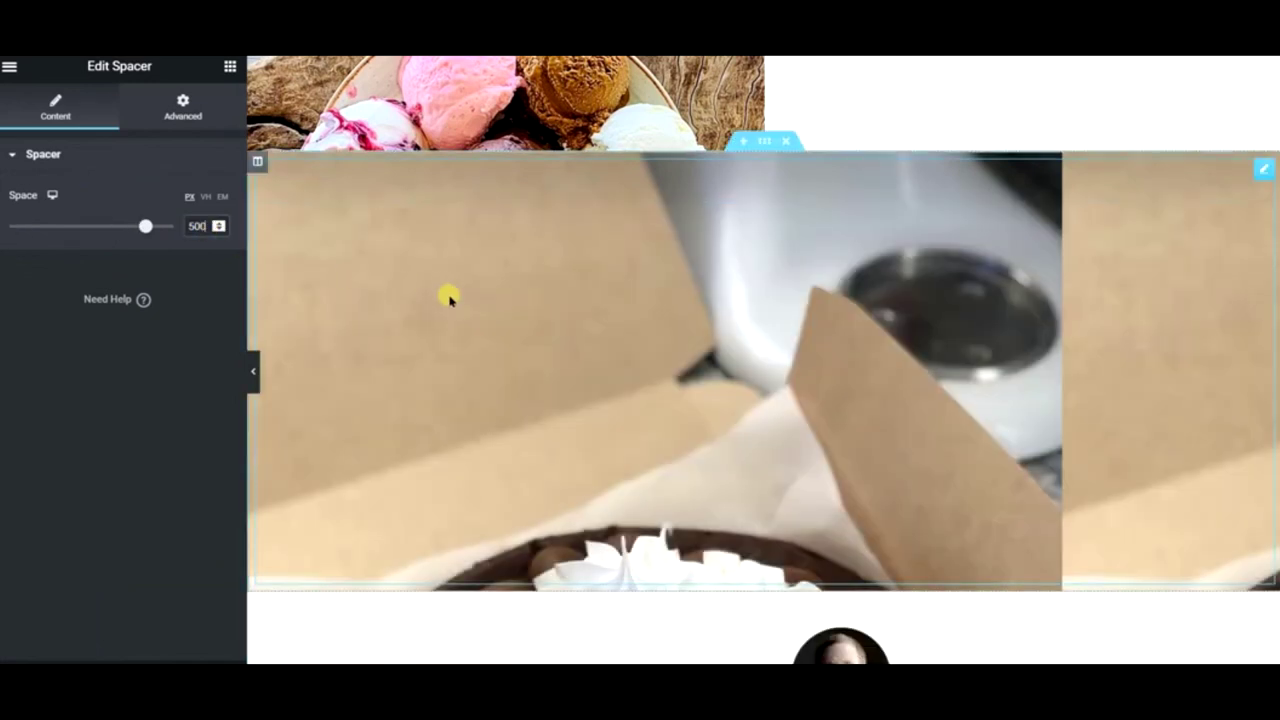
# - Set the column's background position to Center Center and size to Cover
pyautogui.rightClick(257, 165)
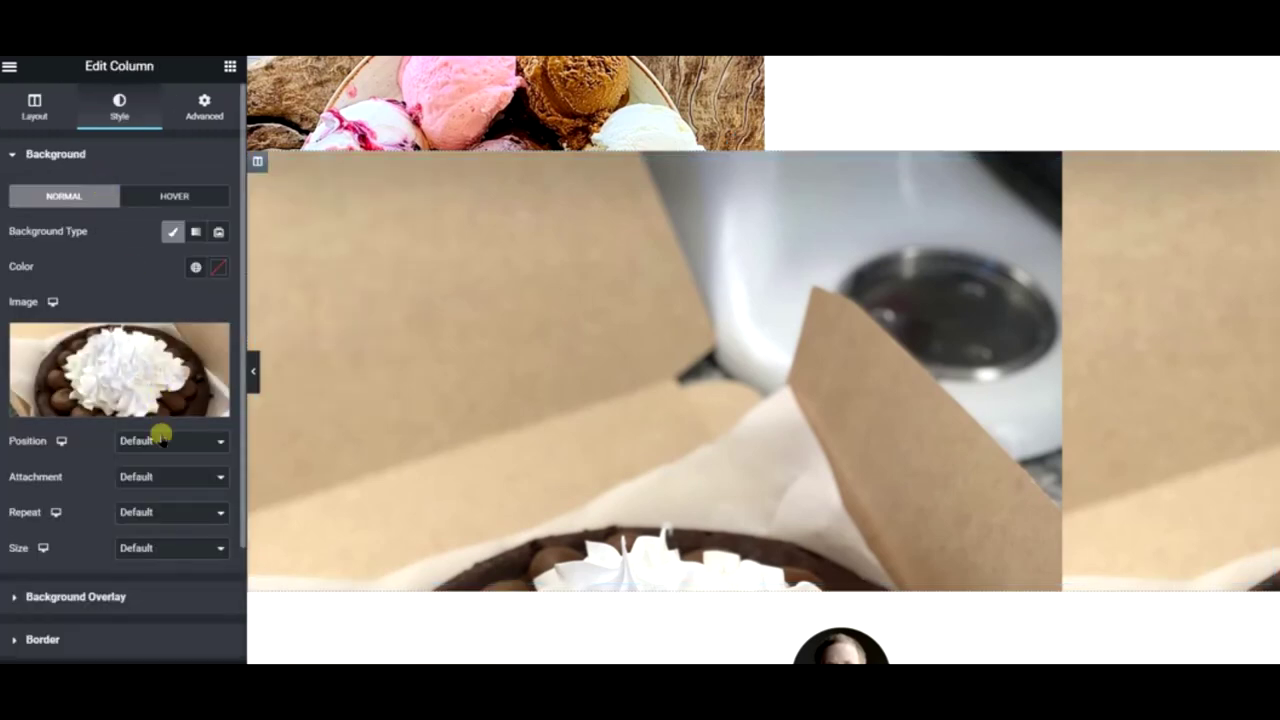
pyautogui.click(160, 440)
pyautogui.click(163, 472)
pyautogui.click(157, 546)
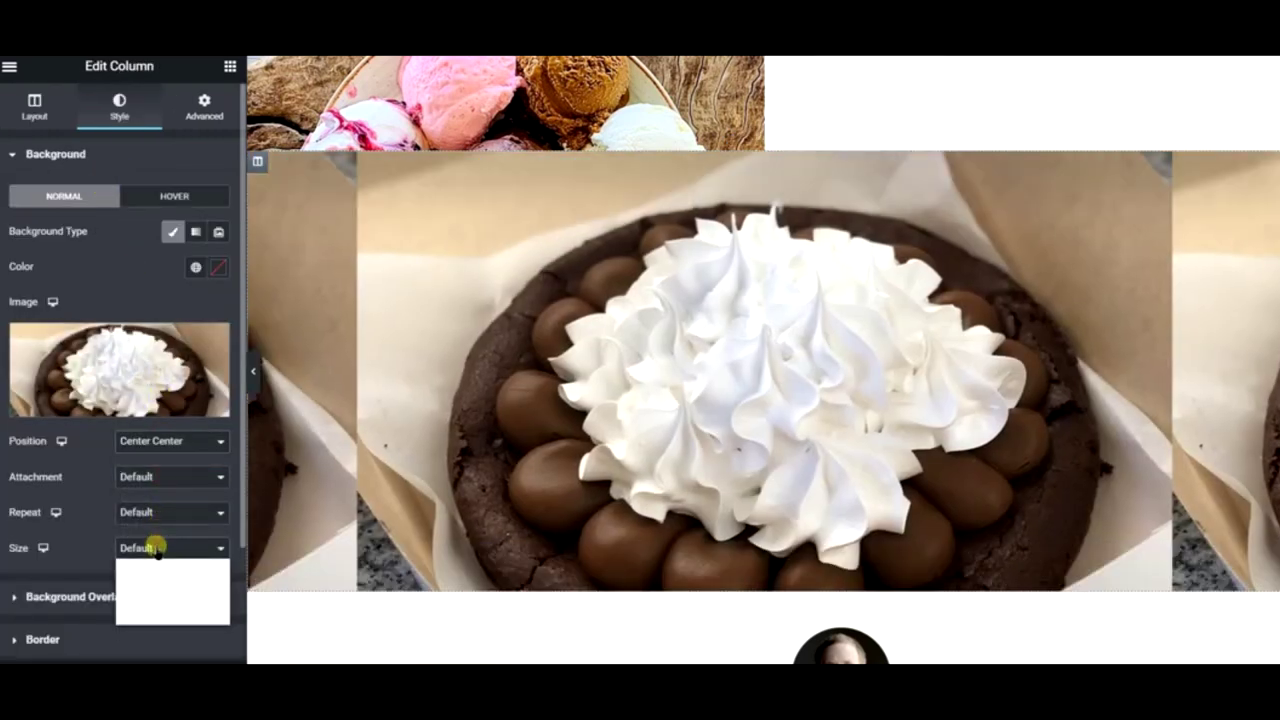
pyautogui.click(150, 592)
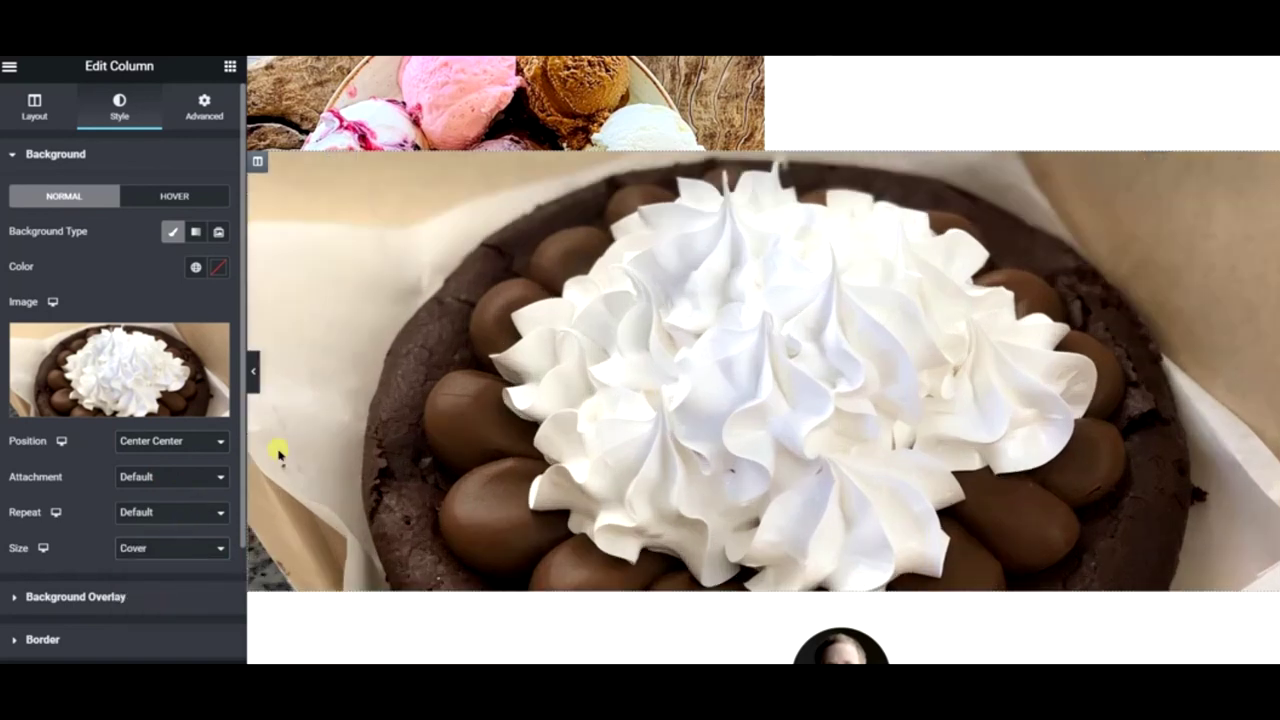
# - Increase the spacer height to 800 px
pyautogui.click(617, 393)
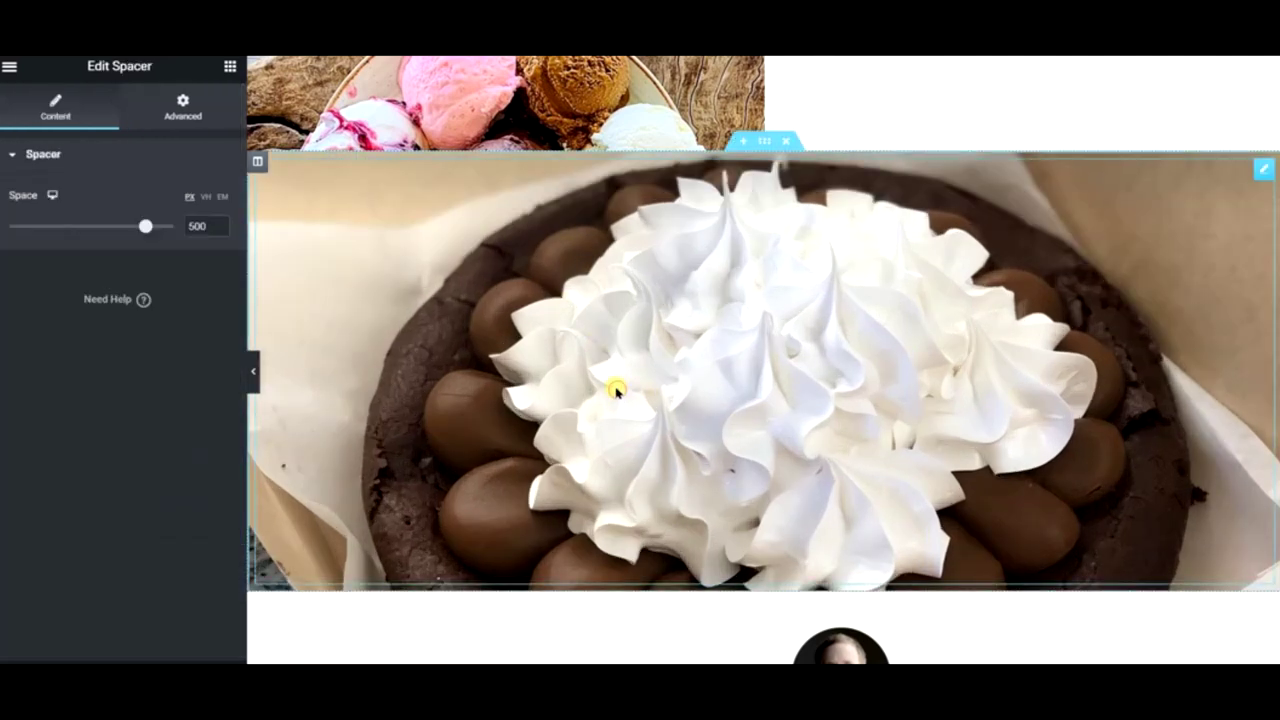
pyautogui.click(193, 226)
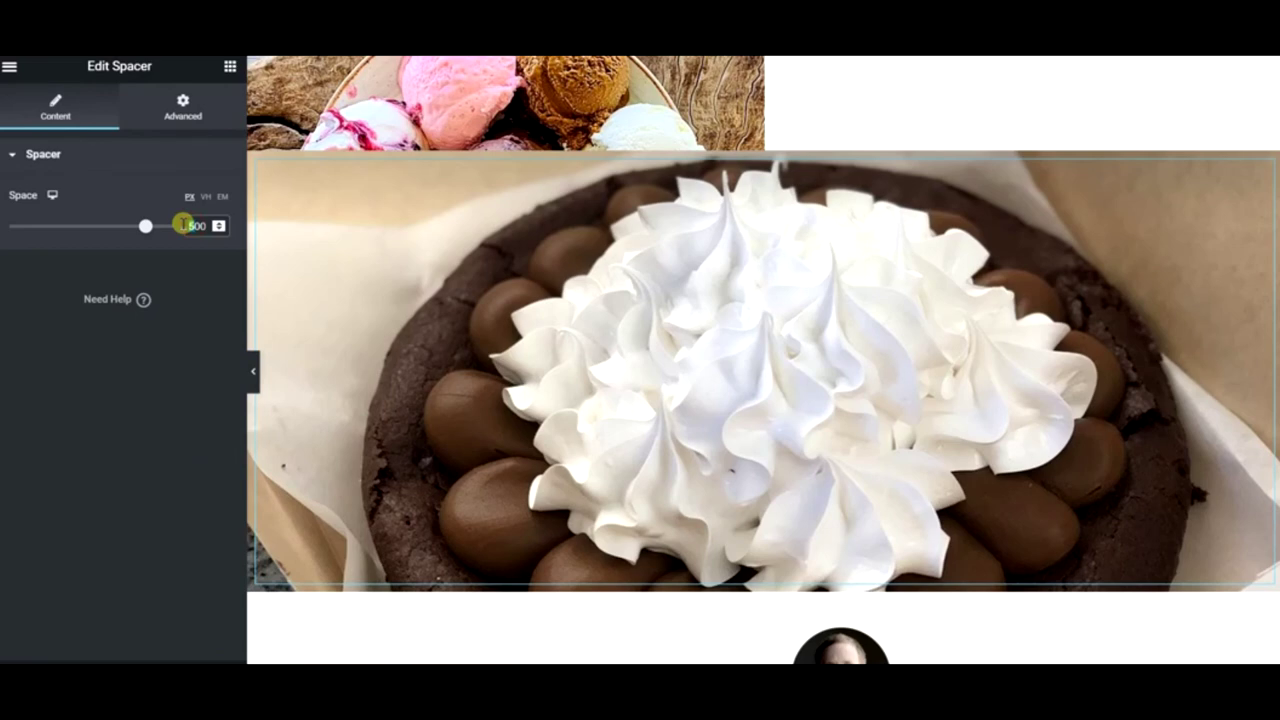
pyautogui.write('800')
# - Preview the page at full width, then return to the editor
pyautogui.click(252, 341)
pyautogui.scroll(-5, 249, 246)
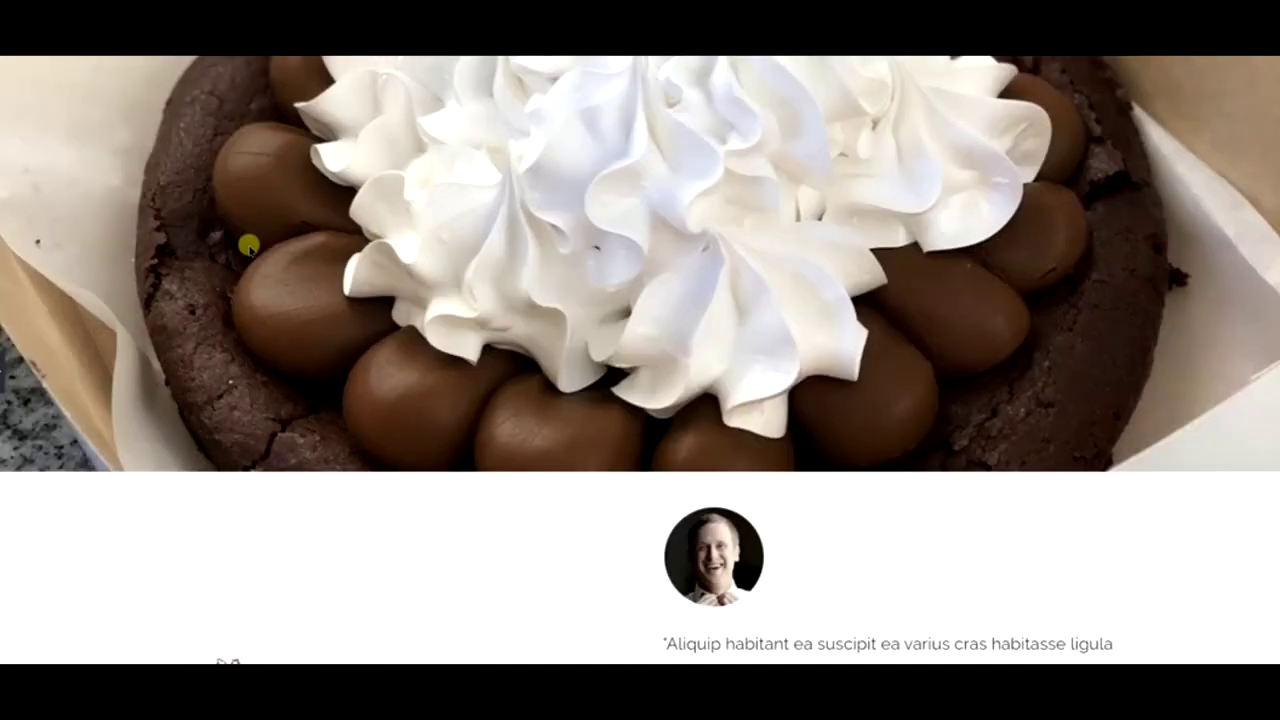
pyautogui.scroll(4, 249, 246)
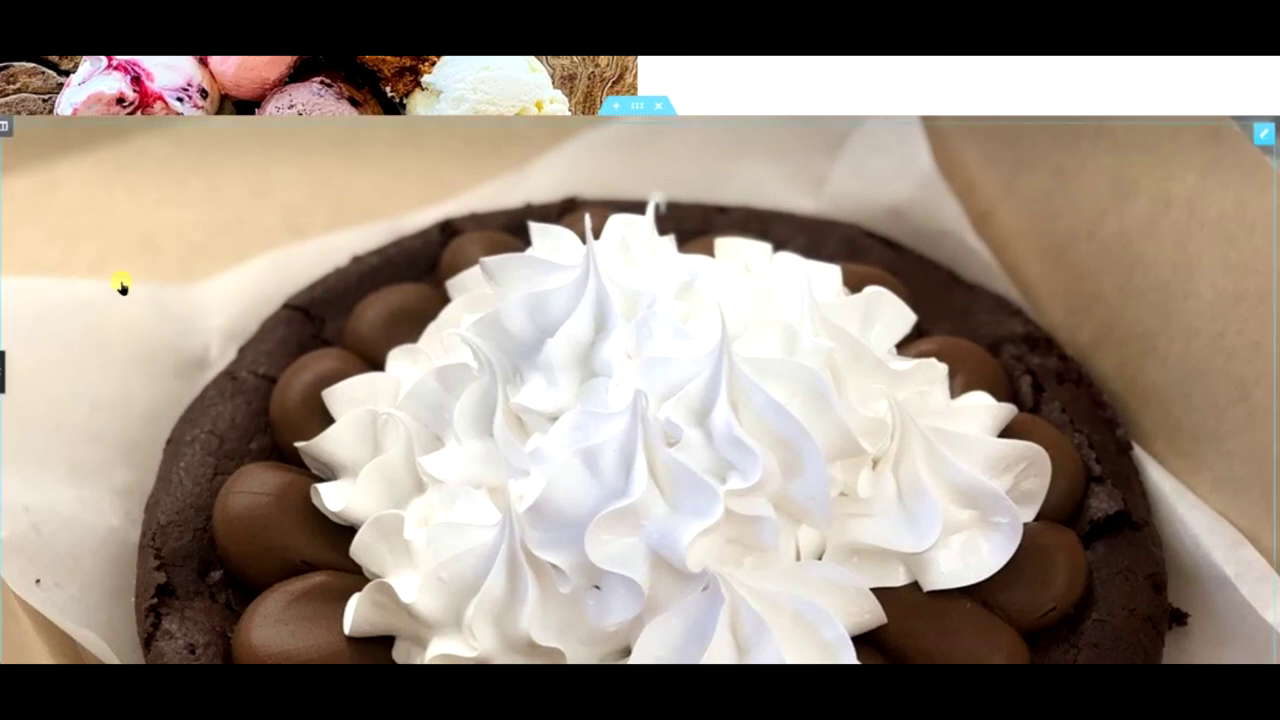
pyautogui.click(2, 370)
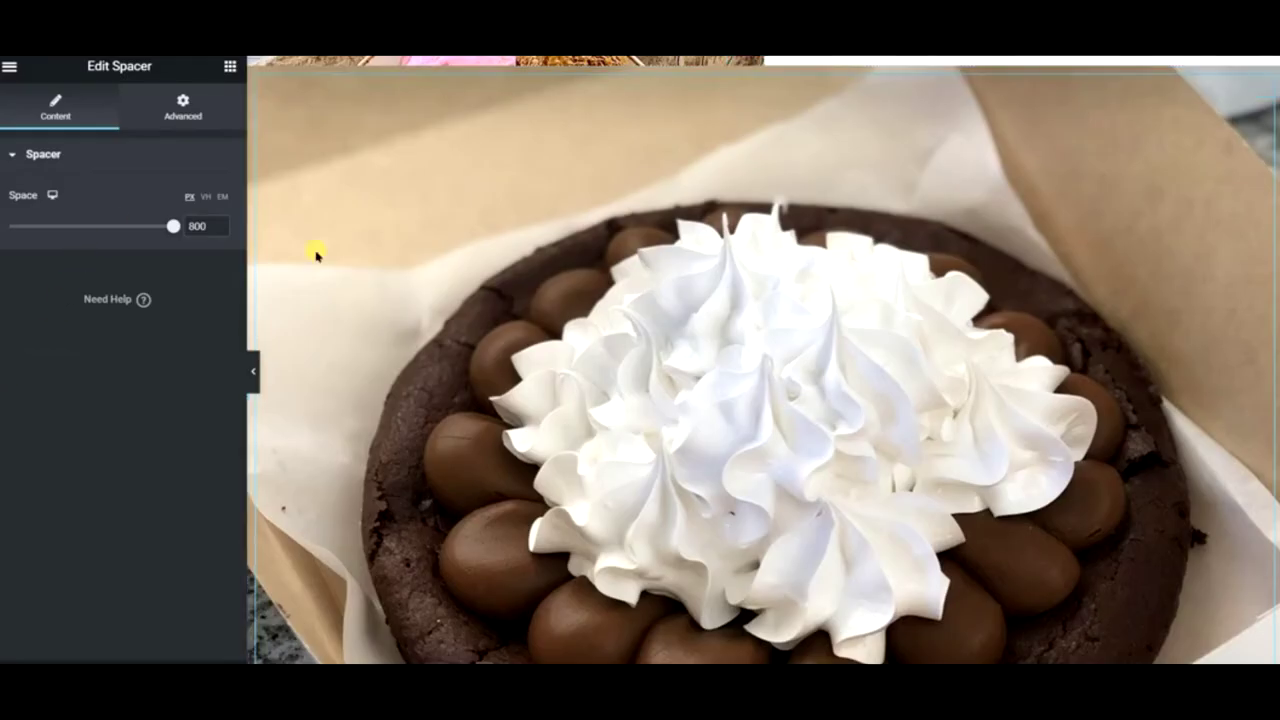
pyautogui.rightClick(506, 318)
pyautogui.click(572, 333)
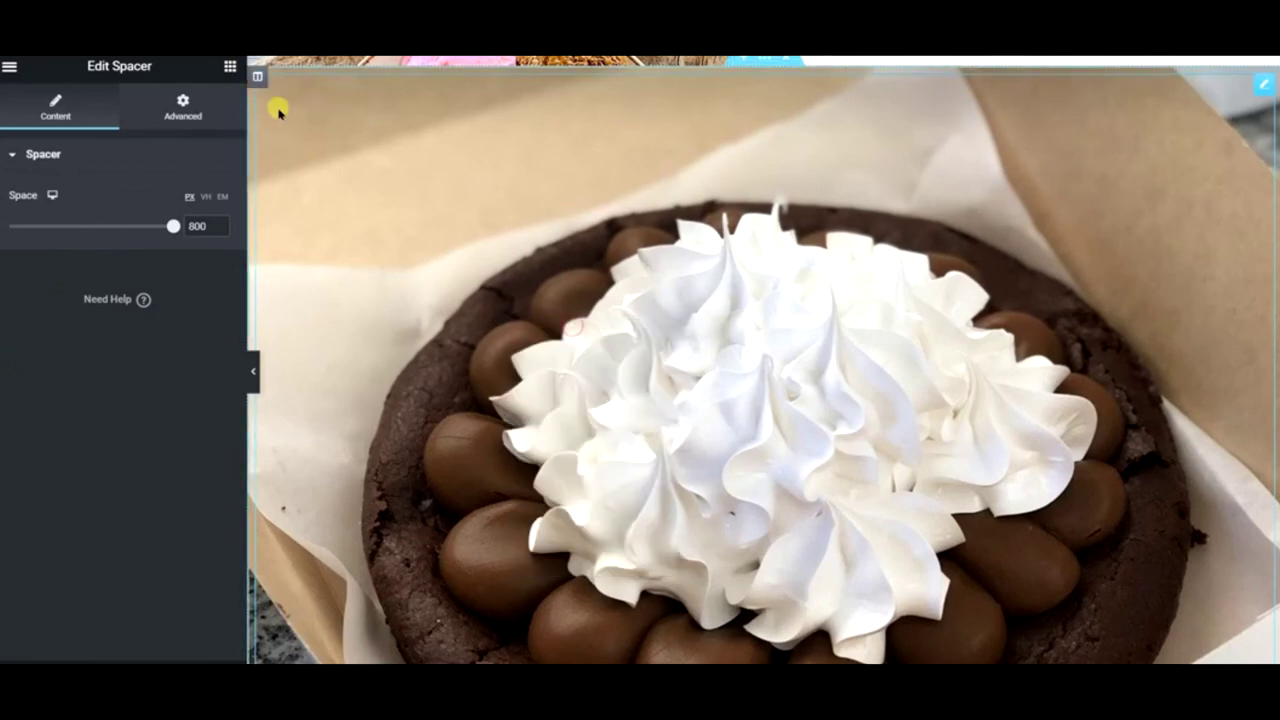
# - Duplicate the cake column and paste the copied style onto the new second column
pyautogui.rightClick(257, 76)
pyautogui.click(304, 110)
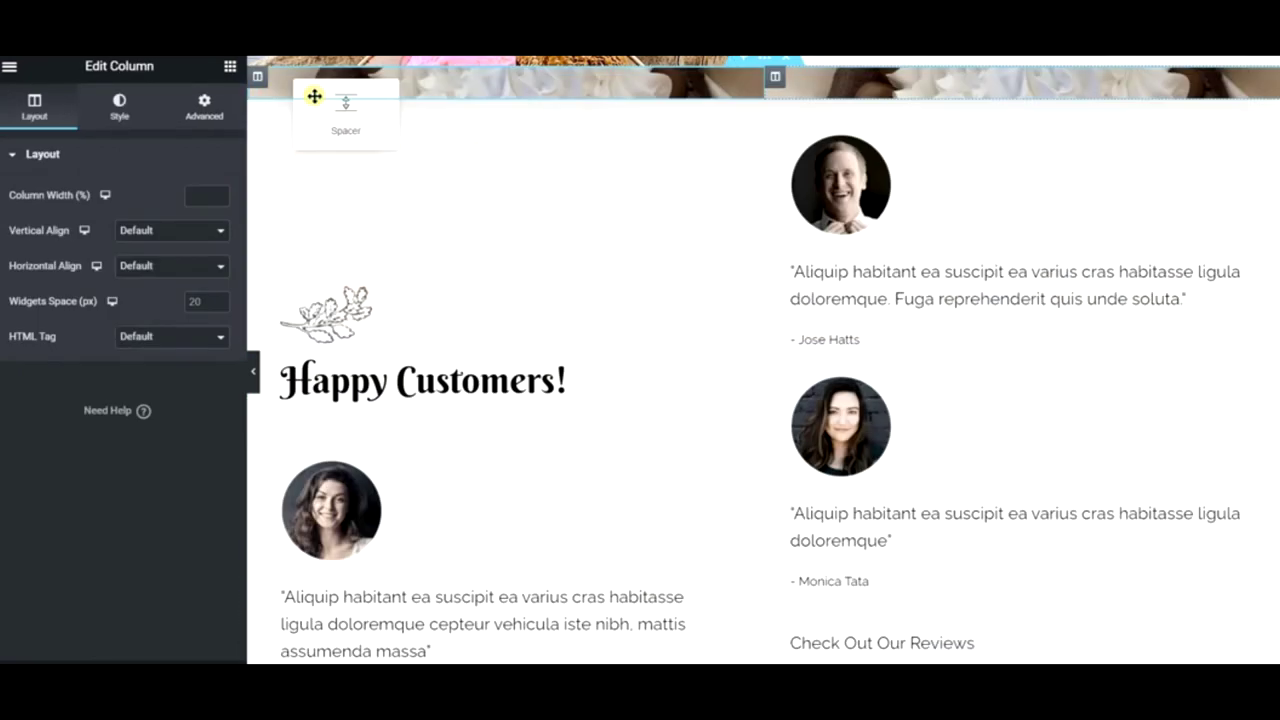
pyautogui.rightClick(775, 76)
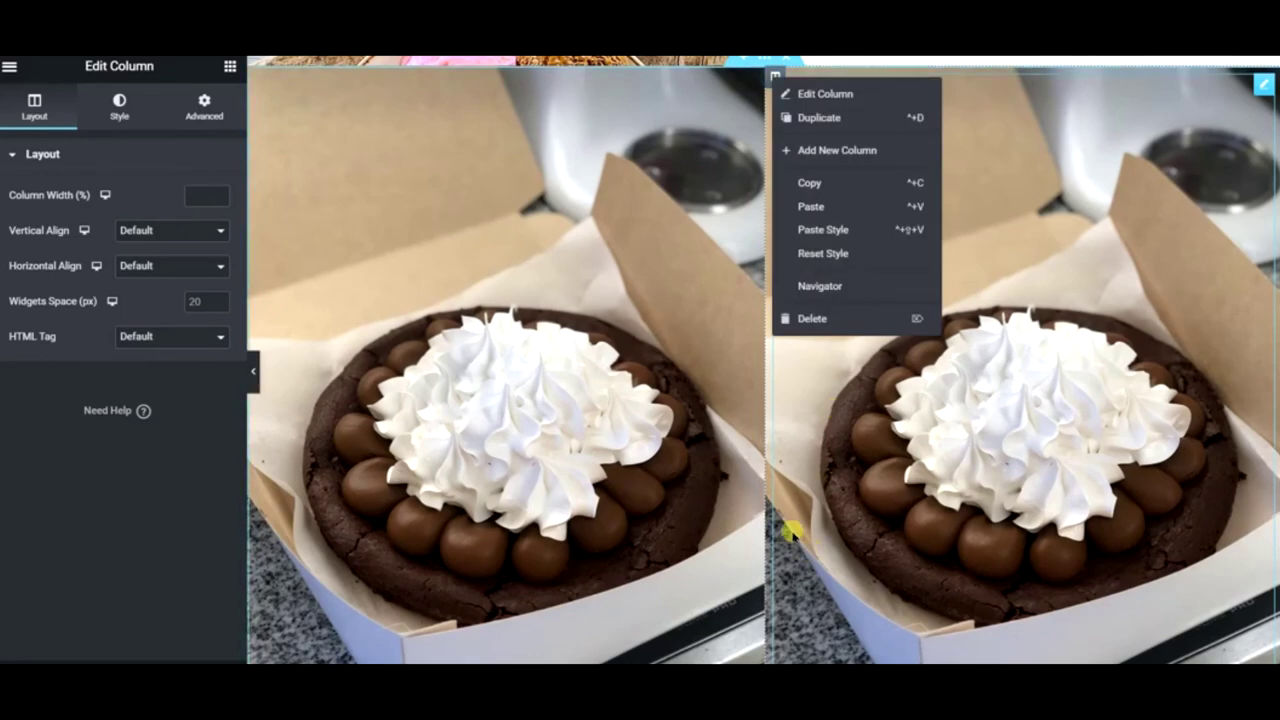
pyautogui.scroll(3, 790, 533)
pyautogui.scroll(-5, 790, 533)
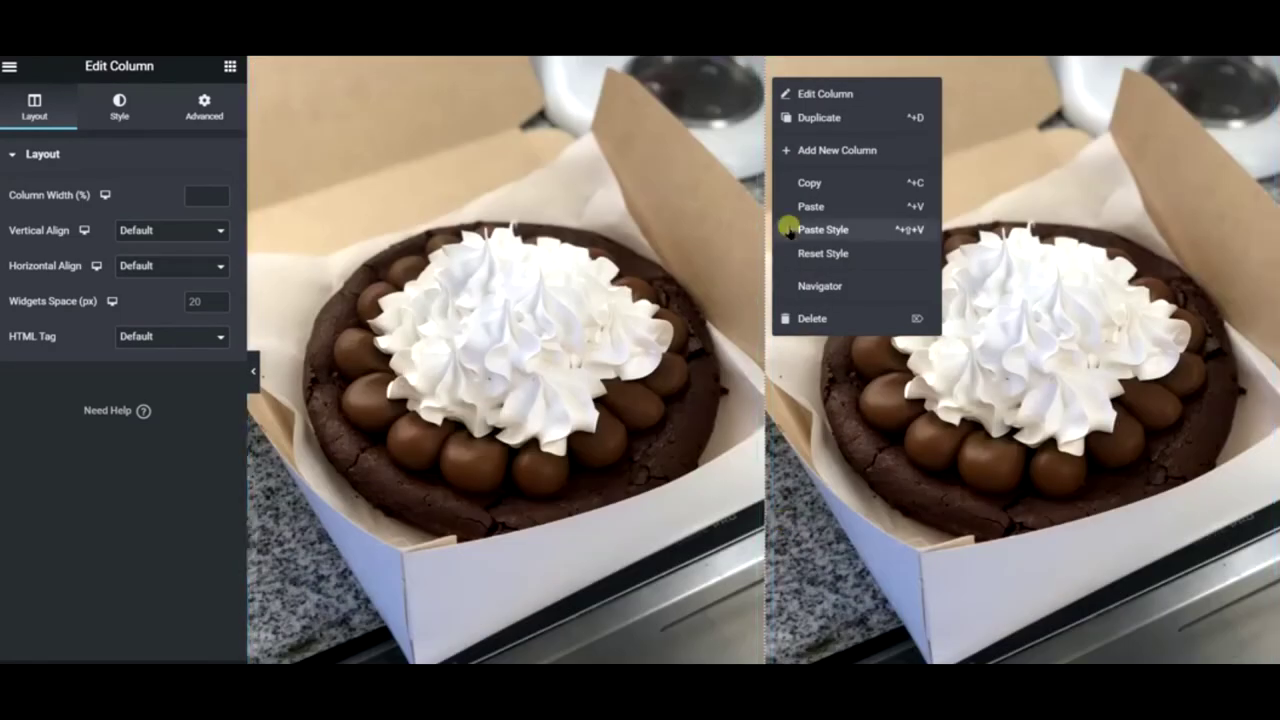
pyautogui.click(824, 93)
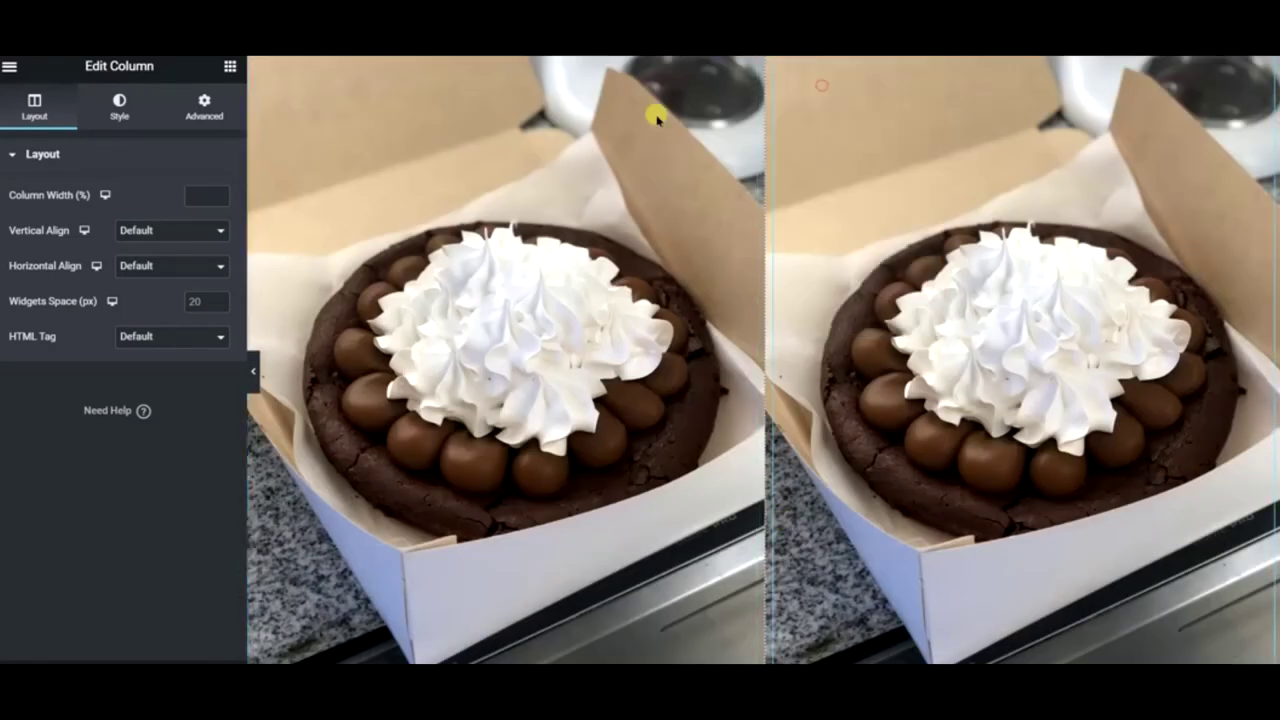
pyautogui.click(120, 108)
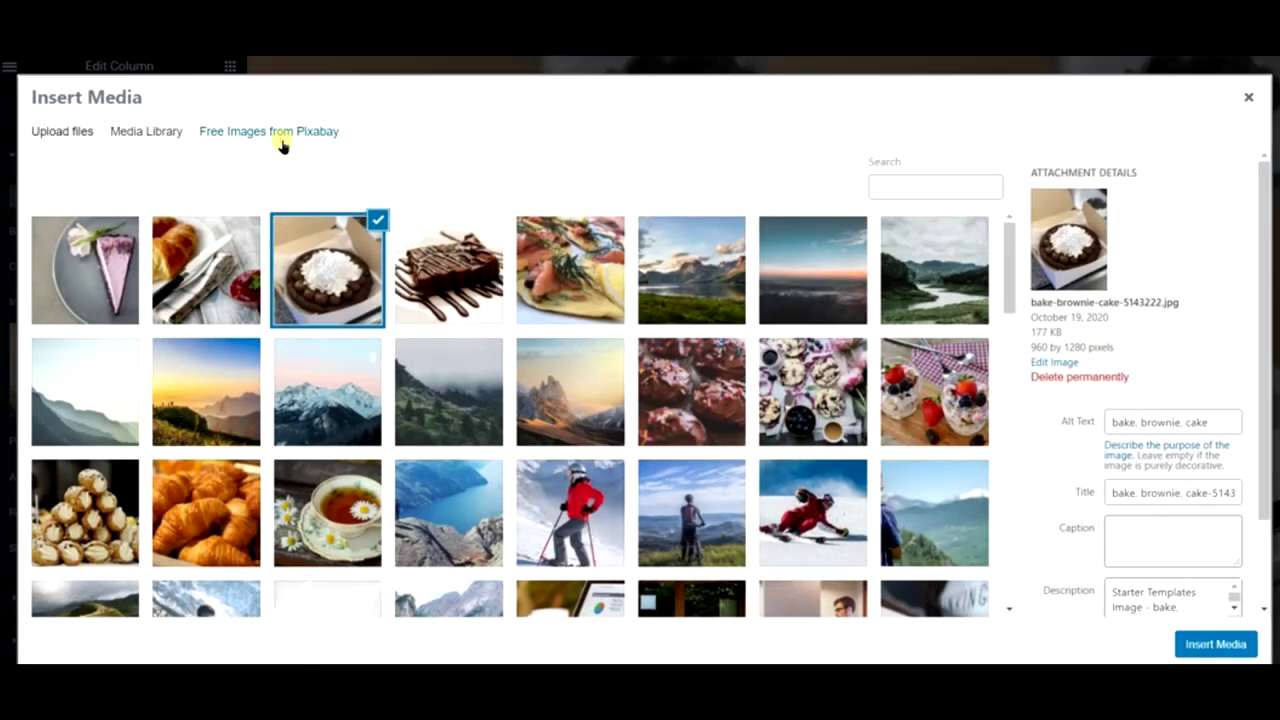
# - Search Pixabay free images for 'dessert' from the column's background image picker
pyautogui.click(282, 140)
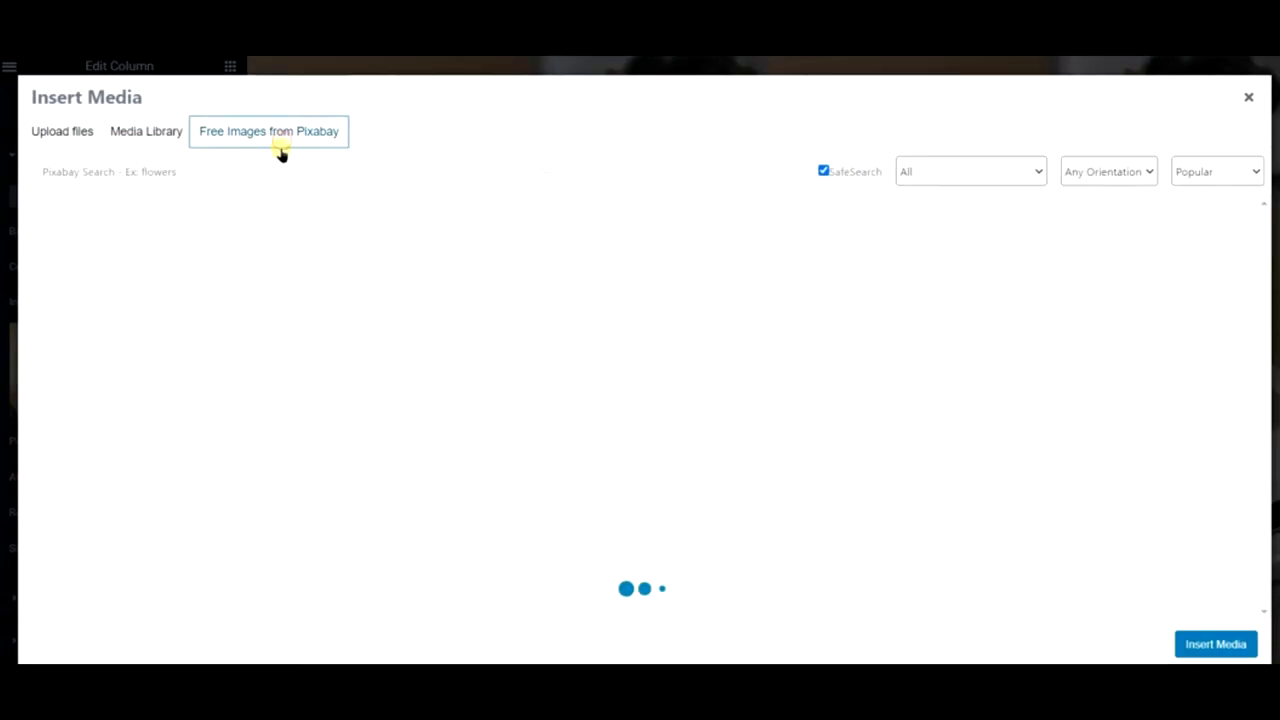
pyautogui.click(278, 172)
pyautogui.write('dessert')
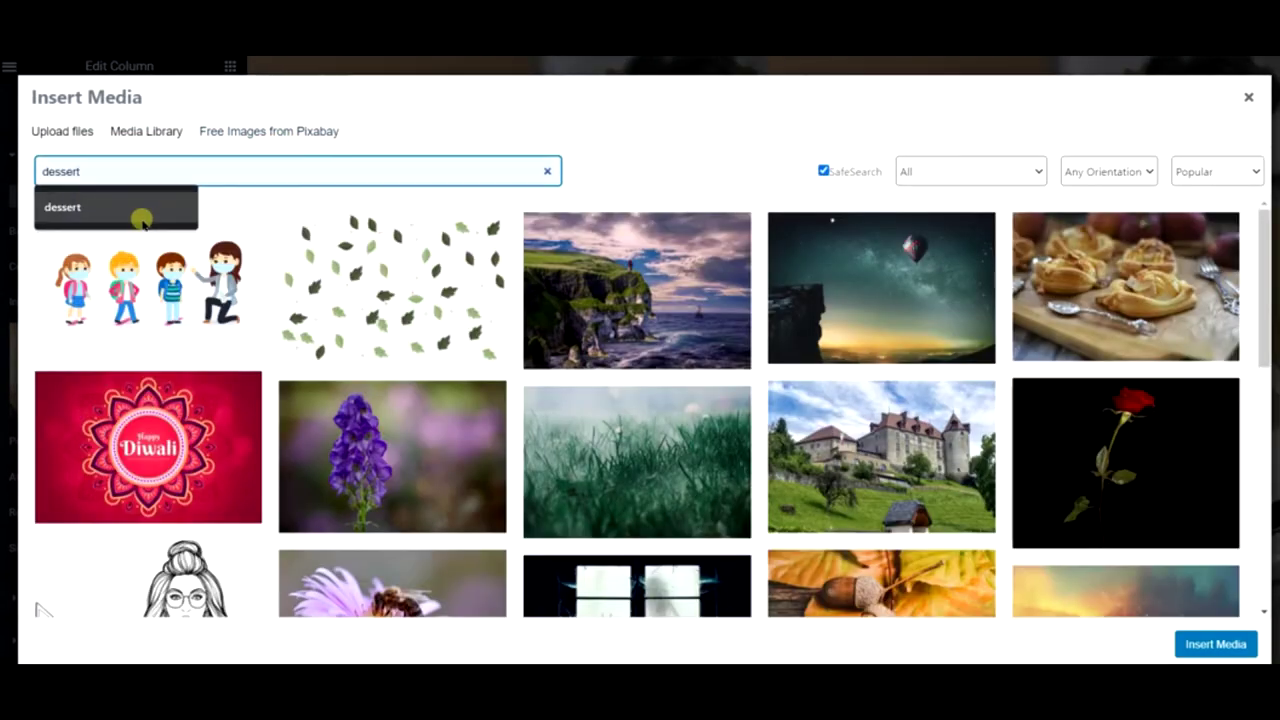
pyautogui.click(128, 212)
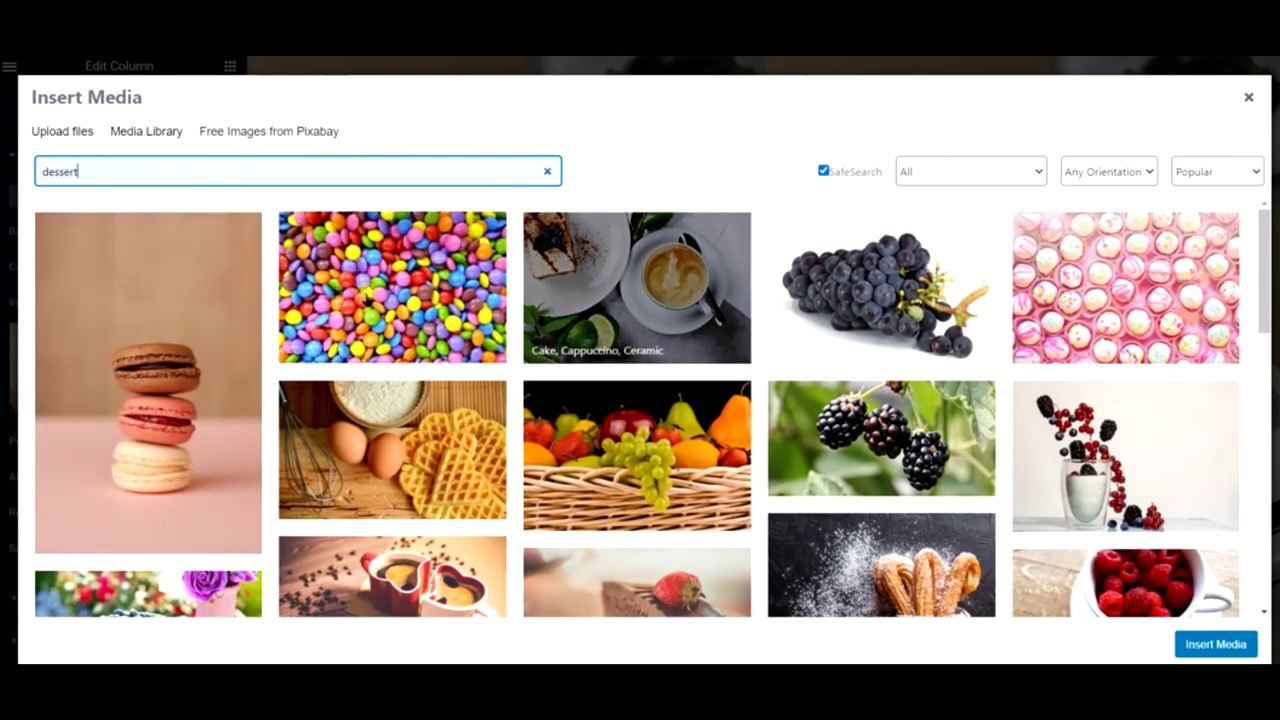
pyautogui.scroll(-4, 195, 335)
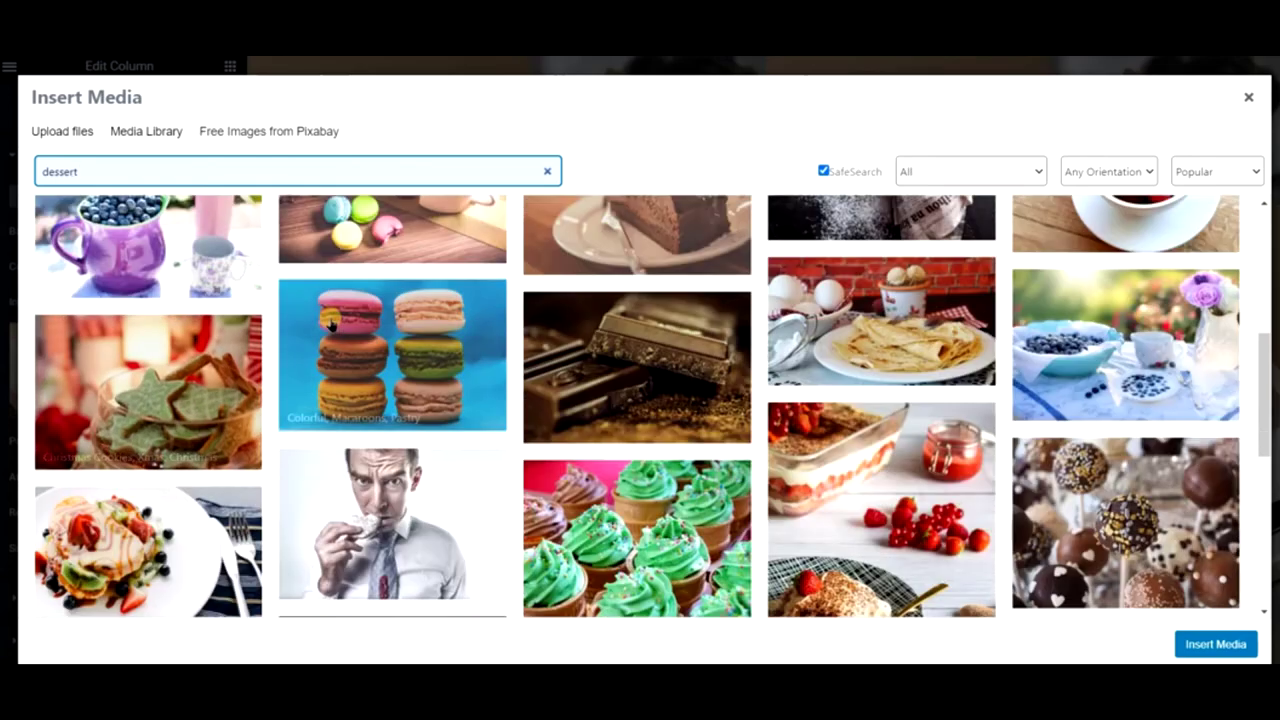
pyautogui.scroll(-3, 465, 332)
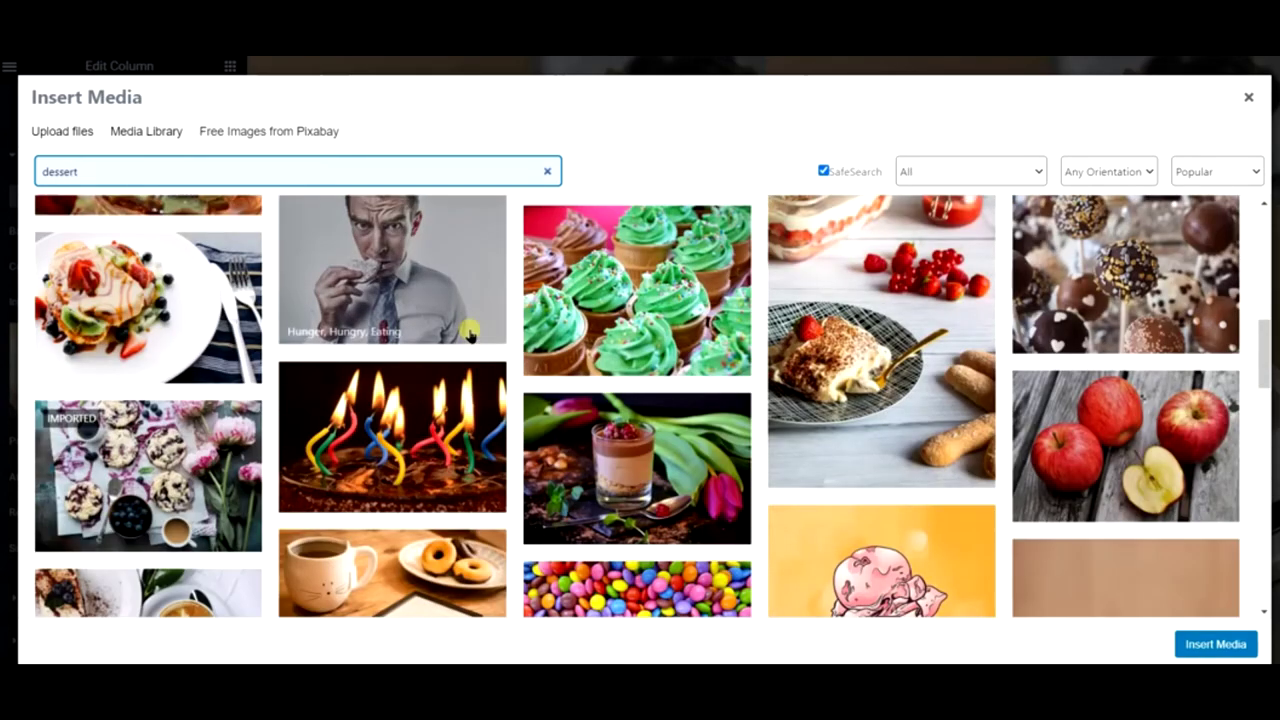
pyautogui.scroll(2, 468, 335)
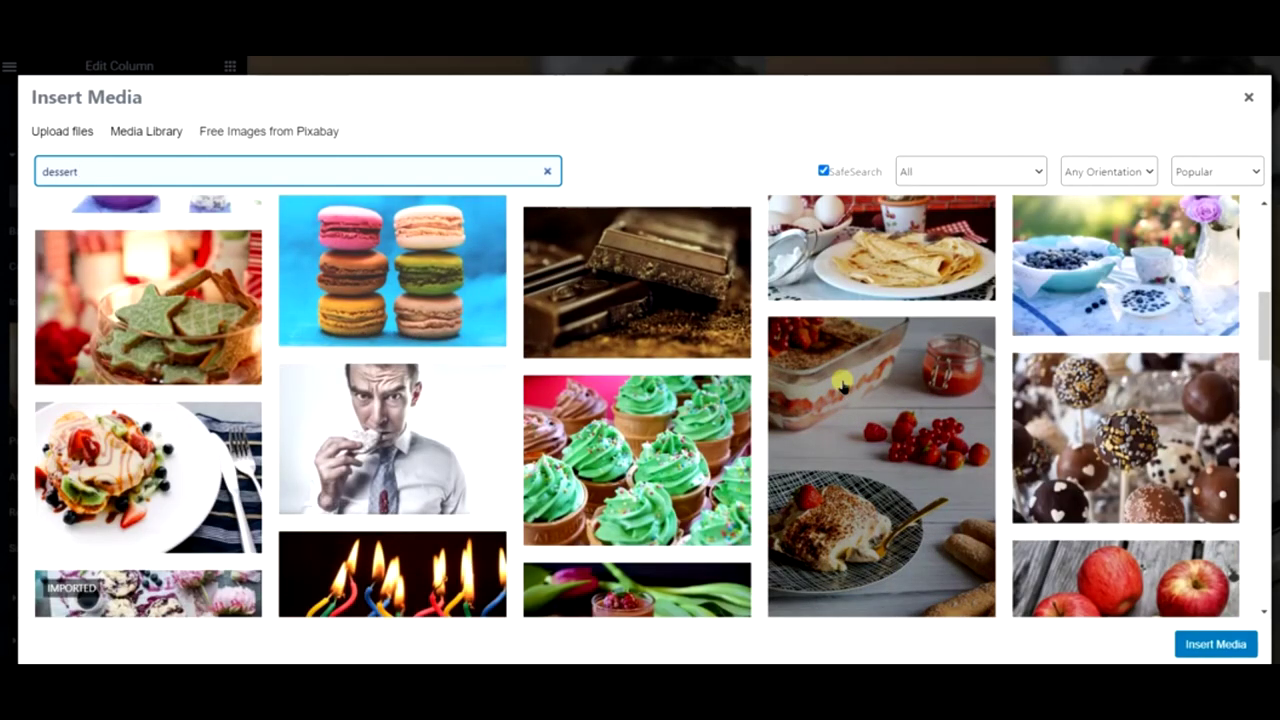
pyautogui.scroll(-8, 840, 385)
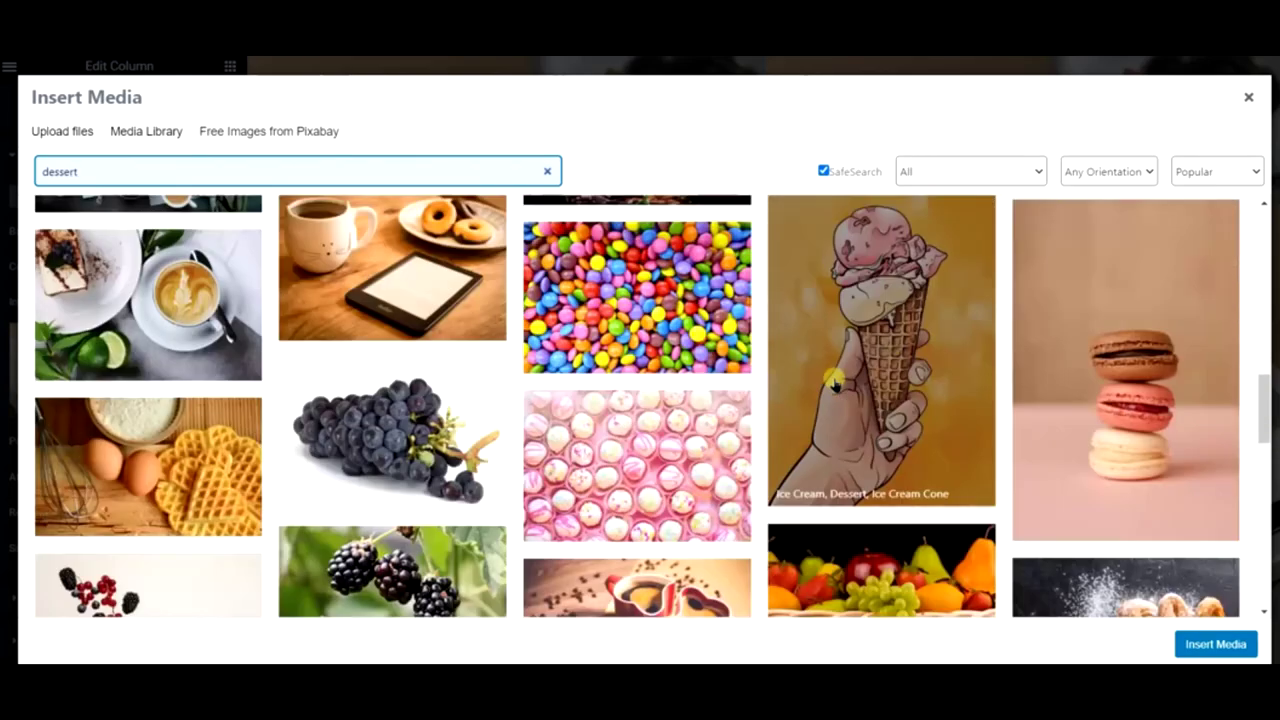
pyautogui.scroll(-5, 833, 382)
pyautogui.scroll(-4, 833, 381)
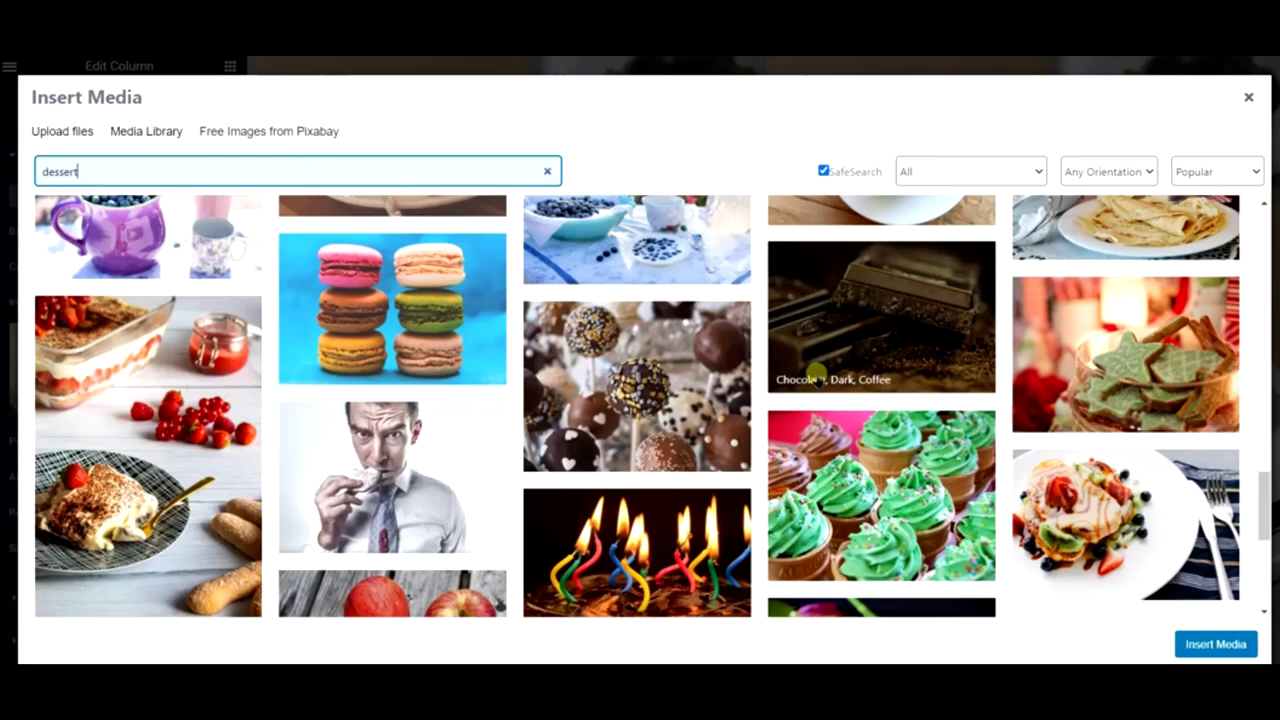
# - Insert the strawberry tiramisu photo as the column background and preview the page
pyautogui.click(206, 386)
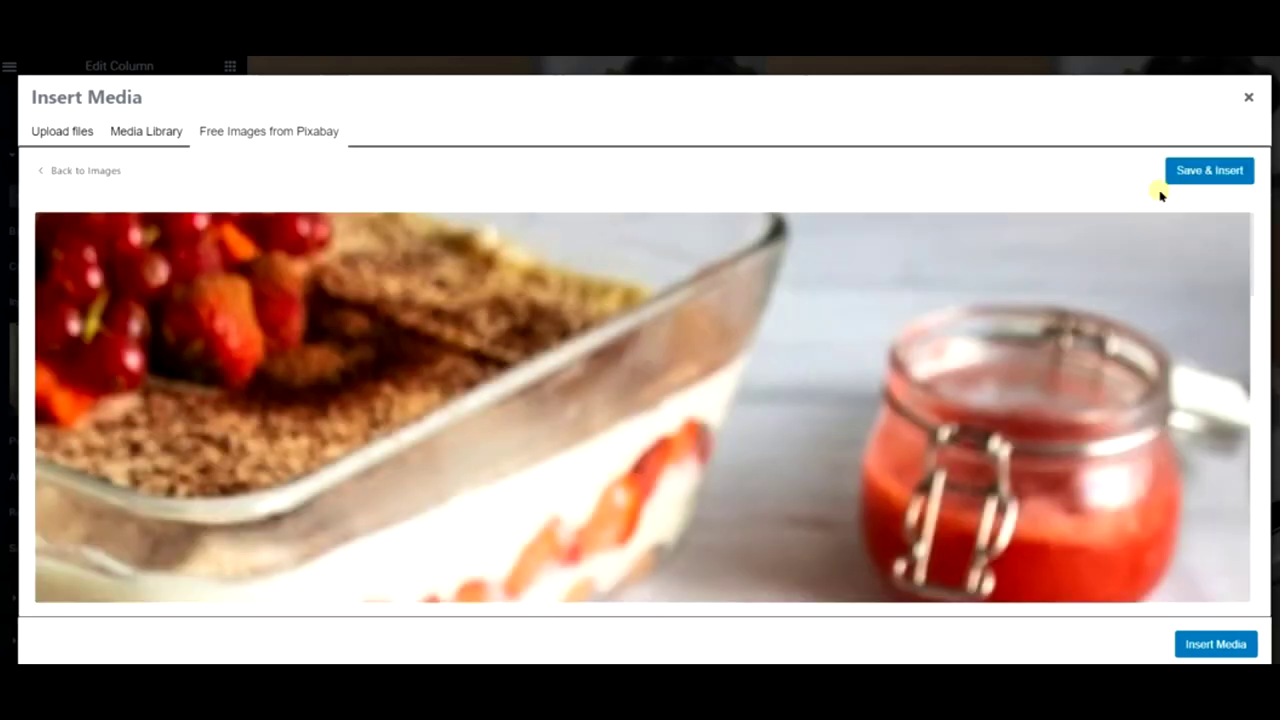
pyautogui.click(1177, 170)
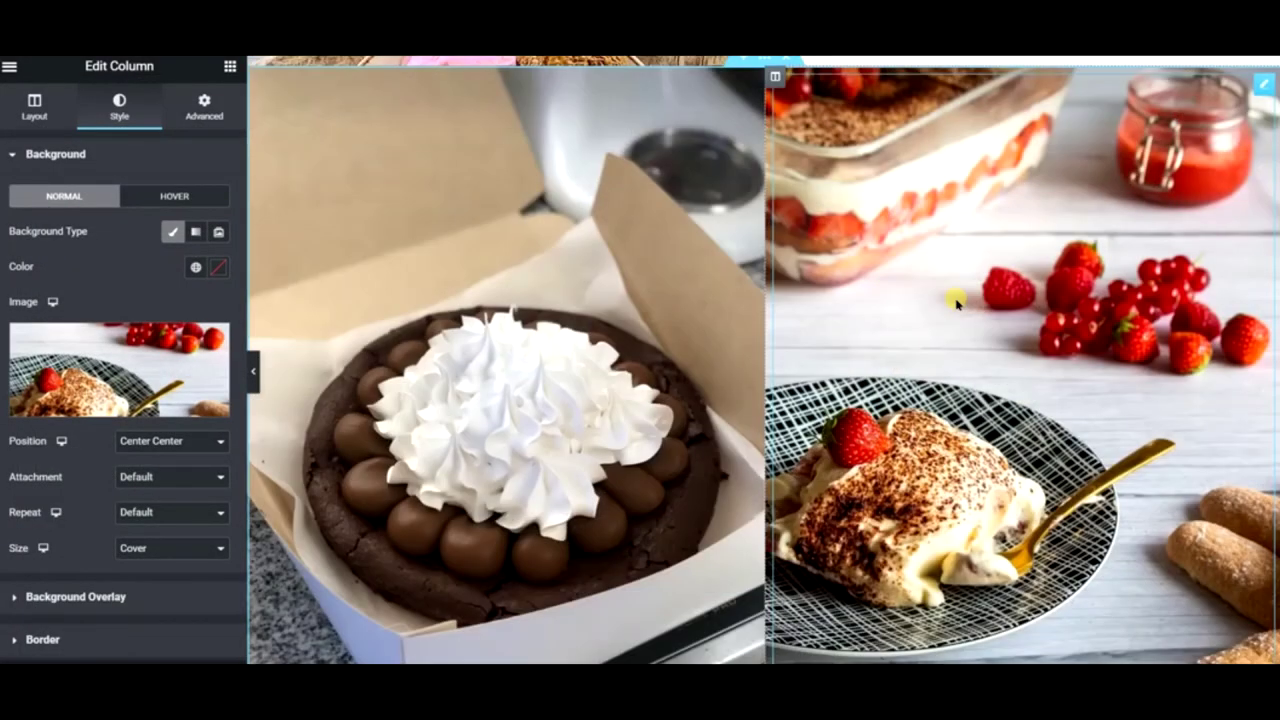
pyautogui.scroll(1, 957, 303)
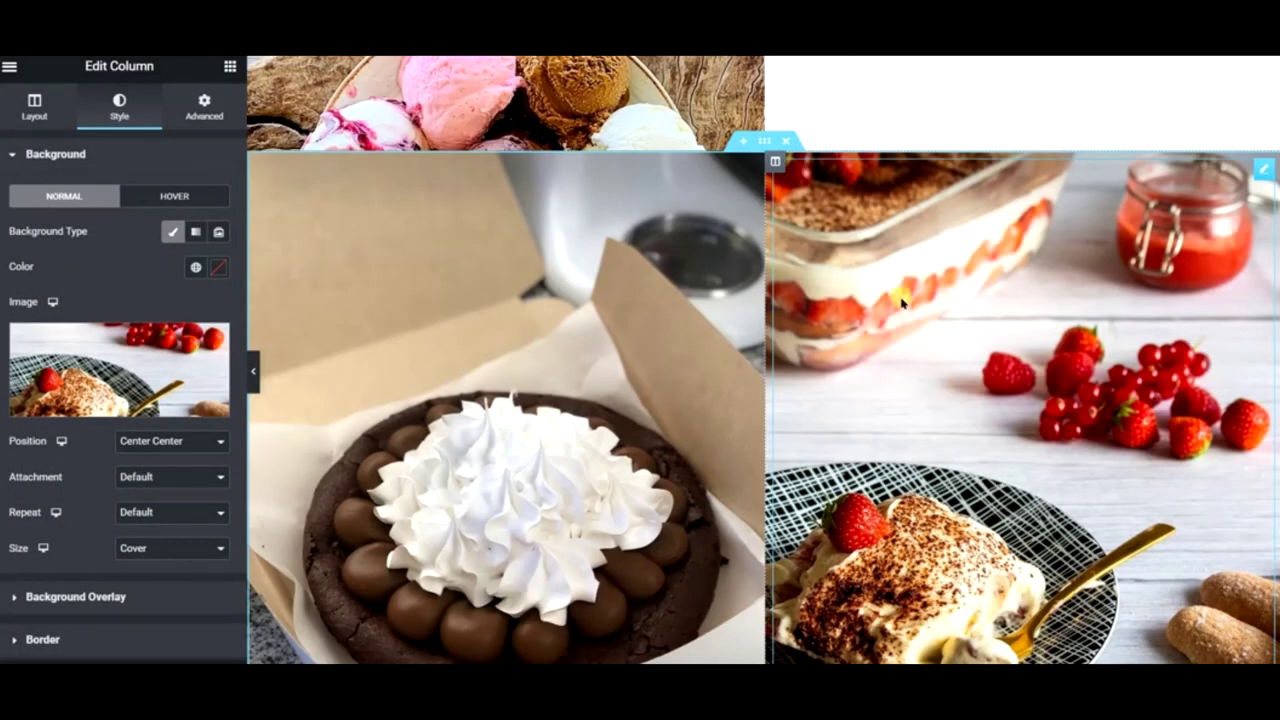
pyautogui.click(252, 370)
# - Reopen the editor panel and delete the testimonial section below the dessert columns
pyautogui.scroll(-2, 370, 313)
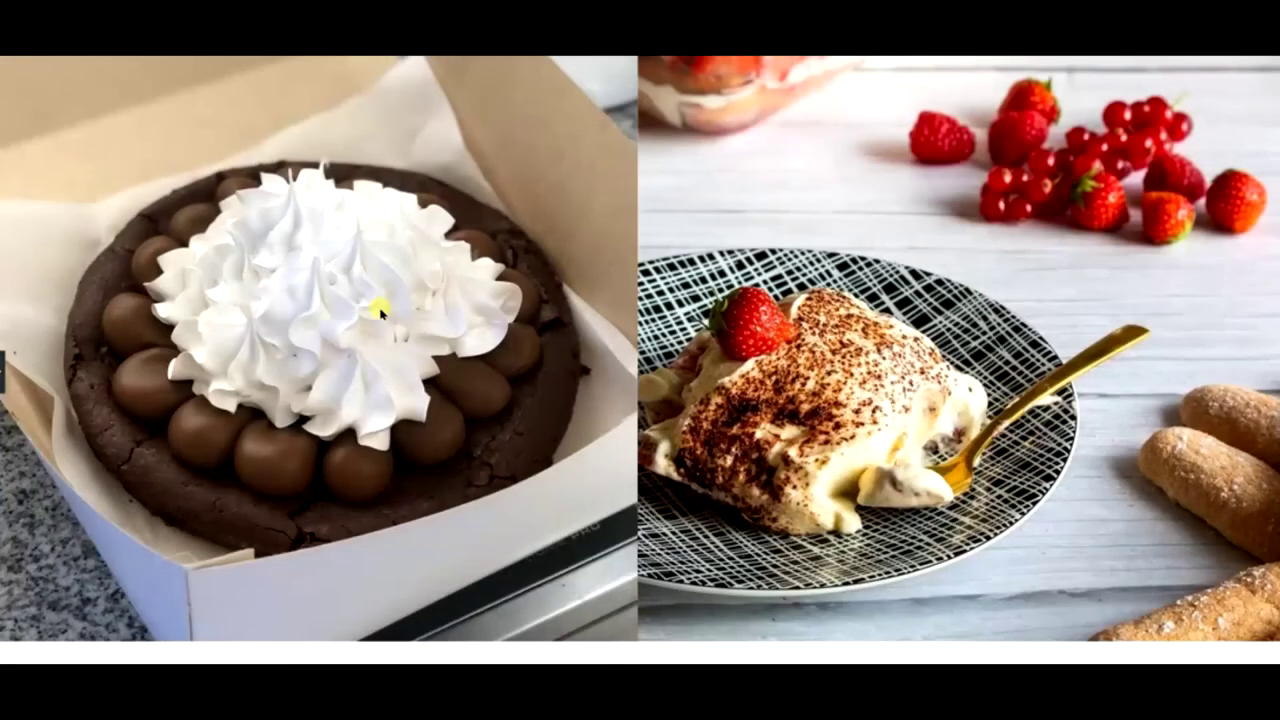
pyautogui.scroll(-2, 380, 312)
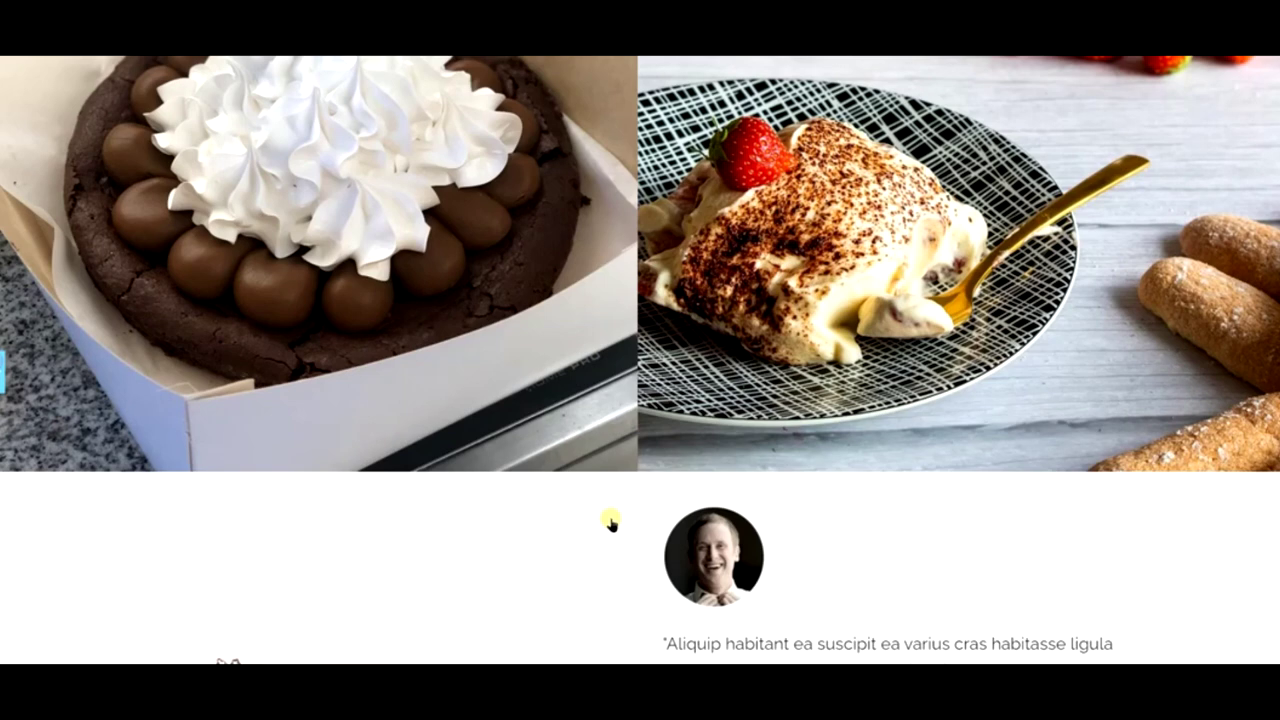
pyautogui.hotkey('ctrl', 'p')
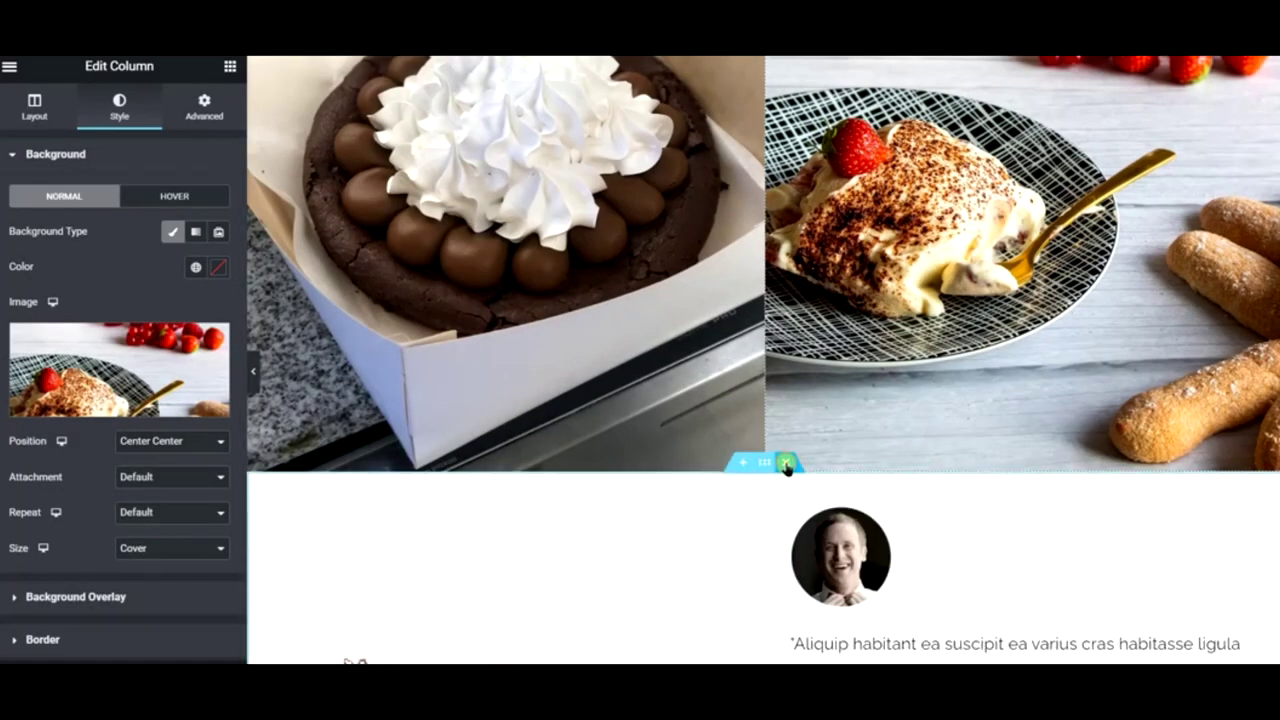
pyautogui.click(787, 463)
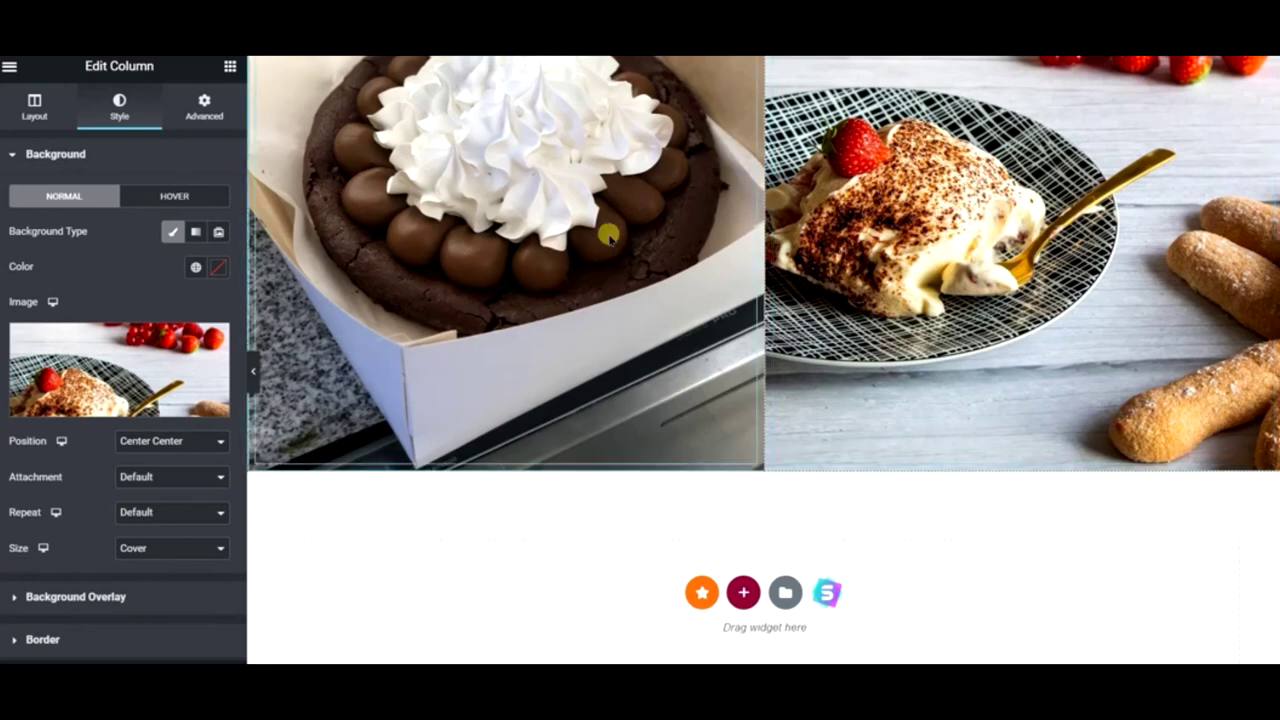
# - Hide the editor panel and scroll the preview to check the dessert columns
pyautogui.scroll(3, 620, 305)
pyautogui.scroll(8, 597, 349)
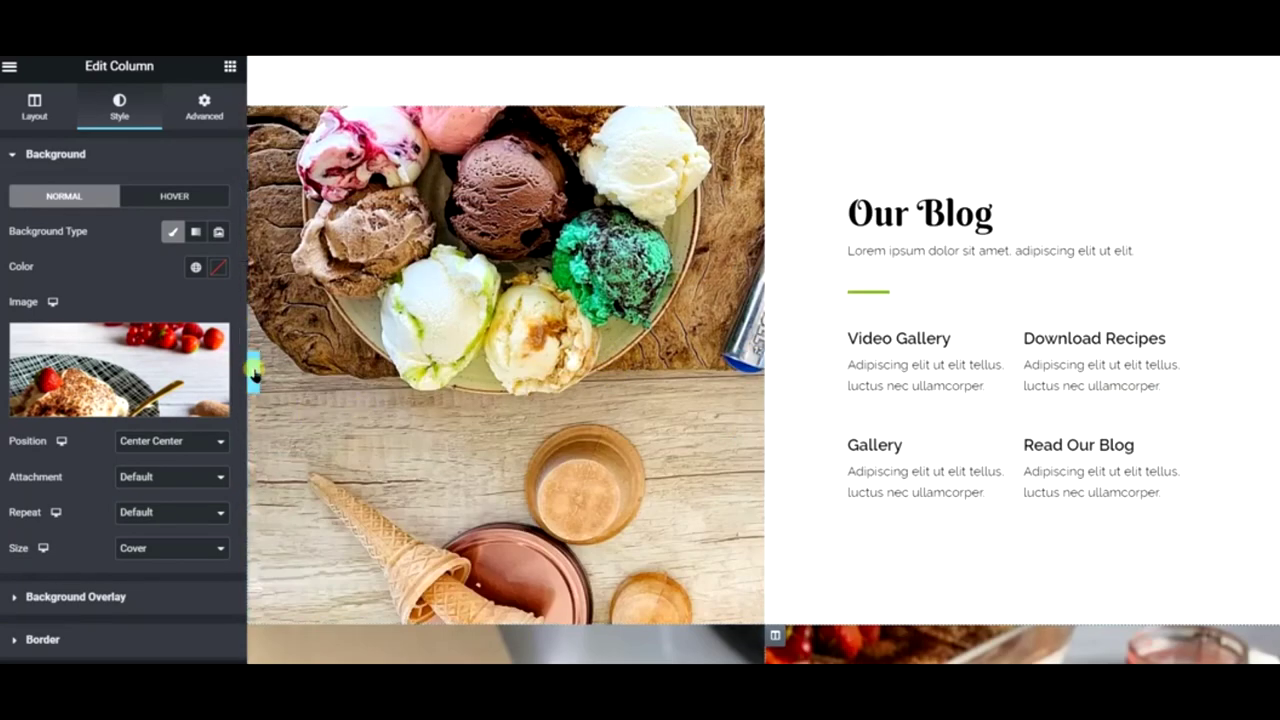
pyautogui.click(254, 372)
pyautogui.scroll(-5, 255, 372)
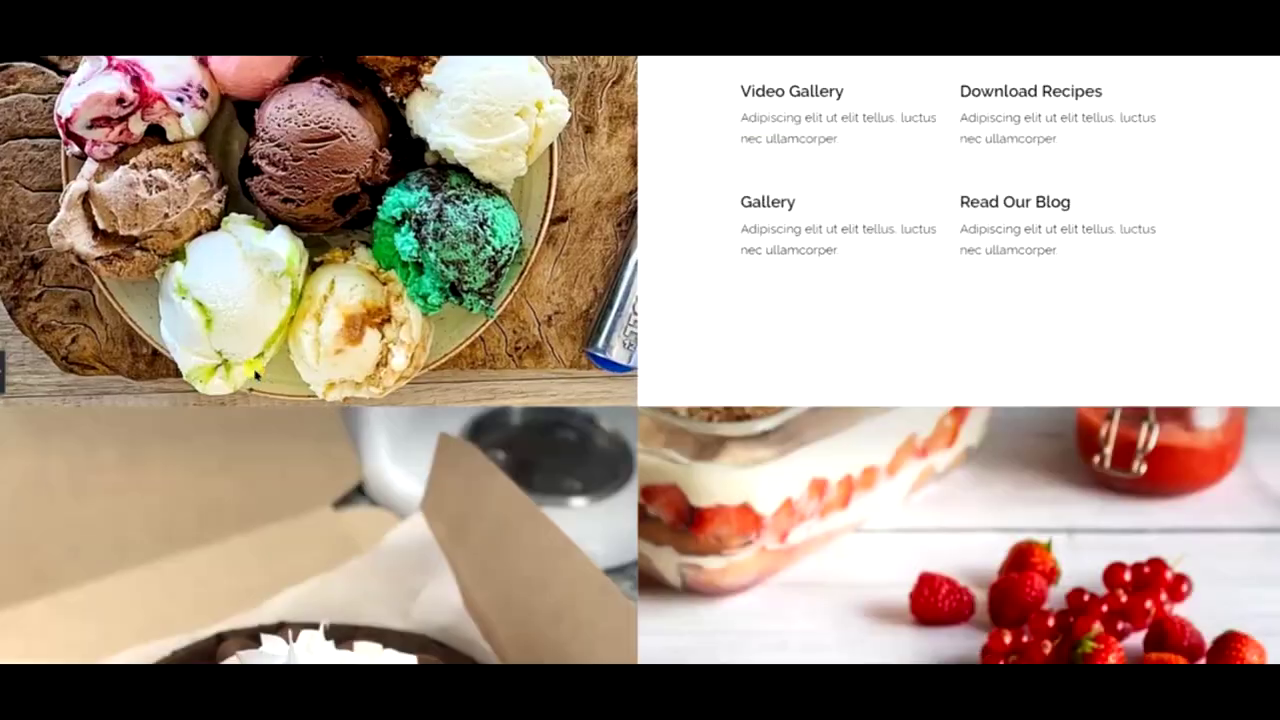
pyautogui.scroll(-5, 254, 372)
pyautogui.scroll(8, 254, 369)
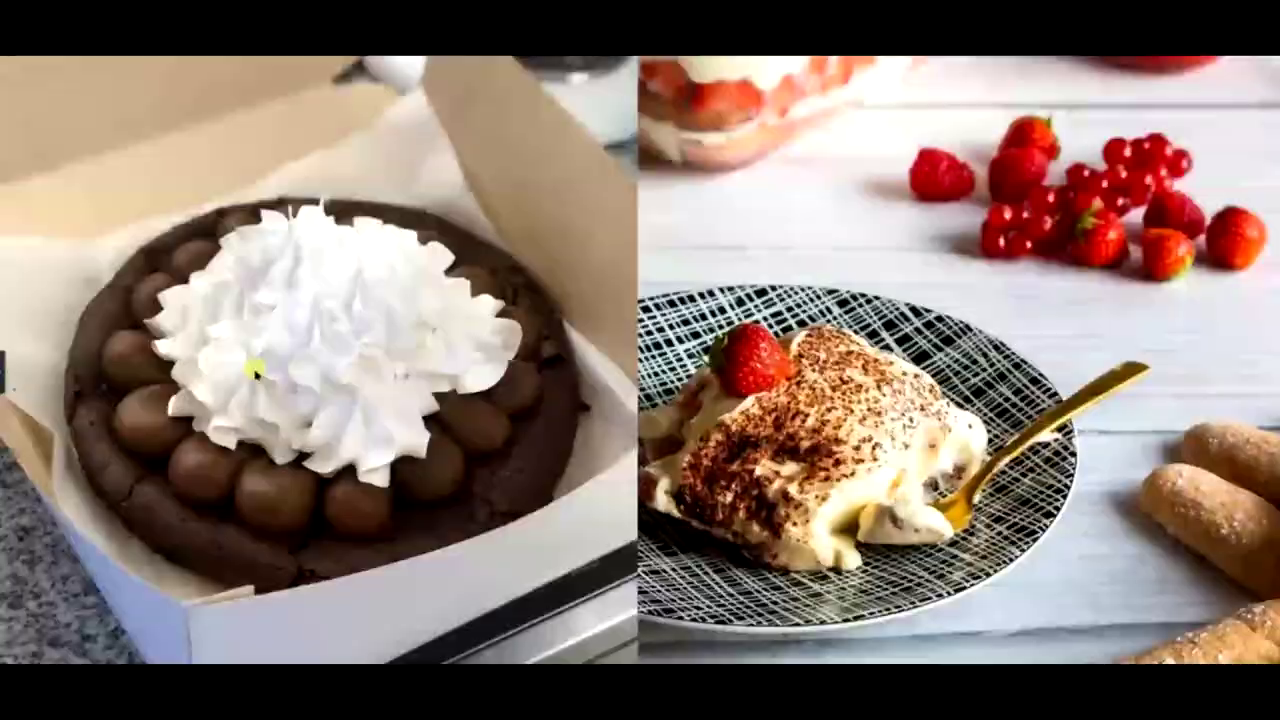
pyautogui.scroll(-3, 254, 369)
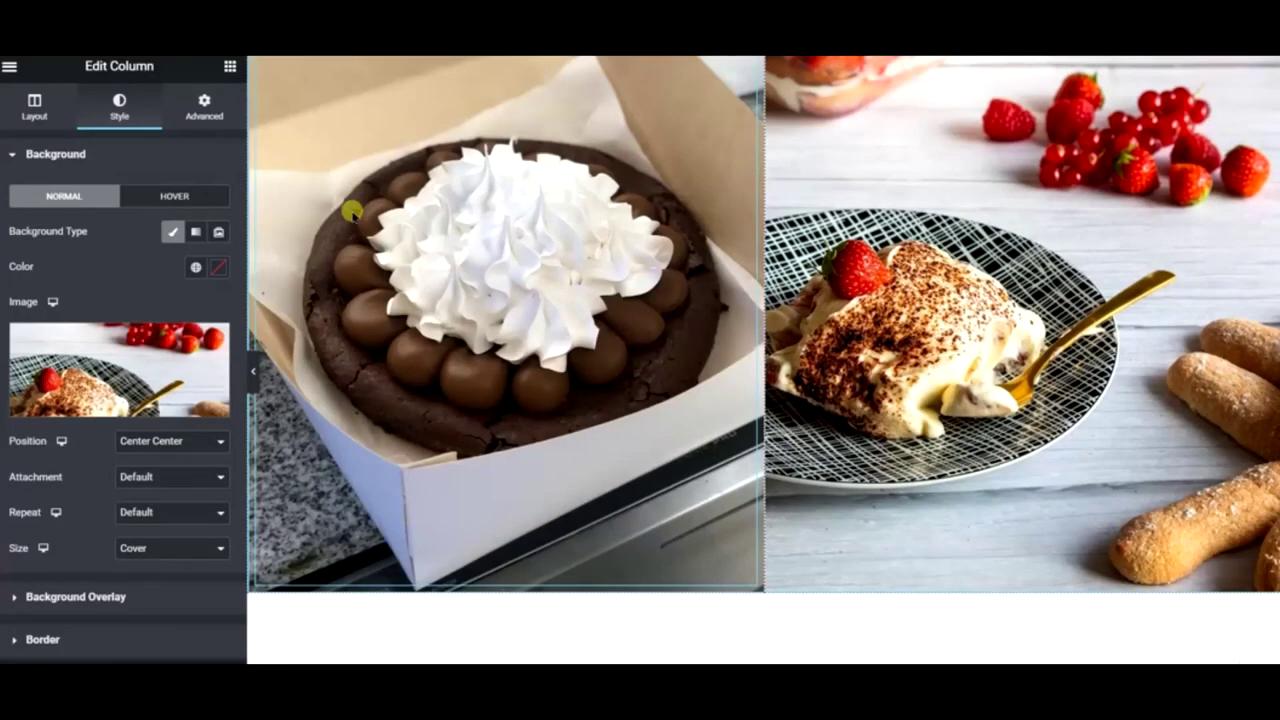
pyautogui.scroll(2, 352, 210)
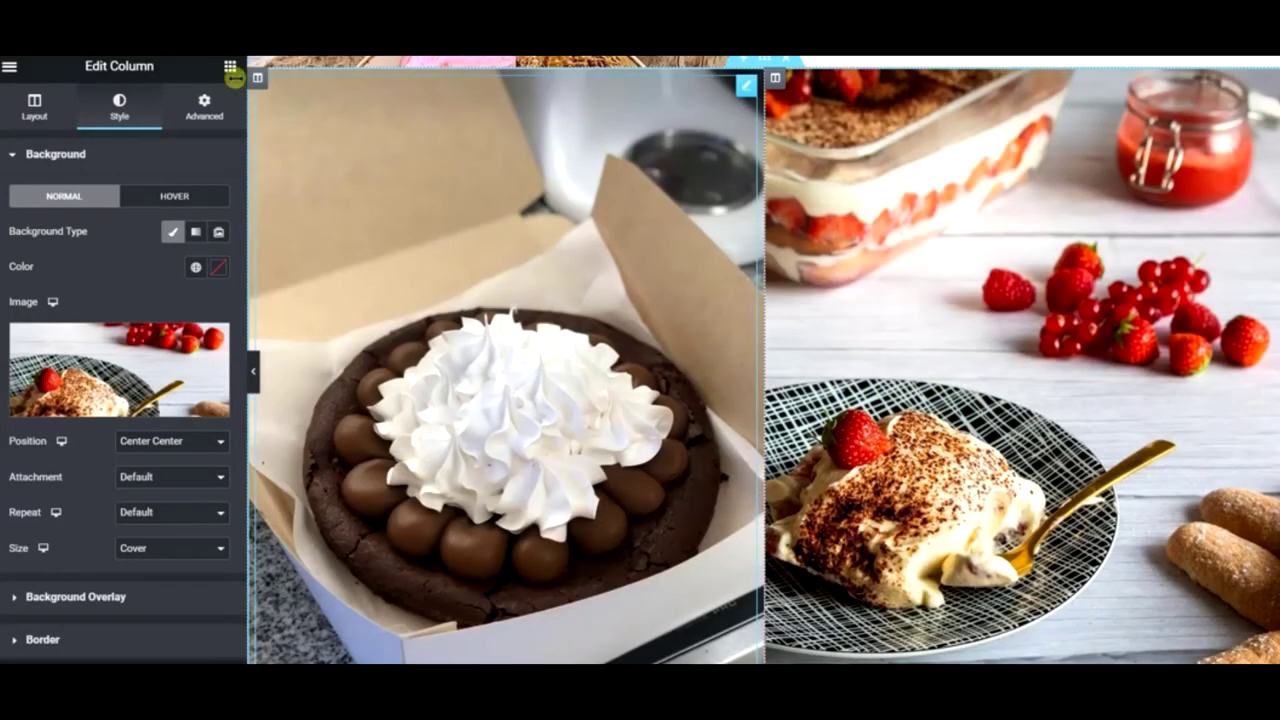
# - Open the left column's background image picker and search Pixabay for 'sundae'
pyautogui.rightClick(303, 104)
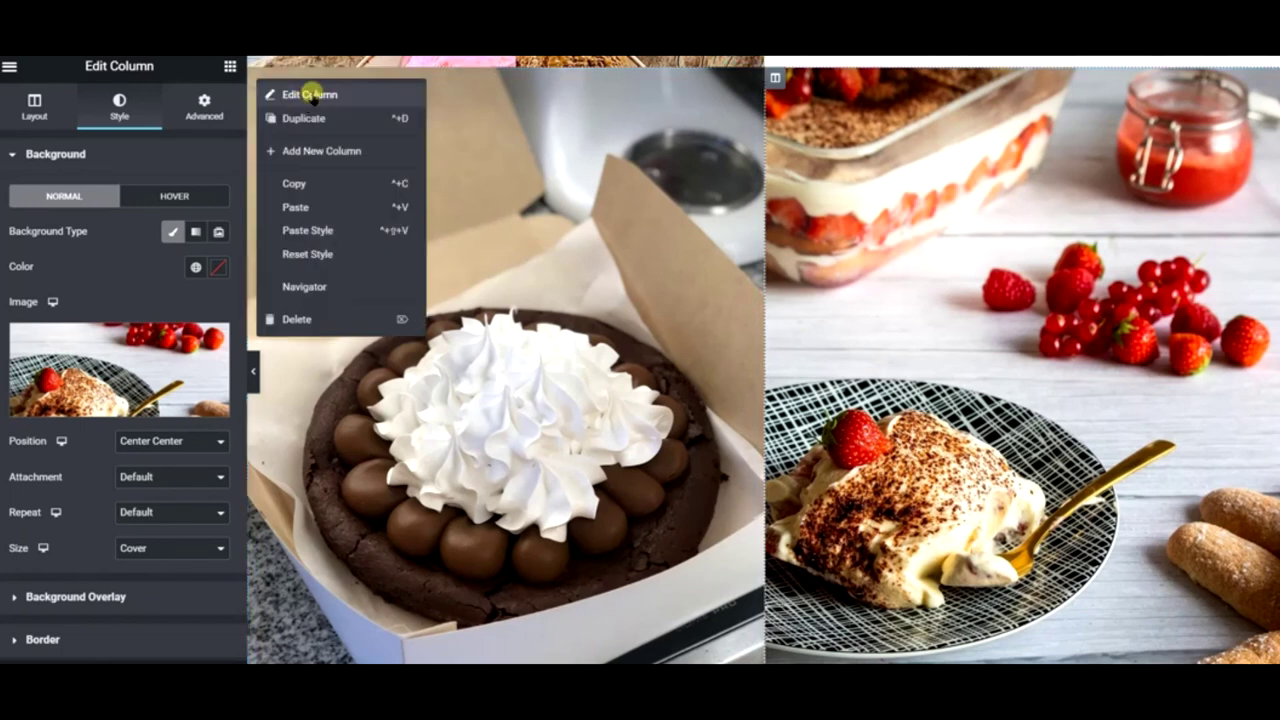
pyautogui.click(138, 137)
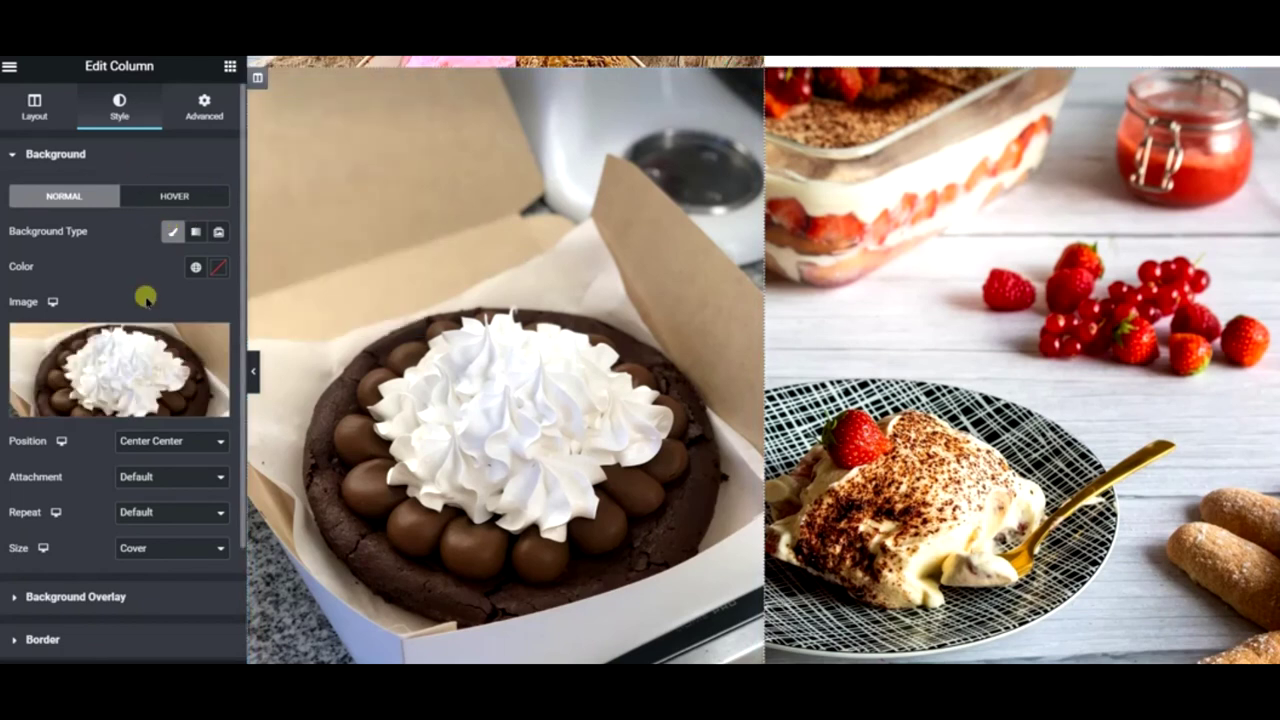
pyautogui.click(149, 333)
pyautogui.click(237, 135)
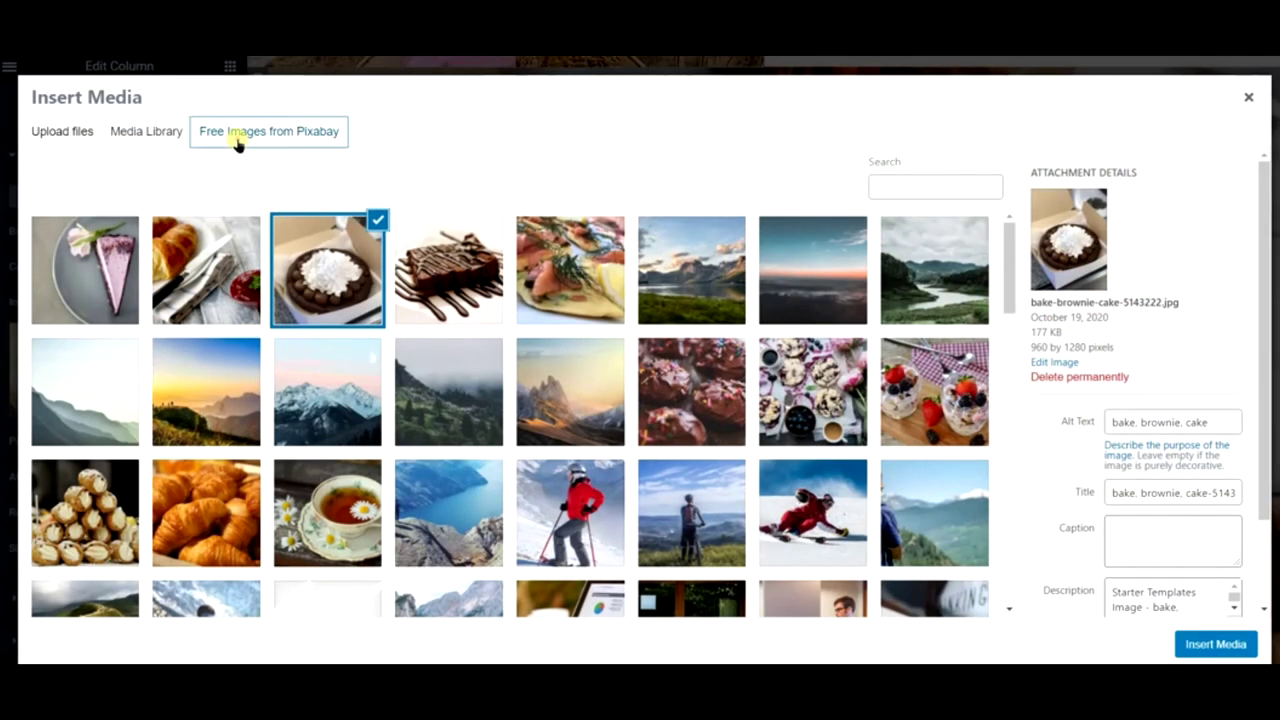
pyautogui.click(260, 174)
pyautogui.write('sundae')
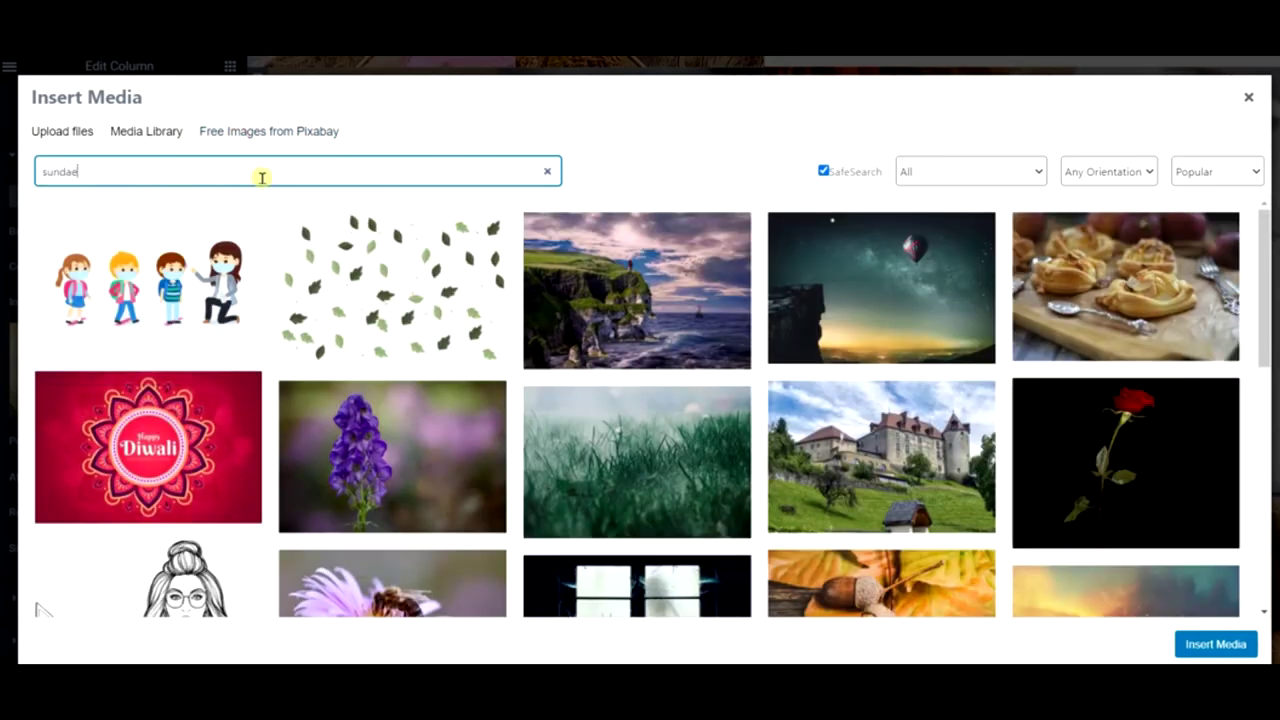
pyautogui.press('Return')
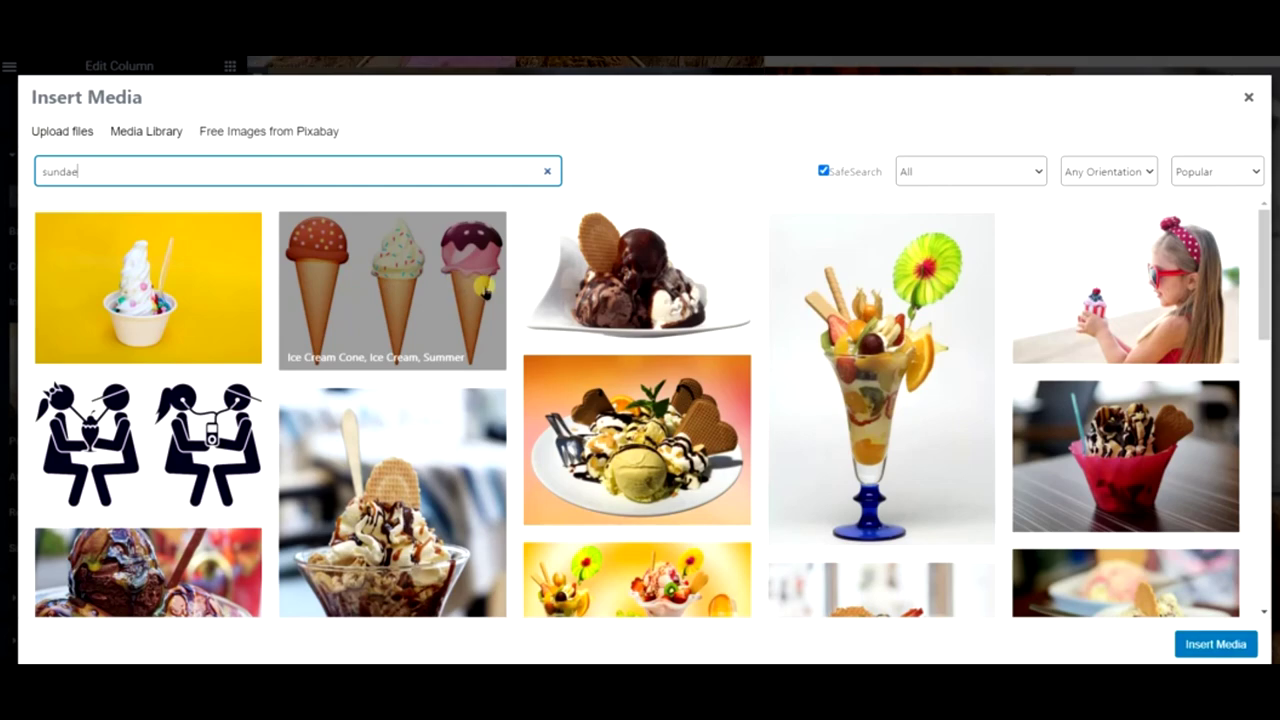
pyautogui.scroll(-2, 525, 295)
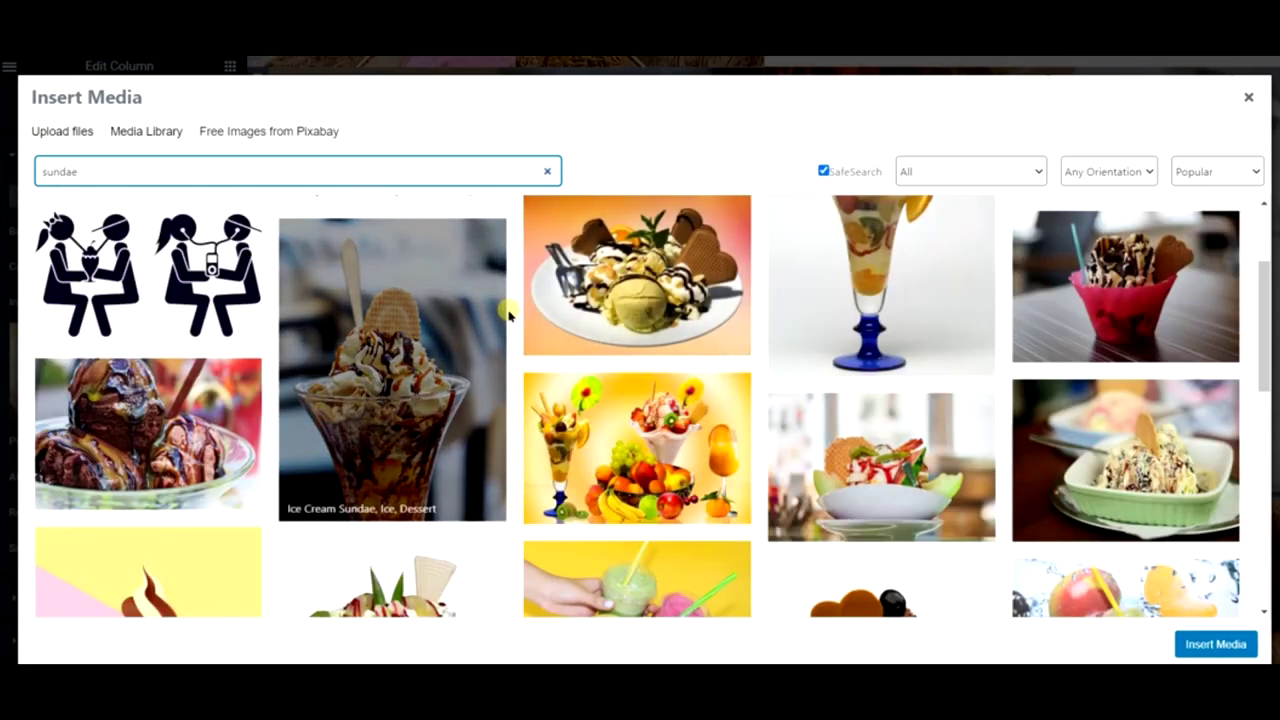
pyautogui.scroll(-2, 508, 315)
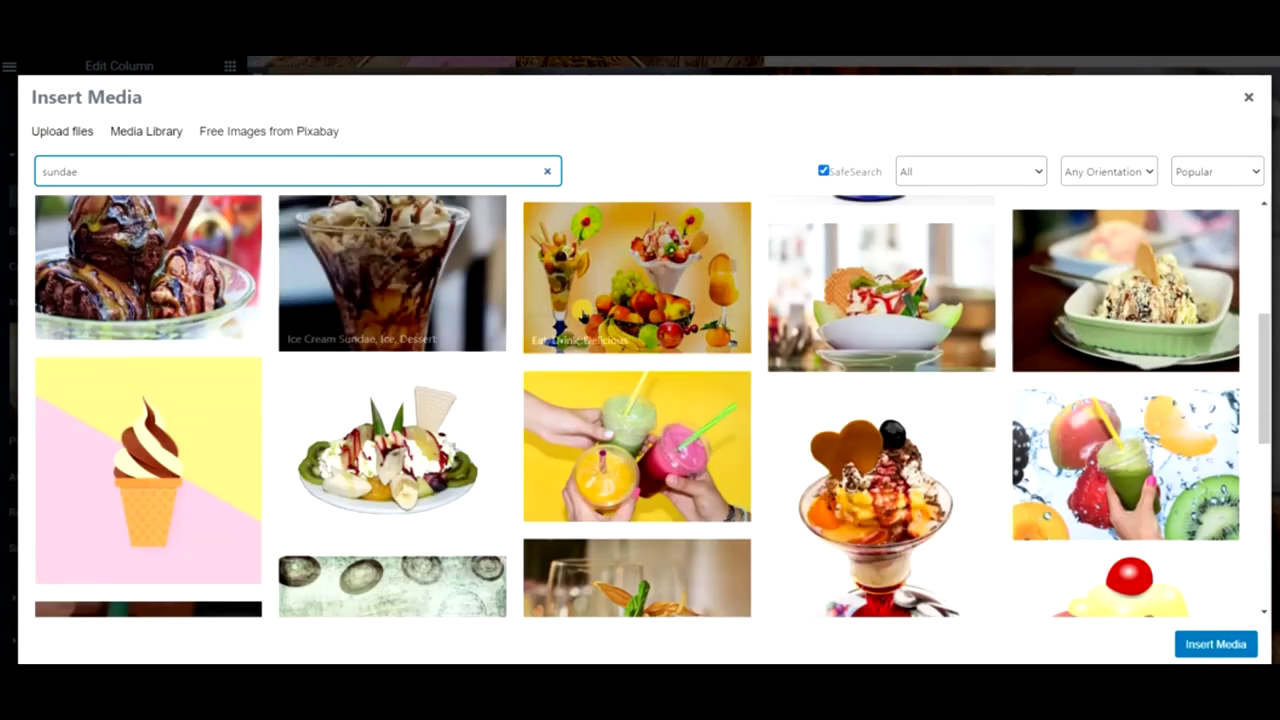
pyautogui.scroll(2, 515, 330)
pyautogui.scroll(2, 453, 368)
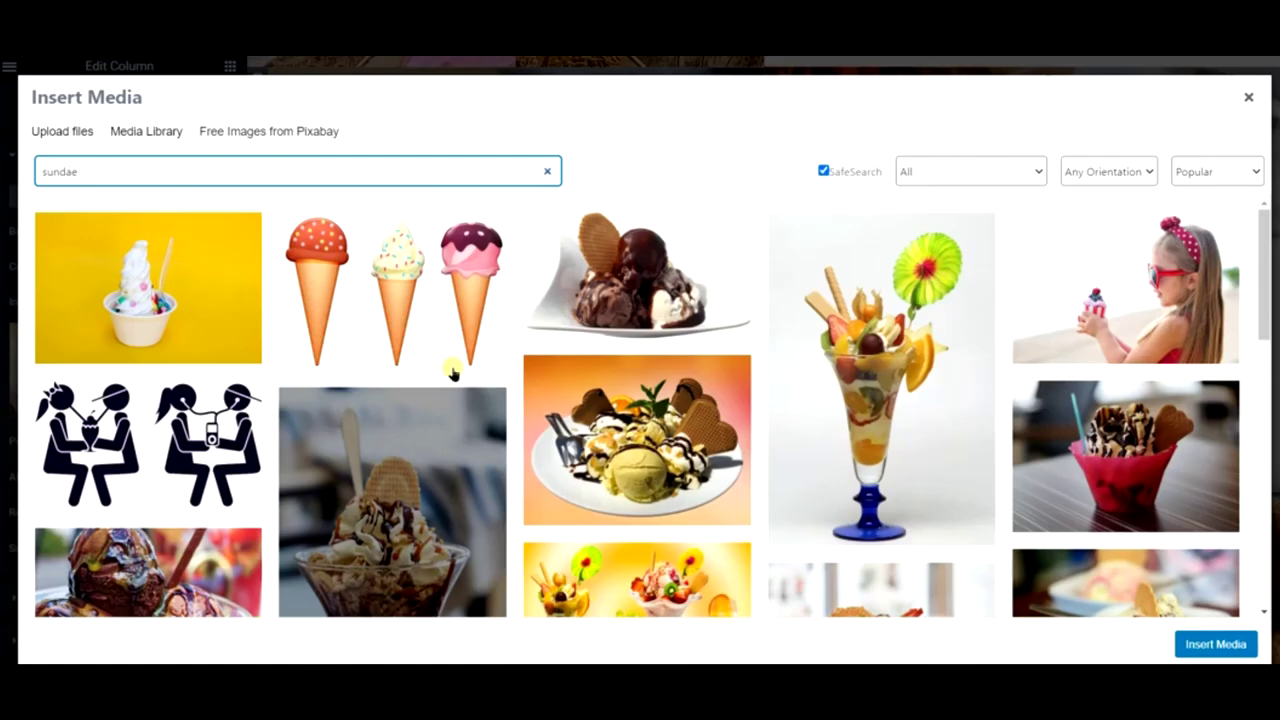
# - Repeat the 'sundae' search and insert the Ice Cream Sundae photo as the background
pyautogui.click(158, 136)
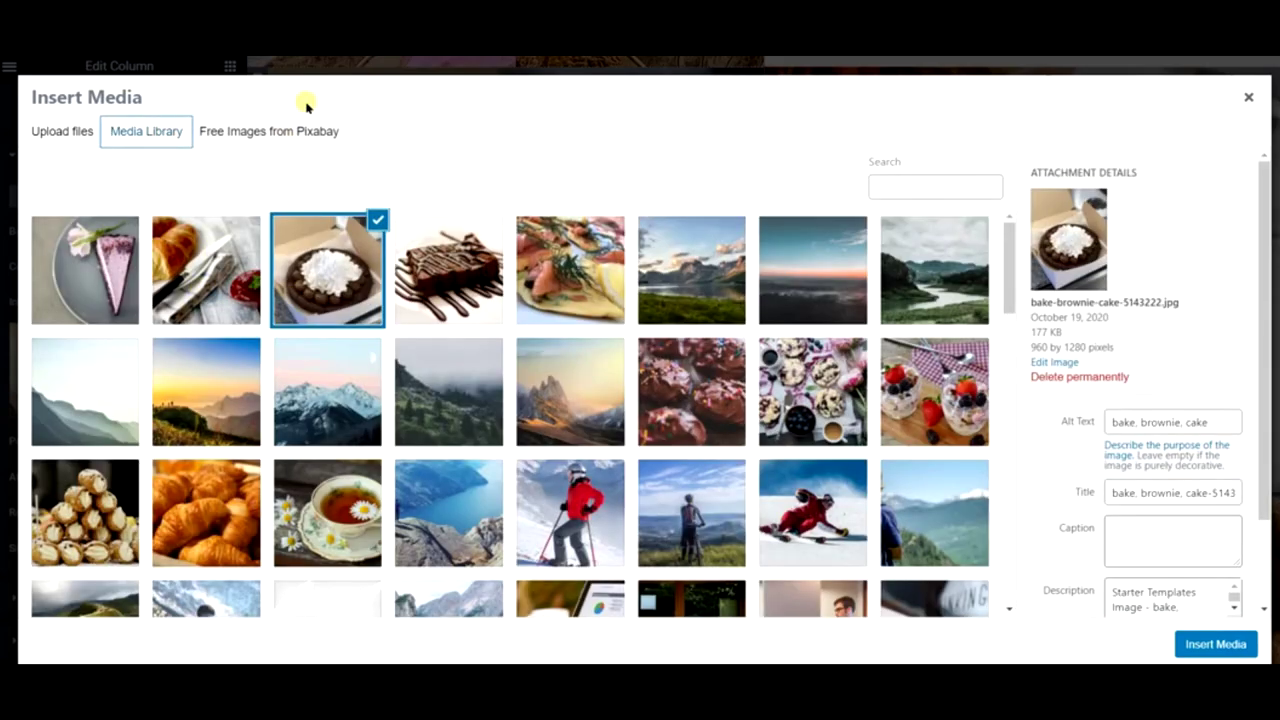
pyautogui.click(296, 131)
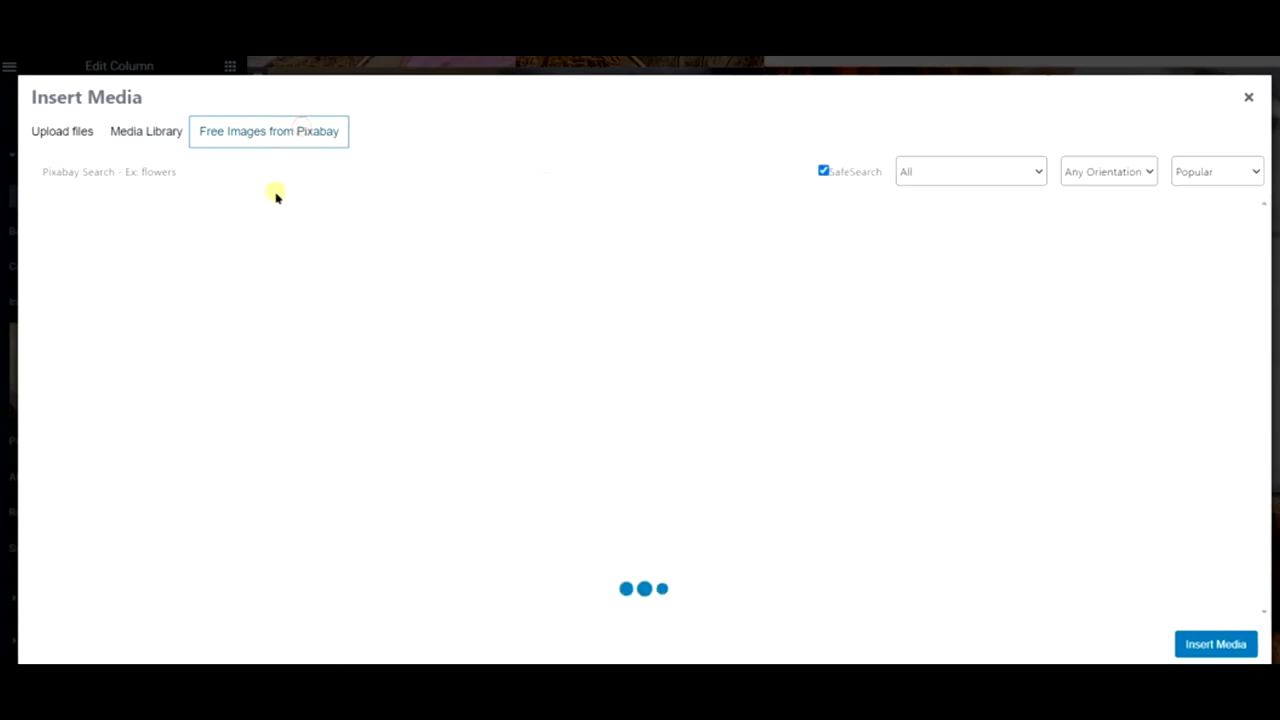
pyautogui.click(254, 177)
pyautogui.write('sunda')
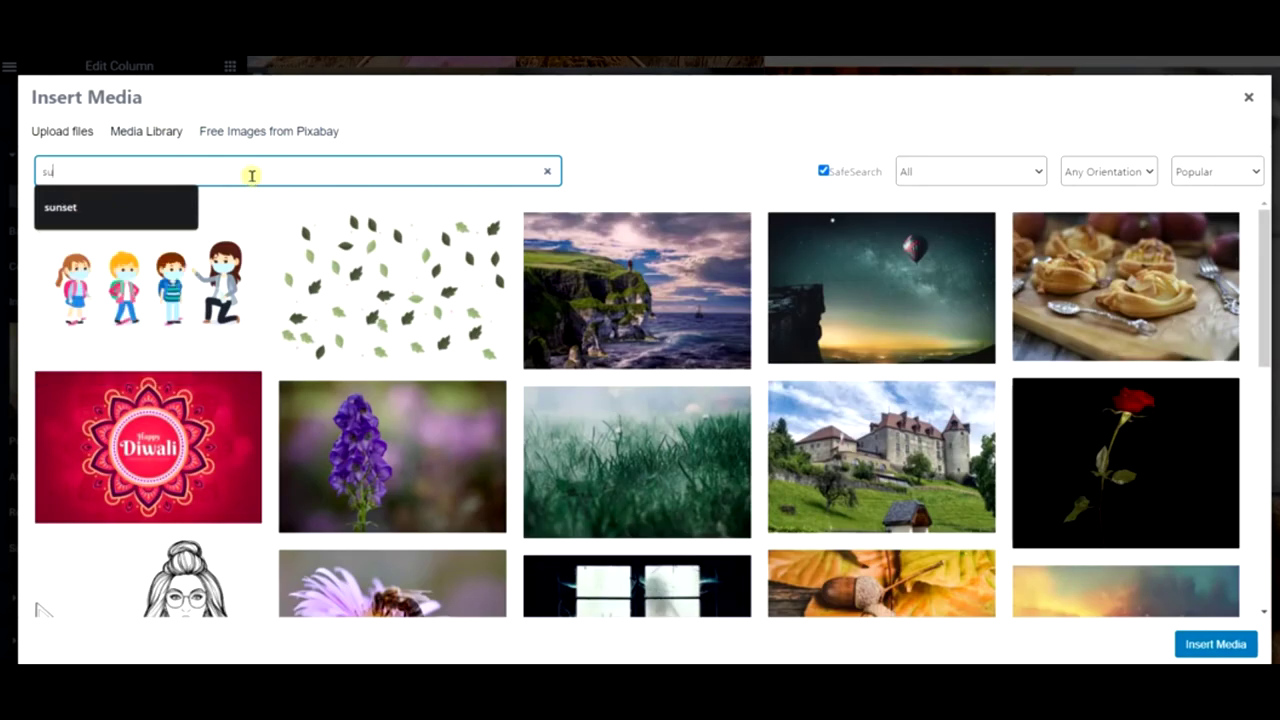
pyautogui.write('e')
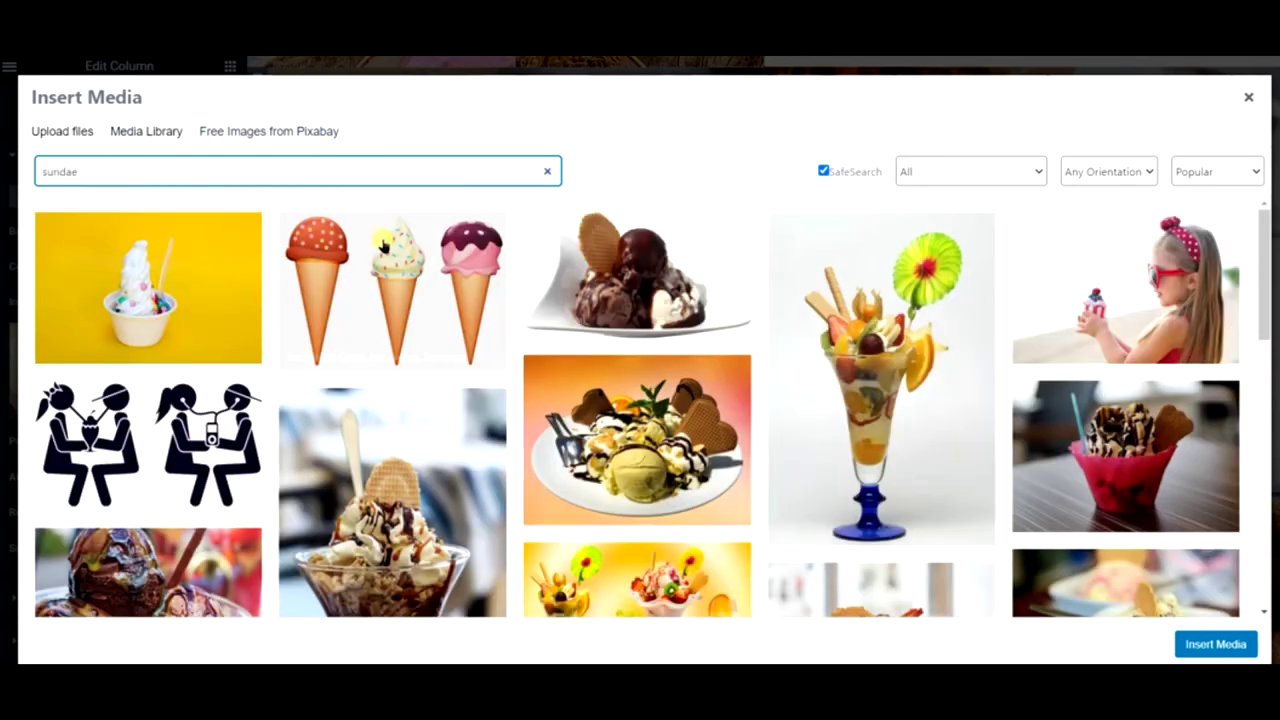
pyautogui.scroll(-6, 637, 400)
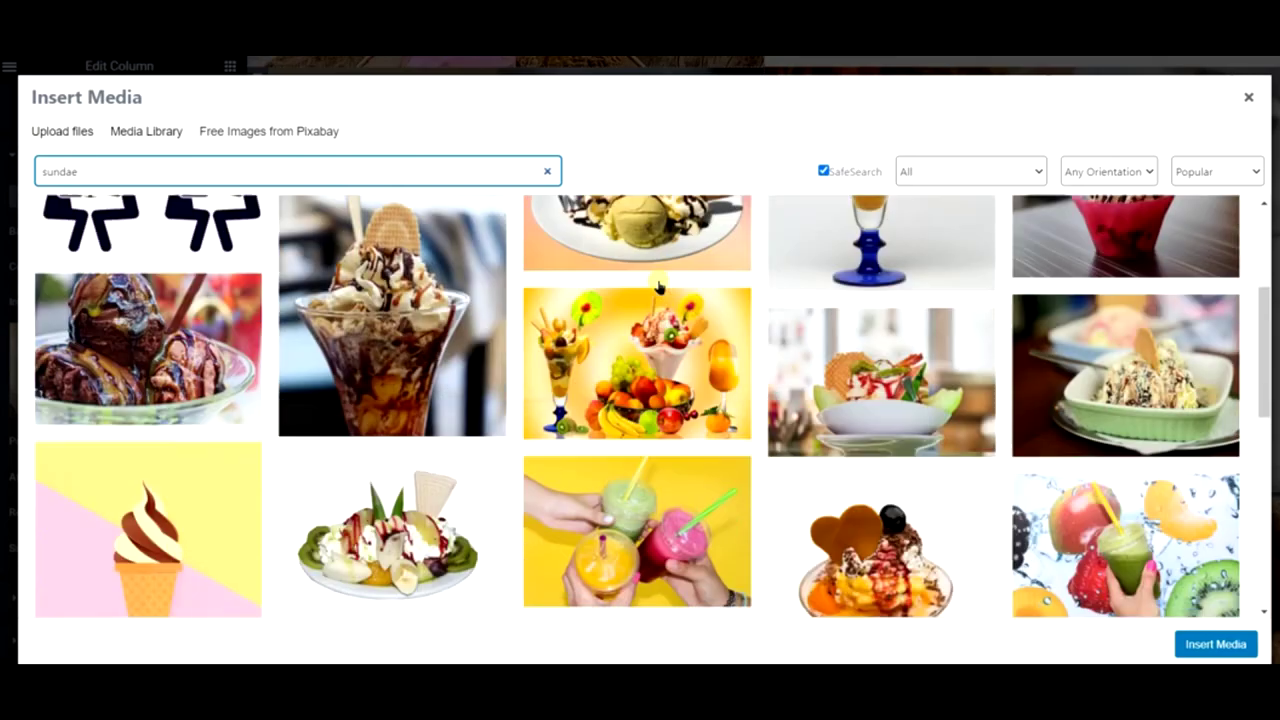
pyautogui.scroll(-2, 650, 300)
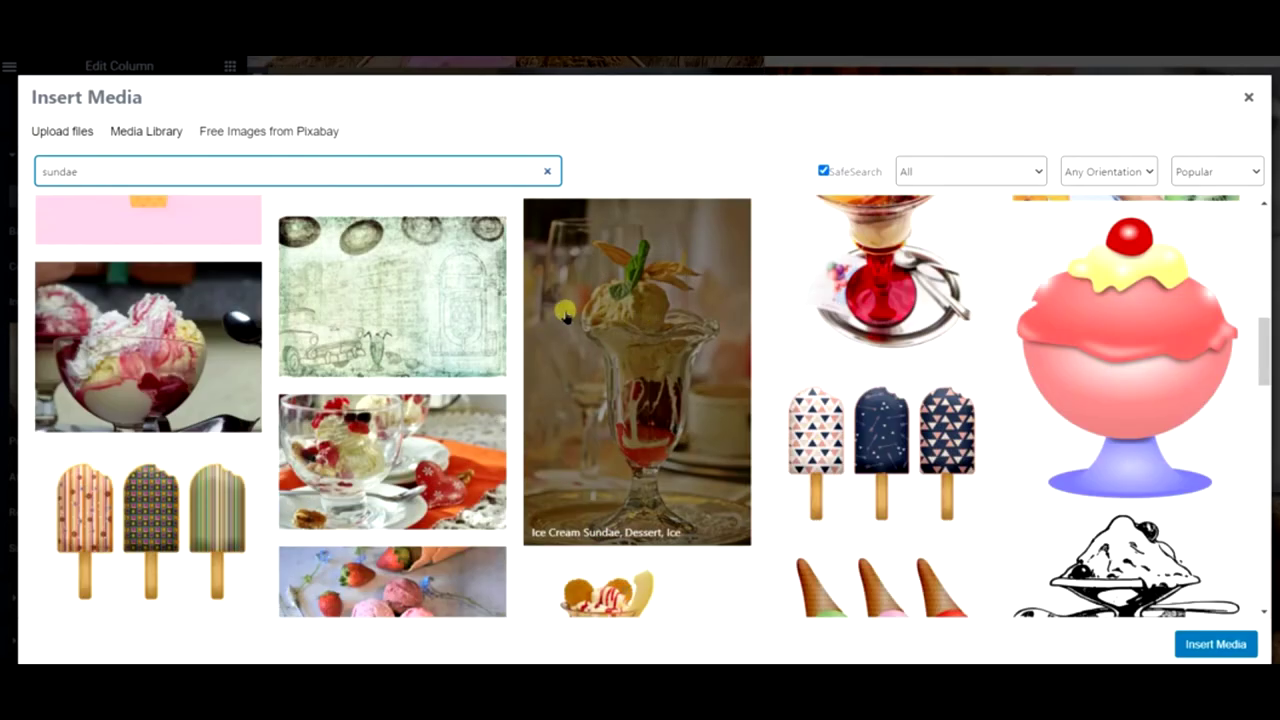
pyautogui.click(630, 328)
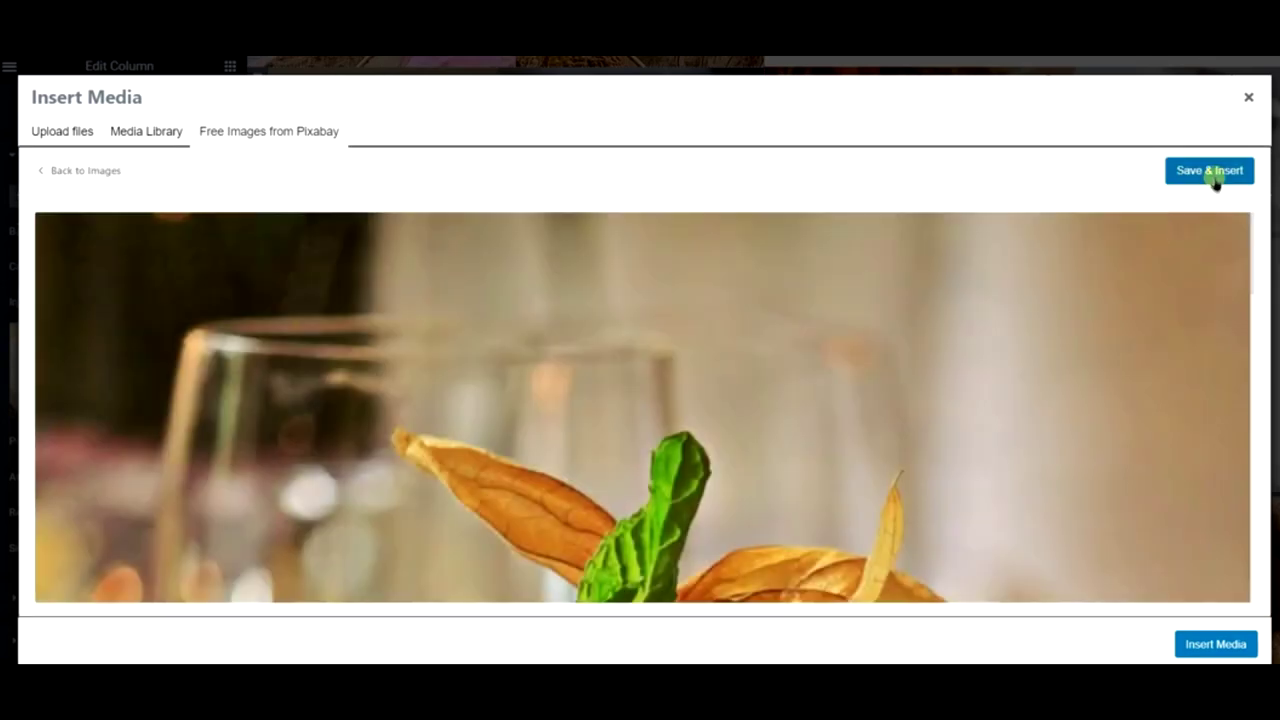
pyautogui.click(1214, 174)
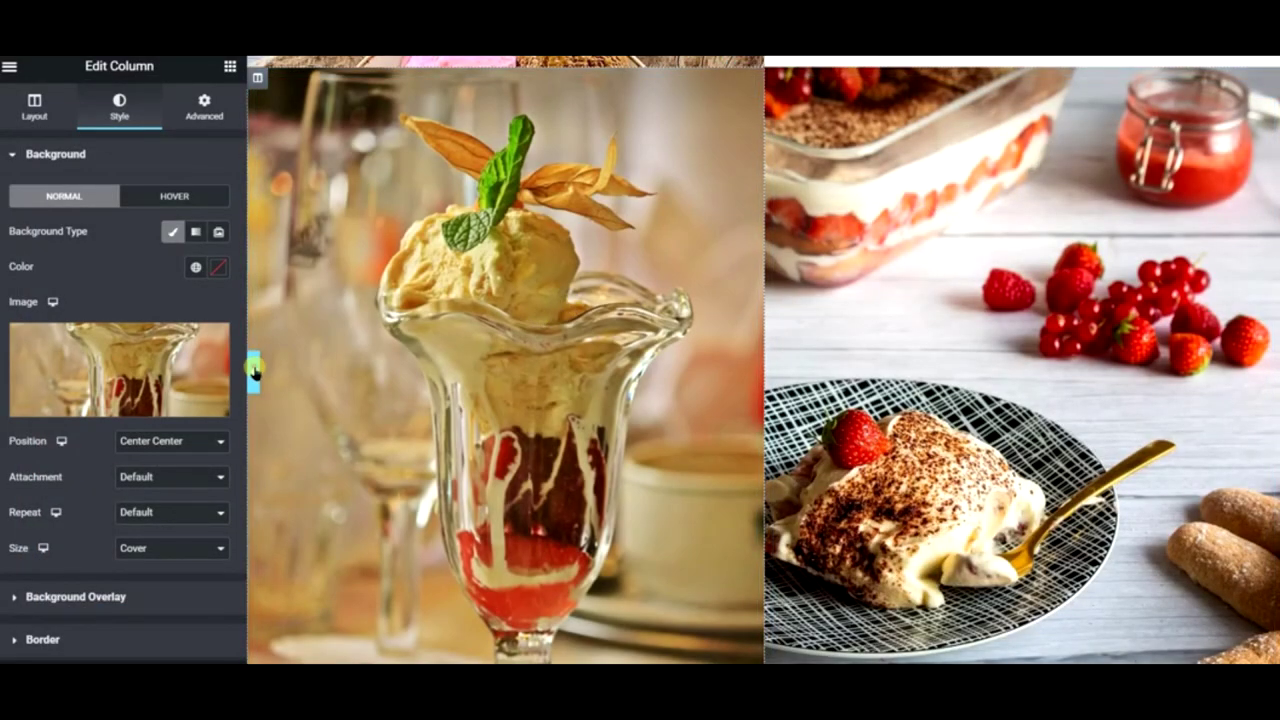
pyautogui.click(253, 366)
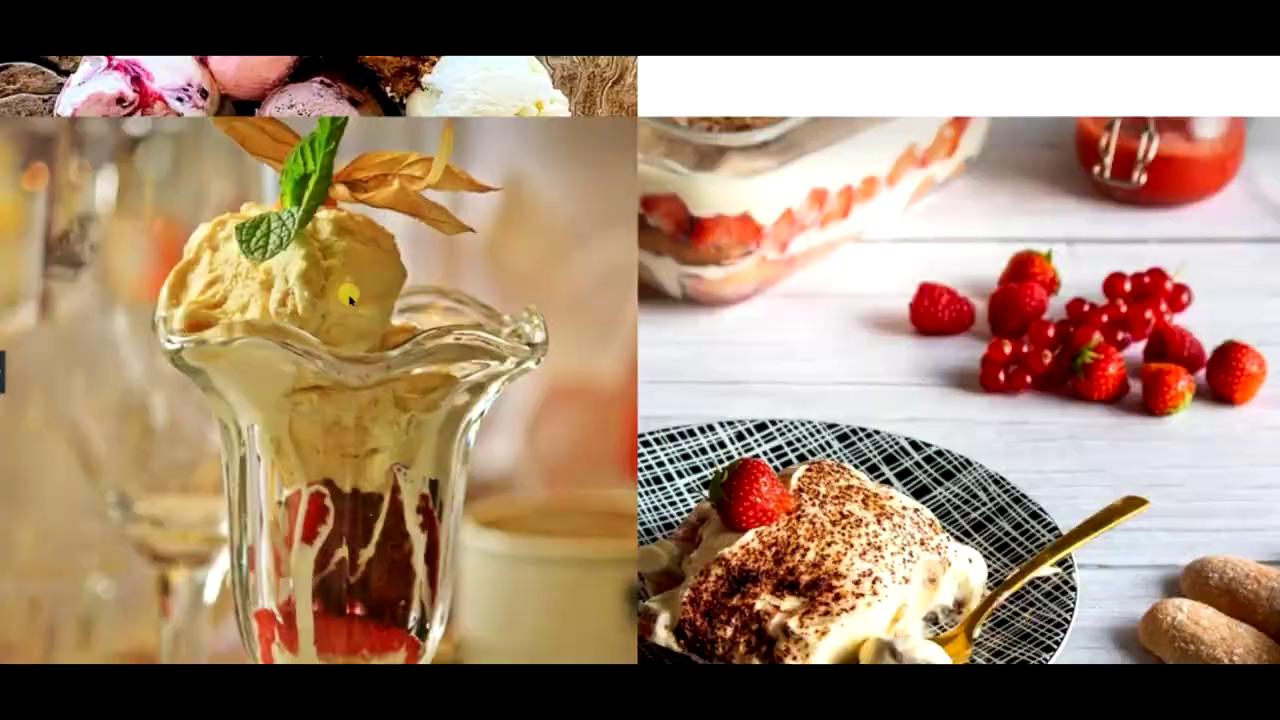
pyautogui.scroll(-3, 348, 296)
pyautogui.scroll(5, 349, 292)
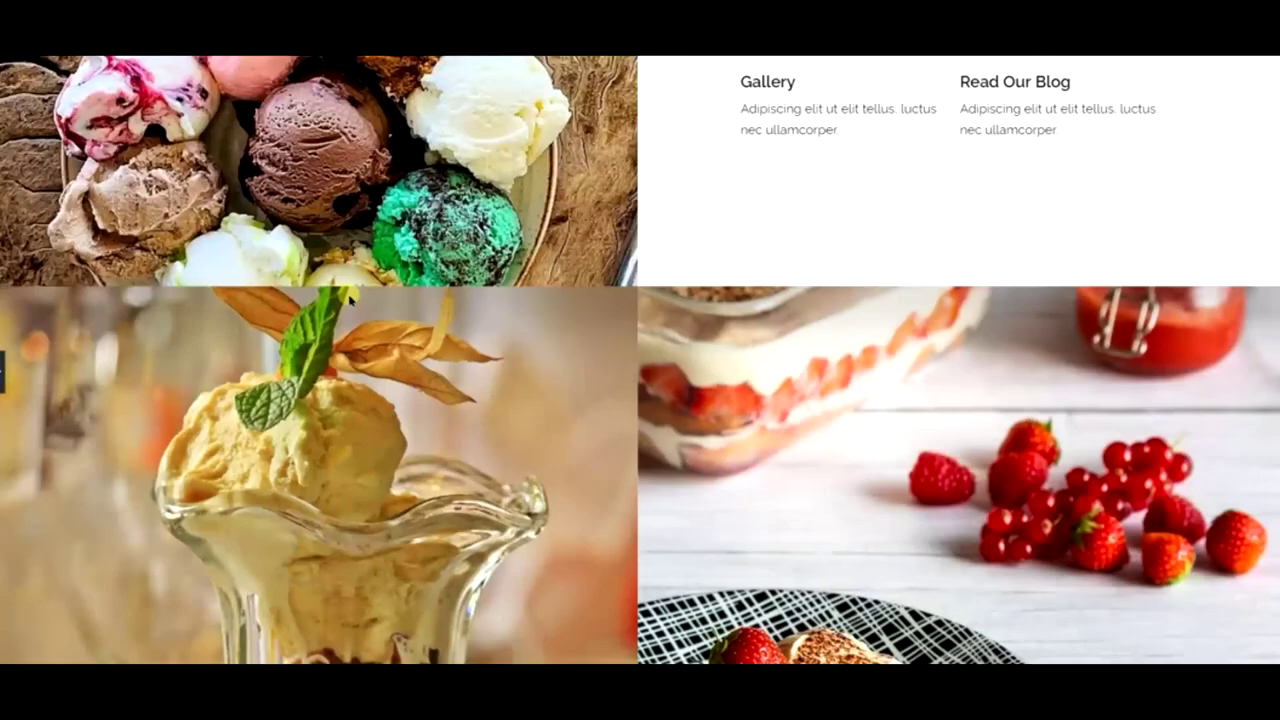
pyautogui.scroll(4, 349, 295)
pyautogui.scroll(-5, 349, 296)
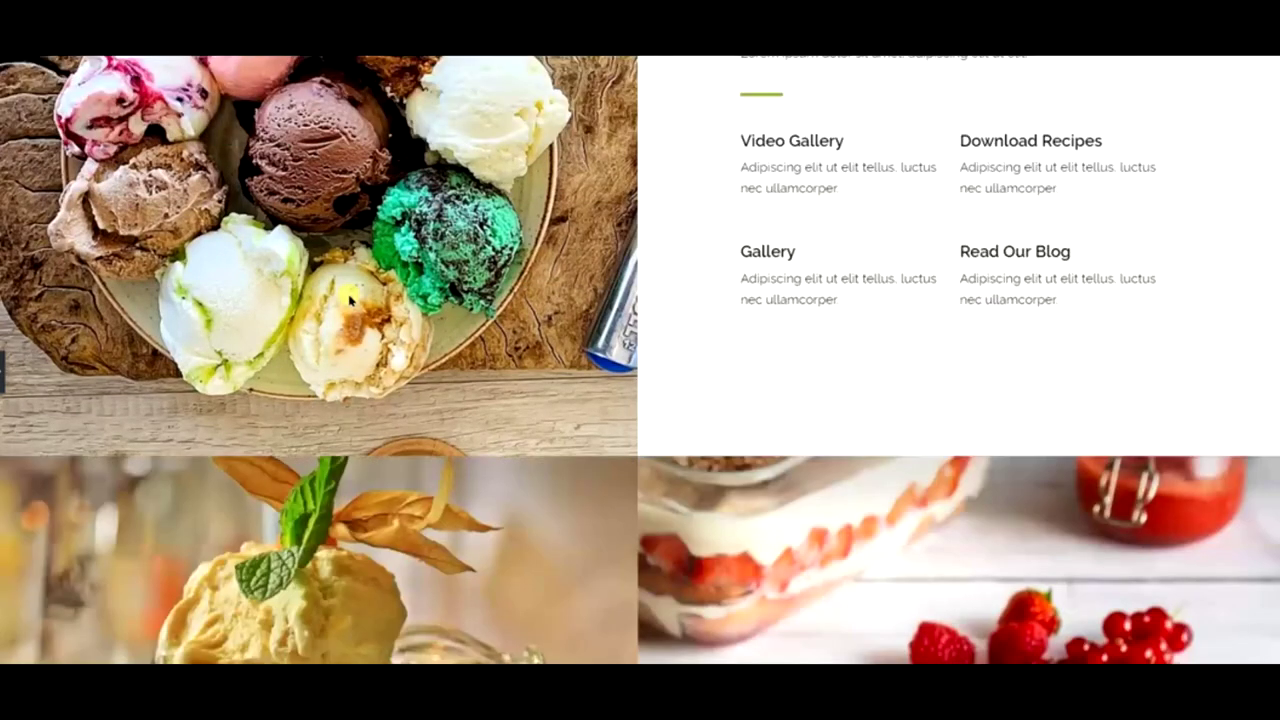
pyautogui.scroll(14, 349, 295)
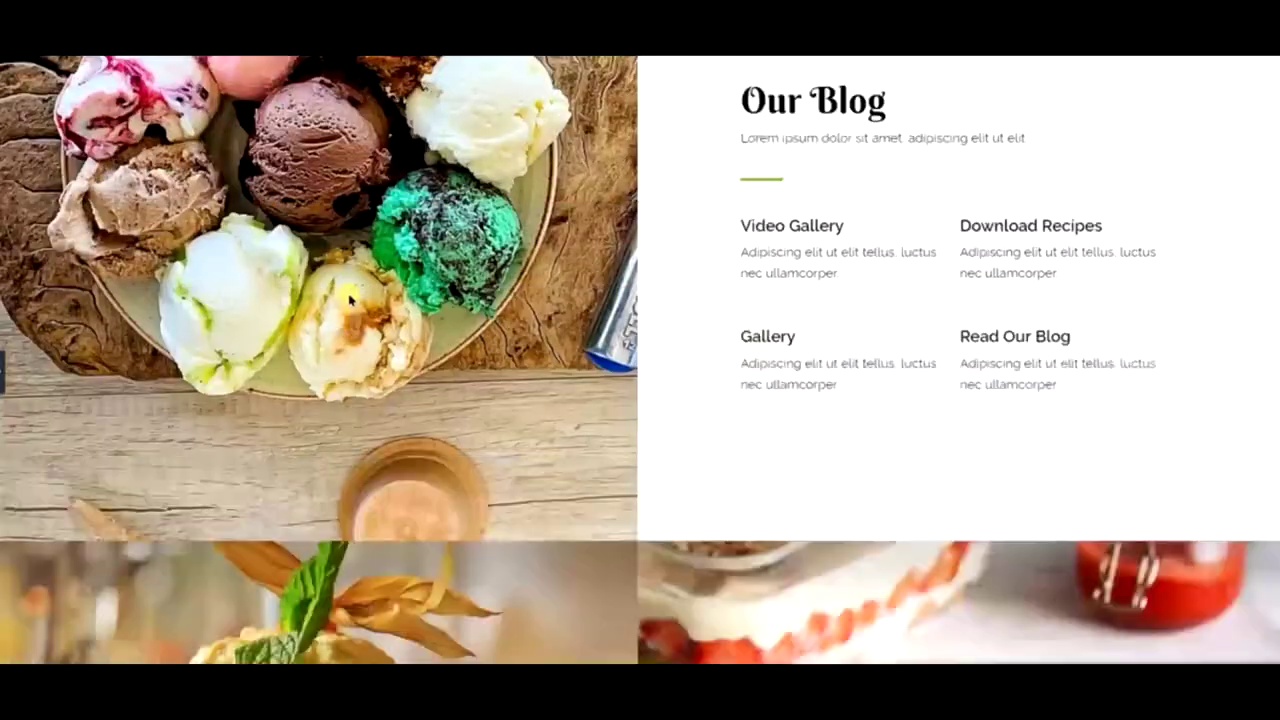
pyautogui.scroll(3, 349, 296)
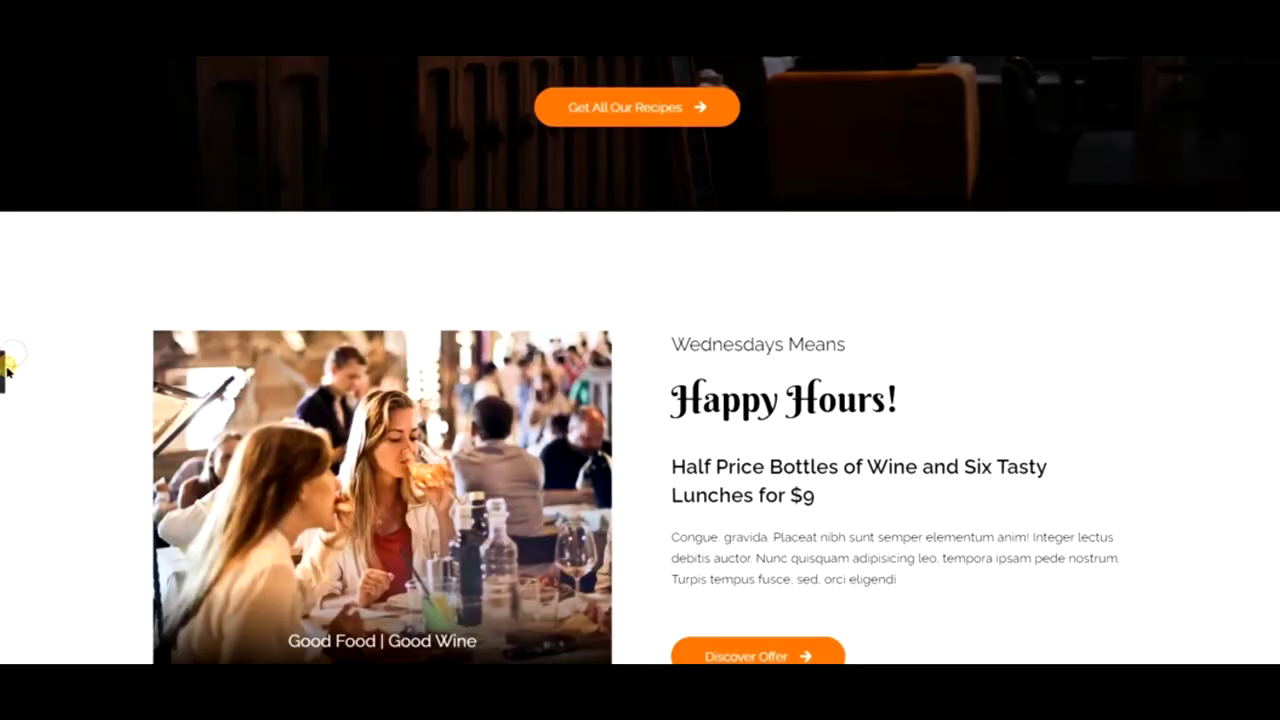
pyautogui.scroll(1, 769, 403)
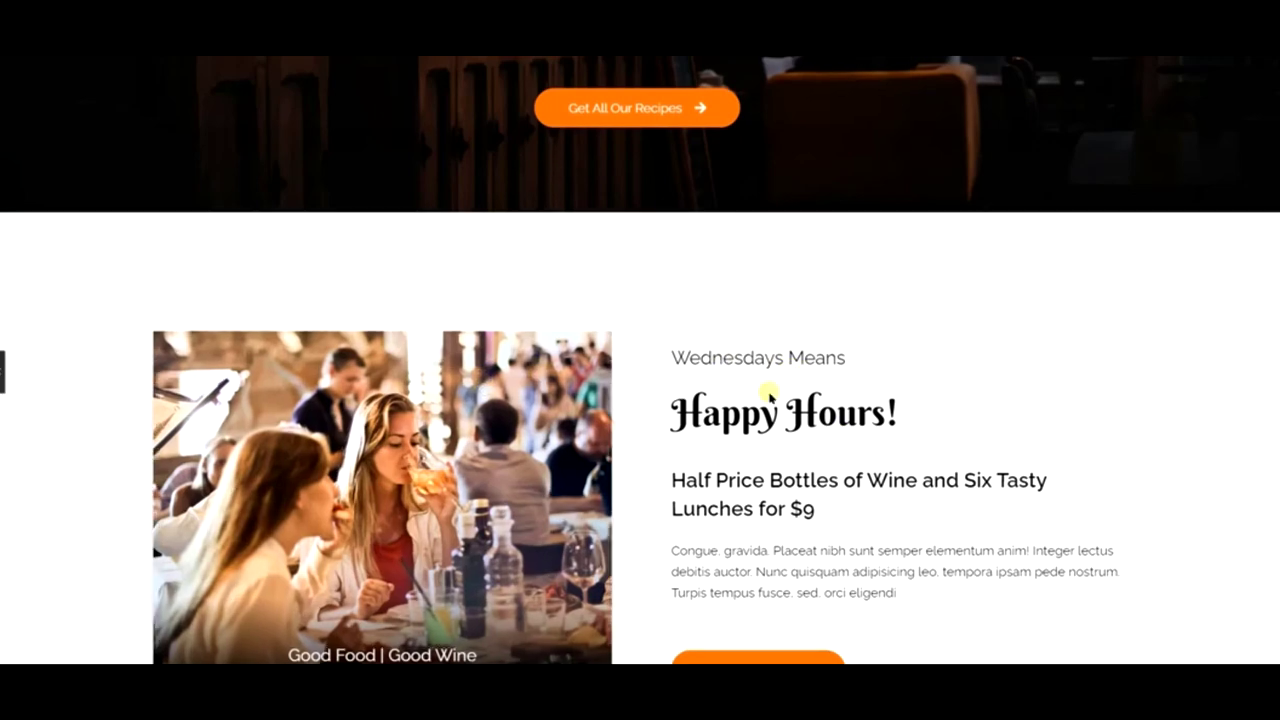
pyautogui.hotkey('ctrl', 'p')
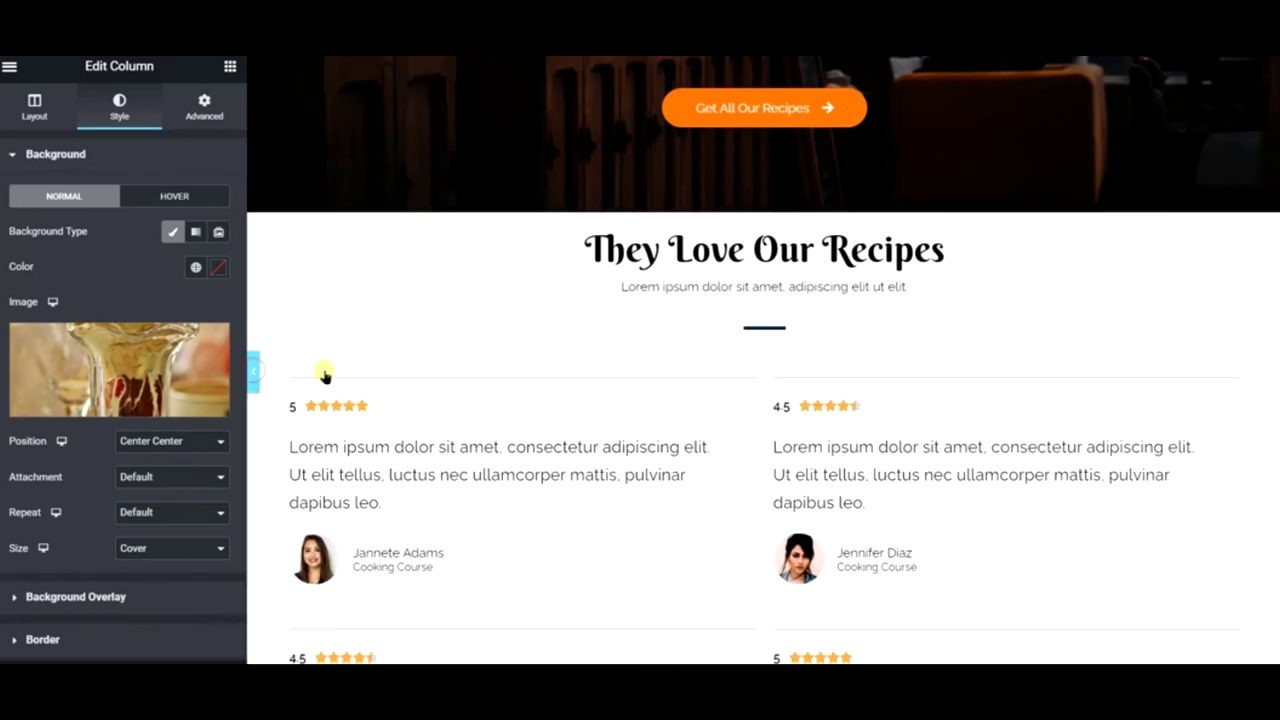
pyautogui.hotkey('ctrl', 'p')
pyautogui.scroll(10, 420, 363)
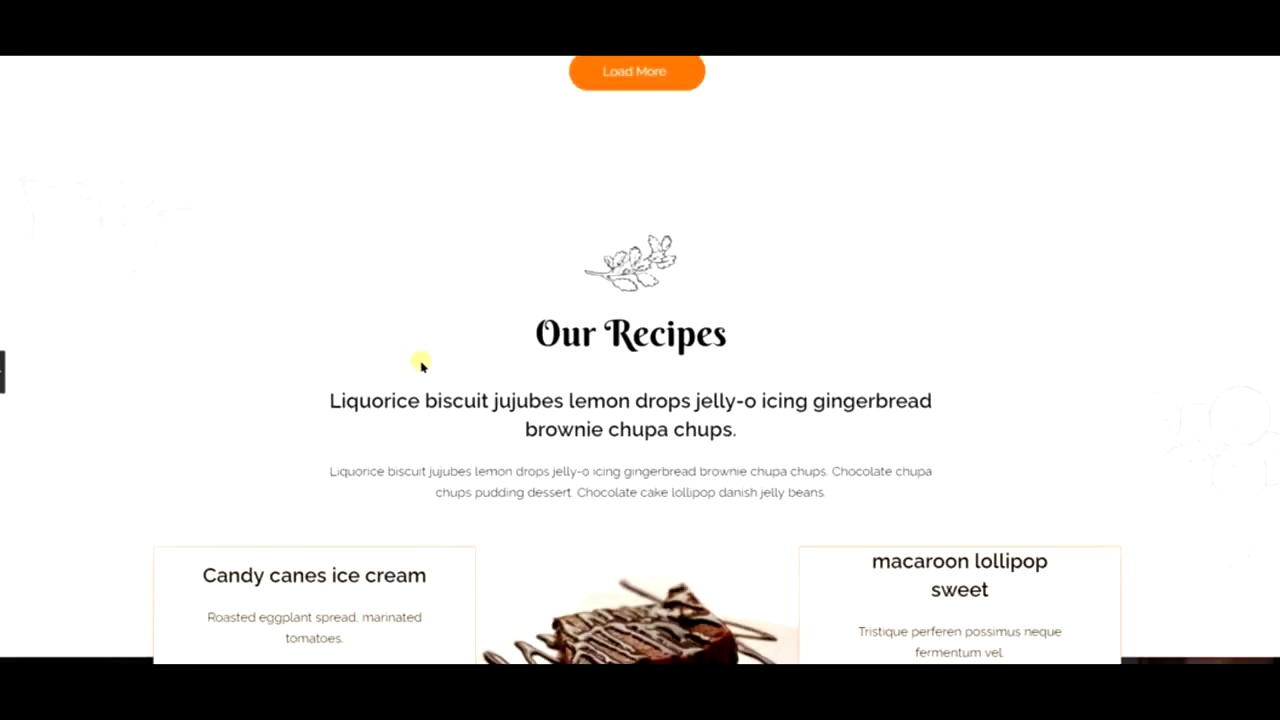
pyautogui.scroll(5, 420, 365)
pyautogui.scroll(-8, 418, 362)
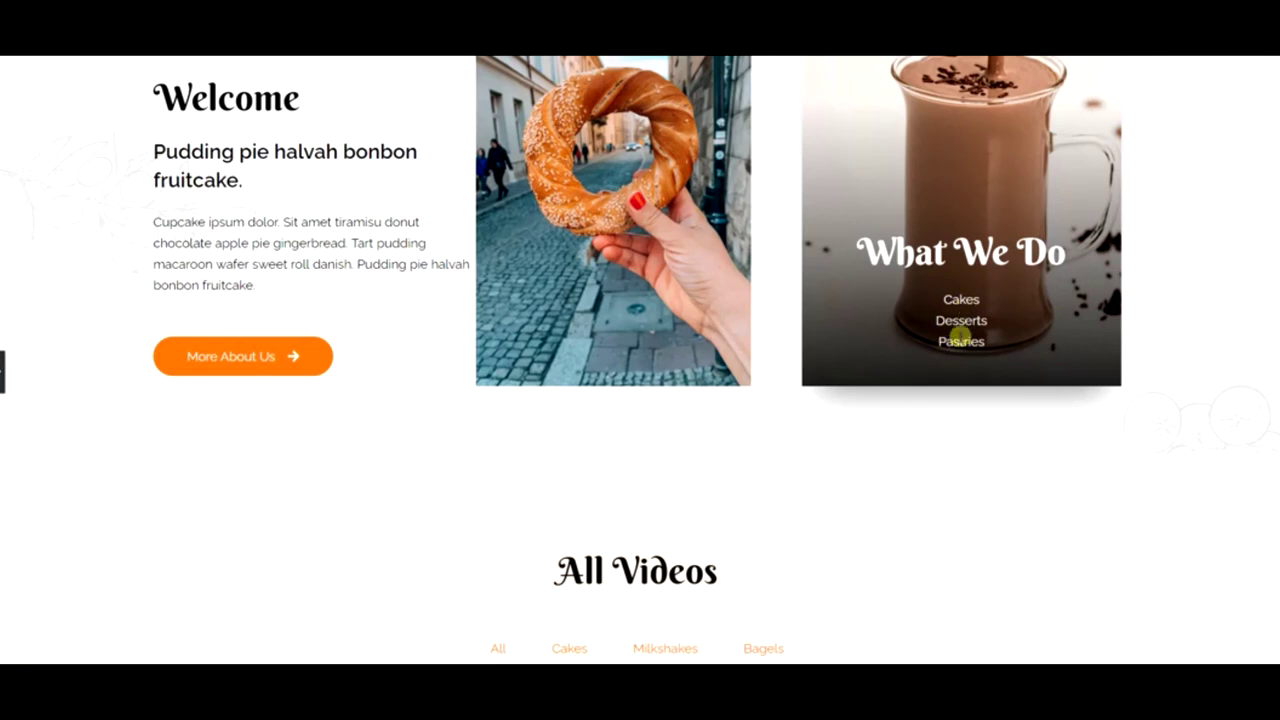
pyautogui.scroll(-3, 650, 408)
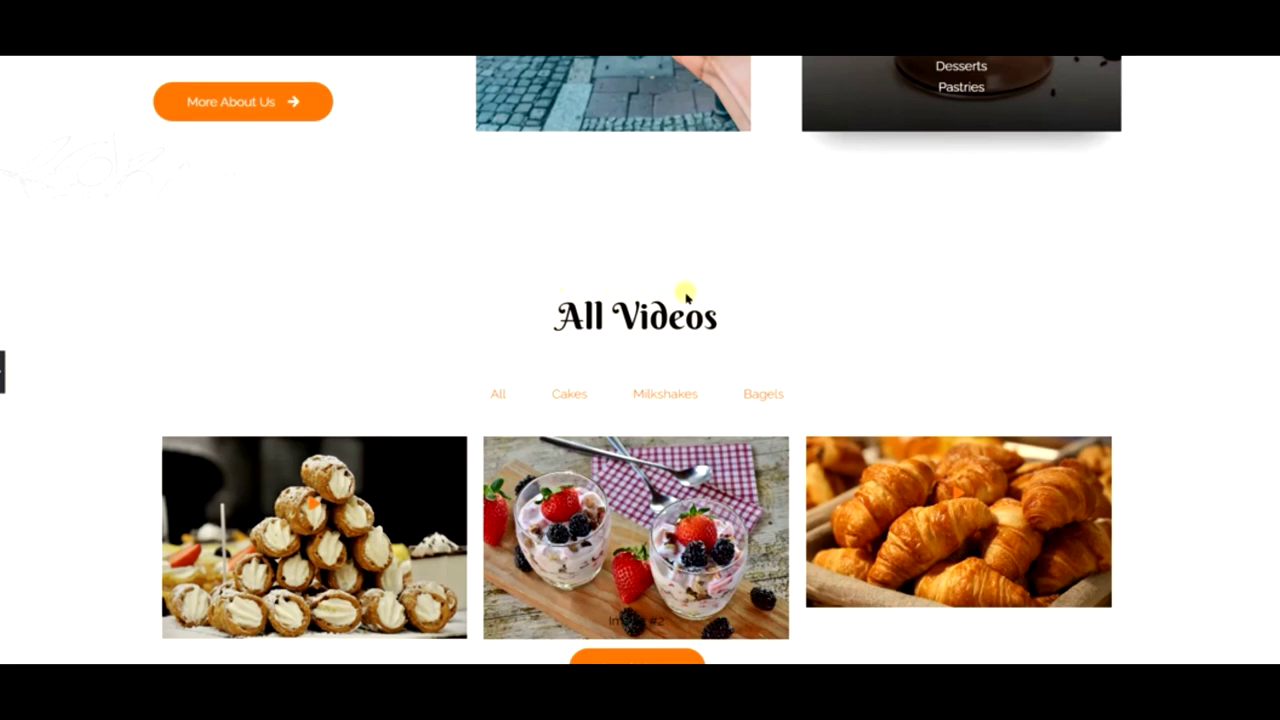
pyautogui.scroll(-4, 686, 296)
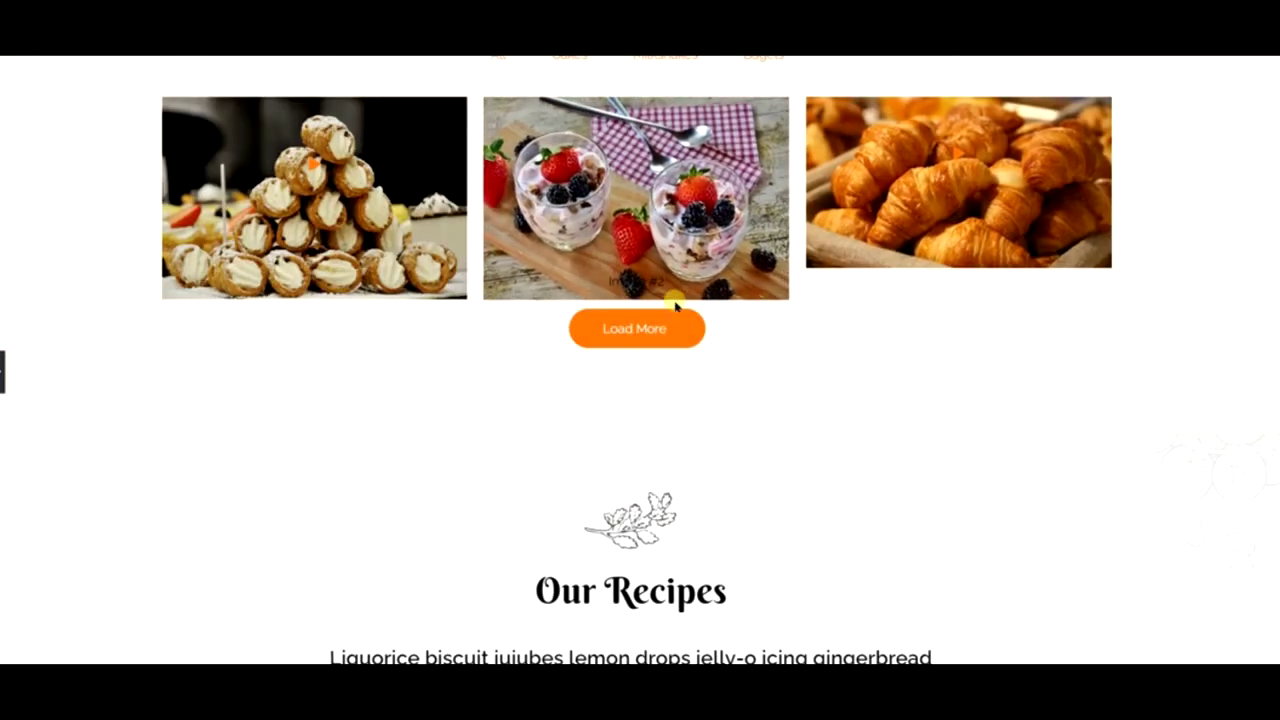
pyautogui.scroll(3, 676, 305)
pyautogui.scroll(-6, 600, 366)
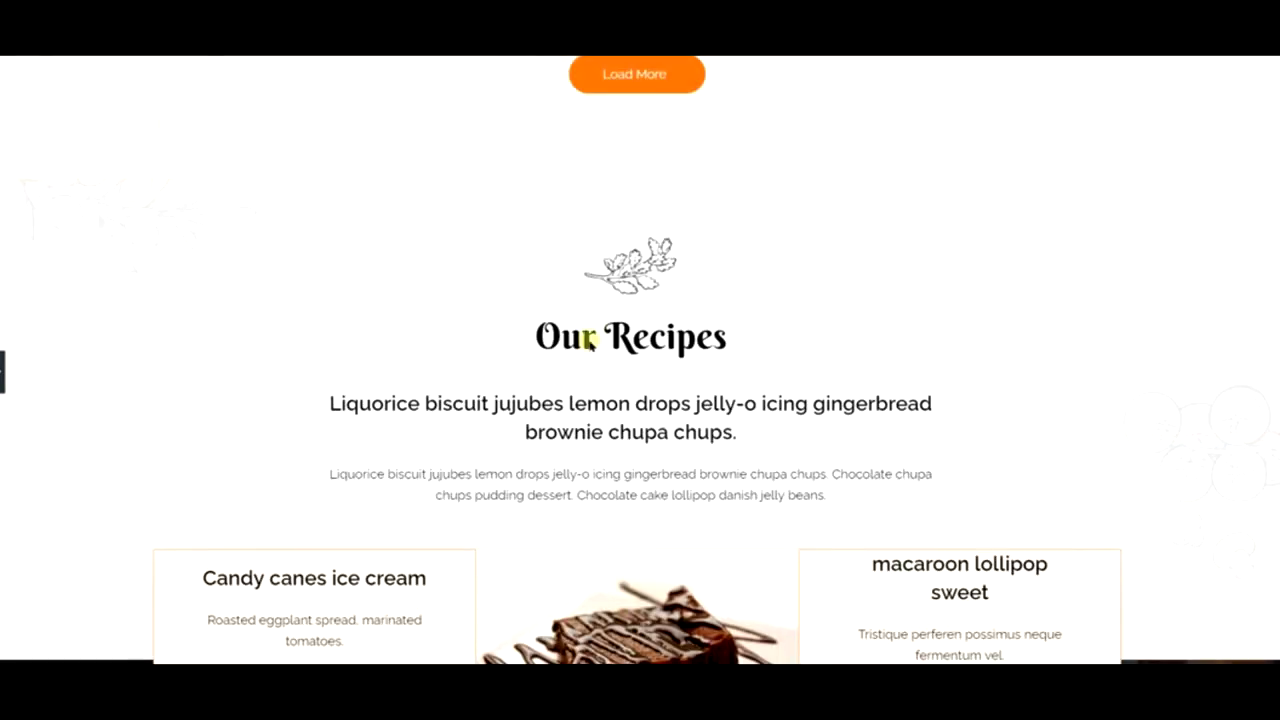
pyautogui.scroll(-6, 590, 340)
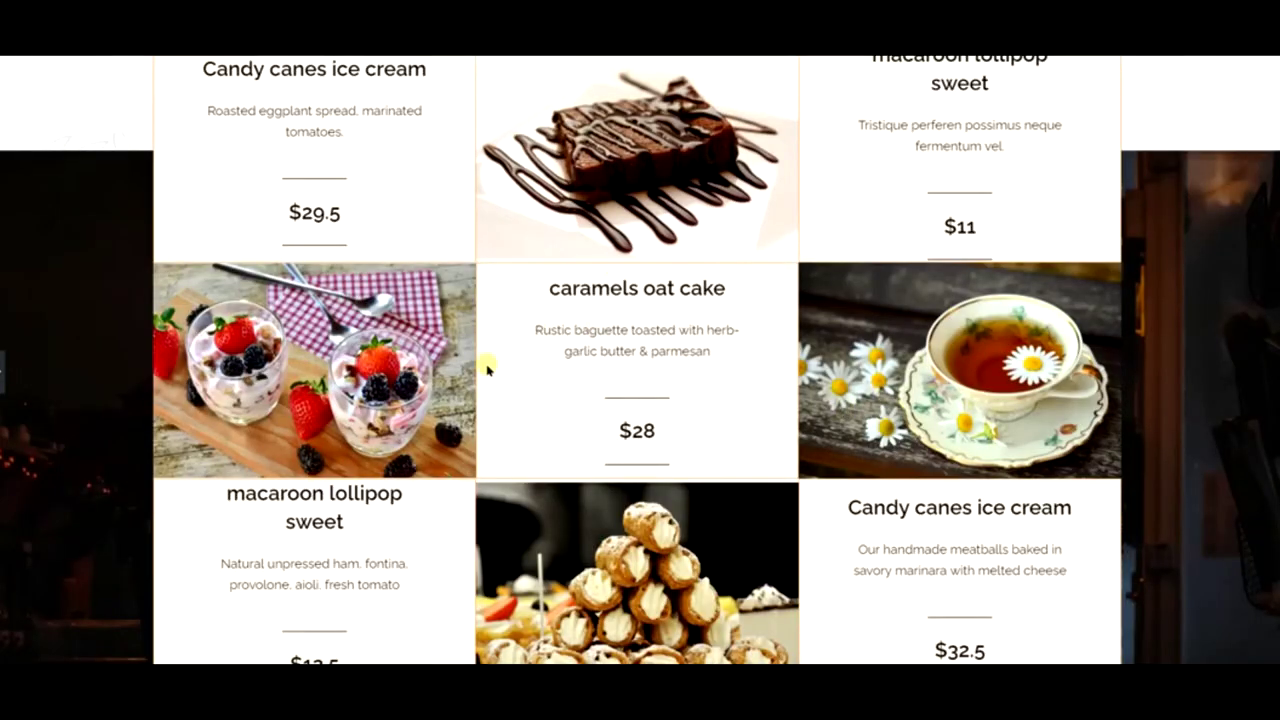
pyautogui.scroll(-8, 487, 370)
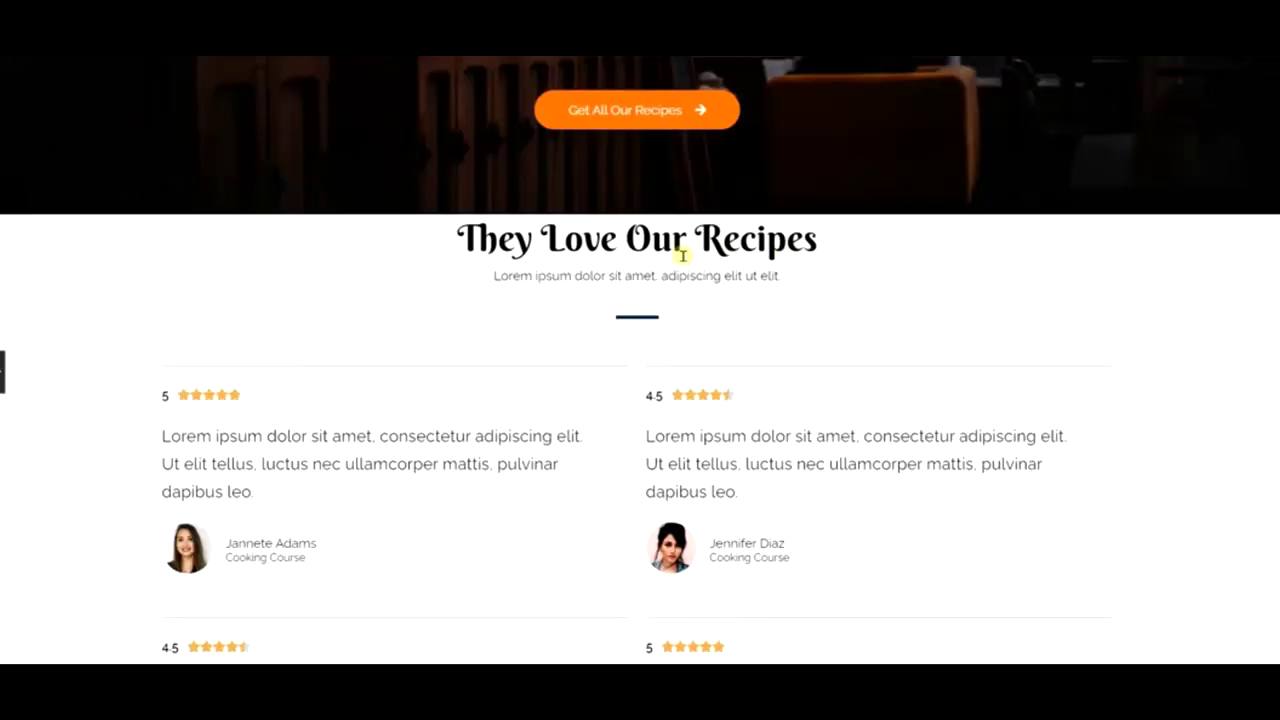
pyautogui.scroll(-9, 715, 263)
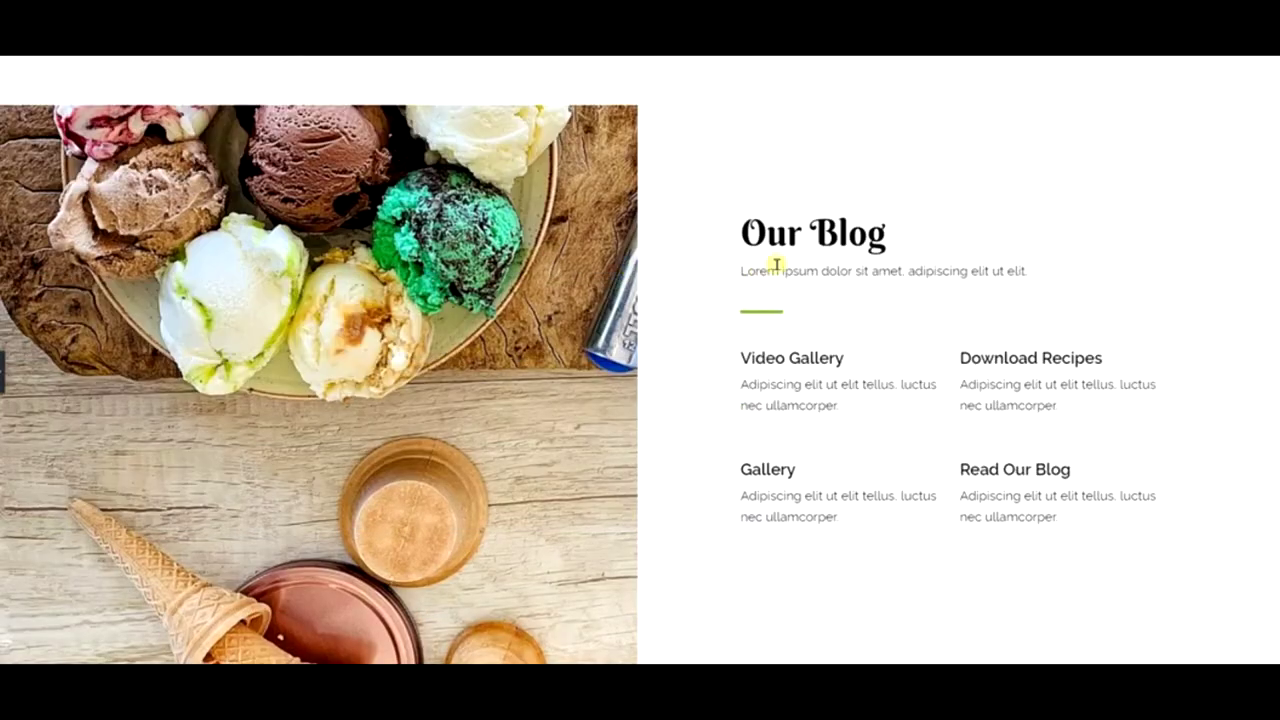
pyautogui.scroll(-12, 783, 226)
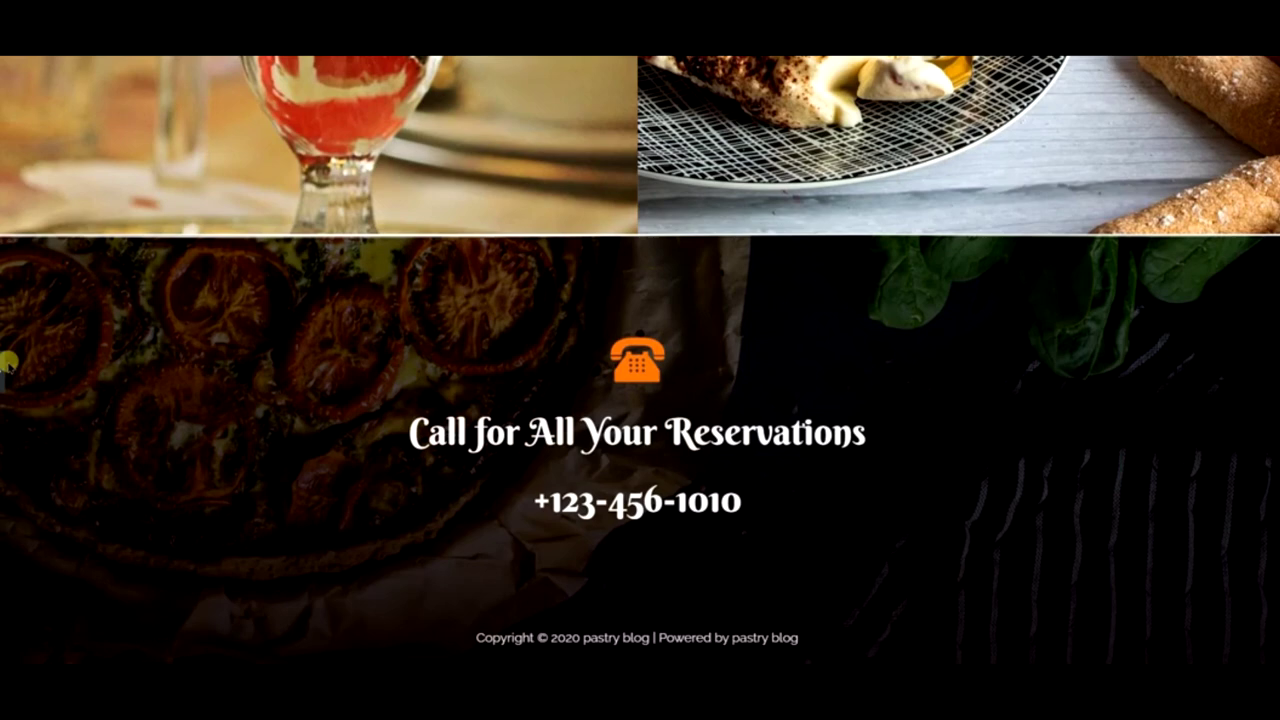
pyautogui.click(3, 371)
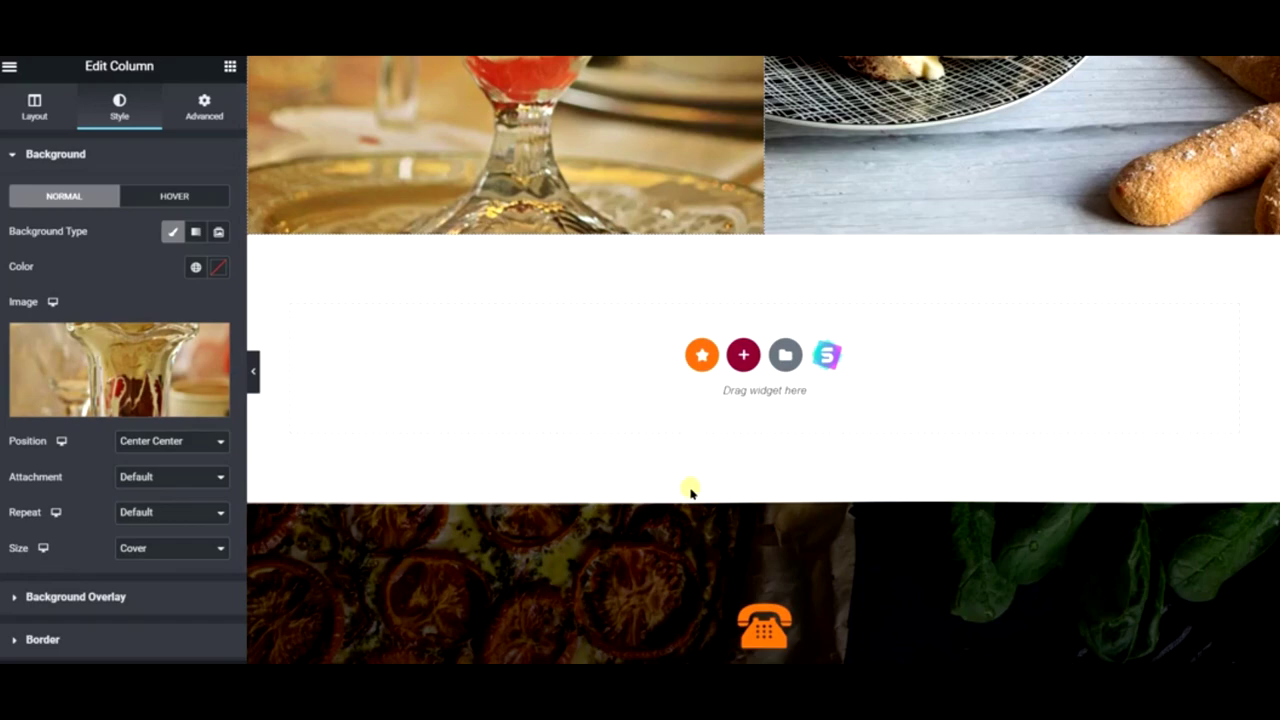
pyautogui.scroll(-3, 690, 490)
pyautogui.scroll(15, 690, 490)
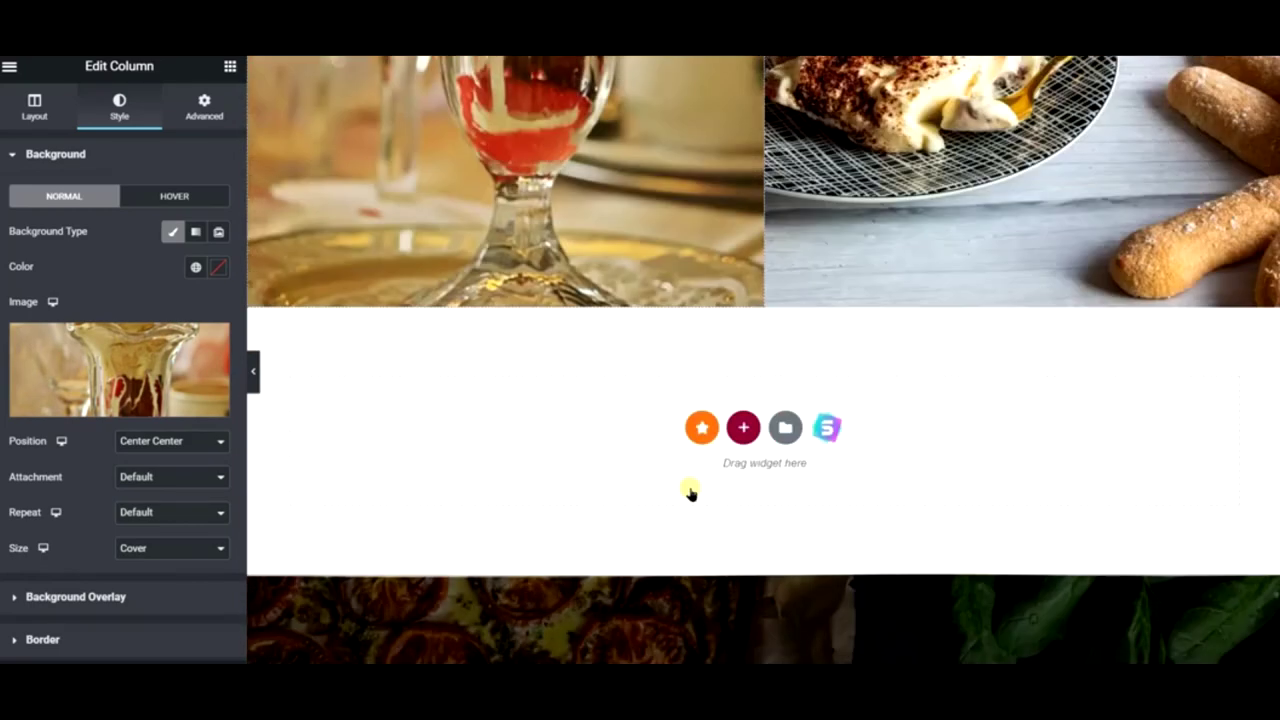
pyautogui.scroll(15, 690, 492)
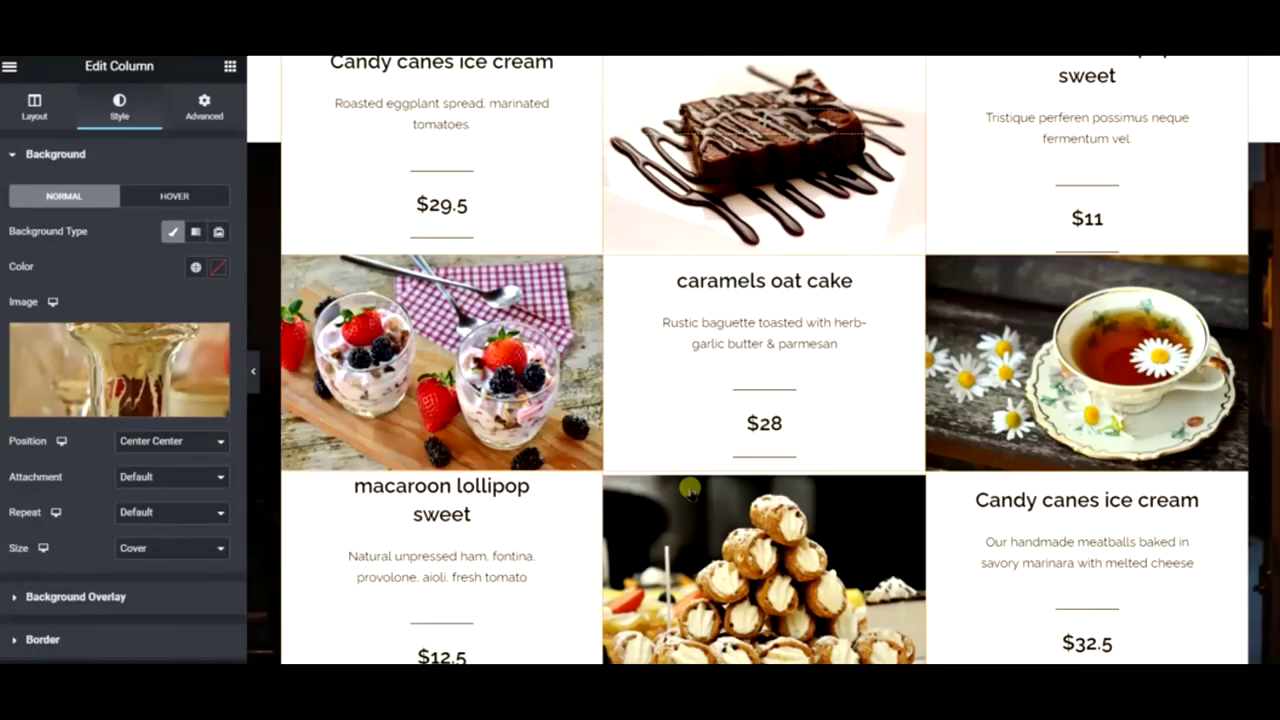
pyautogui.scroll(10, 690, 492)
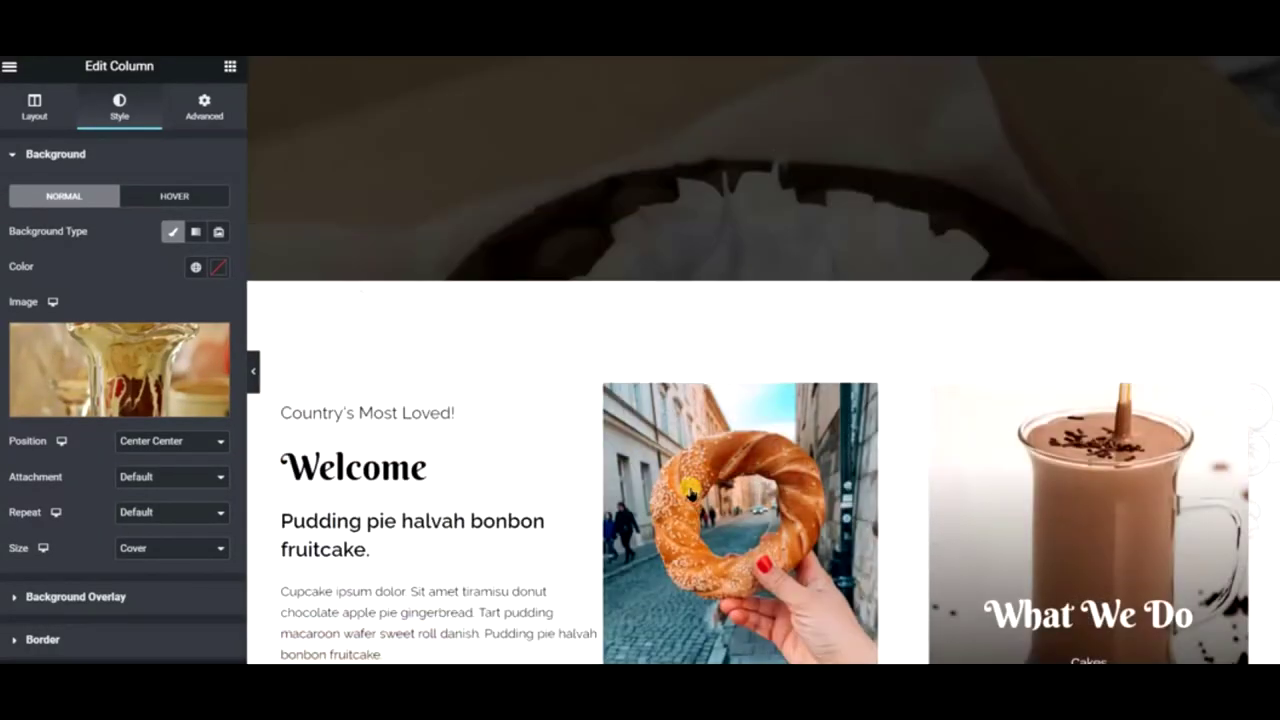